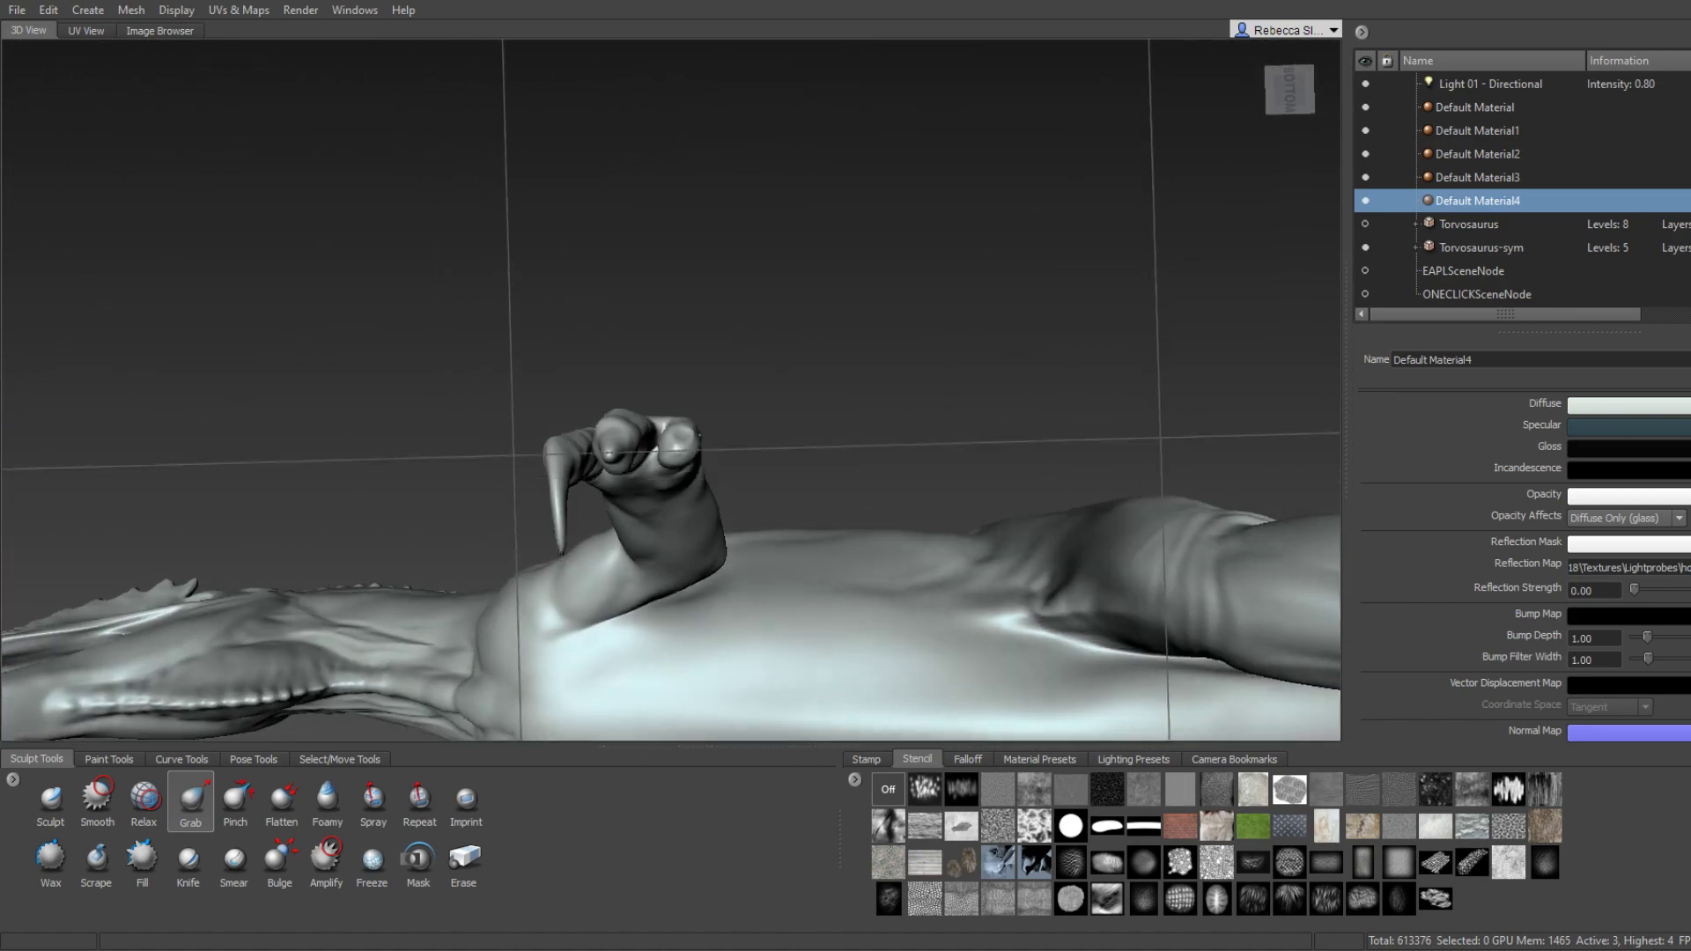
# Frame the hand, choose the Sculpt brush with Mirror set to X, and show Torvosaurus-sym's layers.
pyautogui.keyDown('alt'); pyautogui.moveTo(775, 290); pyautogui.dragTo(845, 334, button='right'); pyautogui.keyUp('alt')
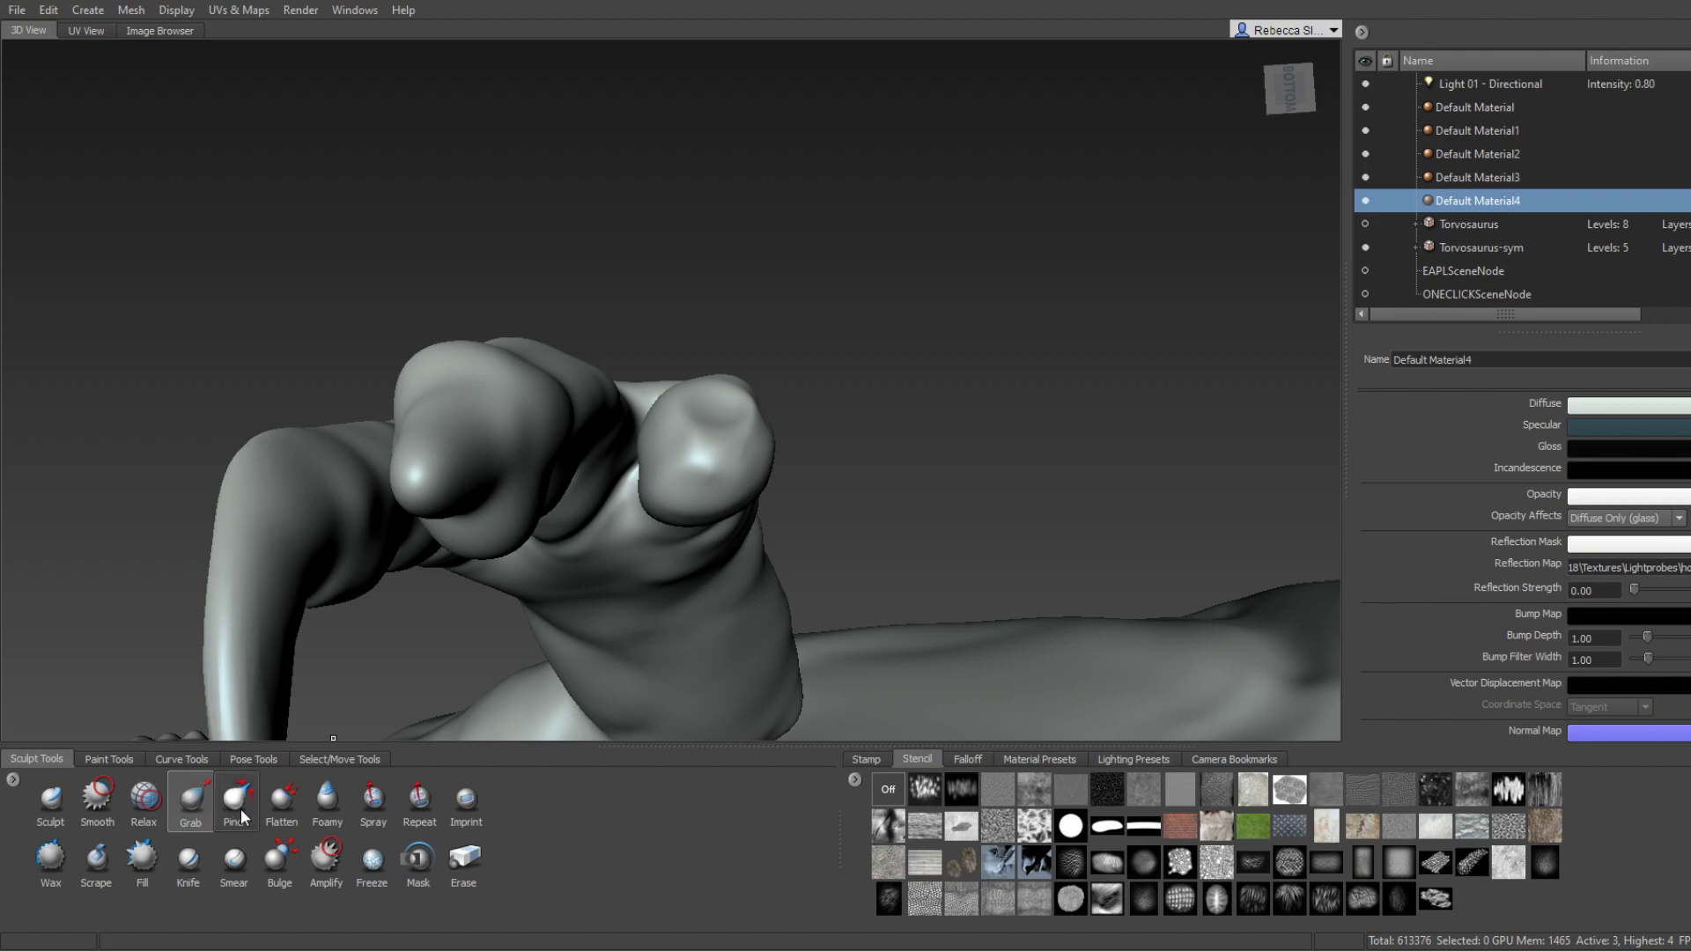
pyautogui.click(42, 801)
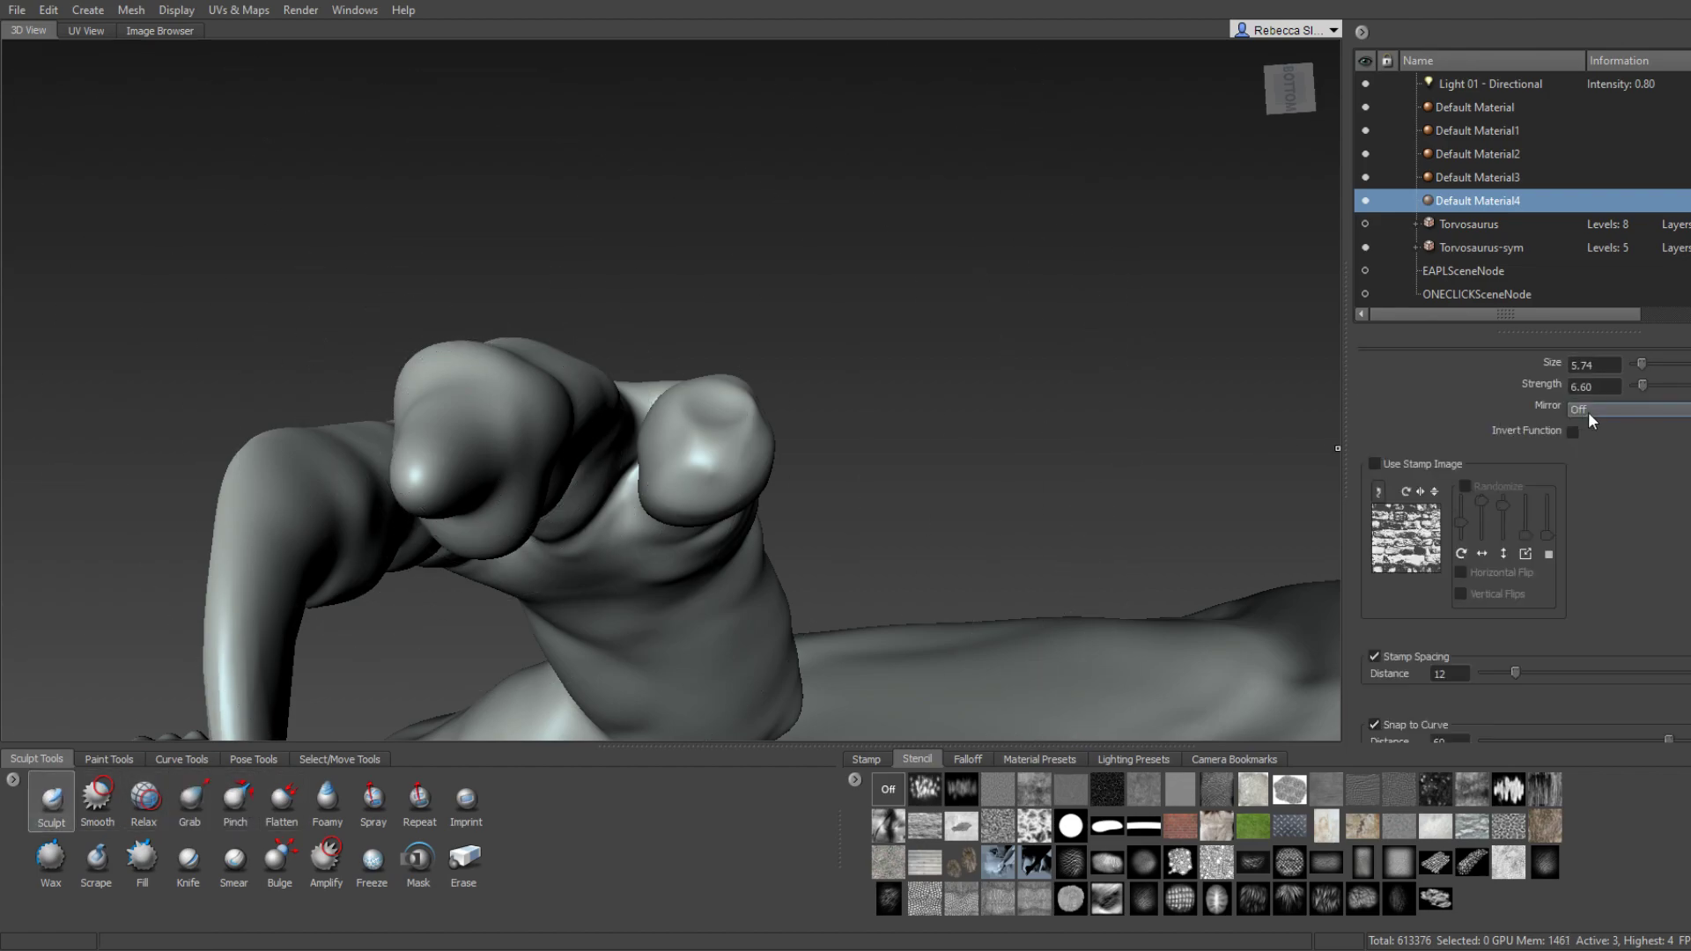
pyautogui.click(1587, 411)
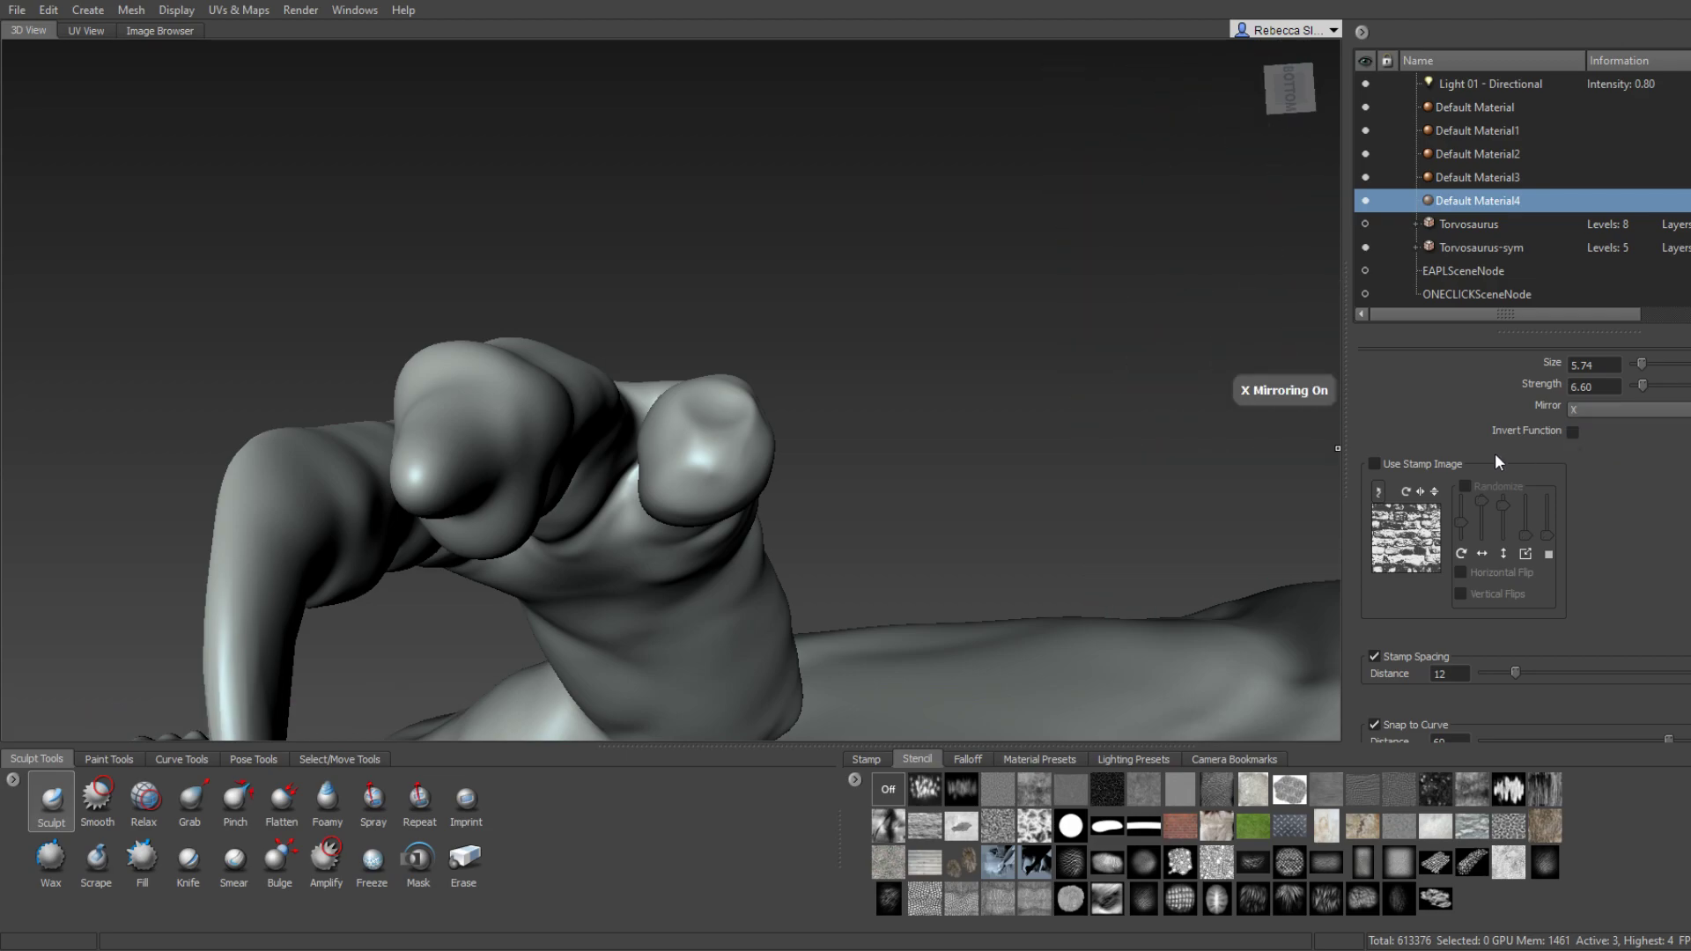
pyautogui.keyDown('alt'); pyautogui.moveTo(1057, 440); pyautogui.dragTo(352, 531); pyautogui.keyUp('alt')
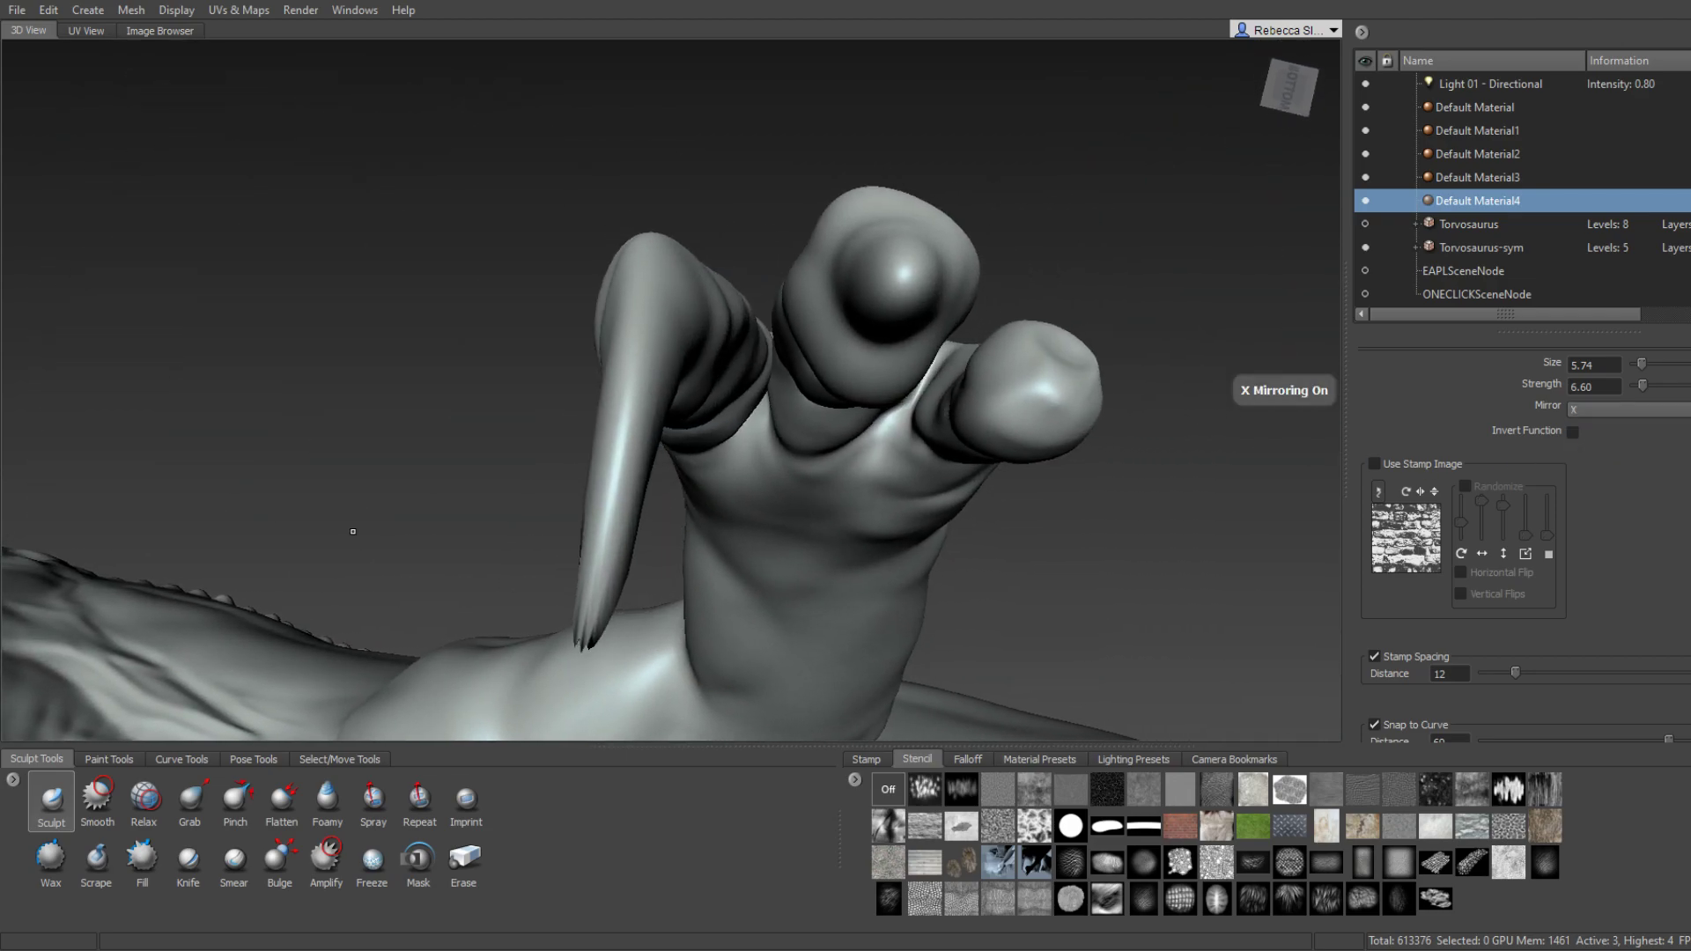
pyautogui.click(1459, 85)
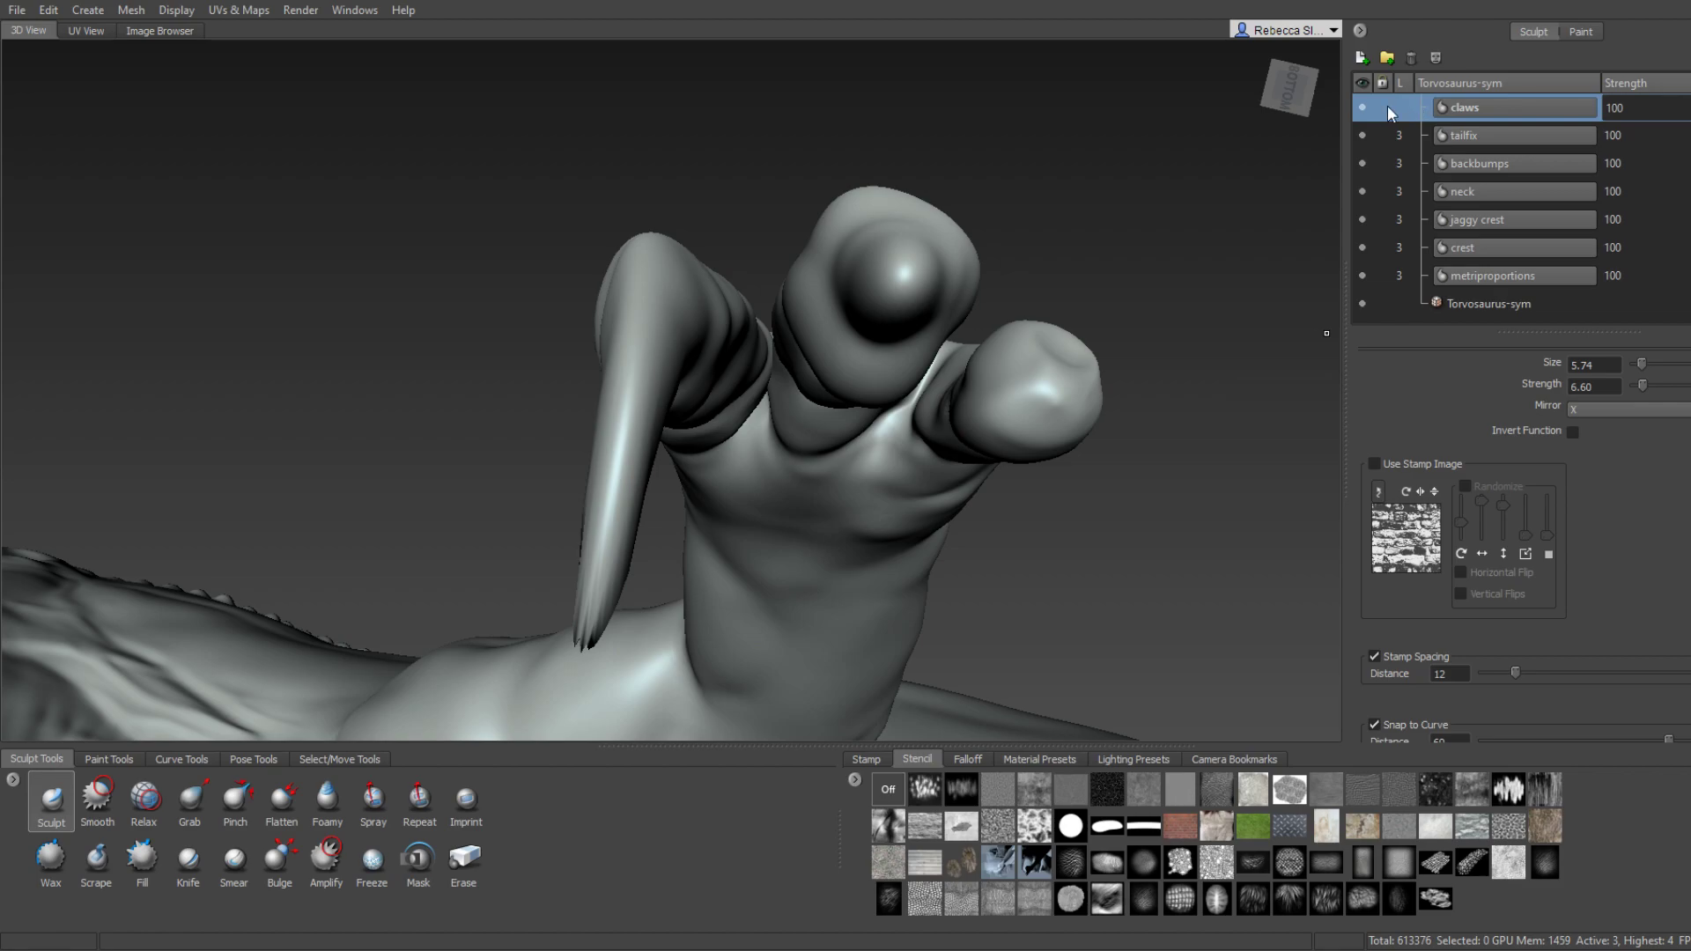
# Sculpt the fingertip surfaces with mirrored strokes and zoom in on the hand.
pyautogui.keyDown('alt'); pyautogui.moveTo(937, 256); pyautogui.dragTo(857, 359); pyautogui.keyUp('alt')
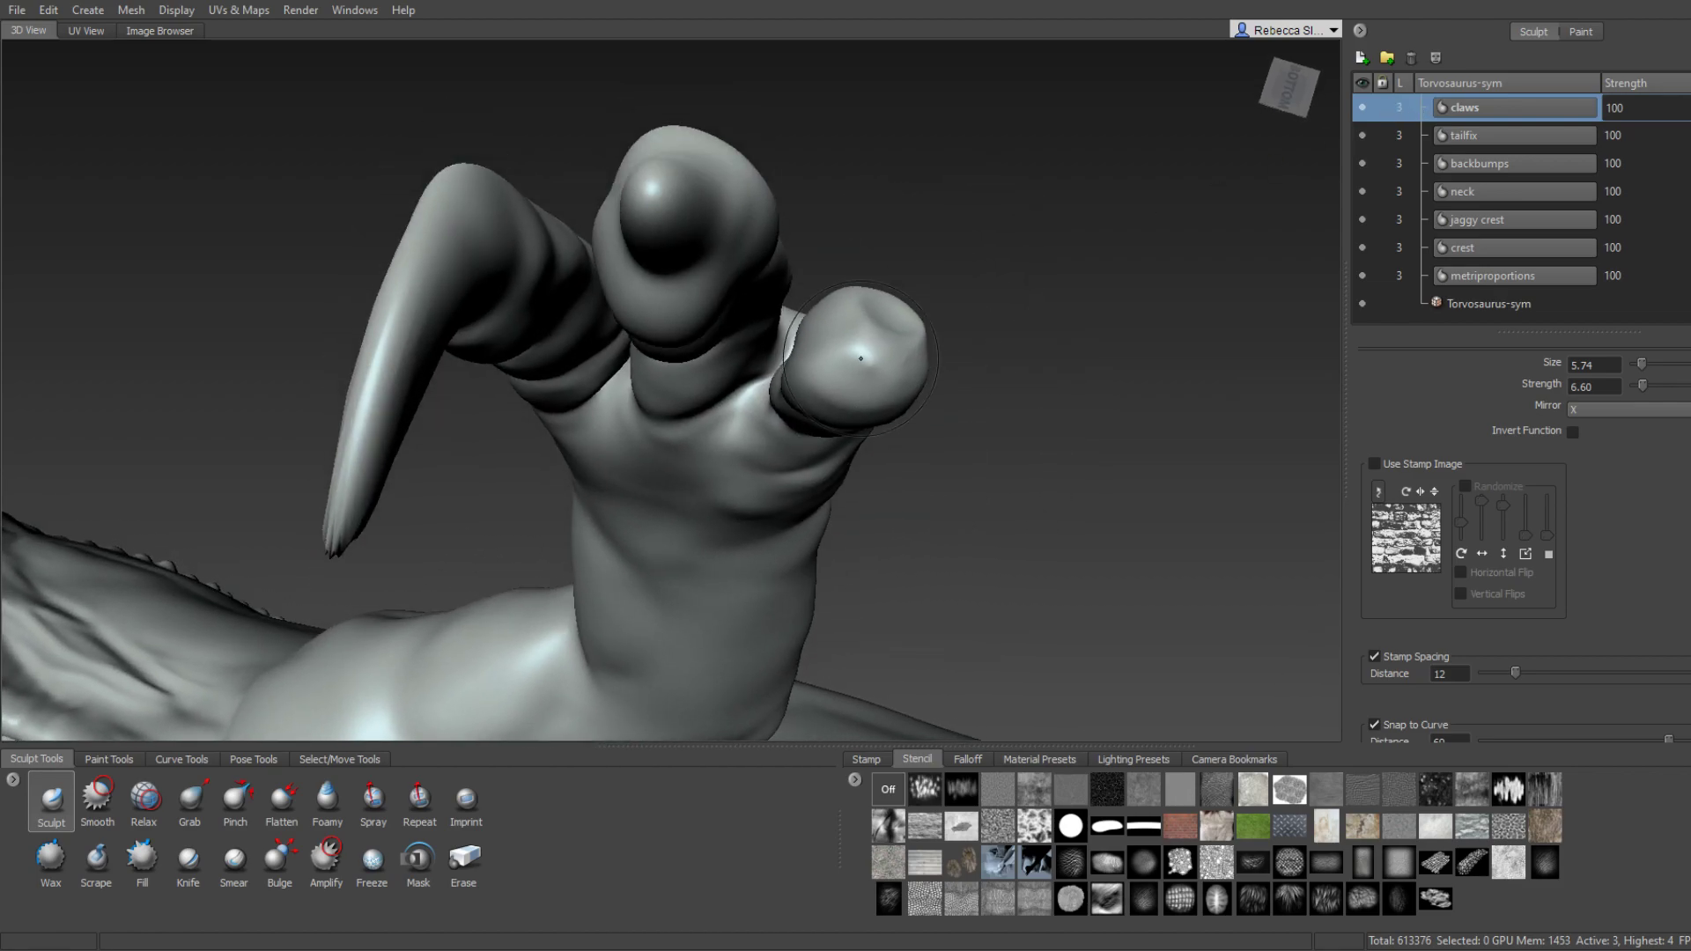
pyautogui.moveTo(667, 216); pyautogui.dragTo(654, 221)
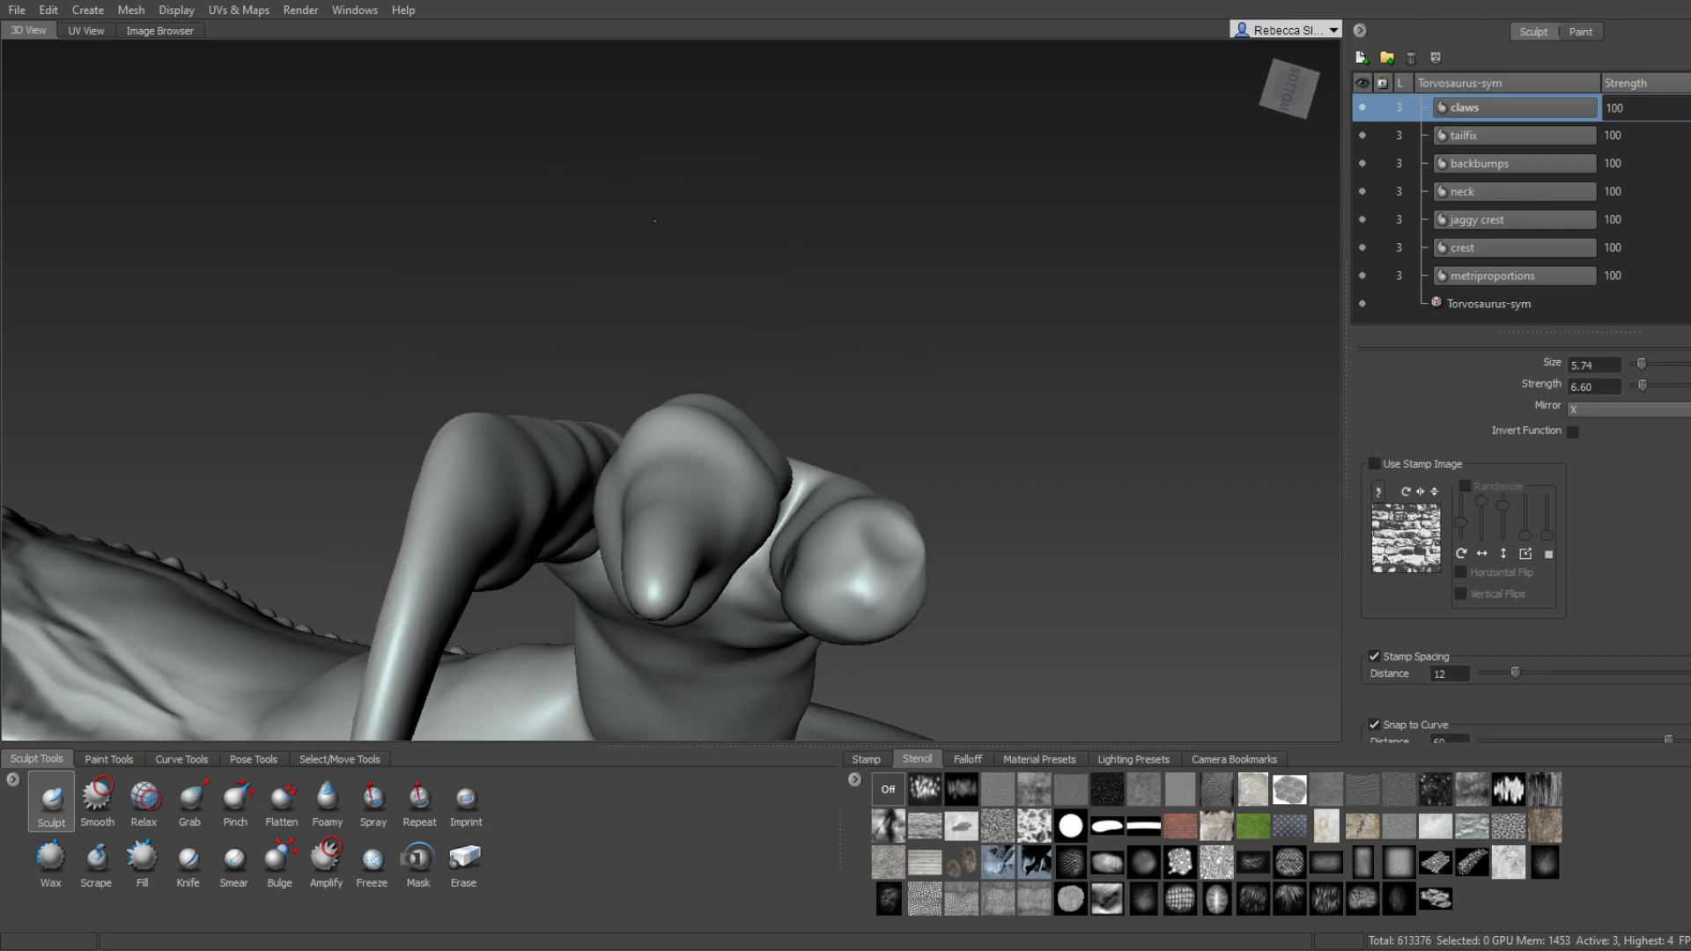
pyautogui.moveTo(670, 533)
pyautogui.mouseDown()
pyautogui.moveTo(717, 278)
pyautogui.moveTo(702, 358)
pyautogui.mouseUp()
pyautogui.moveTo(701, 296)
pyautogui.keyDown('alt'); pyautogui.mouseDown()
pyautogui.moveTo(771, 335)
pyautogui.moveTo(766, 309)
pyautogui.moveTo(746, 414)
pyautogui.moveTo(705, 182)
pyautogui.mouseUp(); pyautogui.keyUp('alt')
pyautogui.scroll(3, 775, 336)
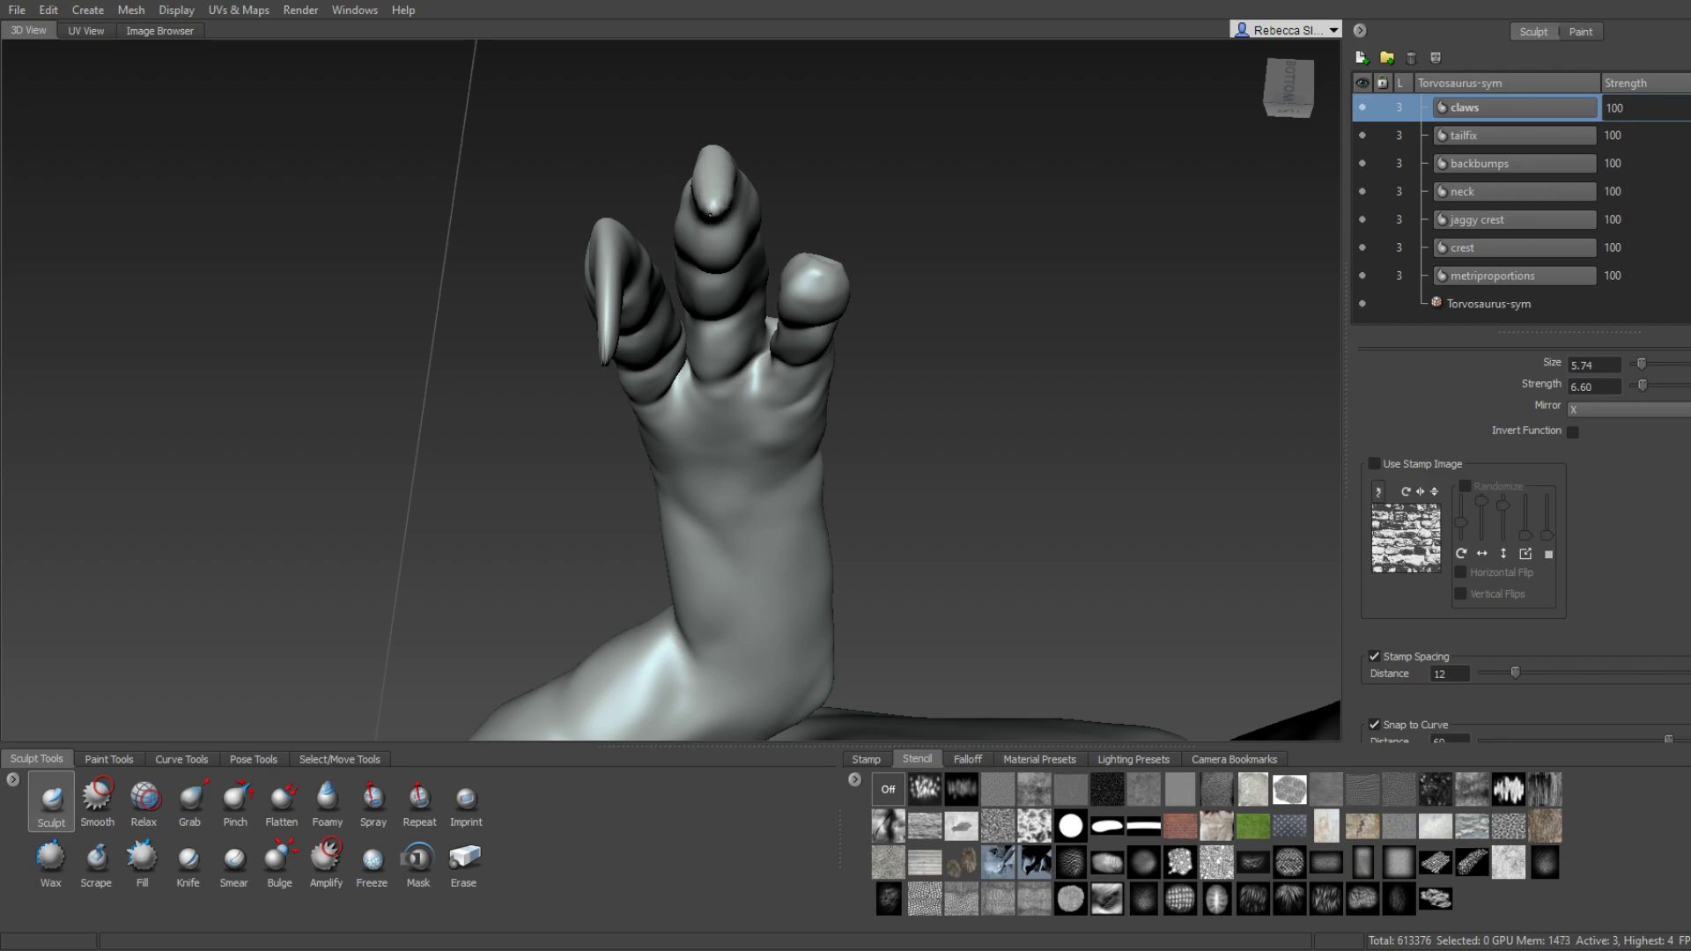
# Inspect the arm, legs and claws from low side views, then switch to the Grab brush.
pyautogui.moveTo(713, 208)
pyautogui.keyDown('alt'); pyautogui.mouseDown()
pyautogui.moveTo(854, 256)
pyautogui.moveTo(833, 432)
pyautogui.moveTo(732, 467)
pyautogui.mouseUp(); pyautogui.keyUp('alt')
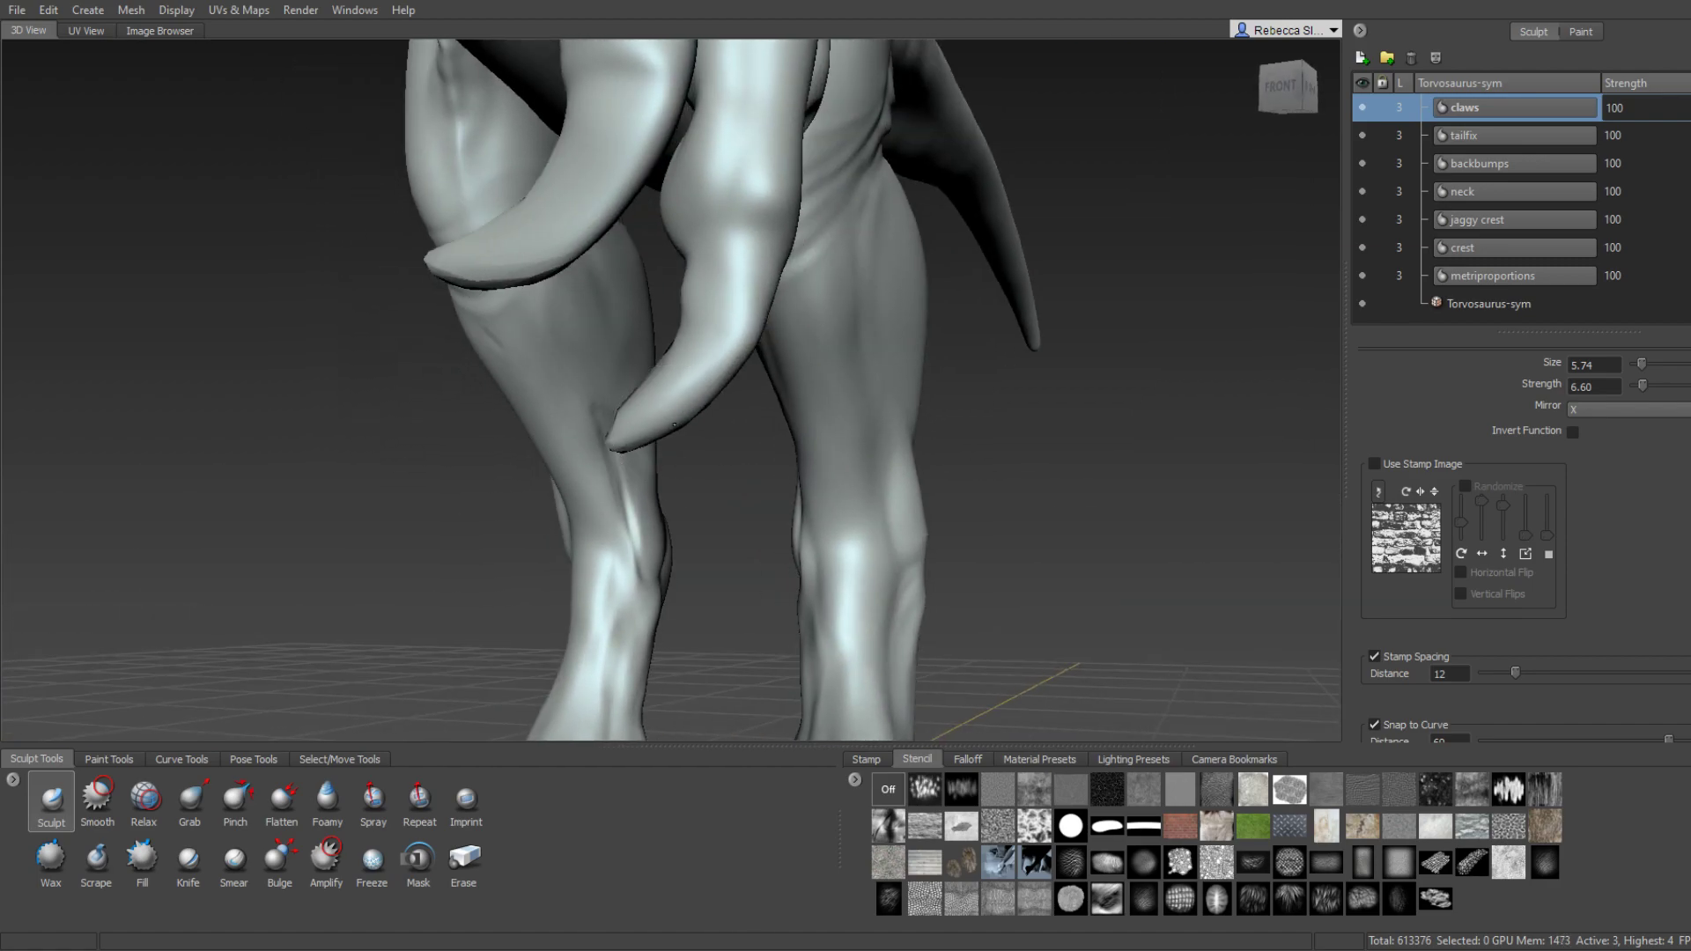
pyautogui.moveTo(717, 291)
pyautogui.keyDown('alt'); pyautogui.mouseDown()
pyautogui.moveTo(441, 290)
pyautogui.moveTo(925, 423)
pyautogui.moveTo(874, 436)
pyautogui.moveTo(379, 322)
pyautogui.moveTo(577, 398)
pyautogui.moveTo(641, 334)
pyautogui.moveTo(943, 382)
pyautogui.moveTo(792, 691)
pyautogui.mouseUp(); pyautogui.keyUp('alt')
pyautogui.click(192, 797)
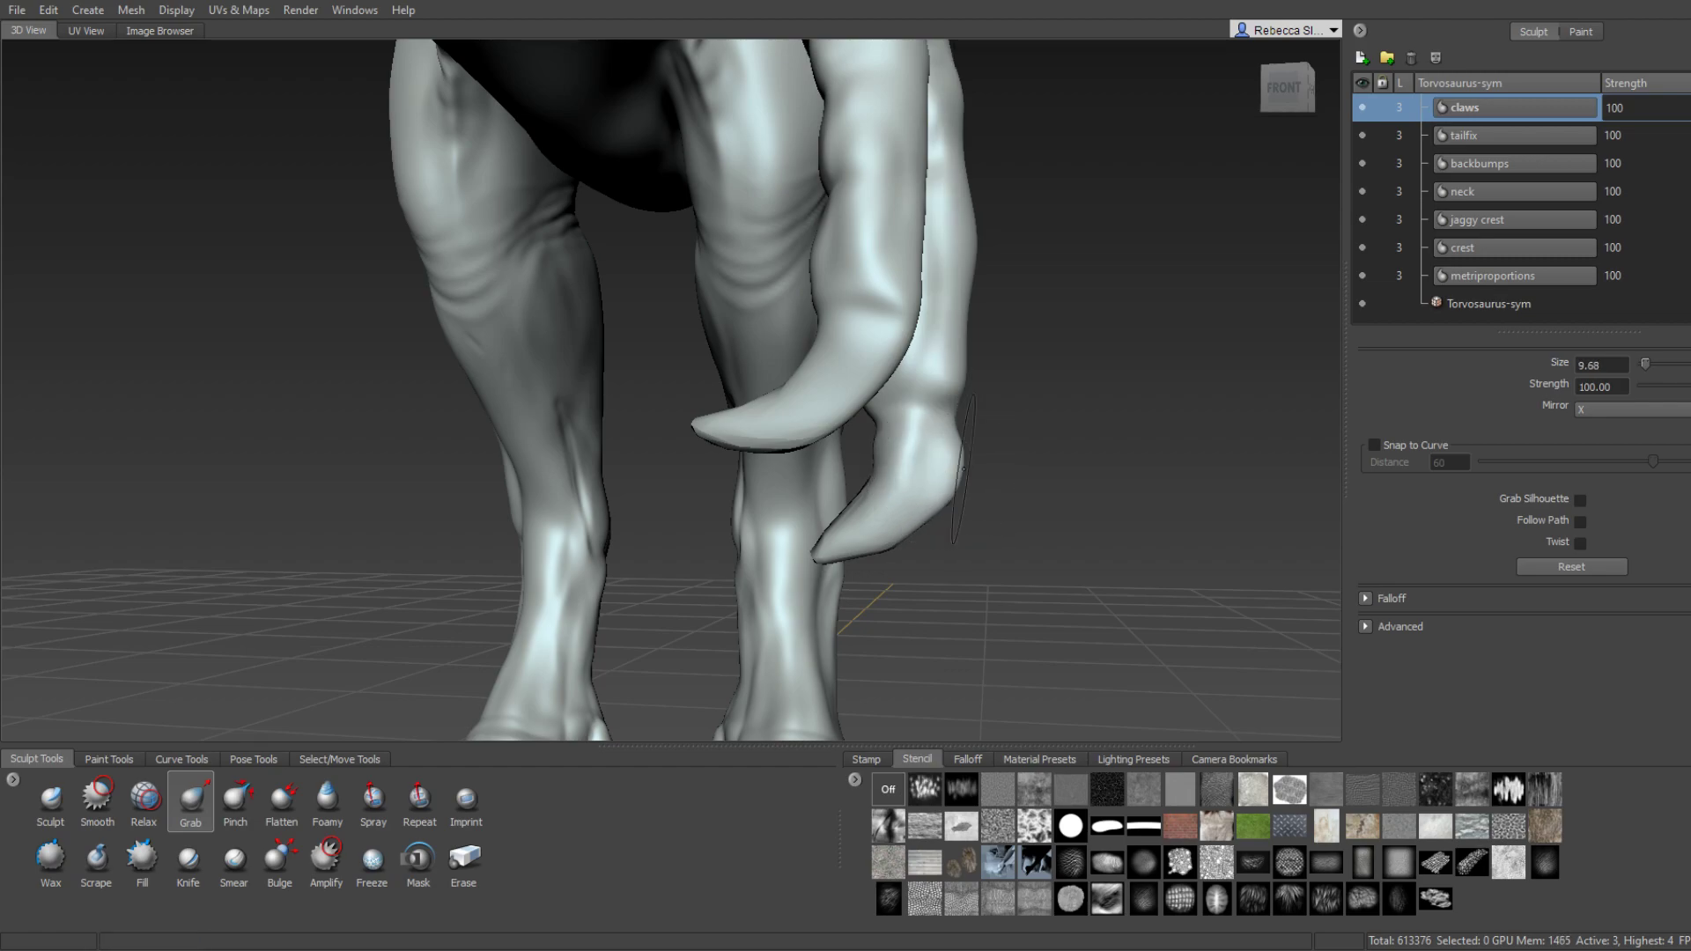
# Smooth the claws with Shift strokes, orbiting between their front and back.
pyautogui.moveTo(963, 467)
pyautogui.keyDown('alt'); pyautogui.mouseDown()
pyautogui.moveTo(890, 446)
pyautogui.moveTo(876, 479)
pyautogui.mouseUp(); pyautogui.keyUp('alt')
pyautogui.press('shift')
pyautogui.keyDown('alt'); pyautogui.moveTo(890, 494); pyautogui.dragTo(998, 530, button='right'); pyautogui.keyUp('alt')
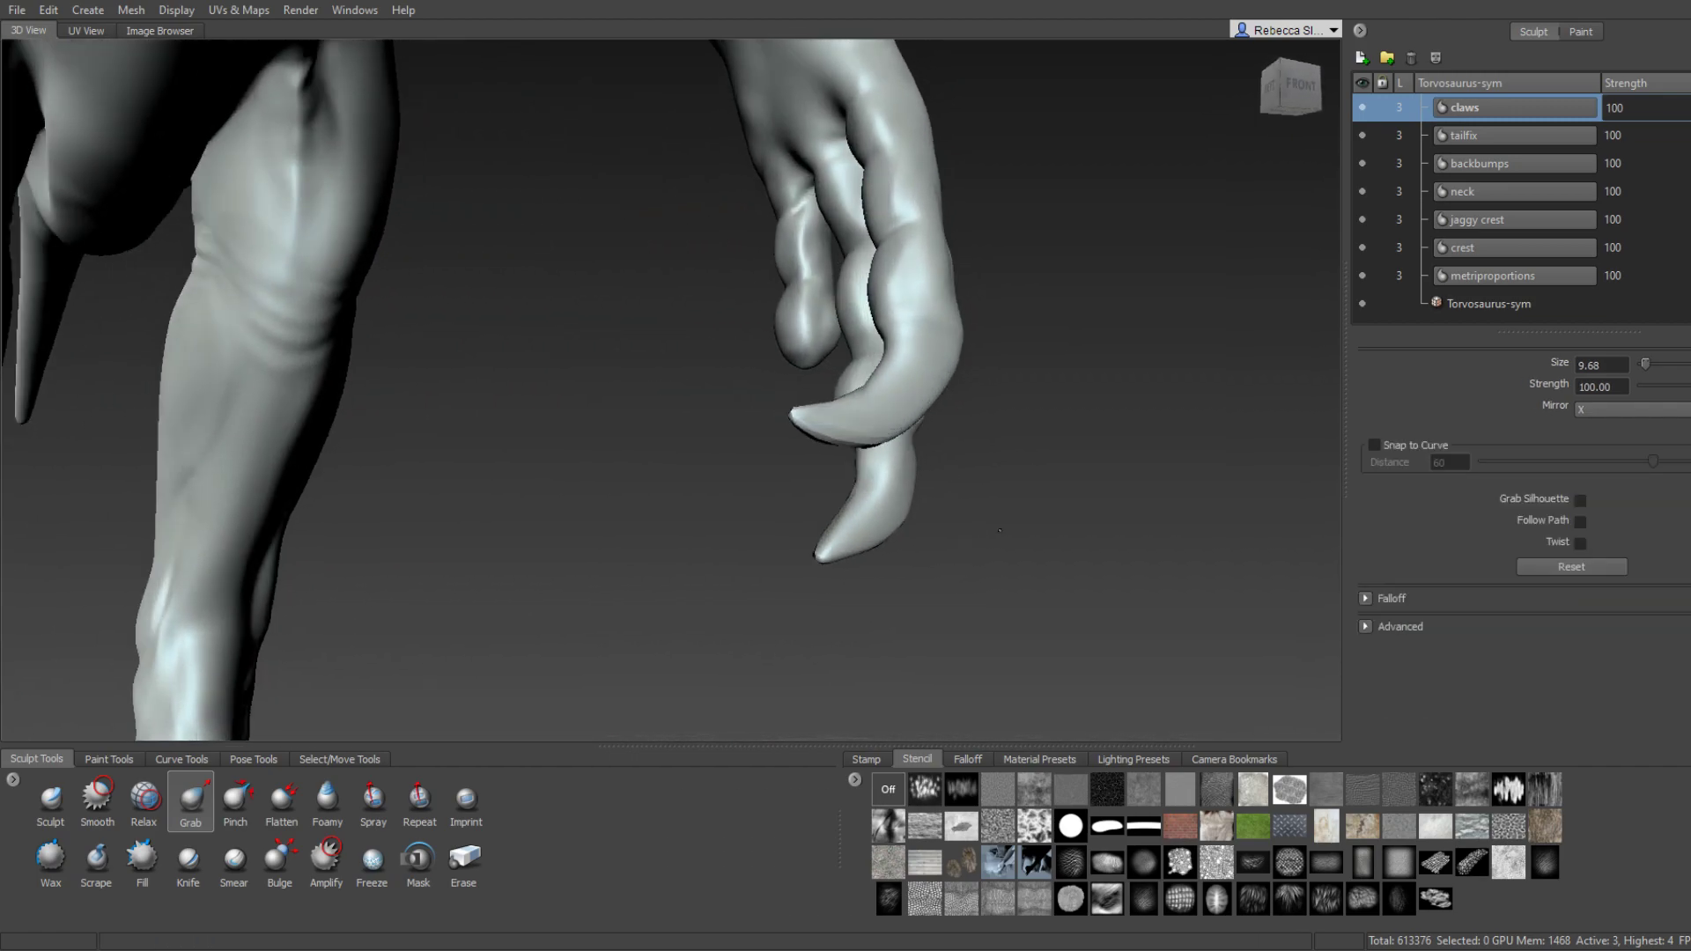
pyautogui.moveTo(998, 530)
pyautogui.keyDown('alt'); pyautogui.mouseDown()
pyautogui.moveTo(421, 474)
pyautogui.moveTo(649, 499)
pyautogui.moveTo(380, 783)
pyautogui.mouseUp(); pyautogui.keyUp('alt')
pyautogui.press('shift')
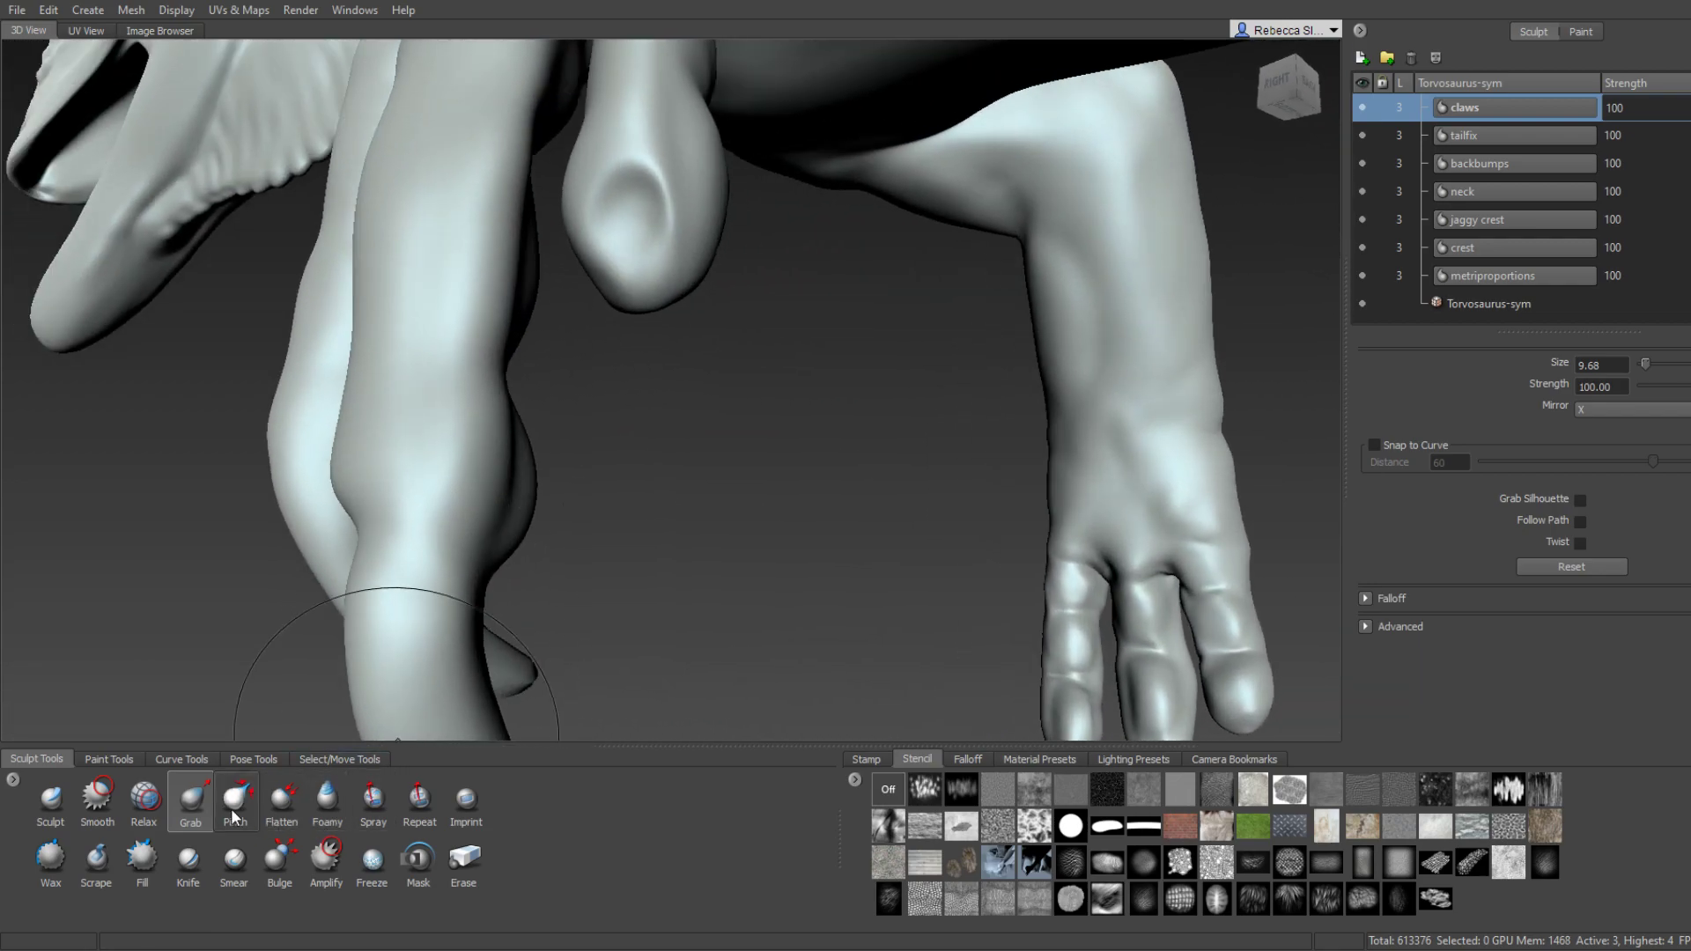
# Bulge the leg and toes outward, moving in close on the foot.
pyautogui.click(281, 861)
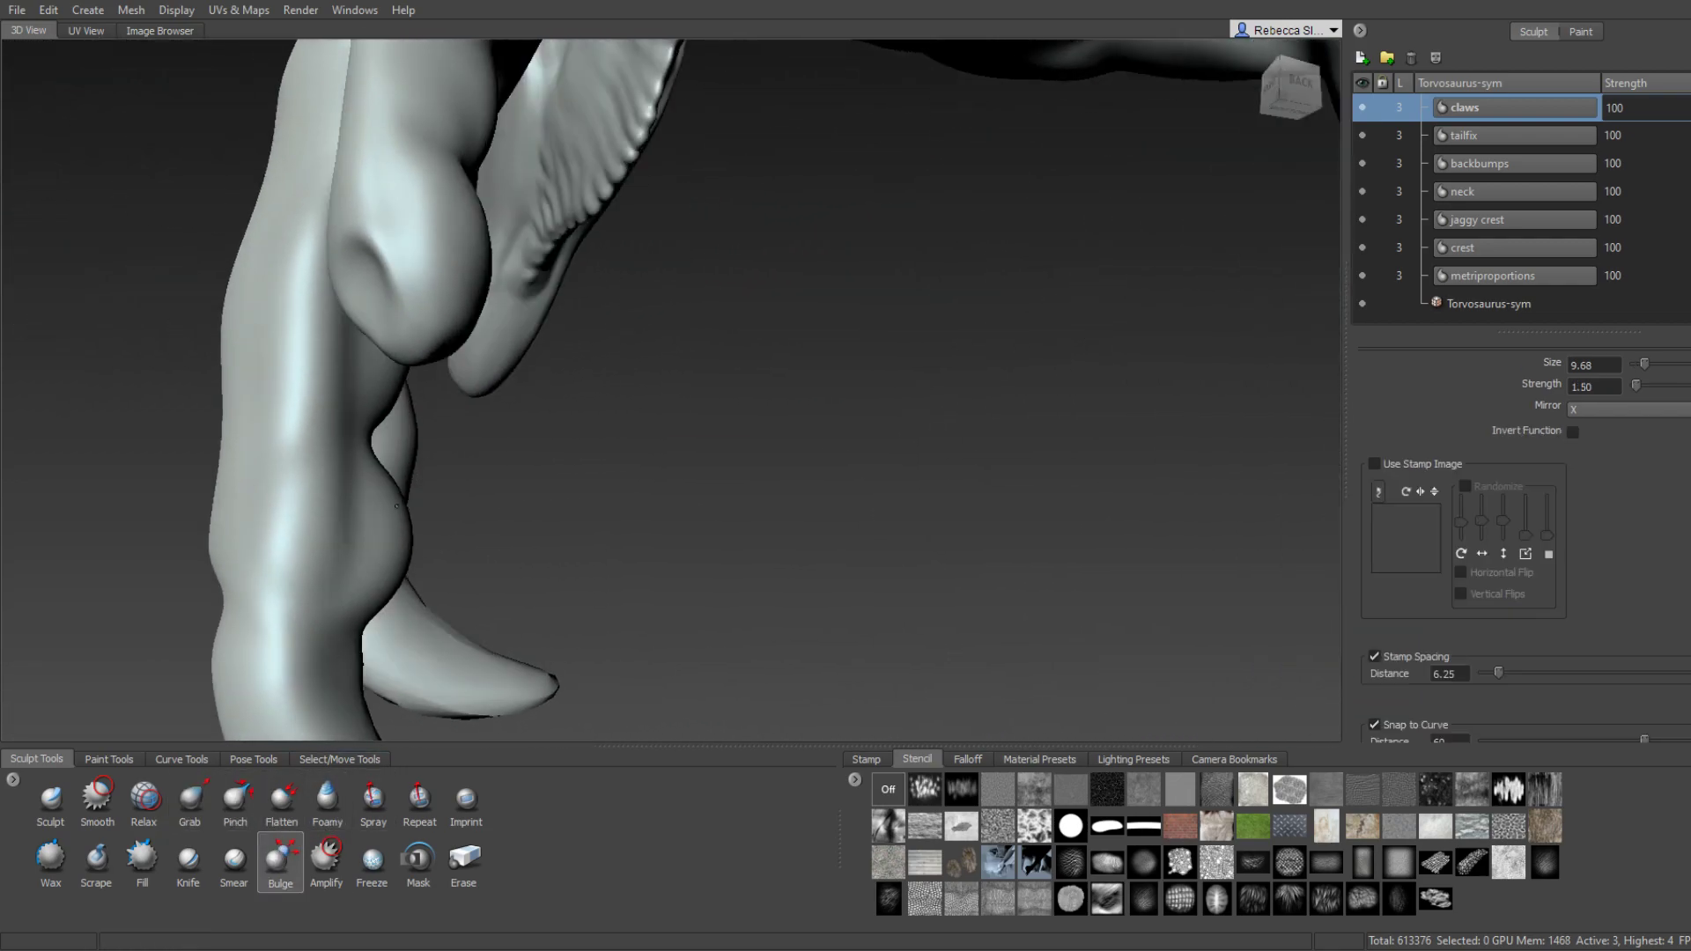
pyautogui.keyDown('alt'); pyautogui.moveTo(291, 546); pyautogui.dragTo(273, 598); pyautogui.keyUp('alt')
pyautogui.moveTo(352, 529)
pyautogui.keyDown('alt'); pyautogui.mouseDown()
pyautogui.moveTo(472, 580)
pyautogui.moveTo(340, 423)
pyautogui.mouseUp(); pyautogui.keyUp('alt')
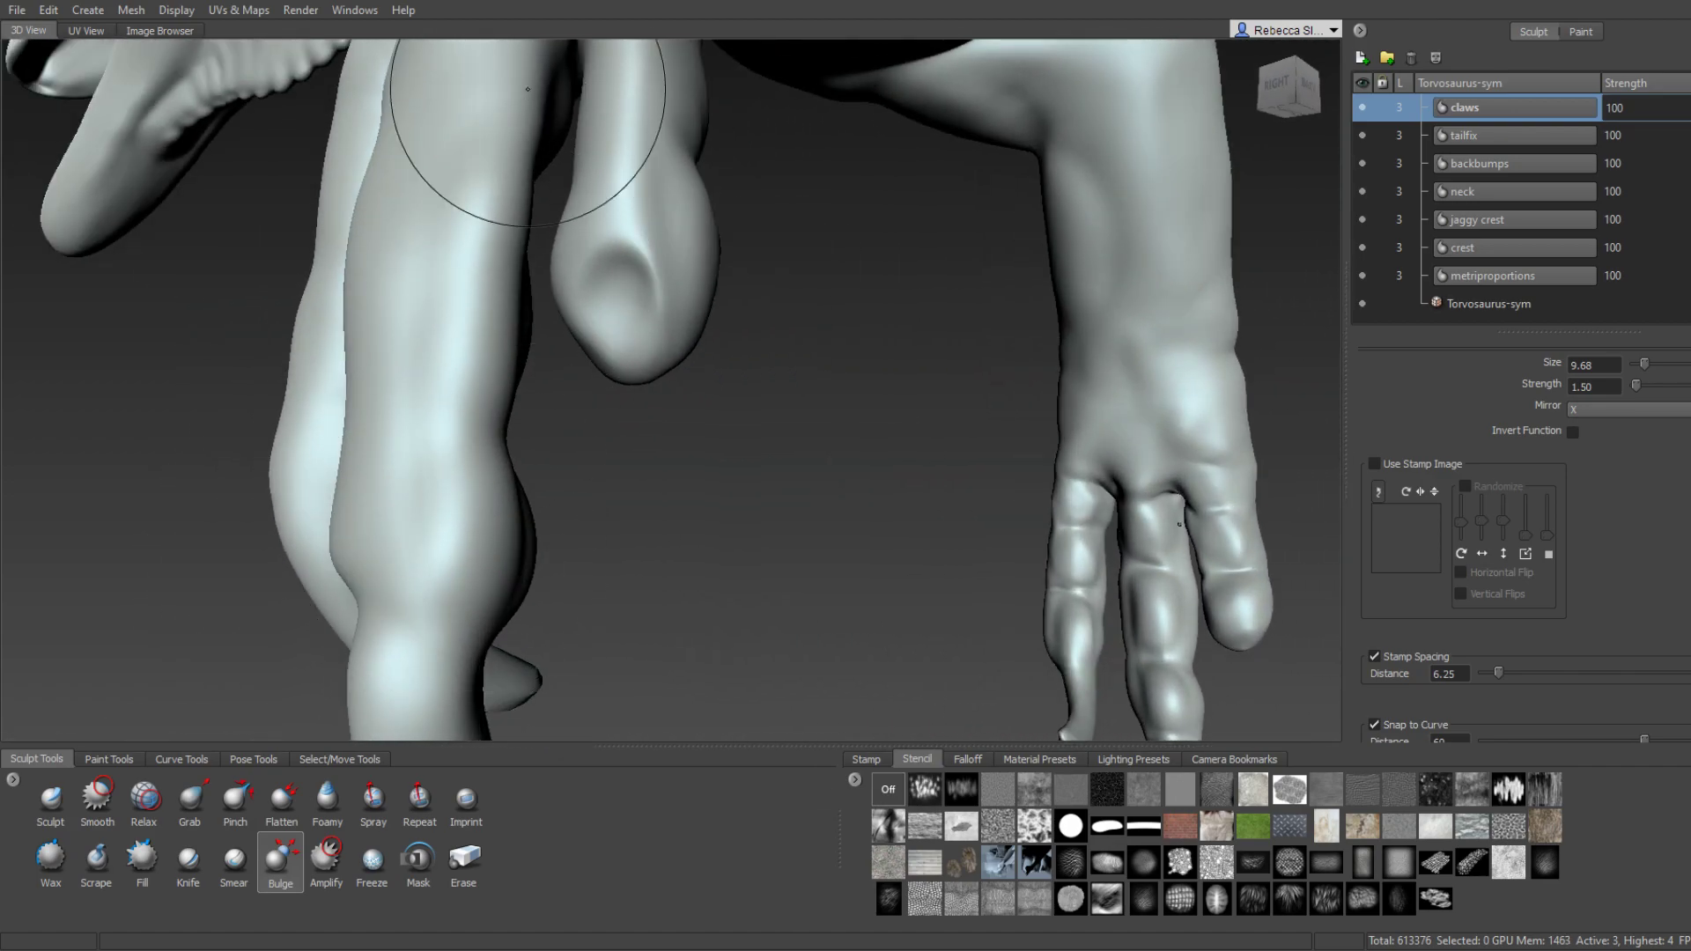
pyautogui.moveTo(546, 132)
pyautogui.keyDown('alt'); pyautogui.mouseDown()
pyautogui.moveTo(695, 365)
pyautogui.moveTo(632, 545)
pyautogui.mouseUp(); pyautogui.keyUp('alt')
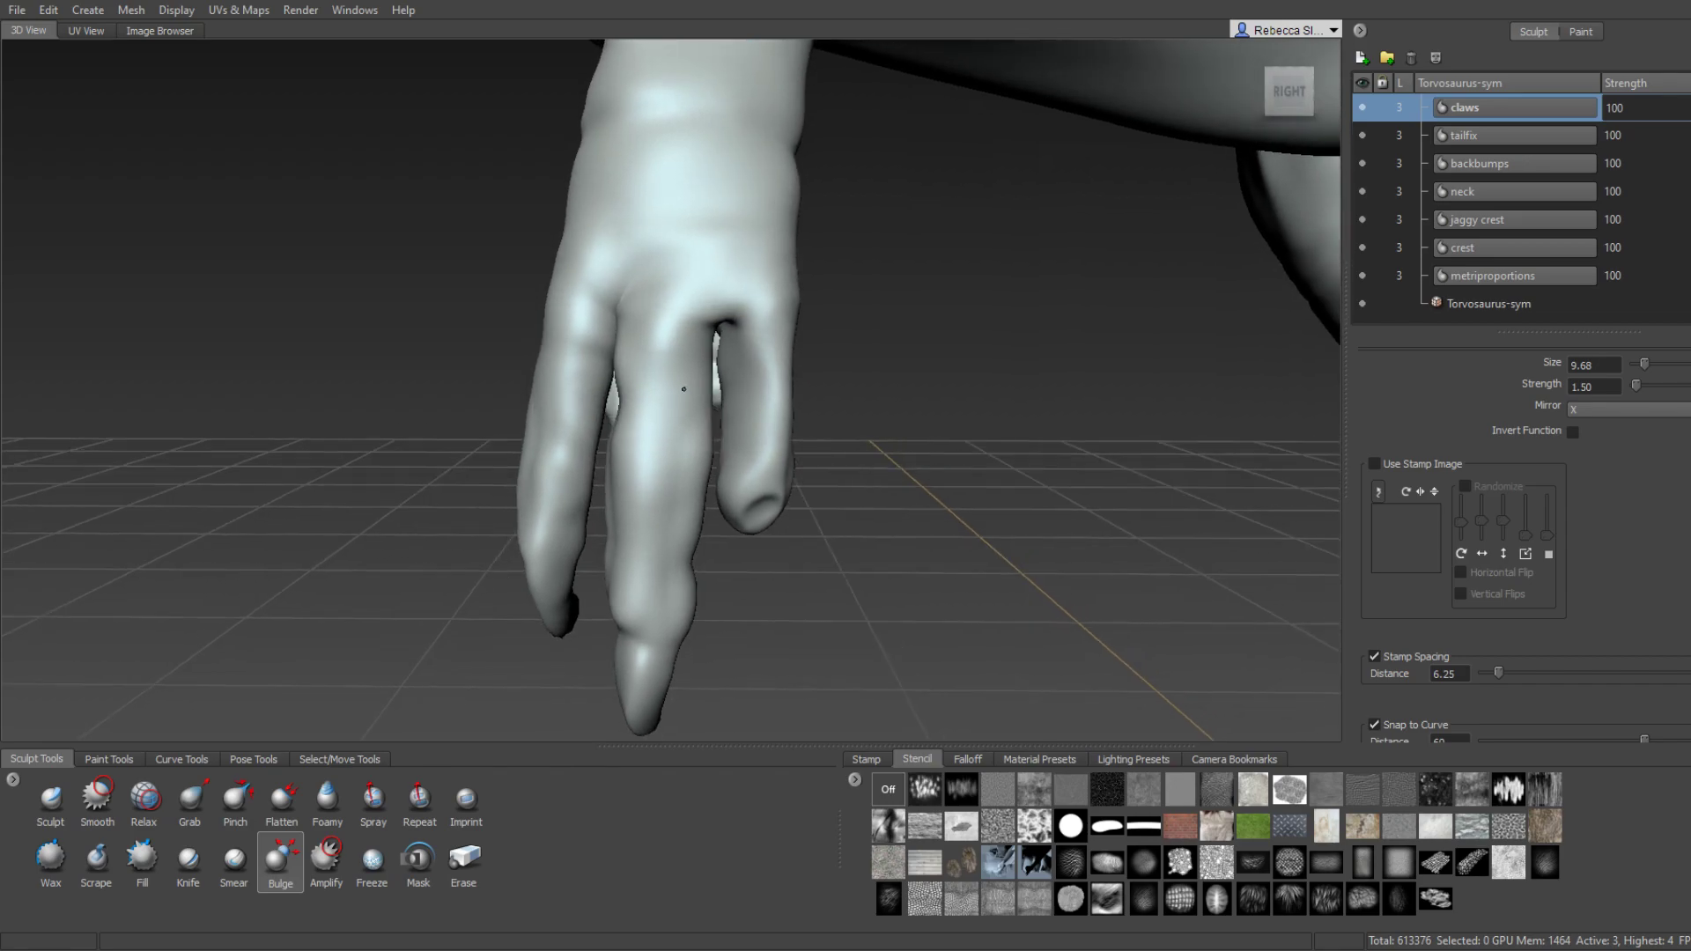
# Pull the toes into shape with the Grab brush enlarged to 19.33.
pyautogui.click(191, 801)
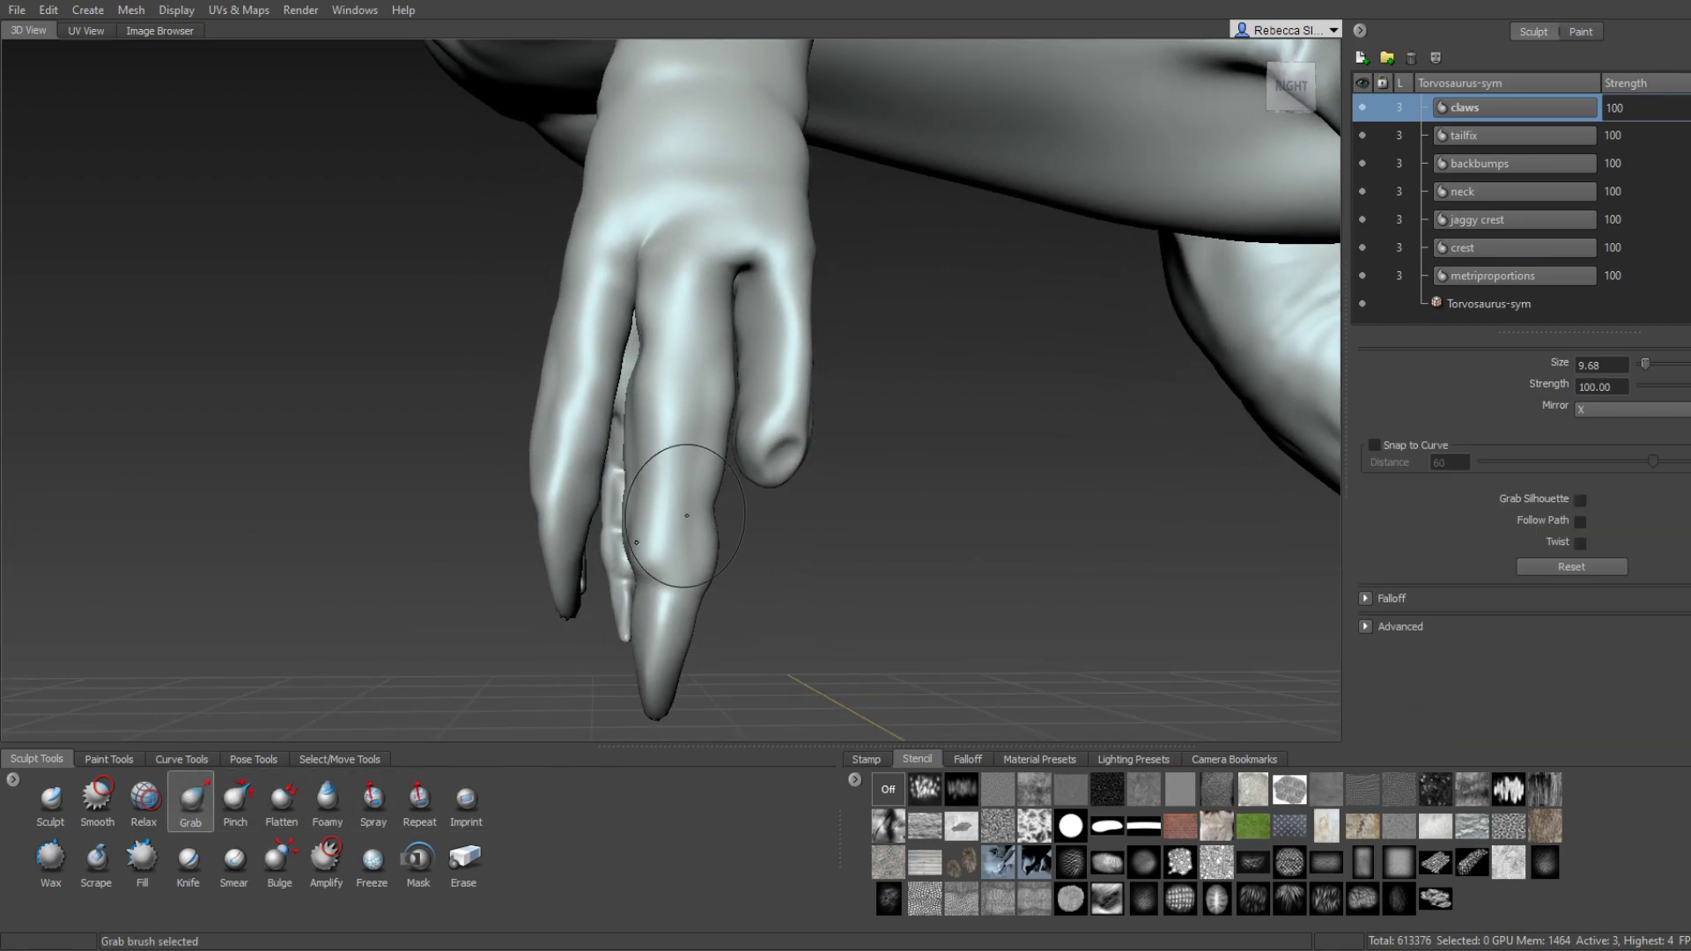
pyautogui.moveTo(702, 581); pyautogui.dragTo(708, 564)
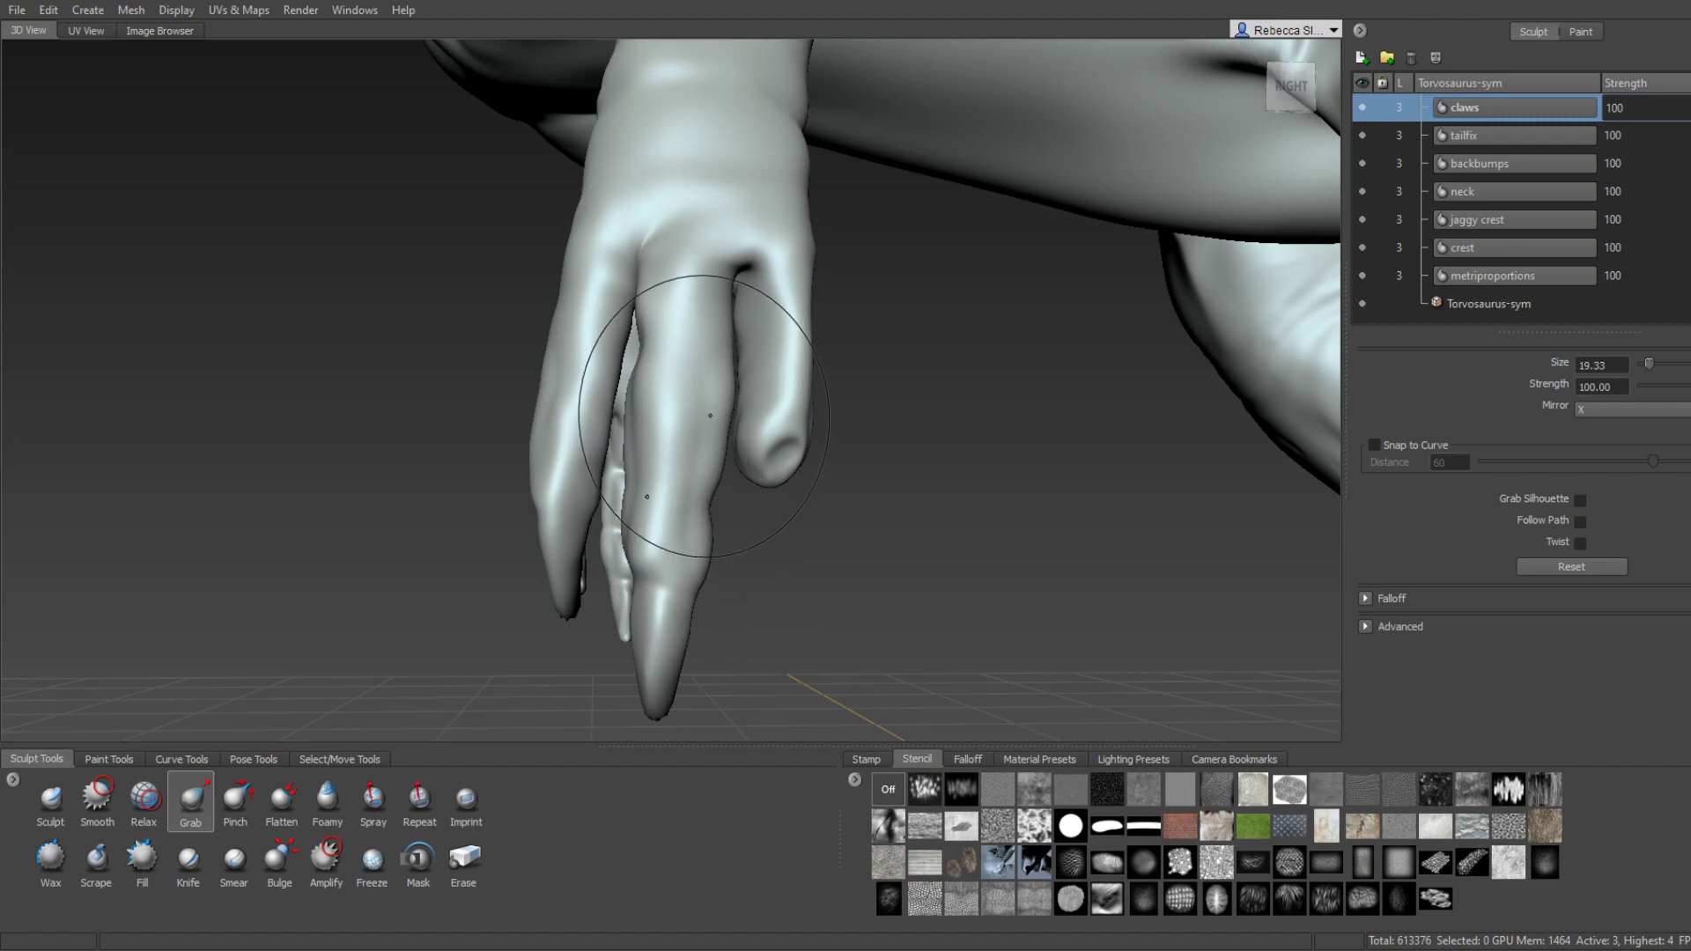
pyautogui.moveTo(709, 415)
pyautogui.keyDown('alt'); pyautogui.mouseDown()
pyautogui.moveTo(934, 411)
pyautogui.moveTo(344, 365)
pyautogui.mouseUp(); pyautogui.keyUp('alt')
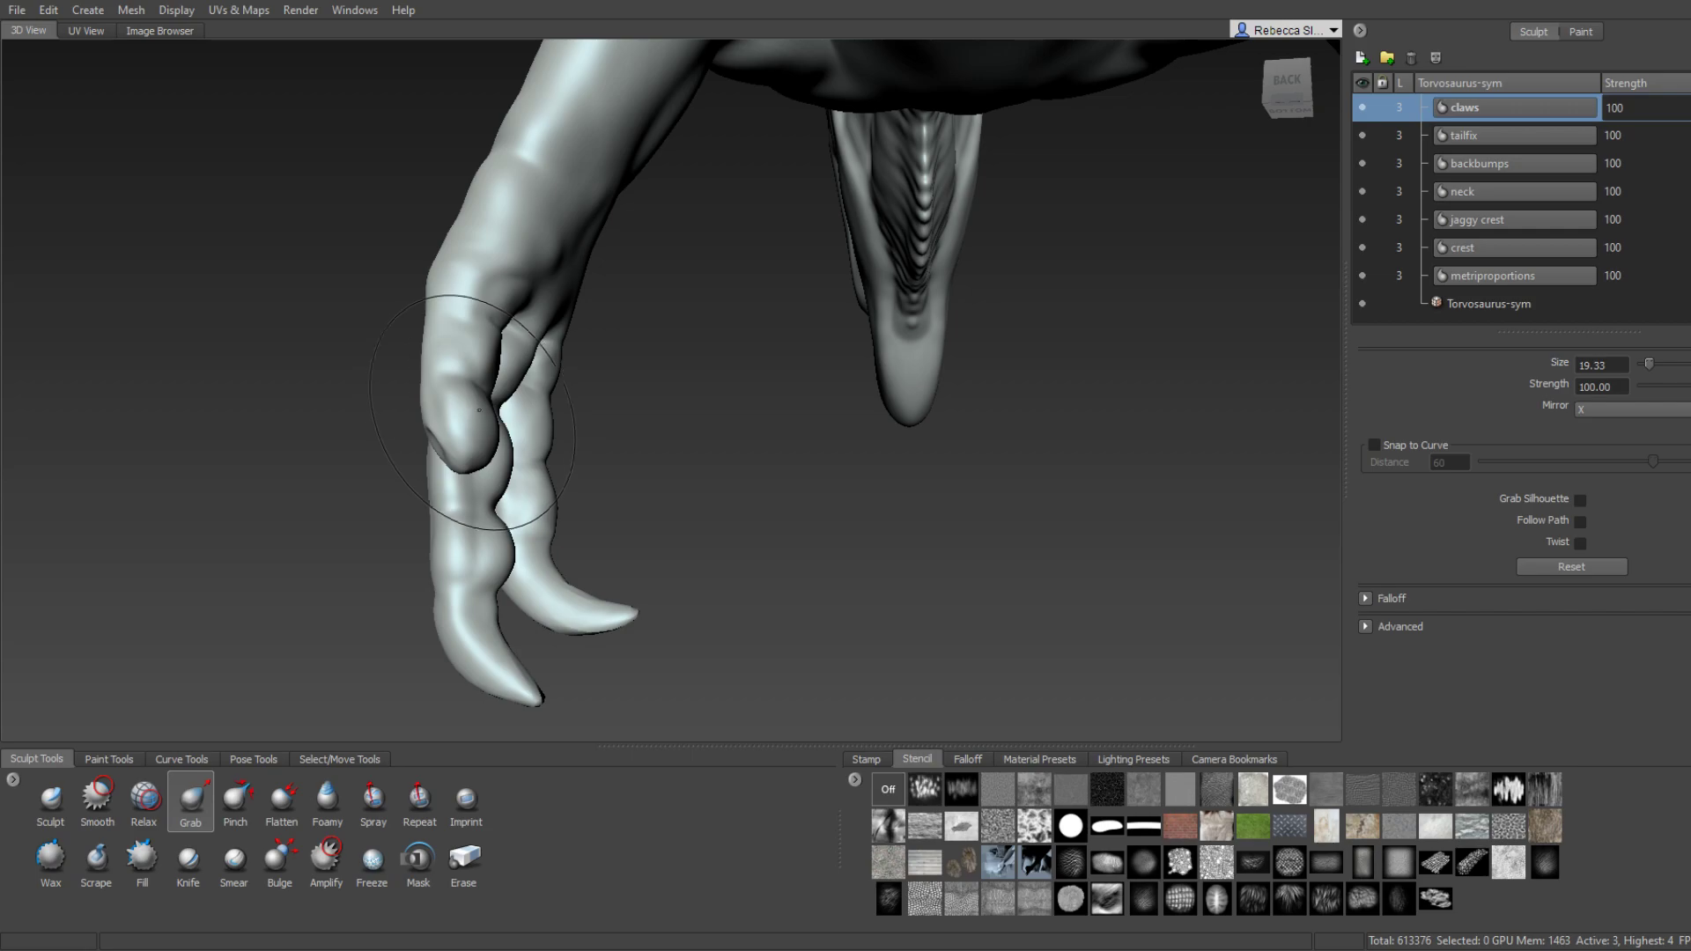
pyautogui.moveTo(556, 412)
pyautogui.mouseDown(button='middle')
pyautogui.moveTo(666, 600)
pyautogui.moveTo(387, 731)
pyautogui.mouseUp(button='middle')
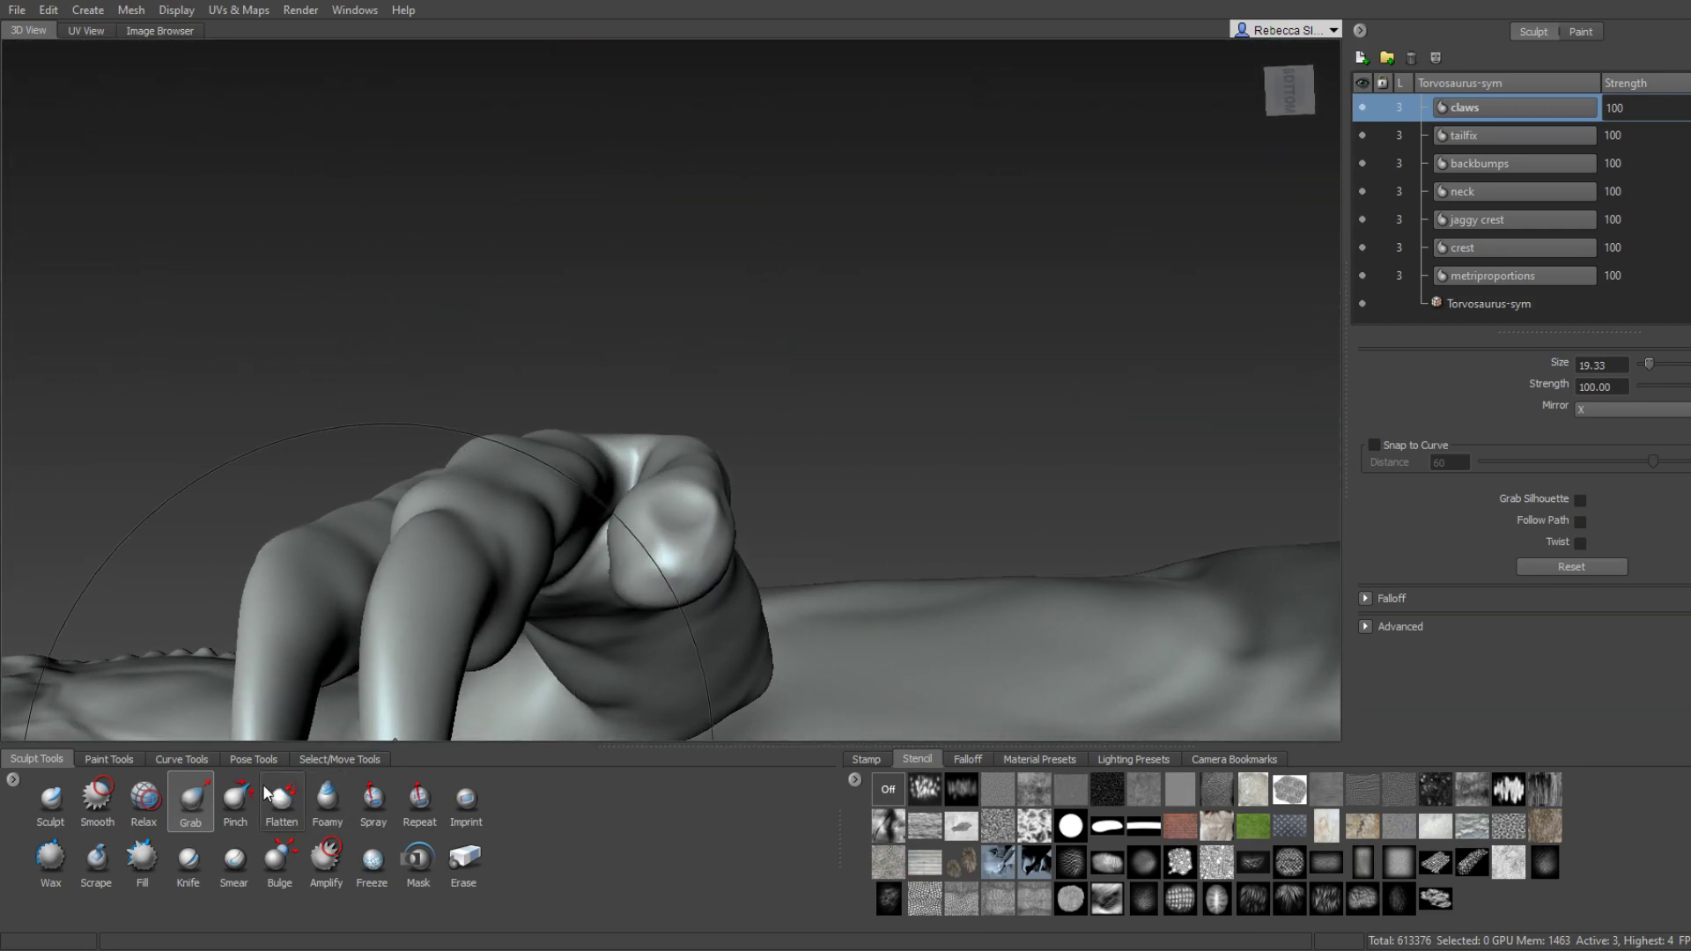
# Sculpt the fingertips with the Sculpt brush, Shift-smoothing around the claws.
pyautogui.click(52, 801)
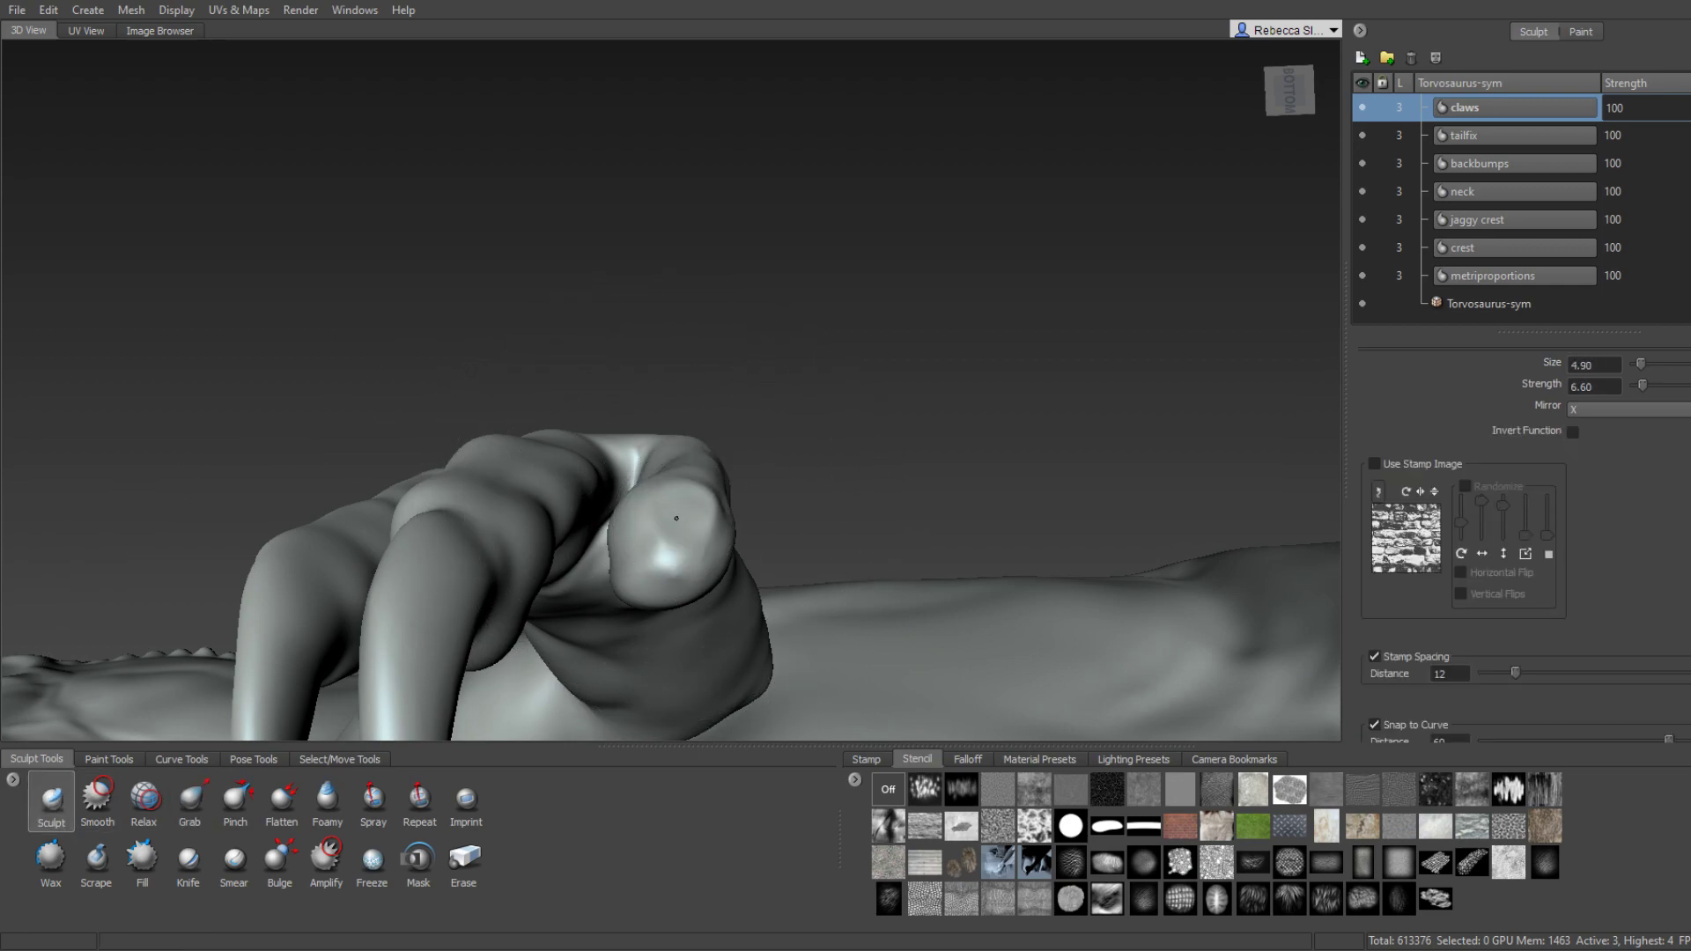
pyautogui.press('shift')
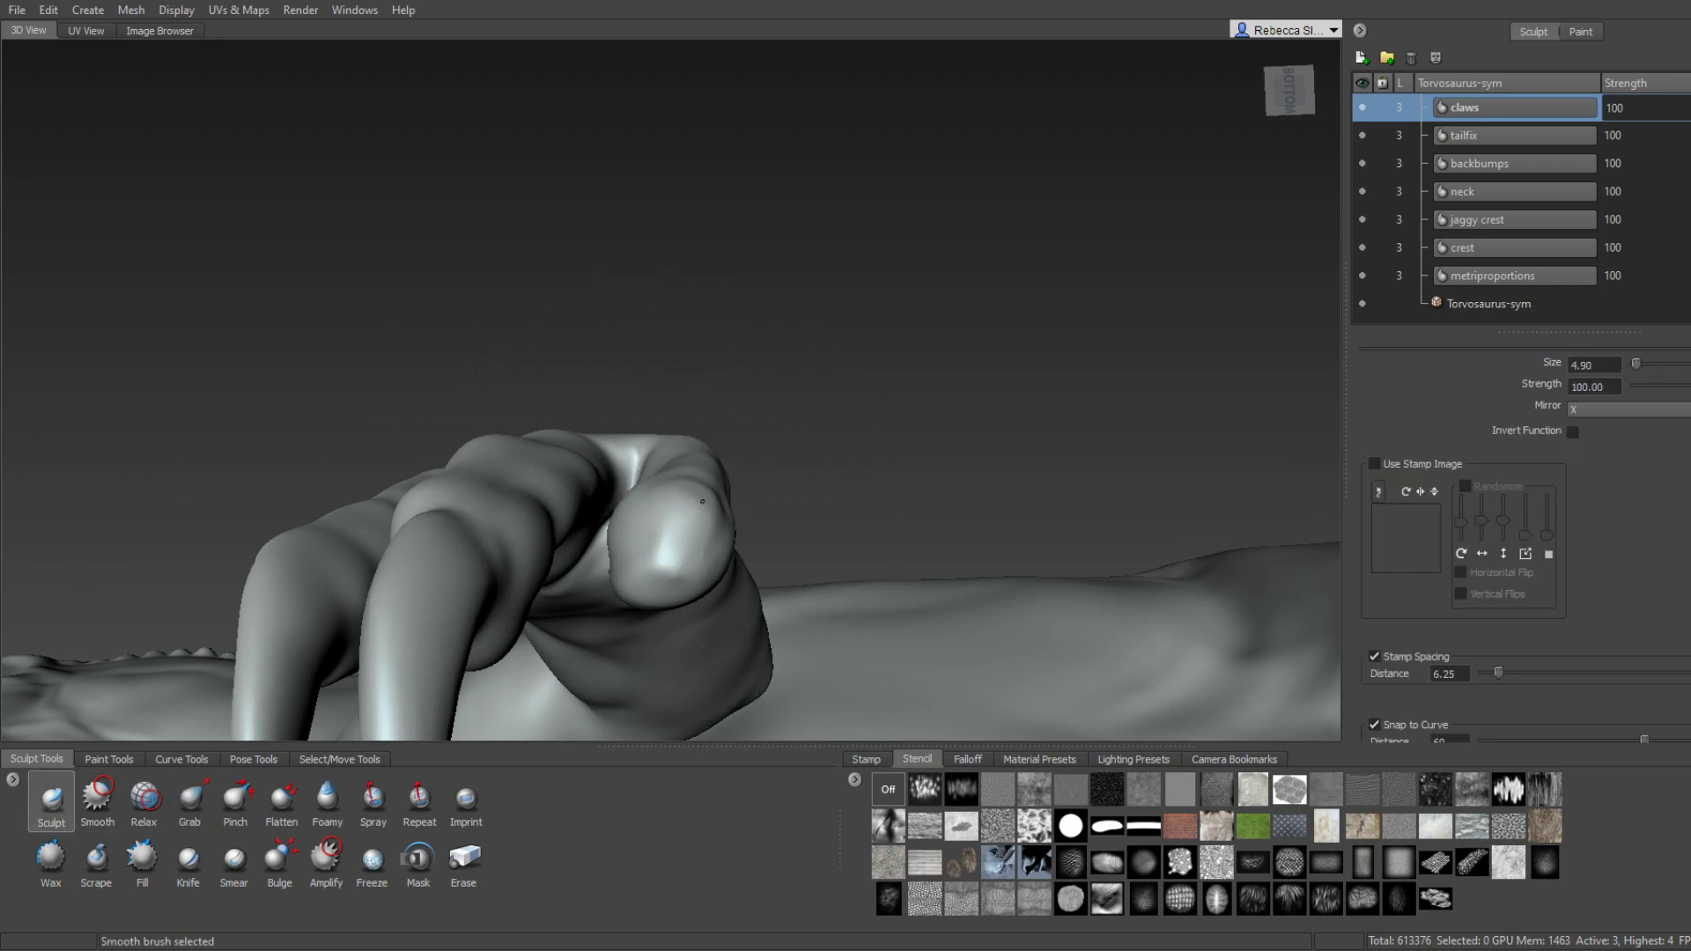
pyautogui.moveTo(676, 564)
pyautogui.keyDown('alt'); pyautogui.mouseDown()
pyautogui.moveTo(683, 517)
pyautogui.moveTo(11, 486)
pyautogui.mouseUp(); pyautogui.keyUp('alt')
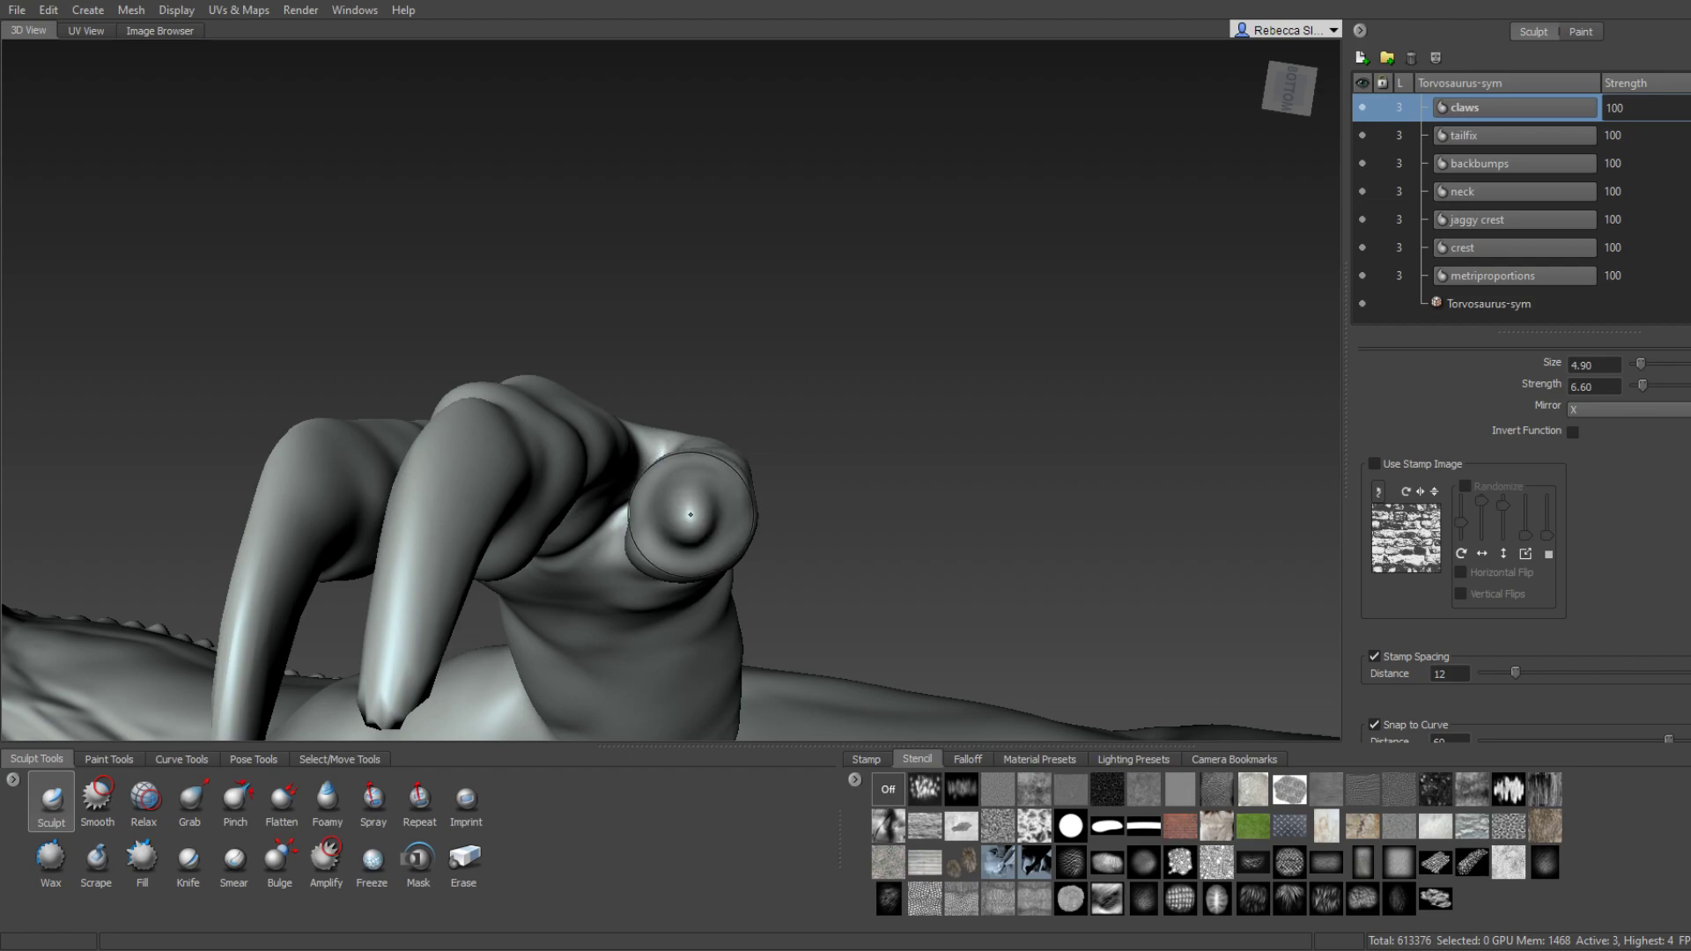
pyautogui.keyDown('alt'); pyautogui.moveTo(695, 527); pyautogui.dragTo(661, 454); pyautogui.keyUp('alt')
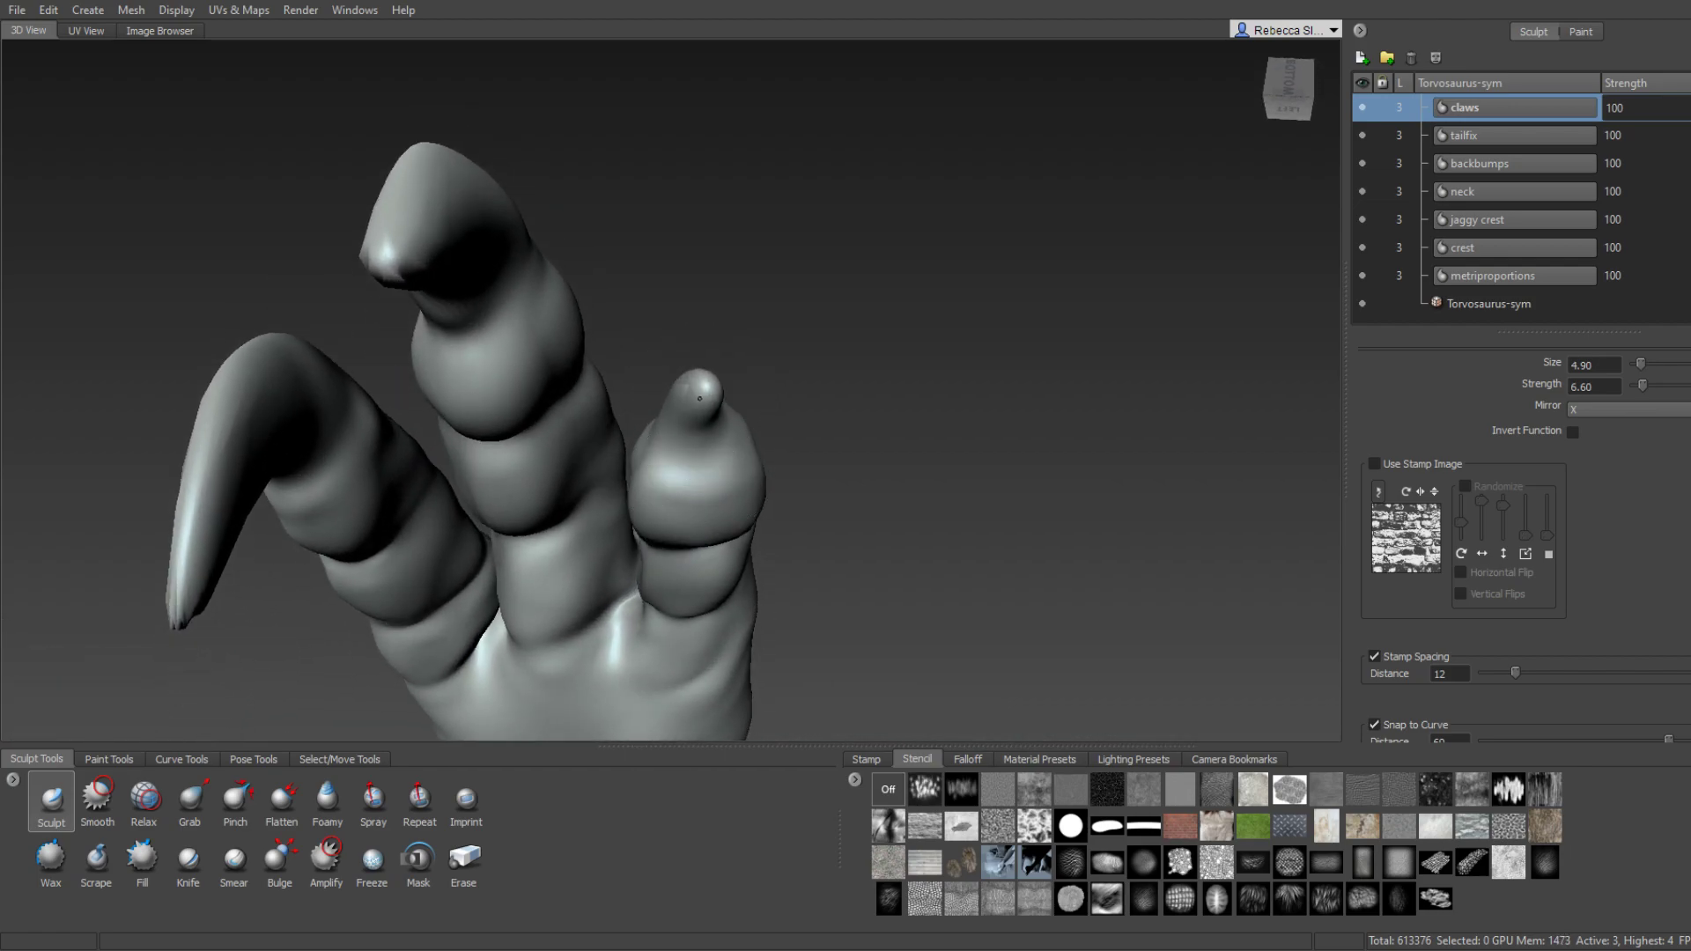
pyautogui.moveTo(700, 398)
pyautogui.keyDown('alt'); pyautogui.mouseDown()
pyautogui.moveTo(1269, 575)
pyautogui.moveTo(706, 485)
pyautogui.moveTo(206, 437)
pyautogui.moveTo(502, 487)
pyautogui.moveTo(491, 509)
pyautogui.moveTo(858, 443)
pyautogui.moveTo(743, 373)
pyautogui.mouseUp(); pyautogui.keyUp('alt')
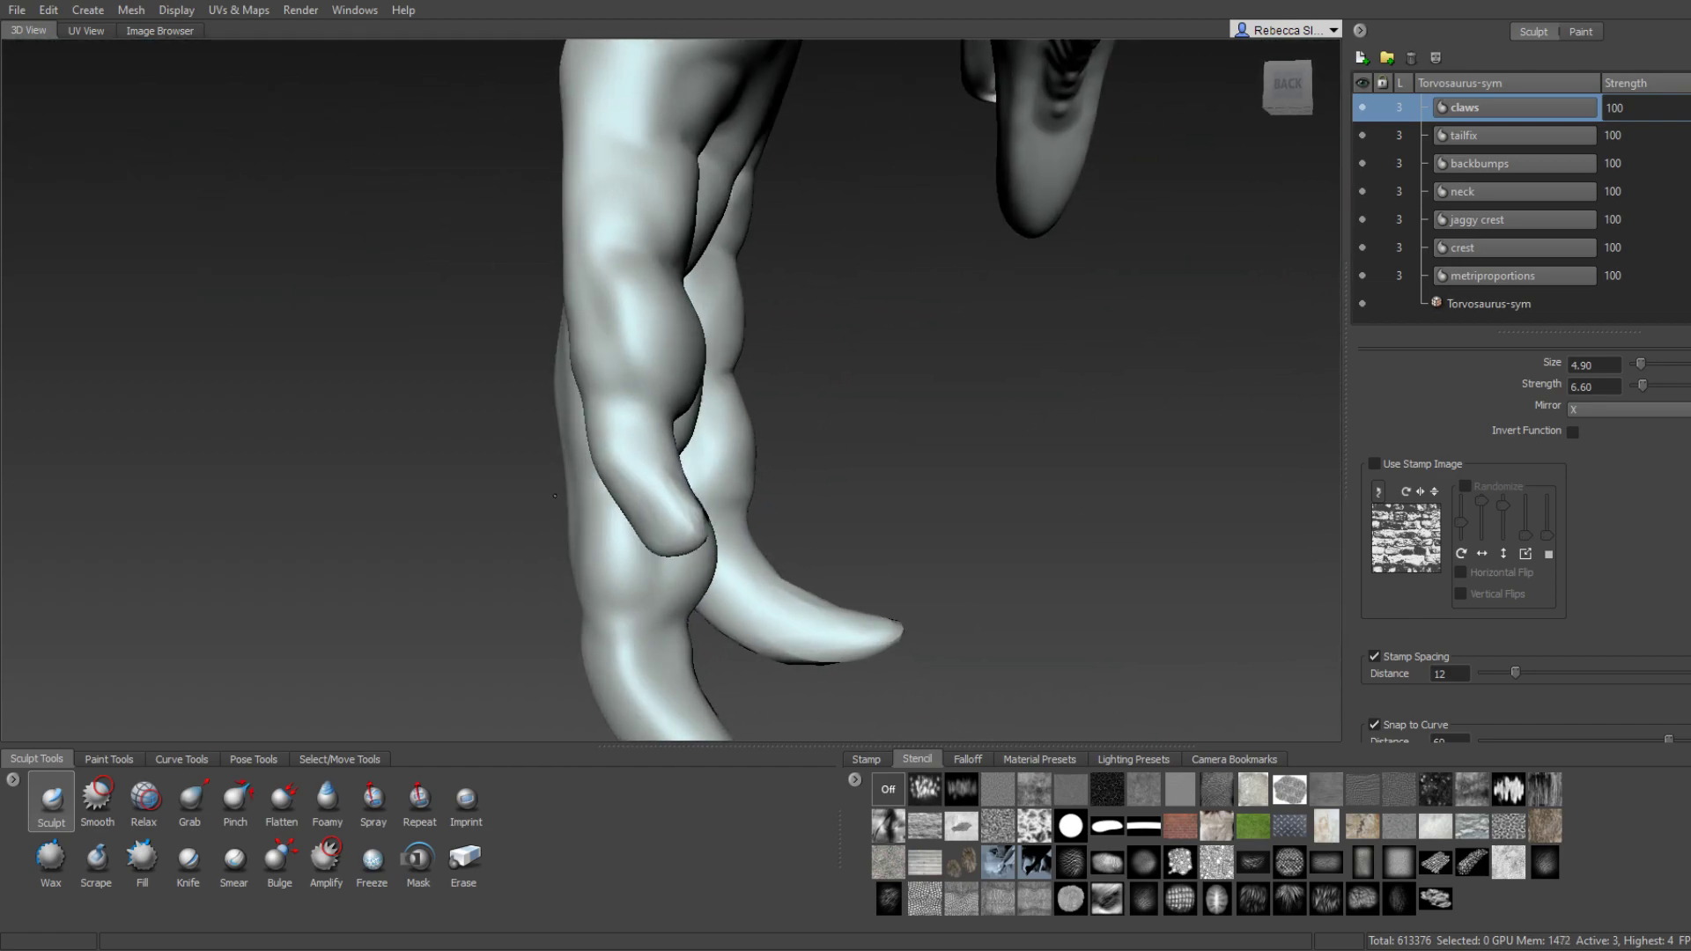
# Smooth the toes from a right-side view.
pyautogui.press('shift')
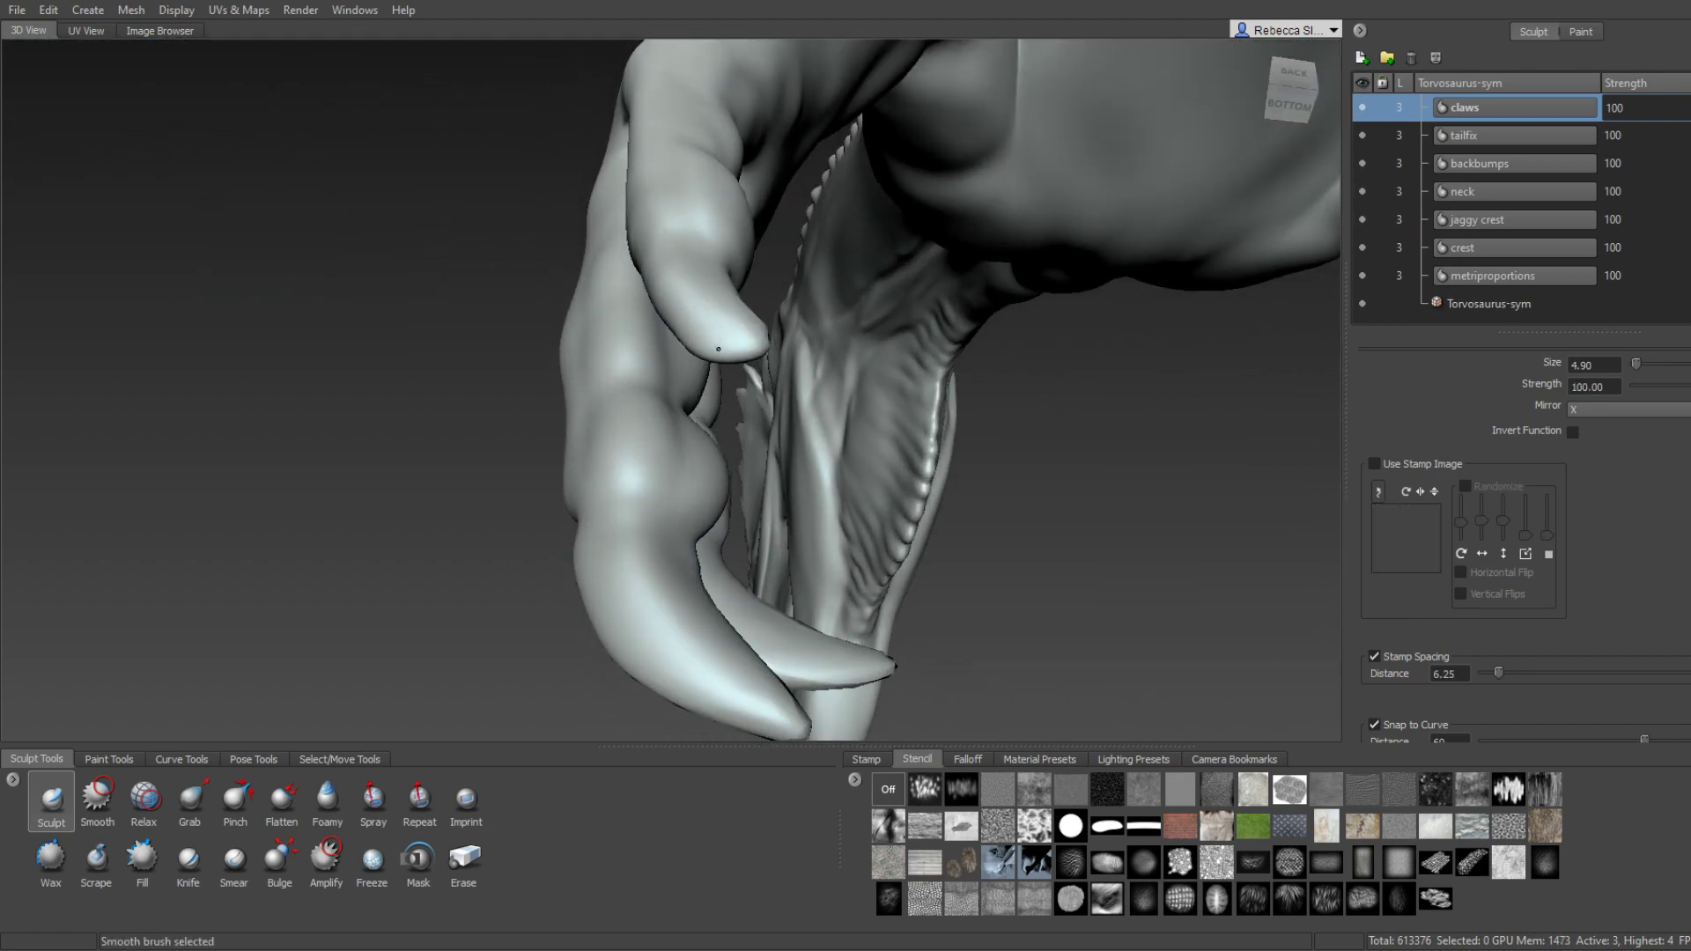
pyautogui.moveTo(697, 334)
pyautogui.keyDown('alt'); pyautogui.mouseDown()
pyautogui.moveTo(976, 409)
pyautogui.moveTo(666, 456)
pyautogui.moveTo(651, 486)
pyautogui.moveTo(729, 497)
pyautogui.moveTo(795, 468)
pyautogui.moveTo(711, 475)
pyautogui.moveTo(682, 404)
pyautogui.moveTo(584, 369)
pyautogui.moveTo(676, 389)
pyautogui.moveTo(642, 377)
pyautogui.moveTo(716, 377)
pyautogui.moveTo(610, 271)
pyautogui.moveTo(664, 462)
pyautogui.moveTo(599, 369)
pyautogui.moveTo(643, 333)
pyautogui.moveTo(660, 370)
pyautogui.moveTo(659, 334)
pyautogui.moveTo(652, 441)
pyautogui.moveTo(648, 393)
pyautogui.mouseUp(); pyautogui.keyUp('alt')
pyautogui.press('shift')
pyautogui.press('shift')
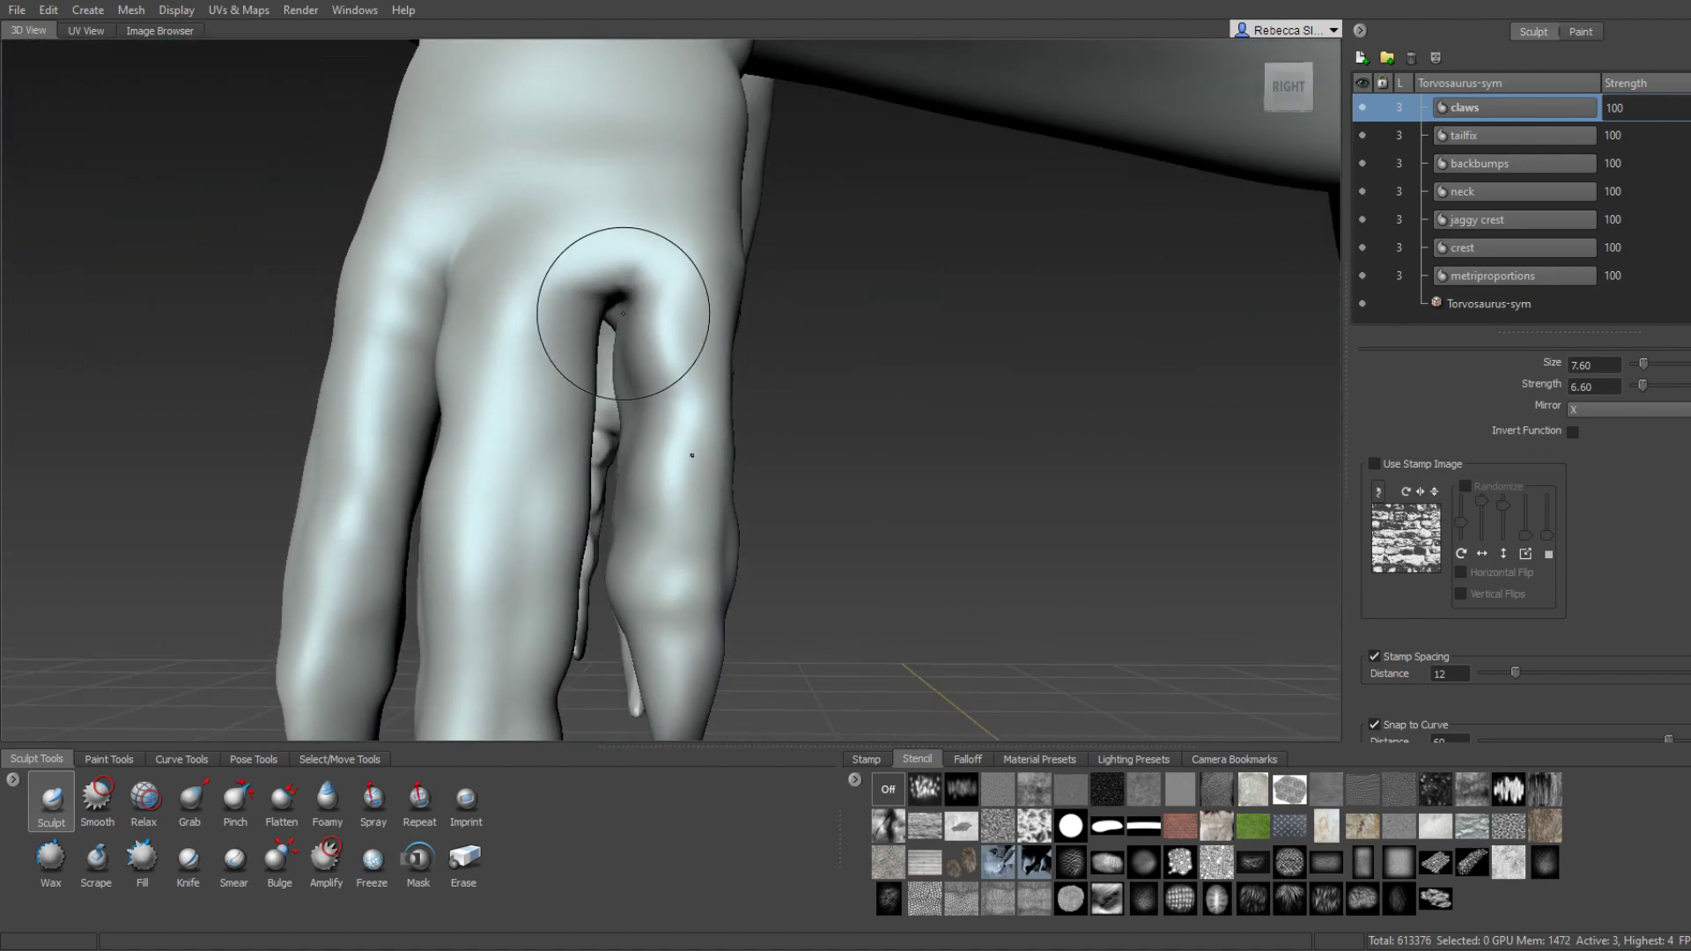
# Refine the forelimb claws with the Grab brush at size 14.42, Shift-smoothing between strokes.
pyautogui.moveTo(623, 314)
pyautogui.keyDown('alt'); pyautogui.mouseDown()
pyautogui.moveTo(611, 332)
pyautogui.moveTo(669, 369)
pyautogui.moveTo(613, 376)
pyautogui.mouseUp(); pyautogui.keyUp('alt')
pyautogui.scroll(3, 707, 388)
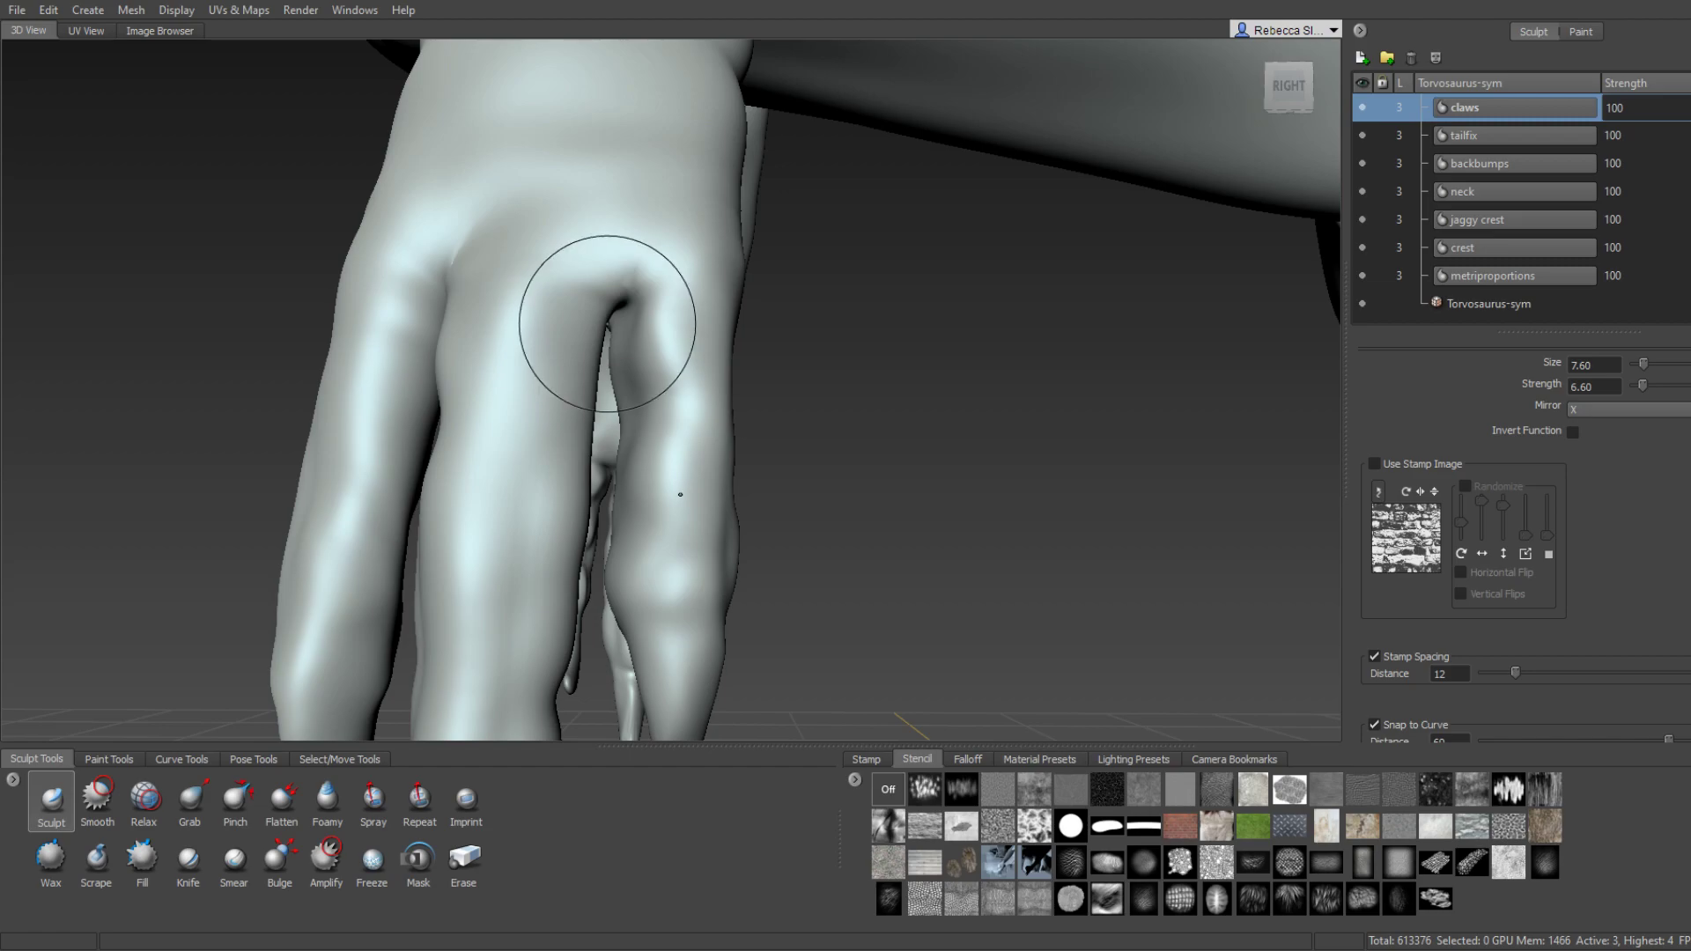
pyautogui.click(187, 801)
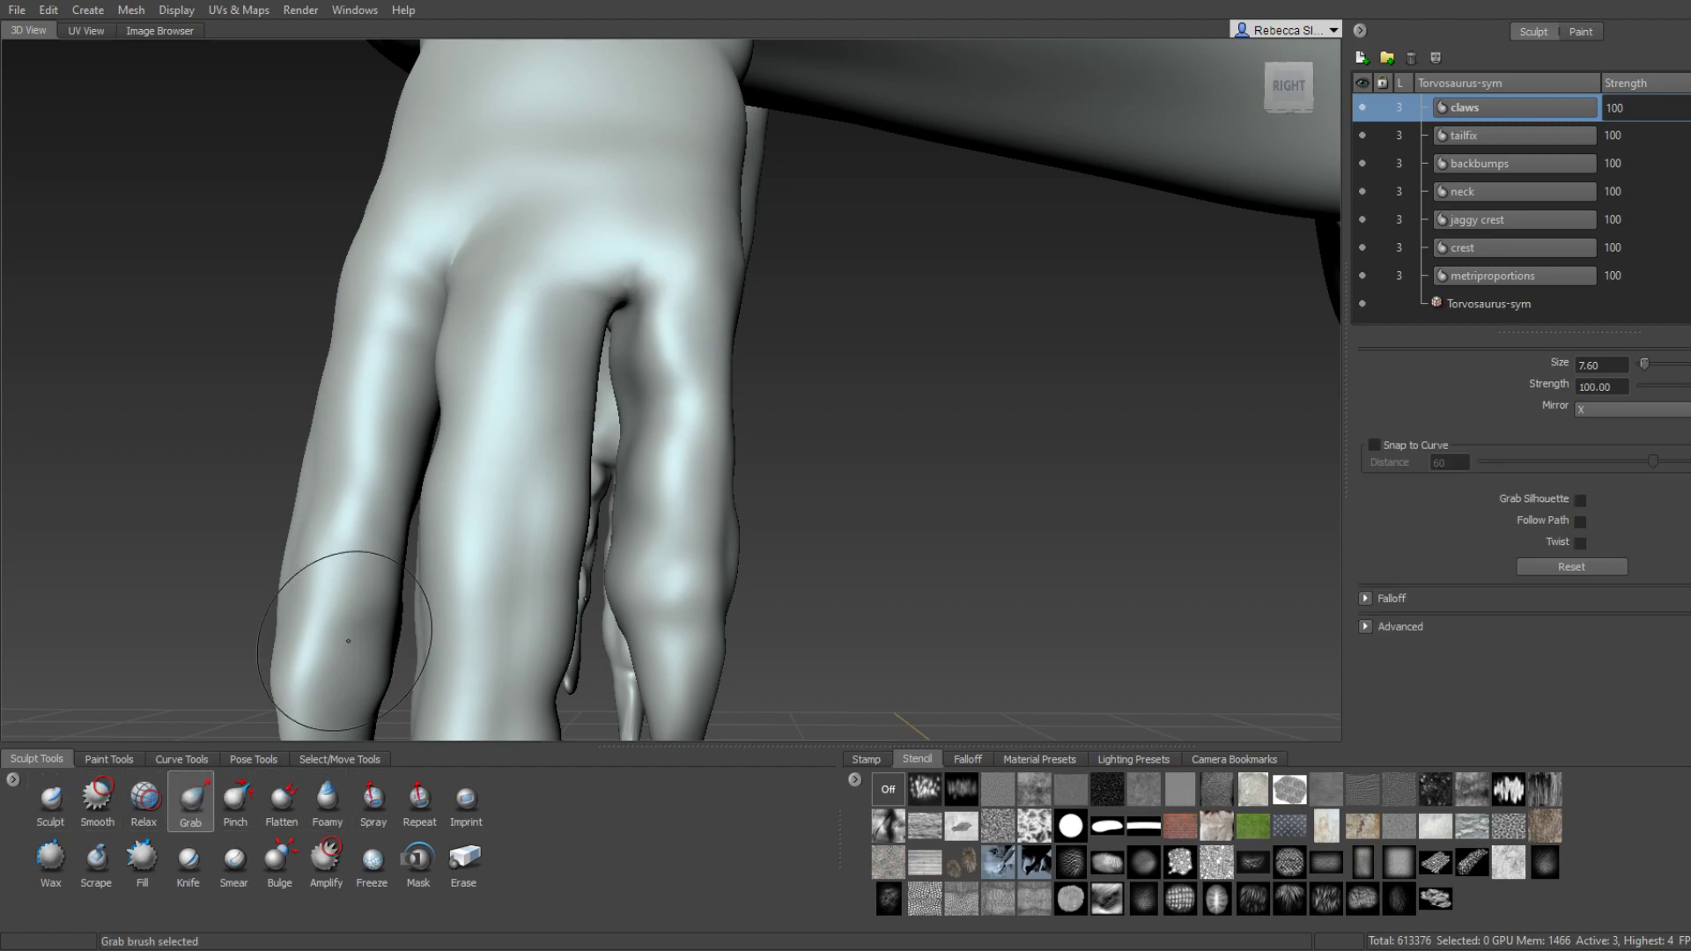
pyautogui.moveTo(587, 308)
pyautogui.mouseDown()
pyautogui.moveTo(652, 300)
pyautogui.moveTo(567, 358)
pyautogui.moveTo(604, 434)
pyautogui.moveTo(618, 346)
pyautogui.mouseUp()
pyautogui.press('shift')
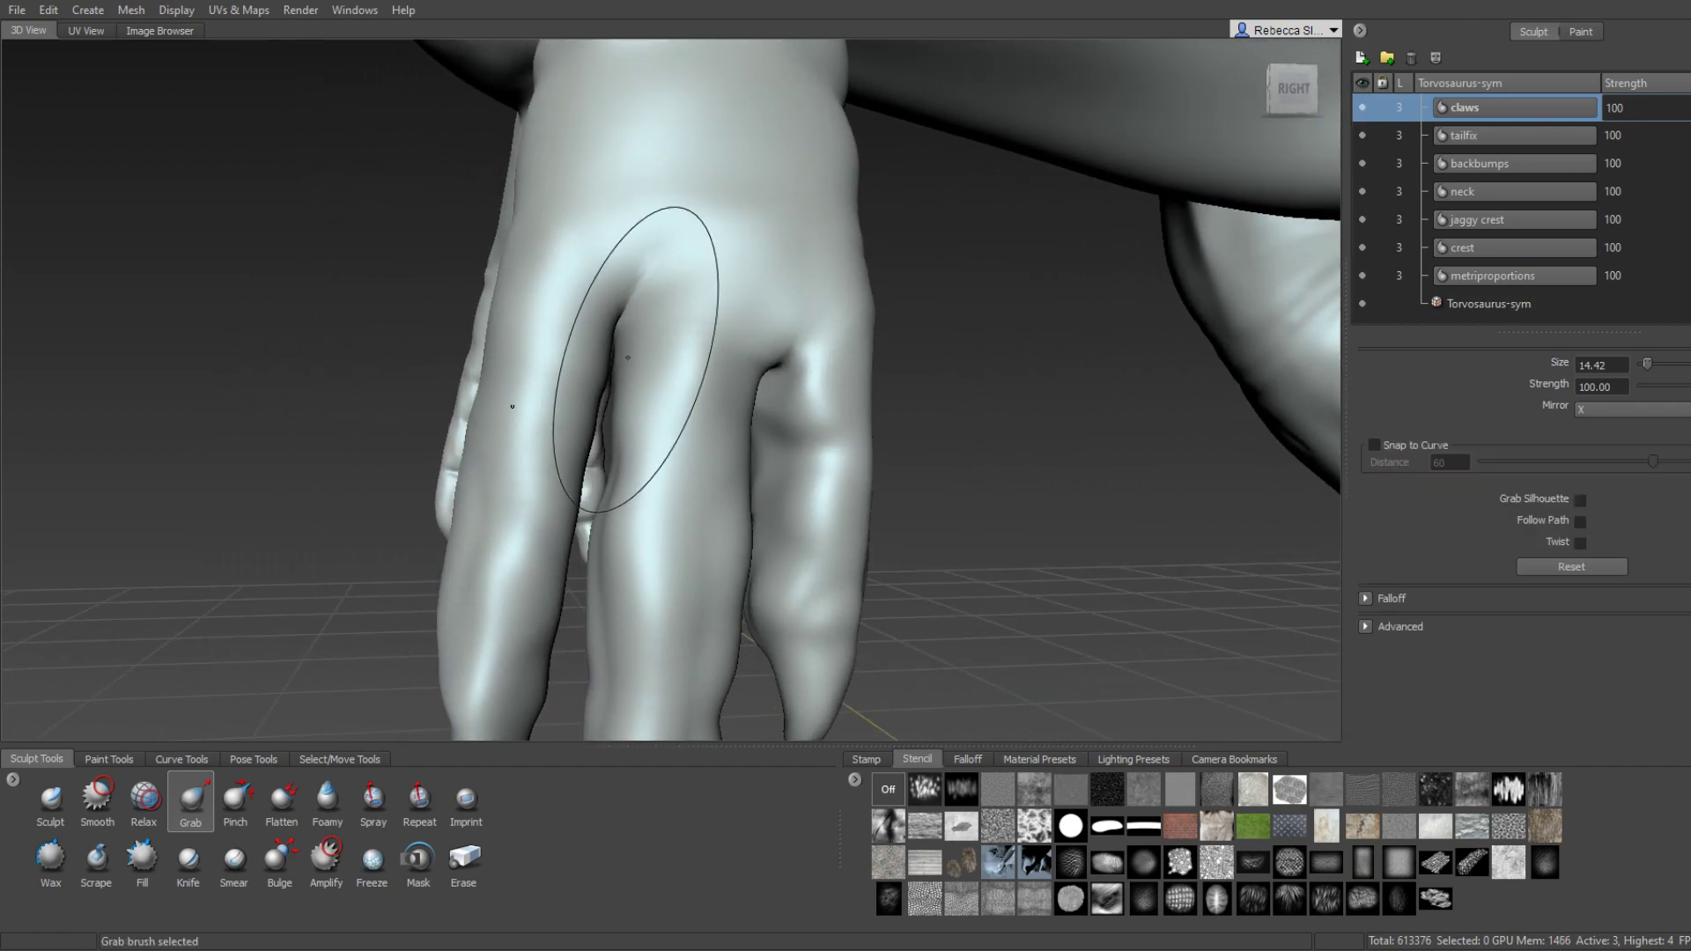
pyautogui.moveTo(623, 453)
pyautogui.keyDown('alt'); pyautogui.mouseDown()
pyautogui.moveTo(697, 398)
pyautogui.moveTo(702, 420)
pyautogui.mouseUp(); pyautogui.keyUp('alt')
pyautogui.press('shift')
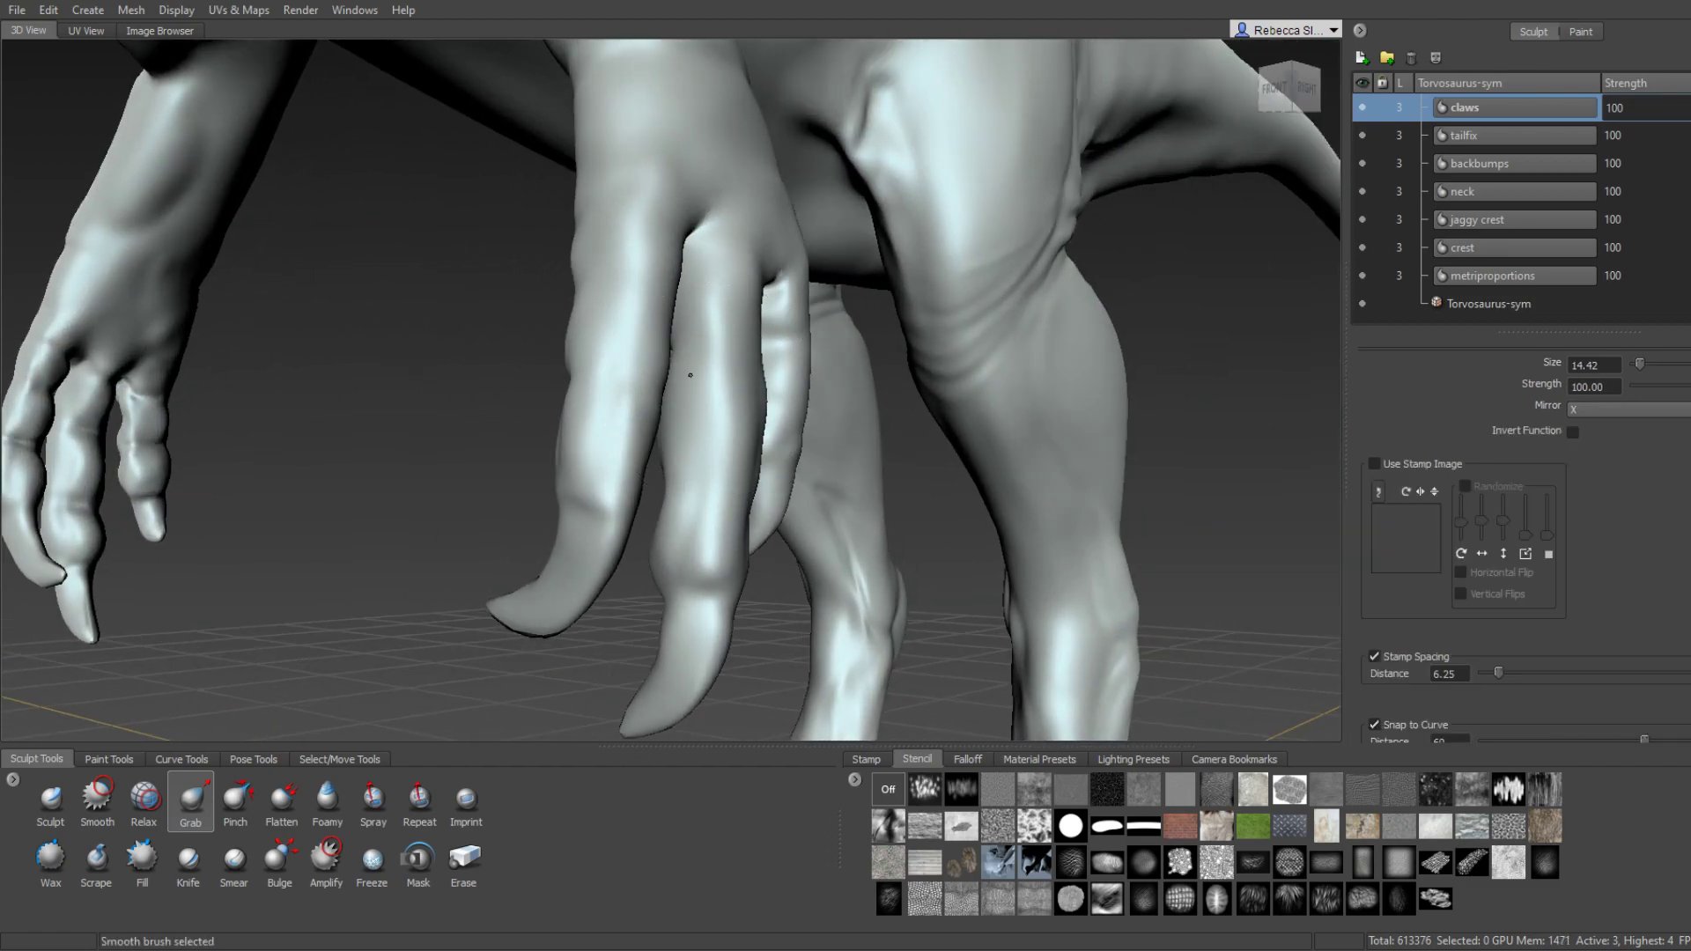
pyautogui.keyDown('alt'); pyautogui.moveTo(692, 401); pyautogui.dragTo(784, 339); pyautogui.keyUp('alt')
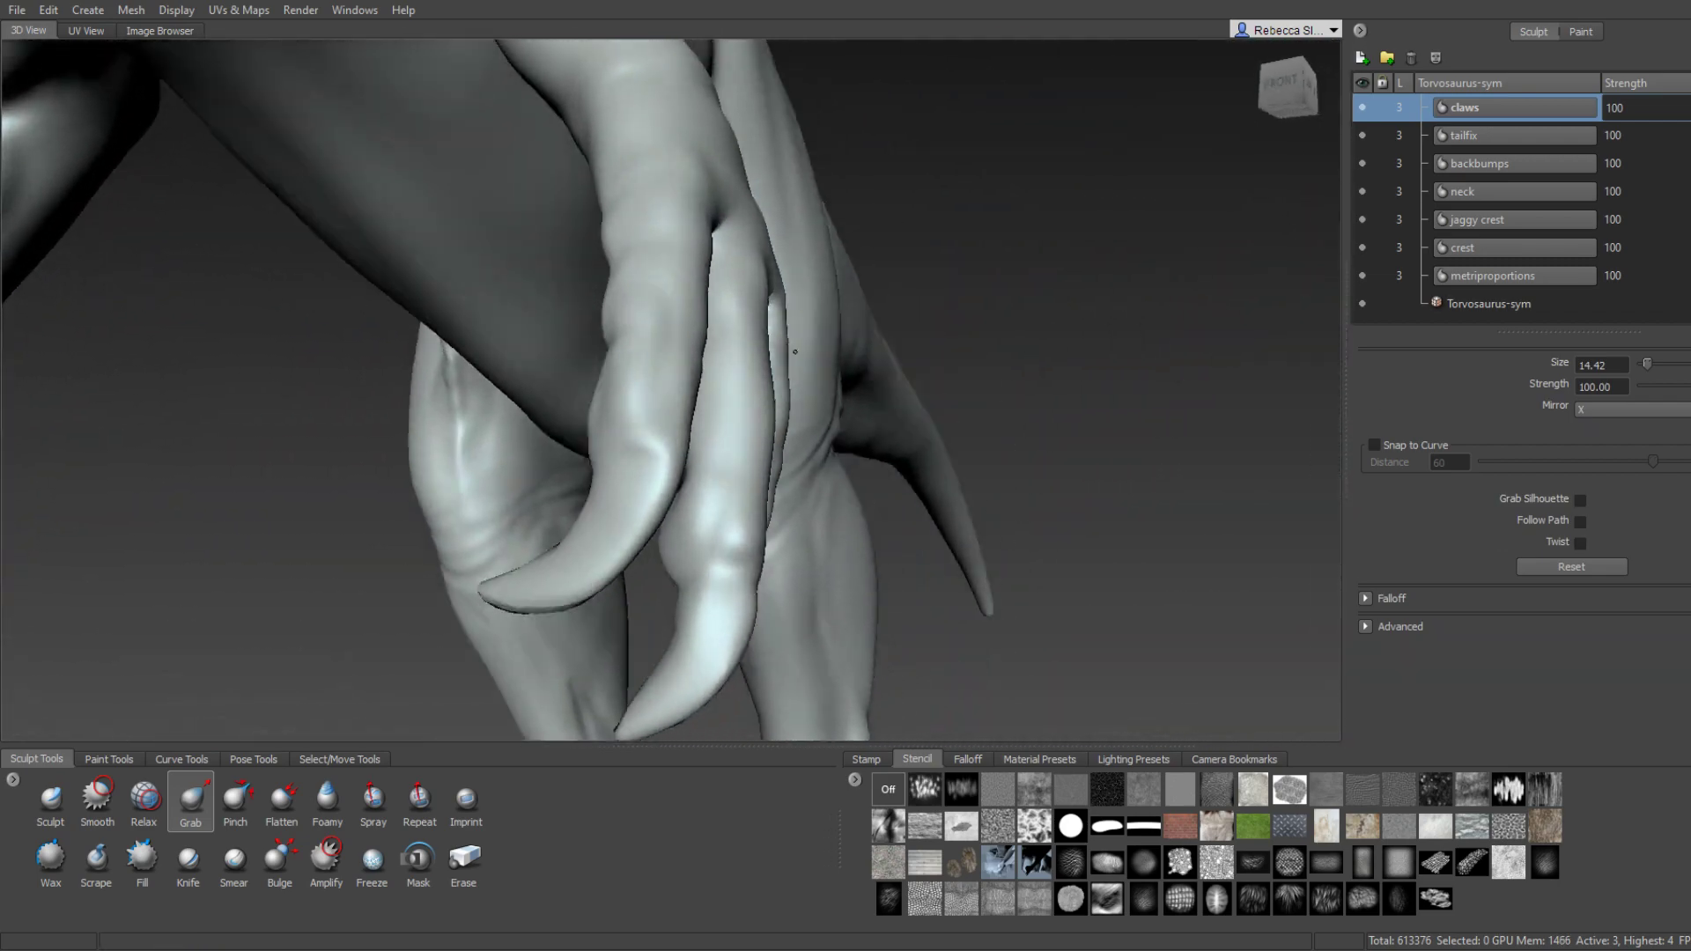
# Undo the accidental leg deformation, resize the brush to 26.54, and check the claws.
pyautogui.hotkey('ctrl', 'z')
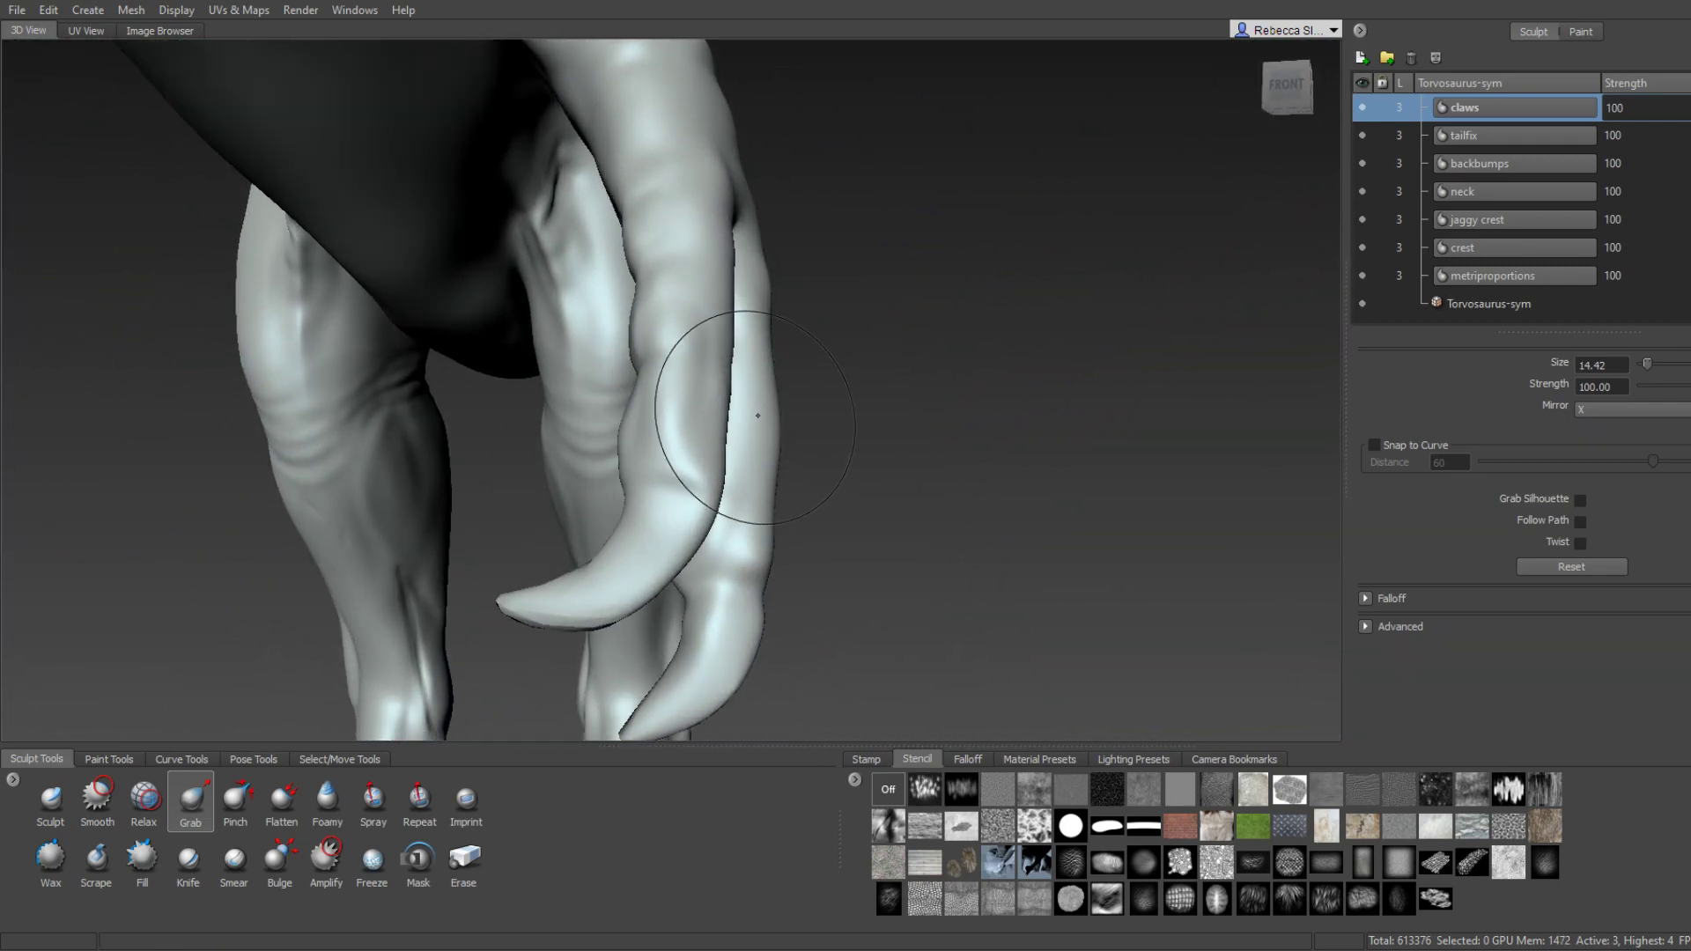
pyautogui.moveTo(759, 409); pyautogui.dragTo(785, 417)
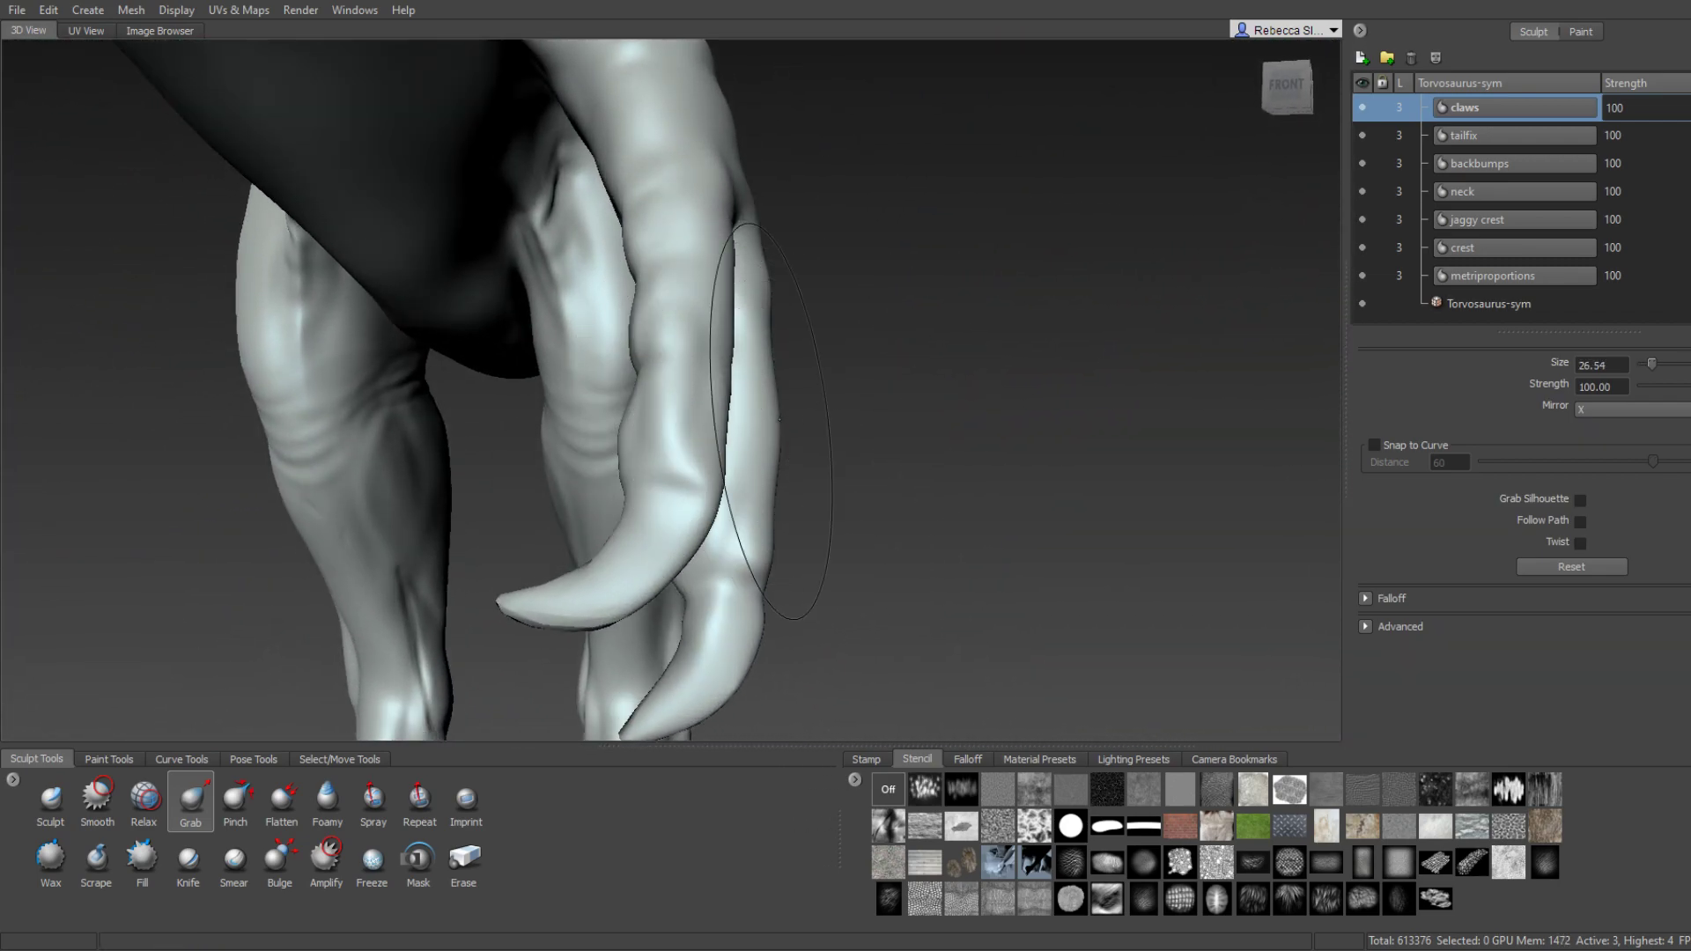
pyautogui.hotkey('ctrl', 'z')
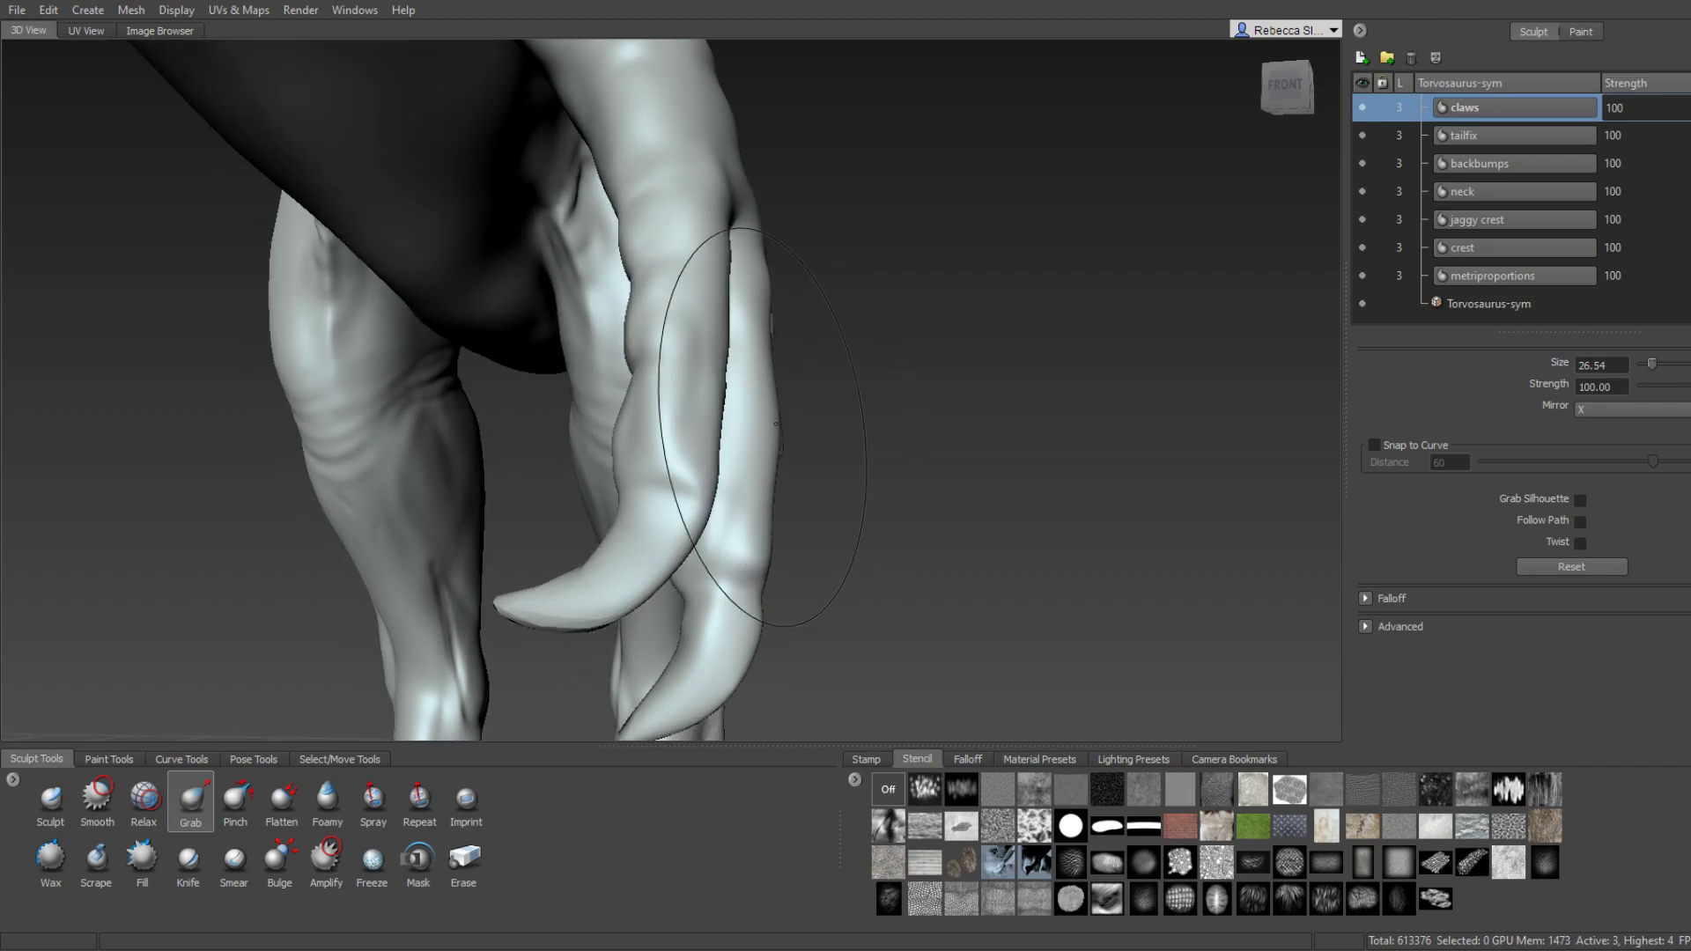
pyautogui.keyDown('alt'); pyautogui.moveTo(772, 424); pyautogui.dragTo(756, 425); pyautogui.keyUp('alt')
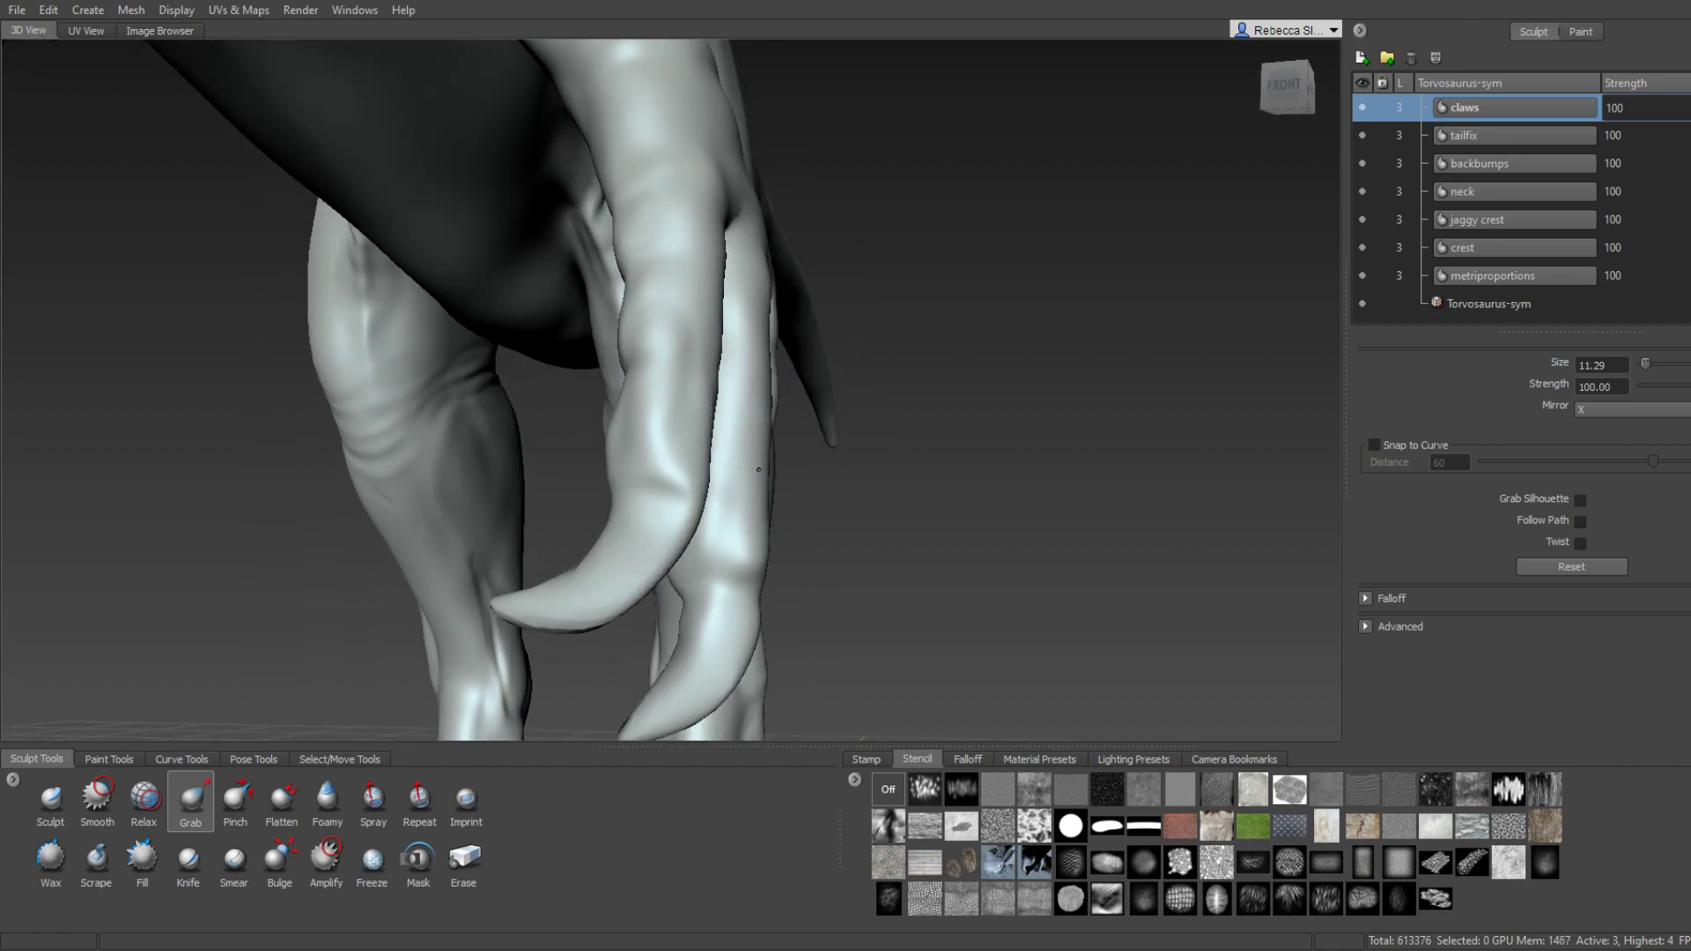
pyautogui.moveTo(753, 425)
pyautogui.keyDown('alt'); pyautogui.mouseDown()
pyautogui.moveTo(668, 407)
pyautogui.moveTo(702, 426)
pyautogui.moveTo(711, 408)
pyautogui.mouseUp(); pyautogui.keyUp('alt')
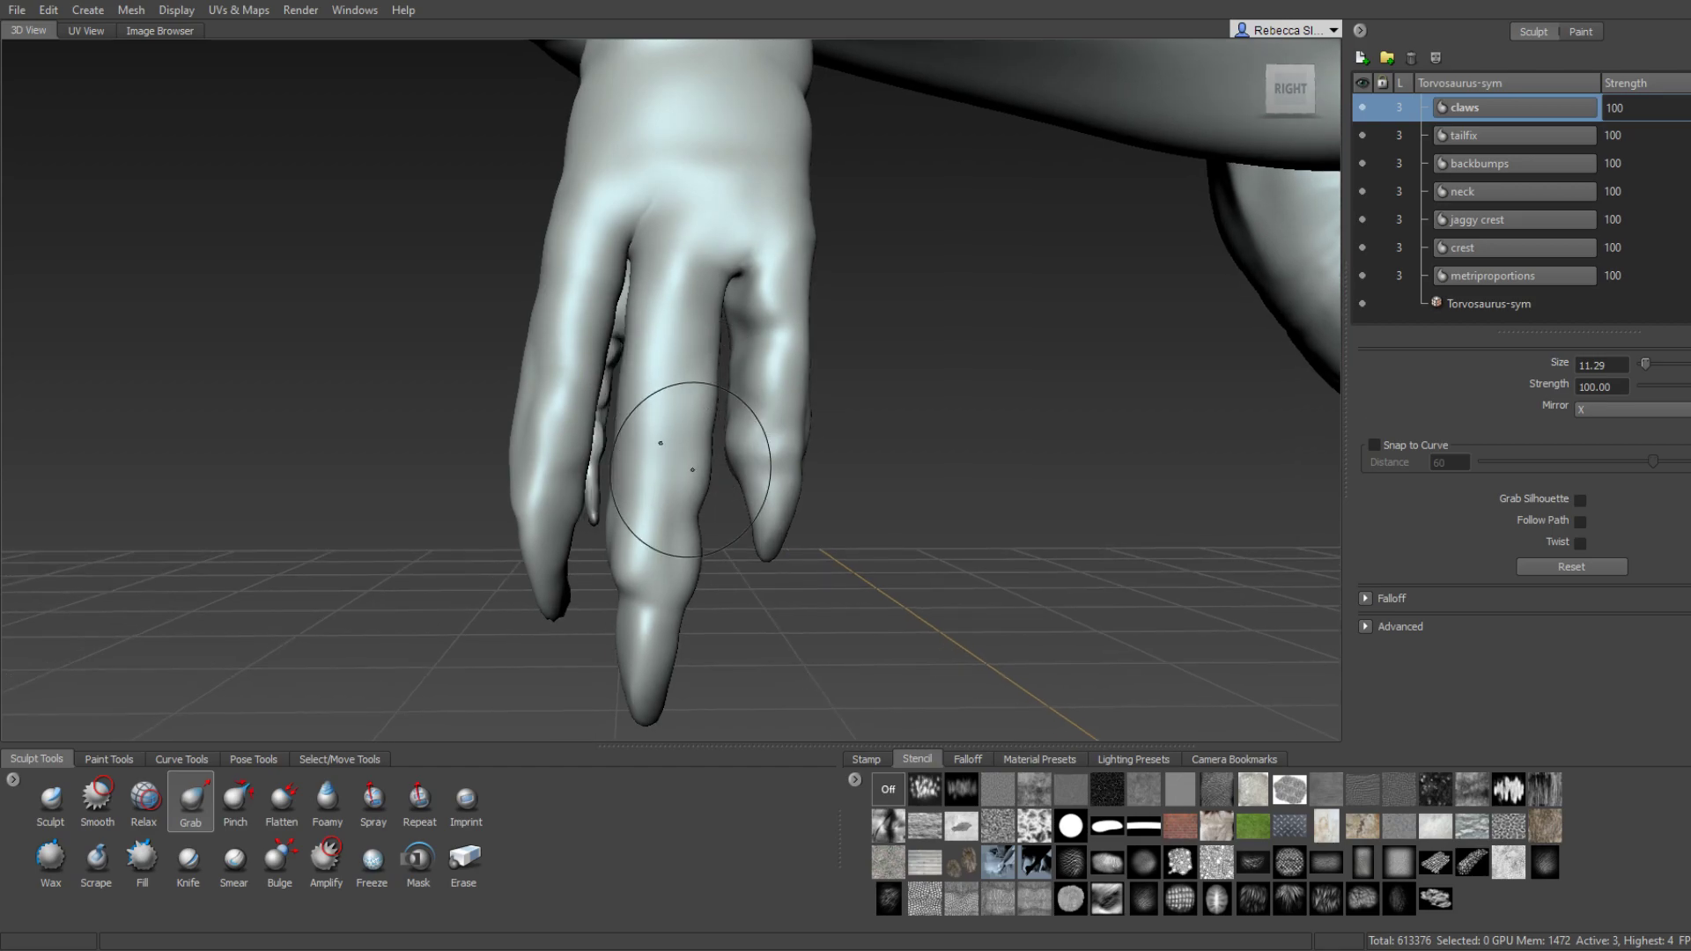
pyautogui.moveTo(698, 520)
pyautogui.keyDown('alt'); pyautogui.mouseDown()
pyautogui.moveTo(900, 394)
pyautogui.moveTo(755, 368)
pyautogui.mouseUp(); pyautogui.keyUp('alt')
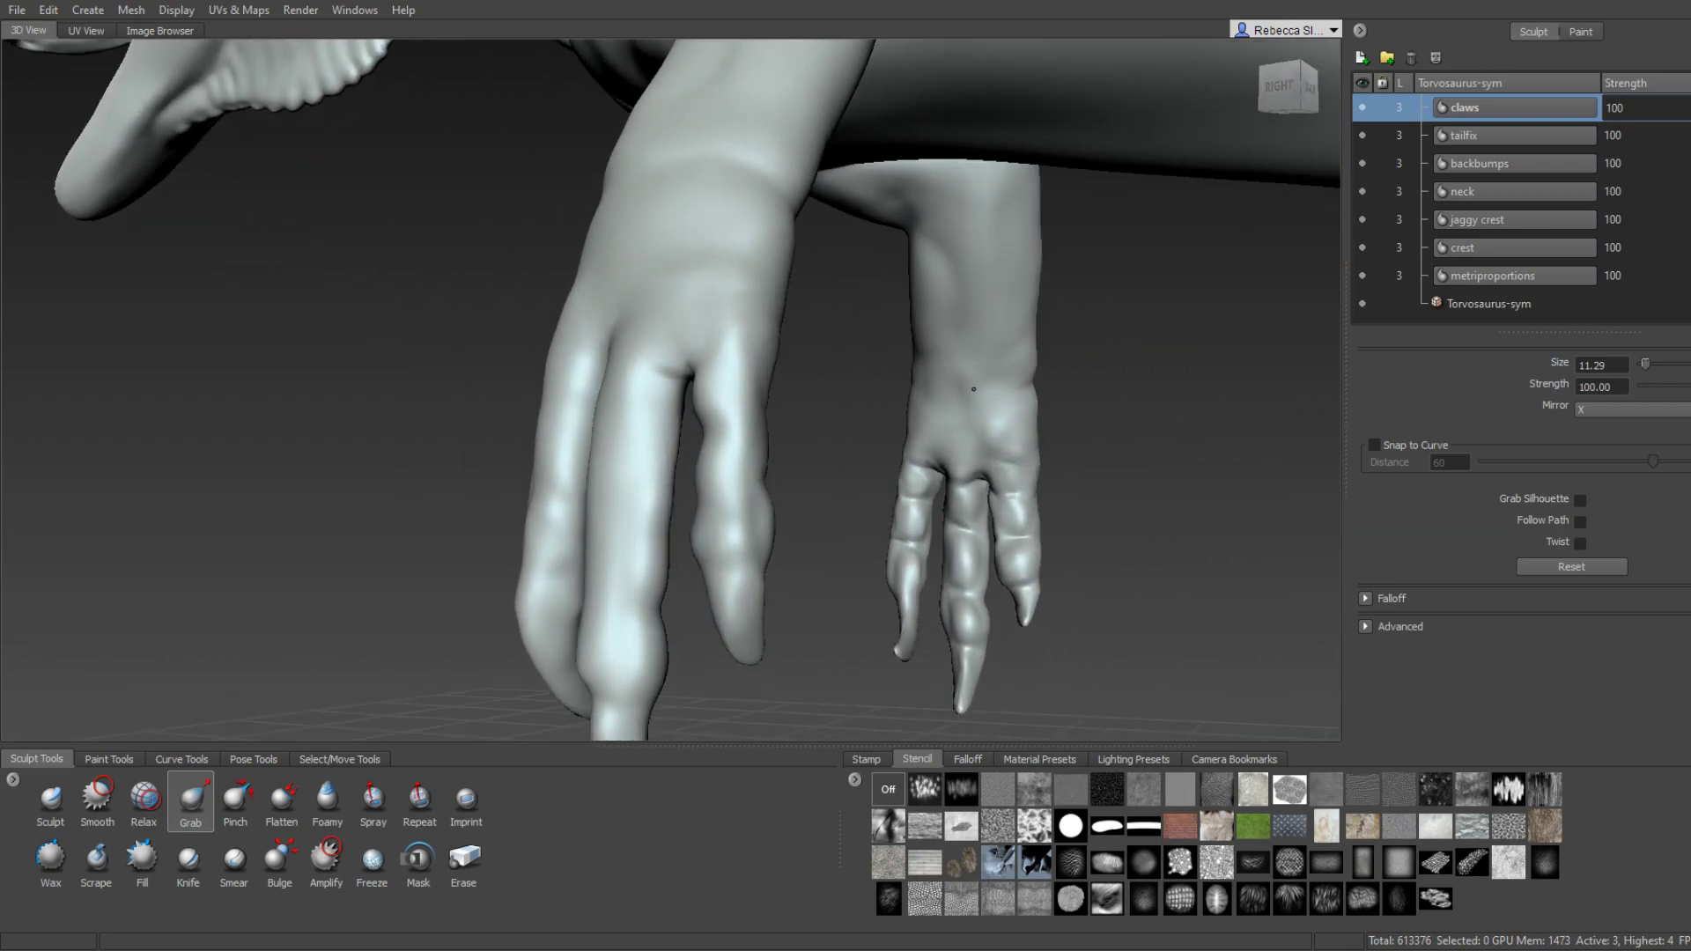
pyautogui.keyDown('alt'); pyautogui.moveTo(755, 368); pyautogui.dragTo(700, 384); pyautogui.keyUp('alt')
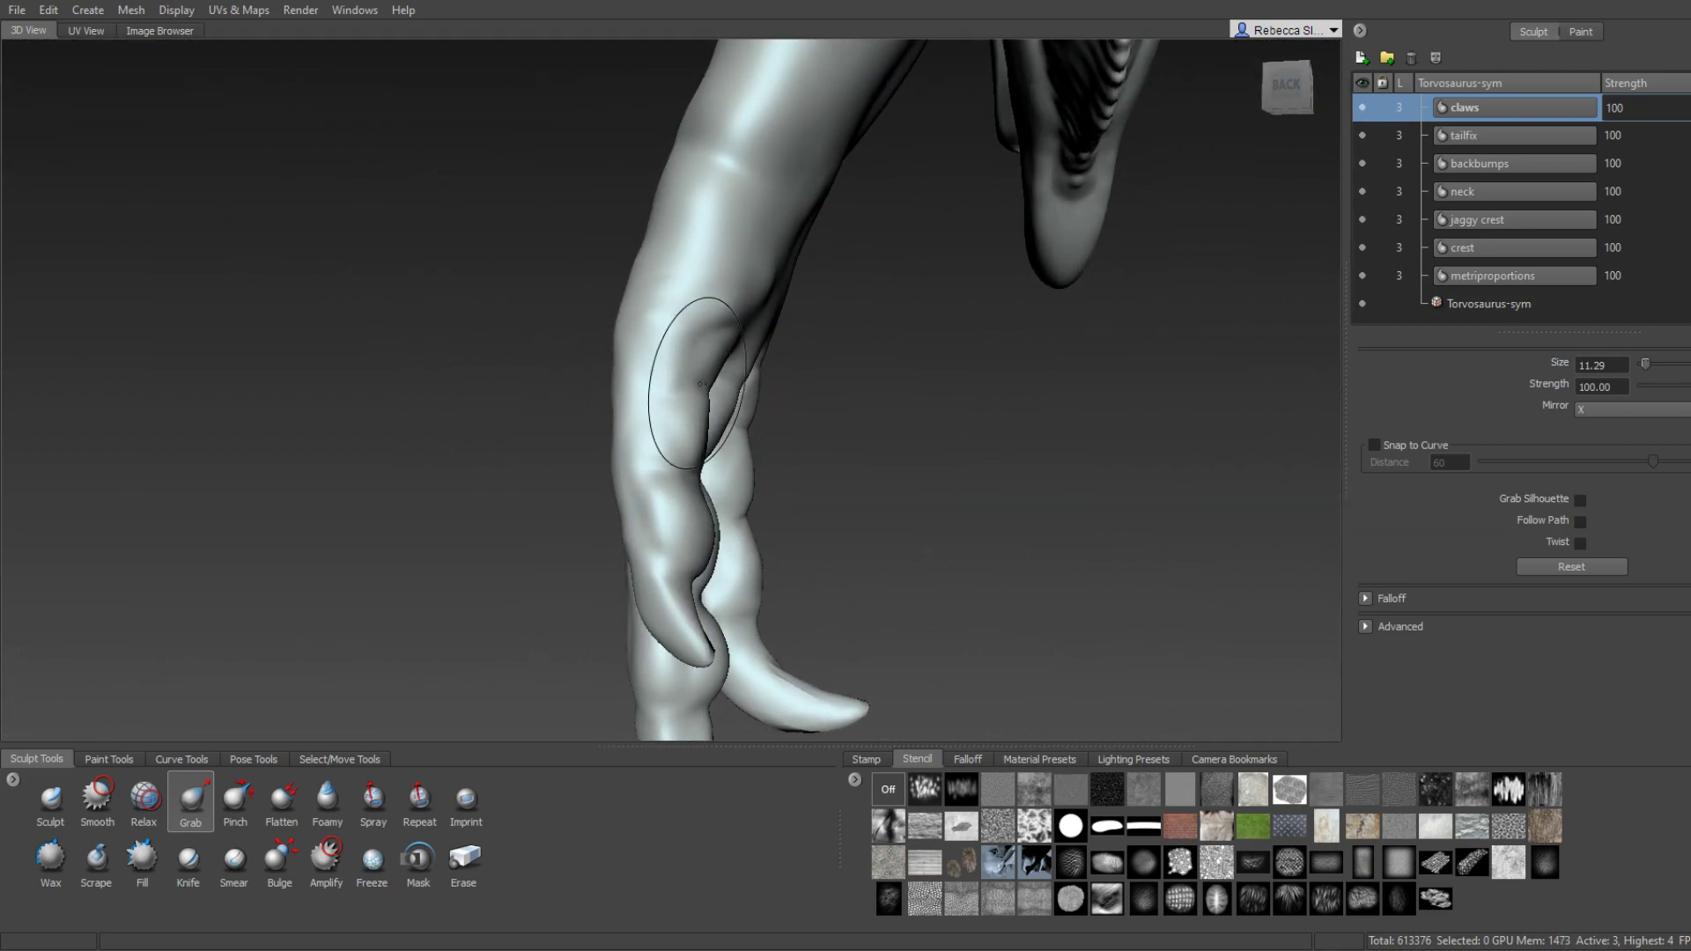
pyautogui.moveTo(655, 327)
pyautogui.keyDown('alt'); pyautogui.mouseDown()
pyautogui.moveTo(523, 380)
pyautogui.moveTo(672, 370)
pyautogui.mouseUp(); pyautogui.keyUp('alt')
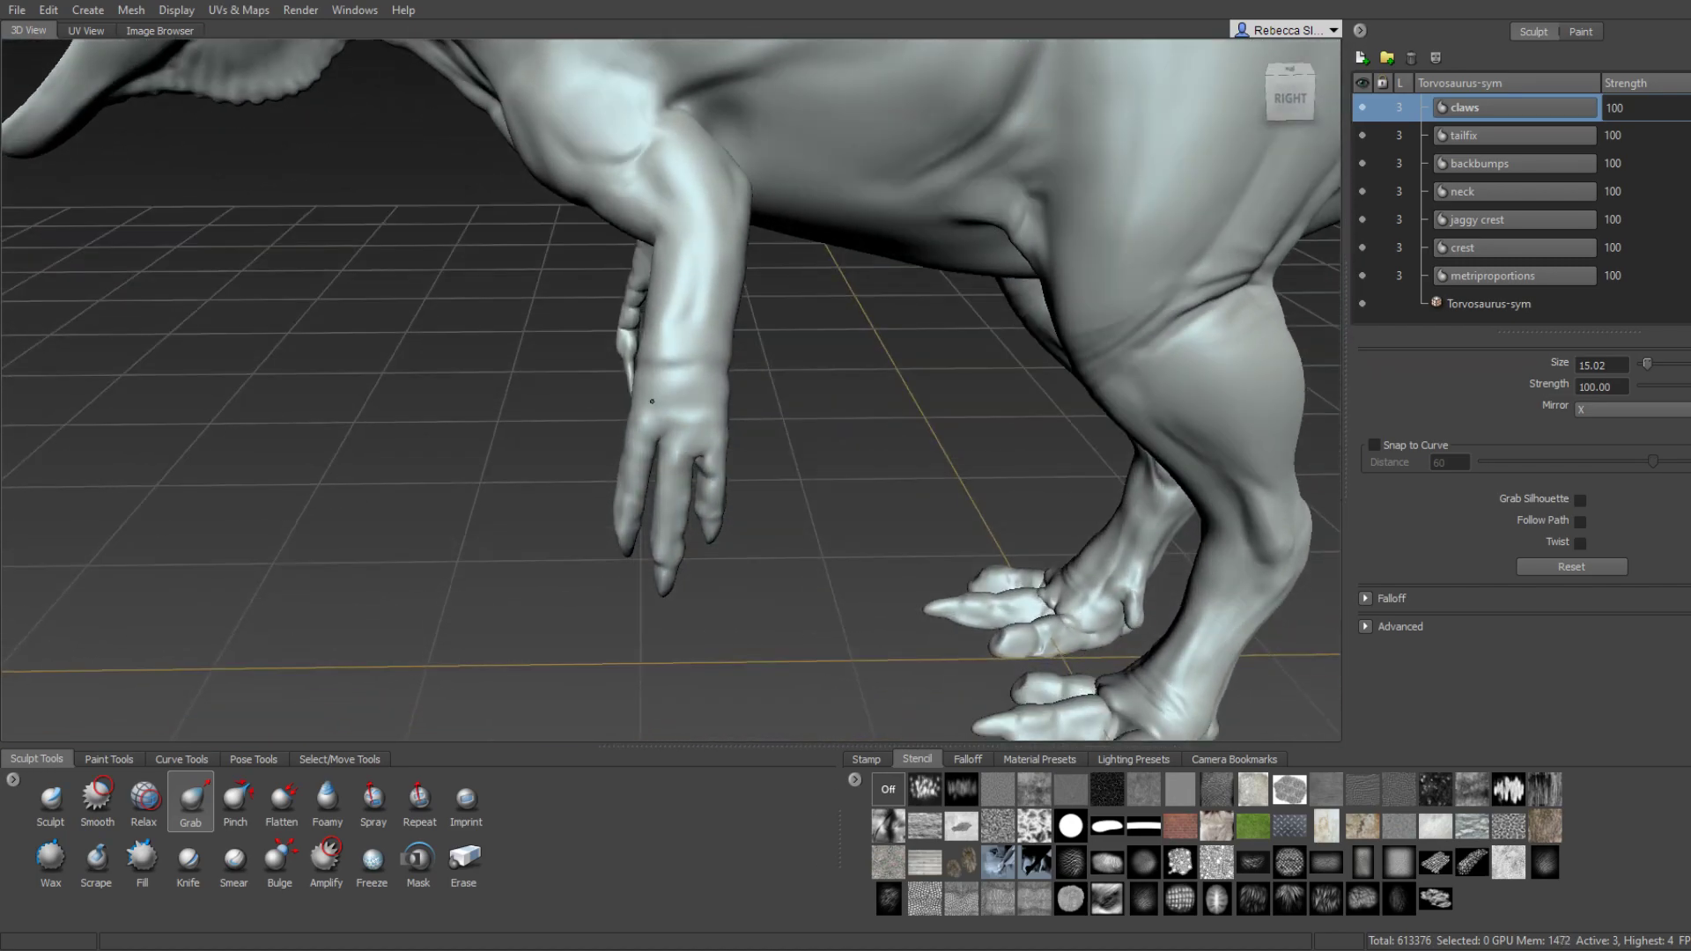
# Orbit around the forelimb, legs and whole dinosaur to frame the right claw.
pyautogui.keyDown('alt'); pyautogui.moveTo(672, 370); pyautogui.dragTo(700, 368, button='right'); pyautogui.keyUp('alt')
pyautogui.keyDown('alt'); pyautogui.moveTo(700, 369); pyautogui.dragTo(648, 431); pyautogui.keyUp('alt')
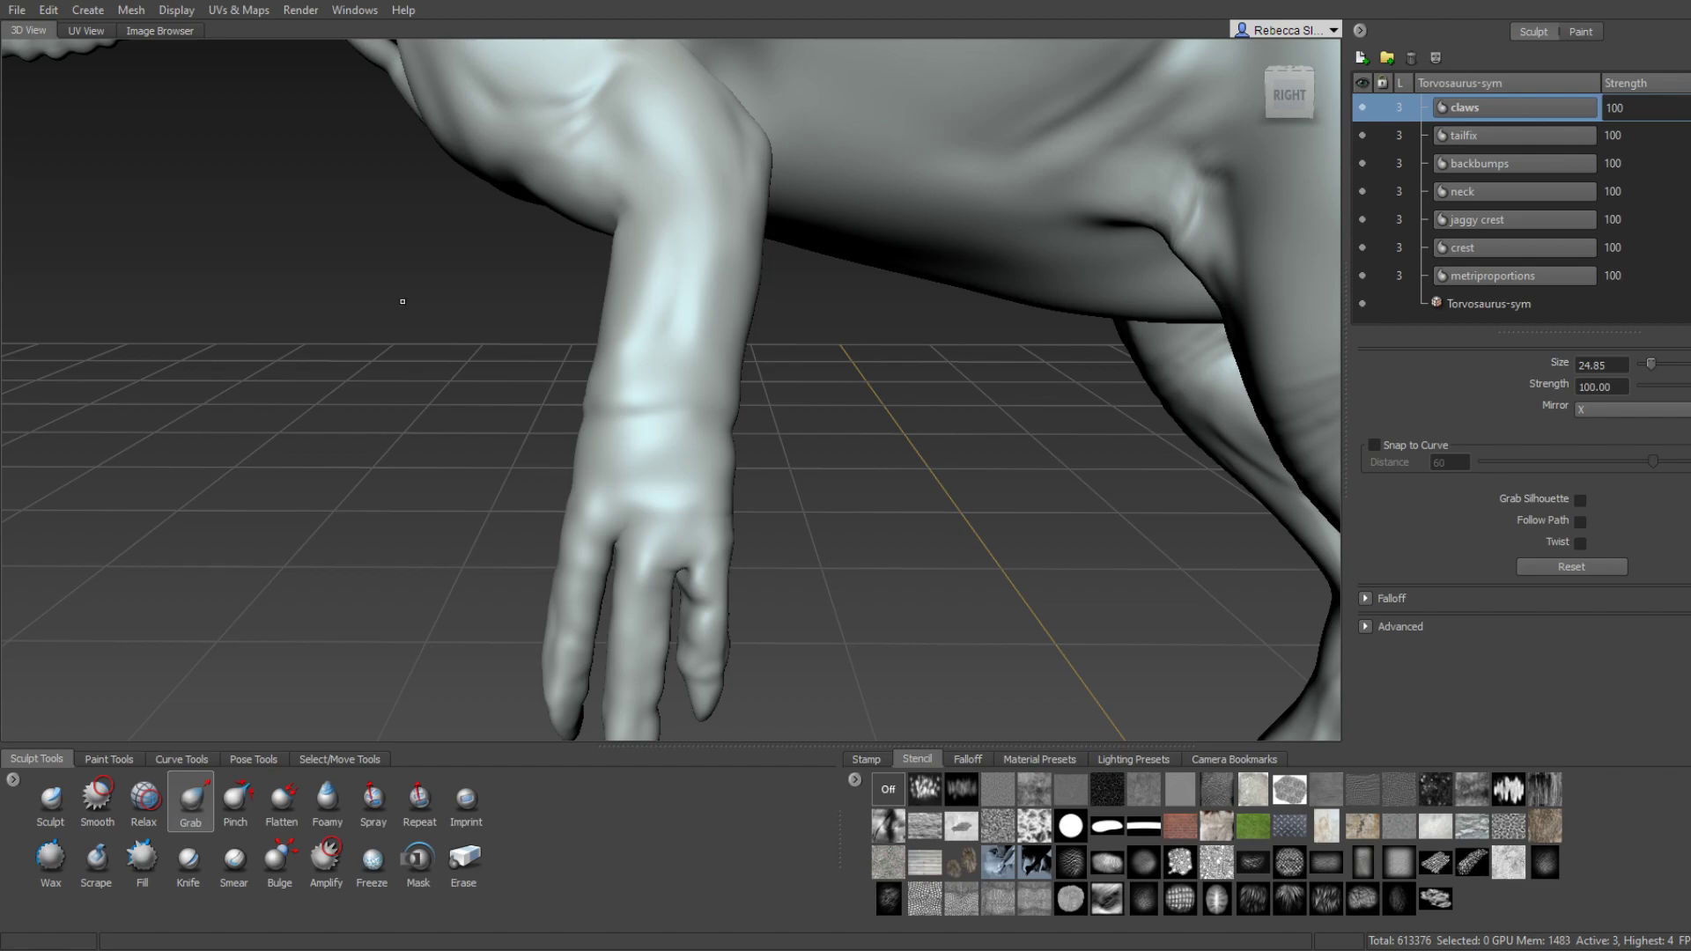
pyautogui.keyDown('alt'); pyautogui.moveTo(651, 440); pyautogui.dragTo(617, 416); pyautogui.keyUp('alt')
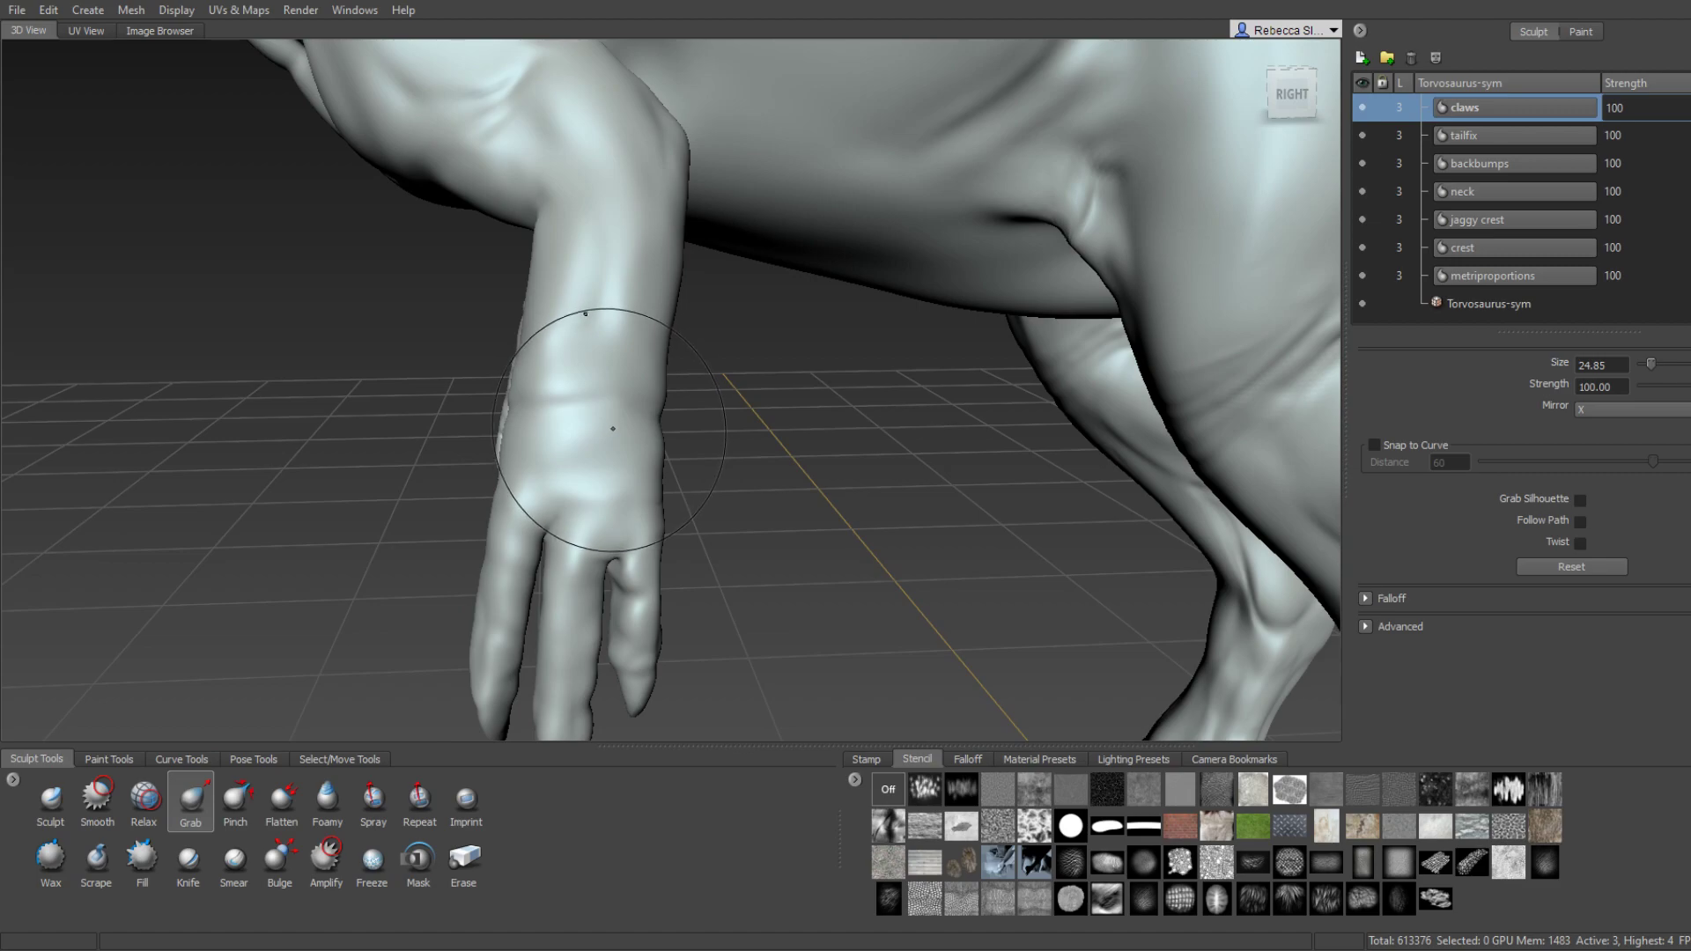
pyautogui.moveTo(613, 427)
pyautogui.keyDown('alt'); pyautogui.mouseDown()
pyautogui.moveTo(573, 408)
pyautogui.moveTo(537, 420)
pyautogui.moveTo(647, 434)
pyautogui.mouseUp(); pyautogui.keyUp('alt')
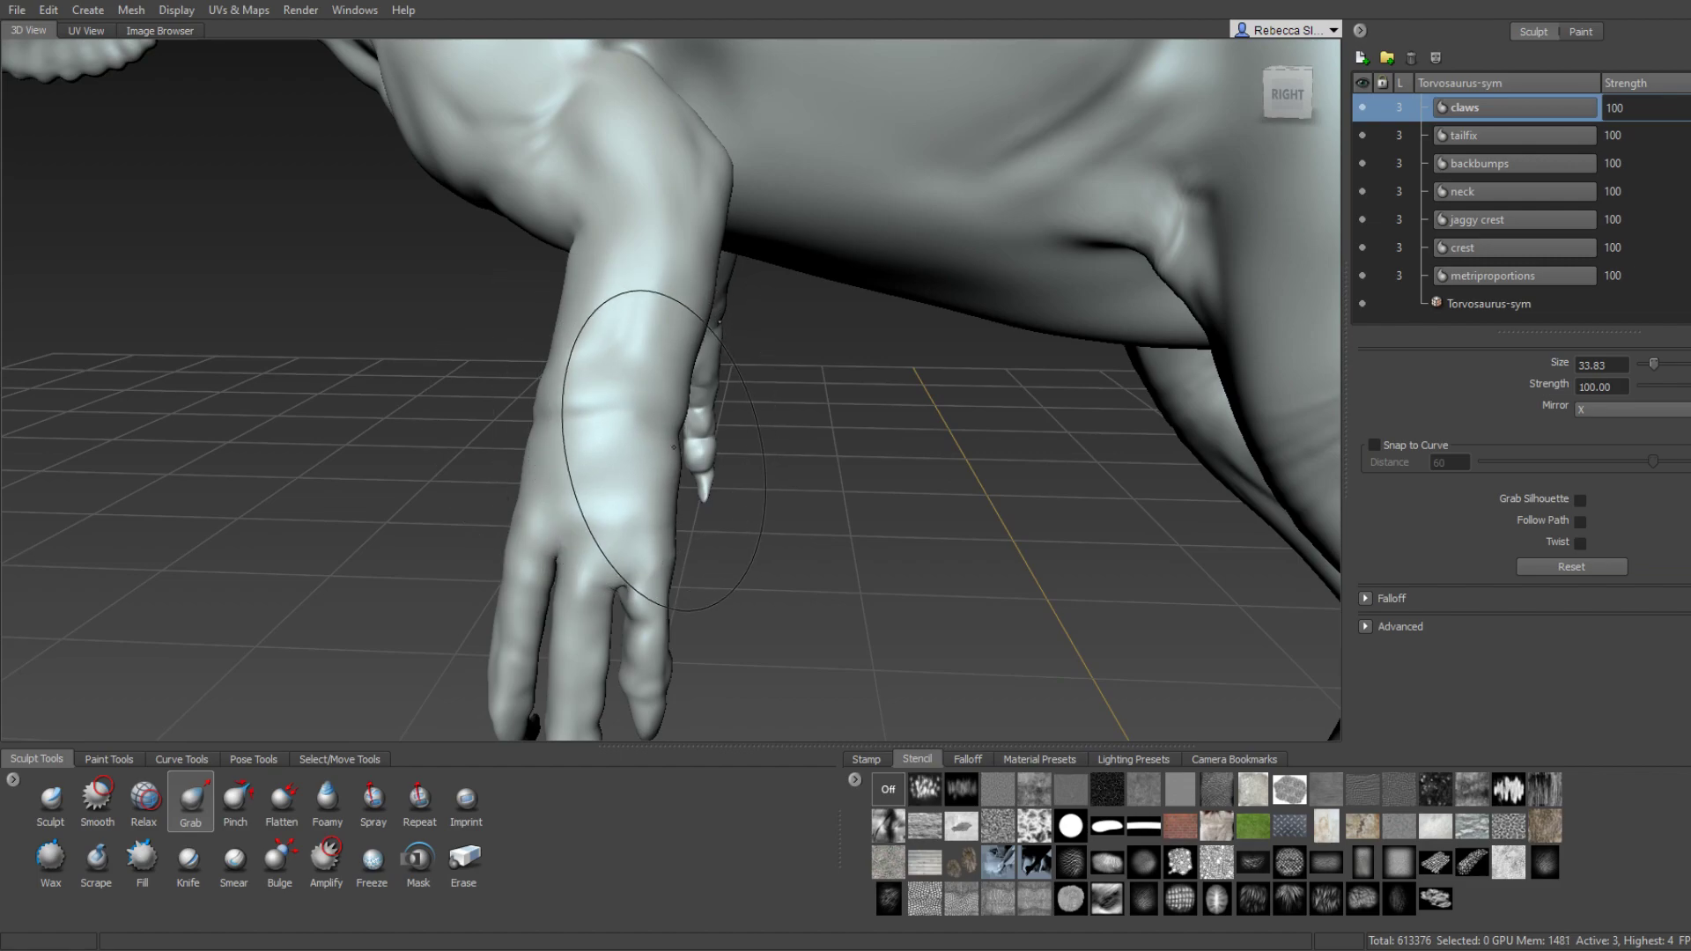
pyautogui.keyDown('alt'); pyautogui.moveTo(669, 446); pyautogui.dragTo(682, 443); pyautogui.keyUp('alt')
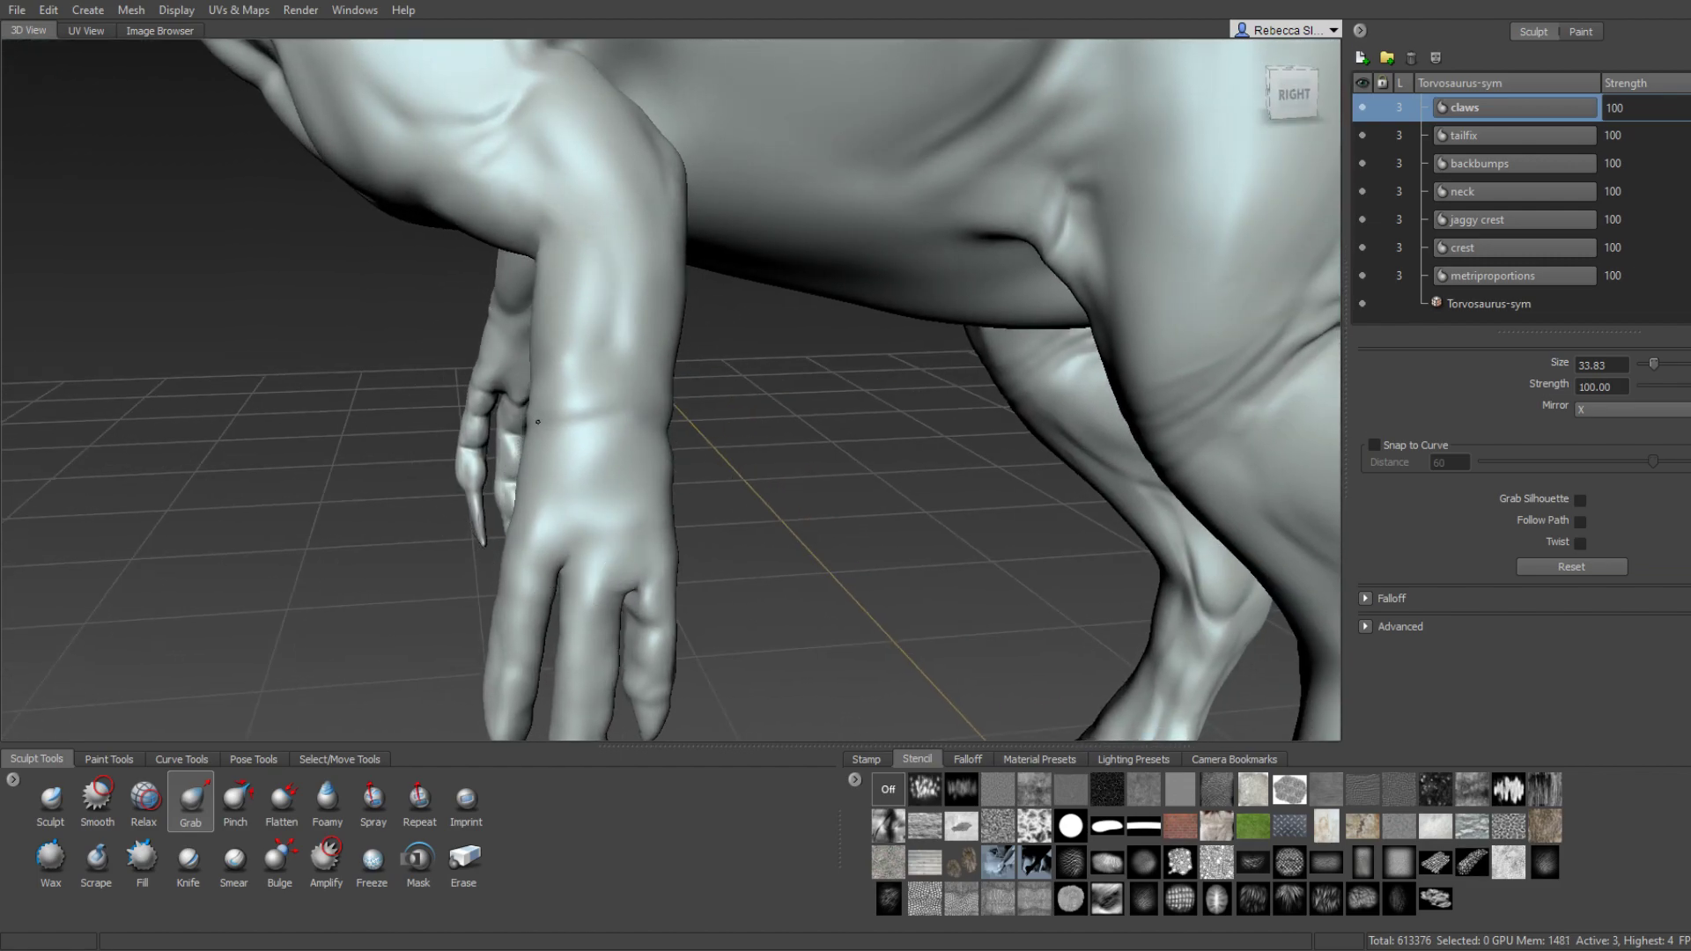
pyautogui.keyDown('alt'); pyautogui.moveTo(542, 422); pyautogui.dragTo(661, 417, button='right'); pyautogui.keyUp('alt')
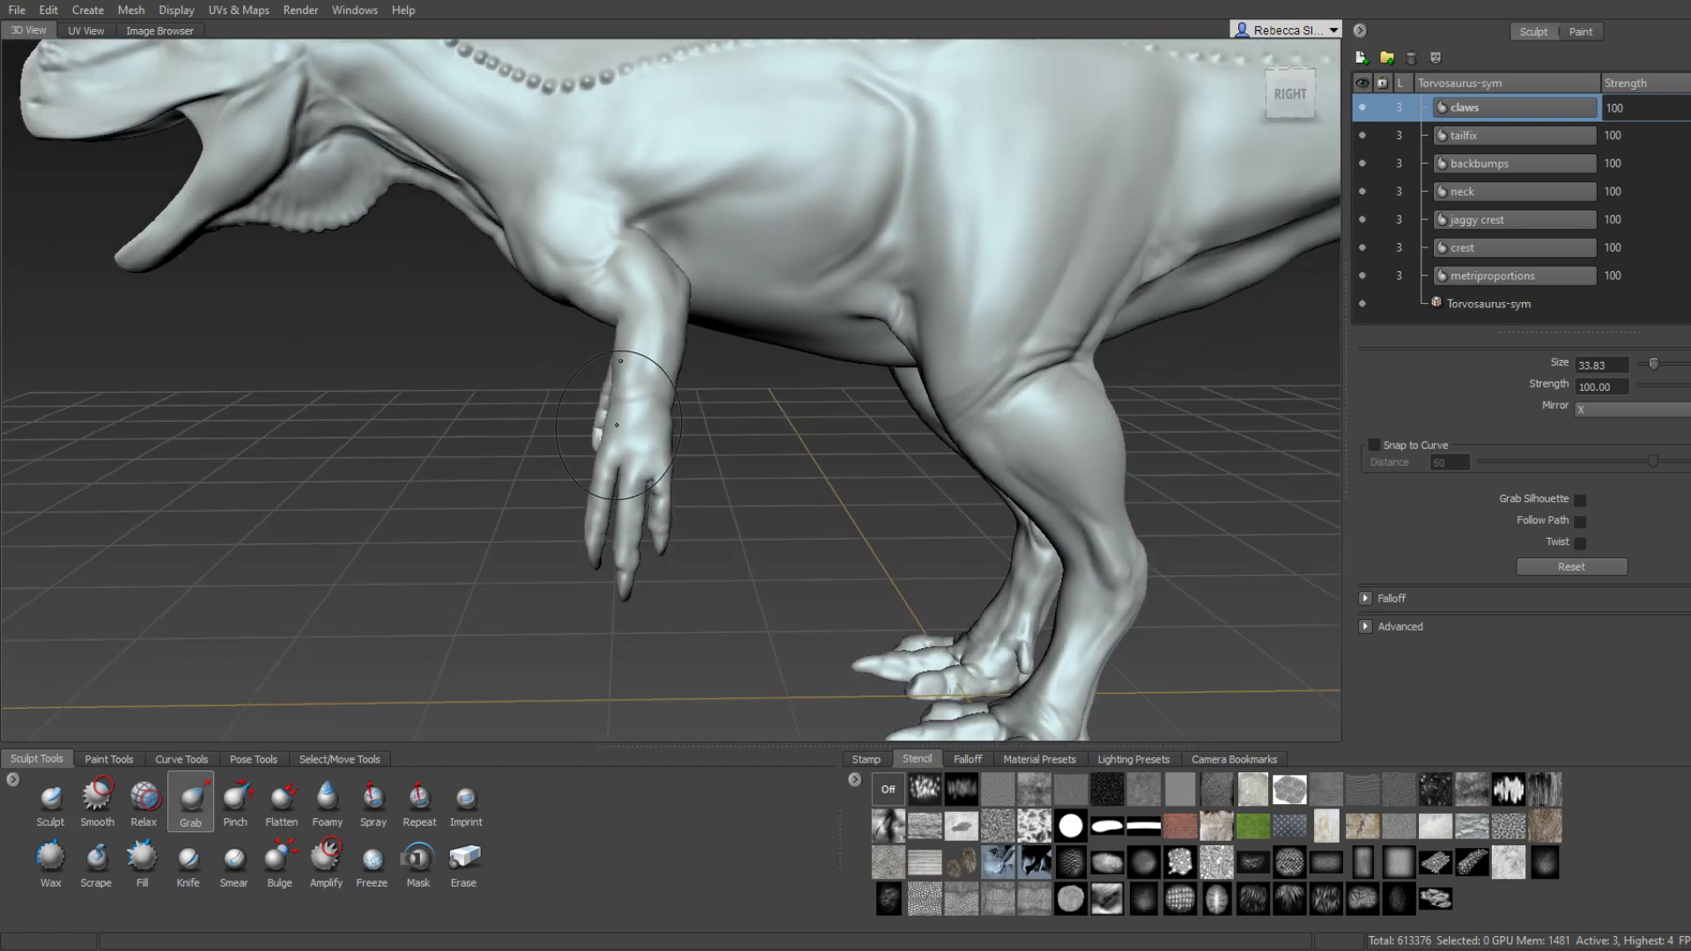
pyautogui.moveTo(661, 416)
pyautogui.keyDown('alt'); pyautogui.mouseDown()
pyautogui.moveTo(1010, 404)
pyautogui.moveTo(736, 300)
pyautogui.moveTo(1117, 375)
pyautogui.moveTo(797, 475)
pyautogui.mouseUp(); pyautogui.keyUp('alt')
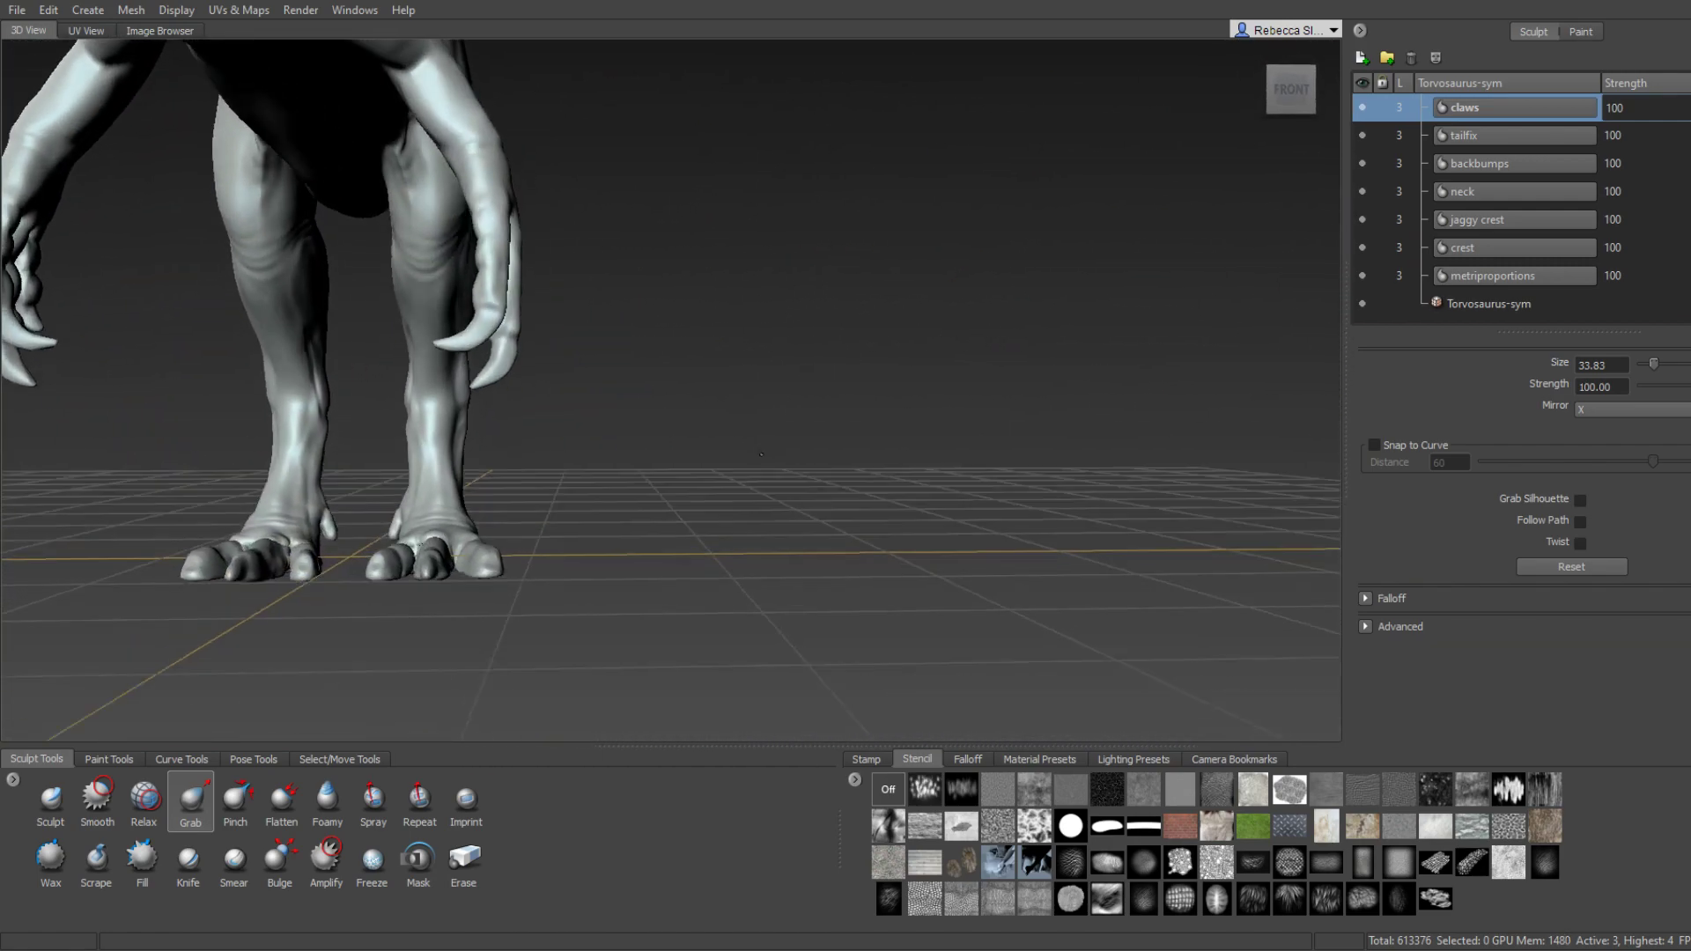
pyautogui.keyDown('alt'); pyautogui.moveTo(796, 475); pyautogui.dragTo(711, 377, button='right'); pyautogui.keyUp('alt')
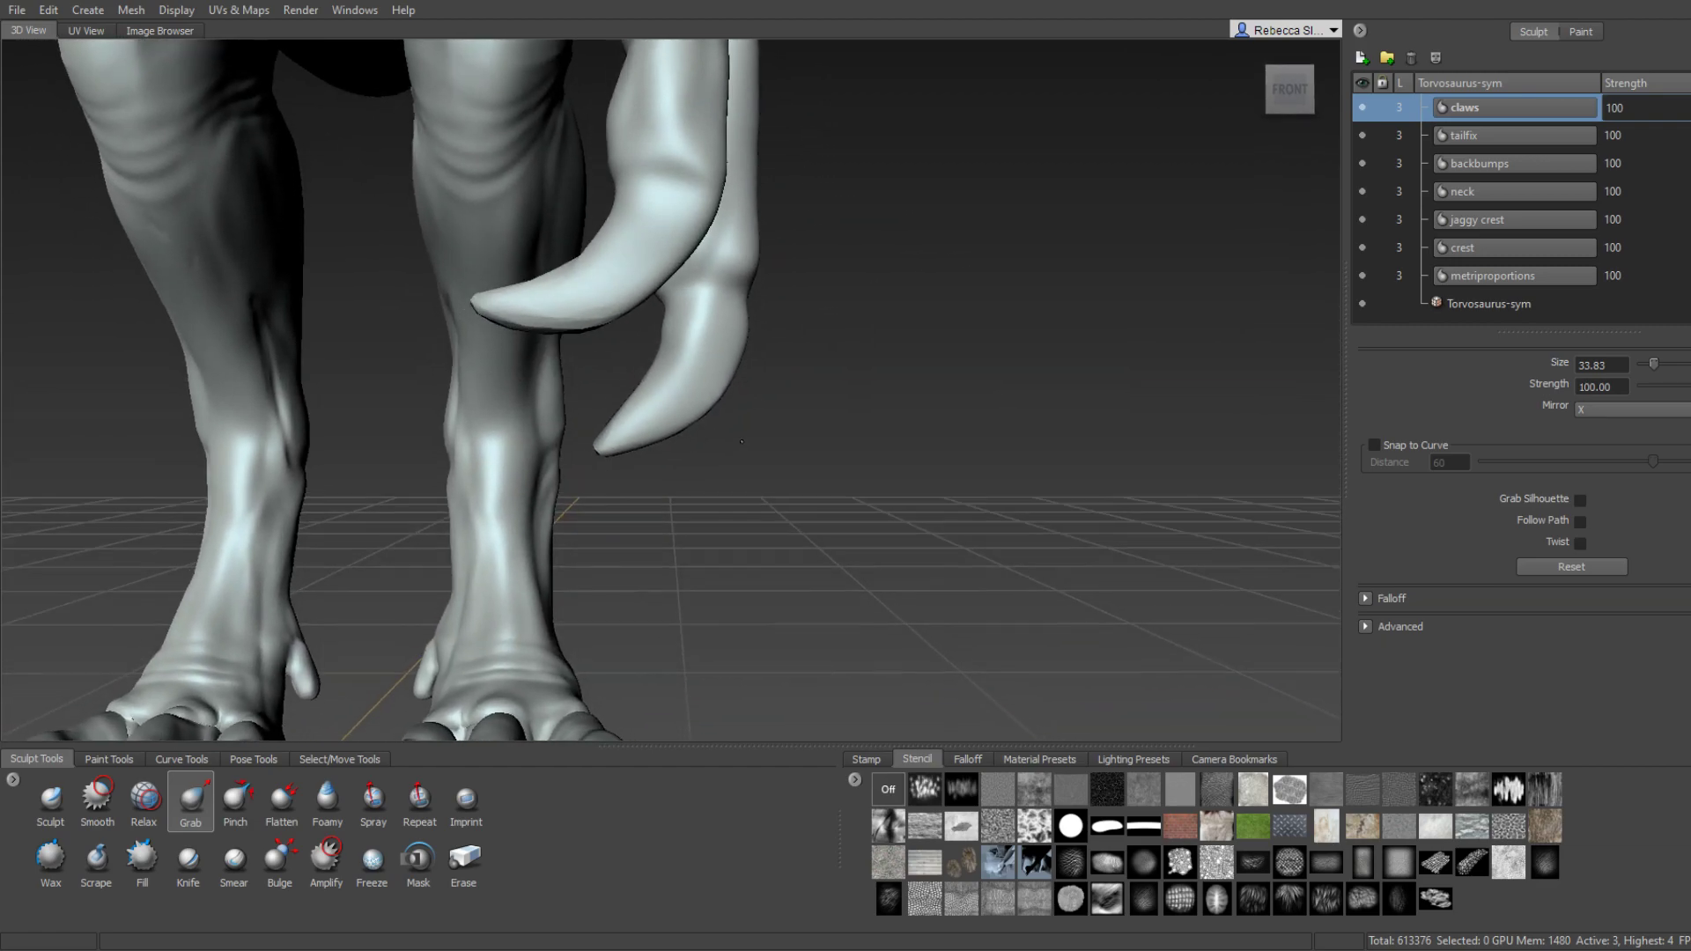
# Shrink Grab to 12.47, pull the claw tip down and bulge it at the knuckle.
pyautogui.moveTo(712, 377); pyautogui.dragTo(696, 363)
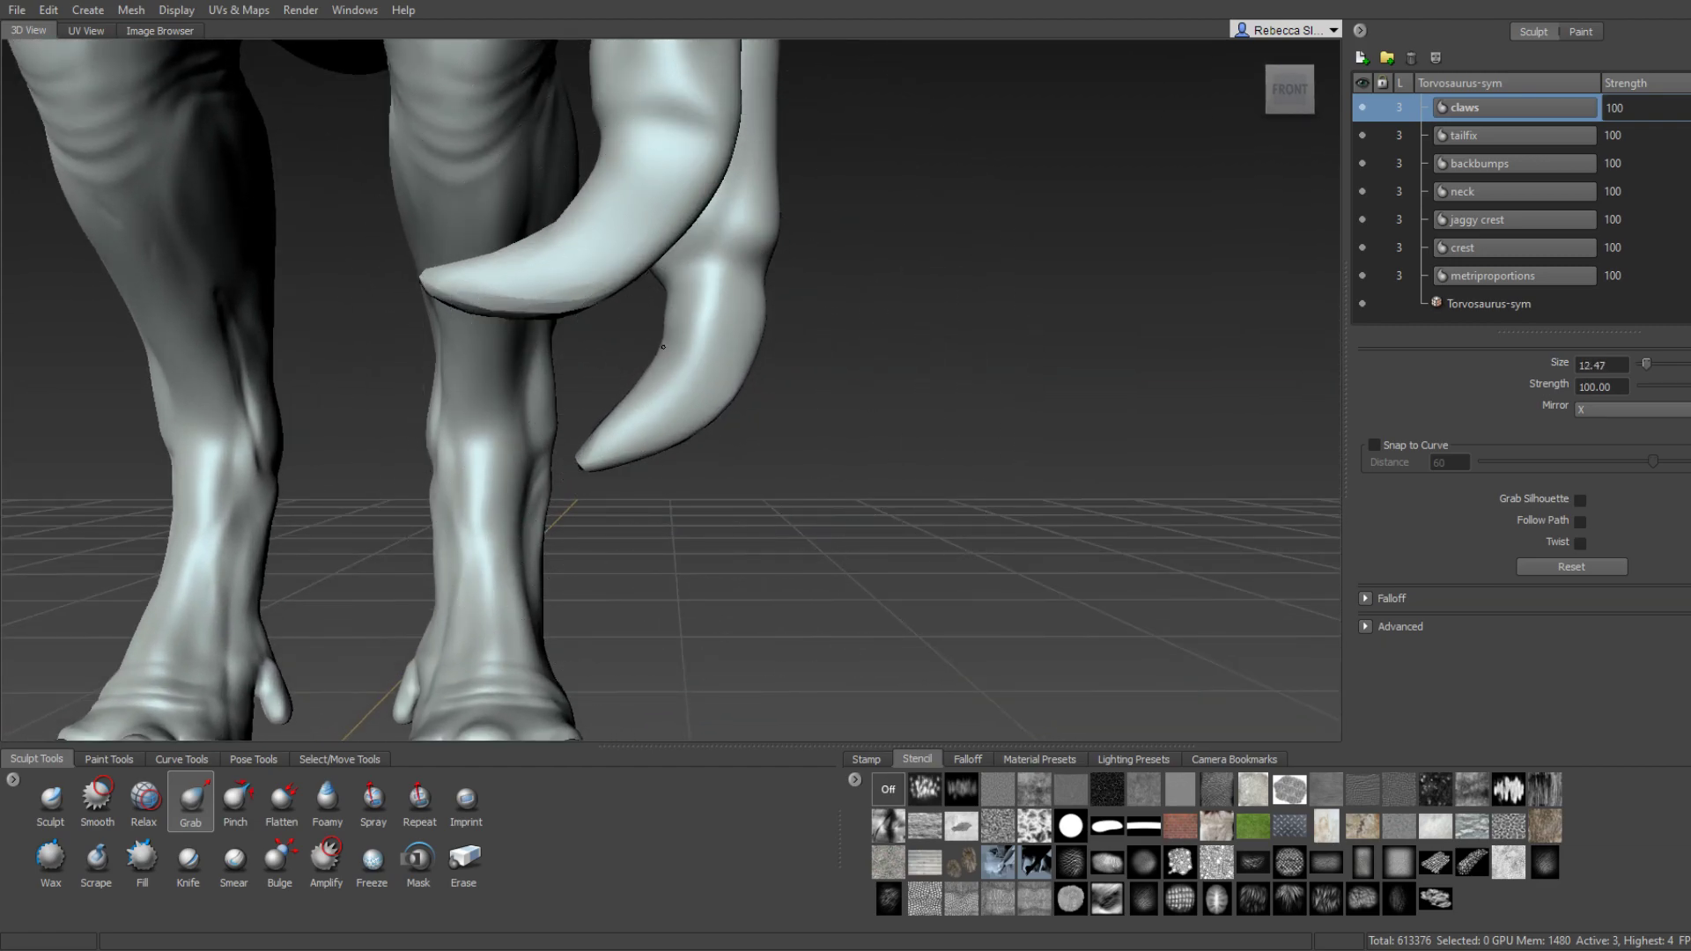
pyautogui.moveTo(665, 348); pyautogui.dragTo(665, 332)
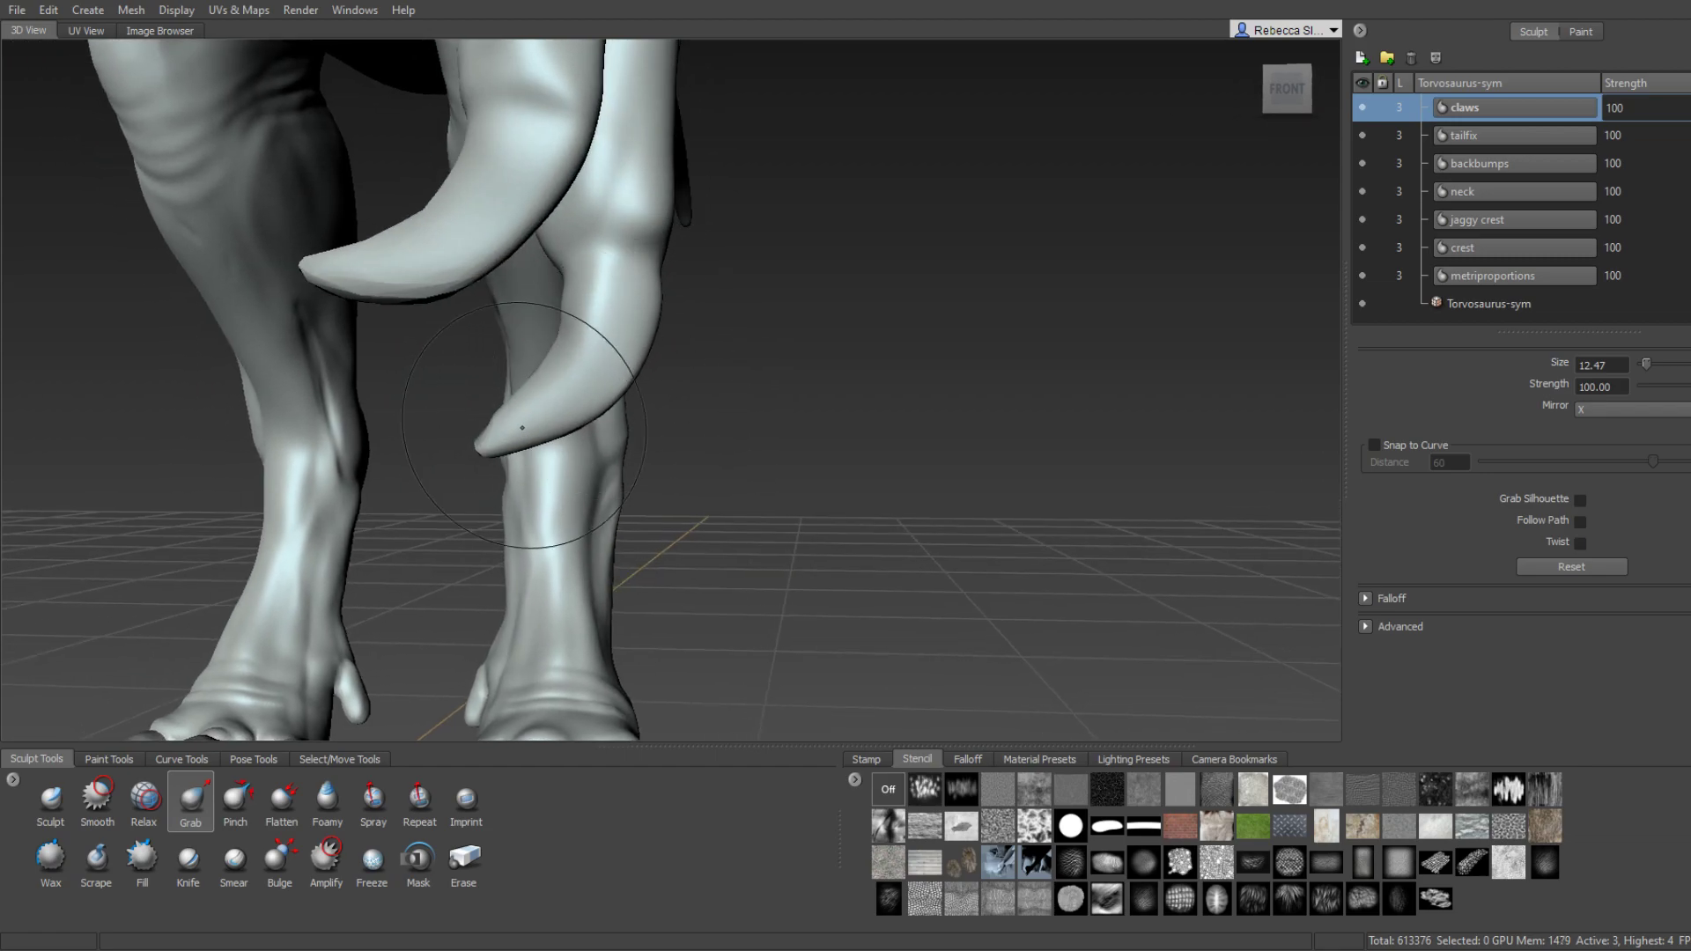
pyautogui.moveTo(484, 435)
pyautogui.mouseDown()
pyautogui.moveTo(870, 393)
pyautogui.moveTo(860, 435)
pyautogui.mouseUp()
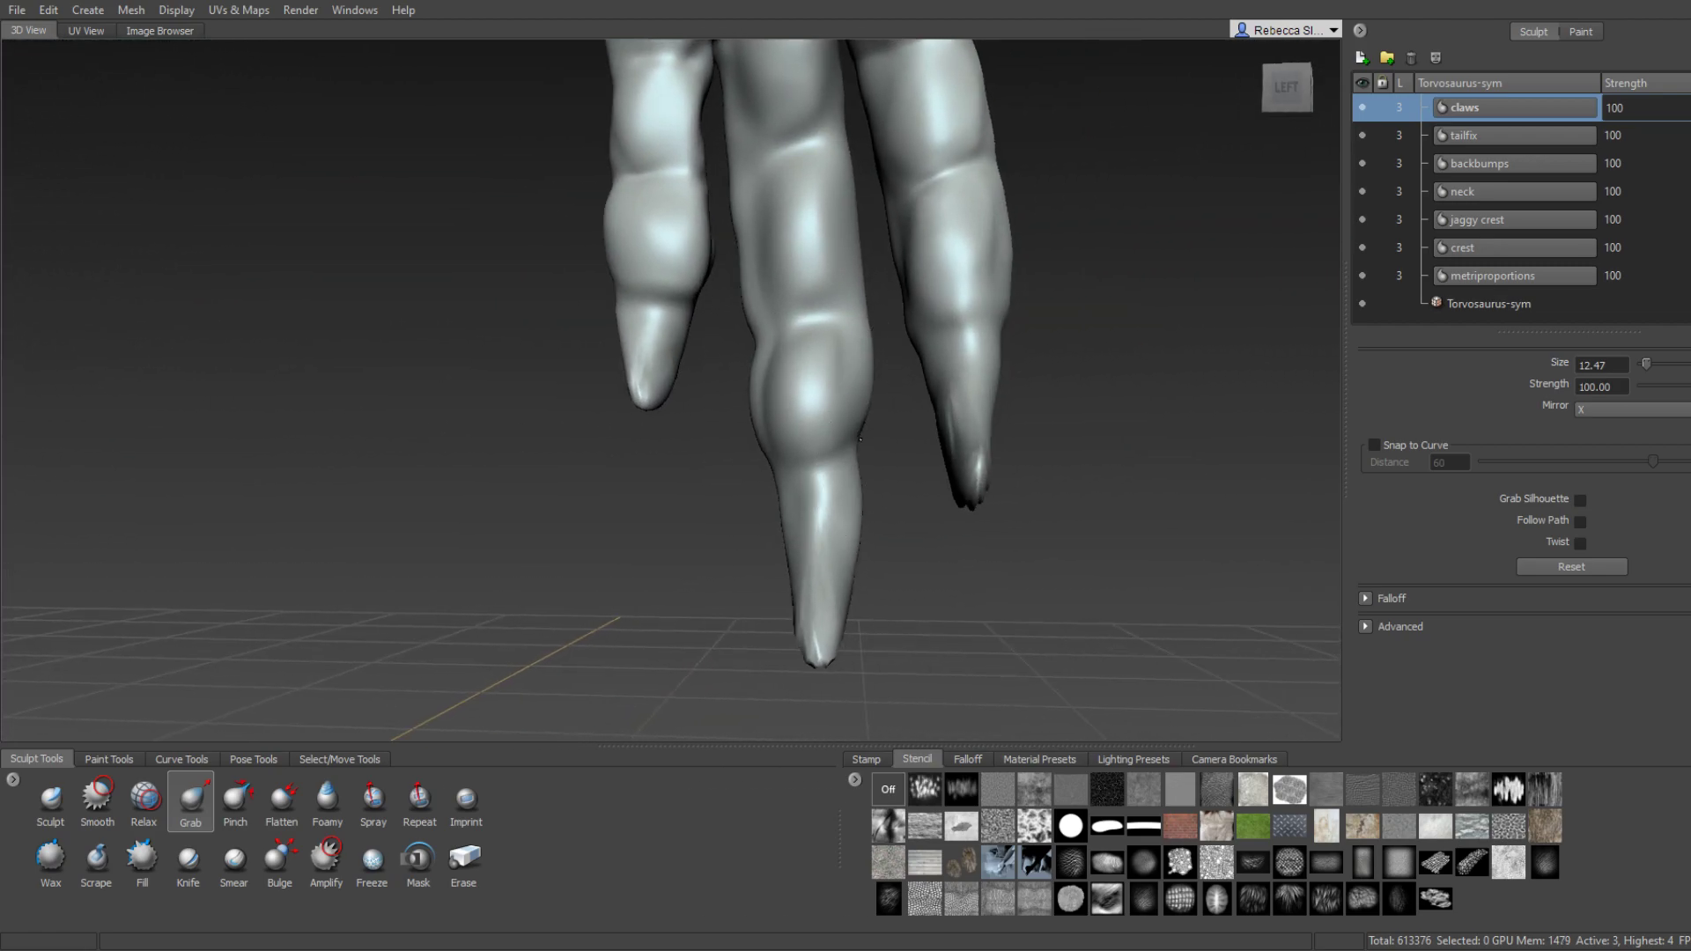
pyautogui.moveTo(856, 435); pyautogui.dragTo(869, 437)
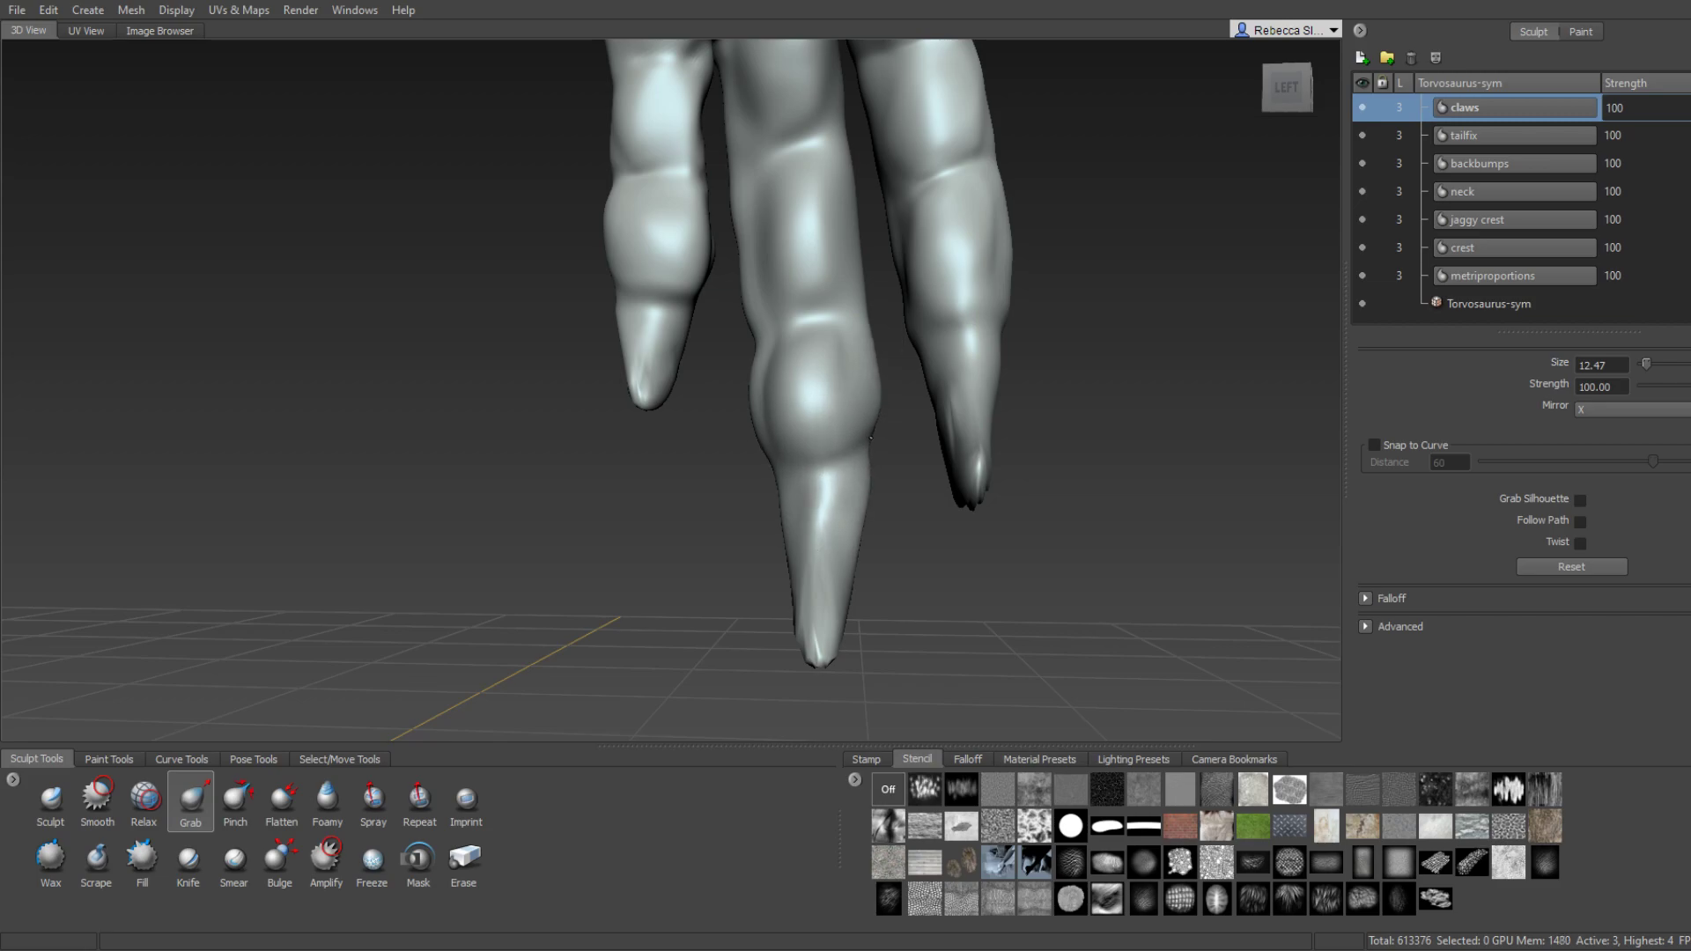
pyautogui.moveTo(829, 379)
pyautogui.keyDown('alt'); pyautogui.mouseDown()
pyautogui.moveTo(370, 435)
pyautogui.moveTo(510, 404)
pyautogui.moveTo(525, 370)
pyautogui.moveTo(640, 419)
pyautogui.moveTo(678, 398)
pyautogui.moveTo(577, 402)
pyautogui.mouseUp(); pyautogui.keyUp('alt')
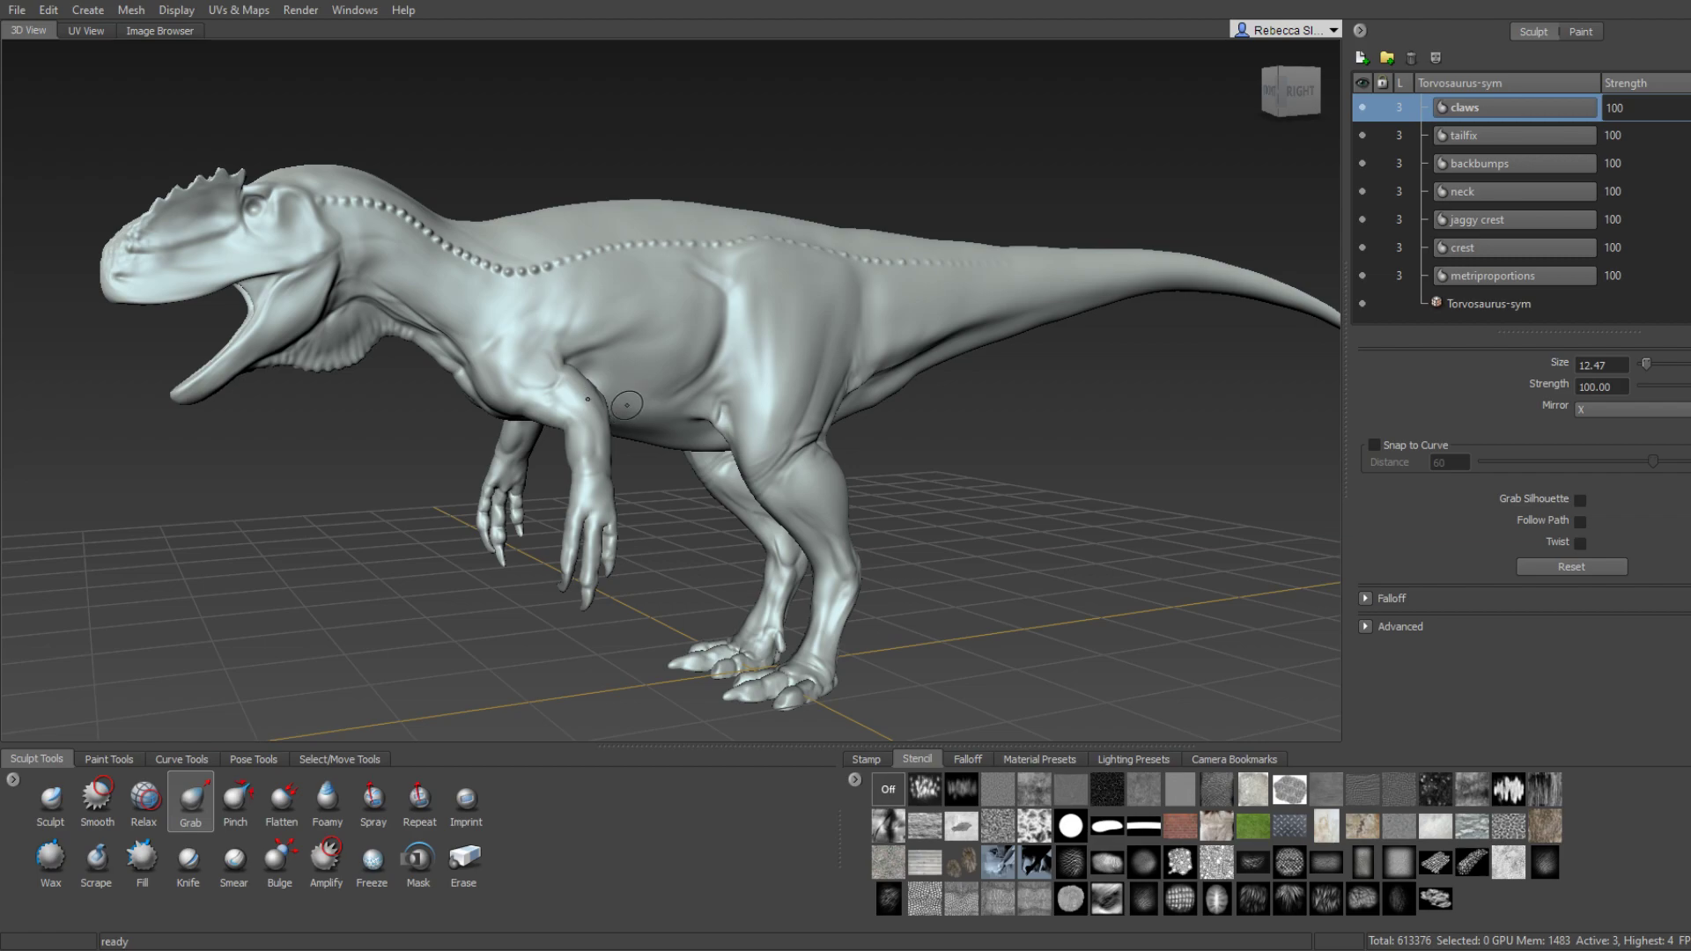
pyautogui.moveTo(601, 419)
pyautogui.keyDown('alt'); pyautogui.mouseDown()
pyautogui.moveTo(886, 377)
pyautogui.moveTo(5, 517)
pyautogui.mouseUp(); pyautogui.keyUp('alt')
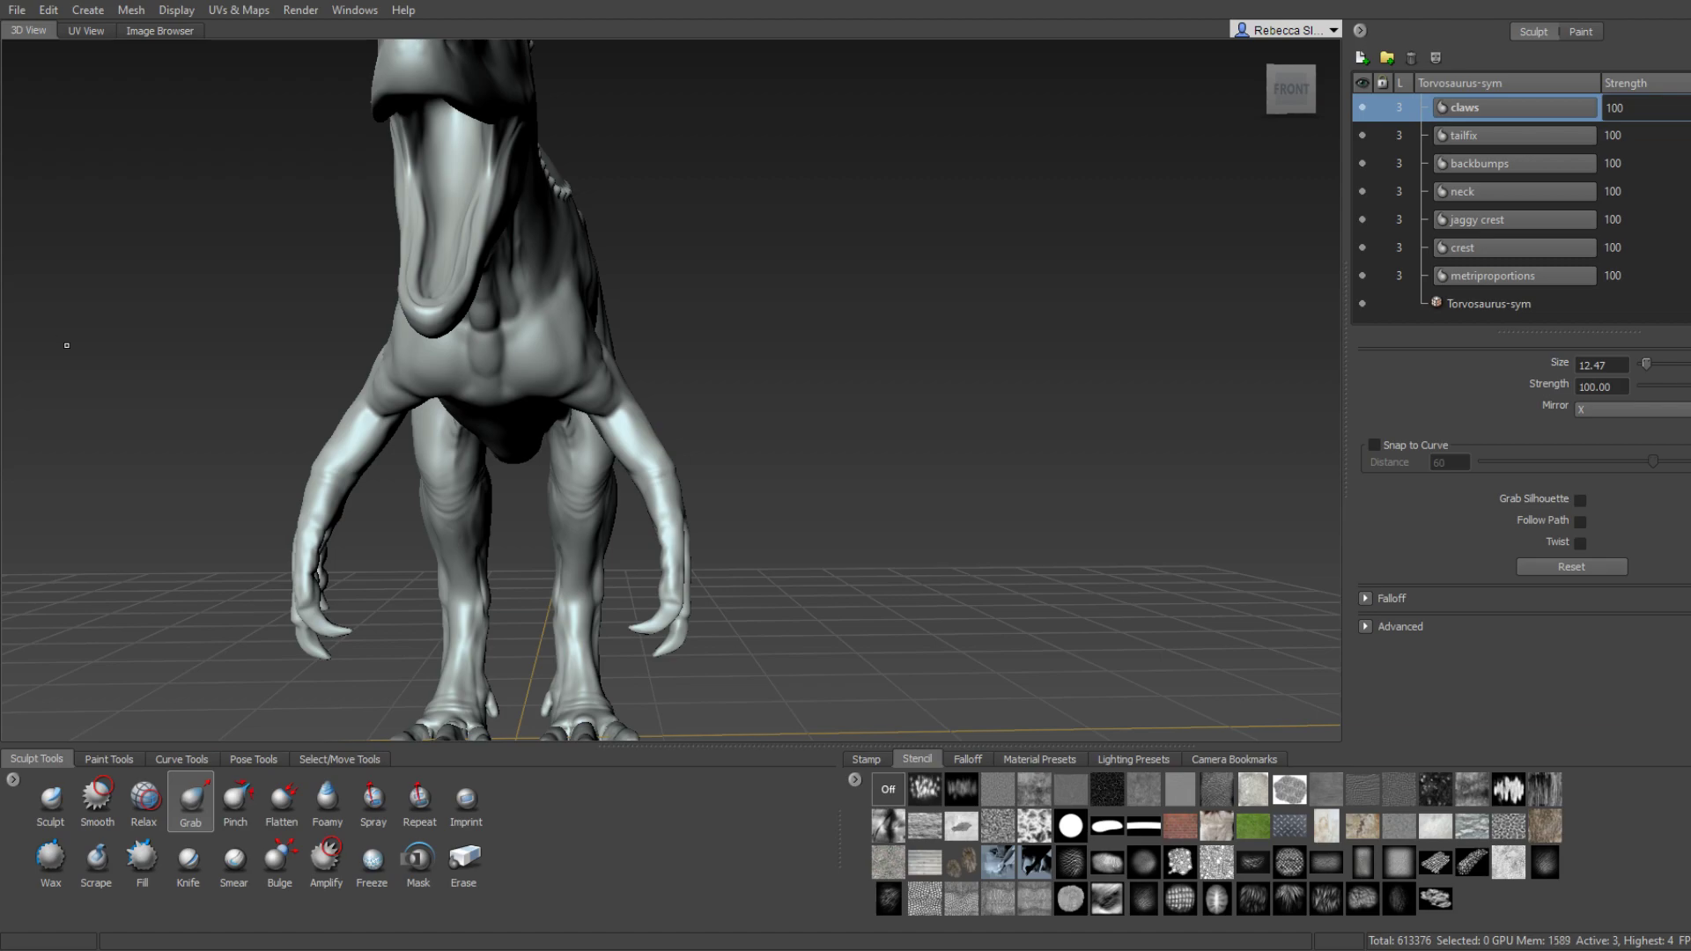
pyautogui.moveTo(66, 346)
pyautogui.keyDown('alt'); pyautogui.mouseDown()
pyautogui.moveTo(587, 310)
pyautogui.moveTo(13, 422)
pyautogui.mouseUp(); pyautogui.keyUp('alt')
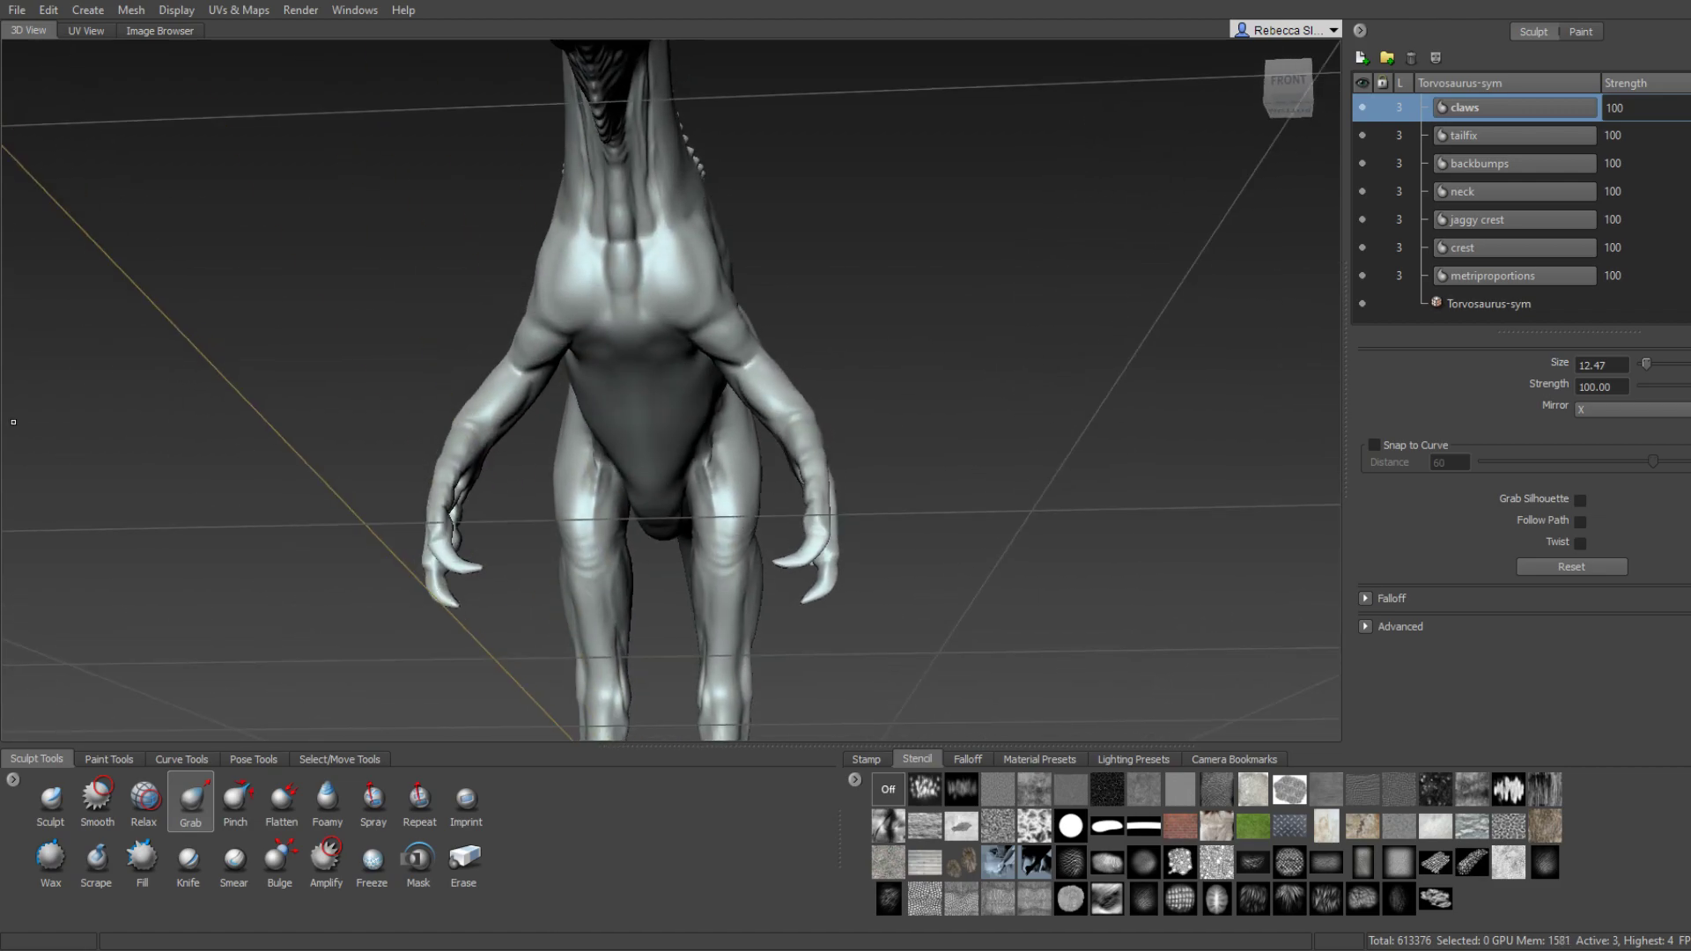
pyautogui.keyDown('alt'); pyautogui.moveTo(664, 356); pyautogui.dragTo(573, 381); pyautogui.keyUp('alt')
pyautogui.keyDown('alt'); pyautogui.moveTo(573, 380); pyautogui.dragTo(528, 319, button='middle'); pyautogui.keyUp('alt')
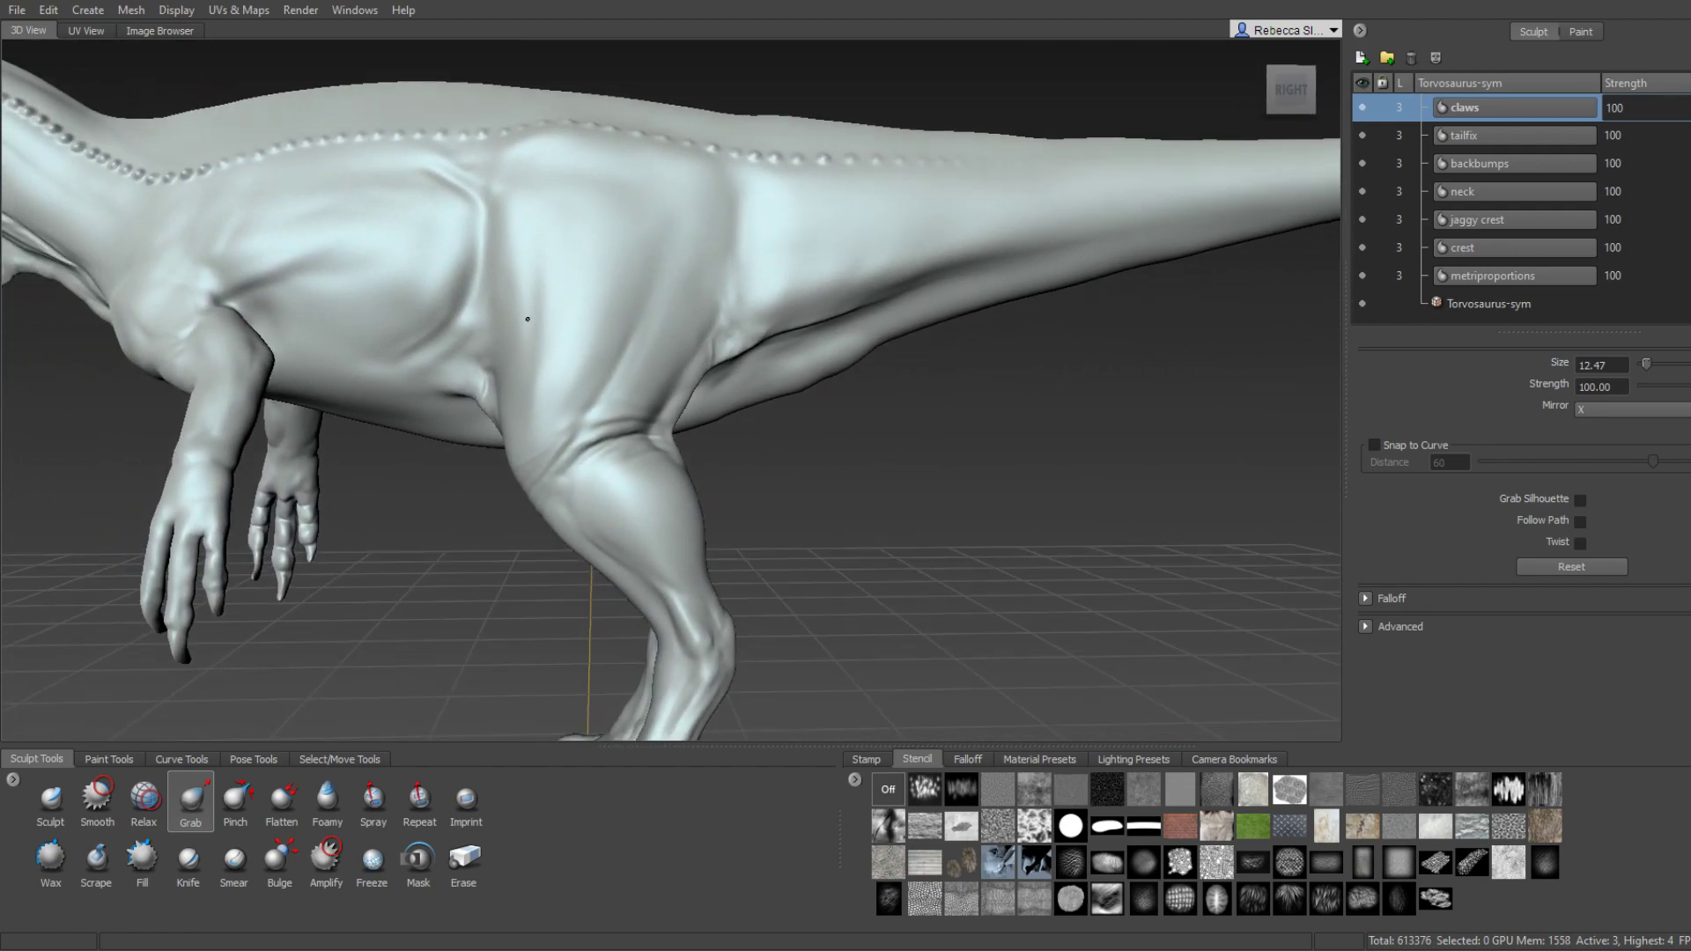
pyautogui.keyDown('alt'); pyautogui.moveTo(527, 319); pyautogui.dragTo(509, 568); pyautogui.keyUp('alt')
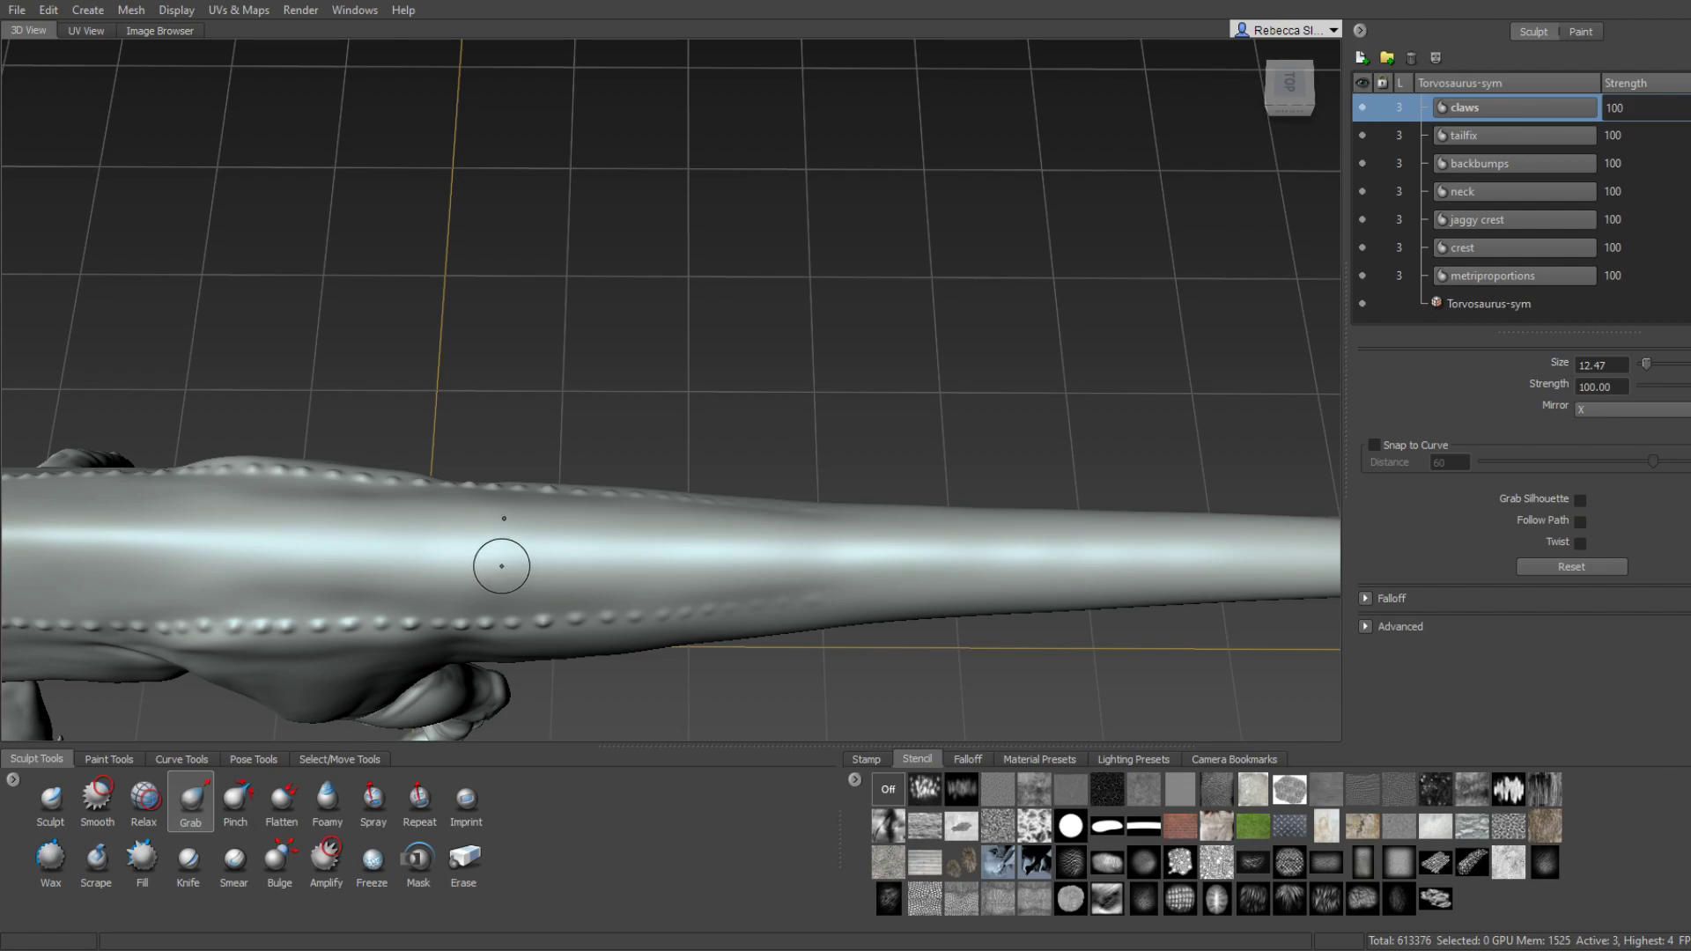
# Shift-smooth the lumps along the top of the tail from several side views.
pyautogui.press('shift')
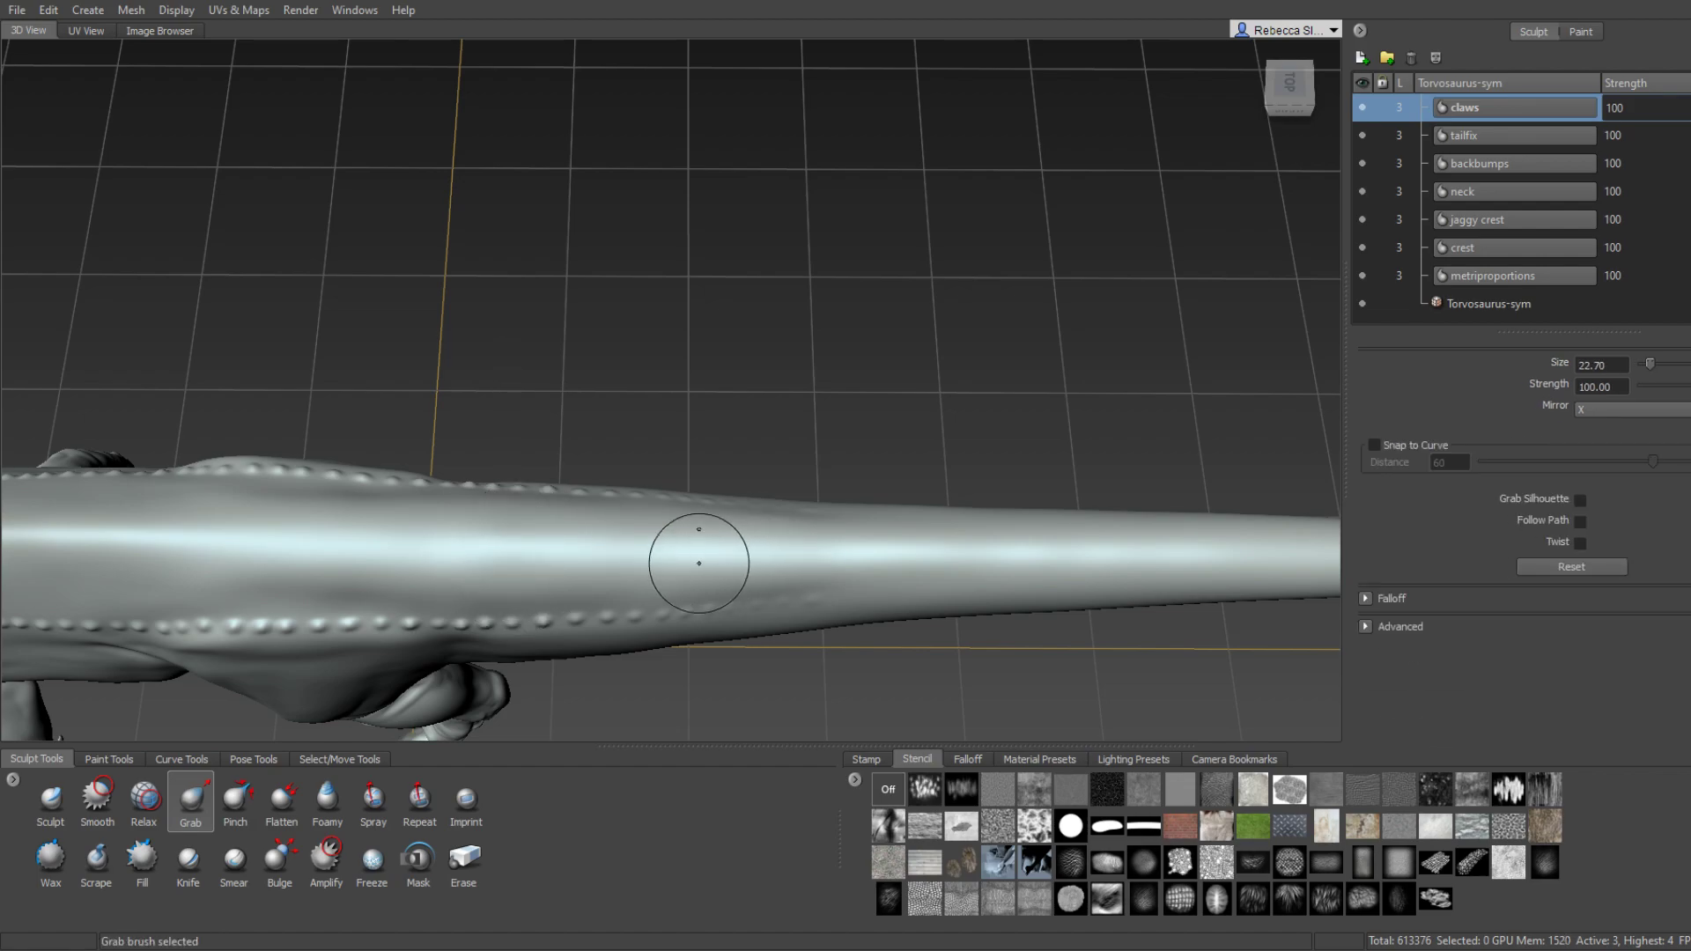
pyautogui.moveTo(698, 555)
pyautogui.keyDown('alt'); pyautogui.mouseDown()
pyautogui.moveTo(696, 506)
pyautogui.moveTo(757, 461)
pyautogui.mouseUp(); pyautogui.keyUp('alt')
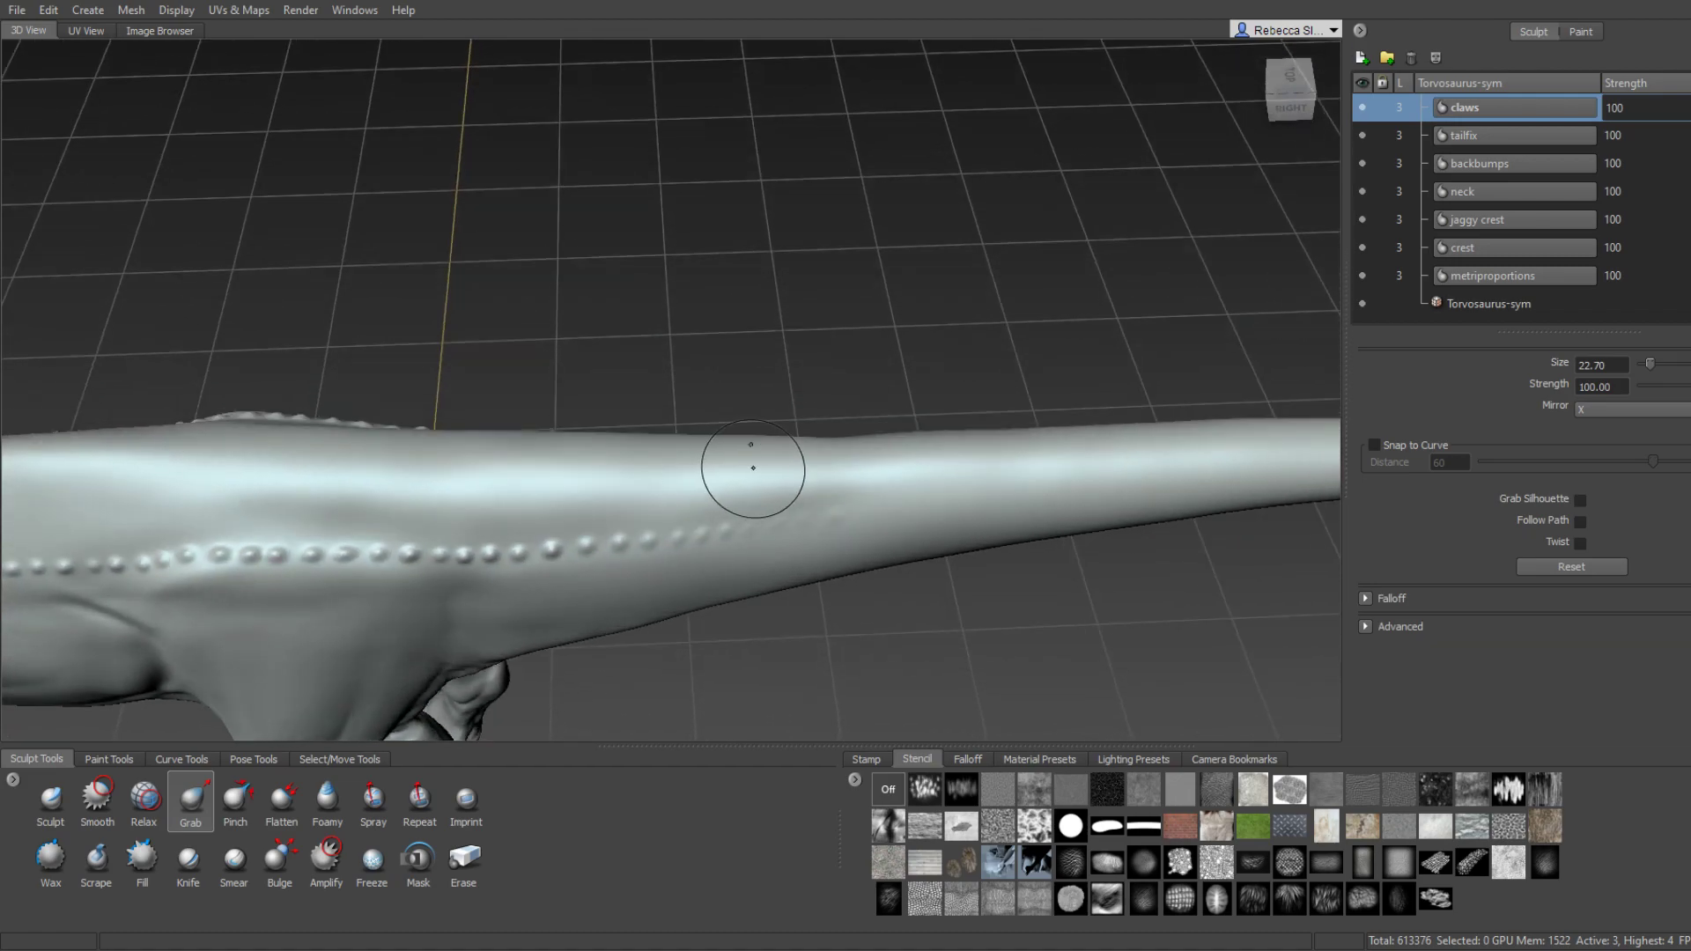
pyautogui.press('shift')
pyautogui.moveTo(538, 468)
pyautogui.keyDown('alt'); pyautogui.mouseDown()
pyautogui.moveTo(559, 393)
pyautogui.moveTo(555, 426)
pyautogui.moveTo(585, 415)
pyautogui.moveTo(502, 426)
pyautogui.moveTo(651, 540)
pyautogui.moveTo(623, 396)
pyautogui.moveTo(594, 449)
pyautogui.moveTo(678, 440)
pyautogui.moveTo(696, 511)
pyautogui.mouseUp(); pyautogui.keyUp('alt')
pyautogui.press('shift')
pyautogui.press('shift')
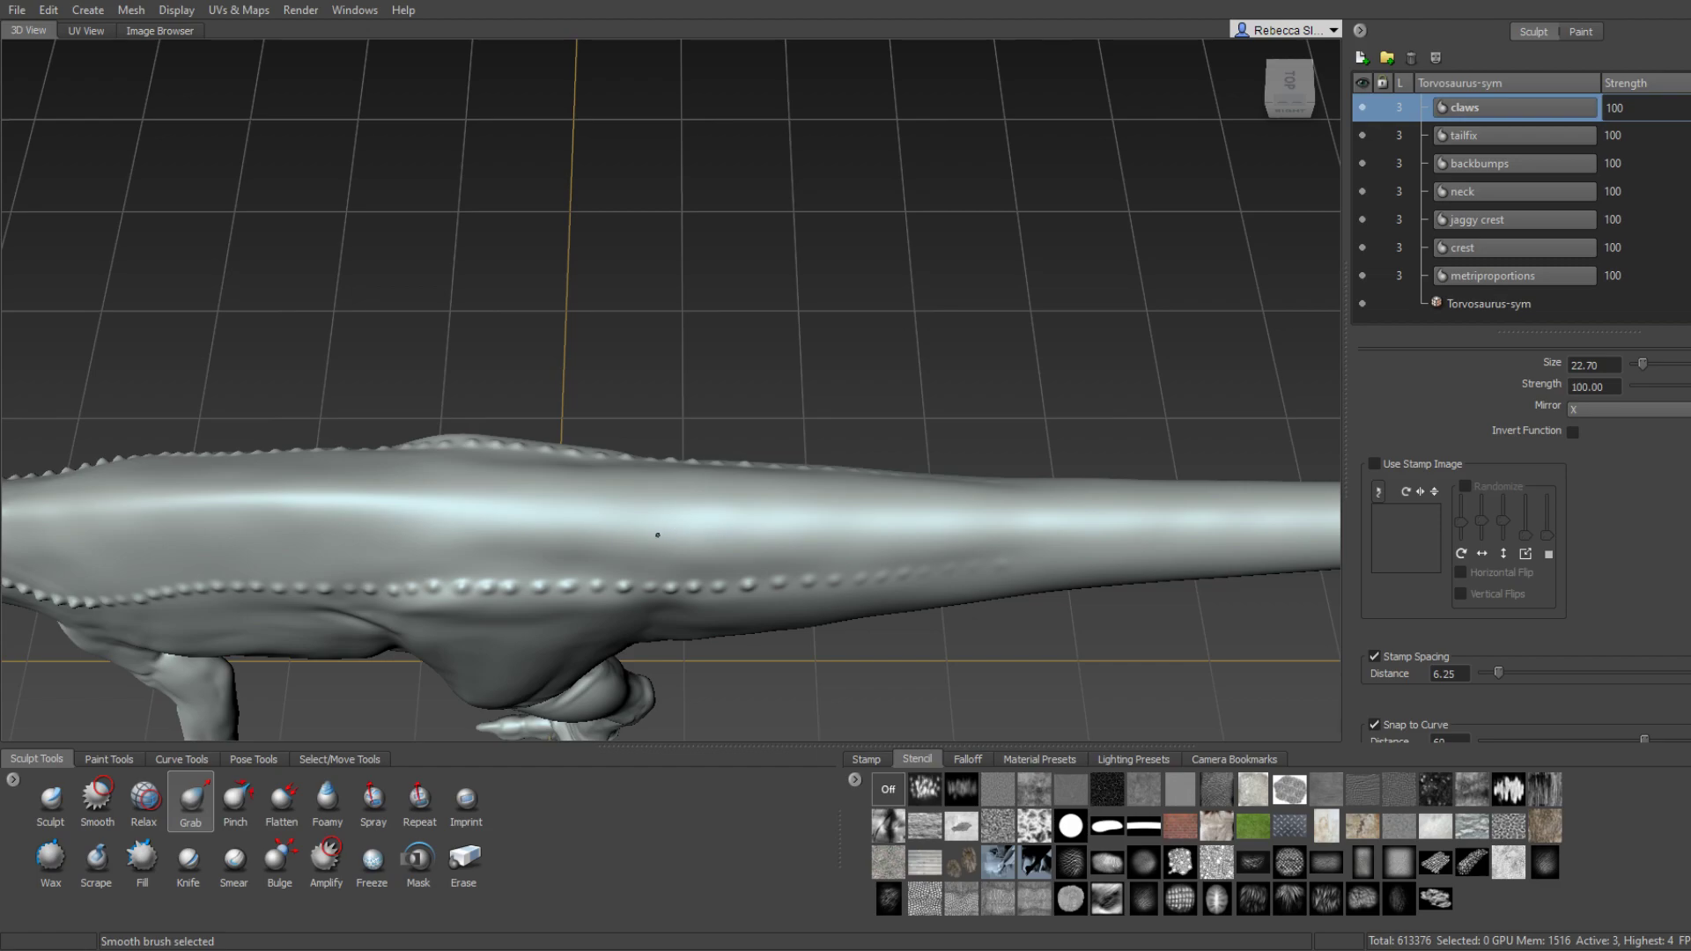
pyautogui.moveTo(870, 524)
pyautogui.keyDown('alt'); pyautogui.mouseDown()
pyautogui.moveTo(744, 502)
pyautogui.moveTo(736, 398)
pyautogui.moveTo(724, 534)
pyautogui.mouseUp(); pyautogui.keyUp('alt')
pyautogui.press('shift')
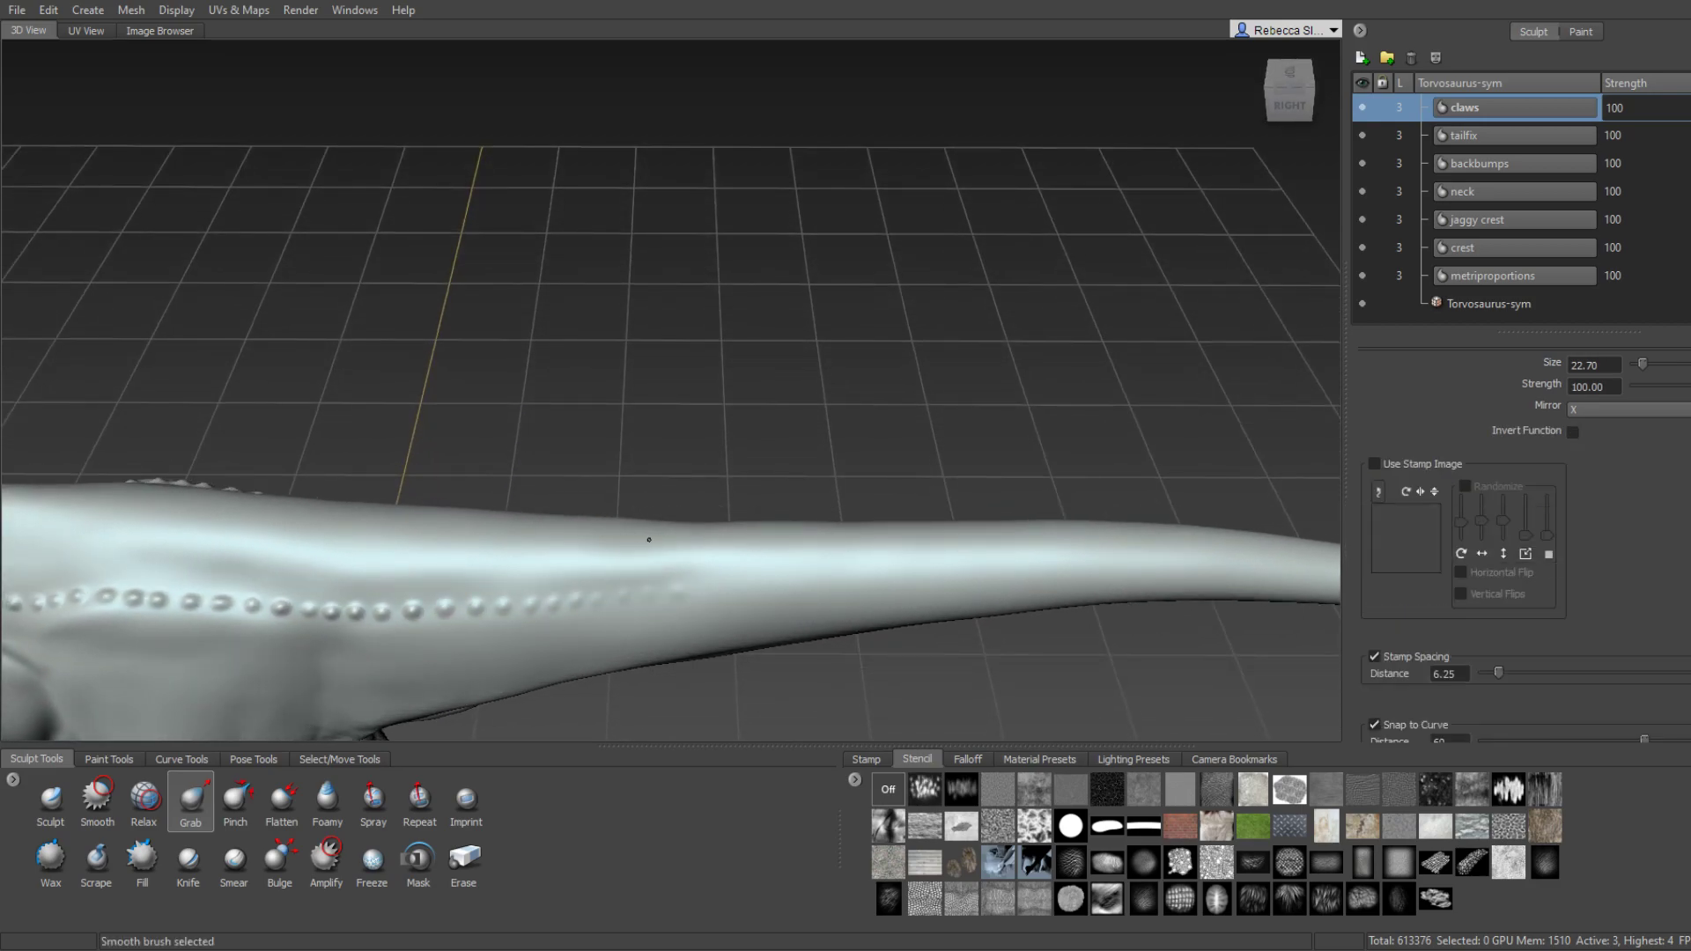
pyautogui.moveTo(623, 552)
pyautogui.keyDown('alt'); pyautogui.mouseDown()
pyautogui.moveTo(593, 494)
pyautogui.moveTo(580, 559)
pyautogui.moveTo(616, 528)
pyautogui.moveTo(435, 502)
pyautogui.moveTo(586, 504)
pyautogui.mouseUp(); pyautogui.keyUp('alt')
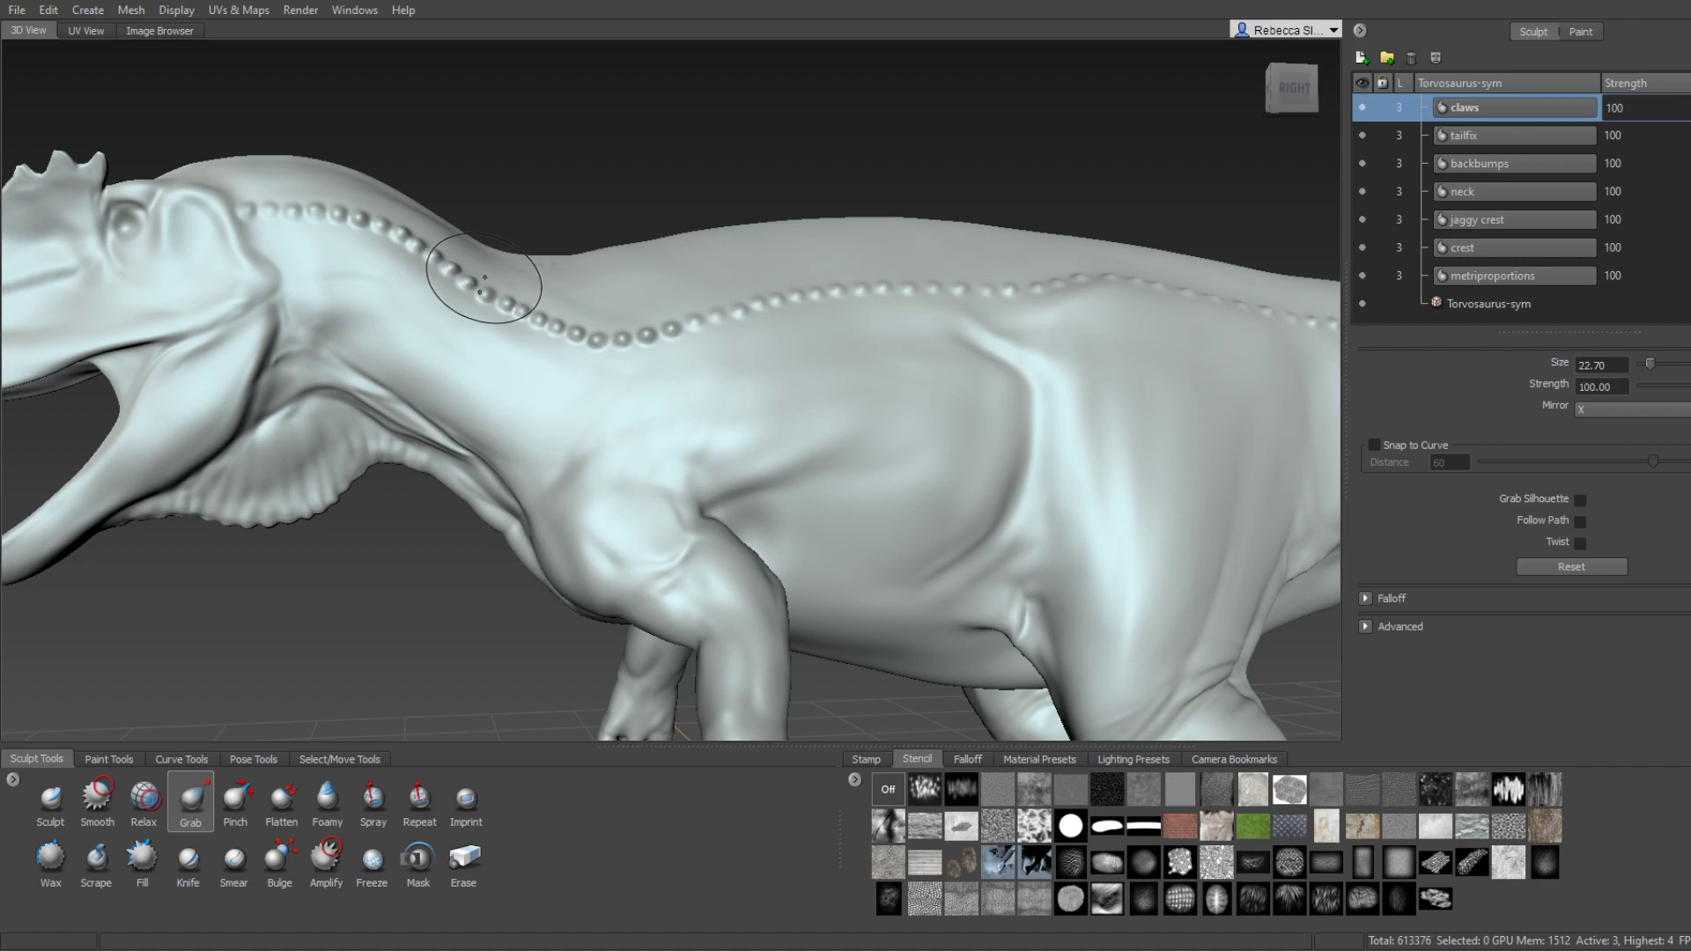
# Enlarge the brush to 35.42 and lift the skin near the leg crease slightly.
pyautogui.moveTo(525, 335)
pyautogui.keyDown('alt'); pyautogui.mouseDown()
pyautogui.moveTo(546, 309)
pyautogui.moveTo(483, 226)
pyautogui.moveTo(537, 290)
pyautogui.moveTo(593, 317)
pyautogui.moveTo(647, 308)
pyautogui.moveTo(684, 352)
pyautogui.moveTo(731, 345)
pyautogui.mouseUp(); pyautogui.keyUp('alt')
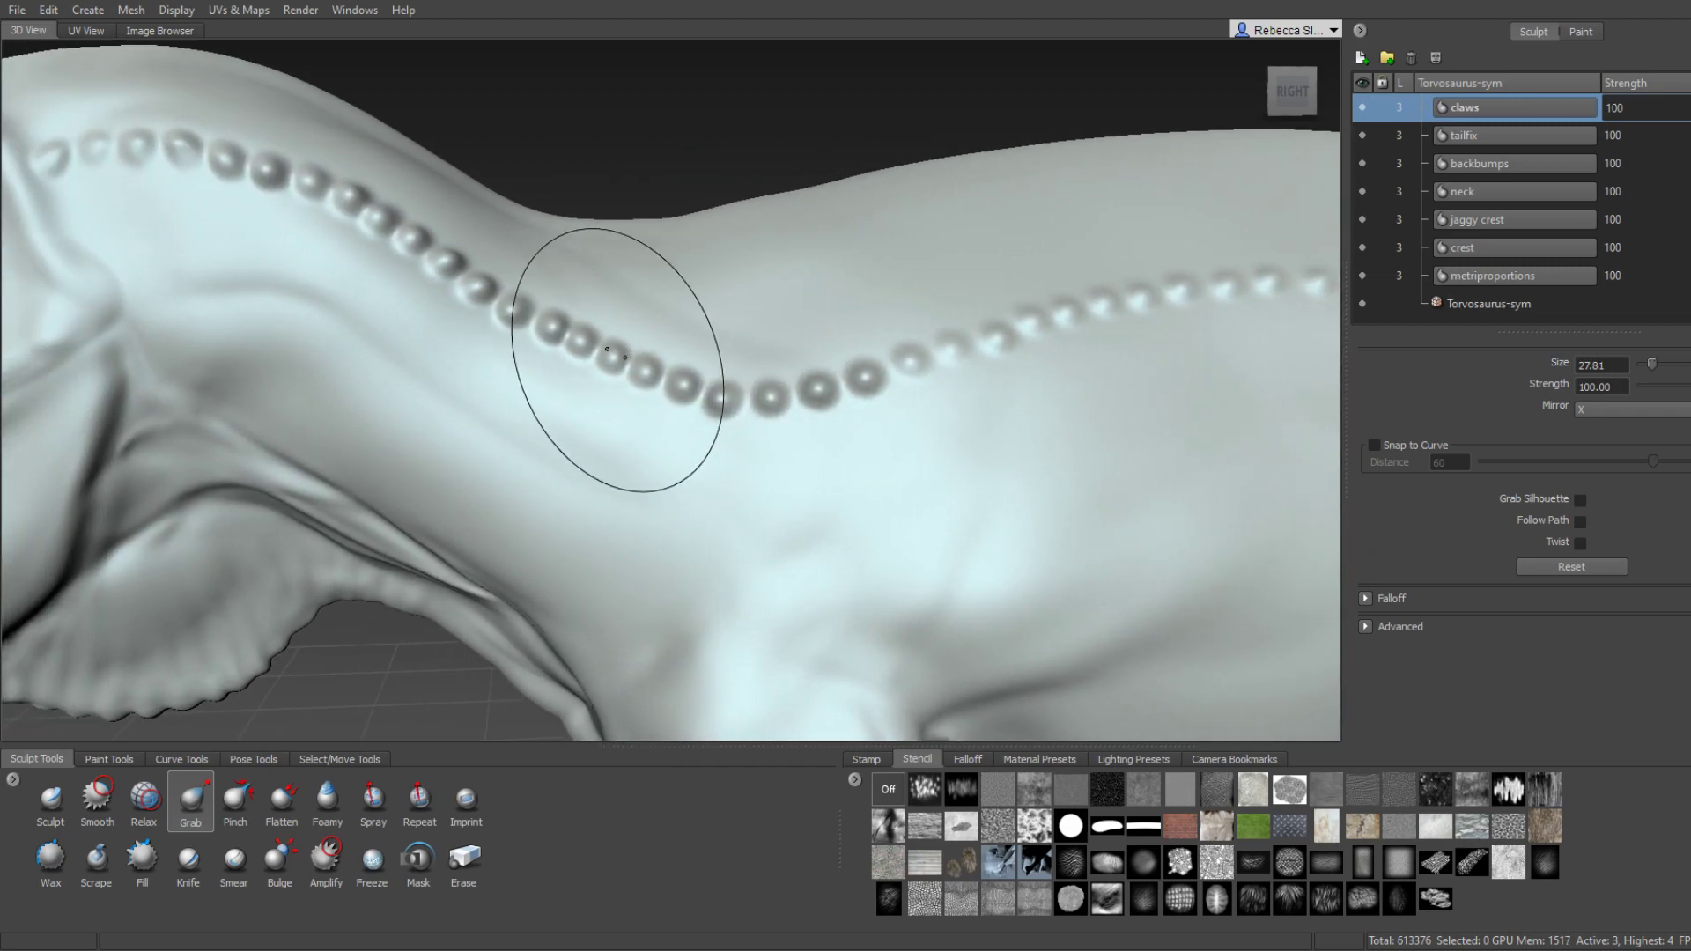
pyautogui.moveTo(607, 349); pyautogui.dragTo(610, 350)
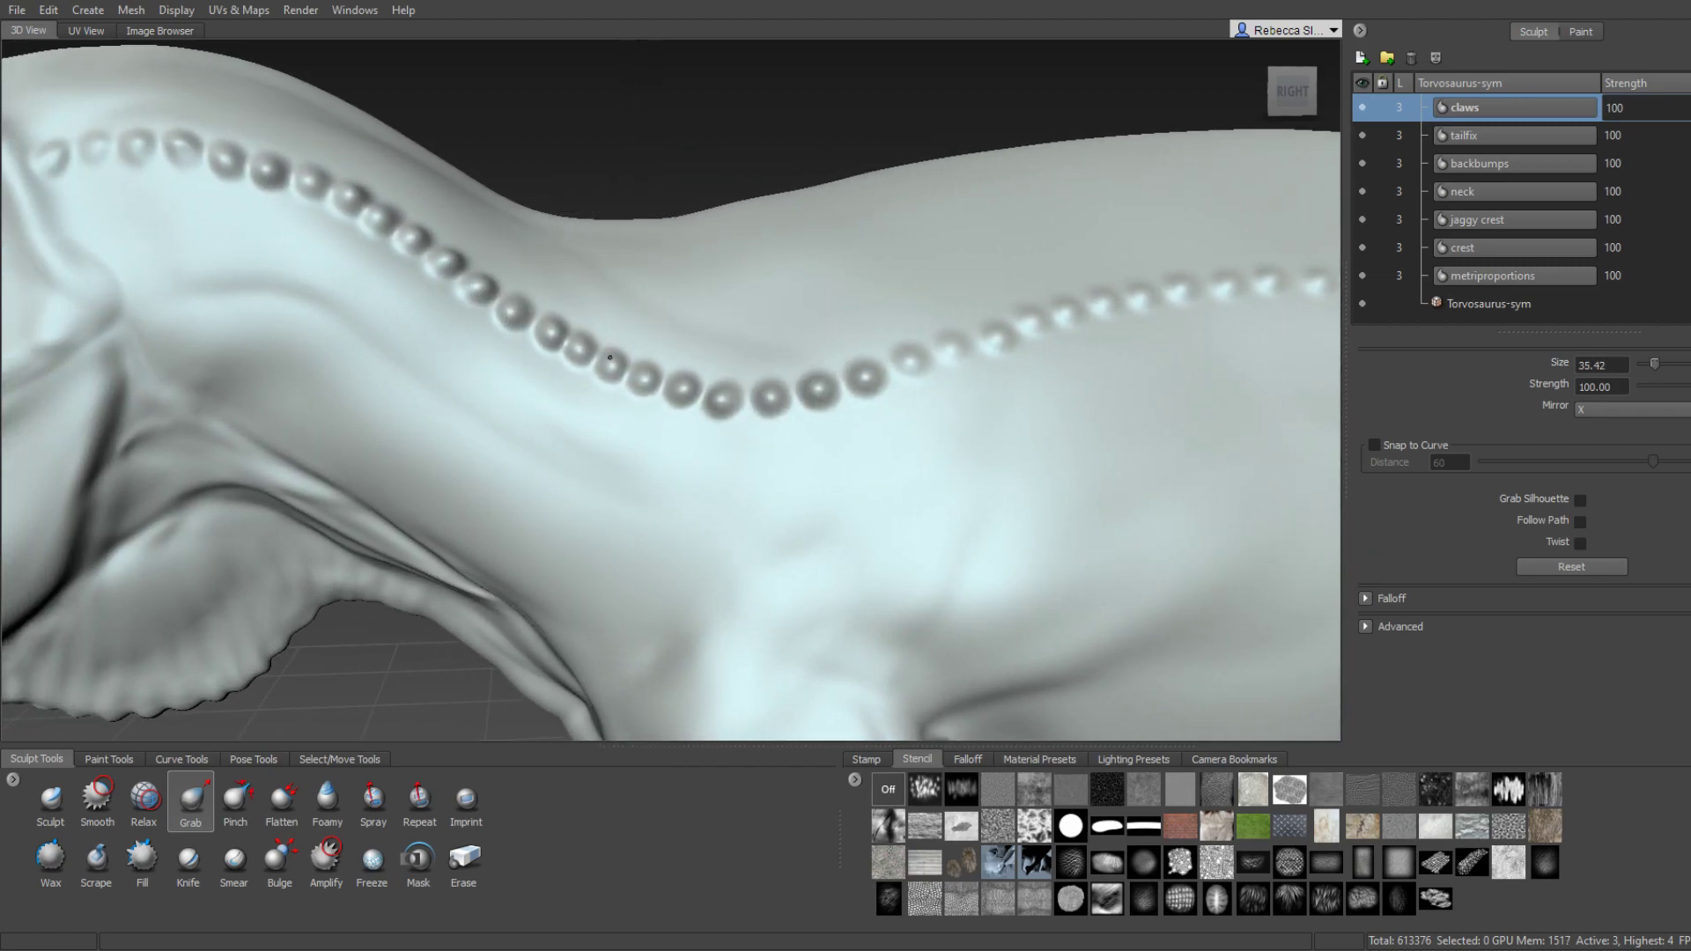
pyautogui.scroll(-5, 611, 361)
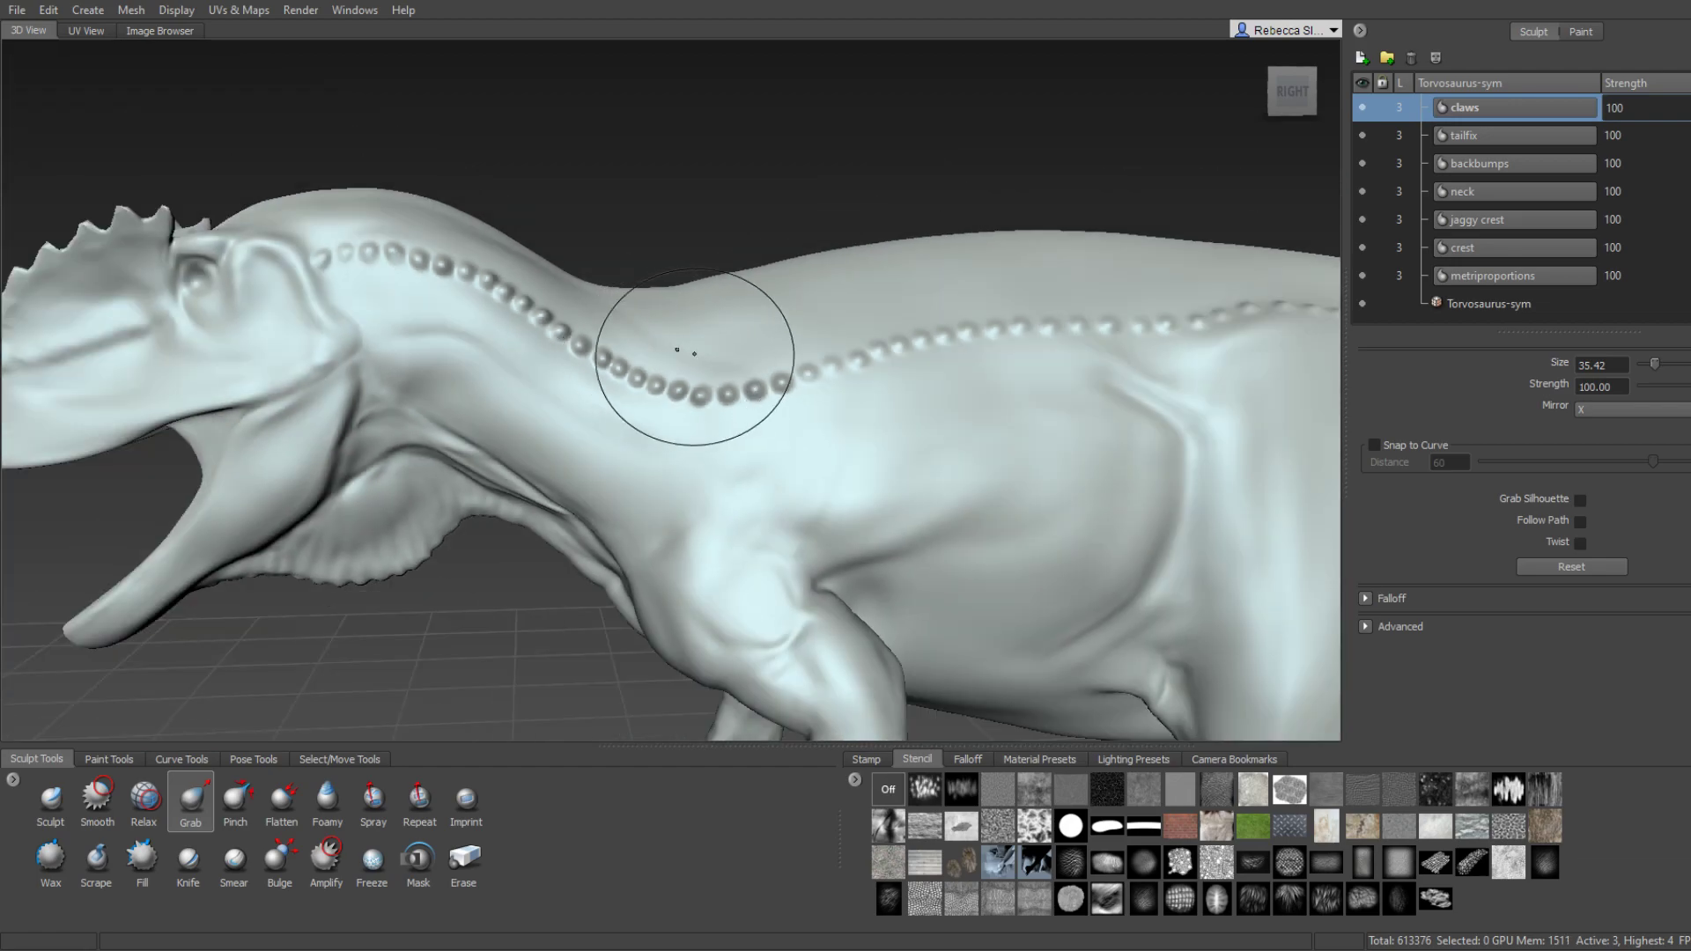
pyautogui.moveTo(682, 348)
pyautogui.keyDown('alt'); pyautogui.mouseDown()
pyautogui.moveTo(605, 353)
pyautogui.moveTo(603, 412)
pyautogui.moveTo(652, 381)
pyautogui.mouseUp(); pyautogui.keyUp('alt')
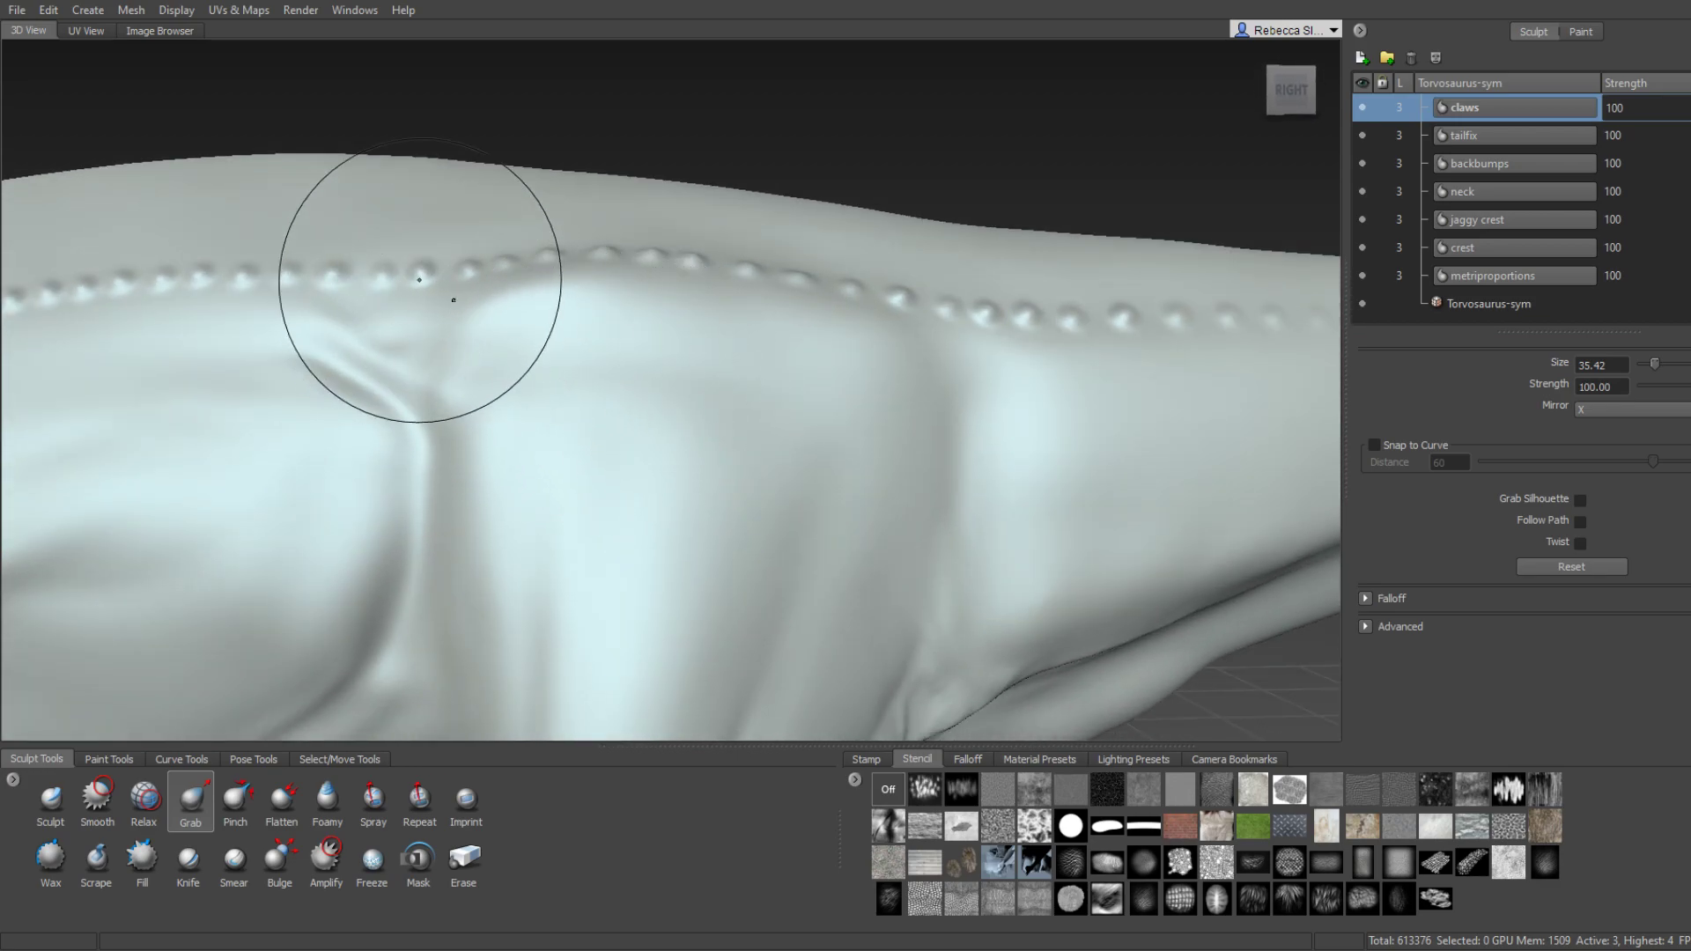
pyautogui.moveTo(419, 279); pyautogui.dragTo(421, 272)
# Orbit past the head, neck and back bumps down to a low close view of the toes.
pyautogui.keyDown('alt'); pyautogui.moveTo(423, 274); pyautogui.dragTo(504, 290, button='right'); pyautogui.keyUp('alt')
pyautogui.moveTo(505, 290)
pyautogui.keyDown('alt'); pyautogui.mouseDown()
pyautogui.moveTo(751, 339)
pyautogui.moveTo(426, 367)
pyautogui.mouseUp(); pyautogui.keyUp('alt')
pyautogui.keyDown('alt'); pyautogui.moveTo(426, 366); pyautogui.dragTo(519, 370, button='right'); pyautogui.keyUp('alt')
pyautogui.moveTo(519, 371)
pyautogui.keyDown('alt'); pyautogui.mouseDown()
pyautogui.moveTo(724, 354)
pyautogui.moveTo(547, 361)
pyautogui.mouseUp(); pyautogui.keyUp('alt')
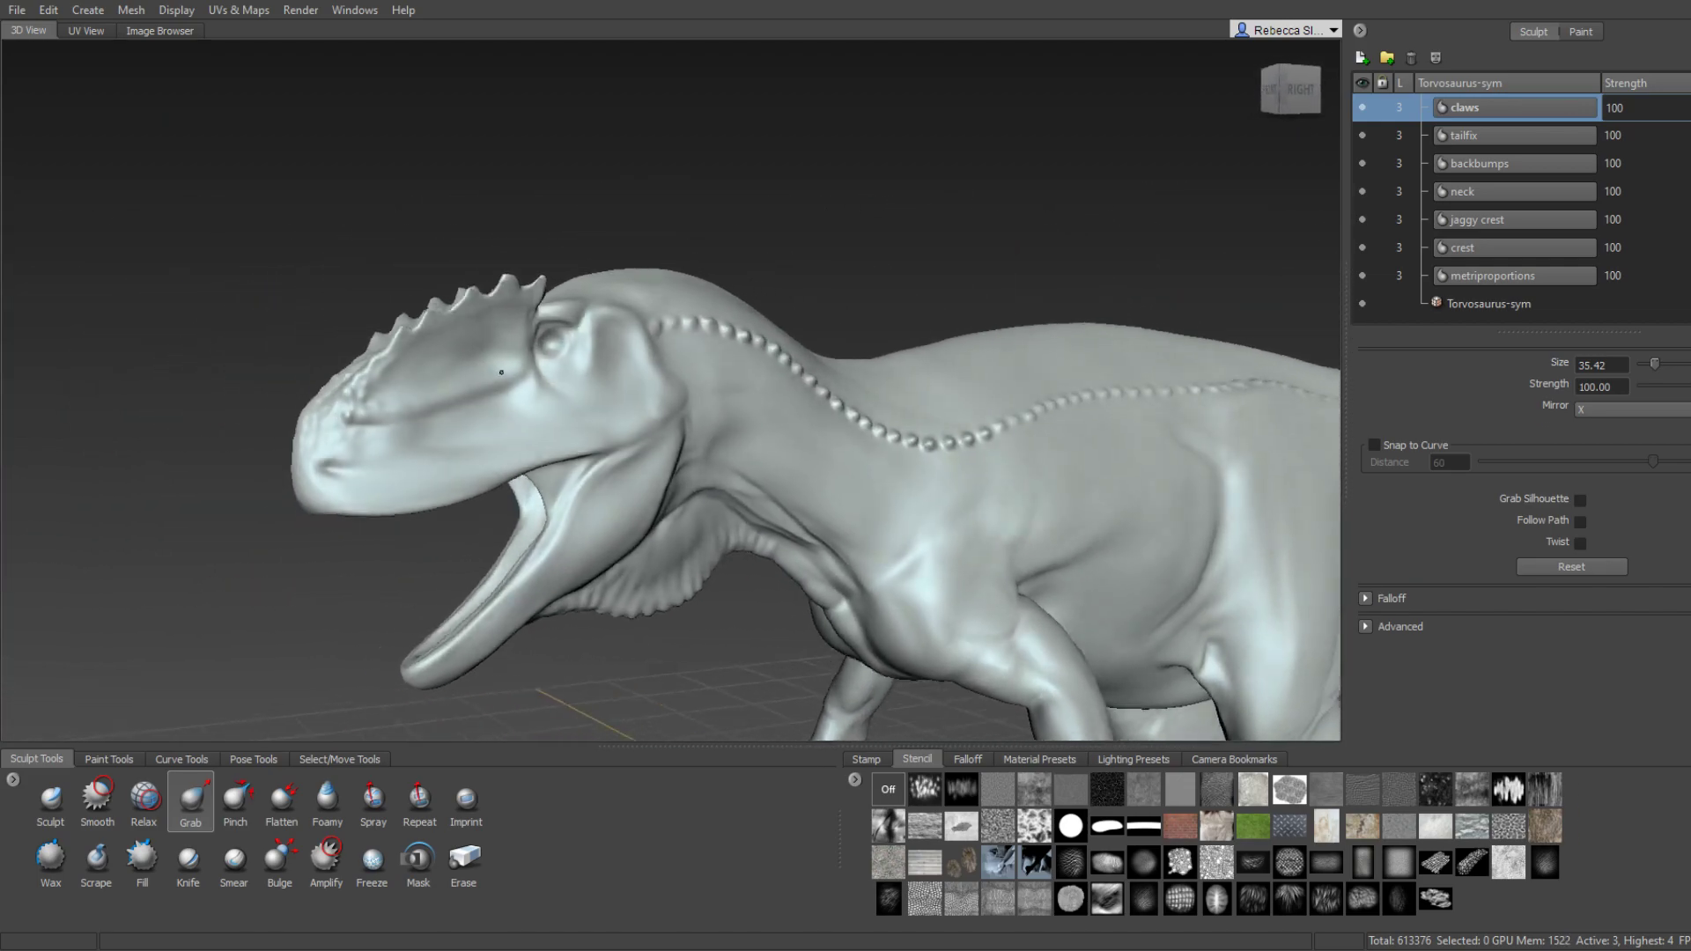
pyautogui.moveTo(547, 361)
pyautogui.keyDown('alt'); pyautogui.mouseDown(button='right')
pyautogui.moveTo(457, 365)
pyautogui.moveTo(458, 395)
pyautogui.mouseUp(button='right'); pyautogui.keyUp('alt')
pyautogui.keyDown('alt'); pyautogui.moveTo(458, 394); pyautogui.dragTo(714, 374); pyautogui.keyUp('alt')
pyautogui.moveTo(805, 308)
pyautogui.keyDown('alt'); pyautogui.mouseDown()
pyautogui.moveTo(740, 320)
pyautogui.moveTo(752, 392)
pyautogui.mouseUp(); pyautogui.keyUp('alt')
pyautogui.keyDown('alt'); pyautogui.moveTo(752, 392); pyautogui.dragTo(756, 416, button='right'); pyautogui.keyUp('alt')
pyautogui.moveTo(756, 415)
pyautogui.keyDown('alt'); pyautogui.mouseDown()
pyautogui.moveTo(528, 480)
pyautogui.moveTo(554, 506)
pyautogui.mouseUp(); pyautogui.keyUp('alt')
pyautogui.keyDown('alt'); pyautogui.moveTo(555, 506); pyautogui.dragTo(572, 522, button='right'); pyautogui.keyUp('alt')
pyautogui.keyDown('alt'); pyautogui.moveTo(572, 522); pyautogui.dragTo(563, 518); pyautogui.keyUp('alt')
# Select the Sculpt brush, shrink it to suit the toe, and move in on the foot.
pyautogui.click(56, 810)
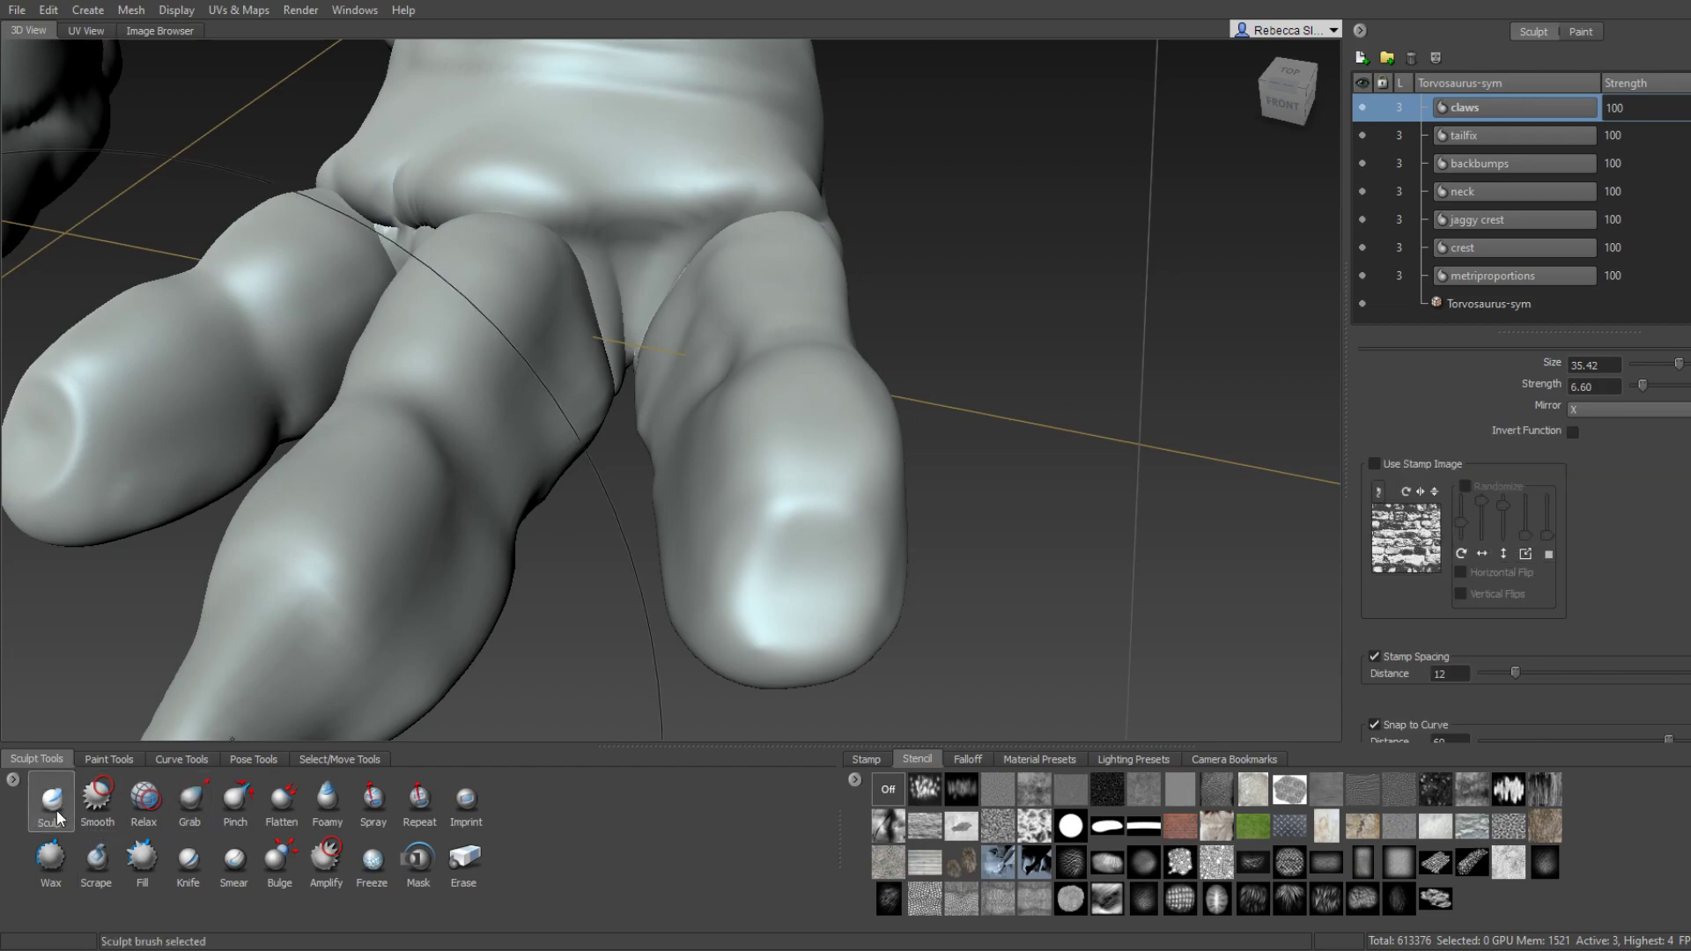
pyautogui.moveTo(797, 581)
pyautogui.mouseDown()
pyautogui.moveTo(796, 485)
pyautogui.moveTo(622, 545)
pyautogui.mouseUp()
pyautogui.keyDown('alt'); pyautogui.moveTo(624, 520); pyautogui.dragTo(623, 581); pyautogui.keyUp('alt')
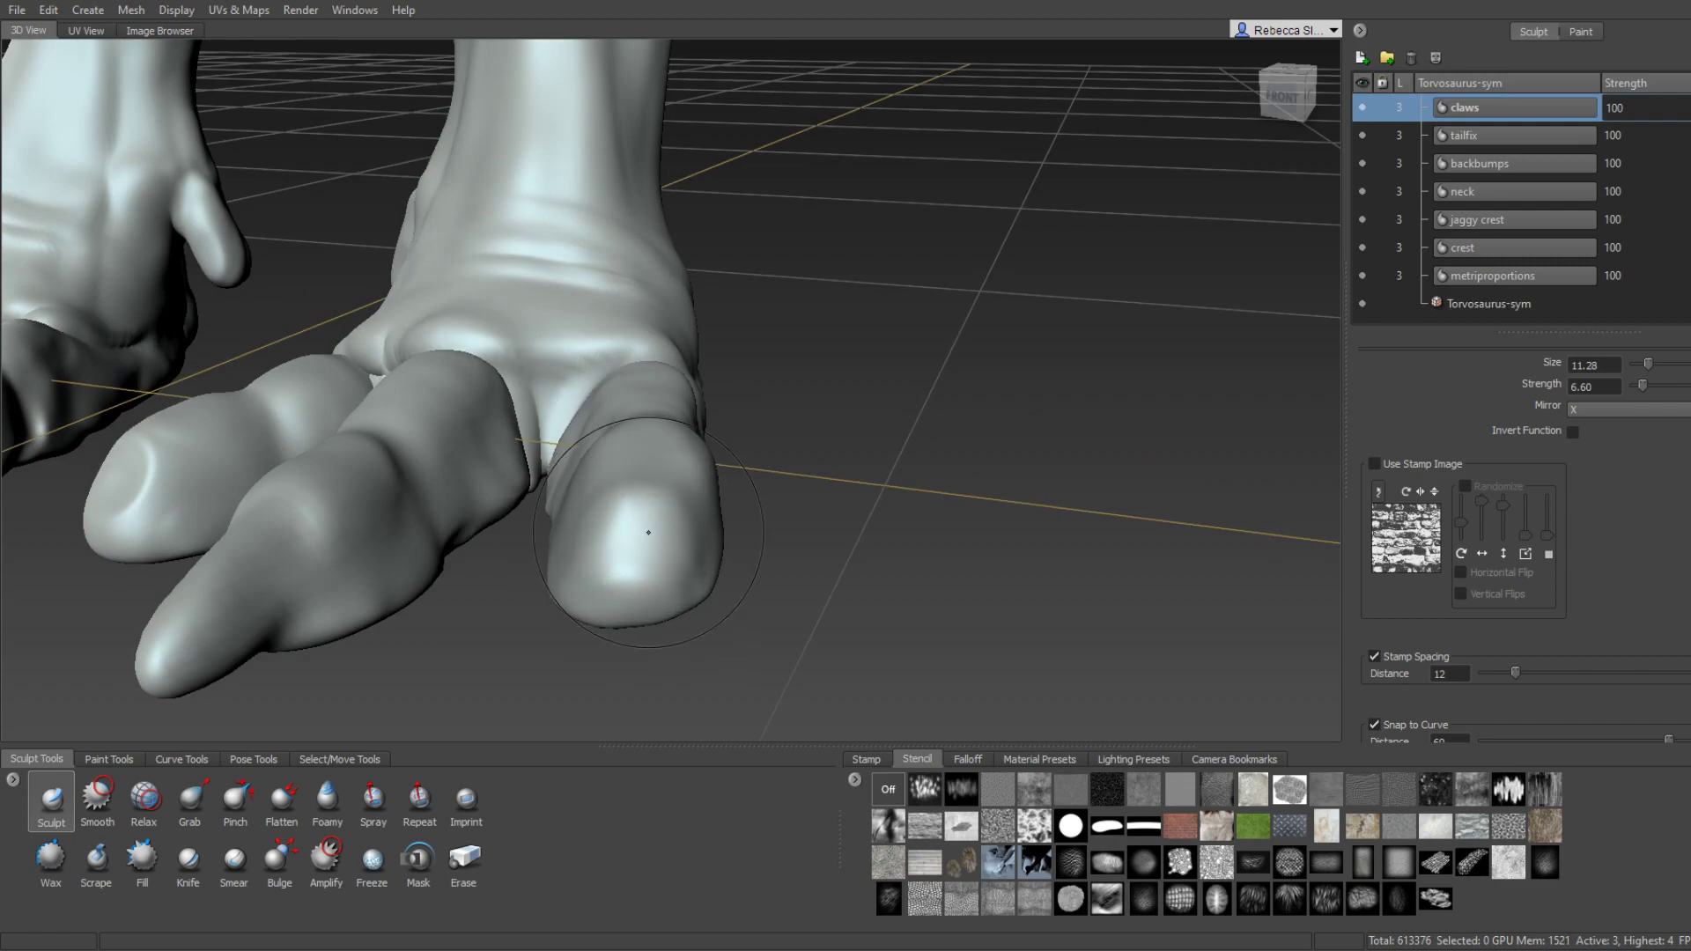
pyautogui.moveTo(641, 535)
pyautogui.keyDown('alt'); pyautogui.mouseDown()
pyautogui.moveTo(538, 537)
pyautogui.moveTo(621, 563)
pyautogui.mouseUp(); pyautogui.keyUp('alt')
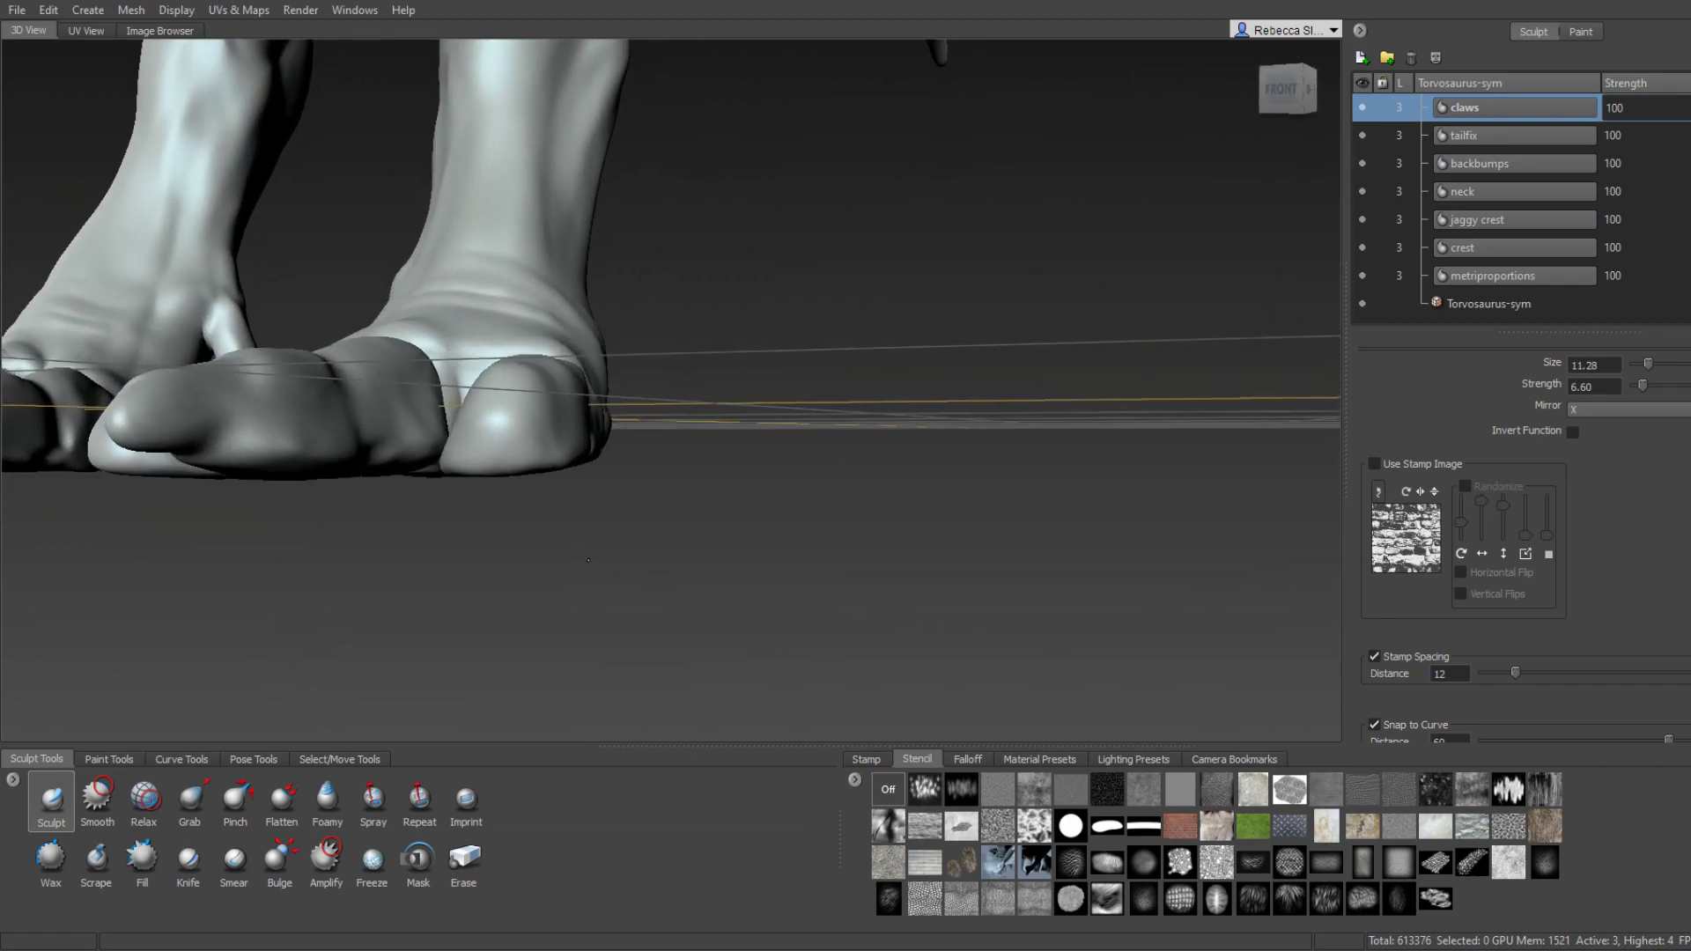
pyautogui.keyDown('alt'); pyautogui.moveTo(621, 564); pyautogui.dragTo(677, 542, button='right'); pyautogui.keyUp('alt')
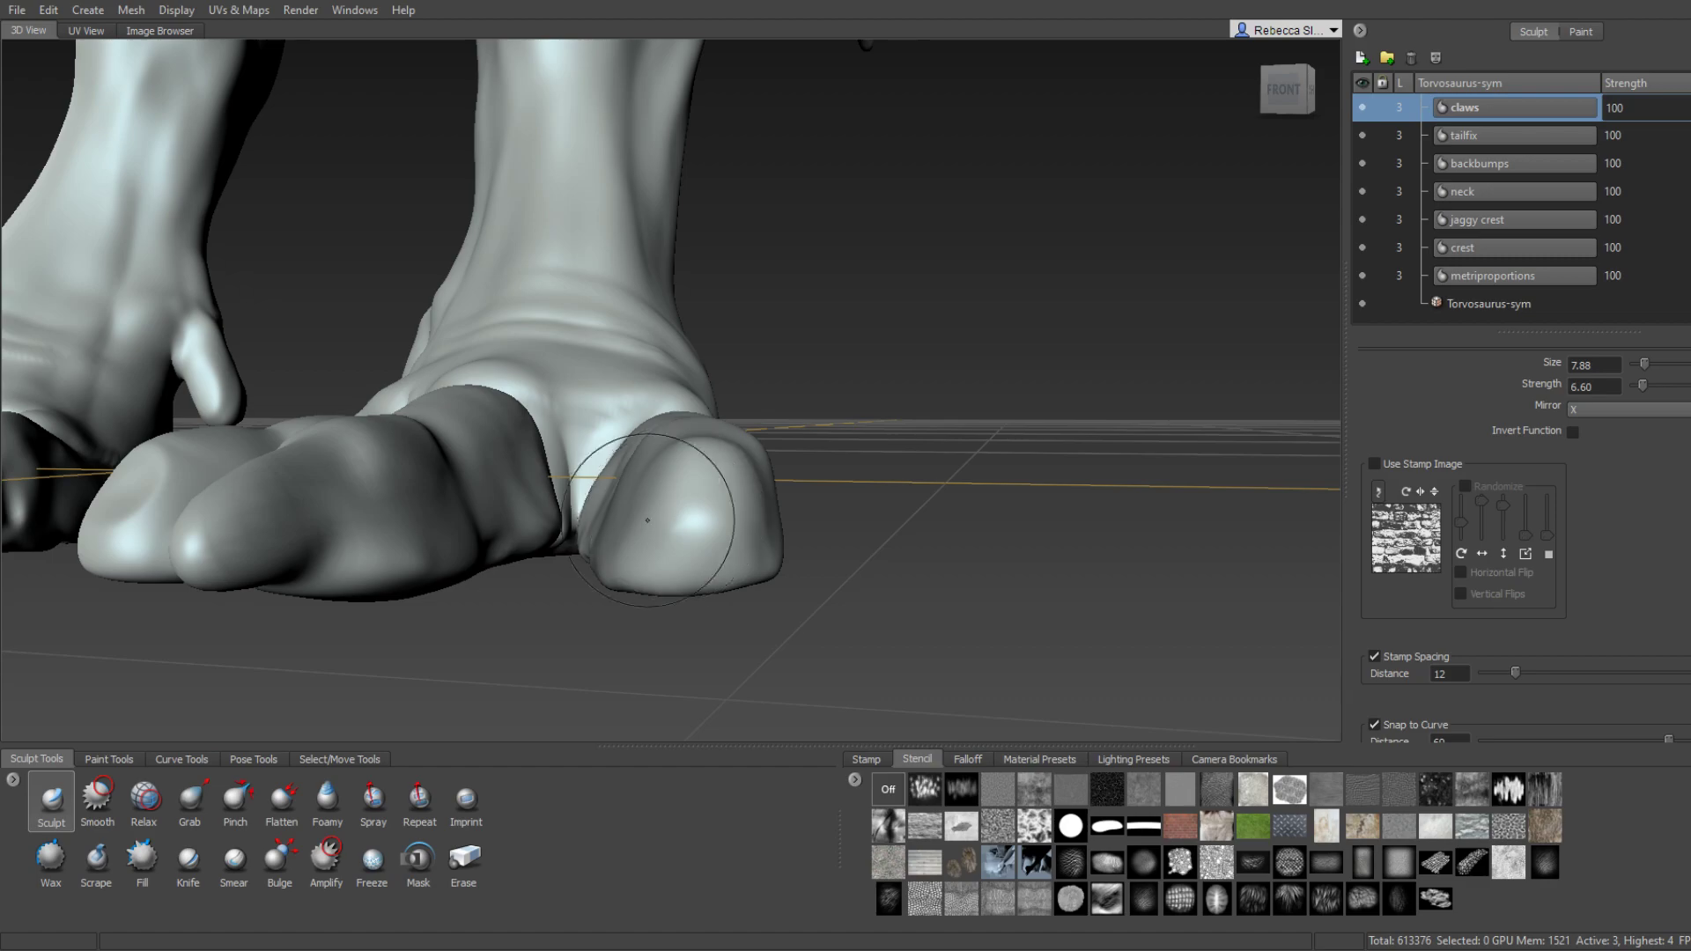
pyautogui.keyDown('alt'); pyautogui.moveTo(647, 520); pyautogui.dragTo(683, 545); pyautogui.keyUp('alt')
# Shrink the brush to 6.32, build a rounded bump on the front toe tip, then view the claws from above.
pyautogui.keyDown('alt'); pyautogui.moveTo(660, 512); pyautogui.dragTo(655, 576, button='right'); pyautogui.keyUp('alt')
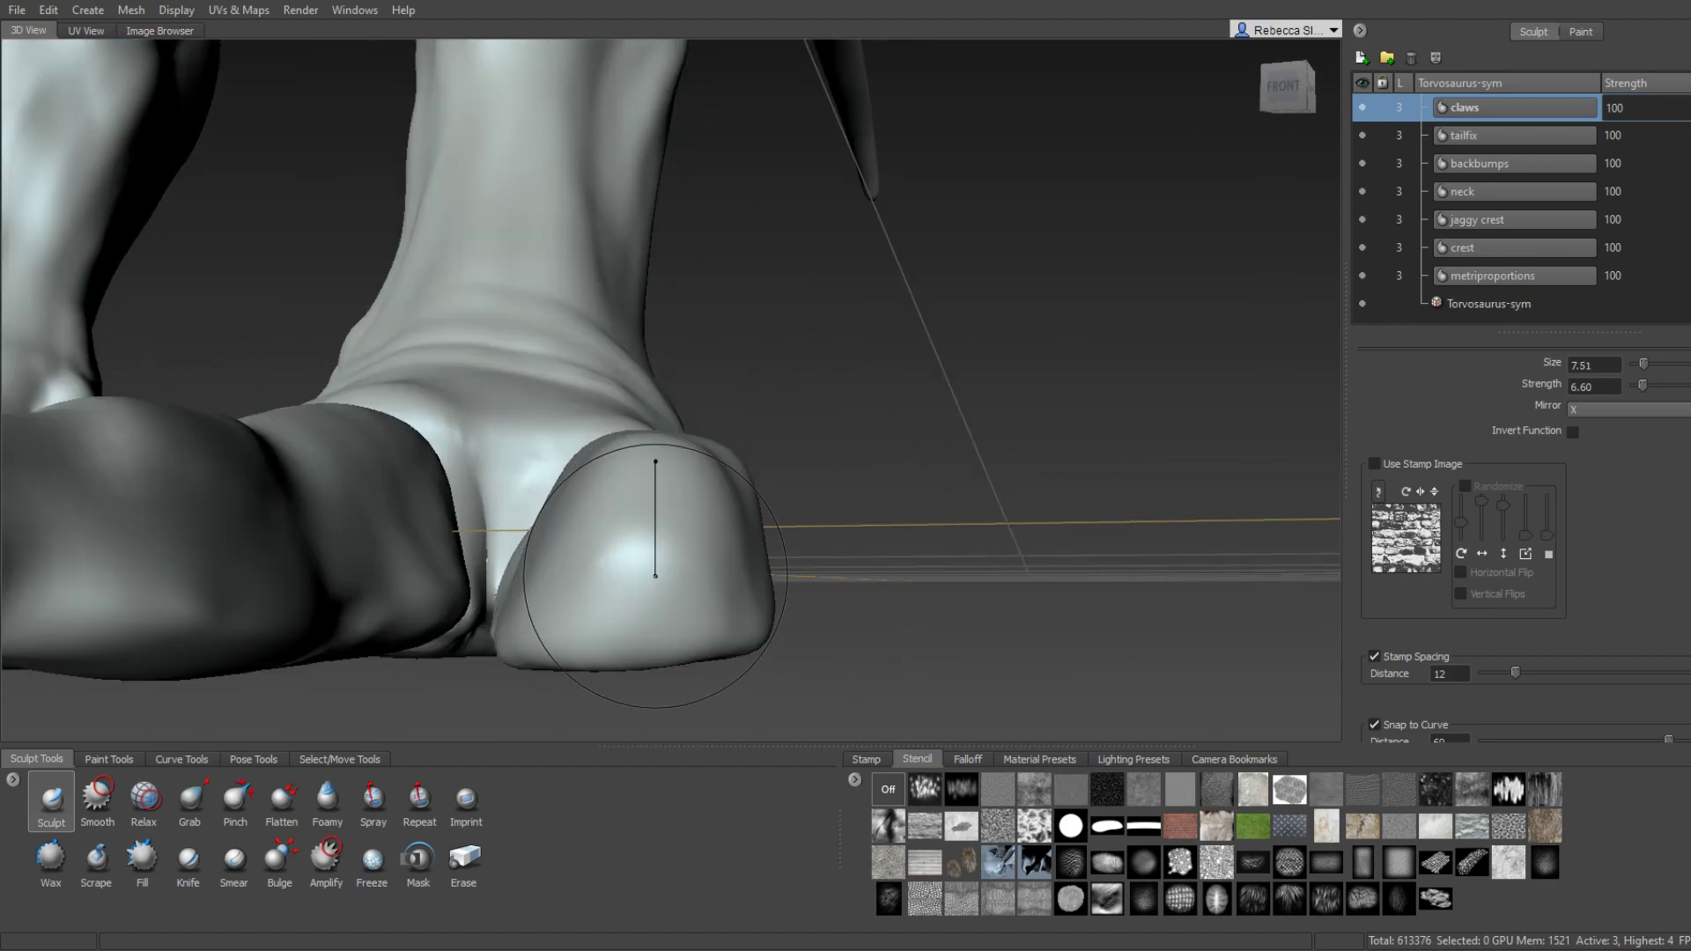
pyautogui.keyDown('alt'); pyautogui.moveTo(662, 502); pyautogui.dragTo(682, 472); pyautogui.keyUp('alt')
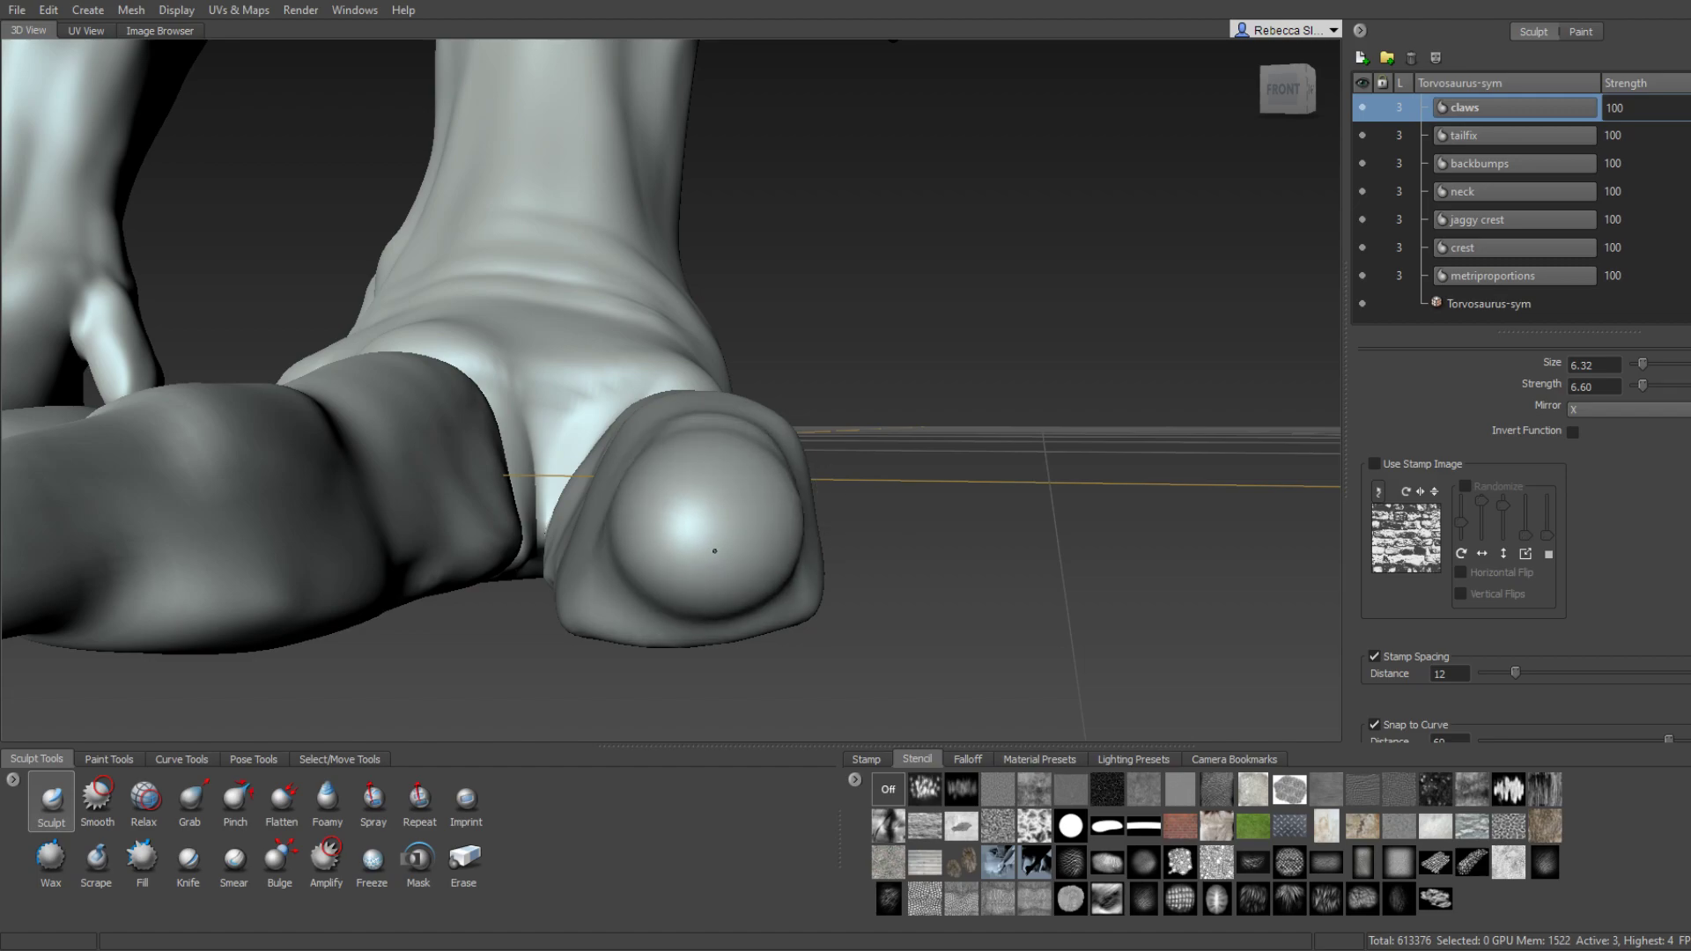
pyautogui.moveTo(714, 551); pyautogui.dragTo(703, 526)
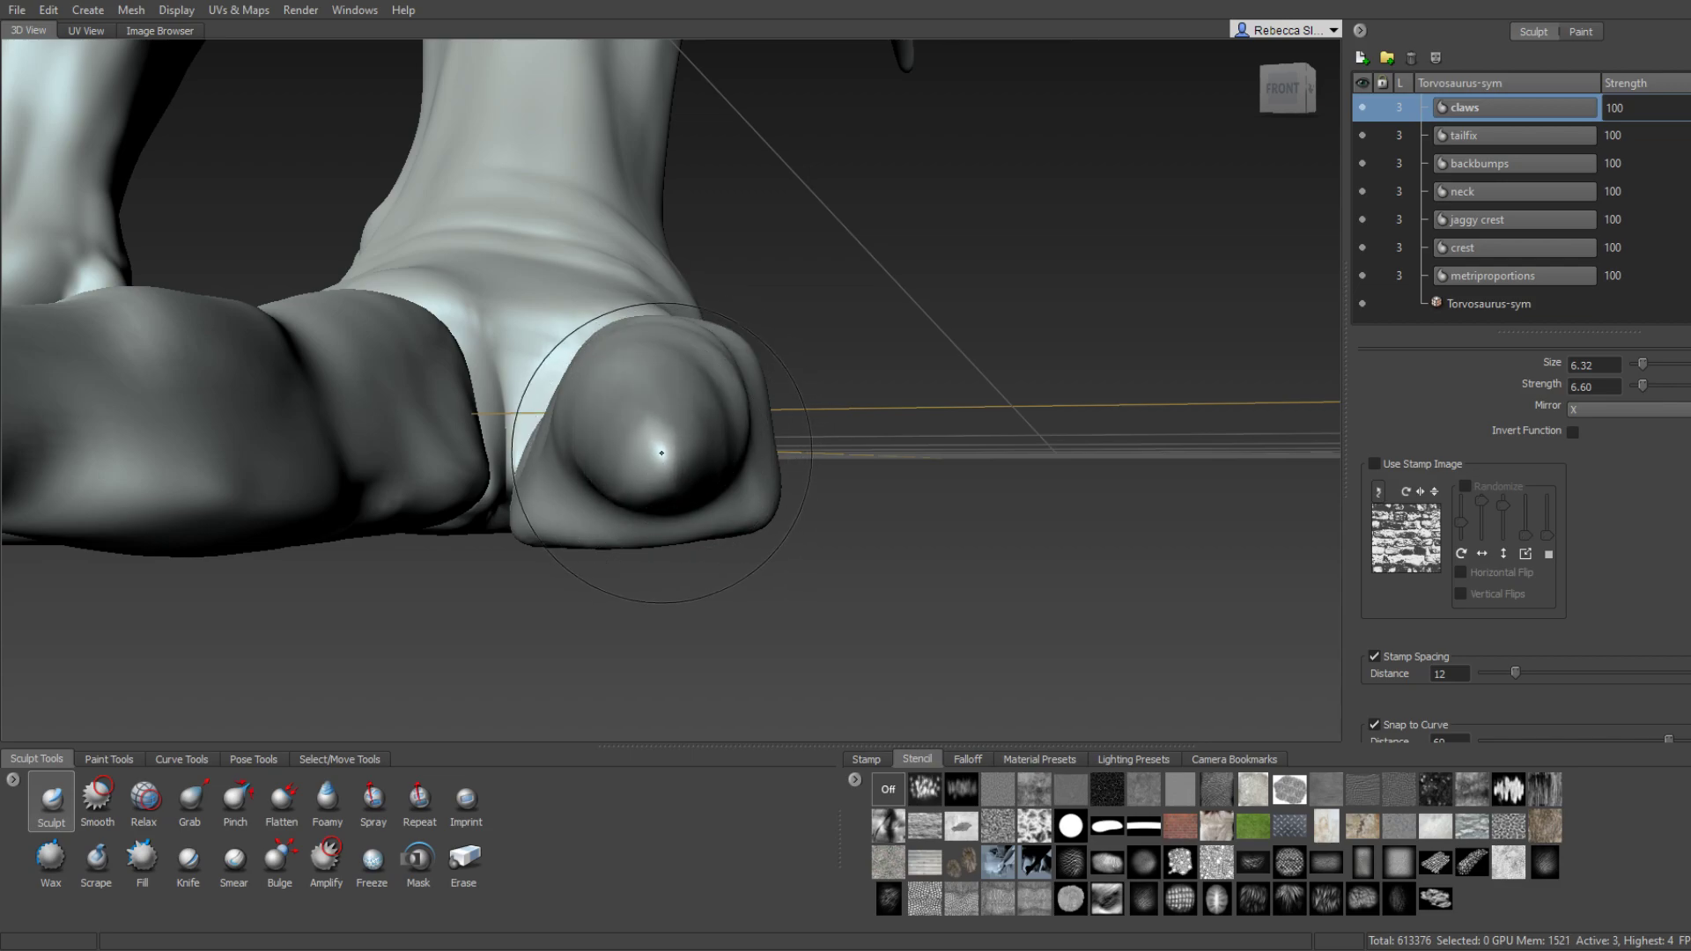
pyautogui.keyDown('alt'); pyautogui.moveTo(615, 460); pyautogui.dragTo(693, 497); pyautogui.keyUp('alt')
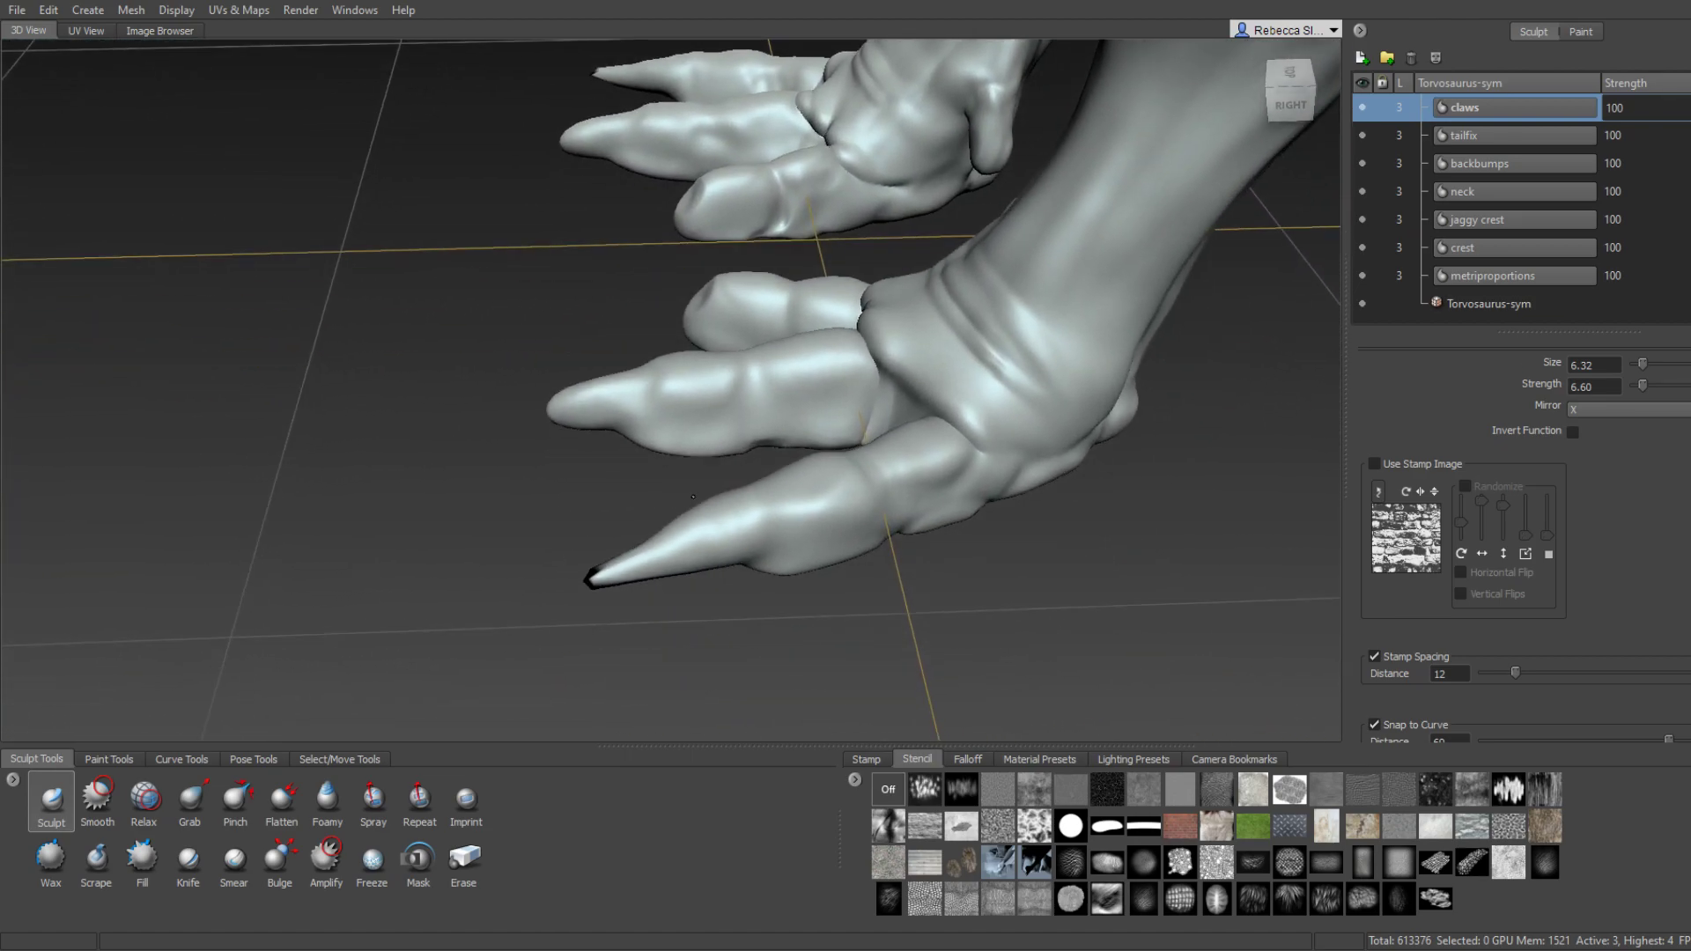
pyautogui.keyDown('alt'); pyautogui.moveTo(693, 497); pyautogui.dragTo(704, 558, button='right'); pyautogui.keyUp('alt')
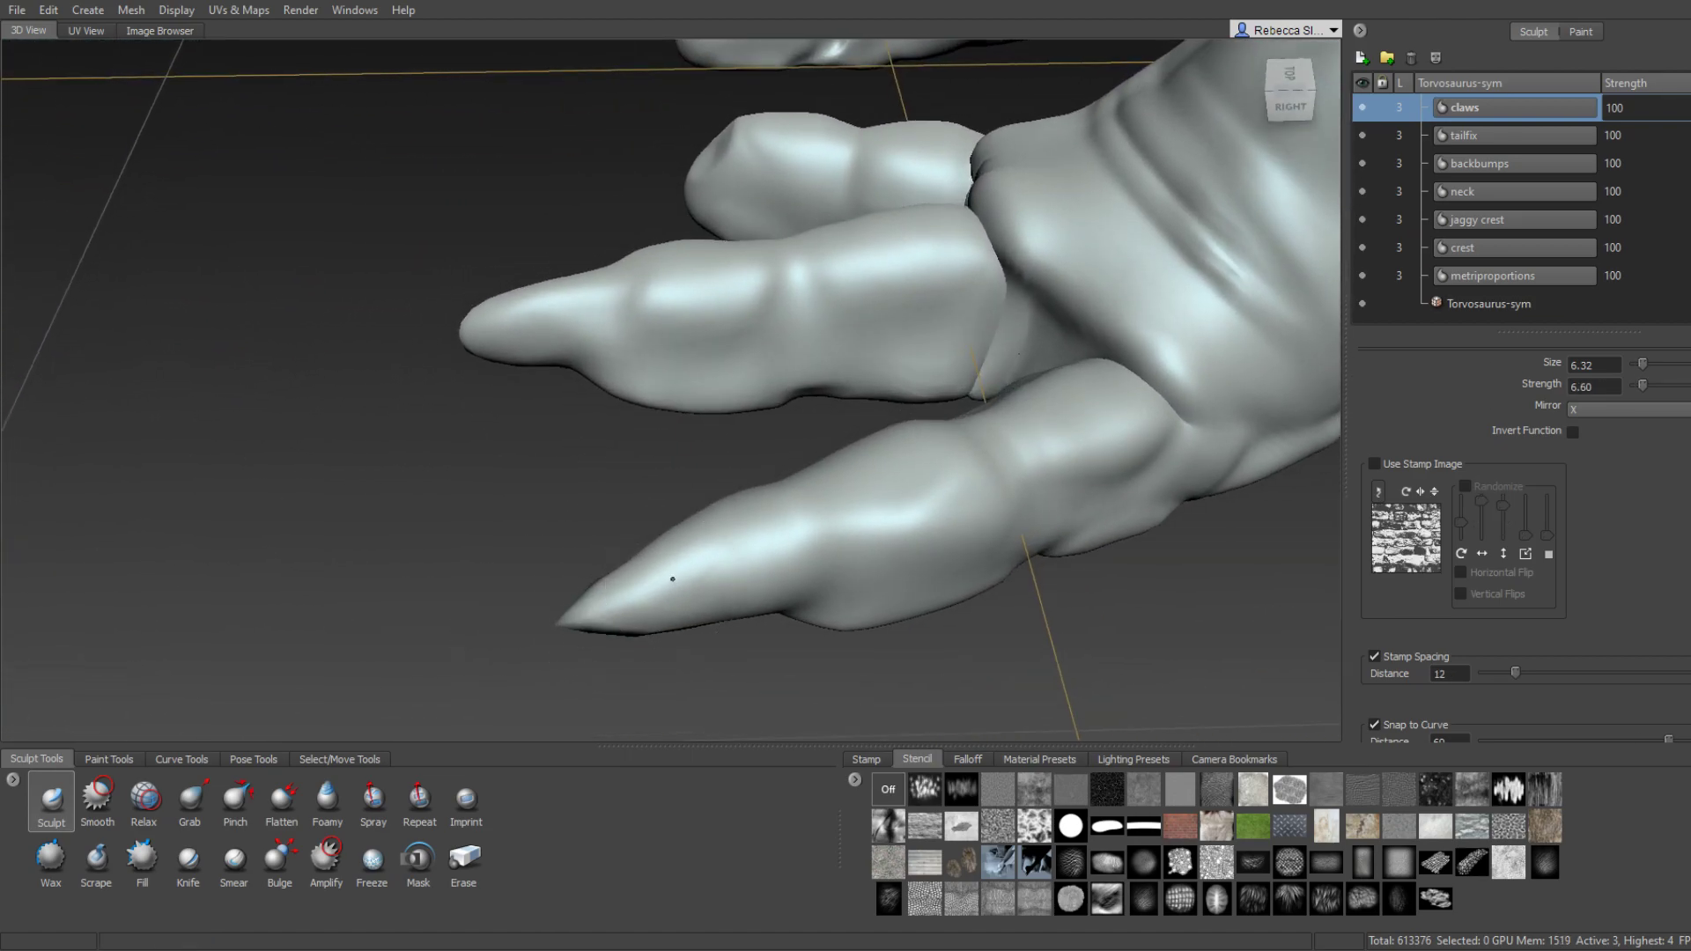
pyautogui.moveTo(589, 611)
pyautogui.keyDown('alt'); pyautogui.mouseDown()
pyautogui.moveTo(532, 652)
pyautogui.moveTo(563, 652)
pyautogui.moveTo(299, 762)
pyautogui.mouseUp(); pyautogui.keyUp('alt')
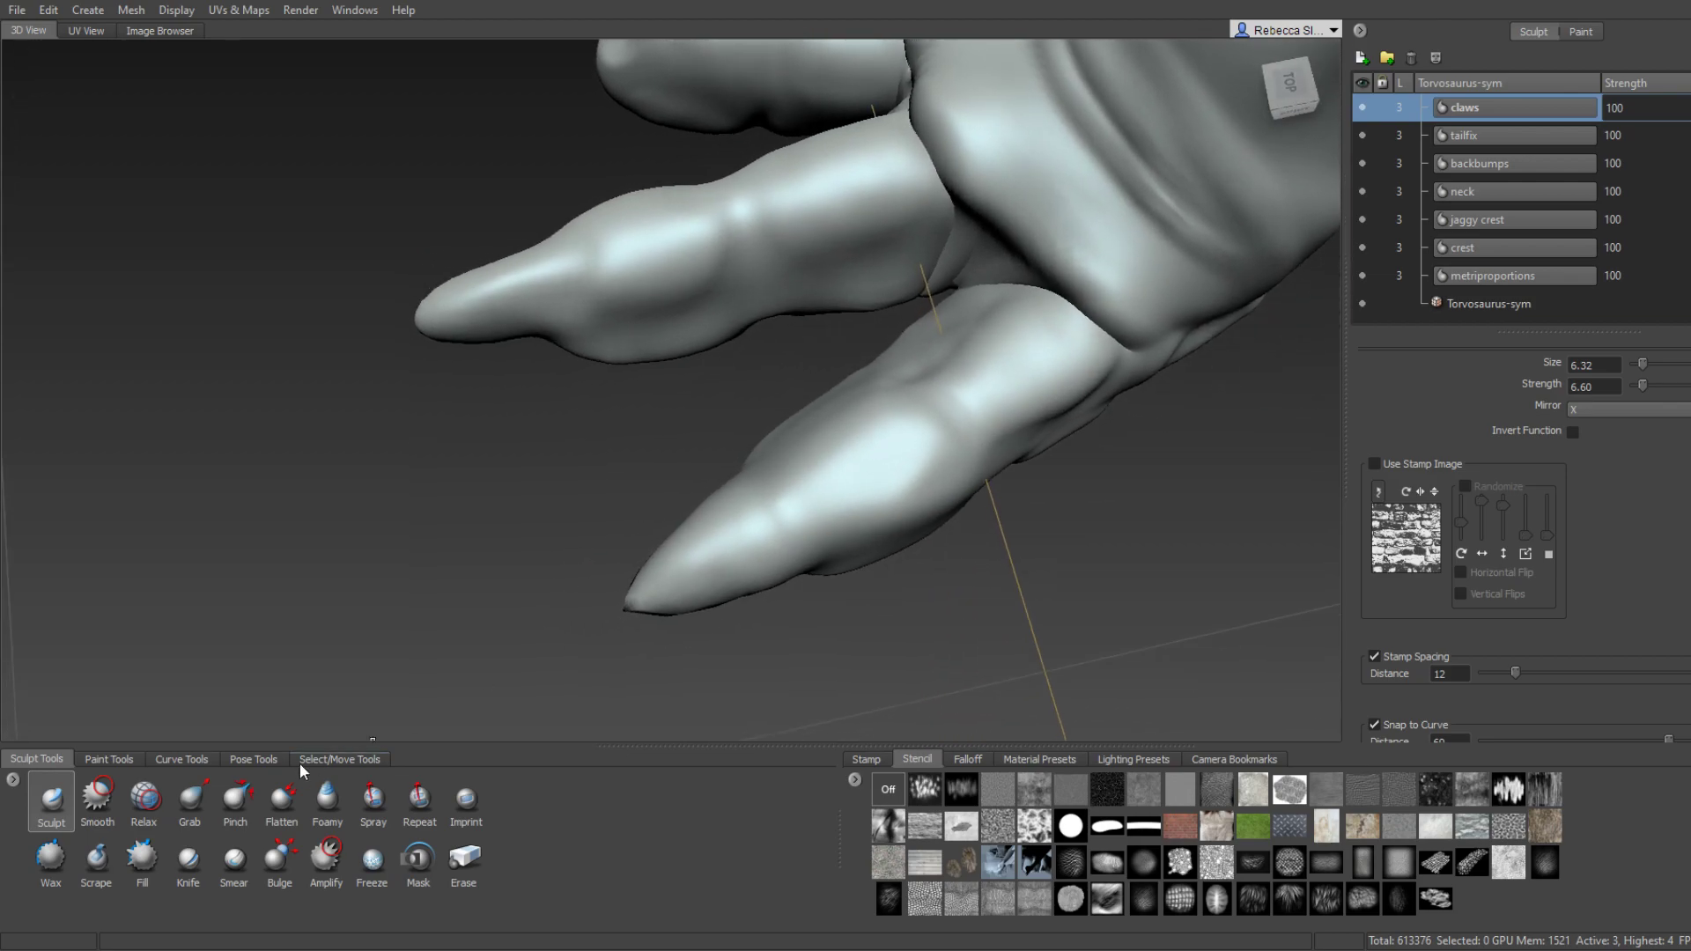
pyautogui.click(191, 810)
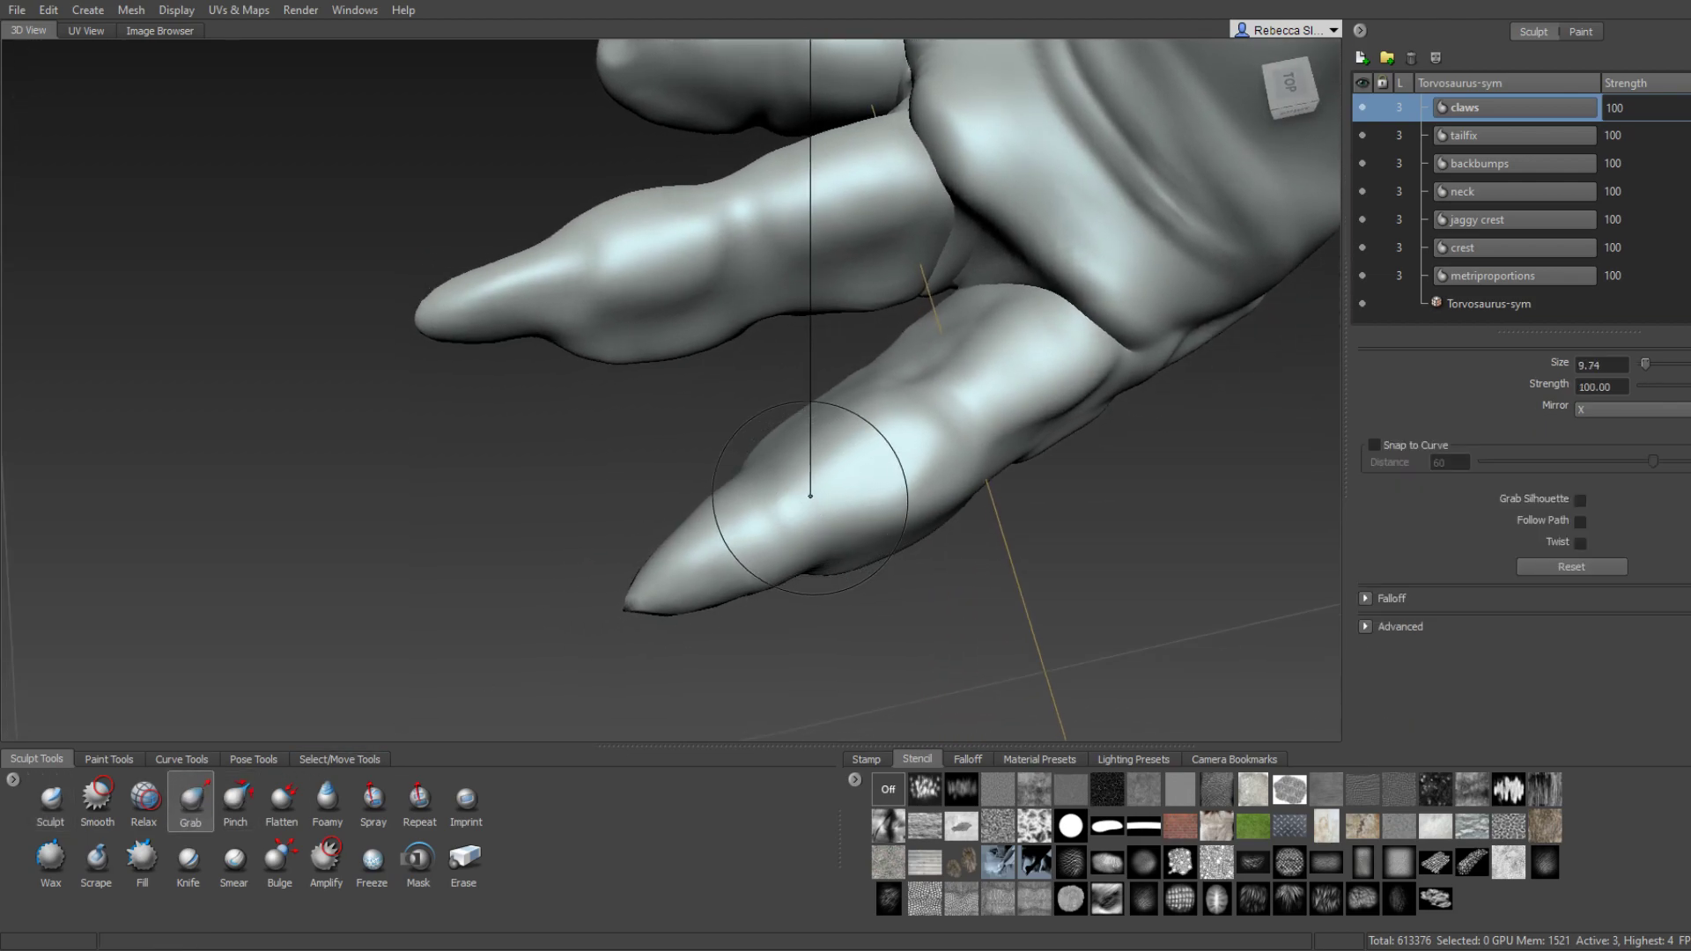
pyautogui.keyDown('alt'); pyautogui.moveTo(788, 509); pyautogui.dragTo(706, 552); pyautogui.keyUp('alt')
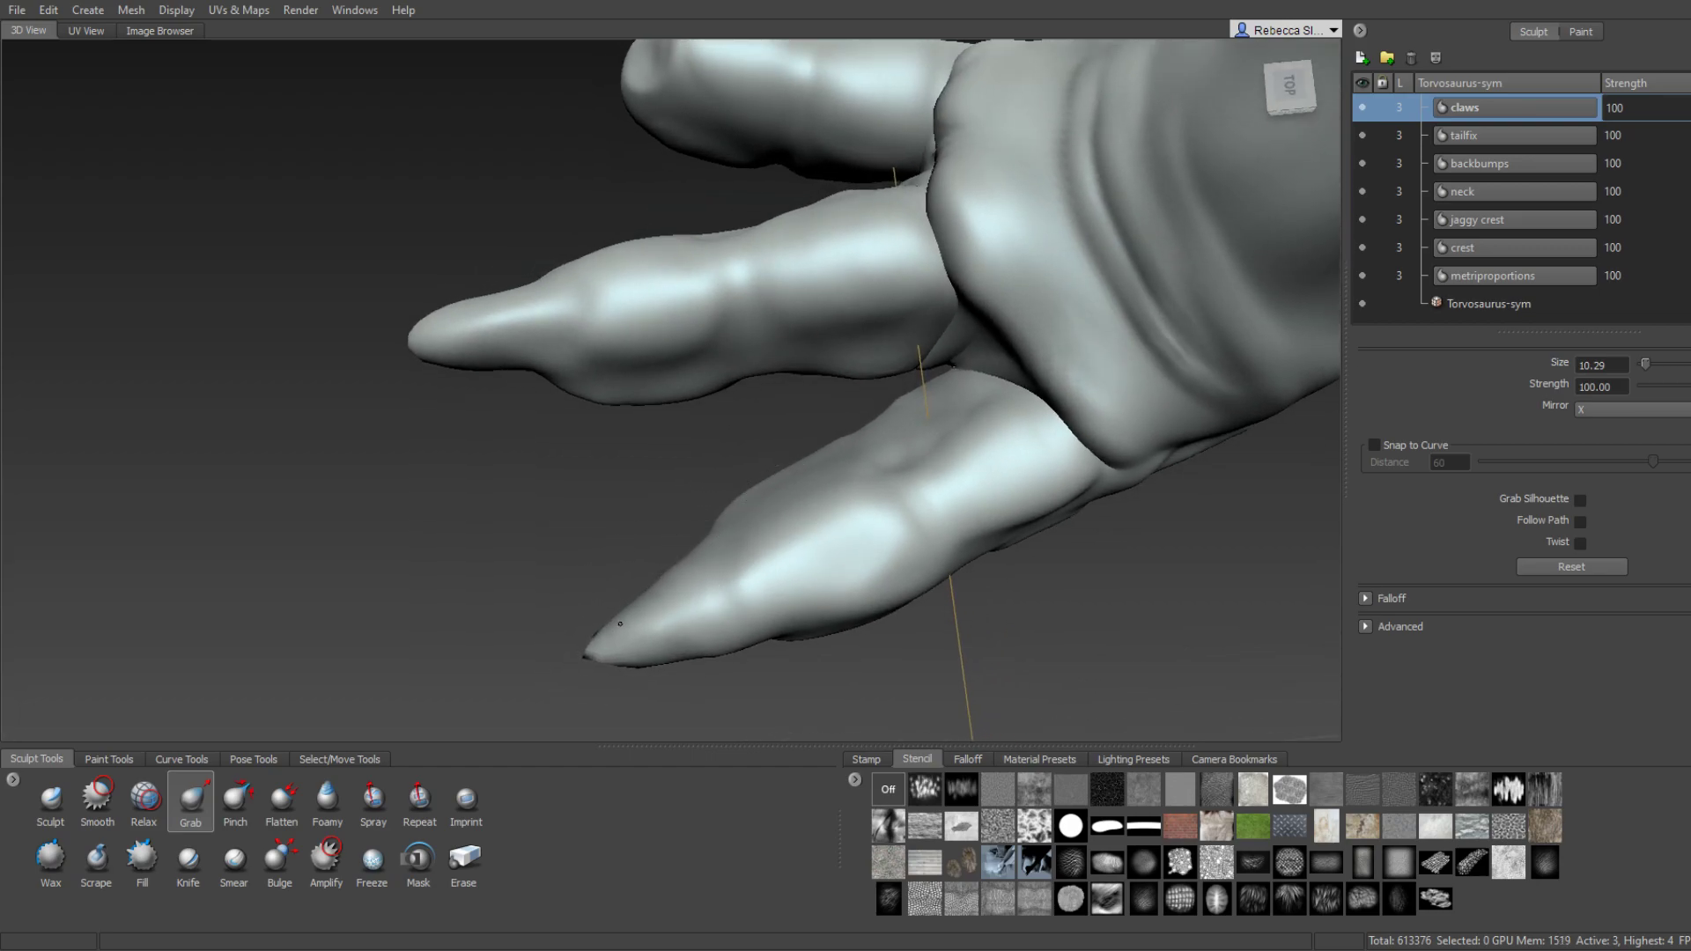
pyautogui.keyDown('alt'); pyautogui.moveTo(620, 623); pyautogui.dragTo(725, 465); pyautogui.keyUp('alt')
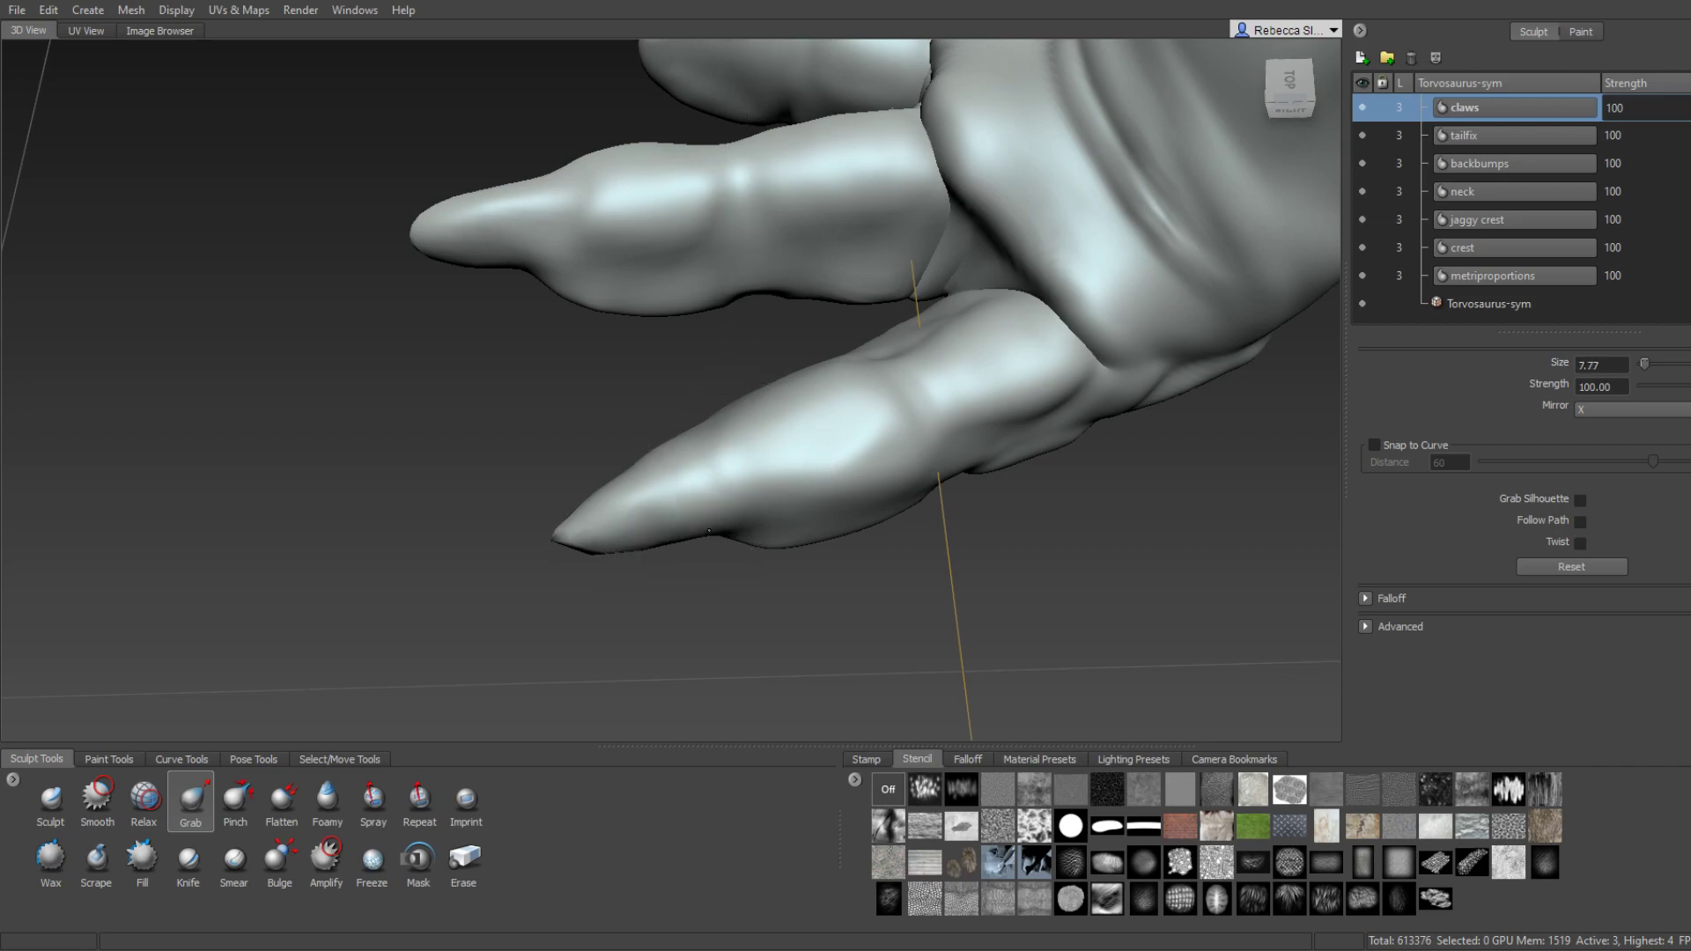
pyautogui.moveTo(709, 531)
pyautogui.keyDown('alt'); pyautogui.mouseDown()
pyautogui.moveTo(842, 437)
pyautogui.moveTo(932, 584)
pyautogui.moveTo(298, 731)
pyautogui.mouseUp(); pyautogui.keyUp('alt')
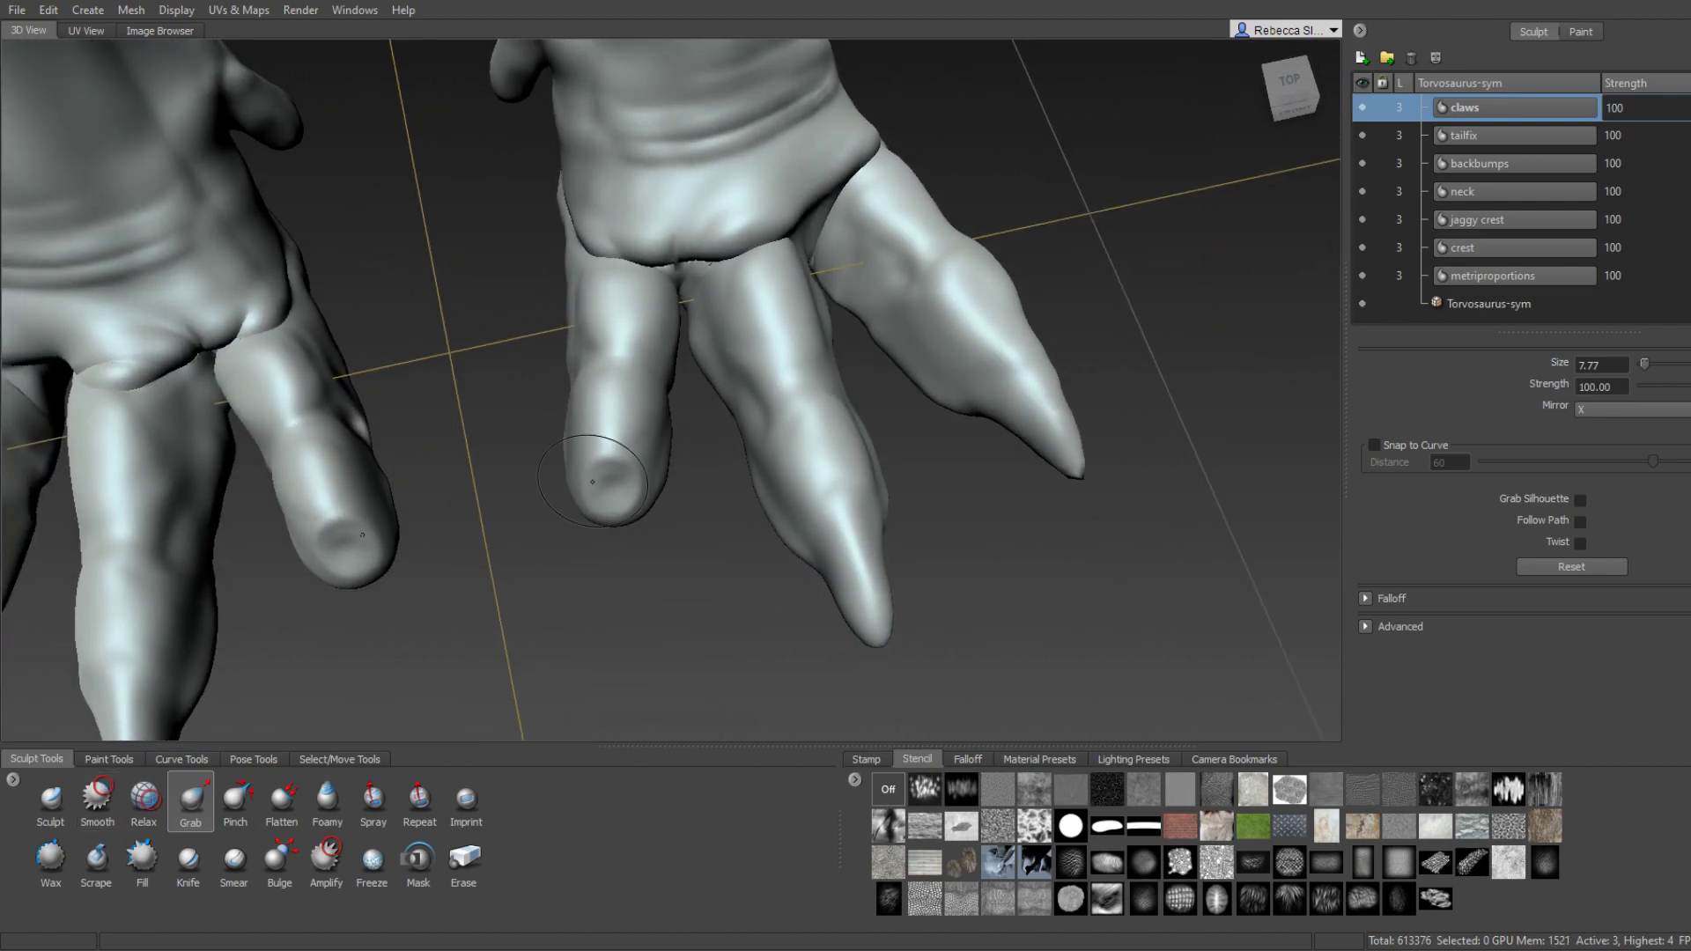
pyautogui.press('shift')
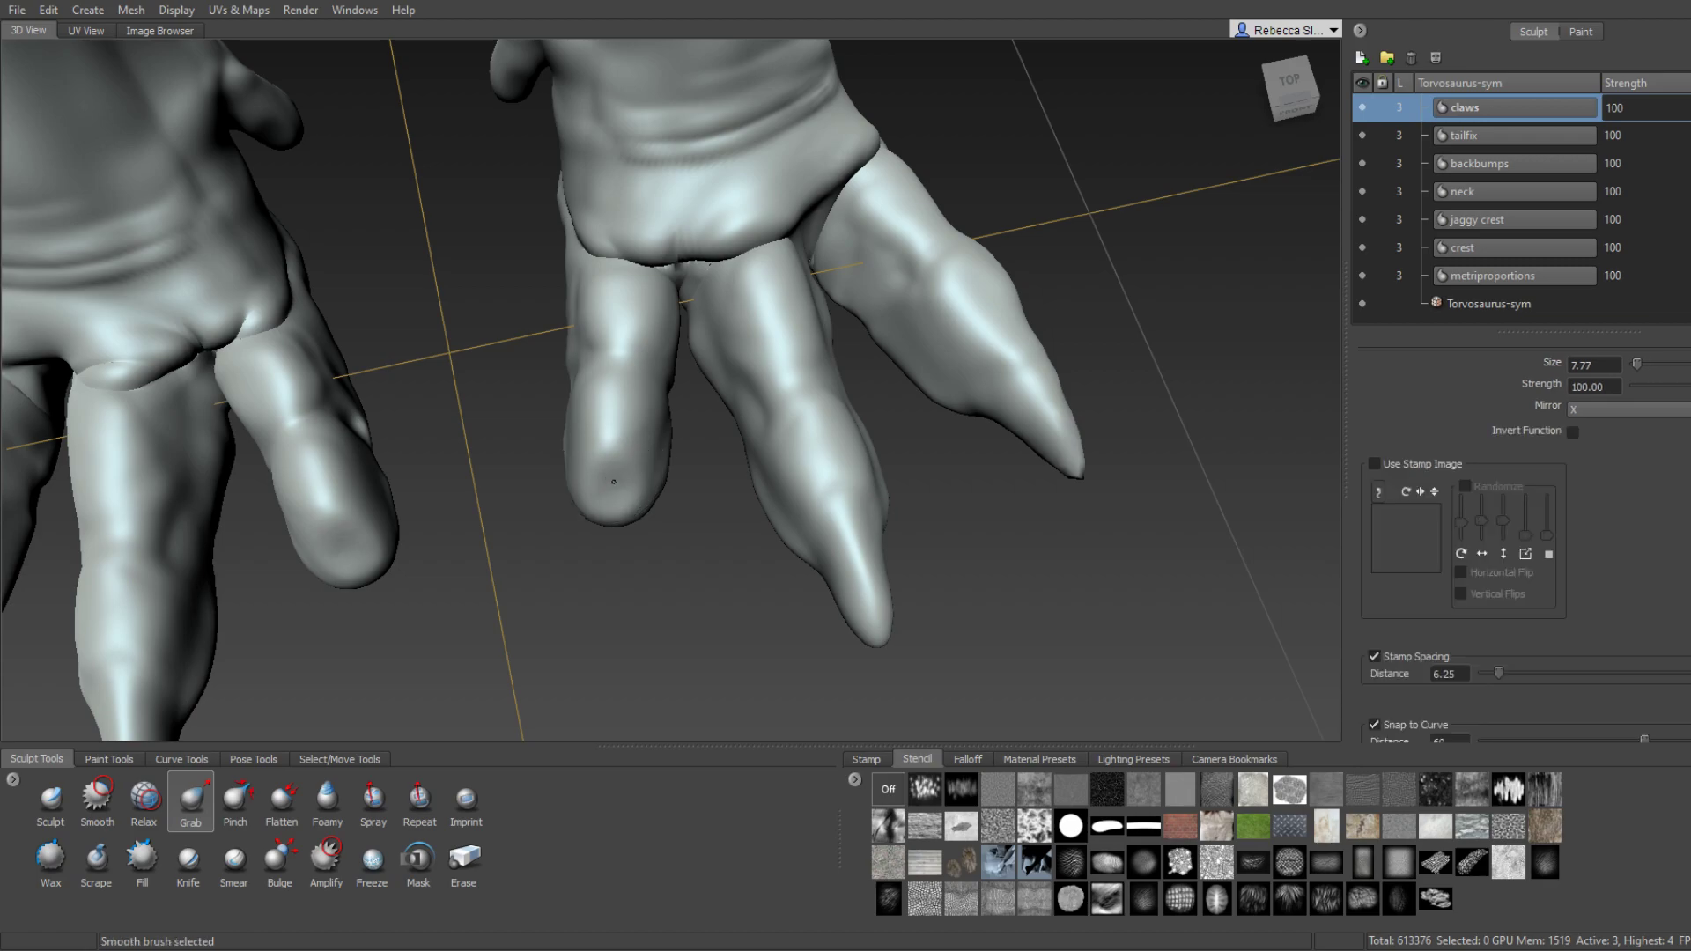
pyautogui.press('1')
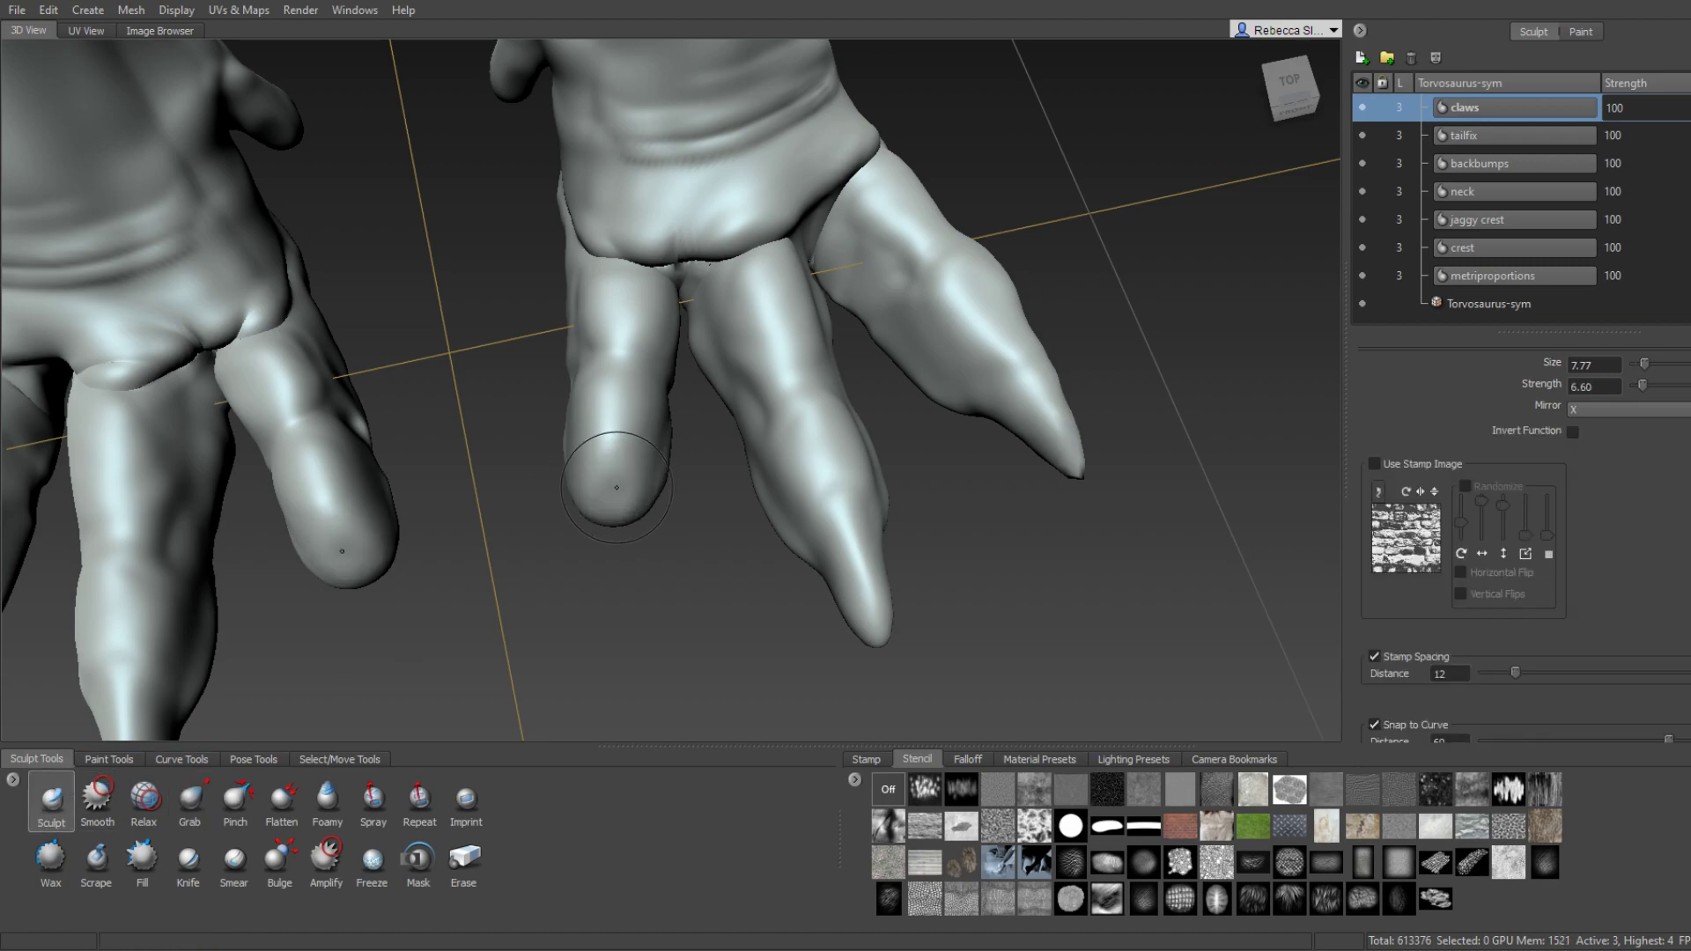
pyautogui.keyDown('alt'); pyautogui.moveTo(620, 489); pyautogui.dragTo(614, 435); pyautogui.keyUp('alt')
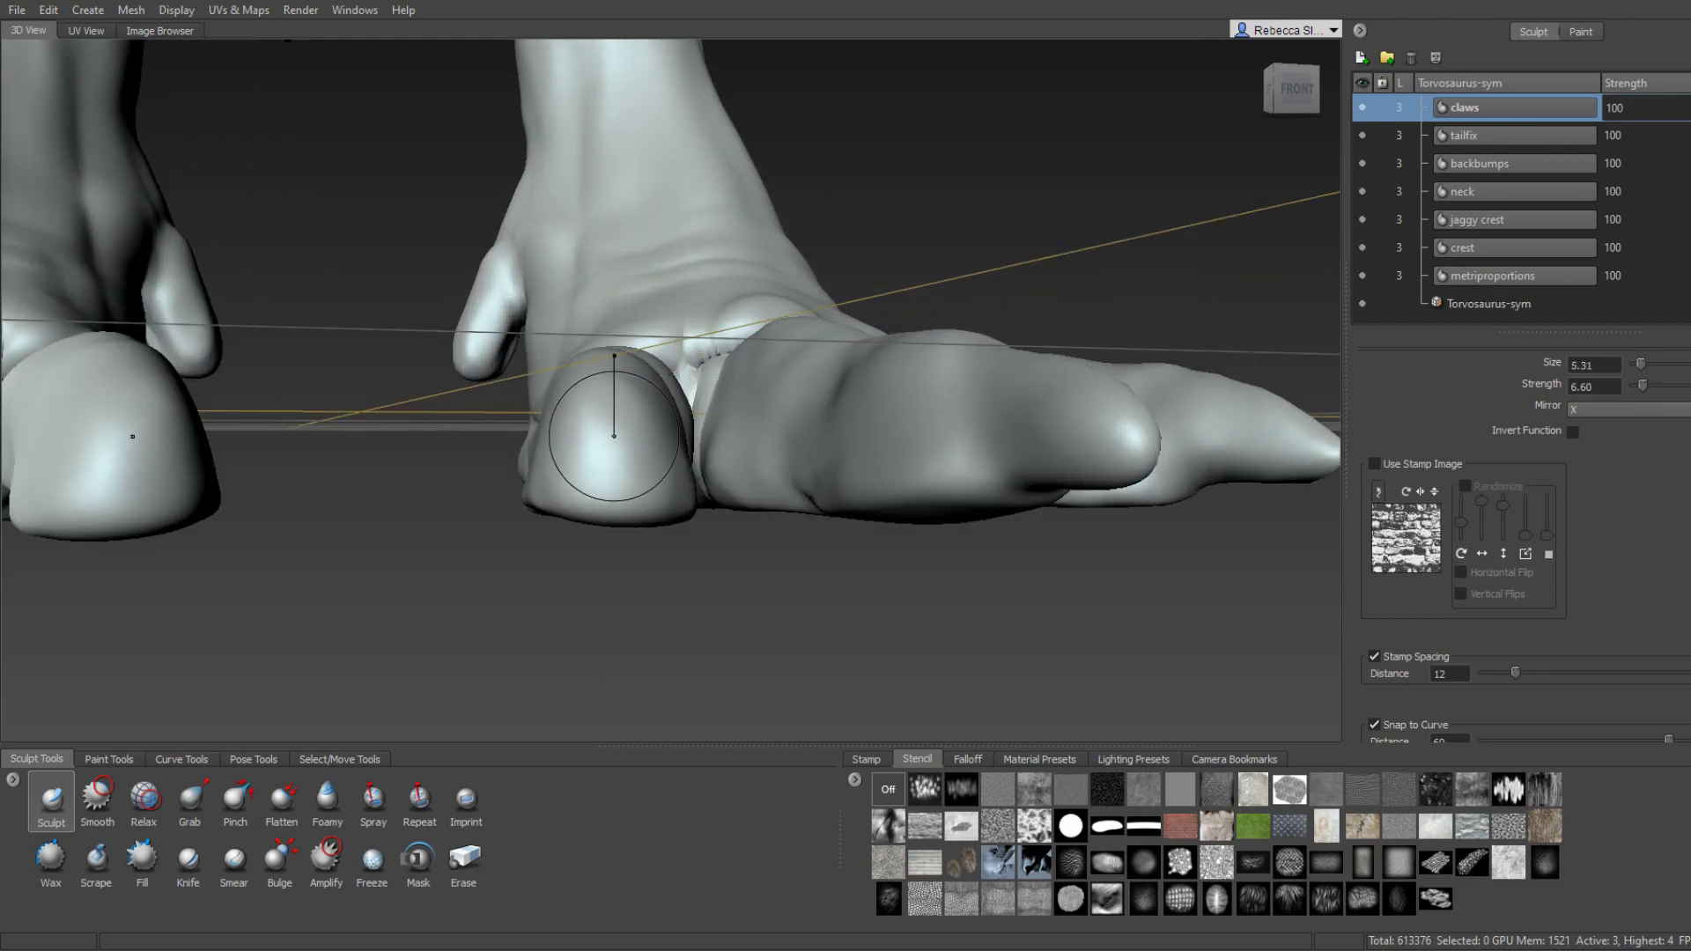
pyautogui.keyDown('alt'); pyautogui.moveTo(659, 455); pyautogui.dragTo(639, 432); pyautogui.keyUp('alt')
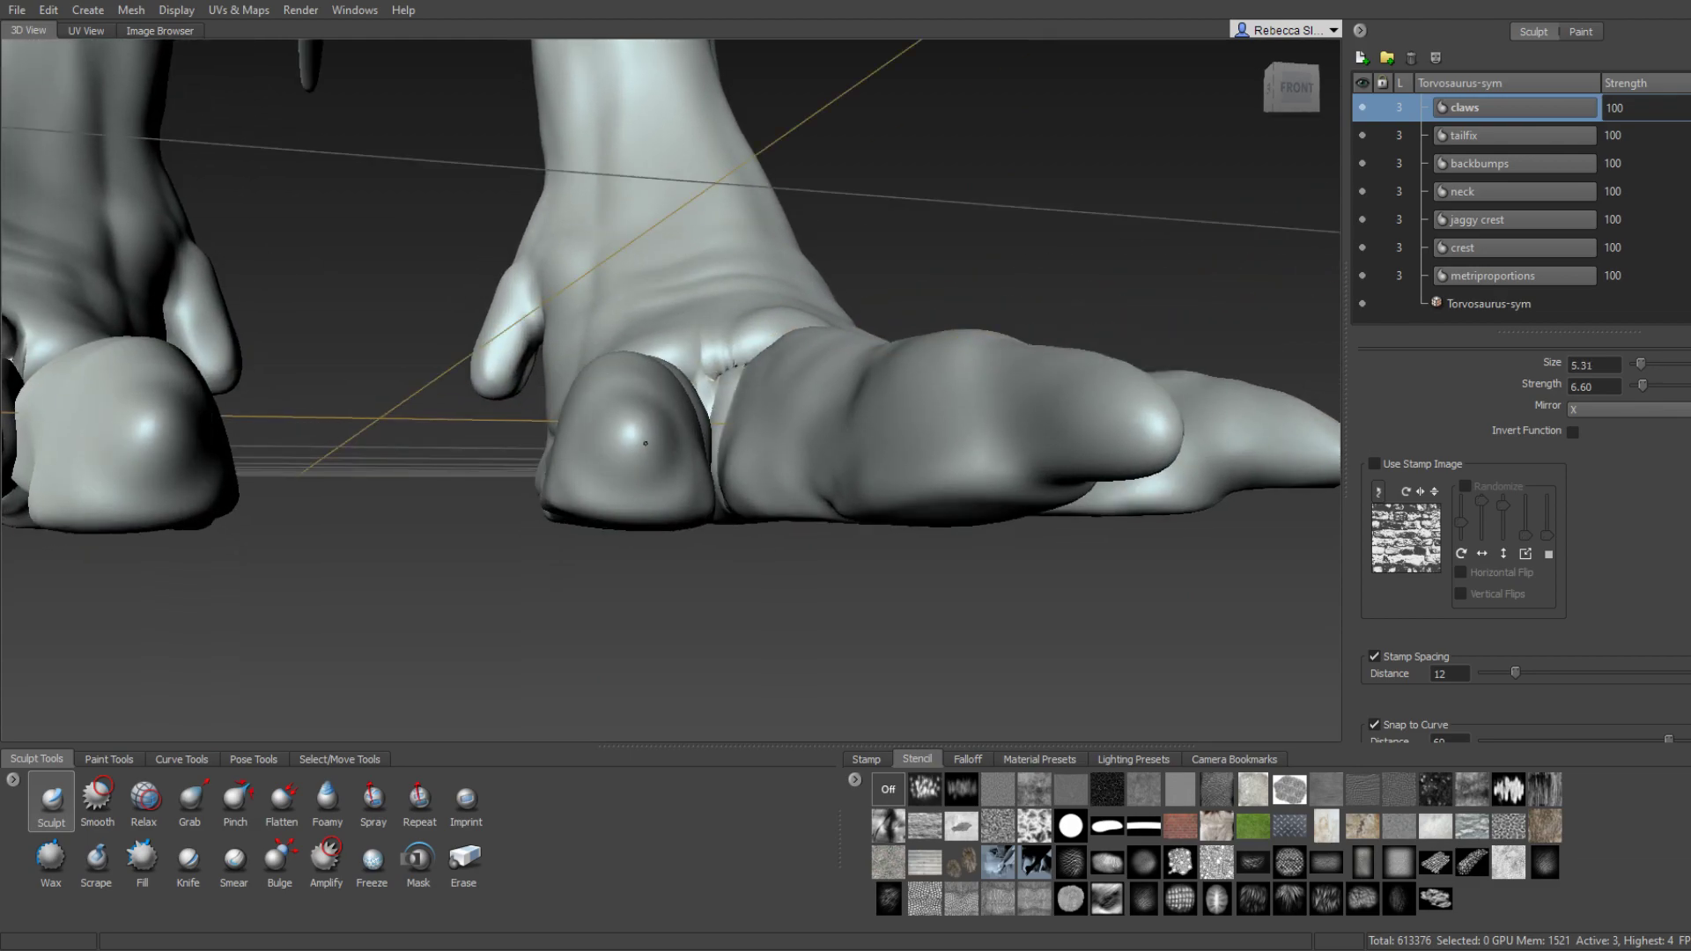
pyautogui.keyDown('alt'); pyautogui.moveTo(642, 464); pyautogui.dragTo(652, 474, button='right'); pyautogui.keyUp('alt')
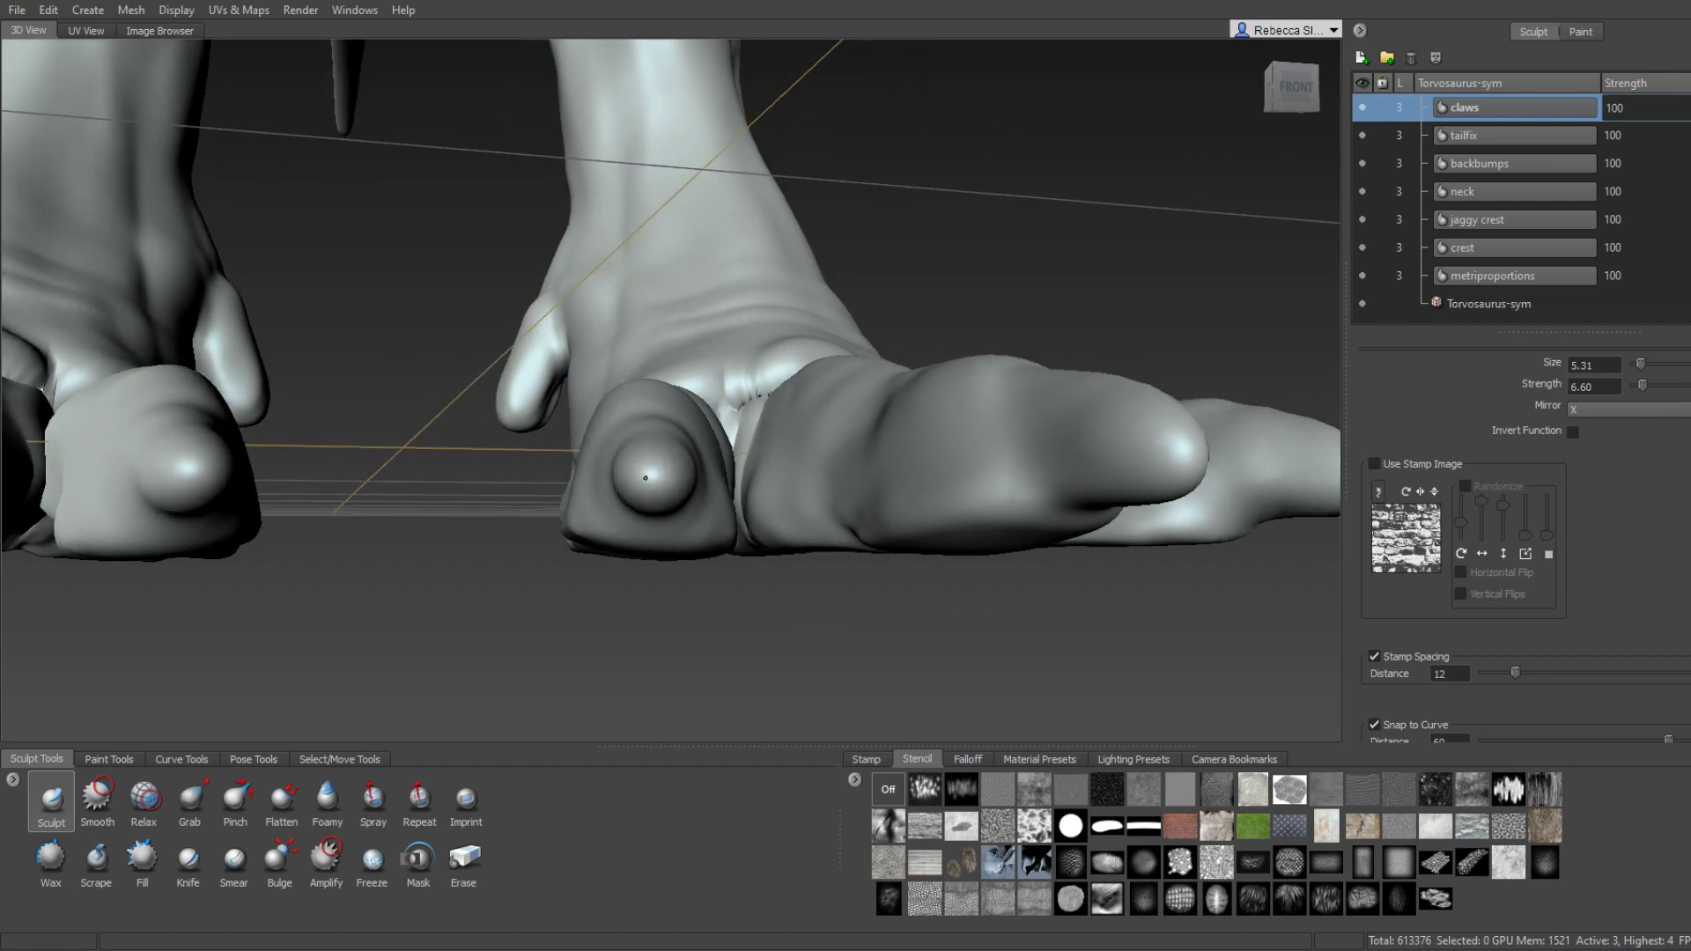
pyautogui.keyDown('alt'); pyautogui.moveTo(649, 484); pyautogui.dragTo(671, 601); pyautogui.keyUp('alt')
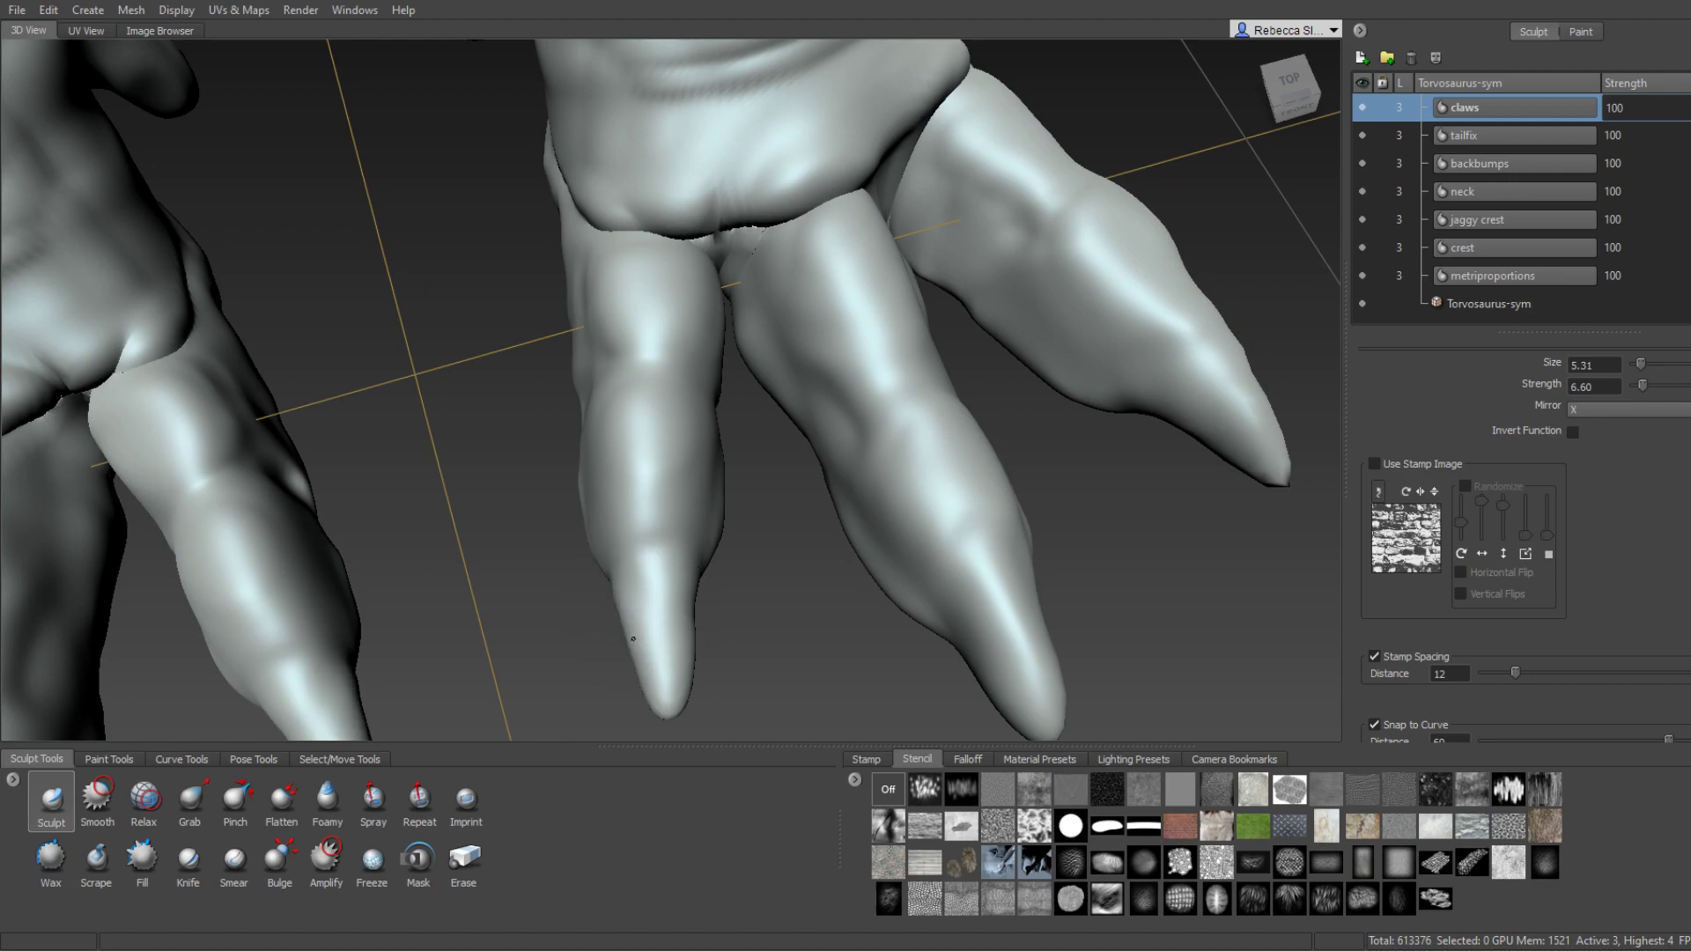
pyautogui.moveTo(624, 608)
pyautogui.keyDown('alt'); pyautogui.mouseDown()
pyautogui.moveTo(587, 611)
pyautogui.moveTo(762, 478)
pyautogui.moveTo(567, 557)
pyautogui.moveTo(738, 560)
pyautogui.moveTo(757, 469)
pyautogui.moveTo(710, 437)
pyautogui.moveTo(591, 437)
pyautogui.moveTo(830, 490)
pyautogui.moveTo(651, 539)
pyautogui.moveTo(599, 529)
pyautogui.moveTo(581, 423)
pyautogui.moveTo(569, 597)
pyautogui.moveTo(515, 488)
pyautogui.moveTo(694, 359)
pyautogui.moveTo(634, 569)
pyautogui.moveTo(780, 499)
pyautogui.moveTo(1183, 367)
pyautogui.moveTo(684, 455)
pyautogui.moveTo(766, 397)
pyautogui.mouseUp(); pyautogui.keyUp('alt')
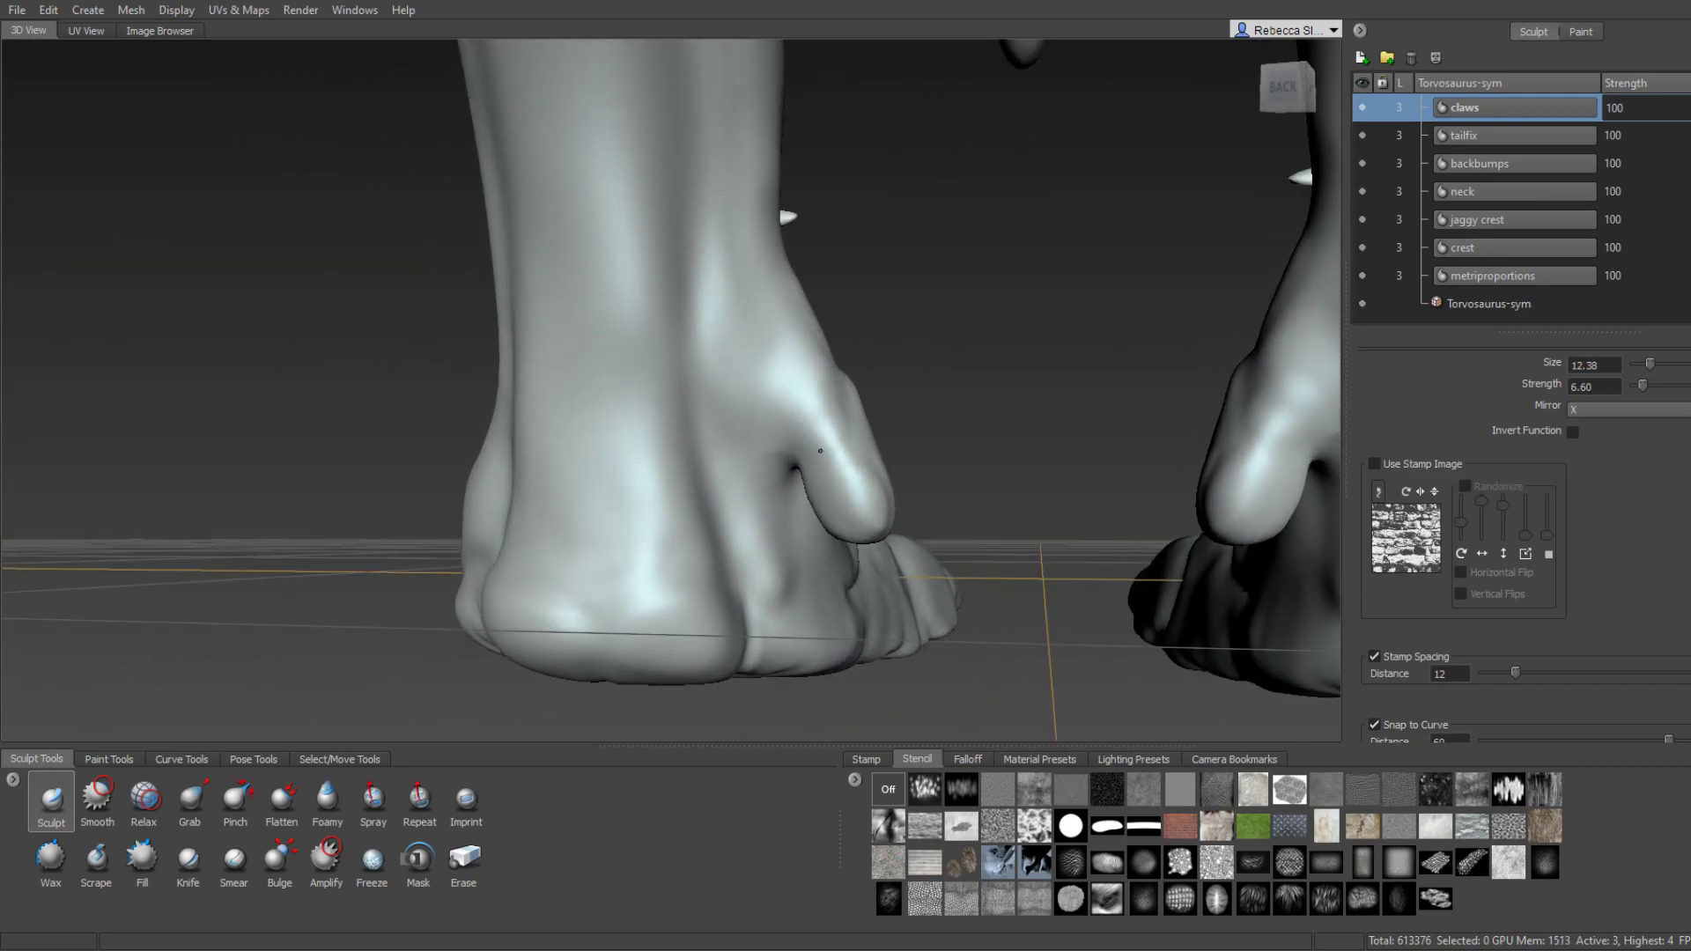
# Reshape the claw with mirrored strokes and orbit around the foot.
pyautogui.moveTo(820, 451)
pyautogui.mouseDown()
pyautogui.moveTo(775, 528)
pyautogui.moveTo(853, 510)
pyautogui.mouseUp()
pyautogui.moveTo(807, 434)
pyautogui.keyDown('alt'); pyautogui.mouseDown()
pyautogui.moveTo(451, 487)
pyautogui.moveTo(407, 541)
pyautogui.mouseUp(); pyautogui.keyUp('alt')
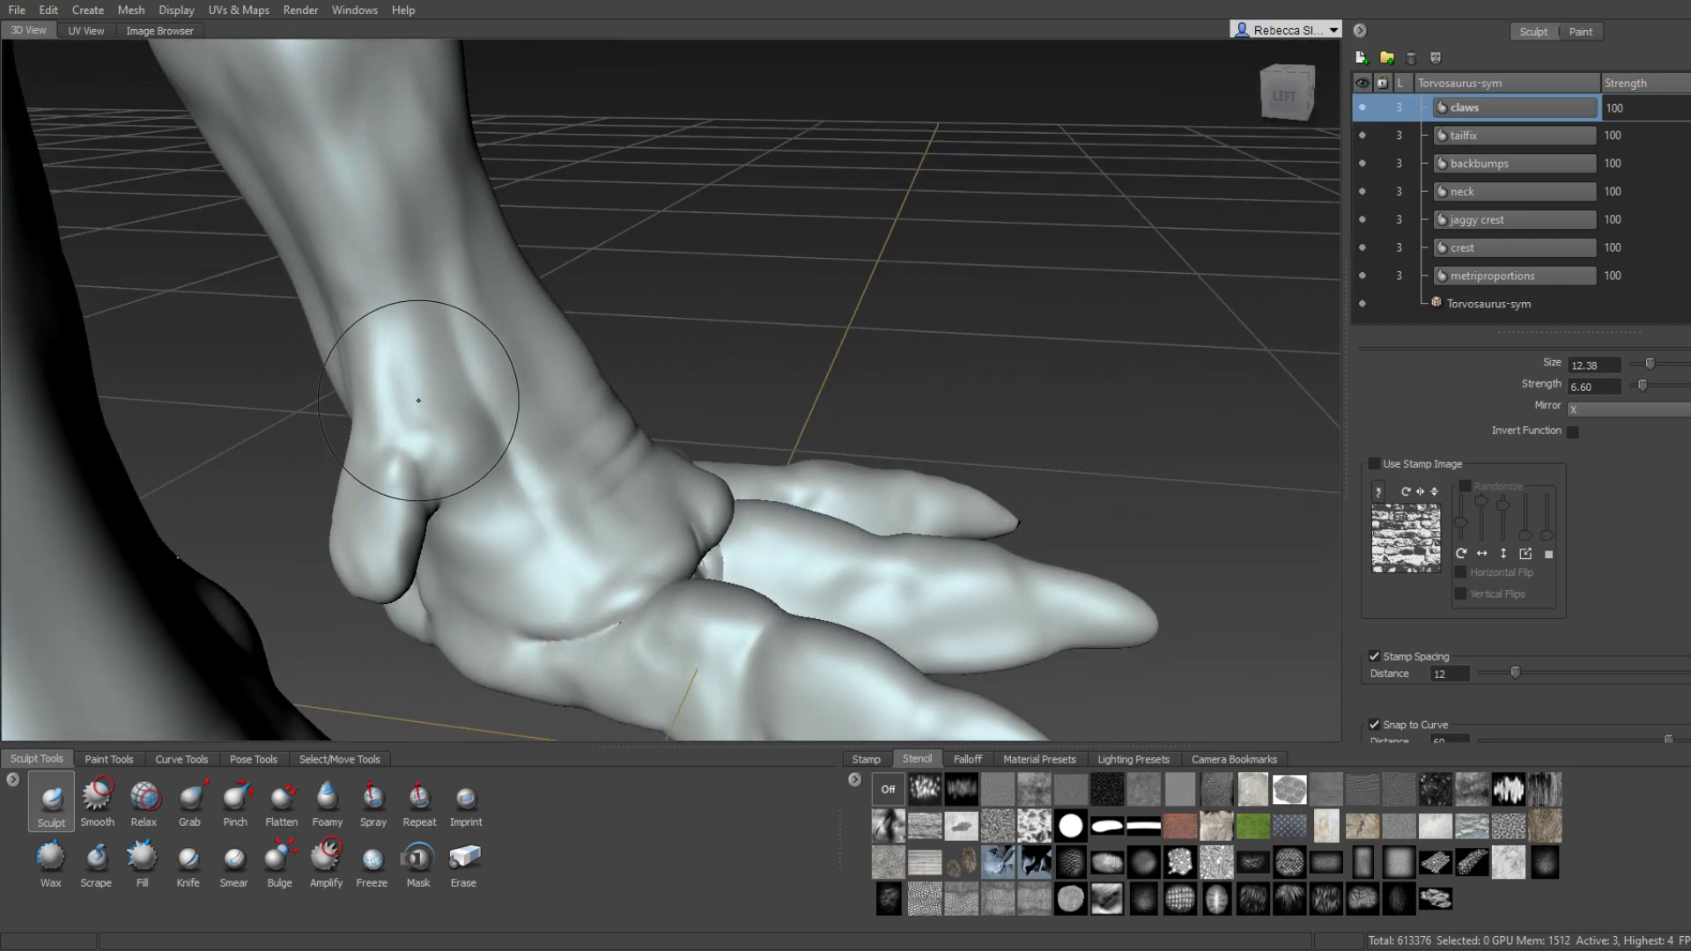
pyautogui.moveTo(399, 366)
pyautogui.keyDown('alt'); pyautogui.mouseDown()
pyautogui.moveTo(455, 445)
pyautogui.moveTo(452, 414)
pyautogui.moveTo(475, 446)
pyautogui.moveTo(743, 457)
pyautogui.moveTo(726, 454)
pyautogui.mouseUp(); pyautogui.keyUp('alt')
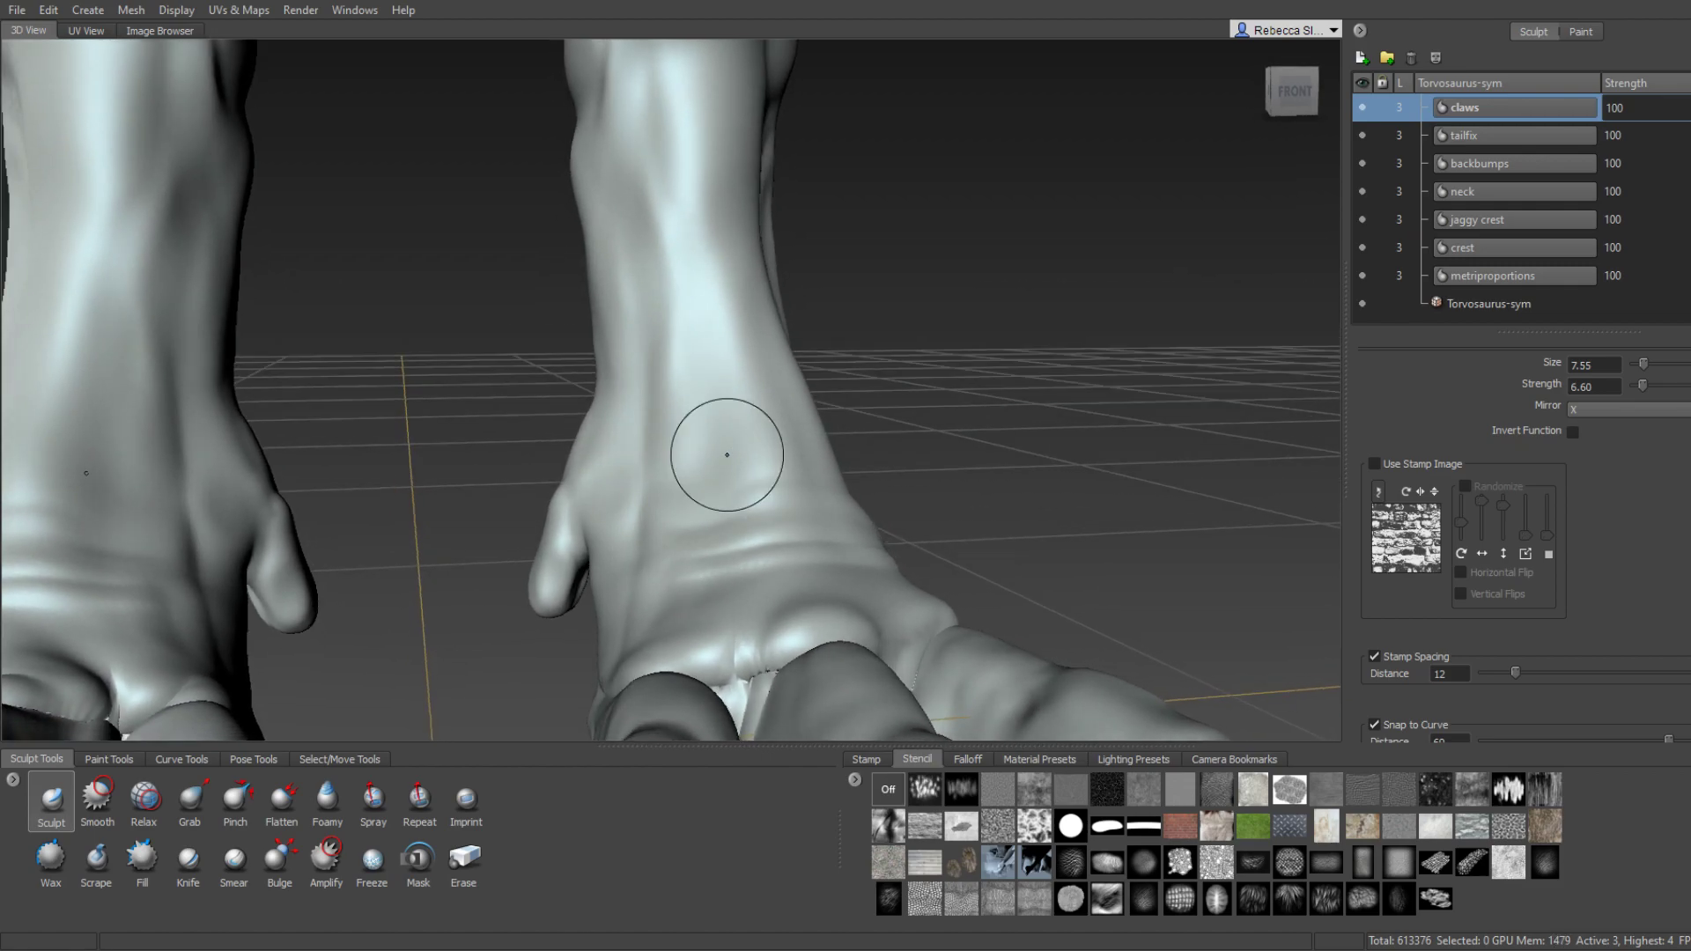
# With a smaller Grab brush, reshape the leg bump mirrored onto the other leg.
pyautogui.click(176, 817)
pyautogui.moveTo(654, 372)
pyautogui.keyDown('alt'); pyautogui.mouseDown()
pyautogui.moveTo(732, 389)
pyautogui.moveTo(717, 453)
pyautogui.mouseUp(); pyautogui.keyUp('alt')
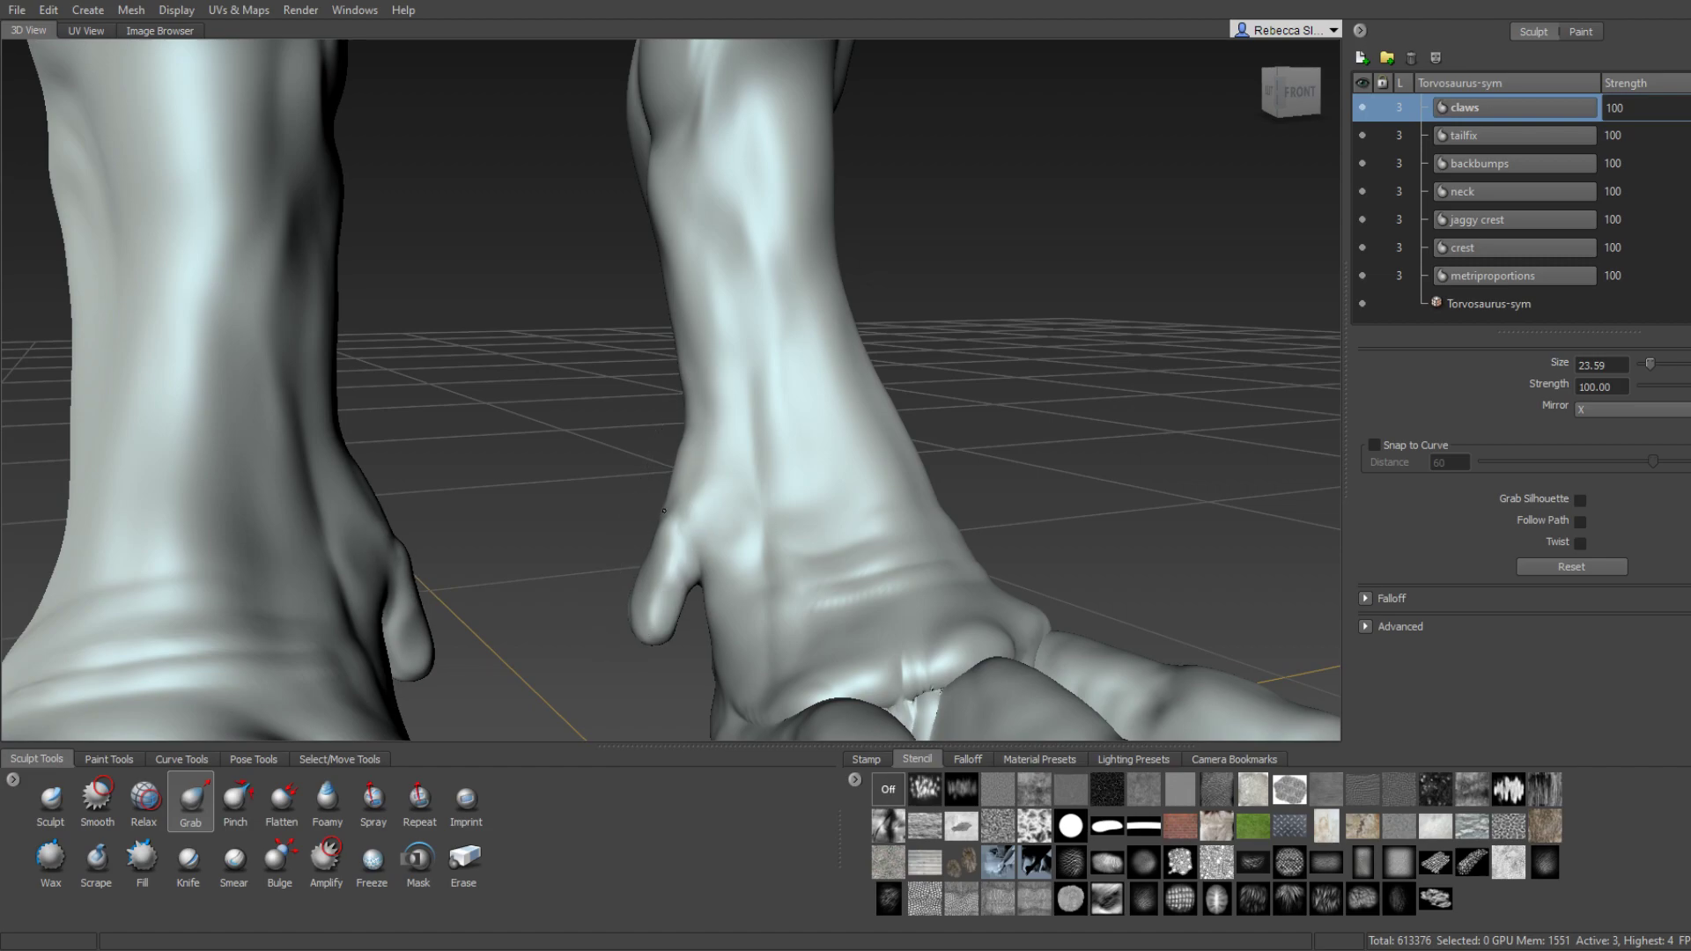
pyautogui.moveTo(702, 439); pyautogui.dragTo(712, 438)
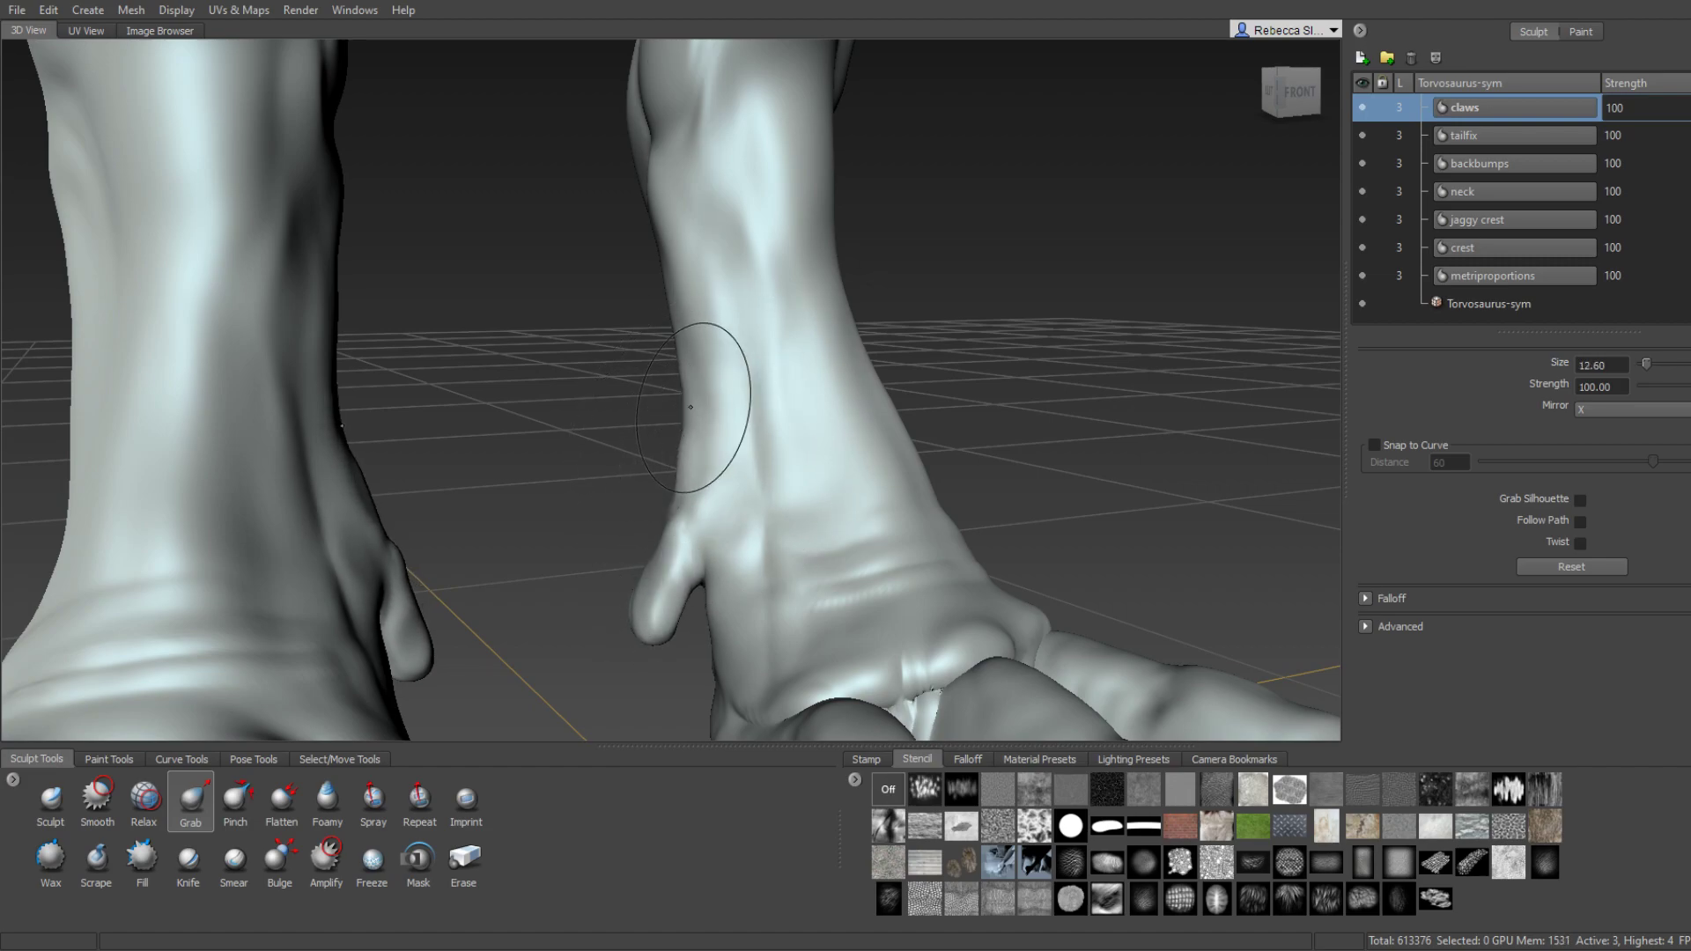
pyautogui.moveTo(685, 405)
pyautogui.keyDown('alt'); pyautogui.mouseDown()
pyautogui.moveTo(1051, 385)
pyautogui.moveTo(1012, 355)
pyautogui.moveTo(774, 528)
pyautogui.moveTo(743, 478)
pyautogui.moveTo(784, 461)
pyautogui.moveTo(706, 447)
pyautogui.mouseUp(); pyautogui.keyUp('alt')
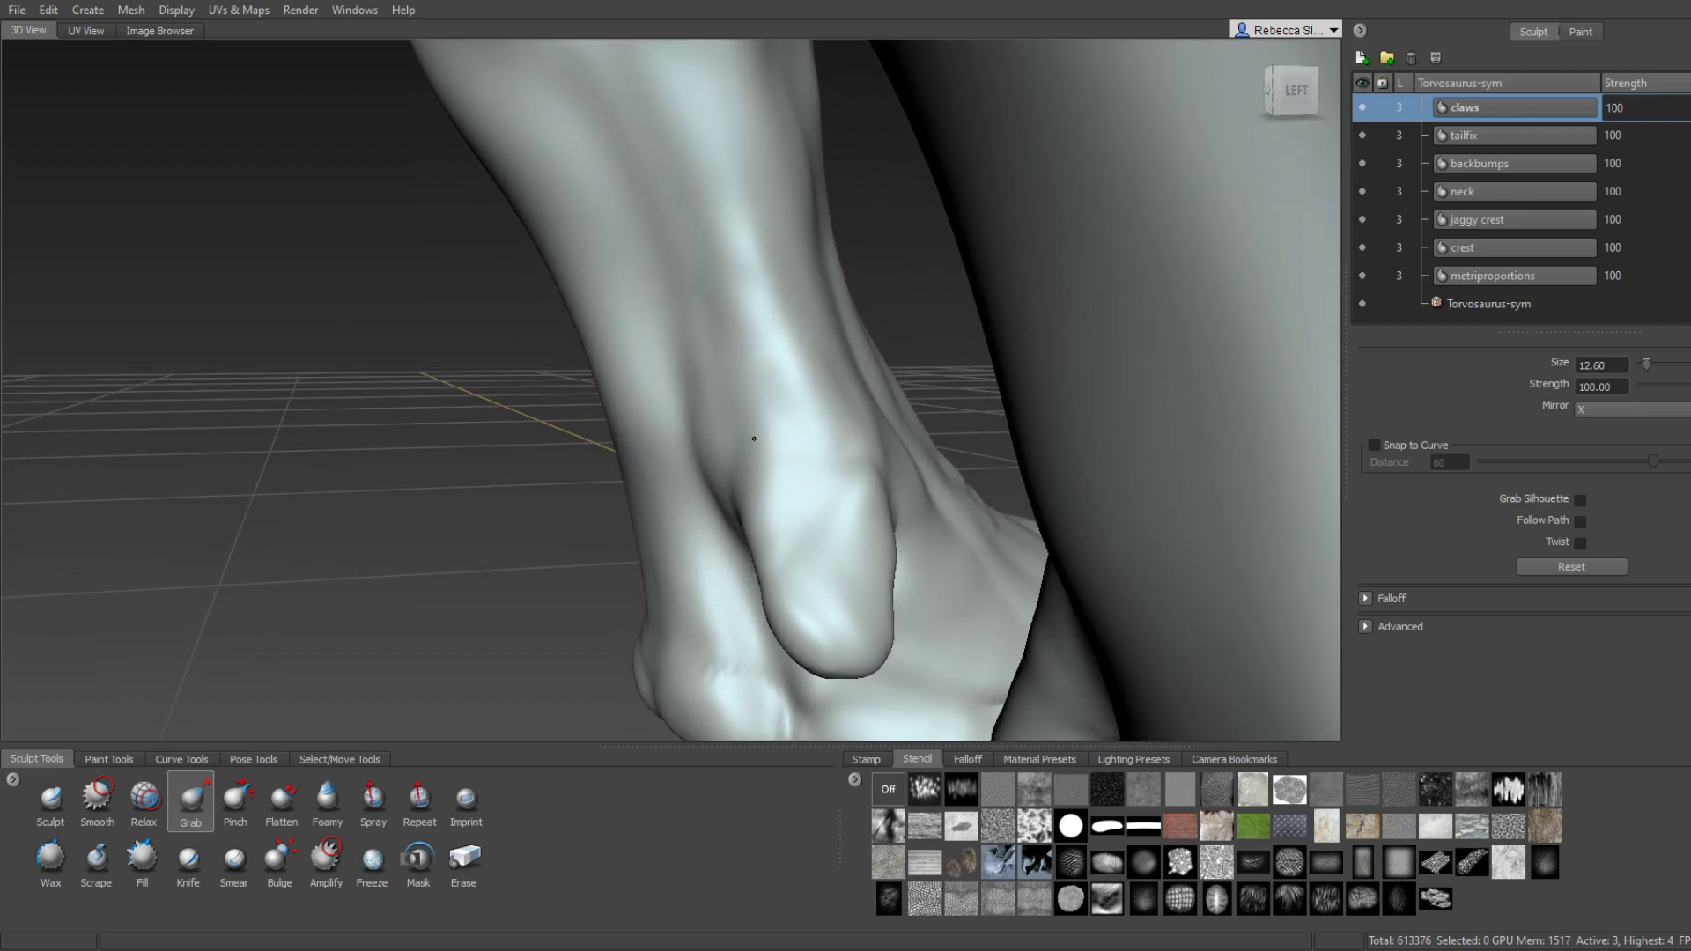
pyautogui.keyDown('alt'); pyautogui.moveTo(848, 464); pyautogui.dragTo(852, 469); pyautogui.keyUp('alt')
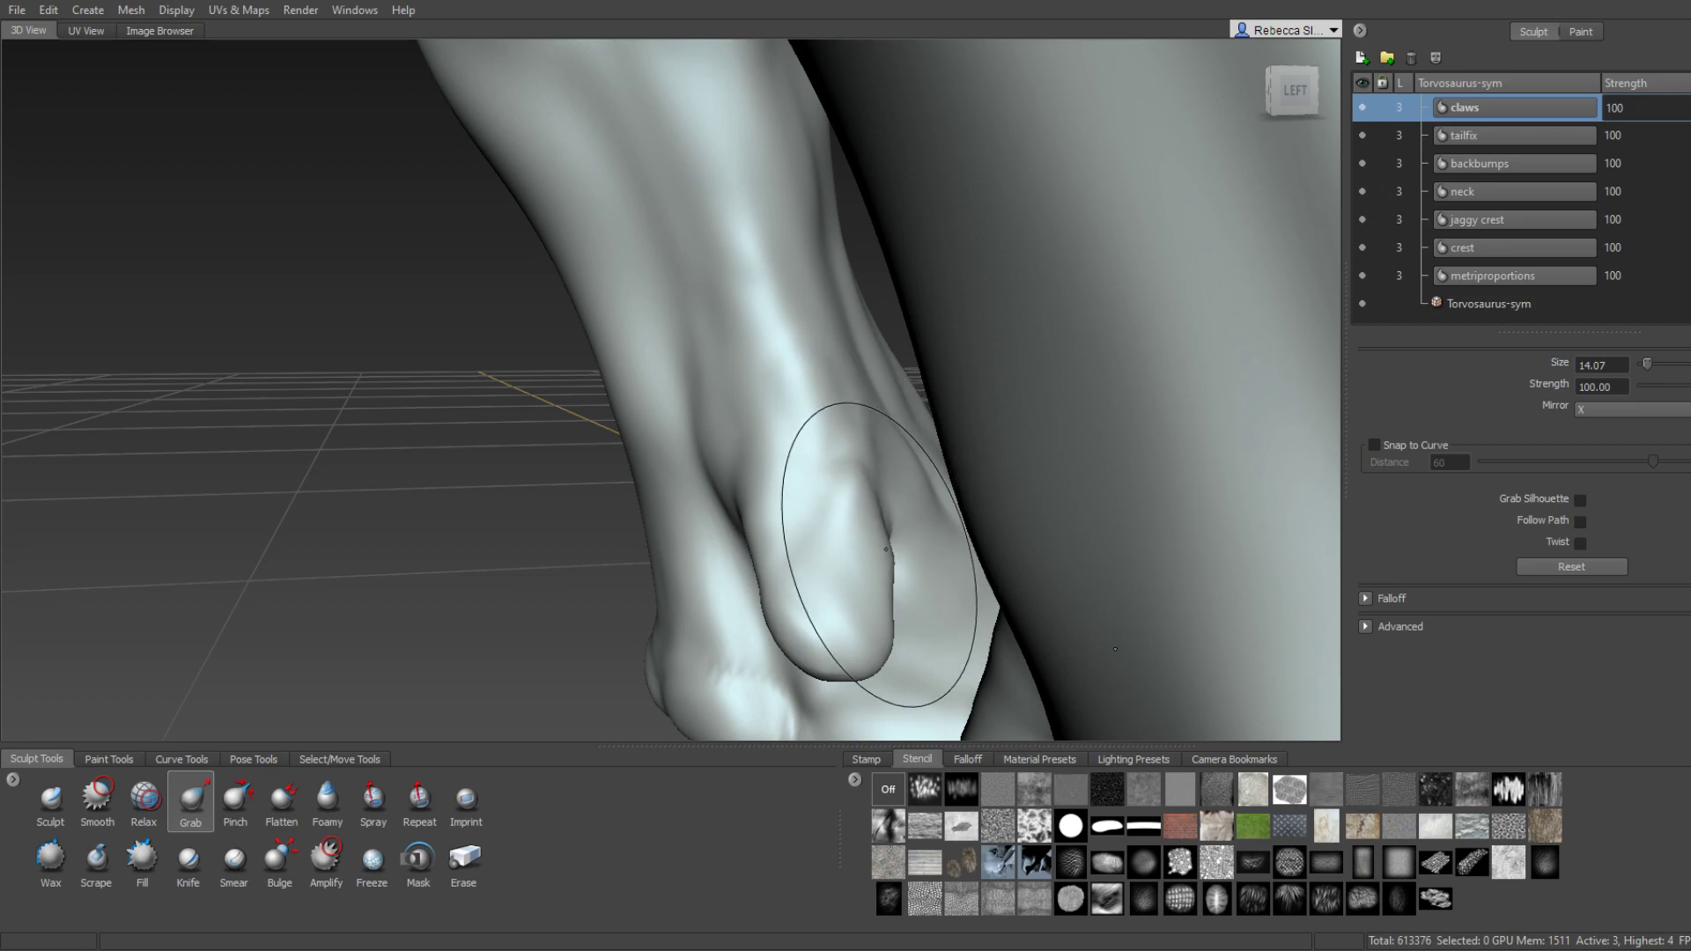
pyautogui.moveTo(886, 550)
pyautogui.keyDown('alt'); pyautogui.mouseDown()
pyautogui.moveTo(633, 462)
pyautogui.moveTo(740, 404)
pyautogui.mouseUp(); pyautogui.keyUp('alt')
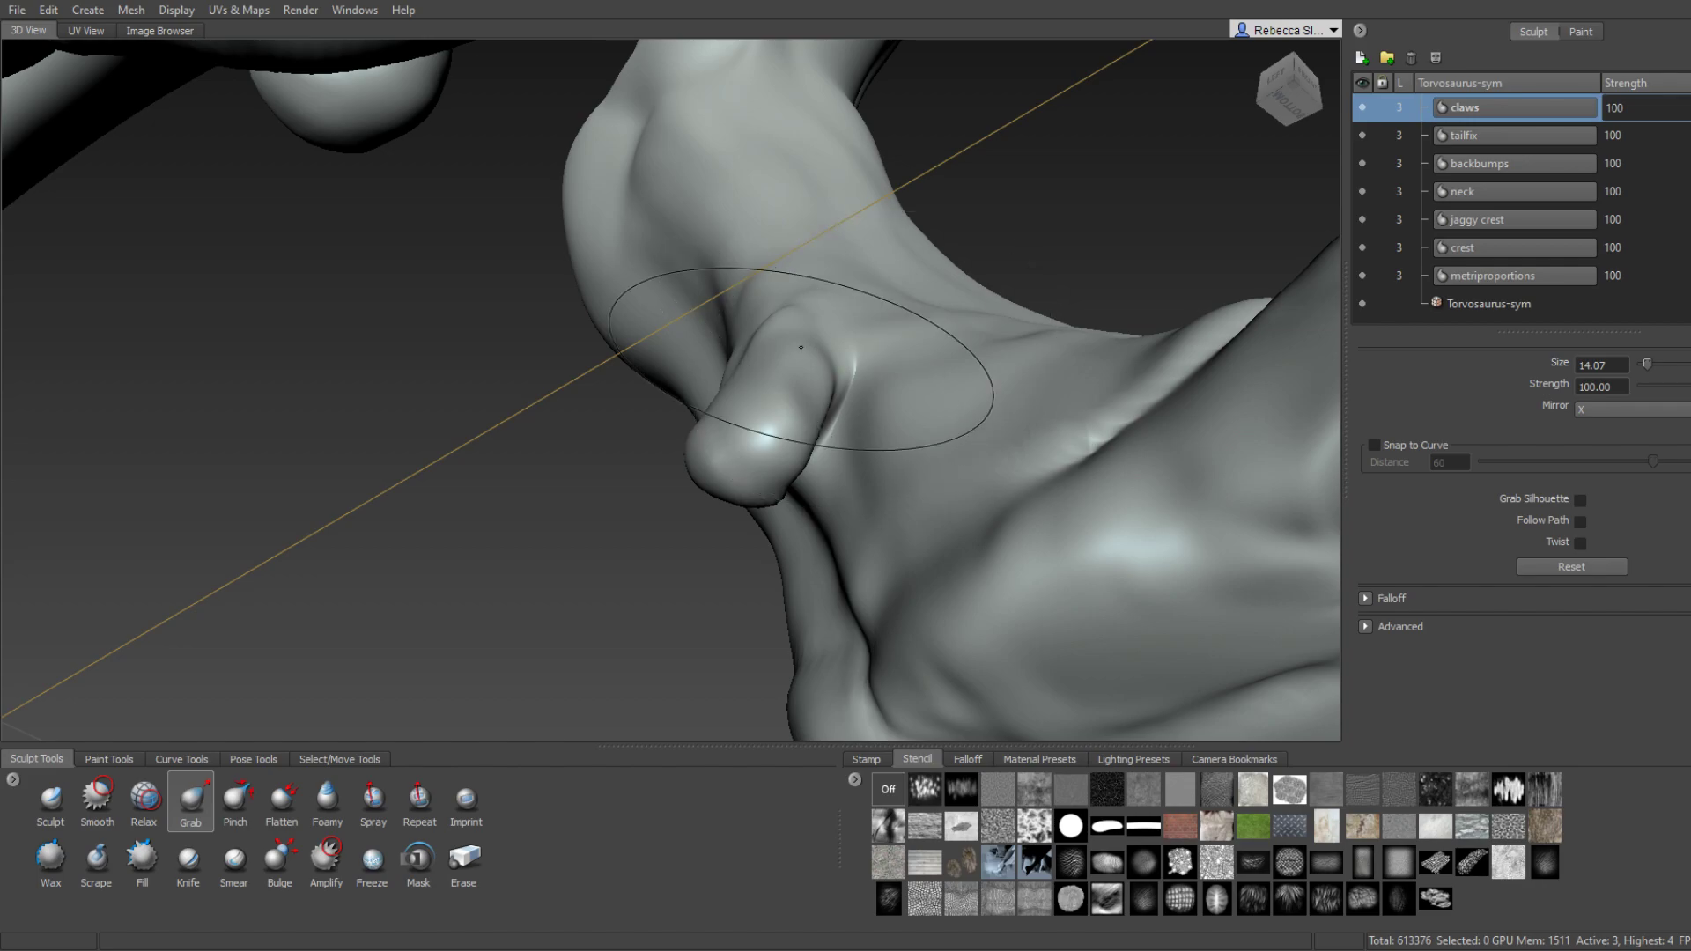
pyautogui.moveTo(794, 354)
pyautogui.keyDown('alt'); pyautogui.mouseDown()
pyautogui.moveTo(1028, 439)
pyautogui.moveTo(792, 535)
pyautogui.mouseUp(); pyautogui.keyUp('alt')
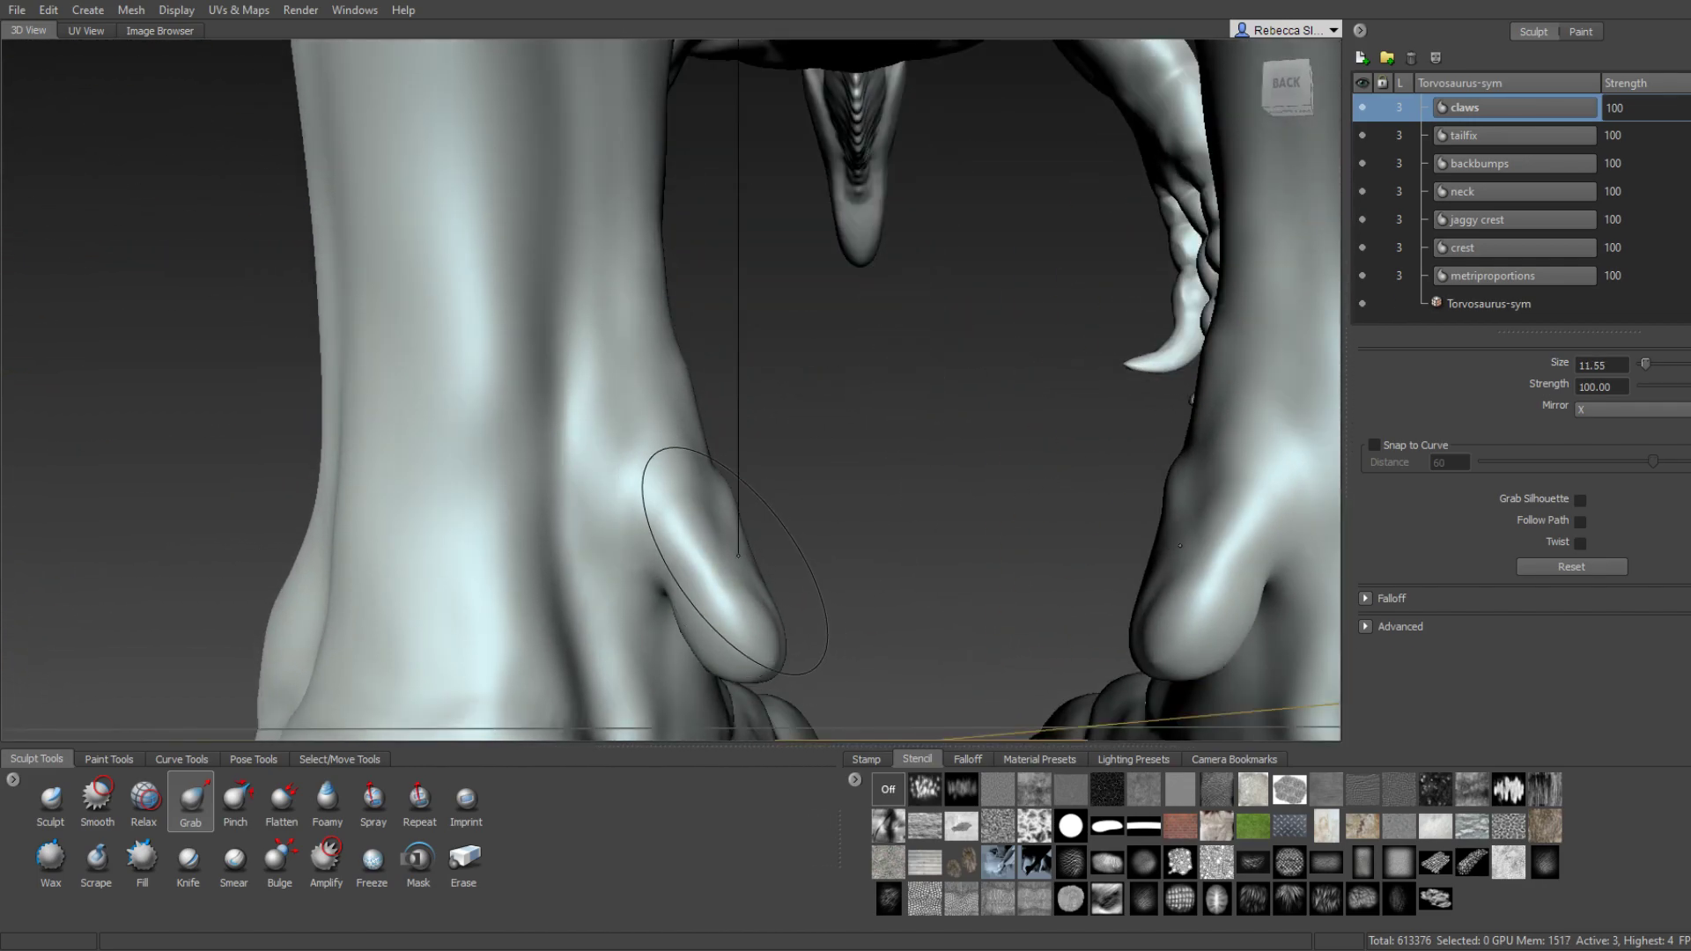
pyautogui.moveTo(740, 565)
pyautogui.mouseDown()
pyautogui.moveTo(527, 478)
pyautogui.moveTo(144, 480)
pyautogui.moveTo(586, 522)
pyautogui.moveTo(532, 575)
pyautogui.mouseUp()
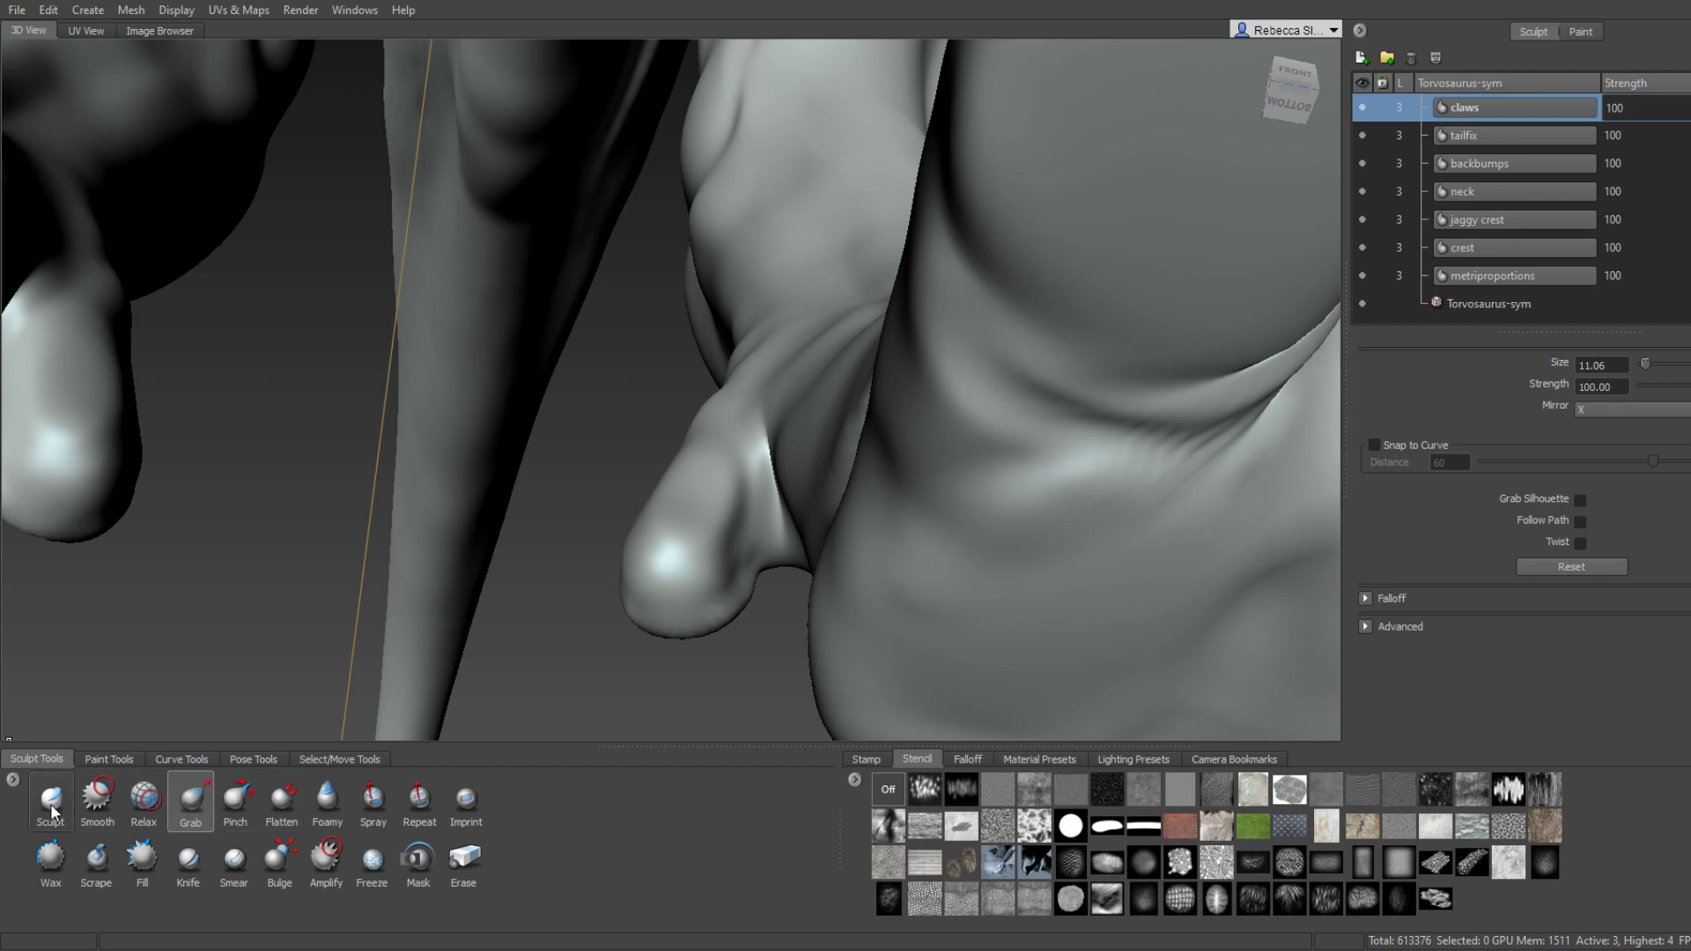
# Back on Sculpt, refine and Shift-smooth the dewclaw and surrounding foot skin.
pyautogui.click(51, 806)
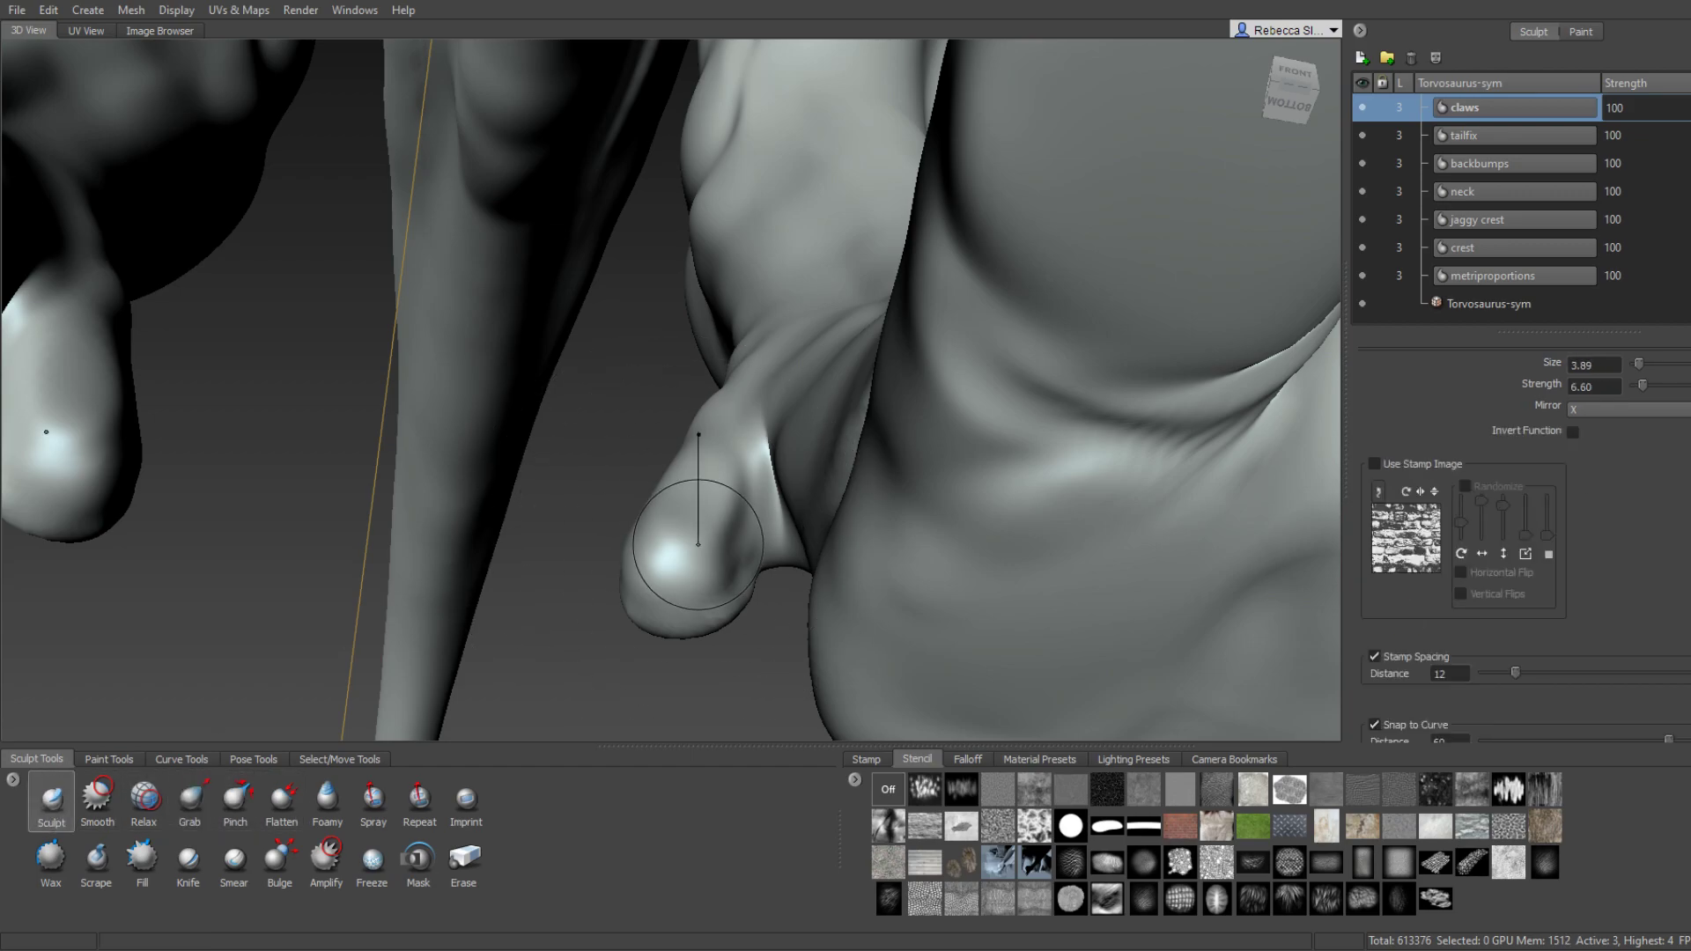
pyautogui.moveTo(673, 556)
pyautogui.keyDown('alt'); pyautogui.mouseDown()
pyautogui.moveTo(664, 539)
pyautogui.moveTo(718, 503)
pyautogui.moveTo(695, 480)
pyautogui.mouseUp(); pyautogui.keyUp('alt')
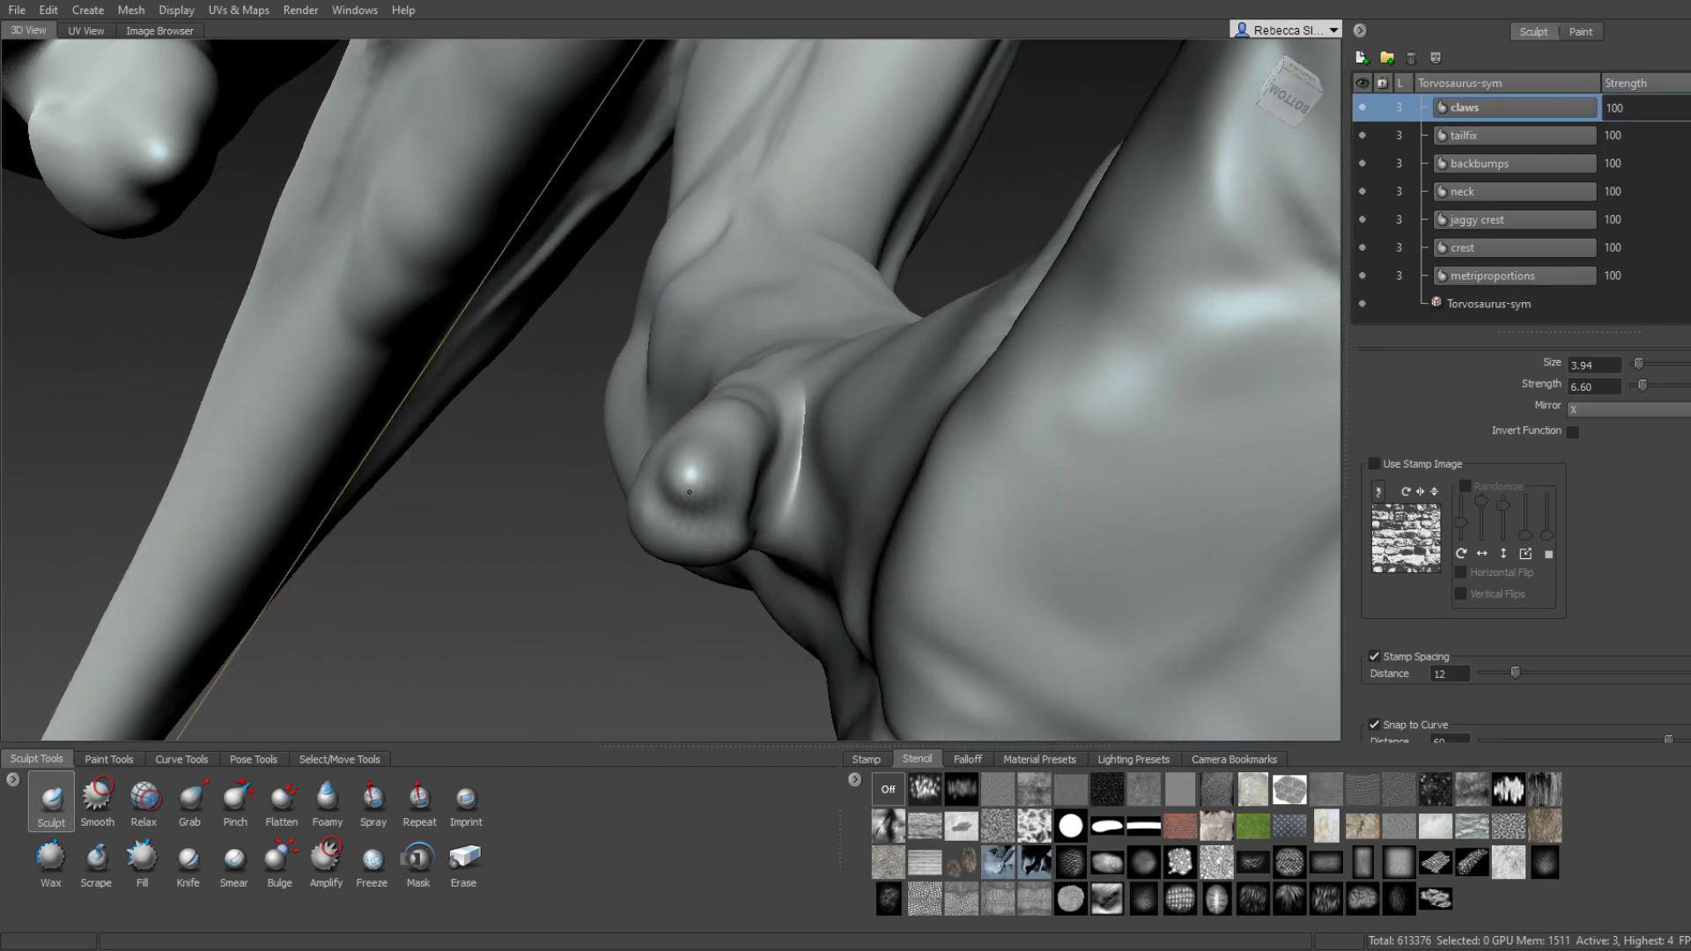
pyautogui.moveTo(702, 500)
pyautogui.keyDown('alt'); pyautogui.mouseDown()
pyautogui.moveTo(682, 501)
pyautogui.moveTo(715, 484)
pyautogui.moveTo(694, 628)
pyautogui.moveTo(712, 395)
pyautogui.moveTo(1014, 451)
pyautogui.moveTo(851, 456)
pyautogui.mouseUp(); pyautogui.keyUp('alt')
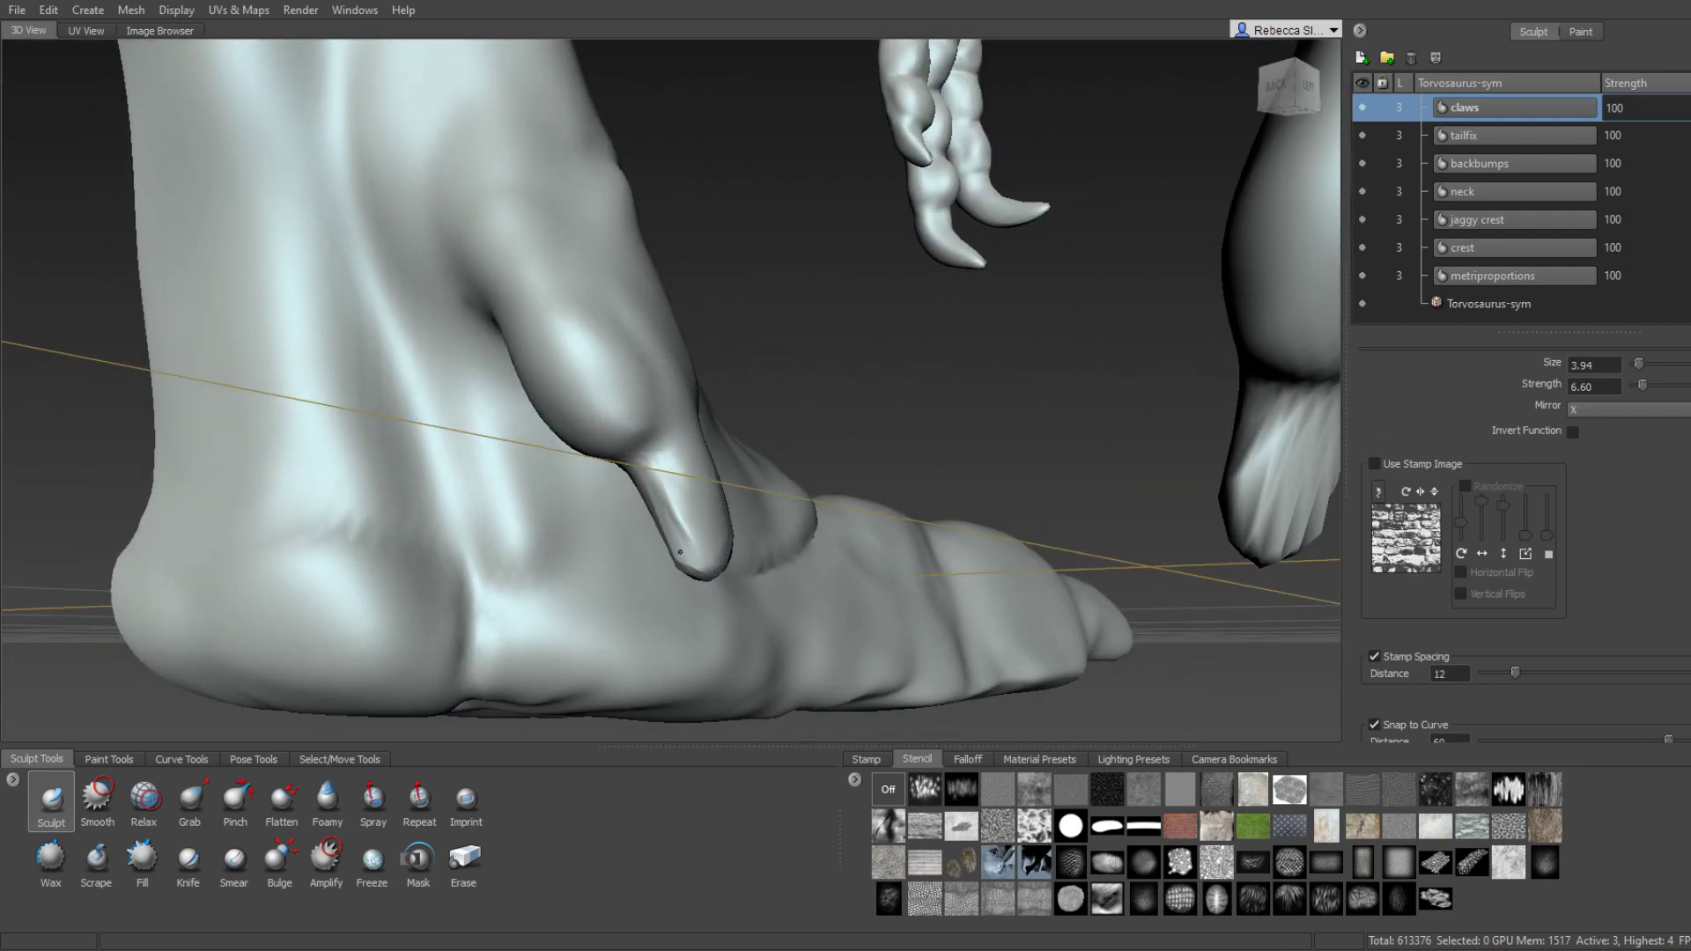
pyautogui.moveTo(679, 567)
pyautogui.keyDown('alt'); pyautogui.mouseDown()
pyautogui.moveTo(530, 470)
pyautogui.moveTo(615, 539)
pyautogui.mouseUp(); pyautogui.keyUp('alt')
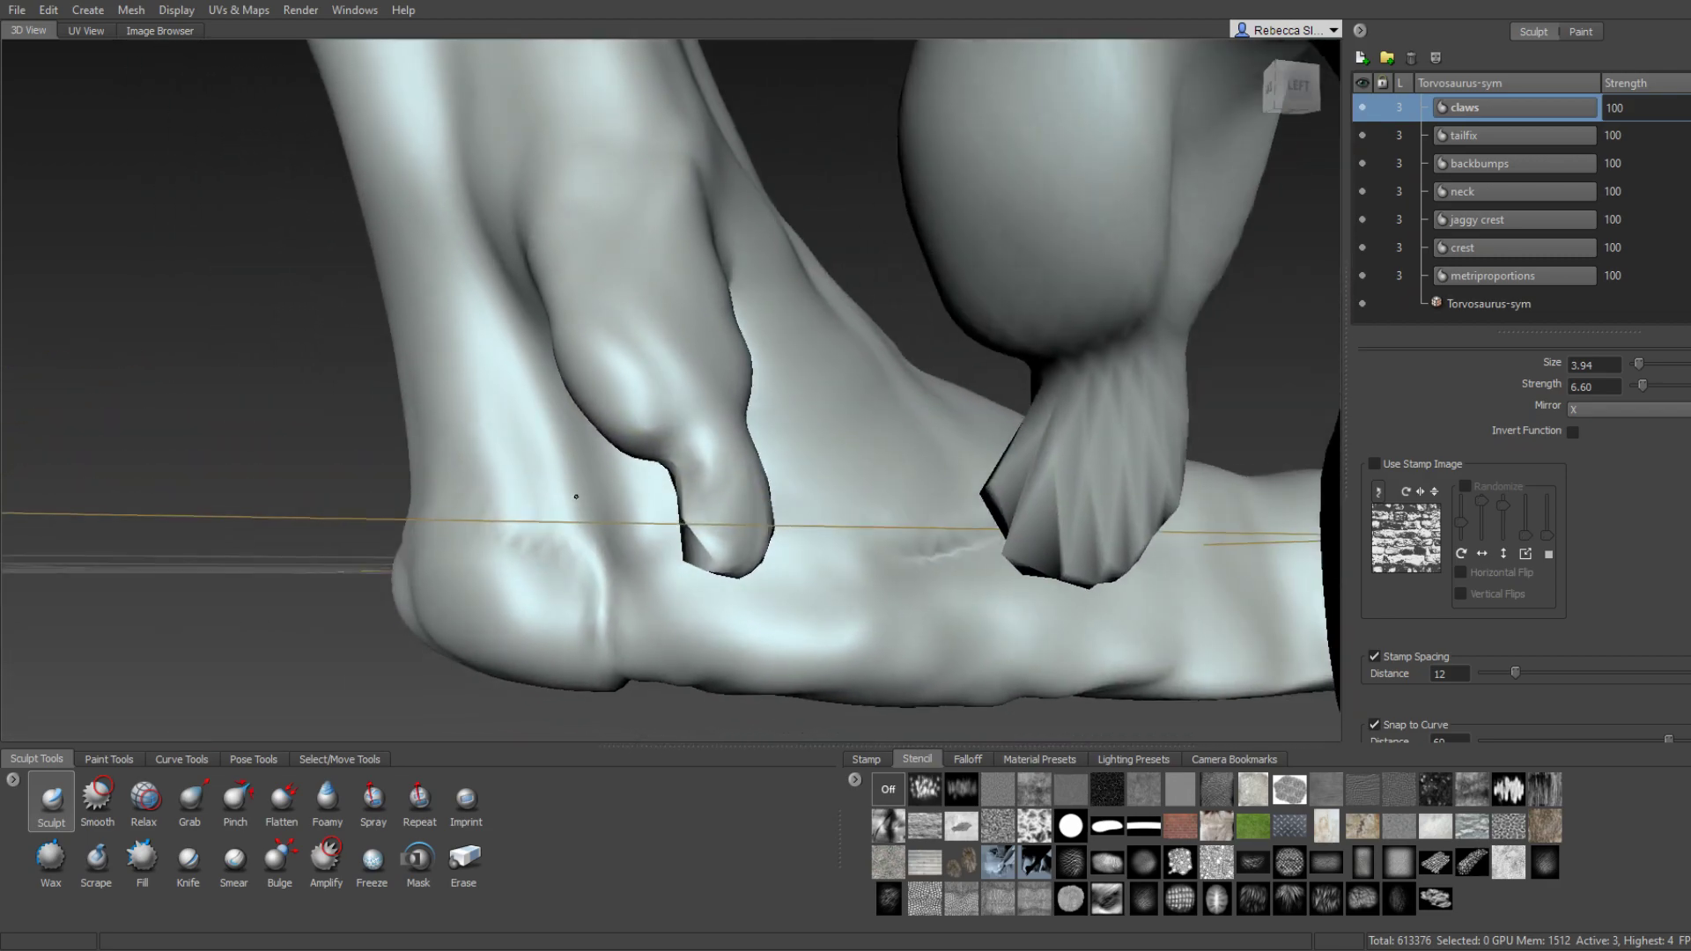
pyautogui.press('shift')
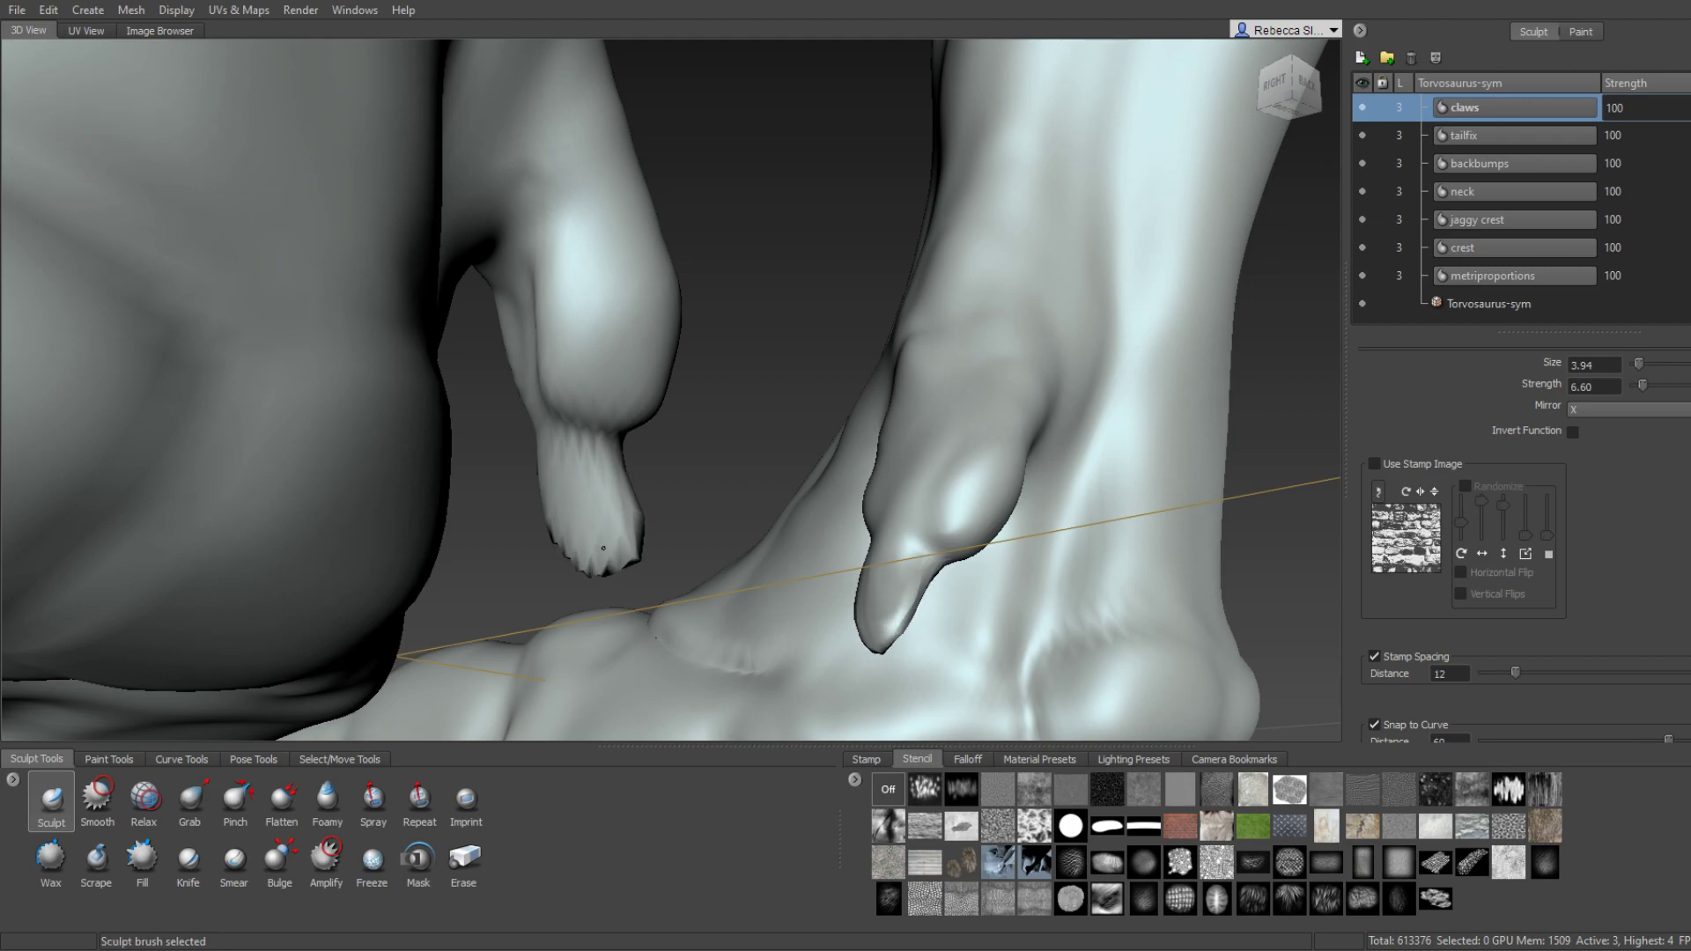
pyautogui.moveTo(605, 530)
pyautogui.keyDown('alt'); pyautogui.mouseDown()
pyautogui.moveTo(159, 574)
pyautogui.moveTo(606, 565)
pyautogui.mouseUp(); pyautogui.keyUp('alt')
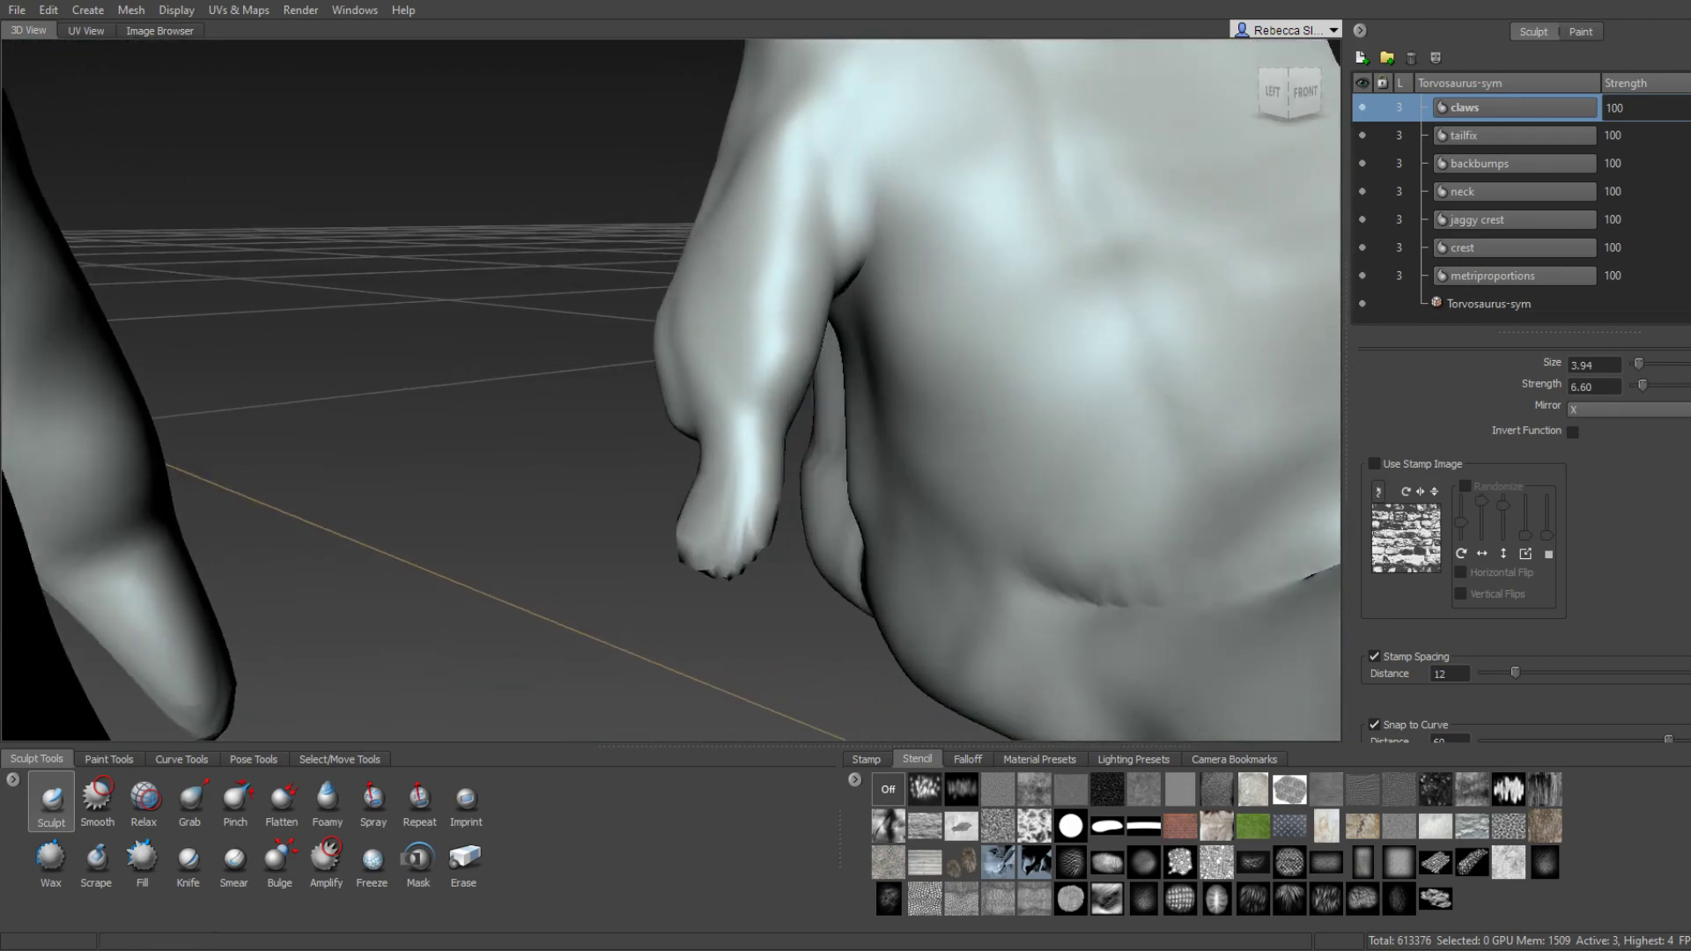
pyautogui.moveTo(685, 393)
pyautogui.keyDown('alt'); pyautogui.mouseDown()
pyautogui.moveTo(883, 460)
pyautogui.moveTo(725, 615)
pyautogui.moveTo(705, 461)
pyautogui.moveTo(675, 539)
pyautogui.moveTo(682, 404)
pyautogui.mouseUp(); pyautogui.keyUp('alt')
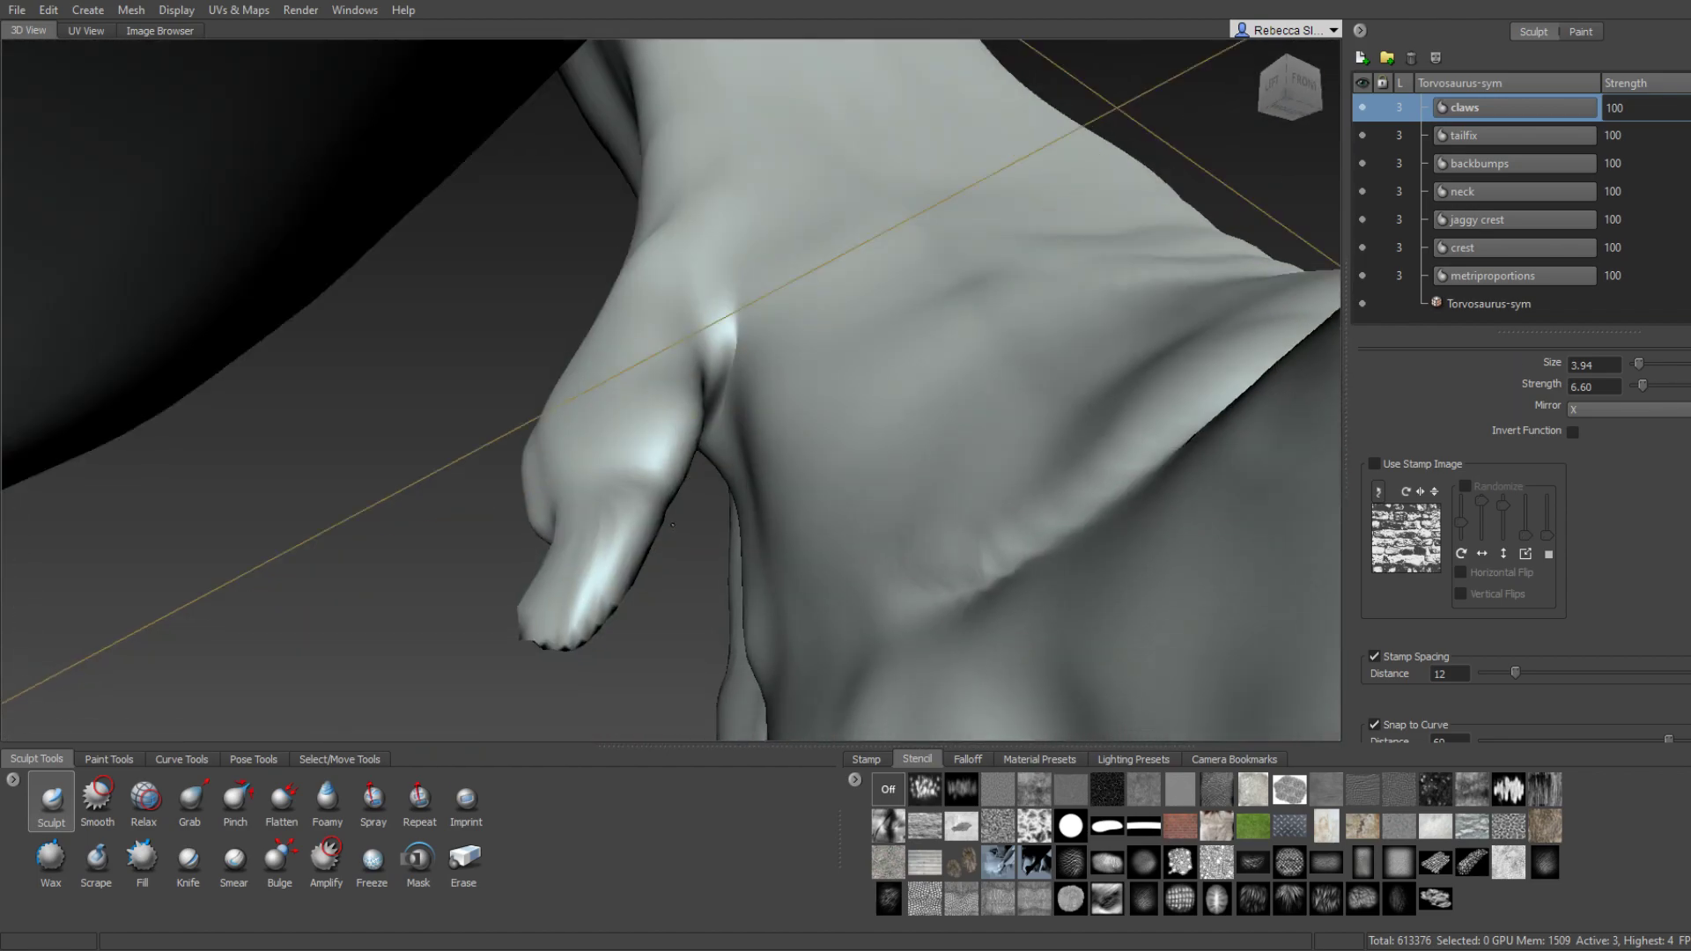
pyautogui.press('shift')
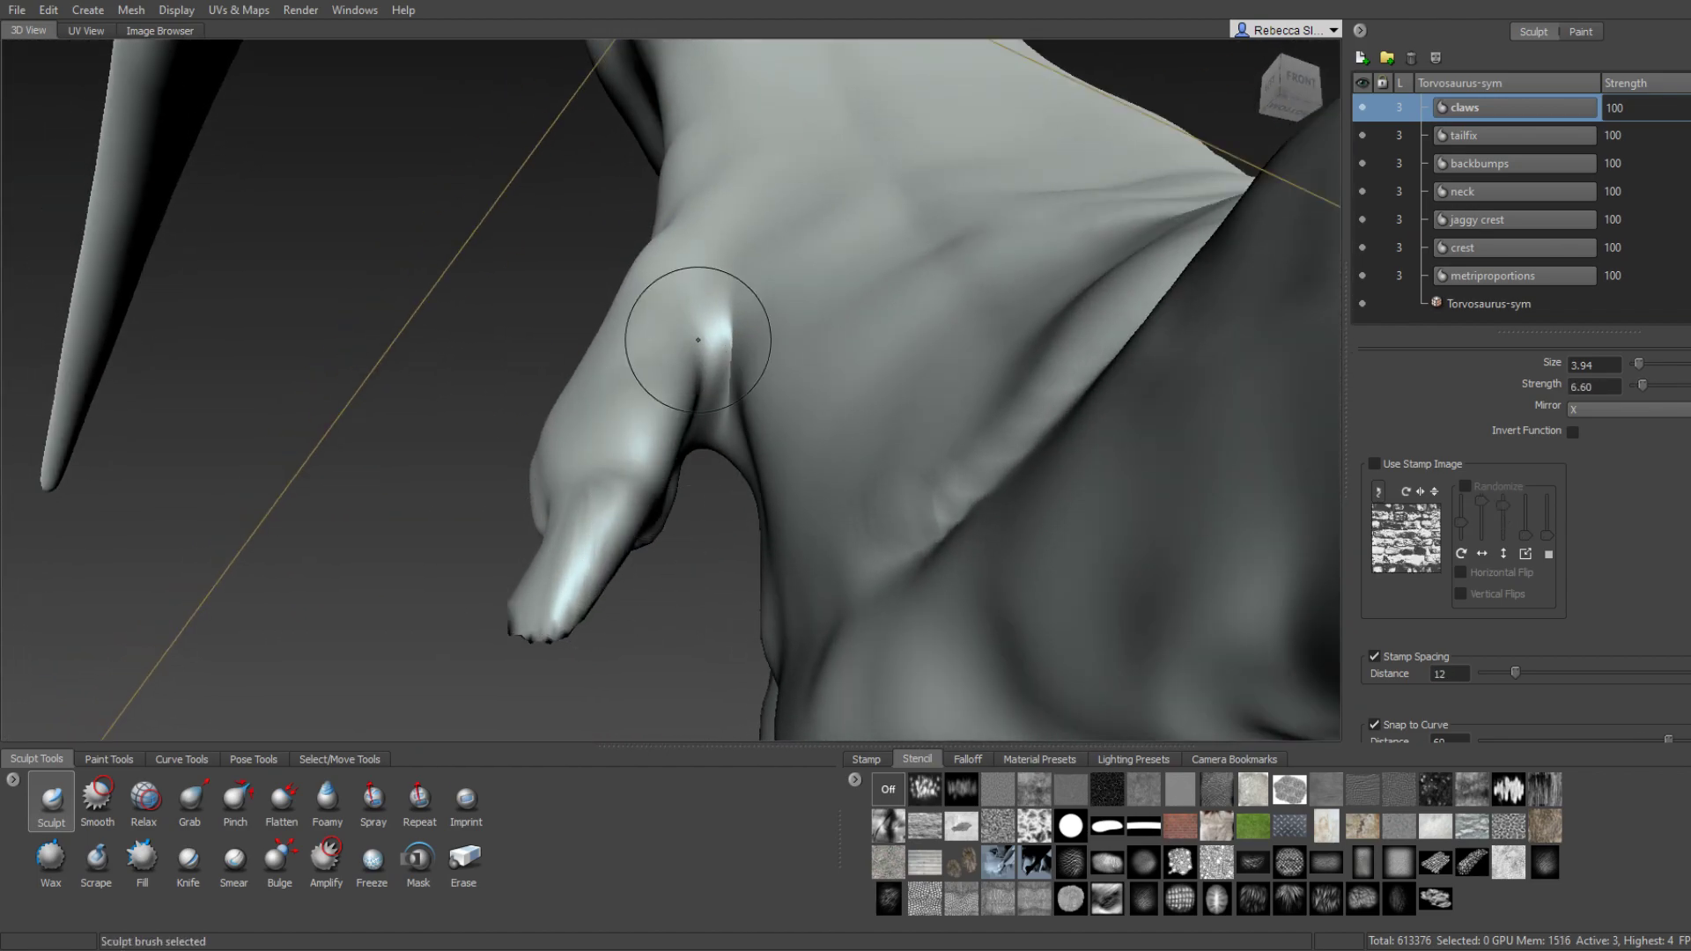
pyautogui.moveTo(689, 362)
pyautogui.keyDown('alt'); pyautogui.mouseDown()
pyautogui.moveTo(925, 434)
pyautogui.moveTo(916, 396)
pyautogui.moveTo(895, 509)
pyautogui.moveTo(863, 481)
pyautogui.mouseUp(); pyautogui.keyUp('alt')
pyautogui.moveTo(1054, 449)
pyautogui.keyDown('alt'); pyautogui.mouseDown()
pyautogui.moveTo(946, 463)
pyautogui.moveTo(1024, 459)
pyautogui.moveTo(916, 303)
pyautogui.mouseUp(); pyautogui.keyUp('alt')
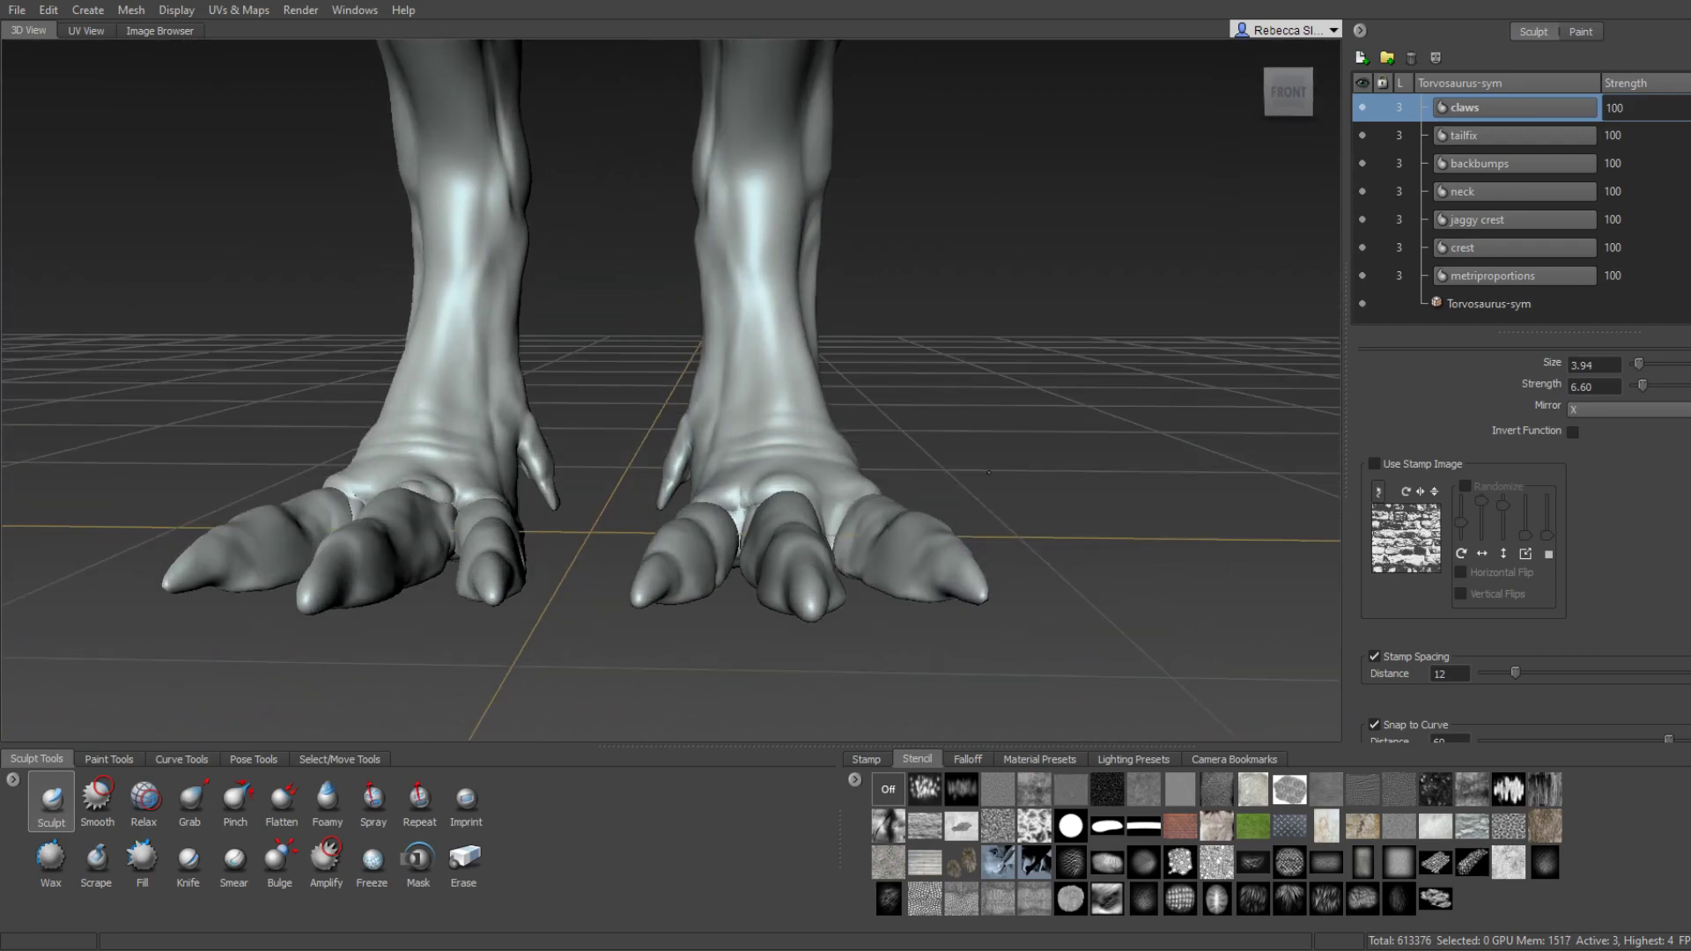
# Orbit around both hind feet to inspect the heels and ankles from back and side views.
pyautogui.keyDown('alt'); pyautogui.moveTo(917, 303); pyautogui.dragTo(720, 419, button='right'); pyautogui.keyUp('alt')
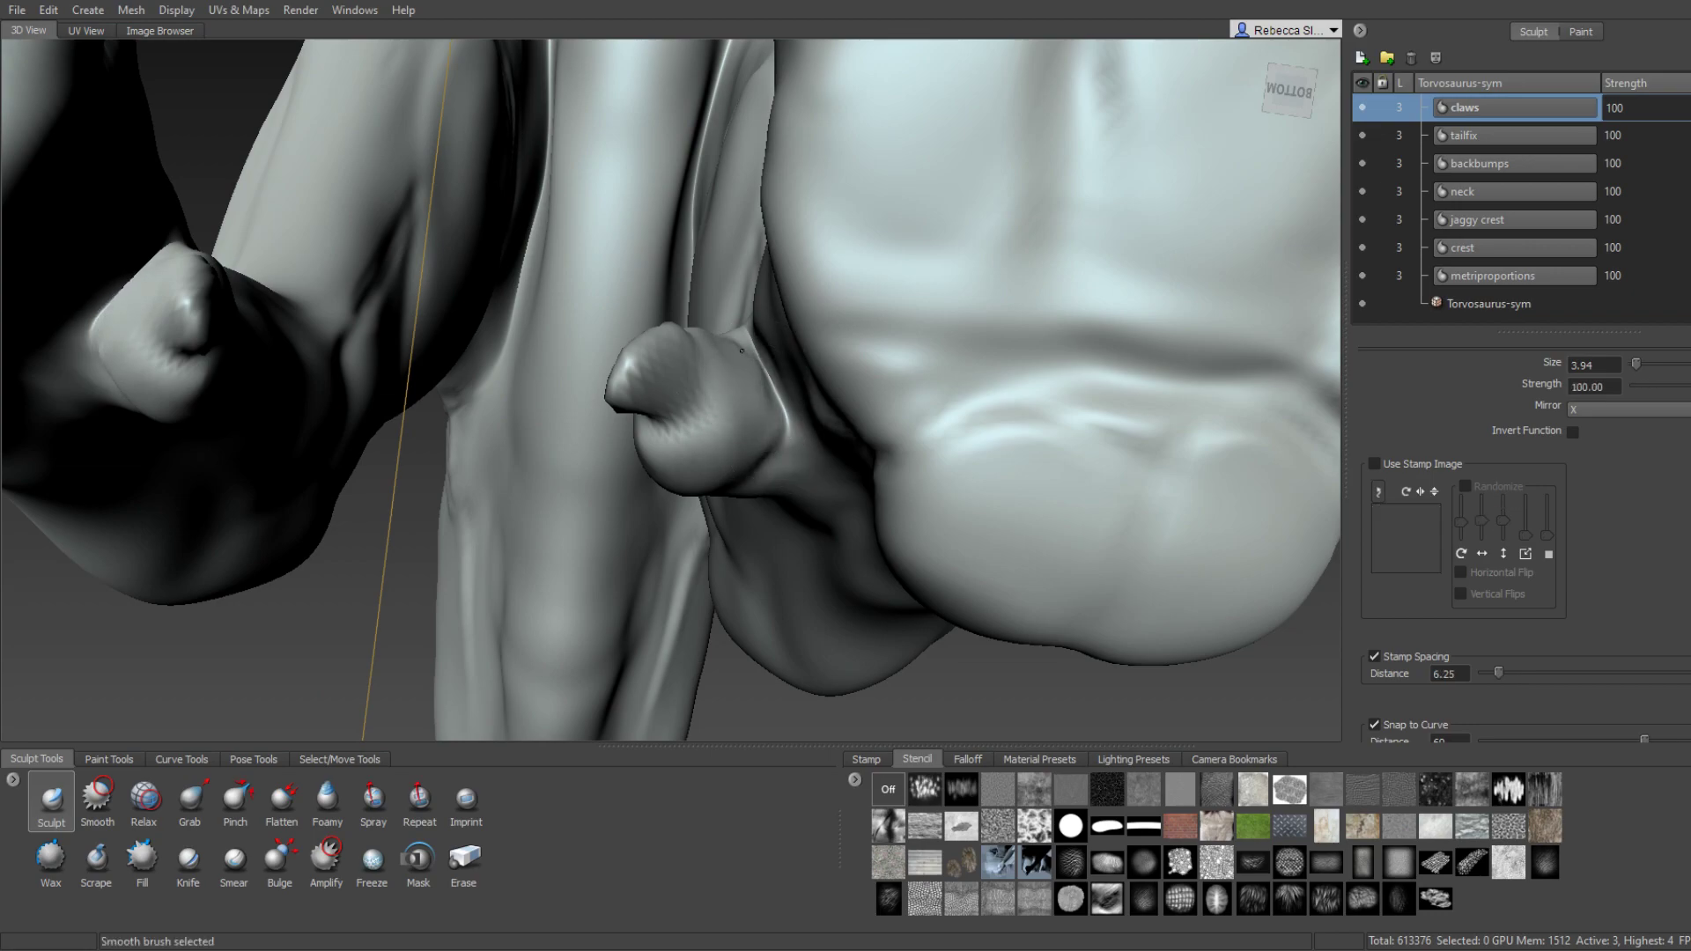
pyautogui.moveTo(741, 350)
pyautogui.keyDown('alt'); pyautogui.mouseDown()
pyautogui.moveTo(1163, 513)
pyautogui.moveTo(638, 562)
pyautogui.moveTo(626, 583)
pyautogui.moveTo(688, 556)
pyautogui.mouseUp(); pyautogui.keyUp('alt')
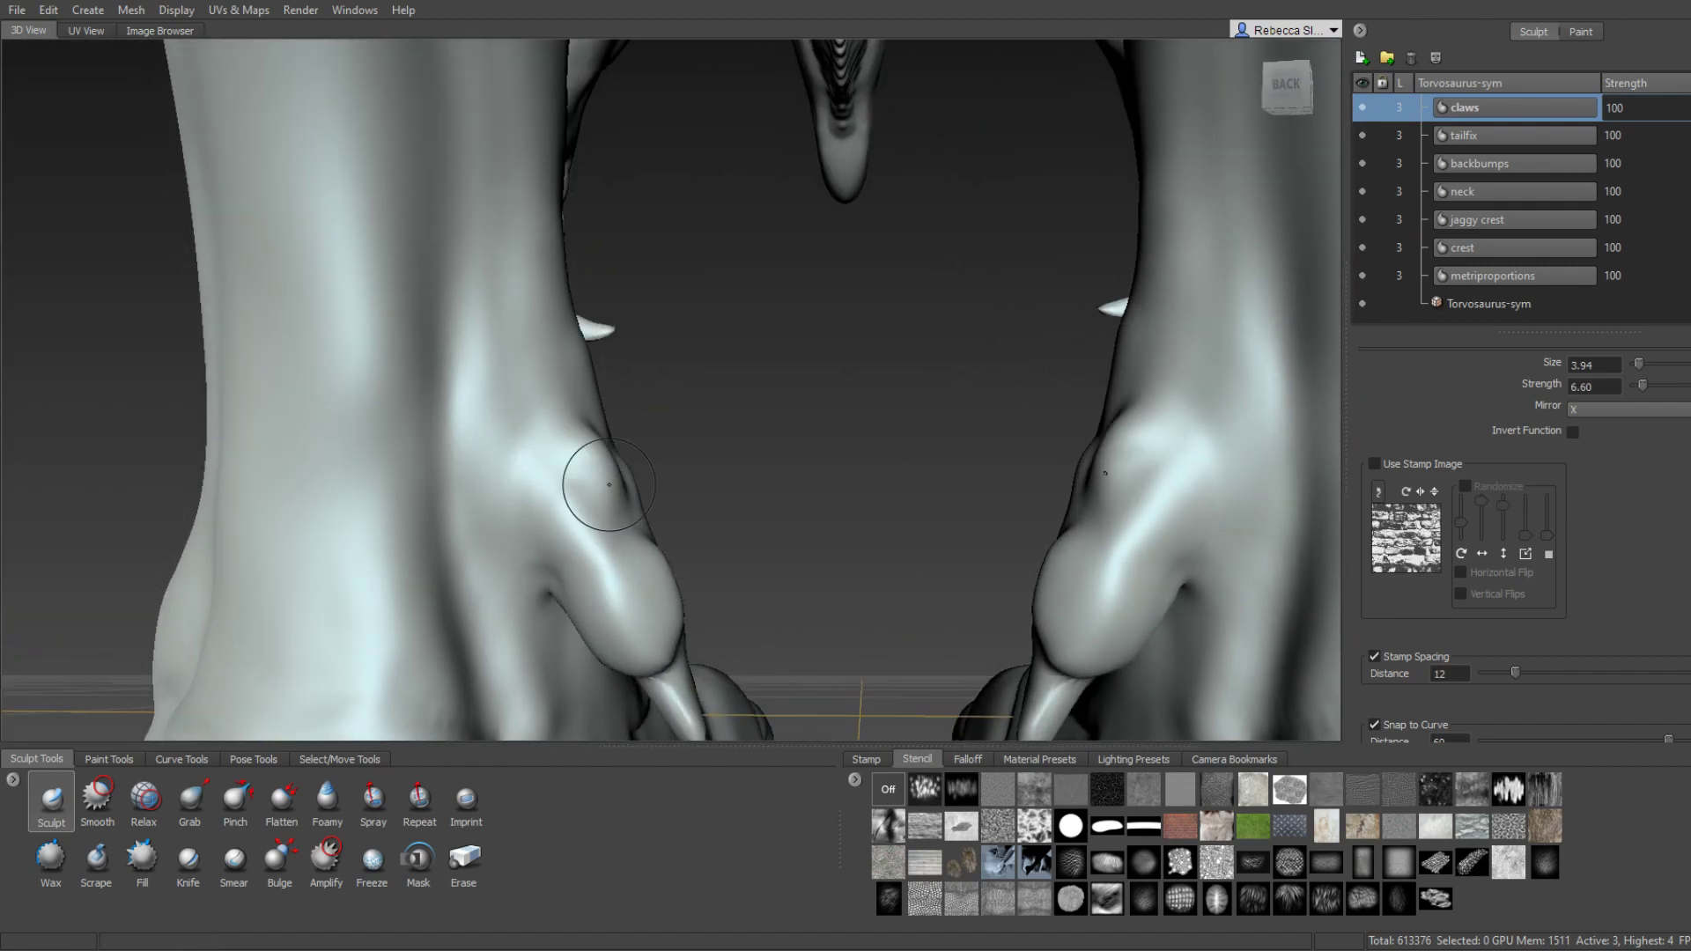
pyautogui.moveTo(609, 485)
pyautogui.keyDown('alt'); pyautogui.mouseDown()
pyautogui.moveTo(544, 476)
pyautogui.moveTo(597, 507)
pyautogui.moveTo(453, 531)
pyautogui.moveTo(546, 490)
pyautogui.mouseUp(); pyautogui.keyUp('alt')
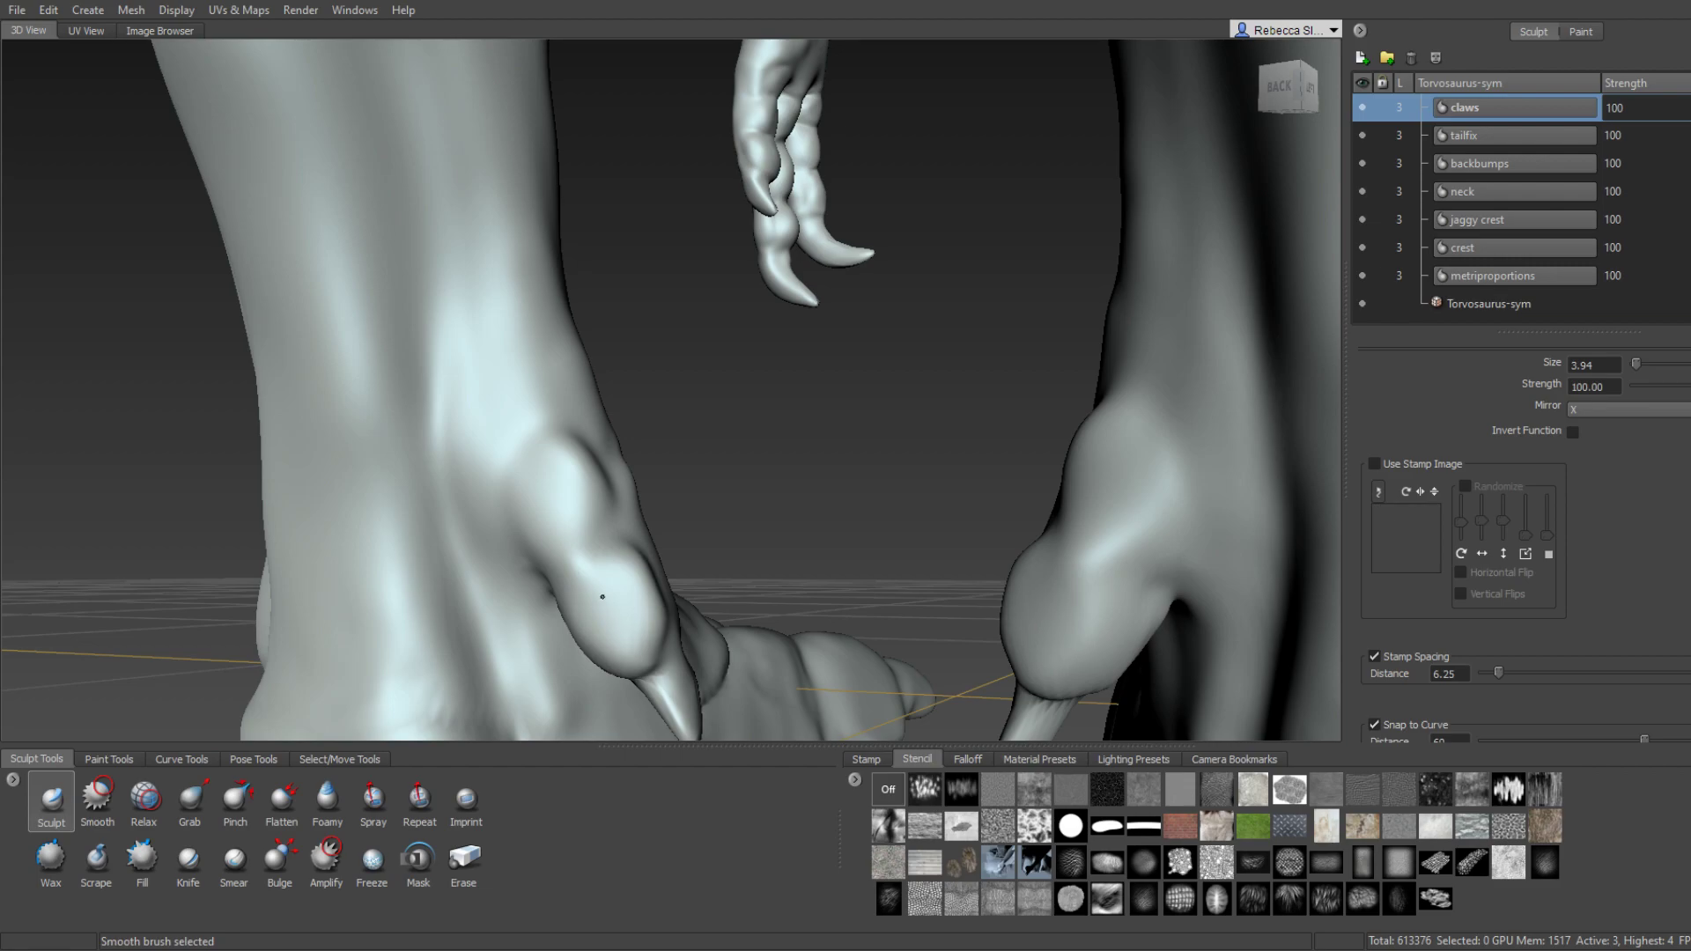
pyautogui.moveTo(602, 596)
pyautogui.keyDown('alt'); pyautogui.mouseDown()
pyautogui.moveTo(653, 506)
pyautogui.moveTo(722, 500)
pyautogui.moveTo(641, 471)
pyautogui.moveTo(1029, 482)
pyautogui.moveTo(693, 585)
pyautogui.moveTo(708, 550)
pyautogui.mouseUp(); pyautogui.keyUp('alt')
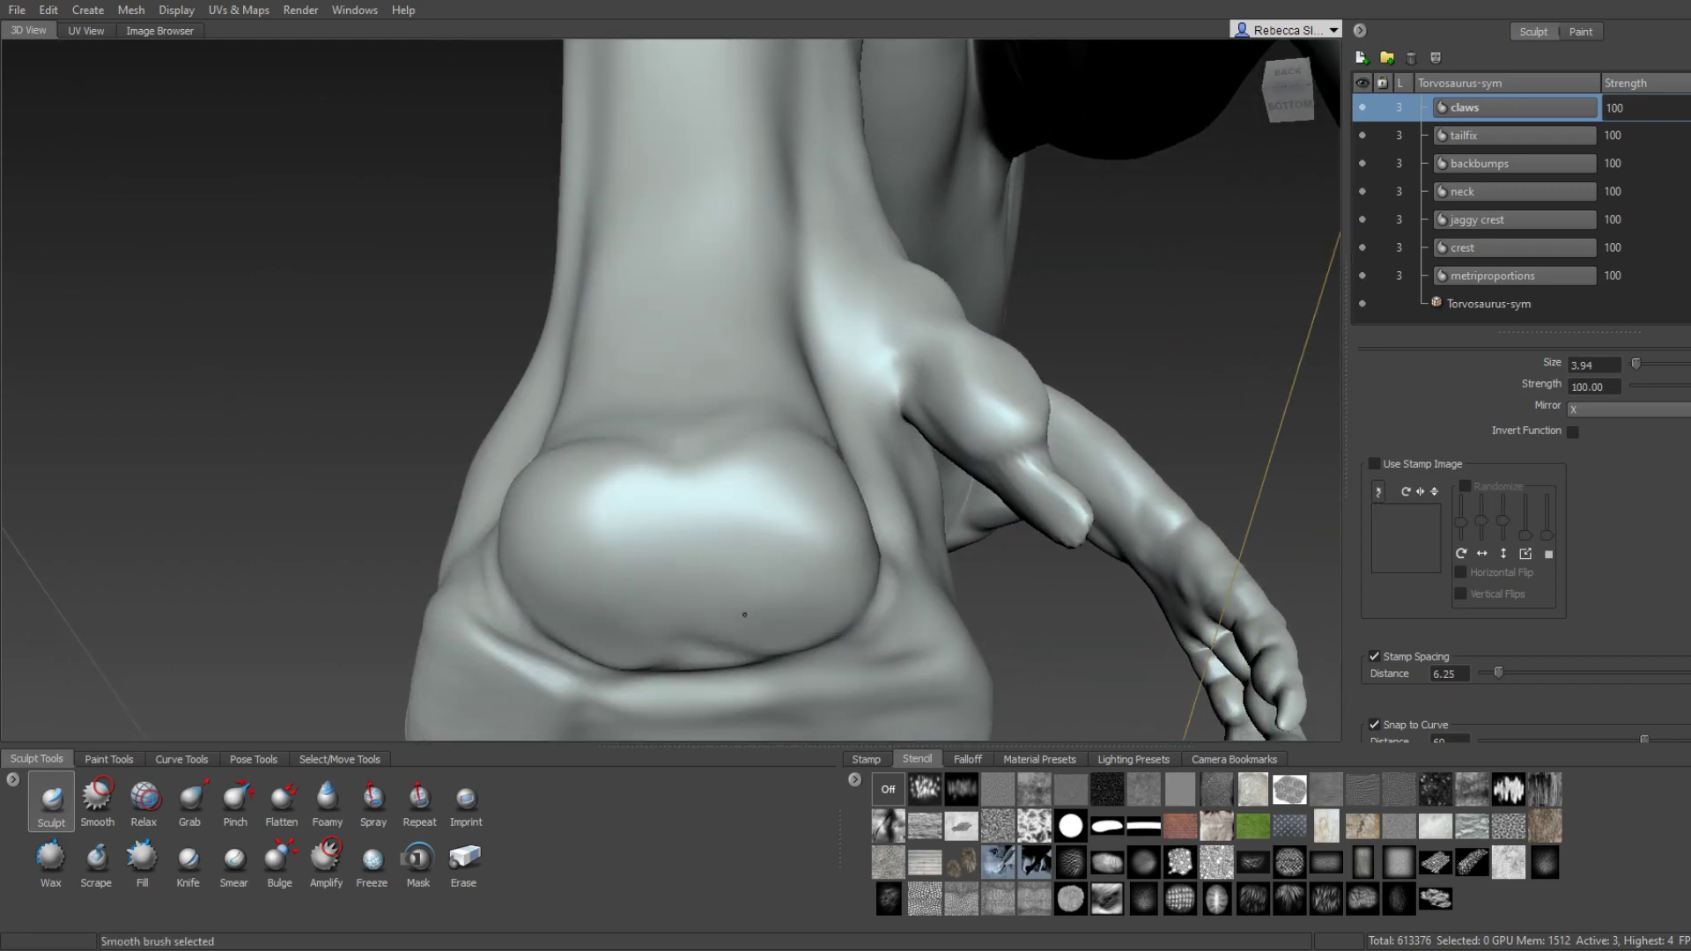
pyautogui.keyDown('alt'); pyautogui.moveTo(756, 510); pyautogui.dragTo(604, 634); pyautogui.keyUp('alt')
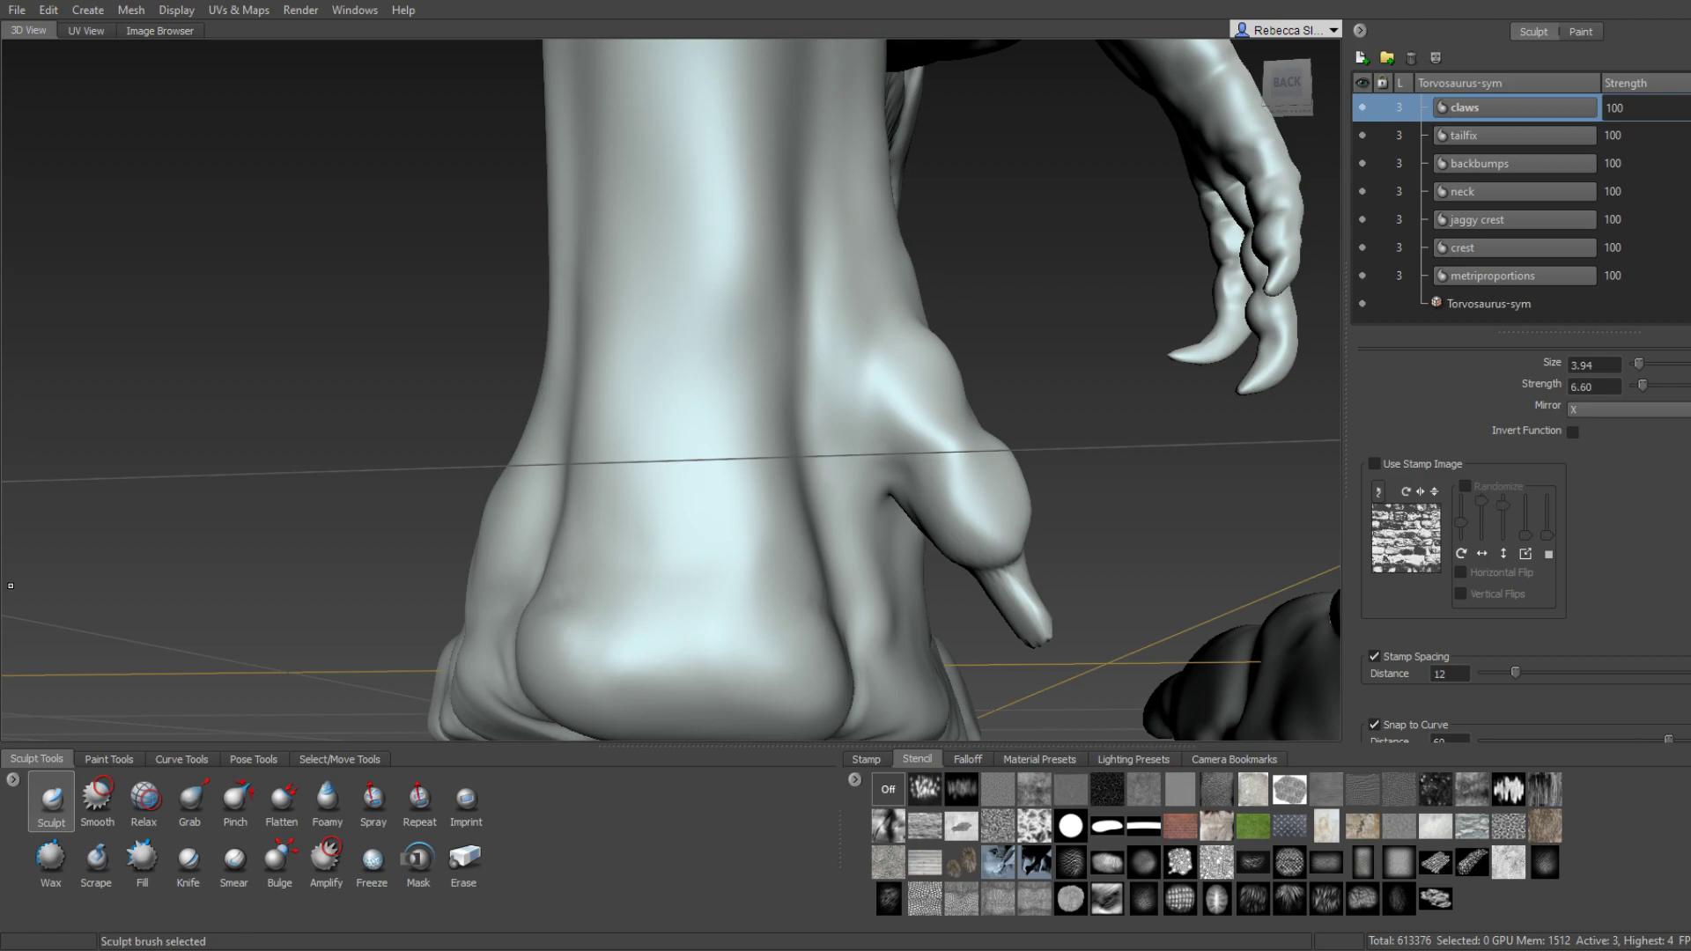
pyautogui.moveTo(508, 578)
pyautogui.keyDown('alt'); pyautogui.mouseDown()
pyautogui.moveTo(645, 539)
pyautogui.moveTo(755, 558)
pyautogui.moveTo(661, 600)
pyautogui.mouseUp(); pyautogui.keyUp('alt')
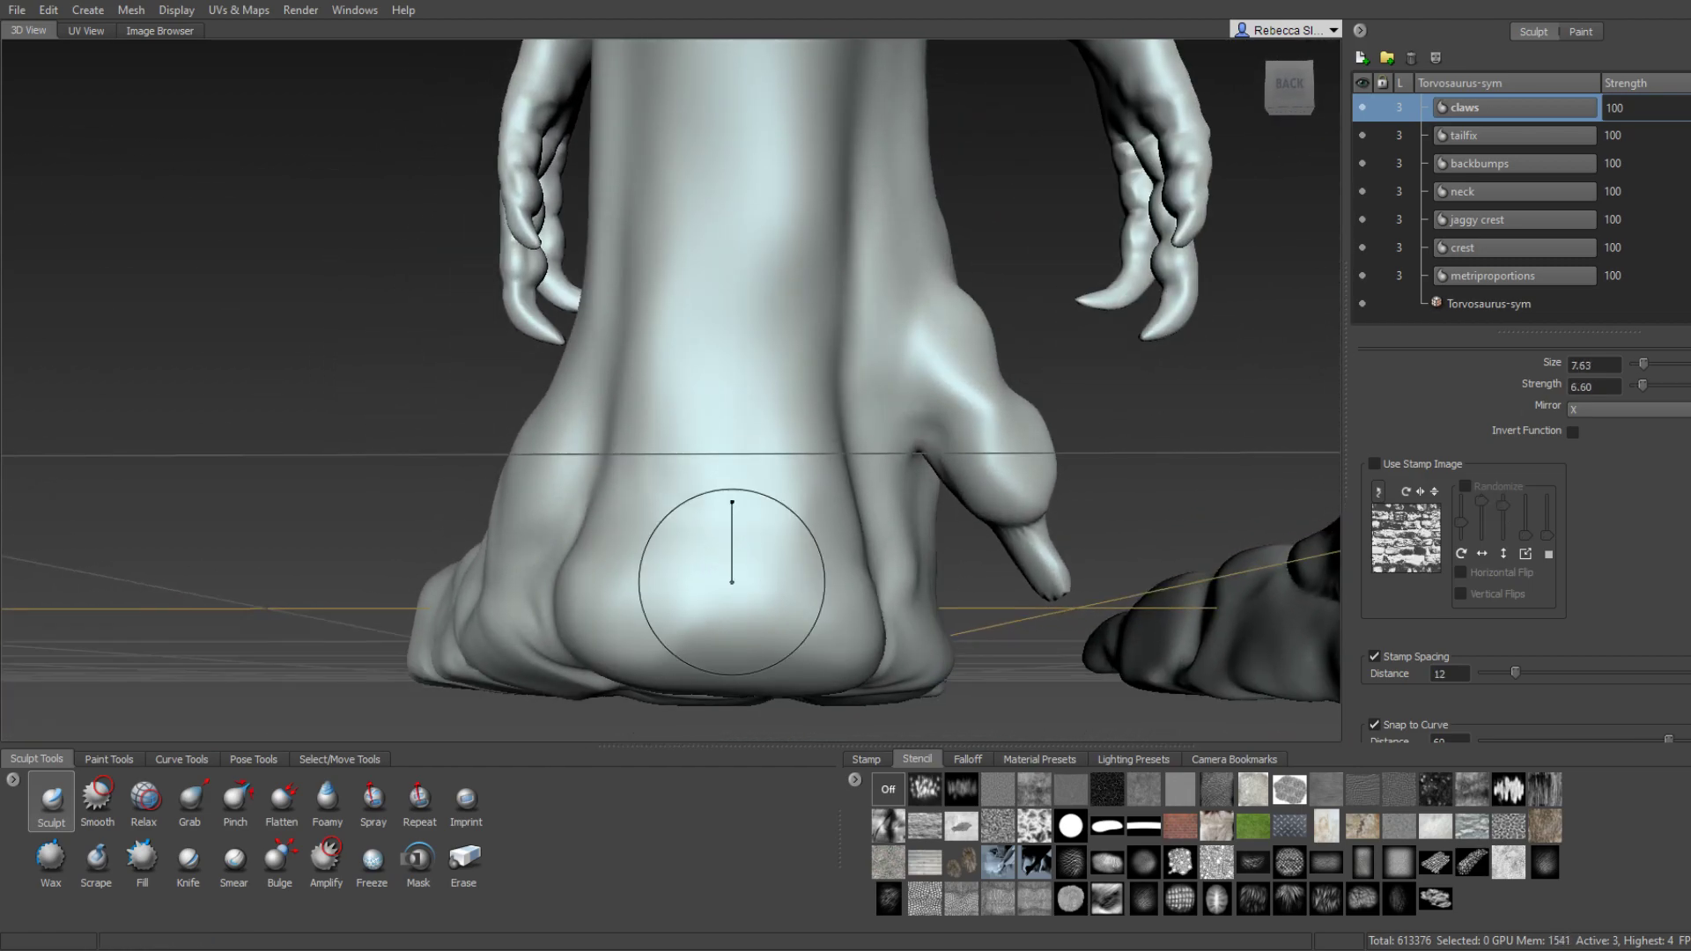
pyautogui.moveTo(769, 595)
pyautogui.keyDown('alt'); pyautogui.mouseDown()
pyautogui.moveTo(743, 585)
pyautogui.moveTo(652, 351)
pyautogui.mouseUp(); pyautogui.keyUp('alt')
pyautogui.moveTo(576, 301)
pyautogui.keyDown('alt'); pyautogui.mouseDown()
pyautogui.moveTo(755, 294)
pyautogui.moveTo(642, 347)
pyautogui.moveTo(431, 387)
pyautogui.moveTo(838, 460)
pyautogui.moveTo(752, 478)
pyautogui.moveTo(481, 458)
pyautogui.moveTo(776, 486)
pyautogui.moveTo(651, 482)
pyautogui.mouseUp(); pyautogui.keyUp('alt')
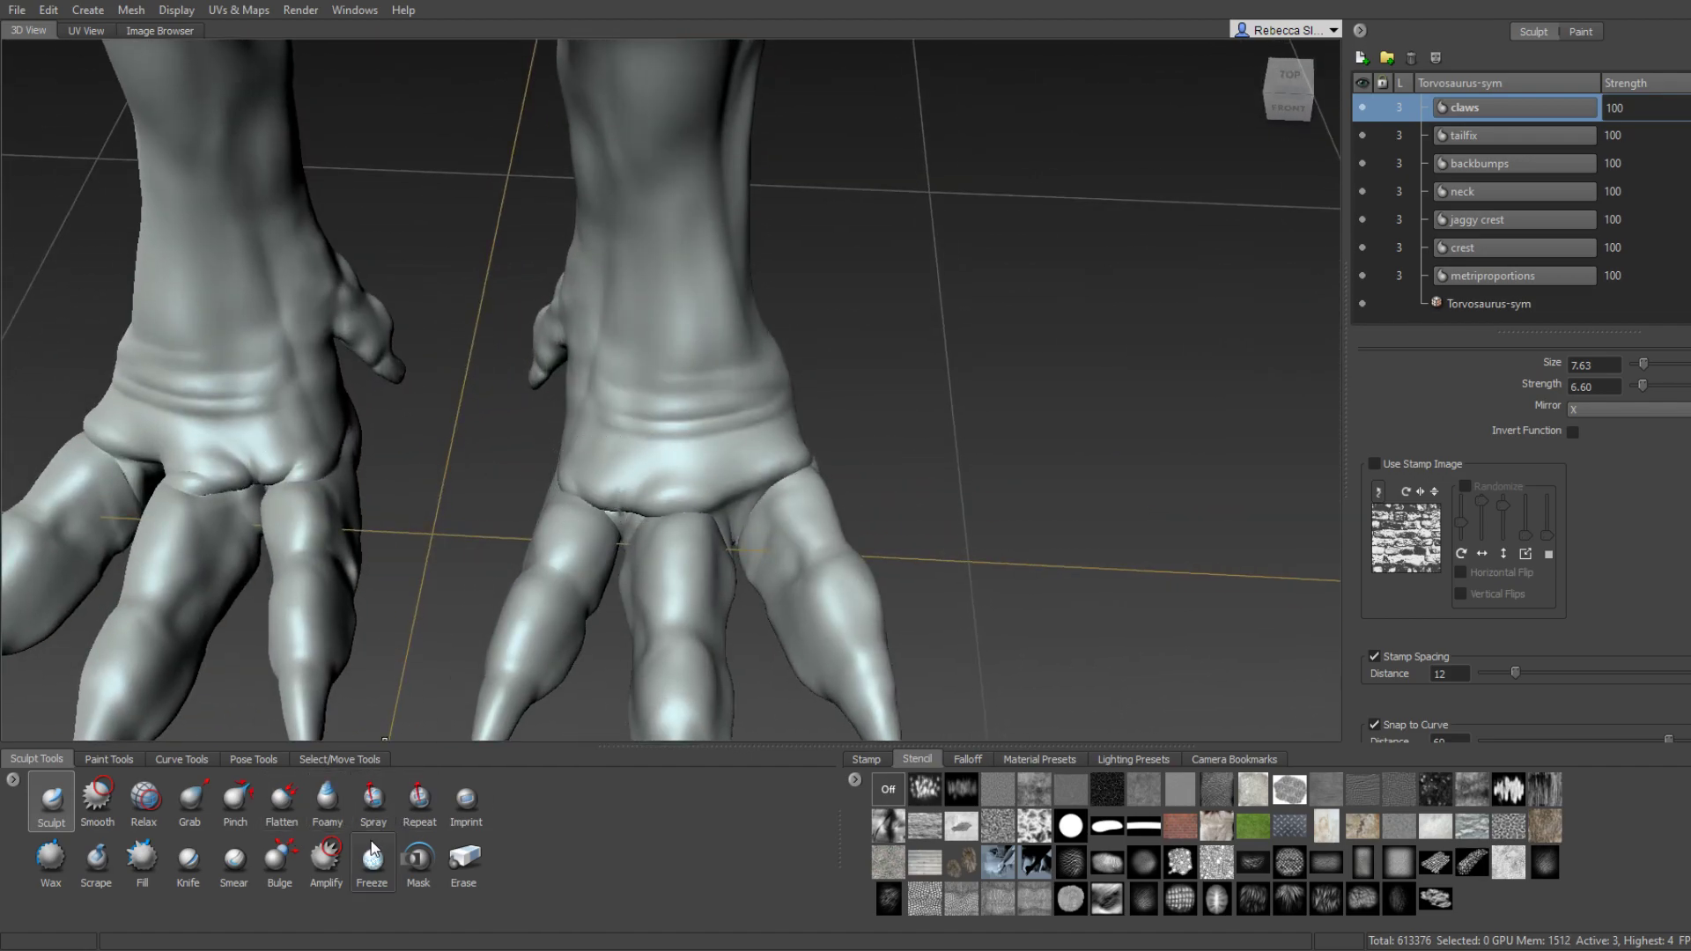
# Switch to the Bulge brush at strength 1.50.
pyautogui.click(280, 859)
pyautogui.scroll(3, 680, 622)
pyautogui.scroll(2, 547, 540)
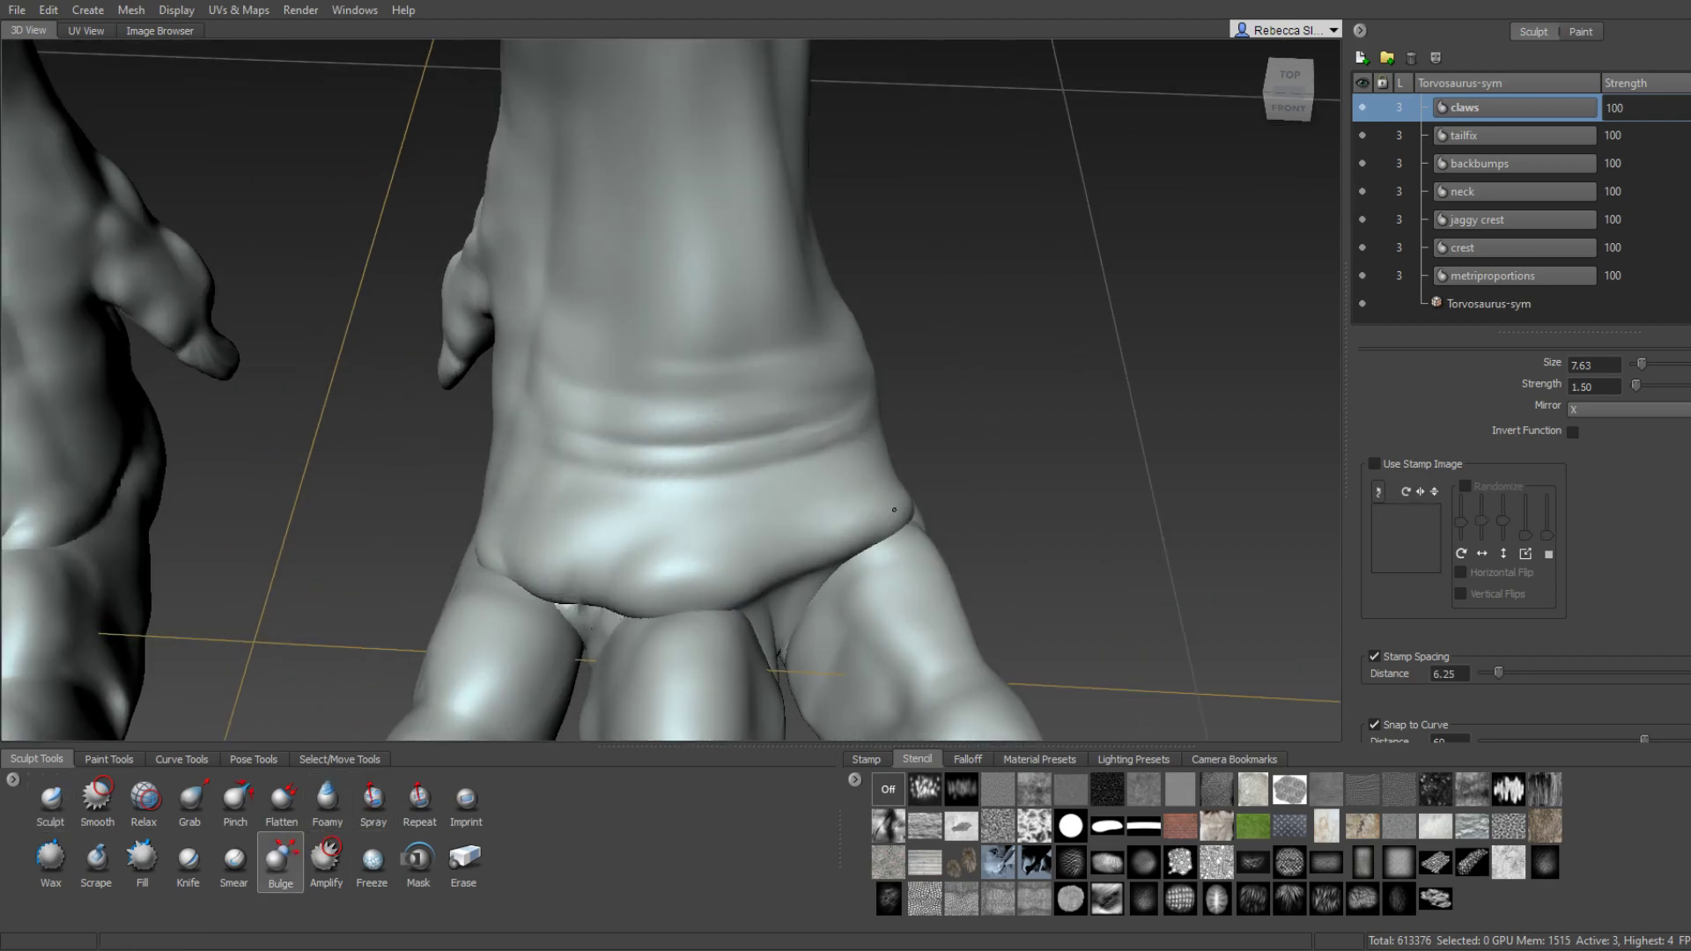
pyautogui.scroll(-5, 893, 509)
pyautogui.scroll(3, 704, 528)
pyautogui.scroll(2, 669, 542)
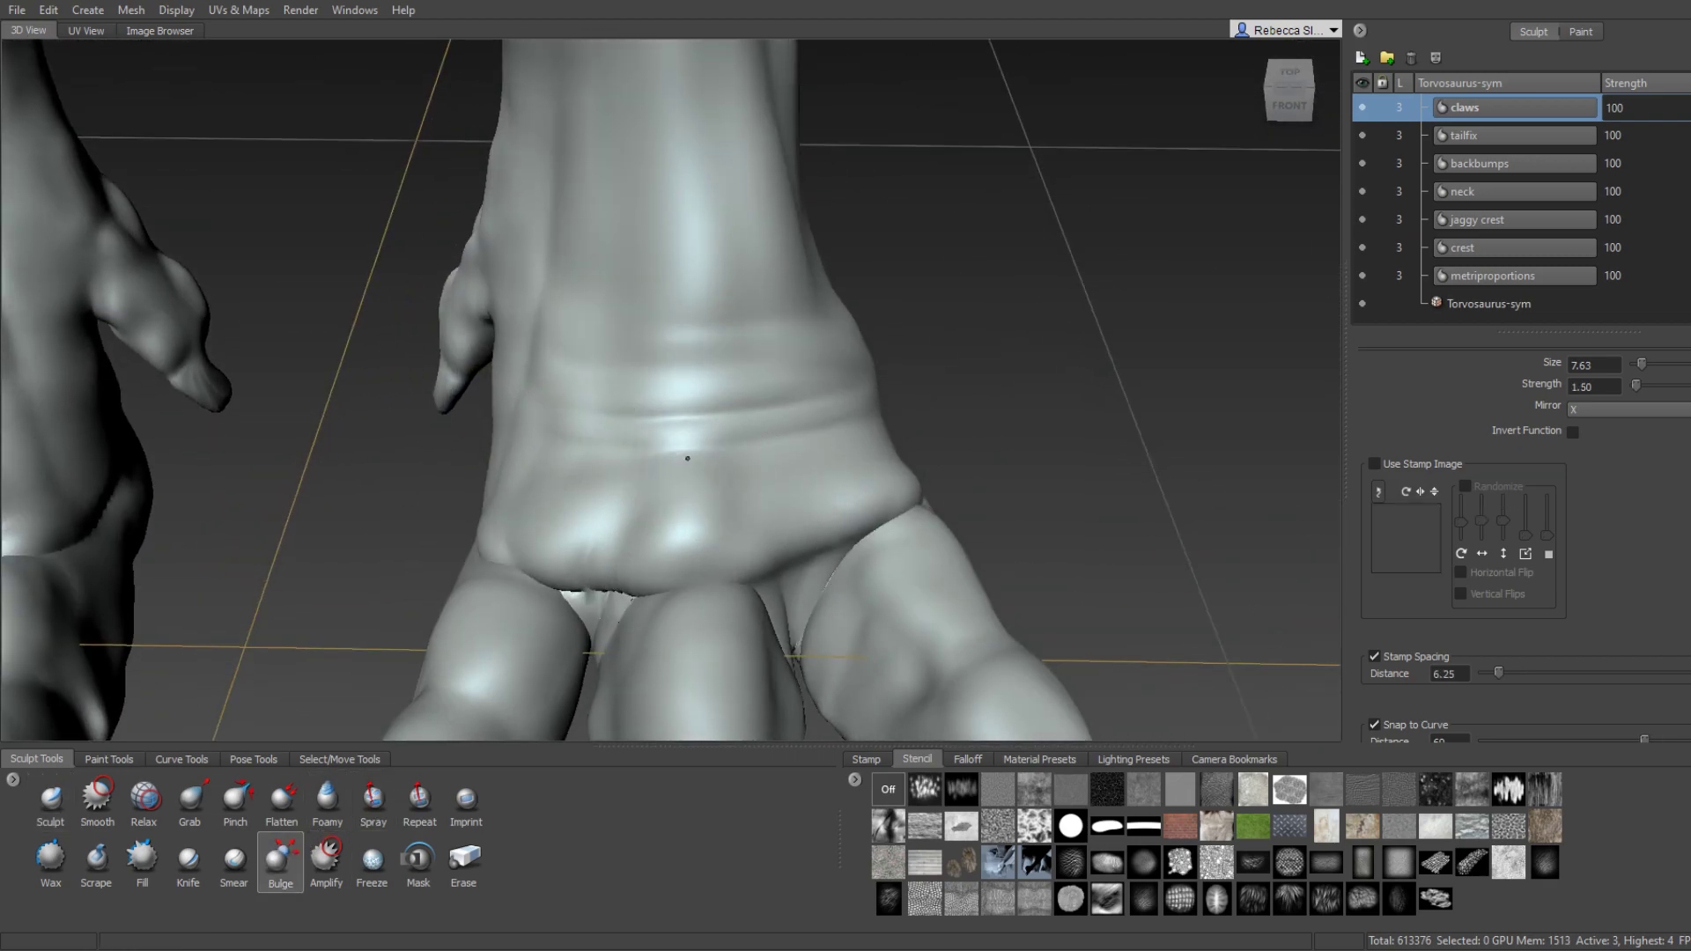
pyautogui.scroll(-5, 687, 458)
pyautogui.scroll(5, 669, 480)
# Puff out the fleshy ankle pads while orbiting around the foot.
pyautogui.keyDown('alt'); pyautogui.moveTo(669, 479); pyautogui.dragTo(655, 497); pyautogui.keyUp('alt')
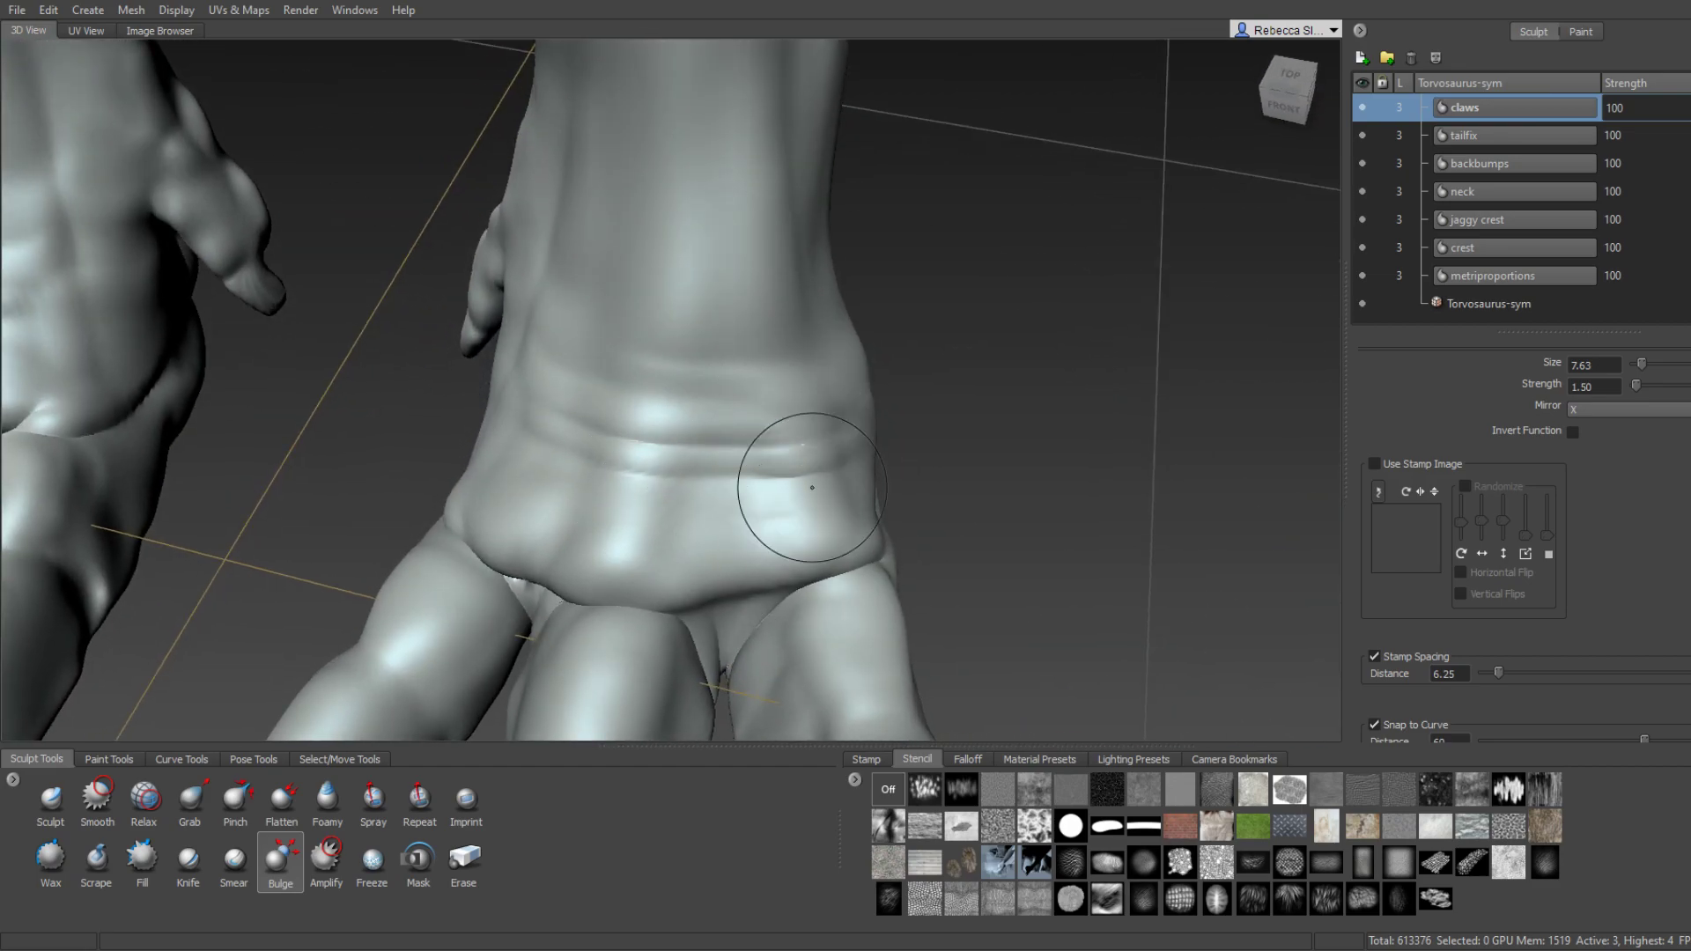
pyautogui.keyDown('alt'); pyautogui.moveTo(812, 487); pyautogui.dragTo(596, 536); pyautogui.keyUp('alt')
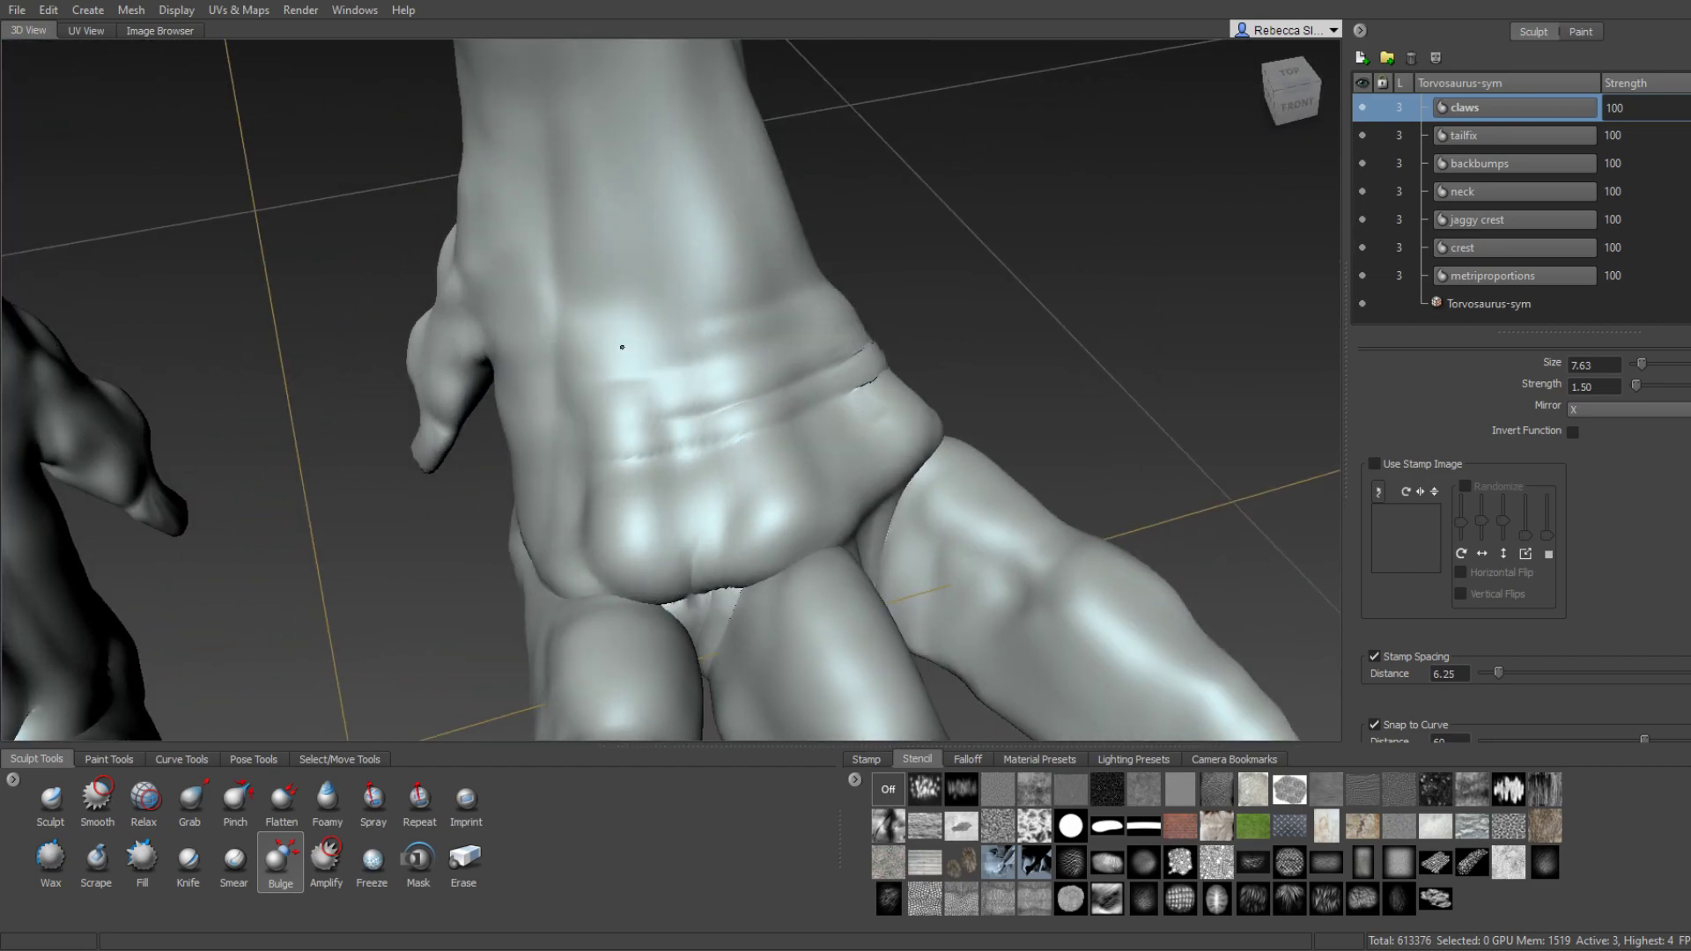
pyautogui.scroll(-5, 622, 347)
pyautogui.scroll(3, 621, 370)
pyautogui.moveTo(622, 370)
pyautogui.keyDown('alt'); pyautogui.mouseDown()
pyautogui.moveTo(283, 407)
pyautogui.moveTo(654, 517)
pyautogui.mouseUp(); pyautogui.keyUp('alt')
pyautogui.keyDown('alt'); pyautogui.moveTo(667, 198); pyautogui.dragTo(693, 490); pyautogui.keyUp('alt')
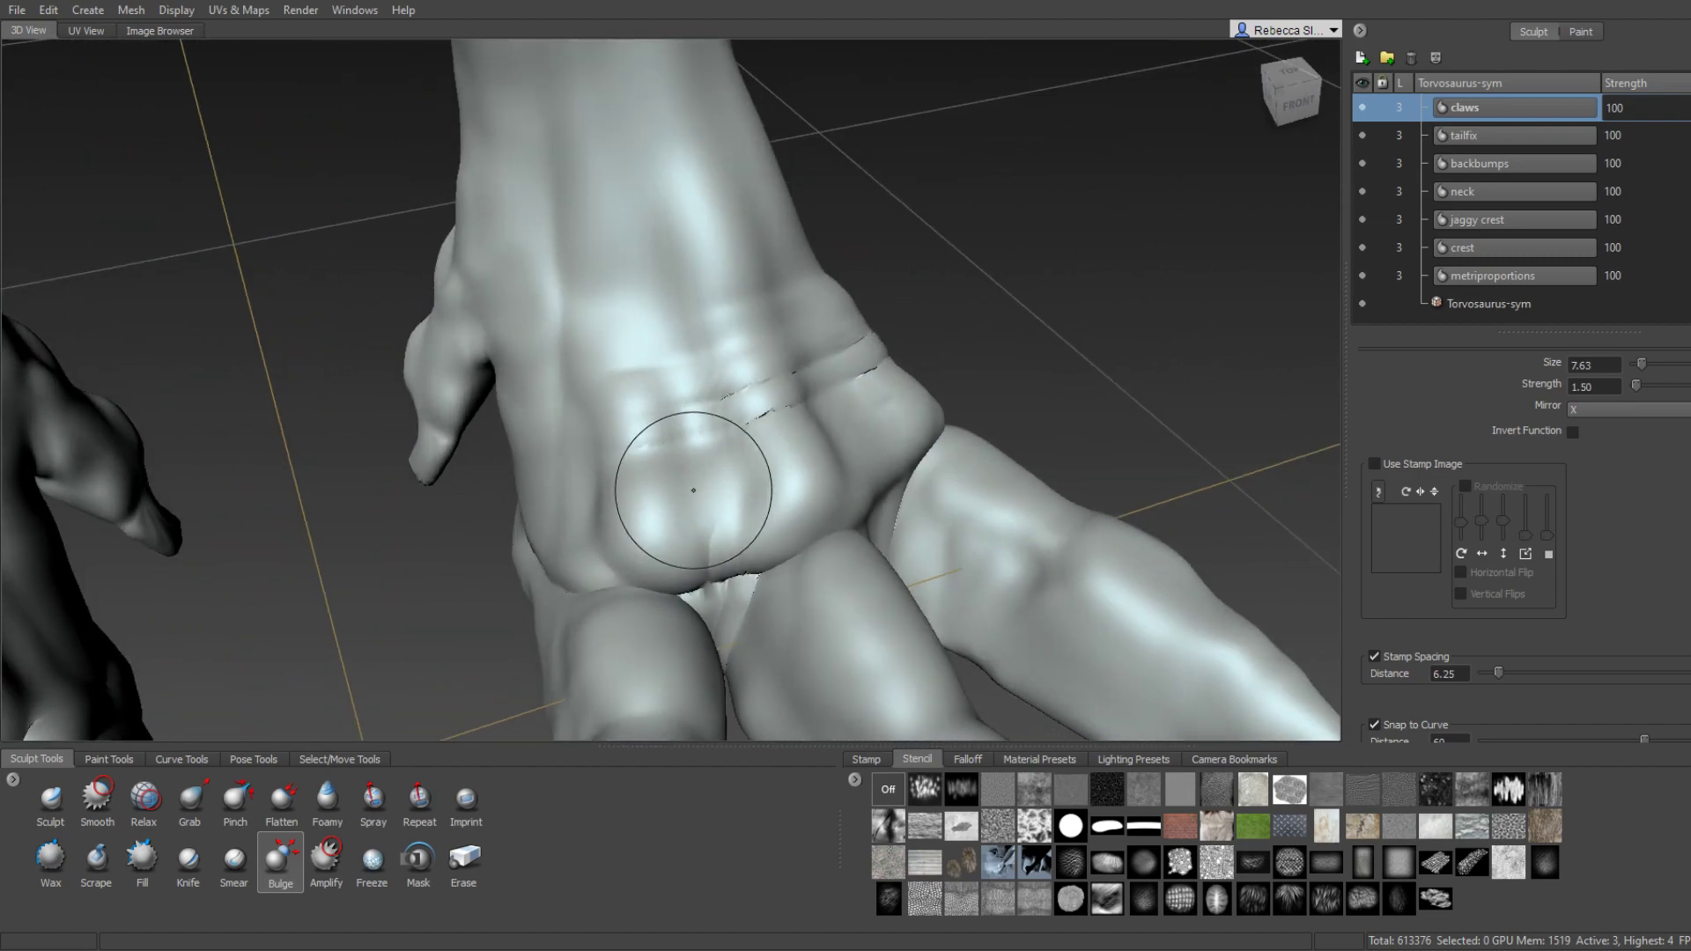
pyautogui.moveTo(607, 536)
pyautogui.keyDown('alt'); pyautogui.mouseDown()
pyautogui.moveTo(750, 526)
pyautogui.moveTo(621, 478)
pyautogui.mouseUp(); pyautogui.keyUp('alt')
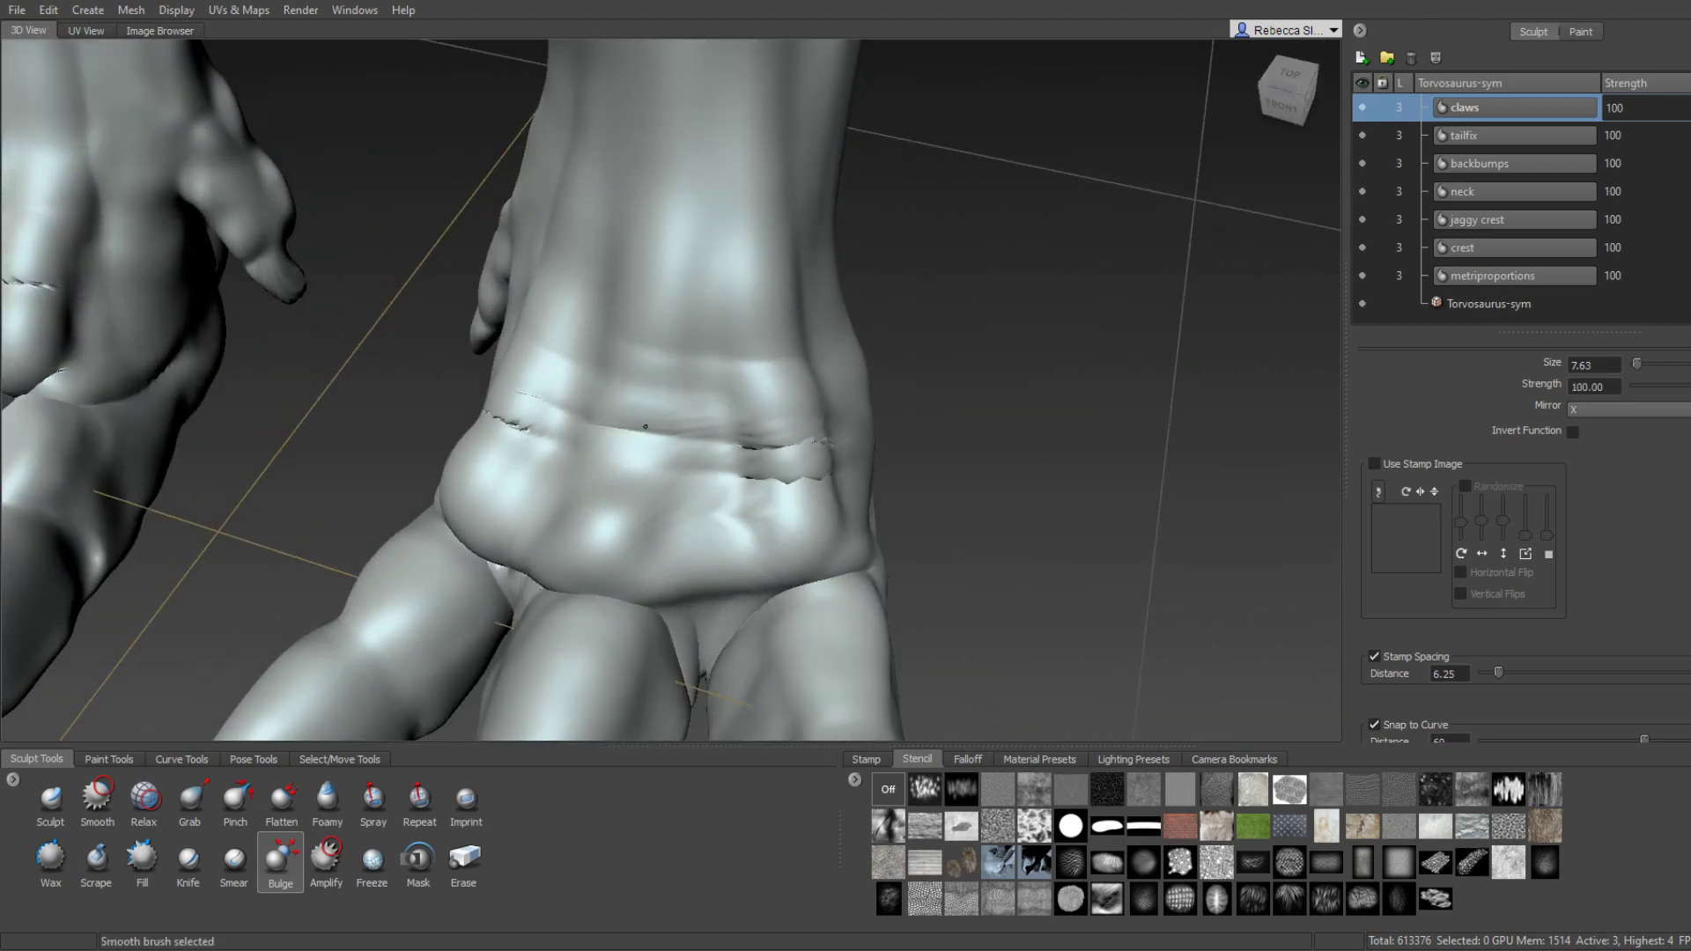
# Swell the toes into rounded, knuckled shapes, checking the claws from several angles.
pyautogui.keyDown('alt'); pyautogui.moveTo(646, 427); pyautogui.dragTo(546, 392); pyautogui.keyUp('alt')
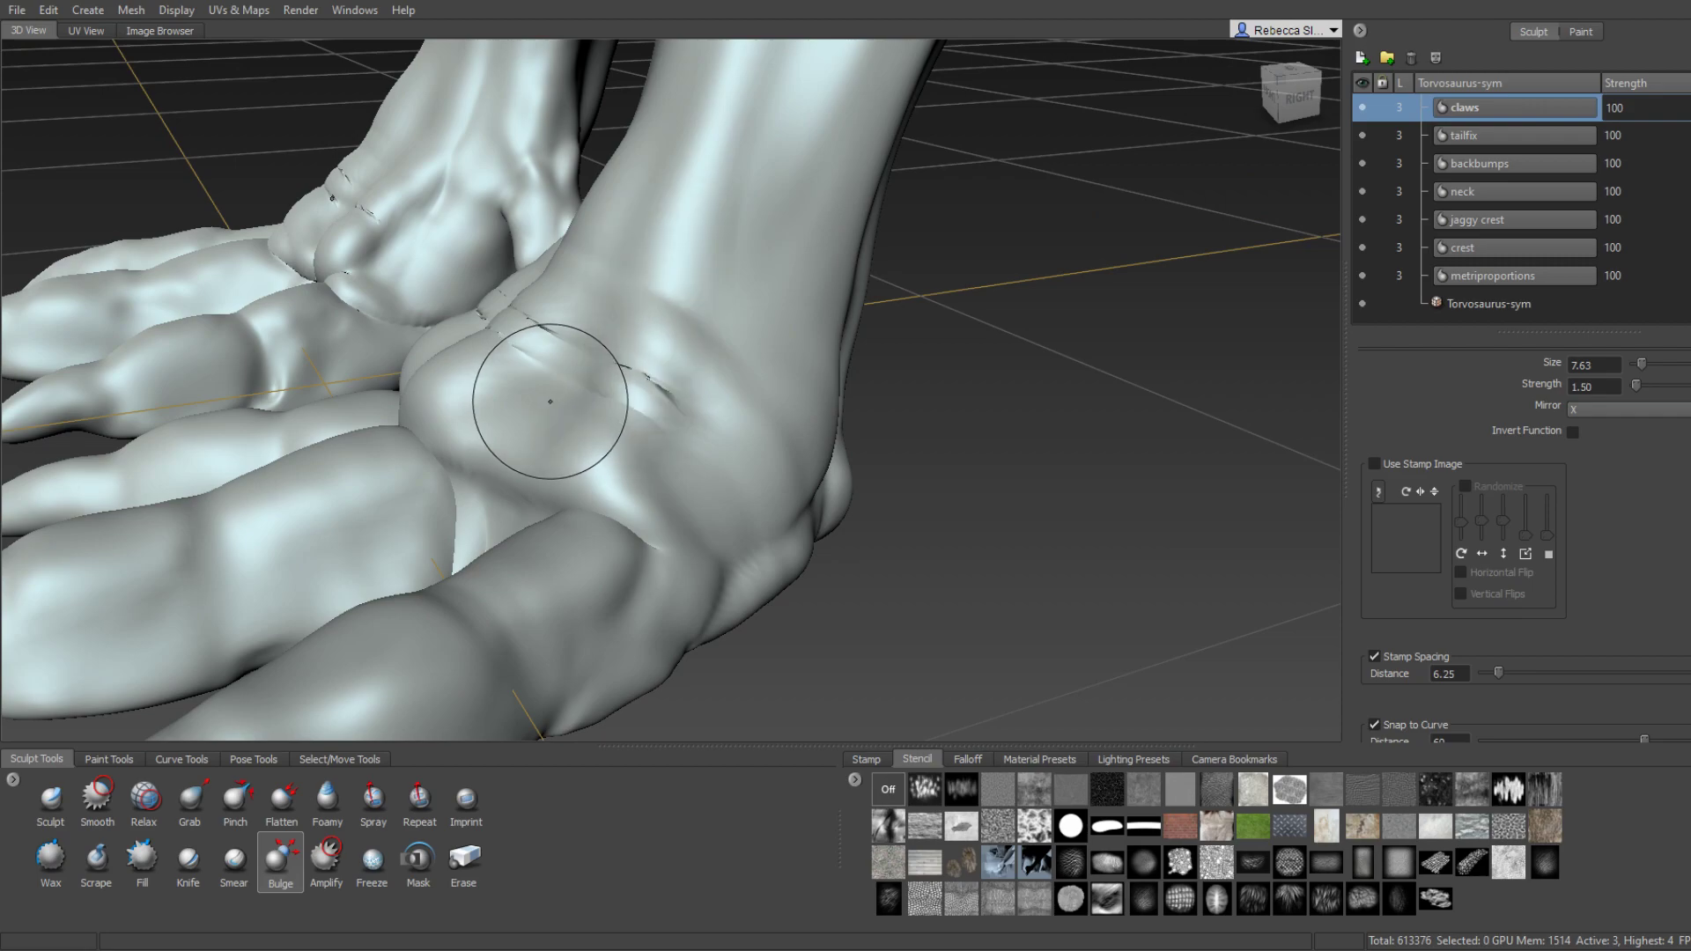
pyautogui.moveTo(552, 402)
pyautogui.keyDown('alt'); pyautogui.mouseDown()
pyautogui.moveTo(698, 436)
pyautogui.moveTo(577, 423)
pyautogui.moveTo(694, 453)
pyautogui.moveTo(719, 496)
pyautogui.moveTo(649, 483)
pyautogui.mouseUp(); pyautogui.keyUp('alt')
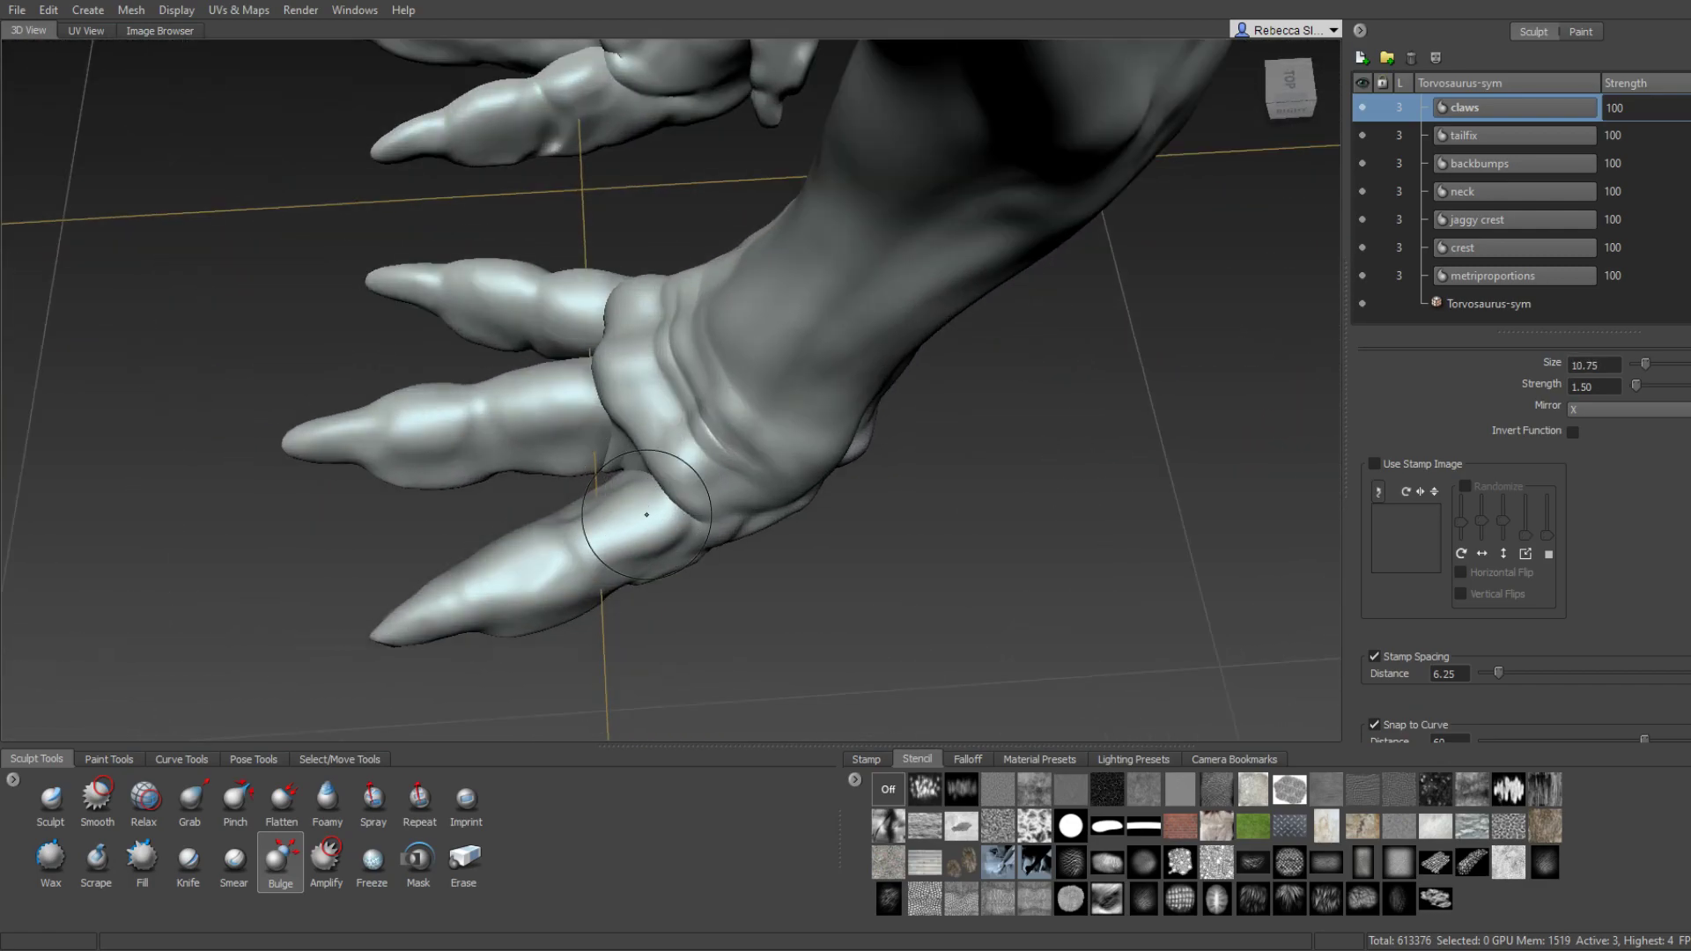
pyautogui.moveTo(533, 574)
pyautogui.keyDown('alt'); pyautogui.mouseDown()
pyautogui.moveTo(830, 500)
pyautogui.moveTo(537, 569)
pyautogui.mouseUp(); pyautogui.keyUp('alt')
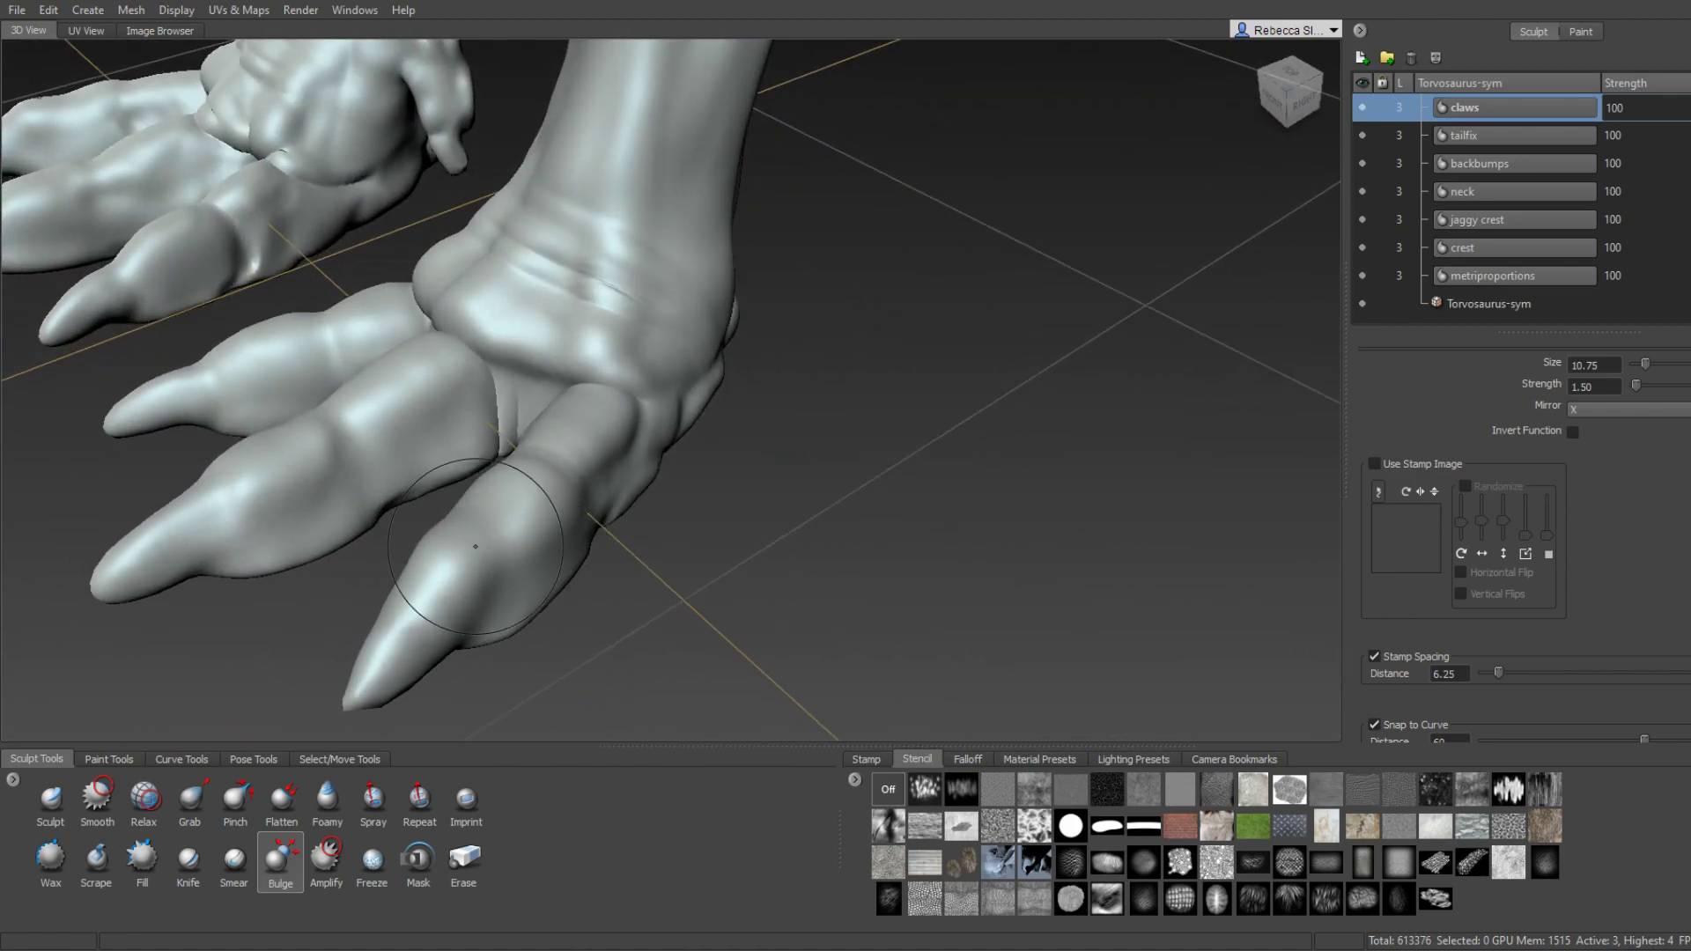
pyautogui.keyDown('alt'); pyautogui.moveTo(476, 546); pyautogui.dragTo(479, 488); pyautogui.keyUp('alt')
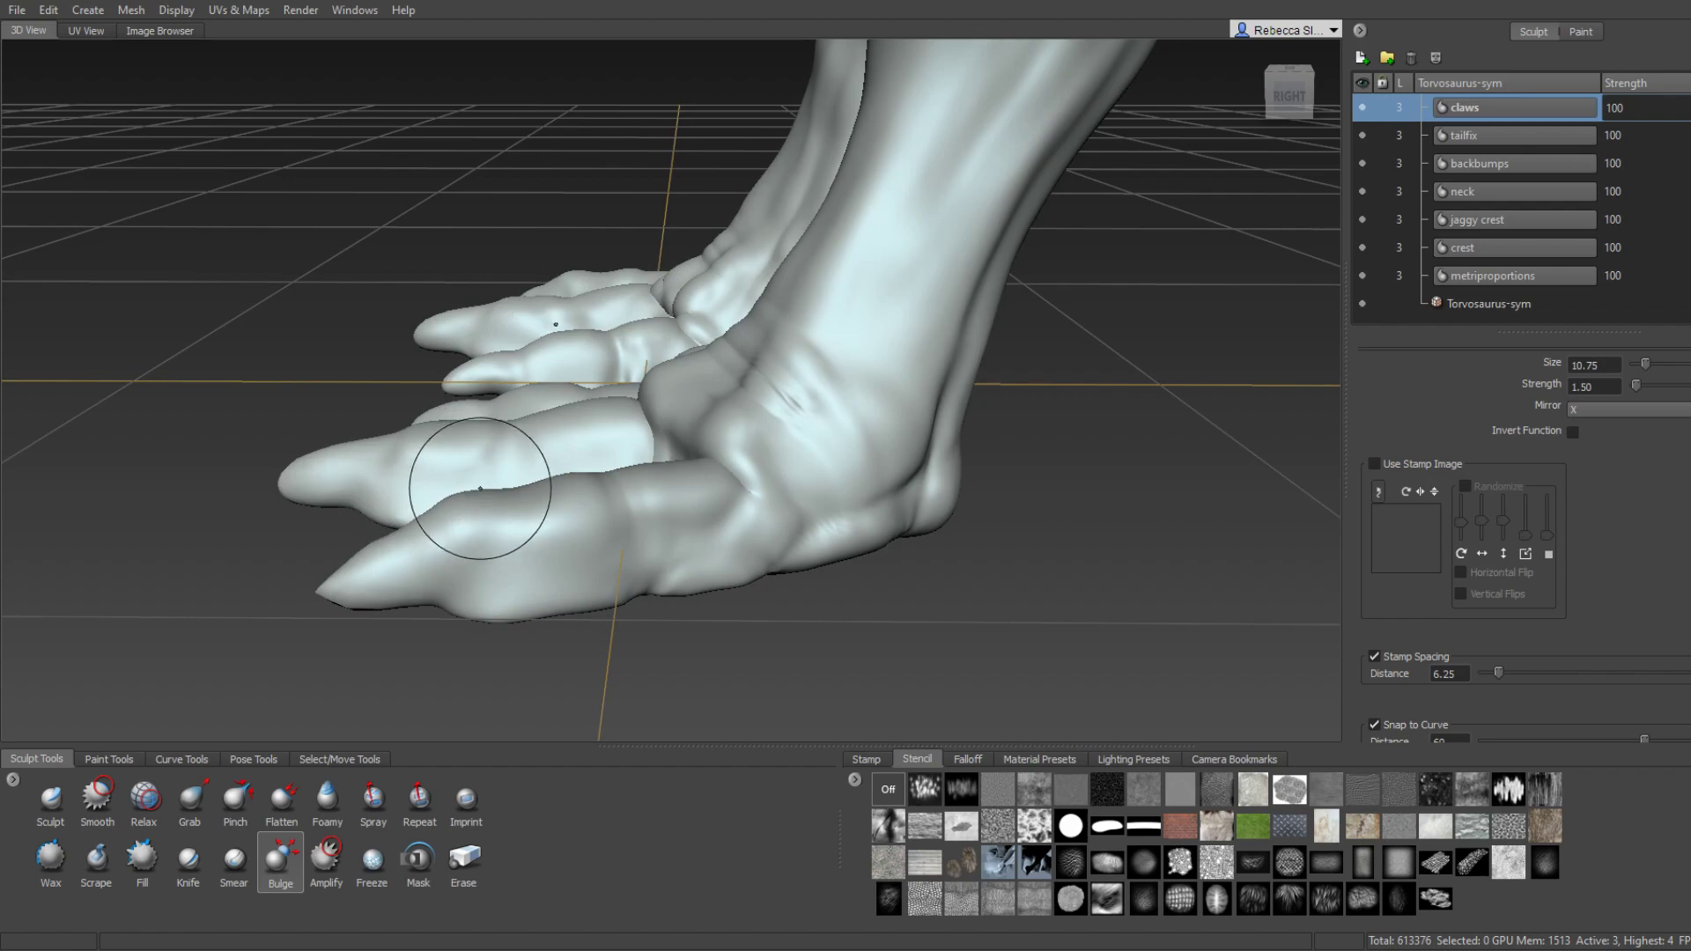
pyautogui.keyDown('alt'); pyautogui.moveTo(529, 495); pyautogui.dragTo(523, 417); pyautogui.keyUp('alt')
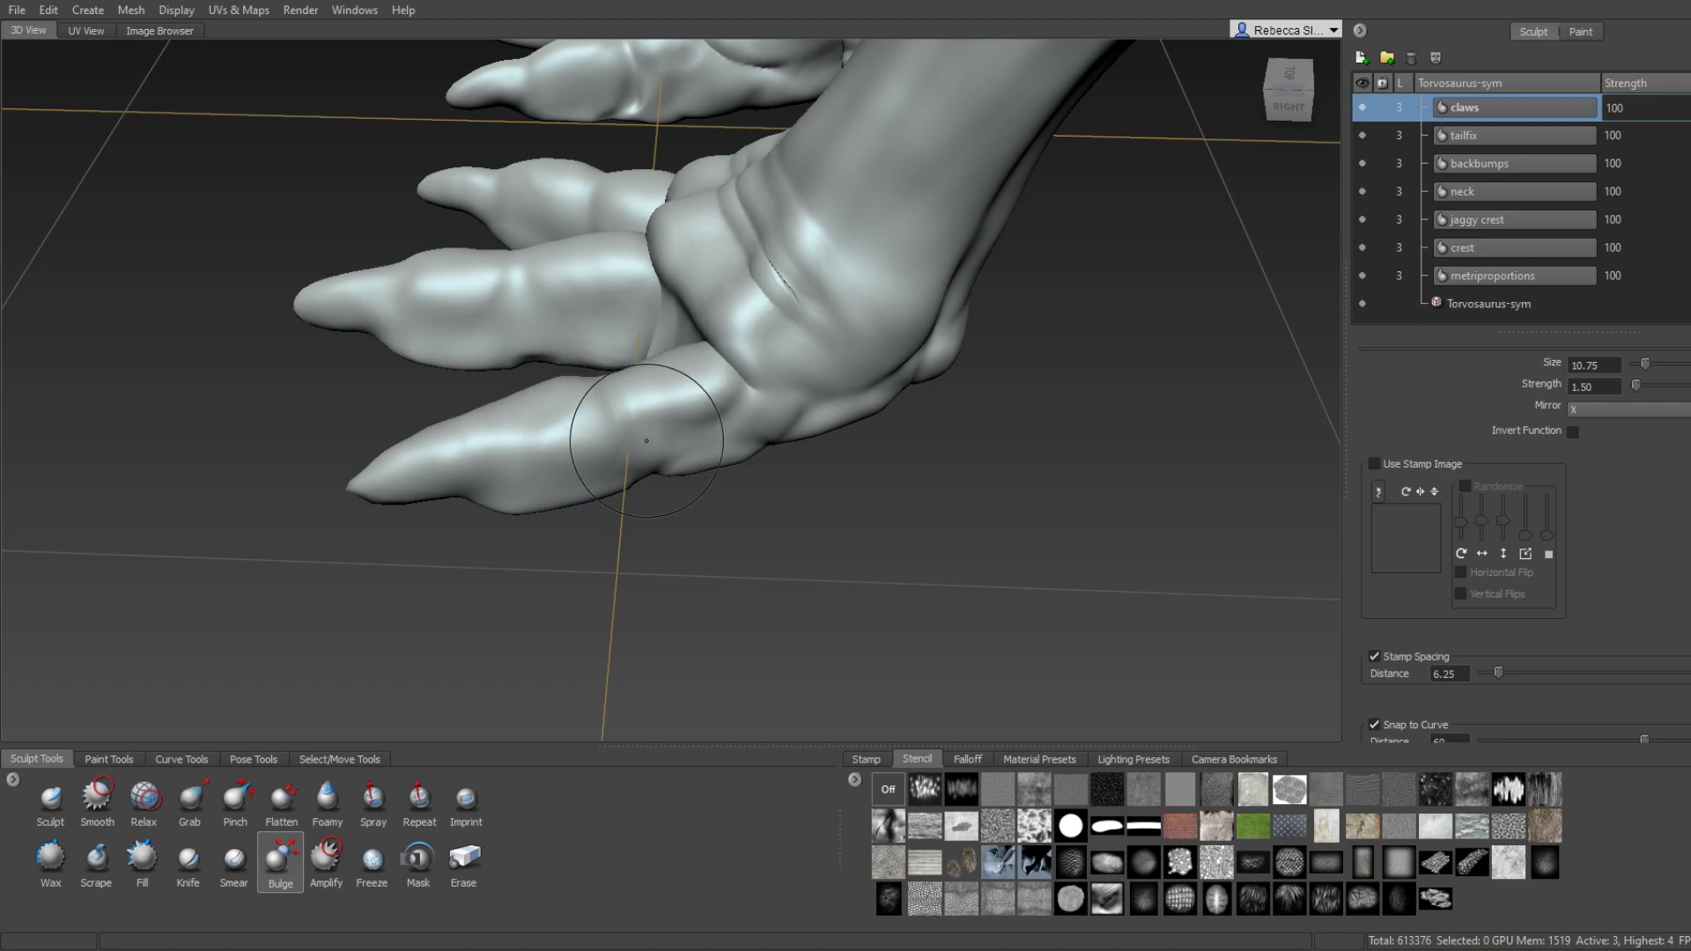
pyautogui.keyDown('alt'); pyautogui.moveTo(647, 441); pyautogui.dragTo(626, 368); pyautogui.keyUp('alt')
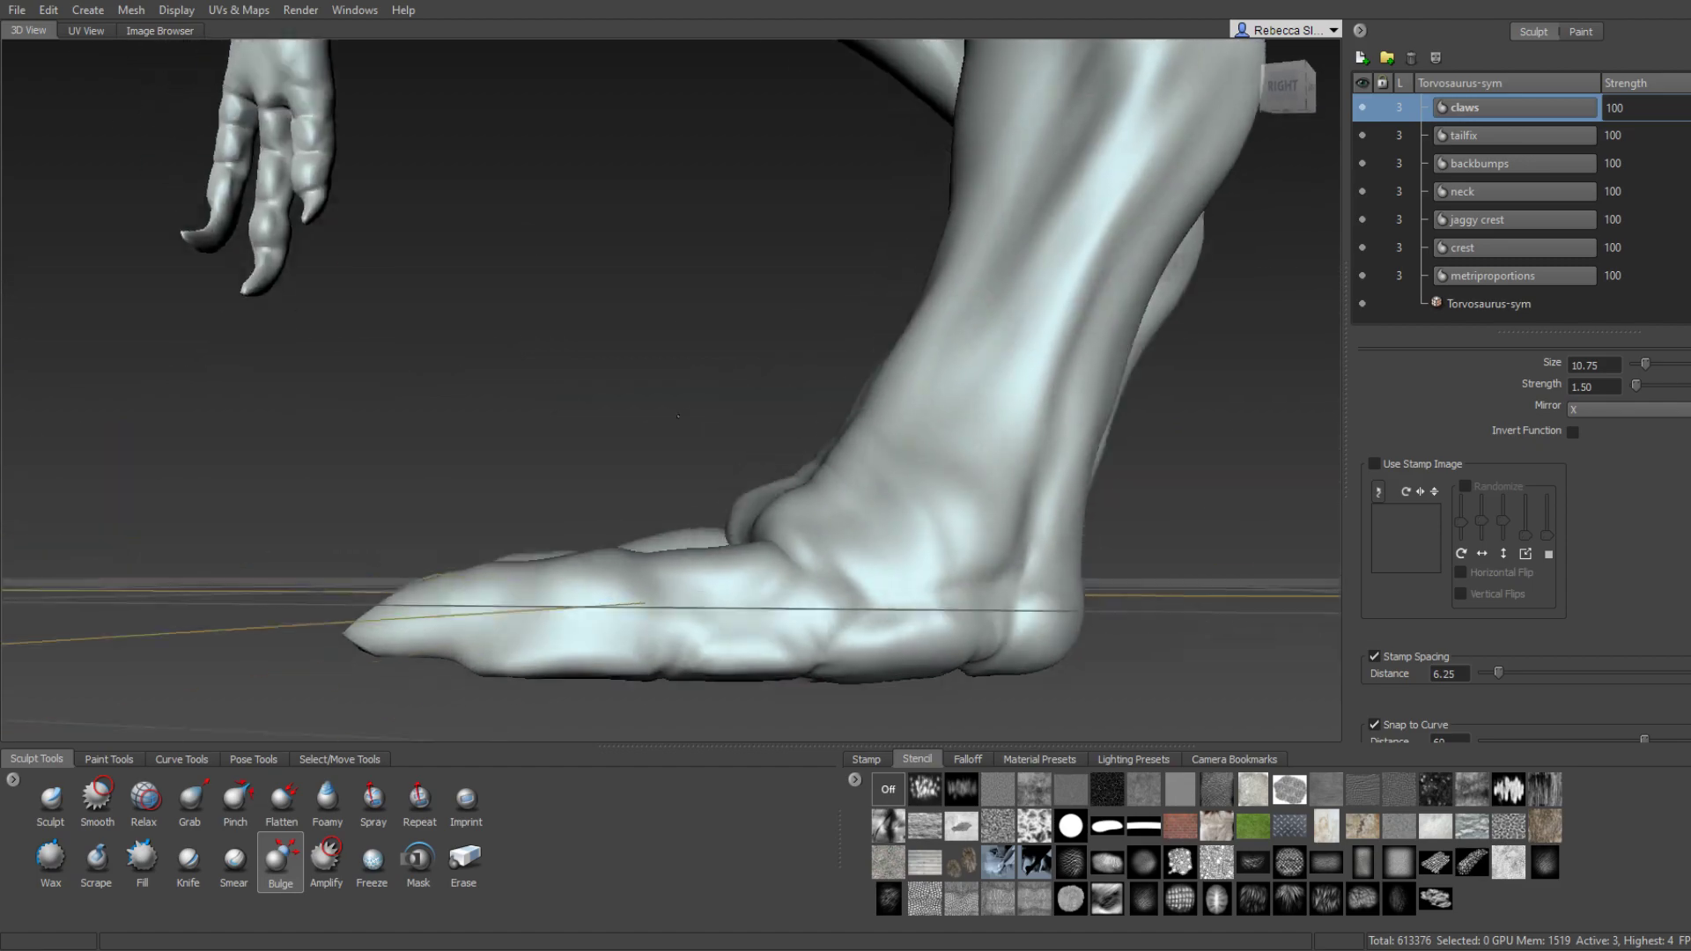
pyautogui.keyDown('alt'); pyautogui.moveTo(626, 370); pyautogui.dragTo(601, 469); pyautogui.keyUp('alt')
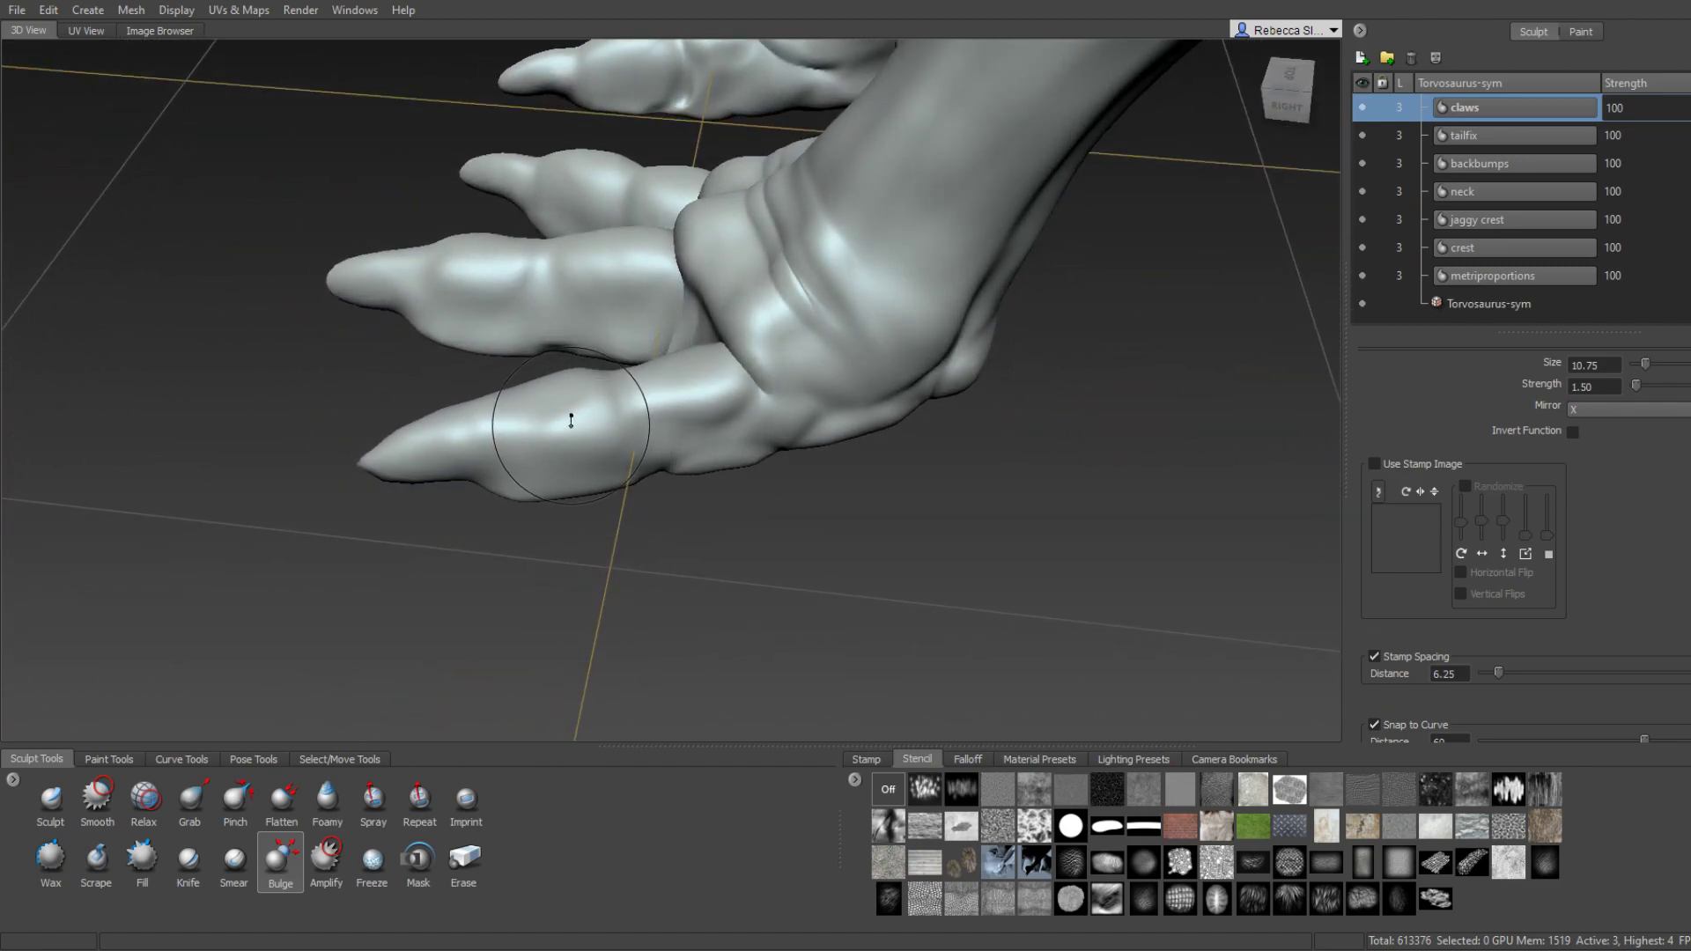
pyautogui.keyDown('alt'); pyautogui.moveTo(566, 402); pyautogui.dragTo(571, 418); pyautogui.keyUp('alt')
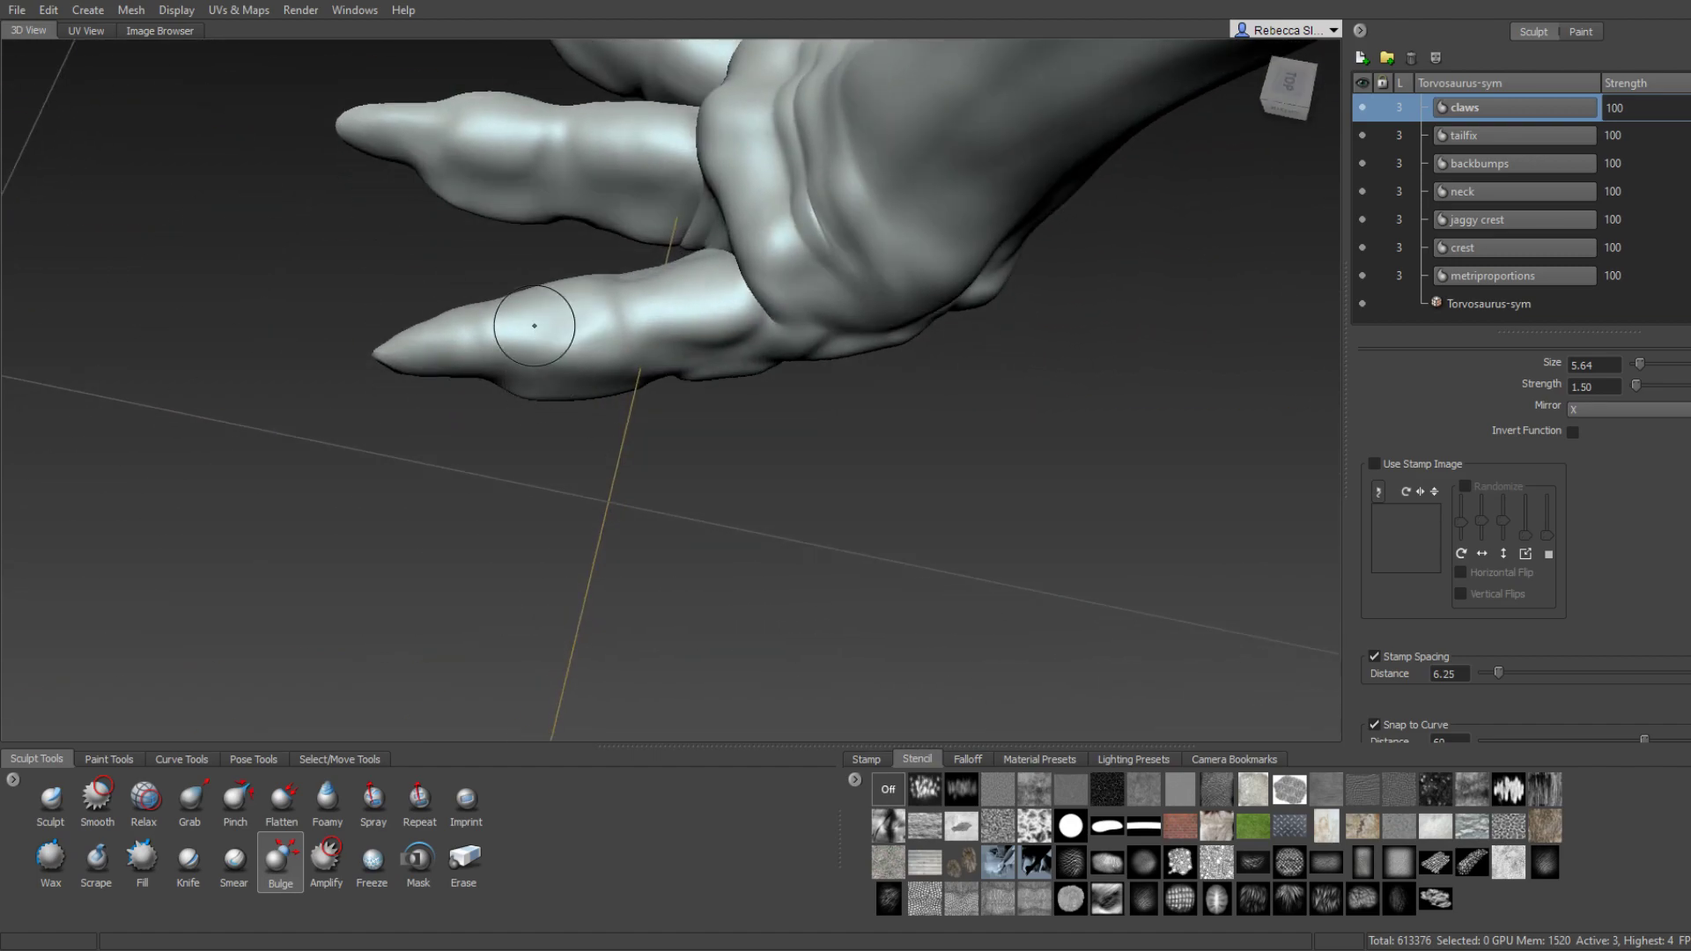
pyautogui.moveTo(628, 331)
pyautogui.keyDown('alt'); pyautogui.mouseDown()
pyautogui.moveTo(572, 278)
pyautogui.moveTo(615, 217)
pyautogui.moveTo(709, 410)
pyautogui.moveTo(616, 422)
pyautogui.mouseUp(); pyautogui.keyUp('alt')
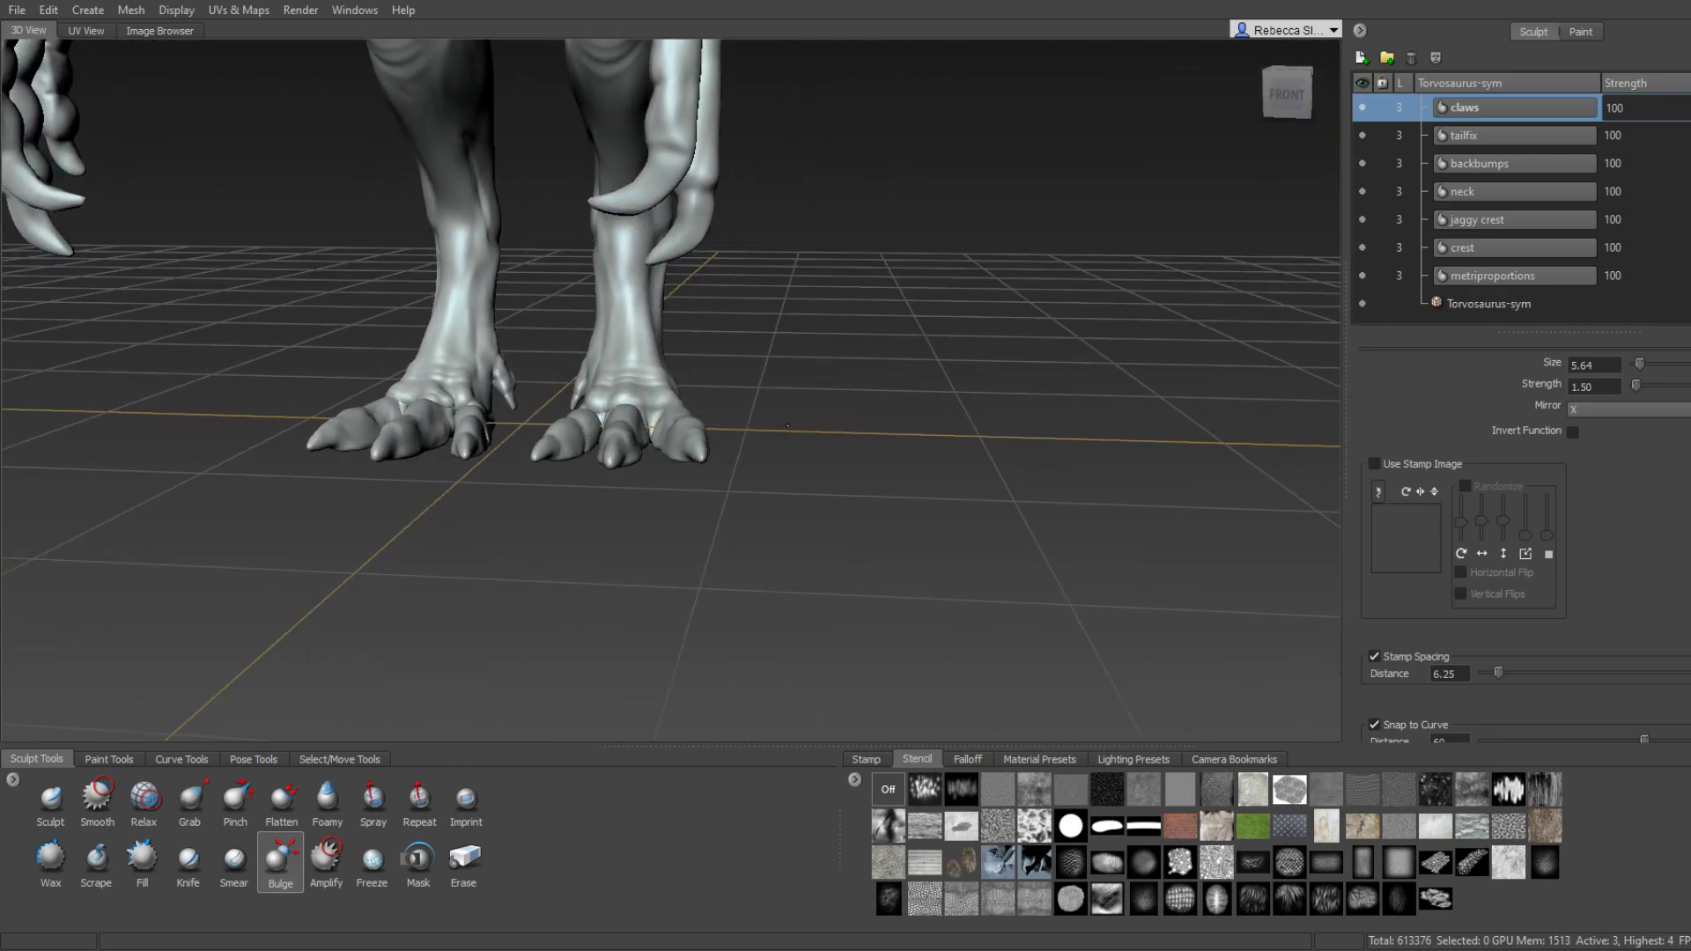
# Orbit around the hind legs from front, three-quarter and straight back views.
pyautogui.keyDown('alt'); pyautogui.moveTo(617, 423); pyautogui.dragTo(552, 455, button='right'); pyautogui.keyUp('alt')
pyautogui.moveTo(552, 455)
pyautogui.keyDown('alt'); pyautogui.mouseDown()
pyautogui.moveTo(540, 468)
pyautogui.moveTo(934, 443)
pyautogui.moveTo(409, 399)
pyautogui.moveTo(577, 480)
pyautogui.mouseUp(); pyautogui.keyUp('alt')
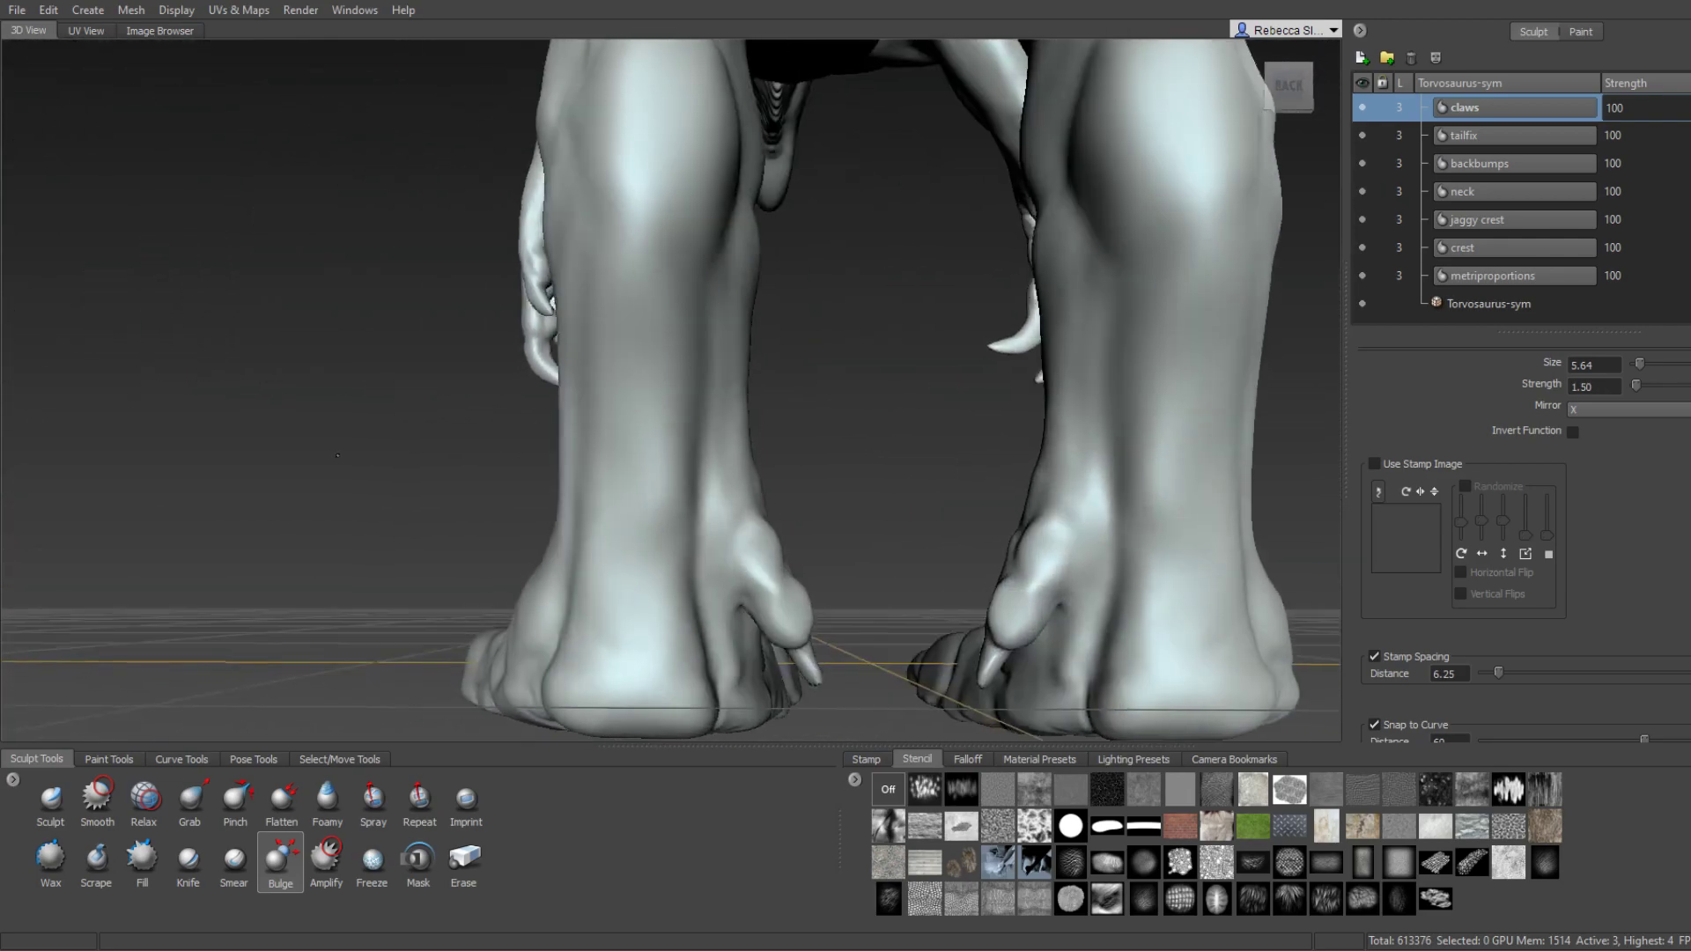
pyautogui.moveTo(576, 480)
pyautogui.keyDown('alt'); pyautogui.mouseDown(button='right')
pyautogui.moveTo(606, 413)
pyautogui.moveTo(639, 467)
pyautogui.mouseUp(button='right'); pyautogui.keyUp('alt')
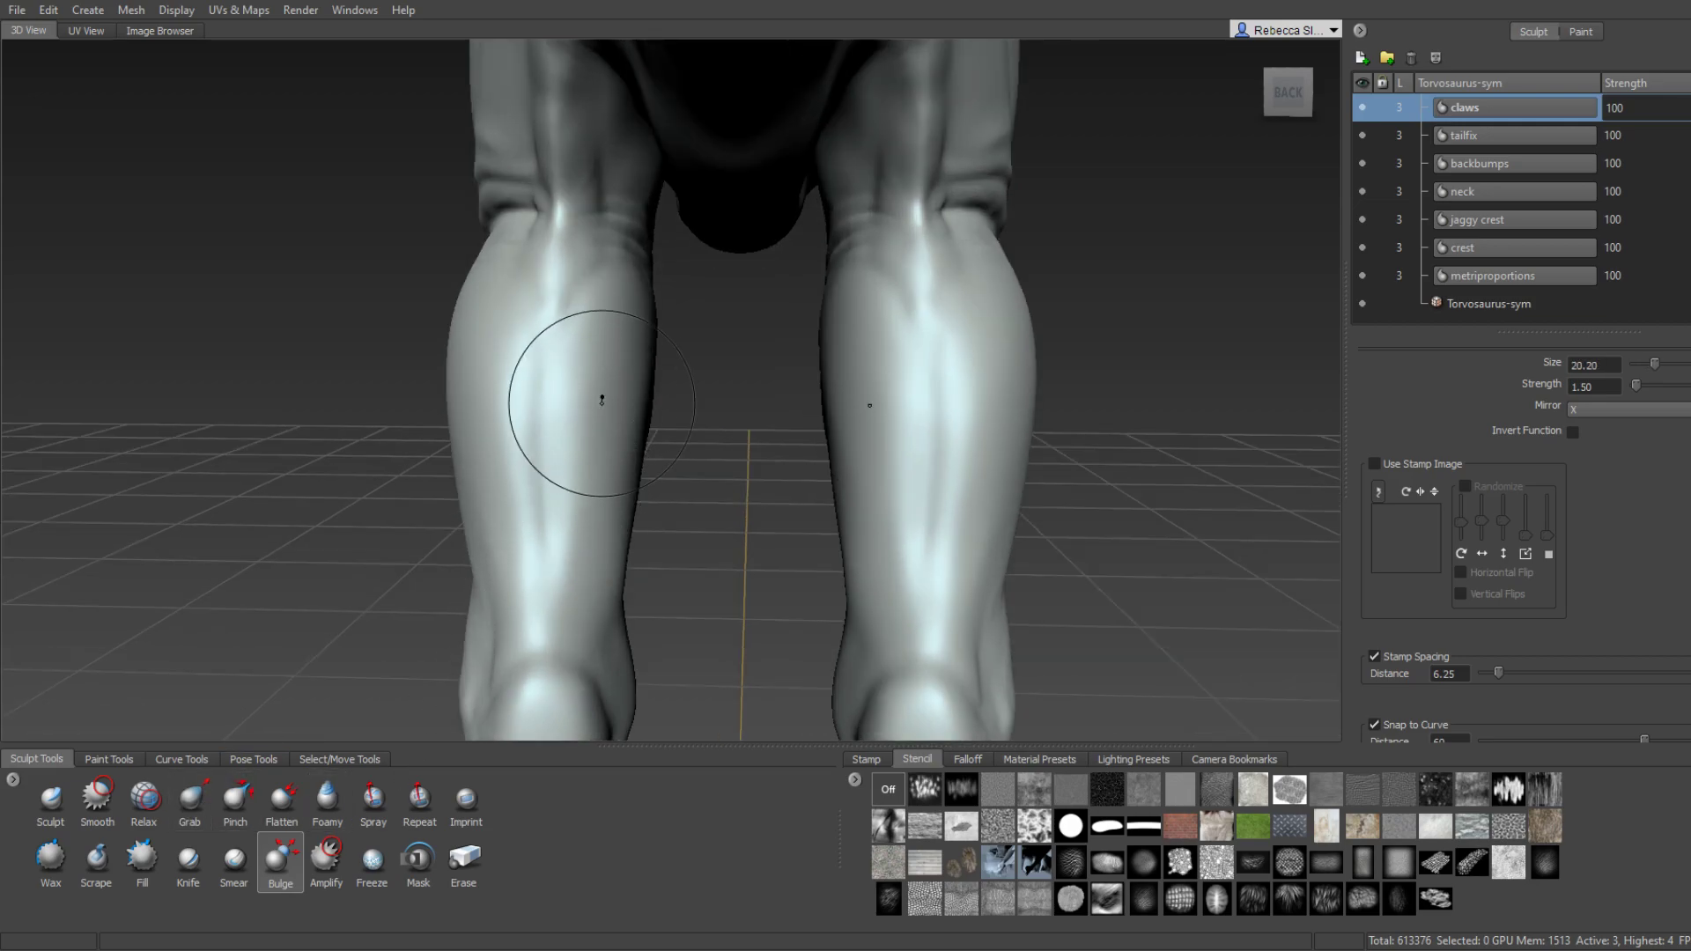
pyautogui.keyDown('alt'); pyautogui.moveTo(620, 423); pyautogui.dragTo(533, 385); pyautogui.keyUp('alt')
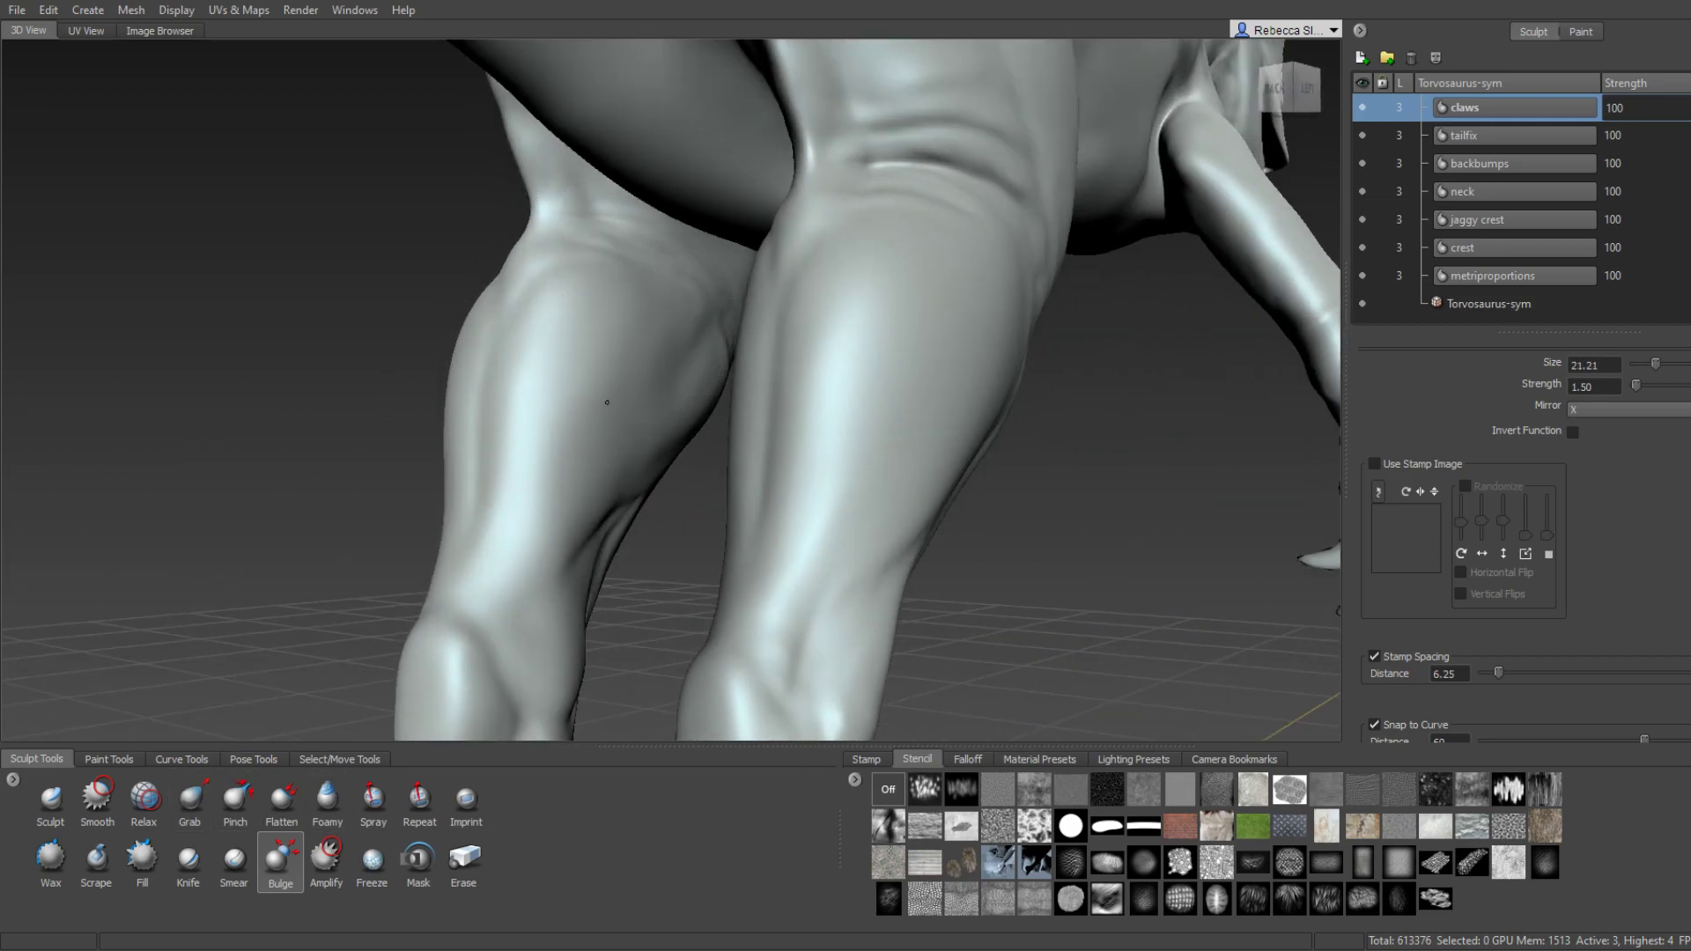
pyautogui.moveTo(672, 341)
pyautogui.keyDown('alt'); pyautogui.mouseDown()
pyautogui.moveTo(630, 333)
pyautogui.moveTo(596, 452)
pyautogui.mouseUp(); pyautogui.keyUp('alt')
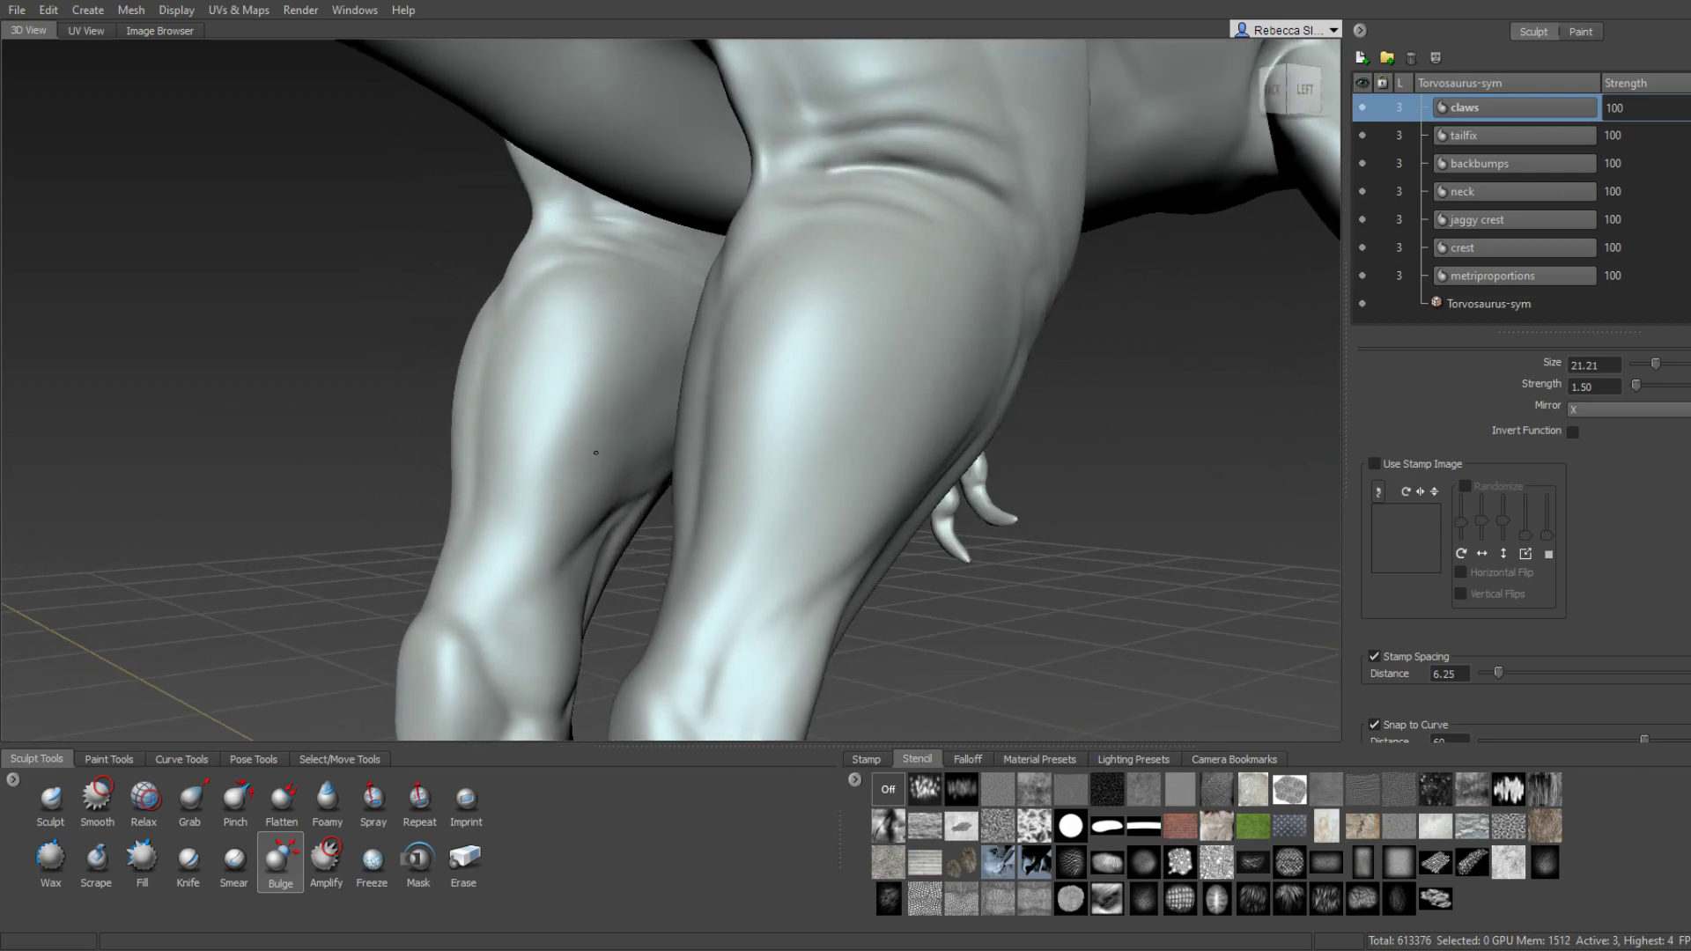
pyautogui.keyDown('alt'); pyautogui.moveTo(657, 336); pyautogui.dragTo(647, 304); pyautogui.keyUp('alt')
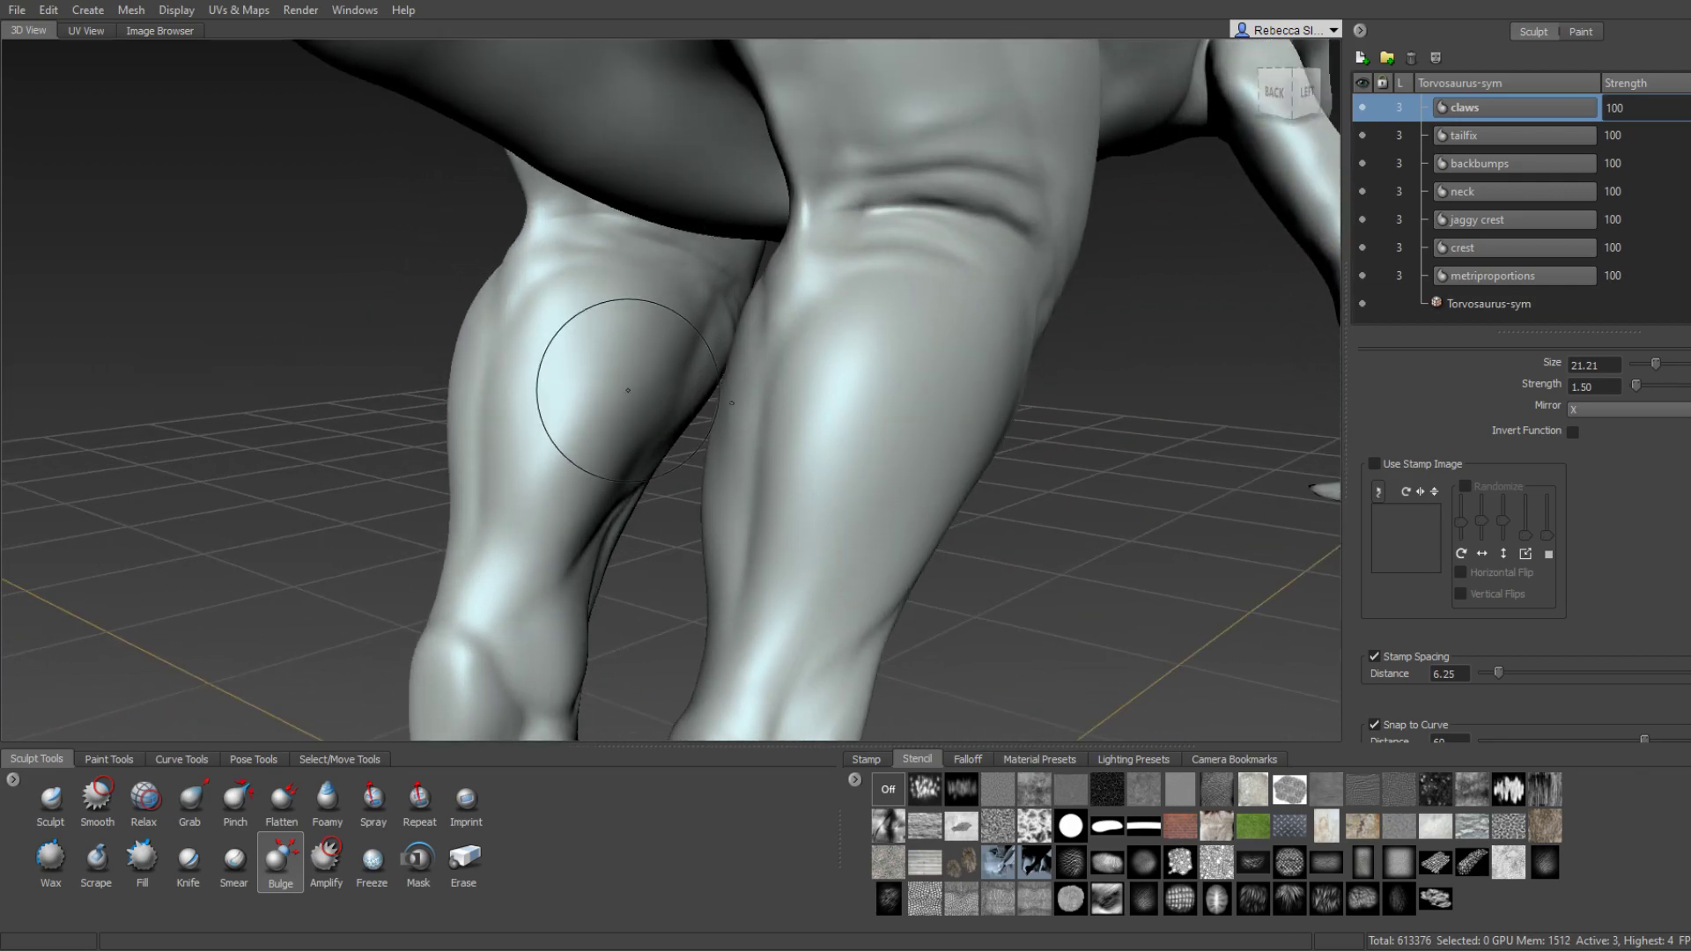
pyautogui.keyDown('alt'); pyautogui.moveTo(628, 390); pyautogui.dragTo(627, 364); pyautogui.keyUp('alt')
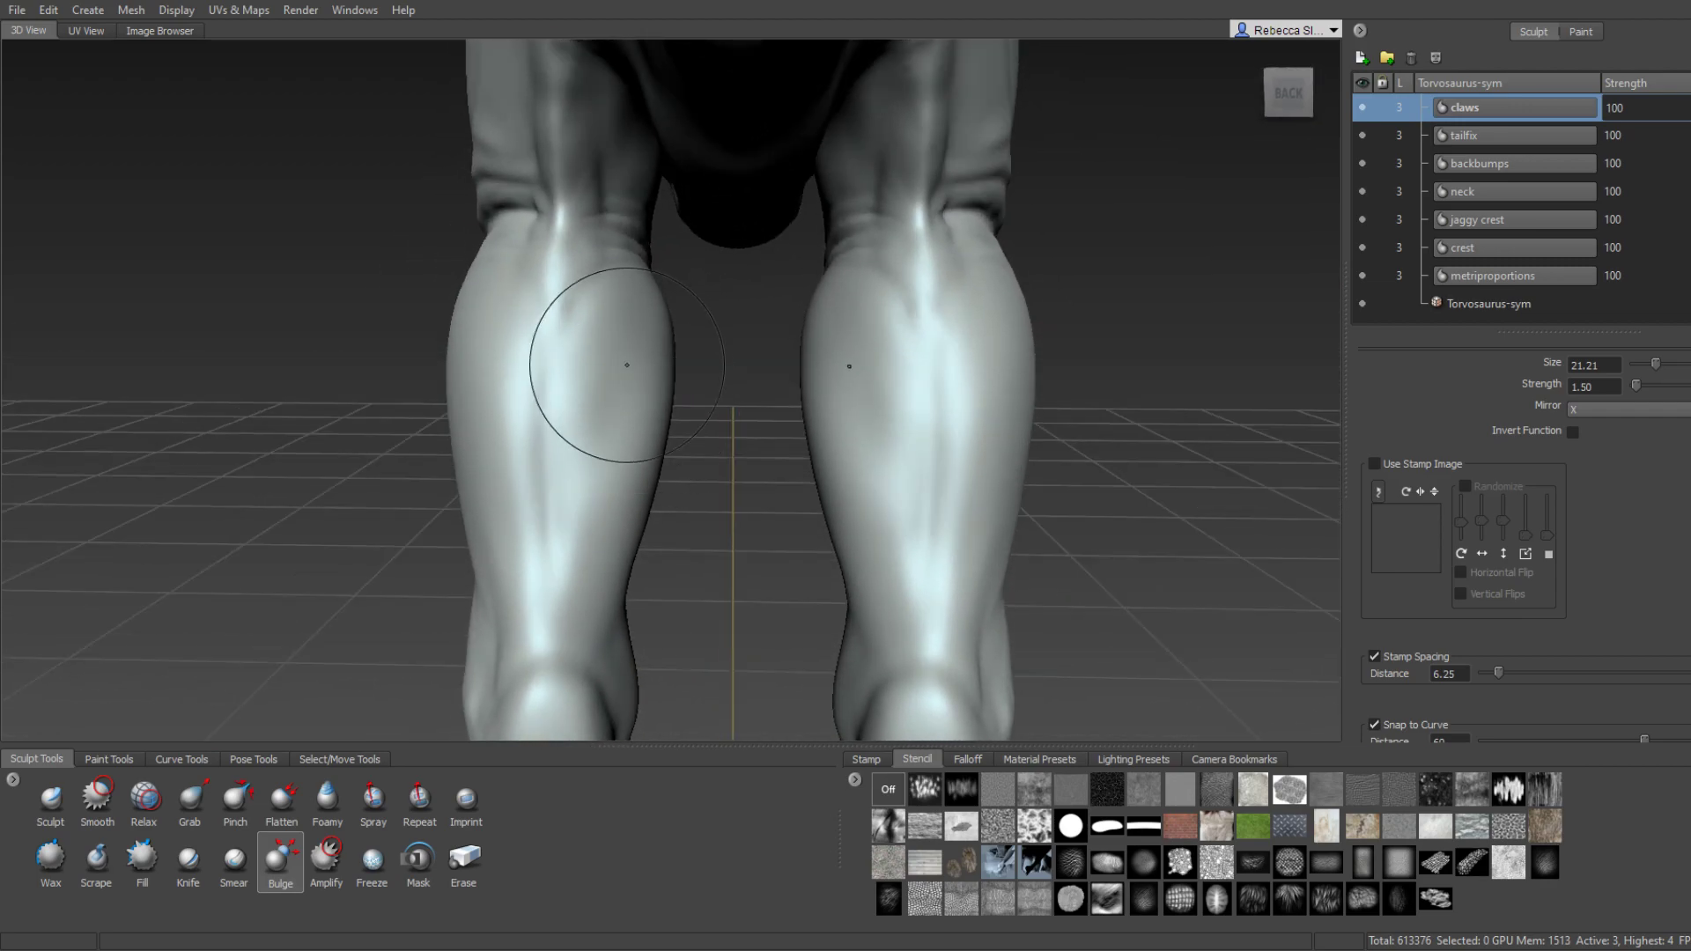
# Lightly smooth the calf surface, then review the legs from angled views.
pyautogui.keyDown('alt'); pyautogui.moveTo(614, 385); pyautogui.dragTo(583, 473); pyautogui.keyUp('alt')
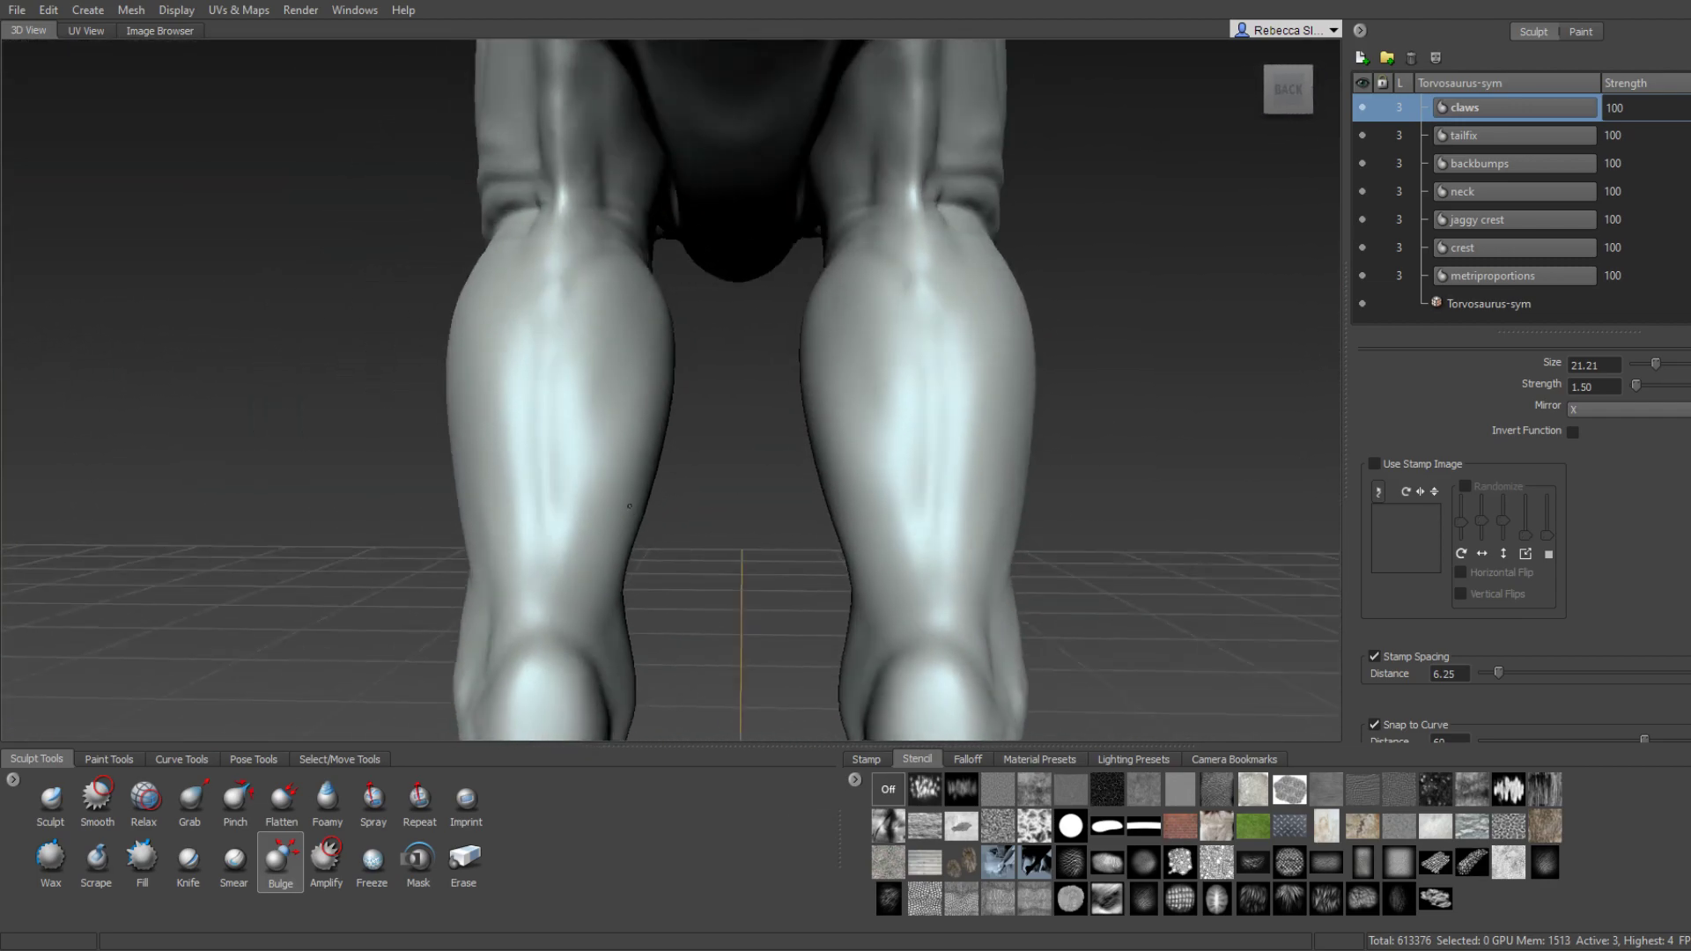
pyautogui.press('shift')
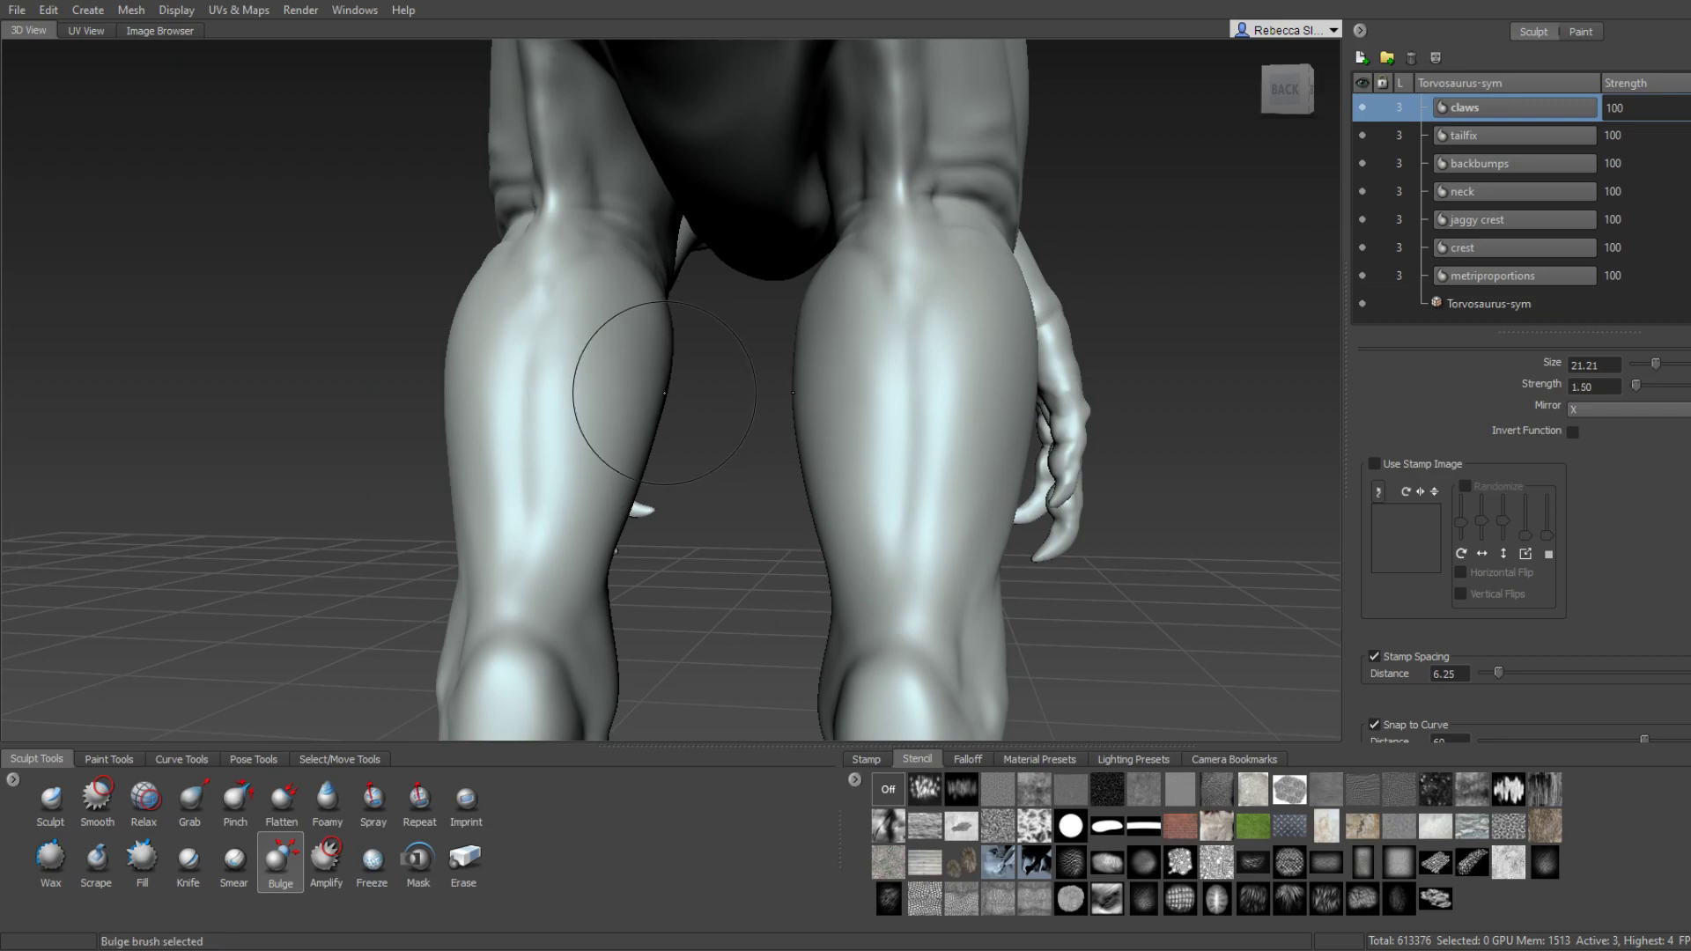
pyautogui.keyDown('alt'); pyautogui.moveTo(665, 393); pyautogui.dragTo(131, 350); pyautogui.keyUp('alt')
pyautogui.moveTo(646, 330)
pyautogui.keyDown('alt'); pyautogui.mouseDown()
pyautogui.moveTo(566, 337)
pyautogui.moveTo(731, 360)
pyautogui.mouseUp(); pyautogui.keyUp('alt')
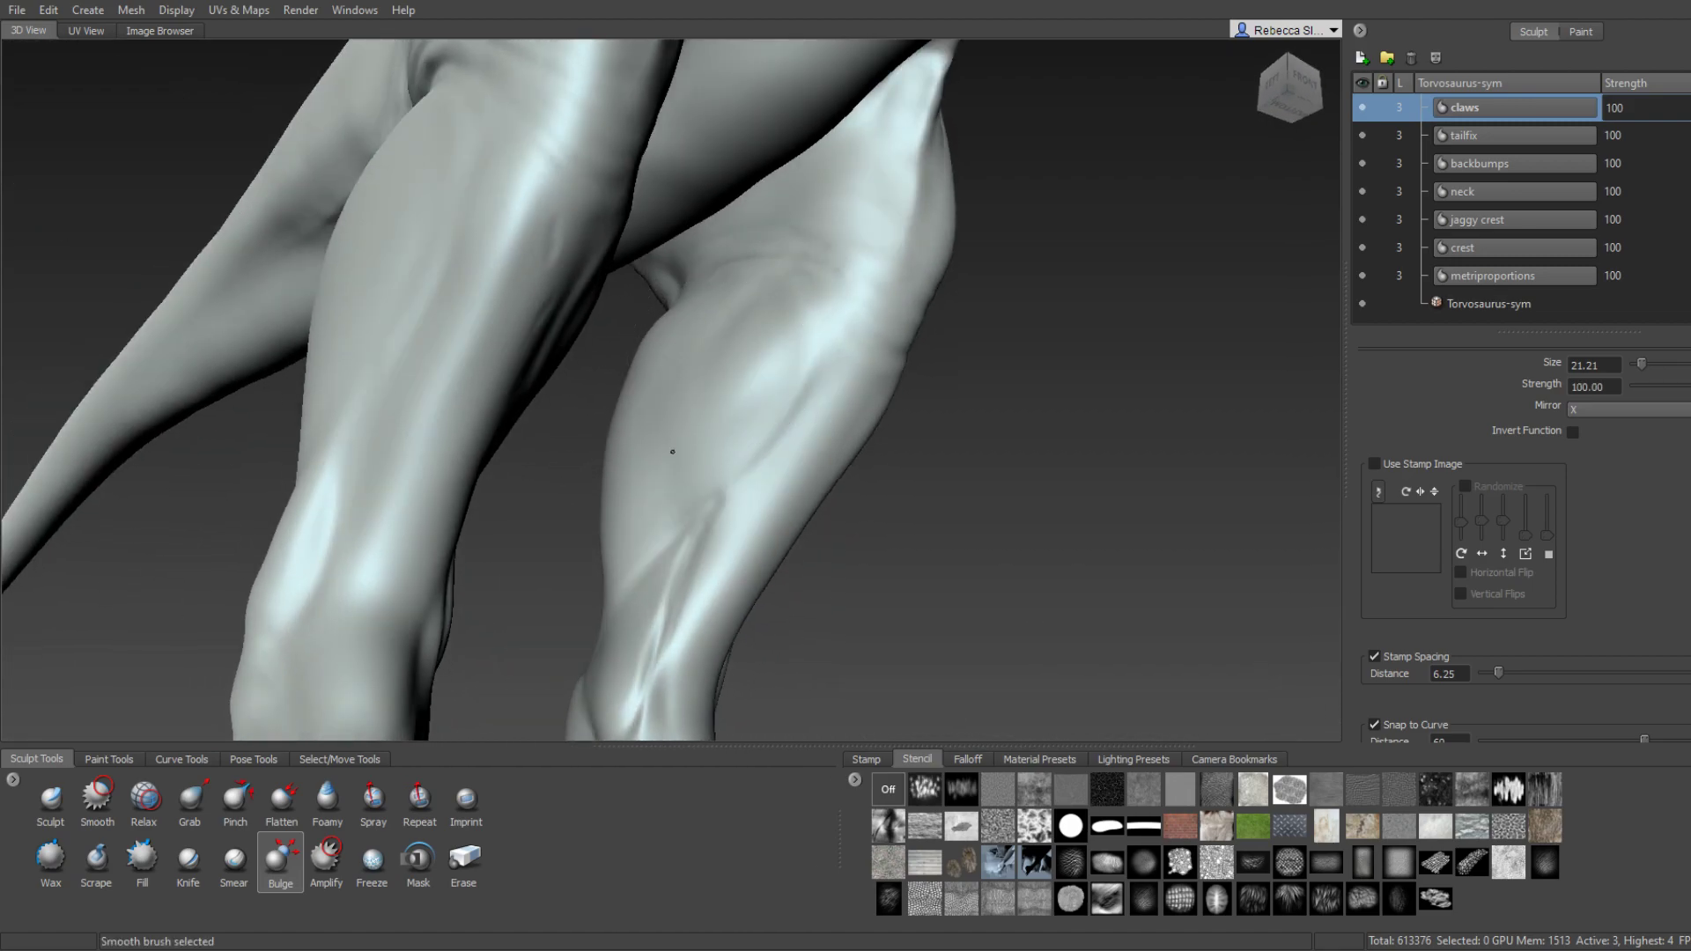
pyautogui.moveTo(708, 427)
pyautogui.keyDown('alt'); pyautogui.mouseDown()
pyautogui.moveTo(526, 428)
pyautogui.moveTo(349, 493)
pyautogui.moveTo(793, 445)
pyautogui.moveTo(661, 428)
pyautogui.mouseUp(); pyautogui.keyUp('alt')
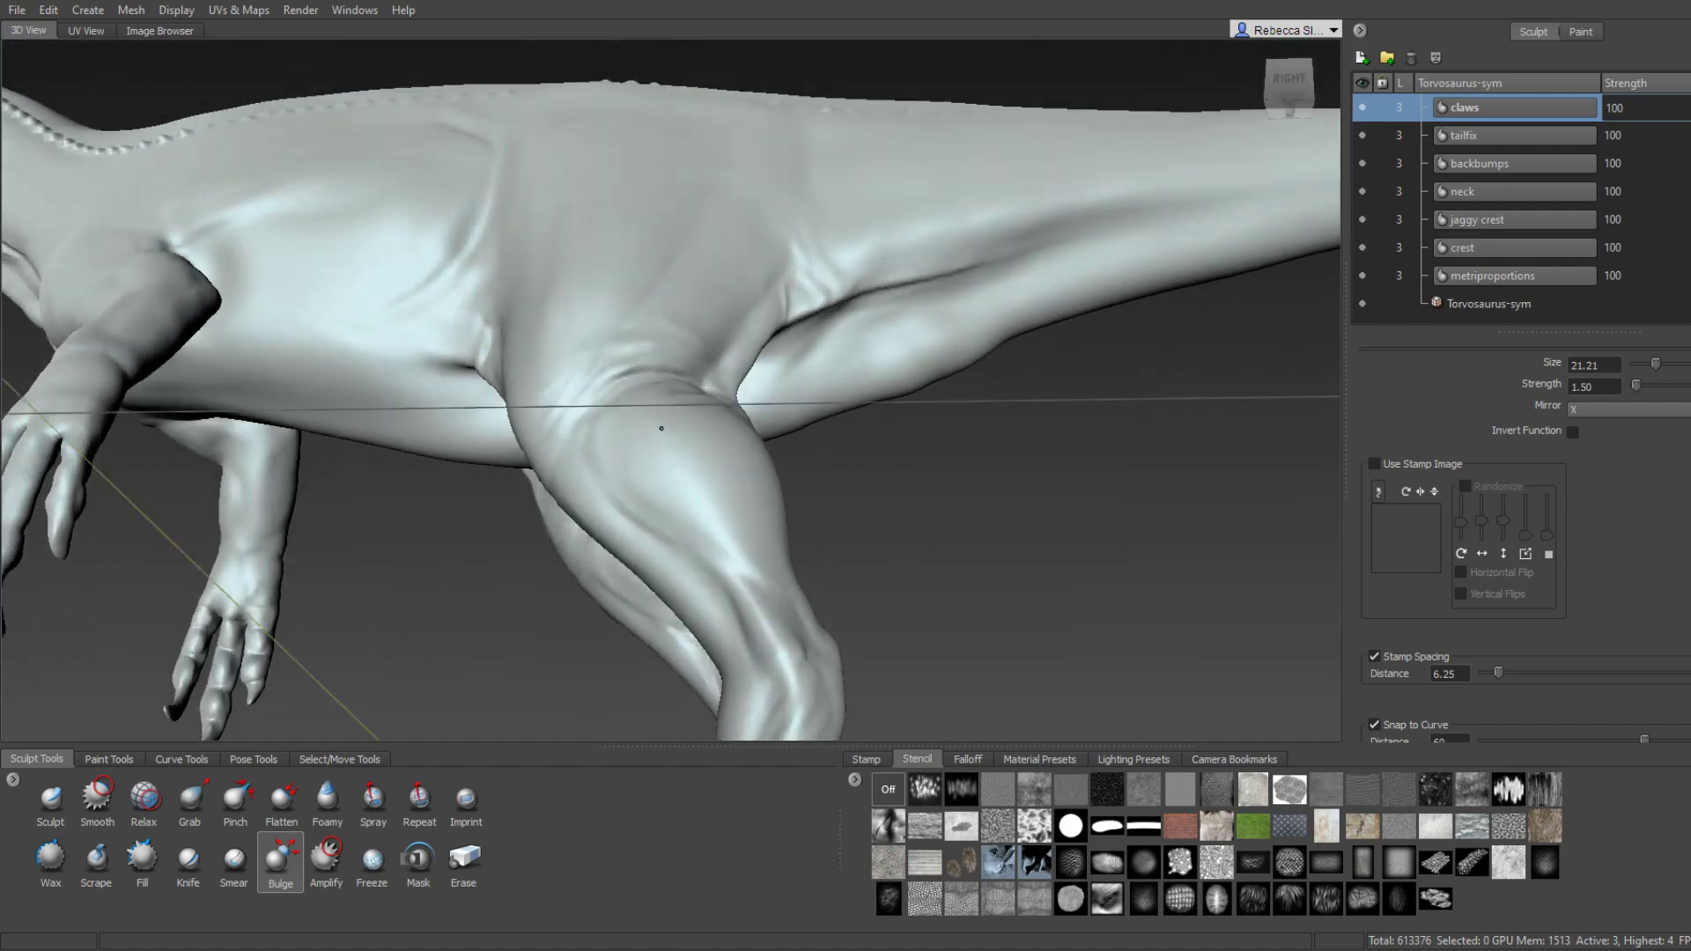
# Orbit around the whole dinosaur to review the torso, neck and head.
pyautogui.keyDown('alt'); pyautogui.moveTo(661, 428); pyautogui.dragTo(625, 351, button='right'); pyautogui.keyUp('alt')
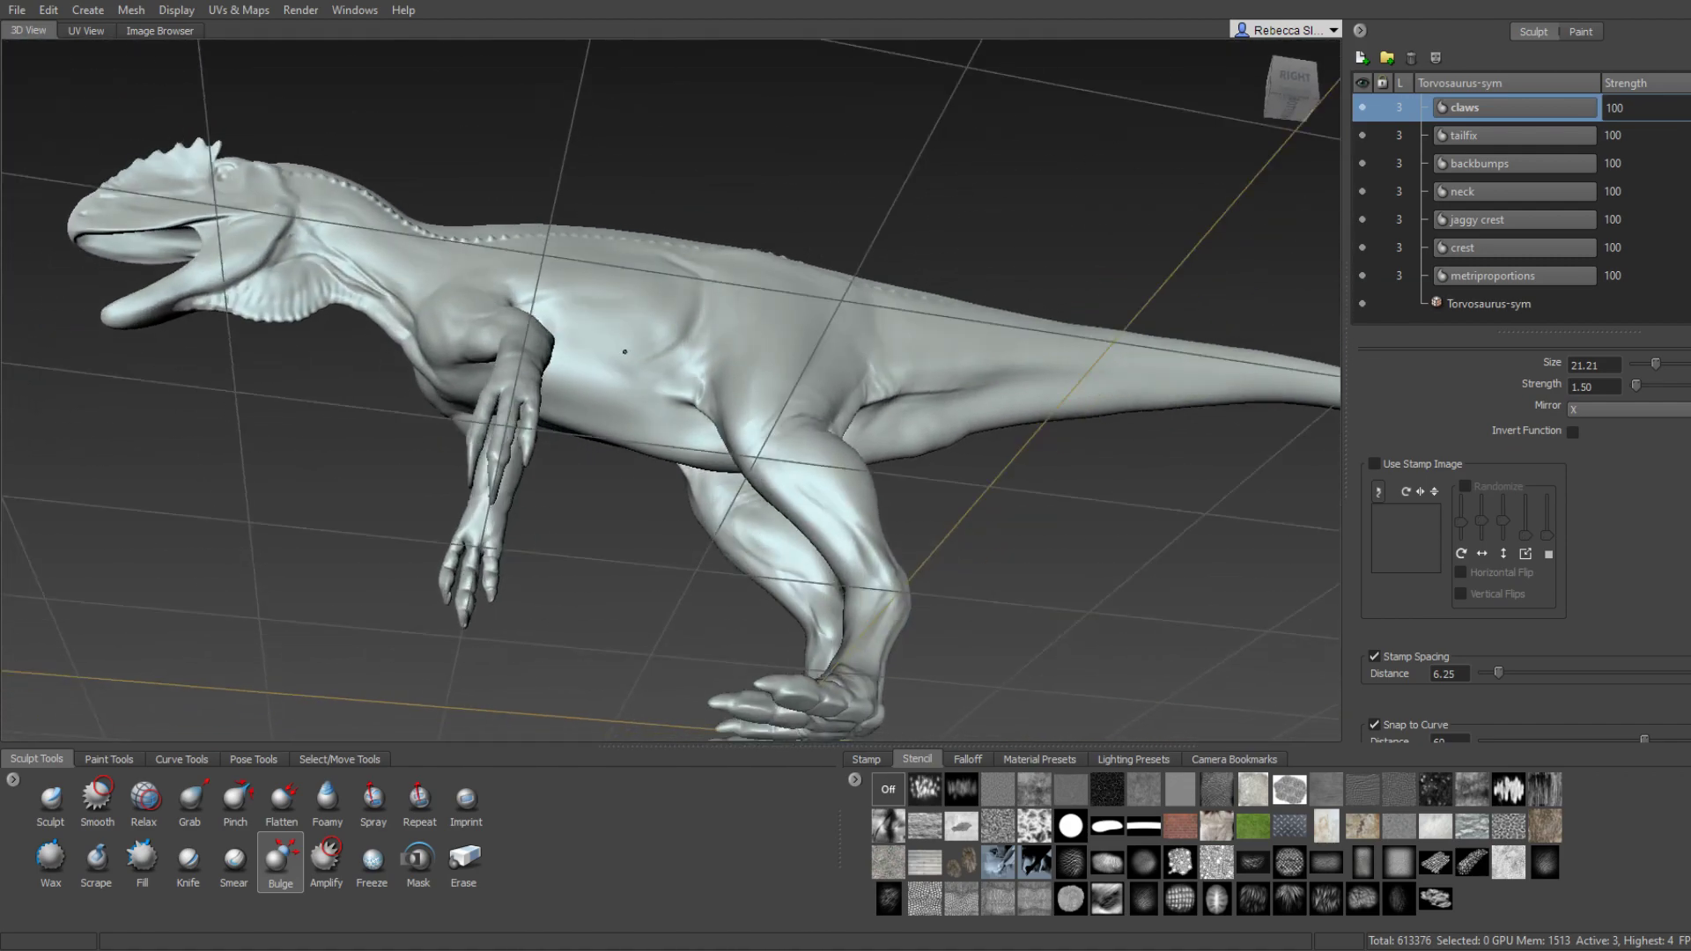
pyautogui.keyDown('alt'); pyautogui.moveTo(624, 351); pyautogui.dragTo(850, 313); pyautogui.keyUp('alt')
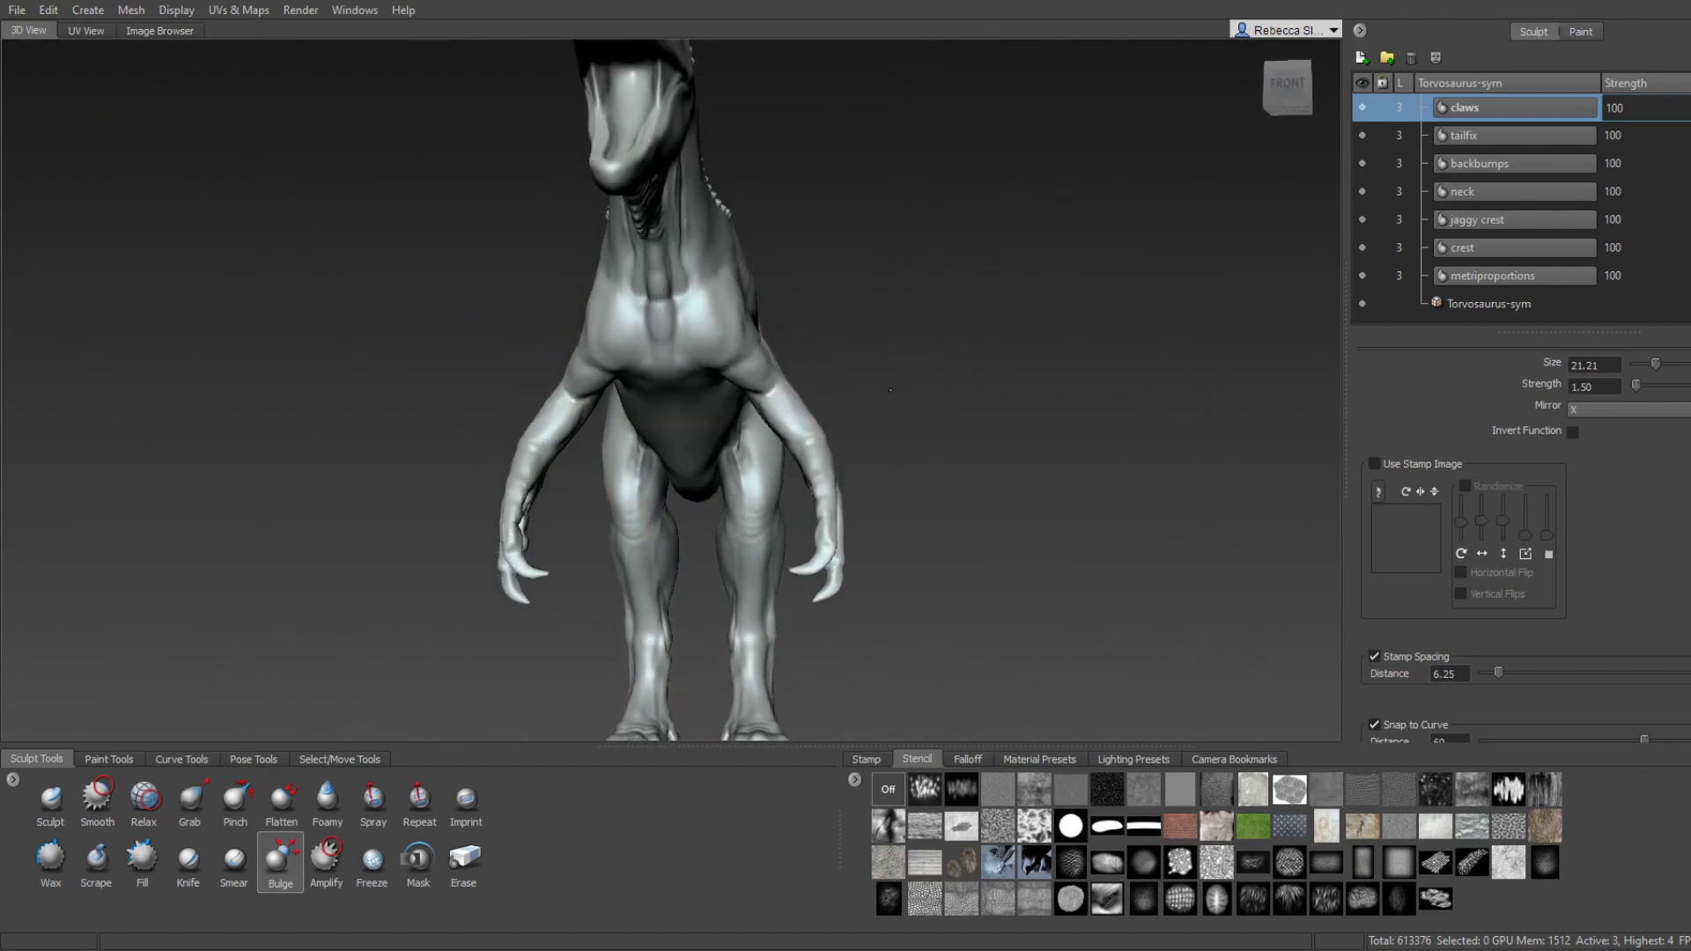
pyautogui.moveTo(943, 422)
pyautogui.keyDown('alt'); pyautogui.mouseDown()
pyautogui.moveTo(989, 412)
pyautogui.moveTo(995, 498)
pyautogui.moveTo(839, 380)
pyautogui.mouseUp(); pyautogui.keyUp('alt')
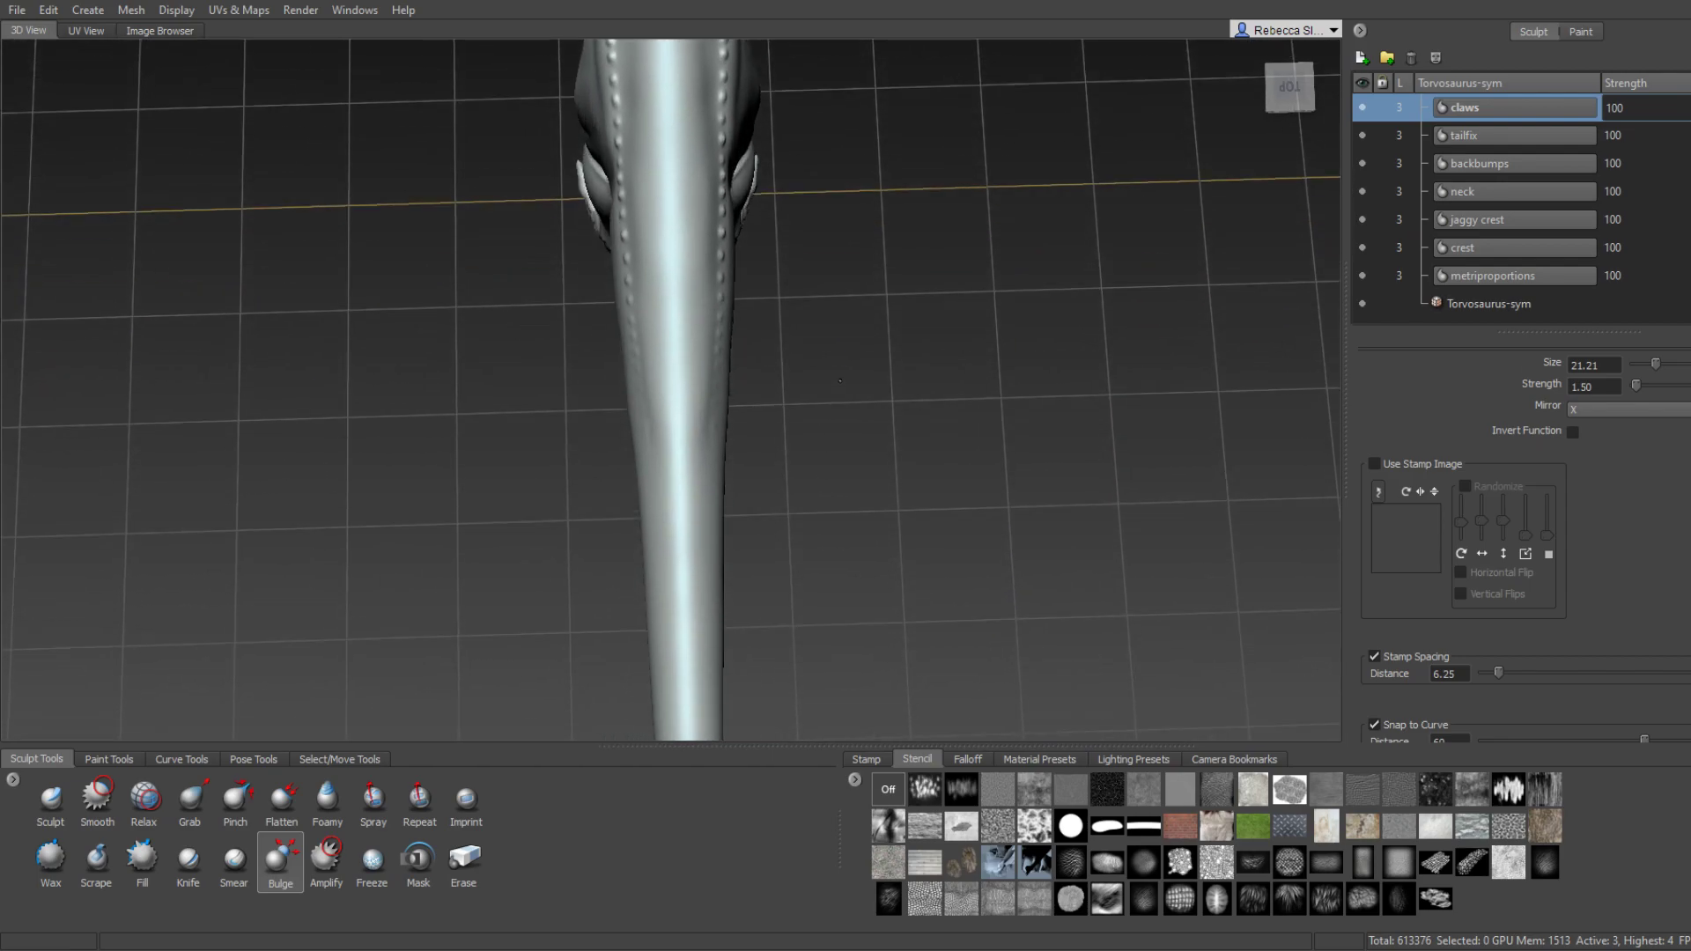
pyautogui.keyDown('alt'); pyautogui.moveTo(835, 375); pyautogui.dragTo(830, 284); pyautogui.keyUp('alt')
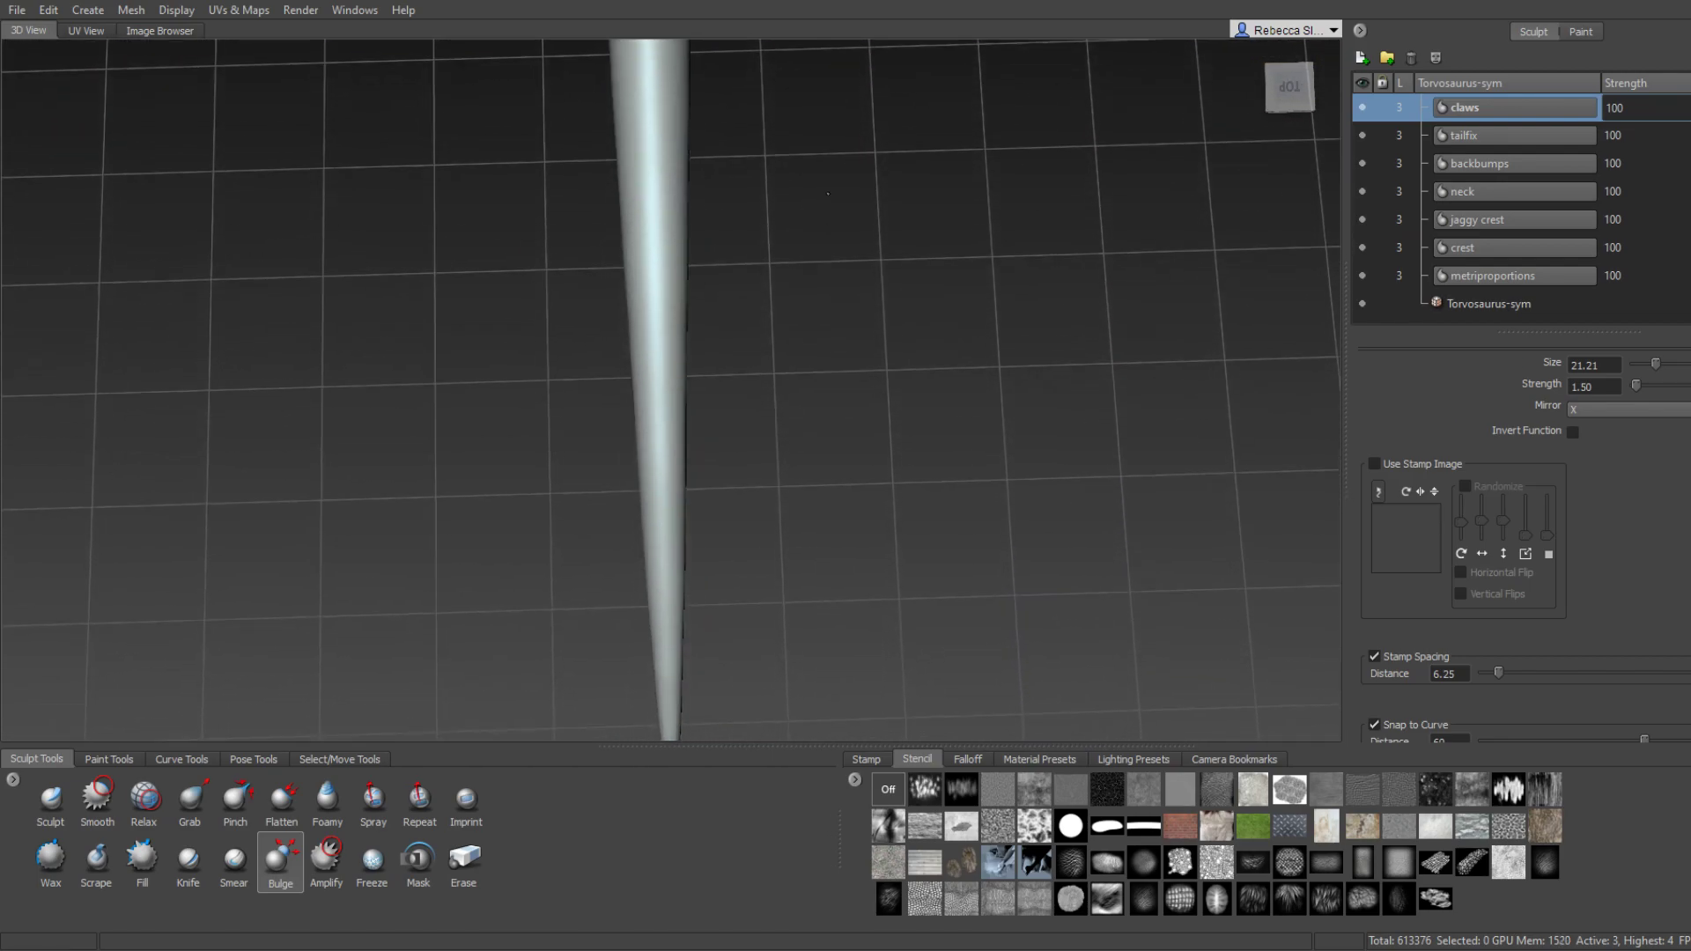
pyautogui.moveTo(828, 193)
pyautogui.keyDown('alt'); pyautogui.mouseDown()
pyautogui.moveTo(832, 404)
pyautogui.moveTo(831, 387)
pyautogui.mouseUp(); pyautogui.keyUp('alt')
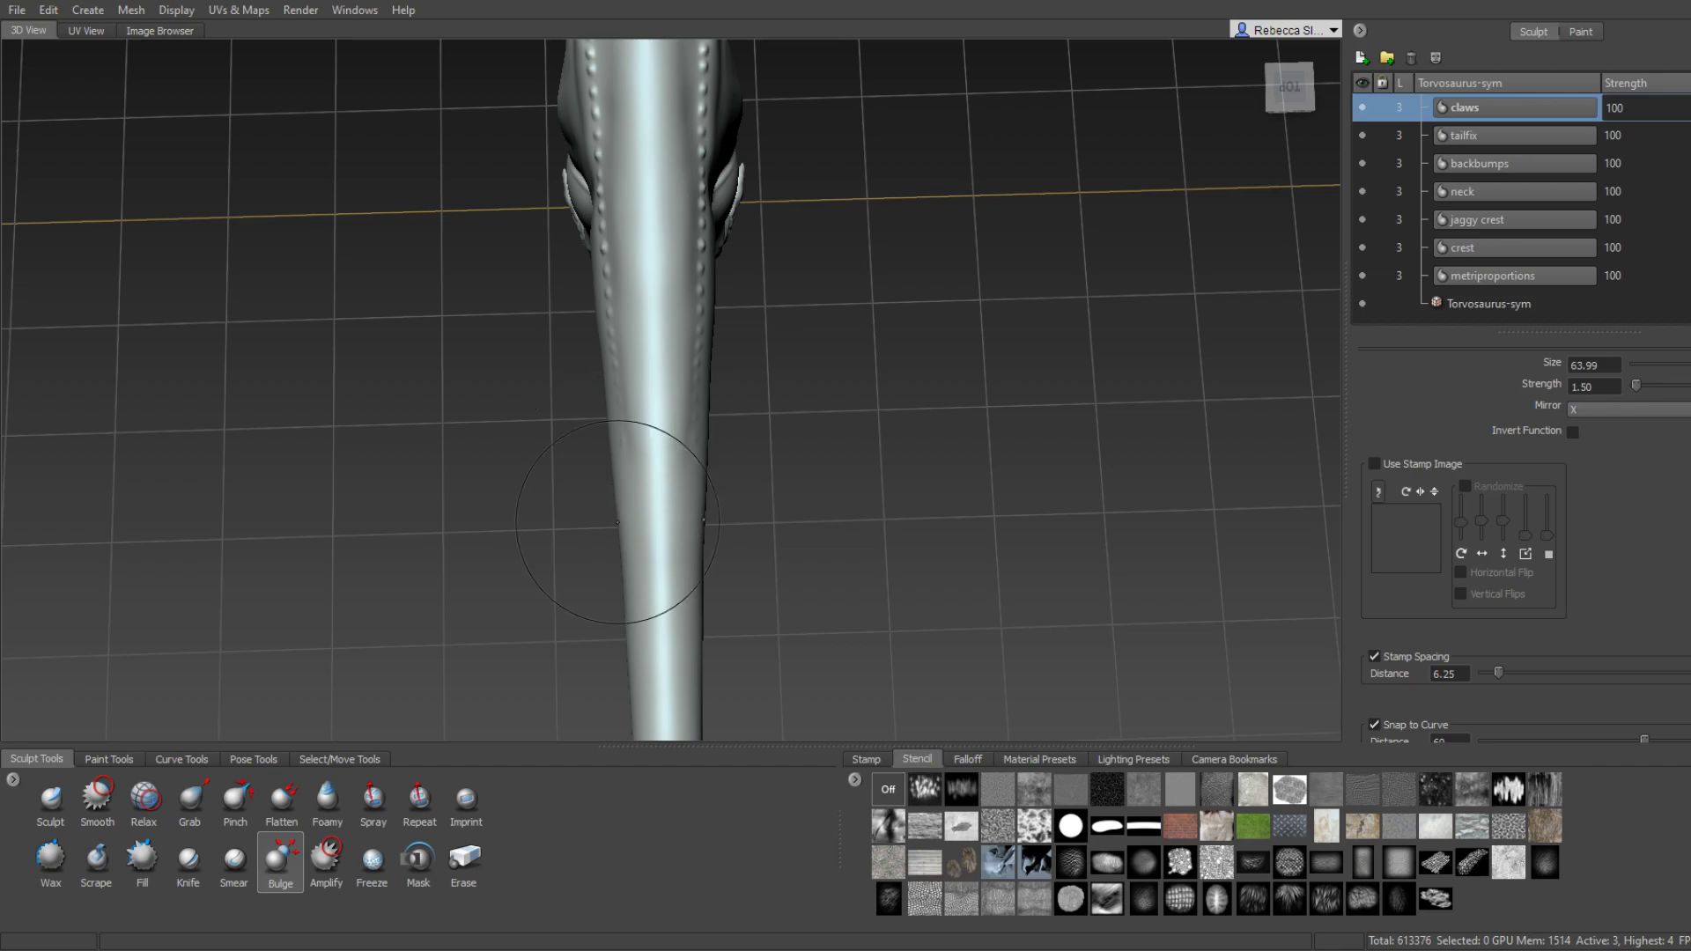
pyautogui.keyDown('alt'); pyautogui.moveTo(621, 574); pyautogui.dragTo(314, 324); pyautogui.keyUp('alt')
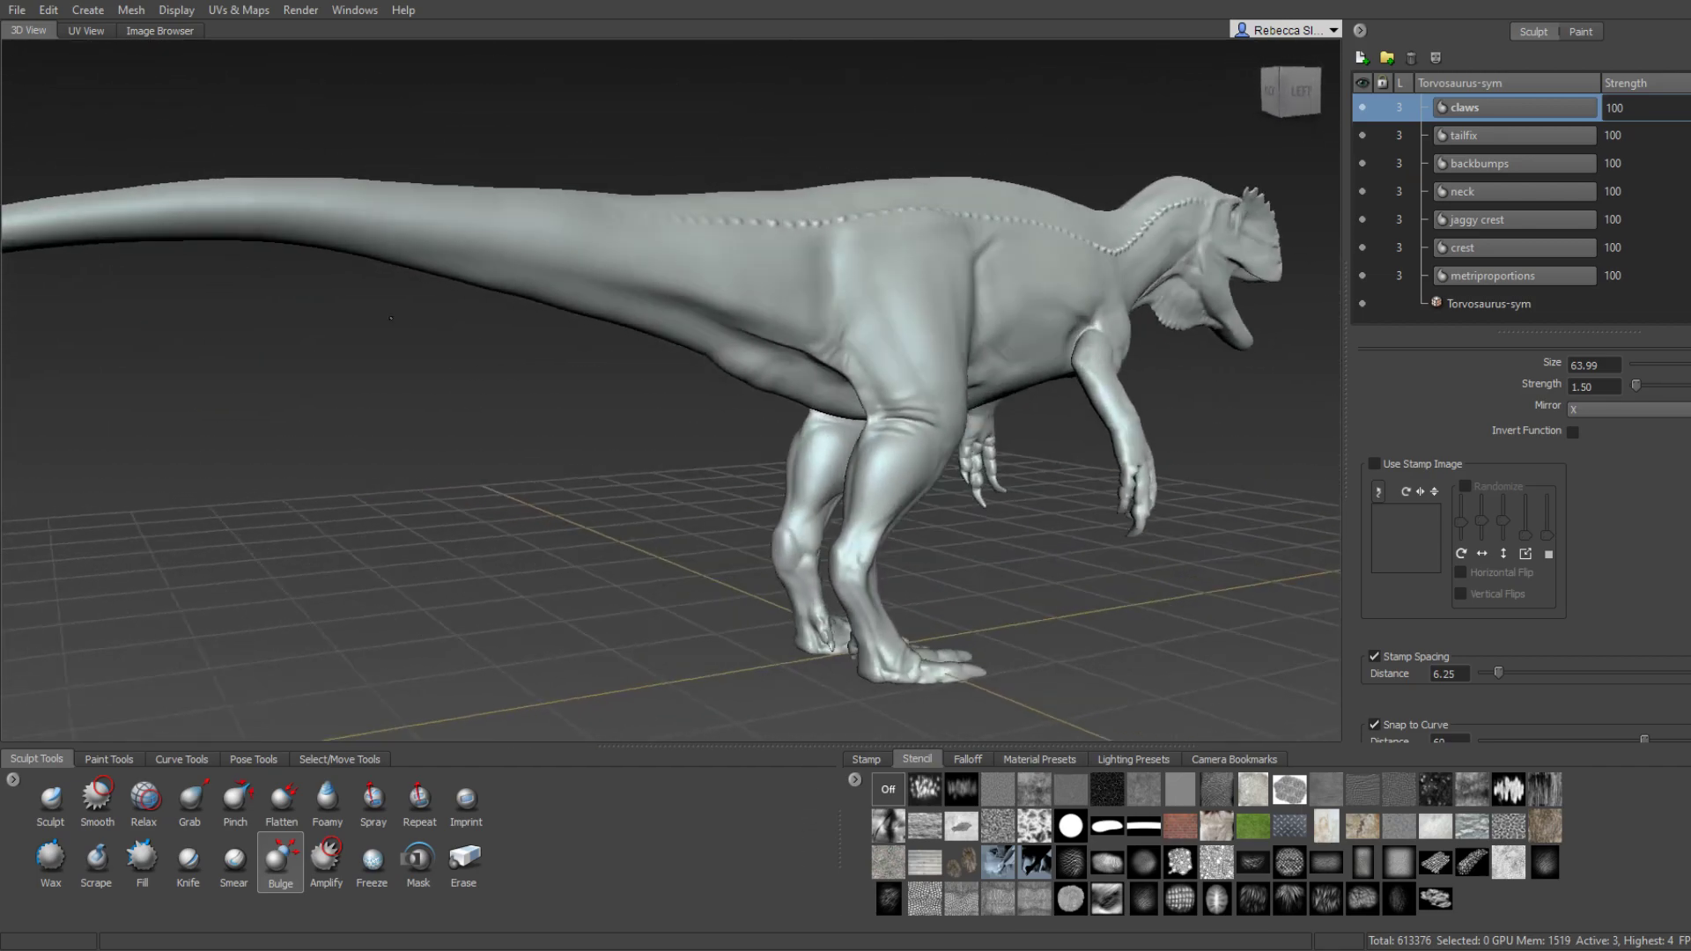
# Smooth along the tail and bring the mesh to subdivision level 5 (about 9.8 million polygons).
pyautogui.scroll(3, 314, 324)
pyautogui.keyDown('alt'); pyautogui.moveTo(446, 341); pyautogui.dragTo(715, 374); pyautogui.keyUp('alt')
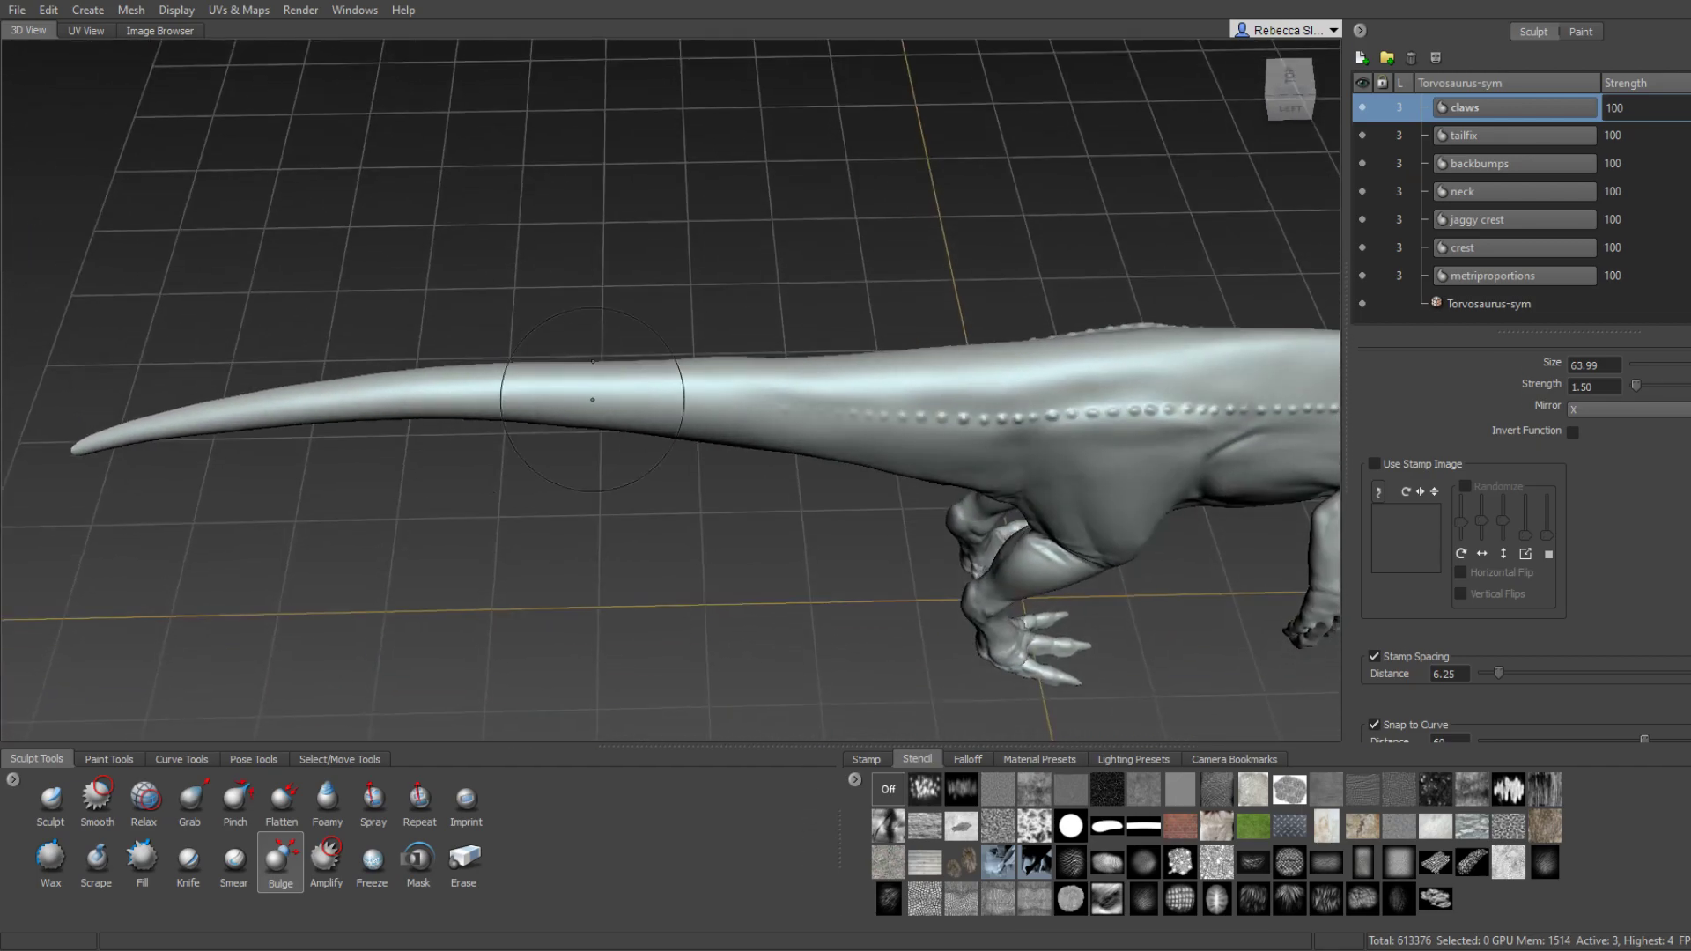
pyautogui.press('shift')
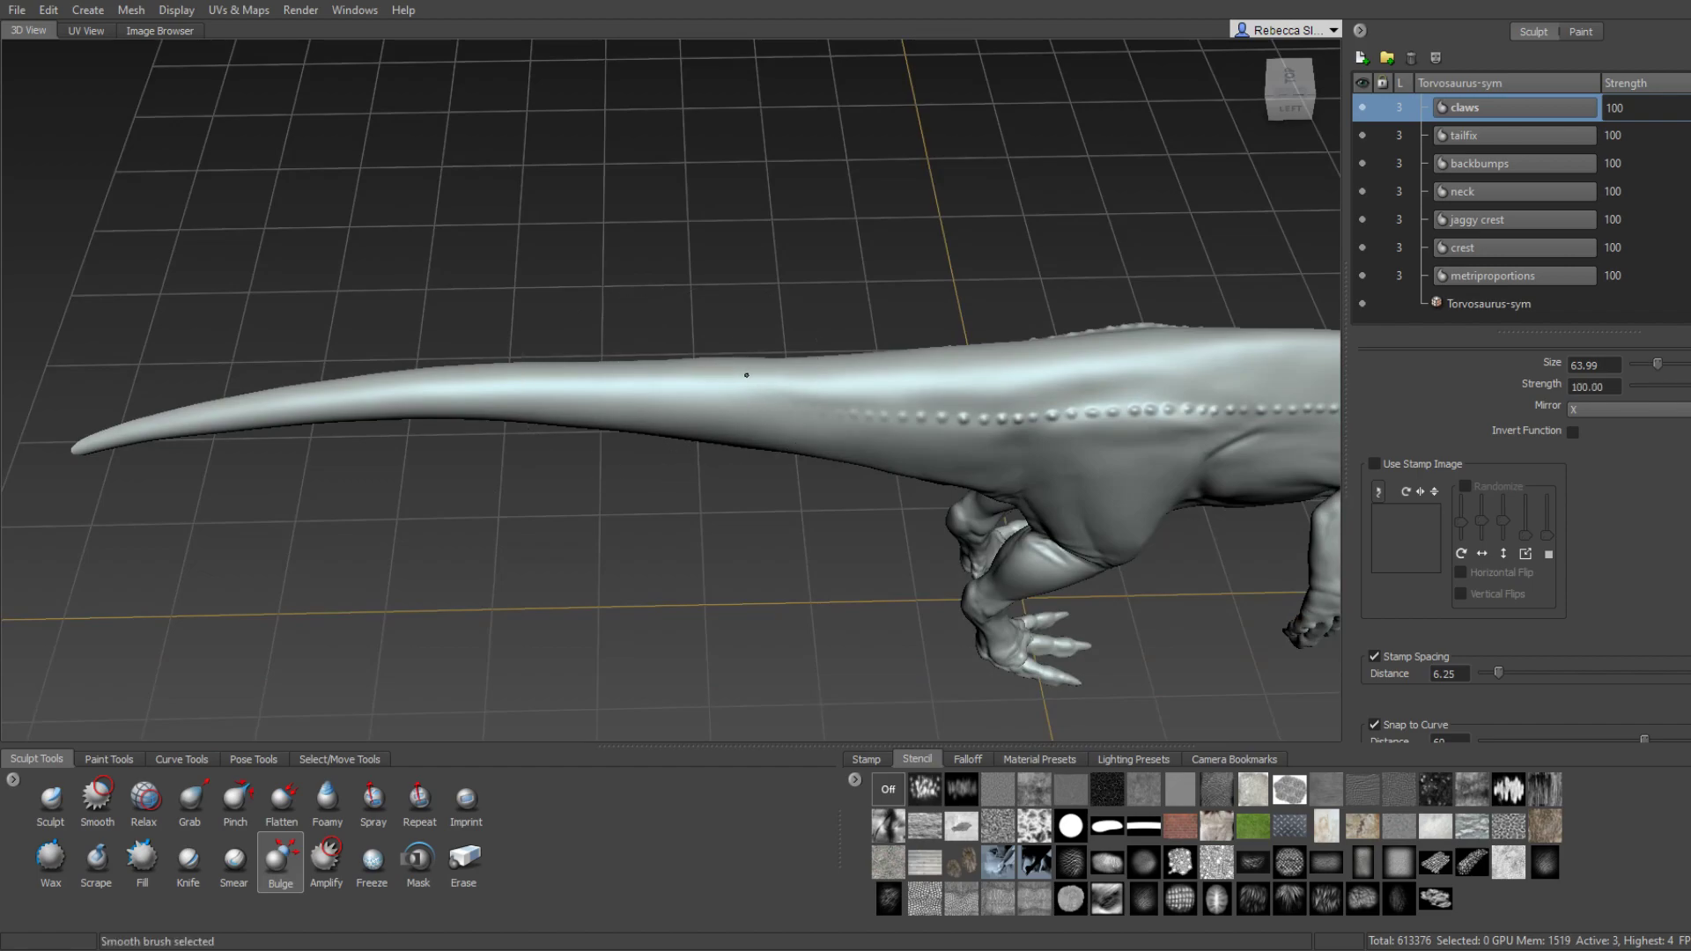
pyautogui.moveTo(724, 379)
pyautogui.keyDown('alt'); pyautogui.mouseDown()
pyautogui.moveTo(716, 311)
pyautogui.moveTo(481, 411)
pyautogui.moveTo(438, 396)
pyautogui.mouseUp(); pyautogui.keyUp('alt')
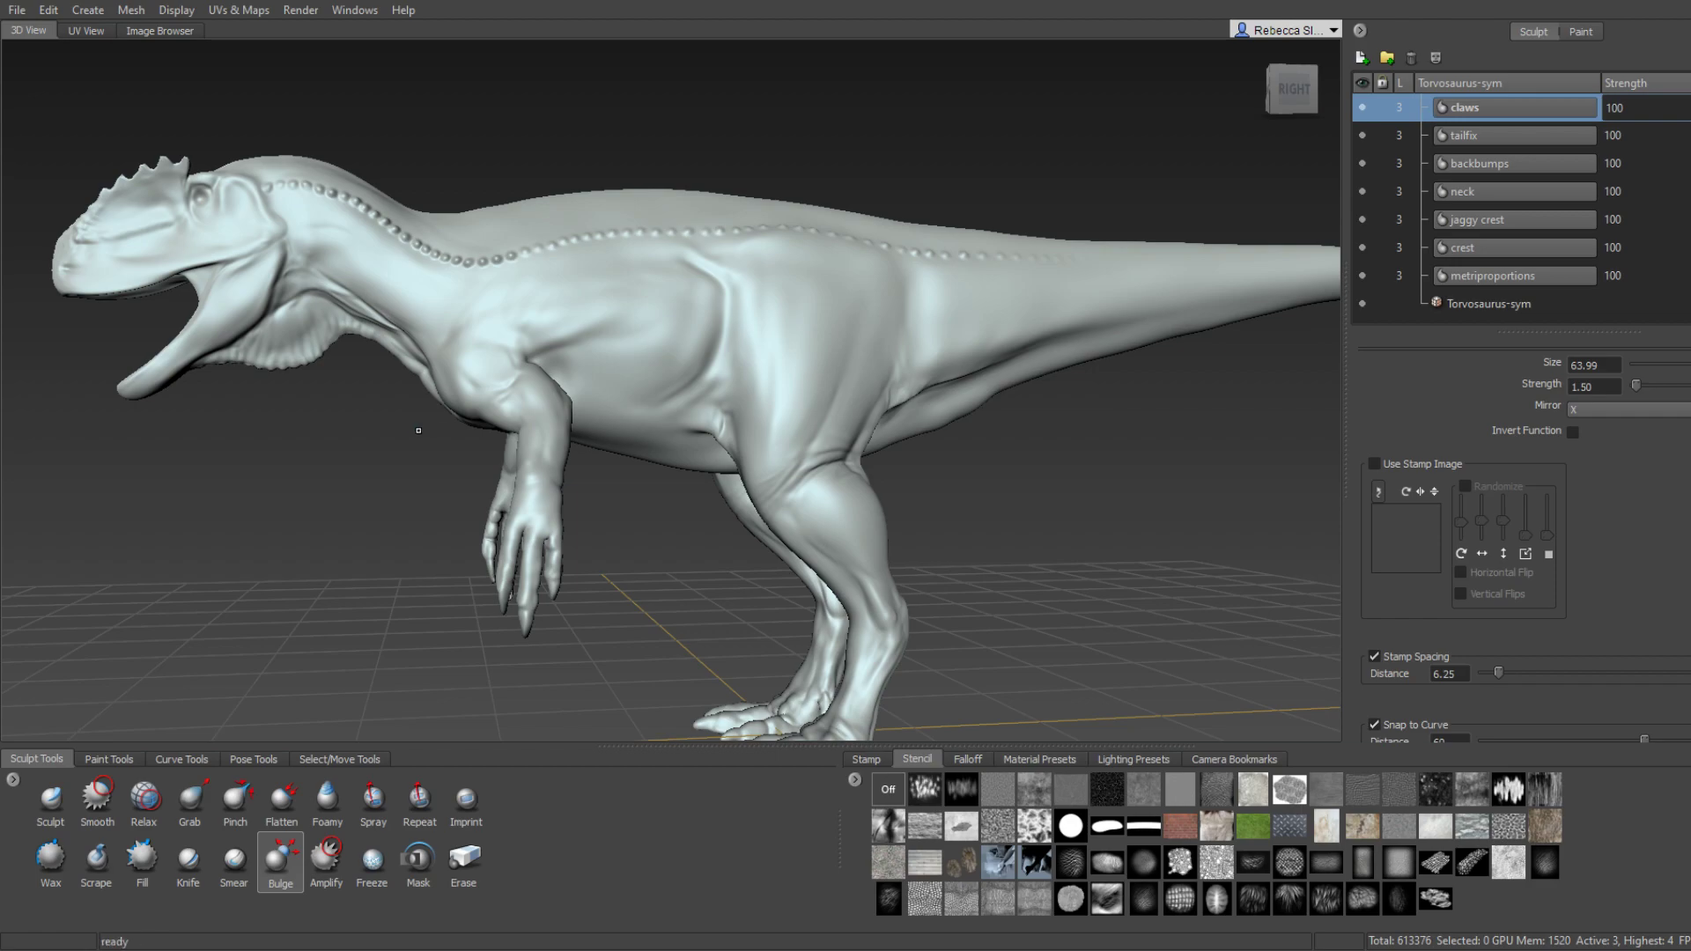
pyautogui.moveTo(530, 462)
pyautogui.keyDown('alt'); pyautogui.mouseDown()
pyautogui.moveTo(946, 449)
pyautogui.moveTo(680, 506)
pyautogui.moveTo(517, 464)
pyautogui.moveTo(607, 461)
pyautogui.moveTo(647, 498)
pyautogui.moveTo(673, 482)
pyautogui.moveTo(688, 499)
pyautogui.moveTo(800, 489)
pyautogui.moveTo(668, 472)
pyautogui.mouseUp(); pyautogui.keyUp('alt')
pyautogui.scroll(5, 681, 506)
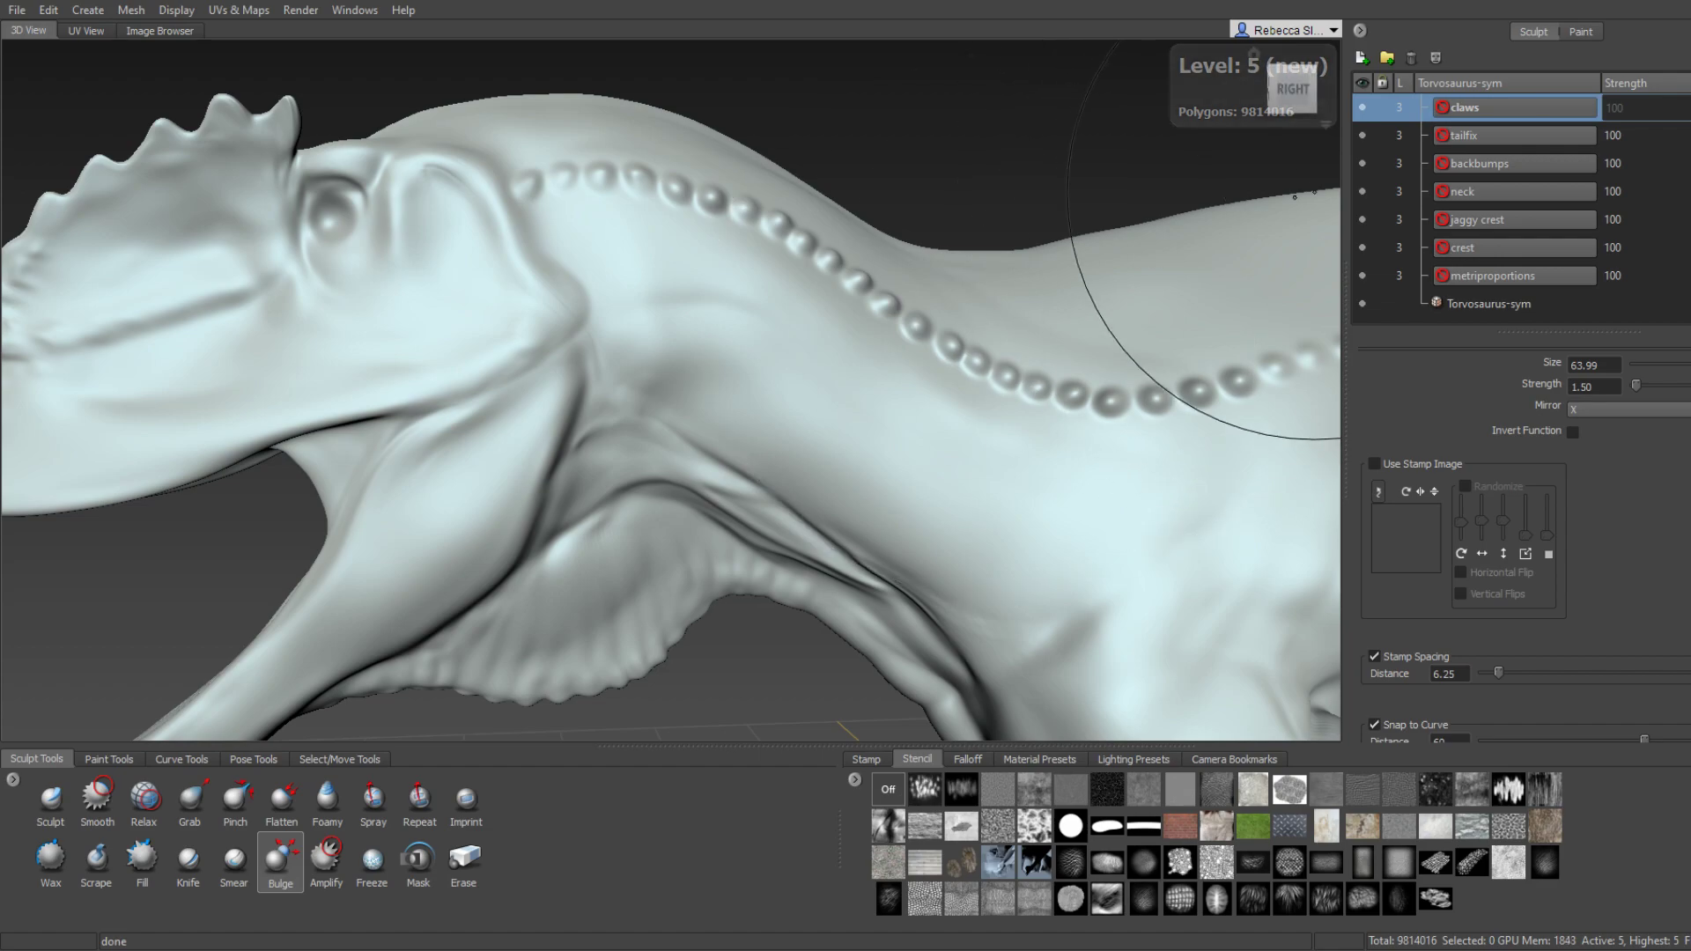
# Add a new sculpt layer and name it 'veins'.
pyautogui.click(1361, 59)
pyautogui.doubleClick(1489, 110)
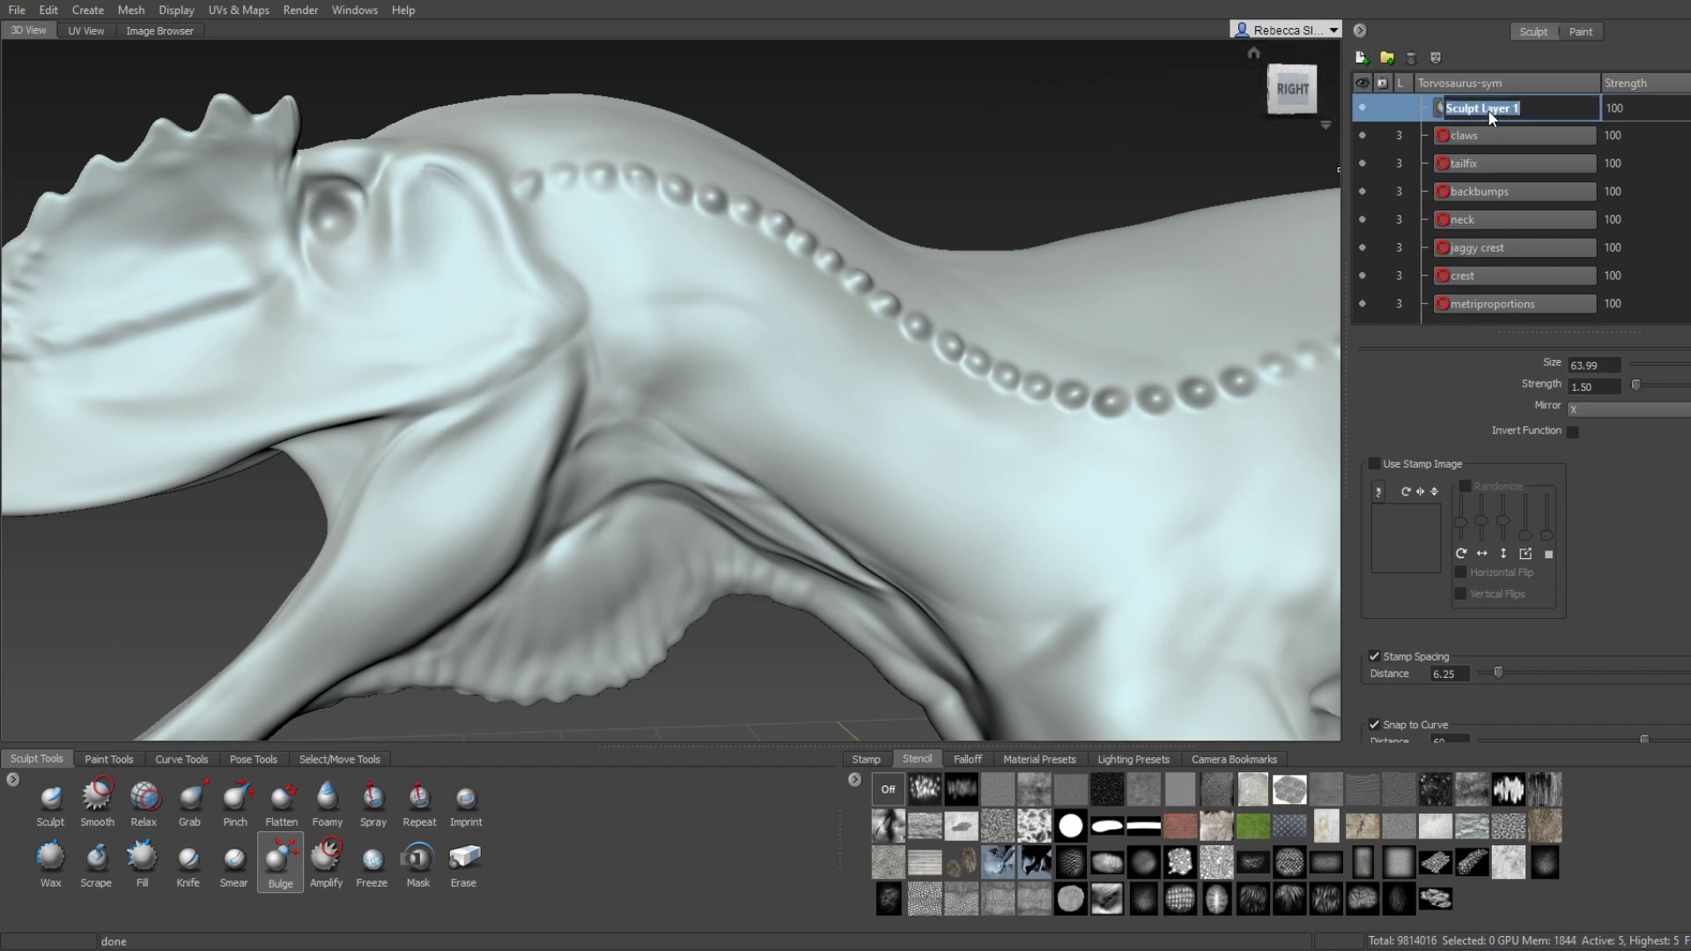
pyautogui.write('wri')
pyautogui.write('ns')
pyautogui.press('Return')
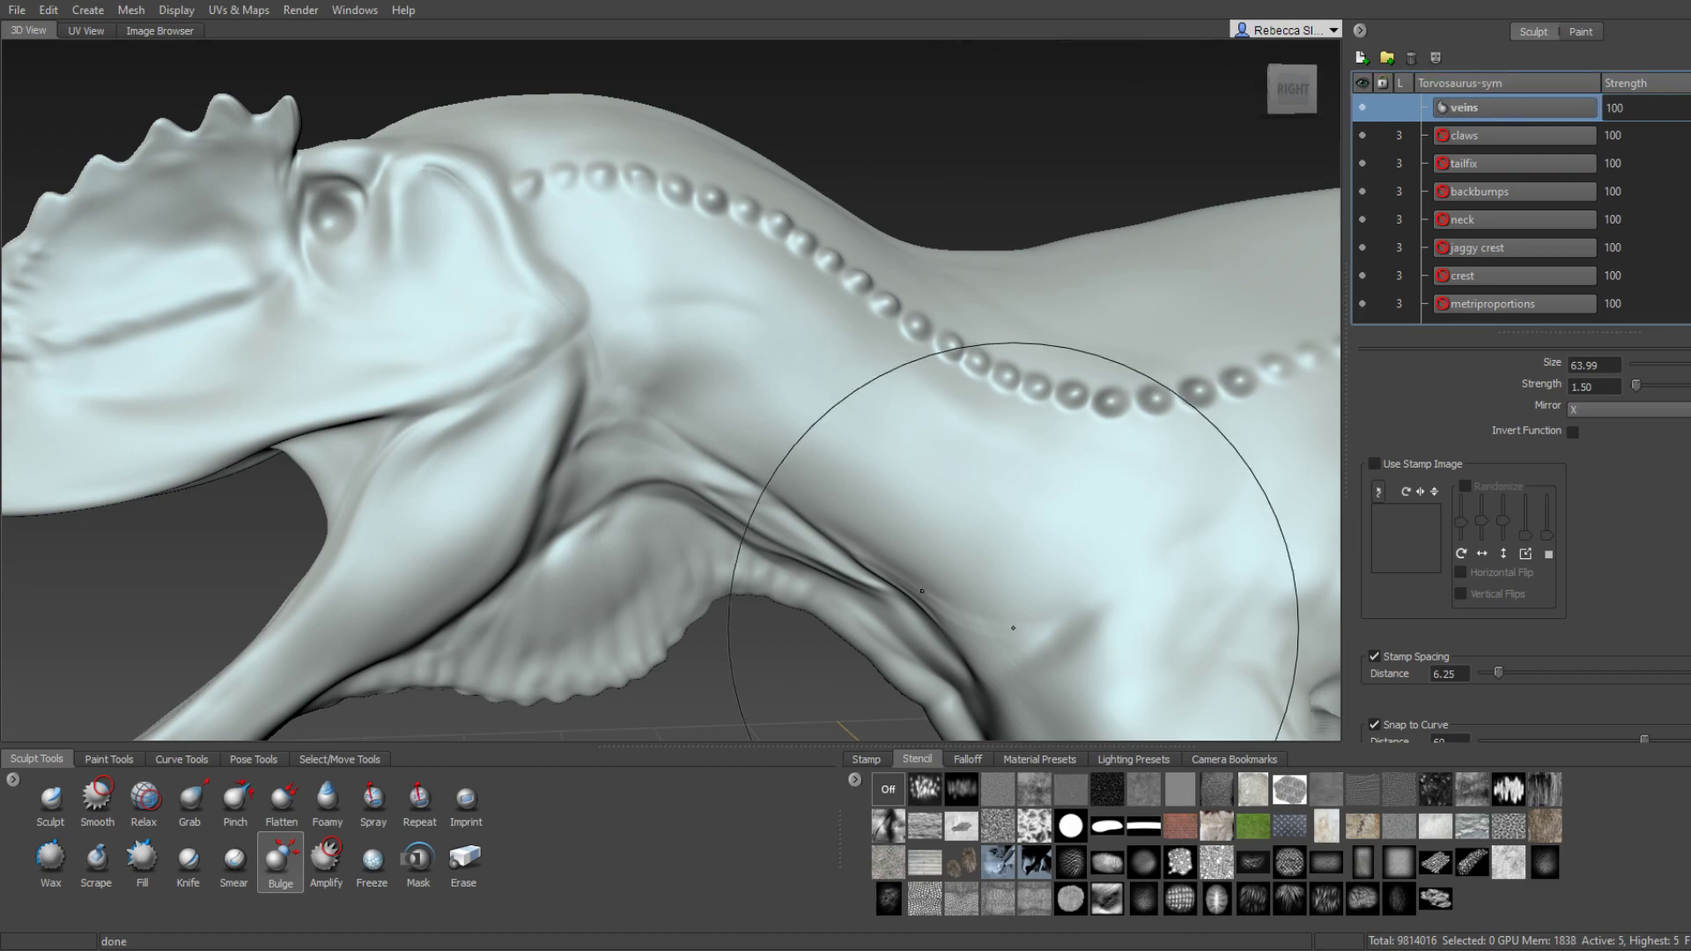
# Pick the Foamy brush, clear the locked-layer warning, and make the veins layer active.
pyautogui.click(327, 801)
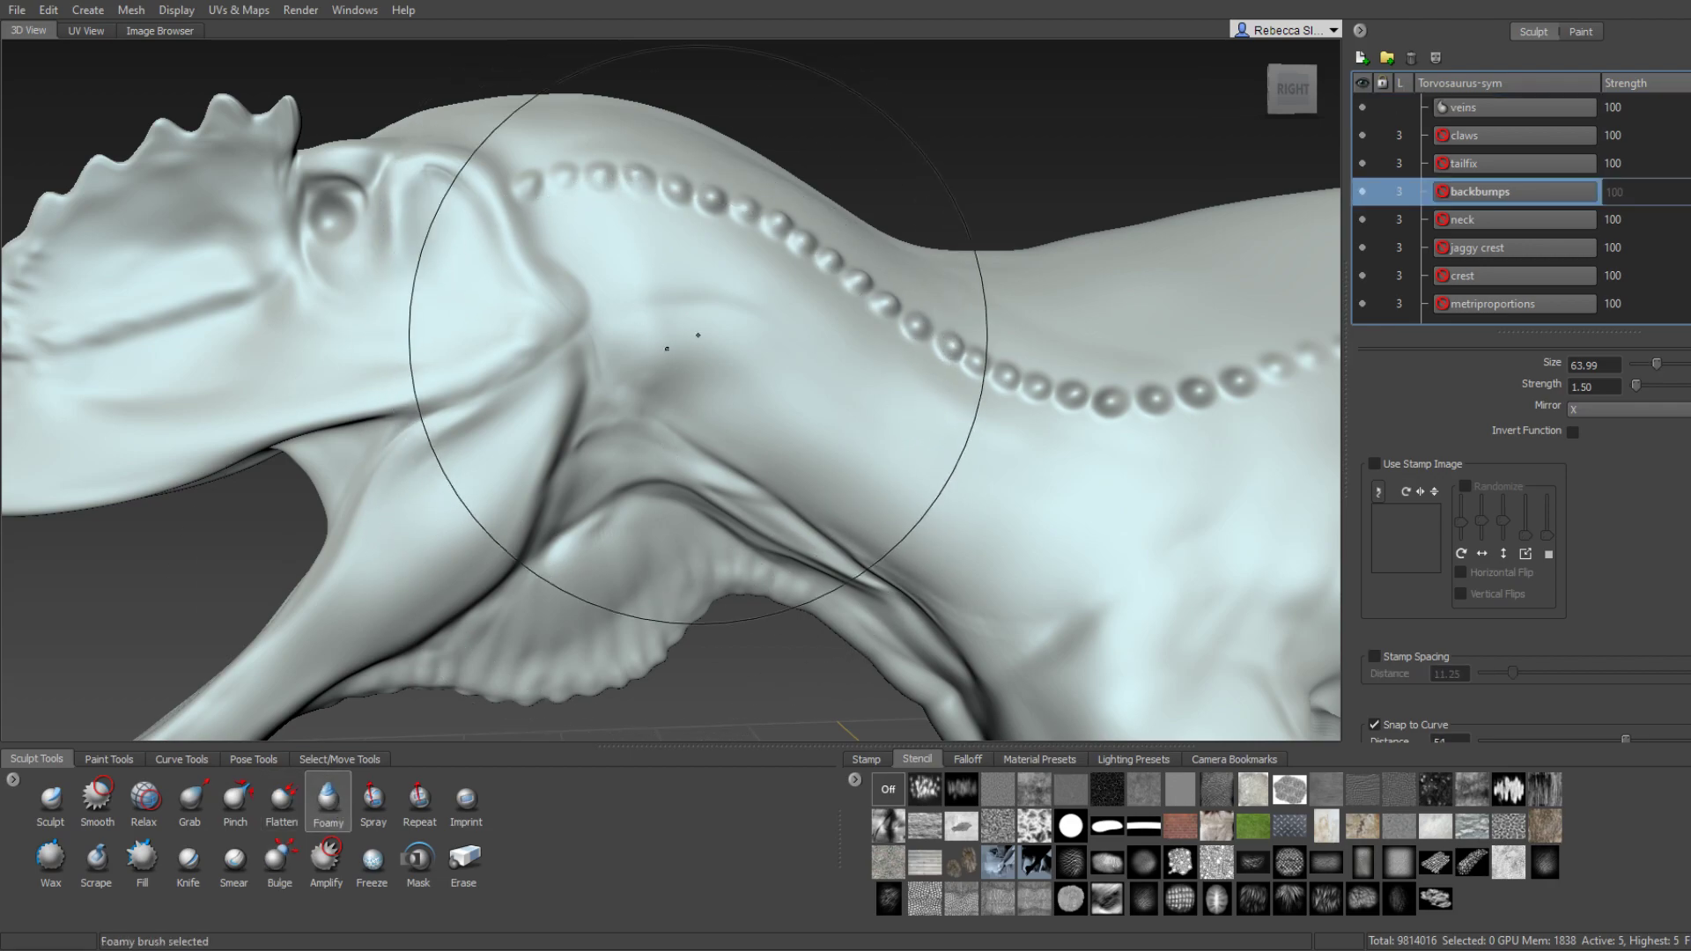
pyautogui.click(698, 335)
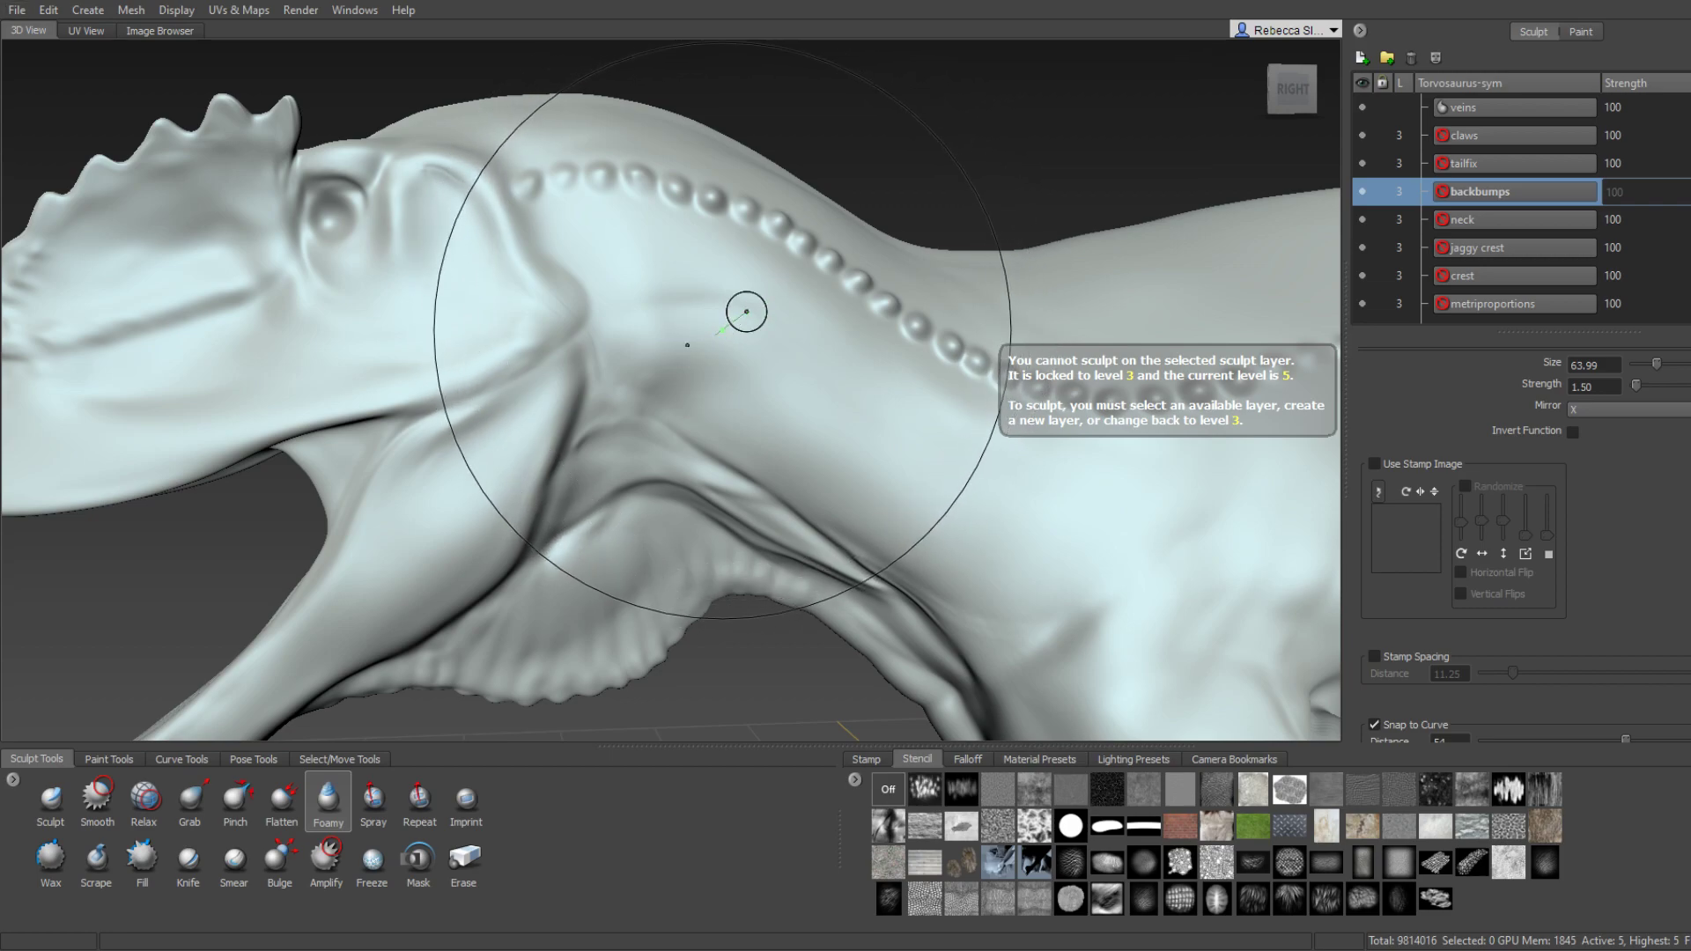
pyautogui.click(351, 797)
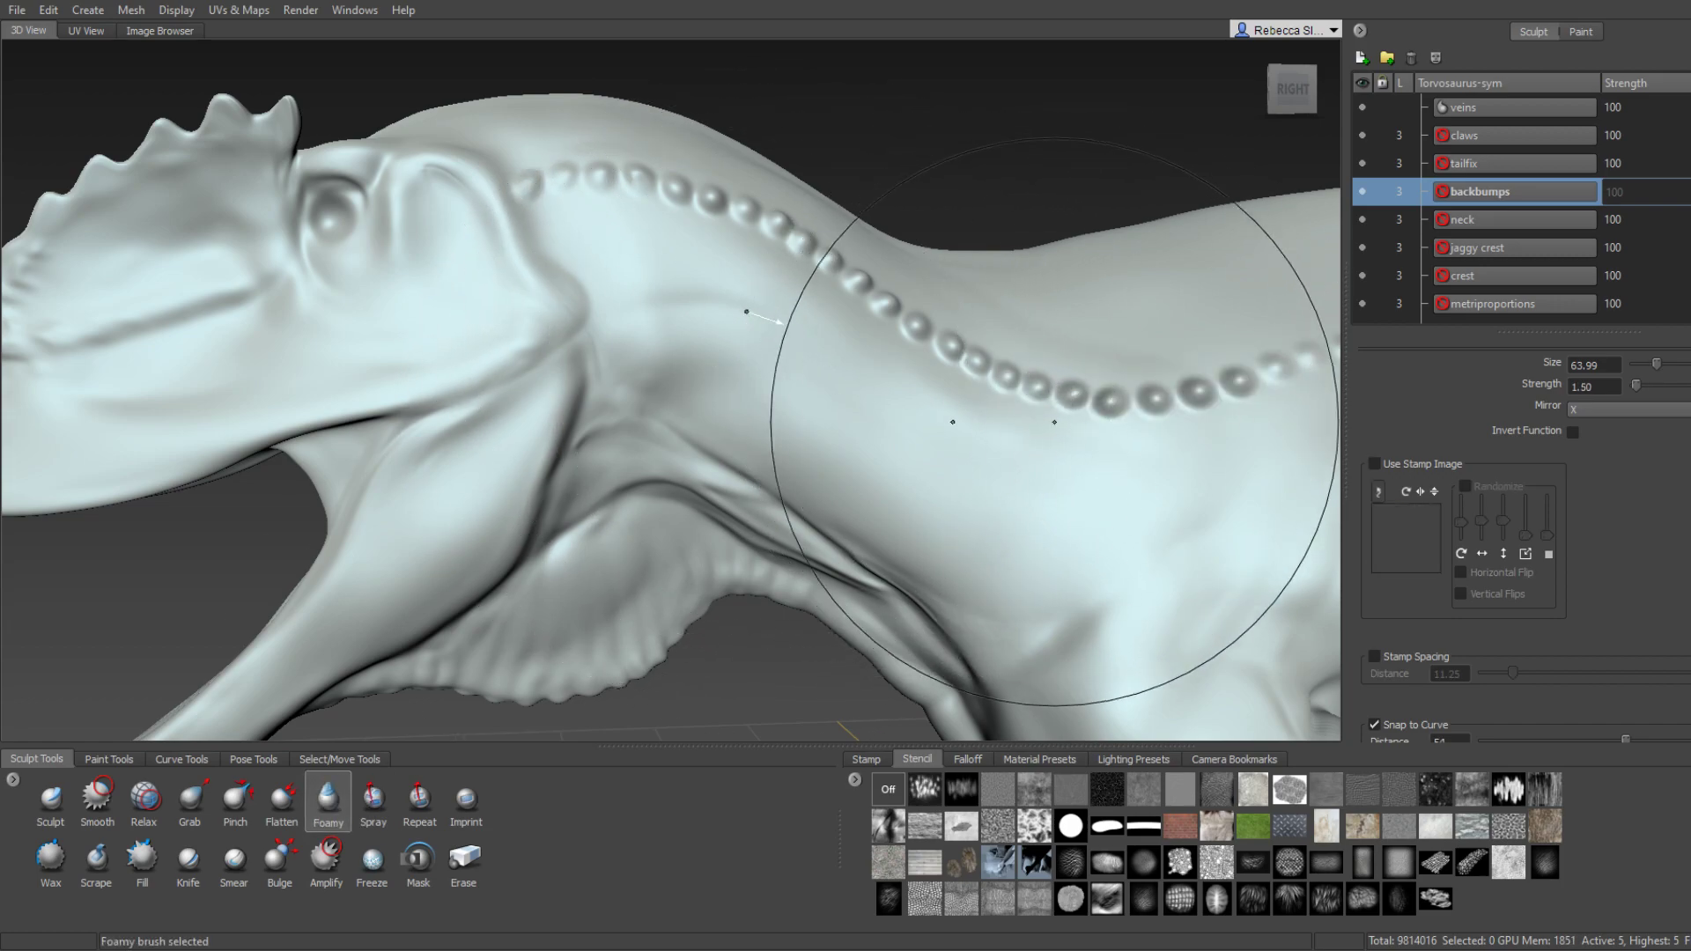
pyautogui.click(889, 787)
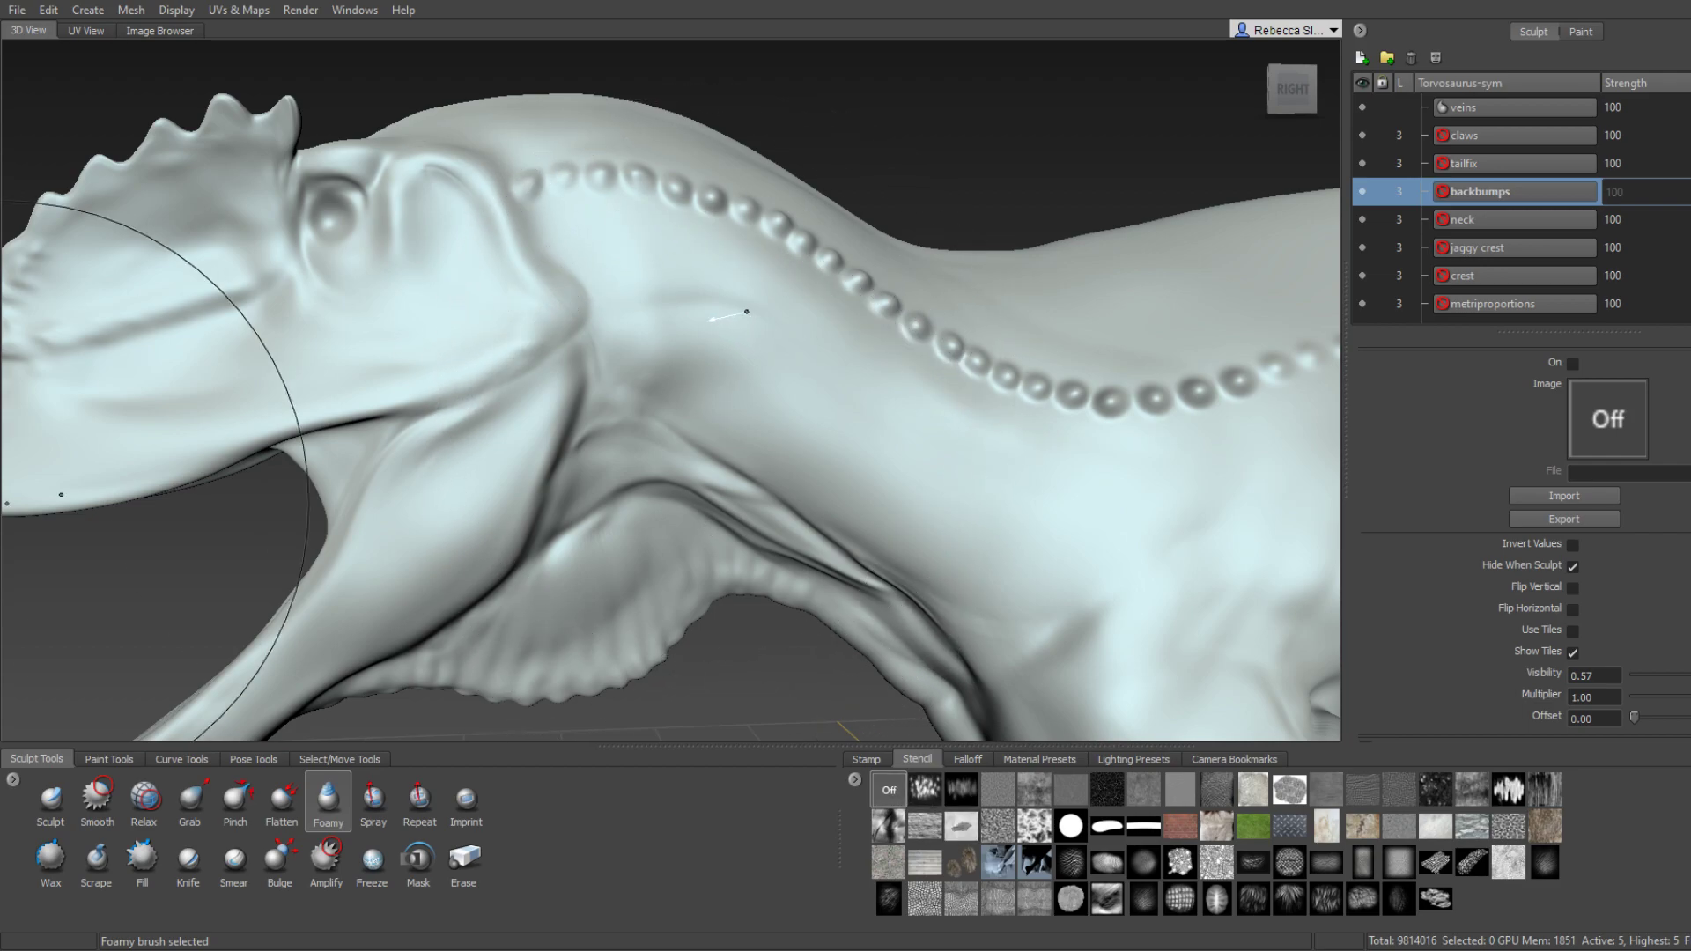
pyautogui.click(50, 797)
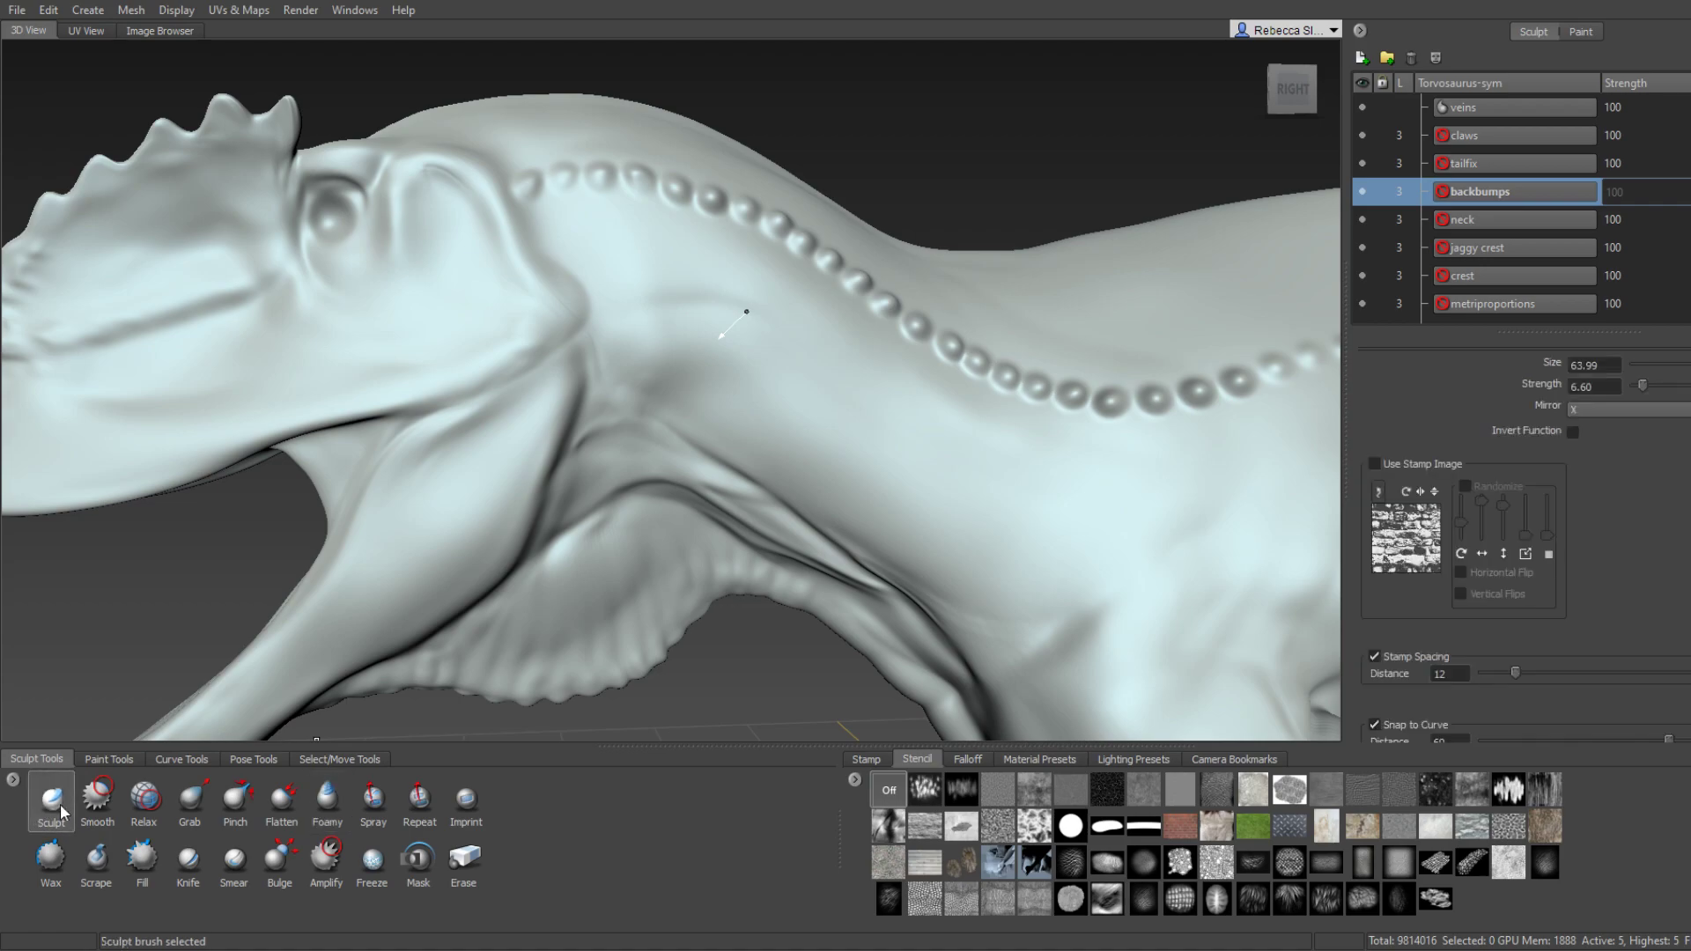
pyautogui.click(327, 801)
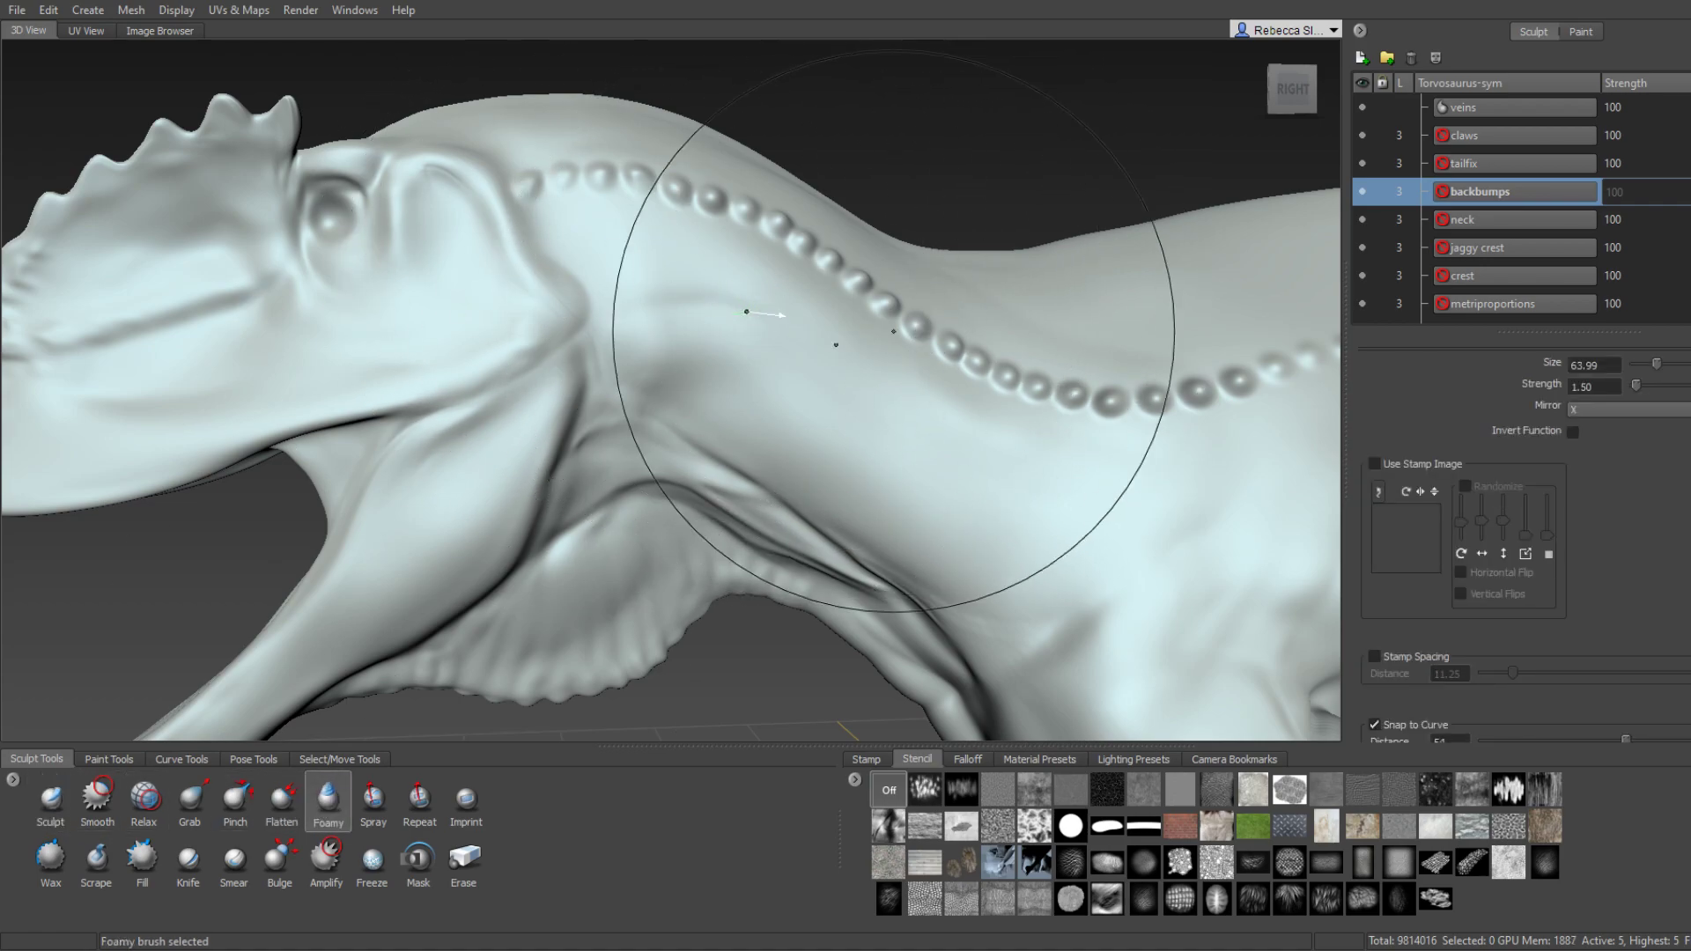
pyautogui.click(1617, 107)
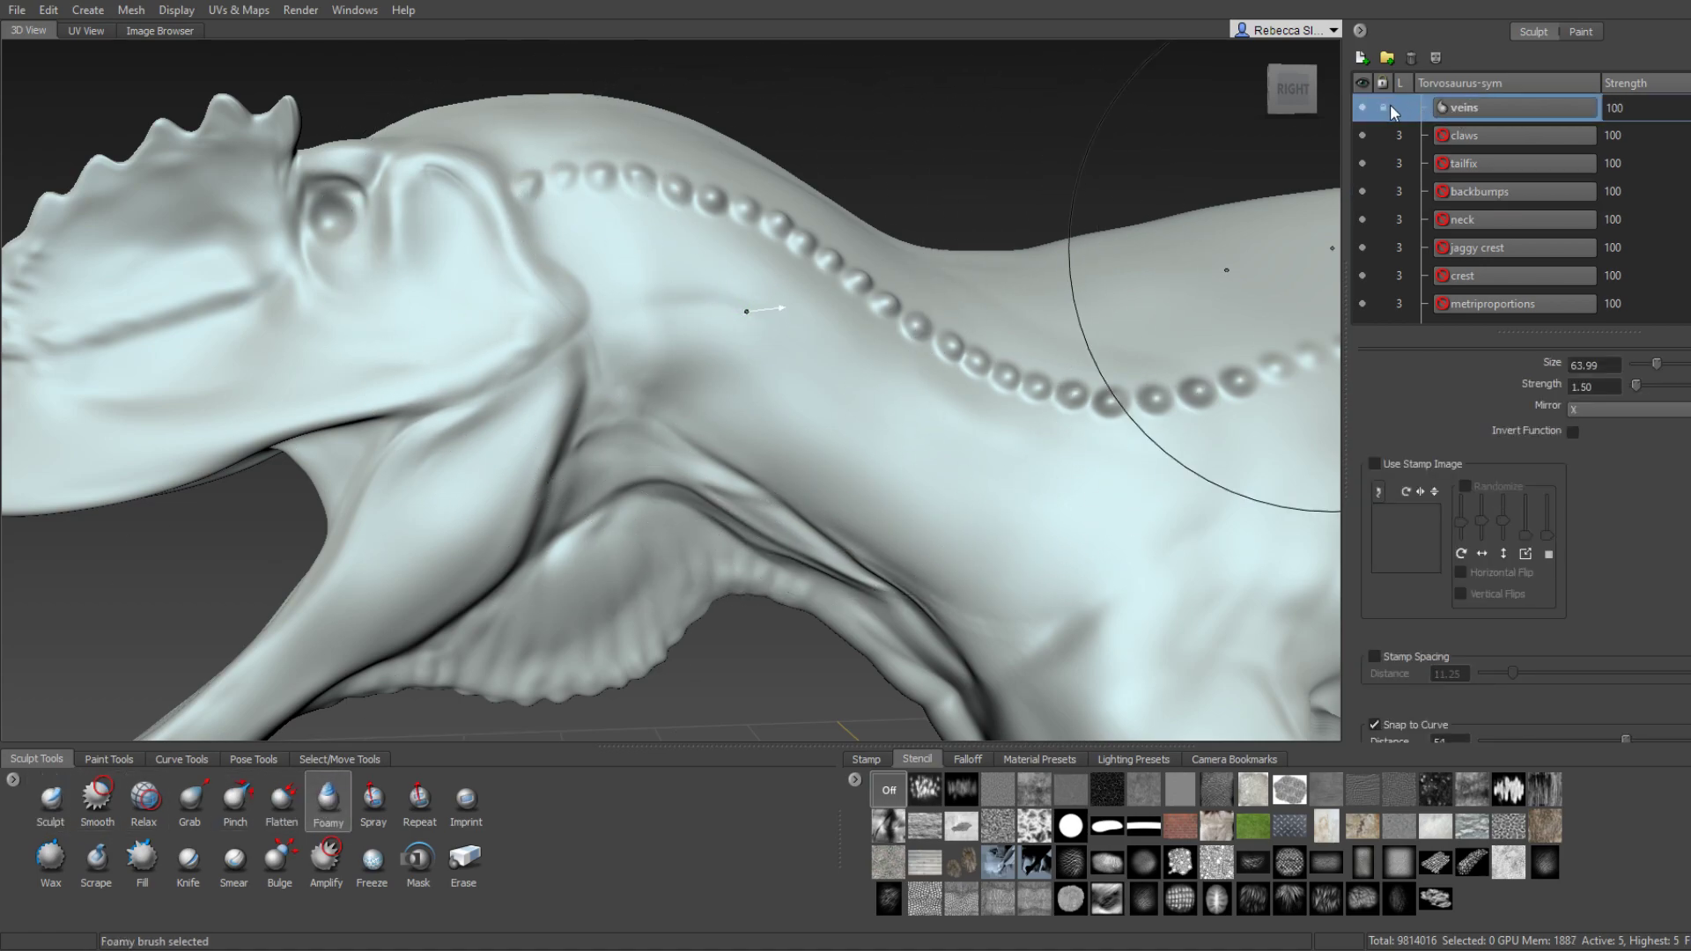
pyautogui.moveTo(743, 305); pyautogui.dragTo(743, 309)
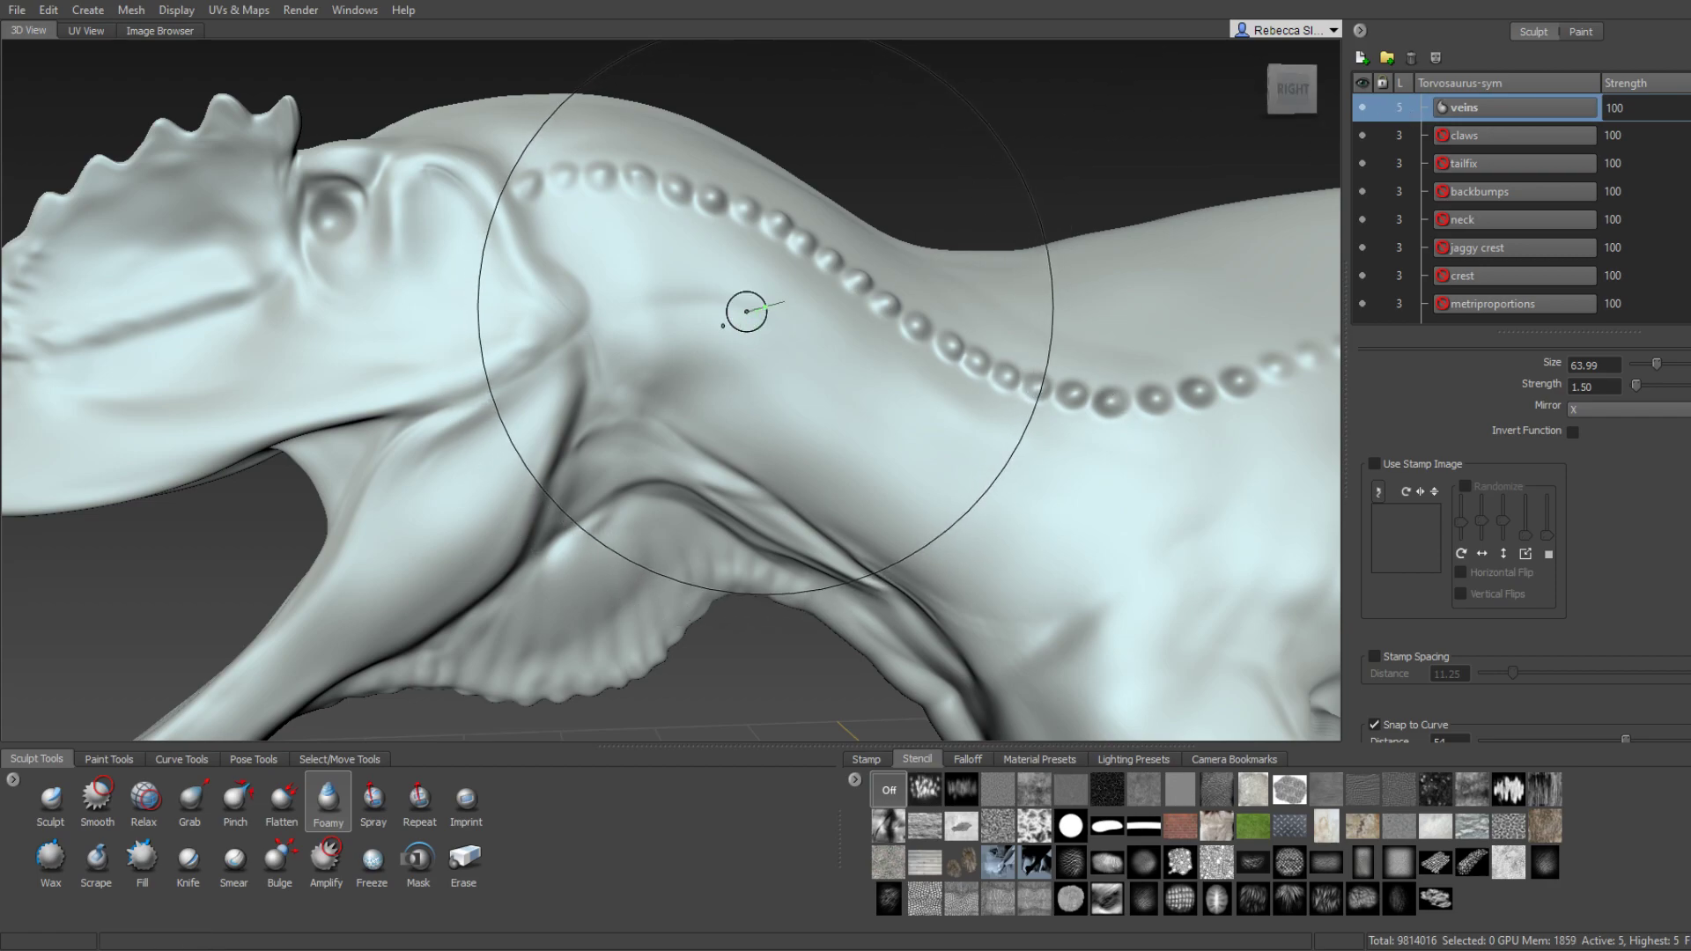
pyautogui.moveTo(697, 318)
pyautogui.mouseDown(button='right')
pyautogui.moveTo(722, 317)
pyautogui.moveTo(651, 331)
pyautogui.mouseUp(button='right')
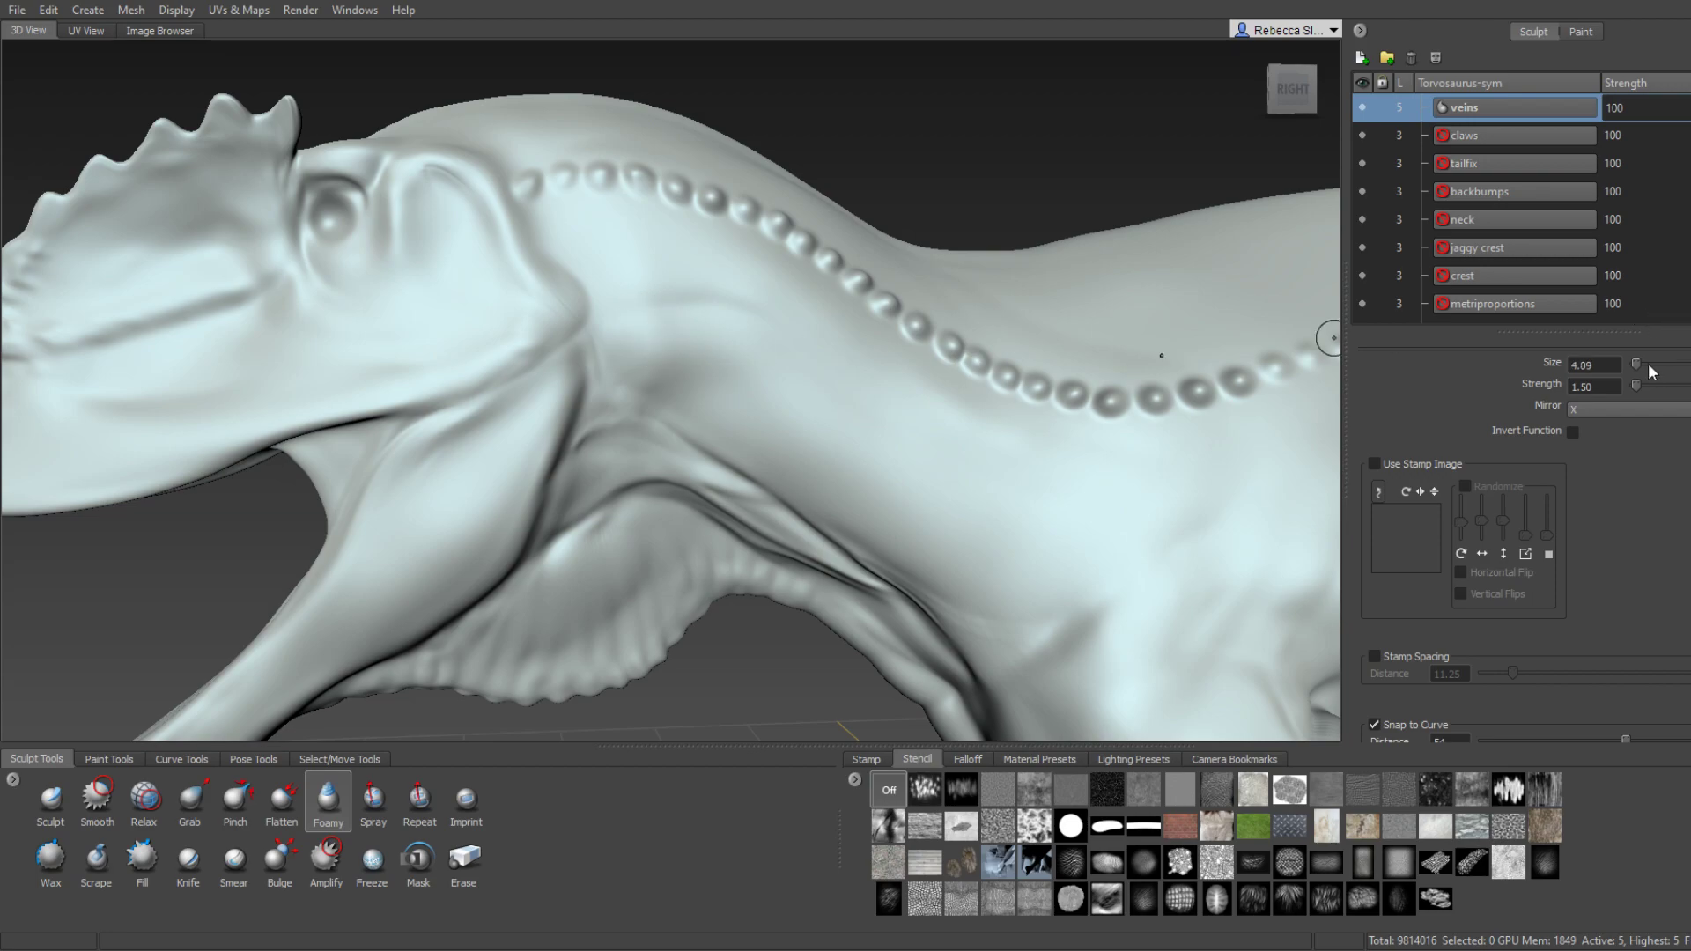
pyautogui.keyDown('alt'); pyautogui.moveTo(713, 314); pyautogui.dragTo(634, 367); pyautogui.keyUp('alt')
pyautogui.press('shift')
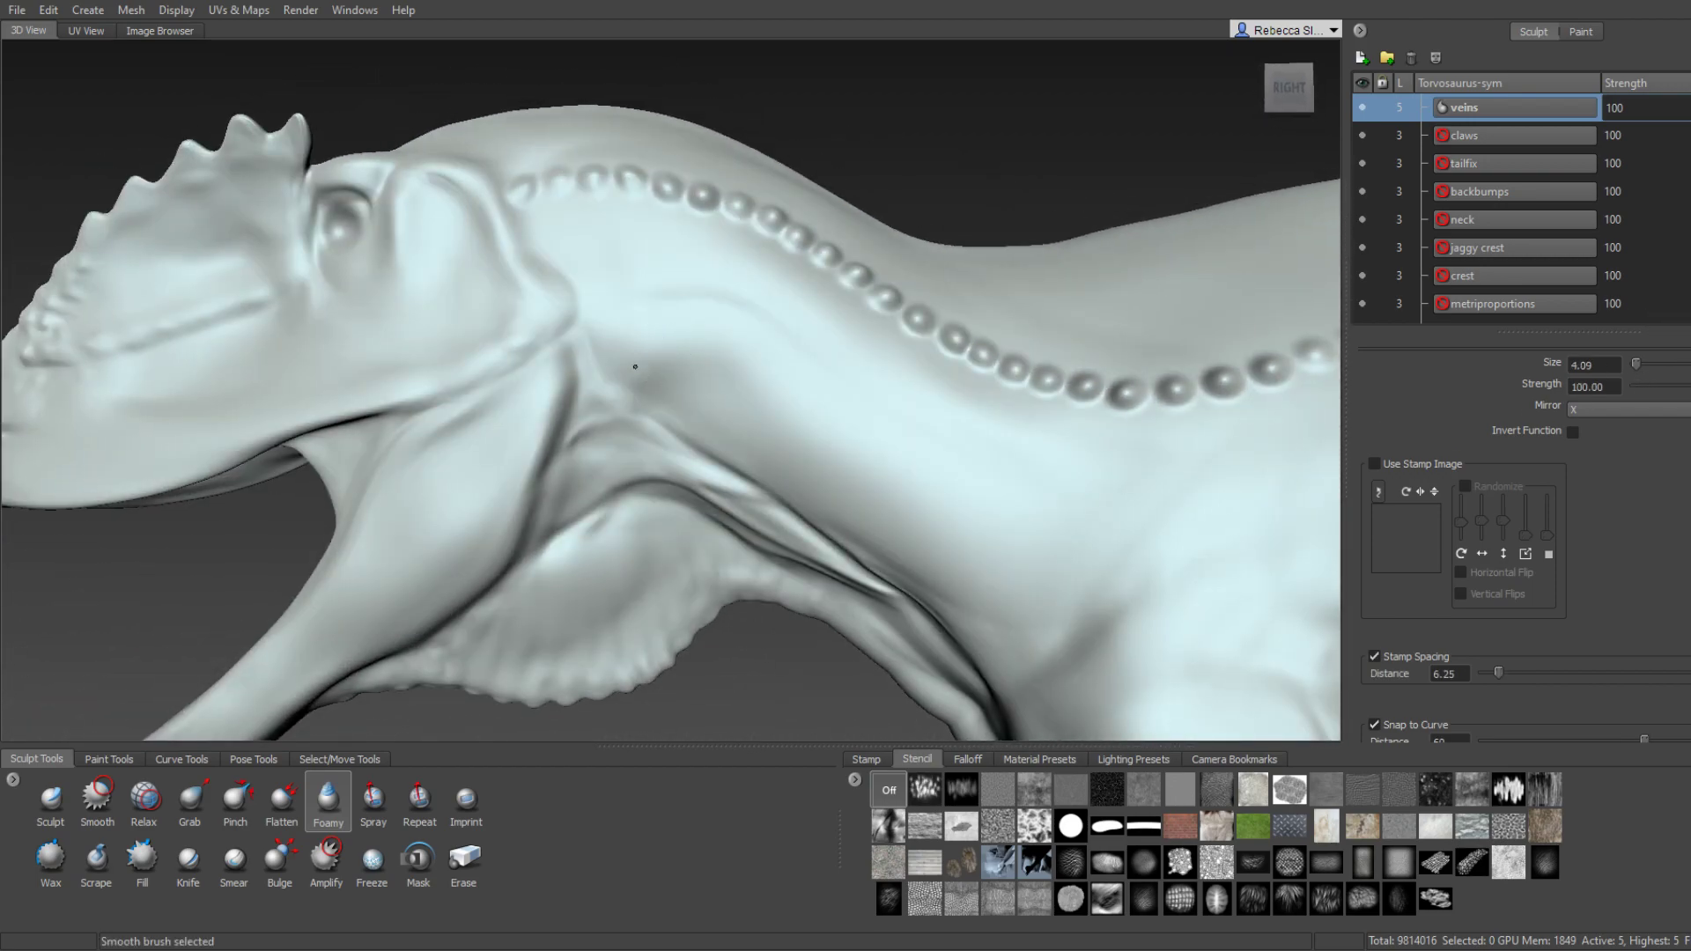
pyautogui.keyDown('alt'); pyautogui.moveTo(656, 356); pyautogui.dragTo(726, 375, button='right'); pyautogui.keyUp('alt')
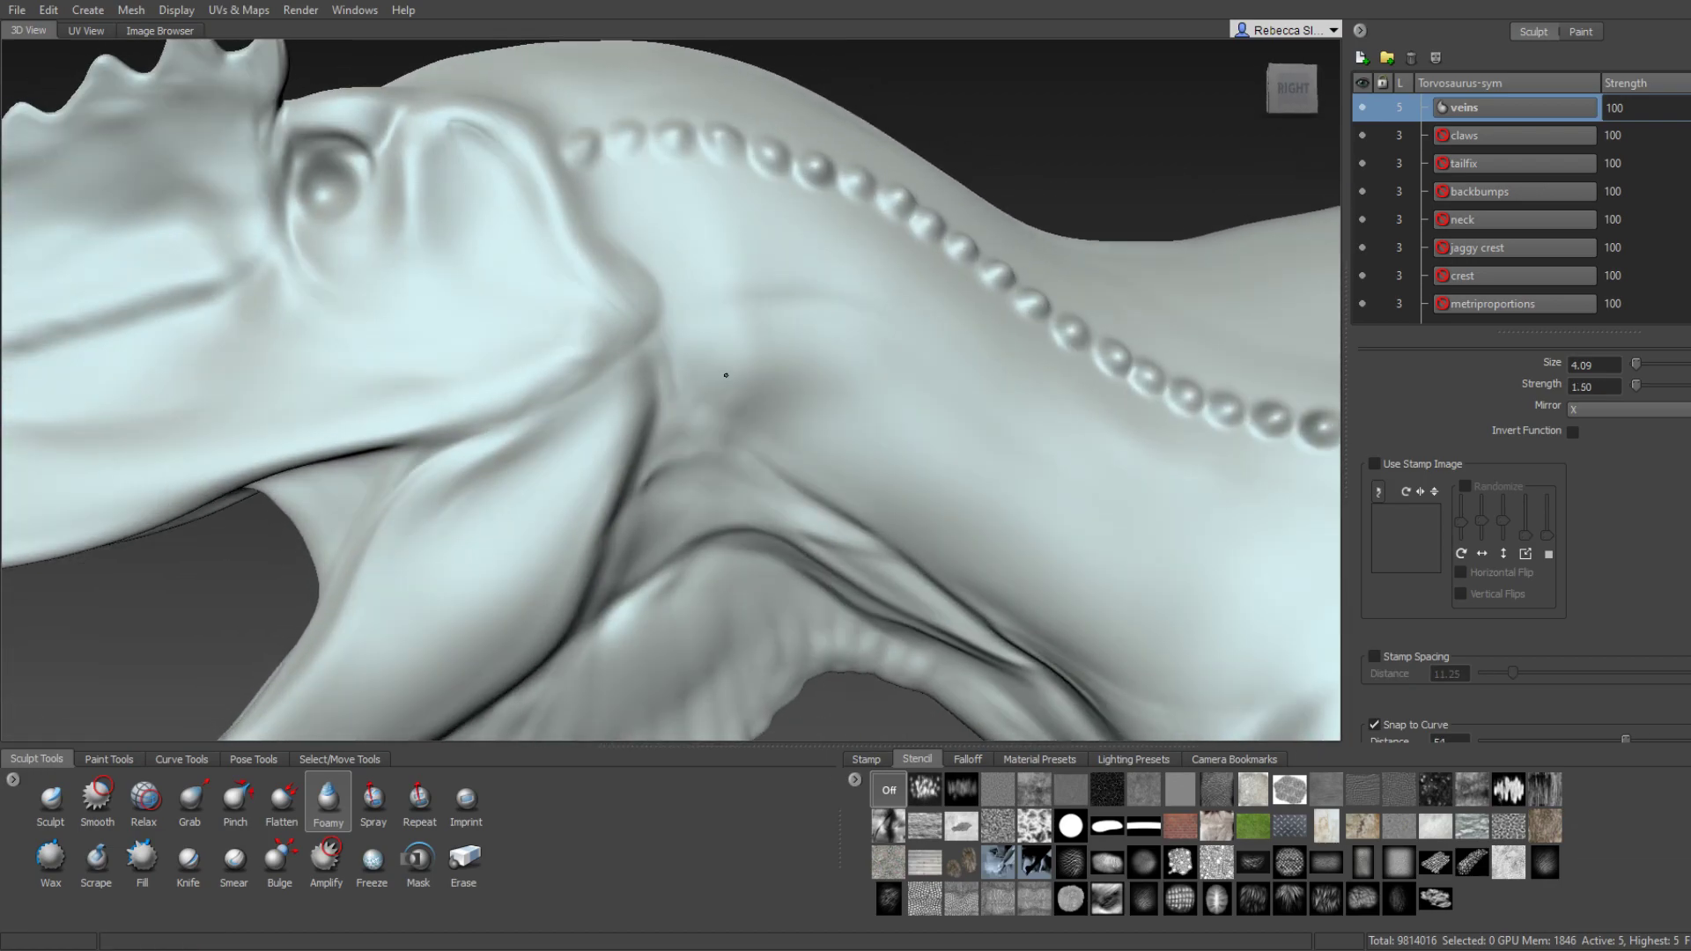
pyautogui.press('shift')
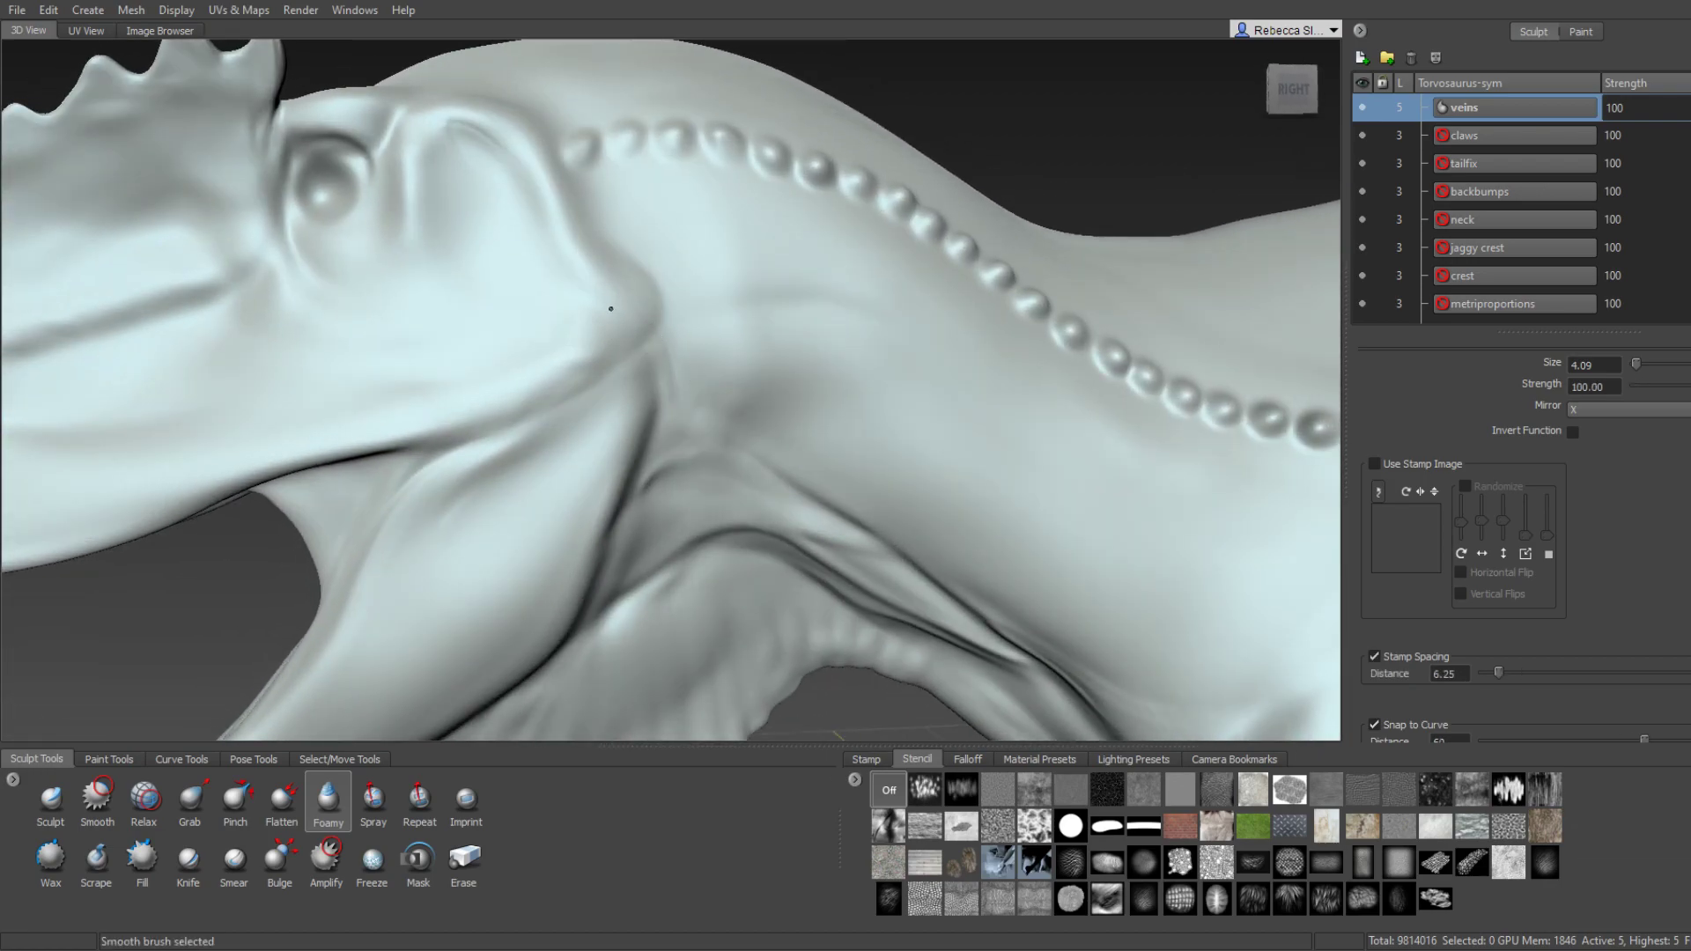
pyautogui.press('shift')
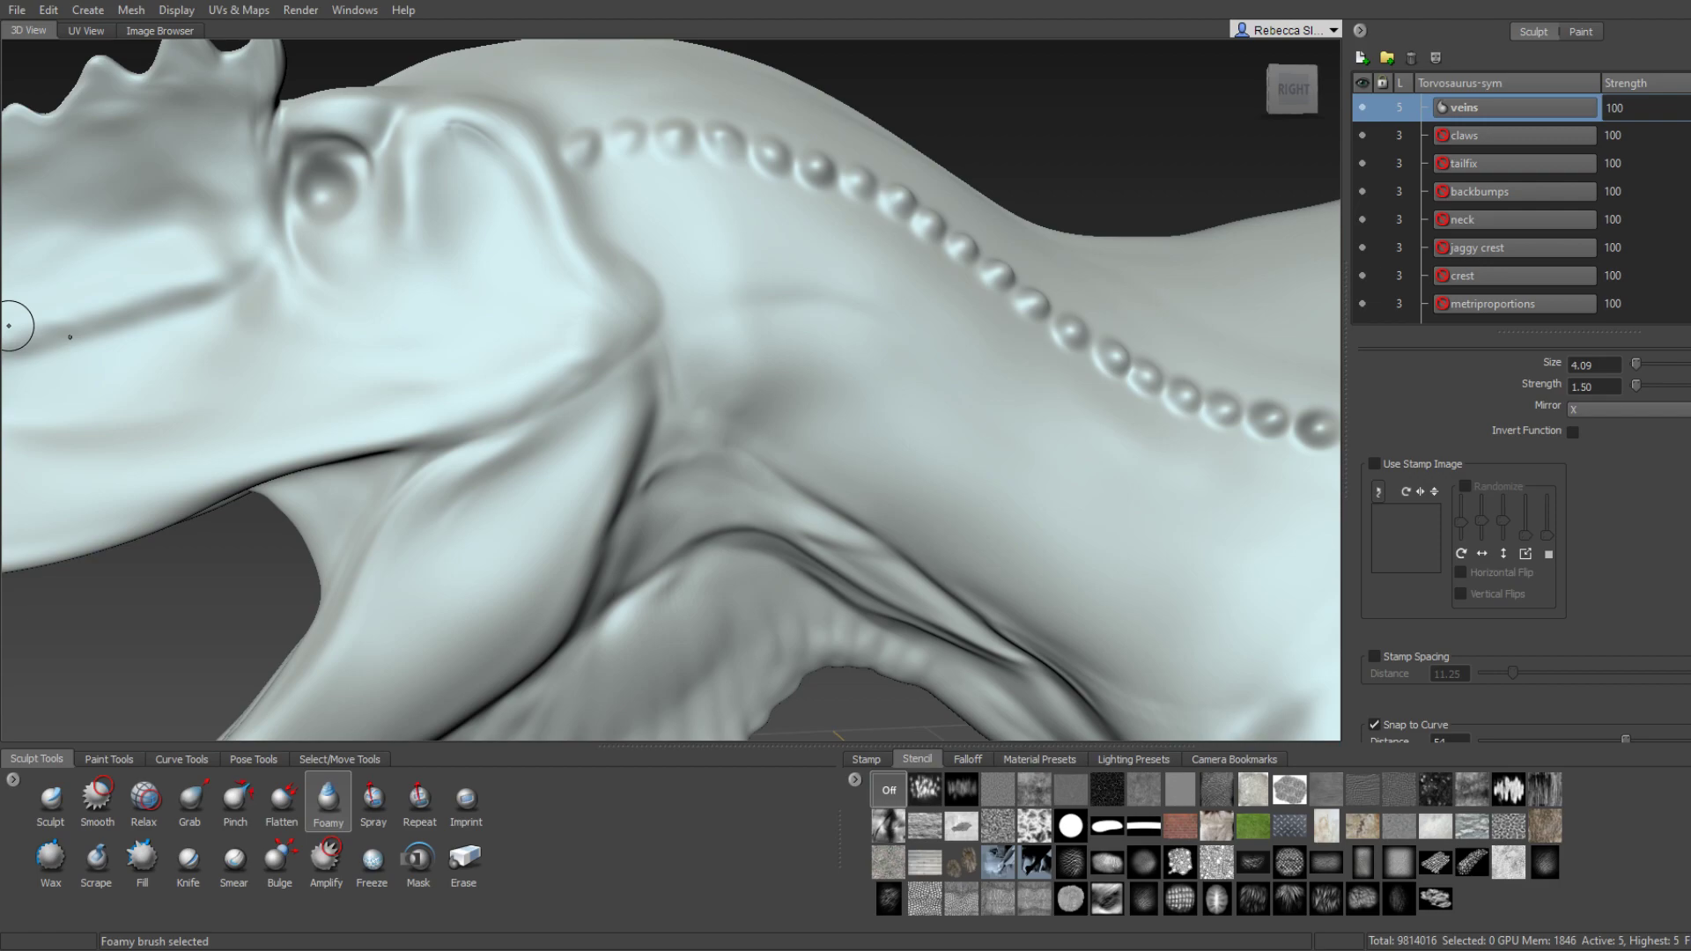
pyautogui.keyDown('alt'); pyautogui.moveTo(651, 355); pyautogui.dragTo(579, 360); pyautogui.keyUp('alt')
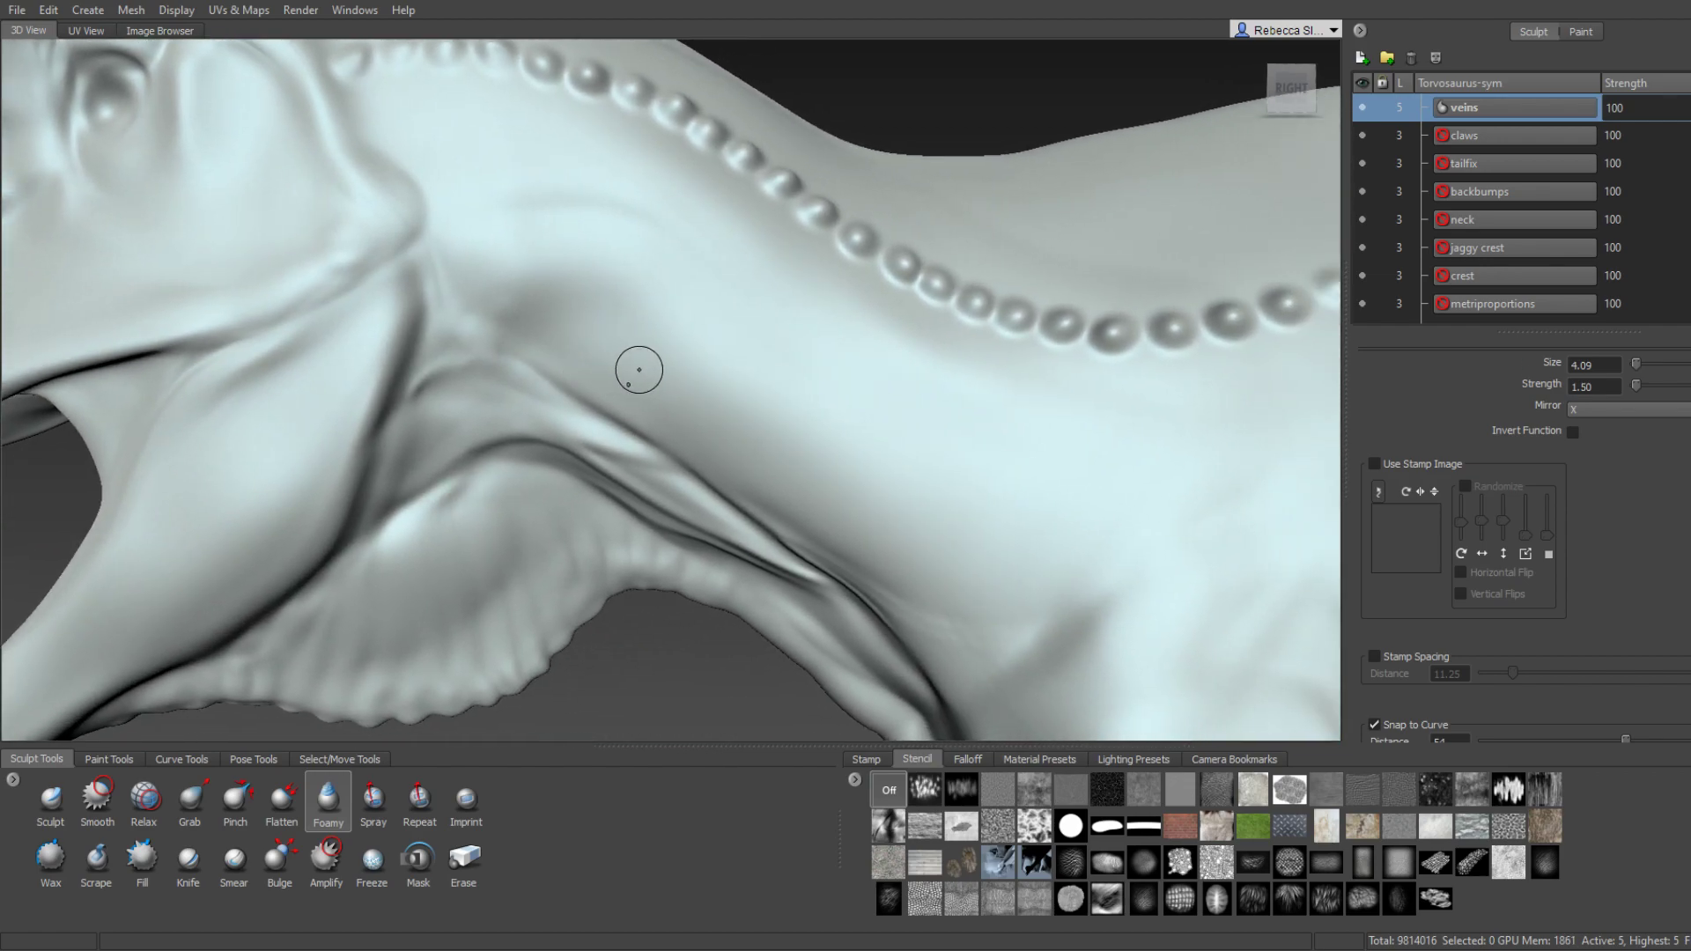
pyautogui.keyDown('alt'); pyautogui.moveTo(687, 379); pyautogui.dragTo(707, 371); pyautogui.keyUp('alt')
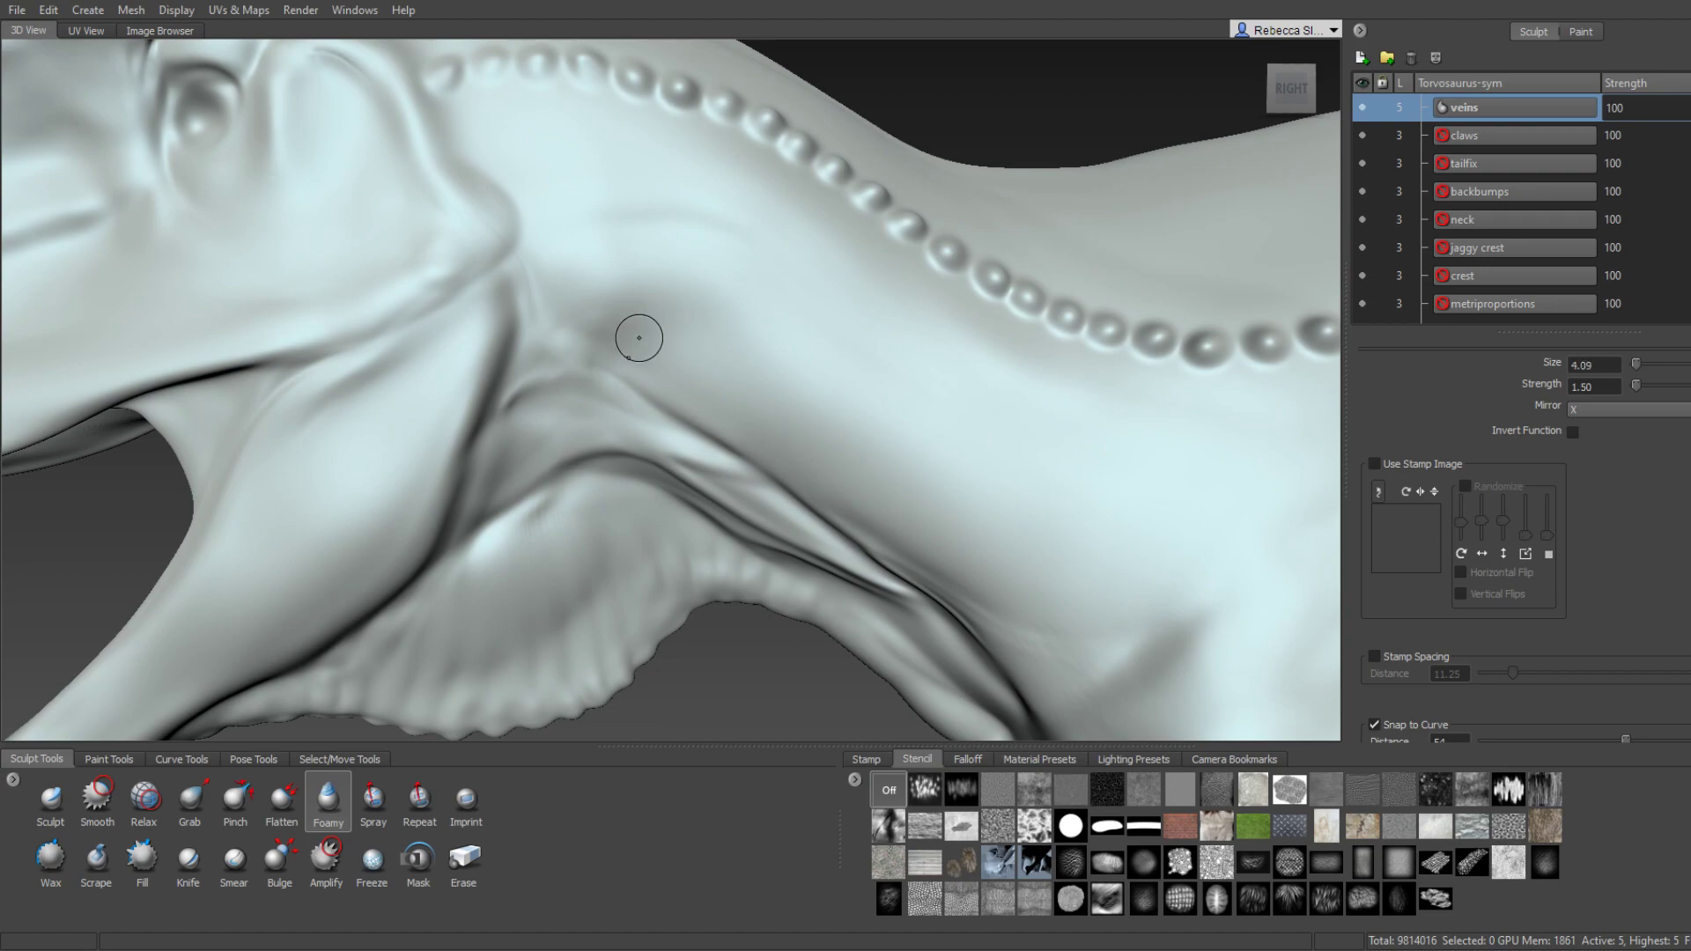
pyautogui.moveTo(627, 359)
pyautogui.keyDown('alt'); pyautogui.mouseDown()
pyautogui.moveTo(490, 359)
pyautogui.moveTo(567, 294)
pyautogui.moveTo(553, 322)
pyautogui.moveTo(687, 362)
pyautogui.moveTo(489, 327)
pyautogui.moveTo(520, 351)
pyautogui.moveTo(490, 347)
pyautogui.moveTo(509, 366)
pyautogui.moveTo(355, 417)
pyautogui.moveTo(295, 378)
pyautogui.moveTo(103, 384)
pyautogui.mouseUp(); pyautogui.keyUp('alt')
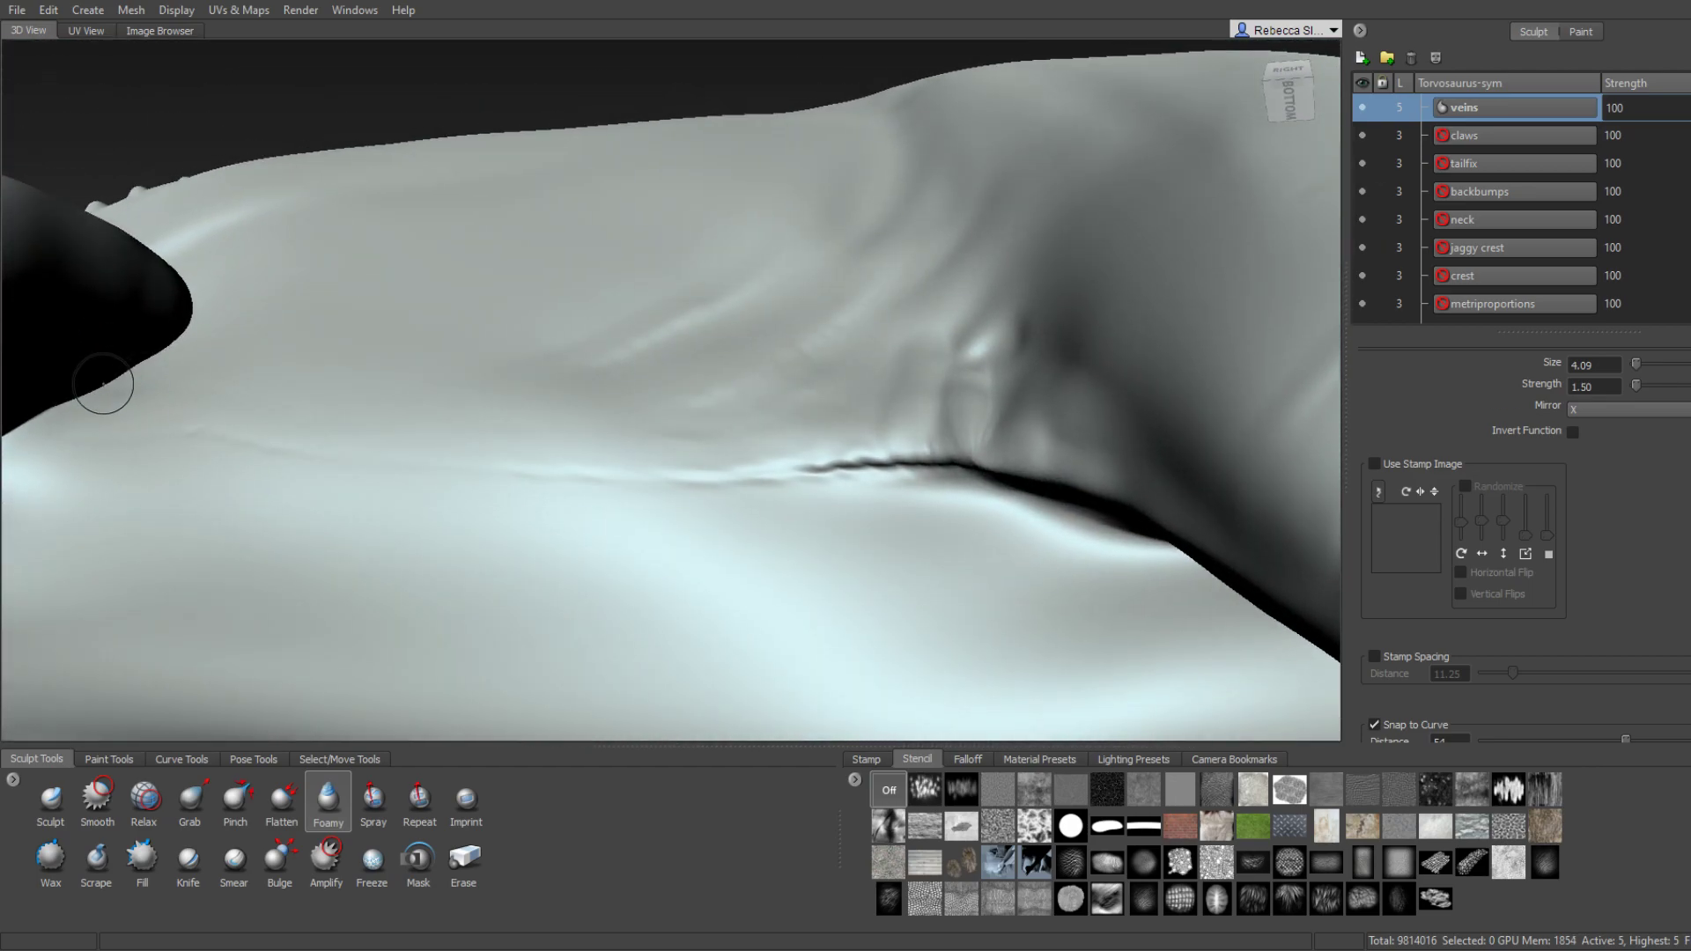
# Sculpt a raised vein along the neck crease with a hanging branch, undoing bad strokes.
pyautogui.moveTo(243, 390)
pyautogui.keyDown('alt'); pyautogui.mouseDown()
pyautogui.moveTo(350, 408)
pyautogui.moveTo(408, 491)
pyautogui.mouseUp(); pyautogui.keyUp('alt')
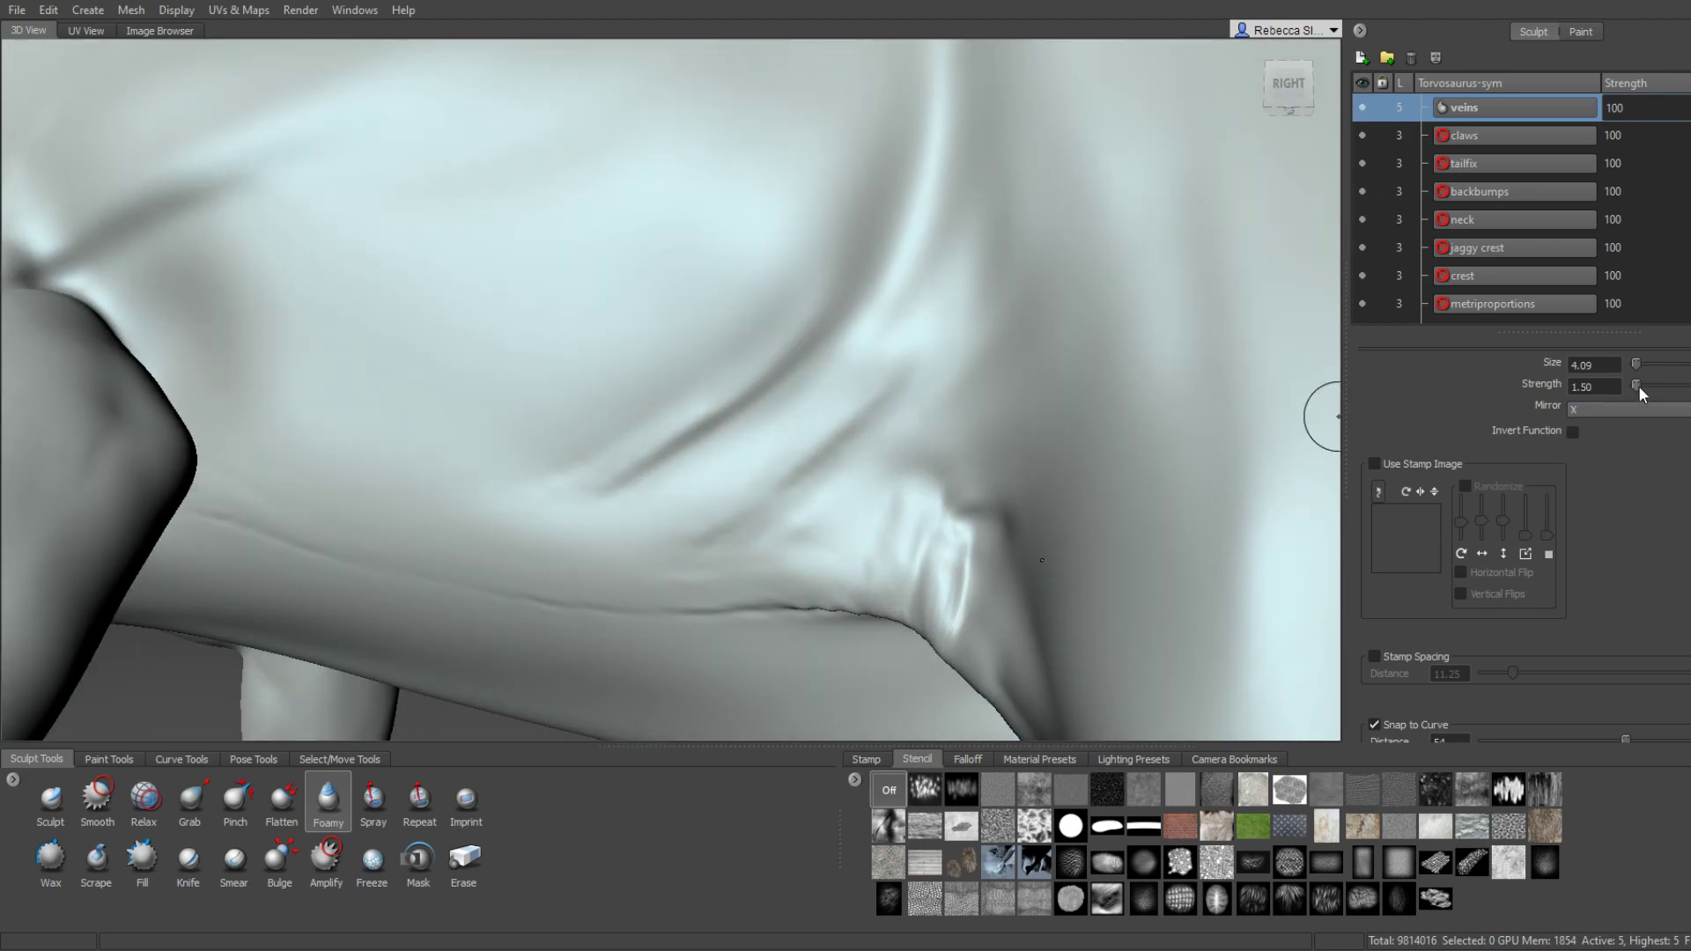
pyautogui.keyDown('alt'); pyautogui.moveTo(881, 423); pyautogui.dragTo(784, 437); pyautogui.keyUp('alt')
pyautogui.moveTo(859, 533)
pyautogui.mouseDown()
pyautogui.moveTo(834, 551)
pyautogui.moveTo(623, 566)
pyautogui.moveTo(321, 515)
pyautogui.moveTo(434, 468)
pyautogui.moveTo(864, 517)
pyautogui.moveTo(691, 517)
pyautogui.moveTo(531, 561)
pyautogui.moveTo(466, 683)
pyautogui.moveTo(554, 521)
pyautogui.moveTo(414, 493)
pyautogui.moveTo(352, 617)
pyautogui.moveTo(299, 652)
pyautogui.mouseUp()
pyautogui.hotkey('ctrl', 'z')
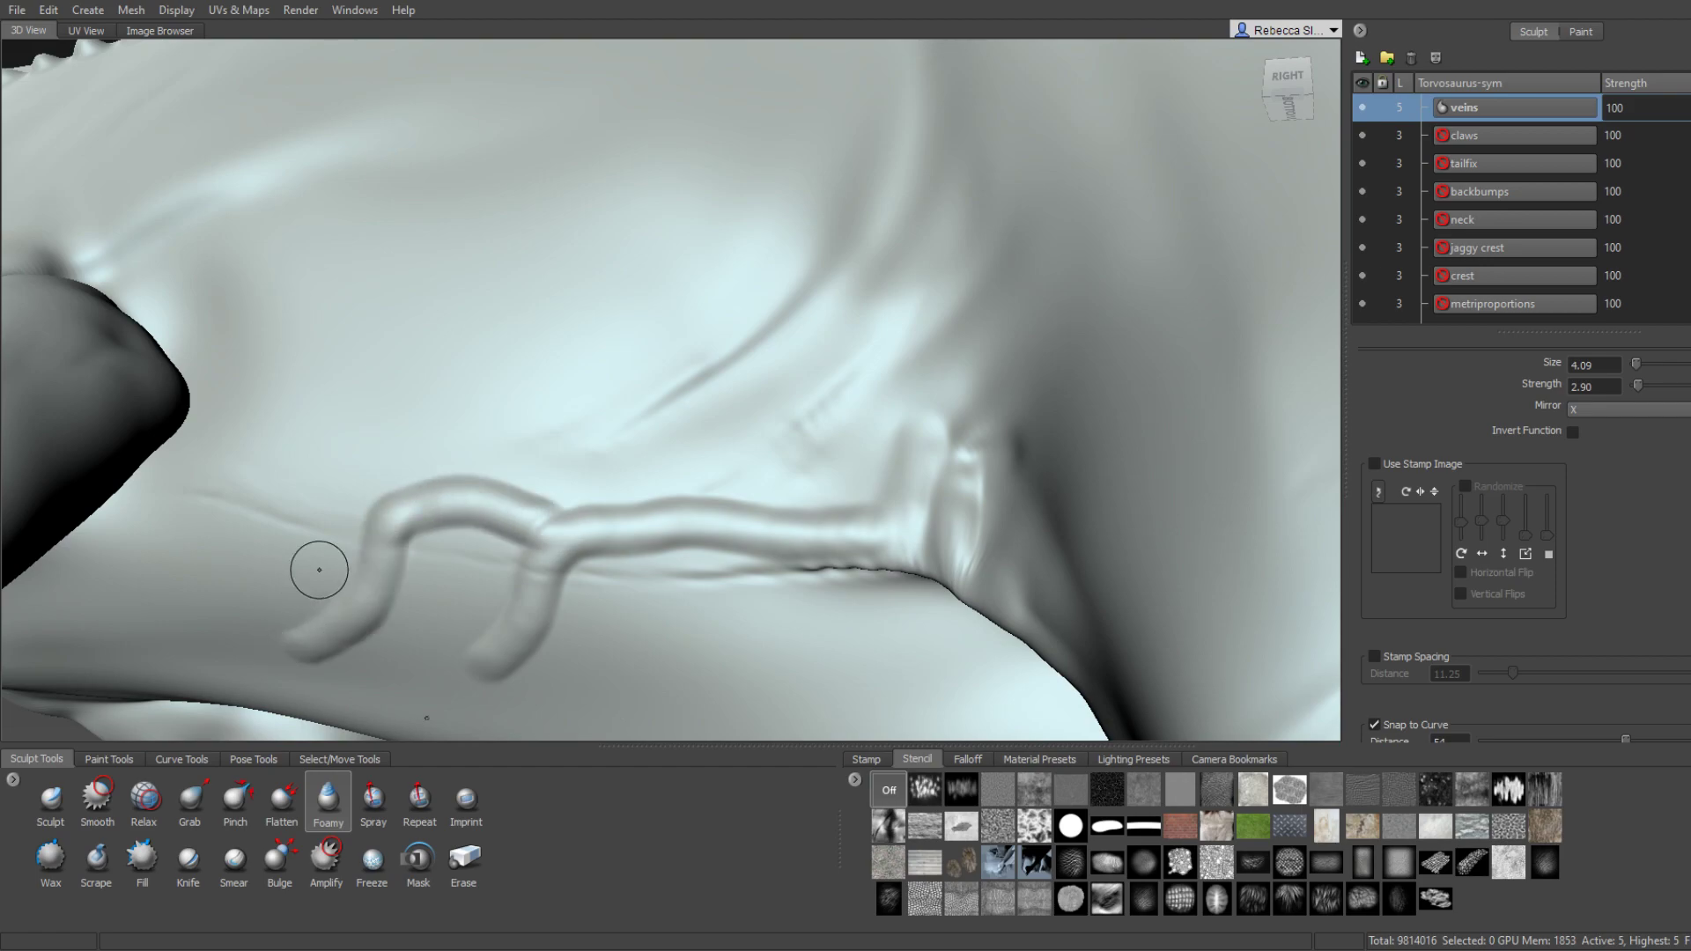
pyautogui.moveTo(313, 566)
pyautogui.keyDown('alt'); pyautogui.mouseDown()
pyautogui.moveTo(429, 500)
pyautogui.moveTo(502, 502)
pyautogui.moveTo(604, 452)
pyautogui.moveTo(472, 426)
pyautogui.moveTo(408, 559)
pyautogui.moveTo(185, 669)
pyautogui.mouseUp(); pyautogui.keyUp('alt')
pyautogui.moveTo(185, 669)
pyautogui.keyDown('alt'); pyautogui.mouseDown()
pyautogui.moveTo(199, 560)
pyautogui.moveTo(446, 434)
pyautogui.moveTo(691, 422)
pyautogui.moveTo(540, 445)
pyautogui.moveTo(457, 427)
pyautogui.moveTo(19, 558)
pyautogui.moveTo(410, 500)
pyautogui.moveTo(487, 450)
pyautogui.moveTo(404, 555)
pyautogui.moveTo(303, 583)
pyautogui.mouseUp(); pyautogui.keyUp('alt')
pyautogui.hotkey('ctrl', 'z')
# Add a down-left vein branch, then smooth the vein ends with a 5.48 brush.
pyautogui.keyDown('alt'); pyautogui.moveTo(304, 583); pyautogui.dragTo(479, 502); pyautogui.keyUp('alt')
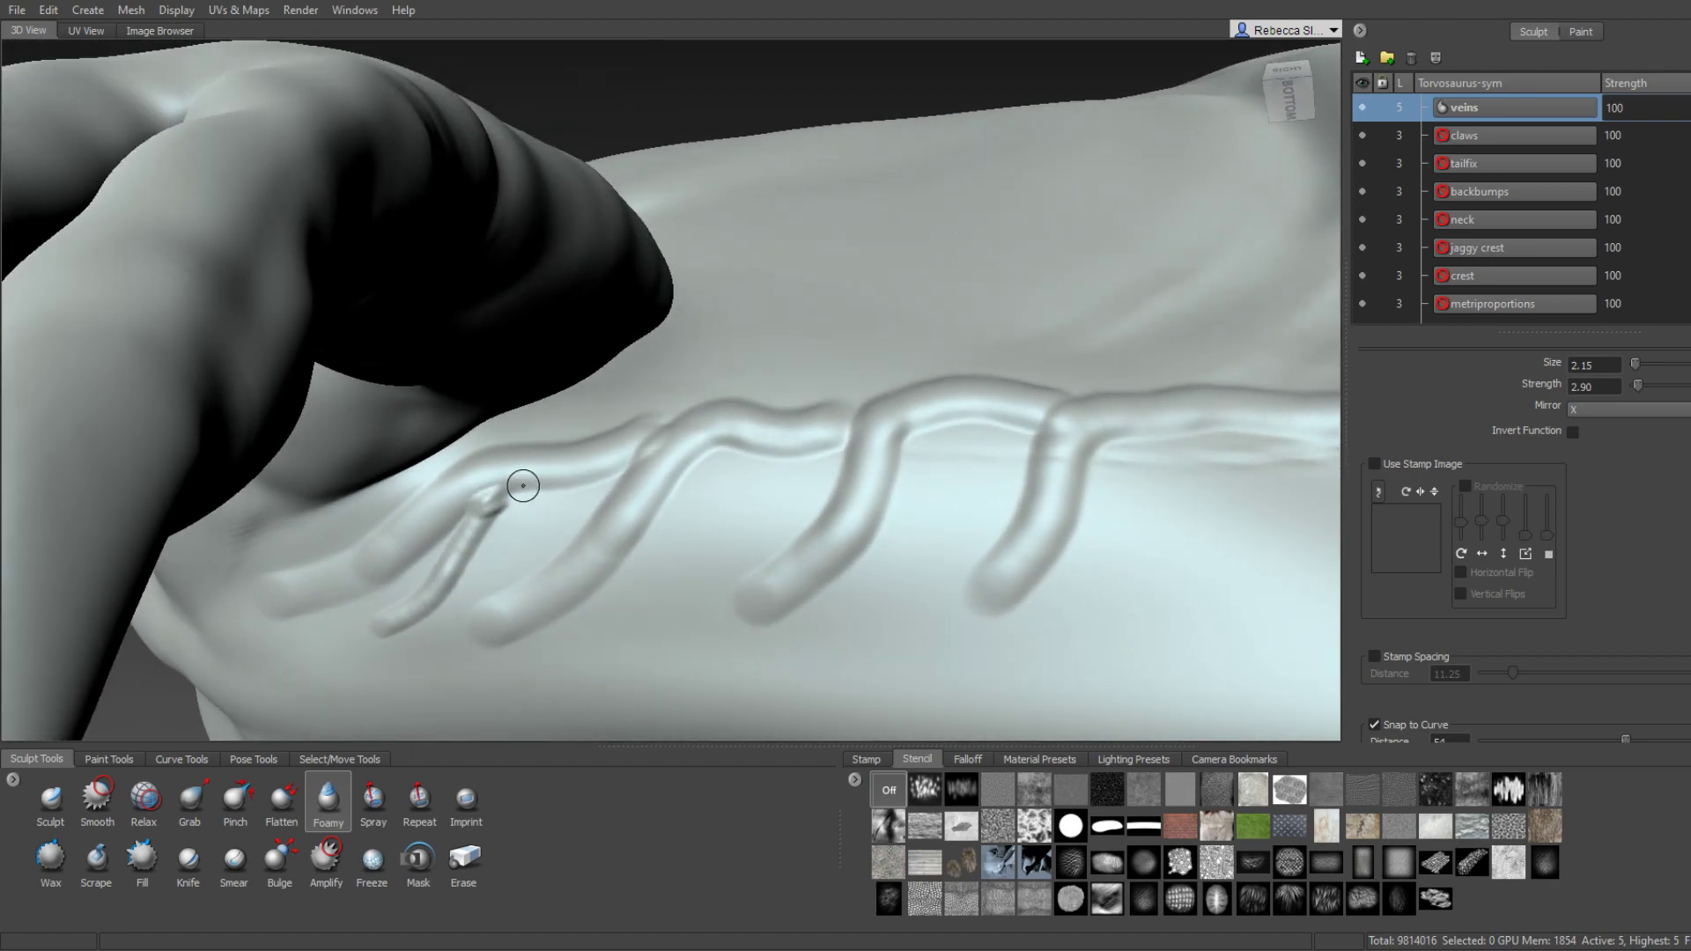
pyautogui.press('shift')
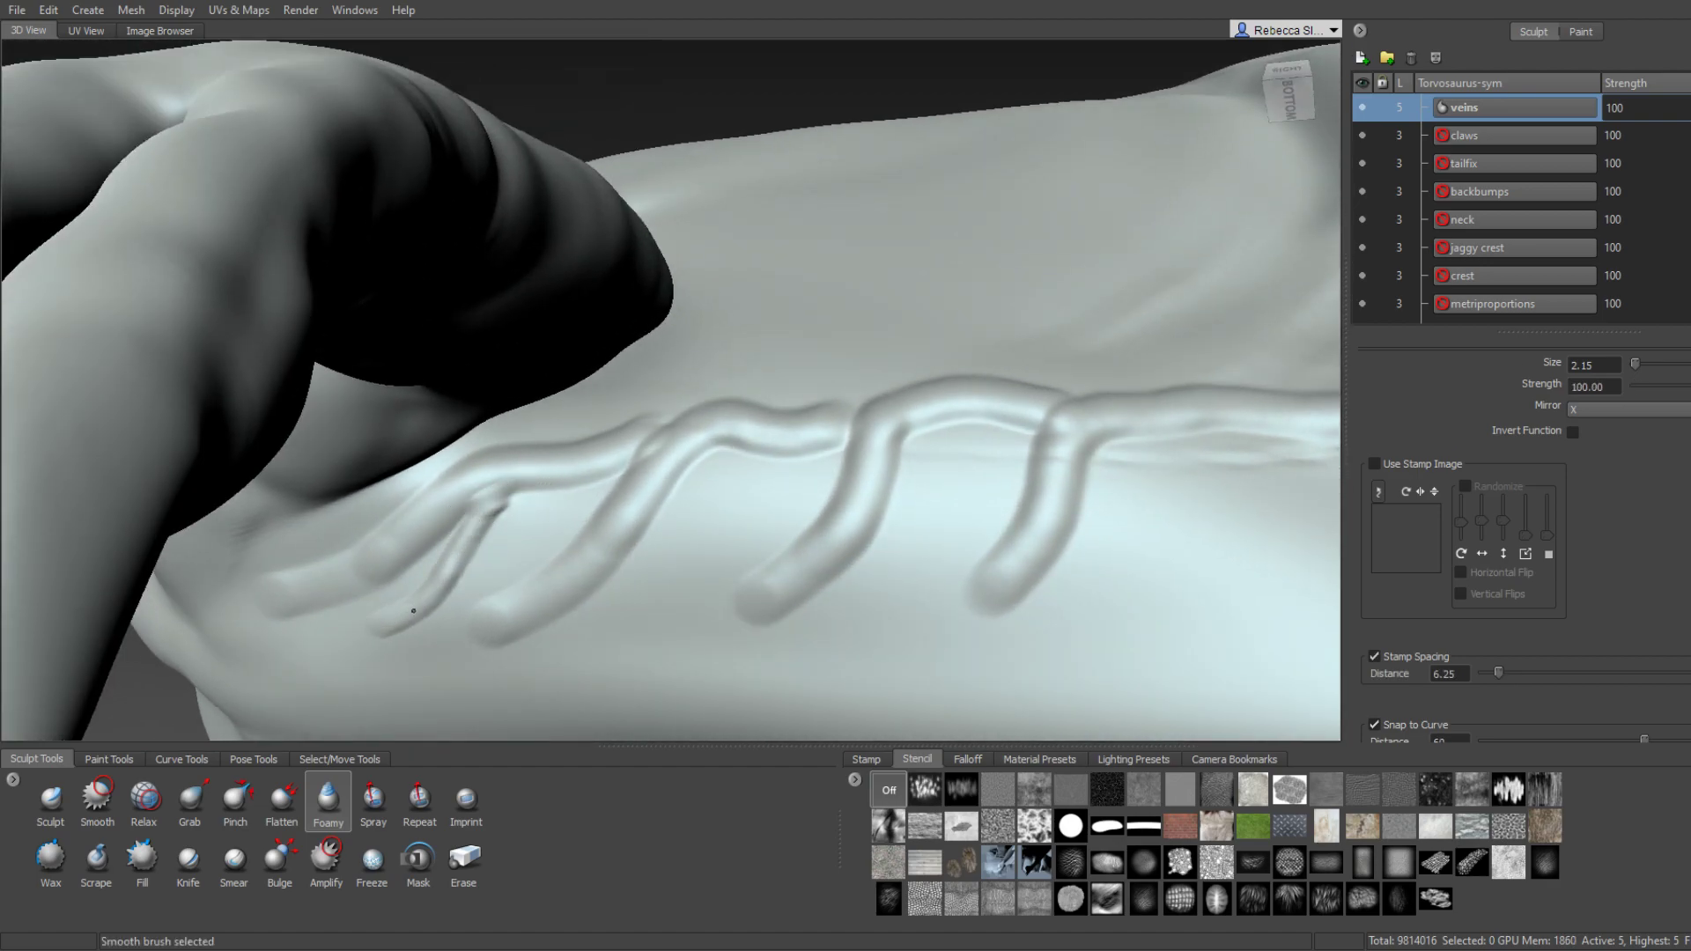
pyautogui.moveTo(299, 578); pyautogui.dragTo(302, 581)
pyautogui.moveTo(602, 484)
pyautogui.keyDown('alt'); pyautogui.mouseDown()
pyautogui.moveTo(642, 502)
pyautogui.moveTo(532, 572)
pyautogui.mouseUp(); pyautogui.keyUp('alt')
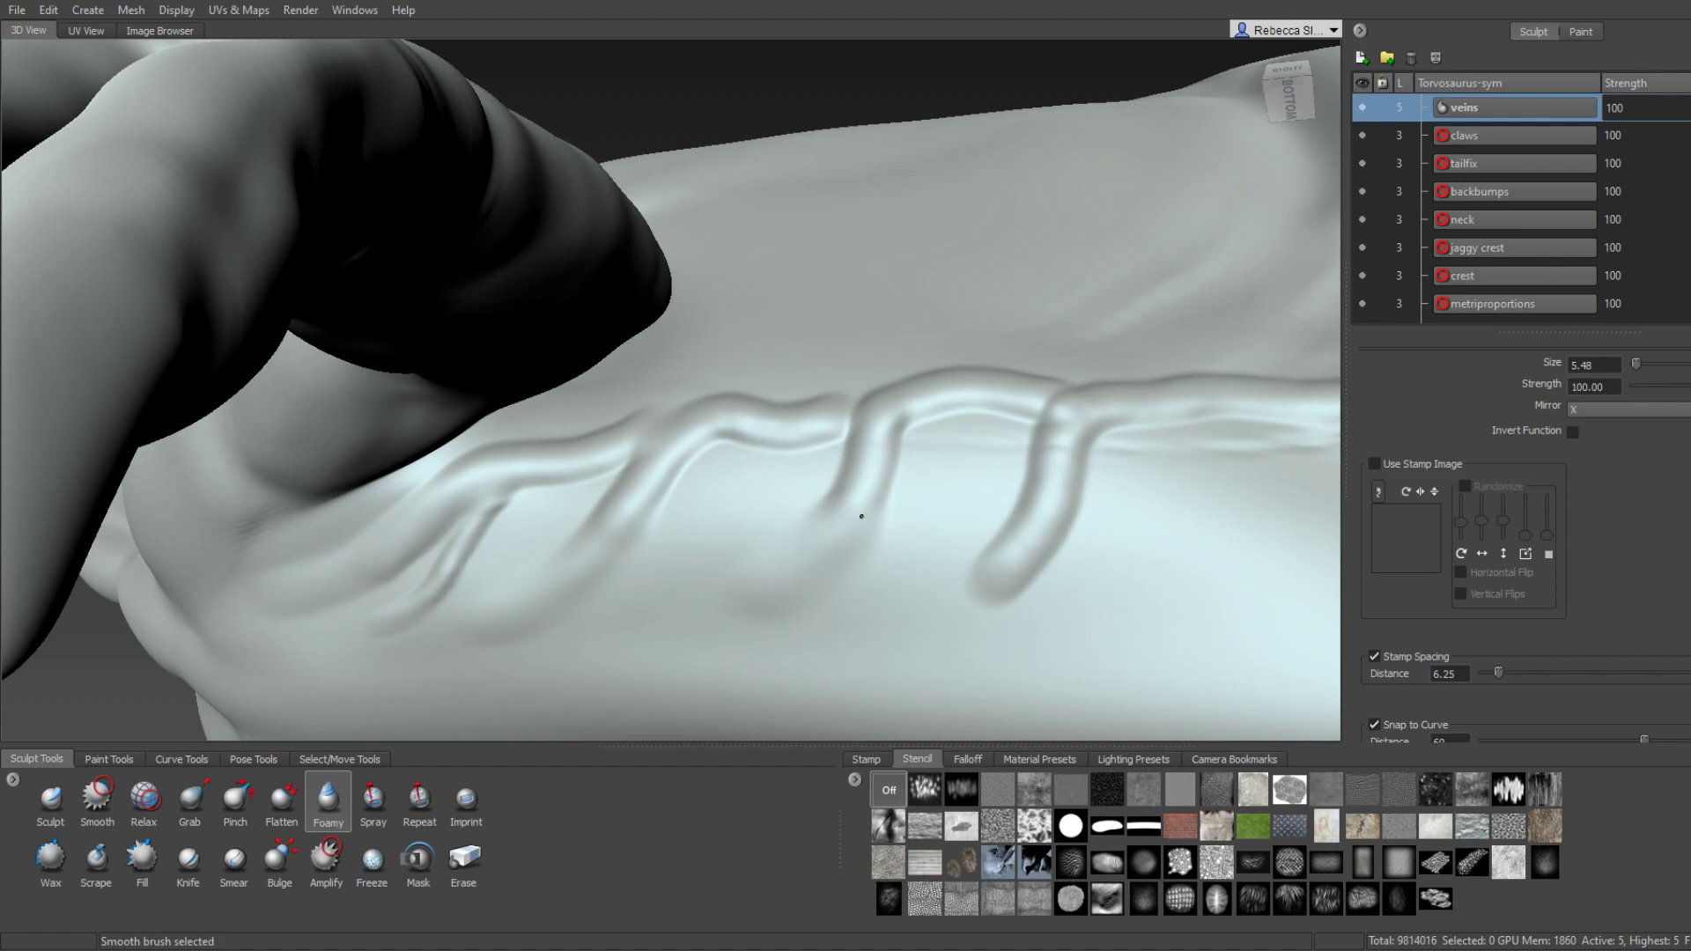
pyautogui.moveTo(861, 516); pyautogui.dragTo(877, 423)
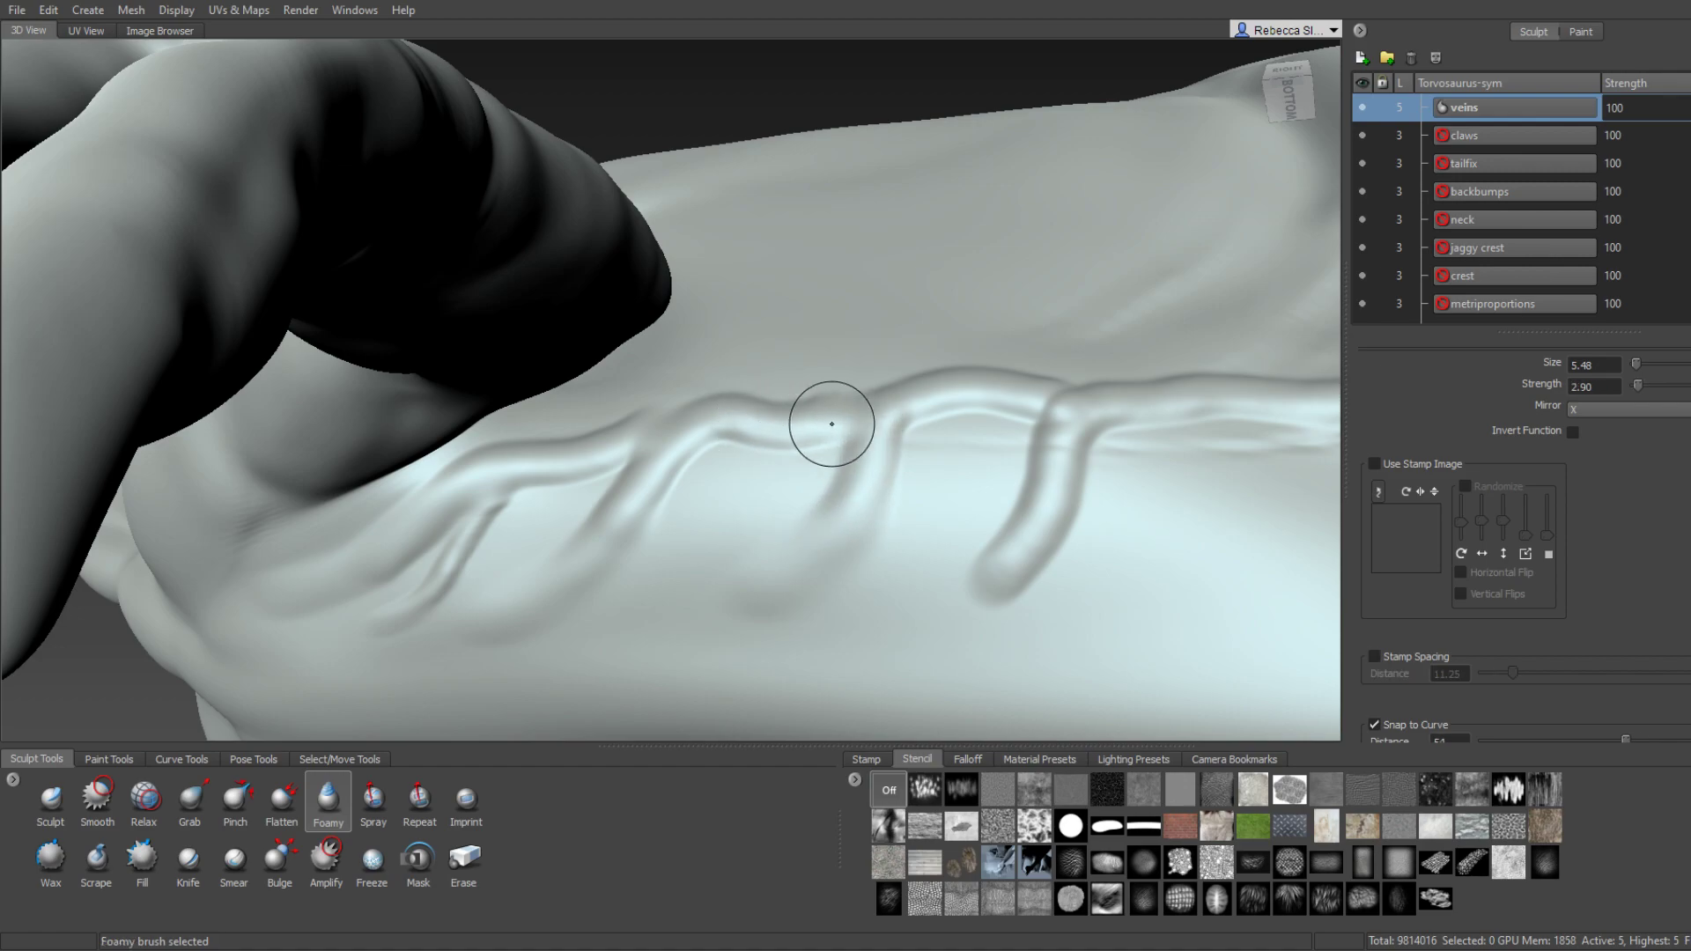
pyautogui.keyDown('alt'); pyautogui.moveTo(812, 434); pyautogui.dragTo(680, 464); pyautogui.keyUp('alt')
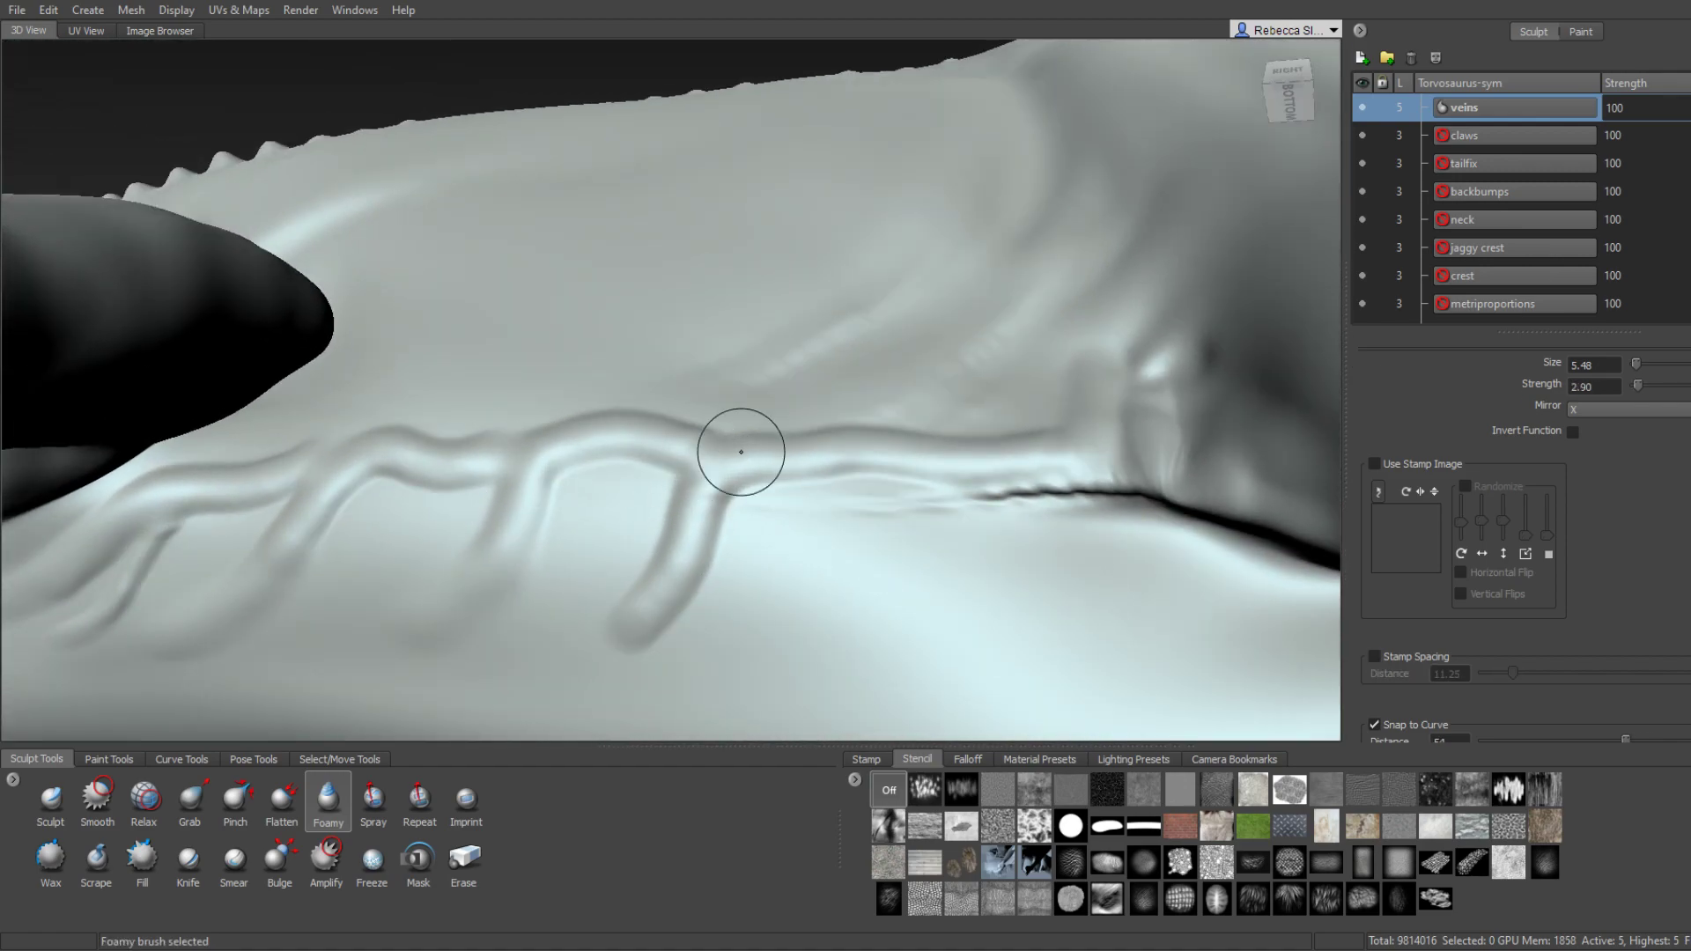
pyautogui.moveTo(674, 572)
pyautogui.keyDown('shift'); pyautogui.mouseDown()
pyautogui.moveTo(656, 621)
pyautogui.moveTo(617, 610)
pyautogui.mouseUp(); pyautogui.keyUp('shift')
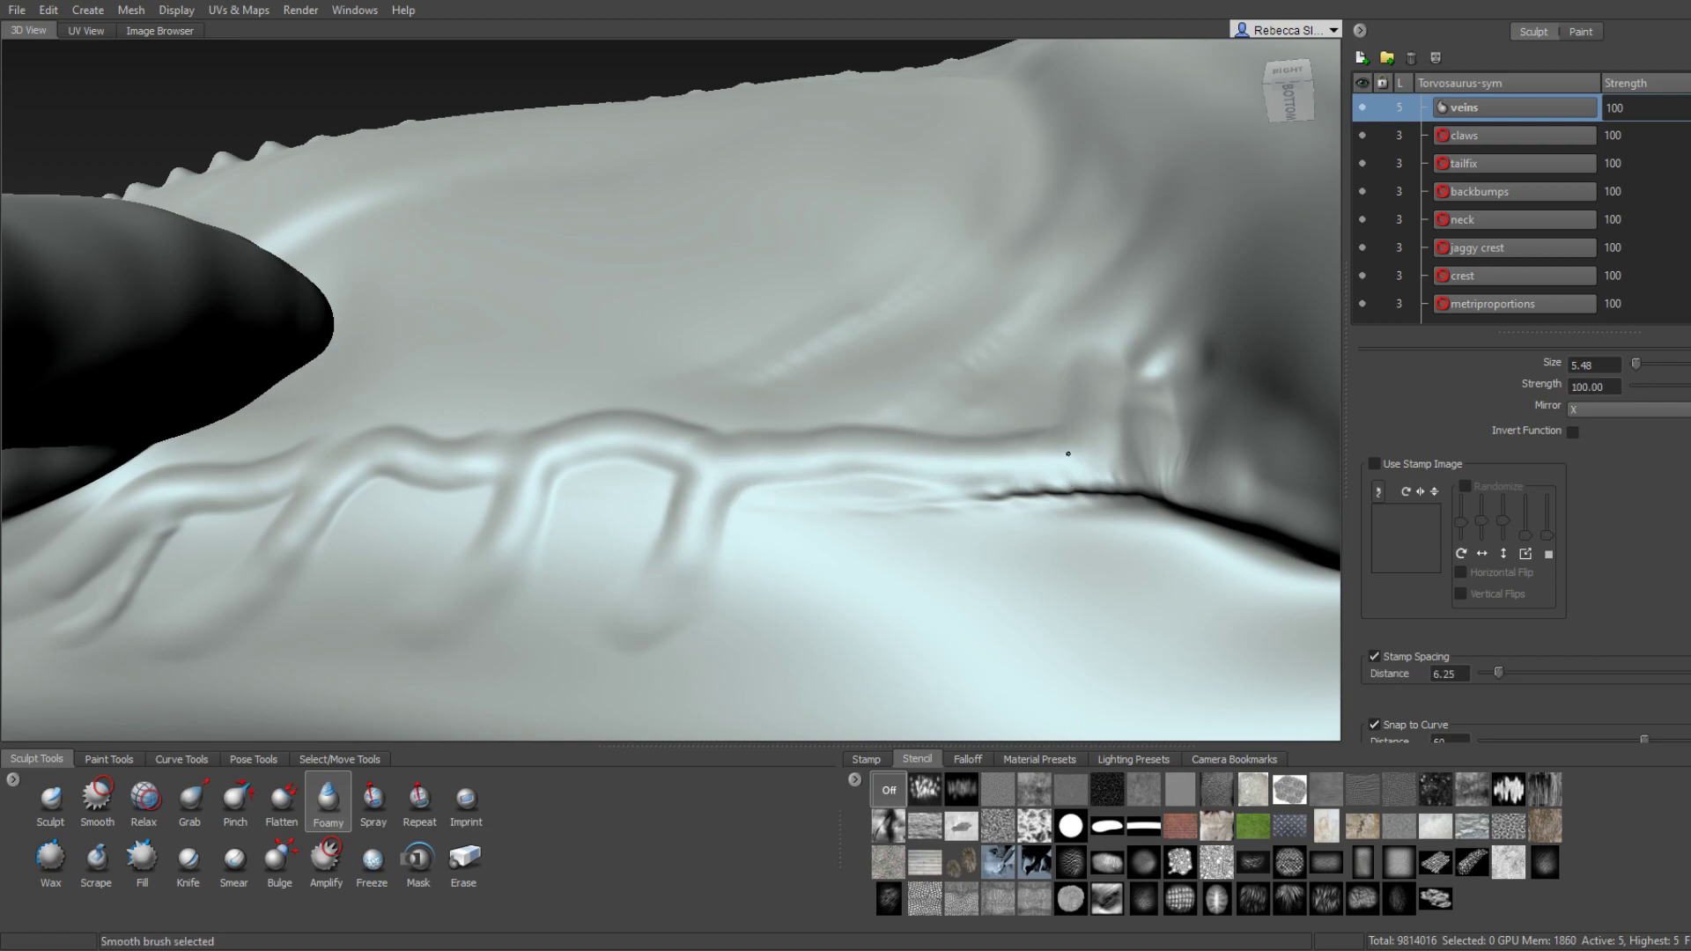
pyautogui.moveTo(1068, 454)
pyautogui.keyDown('alt'); pyautogui.mouseDown()
pyautogui.moveTo(850, 395)
pyautogui.moveTo(861, 530)
pyautogui.moveTo(681, 457)
pyautogui.mouseUp(); pyautogui.keyUp('alt')
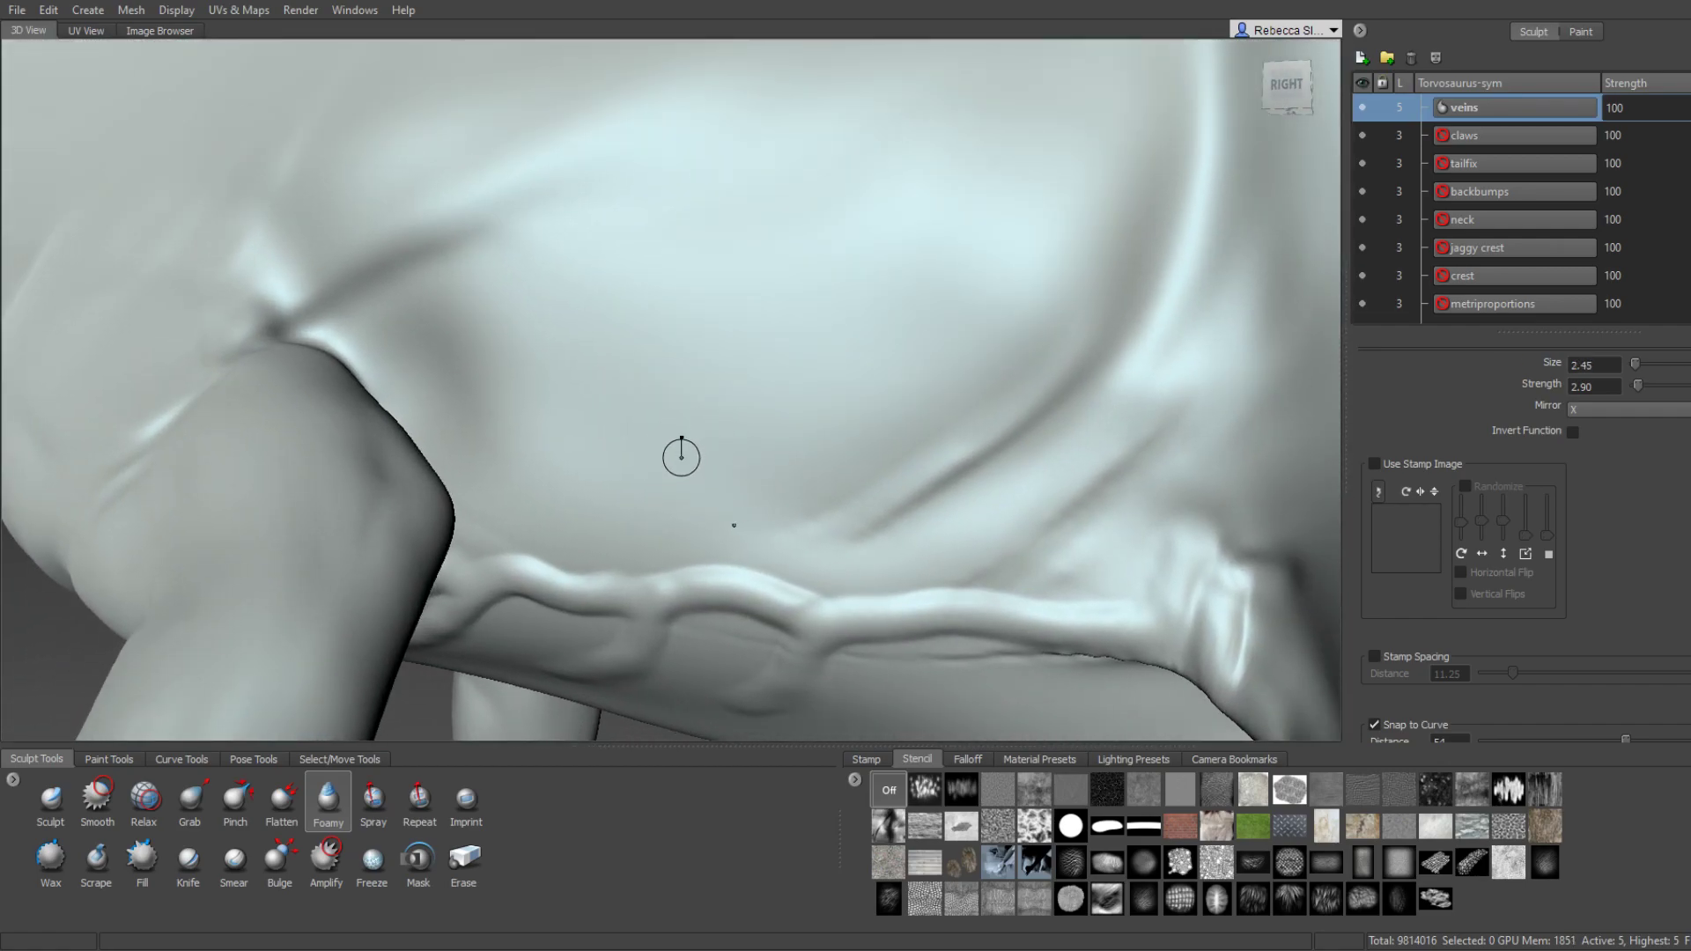
# Redraw a chest vein and smooth its junction and upper tip.
pyautogui.moveTo(727, 524)
pyautogui.keyDown('alt'); pyautogui.mouseDown()
pyautogui.moveTo(661, 528)
pyautogui.moveTo(700, 539)
pyautogui.moveTo(934, 432)
pyautogui.moveTo(1082, 247)
pyautogui.moveTo(789, 589)
pyautogui.mouseUp(); pyautogui.keyUp('alt')
pyautogui.moveTo(837, 532)
pyautogui.keyDown('alt'); pyautogui.mouseDown()
pyautogui.moveTo(744, 502)
pyautogui.moveTo(771, 513)
pyautogui.mouseUp(); pyautogui.keyUp('alt')
pyautogui.hotkey('ctrl', 'z')
pyautogui.moveTo(472, 480)
pyautogui.mouseDown()
pyautogui.moveTo(743, 314)
pyautogui.moveTo(857, 218)
pyautogui.mouseUp()
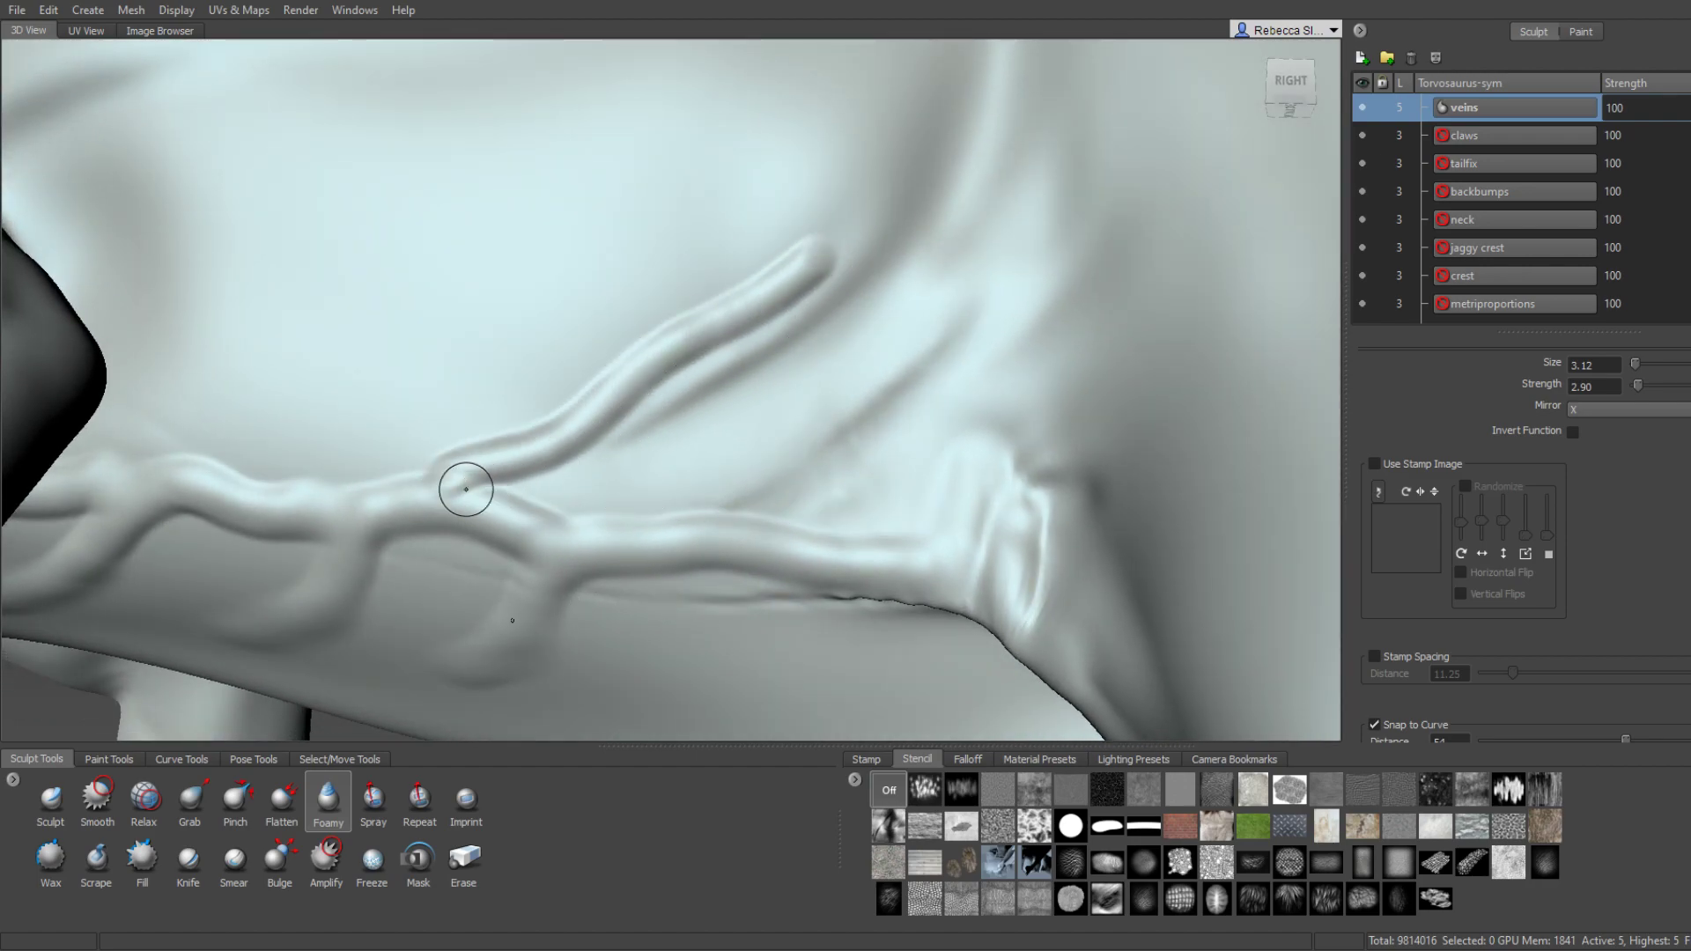
pyautogui.keyDown('shift'); pyautogui.moveTo(466, 489); pyautogui.dragTo(568, 433); pyautogui.keyUp('shift')
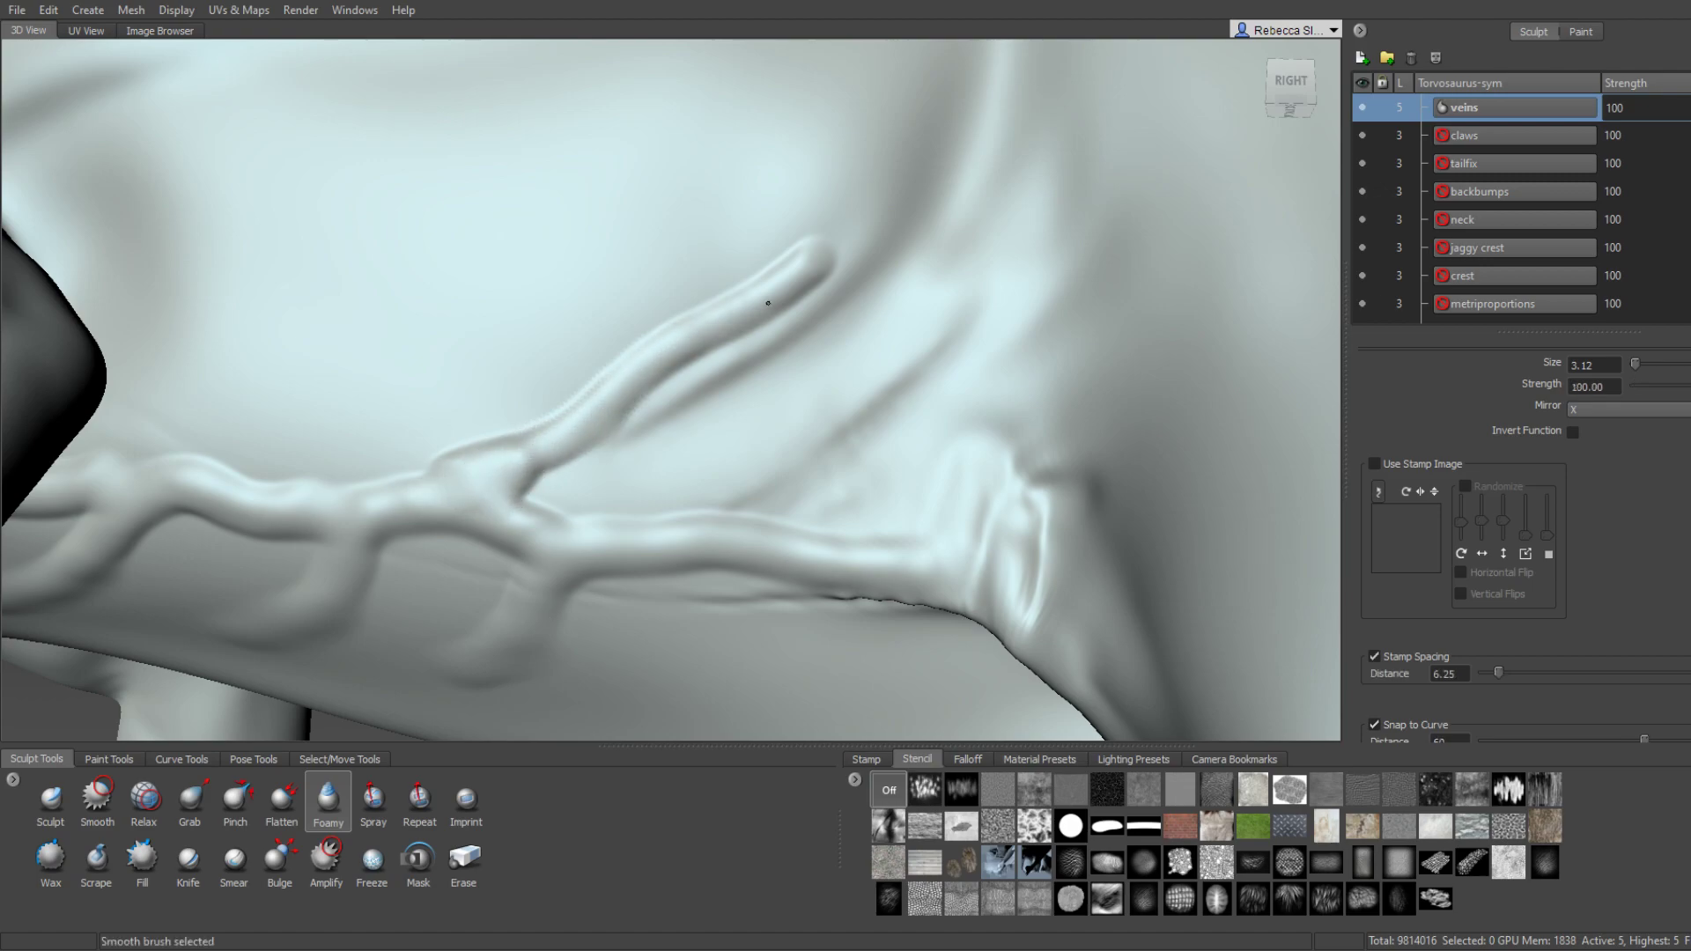
pyautogui.keyDown('shift'); pyautogui.moveTo(809, 262); pyautogui.dragTo(758, 274); pyautogui.keyUp('shift')
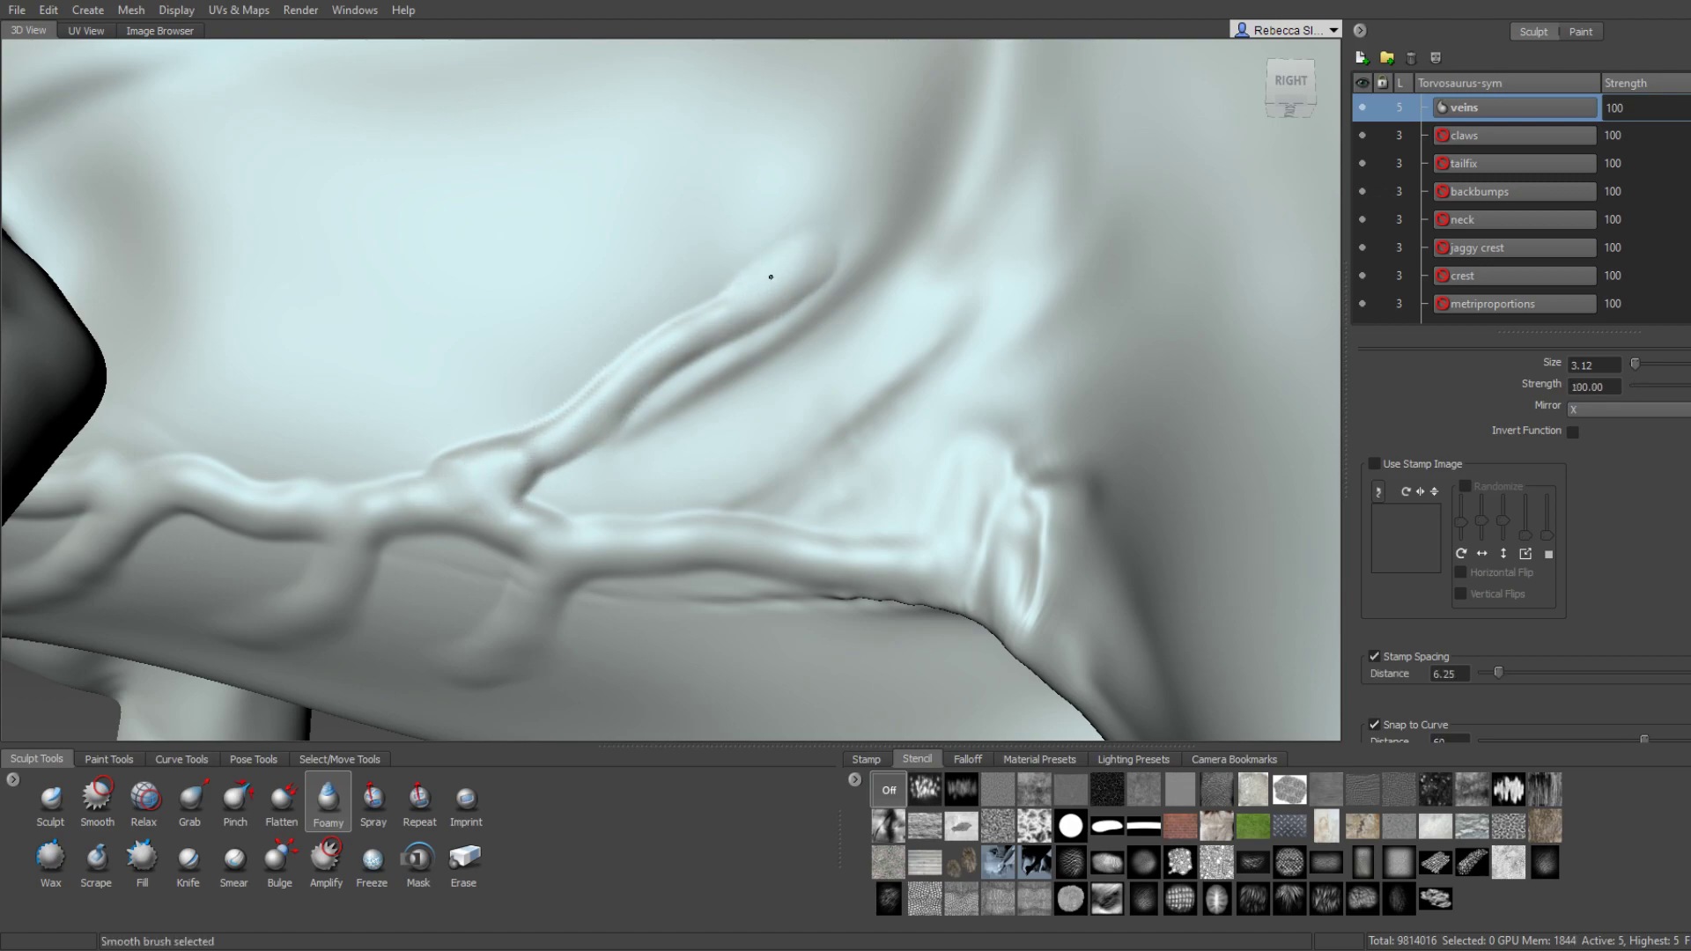
pyautogui.keyDown('shift'); pyautogui.moveTo(598, 428); pyautogui.dragTo(475, 482); pyautogui.keyUp('shift')
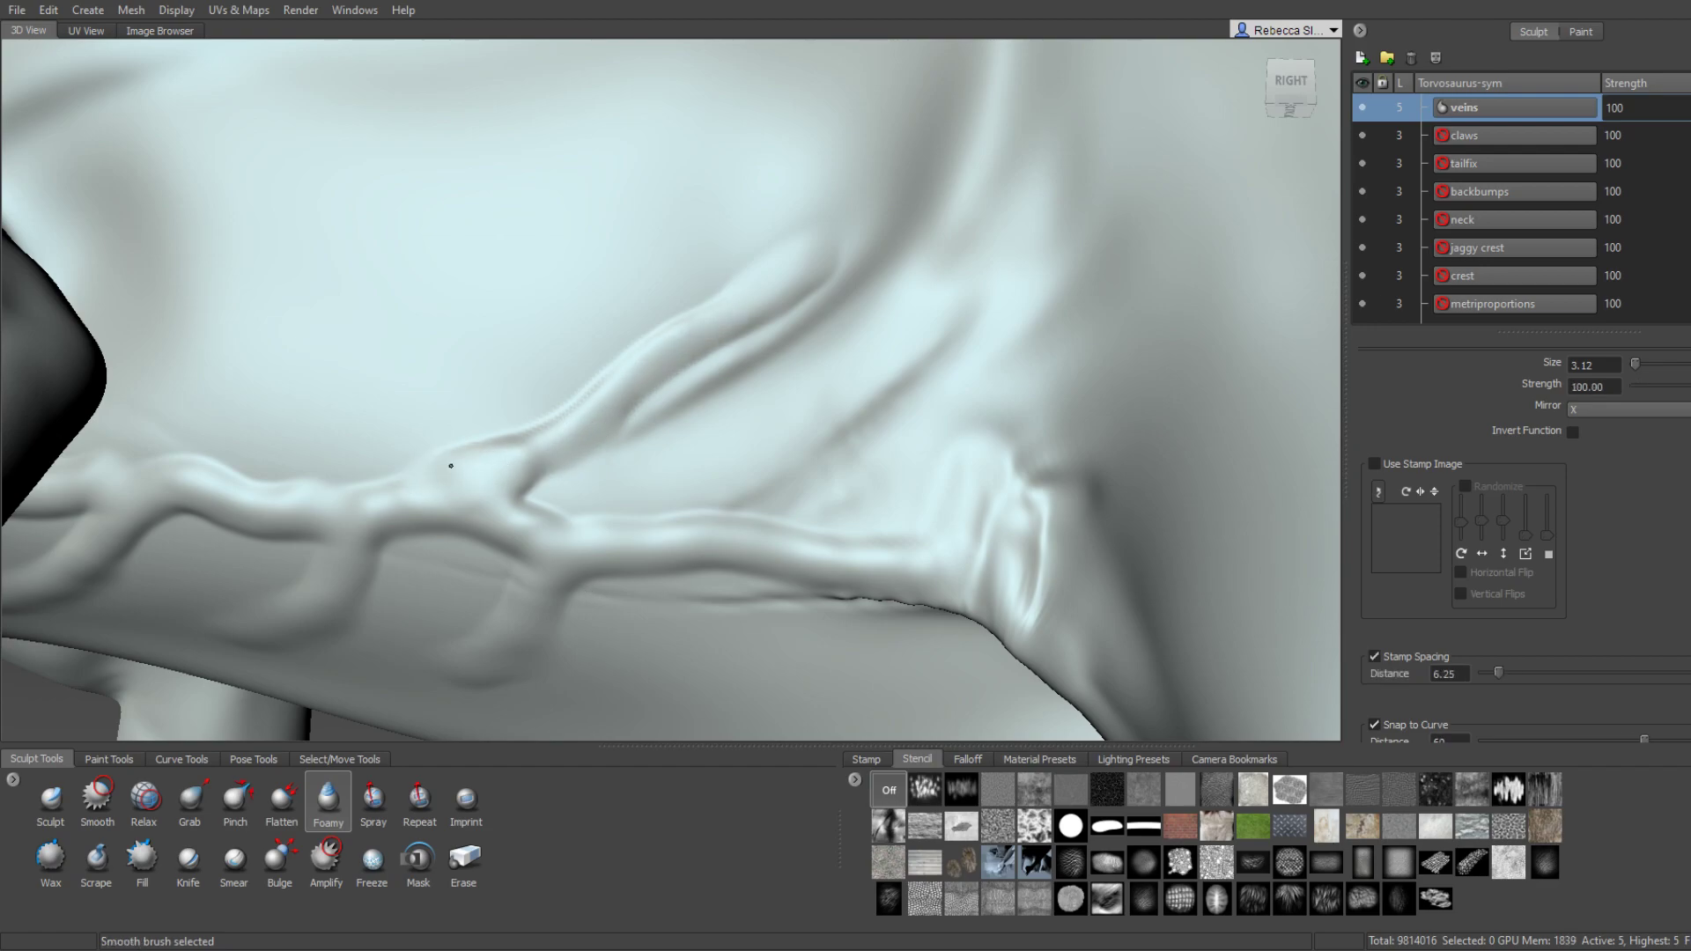
# Sculpt upward chest vein branches, replacing an overlong one with a shorter stroke.
pyautogui.moveTo(698, 498)
pyautogui.keyDown('alt'); pyautogui.mouseDown()
pyautogui.moveTo(431, 515)
pyautogui.moveTo(713, 404)
pyautogui.moveTo(859, 268)
pyautogui.mouseUp(); pyautogui.keyUp('alt')
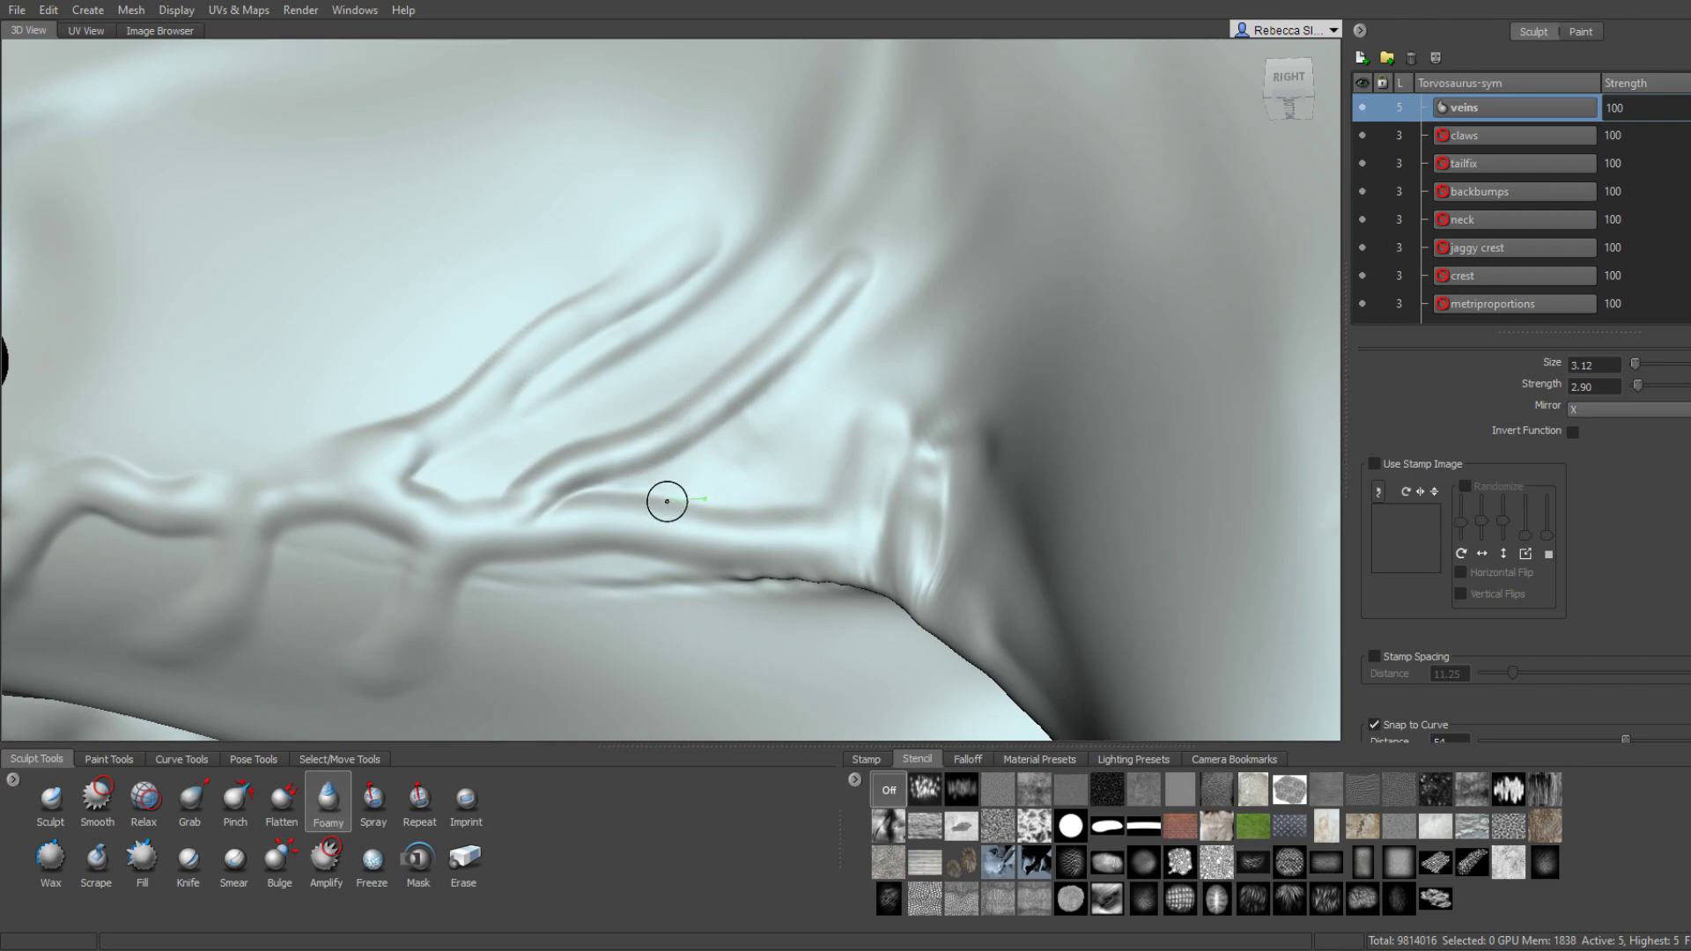
pyautogui.moveTo(667, 501)
pyautogui.mouseDown()
pyautogui.moveTo(906, 264)
pyautogui.moveTo(917, 151)
pyautogui.mouseUp()
pyautogui.moveTo(838, 510); pyautogui.dragTo(946, 284)
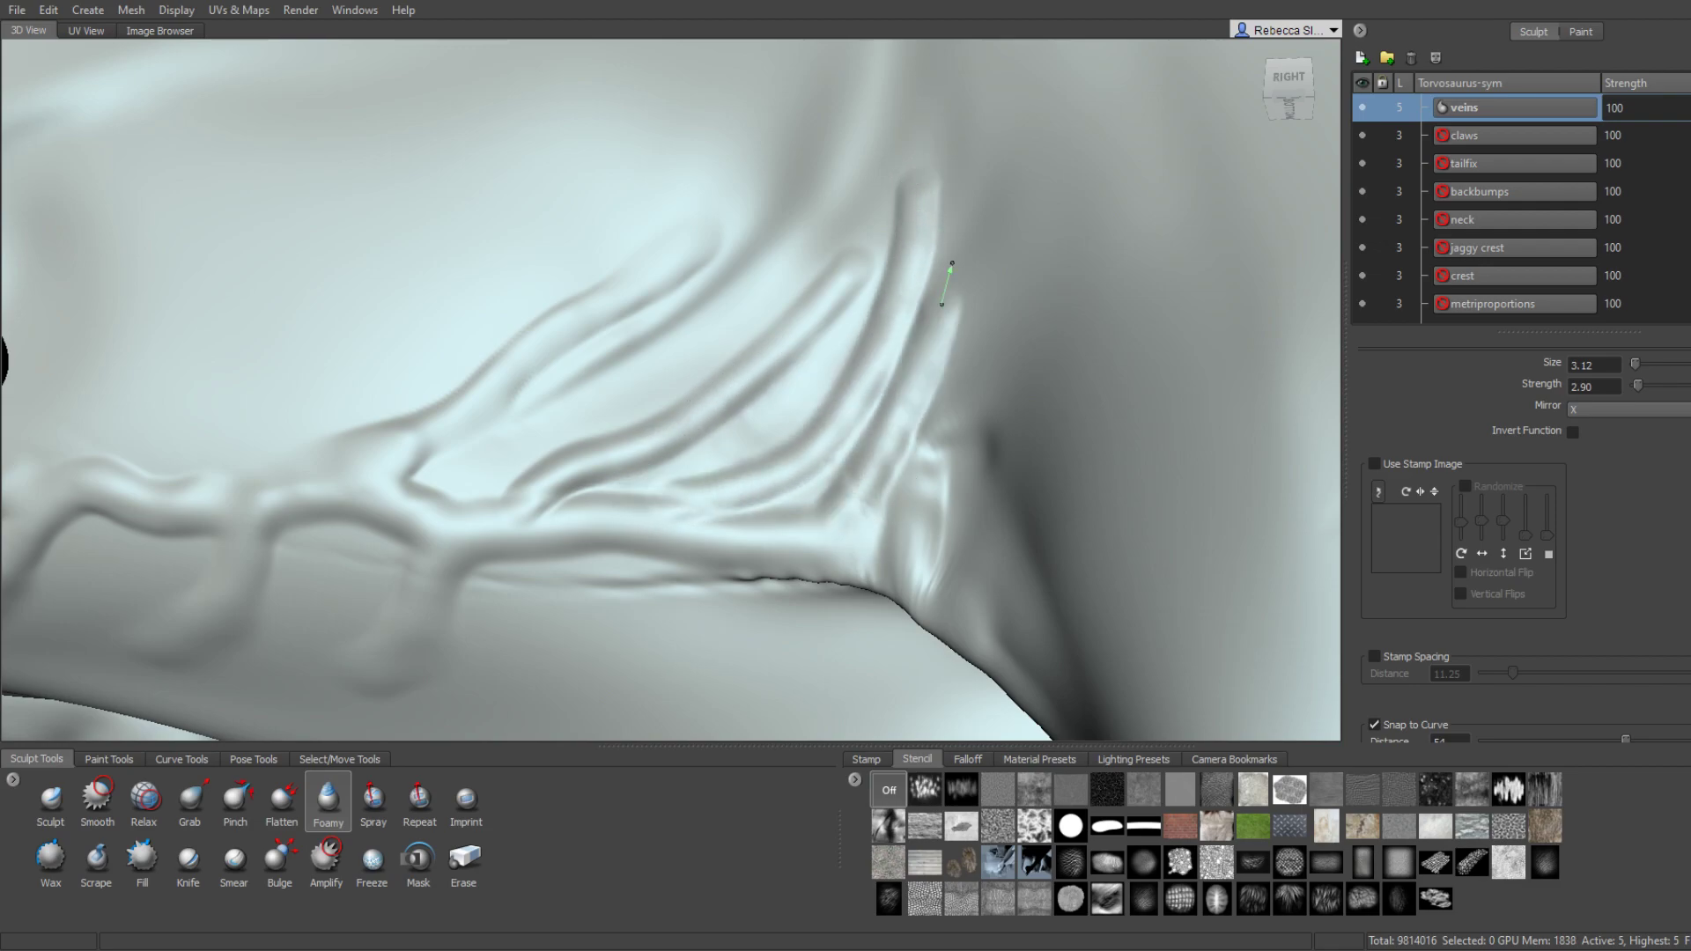
pyautogui.keyDown('shift'); pyautogui.moveTo(894, 491); pyautogui.dragTo(970, 366); pyautogui.keyUp('shift')
pyautogui.keyDown('alt'); pyautogui.moveTo(955, 182); pyautogui.dragTo(997, 335, button='right'); pyautogui.keyUp('alt')
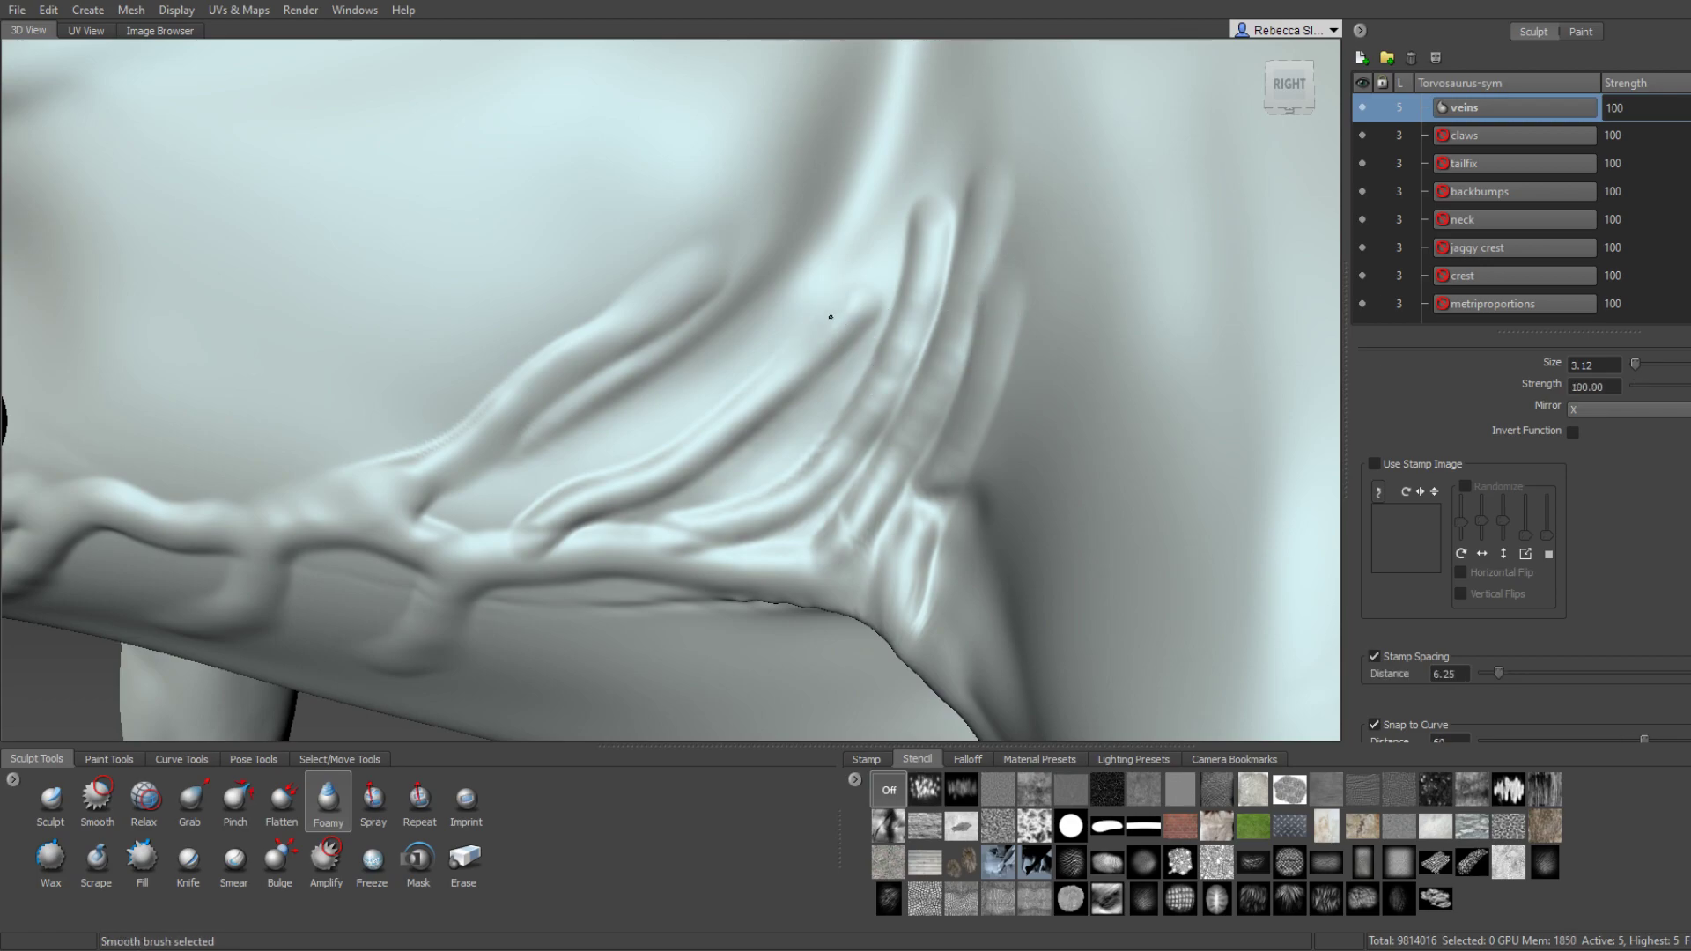
pyautogui.moveTo(867, 301)
pyautogui.mouseDown()
pyautogui.moveTo(539, 534)
pyautogui.moveTo(432, 468)
pyautogui.moveTo(653, 501)
pyautogui.moveTo(690, 529)
pyautogui.moveTo(666, 550)
pyautogui.moveTo(617, 573)
pyautogui.moveTo(924, 128)
pyautogui.mouseUp()
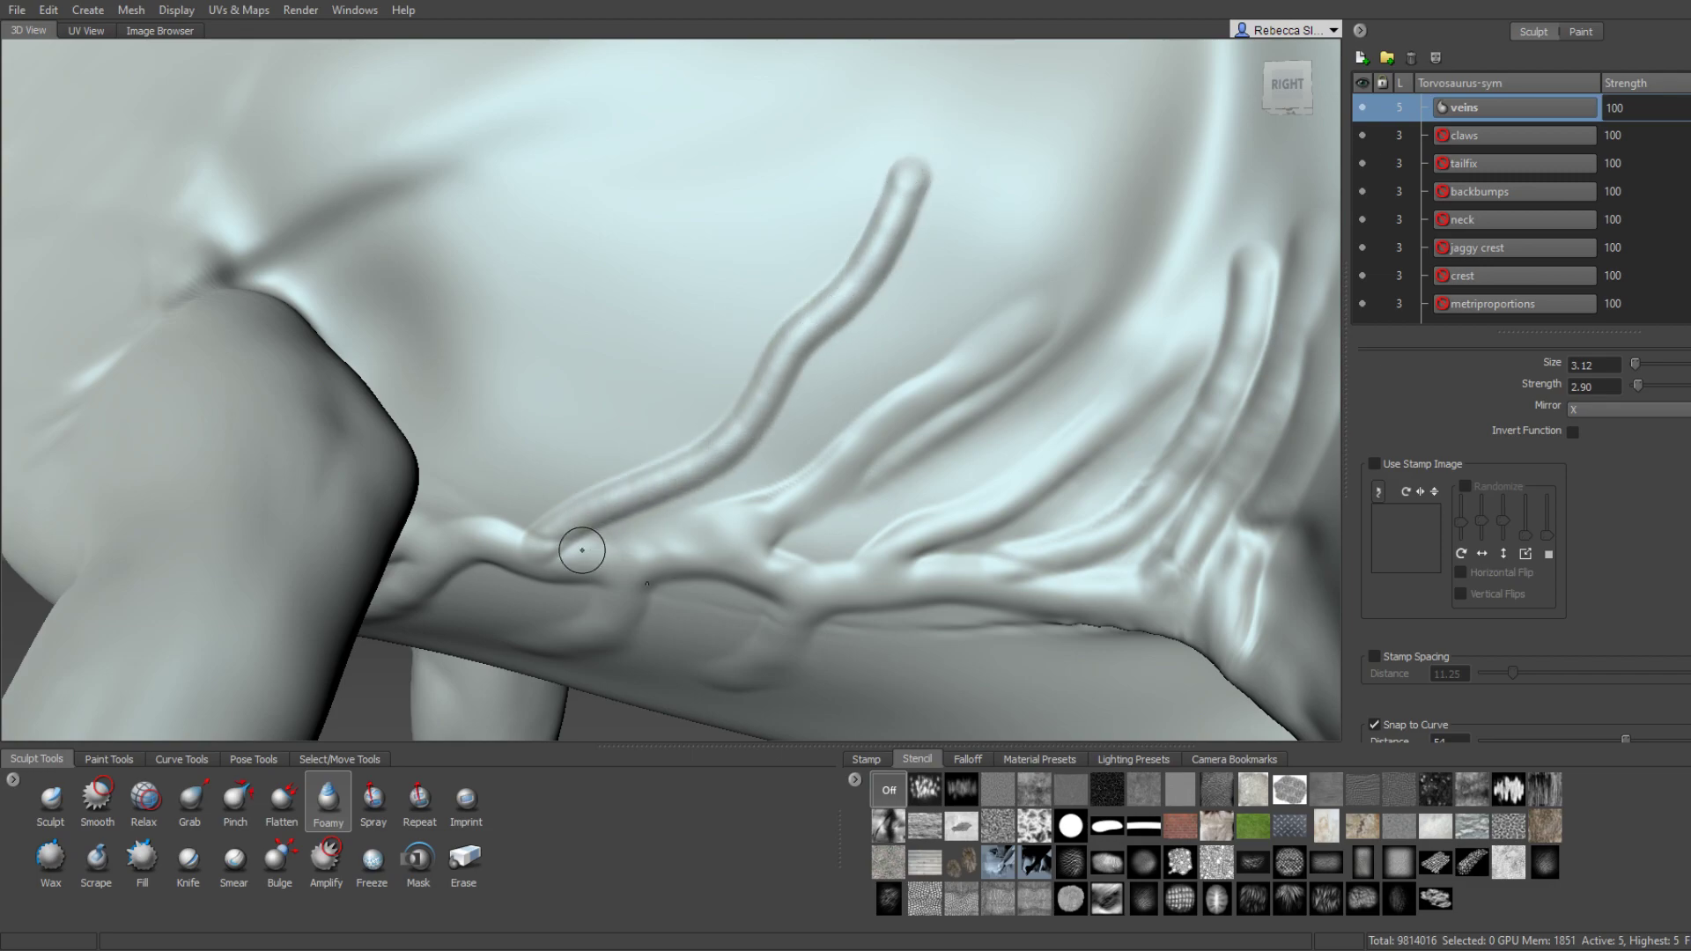
pyautogui.hotkey('ctrl', 'z')
pyautogui.moveTo(537, 541)
pyautogui.mouseDown()
pyautogui.moveTo(774, 377)
pyautogui.moveTo(829, 292)
pyautogui.mouseUp()
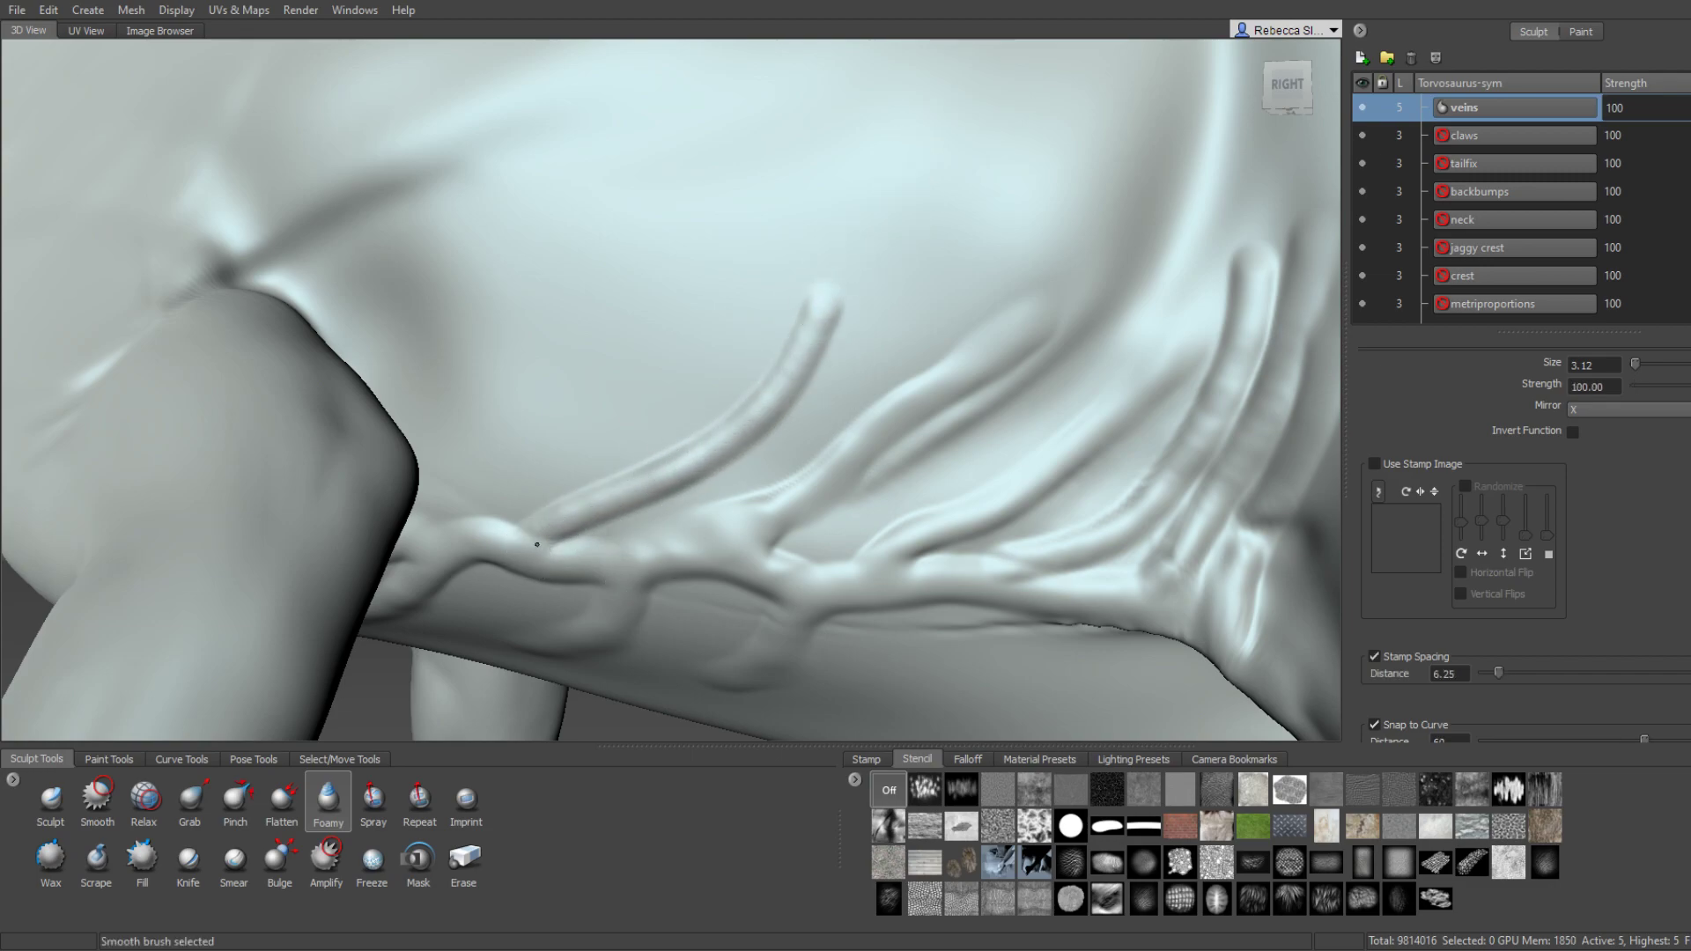
# Add another vein rising beside the arm and soften its ridge.
pyautogui.keyDown('alt'); pyautogui.moveTo(566, 494); pyautogui.dragTo(611, 476, button='middle'); pyautogui.keyUp('alt')
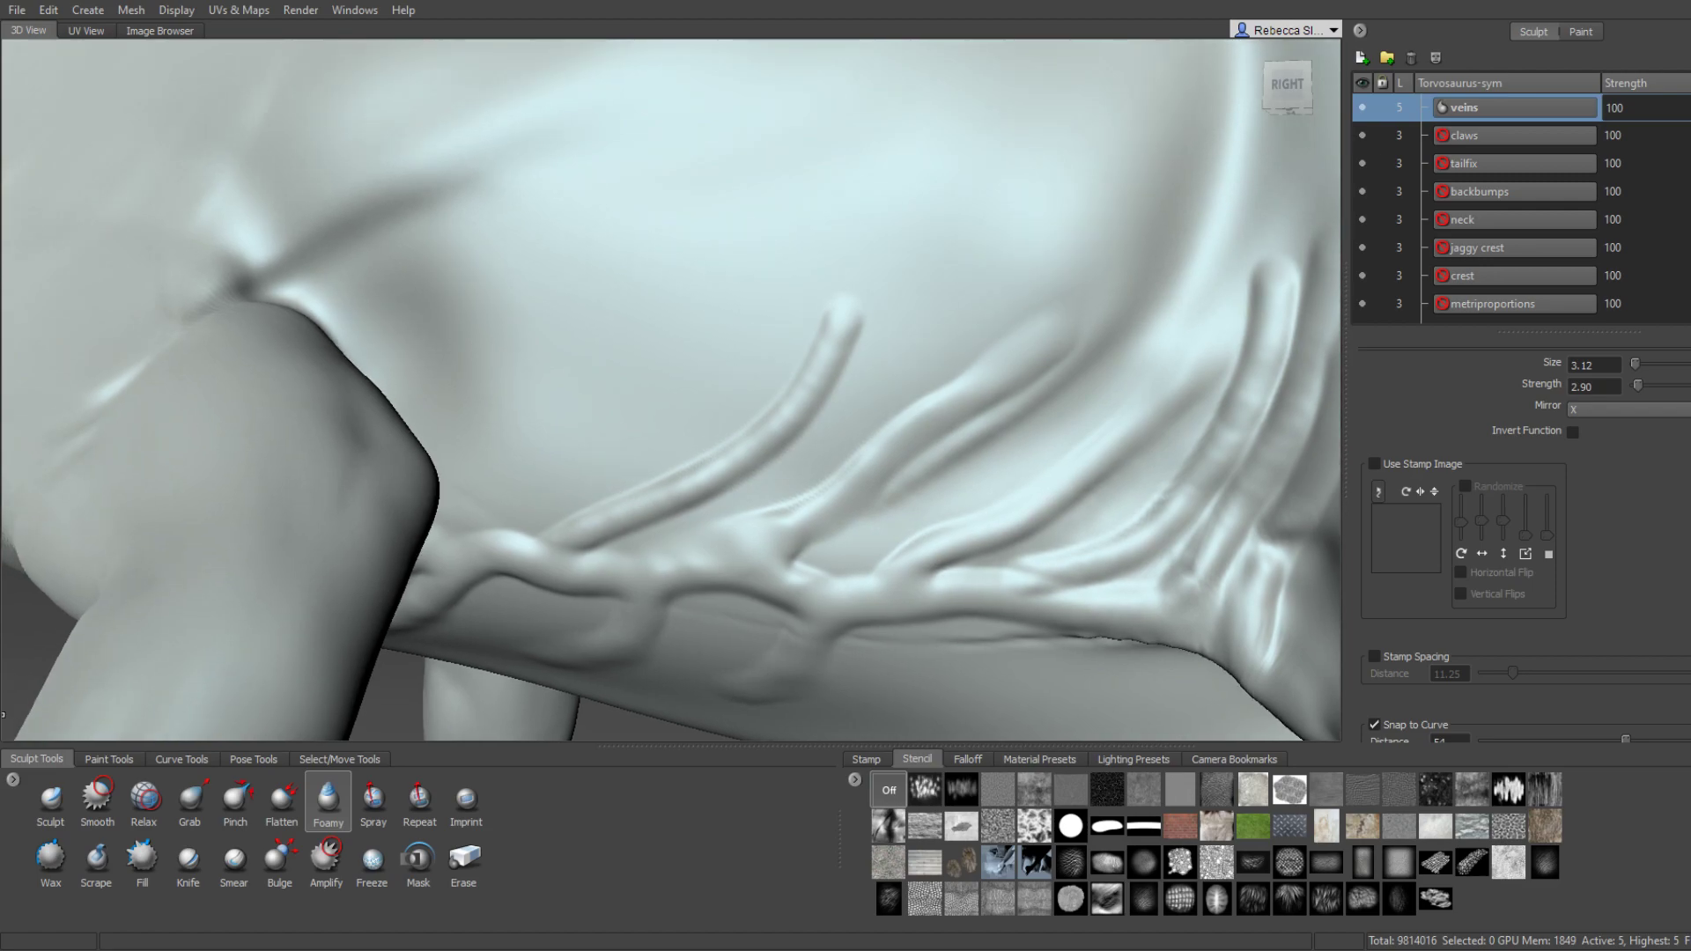
pyautogui.keyDown('alt'); pyautogui.moveTo(850, 488); pyautogui.dragTo(736, 521, button='middle'); pyautogui.keyUp('alt')
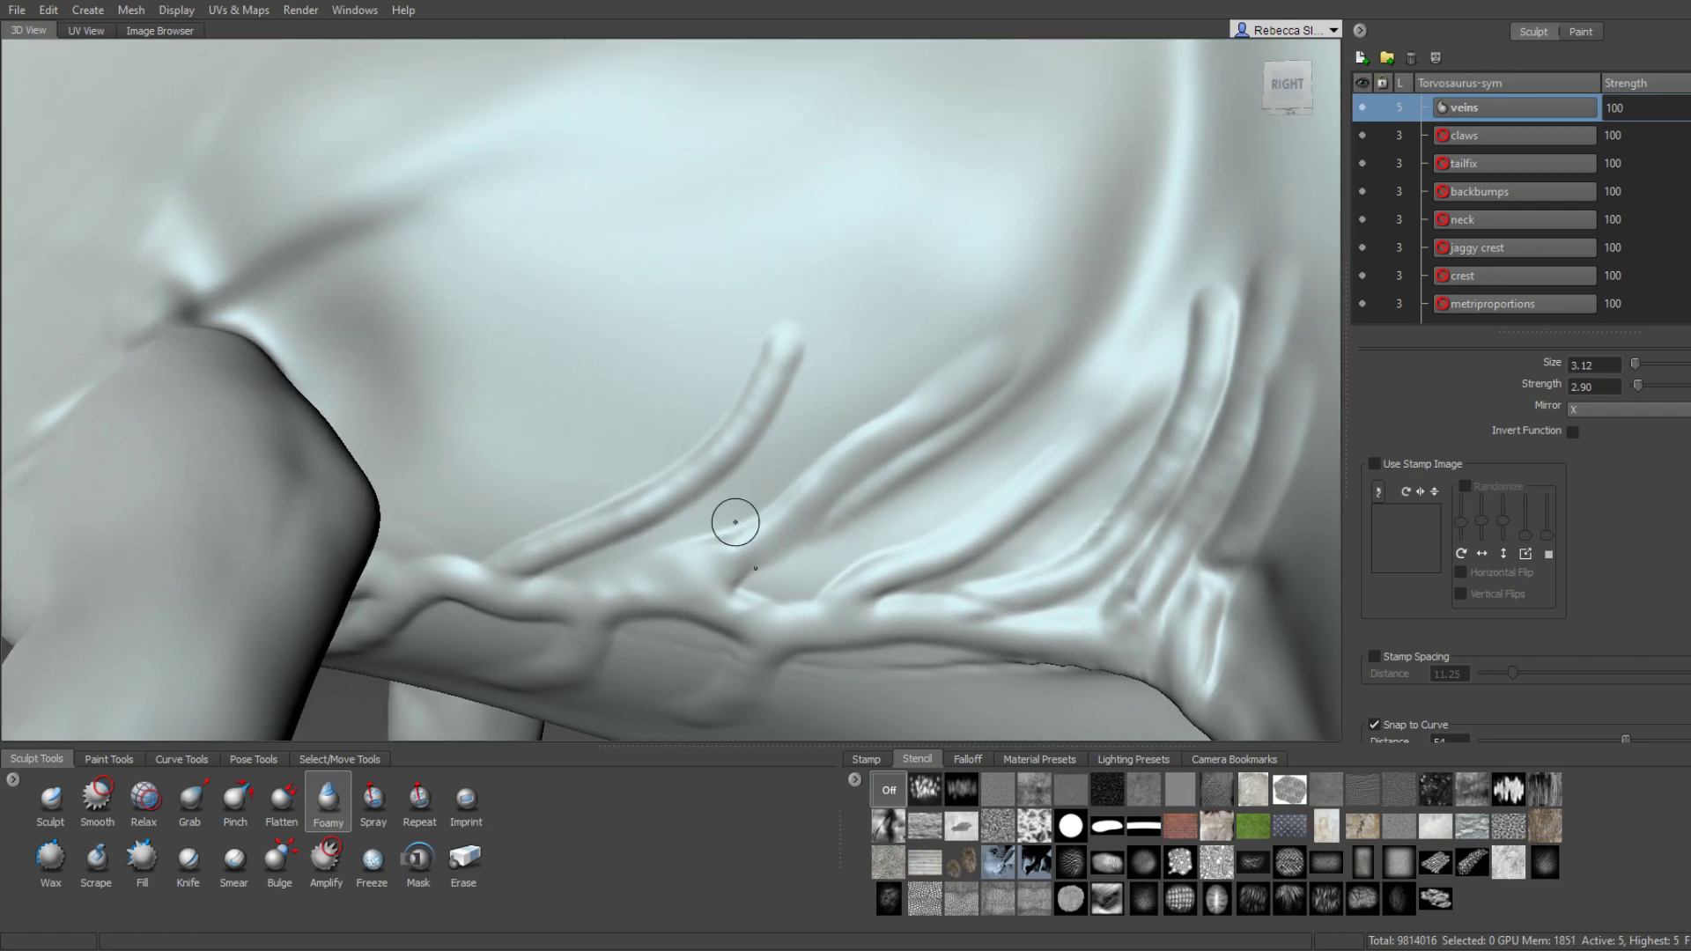
pyautogui.press('shift')
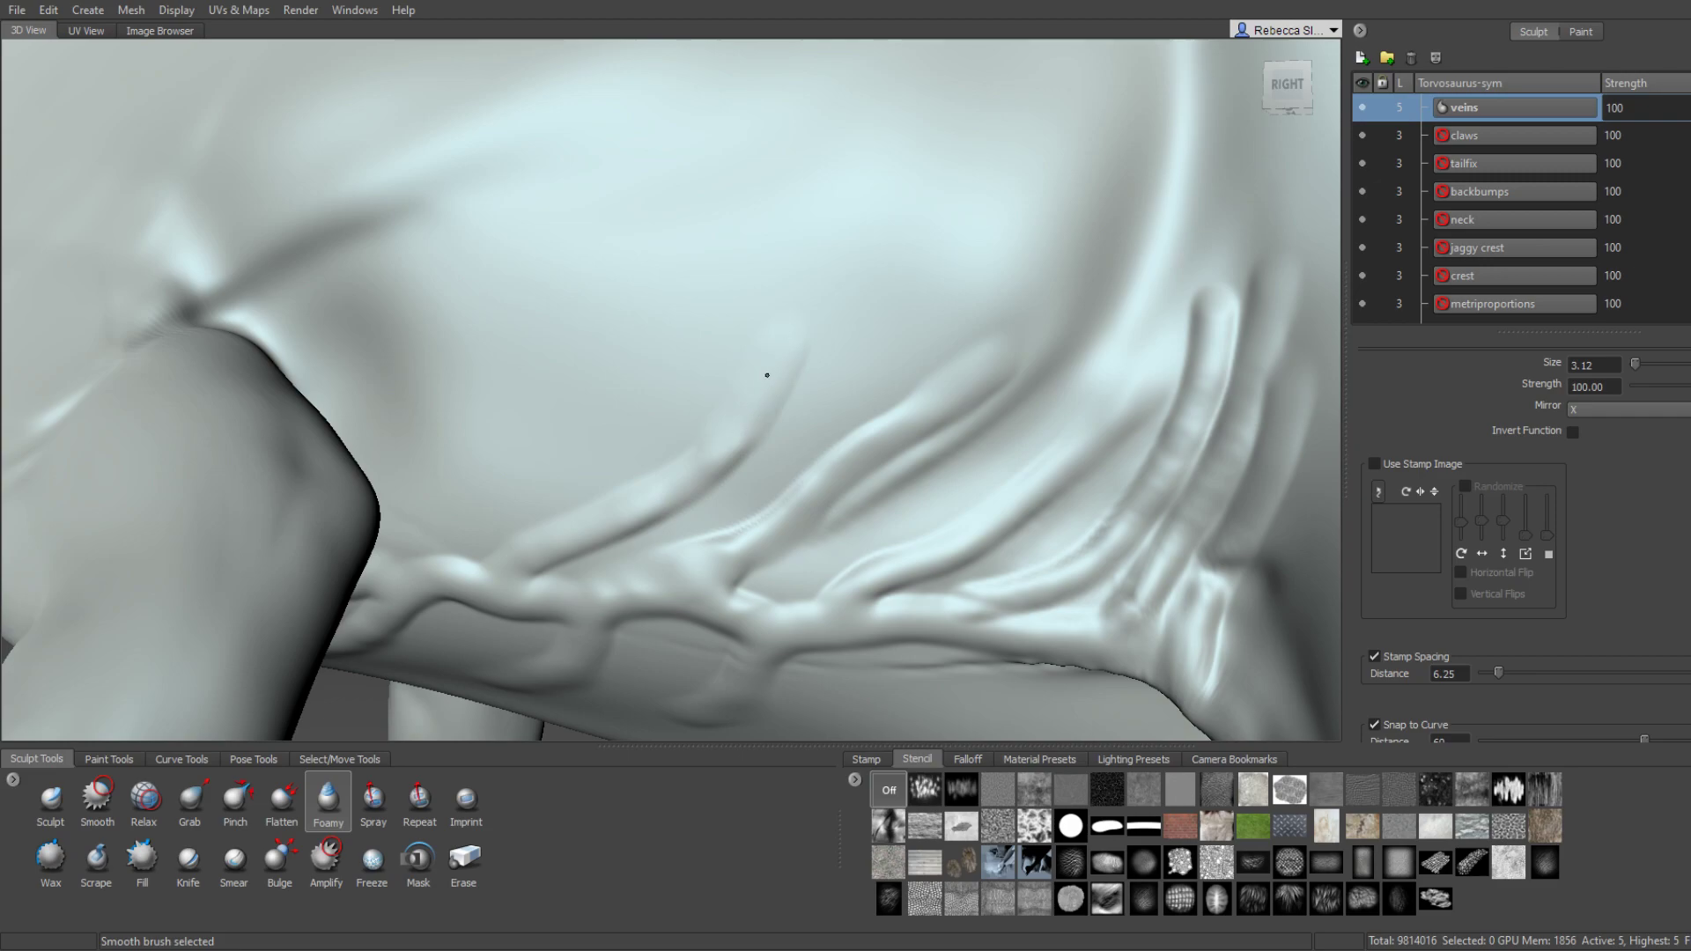
pyautogui.keyDown('alt'); pyautogui.moveTo(532, 536); pyautogui.dragTo(585, 543); pyautogui.keyUp('alt')
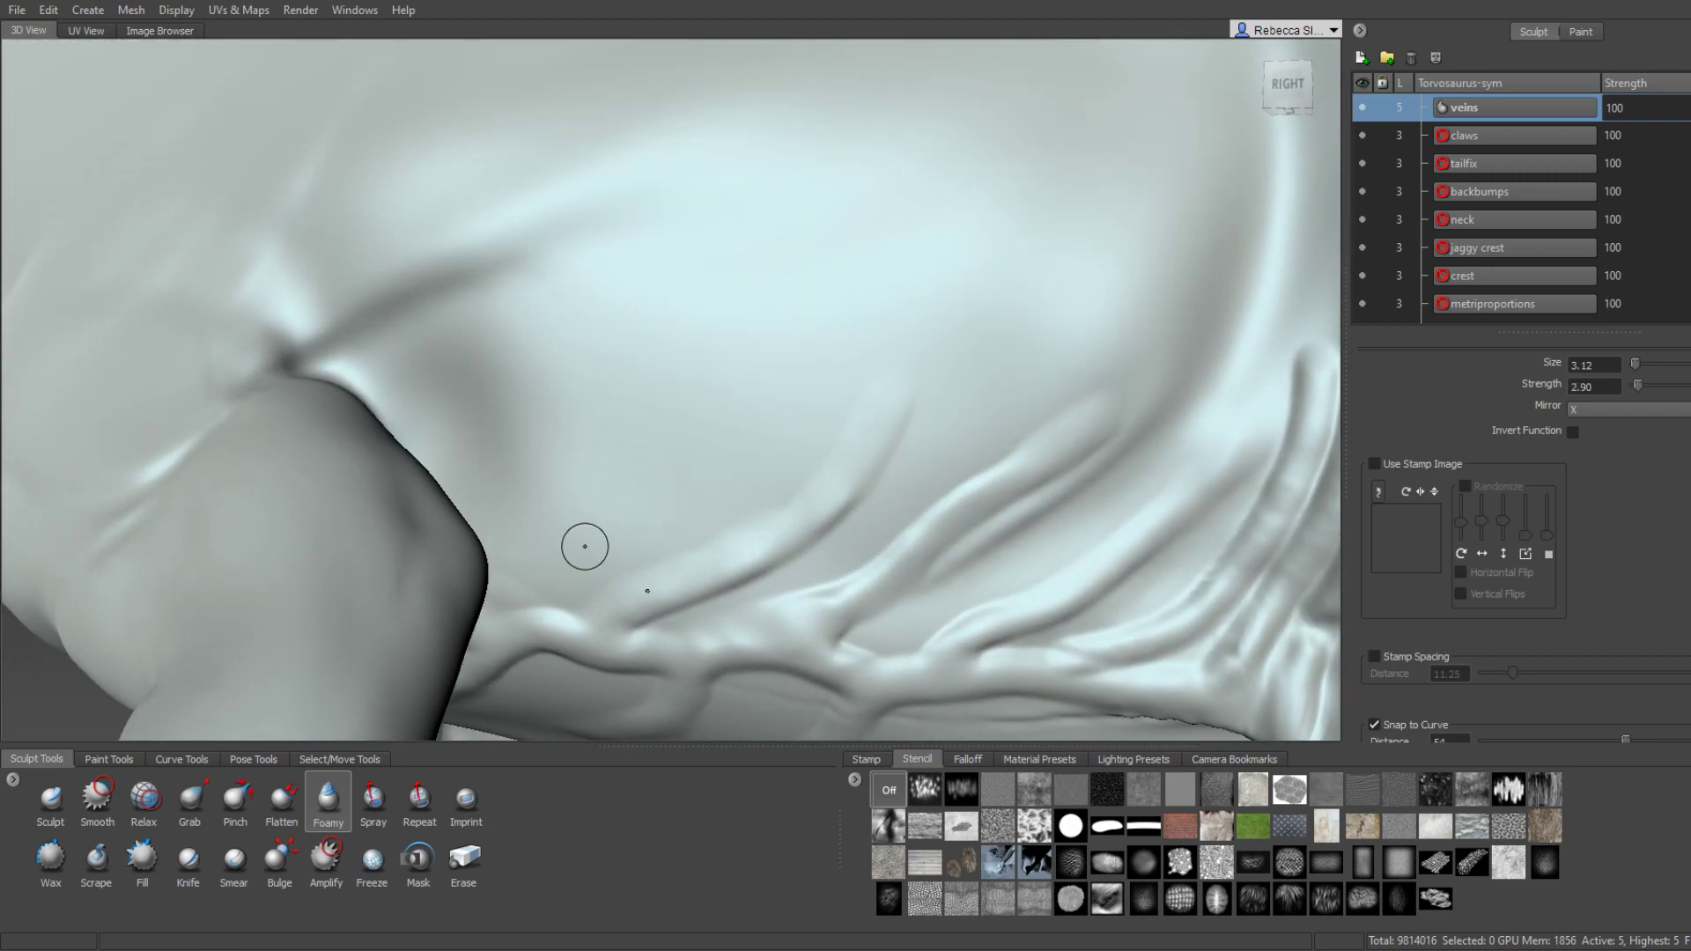
pyautogui.moveTo(494, 352)
pyautogui.keyDown('alt'); pyautogui.mouseDown()
pyautogui.moveTo(558, 566)
pyautogui.moveTo(669, 493)
pyautogui.moveTo(760, 318)
pyautogui.mouseUp(); pyautogui.keyUp('alt')
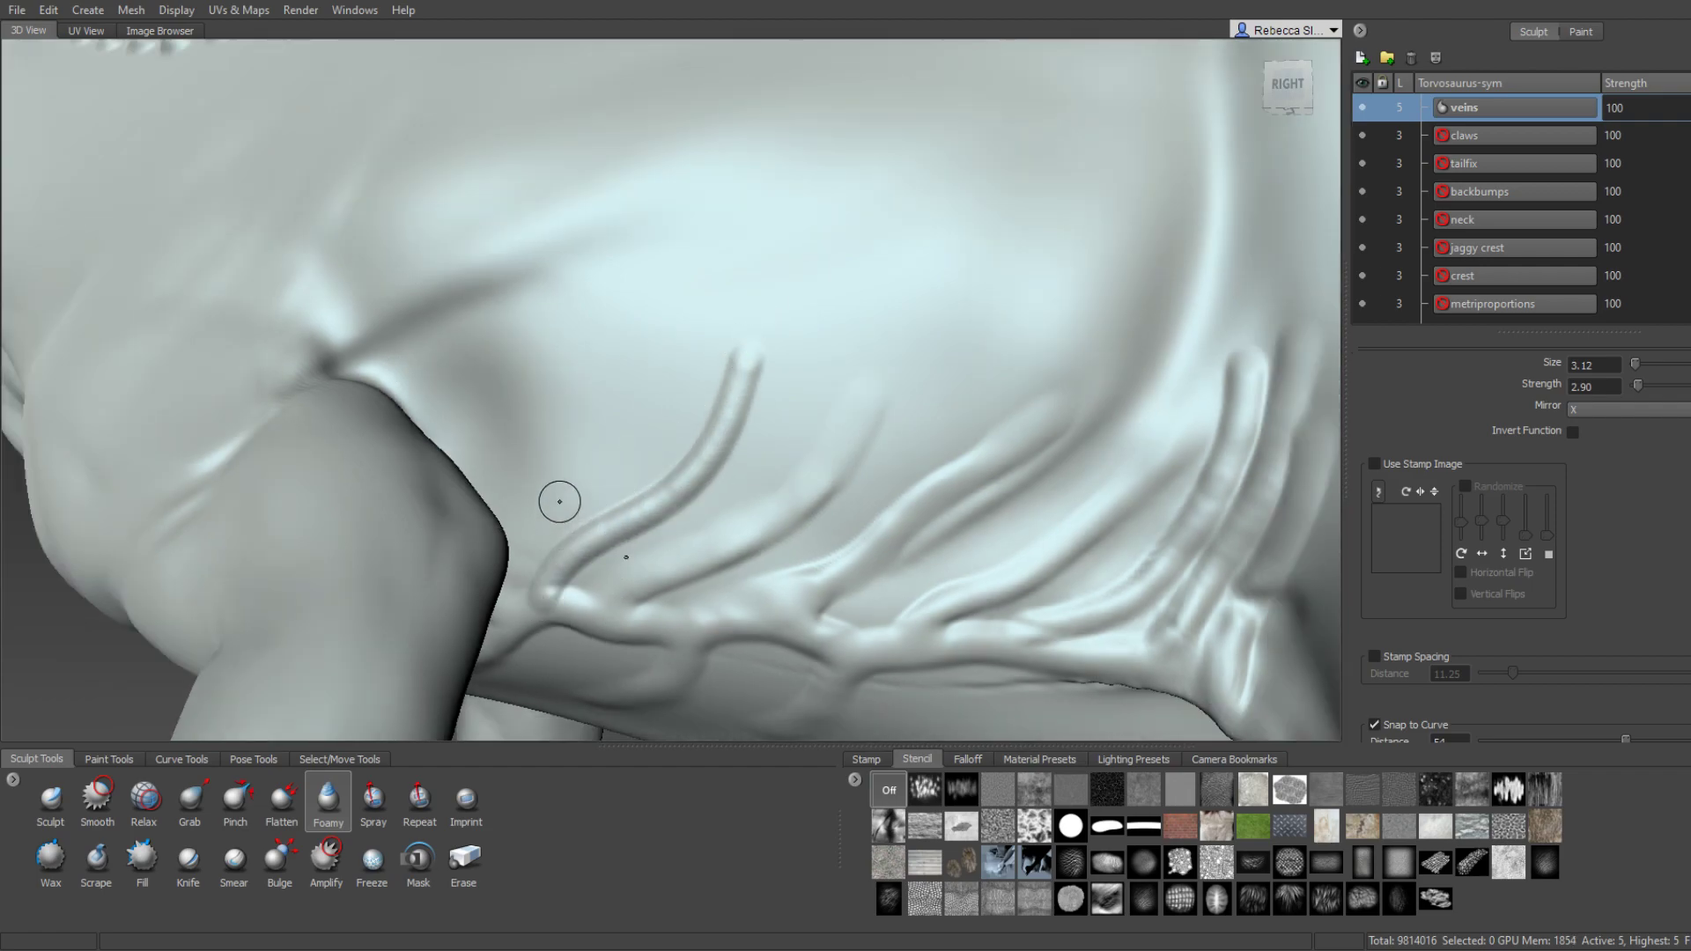
pyautogui.keyDown('alt'); pyautogui.moveTo(559, 502); pyautogui.dragTo(559, 427); pyautogui.keyUp('alt')
pyautogui.moveTo(442, 617)
pyautogui.mouseDown()
pyautogui.moveTo(656, 370)
pyautogui.moveTo(643, 399)
pyautogui.mouseUp()
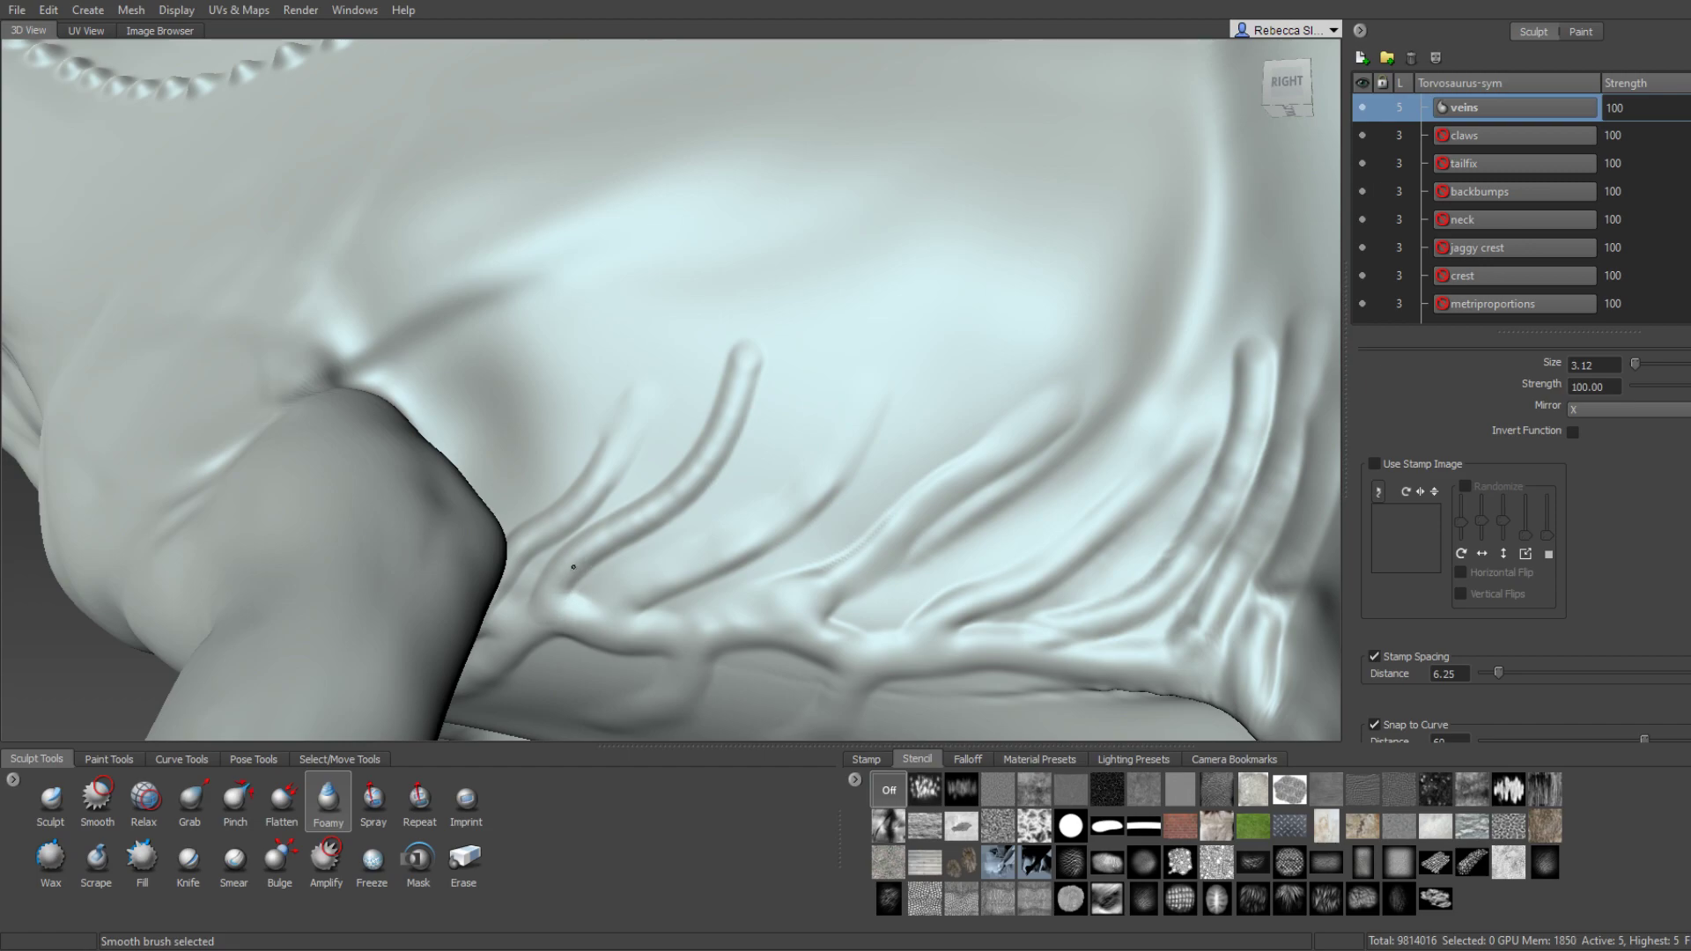
pyautogui.moveTo(664, 496); pyautogui.dragTo(750, 383)
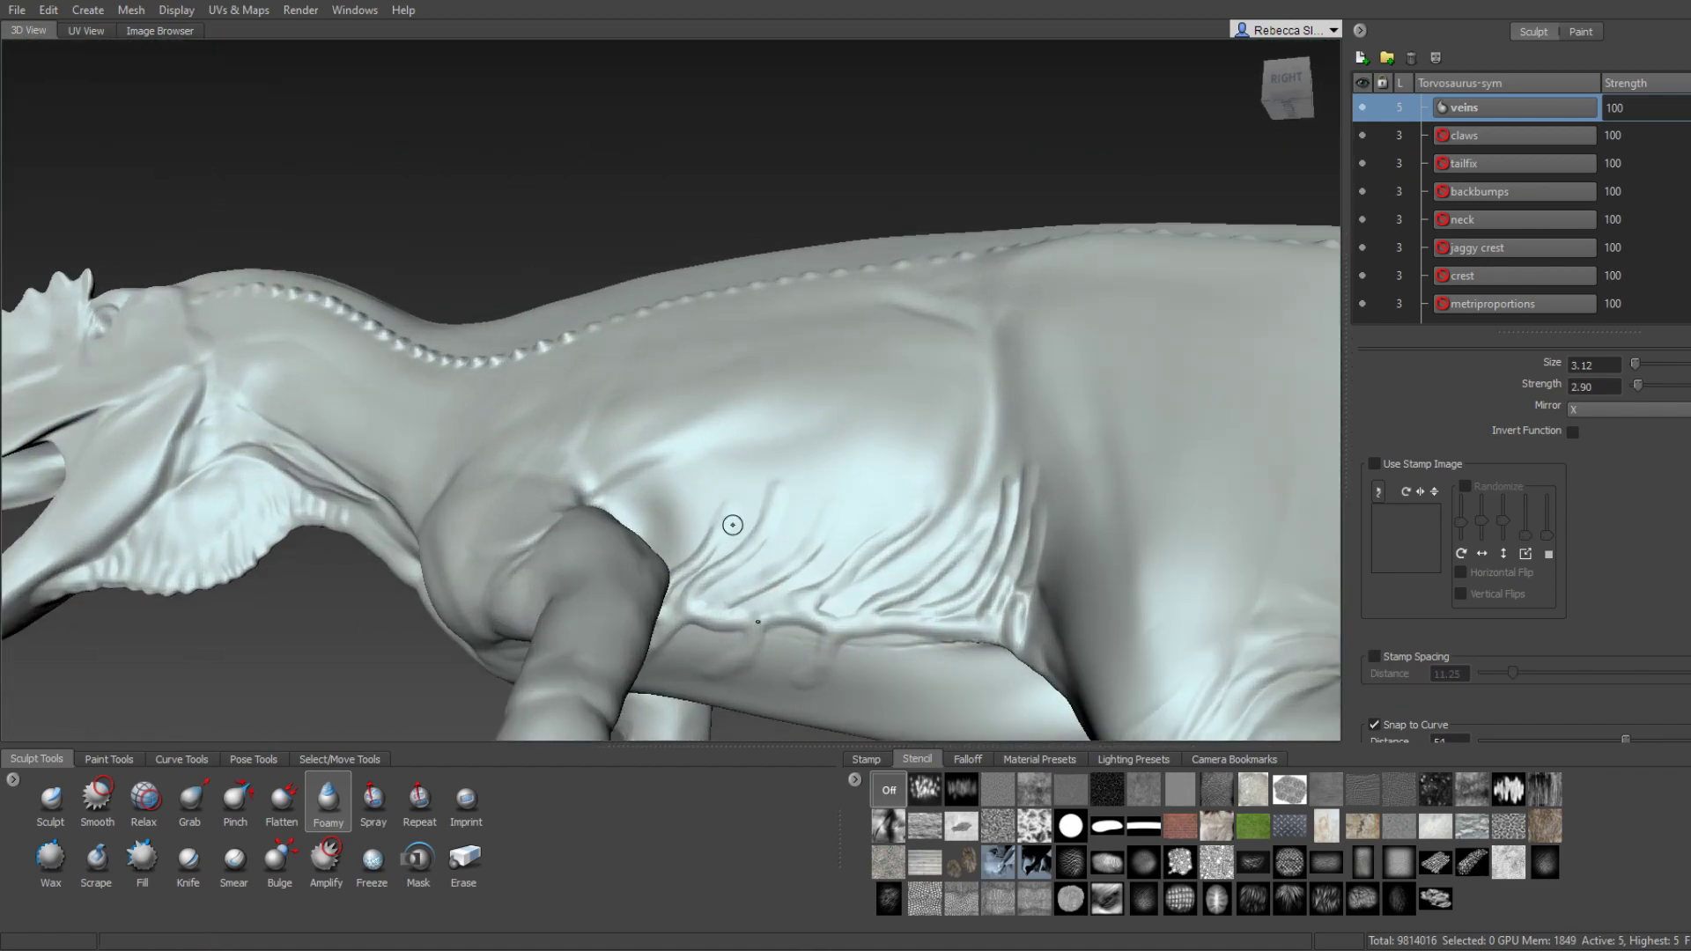
# Sculpt two vein ridges down the lower flank and smooth them into the skin.
pyautogui.press('shift')
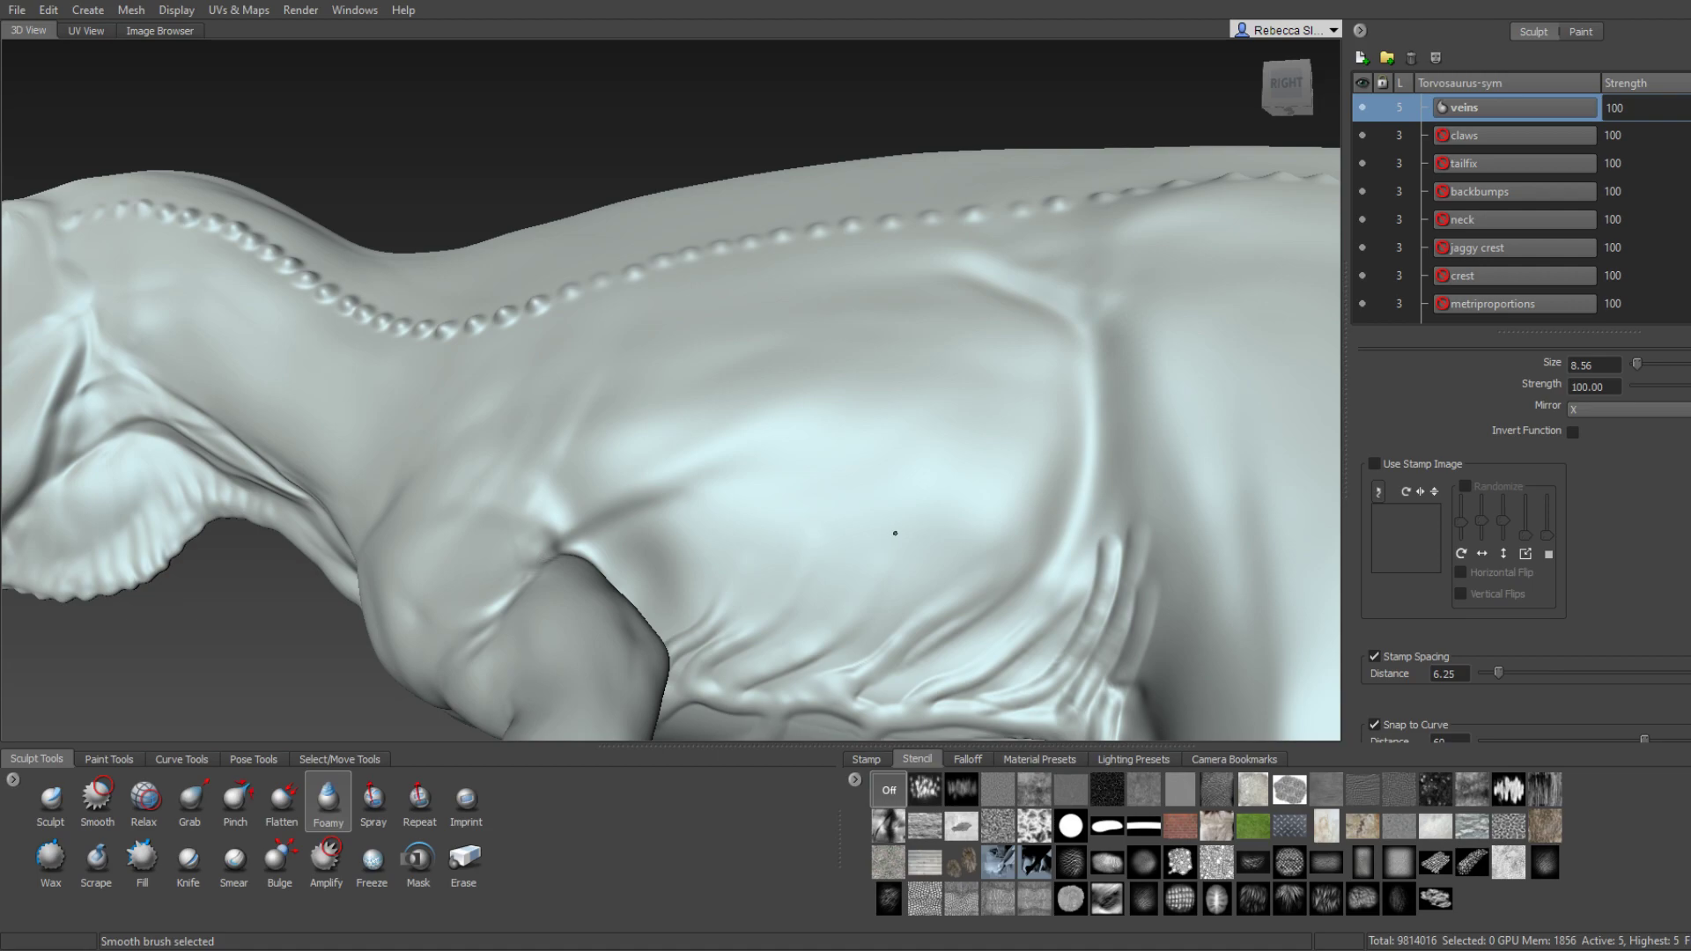
pyautogui.moveTo(841, 551)
pyautogui.keyDown('alt'); pyautogui.mouseDown()
pyautogui.moveTo(905, 282)
pyautogui.moveTo(751, 502)
pyautogui.mouseUp(); pyautogui.keyUp('alt')
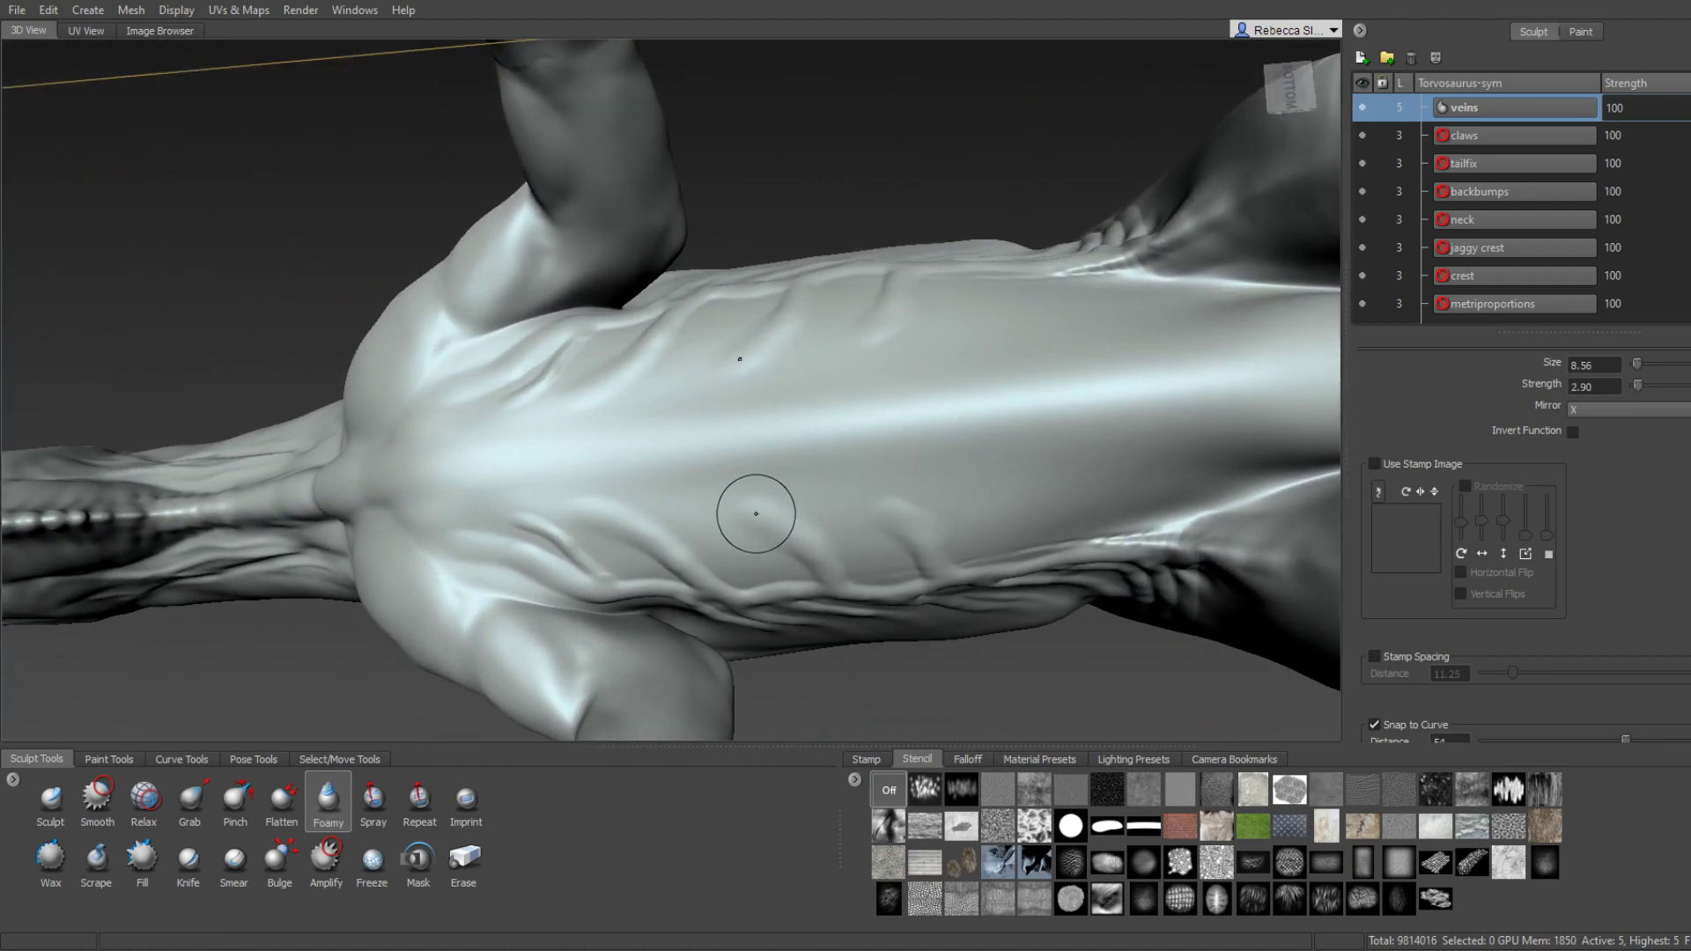
pyautogui.press('shift')
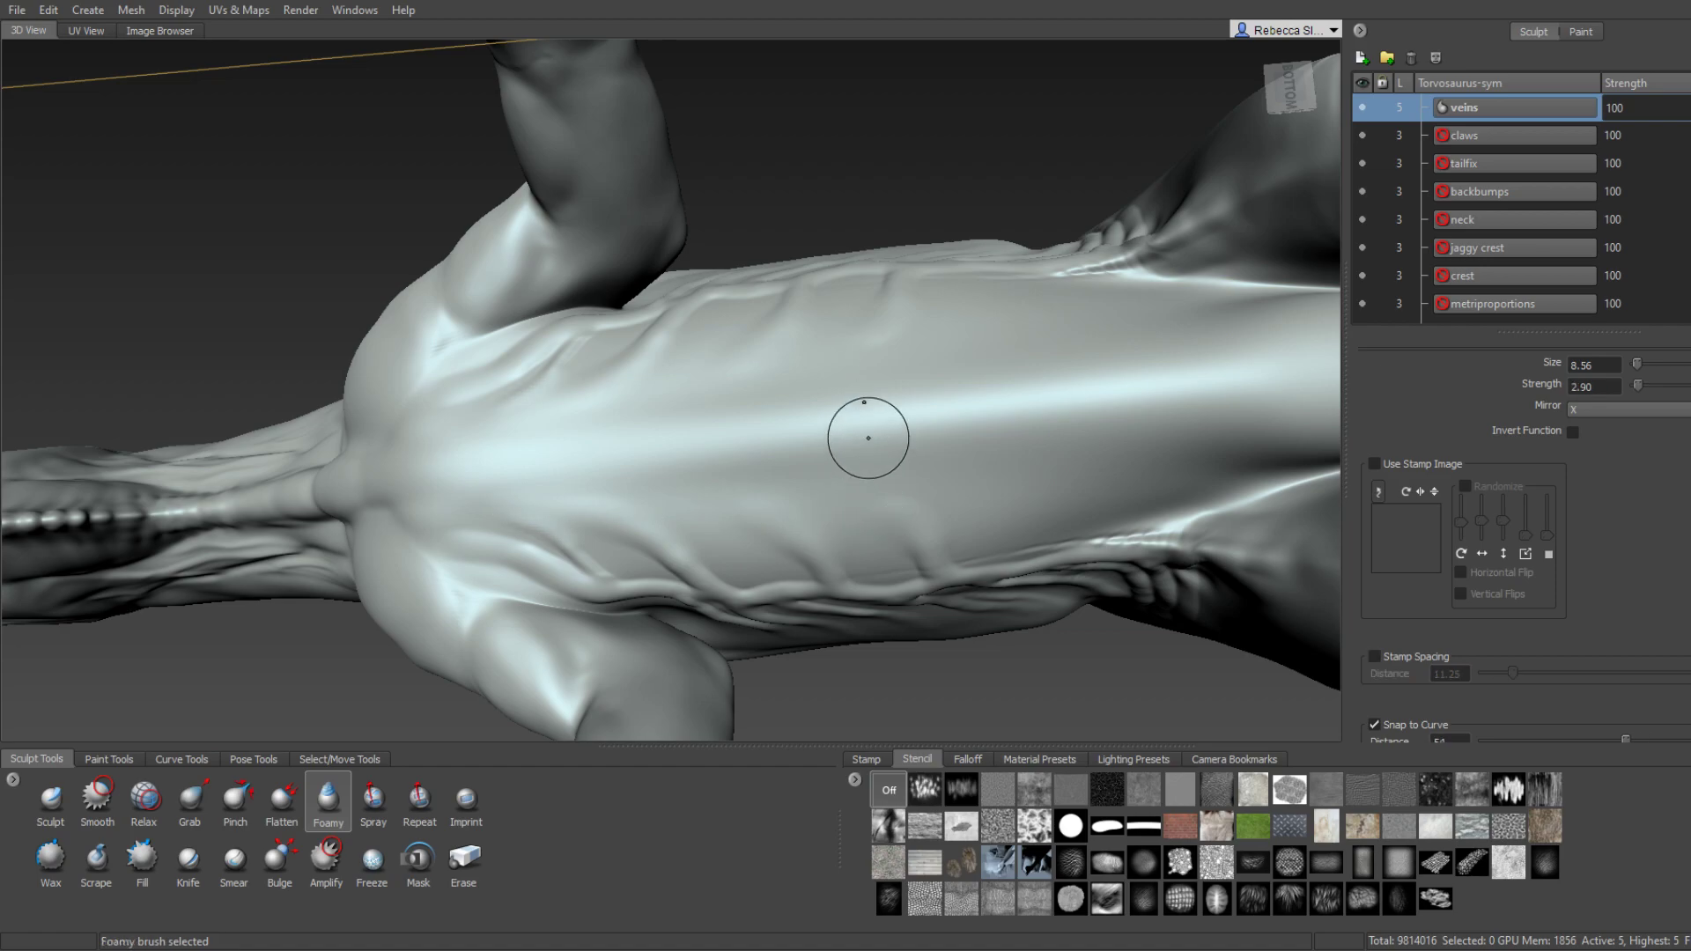
pyautogui.moveTo(868, 434)
pyautogui.keyDown('alt'); pyautogui.mouseDown()
pyautogui.moveTo(1217, 510)
pyautogui.moveTo(887, 491)
pyautogui.moveTo(791, 511)
pyautogui.moveTo(751, 502)
pyautogui.moveTo(747, 462)
pyautogui.mouseUp(); pyautogui.keyUp('alt')
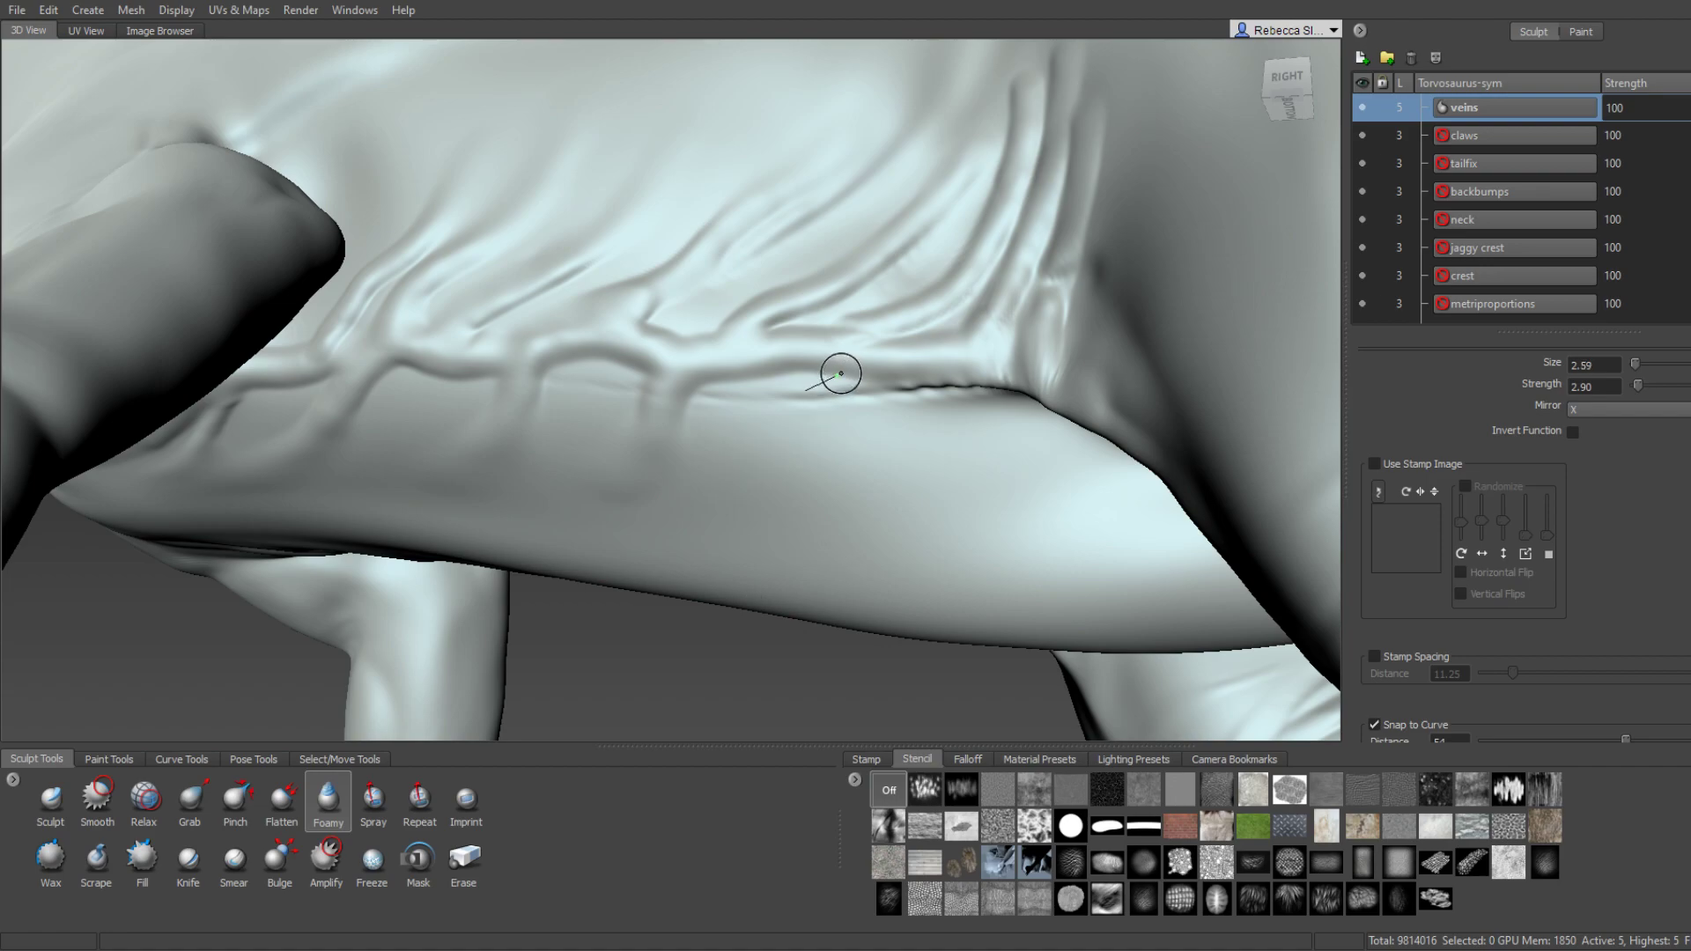
pyautogui.moveTo(806, 390); pyautogui.dragTo(744, 492)
pyautogui.moveTo(785, 384); pyautogui.dragTo(739, 436)
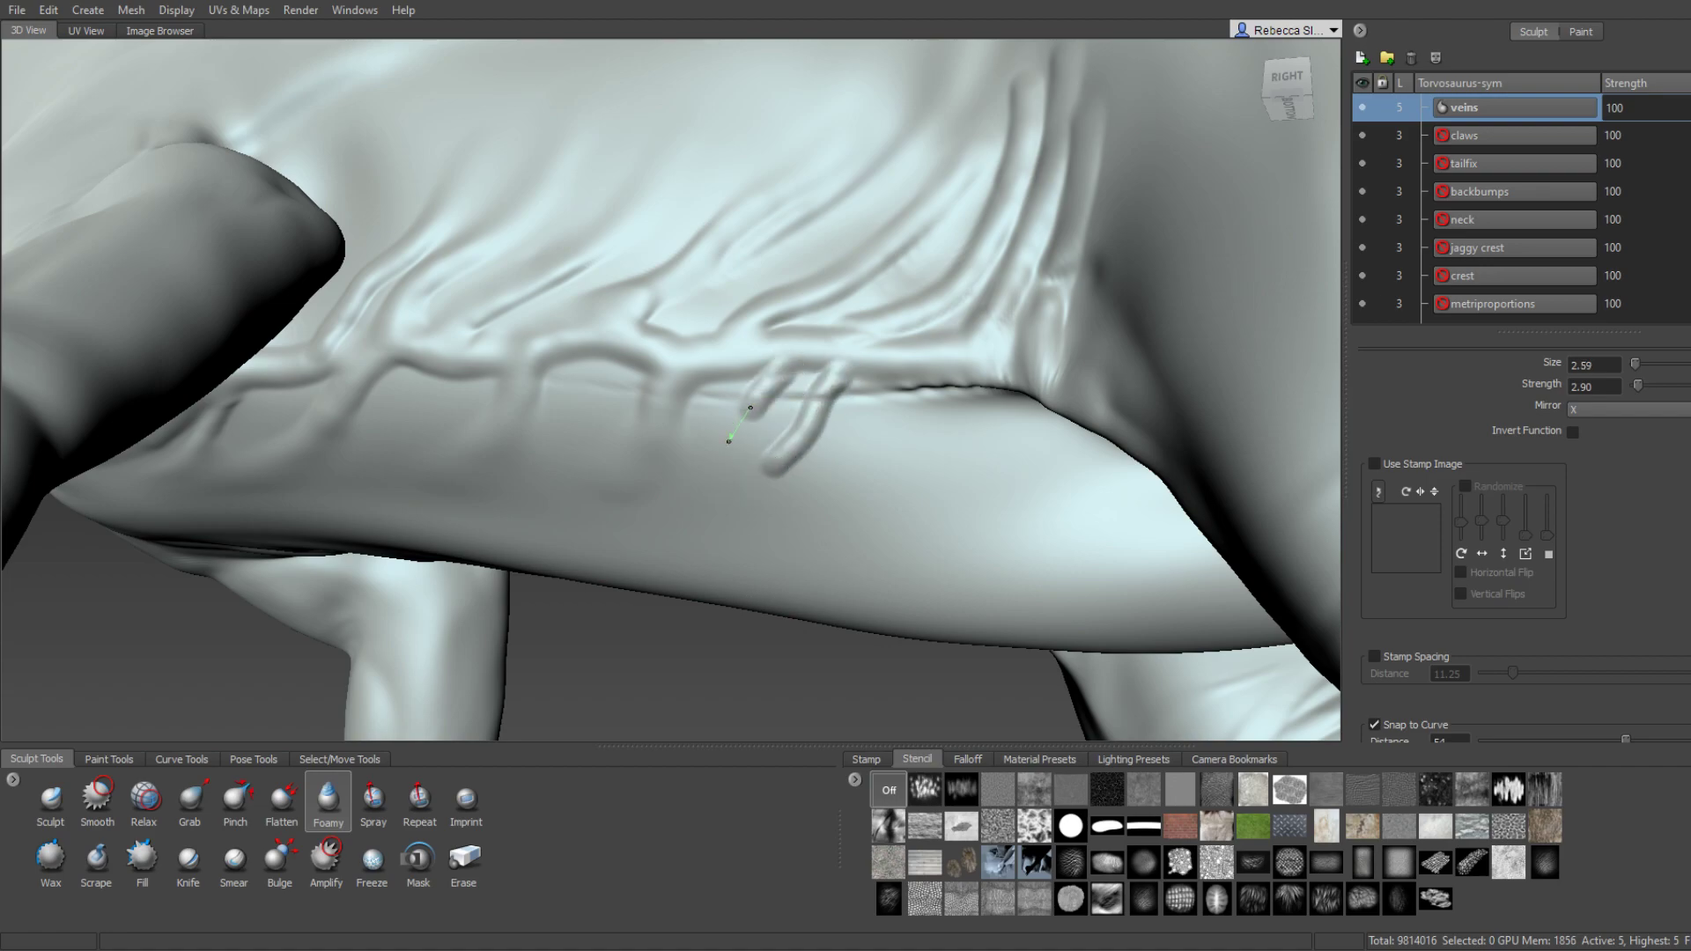
pyautogui.press('shift')
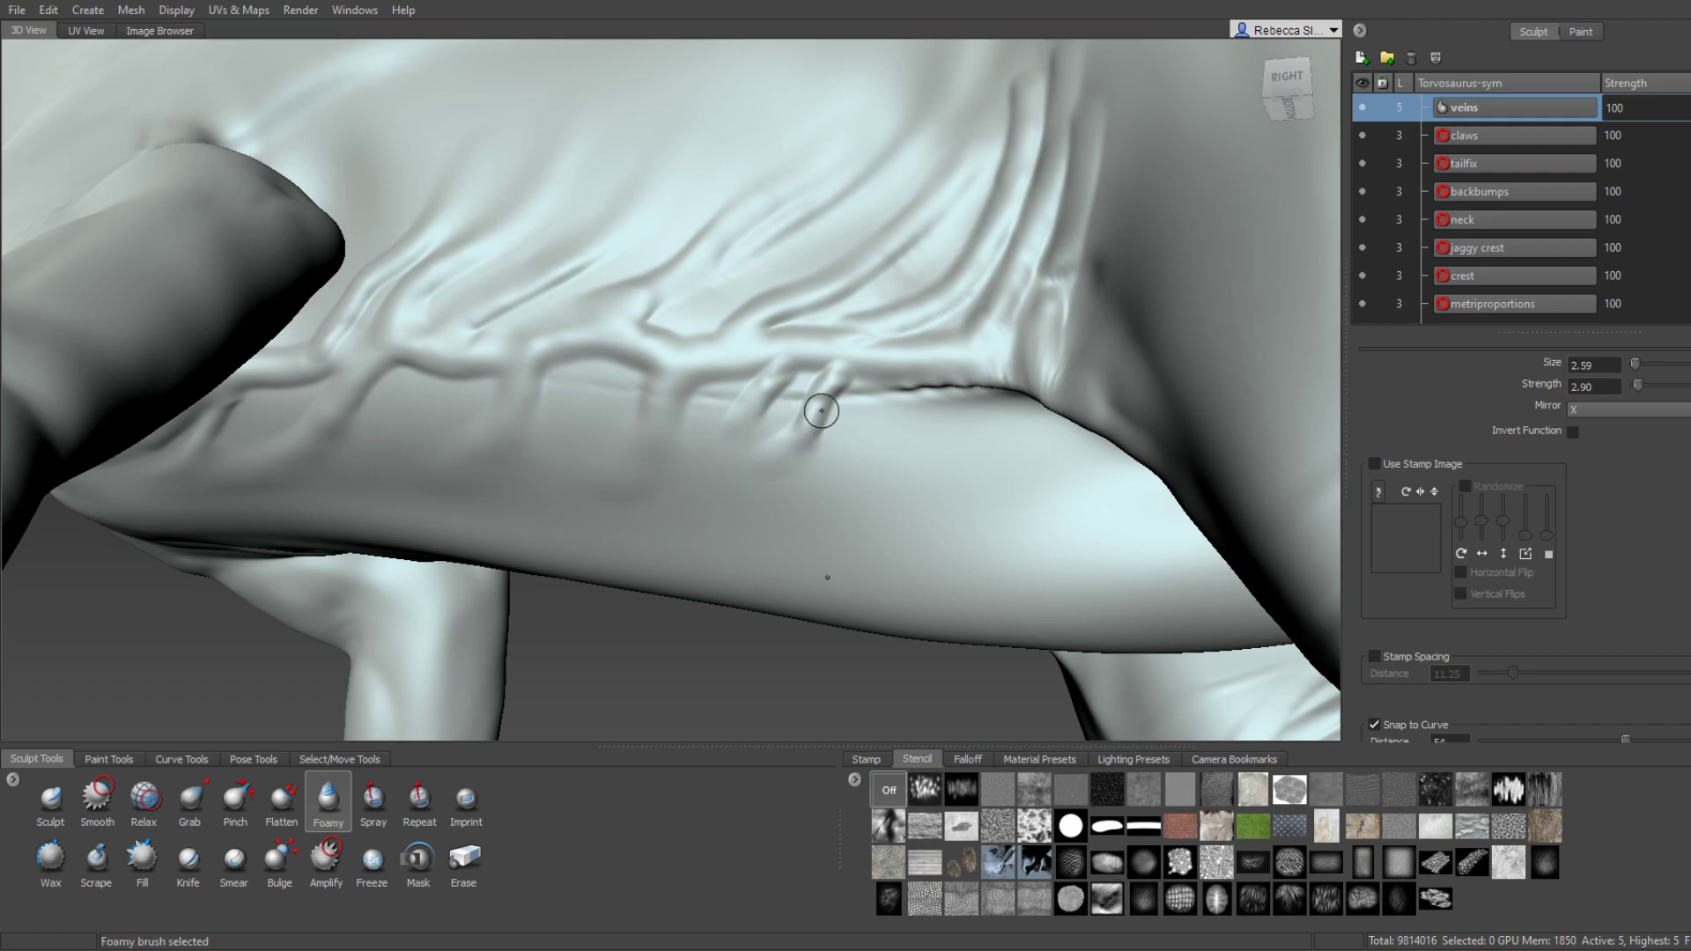
pyautogui.press('shift')
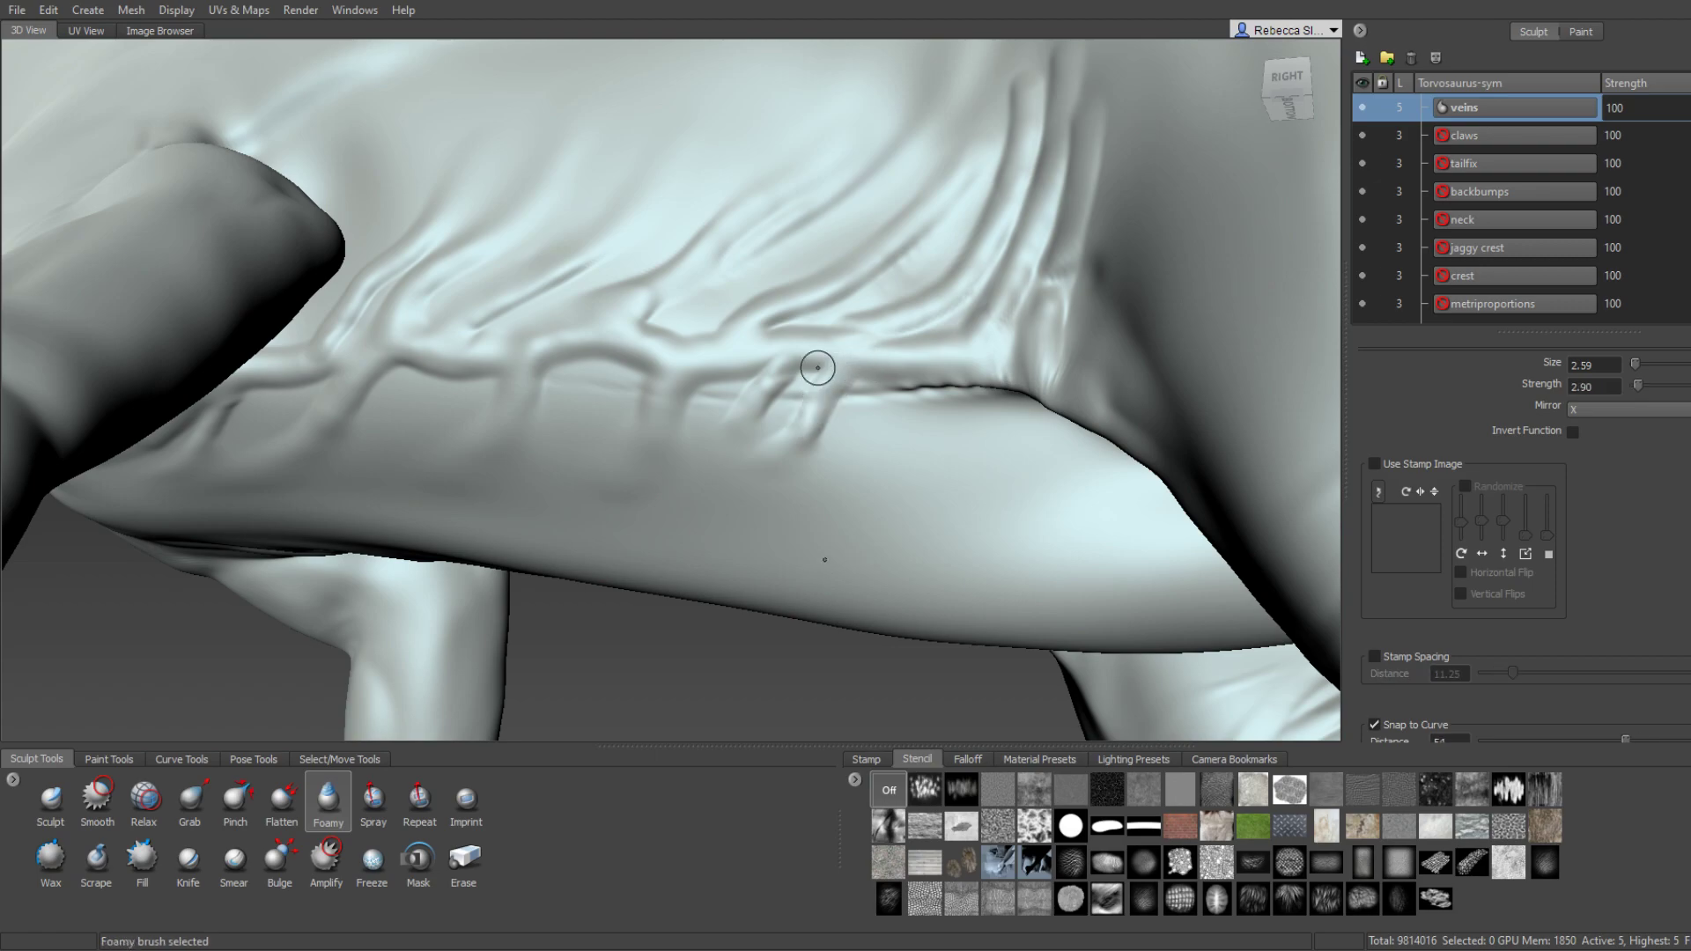
pyautogui.moveTo(853, 355)
pyautogui.keyDown('alt'); pyautogui.mouseDown()
pyautogui.moveTo(873, 464)
pyautogui.moveTo(725, 472)
pyautogui.moveTo(758, 547)
pyautogui.mouseUp(); pyautogui.keyUp('alt')
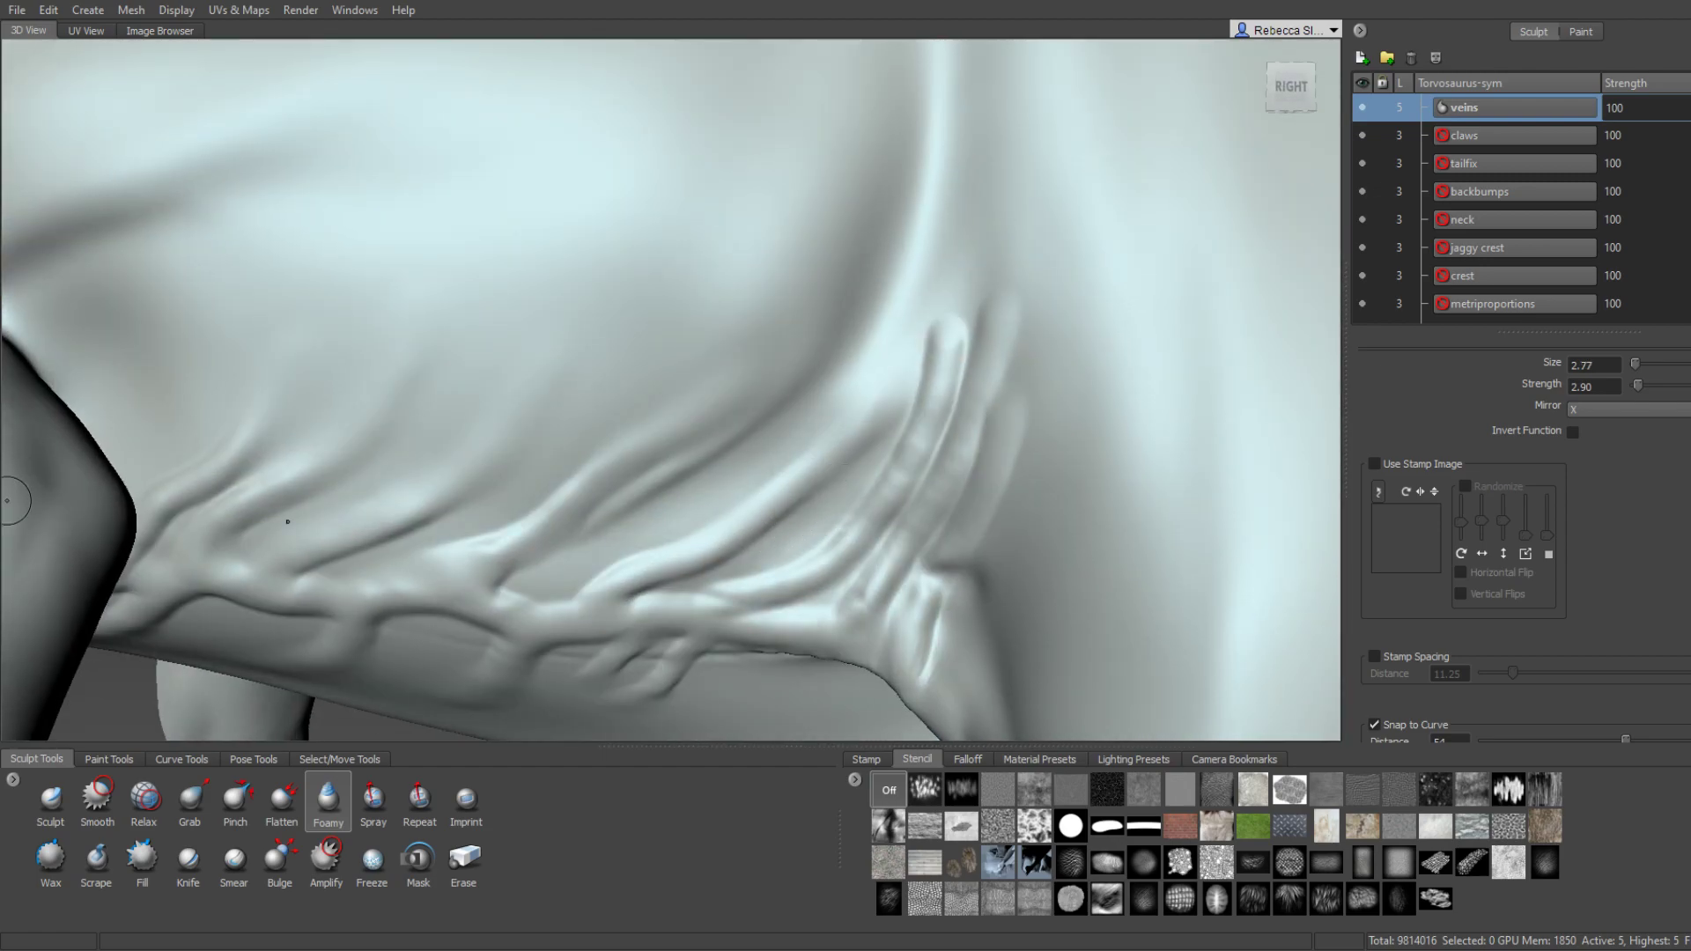
# Resize the Foamy brush and frame a straight side view of the flank.
pyautogui.moveTo(641, 421)
pyautogui.keyDown('alt'); pyautogui.mouseDown()
pyautogui.moveTo(924, 370)
pyautogui.moveTo(812, 464)
pyautogui.moveTo(707, 464)
pyautogui.mouseUp(); pyautogui.keyUp('alt')
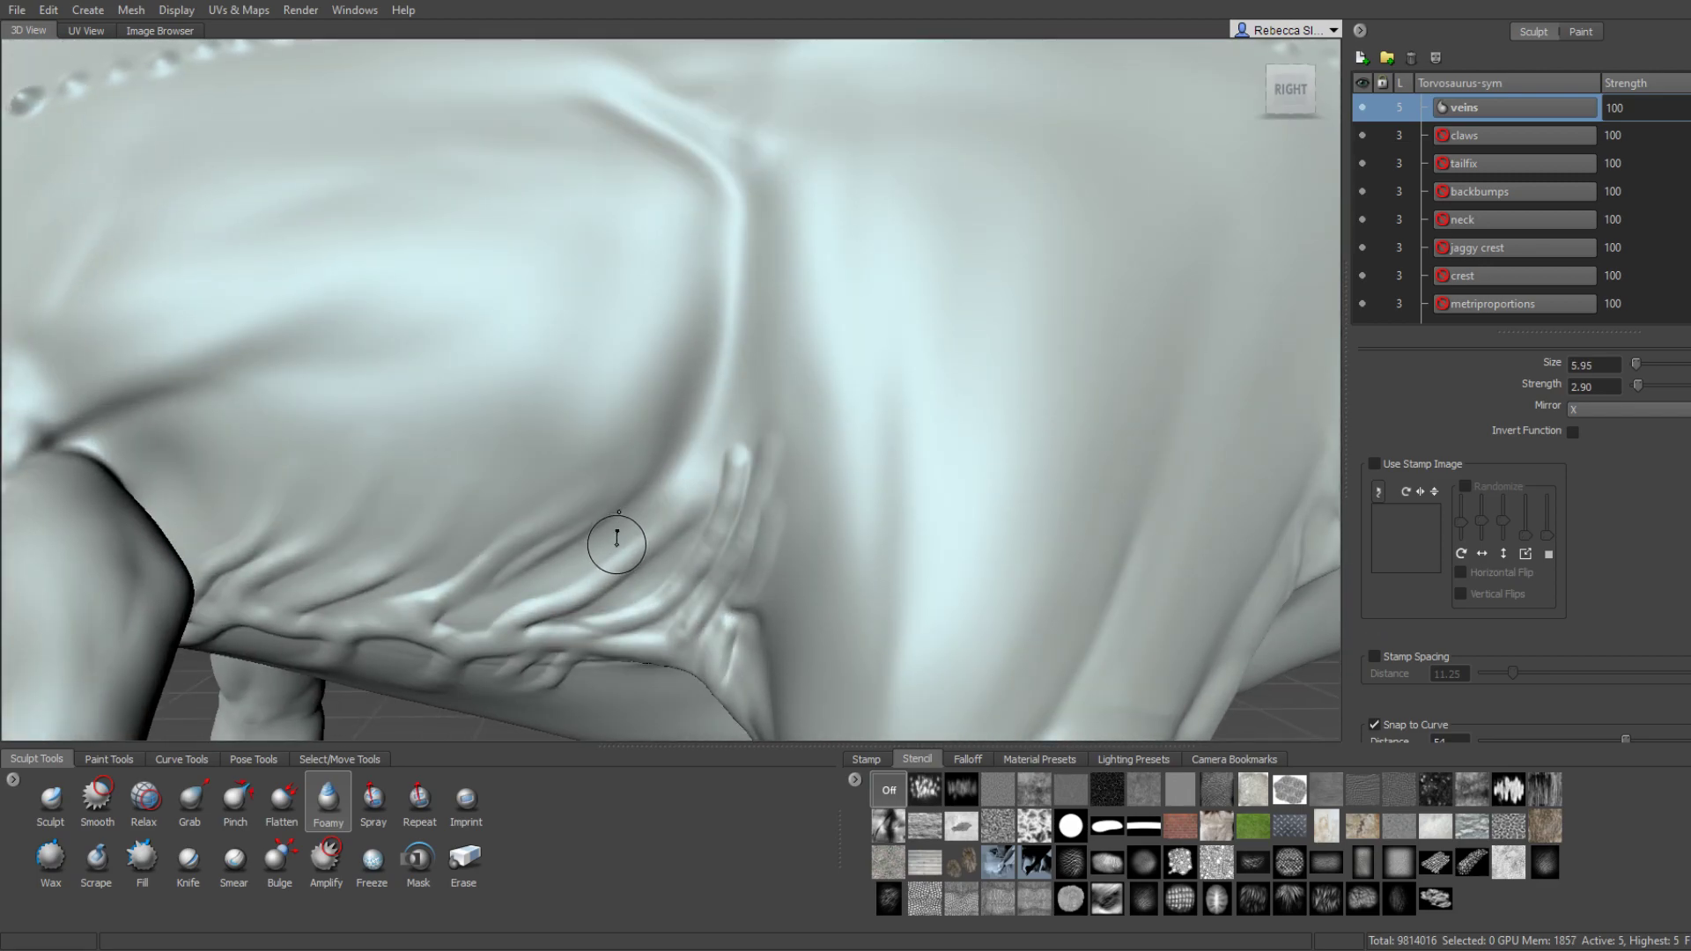
pyautogui.keyDown('alt'); pyautogui.moveTo(607, 541); pyautogui.dragTo(630, 529); pyautogui.keyUp('alt')
pyautogui.moveTo(756, 341); pyautogui.dragTo(766, 264)
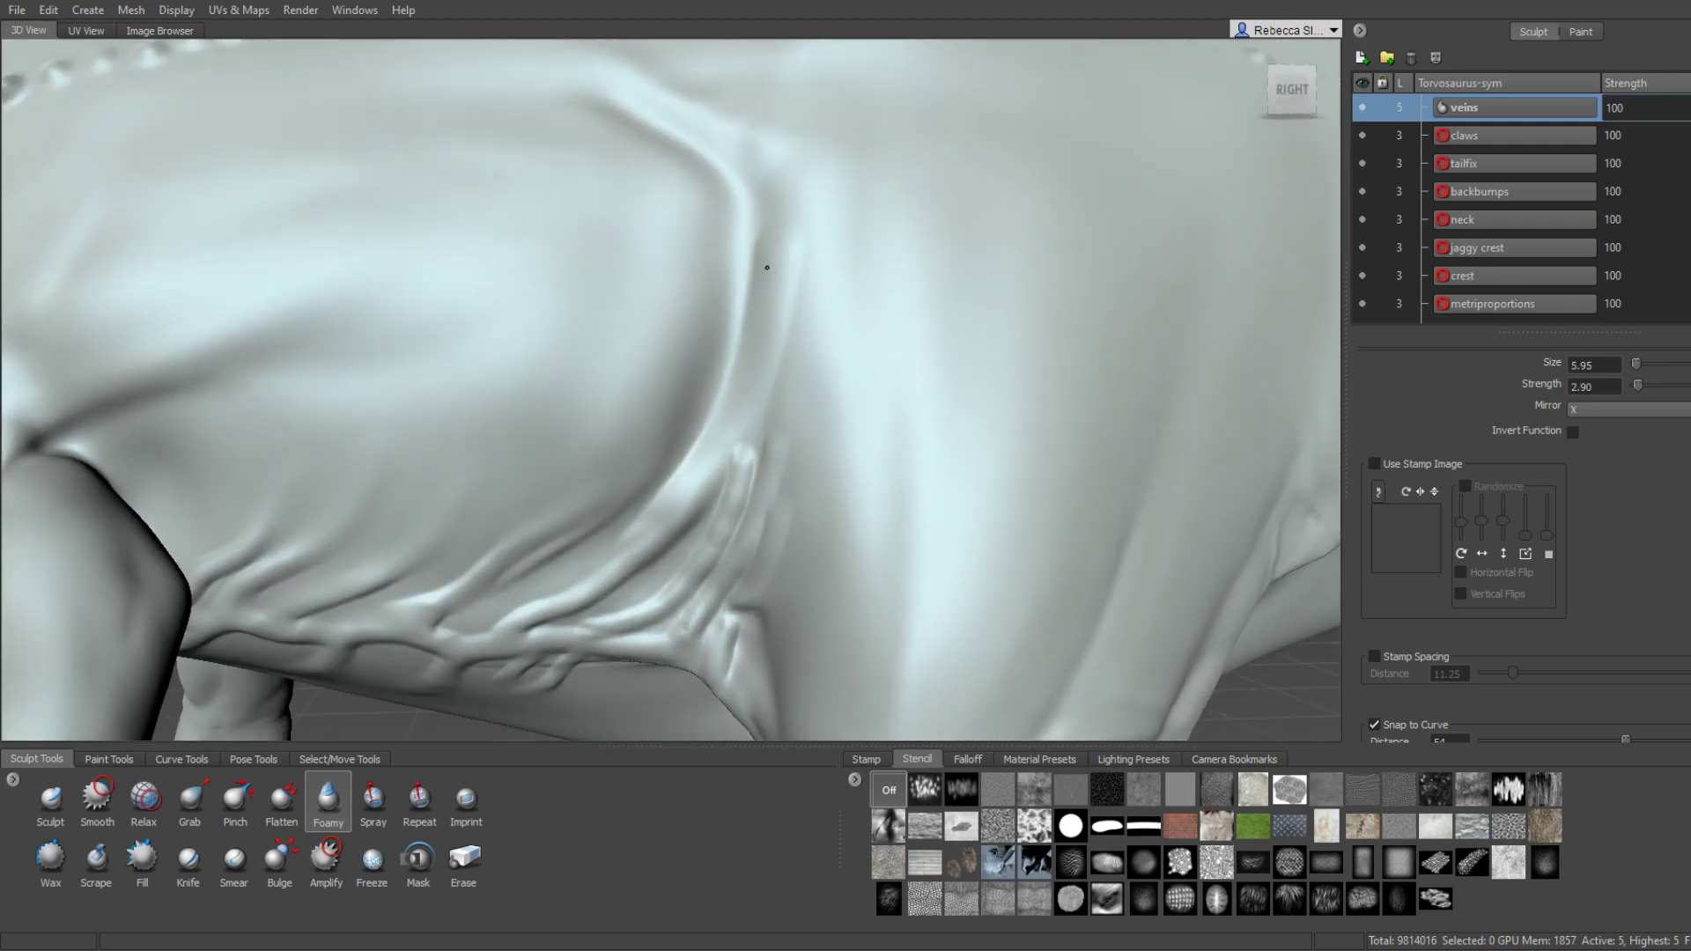
pyautogui.keyDown('alt'); pyautogui.moveTo(786, 340); pyautogui.dragTo(791, 555, button='right'); pyautogui.keyUp('alt')
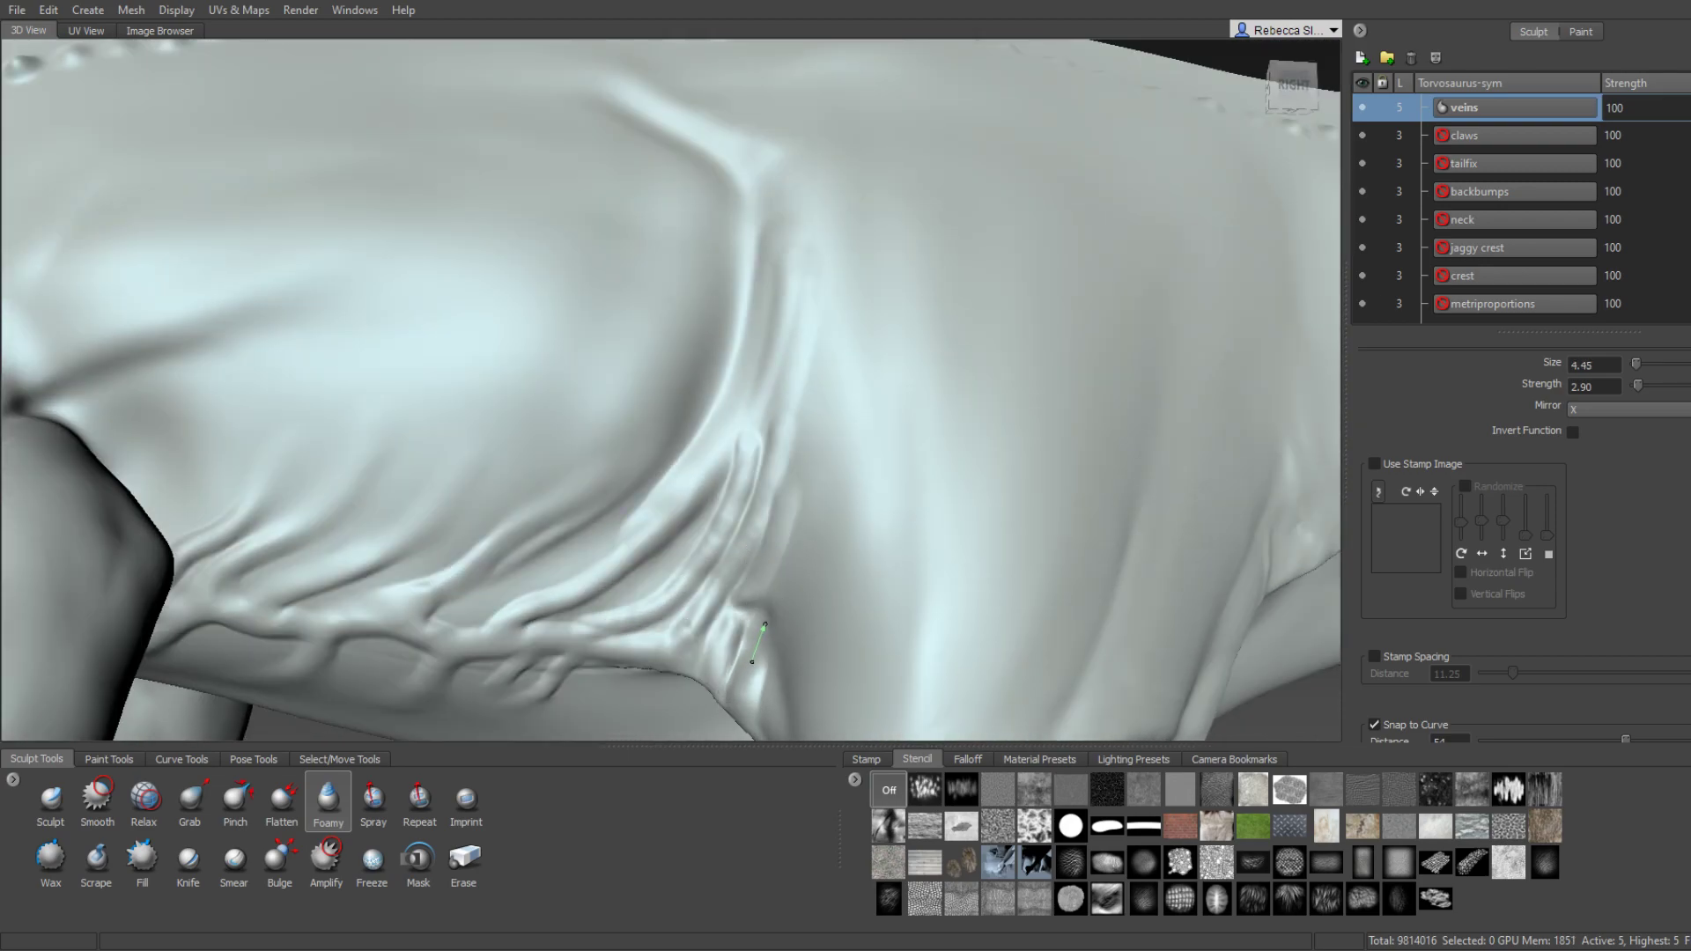
pyautogui.moveTo(810, 549); pyautogui.dragTo(790, 583)
pyautogui.keyDown('alt'); pyautogui.moveTo(806, 352); pyautogui.dragTo(652, 466); pyautogui.keyUp('alt')
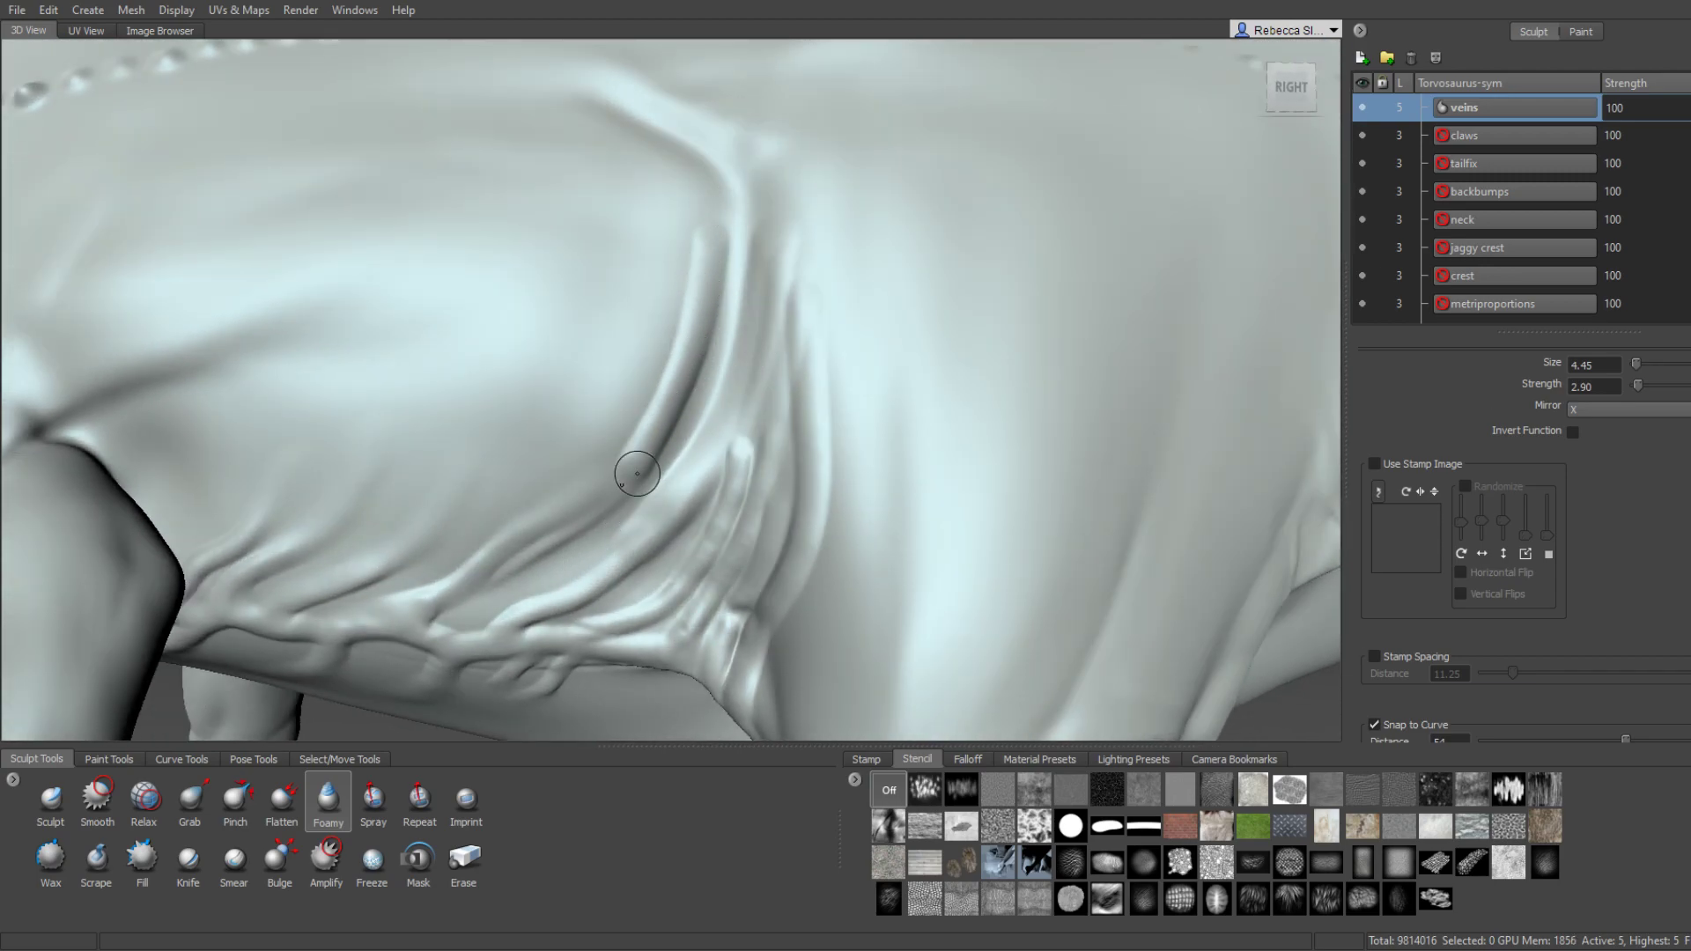
# Sculpt a vein crease up the flank toward the shoulder and smooth it in.
pyautogui.moveTo(634, 465)
pyautogui.mouseDown()
pyautogui.moveTo(708, 374)
pyautogui.moveTo(718, 170)
pyautogui.moveTo(695, 313)
pyautogui.mouseUp()
pyautogui.press('shift')
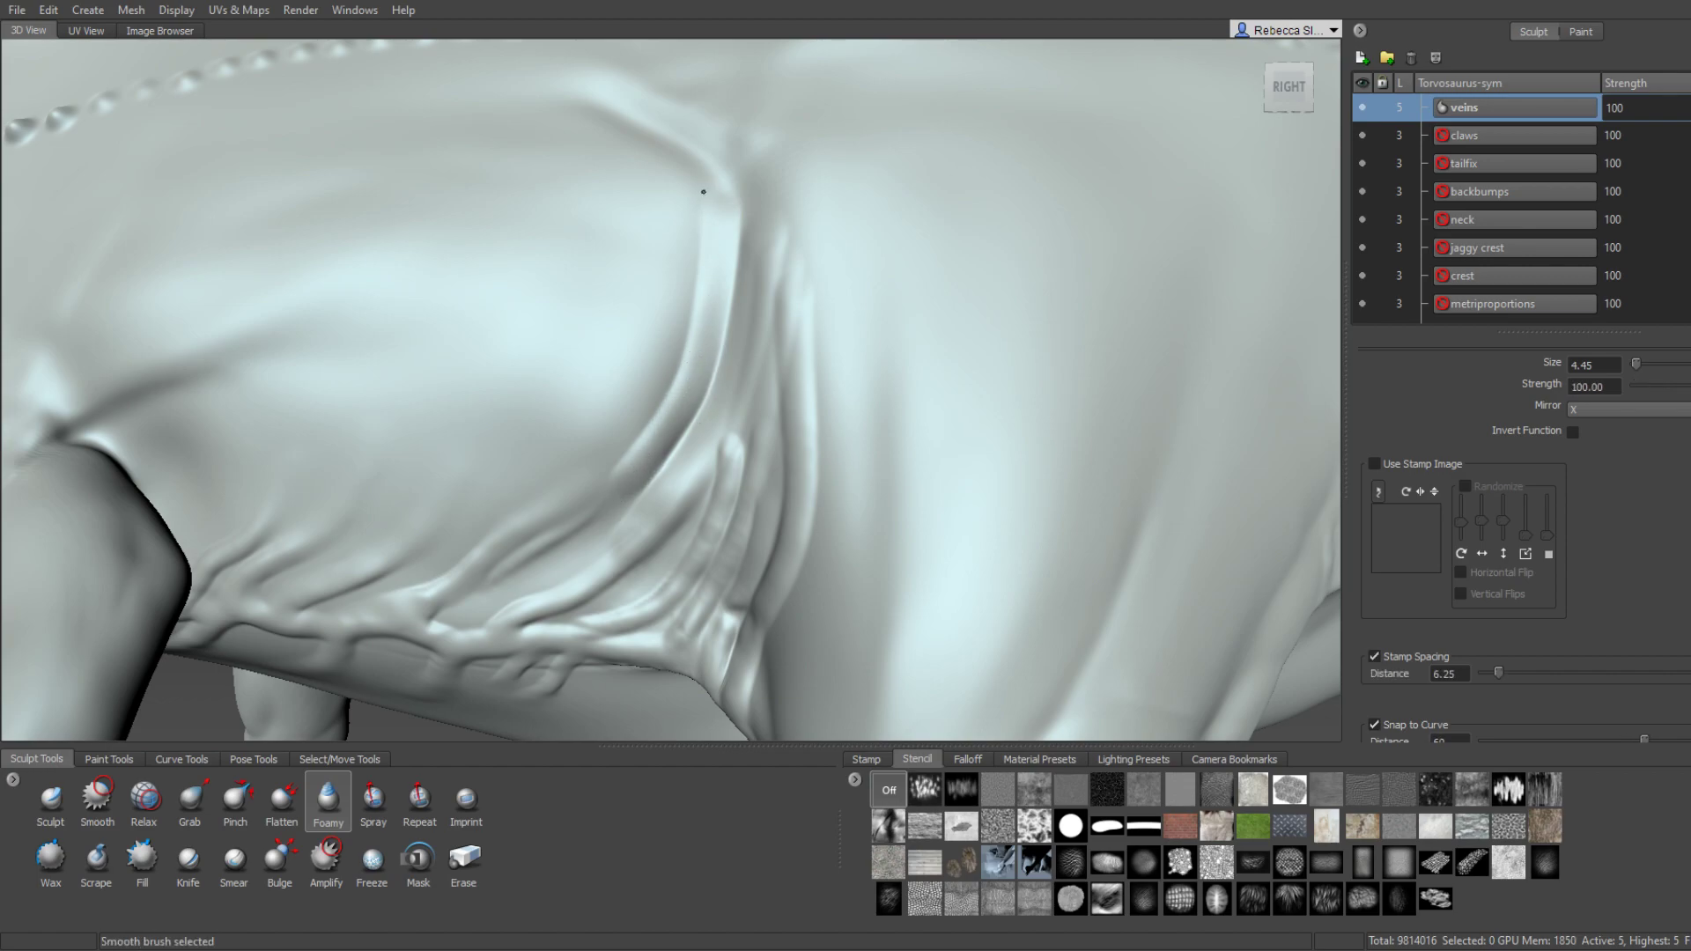
pyautogui.keyDown('alt'); pyautogui.moveTo(709, 286); pyautogui.dragTo(824, 310); pyautogui.keyUp('alt')
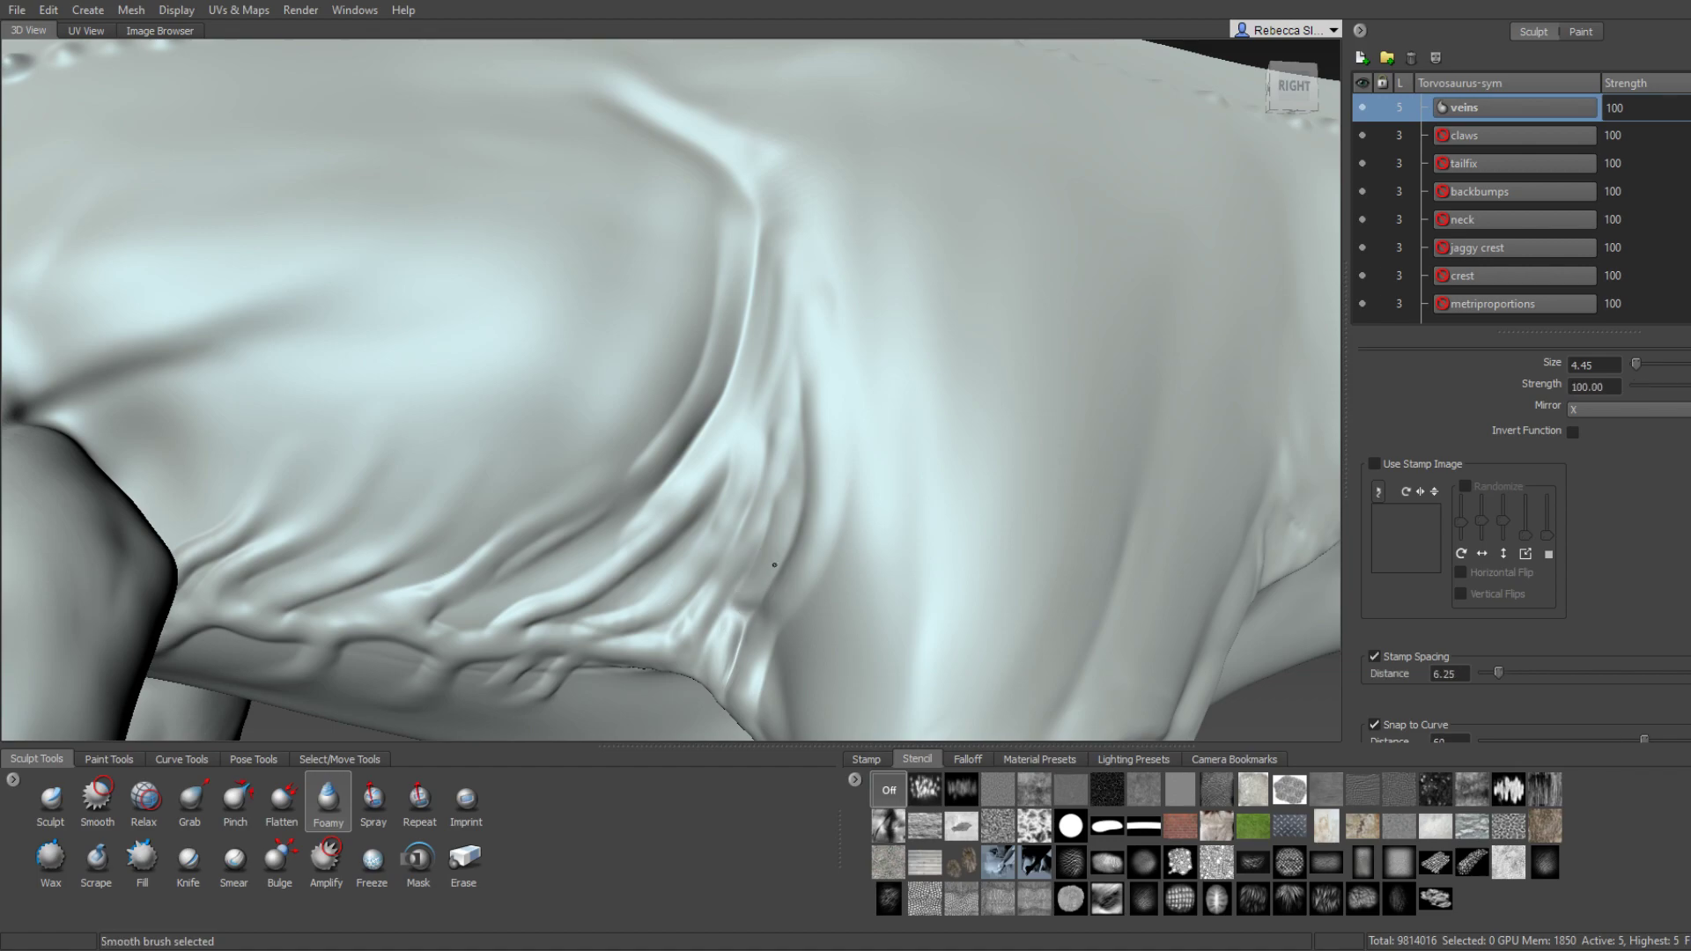
pyautogui.scroll(-3, 771, 562)
pyautogui.keyDown('alt'); pyautogui.moveTo(770, 561); pyautogui.dragTo(803, 429); pyautogui.keyUp('alt')
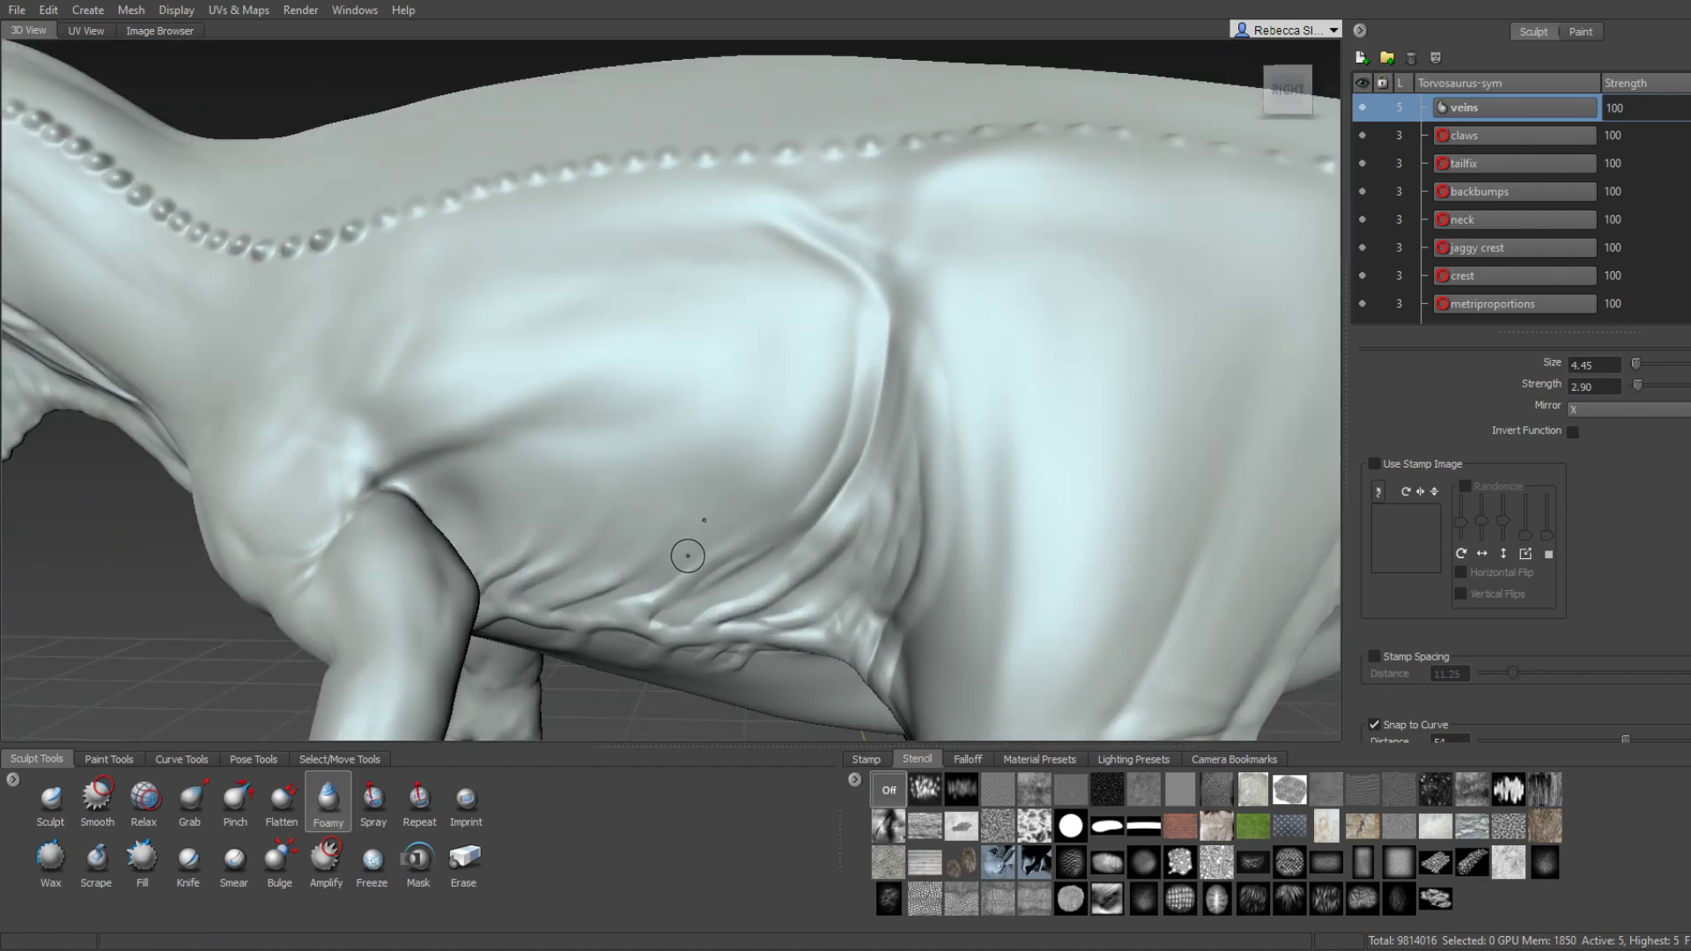
pyautogui.keyDown('alt'); pyautogui.moveTo(803, 429); pyautogui.dragTo(745, 550); pyautogui.keyUp('alt')
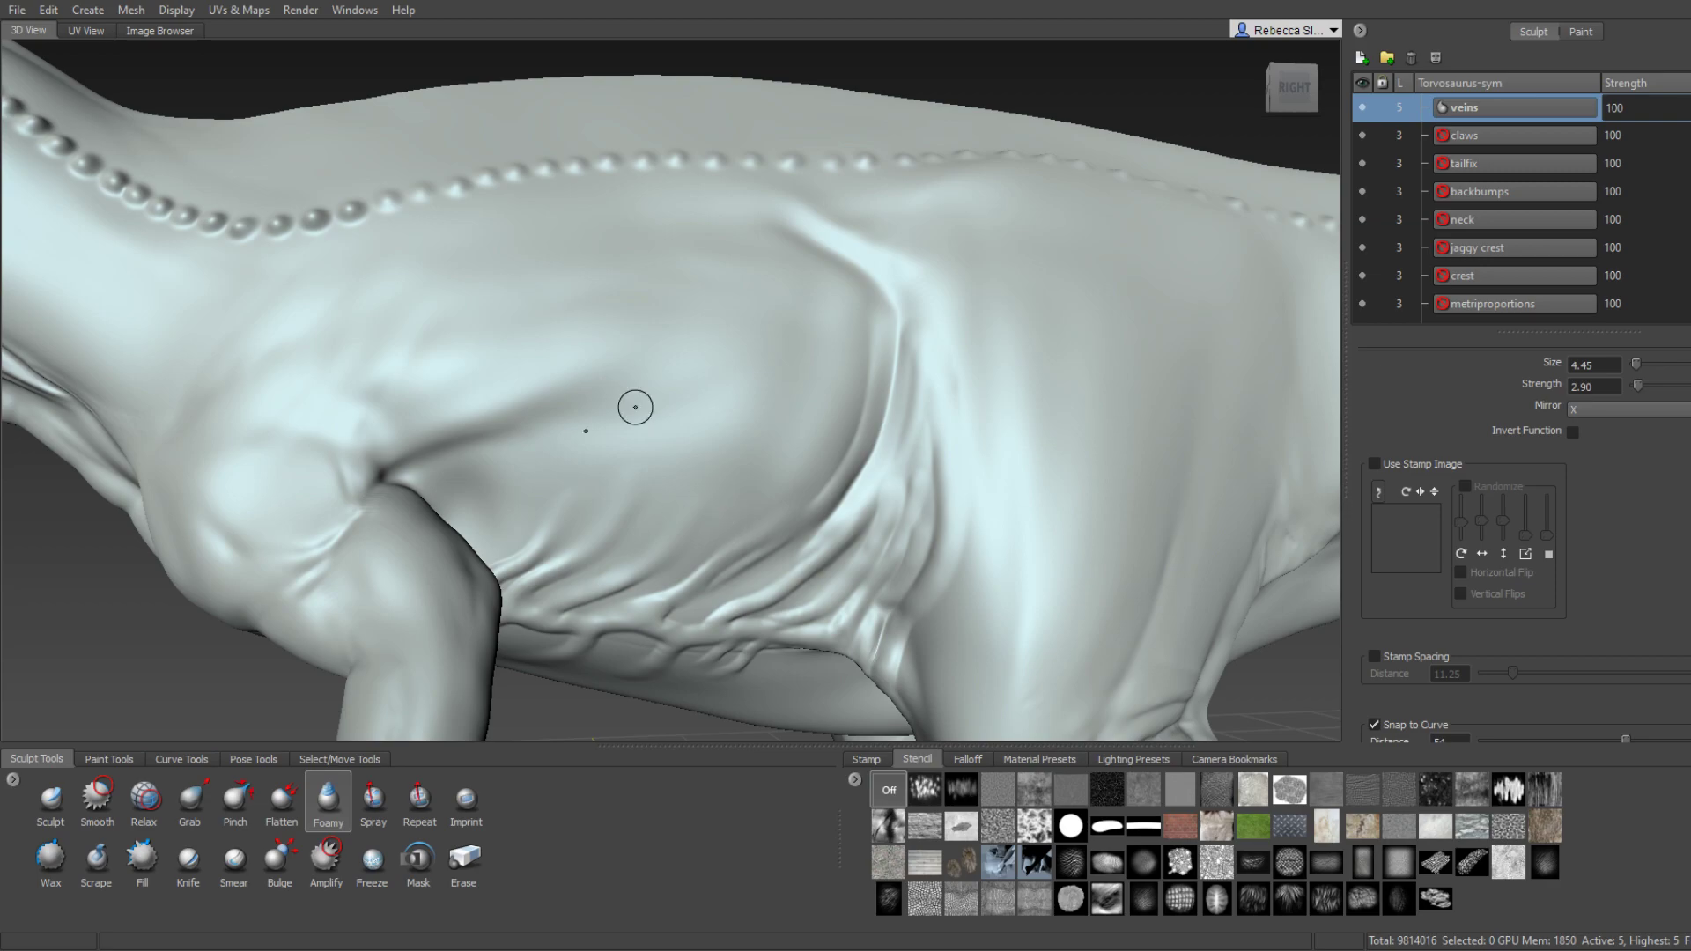
pyautogui.keyDown('alt'); pyautogui.moveTo(432, 346); pyautogui.dragTo(452, 371); pyautogui.keyUp('alt')
pyautogui.moveTo(486, 458)
pyautogui.keyDown('alt'); pyautogui.mouseDown()
pyautogui.moveTo(494, 388)
pyautogui.moveTo(464, 382)
pyautogui.moveTo(663, 347)
pyautogui.moveTo(550, 434)
pyautogui.moveTo(574, 464)
pyautogui.moveTo(527, 380)
pyautogui.moveTo(490, 396)
pyautogui.moveTo(577, 414)
pyautogui.moveTo(540, 437)
pyautogui.moveTo(485, 579)
pyautogui.moveTo(490, 445)
pyautogui.moveTo(651, 339)
pyautogui.mouseUp(); pyautogui.keyUp('alt')
# Sculpt a double vein ridge across the flank and shoulder, then soften it.
pyautogui.keyDown('alt'); pyautogui.moveTo(736, 302); pyautogui.dragTo(642, 313); pyautogui.keyUp('alt')
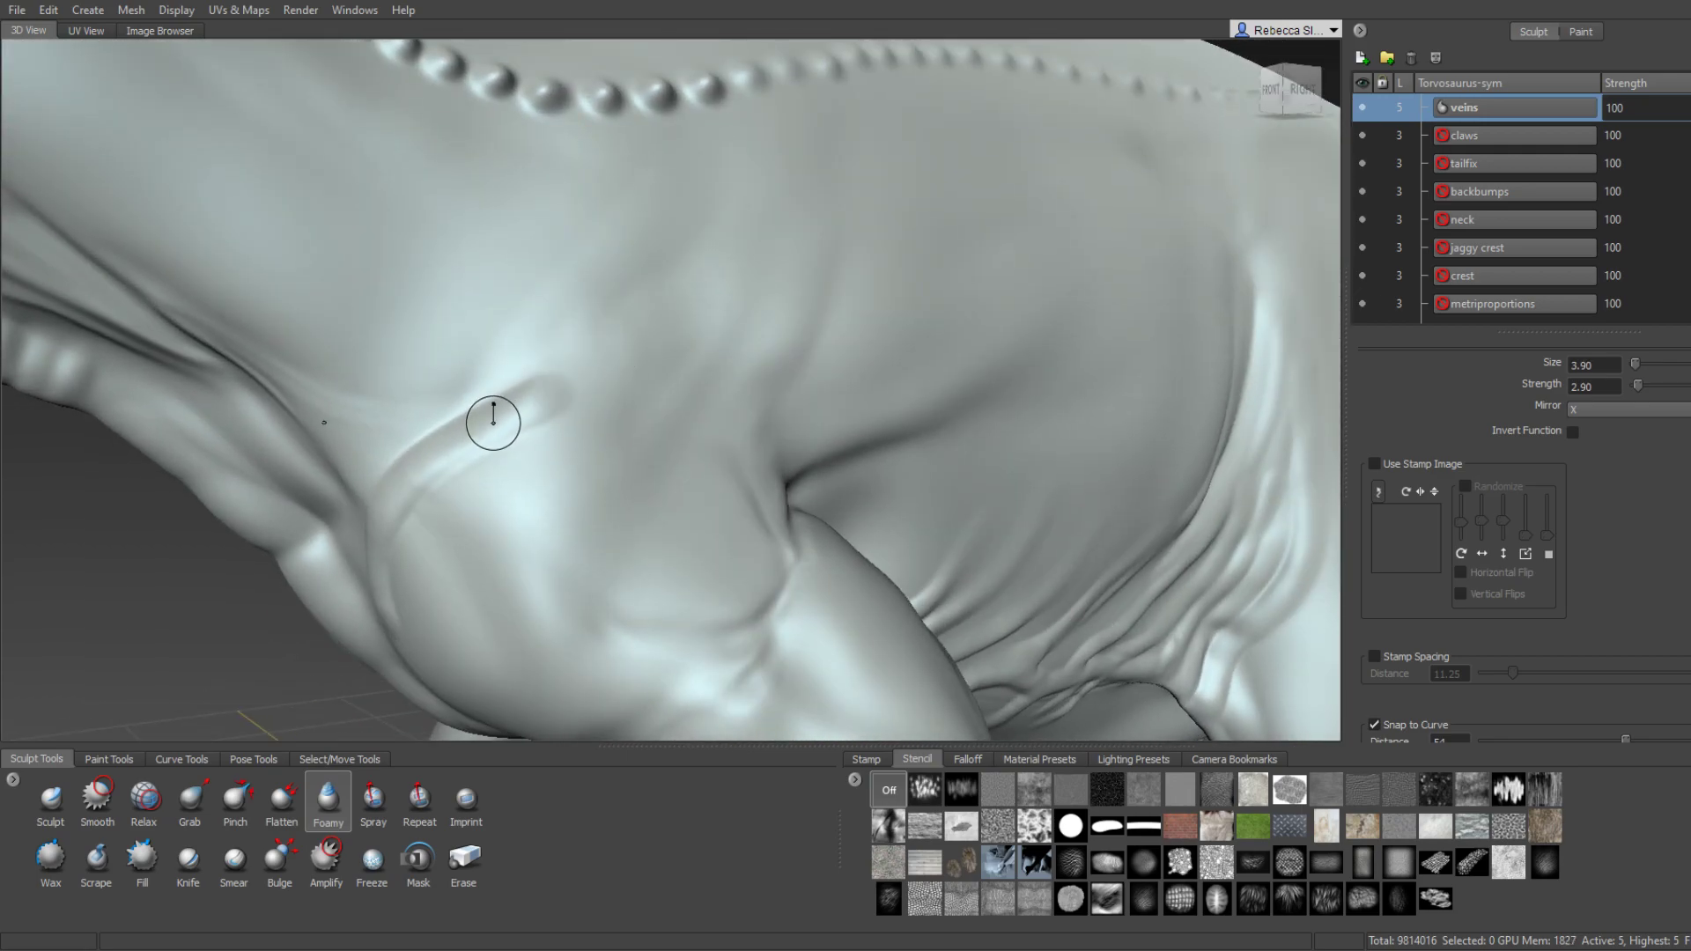
pyautogui.keyDown('alt'); pyautogui.moveTo(514, 440); pyautogui.dragTo(534, 440); pyautogui.keyUp('alt')
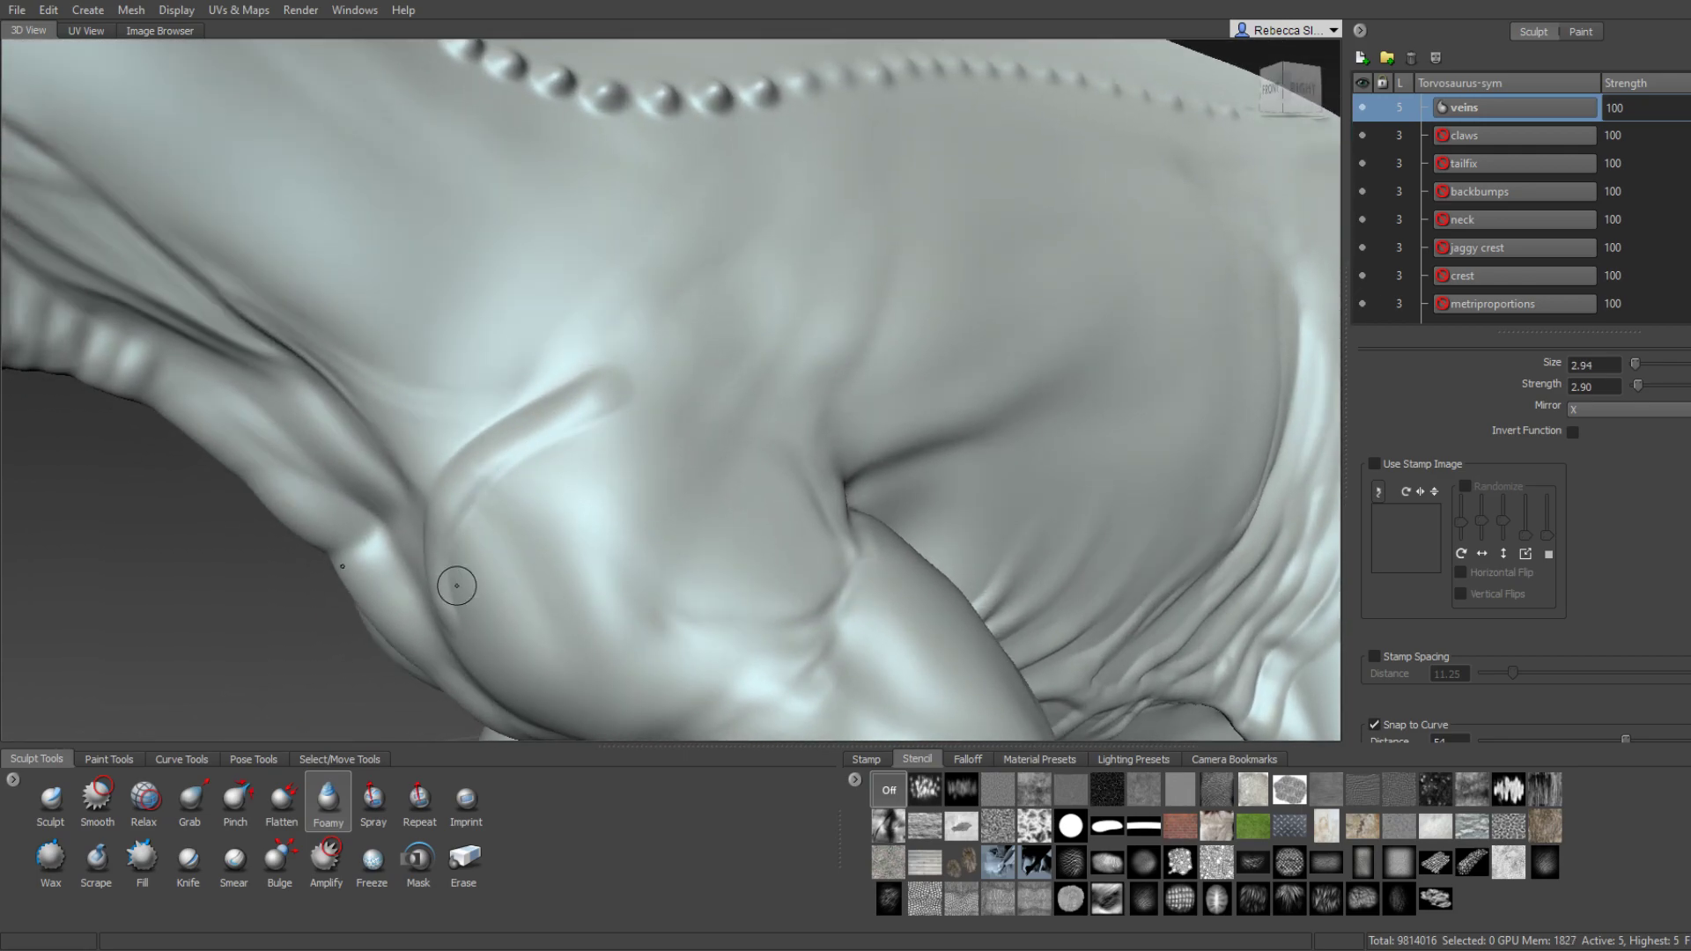
pyautogui.moveTo(456, 586)
pyautogui.mouseDown()
pyautogui.moveTo(529, 480)
pyautogui.moveTo(740, 432)
pyautogui.mouseUp()
pyautogui.keyDown('alt'); pyautogui.moveTo(774, 366); pyautogui.dragTo(654, 427); pyautogui.keyUp('alt')
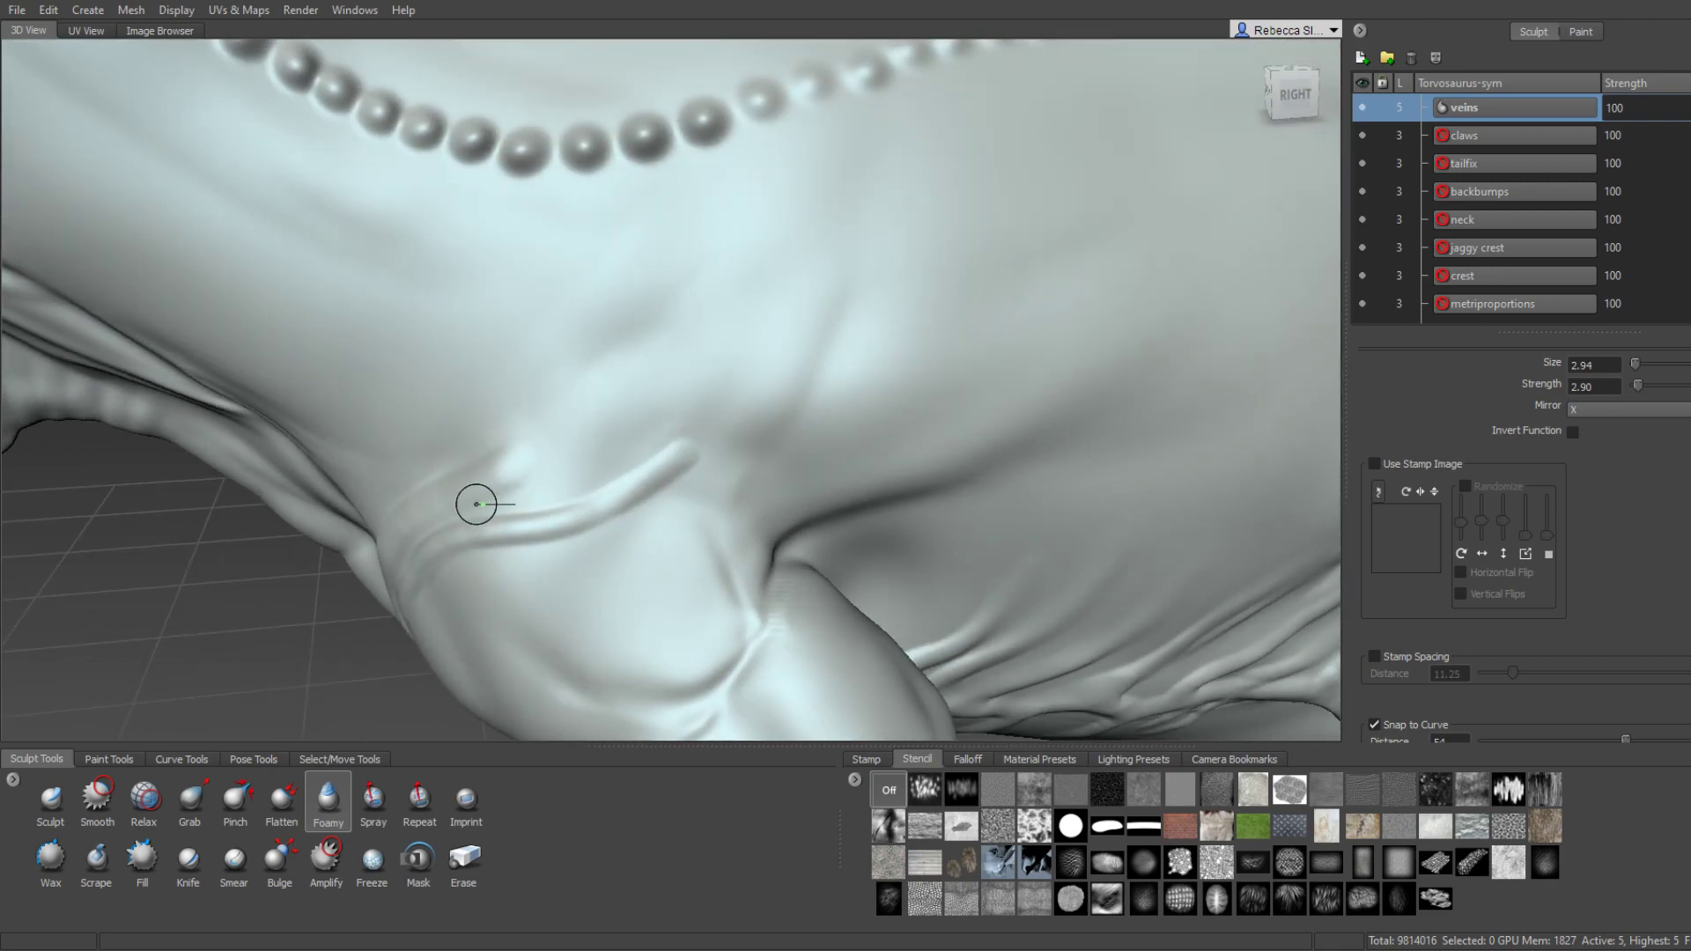
pyautogui.moveTo(475, 503); pyautogui.dragTo(731, 406)
pyautogui.moveTo(634, 467); pyautogui.dragTo(880, 414)
pyautogui.keyDown('alt'); pyautogui.moveTo(710, 446); pyautogui.dragTo(819, 416); pyautogui.keyUp('alt')
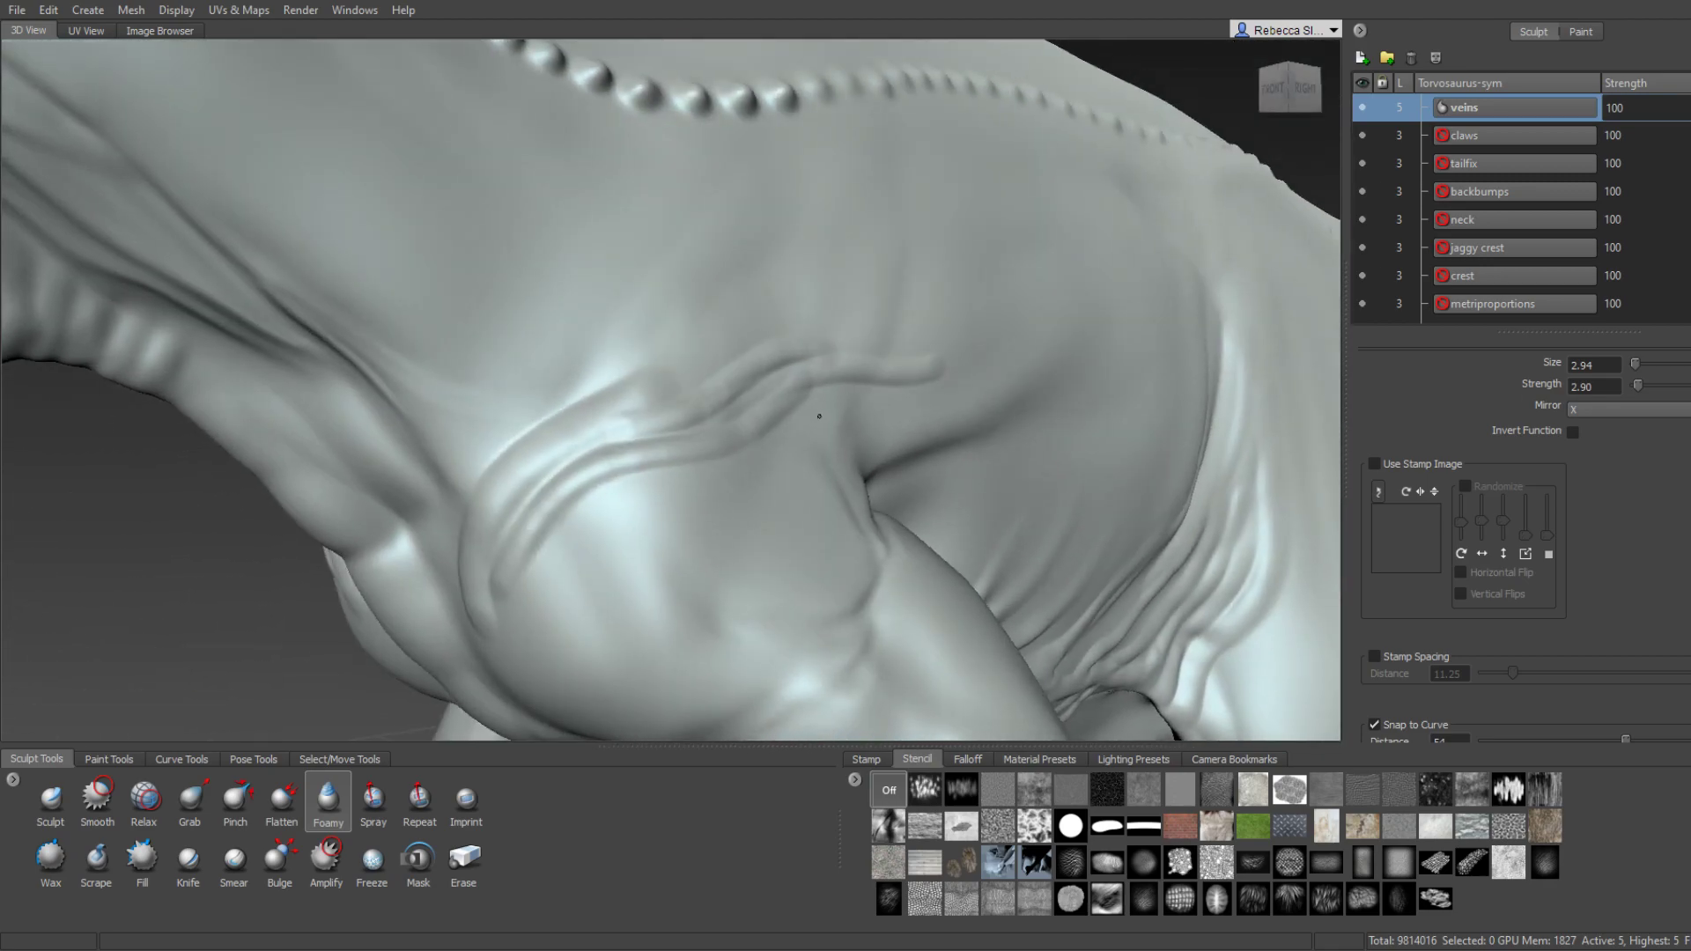
pyautogui.keyDown('alt'); pyautogui.moveTo(652, 502); pyautogui.dragTo(660, 483); pyautogui.keyUp('alt')
pyautogui.press('shift')
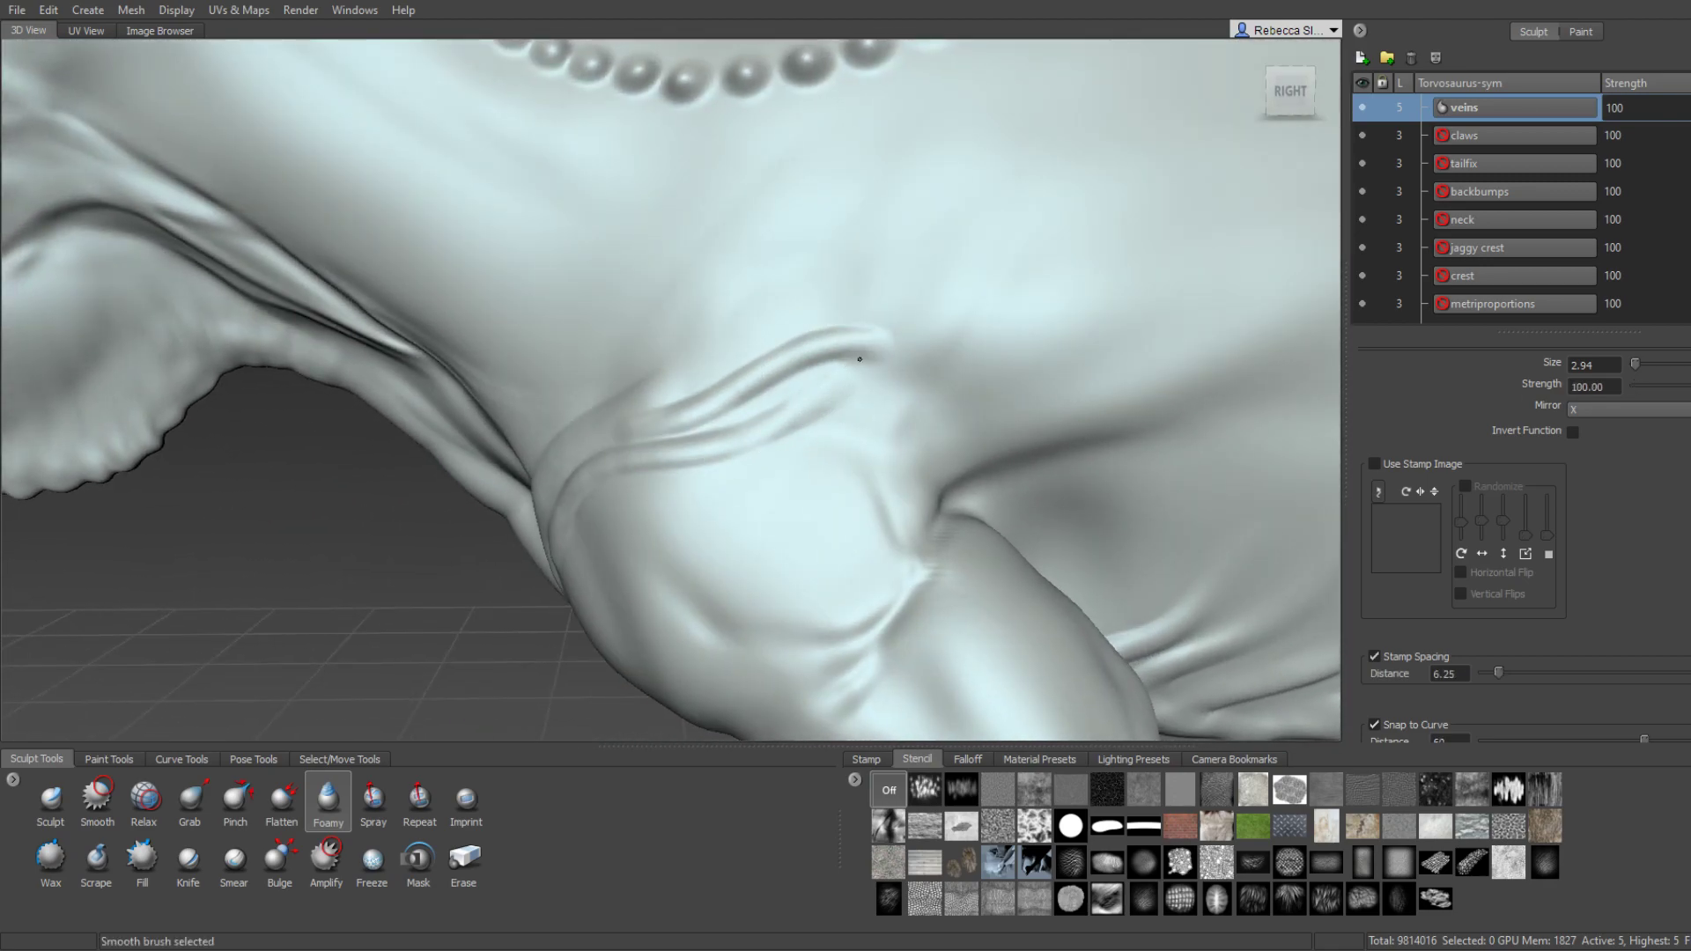
pyautogui.moveTo(857, 346)
pyautogui.keyDown('alt'); pyautogui.mouseDown()
pyautogui.moveTo(577, 463)
pyautogui.moveTo(729, 387)
pyautogui.moveTo(827, 363)
pyautogui.moveTo(664, 434)
pyautogui.moveTo(721, 442)
pyautogui.moveTo(729, 366)
pyautogui.moveTo(832, 321)
pyautogui.moveTo(736, 366)
pyautogui.mouseUp(); pyautogui.keyUp('alt')
pyautogui.press('shift')
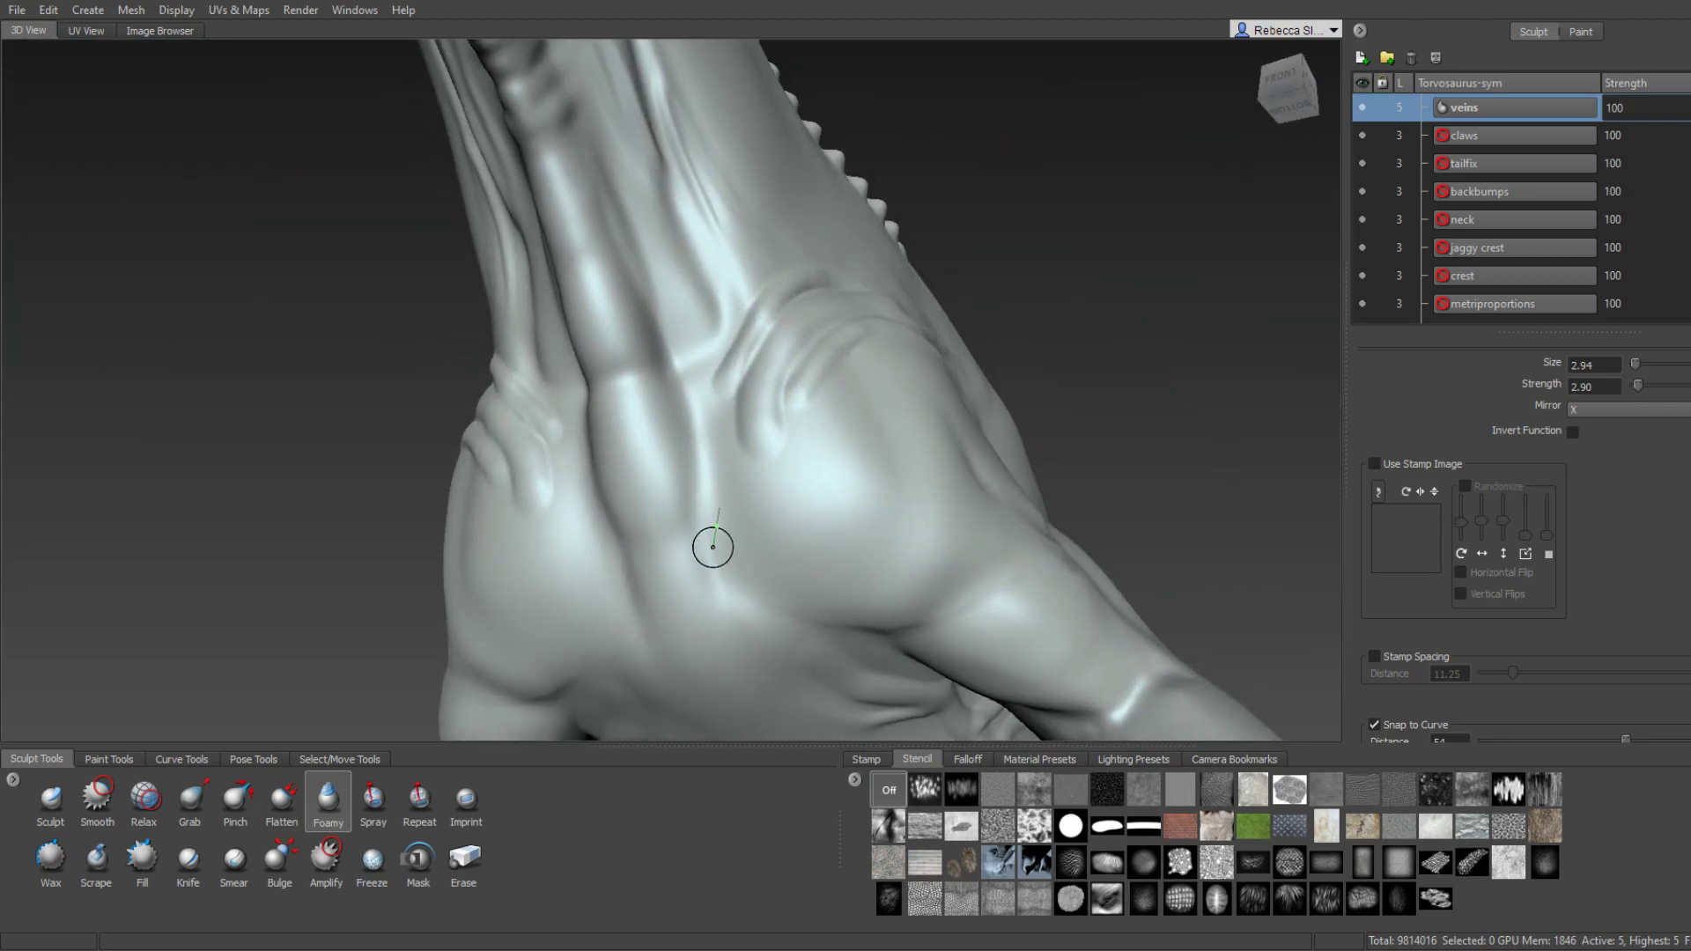
# Raise two more vein ridges on the lower neck.
pyautogui.moveTo(713, 547); pyautogui.dragTo(698, 373)
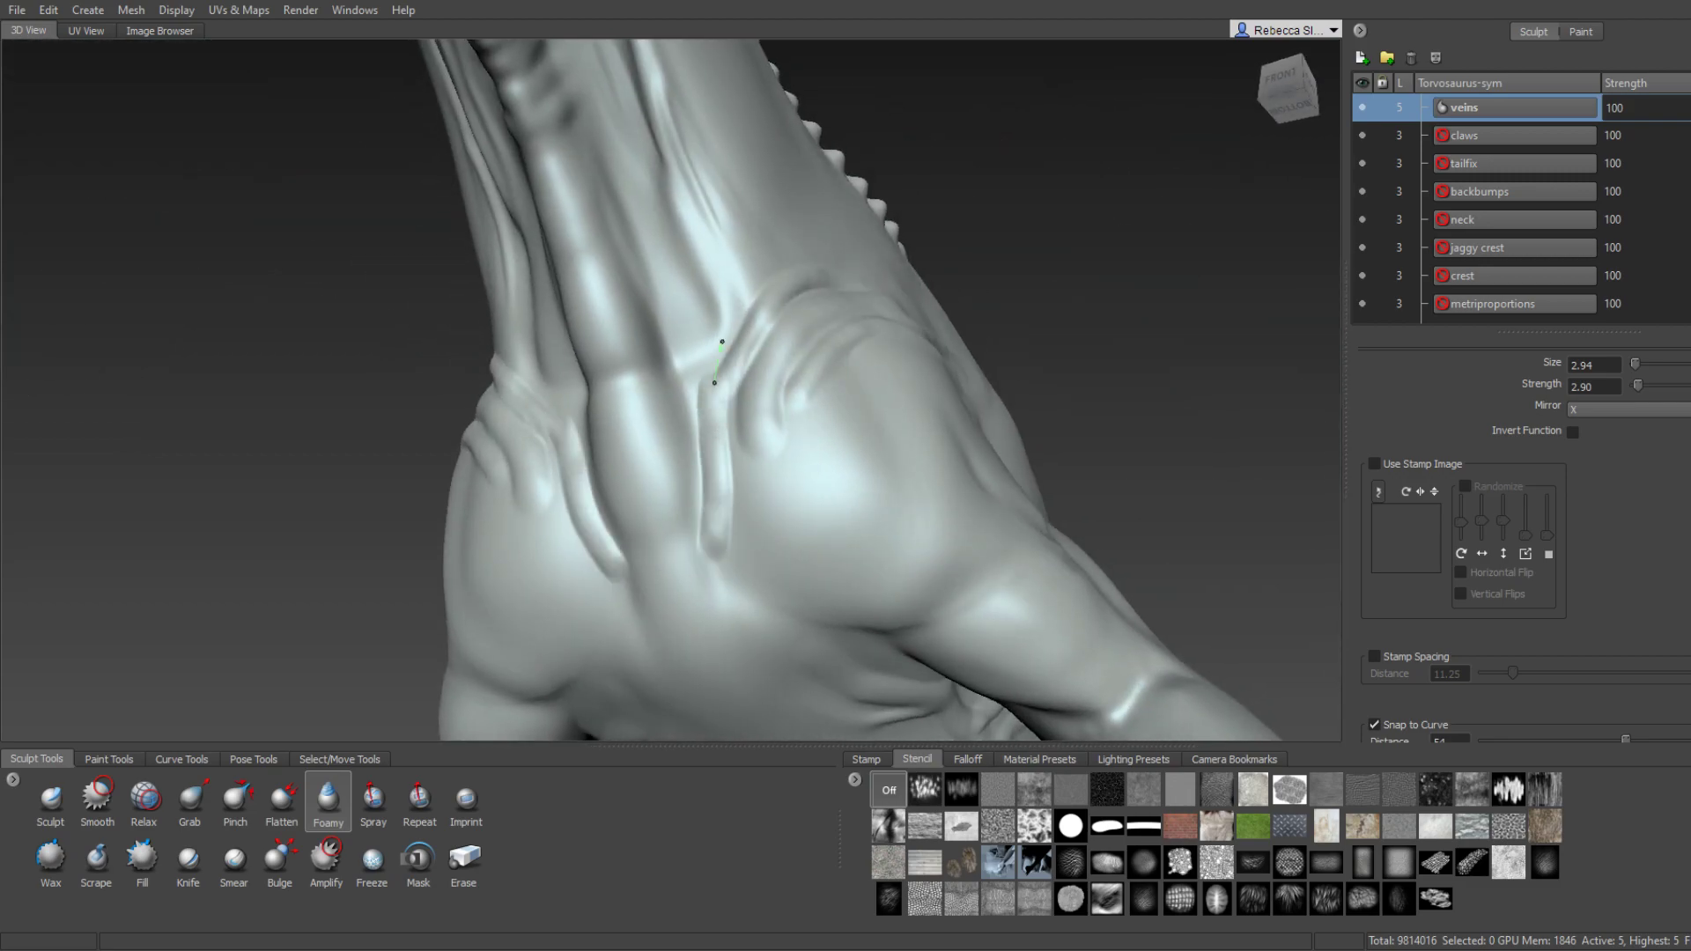
pyautogui.moveTo(755, 483); pyautogui.dragTo(766, 431)
pyautogui.keyDown('alt'); pyautogui.moveTo(718, 556); pyautogui.dragTo(724, 577); pyautogui.keyUp('alt')
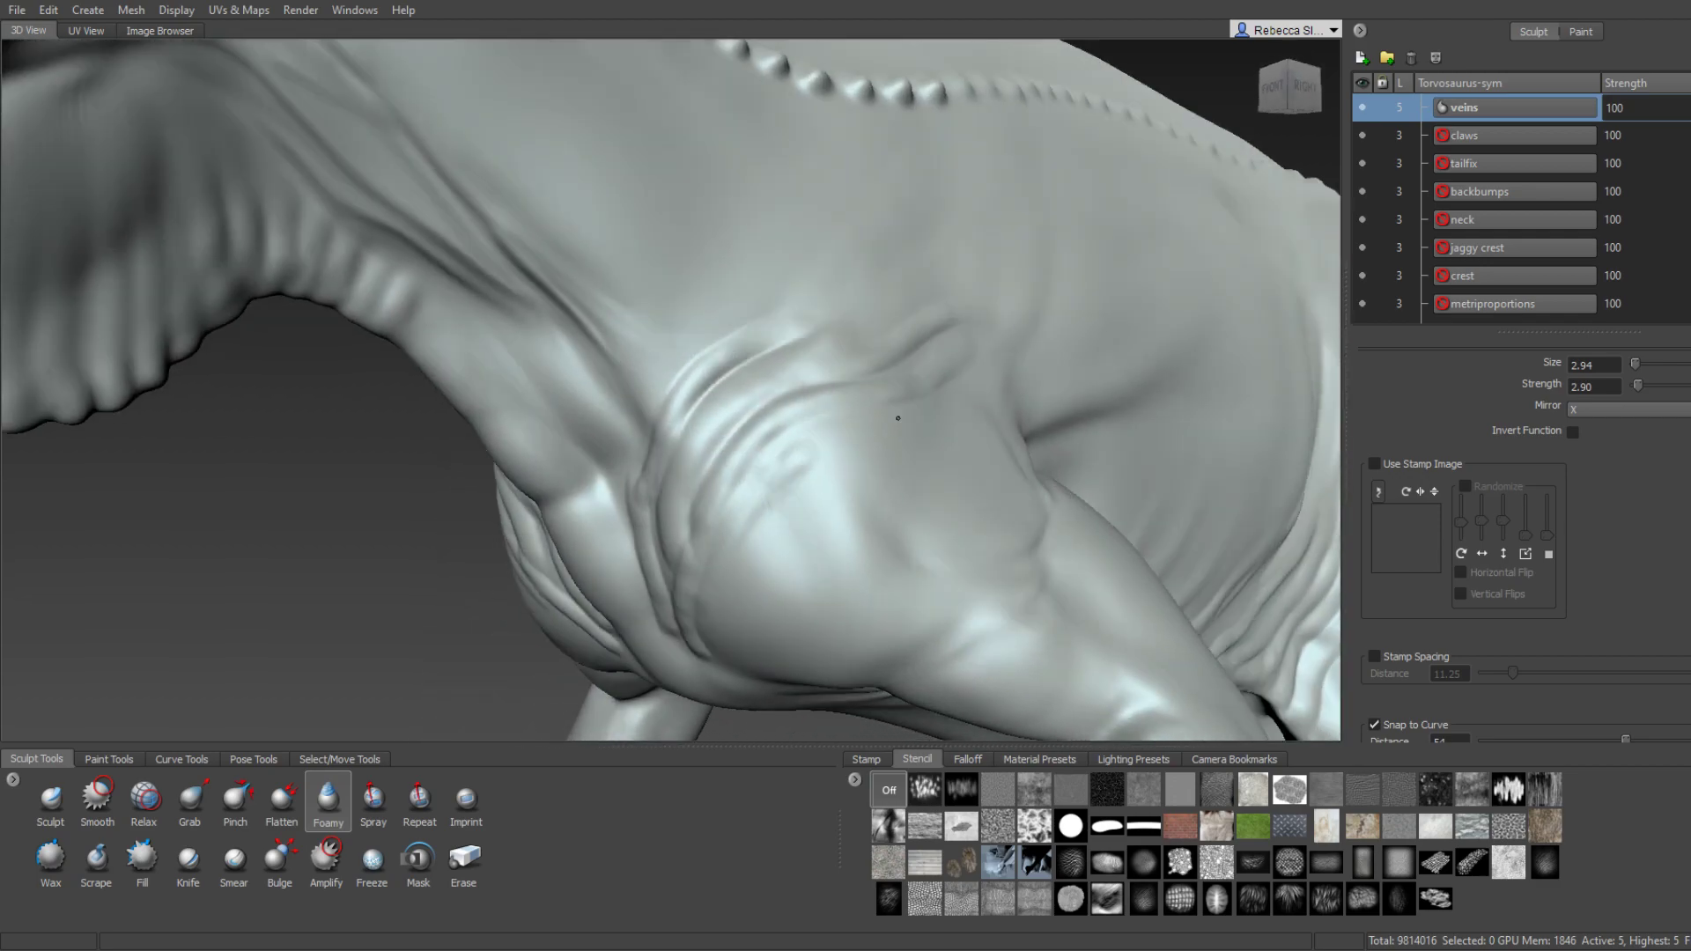
# Smooth the throat and neck veins with an enlarged brush while circling the neck.
pyautogui.press('shift')
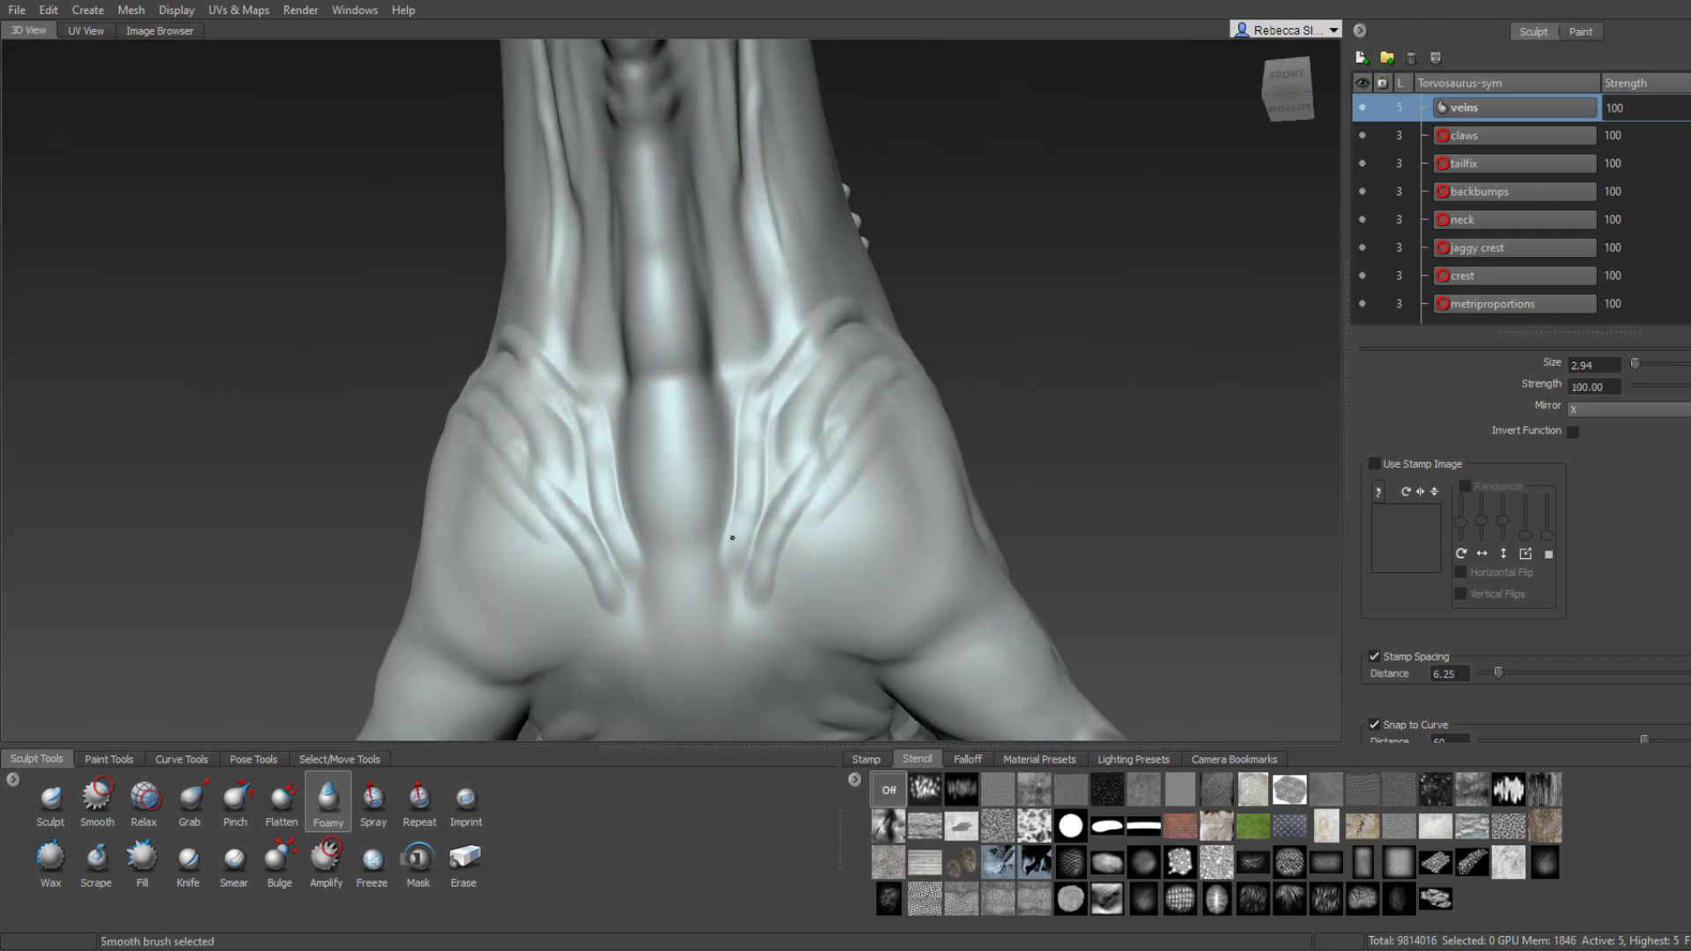
pyautogui.moveTo(729, 532); pyautogui.dragTo(735, 532)
pyautogui.moveTo(736, 481)
pyautogui.keyDown('alt'); pyautogui.mouseDown()
pyautogui.moveTo(678, 500)
pyautogui.moveTo(642, 460)
pyautogui.mouseUp(); pyautogui.keyUp('alt')
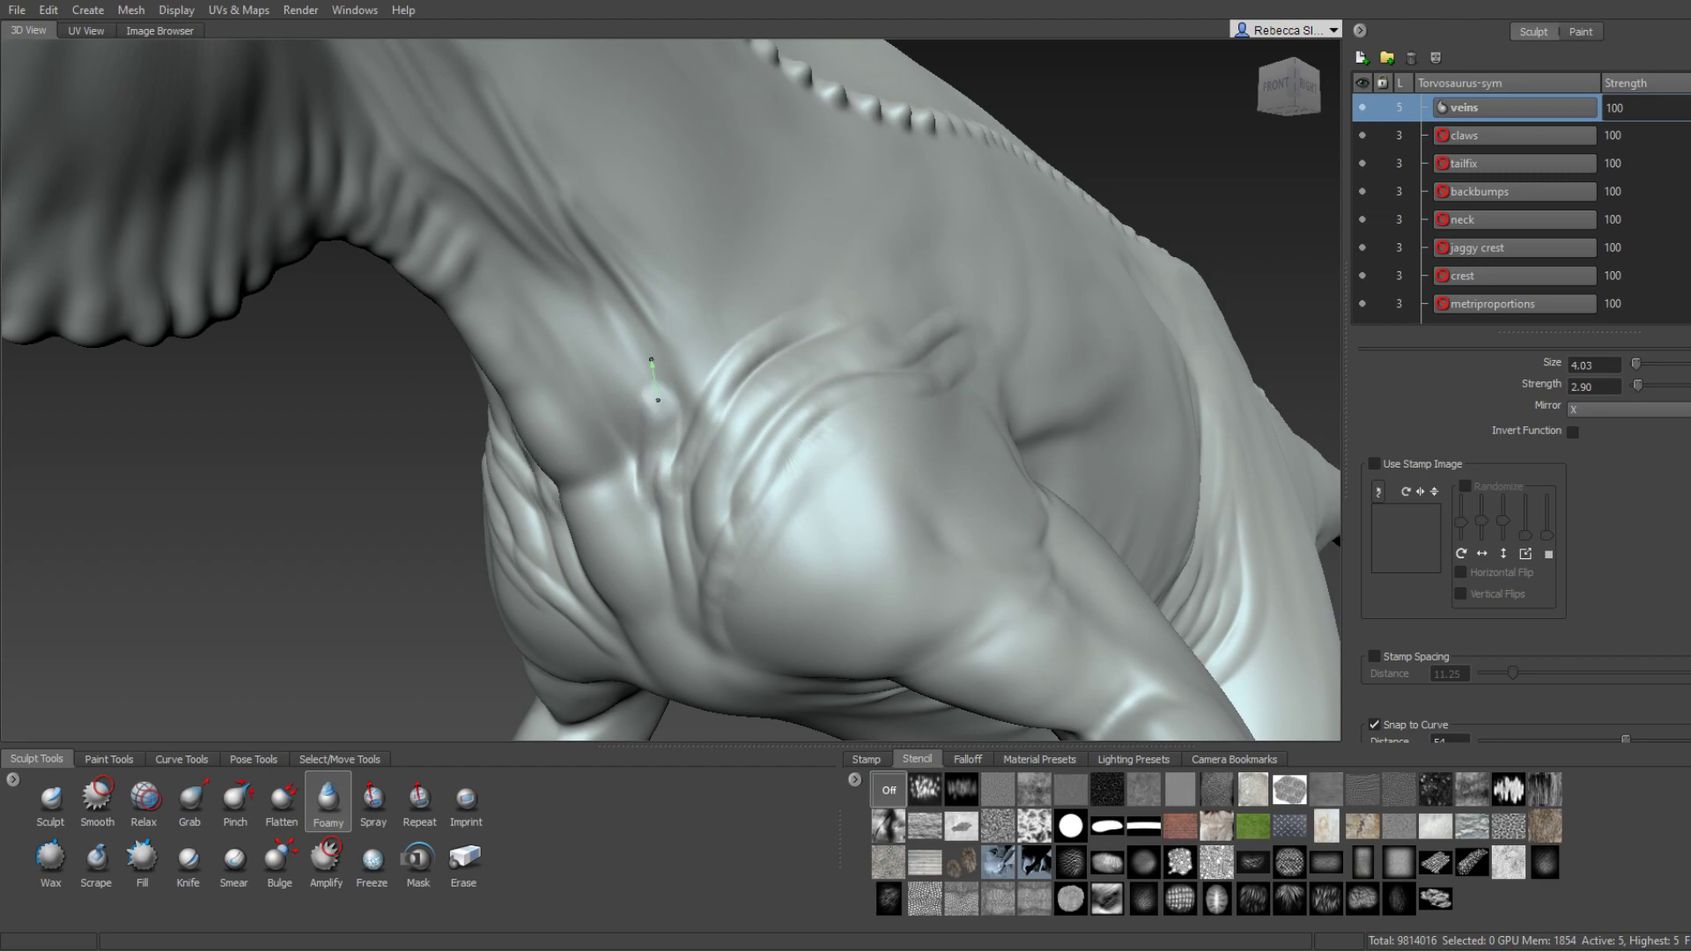
pyautogui.moveTo(639, 344)
pyautogui.keyDown('alt'); pyautogui.mouseDown()
pyautogui.moveTo(496, 314)
pyautogui.moveTo(573, 287)
pyautogui.mouseUp(); pyautogui.keyUp('alt')
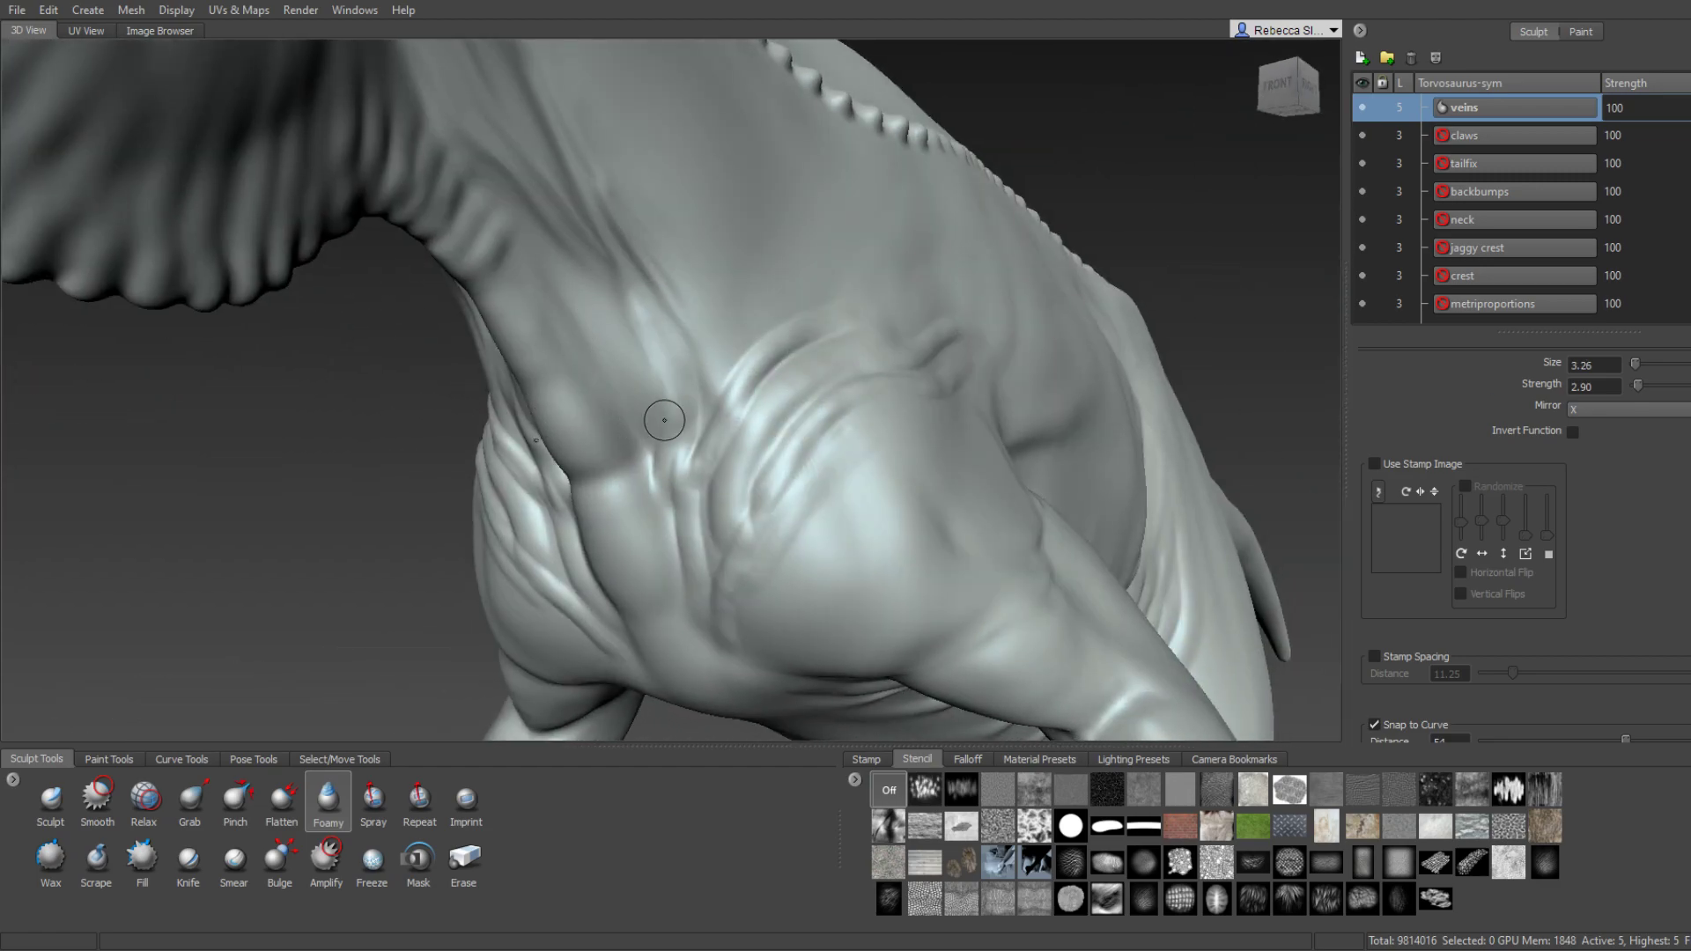
pyautogui.keyDown('alt'); pyautogui.moveTo(664, 420); pyautogui.dragTo(698, 445); pyautogui.keyUp('alt')
pyautogui.moveTo(755, 366)
pyautogui.keyDown('alt'); pyautogui.mouseDown()
pyautogui.moveTo(691, 359)
pyautogui.moveTo(736, 366)
pyautogui.moveTo(843, 503)
pyautogui.mouseUp(); pyautogui.keyUp('alt')
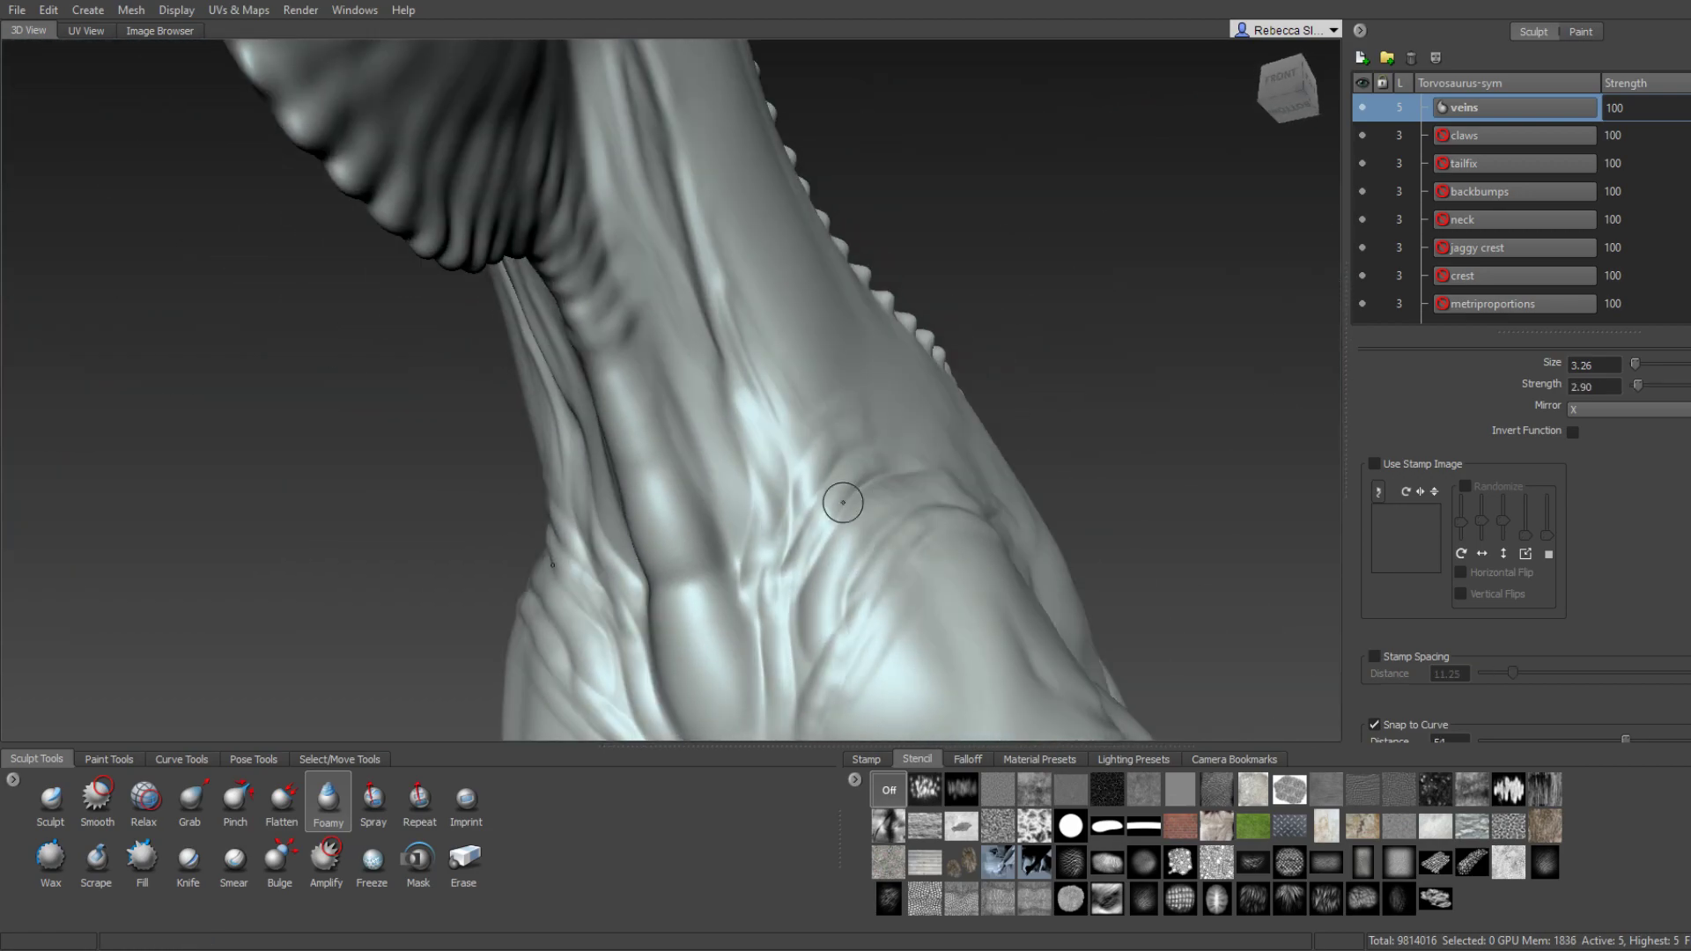
pyautogui.press('shift')
pyautogui.moveTo(784, 584)
pyautogui.keyDown('alt'); pyautogui.mouseDown()
pyautogui.moveTo(814, 538)
pyautogui.moveTo(754, 558)
pyautogui.mouseUp(); pyautogui.keyUp('alt')
pyautogui.press('shift')
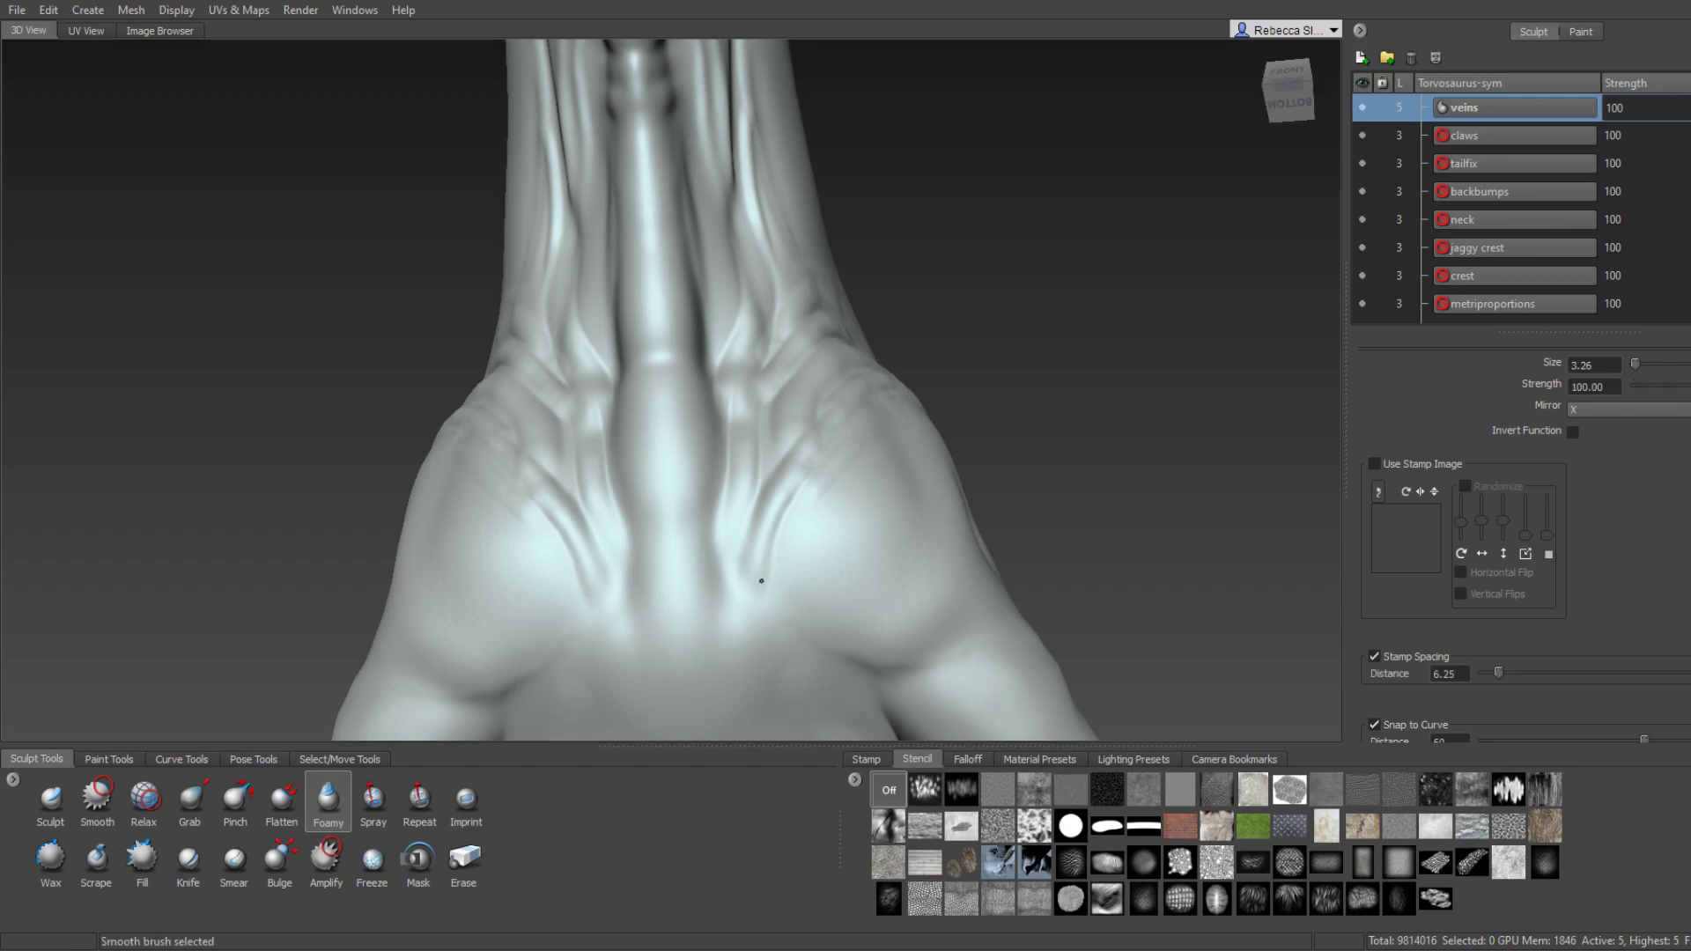
pyautogui.keyDown('alt'); pyautogui.moveTo(793, 485); pyautogui.dragTo(617, 458); pyautogui.keyUp('alt')
# Smooth the veins on the right shoulder and chest, viewed from below the arm.
pyautogui.scroll(-5, 695, 464)
pyautogui.scroll(2, 691, 427)
pyautogui.scroll(2, 679, 423)
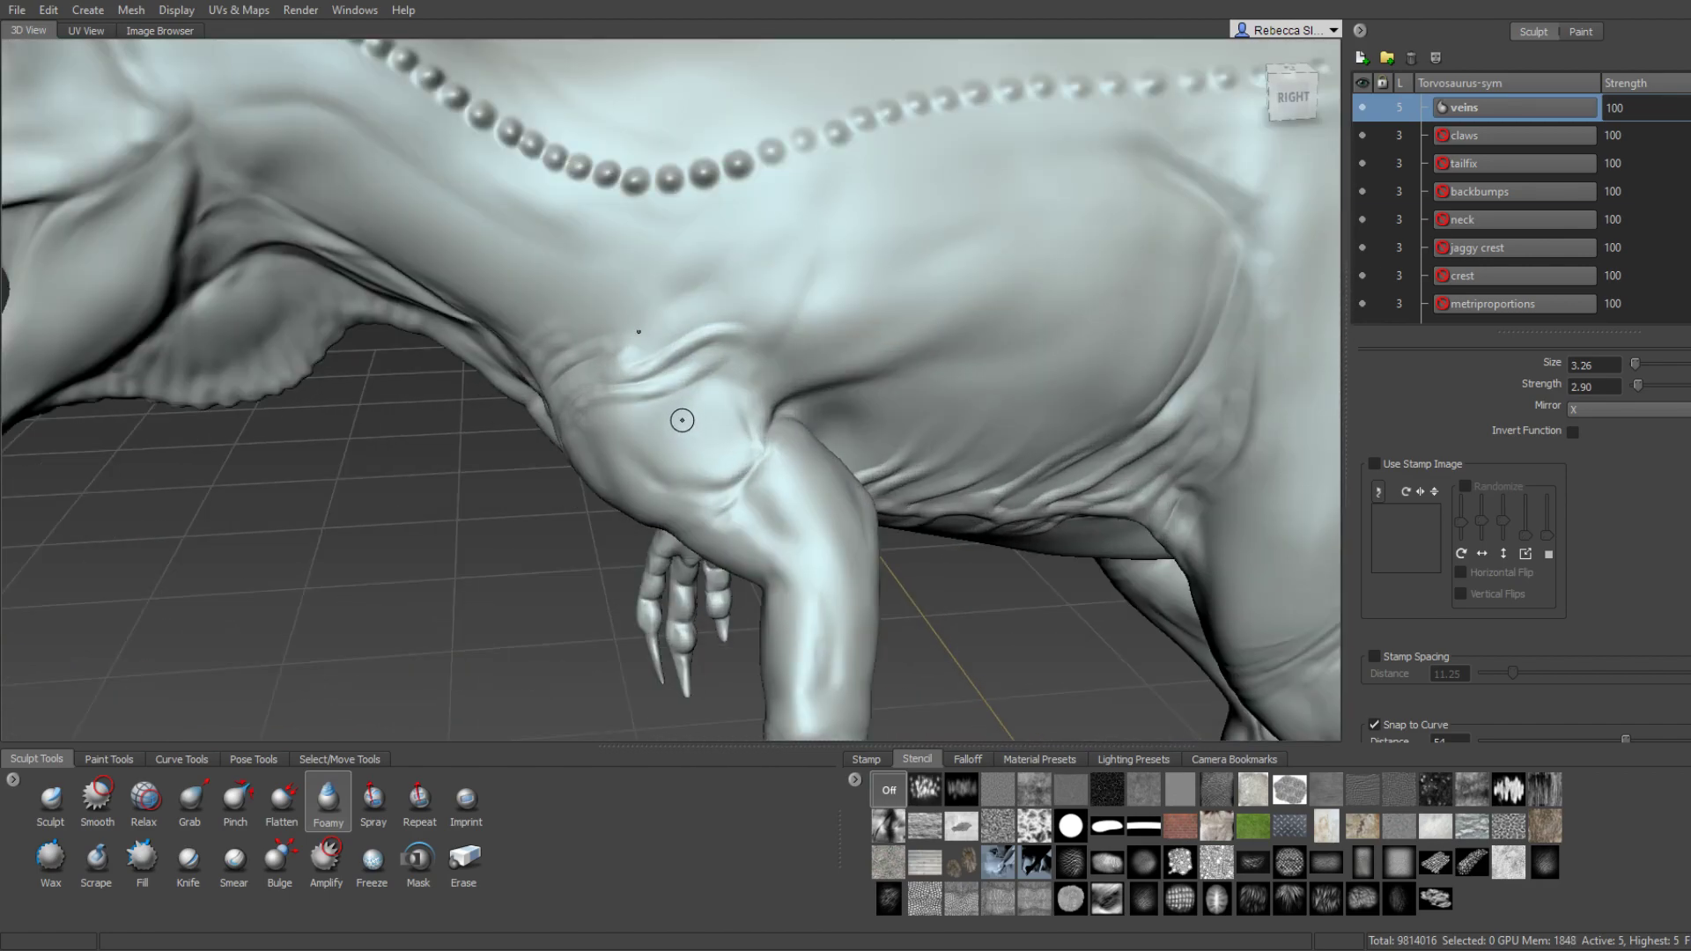
pyautogui.scroll(2, 672, 443)
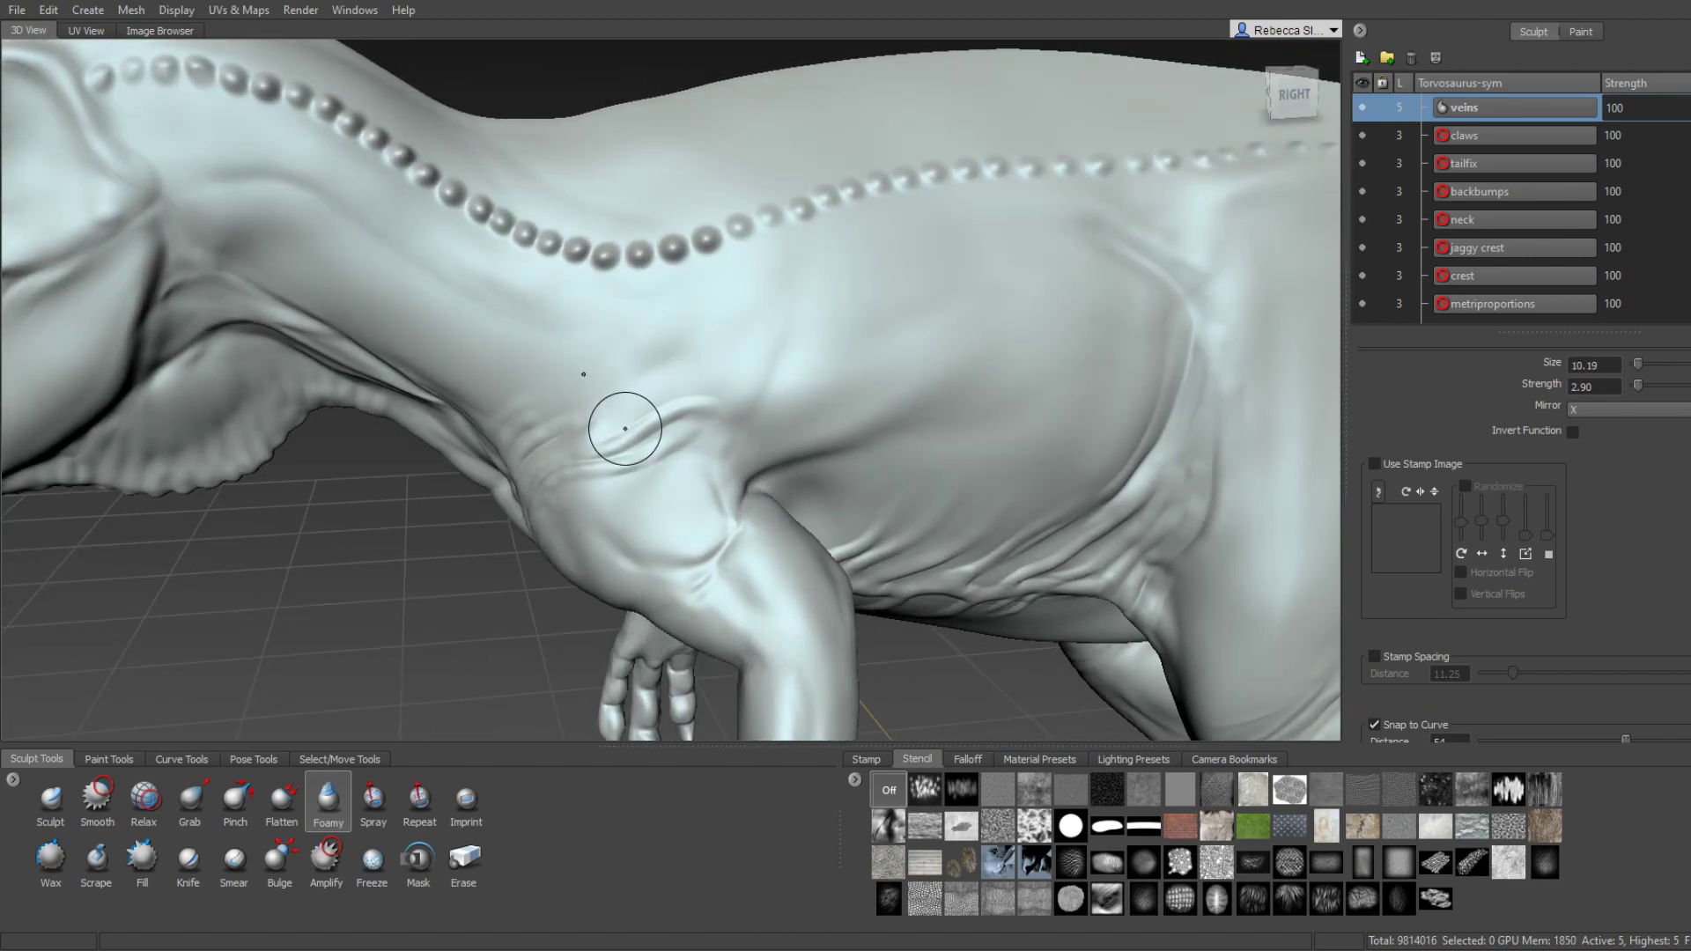
pyautogui.press('shift')
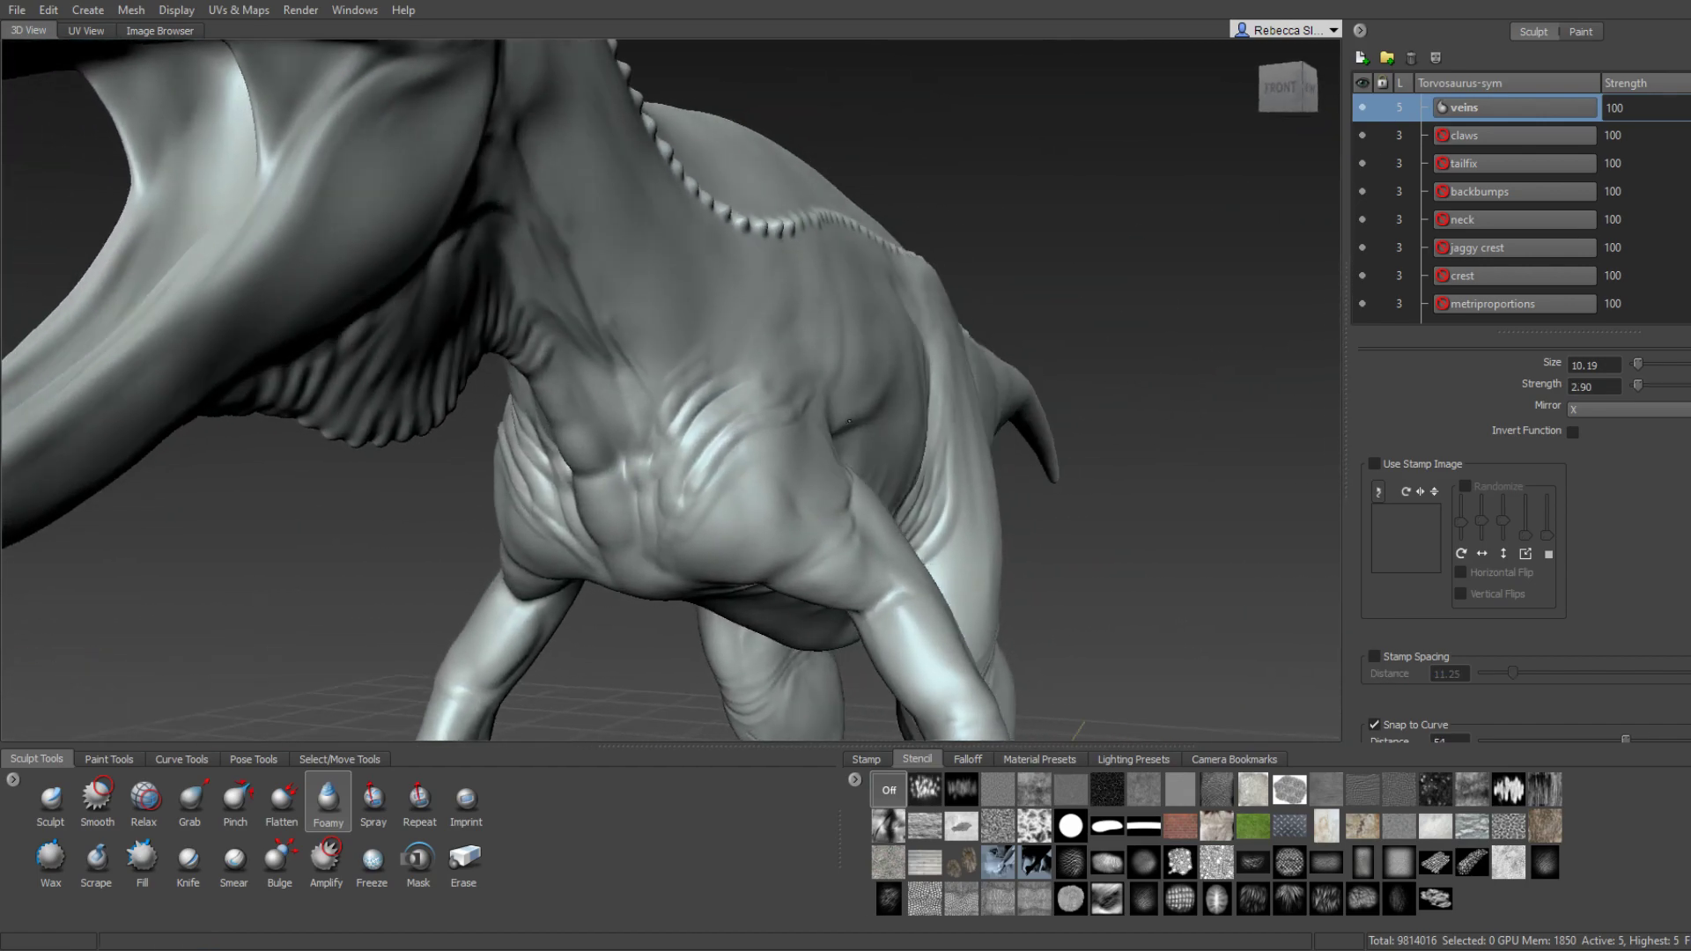
pyautogui.keyDown('alt'); pyautogui.moveTo(848, 421); pyautogui.dragTo(608, 429); pyautogui.keyUp('alt')
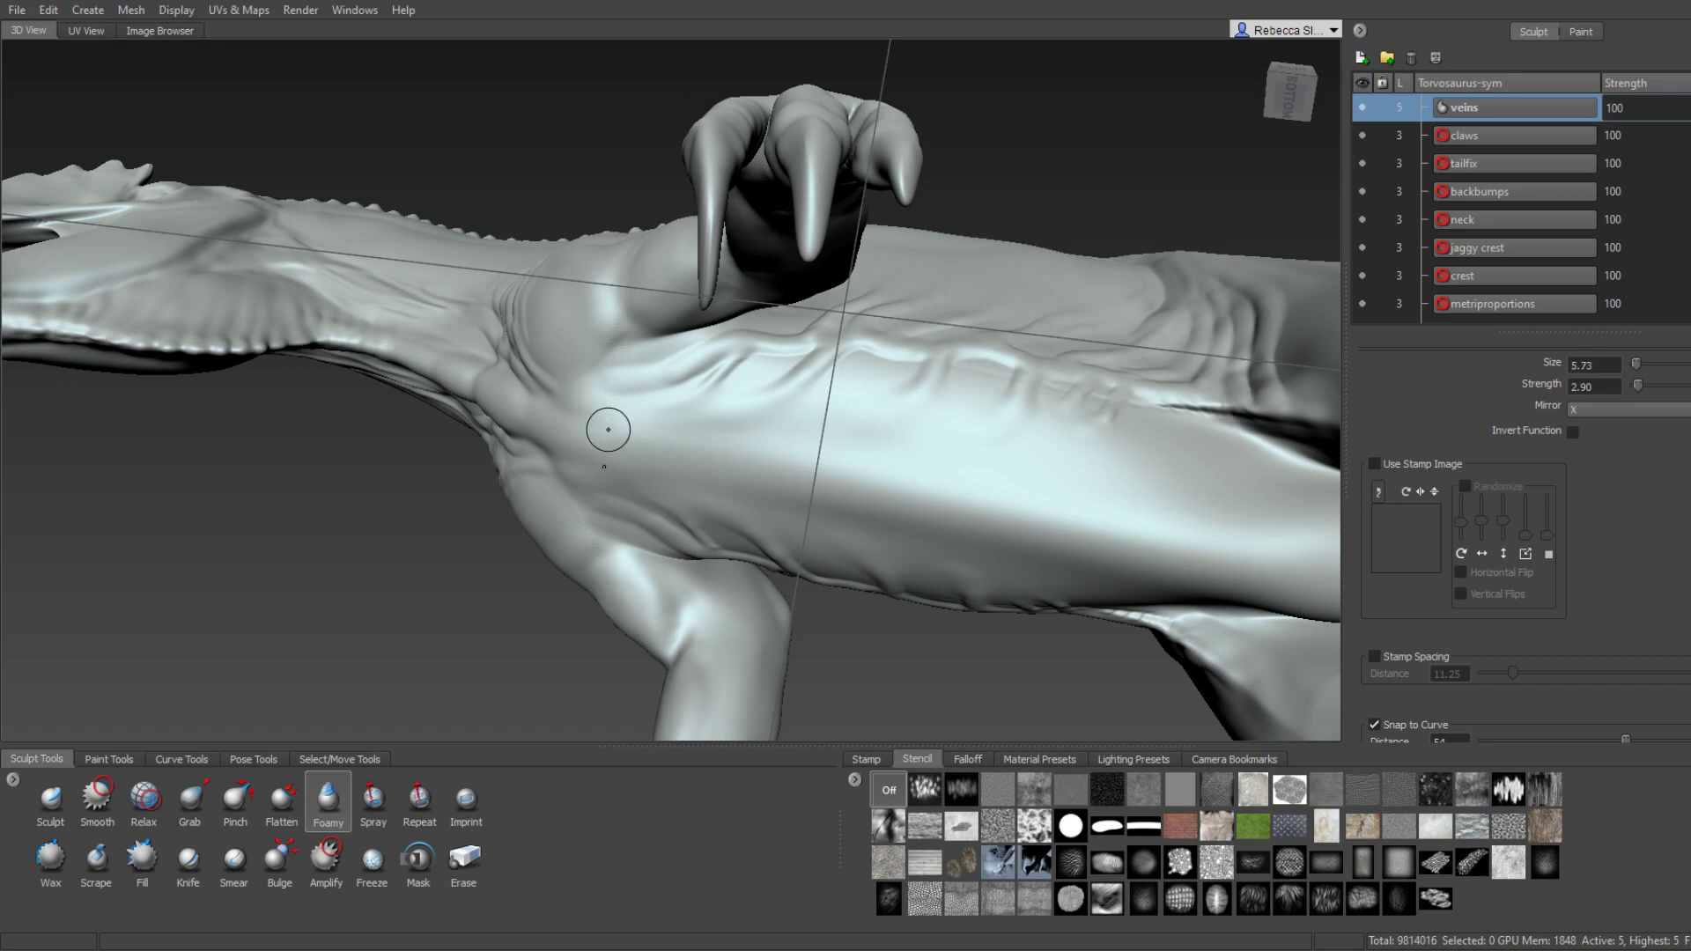
pyautogui.keyDown('alt'); pyautogui.moveTo(608, 428); pyautogui.dragTo(790, 431); pyautogui.keyUp('alt')
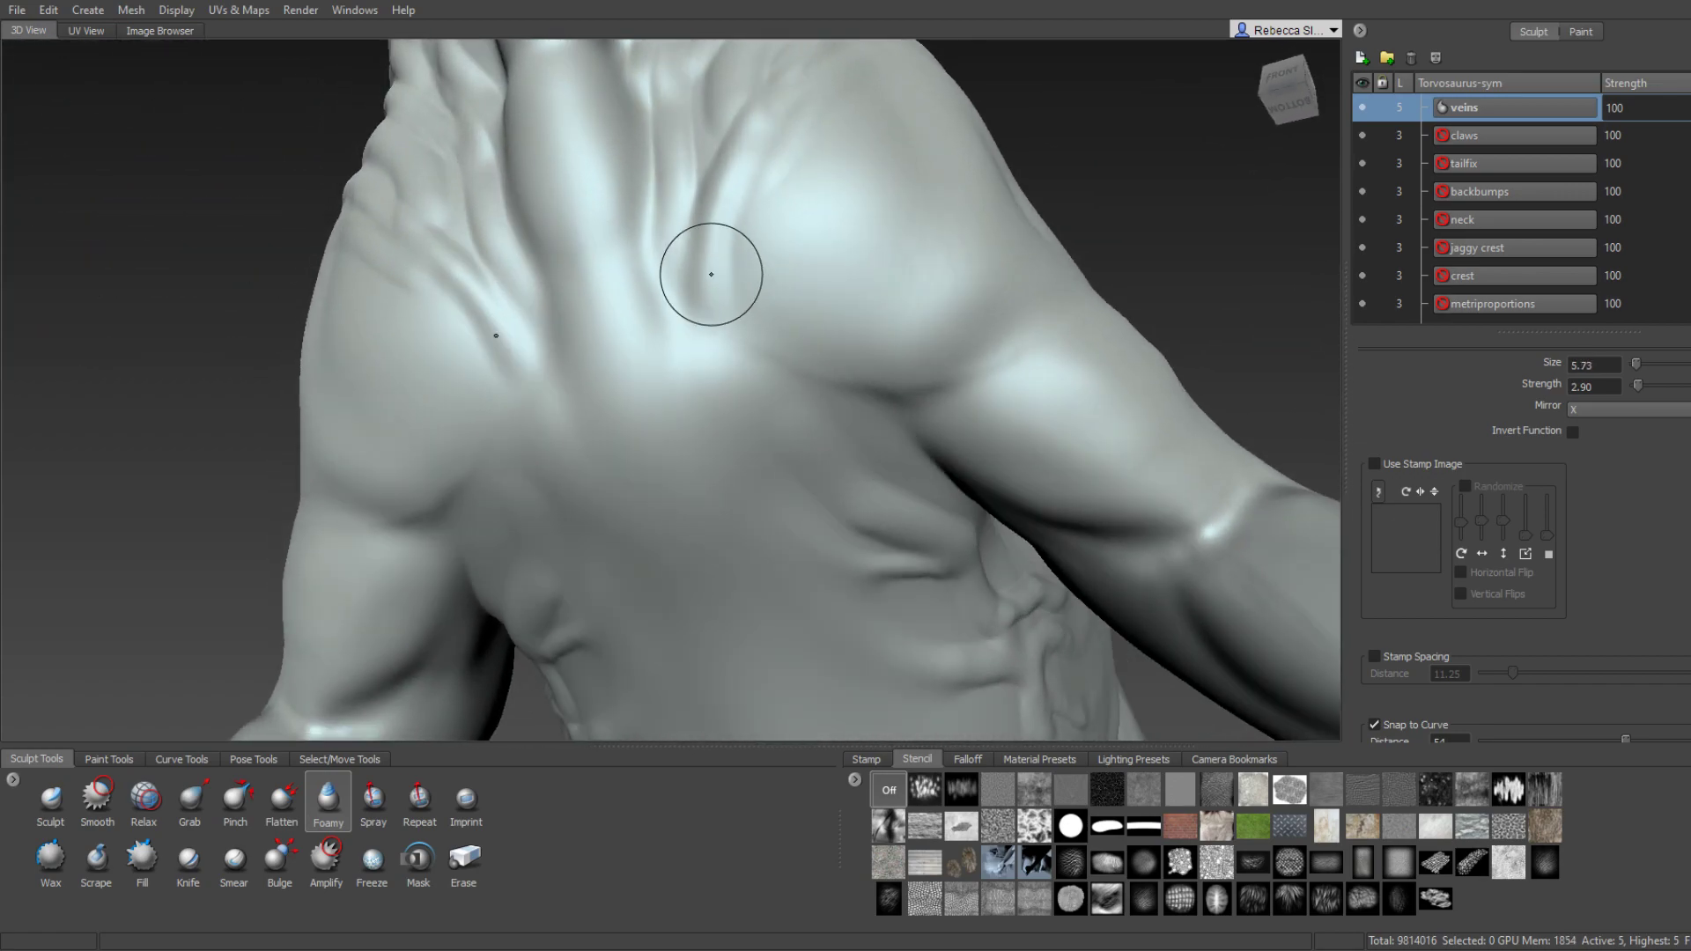
pyautogui.keyDown('alt'); pyautogui.moveTo(710, 274); pyautogui.dragTo(849, 426); pyautogui.keyUp('alt')
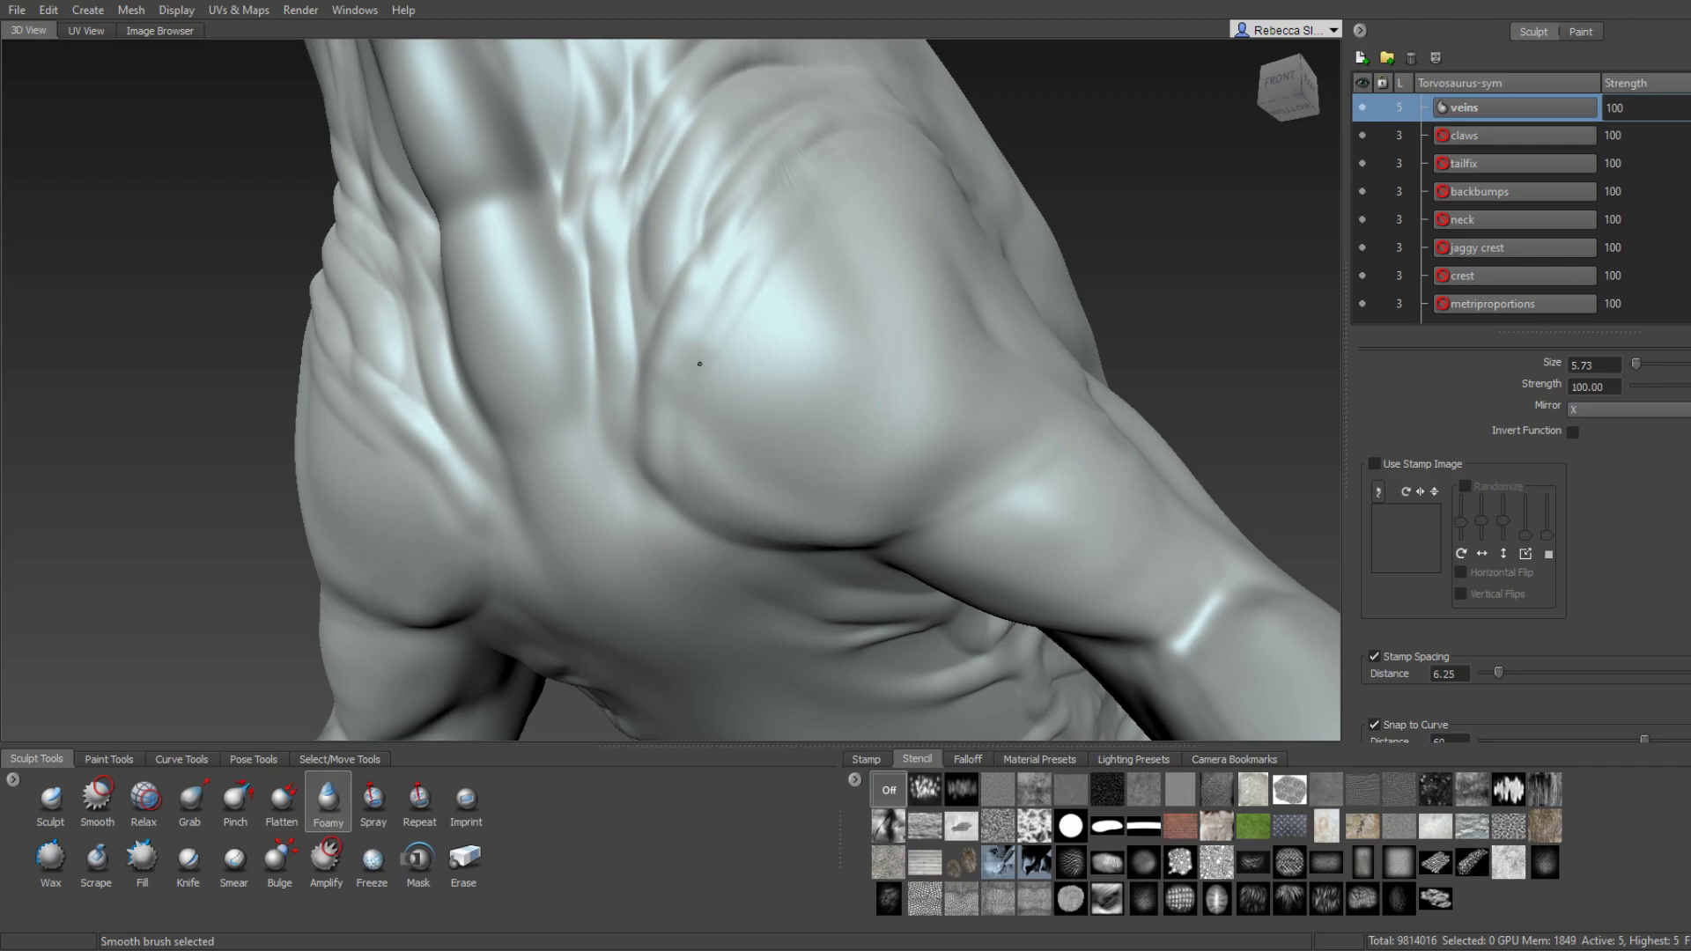
pyautogui.moveTo(805, 504)
pyautogui.keyDown('alt'); pyautogui.mouseDown()
pyautogui.moveTo(799, 559)
pyautogui.moveTo(800, 521)
pyautogui.moveTo(698, 302)
pyautogui.moveTo(719, 323)
pyautogui.moveTo(709, 272)
pyautogui.moveTo(750, 379)
pyautogui.moveTo(747, 302)
pyautogui.moveTo(792, 222)
pyautogui.mouseUp(); pyautogui.keyUp('alt')
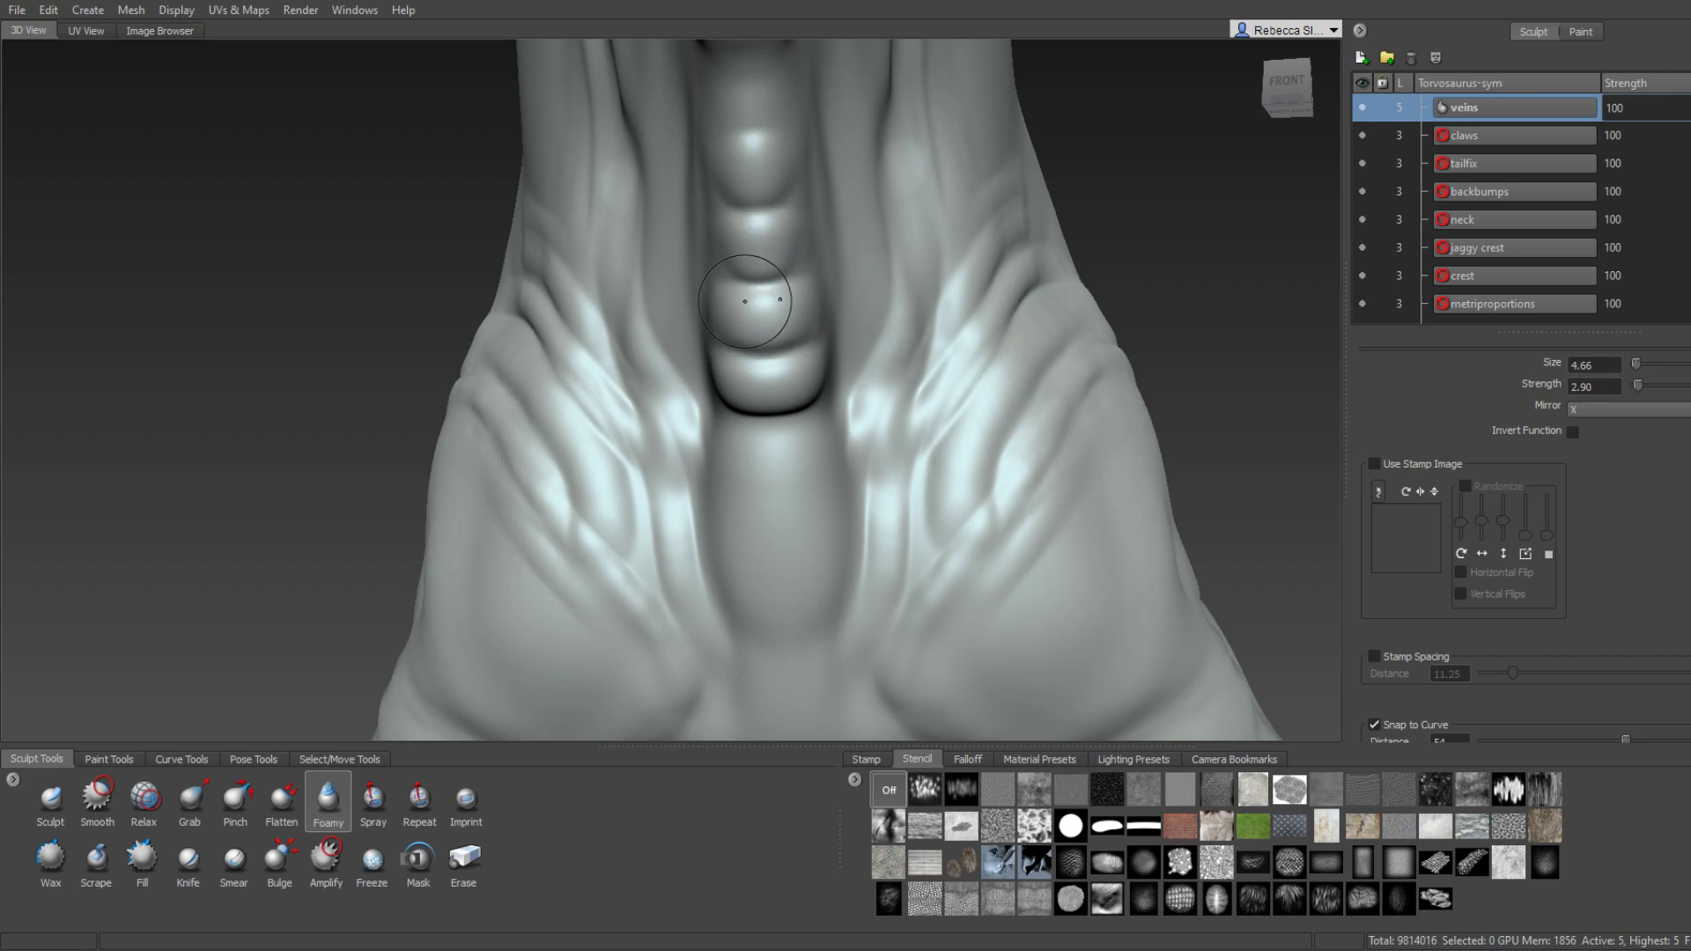
# Add mirrored horizontal ridges higher up the throat's muscle band.
pyautogui.moveTo(766, 335)
pyautogui.keyDown('alt'); pyautogui.mouseDown()
pyautogui.moveTo(592, 351)
pyautogui.moveTo(574, 378)
pyautogui.moveTo(616, 396)
pyautogui.moveTo(699, 378)
pyautogui.moveTo(796, 407)
pyautogui.mouseUp(); pyautogui.keyUp('alt')
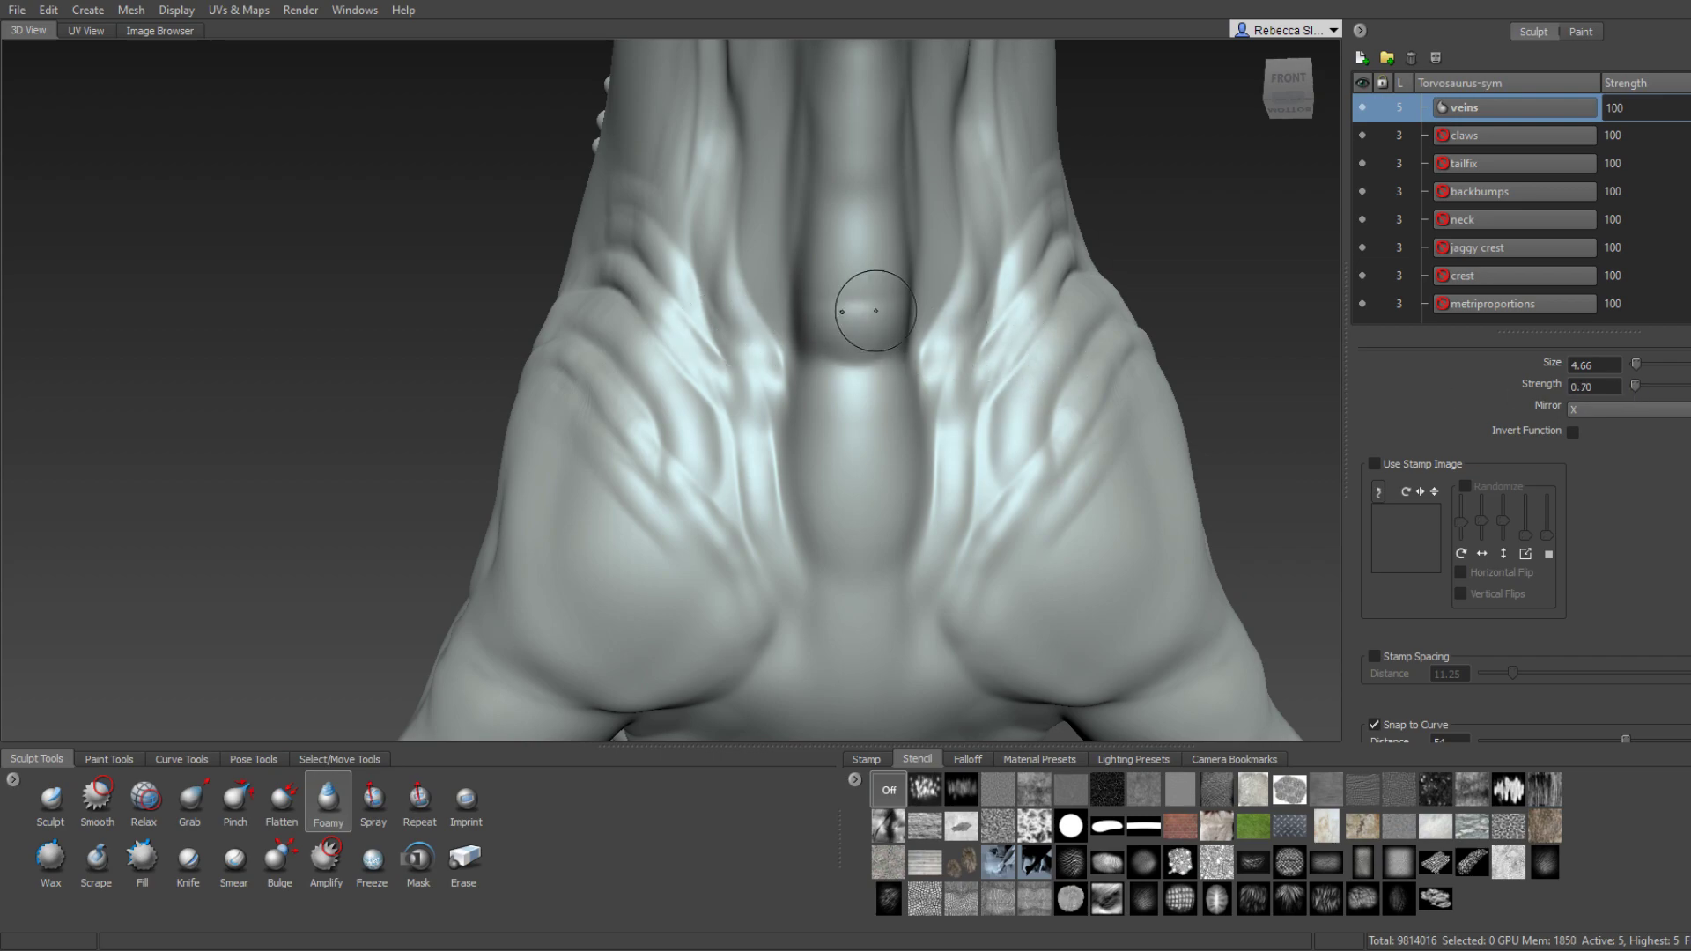
pyautogui.moveTo(876, 302)
pyautogui.keyDown('alt'); pyautogui.mouseDown()
pyautogui.moveTo(982, 358)
pyautogui.moveTo(956, 322)
pyautogui.moveTo(990, 253)
pyautogui.mouseUp(); pyautogui.keyUp('alt')
pyautogui.moveTo(973, 195); pyautogui.dragTo(1019, 127)
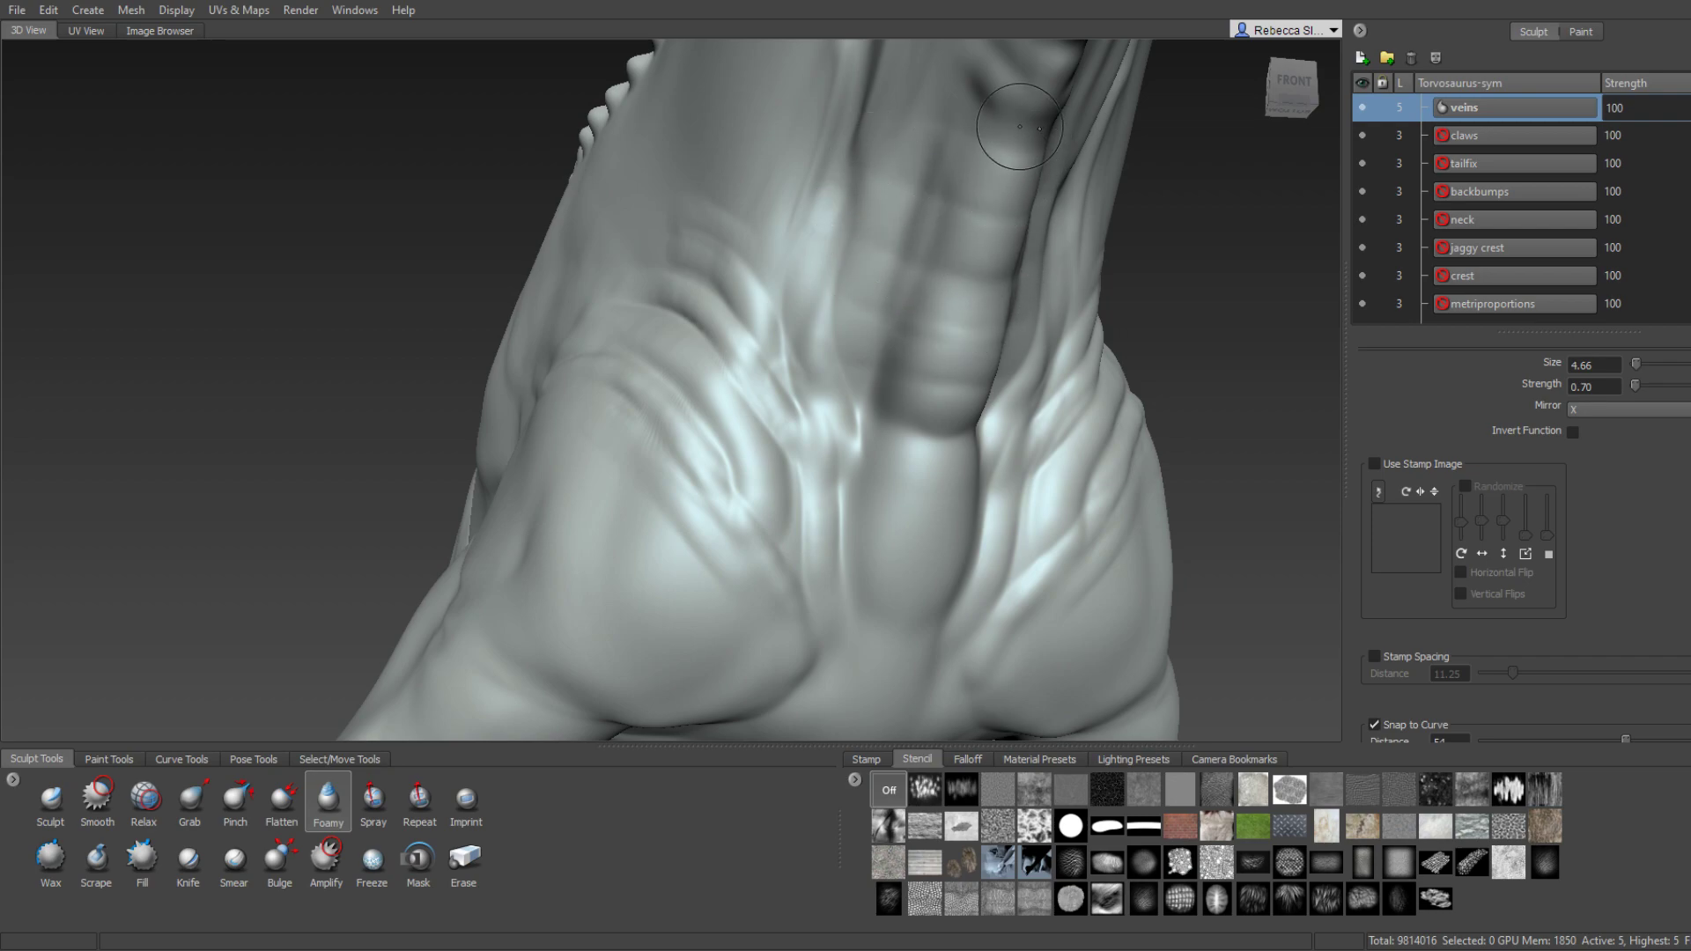
pyautogui.moveTo(969, 182)
pyautogui.mouseDown()
pyautogui.moveTo(1008, 183)
pyautogui.moveTo(886, 194)
pyautogui.mouseUp()
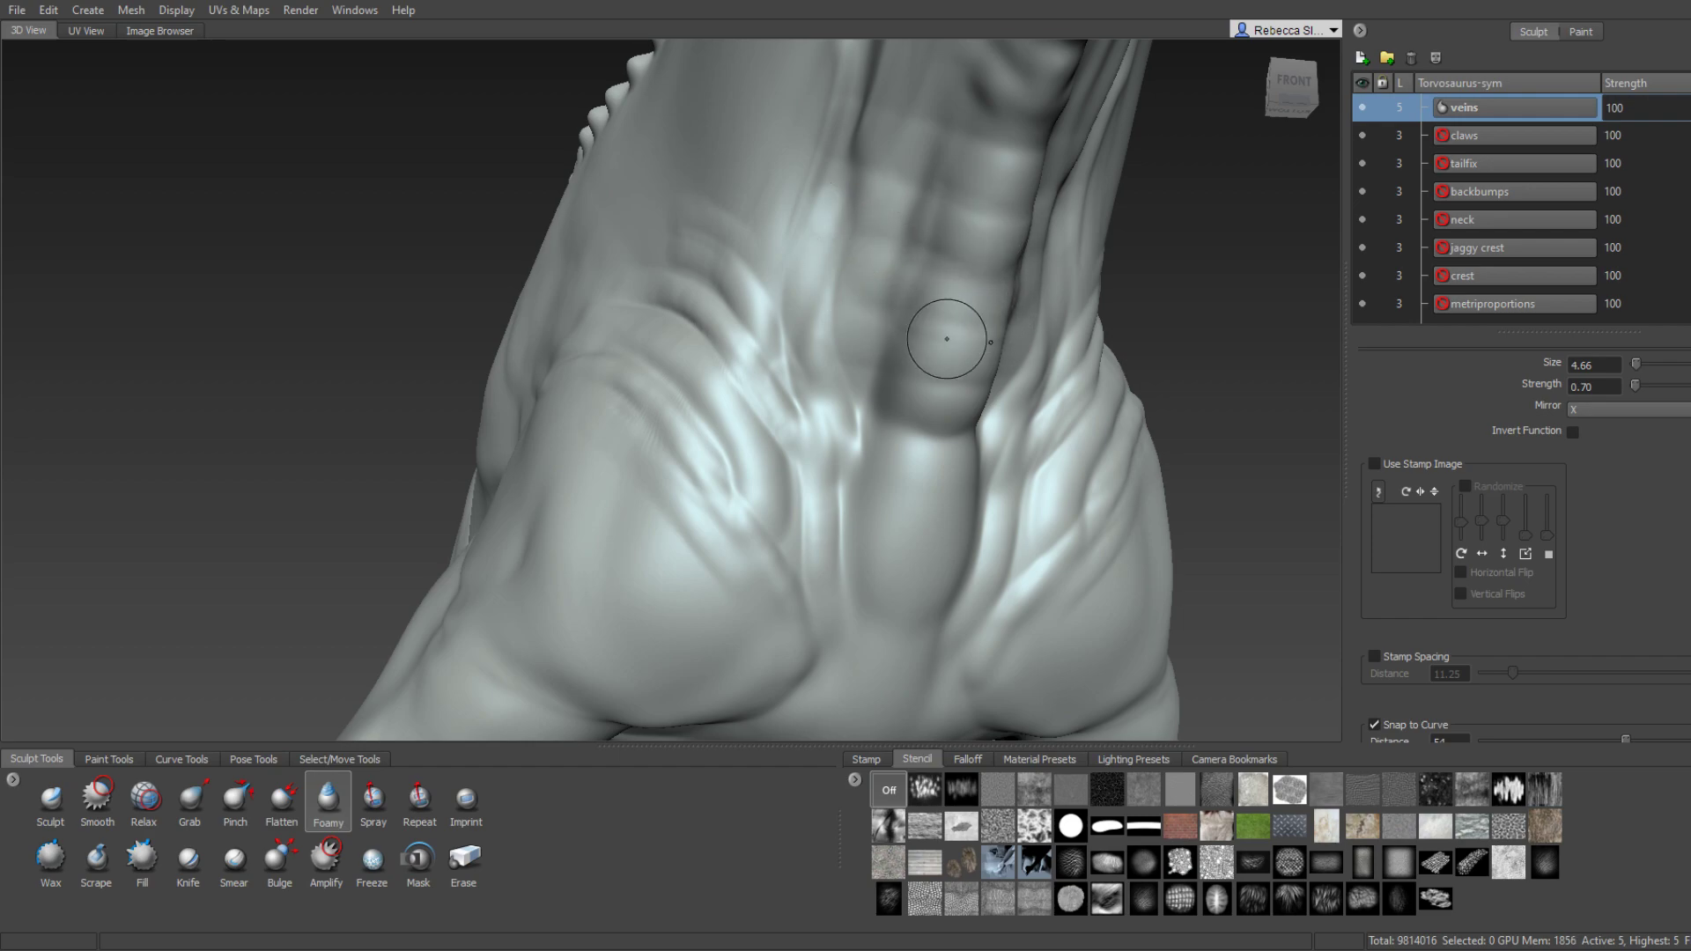
pyautogui.moveTo(946, 339); pyautogui.dragTo(815, 308)
# Extend the ridges down toward the chest and taper the fold's lower end to a point.
pyautogui.moveTo(855, 378); pyautogui.dragTo(943, 461)
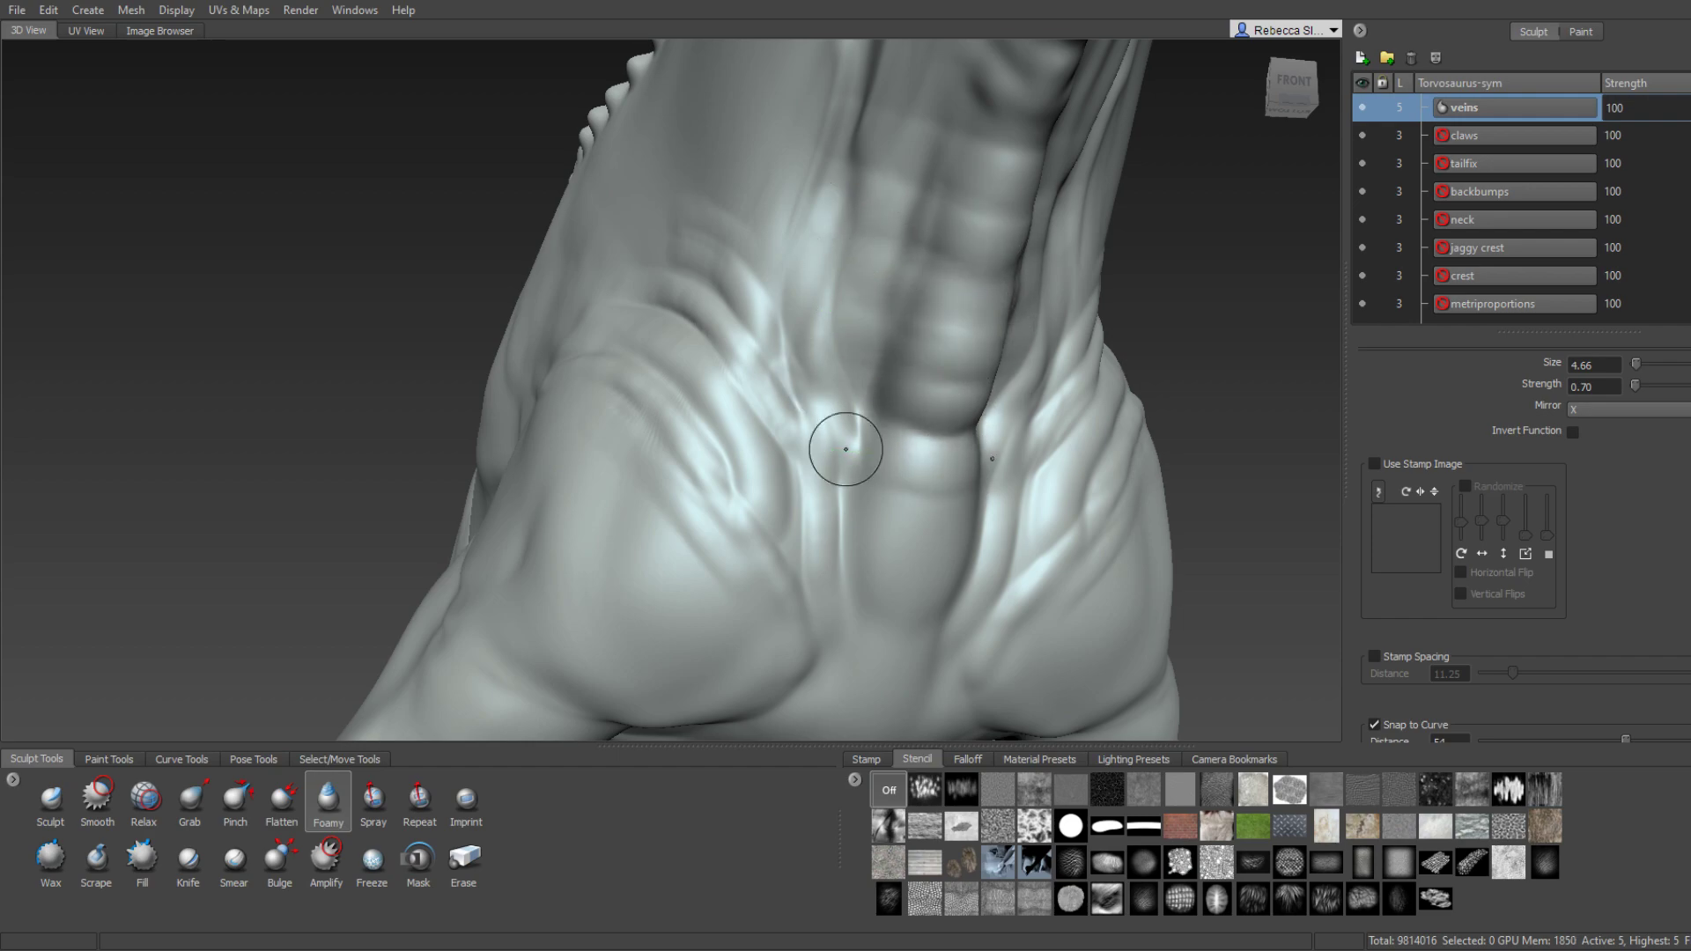
pyautogui.moveTo(842, 445)
pyautogui.mouseDown()
pyautogui.moveTo(932, 514)
pyautogui.moveTo(1098, 505)
pyautogui.moveTo(861, 484)
pyautogui.moveTo(888, 551)
pyautogui.moveTo(862, 540)
pyautogui.mouseUp()
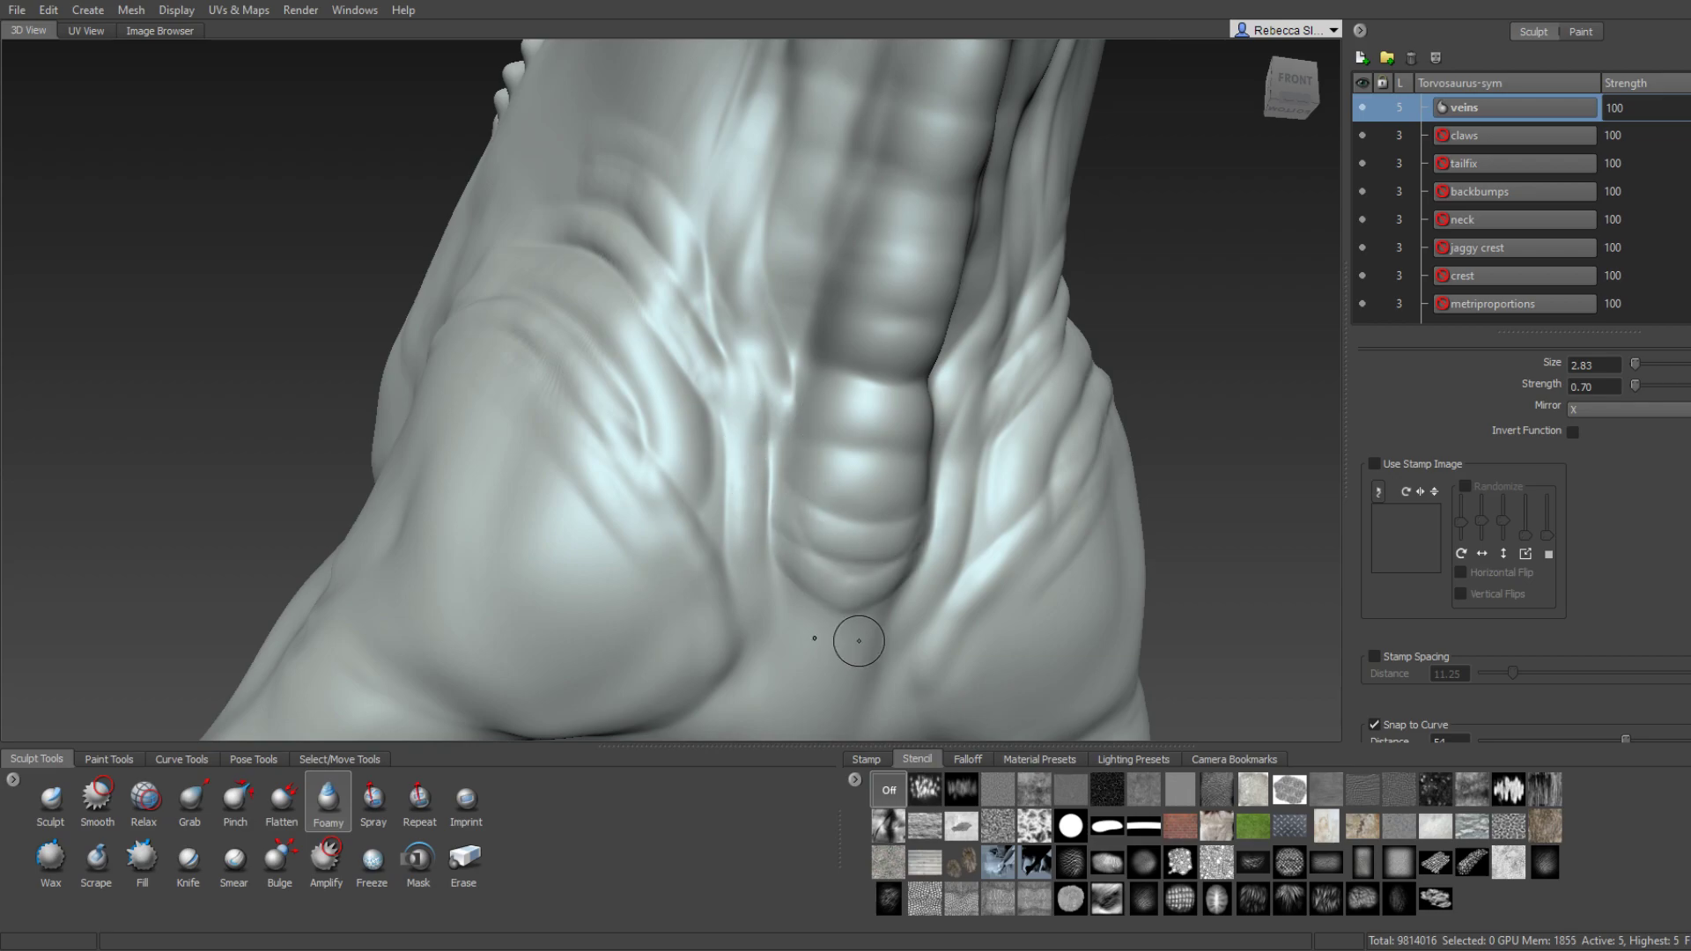
pyautogui.keyDown('alt'); pyautogui.moveTo(748, 495); pyautogui.dragTo(796, 528); pyautogui.keyUp('alt')
pyautogui.moveTo(811, 460)
pyautogui.mouseDown()
pyautogui.moveTo(774, 392)
pyautogui.moveTo(891, 479)
pyautogui.moveTo(831, 563)
pyautogui.moveTo(726, 567)
pyautogui.moveTo(683, 505)
pyautogui.moveTo(643, 493)
pyautogui.moveTo(679, 555)
pyautogui.moveTo(632, 538)
pyautogui.moveTo(735, 492)
pyautogui.moveTo(969, 441)
pyautogui.mouseUp()
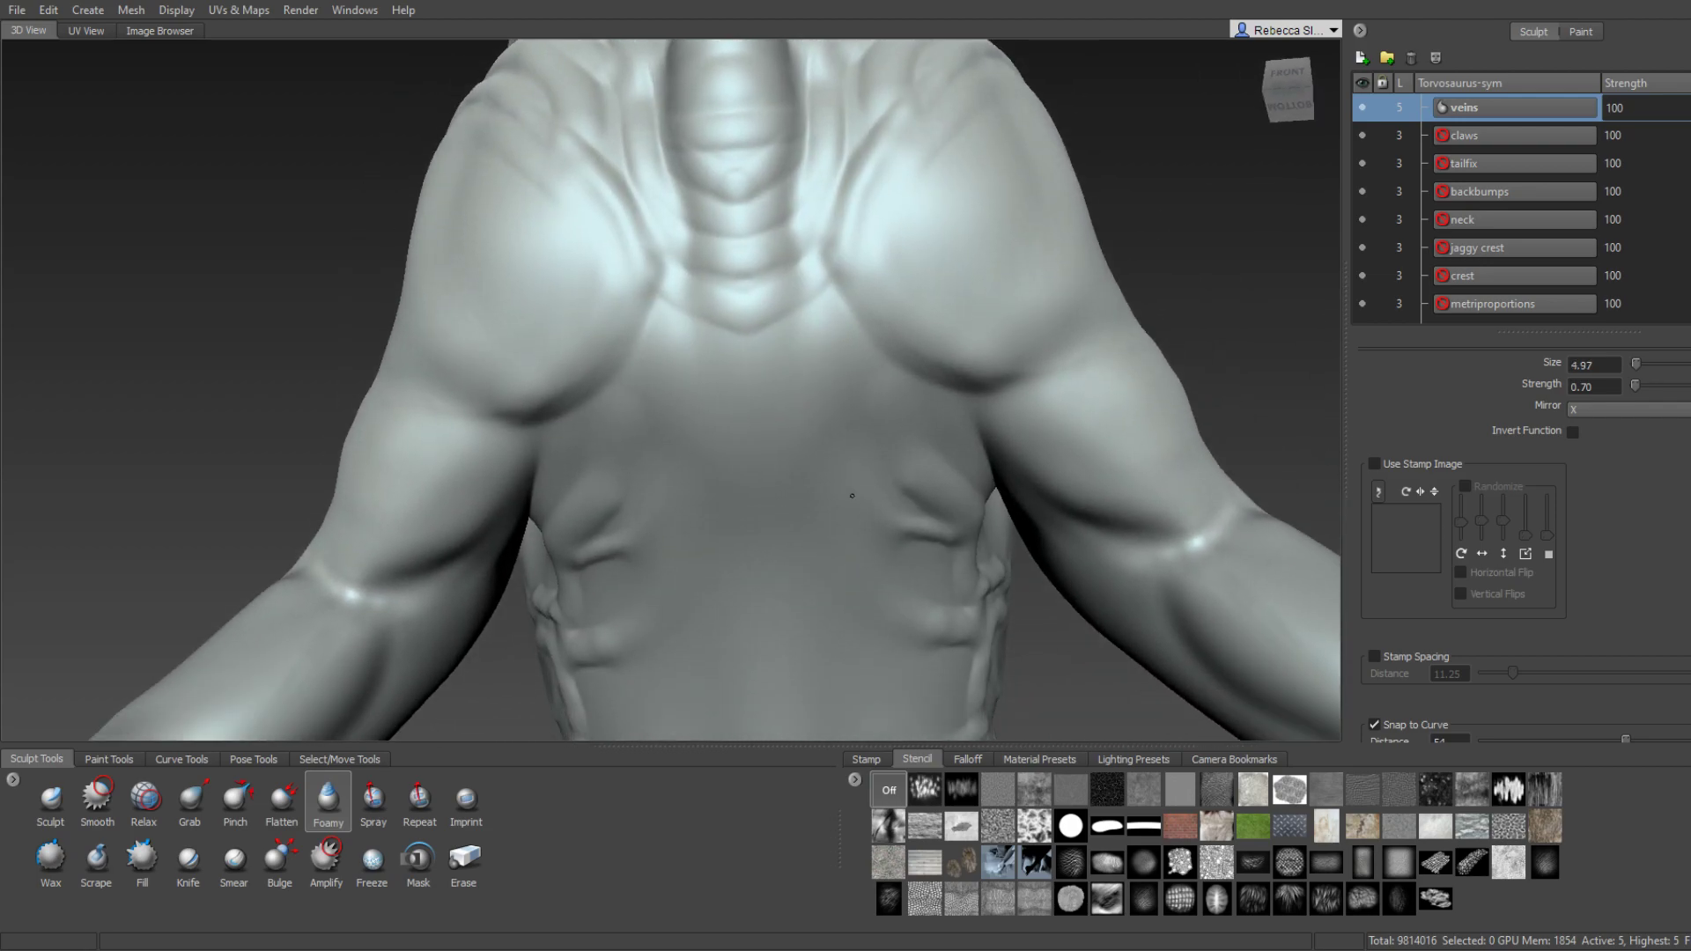
# Sculpt one unmirrored winding vein from neck to chest with a half-size brush, then re-enable X mirror.
pyautogui.scroll(1, 1580, 410)
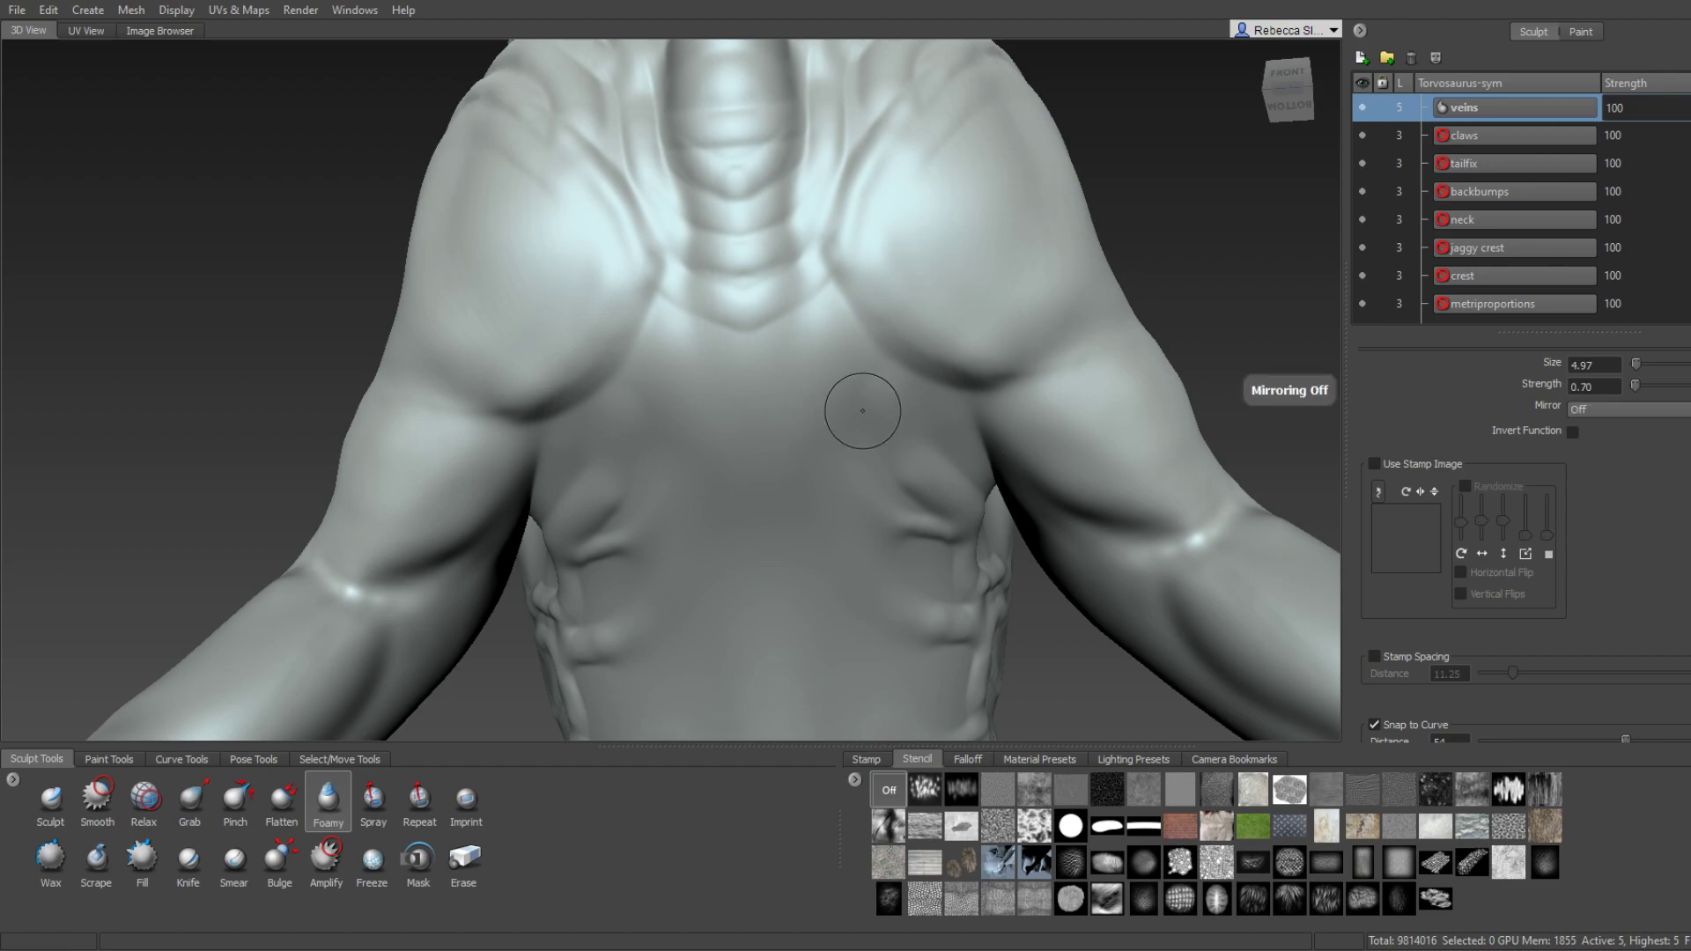
pyautogui.moveTo(730, 390); pyautogui.dragTo(768, 383)
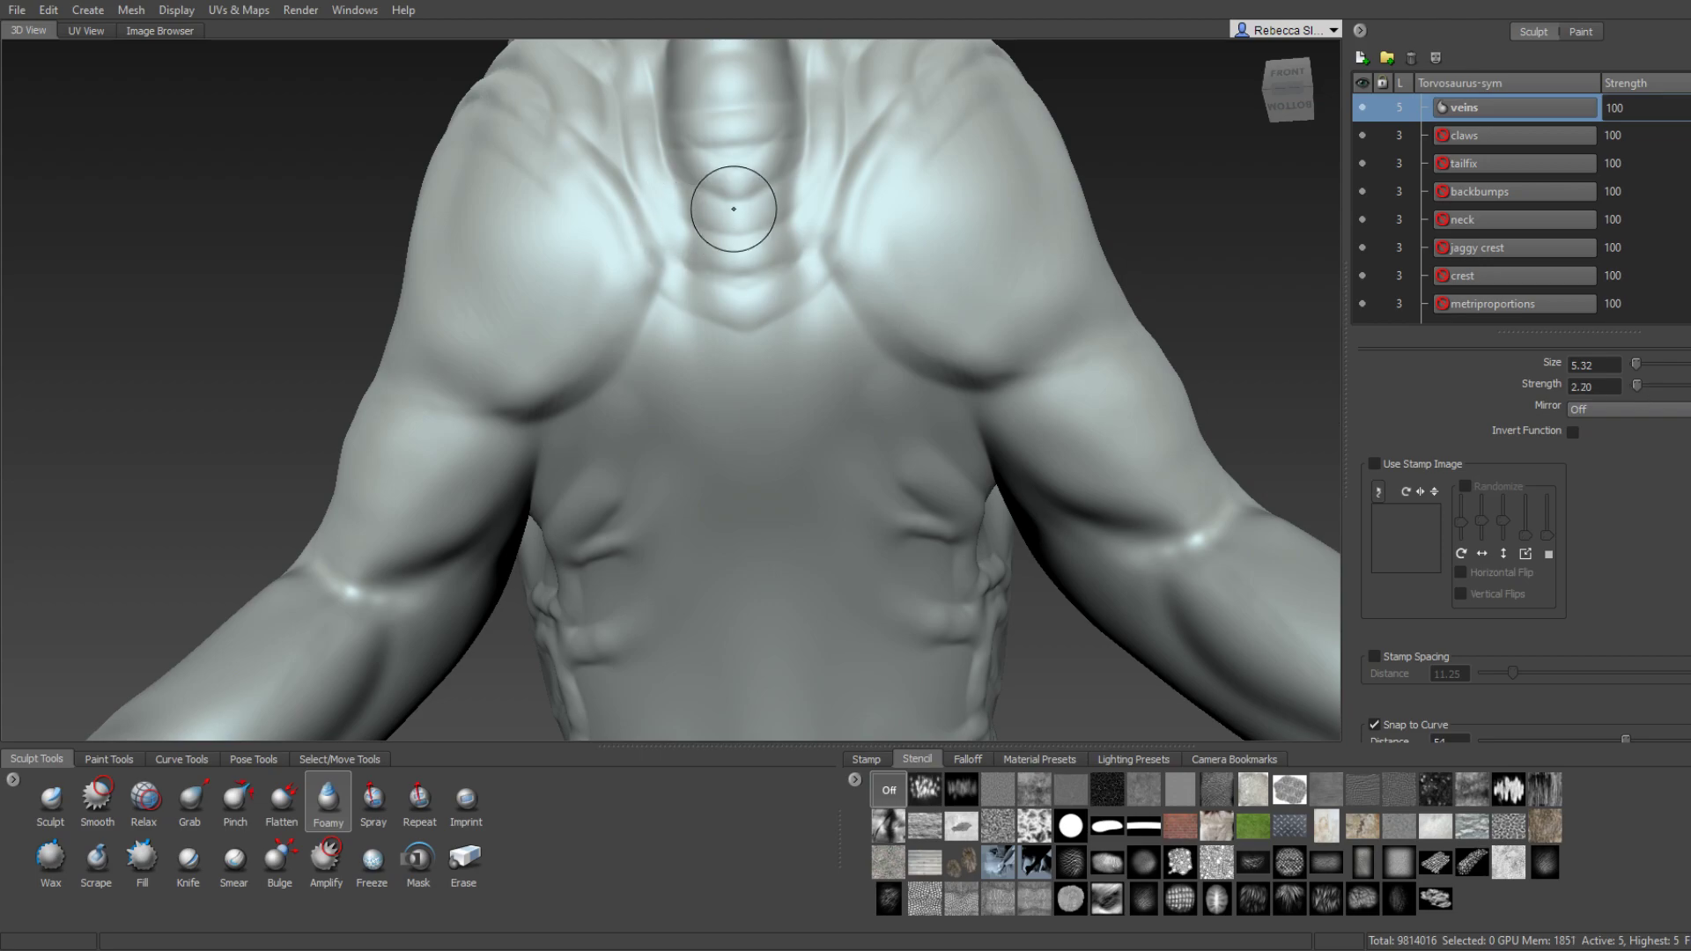
pyautogui.moveTo(721, 176)
pyautogui.mouseDown()
pyautogui.moveTo(792, 439)
pyautogui.moveTo(781, 717)
pyautogui.mouseUp()
pyautogui.scroll(-2, 803, 518)
pyautogui.moveTo(804, 518); pyautogui.dragTo(818, 373, button='middle')
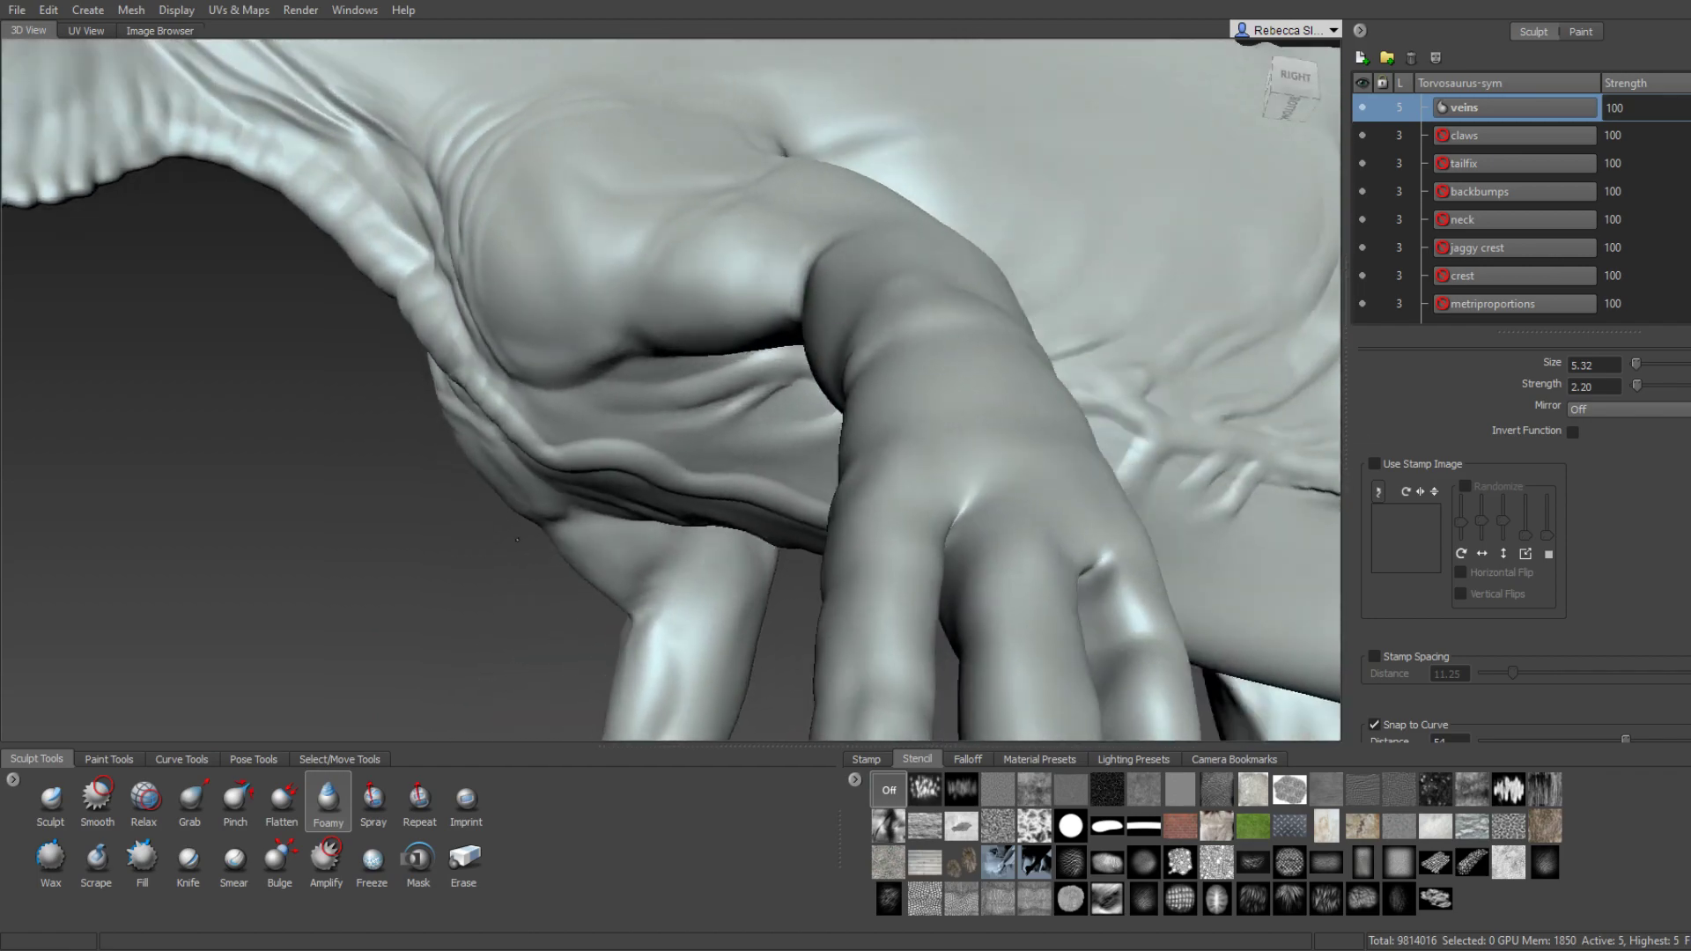
pyautogui.press('shift')
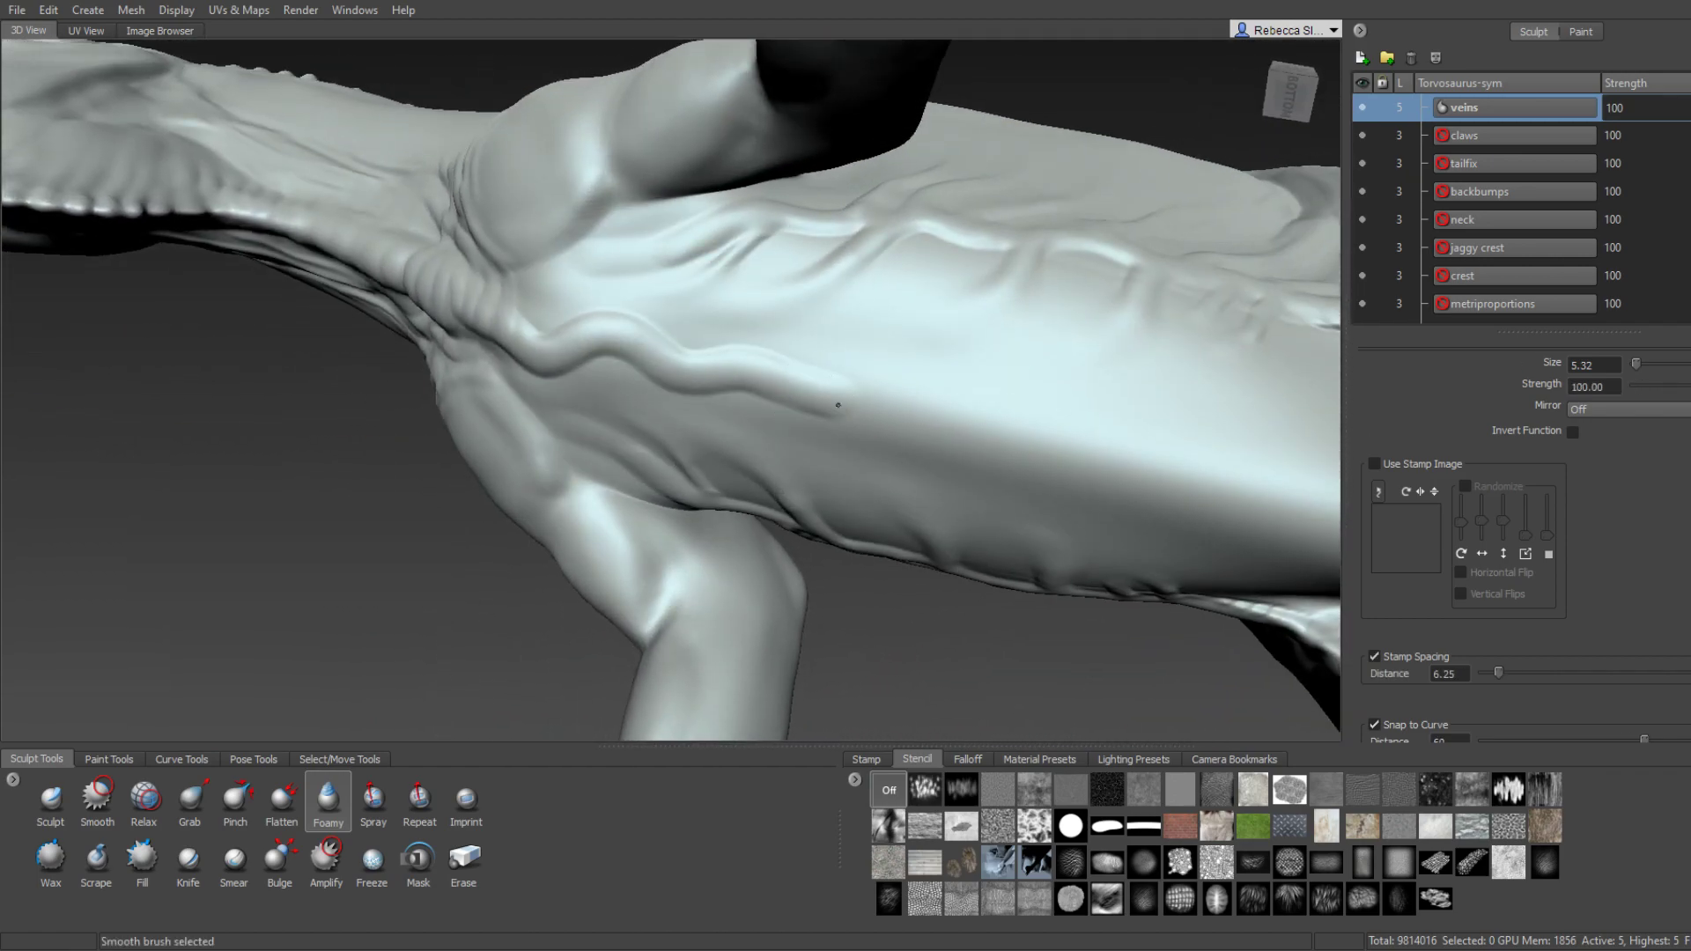
pyautogui.click(1600, 409)
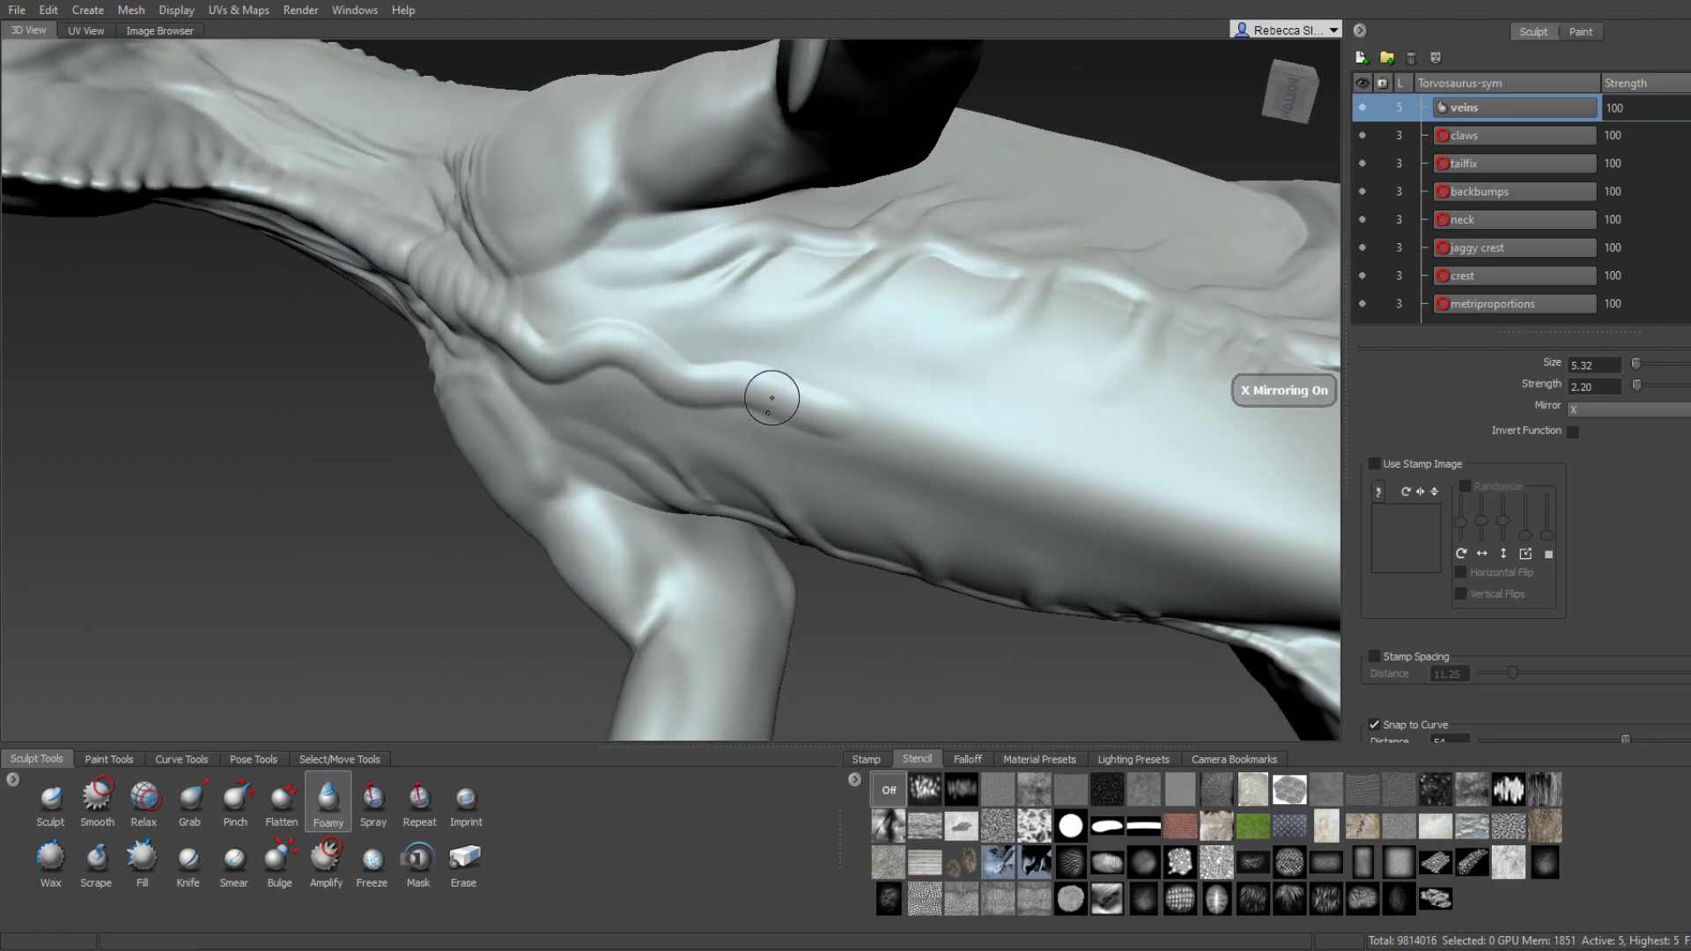
pyautogui.scroll(3, 775, 396)
pyautogui.press('shift')
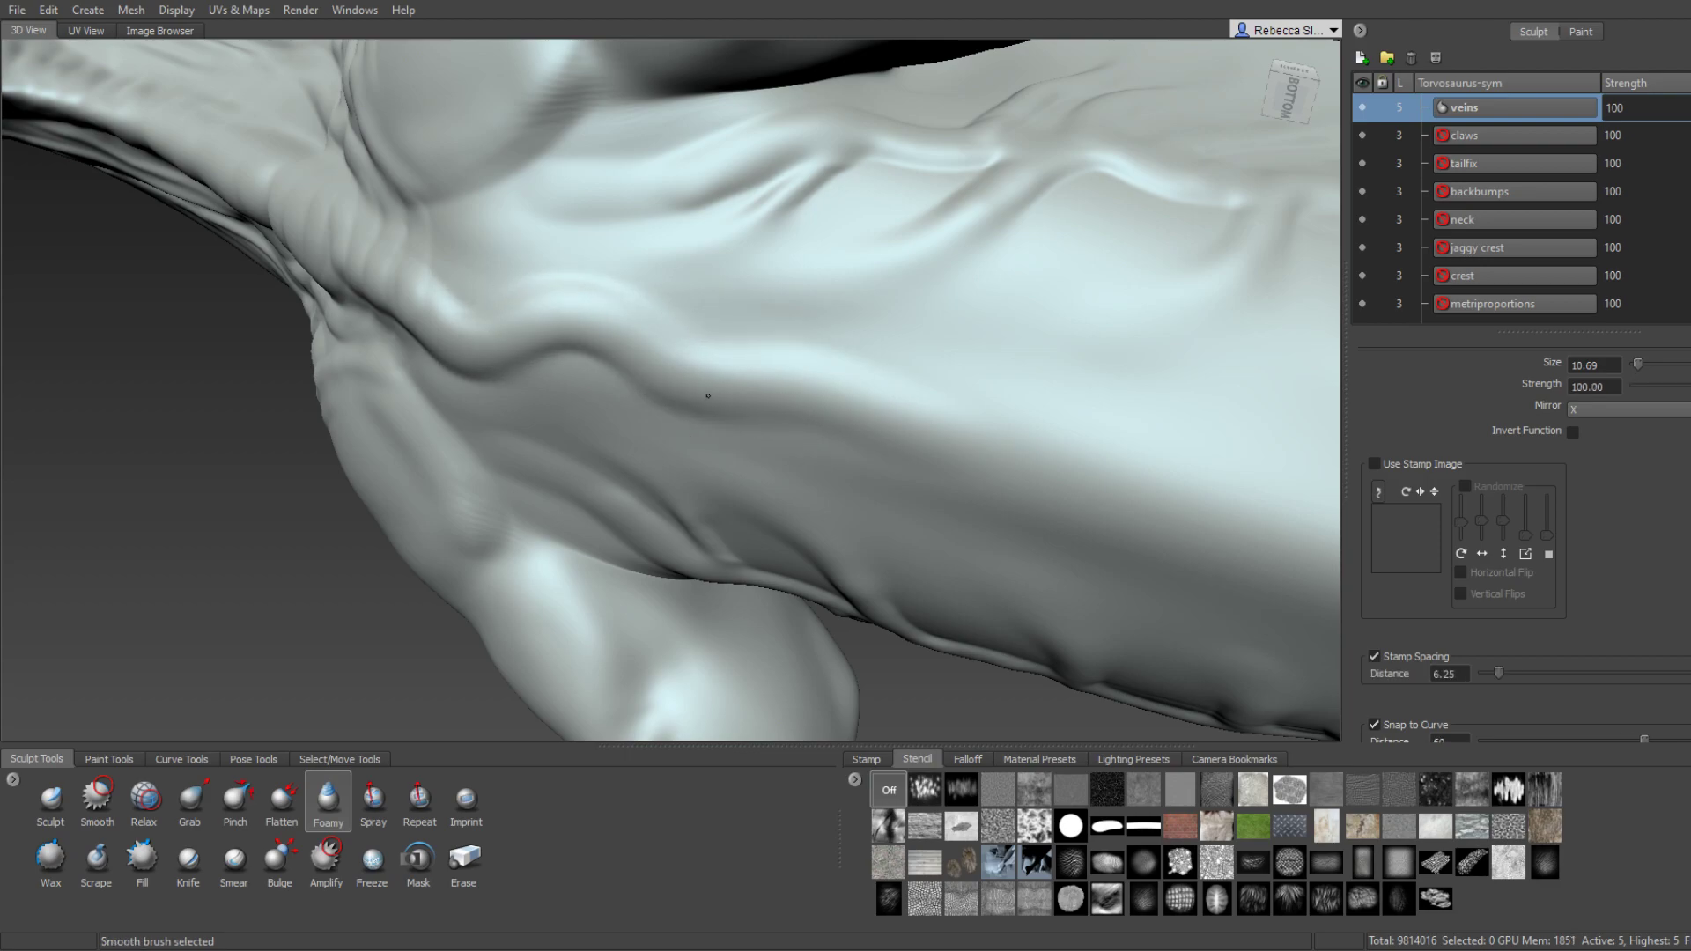
pyautogui.moveTo(772, 377)
pyautogui.keyDown('alt'); pyautogui.mouseDown()
pyautogui.moveTo(643, 378)
pyautogui.moveTo(909, 459)
pyautogui.mouseUp(); pyautogui.keyUp('alt')
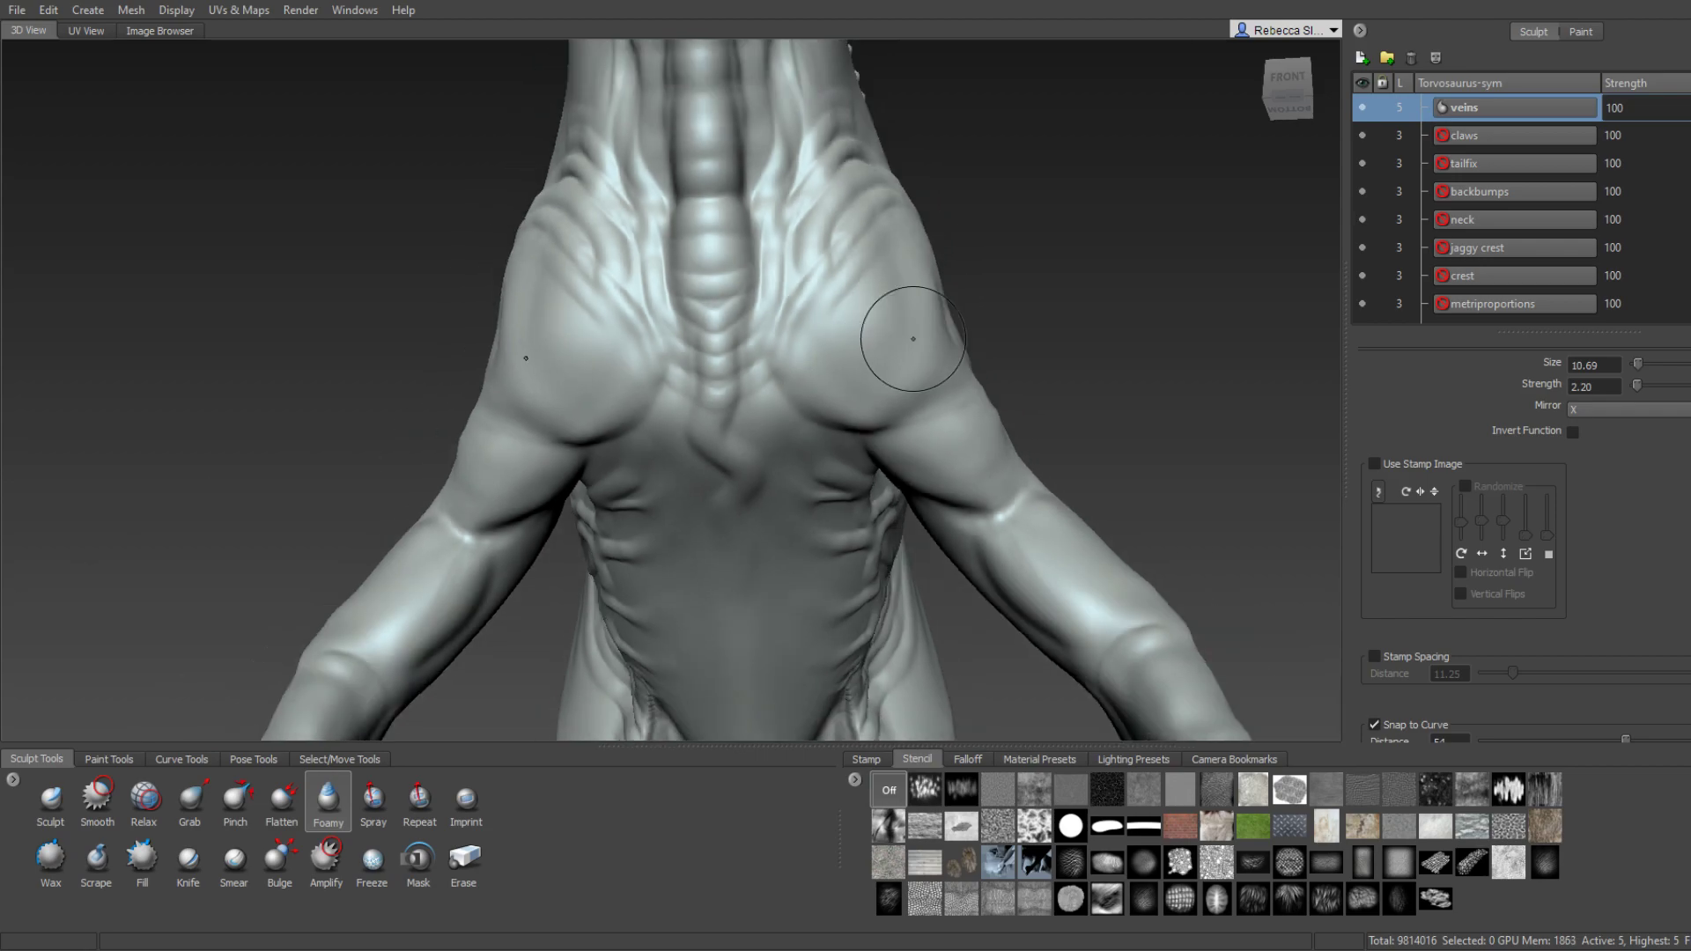
pyautogui.moveTo(905, 332)
pyautogui.keyDown('alt'); pyautogui.mouseDown()
pyautogui.moveTo(453, 297)
pyautogui.moveTo(626, 411)
pyautogui.mouseUp(); pyautogui.keyUp('alt')
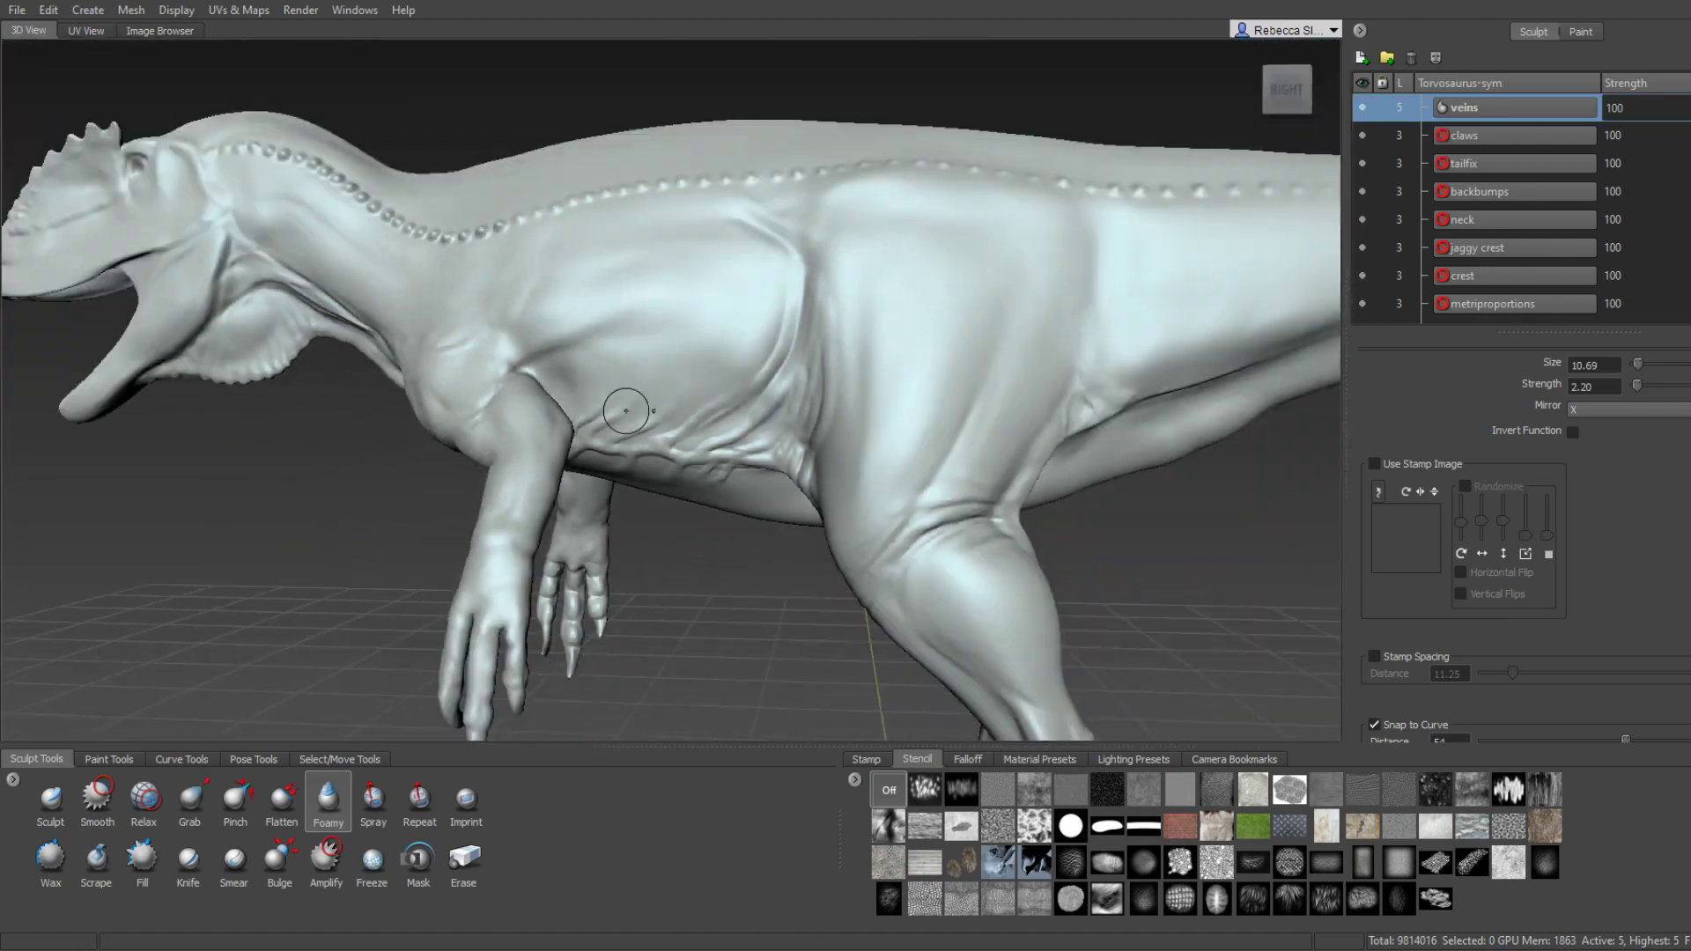
pyautogui.keyDown('alt'); pyautogui.moveTo(626, 410); pyautogui.dragTo(652, 410, button='middle'); pyautogui.keyUp('alt')
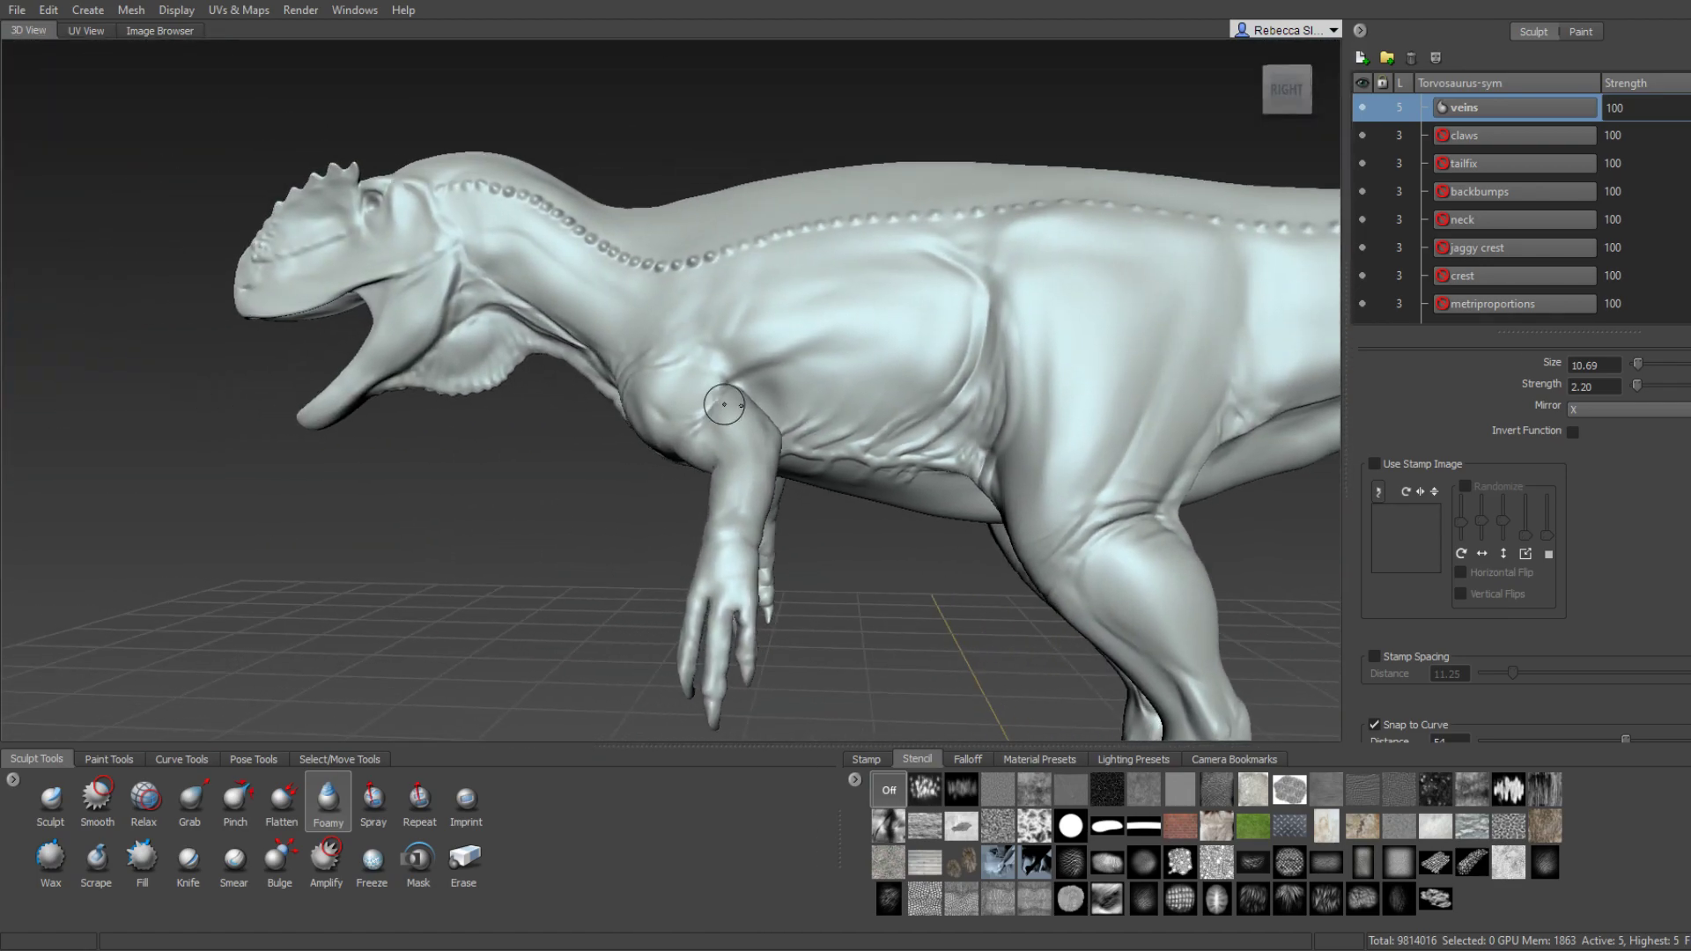
pyautogui.scroll(3, 669, 410)
pyautogui.scroll(2, 687, 411)
# Zoom in on the neck, shrink the brush and raise two veins along the neck crease.
pyautogui.scroll(3, 688, 411)
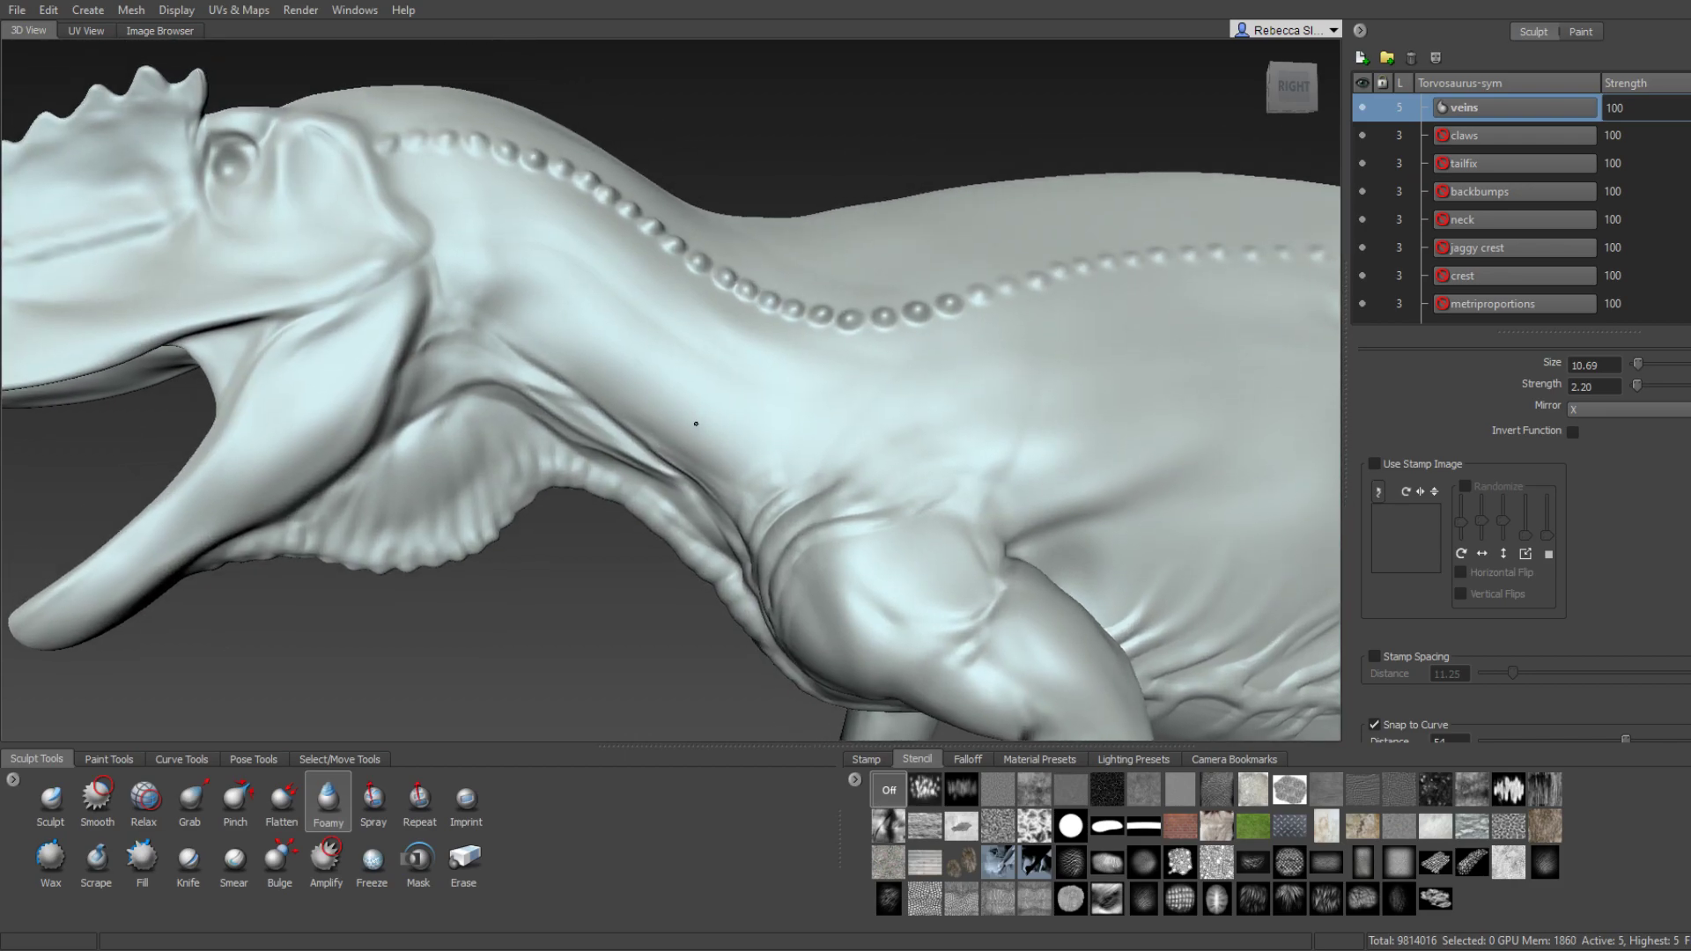
pyautogui.moveTo(773, 426); pyautogui.dragTo(776, 437)
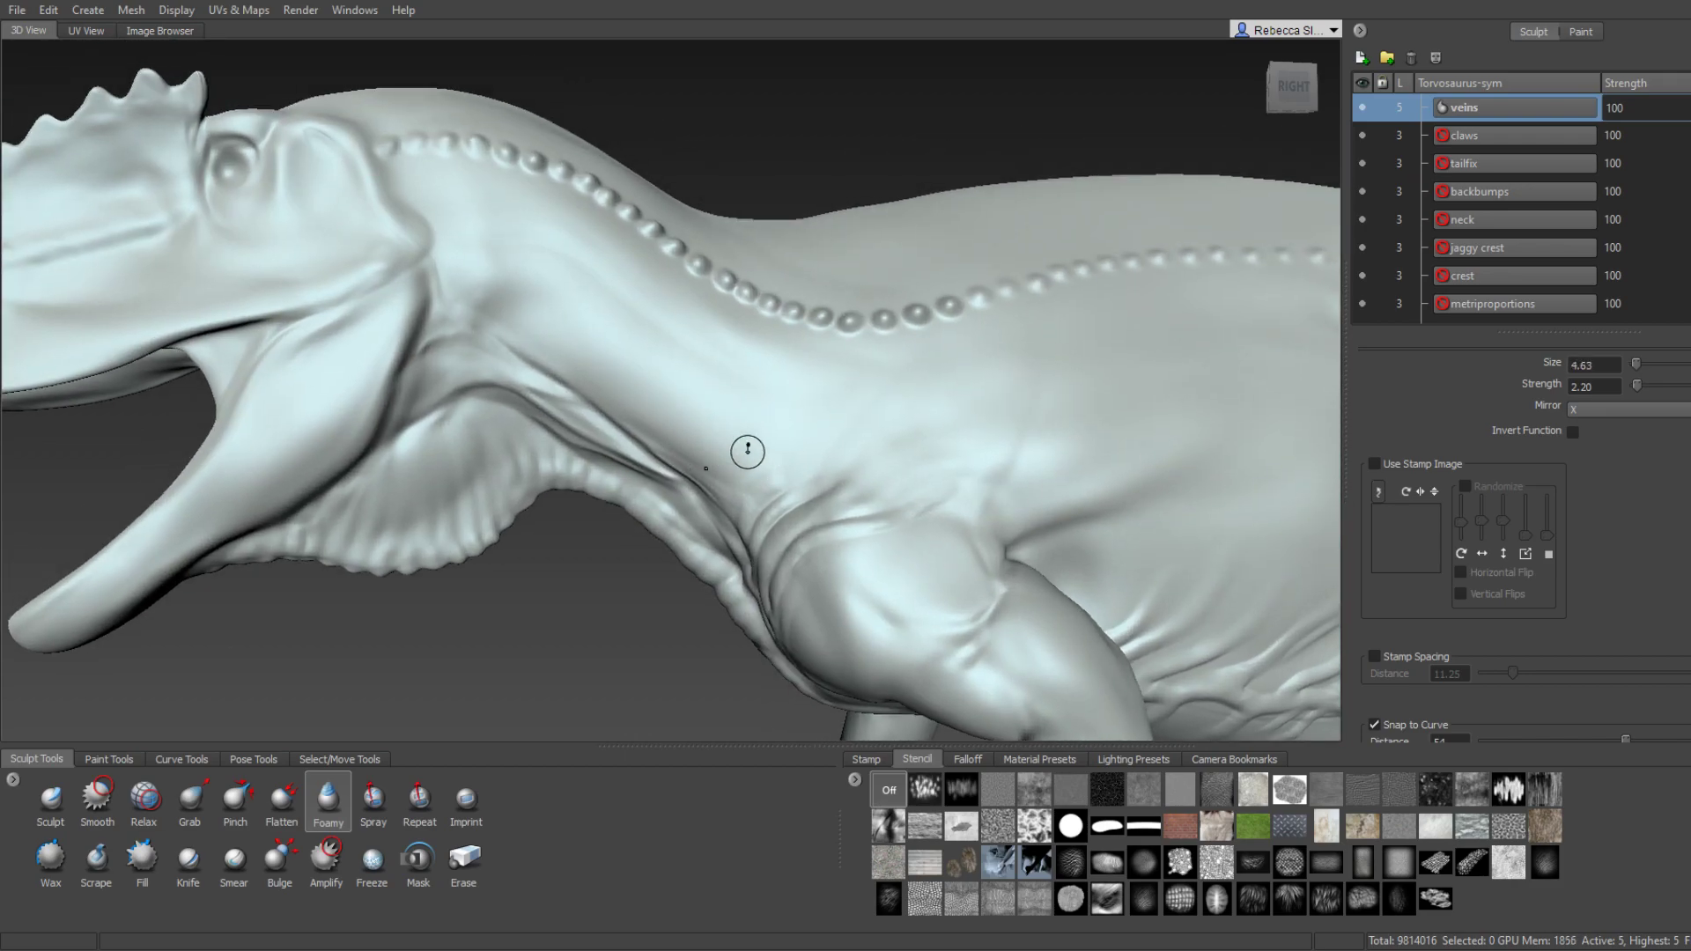
pyautogui.scroll(1, 748, 451)
pyautogui.scroll(1, 759, 476)
pyautogui.scroll(1, 768, 477)
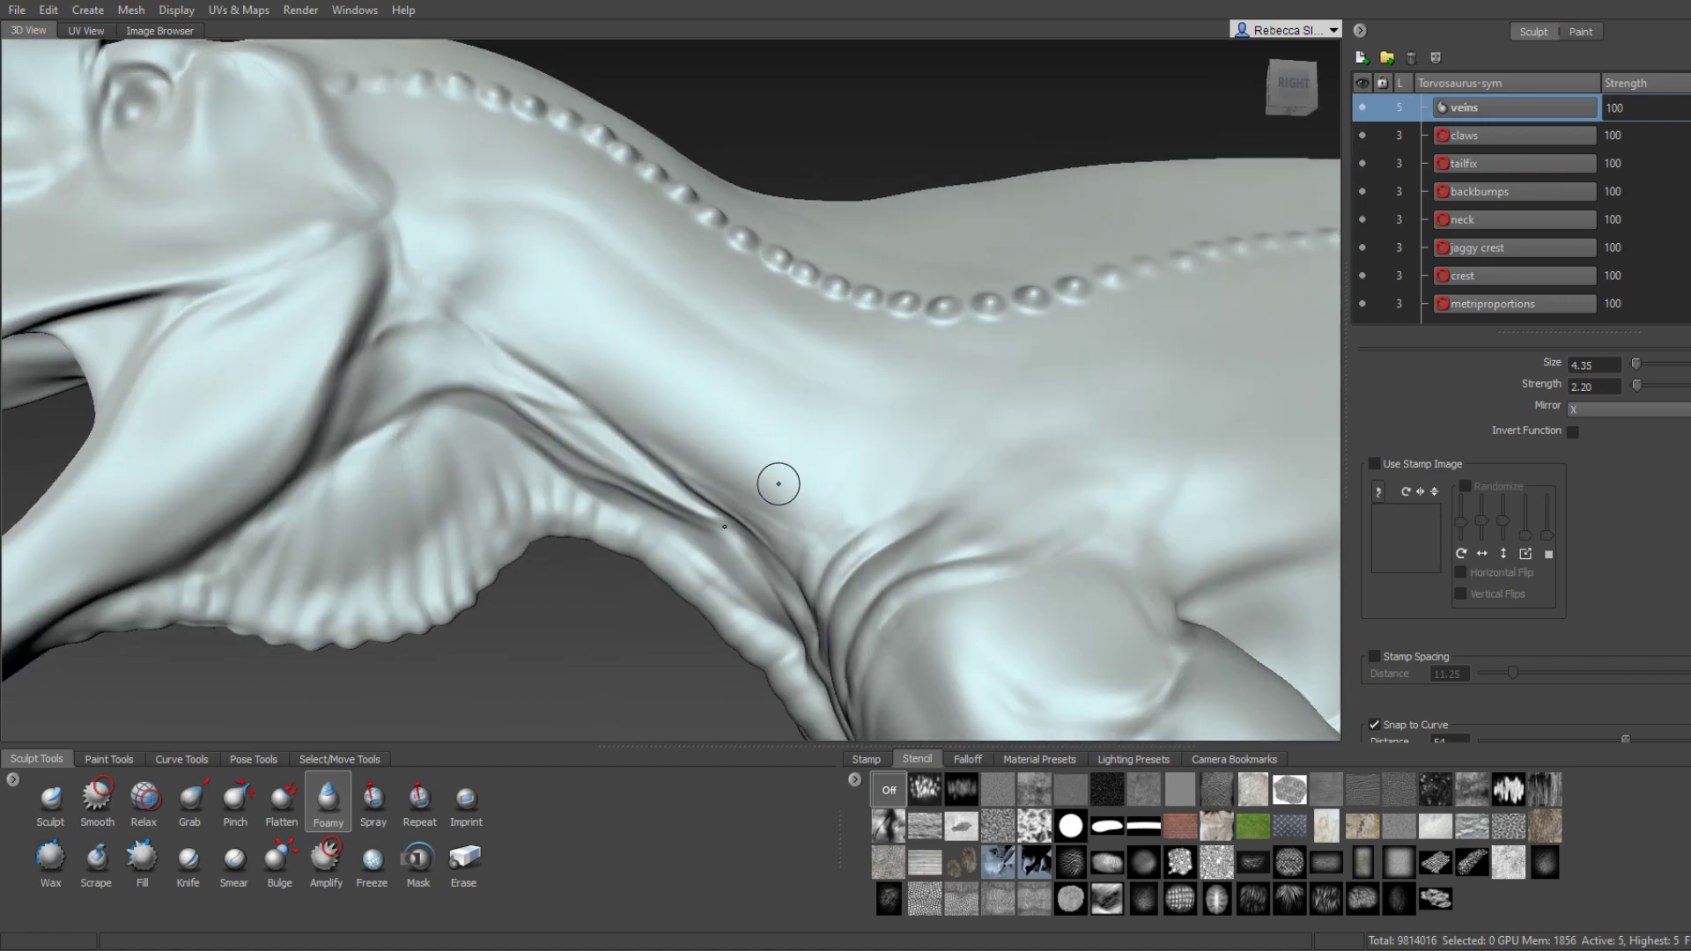
pyautogui.scroll(1, 778, 479)
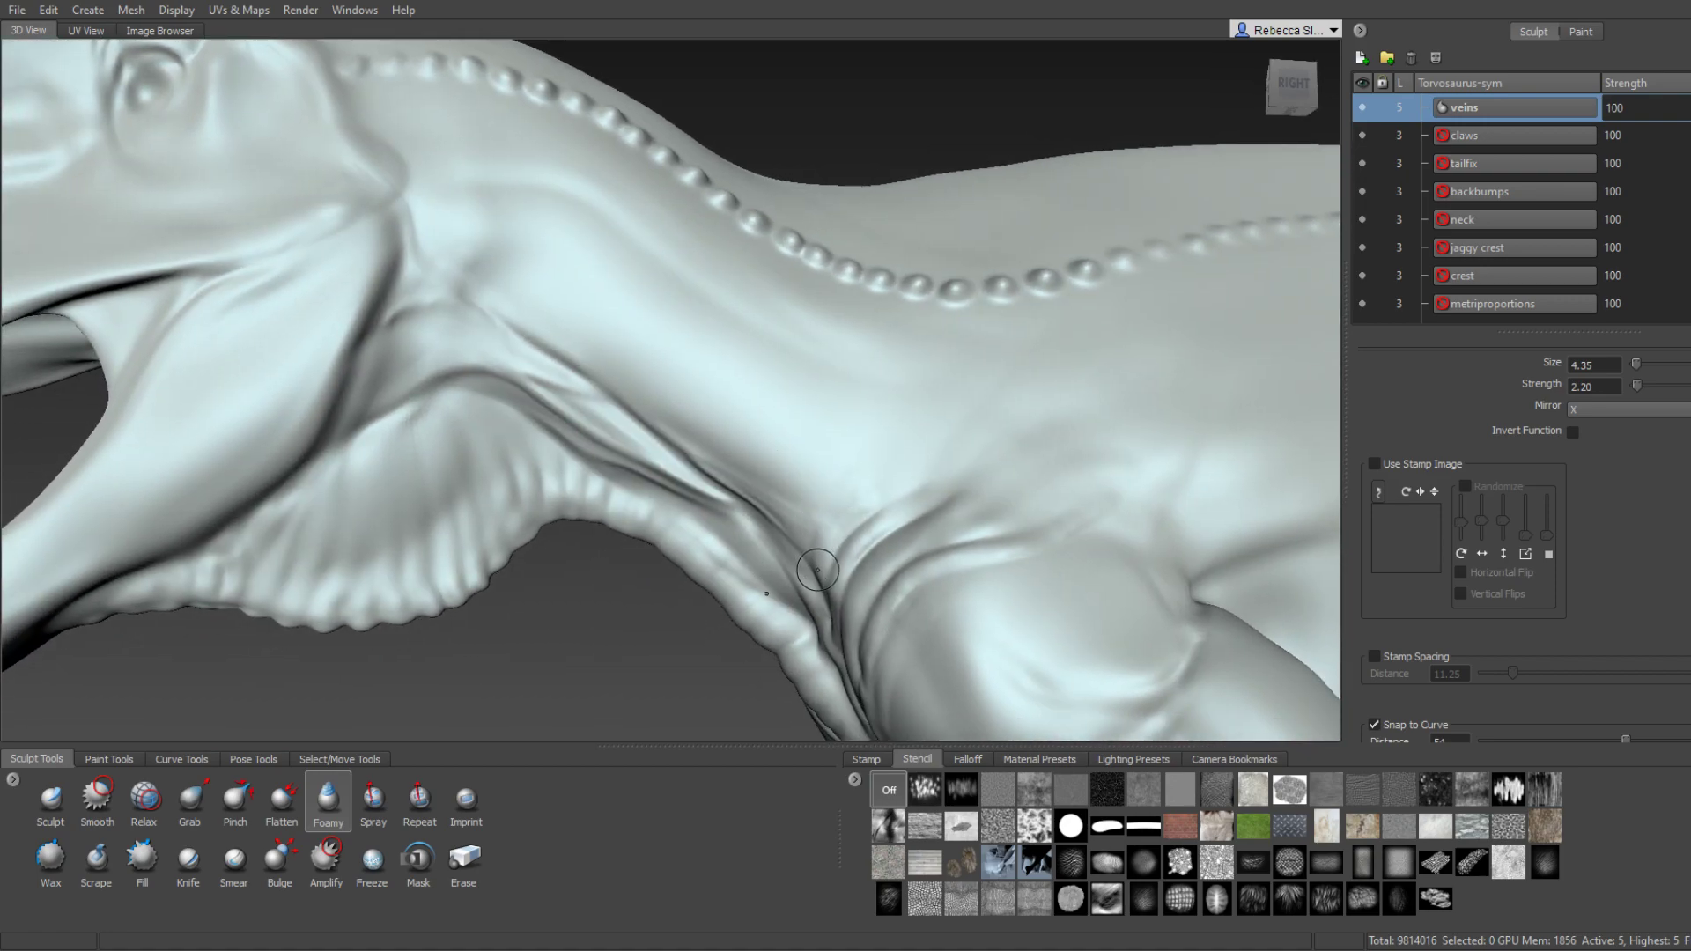
pyautogui.moveTo(817, 571); pyautogui.dragTo(597, 331)
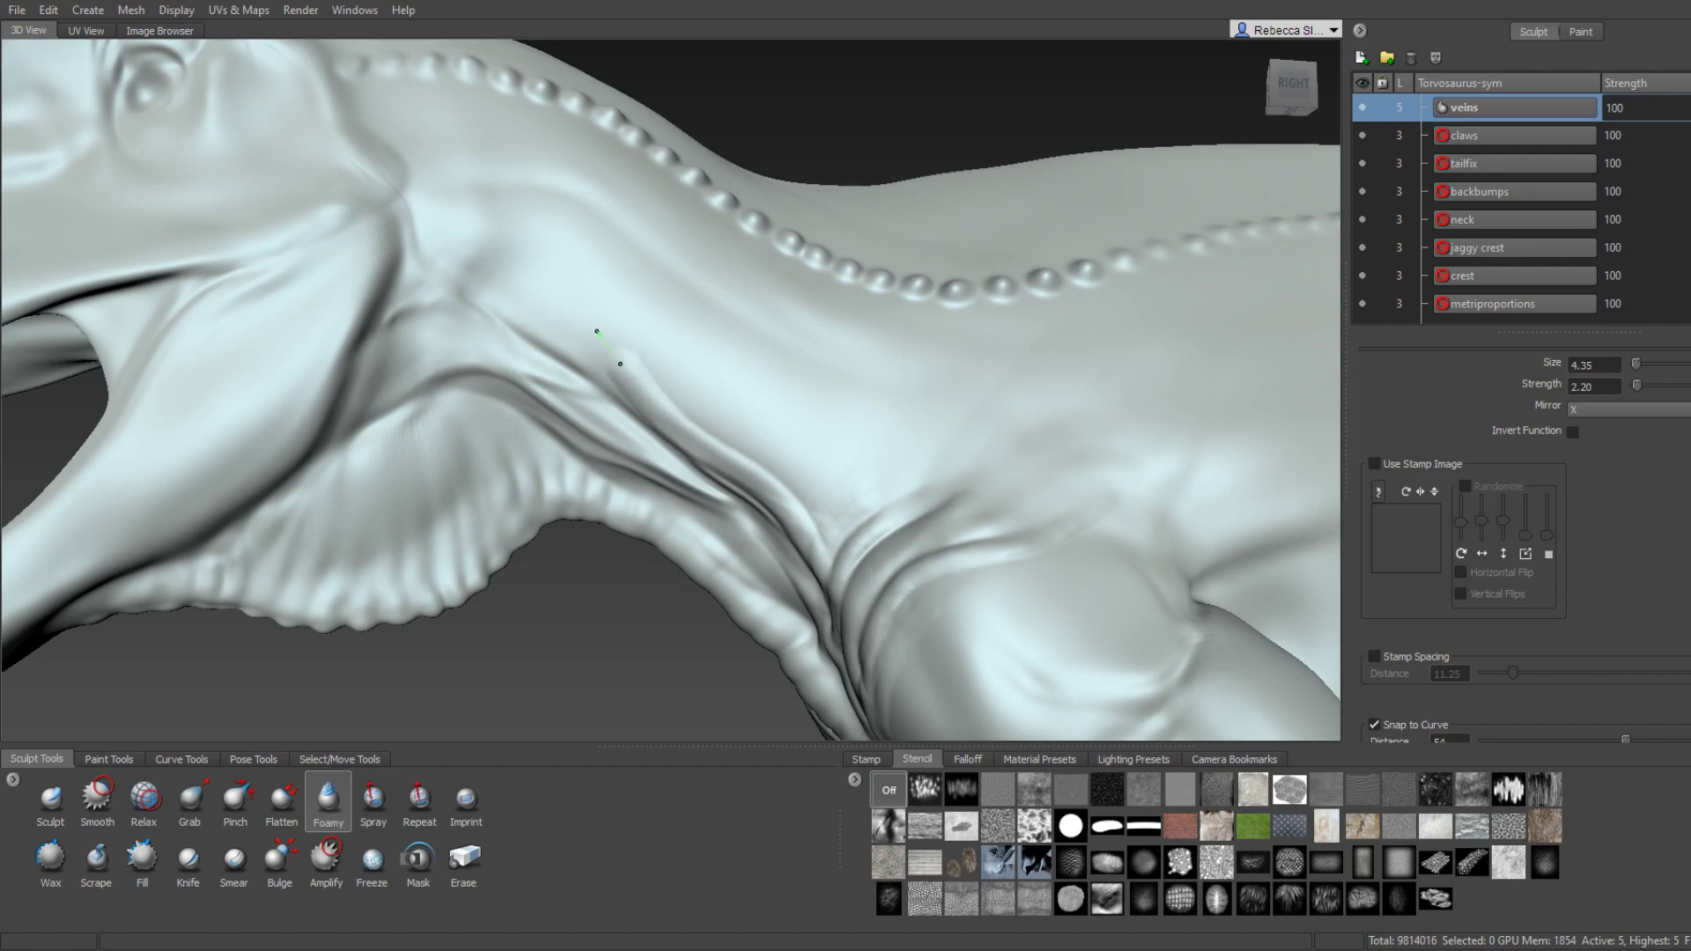
pyautogui.moveTo(423, 299); pyautogui.dragTo(537, 330, button='middle')
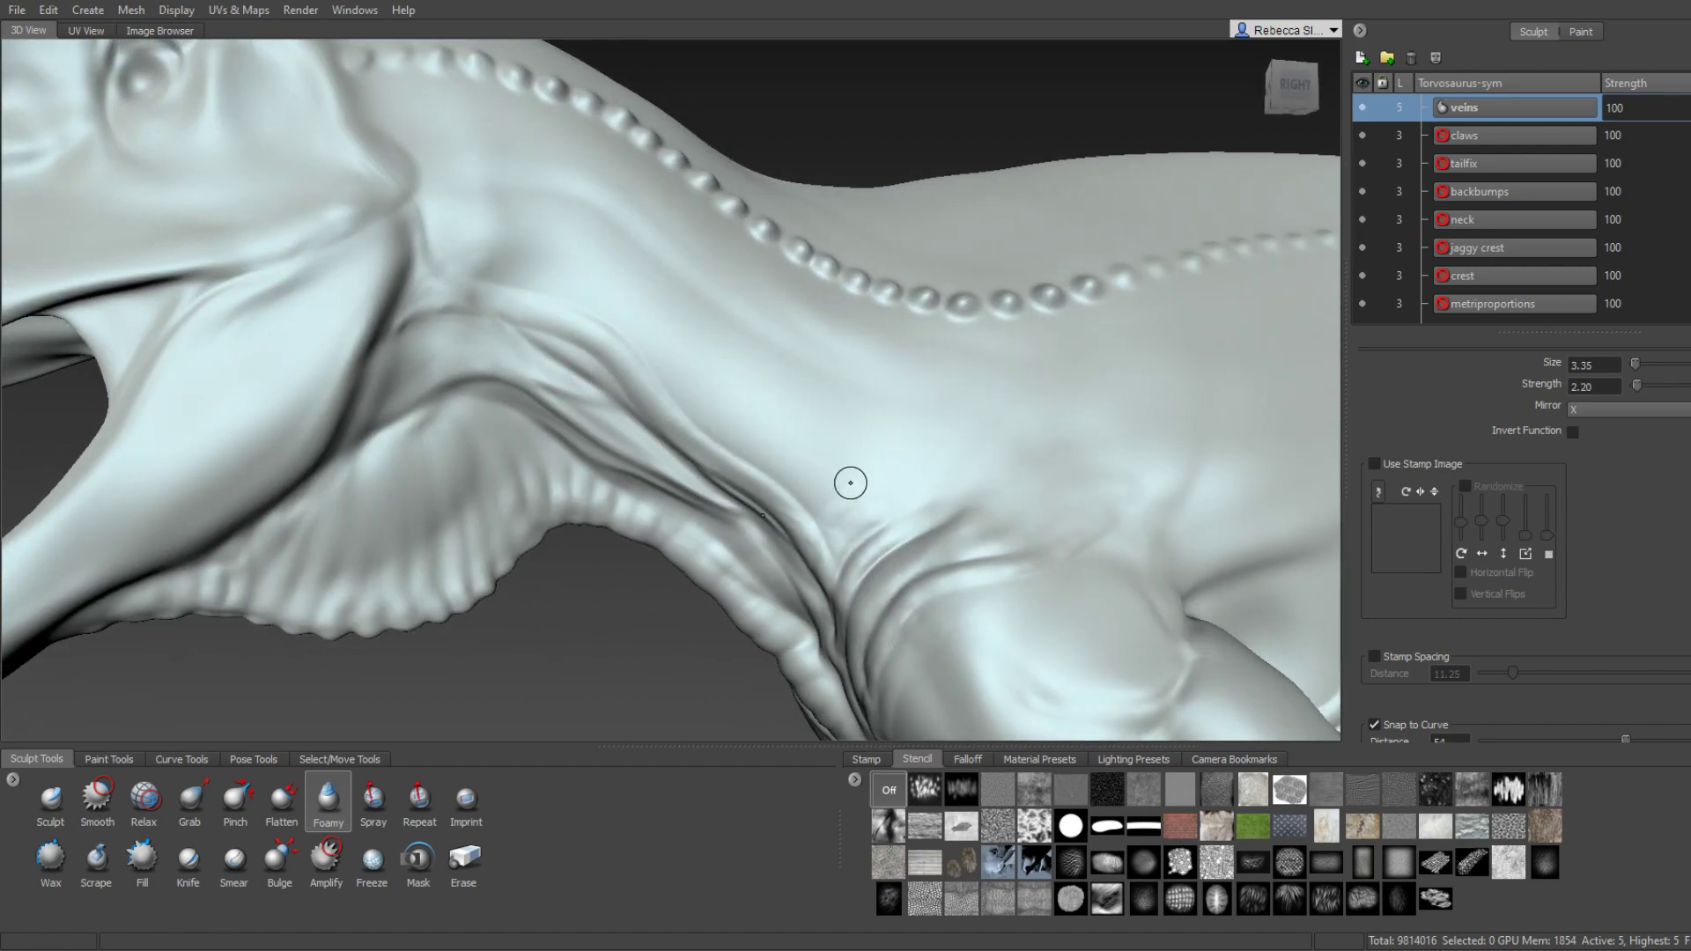
pyautogui.moveTo(849, 483); pyautogui.dragTo(539, 280)
# Add a vein down the neck, soften, then raise a vein behind the jaw at size 3.66.
pyautogui.keyDown('alt'); pyautogui.moveTo(702, 363); pyautogui.dragTo(706, 374); pyautogui.keyUp('alt')
pyautogui.moveTo(658, 321)
pyautogui.mouseDown()
pyautogui.moveTo(968, 519)
pyautogui.moveTo(658, 341)
pyautogui.mouseUp()
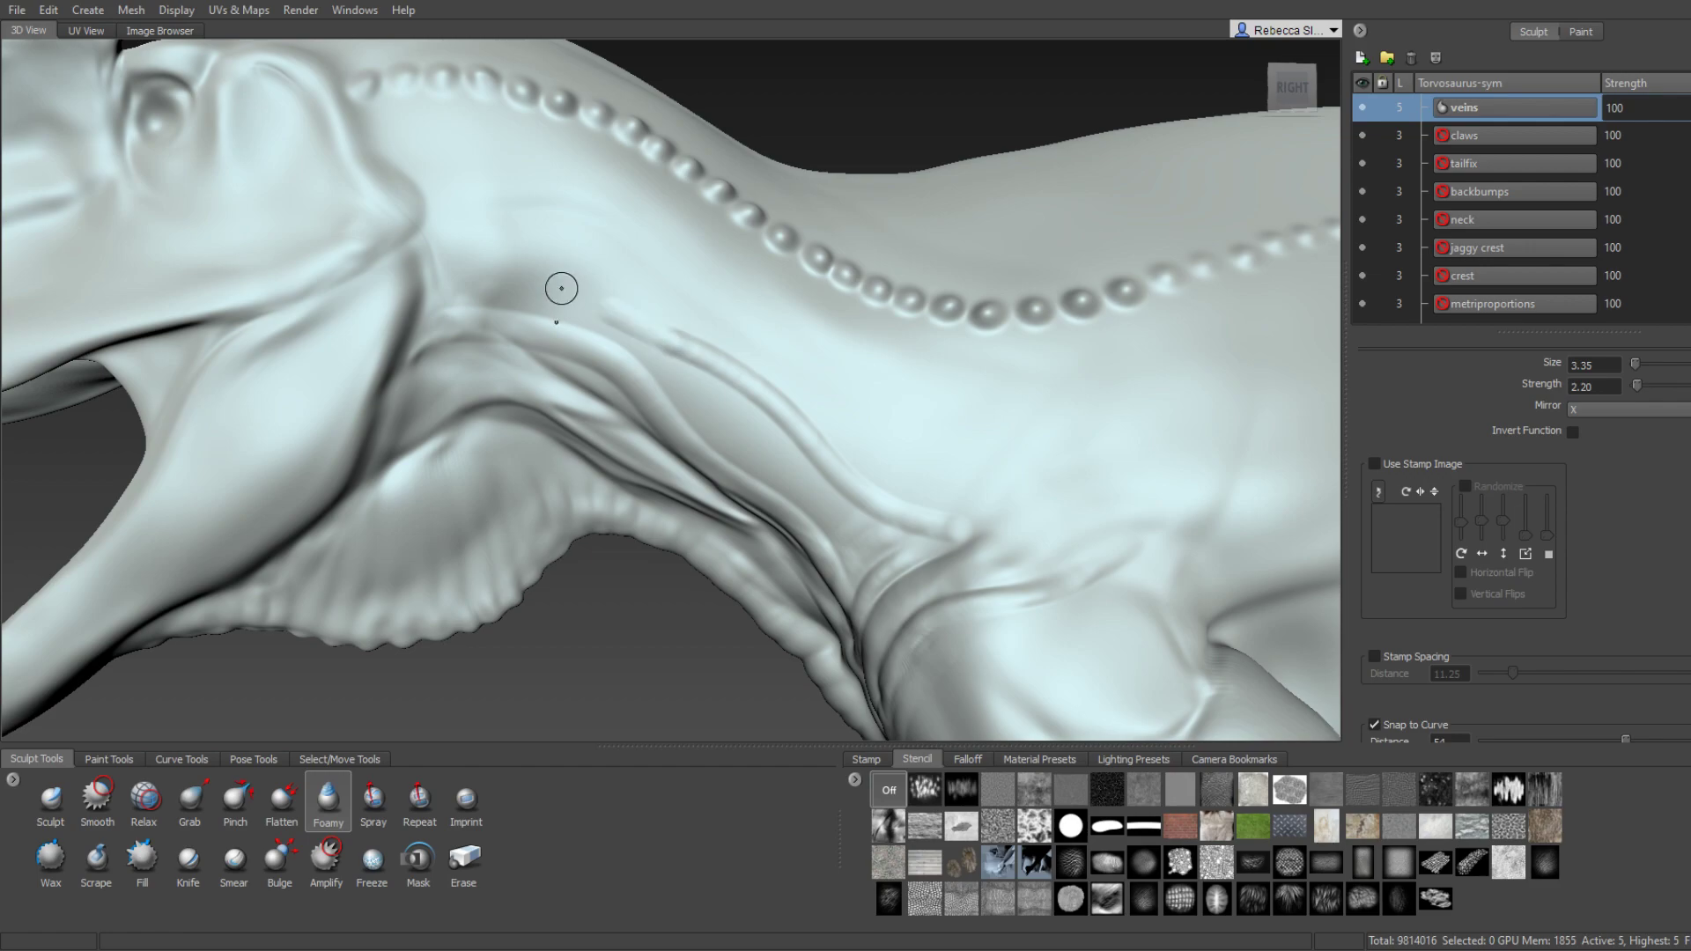
pyautogui.moveTo(560, 289)
pyautogui.keyDown('alt'); pyautogui.mouseDown()
pyautogui.moveTo(616, 308)
pyautogui.moveTo(577, 352)
pyautogui.moveTo(774, 472)
pyautogui.moveTo(878, 604)
pyautogui.moveTo(859, 617)
pyautogui.moveTo(686, 381)
pyautogui.moveTo(837, 522)
pyautogui.moveTo(828, 504)
pyautogui.mouseUp(); pyautogui.keyUp('alt')
pyautogui.press('shift')
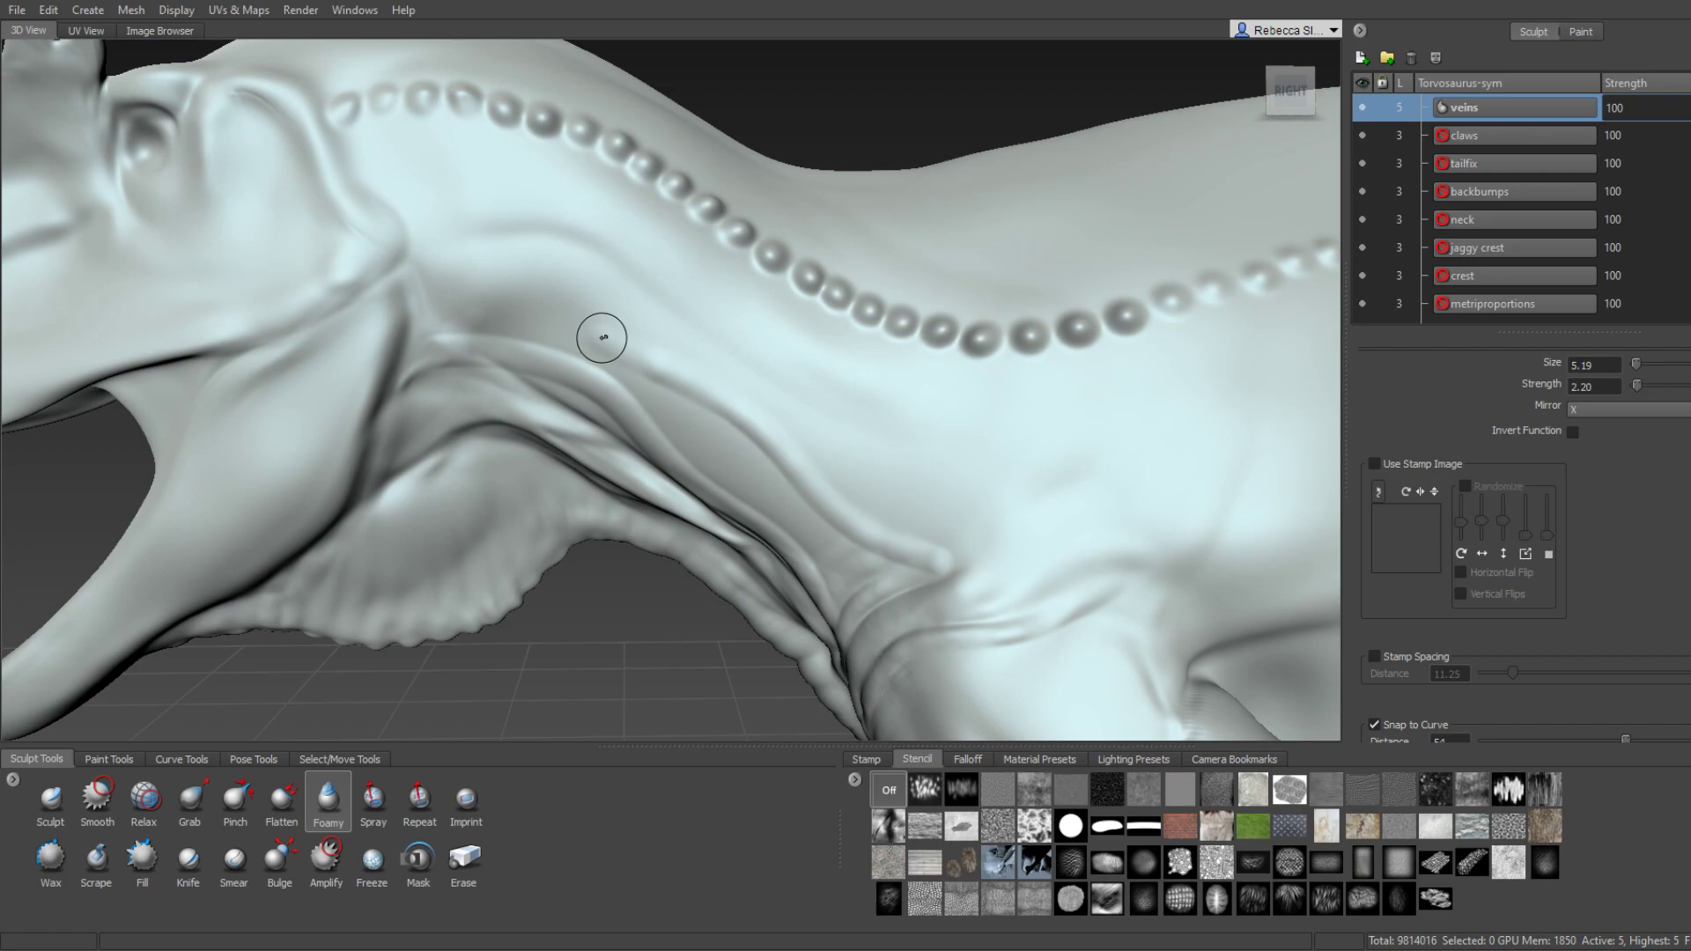
pyautogui.moveTo(600, 326); pyautogui.dragTo(637, 386)
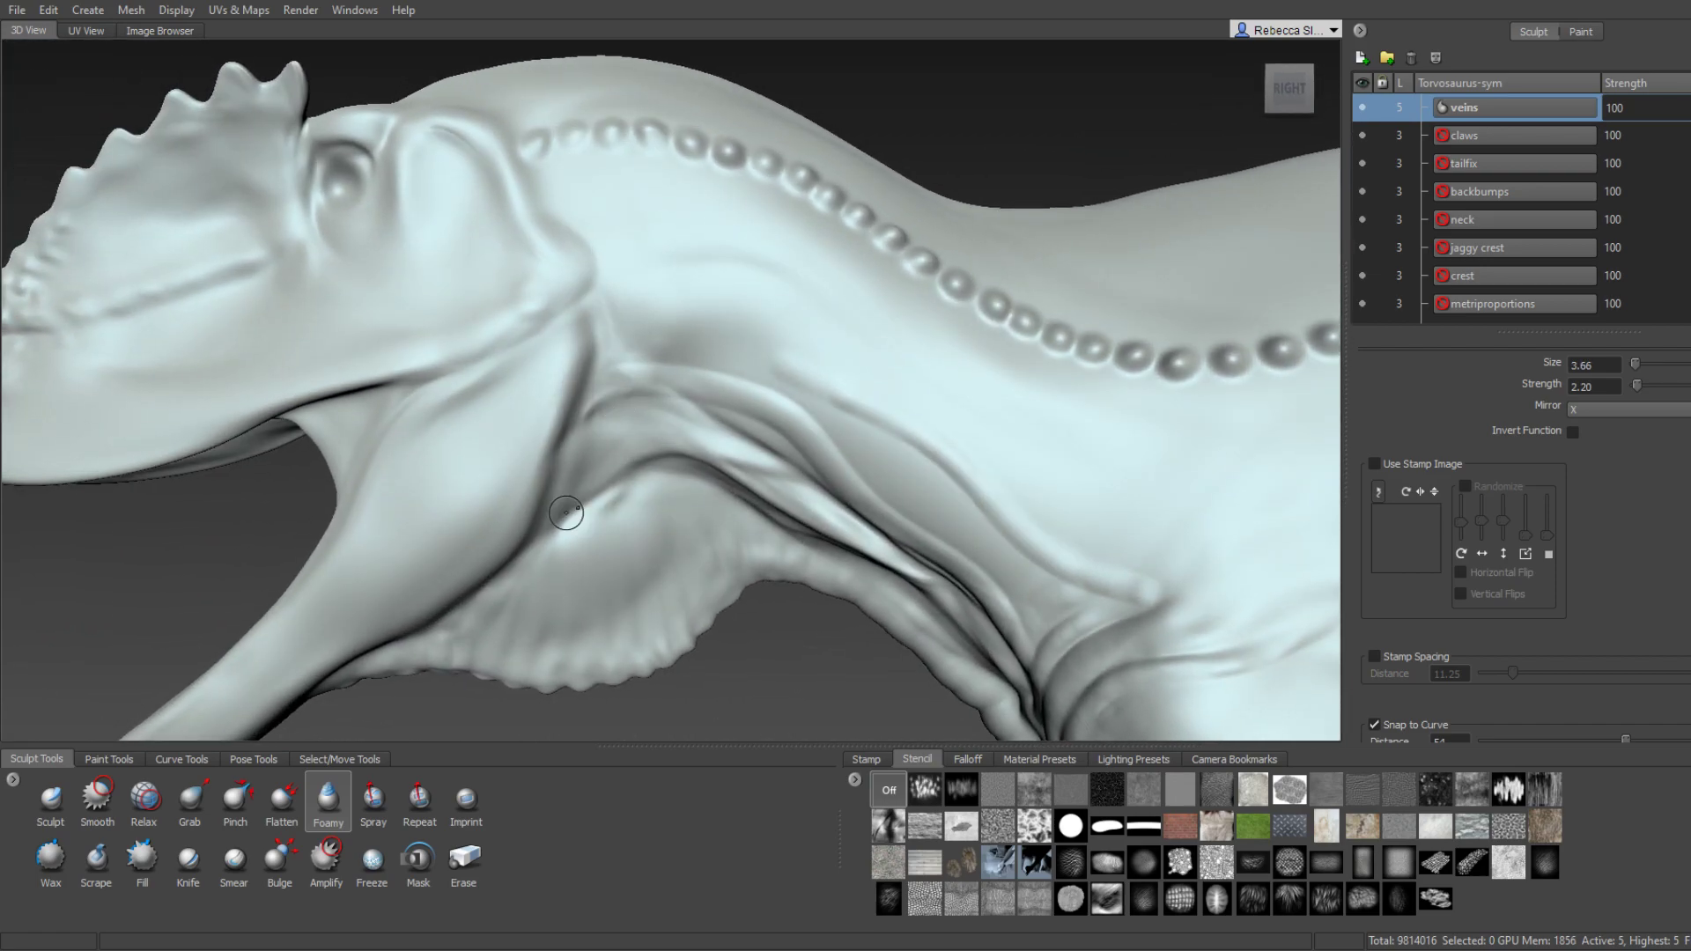
pyautogui.moveTo(566, 512)
pyautogui.mouseDown()
pyautogui.moveTo(638, 302)
pyautogui.moveTo(594, 312)
pyautogui.mouseUp()
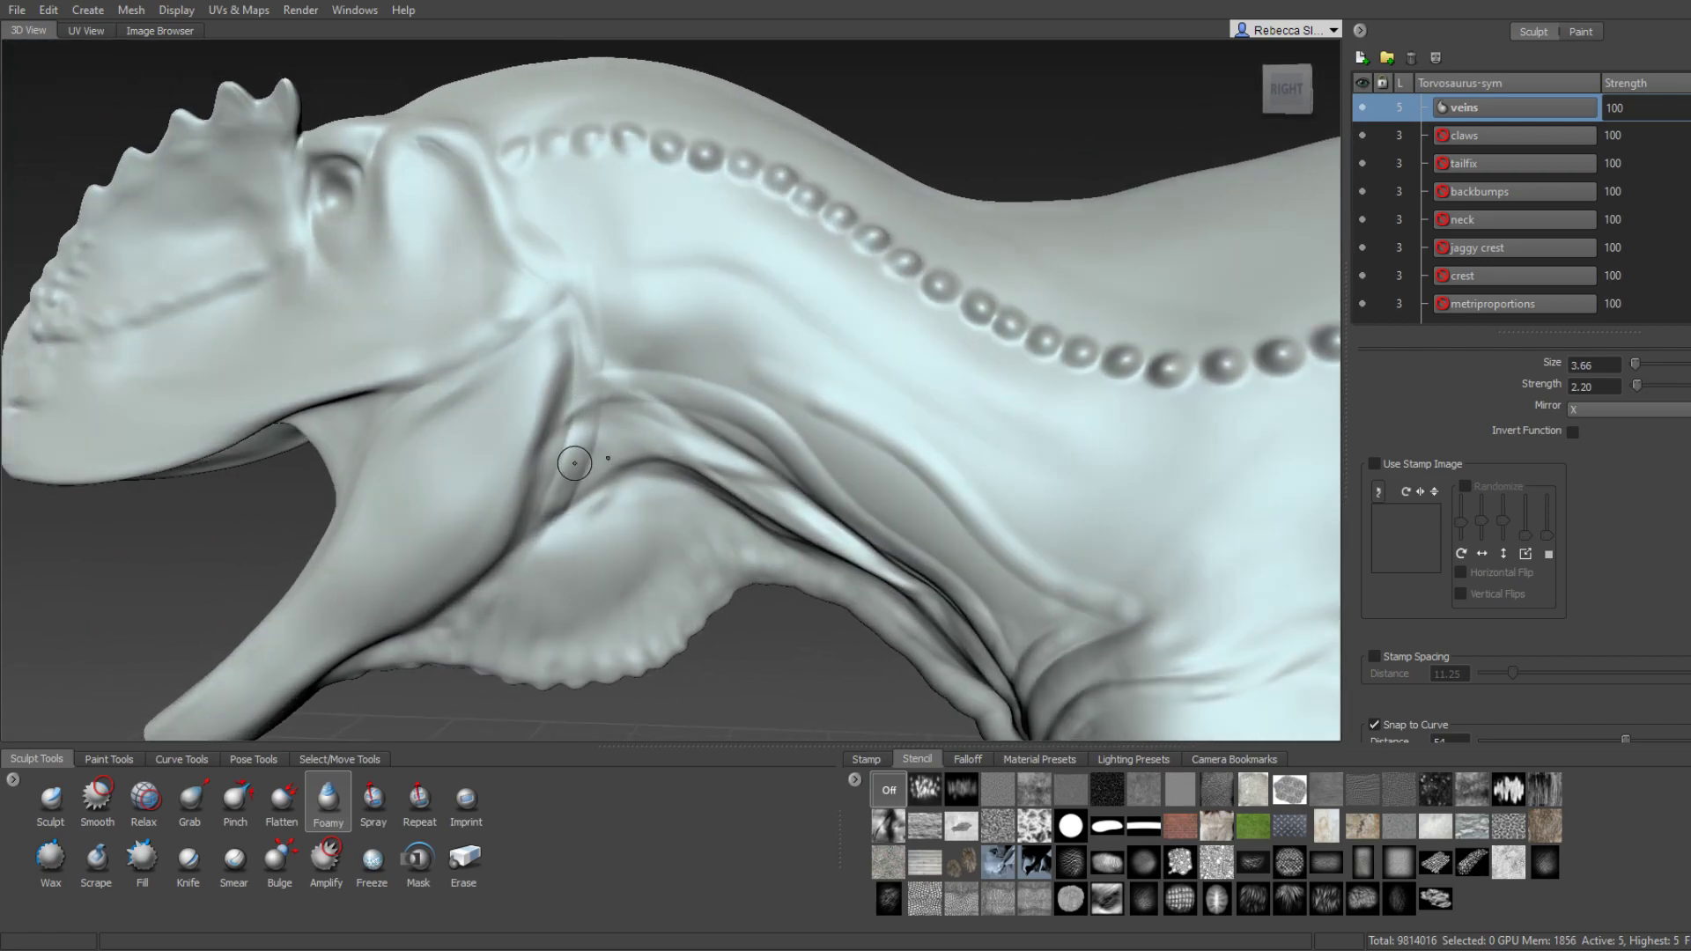
pyautogui.moveTo(574, 463)
pyautogui.mouseDown()
pyautogui.moveTo(520, 145)
pyautogui.moveTo(651, 264)
pyautogui.mouseUp()
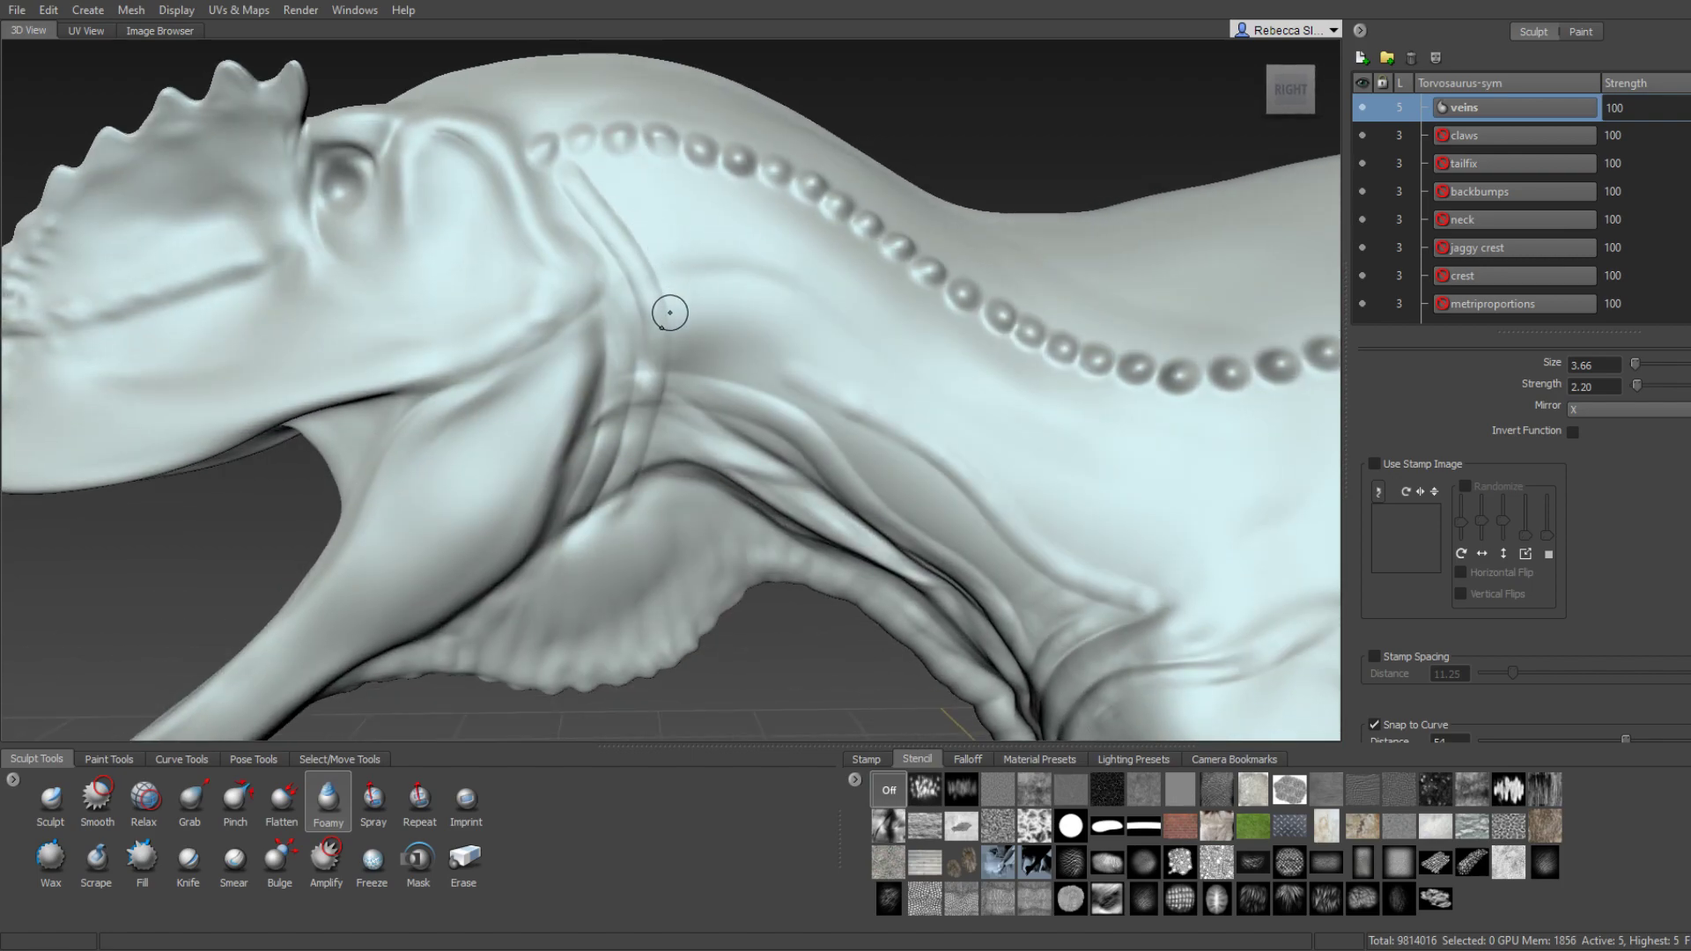
pyautogui.keyDown('alt'); pyautogui.moveTo(712, 267); pyautogui.dragTo(665, 284); pyautogui.keyUp('alt')
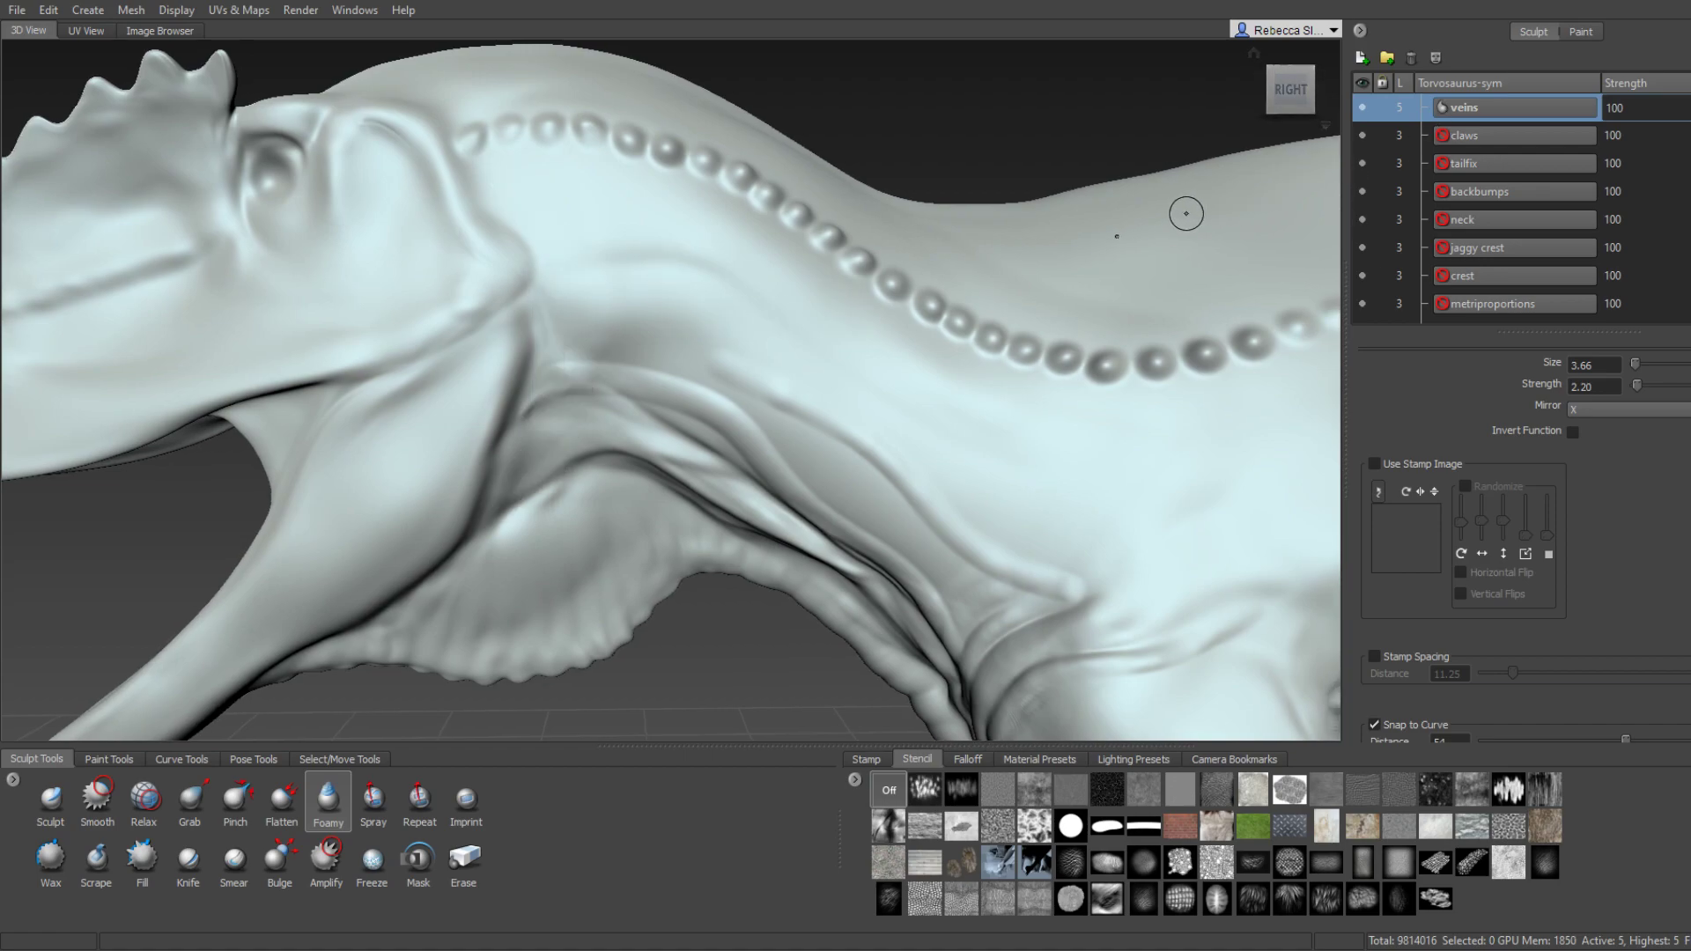
# Add a new sculpt layer named 'neck wrinkles' and make it the active layer.
pyautogui.click(1361, 60)
pyautogui.doubleClick(1470, 104)
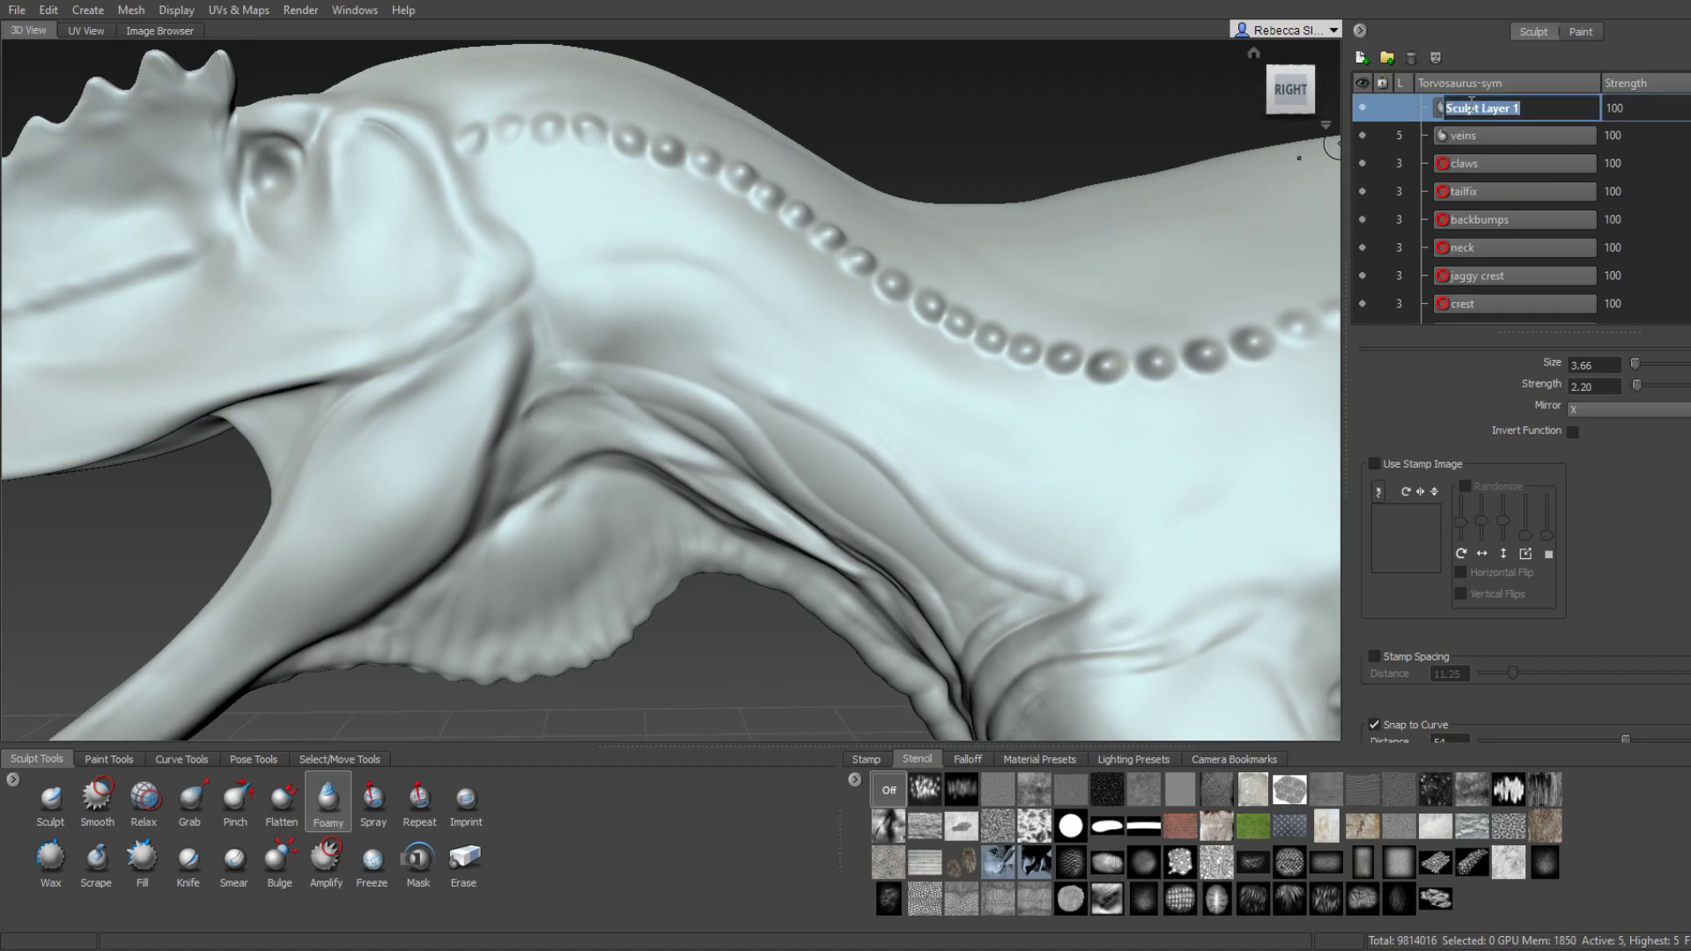
pyautogui.write('neck wrinkles')
pyautogui.press('Return')
pyautogui.click(610, 215)
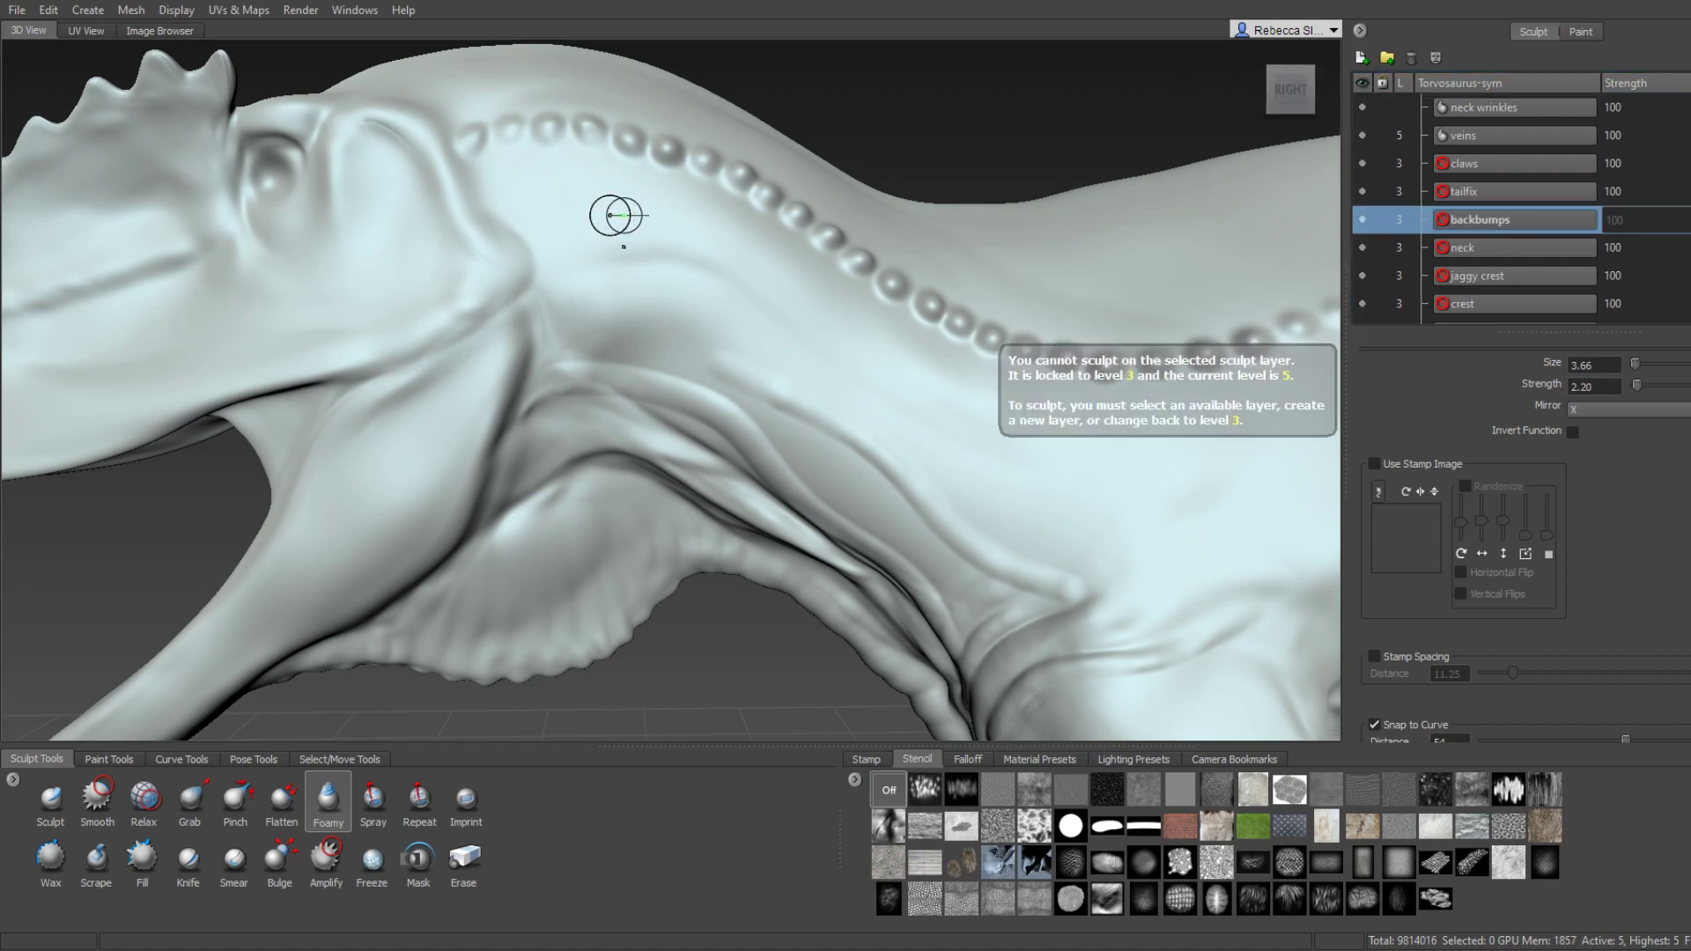
pyautogui.click(1479, 106)
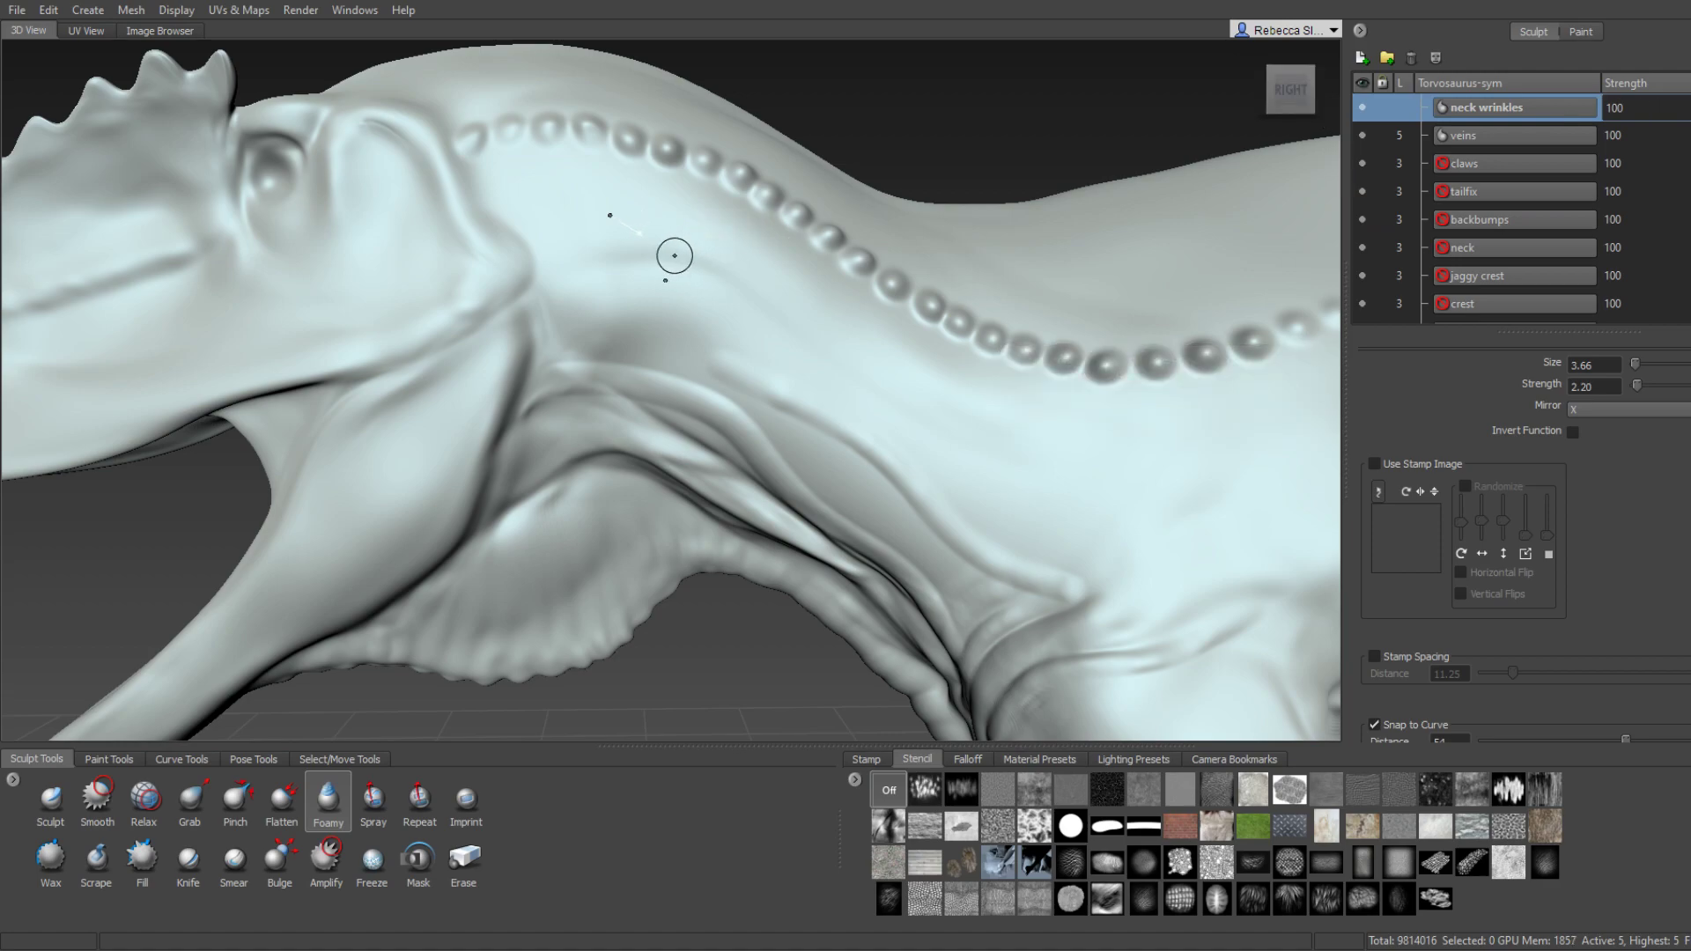
# Enlarge the brush to about 7 and carve diagonal wrinkle creases across the neck side.
pyautogui.moveTo(669, 258); pyautogui.dragTo(656, 249)
pyautogui.keyDown('alt'); pyautogui.moveTo(679, 325); pyautogui.dragTo(463, 216); pyautogui.keyUp('alt')
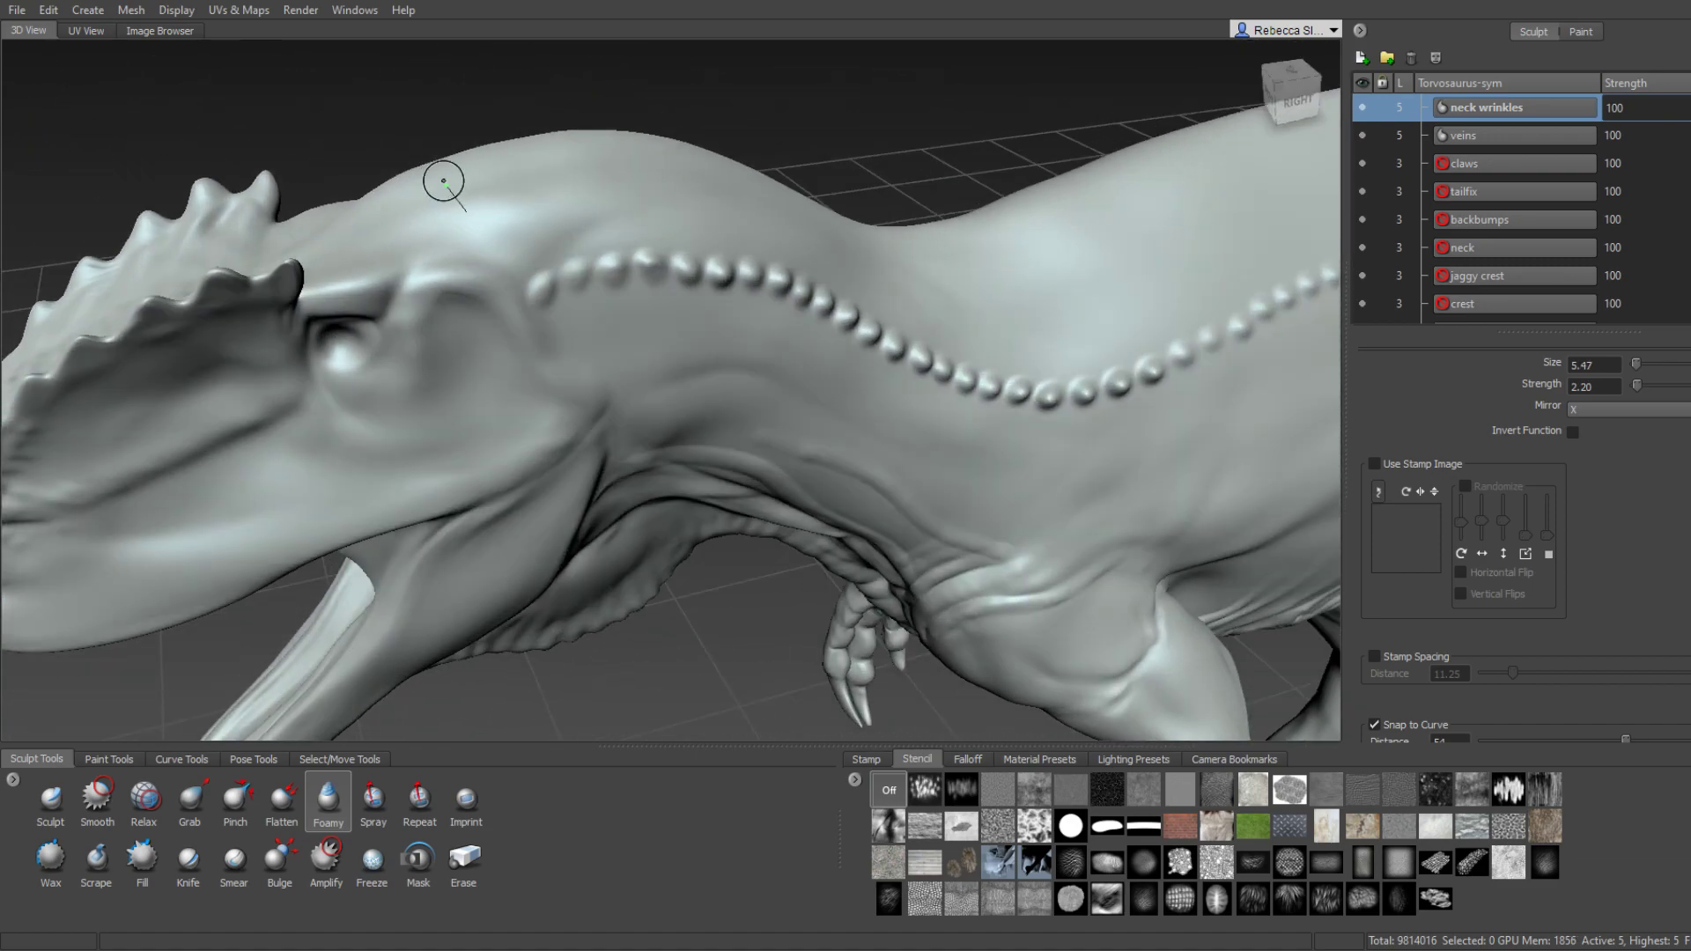
pyautogui.moveTo(453, 180); pyautogui.dragTo(506, 238)
pyautogui.moveTo(508, 241)
pyautogui.mouseDown()
pyautogui.moveTo(634, 440)
pyautogui.moveTo(613, 525)
pyautogui.moveTo(487, 93)
pyautogui.moveTo(559, 181)
pyautogui.moveTo(616, 304)
pyautogui.moveTo(611, 412)
pyautogui.mouseUp()
pyautogui.moveTo(634, 340)
pyautogui.keyDown('alt'); pyautogui.mouseDown()
pyautogui.moveTo(683, 332)
pyautogui.moveTo(585, 388)
pyautogui.moveTo(410, 231)
pyautogui.moveTo(433, 201)
pyautogui.moveTo(532, 423)
pyautogui.mouseUp(); pyautogui.keyUp('alt')
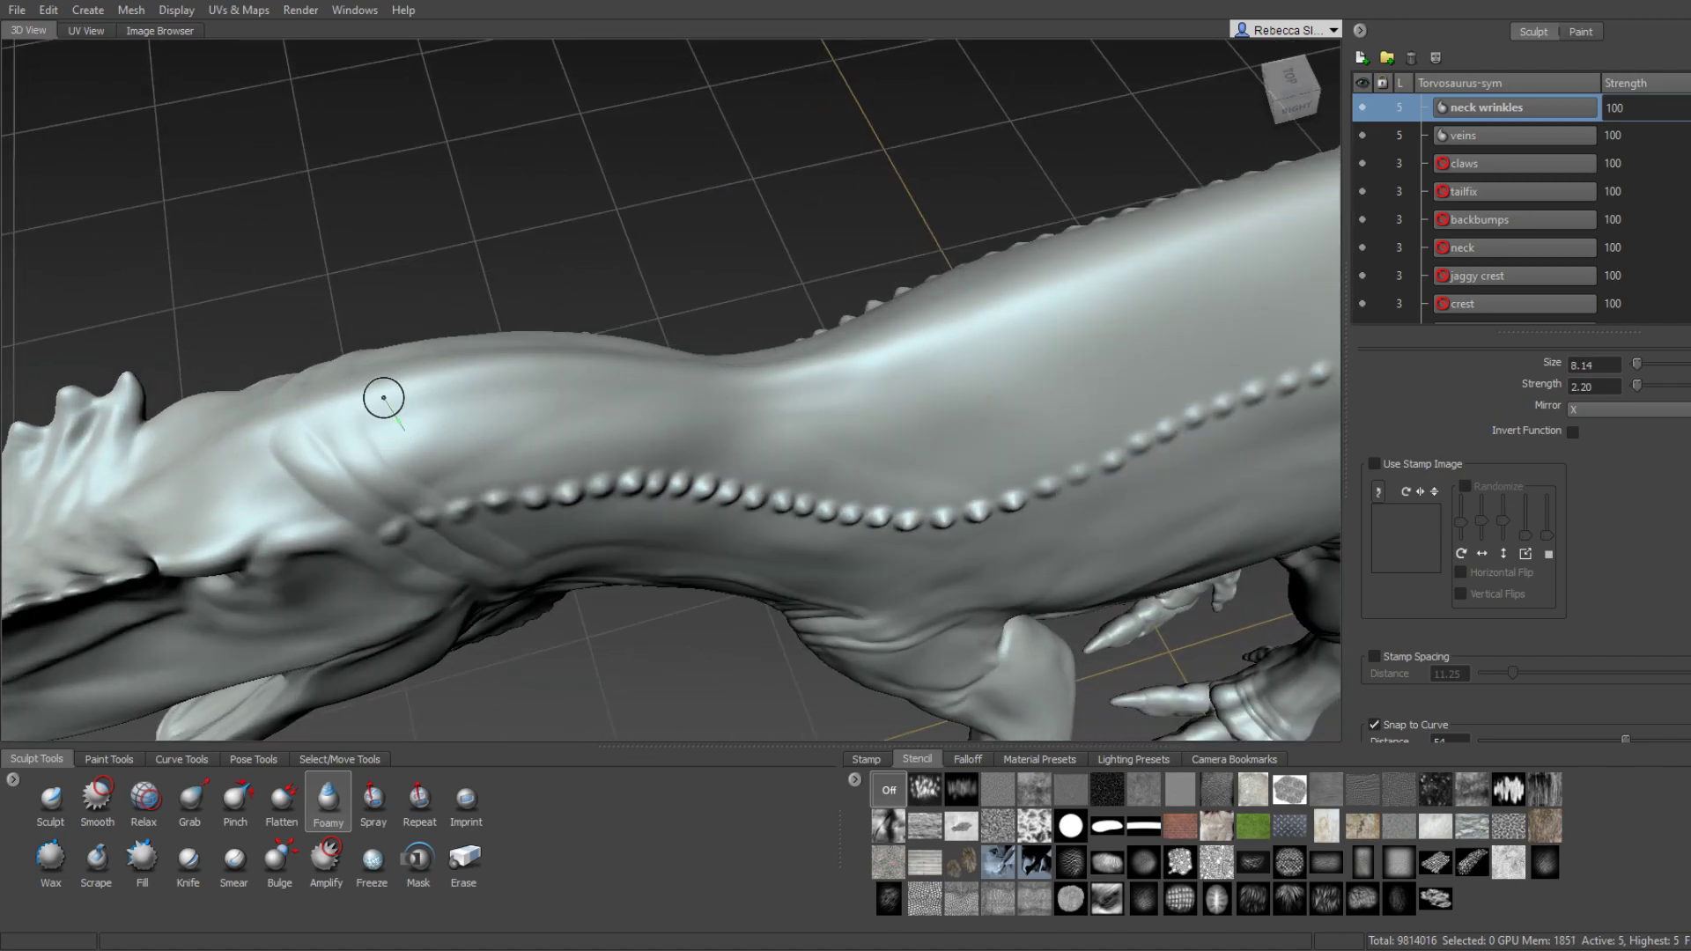
pyautogui.moveTo(379, 391)
pyautogui.mouseDown()
pyautogui.moveTo(502, 497)
pyautogui.moveTo(457, 366)
pyautogui.moveTo(435, 377)
pyautogui.moveTo(529, 509)
pyautogui.moveTo(553, 586)
pyautogui.mouseUp()
# Add a short fold and two wrinkle rings across the top of the neck.
pyautogui.moveTo(490, 377); pyautogui.dragTo(506, 414)
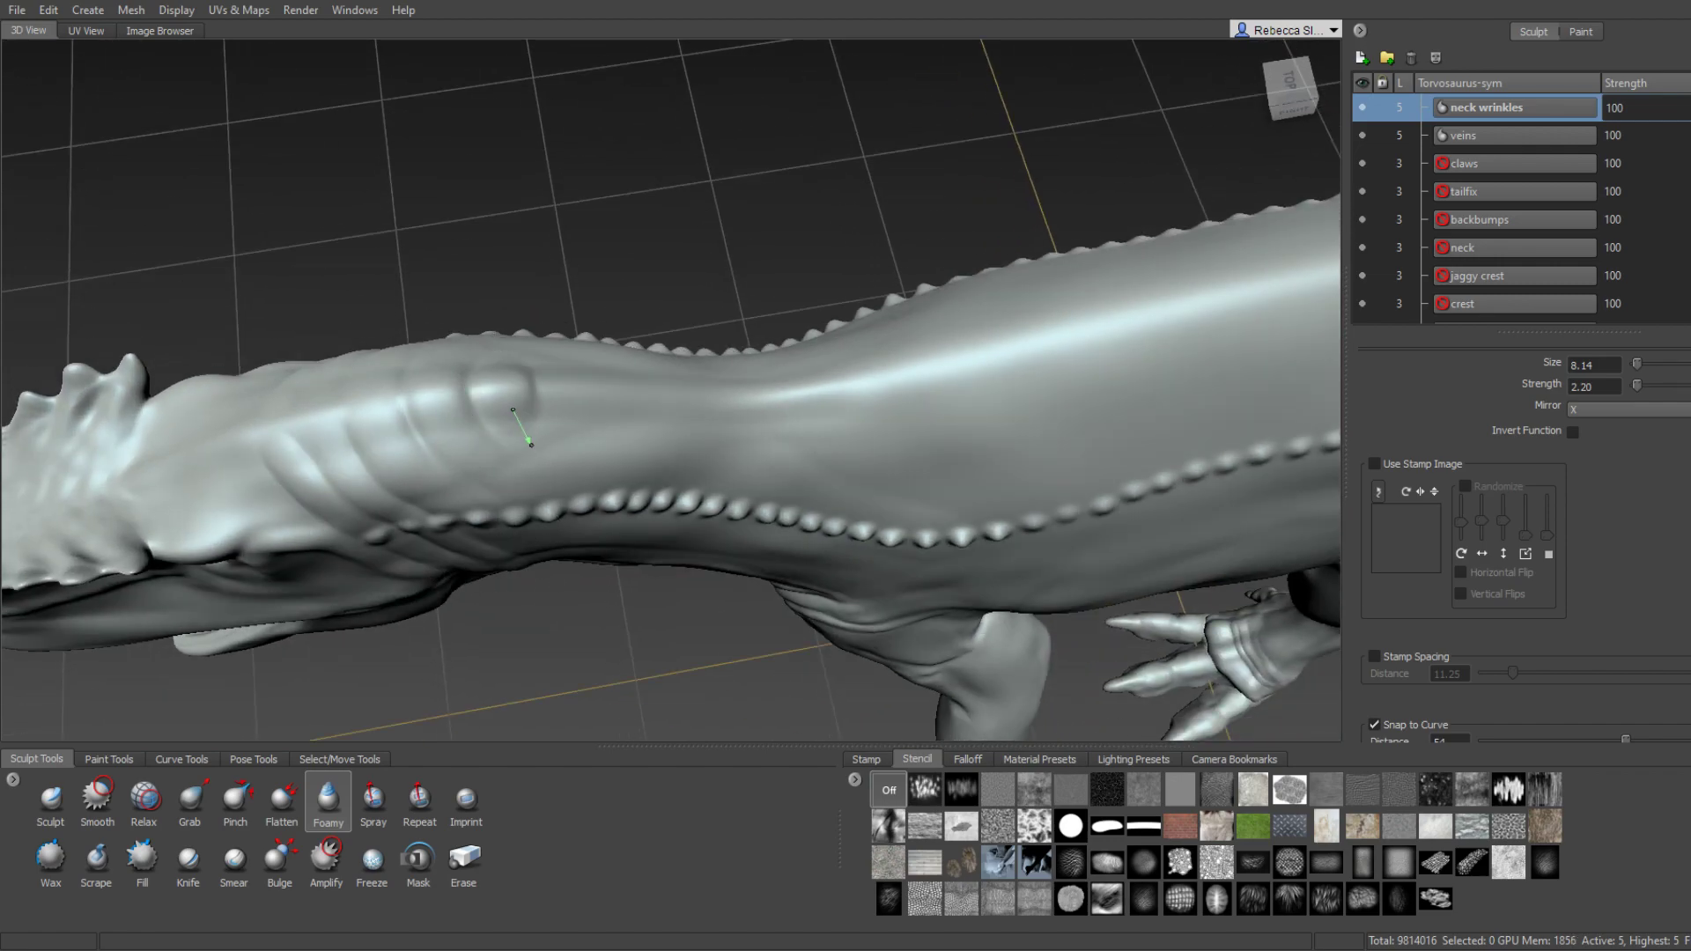
pyautogui.moveTo(577, 524)
pyautogui.keyDown('alt'); pyautogui.mouseDown()
pyautogui.moveTo(548, 283)
pyautogui.moveTo(559, 427)
pyautogui.mouseUp(); pyautogui.keyUp('alt')
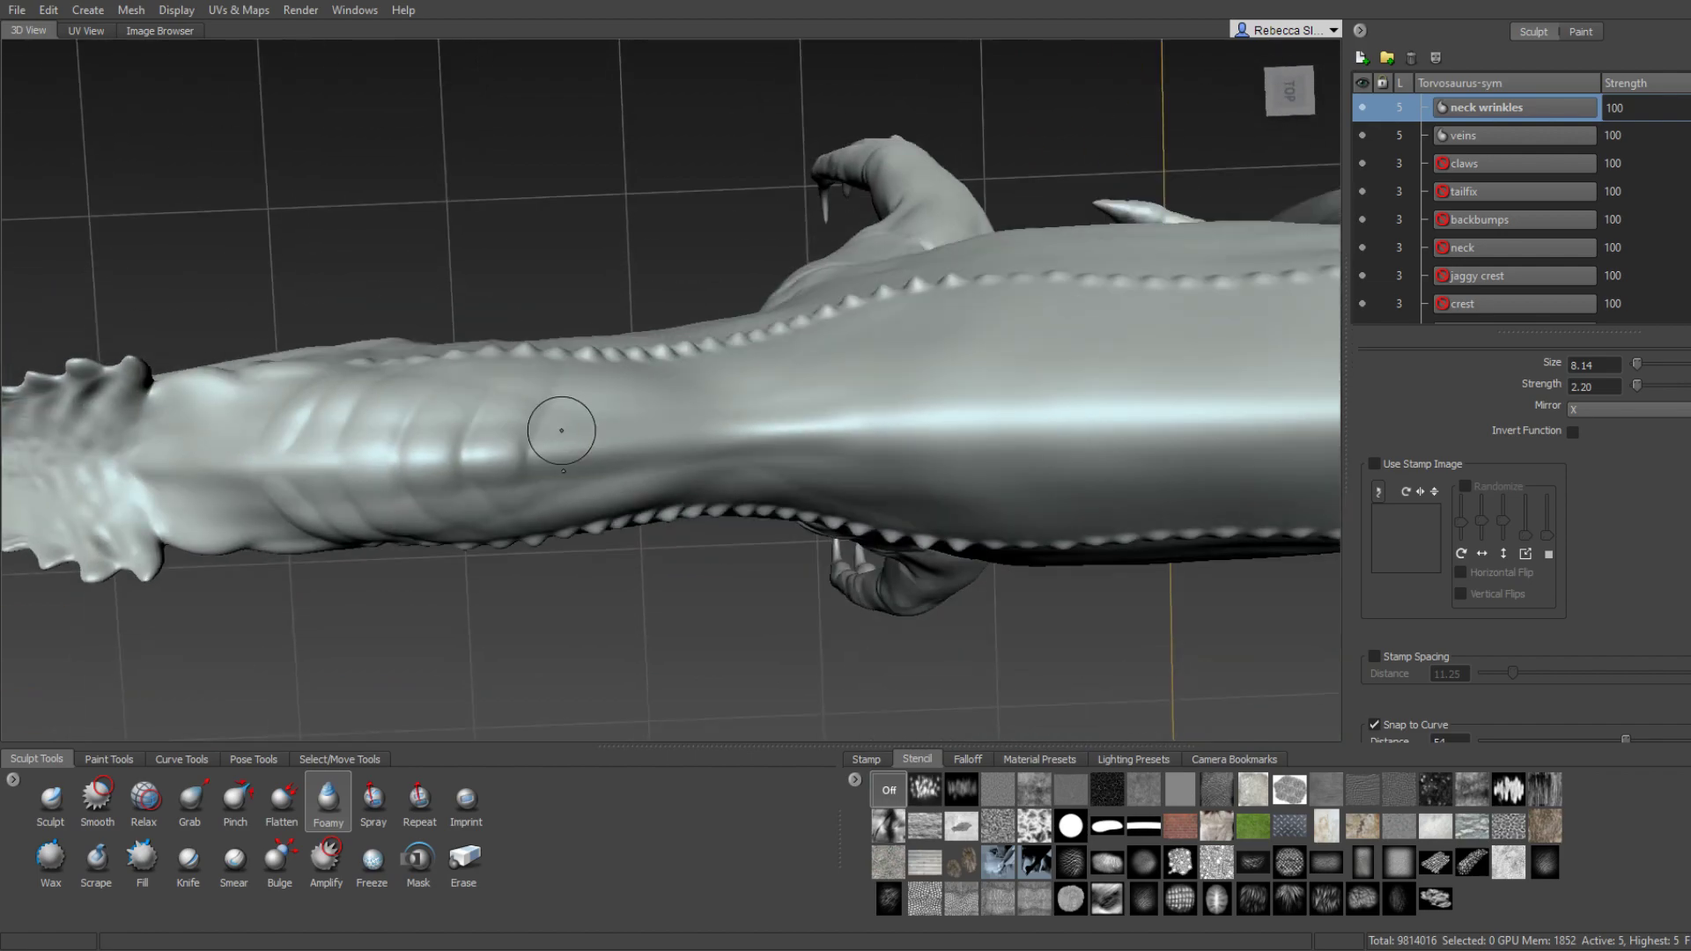
pyautogui.keyDown('alt'); pyautogui.moveTo(585, 524); pyautogui.dragTo(608, 384); pyautogui.keyUp('alt')
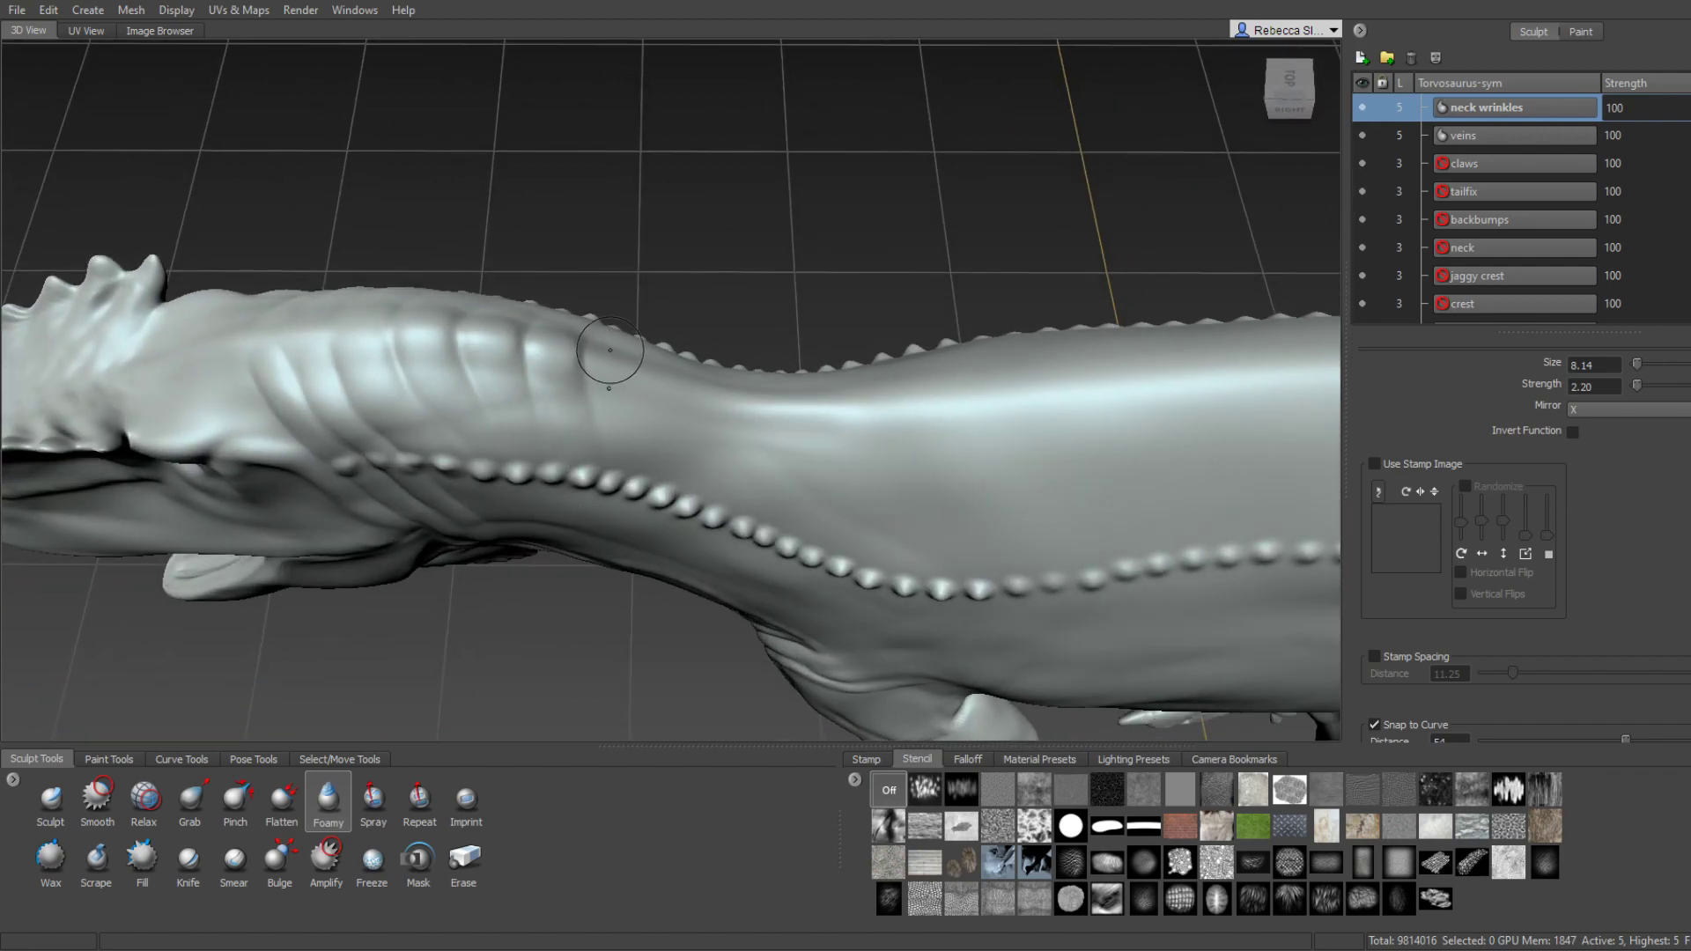
pyautogui.moveTo(629, 480)
pyautogui.keyDown('alt'); pyautogui.mouseDown()
pyautogui.moveTo(671, 486)
pyautogui.moveTo(743, 369)
pyautogui.moveTo(715, 440)
pyautogui.mouseUp(); pyautogui.keyUp('alt')
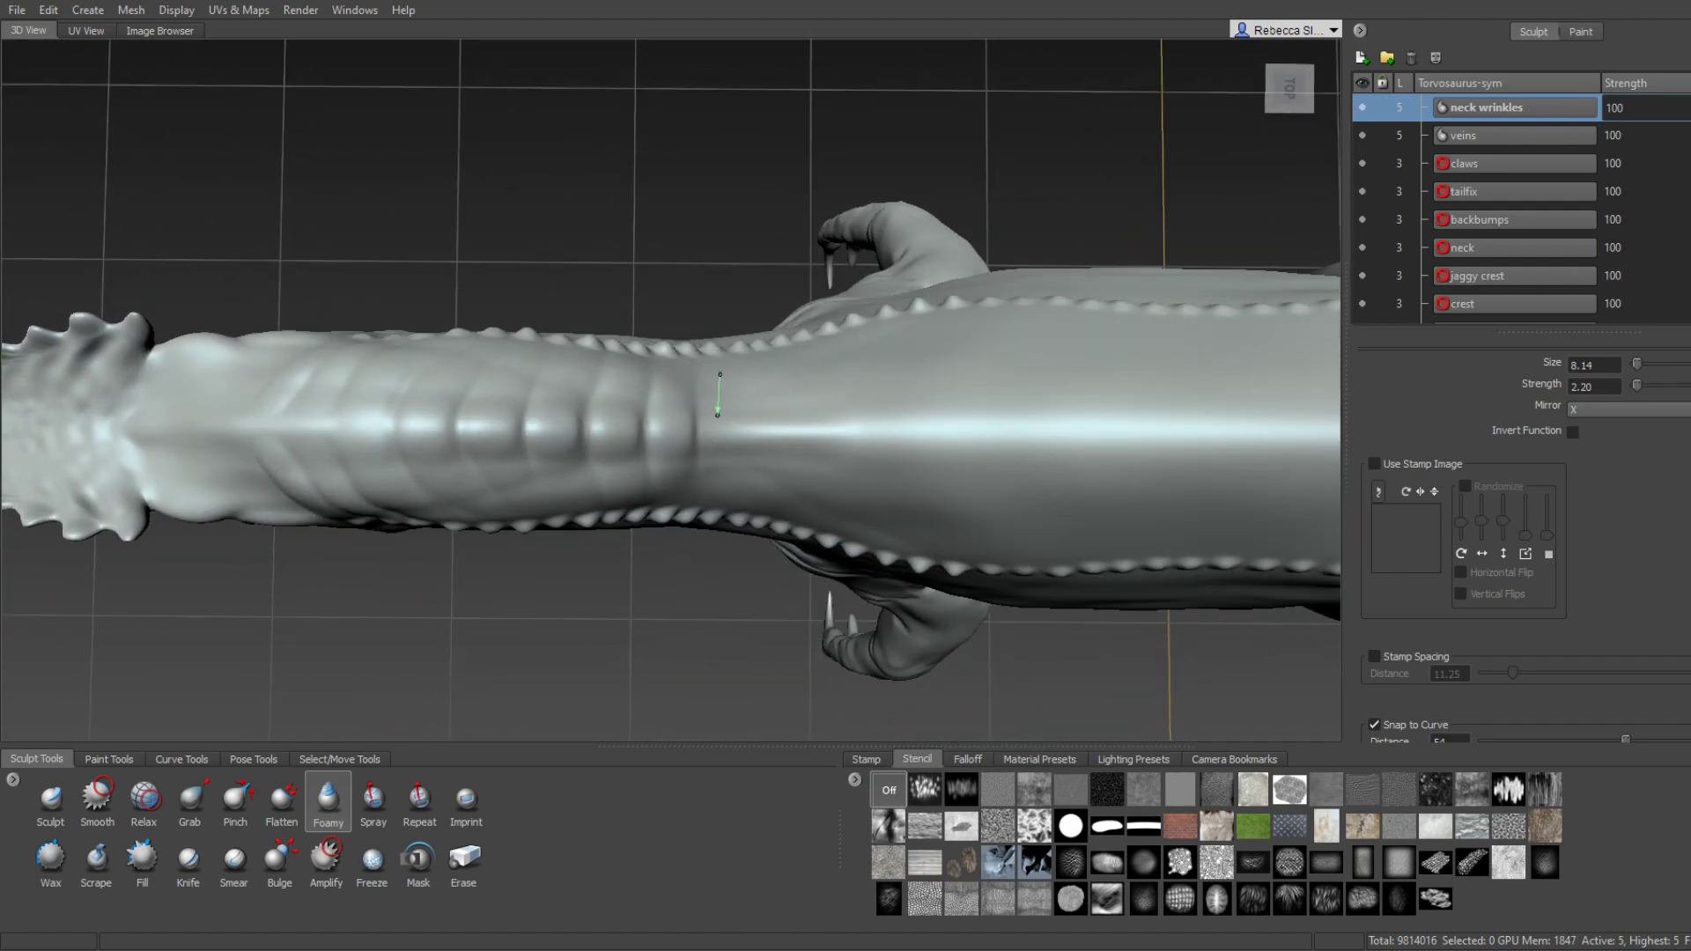
pyautogui.keyDown('alt'); pyautogui.moveTo(720, 571); pyautogui.dragTo(663, 361); pyautogui.keyUp('alt')
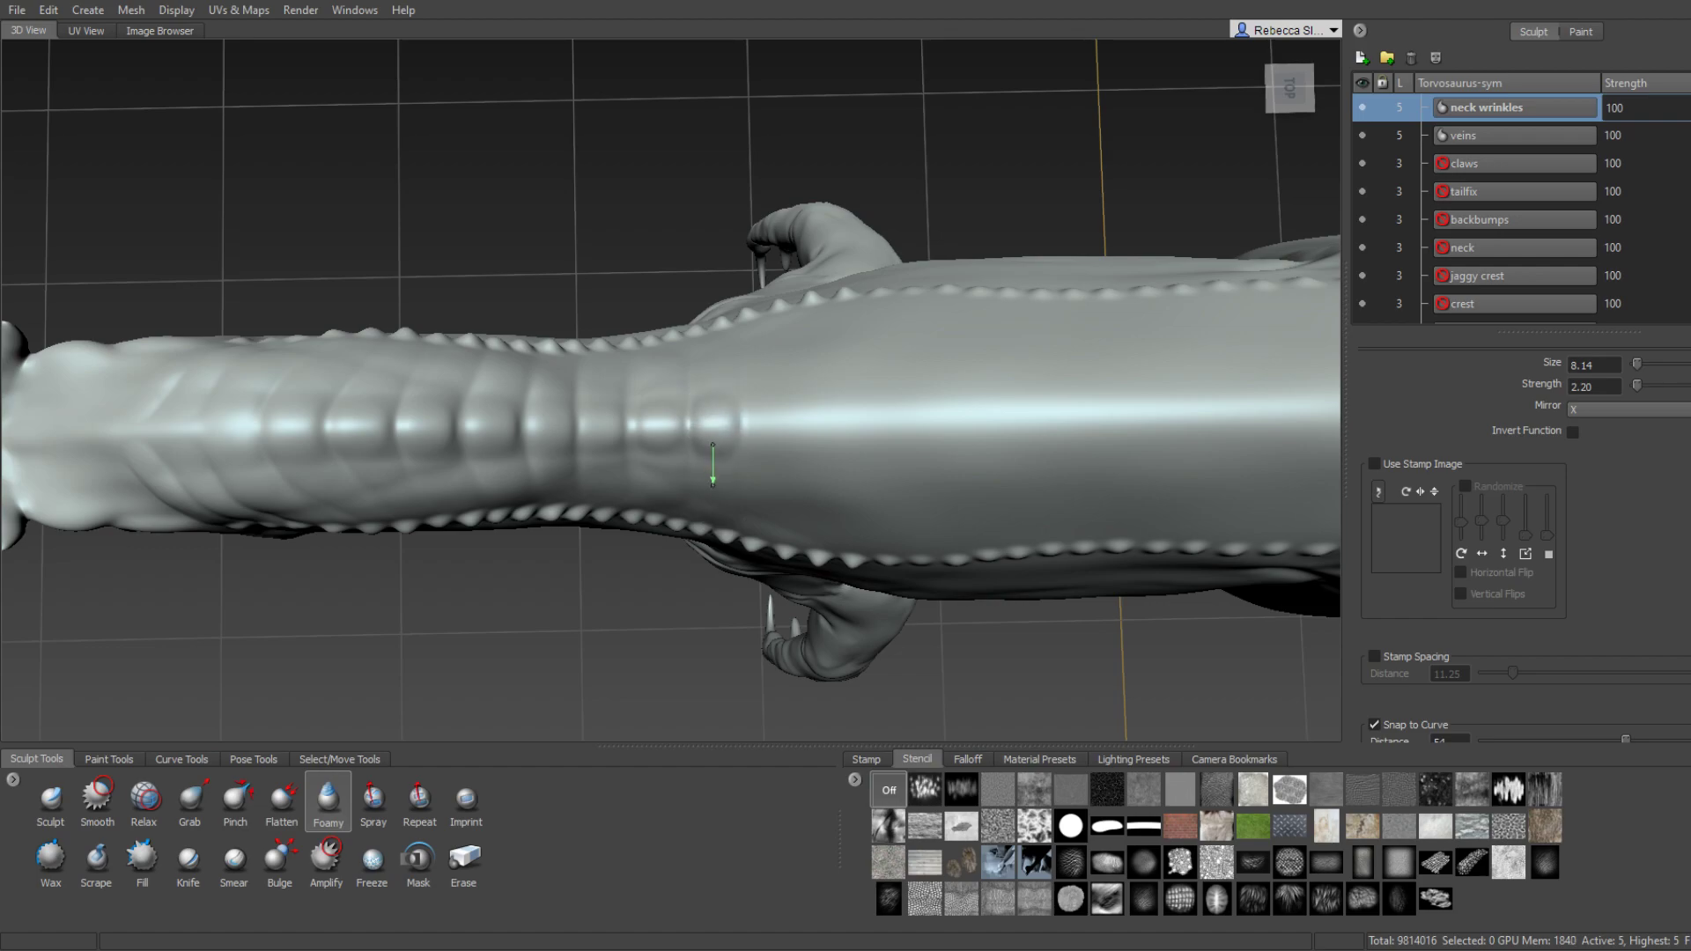
pyautogui.keyDown('alt'); pyautogui.moveTo(744, 533); pyautogui.dragTo(658, 454); pyautogui.keyUp('alt')
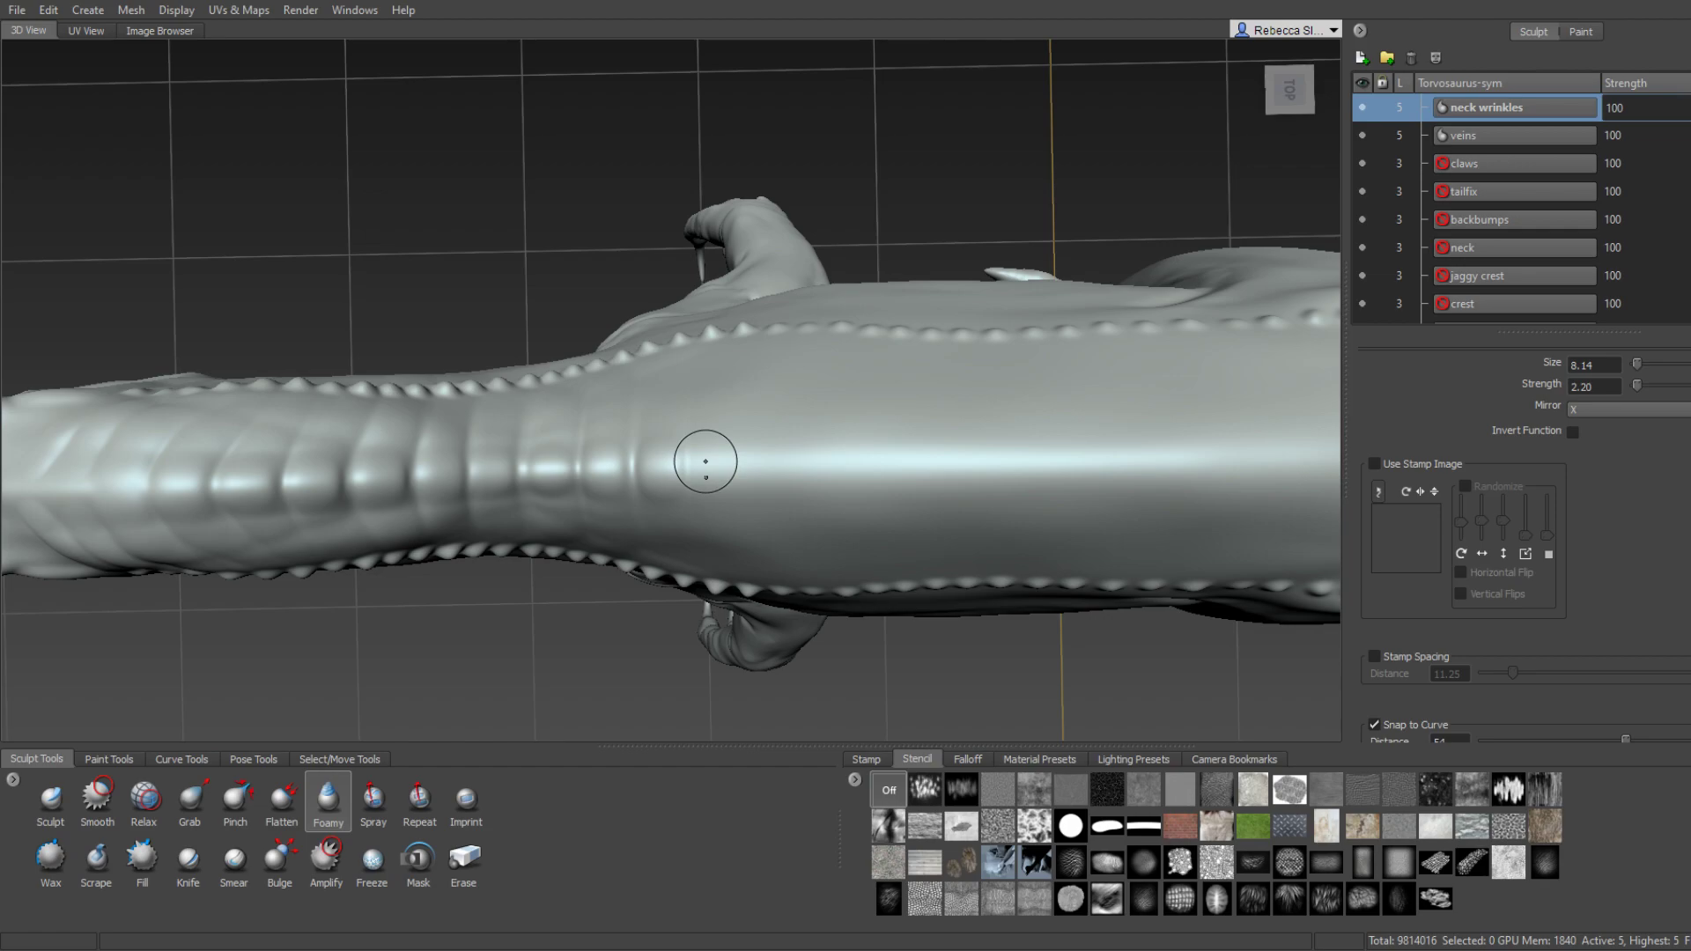
# Add another wrinkle ring further back toward the neck base.
pyautogui.keyDown('alt'); pyautogui.moveTo(744, 618); pyautogui.dragTo(683, 472, button='middle'); pyautogui.keyUp('alt')
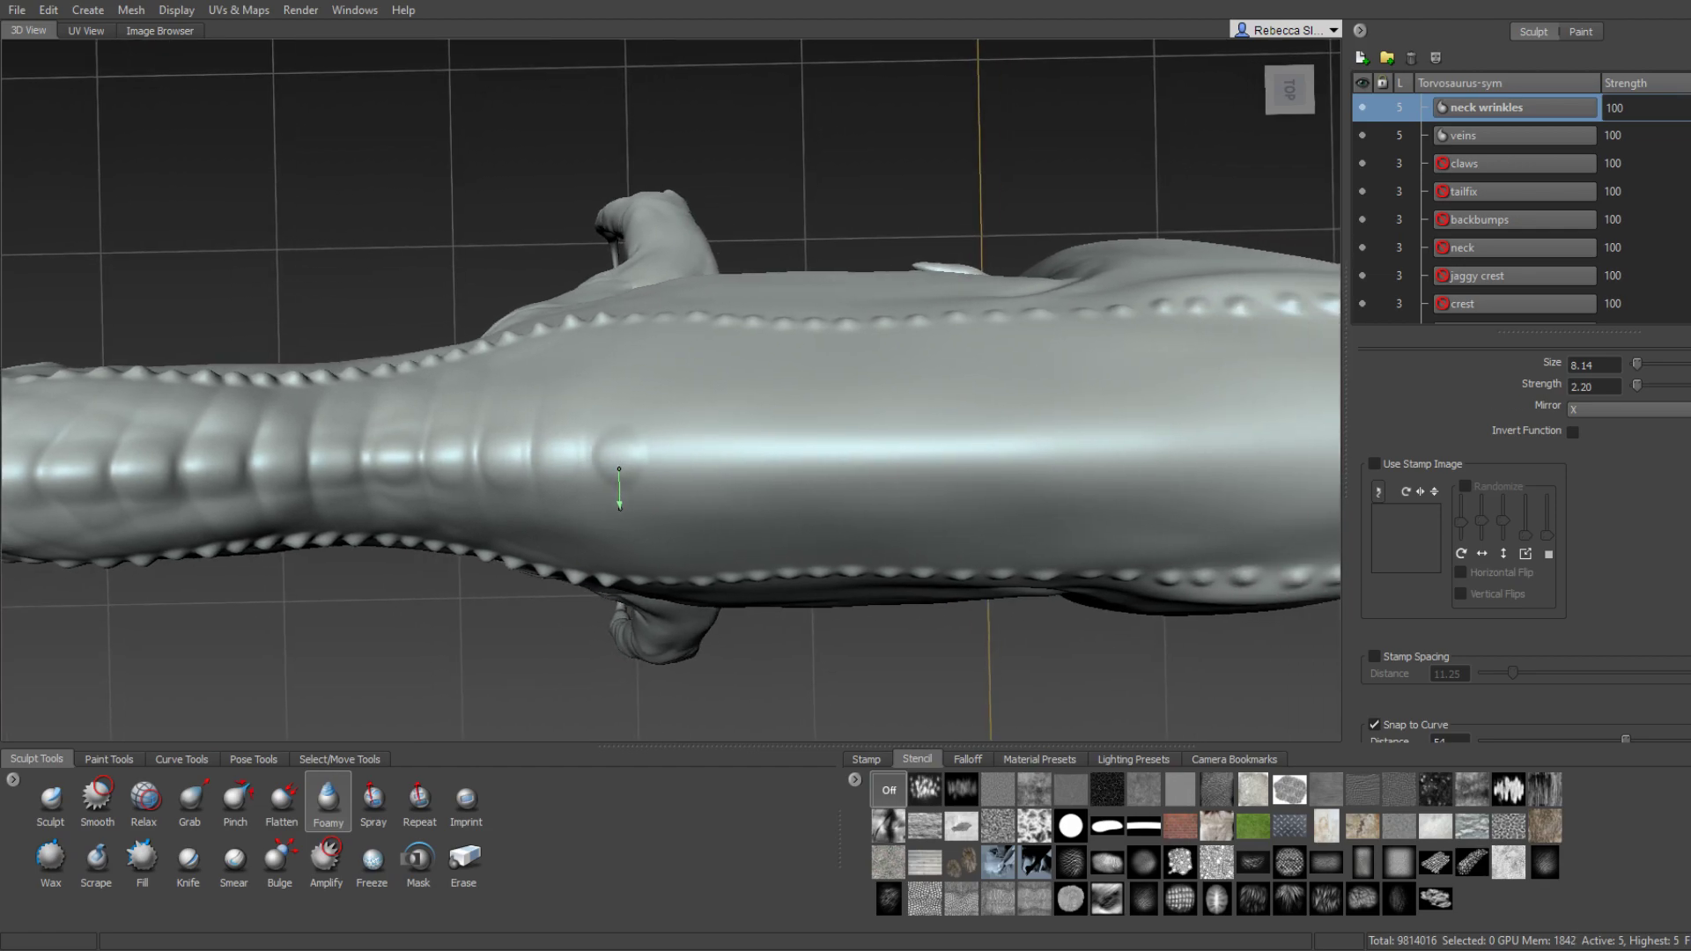
pyautogui.keyDown('alt'); pyautogui.moveTo(619, 470); pyautogui.dragTo(642, 415); pyautogui.keyUp('alt')
pyautogui.moveTo(642, 415)
pyautogui.keyDown('alt'); pyautogui.mouseDown(button='right')
pyautogui.moveTo(642, 442)
pyautogui.moveTo(682, 447)
pyautogui.moveTo(559, 426)
pyautogui.mouseUp(button='right'); pyautogui.keyUp('alt')
pyautogui.keyDown('alt'); pyautogui.moveTo(558, 426); pyautogui.dragTo(558, 396, button='middle'); pyautogui.keyUp('alt')
pyautogui.moveTo(558, 385)
pyautogui.keyDown('alt'); pyautogui.mouseDown(button='right')
pyautogui.moveTo(536, 354)
pyautogui.moveTo(592, 382)
pyautogui.mouseUp(button='right'); pyautogui.keyUp('alt')
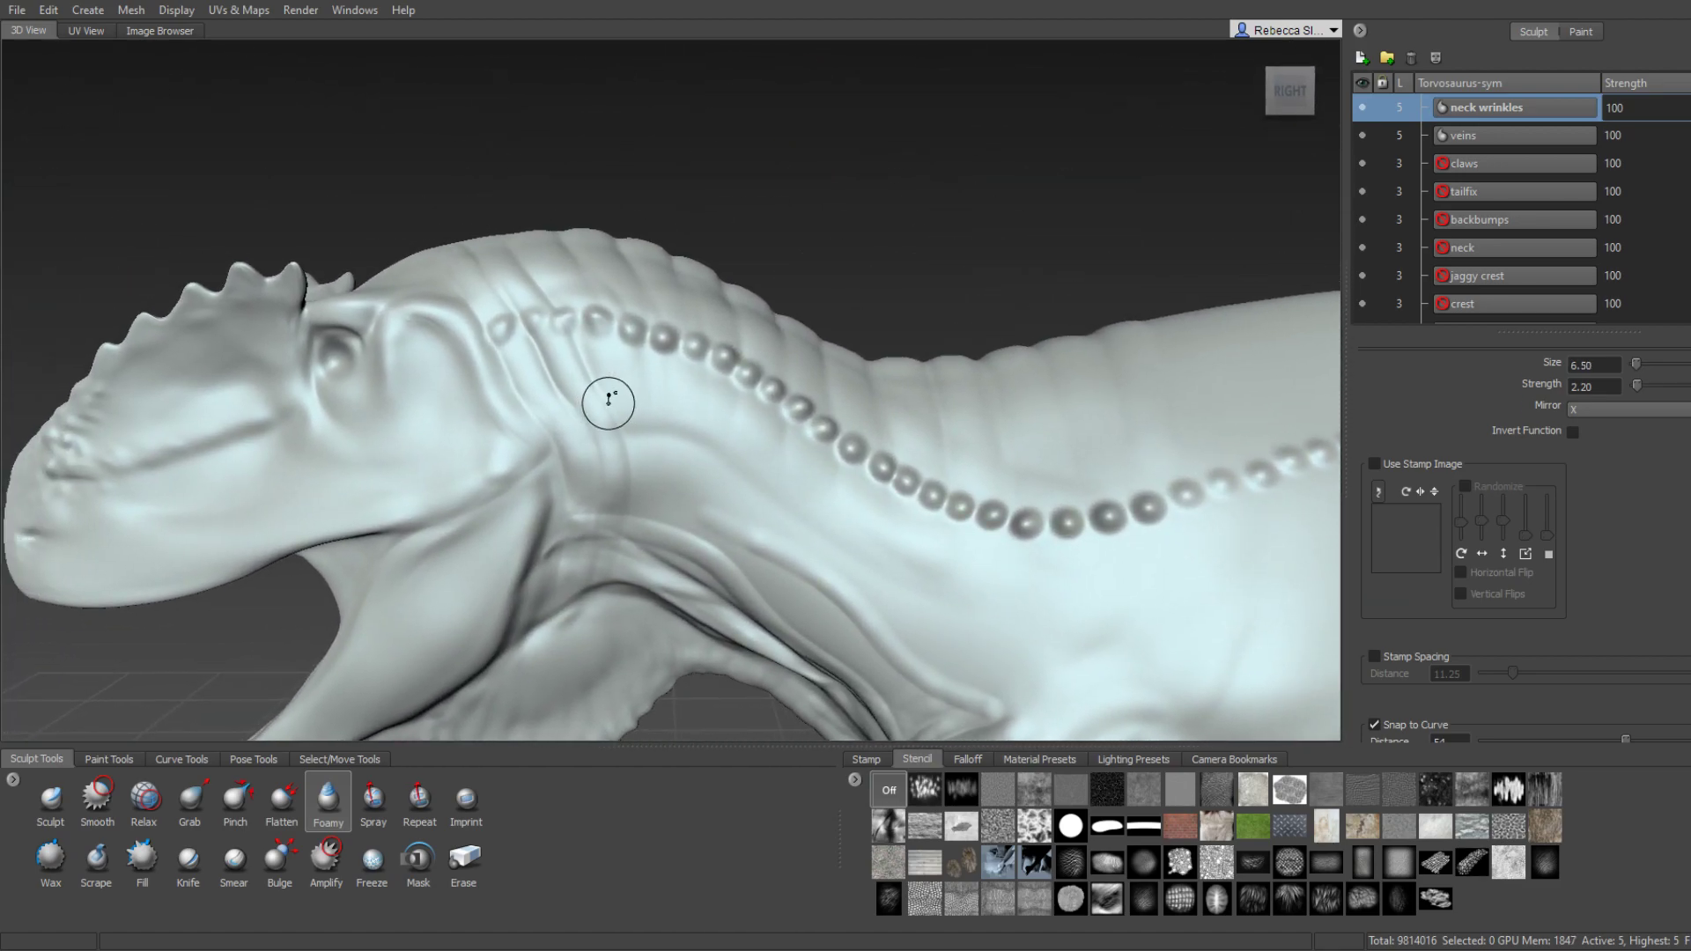
# Shrink the brush and sculpt short vertical folds beneath the neck bump row.
pyautogui.moveTo(604, 370)
pyautogui.keyDown('alt'); pyautogui.mouseDown()
pyautogui.moveTo(593, 328)
pyautogui.moveTo(605, 393)
pyautogui.mouseUp(); pyautogui.keyUp('alt')
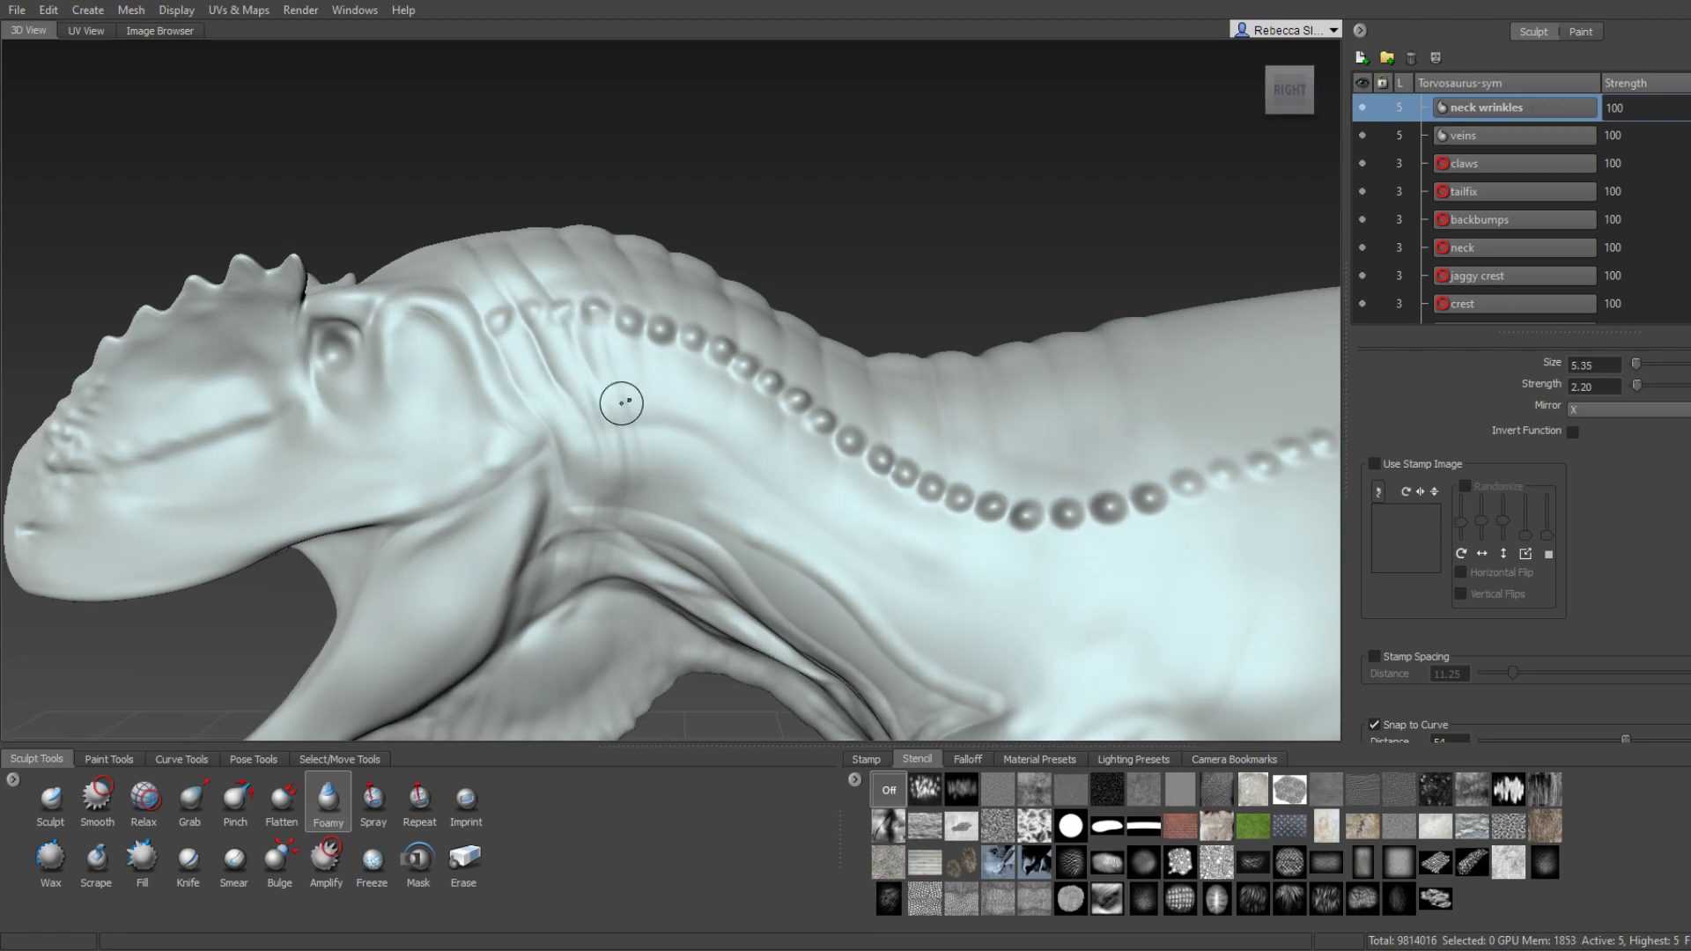
pyautogui.moveTo(692, 483)
pyautogui.keyDown('alt'); pyautogui.mouseDown()
pyautogui.moveTo(651, 387)
pyautogui.moveTo(691, 427)
pyautogui.mouseUp(); pyautogui.keyUp('alt')
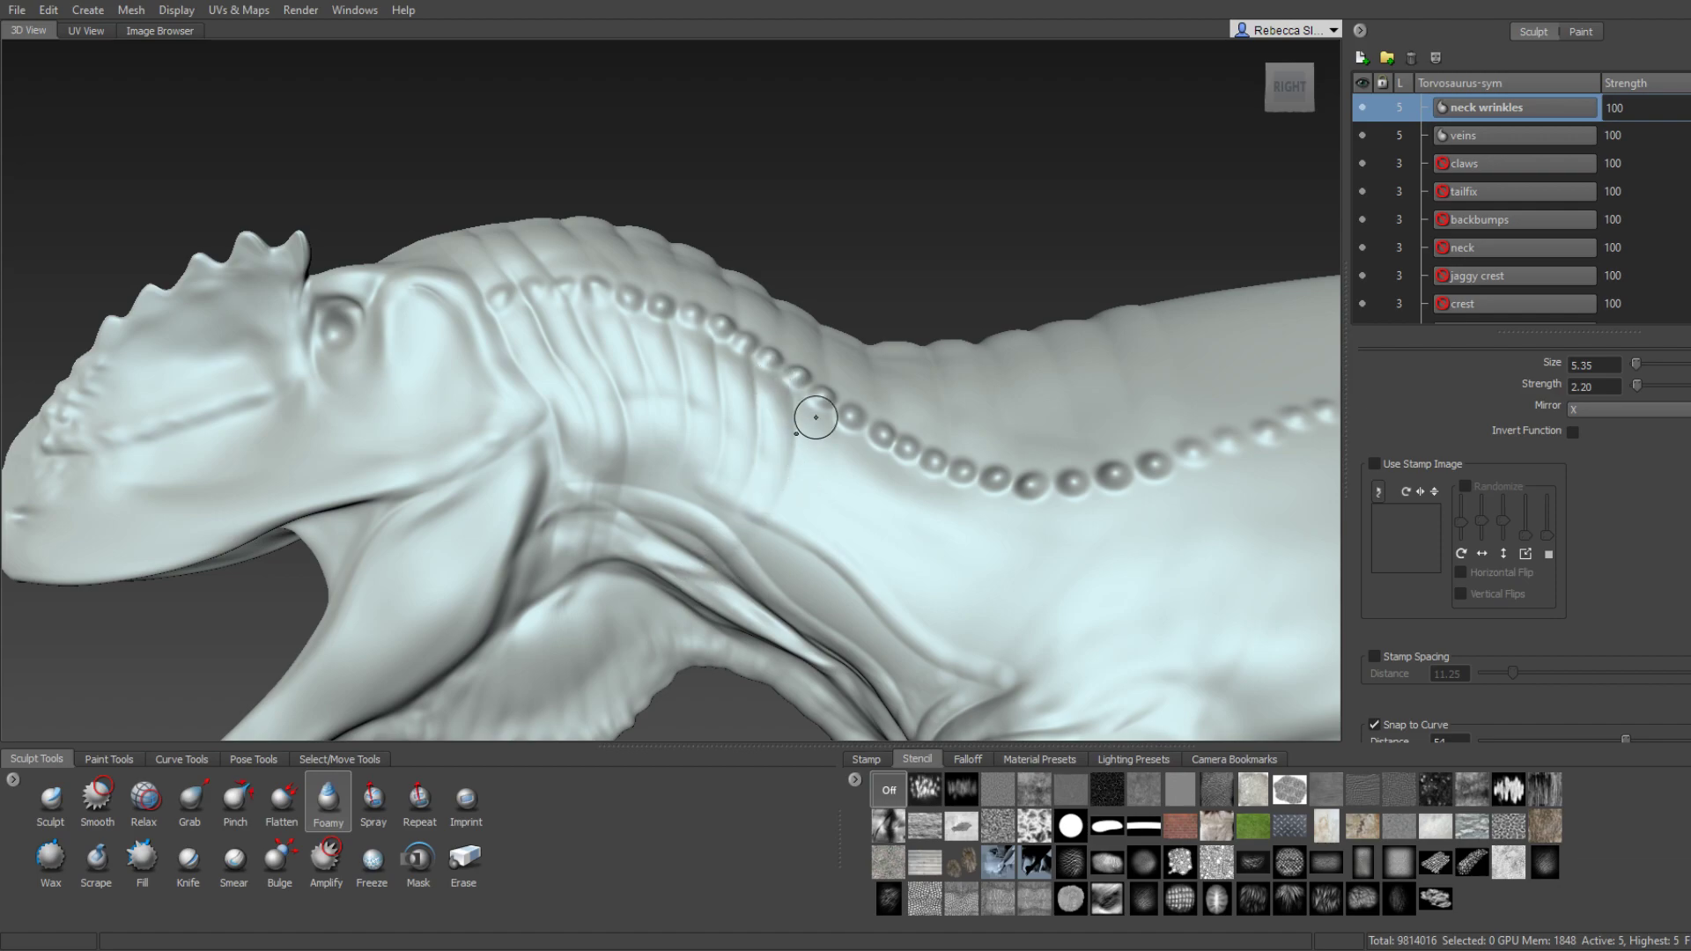
pyautogui.keyDown('alt'); pyautogui.moveTo(886, 574); pyautogui.dragTo(845, 476); pyautogui.keyUp('alt')
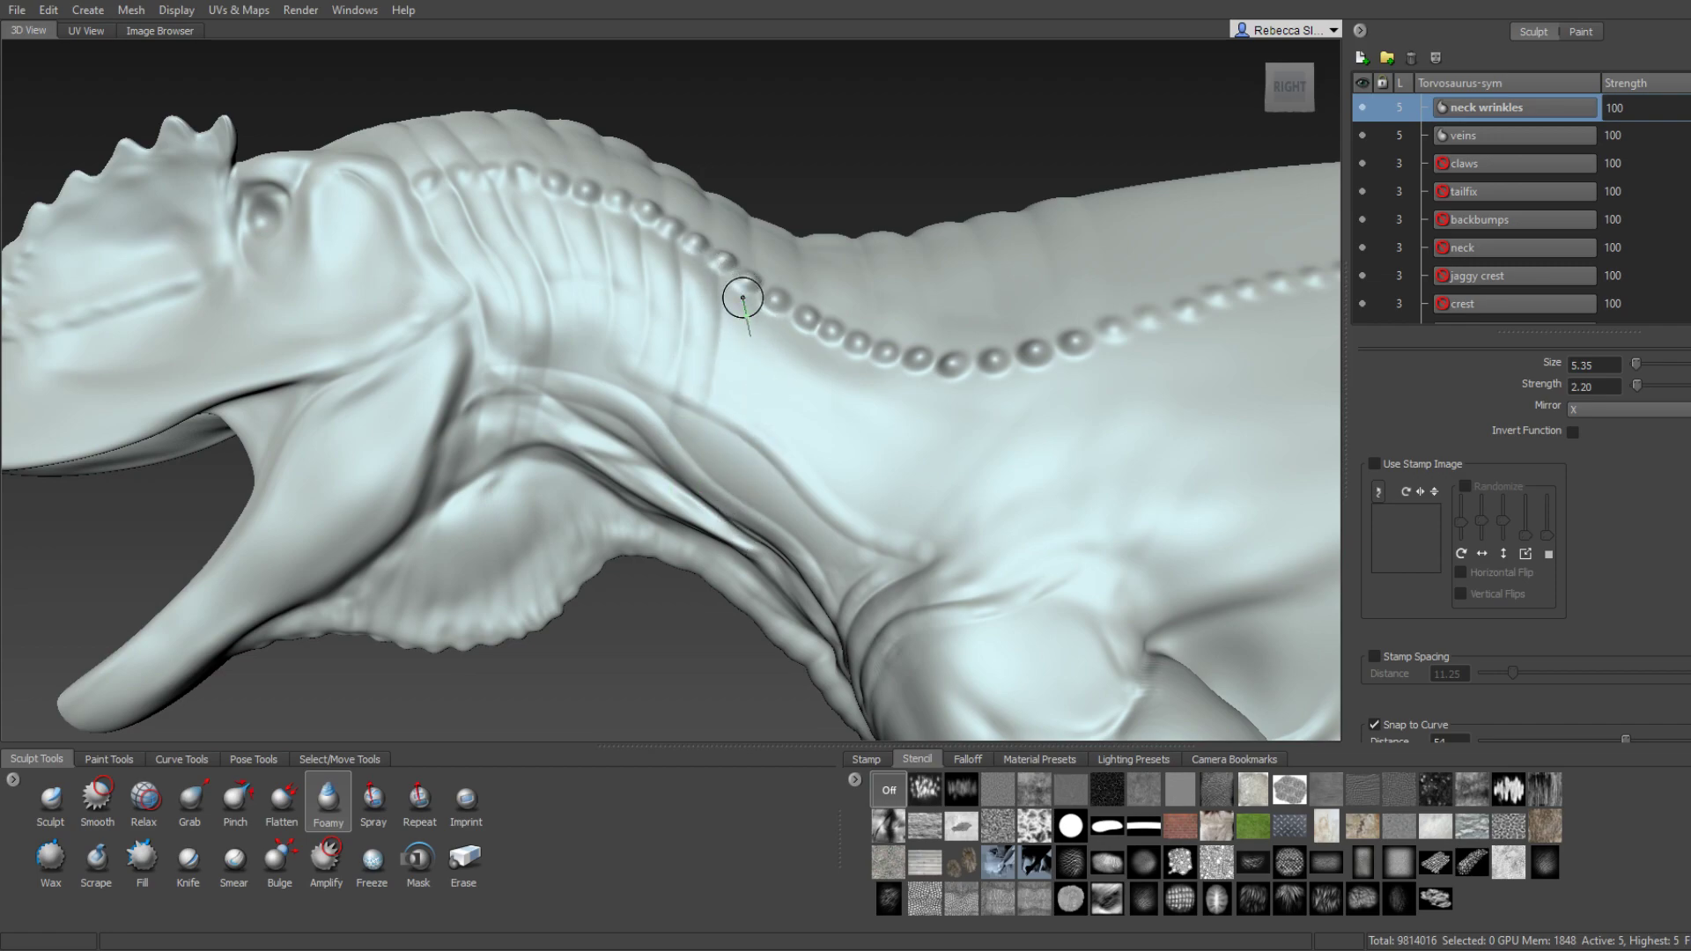
pyautogui.moveTo(781, 325); pyautogui.dragTo(780, 365)
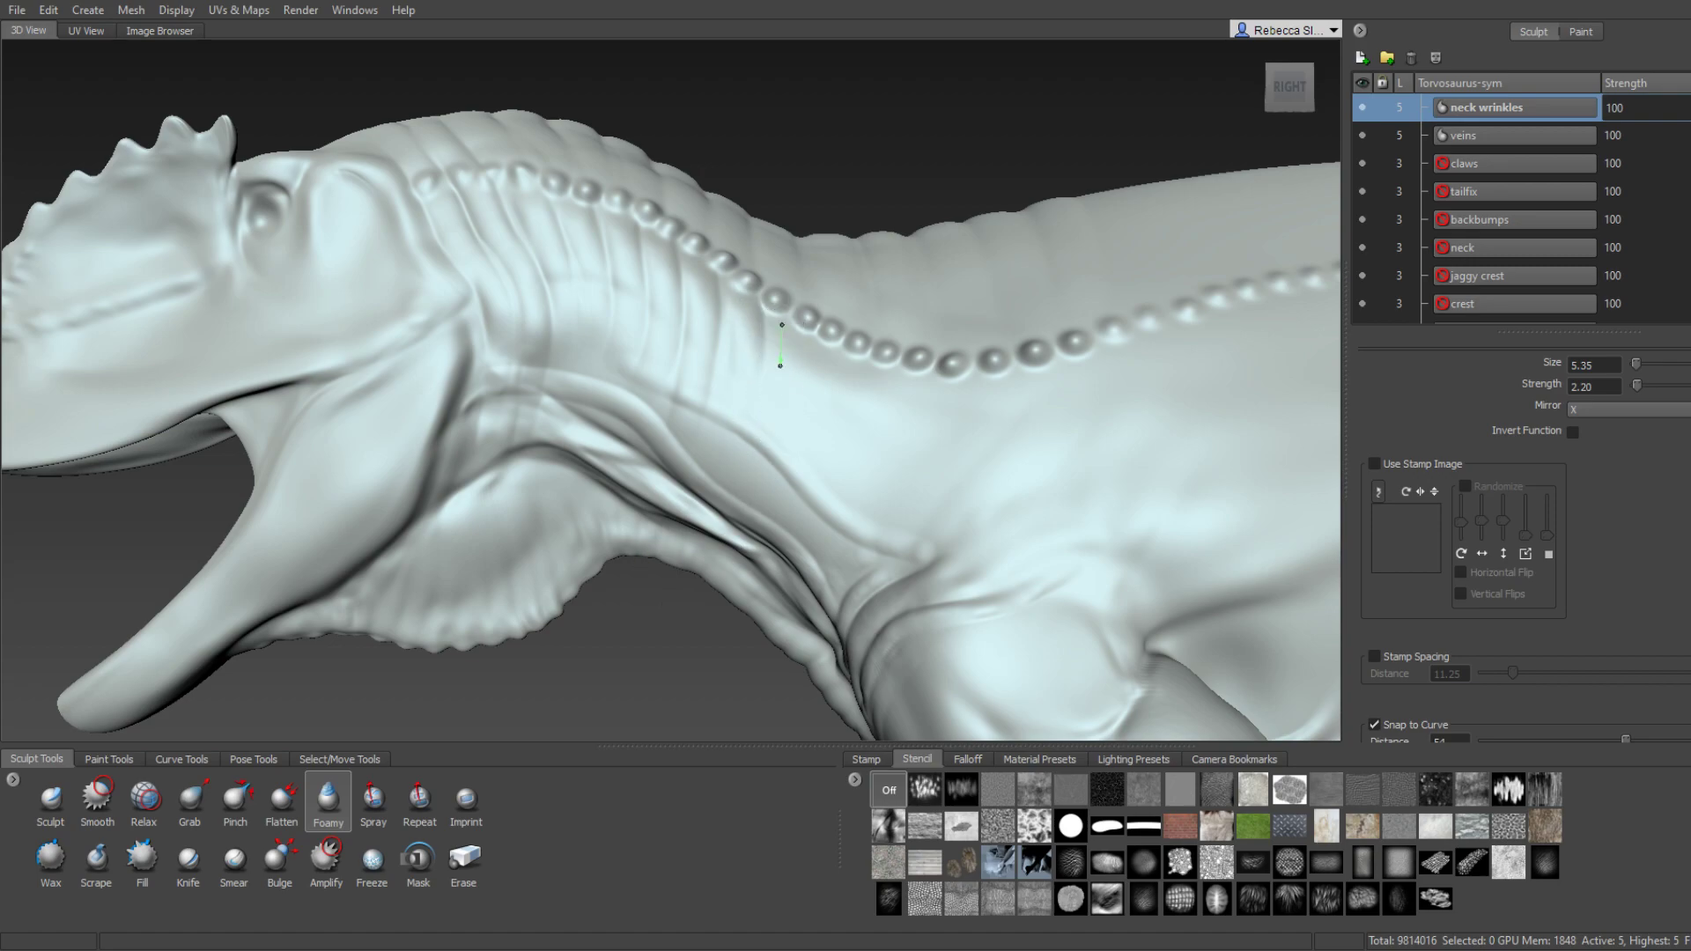
pyautogui.click(845, 386)
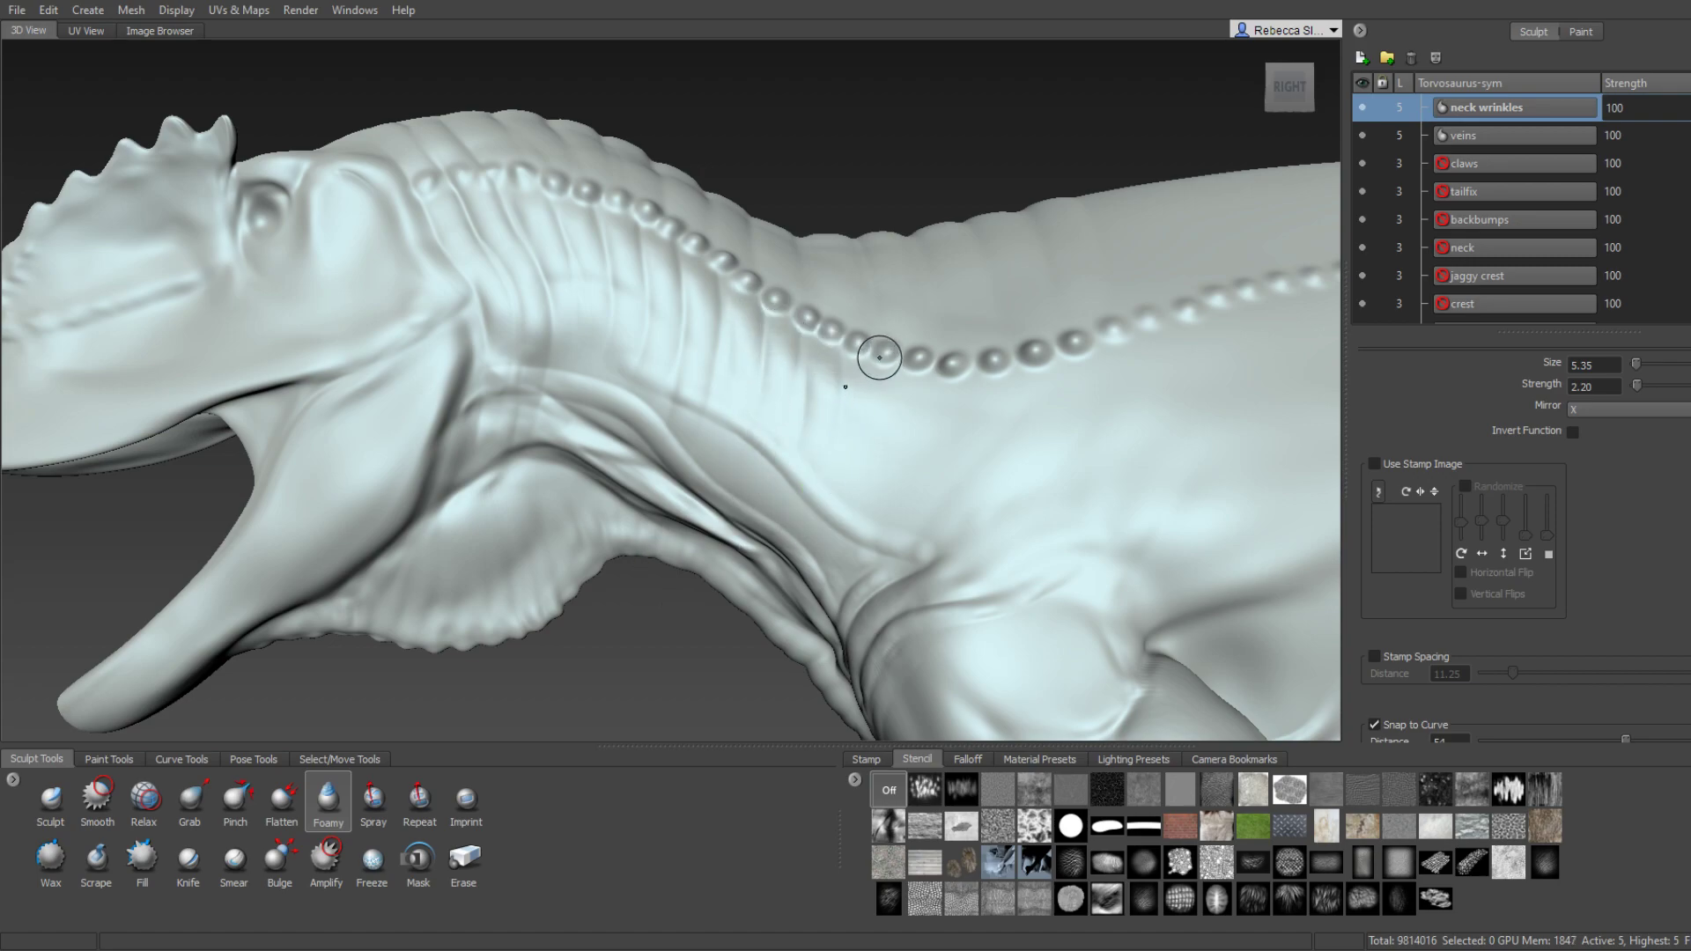
pyautogui.moveTo(953, 408); pyautogui.dragTo(951, 450)
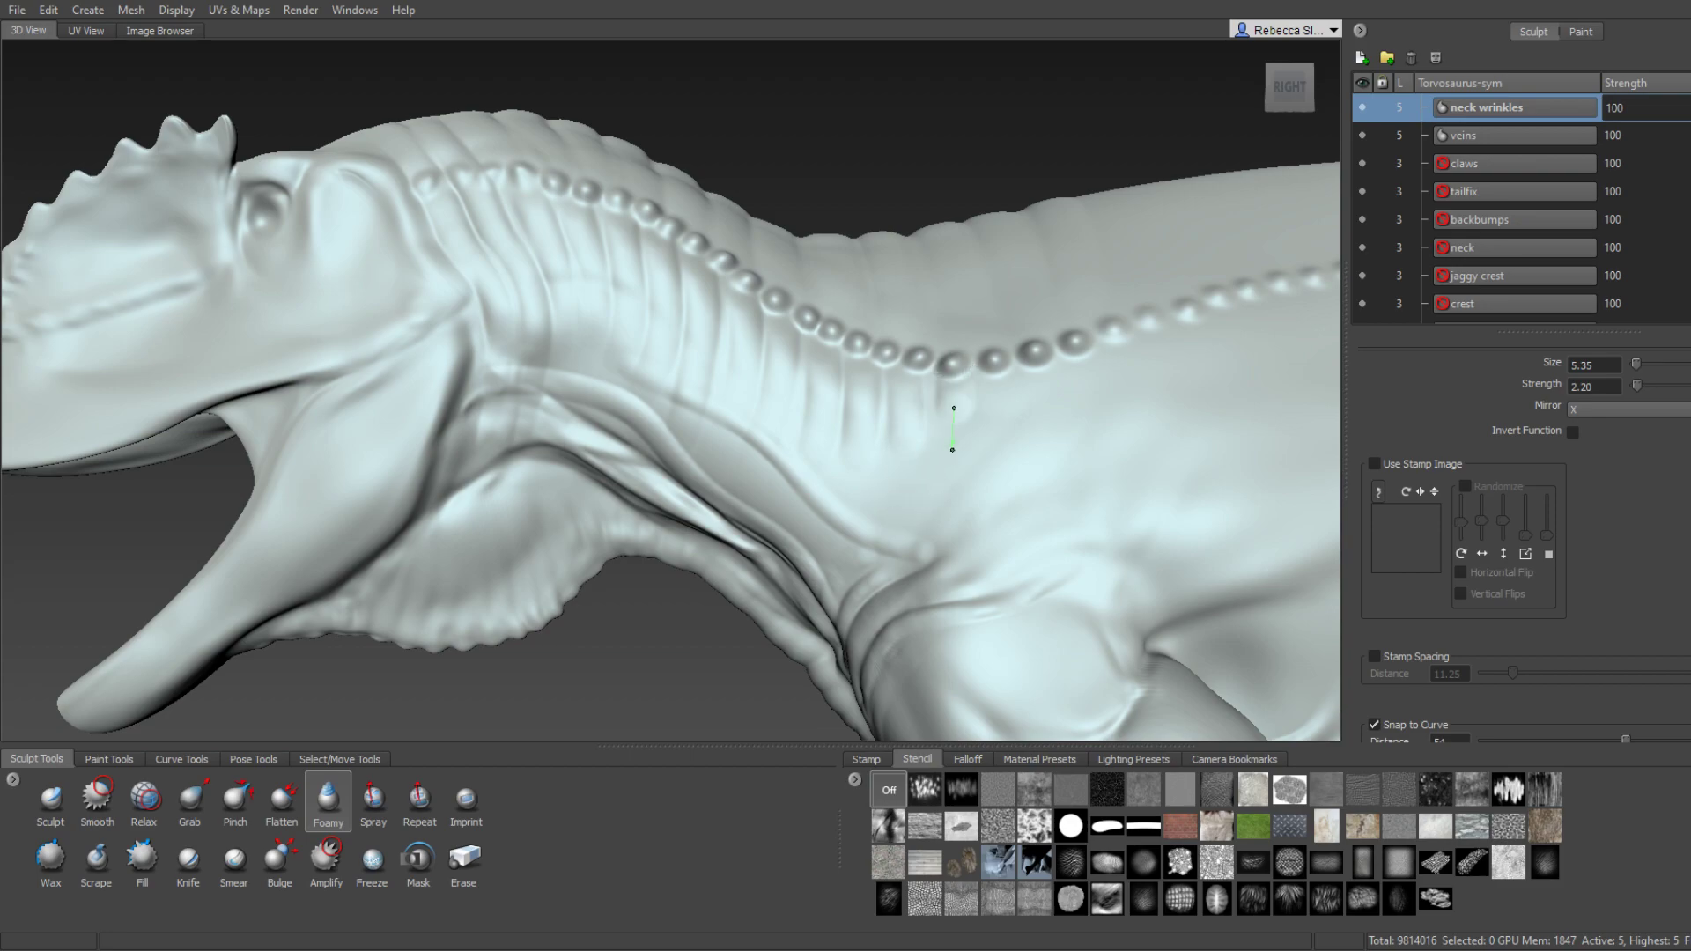
# Smooth the newly sculpted neck folds.
pyautogui.moveTo(1065, 378)
pyautogui.keyDown('alt'); pyautogui.mouseDown()
pyautogui.moveTo(1030, 433)
pyautogui.moveTo(915, 458)
pyautogui.mouseUp(); pyautogui.keyUp('alt')
pyautogui.press('shift')
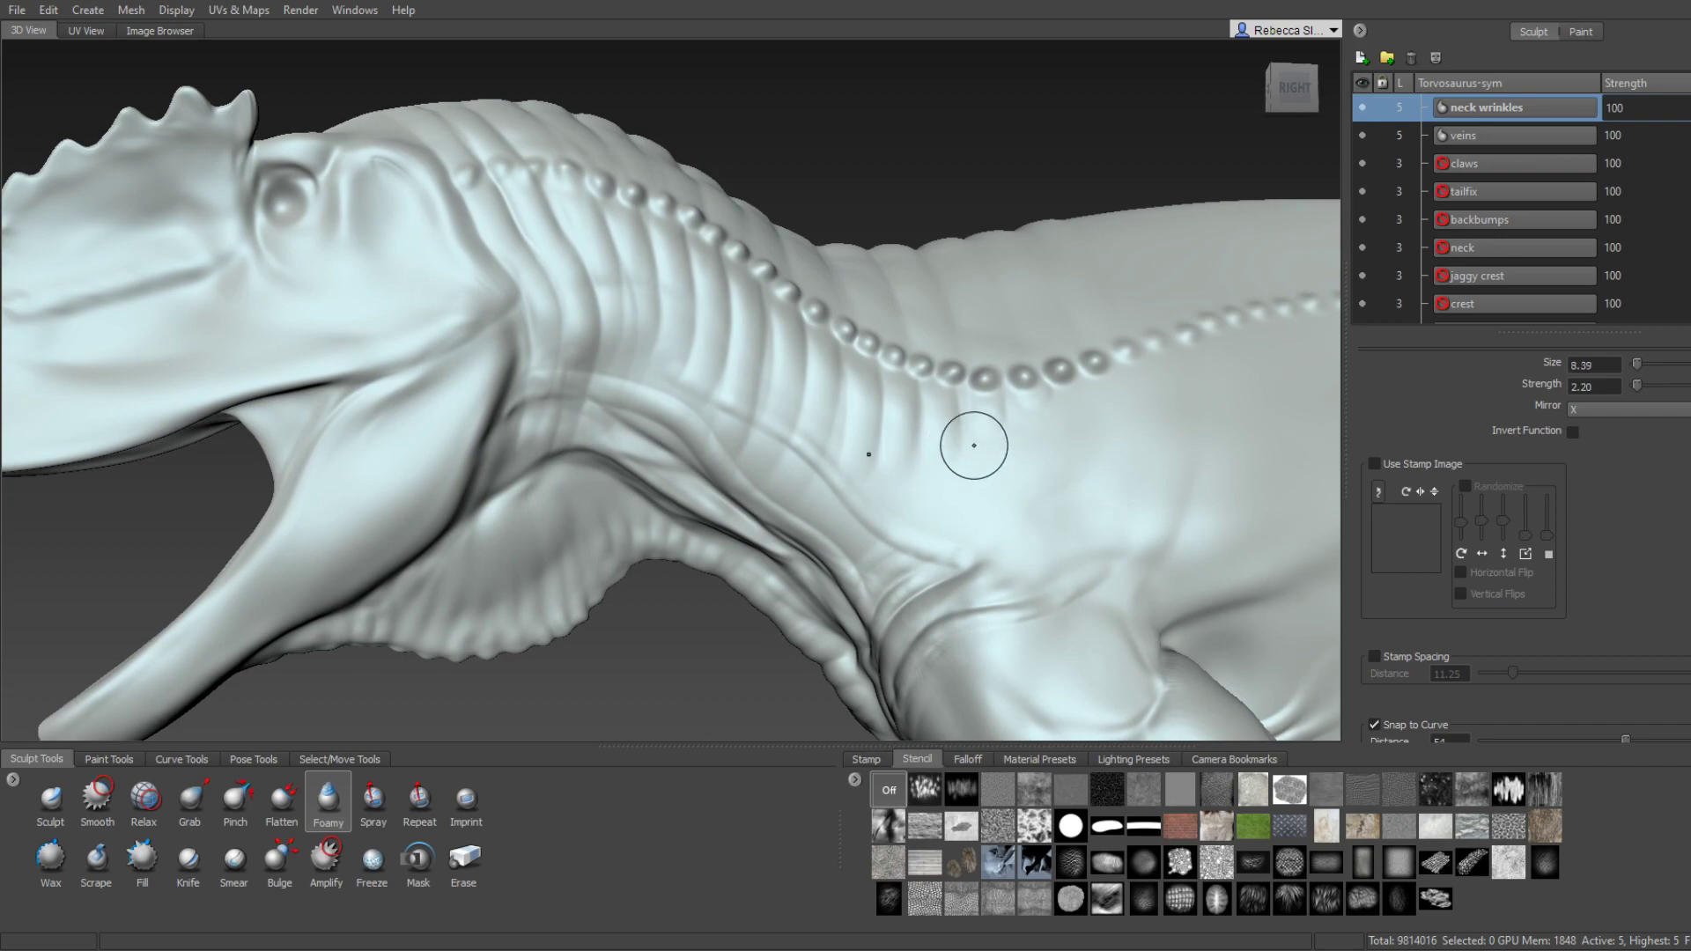
pyautogui.press('shift')
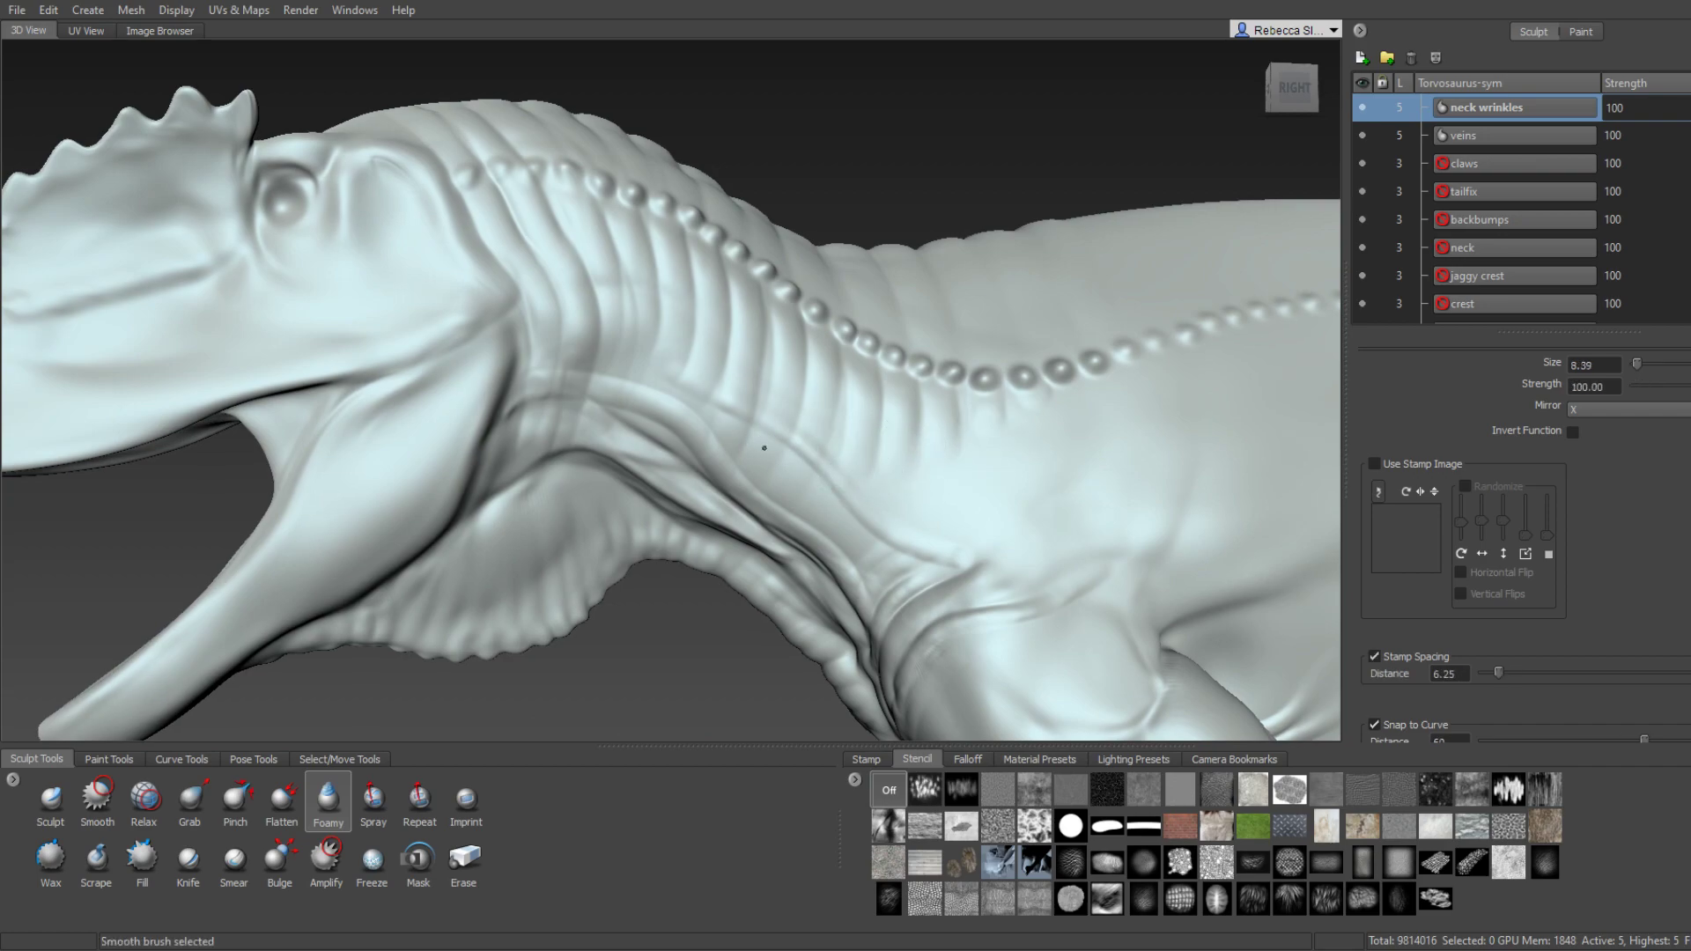
pyautogui.scroll(-5, 746, 422)
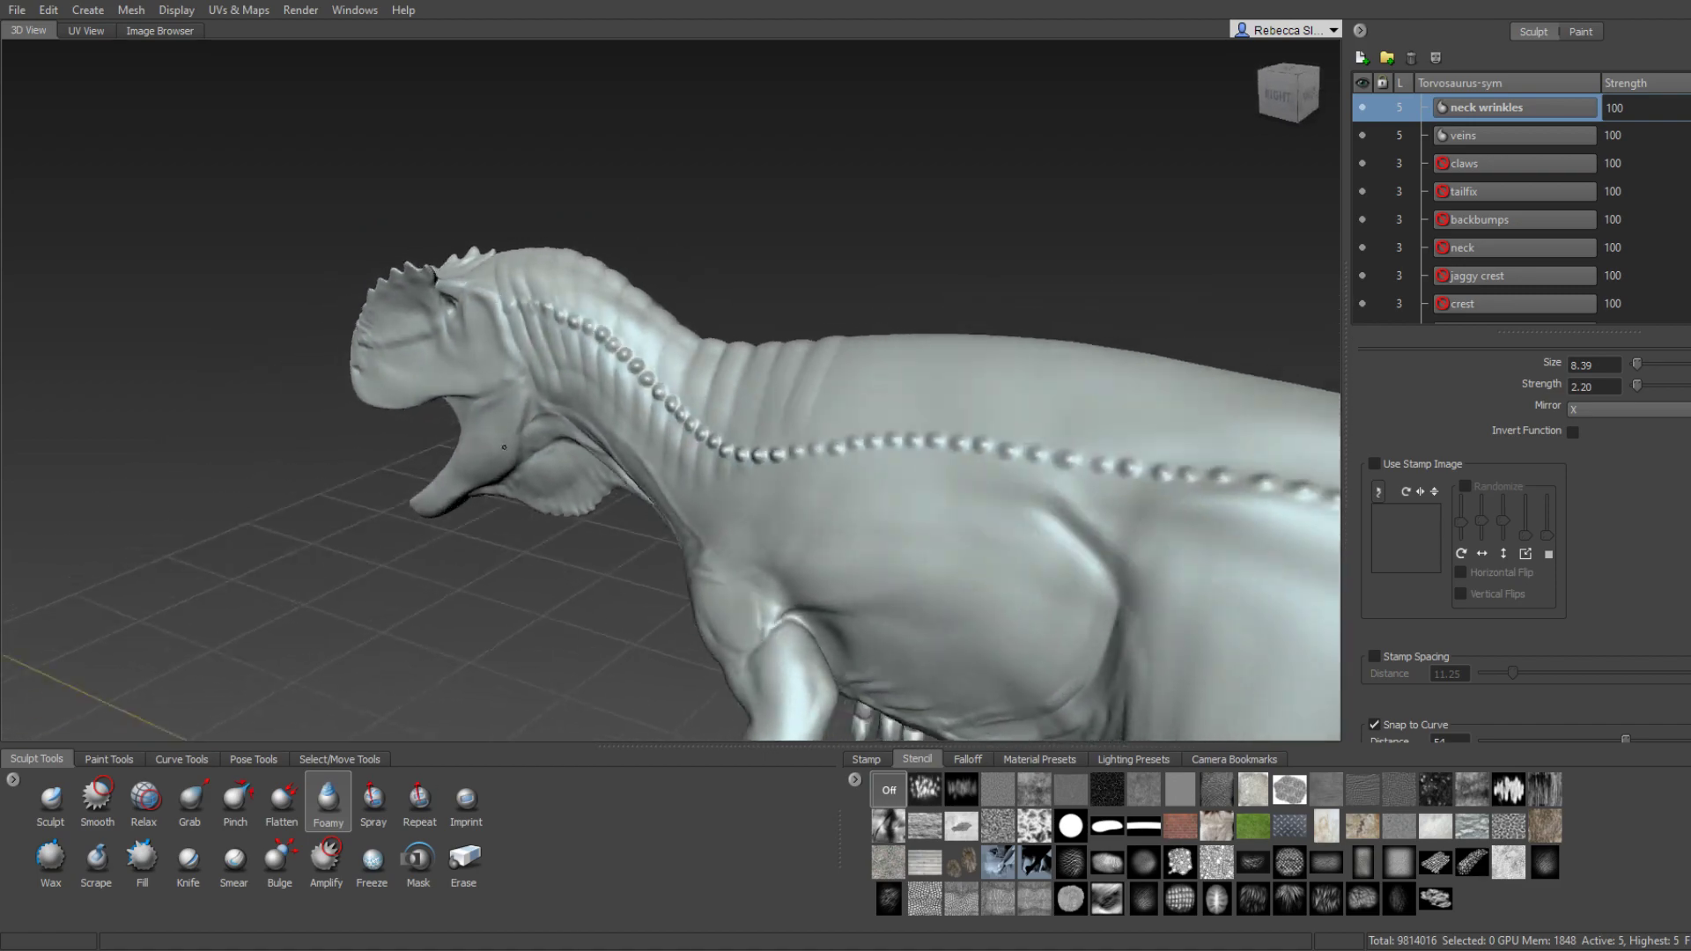
pyautogui.moveTo(746, 422)
pyautogui.keyDown('alt'); pyautogui.mouseDown()
pyautogui.moveTo(370, 458)
pyautogui.moveTo(691, 571)
pyautogui.moveTo(671, 415)
pyautogui.moveTo(669, 433)
pyautogui.mouseUp(); pyautogui.keyUp('alt')
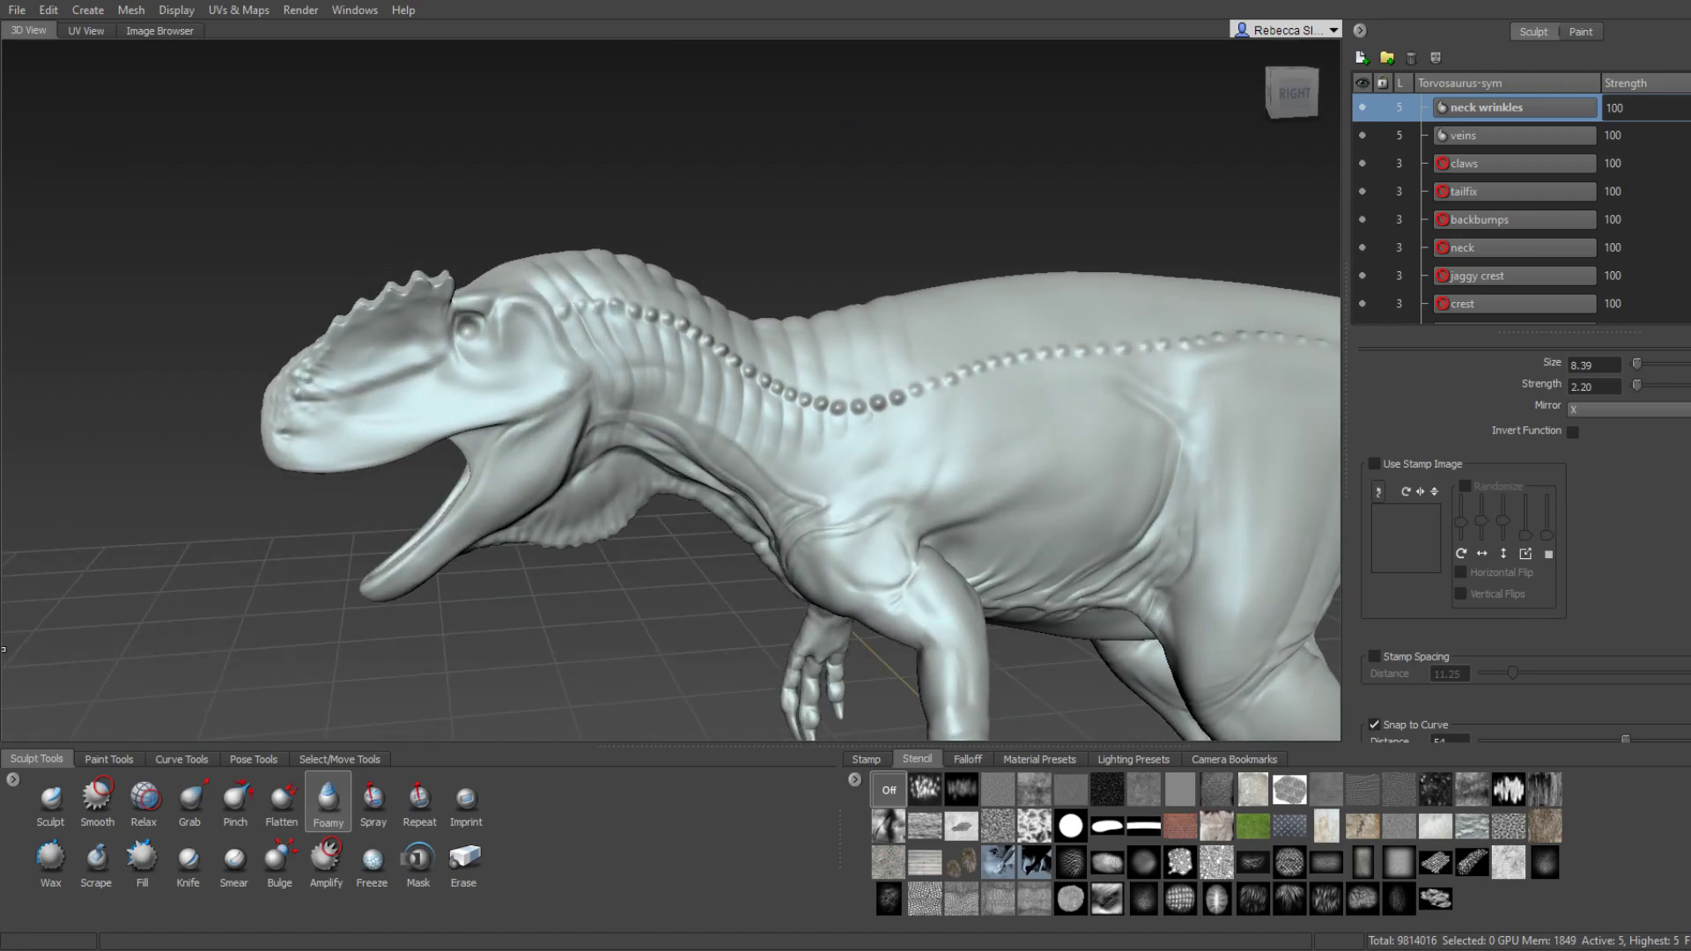
pyautogui.moveTo(875, 441)
pyautogui.keyDown('alt'); pyautogui.mouseDown()
pyautogui.moveTo(871, 616)
pyautogui.moveTo(755, 310)
pyautogui.moveTo(744, 494)
pyautogui.mouseUp(); pyautogui.keyUp('alt')
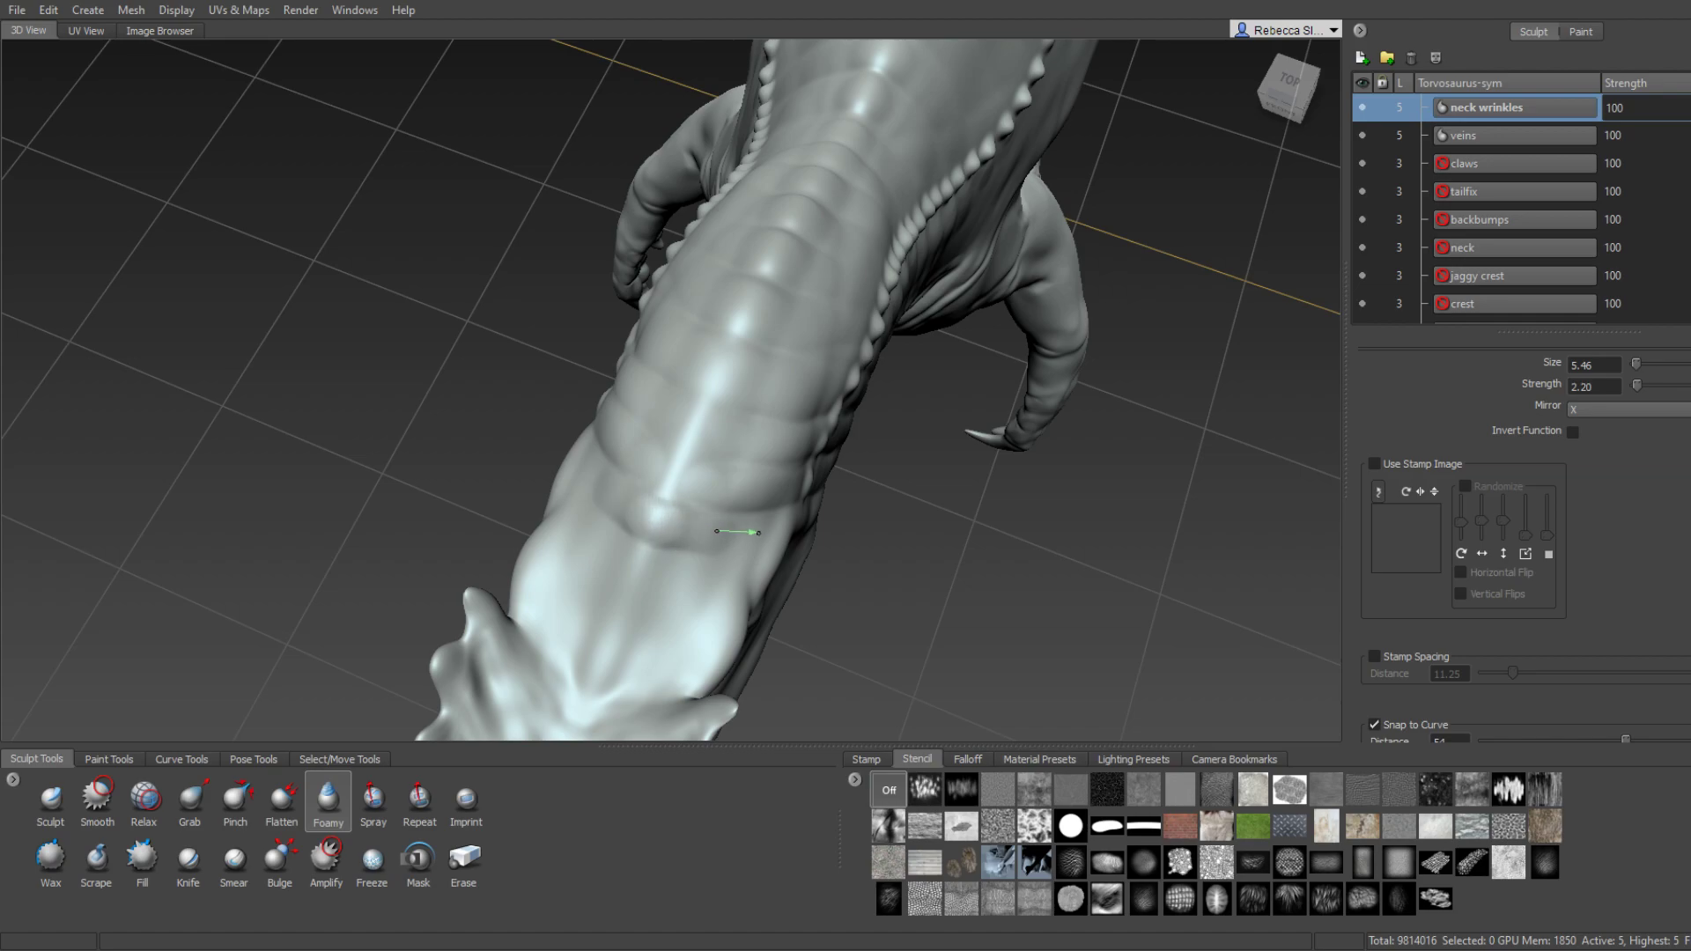
pyautogui.moveTo(717, 531)
pyautogui.keyDown('alt'); pyautogui.mouseDown()
pyautogui.moveTo(593, 495)
pyautogui.moveTo(672, 483)
pyautogui.moveTo(642, 468)
pyautogui.moveTo(698, 472)
pyautogui.moveTo(676, 426)
pyautogui.mouseUp(); pyautogui.keyUp('alt')
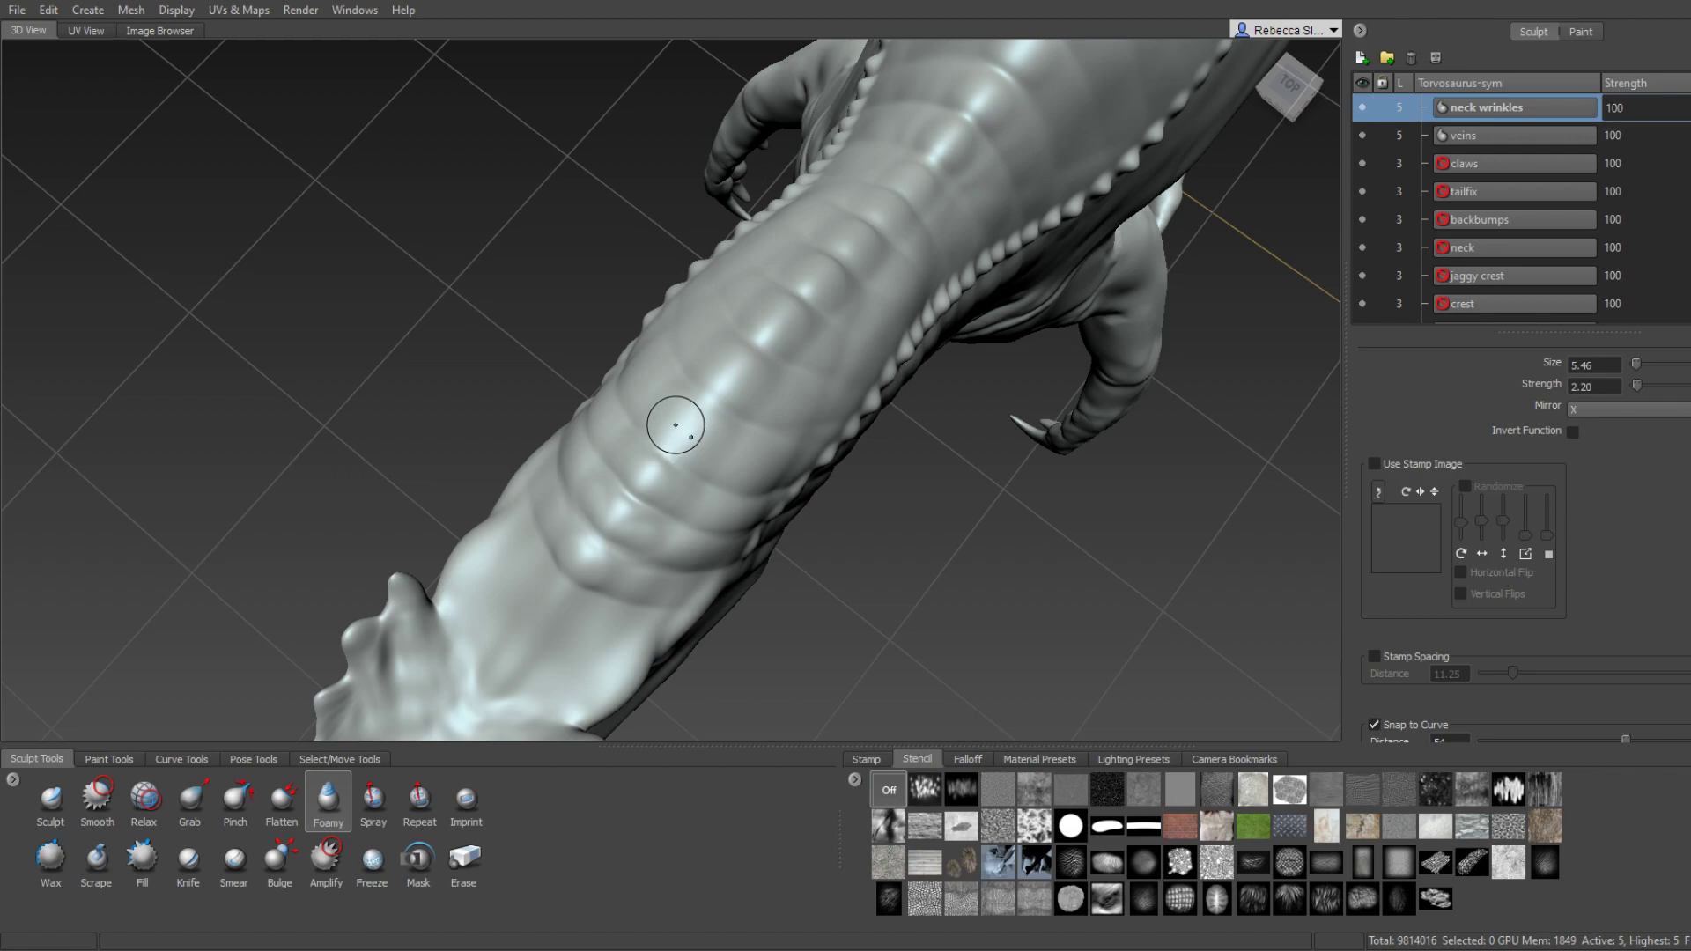
pyautogui.click(1295, 97)
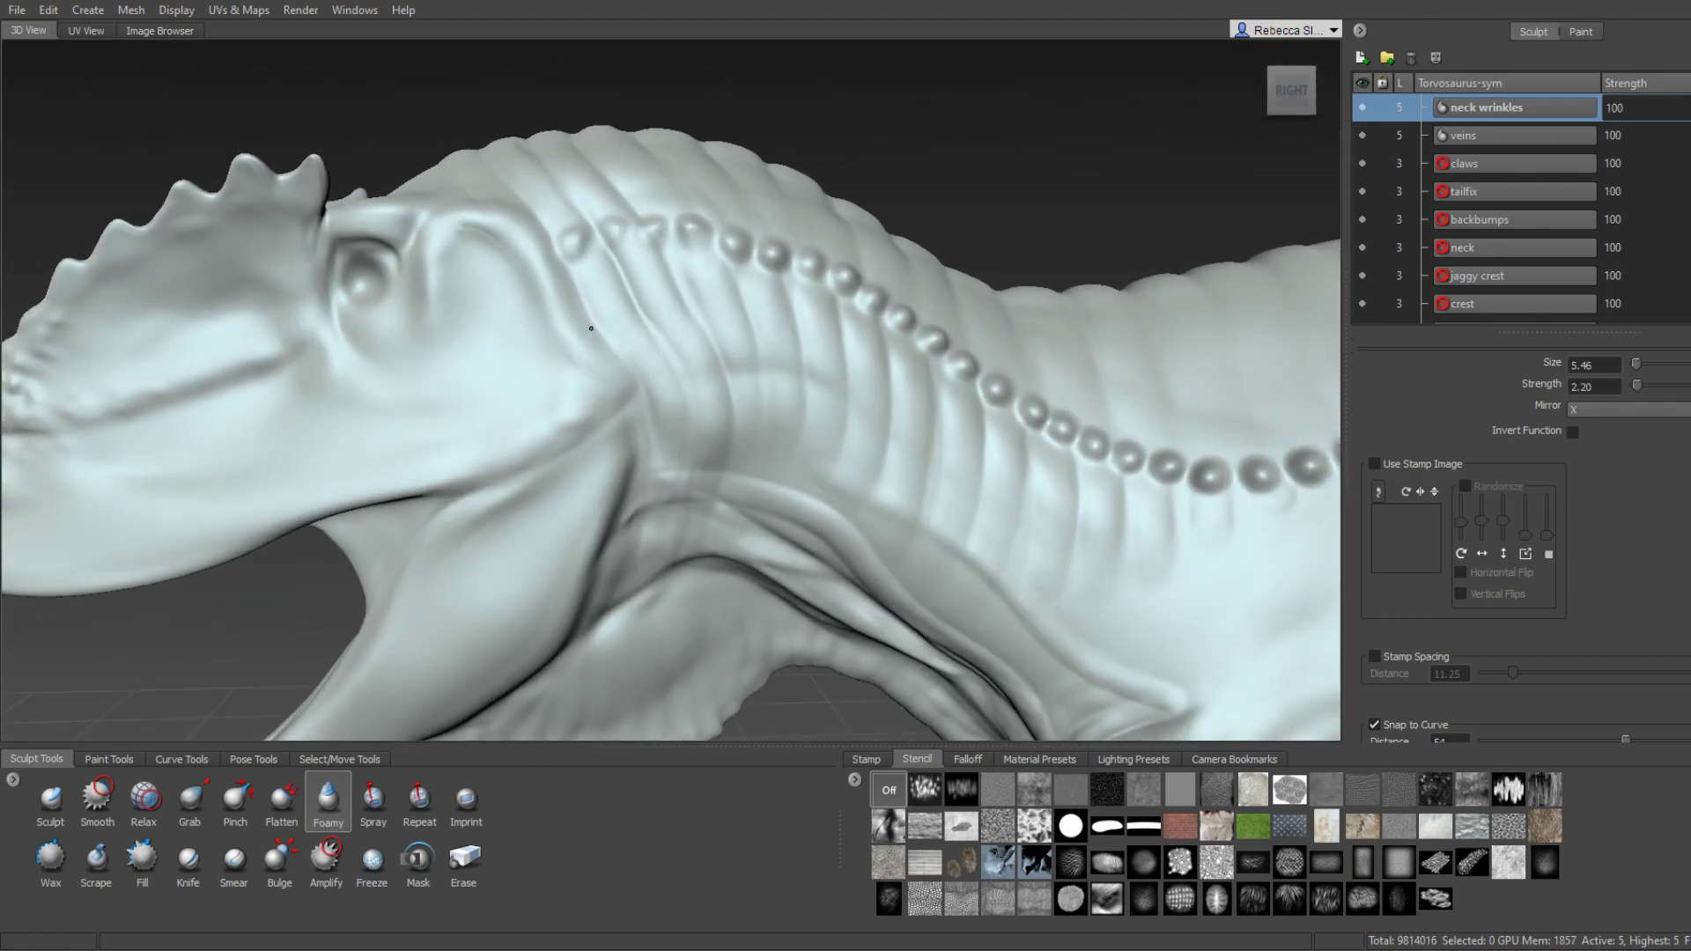
pyautogui.scroll(-3, 591, 328)
pyautogui.scroll(-3, 641, 366)
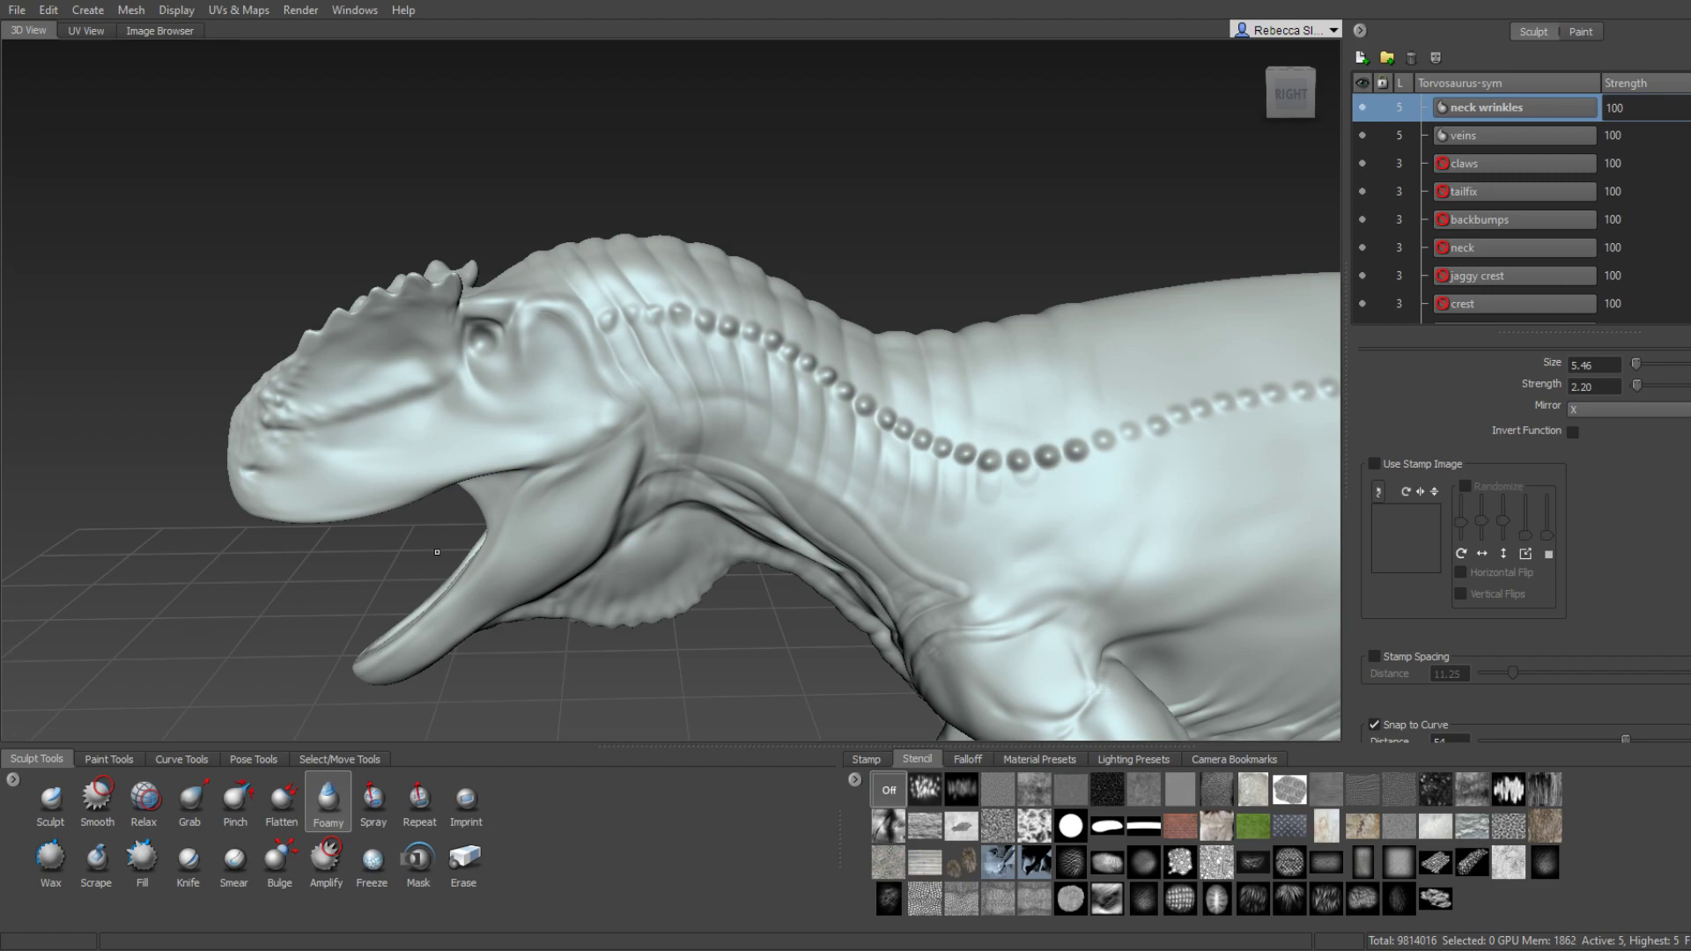
pyautogui.keyDown('alt'); pyautogui.moveTo(436, 552); pyautogui.dragTo(540, 529, button='right'); pyautogui.keyUp('alt')
pyautogui.keyDown('alt'); pyautogui.moveTo(540, 529); pyautogui.dragTo(570, 491); pyautogui.keyUp('alt')
pyautogui.keyDown('alt'); pyautogui.moveTo(570, 490); pyautogui.dragTo(699, 424, button='right'); pyautogui.keyUp('alt')
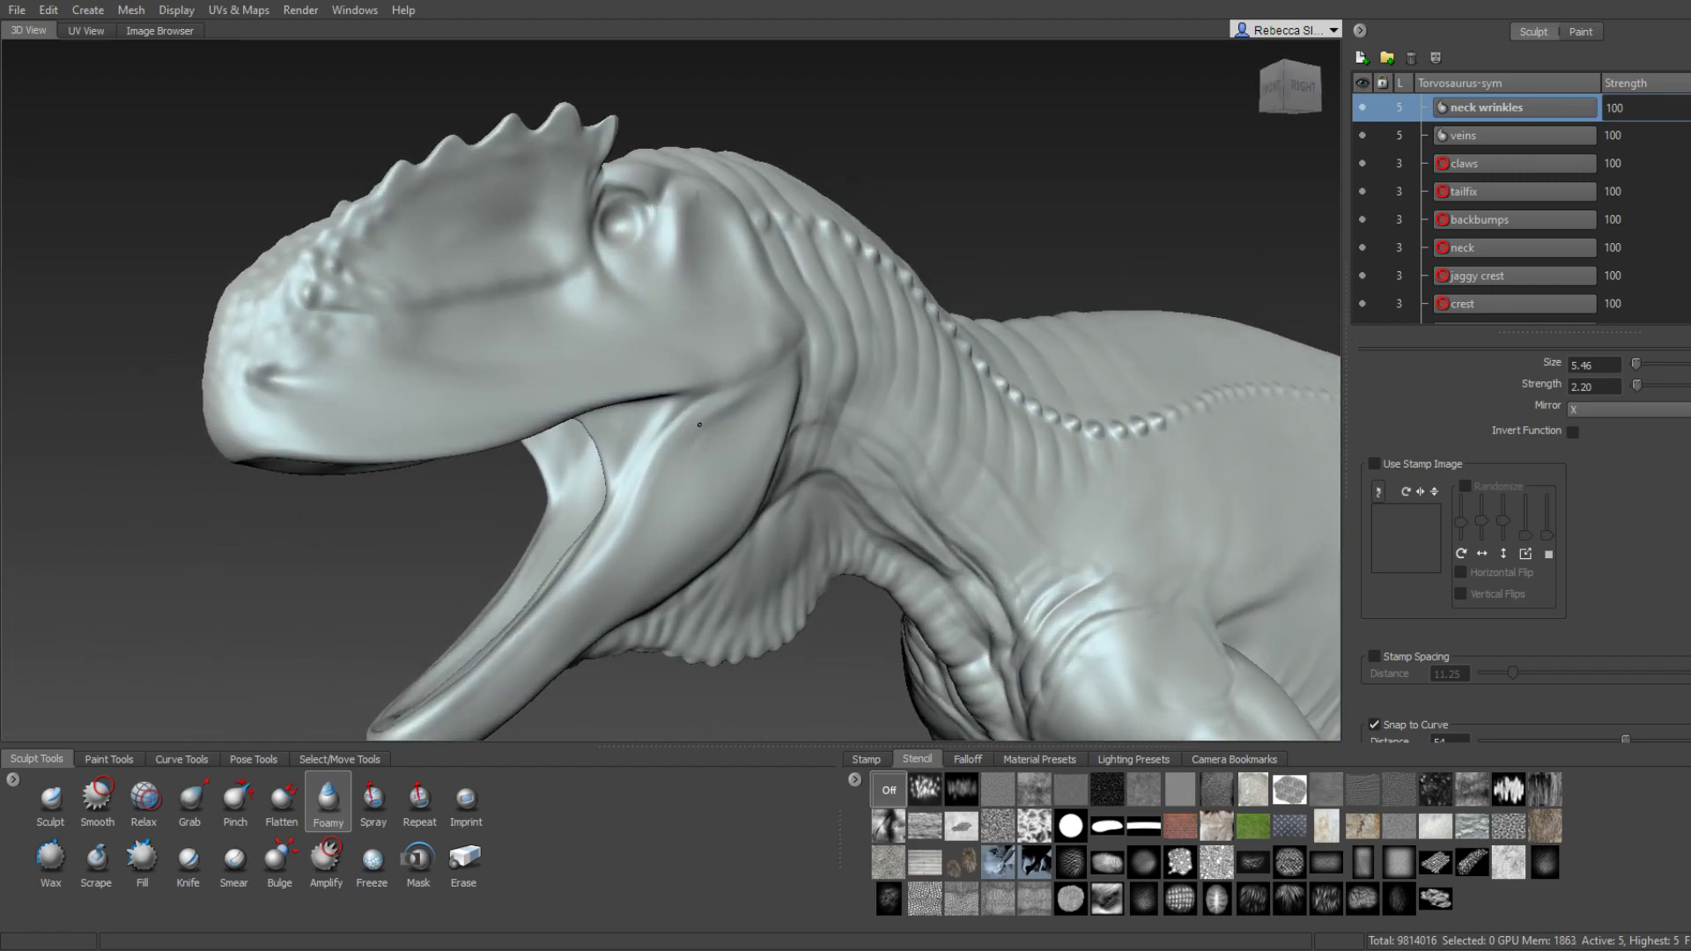
pyautogui.keyDown('alt'); pyautogui.moveTo(699, 424); pyautogui.dragTo(761, 530); pyautogui.keyUp('alt')
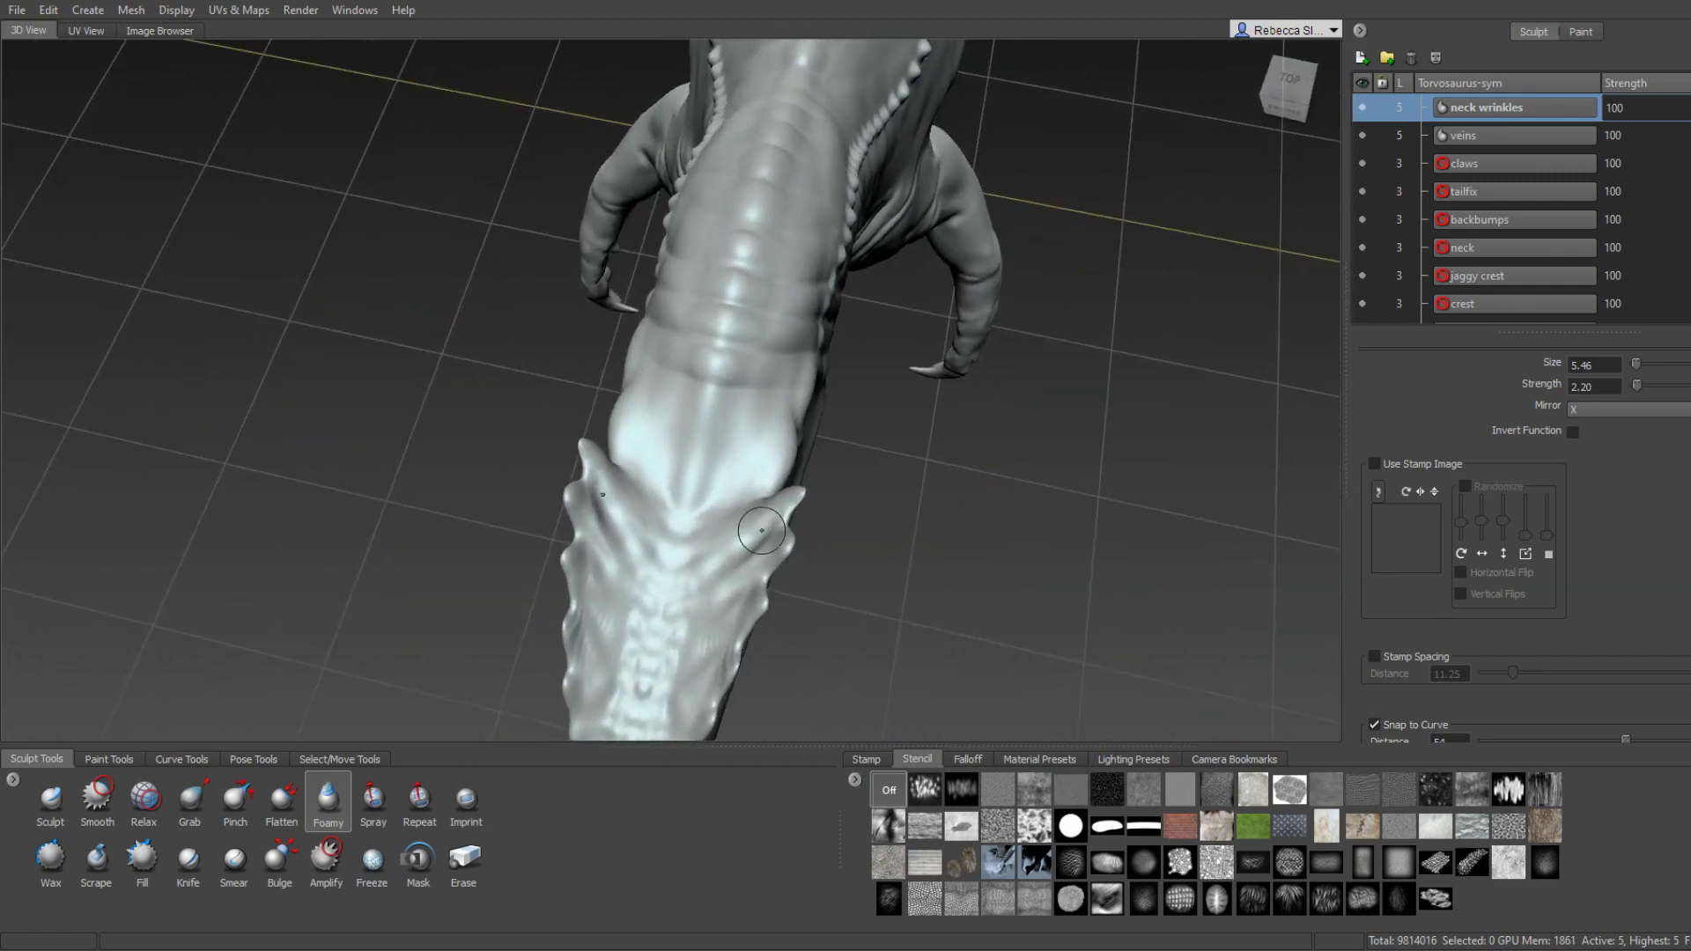
pyautogui.moveTo(761, 530)
pyautogui.keyDown('alt'); pyautogui.mouseDown(button='right')
pyautogui.moveTo(748, 437)
pyautogui.moveTo(634, 460)
pyautogui.mouseUp(button='right'); pyautogui.keyUp('alt')
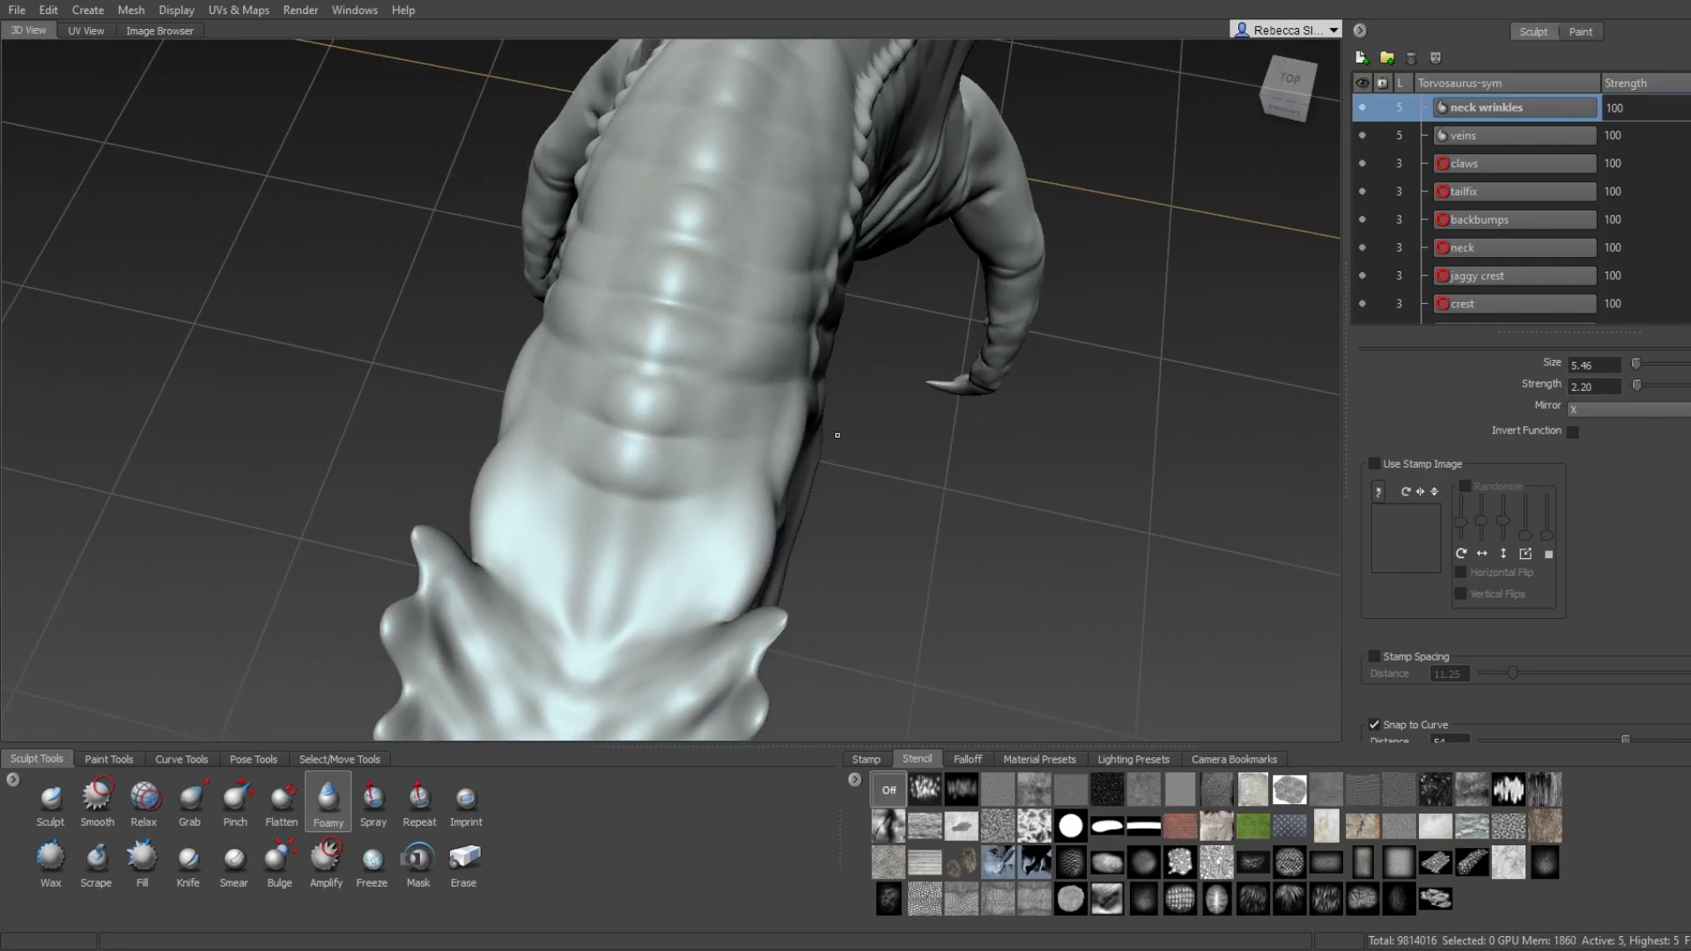
pyautogui.keyDown('alt'); pyautogui.moveTo(837, 435); pyautogui.dragTo(642, 460); pyautogui.keyUp('alt')
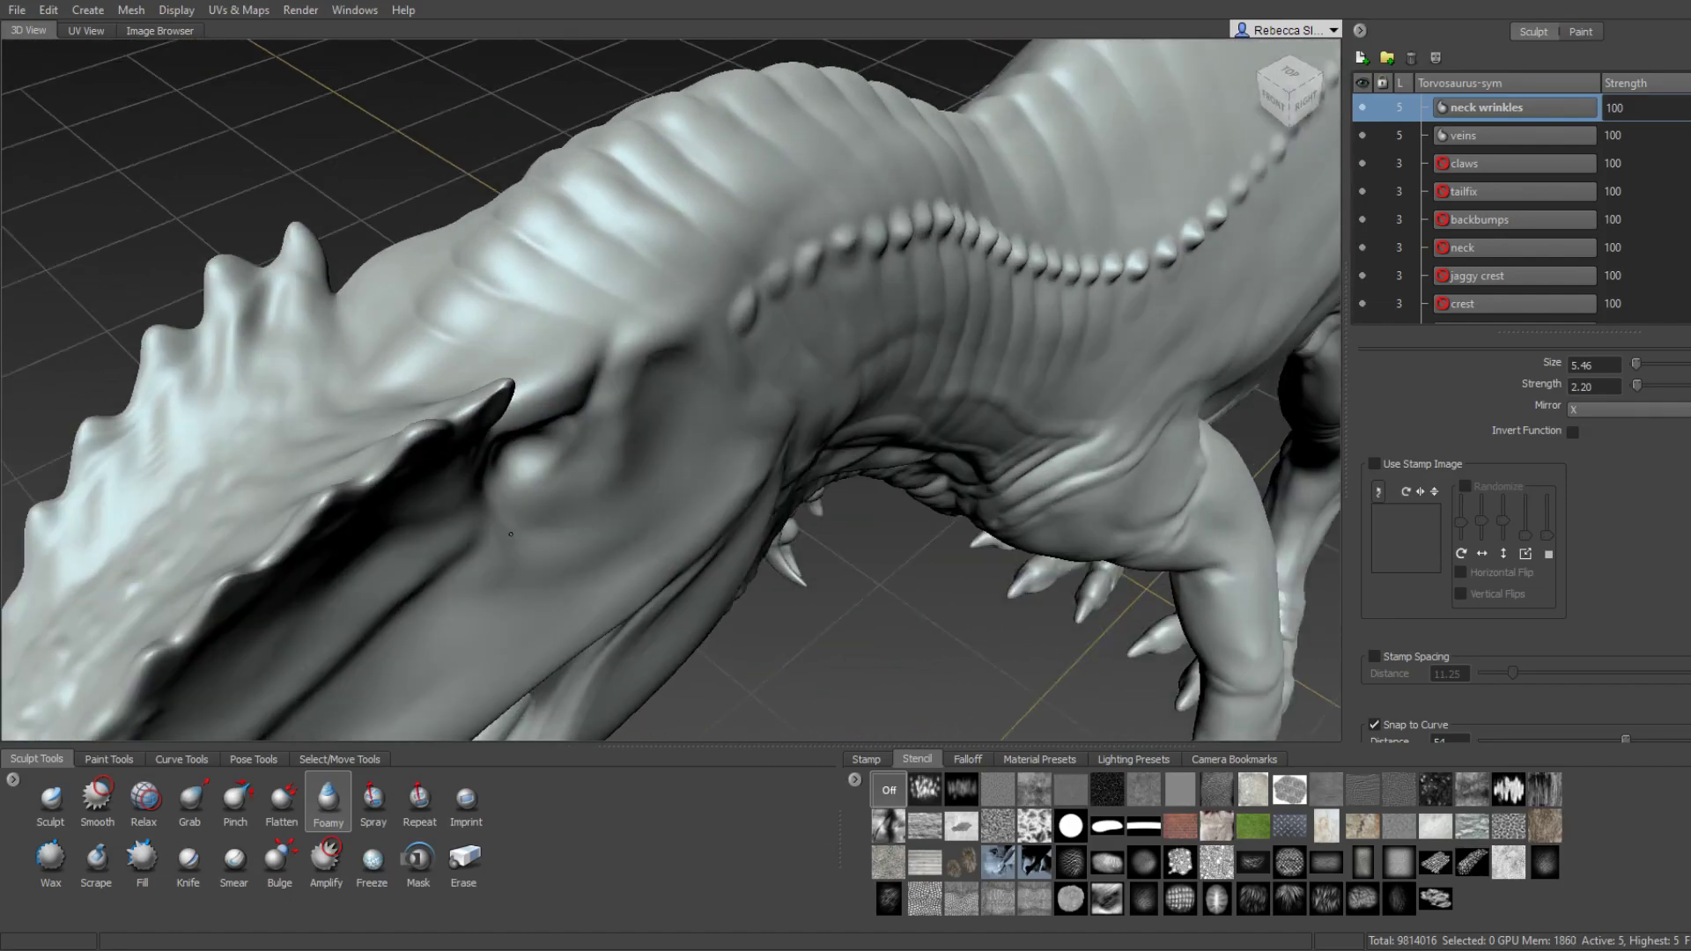
pyautogui.moveTo(472, 592)
pyautogui.keyDown('alt'); pyautogui.mouseDown()
pyautogui.moveTo(422, 487)
pyautogui.moveTo(361, 472)
pyautogui.mouseUp(); pyautogui.keyUp('alt')
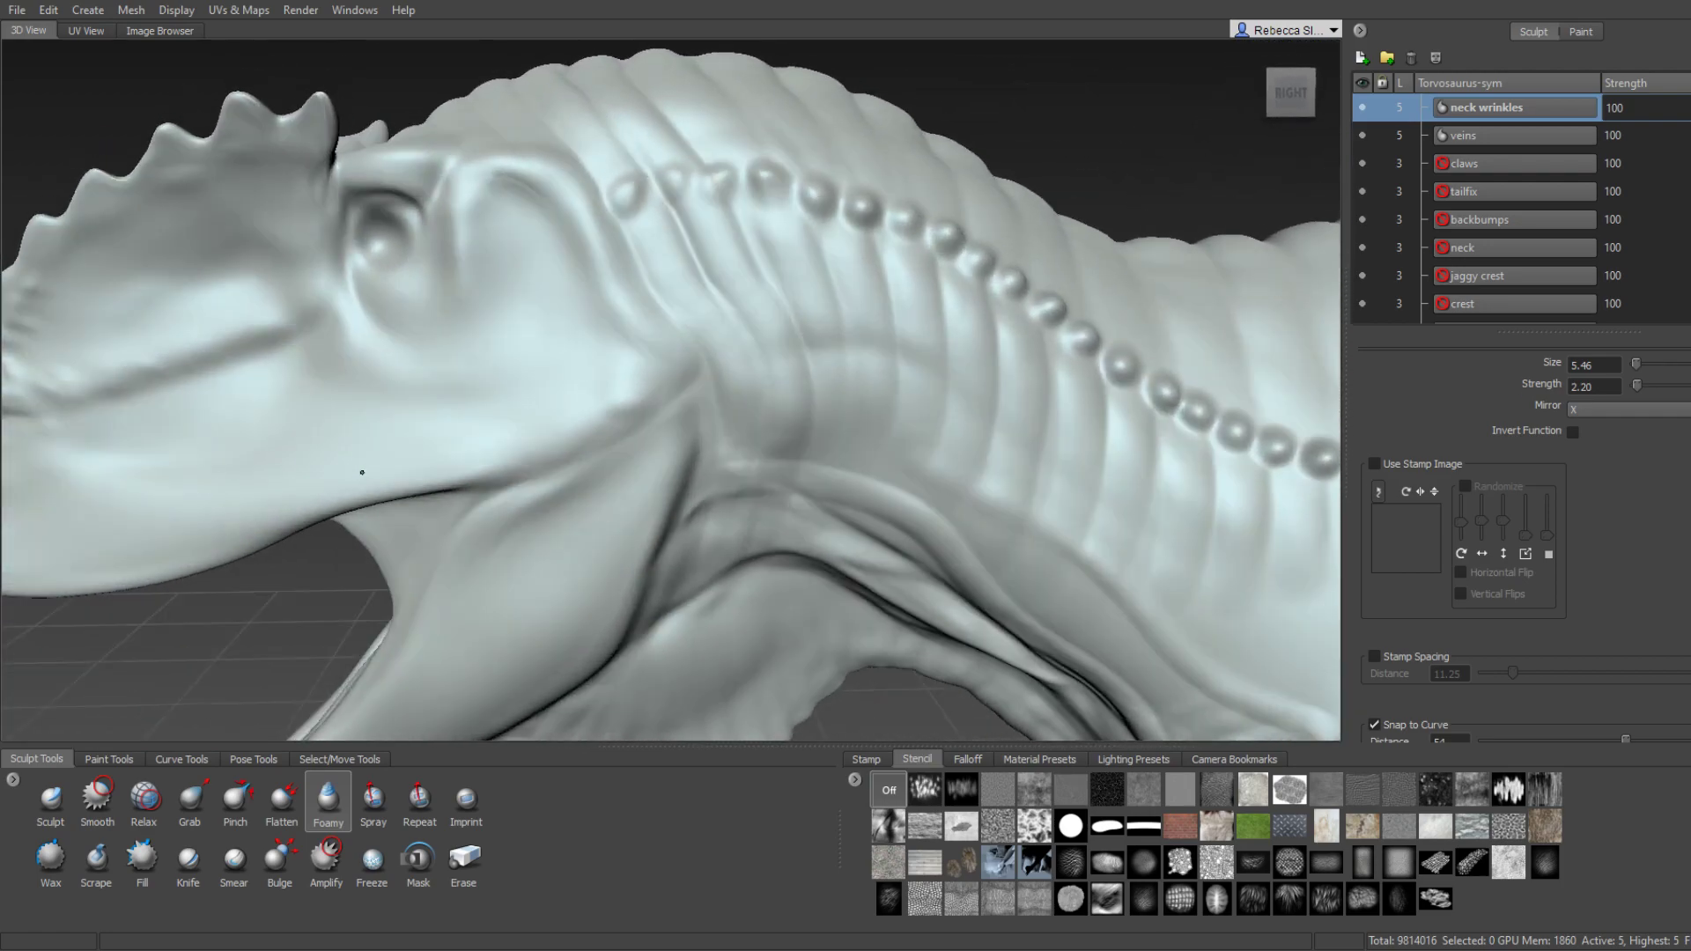
pyautogui.moveTo(361, 472)
pyautogui.keyDown('alt'); pyautogui.mouseDown(button='right')
pyautogui.moveTo(585, 490)
pyautogui.moveTo(529, 493)
pyautogui.mouseUp(button='right'); pyautogui.keyUp('alt')
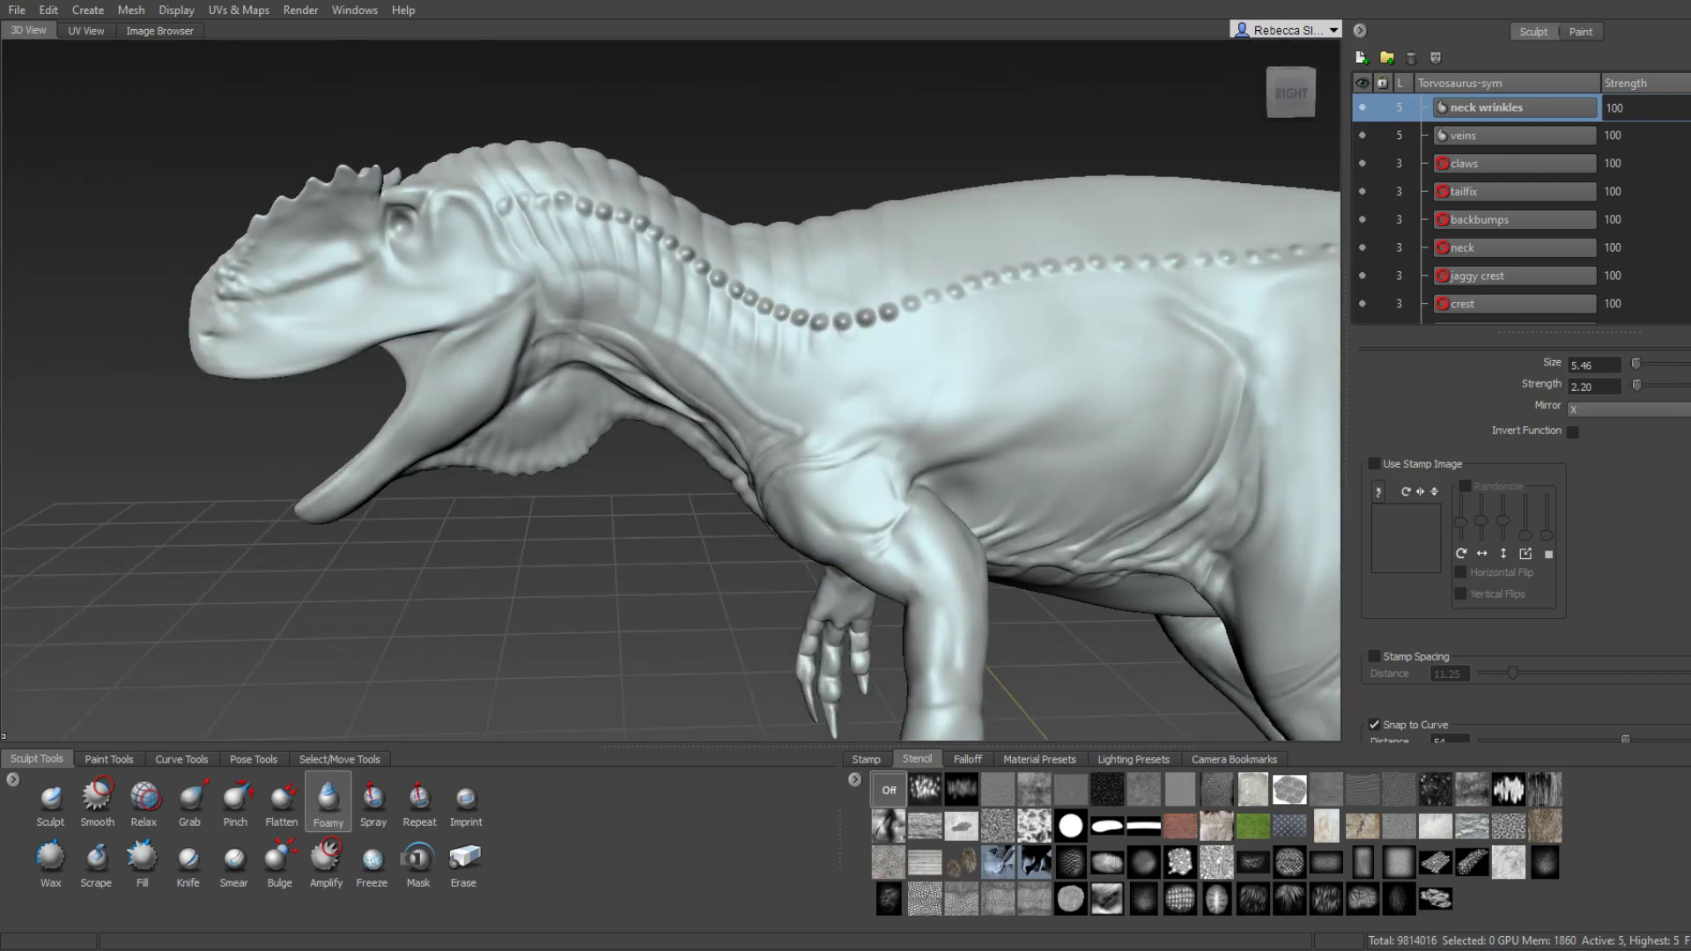
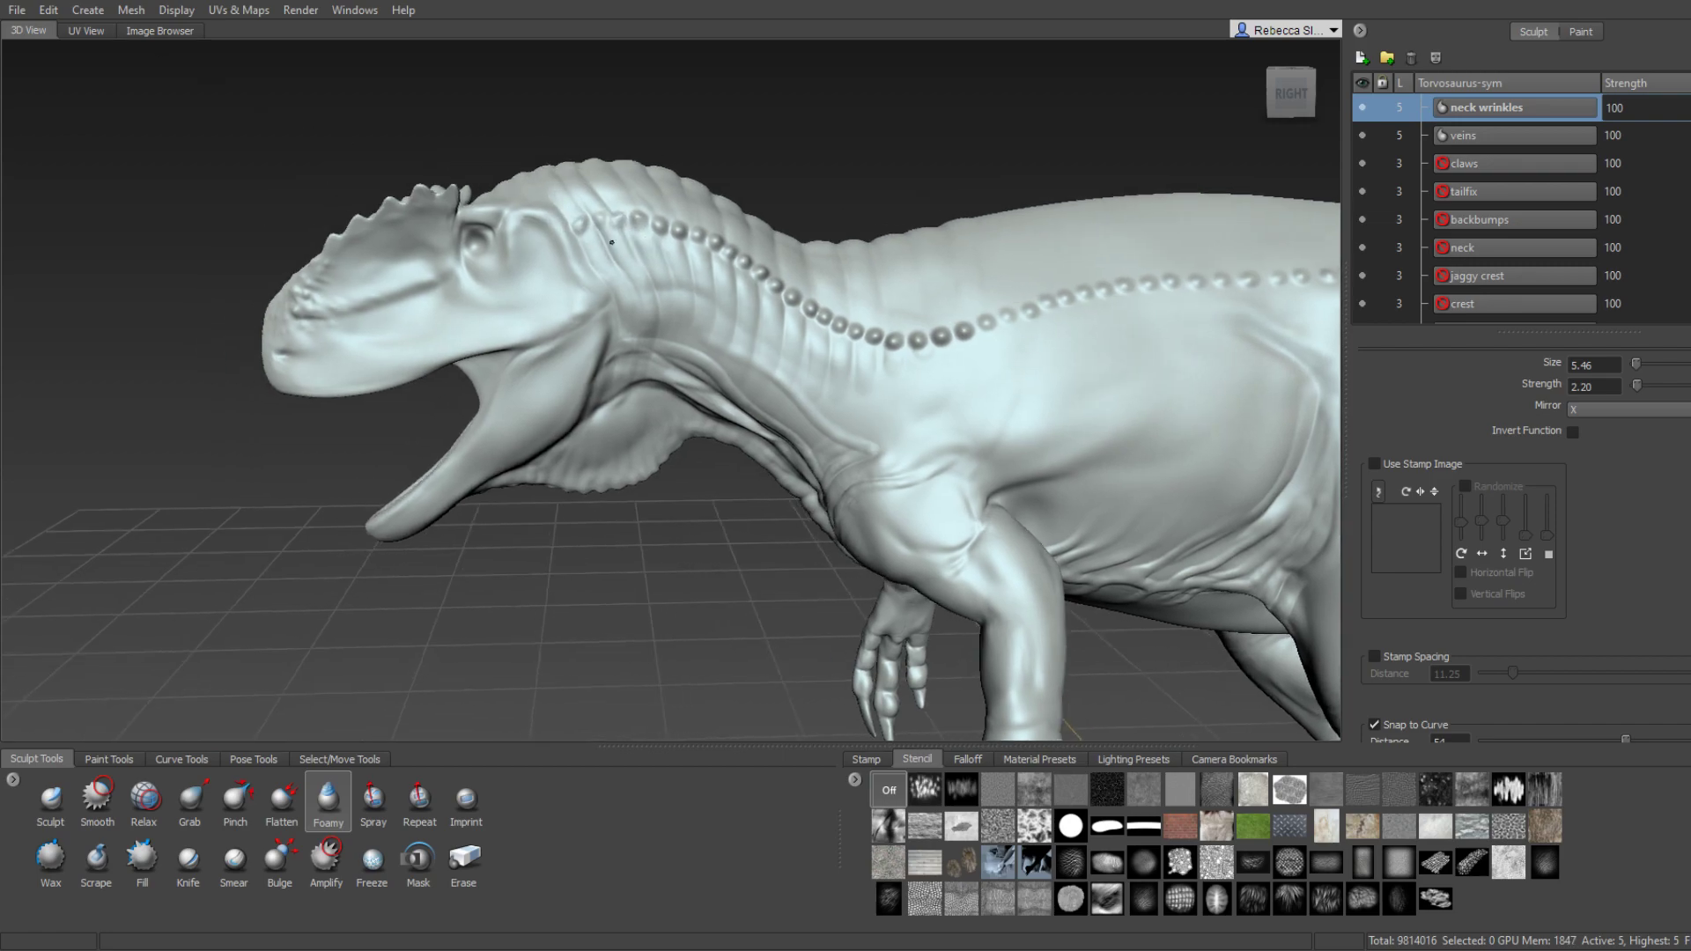
# Orbit and zoom around the dinosaur to inspect the head, back beads and torso.
pyautogui.moveTo(534, 205)
pyautogui.mouseDown(button='middle')
pyautogui.moveTo(657, 359)
pyautogui.moveTo(687, 308)
pyautogui.mouseUp(button='middle')
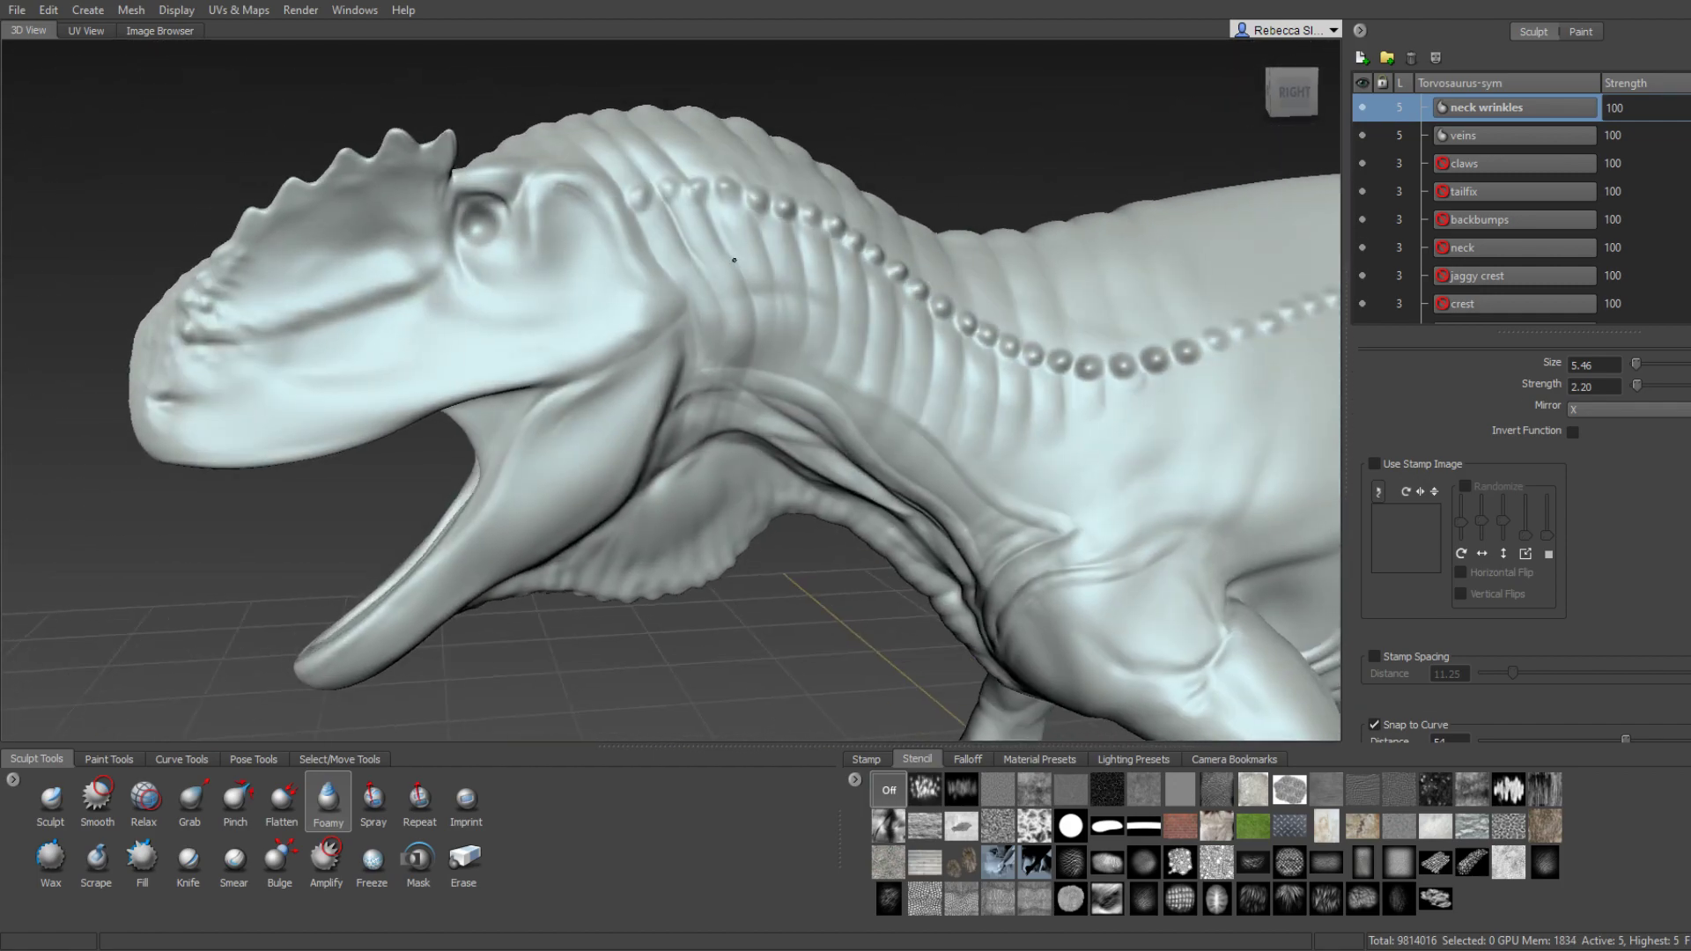
pyautogui.moveTo(733, 260)
pyautogui.keyDown('alt'); pyautogui.mouseDown()
pyautogui.moveTo(698, 264)
pyautogui.moveTo(1101, 239)
pyautogui.mouseUp(); pyautogui.keyUp('alt')
pyautogui.scroll(5, 715, 160)
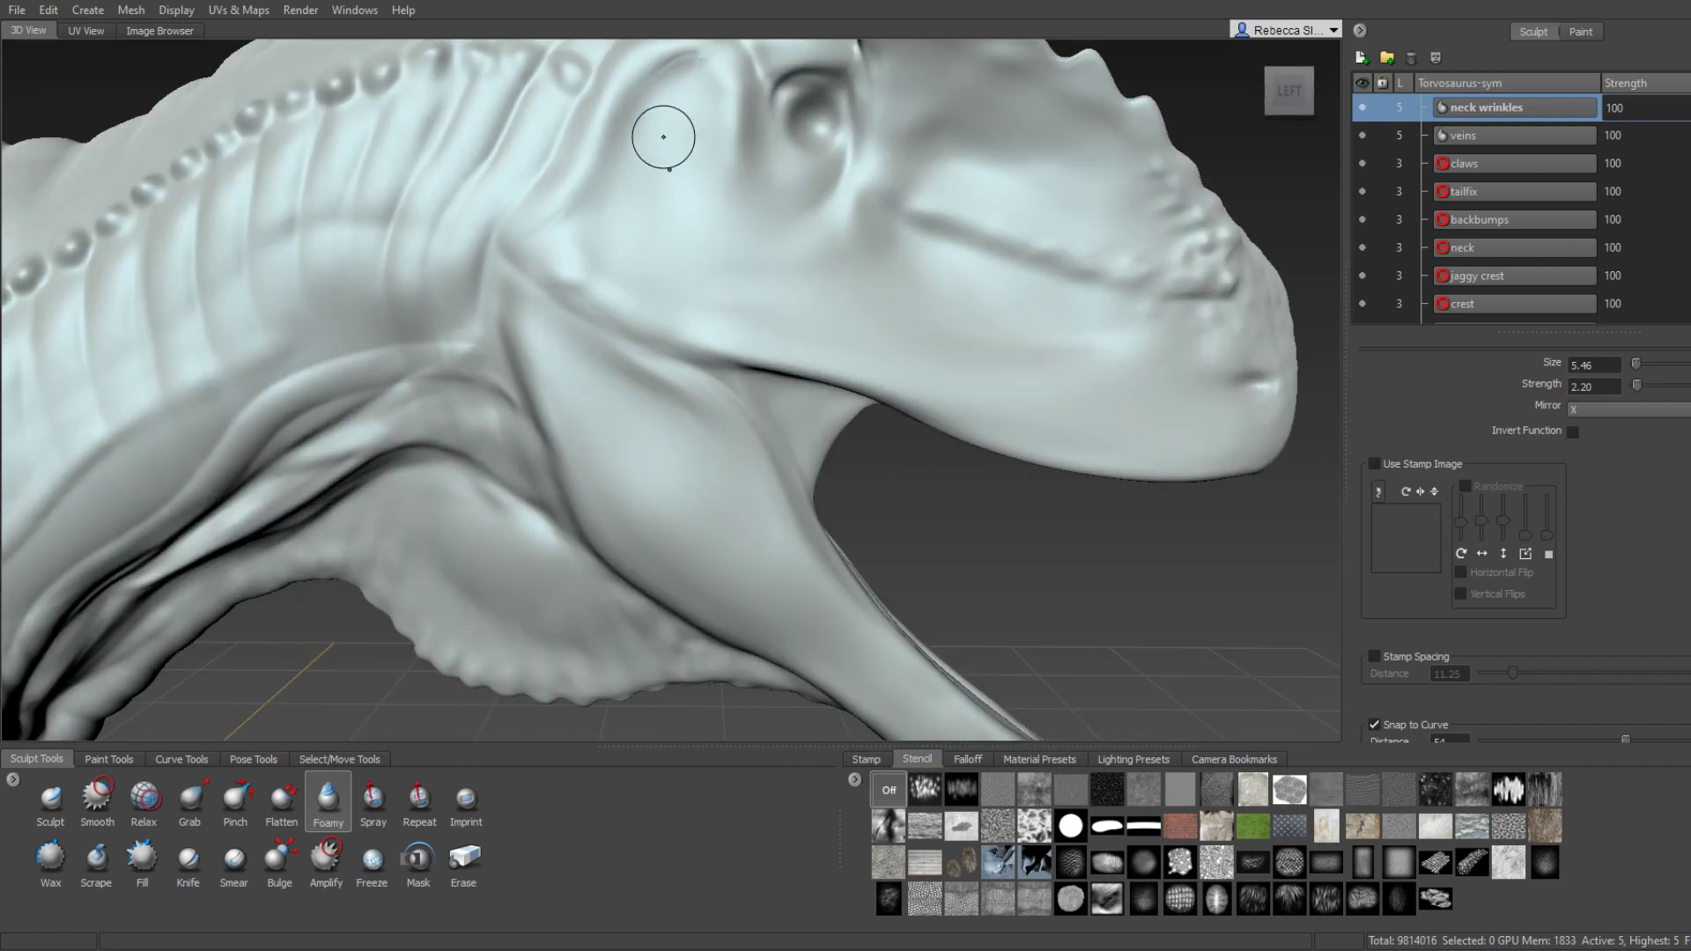
pyautogui.scroll(-4, 575, 364)
pyautogui.moveTo(684, 529)
pyautogui.keyDown('alt'); pyautogui.mouseDown()
pyautogui.moveTo(529, 467)
pyautogui.moveTo(1048, 398)
pyautogui.moveTo(898, 426)
pyautogui.mouseUp(); pyautogui.keyUp('alt')
pyautogui.scroll(4, 512, 462)
pyautogui.scroll(-3, 512, 462)
pyautogui.scroll(3, 781, 393)
pyautogui.moveTo(781, 393)
pyautogui.keyDown('alt'); pyautogui.mouseDown()
pyautogui.moveTo(775, 308)
pyautogui.moveTo(771, 408)
pyautogui.moveTo(793, 426)
pyautogui.moveTo(769, 440)
pyautogui.moveTo(678, 362)
pyautogui.moveTo(702, 403)
pyautogui.moveTo(357, 470)
pyautogui.moveTo(760, 361)
pyautogui.moveTo(749, 264)
pyautogui.moveTo(616, 346)
pyautogui.moveTo(603, 282)
pyautogui.moveTo(843, 258)
pyautogui.moveTo(670, 257)
pyautogui.moveTo(697, 246)
pyautogui.moveTo(1063, 277)
pyautogui.moveTo(632, 350)
pyautogui.moveTo(786, 440)
pyautogui.moveTo(491, 361)
pyautogui.moveTo(609, 370)
pyautogui.moveTo(625, 391)
pyautogui.mouseUp(); pyautogui.keyUp('alt')
pyautogui.scroll(-2, 768, 402)
pyautogui.scroll(2, 603, 281)
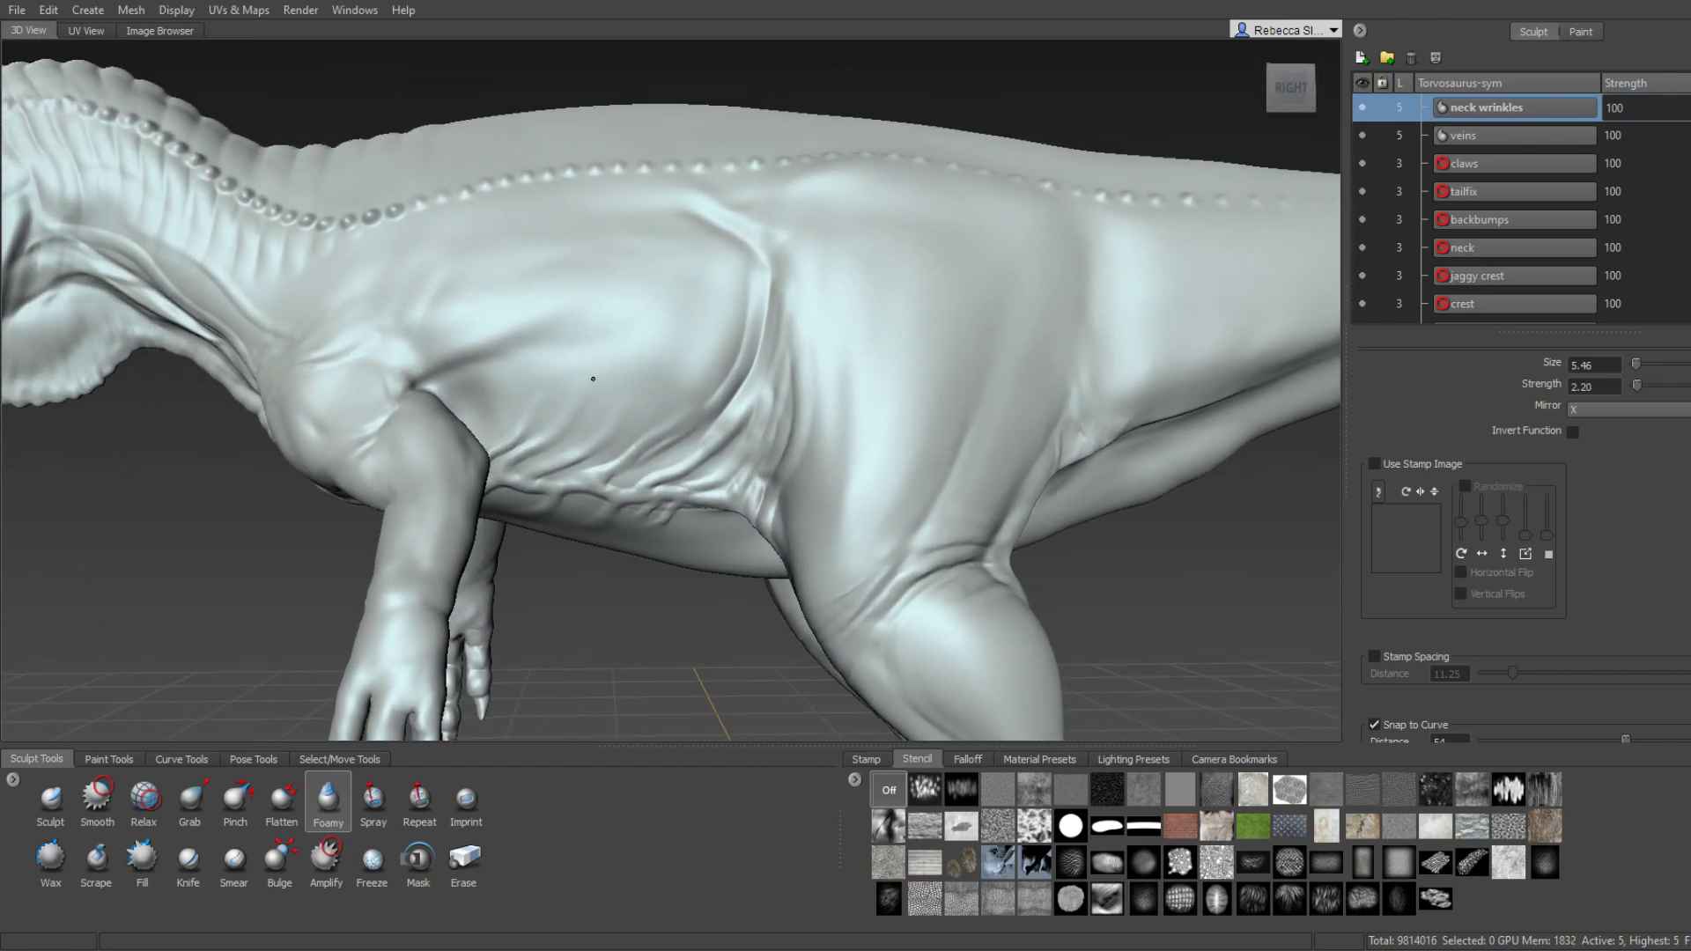
pyautogui.scroll(3, 636, 418)
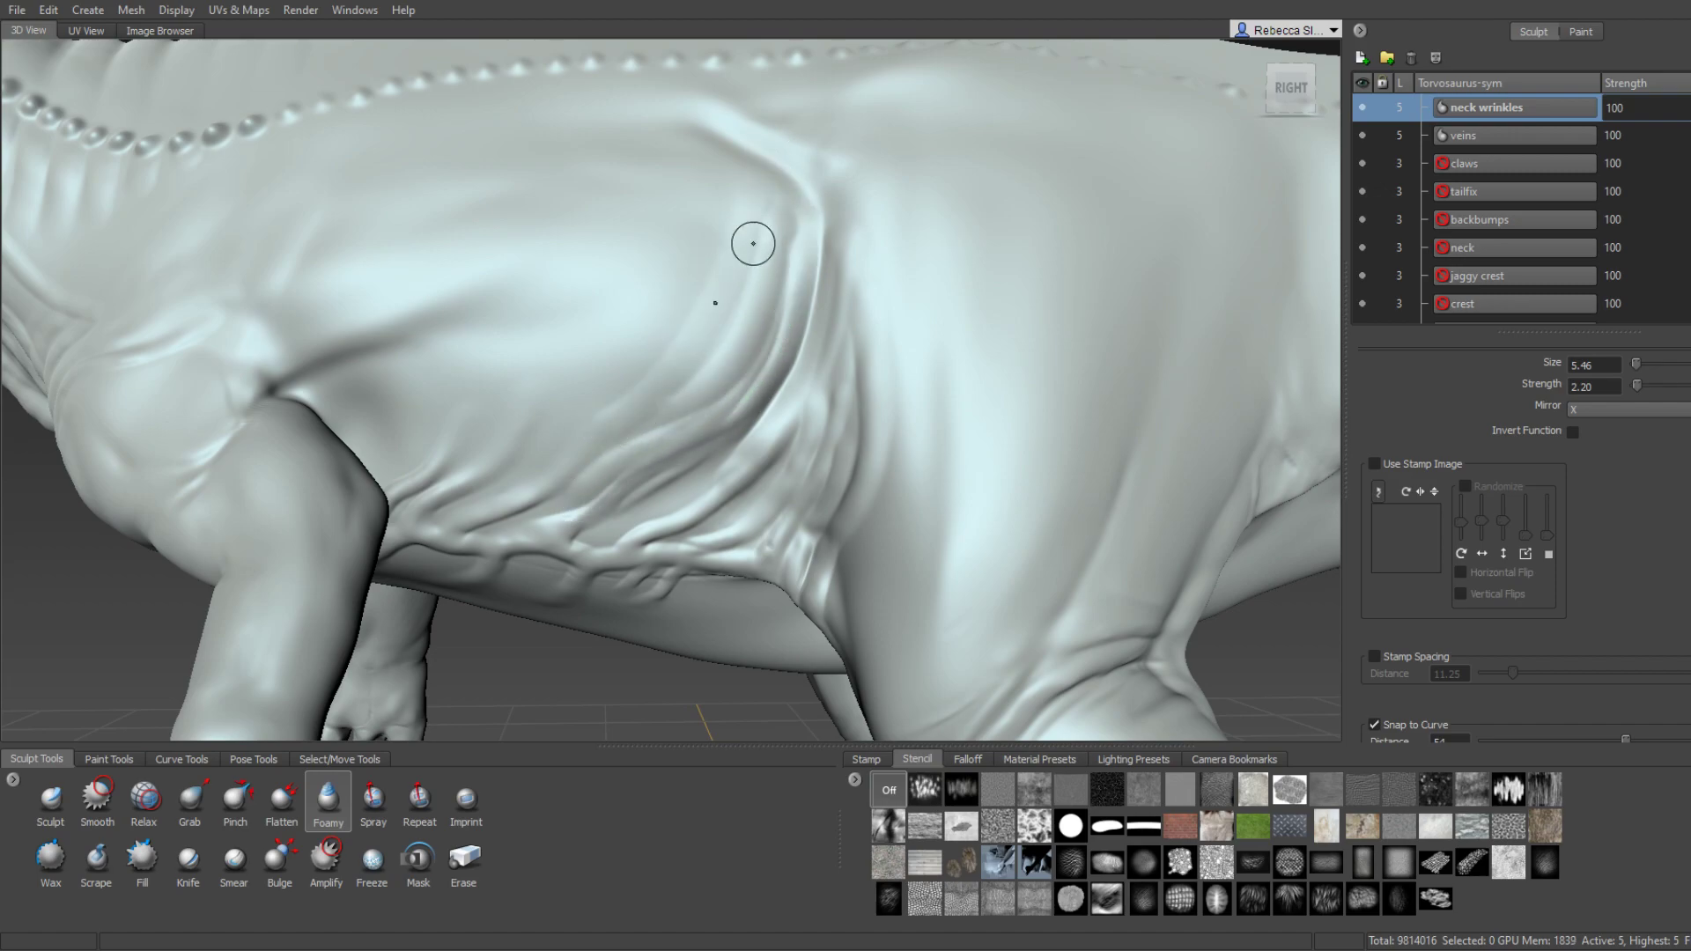
pyautogui.keyDown('alt'); pyautogui.moveTo(752, 243); pyautogui.dragTo(717, 317); pyautogui.keyUp('alt')
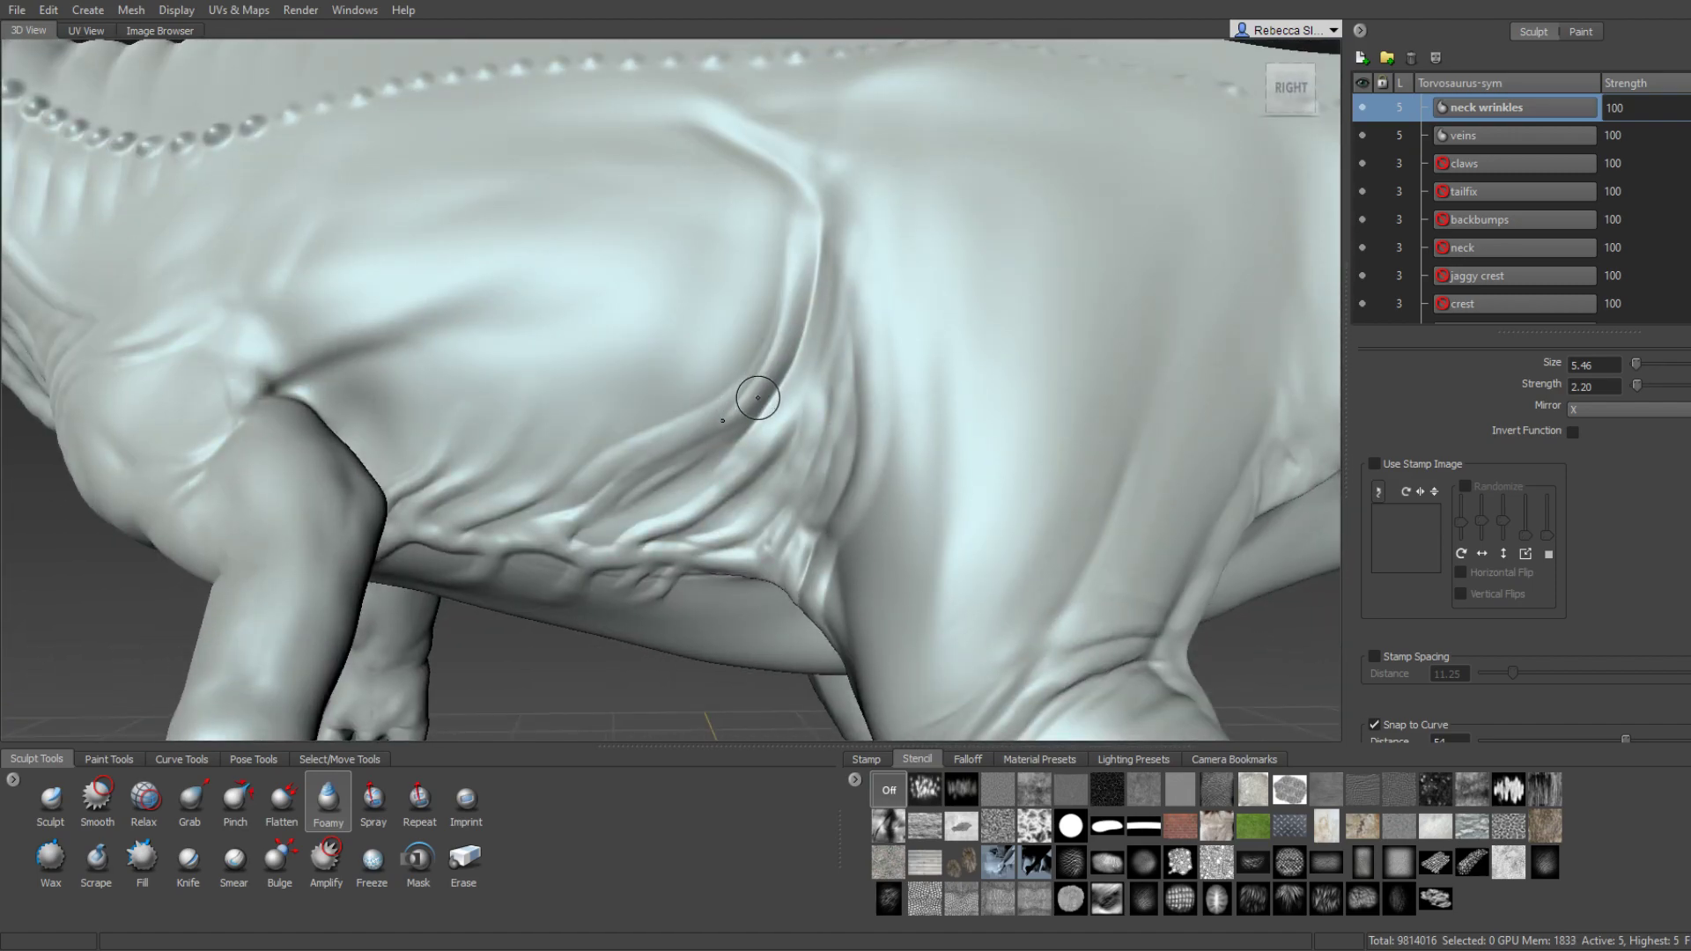
pyautogui.scroll(-3, 757, 399)
pyautogui.scroll(-2, 1215, 249)
# Switch to the veins layer and frame the right-side crease where the hind leg meets the belly.
pyautogui.click(1646, 143)
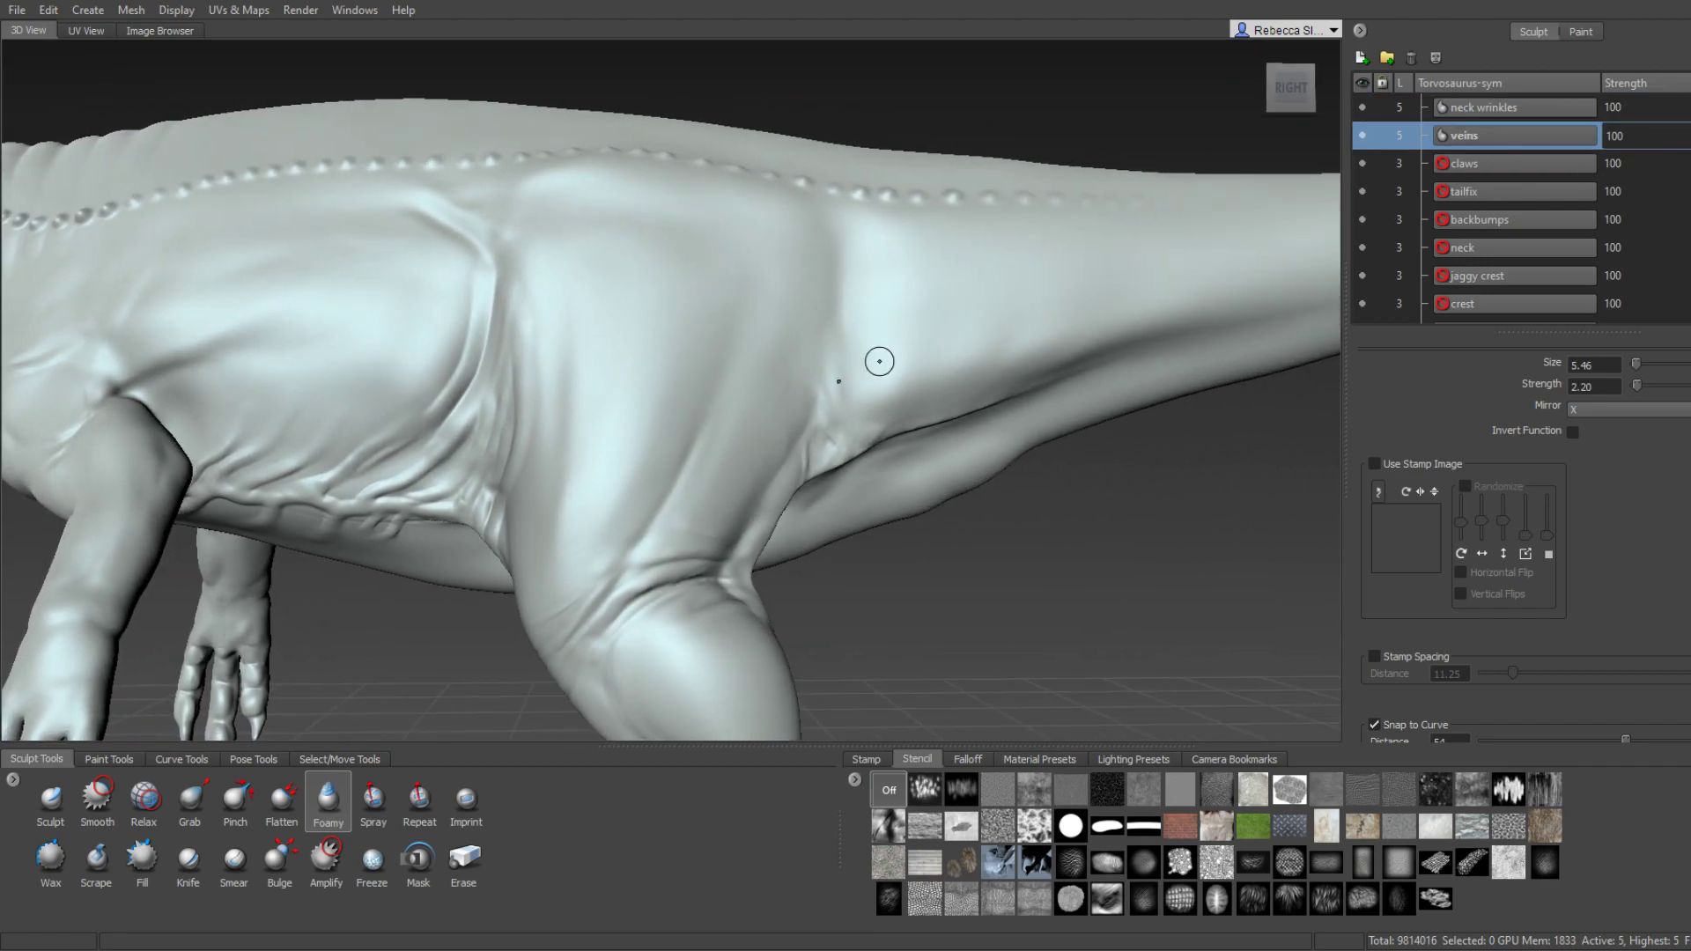
pyautogui.keyDown('alt'); pyautogui.moveTo(951, 389); pyautogui.dragTo(755, 446); pyautogui.keyUp('alt')
pyautogui.scroll(3, 669, 454)
pyautogui.scroll(2, 580, 460)
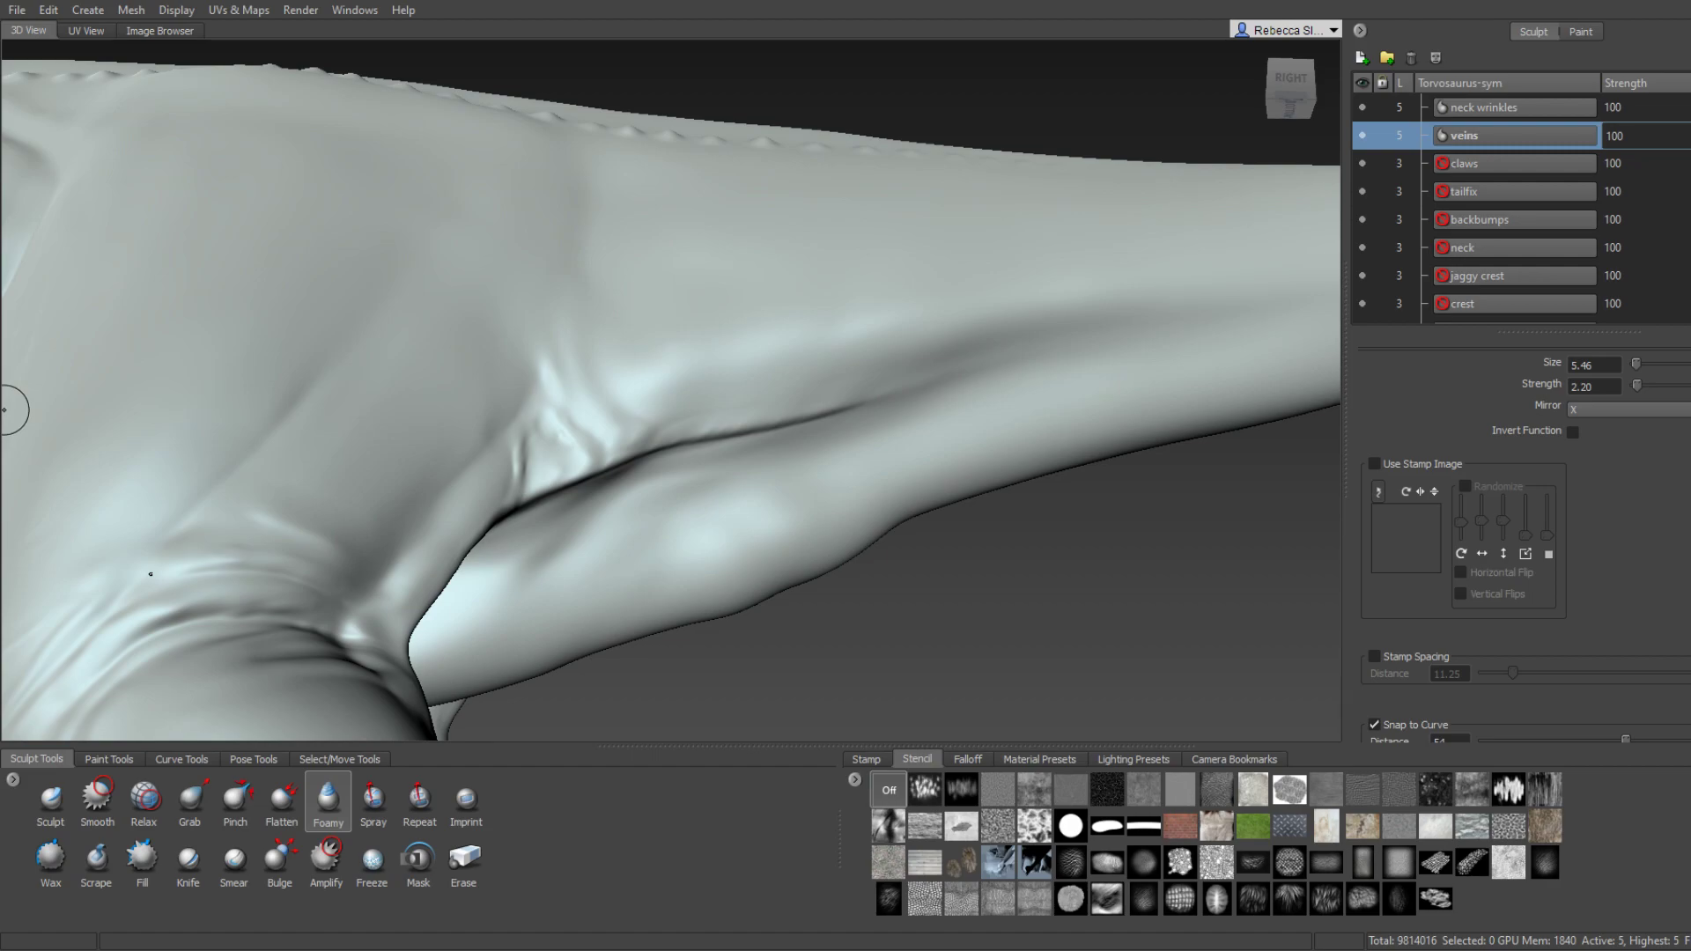
pyautogui.moveTo(188, 393)
pyautogui.keyDown('alt'); pyautogui.mouseDown()
pyautogui.moveTo(396, 329)
pyautogui.moveTo(415, 389)
pyautogui.moveTo(490, 405)
pyautogui.mouseUp(); pyautogui.keyUp('alt')
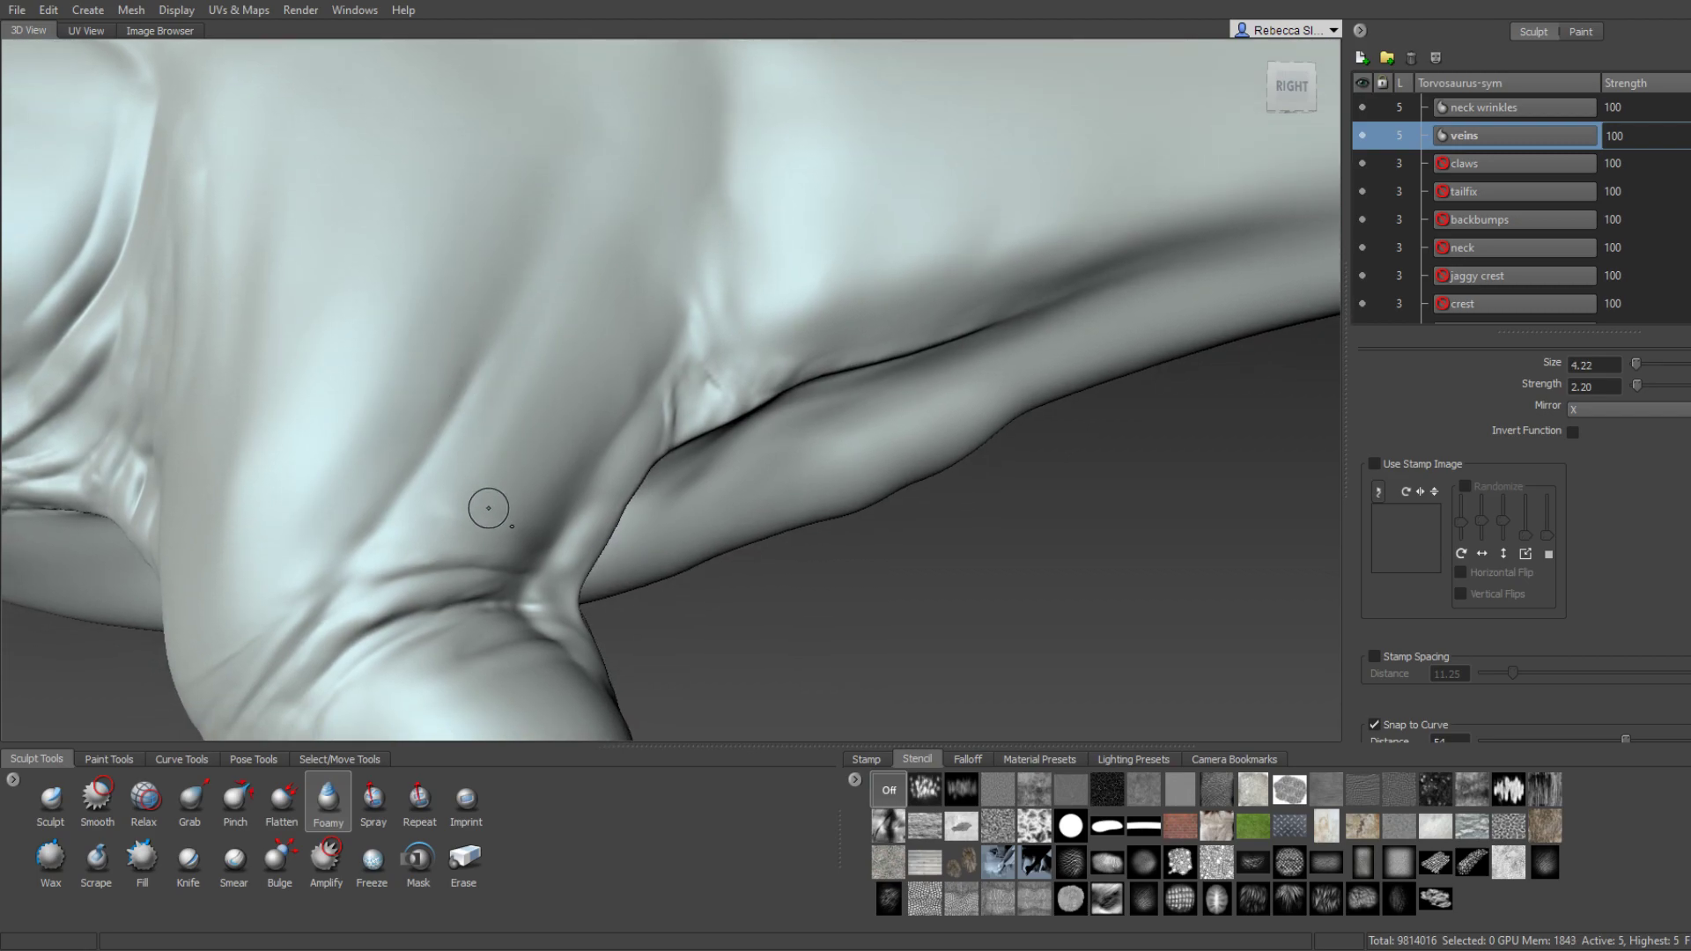
# Sculpt branching raised veins rising from the thigh crease, redrawing one undone stroke.
pyautogui.moveTo(527, 534)
pyautogui.mouseDown()
pyautogui.moveTo(608, 414)
pyautogui.moveTo(658, 264)
pyautogui.mouseUp()
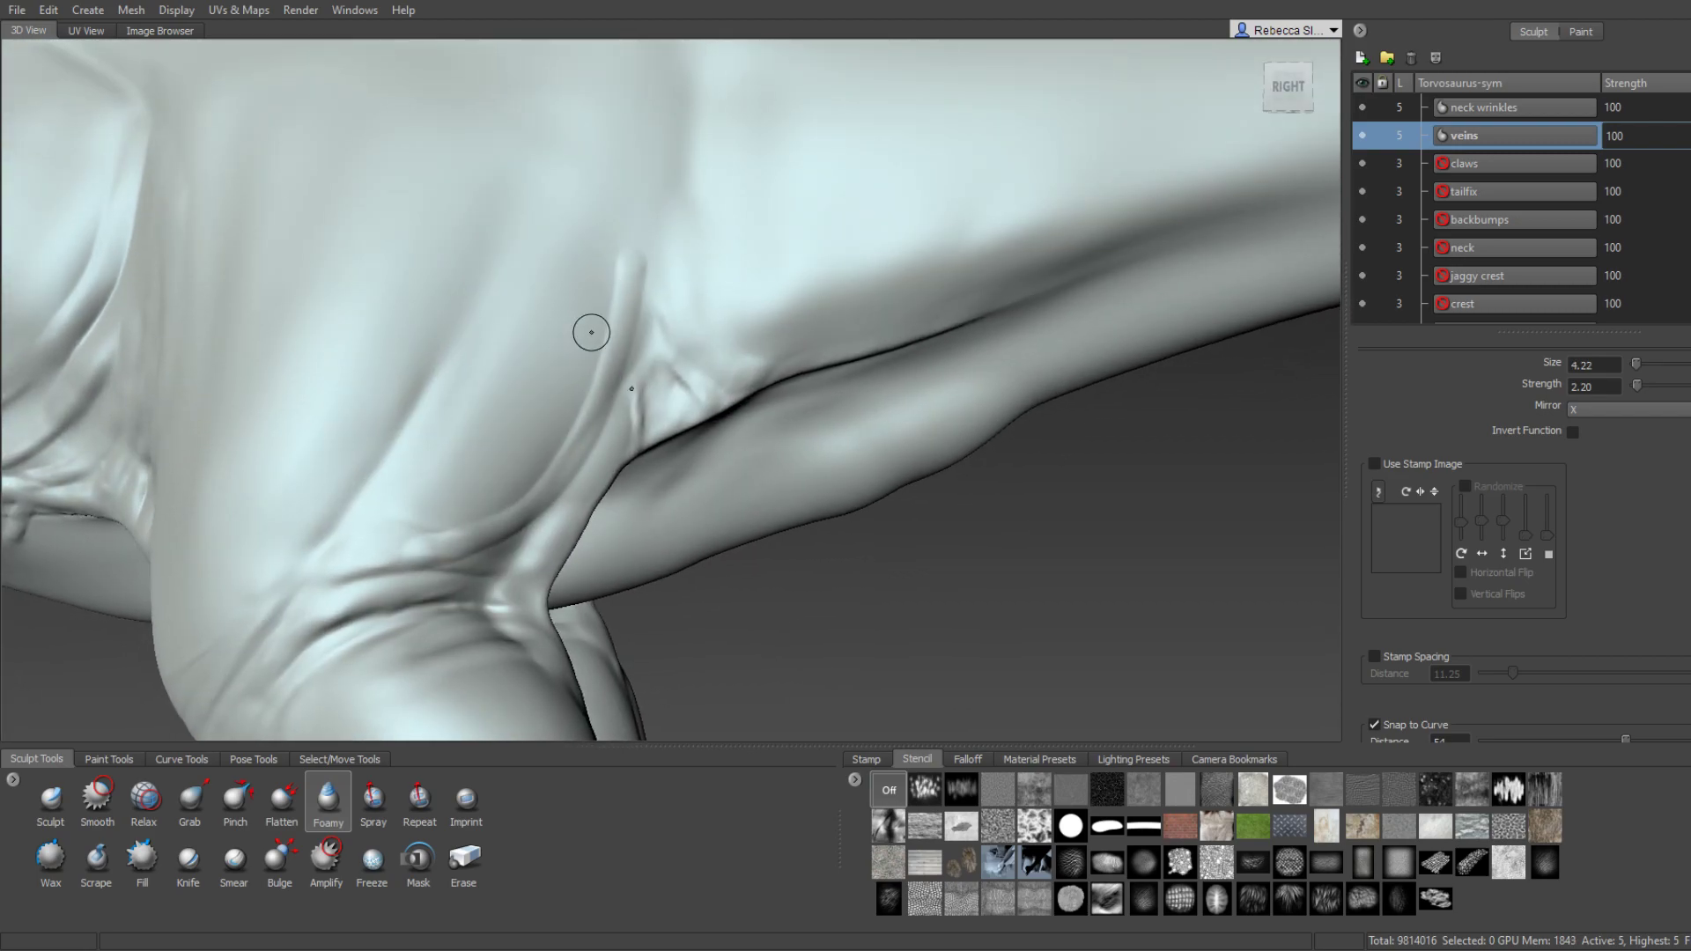
pyautogui.moveTo(589, 333)
pyautogui.keyDown('alt'); pyautogui.mouseDown()
pyautogui.moveTo(652, 302)
pyautogui.moveTo(658, 314)
pyautogui.mouseUp(); pyautogui.keyUp('alt')
pyautogui.hotkey('ctrl', 'z')
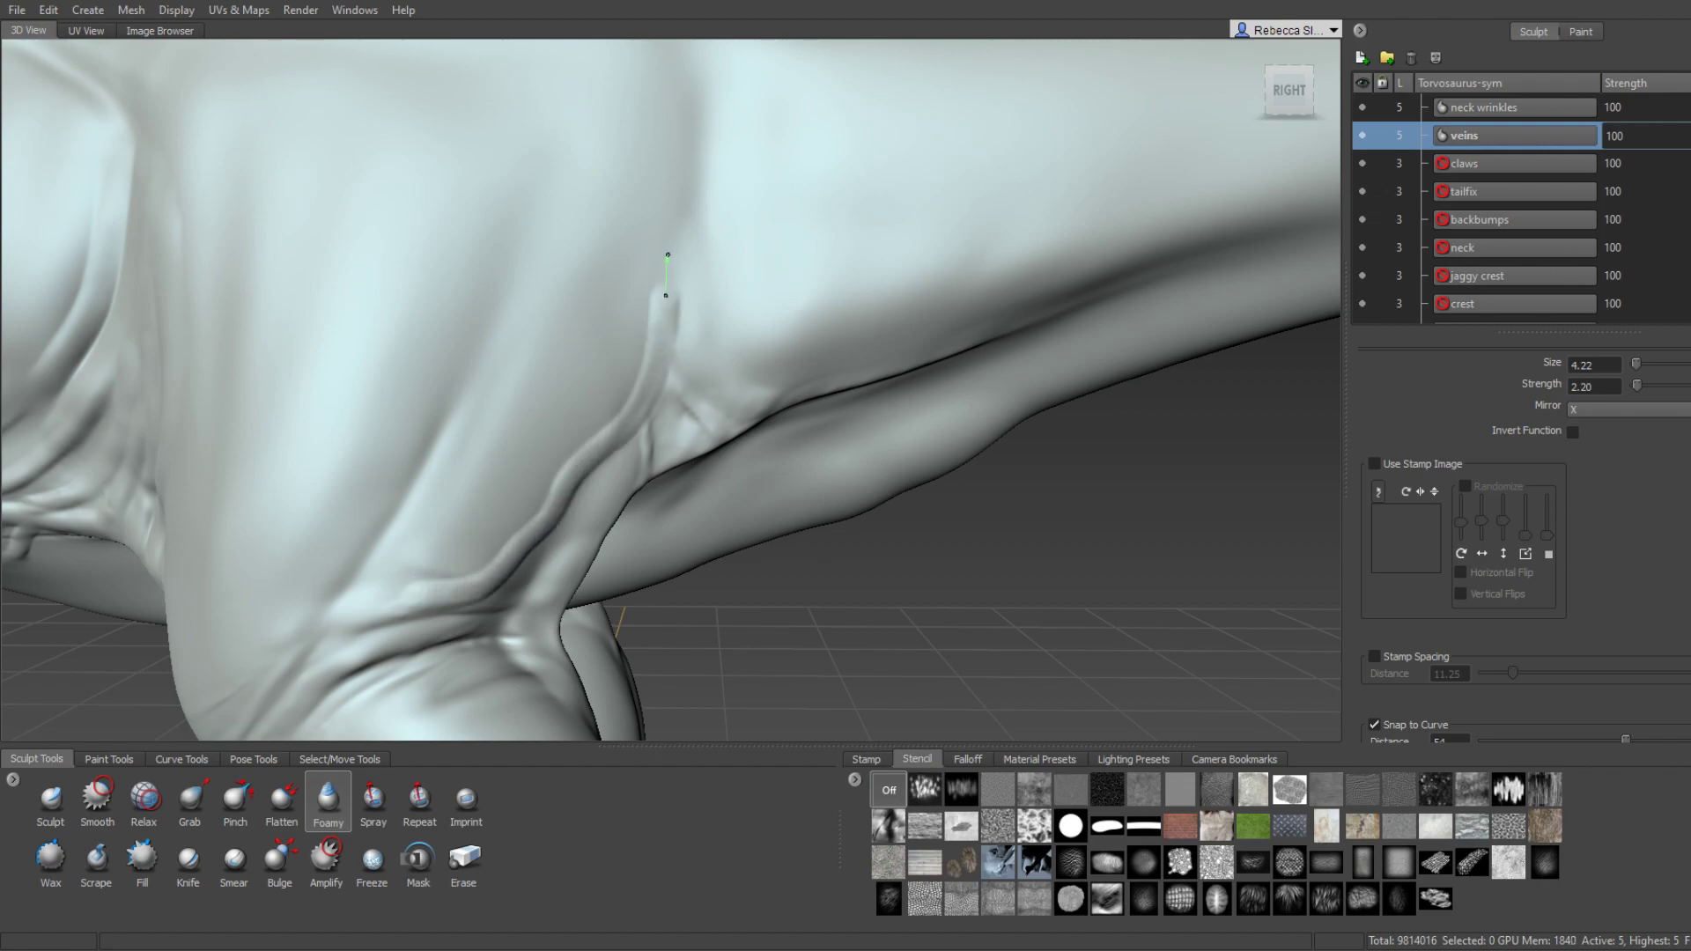
pyautogui.moveTo(599, 442); pyautogui.dragTo(673, 189)
pyautogui.moveTo(698, 309)
pyautogui.keyDown('alt'); pyautogui.mouseDown()
pyautogui.moveTo(659, 406)
pyautogui.moveTo(685, 146)
pyautogui.moveTo(709, 461)
pyautogui.mouseUp(); pyautogui.keyUp('alt')
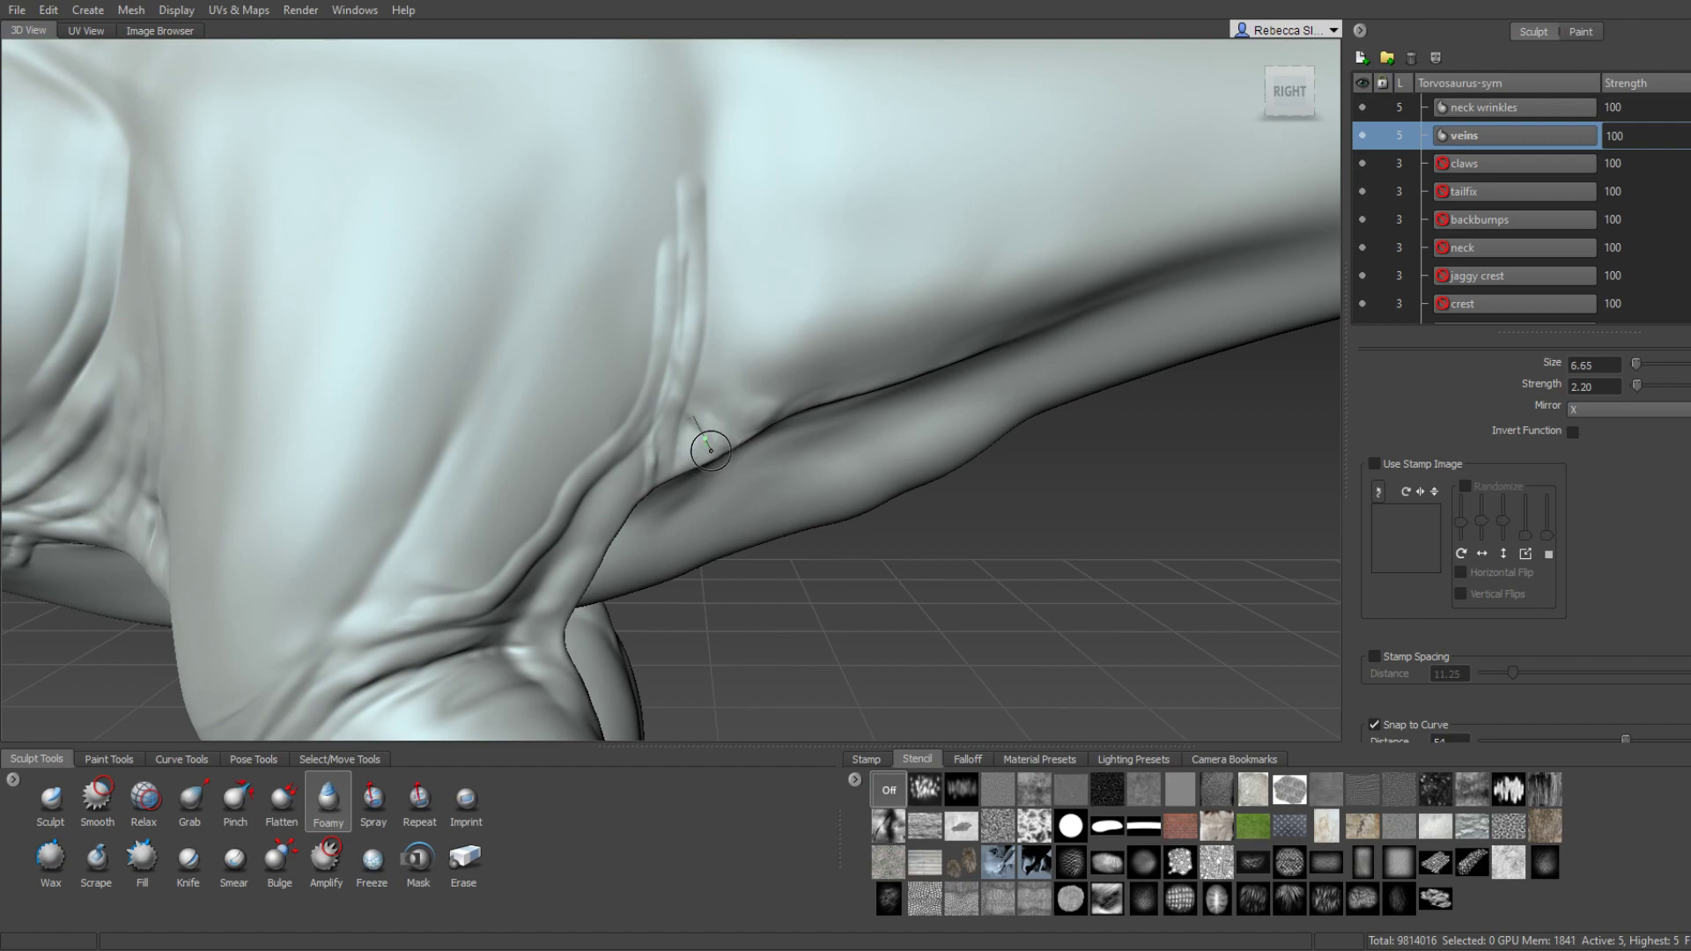
pyautogui.moveTo(715, 399); pyautogui.dragTo(704, 62)
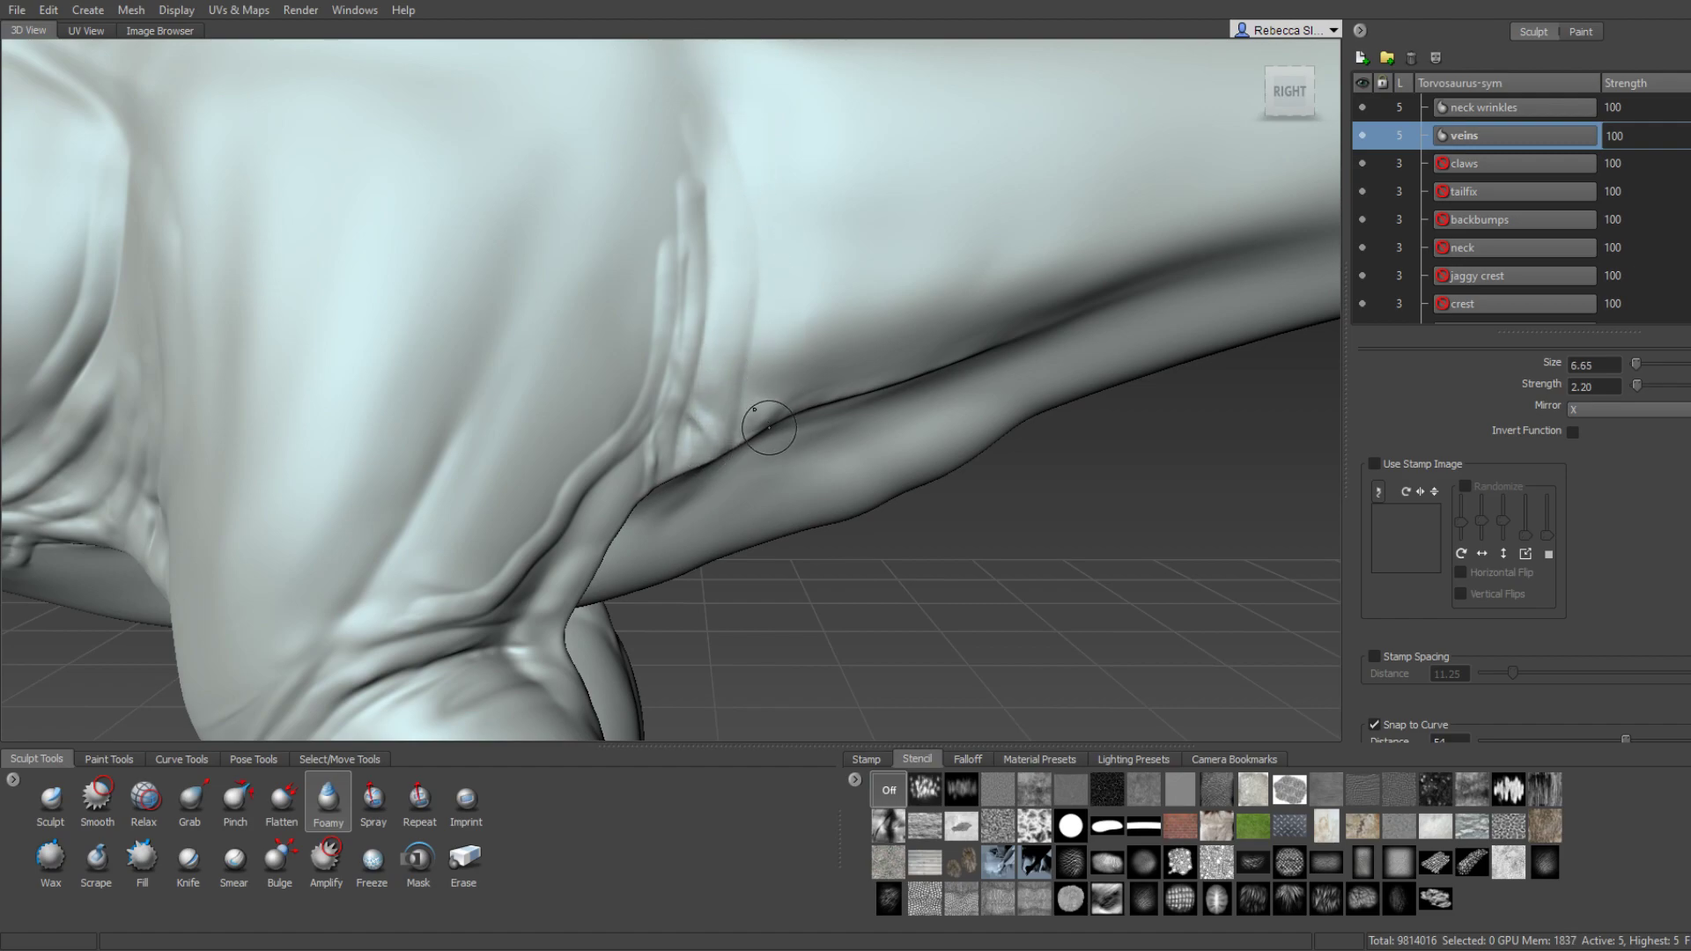
pyautogui.moveTo(769, 330); pyautogui.dragTo(767, 226)
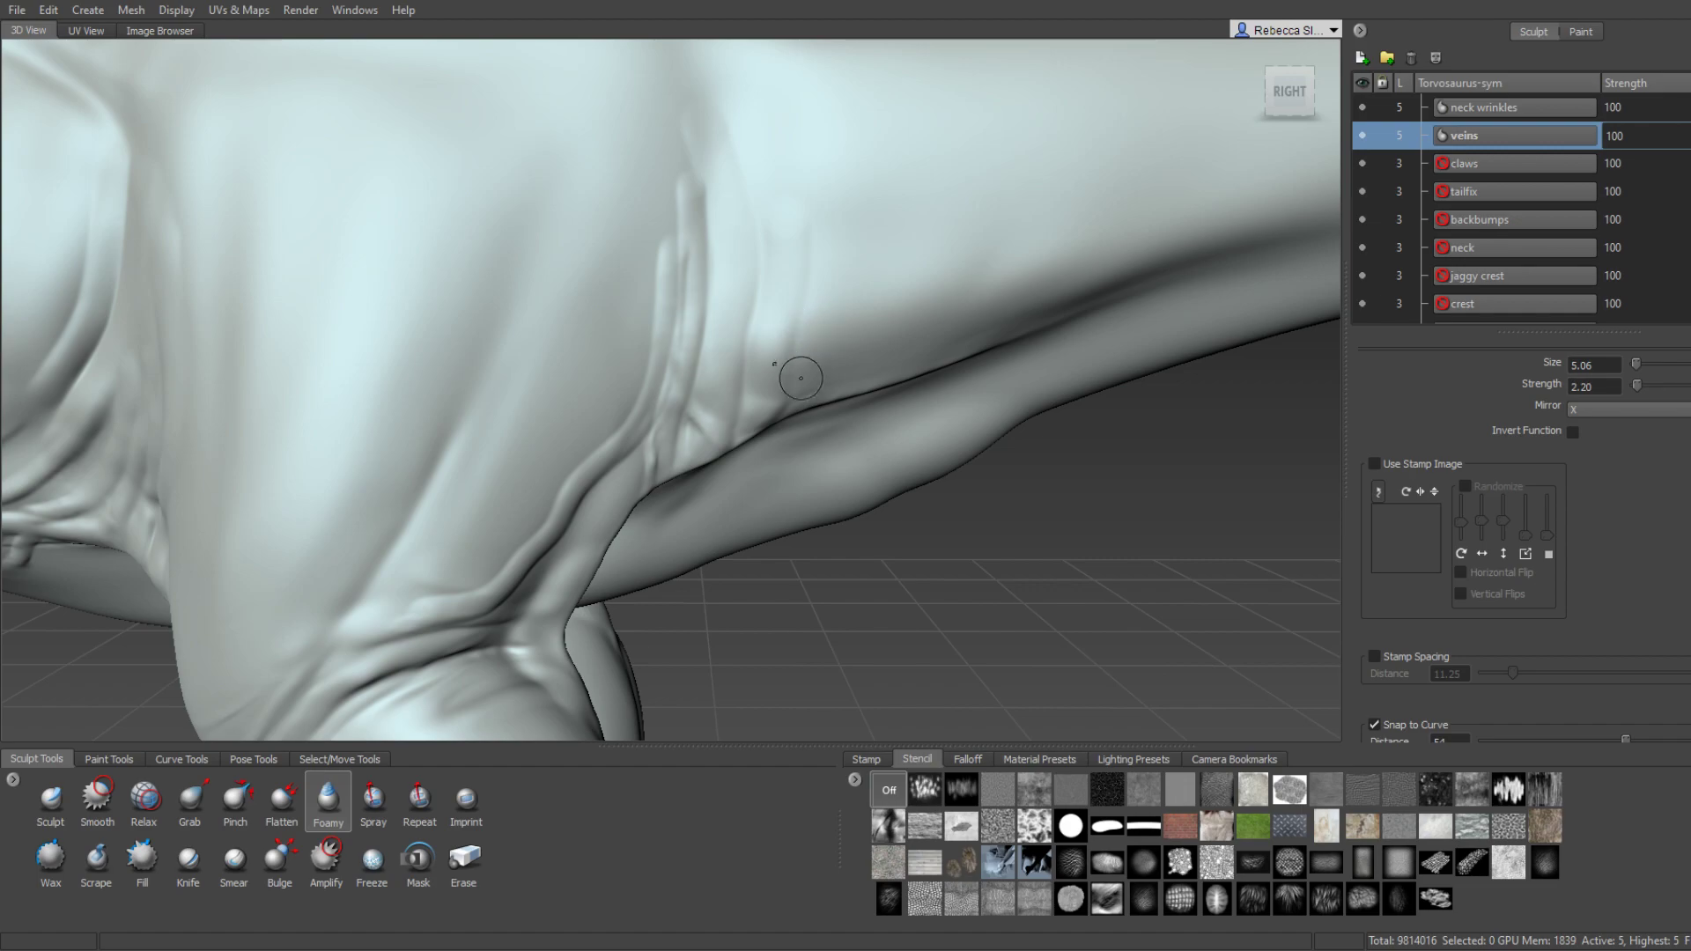
# Orbit around the thigh to review the new hip veins.
pyautogui.keyDown('alt'); pyautogui.moveTo(717, 328); pyautogui.dragTo(701, 264); pyautogui.keyUp('alt')
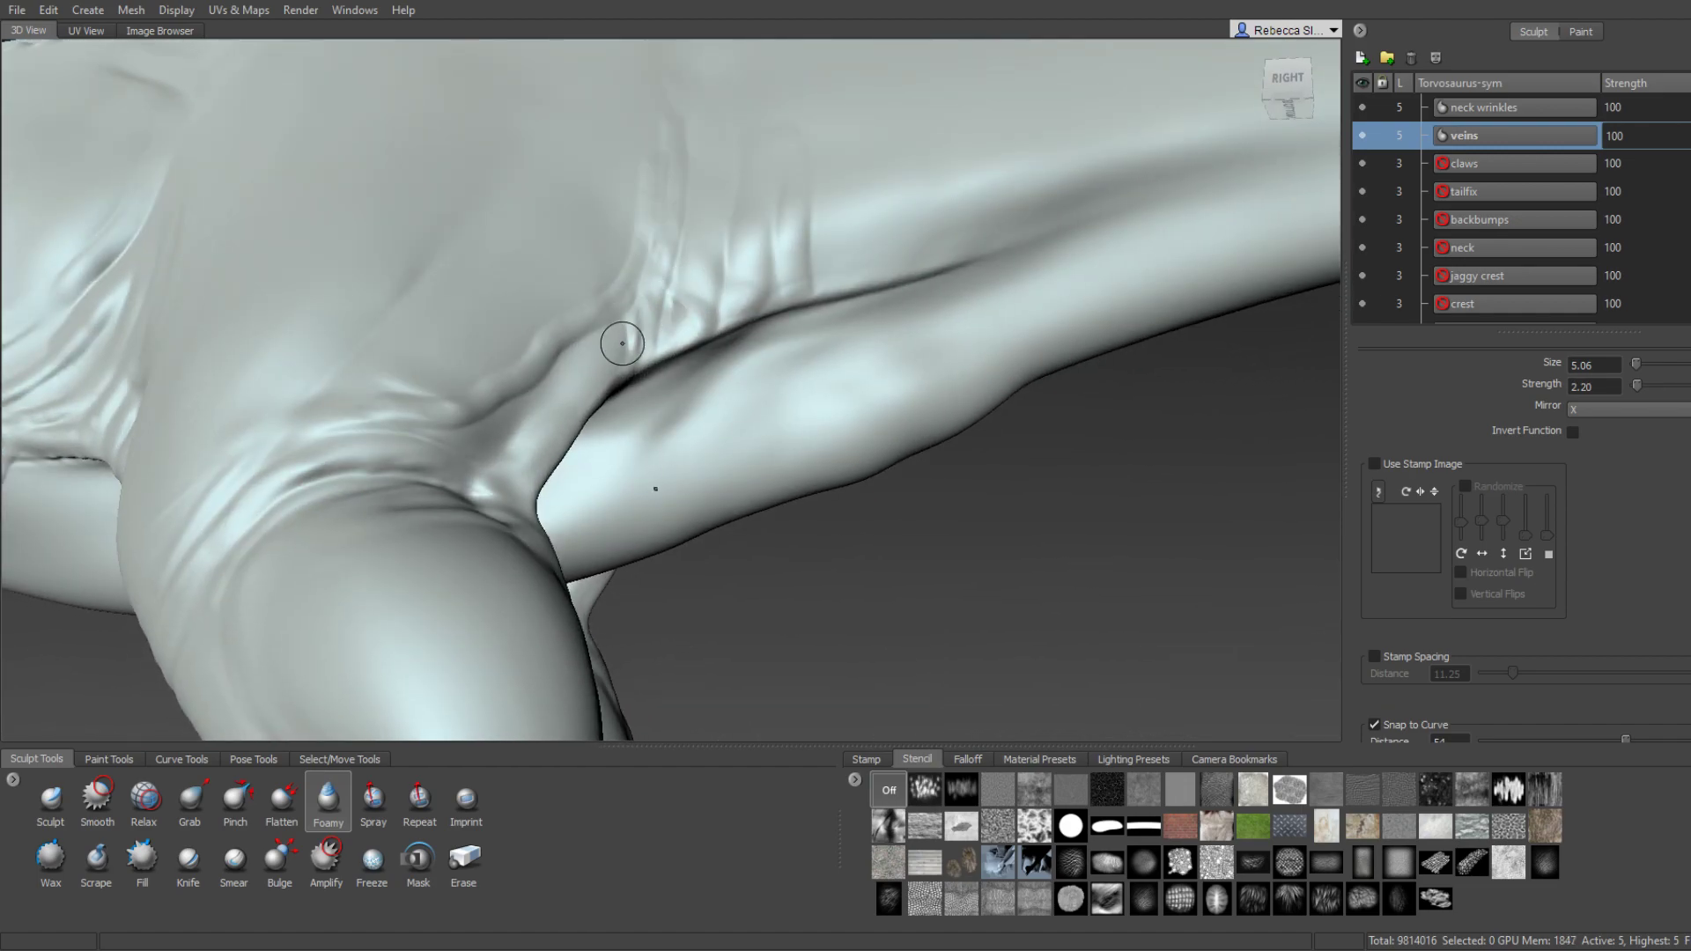
pyautogui.moveTo(621, 343)
pyautogui.keyDown('alt'); pyautogui.mouseDown()
pyautogui.moveTo(561, 385)
pyautogui.moveTo(627, 416)
pyautogui.moveTo(617, 436)
pyautogui.mouseUp(); pyautogui.keyUp('alt')
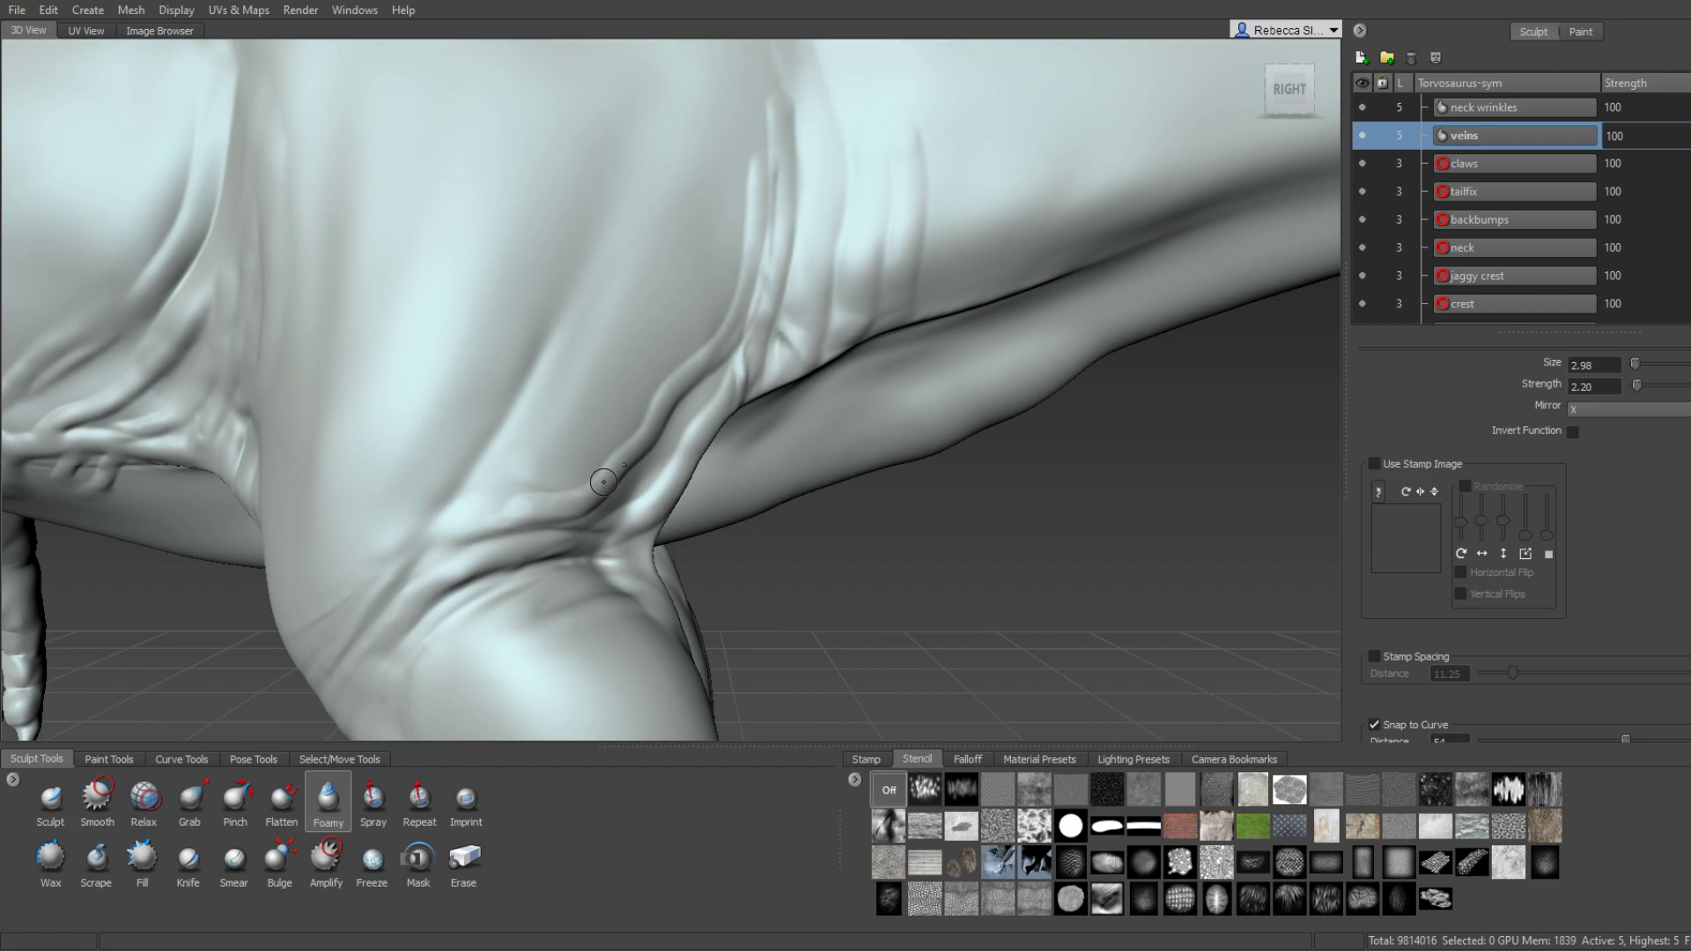
pyautogui.moveTo(604, 482)
pyautogui.keyDown('alt'); pyautogui.mouseDown()
pyautogui.moveTo(698, 414)
pyautogui.moveTo(705, 437)
pyautogui.mouseUp(); pyautogui.keyUp('alt')
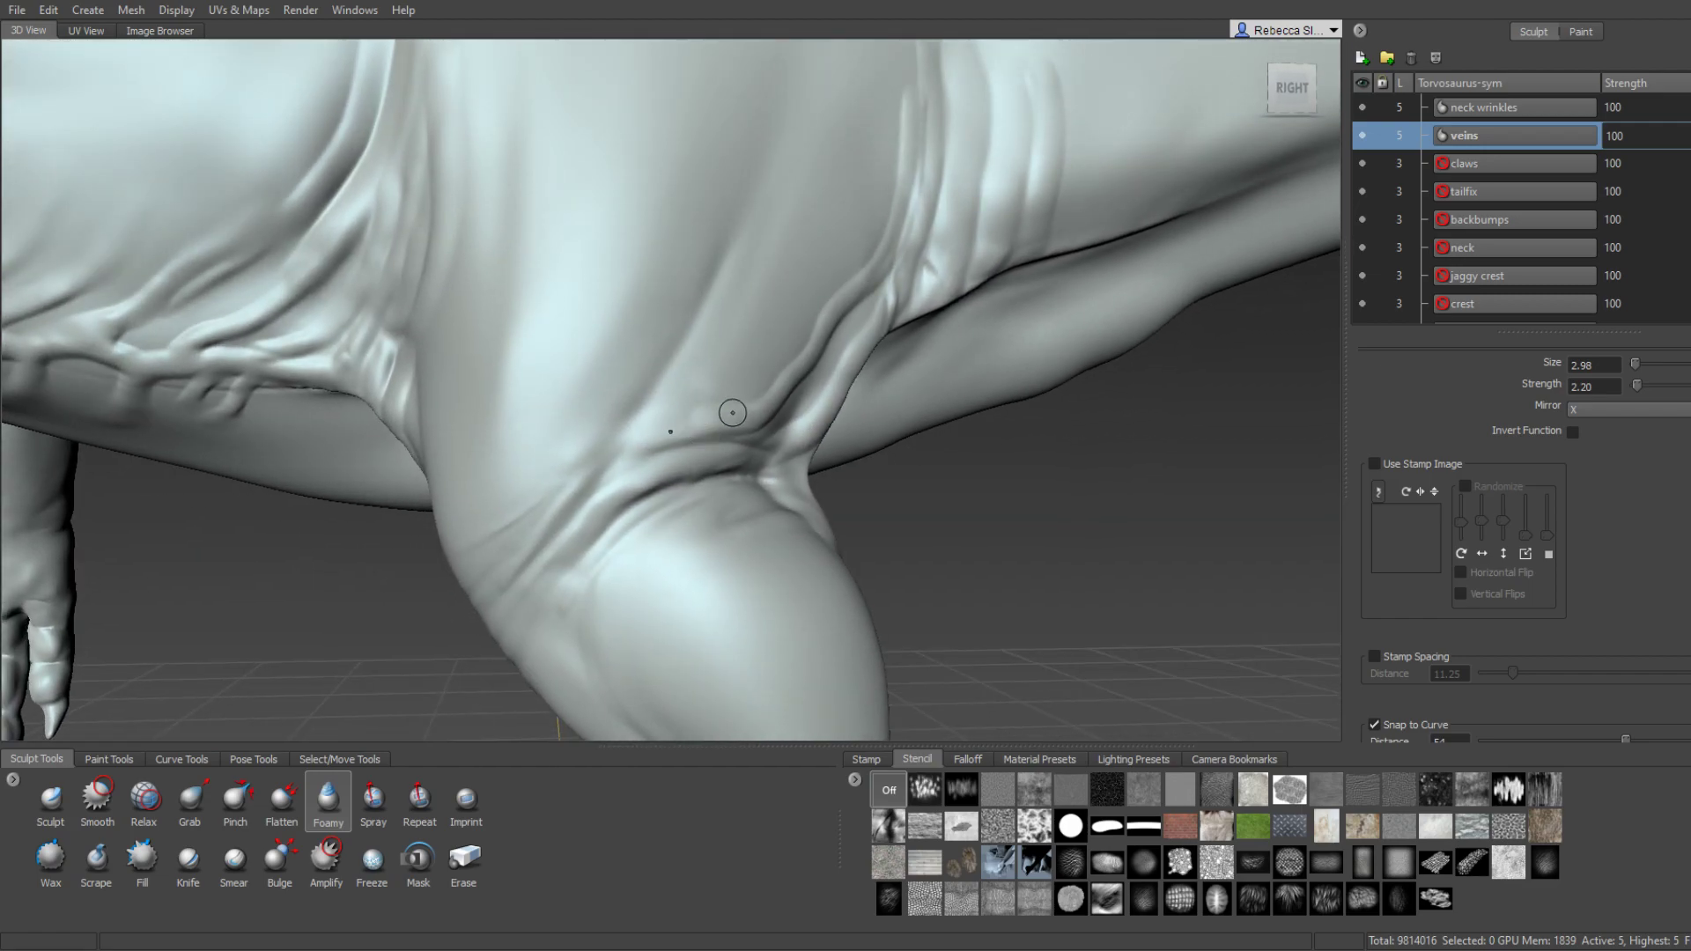
pyautogui.keyDown('alt'); pyautogui.moveTo(610, 523); pyautogui.dragTo(650, 479); pyautogui.keyUp('alt')
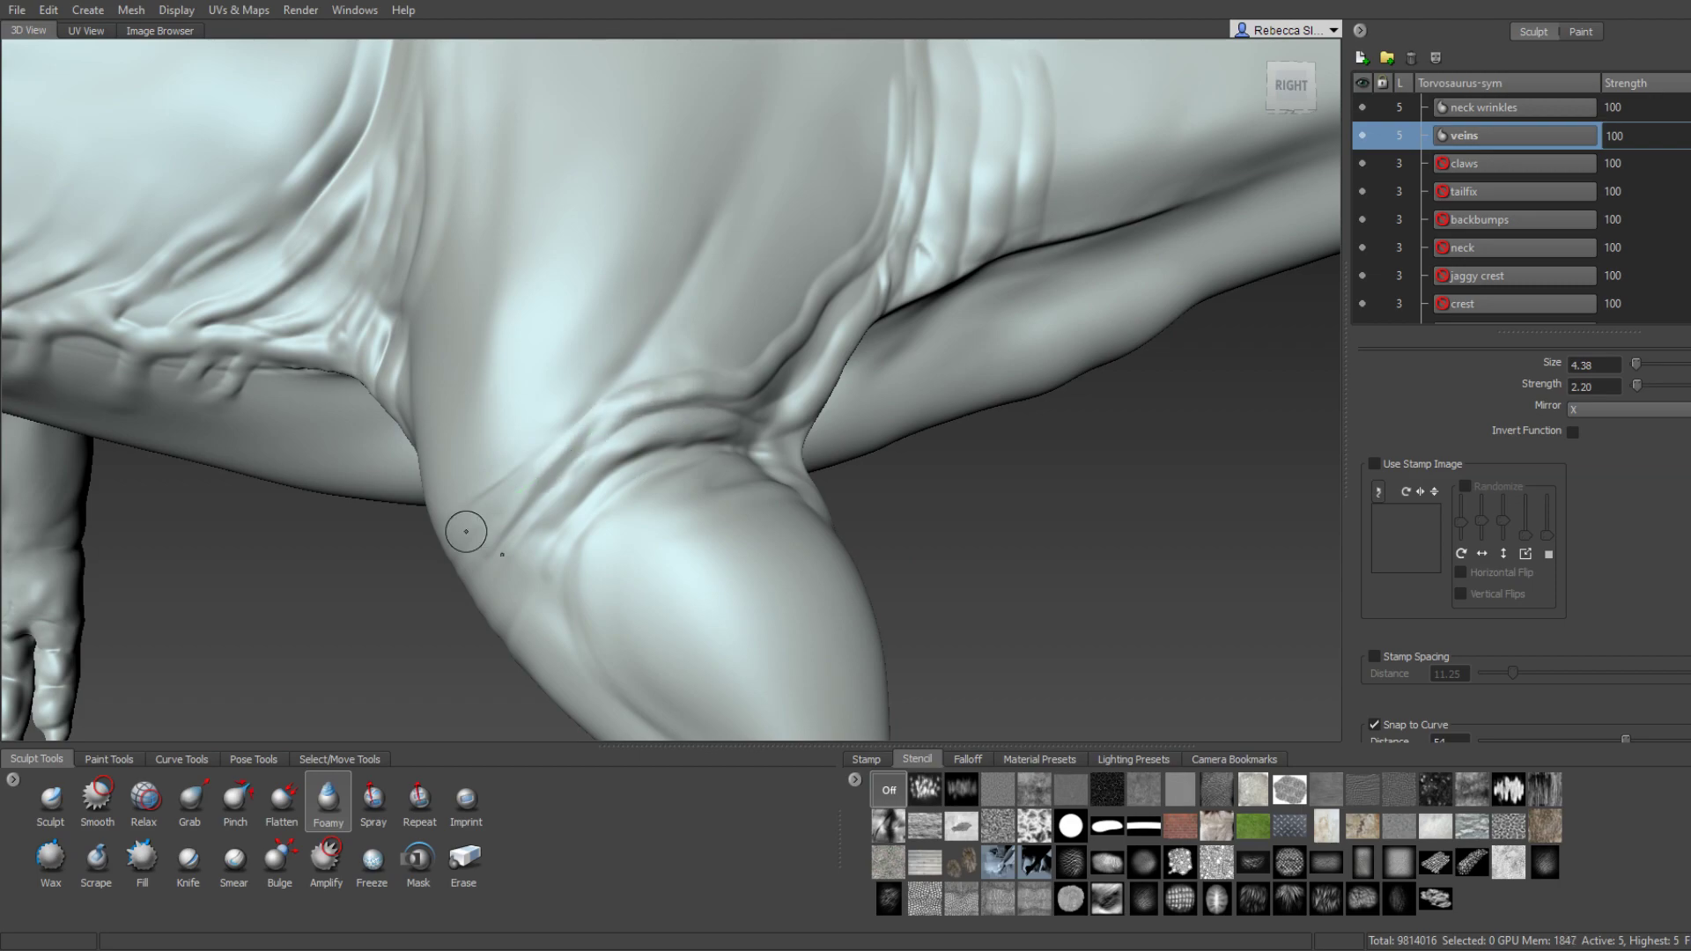
pyautogui.moveTo(461, 529)
pyautogui.keyDown('alt'); pyautogui.mouseDown()
pyautogui.moveTo(802, 374)
pyautogui.moveTo(845, 407)
pyautogui.moveTo(1003, 444)
pyautogui.mouseUp(); pyautogui.keyUp('alt')
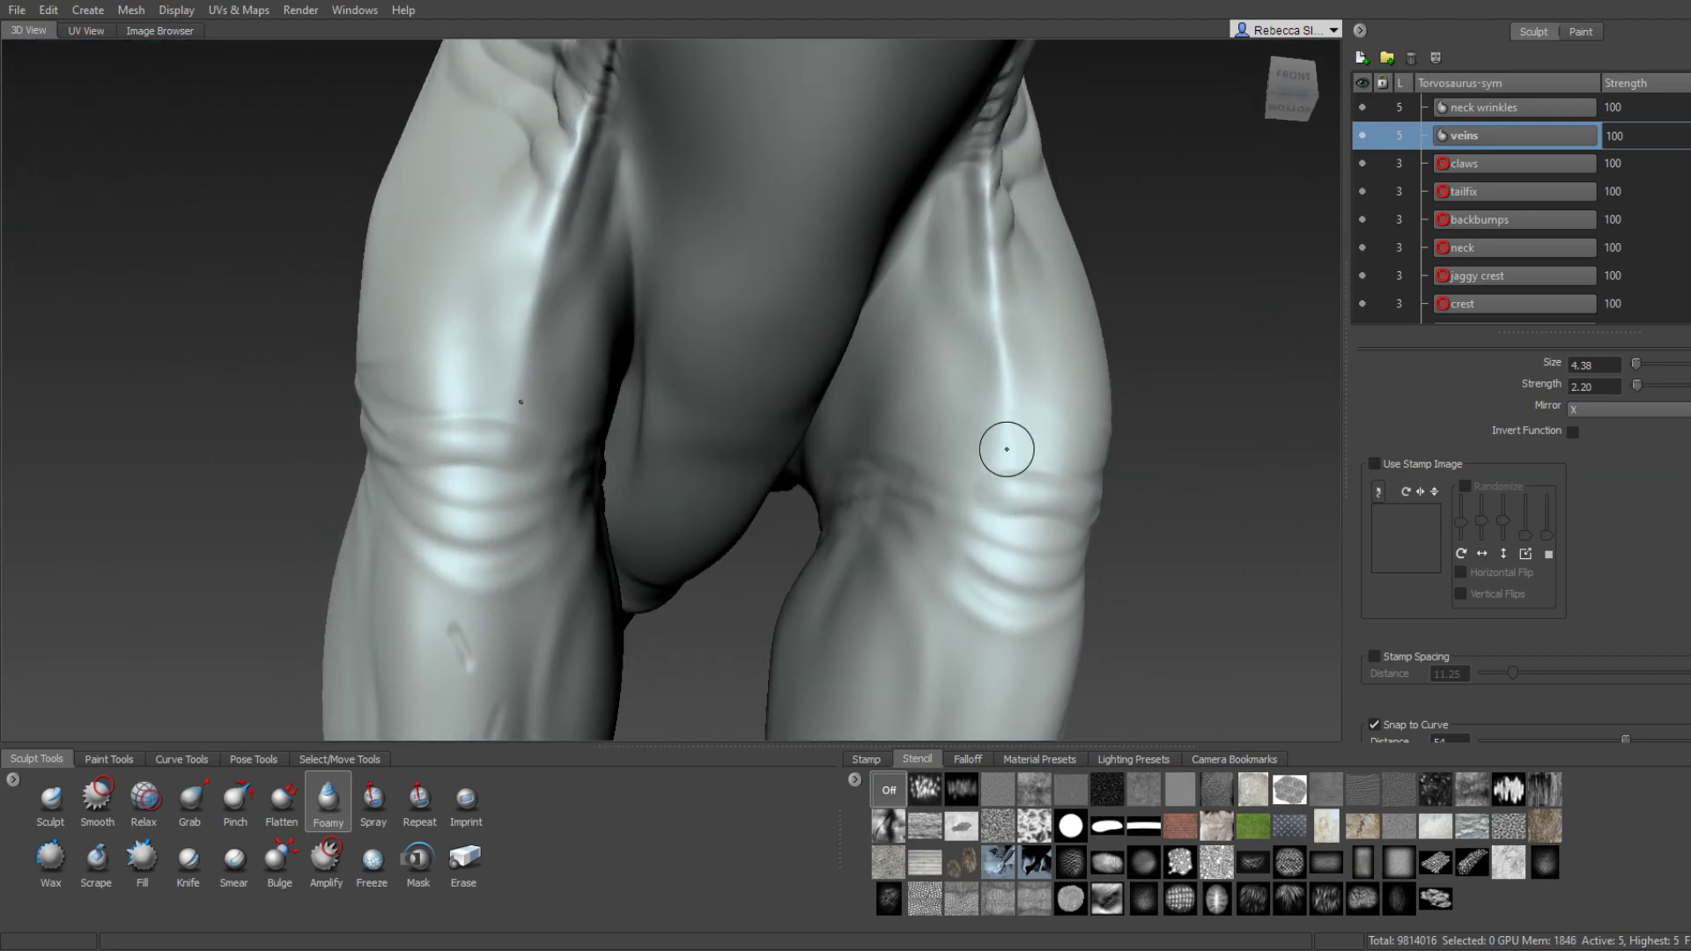
# Smooth away the stray marks on the front of the shins.
pyautogui.keyDown('alt'); pyautogui.moveTo(935, 489); pyautogui.dragTo(903, 491); pyautogui.keyUp('alt')
pyautogui.keyDown('alt'); pyautogui.moveTo(904, 491); pyautogui.dragTo(577, 453, button='middle'); pyautogui.keyUp('alt')
pyautogui.press('shift')
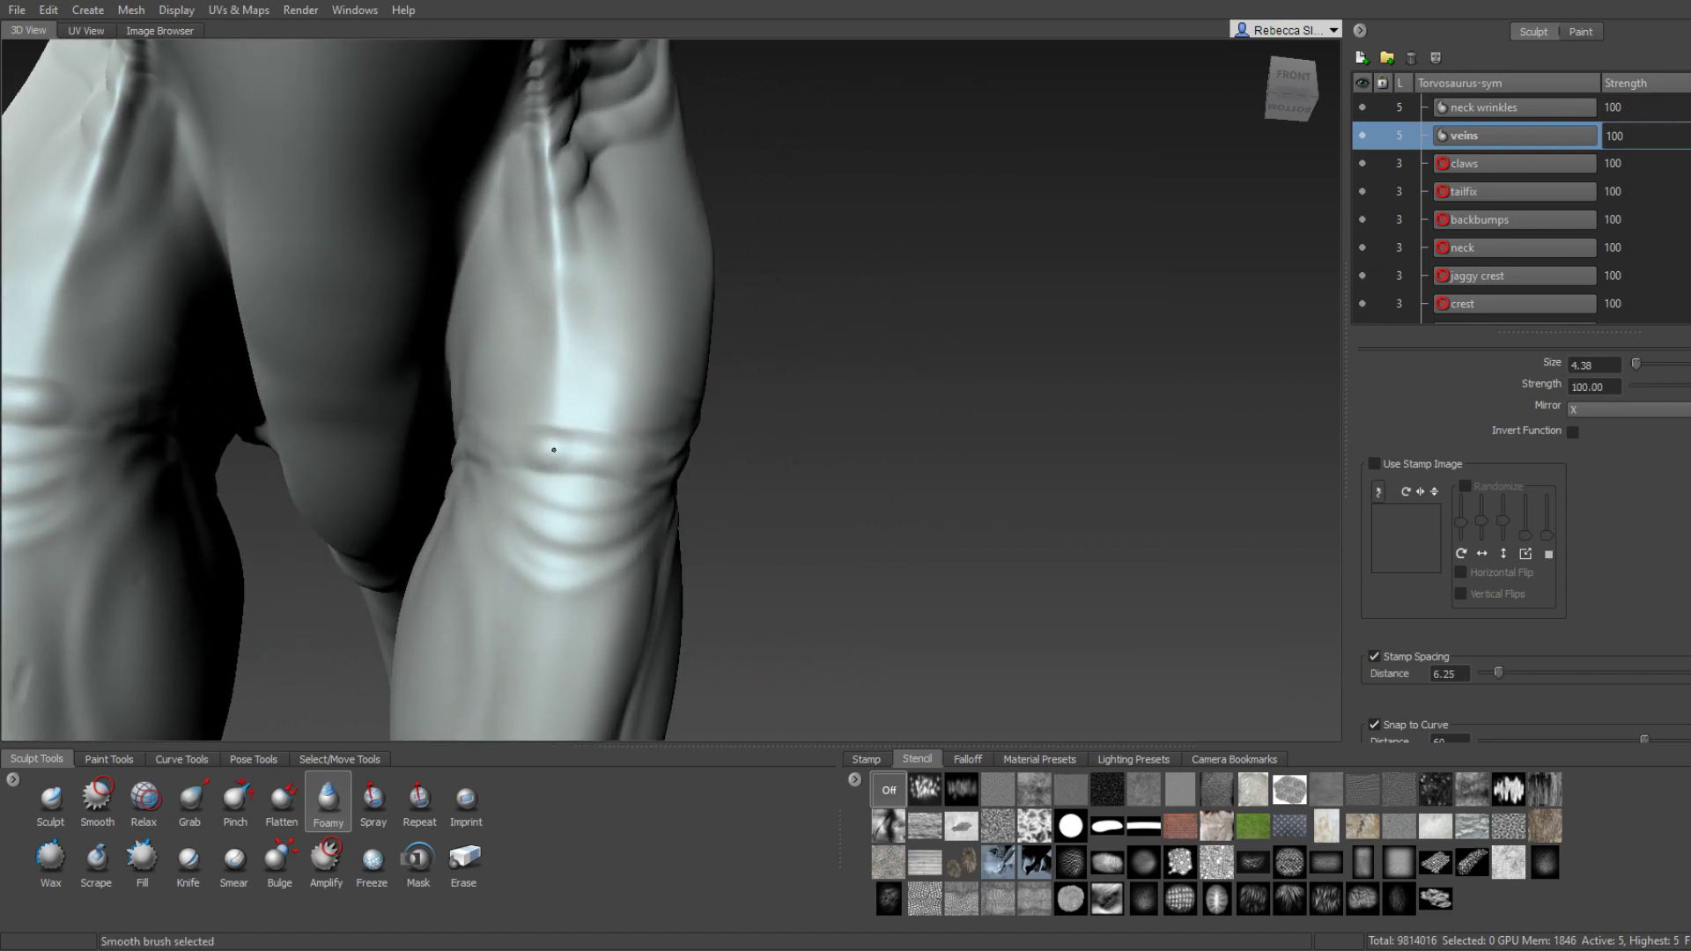
pyautogui.keyDown('alt'); pyautogui.moveTo(529, 507); pyautogui.dragTo(564, 470); pyautogui.keyUp('alt')
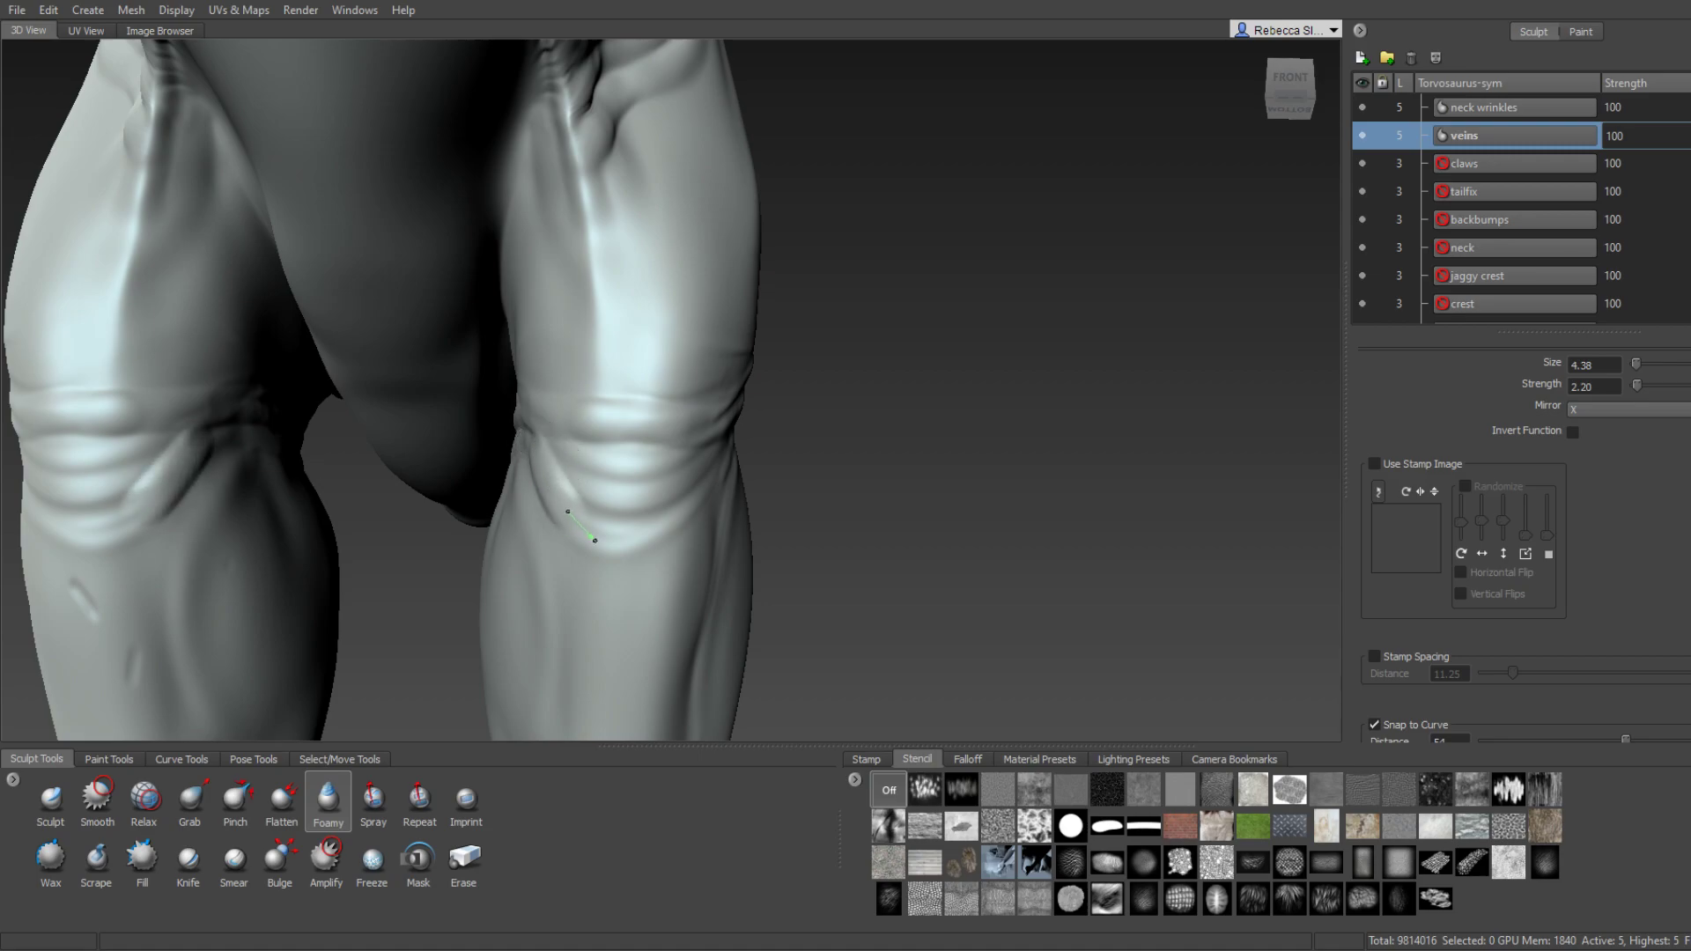
pyautogui.keyDown('alt'); pyautogui.moveTo(720, 493); pyautogui.dragTo(680, 480); pyautogui.keyUp('alt')
pyautogui.keyDown('alt'); pyautogui.moveTo(681, 480); pyautogui.dragTo(703, 464, button='middle'); pyautogui.keyUp('alt')
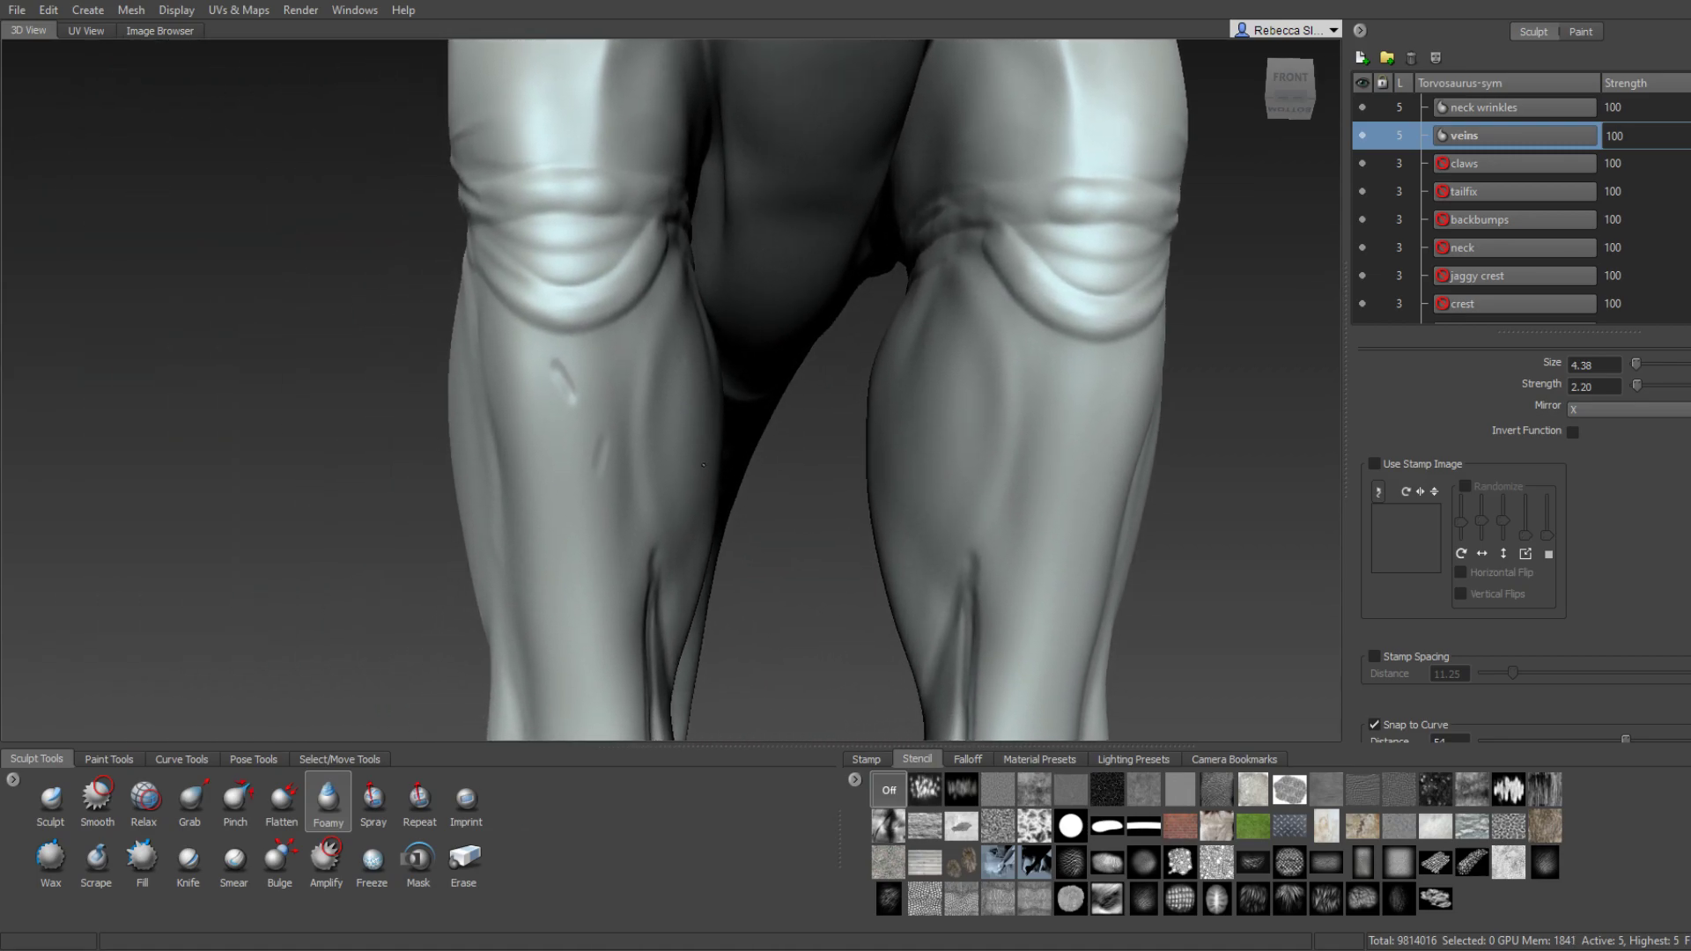
pyautogui.press('shift')
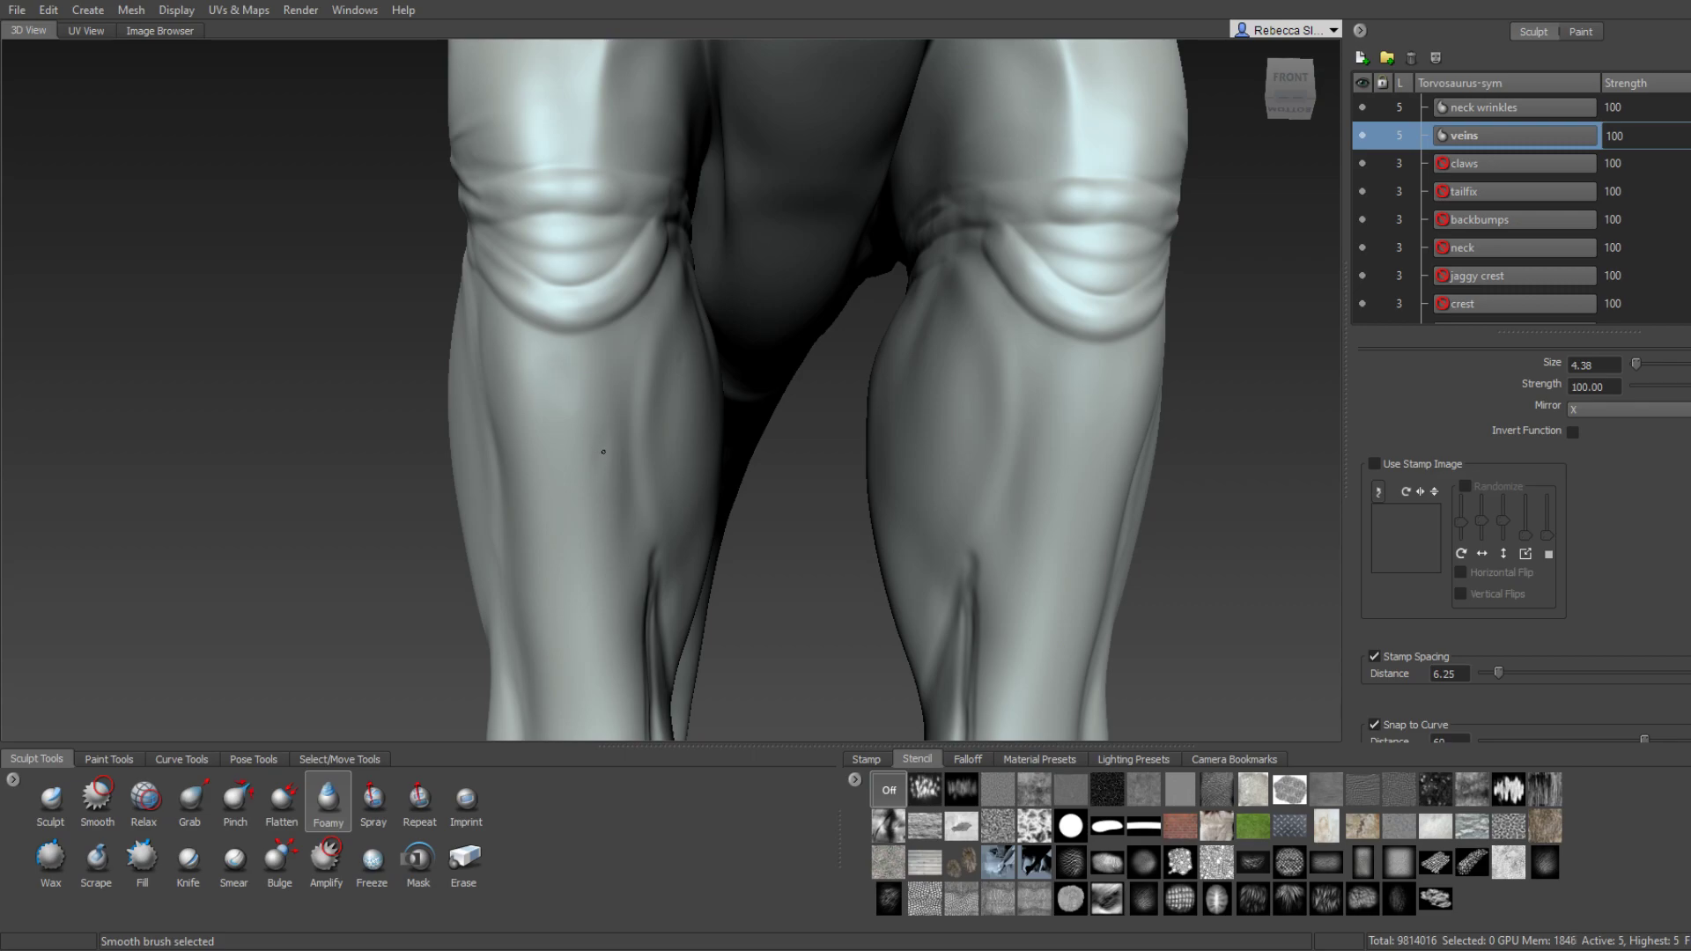
pyautogui.keyDown('alt'); pyautogui.moveTo(592, 449); pyautogui.dragTo(614, 381); pyautogui.keyUp('alt')
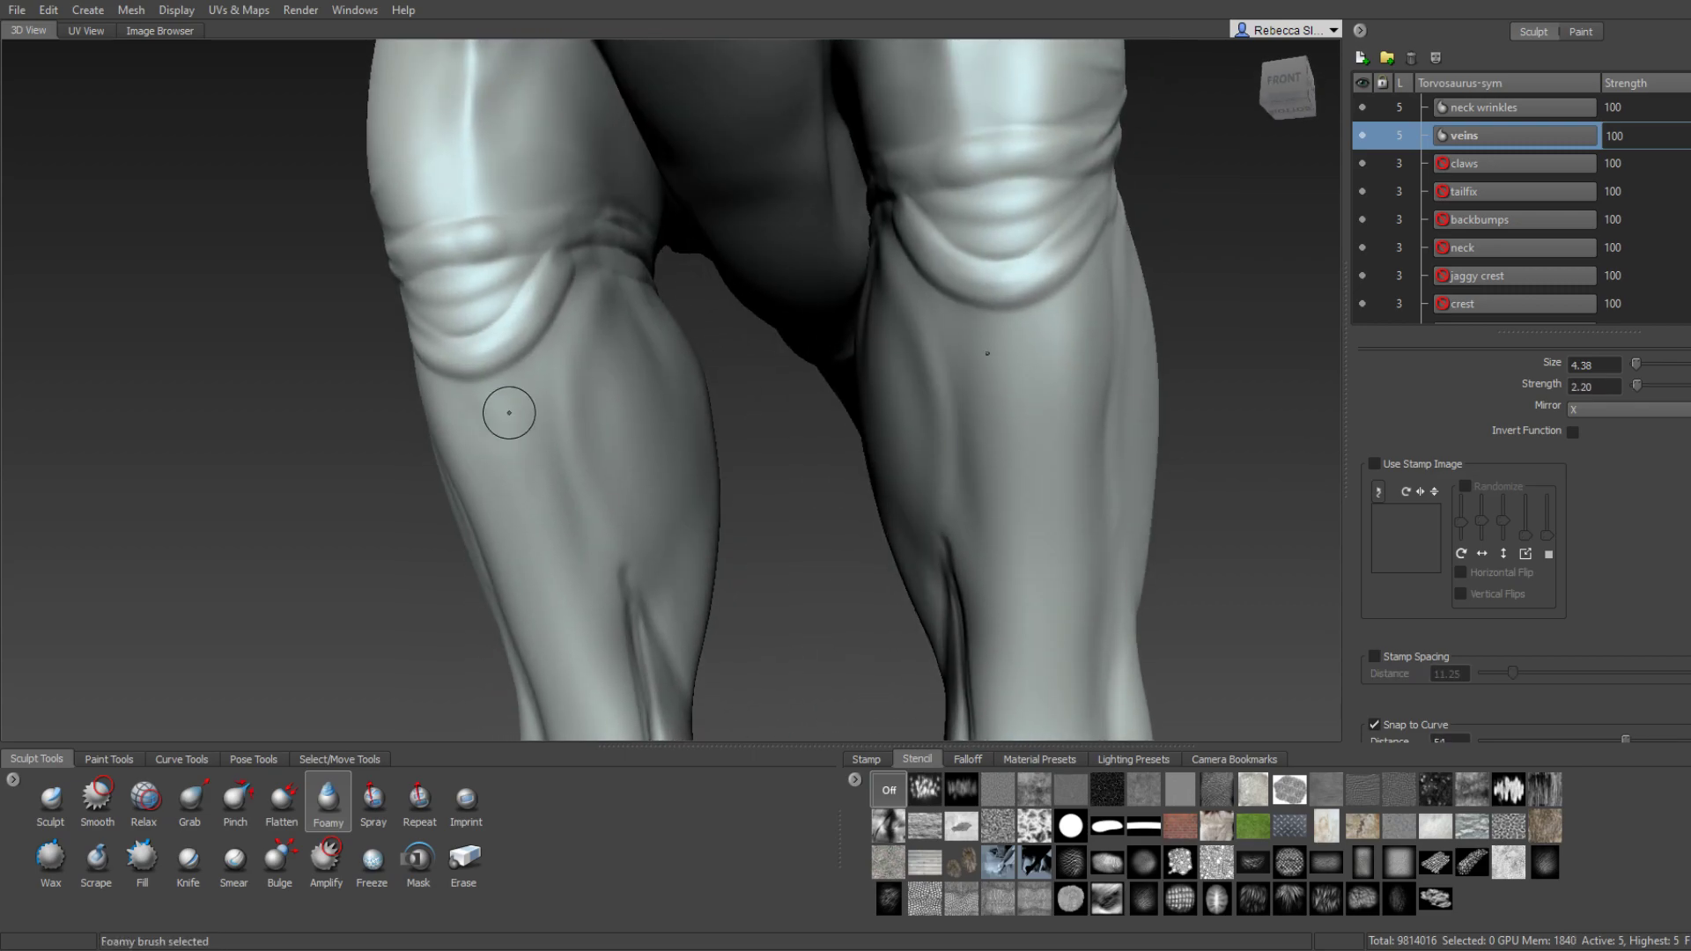
pyautogui.press('shift')
# Smooth around the right knee, then orbit to low angles to check it.
pyautogui.keyDown('alt'); pyautogui.moveTo(520, 464); pyautogui.dragTo(642, 441, button='right'); pyautogui.keyUp('alt')
pyautogui.moveTo(791, 472)
pyautogui.mouseDown()
pyautogui.moveTo(828, 490)
pyautogui.moveTo(762, 408)
pyautogui.moveTo(750, 433)
pyautogui.moveTo(842, 452)
pyautogui.moveTo(862, 489)
pyautogui.moveTo(754, 420)
pyautogui.mouseUp()
pyautogui.moveTo(887, 382)
pyautogui.keyDown('alt'); pyautogui.mouseDown()
pyautogui.moveTo(643, 483)
pyautogui.moveTo(716, 463)
pyautogui.moveTo(687, 464)
pyautogui.moveTo(721, 422)
pyautogui.moveTo(727, 517)
pyautogui.mouseUp(); pyautogui.keyUp('alt')
pyautogui.press('shift')
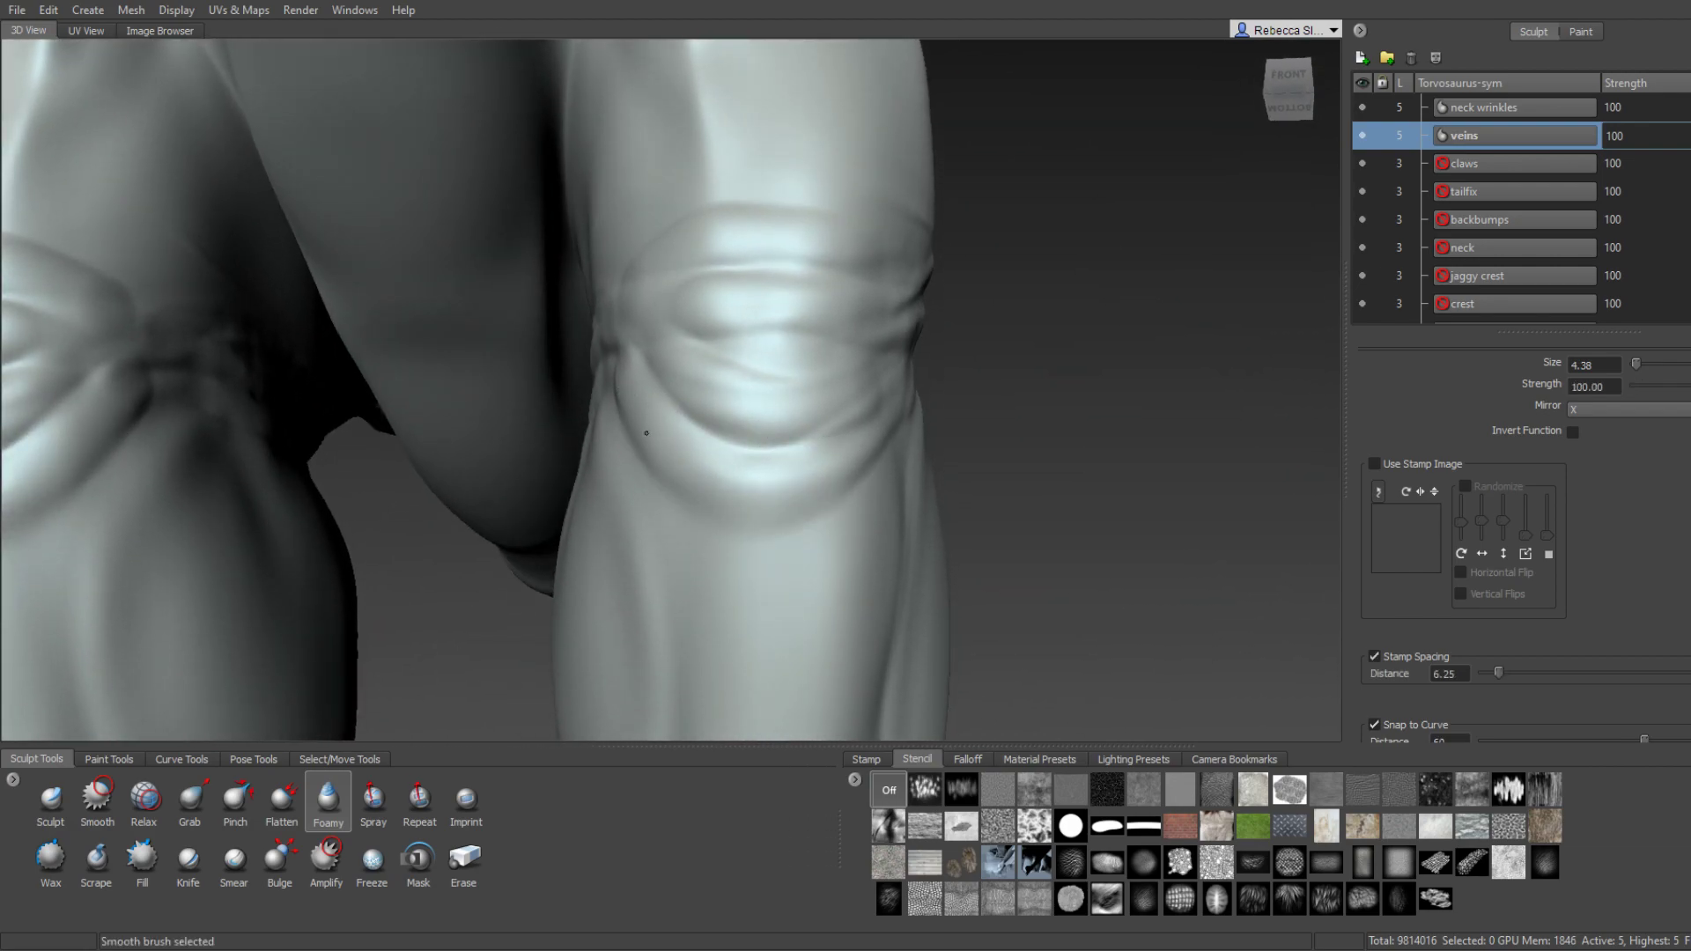
pyautogui.keyDown('alt'); pyautogui.moveTo(624, 425); pyautogui.dragTo(762, 483); pyautogui.keyUp('alt')
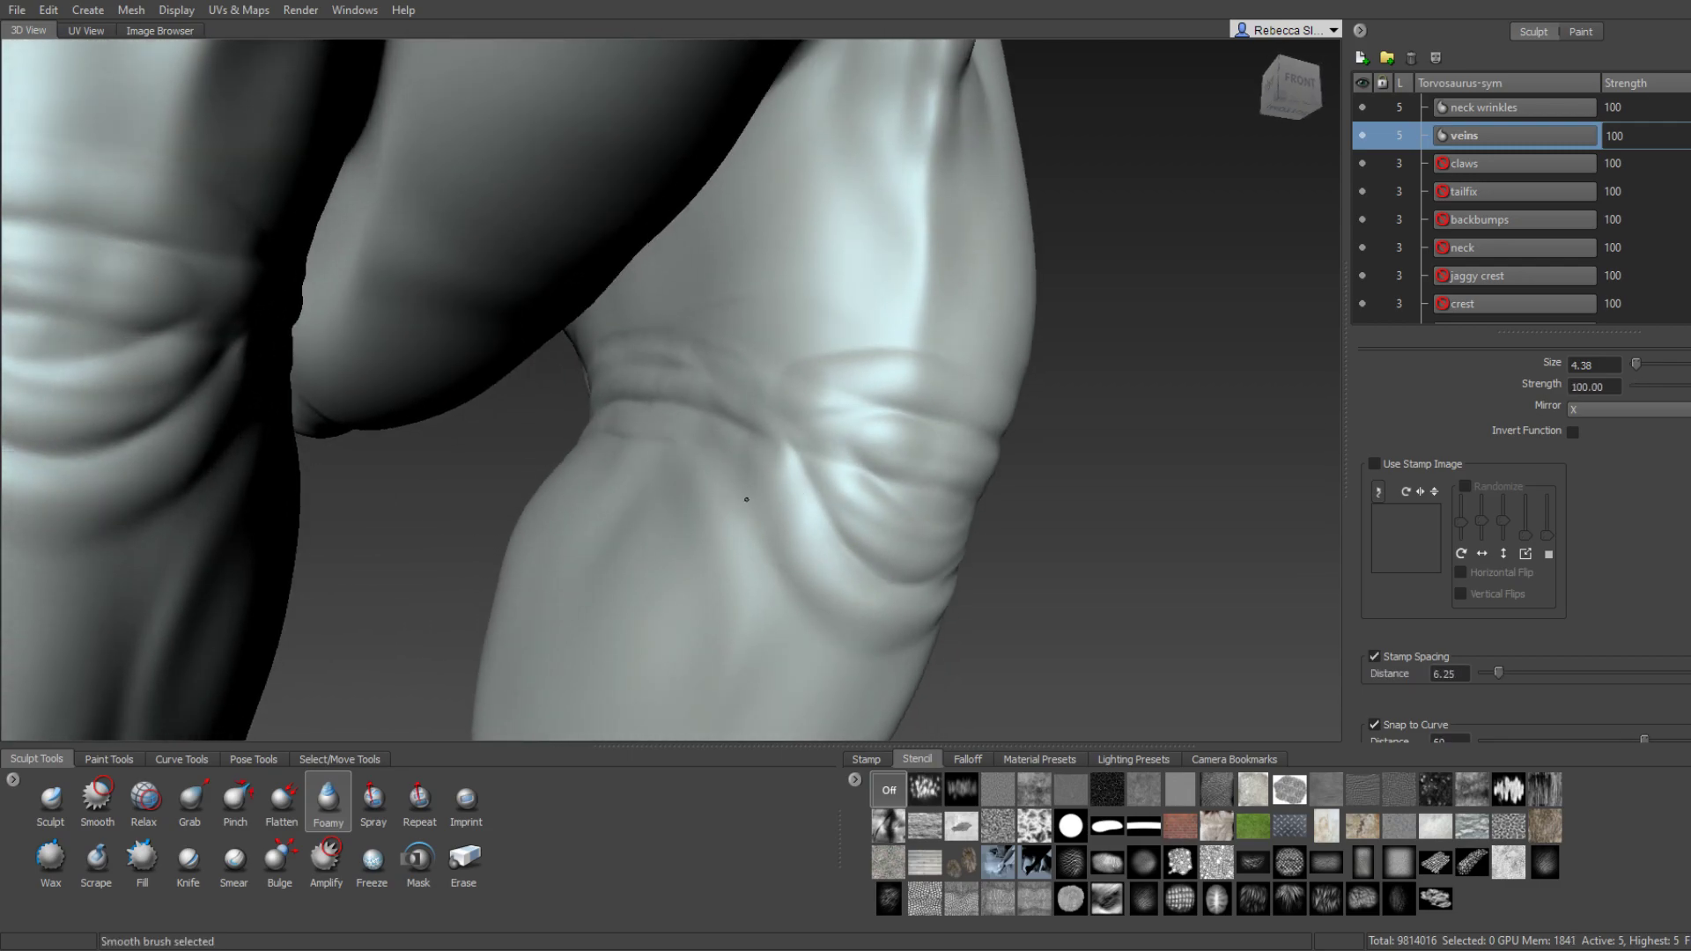
pyautogui.keyDown('alt'); pyautogui.moveTo(806, 607); pyautogui.dragTo(567, 593); pyautogui.keyUp('alt')
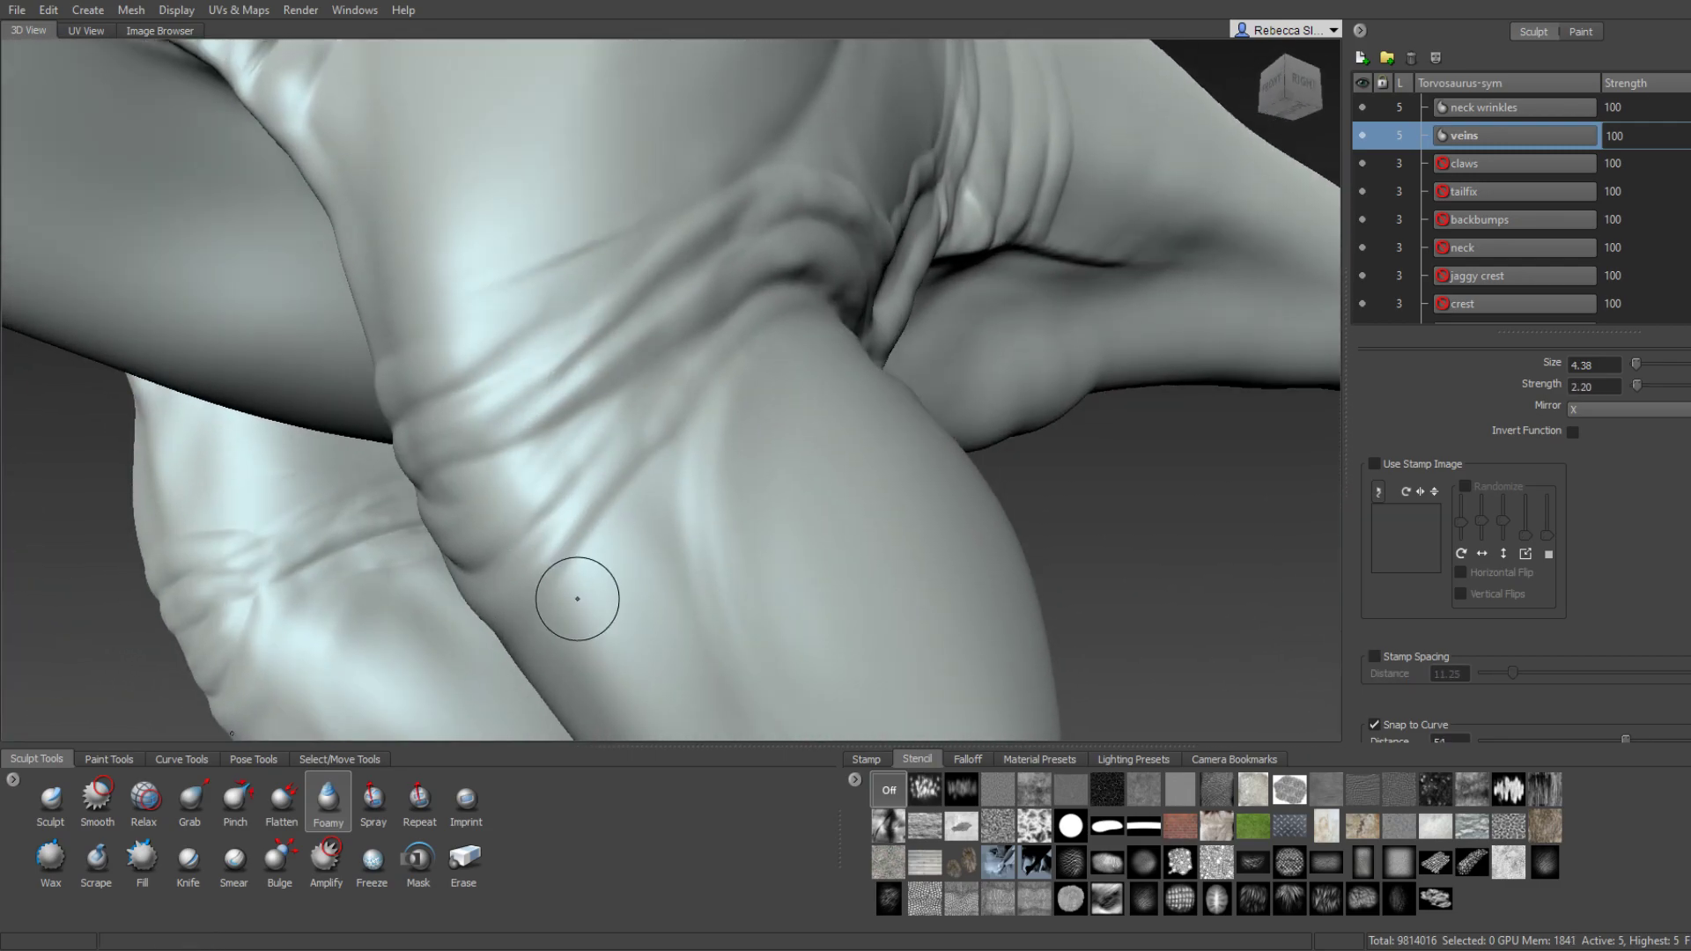
pyautogui.moveTo(666, 434)
pyautogui.keyDown('alt'); pyautogui.mouseDown()
pyautogui.moveTo(815, 490)
pyautogui.moveTo(778, 528)
pyautogui.moveTo(651, 462)
pyautogui.moveTo(696, 528)
pyautogui.moveTo(806, 551)
pyautogui.moveTo(907, 475)
pyautogui.moveTo(733, 486)
pyautogui.moveTo(672, 517)
pyautogui.moveTo(698, 529)
pyautogui.moveTo(702, 449)
pyautogui.mouseUp(); pyautogui.keyUp('alt')
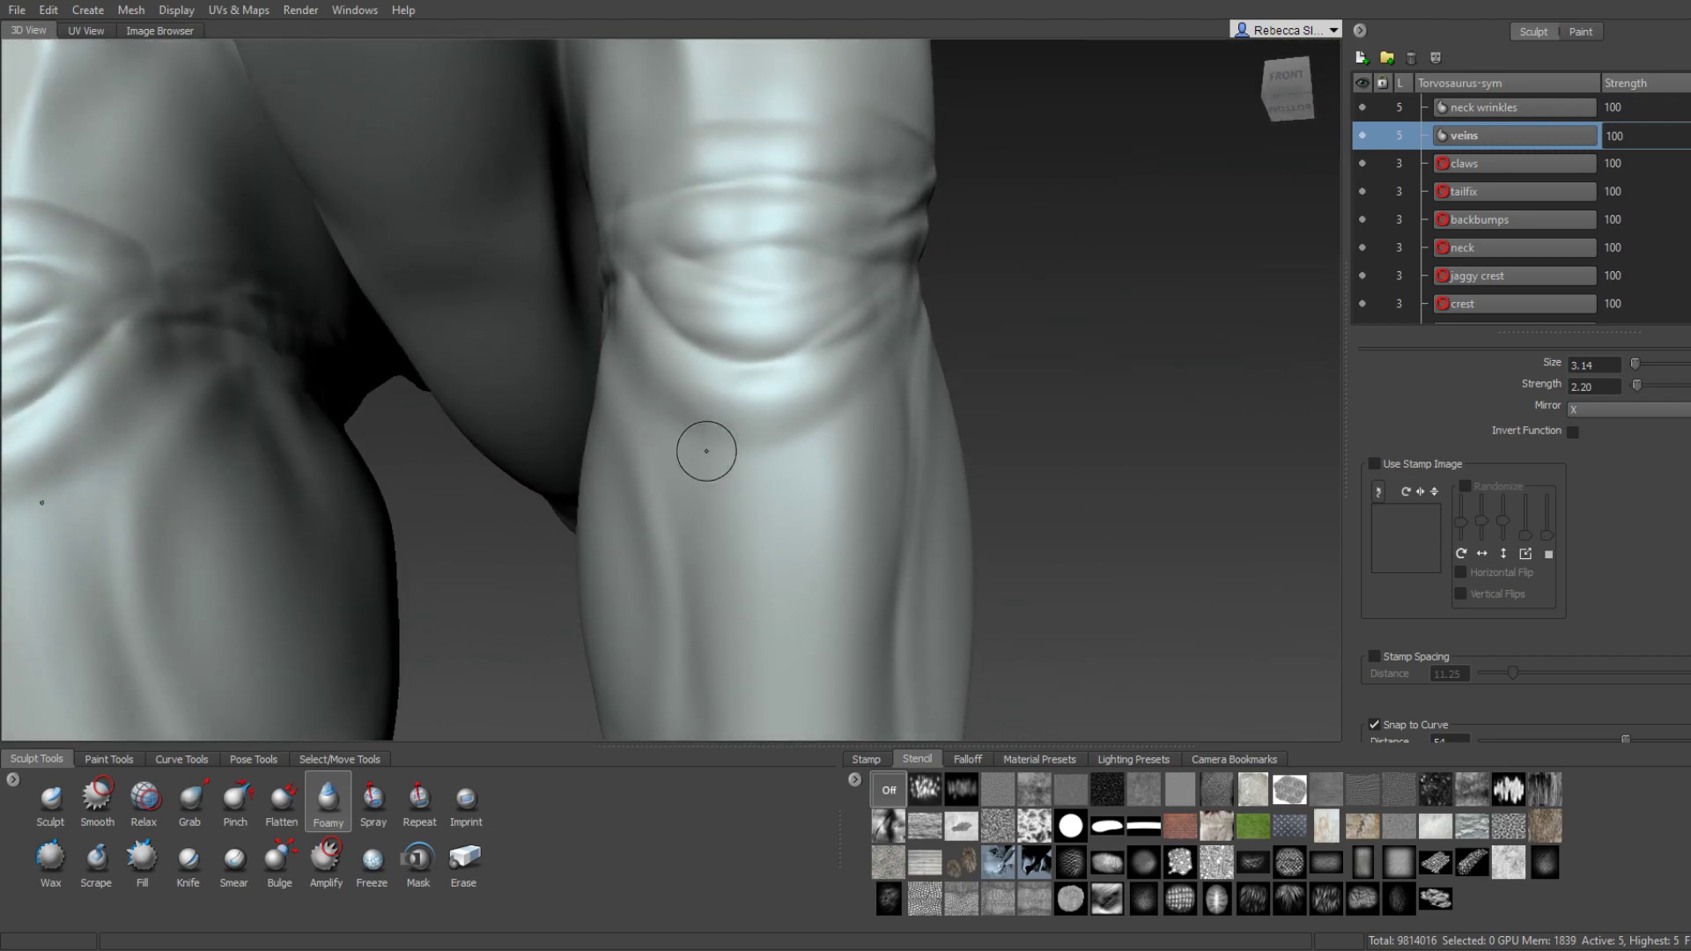
pyautogui.moveTo(934, 320)
pyautogui.keyDown('alt'); pyautogui.mouseDown()
pyautogui.moveTo(784, 521)
pyautogui.moveTo(749, 493)
pyautogui.mouseUp(); pyautogui.keyUp('alt')
pyautogui.moveTo(748, 493)
pyautogui.keyDown('alt'); pyautogui.mouseDown()
pyautogui.moveTo(709, 472)
pyautogui.moveTo(522, 477)
pyautogui.moveTo(589, 616)
pyautogui.mouseUp(); pyautogui.keyUp('alt')
pyautogui.keyDown('alt'); pyautogui.moveTo(842, 302); pyautogui.dragTo(566, 487); pyautogui.keyUp('alt')
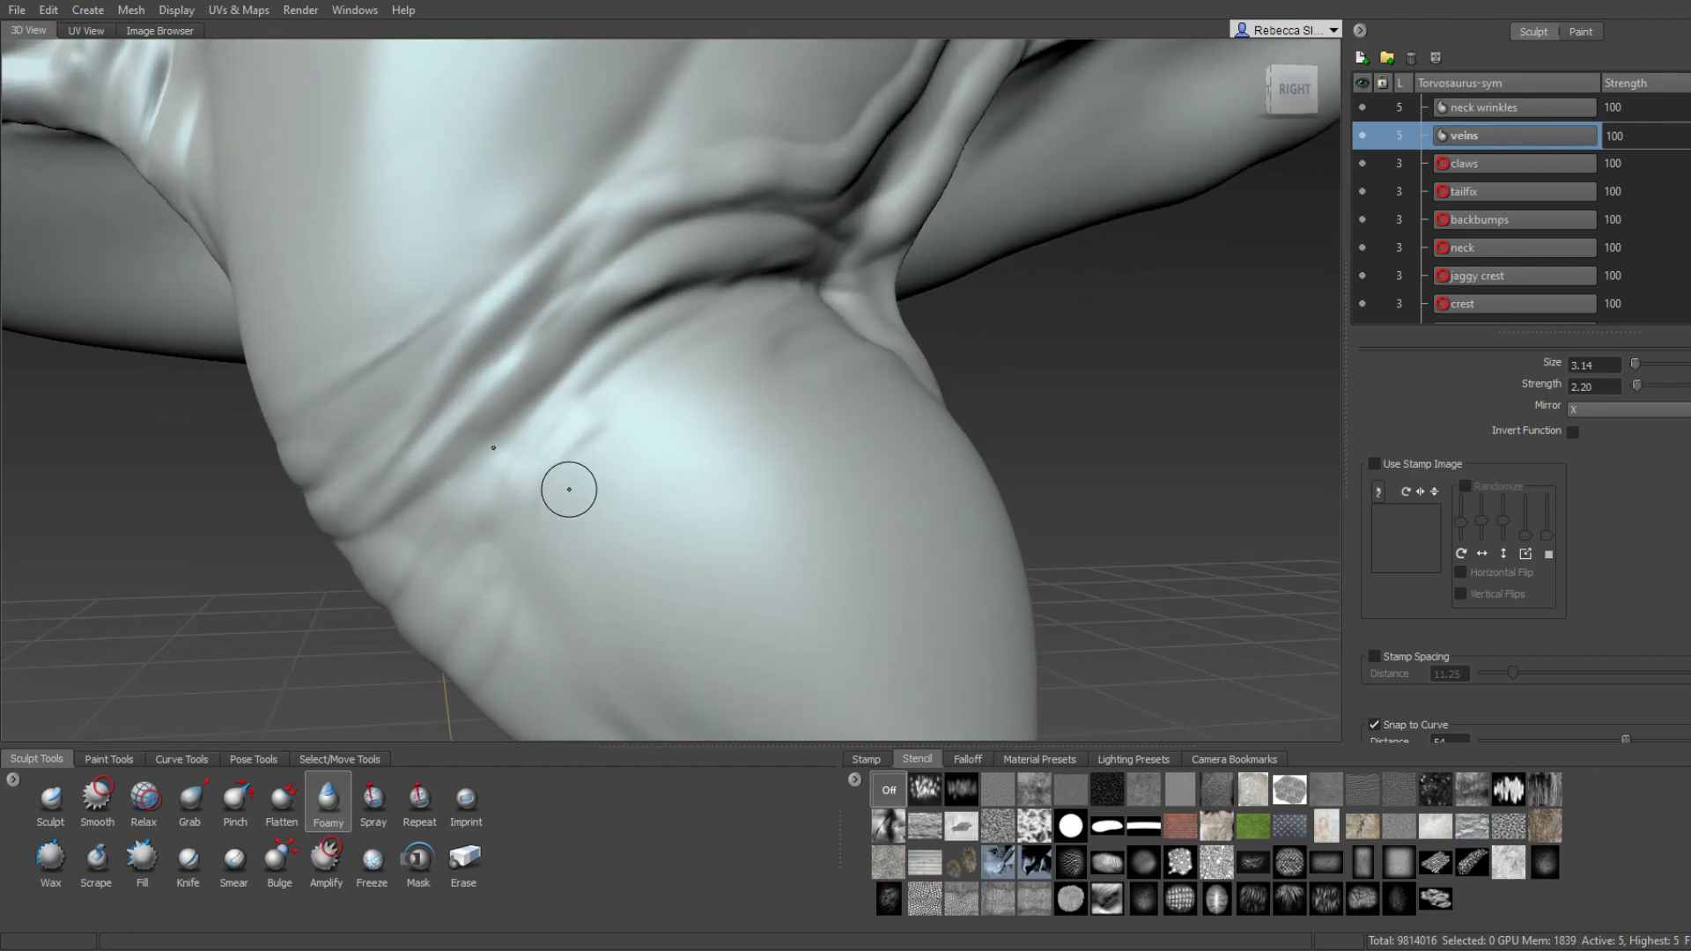
pyautogui.moveTo(963, 425)
pyautogui.keyDown('alt'); pyautogui.mouseDown()
pyautogui.moveTo(690, 502)
pyautogui.moveTo(576, 490)
pyautogui.moveTo(879, 554)
pyautogui.moveTo(861, 484)
pyautogui.moveTo(907, 412)
pyautogui.mouseUp(); pyautogui.keyUp('alt')
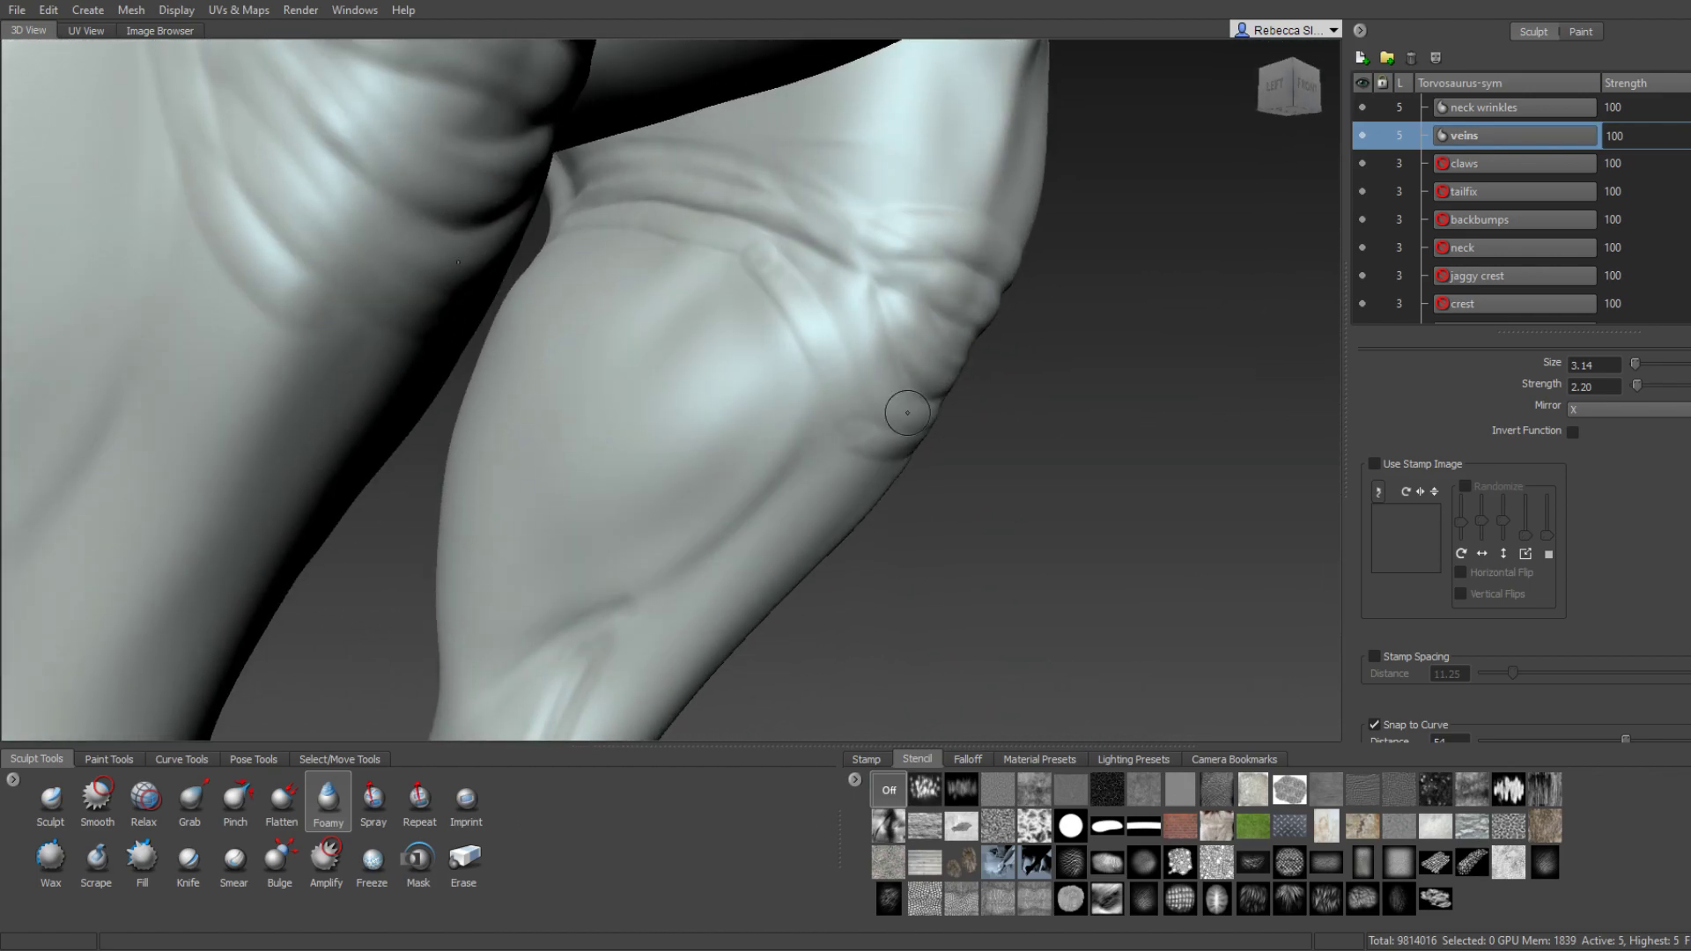
pyautogui.moveTo(805, 311); pyautogui.dragTo(828, 339)
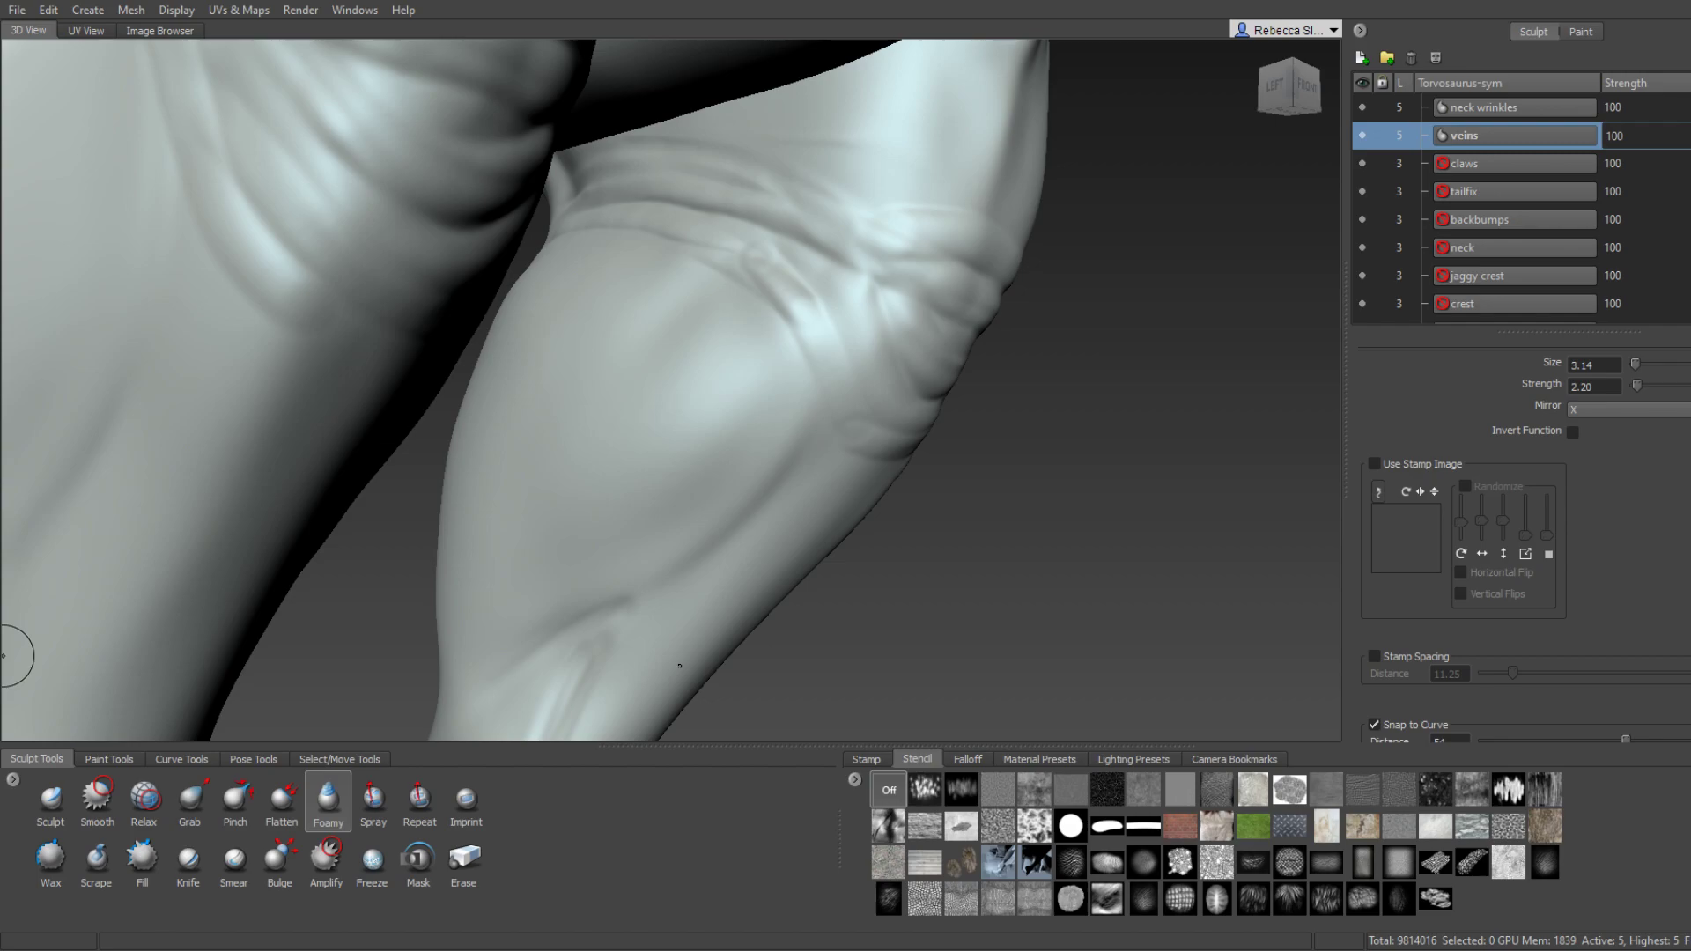
pyautogui.moveTo(778, 348)
pyautogui.keyDown('alt'); pyautogui.mouseDown()
pyautogui.moveTo(593, 453)
pyautogui.moveTo(555, 445)
pyautogui.moveTo(468, 506)
pyautogui.moveTo(775, 346)
pyautogui.moveTo(709, 361)
pyautogui.moveTo(849, 234)
pyautogui.moveTo(610, 378)
pyautogui.moveTo(849, 426)
pyautogui.moveTo(928, 471)
pyautogui.mouseUp(); pyautogui.keyUp('alt')
pyautogui.keyDown('alt'); pyautogui.moveTo(622, 396); pyautogui.dragTo(771, 396); pyautogui.keyUp('alt')
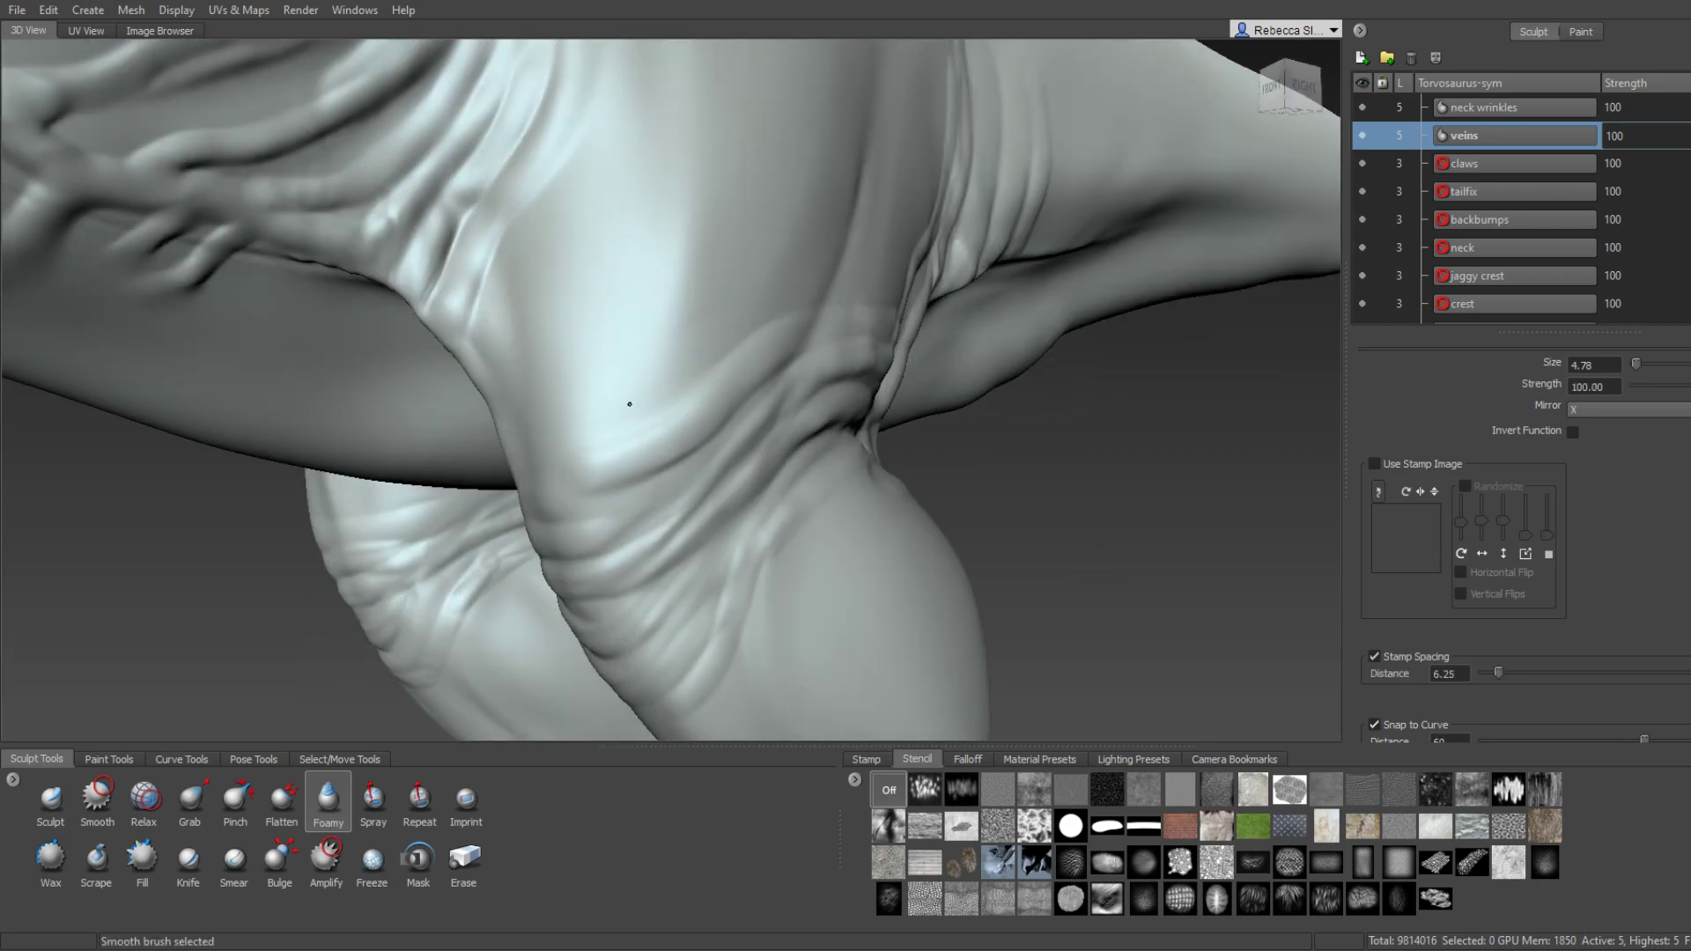
pyautogui.keyDown('alt'); pyautogui.moveTo(760, 320); pyautogui.dragTo(642, 366); pyautogui.keyUp('alt')
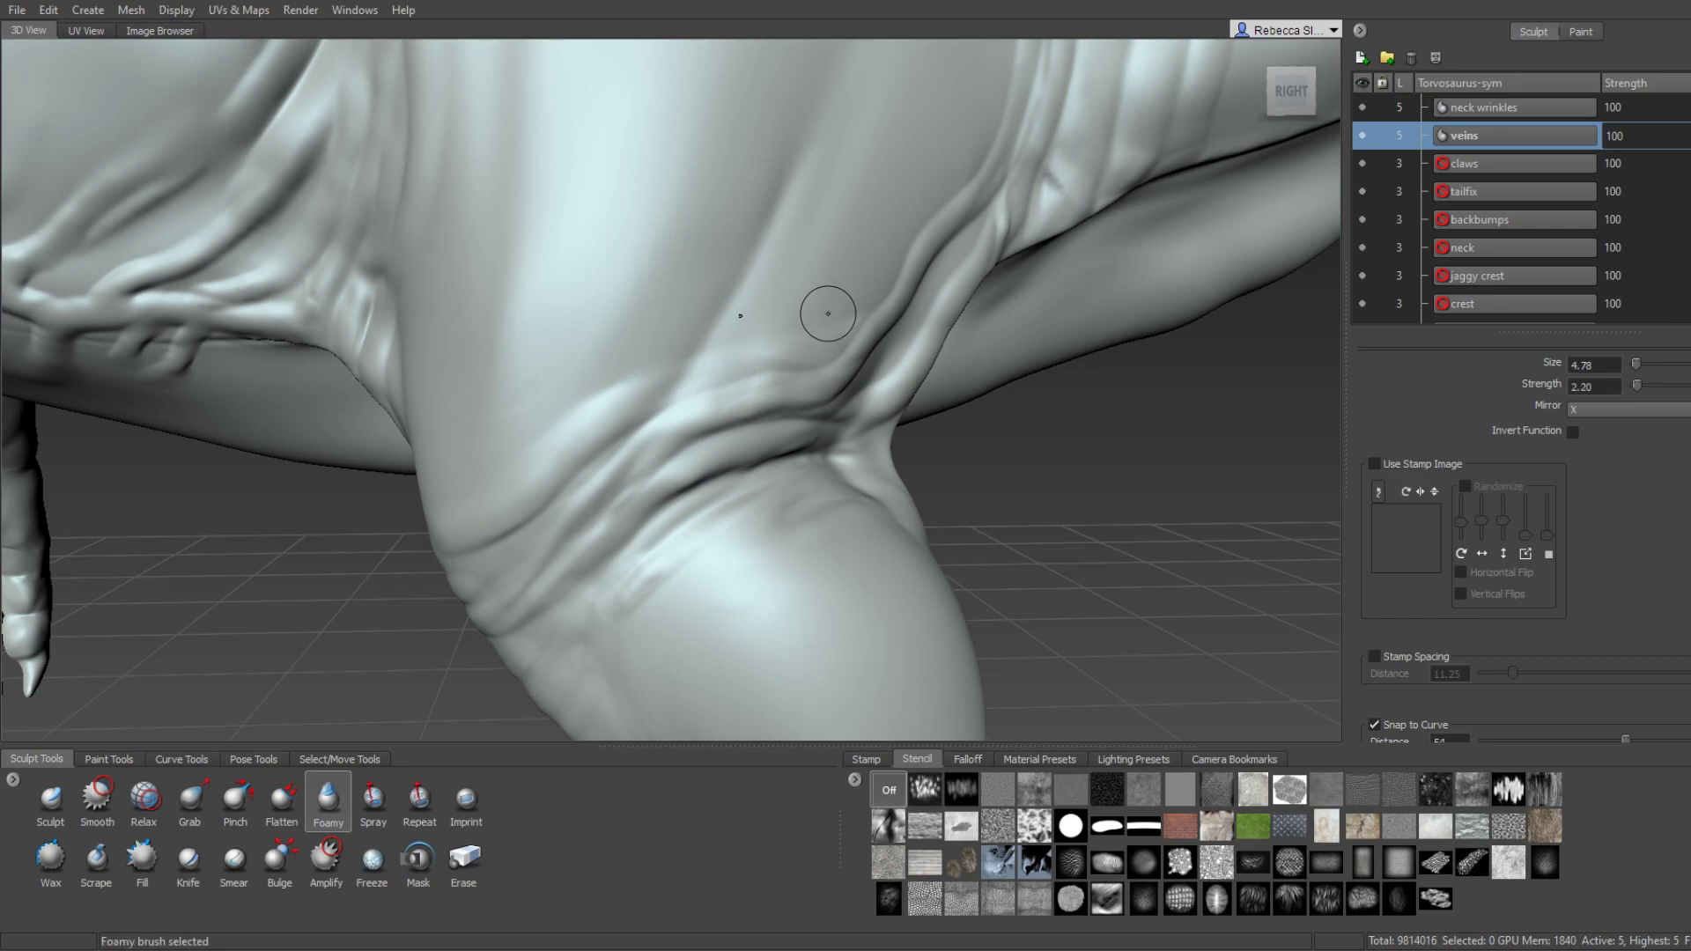
pyautogui.keyDown('alt'); pyautogui.moveTo(829, 318); pyautogui.dragTo(731, 365); pyautogui.keyUp('alt')
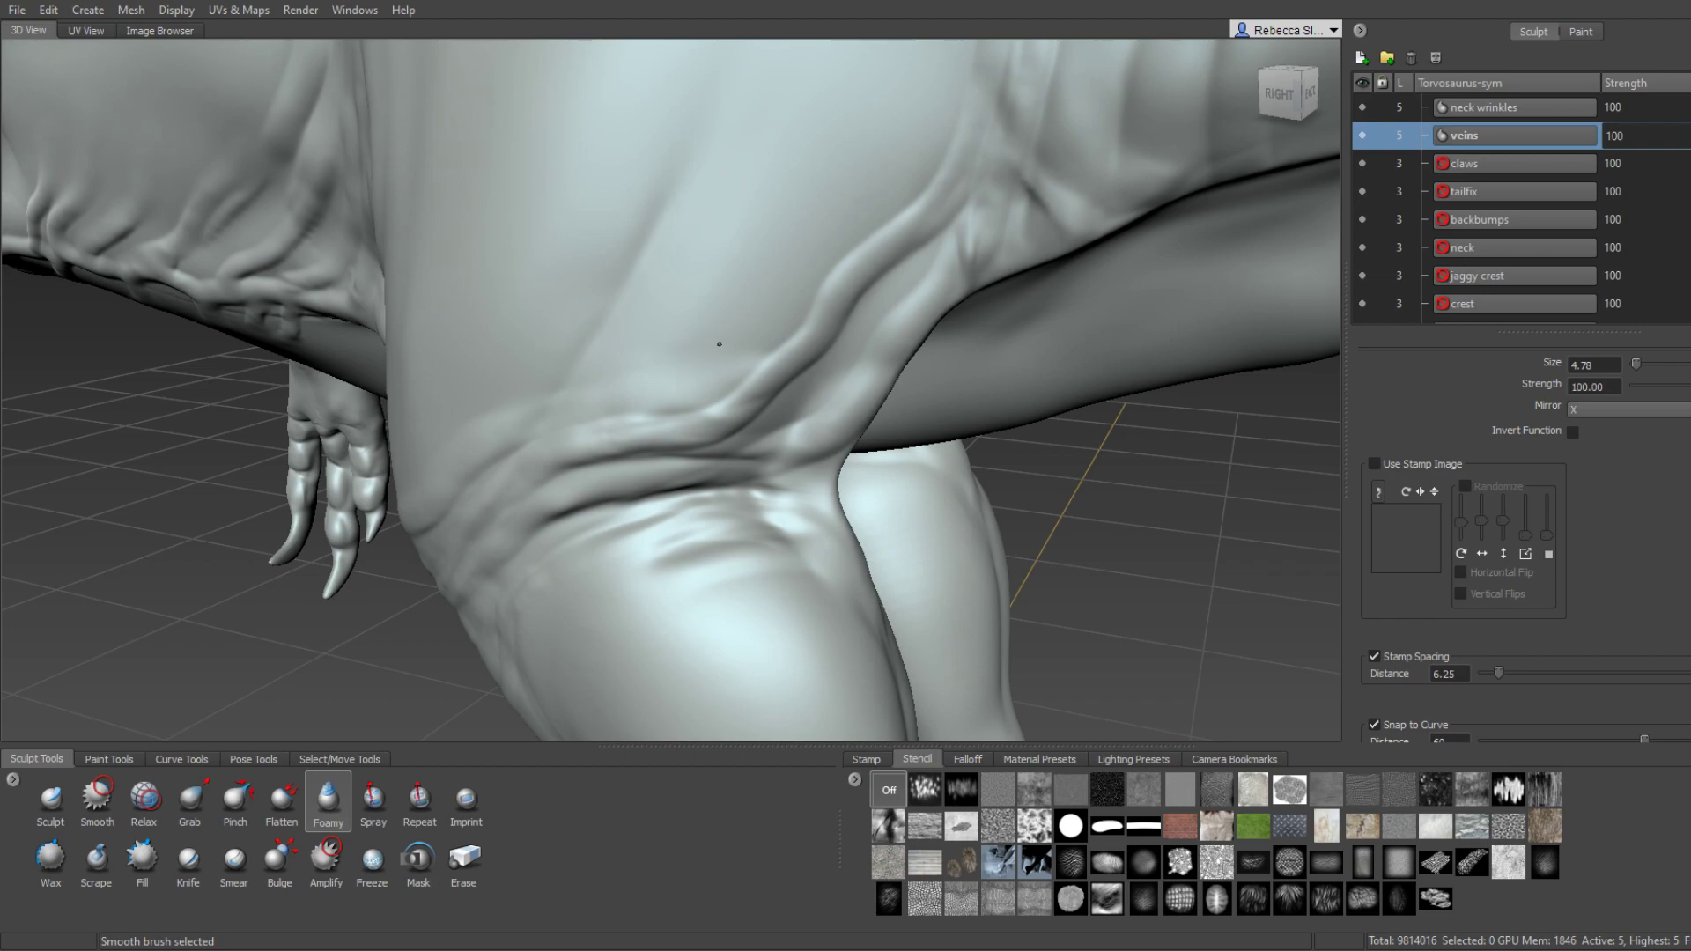
pyautogui.keyDown('alt'); pyautogui.moveTo(619, 382); pyautogui.dragTo(757, 460); pyautogui.keyUp('alt')
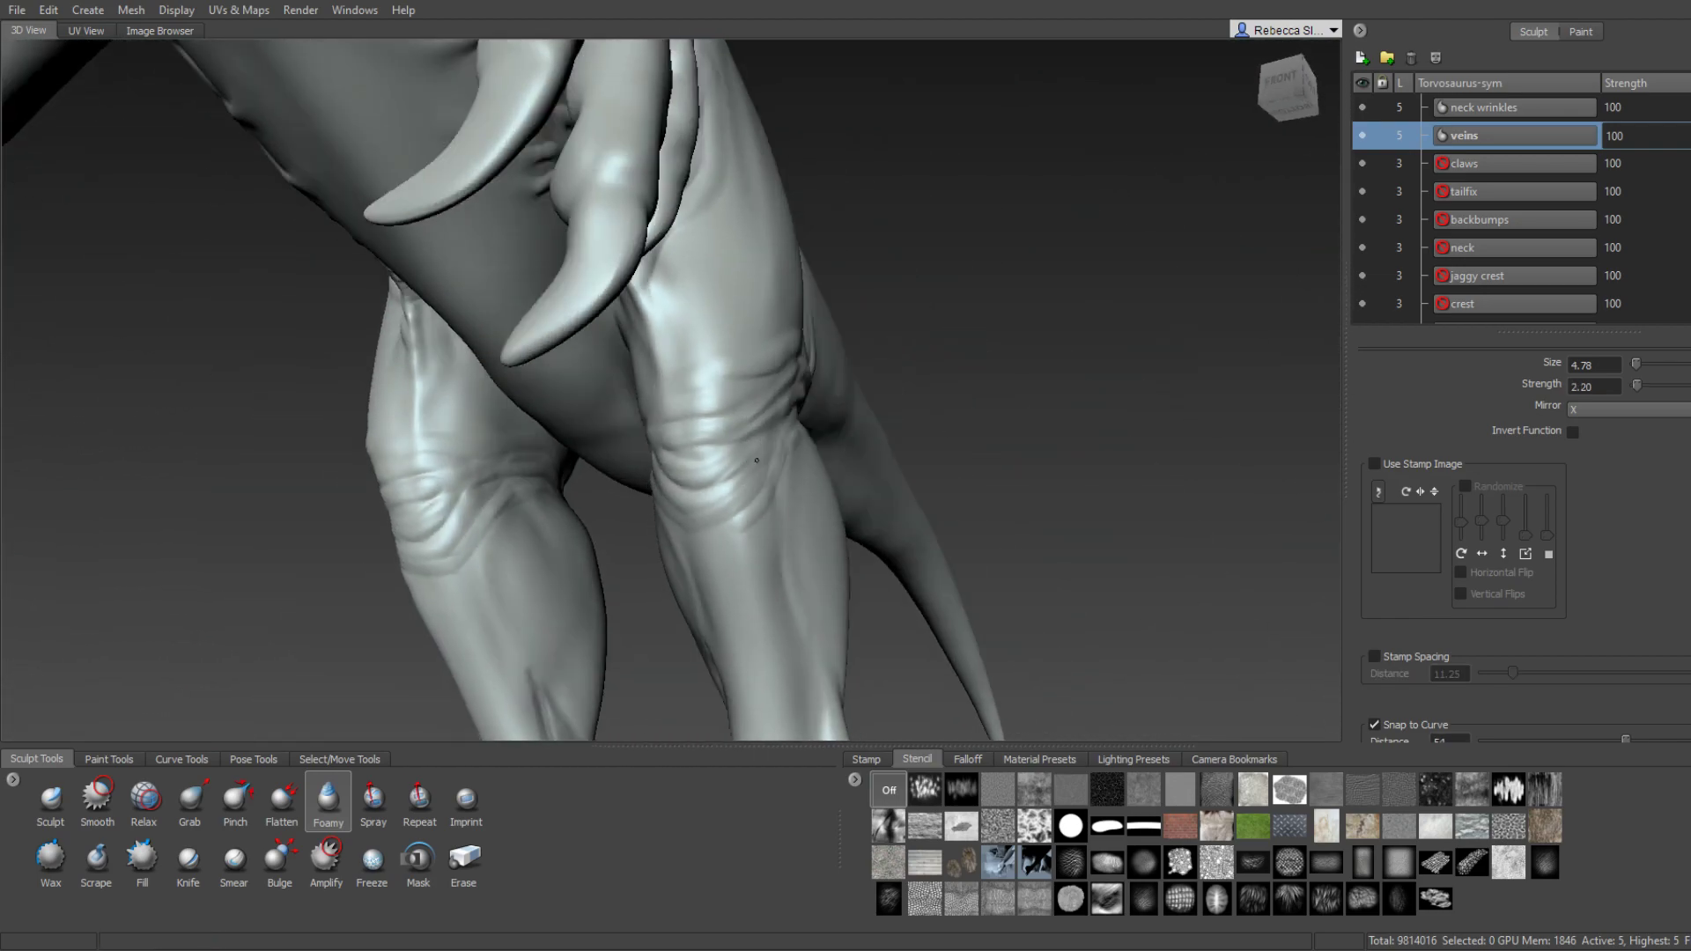
pyautogui.keyDown('alt'); pyautogui.moveTo(756, 460); pyautogui.dragTo(415, 491, button='middle'); pyautogui.keyUp('alt')
pyautogui.scroll(3, 416, 491)
pyautogui.scroll(3, 458, 546)
pyautogui.scroll(3, 497, 605)
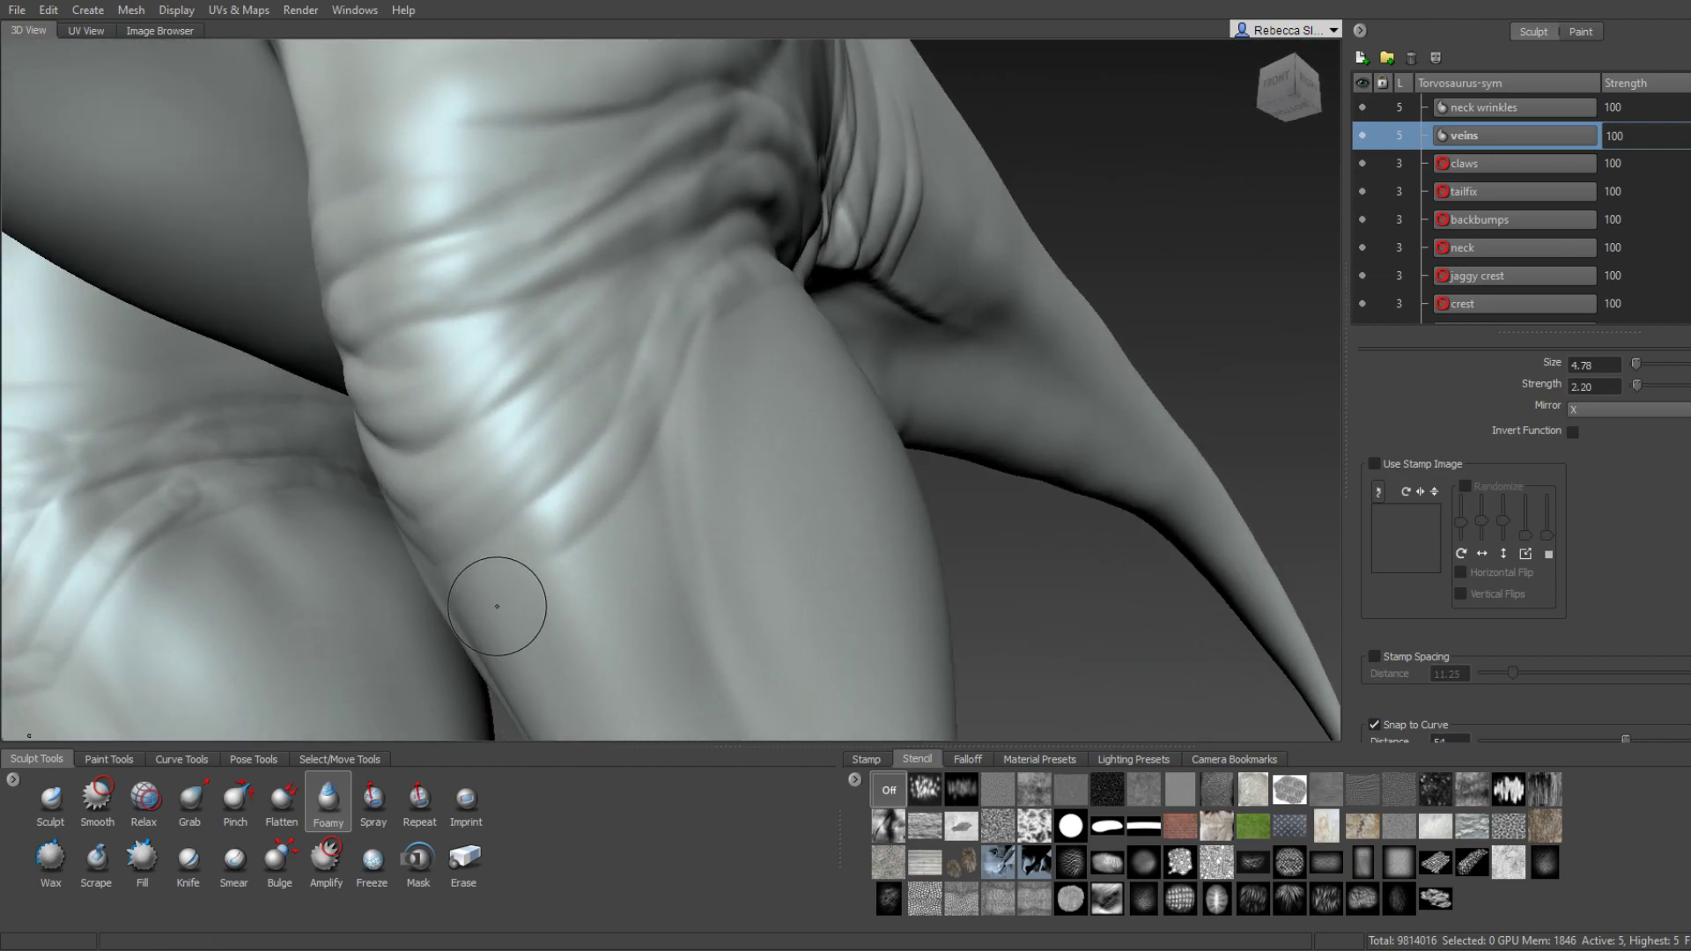
pyautogui.press('shift')
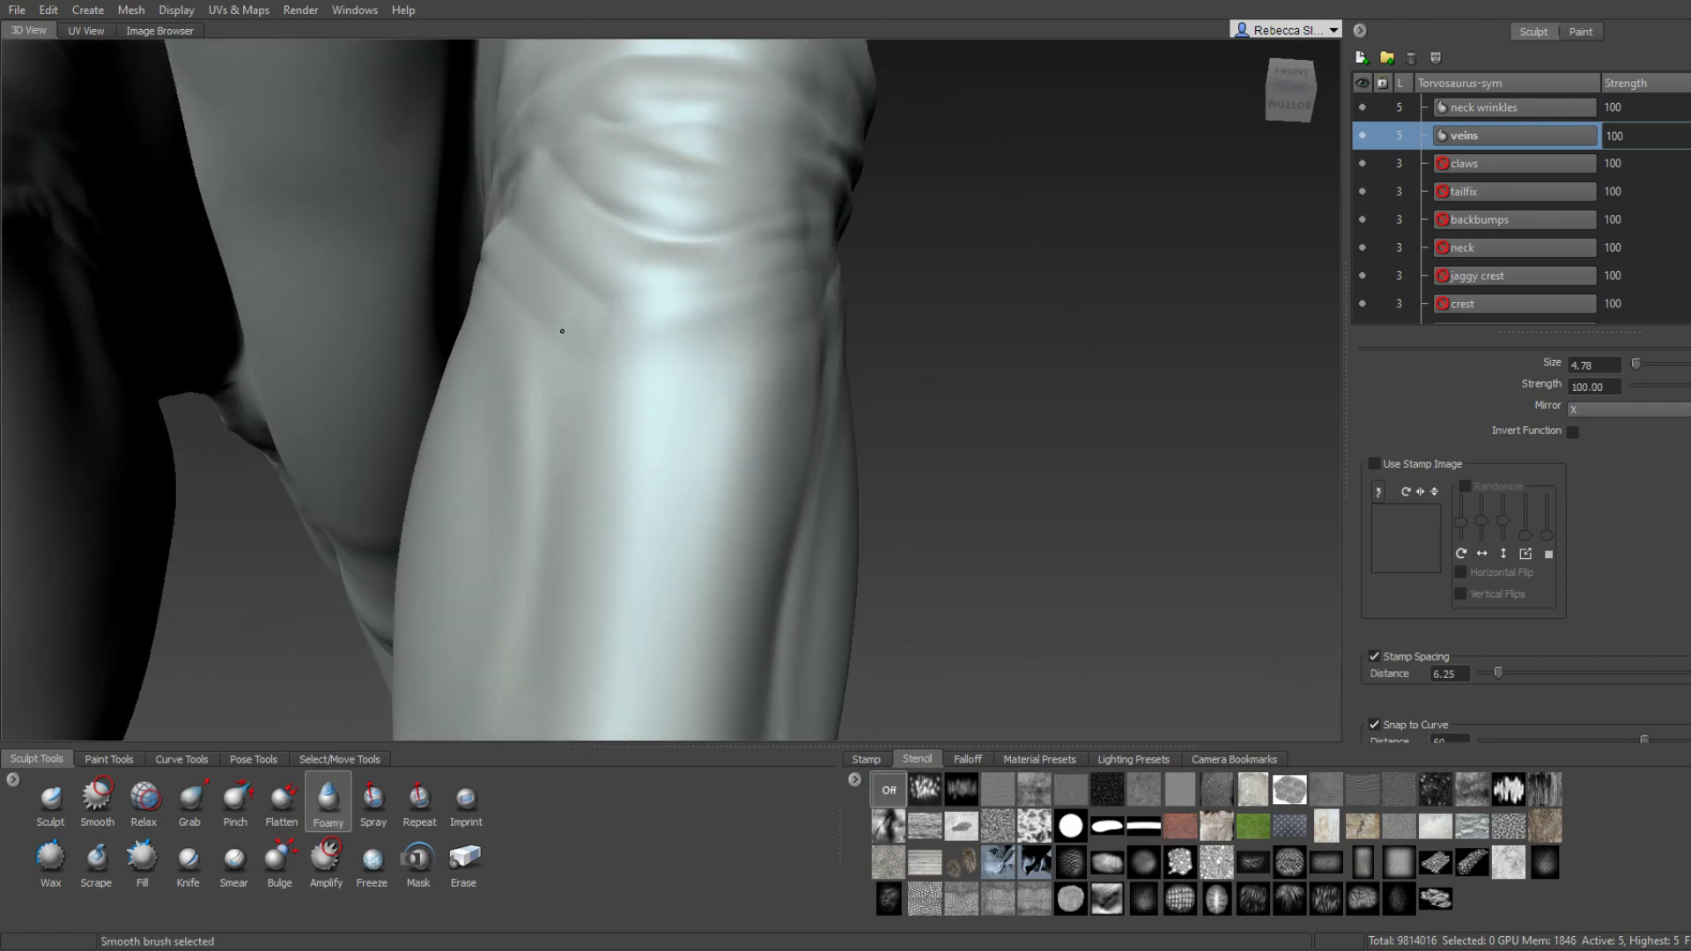
pyautogui.keyDown('alt'); pyautogui.moveTo(562, 330); pyautogui.dragTo(702, 437); pyautogui.keyUp('alt')
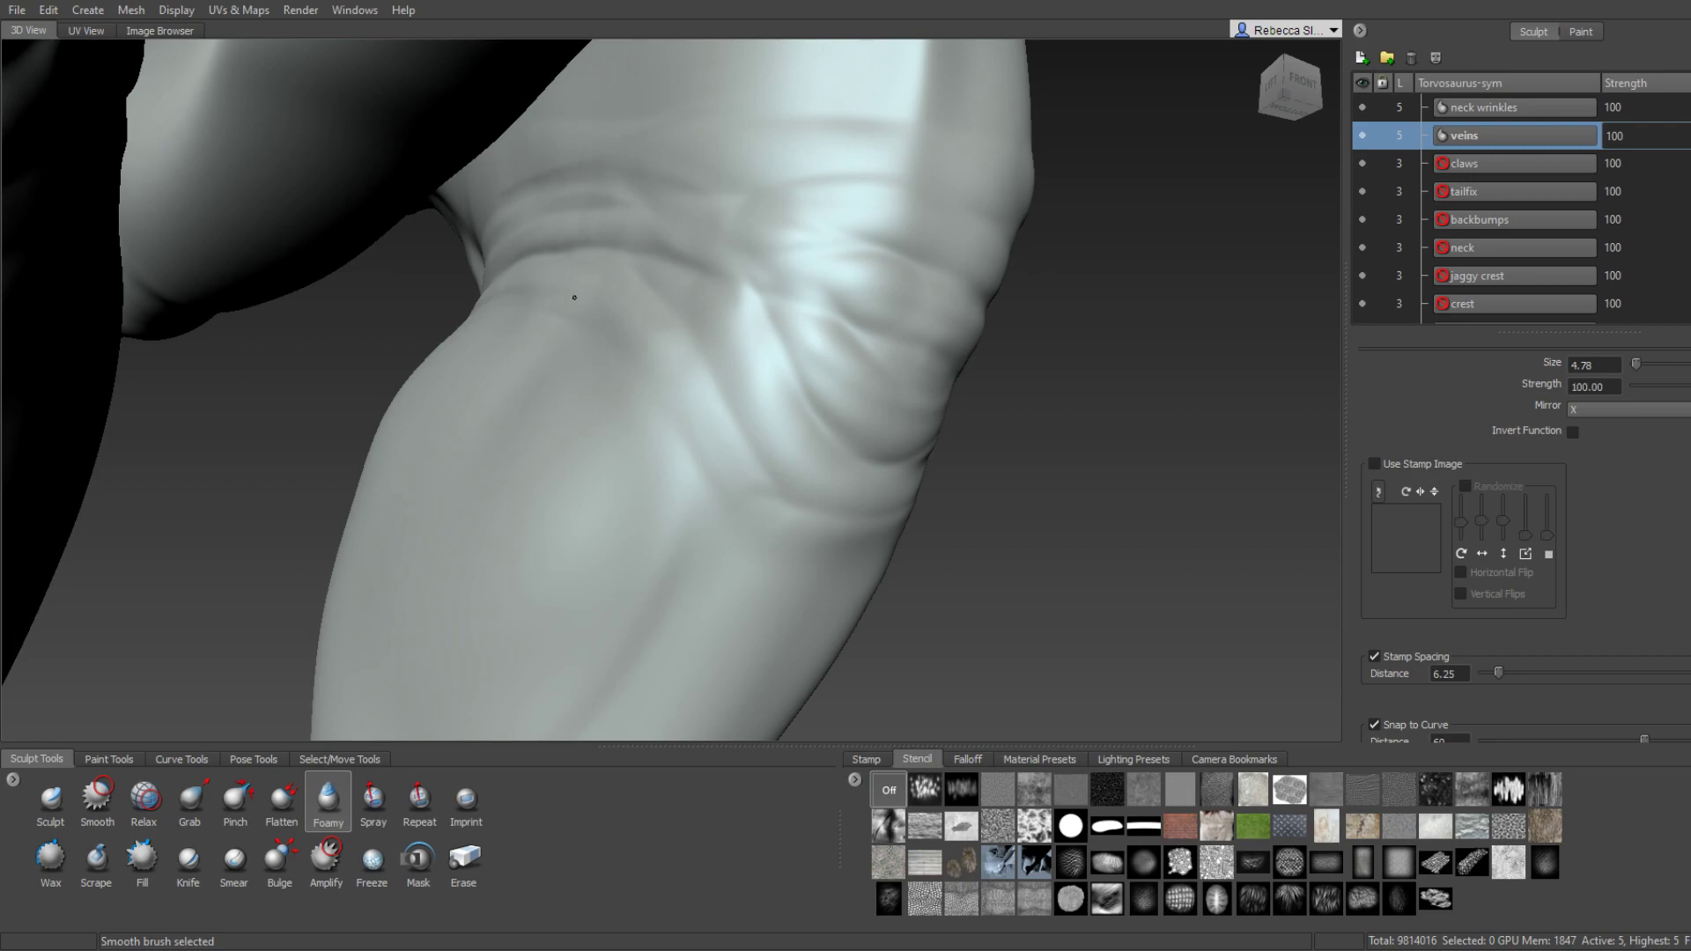
pyautogui.moveTo(574, 298)
pyautogui.keyDown('alt'); pyautogui.mouseDown()
pyautogui.moveTo(748, 302)
pyautogui.moveTo(716, 170)
pyautogui.mouseUp(); pyautogui.keyUp('alt')
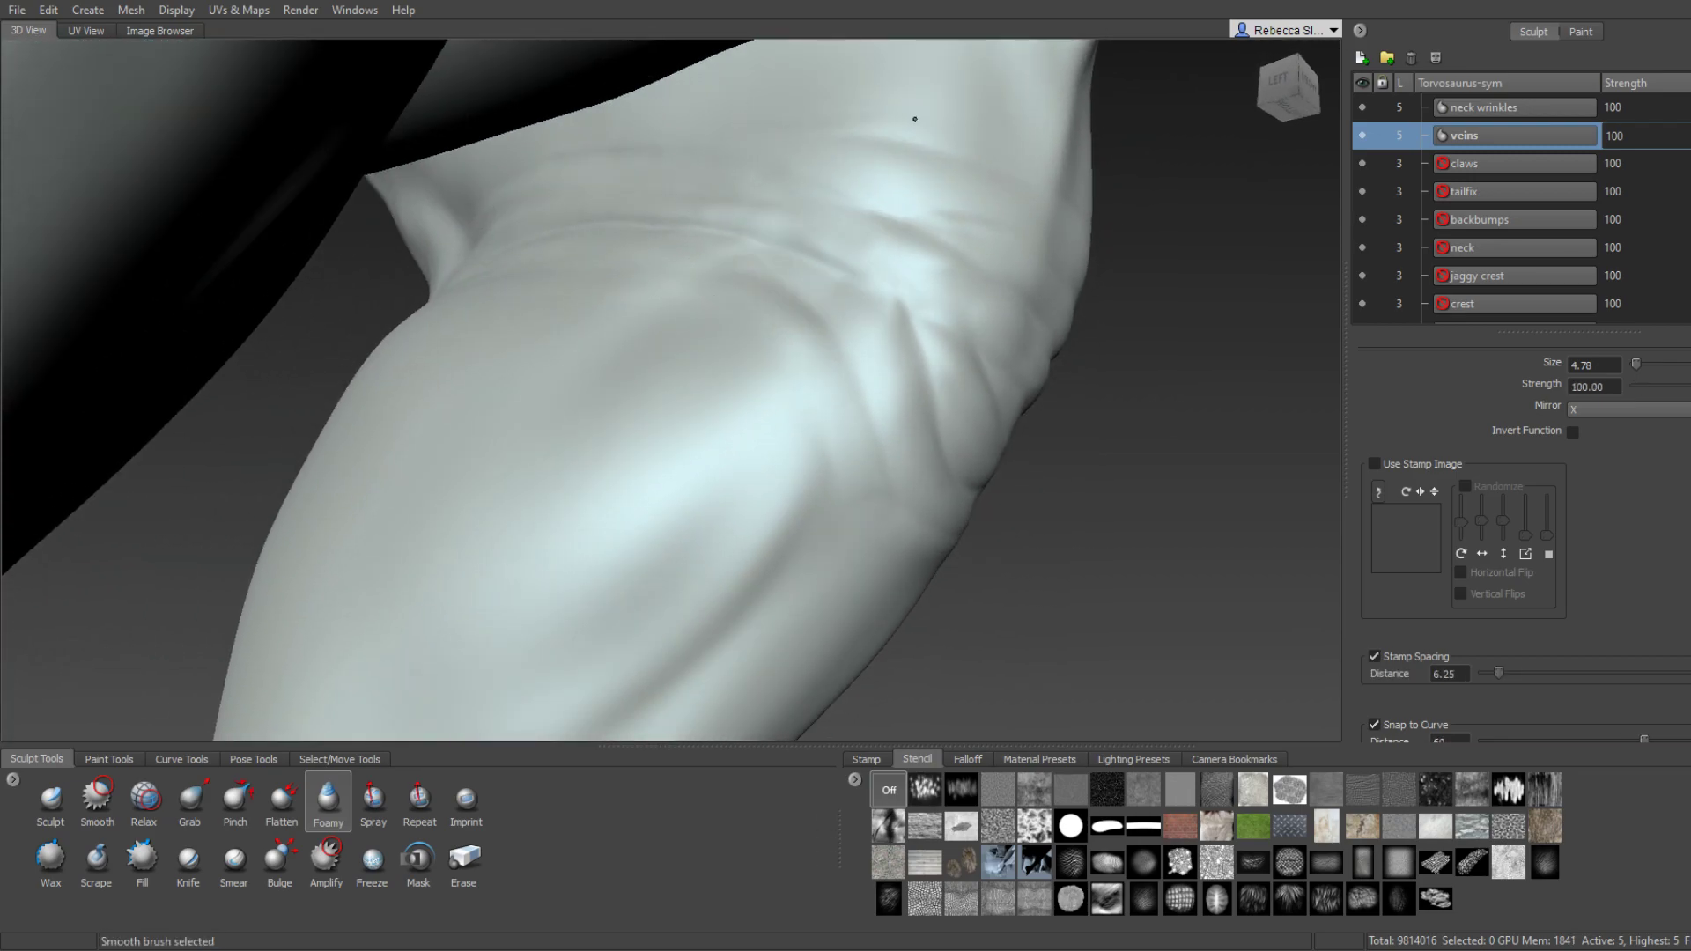
pyautogui.moveTo(914, 118)
pyautogui.keyDown('alt'); pyautogui.mouseDown()
pyautogui.moveTo(796, 234)
pyautogui.moveTo(445, 287)
pyautogui.moveTo(532, 336)
pyautogui.moveTo(586, 394)
pyautogui.moveTo(489, 390)
pyautogui.mouseUp(); pyautogui.keyUp('alt')
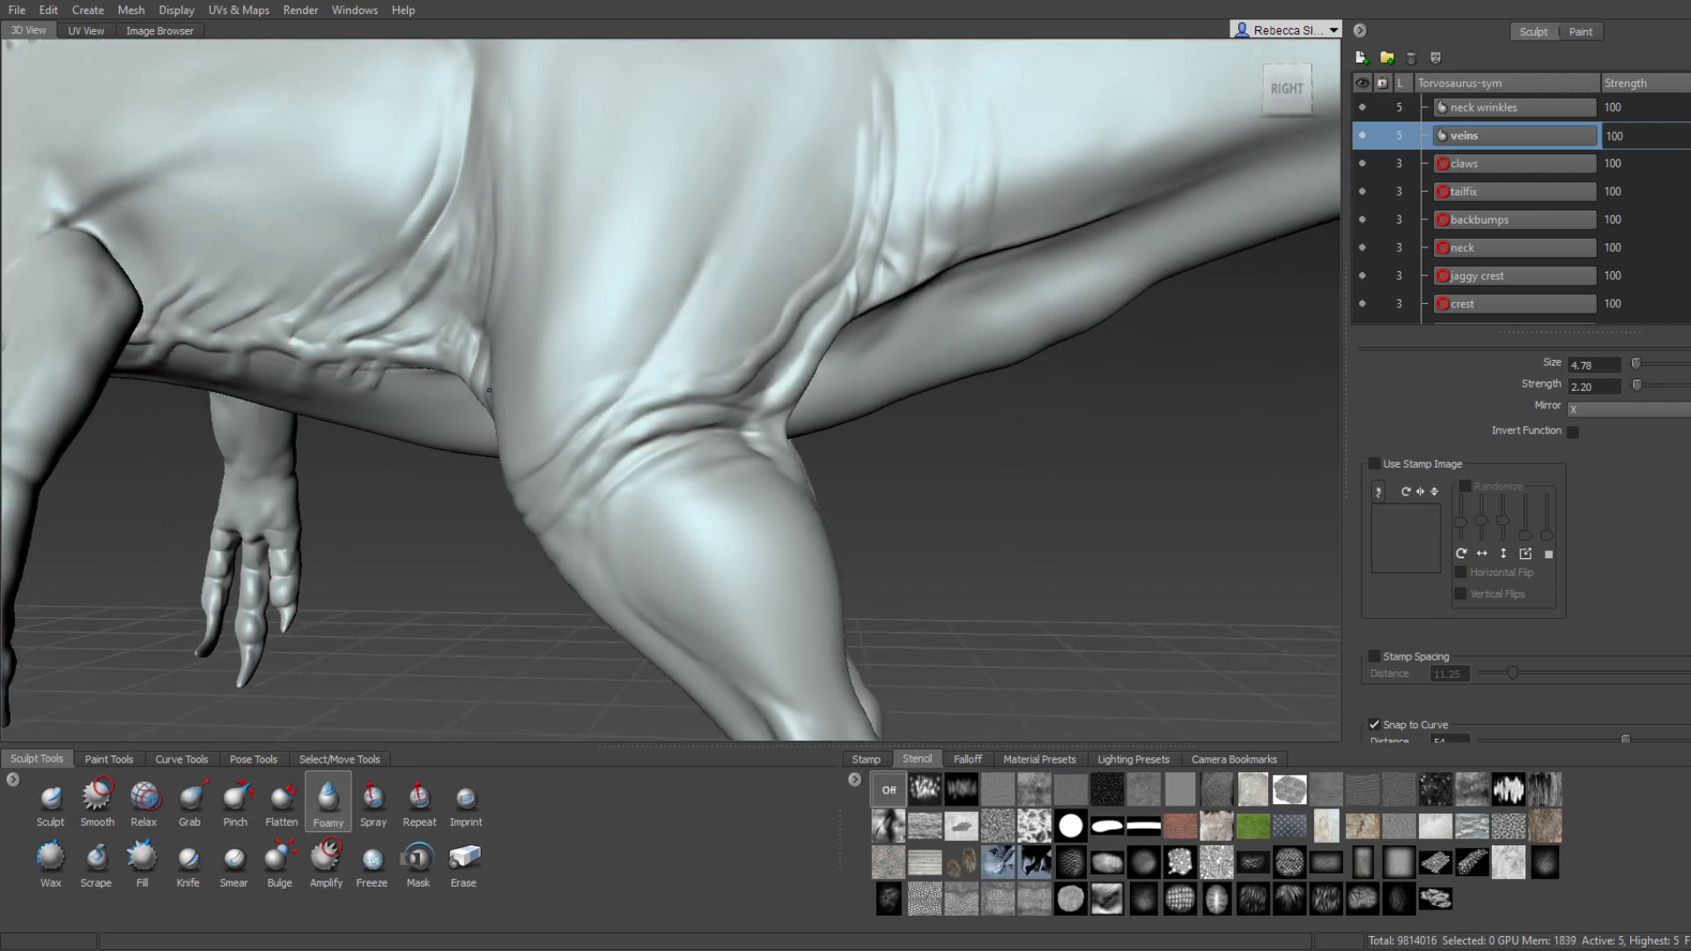
# Enlarge the brush to about 5.17 and extend a raised vein ridge along the flank.
pyautogui.scroll(3, 615, 385)
pyautogui.scroll(3, 616, 385)
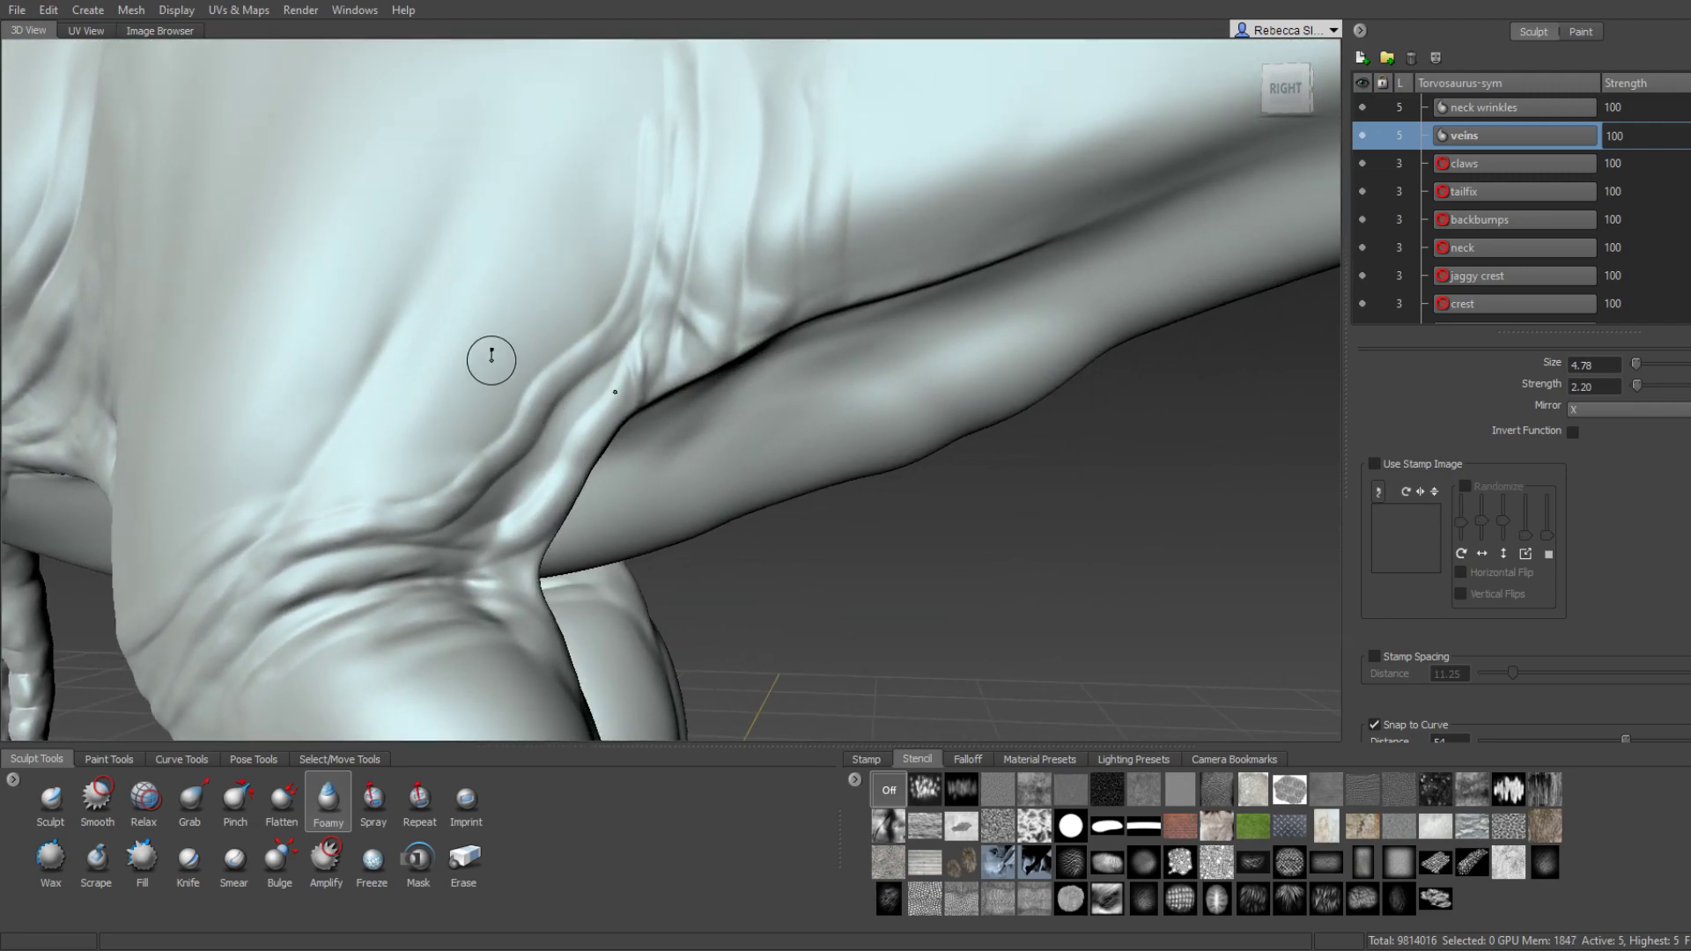
pyautogui.scroll(2, 543, 362)
pyautogui.scroll(2, 542, 362)
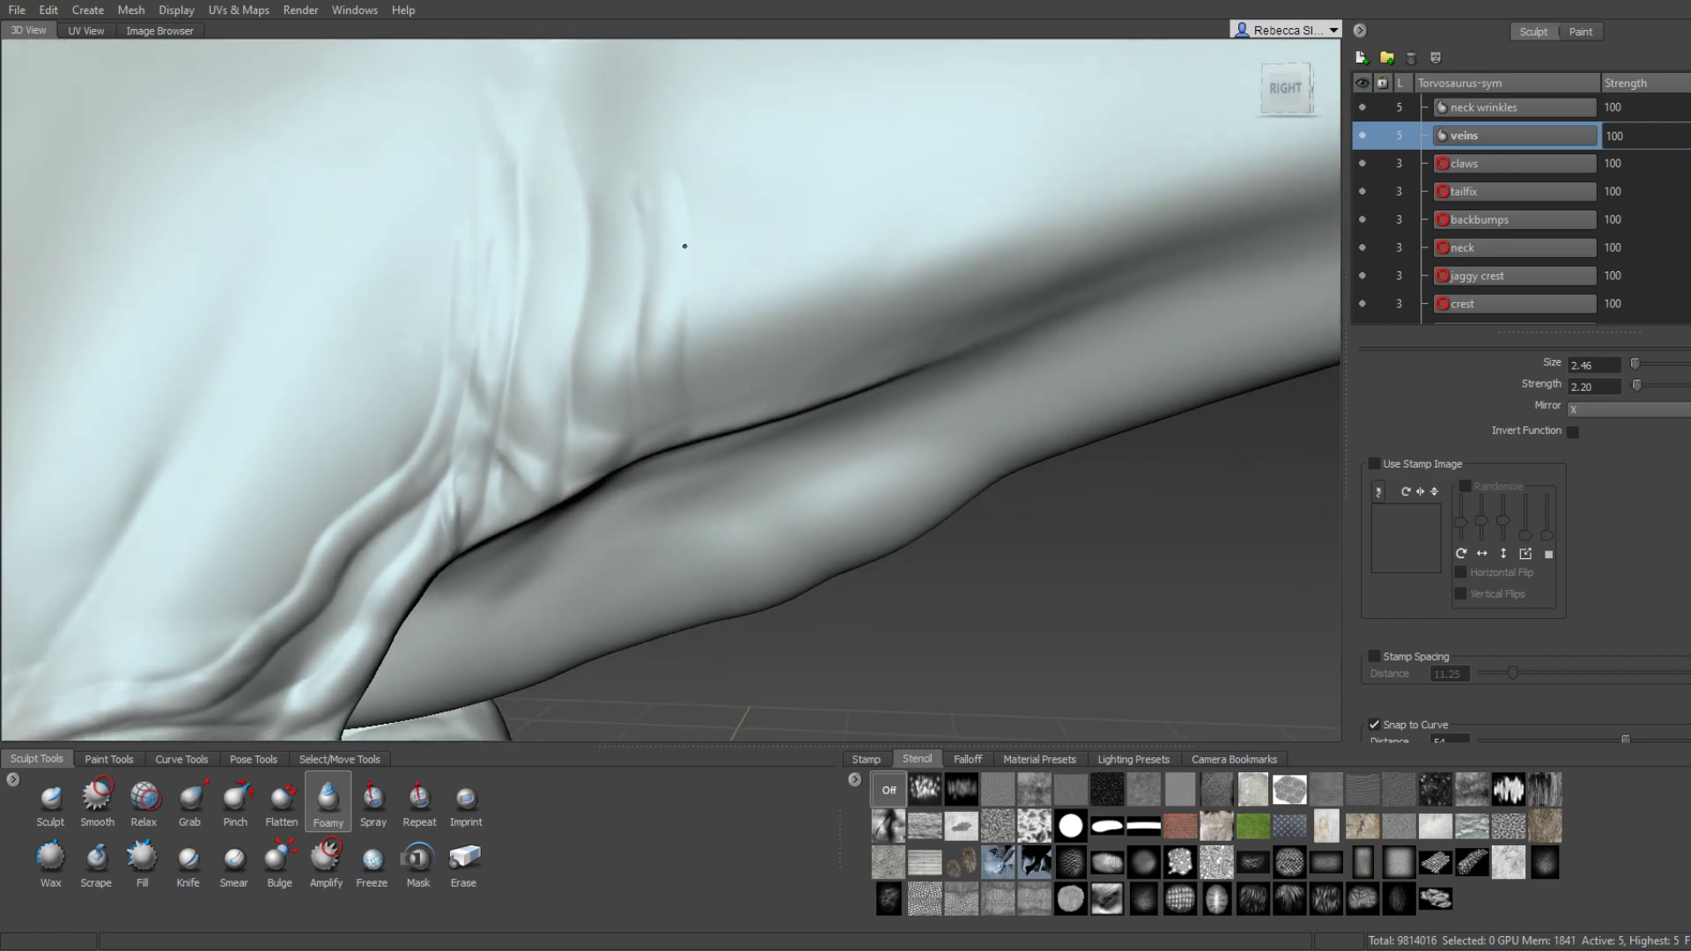
pyautogui.scroll(-2, 691, 261)
pyautogui.keyDown('alt'); pyautogui.moveTo(699, 275); pyautogui.dragTo(615, 211); pyautogui.keyUp('alt')
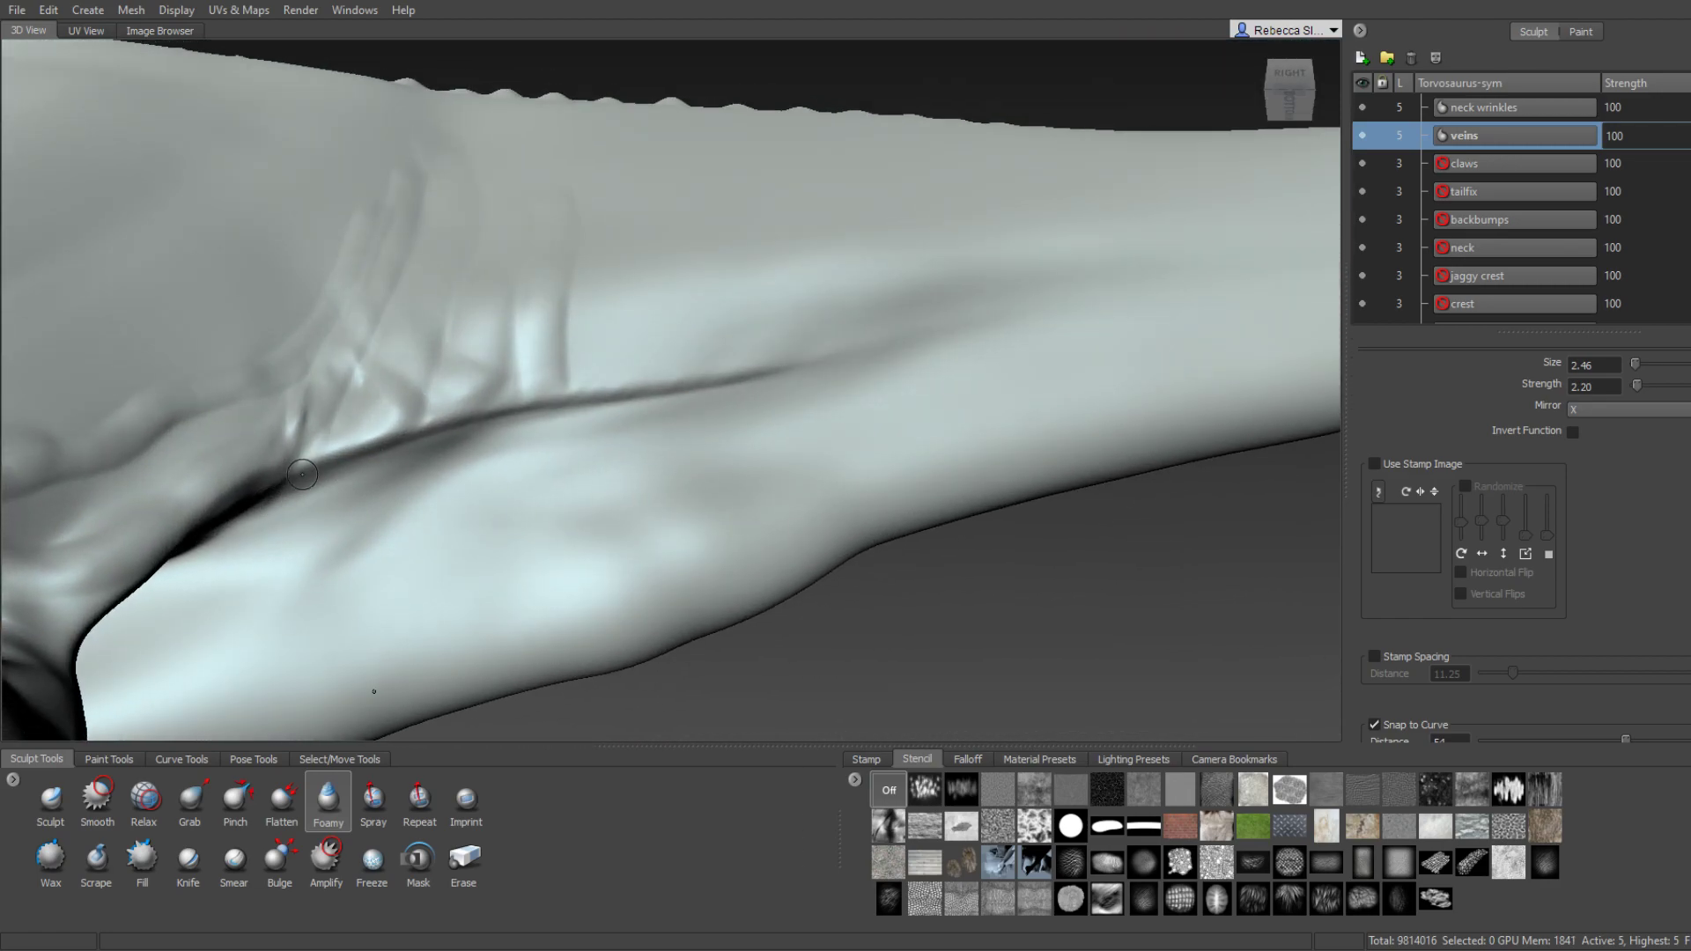
pyautogui.moveTo(396, 427)
pyautogui.mouseDown()
pyautogui.moveTo(599, 377)
pyautogui.moveTo(840, 351)
pyautogui.moveTo(680, 393)
pyautogui.moveTo(1294, 181)
pyautogui.mouseUp()
pyautogui.moveTo(1295, 181)
pyautogui.keyDown('alt'); pyautogui.mouseDown()
pyautogui.moveTo(1109, 260)
pyautogui.moveTo(941, 302)
pyautogui.moveTo(1107, 279)
pyautogui.mouseUp(); pyautogui.keyUp('alt')
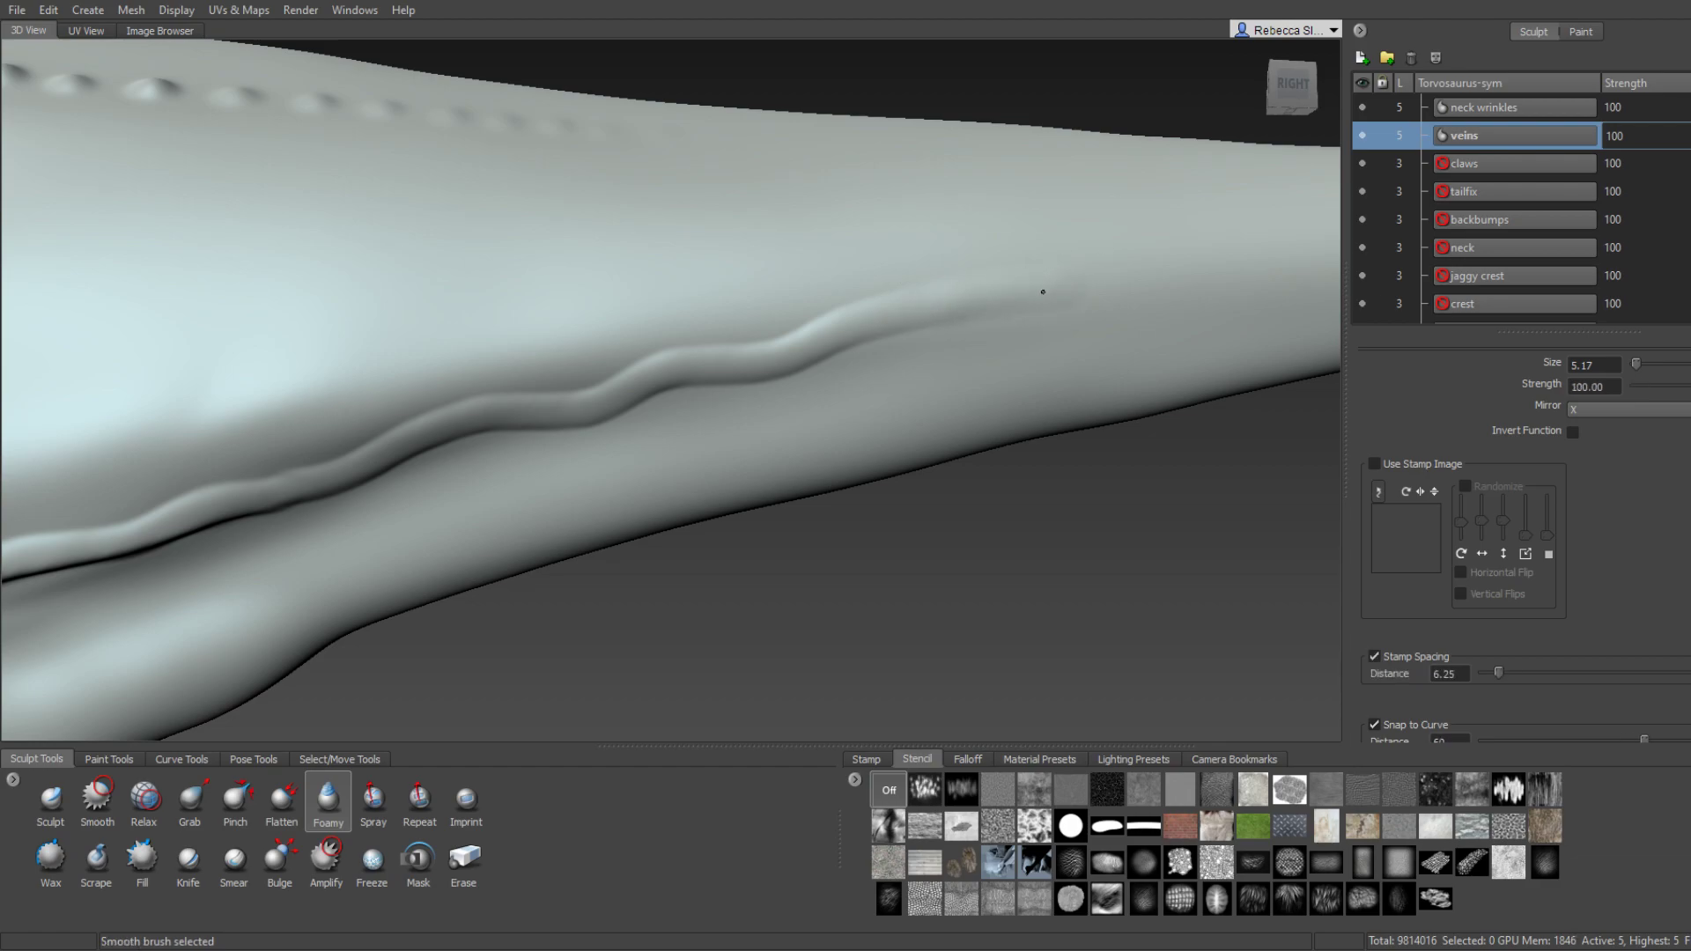
# Sculpt three more veins rising from the lower fold, shrinking the brush slightly.
pyautogui.moveTo(736, 377)
pyautogui.keyDown('alt'); pyautogui.mouseDown()
pyautogui.moveTo(729, 406)
pyautogui.moveTo(684, 408)
pyautogui.mouseUp(); pyautogui.keyUp('alt')
pyautogui.moveTo(660, 466)
pyautogui.mouseDown()
pyautogui.moveTo(783, 251)
pyautogui.moveTo(683, 412)
pyautogui.moveTo(604, 381)
pyautogui.moveTo(564, 440)
pyautogui.mouseUp()
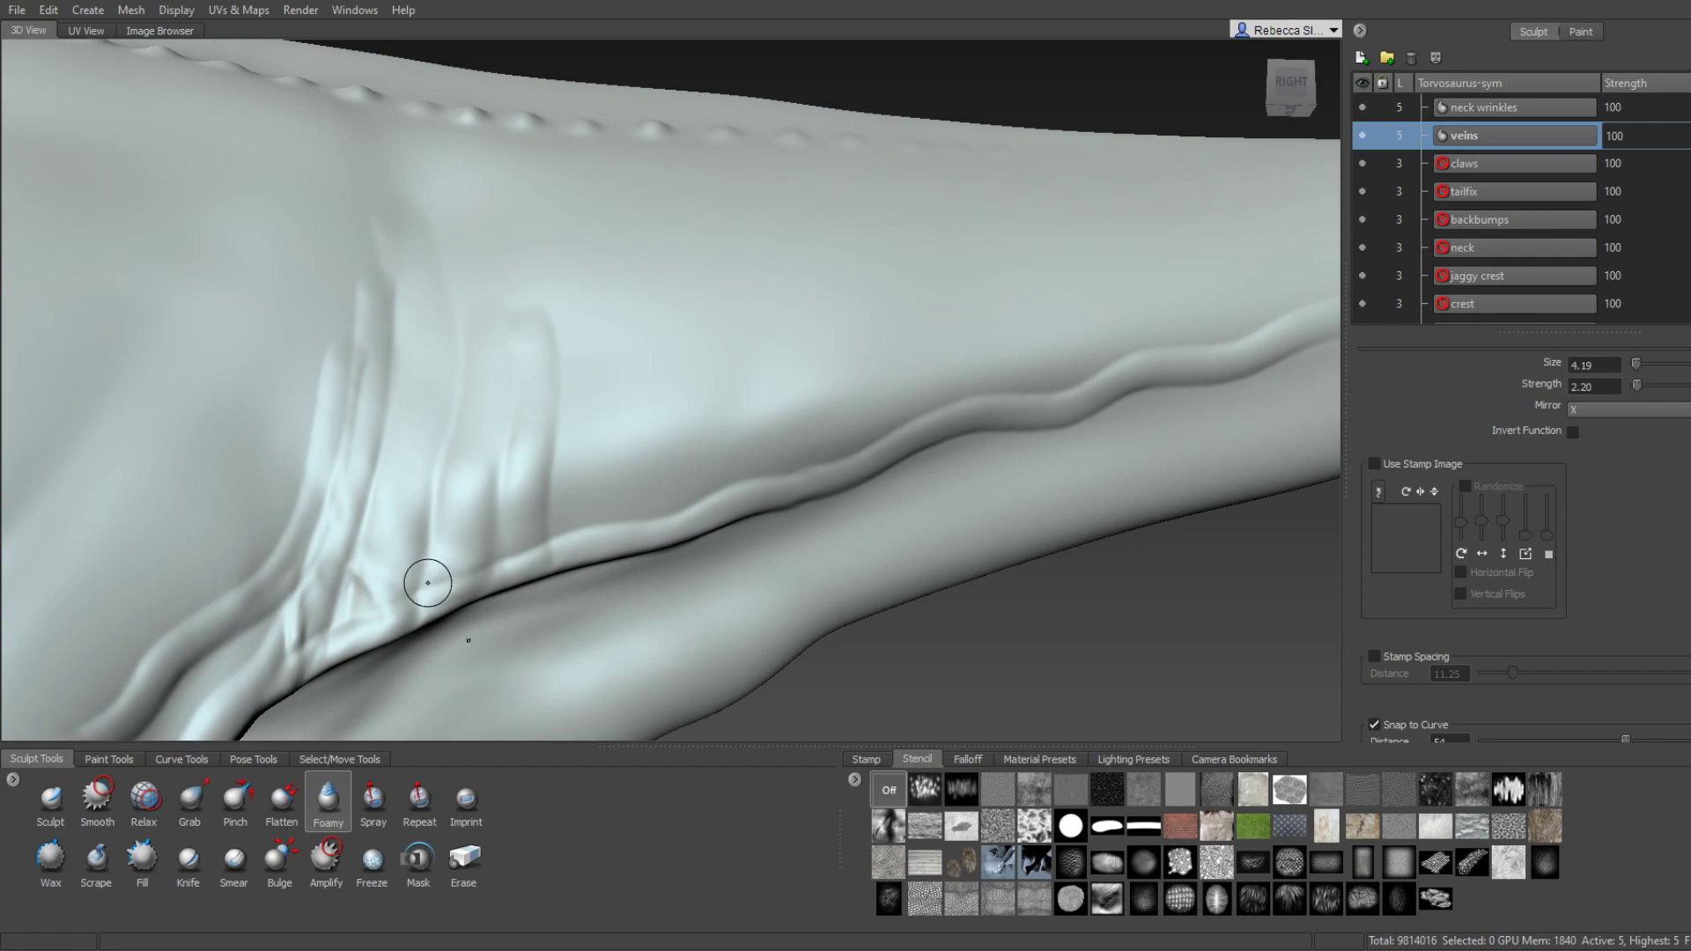
pyautogui.moveTo(464, 513); pyautogui.dragTo(519, 291)
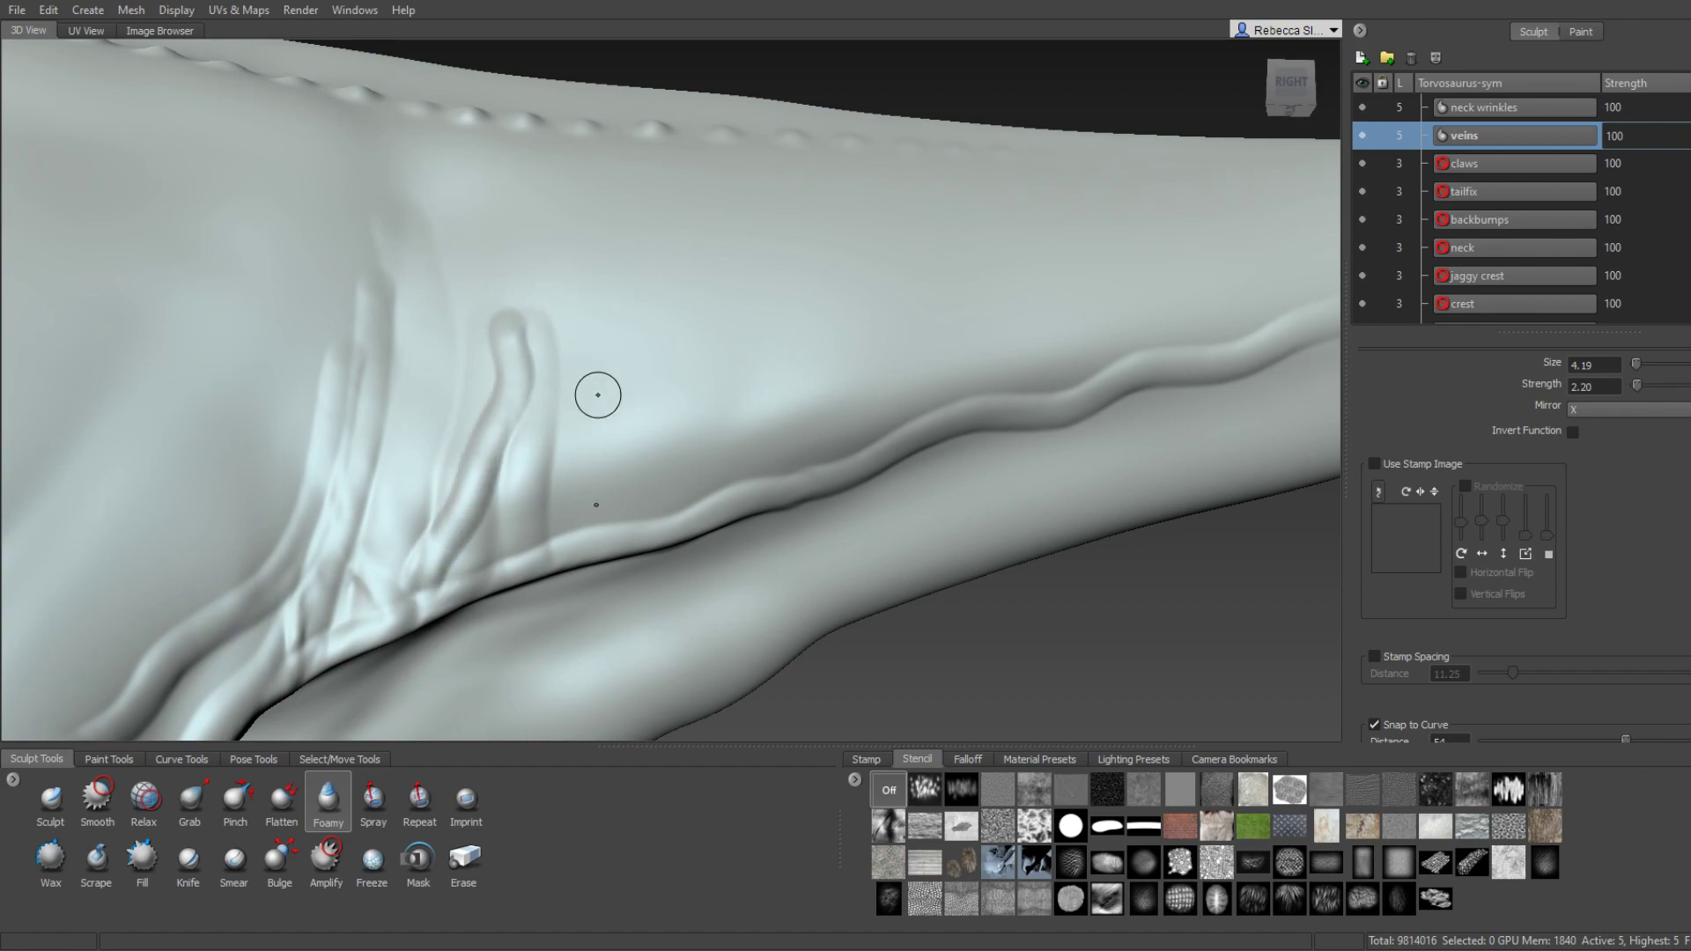
pyautogui.press('[')
pyautogui.moveTo(589, 535)
pyautogui.mouseDown()
pyautogui.moveTo(748, 303)
pyautogui.moveTo(716, 475)
pyautogui.moveTo(832, 421)
pyautogui.moveTo(858, 269)
pyautogui.mouseUp()
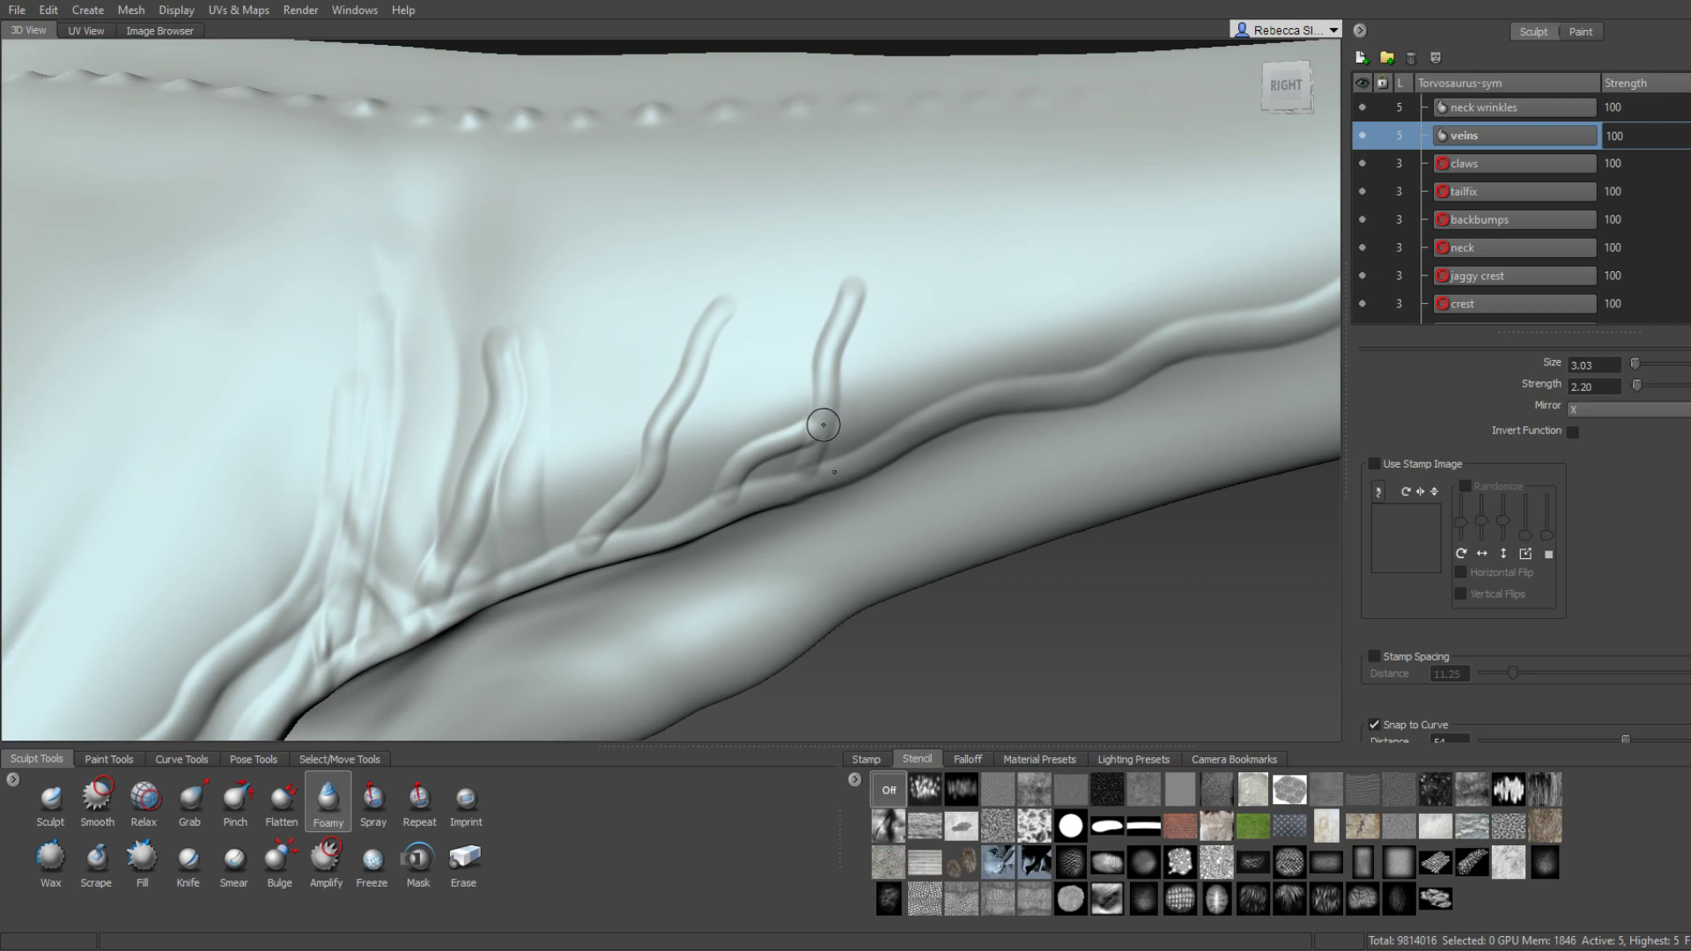
# Add short and longer branching veins up the flank, smoothing their junctions.
pyautogui.press('shift')
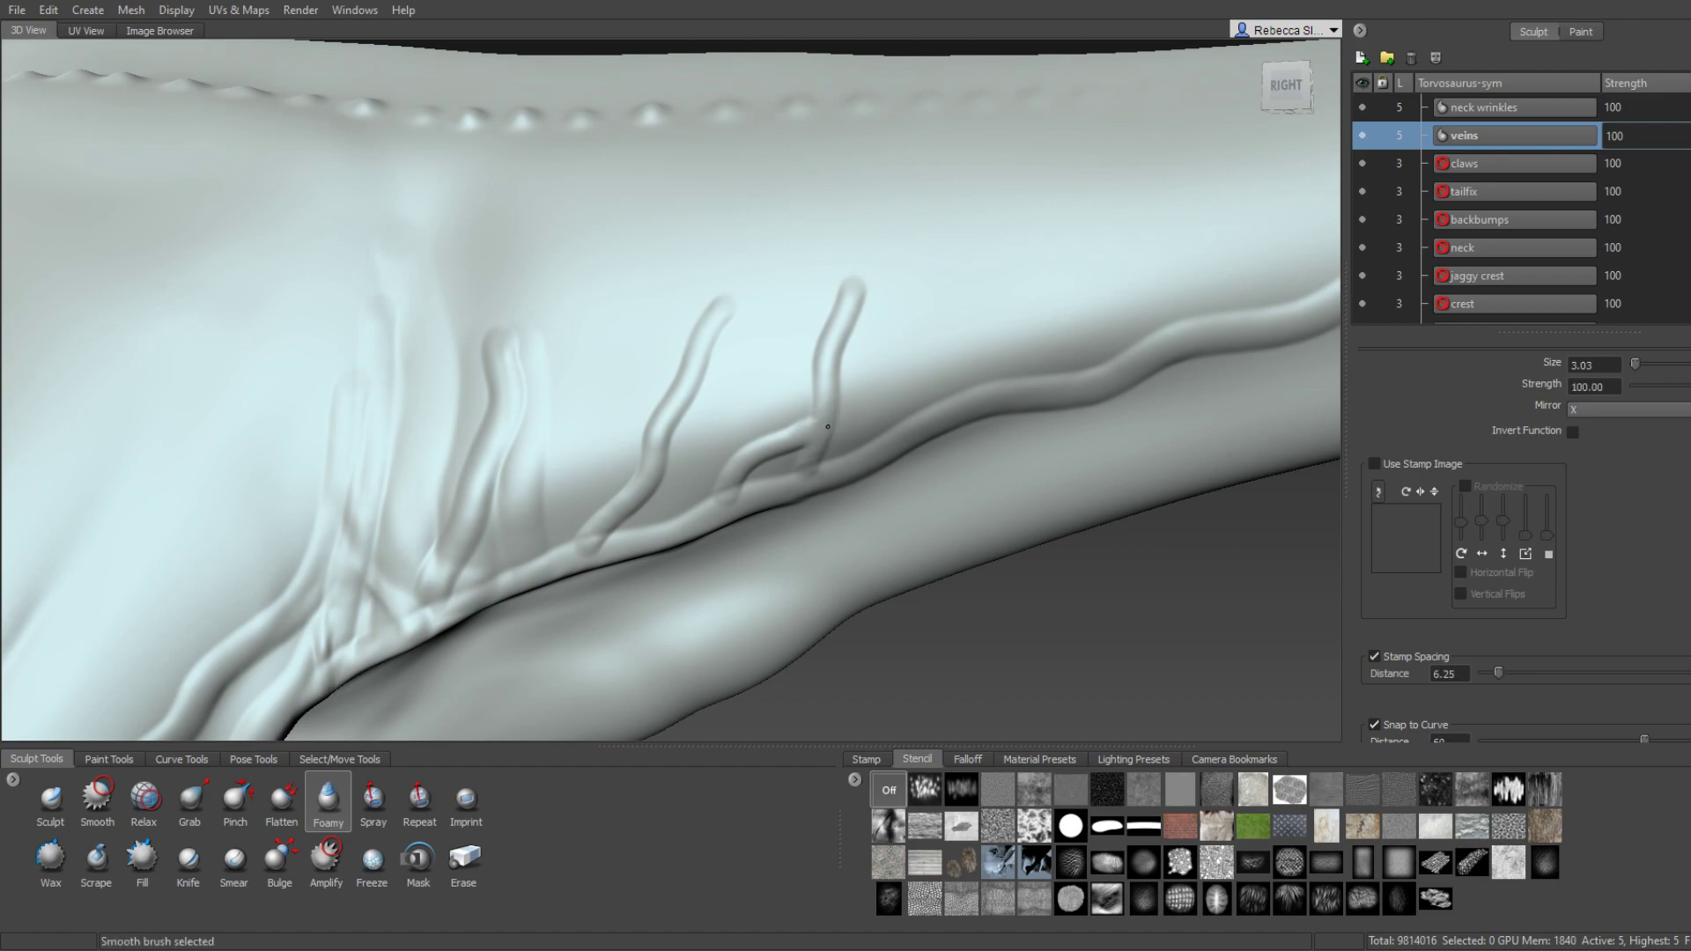
pyautogui.keyDown('alt'); pyautogui.moveTo(828, 427); pyautogui.dragTo(729, 496); pyautogui.keyUp('alt')
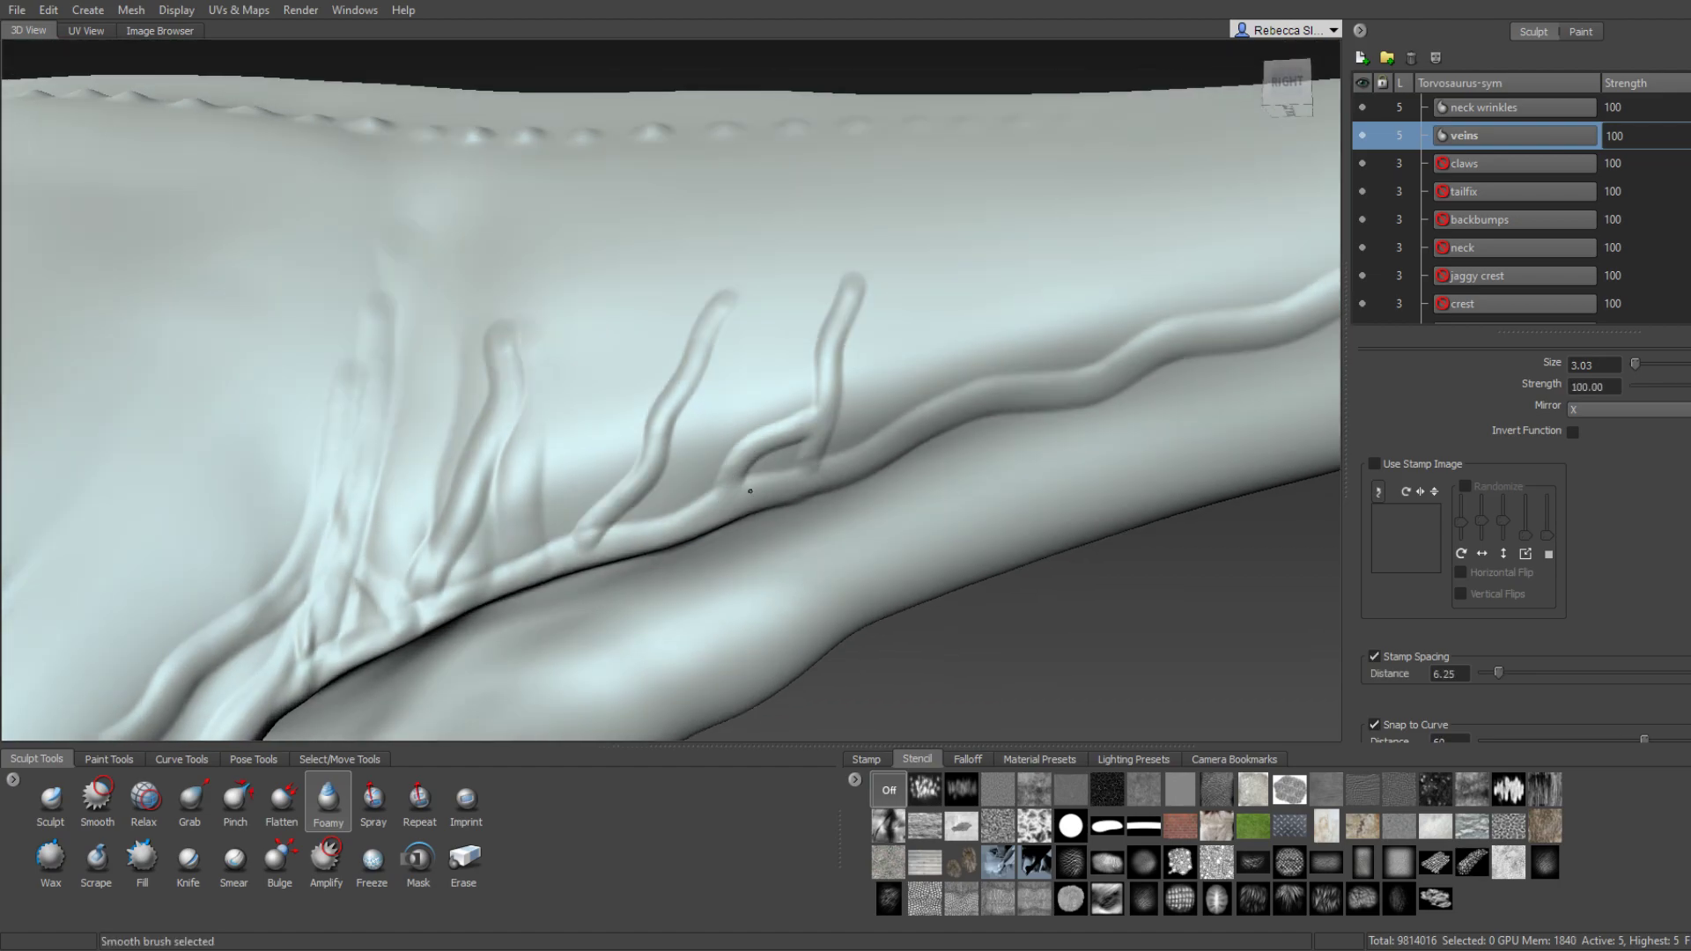
pyautogui.keyDown('alt'); pyautogui.moveTo(794, 472); pyautogui.dragTo(840, 419); pyautogui.keyUp('alt')
pyautogui.keyDown('alt'); pyautogui.moveTo(840, 351); pyautogui.dragTo(848, 313); pyautogui.keyUp('alt')
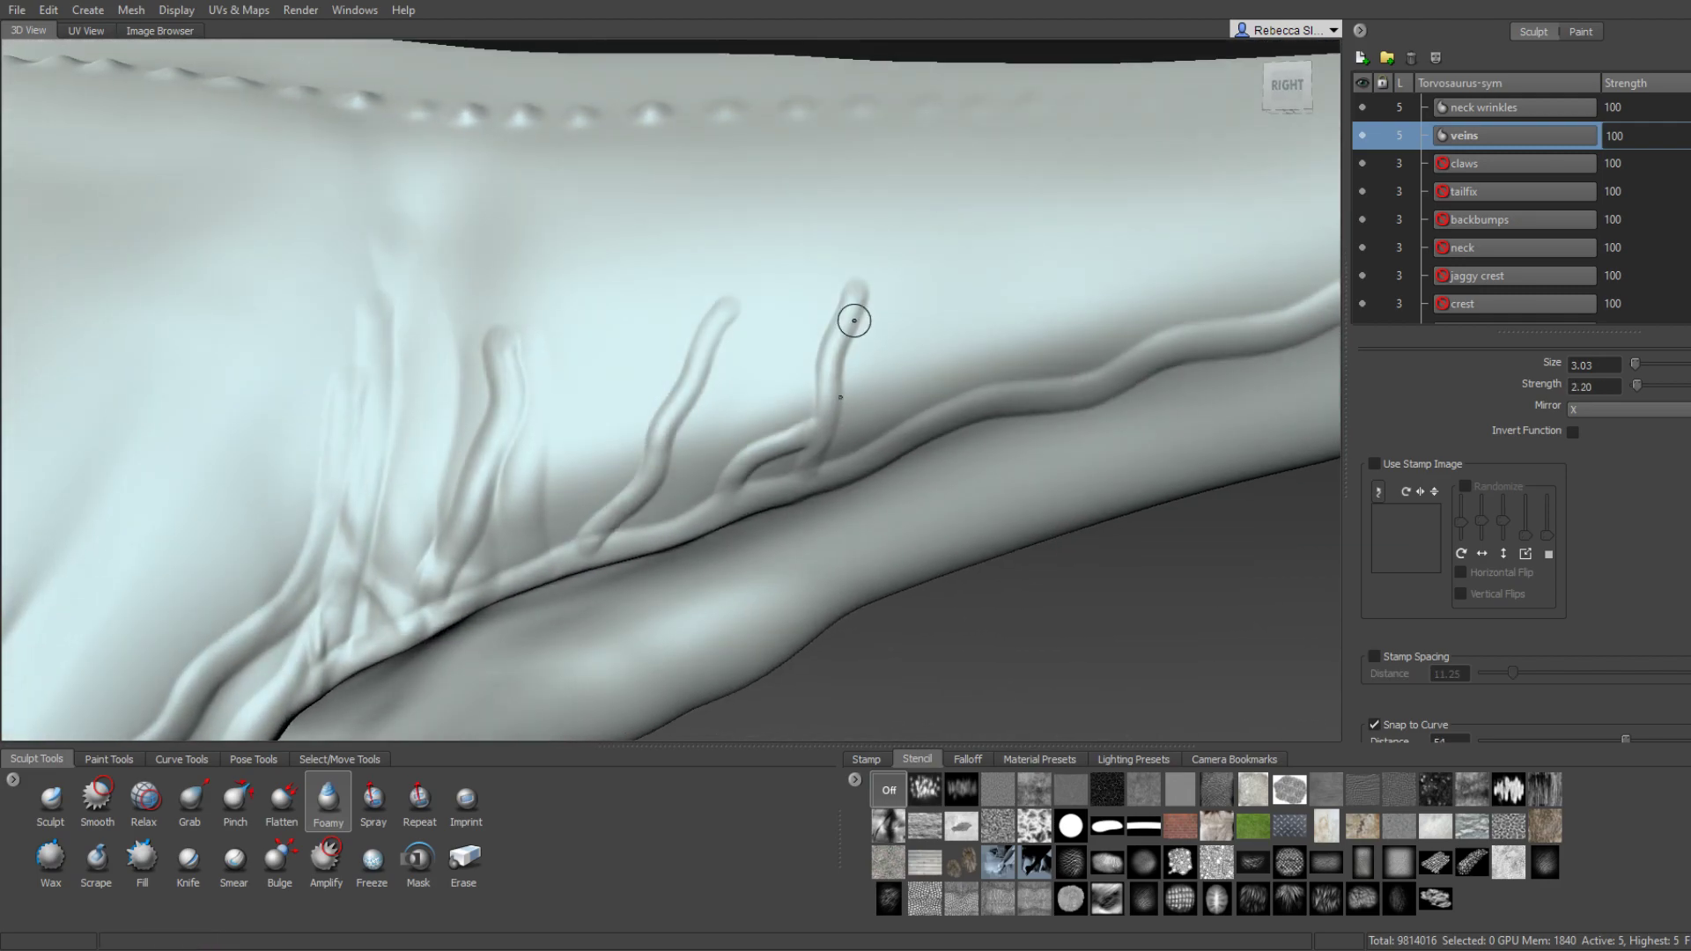
pyautogui.moveTo(868, 426); pyautogui.dragTo(969, 280)
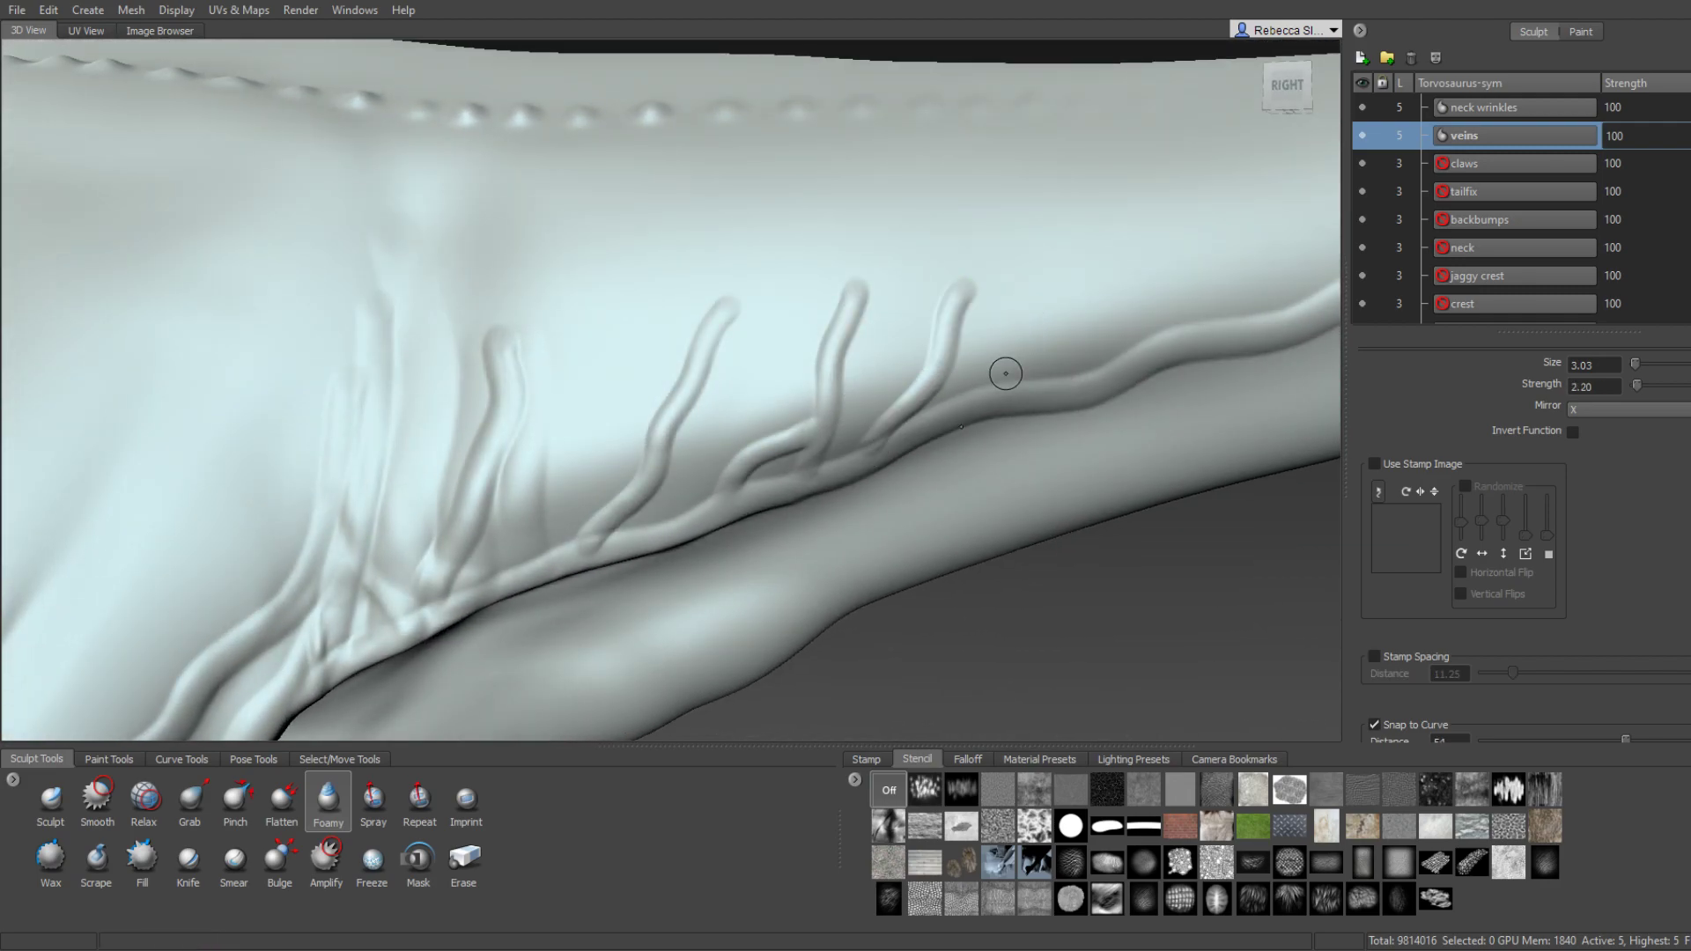
pyautogui.moveTo(998, 371); pyautogui.dragTo(1061, 280)
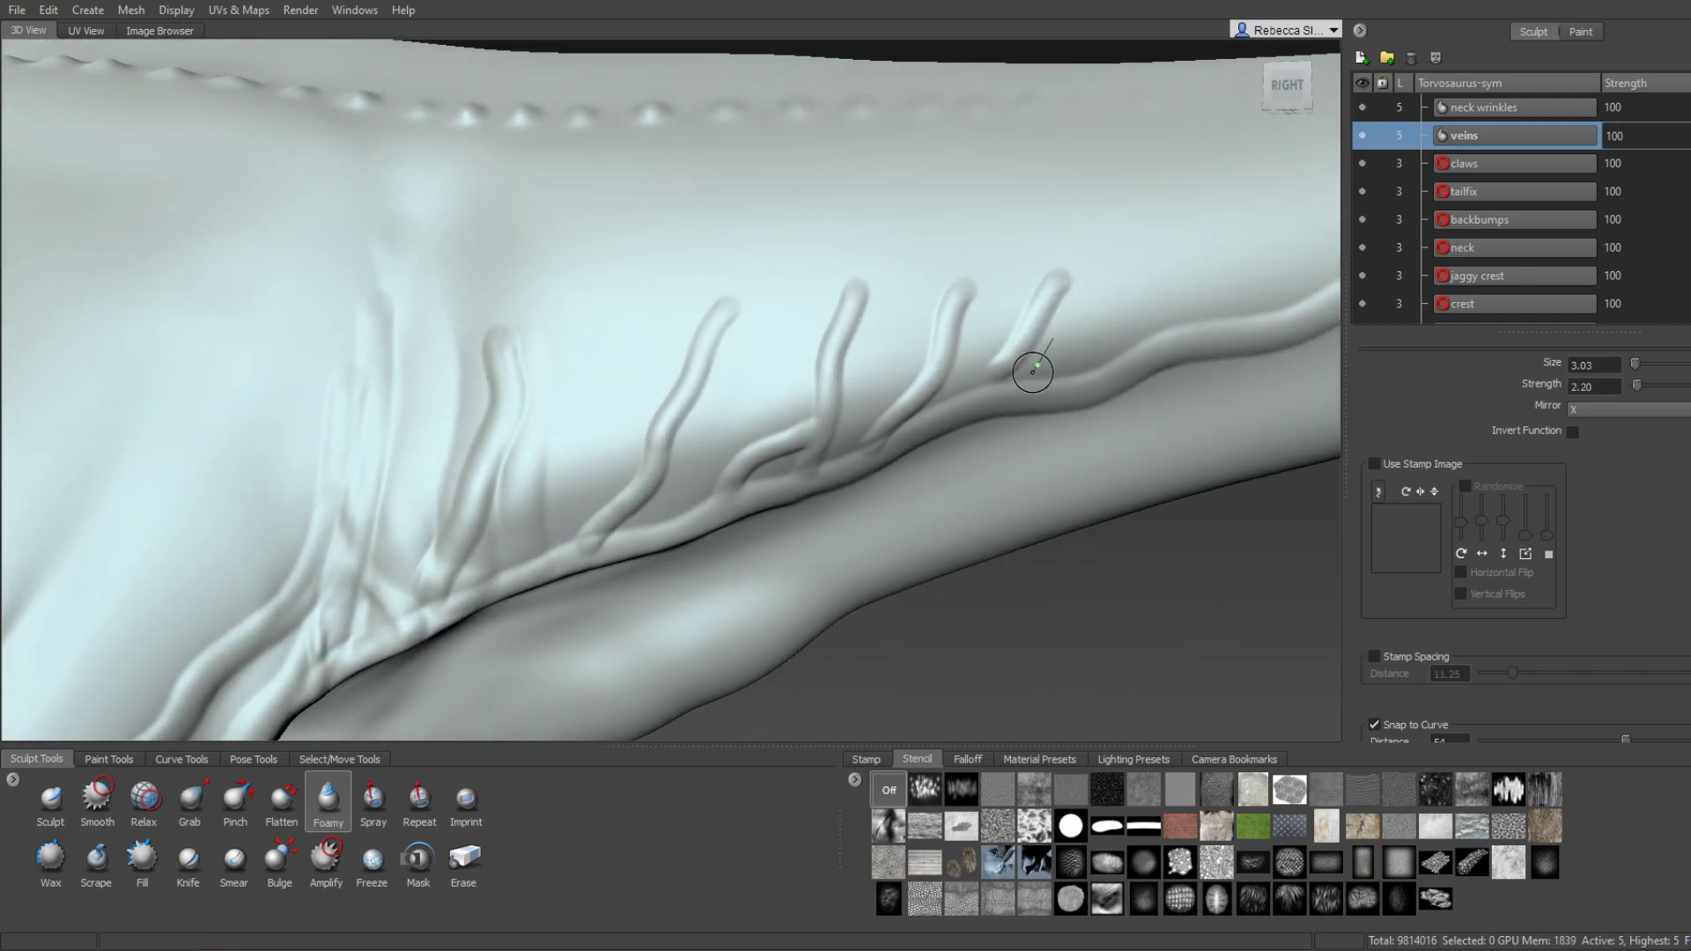
pyautogui.moveTo(1030, 370); pyautogui.dragTo(1228, 258)
pyautogui.moveTo(1012, 388); pyautogui.dragTo(960, 423)
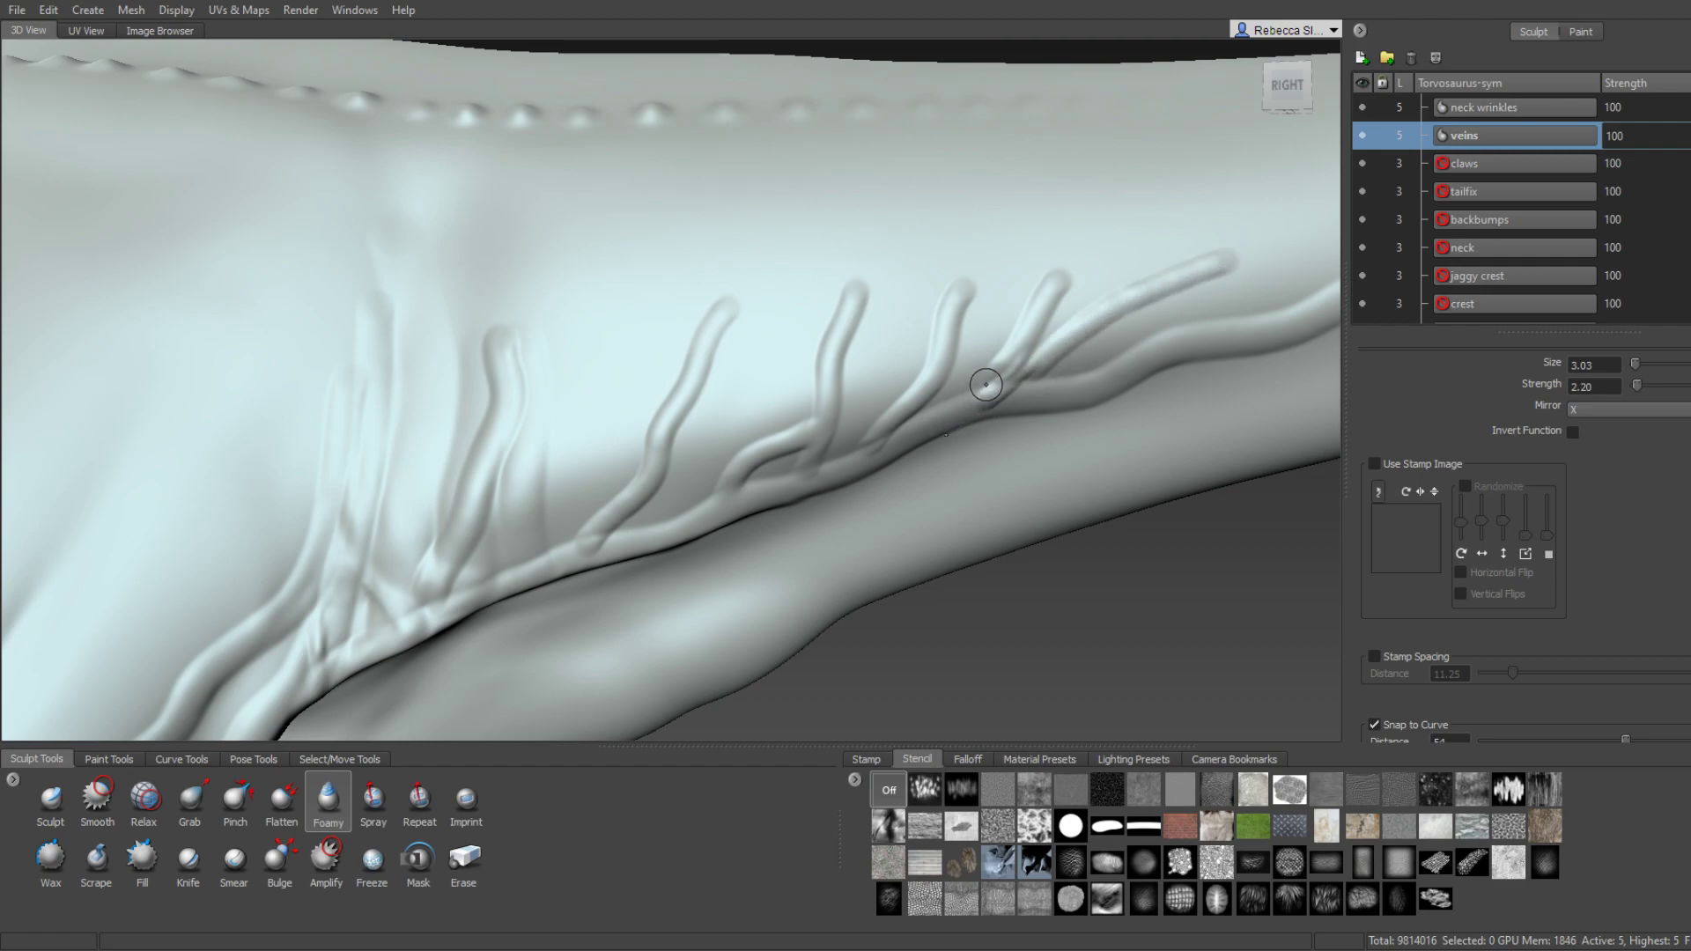
pyautogui.press('shift')
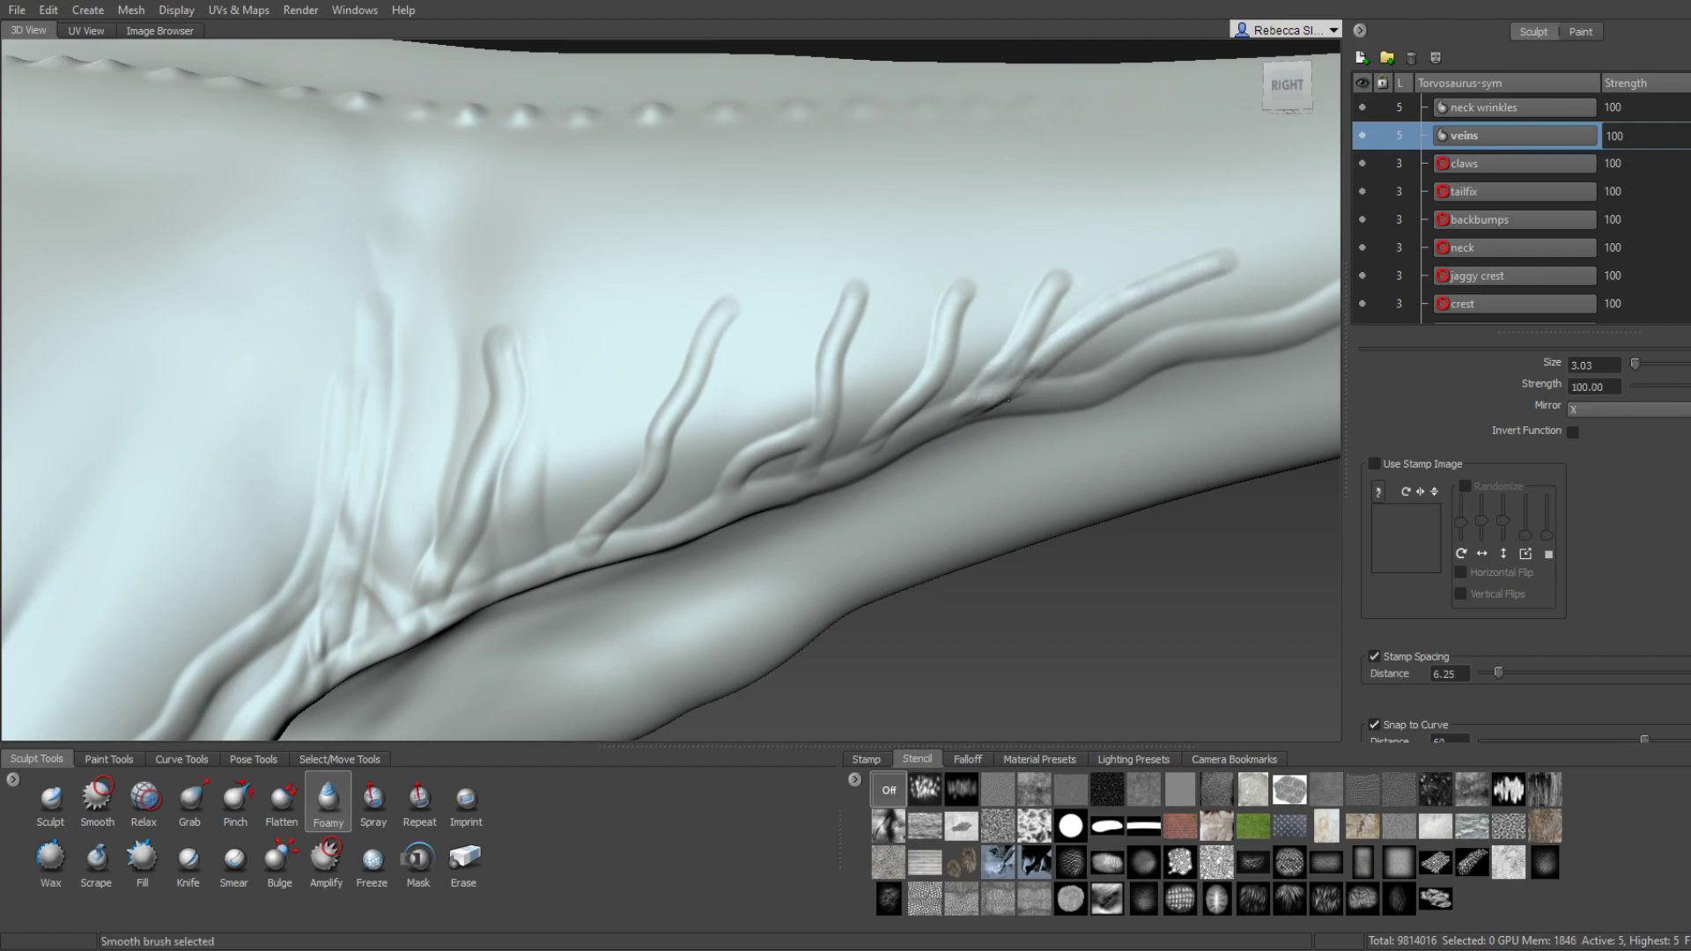
pyautogui.moveTo(975, 412); pyautogui.dragTo(1019, 390, button='middle')
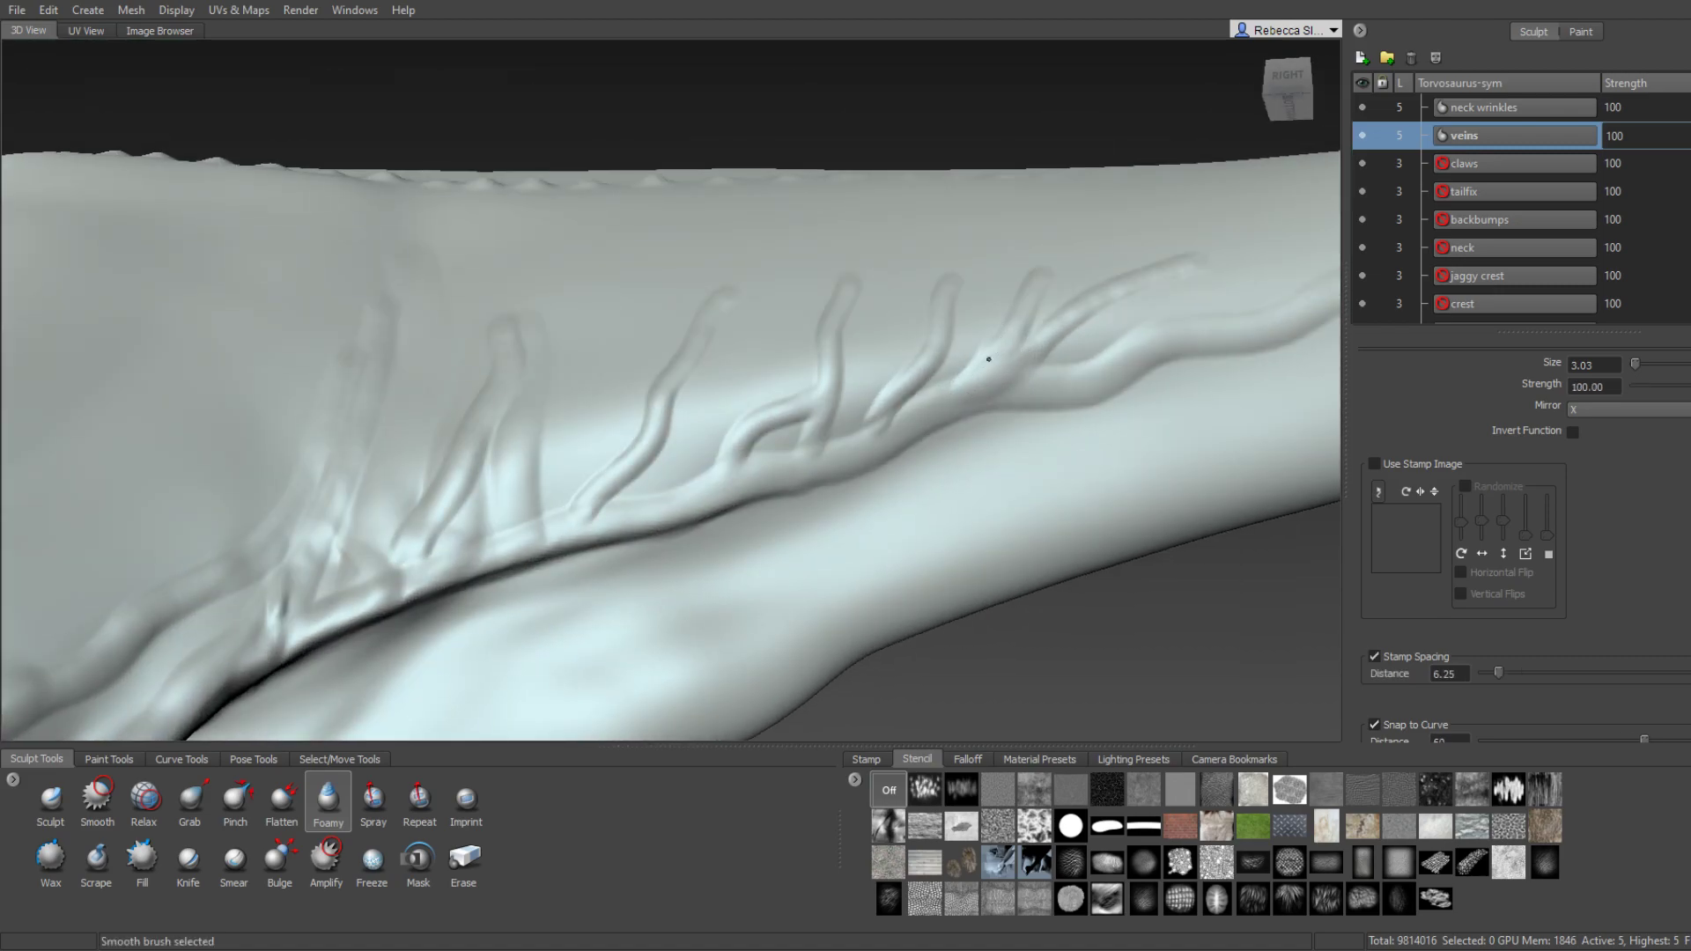
pyautogui.keyDown('alt'); pyautogui.moveTo(1060, 256); pyautogui.dragTo(1050, 302); pyautogui.keyUp('alt')
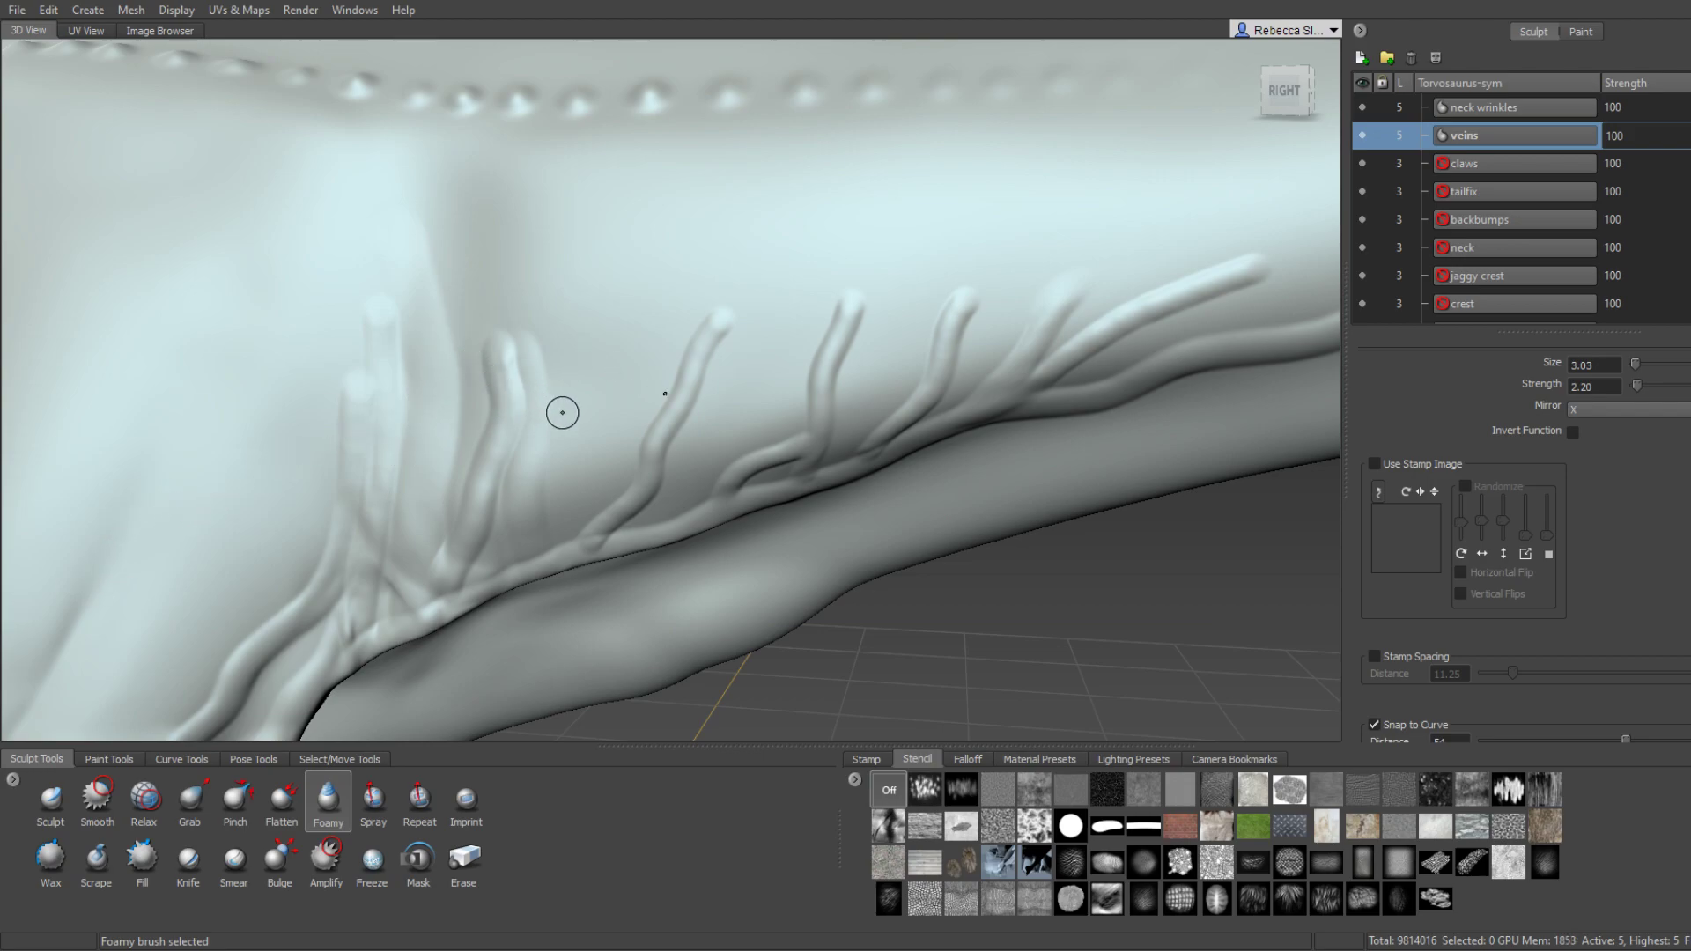
# Frame an angled view of the flank and enlarge the brush to about 11.80.
pyautogui.moveTo(649, 428)
pyautogui.keyDown('alt'); pyautogui.mouseDown()
pyautogui.moveTo(573, 403)
pyautogui.moveTo(623, 358)
pyautogui.mouseUp(); pyautogui.keyUp('alt')
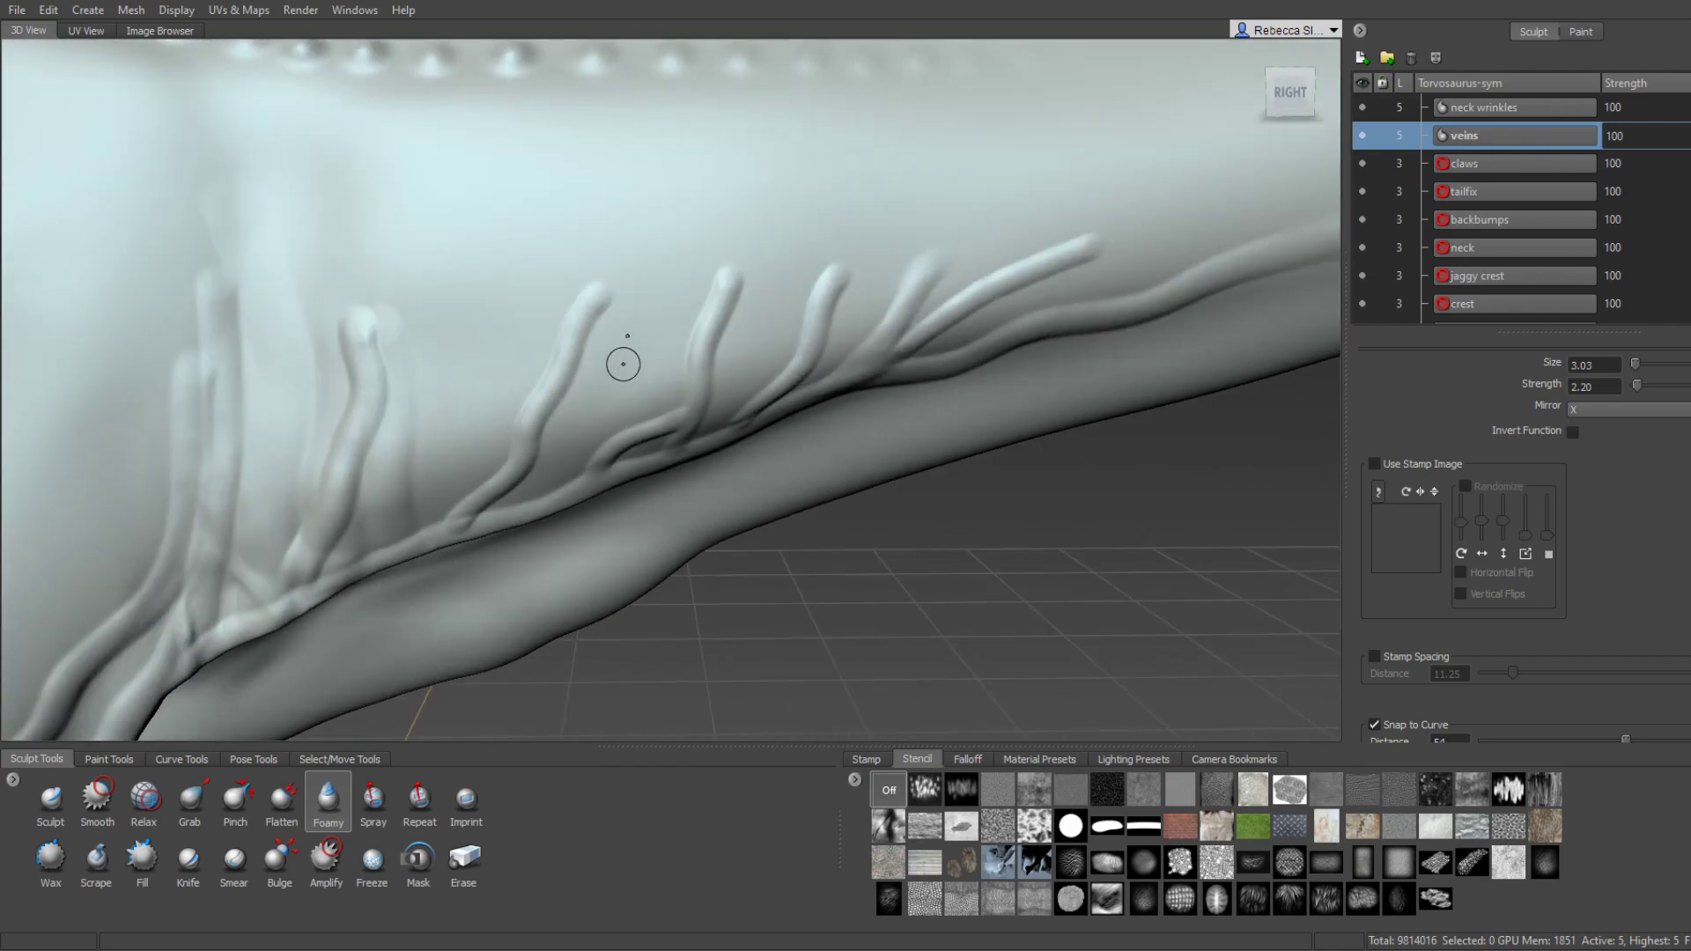
pyautogui.press('shift')
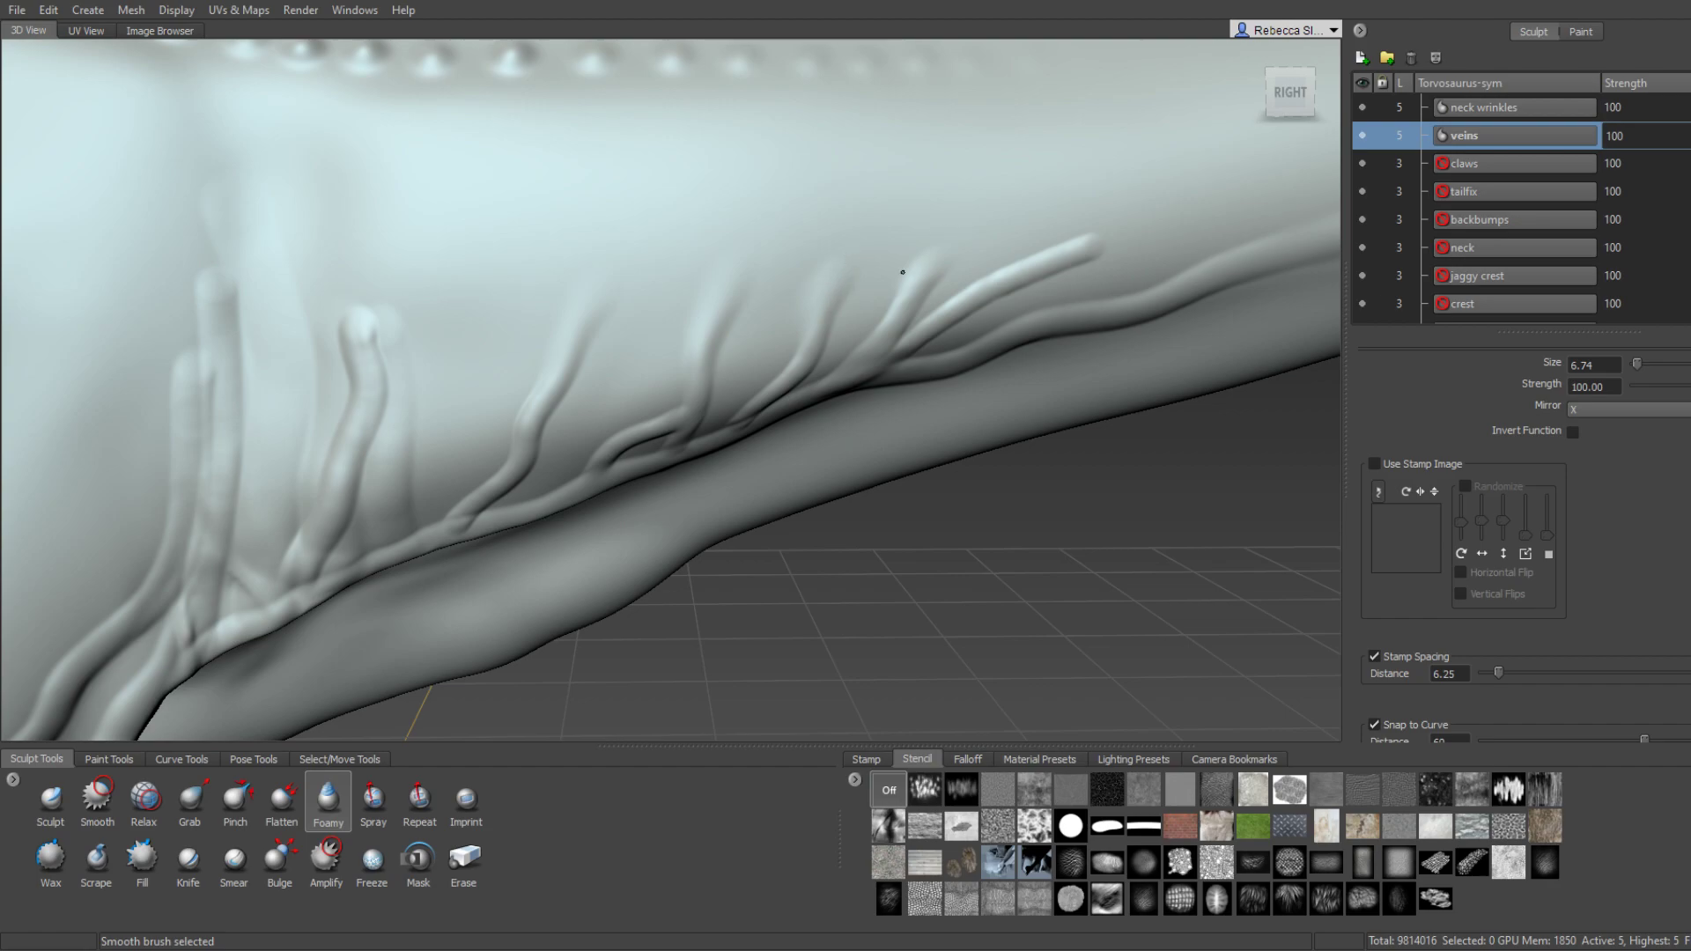
pyautogui.scroll(-3, 903, 272)
pyautogui.keyDown('alt'); pyautogui.moveTo(725, 309); pyautogui.dragTo(681, 424); pyautogui.keyUp('alt')
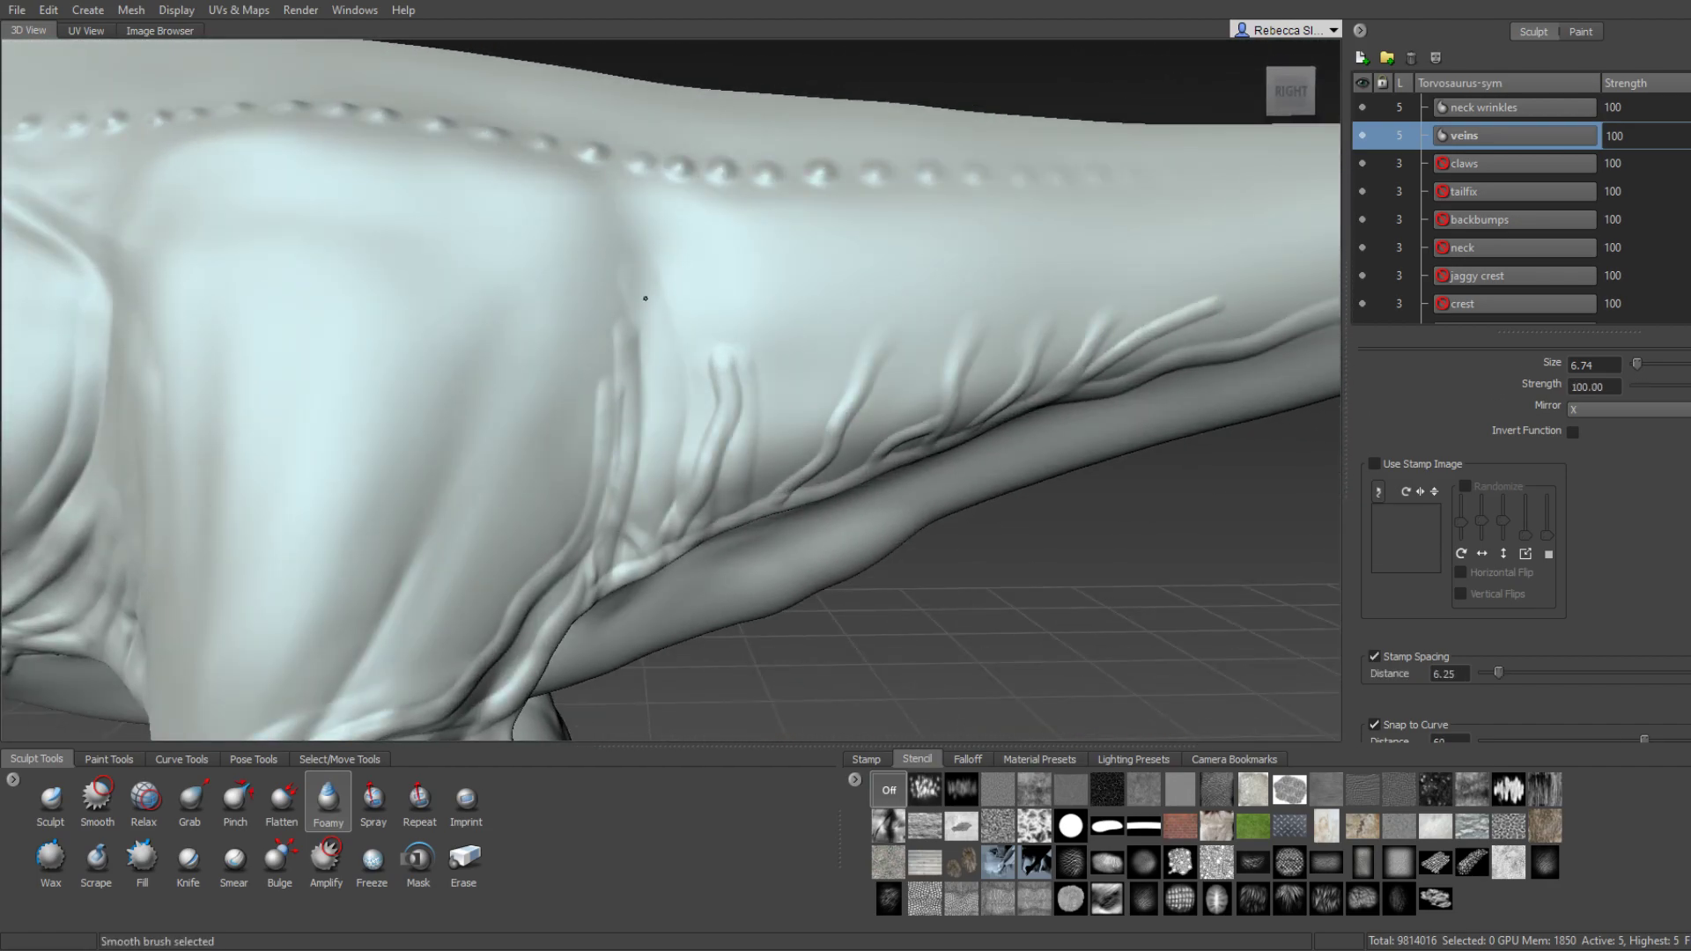
pyautogui.moveTo(717, 310); pyautogui.dragTo(619, 274, button='right')
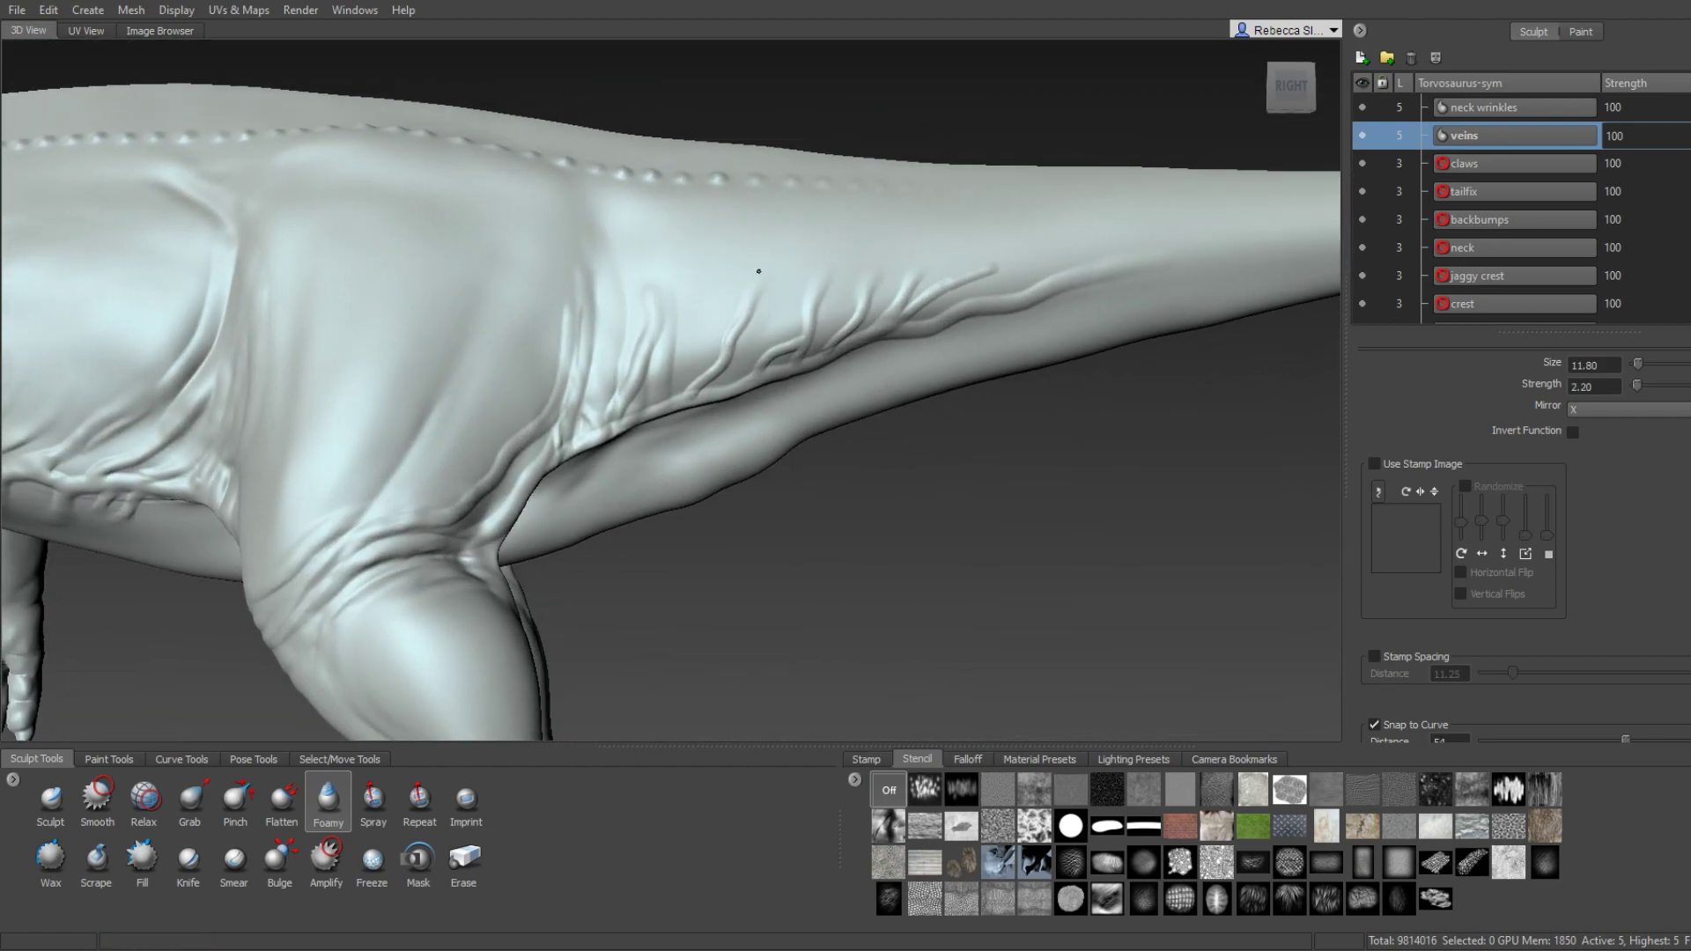
pyautogui.scroll(3, 767, 344)
pyautogui.scroll(3, 766, 291)
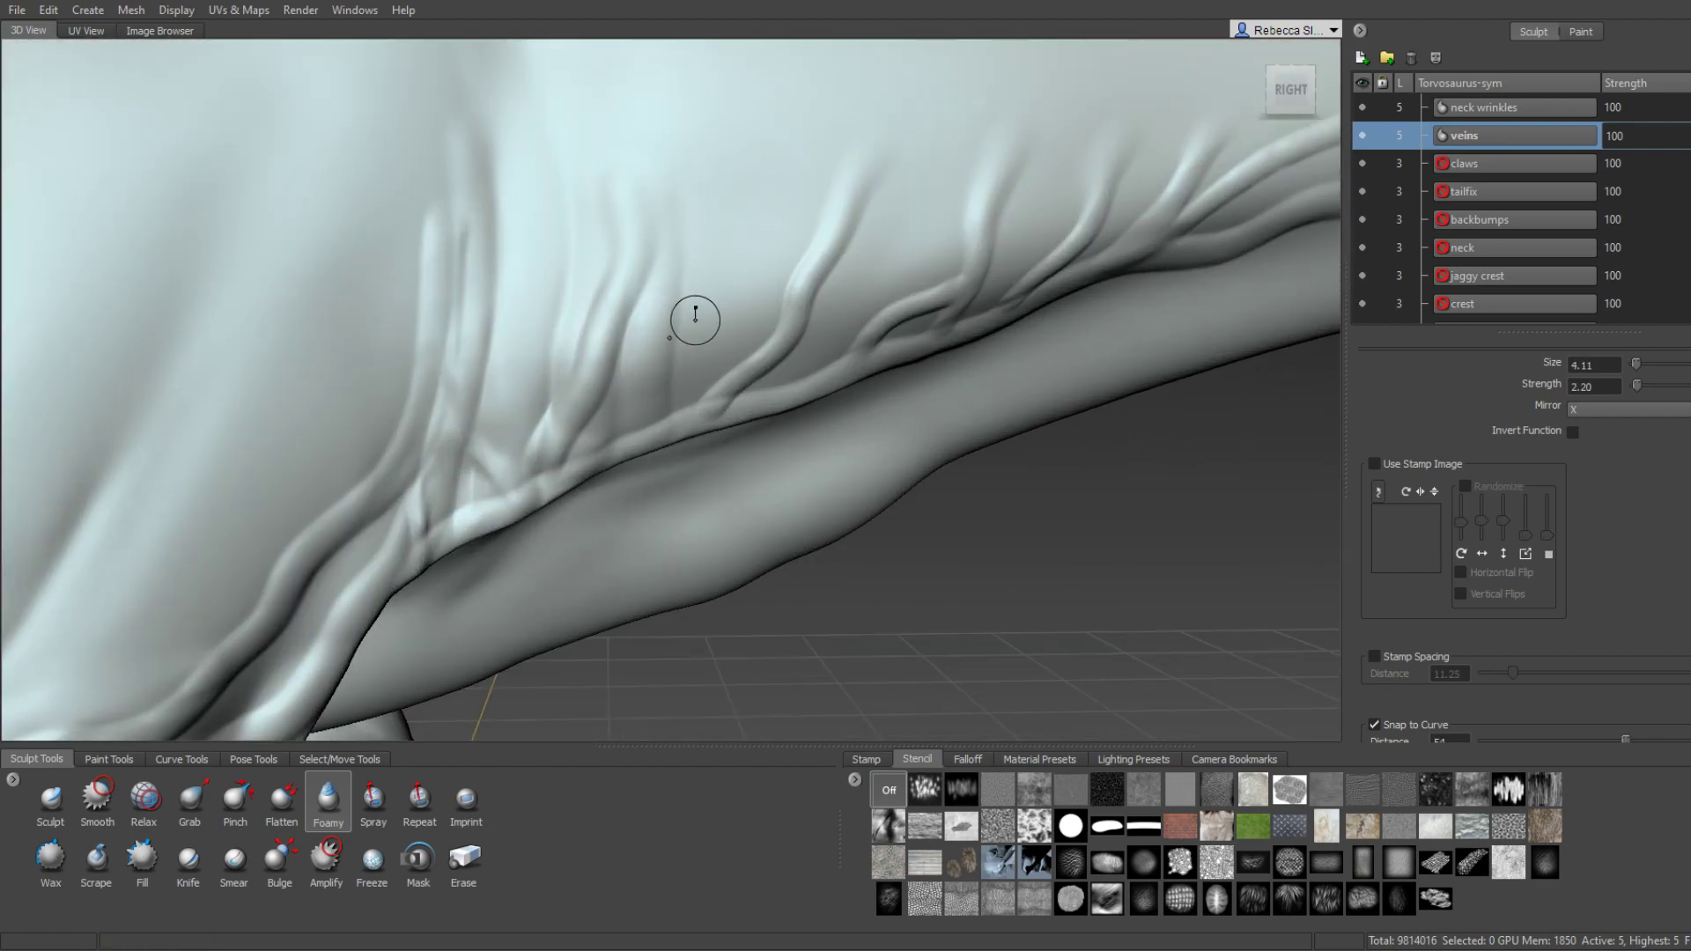
# Draw long curving veins along the lower flank, undoing the last stroke.
pyautogui.moveTo(694, 320); pyautogui.dragTo(483, 366, button='middle')
pyautogui.moveTo(483, 367); pyautogui.dragTo(1091, 215)
pyautogui.scroll(-3, 867, 333)
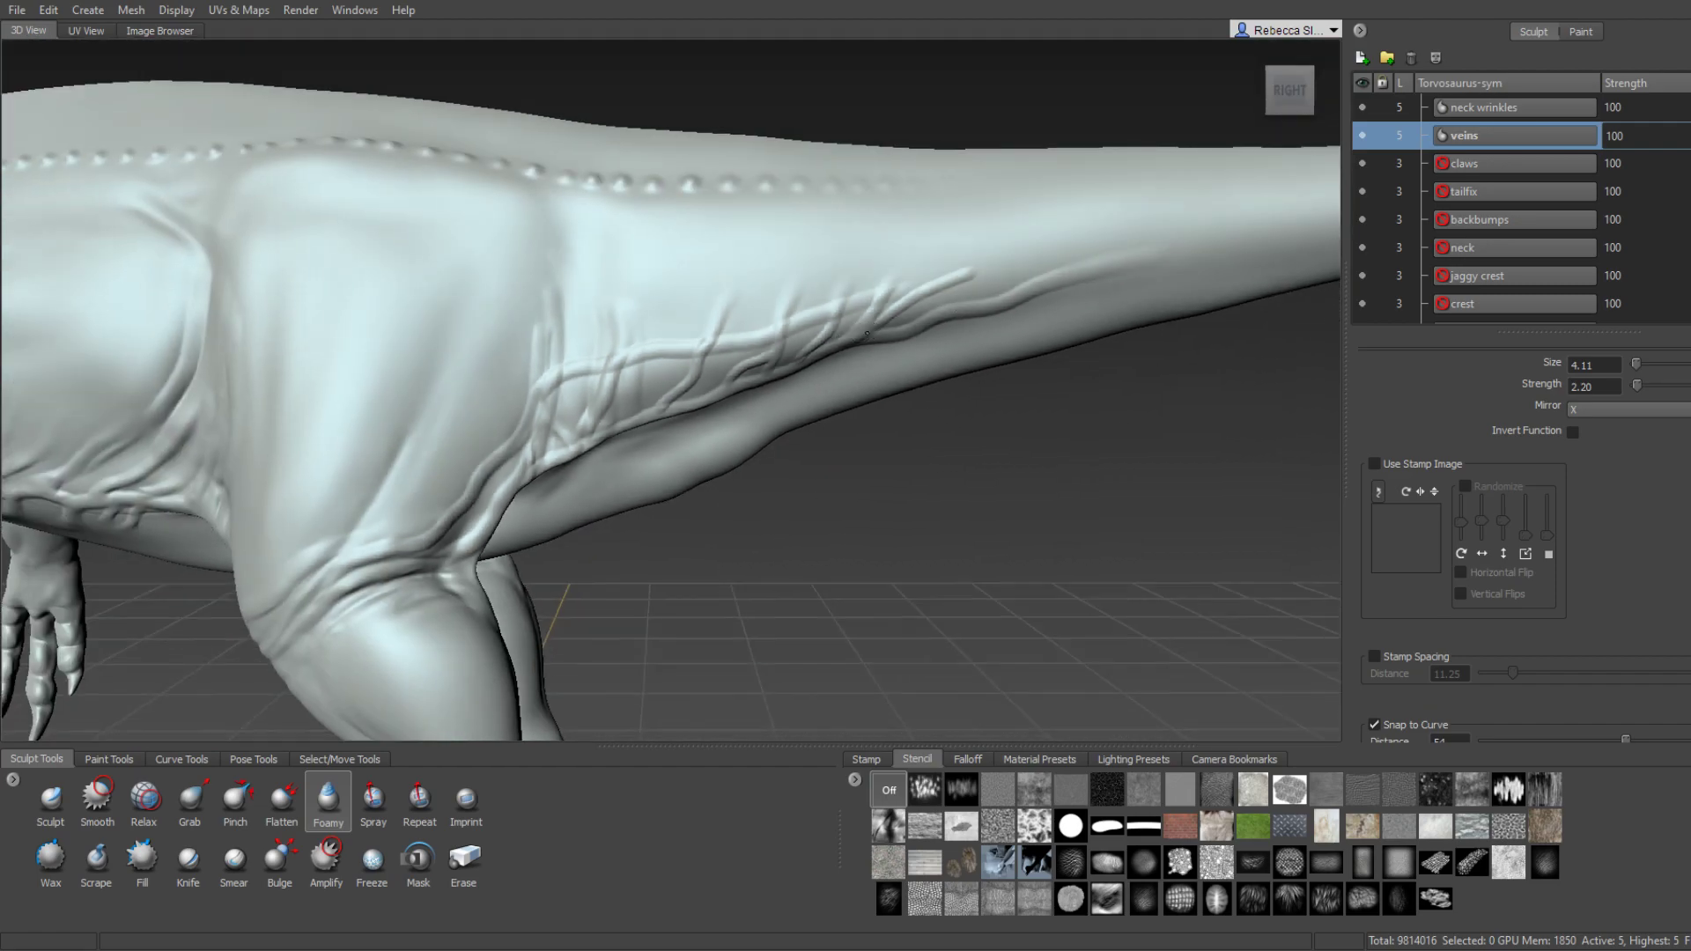
pyautogui.scroll(3, 694, 336)
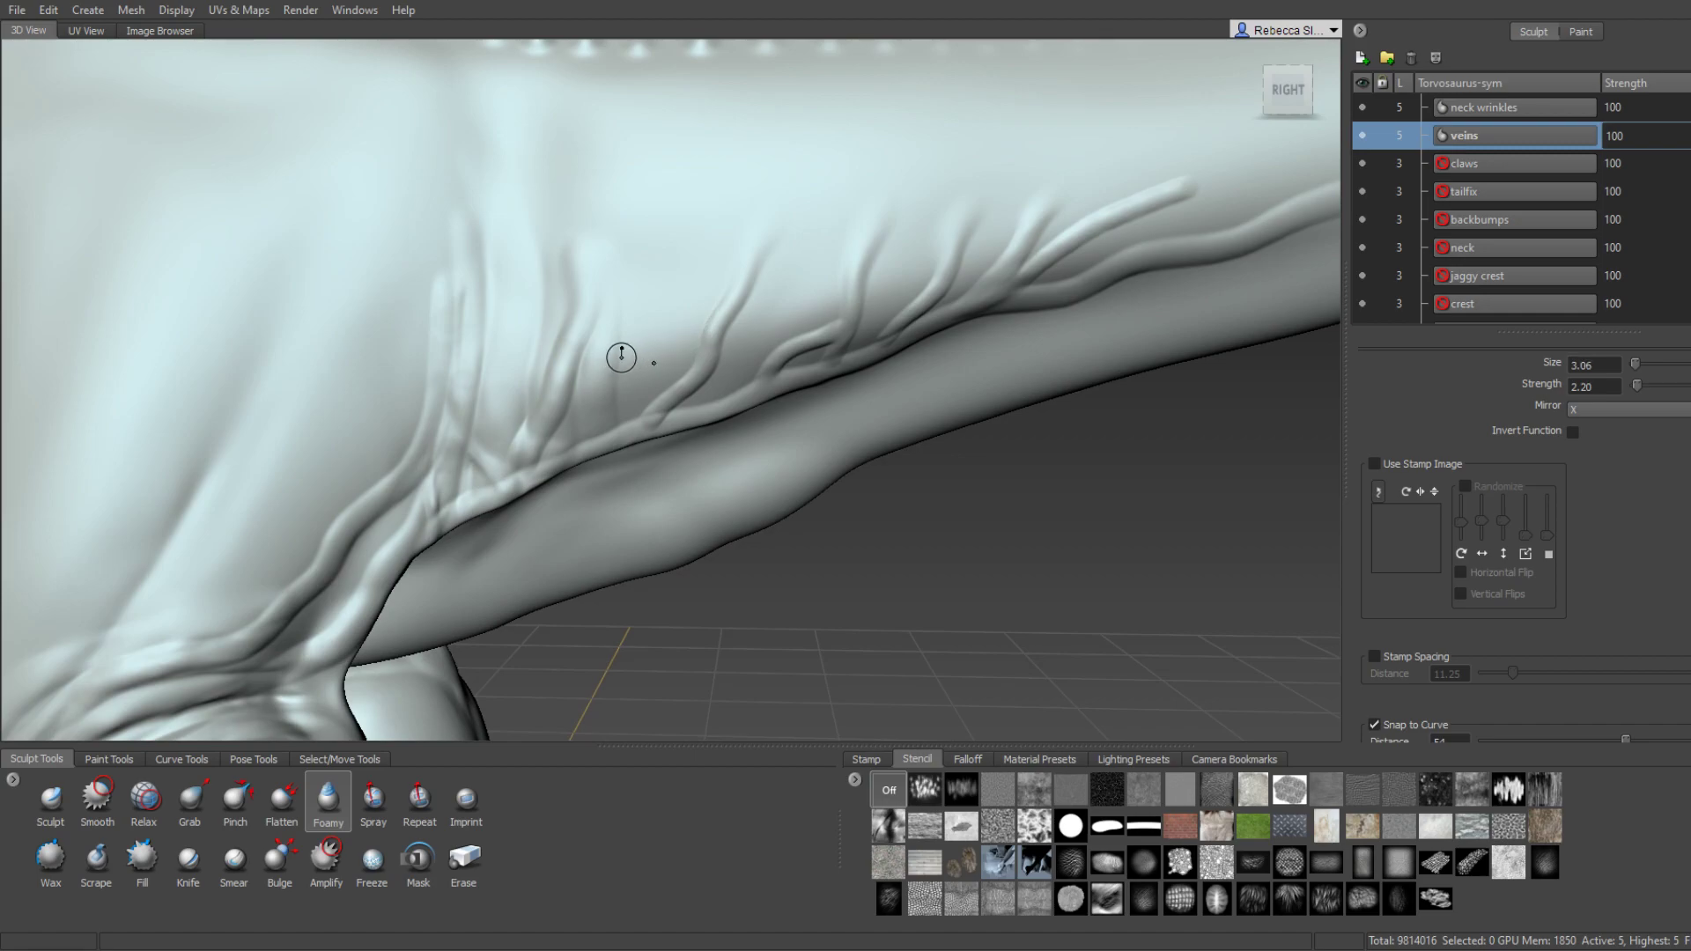
pyautogui.moveTo(467, 407); pyautogui.dragTo(1076, 236)
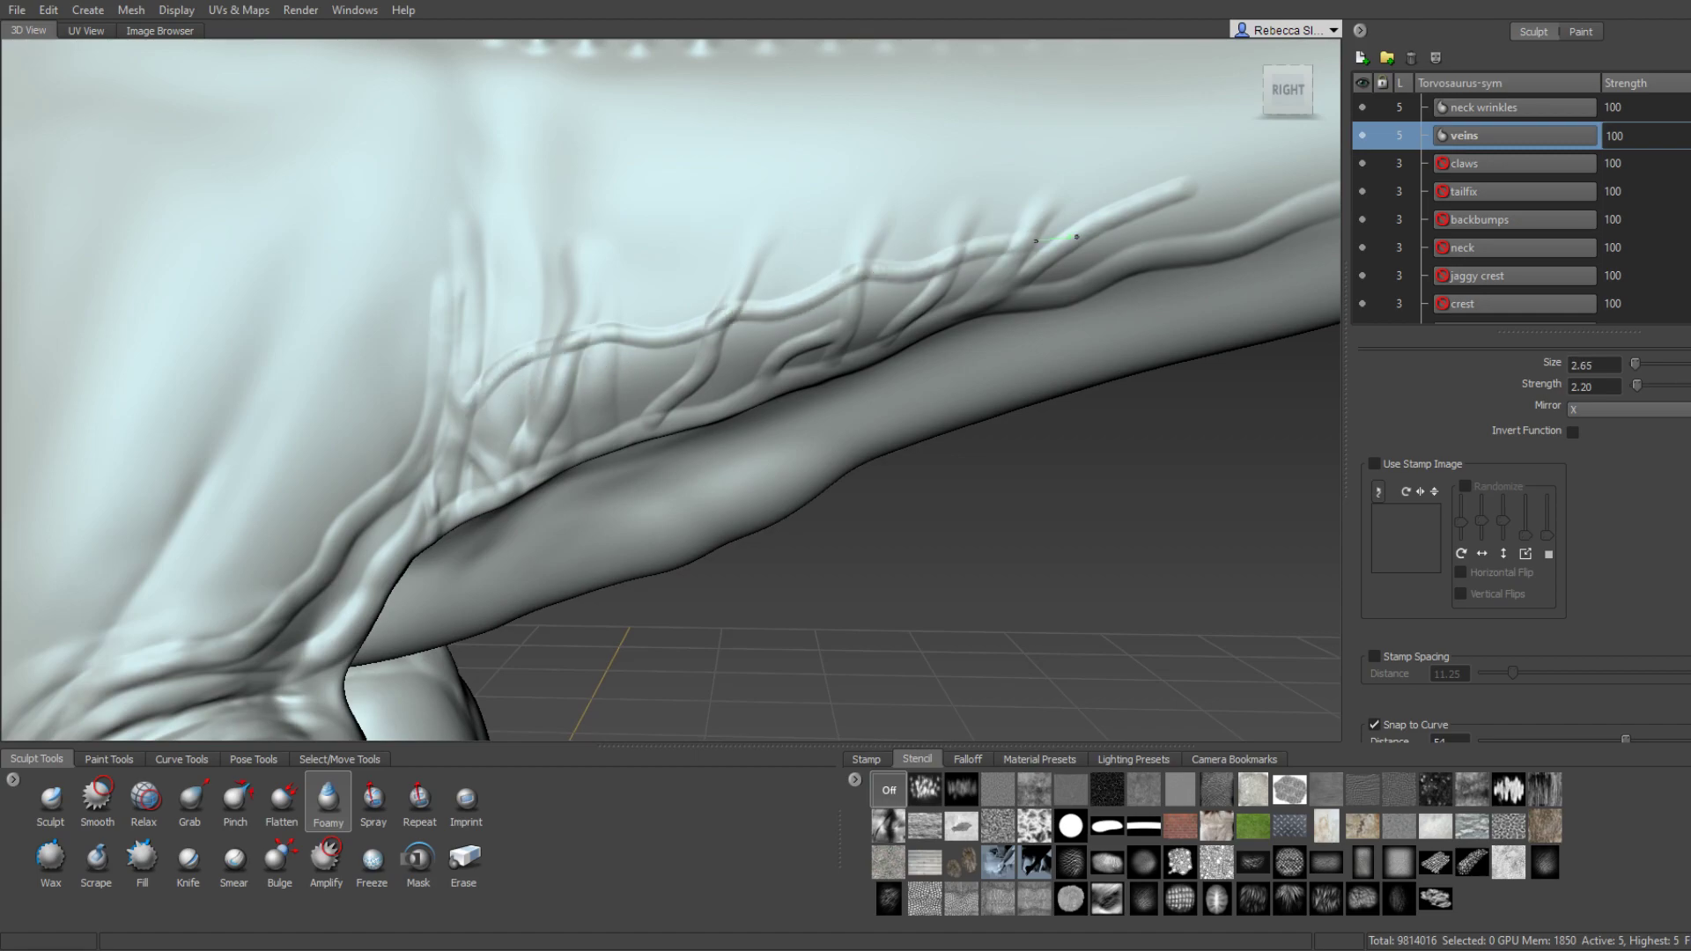
pyautogui.scroll(-5, 1076, 236)
pyautogui.moveTo(1076, 236)
pyautogui.keyDown('alt'); pyautogui.mouseDown()
pyautogui.moveTo(576, 412)
pyautogui.moveTo(644, 372)
pyautogui.mouseUp(); pyautogui.keyUp('alt')
pyautogui.scroll(2, 644, 372)
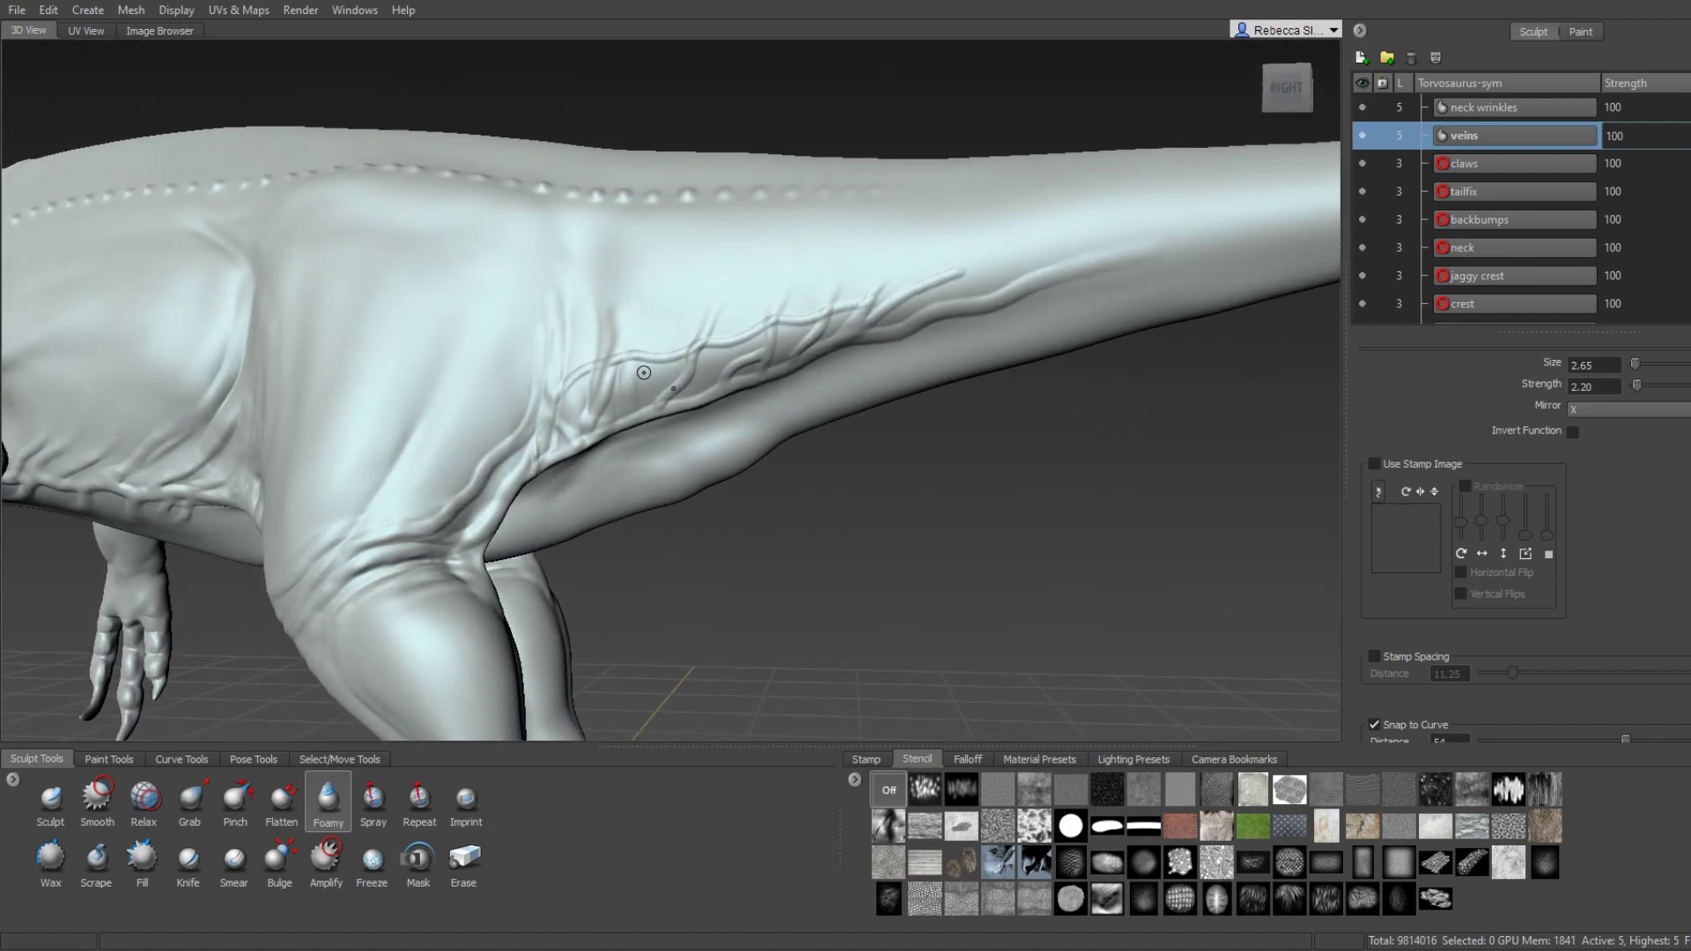
pyautogui.hotkey('ctrl', 'z')
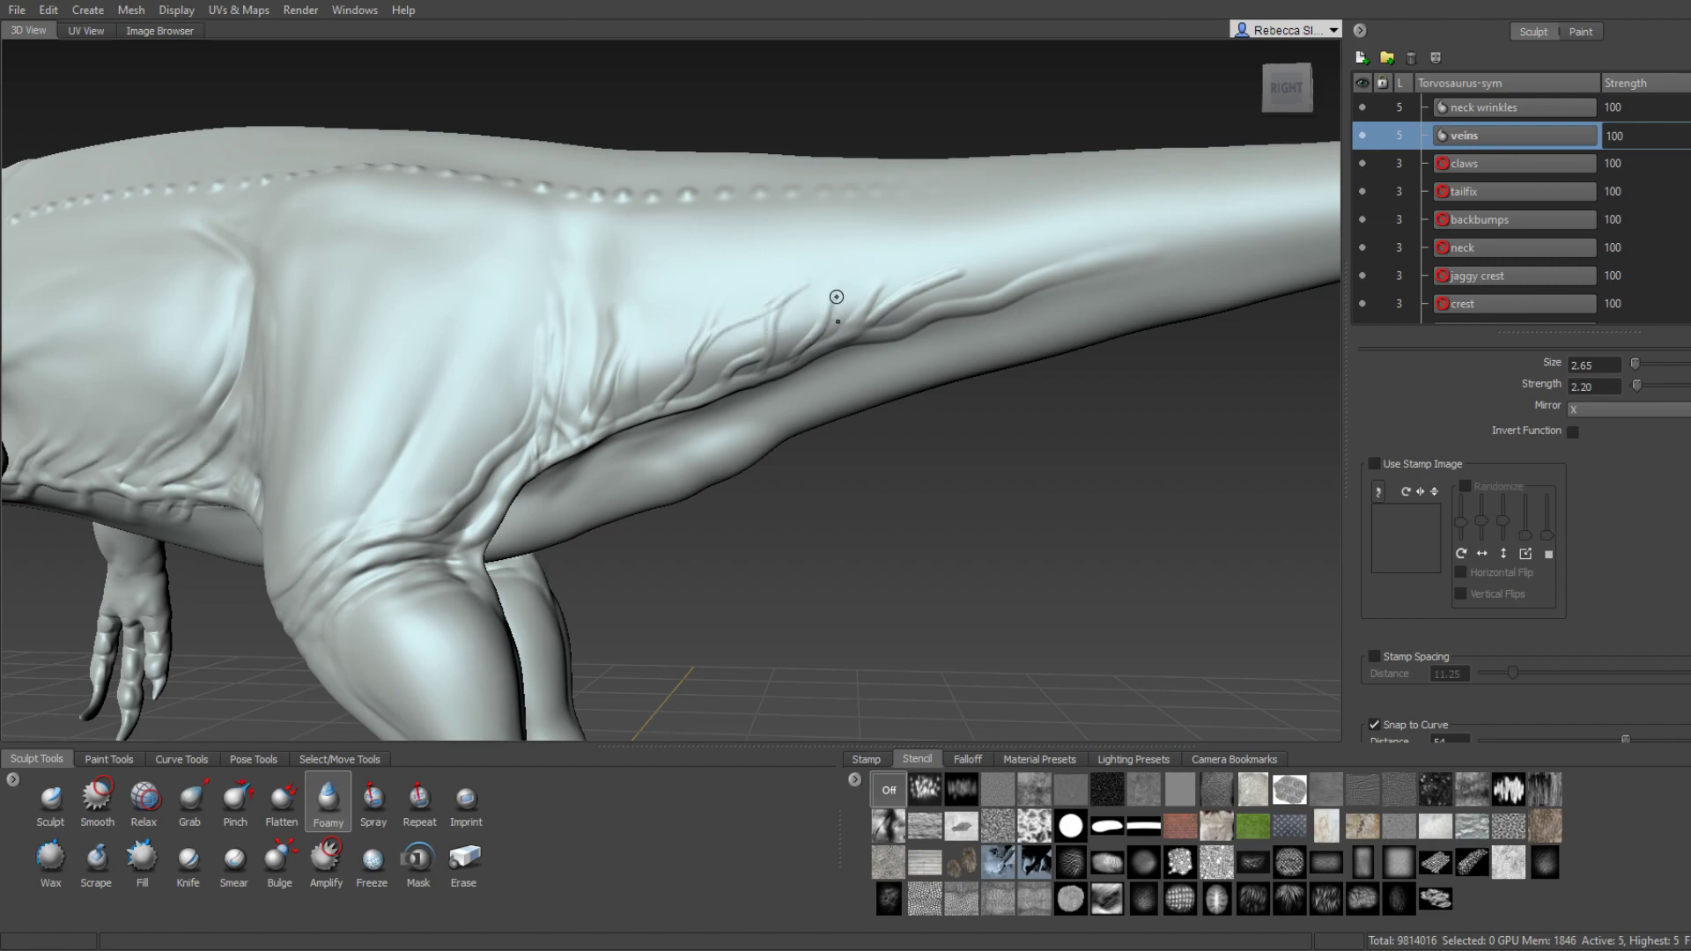
# Smooth the end of one vein, then return to the Foamy vein brush.
pyautogui.scroll(3, 837, 297)
pyautogui.scroll(3, 789, 309)
pyautogui.press('shift')
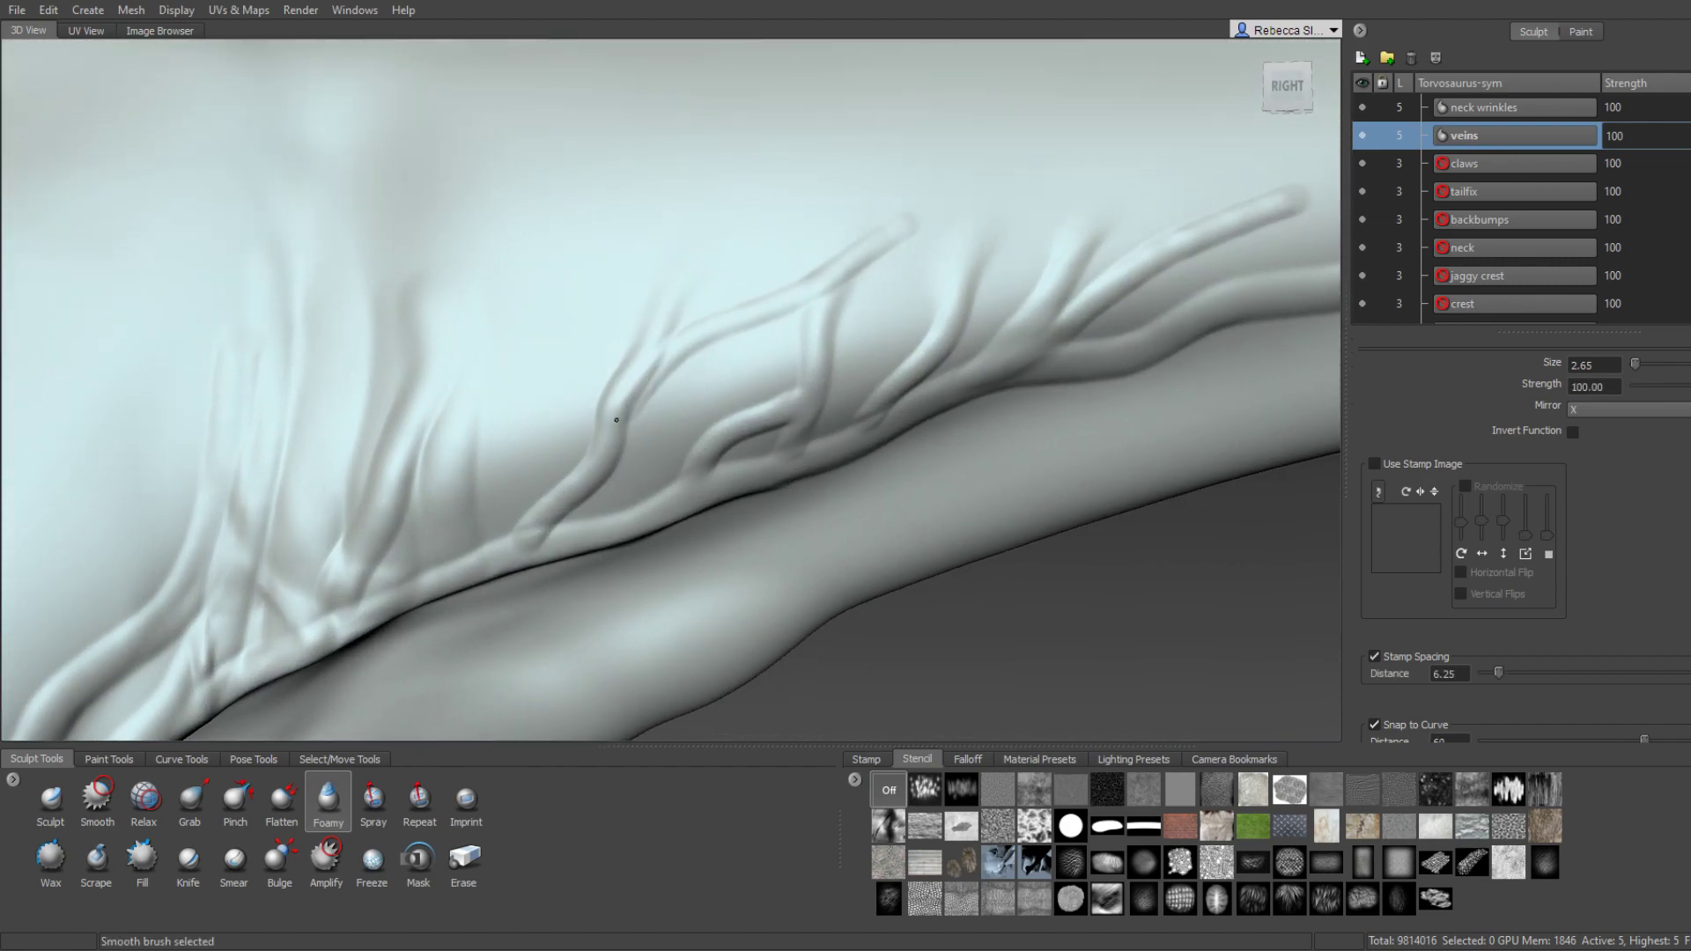
pyautogui.keyDown('alt'); pyautogui.moveTo(616, 408); pyautogui.dragTo(702, 351); pyautogui.keyUp('alt')
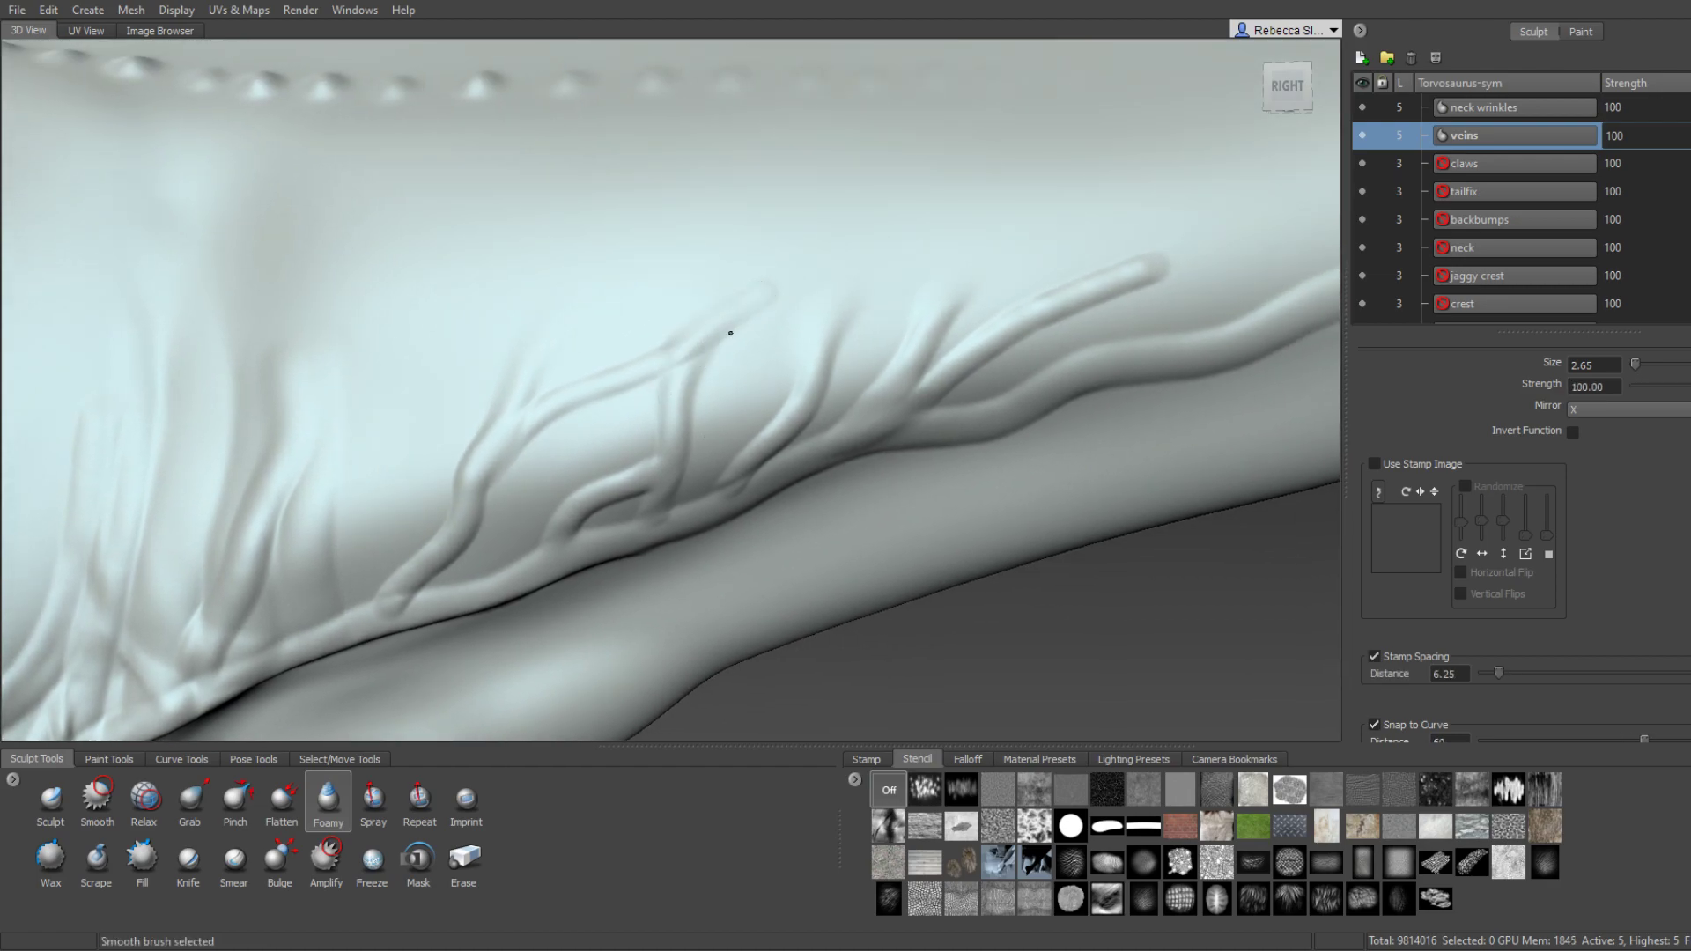
pyautogui.moveTo(744, 298); pyautogui.dragTo(722, 317)
pyautogui.press('shift')
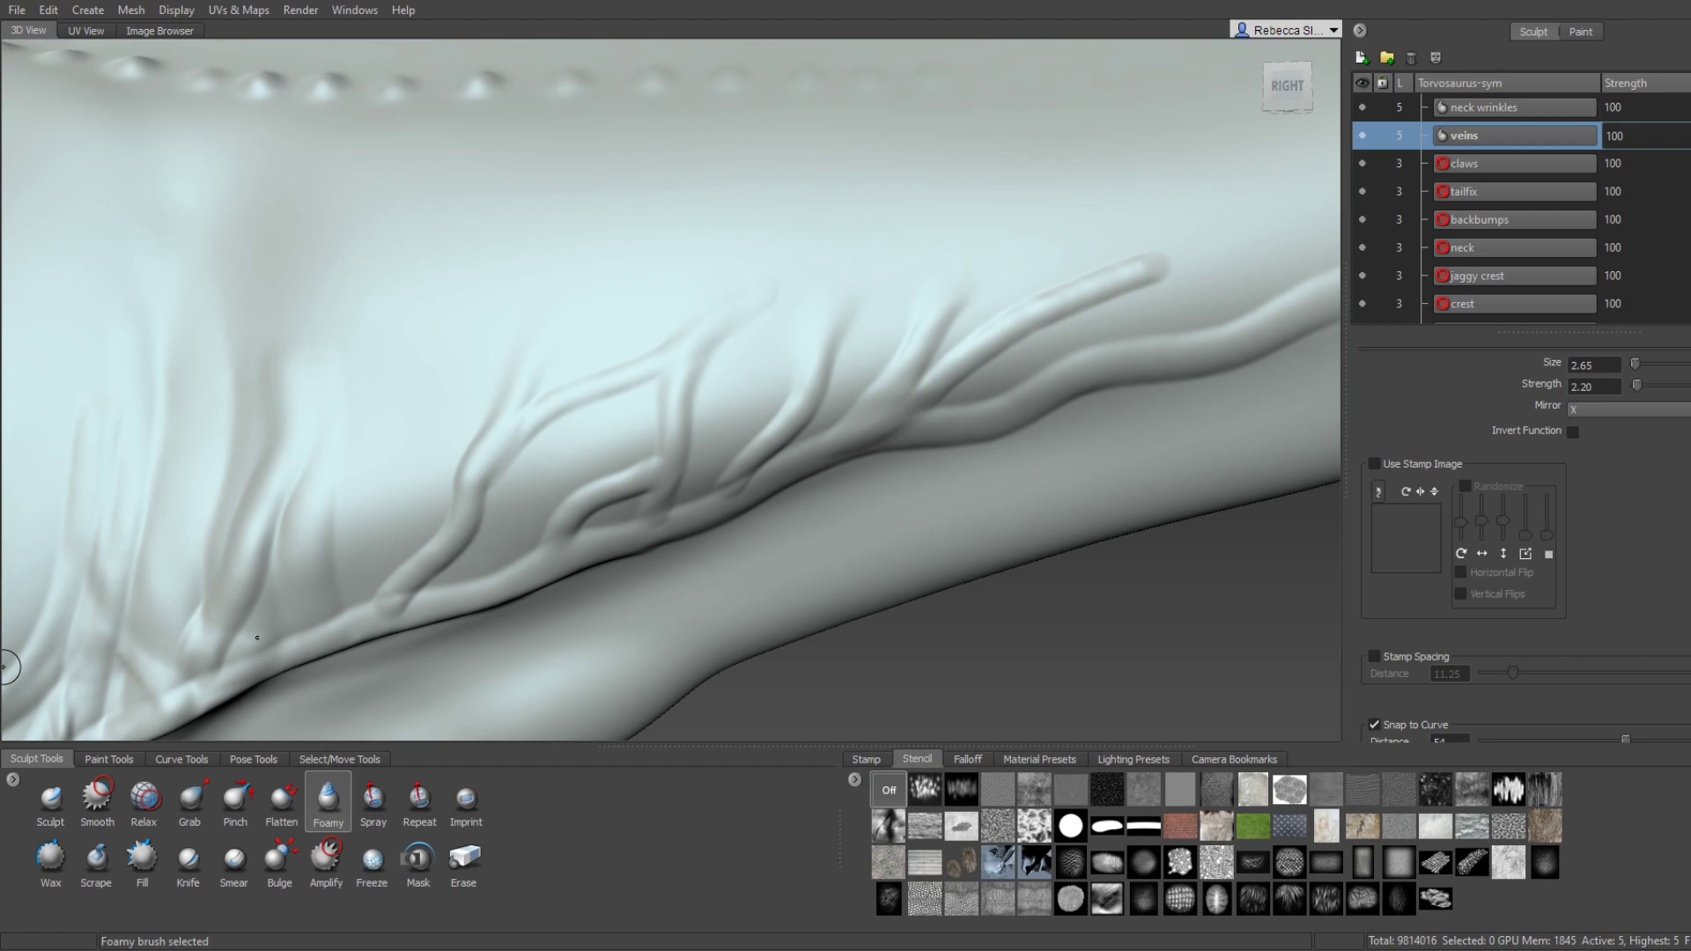
# Reframe the veined ridge and switch to a smaller Smooth brush.
pyautogui.keyDown('alt'); pyautogui.moveTo(464, 490); pyautogui.dragTo(618, 425); pyautogui.keyUp('alt')
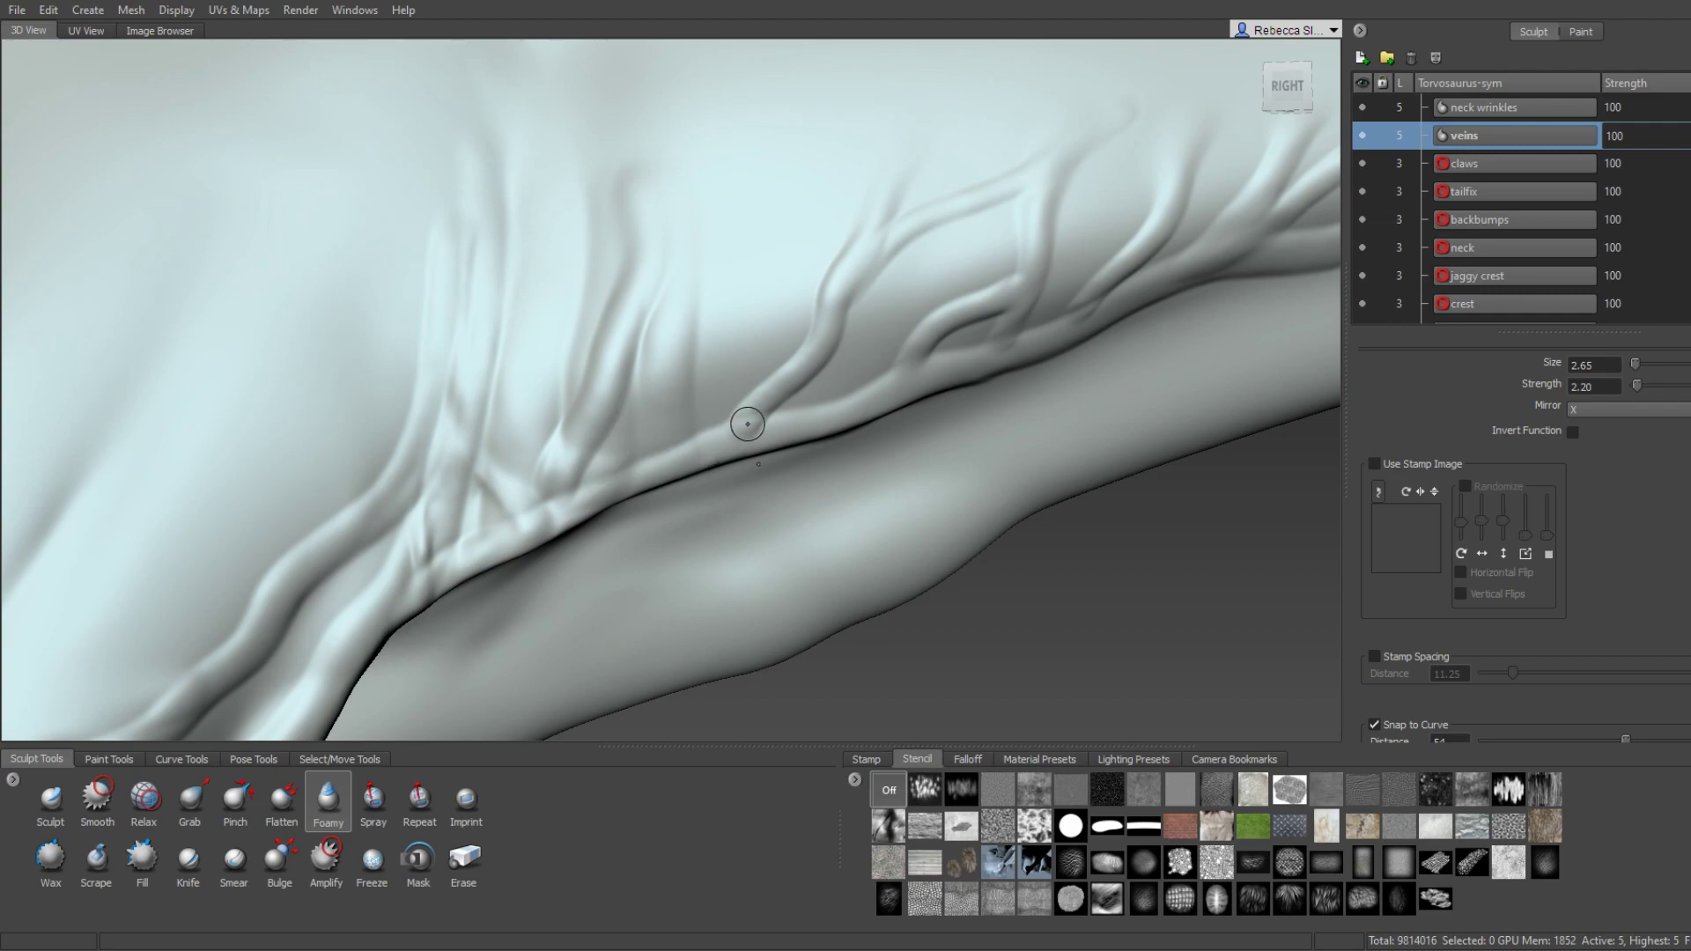
pyautogui.press('shift')
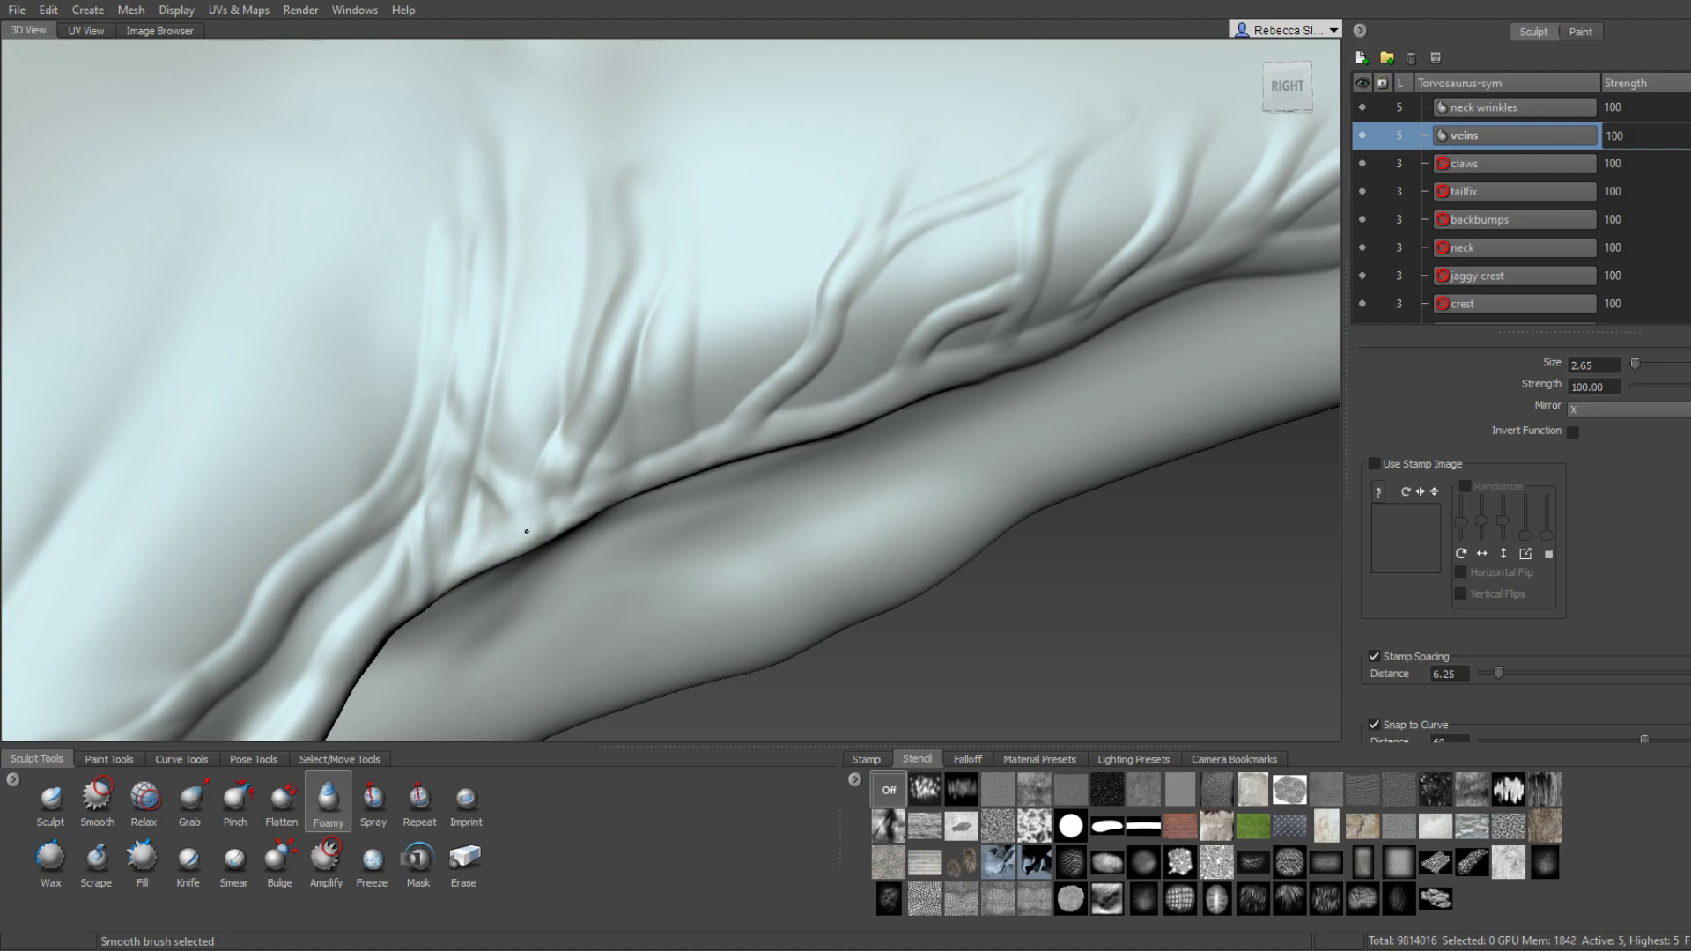
pyautogui.scroll(-5, 517, 503)
pyautogui.scroll(-3, 566, 460)
pyautogui.scroll(-3, 651, 436)
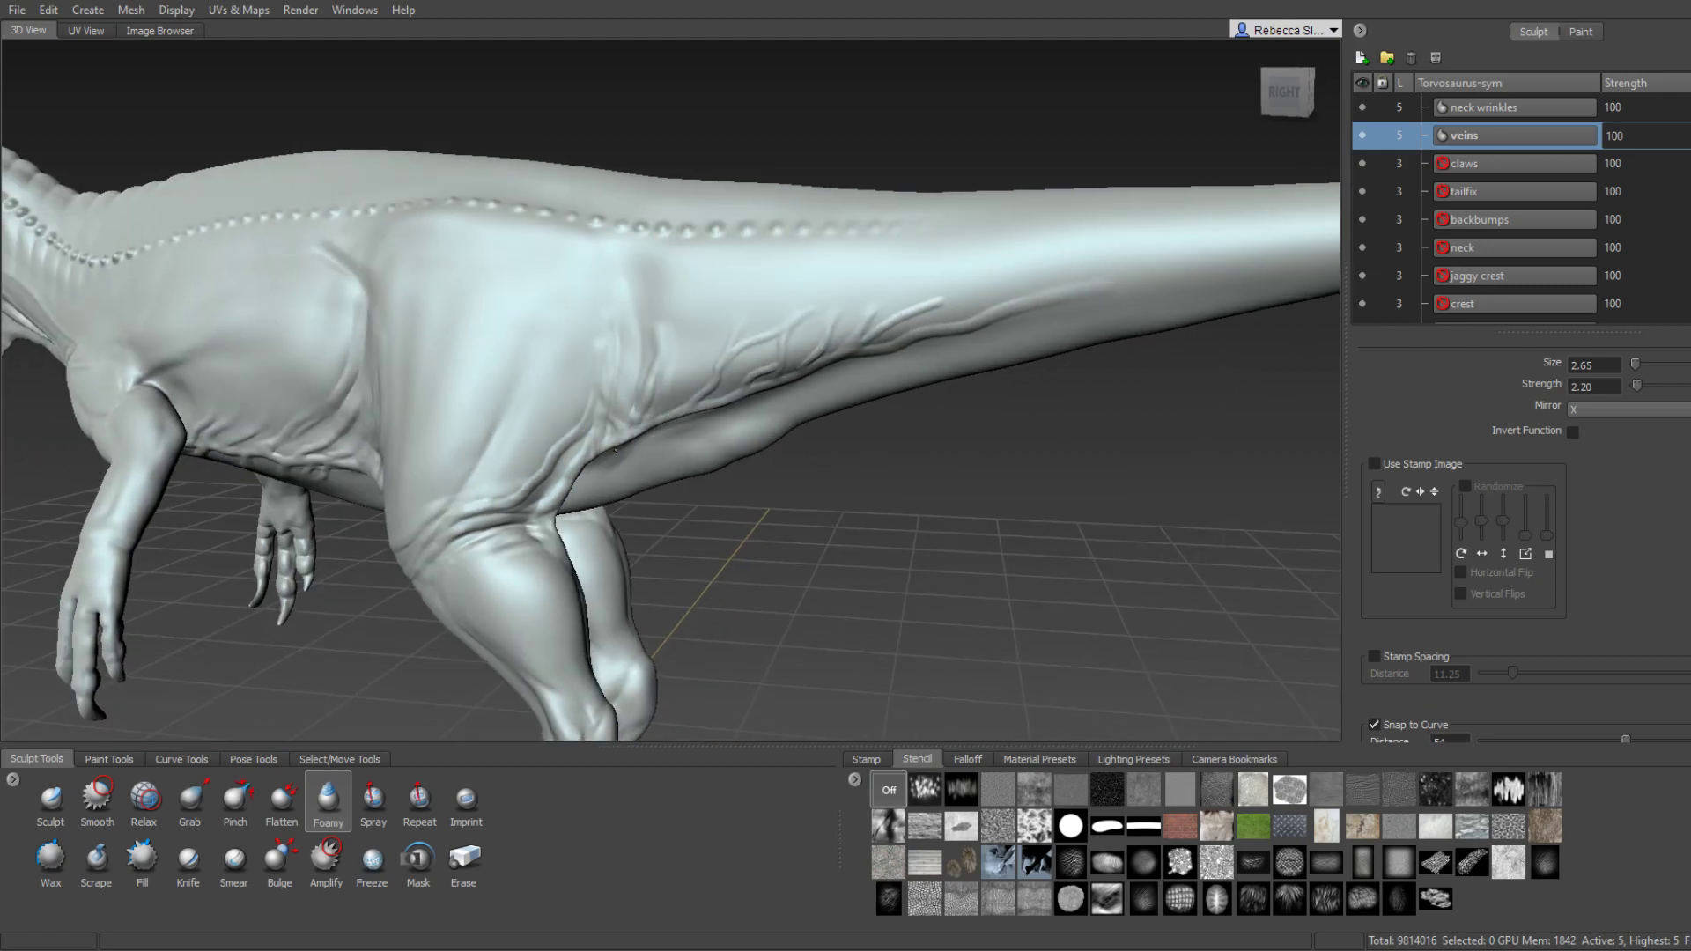
pyautogui.scroll(-2, 722, 414)
pyautogui.scroll(2, 736, 409)
pyautogui.scroll(2, 775, 423)
pyautogui.scroll(2, 783, 458)
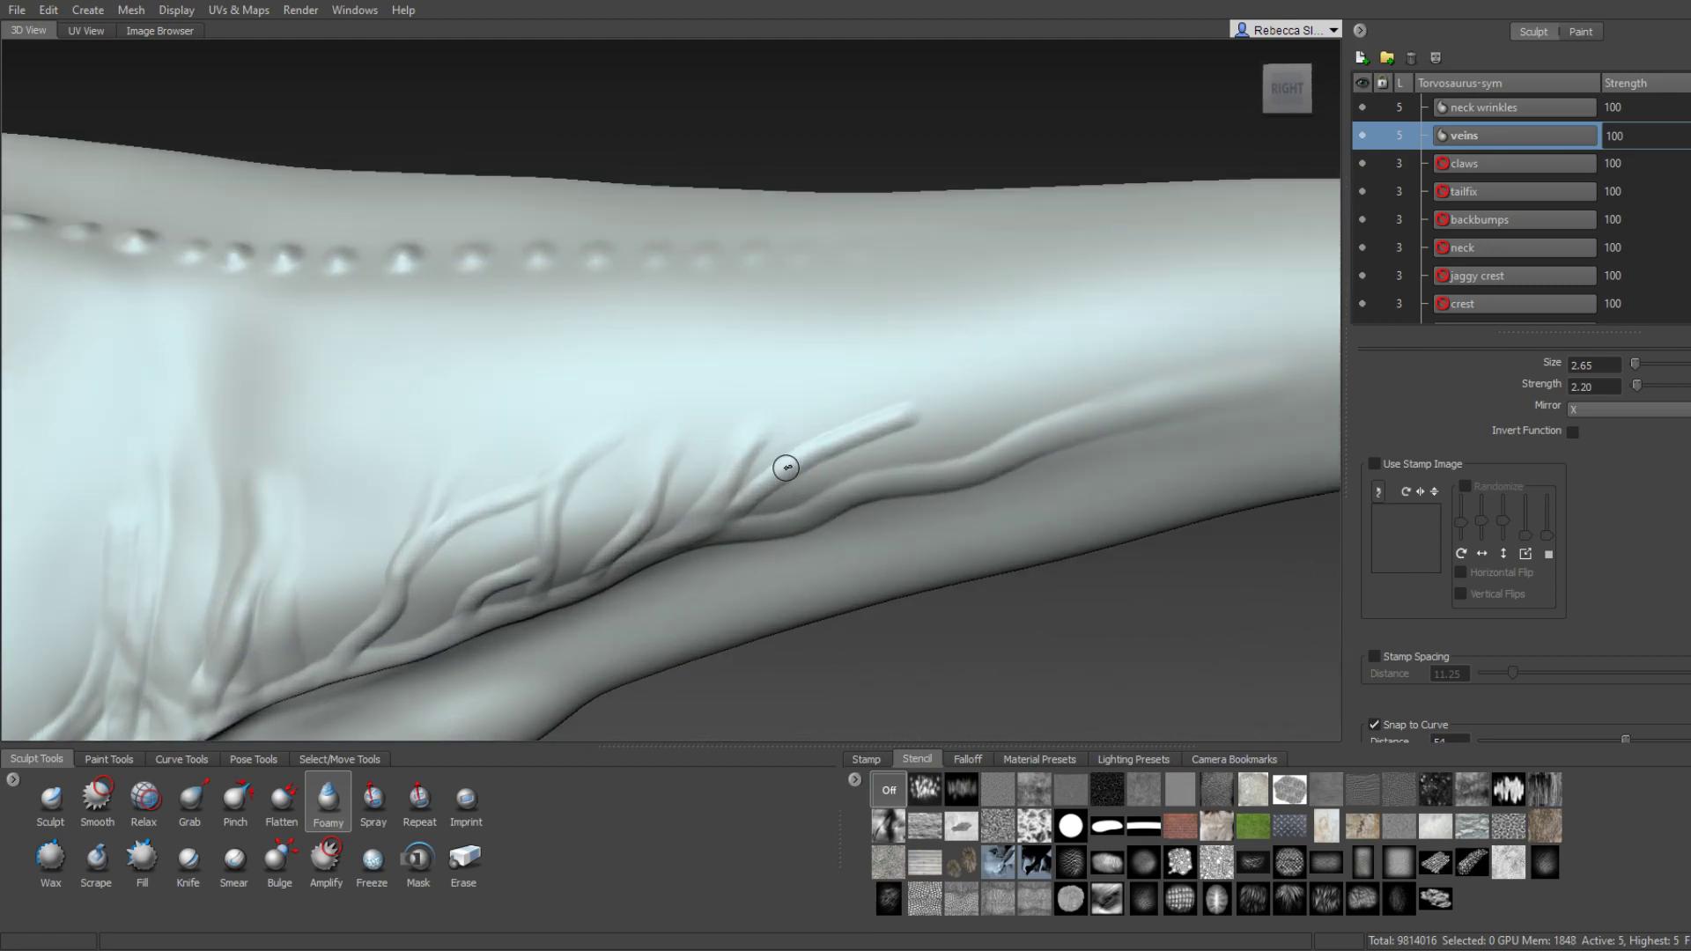
pyautogui.scroll(2, 797, 471)
pyautogui.press('shift')
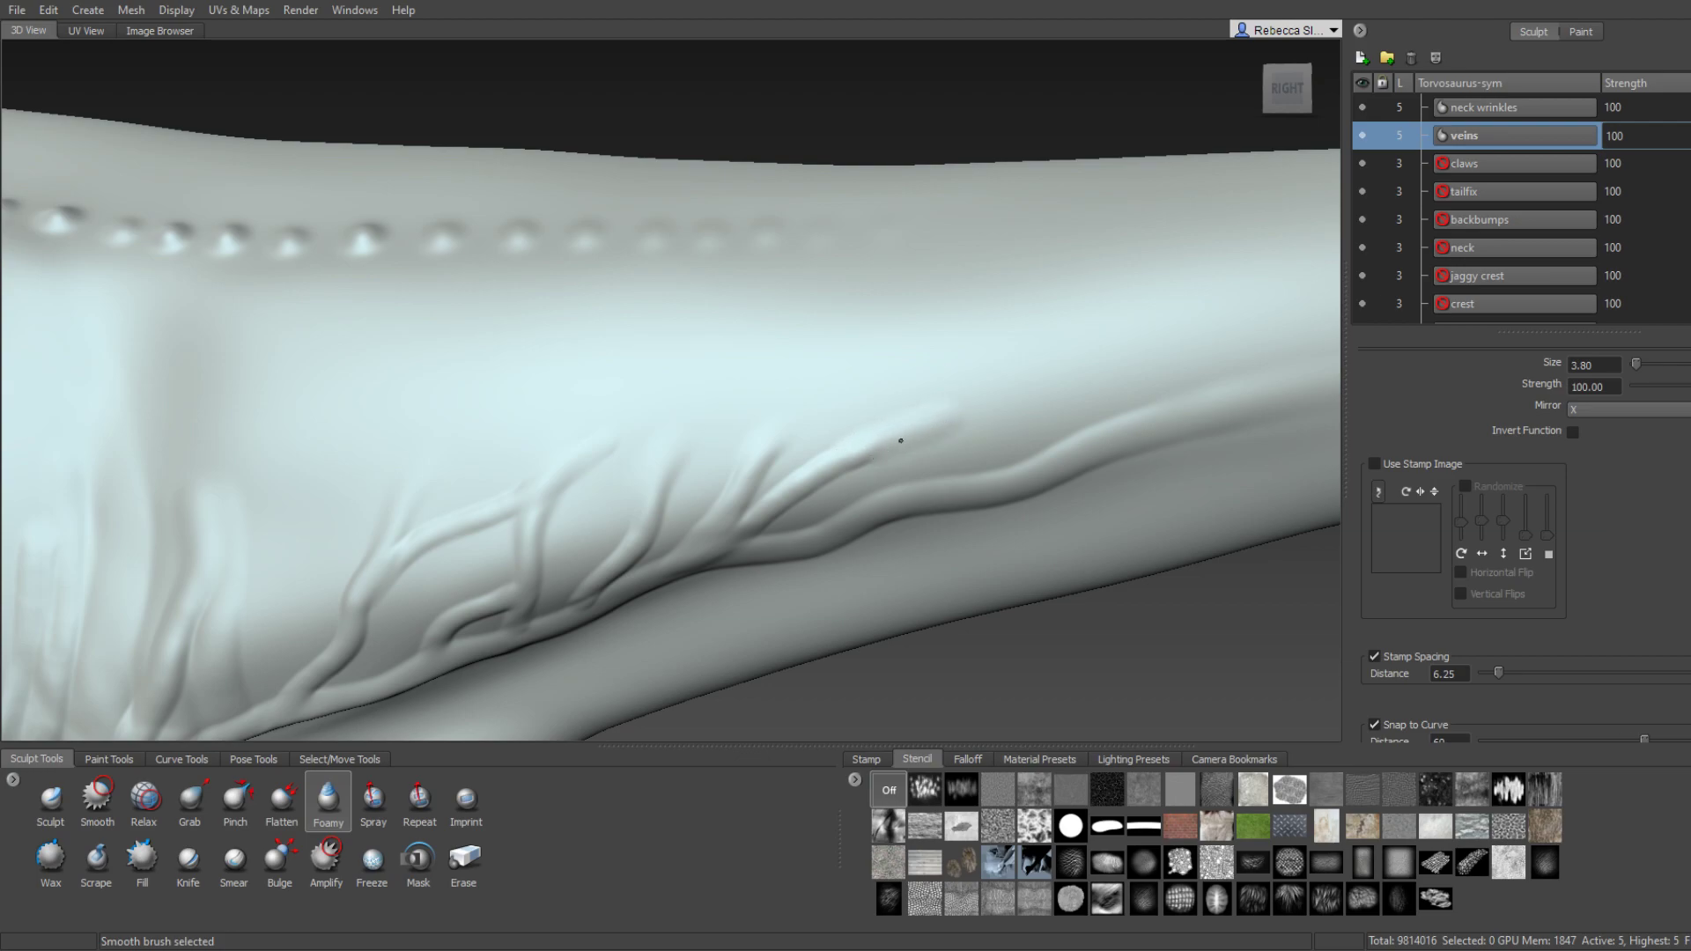
# Smooth down the upper vein tips, then orbit to the dinosaur's left side.
pyautogui.keyDown('shift'); pyautogui.moveTo(883, 435); pyautogui.dragTo(591, 573); pyautogui.keyUp('shift')
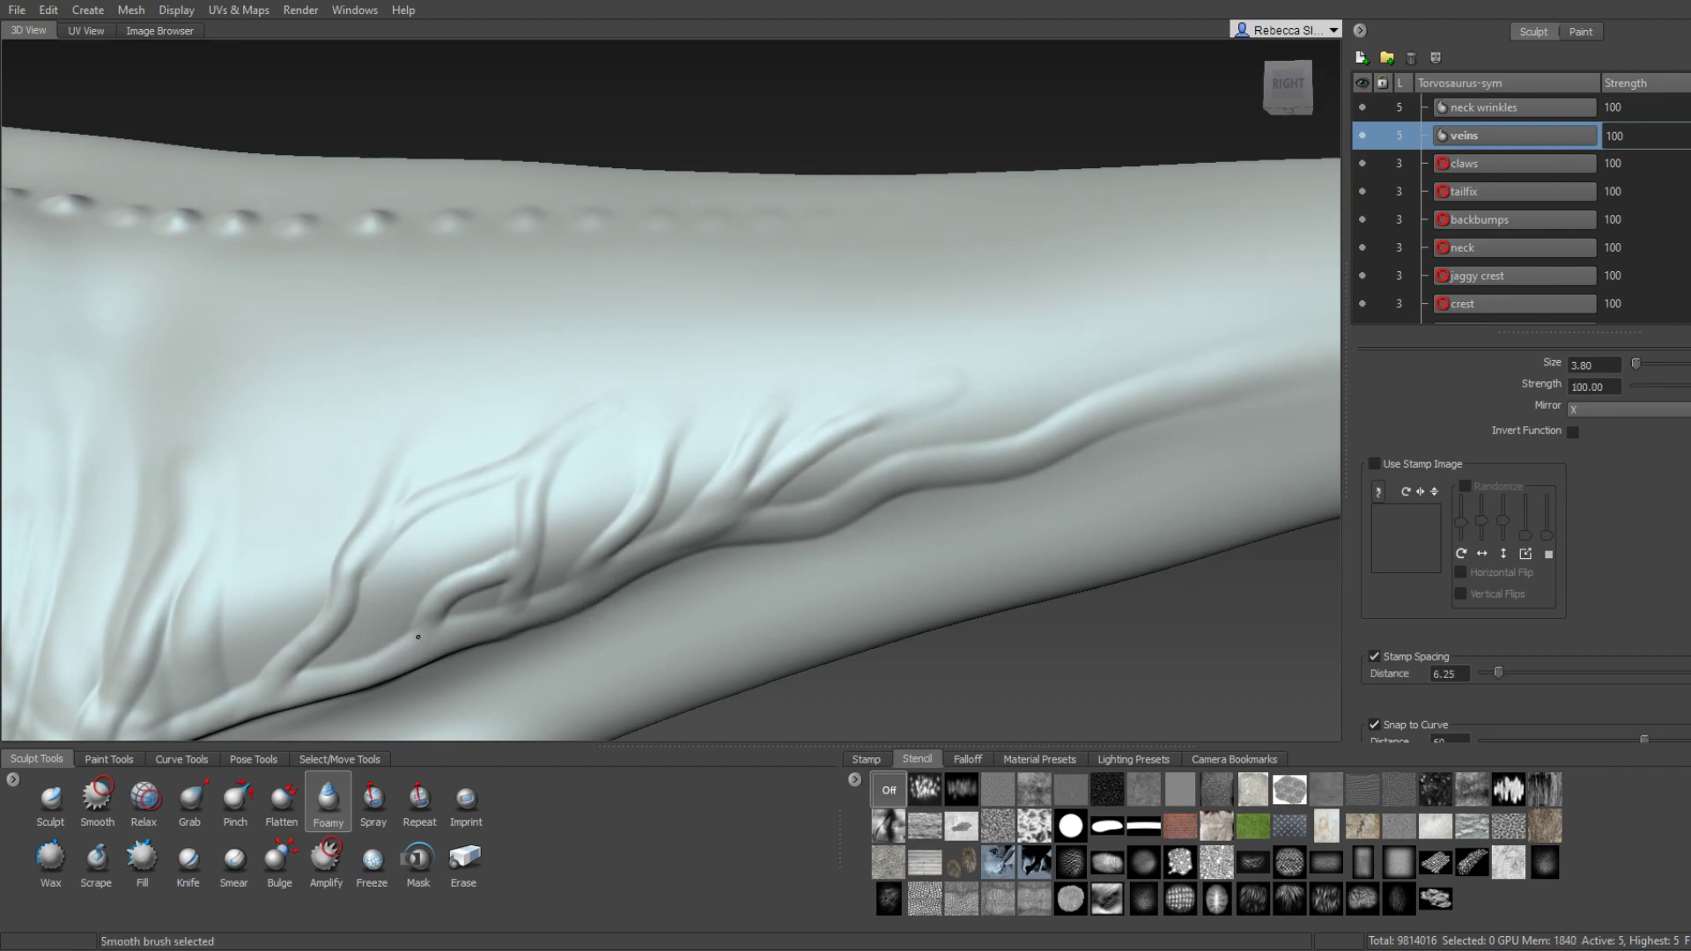
pyautogui.scroll(-5, 458, 607)
pyautogui.scroll(-5, 529, 576)
pyautogui.moveTo(545, 568)
pyautogui.mouseDown()
pyautogui.moveTo(156, 528)
pyautogui.moveTo(286, 549)
pyautogui.moveTo(558, 377)
pyautogui.mouseUp()
pyautogui.scroll(3, 559, 377)
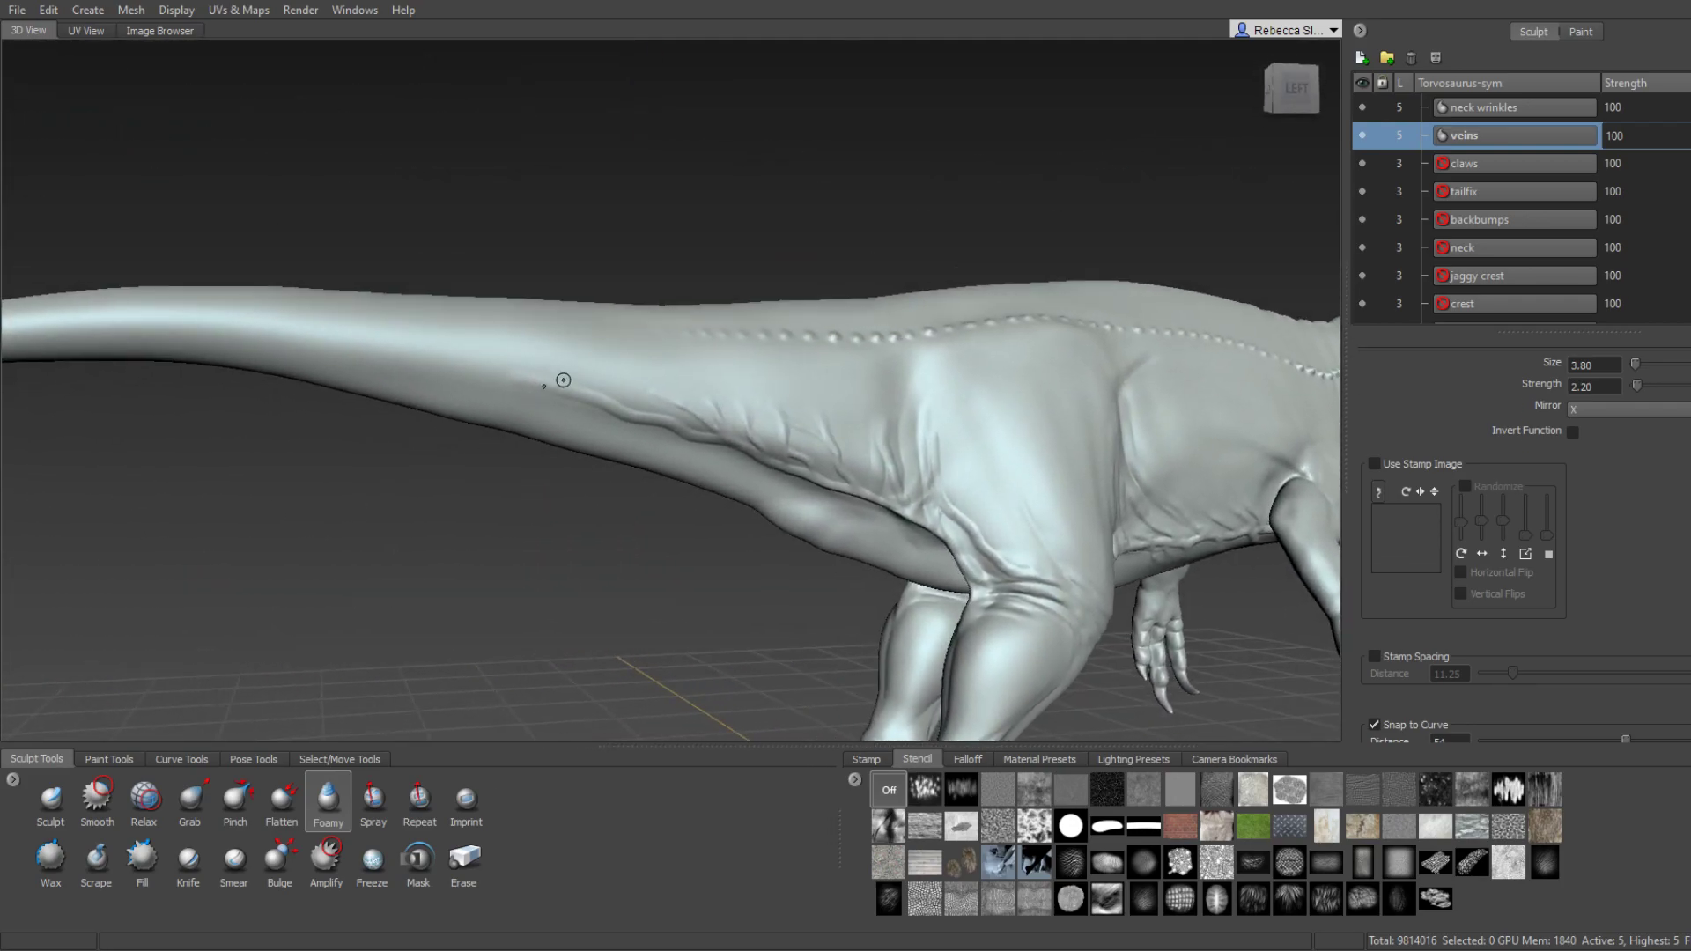
pyautogui.scroll(3, 558, 377)
pyautogui.press('shift')
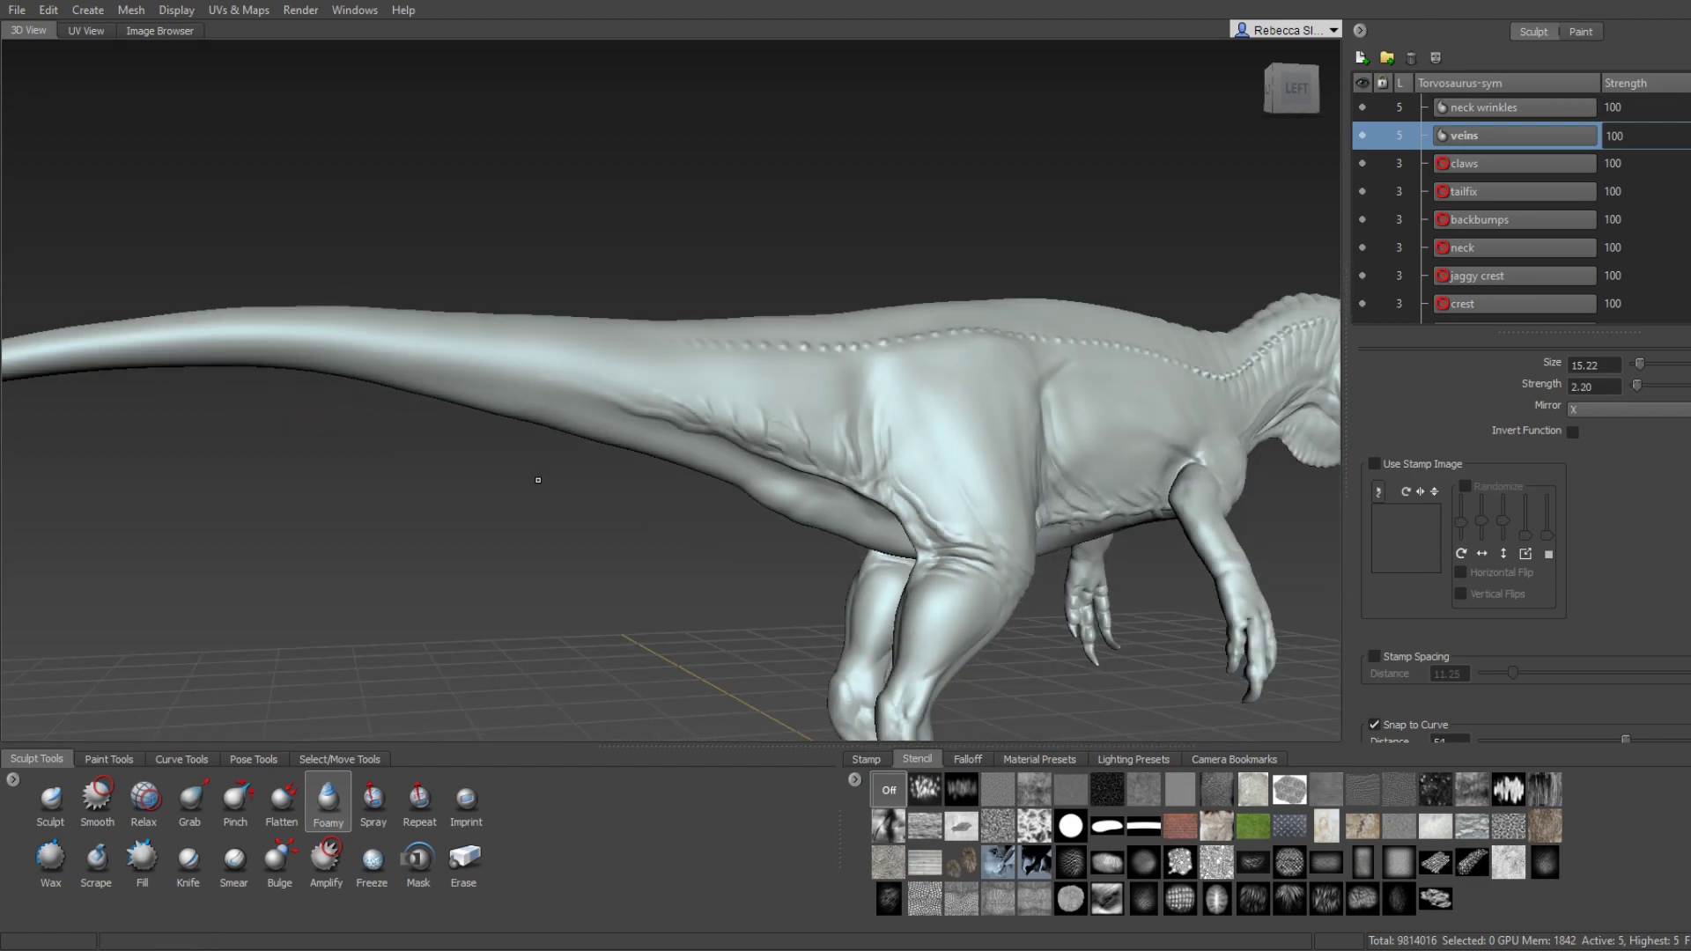
pyautogui.moveTo(852, 466)
pyautogui.keyDown('alt'); pyautogui.mouseDown()
pyautogui.moveTo(885, 378)
pyautogui.moveTo(843, 469)
pyautogui.mouseUp(); pyautogui.keyUp('alt')
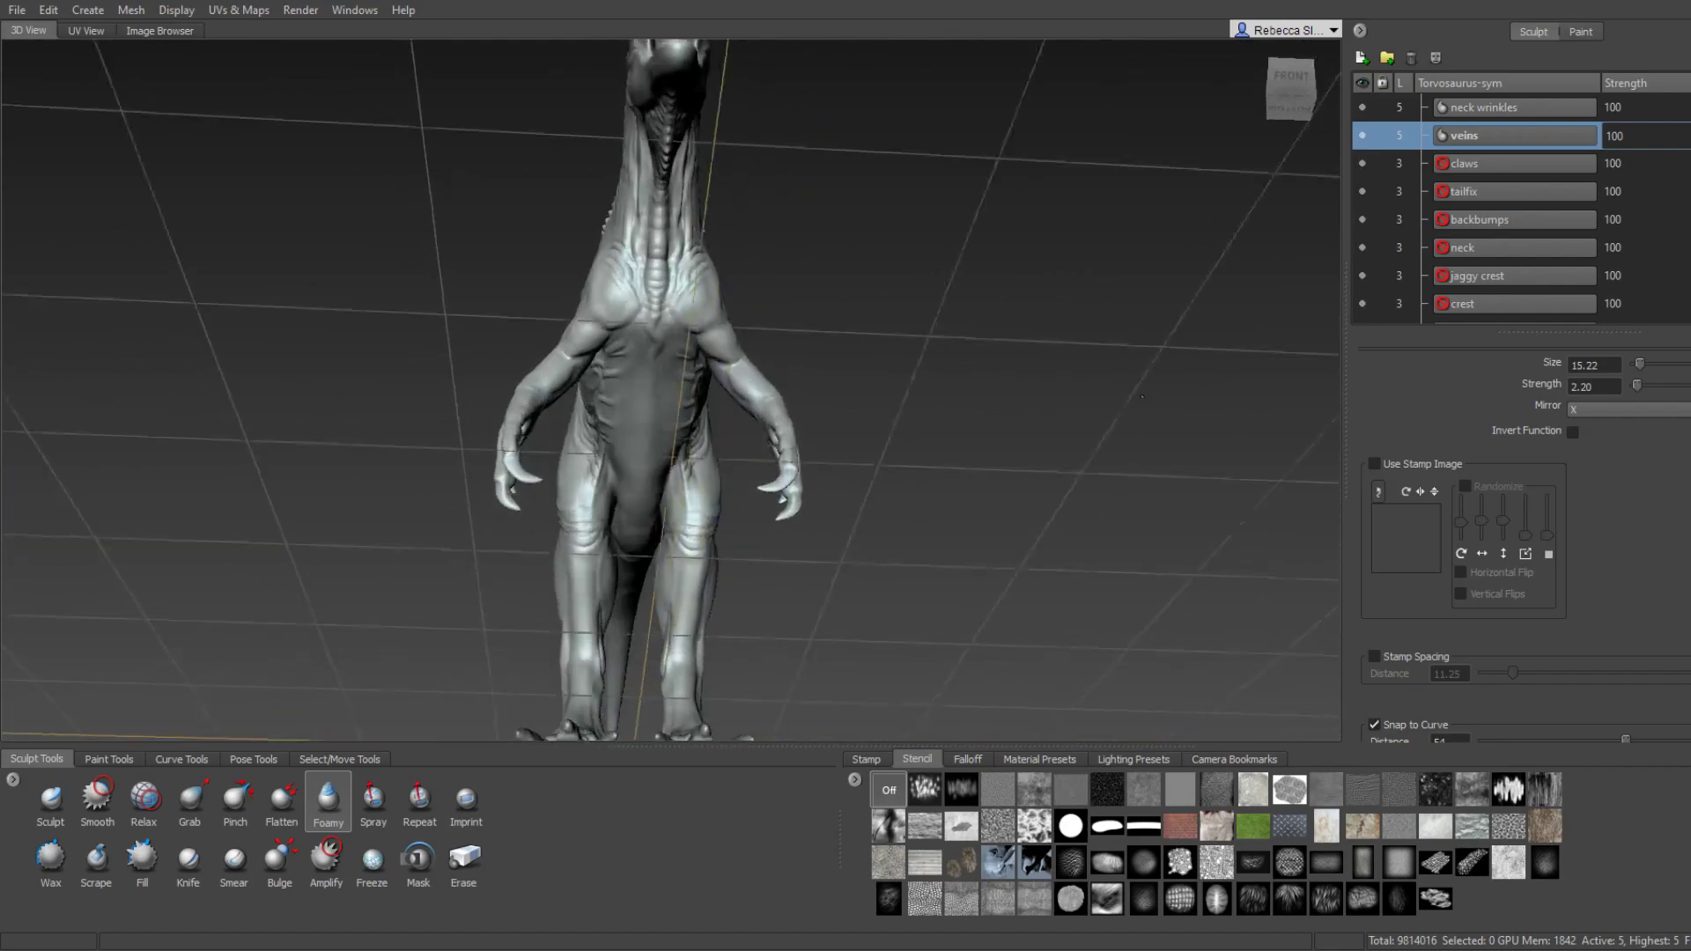
pyautogui.keyDown('alt'); pyautogui.moveTo(844, 469); pyautogui.dragTo(760, 452, button='right'); pyautogui.keyUp('alt')
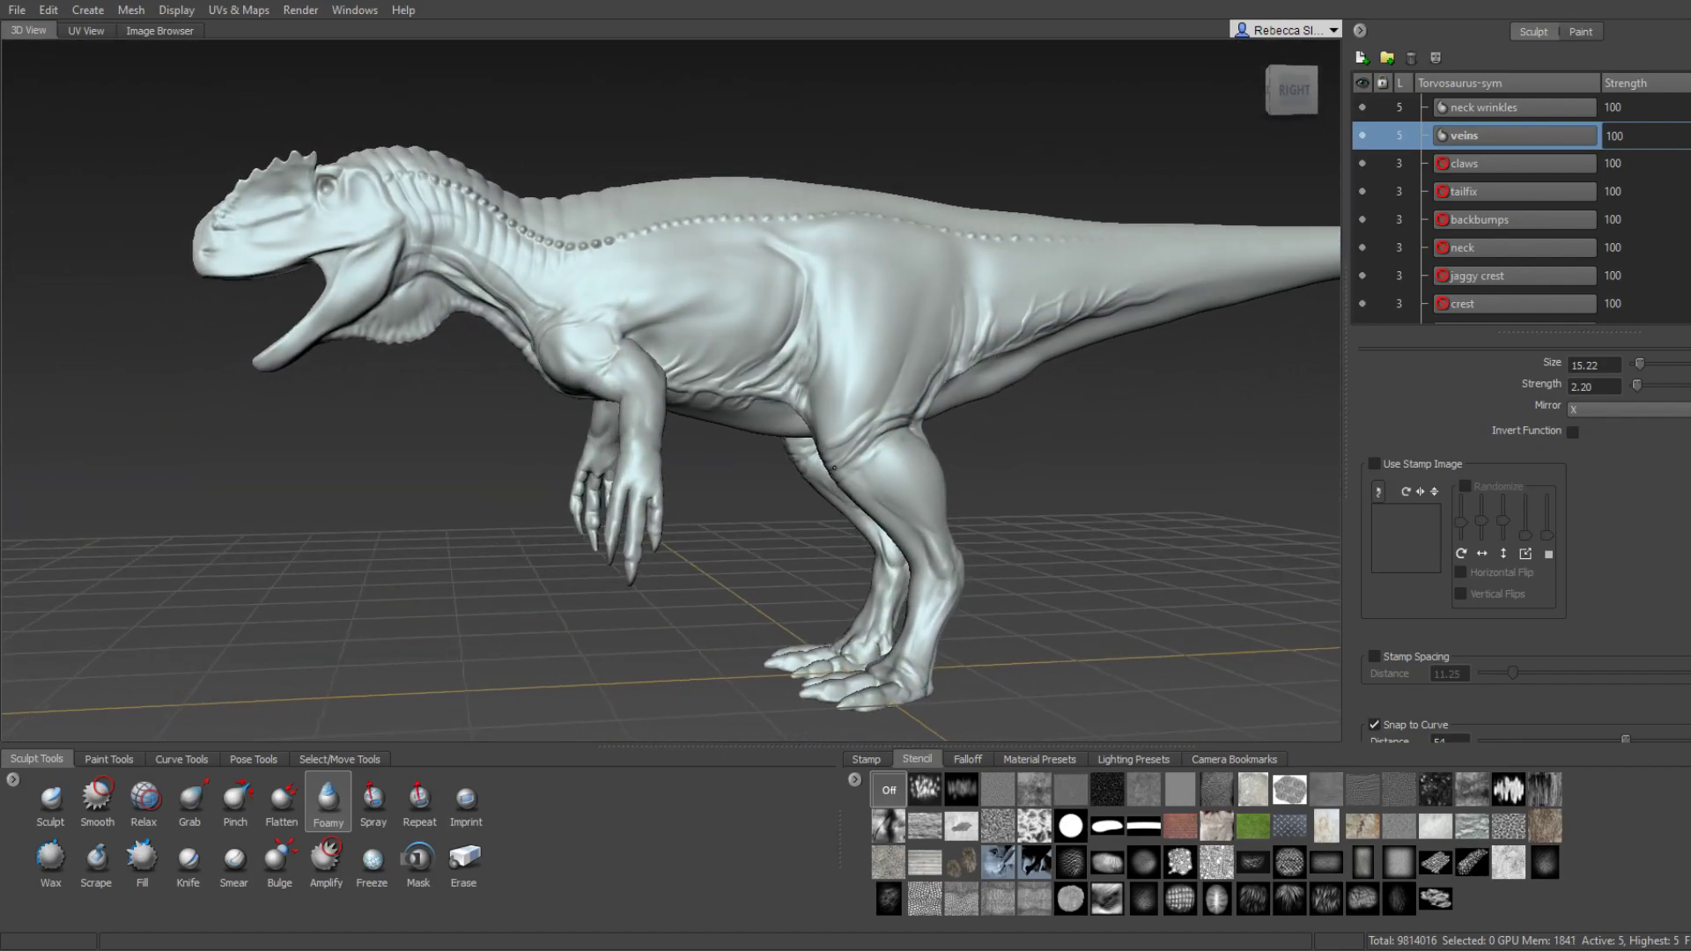
pyautogui.keyDown('alt'); pyautogui.moveTo(760, 453); pyautogui.dragTo(693, 480); pyautogui.keyUp('alt')
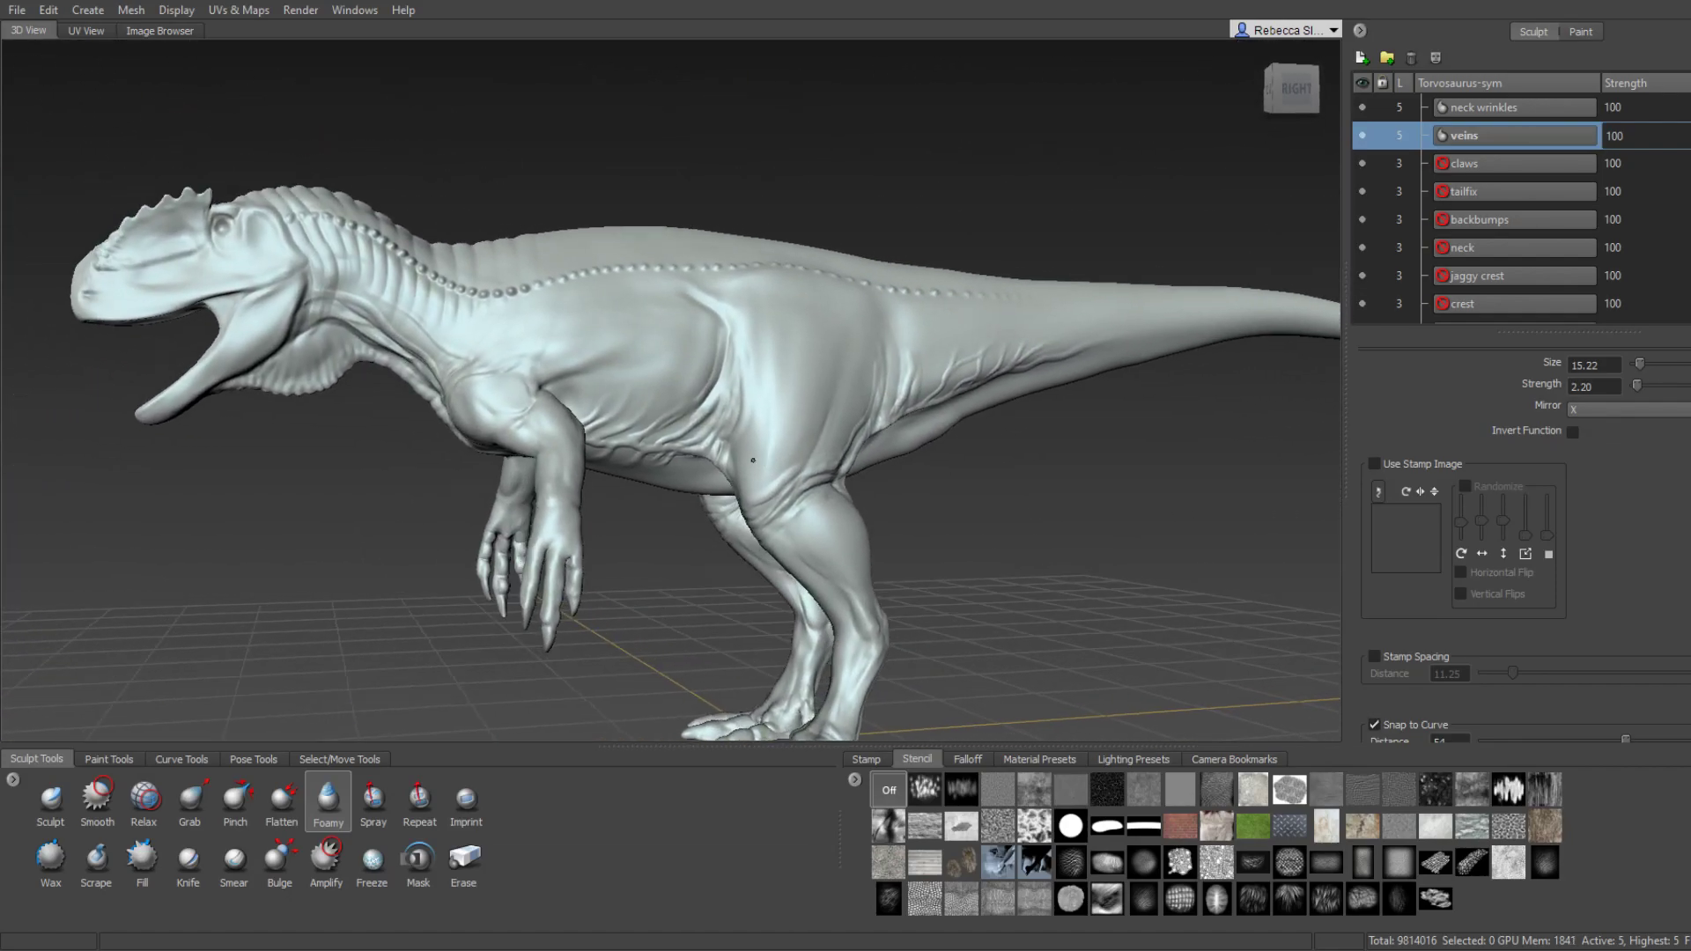
pyautogui.keyDown('alt'); pyautogui.moveTo(694, 480); pyautogui.dragTo(632, 476, button='right'); pyautogui.keyUp('alt')
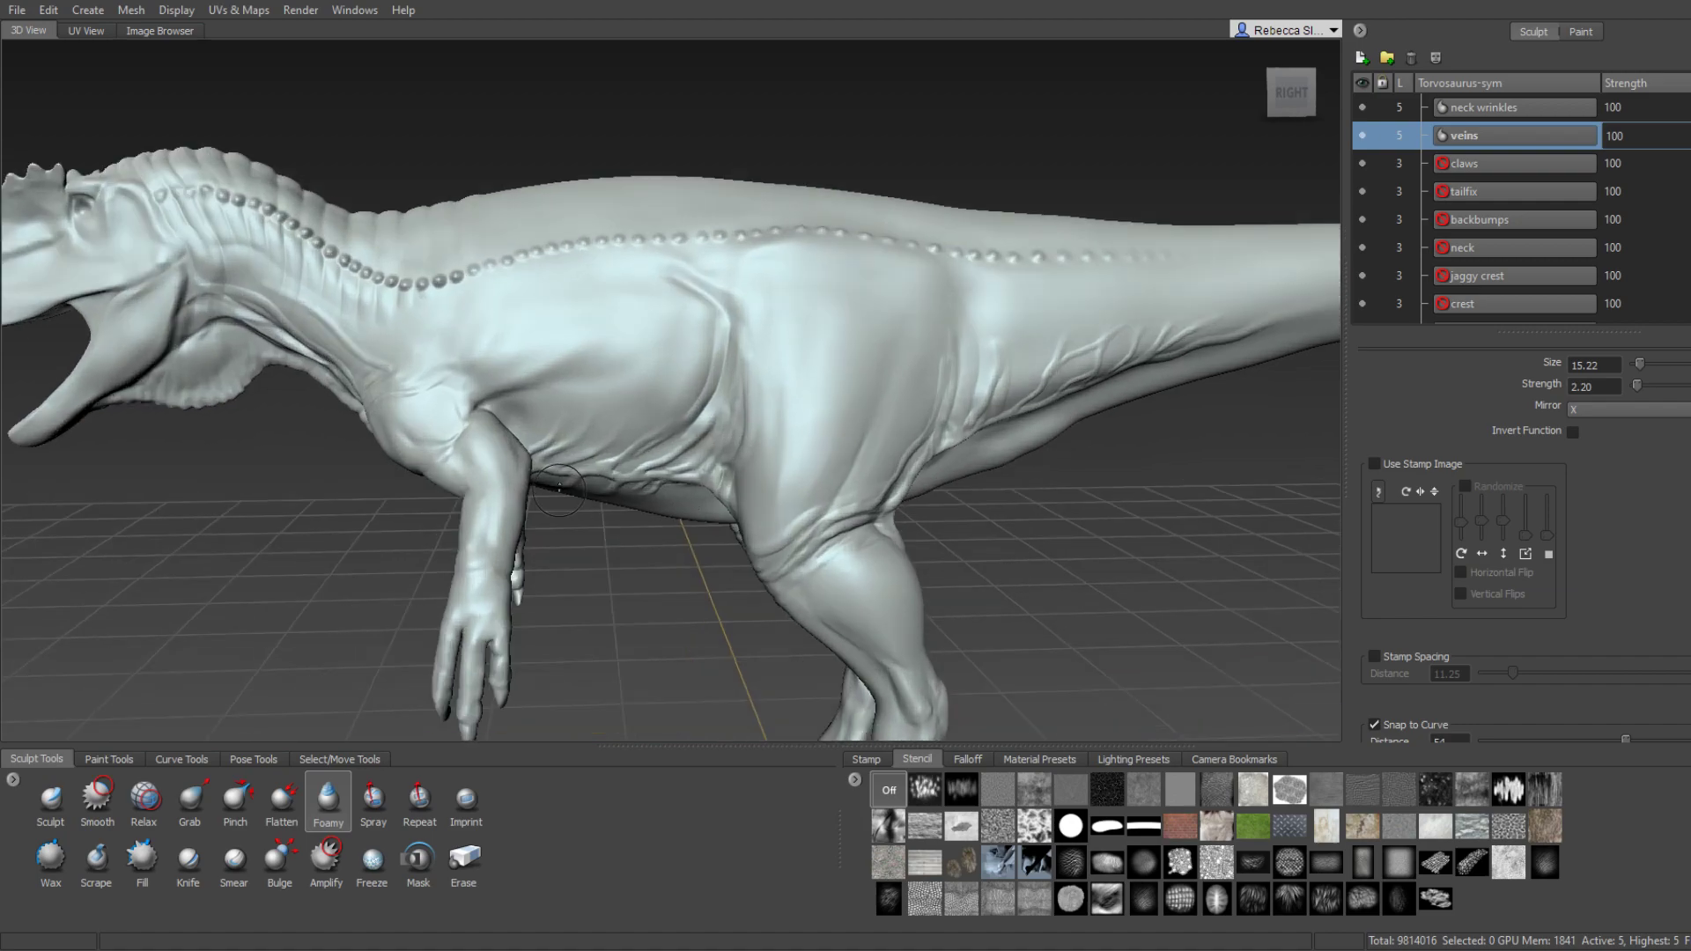
pyautogui.moveTo(568, 459)
pyautogui.keyDown('alt'); pyautogui.mouseDown()
pyautogui.moveTo(690, 610)
pyautogui.moveTo(650, 454)
pyautogui.moveTo(634, 536)
pyautogui.moveTo(593, 475)
pyautogui.mouseUp(); pyautogui.keyUp('alt')
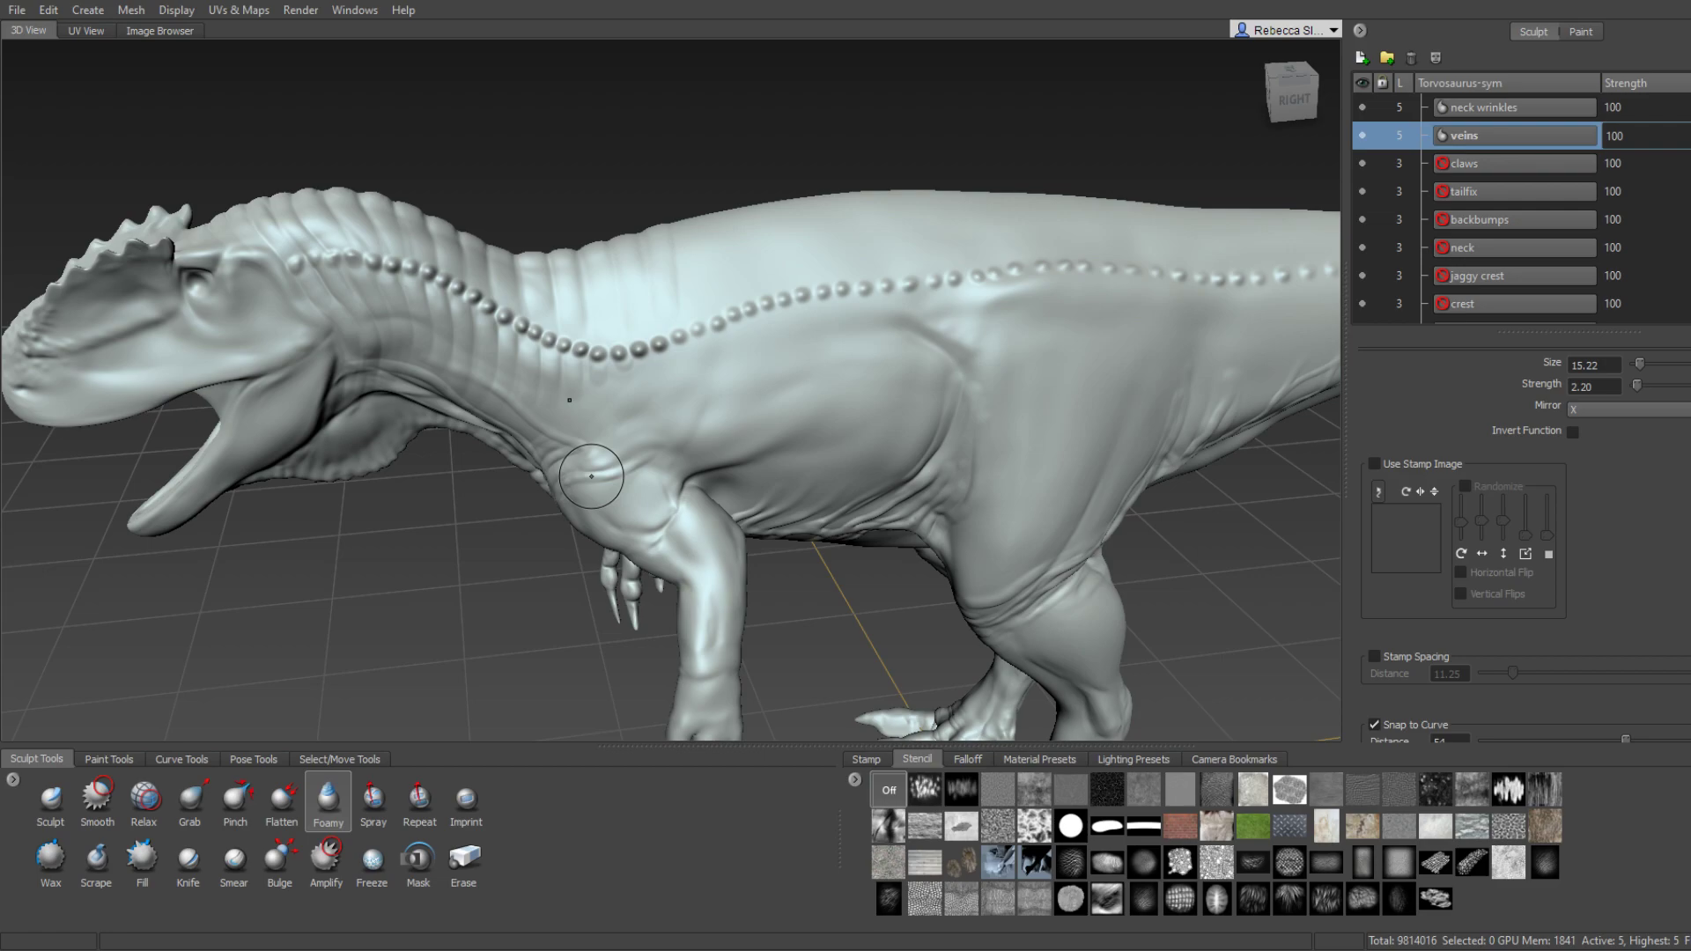
# Orbit to a right three-quarter view of the body and pick the Grab brush.
pyautogui.moveTo(591, 475)
pyautogui.keyDown('alt'); pyautogui.mouseDown()
pyautogui.moveTo(396, 538)
pyautogui.moveTo(879, 440)
pyautogui.moveTo(602, 452)
pyautogui.moveTo(642, 441)
pyautogui.mouseUp(); pyautogui.keyUp('alt')
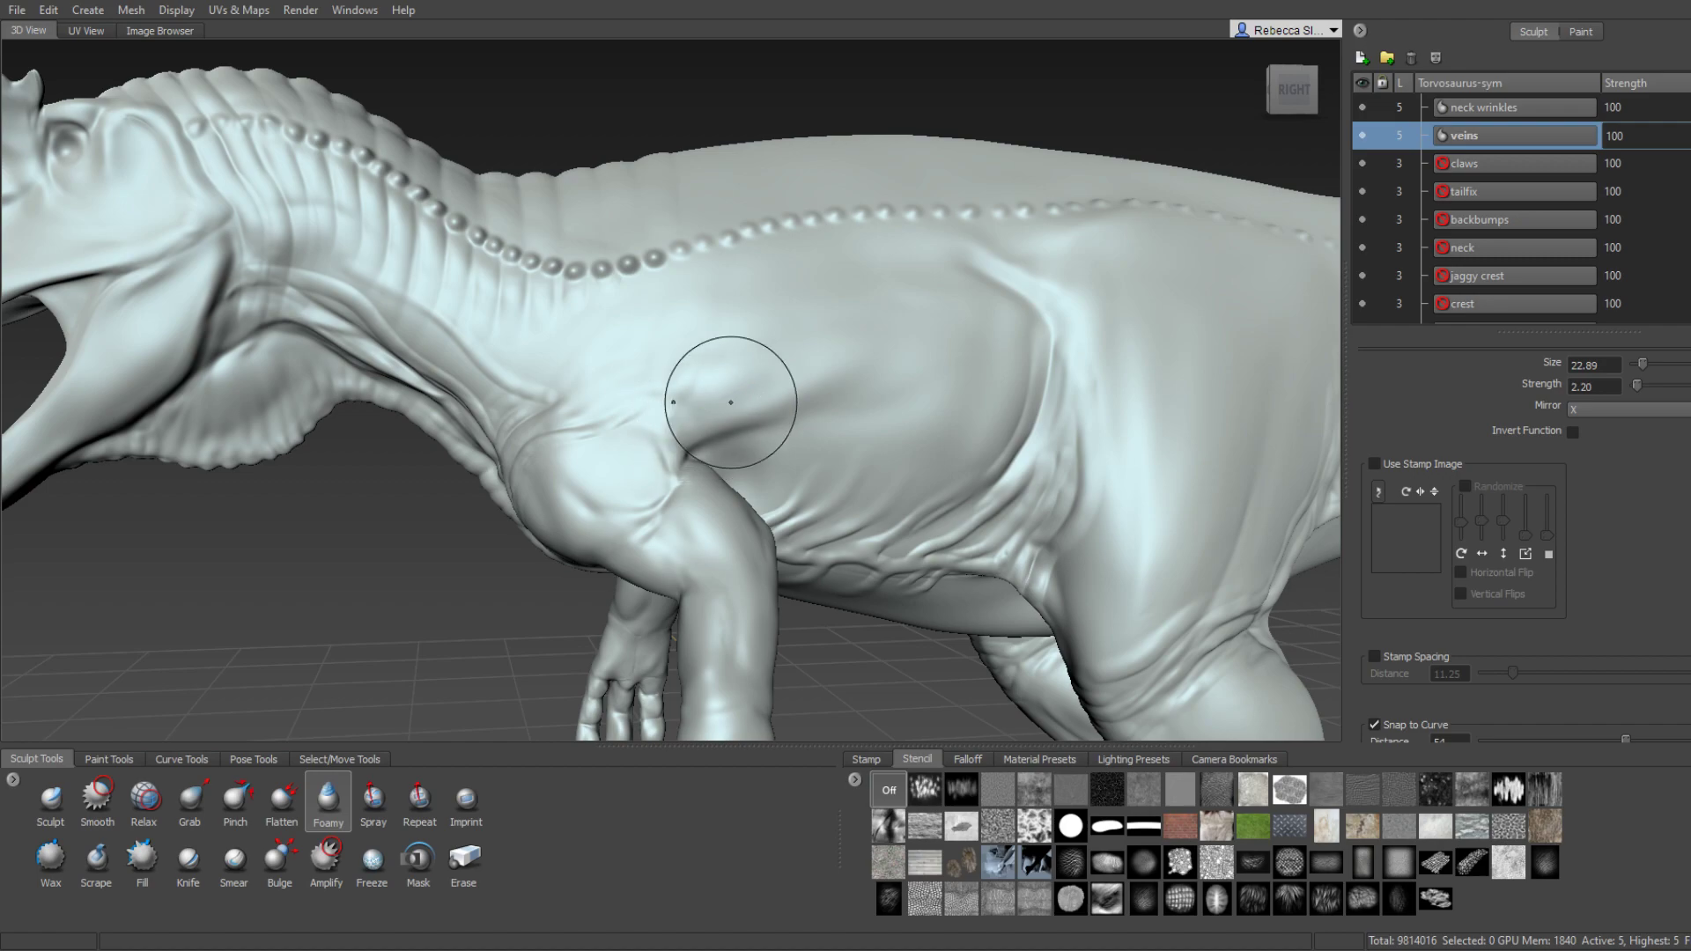
pyautogui.moveTo(634, 434)
pyautogui.keyDown('alt'); pyautogui.mouseDown()
pyautogui.moveTo(895, 366)
pyautogui.moveTo(615, 404)
pyautogui.mouseUp(); pyautogui.keyUp('alt')
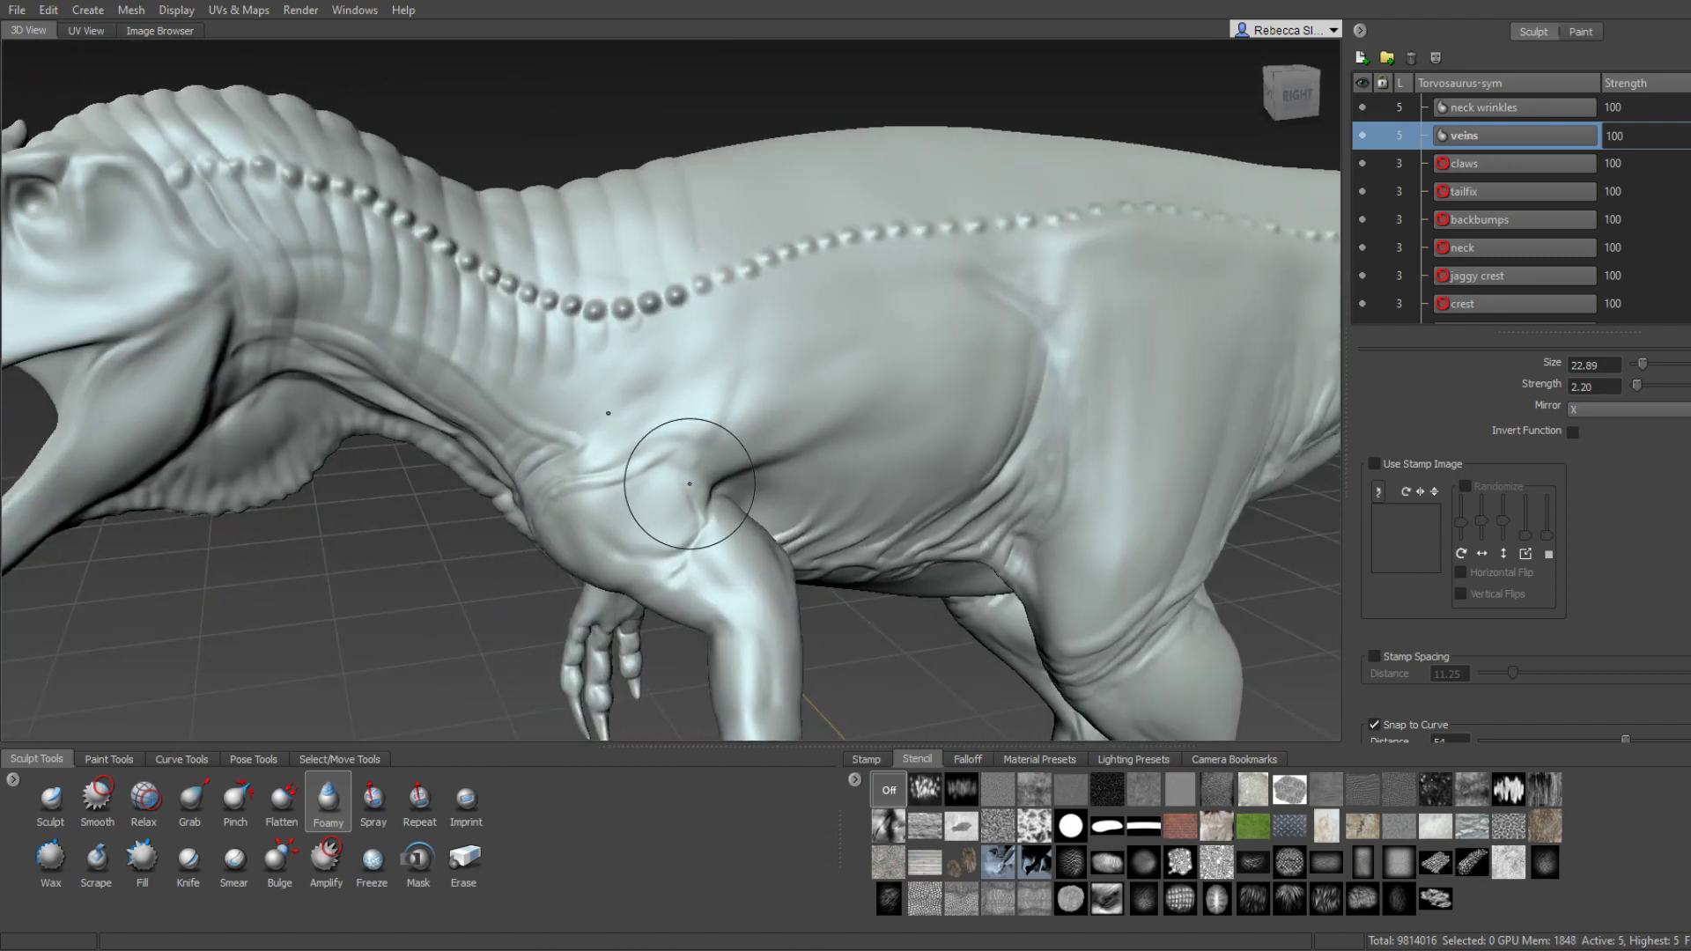
pyautogui.keyDown('alt'); pyautogui.moveTo(746, 443); pyautogui.dragTo(762, 400); pyautogui.keyUp('alt')
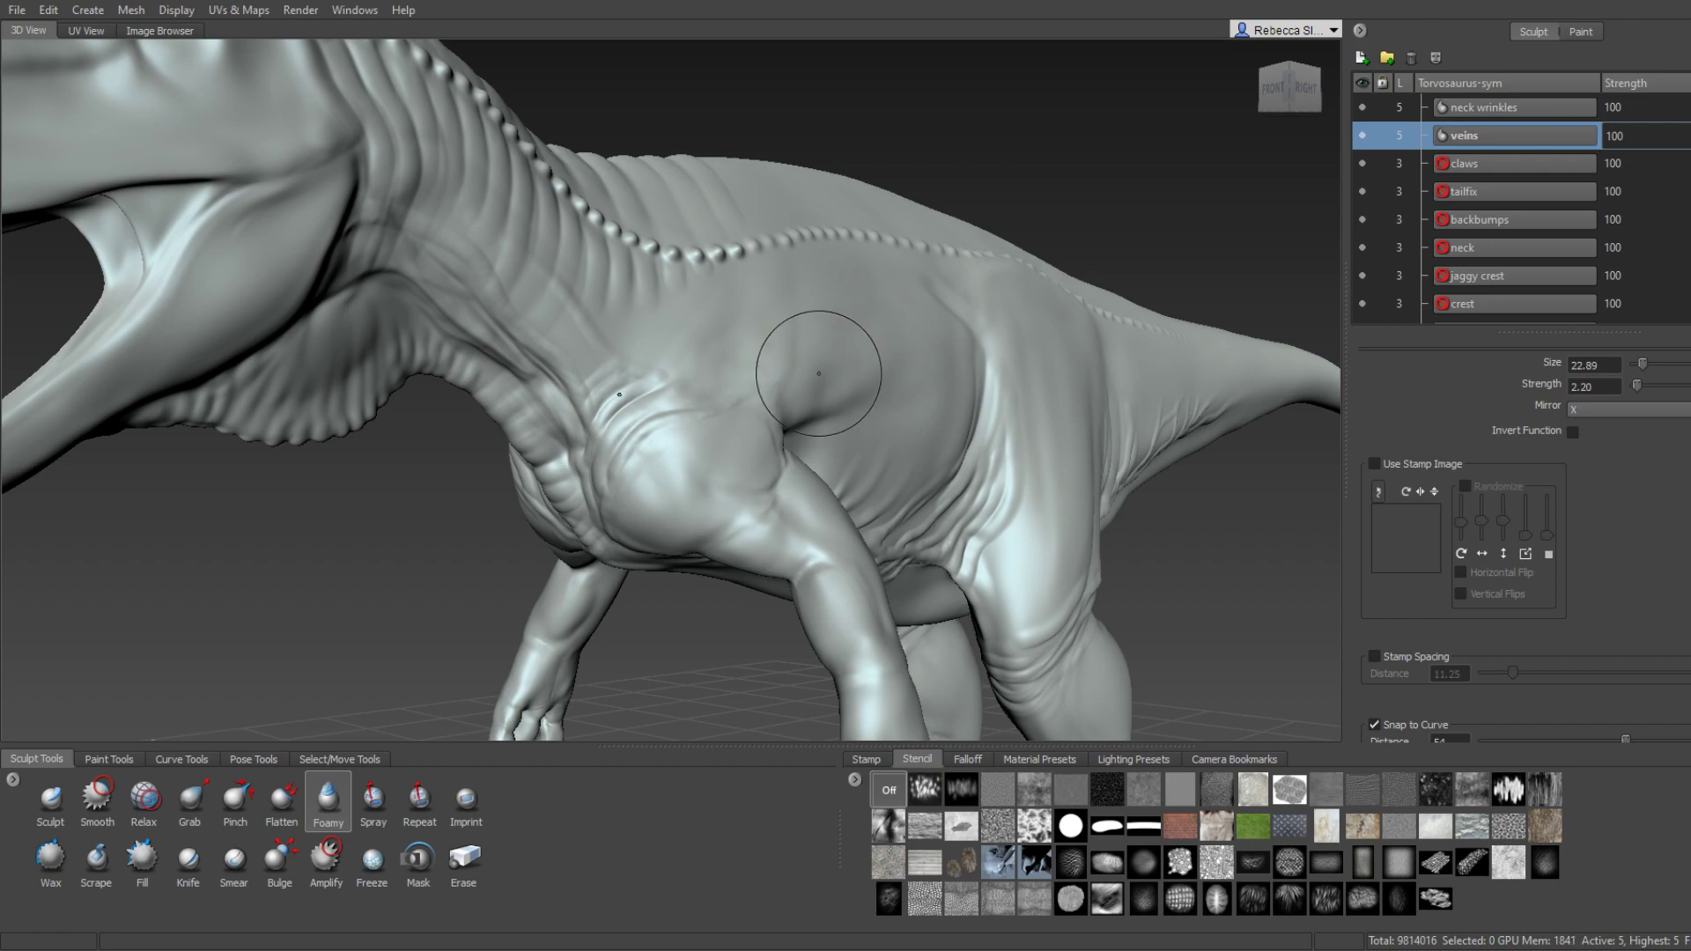
pyautogui.keyDown('alt'); pyautogui.moveTo(818, 374); pyautogui.dragTo(678, 367); pyautogui.keyUp('alt')
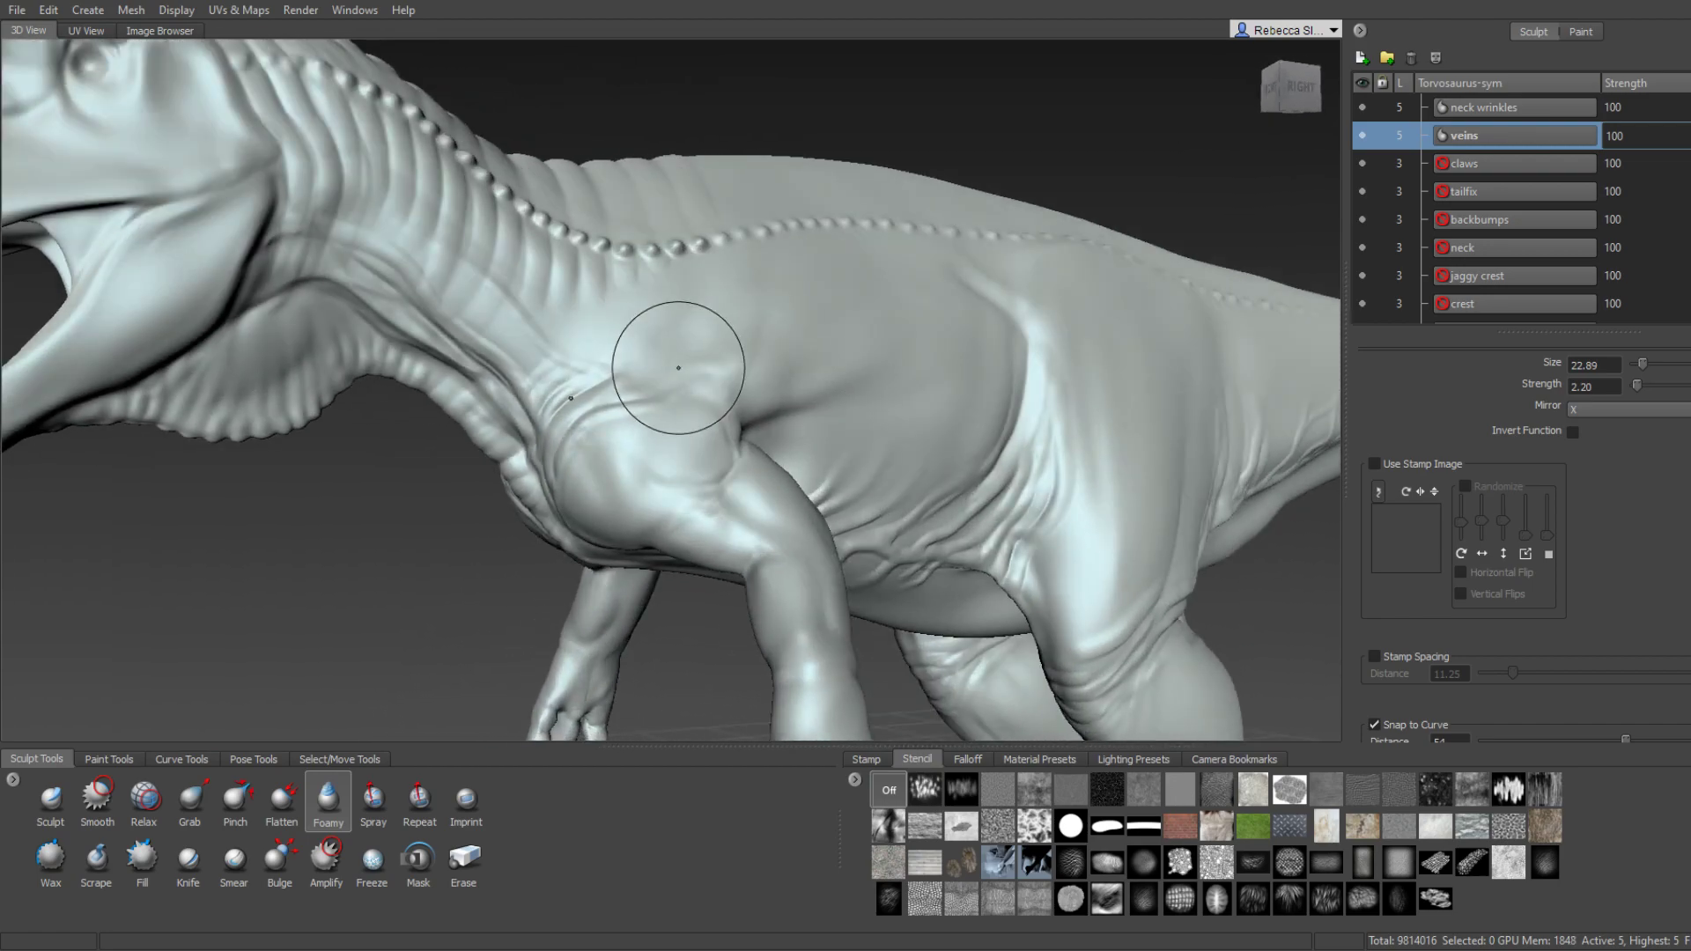
pyautogui.moveTo(775, 344)
pyautogui.keyDown('alt'); pyautogui.mouseDown()
pyautogui.moveTo(829, 403)
pyautogui.moveTo(717, 376)
pyautogui.moveTo(1007, 366)
pyautogui.moveTo(818, 376)
pyautogui.moveTo(756, 400)
pyautogui.mouseUp(); pyautogui.keyUp('alt')
pyautogui.press('shift')
pyautogui.click(190, 799)
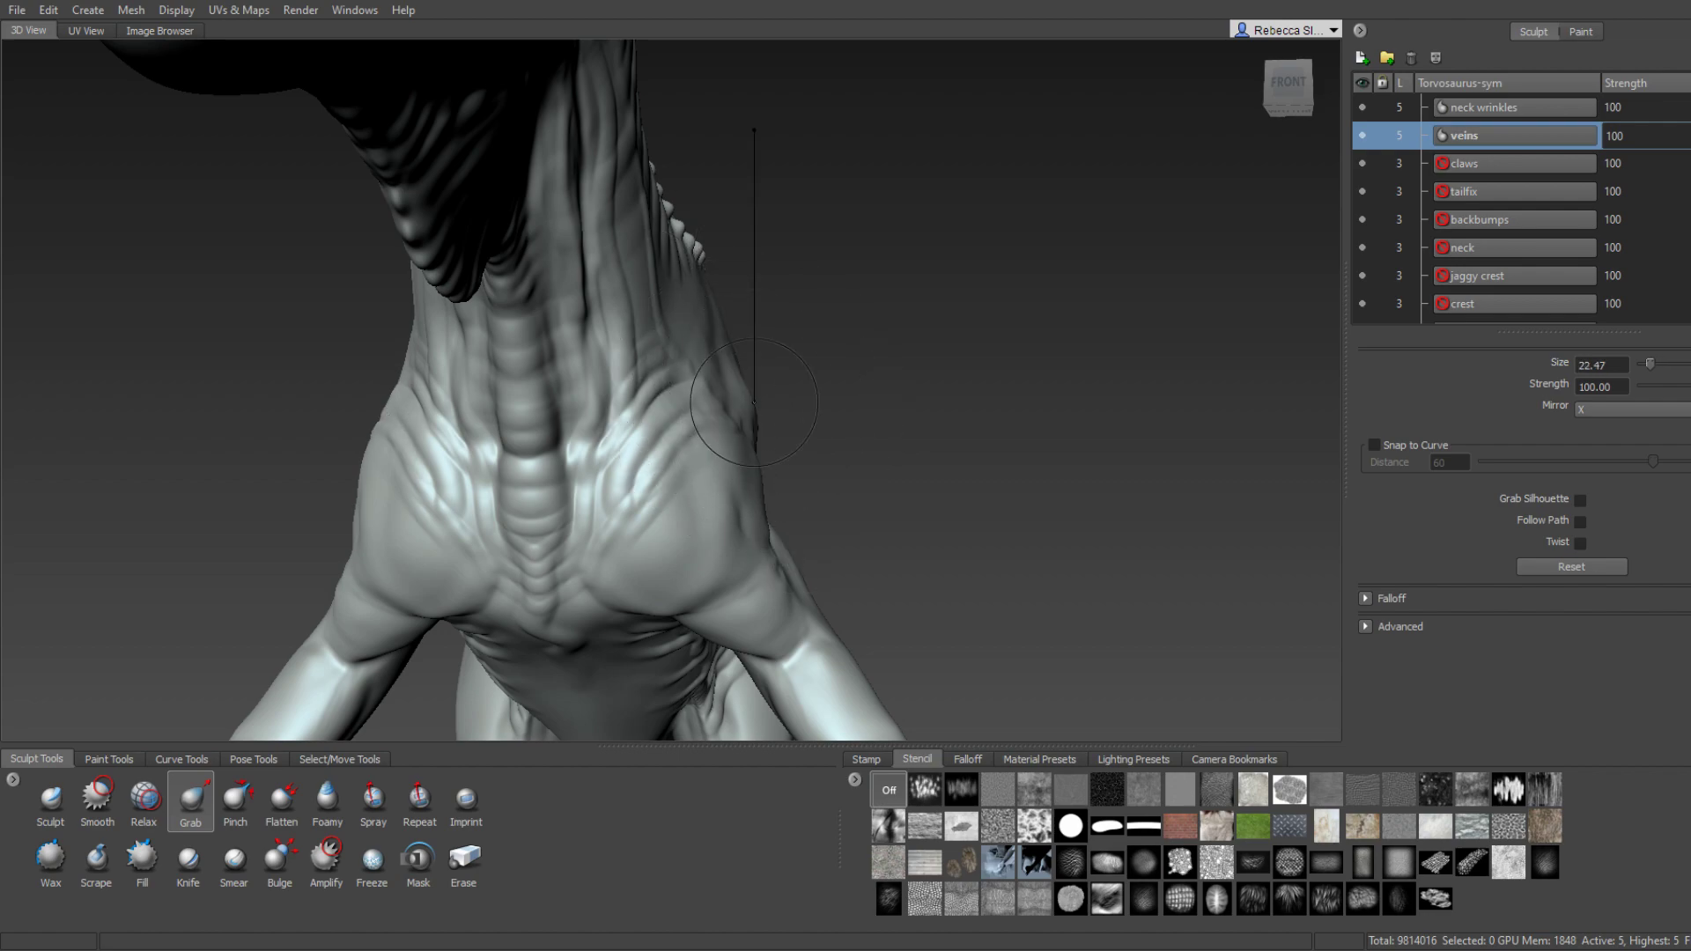
# Shrink the Grab brush radius and inspect the neck and head up close.
pyautogui.press('b')
pyautogui.moveTo(750, 403)
pyautogui.keyDown('alt'); pyautogui.mouseDown()
pyautogui.moveTo(499, 600)
pyautogui.moveTo(733, 542)
pyautogui.moveTo(730, 525)
pyautogui.mouseUp(); pyautogui.keyUp('alt')
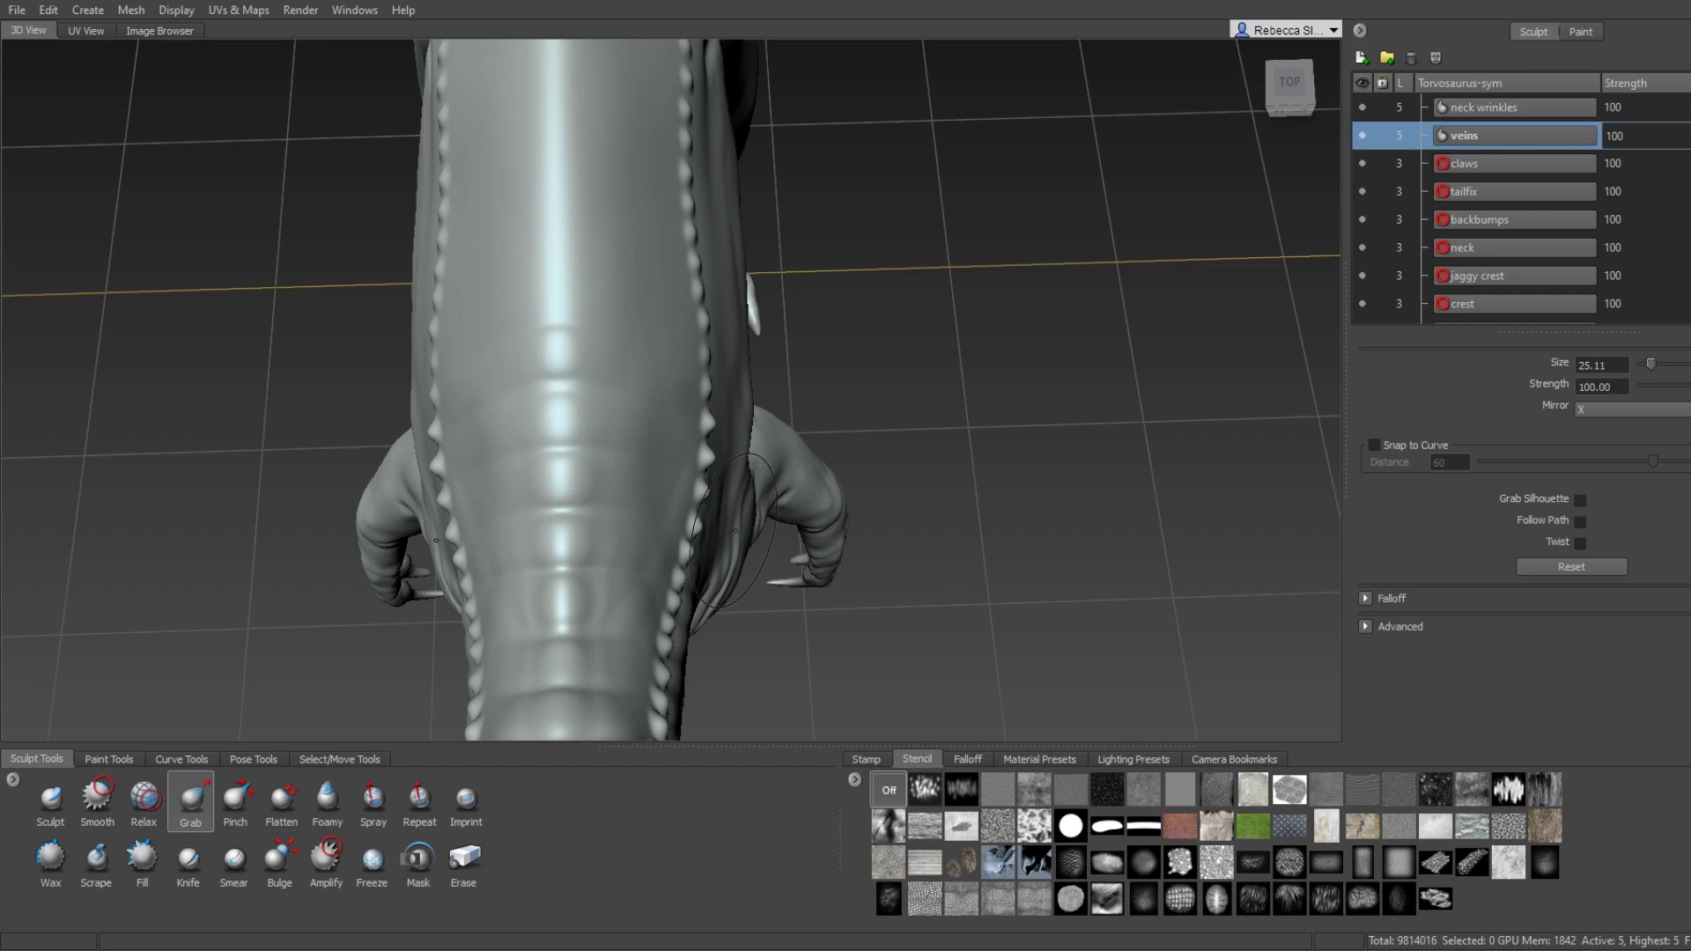
pyautogui.keyDown('alt'); pyautogui.moveTo(732, 525); pyautogui.dragTo(735, 541); pyautogui.keyUp('alt')
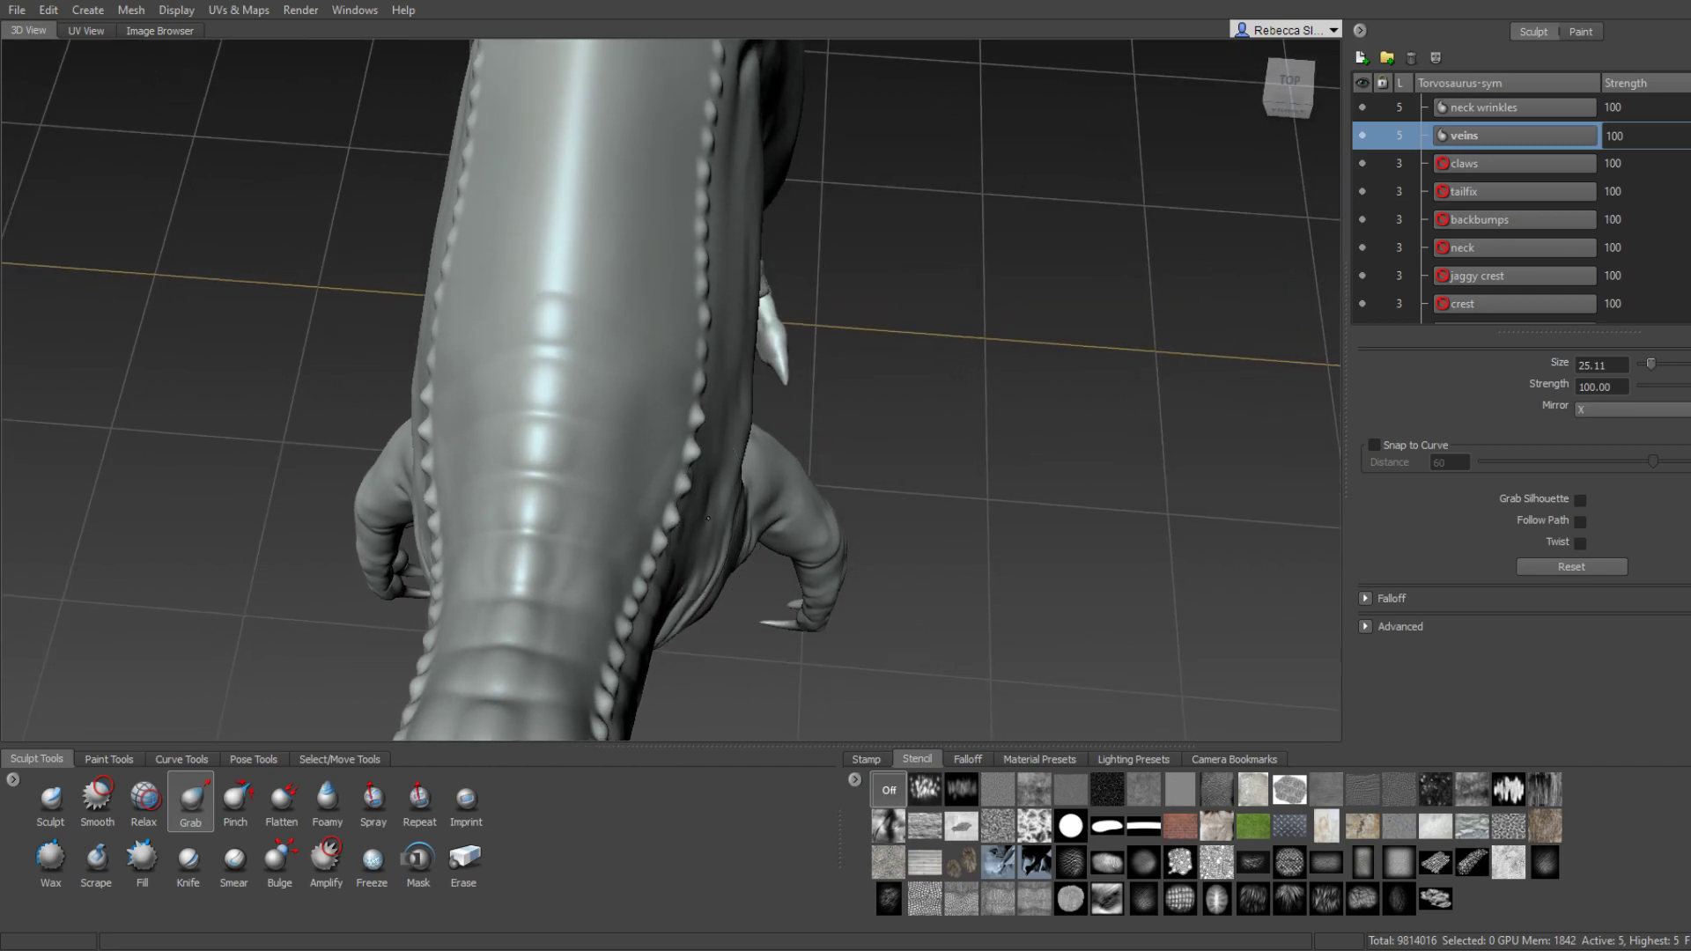
pyautogui.moveTo(744, 475)
pyautogui.keyDown('alt'); pyautogui.mouseDown()
pyautogui.moveTo(704, 414)
pyautogui.moveTo(731, 293)
pyautogui.moveTo(620, 433)
pyautogui.moveTo(659, 417)
pyautogui.mouseUp(); pyautogui.keyUp('alt')
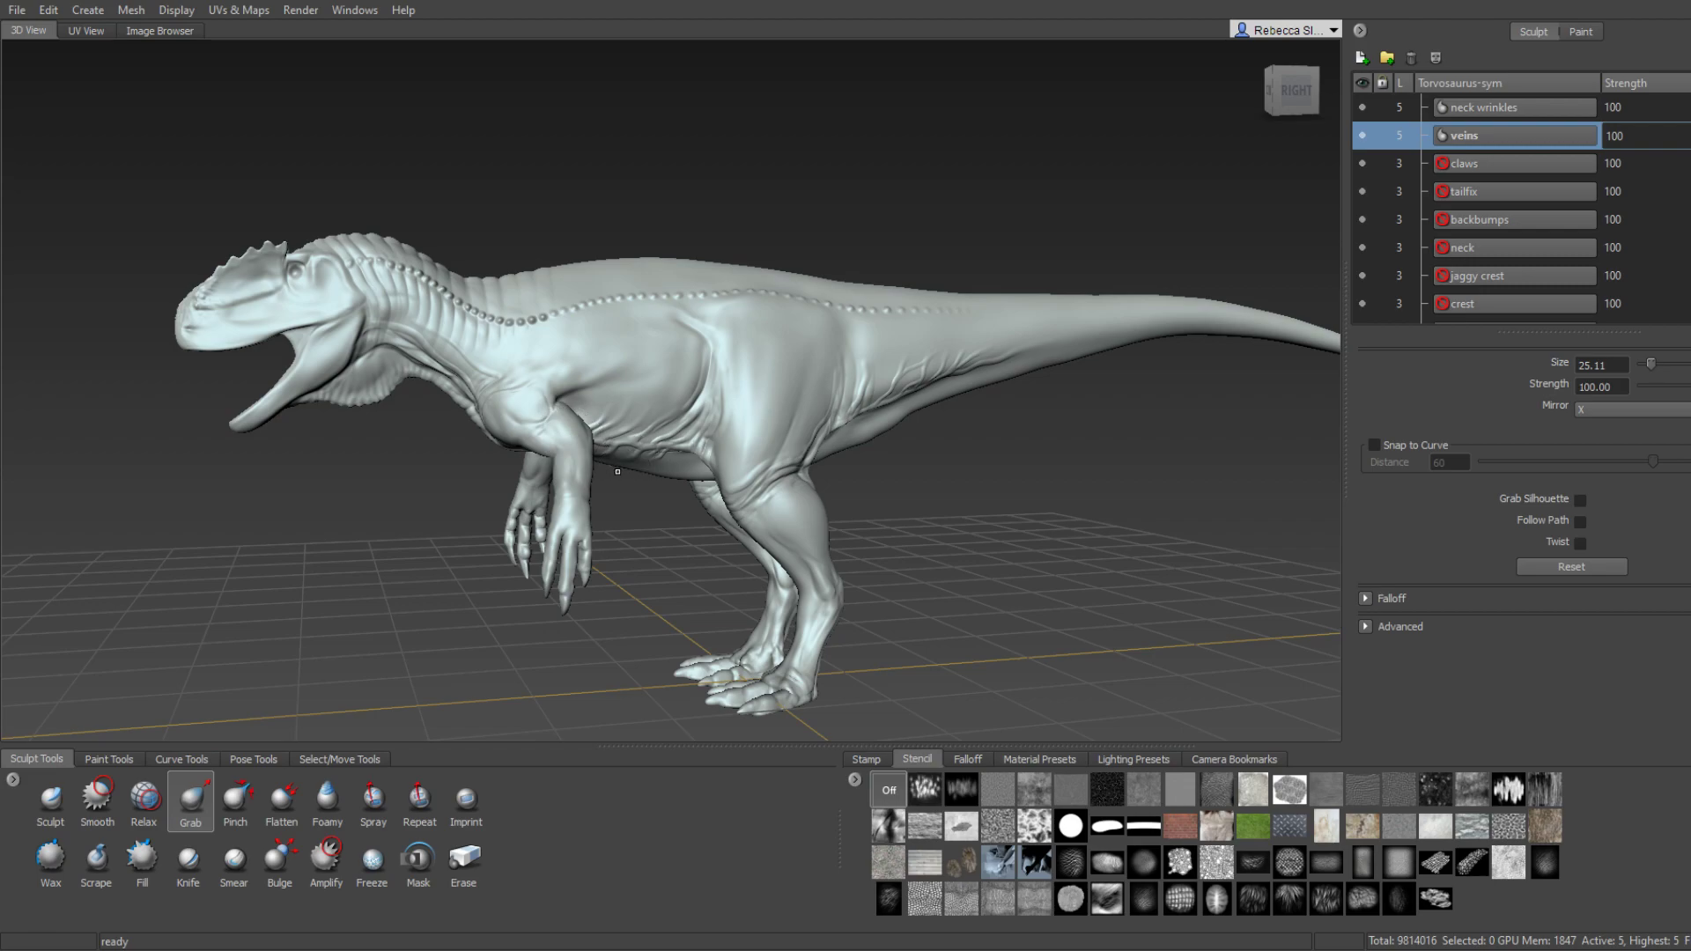
pyautogui.keyDown('alt'); pyautogui.moveTo(617, 471); pyautogui.dragTo(489, 396, button='right'); pyautogui.keyUp('alt')
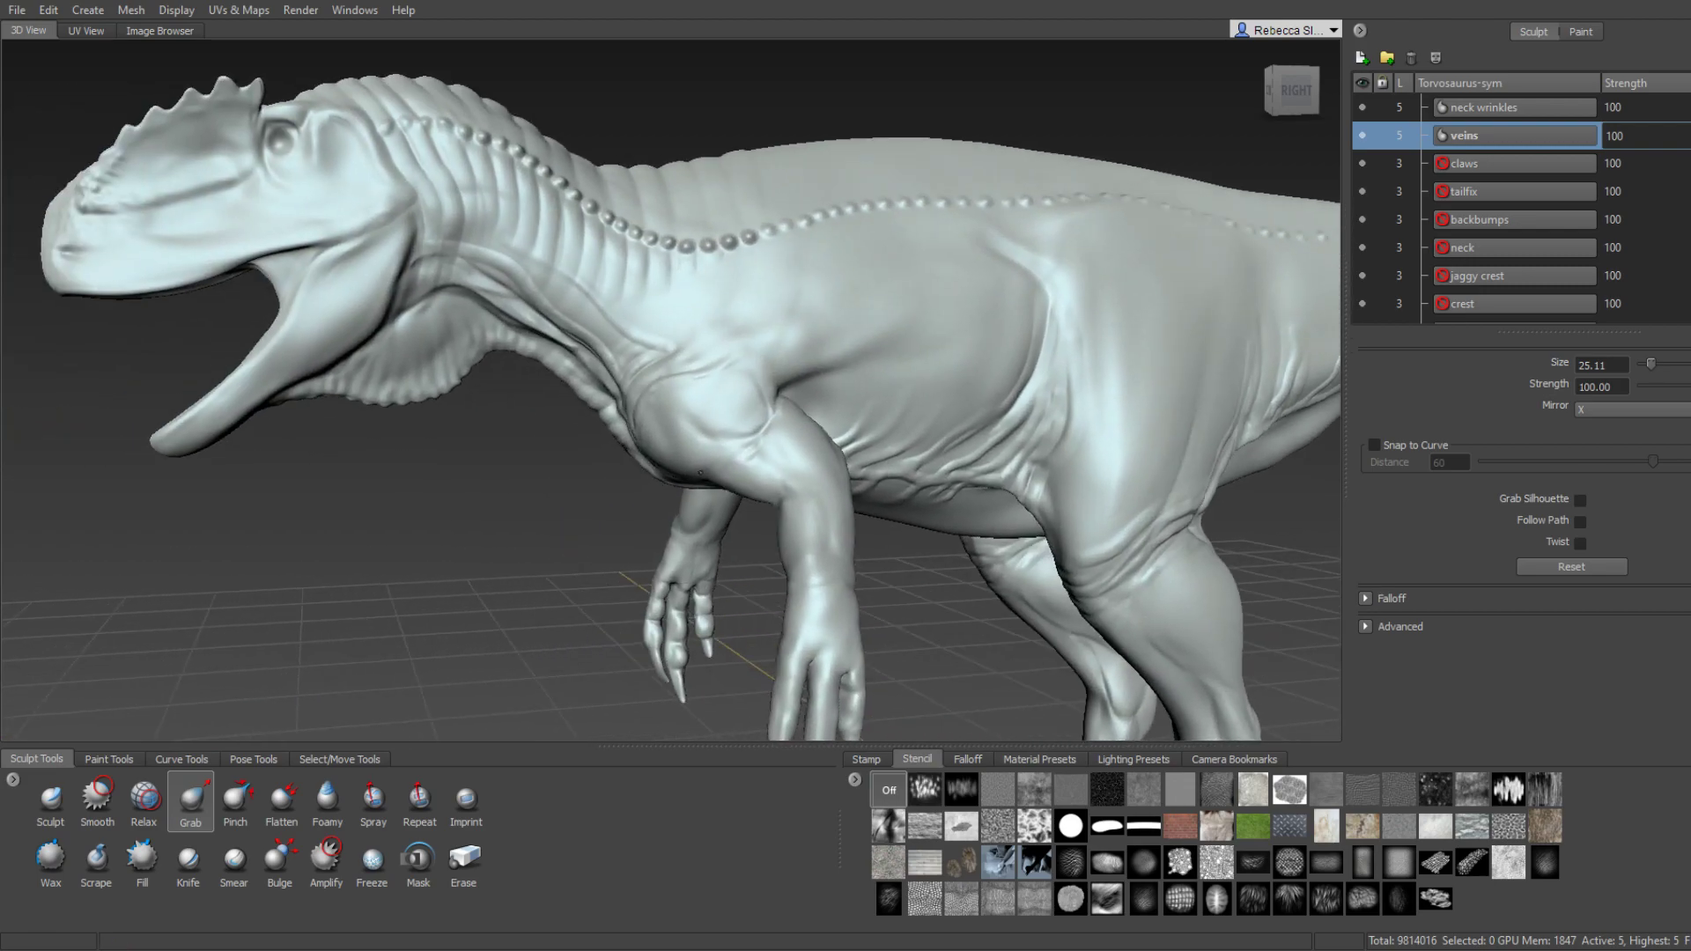
pyautogui.keyDown('alt'); pyautogui.moveTo(490, 395); pyautogui.dragTo(516, 398); pyautogui.keyUp('alt')
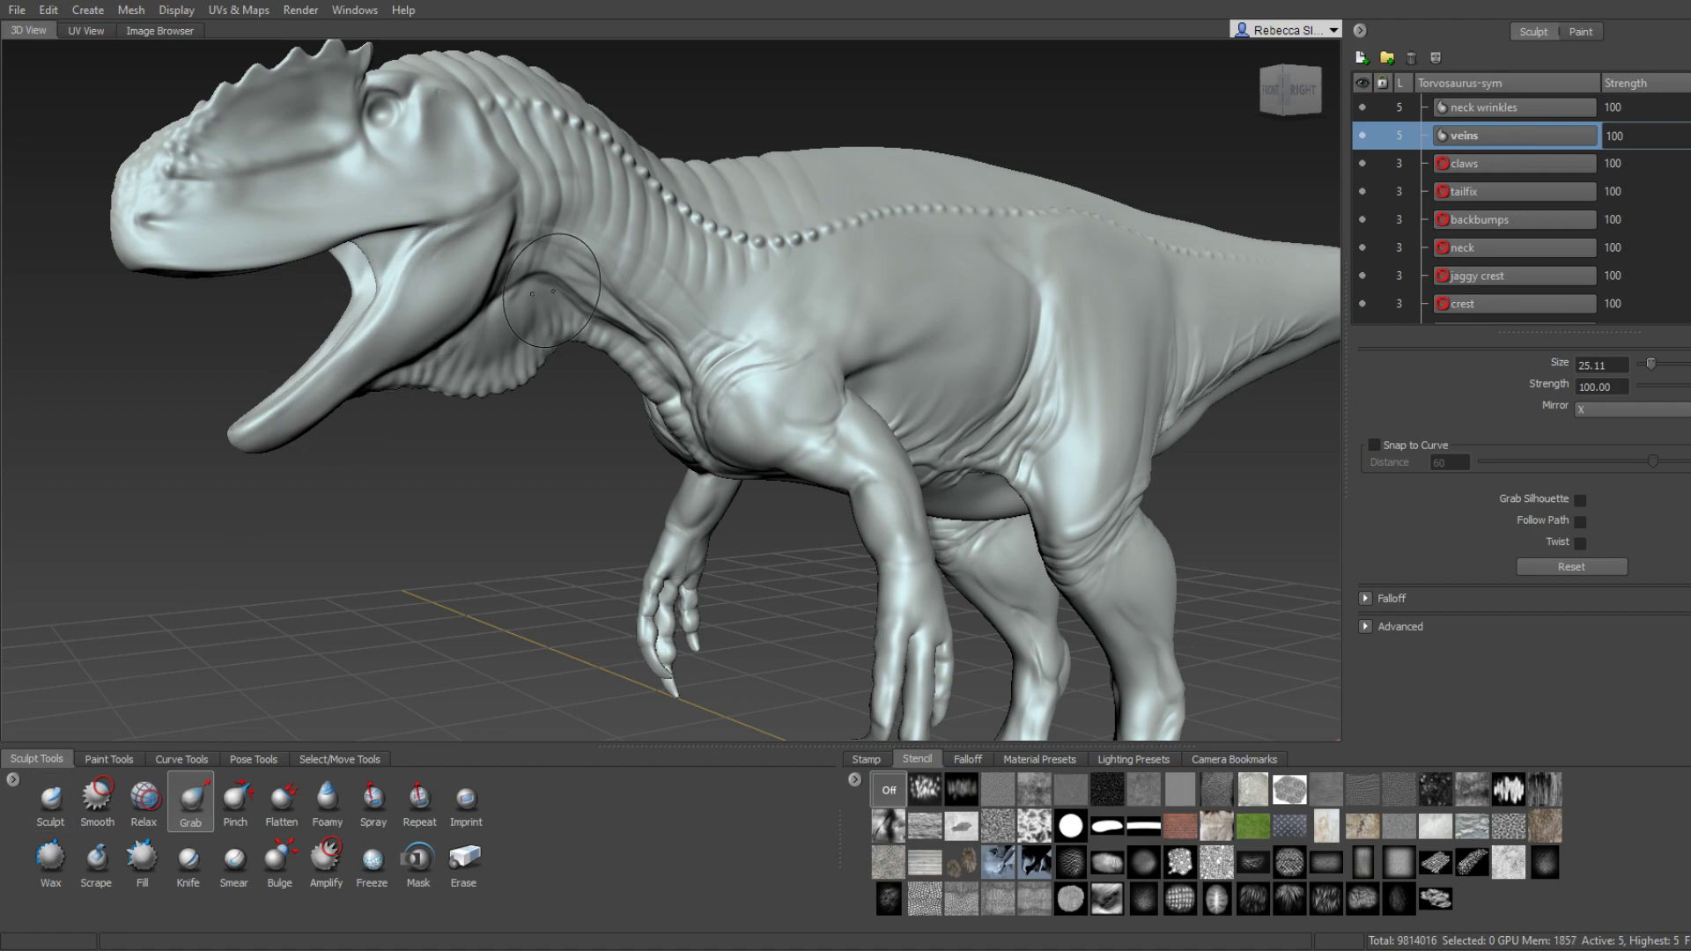
# Zoom in over the torso's row of back bumps and switch to the Foamy brush.
pyautogui.keyDown('alt'); pyautogui.moveTo(551, 290); pyautogui.dragTo(563, 322); pyautogui.keyUp('alt')
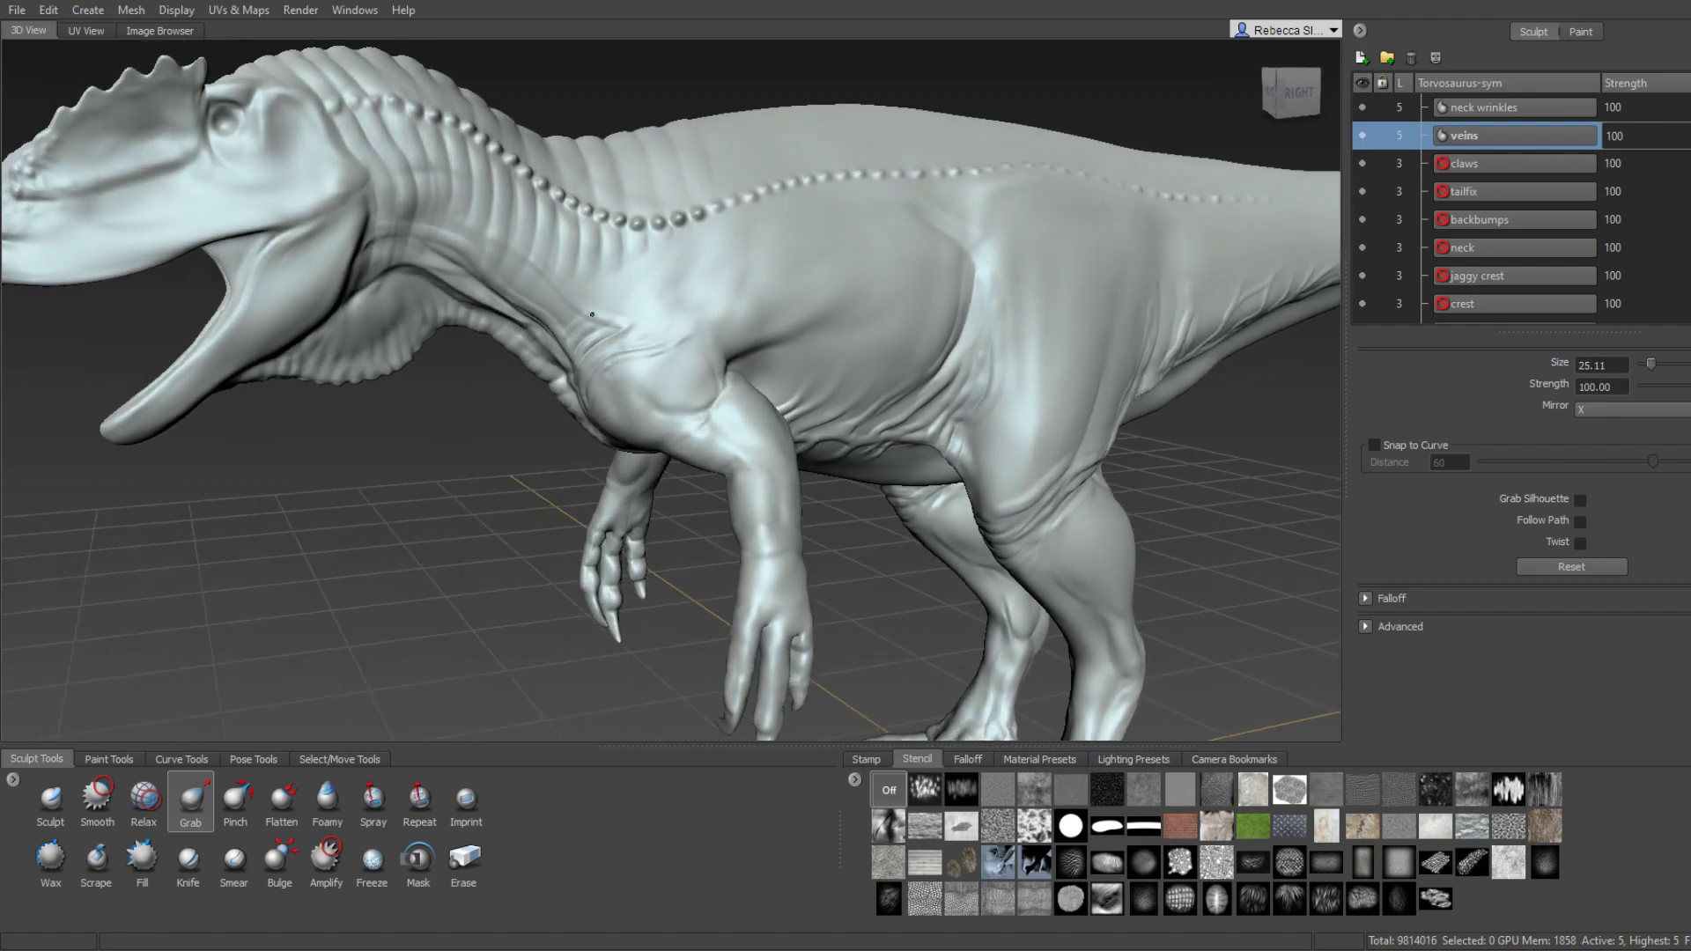
pyautogui.keyDown('alt'); pyautogui.moveTo(564, 322); pyautogui.dragTo(571, 269, button='right'); pyautogui.keyUp('alt')
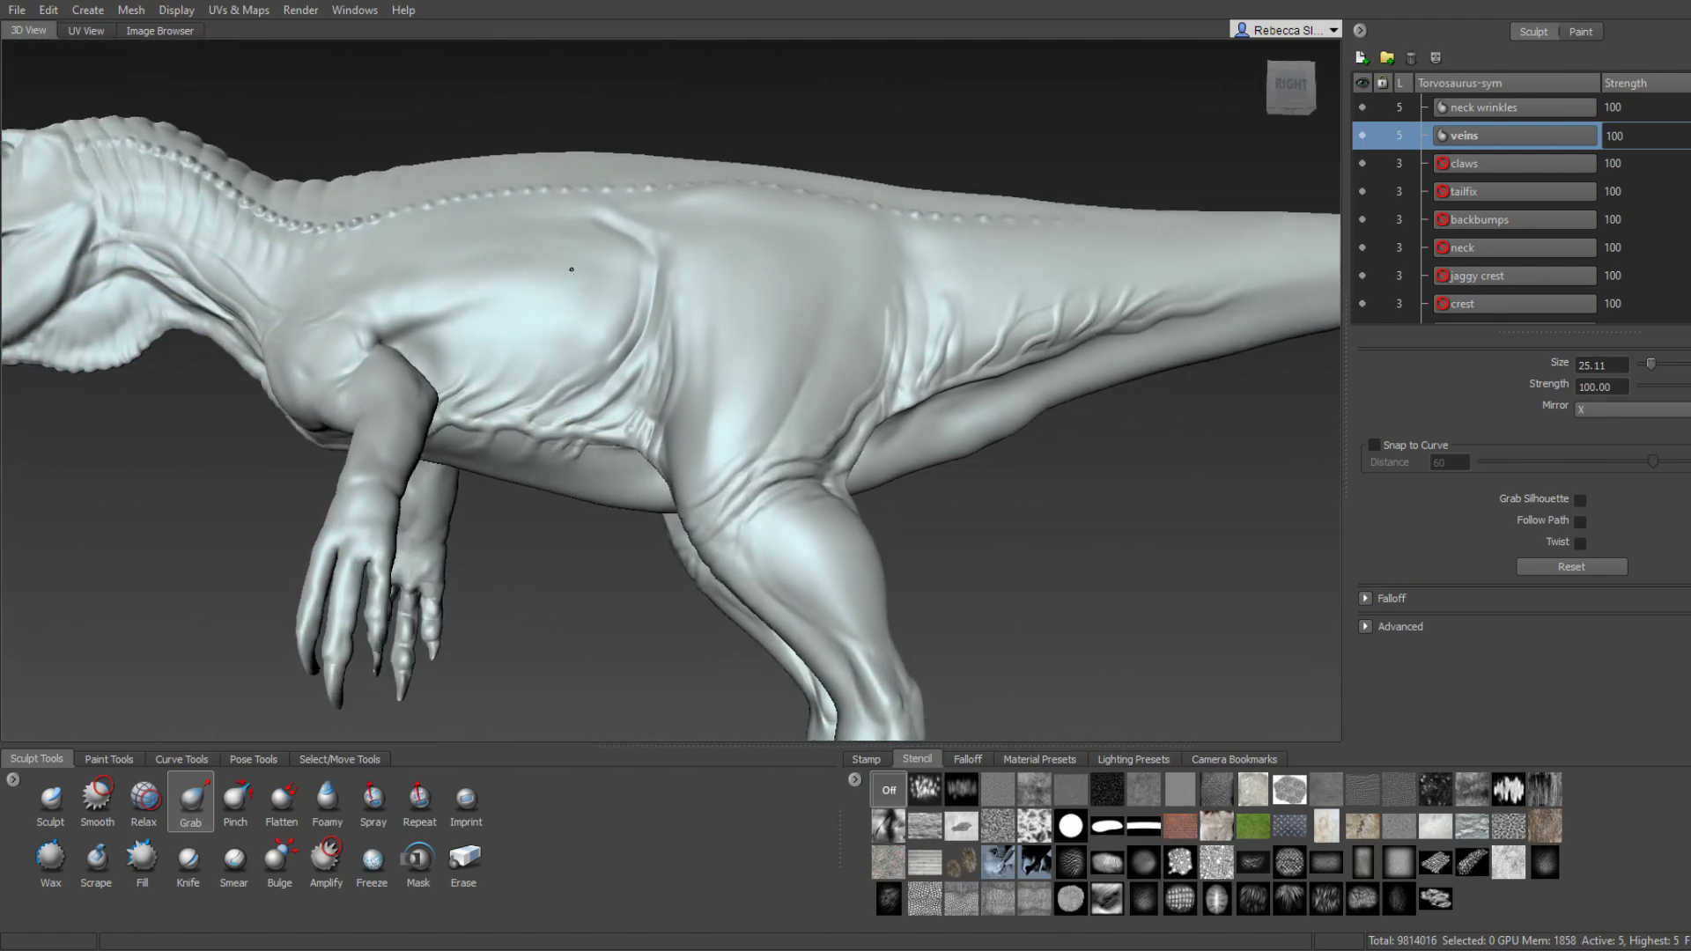
pyautogui.moveTo(572, 269)
pyautogui.keyDown('alt'); pyautogui.mouseDown()
pyautogui.moveTo(630, 310)
pyautogui.moveTo(573, 369)
pyautogui.mouseUp(); pyautogui.keyUp('alt')
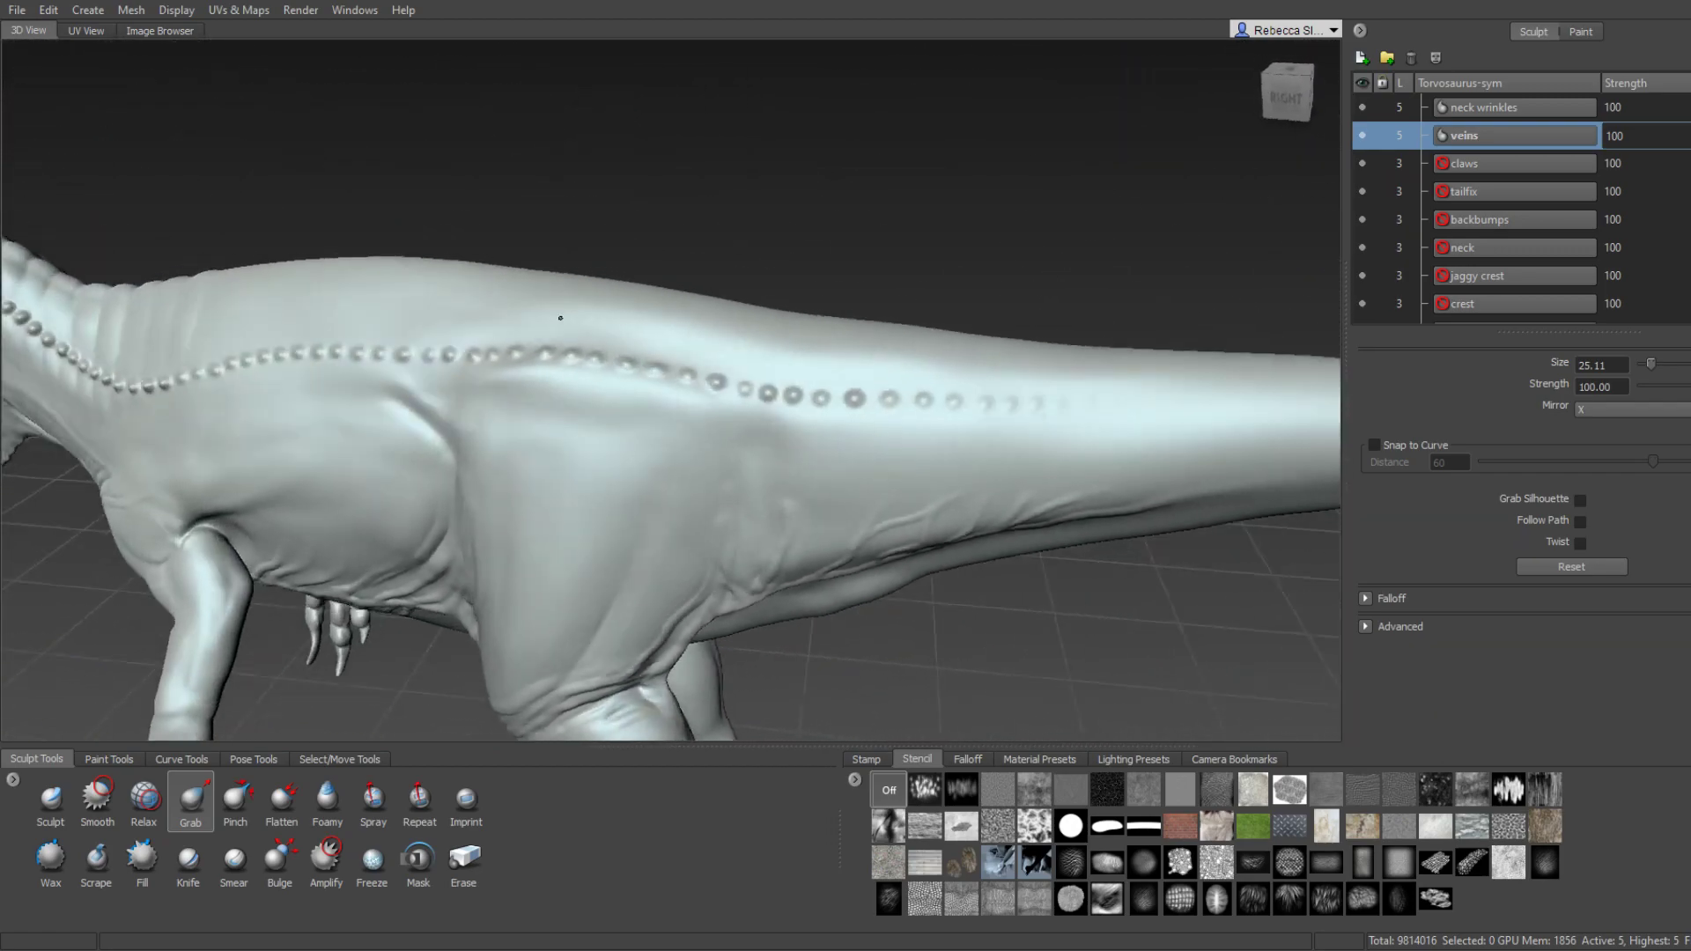
pyautogui.keyDown('alt'); pyautogui.moveTo(573, 370); pyautogui.dragTo(528, 421, button='right'); pyautogui.keyUp('alt')
pyautogui.keyDown('alt'); pyautogui.moveTo(528, 421); pyautogui.dragTo(593, 396); pyautogui.keyUp('alt')
pyautogui.hotkey('ctrl', '6')
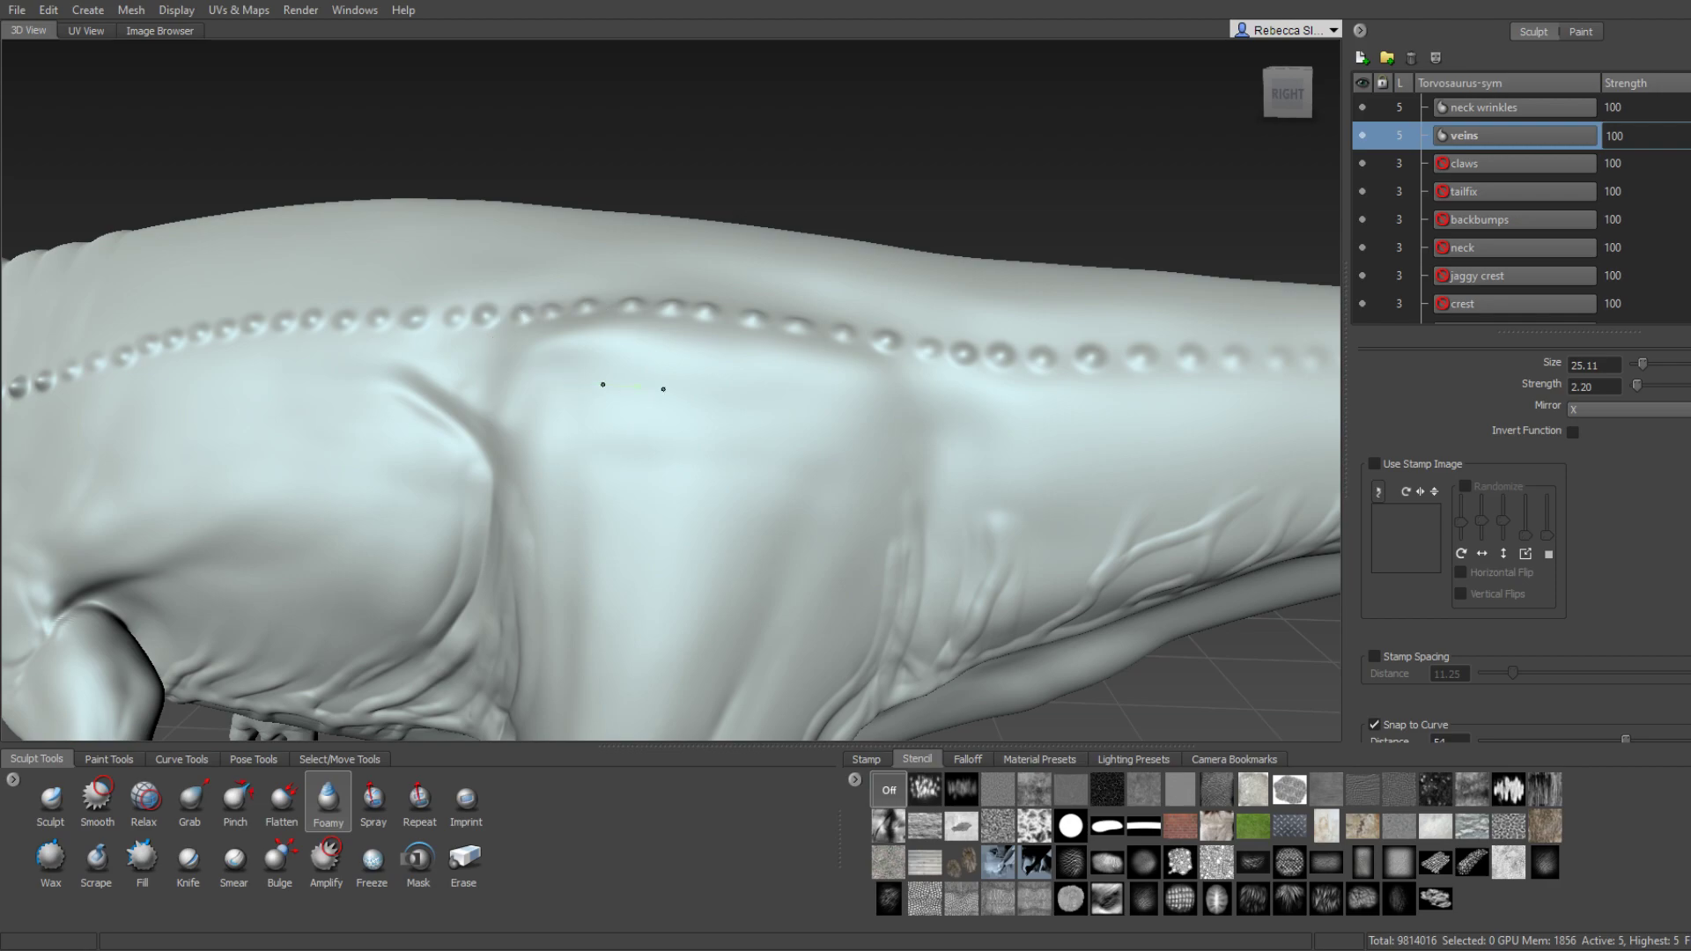
# Bring the open mouth and lower jaw into close view and pick the basic stamped Sculpt brush.
pyautogui.keyDown('alt'); pyautogui.moveTo(632, 386); pyautogui.dragTo(687, 397); pyautogui.keyUp('alt')
pyautogui.keyDown('alt'); pyautogui.moveTo(710, 389); pyautogui.dragTo(751, 421, button='right'); pyautogui.keyUp('alt')
pyautogui.press('shift')
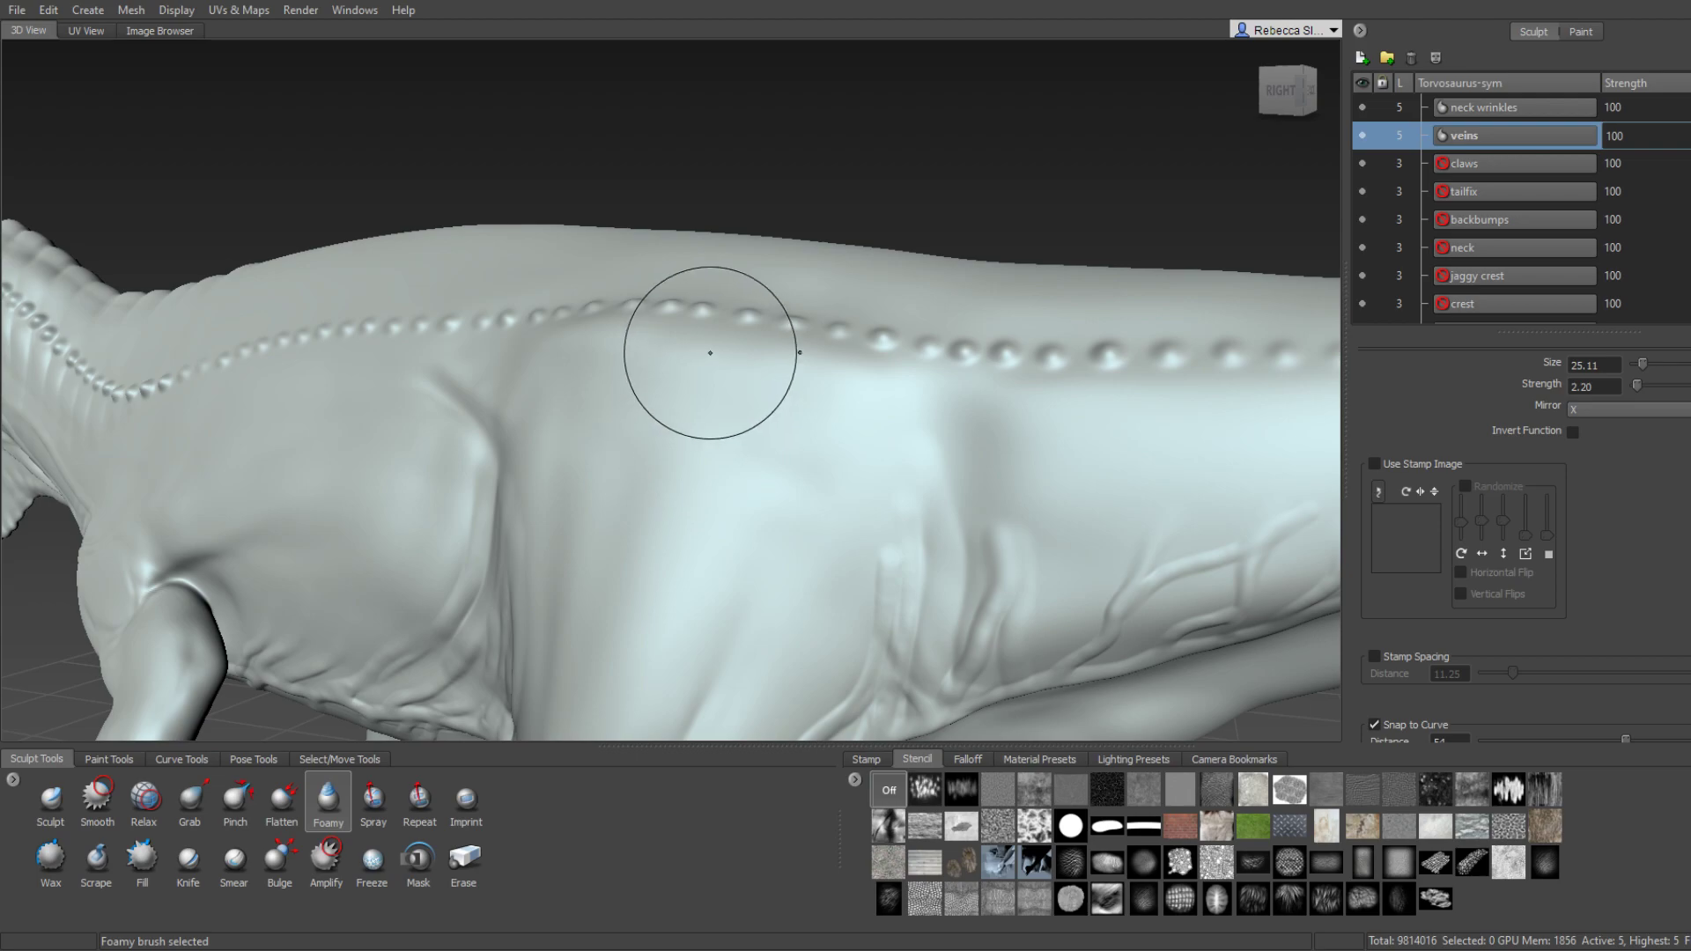
pyautogui.keyDown('alt'); pyautogui.moveTo(709, 332); pyautogui.dragTo(669, 291, button='right'); pyautogui.keyUp('alt')
pyautogui.keyDown('alt'); pyautogui.moveTo(669, 290); pyautogui.dragTo(572, 317); pyautogui.keyUp('alt')
pyautogui.keyDown('alt'); pyautogui.moveTo(573, 317); pyautogui.dragTo(617, 396, button='right'); pyautogui.keyUp('alt')
pyautogui.keyDown('alt'); pyautogui.moveTo(394, 419); pyautogui.dragTo(575, 402); pyautogui.keyUp('alt')
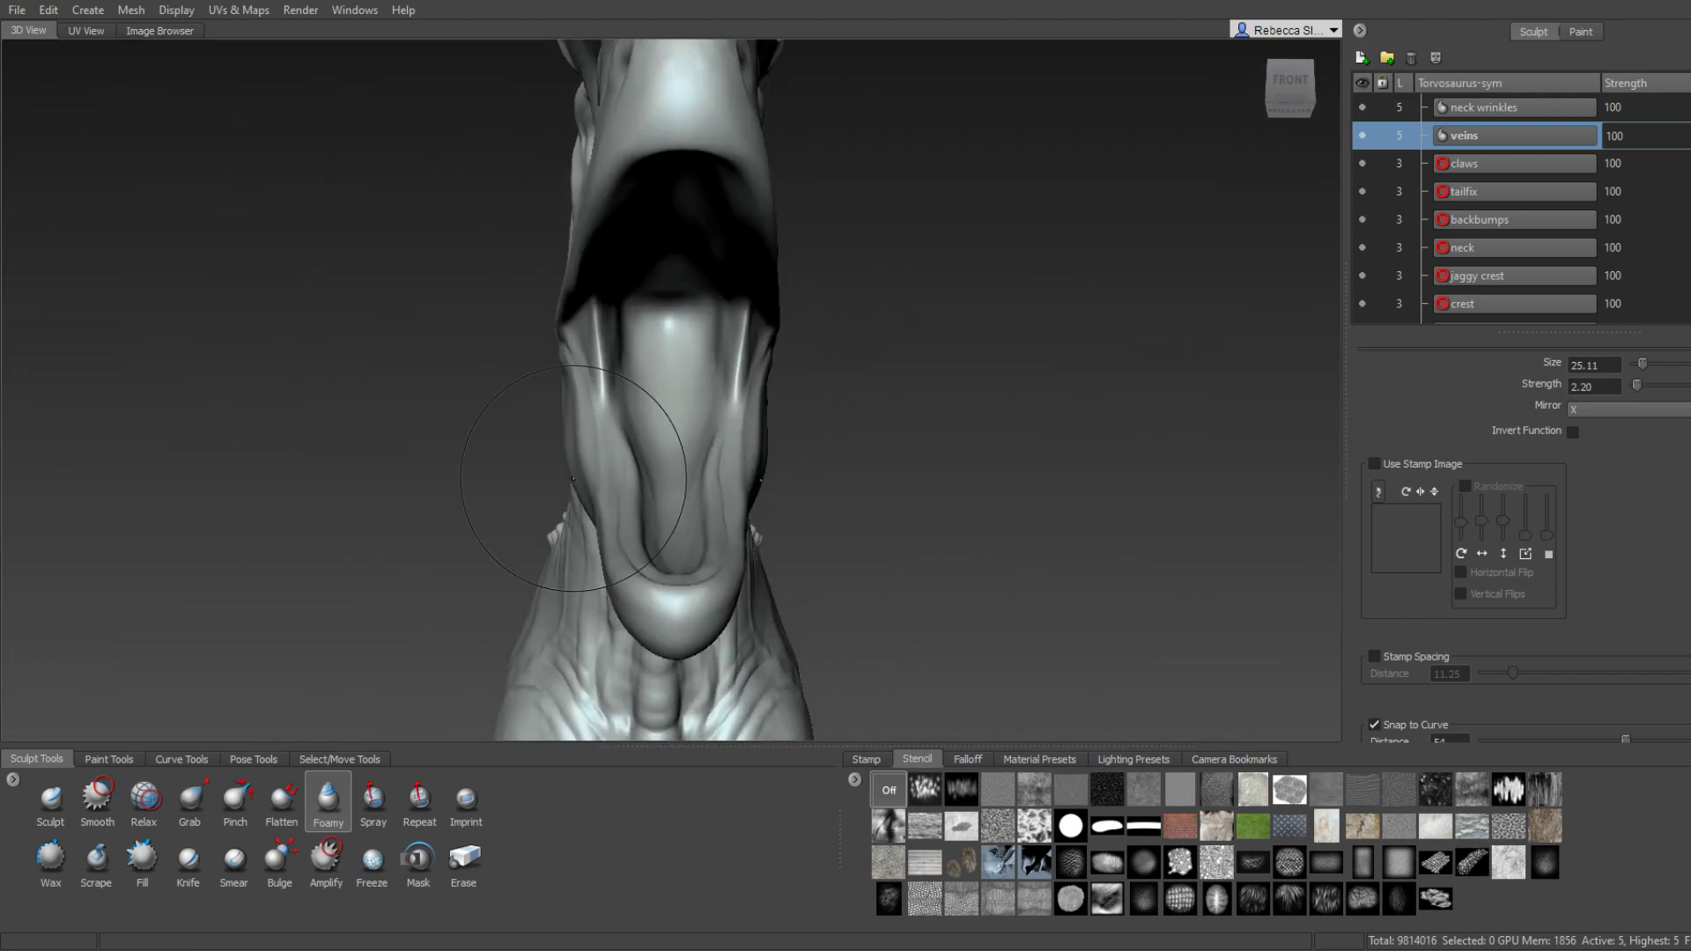
pyautogui.keyDown('alt'); pyautogui.moveTo(574, 402); pyautogui.dragTo(598, 445, button='right'); pyautogui.keyUp('alt')
pyautogui.keyDown('alt'); pyautogui.moveTo(599, 446); pyautogui.dragTo(633, 447, button='middle'); pyautogui.keyUp('alt')
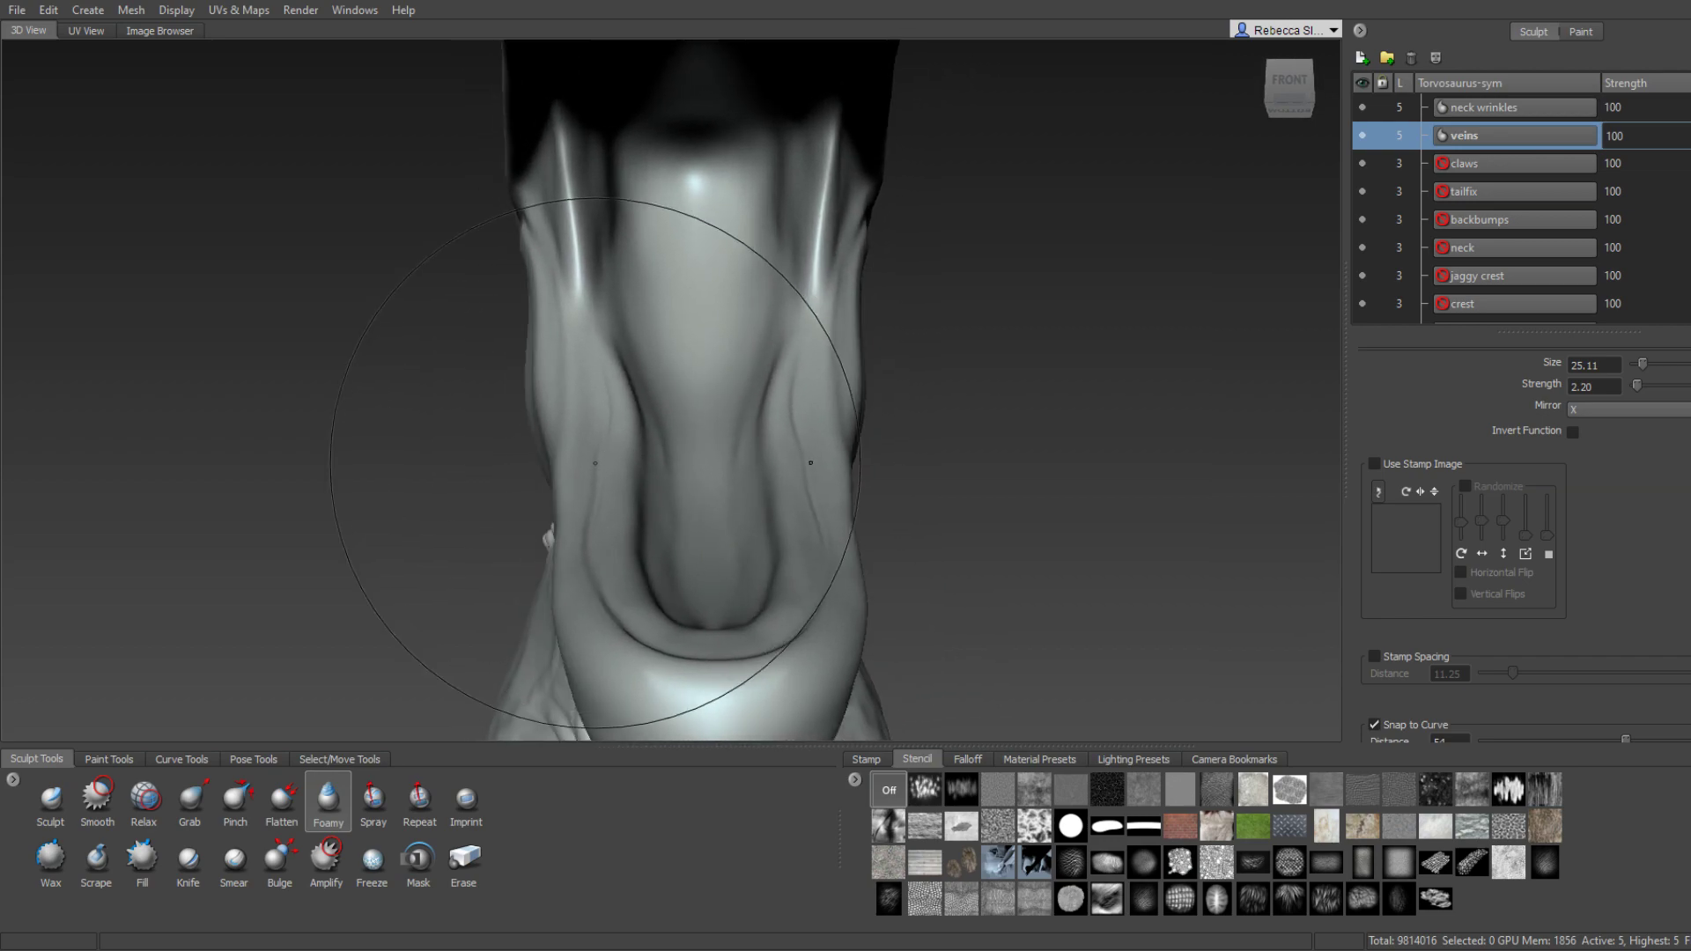
pyautogui.click(50, 805)
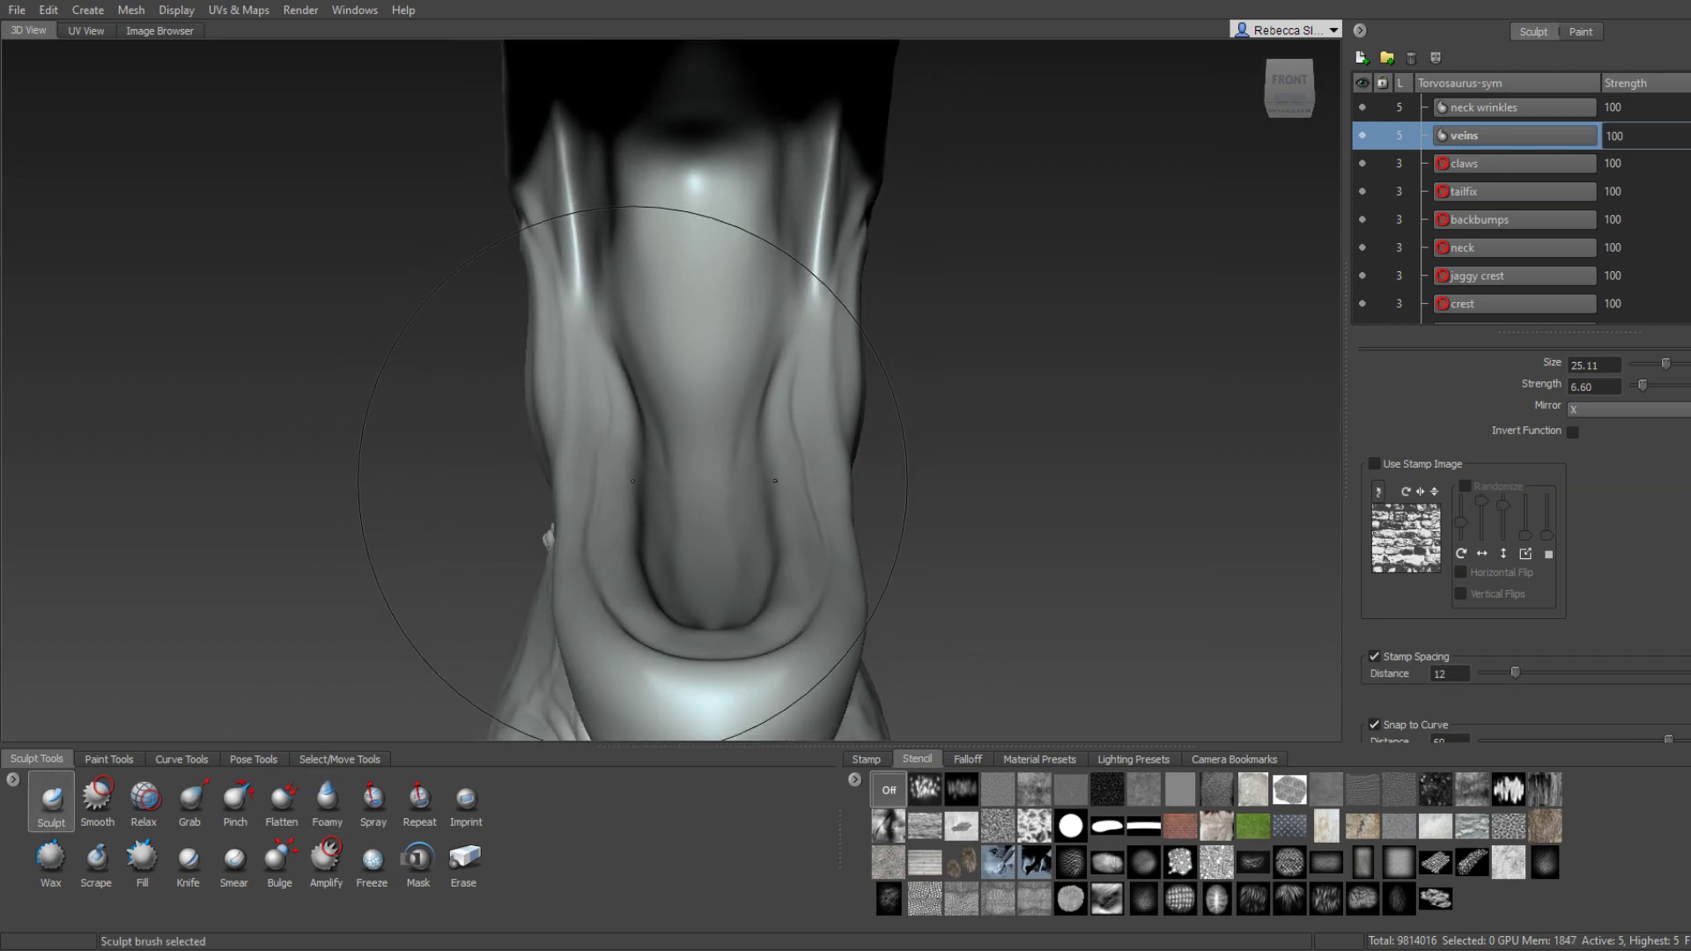
# Shrink the Sculpt brush to about size 10 and carve a V-shaped groove into the jaw tip from below.
pyautogui.moveTo(696, 311)
pyautogui.keyDown('alt'); pyautogui.mouseDown()
pyautogui.moveTo(660, 470)
pyautogui.moveTo(678, 605)
pyautogui.mouseUp(); pyautogui.keyUp('alt')
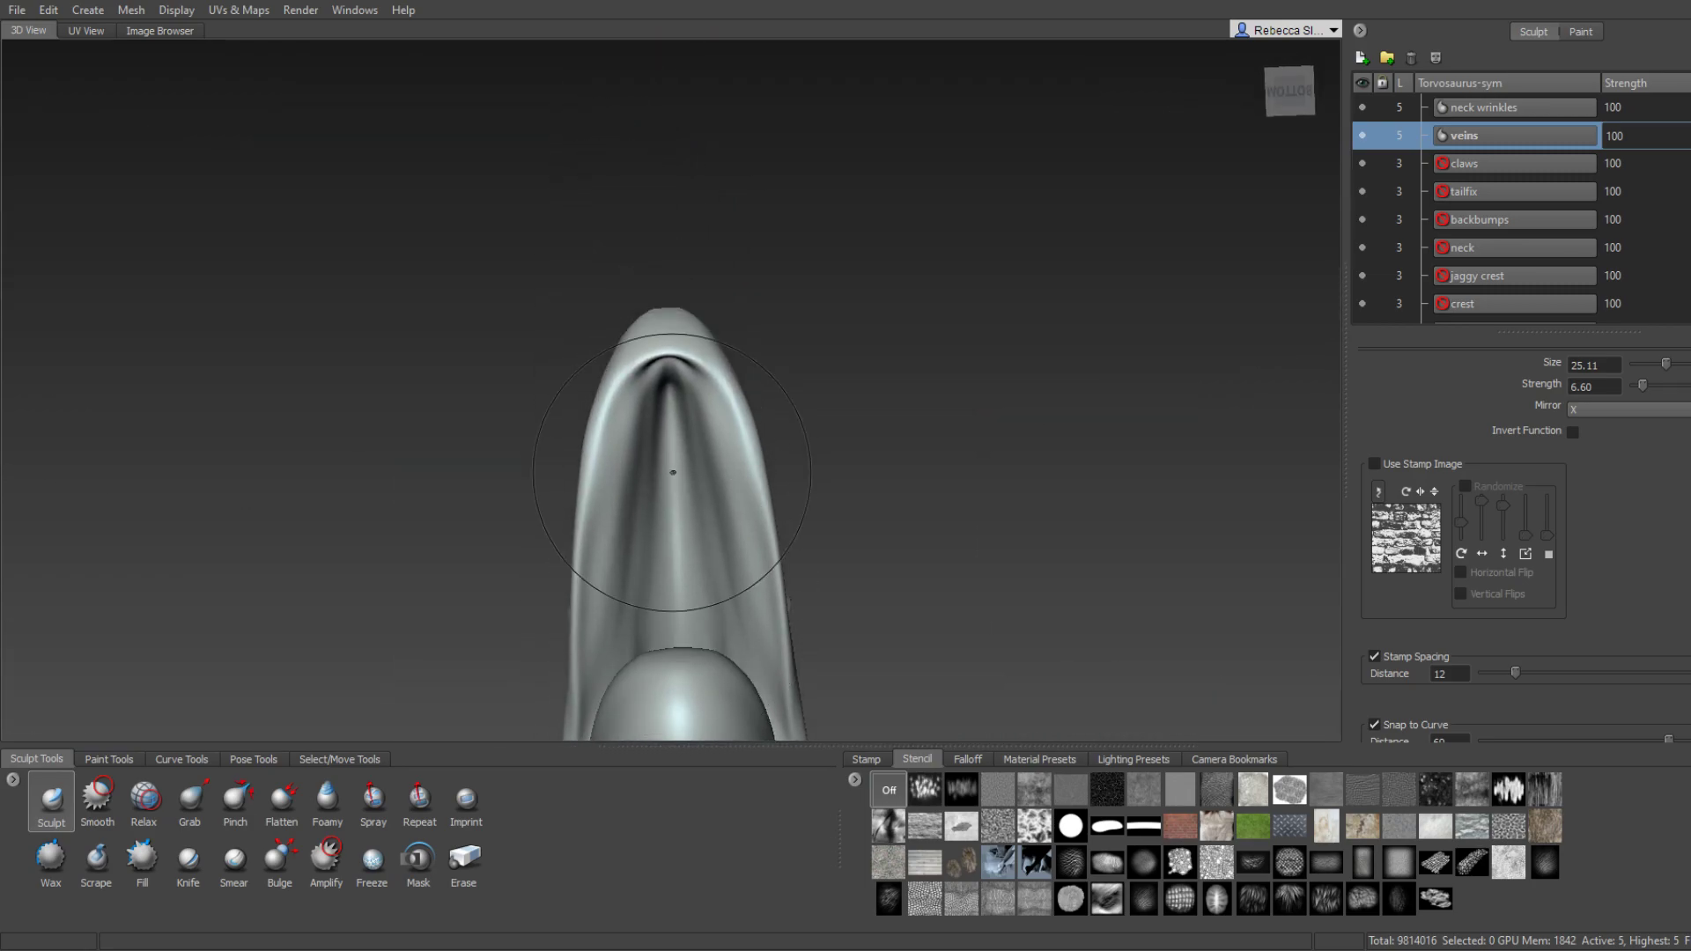
pyautogui.moveTo(674, 485); pyautogui.dragTo(674, 445)
pyautogui.scroll(2, 669, 528)
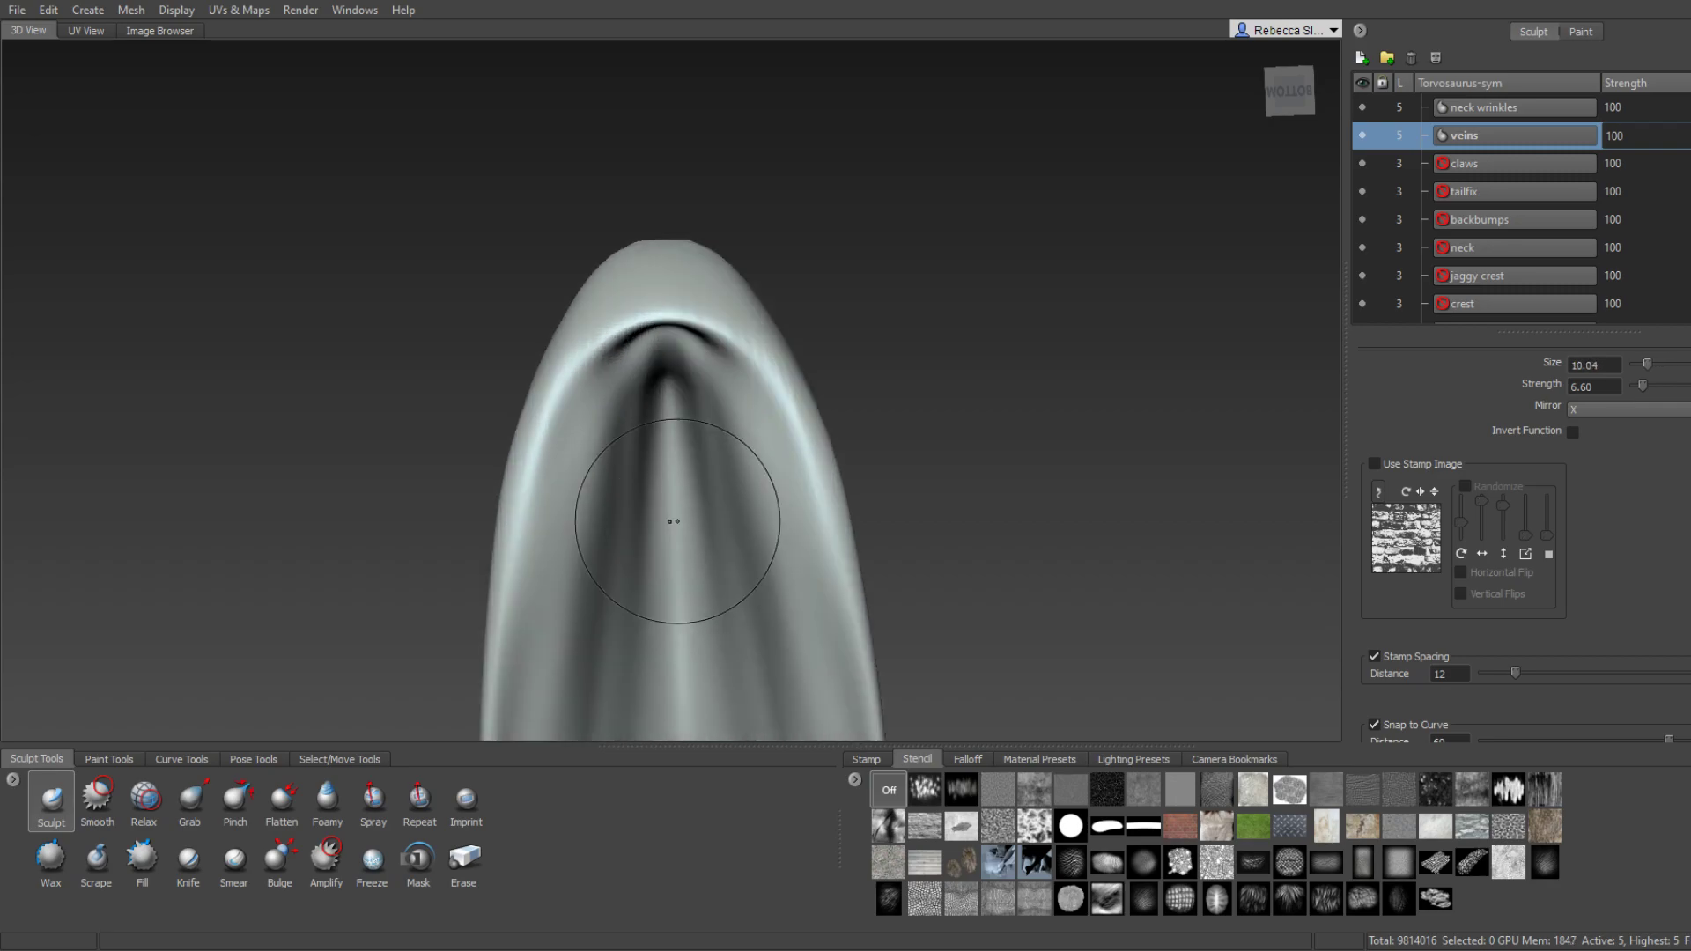
pyautogui.scroll(3, 669, 502)
pyautogui.moveTo(667, 212); pyautogui.dragTo(681, 327)
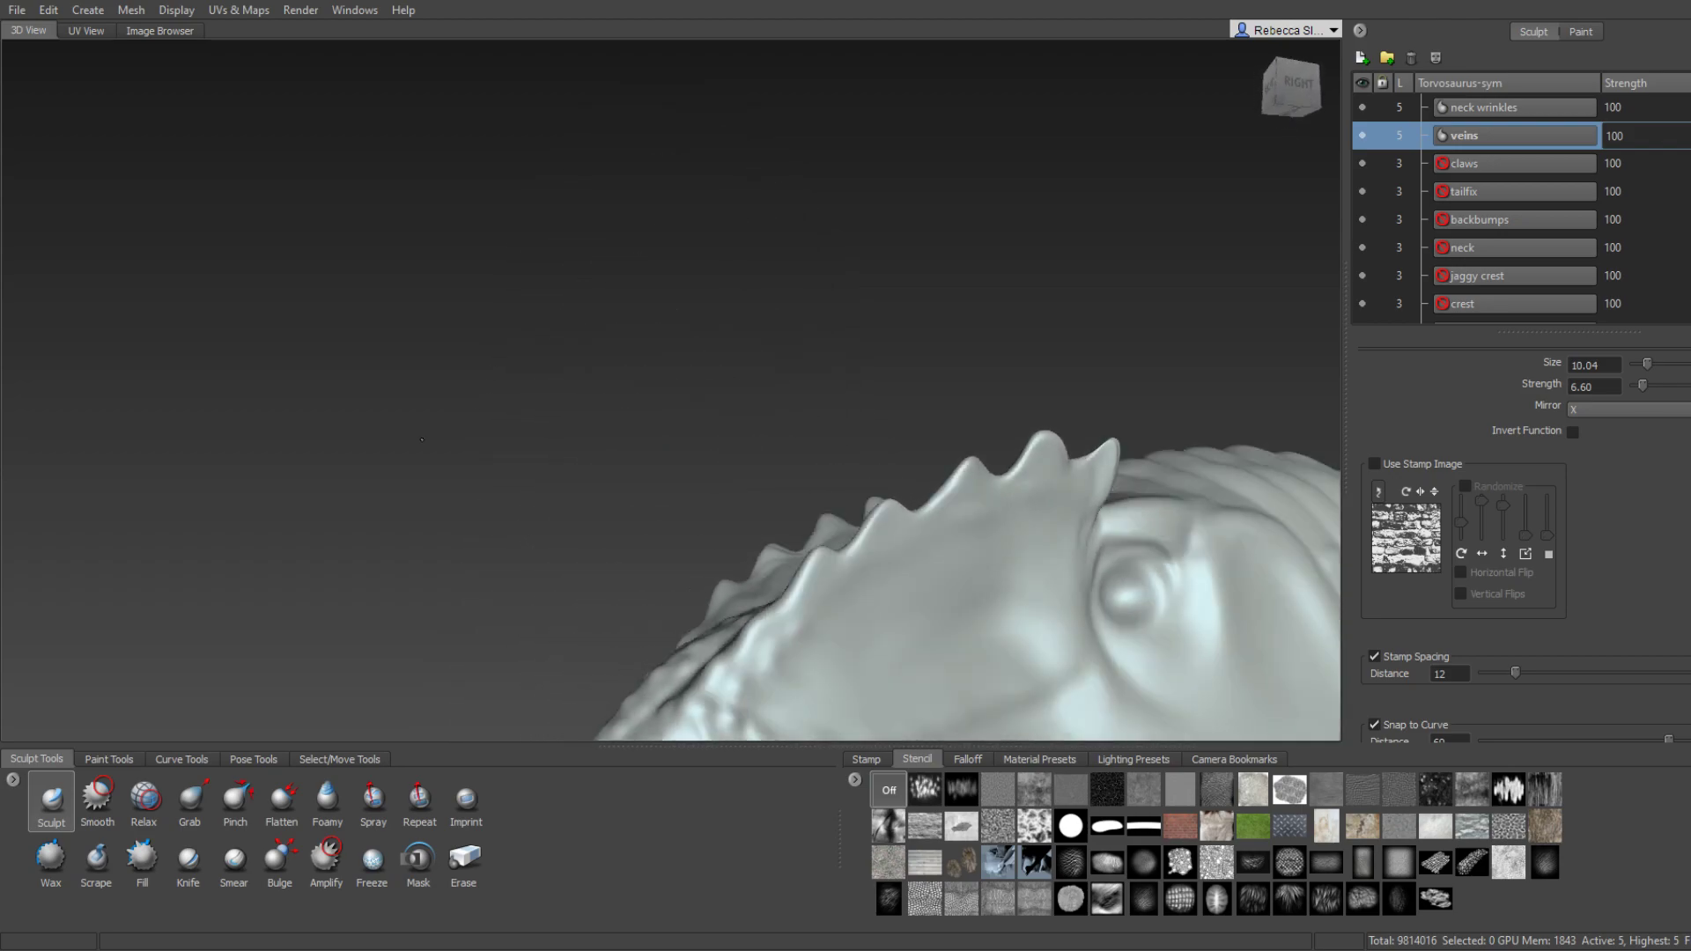
# Reshape the surface along the snout, then smooth and view the jaw from below and front.
pyautogui.moveTo(680, 327)
pyautogui.keyDown('alt'); pyautogui.mouseDown()
pyautogui.moveTo(768, 249)
pyautogui.moveTo(718, 272)
pyautogui.moveTo(695, 328)
pyautogui.moveTo(542, 341)
pyautogui.moveTo(559, 321)
pyautogui.moveTo(551, 340)
pyautogui.mouseUp(); pyautogui.keyUp('alt')
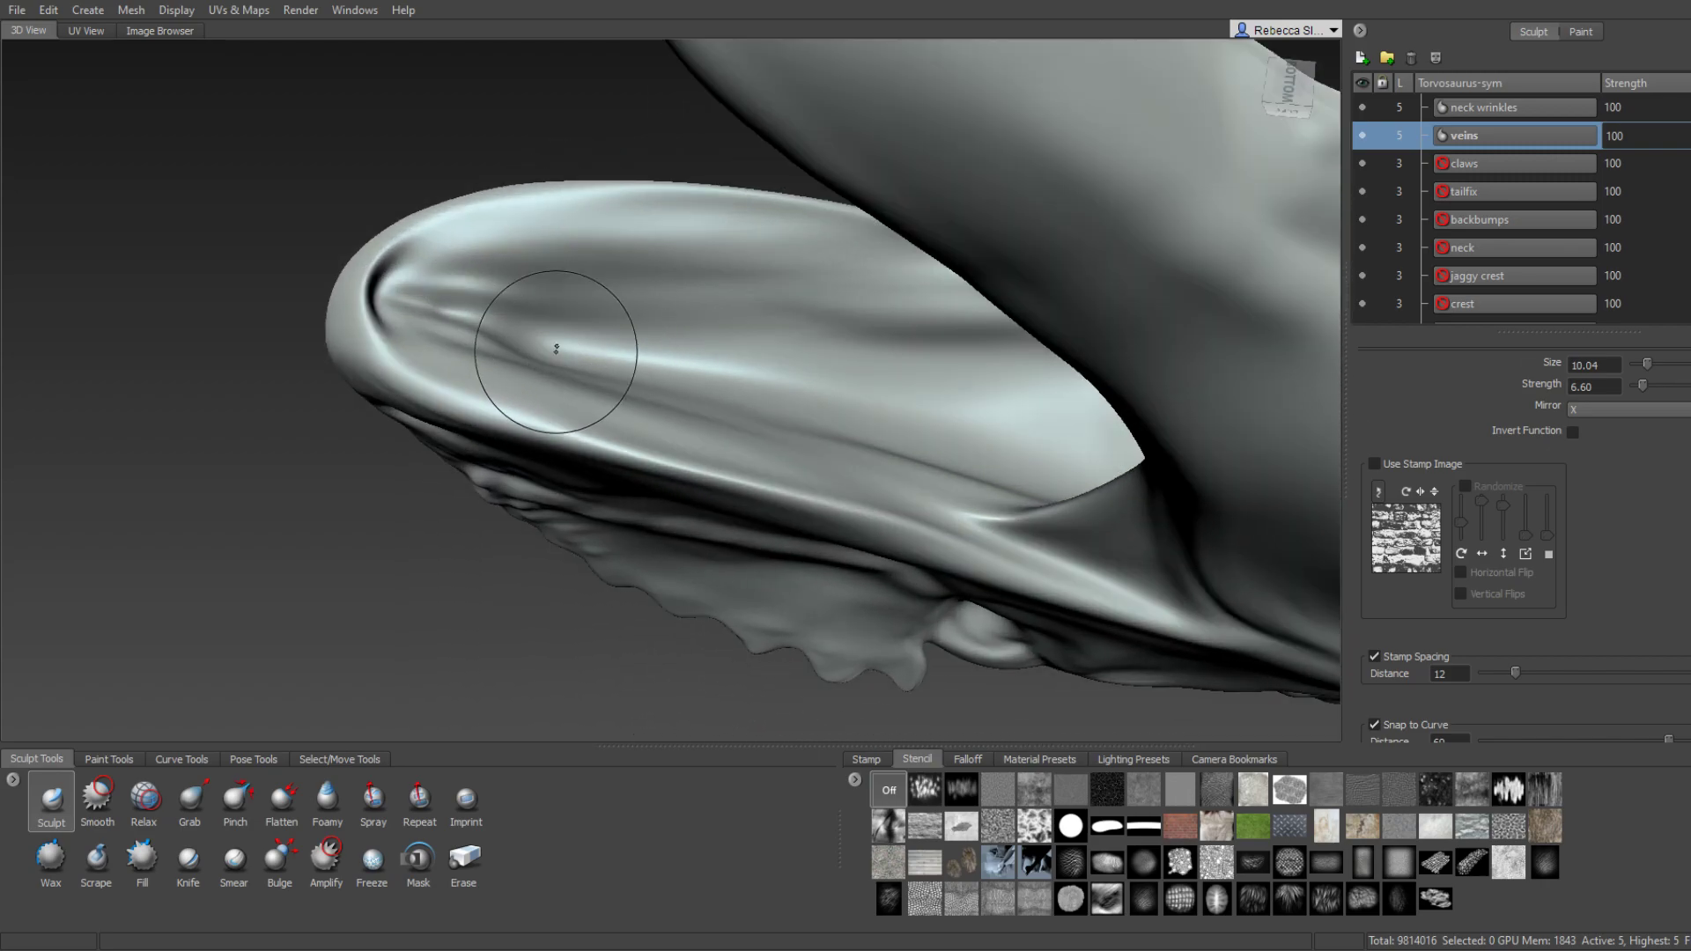
pyautogui.moveTo(867, 398)
pyautogui.mouseDown()
pyautogui.moveTo(974, 422)
pyautogui.moveTo(521, 331)
pyautogui.moveTo(598, 343)
pyautogui.mouseUp()
pyautogui.keyDown('alt'); pyautogui.moveTo(686, 381); pyautogui.dragTo(637, 370); pyautogui.keyUp('alt')
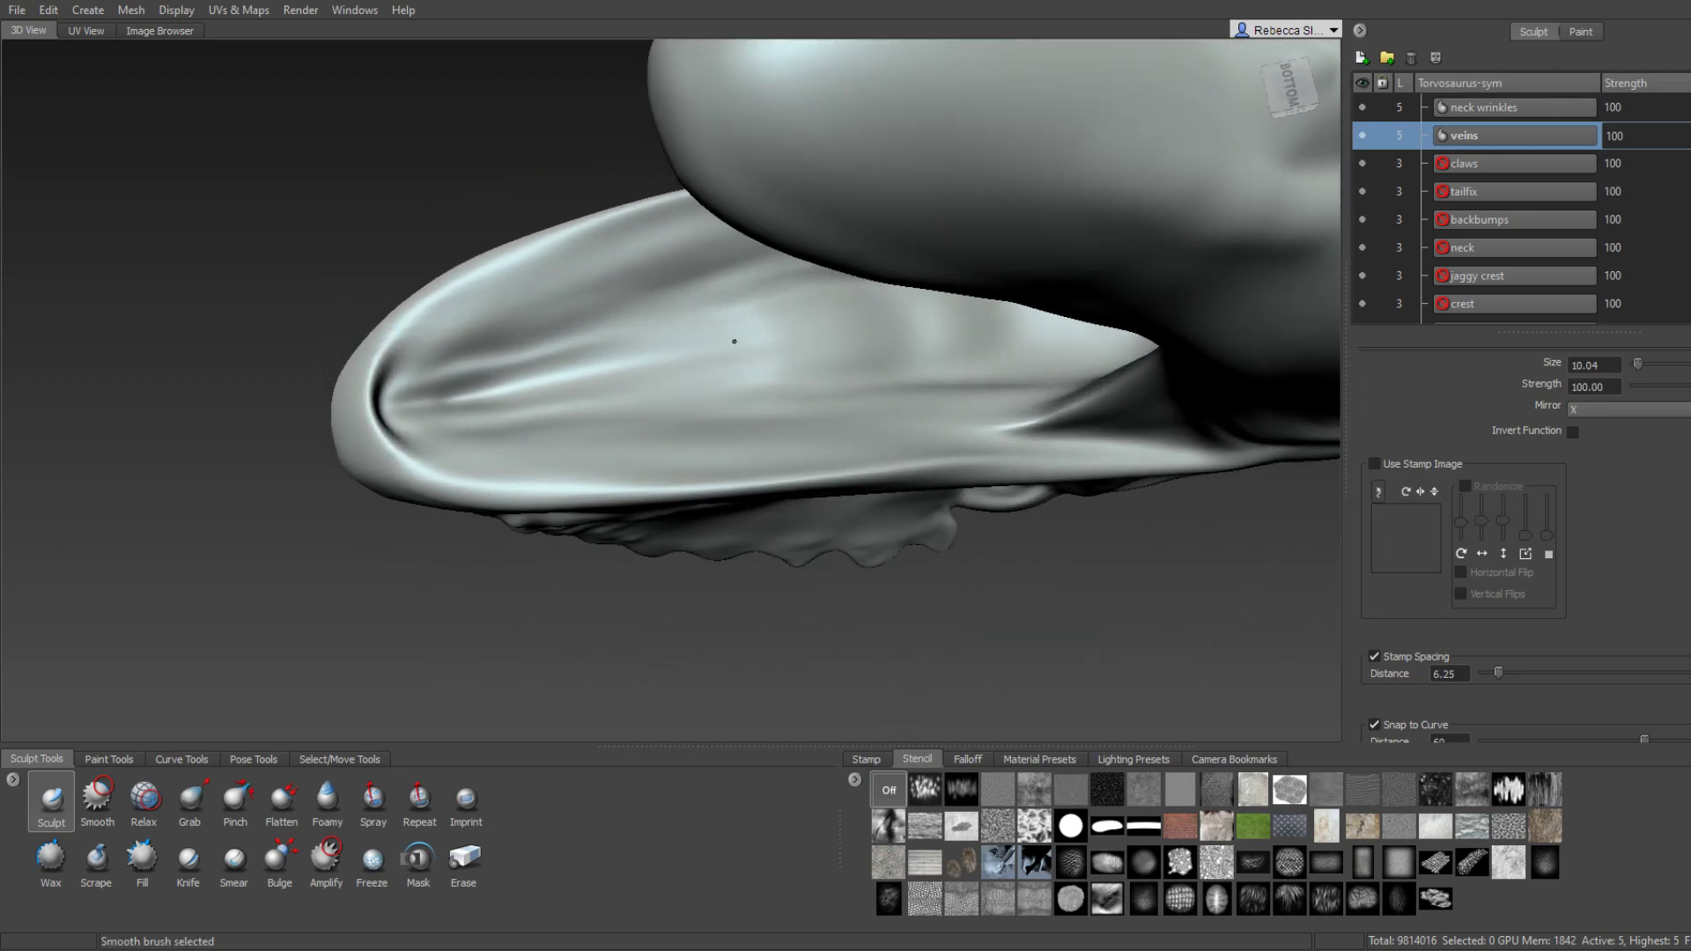
pyautogui.moveTo(838, 351)
pyautogui.keyDown('alt'); pyautogui.mouseDown()
pyautogui.moveTo(721, 354)
pyautogui.moveTo(635, 407)
pyautogui.mouseUp(); pyautogui.keyUp('alt')
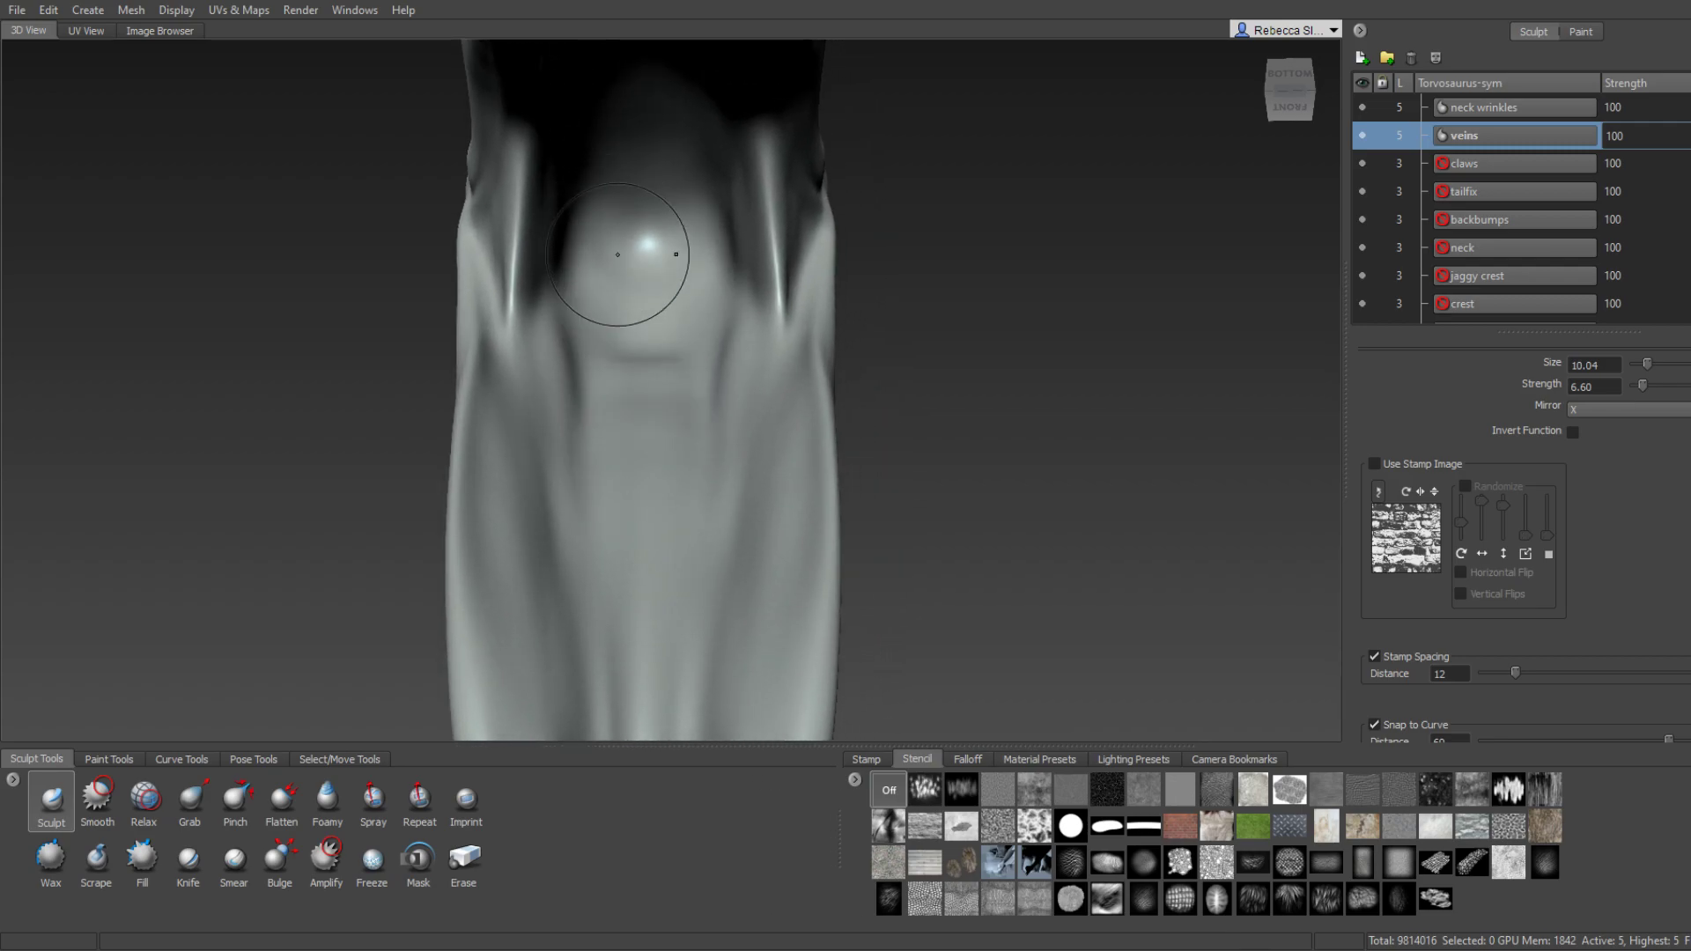
pyautogui.press('shift')
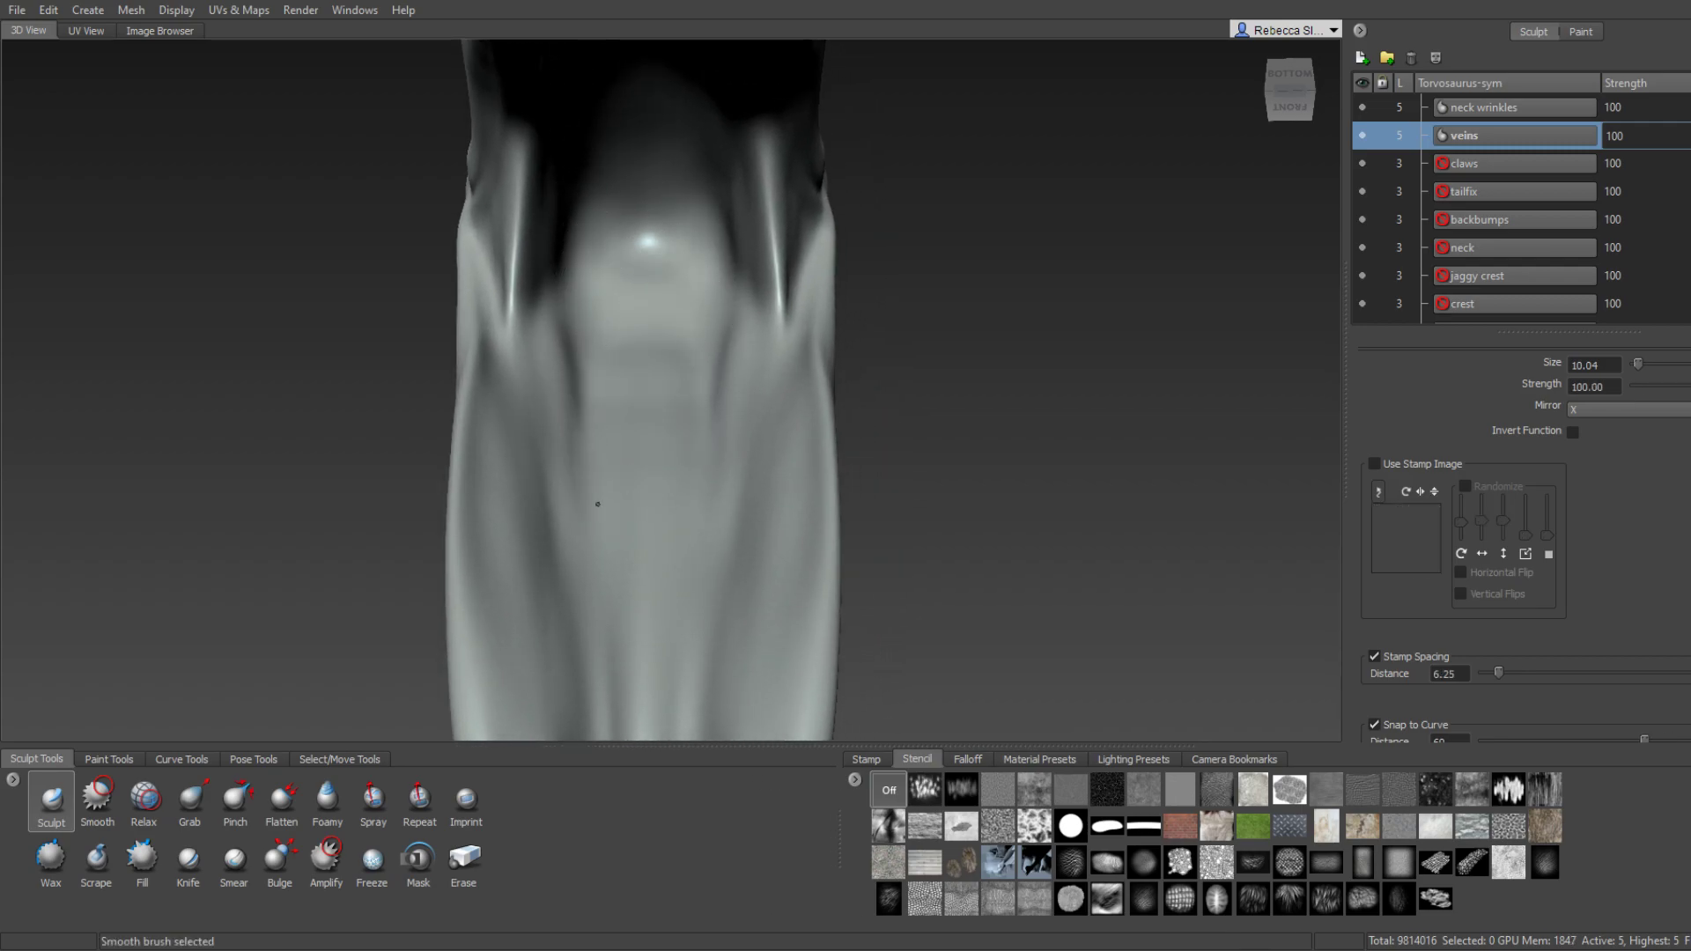
pyautogui.moveTo(642, 490)
pyautogui.keyDown('alt'); pyautogui.mouseDown()
pyautogui.moveTo(640, 425)
pyautogui.moveTo(889, 449)
pyautogui.moveTo(855, 143)
pyautogui.moveTo(814, 243)
pyautogui.mouseUp(); pyautogui.keyUp('alt')
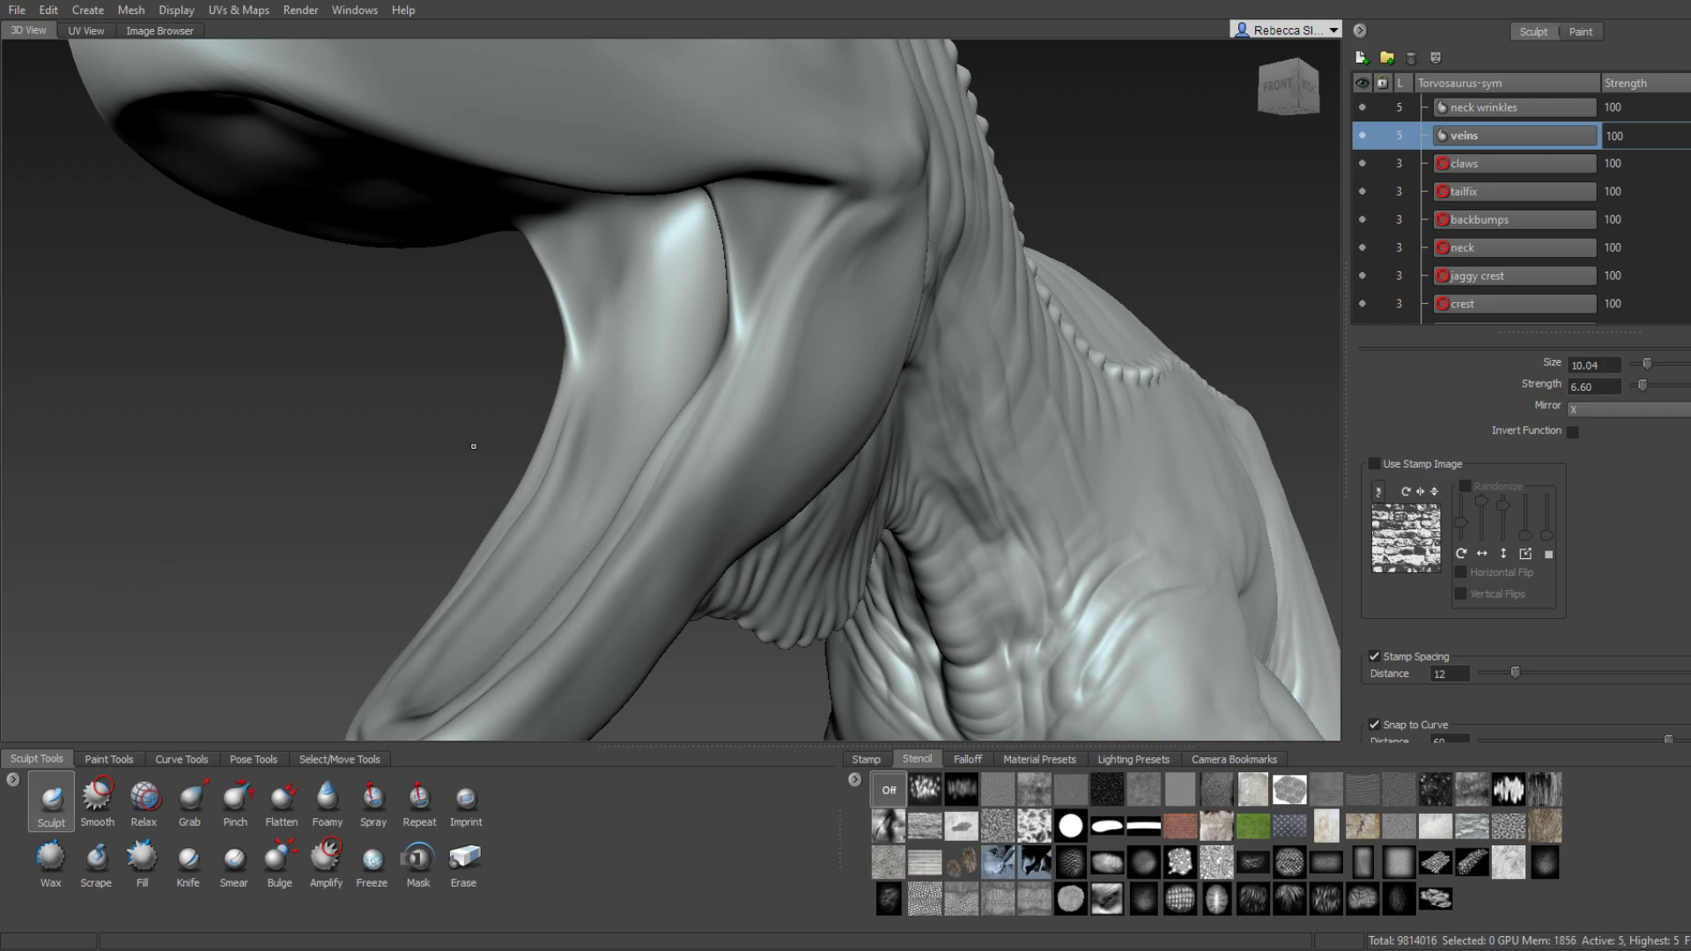
# Stamp a crease on the throat from the front, then orbit around the neck and smooth it.
pyautogui.moveTo(472, 446)
pyautogui.keyDown('alt'); pyautogui.mouseDown()
pyautogui.moveTo(714, 435)
pyautogui.moveTo(660, 434)
pyautogui.moveTo(694, 429)
pyautogui.moveTo(634, 387)
pyautogui.mouseUp(); pyautogui.keyUp('alt')
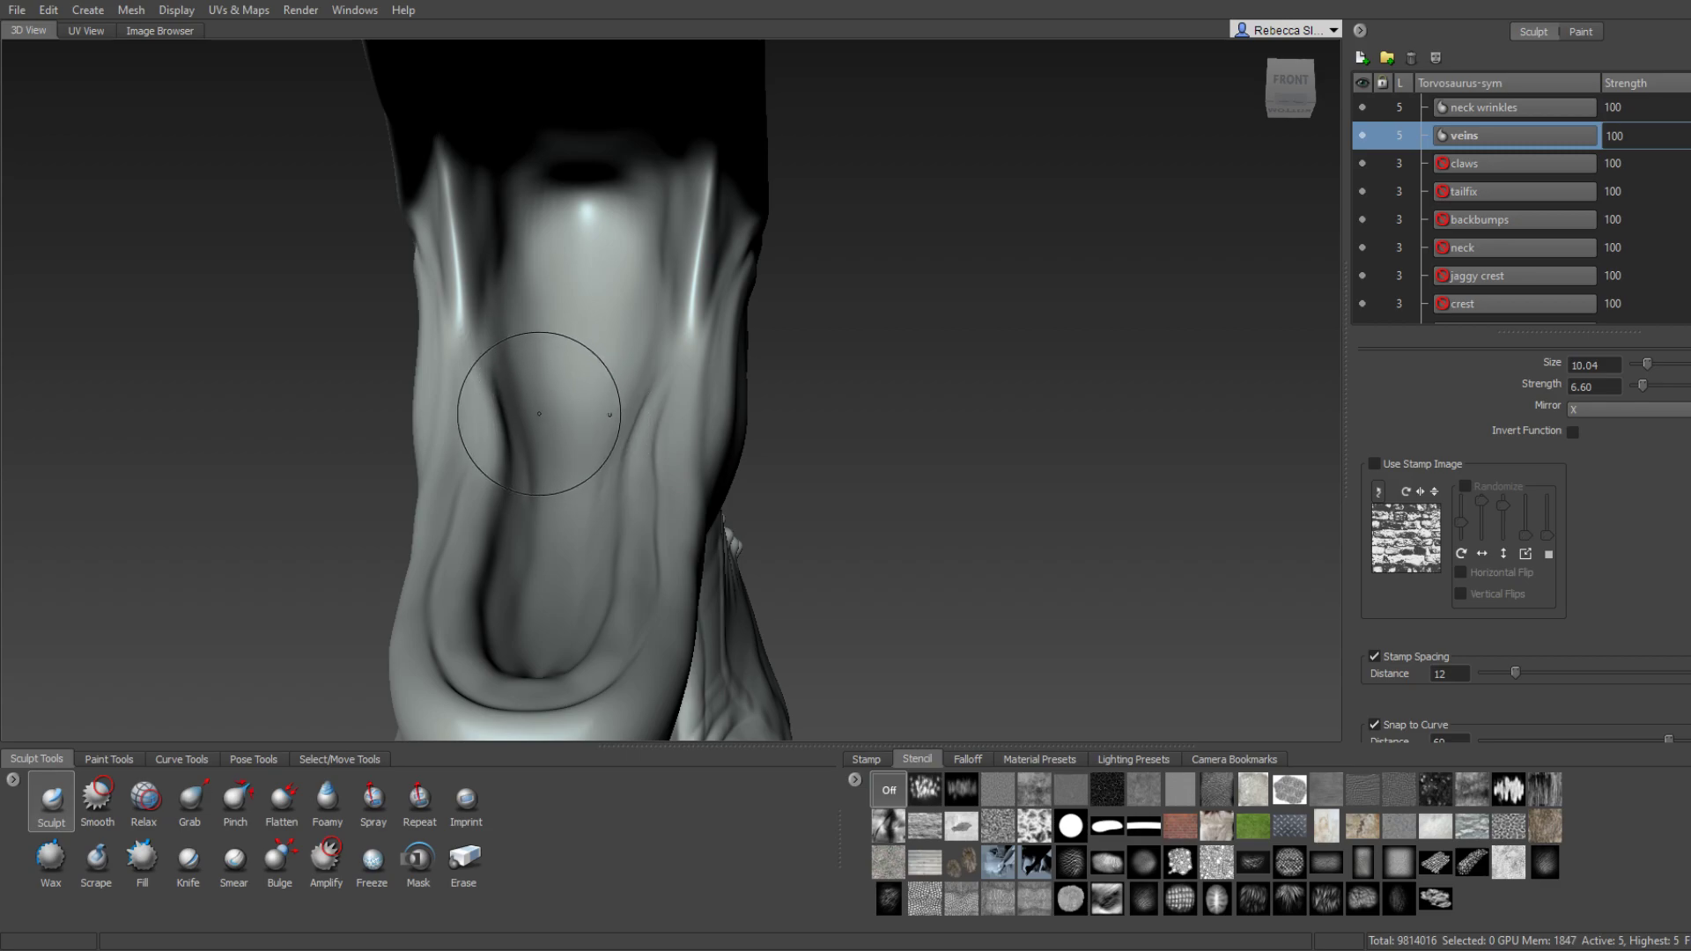
pyautogui.click(537, 409)
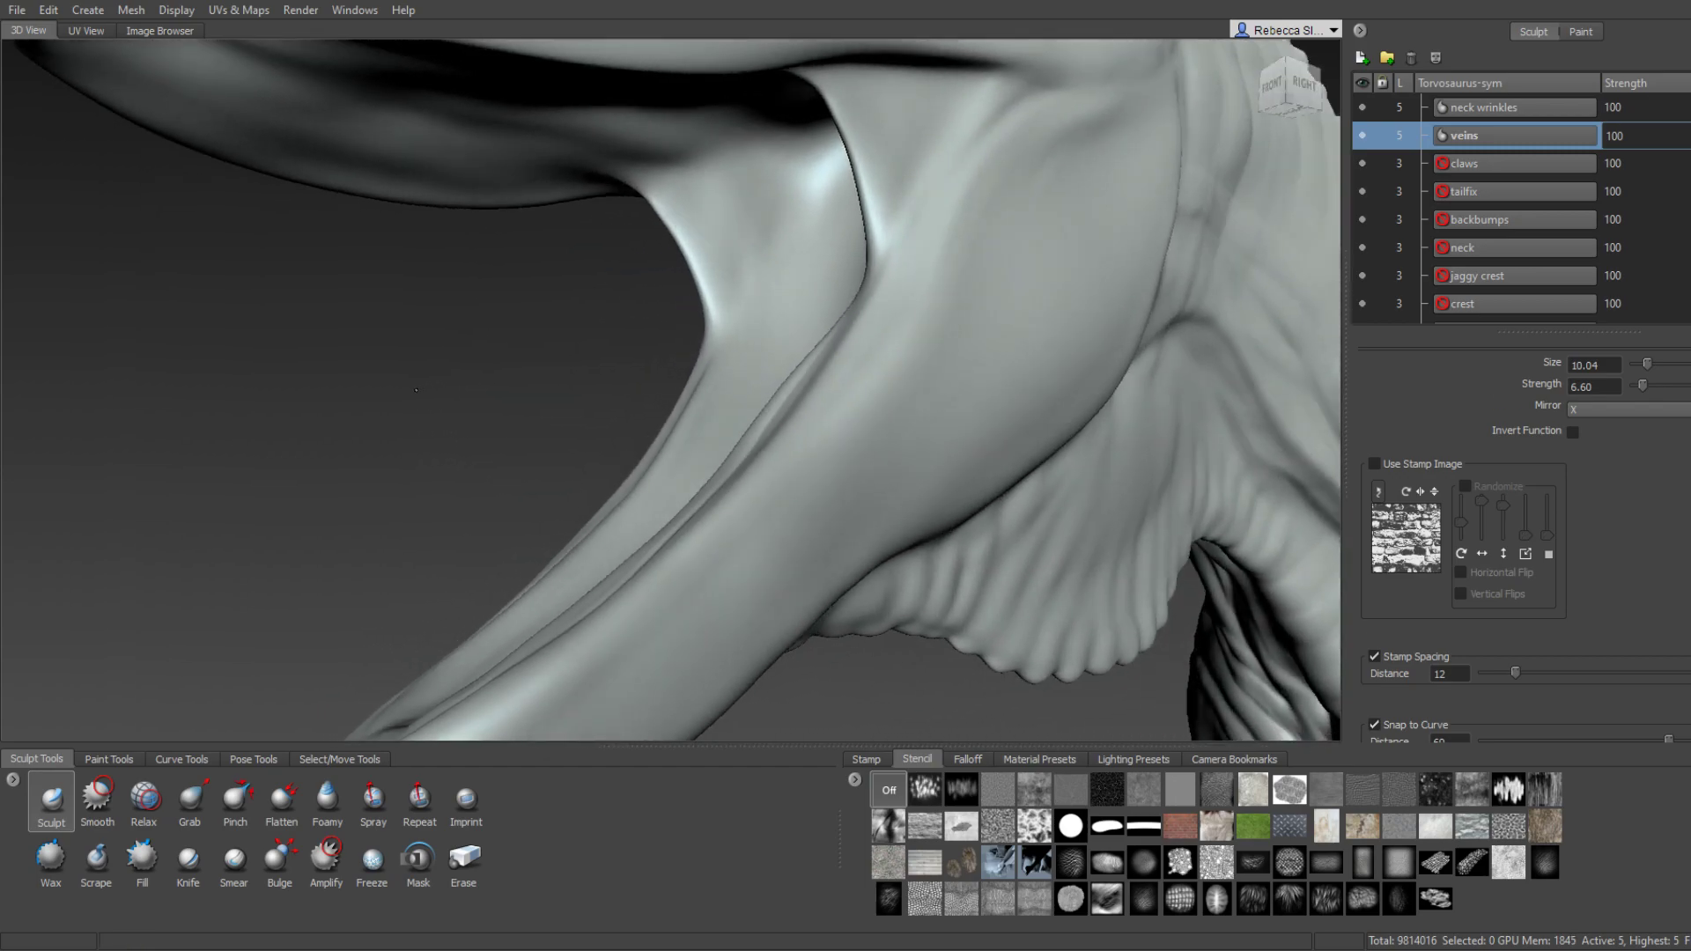
pyautogui.moveTo(537, 409)
pyautogui.keyDown('alt'); pyautogui.mouseDown()
pyautogui.moveTo(546, 390)
pyautogui.moveTo(656, 385)
pyautogui.moveTo(3, 653)
pyautogui.mouseUp(); pyautogui.keyUp('alt')
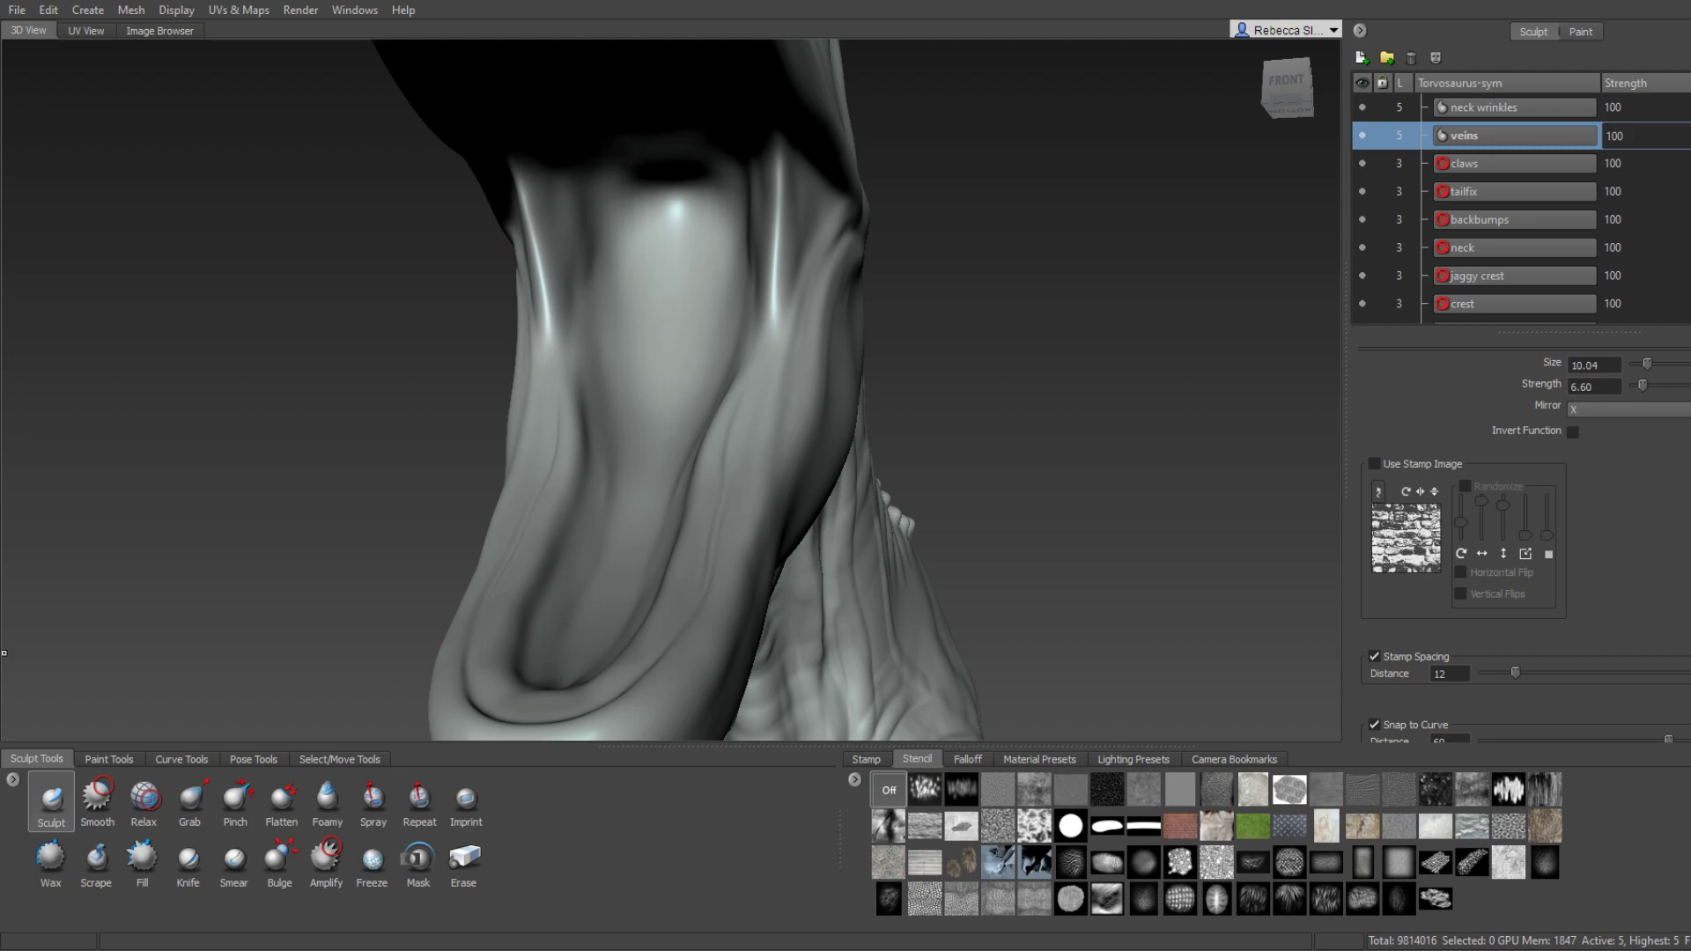
pyautogui.moveTo(660, 427)
pyautogui.keyDown('alt'); pyautogui.mouseDown()
pyautogui.moveTo(809, 402)
pyautogui.moveTo(686, 314)
pyautogui.mouseUp(); pyautogui.keyUp('alt')
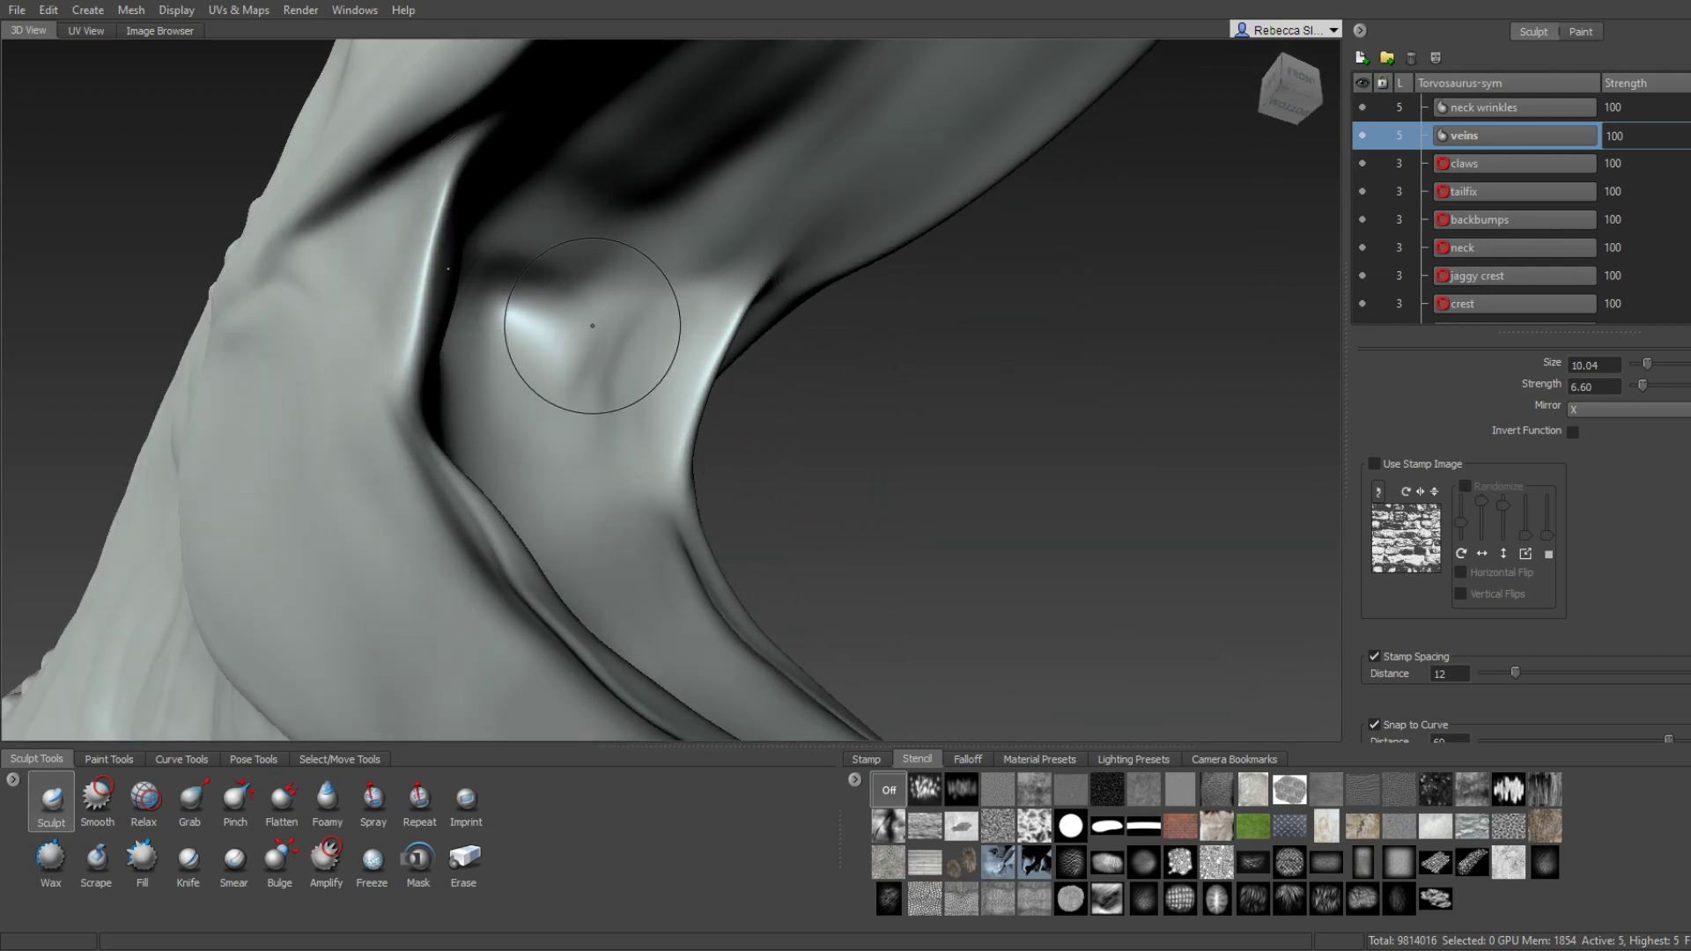
pyautogui.moveTo(529, 314)
pyautogui.keyDown('alt'); pyautogui.mouseDown()
pyautogui.moveTo(534, 362)
pyautogui.moveTo(718, 332)
pyautogui.mouseUp(); pyautogui.keyUp('alt')
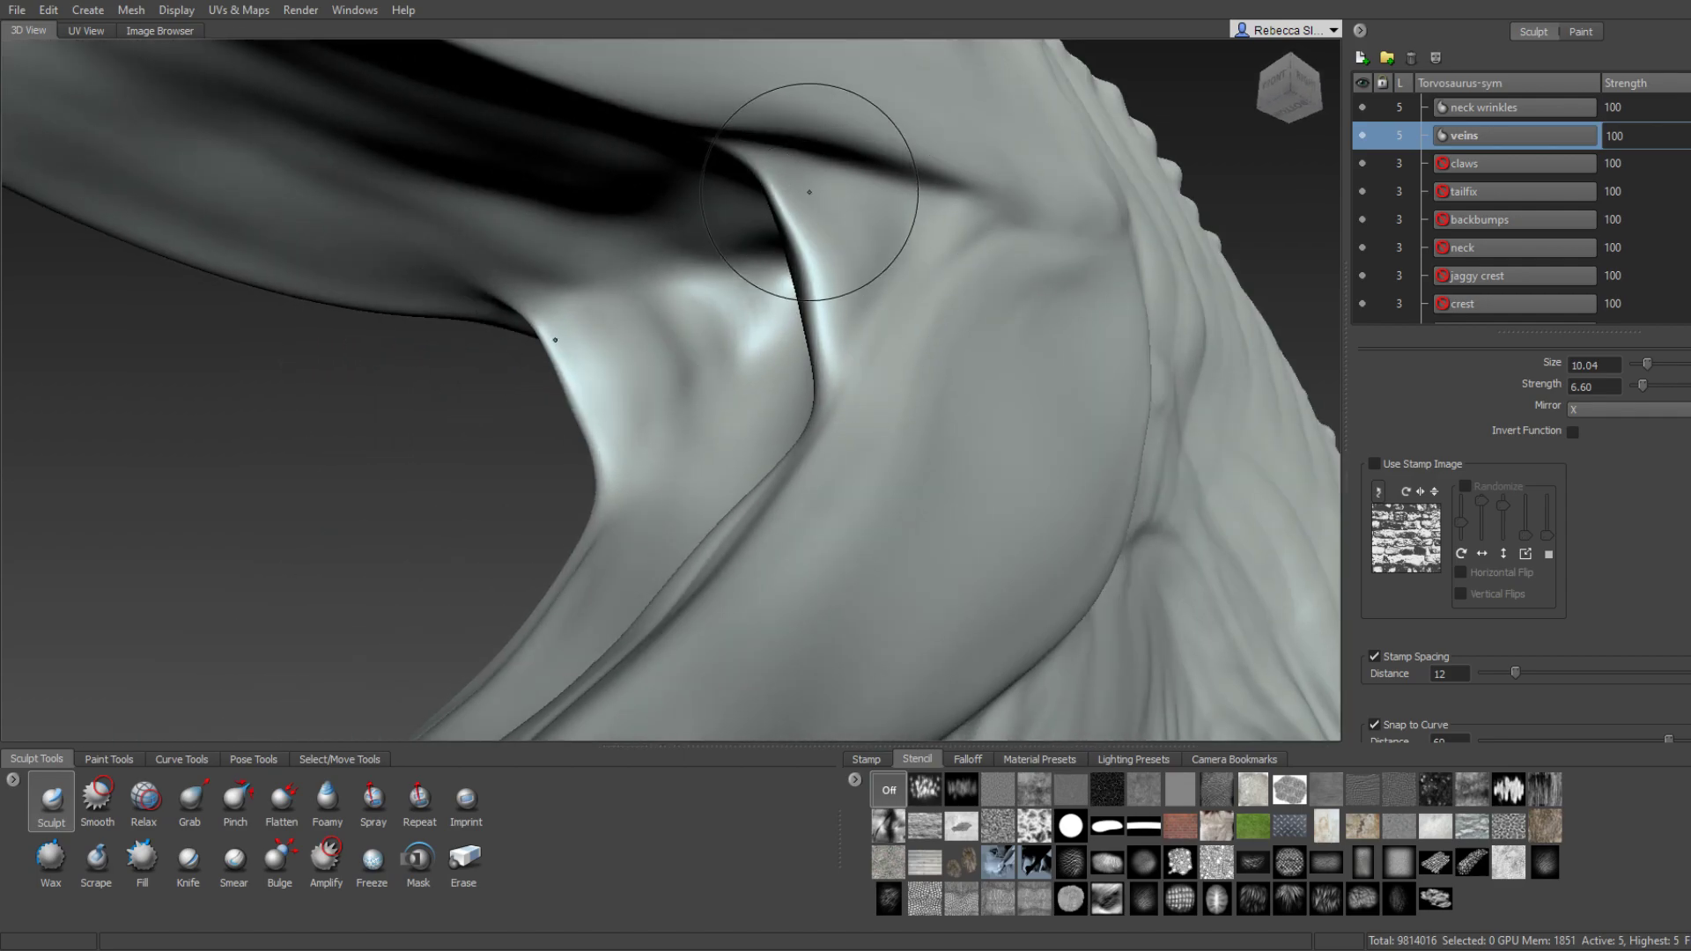
pyautogui.moveTo(875, 209)
pyautogui.keyDown('alt'); pyautogui.mouseDown()
pyautogui.moveTo(951, 293)
pyautogui.moveTo(766, 291)
pyautogui.moveTo(666, 268)
pyautogui.mouseUp(); pyautogui.keyUp('alt')
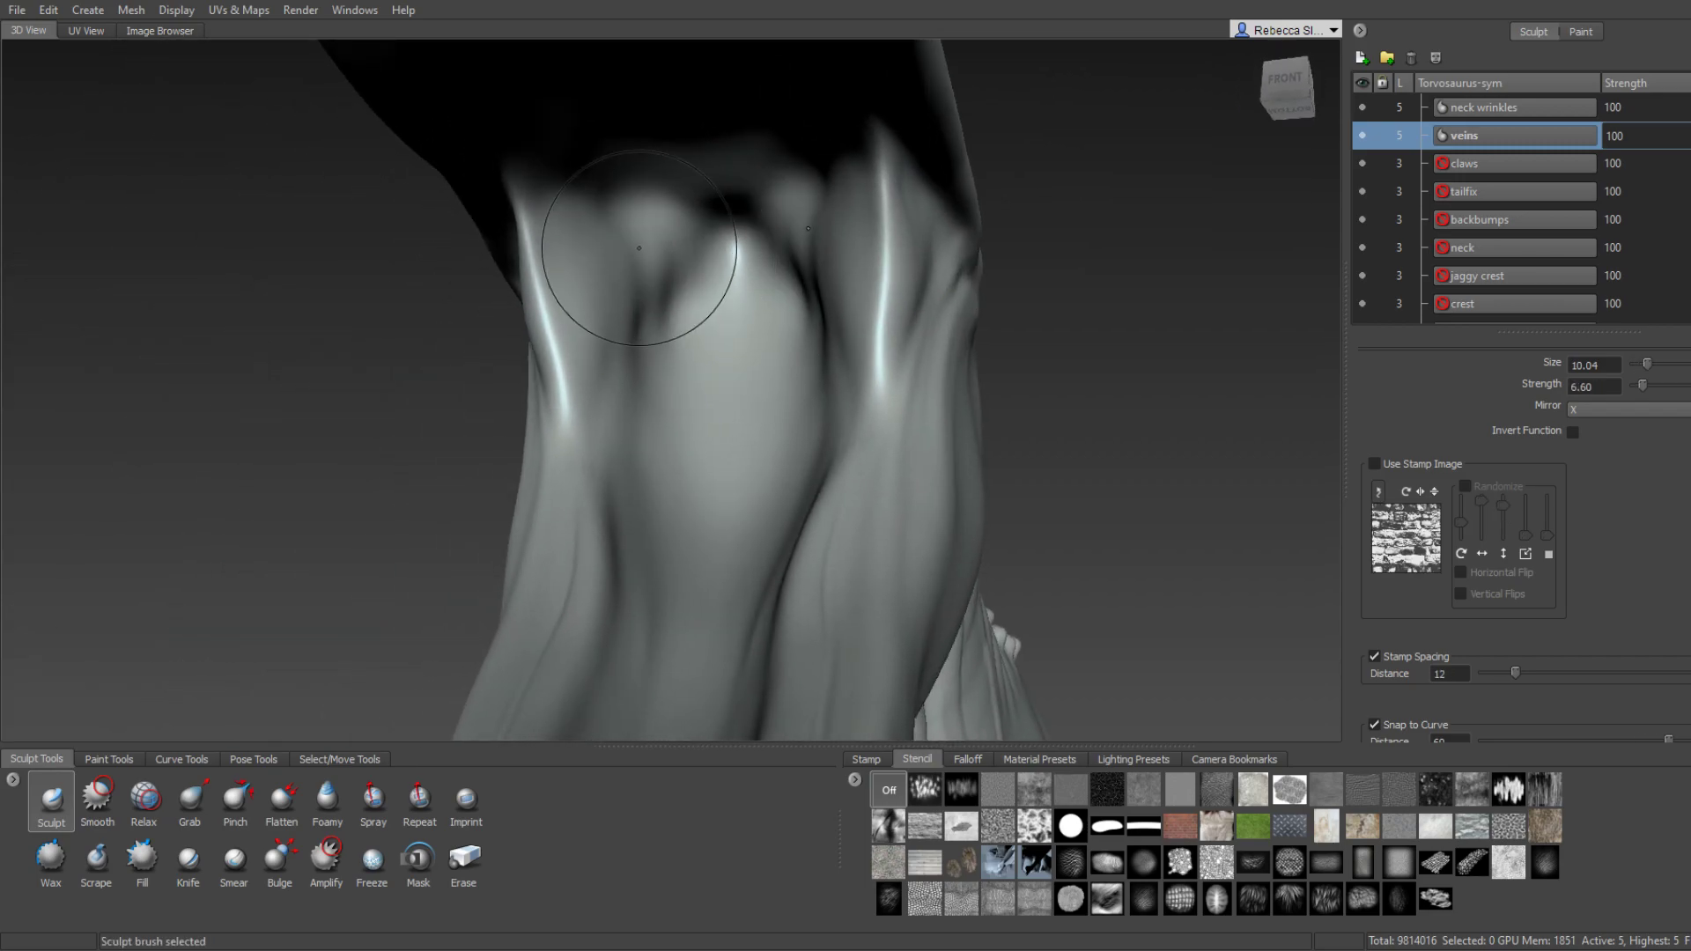
pyautogui.press('shift')
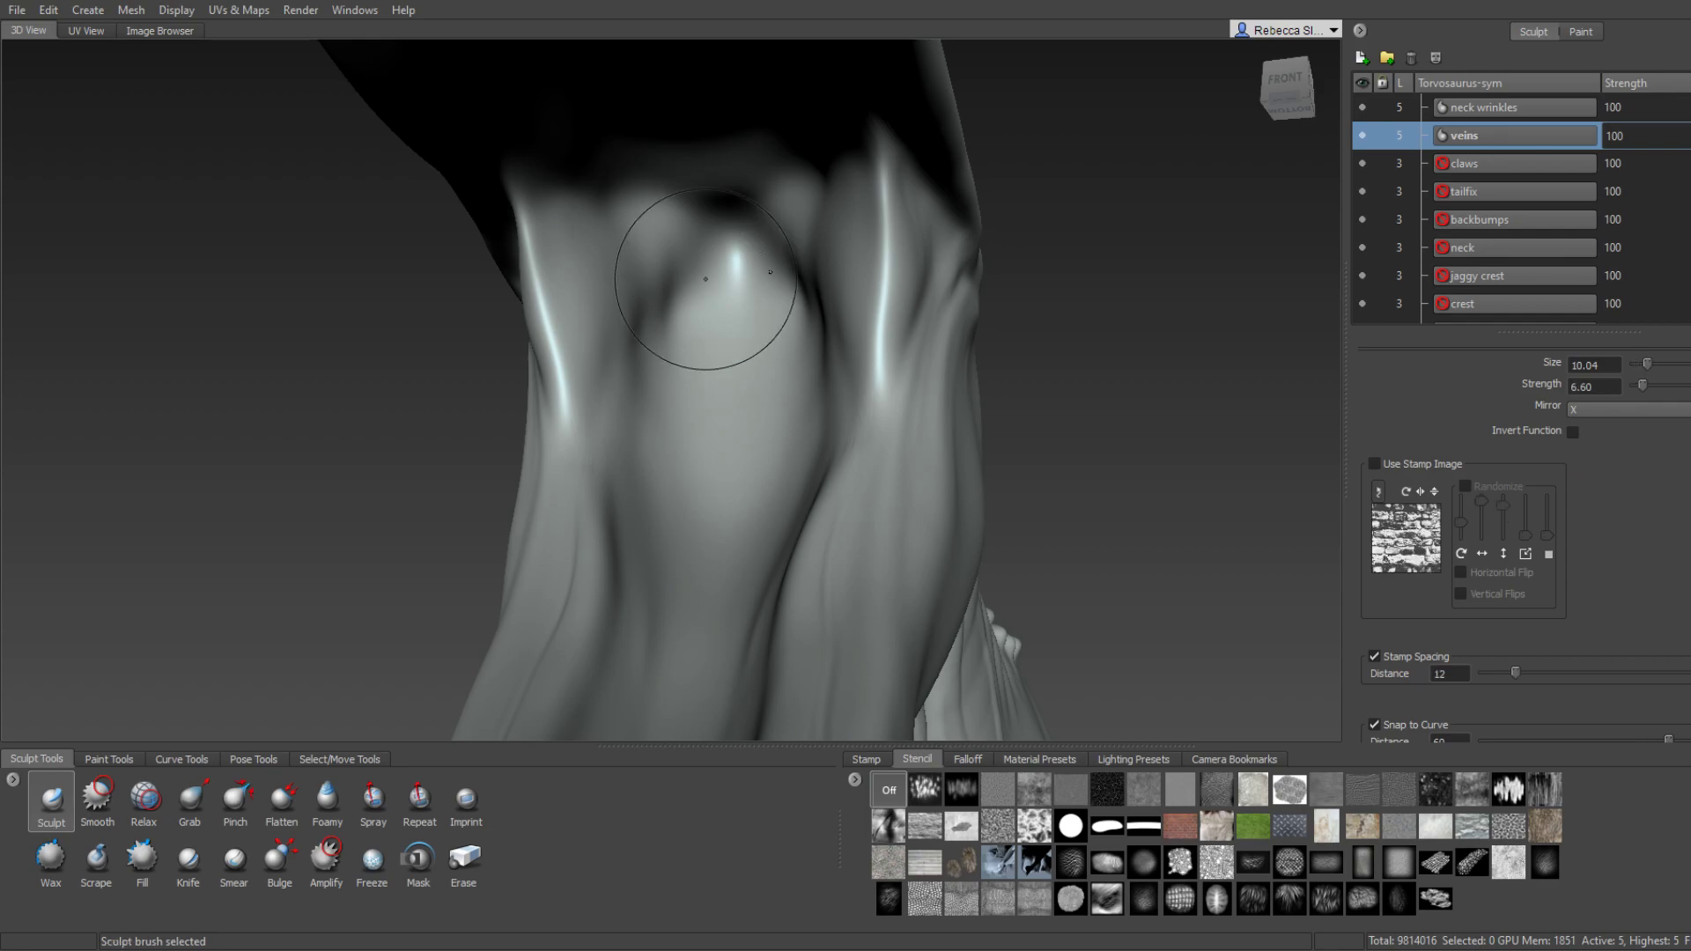
pyautogui.moveTo(717, 320)
pyautogui.keyDown('alt'); pyautogui.mouseDown()
pyautogui.moveTo(754, 385)
pyautogui.moveTo(661, 348)
pyautogui.moveTo(698, 328)
pyautogui.moveTo(734, 357)
pyautogui.moveTo(715, 399)
pyautogui.moveTo(699, 377)
pyautogui.moveTo(699, 396)
pyautogui.moveTo(782, 445)
pyautogui.mouseUp(); pyautogui.keyUp('alt')
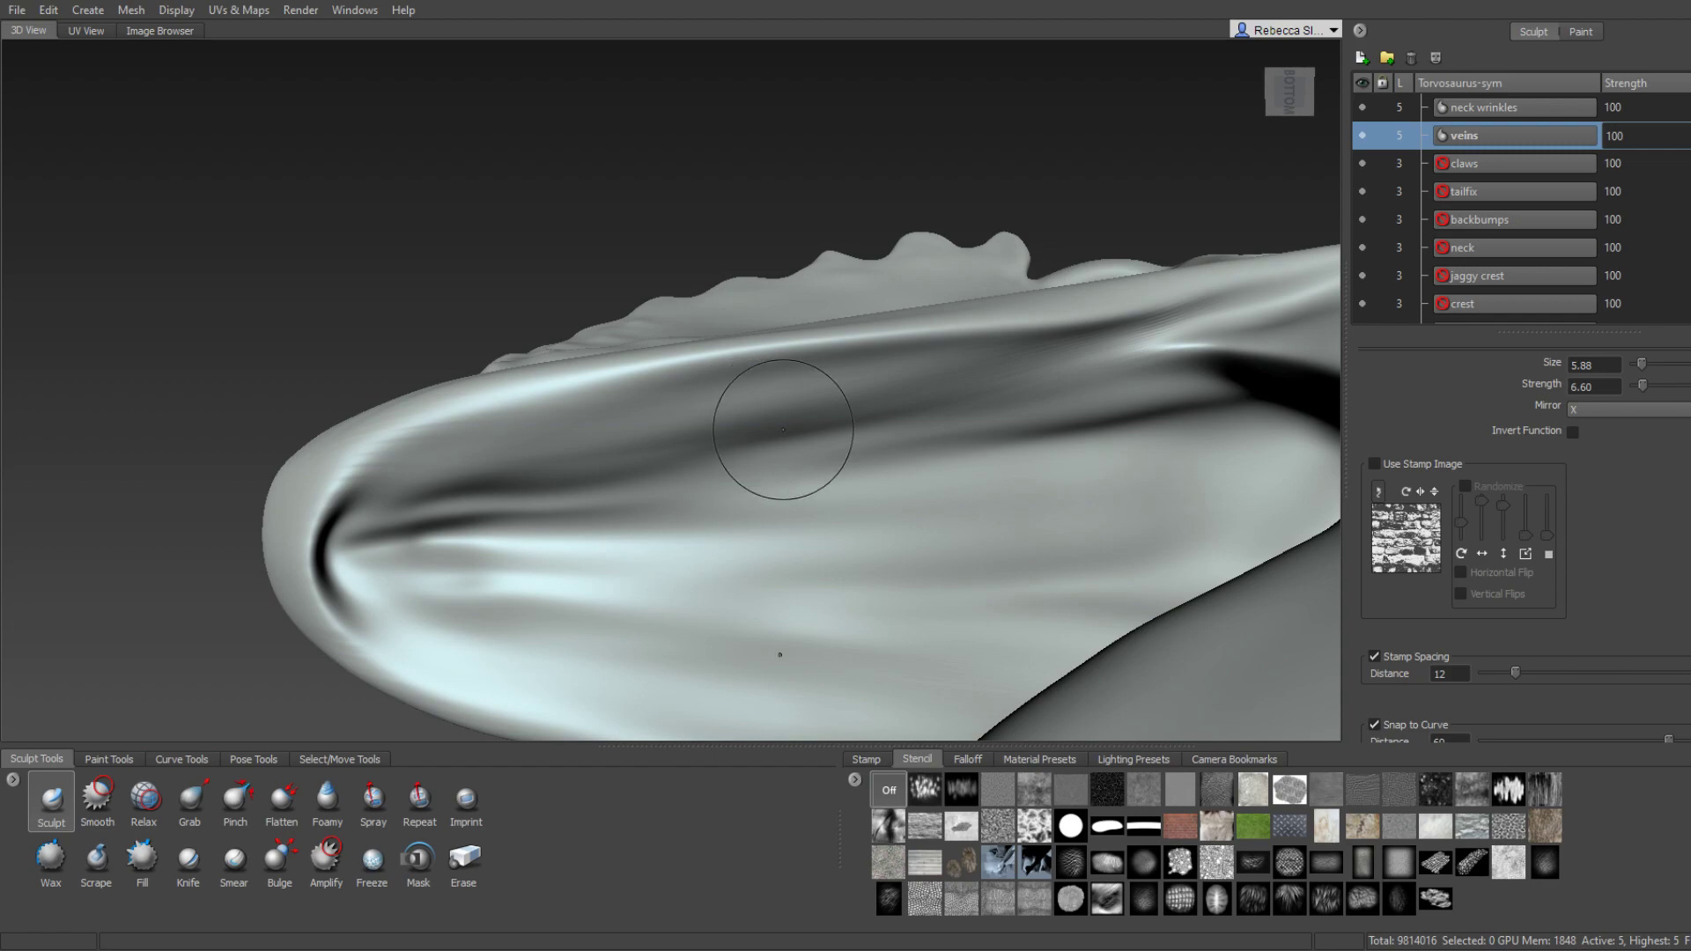
# Set the brush to about size 5.81 and tumble around to face the lower jaw's underside.
pyautogui.moveTo(910, 427); pyautogui.dragTo(961, 430)
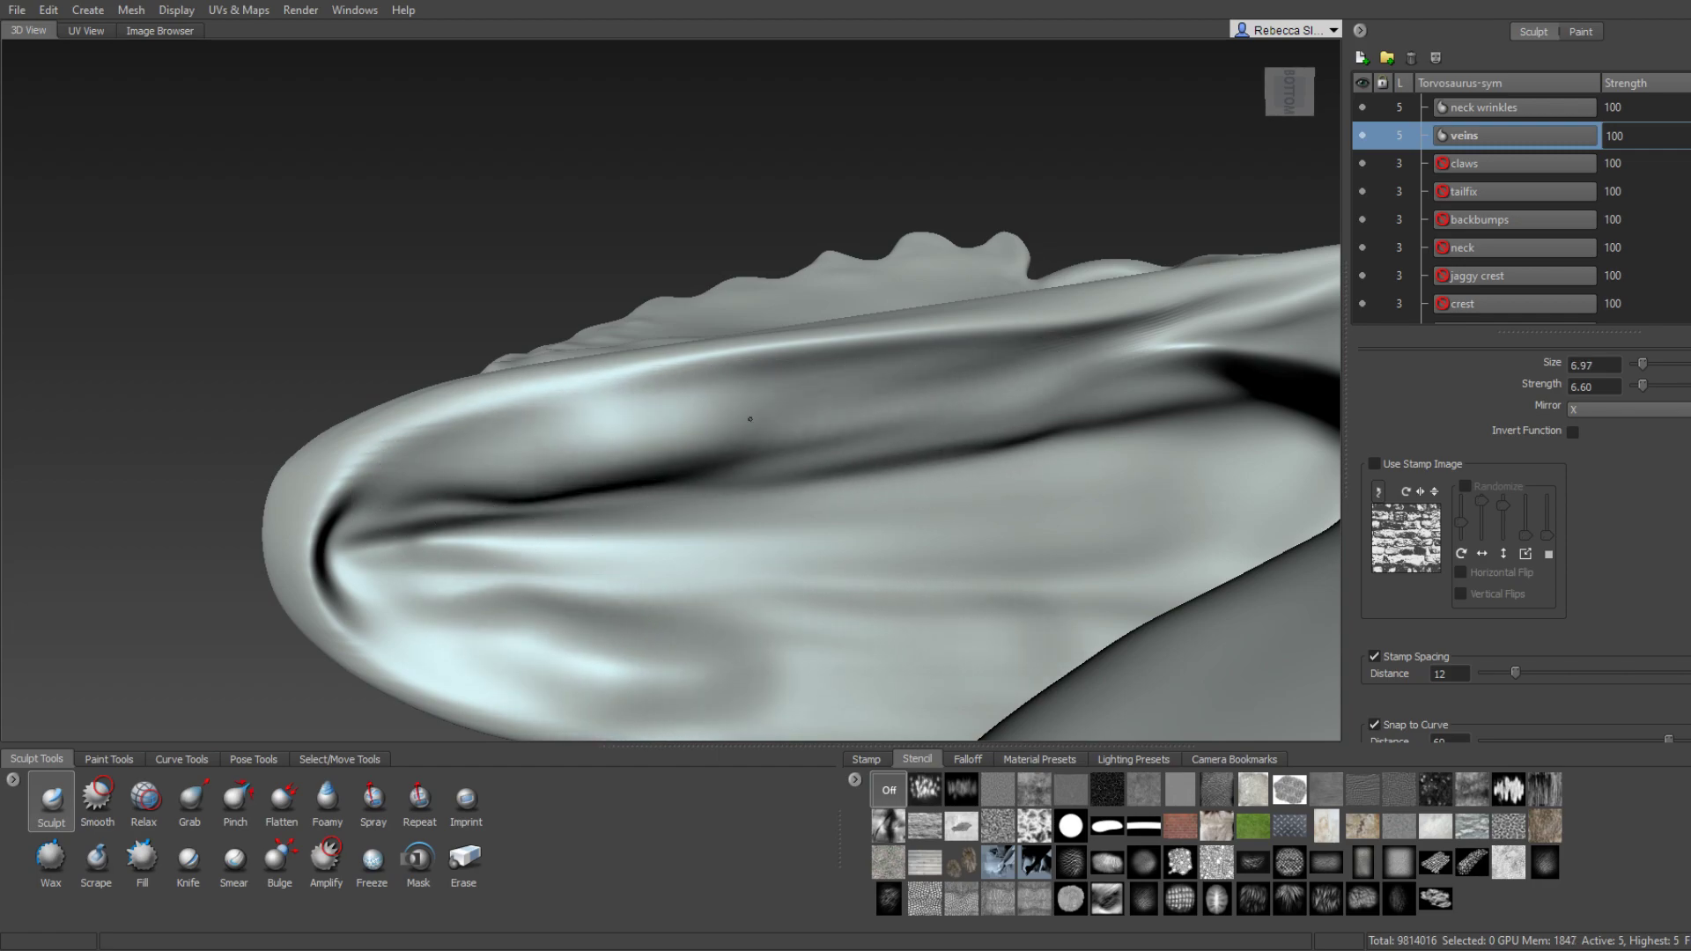
pyautogui.moveTo(942, 440)
pyautogui.keyDown('alt'); pyautogui.mouseDown()
pyautogui.moveTo(993, 477)
pyautogui.moveTo(673, 459)
pyautogui.moveTo(633, 487)
pyautogui.moveTo(566, 453)
pyautogui.moveTo(804, 408)
pyautogui.moveTo(897, 410)
pyautogui.mouseUp(); pyautogui.keyUp('alt')
pyautogui.press('shift')
pyautogui.moveTo(804, 377)
pyautogui.keyDown('alt'); pyautogui.mouseDown()
pyautogui.moveTo(796, 483)
pyautogui.moveTo(820, 538)
pyautogui.mouseUp(); pyautogui.keyUp('alt')
pyautogui.keyDown('alt'); pyautogui.moveTo(967, 533); pyautogui.dragTo(332, 315); pyautogui.keyUp('alt')
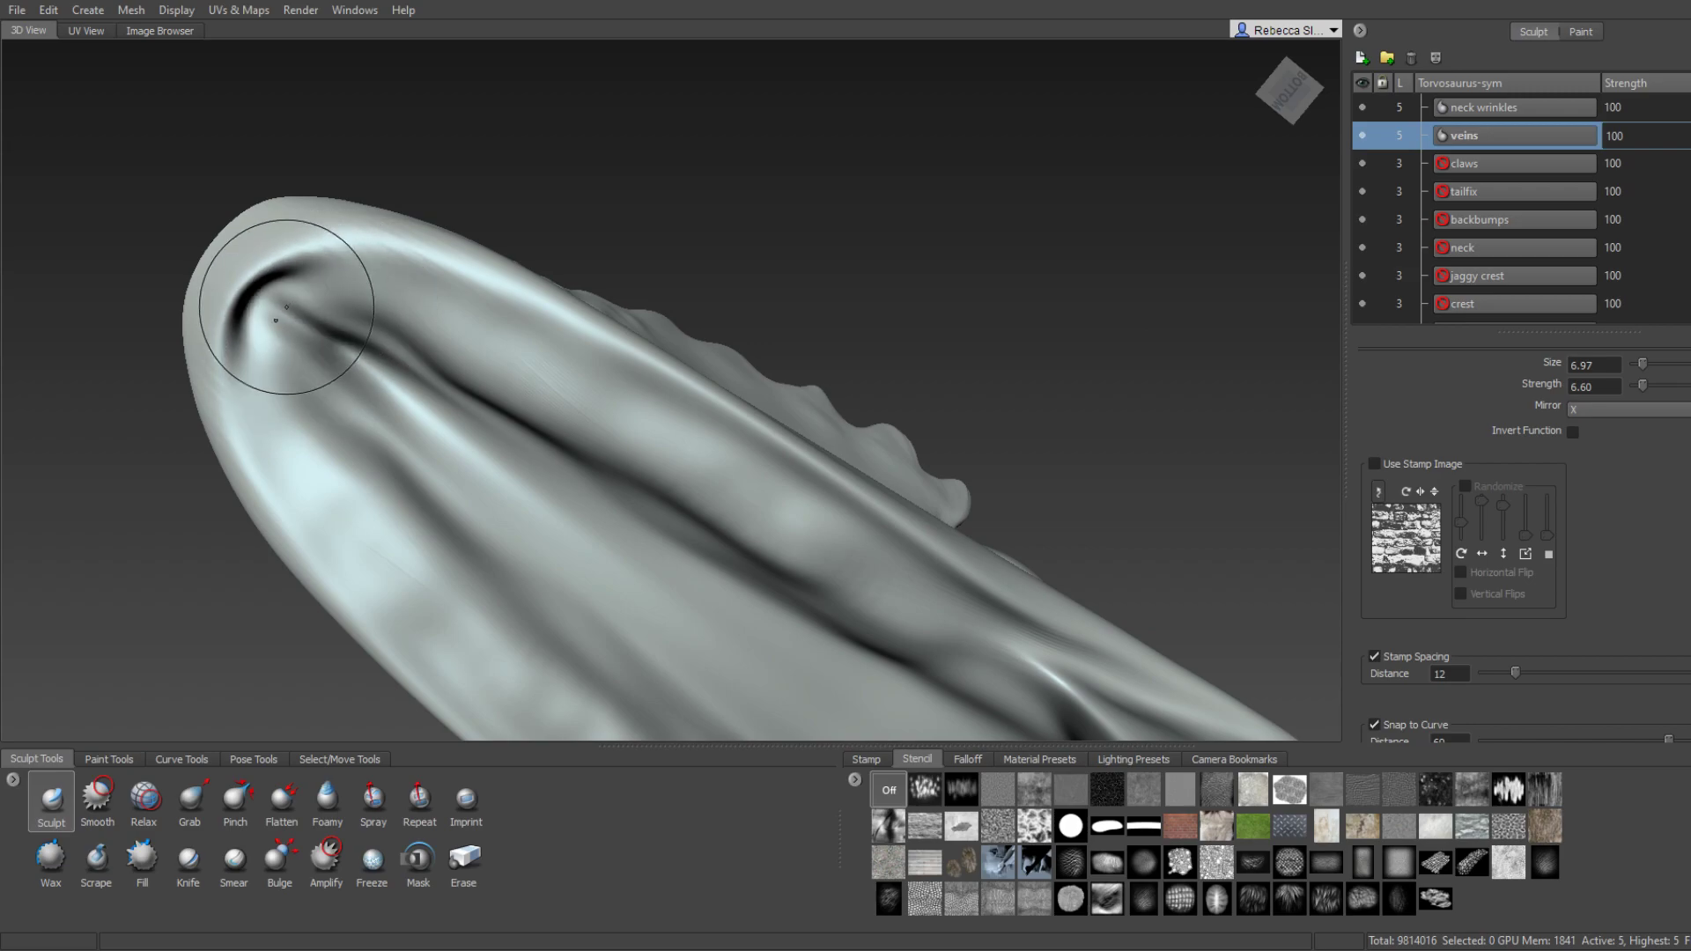
pyautogui.moveTo(265, 302)
pyautogui.keyDown('alt'); pyautogui.mouseDown()
pyautogui.moveTo(493, 416)
pyautogui.moveTo(807, 307)
pyautogui.mouseUp(); pyautogui.keyUp('alt')
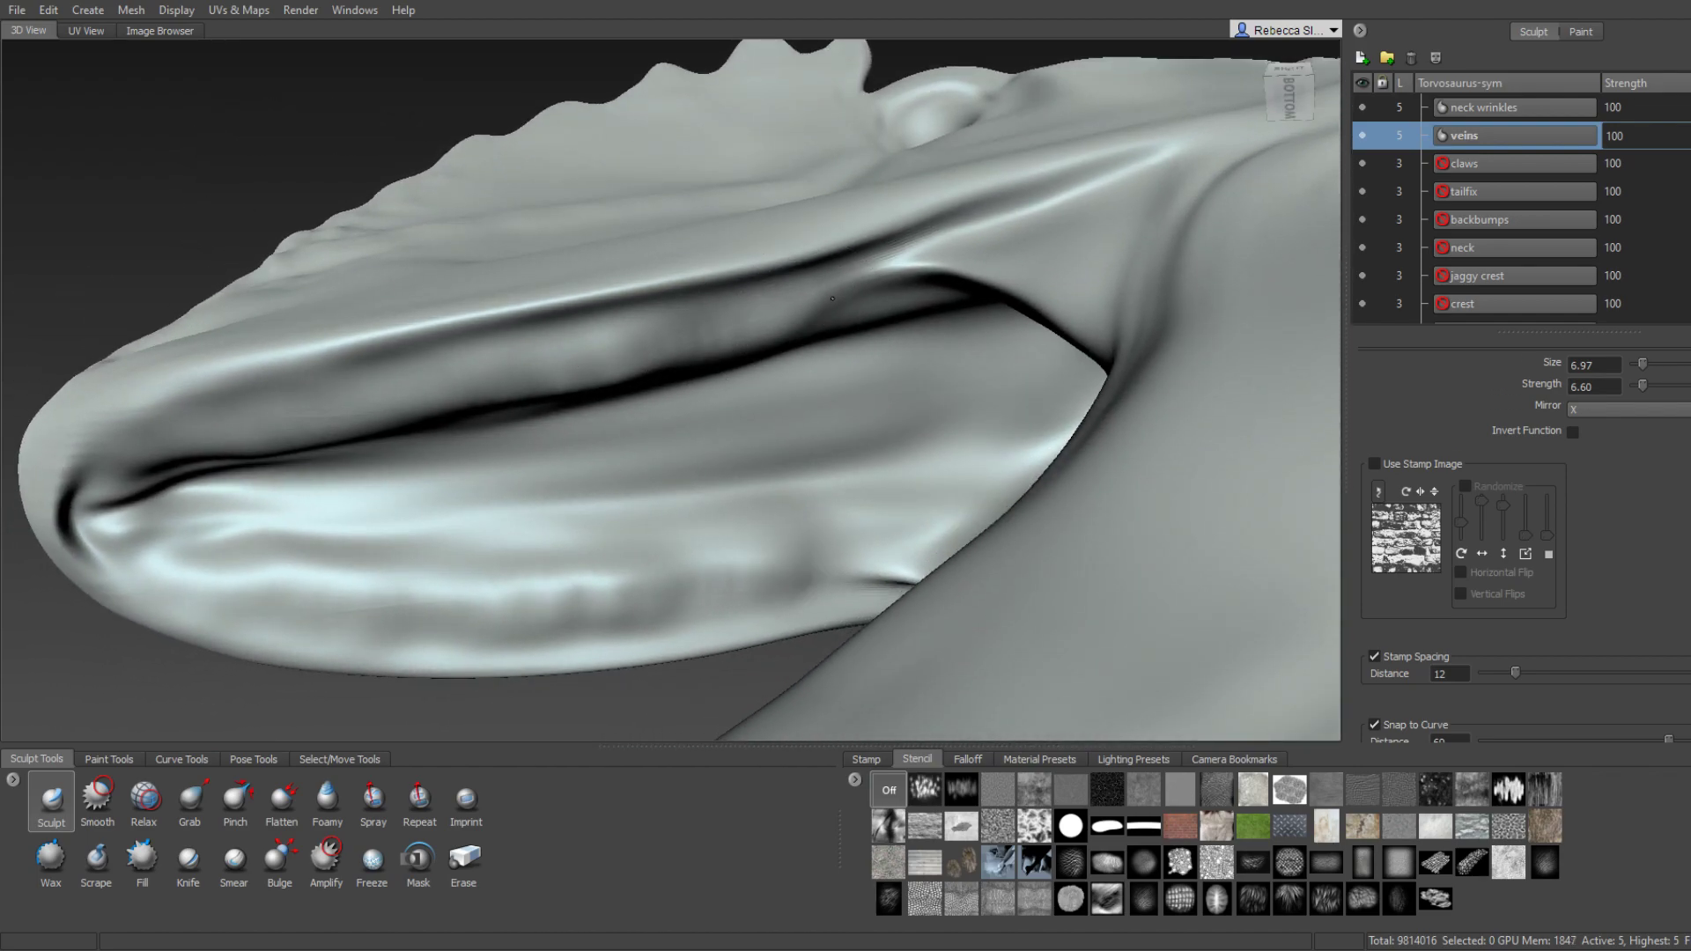
pyautogui.moveTo(690, 341)
pyautogui.keyDown('alt'); pyautogui.mouseDown()
pyautogui.moveTo(696, 480)
pyautogui.moveTo(671, 359)
pyautogui.moveTo(710, 332)
pyautogui.moveTo(644, 378)
pyautogui.moveTo(870, 333)
pyautogui.mouseUp(); pyautogui.keyUp('alt')
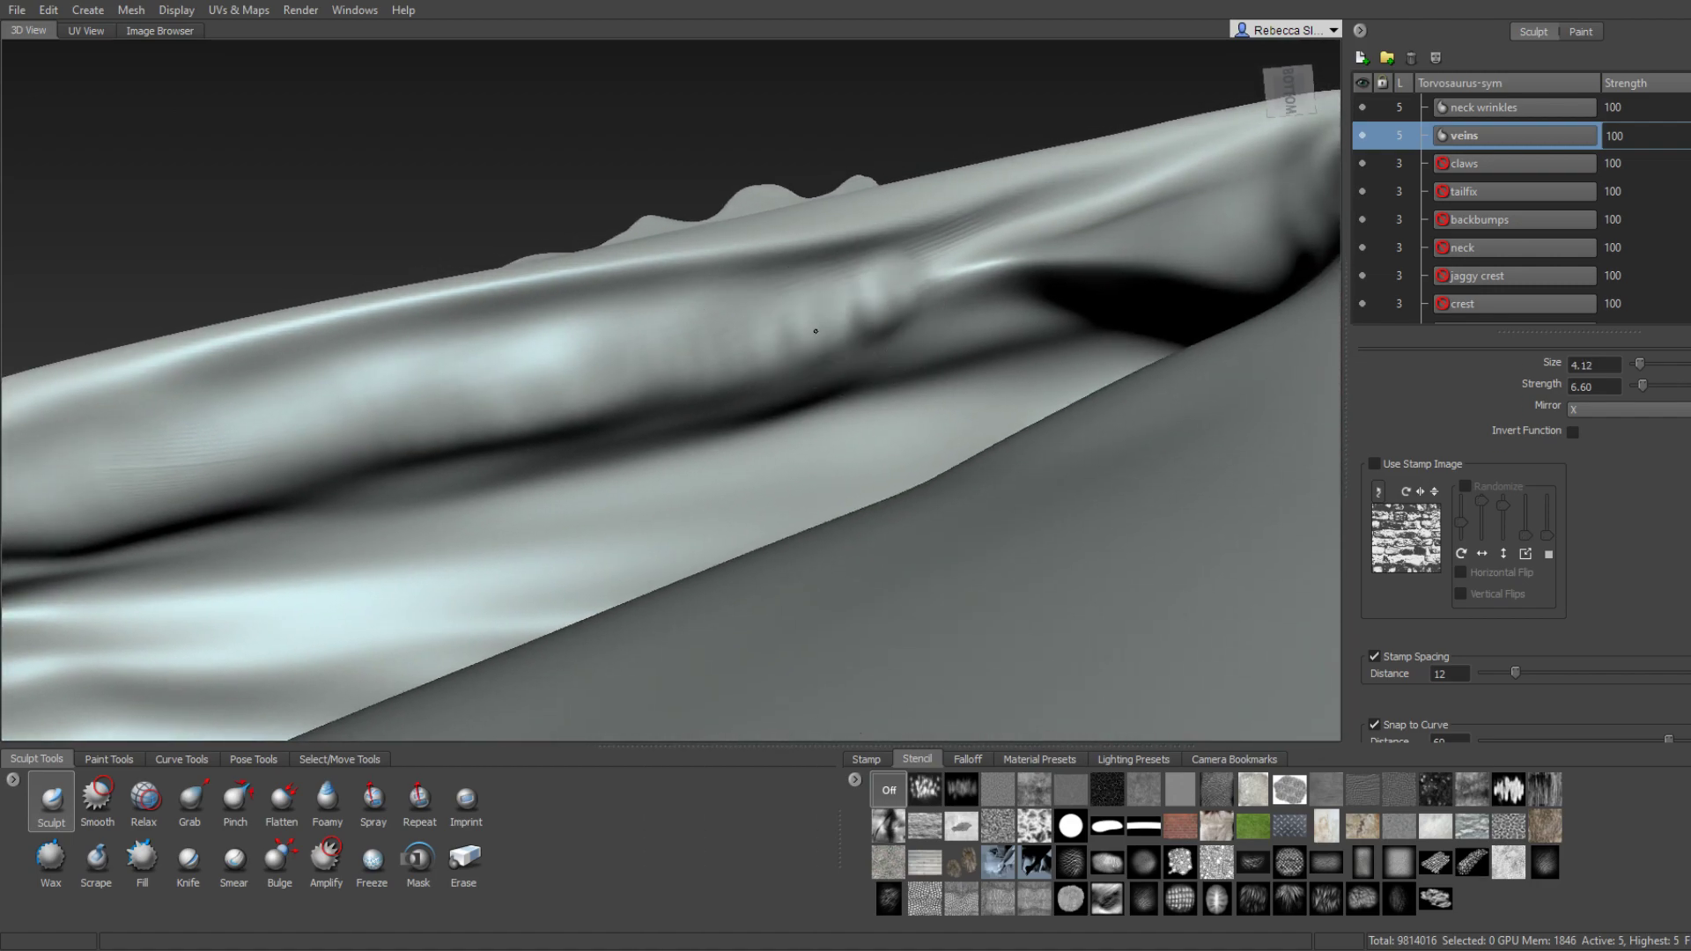
pyautogui.moveTo(730, 354)
pyautogui.keyDown('alt'); pyautogui.mouseDown()
pyautogui.moveTo(750, 371)
pyautogui.moveTo(660, 377)
pyautogui.moveTo(678, 369)
pyautogui.mouseUp(); pyautogui.keyUp('alt')
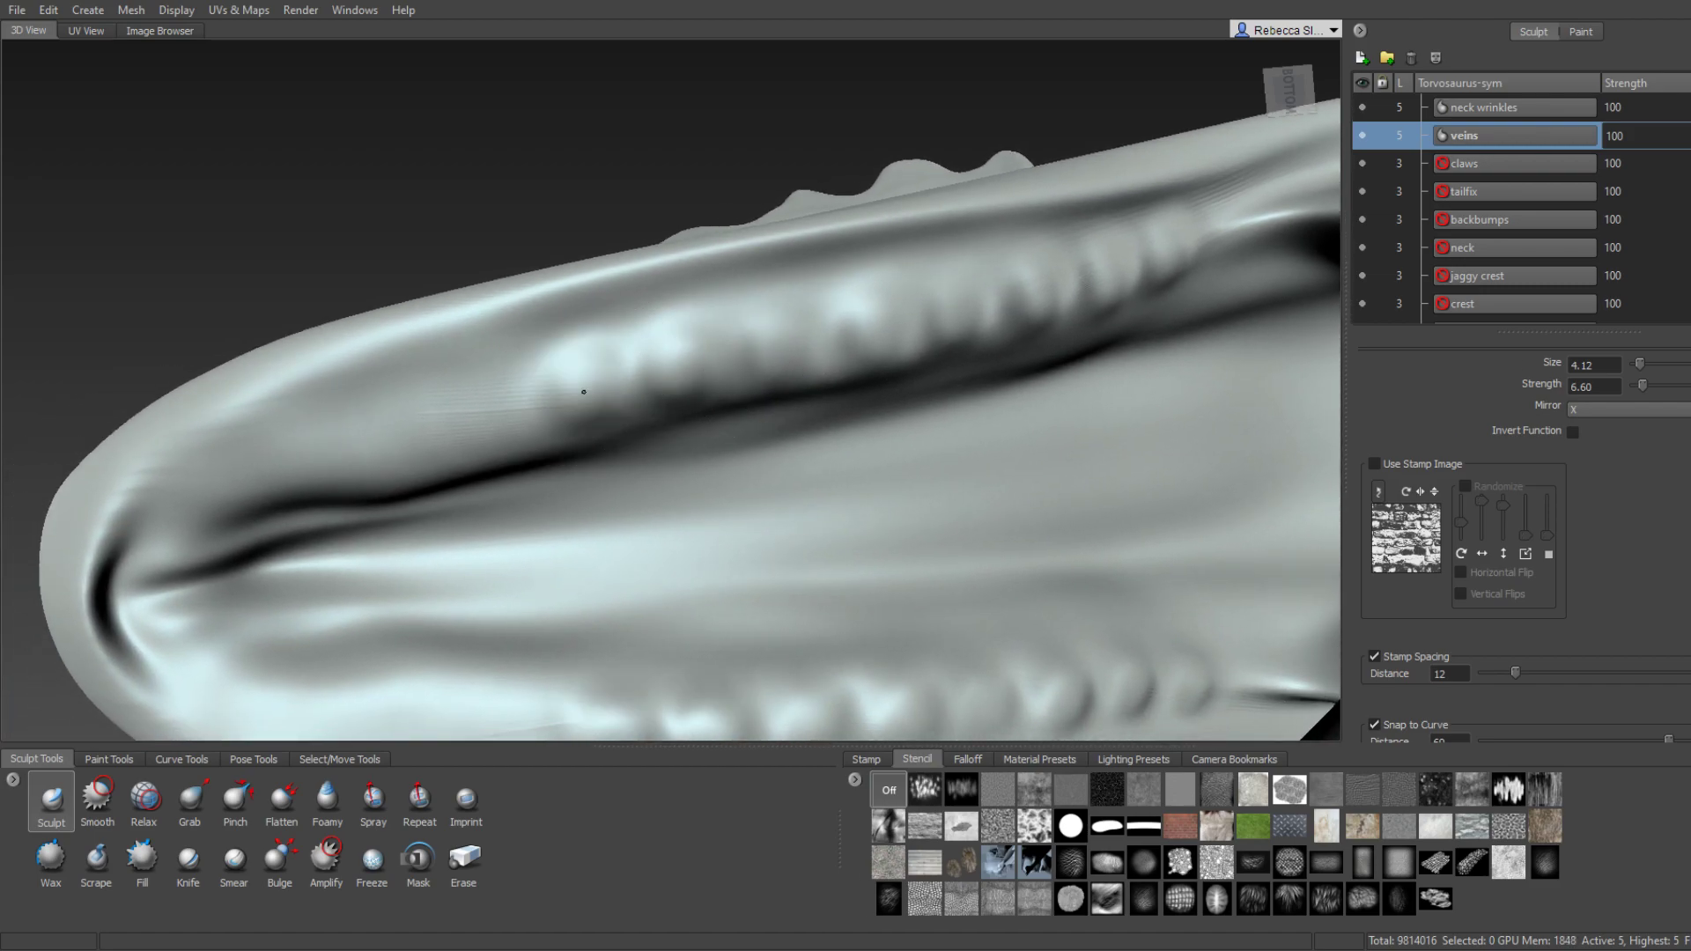
pyautogui.moveTo(491, 396)
pyautogui.keyDown('alt'); pyautogui.mouseDown()
pyautogui.moveTo(543, 421)
pyautogui.moveTo(557, 400)
pyautogui.mouseUp(); pyautogui.keyUp('alt')
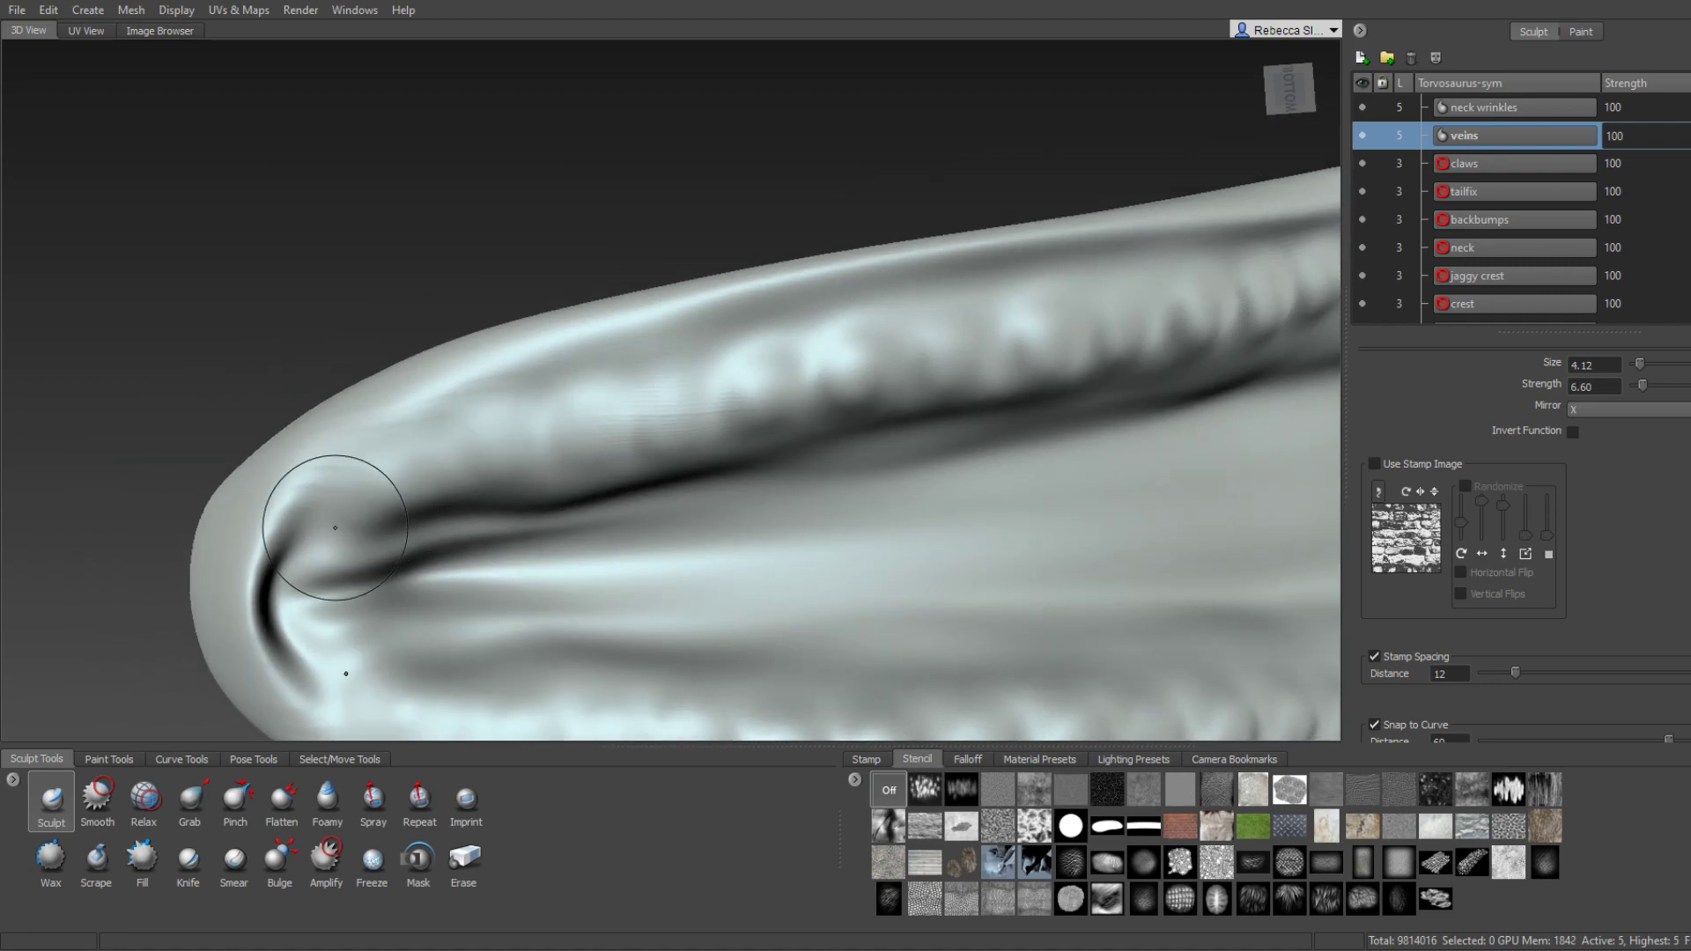
pyautogui.moveTo(310, 573)
pyautogui.keyDown('alt'); pyautogui.mouseDown()
pyautogui.moveTo(757, 603)
pyautogui.moveTo(643, 473)
pyautogui.moveTo(926, 483)
pyautogui.moveTo(638, 522)
pyautogui.moveTo(658, 509)
pyautogui.mouseUp(); pyautogui.keyUp('alt')
# Carve long grooves upward along the jaw underside and smooth the surface.
pyautogui.moveTo(665, 574); pyautogui.dragTo(632, 527)
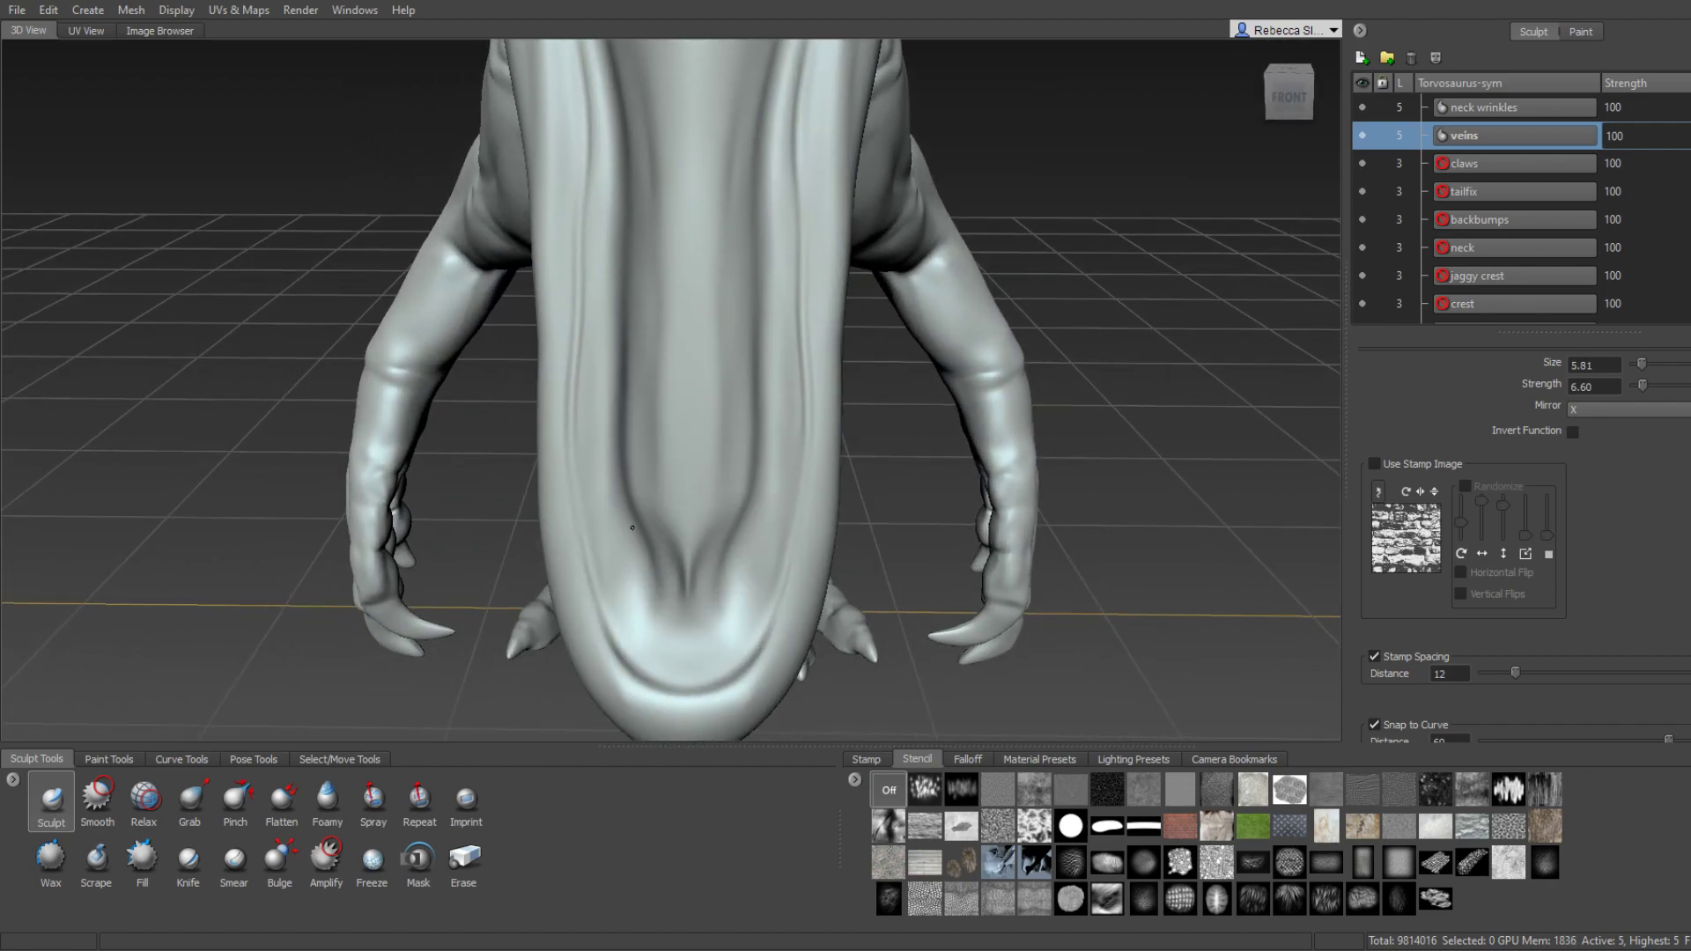
pyautogui.moveTo(617, 368); pyautogui.dragTo(630, 168)
pyautogui.moveTo(634, 264)
pyautogui.keyDown('alt'); pyautogui.mouseDown()
pyautogui.moveTo(829, 200)
pyautogui.moveTo(669, 596)
pyautogui.mouseUp(); pyautogui.keyUp('alt')
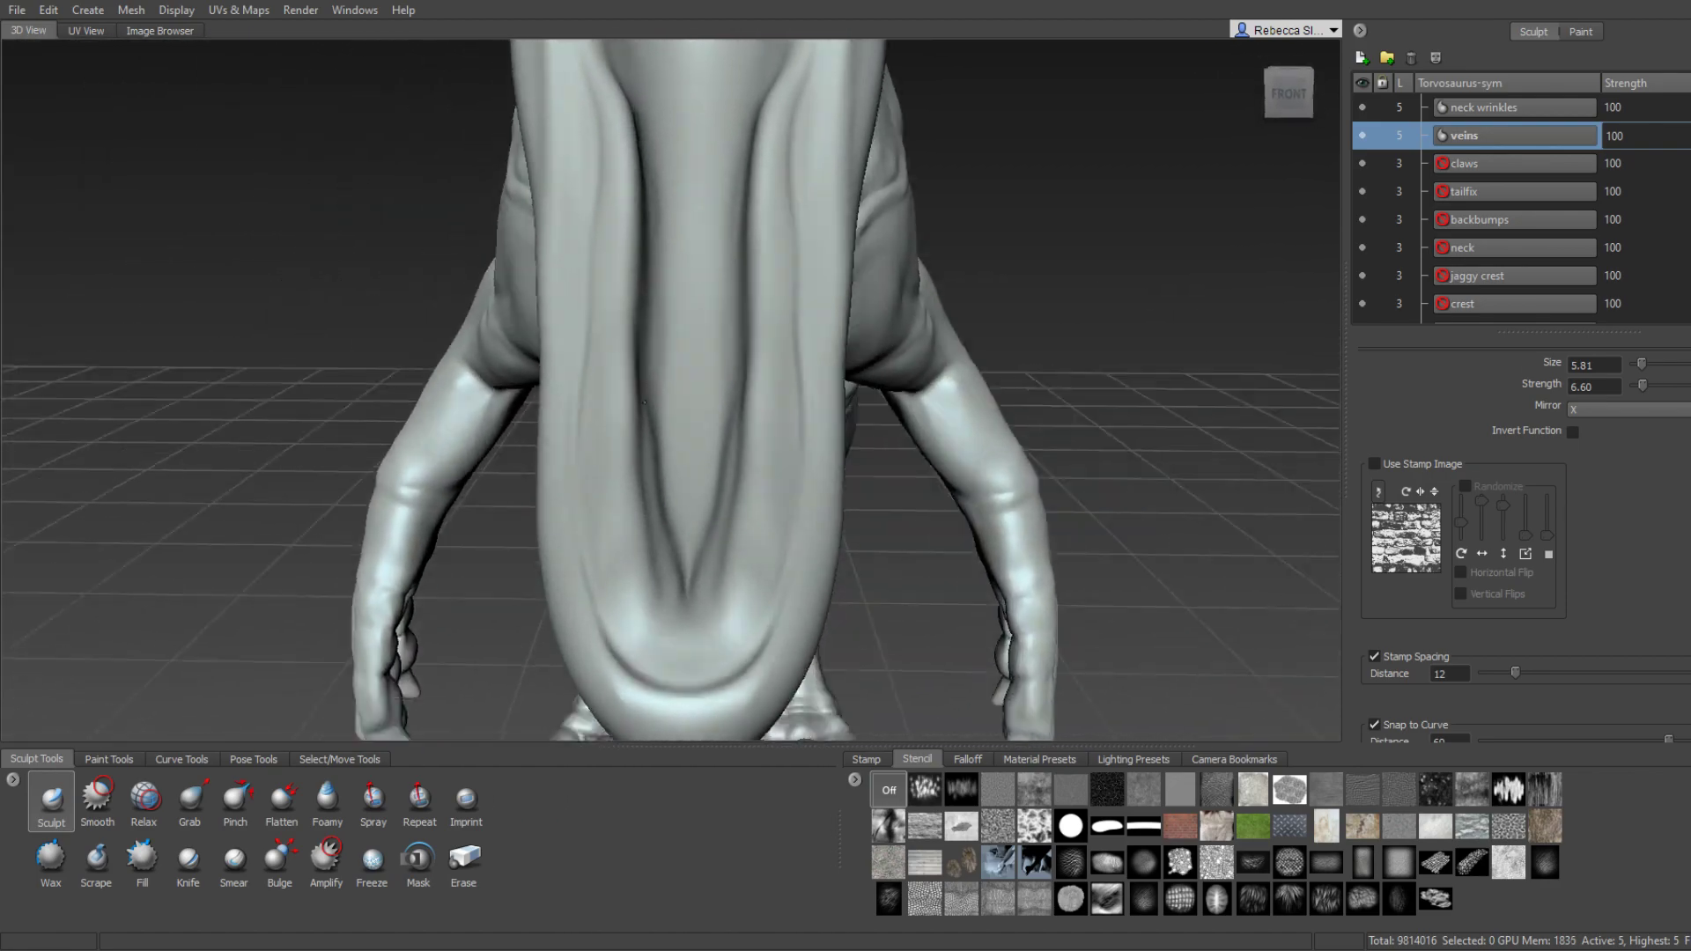
pyautogui.press('shift')
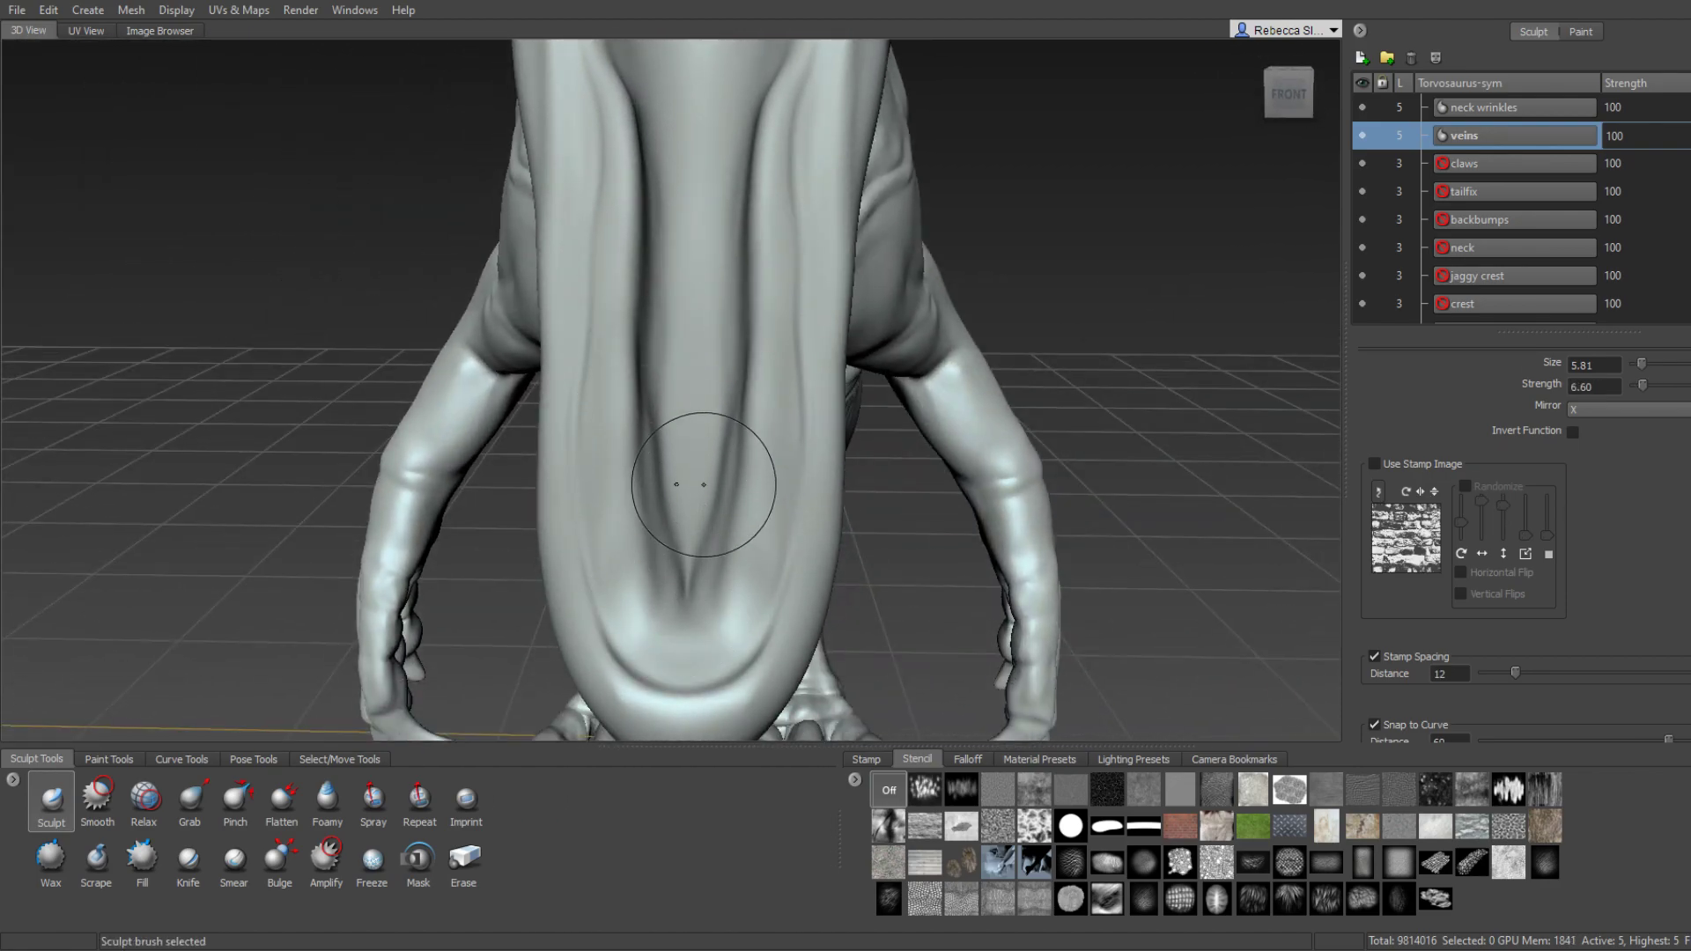
# Orbit beneath the head toward the neck and reduce the brush size to 2.90.
pyautogui.keyDown('alt'); pyautogui.moveTo(714, 525); pyautogui.dragTo(713, 525); pyautogui.keyUp('alt')
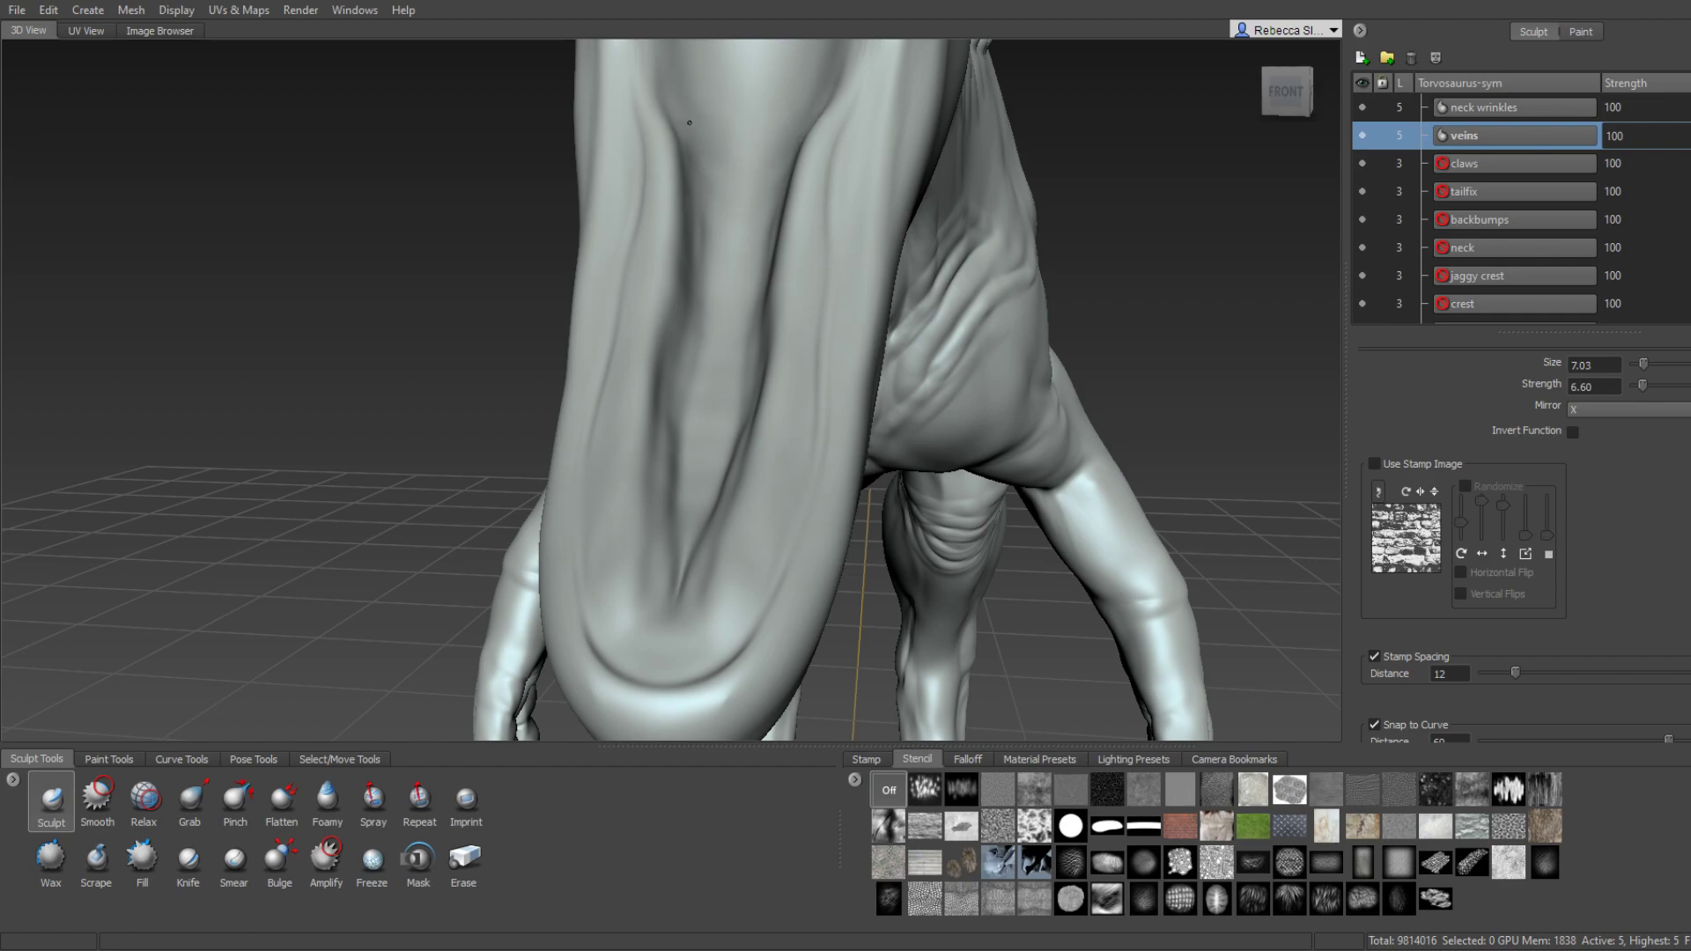
pyautogui.moveTo(689, 122)
pyautogui.keyDown('alt'); pyautogui.mouseDown()
pyautogui.moveTo(599, 283)
pyautogui.moveTo(739, 363)
pyautogui.moveTo(736, 301)
pyautogui.moveTo(733, 463)
pyautogui.mouseUp(); pyautogui.keyUp('alt')
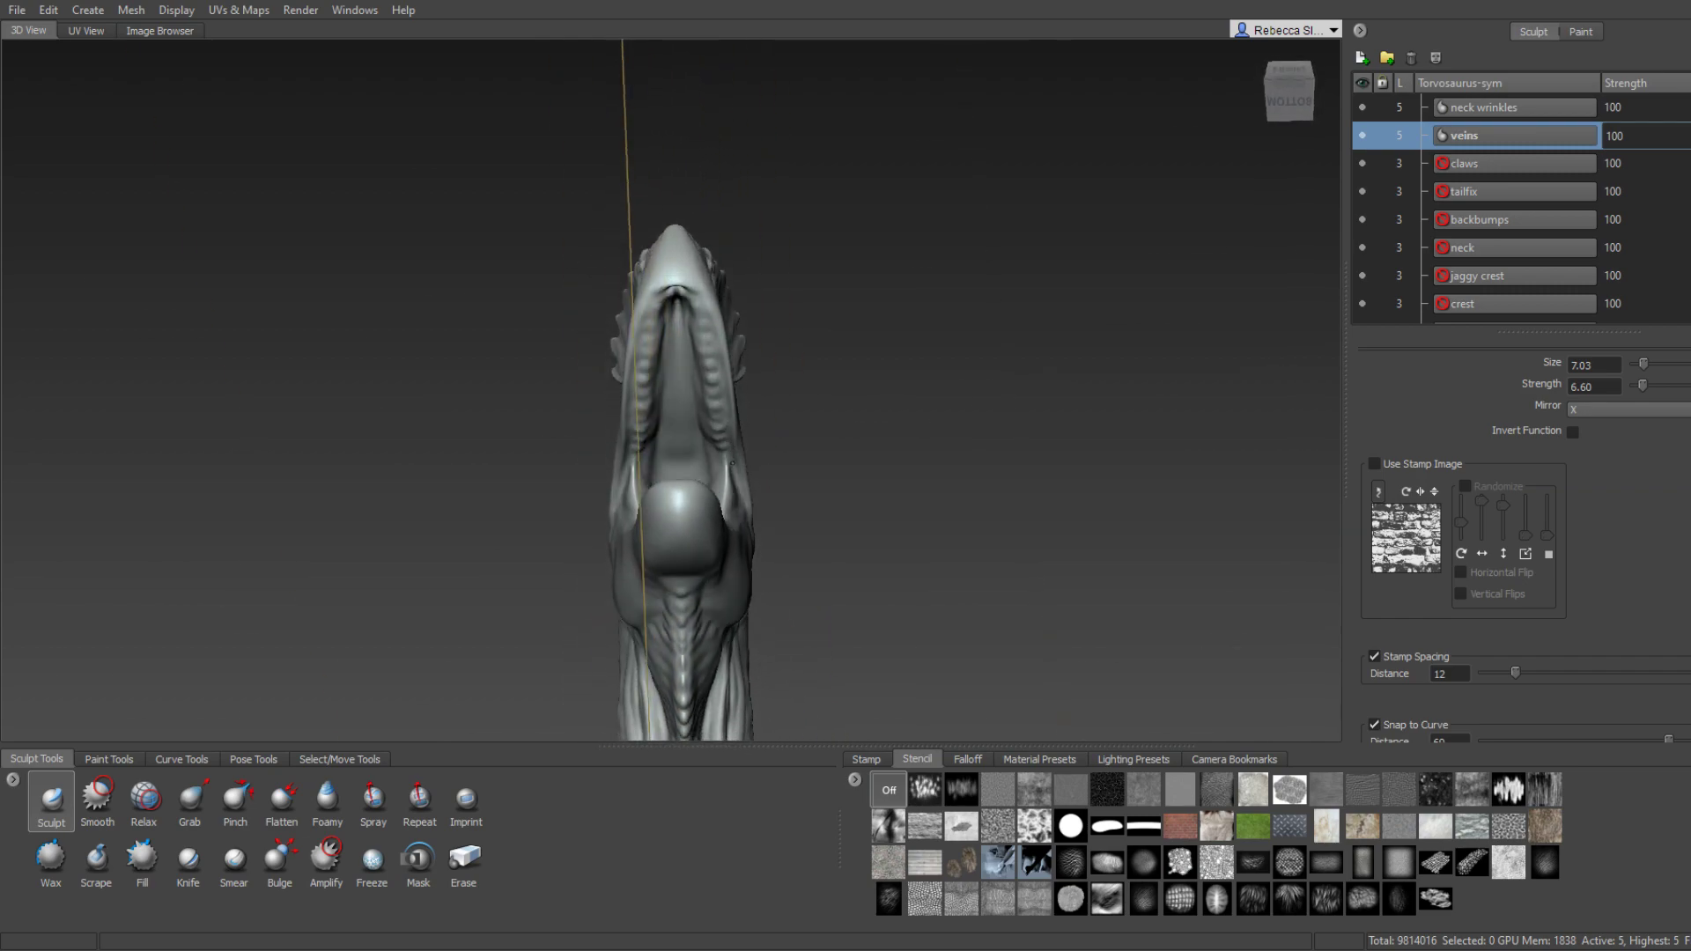
pyautogui.moveTo(733, 464)
pyautogui.keyDown('alt'); pyautogui.mouseDown()
pyautogui.moveTo(989, 543)
pyautogui.moveTo(650, 591)
pyautogui.mouseUp(); pyautogui.keyUp('alt')
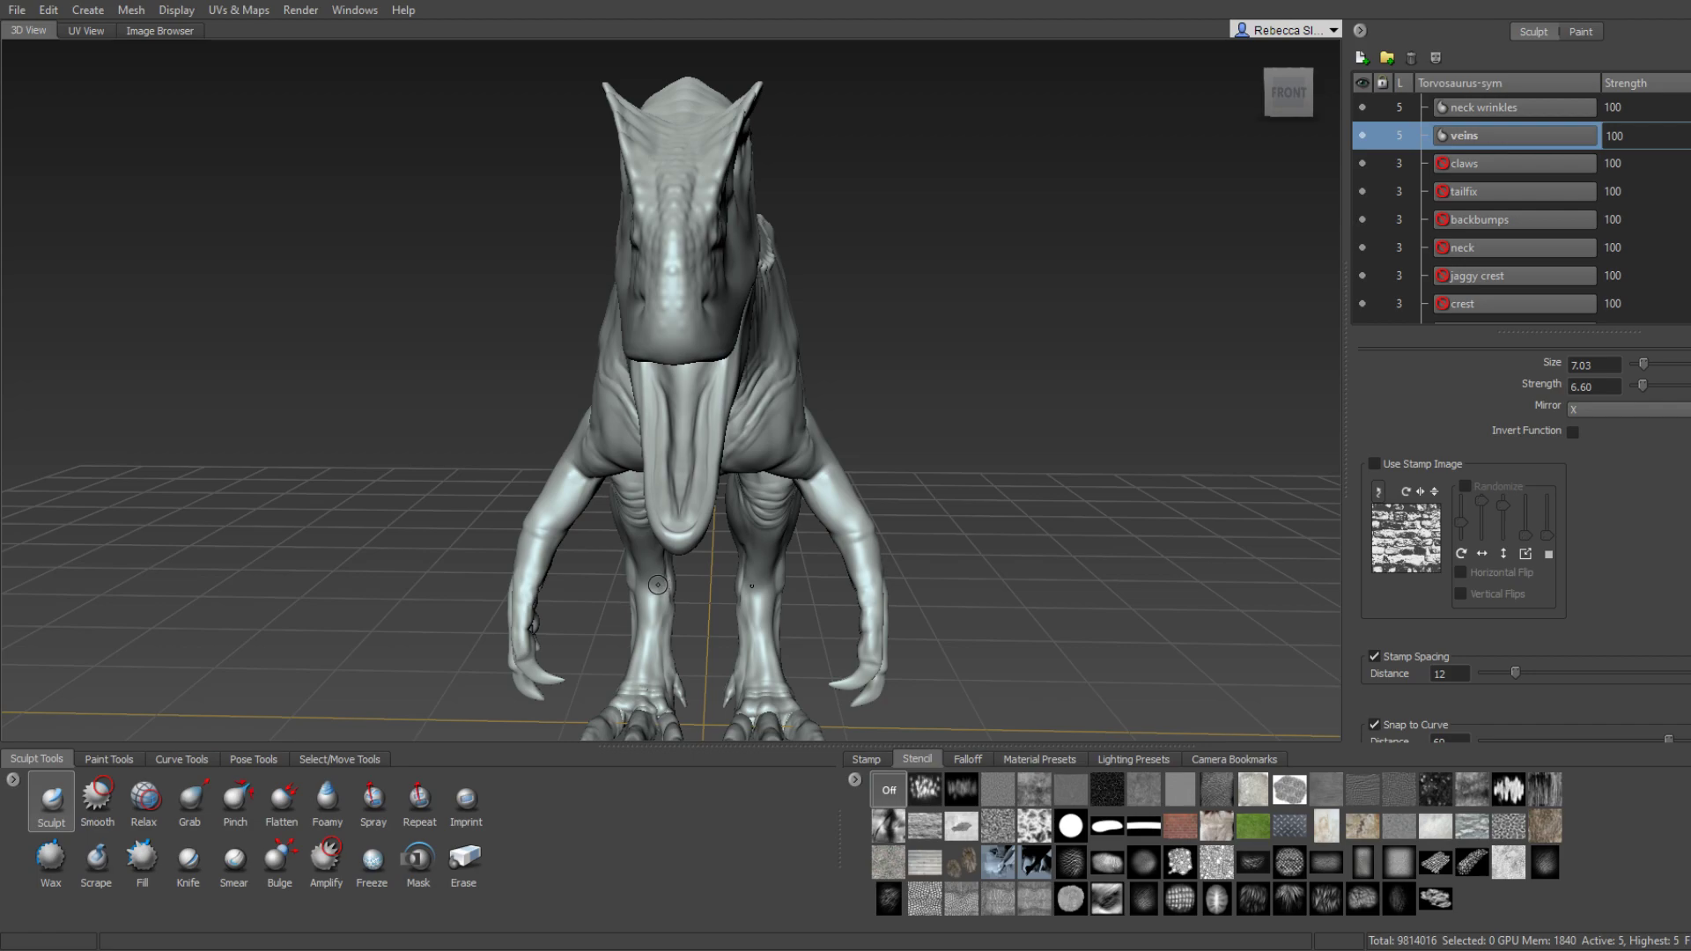
pyautogui.moveTo(657, 585)
pyautogui.keyDown('alt'); pyautogui.mouseDown()
pyautogui.moveTo(624, 462)
pyautogui.moveTo(681, 556)
pyautogui.moveTo(664, 597)
pyautogui.mouseUp(); pyautogui.keyUp('alt')
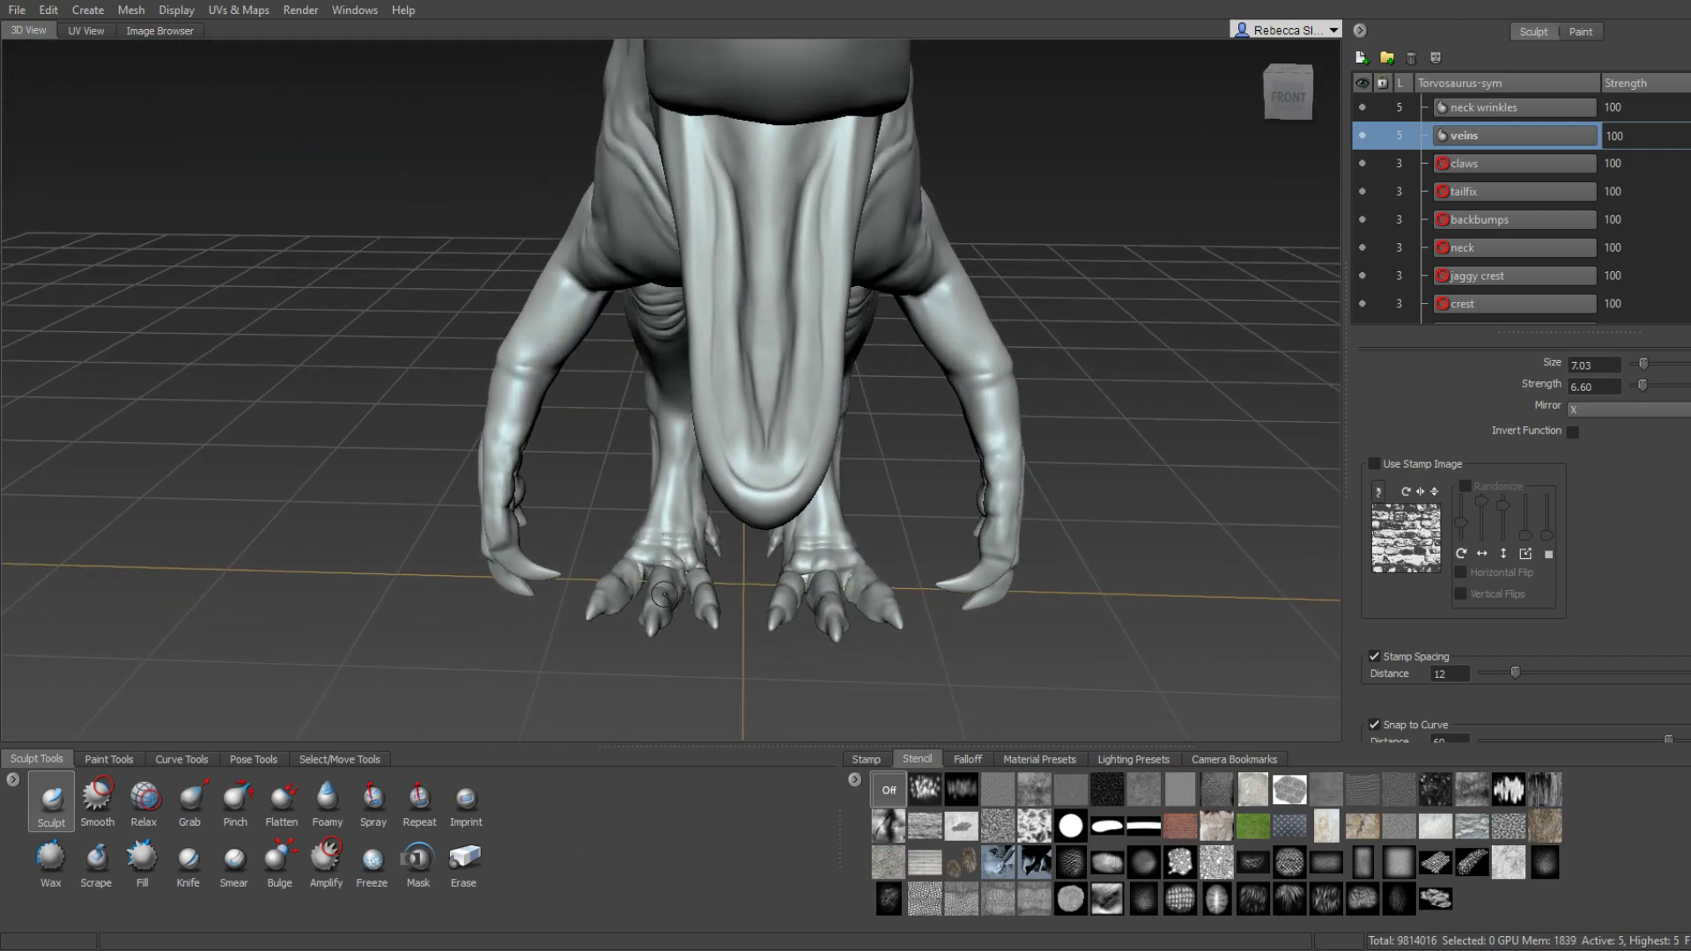
pyautogui.moveTo(664, 596)
pyautogui.keyDown('alt'); pyautogui.mouseDown(button='right')
pyautogui.moveTo(745, 570)
pyautogui.moveTo(766, 472)
pyautogui.mouseUp(button='right'); pyautogui.keyUp('alt')
pyautogui.moveTo(767, 472)
pyautogui.mouseDown()
pyautogui.moveTo(758, 429)
pyautogui.moveTo(731, 414)
pyautogui.mouseUp()
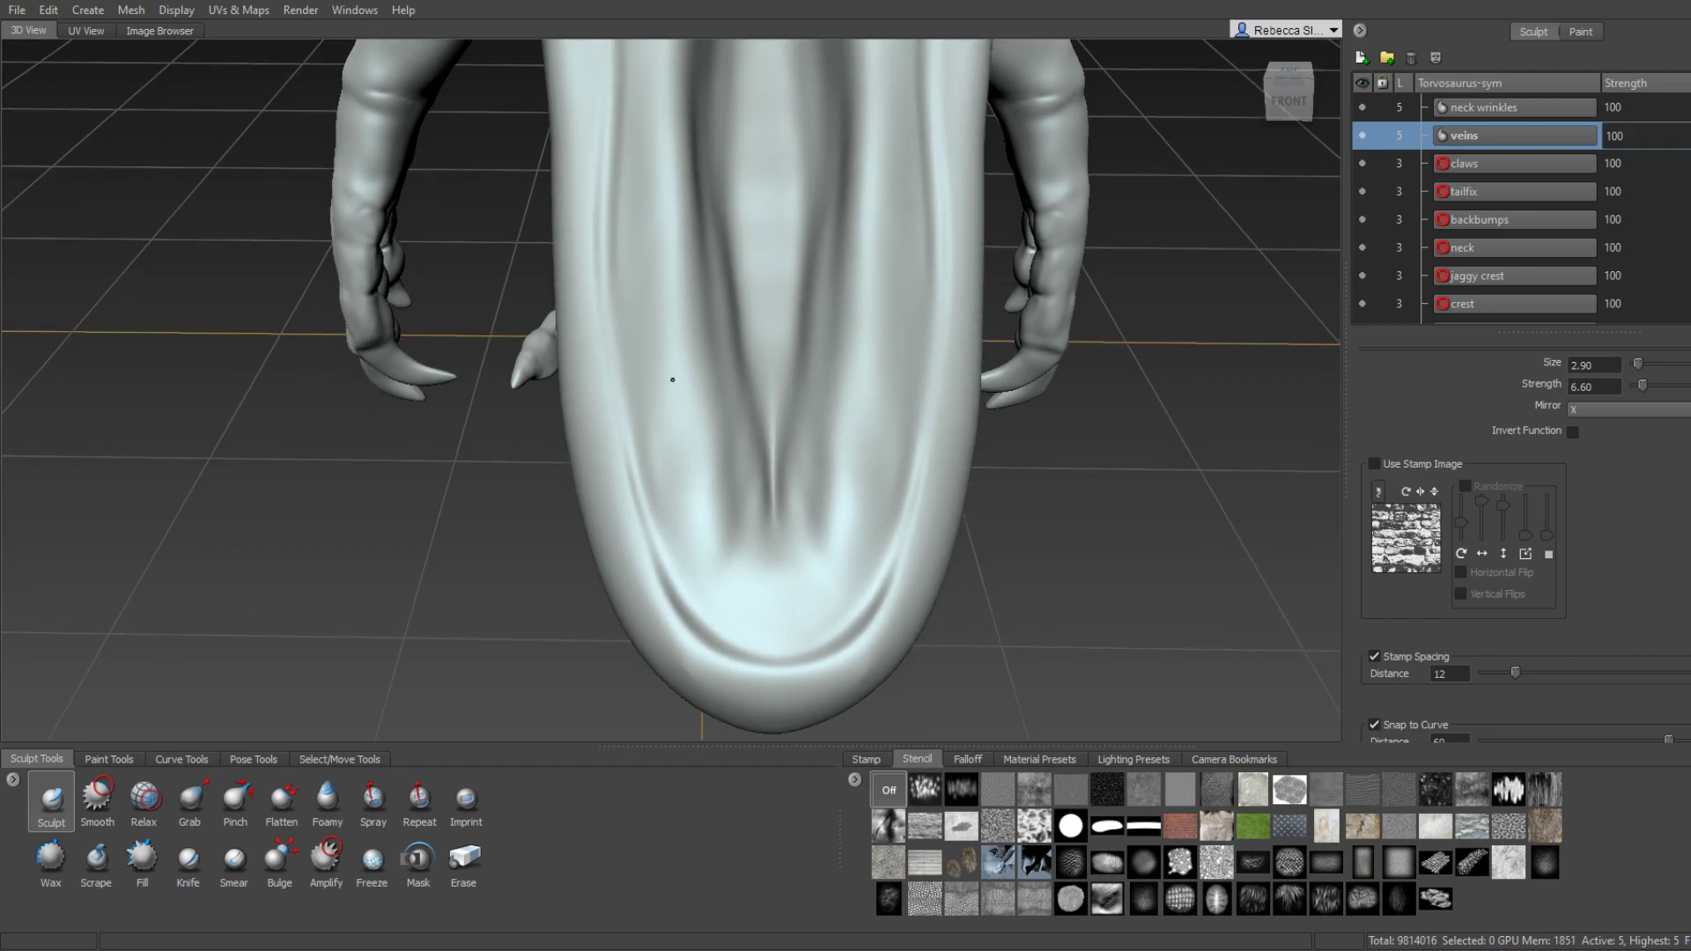
# Stamp mirrored pairs of bumps from the jaw tip partway up the underside.
pyautogui.moveTo(490, 520)
pyautogui.keyDown('alt'); pyautogui.mouseDown()
pyautogui.moveTo(672, 506)
pyautogui.moveTo(667, 534)
pyautogui.mouseUp(); pyautogui.keyUp('alt')
pyautogui.click(664, 494)
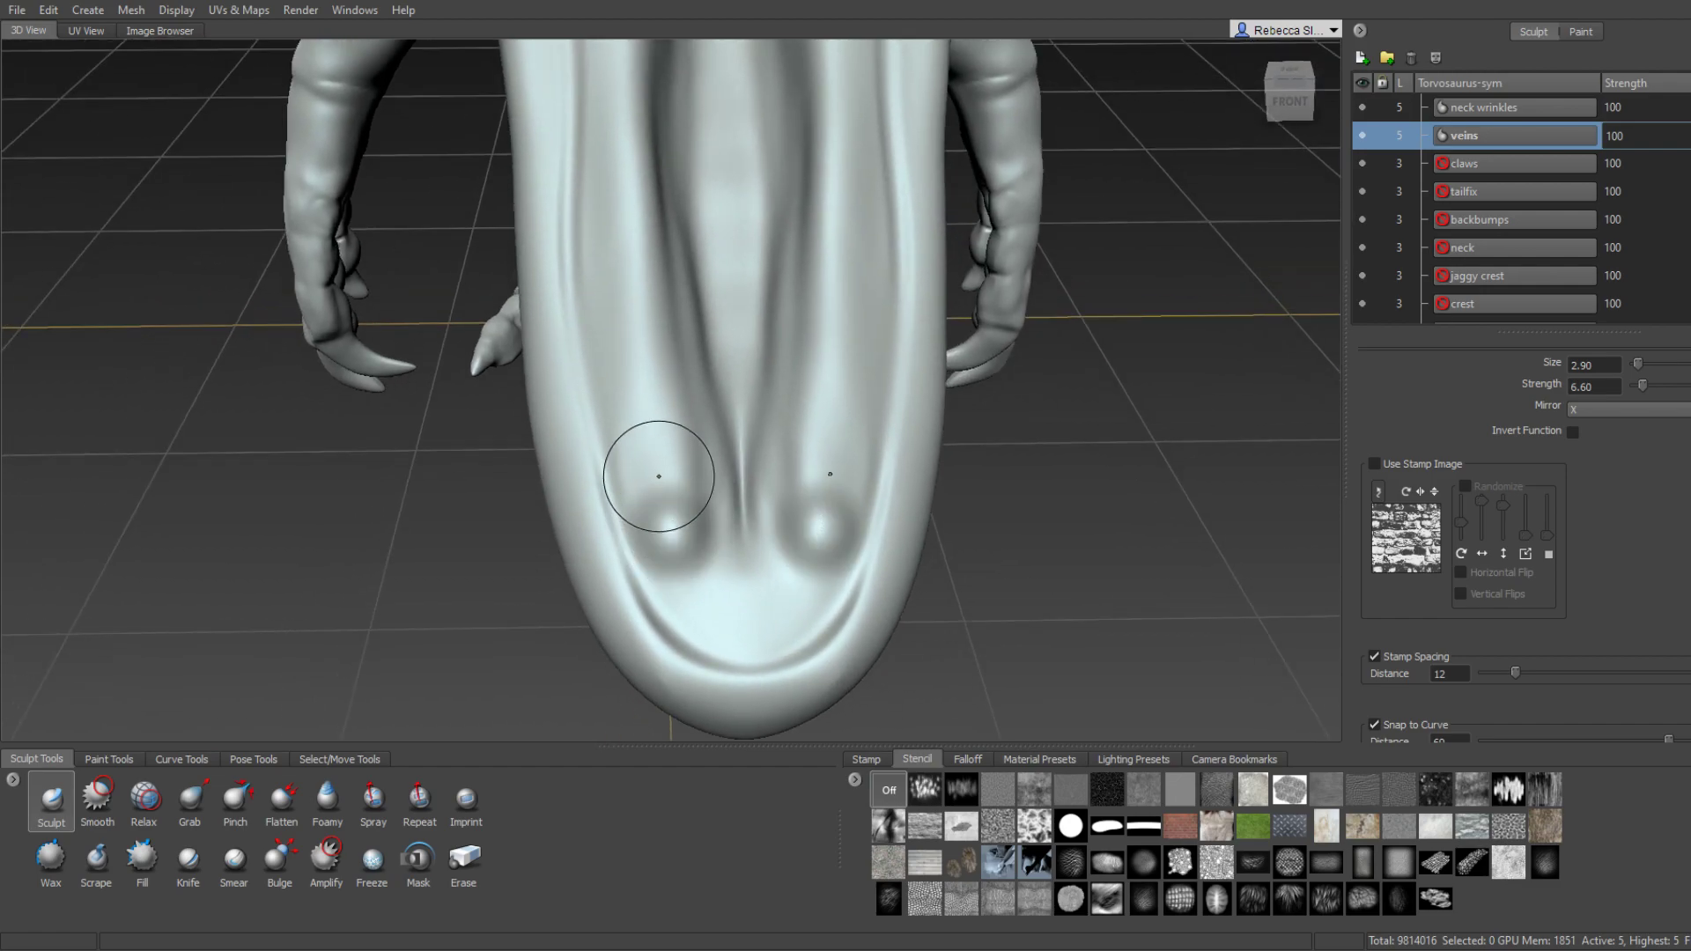
pyautogui.click(656, 458)
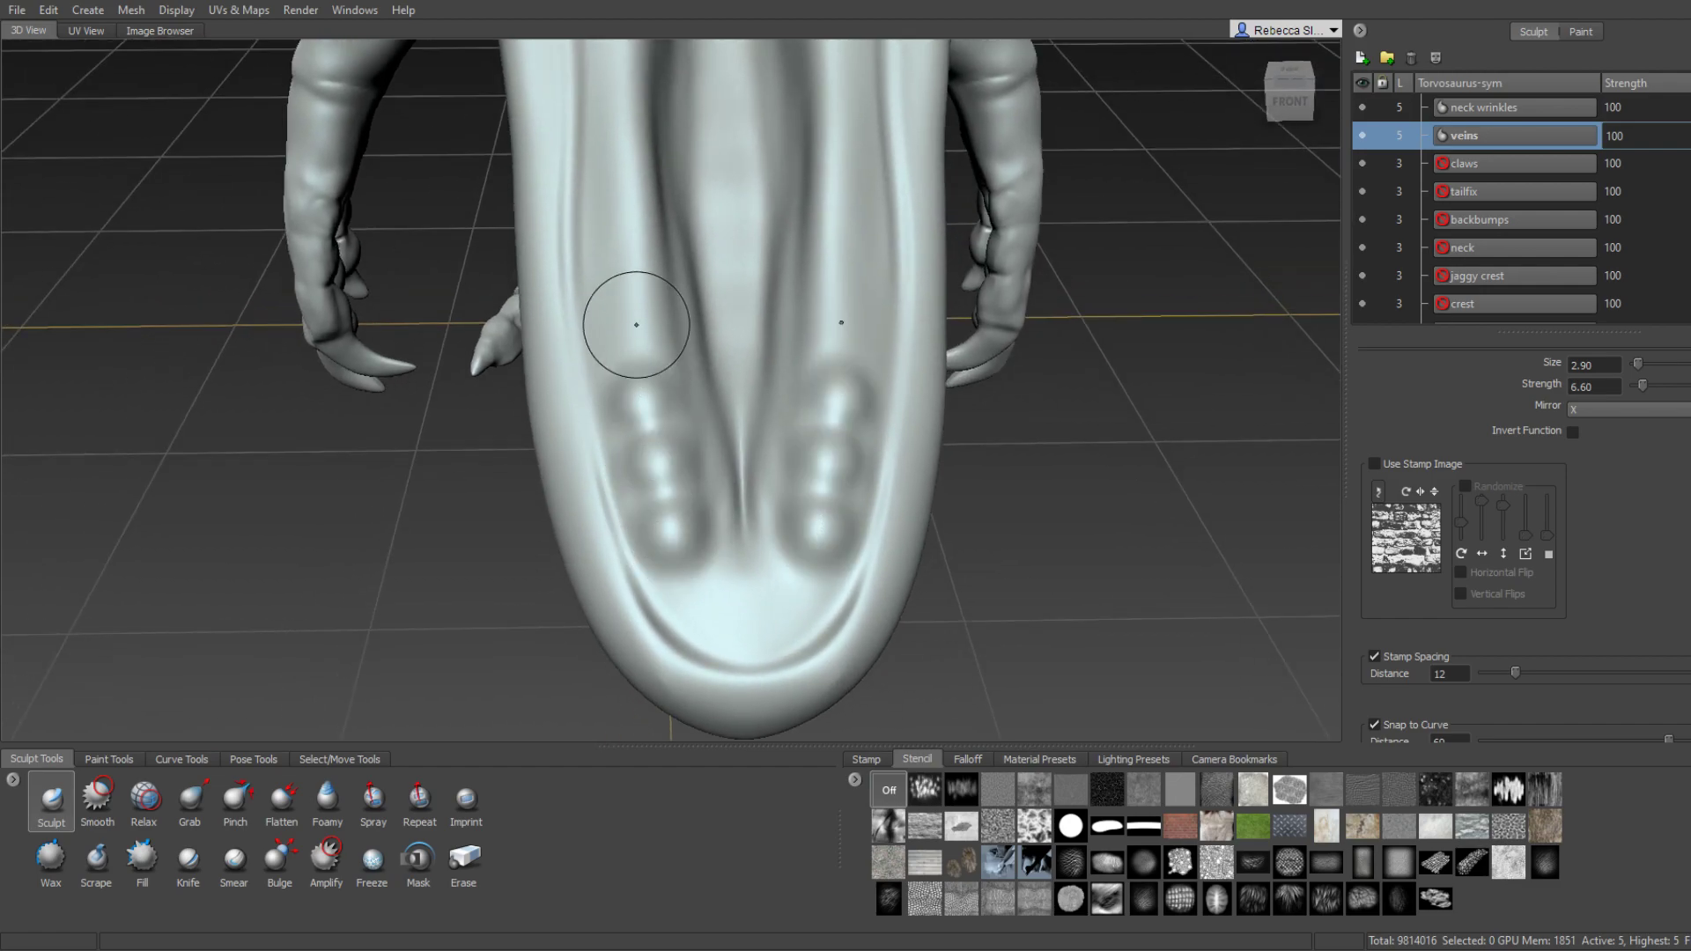
pyautogui.keyDown('alt'); pyautogui.moveTo(641, 326); pyautogui.dragTo(623, 414); pyautogui.keyUp('alt')
pyautogui.click(634, 393)
pyautogui.click(626, 335)
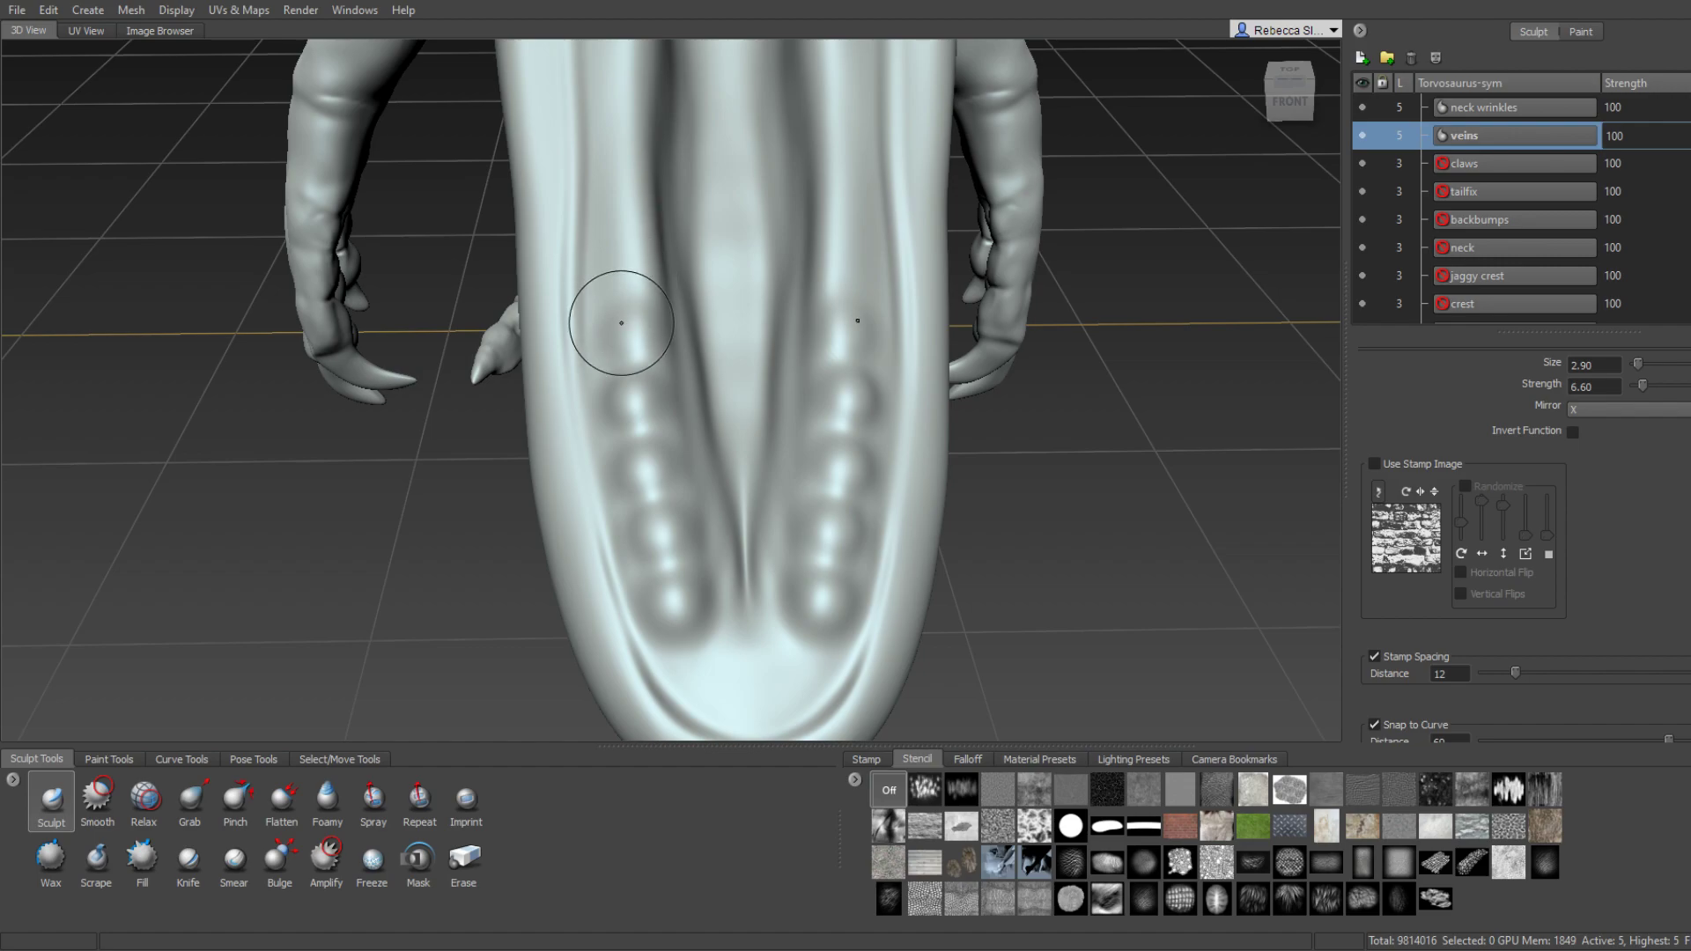
pyautogui.click(621, 323)
pyautogui.click(615, 264)
pyautogui.keyDown('alt'); pyautogui.moveTo(626, 272); pyautogui.dragTo(612, 490); pyautogui.keyUp('alt')
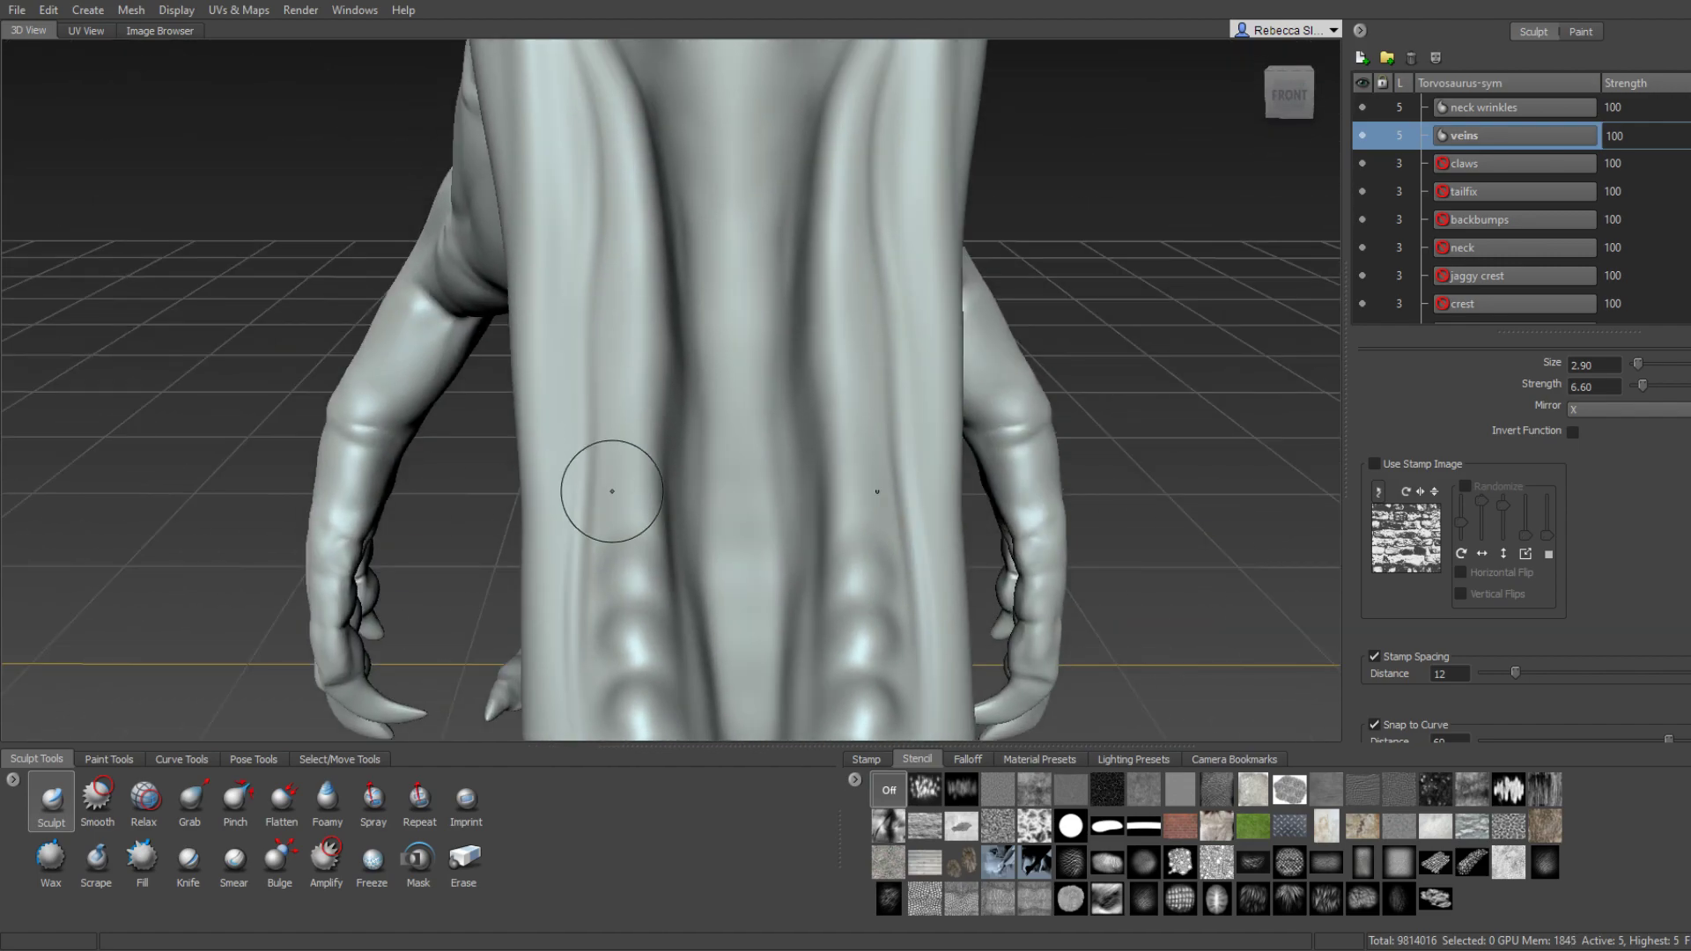
# Extend the mirrored bump rows up to the top of the jaw underside.
pyautogui.click(613, 495)
pyautogui.click(616, 525)
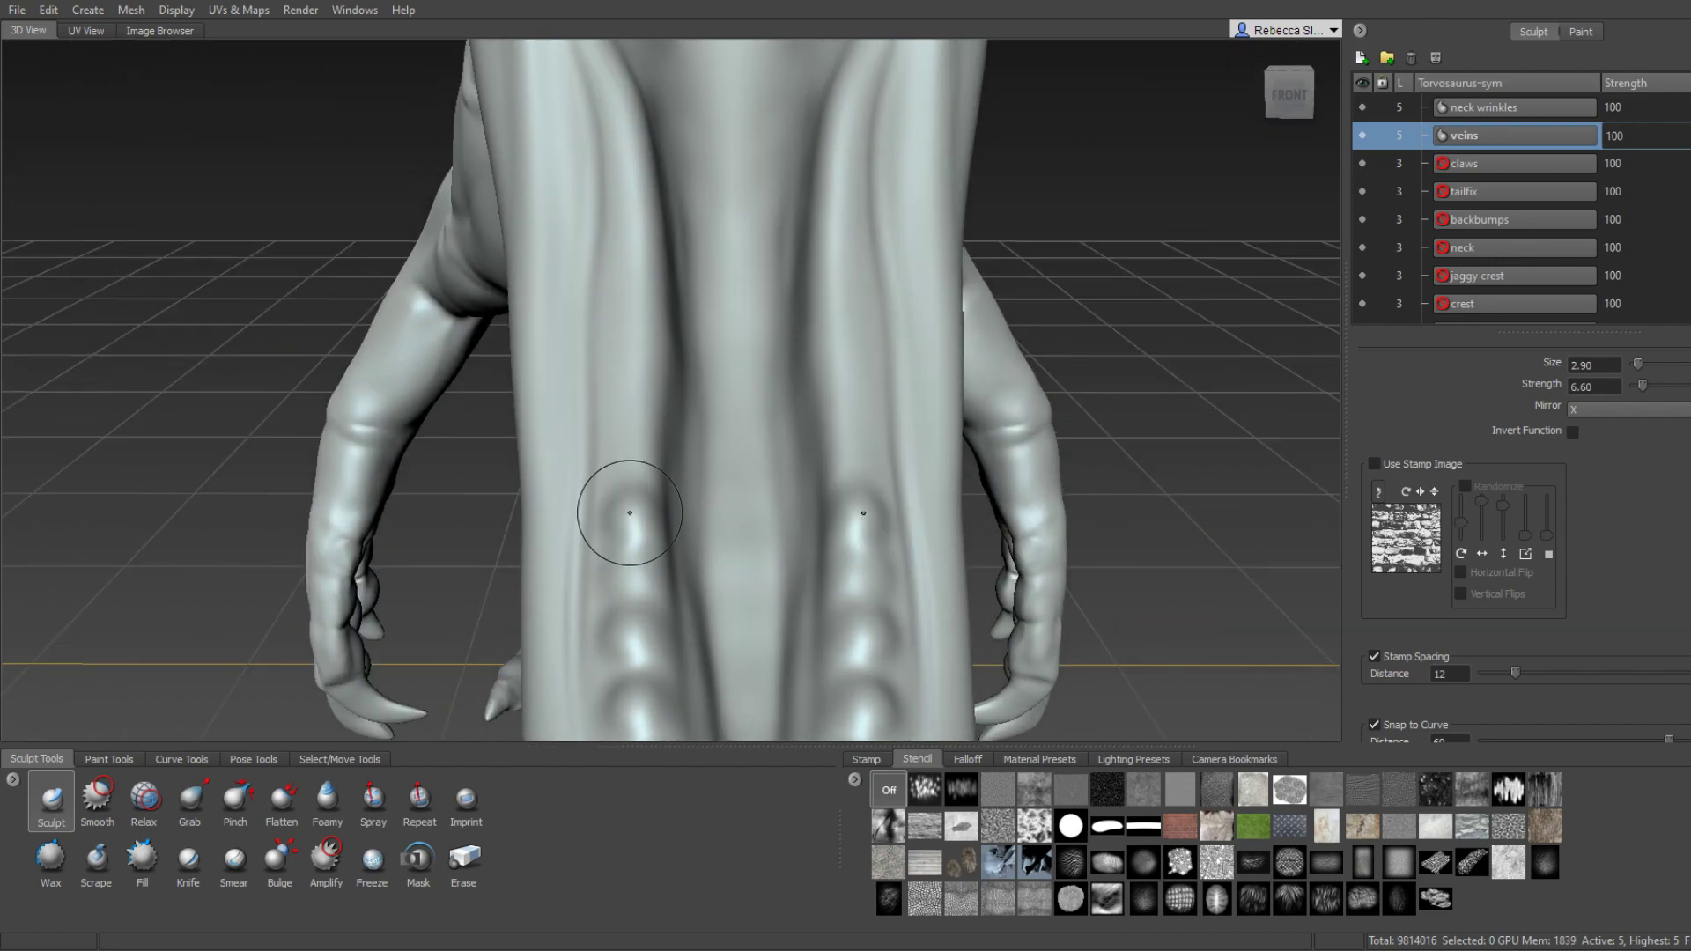
pyautogui.click(626, 440)
pyautogui.click(628, 401)
pyautogui.click(629, 352)
pyautogui.click(631, 308)
pyautogui.click(633, 264)
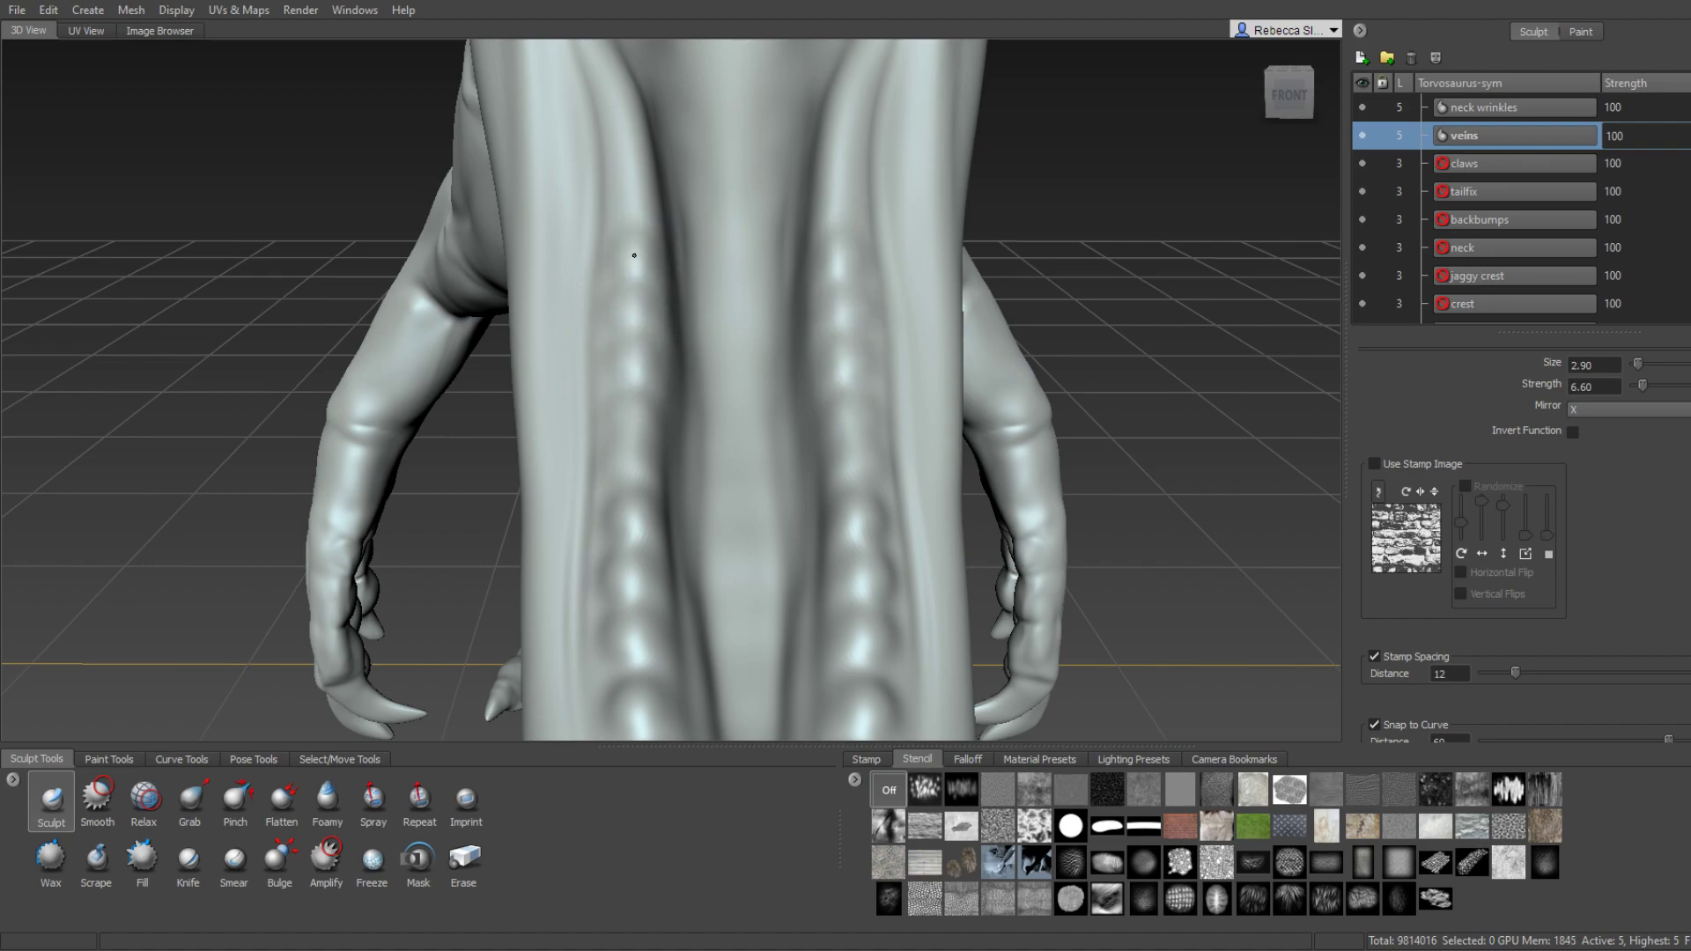
pyautogui.click(630, 216)
pyautogui.click(621, 168)
pyautogui.click(604, 113)
pyautogui.moveTo(604, 112)
pyautogui.keyDown('alt'); pyautogui.mouseDown()
pyautogui.moveTo(647, 185)
pyautogui.moveTo(712, 562)
pyautogui.mouseUp(); pyautogui.keyUp('alt')
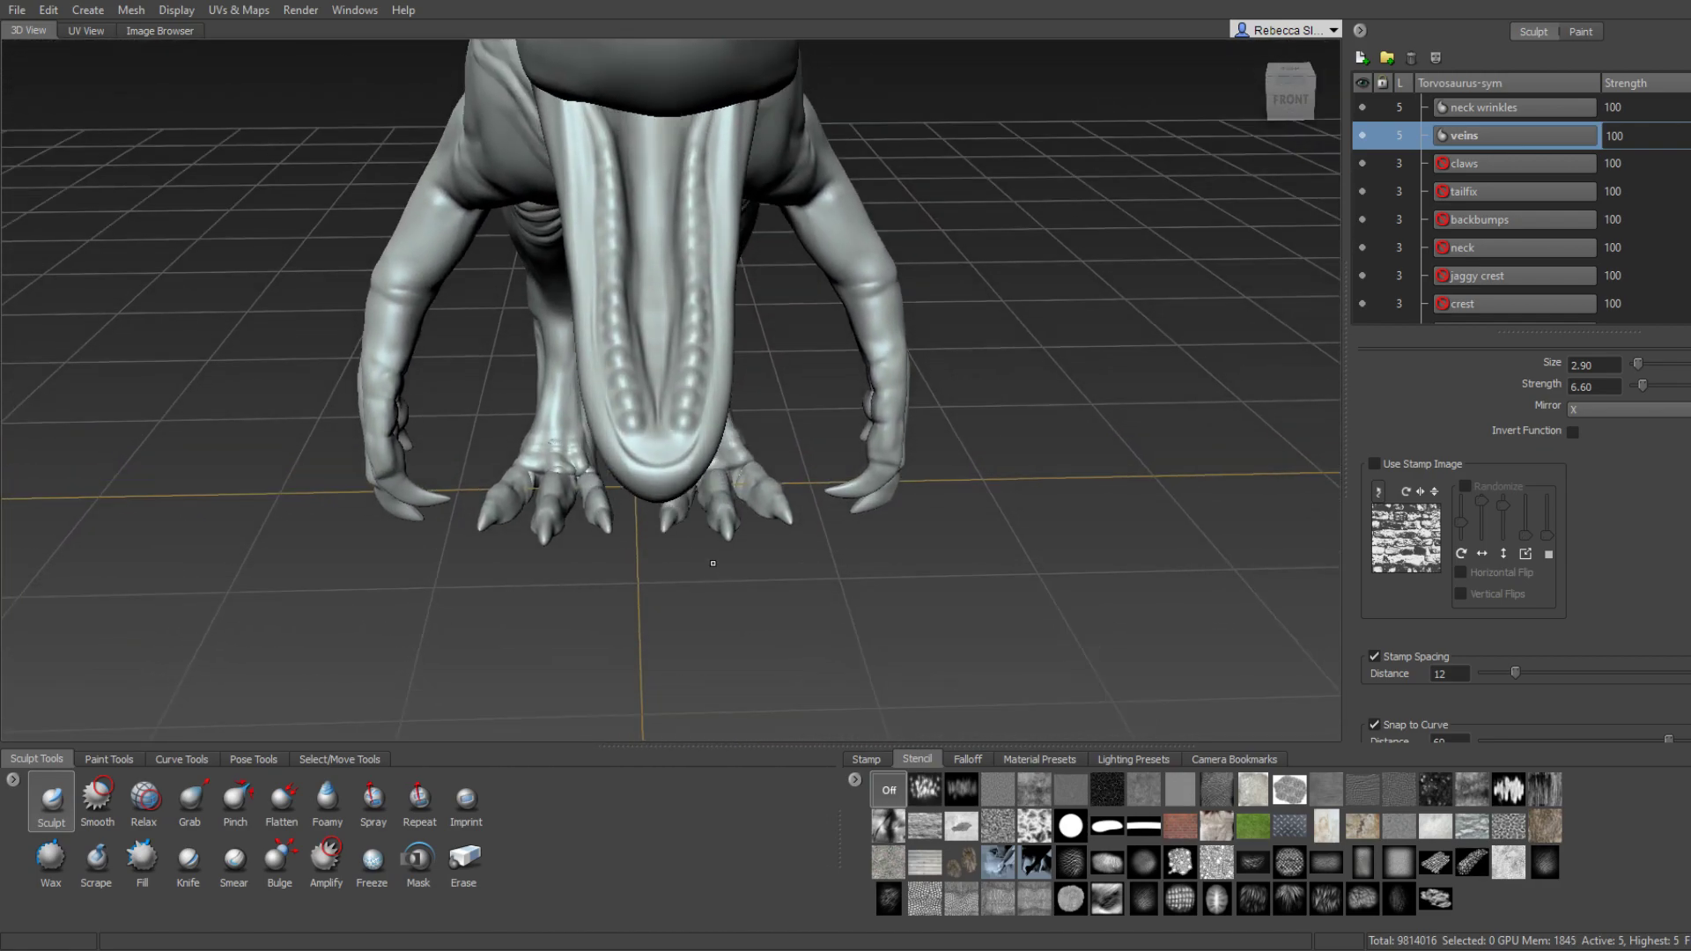
# Orbit around the lower jaw to check the ribbed rows, ending on the throat.
pyautogui.keyDown('alt'); pyautogui.moveTo(713, 563); pyautogui.dragTo(630, 511, button='right'); pyautogui.keyUp('alt')
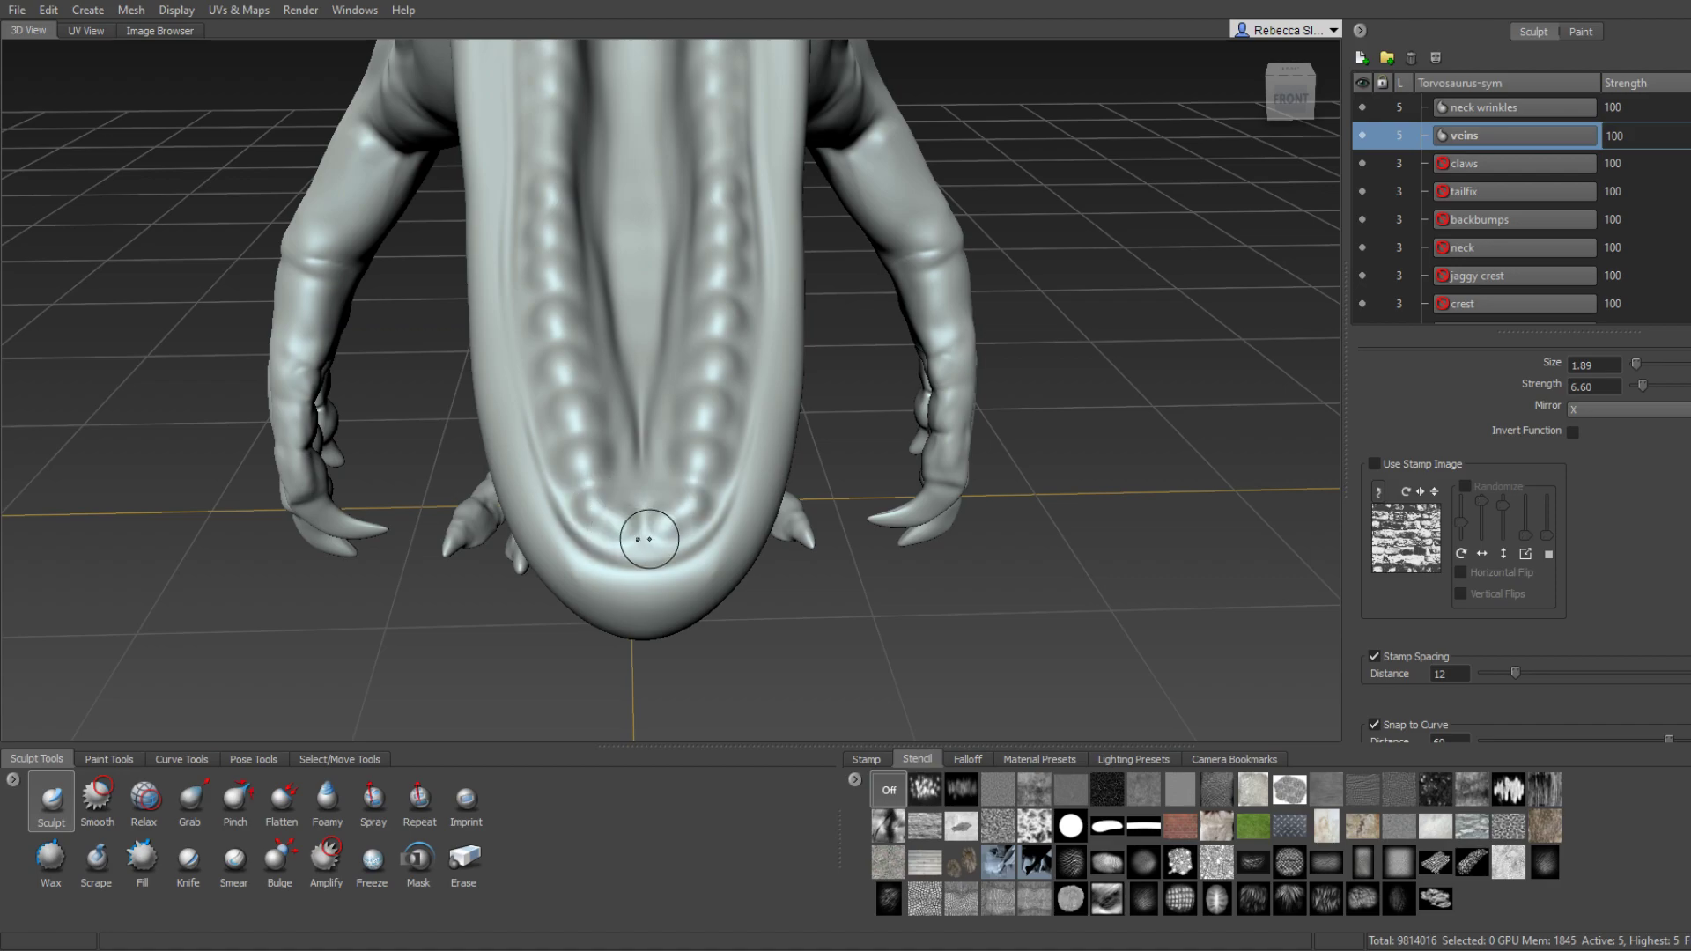
pyautogui.moveTo(649, 539)
pyautogui.keyDown('alt'); pyautogui.mouseDown()
pyautogui.moveTo(1022, 455)
pyautogui.moveTo(797, 533)
pyautogui.mouseUp(); pyautogui.keyUp('alt')
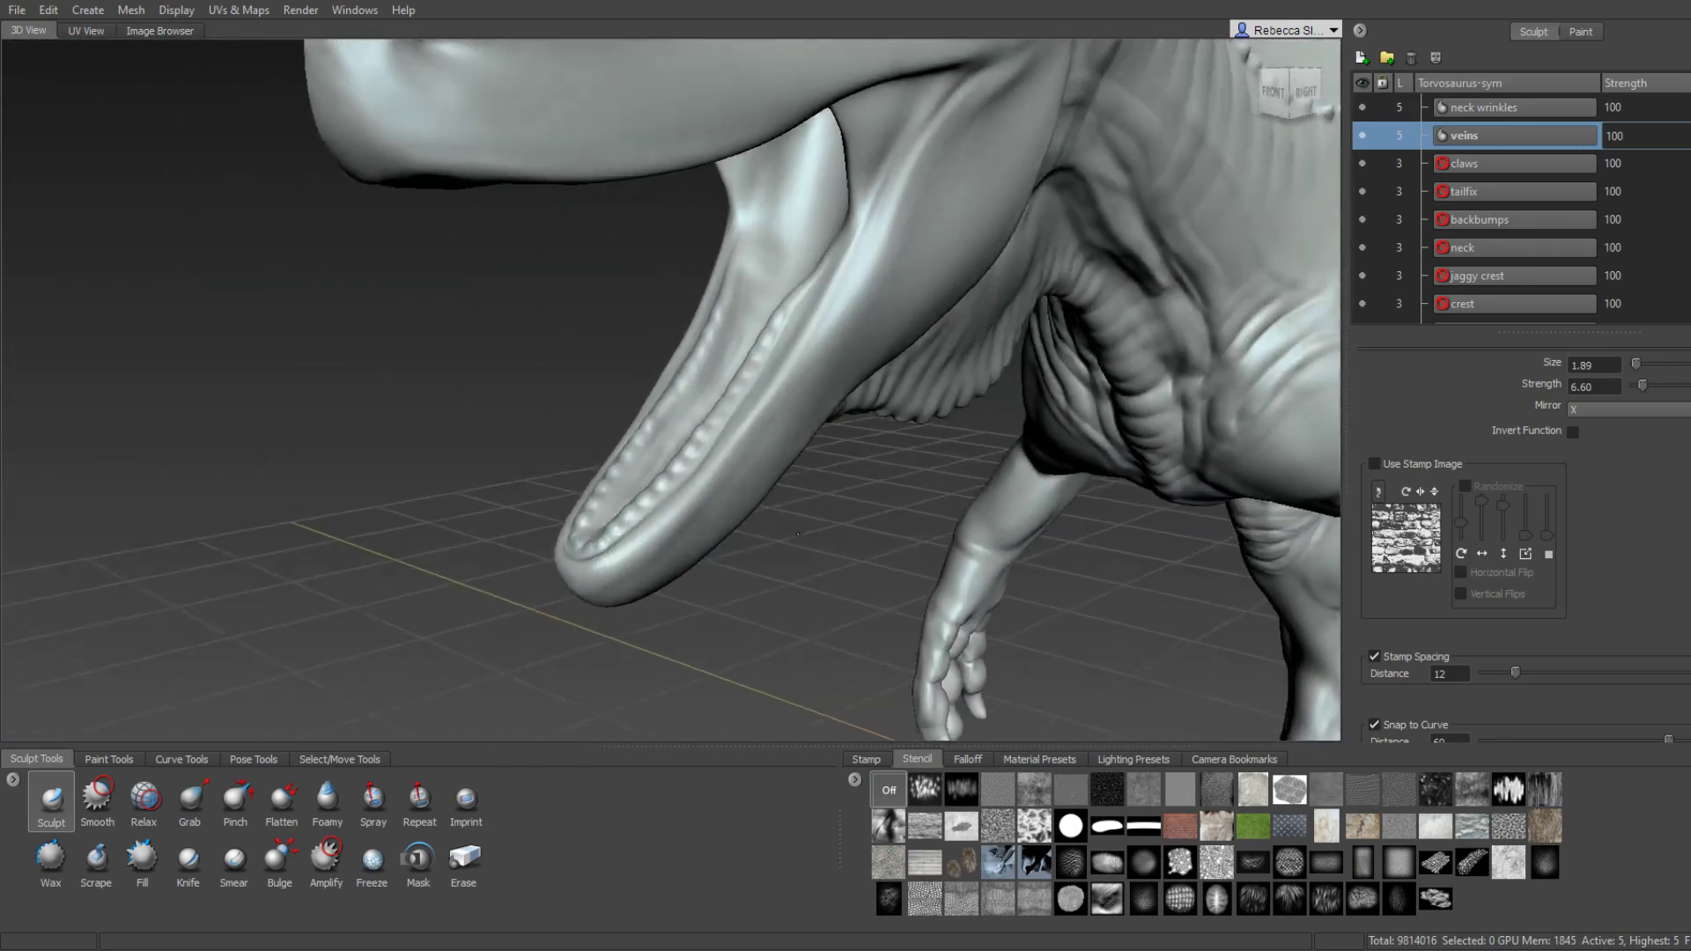
pyautogui.keyDown('alt'); pyautogui.moveTo(798, 532); pyautogui.dragTo(778, 509, button='right'); pyautogui.keyUp('alt')
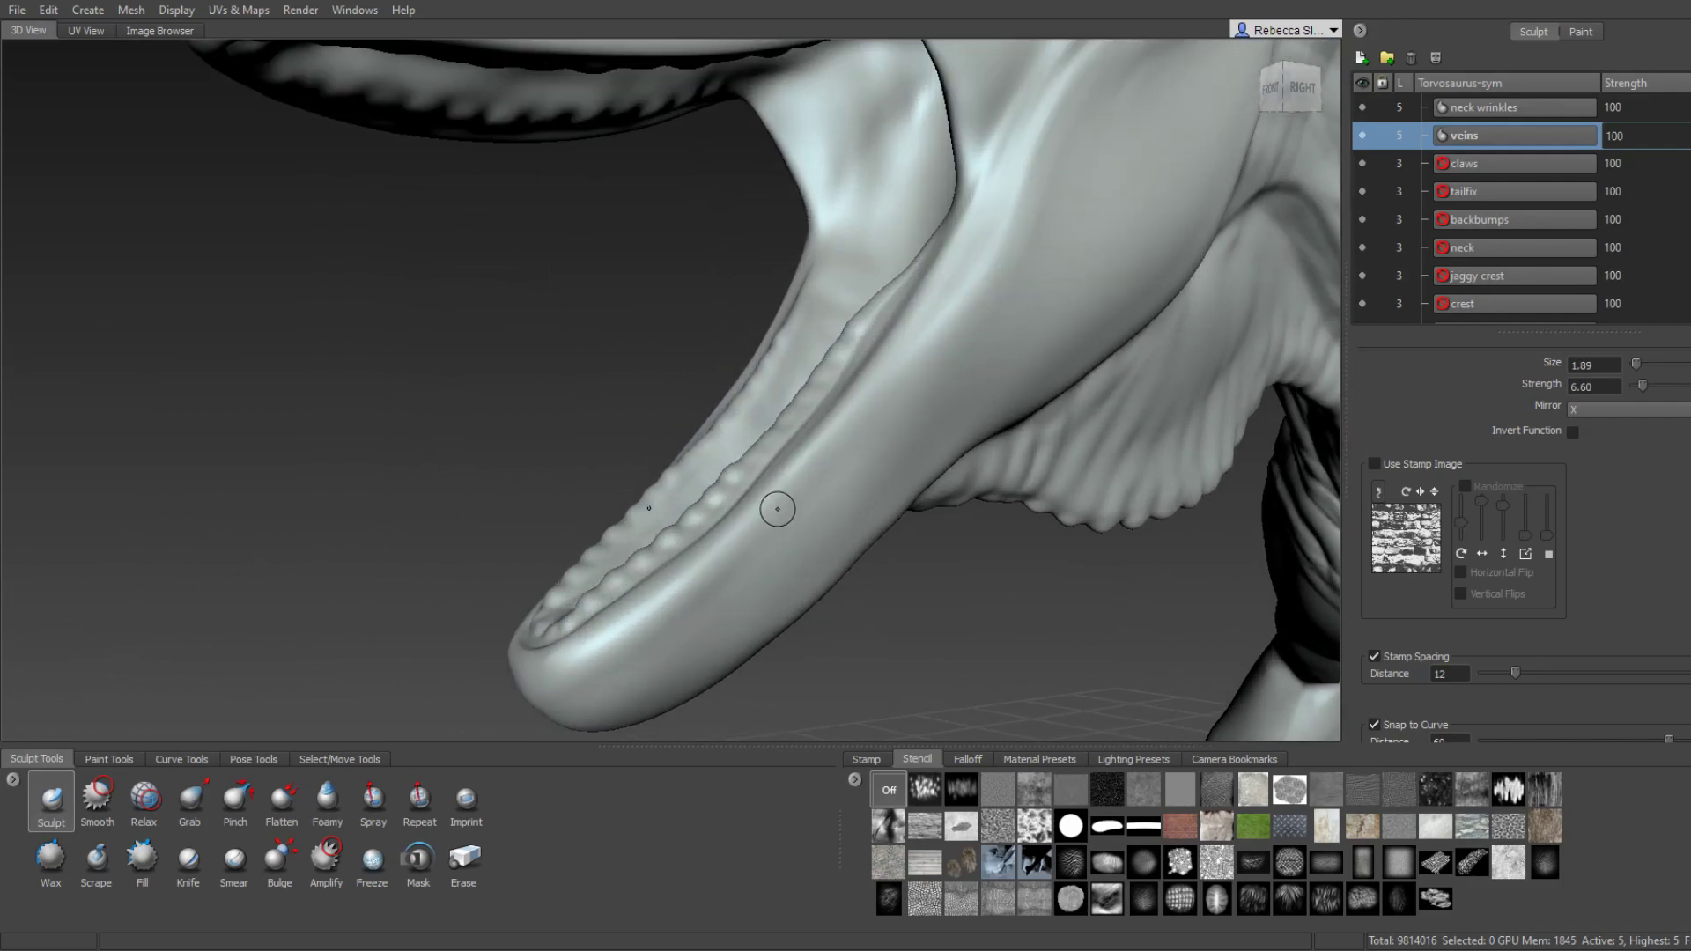
pyautogui.moveTo(778, 509)
pyautogui.keyDown('alt'); pyautogui.mouseDown()
pyautogui.moveTo(943, 504)
pyautogui.moveTo(831, 447)
pyautogui.moveTo(695, 486)
pyautogui.mouseUp(); pyautogui.keyUp('alt')
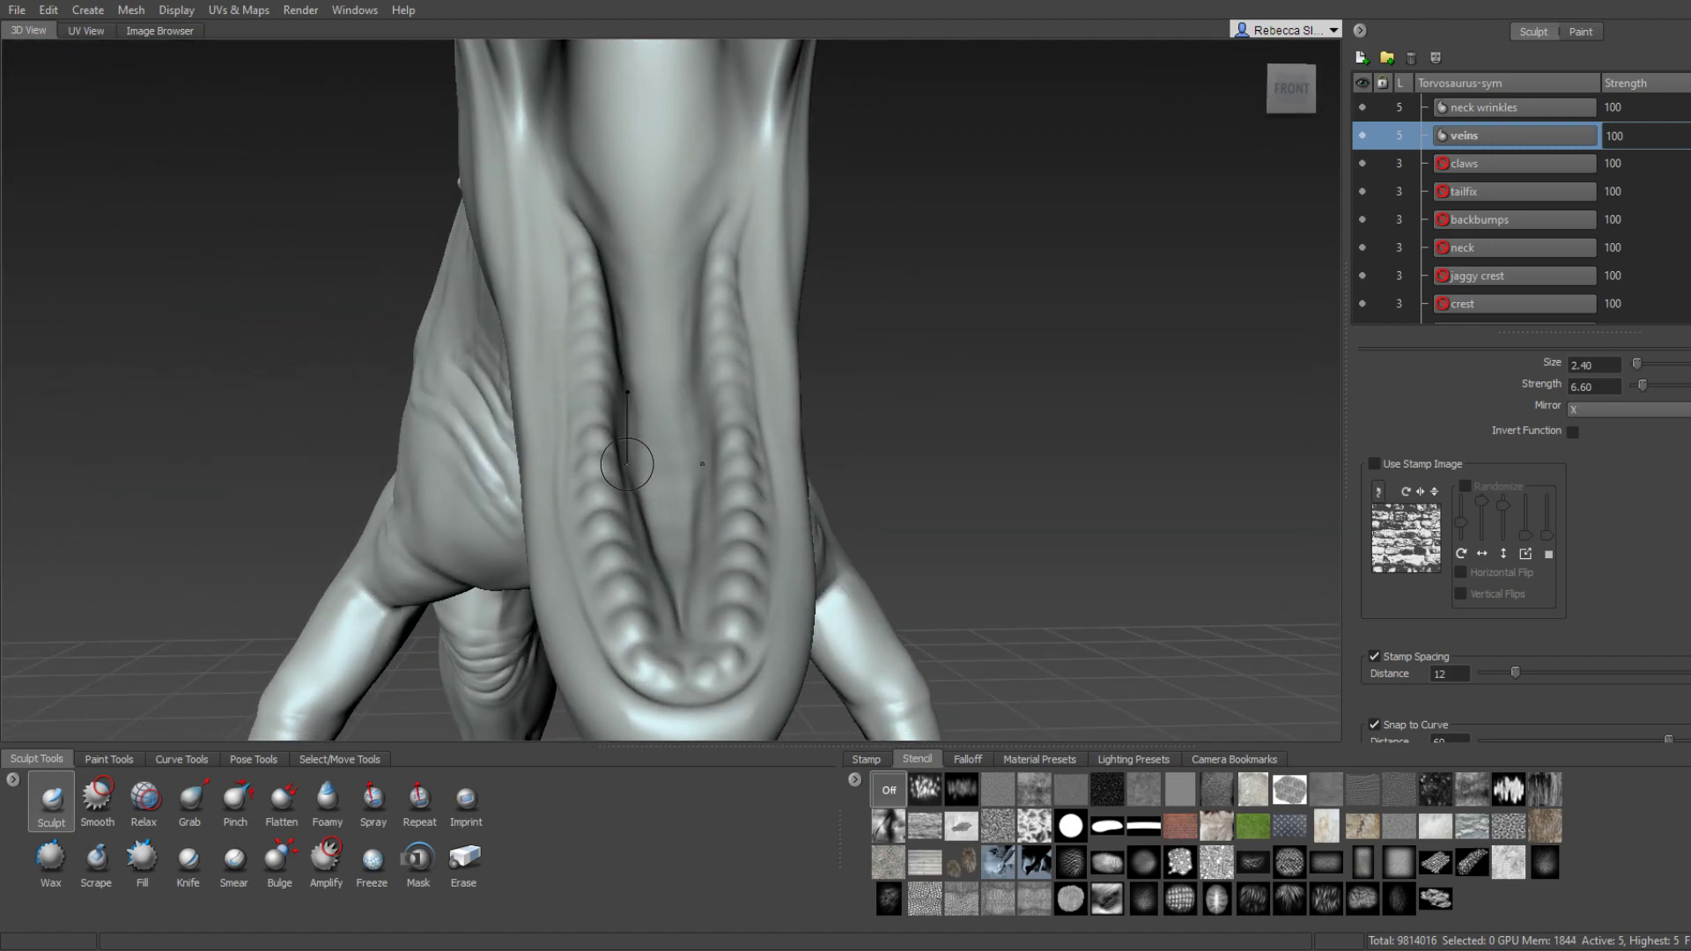
pyautogui.moveTo(615, 471)
pyautogui.keyDown('alt'); pyautogui.mouseDown()
pyautogui.moveTo(622, 449)
pyautogui.moveTo(808, 487)
pyautogui.moveTo(722, 441)
pyautogui.mouseUp(); pyautogui.keyUp('alt')
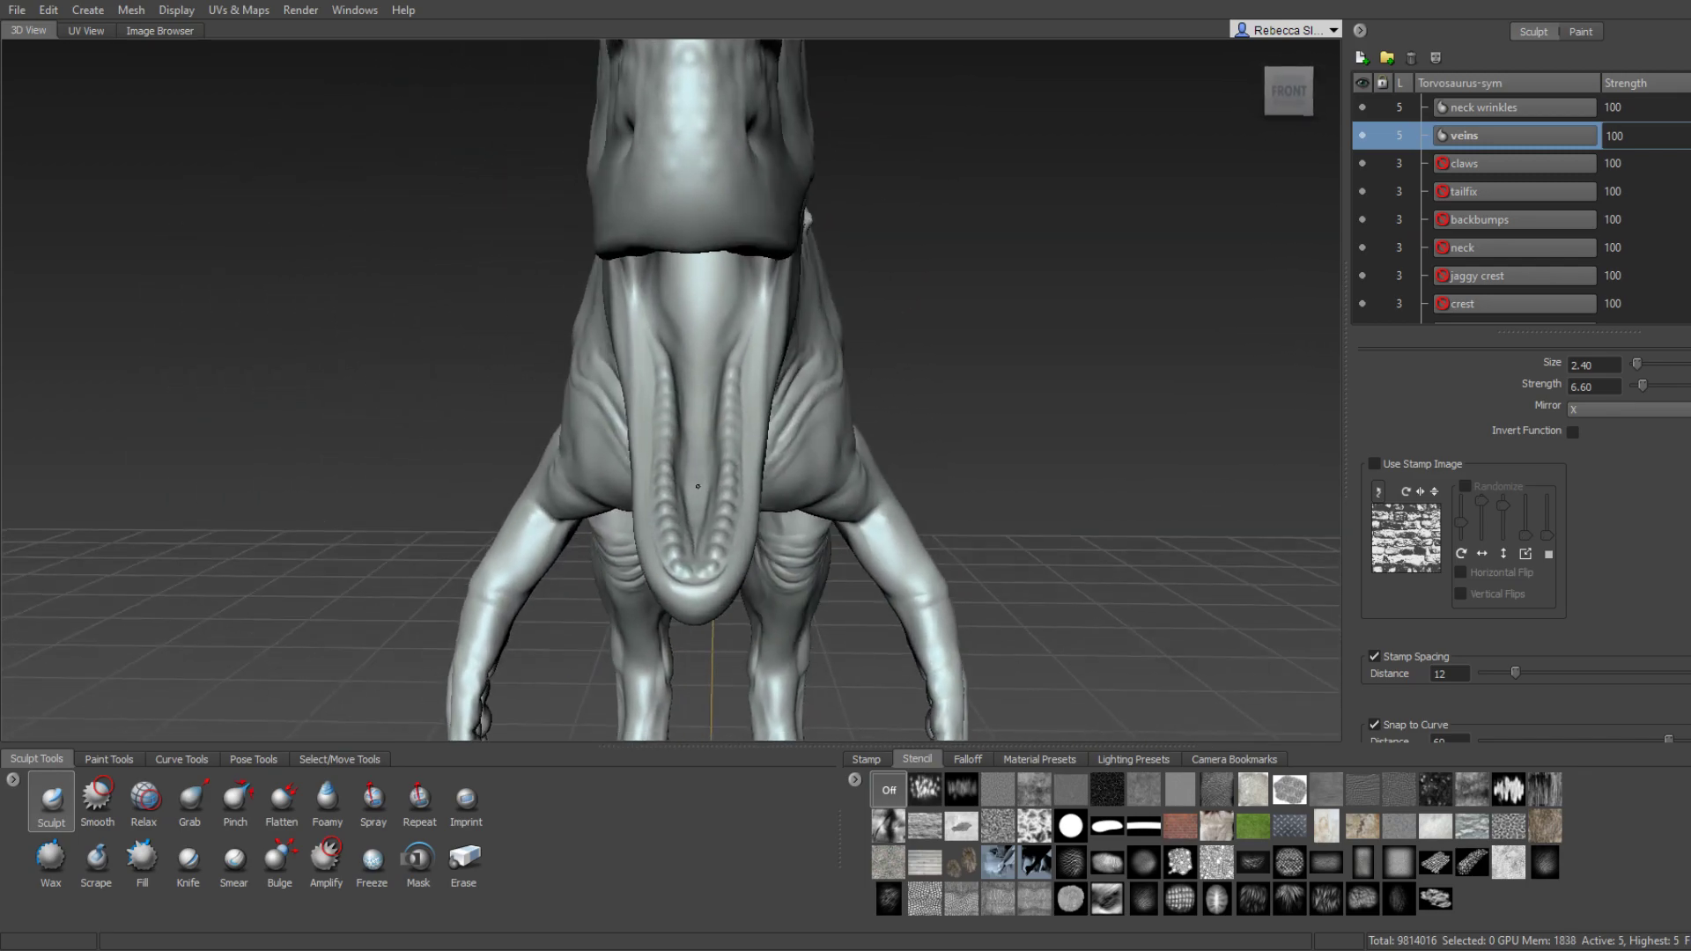
pyautogui.keyDown('alt'); pyautogui.moveTo(722, 440); pyautogui.dragTo(631, 367, button='right'); pyautogui.keyUp('alt')
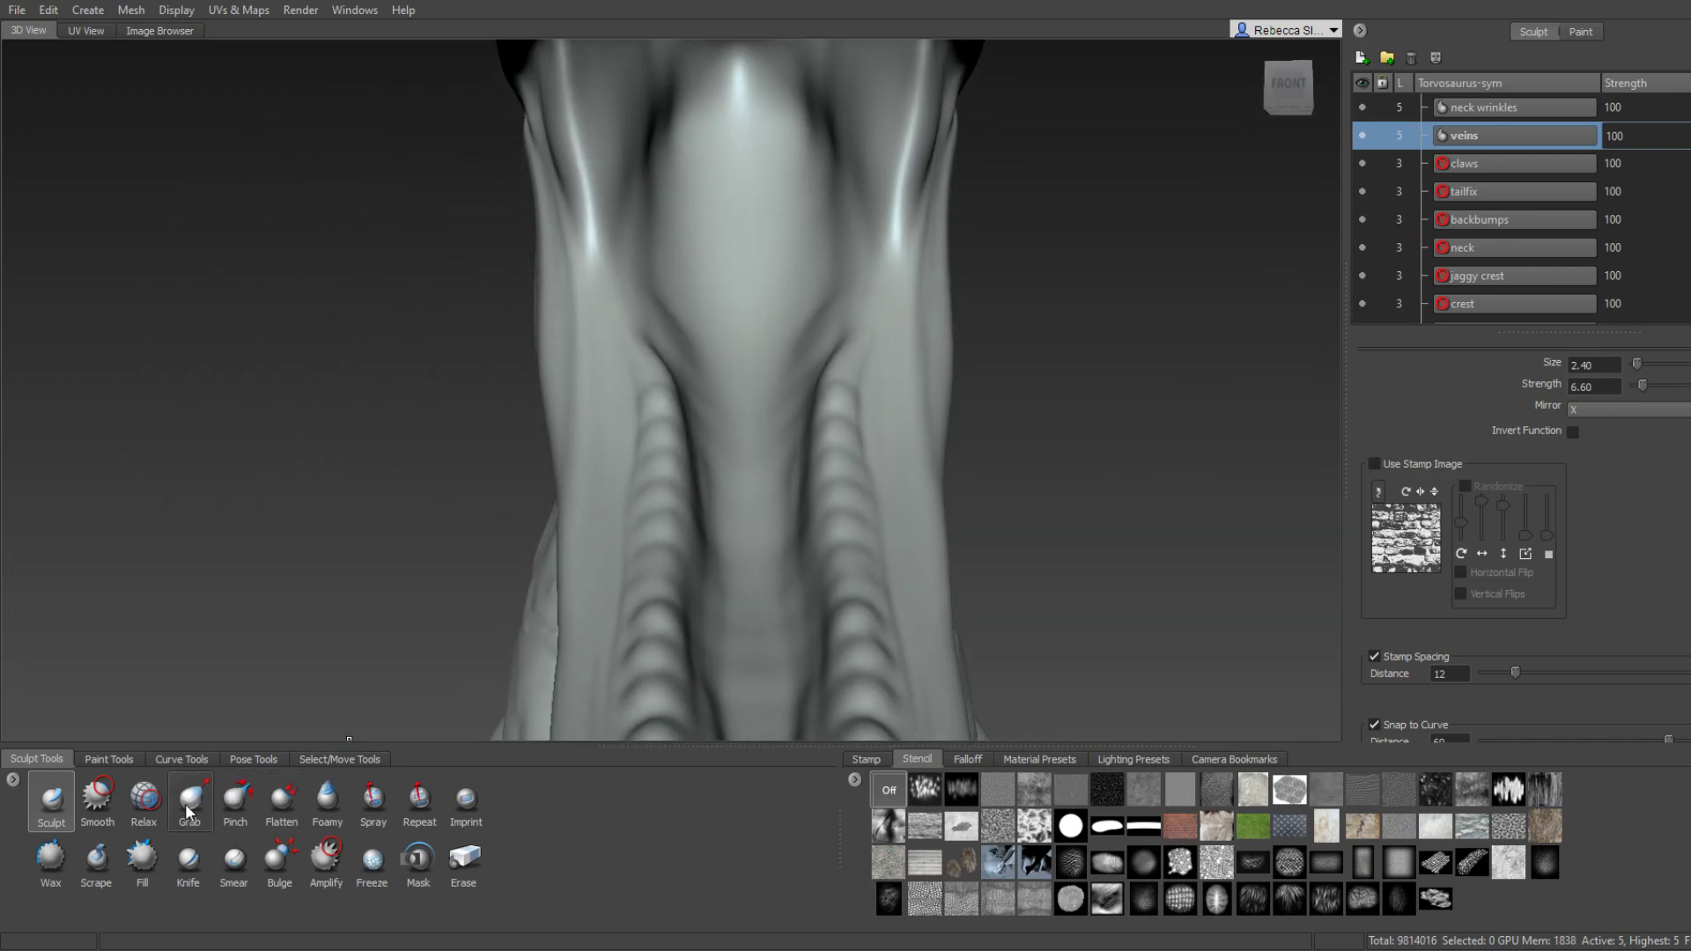
# Use the Grab tool to pull the upper ends of the bump ridges into the throat.
pyautogui.click(188, 812)
pyautogui.keyDown('alt'); pyautogui.moveTo(704, 476); pyautogui.dragTo(686, 496, button='right'); pyautogui.keyUp('alt')
pyautogui.moveTo(687, 496); pyautogui.dragTo(671, 490)
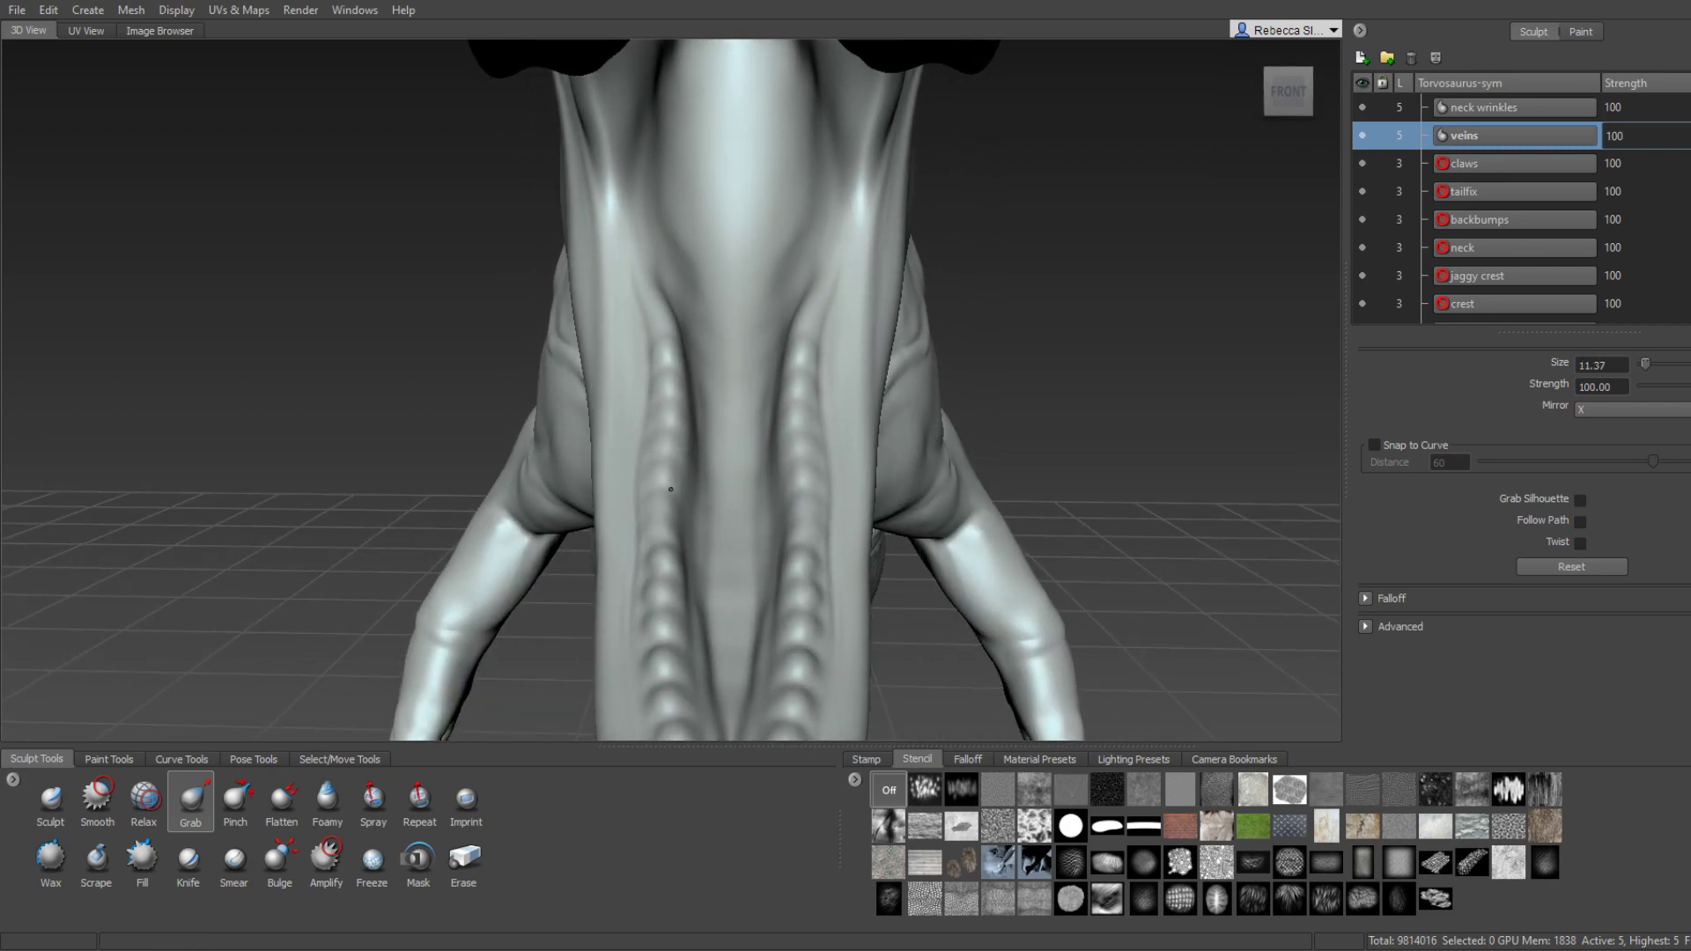
pyautogui.moveTo(683, 427); pyautogui.dragTo(670, 426)
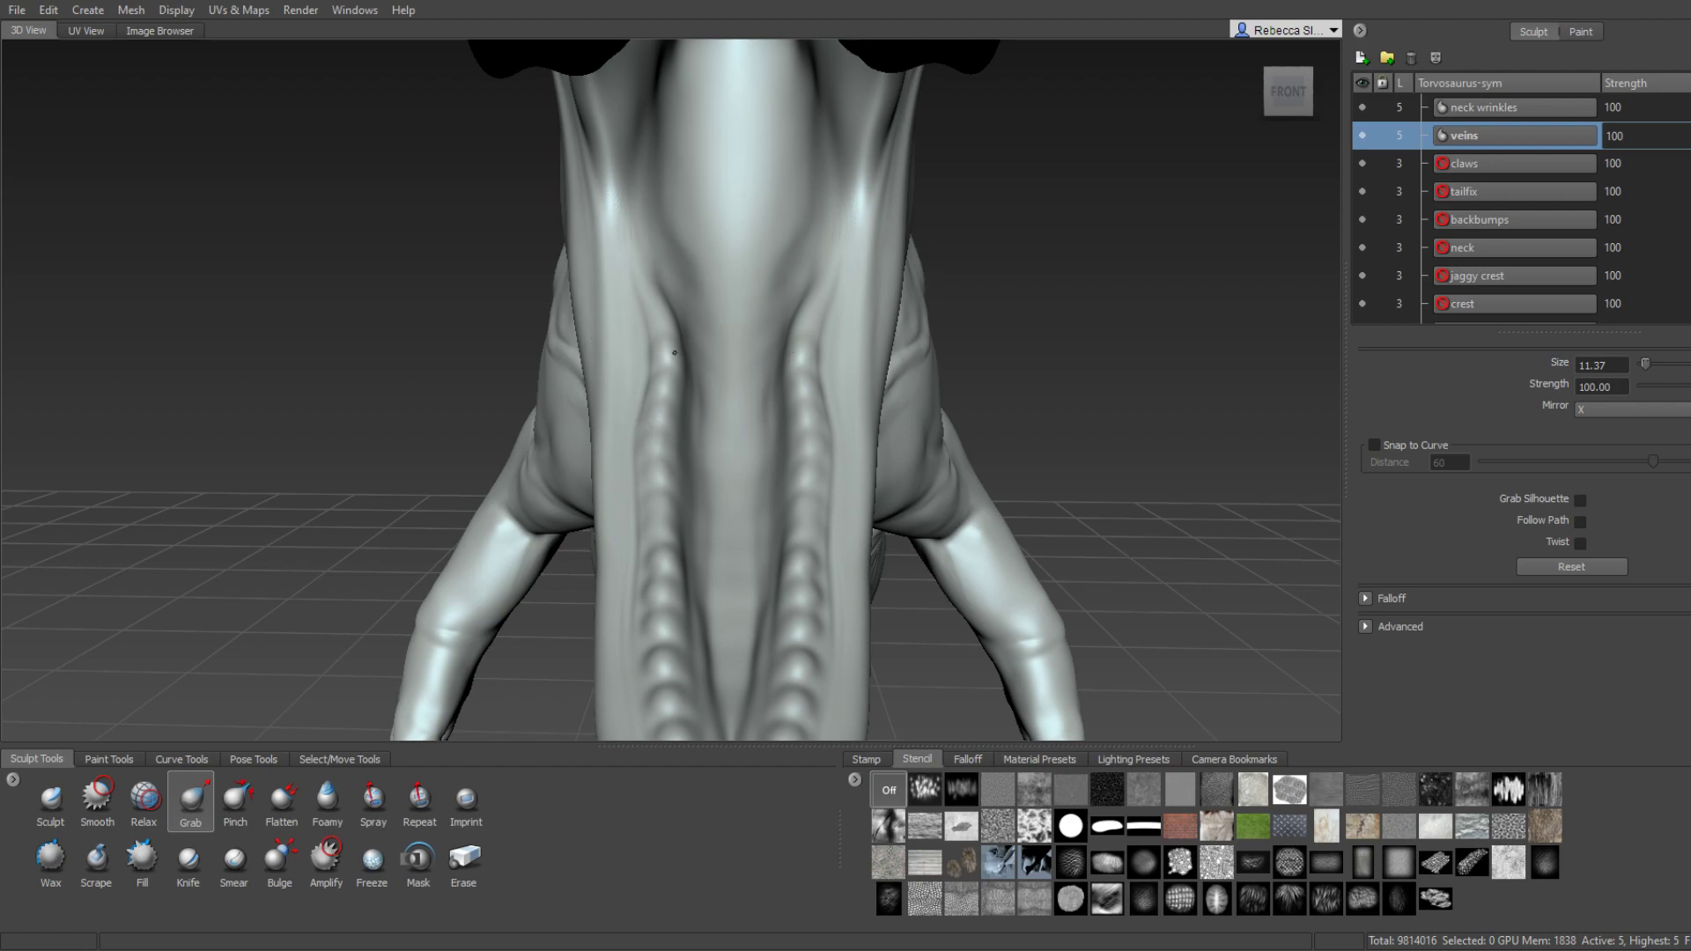
pyautogui.moveTo(675, 352); pyautogui.dragTo(643, 388)
pyautogui.moveTo(641, 320)
pyautogui.mouseDown()
pyautogui.moveTo(636, 292)
pyautogui.moveTo(676, 373)
pyautogui.mouseUp()
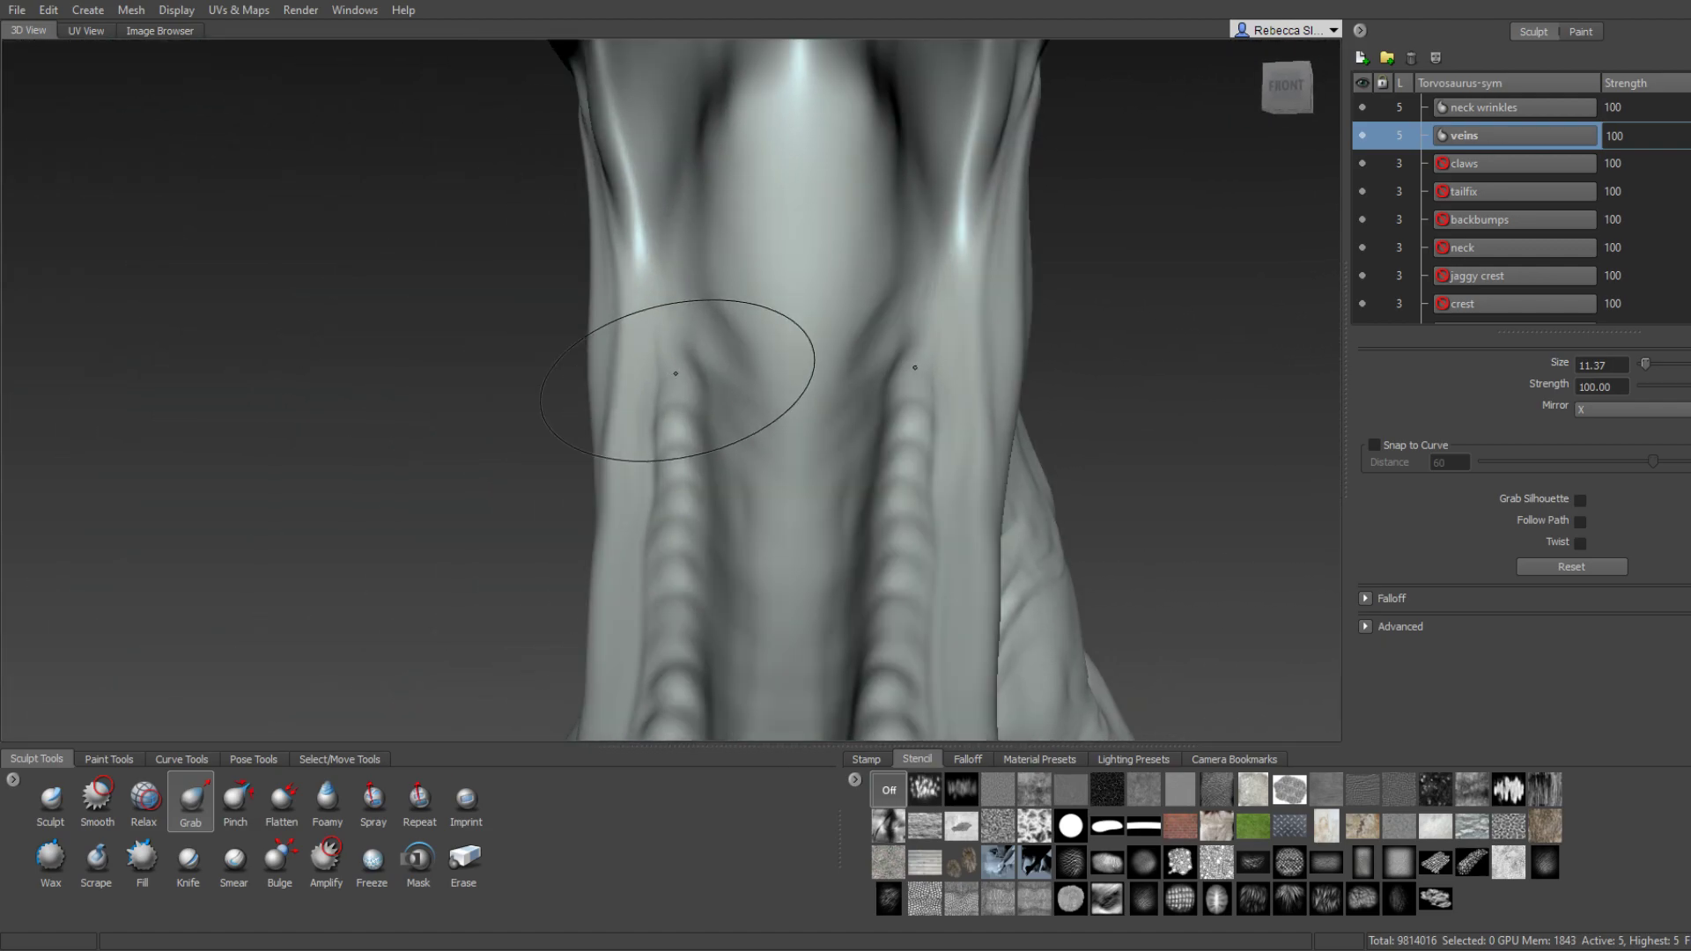
pyautogui.scroll(2, 675, 373)
# Carve a mirrored Sculpt crease above the ridges, then orbit out to a front view.
pyautogui.click(45, 811)
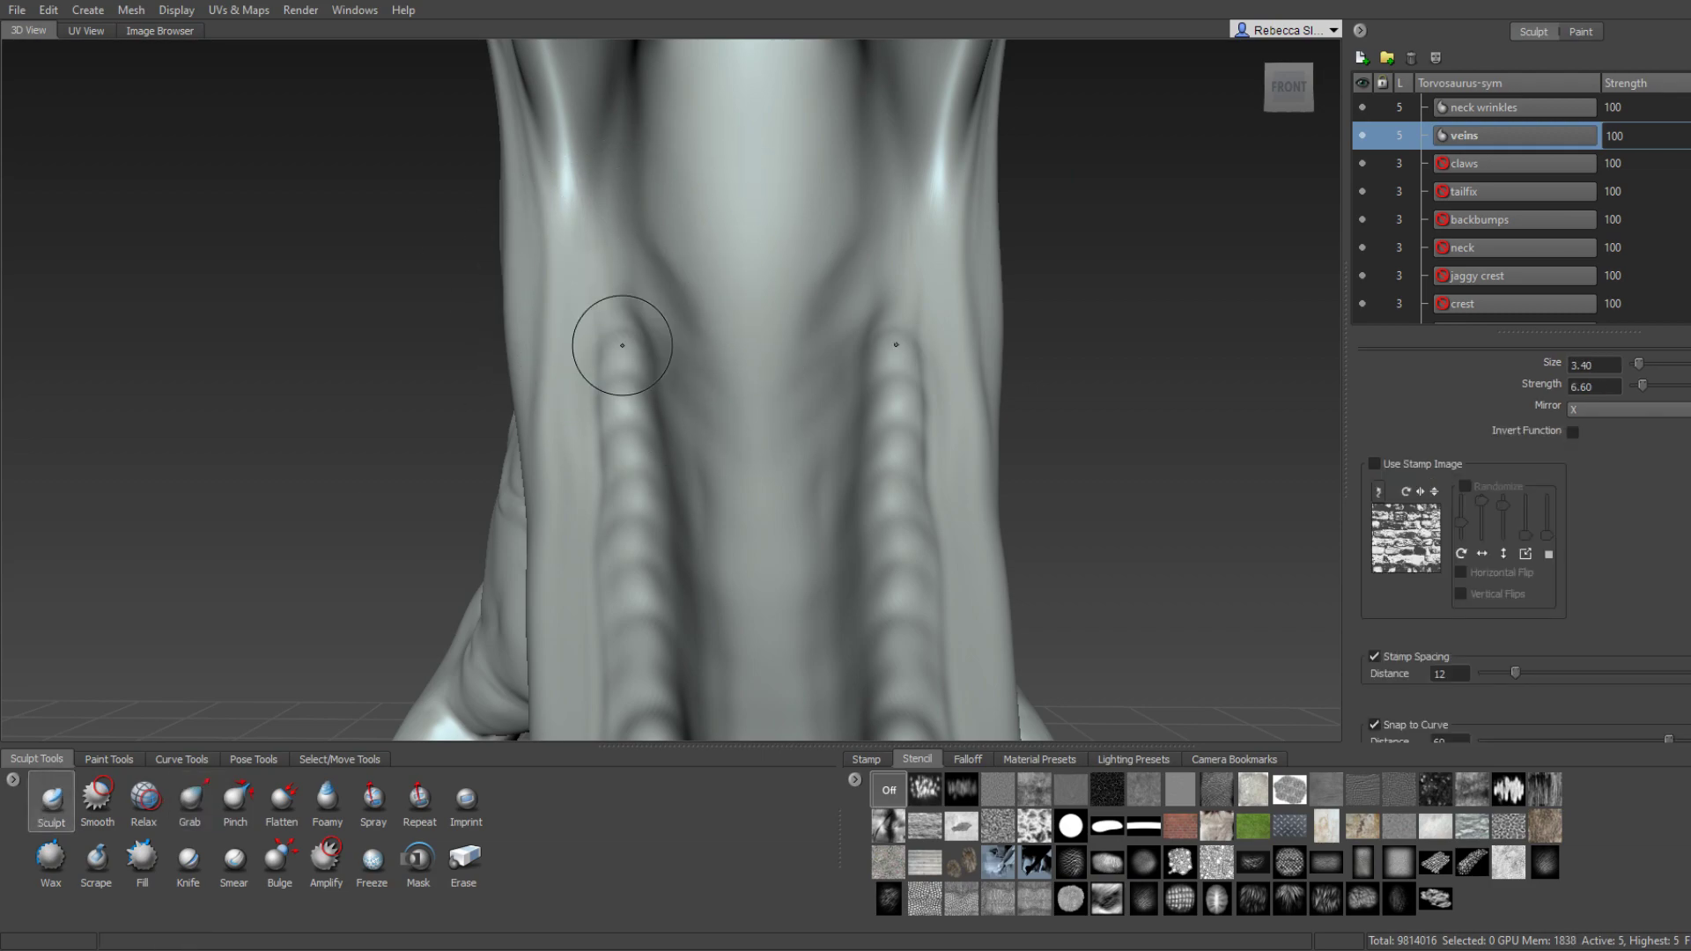
pyautogui.moveTo(622, 211); pyautogui.dragTo(625, 253)
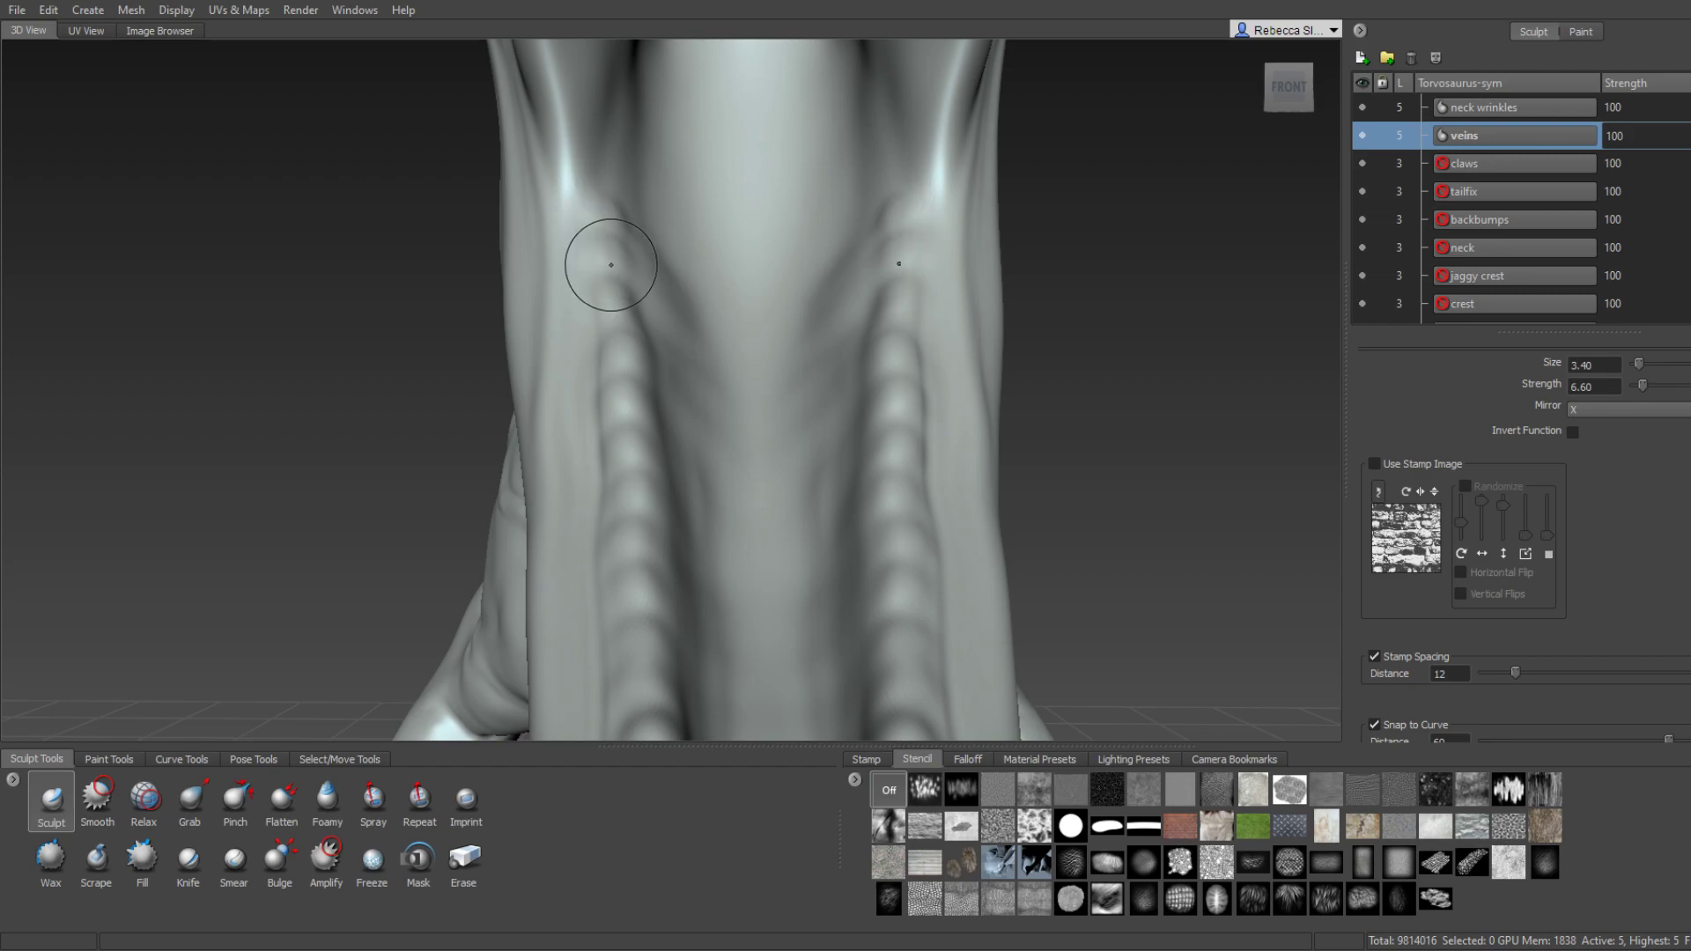
pyautogui.scroll(-5, 611, 304)
pyautogui.keyDown('alt'); pyautogui.moveTo(611, 305); pyautogui.dragTo(413, 359); pyautogui.keyUp('alt')
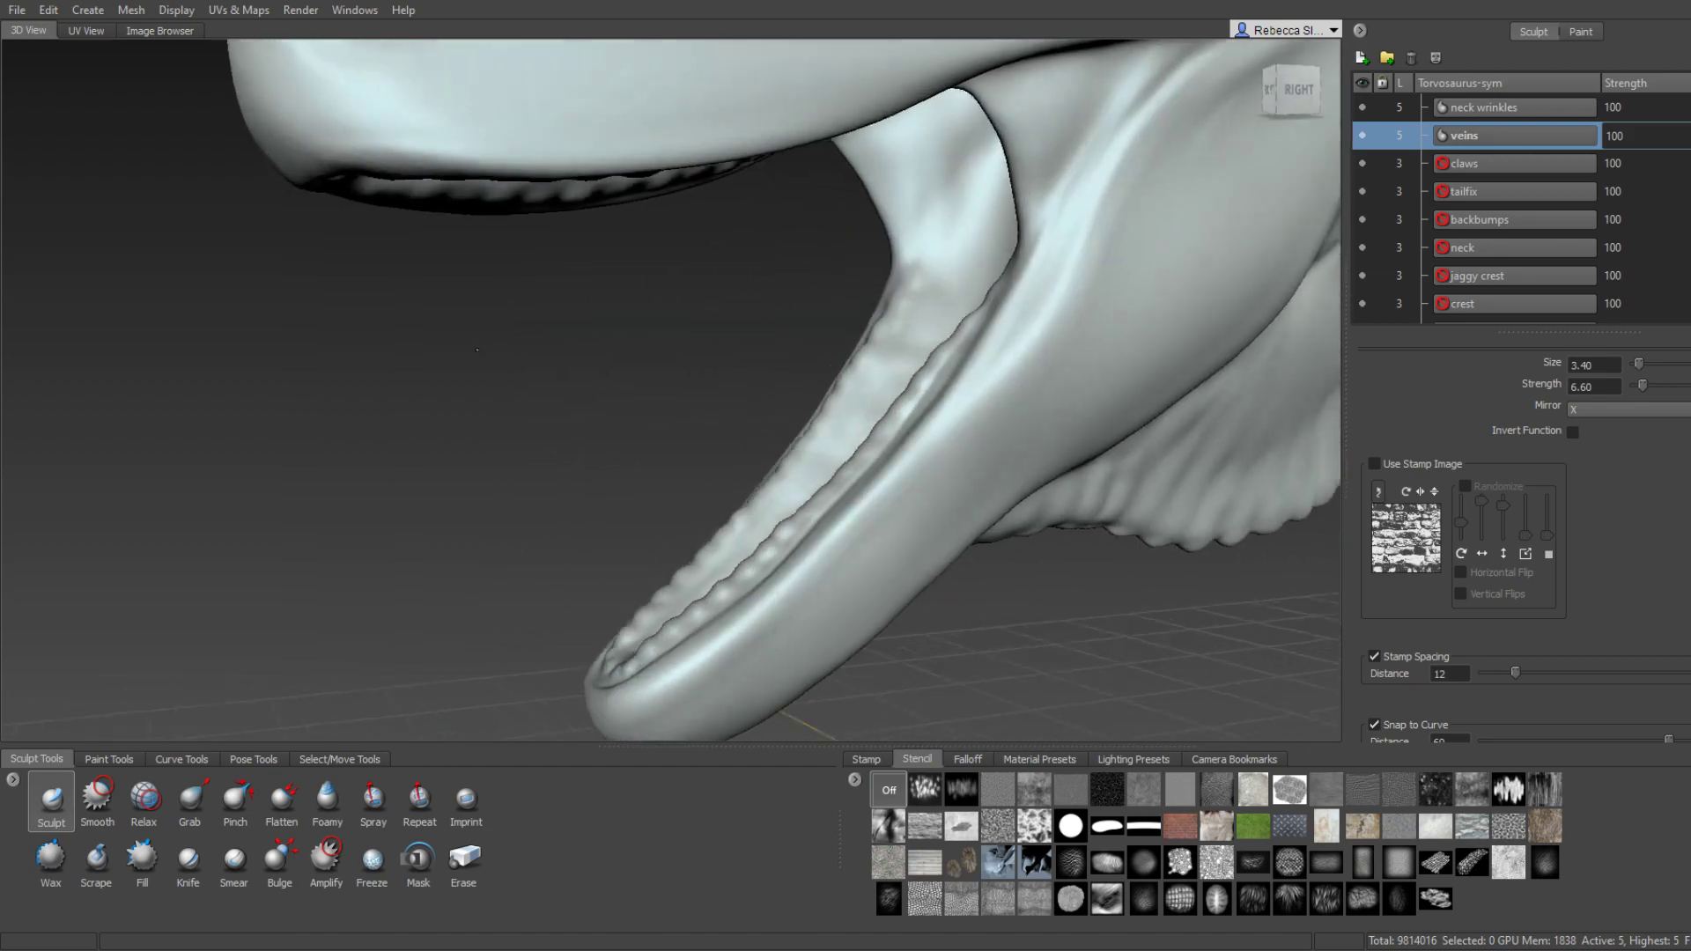
pyautogui.scroll(5, 413, 359)
pyautogui.scroll(-6, 864, 366)
pyautogui.keyDown('alt'); pyautogui.moveTo(863, 367); pyautogui.dragTo(1013, 369); pyautogui.keyUp('alt')
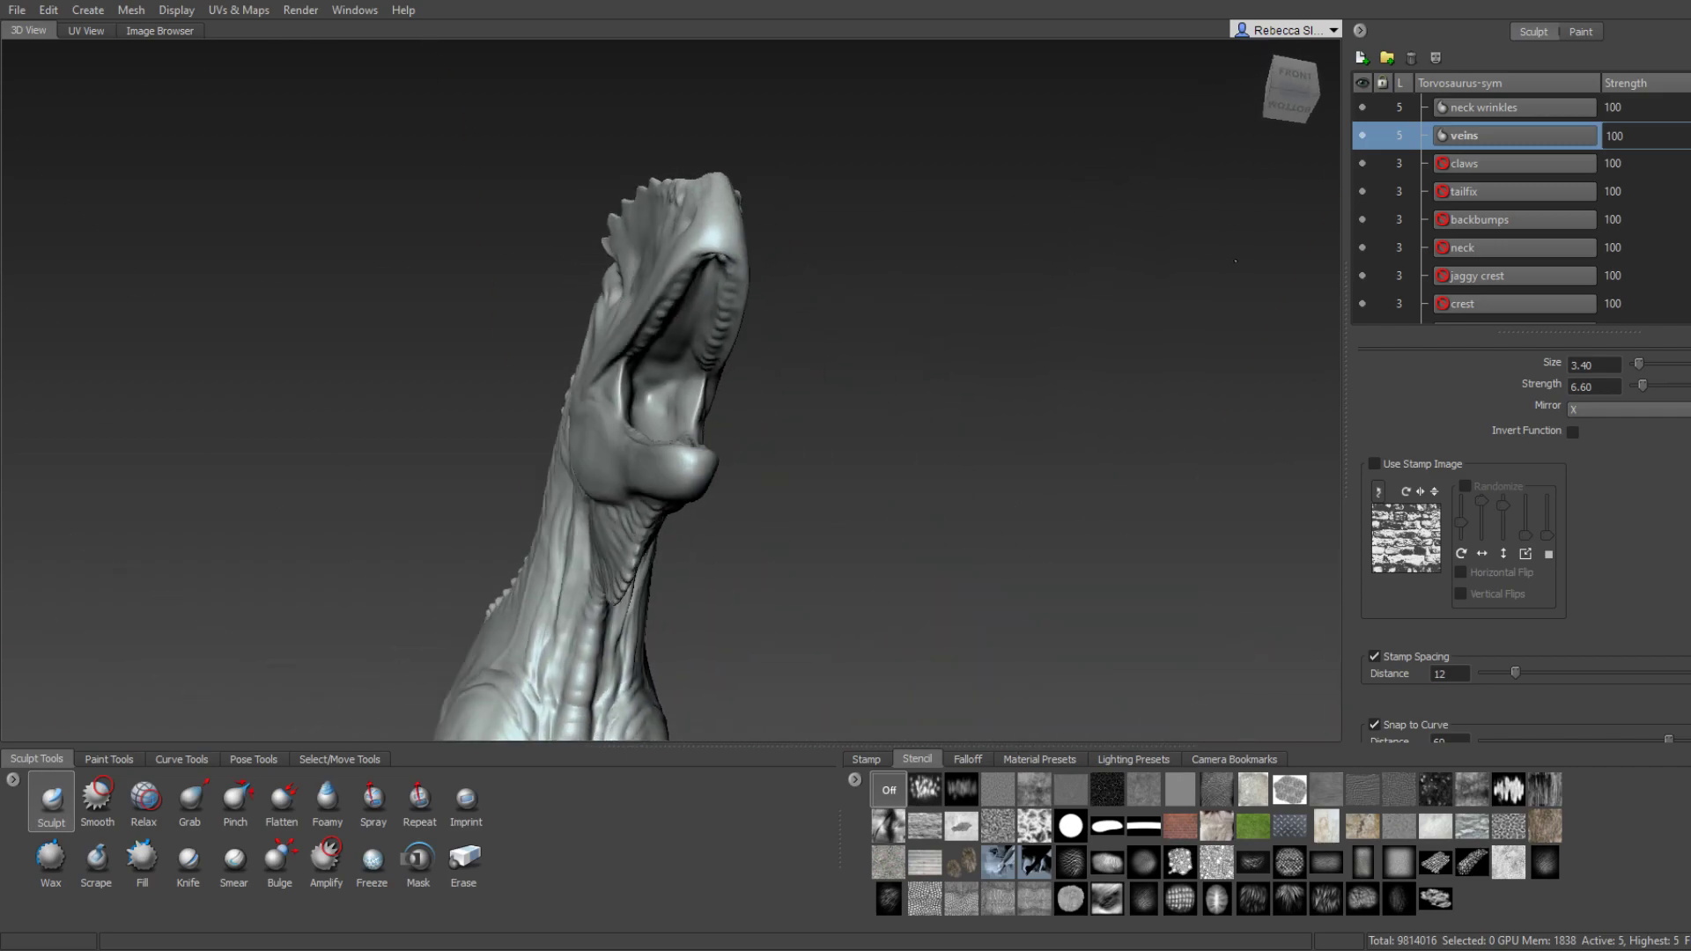
pyautogui.click(1305, 88)
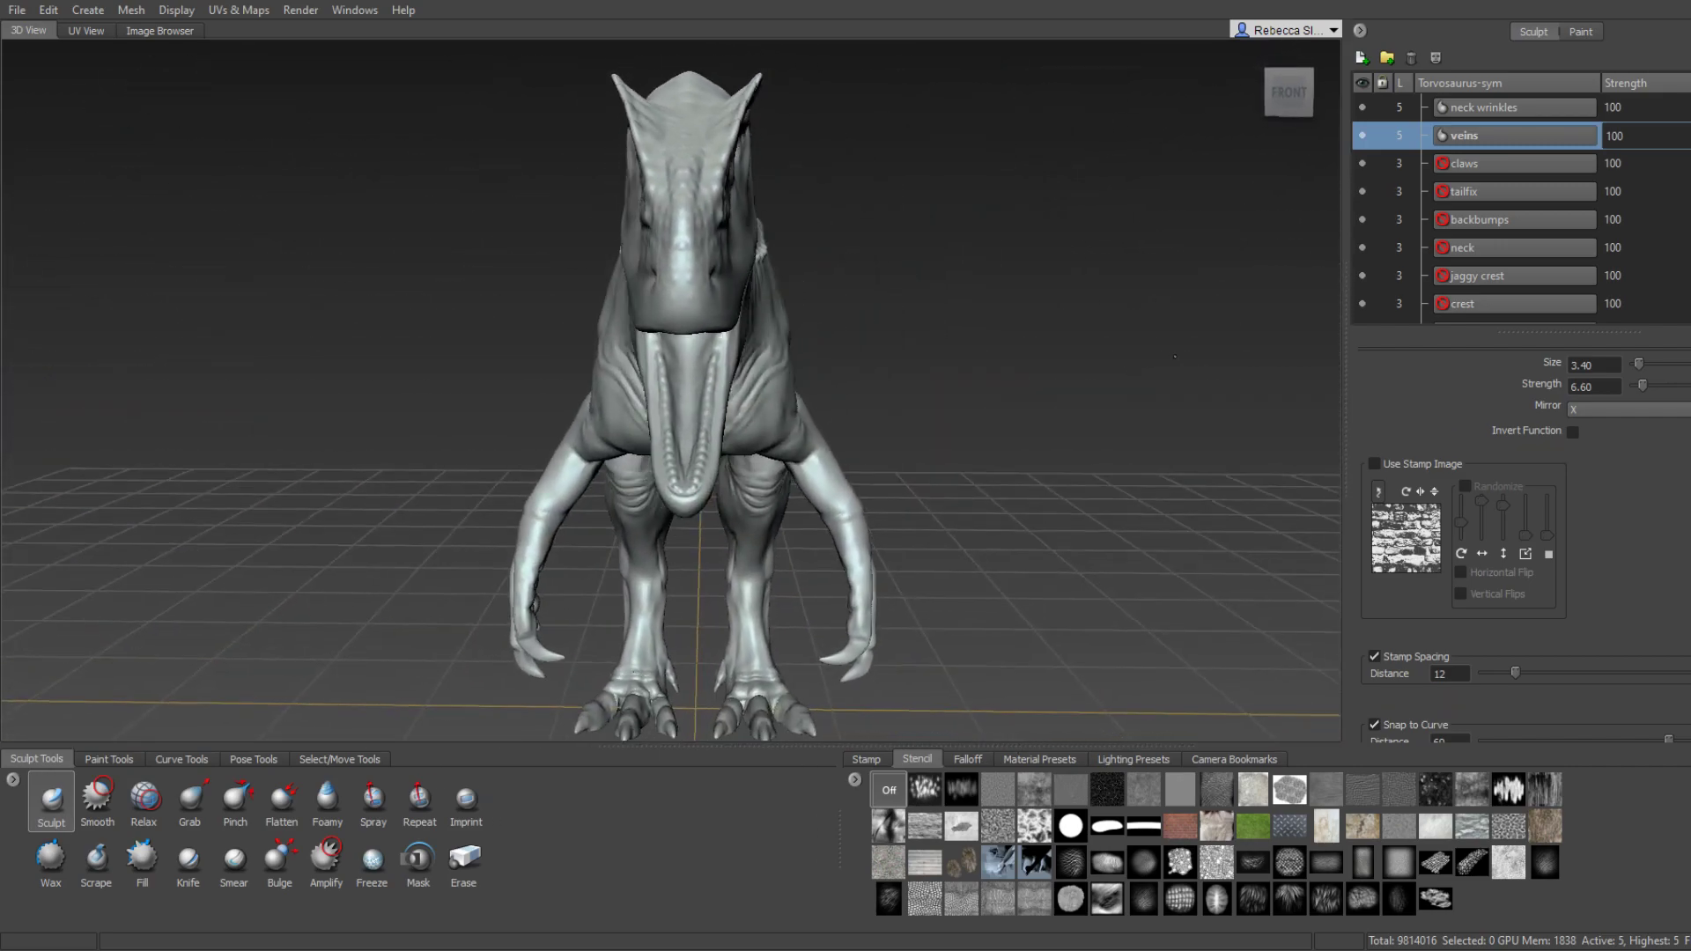
# Orbit around the side of the head and zoom in close on the snout and lower jaw.
pyautogui.scroll(3, 1008, 385)
pyautogui.scroll(3, 1008, 385)
pyautogui.moveTo(1008, 385)
pyautogui.keyDown('alt'); pyautogui.mouseDown()
pyautogui.moveTo(721, 400)
pyautogui.moveTo(771, 252)
pyautogui.mouseUp(); pyautogui.keyUp('alt')
pyautogui.scroll(2, 720, 400)
pyautogui.keyDown('alt'); pyautogui.moveTo(1122, 322); pyautogui.dragTo(836, 438); pyautogui.keyUp('alt')
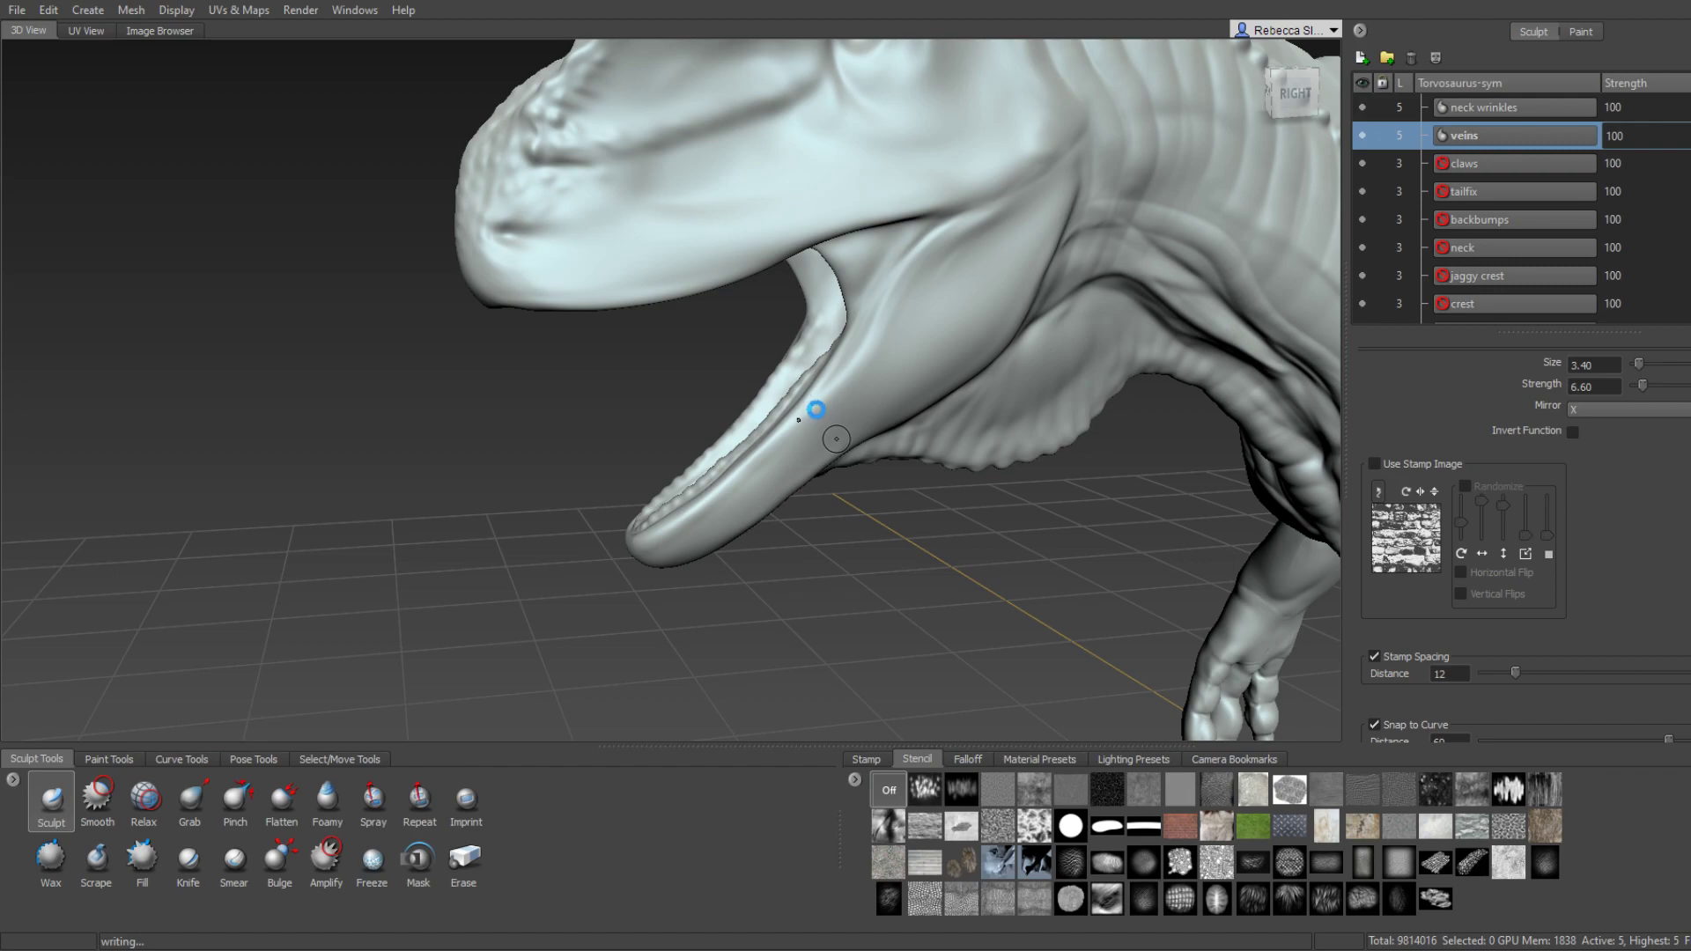
pyautogui.moveTo(835, 437)
pyautogui.keyDown('alt'); pyautogui.mouseDown()
pyautogui.moveTo(622, 264)
pyautogui.moveTo(617, 322)
pyautogui.mouseUp(); pyautogui.keyUp('alt')
pyautogui.keyDown('alt'); pyautogui.moveTo(617, 321); pyautogui.dragTo(30, 763, button='right'); pyautogui.keyUp('alt')
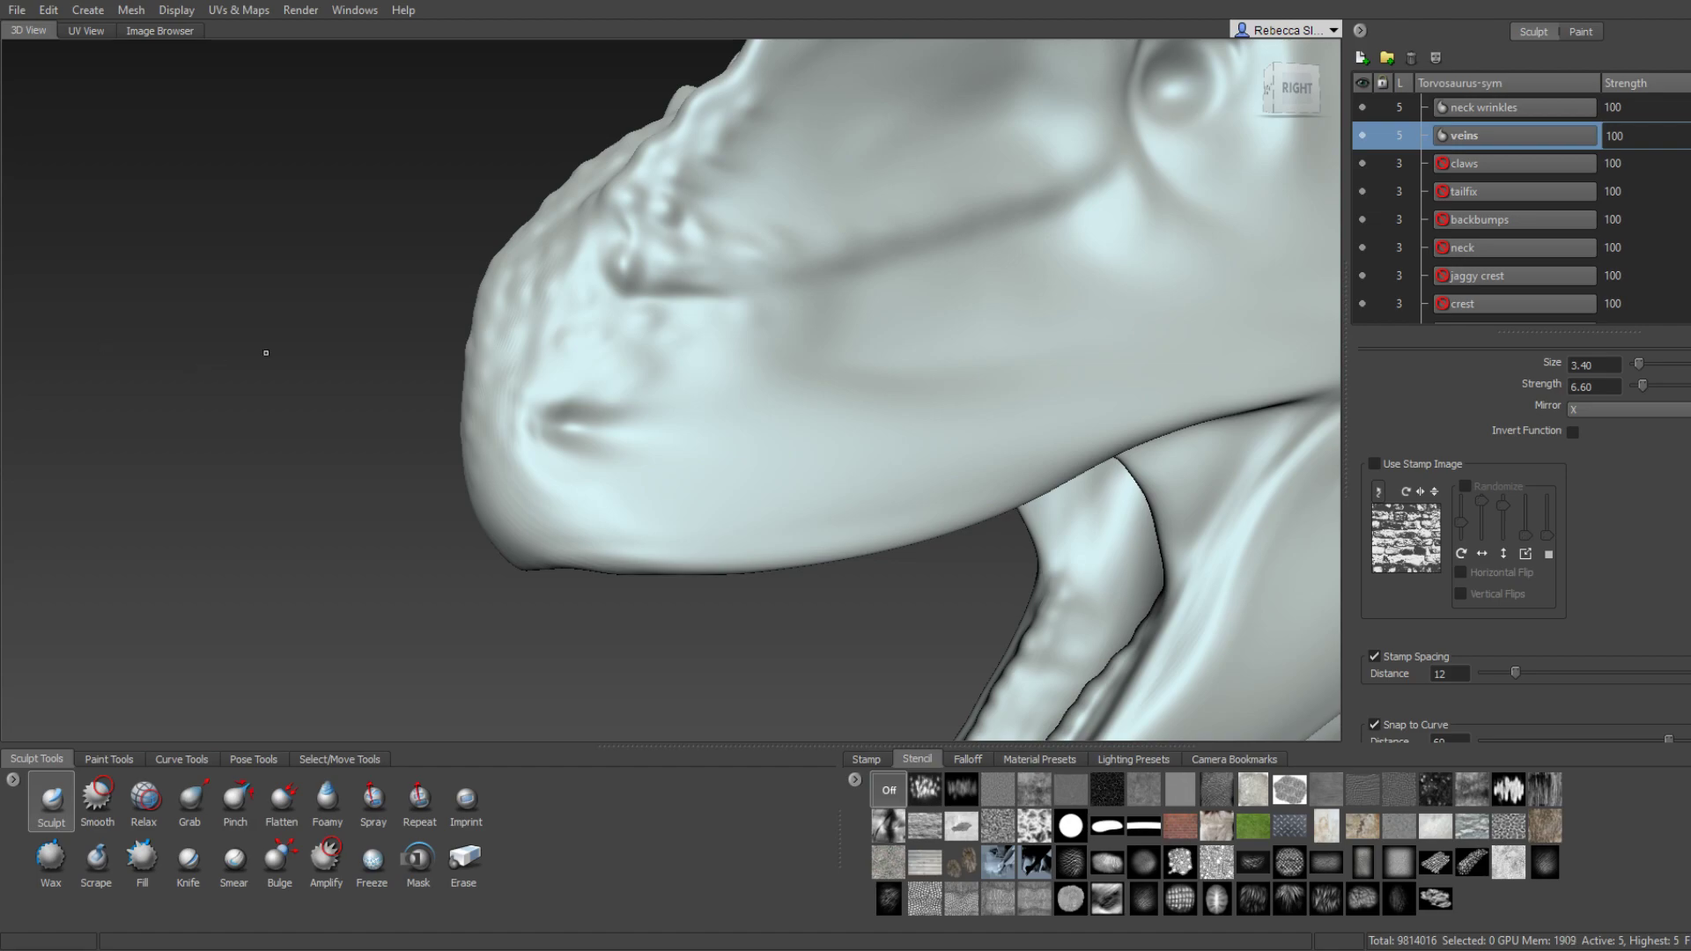
# With the Foamy brush, carve upper and lower curves forming a nostril on the snout.
pyautogui.moveTo(667, 329)
pyautogui.keyDown('alt'); pyautogui.mouseDown(button='right')
pyautogui.moveTo(642, 347)
pyautogui.moveTo(605, 469)
pyautogui.mouseUp(button='right'); pyautogui.keyUp('alt')
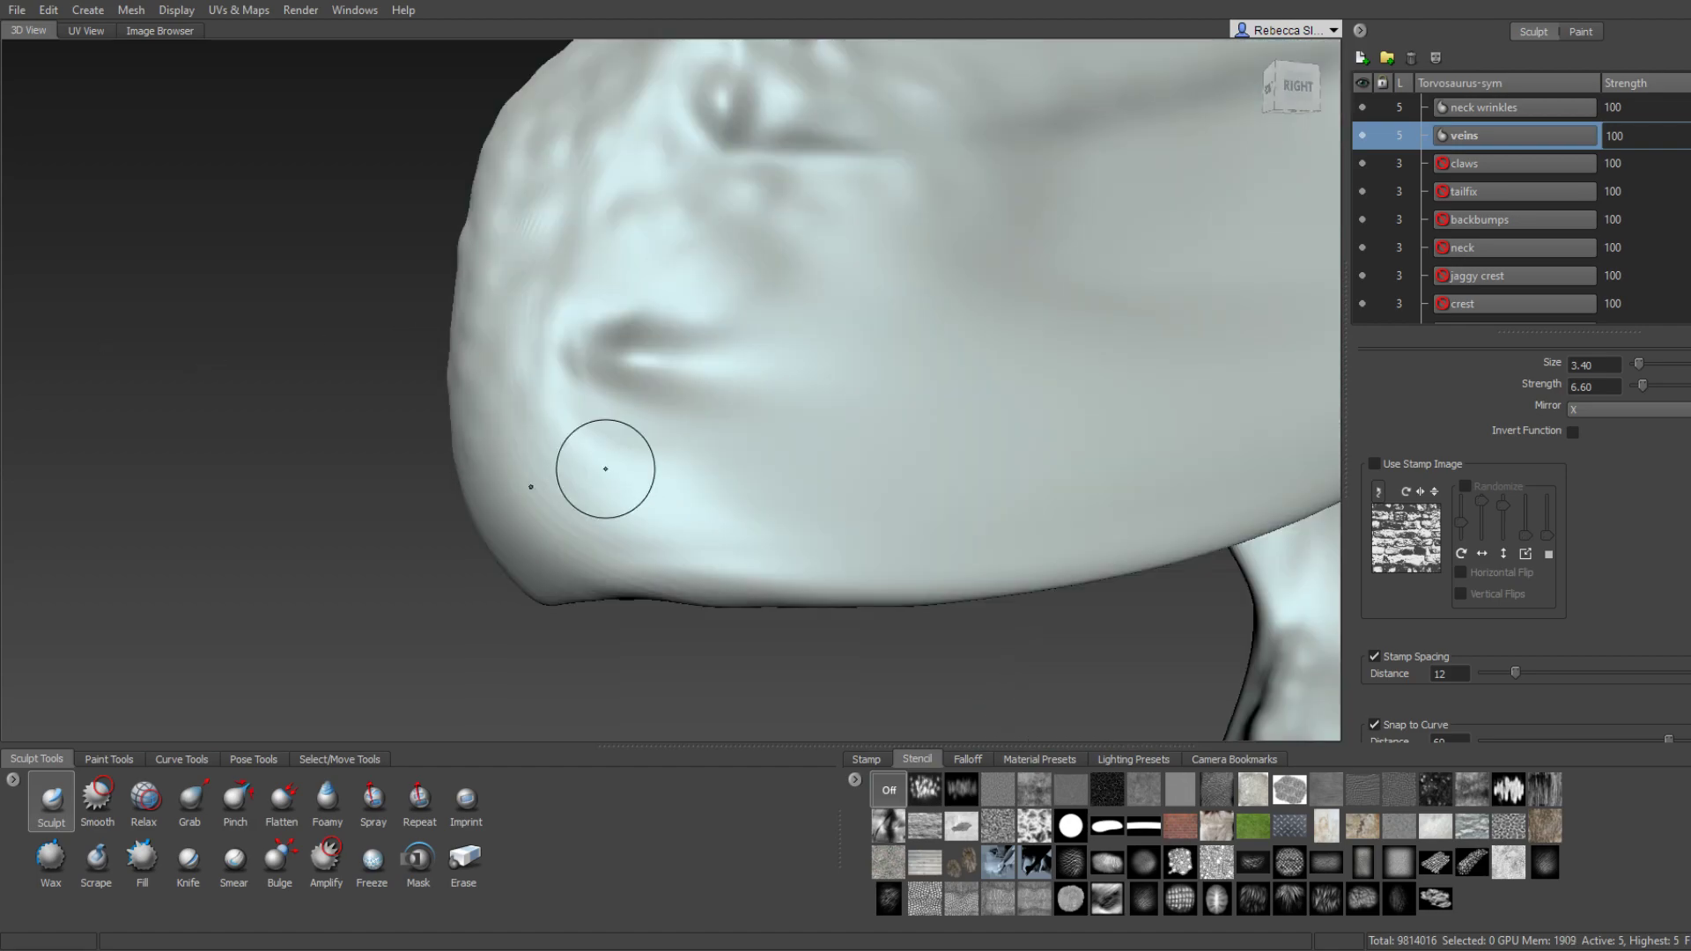
pyautogui.click(327, 801)
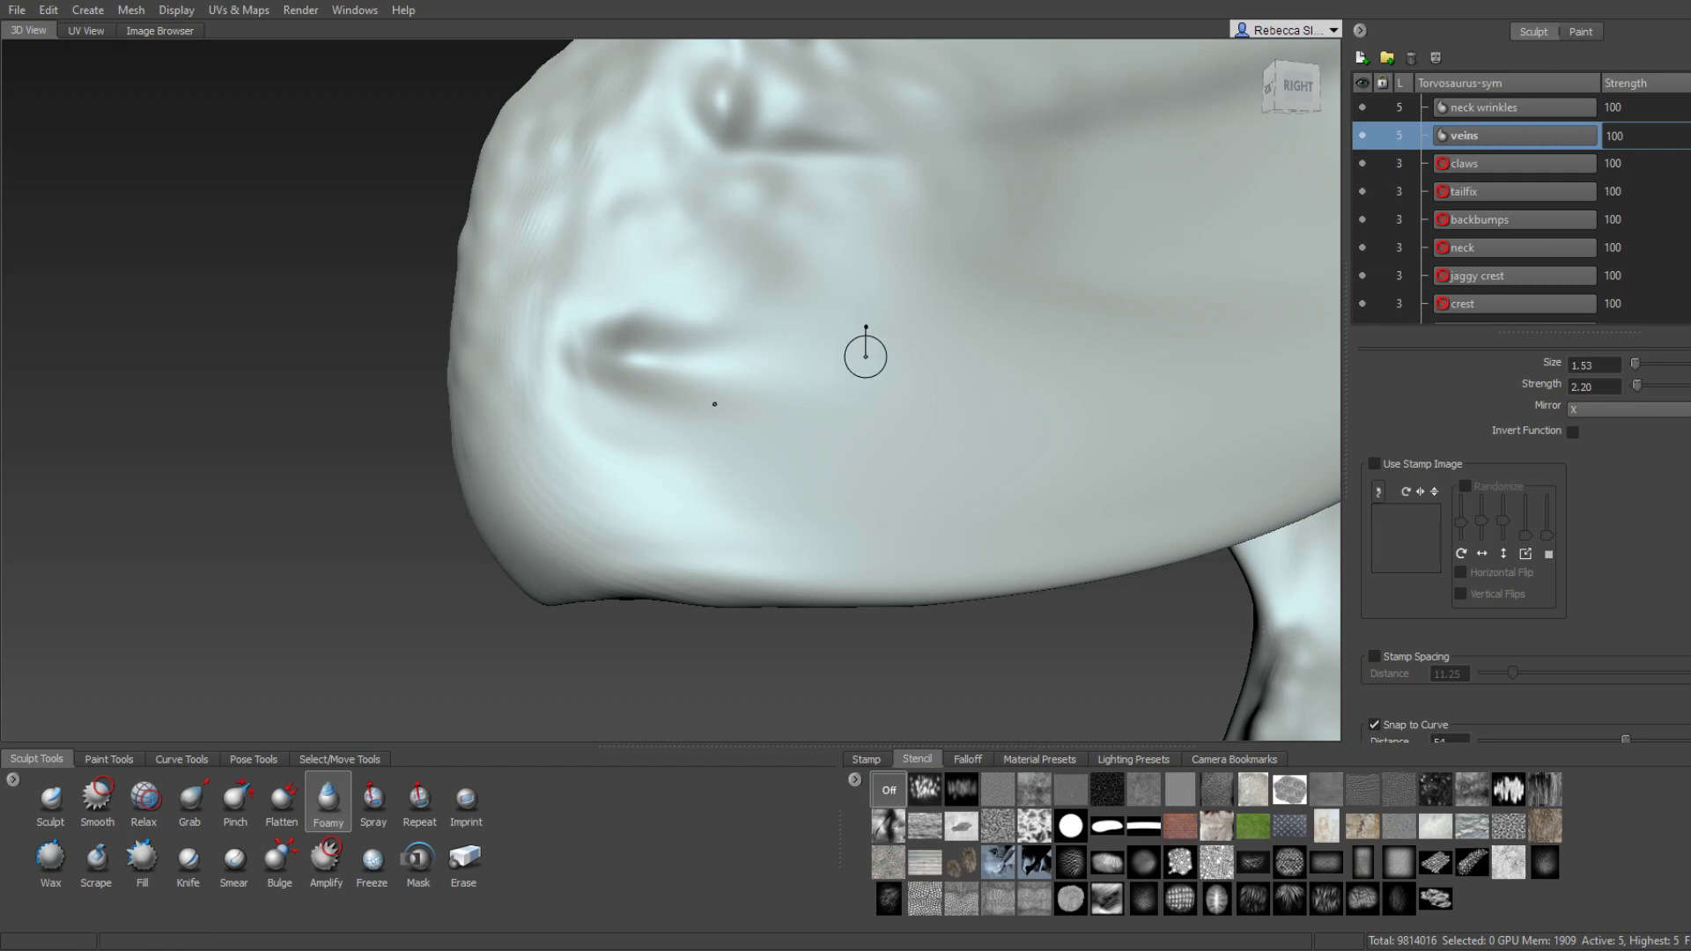
pyautogui.moveTo(589, 366)
pyautogui.mouseDown()
pyautogui.moveTo(656, 291)
pyautogui.moveTo(739, 366)
pyautogui.moveTo(815, 387)
pyautogui.mouseUp()
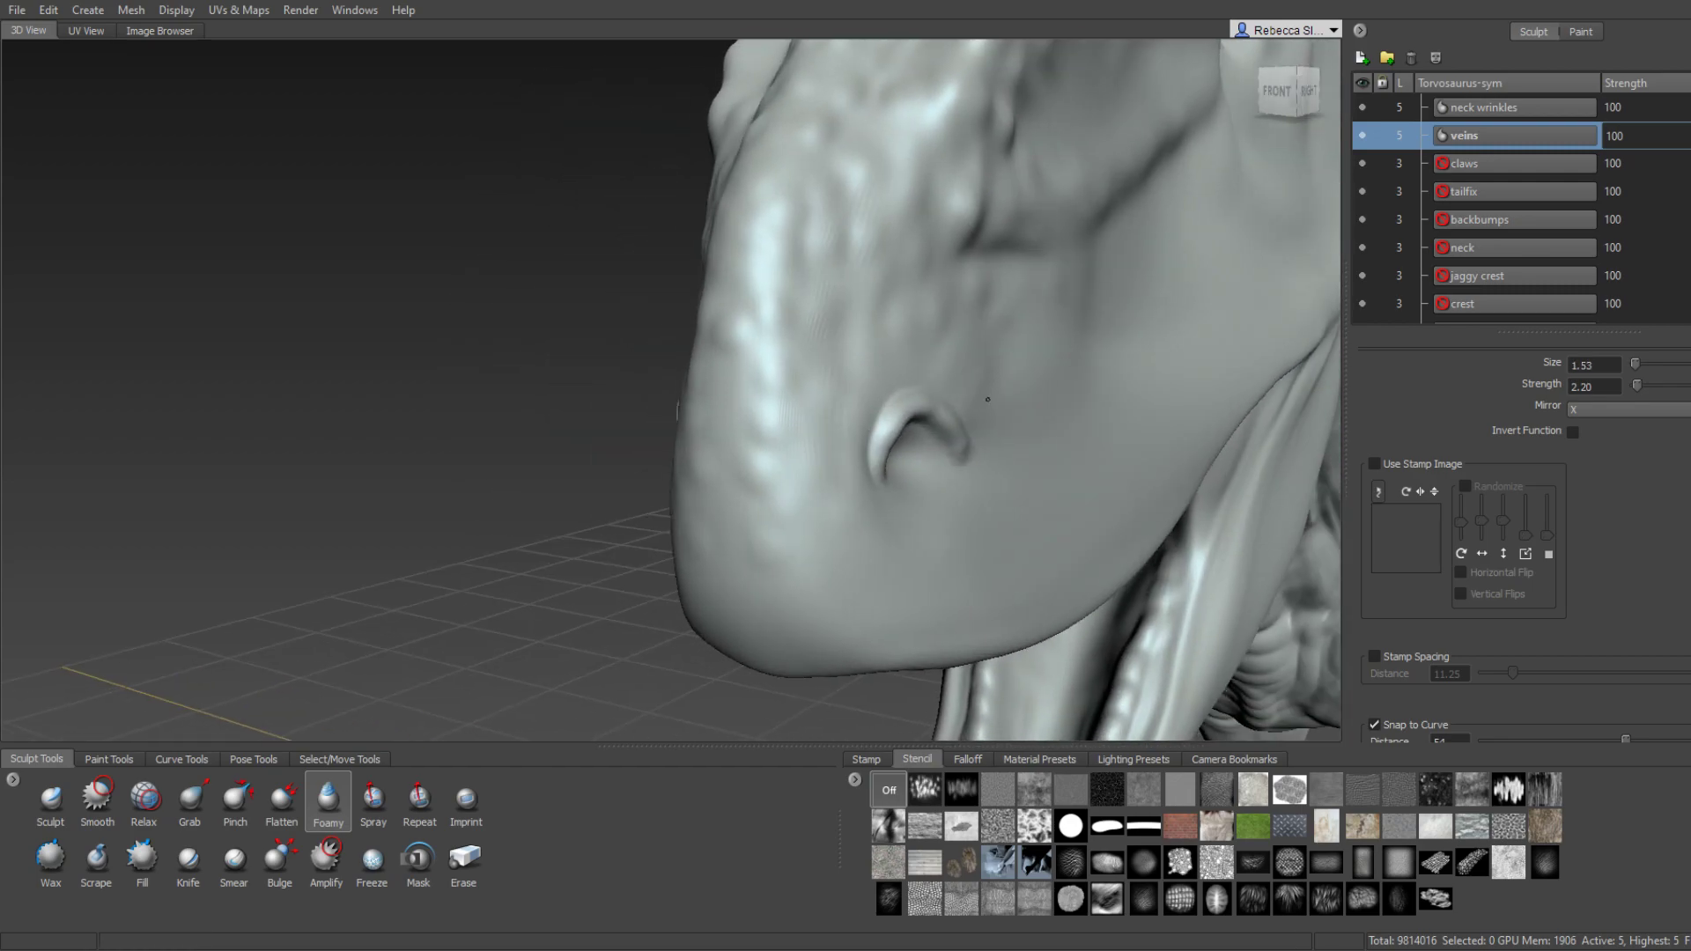
pyautogui.hotkey('ctrl', 'z')
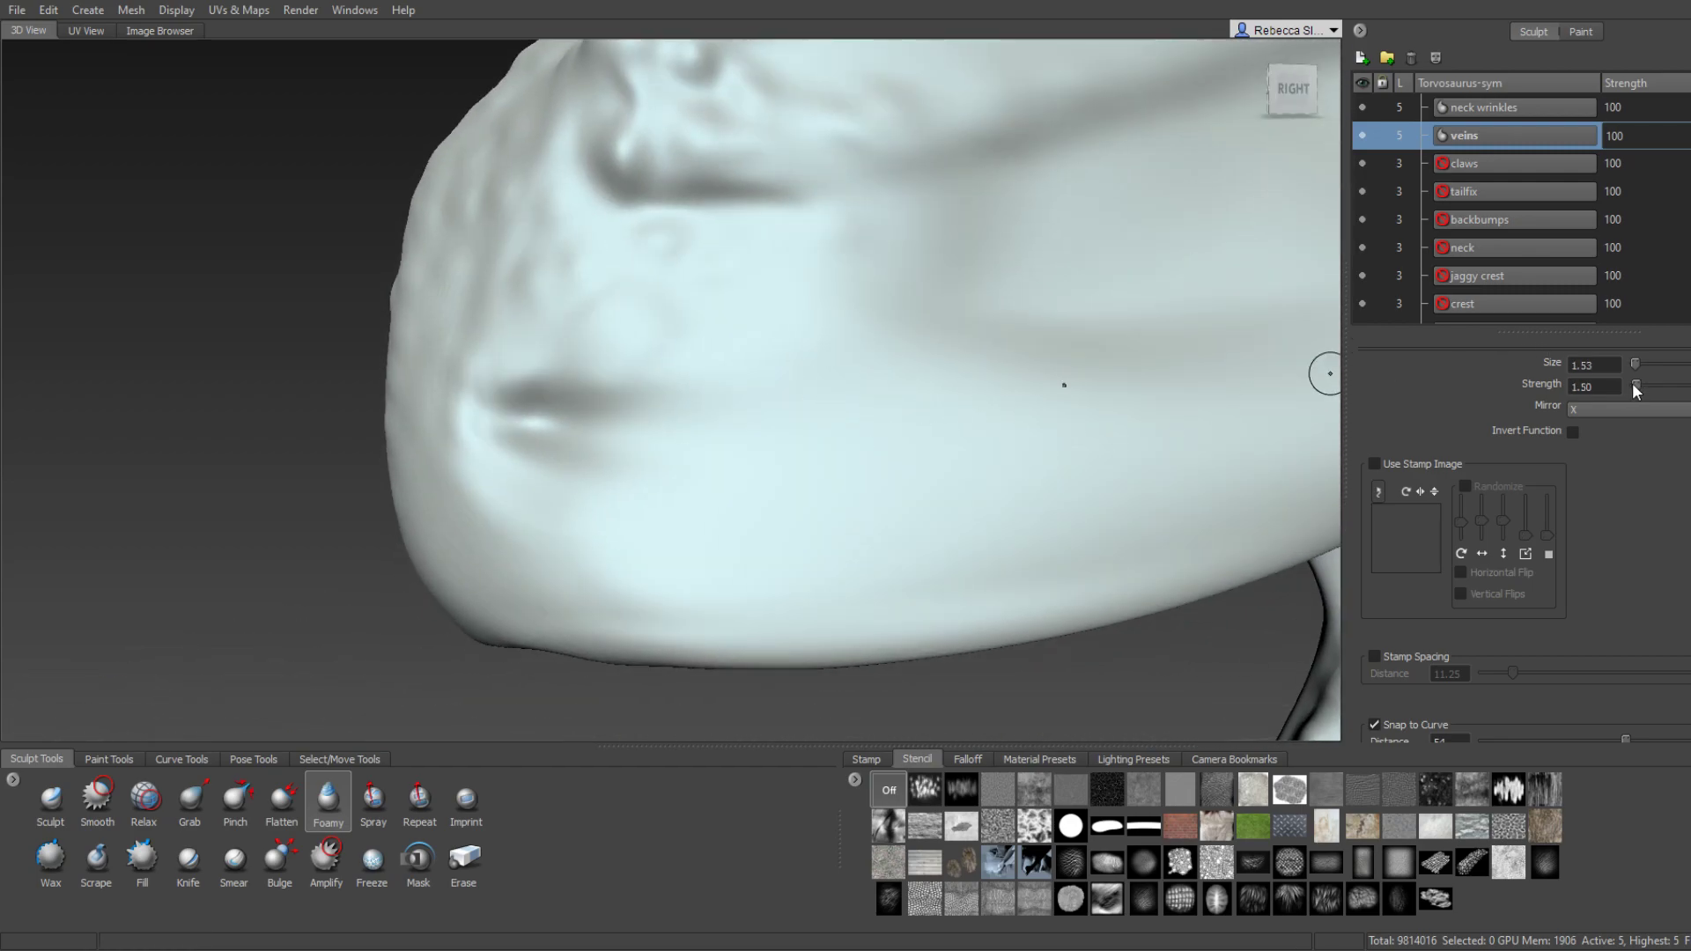
pyautogui.moveTo(477, 411)
pyautogui.mouseDown()
pyautogui.moveTo(604, 366)
pyautogui.moveTo(898, 437)
pyautogui.moveTo(969, 414)
pyautogui.moveTo(861, 415)
pyautogui.mouseUp()
pyautogui.moveTo(635, 483)
pyautogui.mouseDown()
pyautogui.moveTo(830, 426)
pyautogui.moveTo(933, 426)
pyautogui.moveTo(768, 463)
pyautogui.mouseUp()
pyautogui.press('shift')
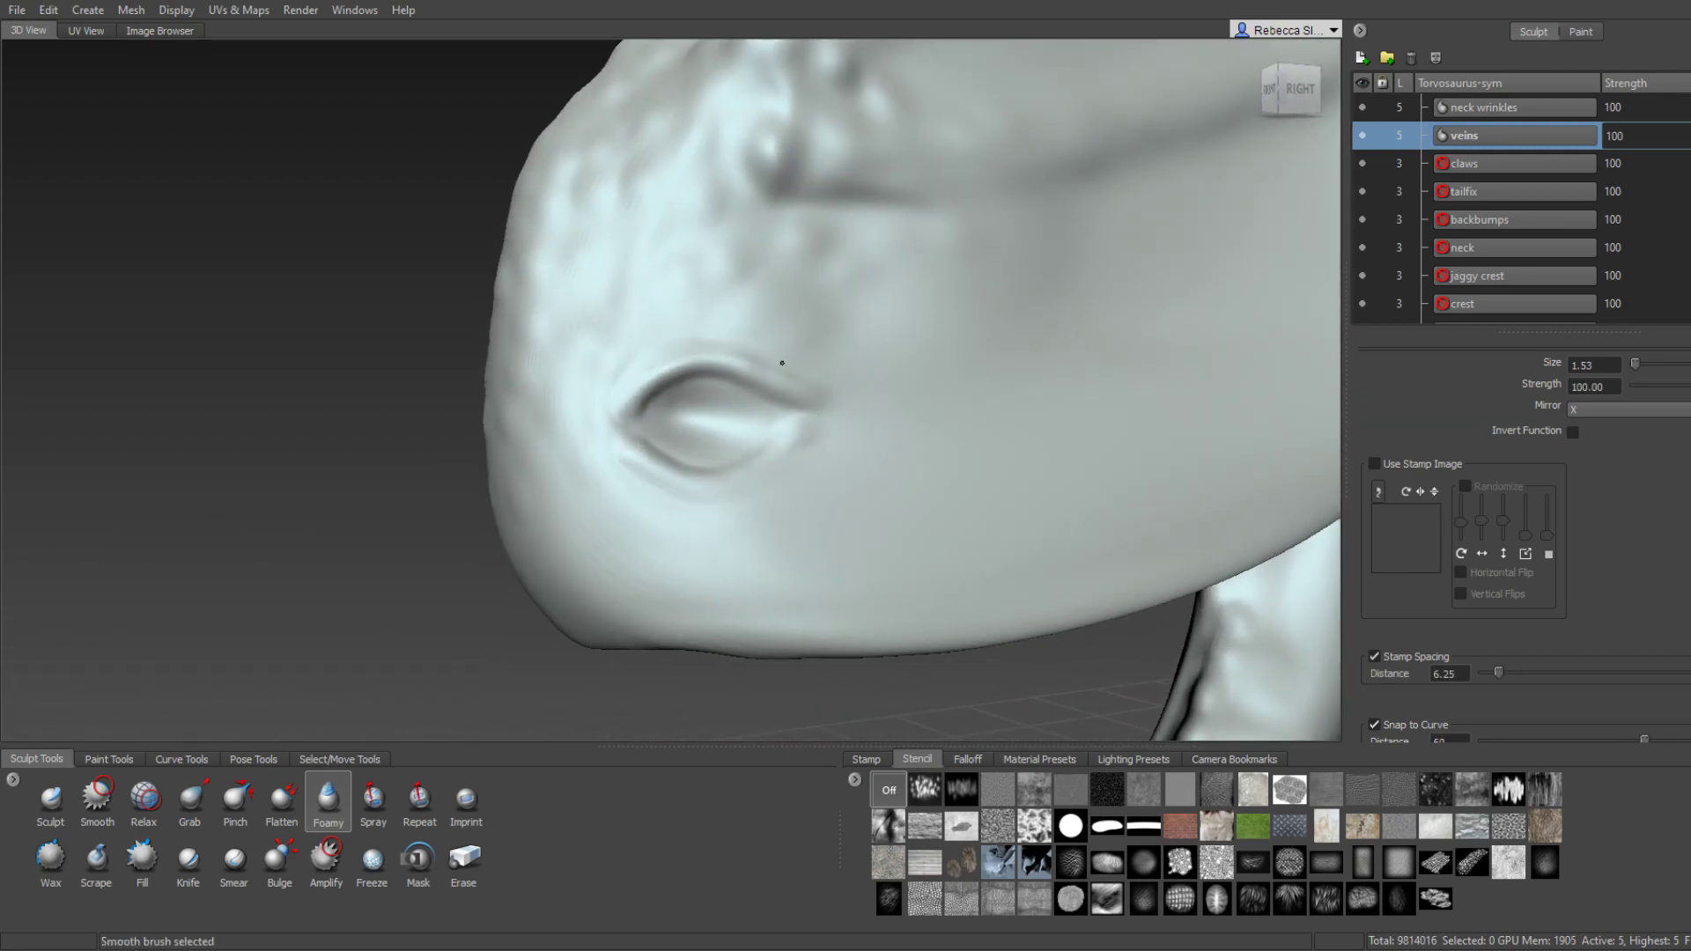
# Smooth and soften the nostril rim, checking it from three-quarter and front views.
pyautogui.keyDown('alt'); pyautogui.moveTo(782, 451); pyautogui.dragTo(743, 487, button='right'); pyautogui.keyUp('alt')
pyautogui.moveTo(743, 487)
pyautogui.keyDown('alt'); pyautogui.mouseDown()
pyautogui.moveTo(880, 441)
pyautogui.moveTo(634, 358)
pyautogui.mouseUp(); pyautogui.keyUp('alt')
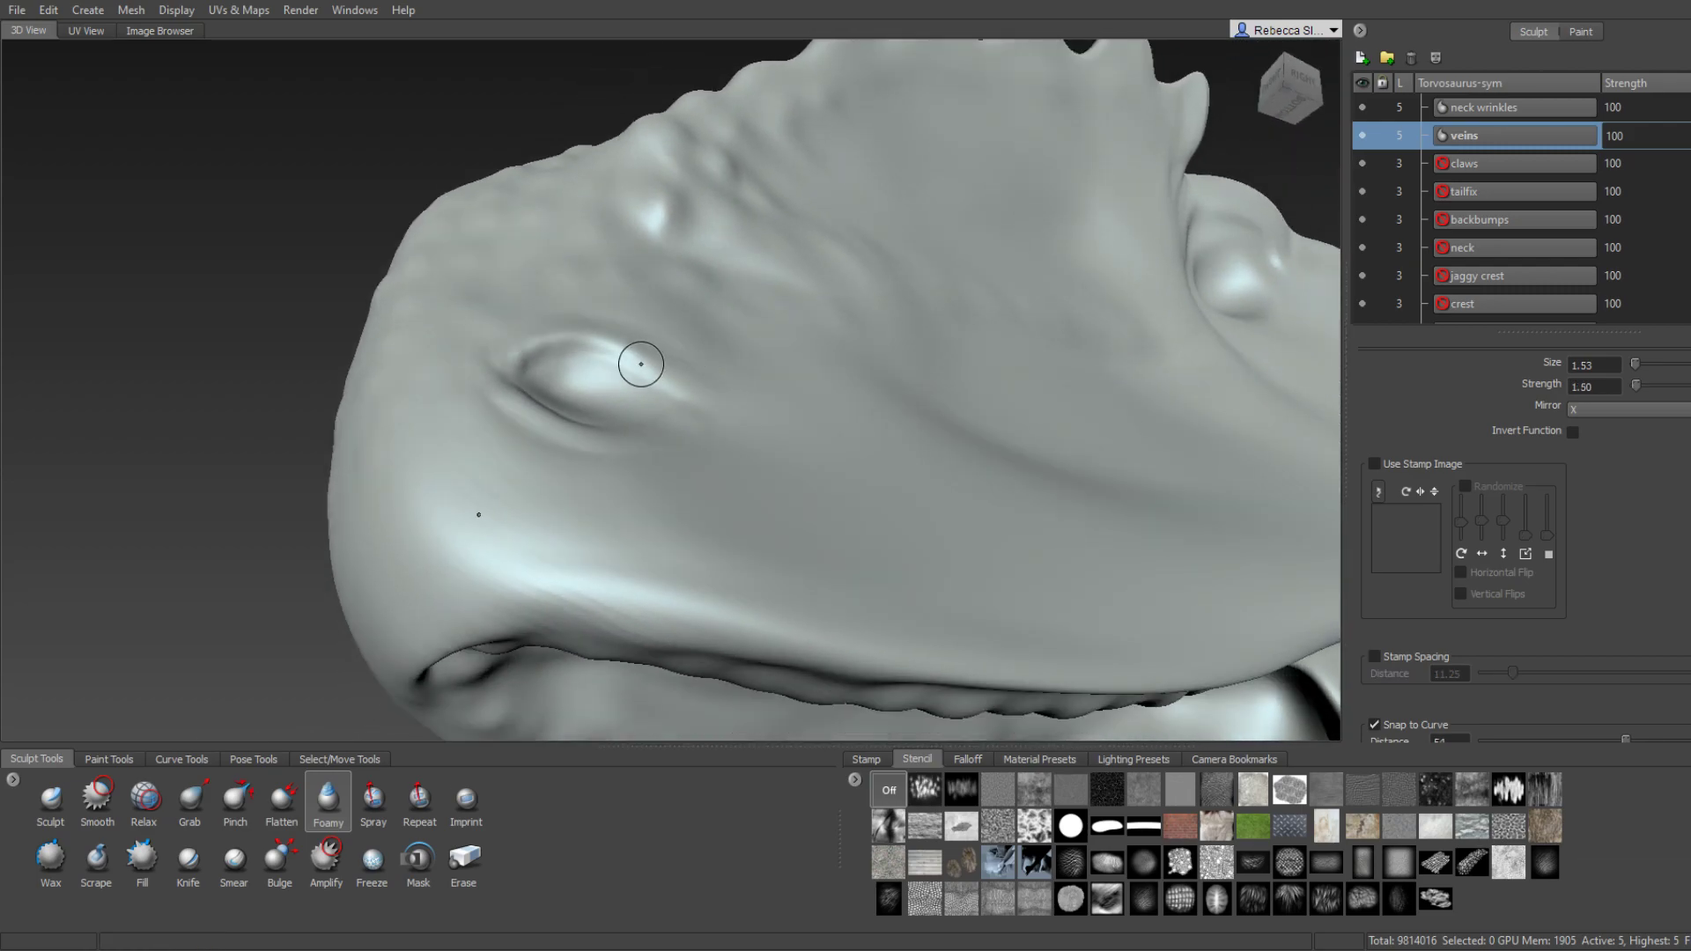
pyautogui.keyDown('alt'); pyautogui.moveTo(634, 358); pyautogui.dragTo(479, 367, button='right'); pyautogui.keyUp('alt')
pyautogui.moveTo(642, 396)
pyautogui.keyDown('alt'); pyautogui.mouseDown()
pyautogui.moveTo(566, 502)
pyautogui.moveTo(586, 507)
pyautogui.mouseUp(); pyautogui.keyUp('alt')
pyautogui.press('shift')
pyautogui.keyDown('alt'); pyautogui.moveTo(562, 554); pyautogui.dragTo(653, 479, button='right'); pyautogui.keyUp('alt')
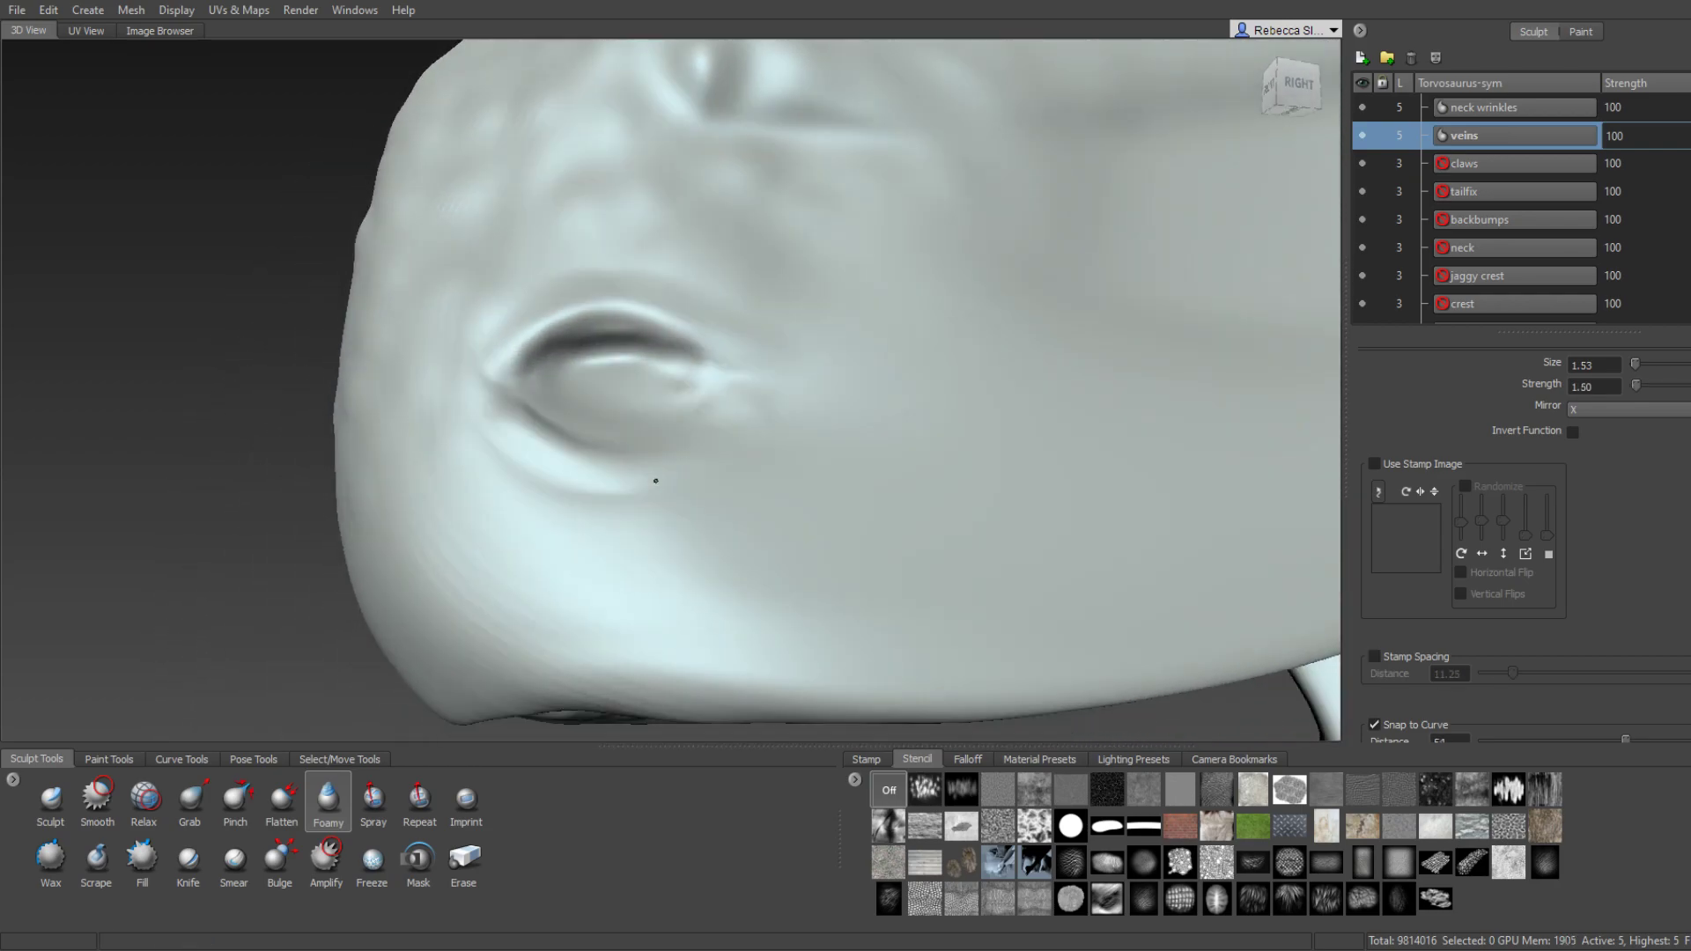
pyautogui.moveTo(654, 479)
pyautogui.keyDown('alt'); pyautogui.mouseDown()
pyautogui.moveTo(706, 320)
pyautogui.moveTo(586, 319)
pyautogui.mouseUp(); pyautogui.keyUp('alt')
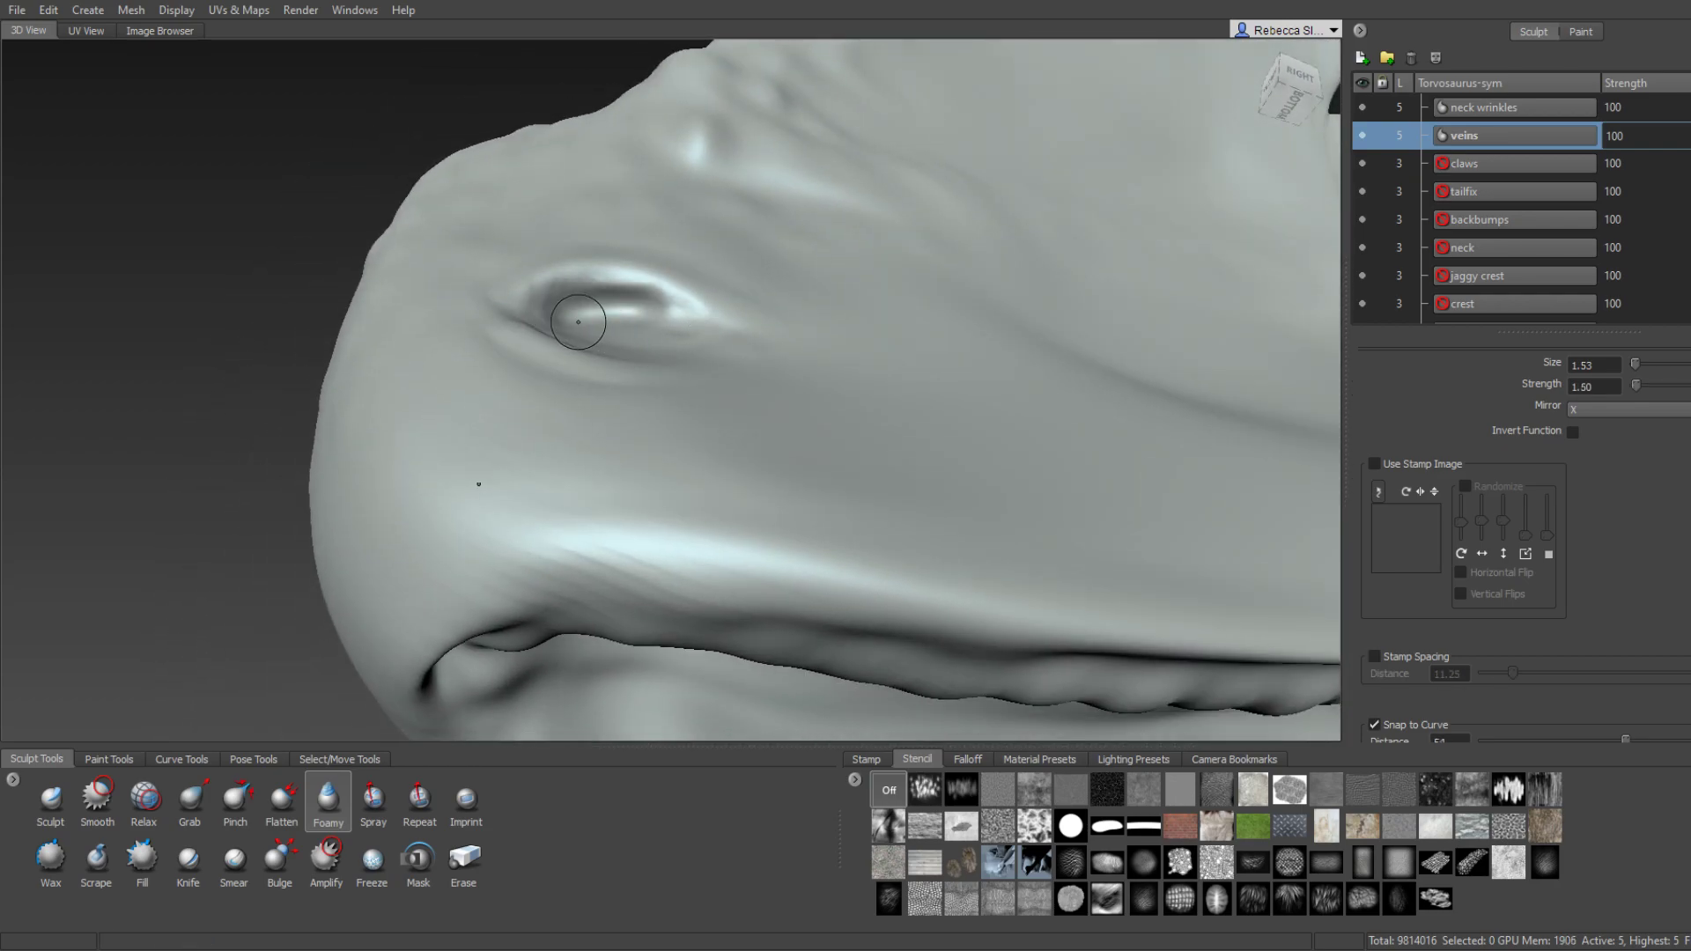
pyautogui.moveTo(685, 336)
pyautogui.keyDown('alt'); pyautogui.mouseDown()
pyautogui.moveTo(998, 374)
pyautogui.moveTo(609, 443)
pyautogui.moveTo(570, 407)
pyautogui.moveTo(589, 455)
pyautogui.mouseUp(); pyautogui.keyUp('alt')
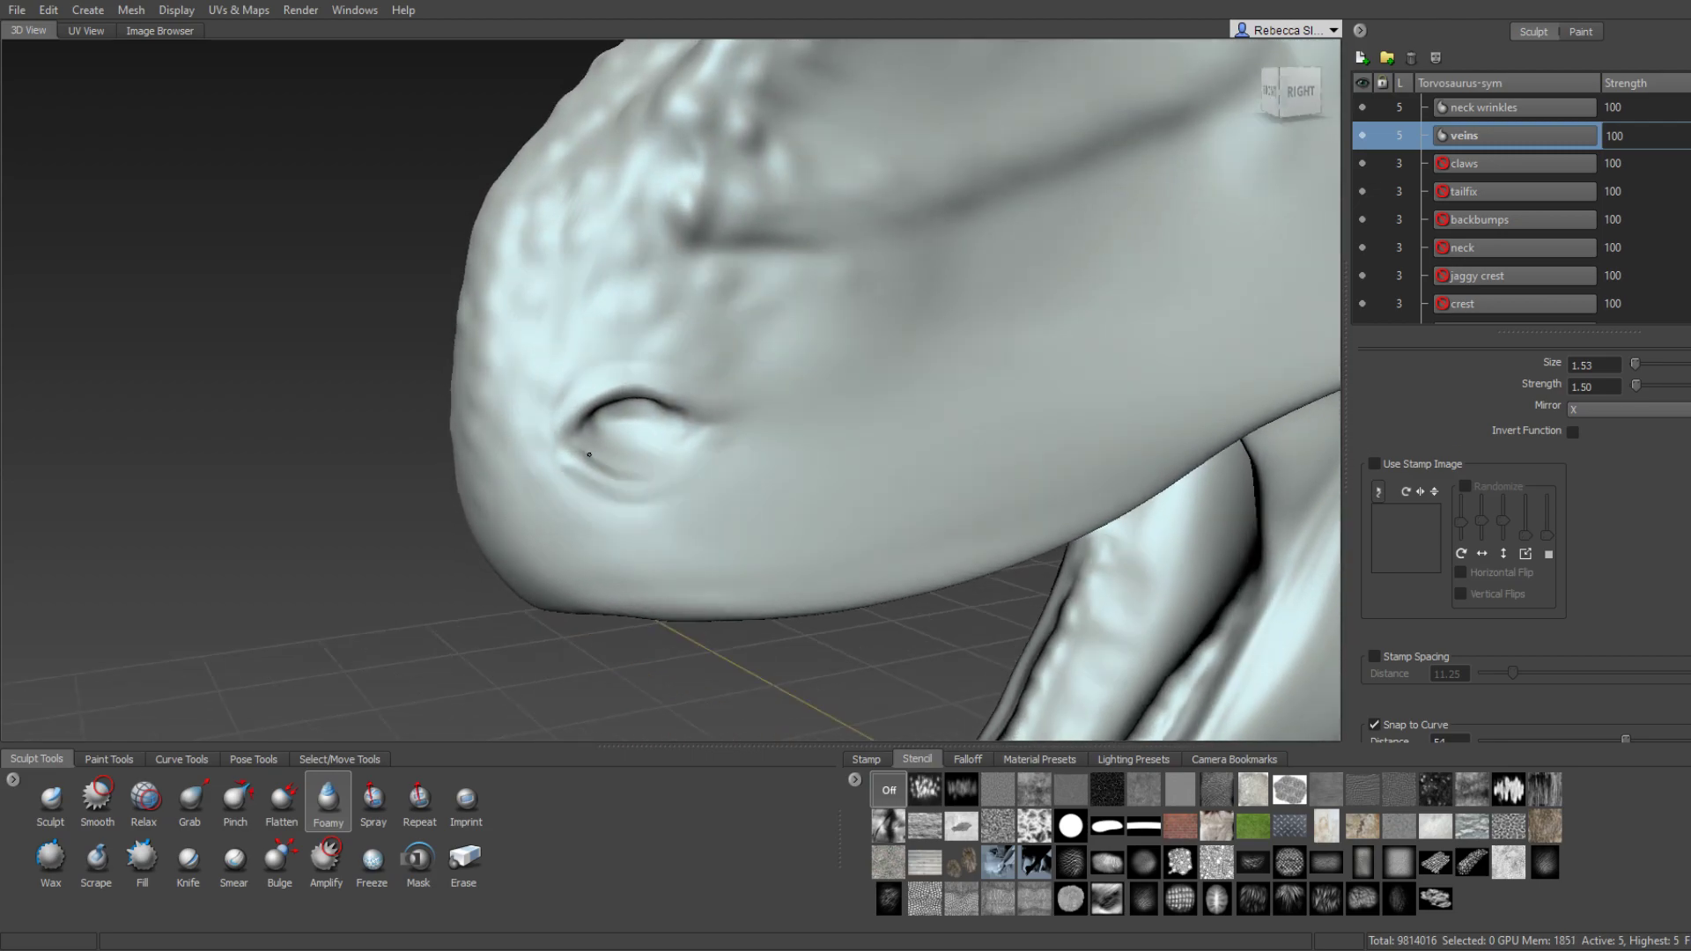
# Zoom in on the eye and try lower-eyelid ridges, undoing each attempt.
pyautogui.moveTo(589, 454)
pyautogui.keyDown('alt'); pyautogui.mouseDown(button='right')
pyautogui.moveTo(653, 384)
pyautogui.moveTo(634, 423)
pyautogui.mouseUp(button='right'); pyautogui.keyUp('alt')
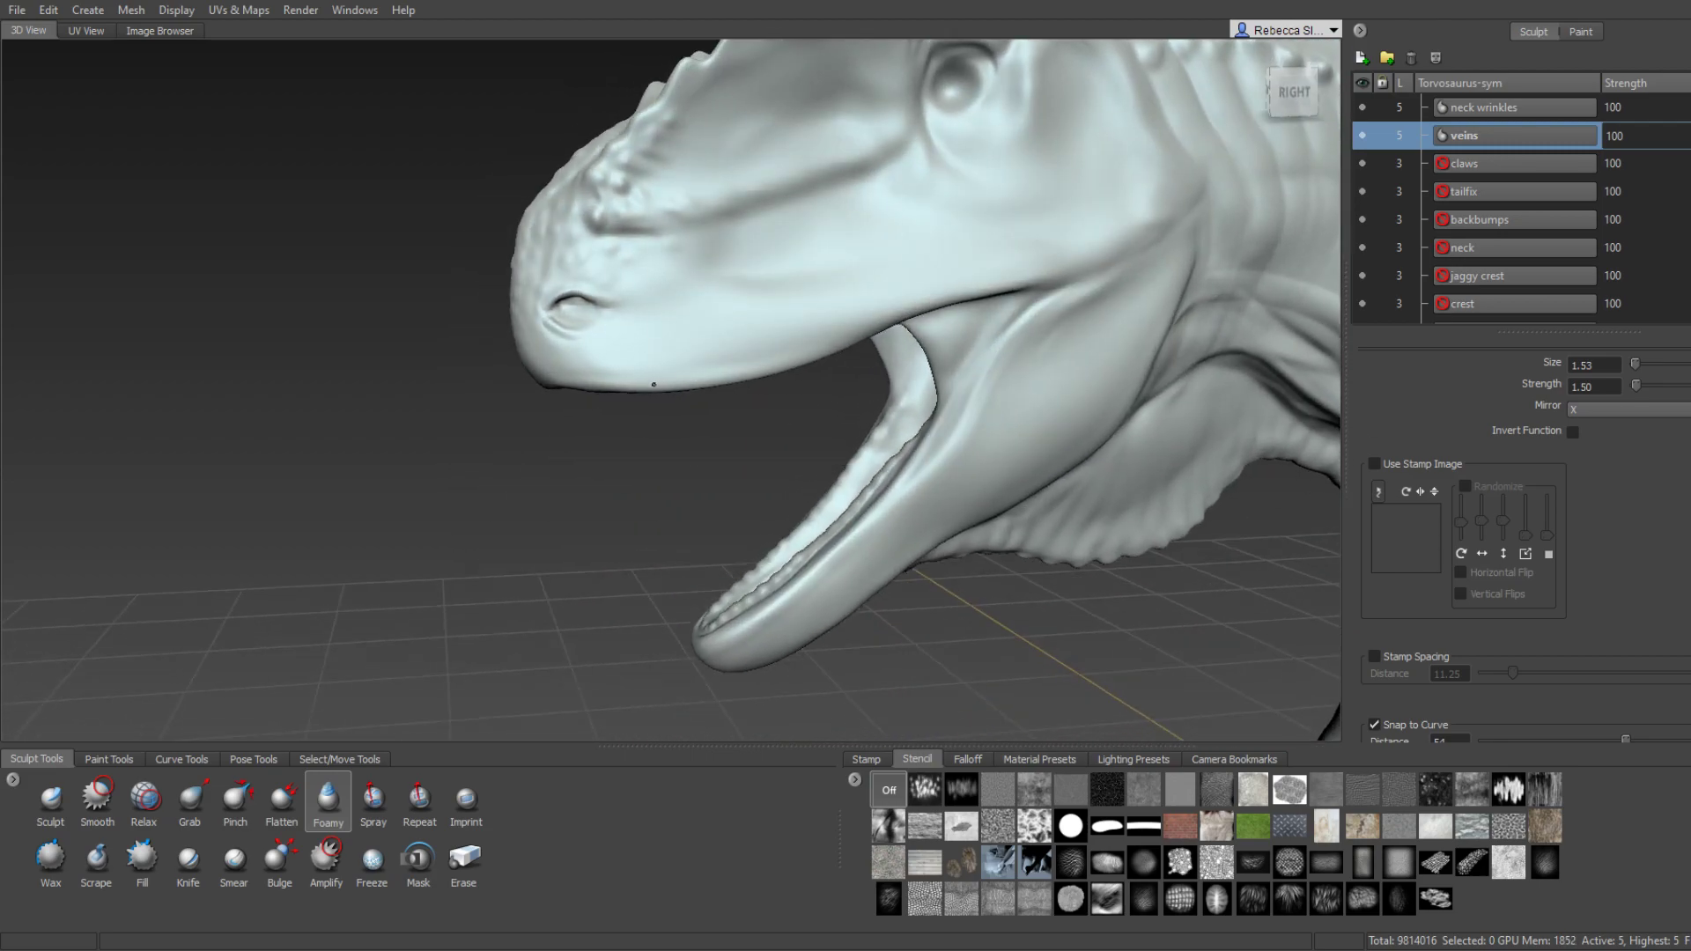
pyautogui.keyDown('alt'); pyautogui.moveTo(634, 422); pyautogui.dragTo(669, 370); pyautogui.keyUp('alt')
pyautogui.moveTo(670, 370)
pyautogui.keyDown('alt'); pyautogui.mouseDown(button='right')
pyautogui.moveTo(678, 324)
pyautogui.moveTo(612, 316)
pyautogui.mouseUp(button='right'); pyautogui.keyUp('alt')
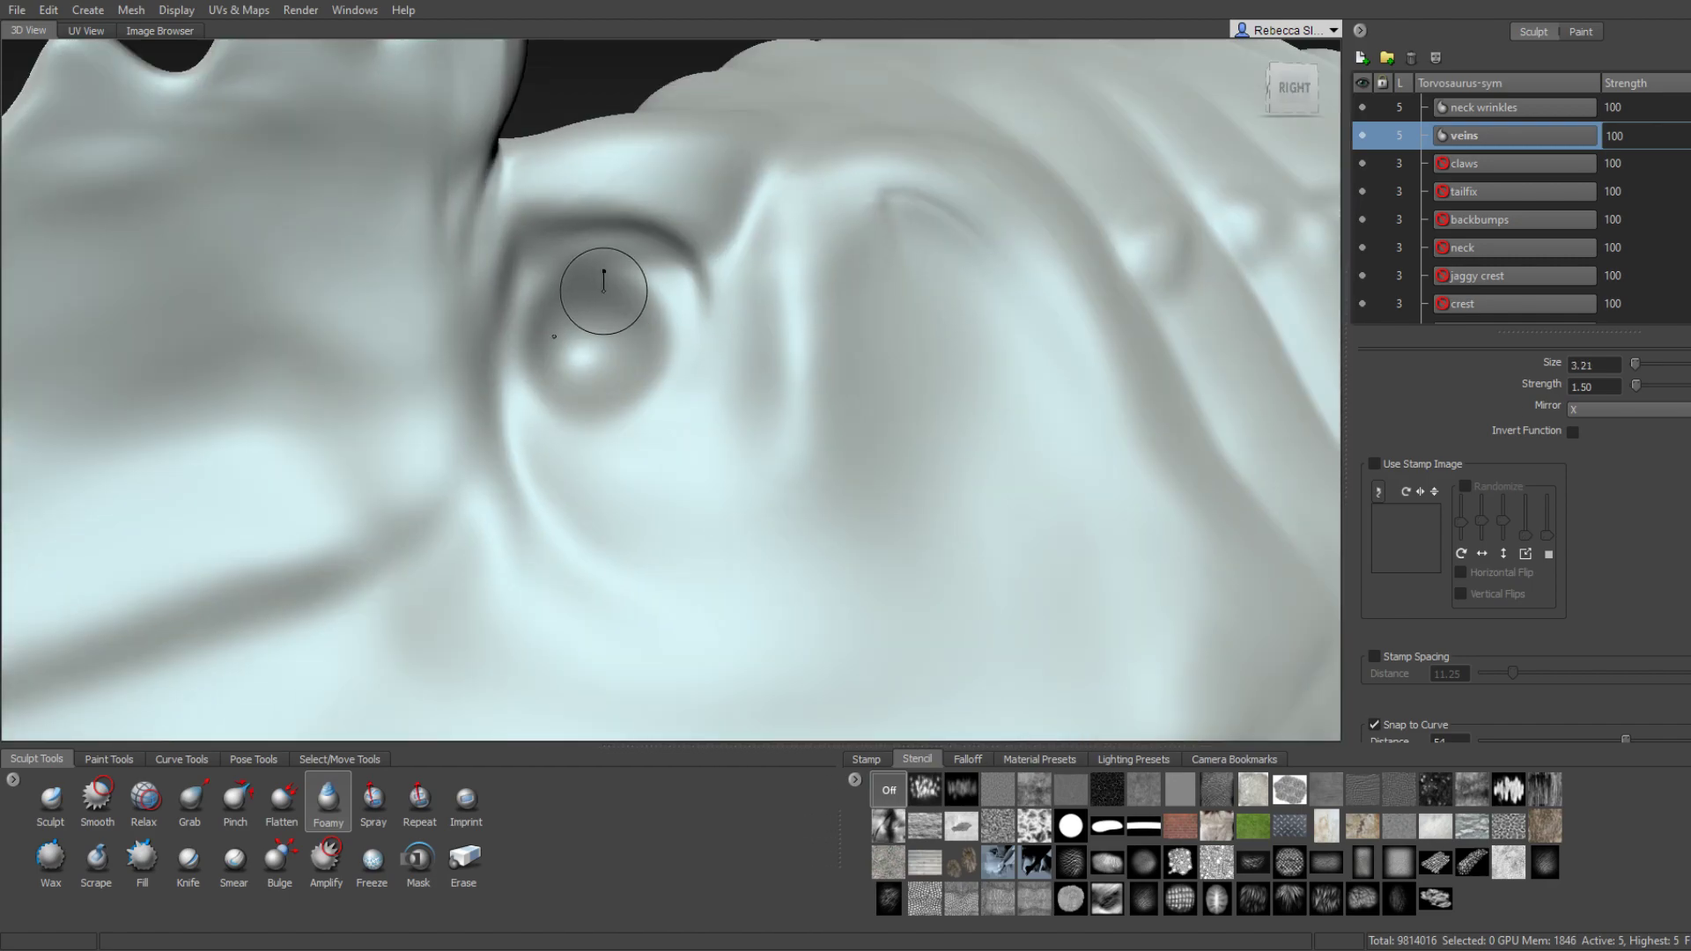
pyautogui.moveTo(532, 296)
pyautogui.keyDown('alt'); pyautogui.mouseDown()
pyautogui.moveTo(533, 278)
pyautogui.moveTo(613, 341)
pyautogui.moveTo(695, 275)
pyautogui.moveTo(792, 302)
pyautogui.moveTo(934, 407)
pyautogui.moveTo(636, 403)
pyautogui.moveTo(718, 453)
pyautogui.moveTo(824, 378)
pyautogui.moveTo(954, 432)
pyautogui.moveTo(669, 401)
pyautogui.mouseUp(); pyautogui.keyUp('alt')
pyautogui.keyDown('alt'); pyautogui.moveTo(670, 400); pyautogui.dragTo(621, 394, button='right'); pyautogui.keyUp('alt')
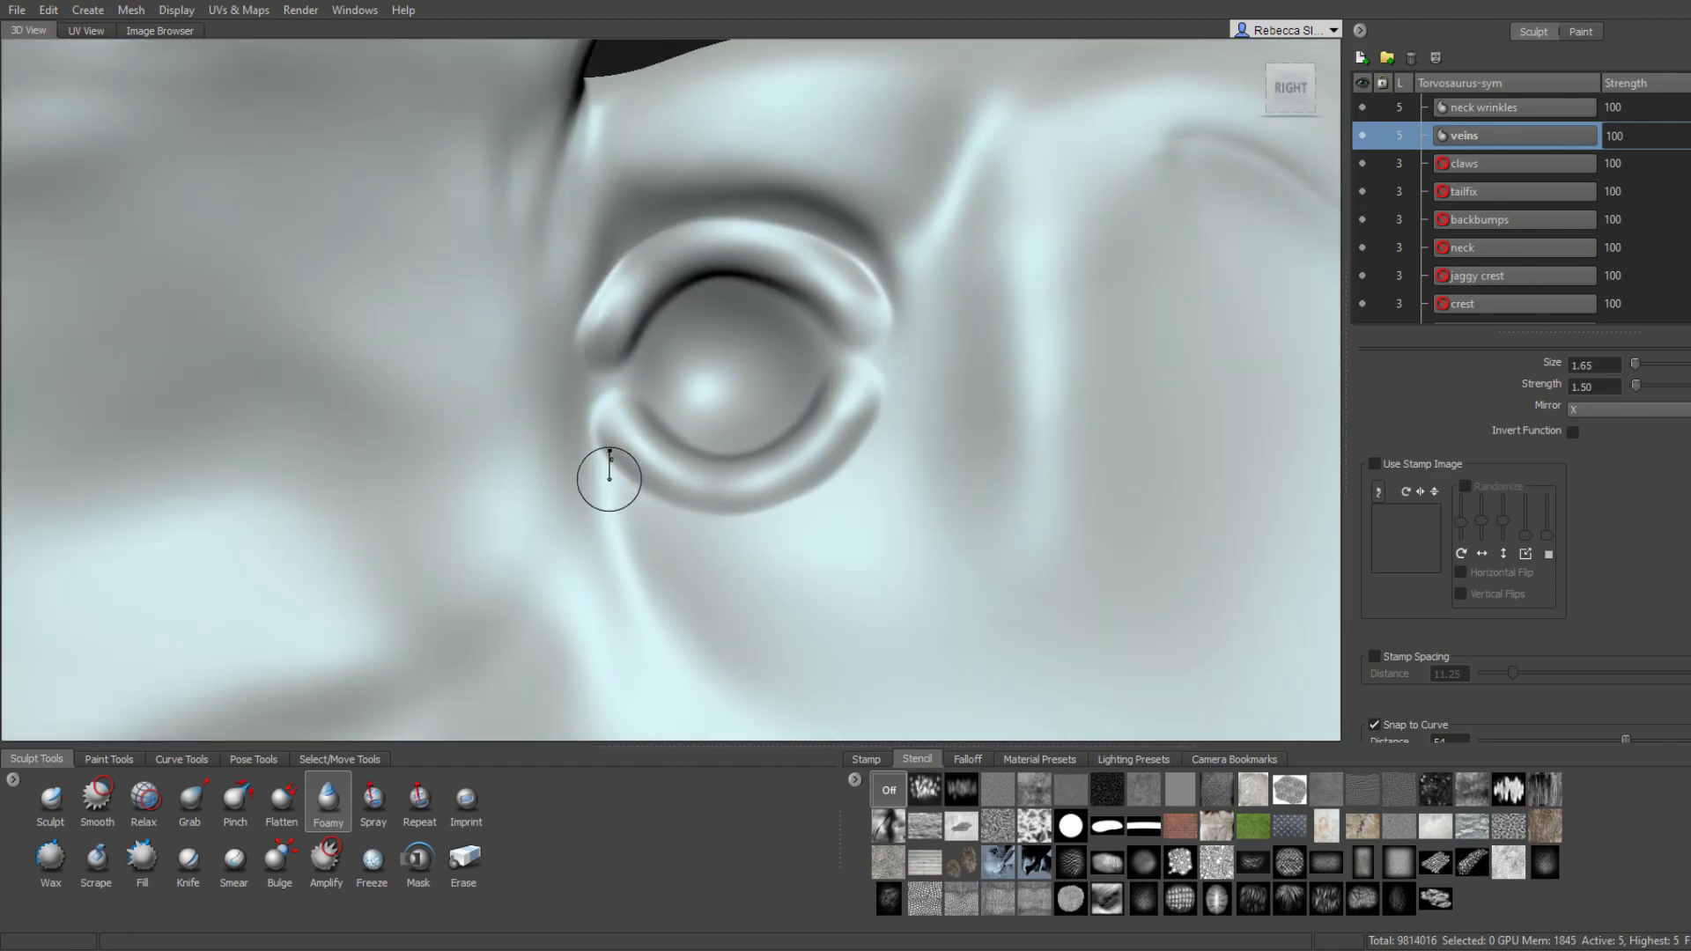
pyautogui.moveTo(654, 511); pyautogui.dragTo(804, 502)
pyautogui.hotkey('ctrl', 'z')
pyautogui.moveTo(592, 467)
pyautogui.mouseDown()
pyautogui.moveTo(680, 533)
pyautogui.moveTo(861, 472)
pyautogui.moveTo(584, 494)
pyautogui.moveTo(755, 554)
pyautogui.moveTo(916, 350)
pyautogui.moveTo(951, 495)
pyautogui.moveTo(693, 531)
pyautogui.mouseUp()
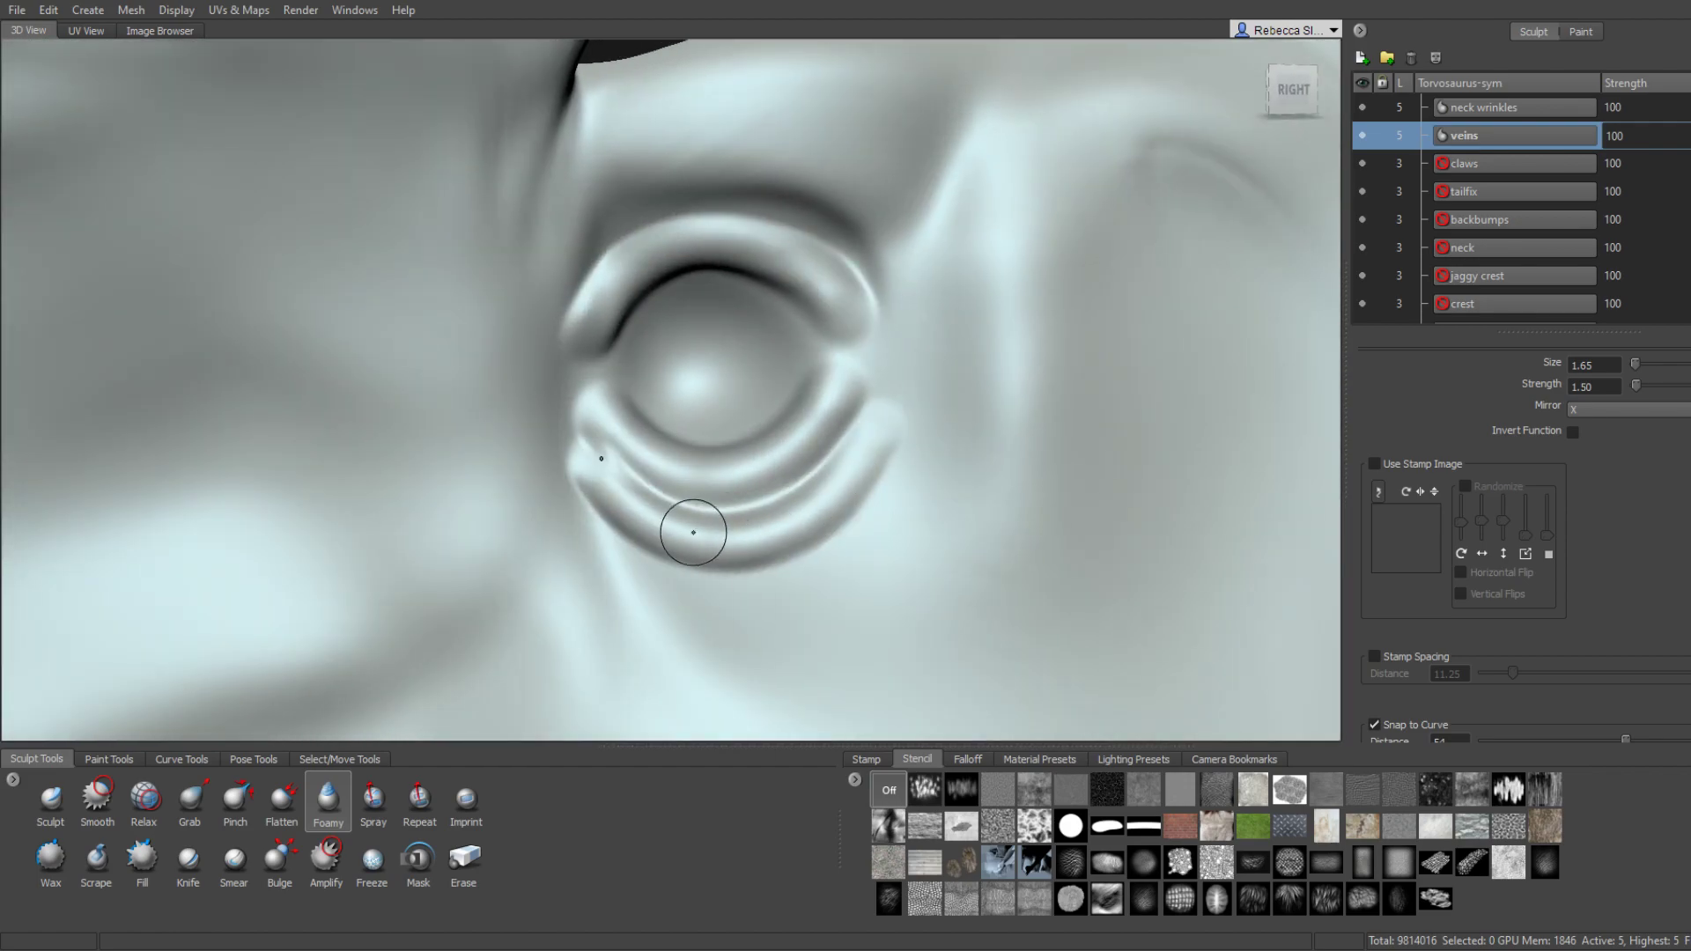
pyautogui.hotkey('ctrl', 'z')
pyautogui.hotkey('ctrl', 'z')
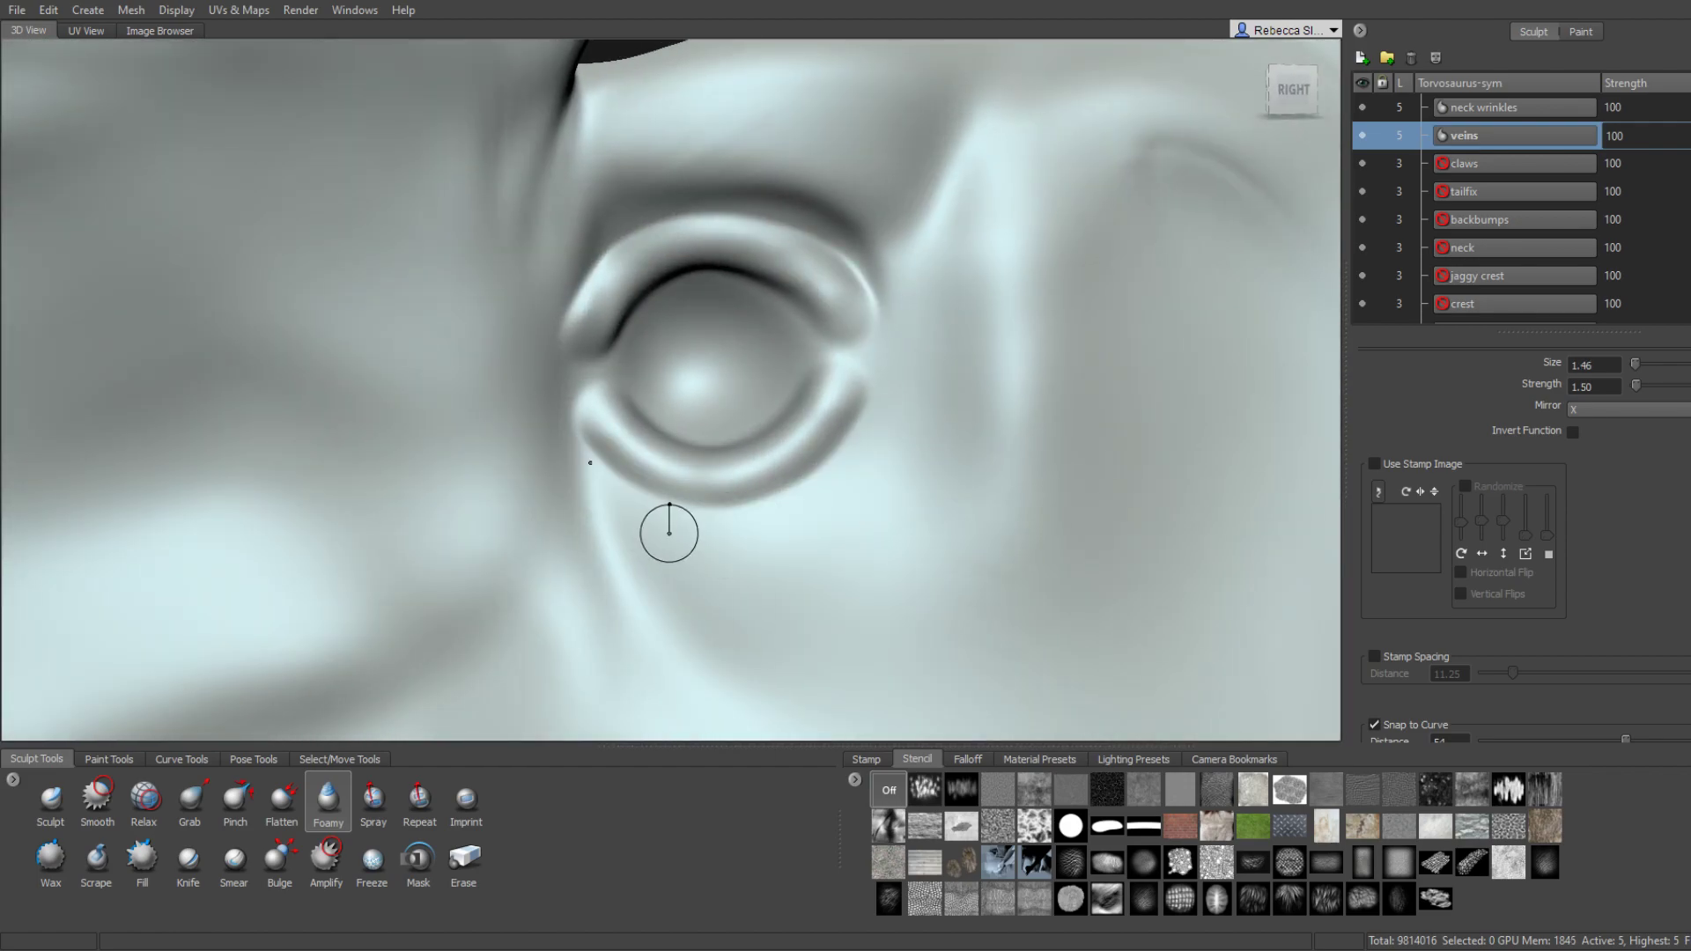
pyautogui.moveTo(628, 505)
pyautogui.mouseDown()
pyautogui.moveTo(872, 427)
pyautogui.moveTo(739, 515)
pyautogui.moveTo(604, 492)
pyautogui.moveTo(696, 527)
pyautogui.moveTo(824, 486)
pyautogui.moveTo(850, 436)
pyautogui.moveTo(689, 482)
pyautogui.moveTo(621, 442)
pyautogui.mouseUp()
pyautogui.hotkey('ctrl', 'z')
pyautogui.hotkey('ctrl', 'z')
pyautogui.scroll(2, 841, 471)
# Sculpt three curved wrinkle ridges below the eye ring and smooth them slightly.
pyautogui.keyDown('alt'); pyautogui.moveTo(596, 370); pyautogui.dragTo(612, 393); pyautogui.keyUp('alt')
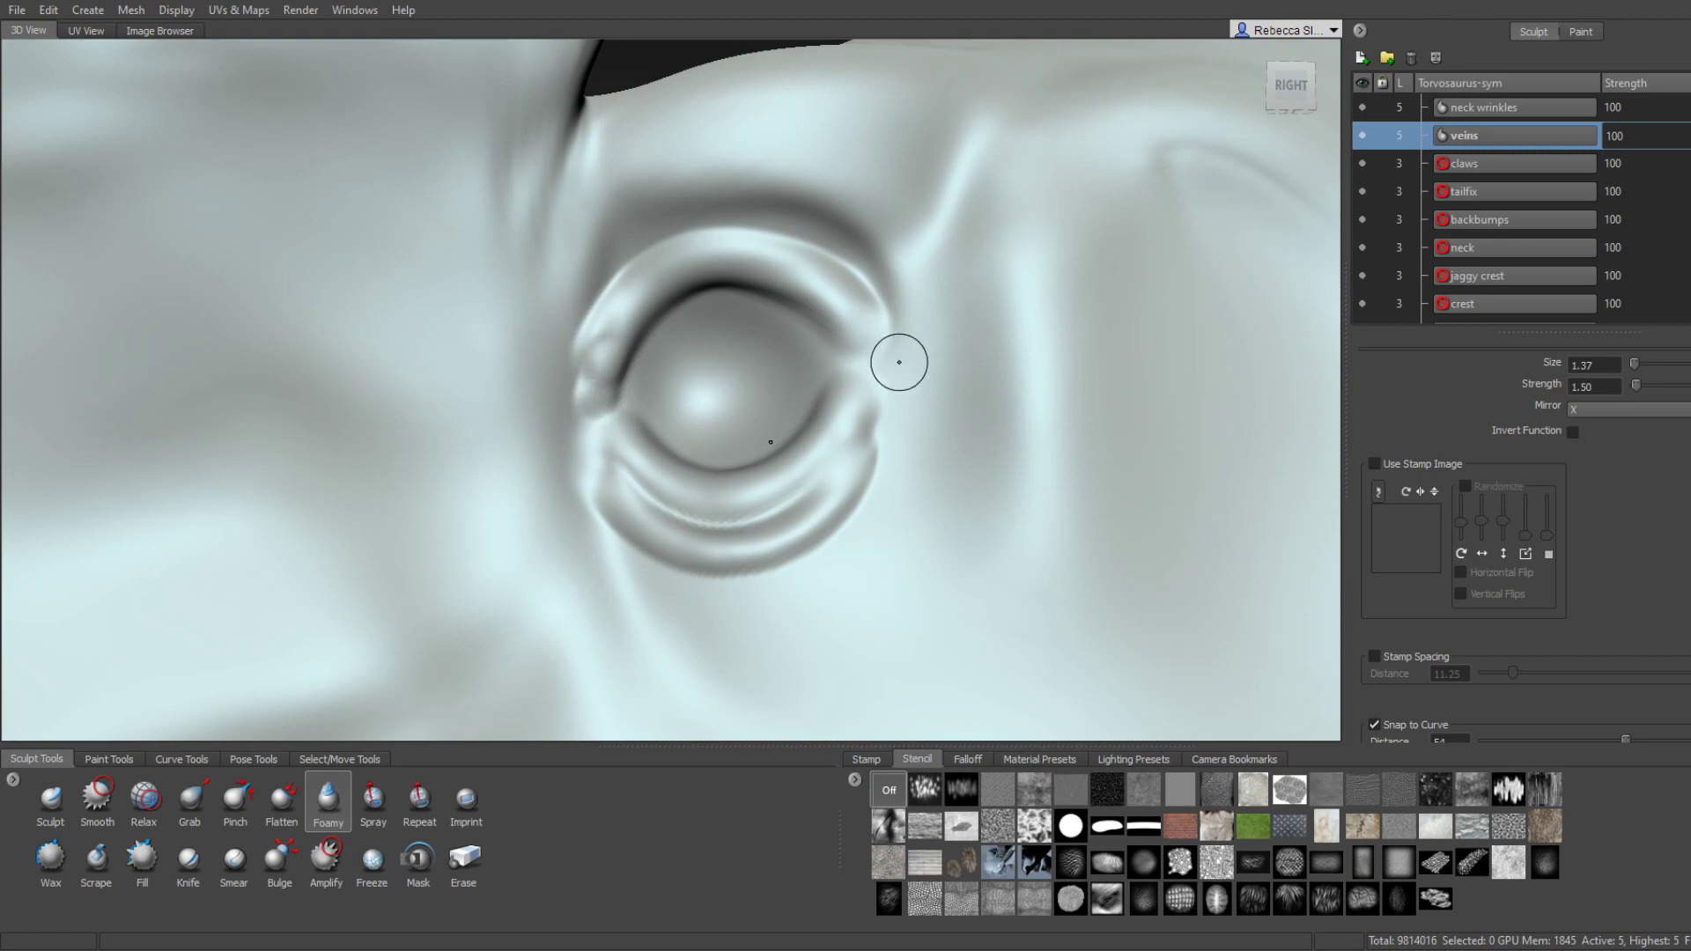
pyautogui.moveTo(812, 328)
pyautogui.keyDown('alt'); pyautogui.mouseDown()
pyautogui.moveTo(607, 357)
pyautogui.moveTo(538, 398)
pyautogui.moveTo(590, 385)
pyautogui.moveTo(710, 408)
pyautogui.moveTo(592, 400)
pyautogui.moveTo(718, 408)
pyautogui.mouseUp(); pyautogui.keyUp('alt')
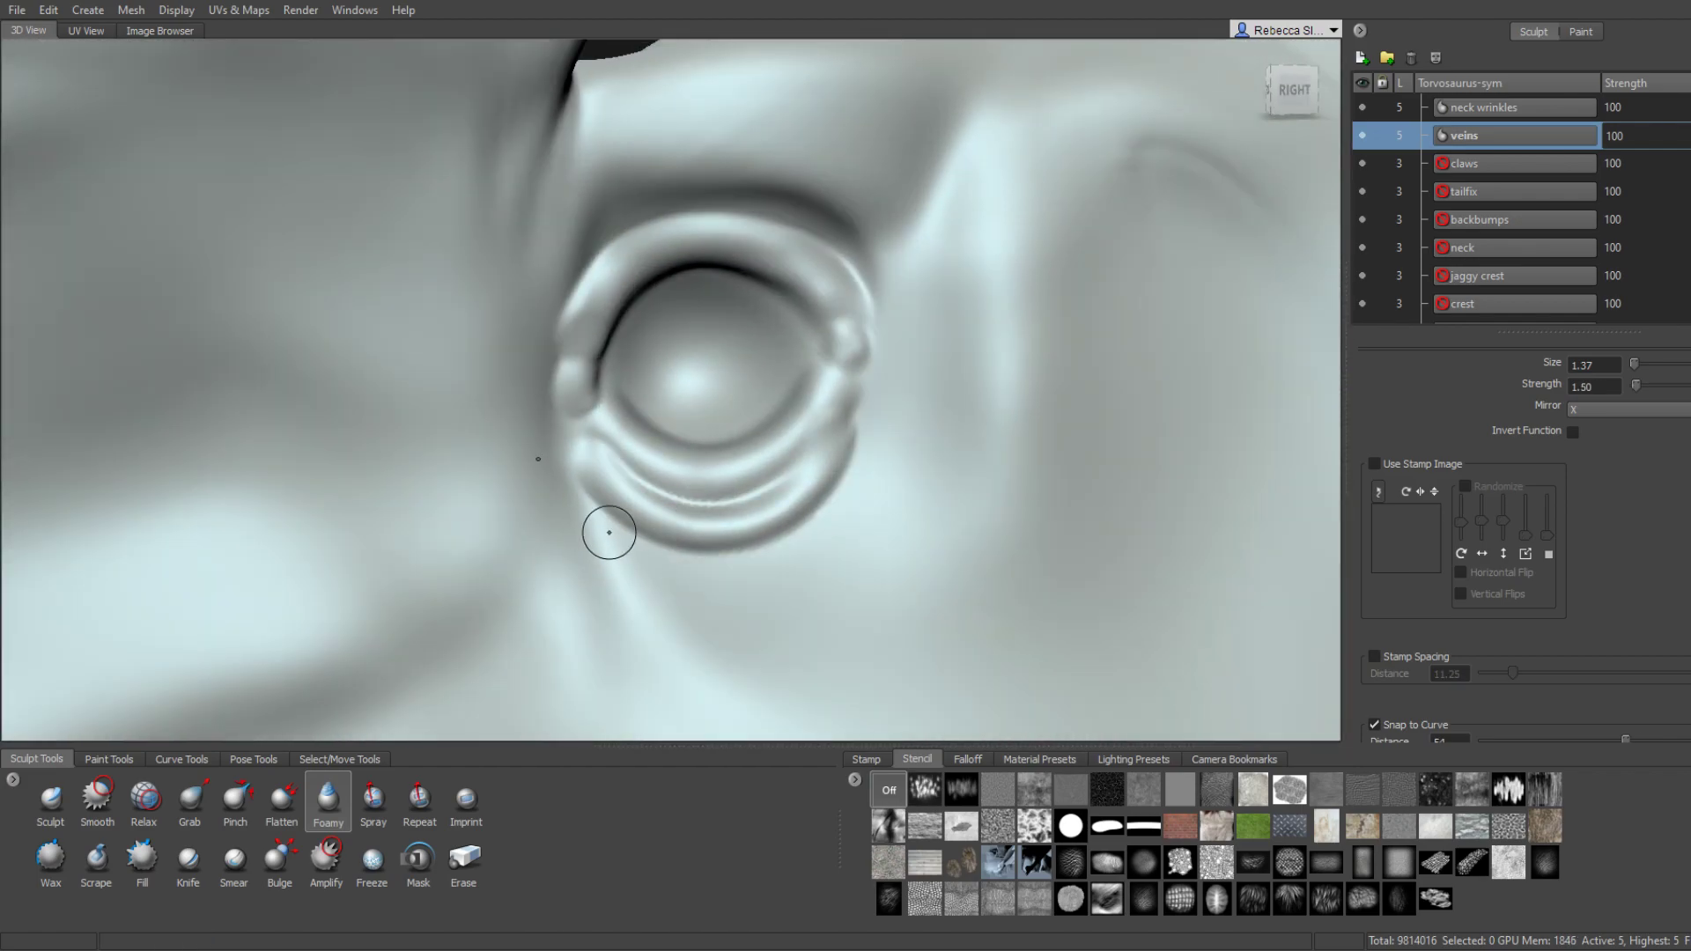
pyautogui.moveTo(608, 532); pyautogui.dragTo(879, 475)
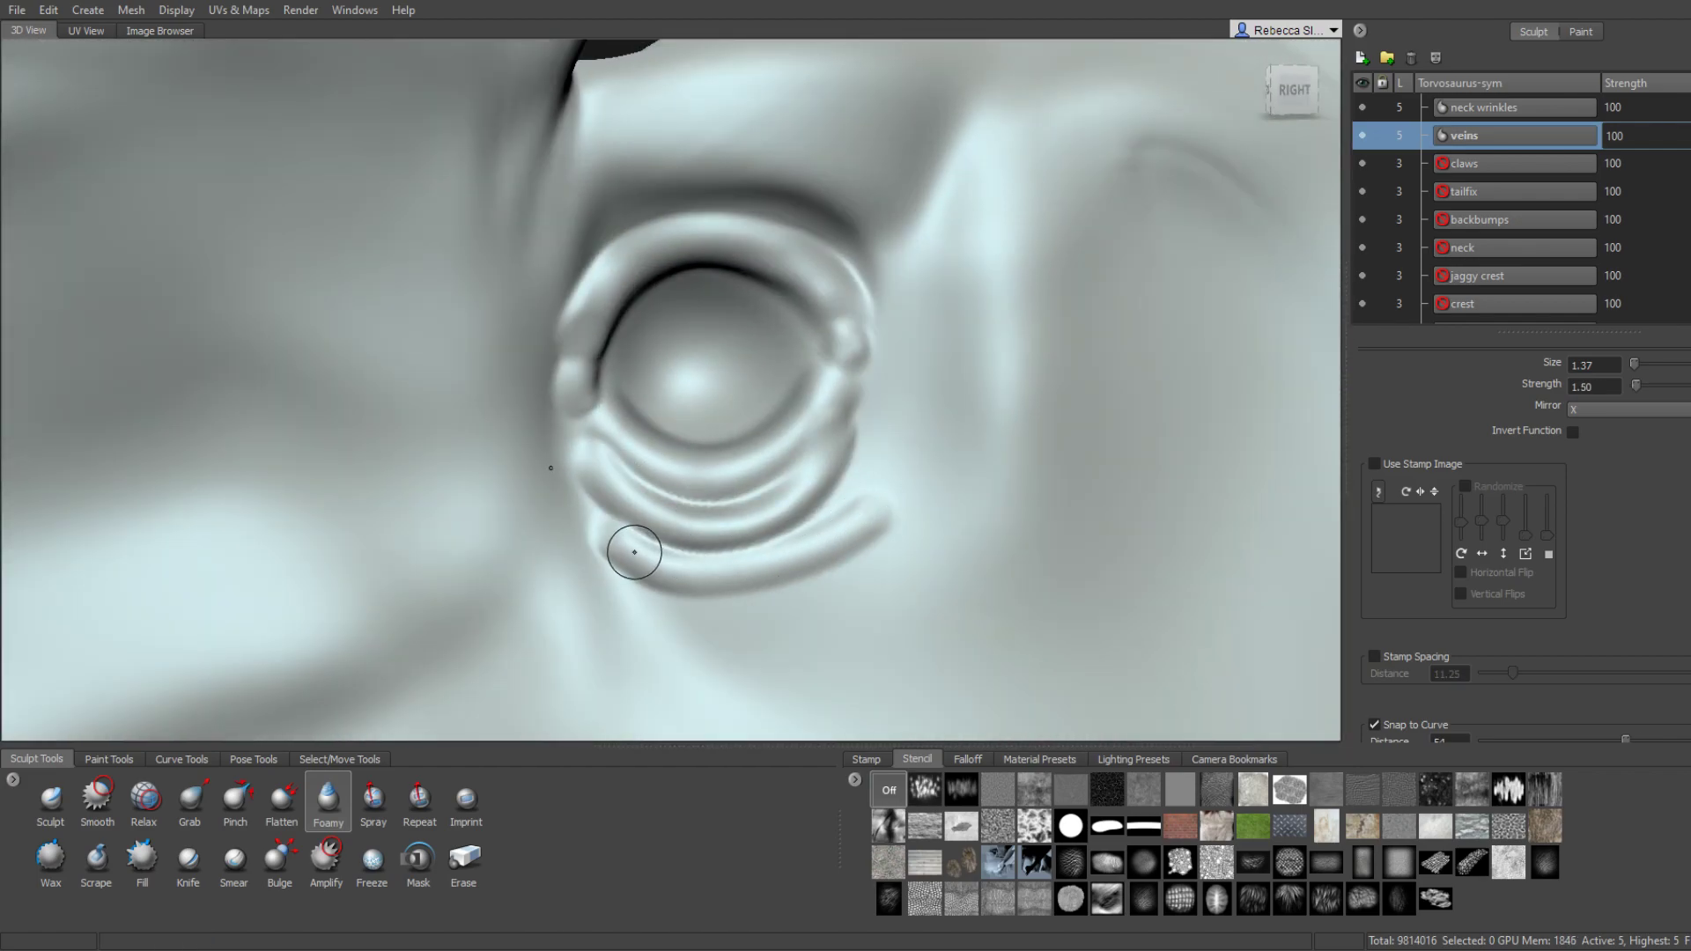
pyautogui.hotkey('ctrl', 'z')
pyautogui.moveTo(608, 542); pyautogui.dragTo(835, 489)
pyautogui.moveTo(647, 608); pyautogui.dragTo(852, 582)
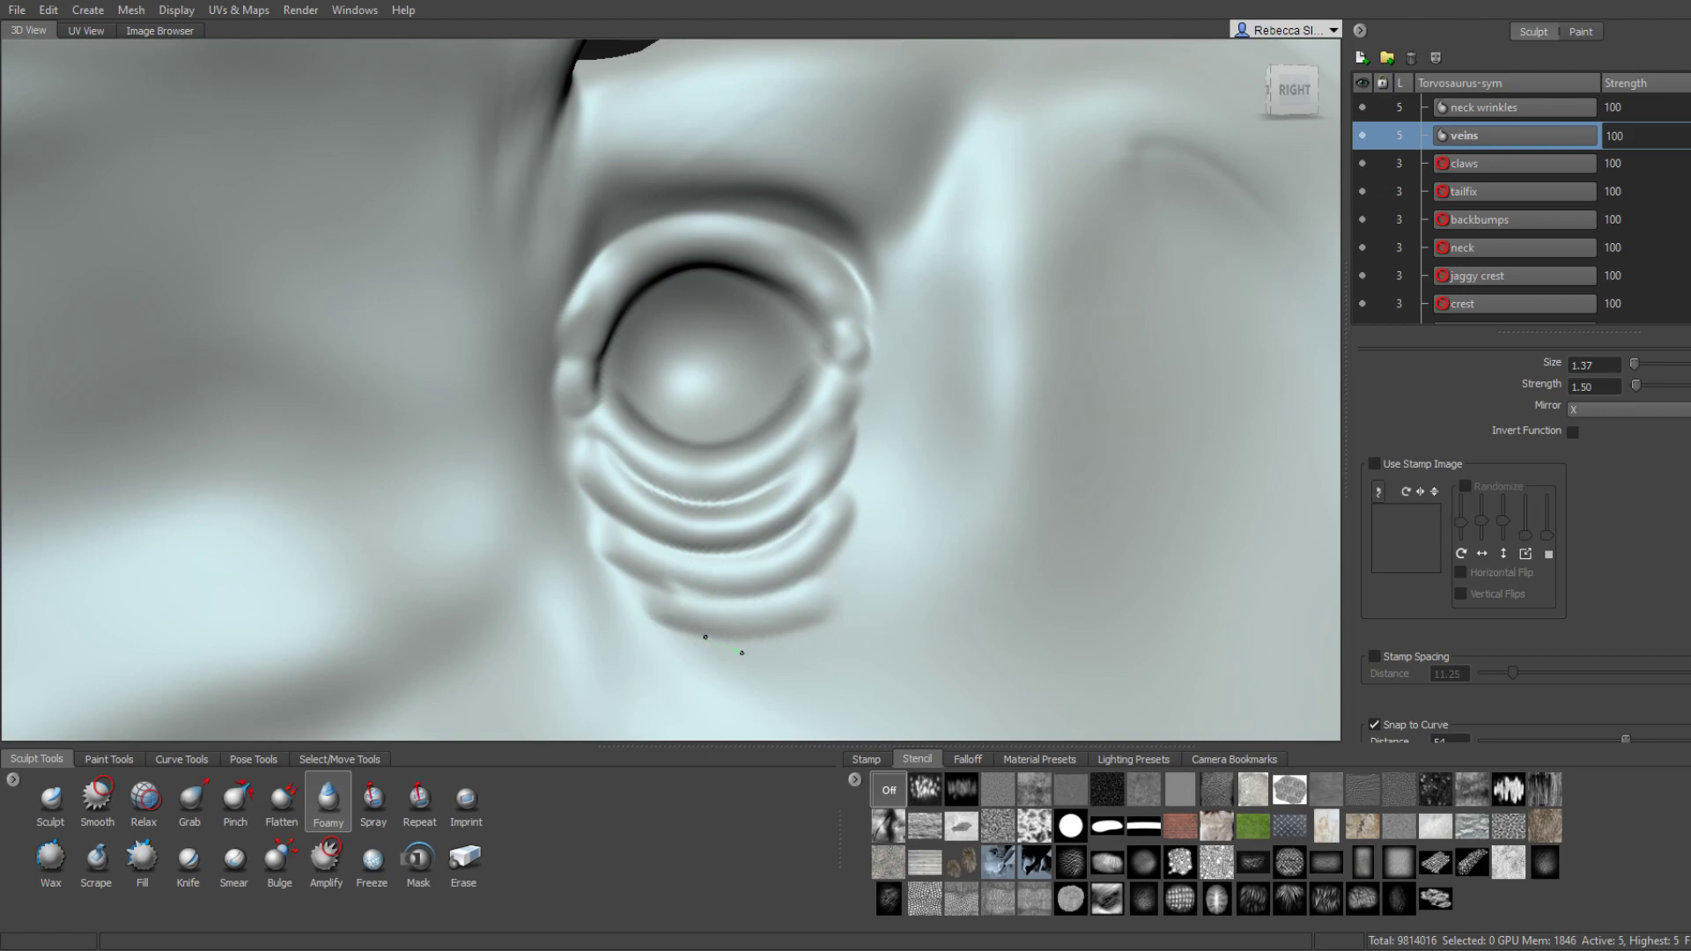
pyautogui.moveTo(704, 637); pyautogui.dragTo(743, 664)
pyautogui.press('shift')
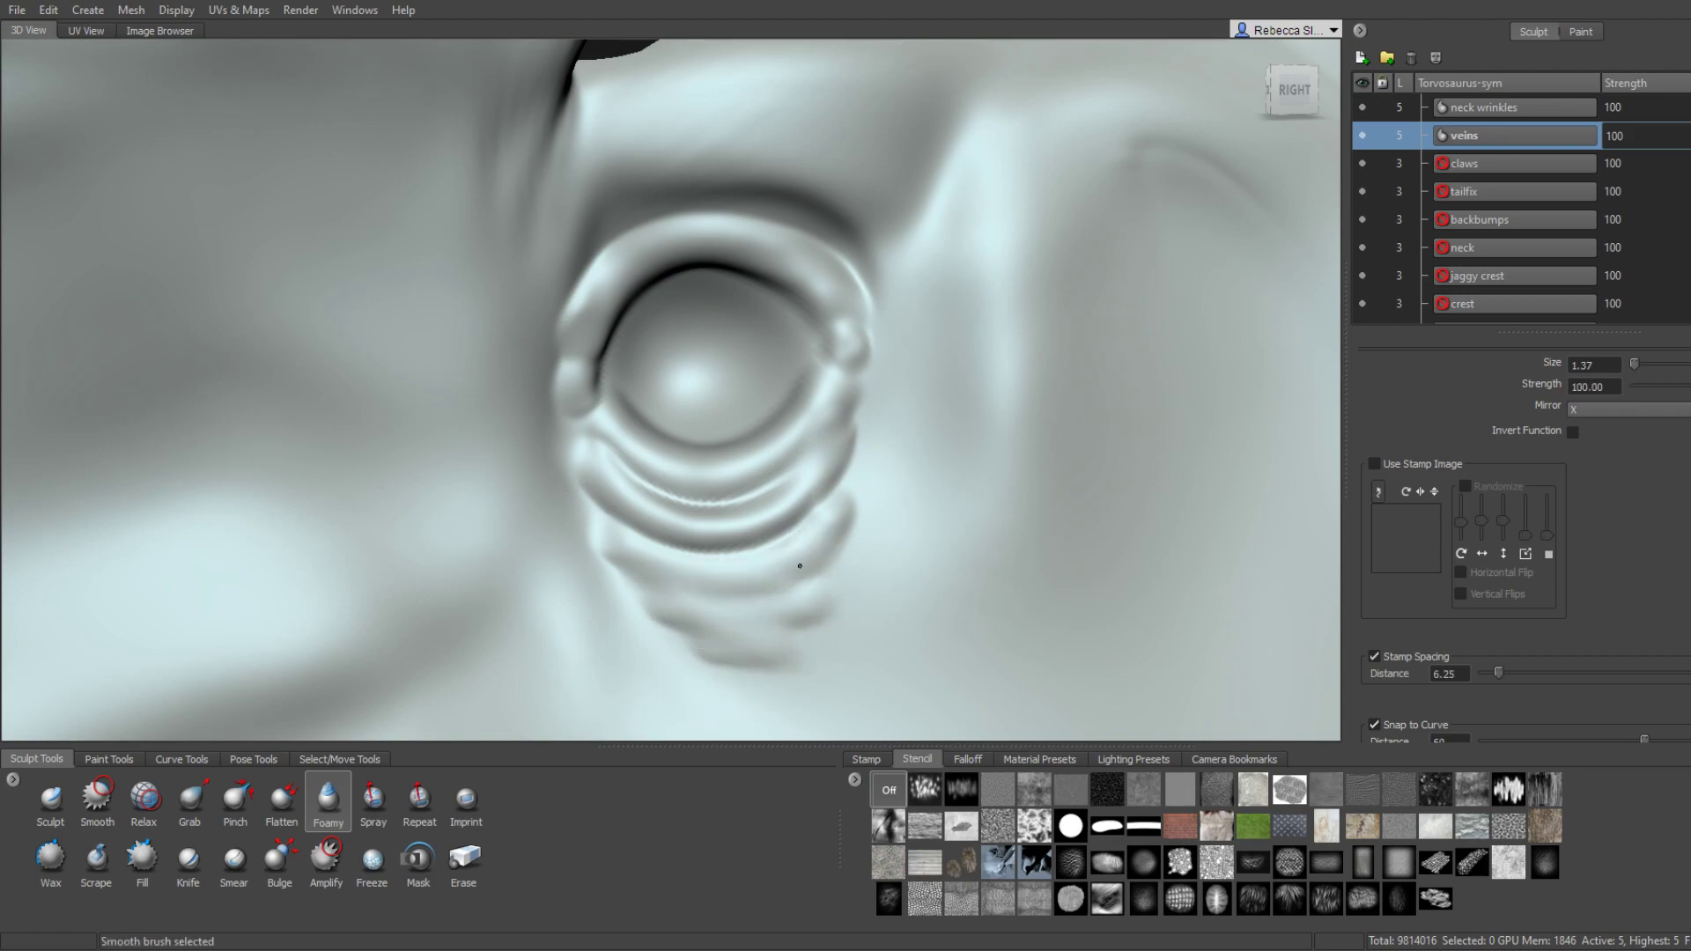
pyautogui.moveTo(853, 415)
pyautogui.keyDown('shift'); pyautogui.mouseDown()
pyautogui.moveTo(579, 481)
pyautogui.moveTo(849, 550)
pyautogui.moveTo(698, 520)
pyautogui.mouseUp(); pyautogui.keyUp('shift')
pyautogui.scroll(-5, 877, 558)
pyautogui.scroll(3, 698, 520)
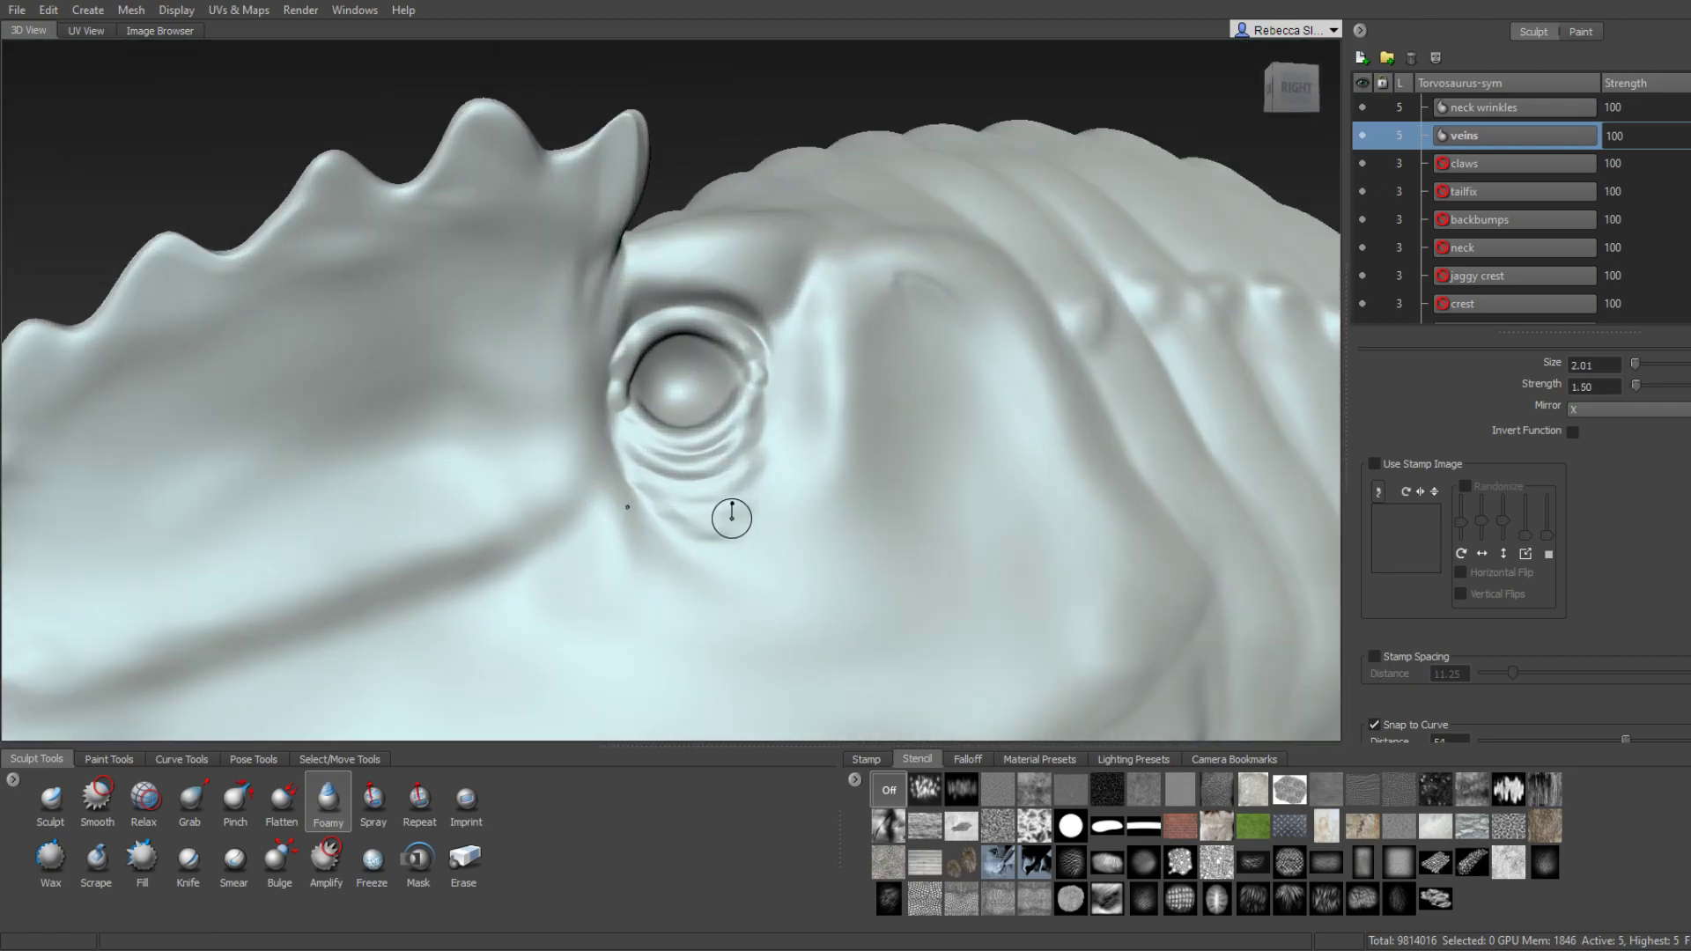
# Zoom out and orbit from the side around to a front view of the head.
pyautogui.press('shift')
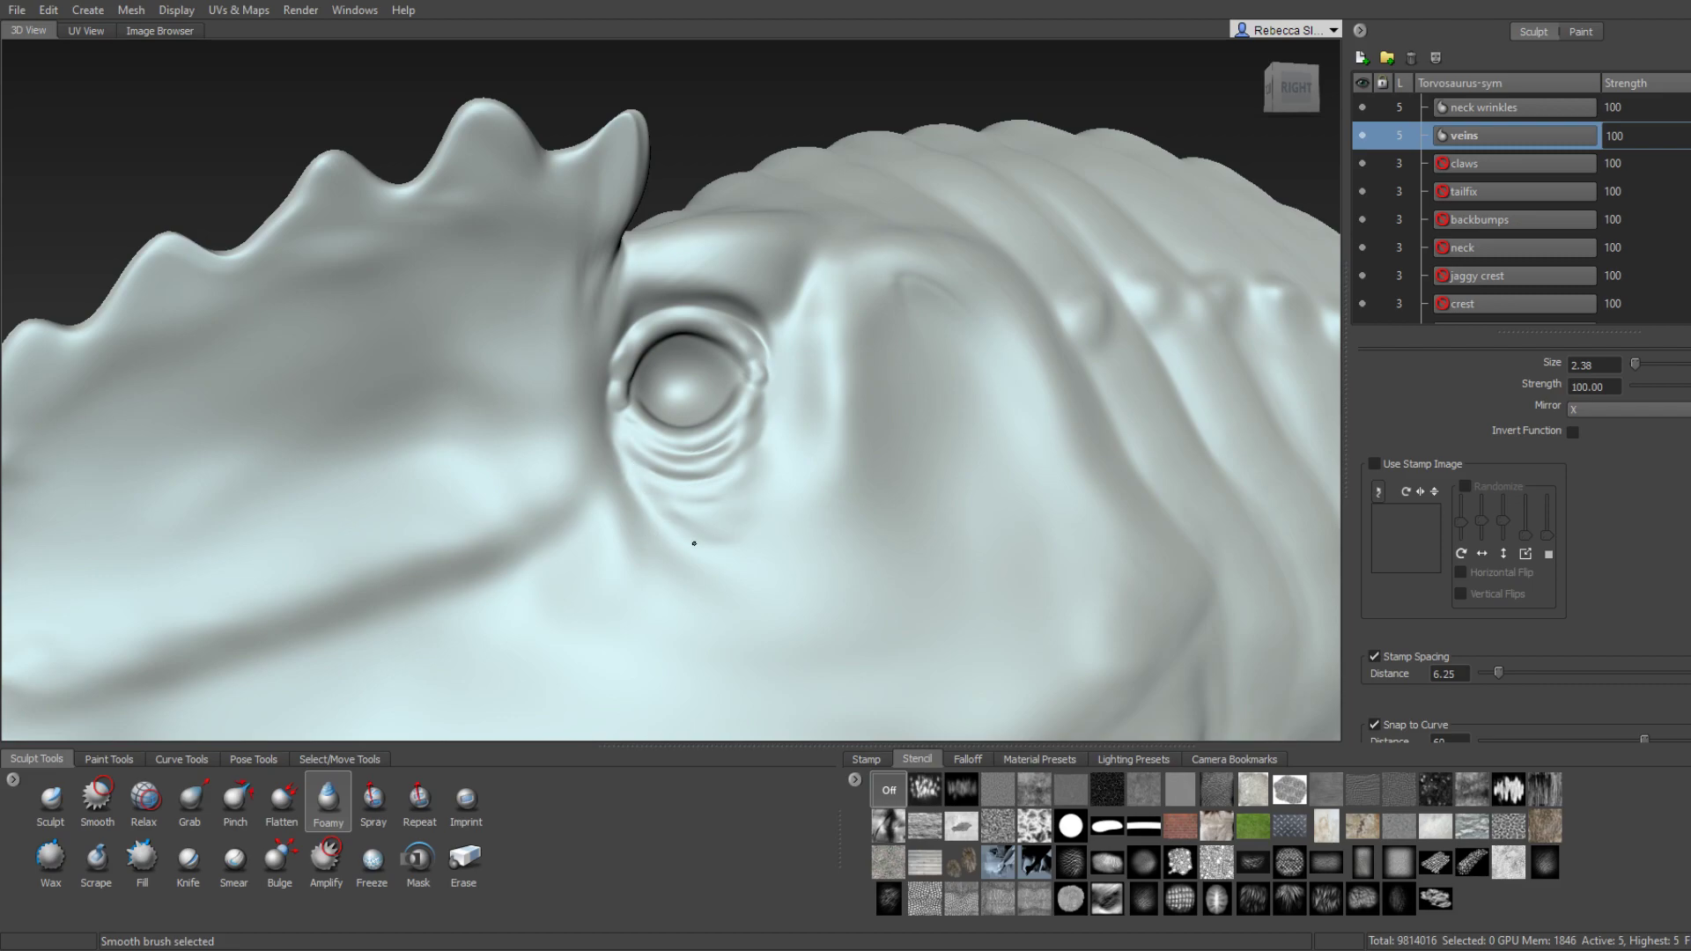
pyautogui.scroll(-5, 694, 543)
pyautogui.moveTo(694, 544)
pyautogui.keyDown('alt'); pyautogui.mouseDown()
pyautogui.moveTo(1011, 554)
pyautogui.moveTo(816, 494)
pyautogui.moveTo(711, 432)
pyautogui.mouseUp(); pyautogui.keyUp('alt')
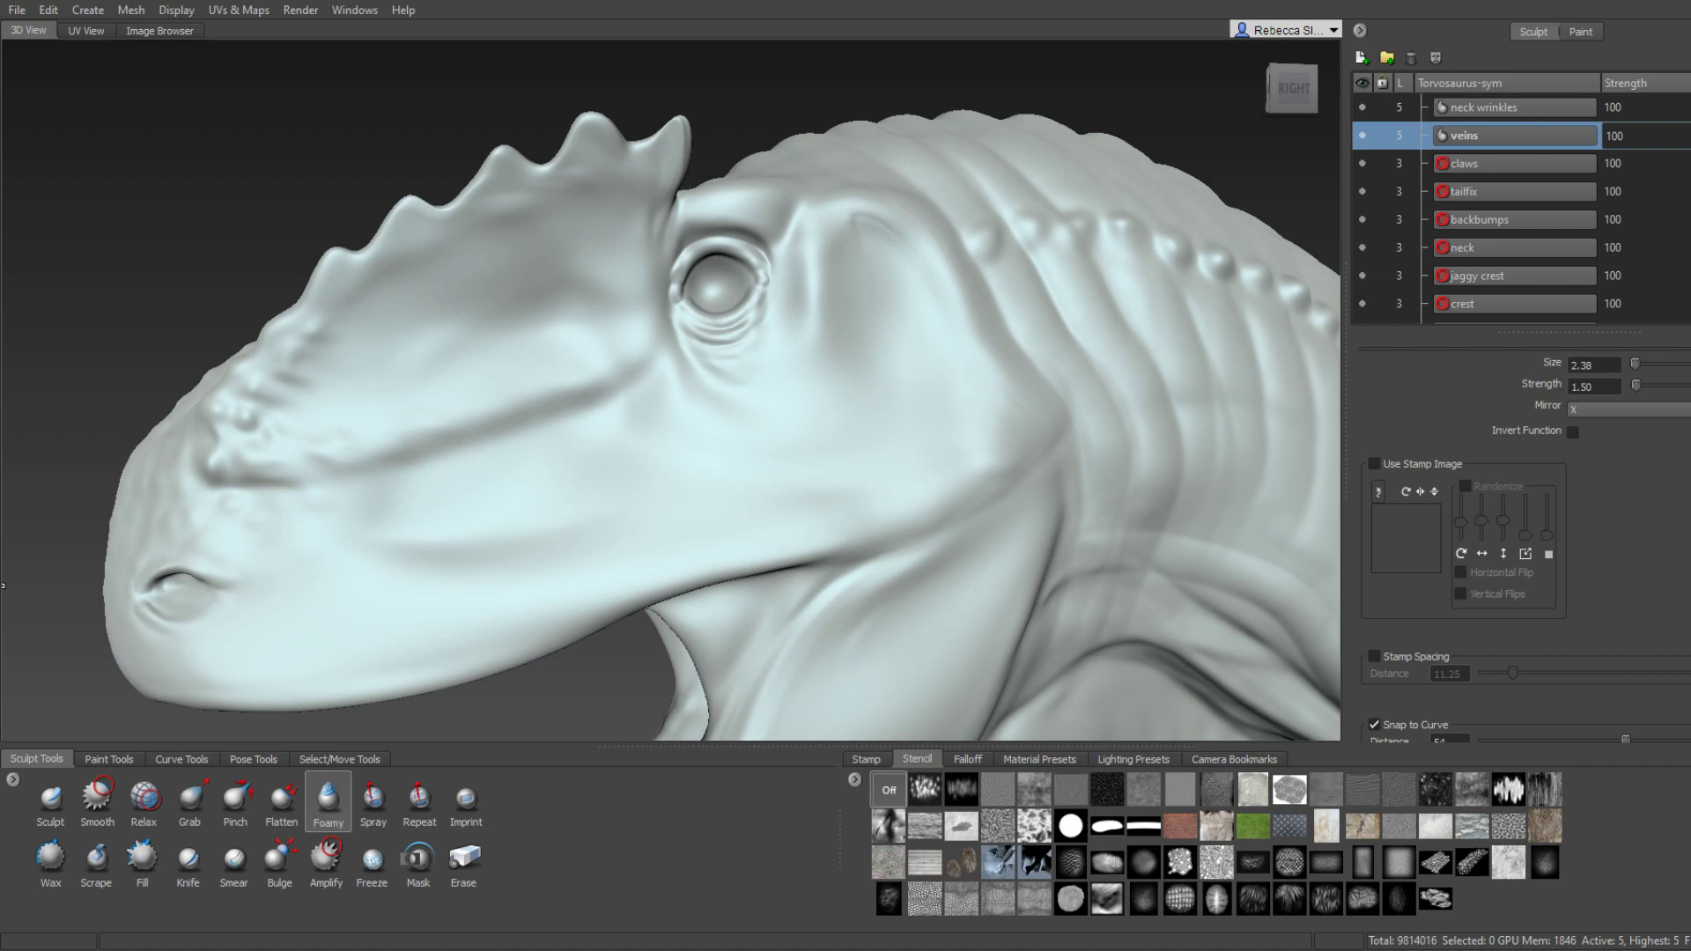
pyautogui.moveTo(498, 629)
pyautogui.keyDown('alt'); pyautogui.mouseDown()
pyautogui.moveTo(973, 463)
pyautogui.moveTo(731, 467)
pyautogui.moveTo(728, 415)
pyautogui.moveTo(702, 397)
pyautogui.moveTo(767, 443)
pyautogui.moveTo(781, 415)
pyautogui.moveTo(724, 453)
pyautogui.moveTo(925, 450)
pyautogui.moveTo(766, 457)
pyautogui.mouseUp(); pyautogui.keyUp('alt')
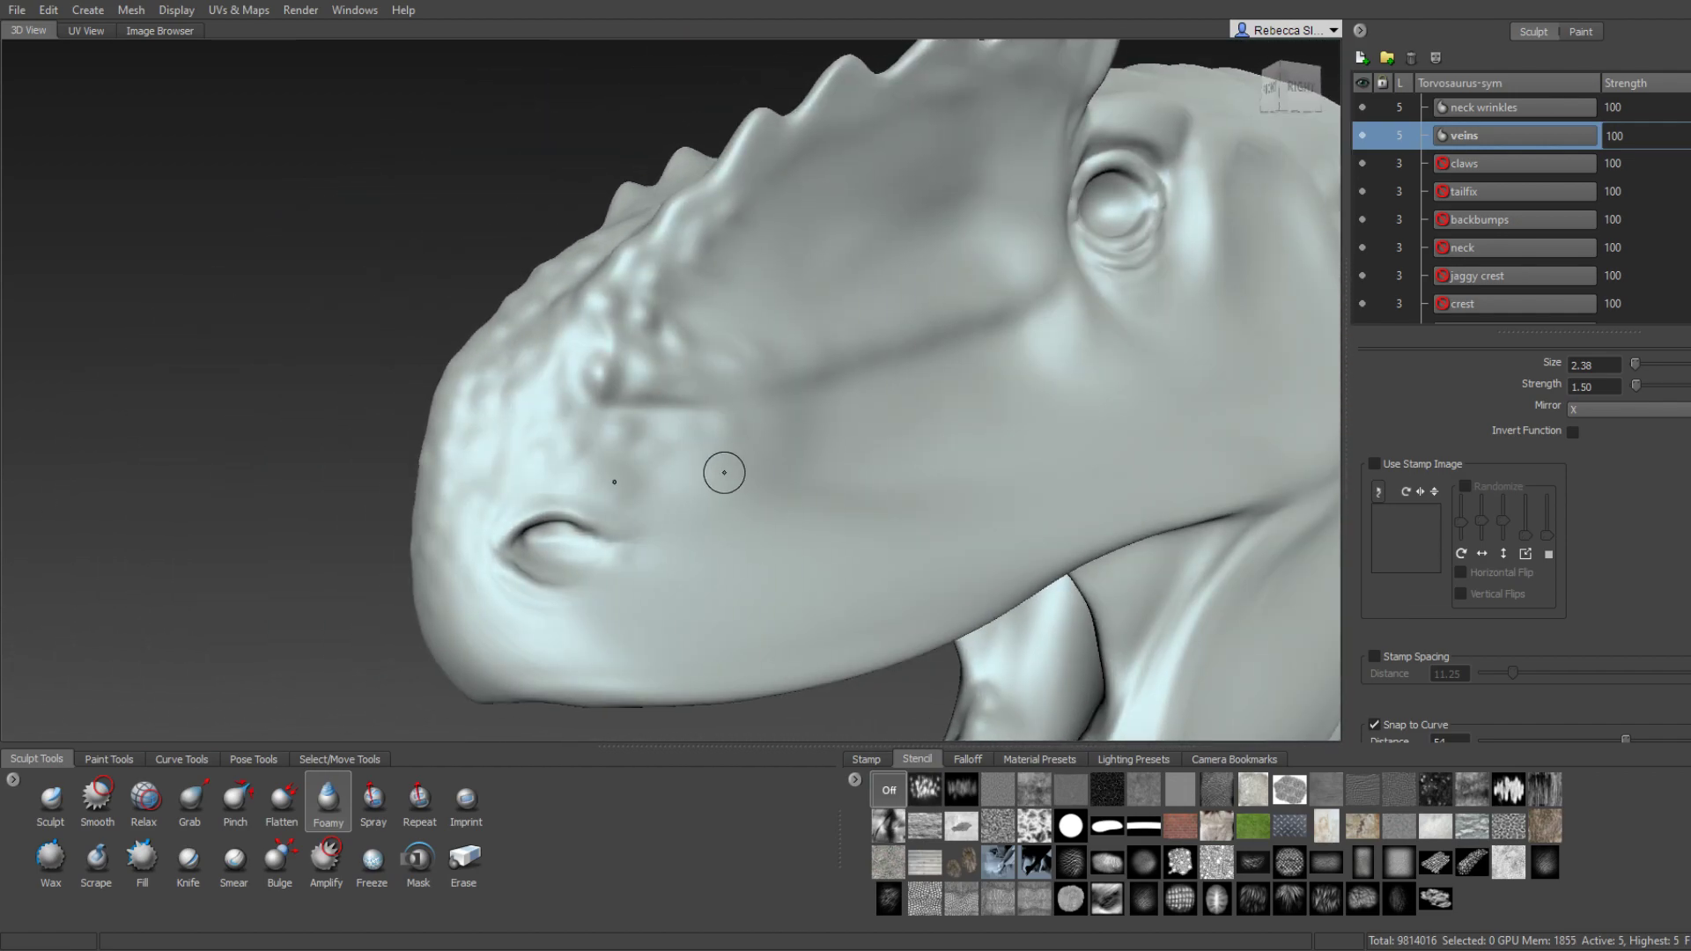
# Return to the textured Sculpt brush and dab rounded bumps onto the snout near the nostril.
pyautogui.keyDown('alt'); pyautogui.moveTo(728, 472); pyautogui.dragTo(552, 707, button='right'); pyautogui.keyUp('alt')
pyautogui.click(53, 805)
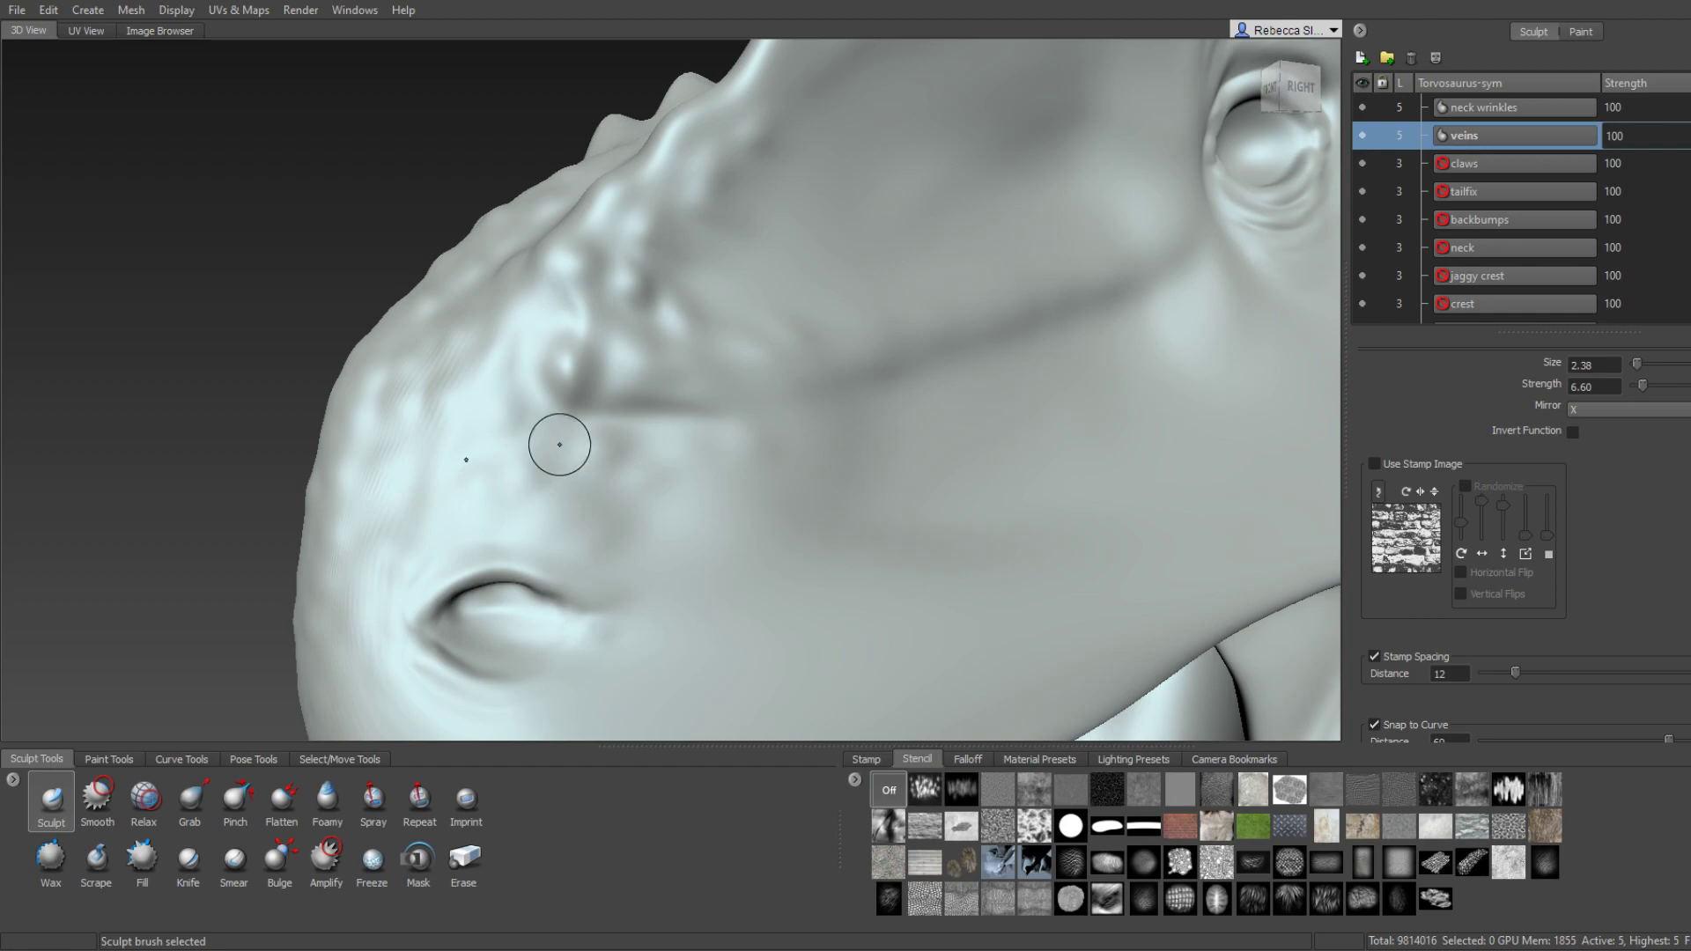
pyautogui.click(557, 379)
pyautogui.moveTo(610, 295)
pyautogui.keyDown('alt'); pyautogui.mouseDown()
pyautogui.moveTo(630, 332)
pyautogui.moveTo(848, 371)
pyautogui.mouseUp(); pyautogui.keyUp('alt')
pyautogui.click(596, 327)
pyautogui.click(660, 354)
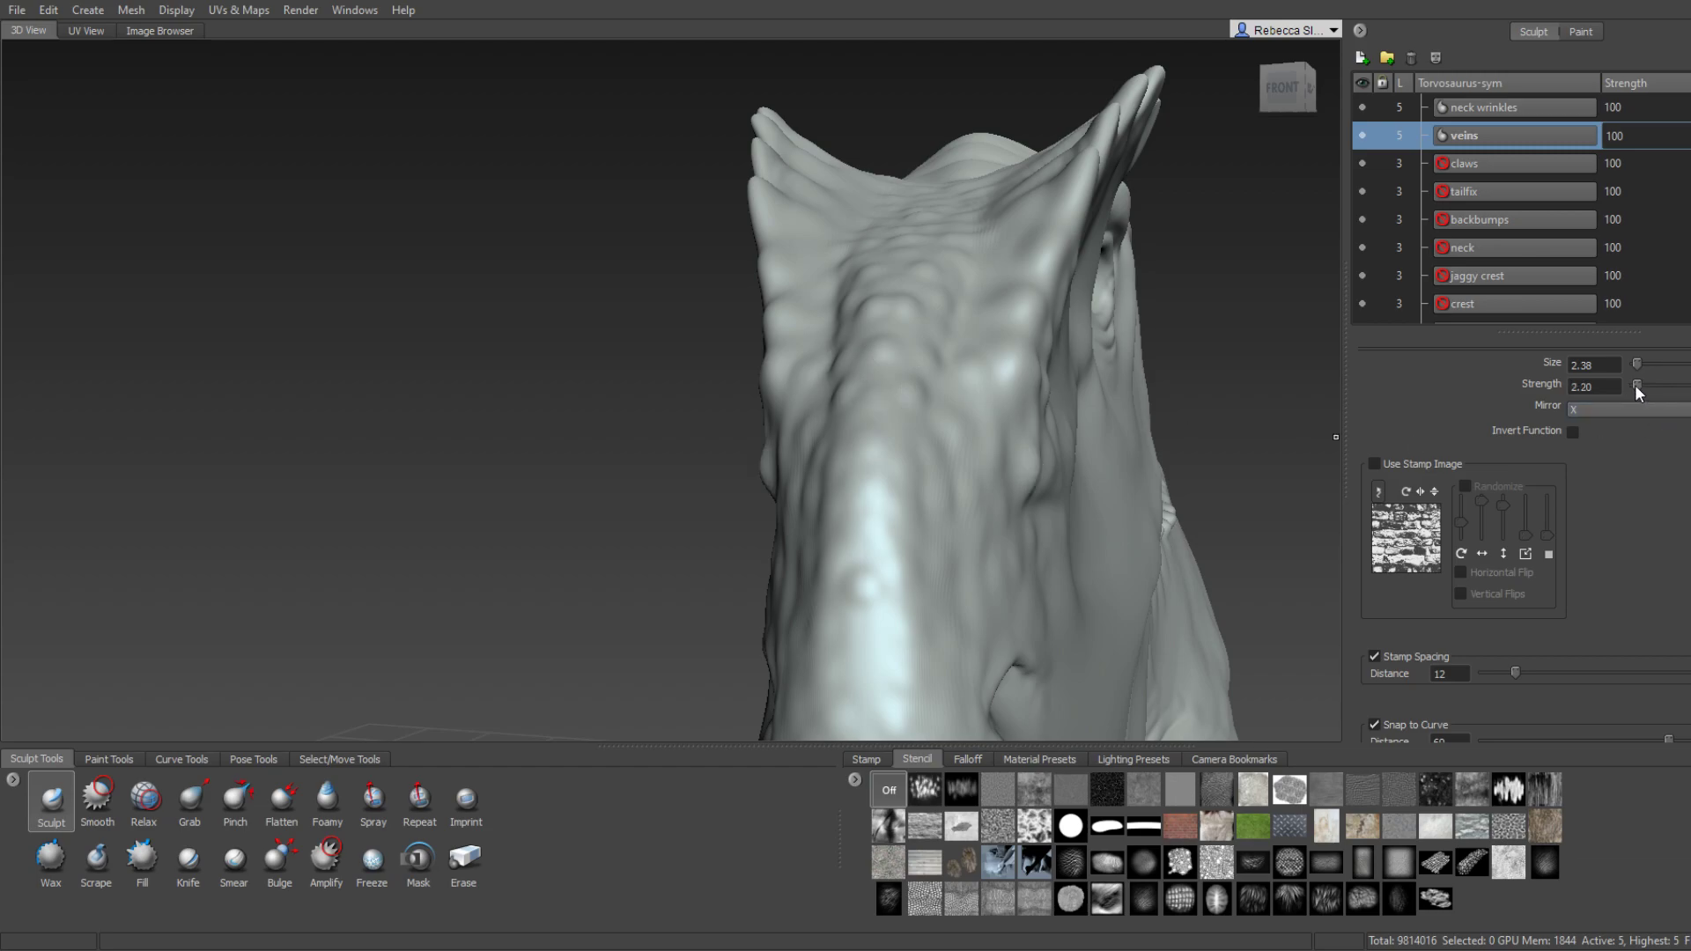
# Add small bumps and bumpy vein-like detail across the snout.
pyautogui.keyDown('alt'); pyautogui.moveTo(792, 396); pyautogui.dragTo(609, 402); pyautogui.keyUp('alt')
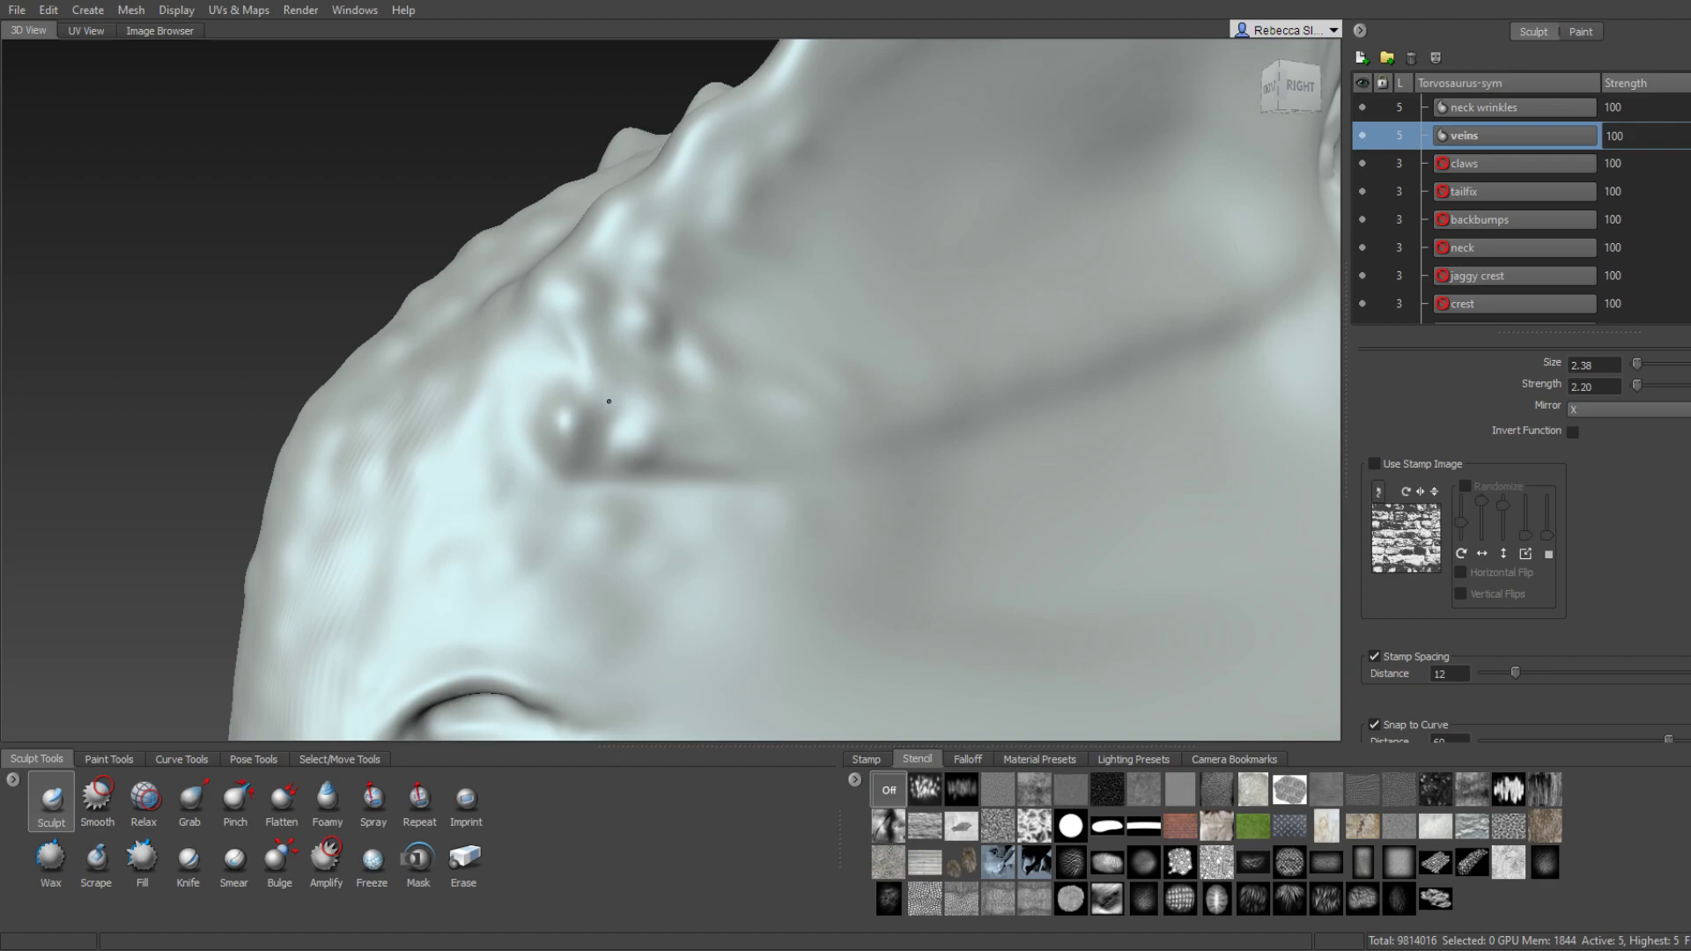
pyautogui.click(566, 294)
pyautogui.click(621, 326)
pyautogui.click(533, 348)
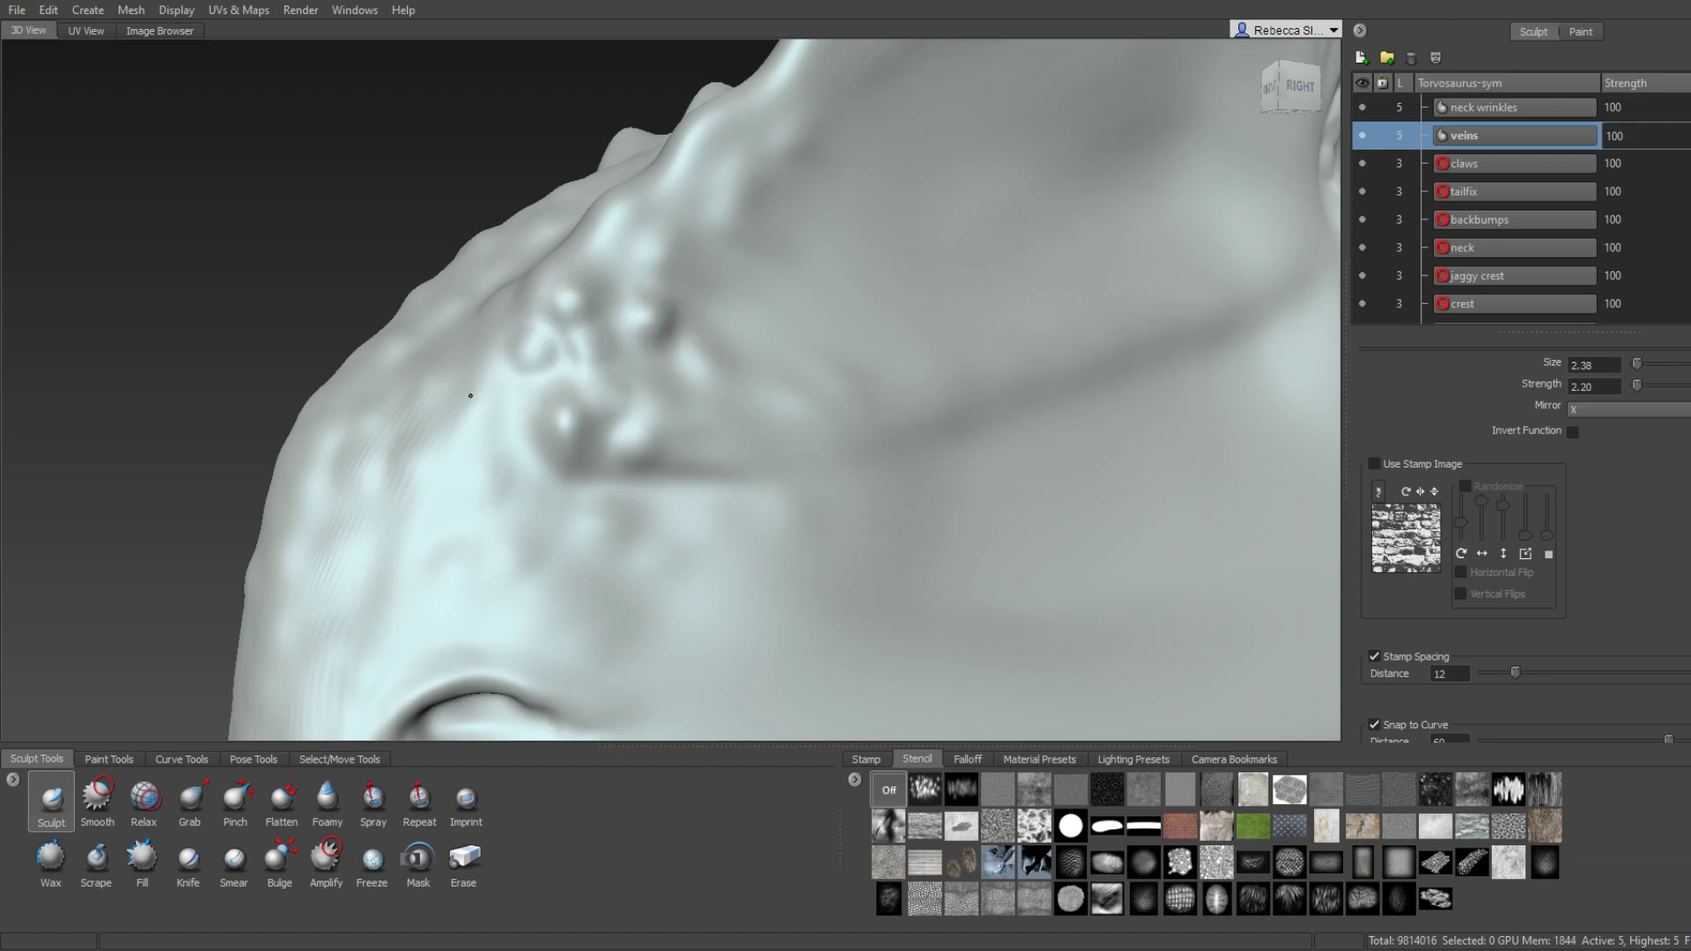
pyautogui.moveTo(470, 395)
pyautogui.mouseDown()
pyautogui.moveTo(517, 377)
pyautogui.moveTo(467, 450)
pyautogui.moveTo(510, 490)
pyautogui.moveTo(691, 483)
pyautogui.mouseUp()
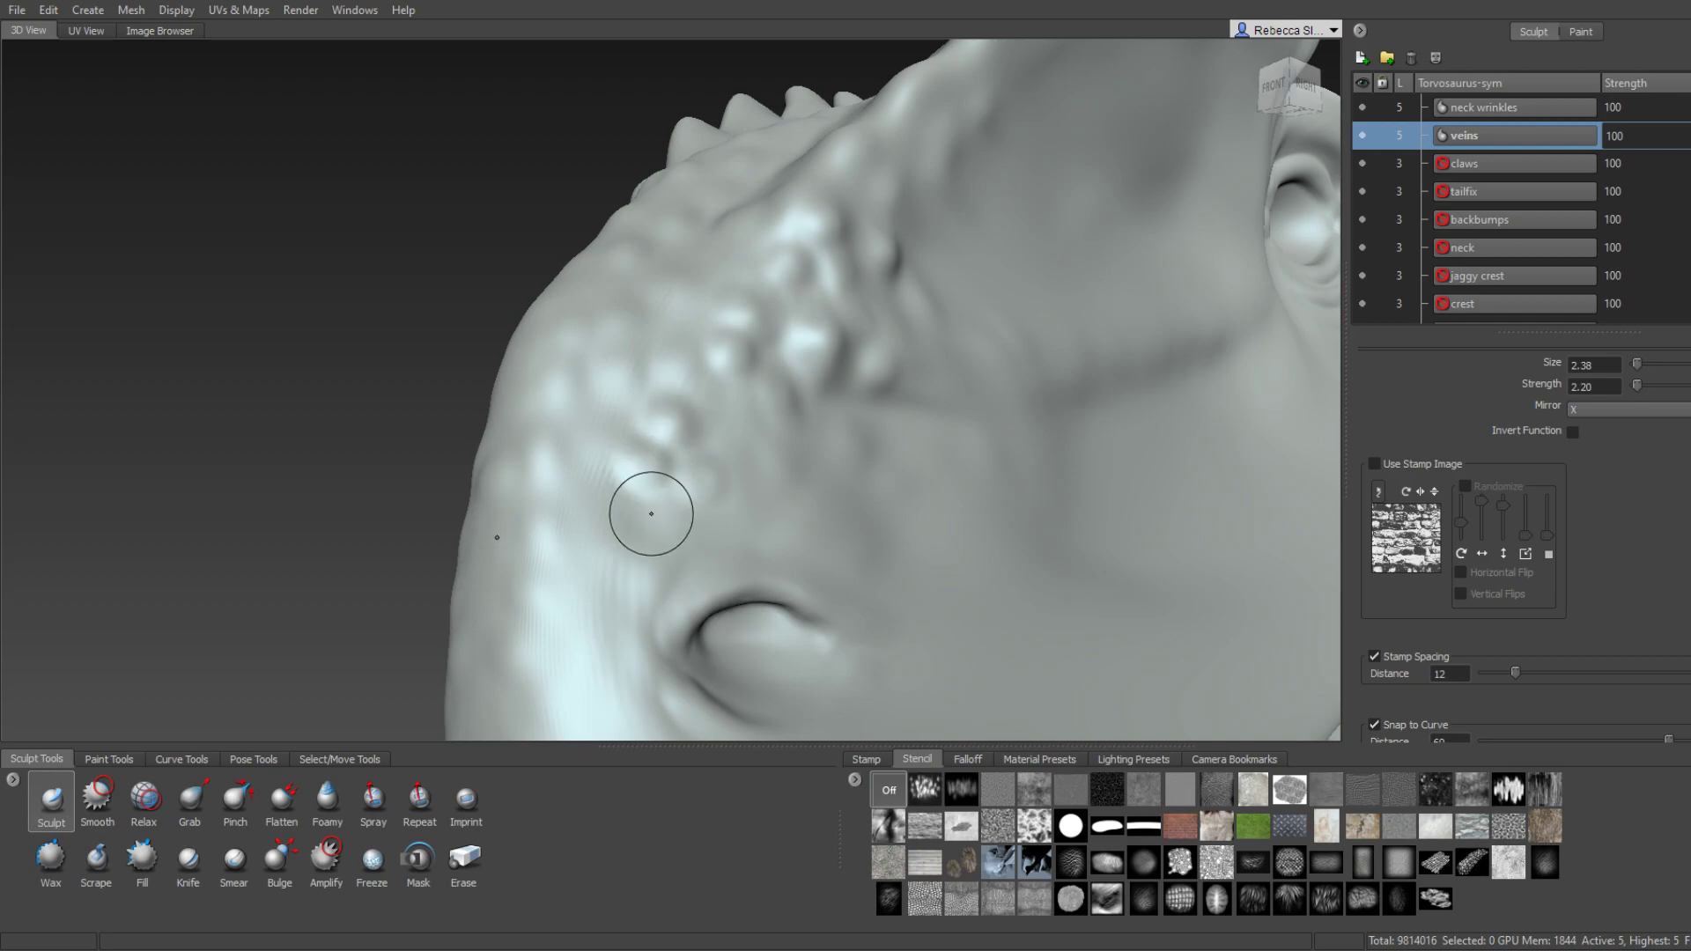
# Stamp a cluster of round bumps in rows on the lower snout.
pyautogui.click(627, 584)
pyautogui.click(570, 577)
pyautogui.click(630, 531)
pyautogui.click(582, 531)
pyautogui.click(638, 469)
pyautogui.click(587, 473)
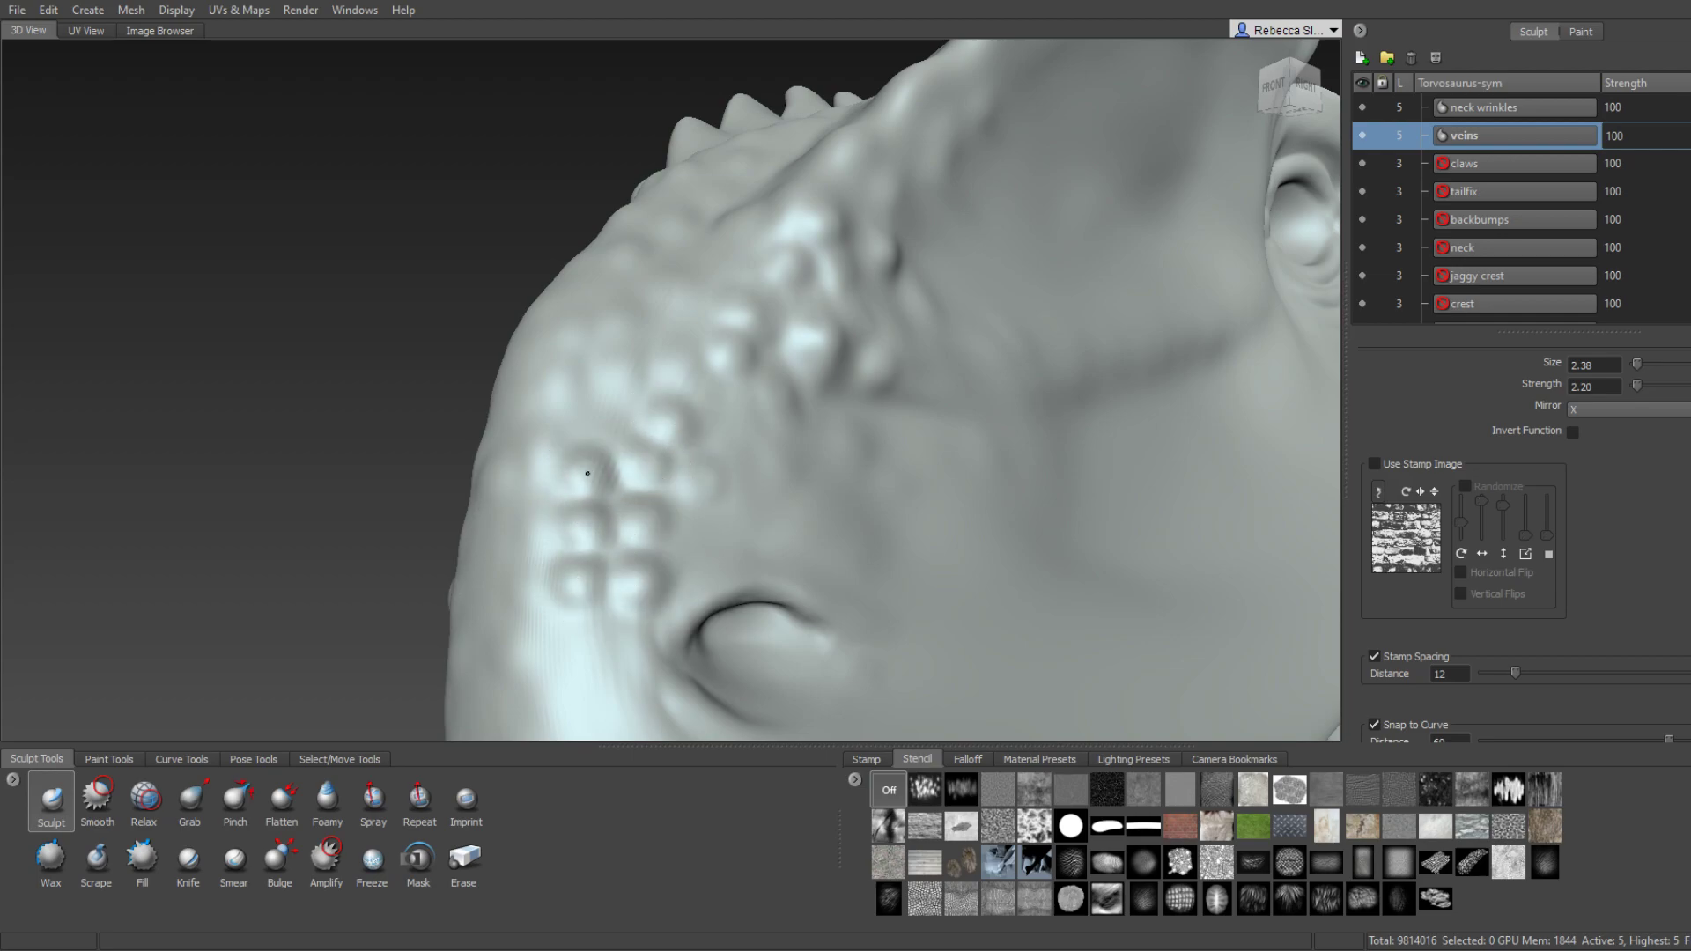
# From a front view, stamp round bumps onto the neck.
pyautogui.moveTo(641, 403)
pyautogui.keyDown('alt'); pyautogui.mouseDown()
pyautogui.moveTo(986, 458)
pyautogui.moveTo(891, 429)
pyautogui.mouseUp(); pyautogui.keyUp('alt')
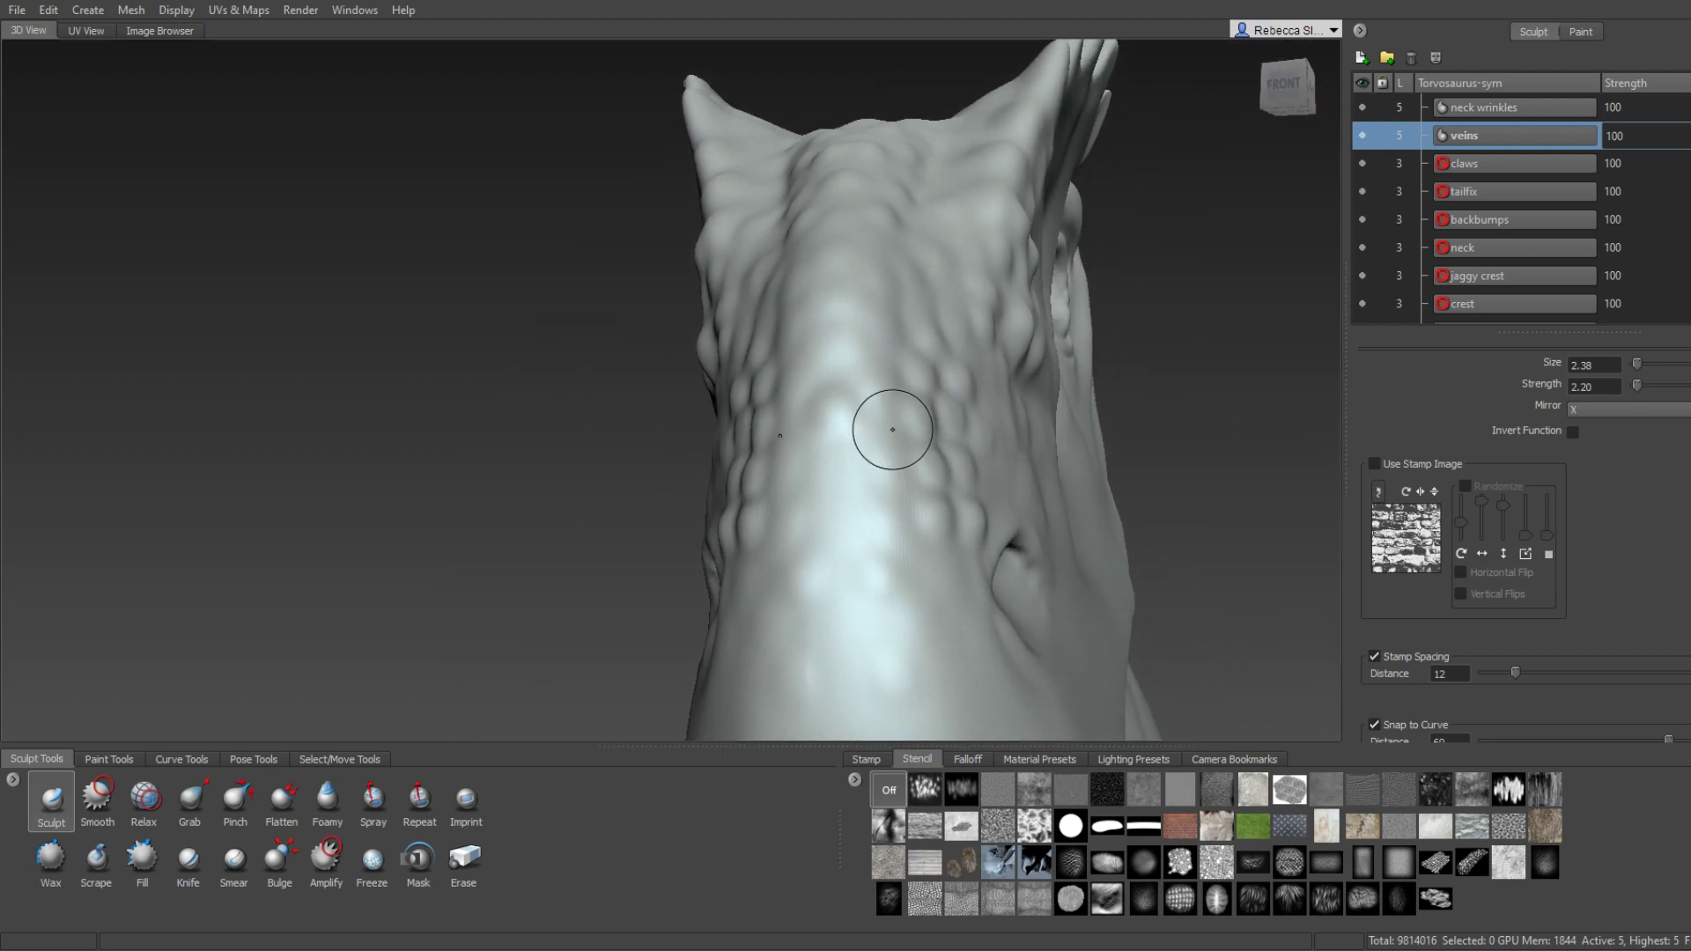
pyautogui.click(832, 406)
pyautogui.click(856, 489)
pyautogui.click(810, 519)
pyautogui.click(876, 521)
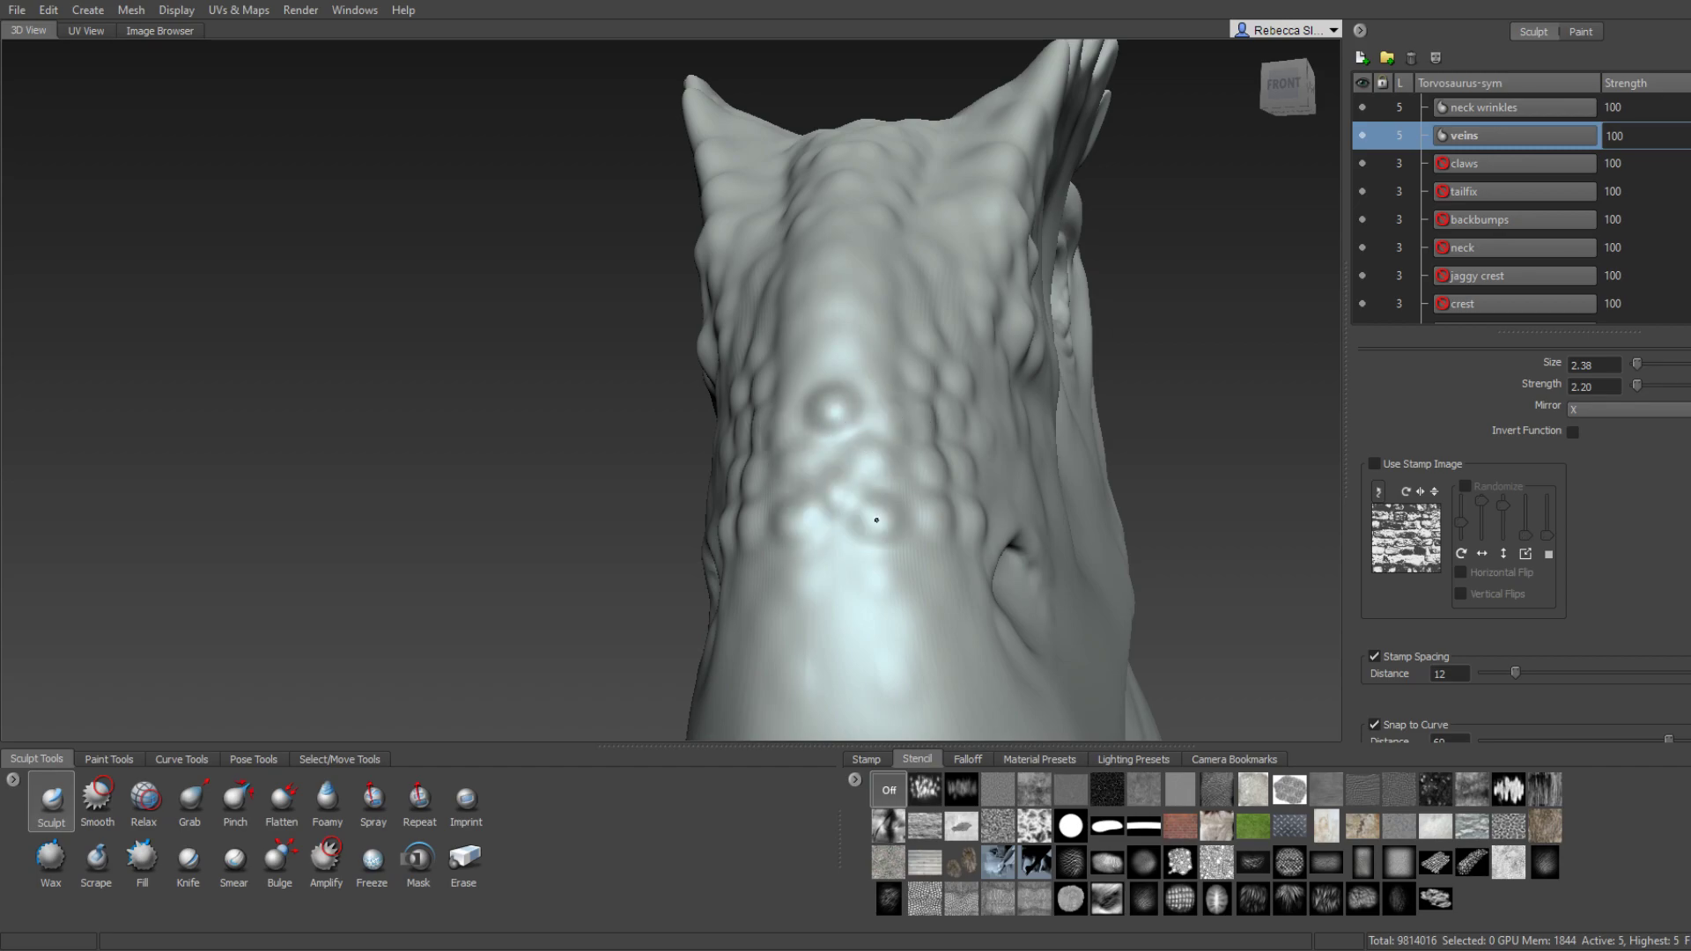
# From the side, stamp another row of round bumps along the neck.
pyautogui.keyDown('alt'); pyautogui.moveTo(860, 559); pyautogui.dragTo(832, 541); pyautogui.keyUp('alt')
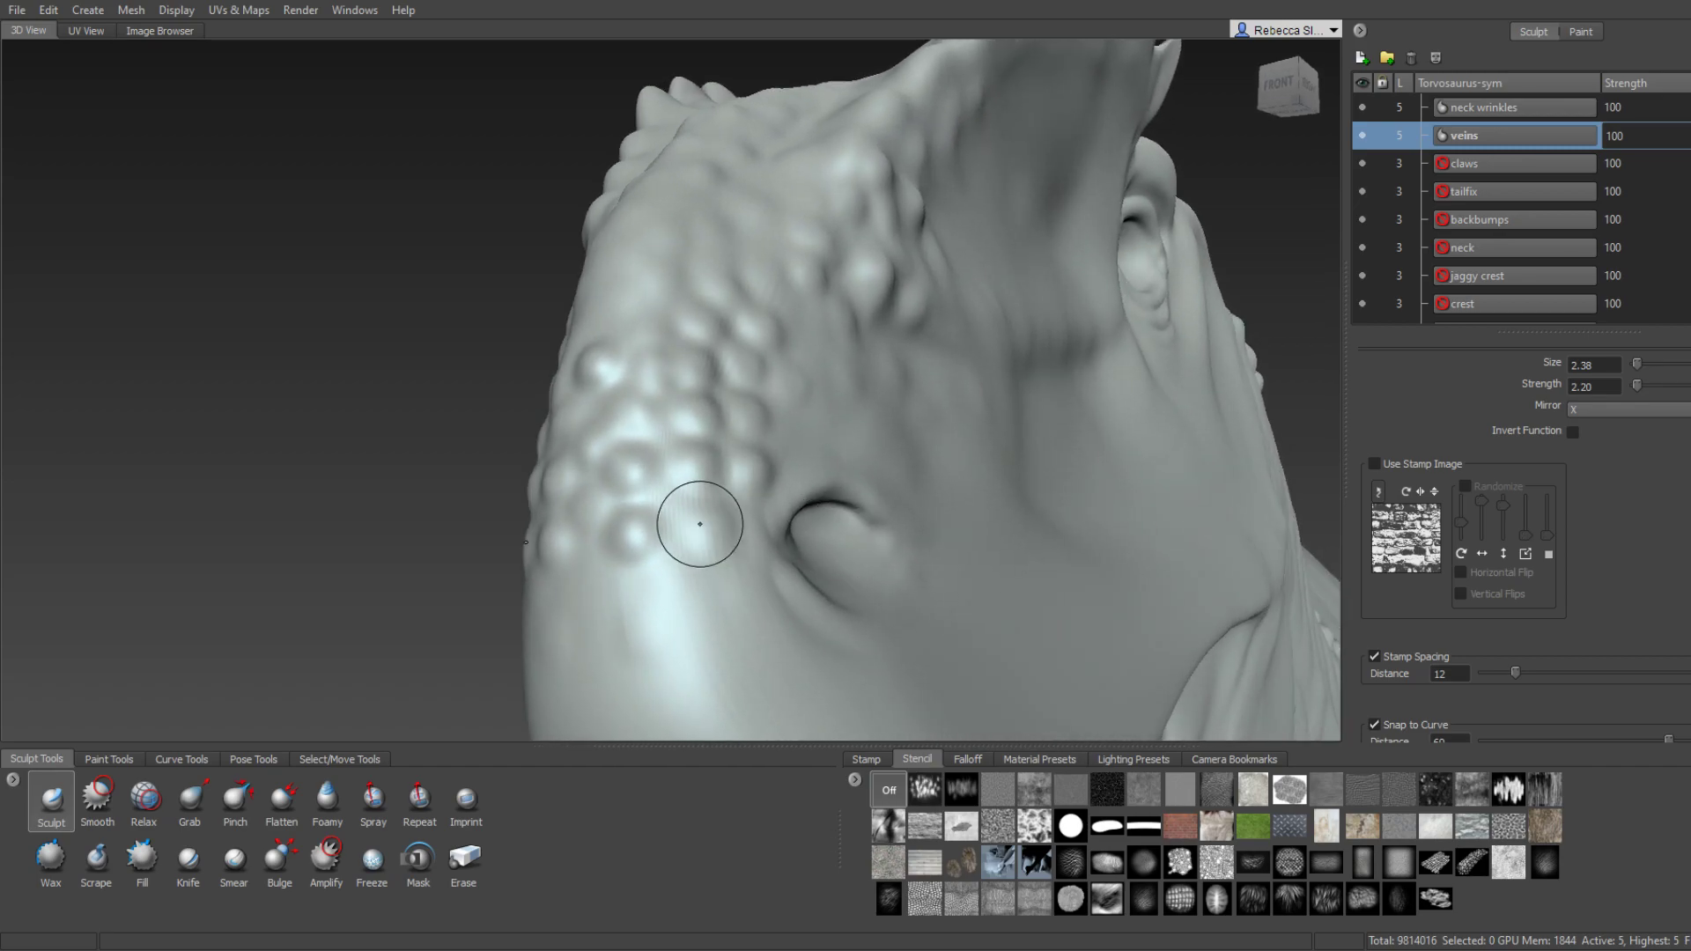
pyautogui.keyDown('alt'); pyautogui.moveTo(700, 524); pyautogui.dragTo(551, 400); pyautogui.keyUp('alt')
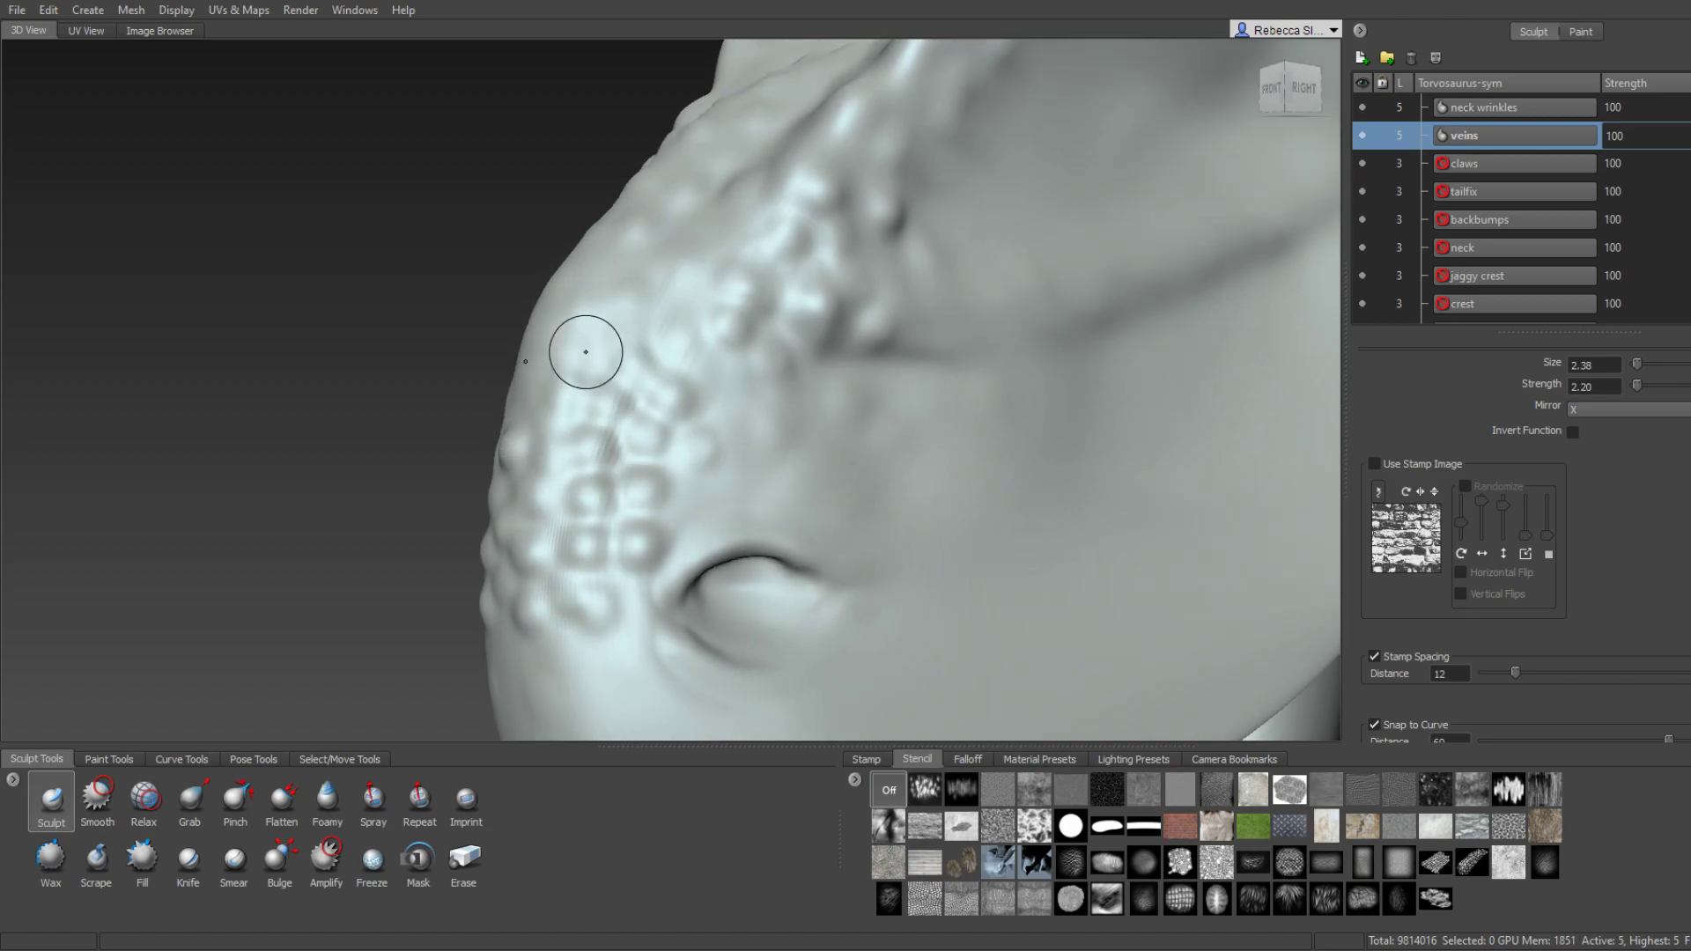
pyautogui.click(581, 315)
pyautogui.click(618, 317)
pyautogui.click(672, 338)
pyautogui.click(585, 361)
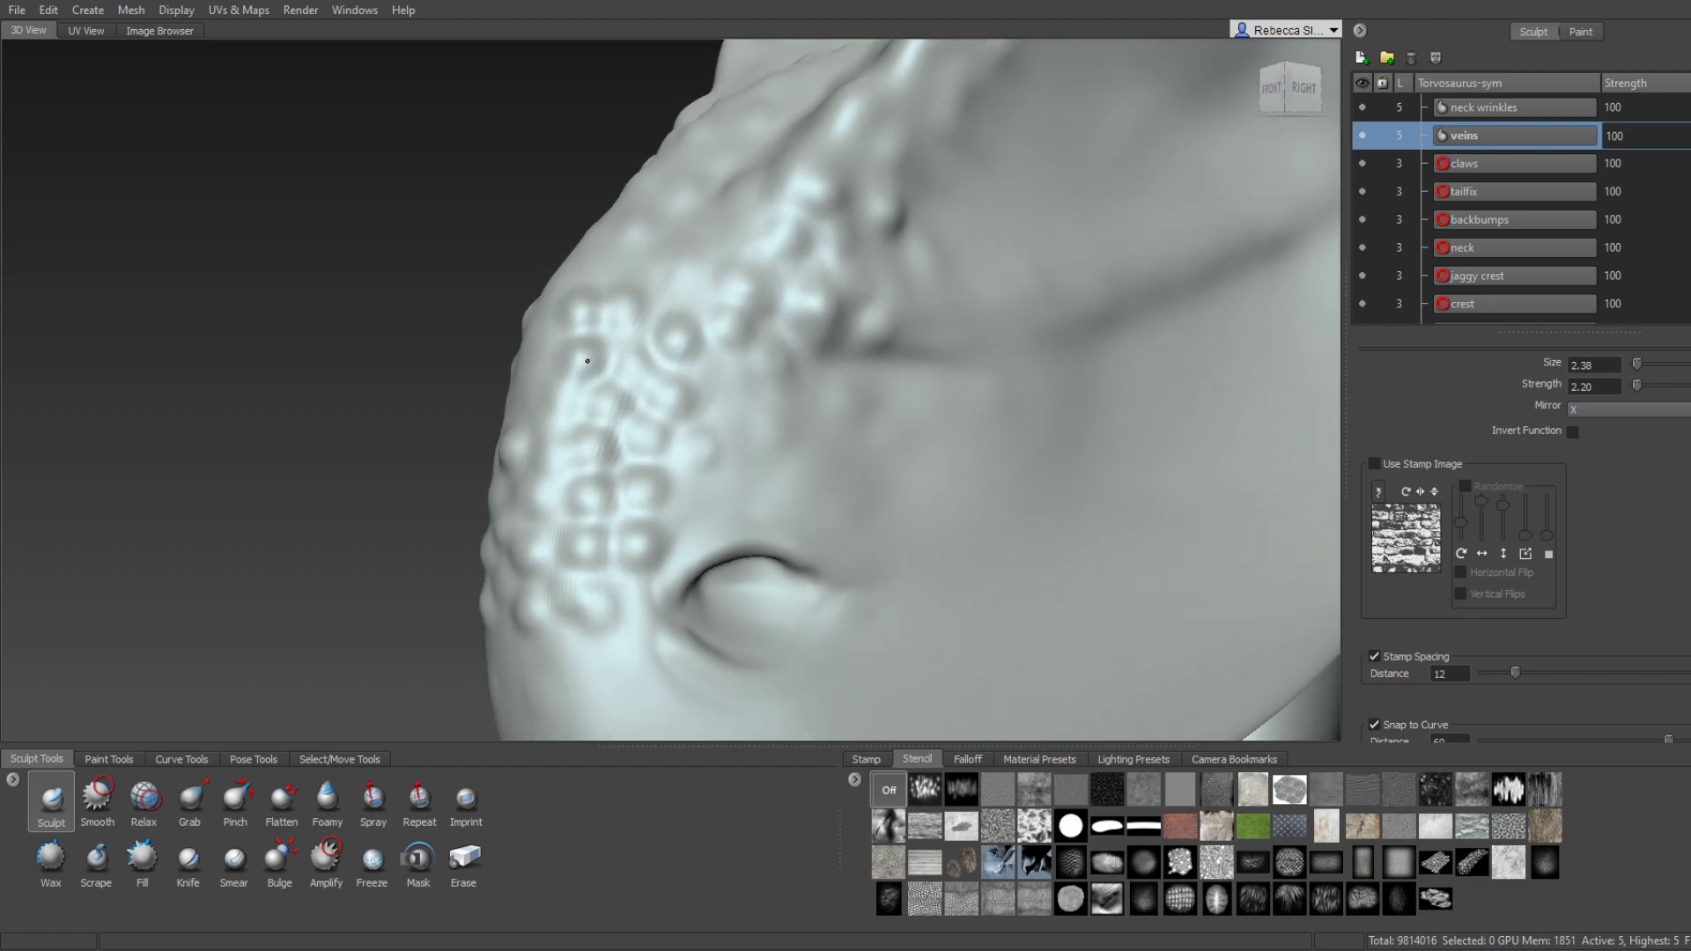
# From an angled side view, raise one neck bump higher.
pyautogui.keyDown('alt'); pyautogui.moveTo(587, 361); pyautogui.dragTo(796, 471); pyautogui.keyUp('alt')
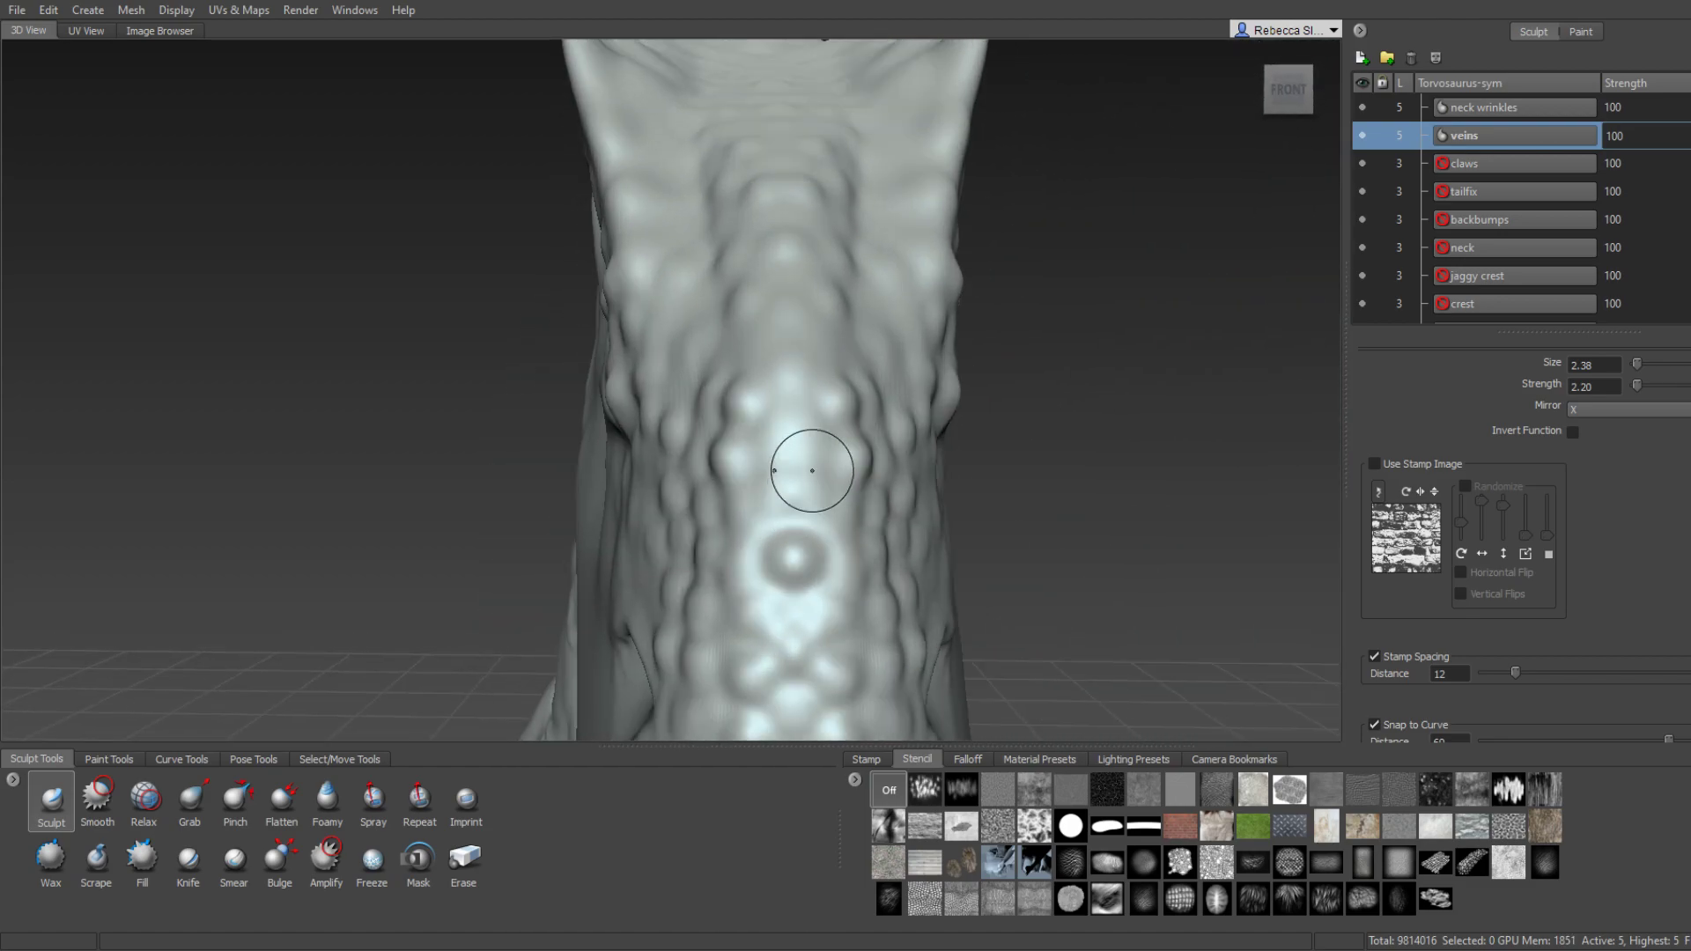
pyautogui.keyDown('alt'); pyautogui.moveTo(804, 377); pyautogui.dragTo(649, 444); pyautogui.keyUp('alt')
pyautogui.click(594, 429)
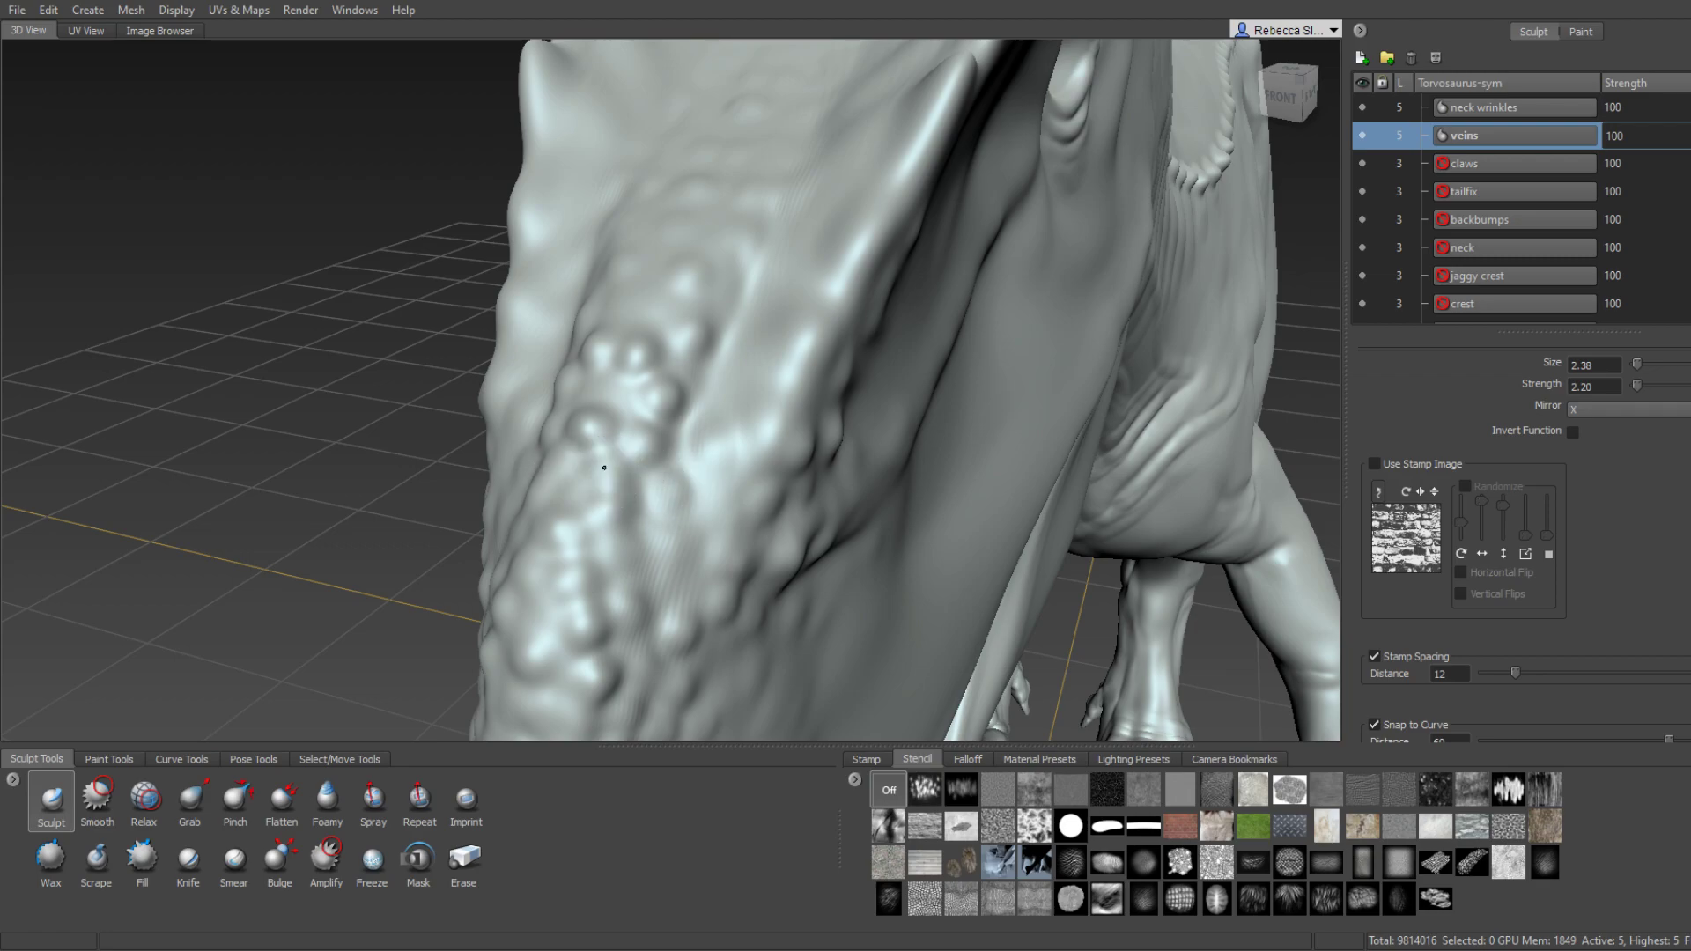
pyautogui.moveTo(643, 462)
pyautogui.keyDown('alt'); pyautogui.mouseDown()
pyautogui.moveTo(652, 441)
pyautogui.moveTo(661, 483)
pyautogui.moveTo(563, 328)
pyautogui.moveTo(653, 385)
pyautogui.moveTo(687, 362)
pyautogui.moveTo(643, 328)
pyautogui.mouseUp(); pyautogui.keyUp('alt')
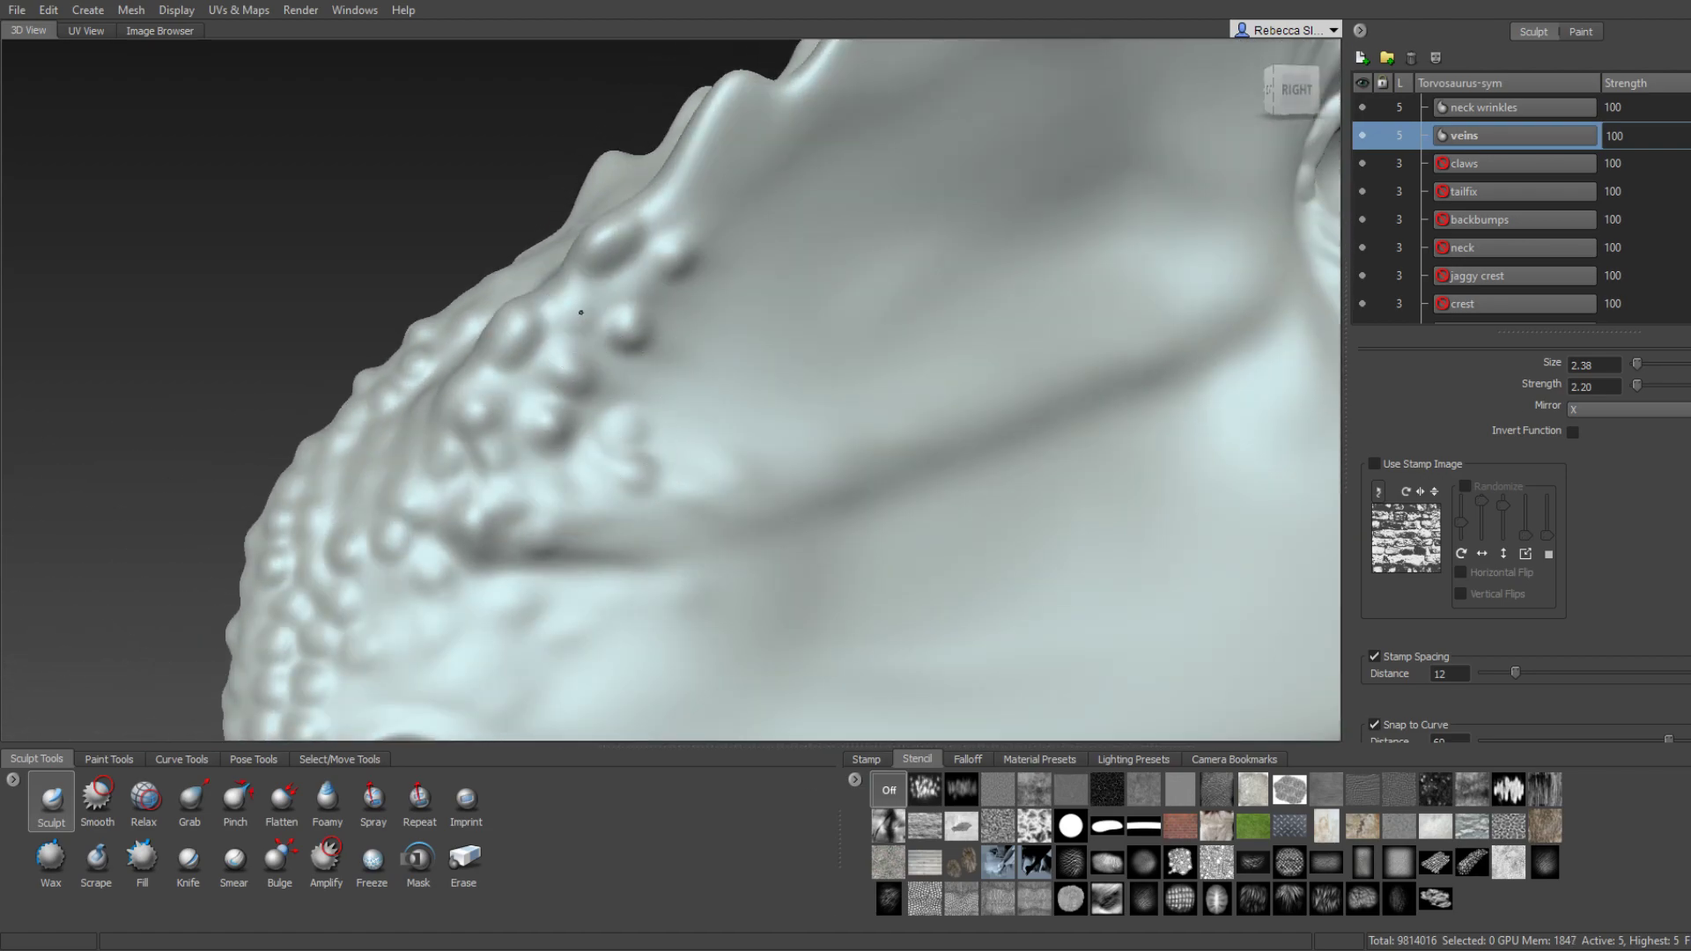
# Inspect the neck from above and add faint mirrored scale-like bumps along both sides.
pyautogui.moveTo(555, 500)
pyautogui.keyDown('alt'); pyautogui.mouseDown()
pyautogui.moveTo(692, 496)
pyautogui.moveTo(617, 493)
pyautogui.mouseUp(); pyautogui.keyUp('alt')
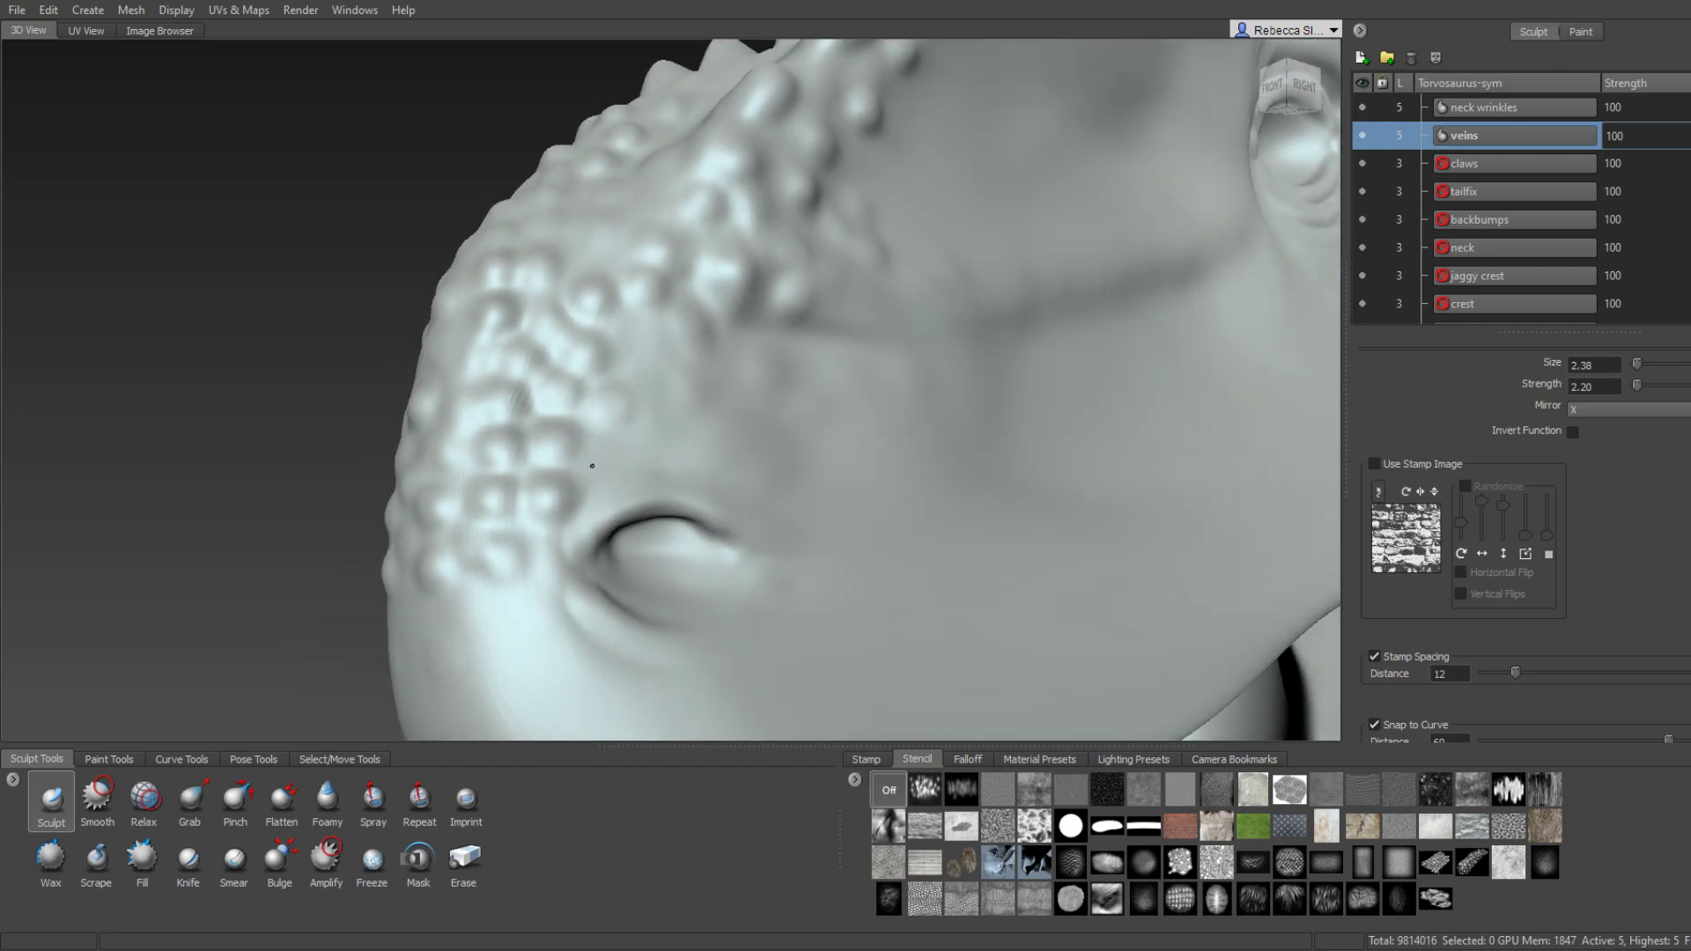
pyautogui.keyDown('alt'); pyautogui.moveTo(642, 352); pyautogui.dragTo(651, 304); pyautogui.keyUp('alt')
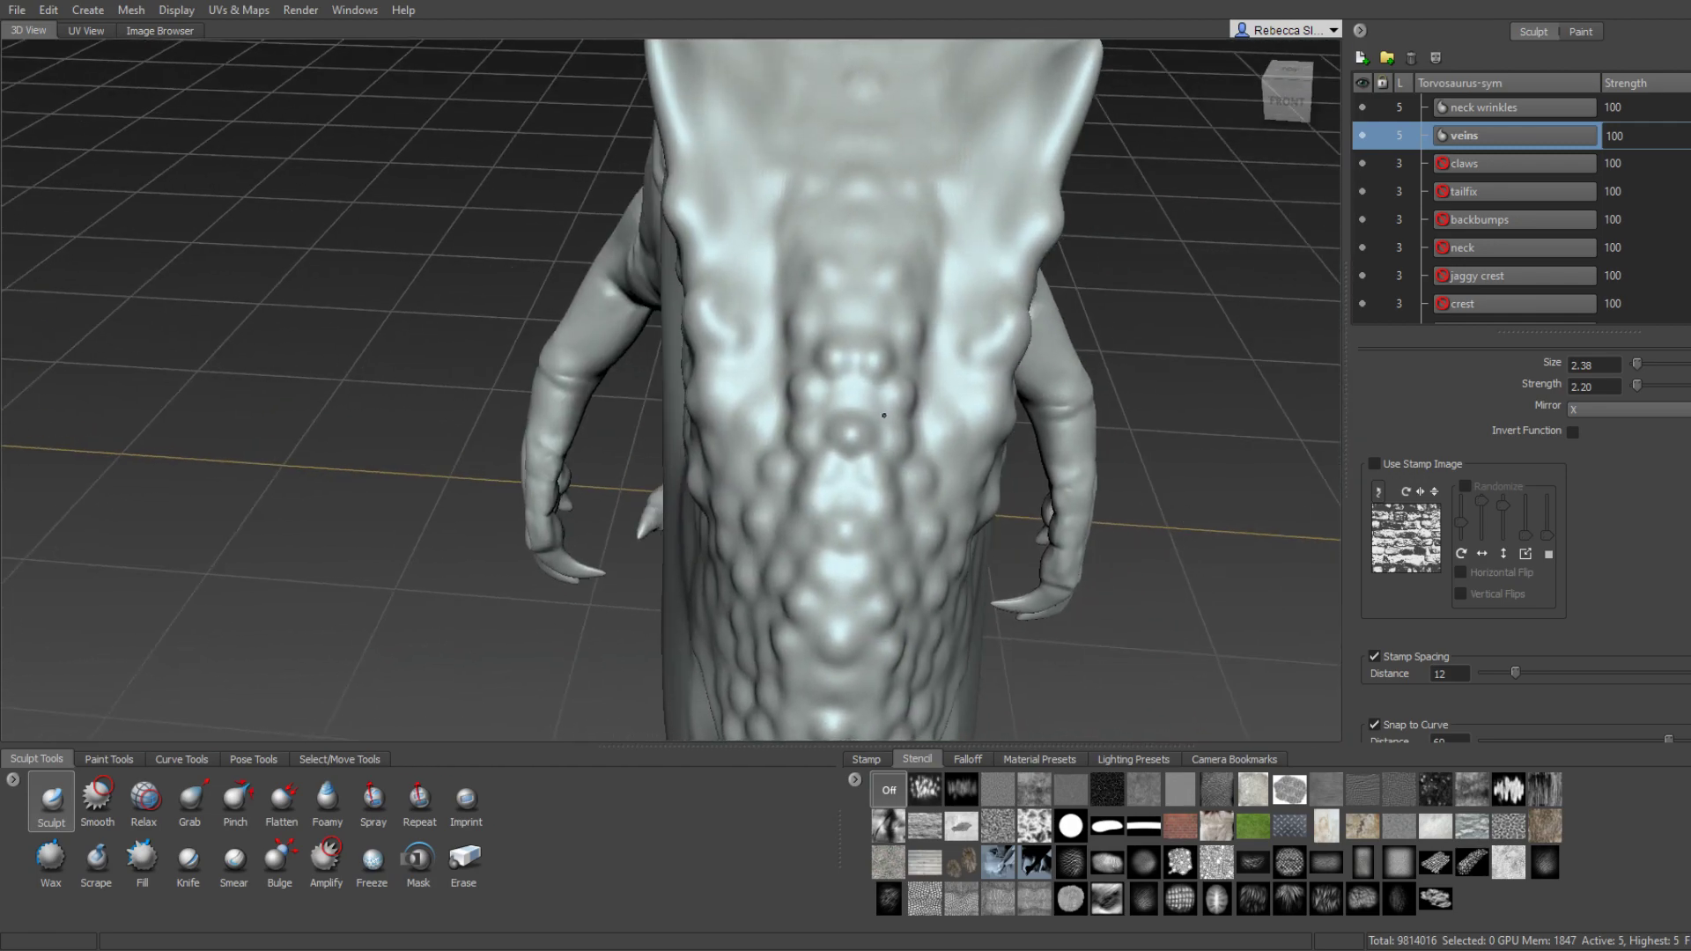
pyautogui.moveTo(883, 414)
pyautogui.keyDown('alt'); pyautogui.mouseDown()
pyautogui.moveTo(860, 479)
pyautogui.moveTo(770, 572)
pyautogui.mouseUp(); pyautogui.keyUp('alt')
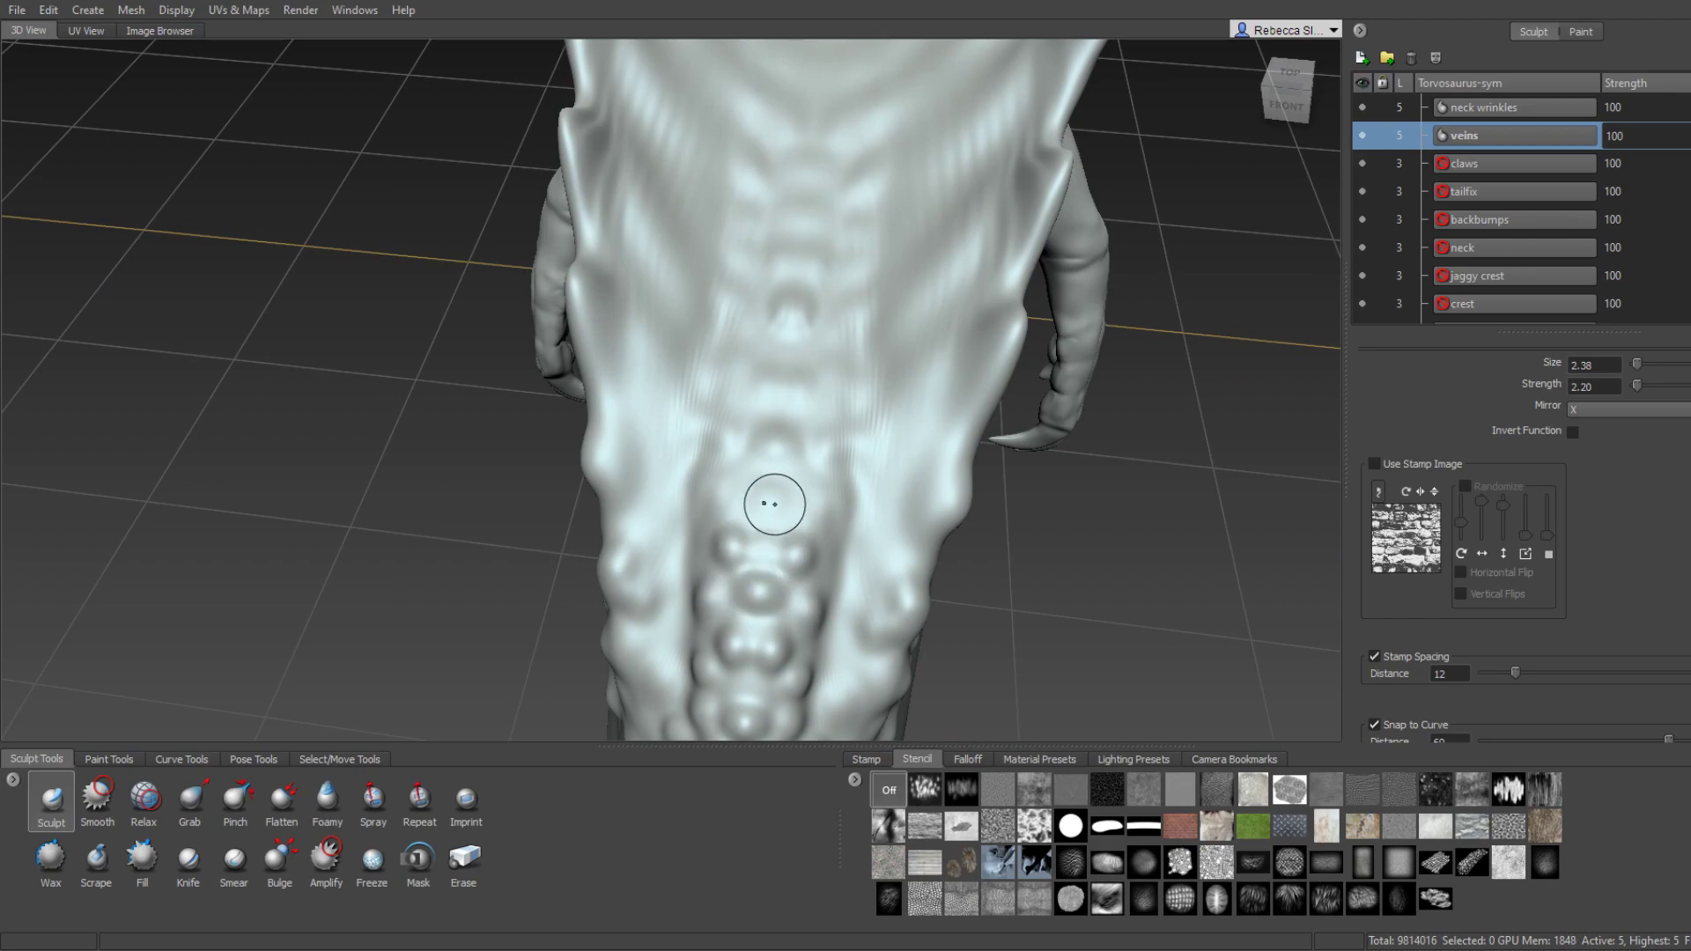
pyautogui.moveTo(736, 479)
pyautogui.keyDown('alt'); pyautogui.mouseDown()
pyautogui.moveTo(838, 445)
pyautogui.moveTo(763, 466)
pyautogui.mouseUp(); pyautogui.keyUp('alt')
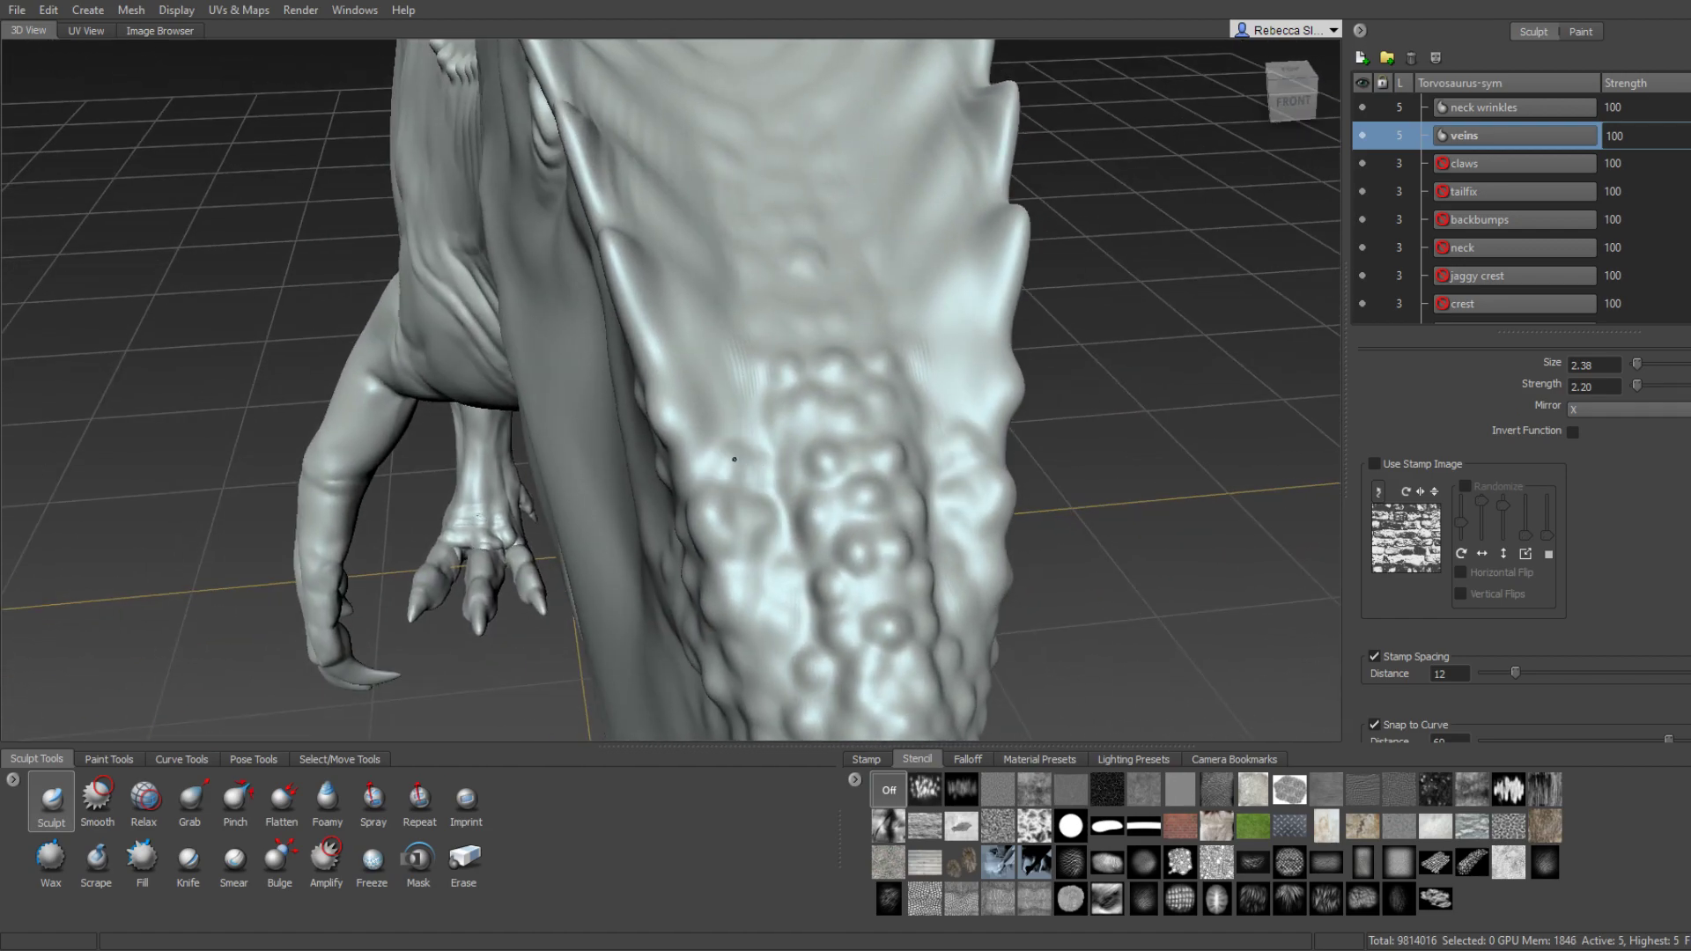
pyautogui.moveTo(763, 393)
pyautogui.keyDown('alt'); pyautogui.mouseDown()
pyautogui.moveTo(690, 419)
pyautogui.moveTo(698, 381)
pyautogui.mouseUp(); pyautogui.keyUp('alt')
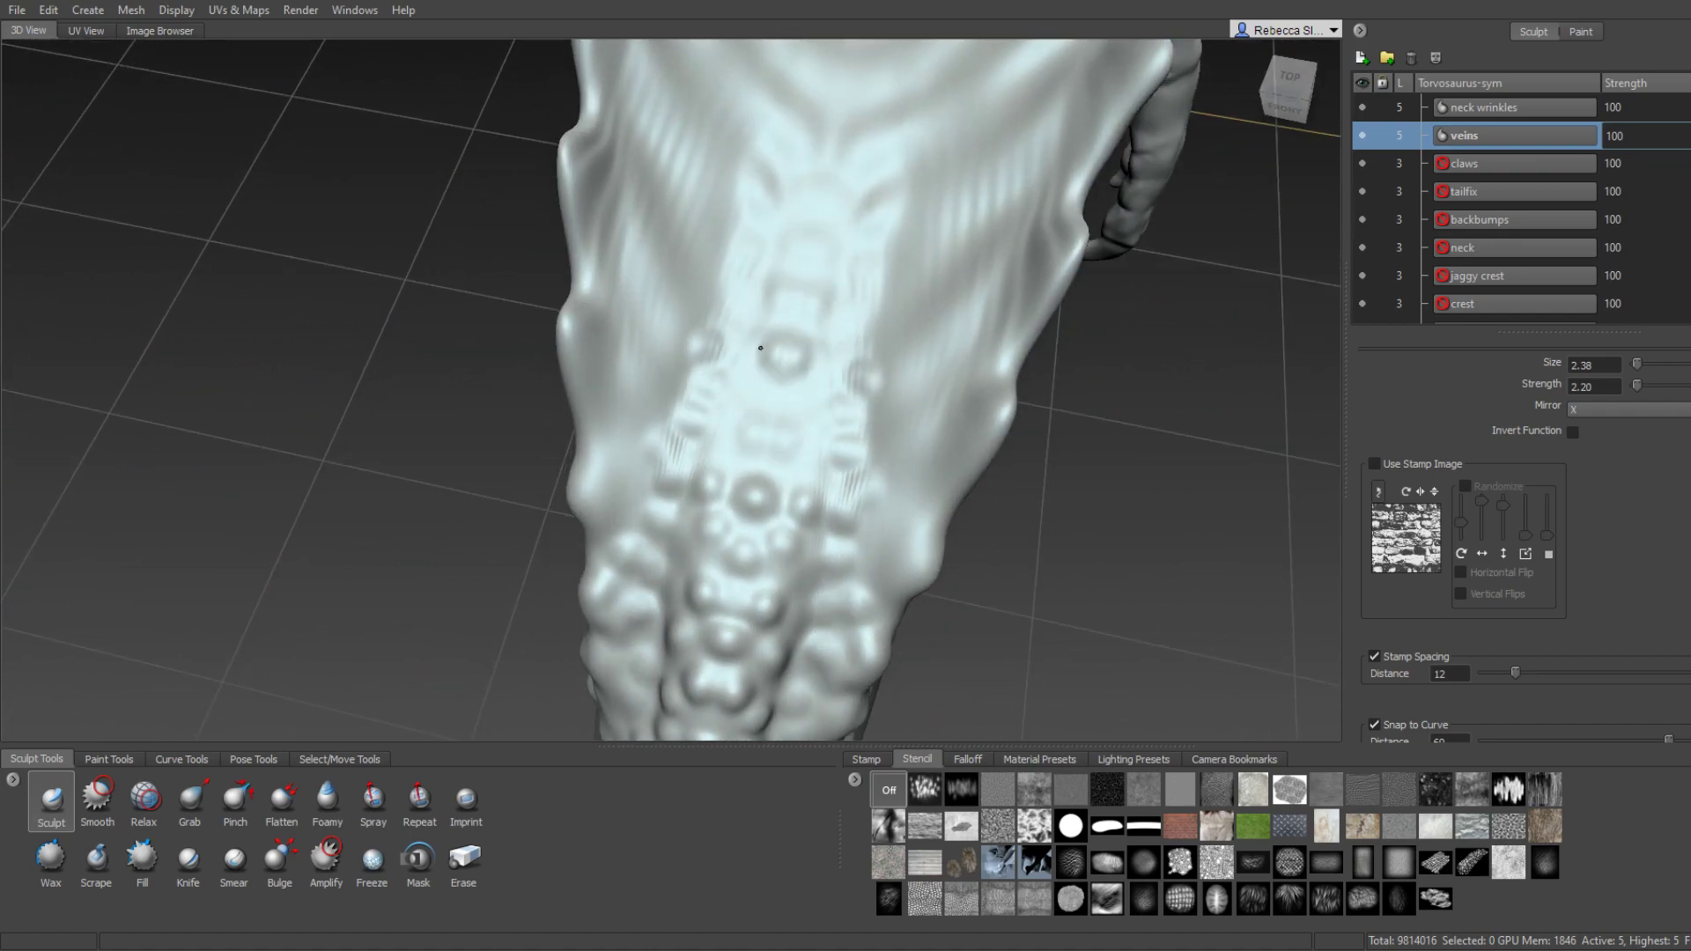
pyautogui.moveTo(795, 400)
pyautogui.mouseDown()
pyautogui.moveTo(705, 441)
pyautogui.moveTo(743, 446)
pyautogui.mouseUp()
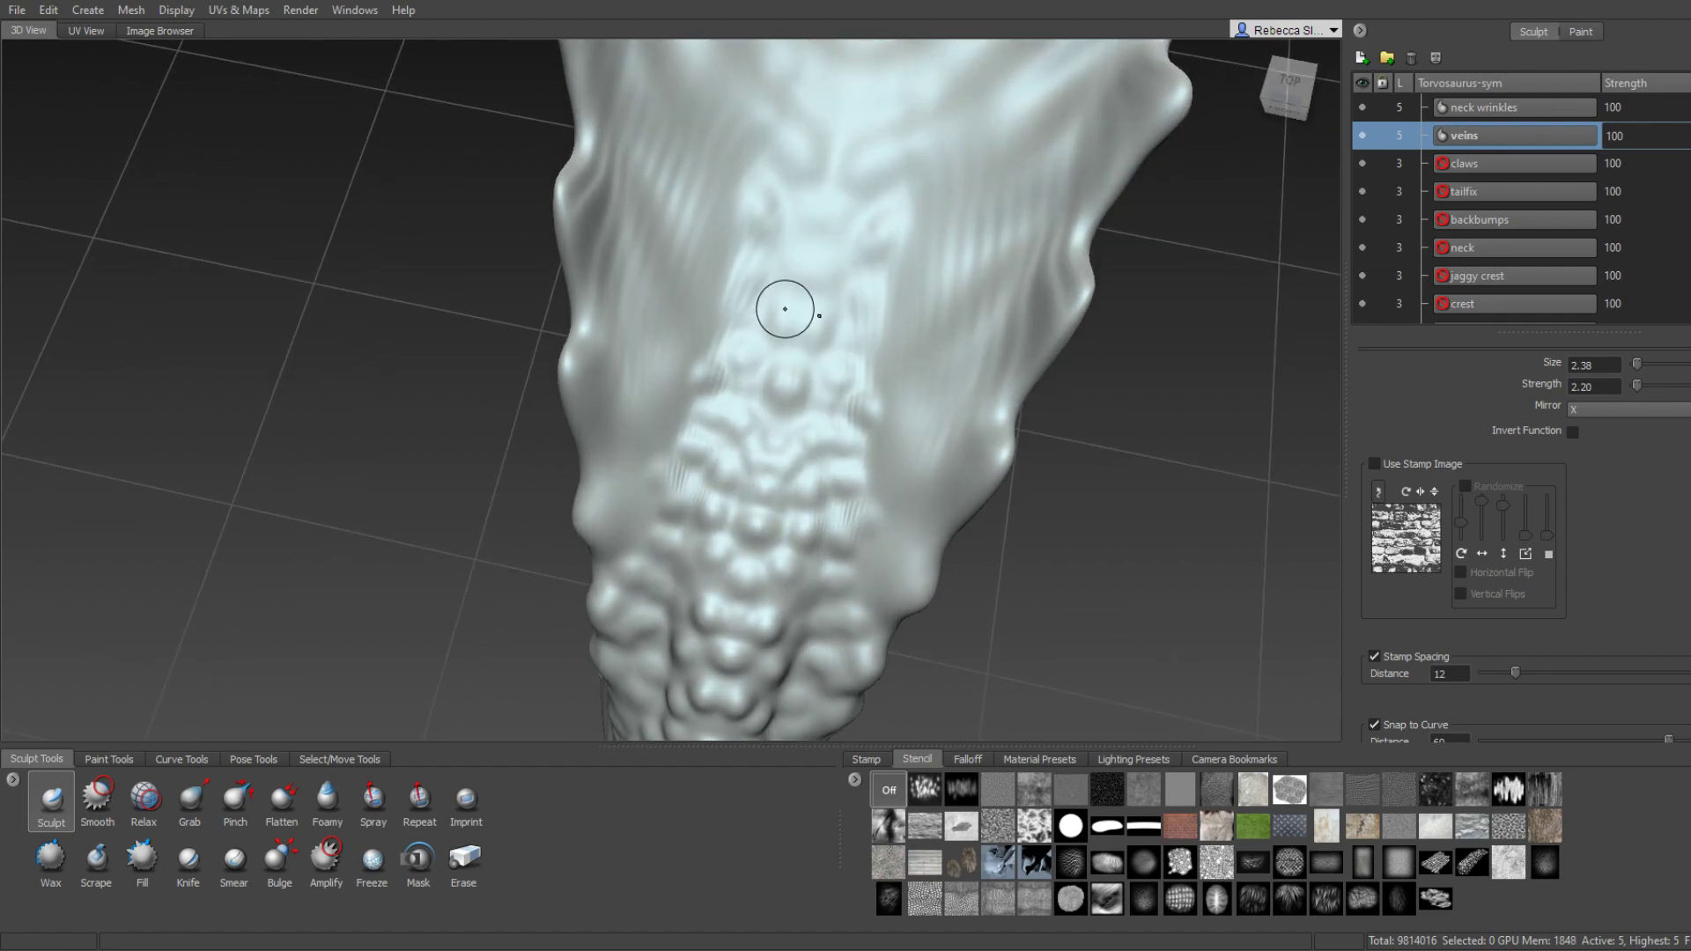
pyautogui.keyDown('alt'); pyautogui.moveTo(807, 305); pyautogui.dragTo(774, 379); pyautogui.keyUp('alt')
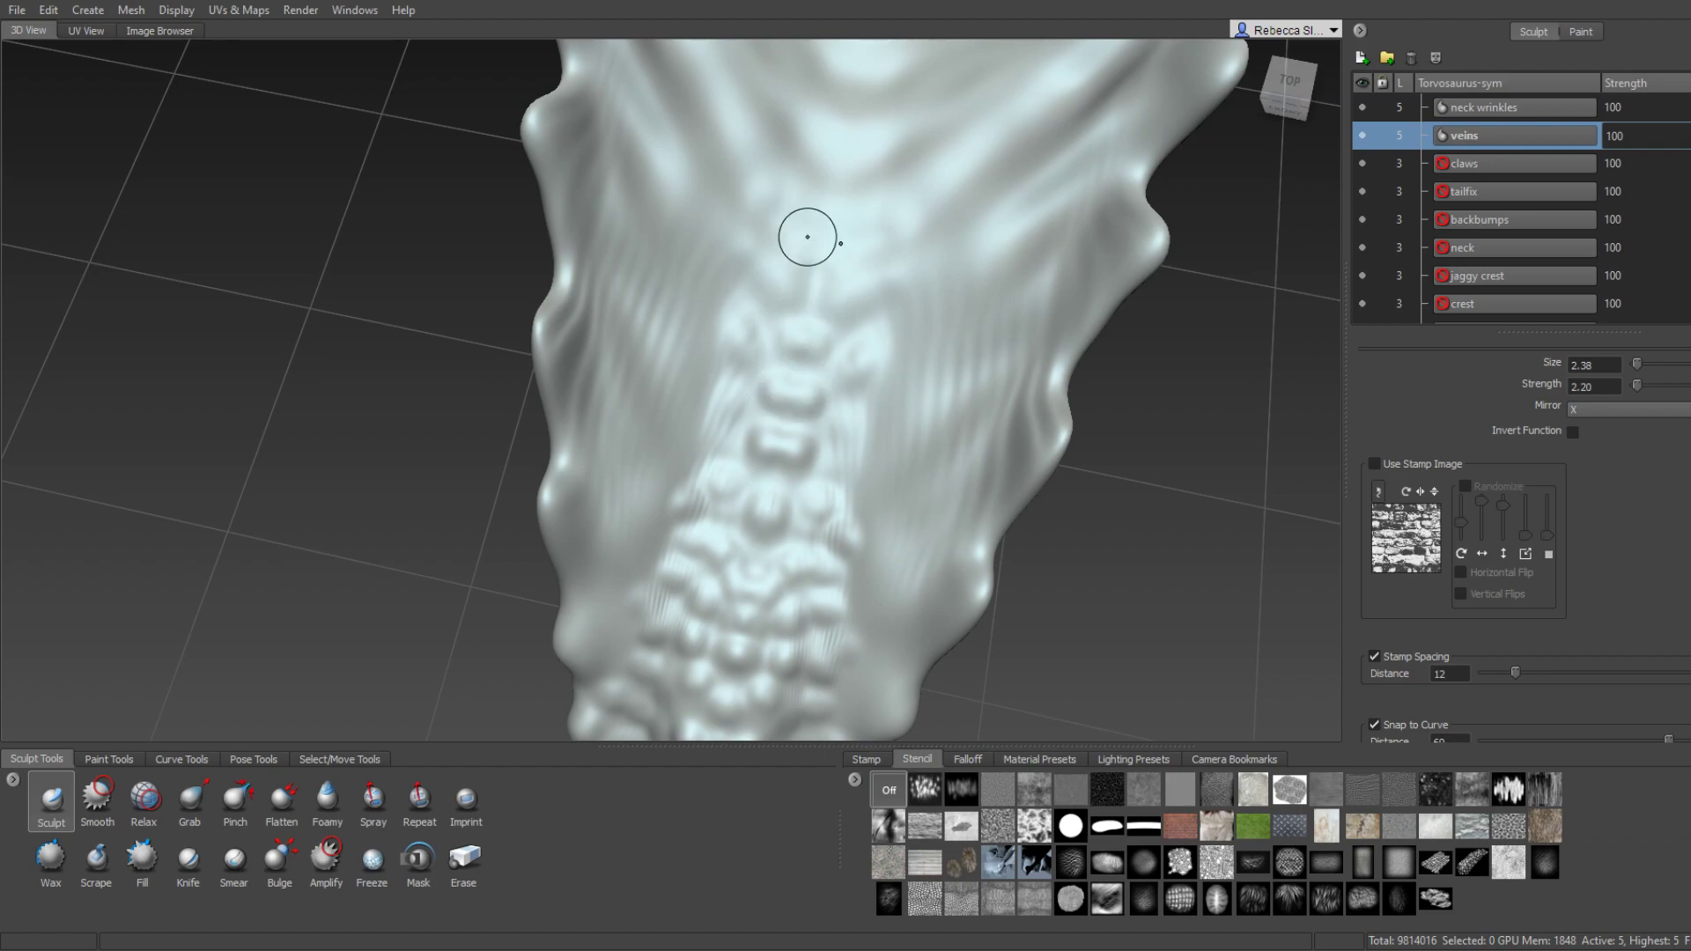
pyautogui.moveTo(742, 305)
pyautogui.mouseDown()
pyautogui.moveTo(698, 472)
pyautogui.moveTo(723, 445)
pyautogui.mouseUp()
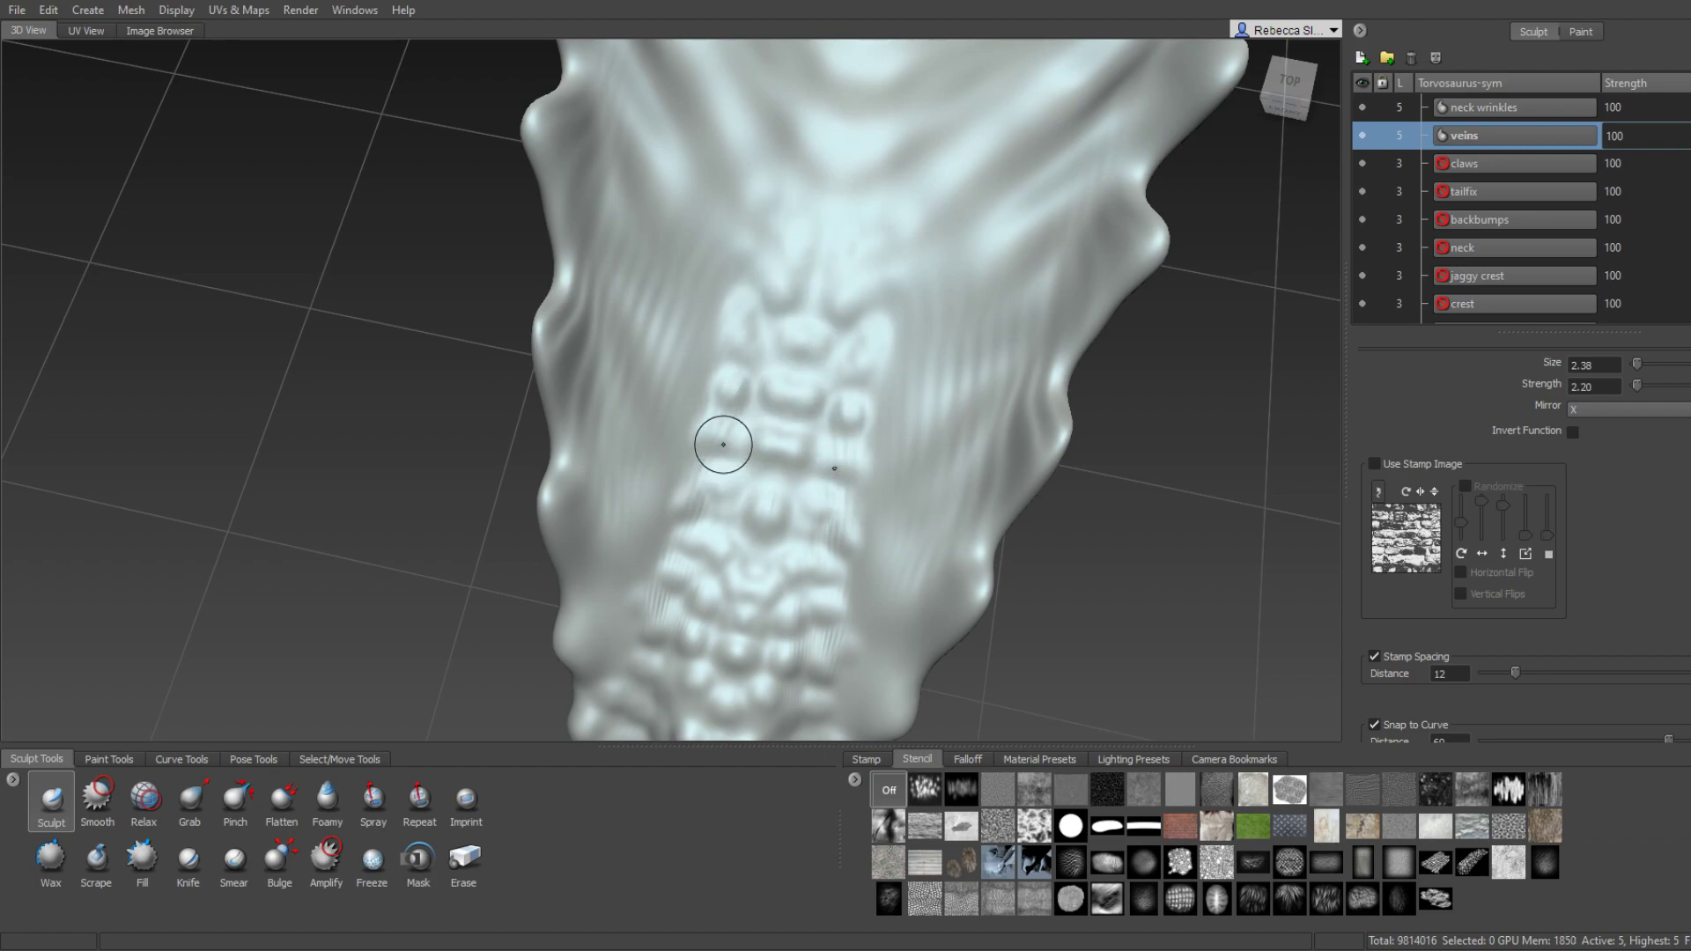
pyautogui.keyDown('alt'); pyautogui.moveTo(662, 505); pyautogui.dragTo(785, 349); pyautogui.keyUp('alt')
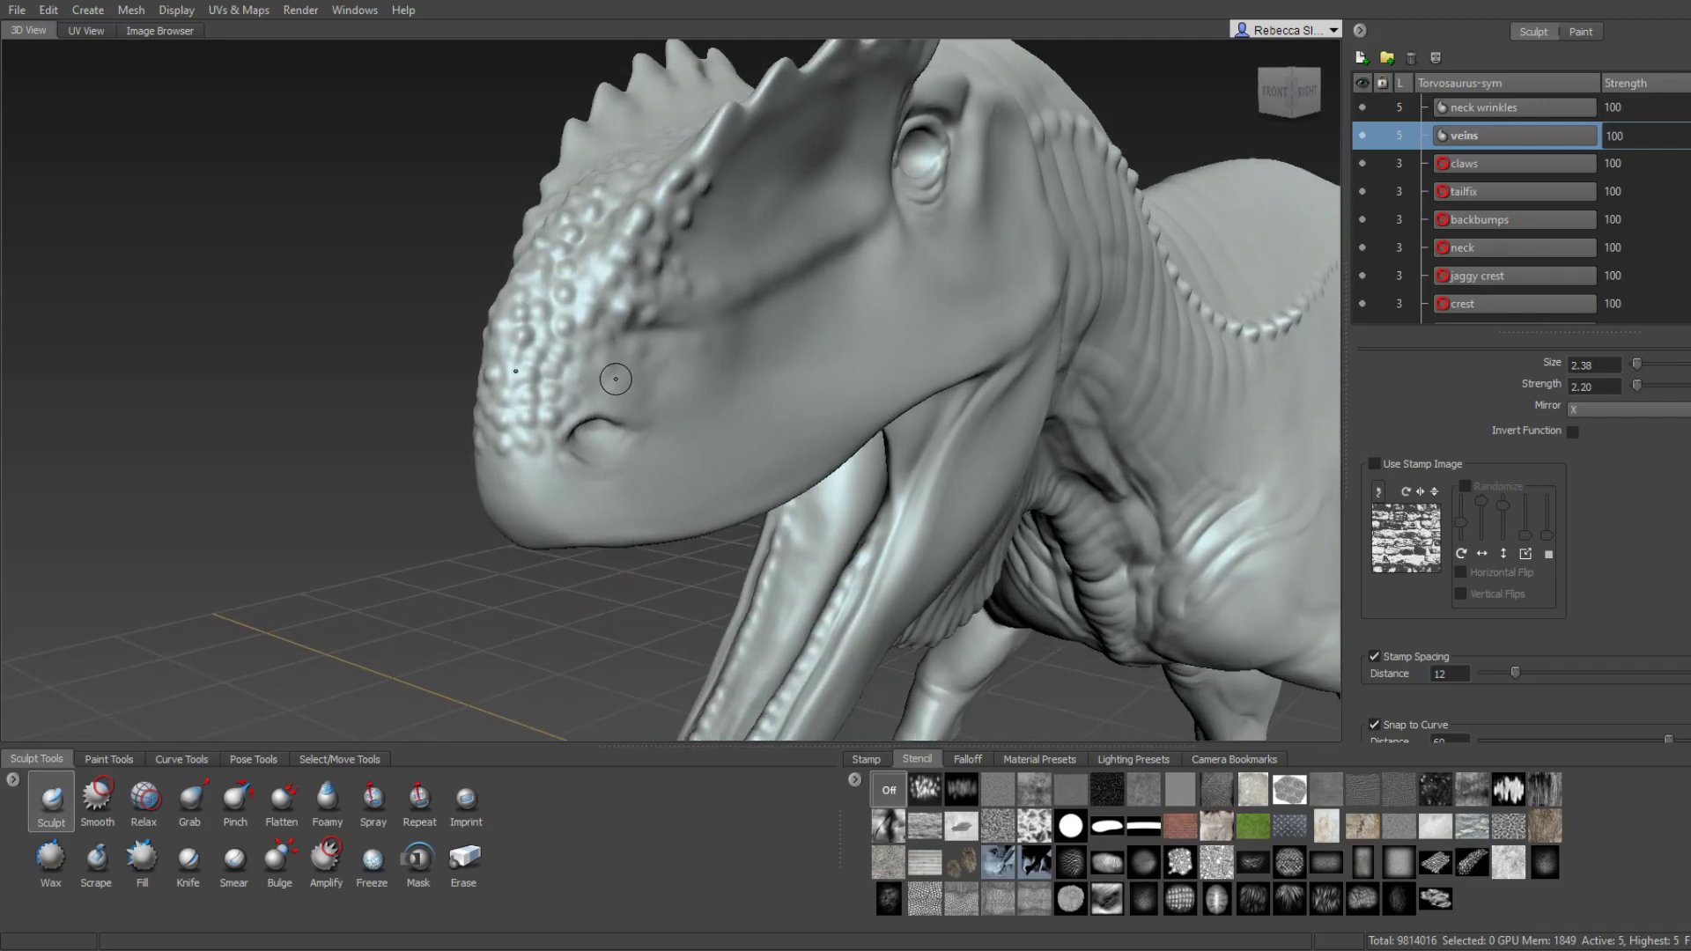
pyautogui.keyDown('alt'); pyautogui.moveTo(785, 349); pyautogui.dragTo(792, 468, button='right'); pyautogui.keyUp('alt')
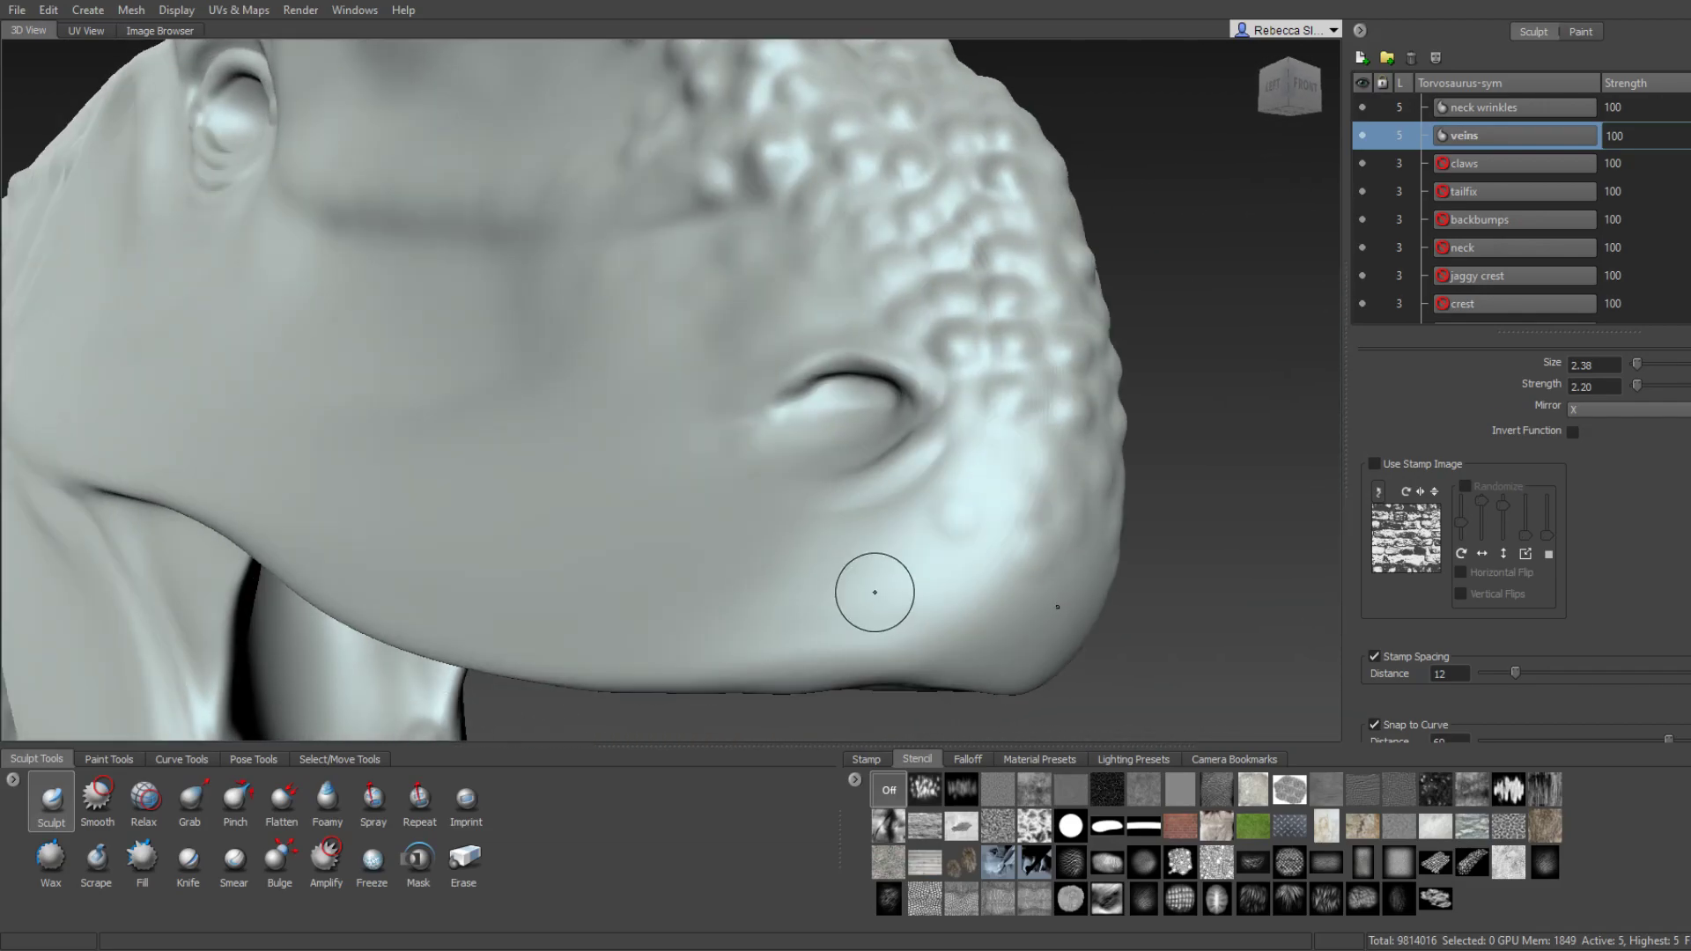
pyautogui.keyDown('alt'); pyautogui.moveTo(831, 551); pyautogui.dragTo(868, 588); pyautogui.keyUp('alt')
pyautogui.keyDown('alt'); pyautogui.moveTo(968, 563); pyautogui.dragTo(821, 441); pyautogui.keyUp('alt')
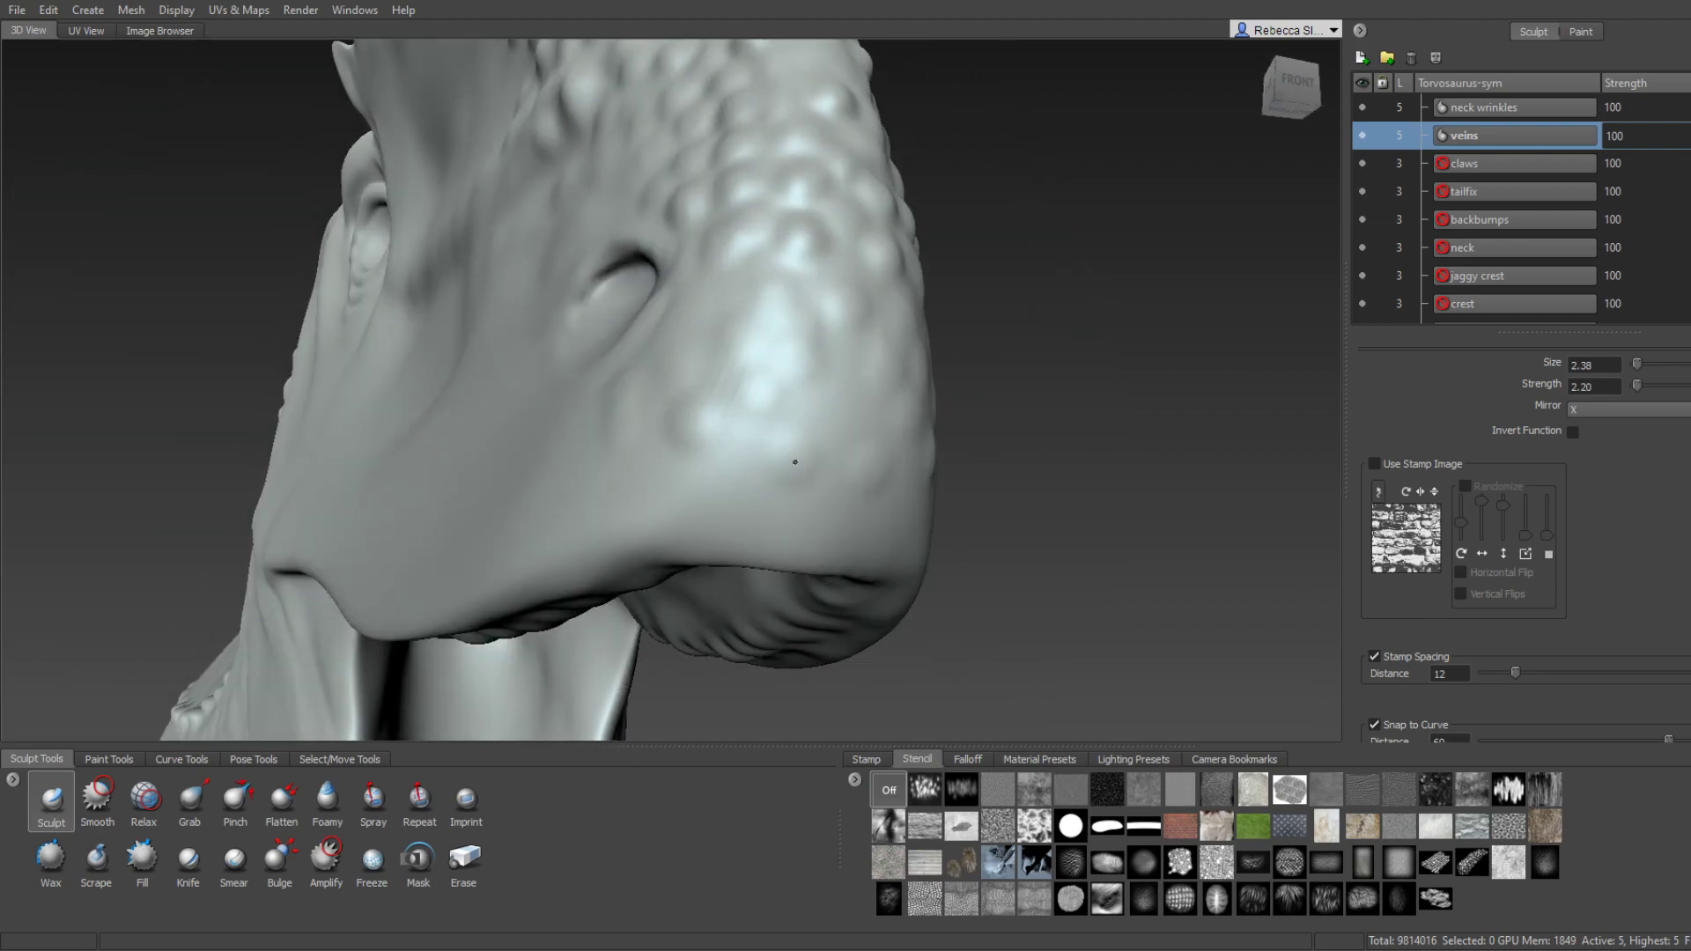
pyautogui.moveTo(650, 475)
pyautogui.keyDown('alt'); pyautogui.mouseDown()
pyautogui.moveTo(645, 509)
pyautogui.moveTo(607, 493)
pyautogui.mouseUp(); pyautogui.keyUp('alt')
pyautogui.keyDown('alt'); pyautogui.moveTo(608, 493); pyautogui.dragTo(563, 480, button='right'); pyautogui.keyUp('alt')
pyautogui.keyDown('alt'); pyautogui.moveTo(564, 480); pyautogui.dragTo(566, 446); pyautogui.keyUp('alt')
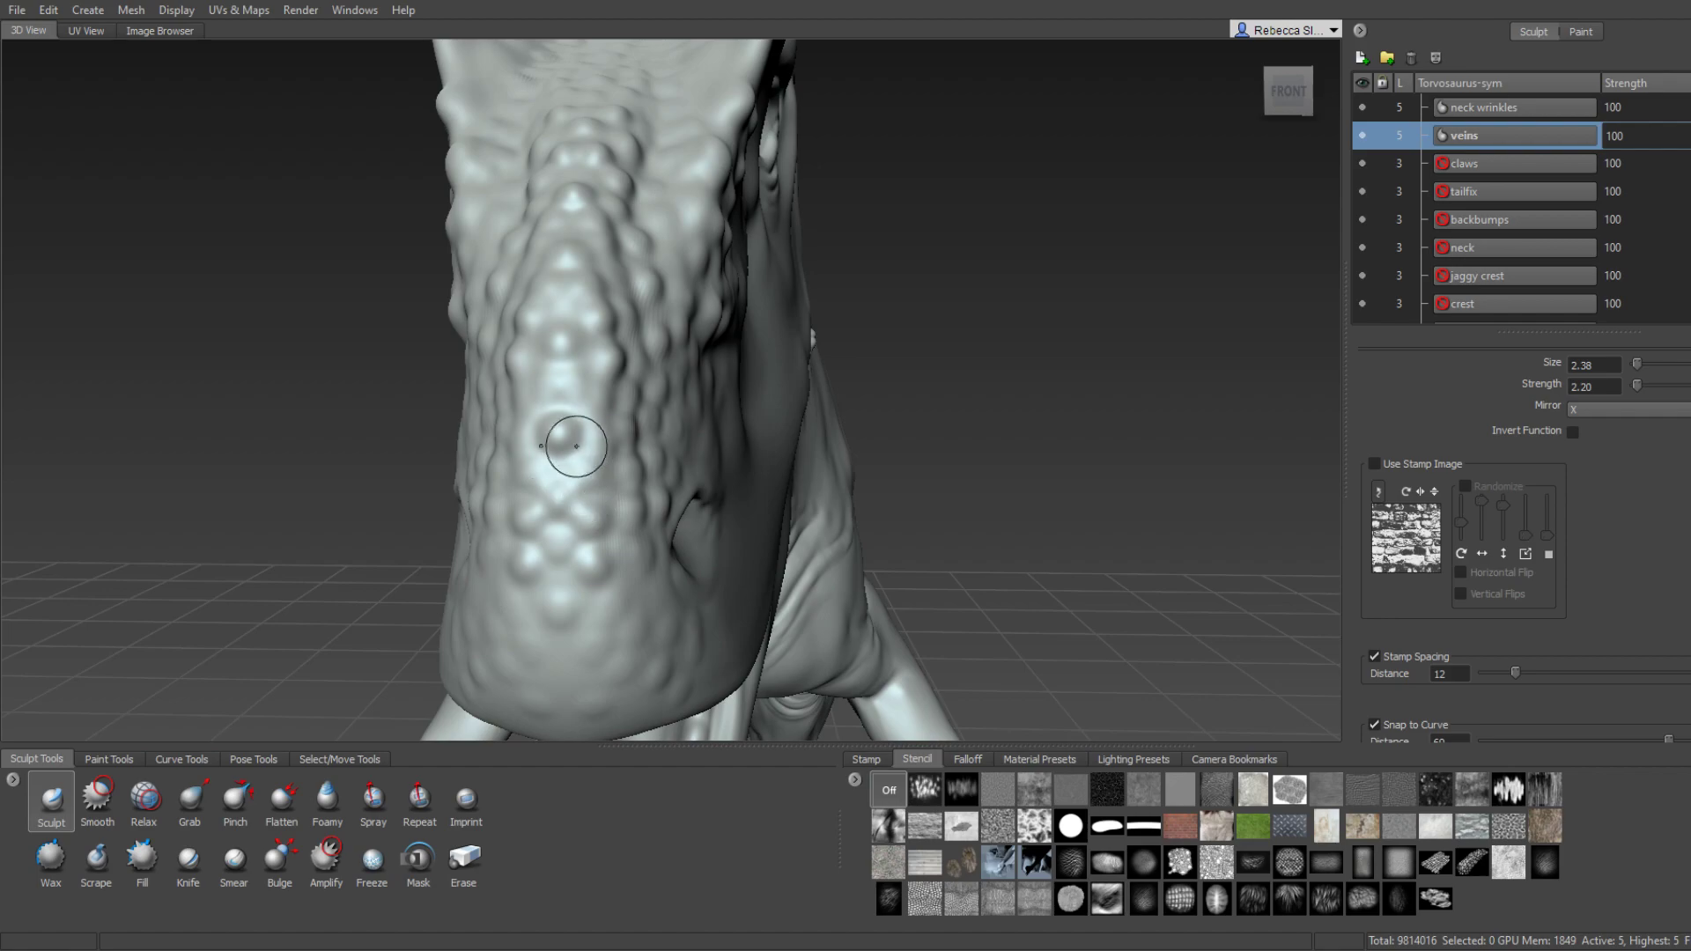
pyautogui.press('shift')
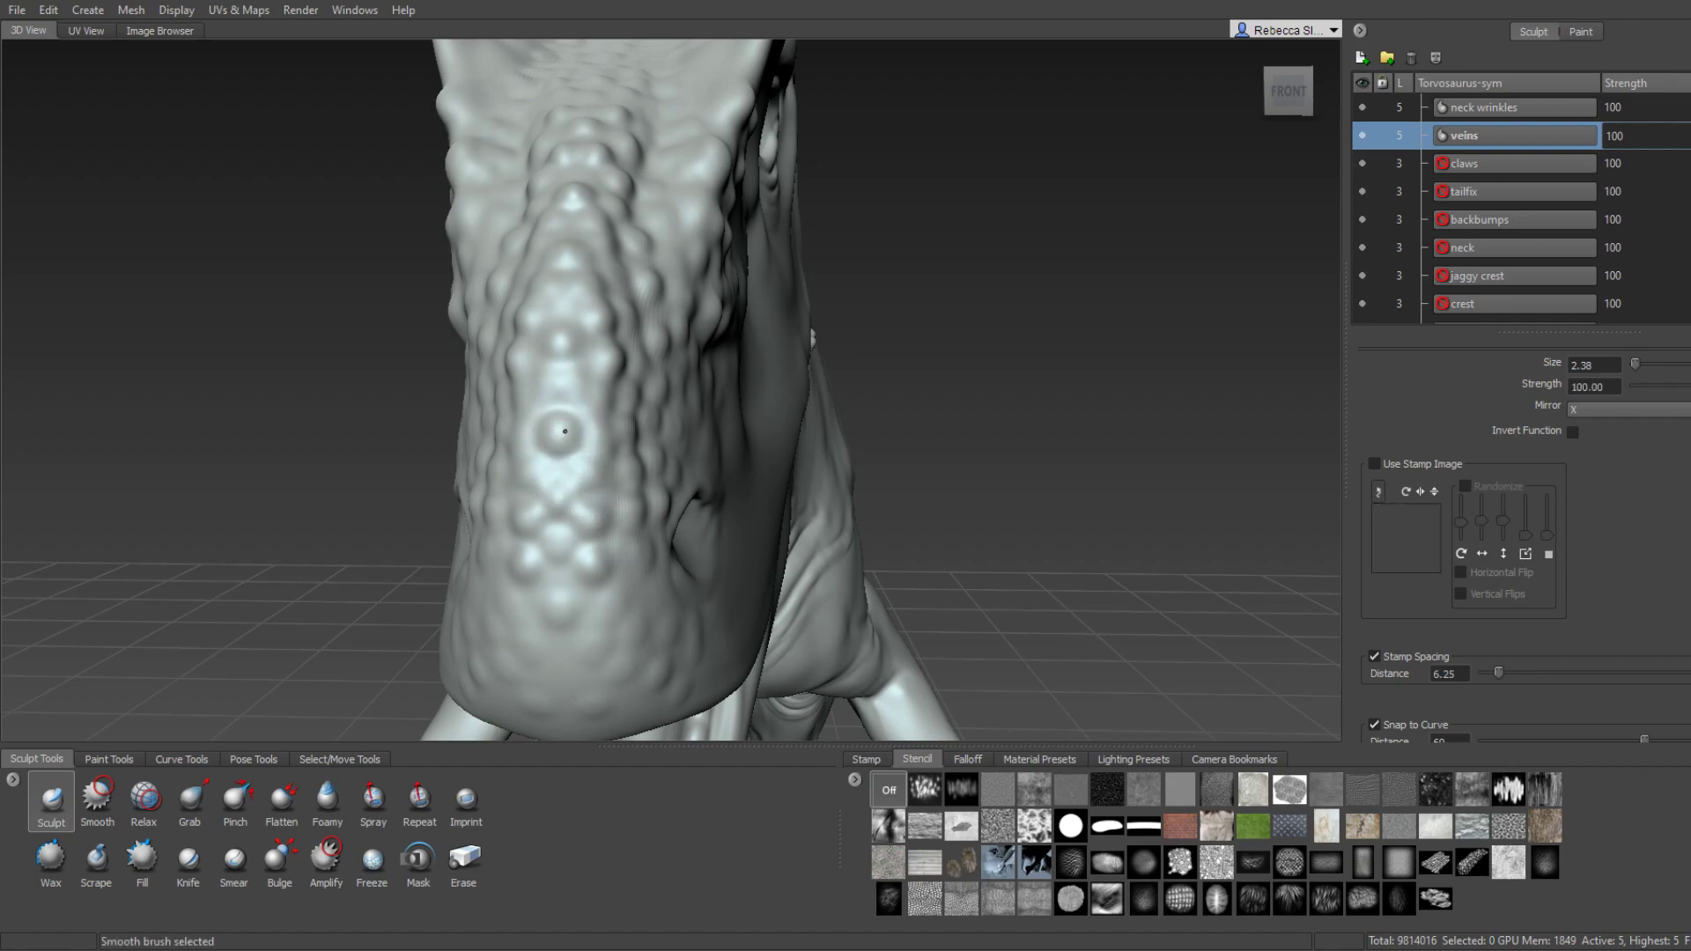
pyautogui.moveTo(547, 438)
pyautogui.keyDown('alt'); pyautogui.mouseDown()
pyautogui.moveTo(679, 417)
pyautogui.moveTo(732, 457)
pyautogui.moveTo(605, 440)
pyautogui.mouseUp(); pyautogui.keyUp('alt')
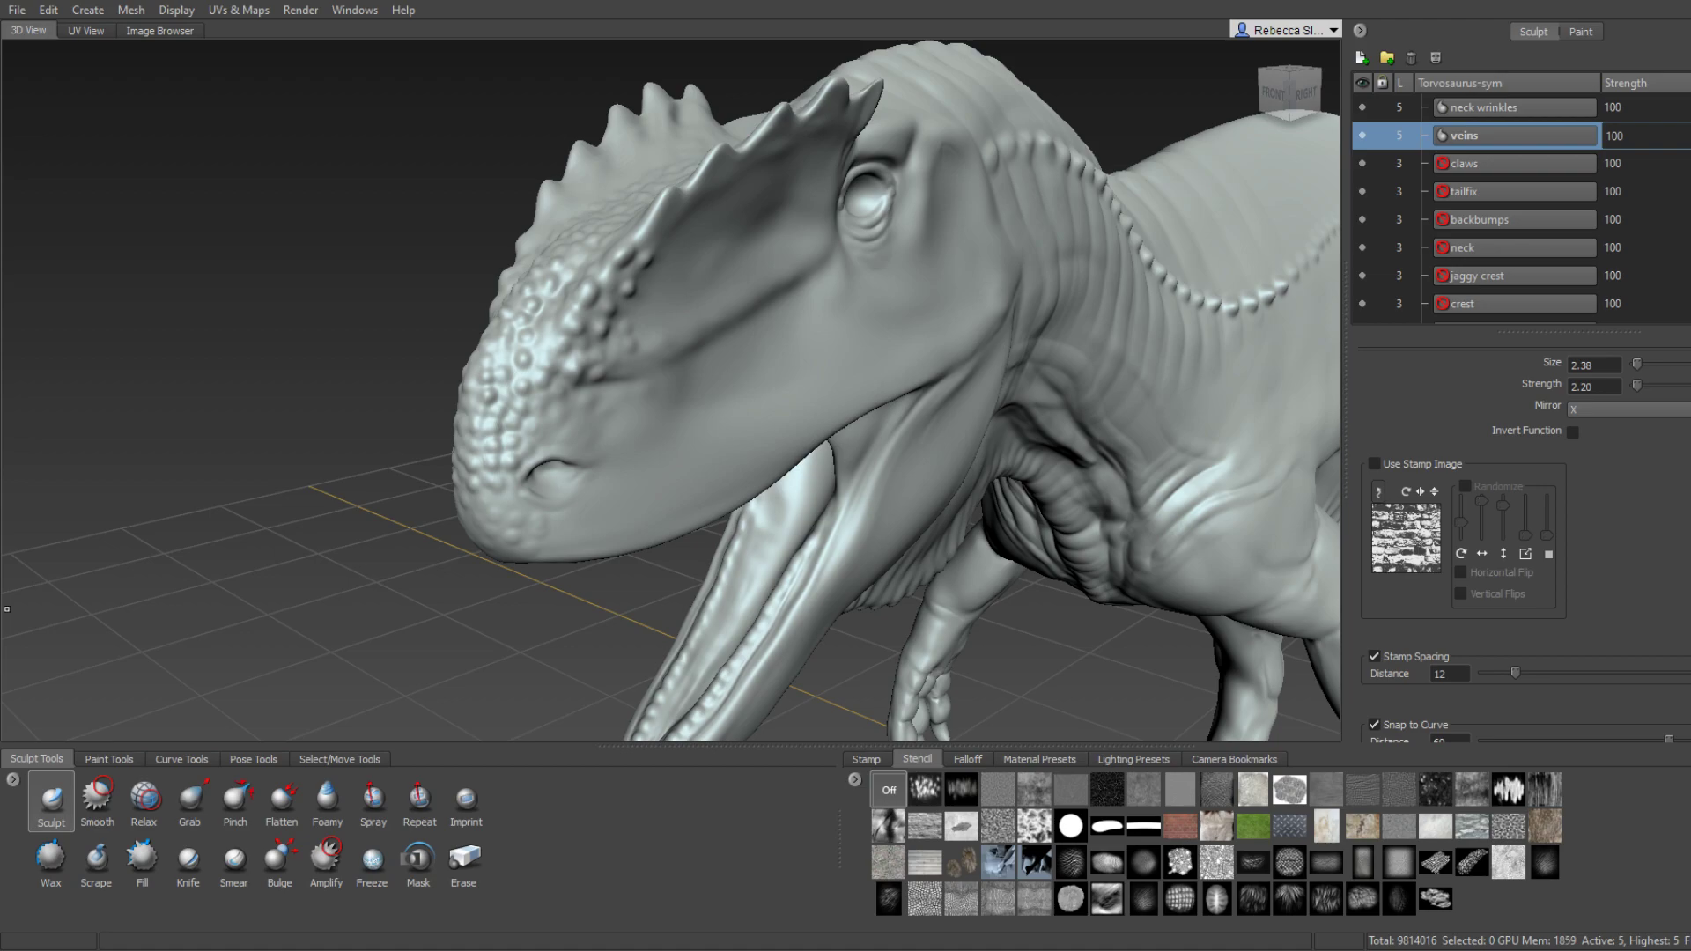
pyautogui.moveTo(484, 504)
pyautogui.keyDown('alt'); pyautogui.mouseDown()
pyautogui.moveTo(812, 427)
pyautogui.moveTo(737, 392)
pyautogui.mouseUp(); pyautogui.keyUp('alt')
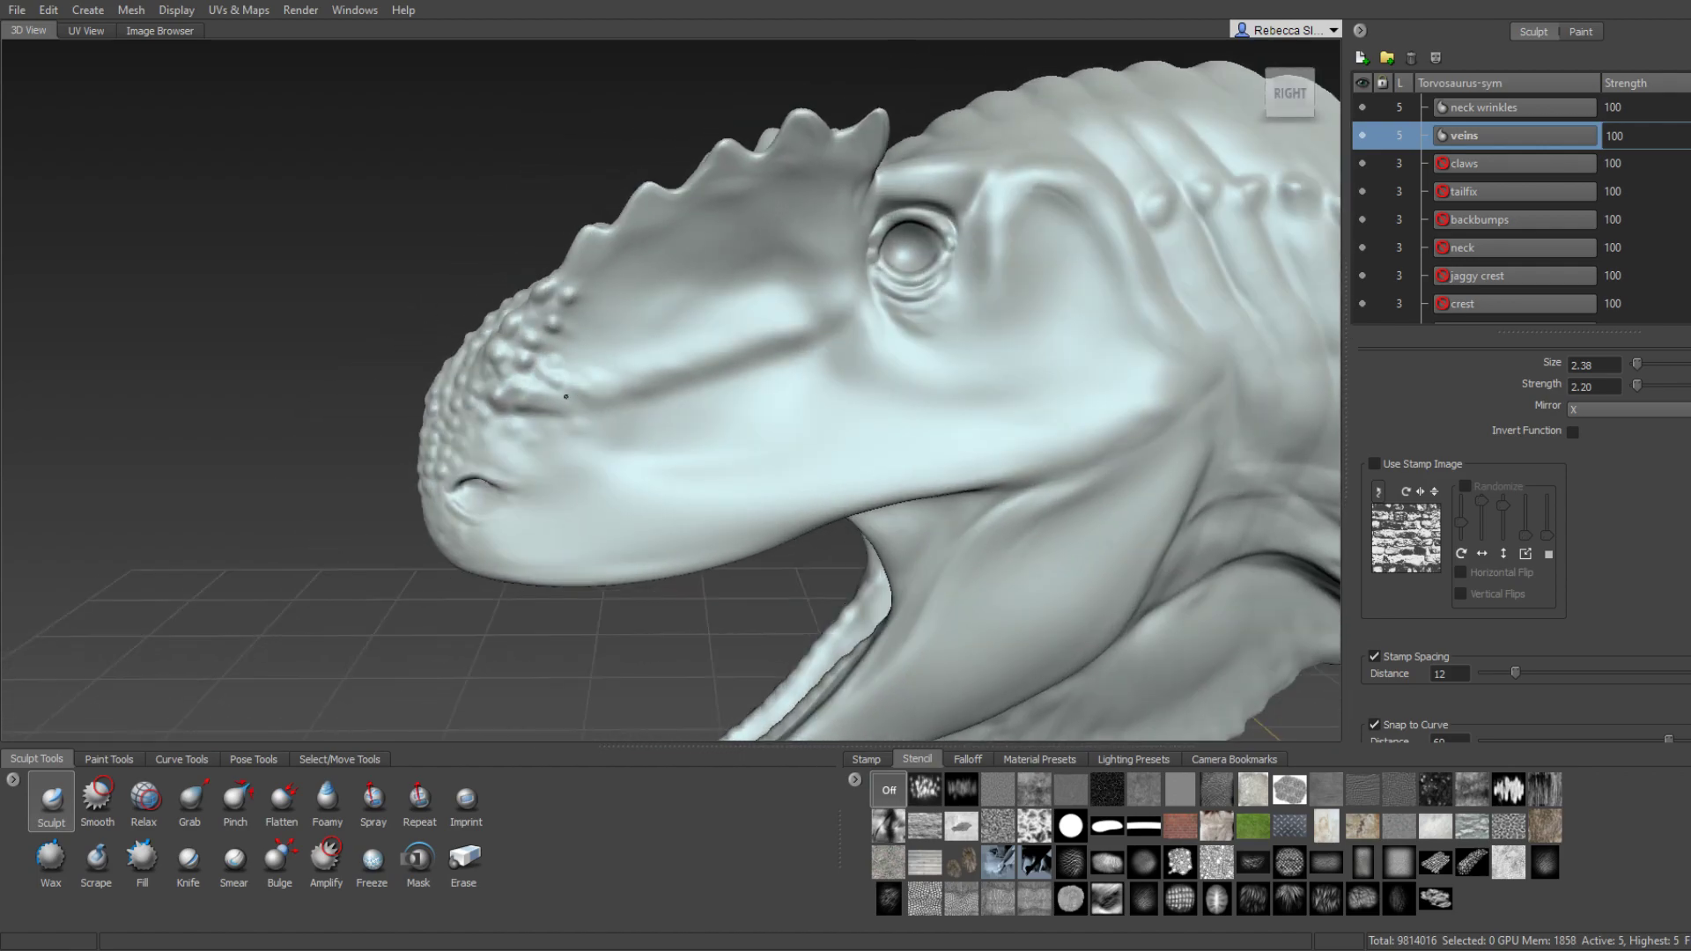
pyautogui.moveTo(737, 392)
pyautogui.keyDown('alt'); pyautogui.mouseDown(button='right')
pyautogui.moveTo(585, 276)
pyautogui.moveTo(649, 367)
pyautogui.moveTo(629, 276)
pyautogui.mouseUp(button='right'); pyautogui.keyUp('alt')
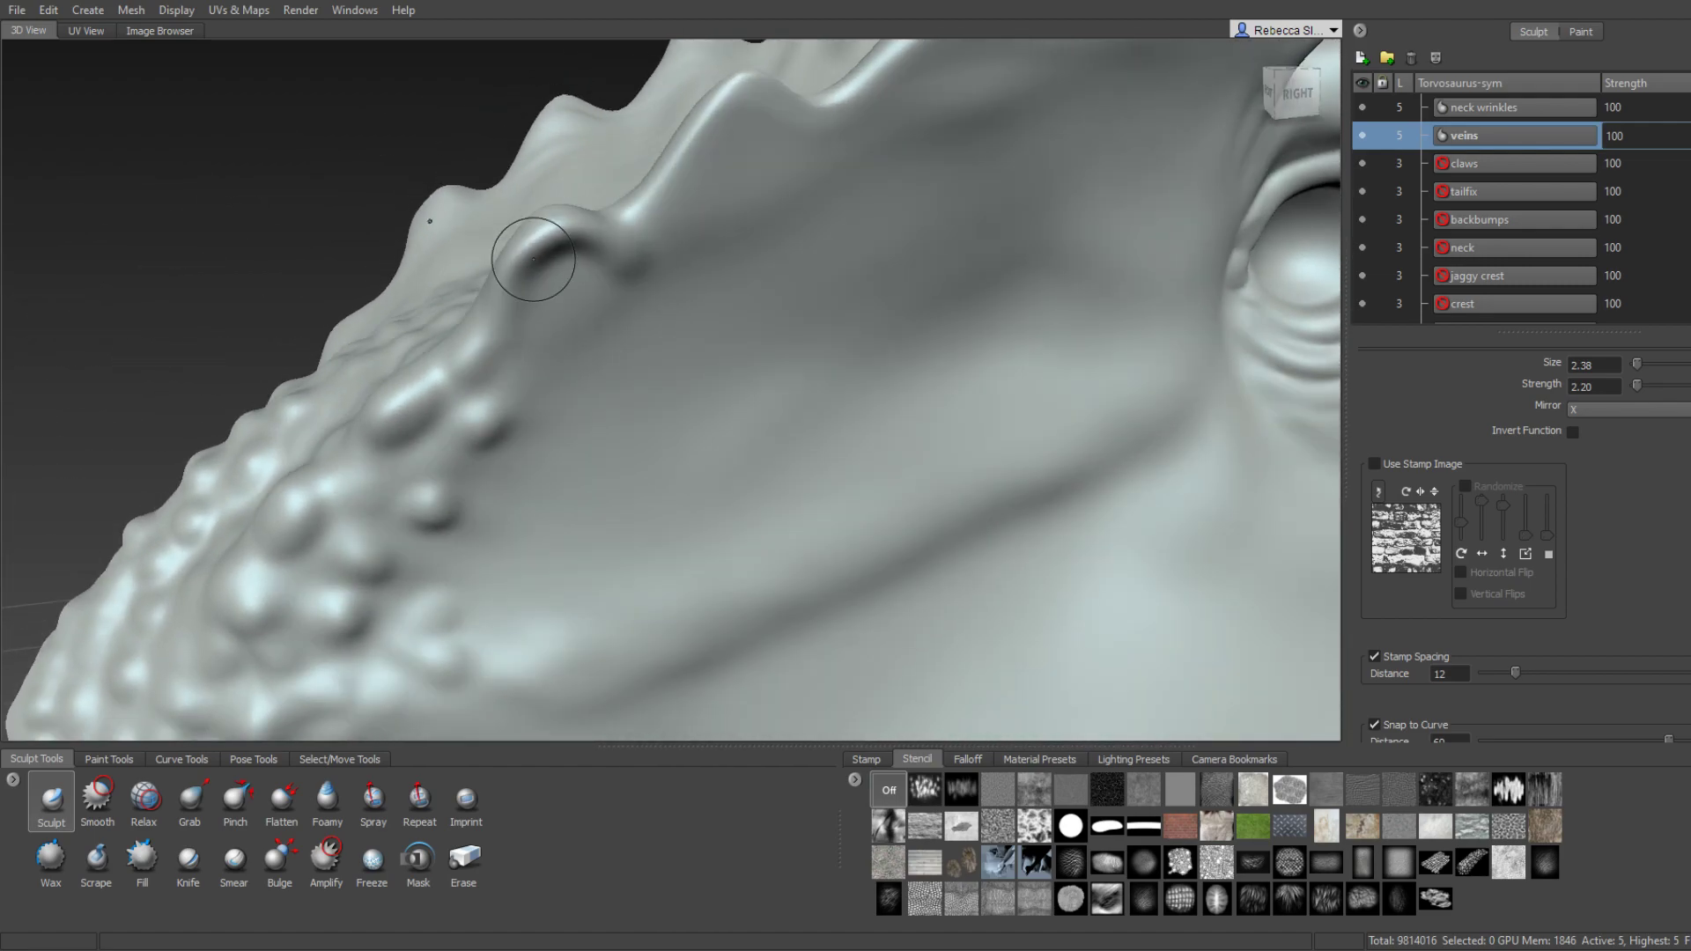
pyautogui.keyDown('alt'); pyautogui.moveTo(623, 207); pyautogui.dragTo(669, 211); pyautogui.keyUp('alt')
pyautogui.keyDown('alt'); pyautogui.moveTo(543, 249); pyautogui.dragTo(510, 378); pyautogui.keyUp('alt')
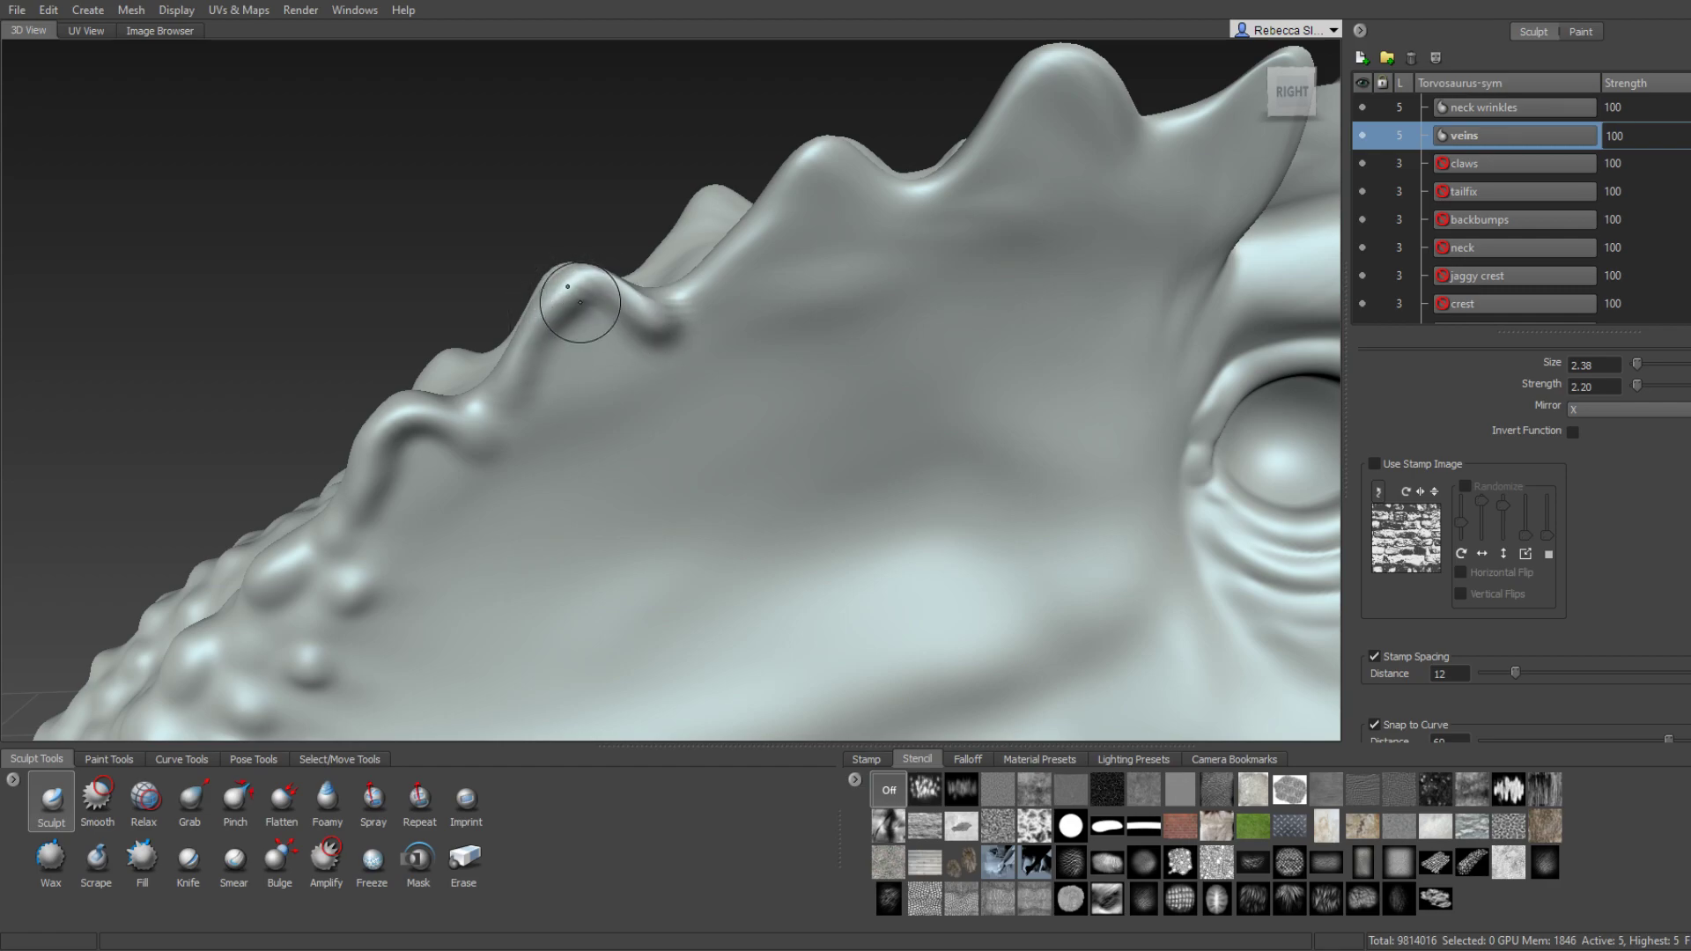
pyautogui.moveTo(581, 302)
pyautogui.keyDown('alt'); pyautogui.mouseDown()
pyautogui.moveTo(531, 304)
pyautogui.moveTo(479, 358)
pyautogui.mouseUp(); pyautogui.keyUp('alt')
pyautogui.moveTo(509, 276)
pyautogui.mouseDown()
pyautogui.moveTo(585, 321)
pyautogui.moveTo(553, 315)
pyautogui.moveTo(457, 366)
pyautogui.moveTo(669, 290)
pyautogui.moveTo(722, 201)
pyautogui.moveTo(838, 264)
pyautogui.moveTo(743, 208)
pyautogui.moveTo(705, 255)
pyautogui.moveTo(768, 269)
pyautogui.moveTo(837, 396)
pyautogui.moveTo(898, 340)
pyautogui.moveTo(912, 356)
pyautogui.moveTo(922, 484)
pyautogui.mouseUp()
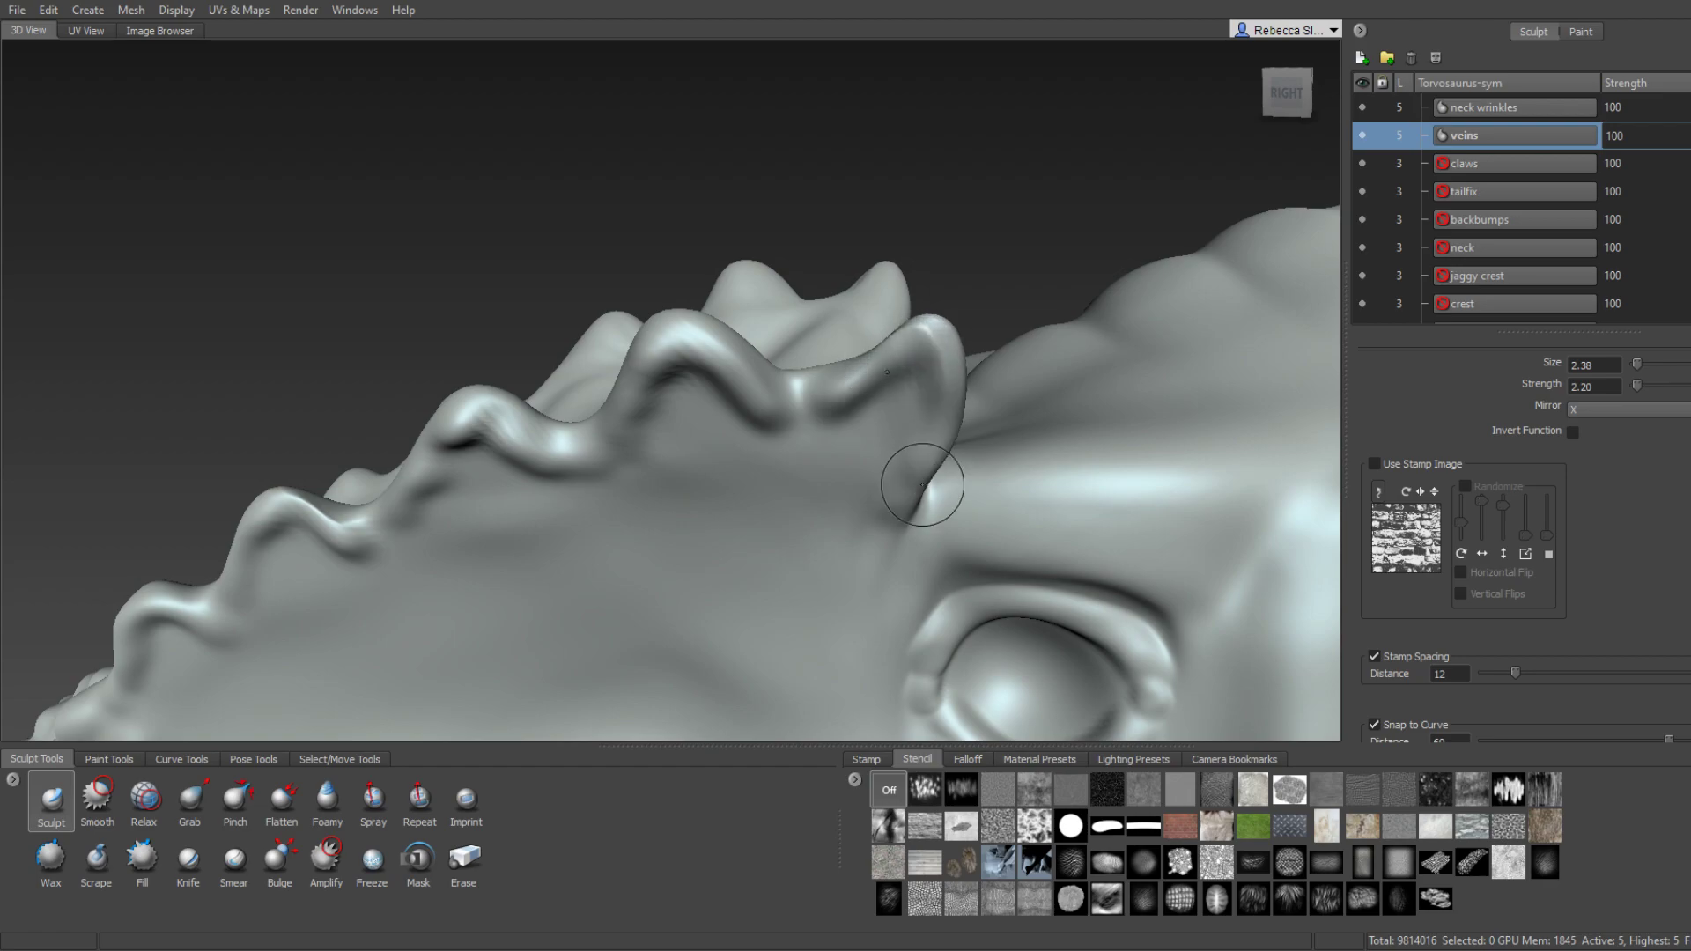
pyautogui.moveTo(802, 534)
pyautogui.keyDown('alt'); pyautogui.mouseDown()
pyautogui.moveTo(705, 472)
pyautogui.moveTo(744, 202)
pyautogui.moveTo(717, 271)
pyautogui.moveTo(731, 458)
pyautogui.mouseUp(); pyautogui.keyUp('alt')
pyautogui.moveTo(730, 458)
pyautogui.keyDown('alt'); pyautogui.mouseDown()
pyautogui.moveTo(772, 460)
pyautogui.moveTo(853, 374)
pyautogui.moveTo(886, 283)
pyautogui.moveTo(819, 404)
pyautogui.moveTo(834, 542)
pyautogui.moveTo(793, 482)
pyautogui.mouseUp(); pyautogui.keyUp('alt')
pyautogui.moveTo(800, 309); pyautogui.dragTo(918, 136)
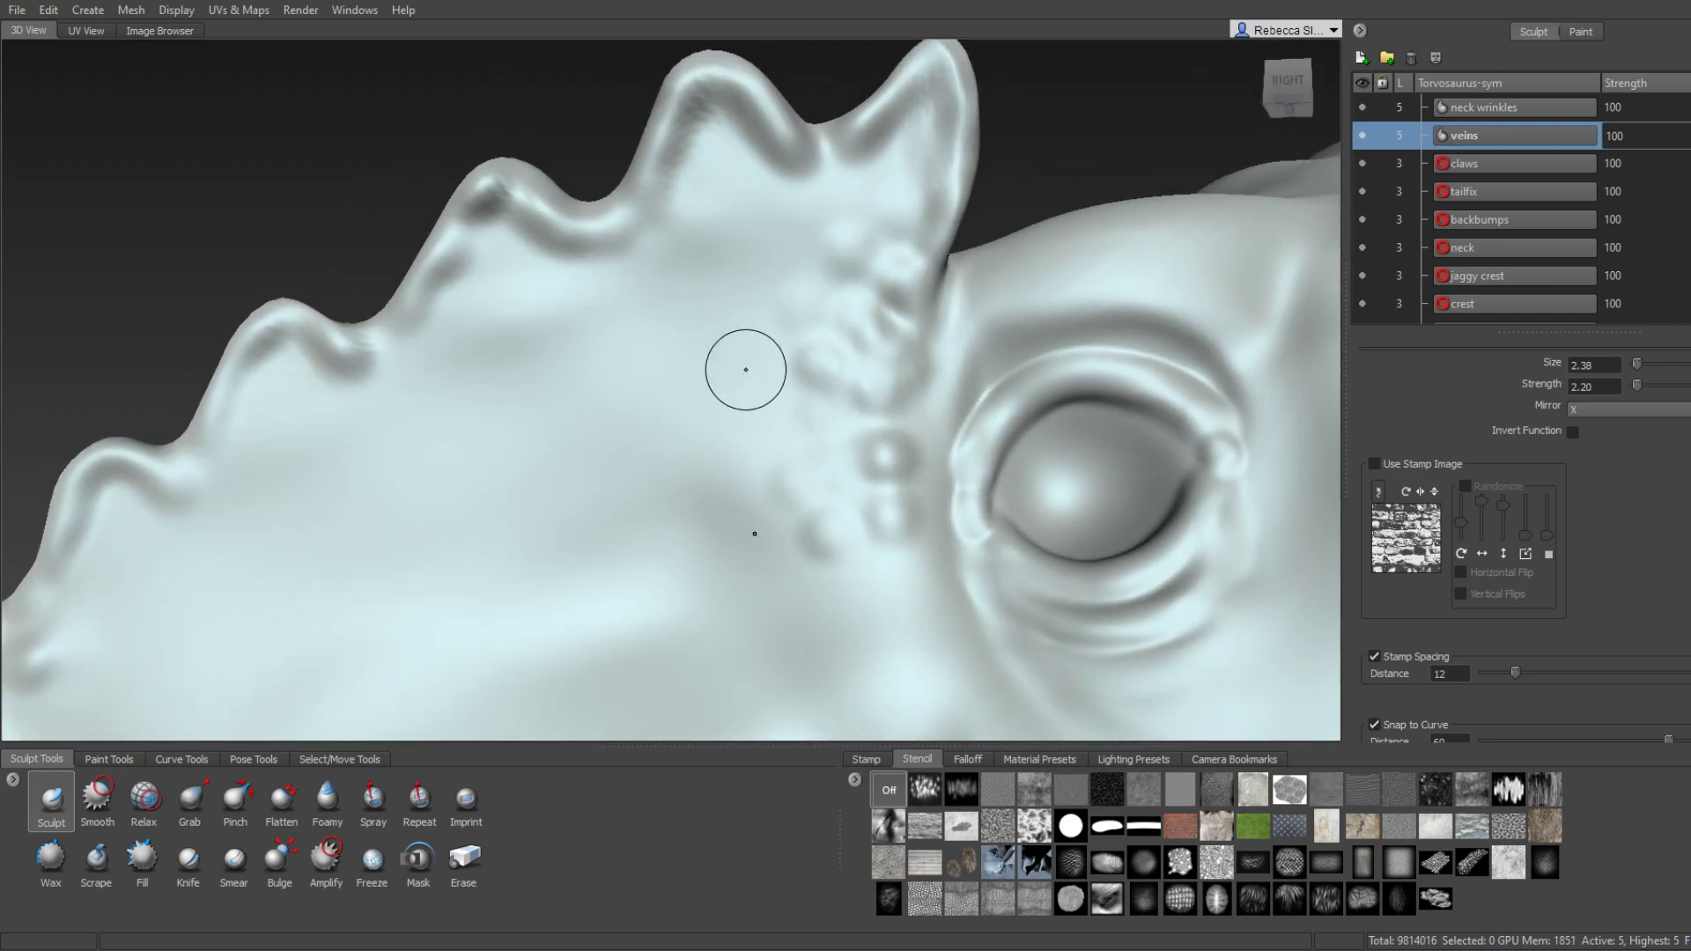
pyautogui.keyDown('alt'); pyautogui.moveTo(745, 369); pyautogui.dragTo(731, 387, button='right'); pyautogui.keyUp('alt')
pyautogui.keyDown('alt'); pyautogui.moveTo(731, 387); pyautogui.dragTo(766, 414); pyautogui.keyUp('alt')
pyautogui.keyDown('alt'); pyautogui.moveTo(766, 414); pyautogui.dragTo(783, 439, button='right'); pyautogui.keyUp('alt')
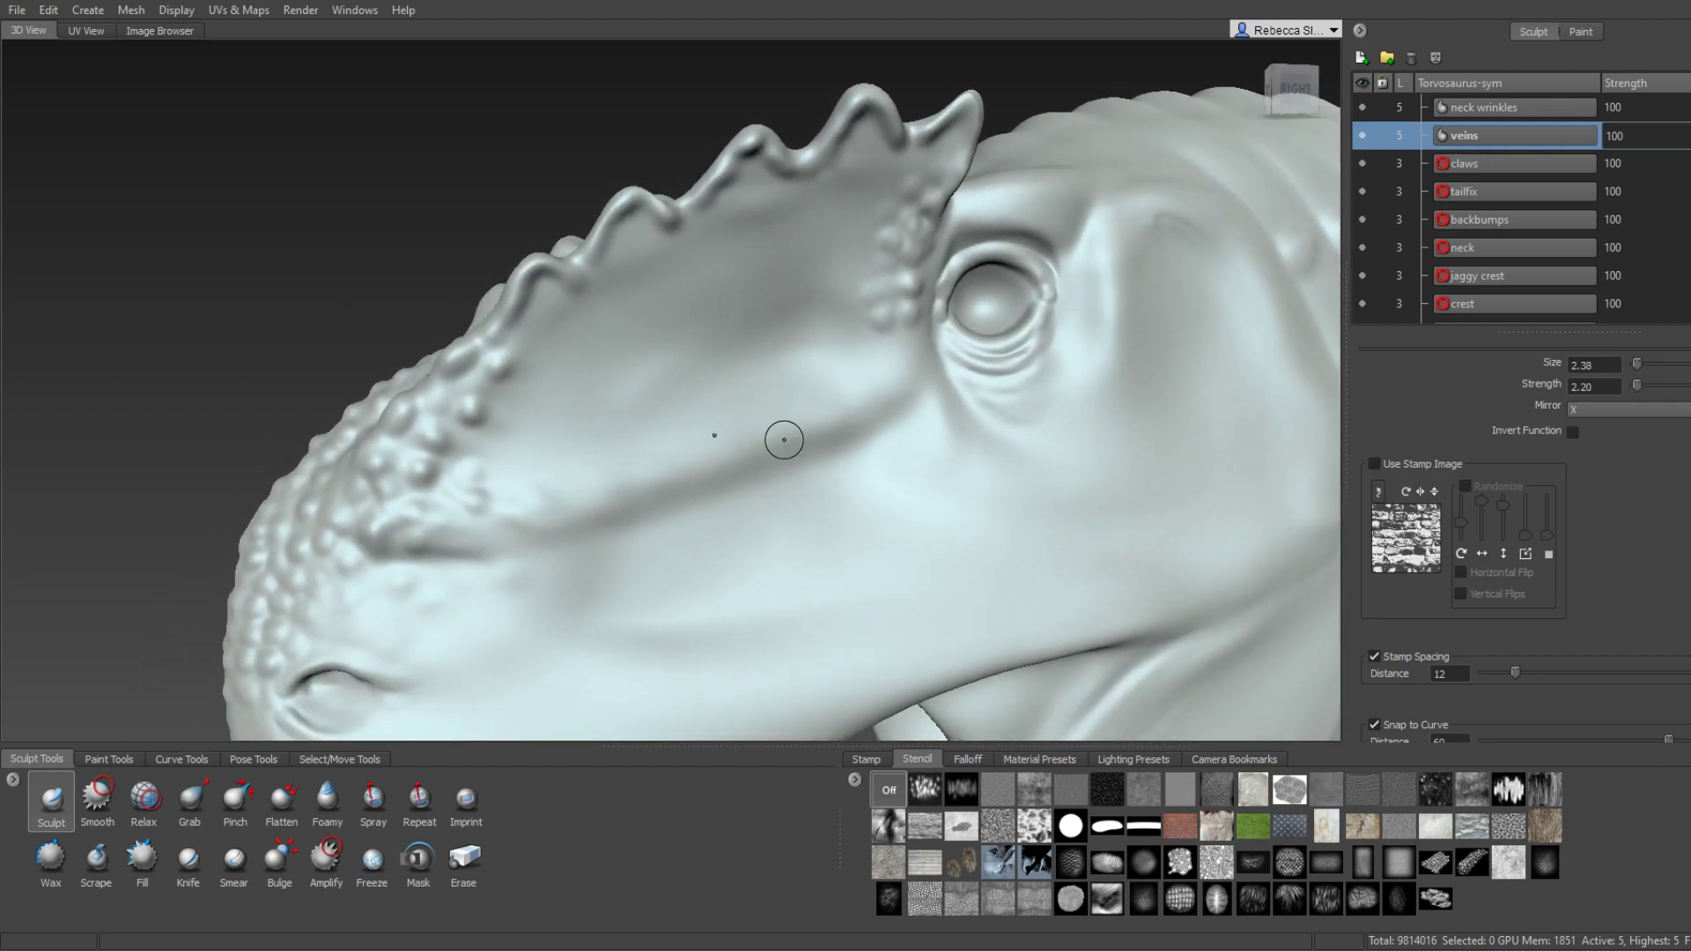
pyautogui.keyDown('alt'); pyautogui.moveTo(784, 439); pyautogui.dragTo(731, 440); pyautogui.keyUp('alt')
pyautogui.moveTo(731, 440)
pyautogui.keyDown('alt'); pyautogui.mouseDown(button='right')
pyautogui.moveTo(716, 446)
pyautogui.moveTo(871, 381)
pyautogui.mouseUp(button='right'); pyautogui.keyUp('alt')
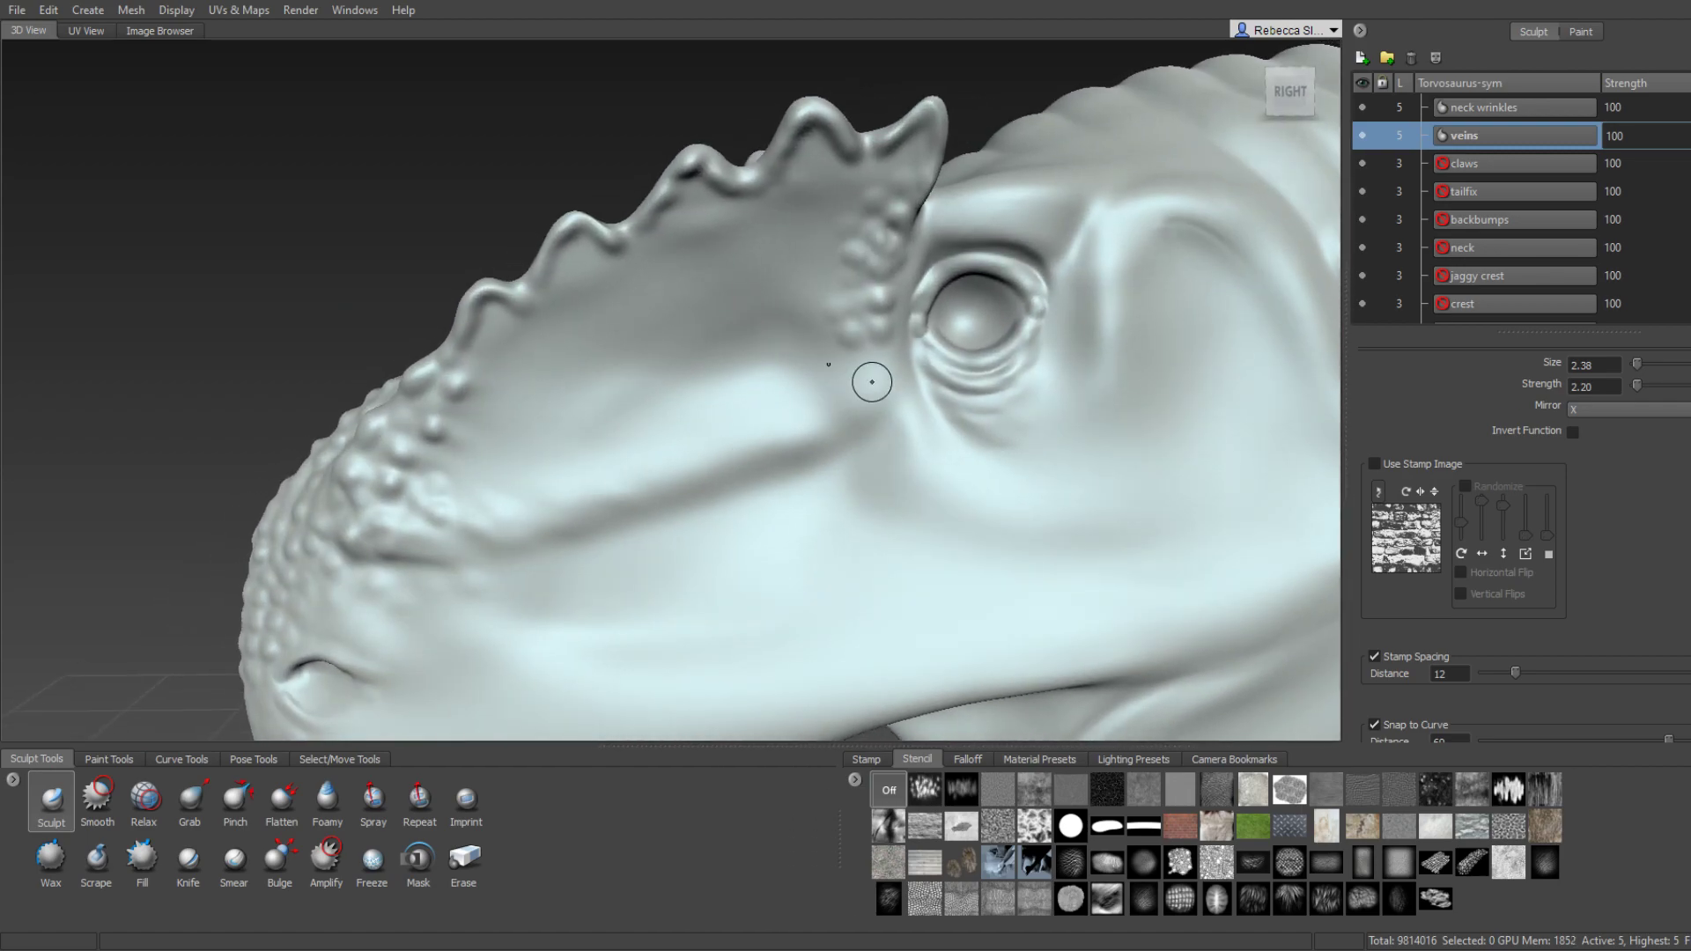
pyautogui.moveTo(912, 423)
pyautogui.keyDown('alt'); pyautogui.mouseDown()
pyautogui.moveTo(1071, 451)
pyautogui.moveTo(966, 480)
pyautogui.mouseUp(); pyautogui.keyUp('alt')
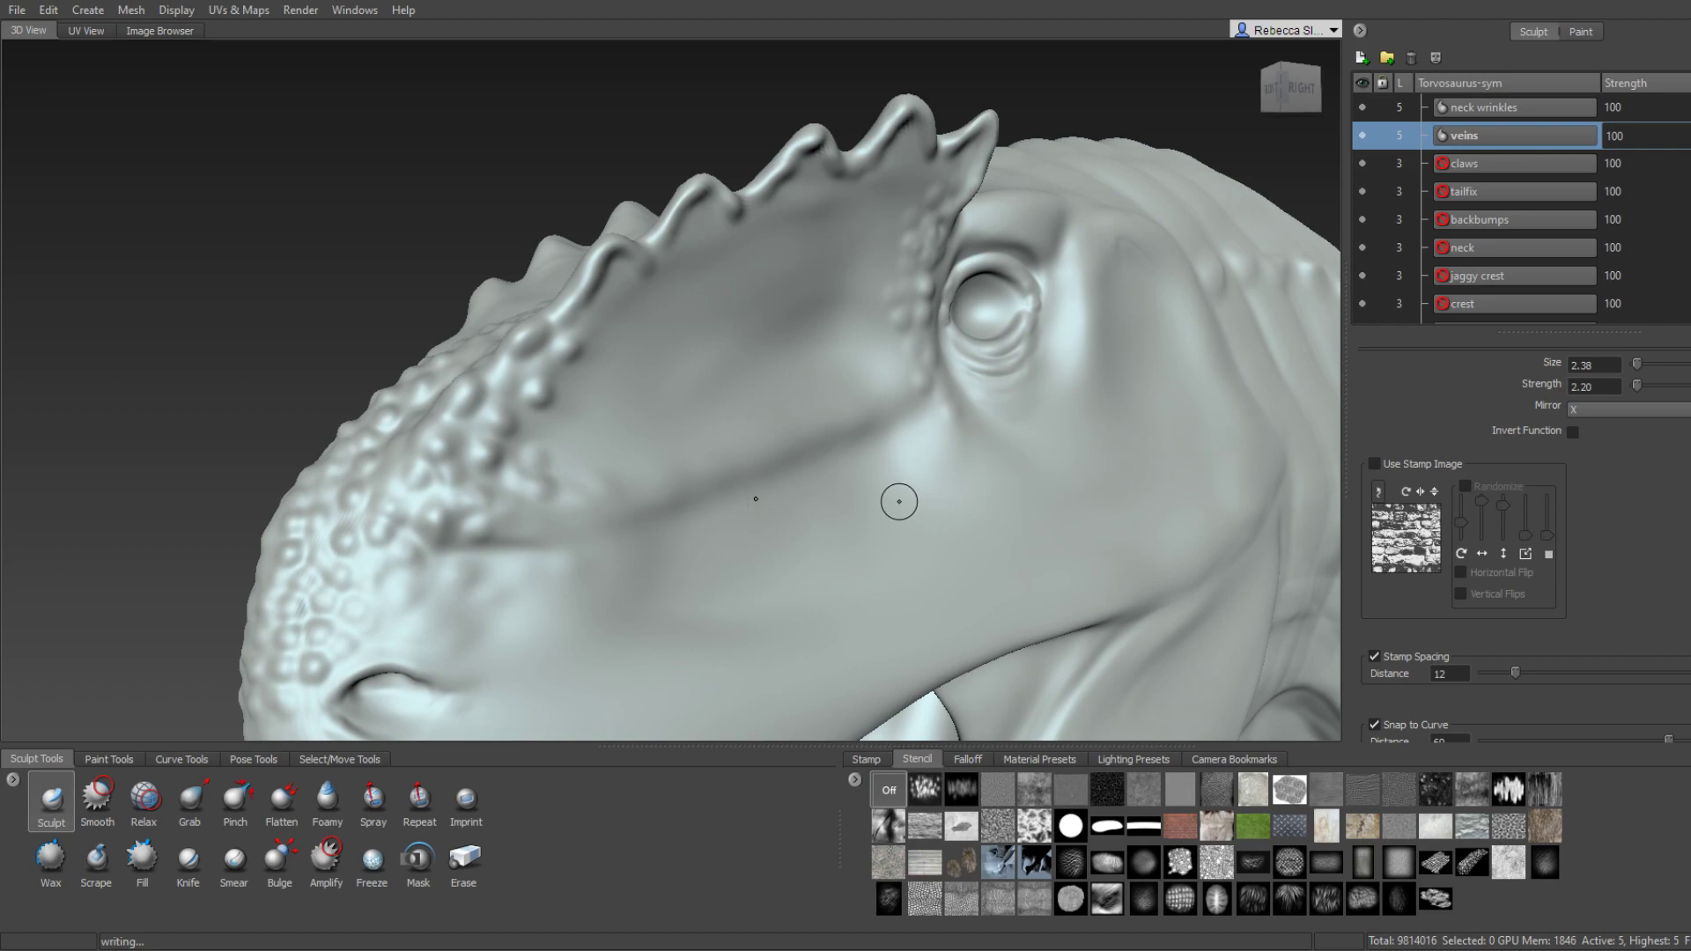
pyautogui.keyDown('alt'); pyautogui.moveTo(674, 509); pyautogui.dragTo(643, 523); pyautogui.keyUp('alt')
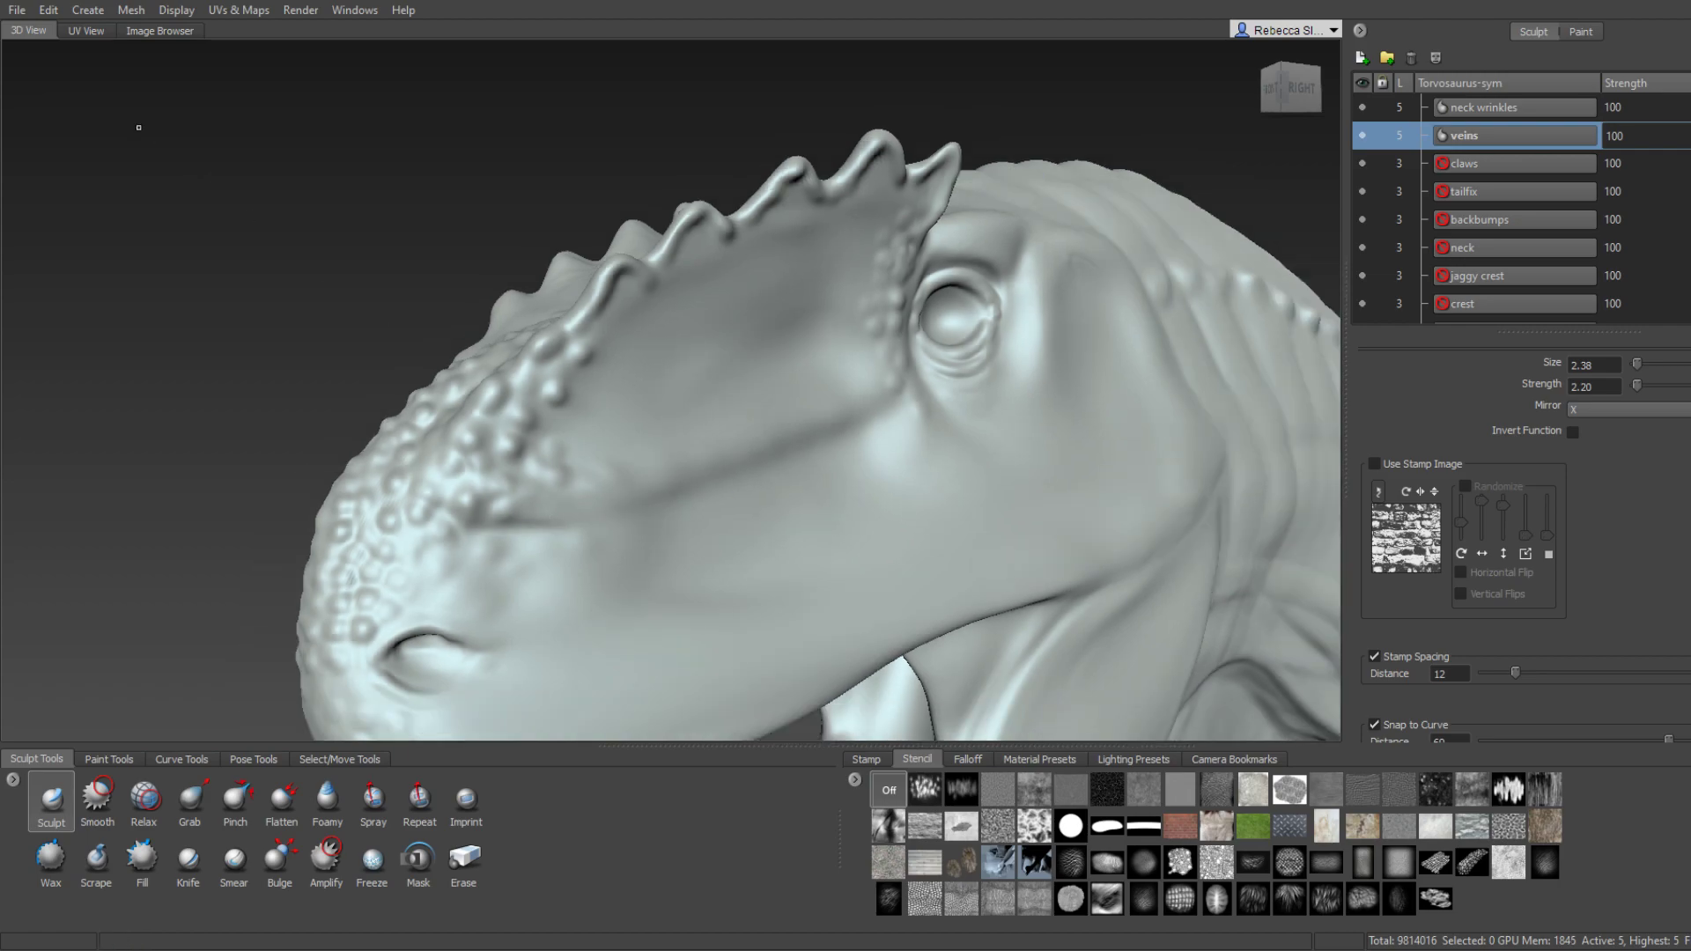
pyautogui.moveTo(1317, 95)
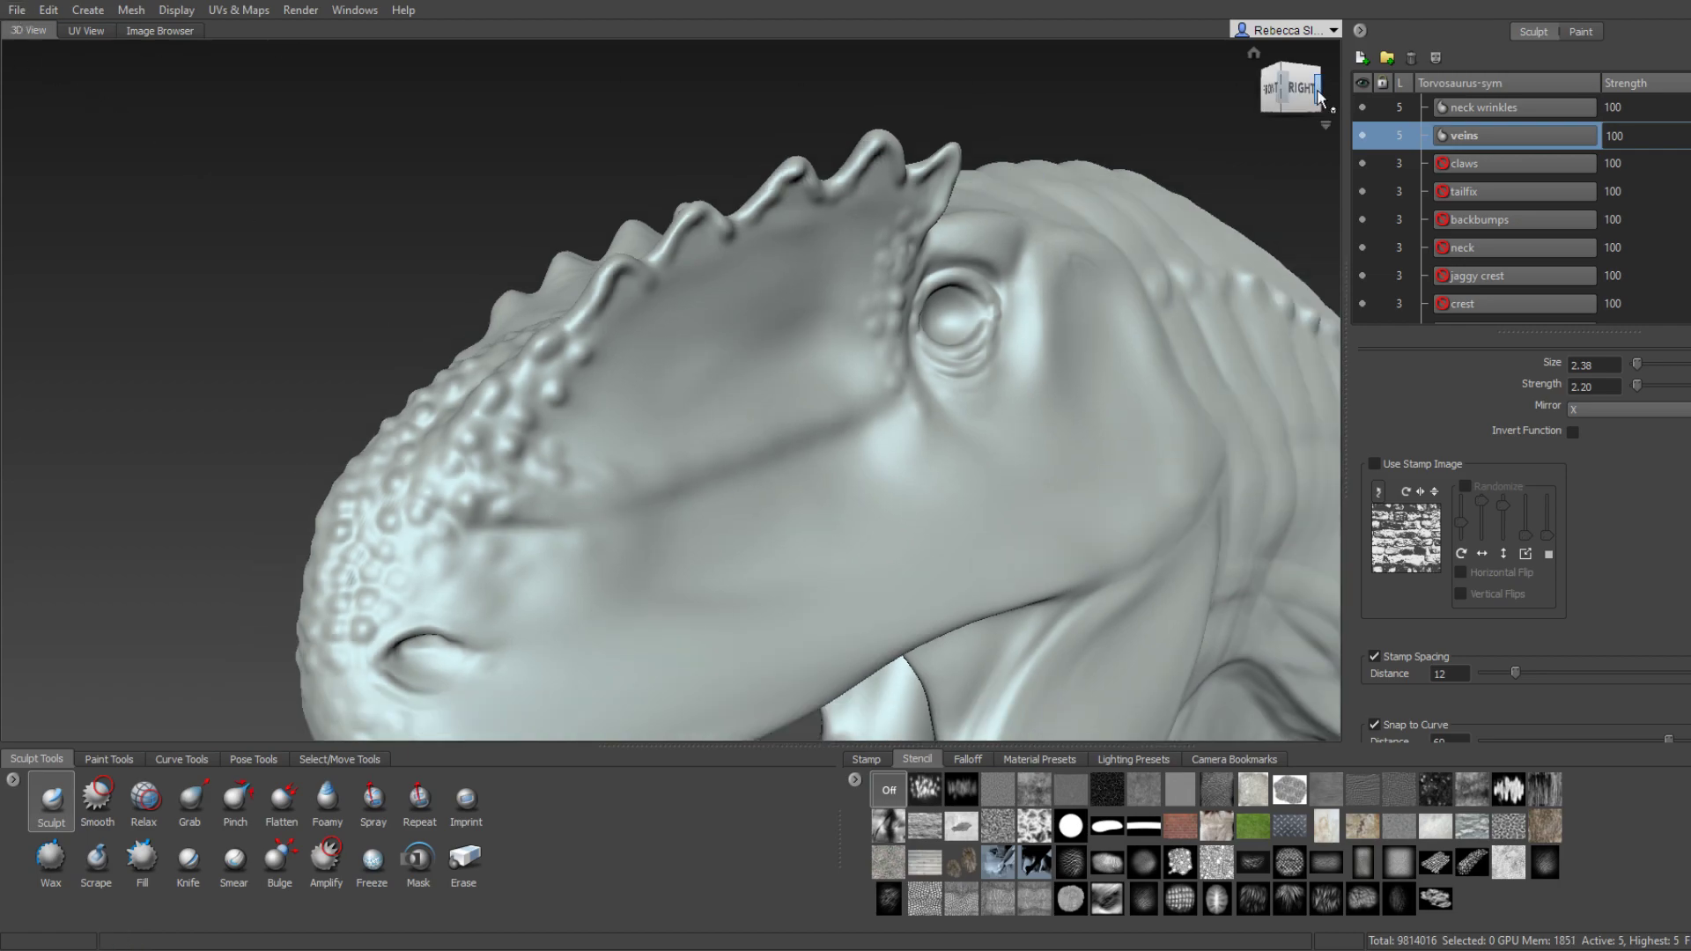
# Switch to the FRONT view, then tilt down to look at the head from above.
pyautogui.click(1272, 90)
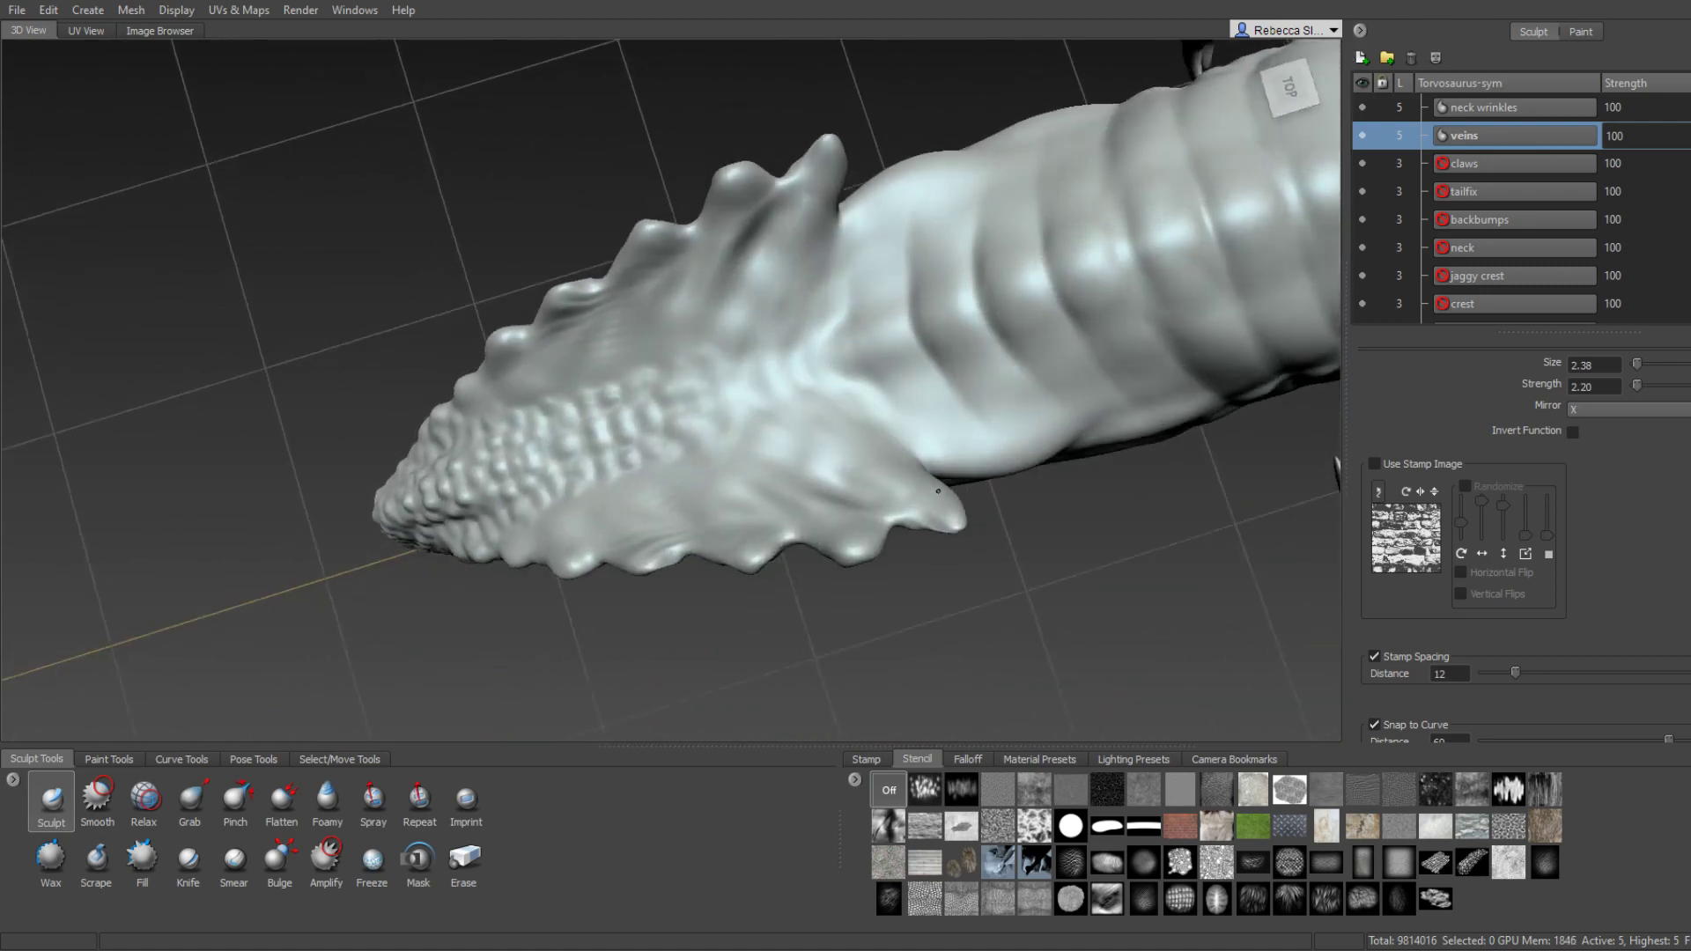
pyautogui.keyDown('alt'); pyautogui.moveTo(1165, 346); pyautogui.dragTo(700, 325); pyautogui.keyUp('alt')
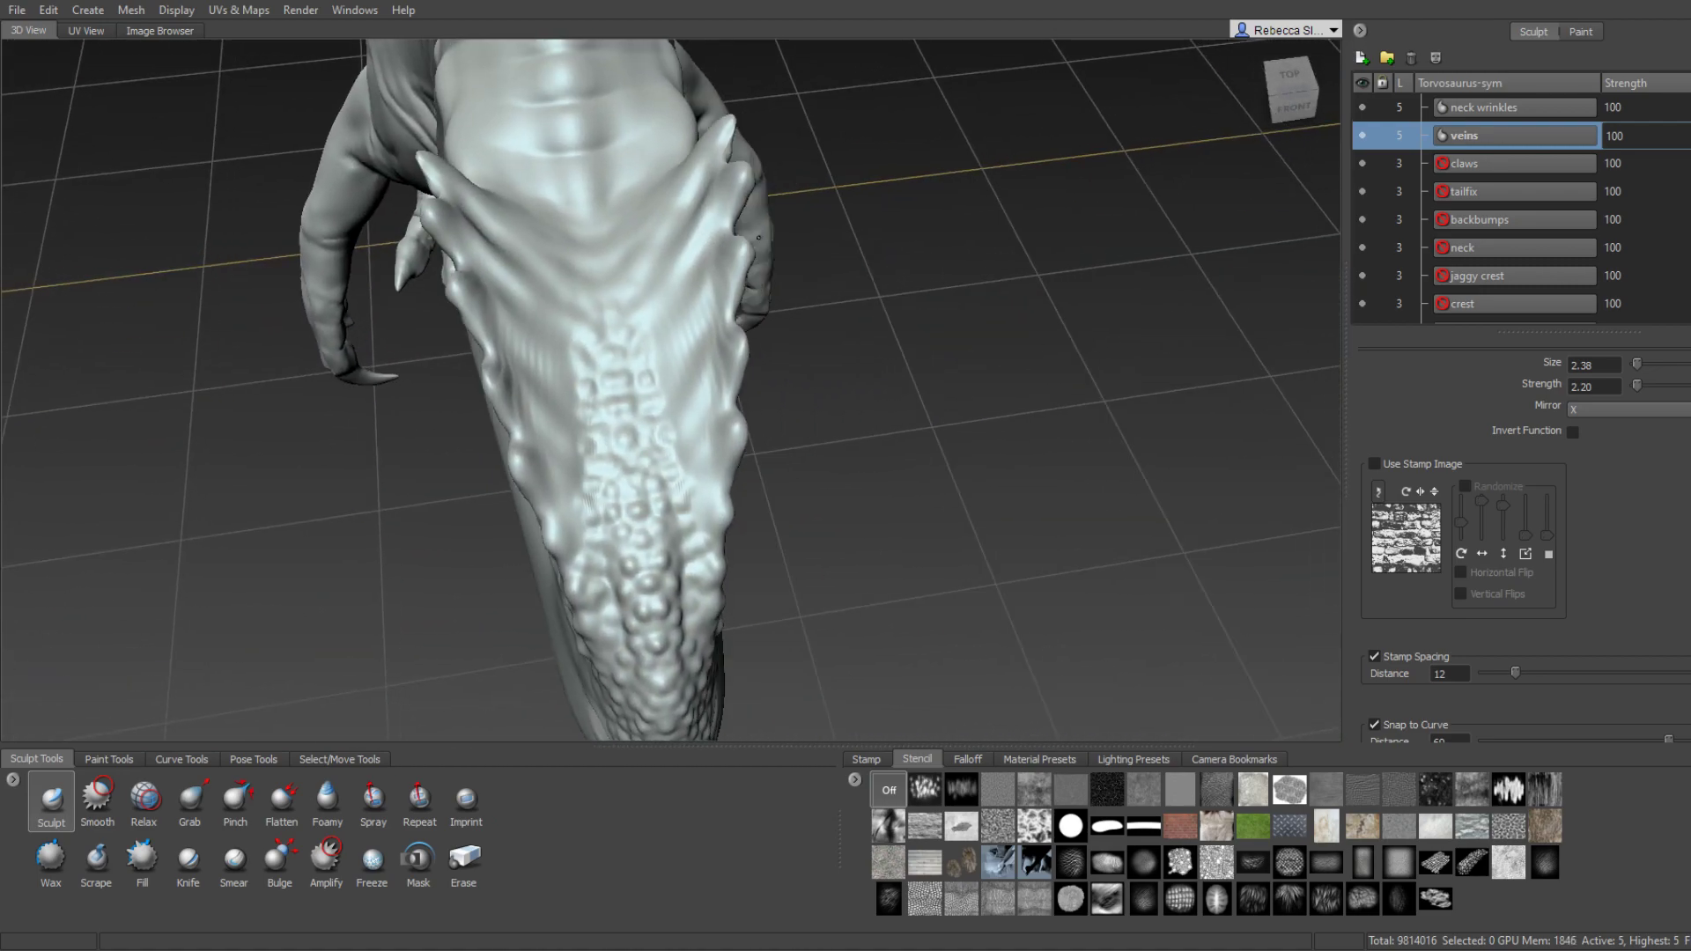
pyautogui.scroll(5, 700, 325)
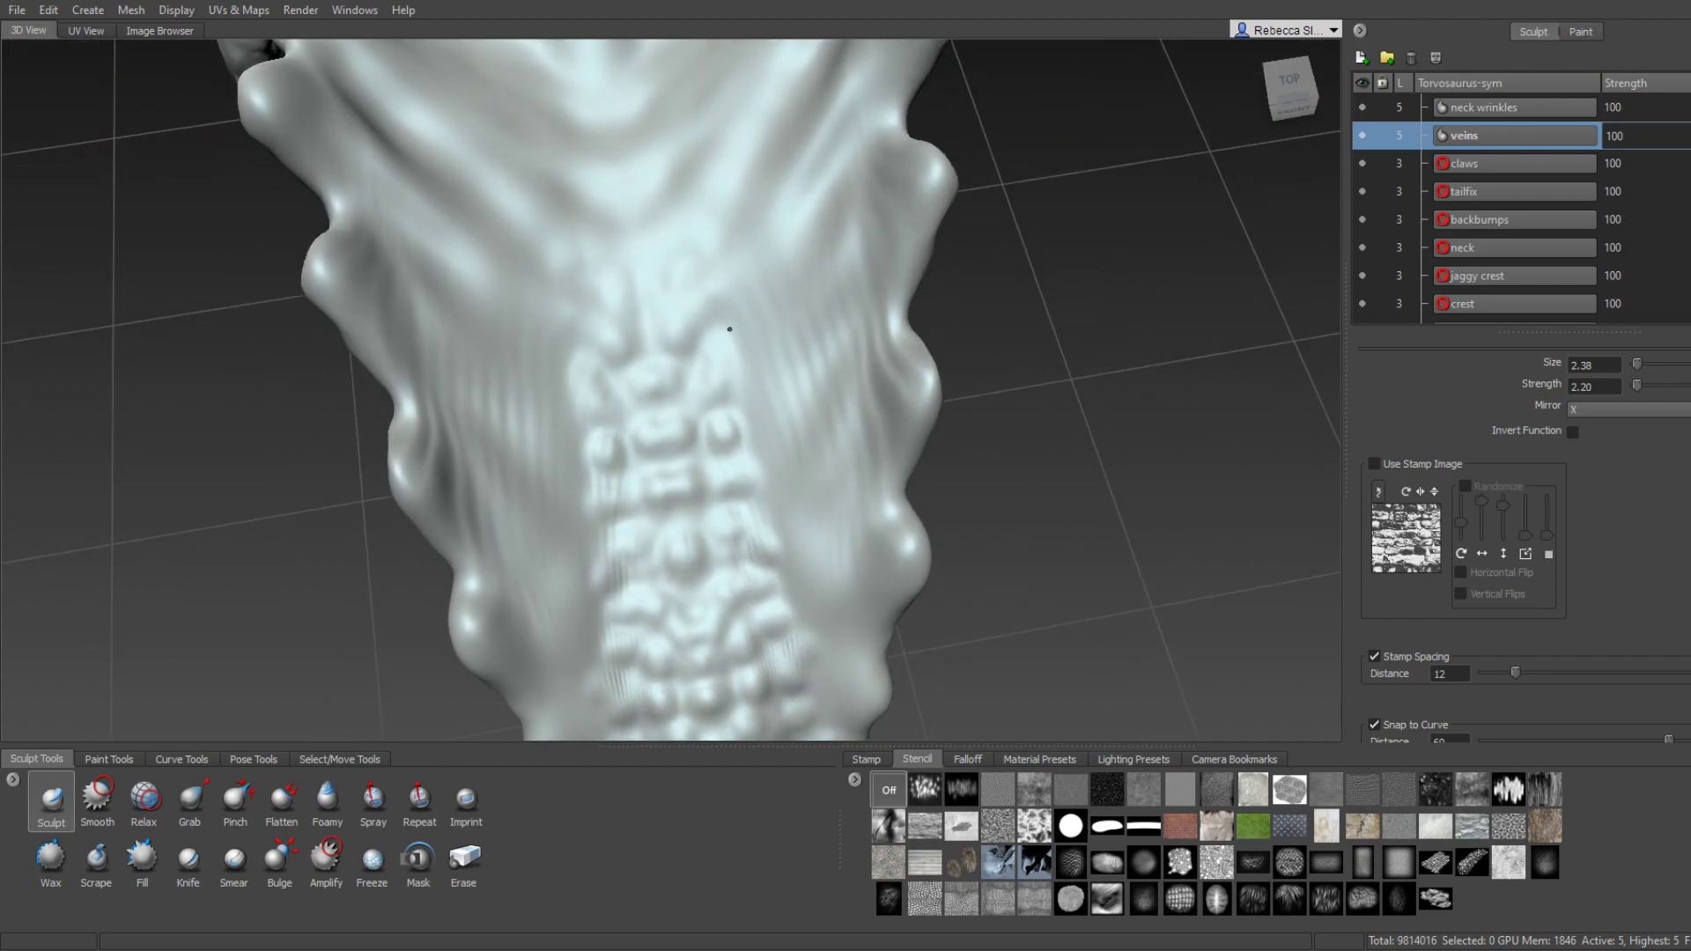
pyautogui.keyDown('alt'); pyautogui.moveTo(711, 312); pyautogui.dragTo(713, 333); pyautogui.keyUp('alt')
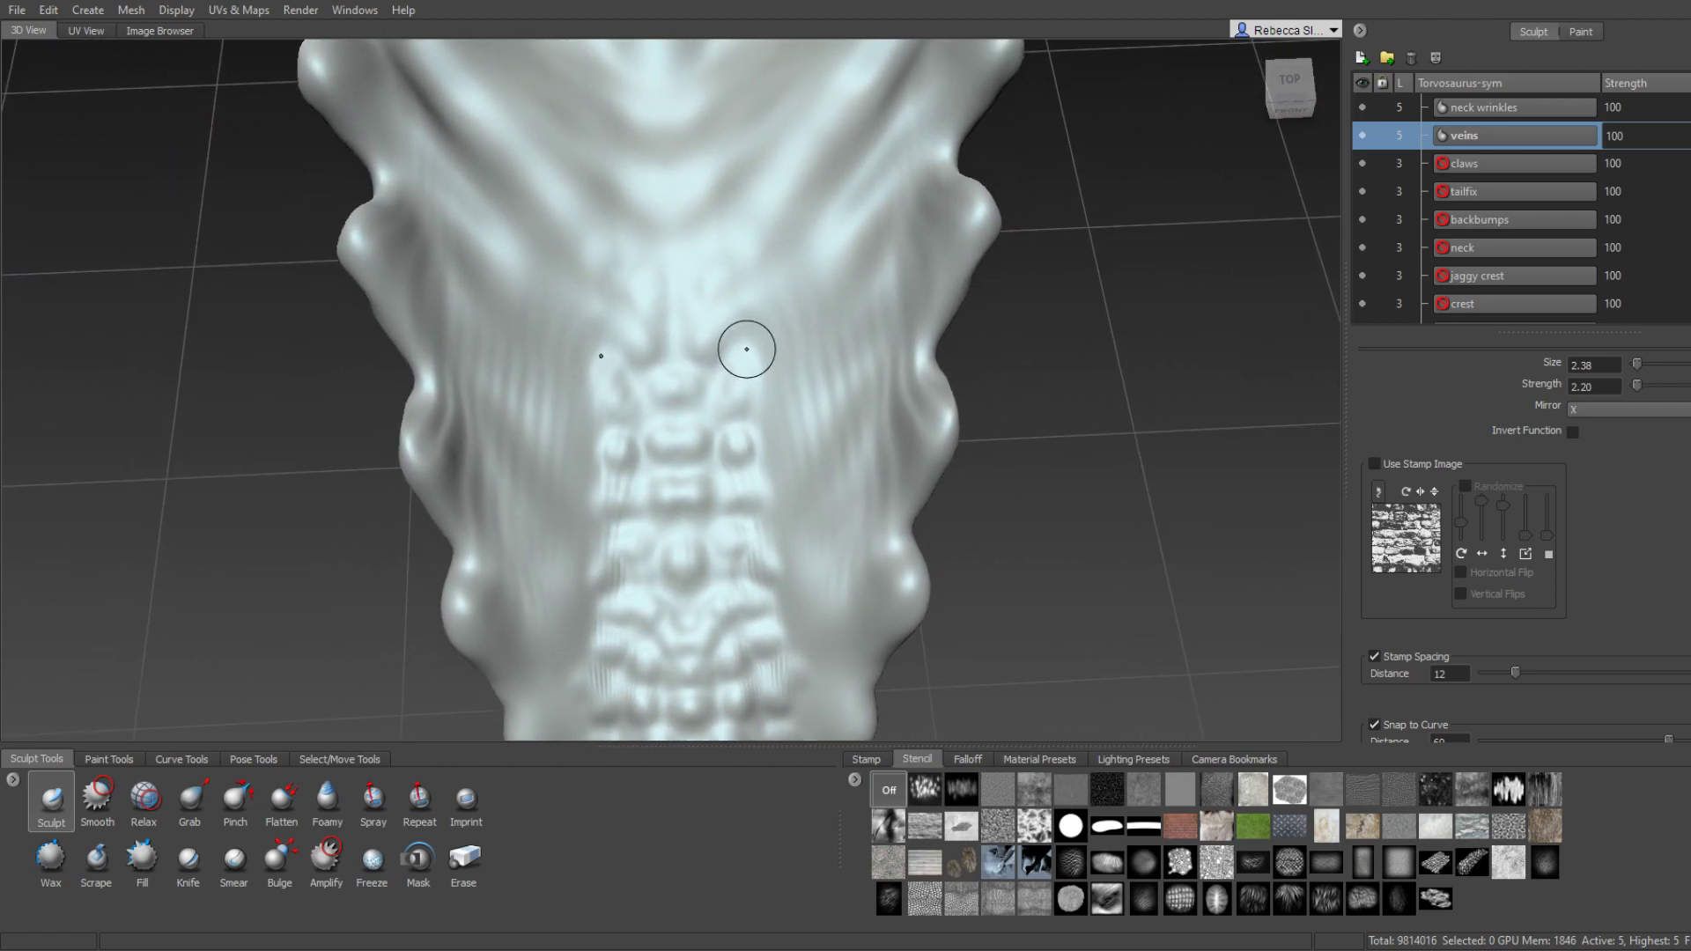
# Set the brush size to 4.02 and tumble around the neck crest and head.
pyautogui.moveTo(601, 356); pyautogui.dragTo(577, 362)
pyautogui.scroll(2, 789, 370)
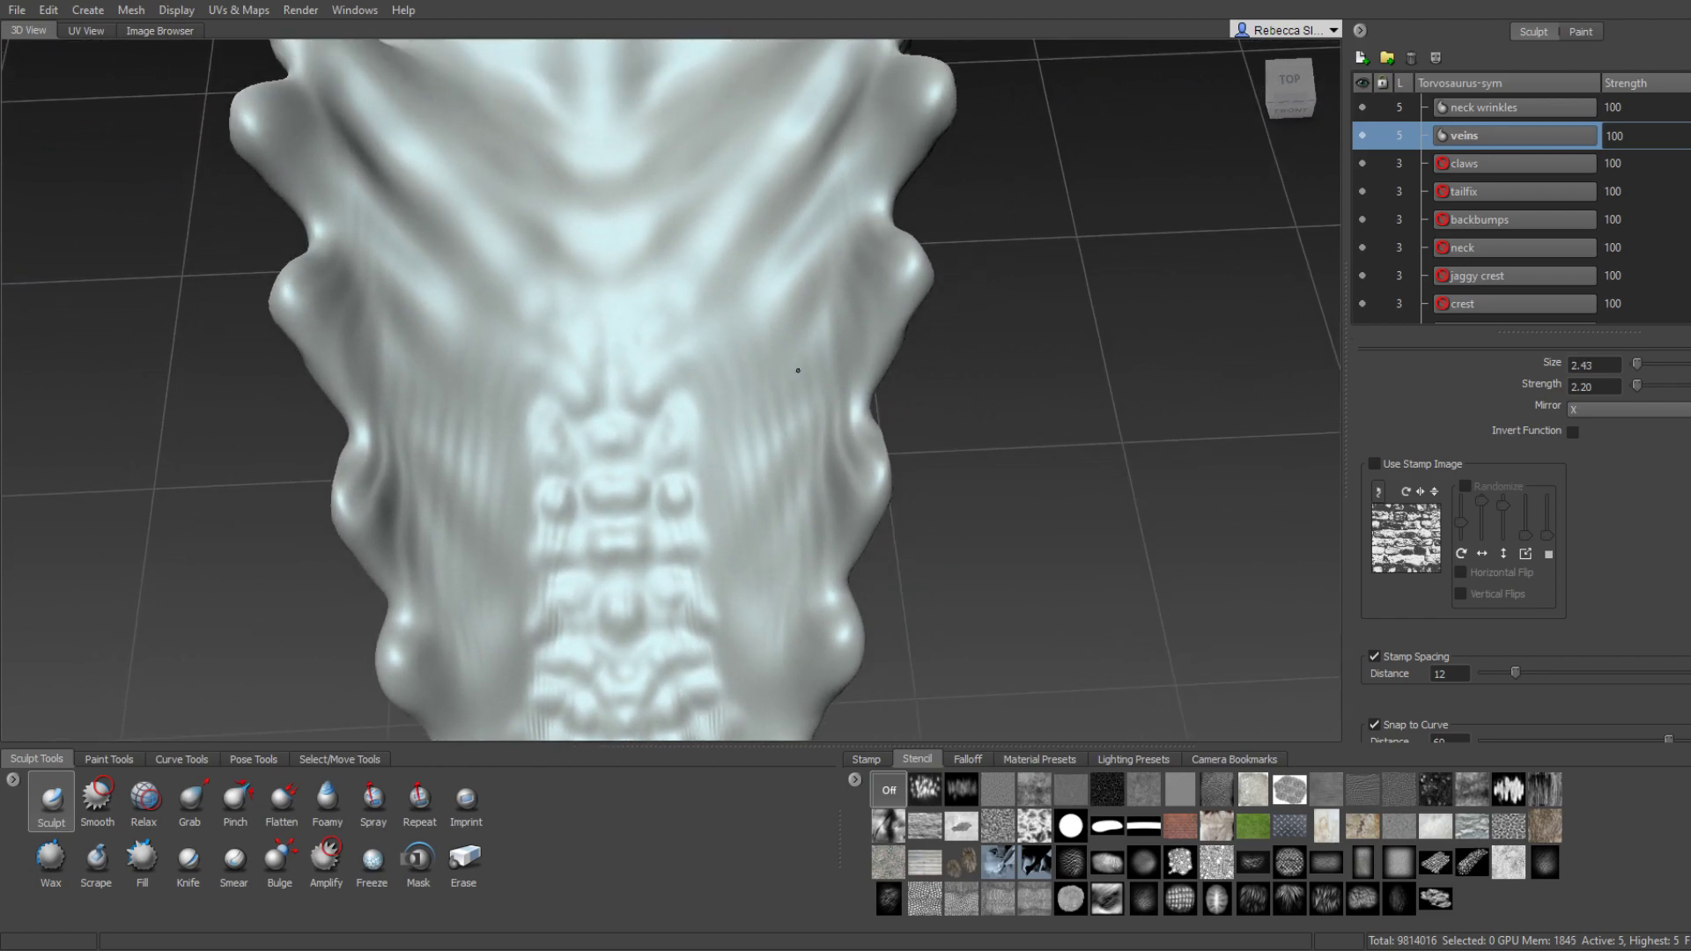
pyautogui.keyDown('alt'); pyautogui.moveTo(740, 472); pyautogui.dragTo(757, 354); pyautogui.keyUp('alt')
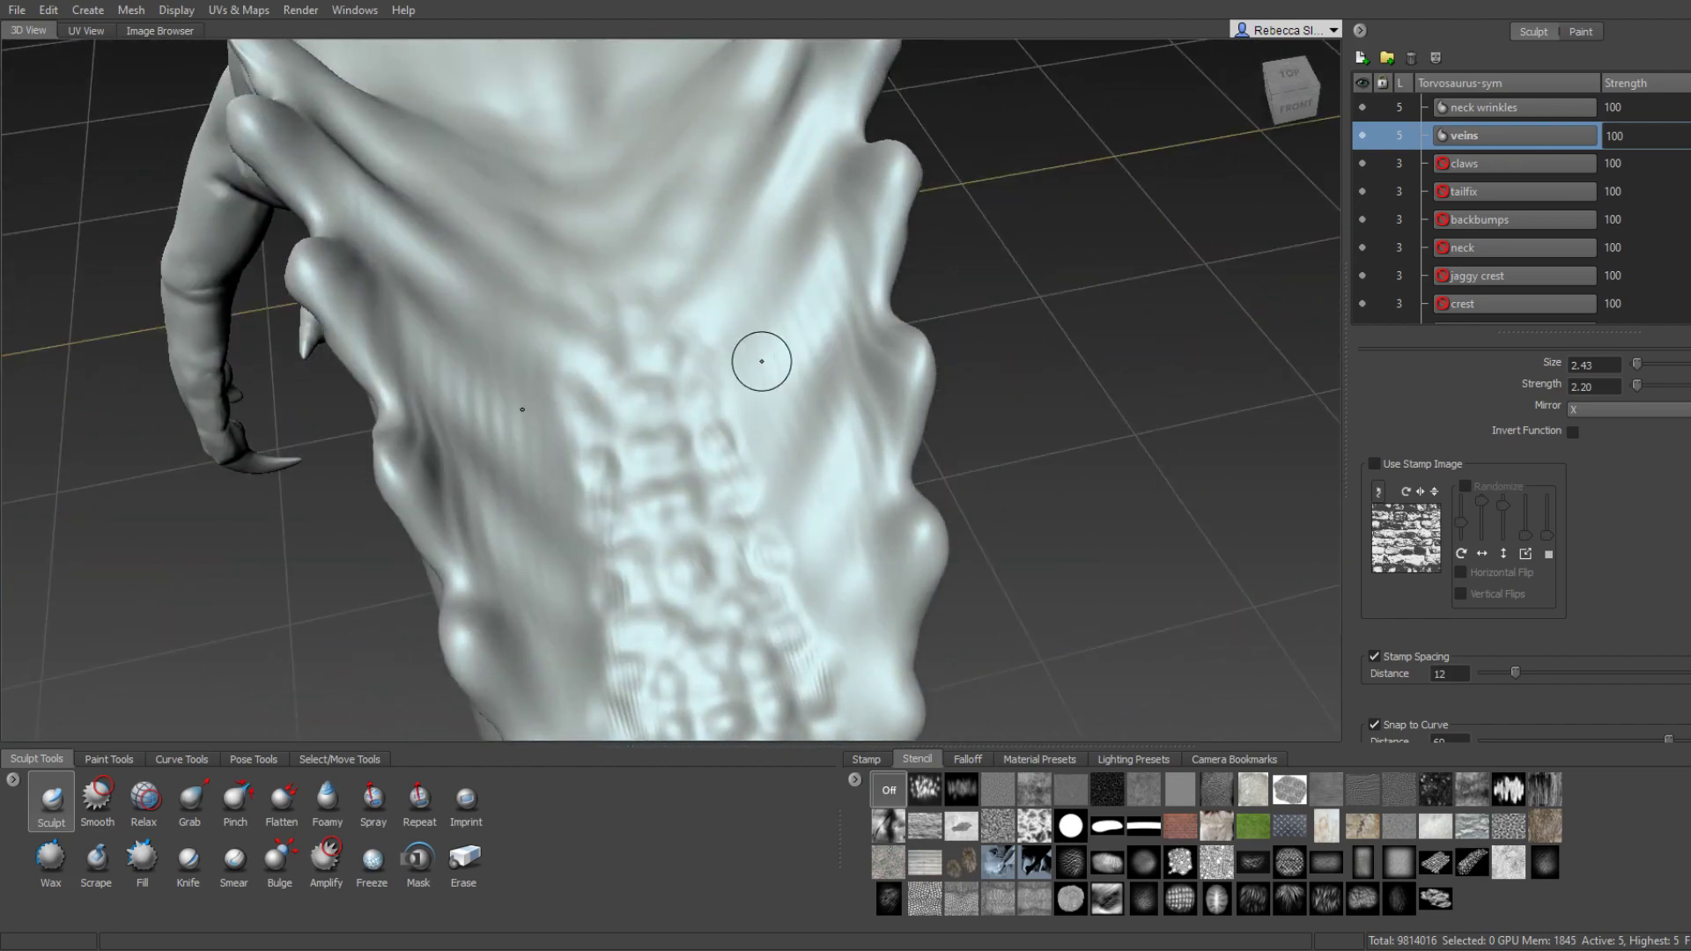
pyautogui.scroll(3, 925, 323)
pyautogui.moveTo(925, 323)
pyautogui.keyDown('alt'); pyautogui.mouseDown()
pyautogui.moveTo(672, 365)
pyautogui.moveTo(649, 197)
pyautogui.moveTo(643, 302)
pyautogui.mouseUp(); pyautogui.keyUp('alt')
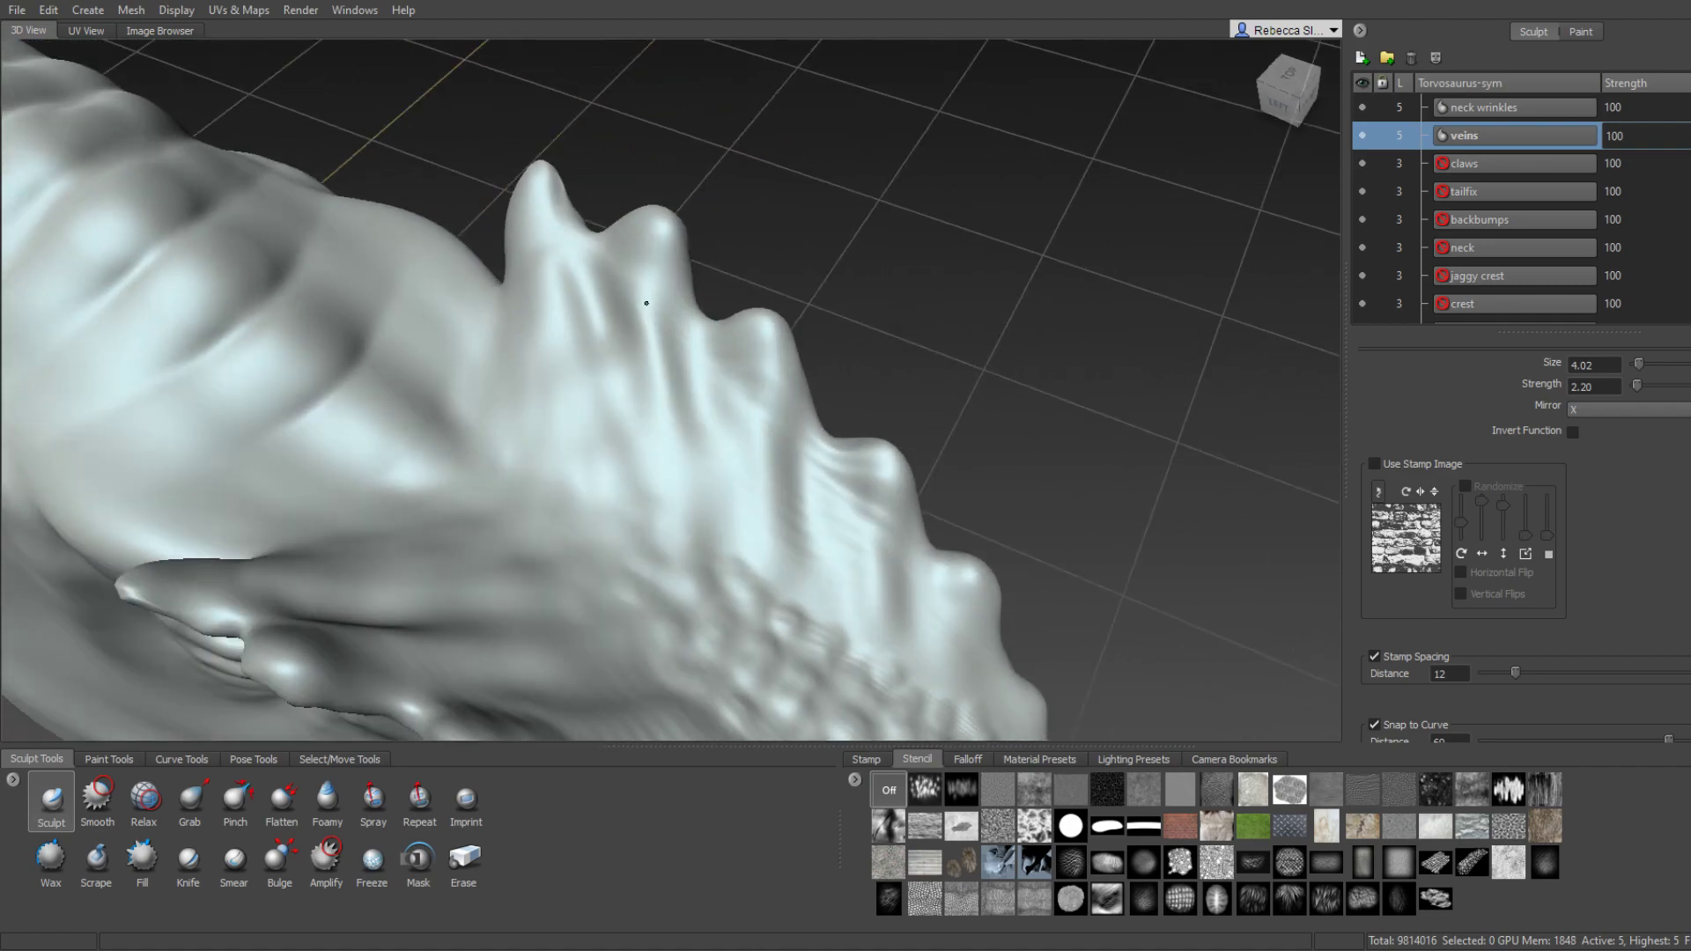
pyautogui.keyDown('alt'); pyautogui.moveTo(584, 391); pyautogui.dragTo(543, 236); pyautogui.keyUp('alt')
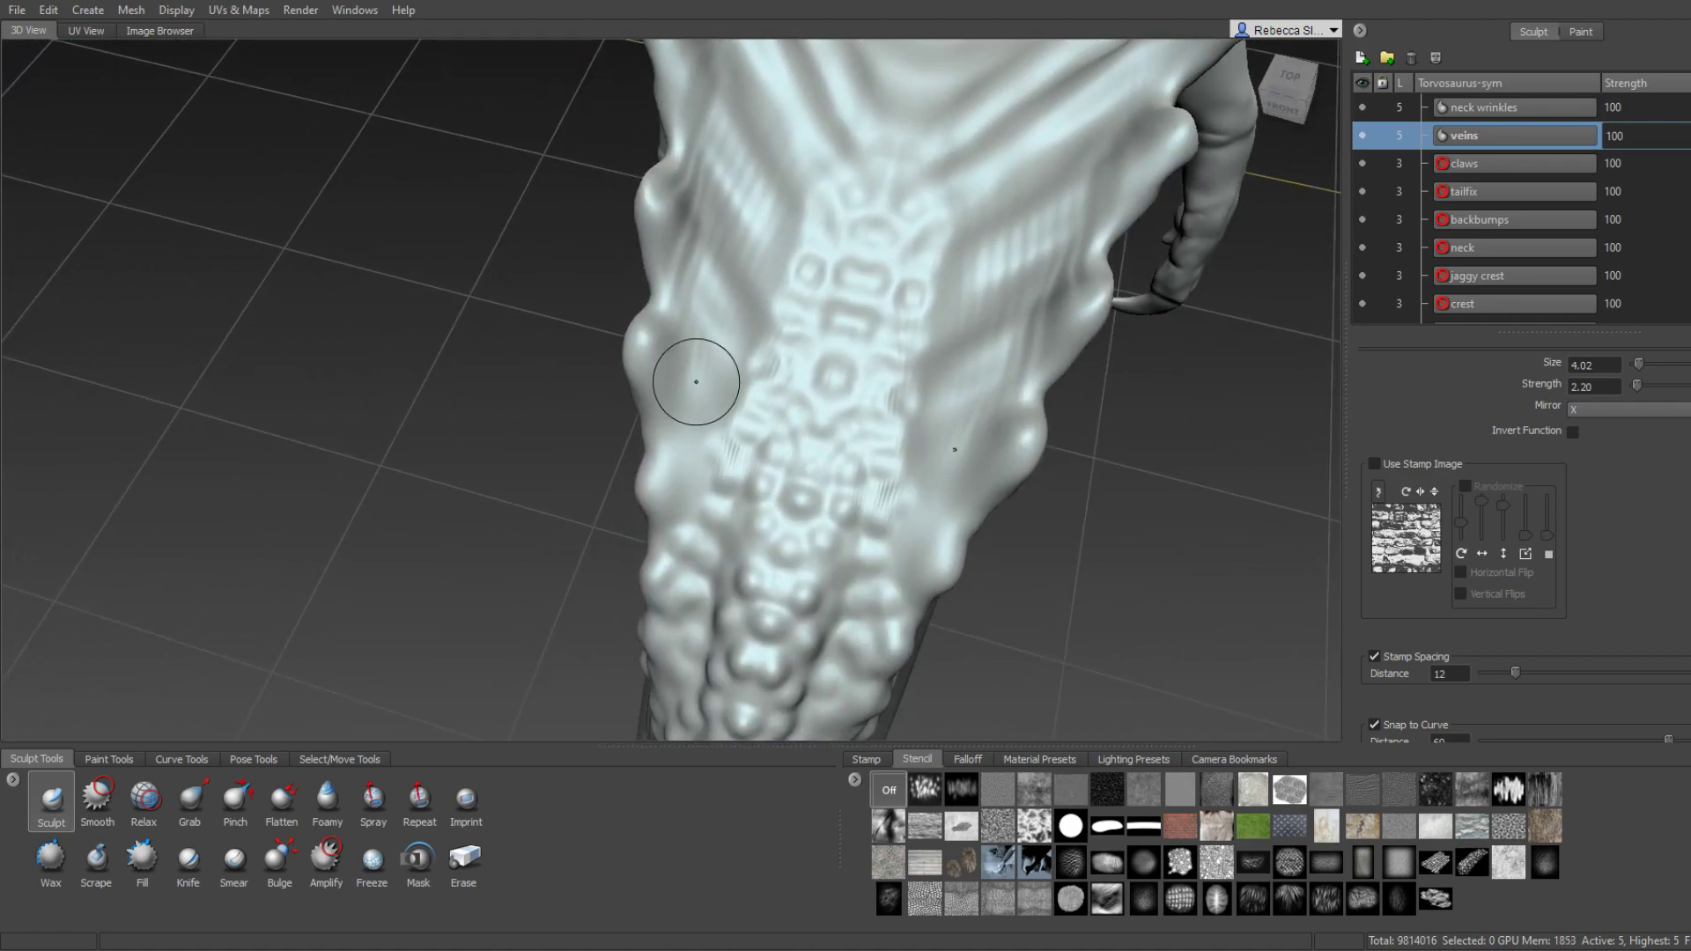
pyautogui.moveTo(679, 467)
pyautogui.keyDown('alt'); pyautogui.mouseDown()
pyautogui.moveTo(834, 344)
pyautogui.moveTo(983, 381)
pyautogui.moveTo(922, 449)
pyautogui.moveTo(635, 289)
pyautogui.moveTo(834, 366)
pyautogui.moveTo(551, 393)
pyautogui.mouseUp(); pyautogui.keyUp('alt')
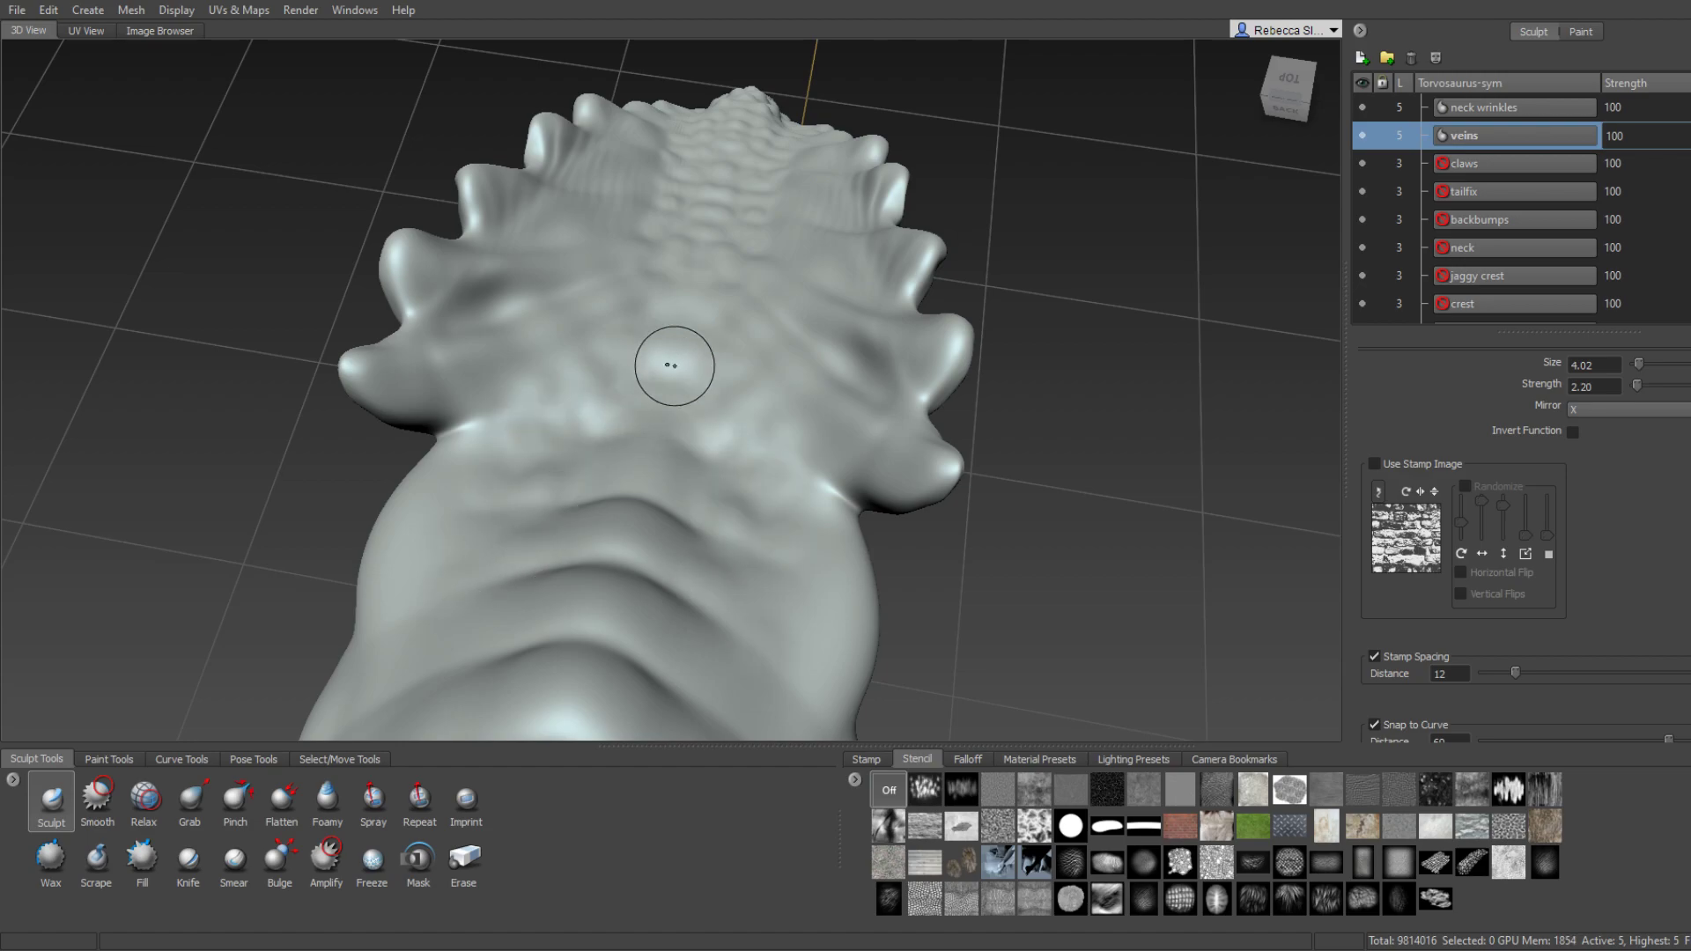
# Zoom to a close side view of the head and reduce the brush size for finer detail.
pyautogui.keyDown('alt'); pyautogui.moveTo(669, 364); pyautogui.dragTo(736, 358); pyautogui.keyUp('alt')
pyautogui.scroll(2, 678, 368)
pyautogui.scroll(2, 679, 377)
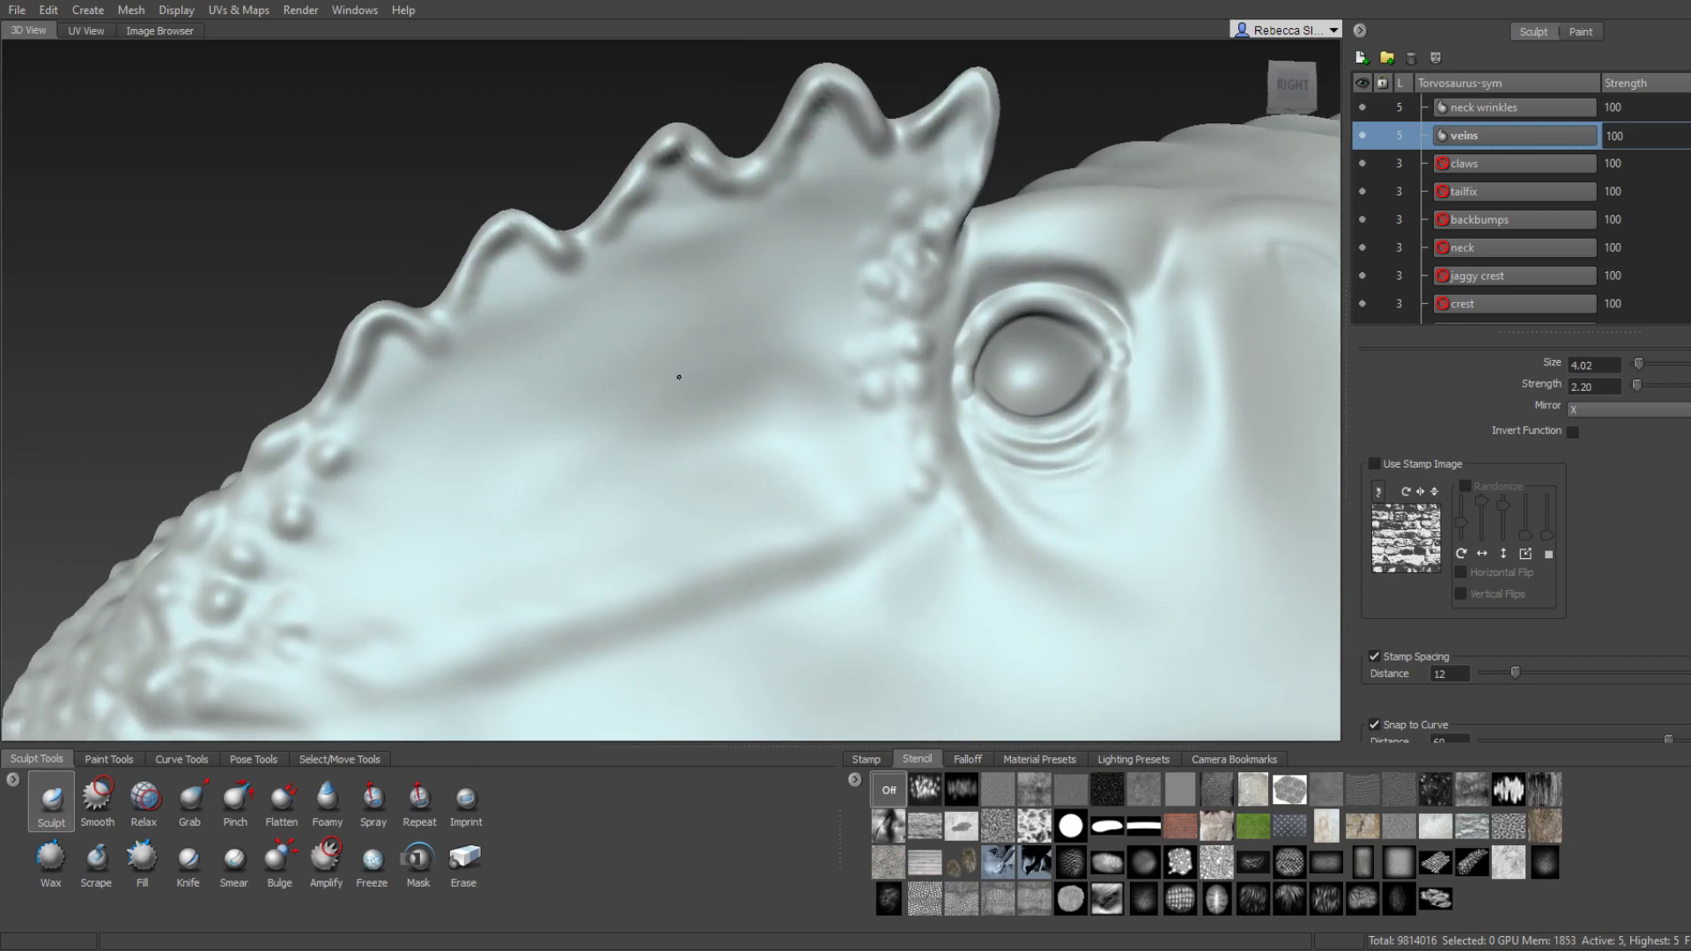
pyautogui.moveTo(644, 432); pyautogui.dragTo(619, 445)
pyautogui.scroll(1, 634, 498)
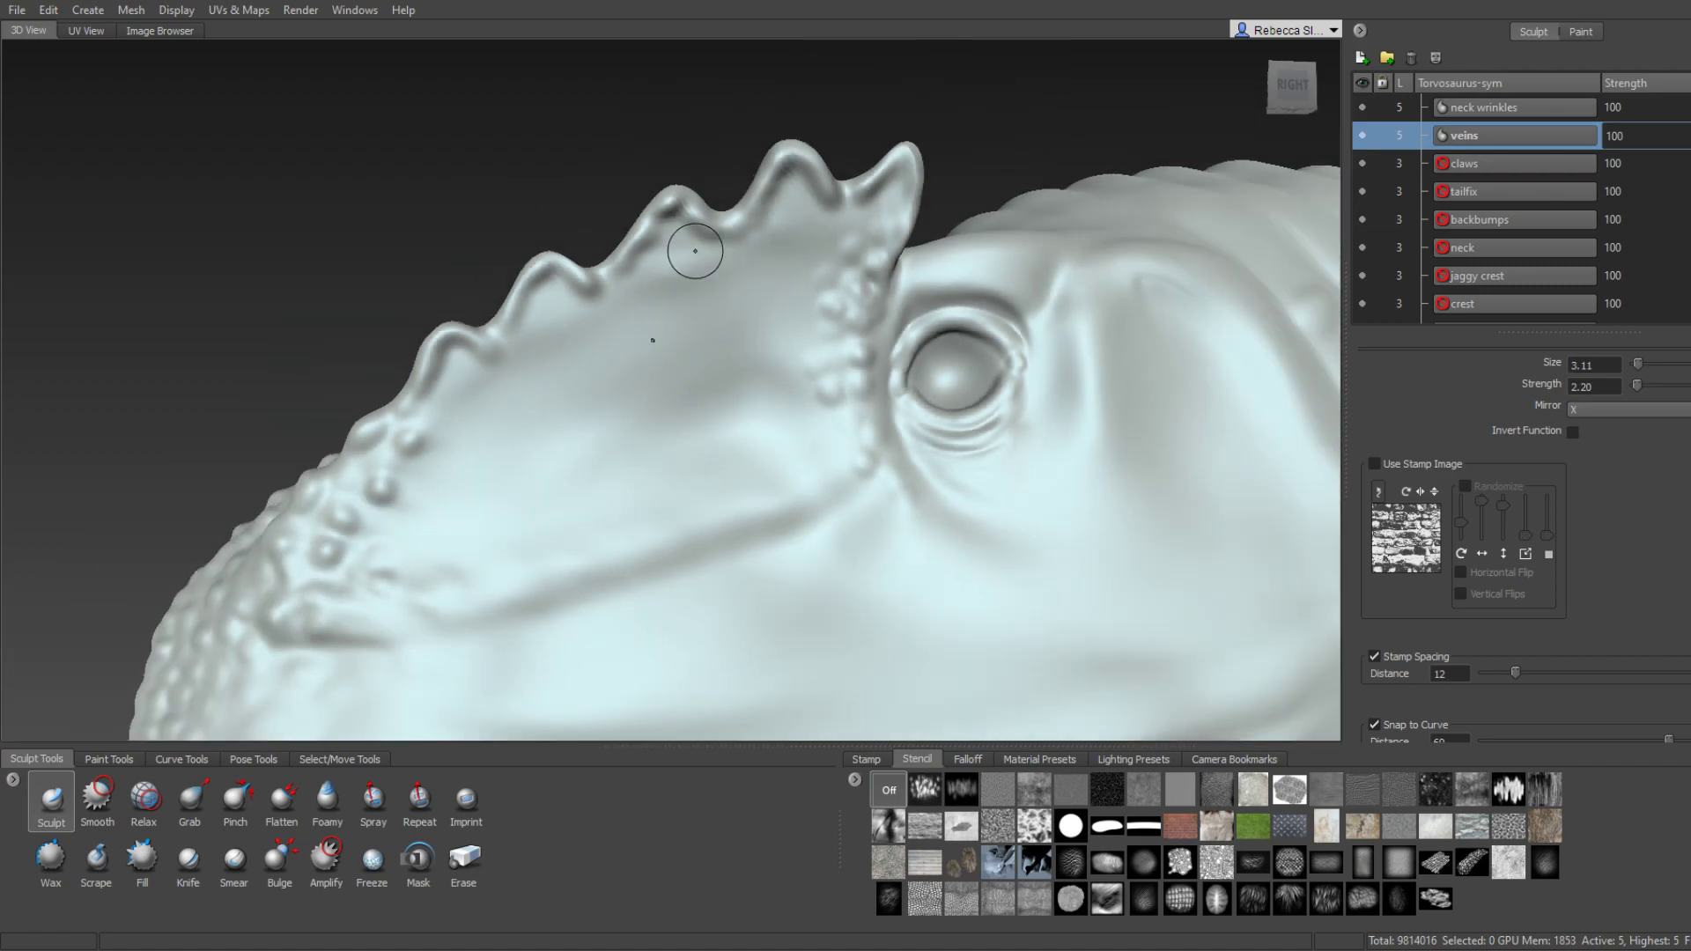
pyautogui.moveTo(697, 170)
pyautogui.keyDown('alt'); pyautogui.mouseDown()
pyautogui.moveTo(500, 342)
pyautogui.moveTo(393, 515)
pyautogui.mouseUp(); pyautogui.keyUp('alt')
# Sculpt trial vein ridges below the crest, then undo them with Ctrl+Z.
pyautogui.moveTo(555, 249); pyautogui.dragTo(462, 480)
pyautogui.moveTo(607, 207); pyautogui.dragTo(580, 360)
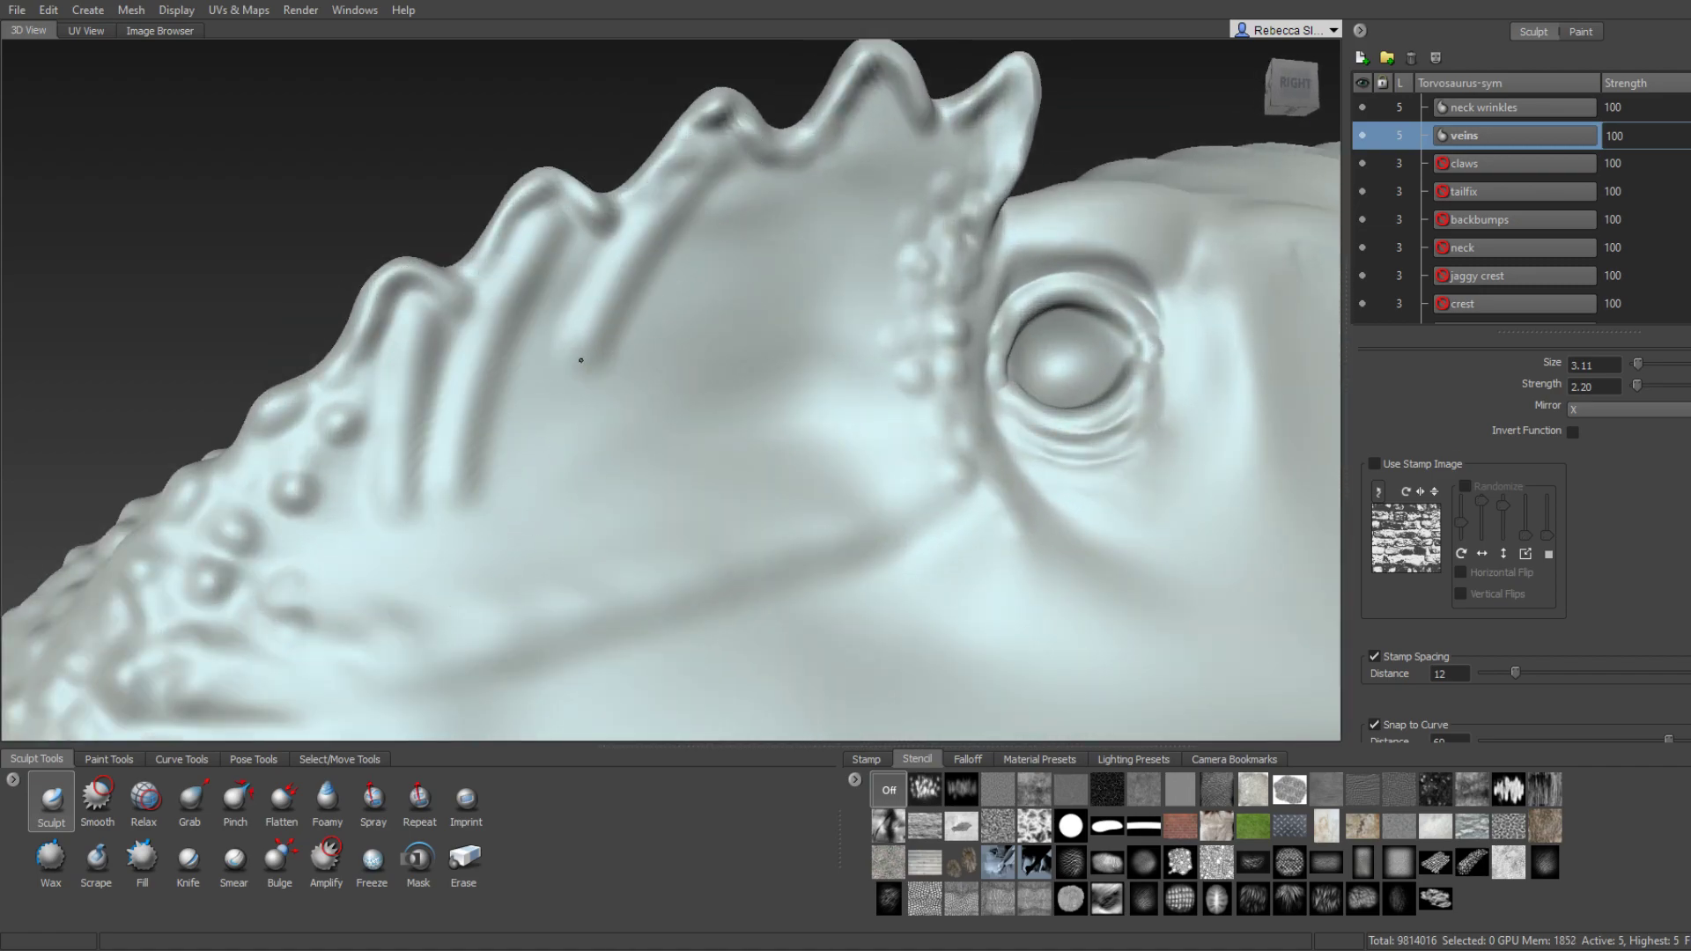
pyautogui.keyDown('alt'); pyautogui.moveTo(672, 502); pyautogui.dragTo(702, 571); pyautogui.keyUp('alt')
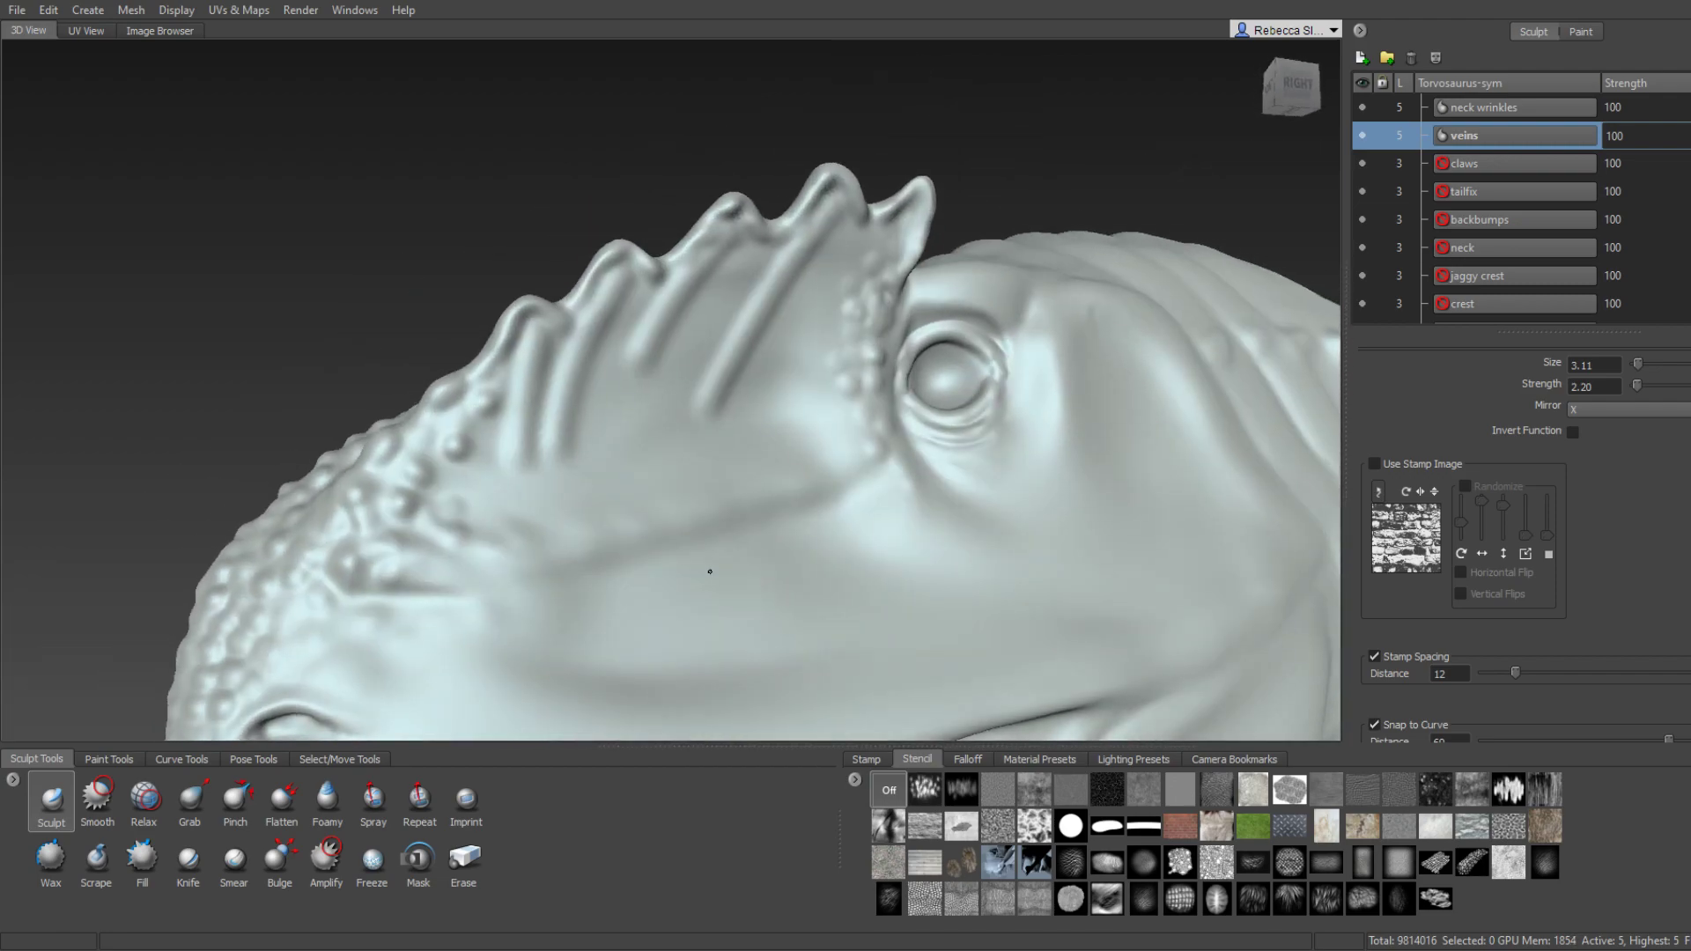
pyautogui.keyDown('alt'); pyautogui.moveTo(703, 570); pyautogui.dragTo(690, 587, button='right'); pyautogui.keyUp('alt')
pyautogui.hotkey('ctrl', 'z')
pyautogui.hotkey('ctrl', 'z')
pyautogui.hotkey('ctrl', 'z')
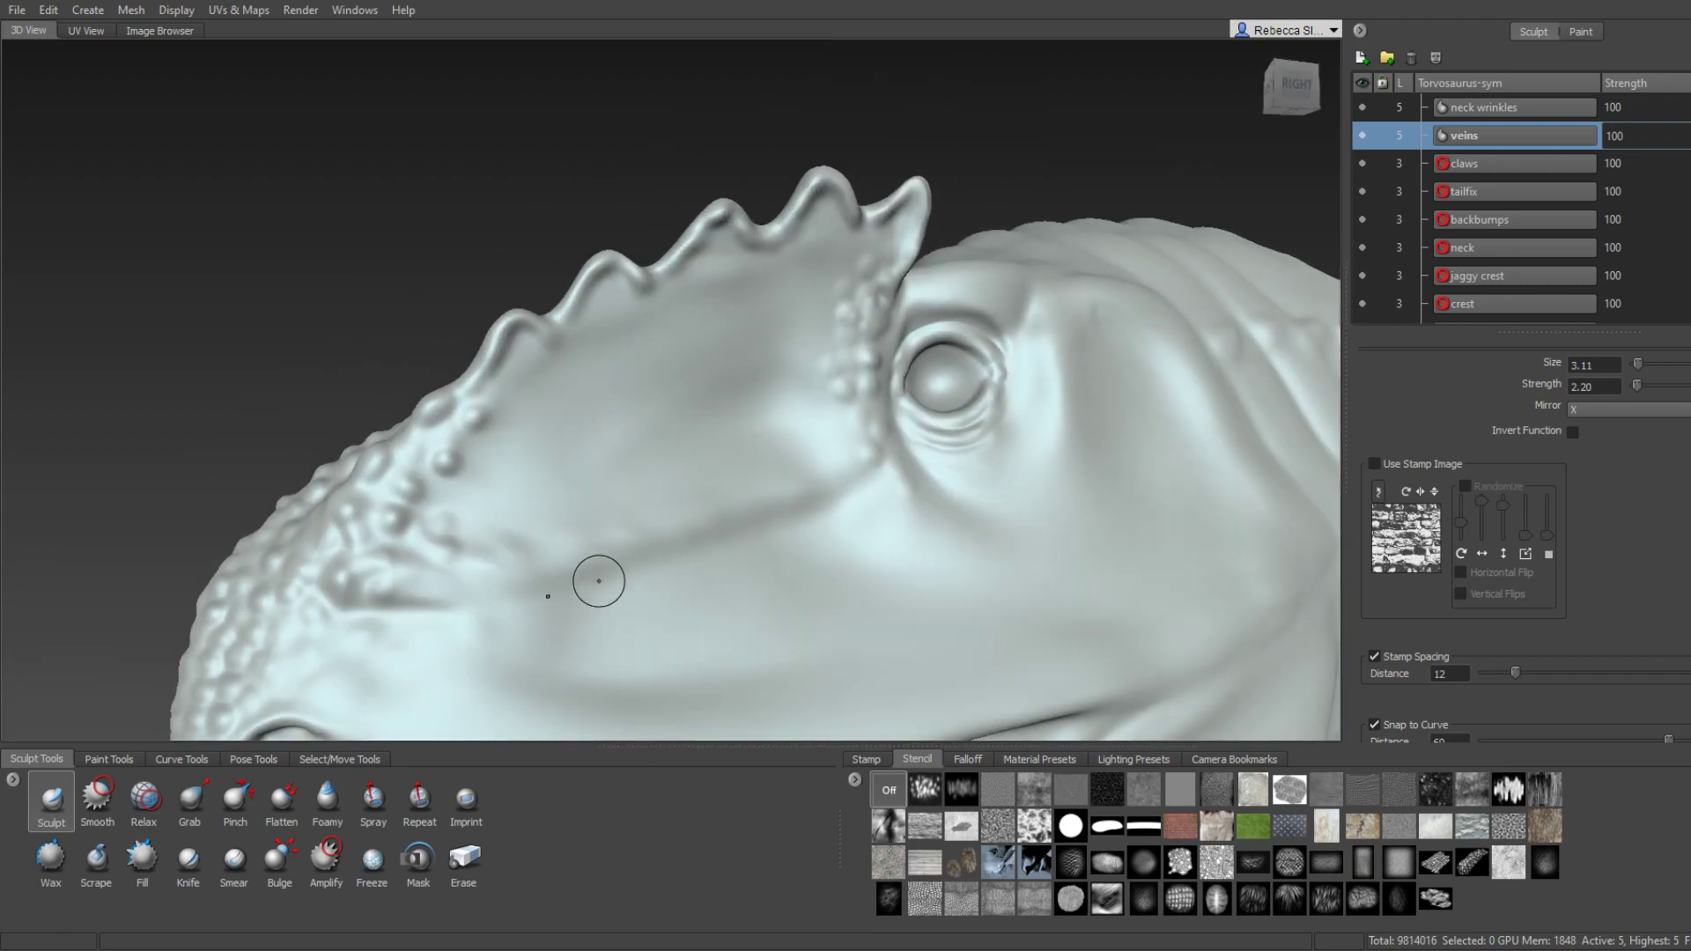
# Redraw a lumpy vein ridge running toward the snout and Shift-smooth it.
pyautogui.moveTo(599, 582)
pyautogui.keyDown('alt'); pyautogui.mouseDown()
pyautogui.moveTo(885, 518)
pyautogui.moveTo(1001, 599)
pyautogui.moveTo(706, 524)
pyautogui.mouseUp(); pyautogui.keyUp('alt')
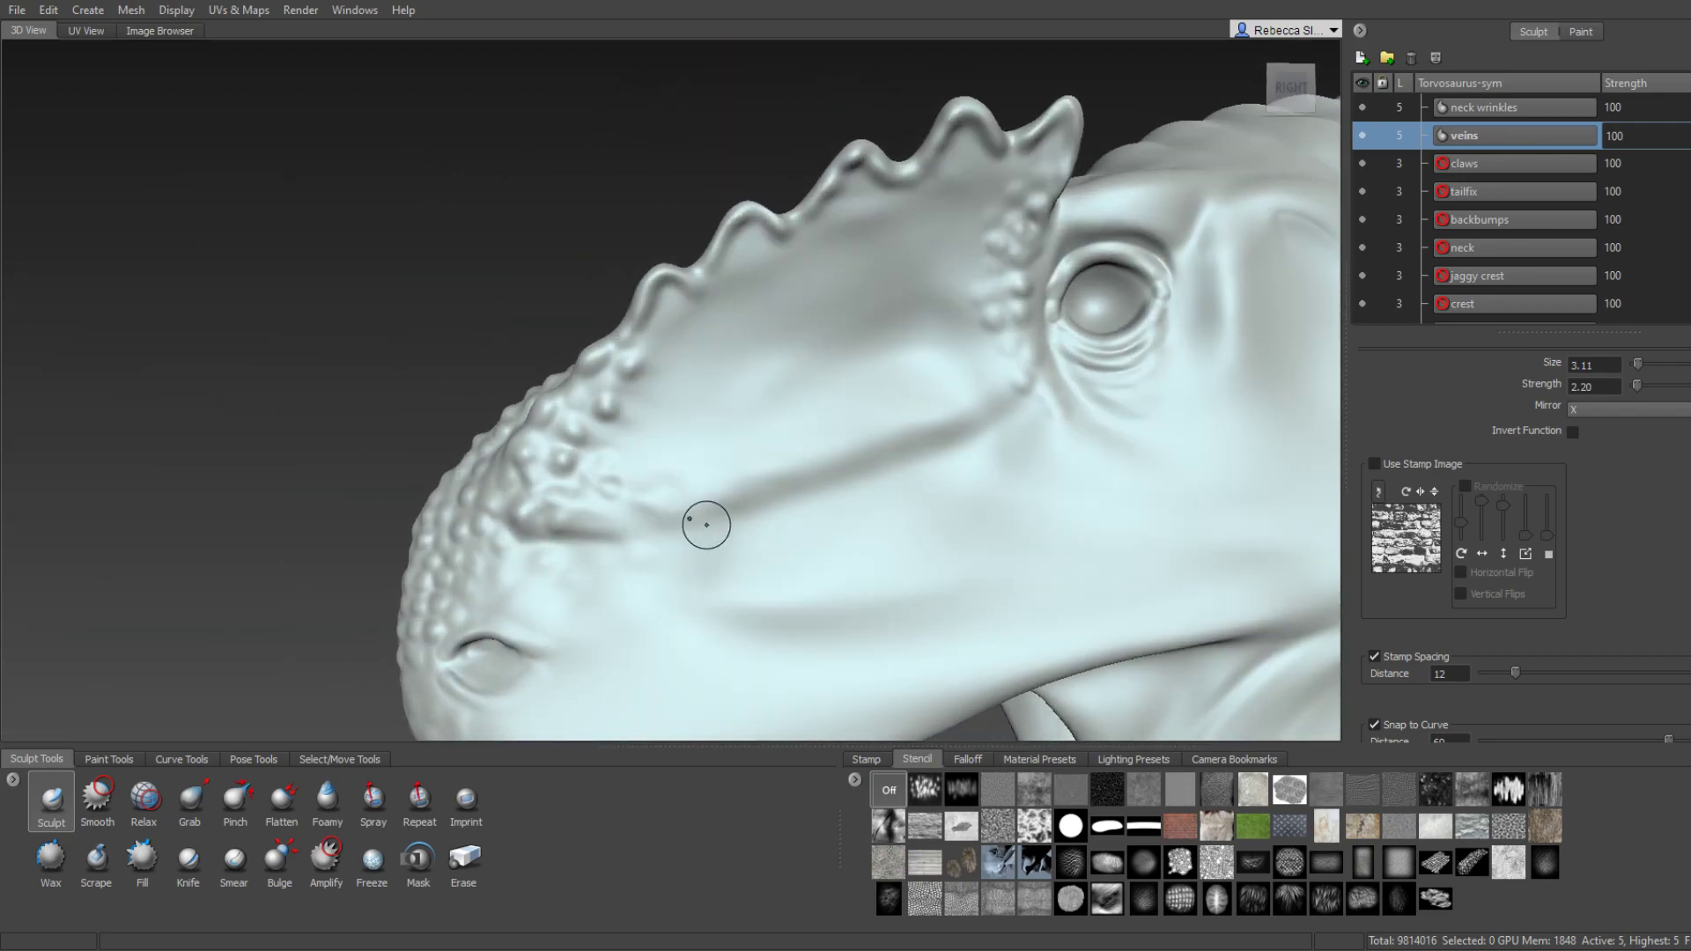
pyautogui.moveTo(706, 525)
pyautogui.keyDown('alt'); pyautogui.mouseDown(button='right')
pyautogui.moveTo(763, 537)
pyautogui.moveTo(888, 481)
pyautogui.mouseUp(button='right'); pyautogui.keyUp('alt')
pyautogui.press('shift')
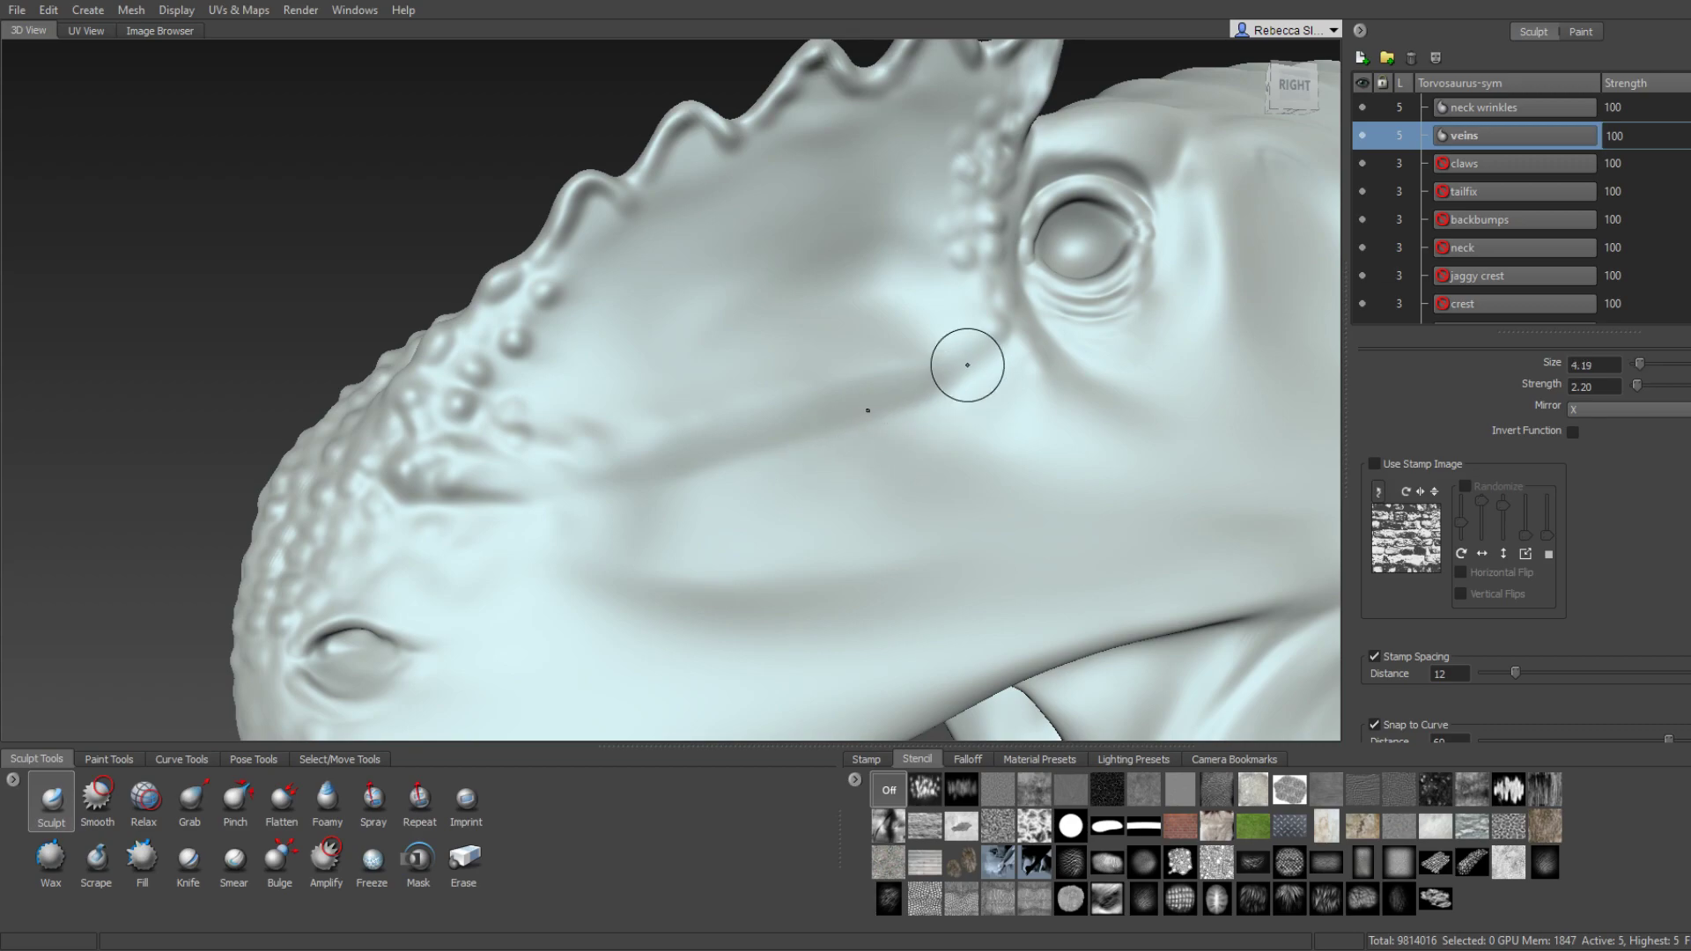
pyautogui.moveTo(942, 377)
pyautogui.mouseDown()
pyautogui.moveTo(843, 431)
pyautogui.moveTo(765, 370)
pyautogui.mouseUp()
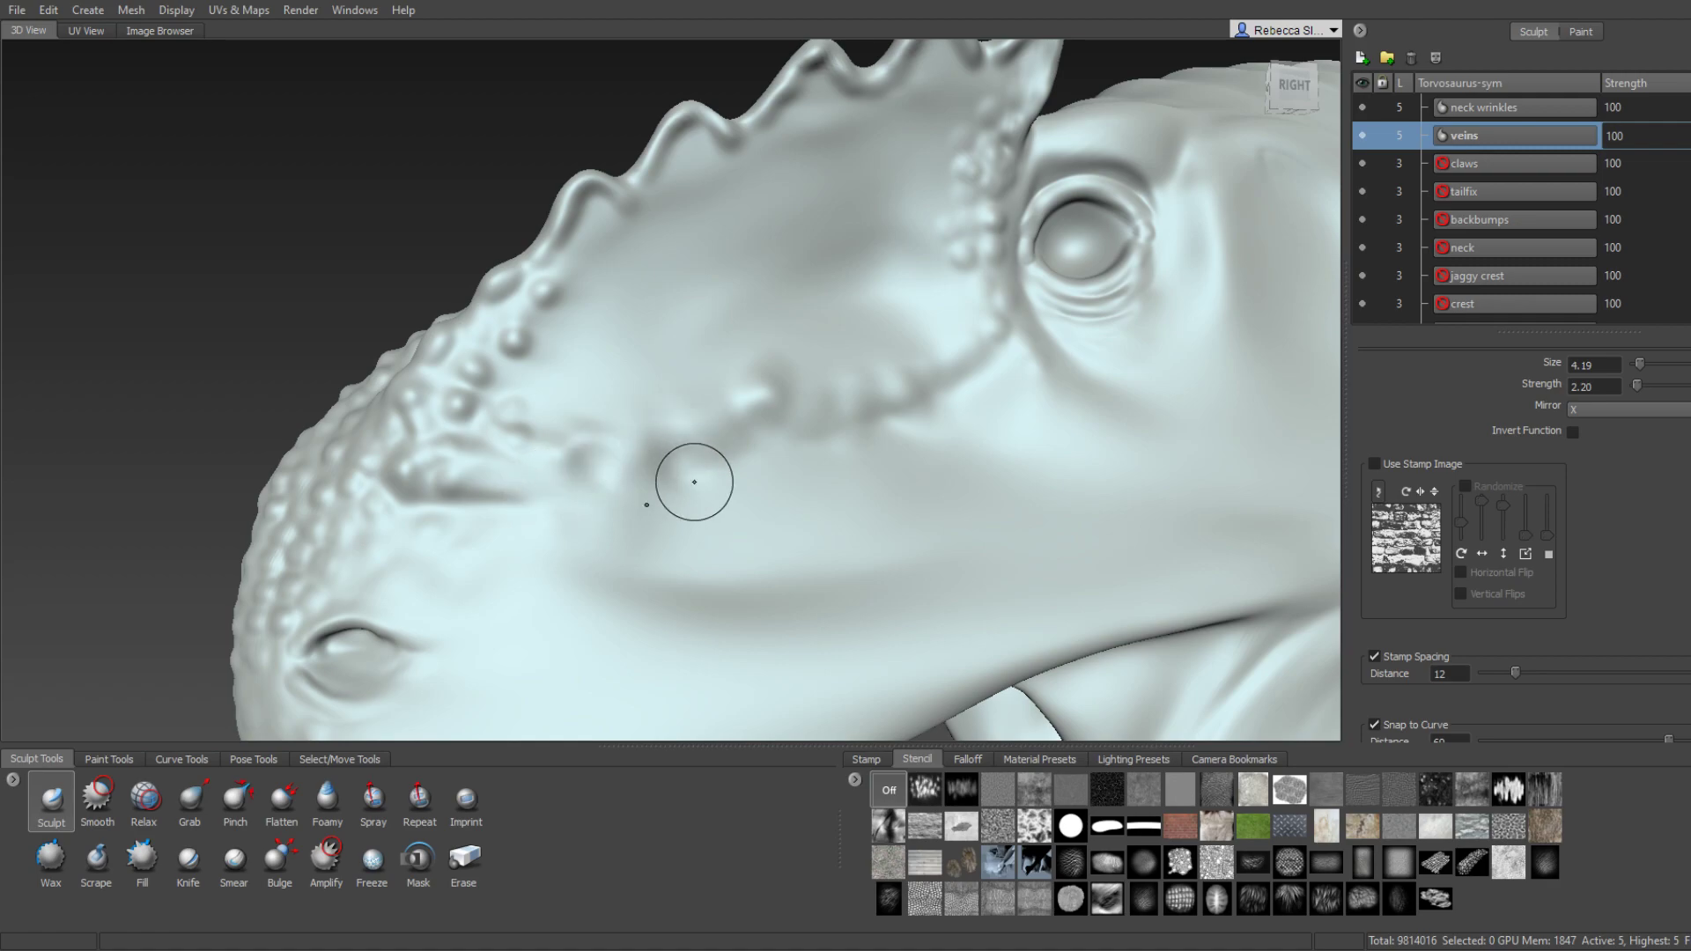
pyautogui.keyDown('alt'); pyautogui.moveTo(648, 452); pyautogui.dragTo(596, 457); pyautogui.keyUp('alt')
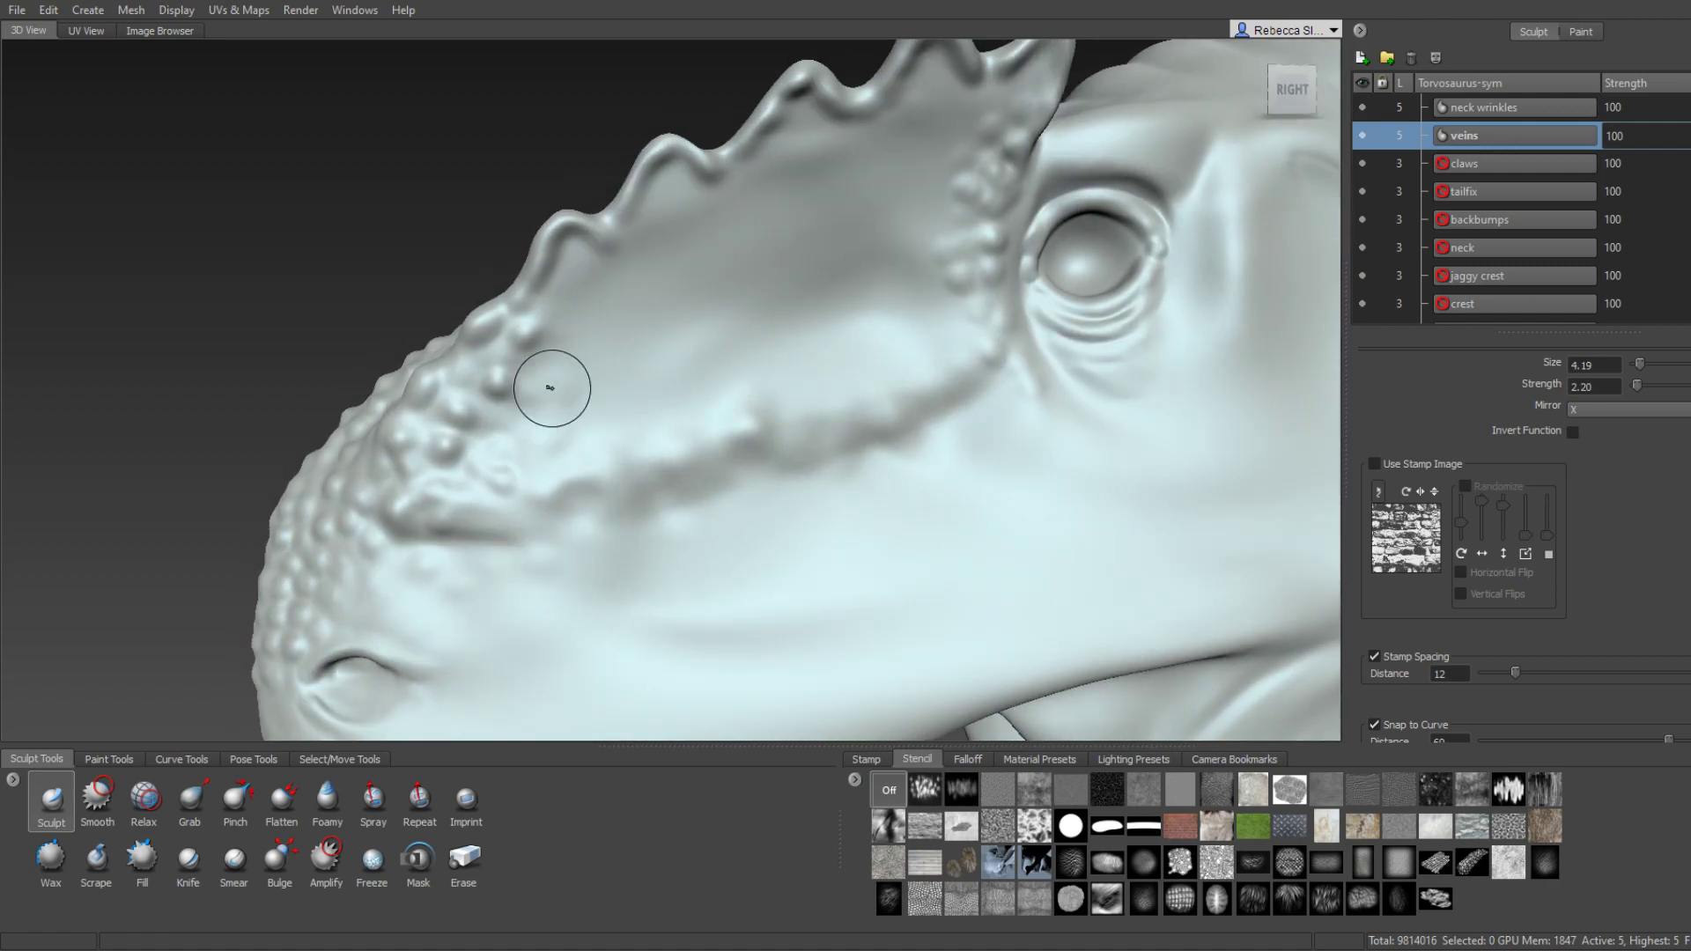
pyautogui.moveTo(582, 349)
pyautogui.mouseDown()
pyautogui.moveTo(646, 399)
pyautogui.moveTo(753, 375)
pyautogui.moveTo(660, 295)
pyautogui.mouseUp()
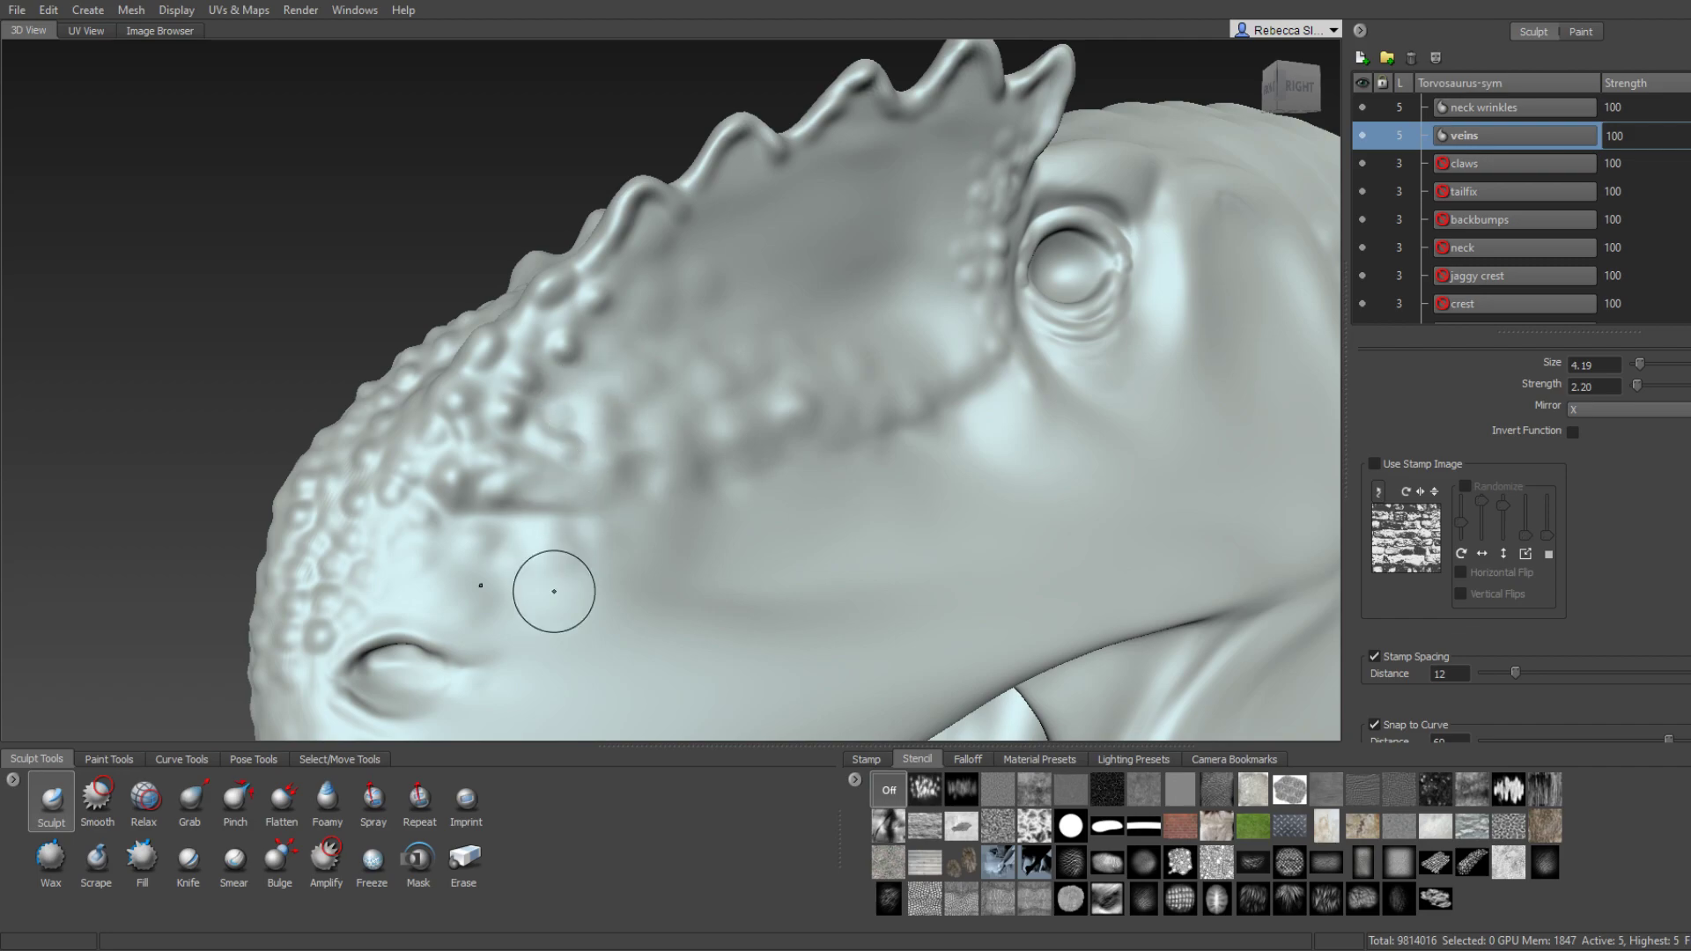
pyautogui.keyDown('alt'); pyautogui.moveTo(642, 504); pyautogui.dragTo(515, 548); pyautogui.keyUp('alt')
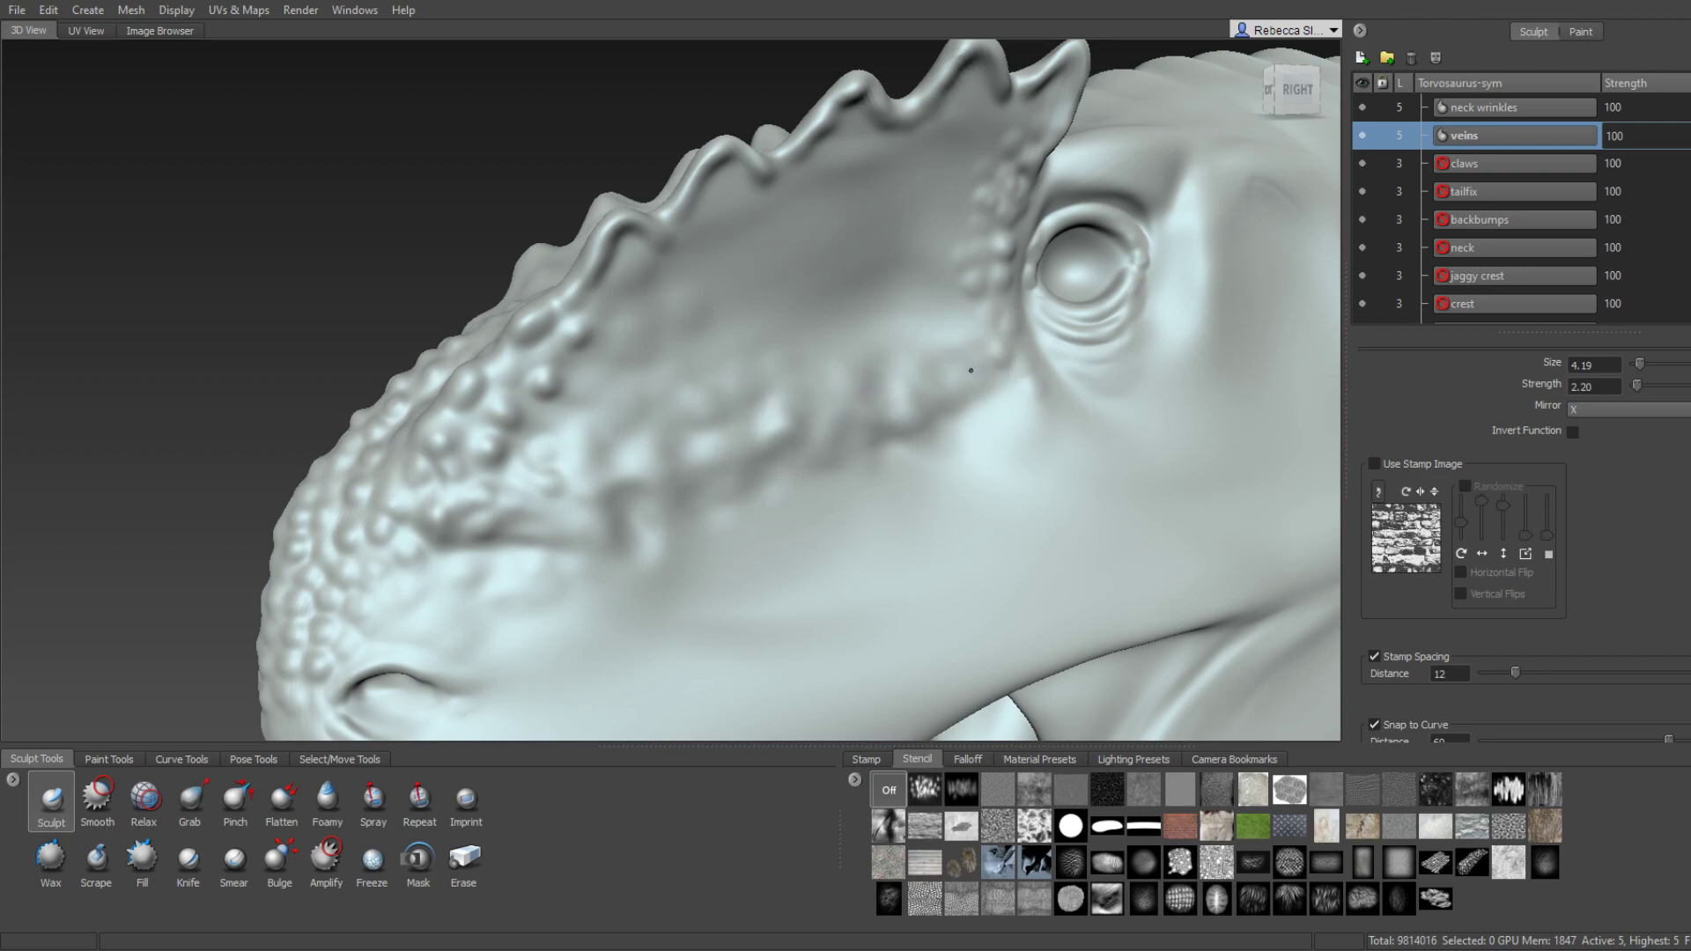
pyautogui.press('shift')
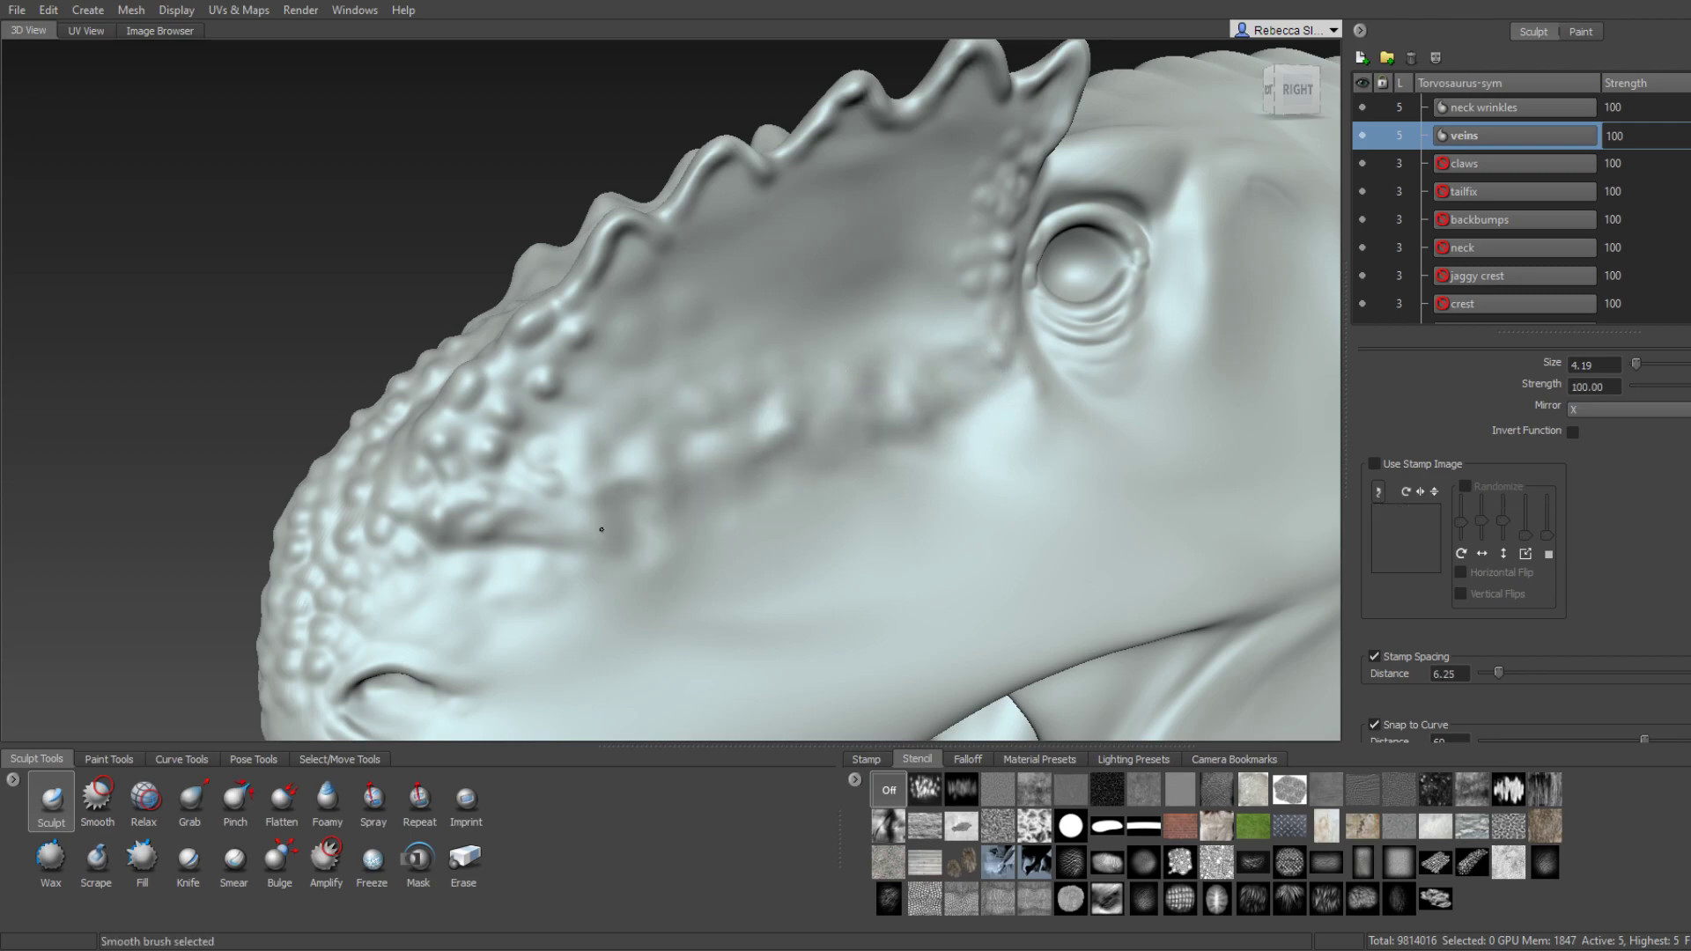
pyautogui.moveTo(602, 530)
pyautogui.keyDown('alt'); pyautogui.mouseDown()
pyautogui.moveTo(656, 486)
pyautogui.moveTo(770, 471)
pyautogui.mouseUp(); pyautogui.keyUp('alt')
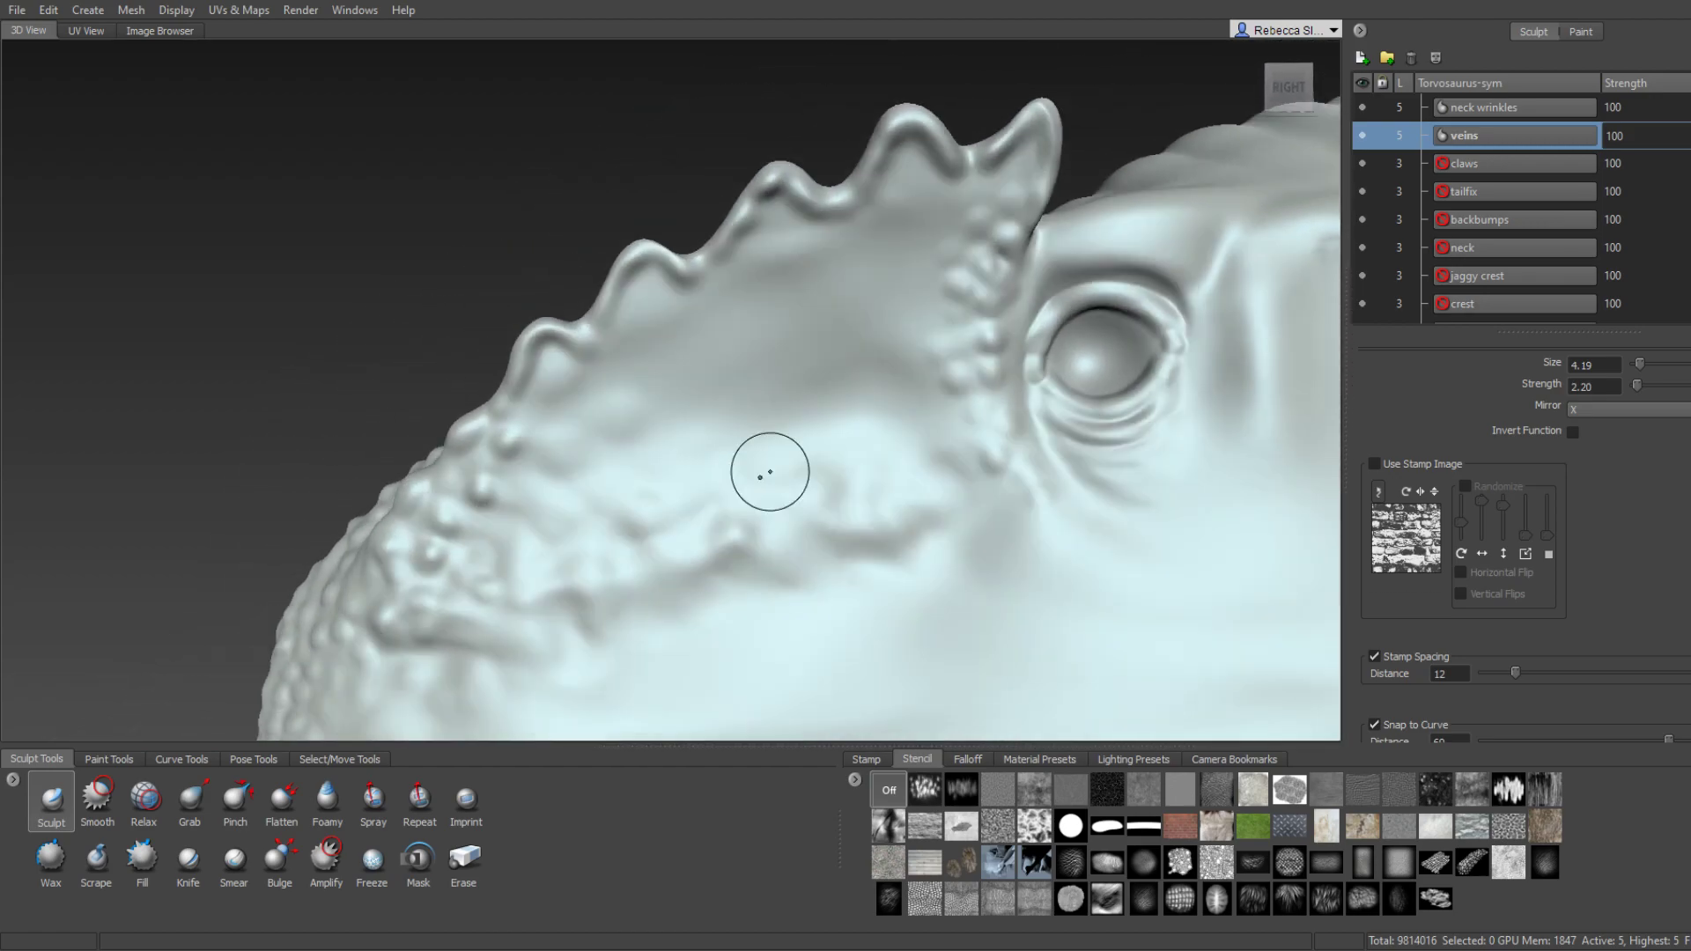
# Carve faint crease marks across the crest, then check the head from the front.
pyautogui.moveTo(824, 344); pyautogui.dragTo(903, 398)
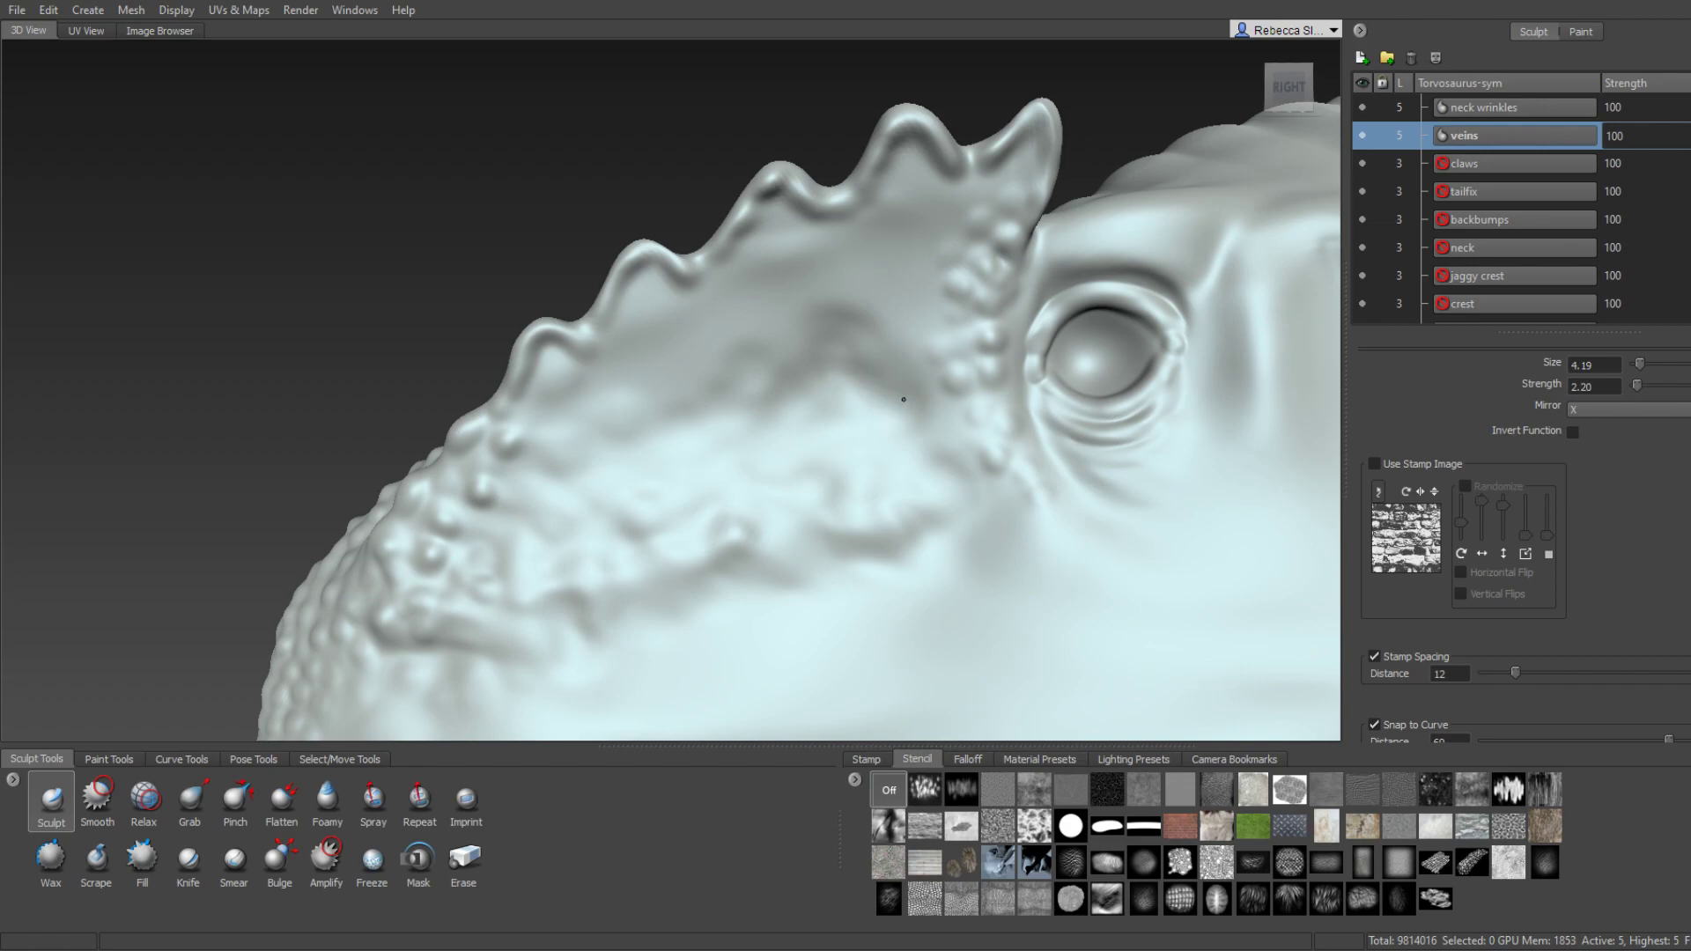
pyautogui.moveTo(890, 301)
pyautogui.mouseDown()
pyautogui.moveTo(740, 328)
pyautogui.moveTo(671, 383)
pyautogui.mouseUp()
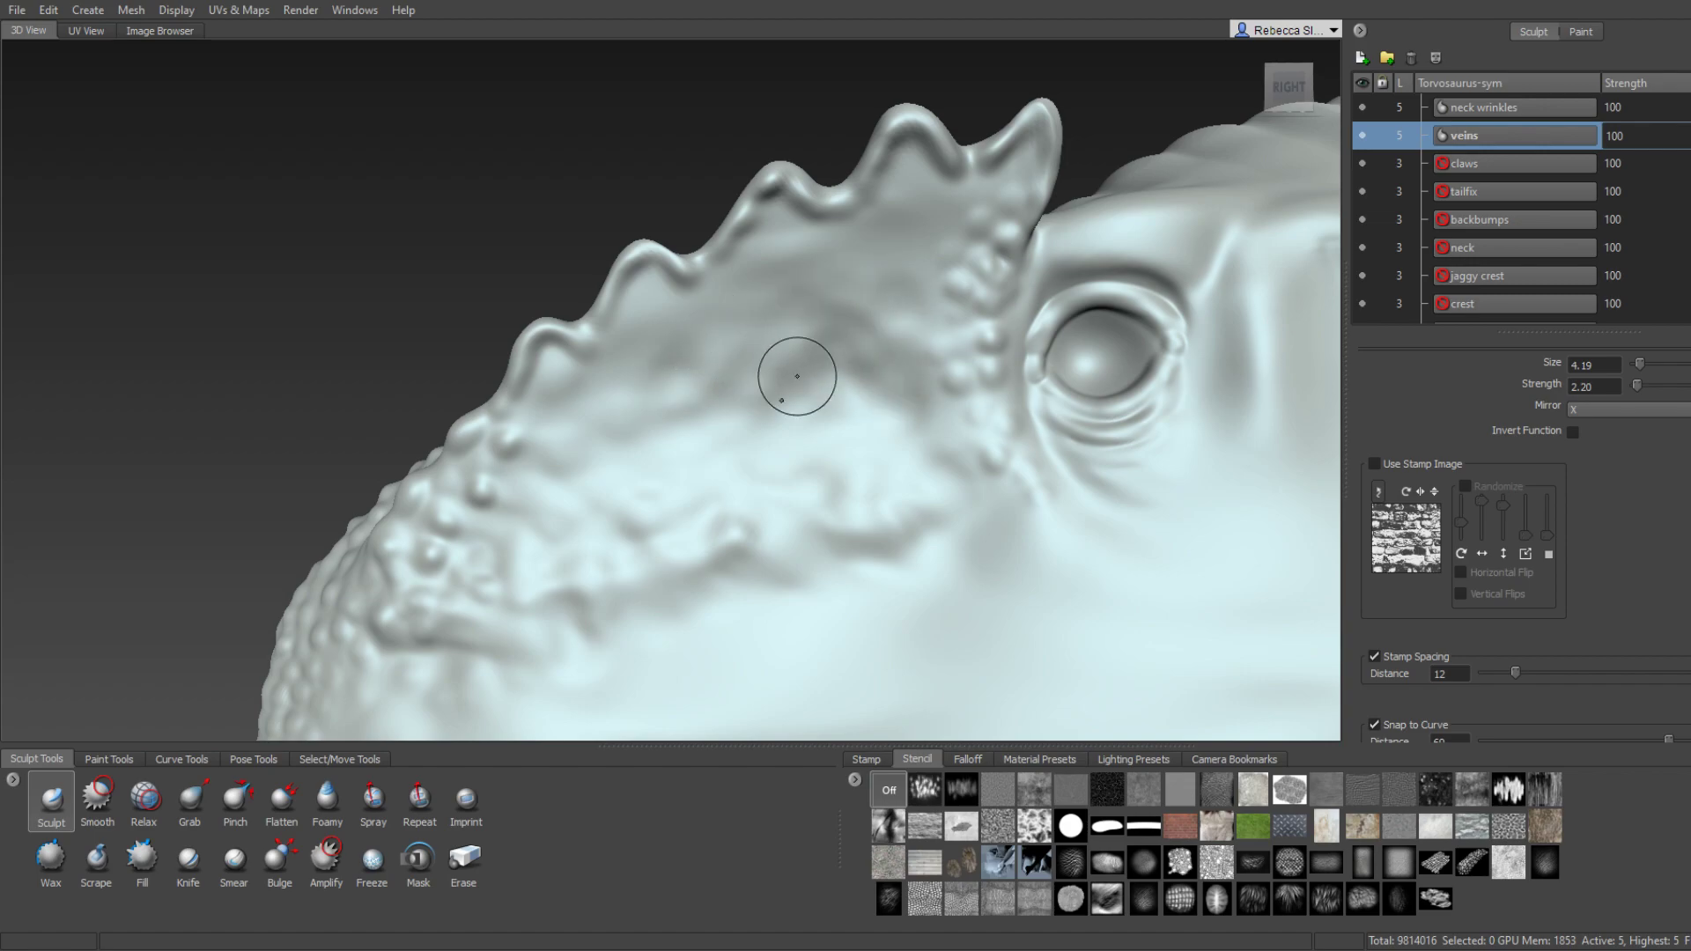
pyautogui.keyDown('alt'); pyautogui.moveTo(797, 376); pyautogui.dragTo(849, 397); pyautogui.keyUp('alt')
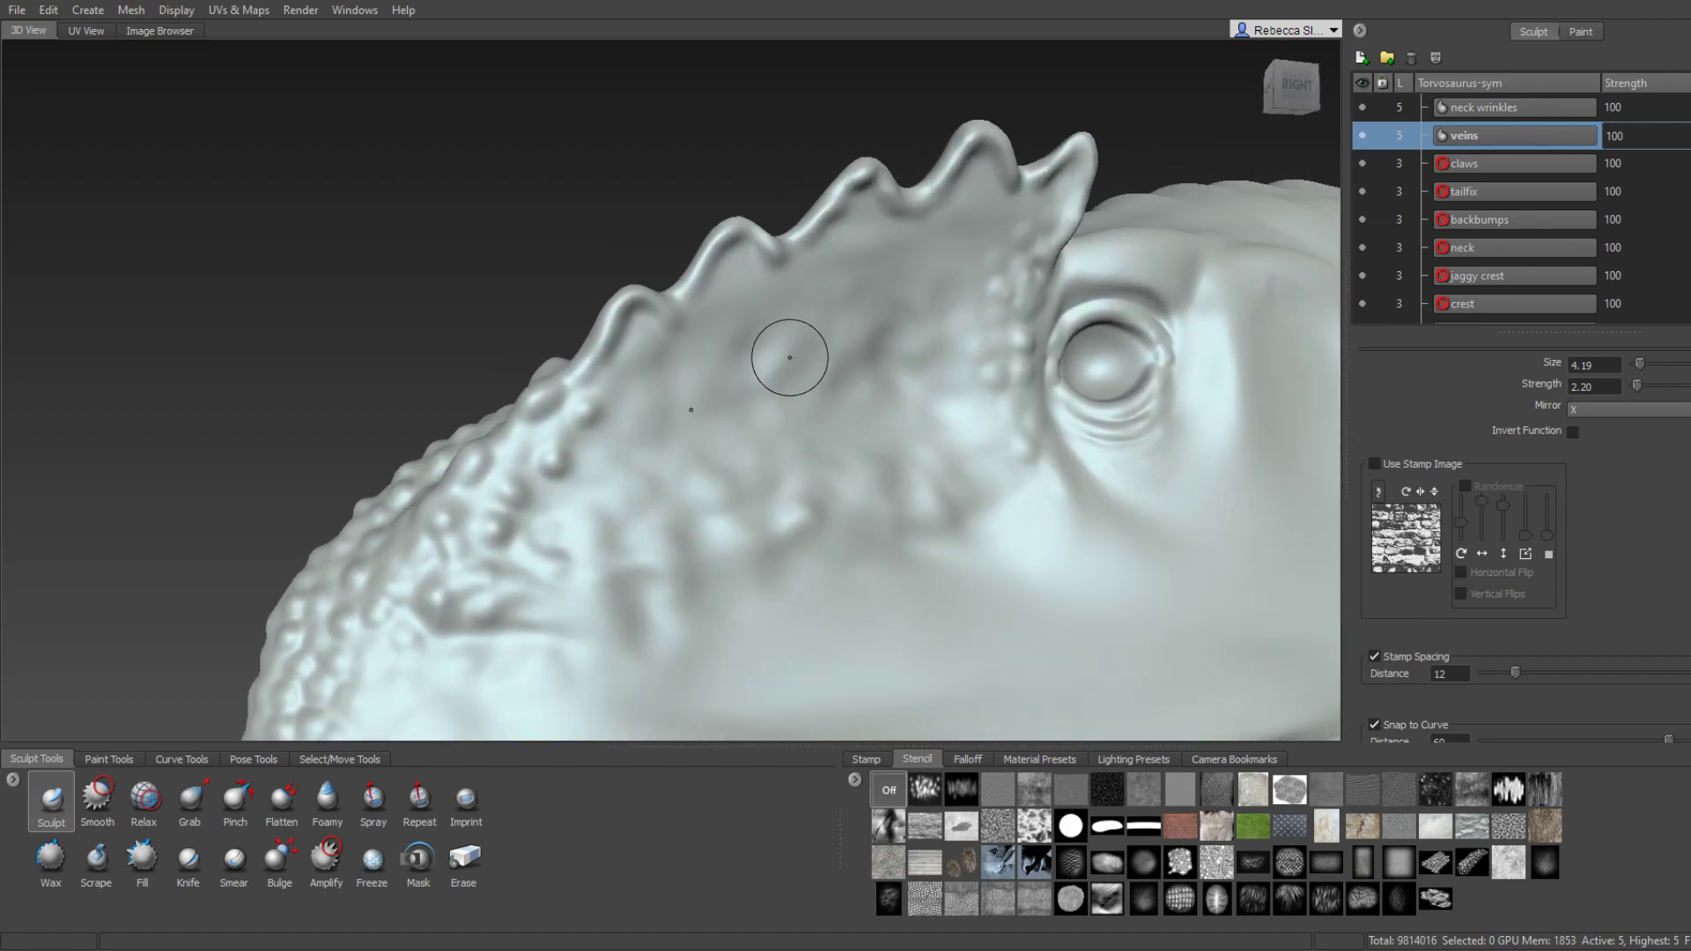
pyautogui.moveTo(706, 442)
pyautogui.keyDown('alt'); pyautogui.mouseDown()
pyautogui.moveTo(854, 467)
pyautogui.moveTo(709, 439)
pyautogui.mouseUp(); pyautogui.keyUp('alt')
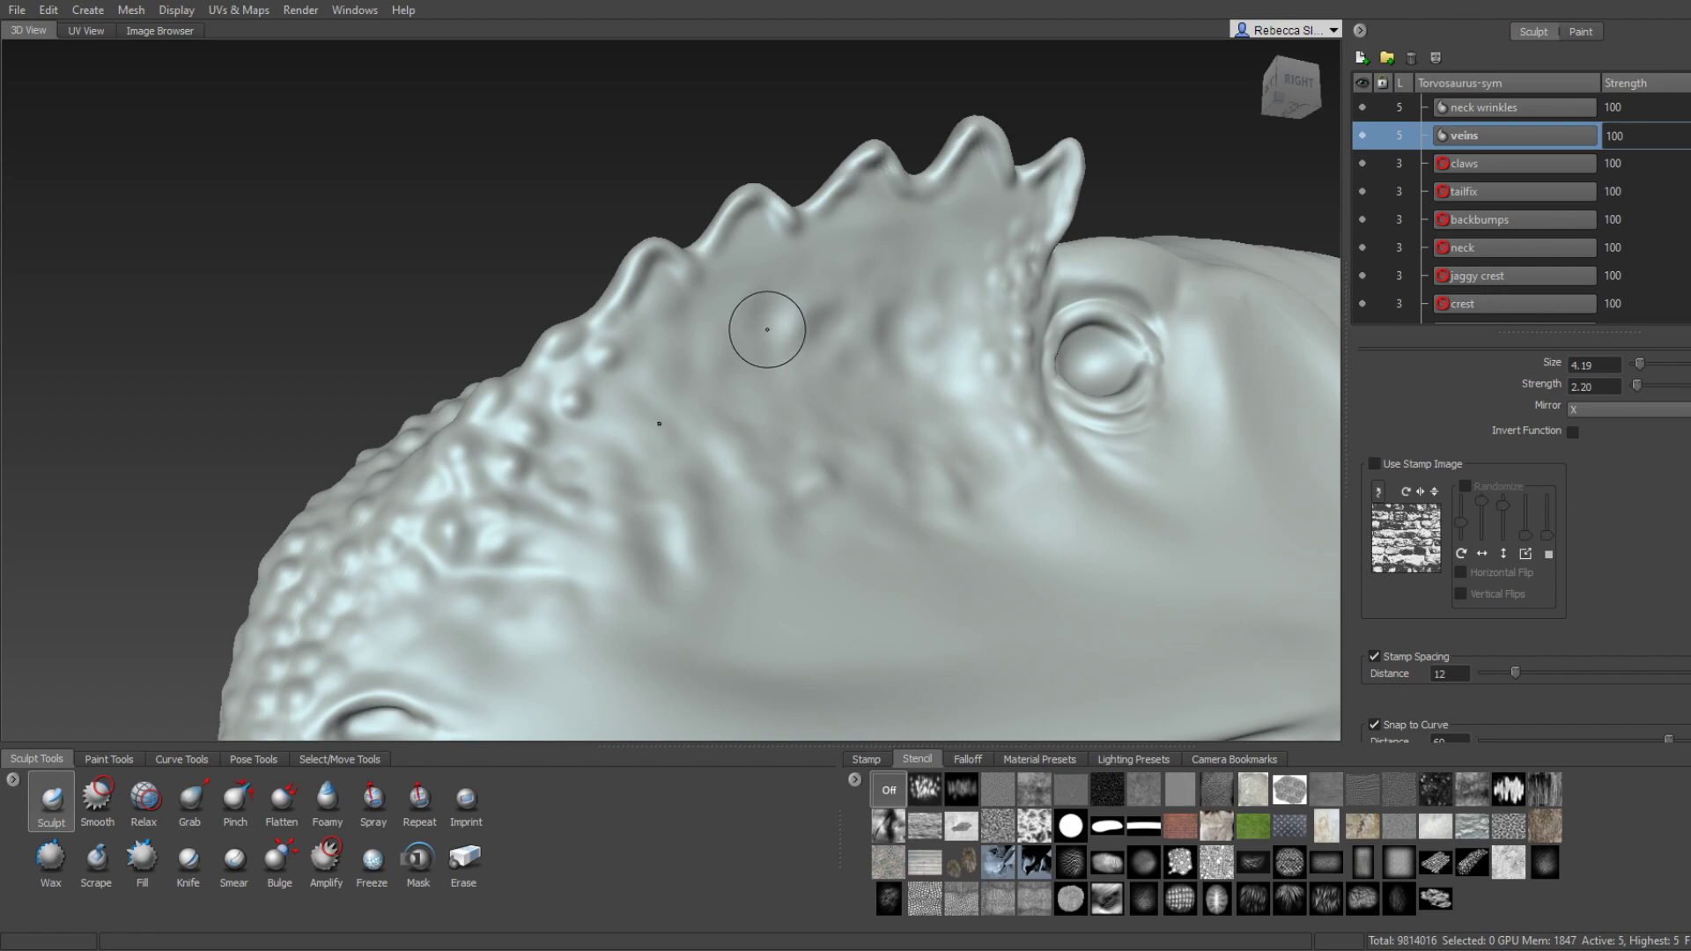
pyautogui.moveTo(669, 488)
pyautogui.keyDown('alt'); pyautogui.mouseDown()
pyautogui.moveTo(893, 436)
pyautogui.moveTo(758, 397)
pyautogui.mouseUp(); pyautogui.keyUp('alt')
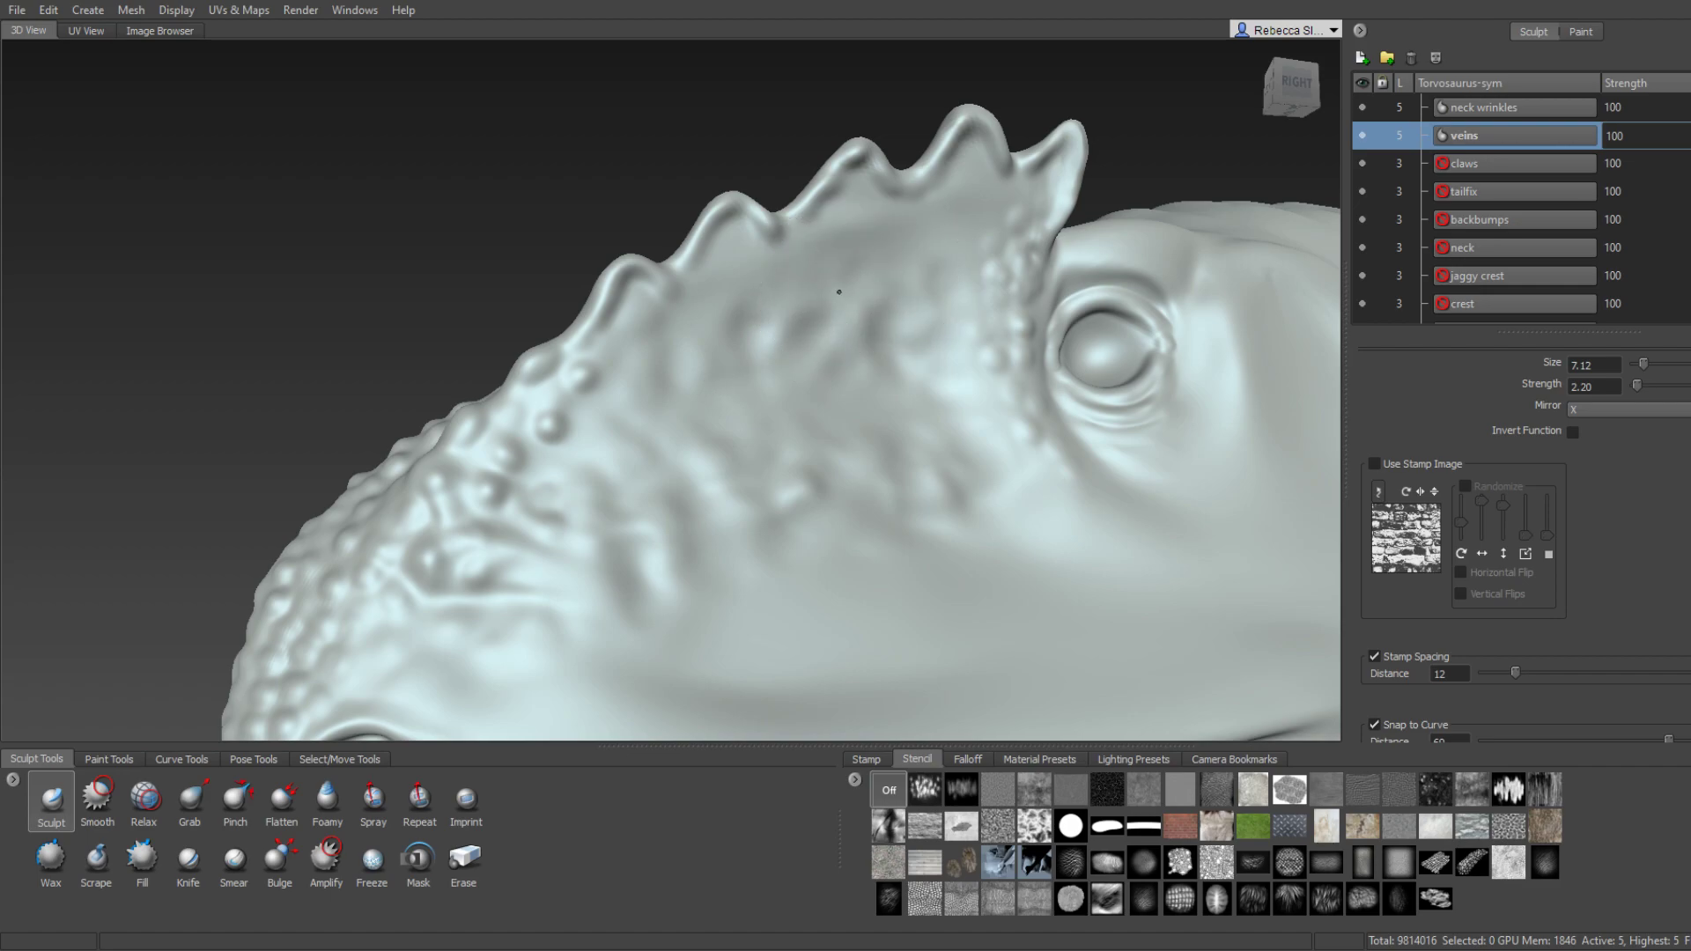
pyautogui.scroll(-3, 895, 280)
pyautogui.moveTo(895, 280)
pyautogui.keyDown('alt'); pyautogui.mouseDown()
pyautogui.moveTo(864, 449)
pyautogui.moveTo(590, 457)
pyautogui.mouseUp(); pyautogui.keyUp('alt')
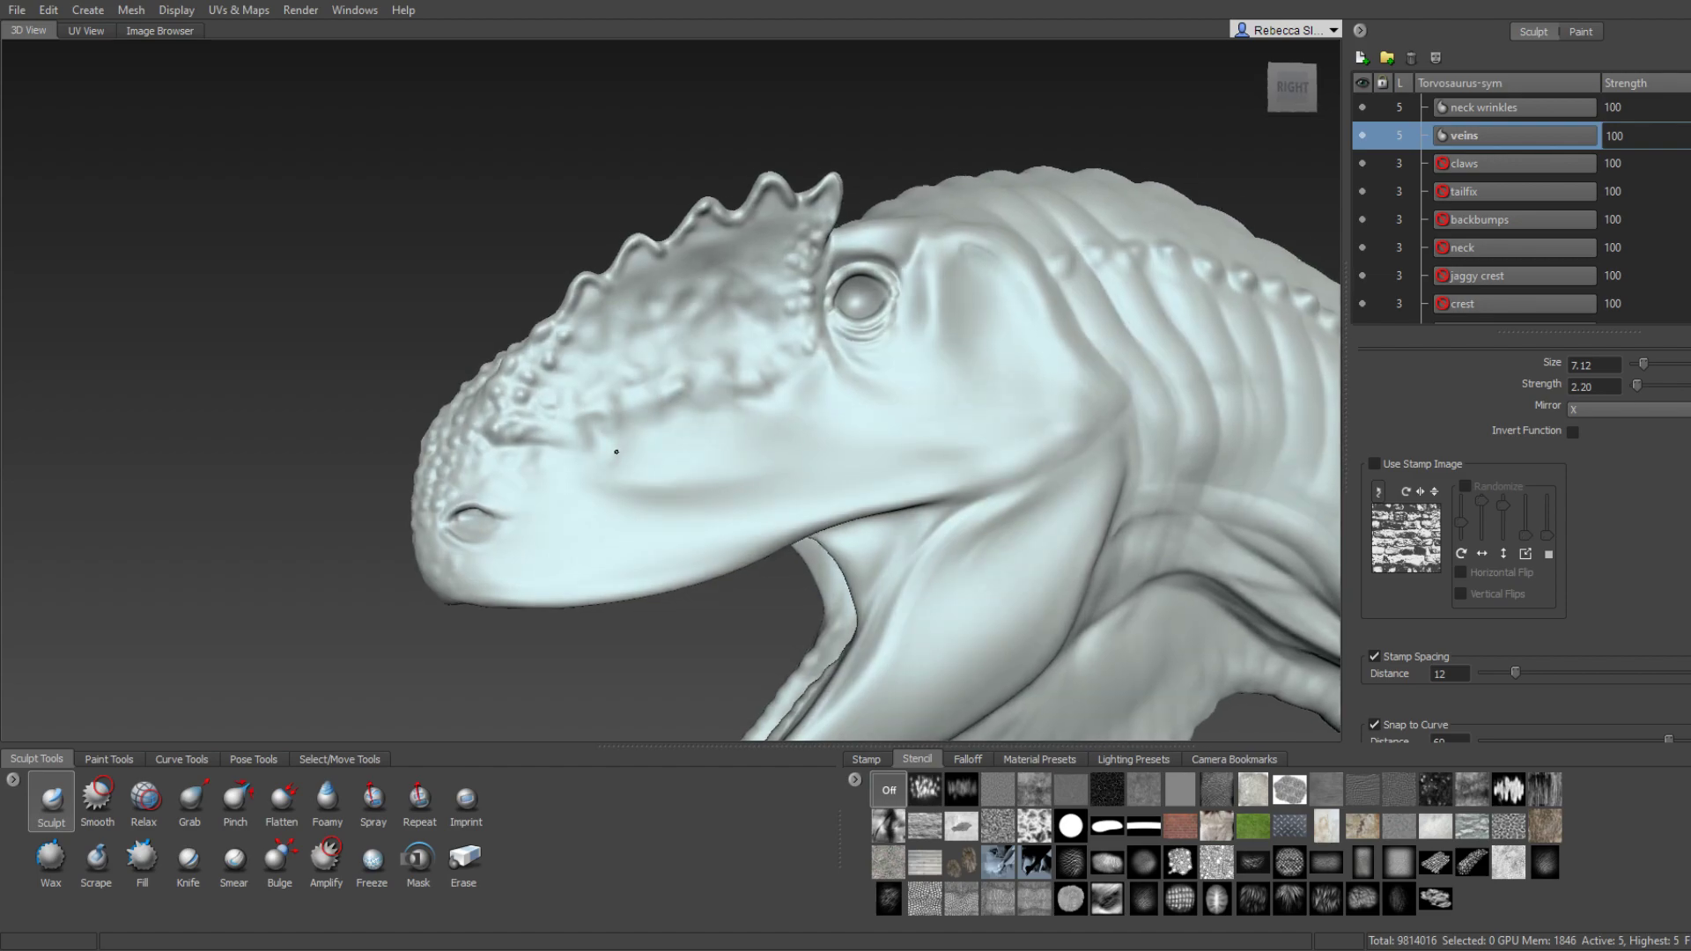
# Shift-smooth the crest horns above the eye while orbiting close around them.
pyautogui.scroll(3, 590, 457)
pyautogui.scroll(-2, 590, 457)
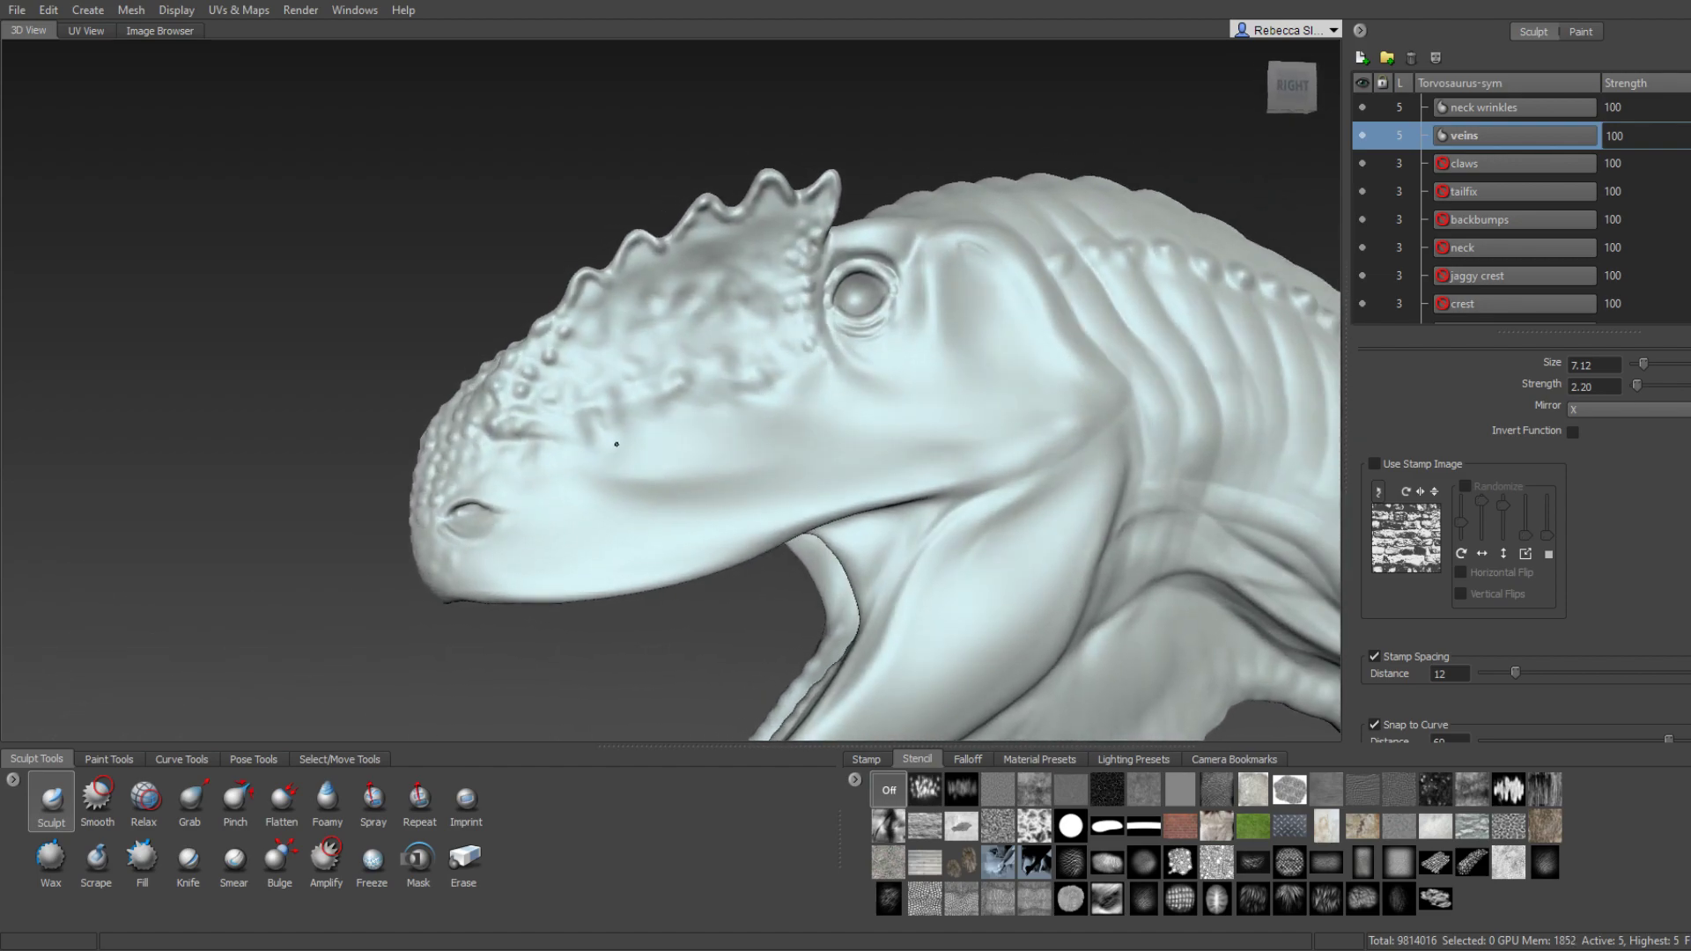
pyautogui.moveTo(589, 457)
pyautogui.keyDown('alt'); pyautogui.mouseDown()
pyautogui.moveTo(896, 442)
pyautogui.moveTo(639, 430)
pyautogui.moveTo(618, 445)
pyautogui.moveTo(957, 447)
pyautogui.moveTo(722, 427)
pyautogui.moveTo(679, 410)
pyautogui.moveTo(746, 427)
pyautogui.moveTo(558, 384)
pyautogui.mouseUp(); pyautogui.keyUp('alt')
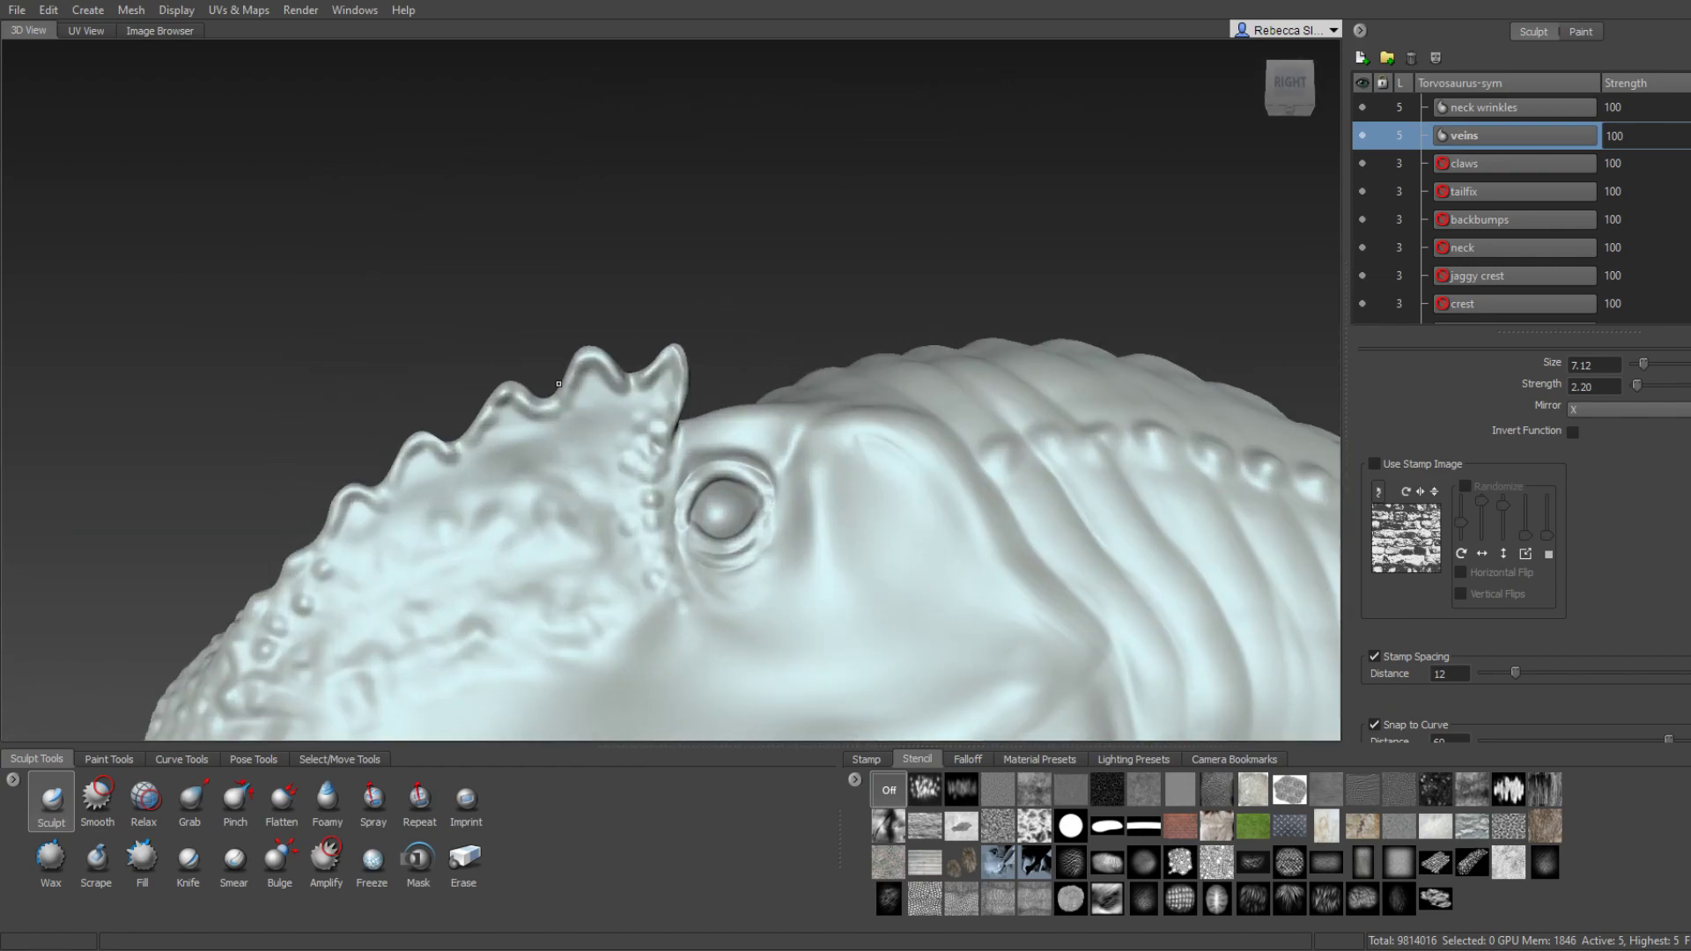
pyautogui.keyDown('alt'); pyautogui.moveTo(558, 384); pyautogui.dragTo(561, 399, button='right'); pyautogui.keyUp('alt')
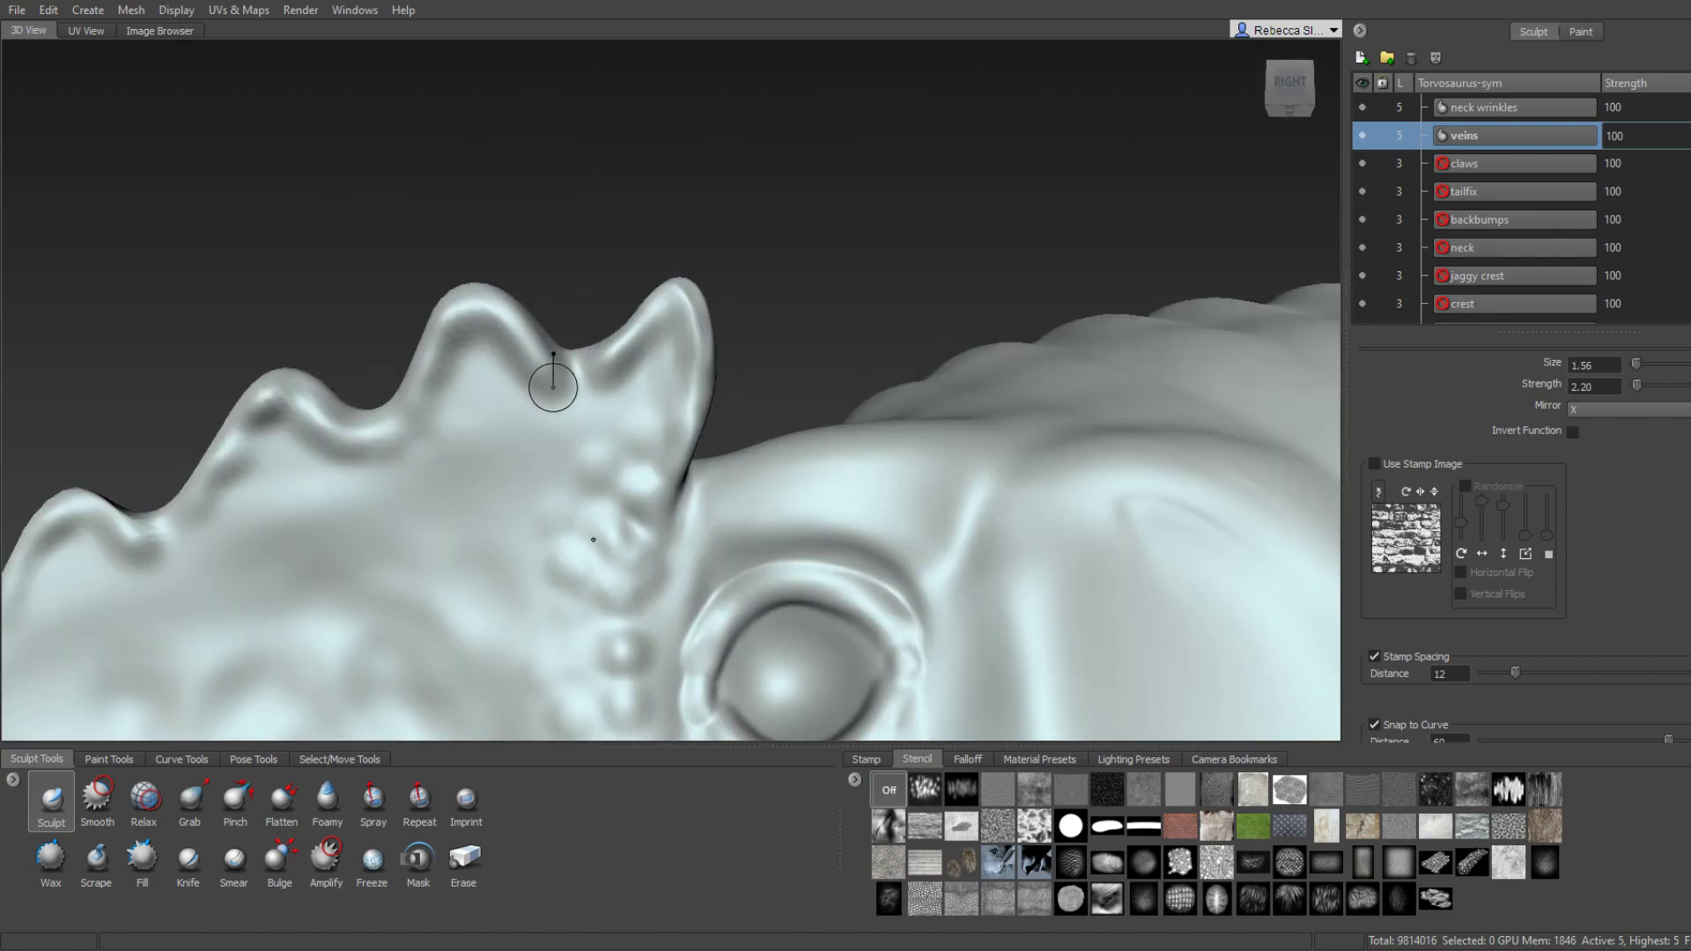
pyautogui.press('shift')
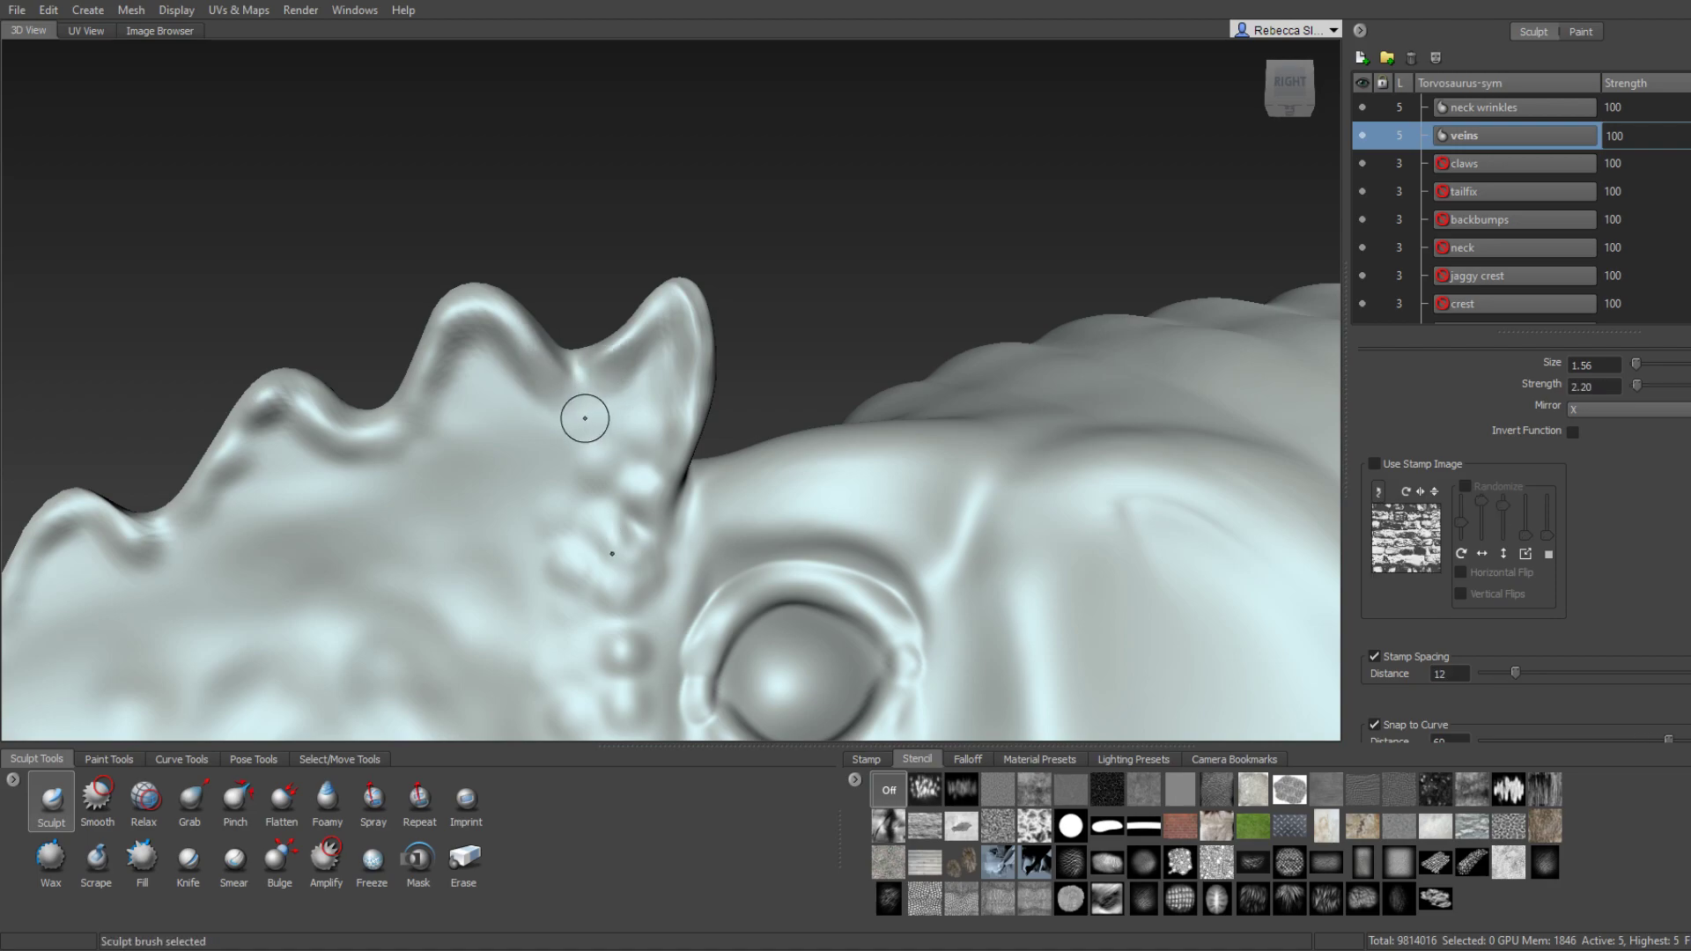
pyautogui.keyDown('alt'); pyautogui.moveTo(584, 414); pyautogui.dragTo(690, 369); pyautogui.keyUp('alt')
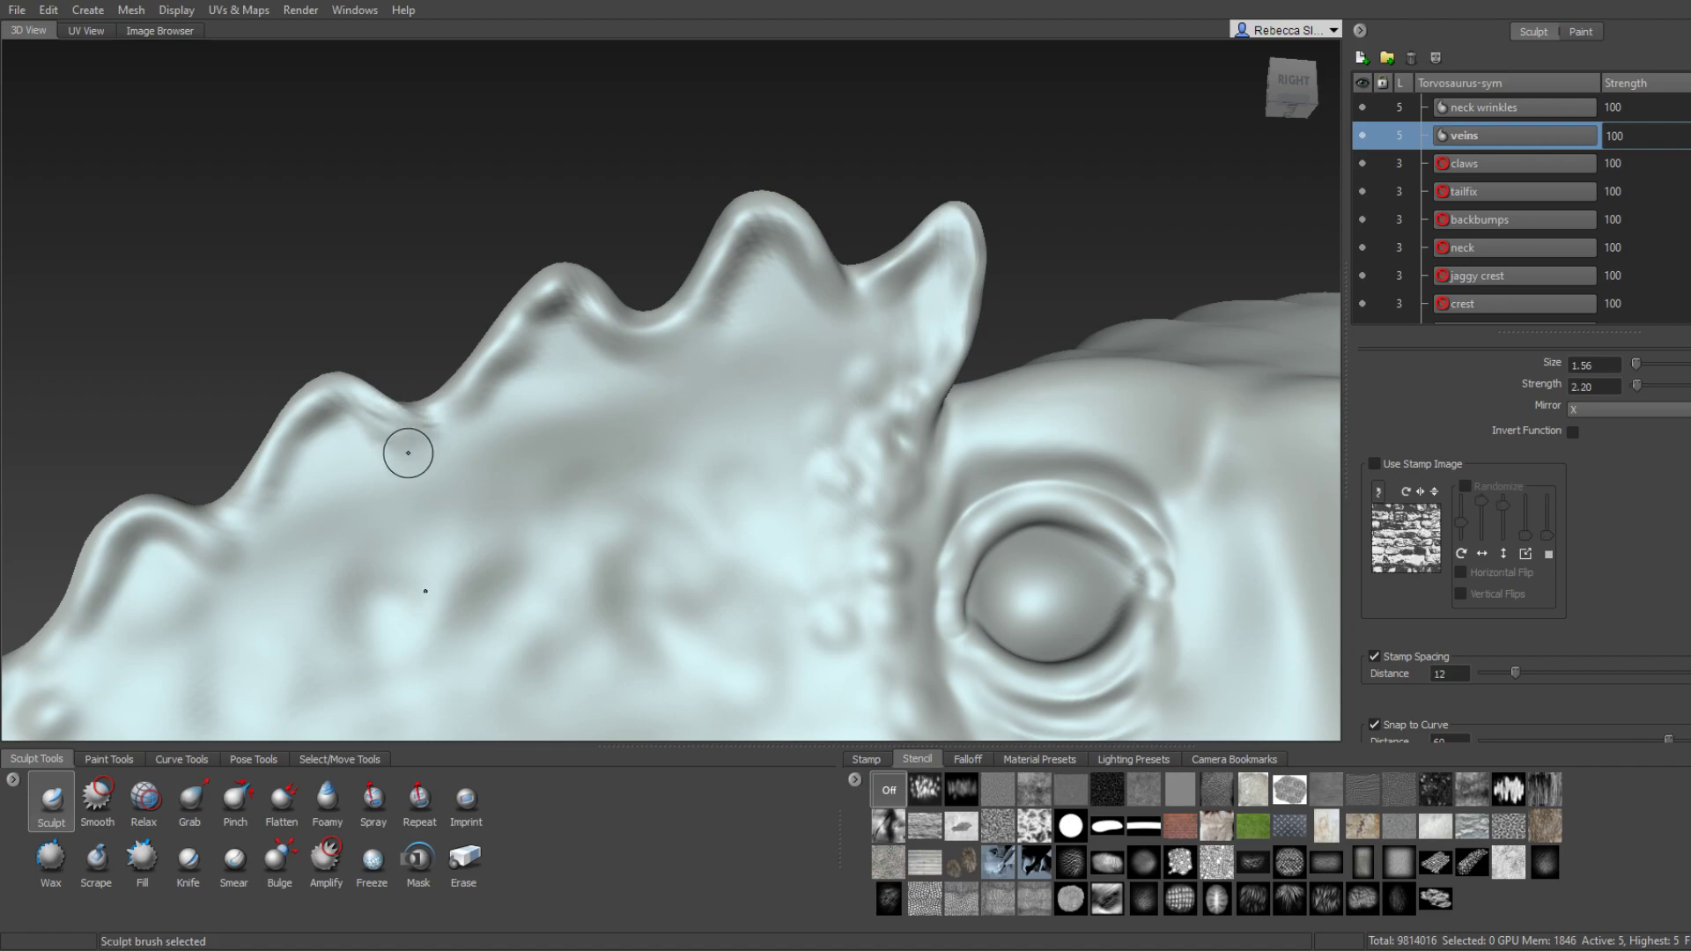
pyautogui.keyDown('alt'); pyautogui.moveTo(408, 450); pyautogui.dragTo(550, 500, button='middle'); pyautogui.keyUp('alt')
pyautogui.moveTo(435, 584)
pyautogui.keyDown('alt'); pyautogui.mouseDown()
pyautogui.moveTo(656, 589)
pyautogui.moveTo(522, 574)
pyautogui.mouseUp(); pyautogui.keyUp('alt')
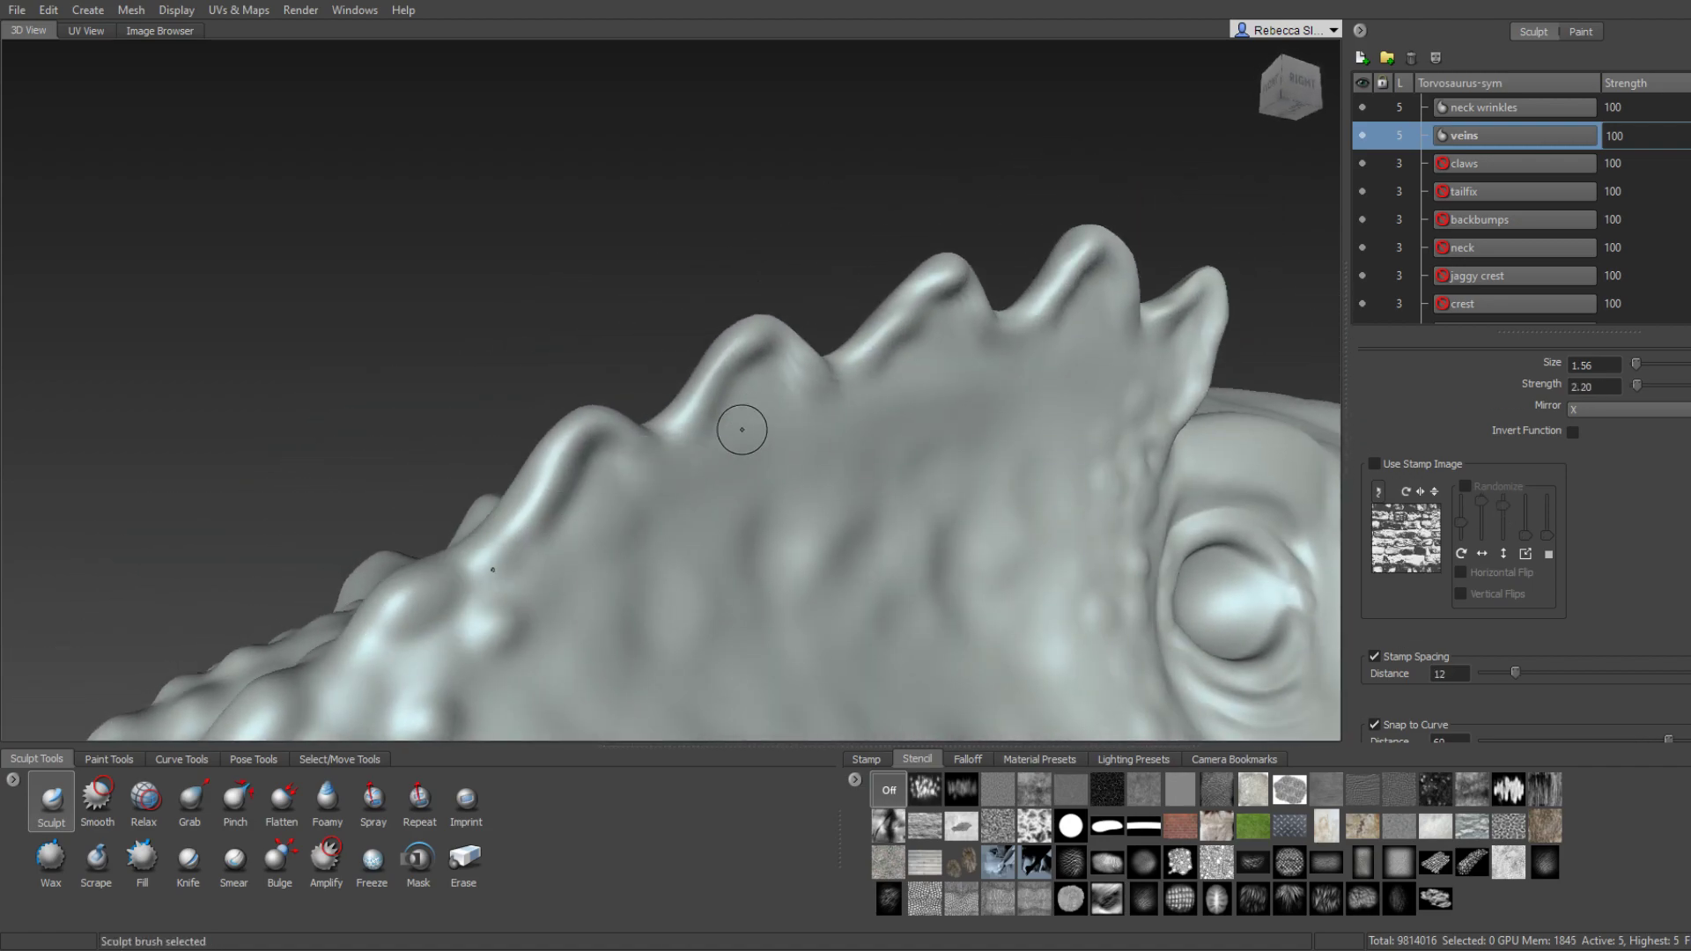
# Tilt around the crest and zoom out to view the whole head.
pyautogui.scroll(3, 610, 430)
pyautogui.moveTo(610, 430)
pyautogui.keyDown('alt'); pyautogui.mouseDown()
pyautogui.moveTo(540, 452)
pyautogui.moveTo(911, 515)
pyautogui.moveTo(616, 608)
pyautogui.mouseUp(); pyautogui.keyUp('alt')
pyautogui.keyDown('alt'); pyautogui.moveTo(652, 537); pyautogui.dragTo(637, 491); pyautogui.keyUp('alt')
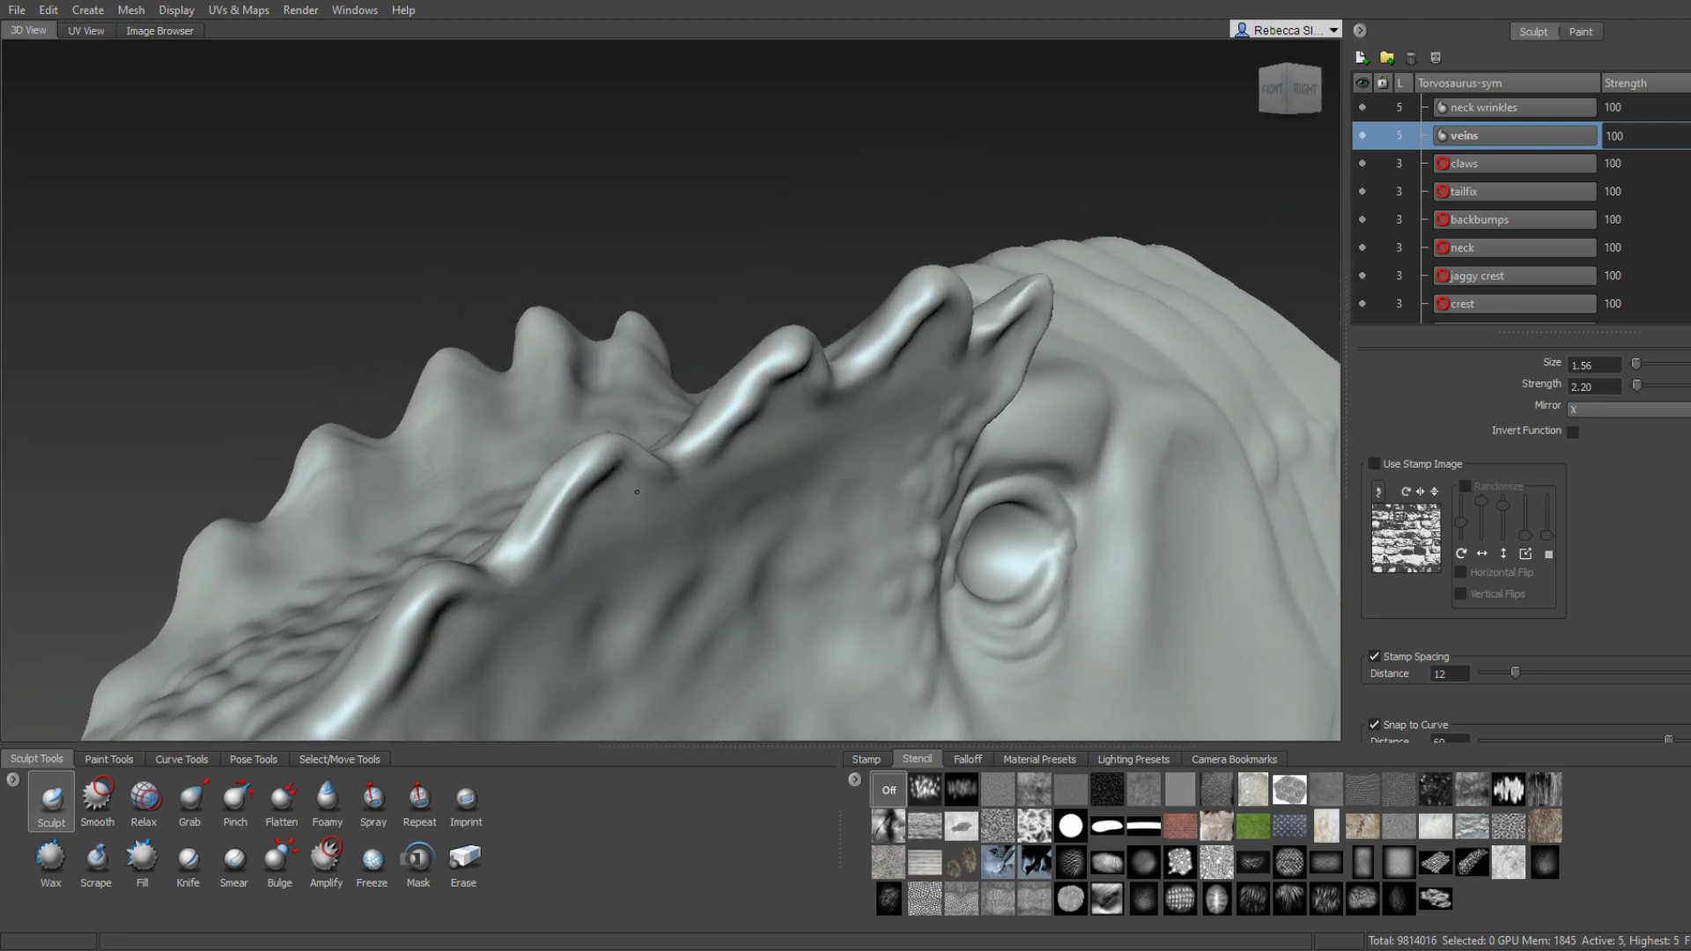
pyautogui.keyDown('alt'); pyautogui.moveTo(637, 492); pyautogui.dragTo(547, 483, button='right'); pyautogui.keyUp('alt')
pyautogui.moveTo(558, 529)
pyautogui.keyDown('alt'); pyautogui.mouseDown()
pyautogui.moveTo(630, 557)
pyautogui.moveTo(959, 475)
pyautogui.mouseUp(); pyautogui.keyUp('alt')
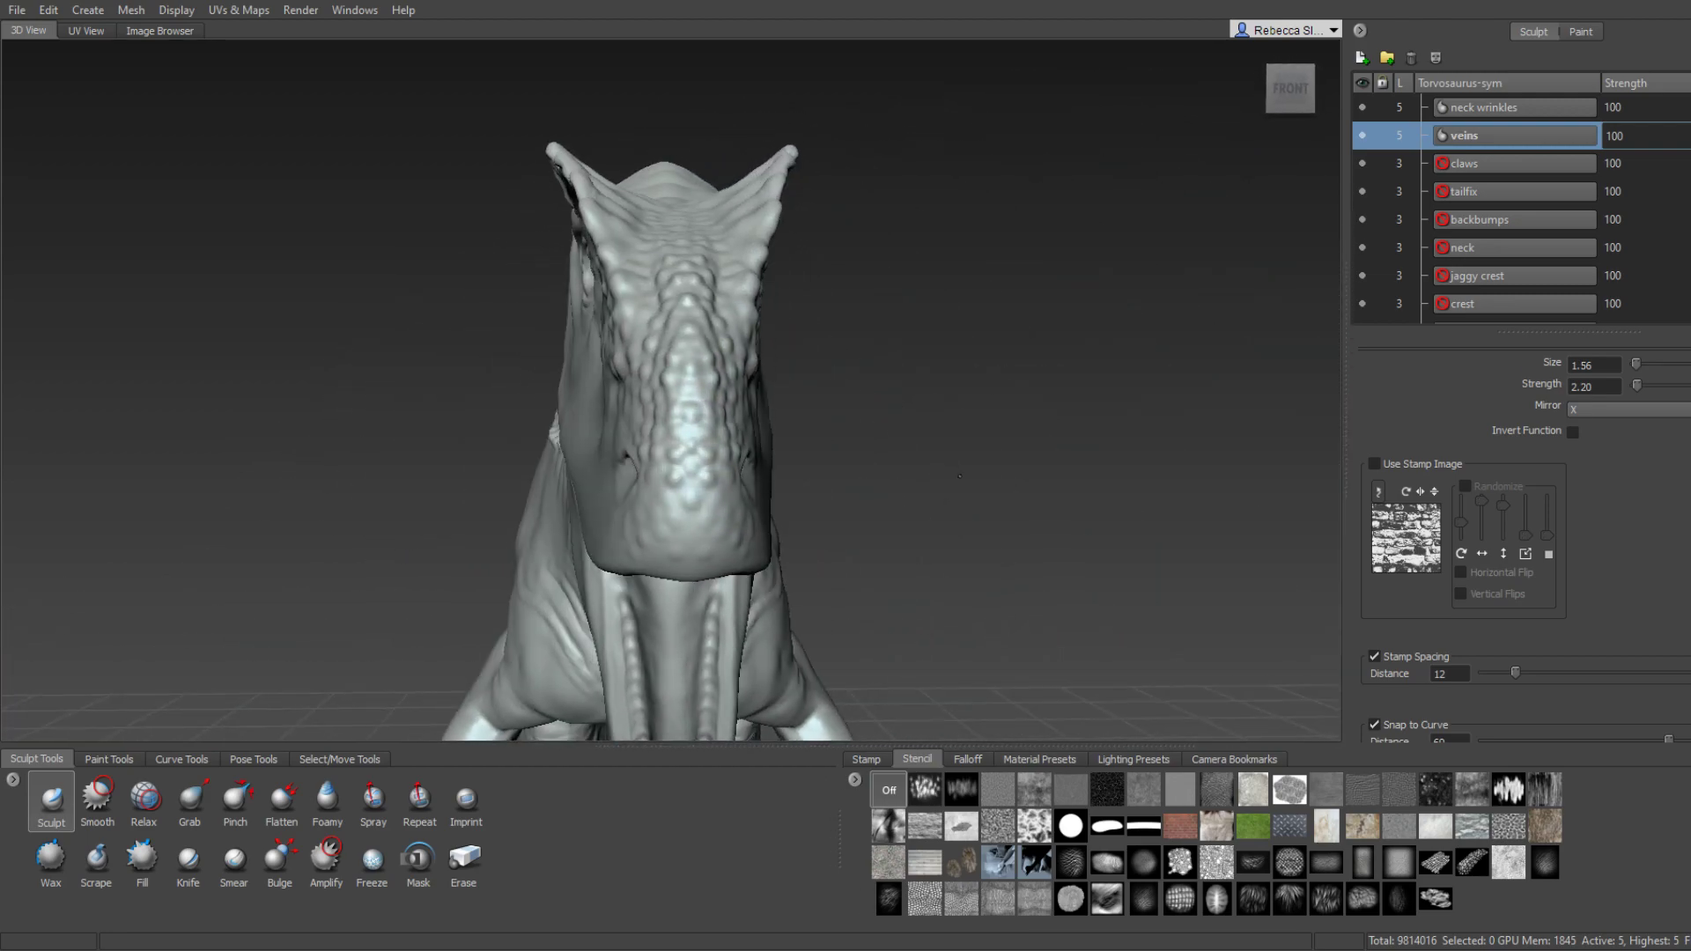
pyautogui.keyDown('alt'); pyautogui.moveTo(958, 475); pyautogui.dragTo(617, 493); pyautogui.keyUp('alt')
pyautogui.keyDown('alt'); pyautogui.moveTo(617, 493); pyautogui.dragTo(545, 493, button='right'); pyautogui.keyUp('alt')
pyautogui.moveTo(546, 493)
pyautogui.keyDown('alt'); pyautogui.mouseDown()
pyautogui.moveTo(1143, 509)
pyautogui.moveTo(704, 488)
pyautogui.mouseUp(); pyautogui.keyUp('alt')
pyautogui.keyDown('alt'); pyautogui.moveTo(704, 489); pyautogui.dragTo(690, 487, button='right'); pyautogui.keyUp('alt')
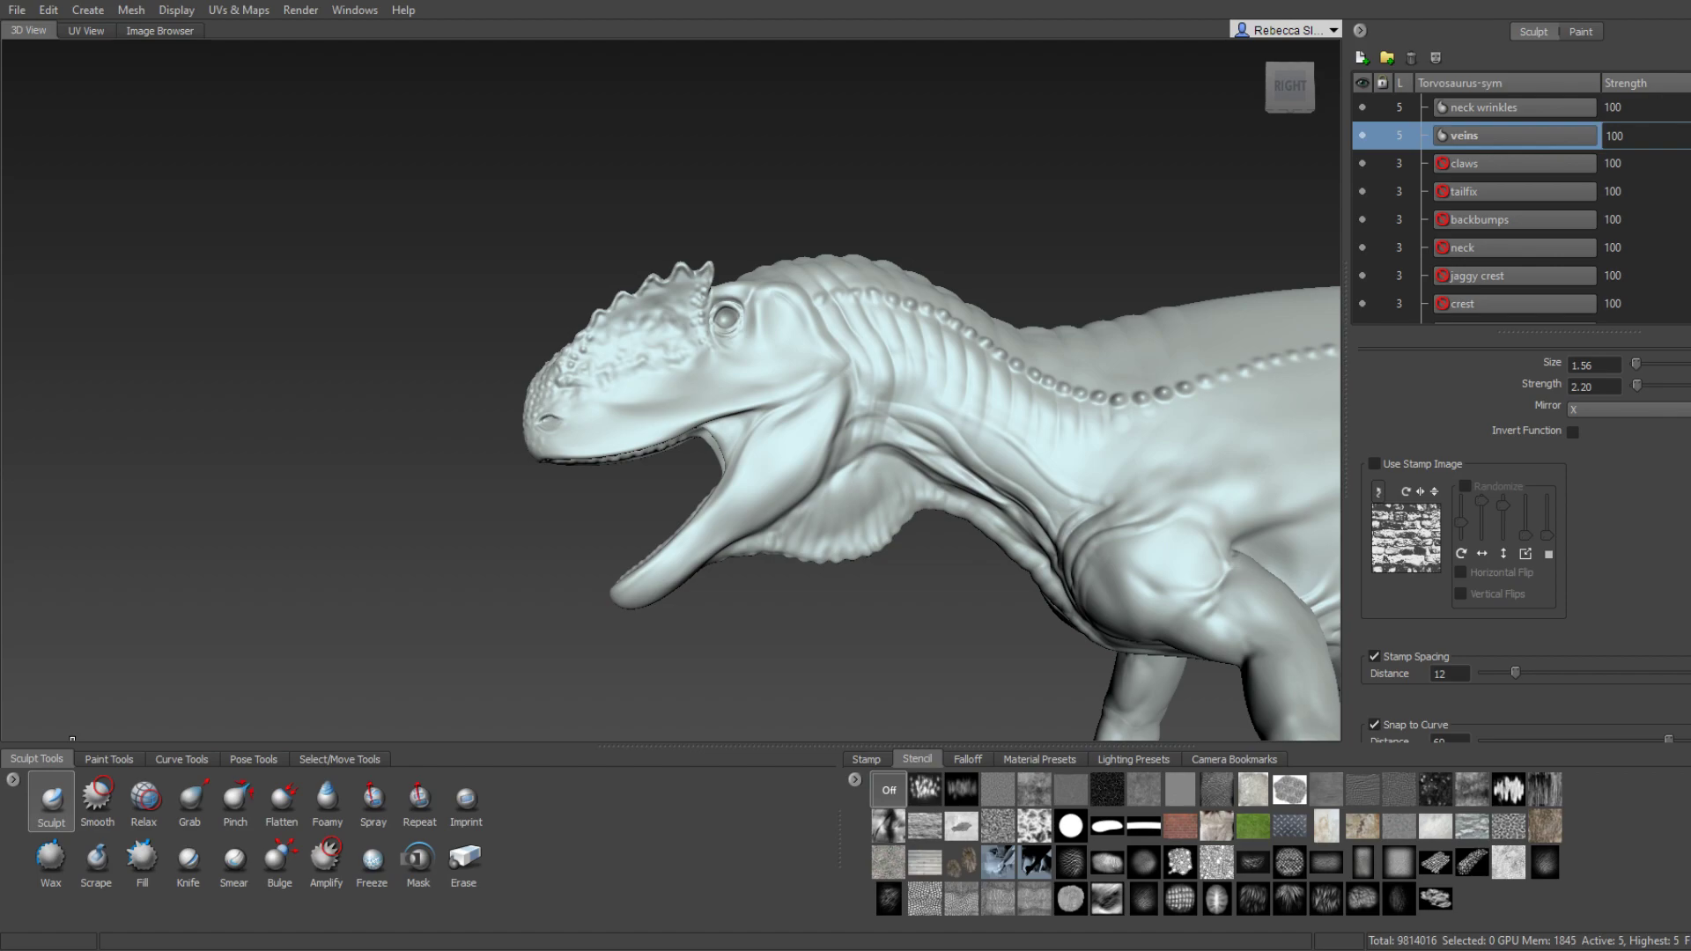
pyautogui.scroll(5, 566, 511)
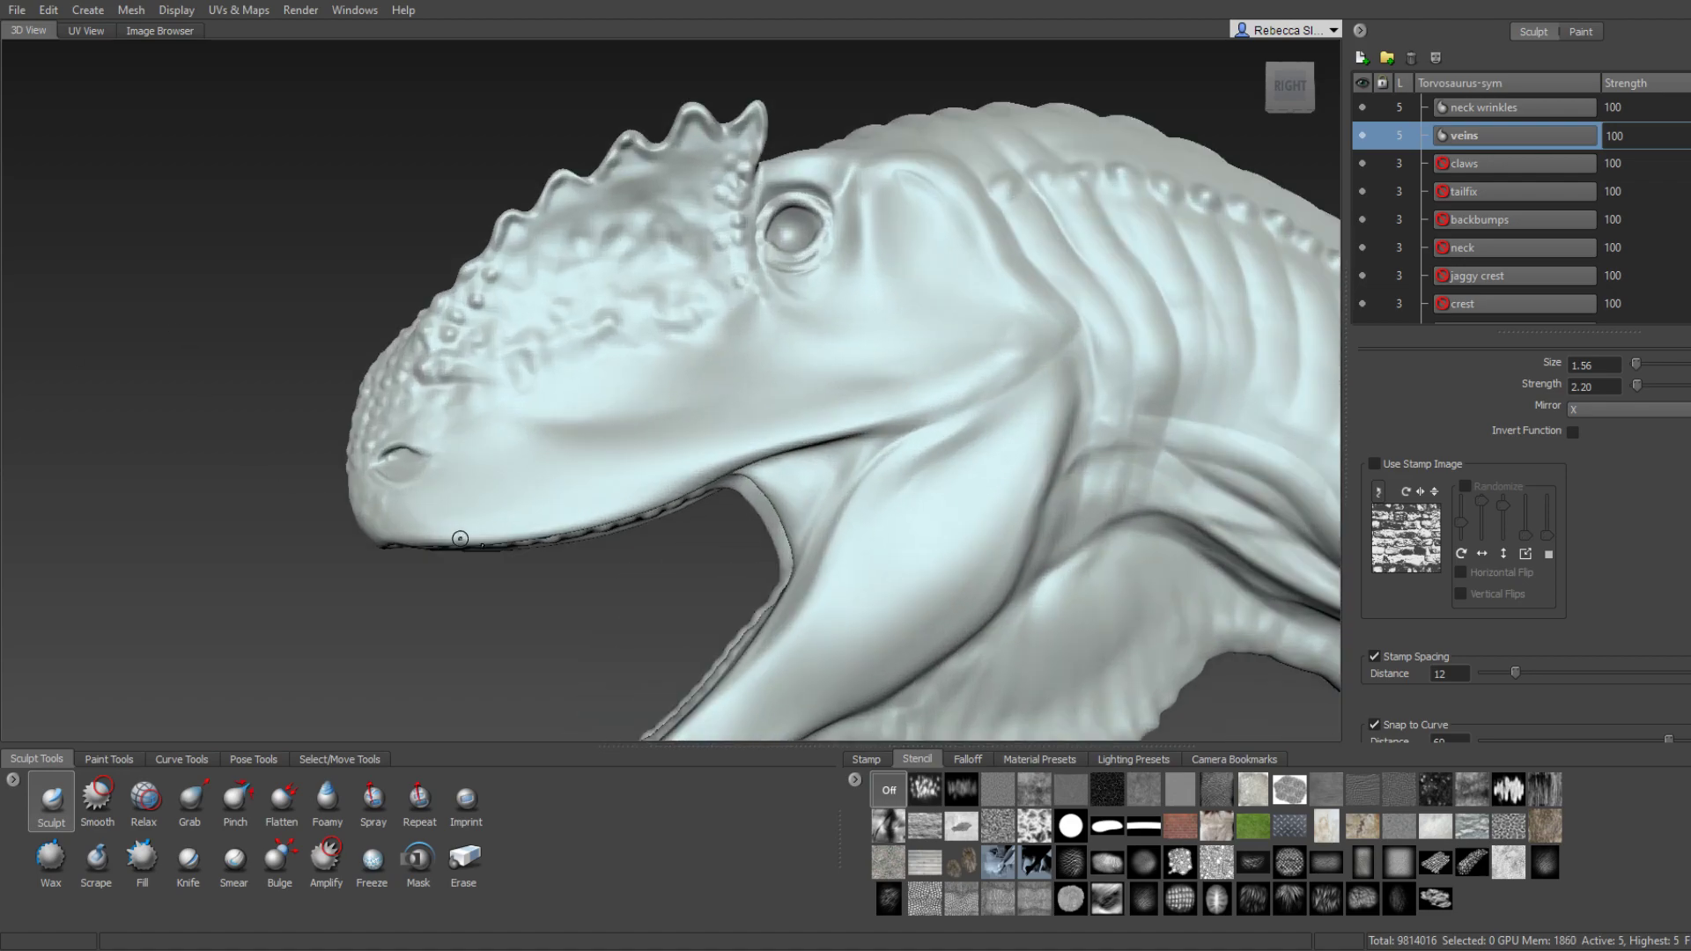
pyautogui.moveTo(566, 511)
pyautogui.keyDown('alt'); pyautogui.mouseDown()
pyautogui.moveTo(1054, 500)
pyautogui.moveTo(679, 506)
pyautogui.moveTo(698, 555)
pyautogui.moveTo(588, 428)
pyautogui.moveTo(622, 441)
pyautogui.moveTo(596, 467)
pyautogui.moveTo(702, 438)
pyautogui.moveTo(593, 404)
pyautogui.moveTo(577, 468)
pyautogui.mouseUp(); pyautogui.keyUp('alt')
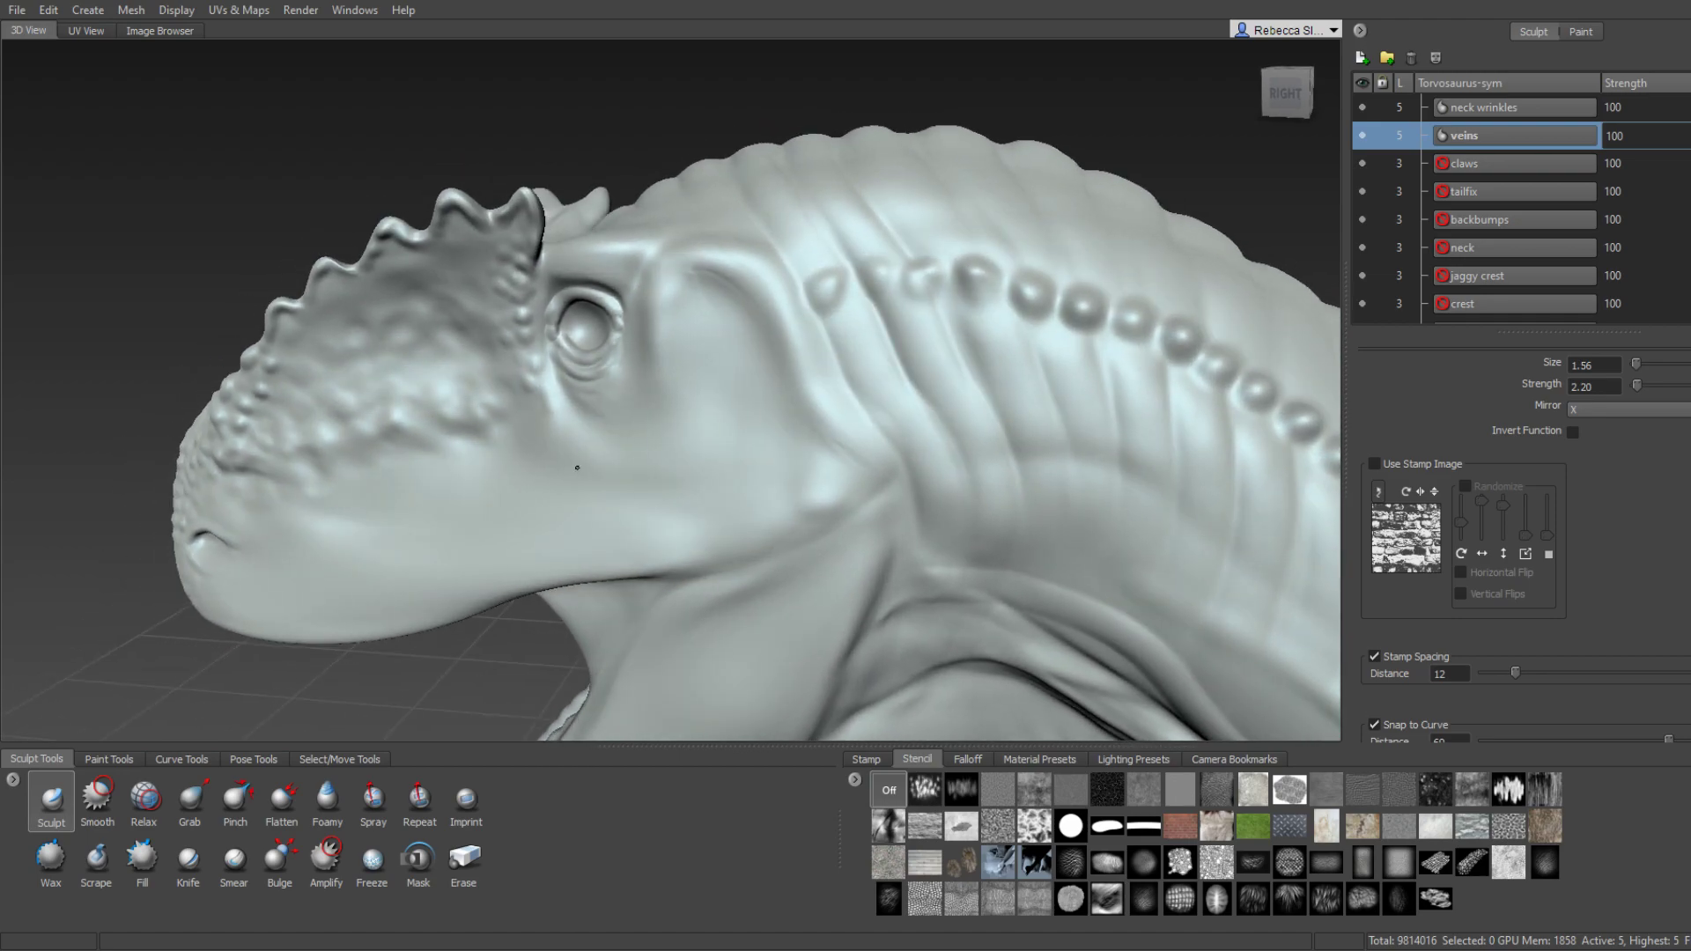
# Carve, deepen and extend a short crease behind the eye, then Shift-smooth its edges.
pyautogui.scroll(3, 818, 355)
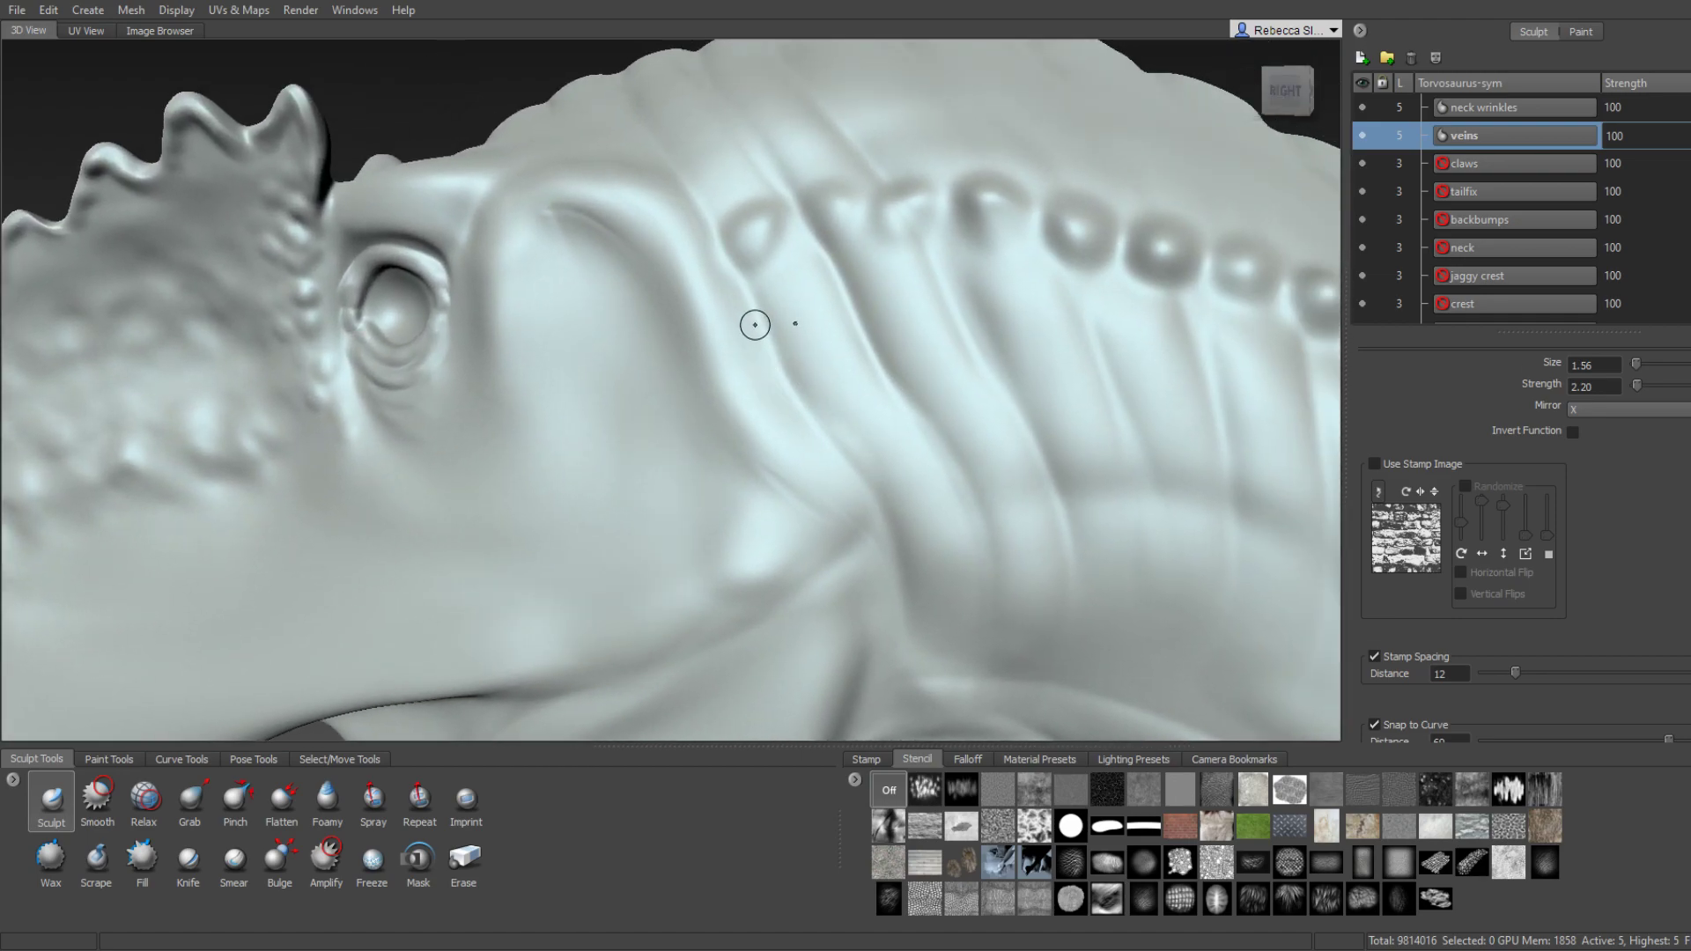
pyautogui.keyDown('alt'); pyautogui.moveTo(810, 407); pyautogui.dragTo(759, 386); pyautogui.keyUp('alt')
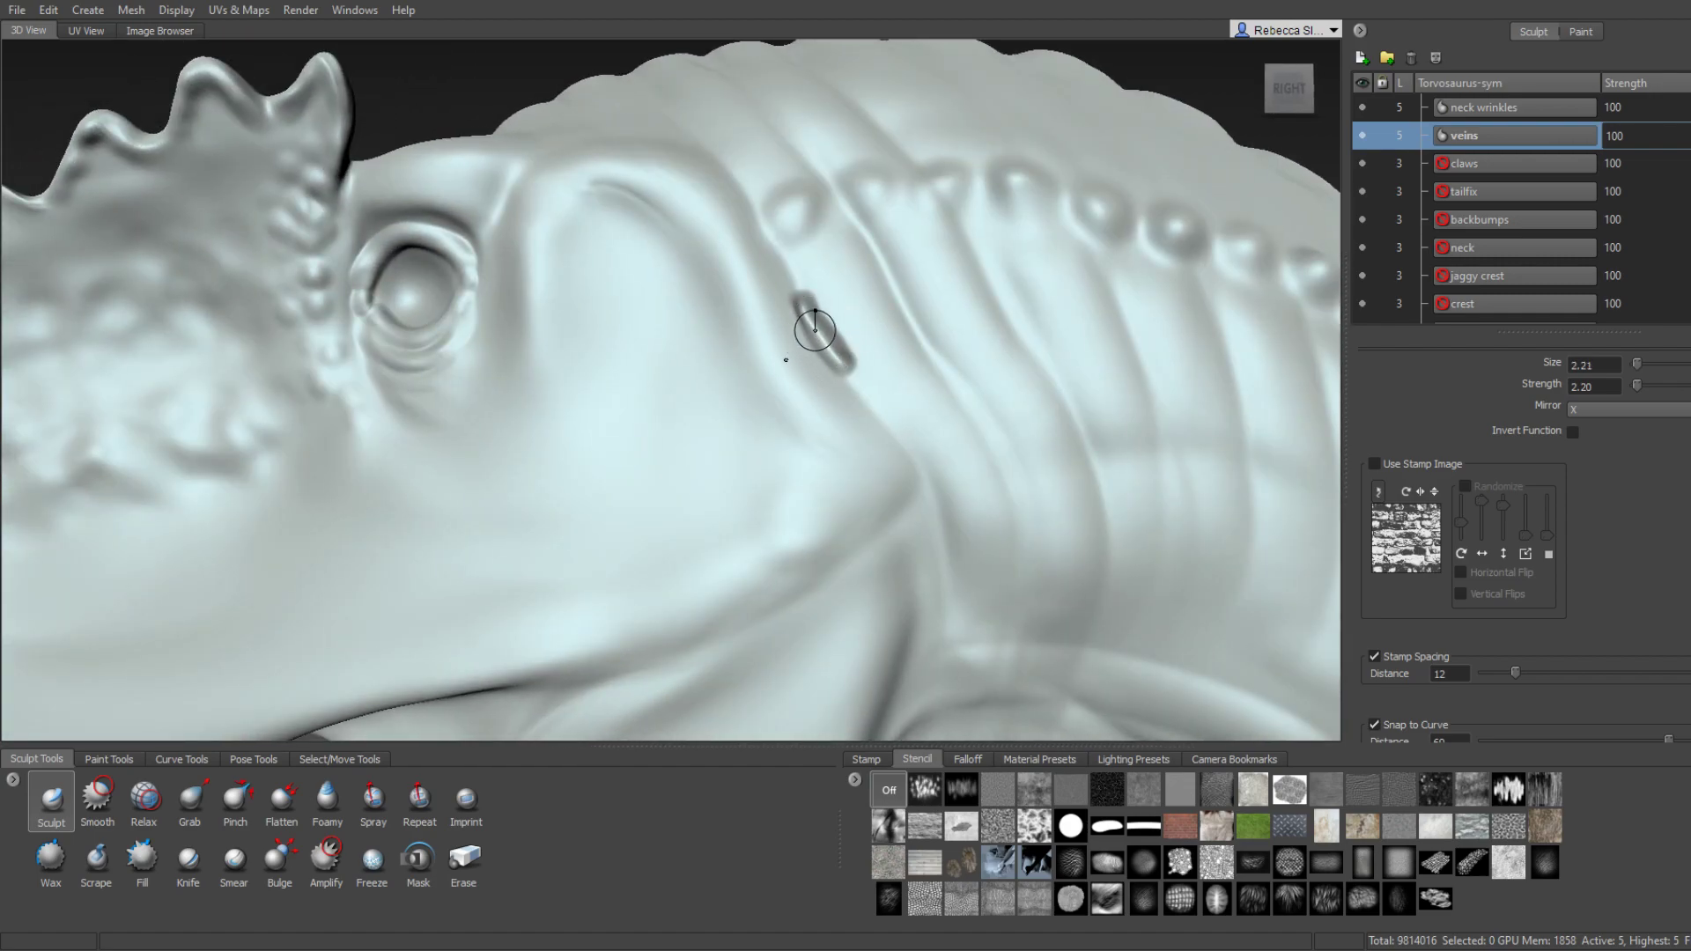
pyautogui.keyDown('alt'); pyautogui.moveTo(814, 331); pyautogui.dragTo(792, 325); pyautogui.keyUp('alt')
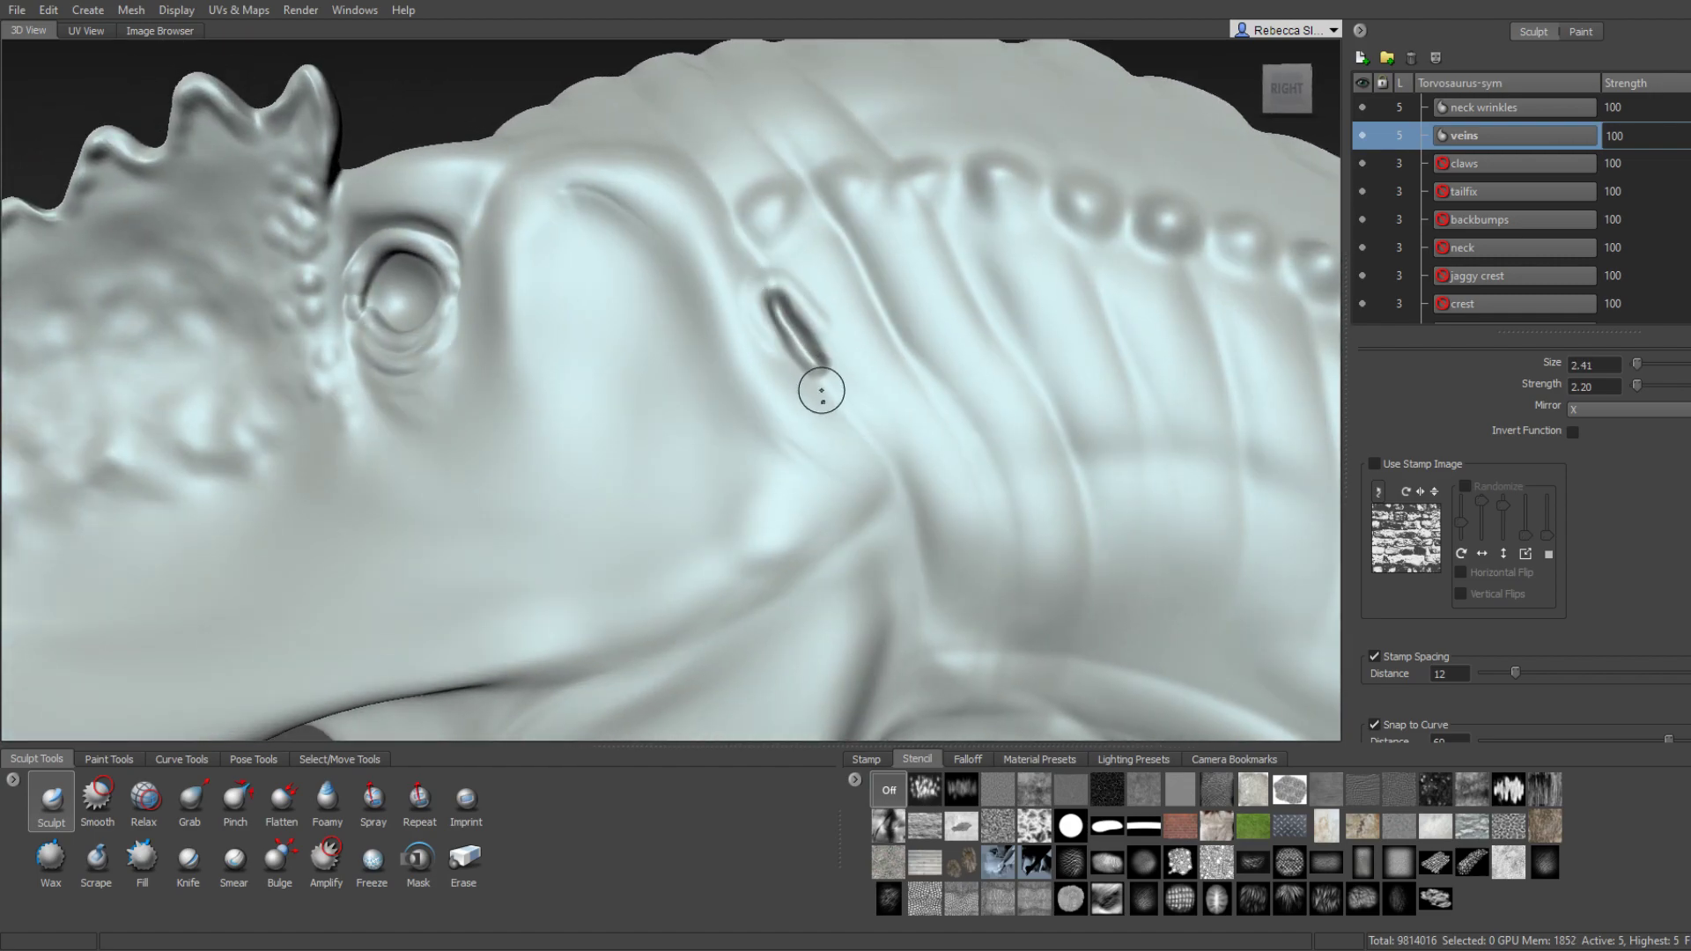
pyautogui.keyDown('alt'); pyautogui.moveTo(821, 390); pyautogui.dragTo(750, 342); pyautogui.keyUp('alt')
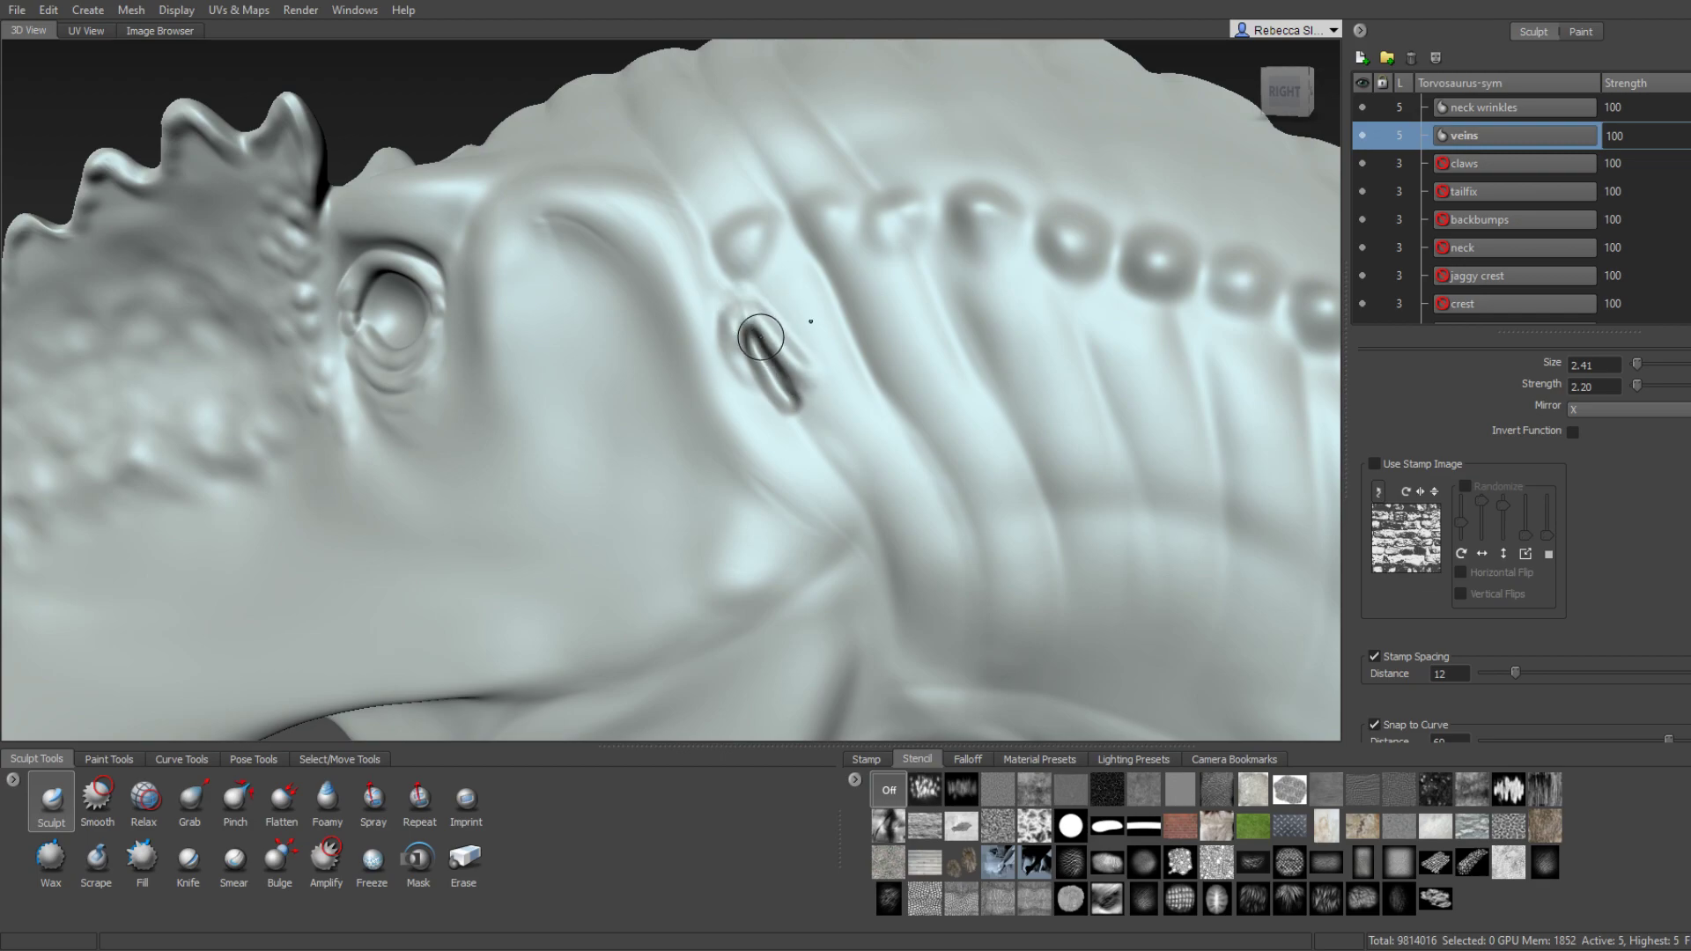
pyautogui.press('shift')
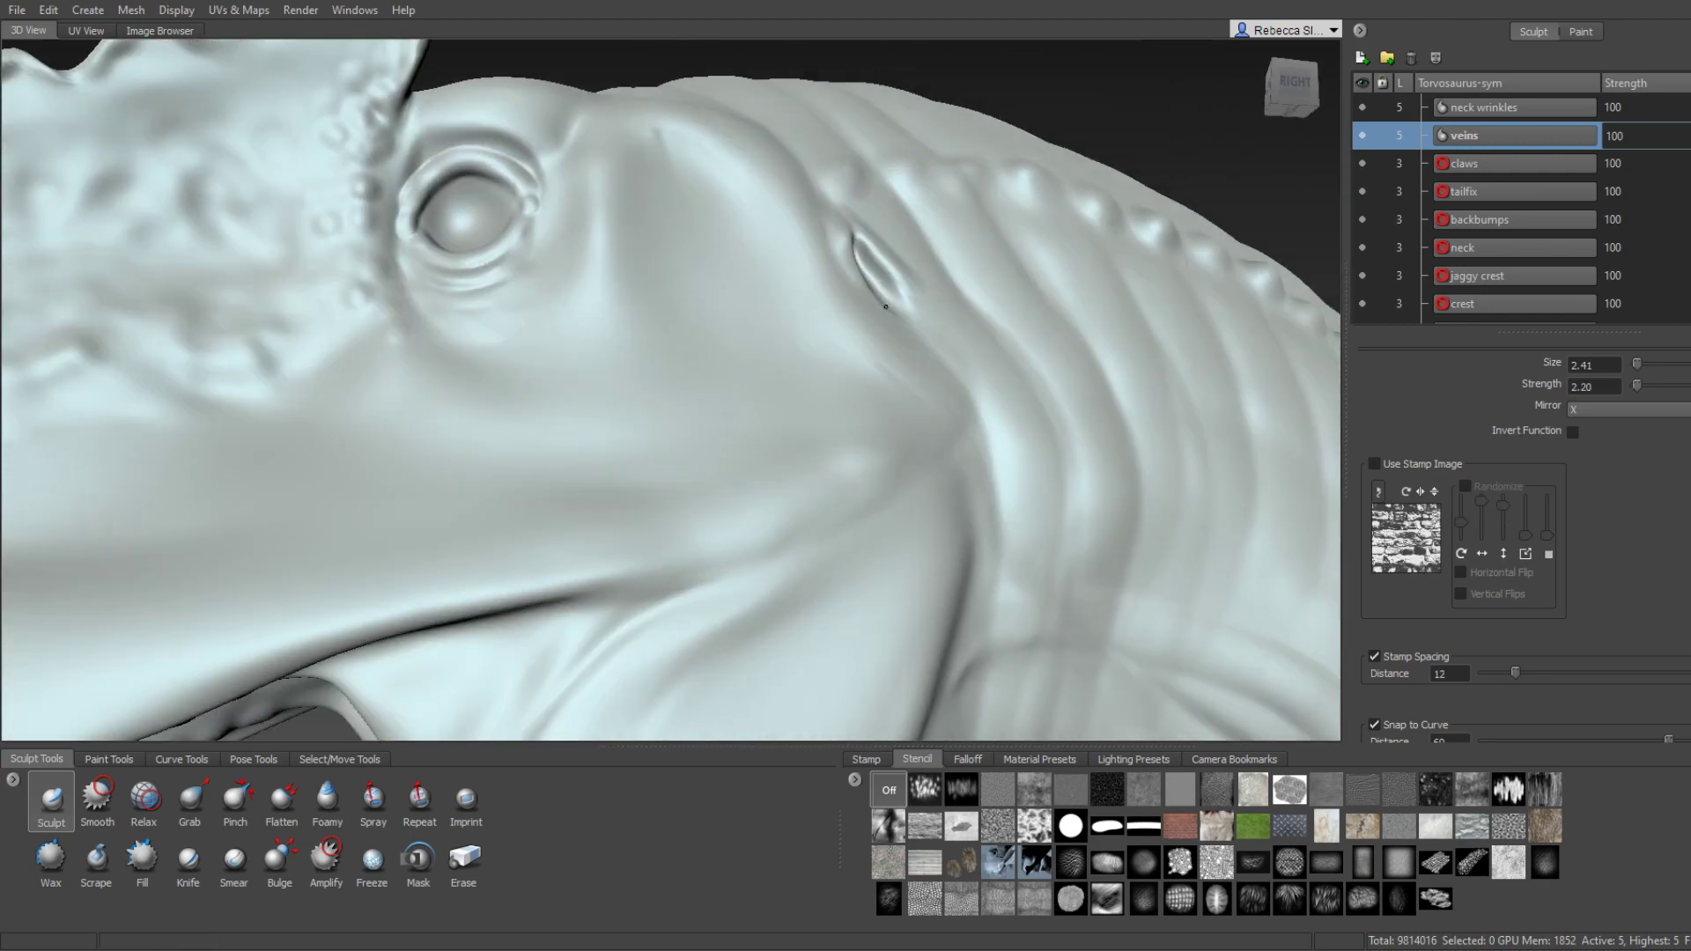
pyautogui.moveTo(753, 359)
pyautogui.keyDown('alt'); pyautogui.mouseDown()
pyautogui.moveTo(724, 331)
pyautogui.moveTo(743, 417)
pyautogui.mouseUp(); pyautogui.keyUp('alt')
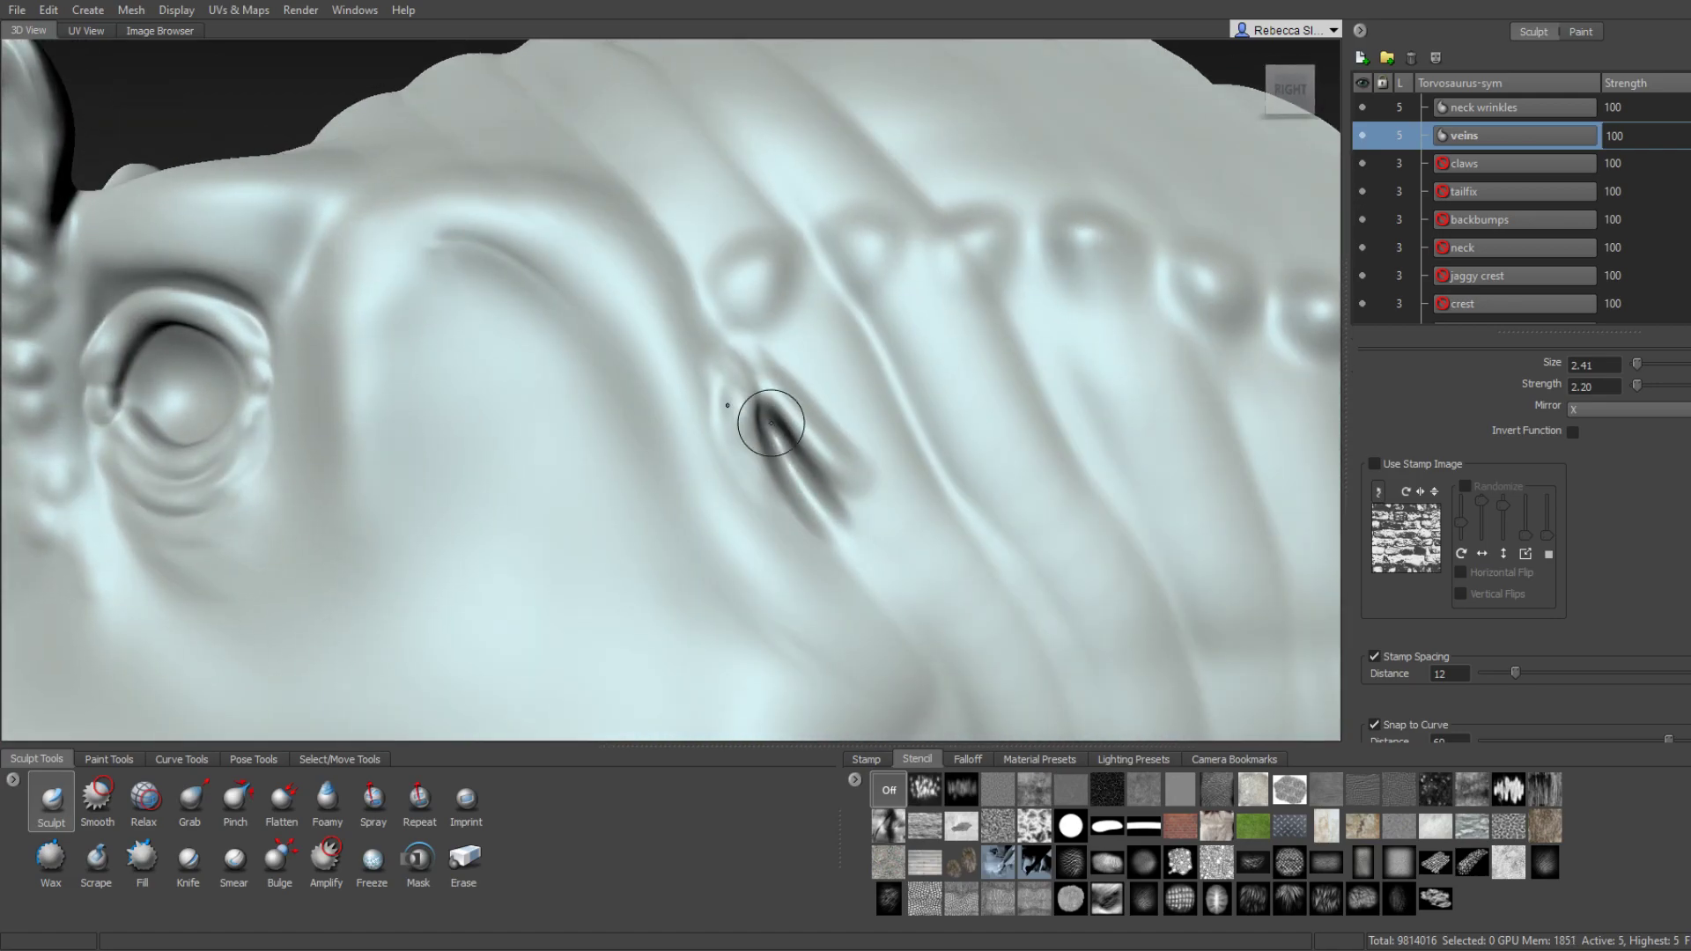
pyautogui.press('shift')
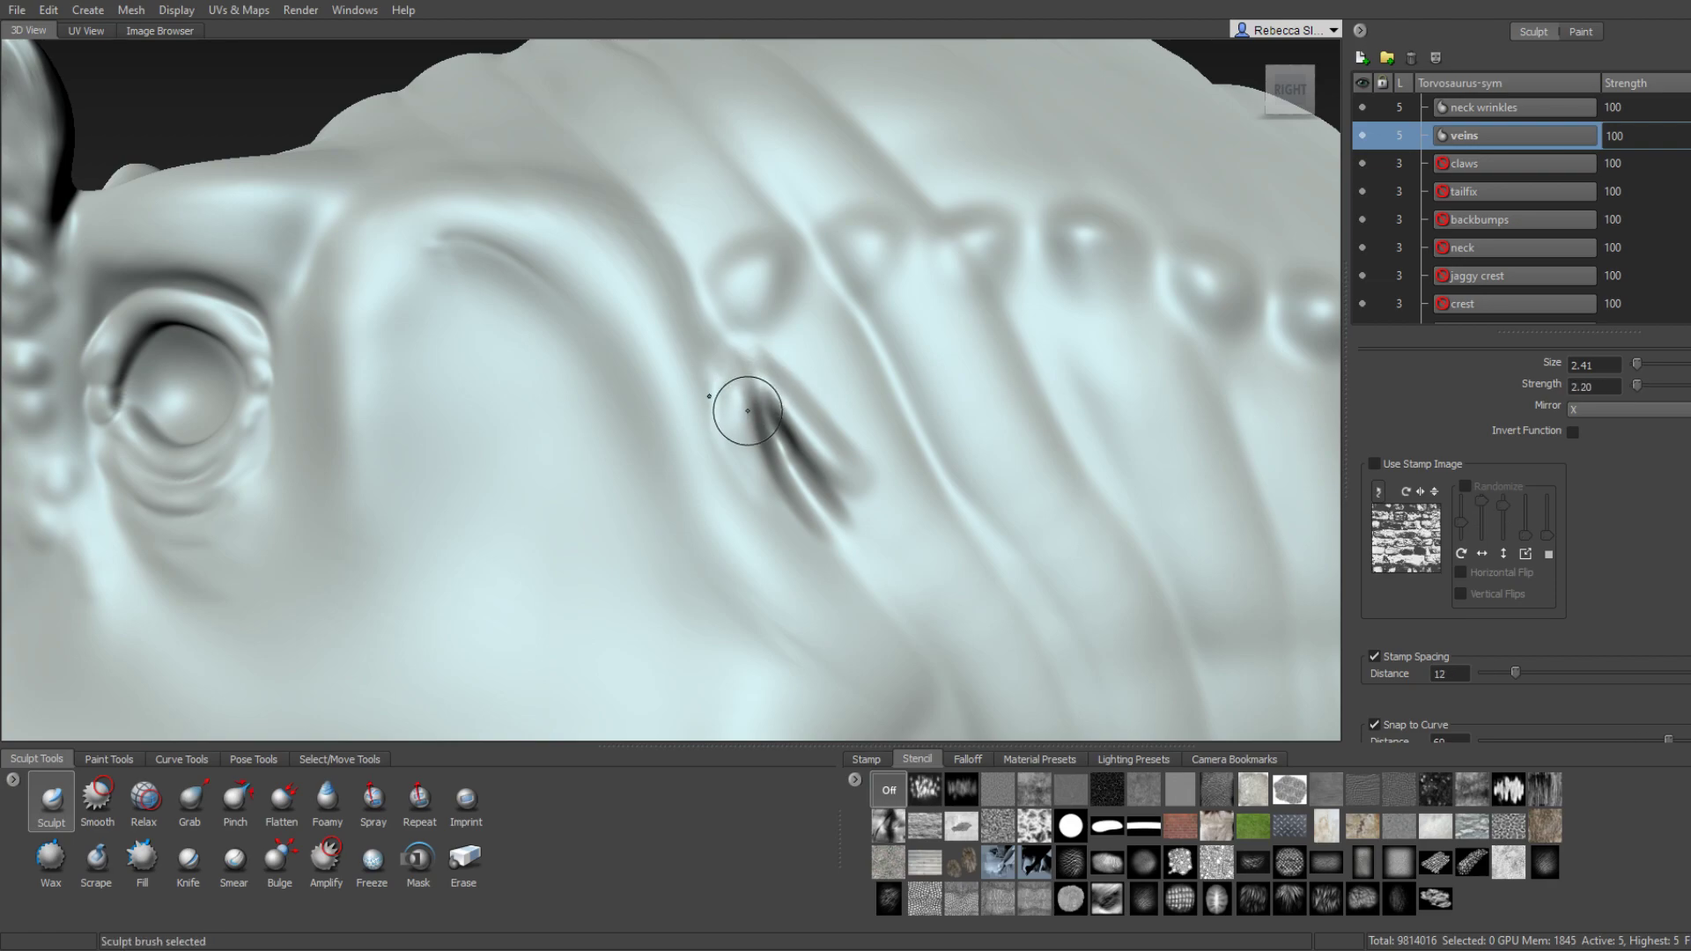
pyautogui.keyDown('alt'); pyautogui.moveTo(754, 389); pyautogui.dragTo(738, 449, button='right'); pyautogui.keyUp('alt')
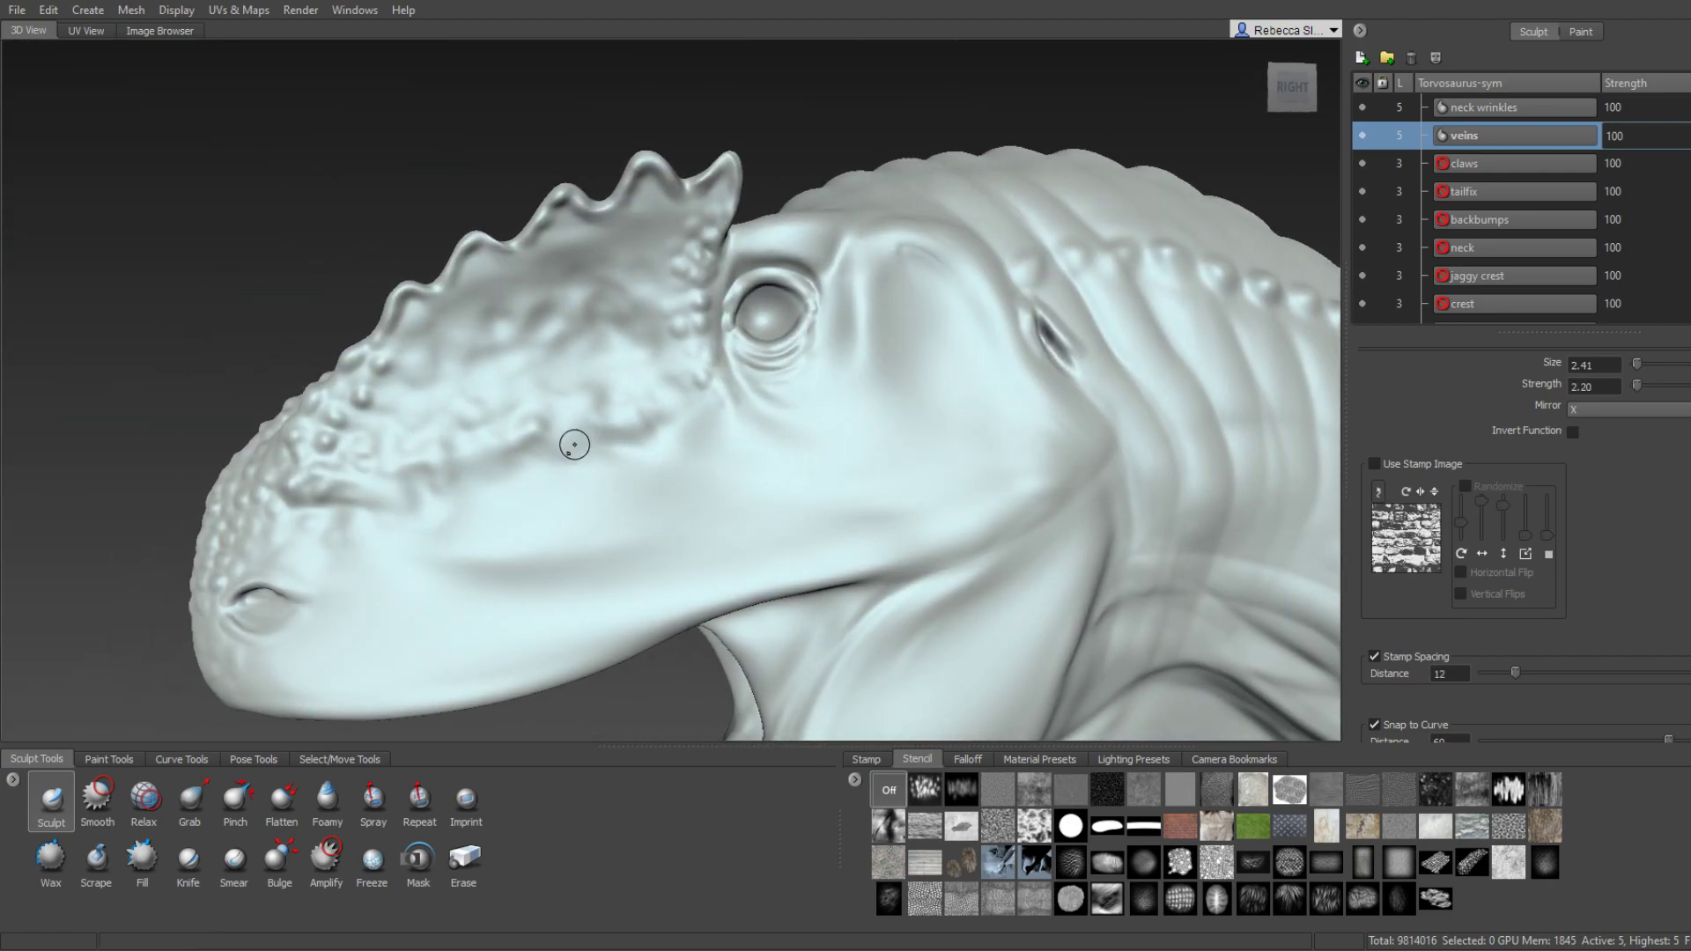
# Zoom in on the bumps beside the snout and set the brush to a moderate size of 3.20.
pyautogui.scroll(3, 565, 440)
pyautogui.scroll(3, 656, 419)
pyautogui.keyDown('alt'); pyautogui.moveTo(656, 419); pyautogui.dragTo(649, 453); pyautogui.keyUp('alt')
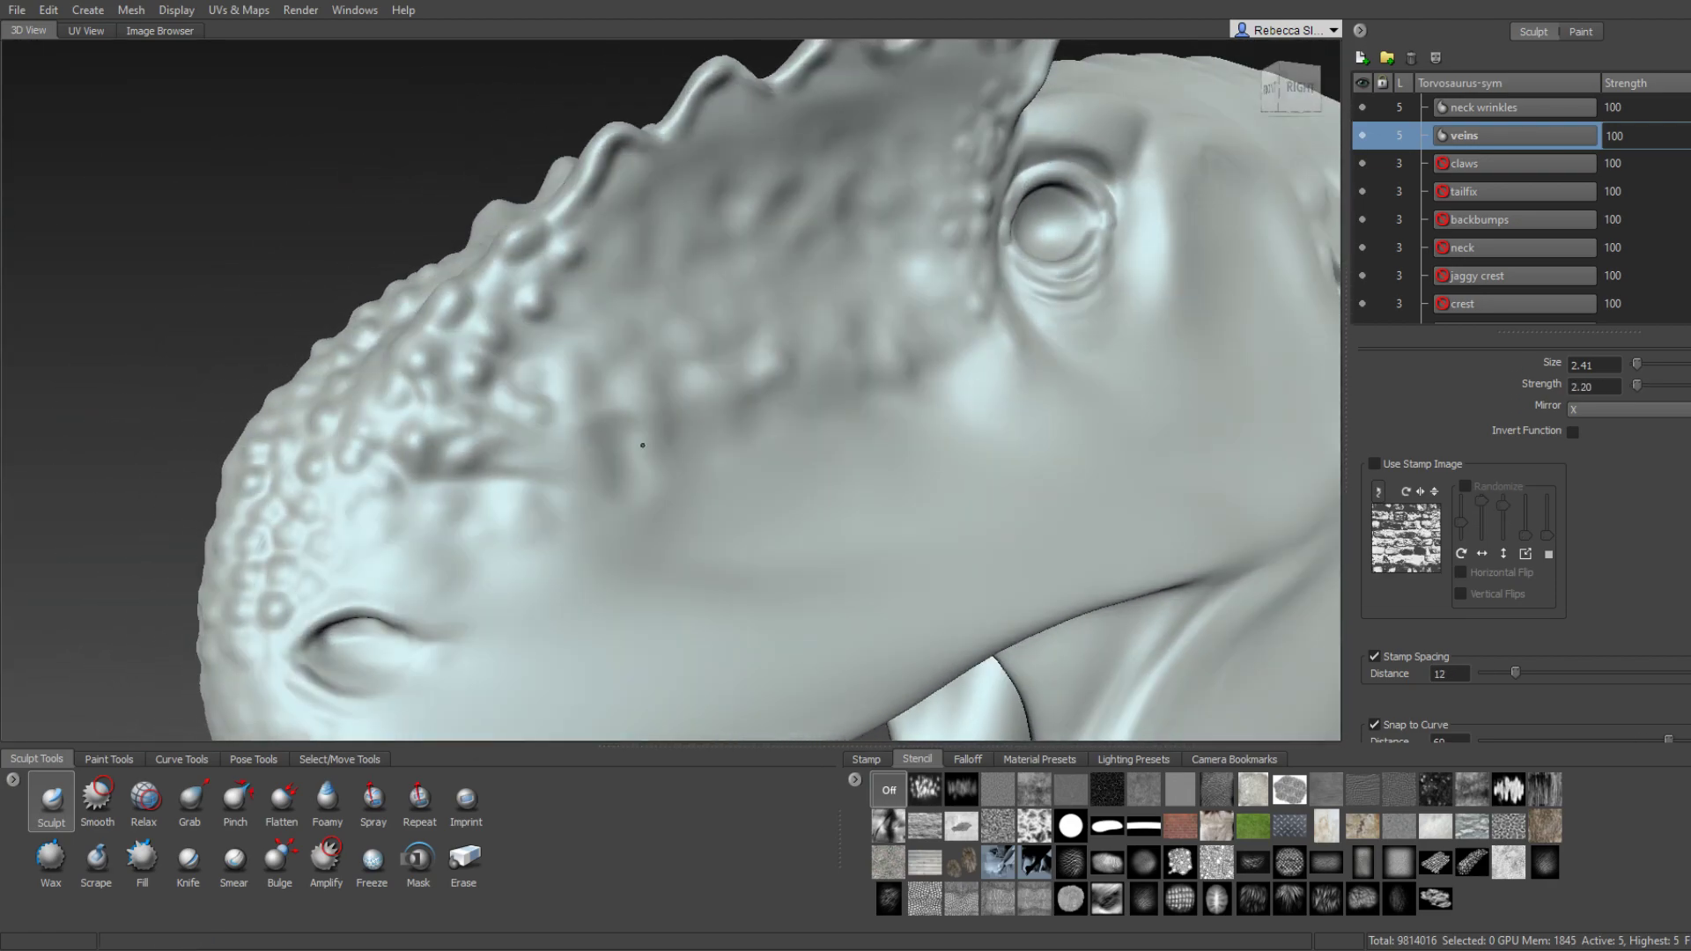
pyautogui.scroll(3, 445, 472)
pyautogui.press('shift')
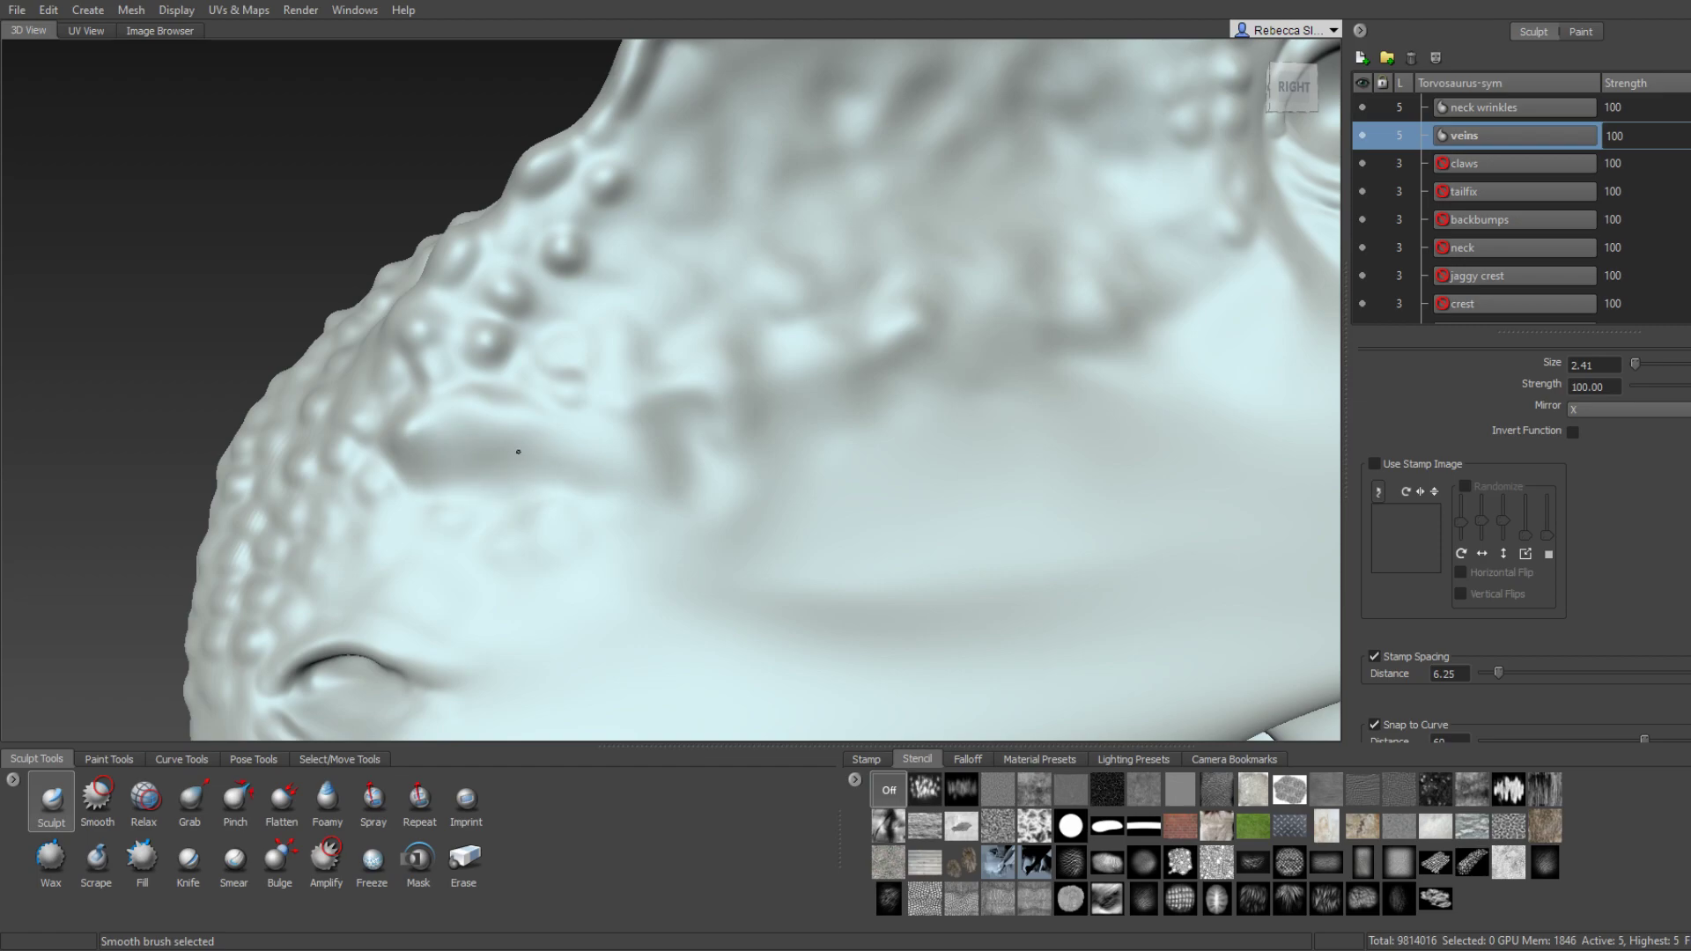
pyautogui.moveTo(504, 473); pyautogui.dragTo(578, 457)
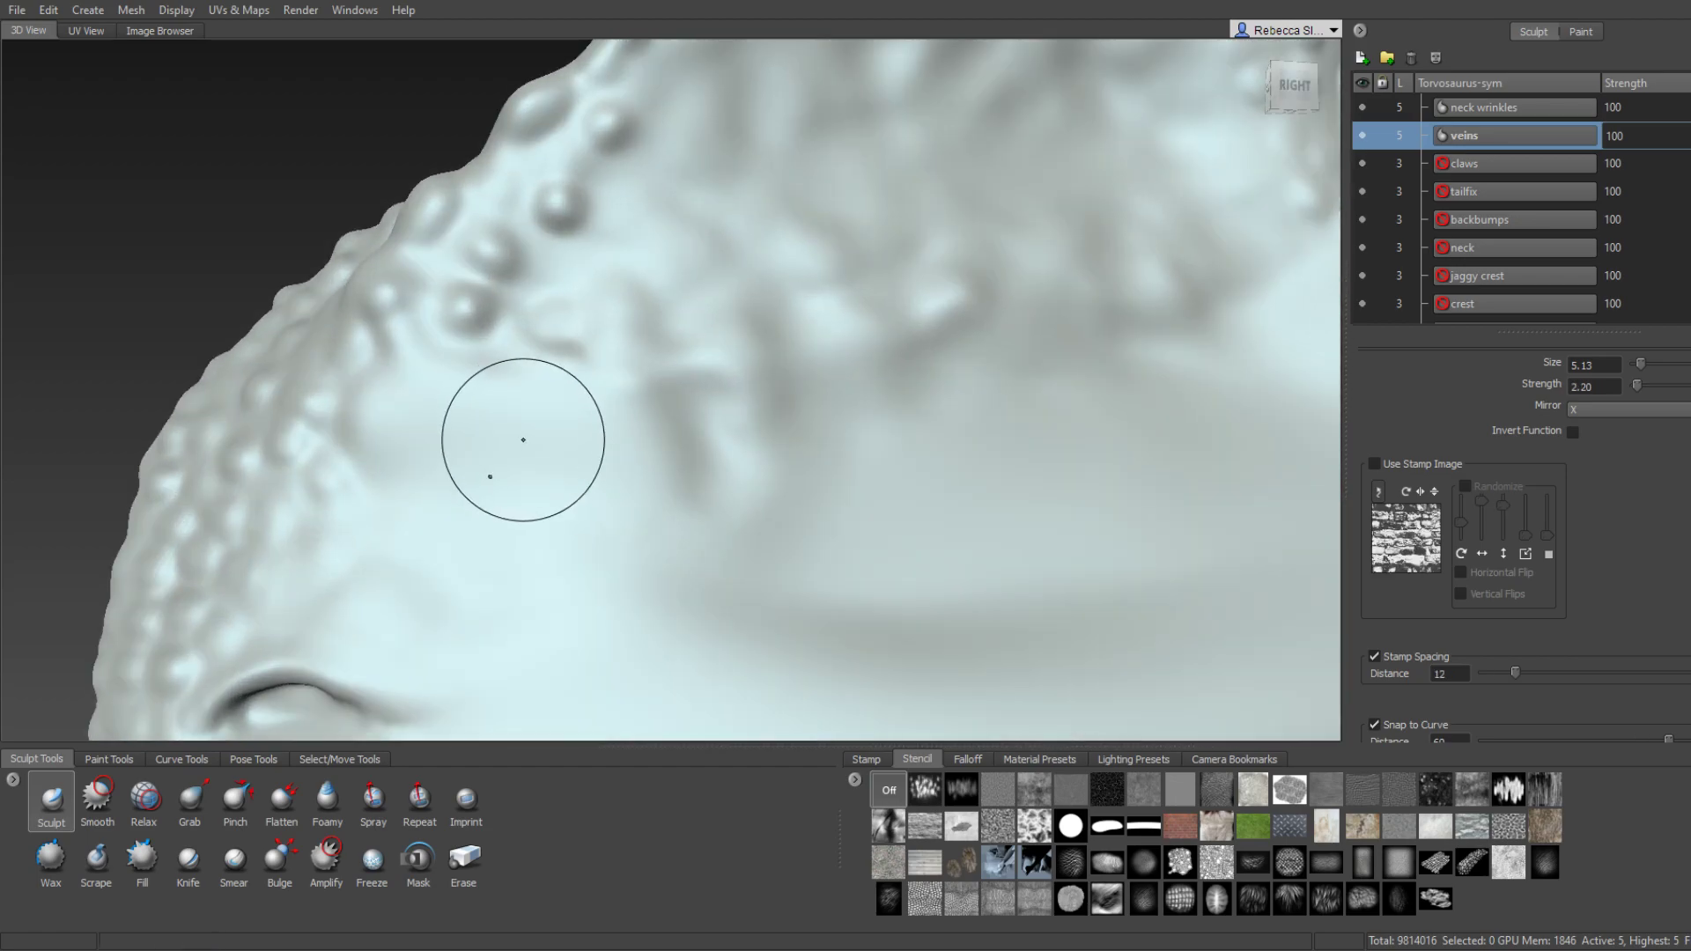
pyautogui.moveTo(497, 475); pyautogui.dragTo(607, 452, button='right')
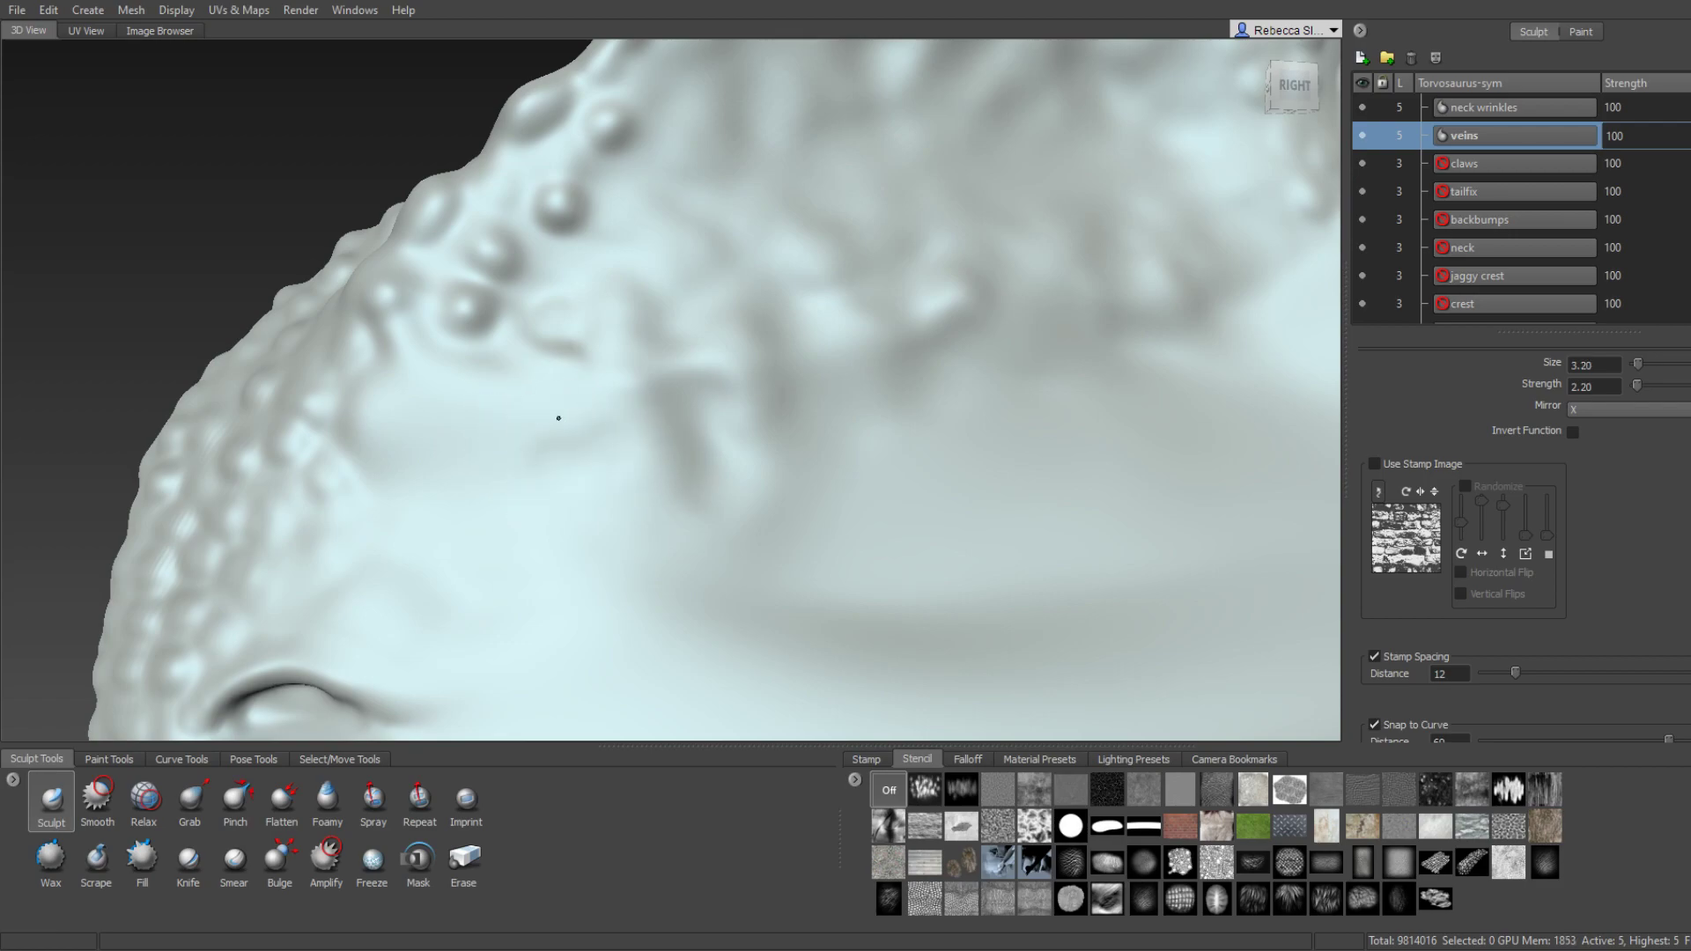
# Carve a small crease on the head's side, Shift-smooth it, and zoom out to a side view.
pyautogui.moveTo(558, 417)
pyautogui.mouseDown()
pyautogui.moveTo(446, 389)
pyautogui.moveTo(434, 483)
pyautogui.mouseUp()
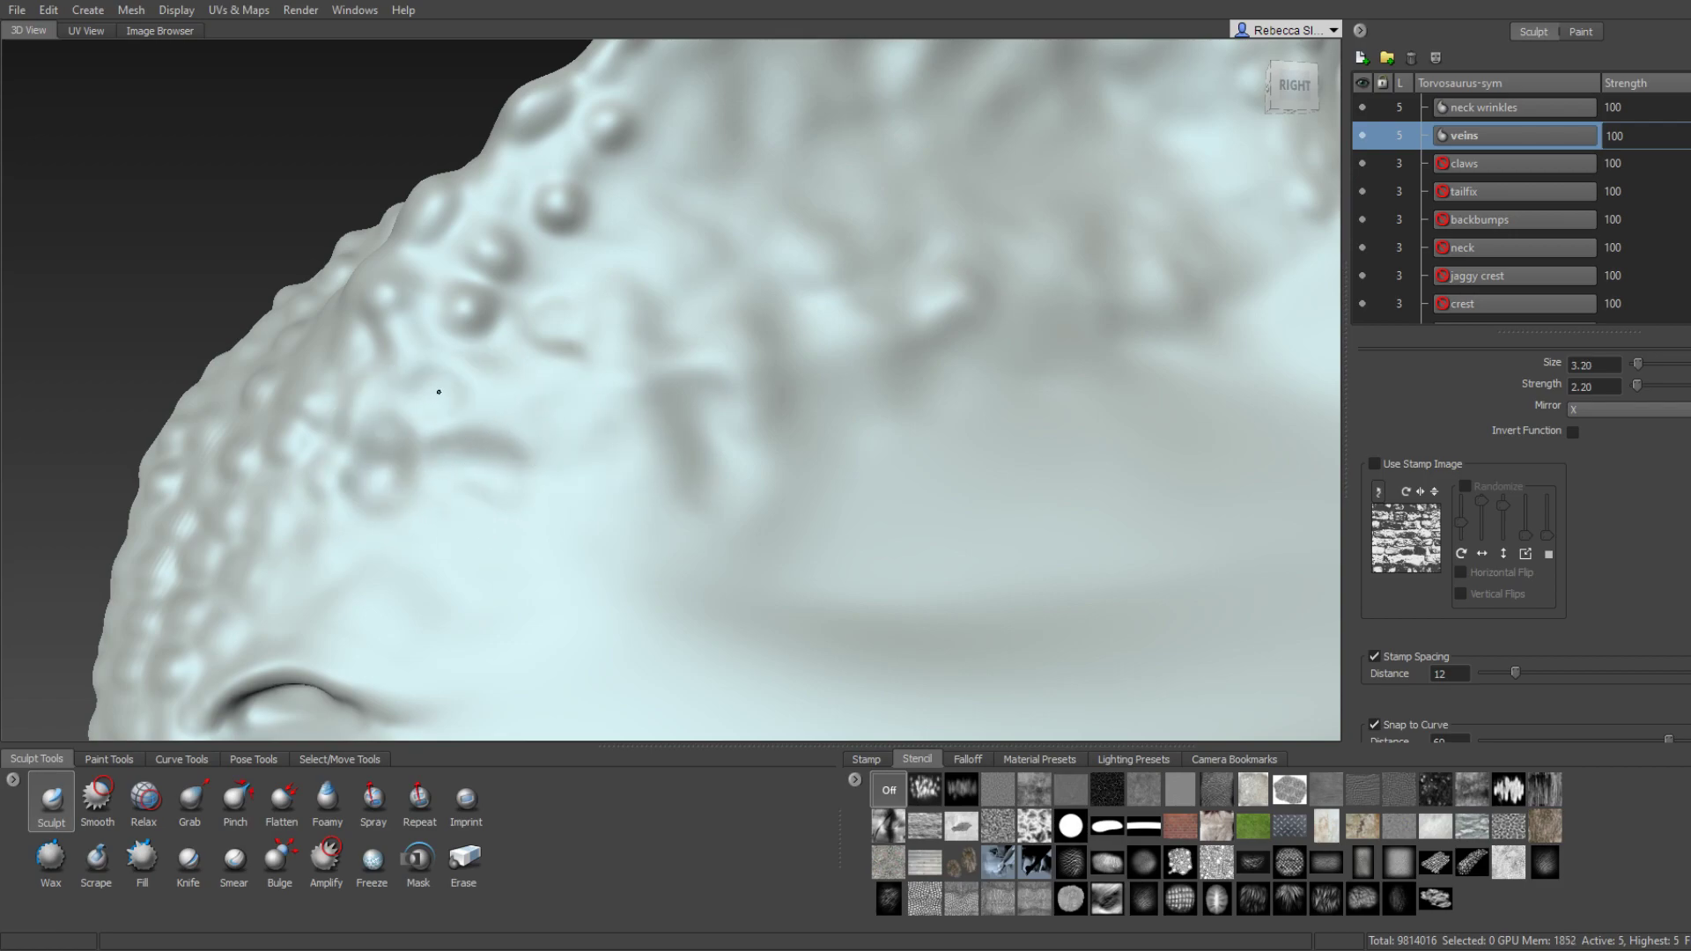
pyautogui.moveTo(566, 461); pyautogui.dragTo(588, 482, button='middle')
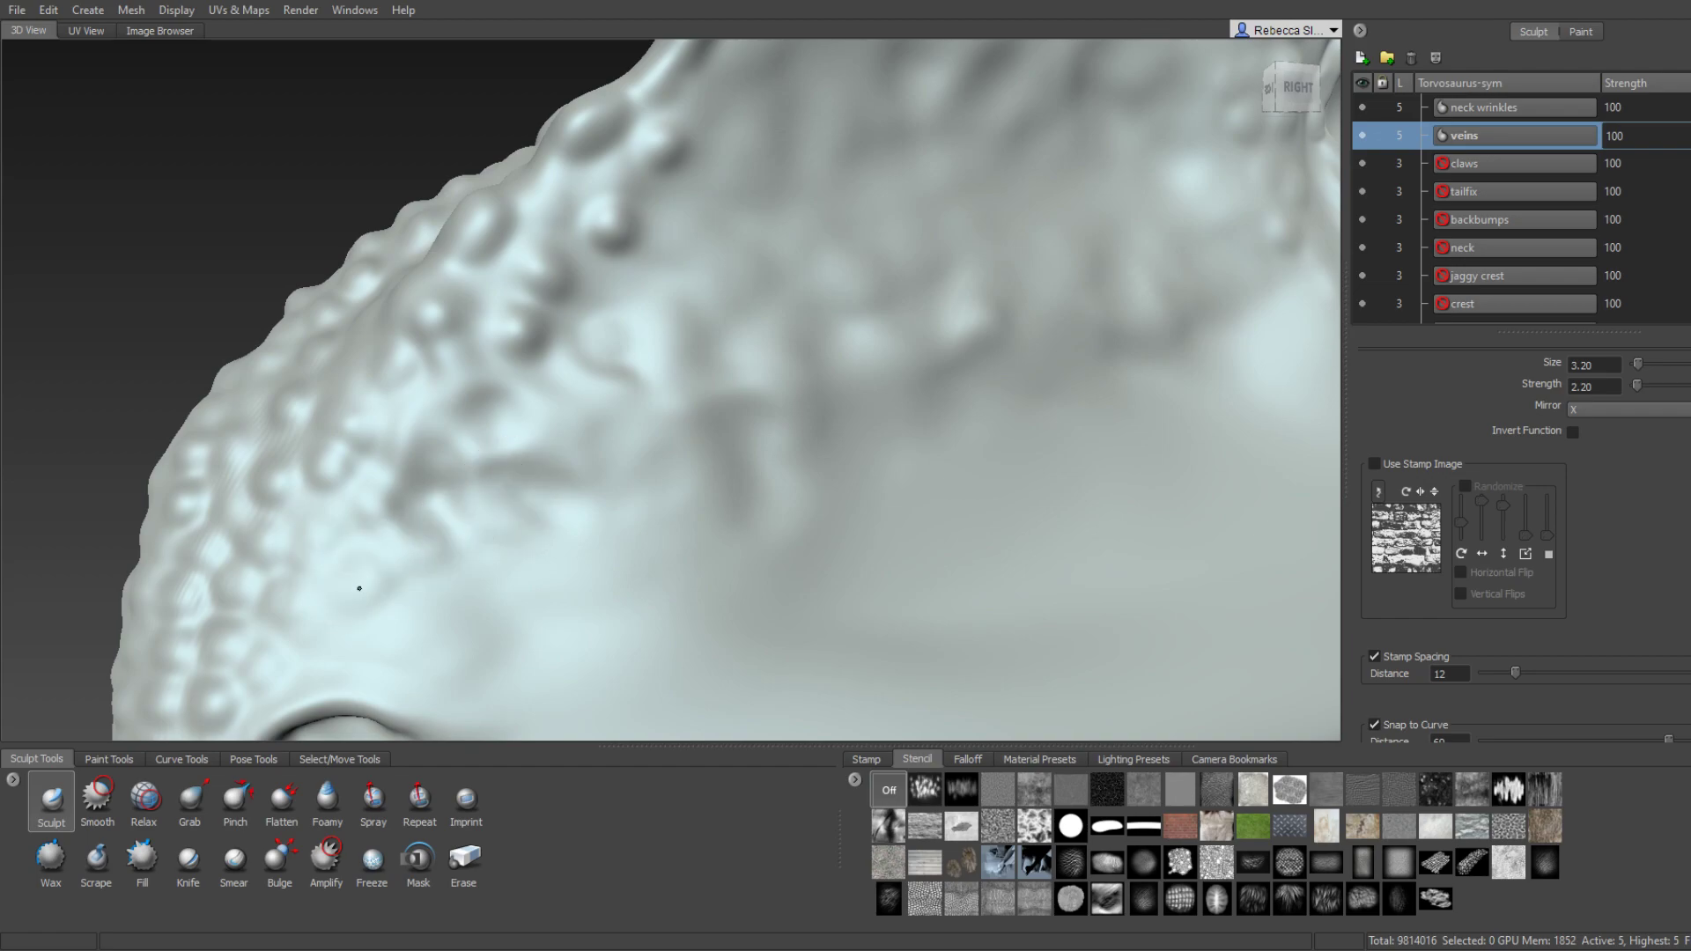
pyautogui.press('shift')
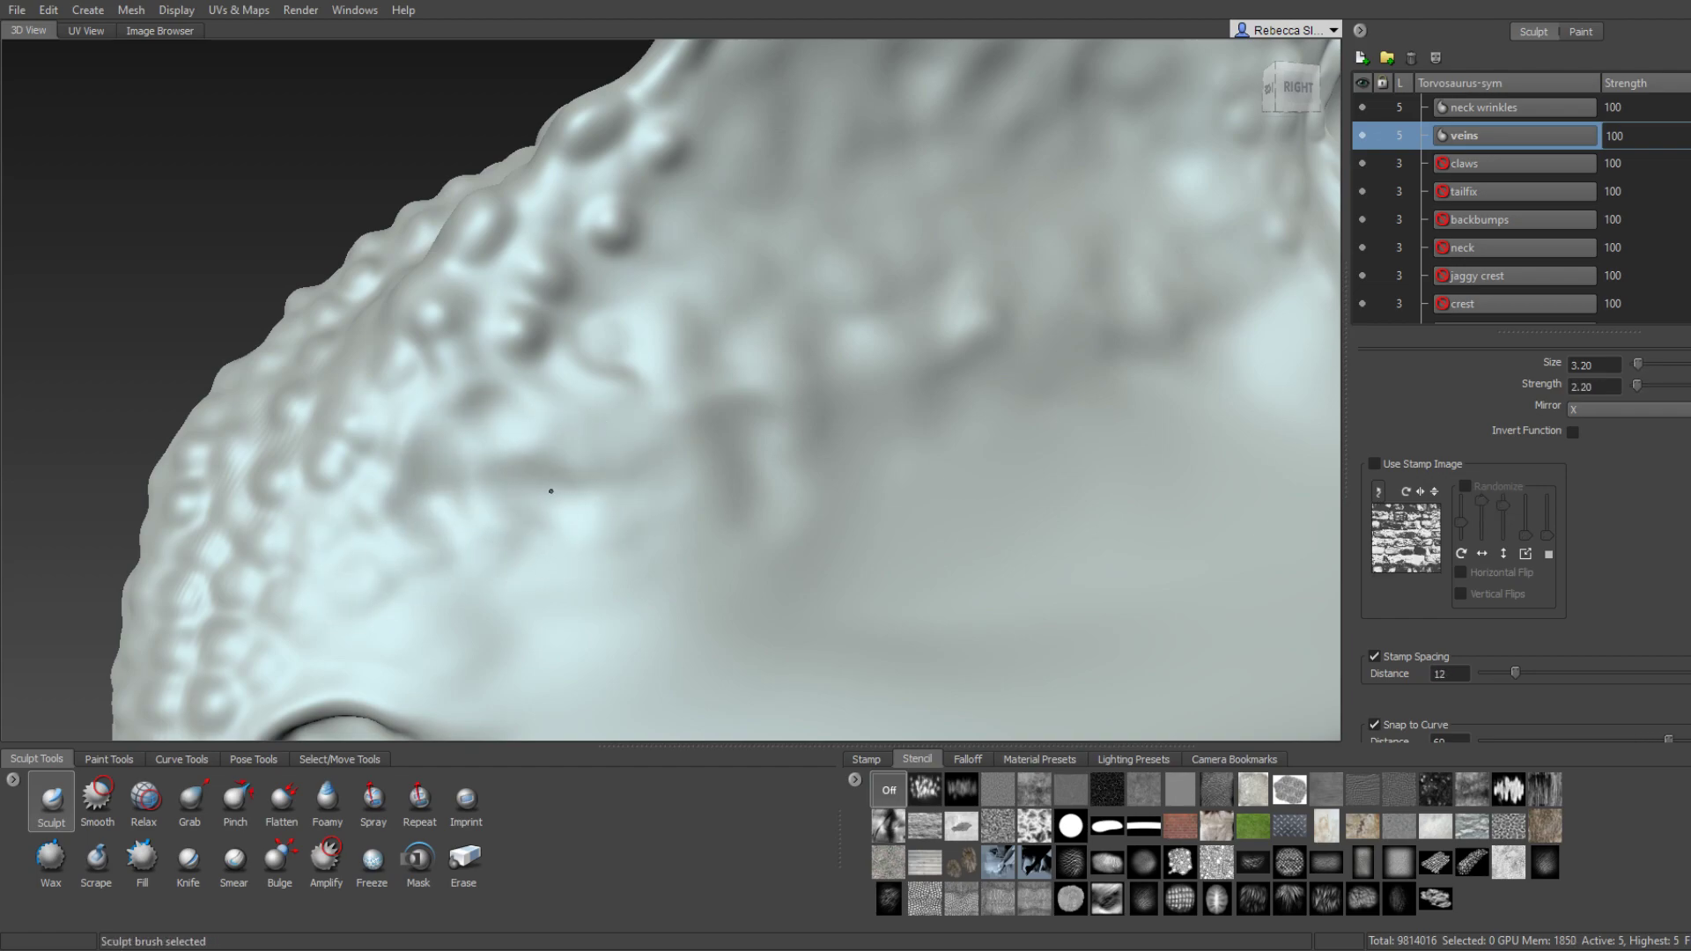
pyautogui.moveTo(604, 483)
pyautogui.keyDown('alt'); pyautogui.mouseDown()
pyautogui.moveTo(898, 505)
pyautogui.moveTo(551, 484)
pyautogui.moveTo(545, 449)
pyautogui.mouseUp(); pyautogui.keyUp('alt')
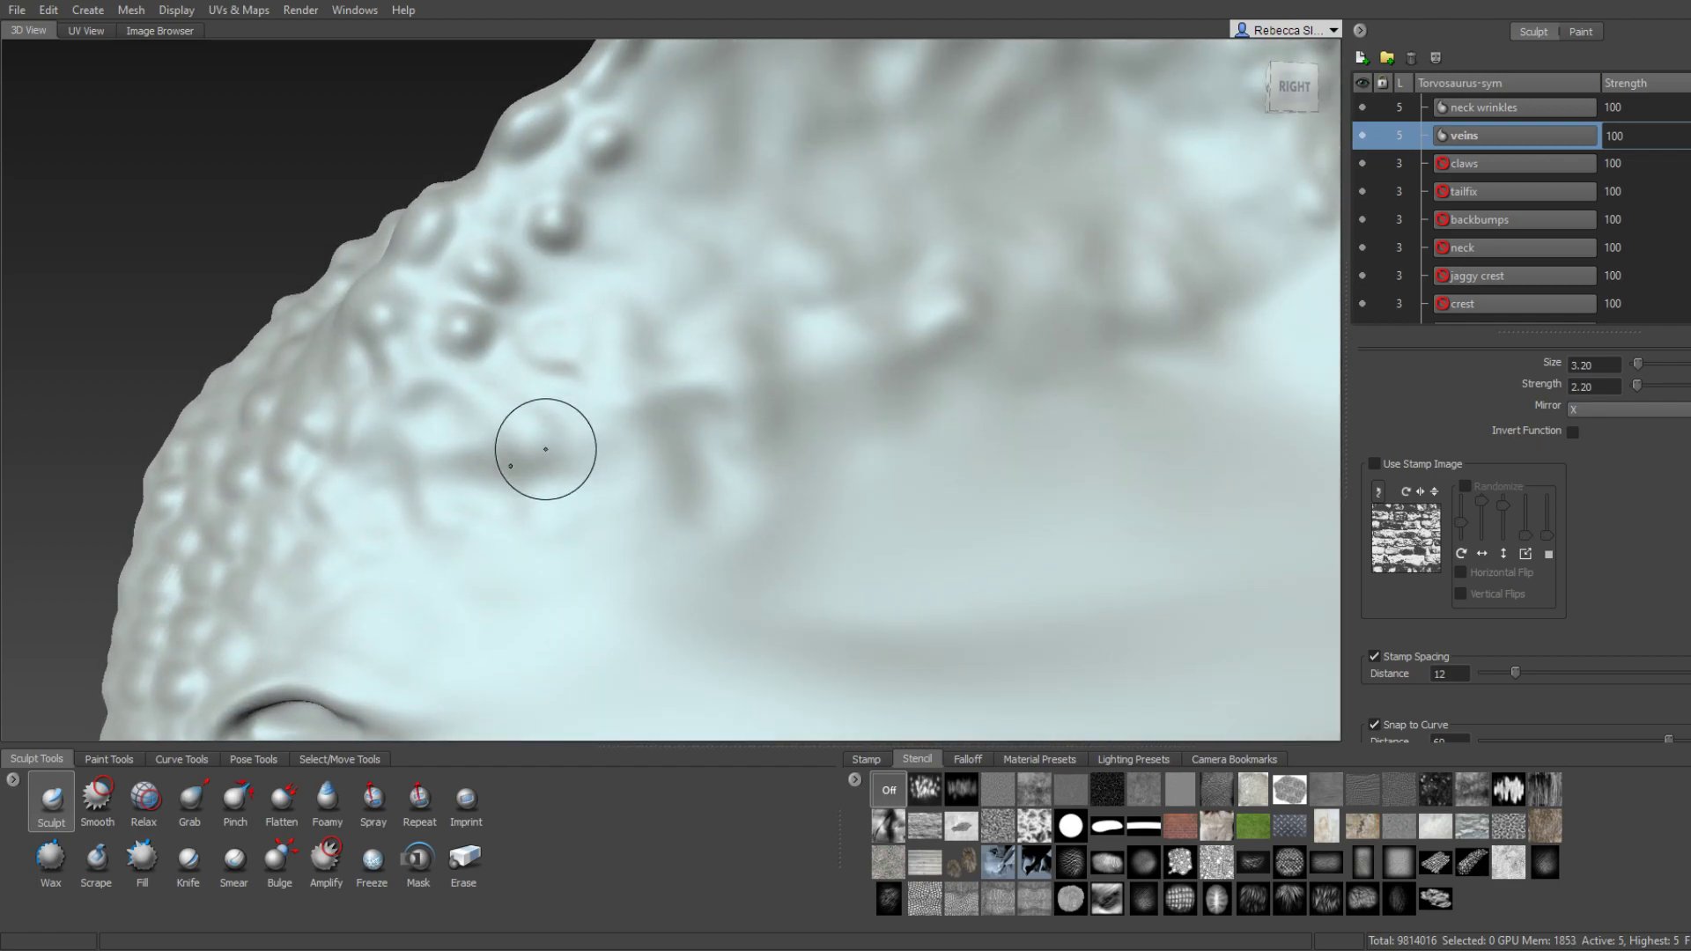
pyautogui.keyDown('alt'); pyautogui.moveTo(562, 464); pyautogui.dragTo(615, 502, button='right'); pyautogui.keyUp('alt')
pyautogui.keyDown('alt'); pyautogui.moveTo(748, 508); pyautogui.dragTo(5, 801, button='right'); pyautogui.keyUp('alt')
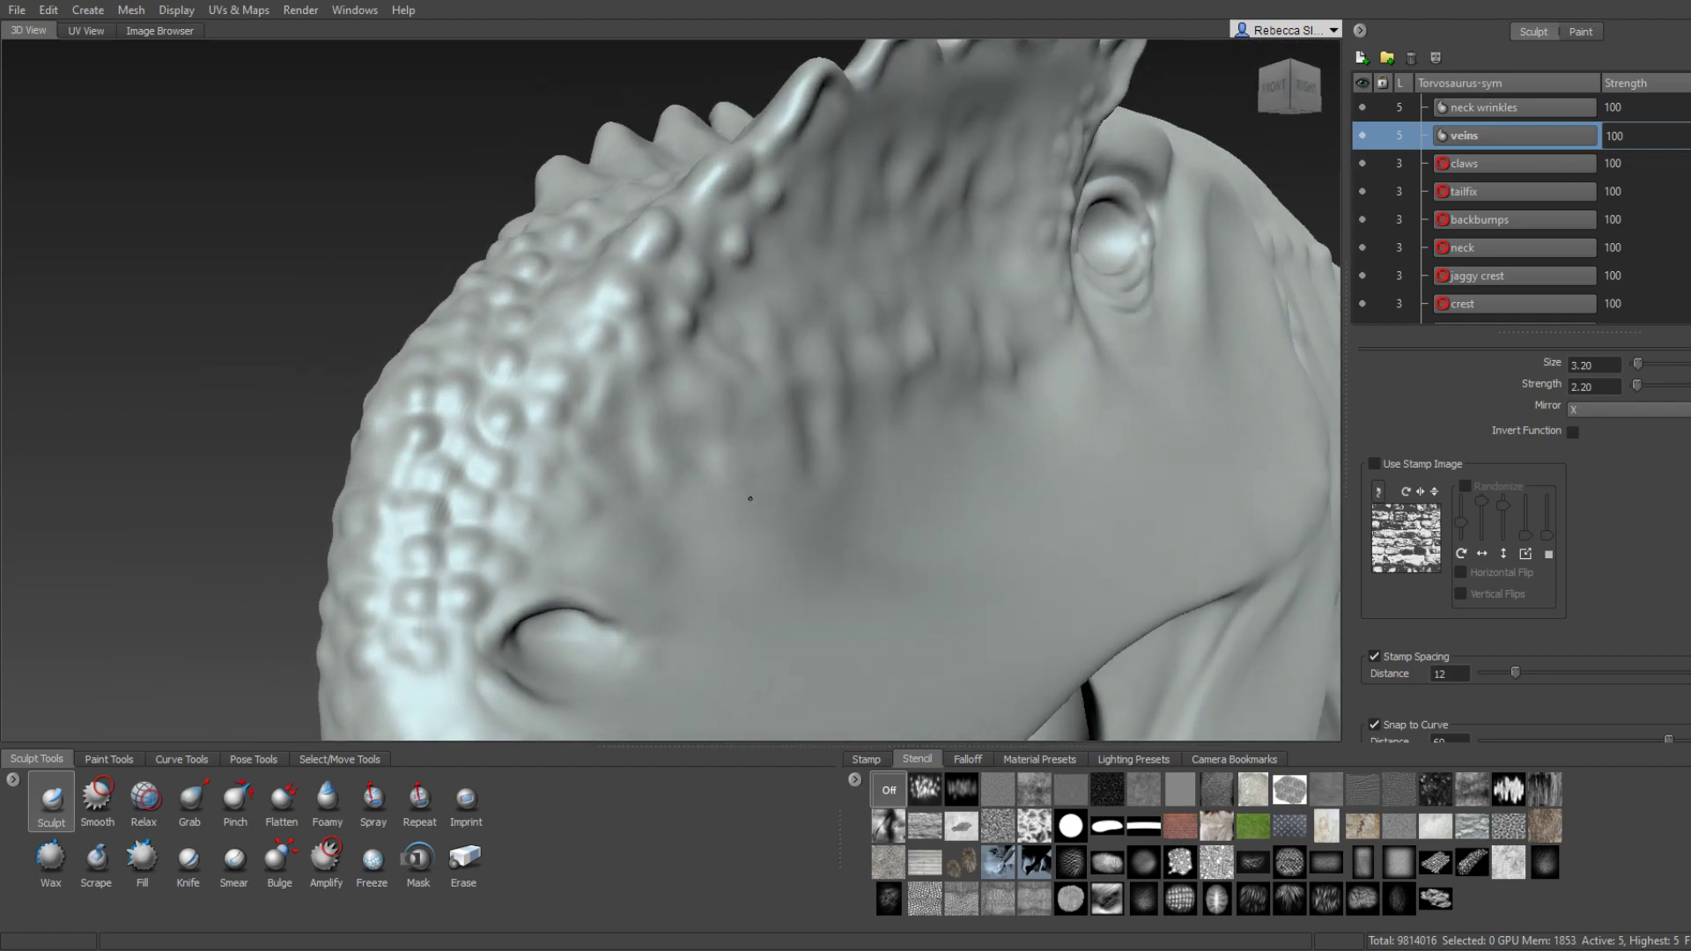
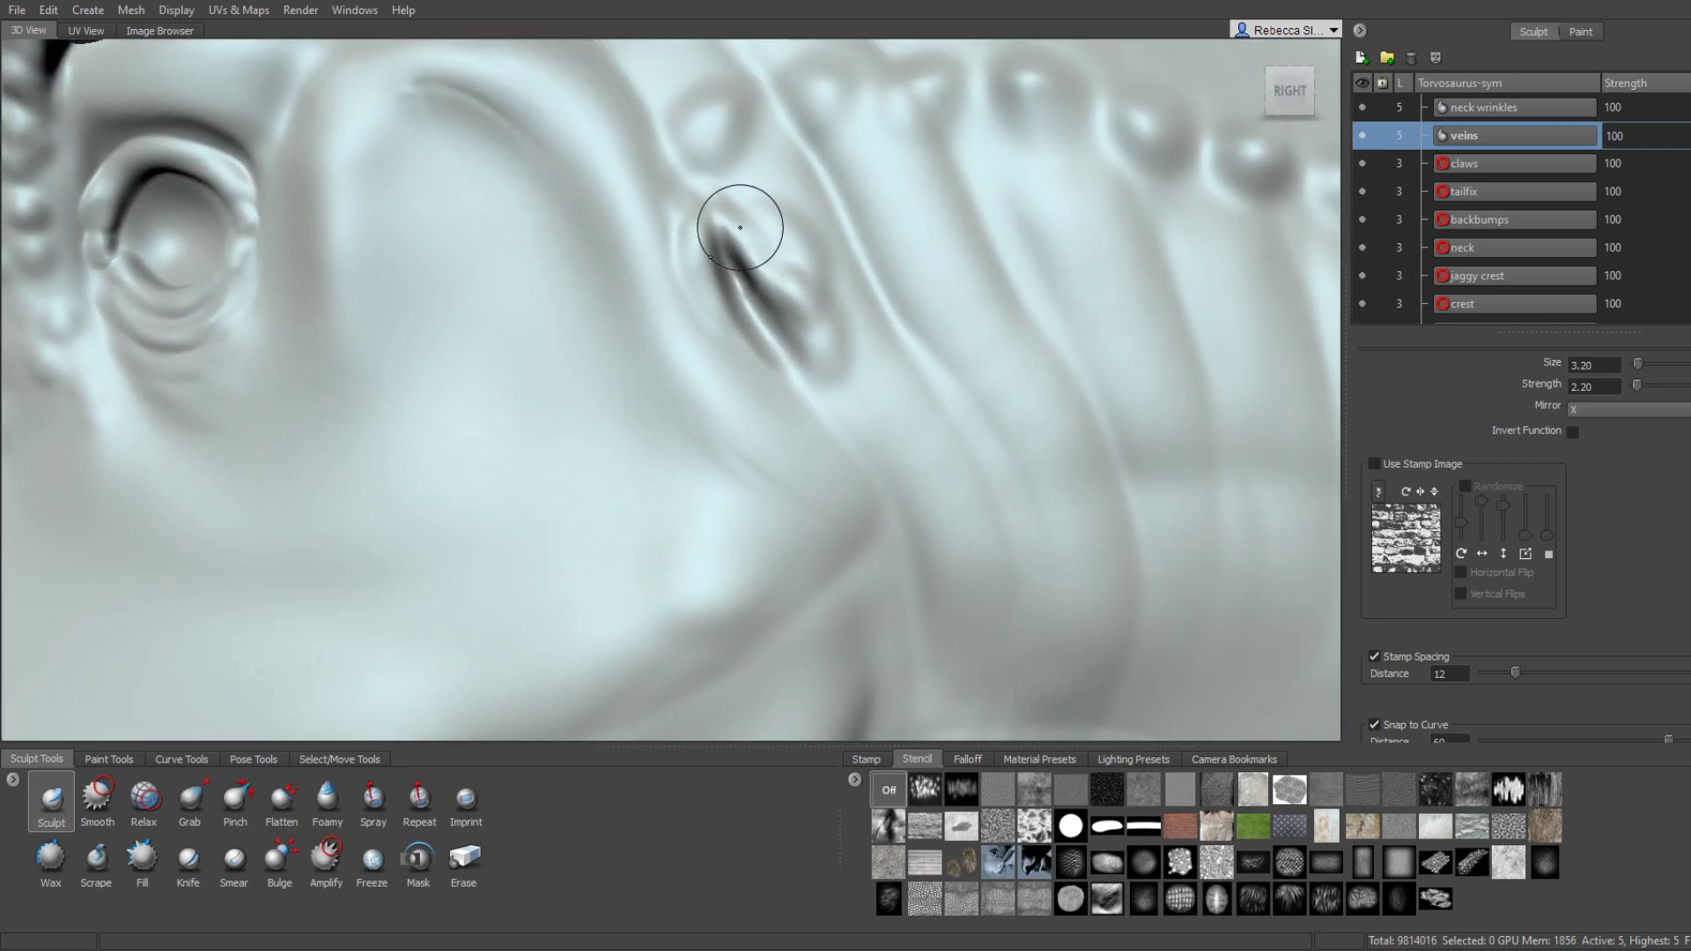
# Smooth the slit fold beside the eye, then reshape it with Grab at size 5.21.
pyautogui.press('shift')
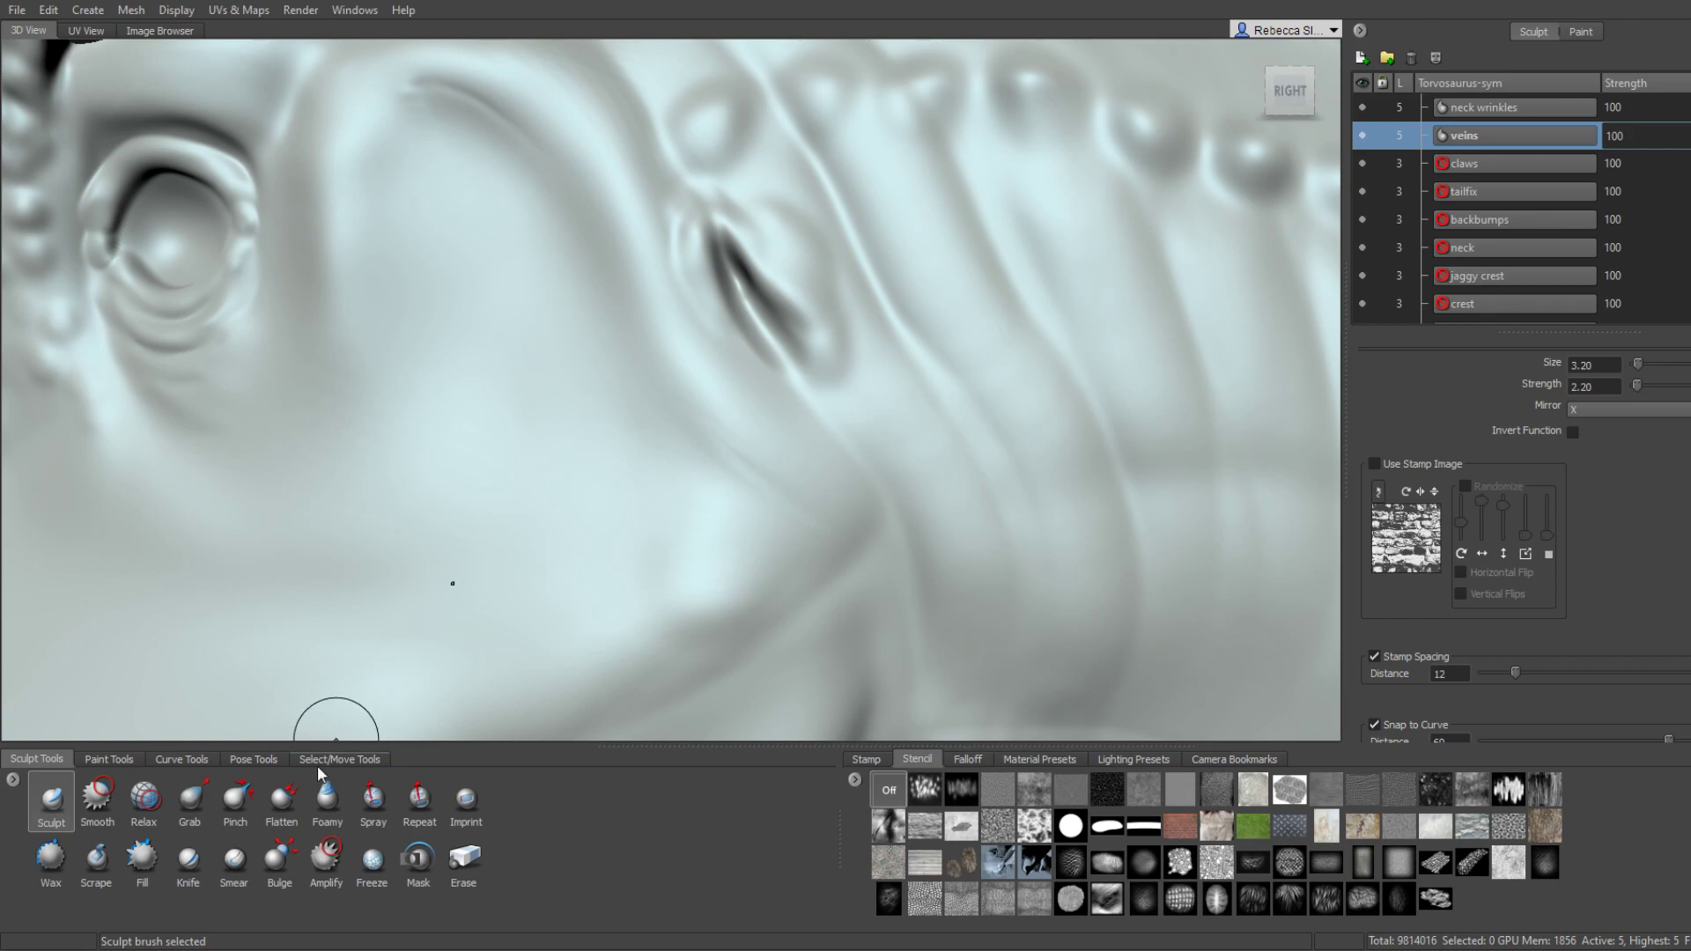
pyautogui.click(190, 799)
pyautogui.moveTo(762, 271); pyautogui.dragTo(768, 283)
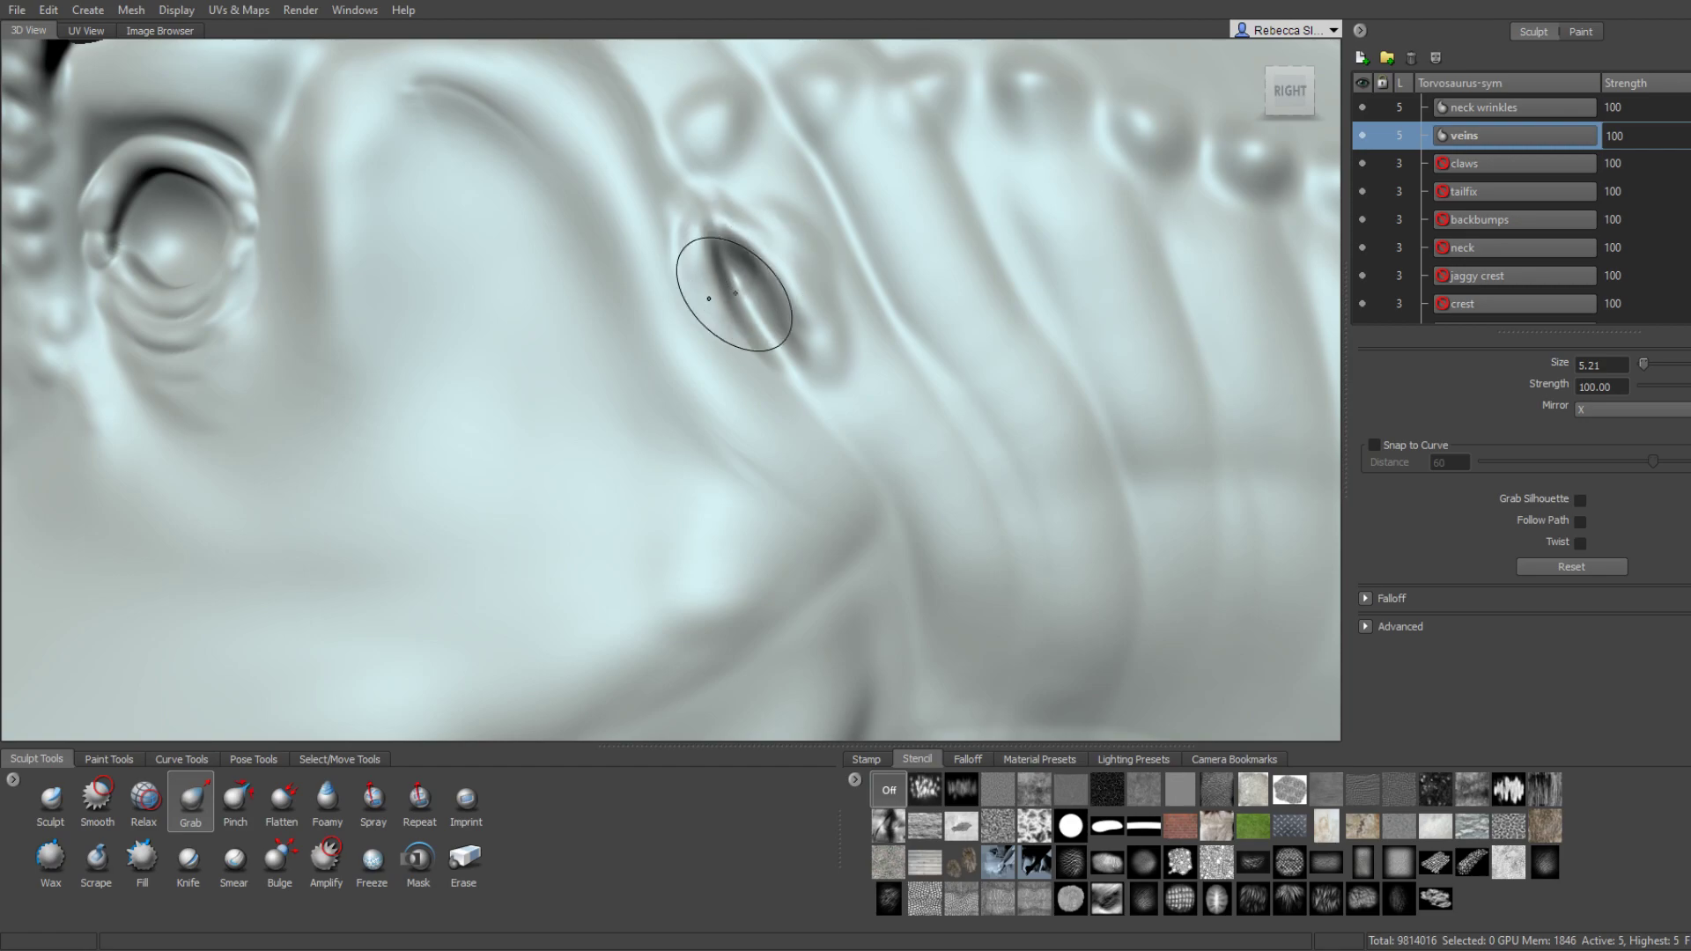
pyautogui.scroll(-5, 709, 299)
pyautogui.moveTo(766, 376)
pyautogui.keyDown('alt'); pyautogui.mouseDown()
pyautogui.moveTo(800, 377)
pyautogui.moveTo(596, 399)
pyautogui.moveTo(792, 370)
pyautogui.mouseUp(); pyautogui.keyUp('alt')
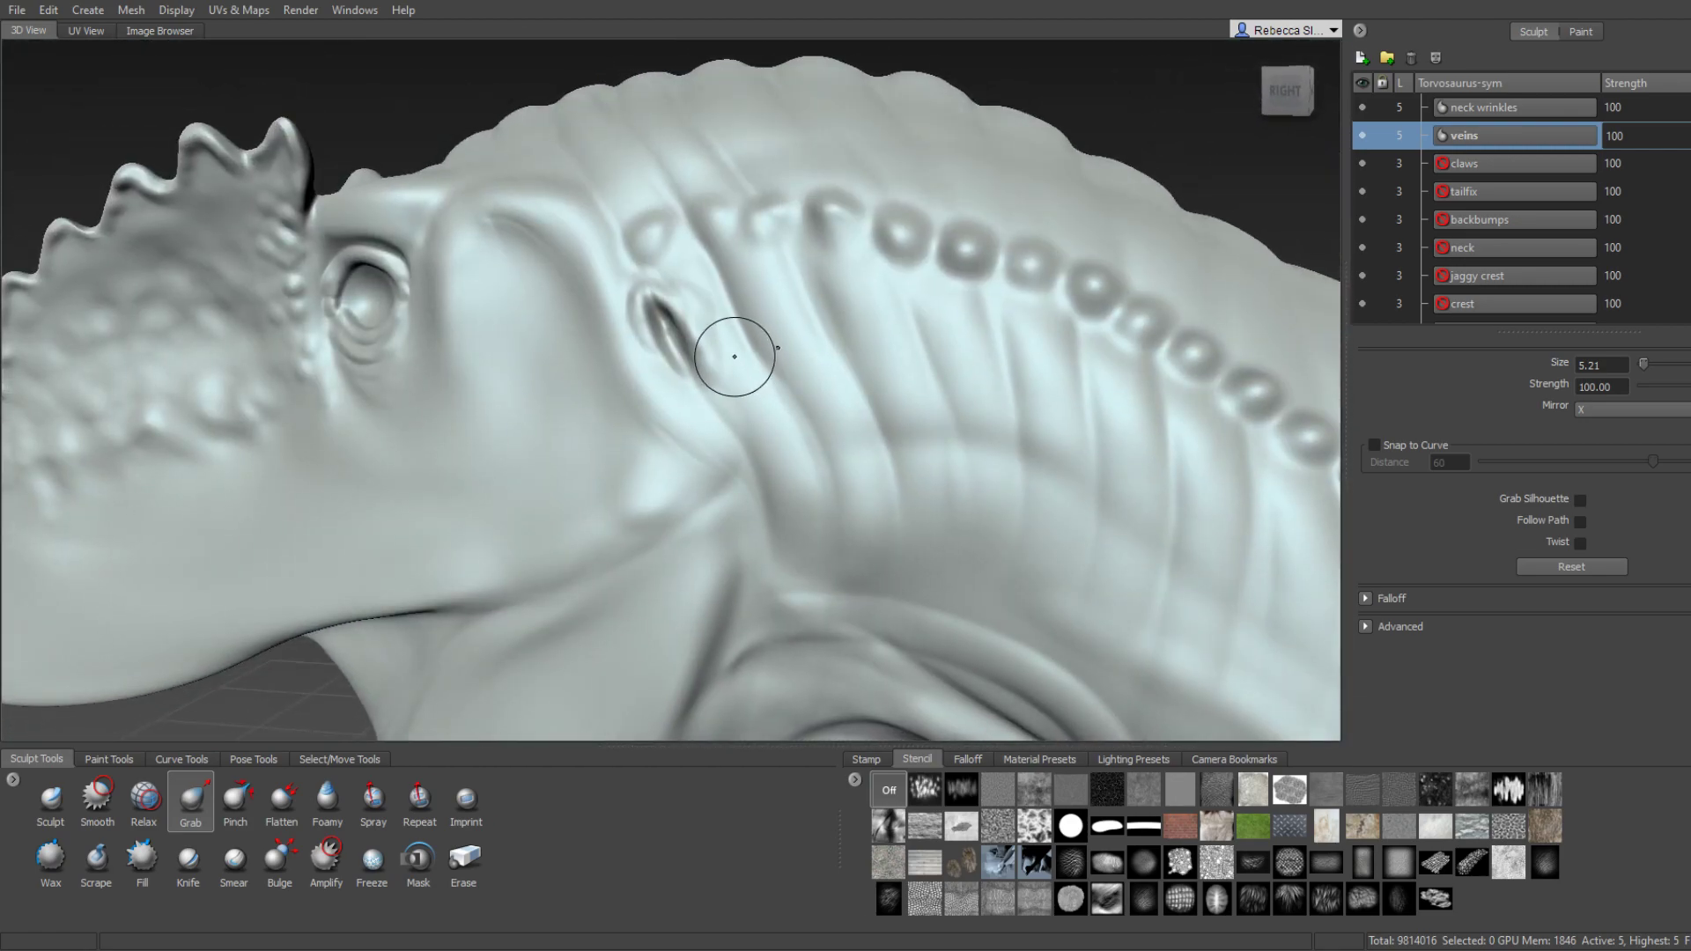
pyautogui.scroll(5, 739, 354)
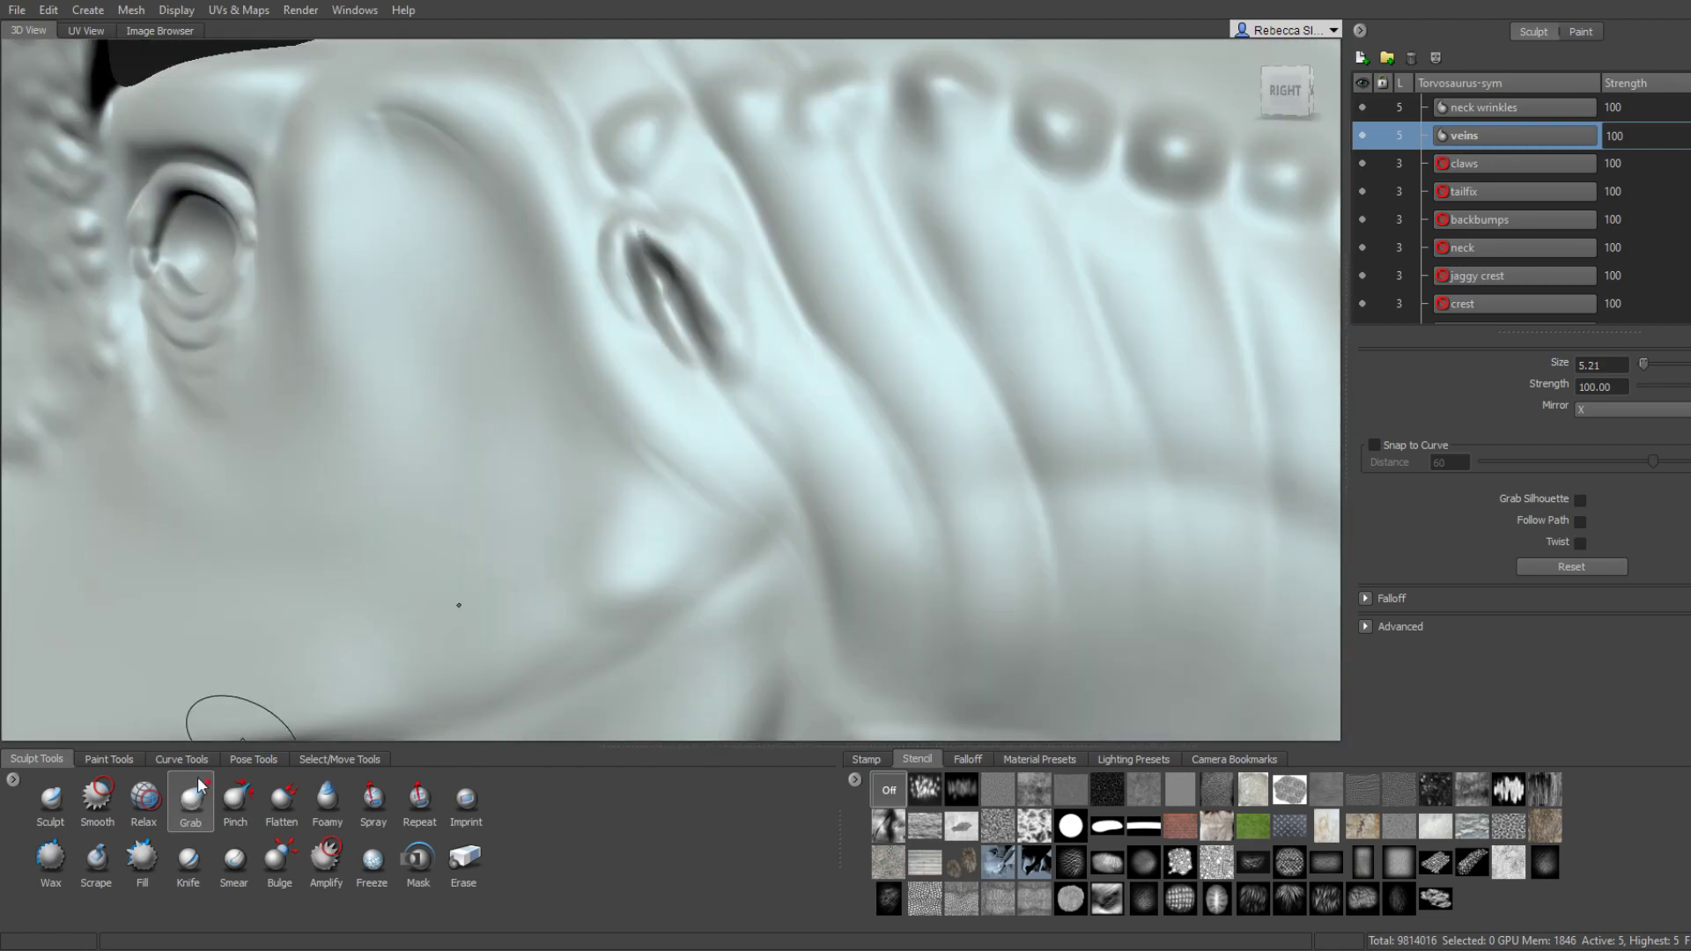
pyautogui.keyDown('alt'); pyautogui.moveTo(622, 403); pyautogui.dragTo(634, 467); pyautogui.keyUp('alt')
# Rework the slit with the Sculpt brush at size 2.52, then zoom out to the head and mouth.
pyautogui.click(50, 797)
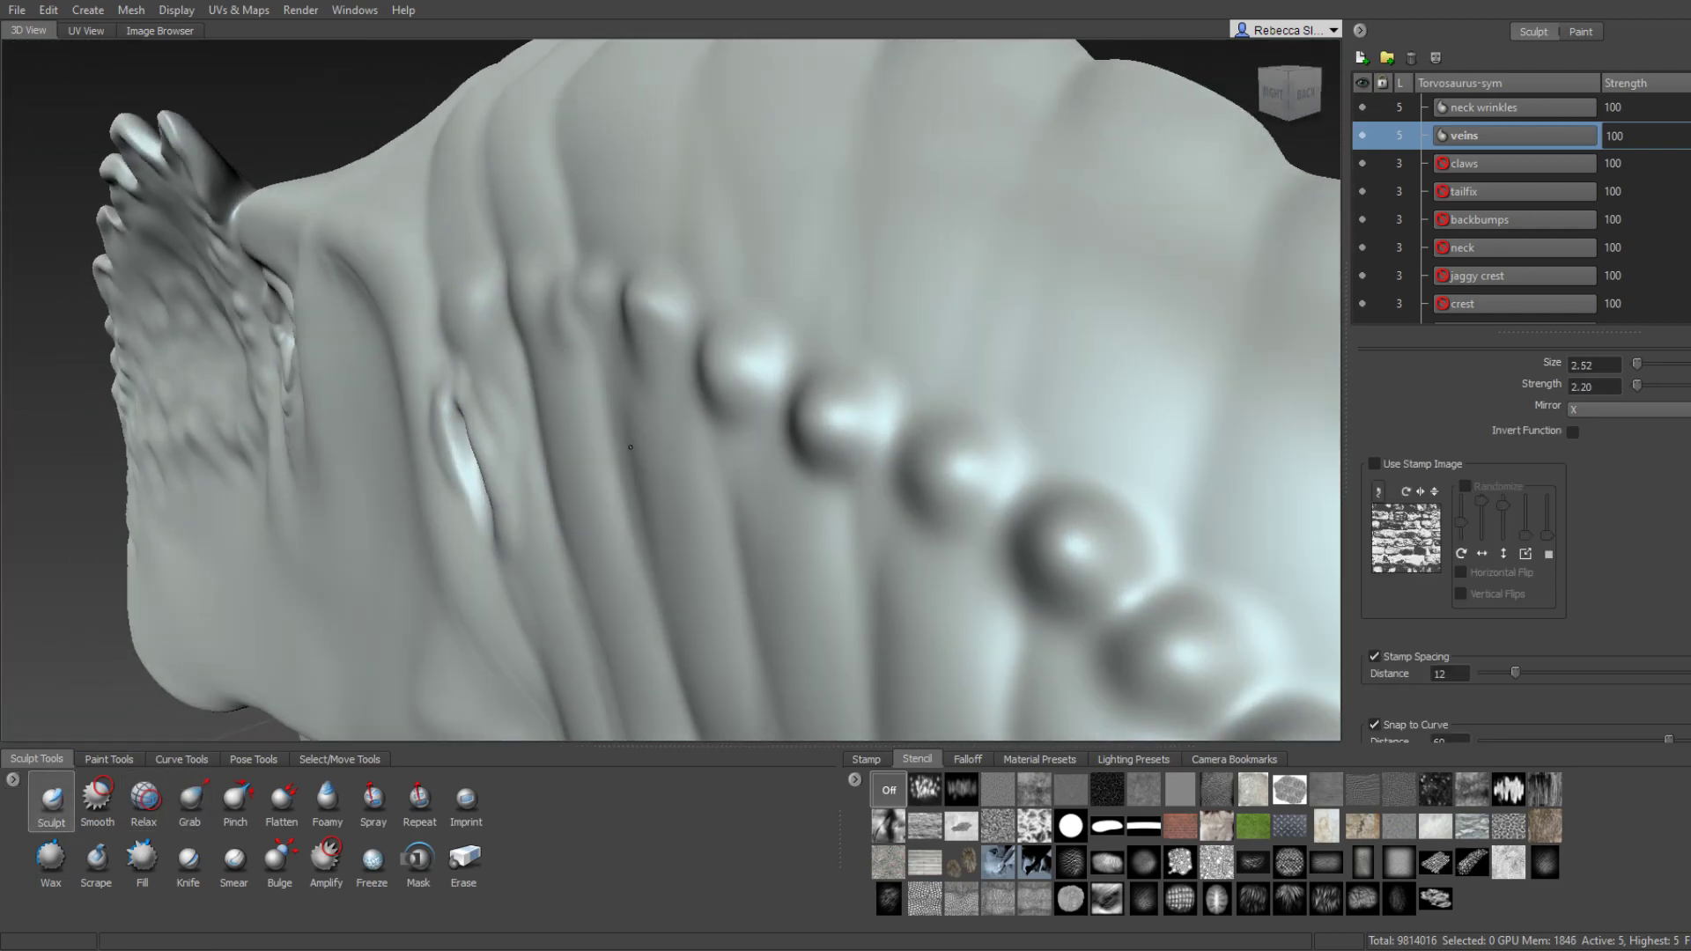
pyautogui.moveTo(750, 397)
pyautogui.keyDown('alt'); pyautogui.mouseDown()
pyautogui.moveTo(562, 453)
pyautogui.moveTo(672, 453)
pyautogui.mouseUp(); pyautogui.keyUp('alt')
pyautogui.keyDown('alt'); pyautogui.moveTo(560, 458); pyautogui.dragTo(701, 437); pyautogui.keyUp('alt')
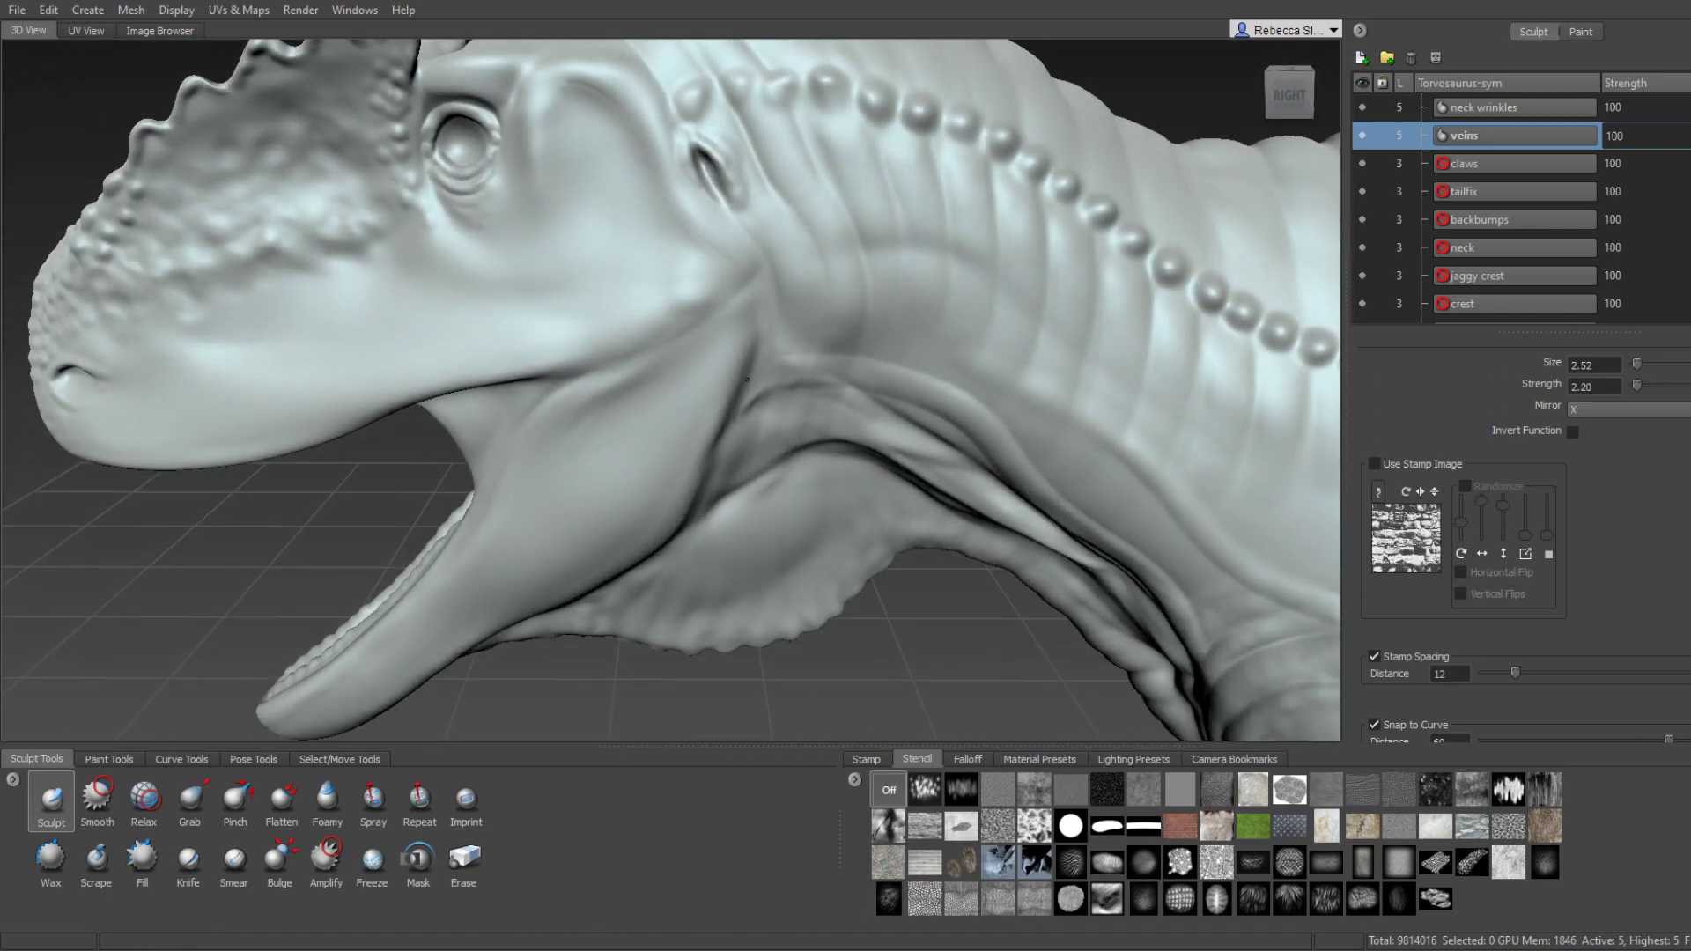
pyautogui.moveTo(702, 437)
pyautogui.keyDown('alt'); pyautogui.mouseDown()
pyautogui.moveTo(783, 394)
pyautogui.moveTo(796, 415)
pyautogui.moveTo(751, 345)
pyautogui.mouseUp(); pyautogui.keyUp('alt')
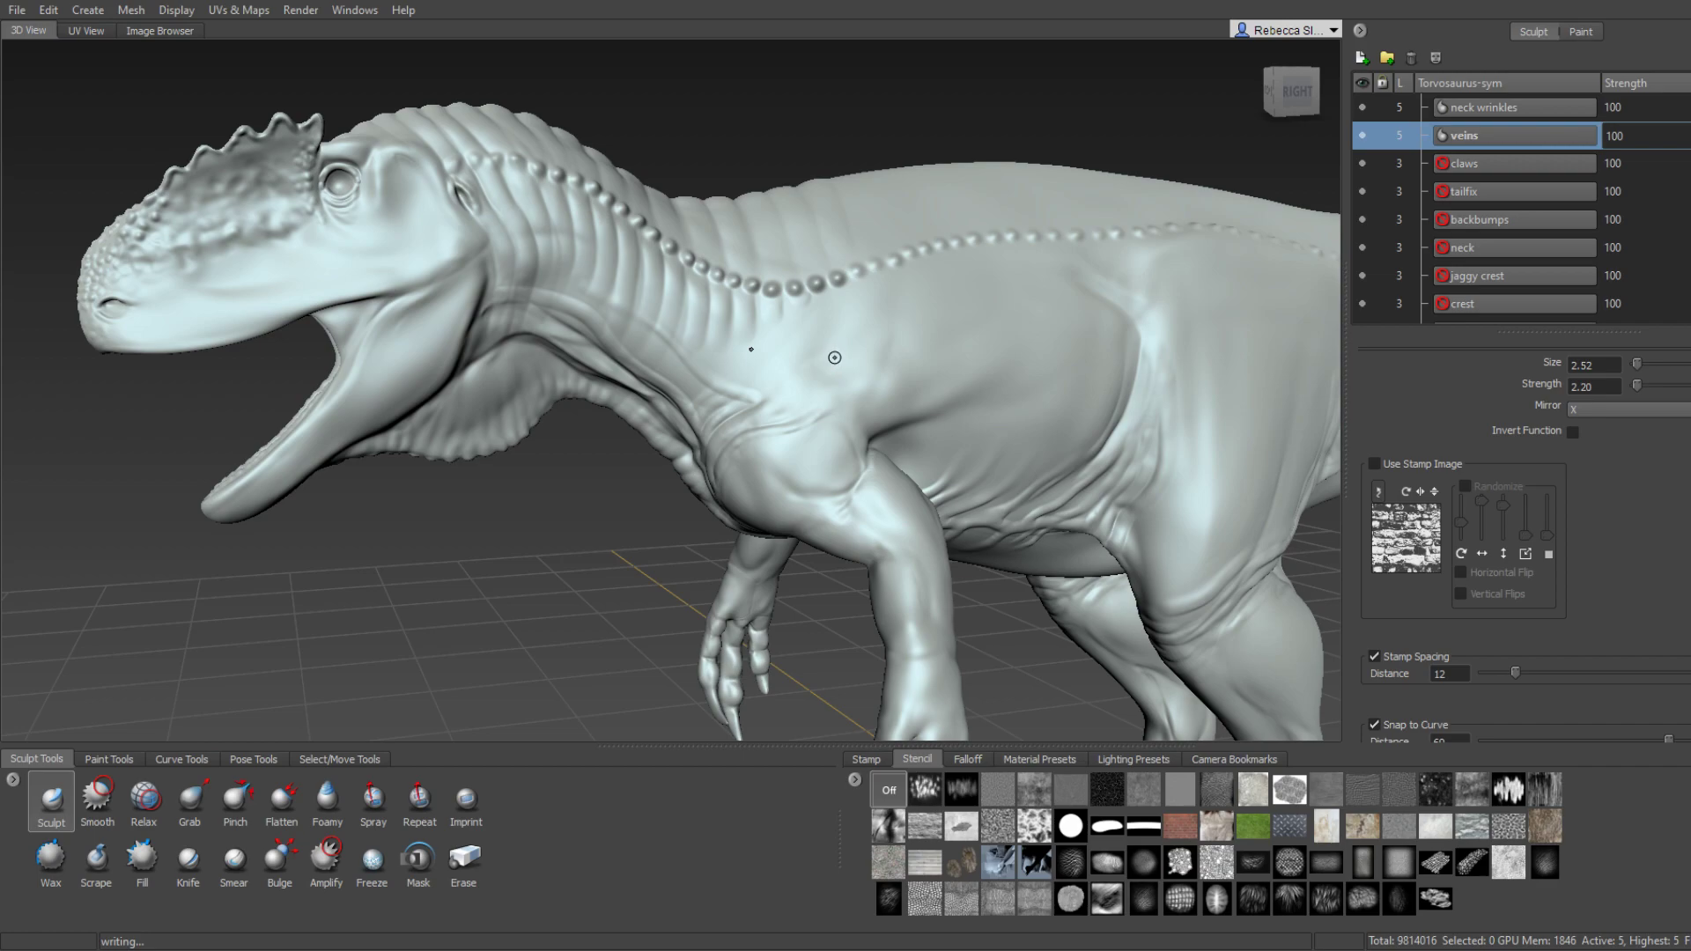
pyautogui.moveTo(779, 358)
pyautogui.keyDown('alt'); pyautogui.mouseDown()
pyautogui.moveTo(767, 266)
pyautogui.moveTo(872, 403)
pyautogui.moveTo(776, 444)
pyautogui.moveTo(665, 260)
pyautogui.moveTo(746, 463)
pyautogui.moveTo(699, 395)
pyautogui.moveTo(574, 412)
pyautogui.moveTo(669, 138)
pyautogui.moveTo(759, 426)
pyautogui.mouseUp(); pyautogui.keyUp('alt')
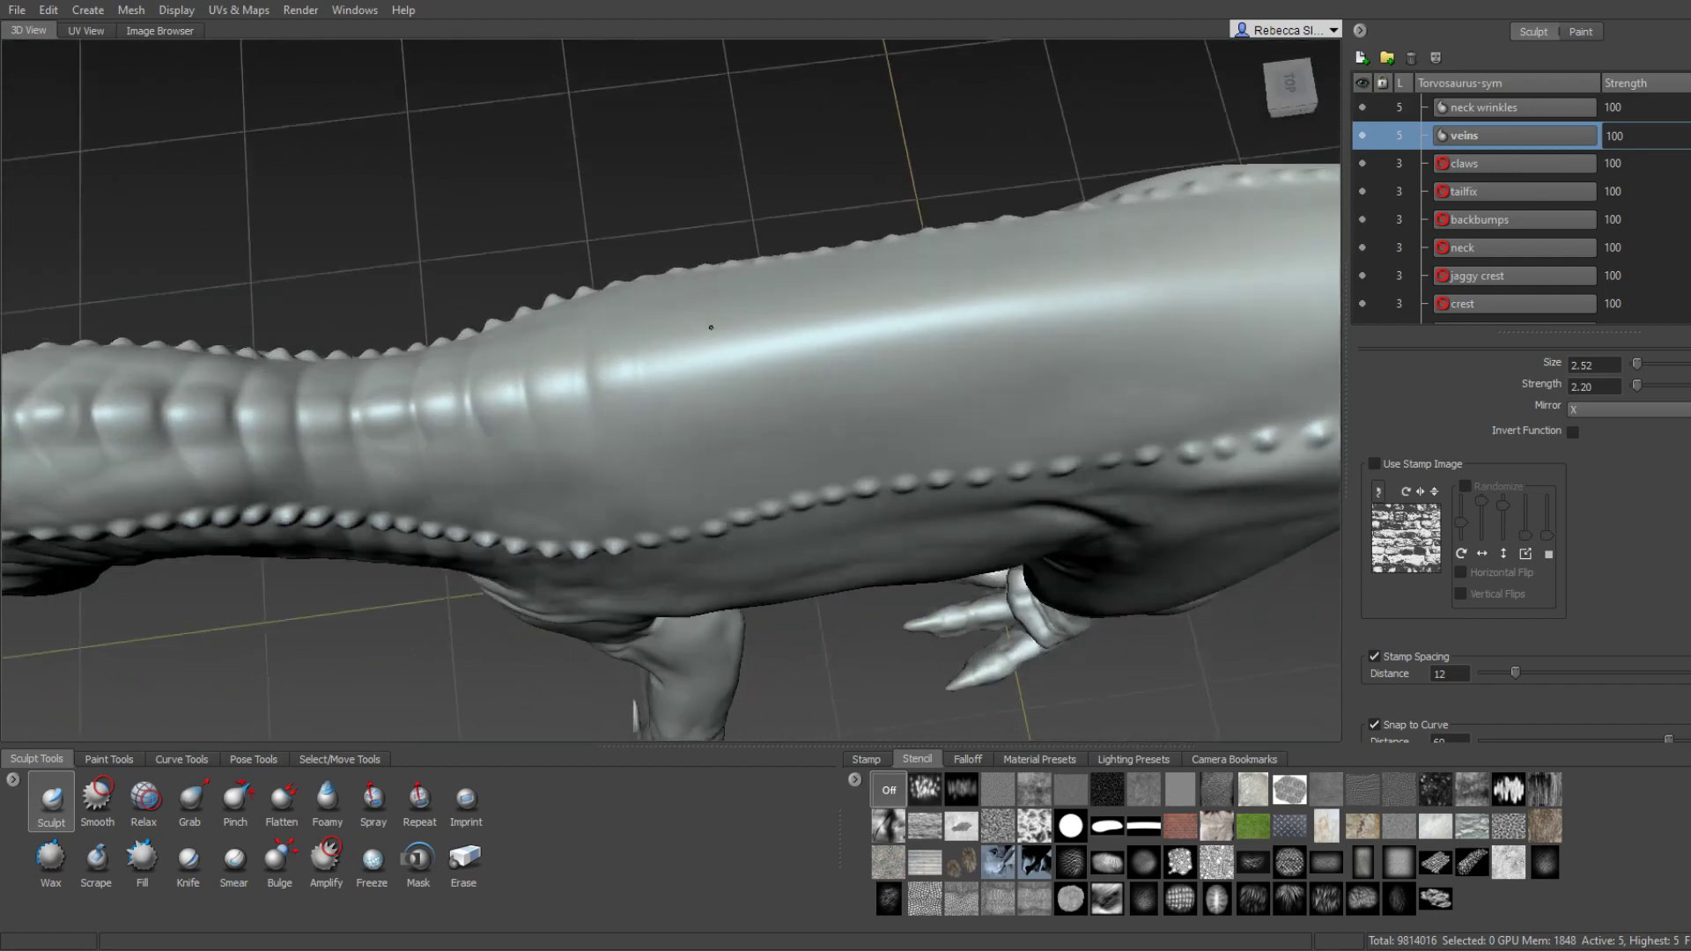
# Add a new sculpt layer above veins and name it 'back spikes'.
pyautogui.click(1366, 56)
pyautogui.doubleClick(1493, 130)
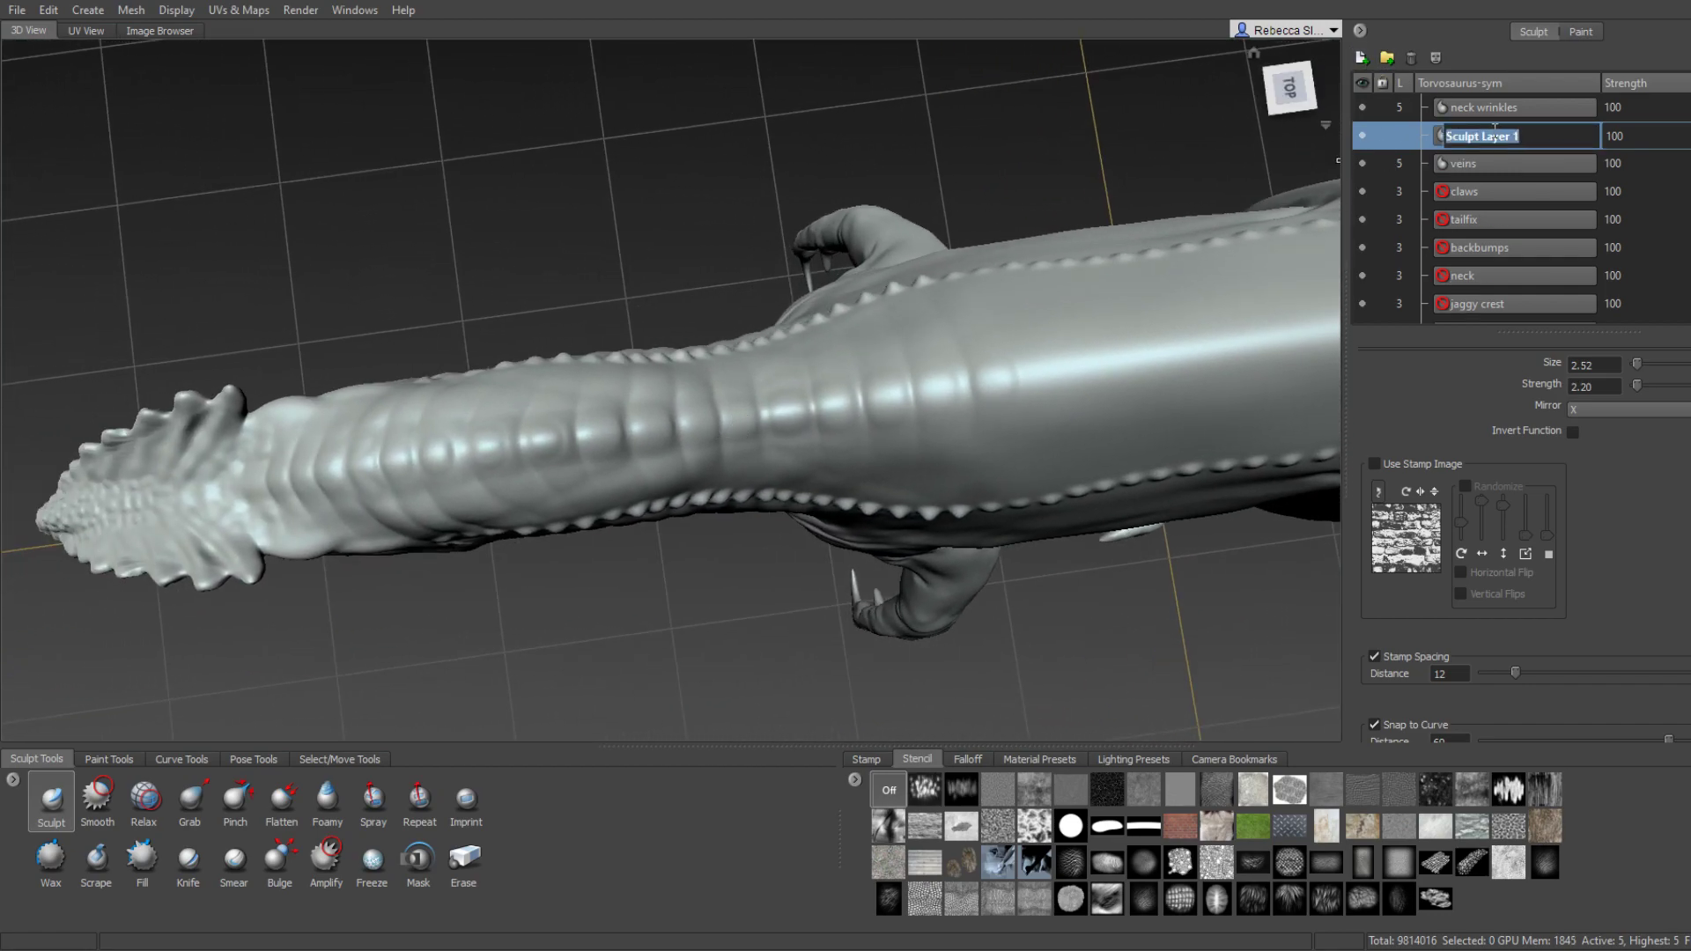
pyautogui.write('back spikes')
pyautogui.press('Return')
# Orbit around the back to a top view, ending with the Sculpt brush ready to stamp studs.
pyautogui.moveTo(880, 397)
pyautogui.keyDown('alt'); pyautogui.mouseDown()
pyautogui.moveTo(470, 350)
pyautogui.moveTo(559, 532)
pyautogui.moveTo(603, 533)
pyautogui.mouseUp(); pyautogui.keyUp('alt')
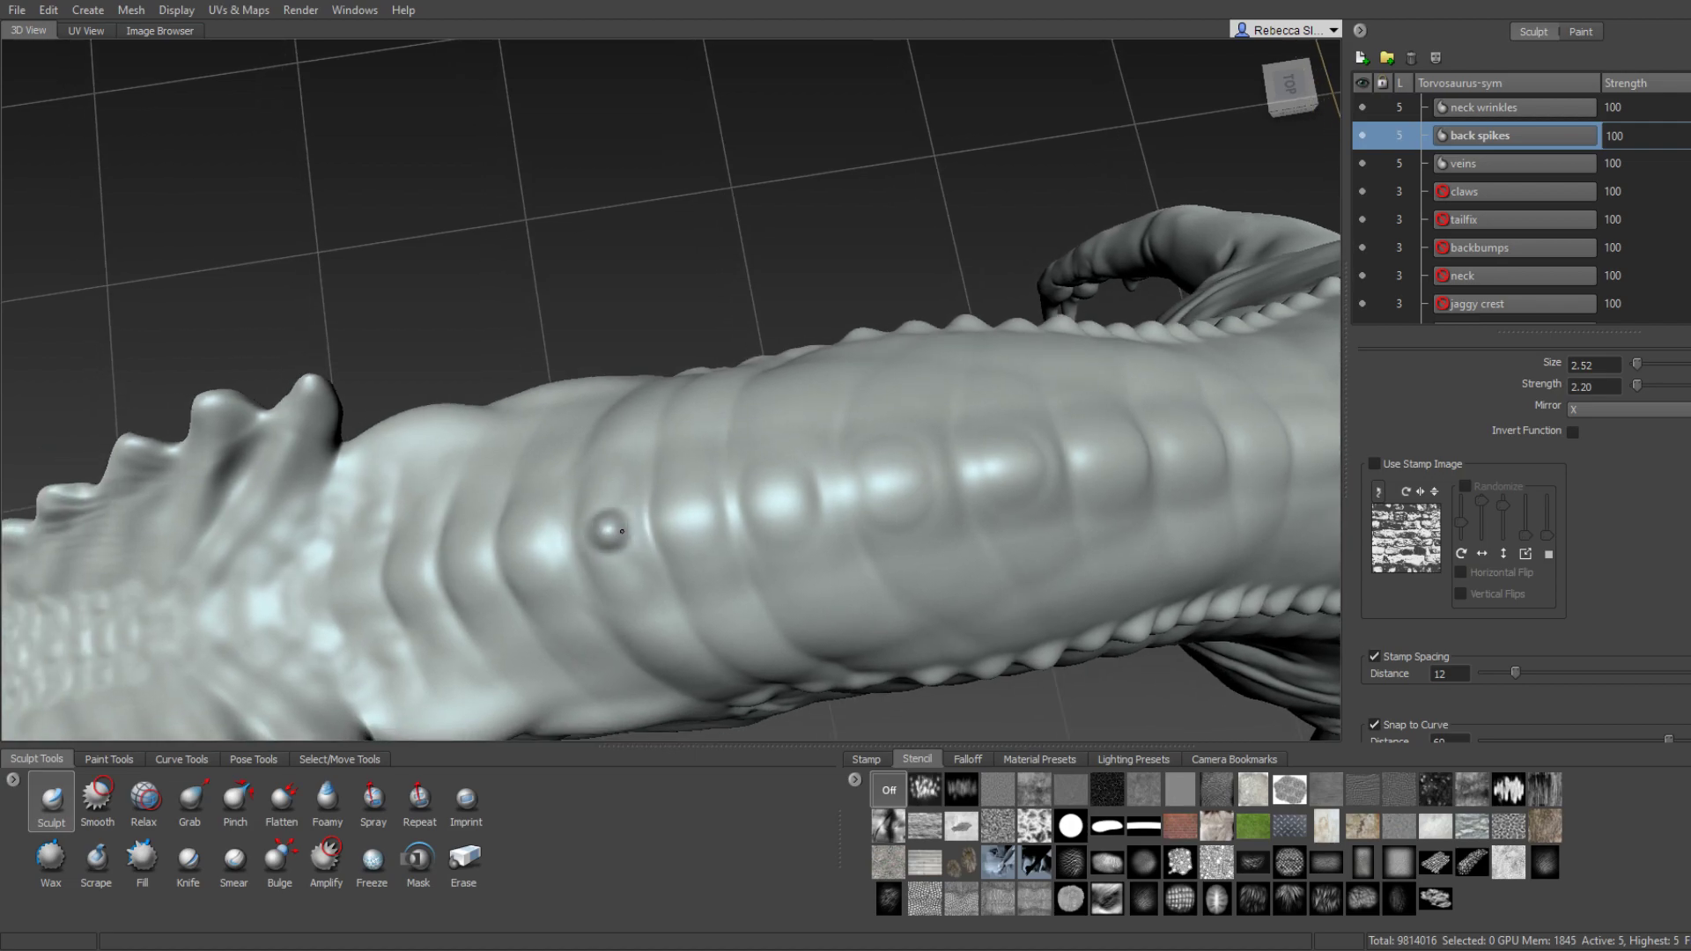
pyautogui.moveTo(641, 526)
pyautogui.keyDown('alt'); pyautogui.mouseDown()
pyautogui.moveTo(645, 448)
pyautogui.moveTo(623, 622)
pyautogui.moveTo(585, 606)
pyautogui.mouseUp(); pyautogui.keyUp('alt')
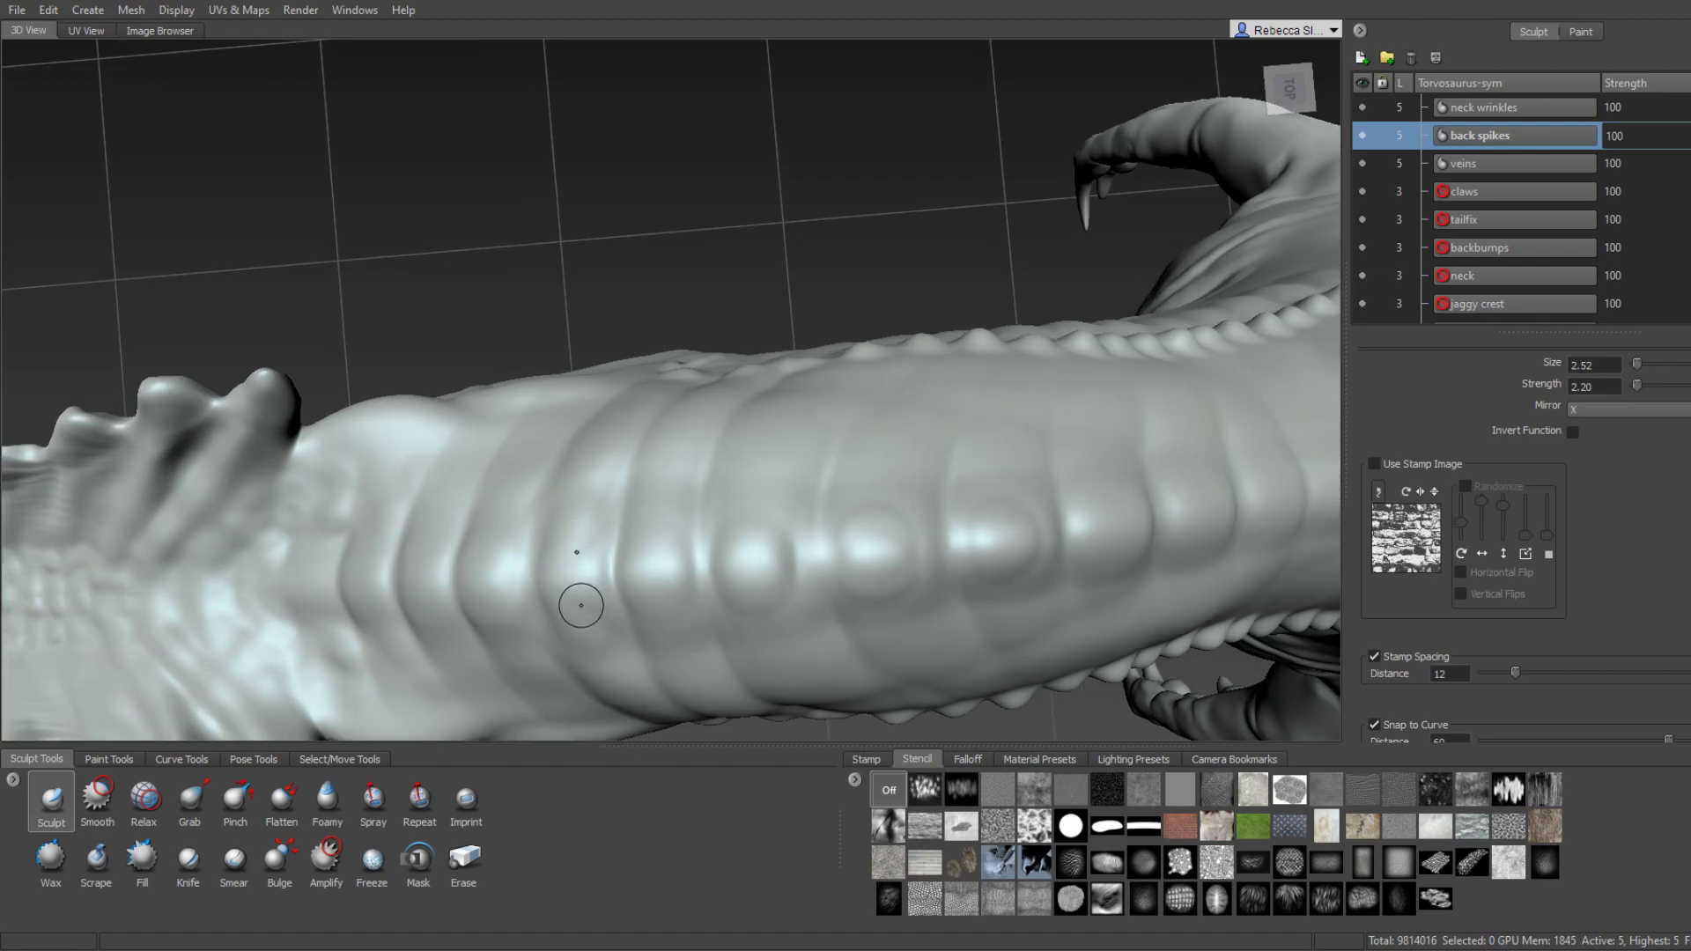
pyautogui.moveTo(445, 635)
pyautogui.keyDown('alt'); pyautogui.mouseDown()
pyautogui.moveTo(528, 540)
pyautogui.moveTo(528, 479)
pyautogui.moveTo(514, 480)
pyautogui.mouseUp(); pyautogui.keyUp('alt')
pyautogui.click(191, 778)
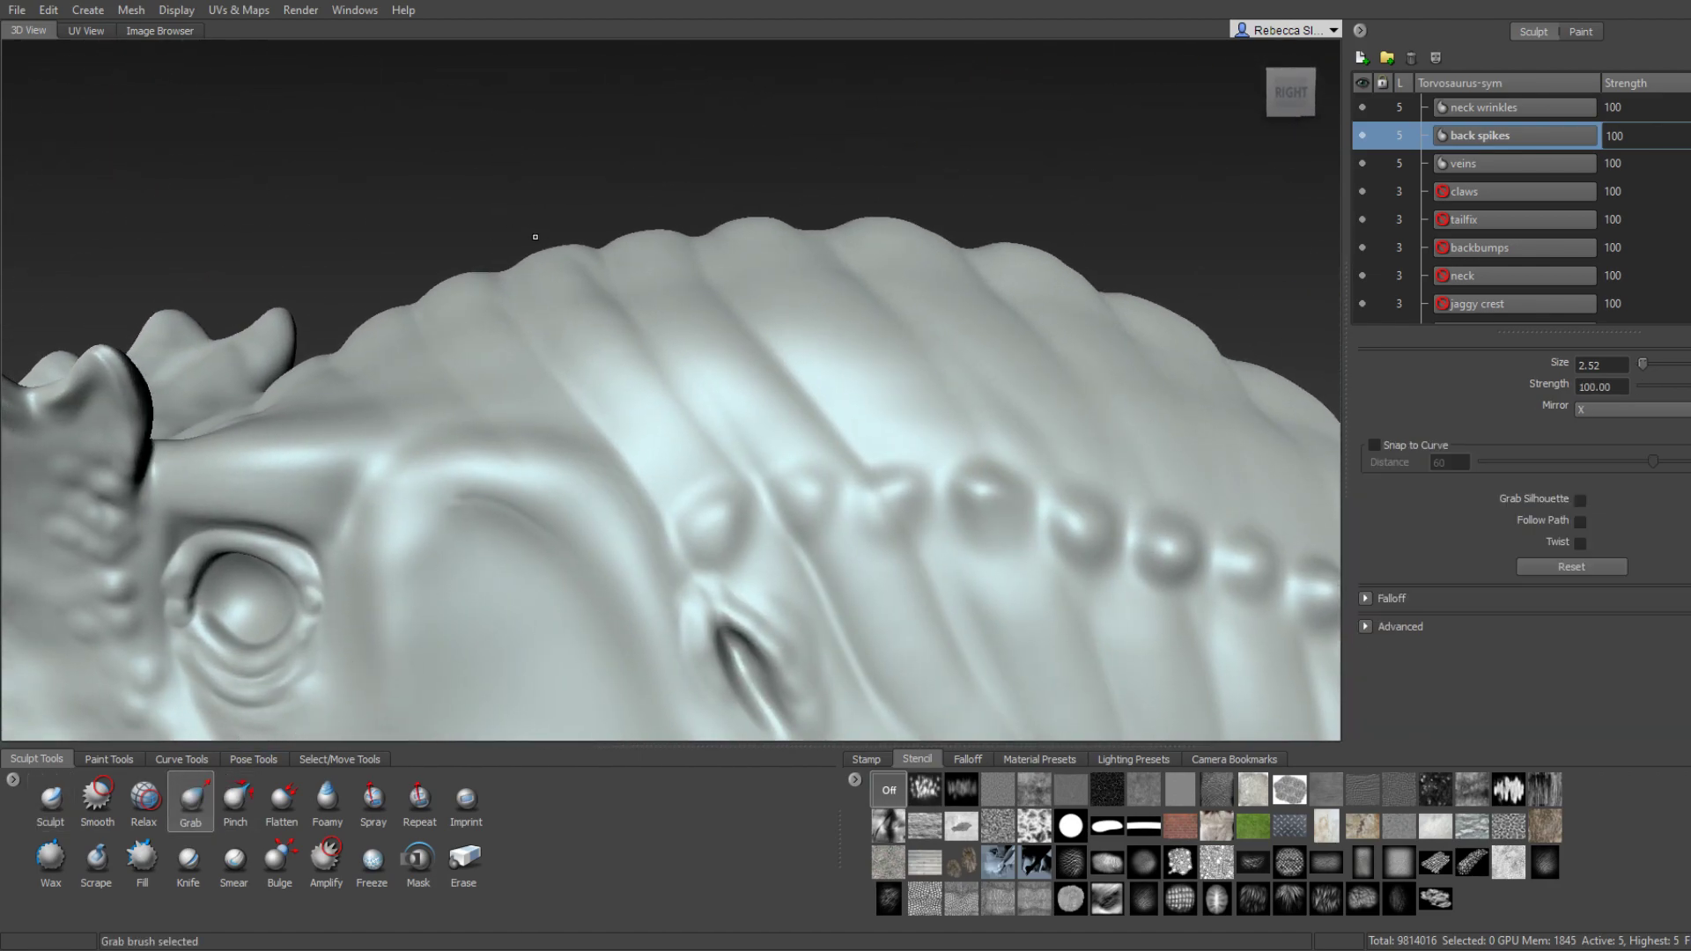
pyautogui.keyDown('alt'); pyautogui.moveTo(564, 213); pyautogui.dragTo(479, 373); pyautogui.keyUp('alt')
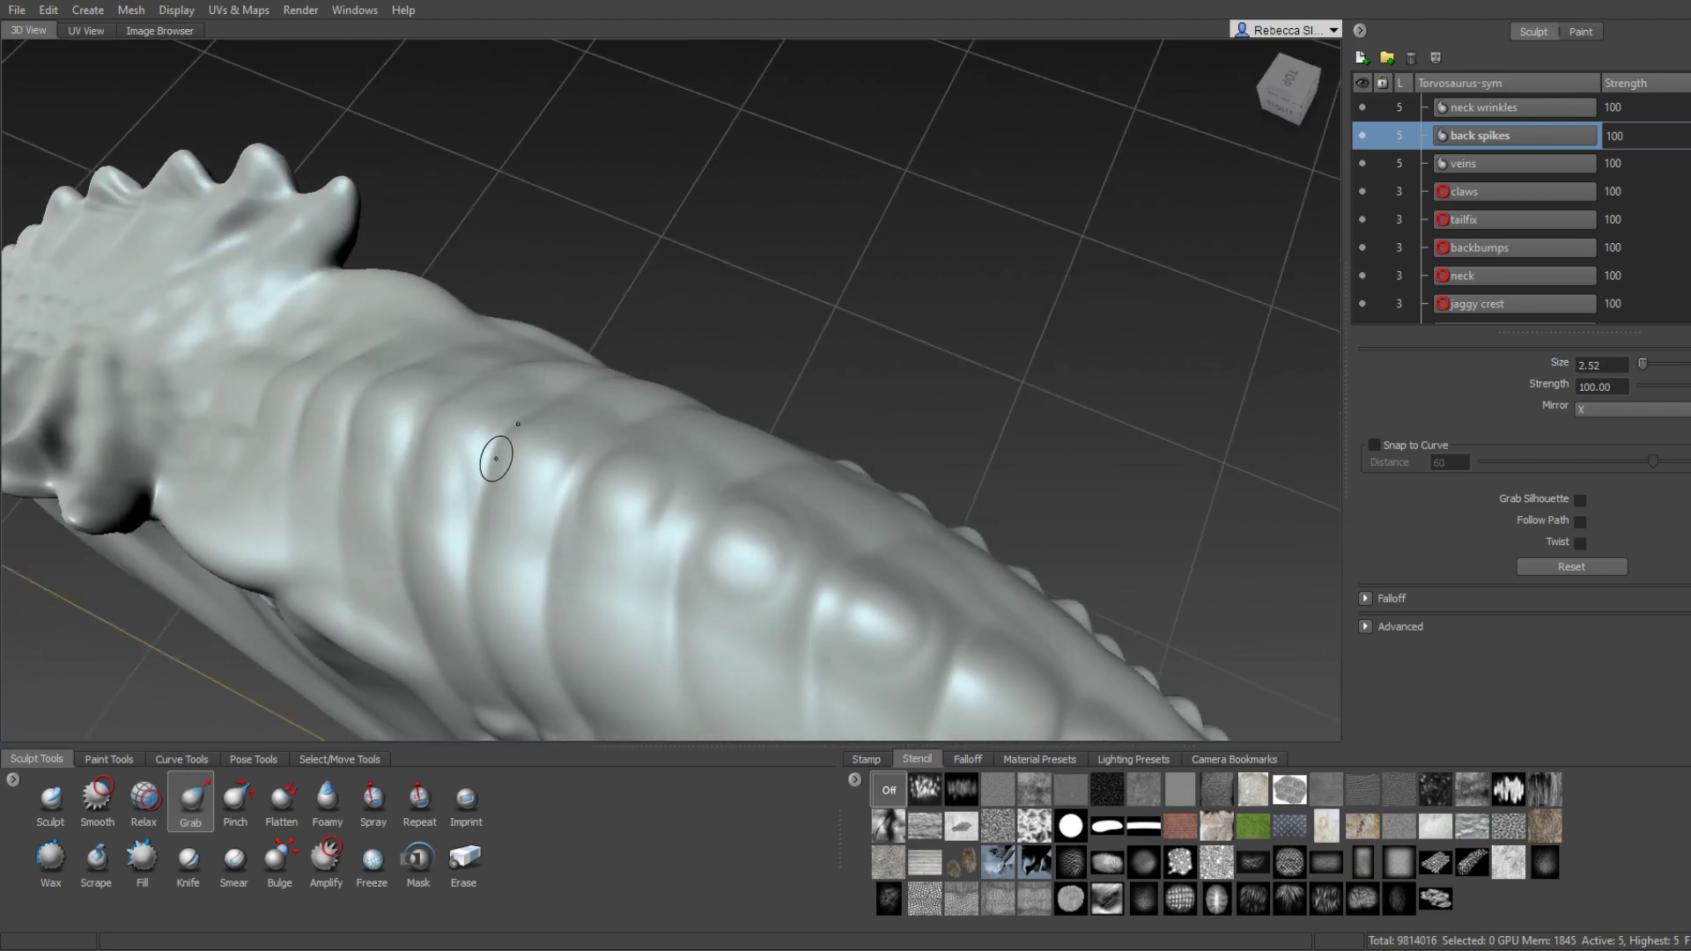
pyautogui.keyDown('alt'); pyautogui.moveTo(490, 453); pyautogui.dragTo(538, 392); pyautogui.keyUp('alt')
pyautogui.click(63, 798)
pyautogui.keyDown('alt'); pyautogui.moveTo(396, 607); pyautogui.dragTo(645, 605); pyautogui.keyUp('alt')
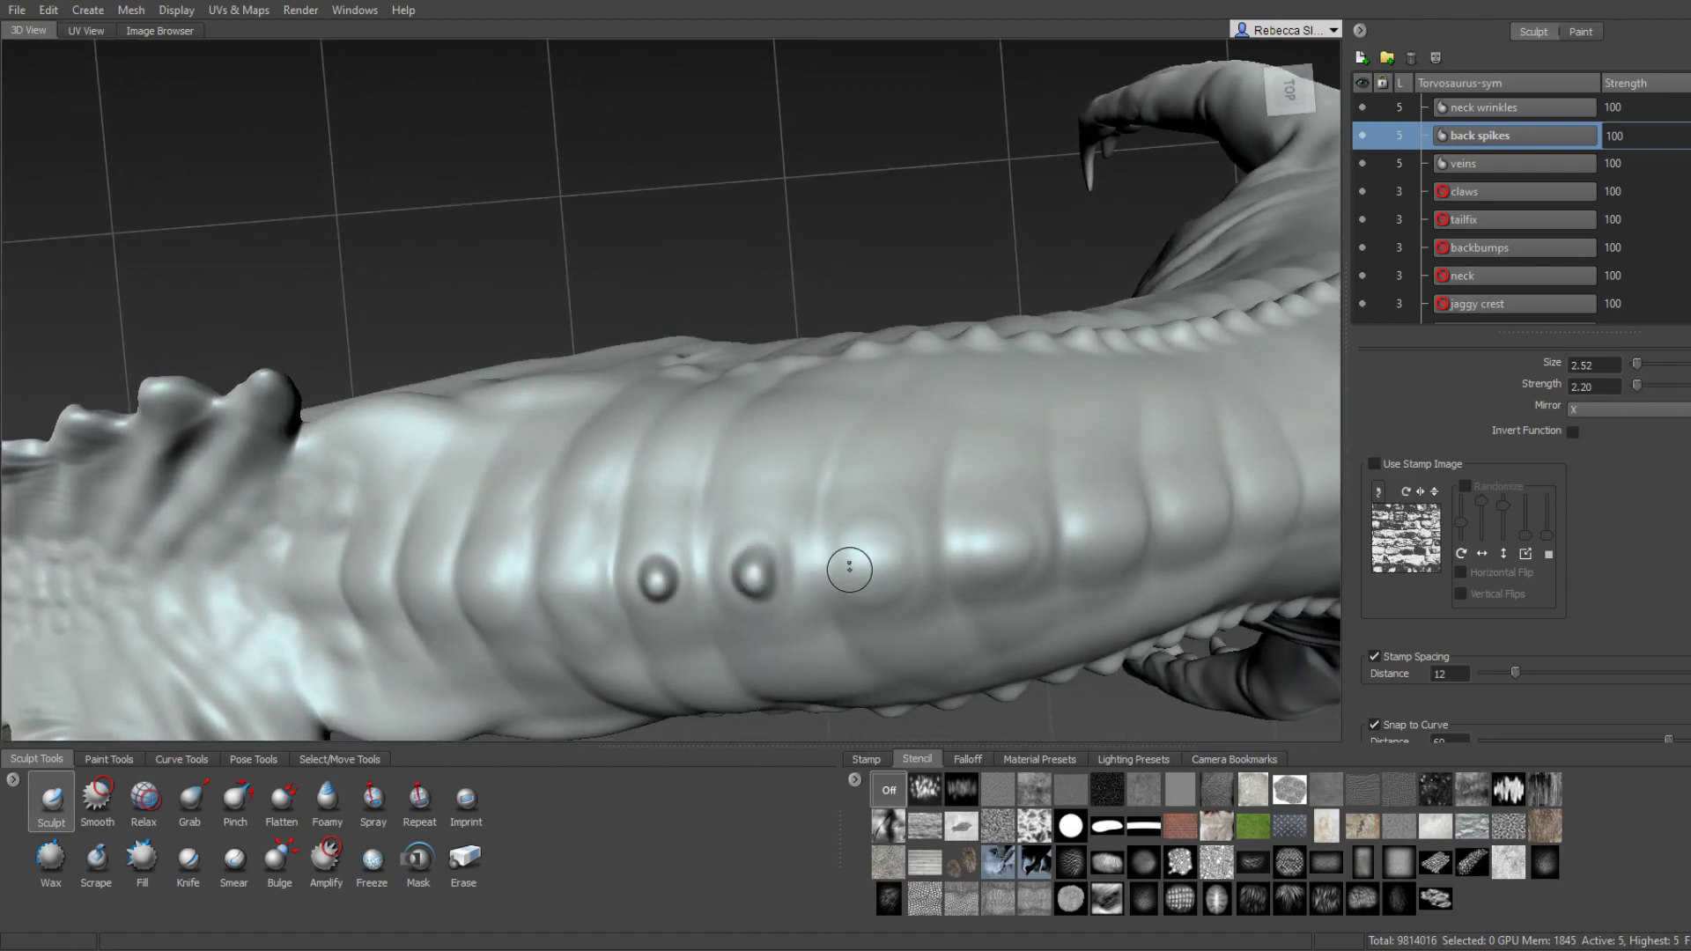
pyautogui.moveTo(825, 494)
pyautogui.keyDown('alt'); pyautogui.mouseDown()
pyautogui.moveTo(811, 472)
pyautogui.moveTo(837, 437)
pyautogui.moveTo(832, 398)
pyautogui.moveTo(850, 463)
pyautogui.moveTo(818, 386)
pyautogui.moveTo(766, 393)
pyautogui.moveTo(775, 458)
pyautogui.moveTo(788, 382)
pyautogui.moveTo(740, 404)
pyautogui.moveTo(800, 411)
pyautogui.moveTo(789, 452)
pyautogui.mouseUp(); pyautogui.keyUp('alt')
pyautogui.moveTo(768, 647)
pyautogui.keyDown('alt'); pyautogui.mouseDown()
pyautogui.moveTo(781, 586)
pyautogui.moveTo(803, 592)
pyautogui.moveTo(798, 511)
pyautogui.mouseUp(); pyautogui.keyUp('alt')
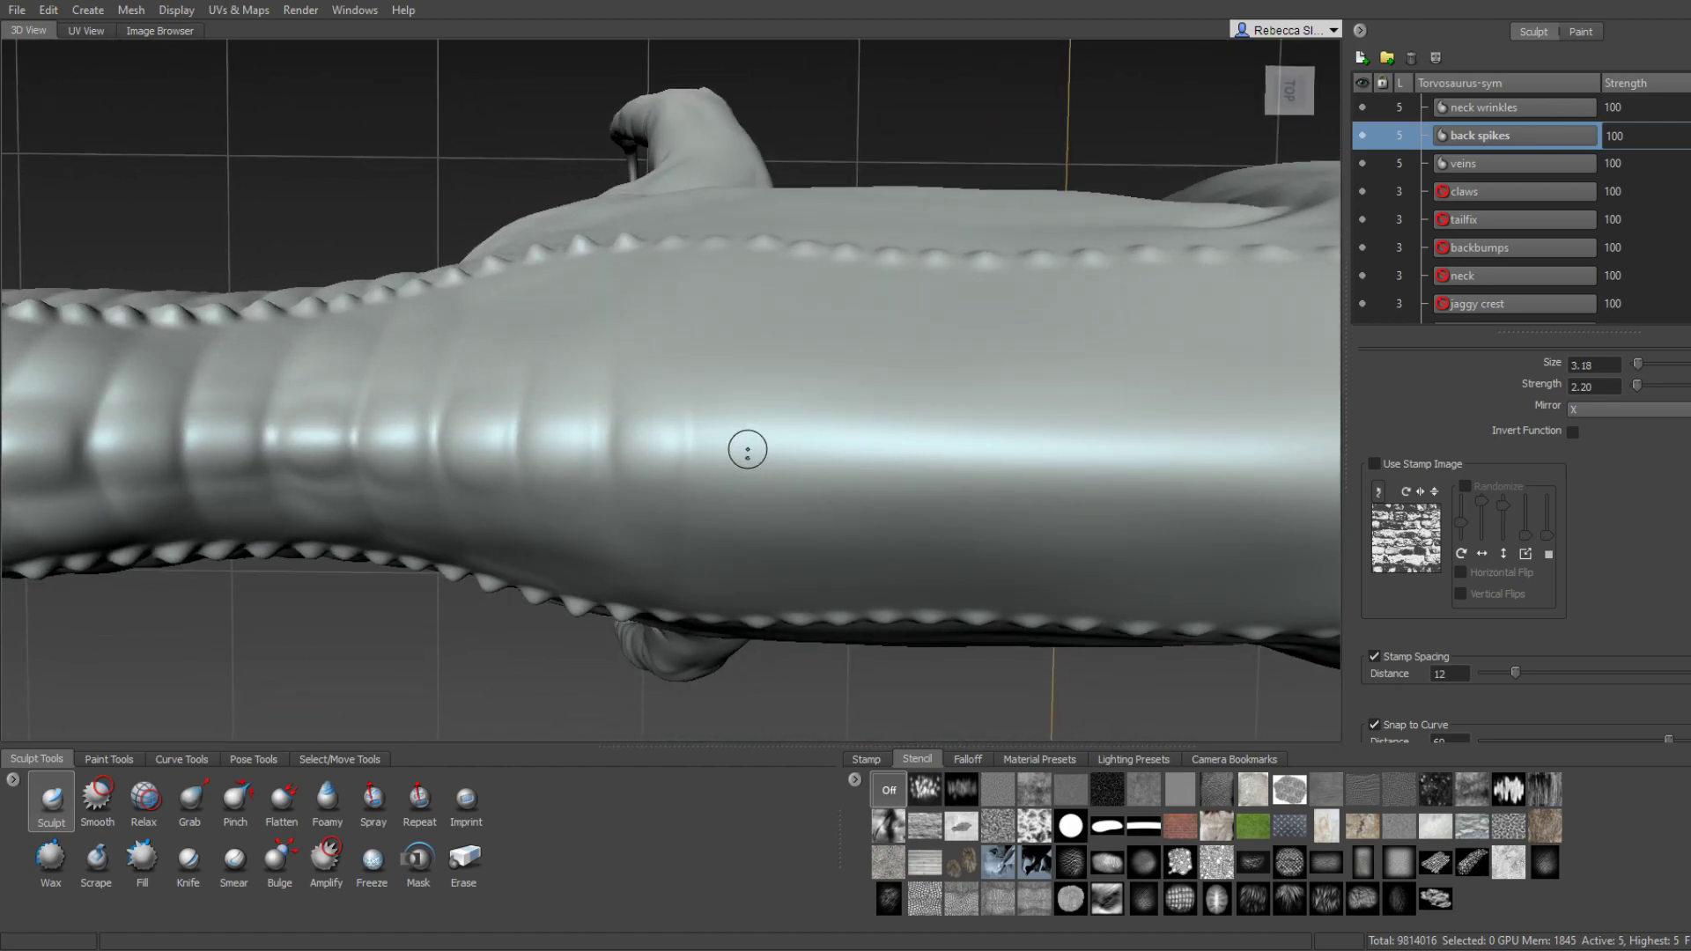
# Stamp four more round studs continuing the row along the back.
pyautogui.moveTo(793, 458)
pyautogui.keyDown('alt'); pyautogui.mouseDown(button='middle')
pyautogui.moveTo(677, 436)
pyautogui.moveTo(726, 432)
pyautogui.mouseUp(button='middle'); pyautogui.keyUp('alt')
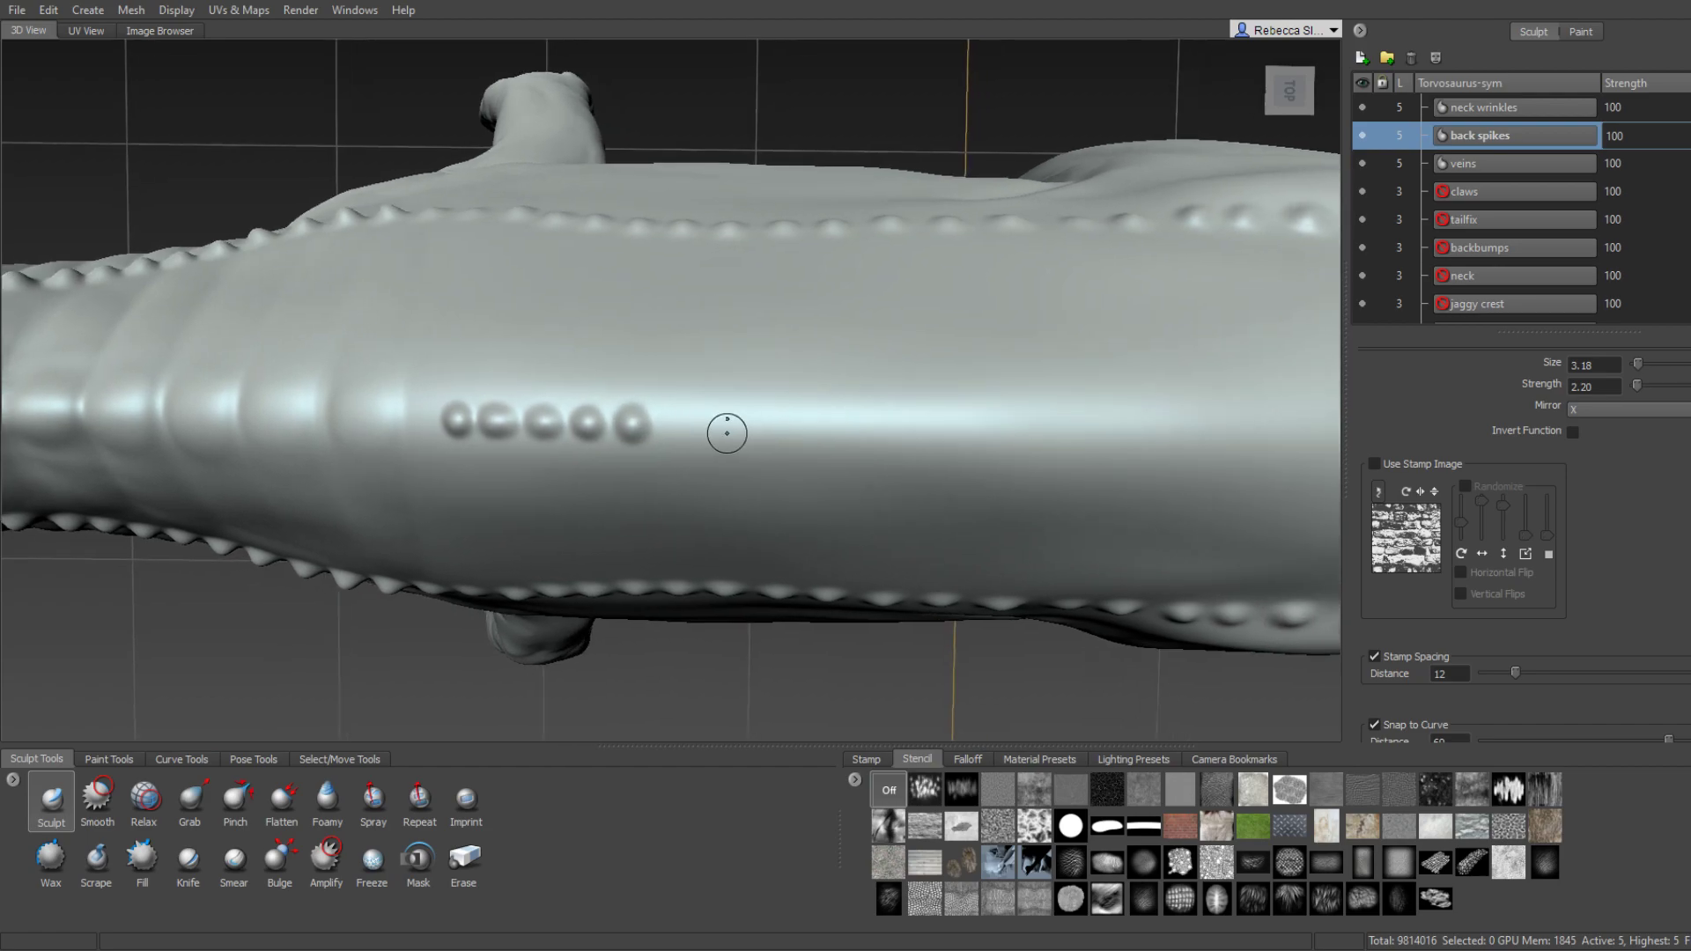
pyautogui.click(778, 425)
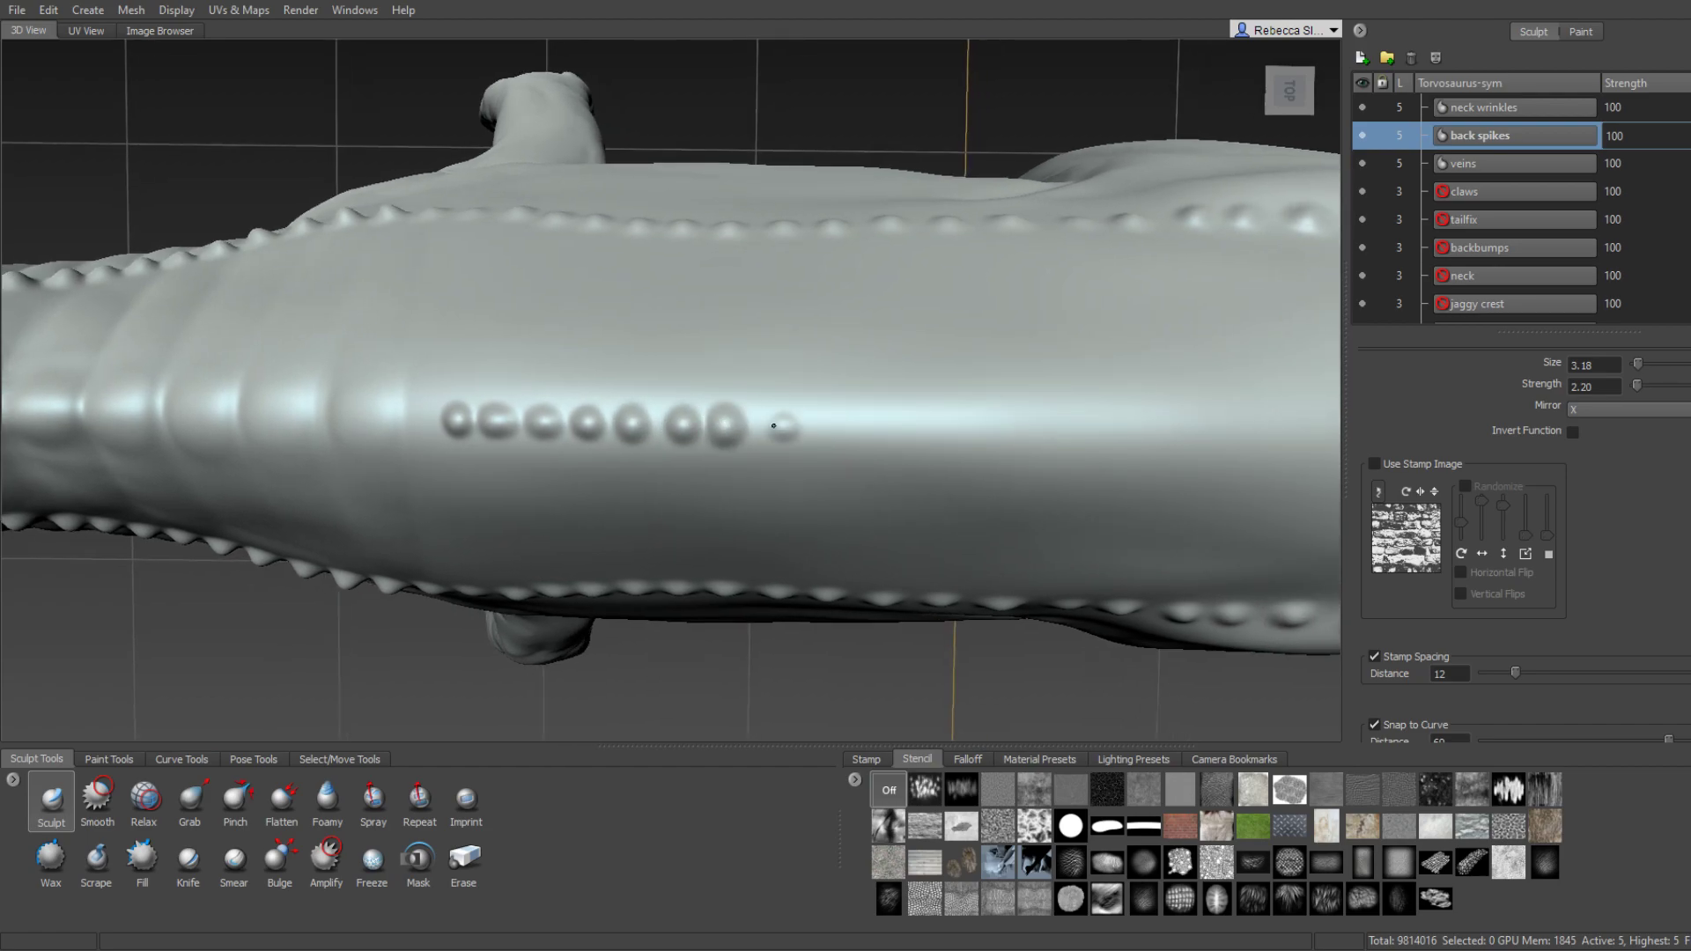
pyautogui.moveTo(819, 427)
pyautogui.keyDown('alt'); pyautogui.mouseDown(button='middle')
pyautogui.moveTo(698, 423)
pyautogui.moveTo(704, 406)
pyautogui.mouseUp(button='middle'); pyautogui.keyUp('alt')
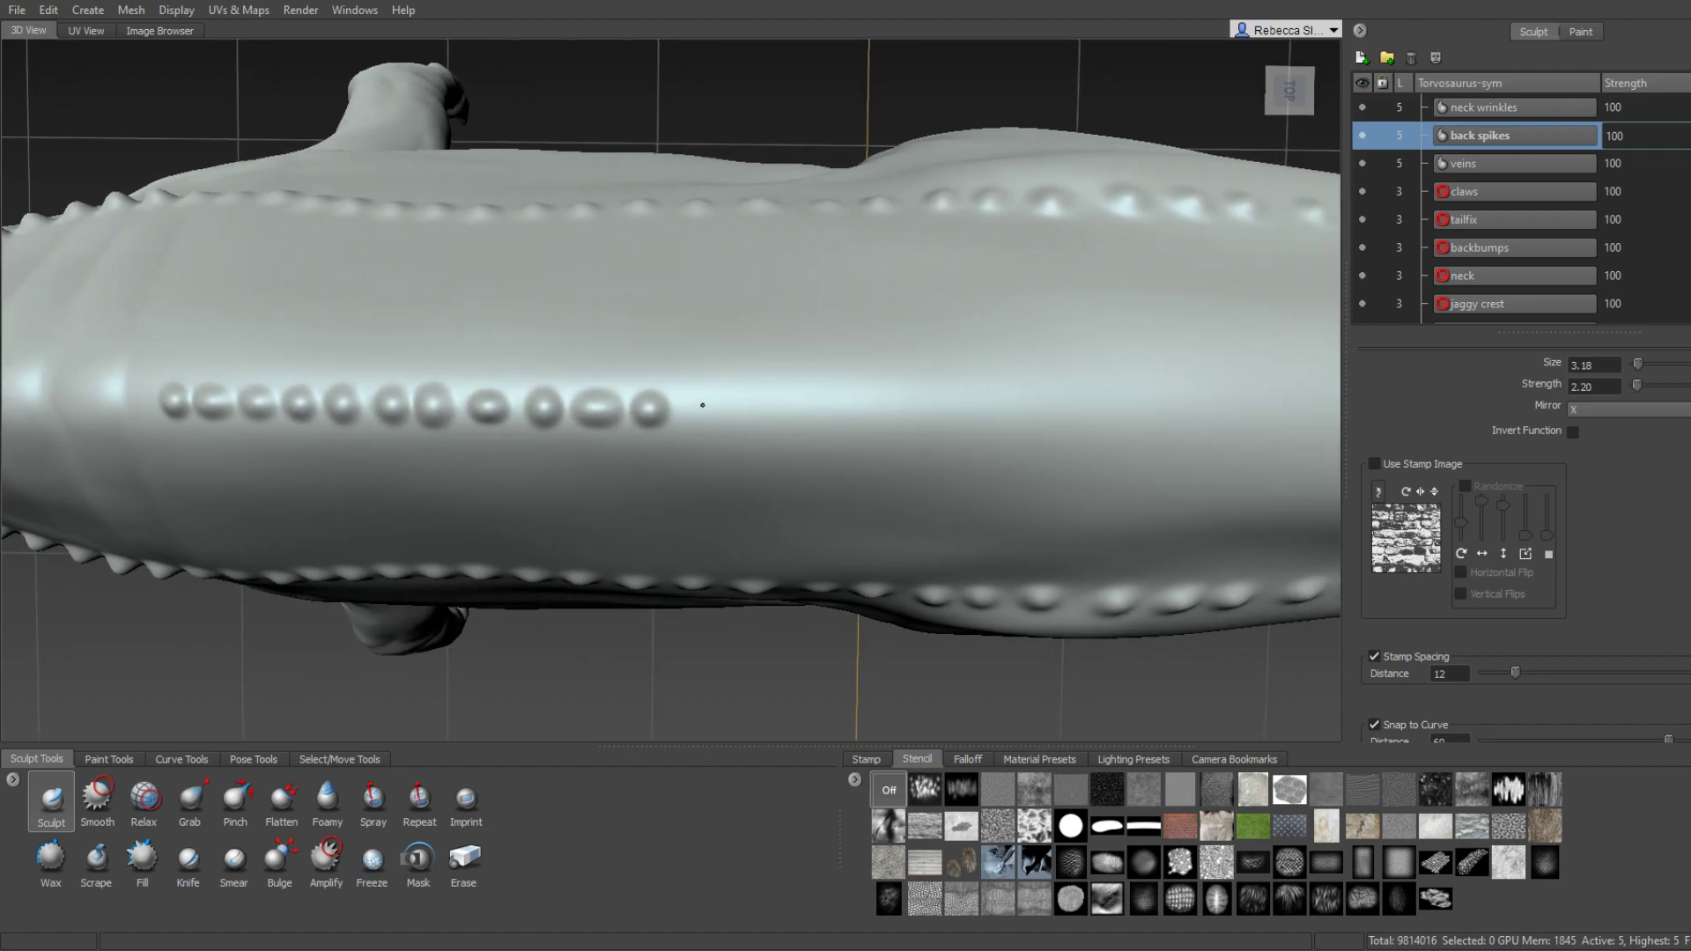
pyautogui.moveTo(762, 410)
pyautogui.keyDown('alt'); pyautogui.mouseDown()
pyautogui.moveTo(759, 277)
pyautogui.moveTo(791, 347)
pyautogui.moveTo(754, 311)
pyautogui.mouseUp(); pyautogui.keyUp('alt')
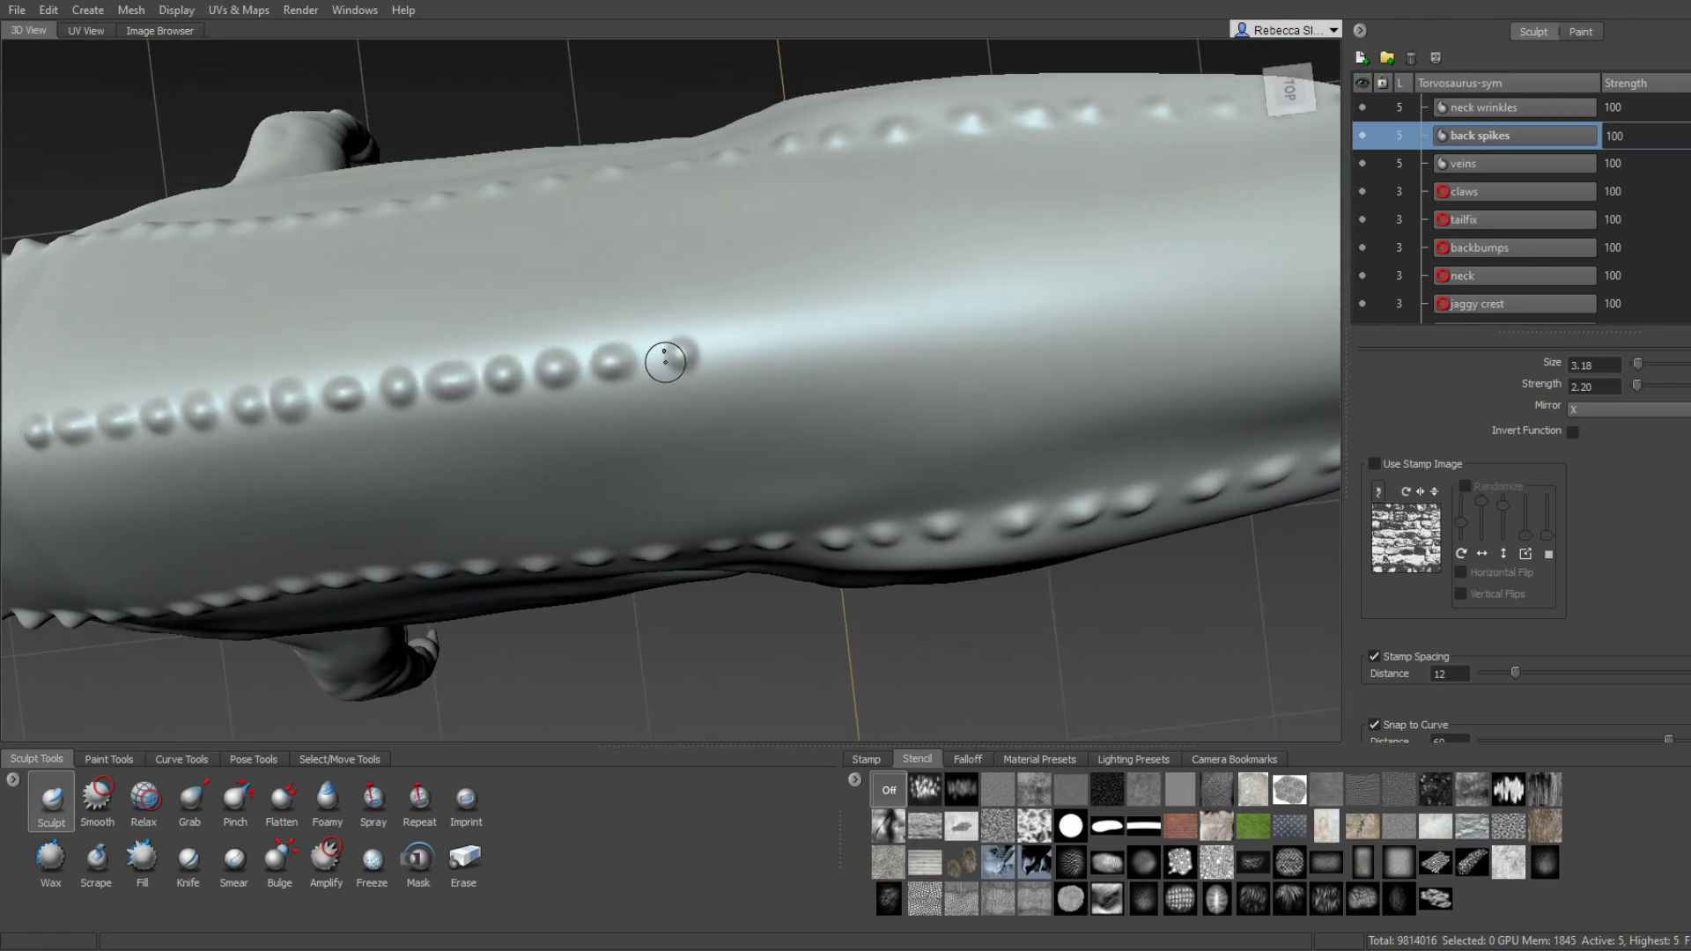
pyautogui.keyDown('alt'); pyautogui.moveTo(711, 345); pyautogui.dragTo(664, 367); pyautogui.keyUp('alt')
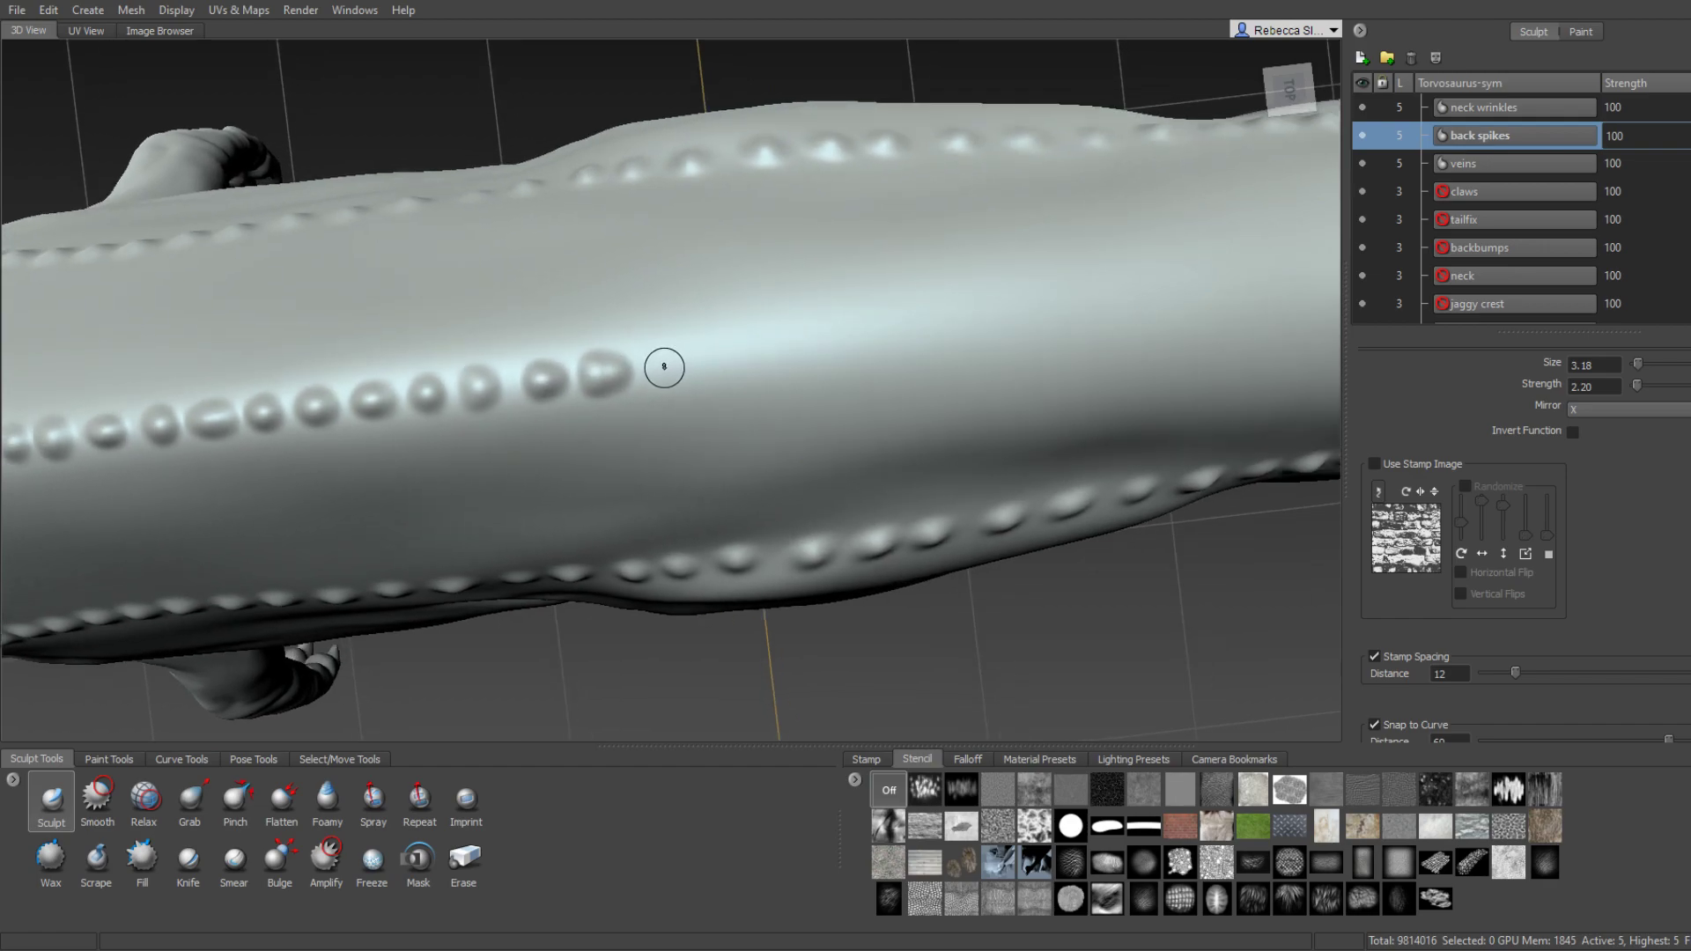
pyautogui.moveTo(795, 351)
pyautogui.keyDown('alt'); pyautogui.mouseDown()
pyautogui.moveTo(642, 358)
pyautogui.moveTo(684, 358)
pyautogui.moveTo(660, 351)
pyautogui.moveTo(584, 378)
pyautogui.moveTo(342, 373)
pyautogui.moveTo(528, 359)
pyautogui.moveTo(475, 414)
pyautogui.mouseUp(); pyautogui.keyUp('alt')
pyautogui.click(535, 418)
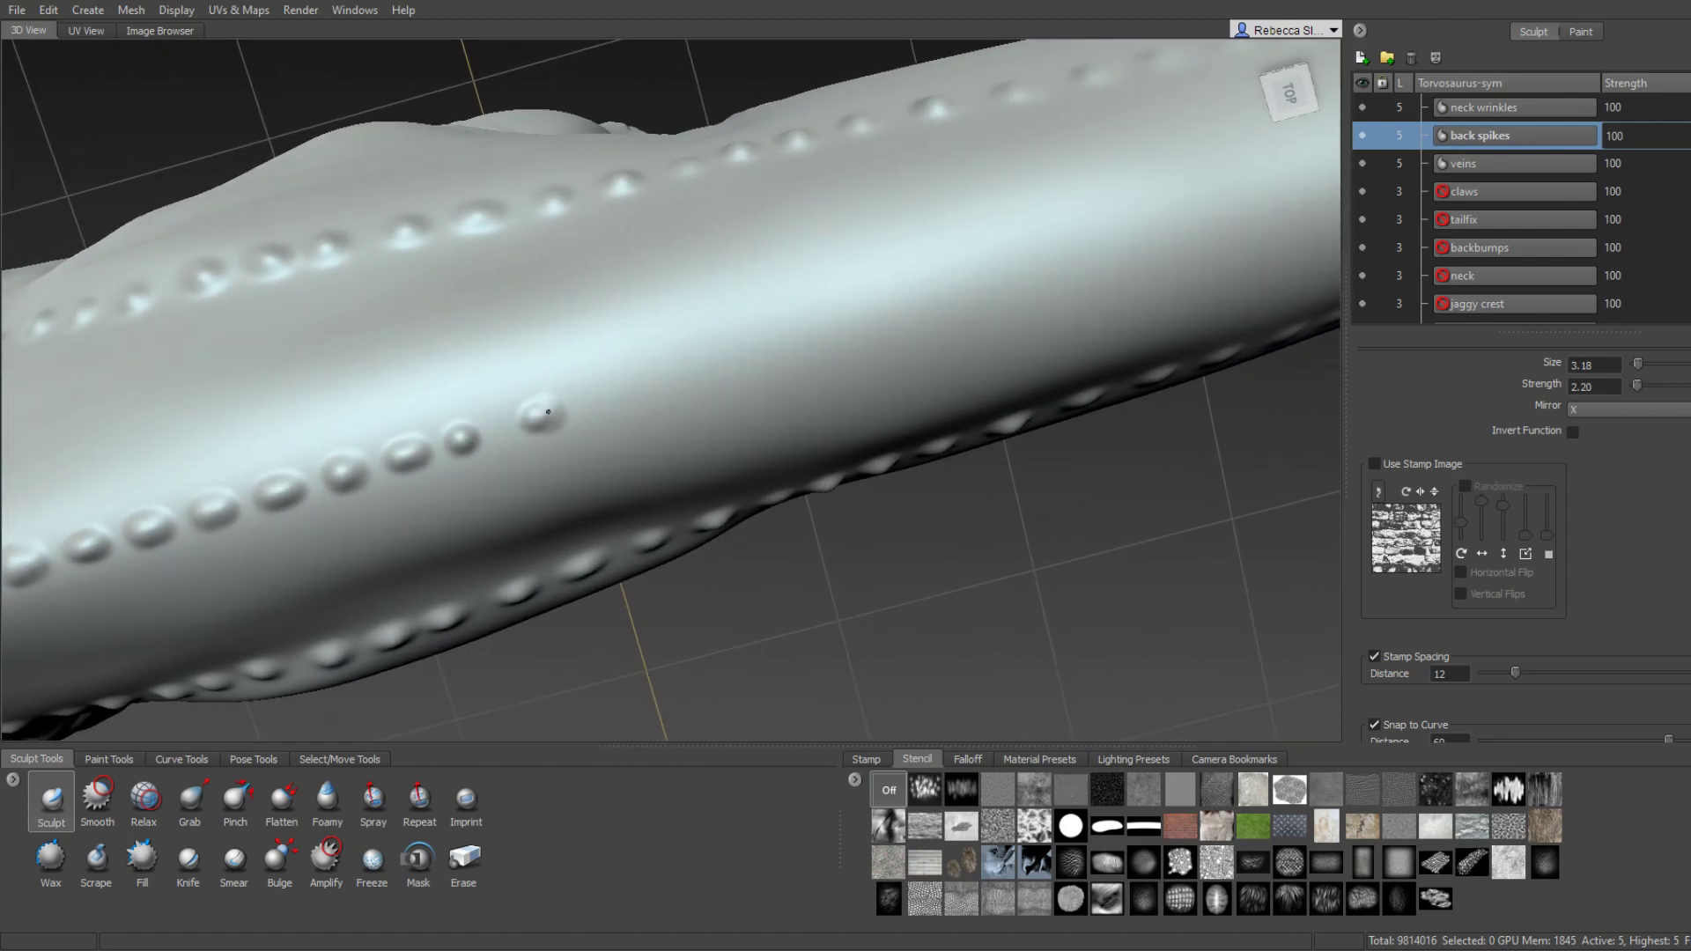
pyautogui.click(619, 391)
pyautogui.moveTo(649, 395)
pyautogui.keyDown('alt'); pyautogui.mouseDown()
pyautogui.moveTo(627, 383)
pyautogui.moveTo(559, 427)
pyautogui.moveTo(507, 417)
pyautogui.moveTo(578, 366)
pyautogui.mouseUp(); pyautogui.keyUp('alt')
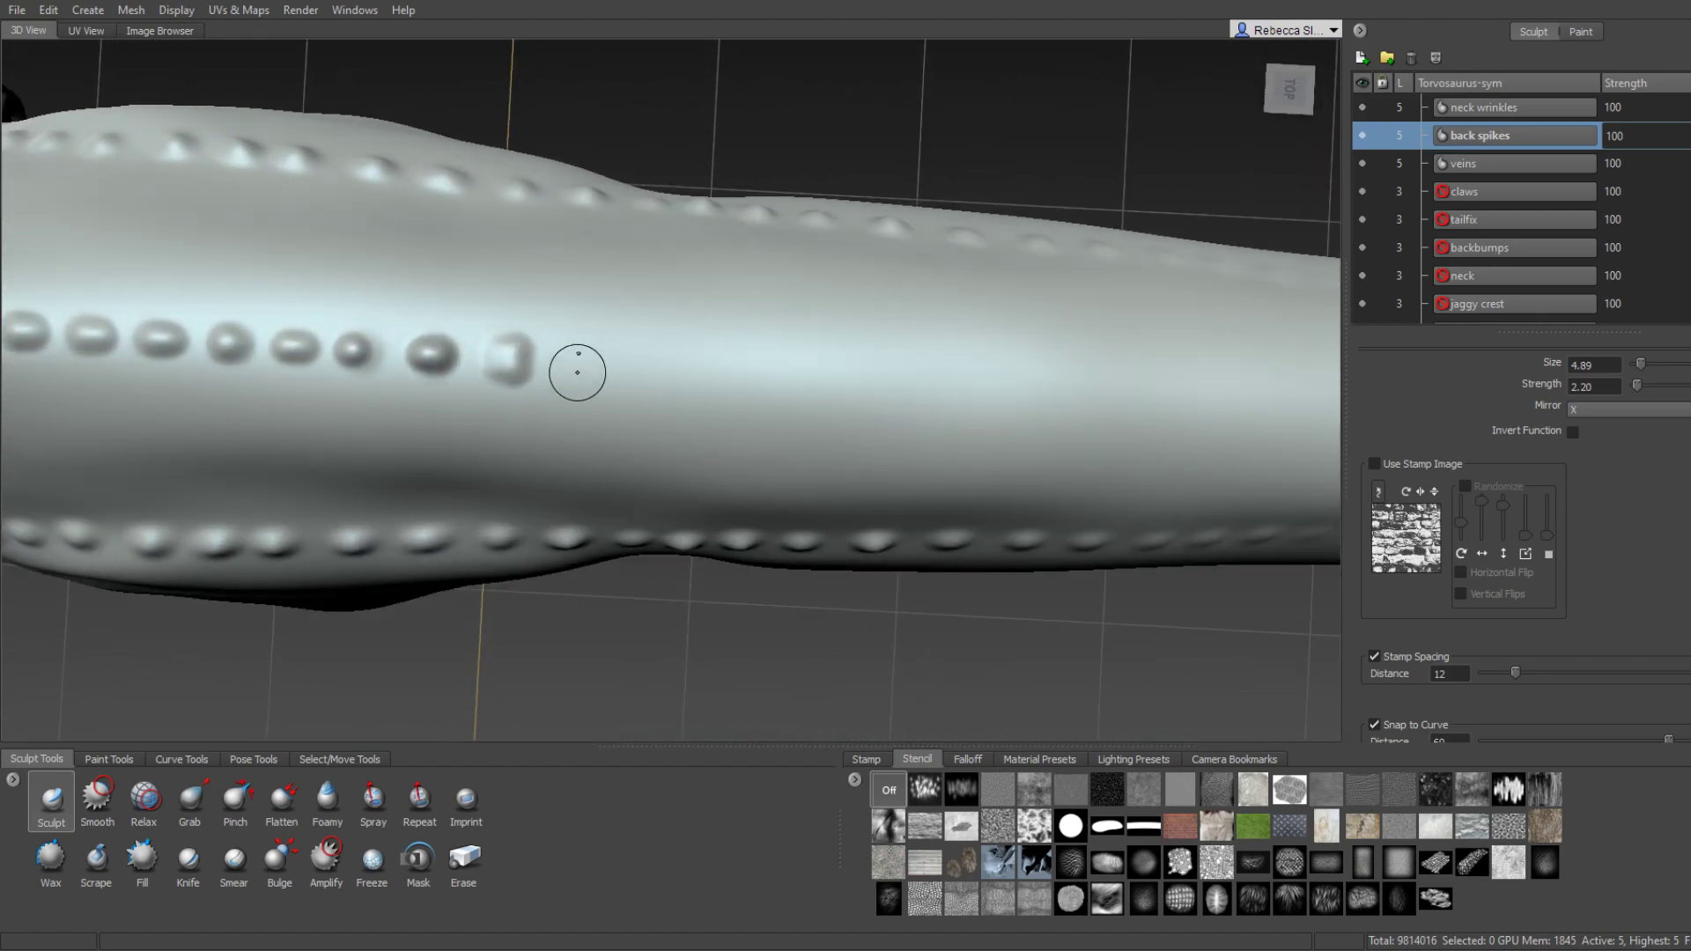
pyautogui.click(581, 363)
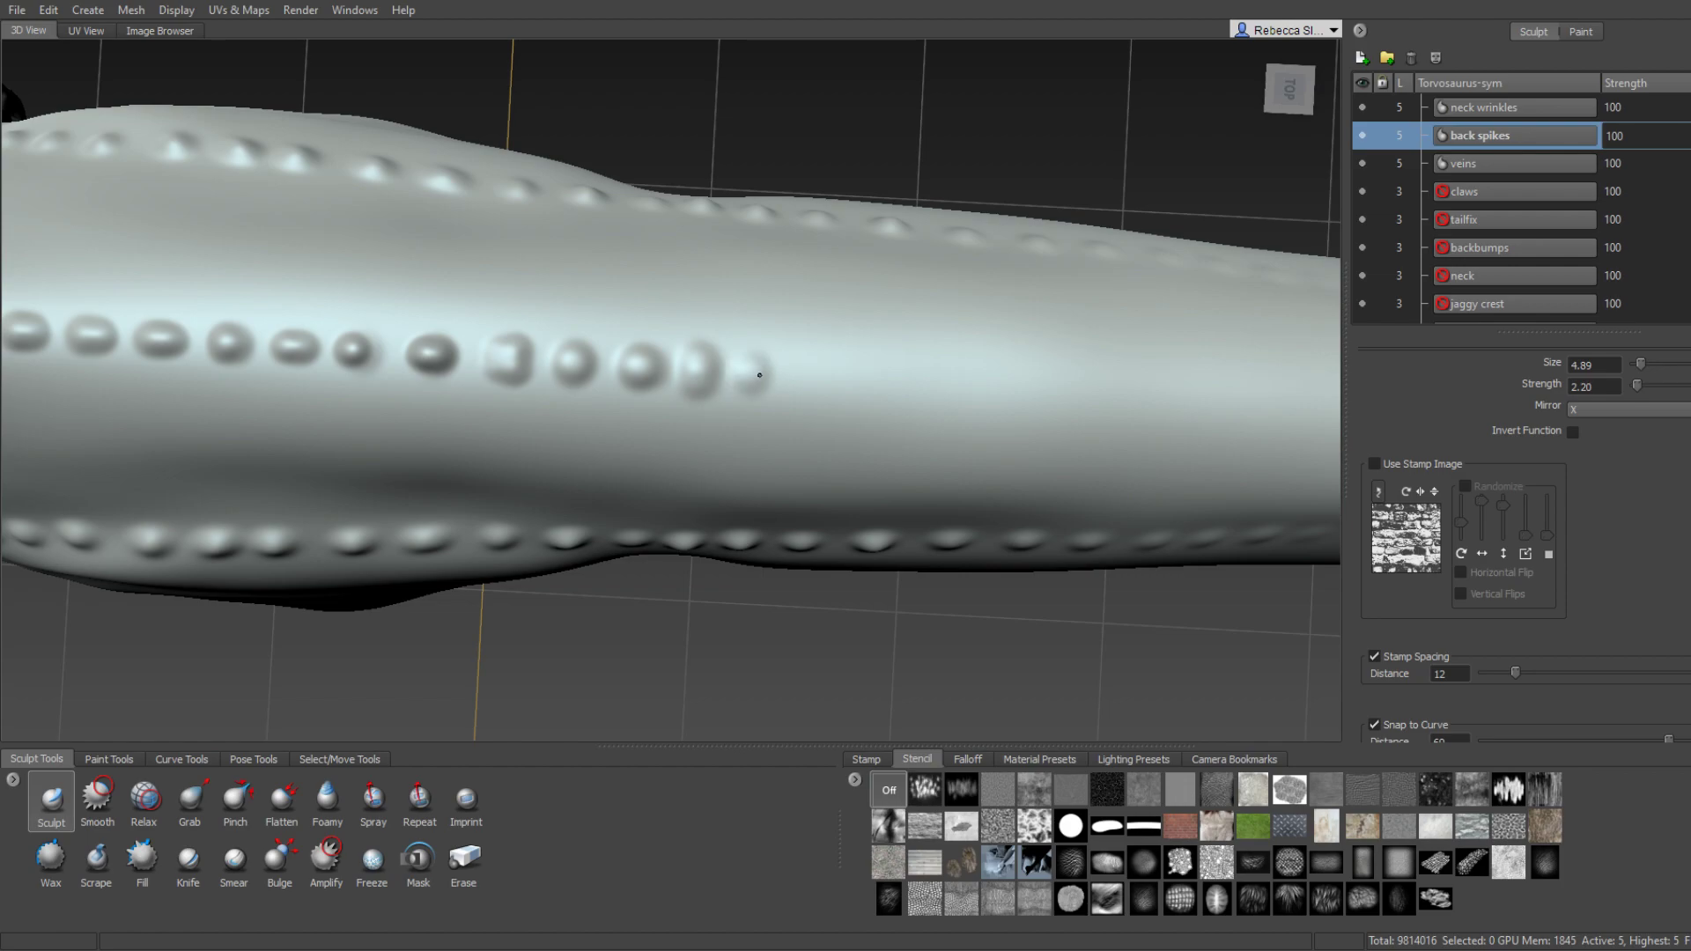
pyautogui.moveTo(706, 376)
pyautogui.keyDown('alt'); pyautogui.mouseDown()
pyautogui.moveTo(650, 393)
pyautogui.moveTo(705, 385)
pyautogui.moveTo(710, 401)
pyautogui.moveTo(641, 393)
pyautogui.mouseUp(); pyautogui.keyUp('alt')
# Stamp five more studs to extend the row further along the back.
pyautogui.click(626, 403)
pyautogui.click(679, 404)
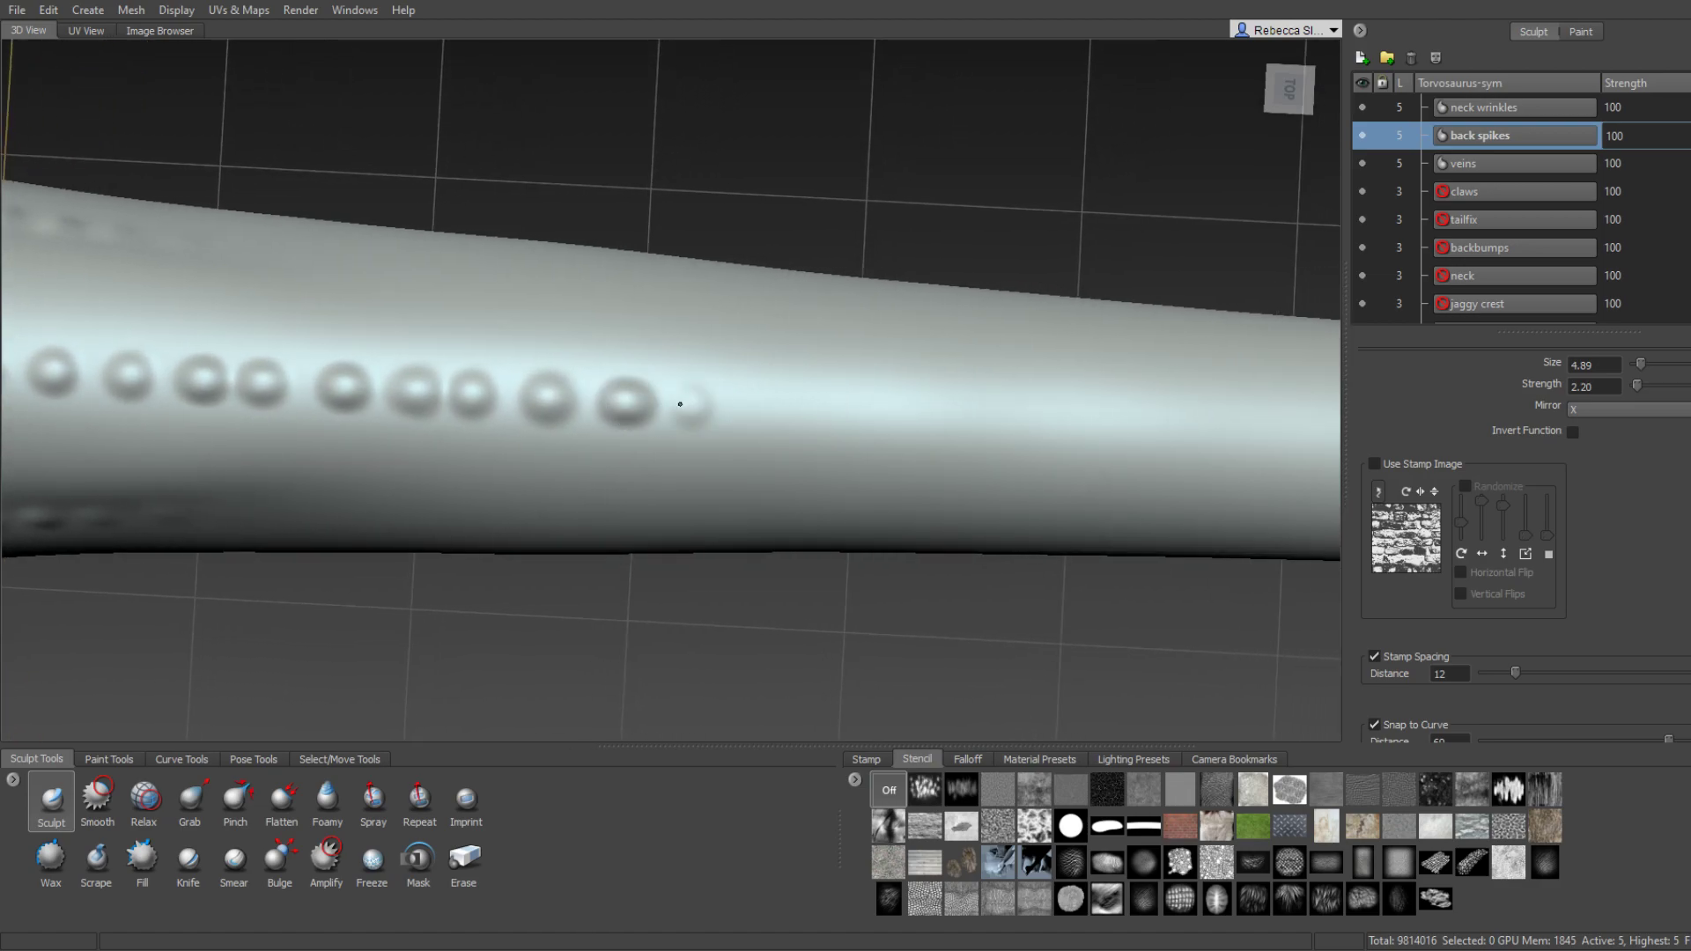
pyautogui.click(758, 404)
pyautogui.keyDown('alt'); pyautogui.moveTo(713, 415); pyautogui.dragTo(685, 425); pyautogui.keyUp('alt')
pyautogui.click(685, 425)
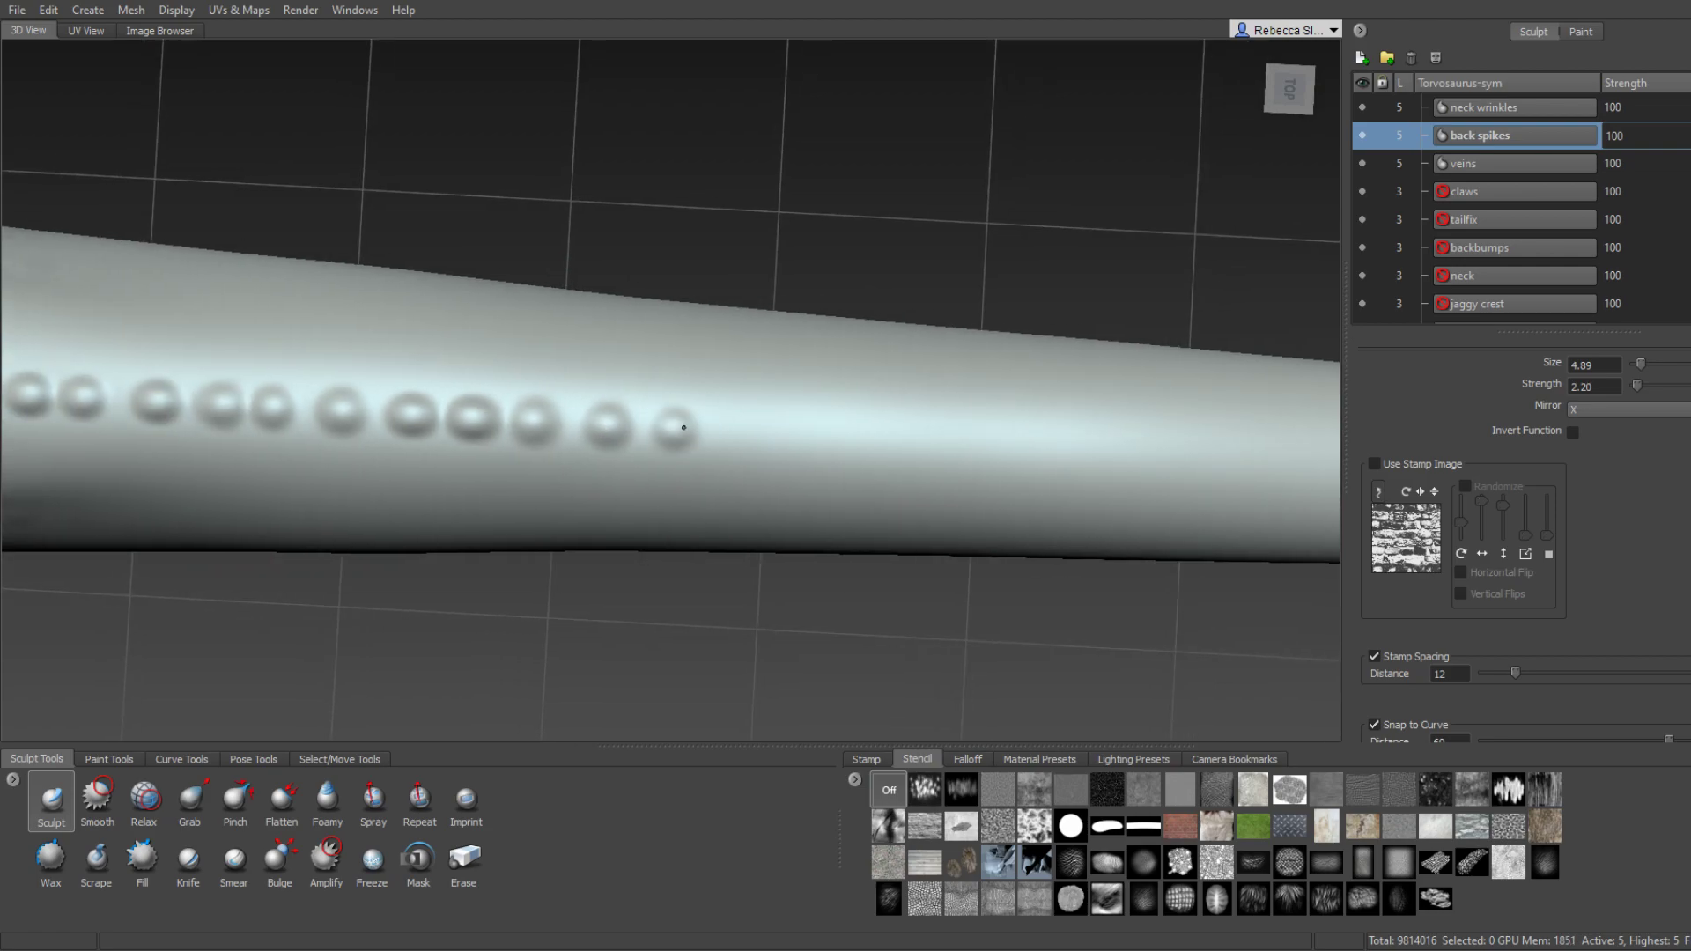
pyautogui.click(747, 422)
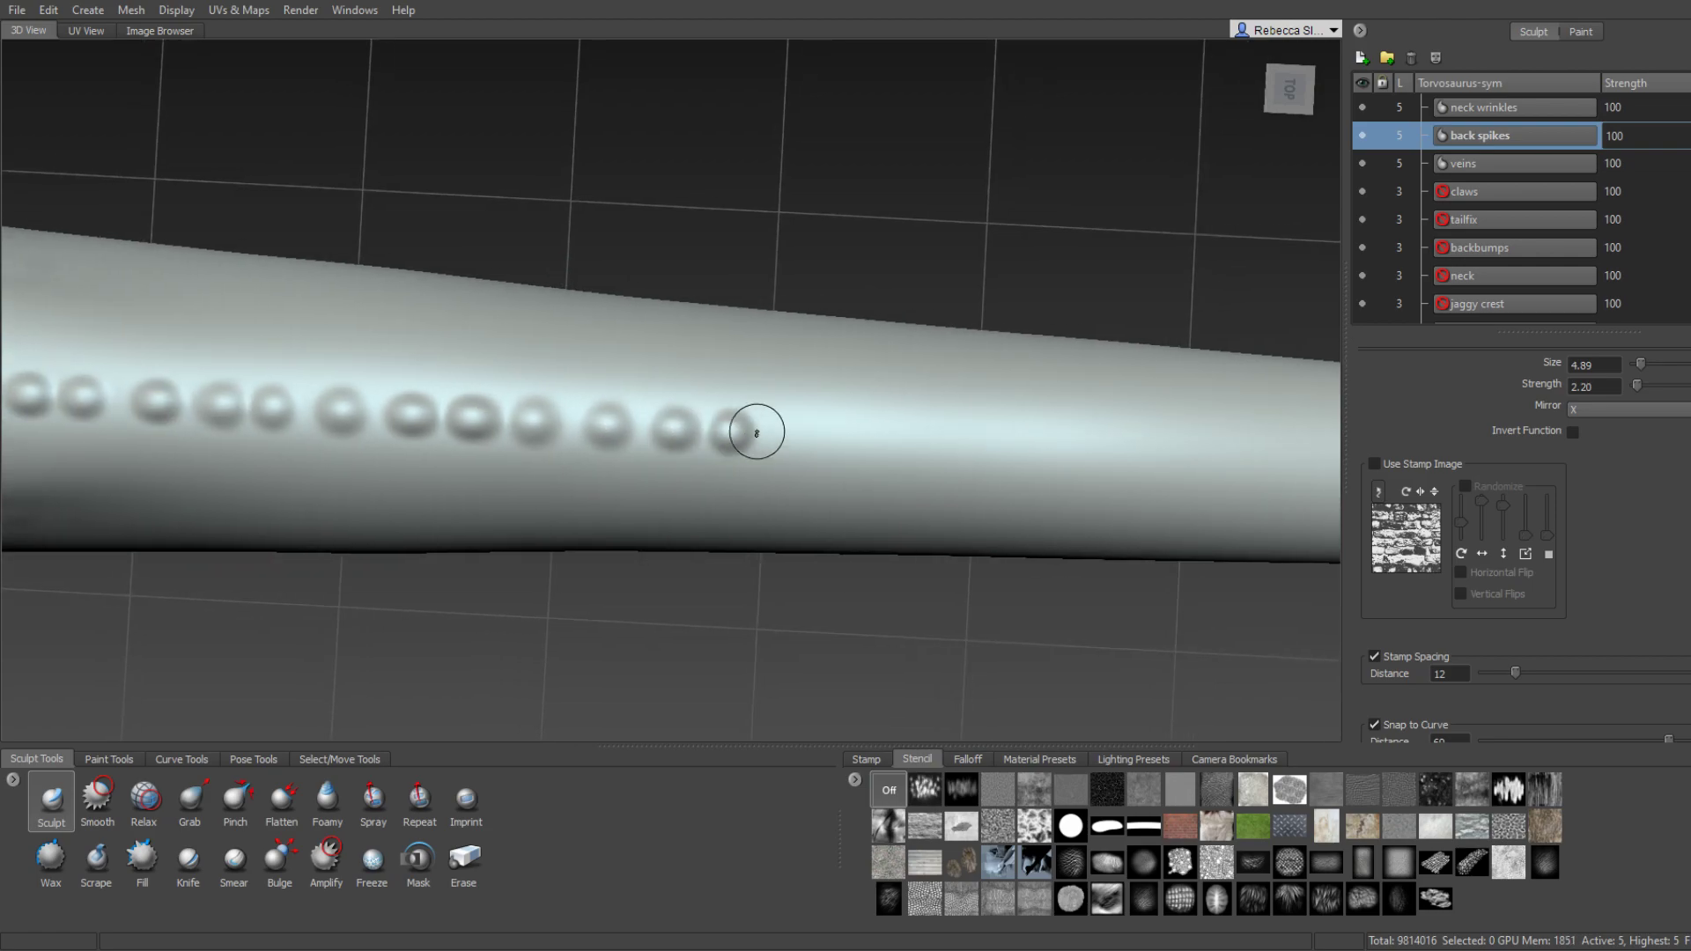
pyautogui.keyDown('alt'); pyautogui.moveTo(781, 426); pyautogui.dragTo(761, 424); pyautogui.keyUp('alt')
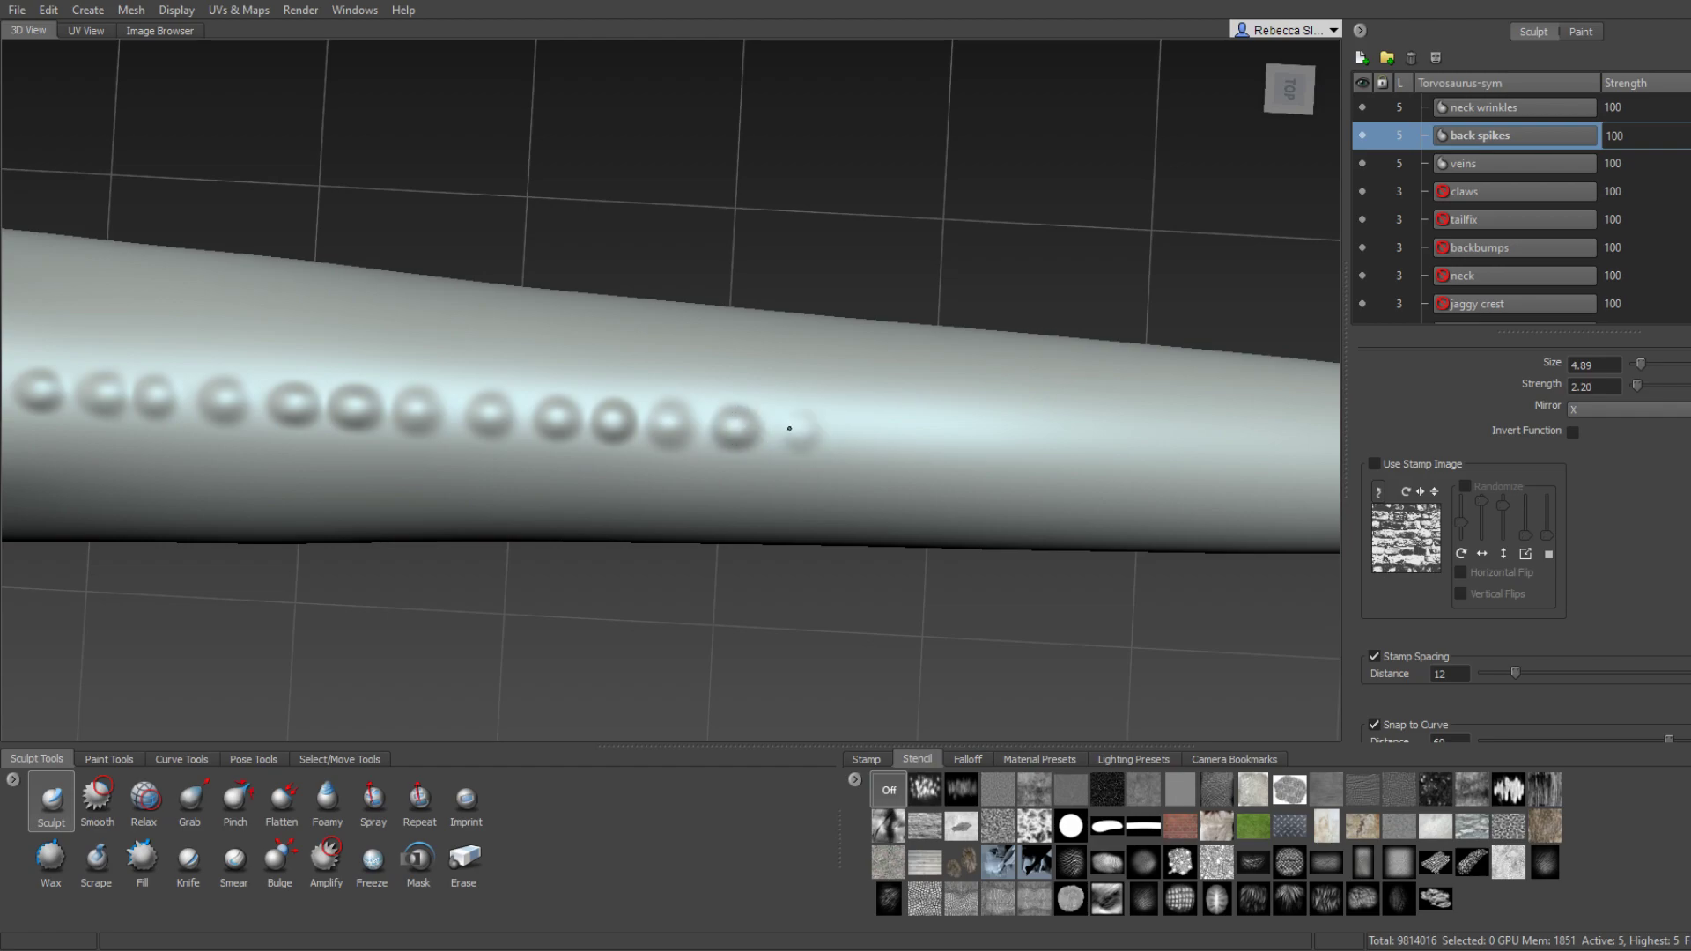
pyautogui.keyDown('alt'); pyautogui.moveTo(895, 435); pyautogui.dragTo(800, 425); pyautogui.keyUp('alt')
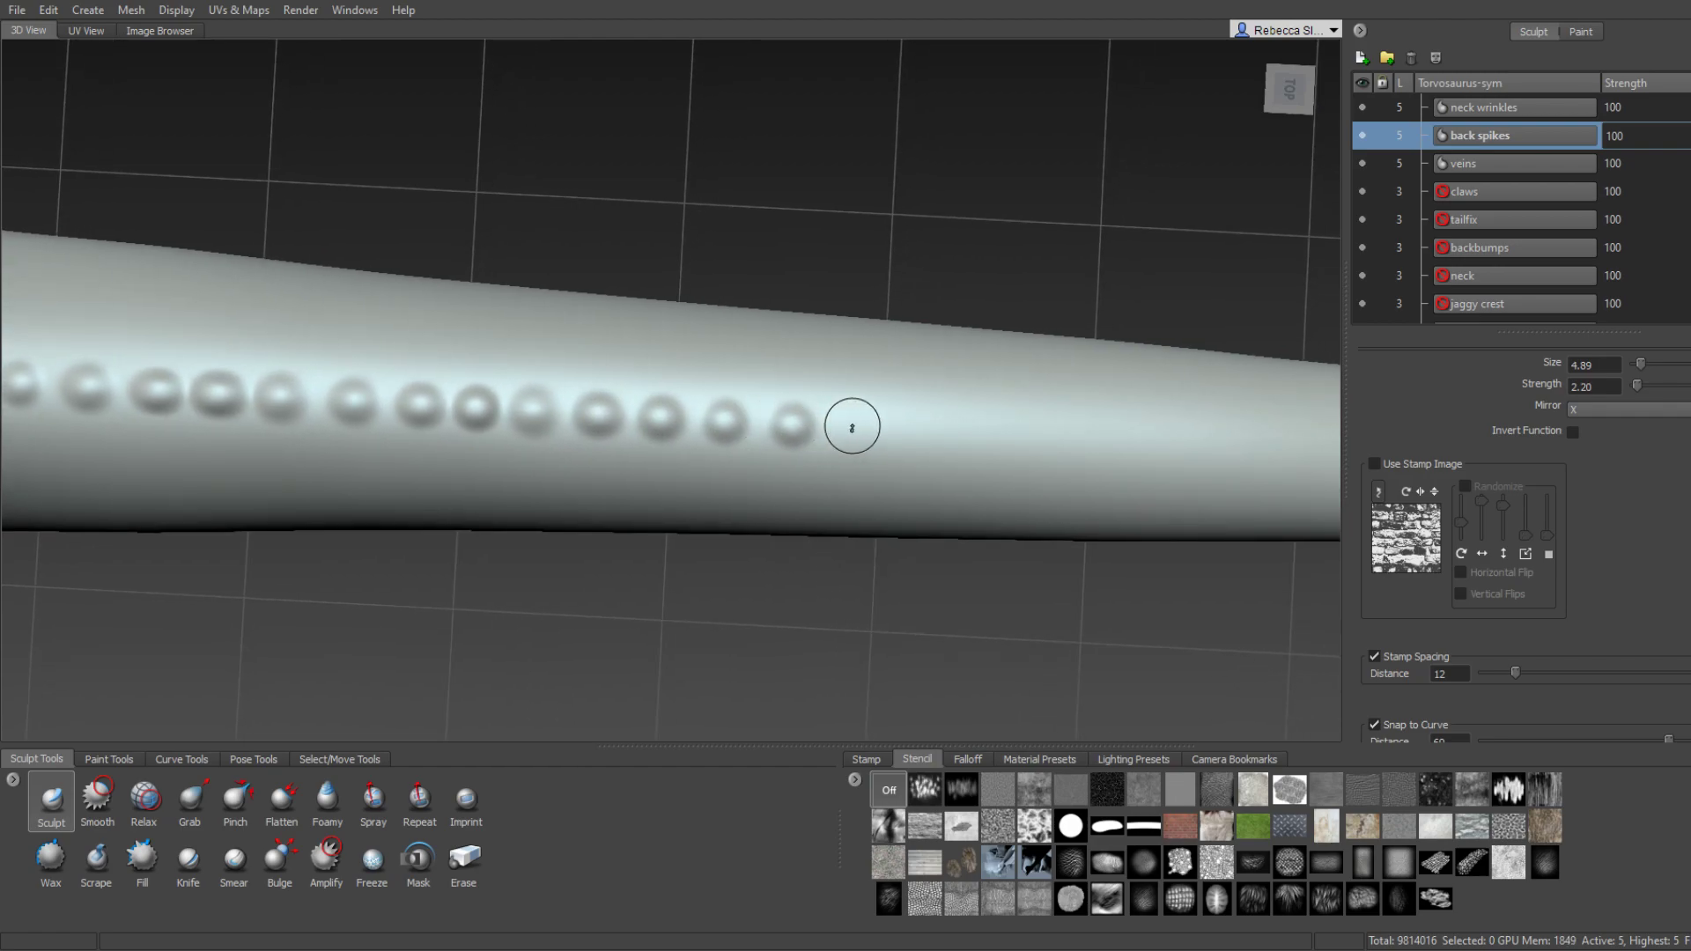
pyautogui.moveTo(936, 426)
pyautogui.keyDown('alt'); pyautogui.mouseDown()
pyautogui.moveTo(820, 435)
pyautogui.moveTo(1107, 446)
pyautogui.mouseUp(); pyautogui.keyUp('alt')
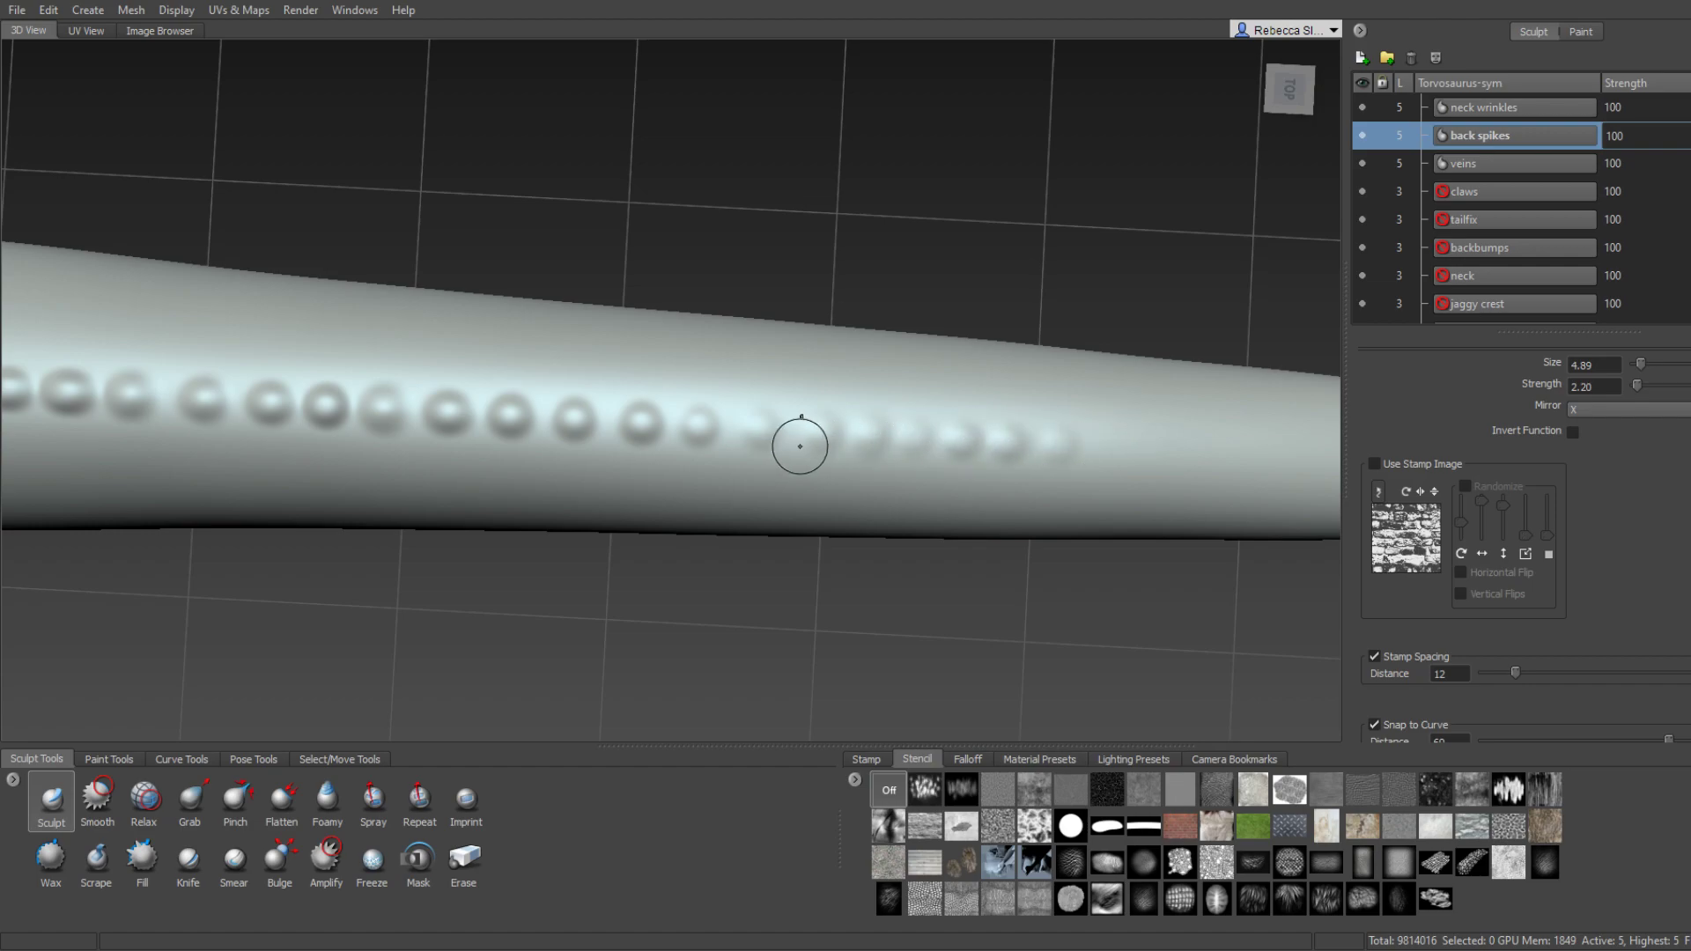
pyautogui.keyDown('alt'); pyautogui.moveTo(809, 431); pyautogui.dragTo(863, 419); pyautogui.keyUp('alt')
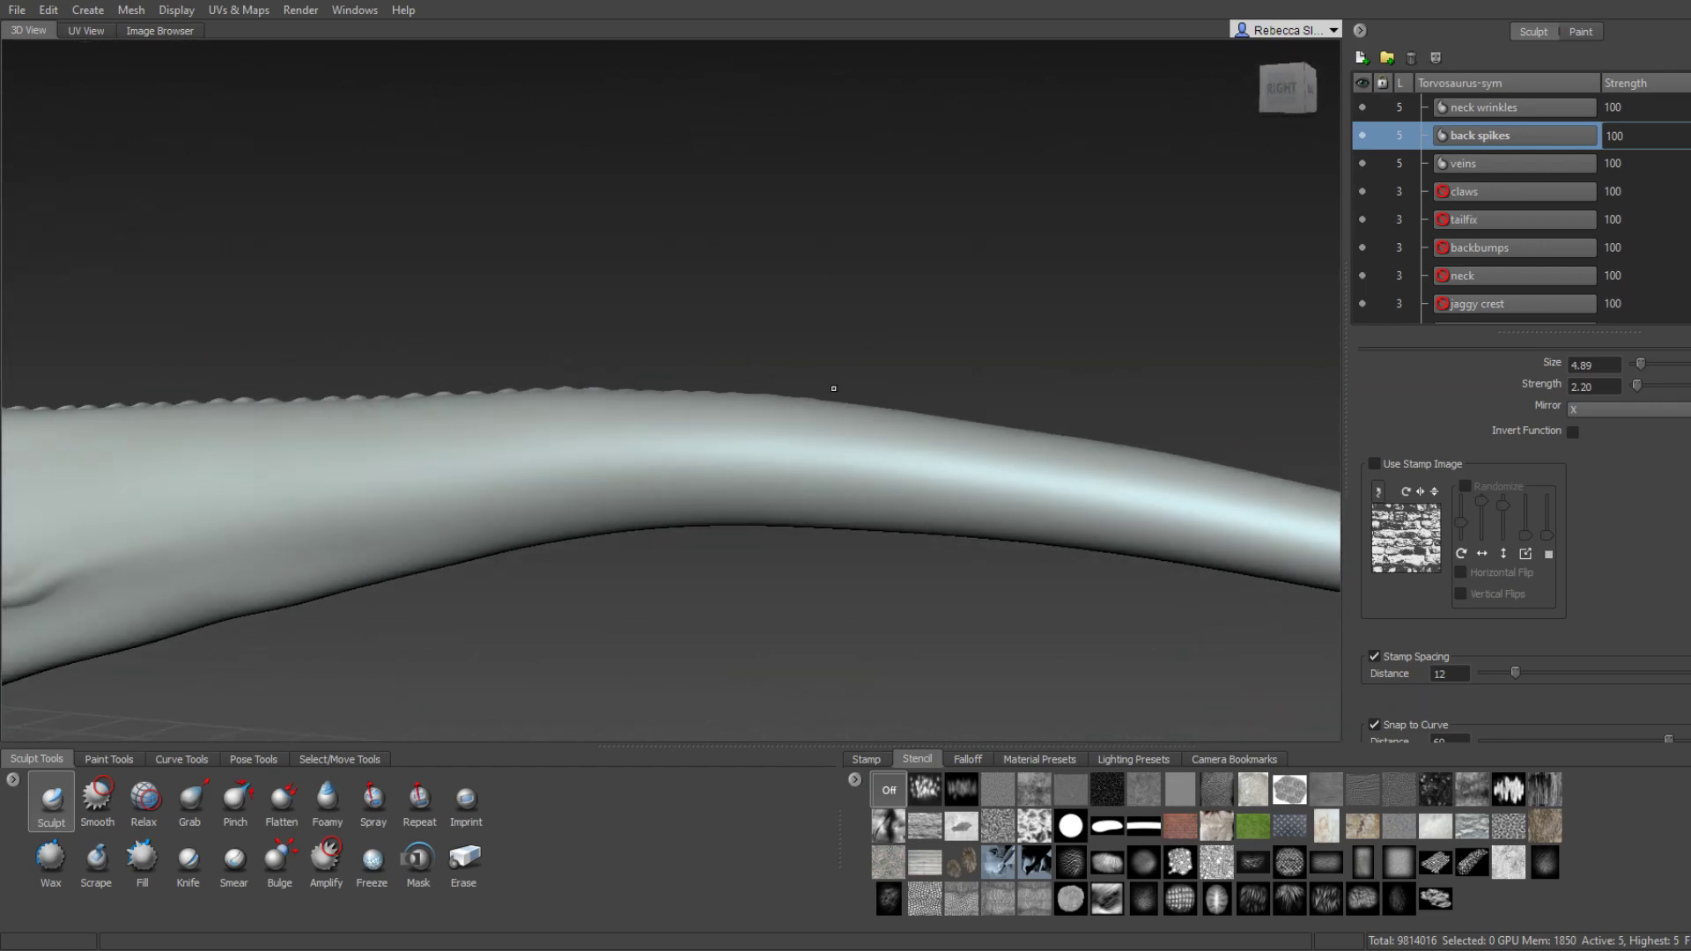
# Orbit around the back spikes and zoom out to a three-quarter view of the whole creature.
pyautogui.moveTo(776, 314)
pyautogui.keyDown('alt'); pyautogui.mouseDown()
pyautogui.moveTo(689, 550)
pyautogui.moveTo(660, 448)
pyautogui.moveTo(986, 590)
pyautogui.moveTo(904, 555)
pyautogui.mouseUp(); pyautogui.keyUp('alt')
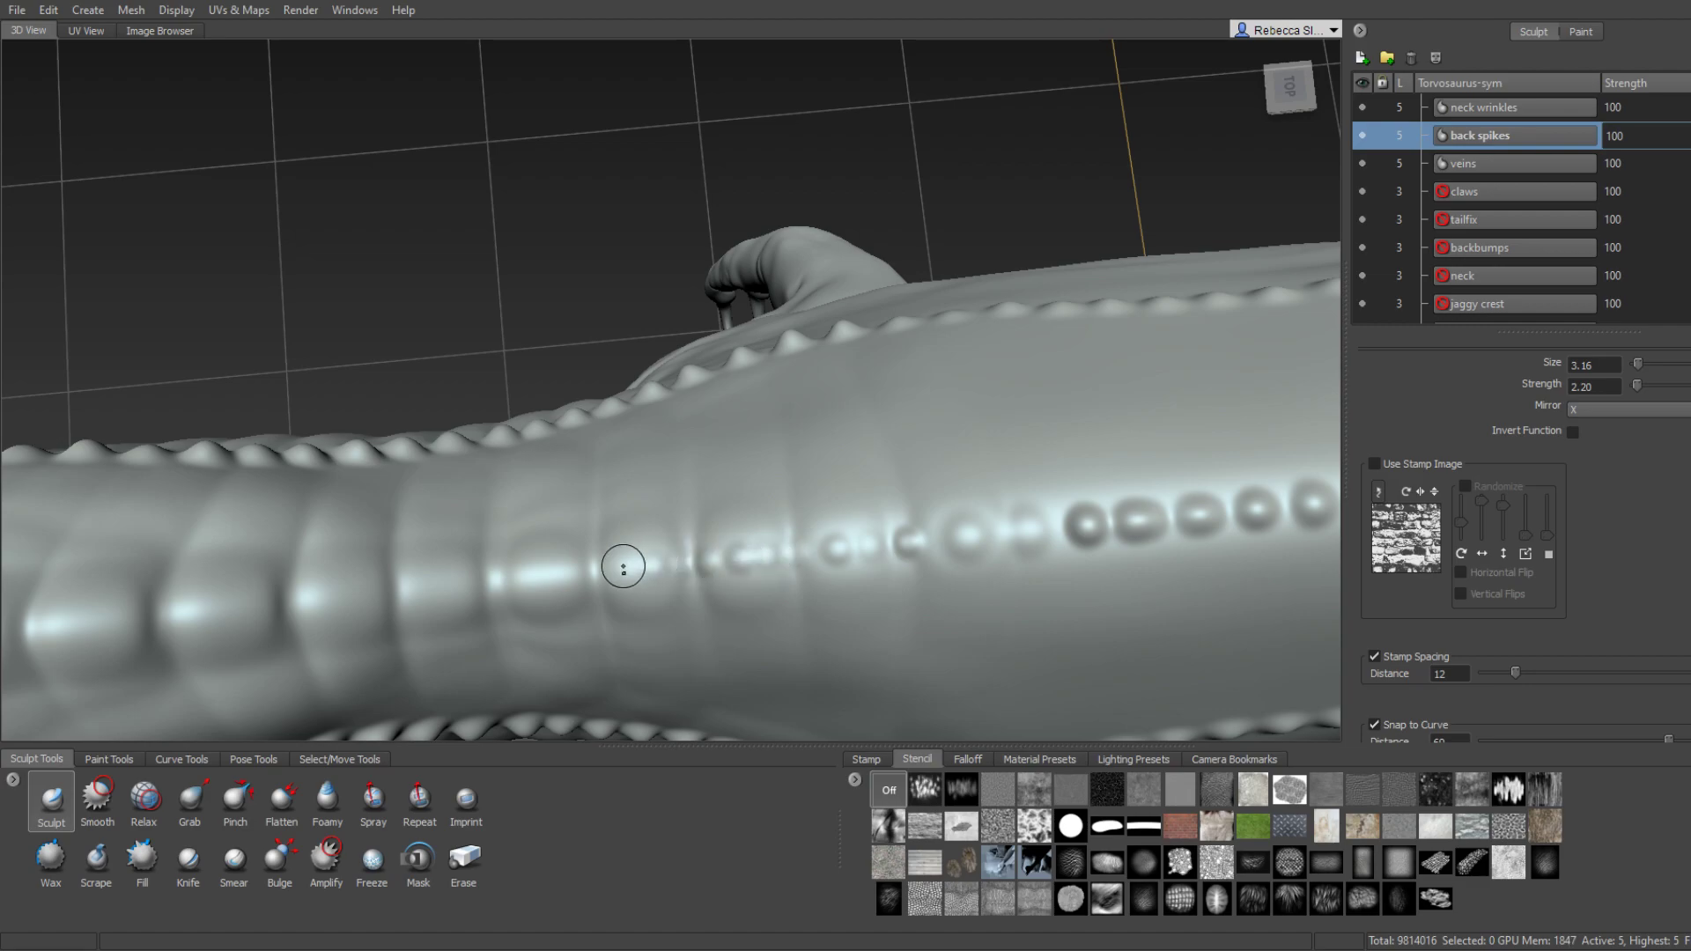
pyautogui.moveTo(497, 582)
pyautogui.keyDown('alt'); pyautogui.mouseDown()
pyautogui.moveTo(735, 564)
pyautogui.moveTo(788, 469)
pyautogui.mouseUp(); pyautogui.keyUp('alt')
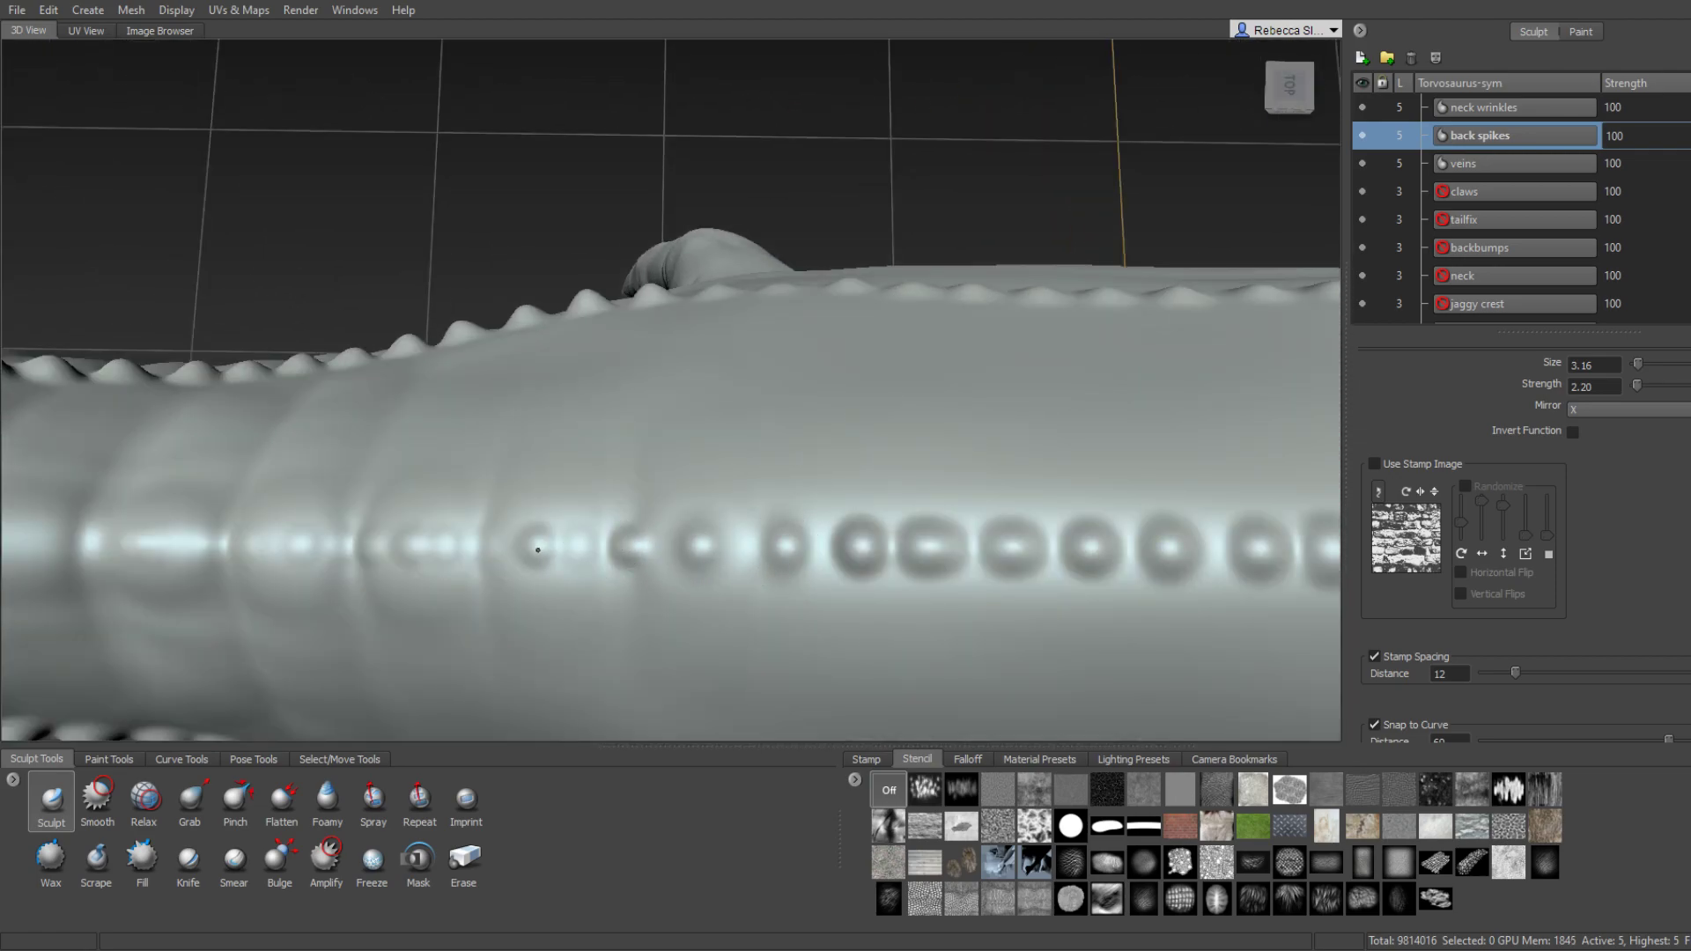
pyautogui.moveTo(537, 549)
pyautogui.keyDown('alt'); pyautogui.mouseDown()
pyautogui.moveTo(558, 555)
pyautogui.moveTo(577, 427)
pyautogui.moveTo(604, 527)
pyautogui.mouseUp(); pyautogui.keyUp('alt')
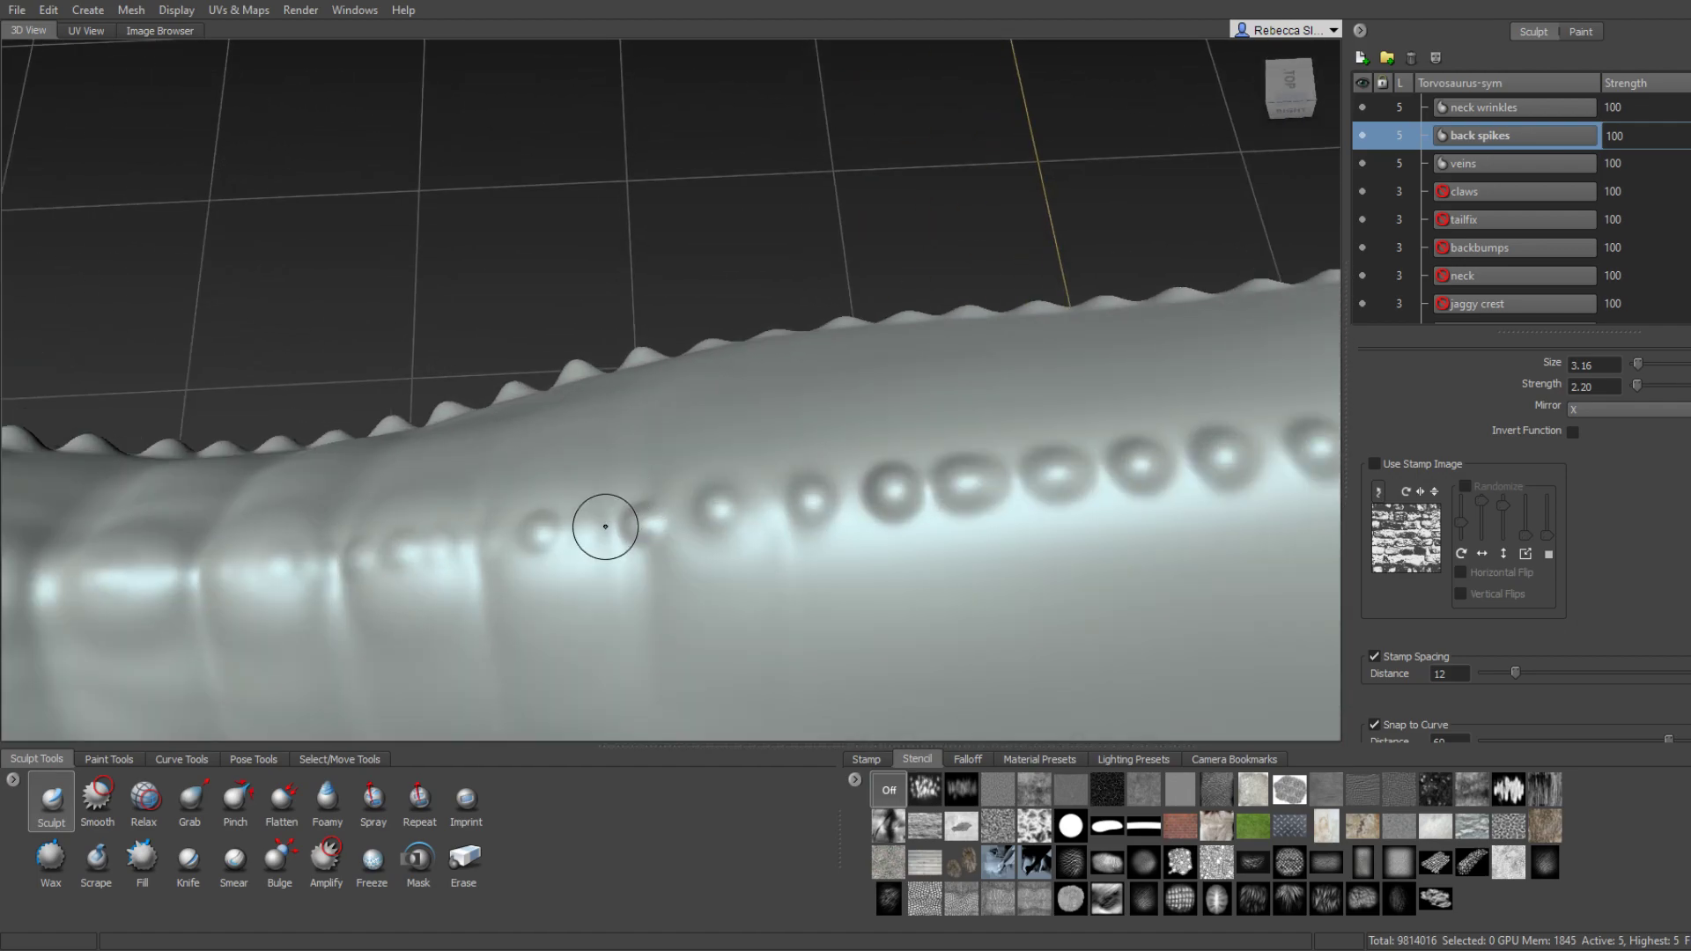
pyautogui.moveTo(687, 573)
pyautogui.keyDown('alt'); pyautogui.mouseDown()
pyautogui.moveTo(710, 510)
pyautogui.moveTo(579, 555)
pyautogui.moveTo(671, 513)
pyautogui.mouseUp(); pyautogui.keyUp('alt')
pyautogui.keyDown('alt'); pyautogui.moveTo(672, 512); pyautogui.dragTo(661, 509, button='right'); pyautogui.keyUp('alt')
pyautogui.moveTo(660, 508)
pyautogui.keyDown('alt'); pyautogui.mouseDown()
pyautogui.moveTo(584, 491)
pyautogui.moveTo(755, 445)
pyautogui.moveTo(774, 423)
pyautogui.mouseUp(); pyautogui.keyUp('alt')
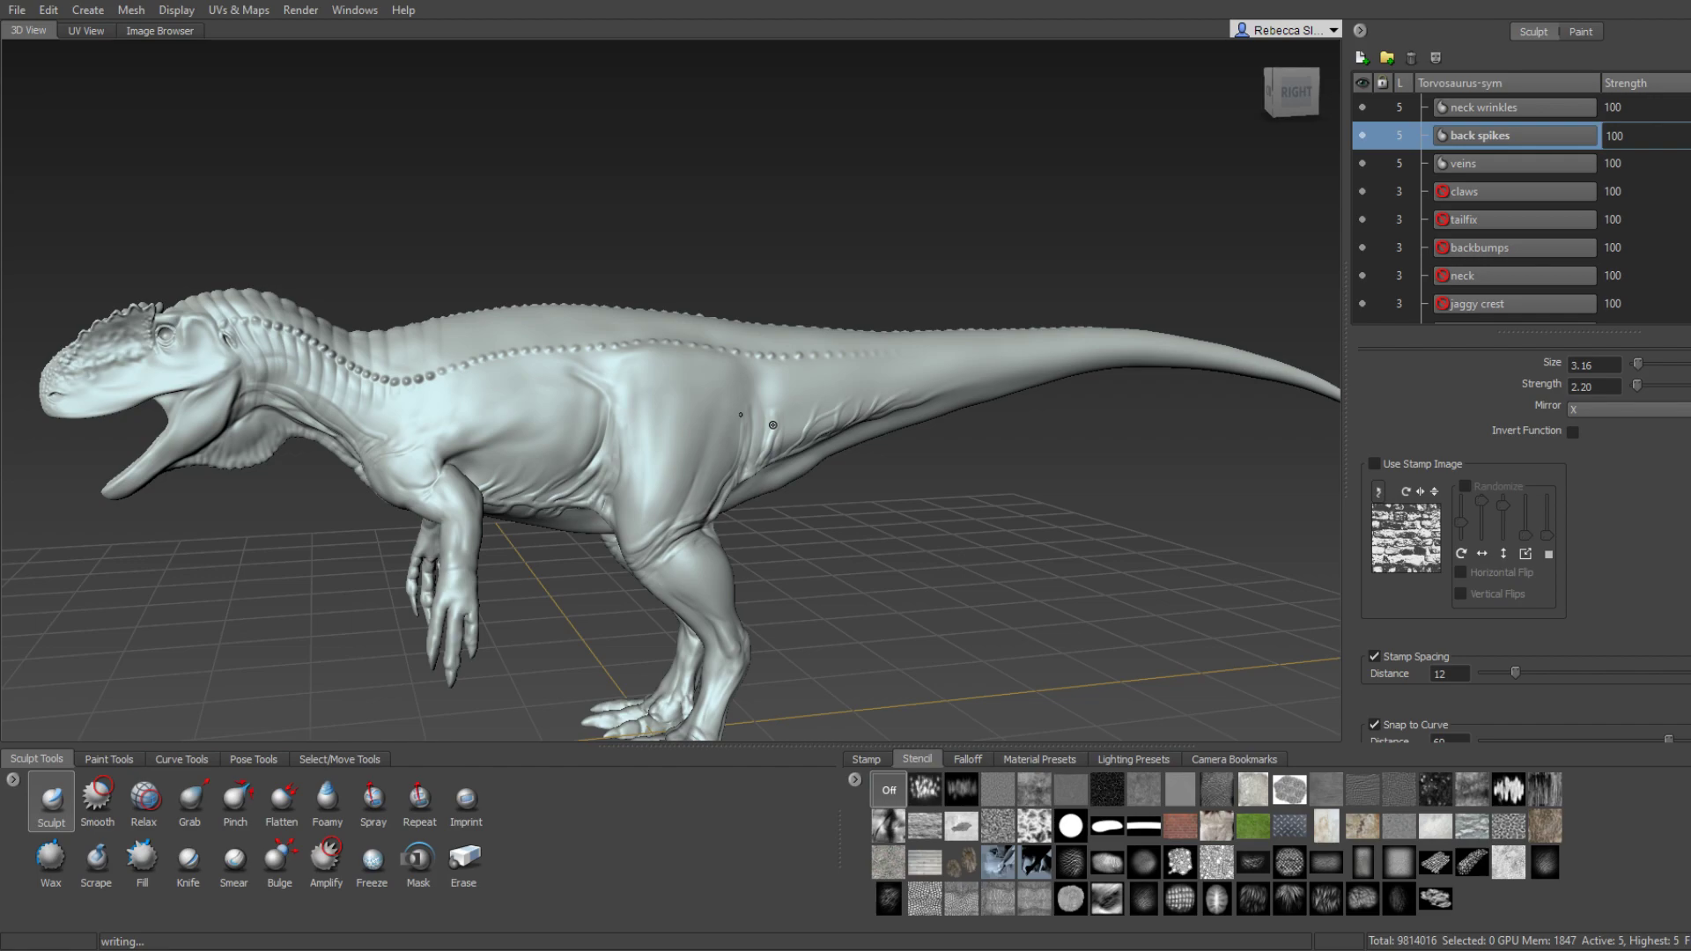
# Make the veins layer active, briefly using Smooth while orbiting around the torso.
pyautogui.moveTo(679, 286)
pyautogui.keyDown('alt'); pyautogui.mouseDown(button='right')
pyautogui.moveTo(705, 334)
pyautogui.moveTo(891, 456)
pyautogui.moveTo(748, 415)
pyautogui.moveTo(872, 422)
pyautogui.mouseUp(button='right'); pyautogui.keyUp('alt')
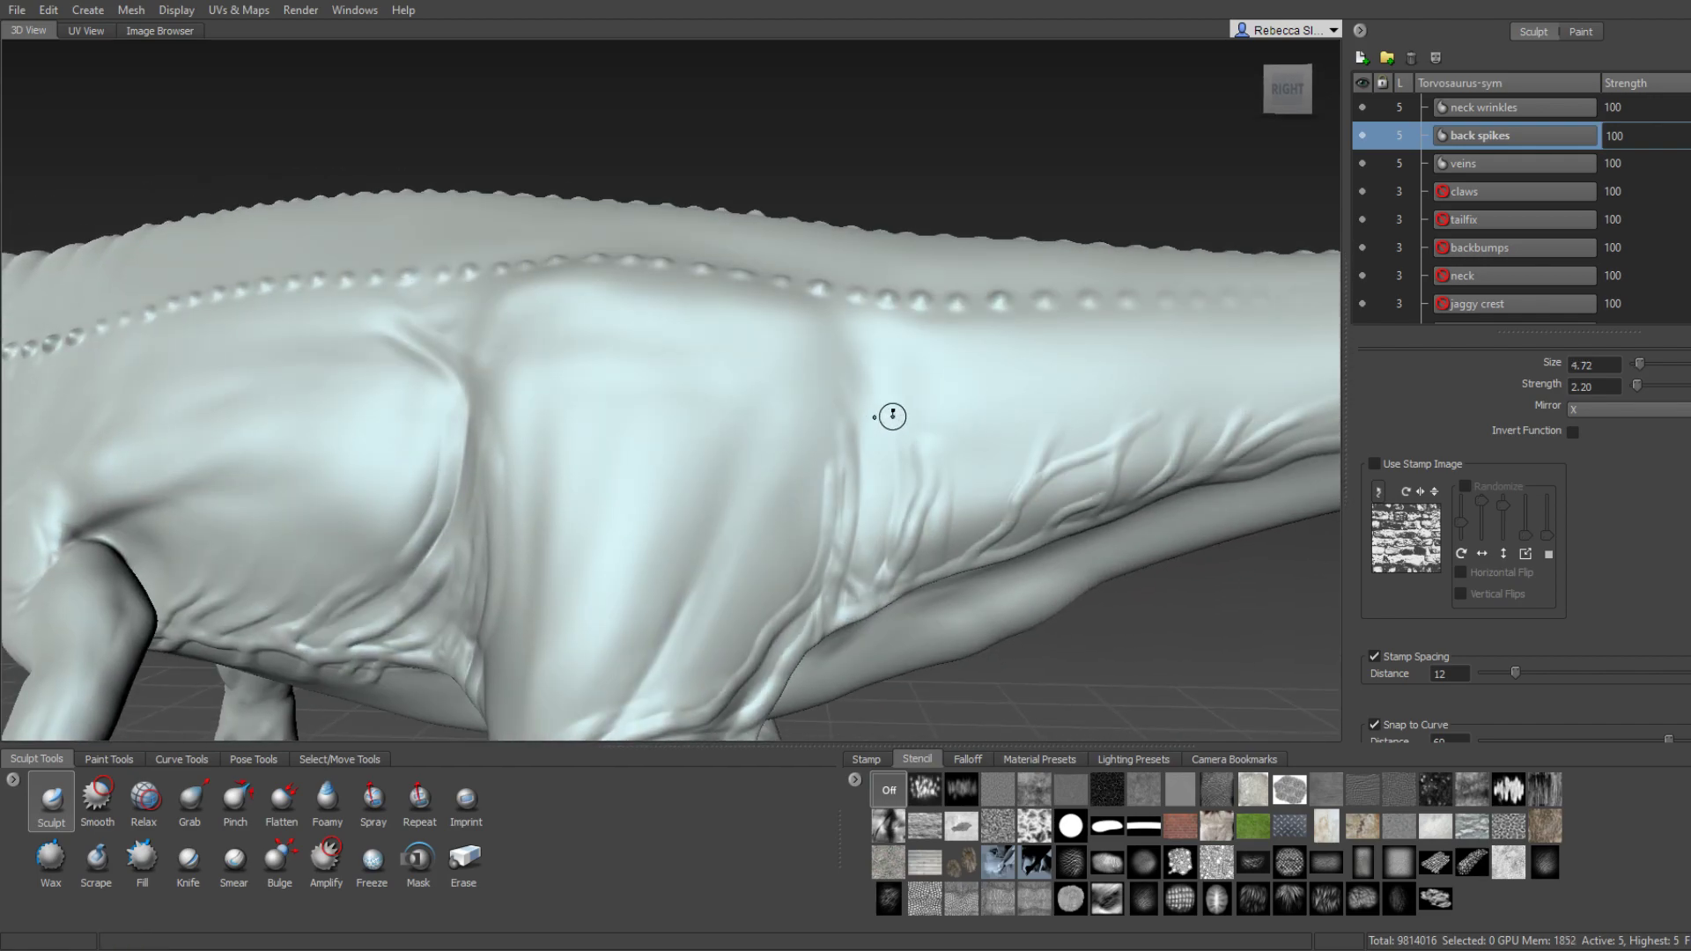
pyautogui.click(1649, 167)
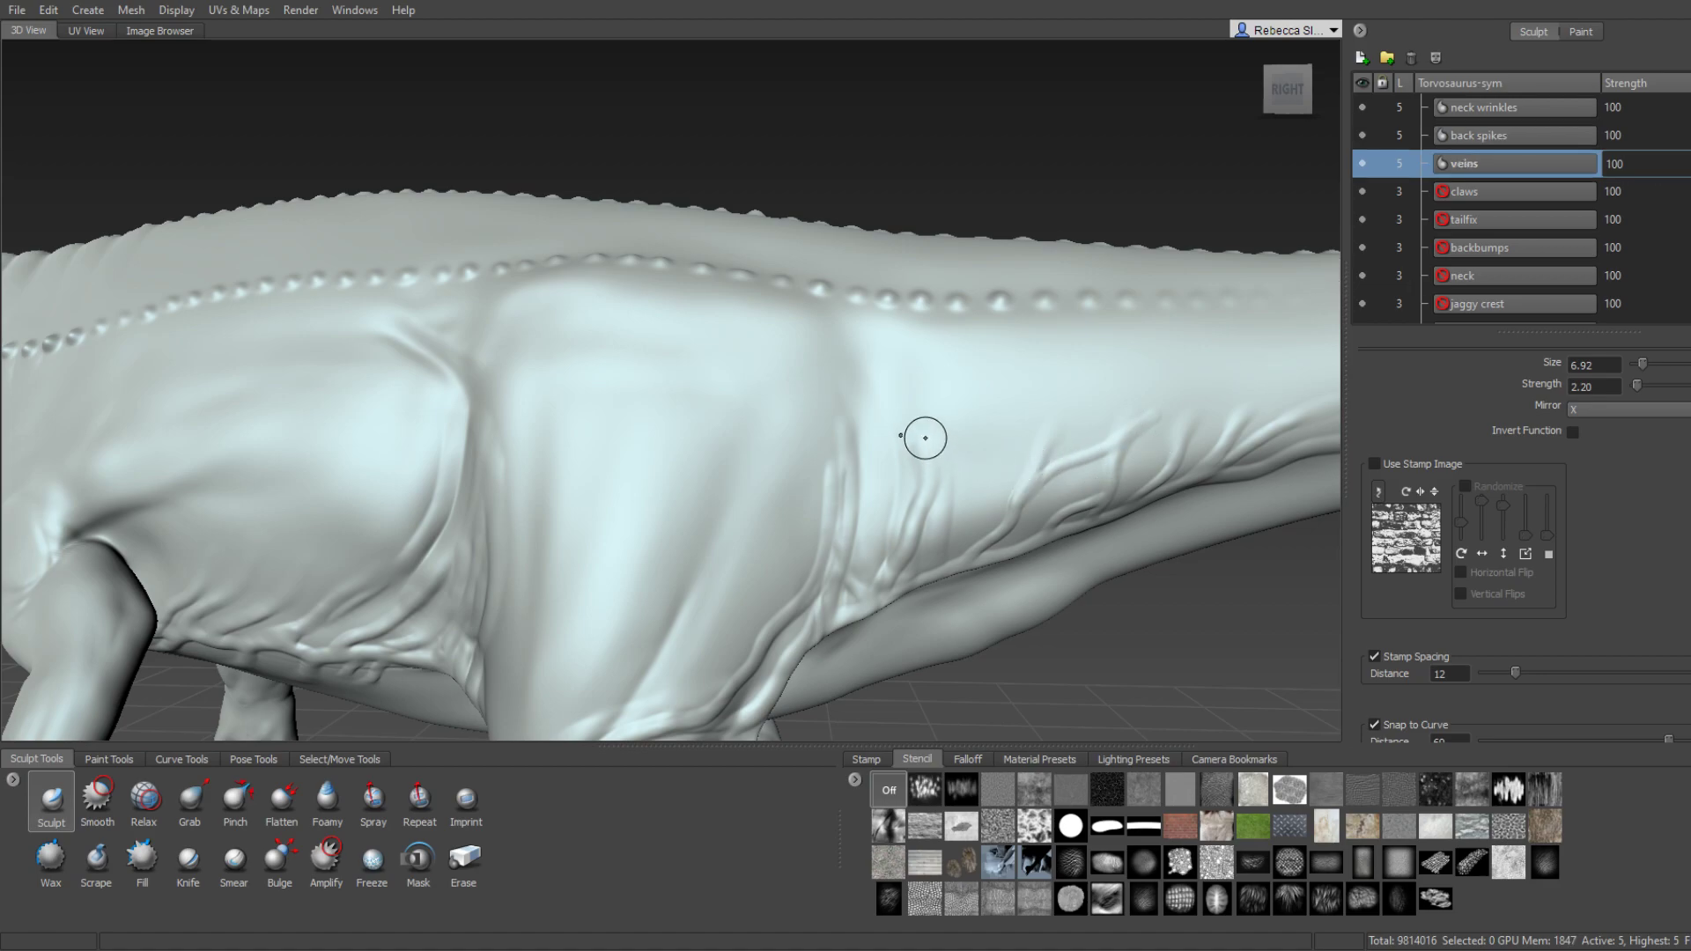
pyautogui.press('shift')
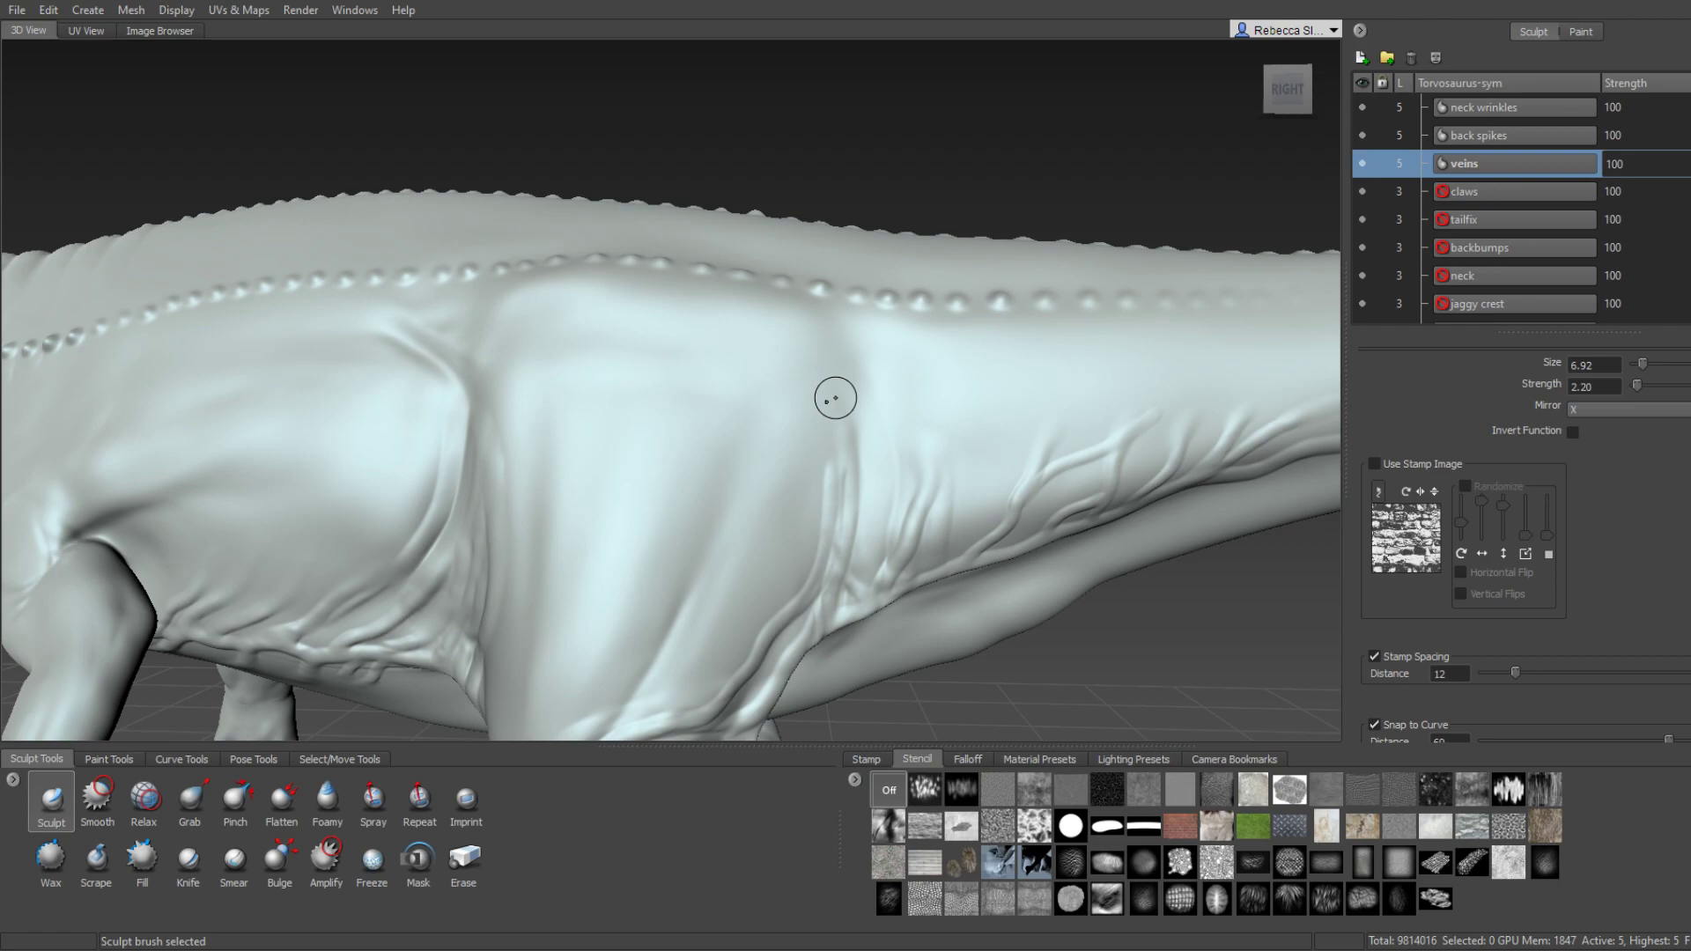
pyautogui.keyDown('alt'); pyautogui.moveTo(835, 398); pyautogui.dragTo(788, 490); pyautogui.keyUp('alt')
pyautogui.press('shift')
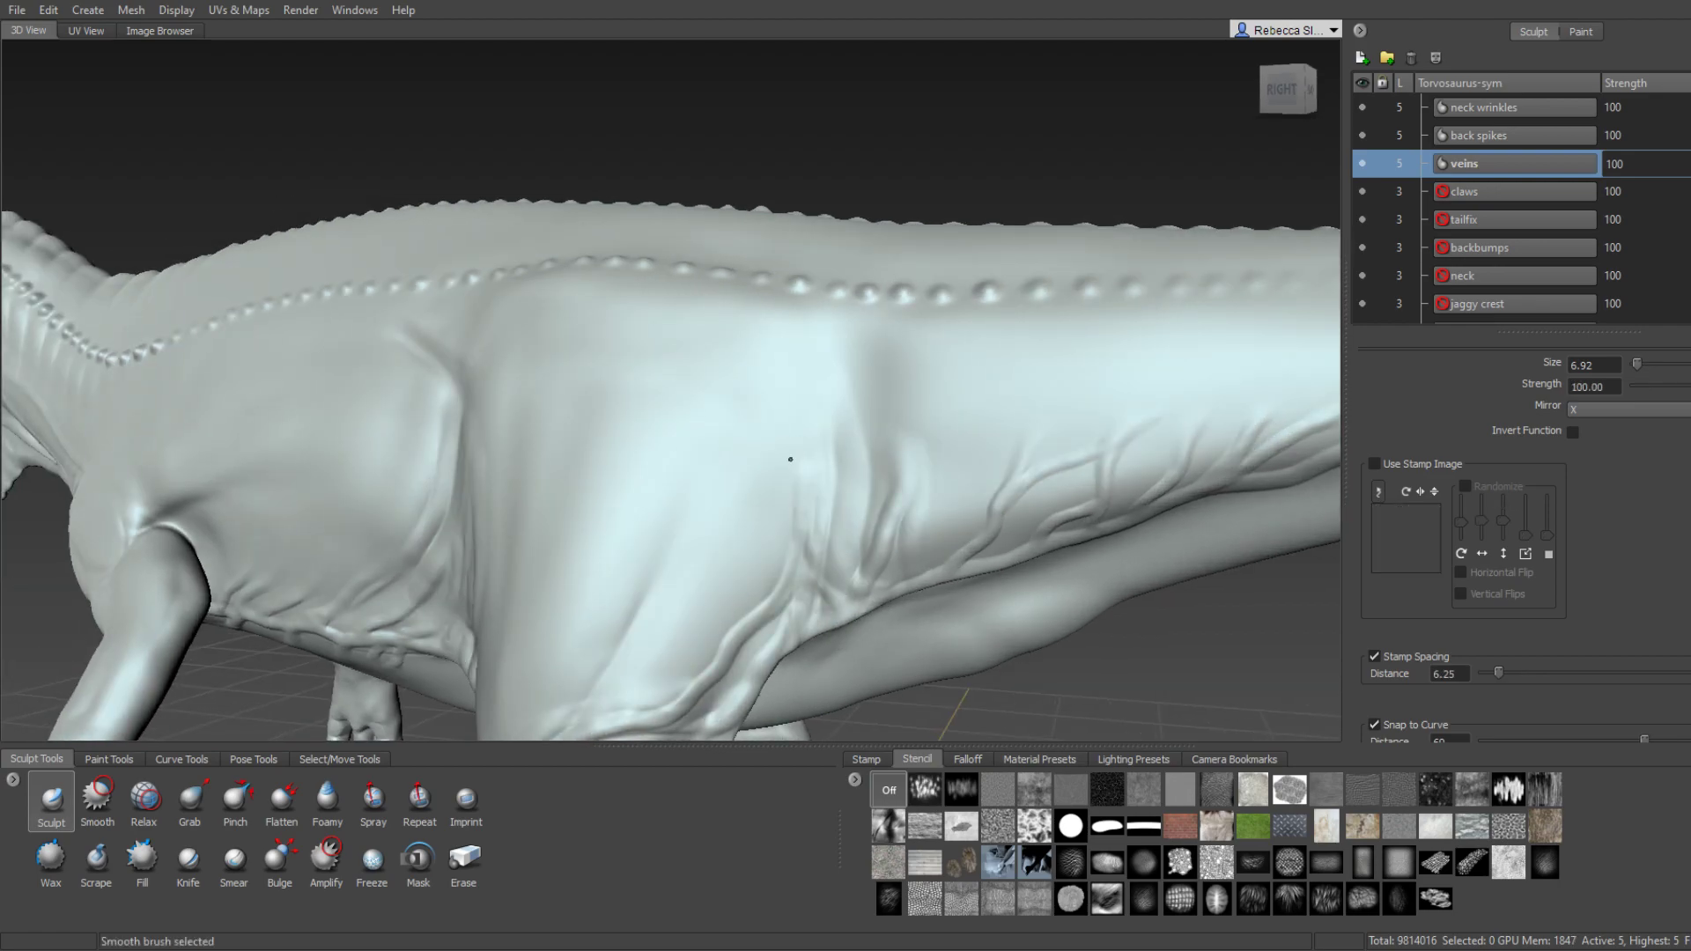
pyautogui.moveTo(802, 462)
pyautogui.keyDown('alt'); pyautogui.mouseDown(button='right')
pyautogui.moveTo(833, 441)
pyautogui.moveTo(1101, 493)
pyautogui.mouseUp(button='right'); pyautogui.keyUp('alt')
pyautogui.moveTo(1101, 493)
pyautogui.keyDown('alt'); pyautogui.mouseDown()
pyautogui.moveTo(1144, 493)
pyautogui.moveTo(769, 444)
pyautogui.mouseUp(); pyautogui.keyUp('alt')
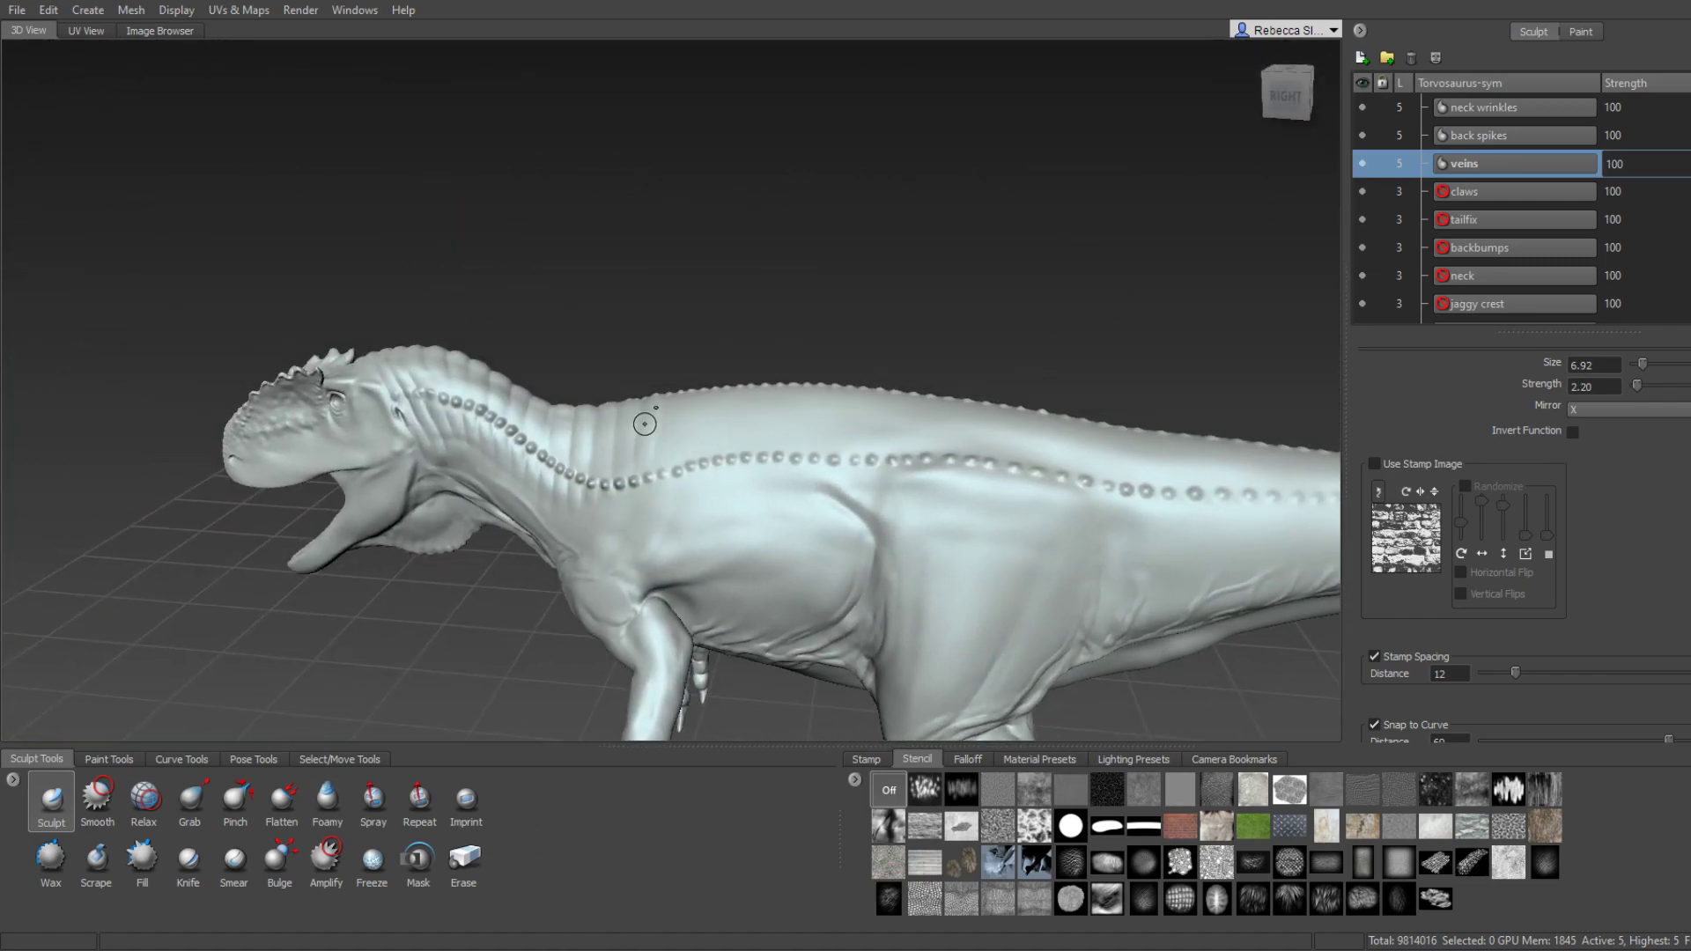
# Make back spikes active and view the dinosaur from above, right side, front and rear.
pyautogui.keyDown('alt'); pyautogui.moveTo(768, 444); pyautogui.dragTo(728, 468, button='right'); pyautogui.keyUp('alt')
pyautogui.click(1497, 135)
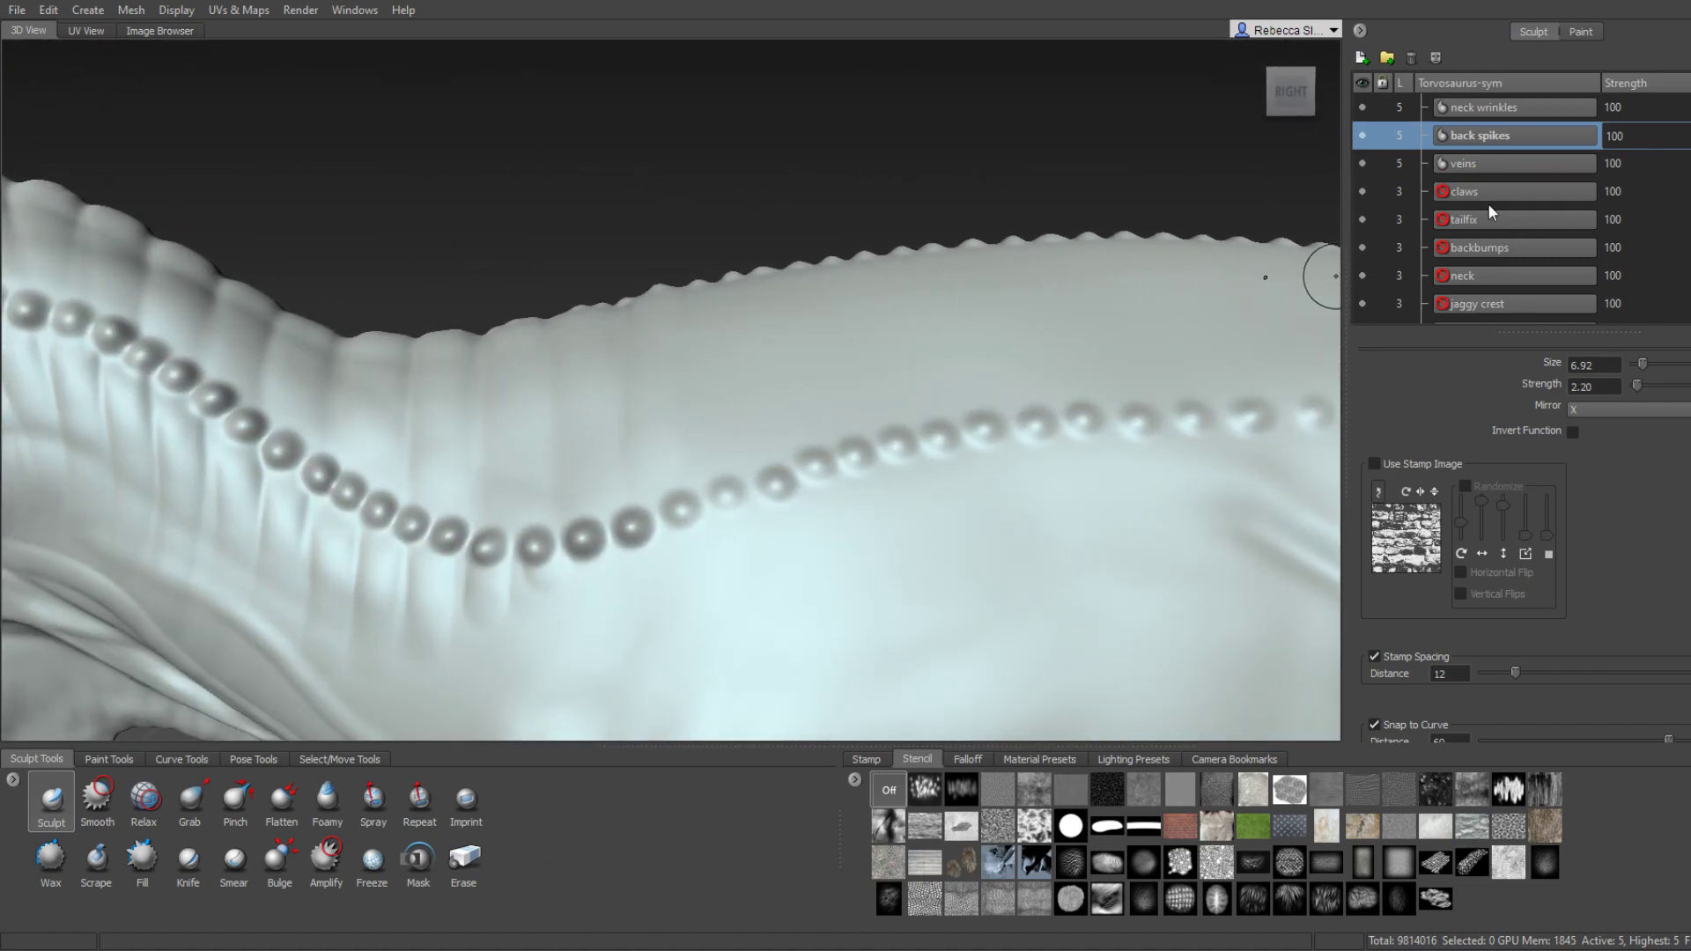
pyautogui.scroll(2, 626, 585)
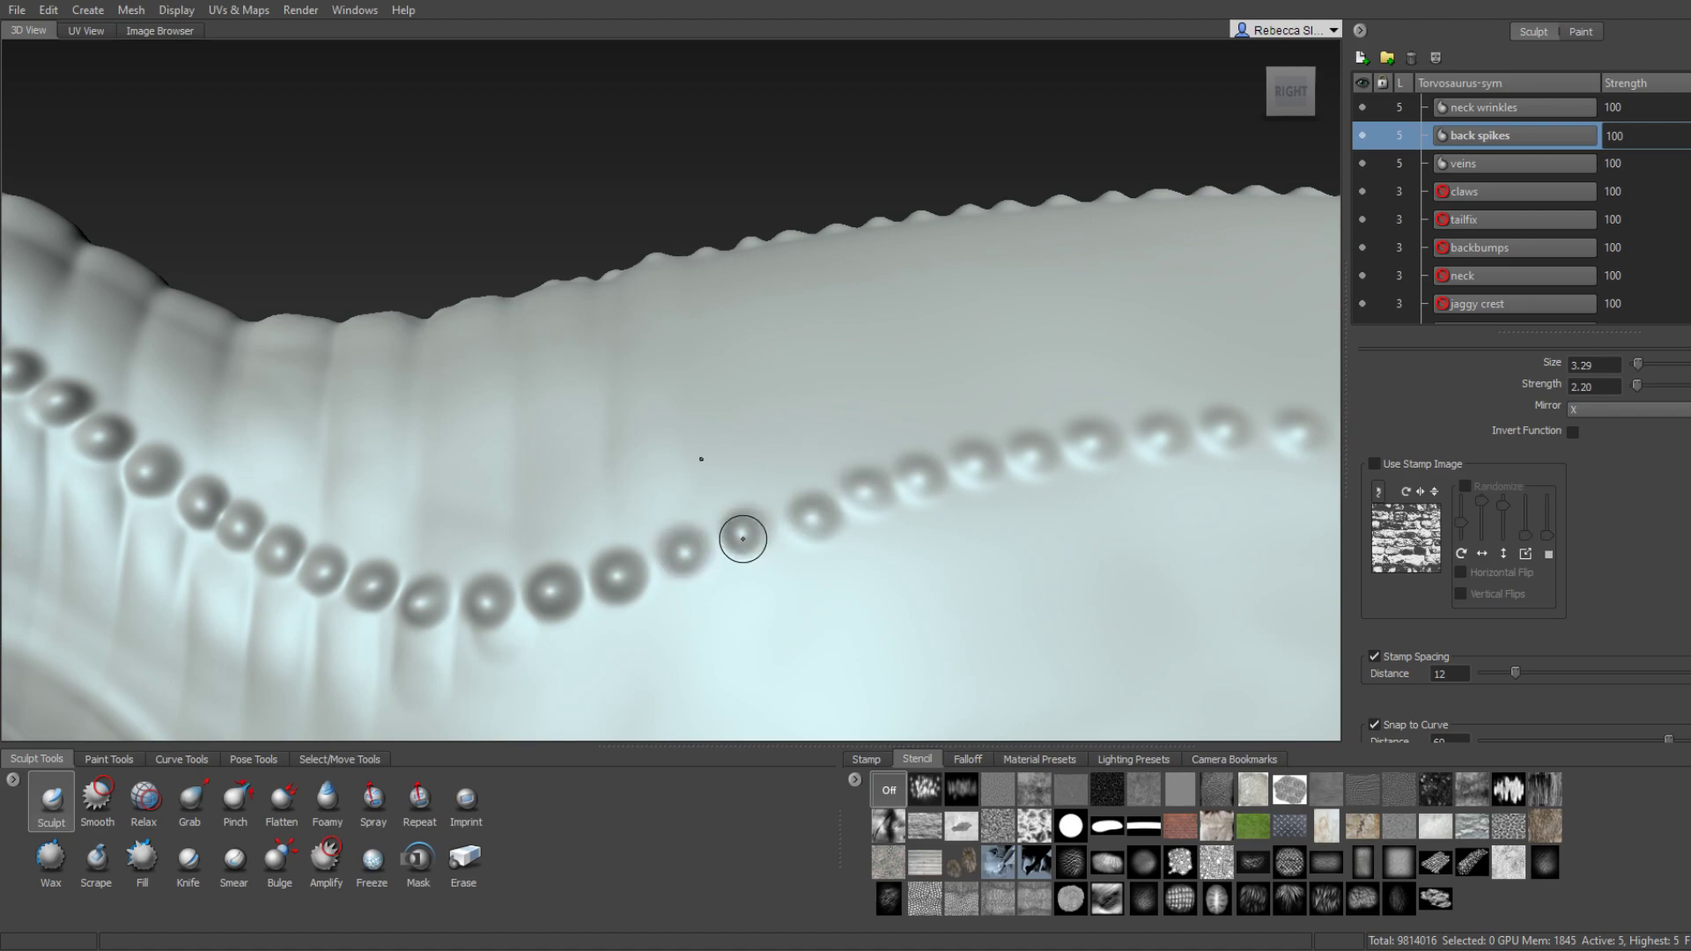
pyautogui.moveTo(742, 538)
pyautogui.keyDown('alt'); pyautogui.mouseDown()
pyautogui.moveTo(1178, 611)
pyautogui.moveTo(623, 565)
pyautogui.moveTo(822, 661)
pyautogui.moveTo(574, 476)
pyautogui.mouseUp(); pyautogui.keyUp('alt')
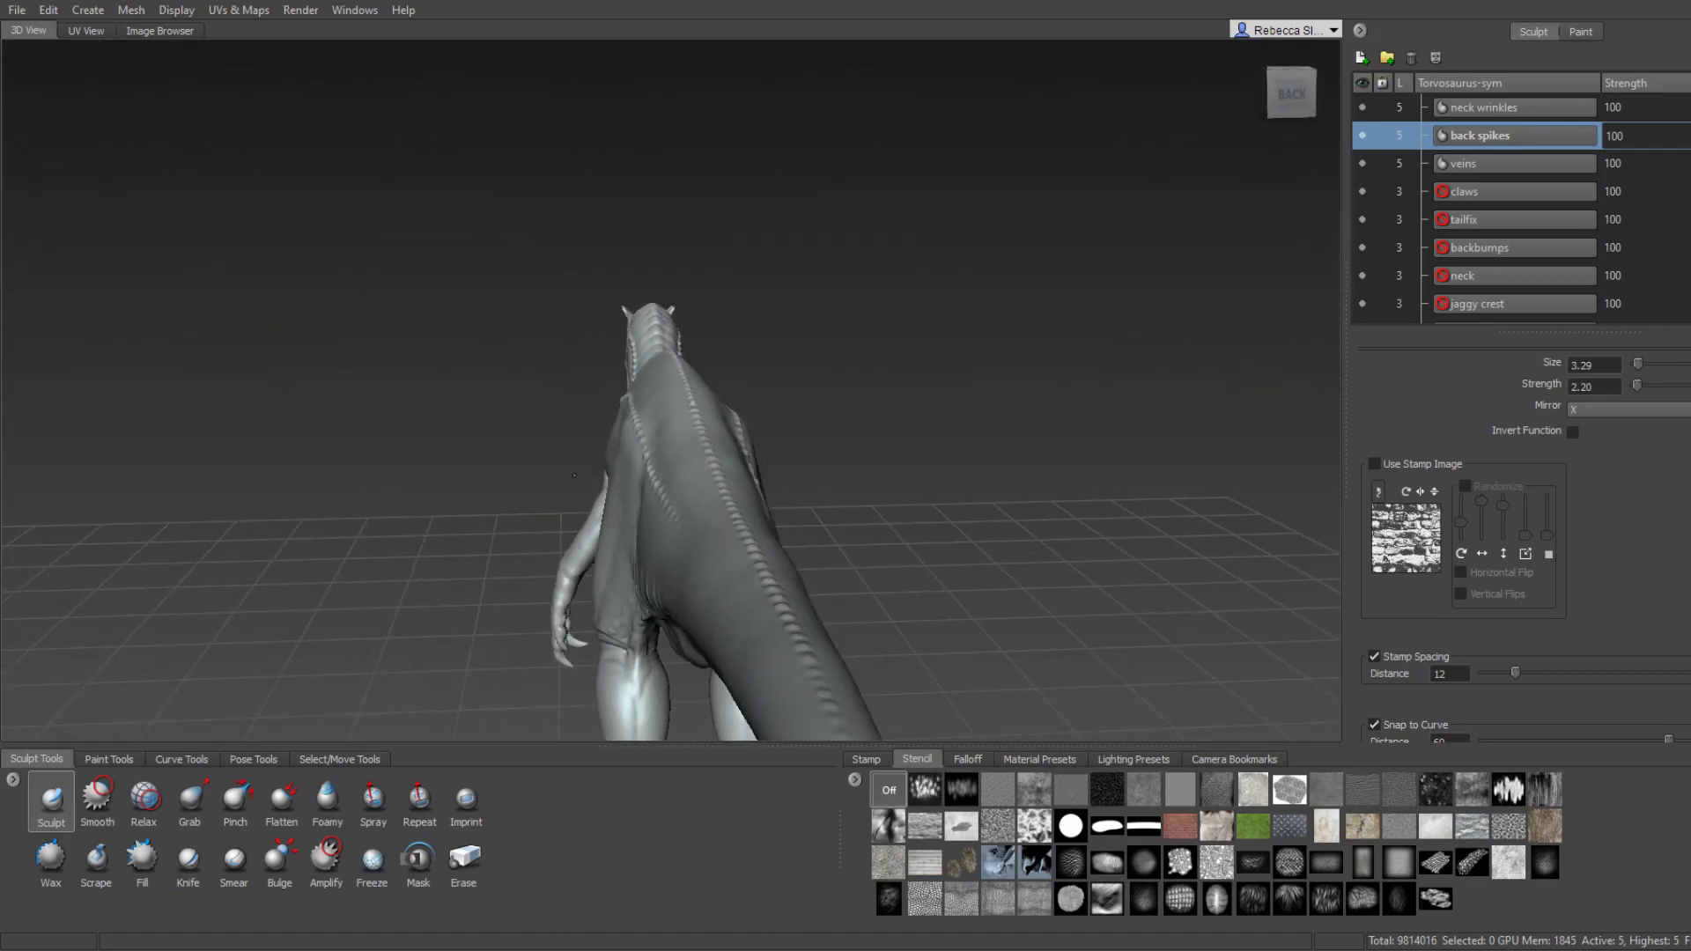
pyautogui.keyDown('alt'); pyautogui.moveTo(561, 501); pyautogui.dragTo(863, 484); pyautogui.keyUp('alt')
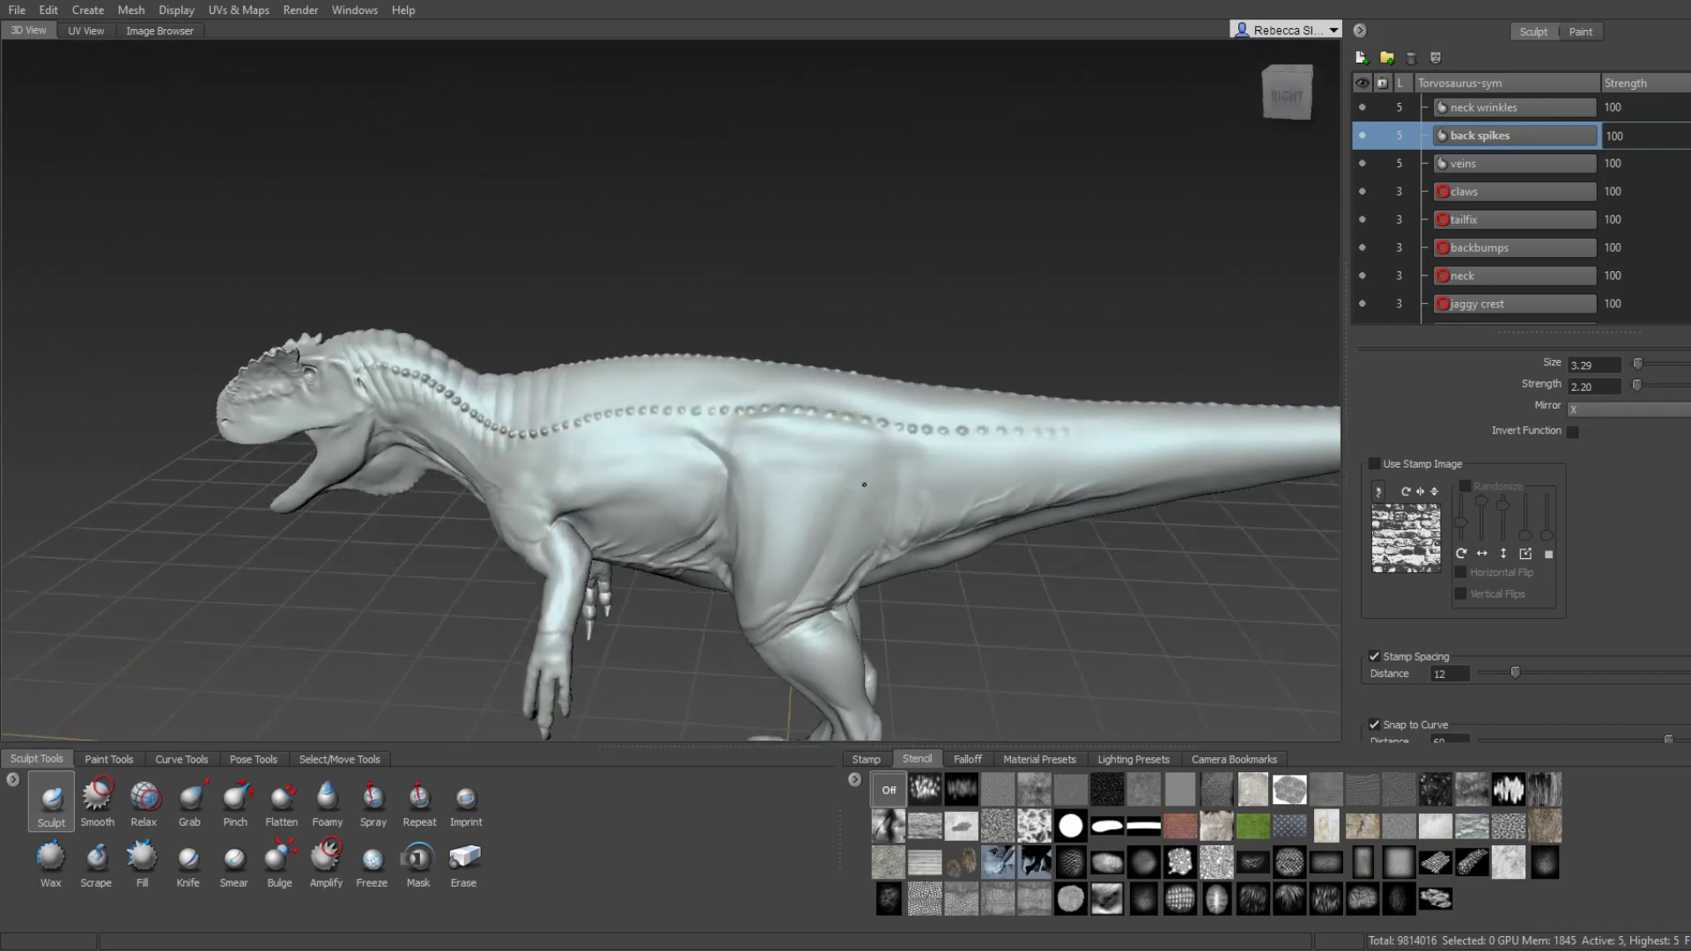
pyautogui.keyDown('alt'); pyautogui.moveTo(754, 493); pyautogui.dragTo(1035, 515); pyautogui.keyUp('alt')
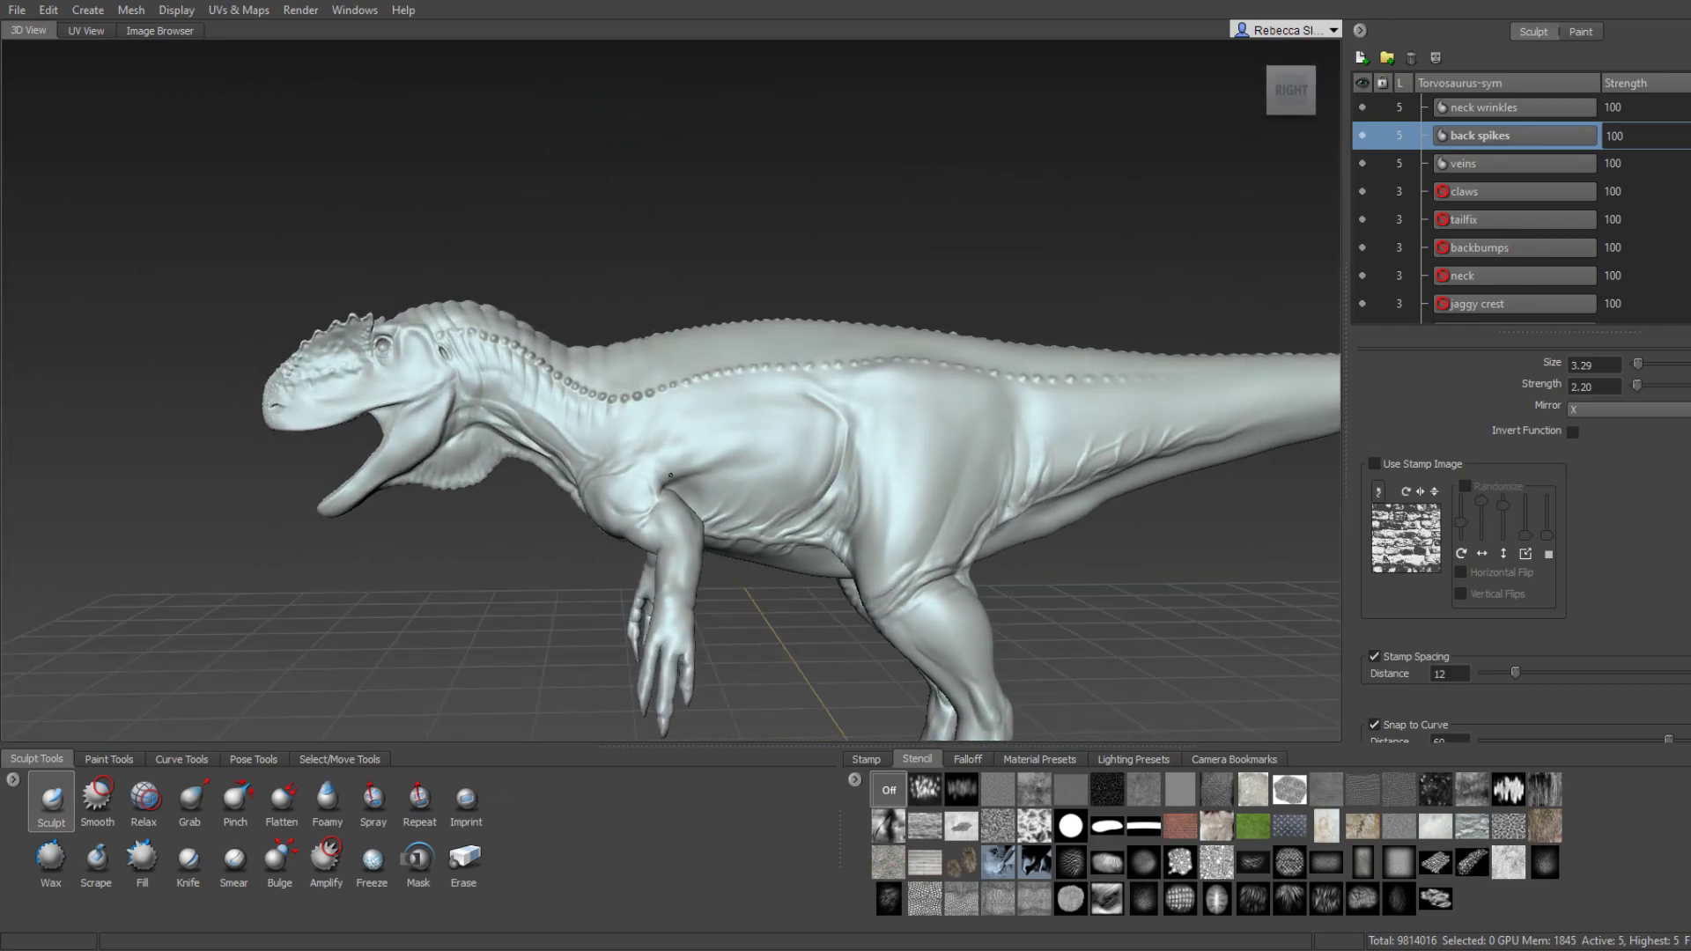
pyautogui.moveTo(737, 483)
pyautogui.keyDown('alt'); pyautogui.mouseDown()
pyautogui.moveTo(528, 476)
pyautogui.moveTo(645, 361)
pyautogui.moveTo(739, 362)
pyautogui.moveTo(744, 224)
pyautogui.moveTo(866, 338)
pyautogui.moveTo(512, 344)
pyautogui.moveTo(521, 469)
pyautogui.mouseUp(); pyautogui.keyUp('alt')
# Zoom in and out repeatedly to inspect the head, neck and throat frill.
pyautogui.scroll(5, 512, 344)
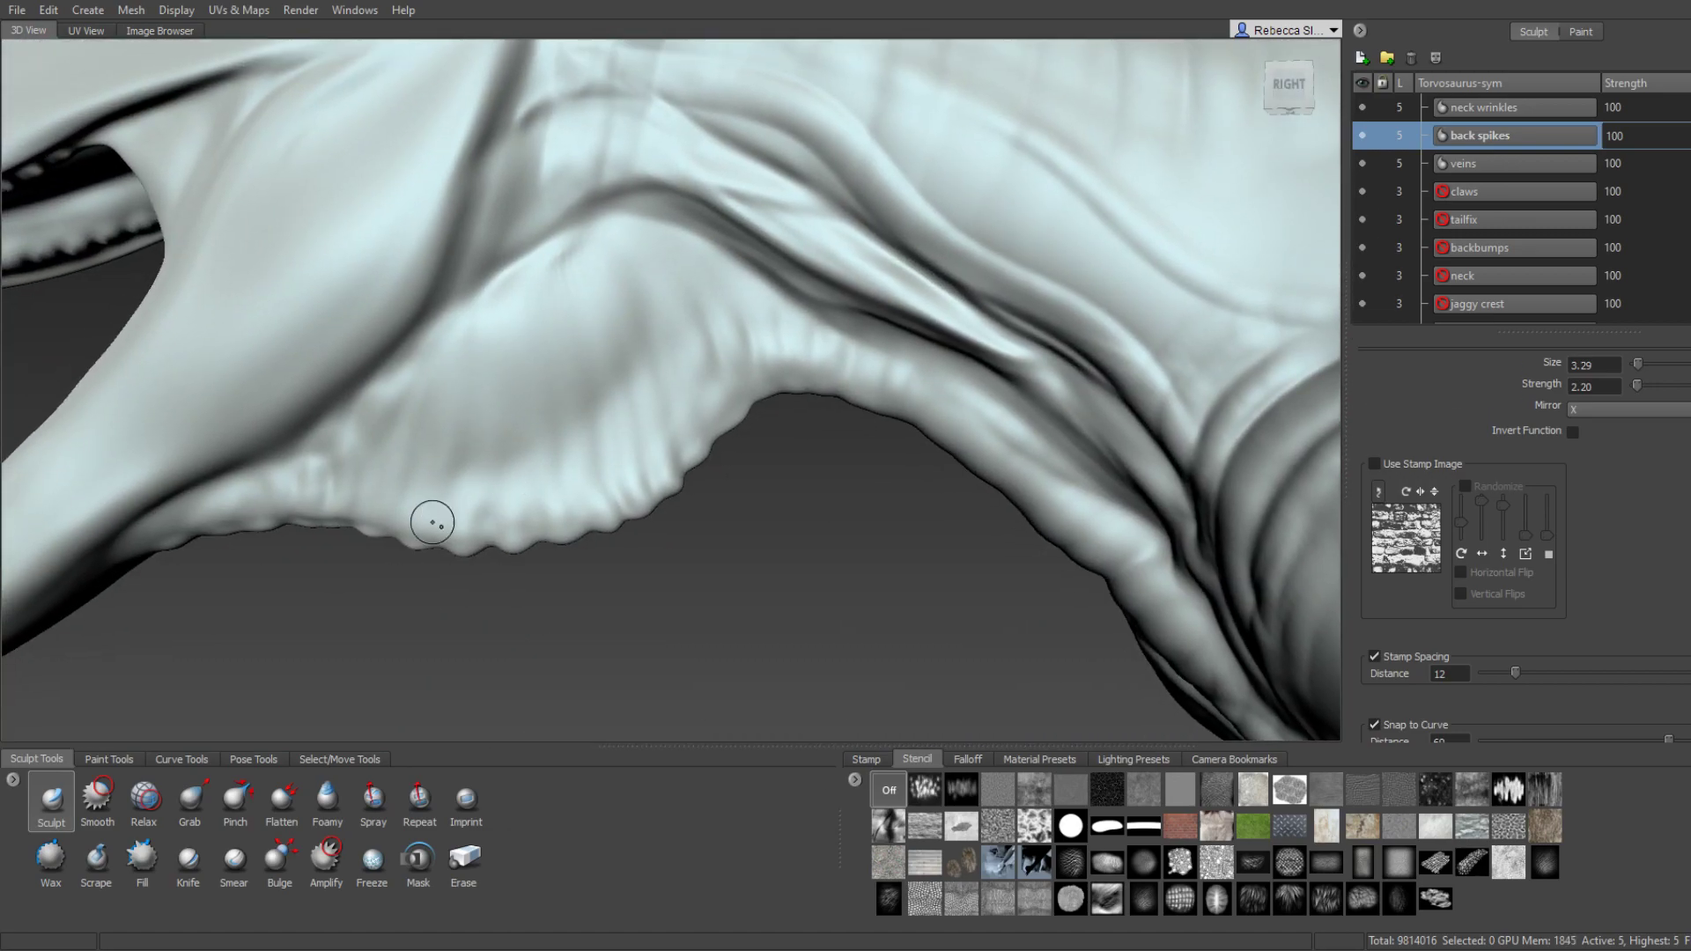
pyautogui.scroll(3, 430, 517)
pyautogui.moveTo(404, 505)
pyautogui.keyDown('alt'); pyautogui.mouseDown()
pyautogui.moveTo(494, 324)
pyautogui.moveTo(553, 420)
pyautogui.moveTo(1187, 436)
pyautogui.moveTo(904, 364)
pyautogui.moveTo(1072, 349)
pyautogui.moveTo(391, 322)
pyautogui.moveTo(916, 399)
pyautogui.moveTo(1233, 352)
pyautogui.mouseUp(); pyautogui.keyUp('alt')
pyautogui.scroll(-3, 552, 420)
pyautogui.scroll(-3, 693, 432)
pyautogui.scroll(3, 904, 363)
pyautogui.scroll(3, 904, 364)
pyautogui.scroll(-2, 904, 363)
pyautogui.scroll(3, 792, 344)
pyautogui.scroll(-2, 391, 322)
pyautogui.scroll(3, 916, 399)
pyautogui.scroll(-2, 917, 399)
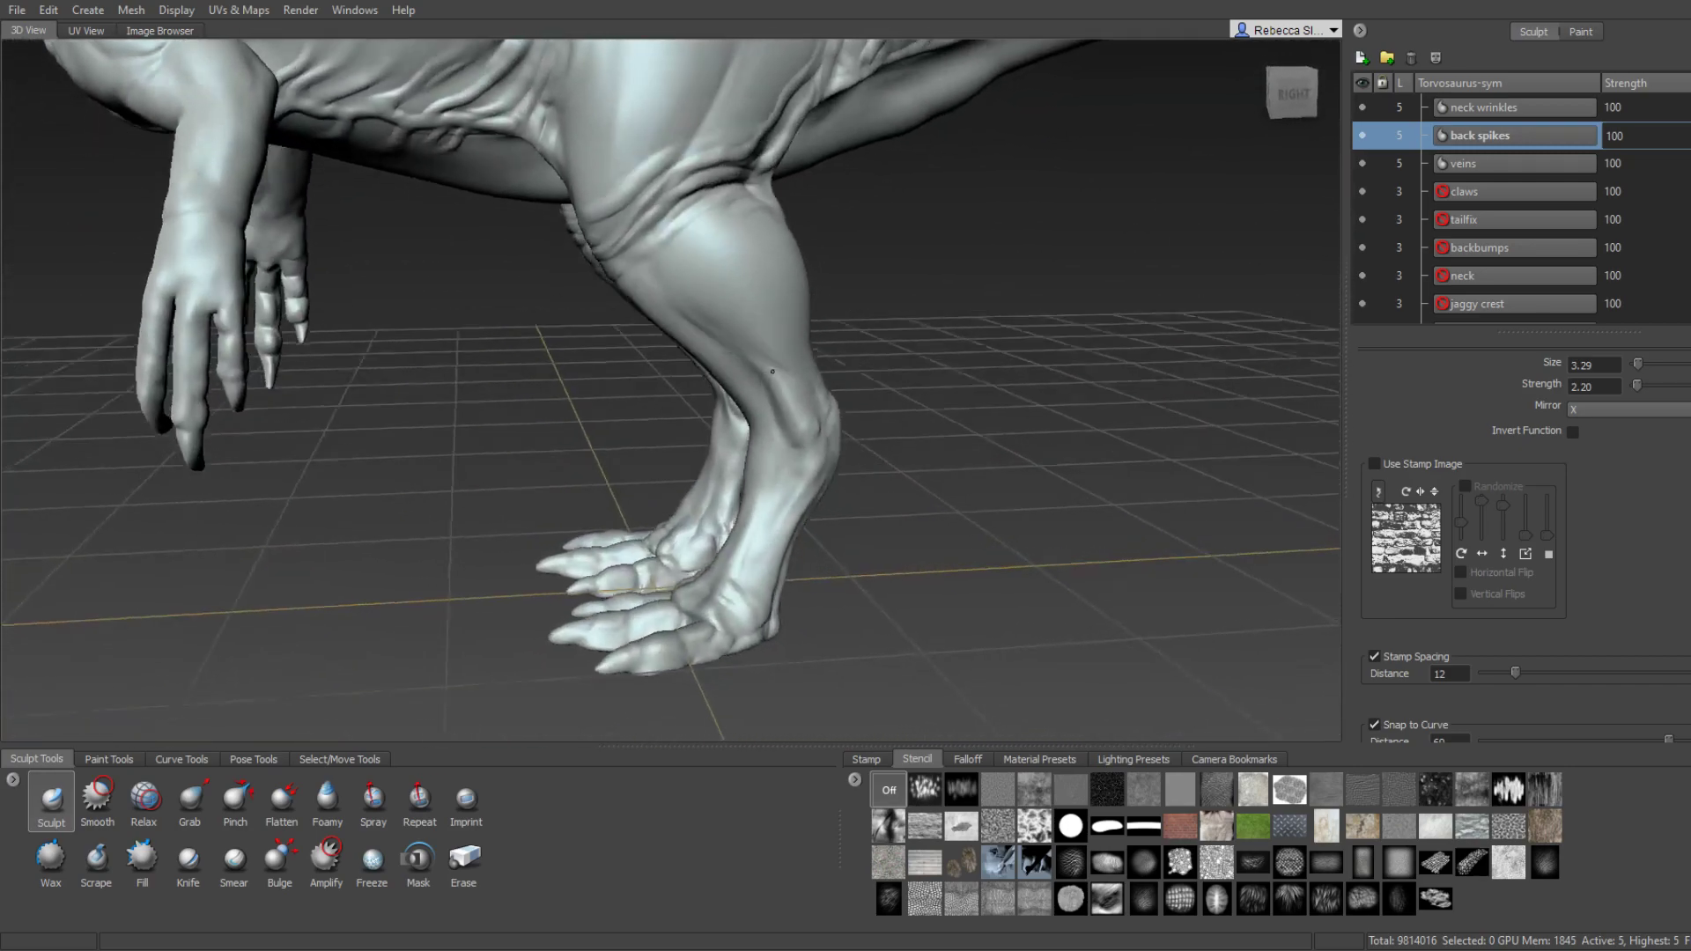
pyautogui.scroll(2, 1233, 353)
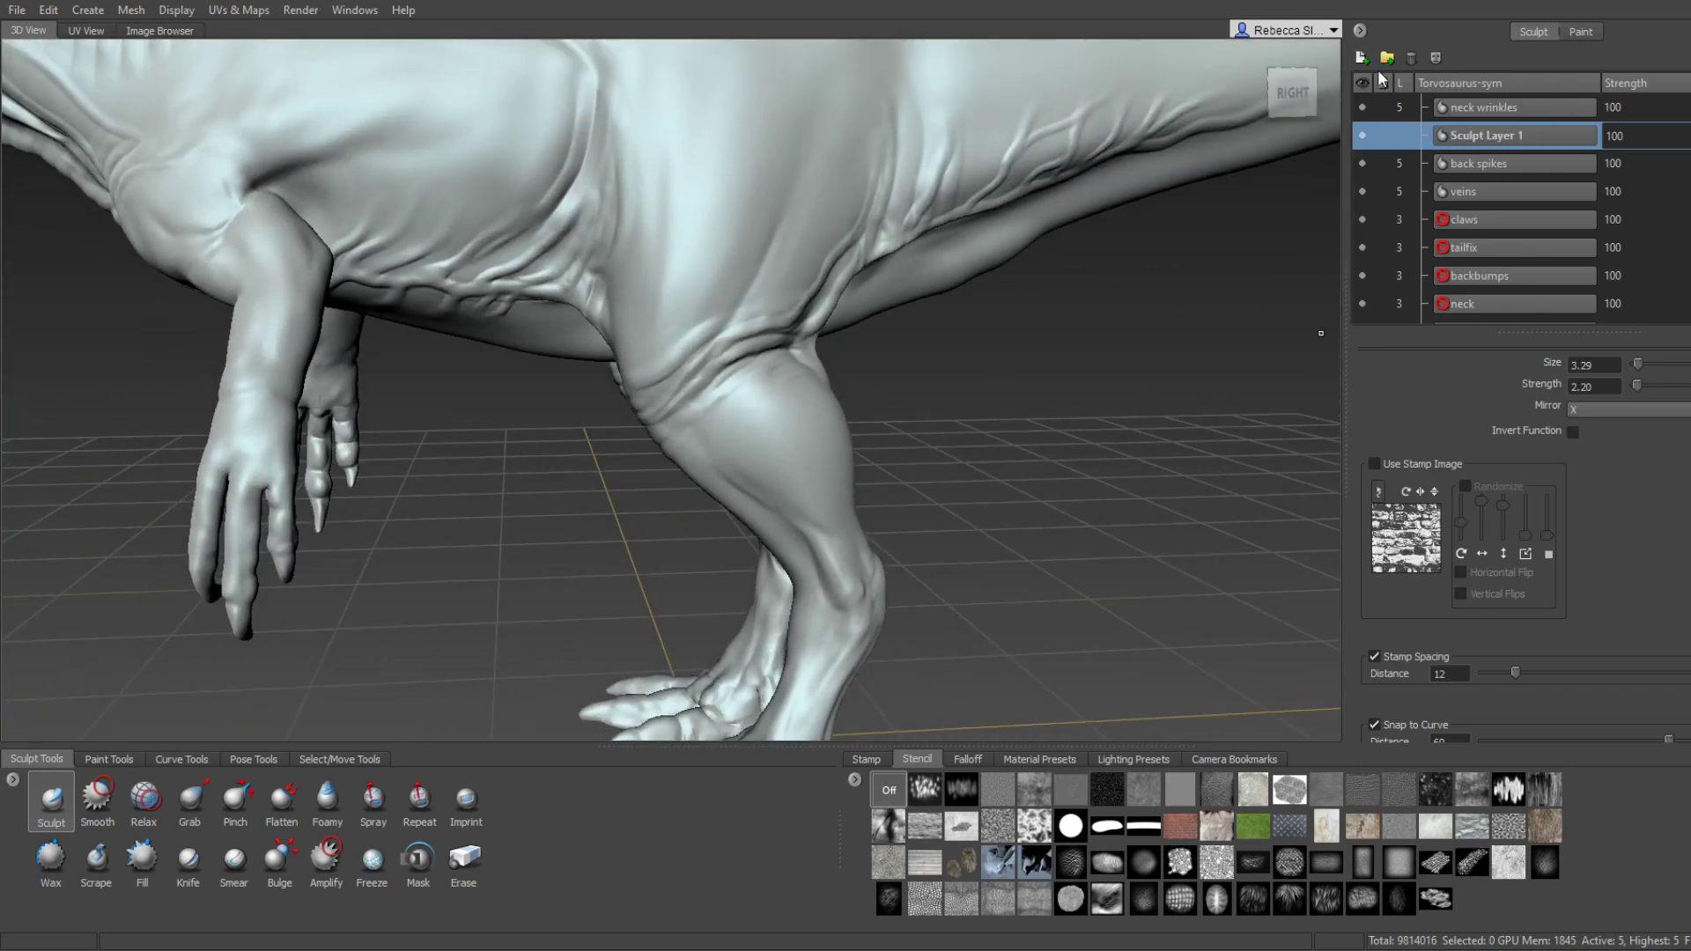
# Name the new sculpt layer 'back scales' and choose the scale-pattern stencil for the Sculpt brush.
pyautogui.doubleClick(1513, 132)
pyautogui.write('Wrinkle')
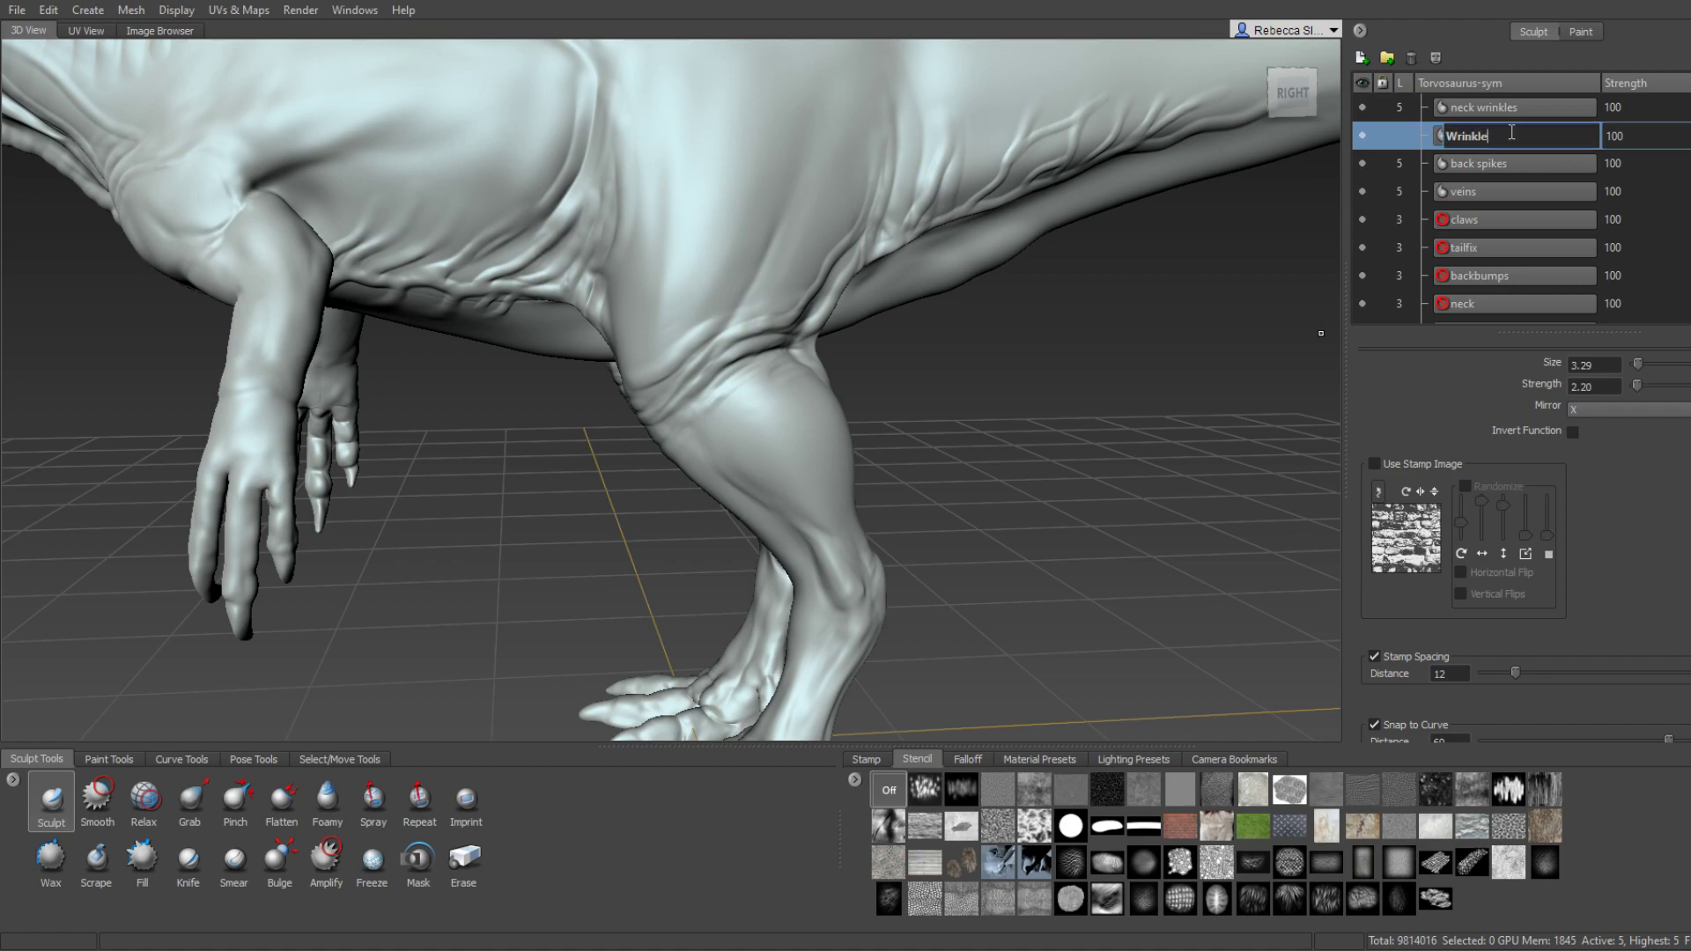
pyautogui.write('s')
pyautogui.press('Return')
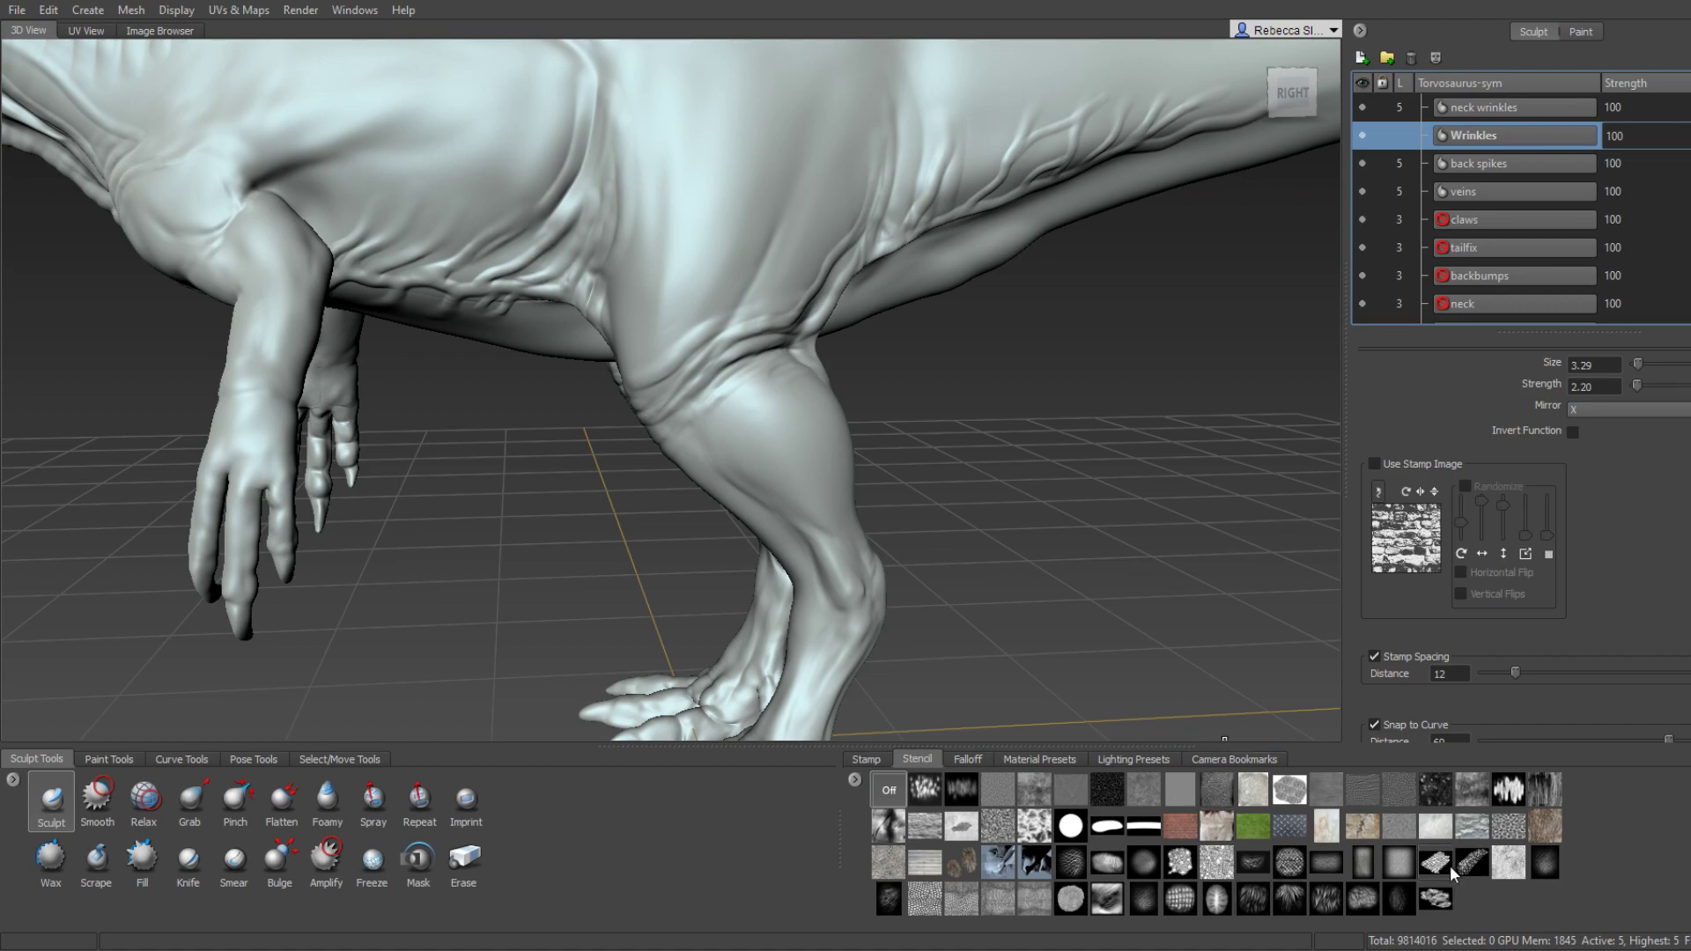
pyautogui.click(1465, 865)
pyautogui.doubleClick(1483, 130)
pyautogui.write('back scale')
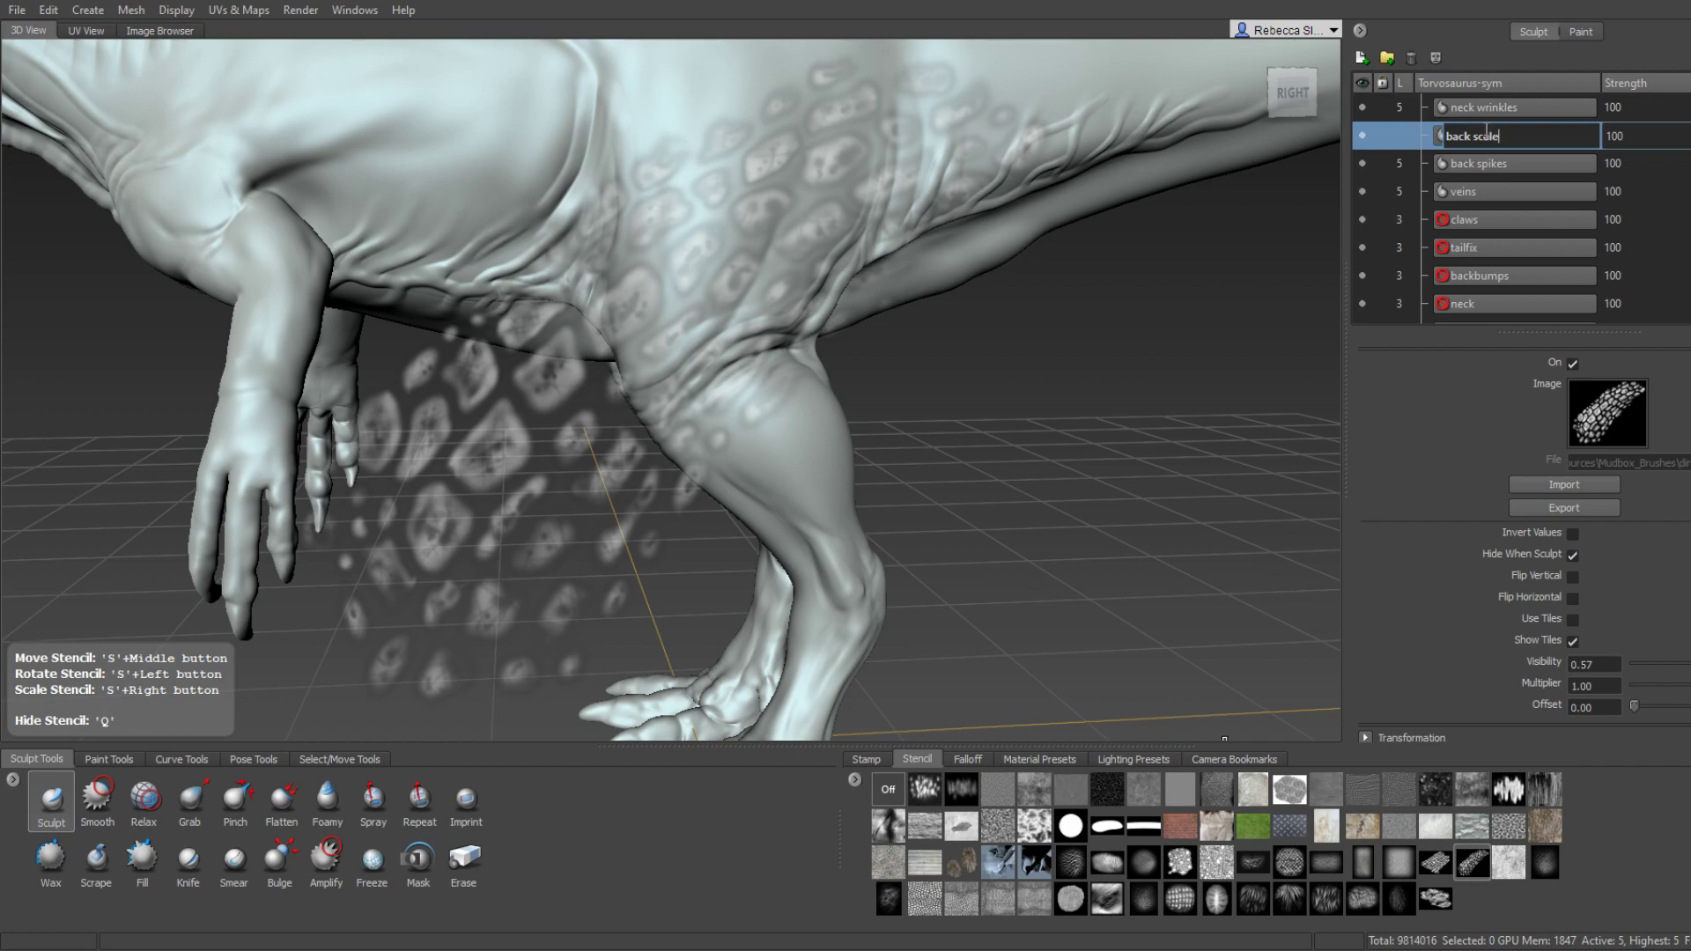
pyautogui.write('s')
pyautogui.press('Return')
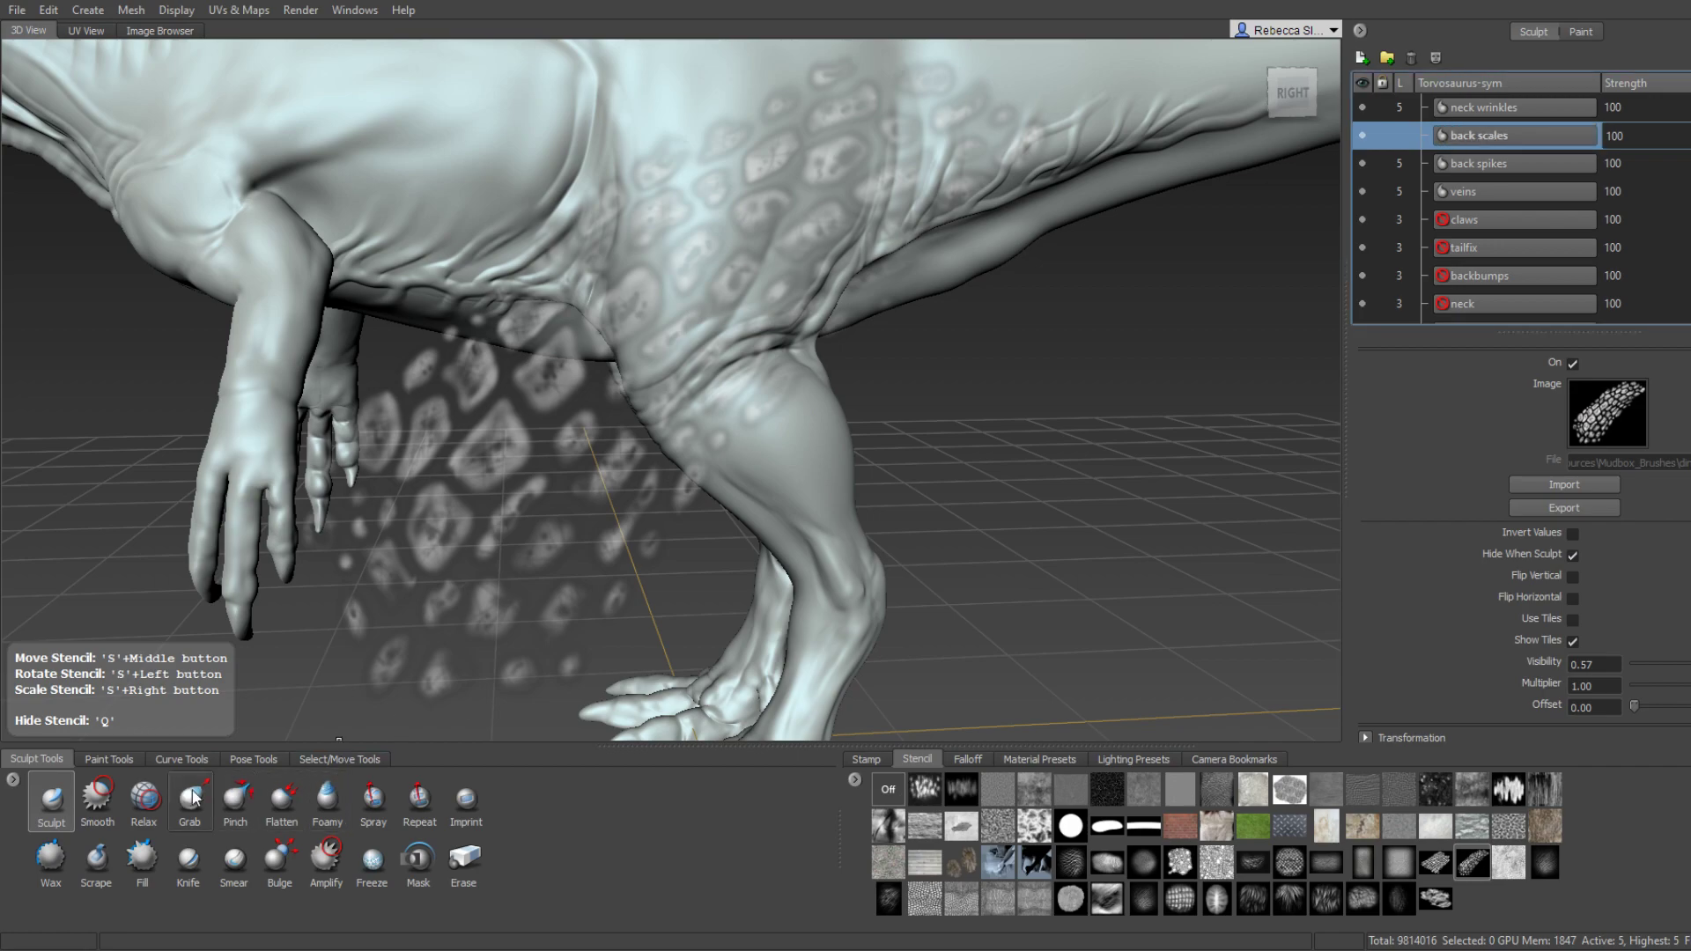
pyautogui.click(53, 811)
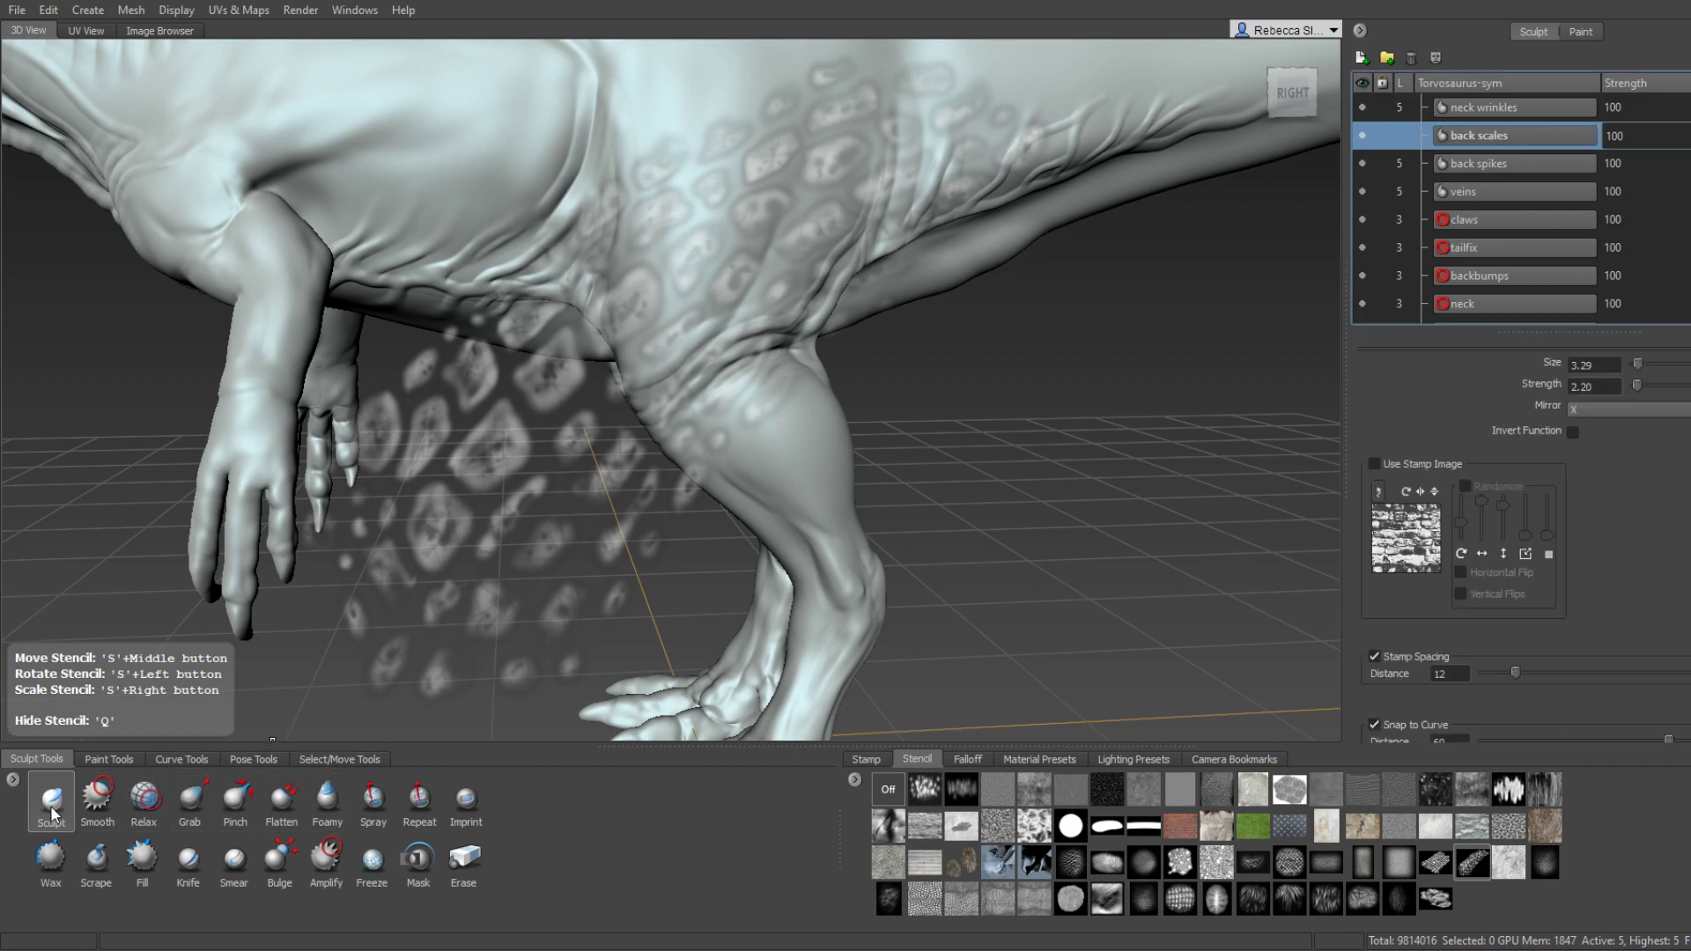
# Stamp the scale pattern across the back, then hide the stencil overlay with Q.
pyautogui.keyDown('alt'); pyautogui.moveTo(616, 440); pyautogui.dragTo(675, 397); pyautogui.keyUp('alt')
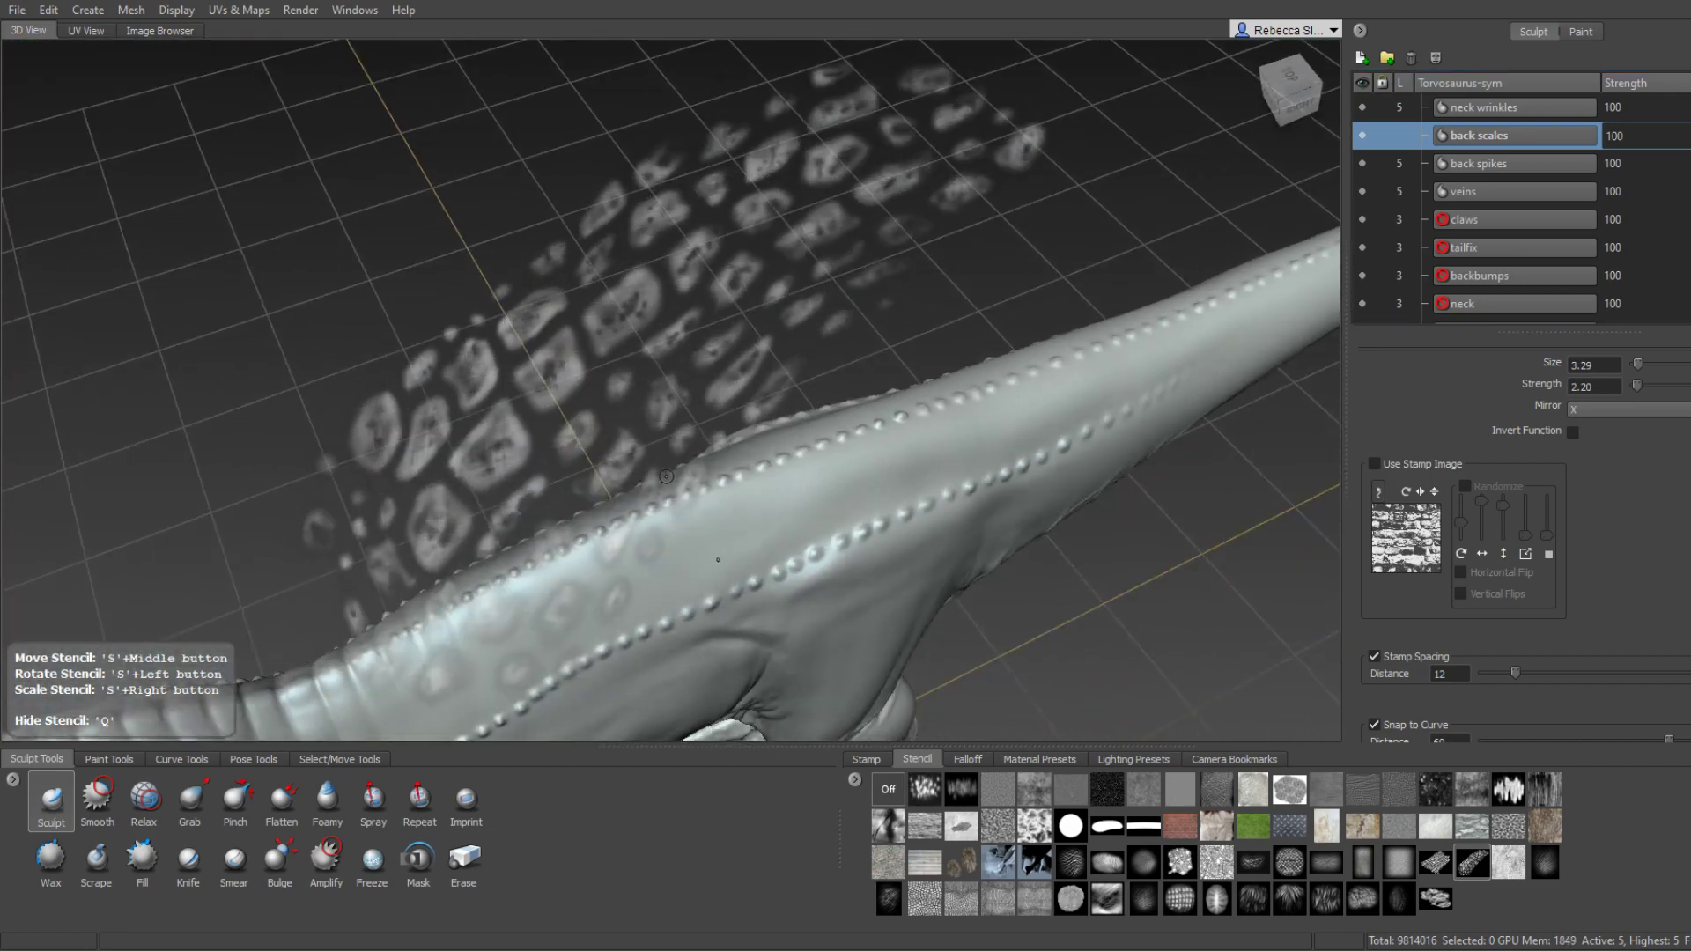
pyautogui.moveTo(775, 291)
pyautogui.mouseDown()
pyautogui.moveTo(586, 440)
pyautogui.moveTo(678, 354)
pyautogui.moveTo(665, 323)
pyautogui.mouseUp()
pyautogui.moveTo(530, 351)
pyautogui.mouseDown()
pyautogui.moveTo(582, 586)
pyautogui.moveTo(709, 317)
pyautogui.moveTo(826, 331)
pyautogui.mouseUp()
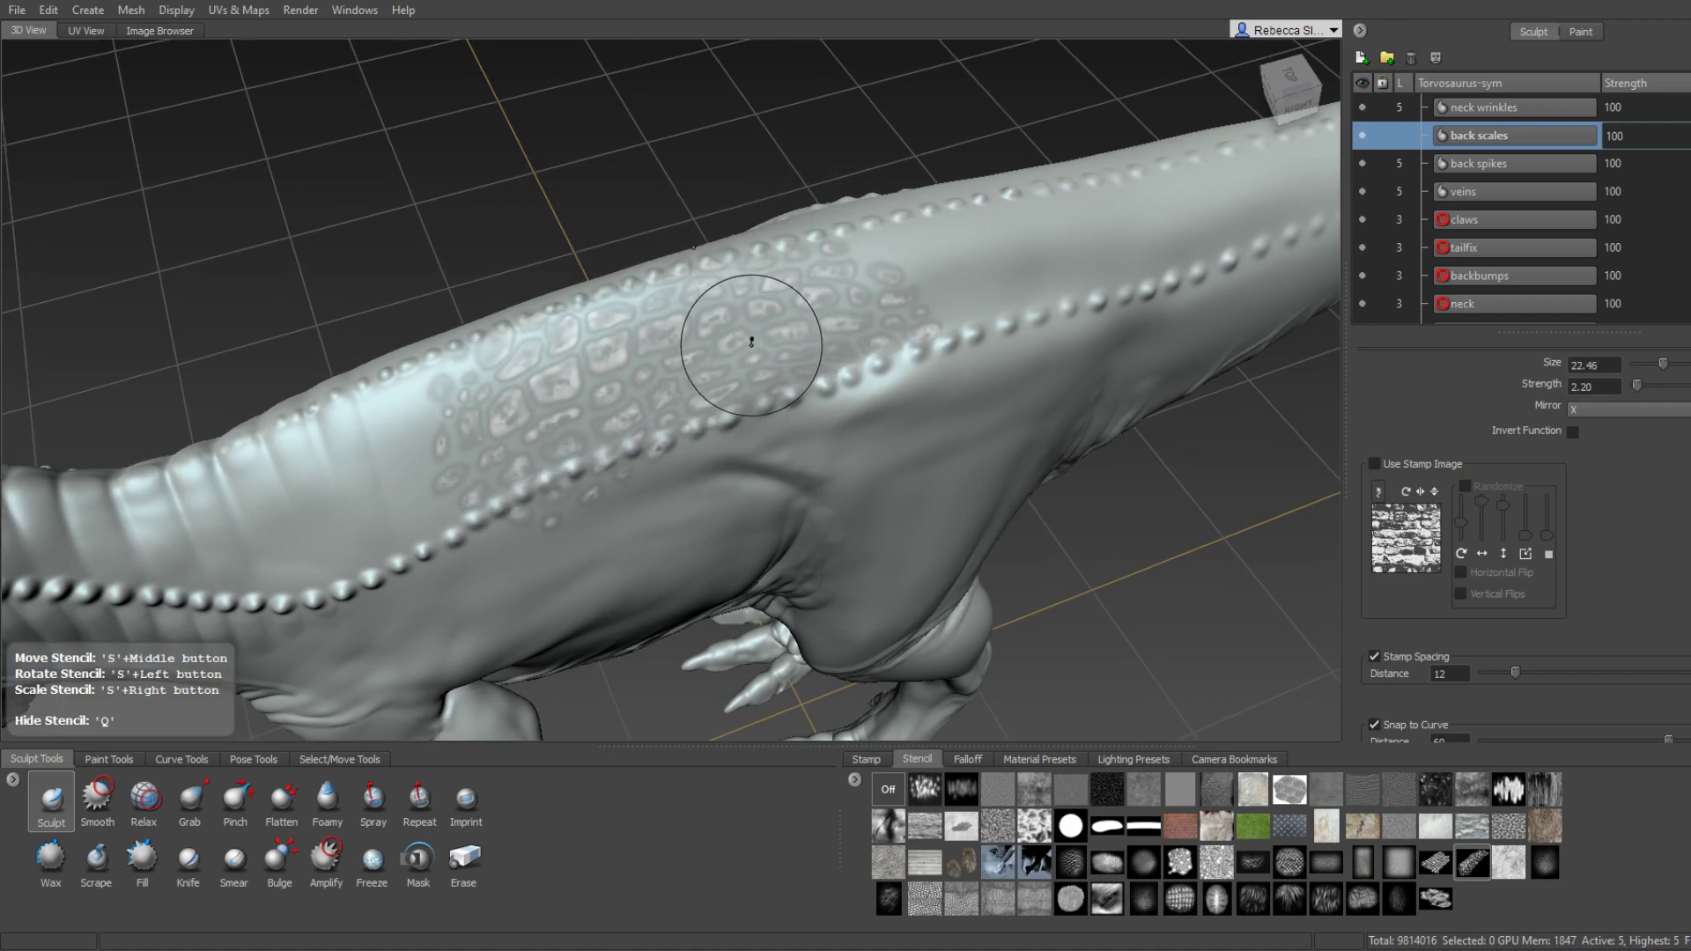
pyautogui.keyDown('alt'); pyautogui.moveTo(803, 344); pyautogui.dragTo(830, 317, button='right'); pyautogui.keyUp('alt')
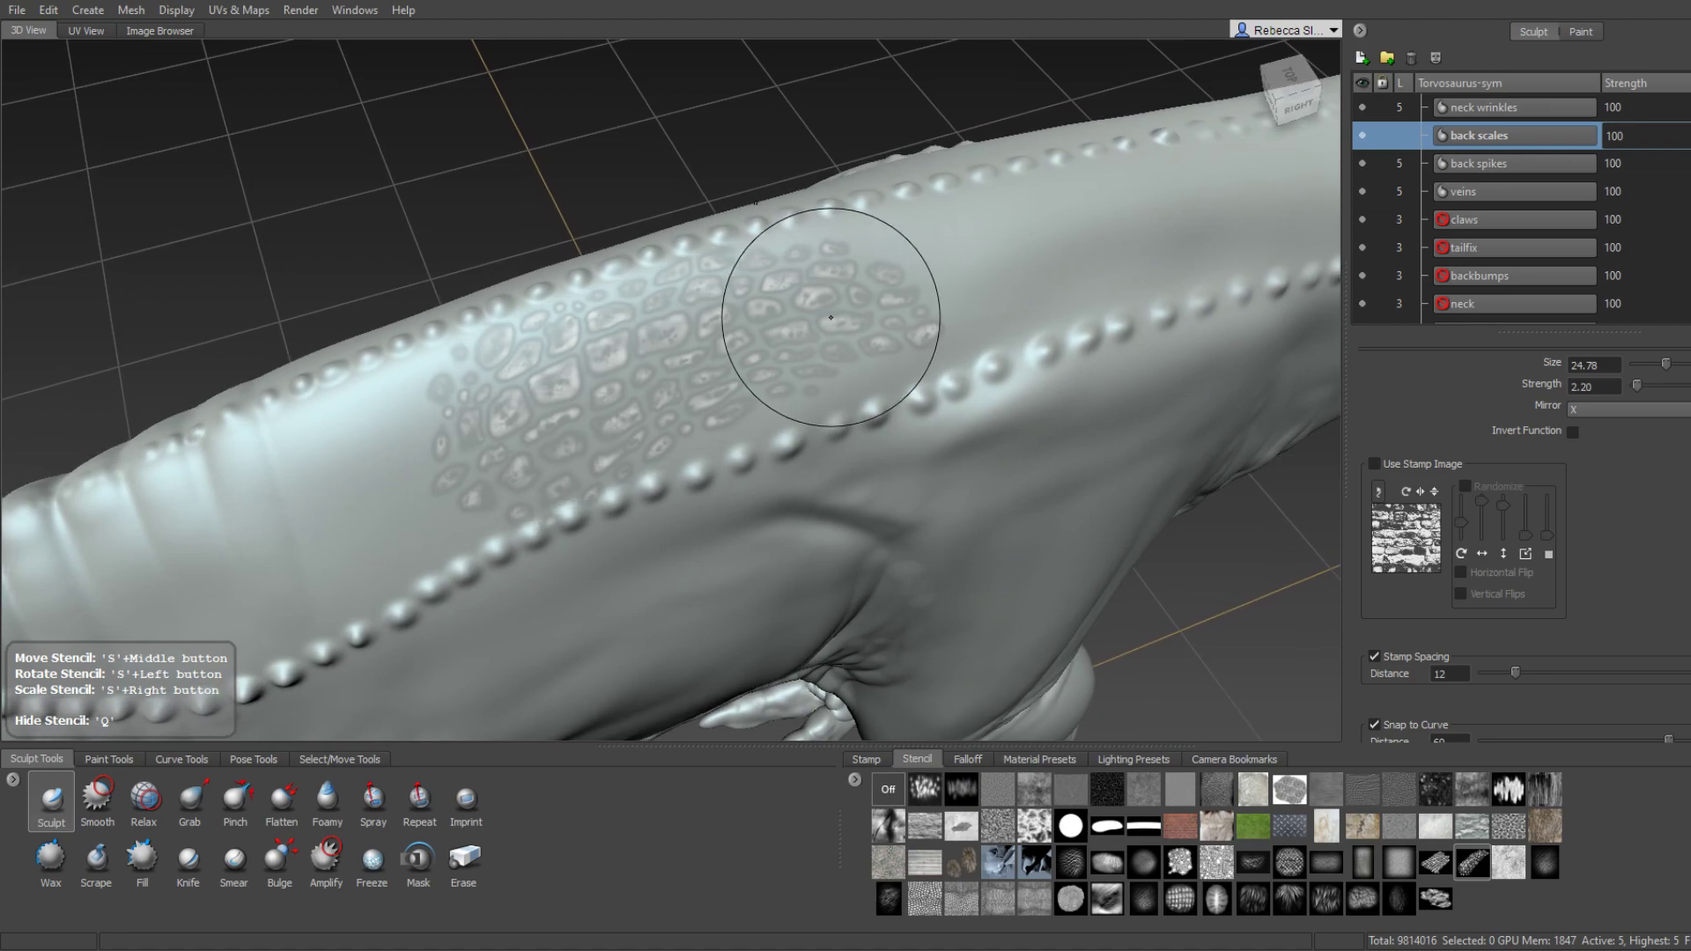
pyautogui.moveTo(824, 313); pyautogui.dragTo(844, 319)
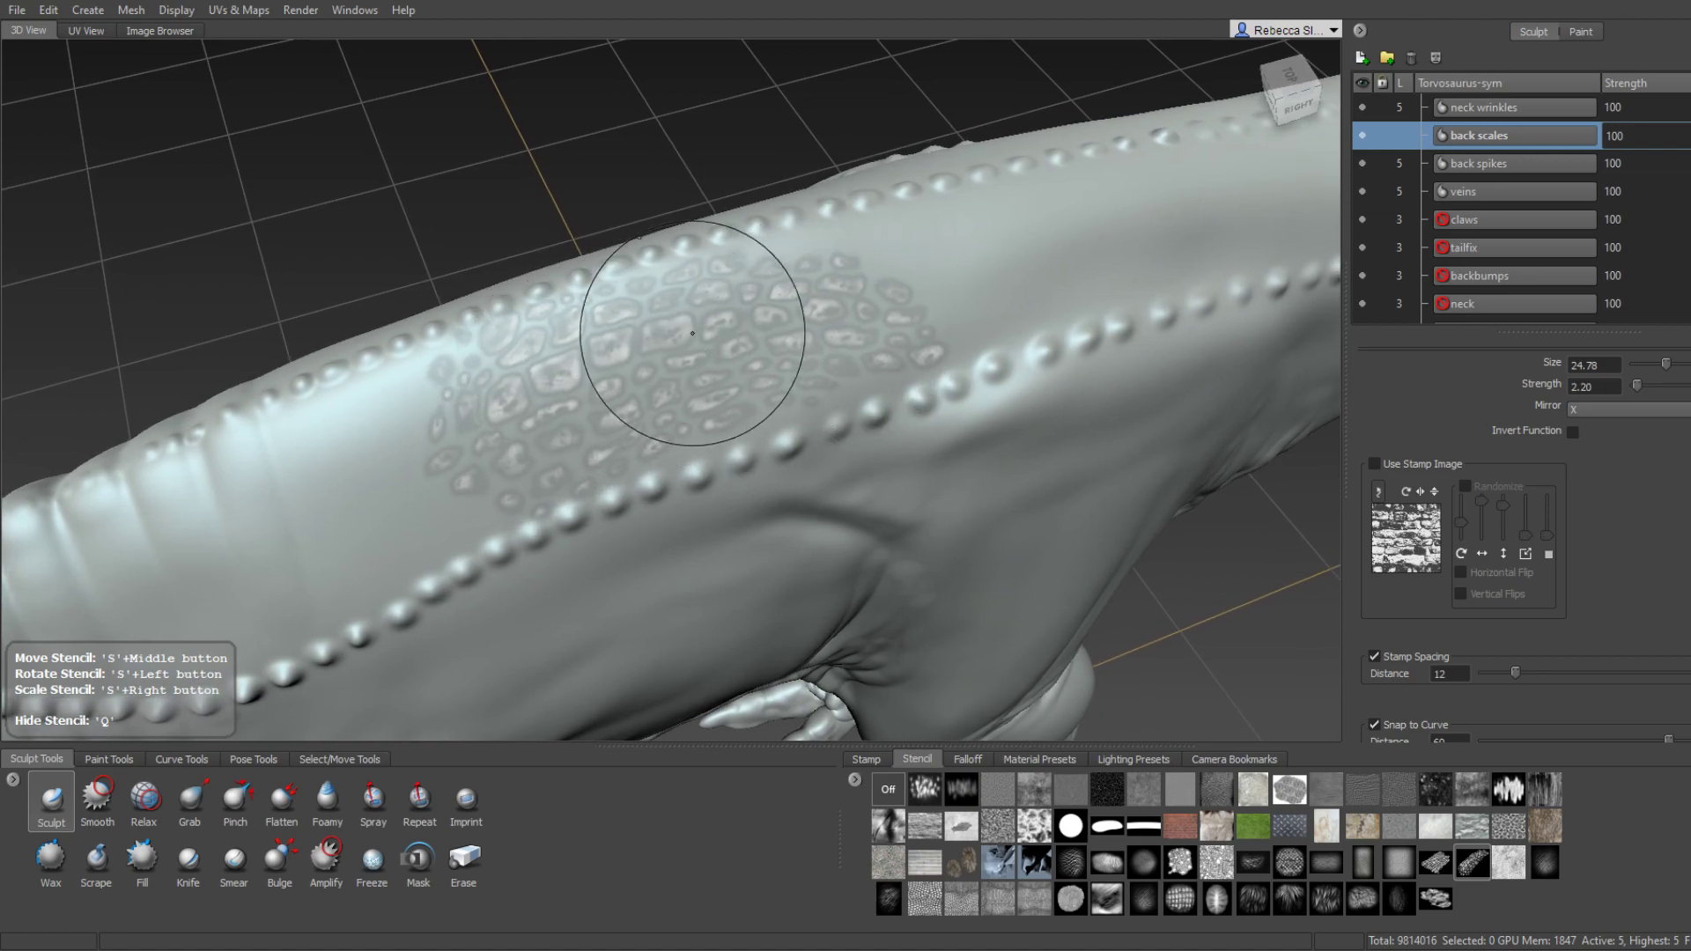
pyautogui.press('q')
# Deepen the scales on the back, then orbit to look along the head and neck.
pyautogui.moveTo(776, 277)
pyautogui.mouseDown(button='right')
pyautogui.moveTo(670, 335)
pyautogui.moveTo(844, 305)
pyautogui.moveTo(724, 299)
pyautogui.mouseUp(button='right')
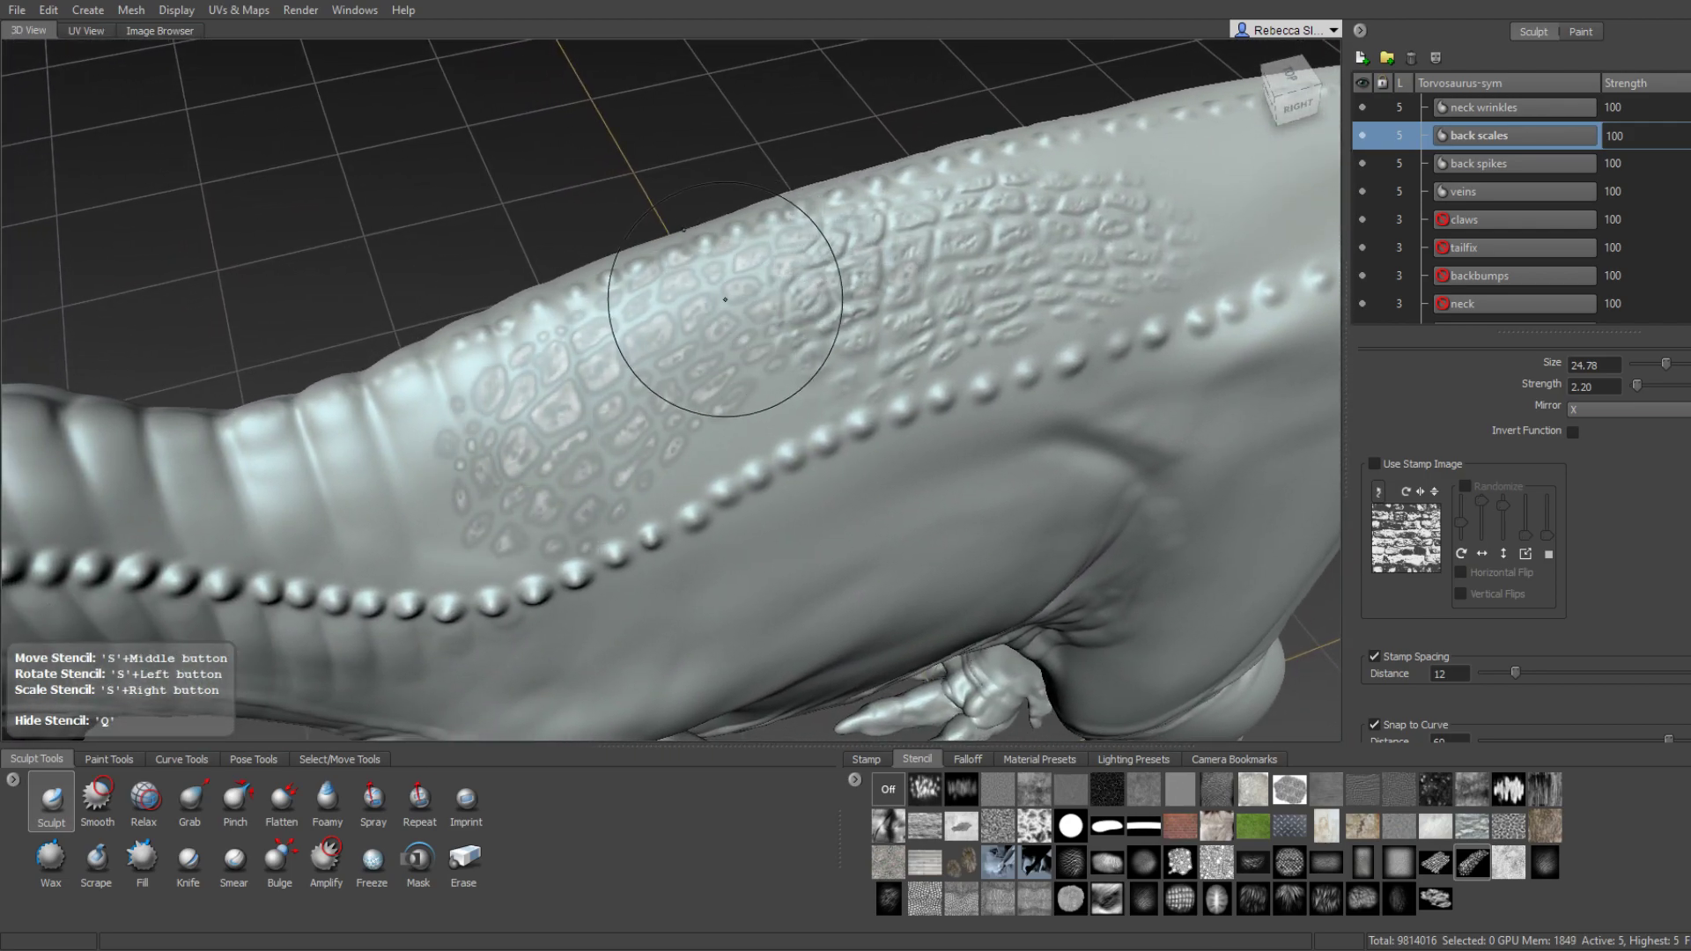
pyautogui.moveTo(500, 478); pyautogui.dragTo(596, 459)
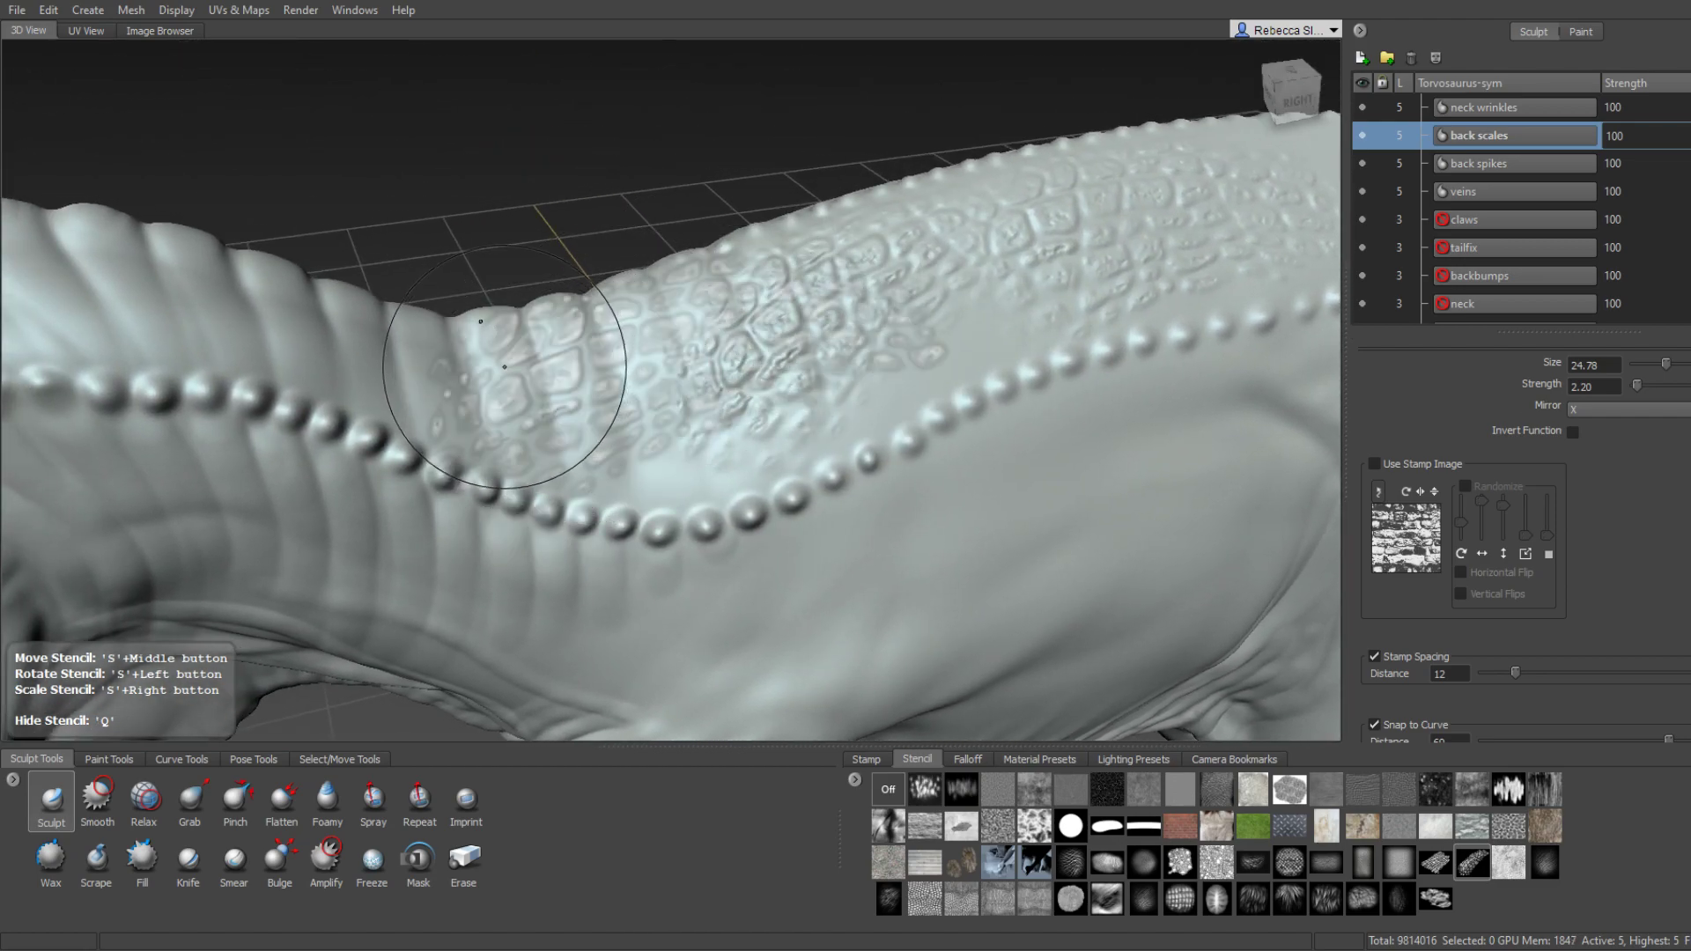
pyautogui.moveTo(504, 366); pyautogui.dragTo(649, 372, button='right')
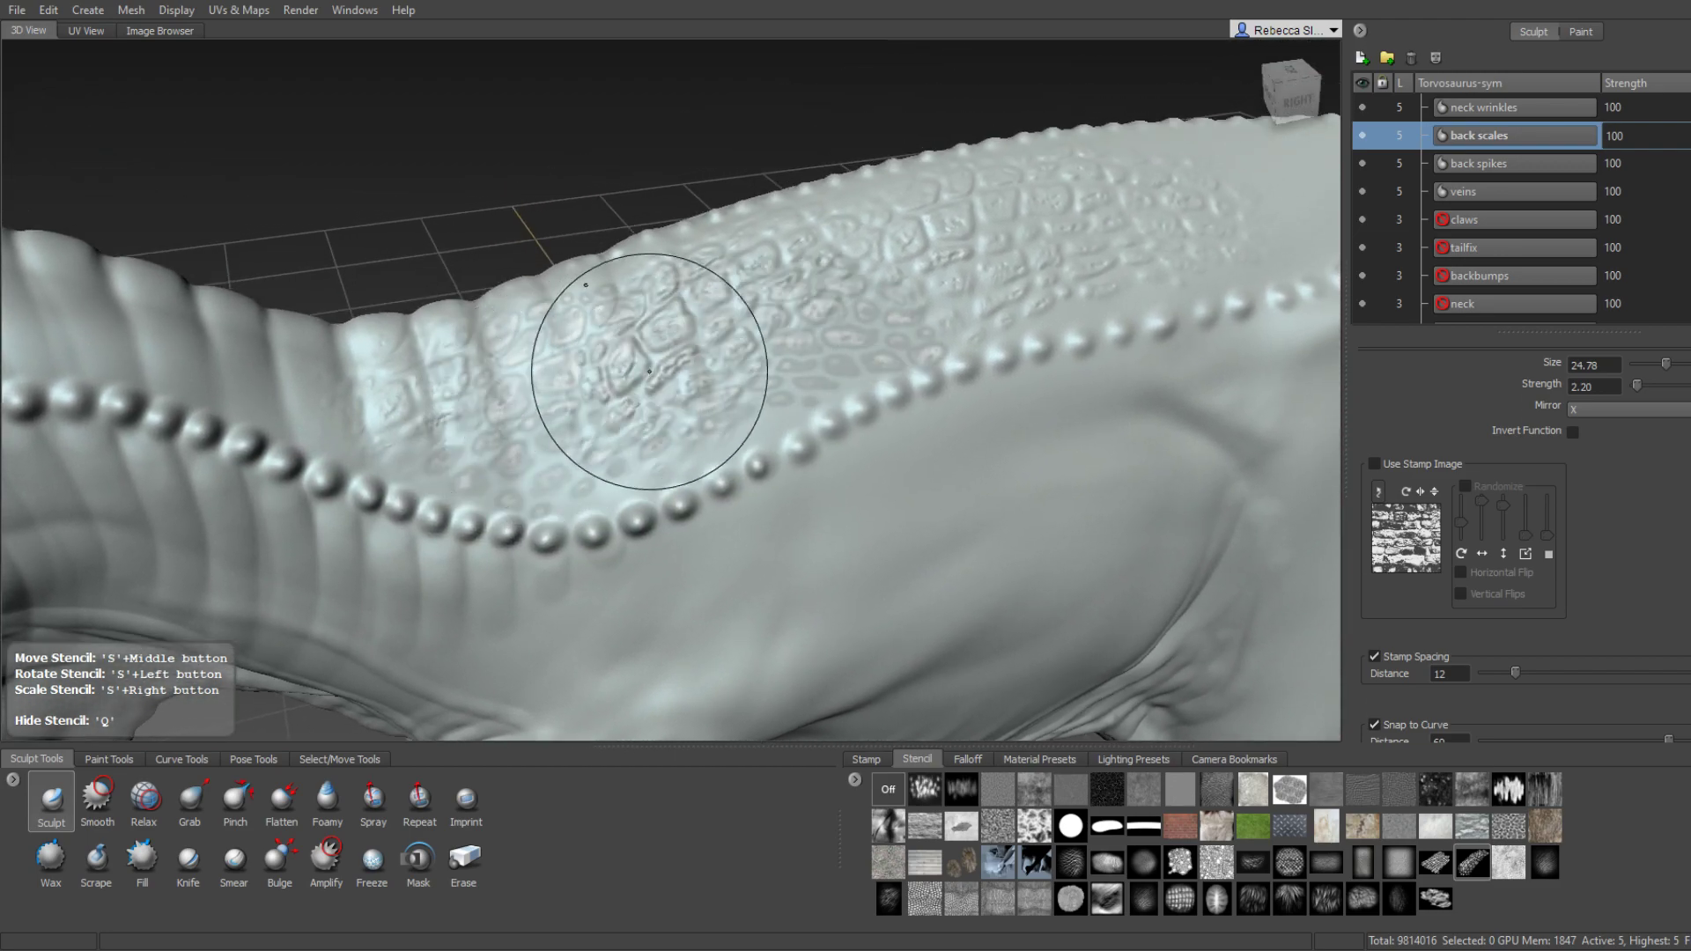
pyautogui.keyDown('alt'); pyautogui.moveTo(649, 372); pyautogui.dragTo(630, 343); pyautogui.keyUp('alt')
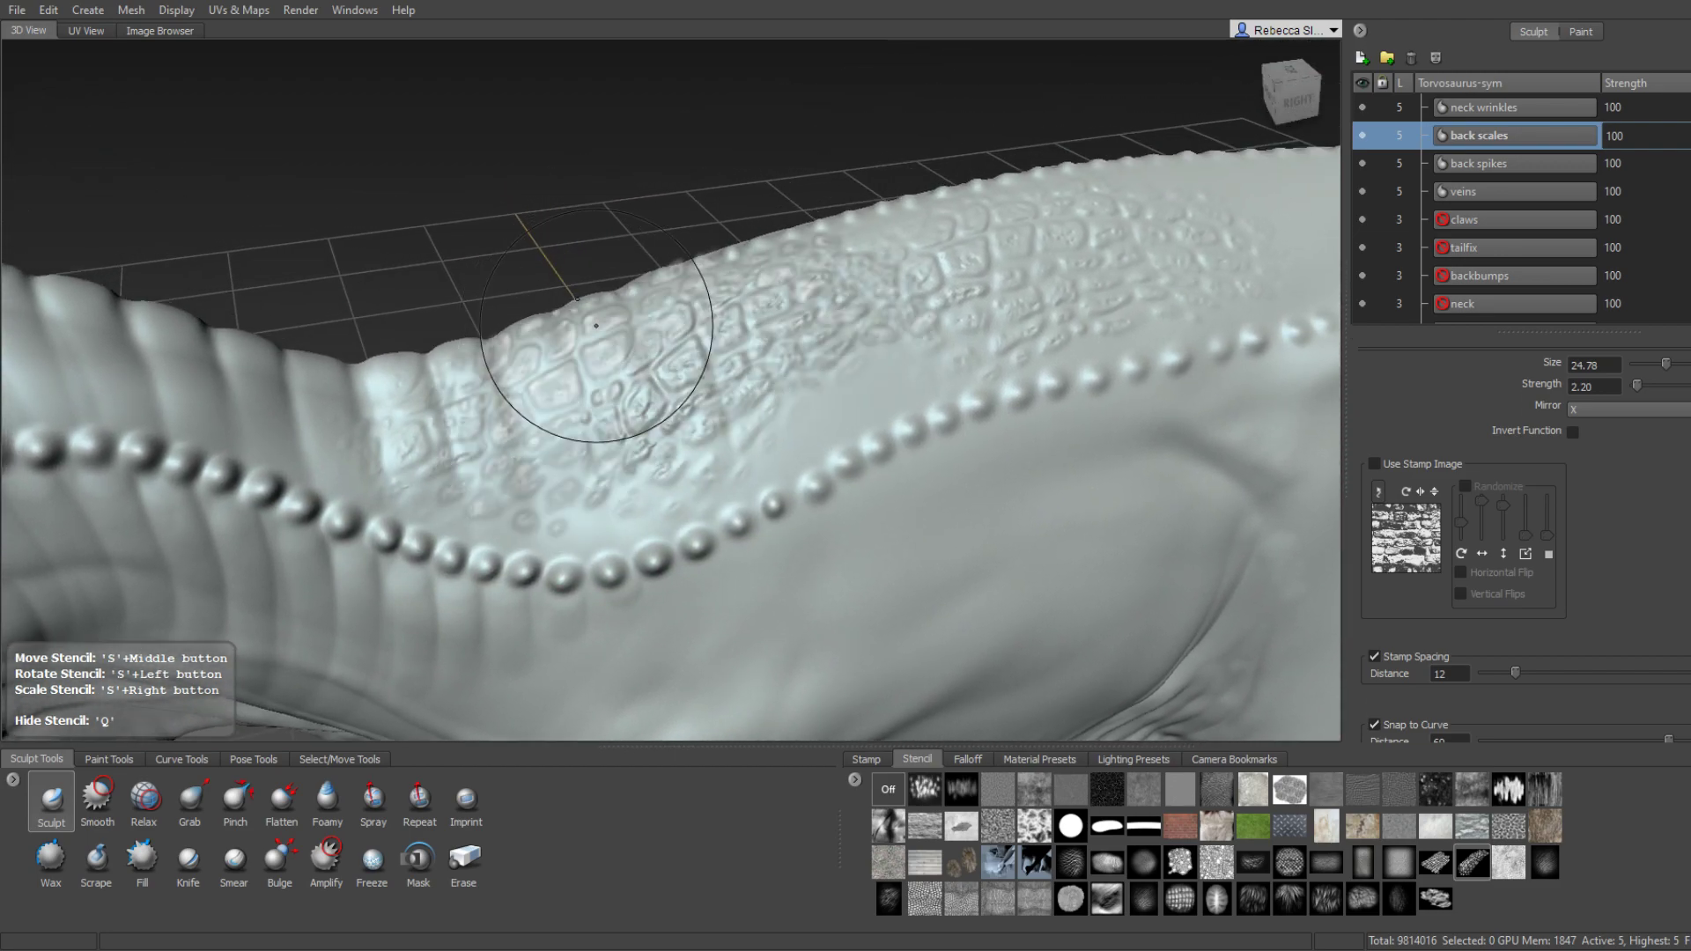
pyautogui.moveTo(553, 401)
pyautogui.keyDown('alt'); pyautogui.mouseDown()
pyautogui.moveTo(730, 479)
pyautogui.moveTo(757, 383)
pyautogui.mouseUp(); pyautogui.keyUp('alt')
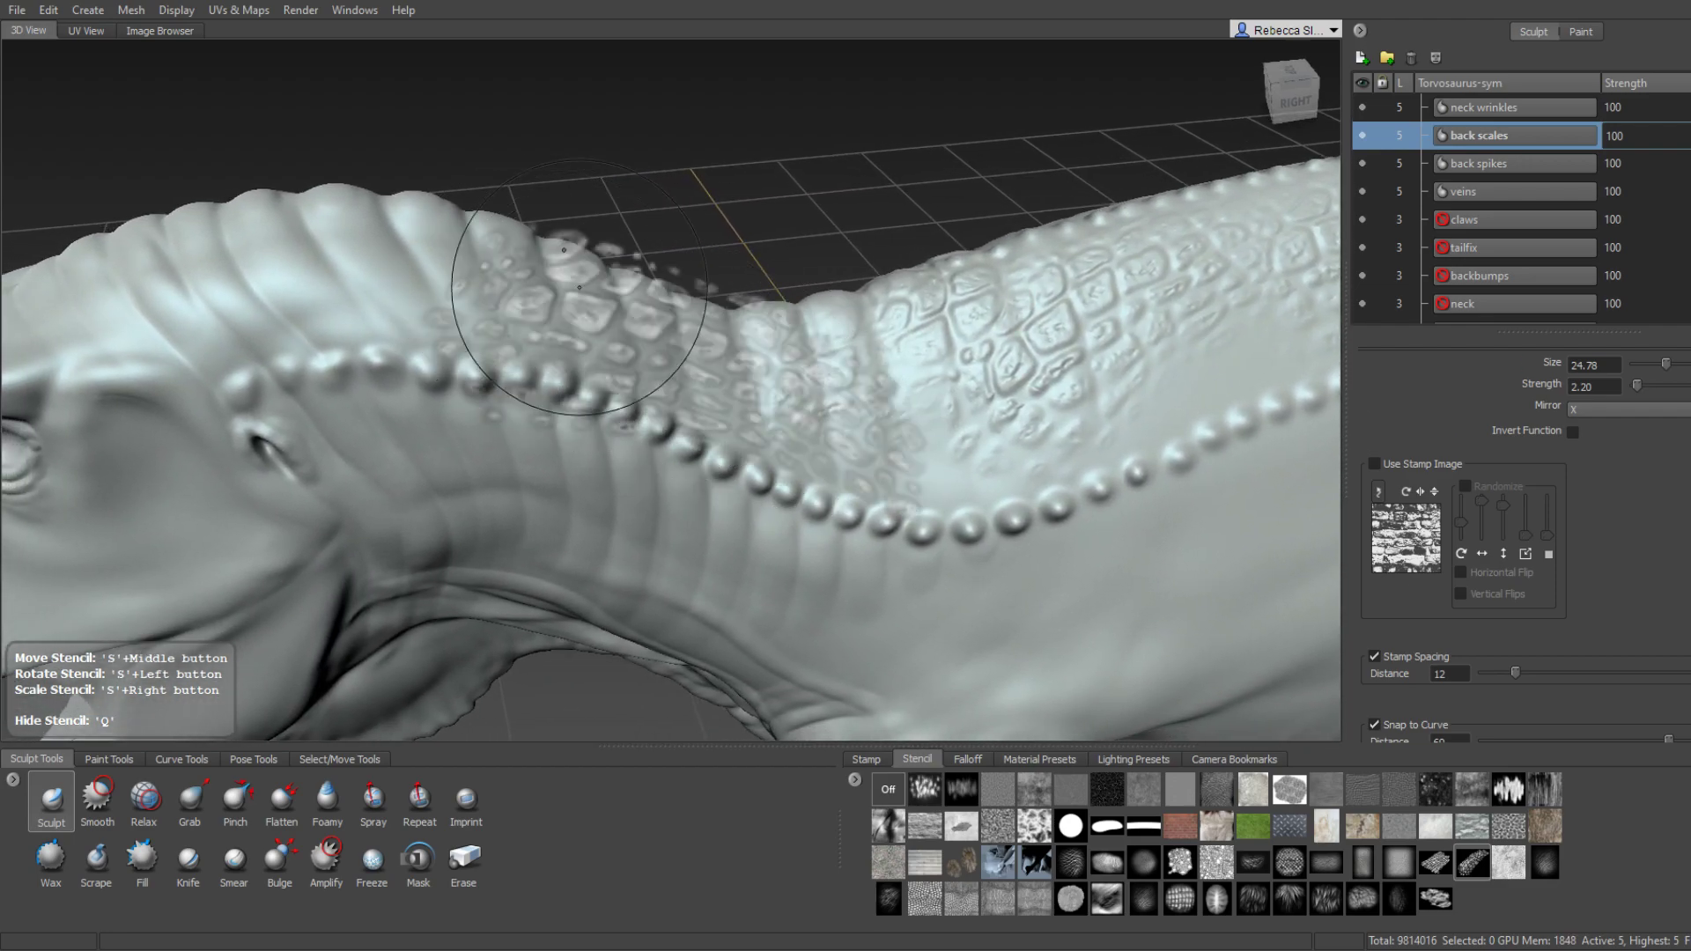
pyautogui.moveTo(579, 286)
pyautogui.keyDown('alt'); pyautogui.mouseDown()
pyautogui.moveTo(678, 366)
pyautogui.moveTo(682, 411)
pyautogui.moveTo(712, 435)
pyautogui.moveTo(784, 387)
pyautogui.mouseUp(); pyautogui.keyUp('alt')
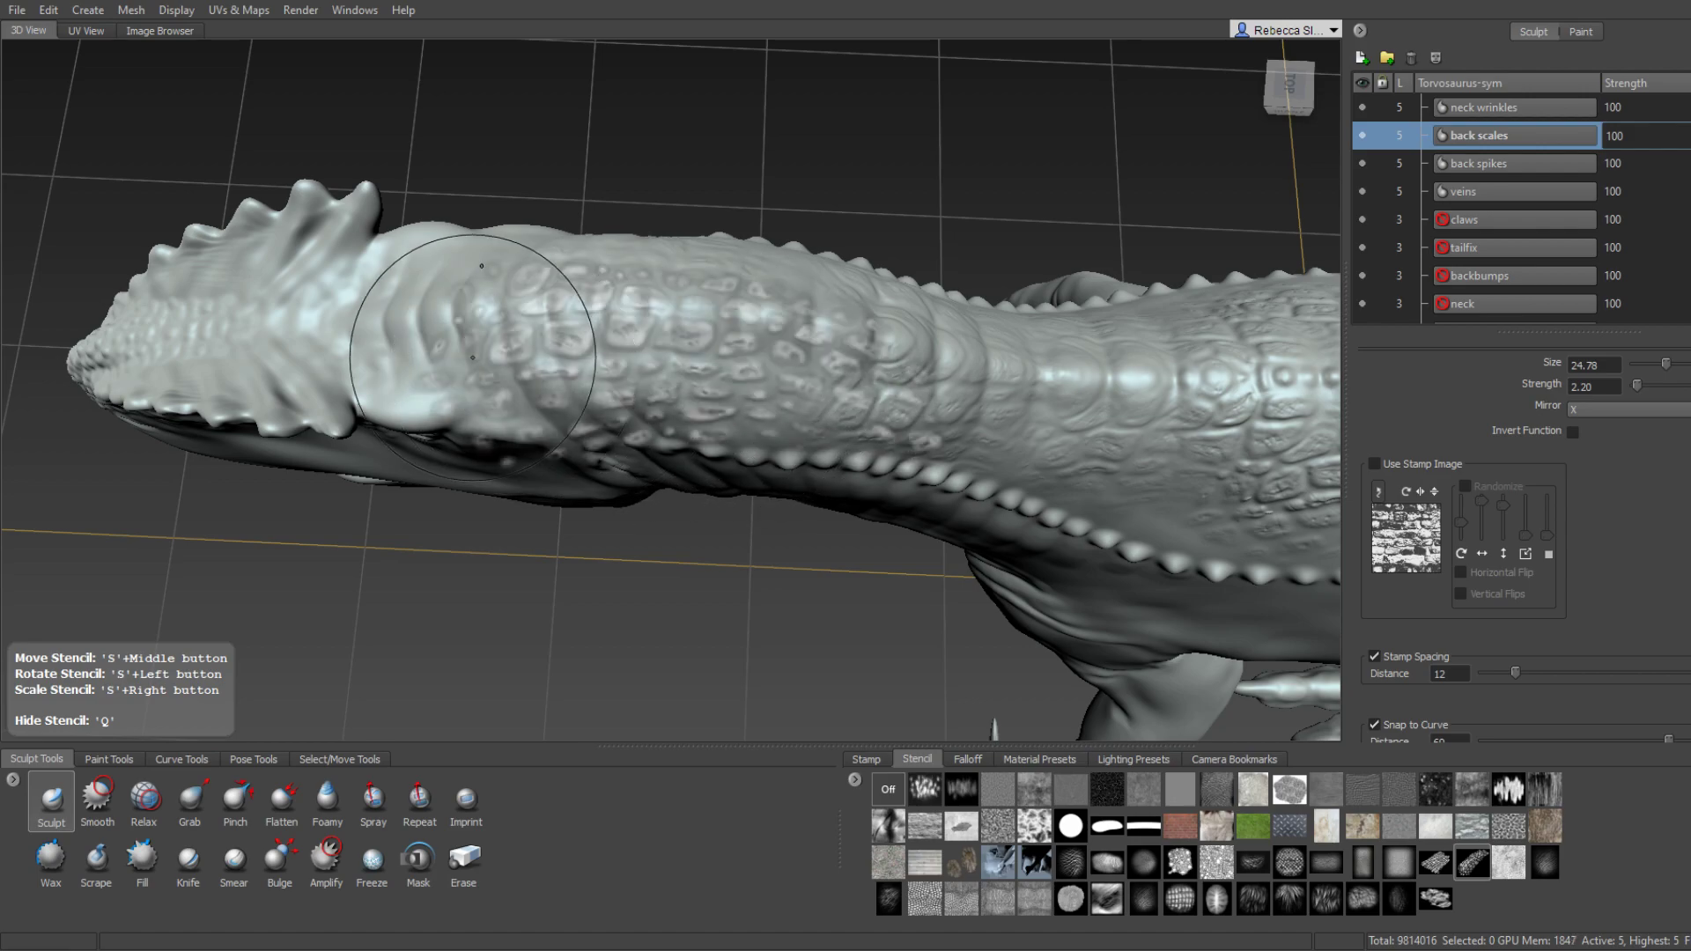
pyautogui.moveTo(427, 333)
pyautogui.keyDown('alt'); pyautogui.mouseDown()
pyautogui.moveTo(577, 351)
pyautogui.moveTo(743, 319)
pyautogui.moveTo(613, 341)
pyautogui.moveTo(650, 413)
pyautogui.moveTo(690, 403)
pyautogui.mouseUp(); pyautogui.keyUp('alt')
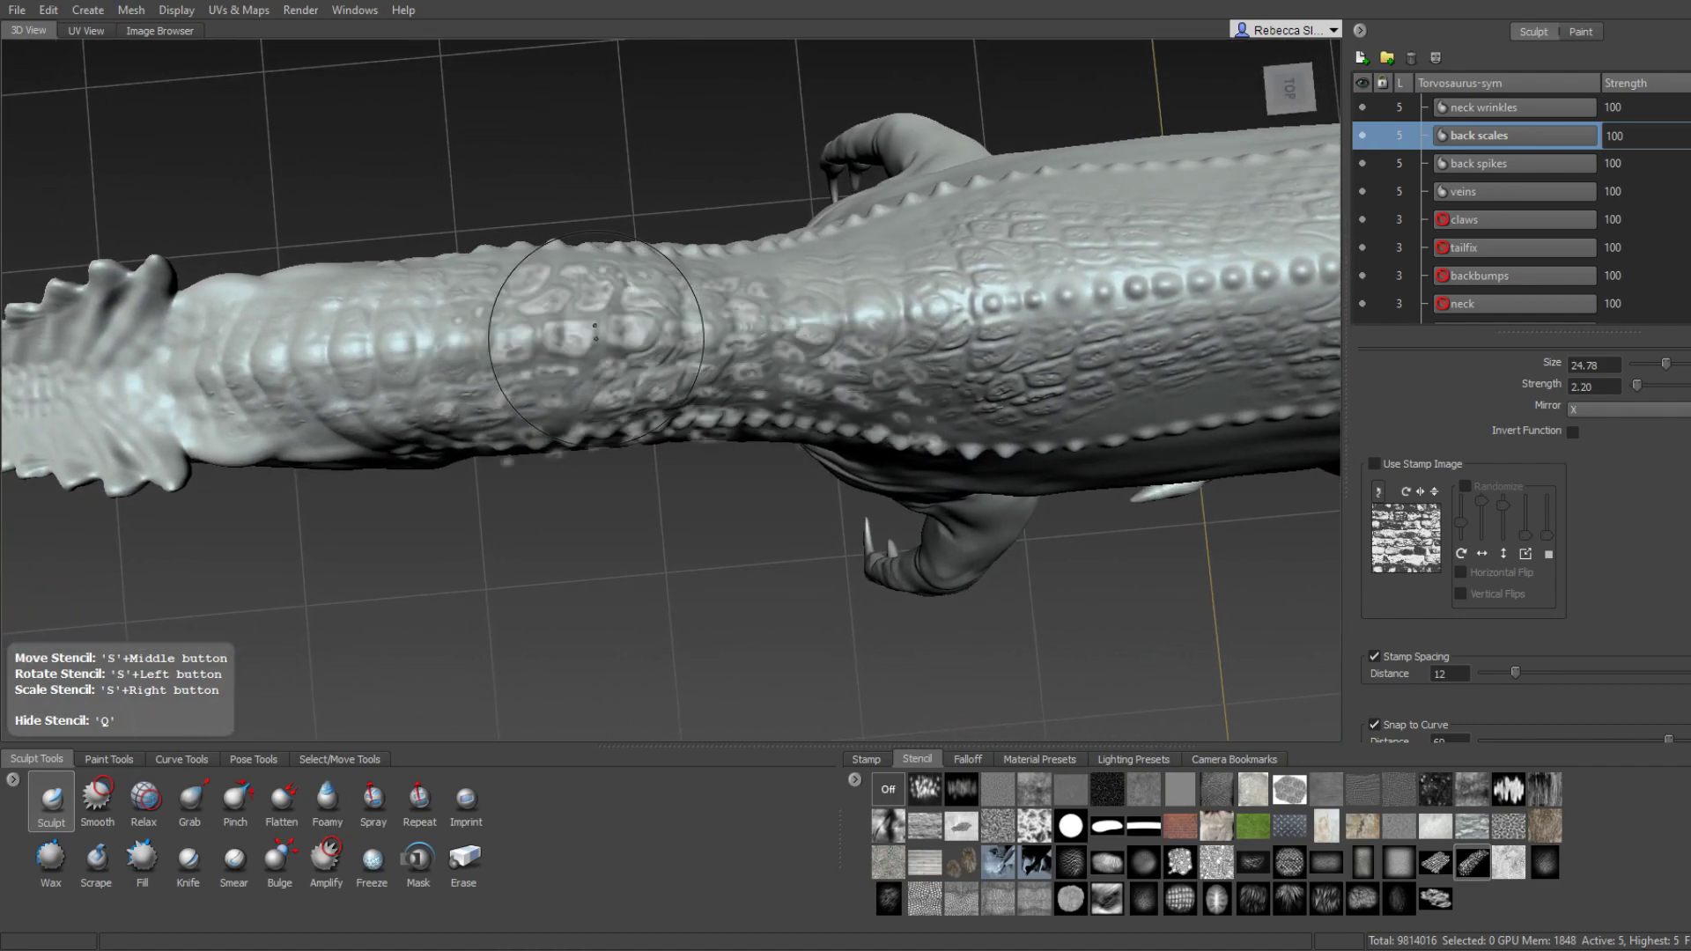
pyautogui.moveTo(595, 335)
pyautogui.keyDown('alt'); pyautogui.mouseDown()
pyautogui.moveTo(348, 273)
pyautogui.moveTo(475, 309)
pyautogui.mouseUp(); pyautogui.keyUp('alt')
# From a side view, stamp scales onto the flank below the bump row.
pyautogui.keyDown('alt'); pyautogui.moveTo(575, 288); pyautogui.dragTo(725, 304); pyautogui.keyUp('alt')
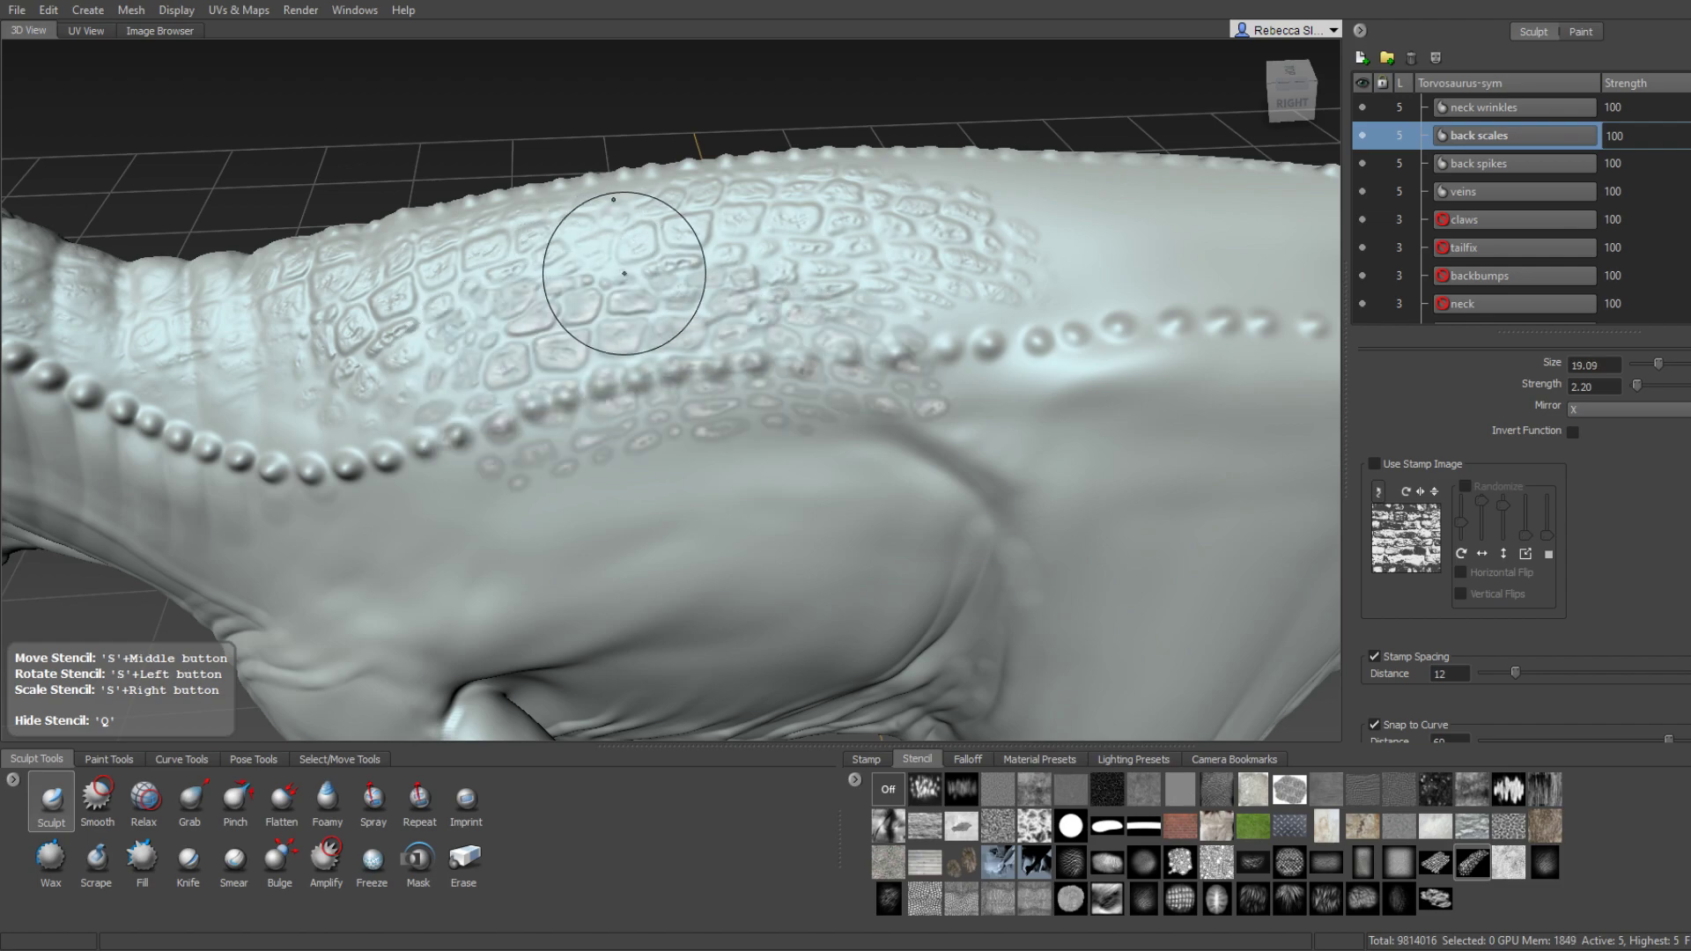
pyautogui.moveTo(624, 274)
pyautogui.keyDown('alt'); pyautogui.mouseDown()
pyautogui.moveTo(603, 302)
pyautogui.moveTo(837, 302)
pyautogui.mouseUp(); pyautogui.keyUp('alt')
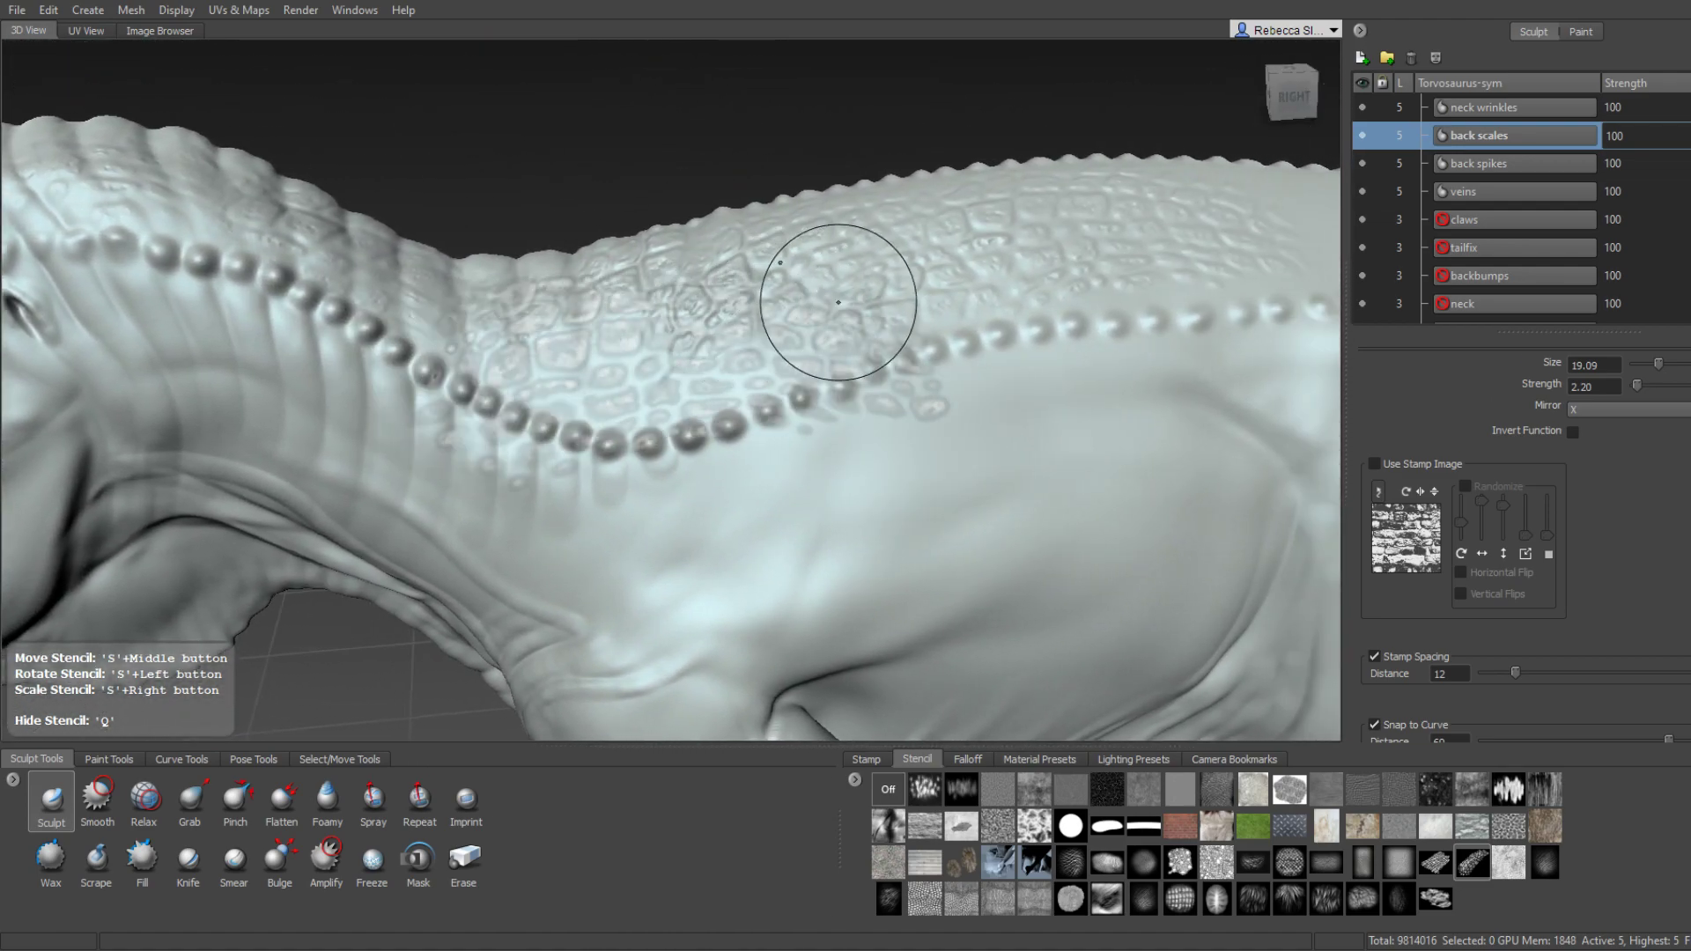
pyautogui.moveTo(838, 302); pyautogui.dragTo(585, 274, button='middle')
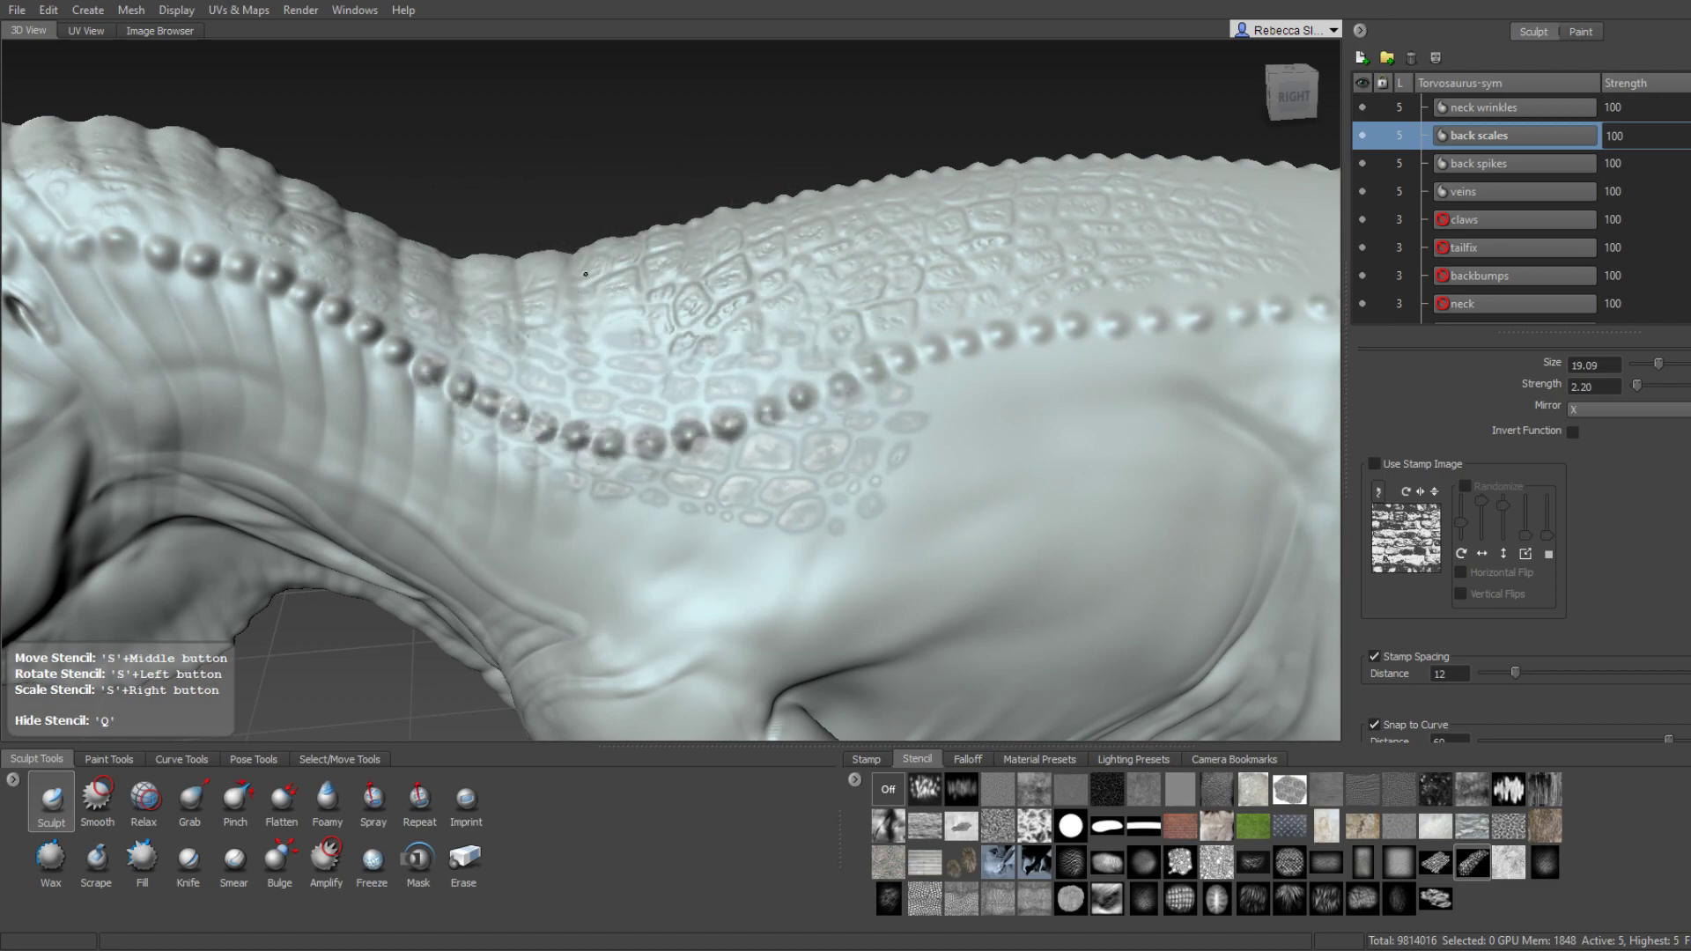
pyautogui.keyDown('alt'); pyautogui.moveTo(586, 274); pyautogui.dragTo(695, 330); pyautogui.keyUp('alt')
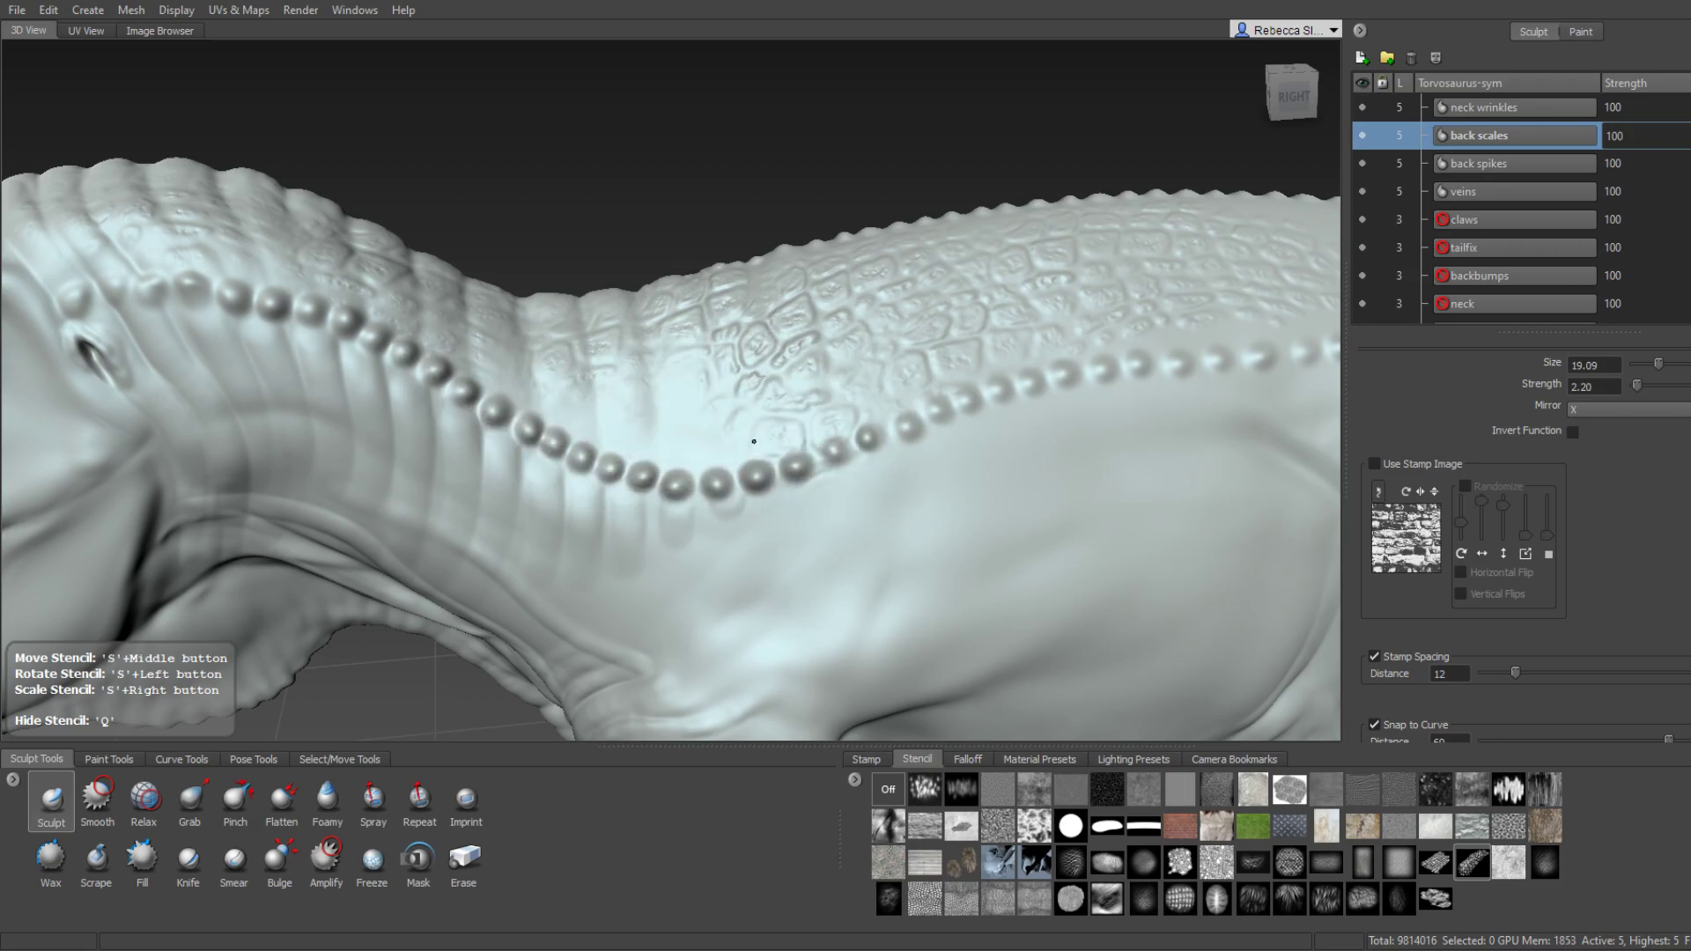
# Stamp more scales below the bump row while viewing the neck and body from above.
pyautogui.moveTo(583, 396)
pyautogui.keyDown('alt'); pyautogui.mouseDown()
pyautogui.moveTo(756, 526)
pyautogui.moveTo(739, 420)
pyautogui.mouseUp(); pyautogui.keyUp('alt')
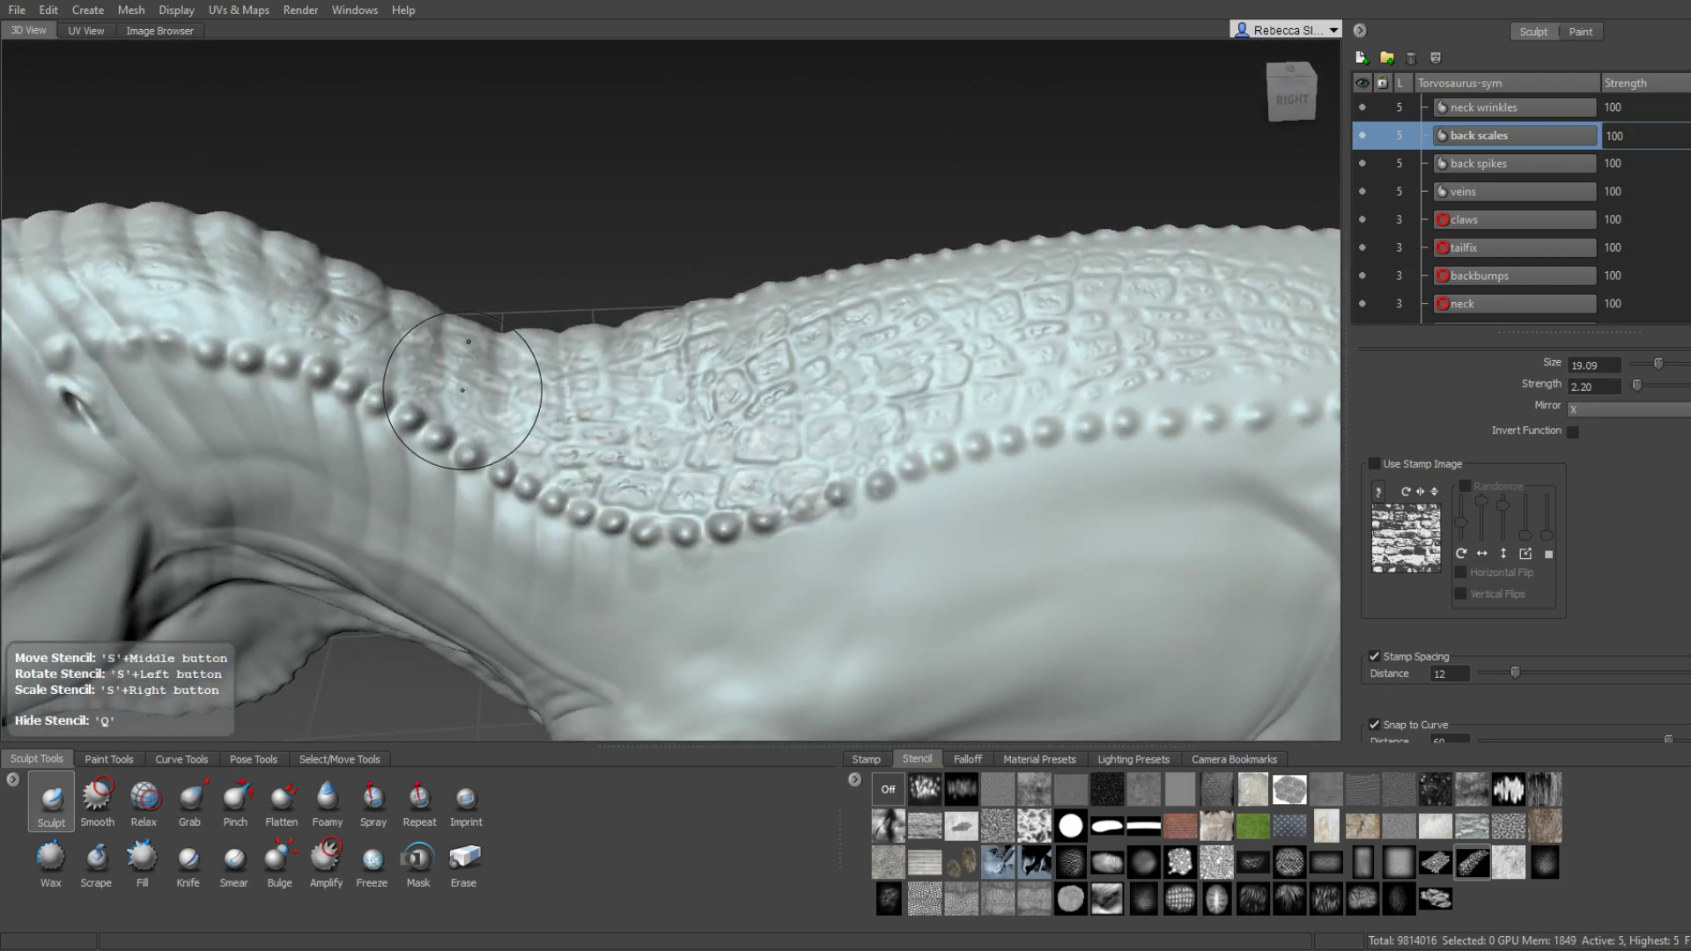
pyautogui.moveTo(462, 390)
pyautogui.keyDown('alt'); pyautogui.mouseDown()
pyautogui.moveTo(707, 564)
pyautogui.moveTo(679, 472)
pyautogui.moveTo(720, 451)
pyautogui.moveTo(645, 470)
pyautogui.mouseUp(); pyautogui.keyUp('alt')
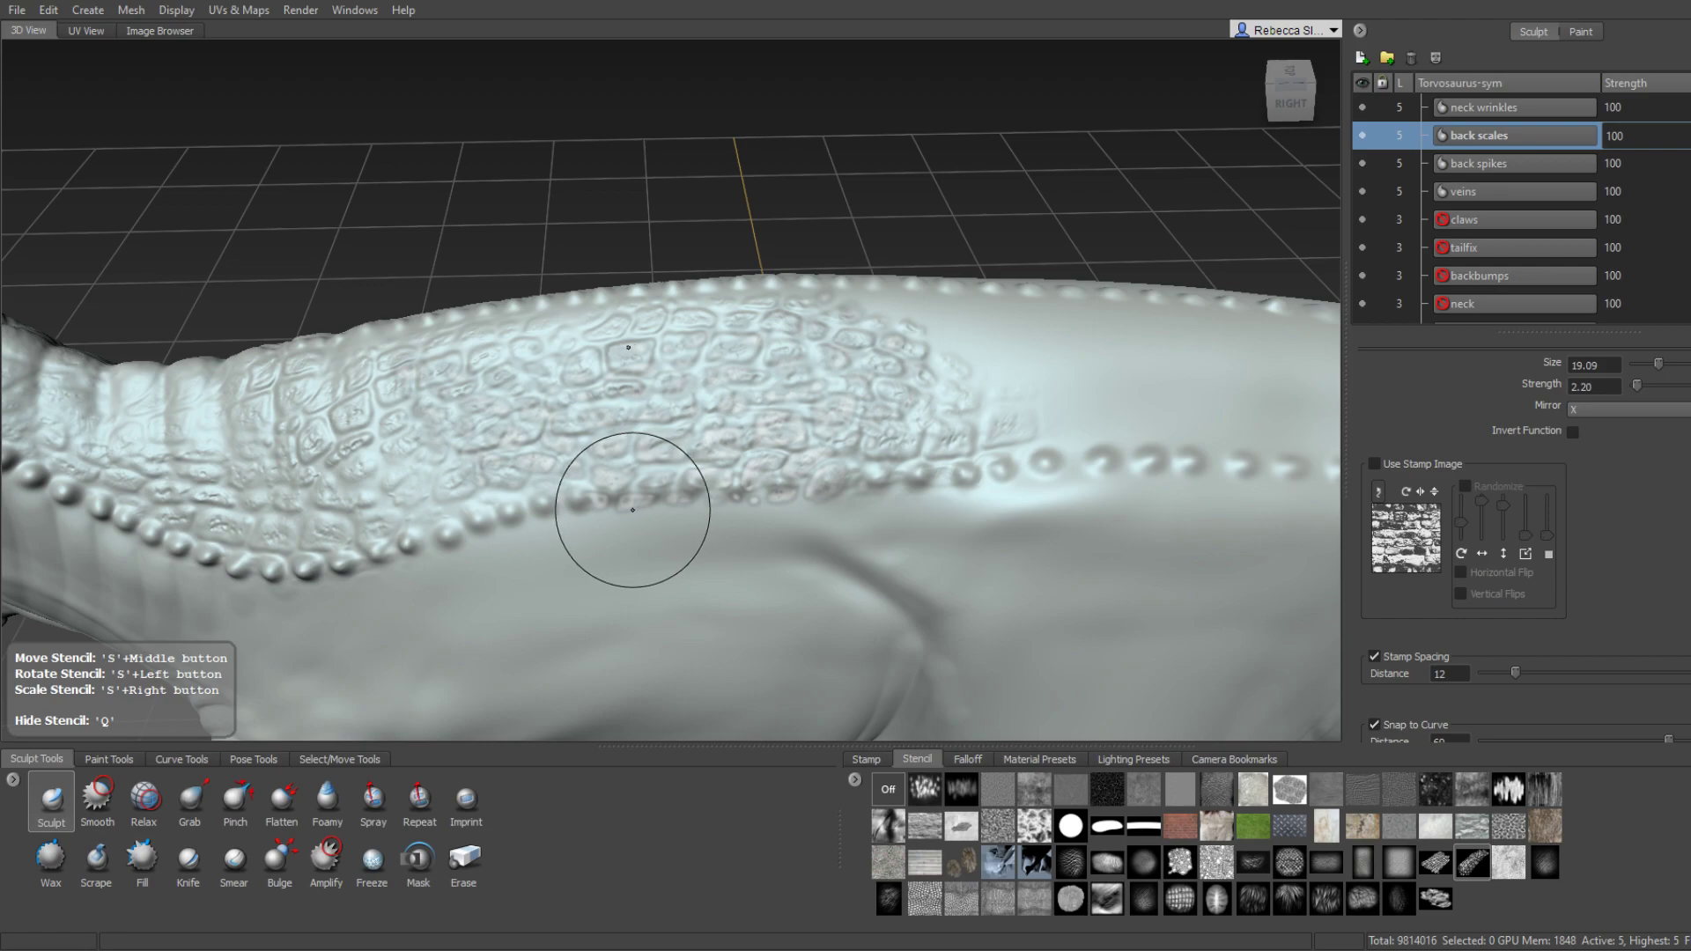
pyautogui.moveTo(632, 511)
pyautogui.mouseDown()
pyautogui.moveTo(660, 510)
pyautogui.moveTo(757, 428)
pyautogui.mouseUp()
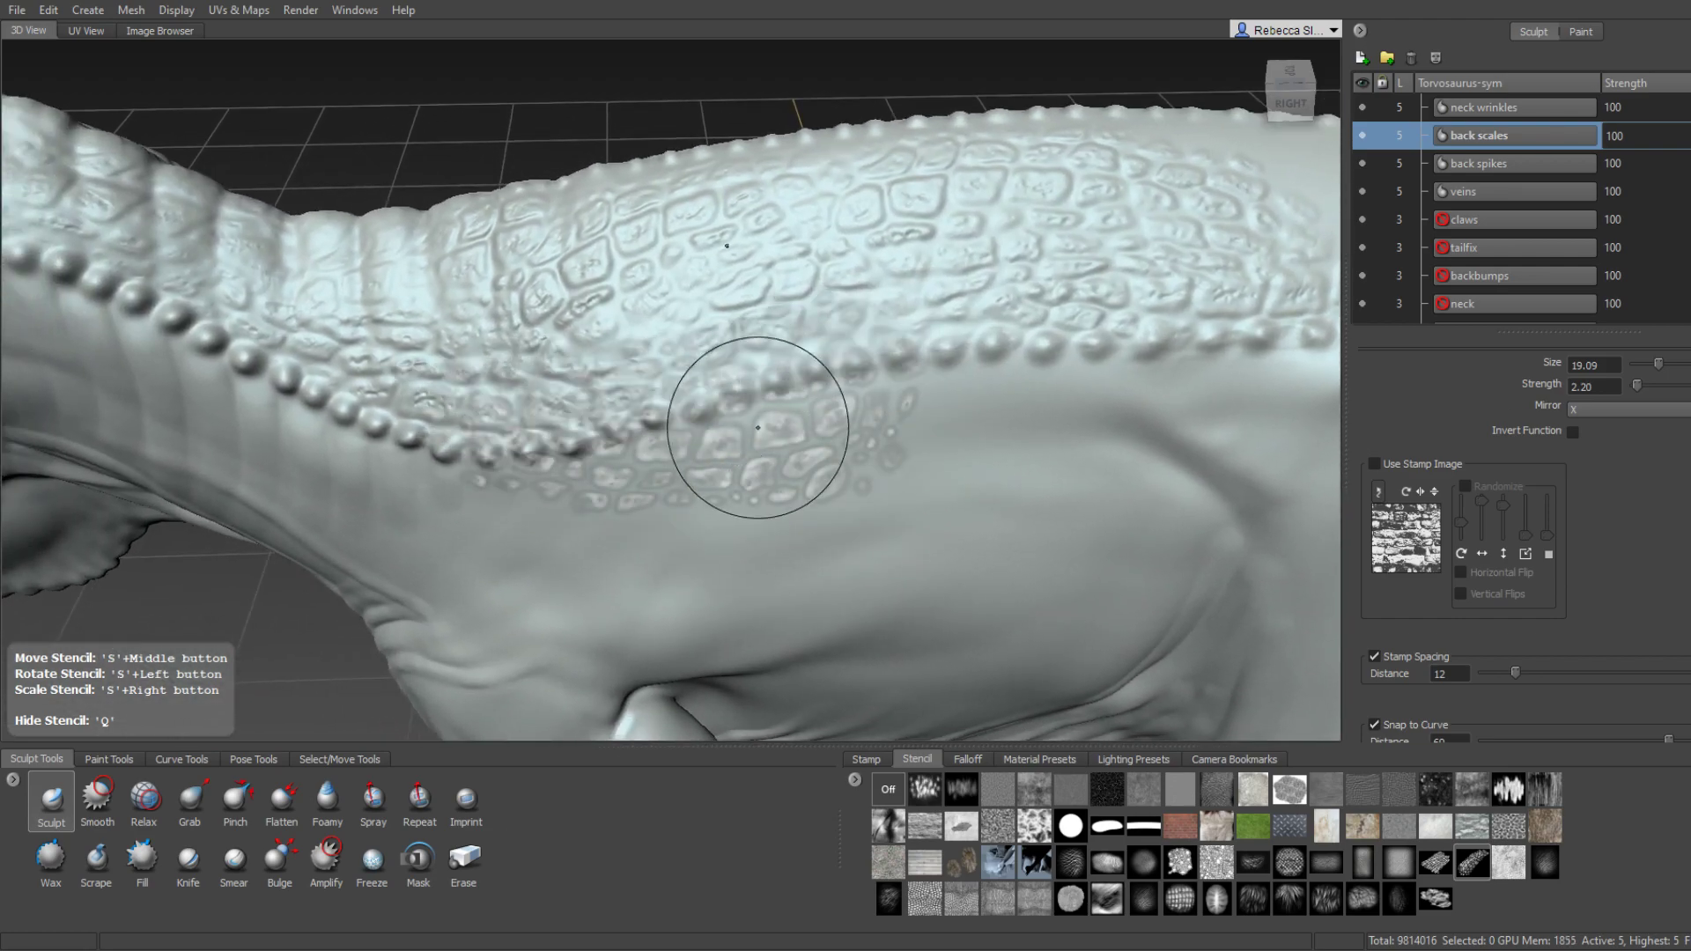
pyautogui.scroll(-2, 789, 367)
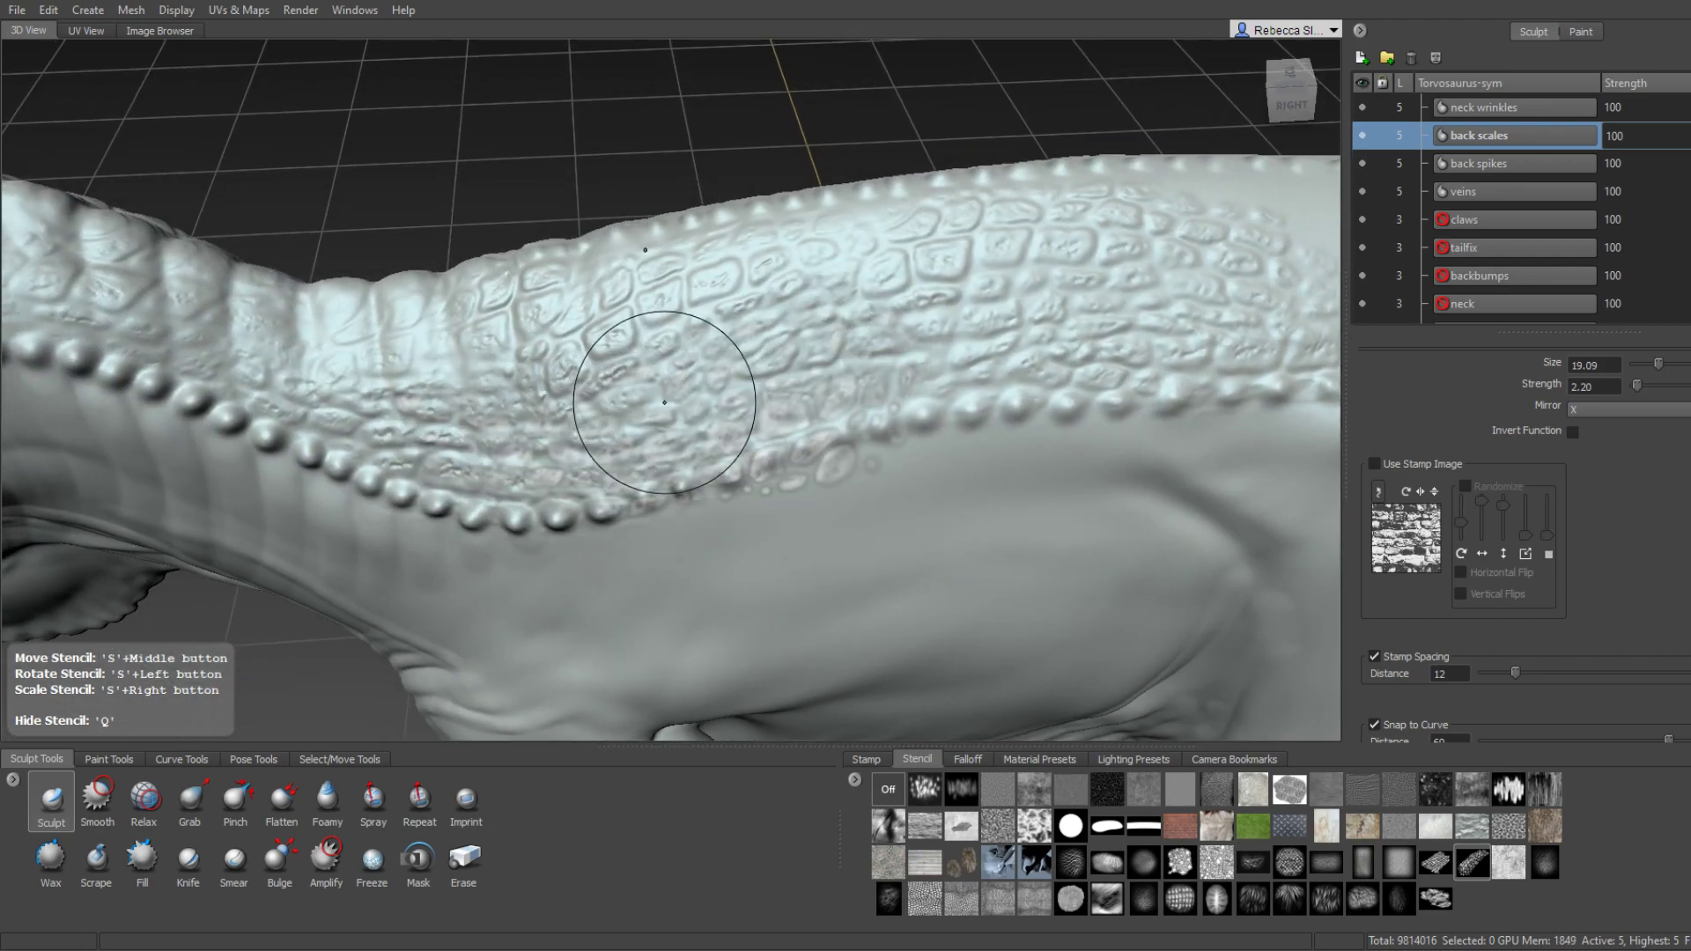
pyautogui.scroll(-3, 758, 401)
pyautogui.moveTo(745, 413)
pyautogui.keyDown('alt'); pyautogui.mouseDown()
pyautogui.moveTo(762, 414)
pyautogui.moveTo(717, 396)
pyautogui.moveTo(760, 429)
pyautogui.mouseUp(); pyautogui.keyUp('alt')
pyautogui.scroll(2, 717, 396)
pyautogui.scroll(2, 770, 433)
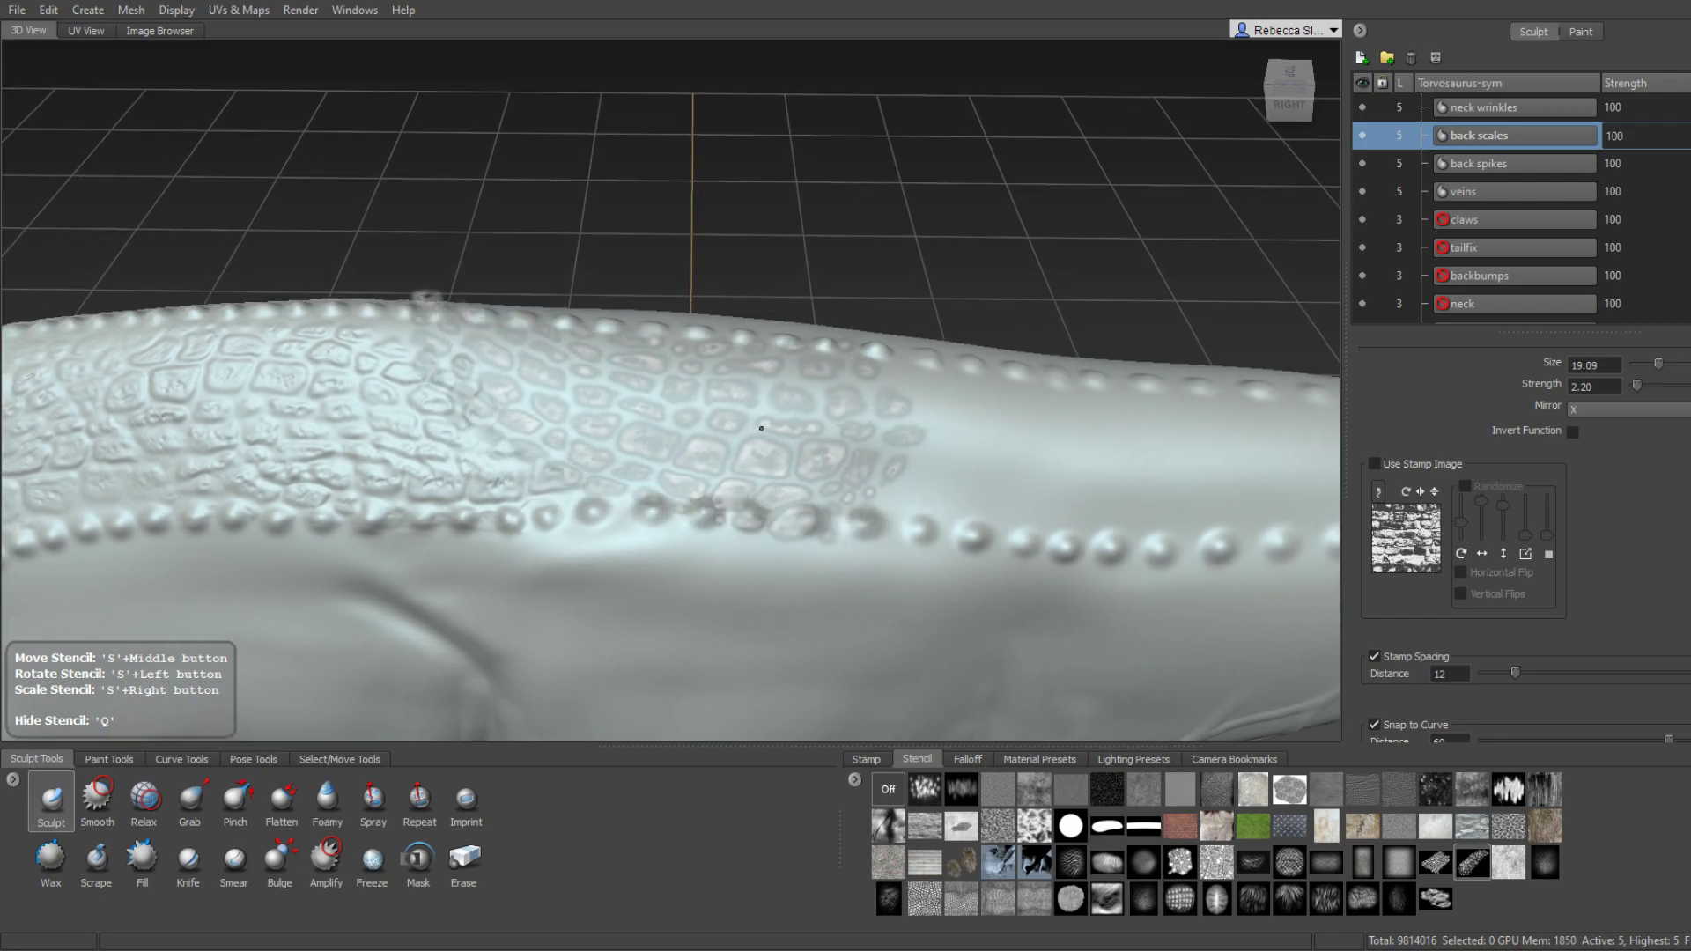
# Undo the last back scale stamp and rotate the scale stencil to run along the back.
pyautogui.hotkey('ctrl', 'z')
pyautogui.moveTo(618, 364)
pyautogui.keyDown('alt'); pyautogui.mouseDown()
pyautogui.moveTo(637, 493)
pyautogui.moveTo(772, 365)
pyautogui.mouseUp(); pyautogui.keyUp('alt')
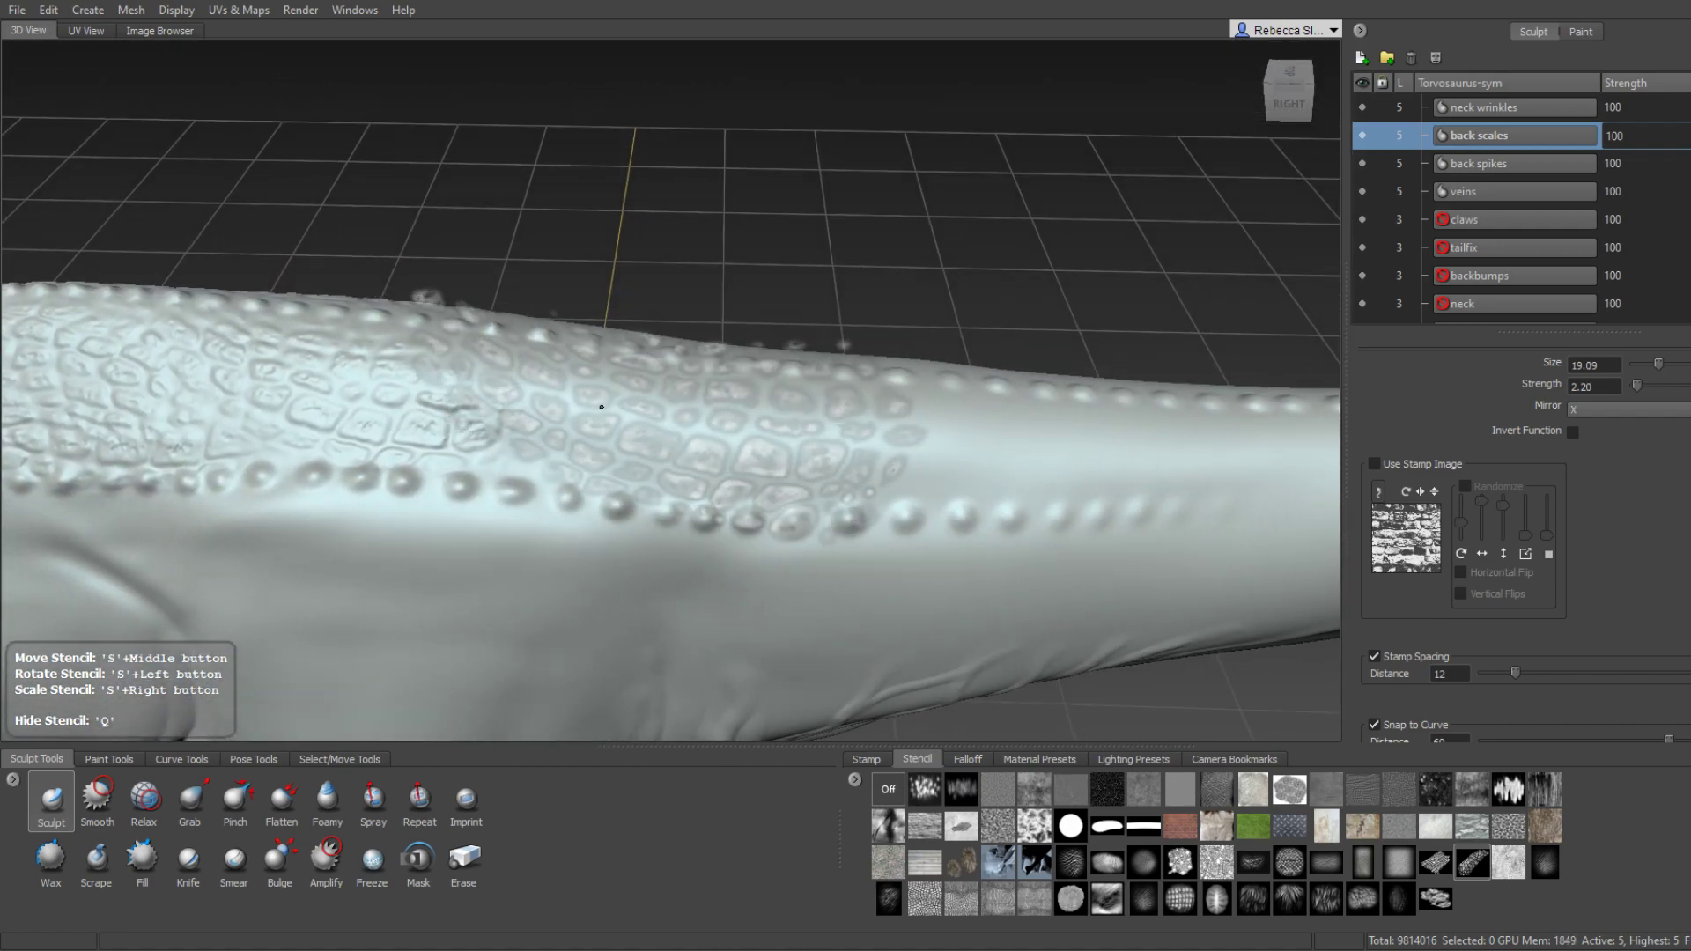
pyautogui.keyDown('alt'); pyautogui.moveTo(772, 365); pyautogui.dragTo(631, 351); pyautogui.keyUp('alt')
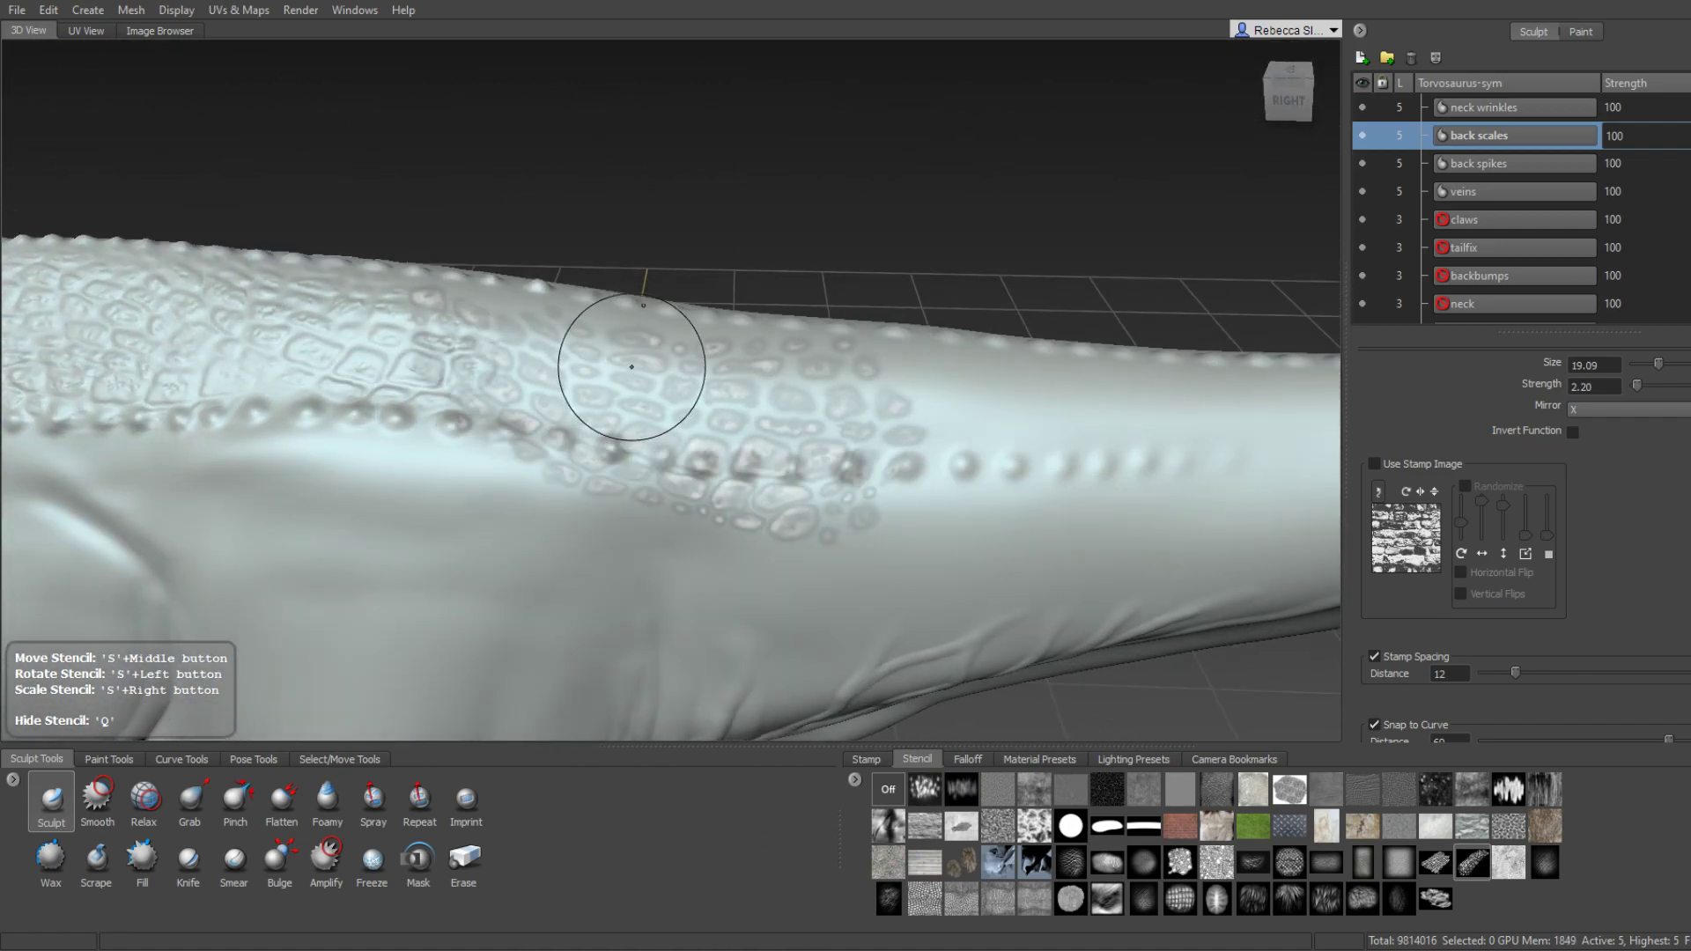
pyautogui.moveTo(692, 425); pyautogui.dragTo(977, 606)
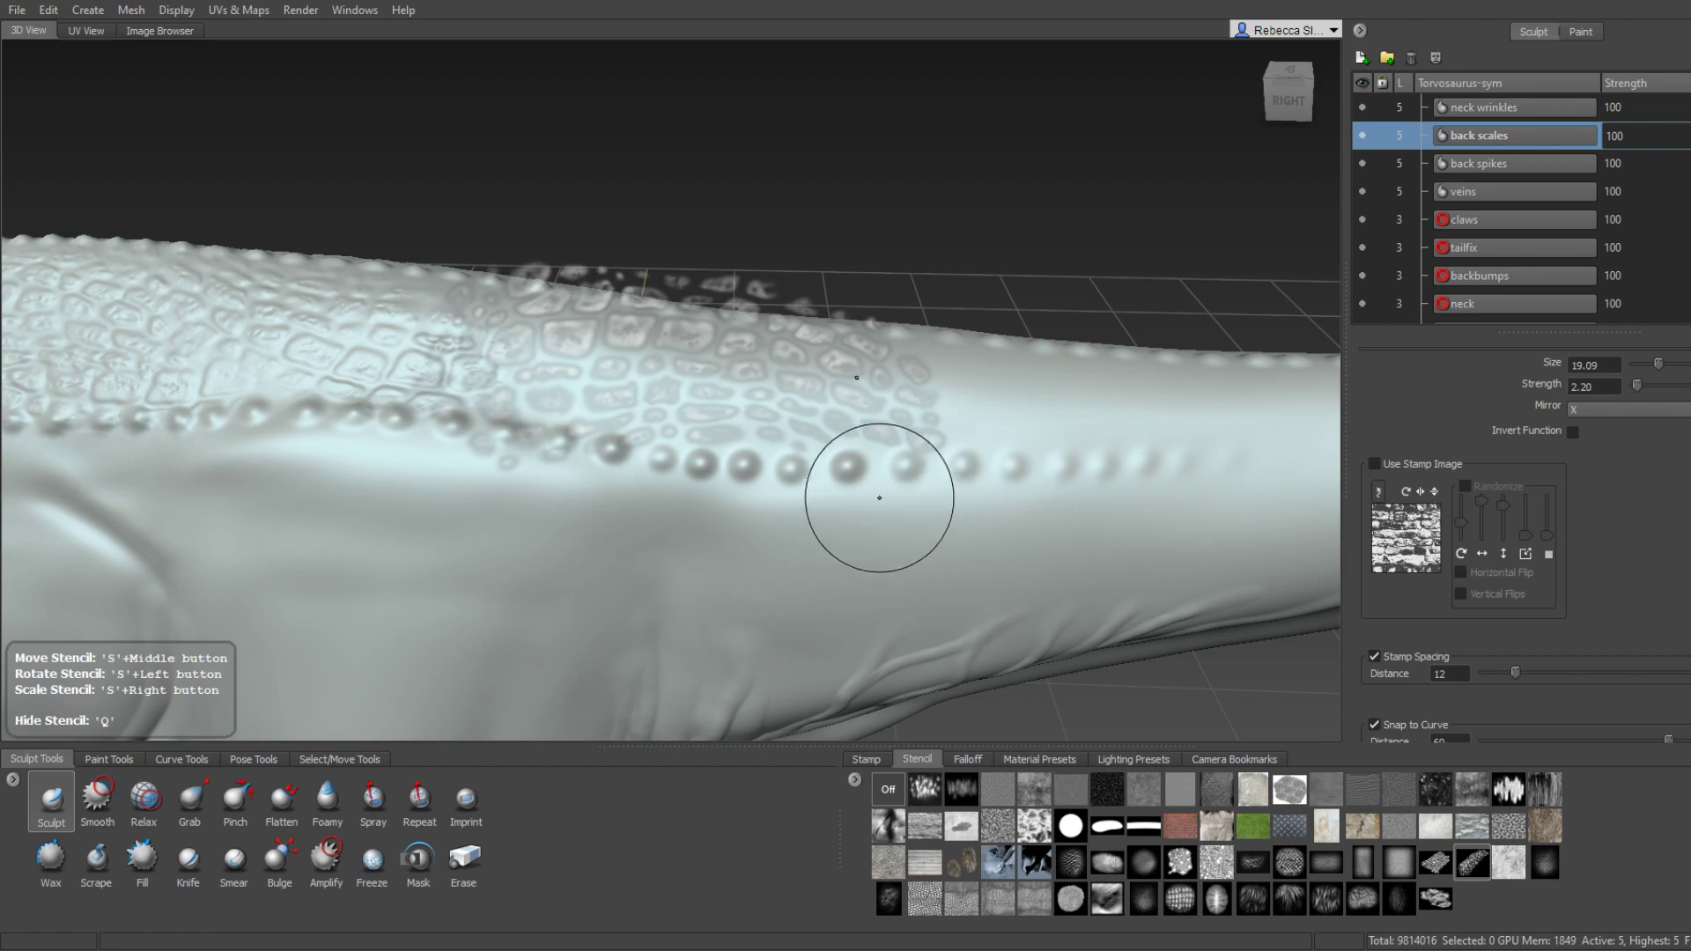
pyautogui.keyDown('alt'); pyautogui.moveTo(879, 497); pyautogui.dragTo(865, 482); pyautogui.keyUp('alt')
pyautogui.keyDown('alt'); pyautogui.moveTo(832, 421); pyautogui.dragTo(855, 421); pyautogui.keyUp('alt')
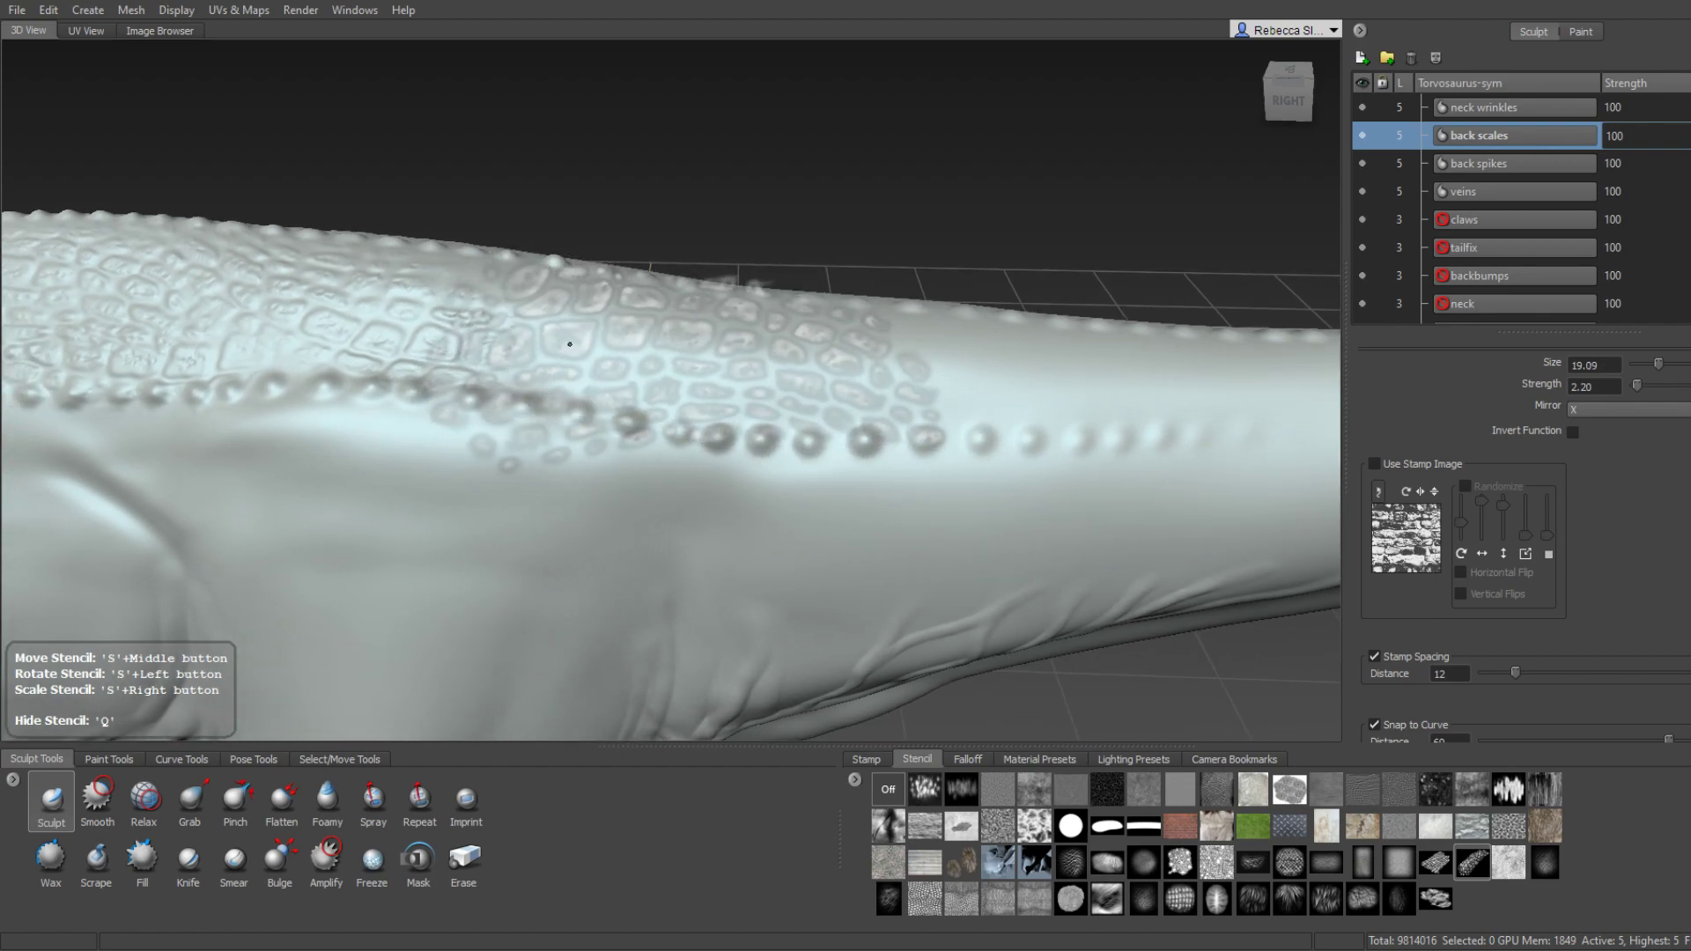
pyautogui.keyDown('alt'); pyautogui.moveTo(569, 343); pyautogui.dragTo(574, 344); pyautogui.keyUp('alt')
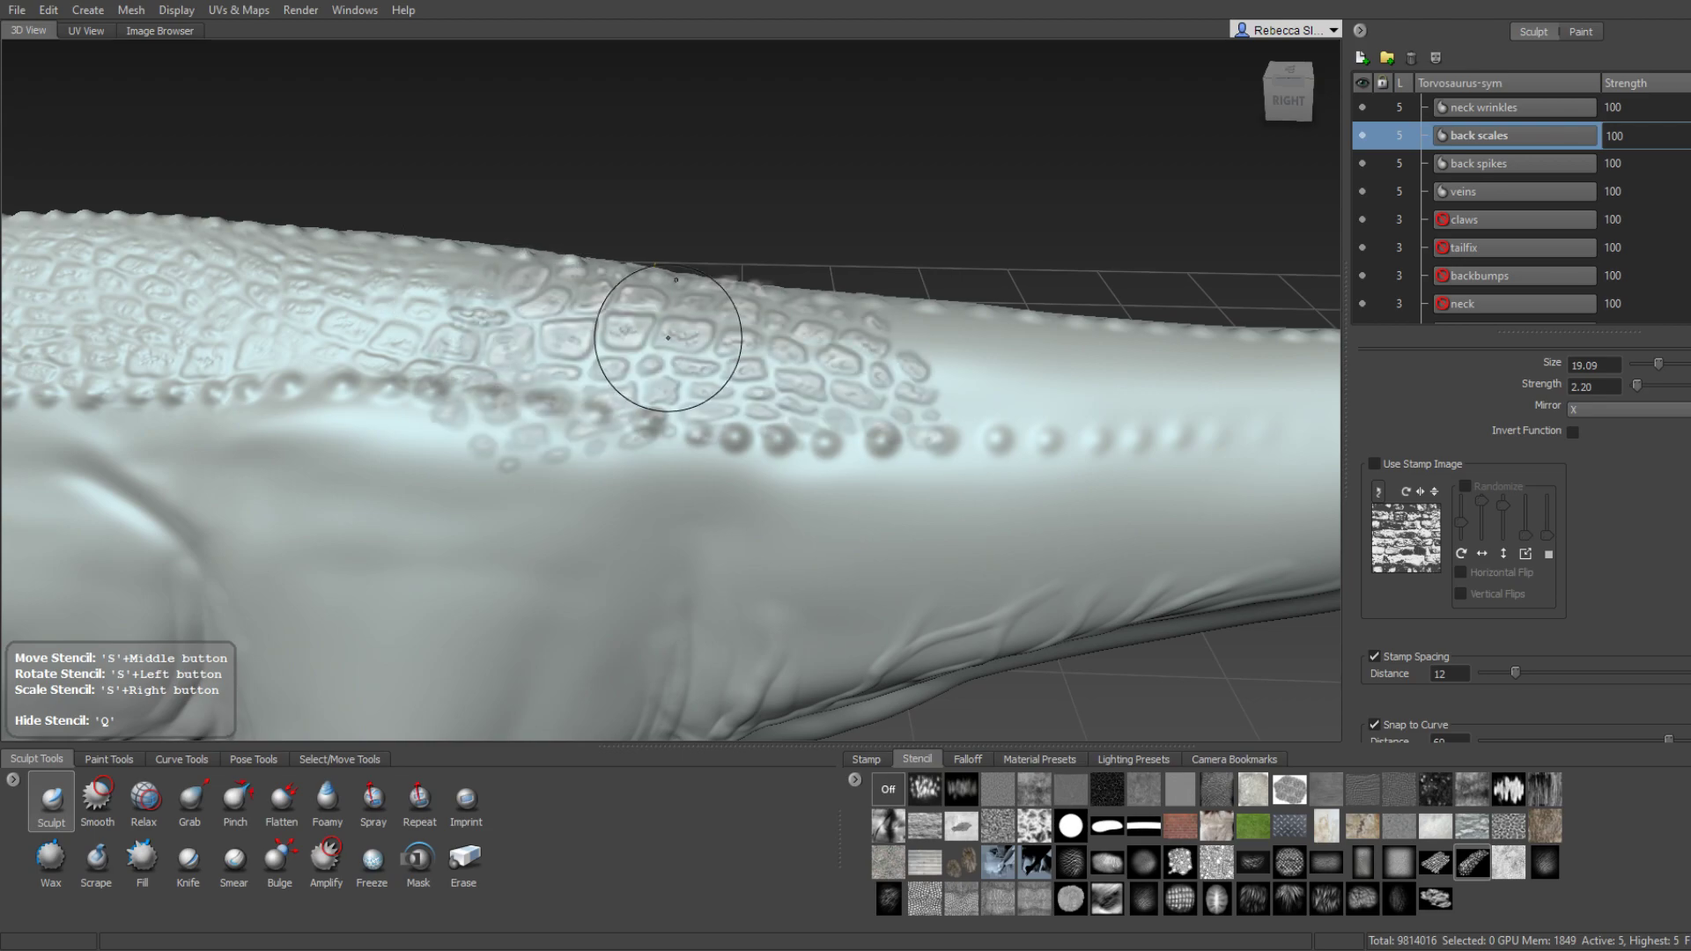
pyautogui.keyDown('alt'); pyautogui.moveTo(667, 337); pyautogui.dragTo(693, 358); pyautogui.keyUp('alt')
# Stamp two runs of stencil scales along the tail, viewed from above.
pyautogui.moveTo(508, 339)
pyautogui.keyDown('alt'); pyautogui.mouseDown()
pyautogui.moveTo(880, 461)
pyautogui.moveTo(669, 367)
pyautogui.moveTo(857, 469)
pyautogui.moveTo(773, 393)
pyautogui.mouseUp(); pyautogui.keyUp('alt')
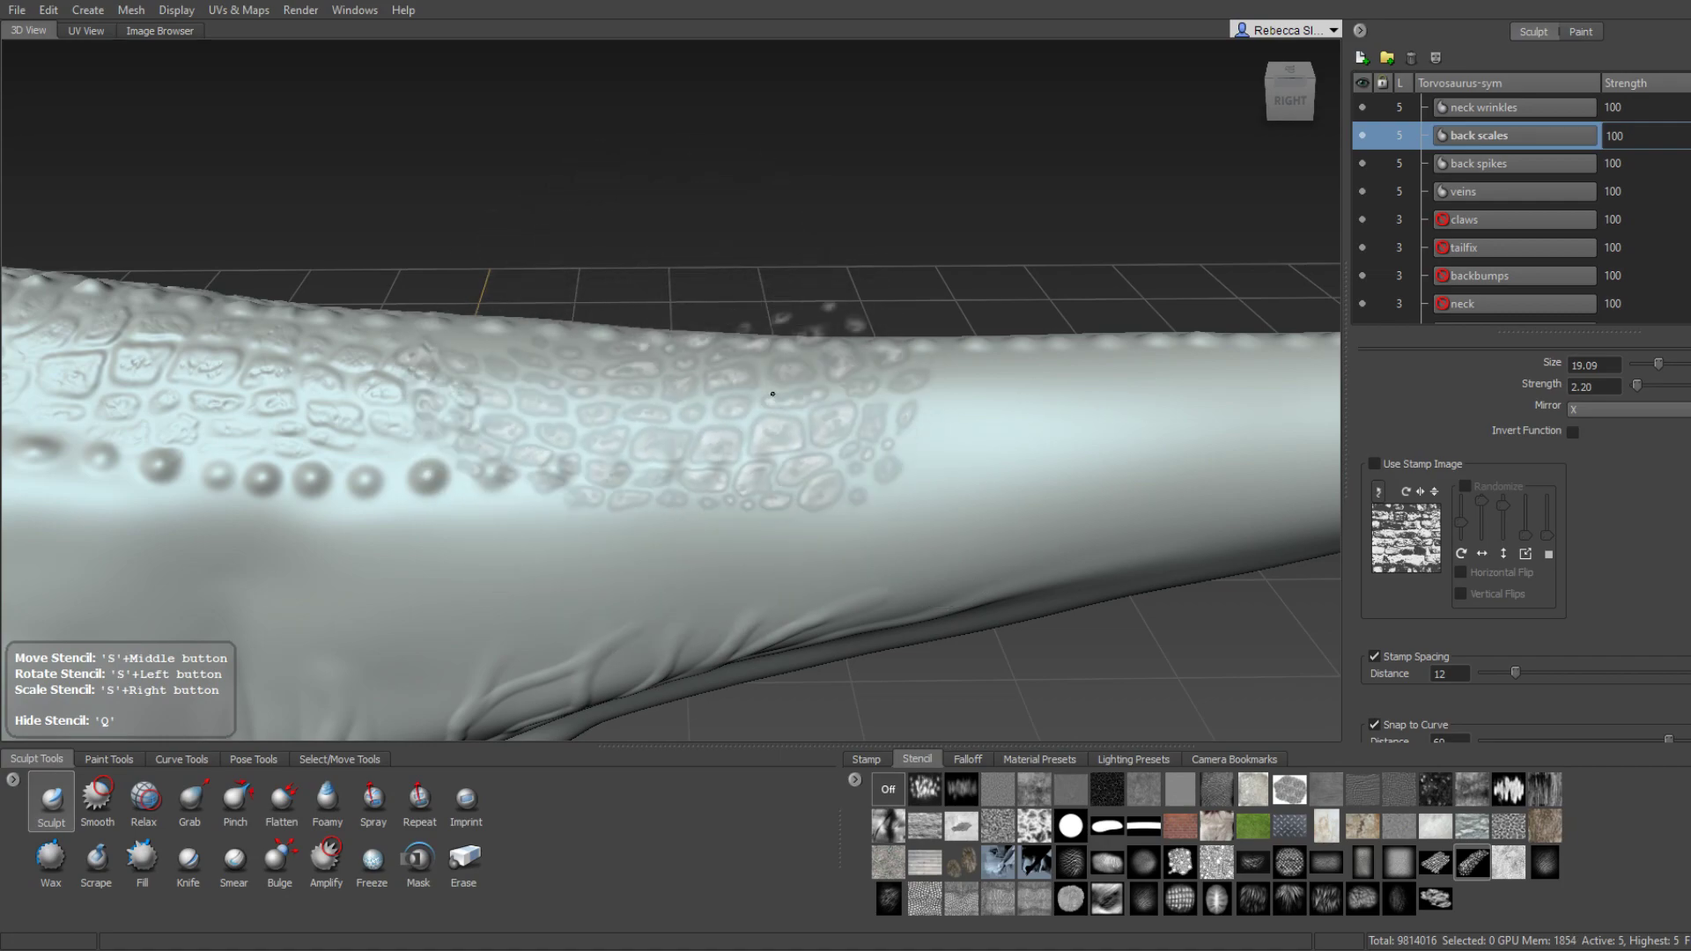
pyautogui.keyDown('alt'); pyautogui.moveTo(757, 397); pyautogui.dragTo(769, 408, button='middle'); pyautogui.keyUp('alt')
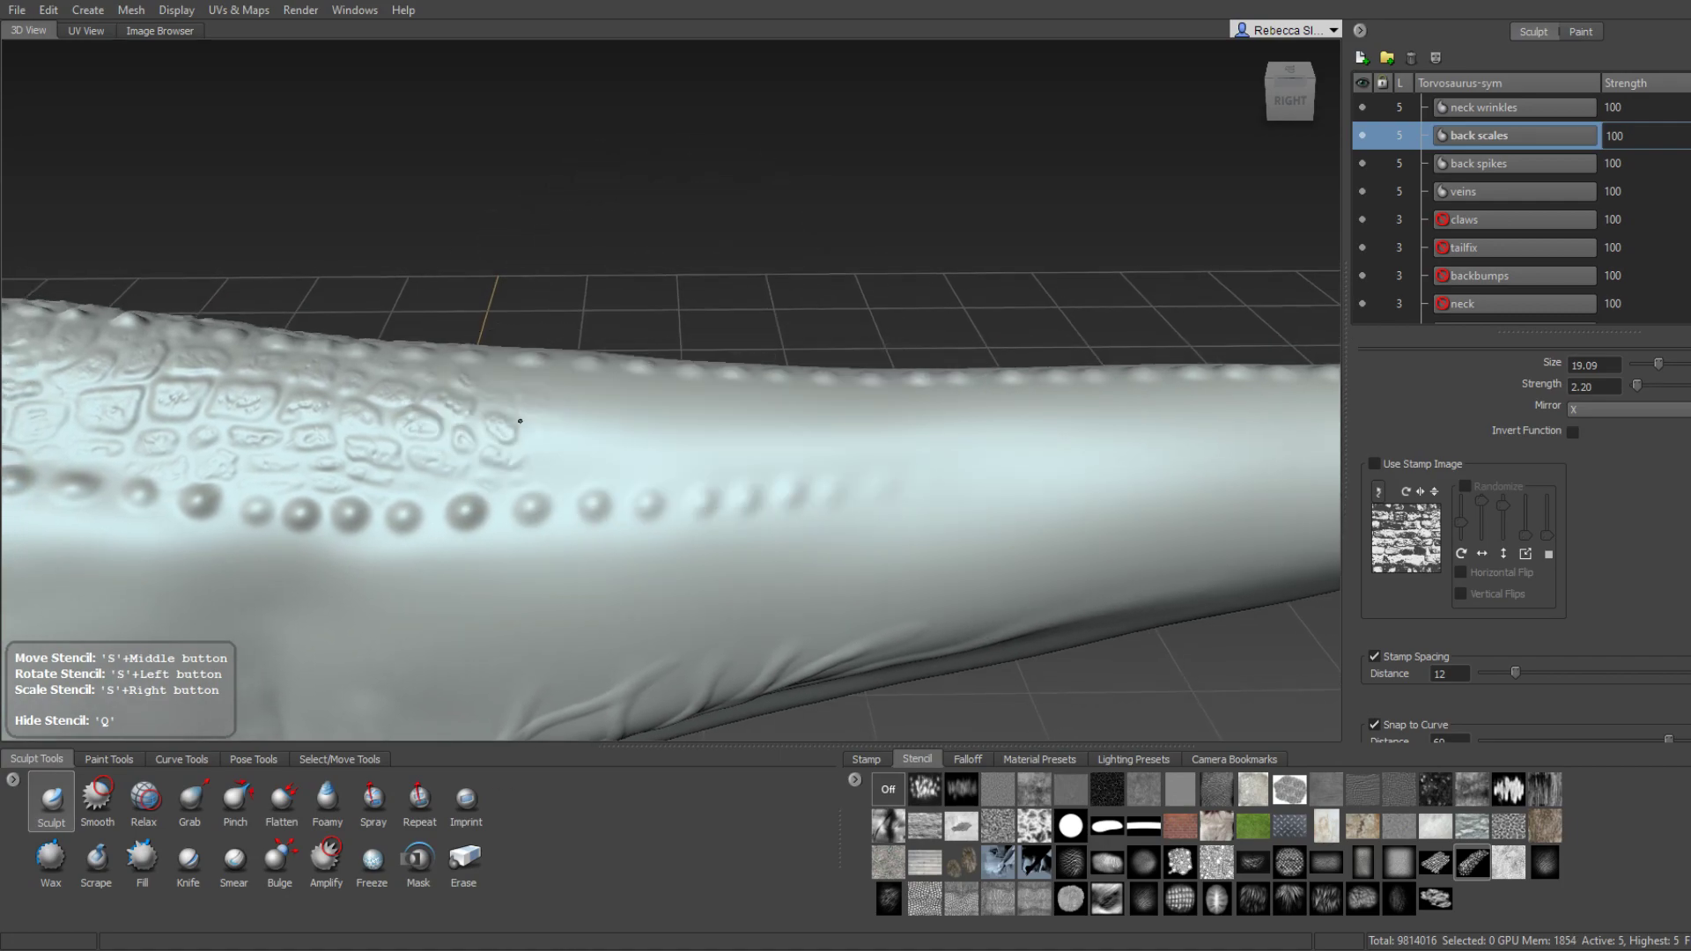
pyautogui.keyDown('alt'); pyautogui.moveTo(480, 375); pyautogui.dragTo(622, 495); pyautogui.keyUp('alt')
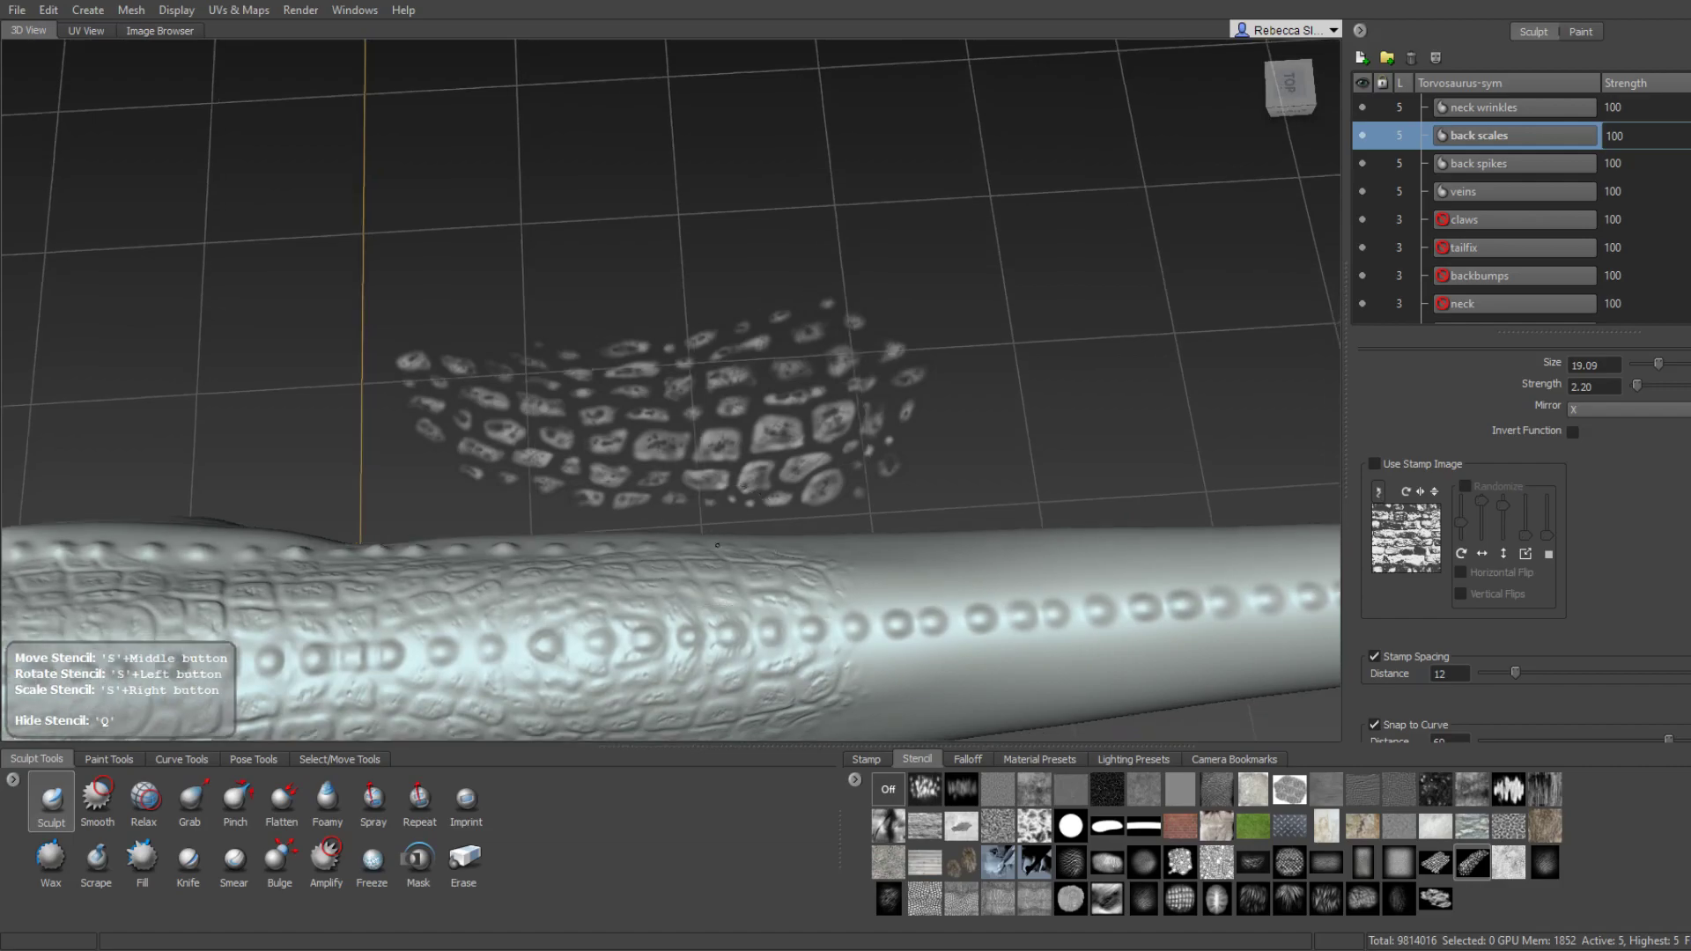
pyautogui.keyDown('alt'); pyautogui.moveTo(762, 443); pyautogui.dragTo(792, 421); pyautogui.keyUp('alt')
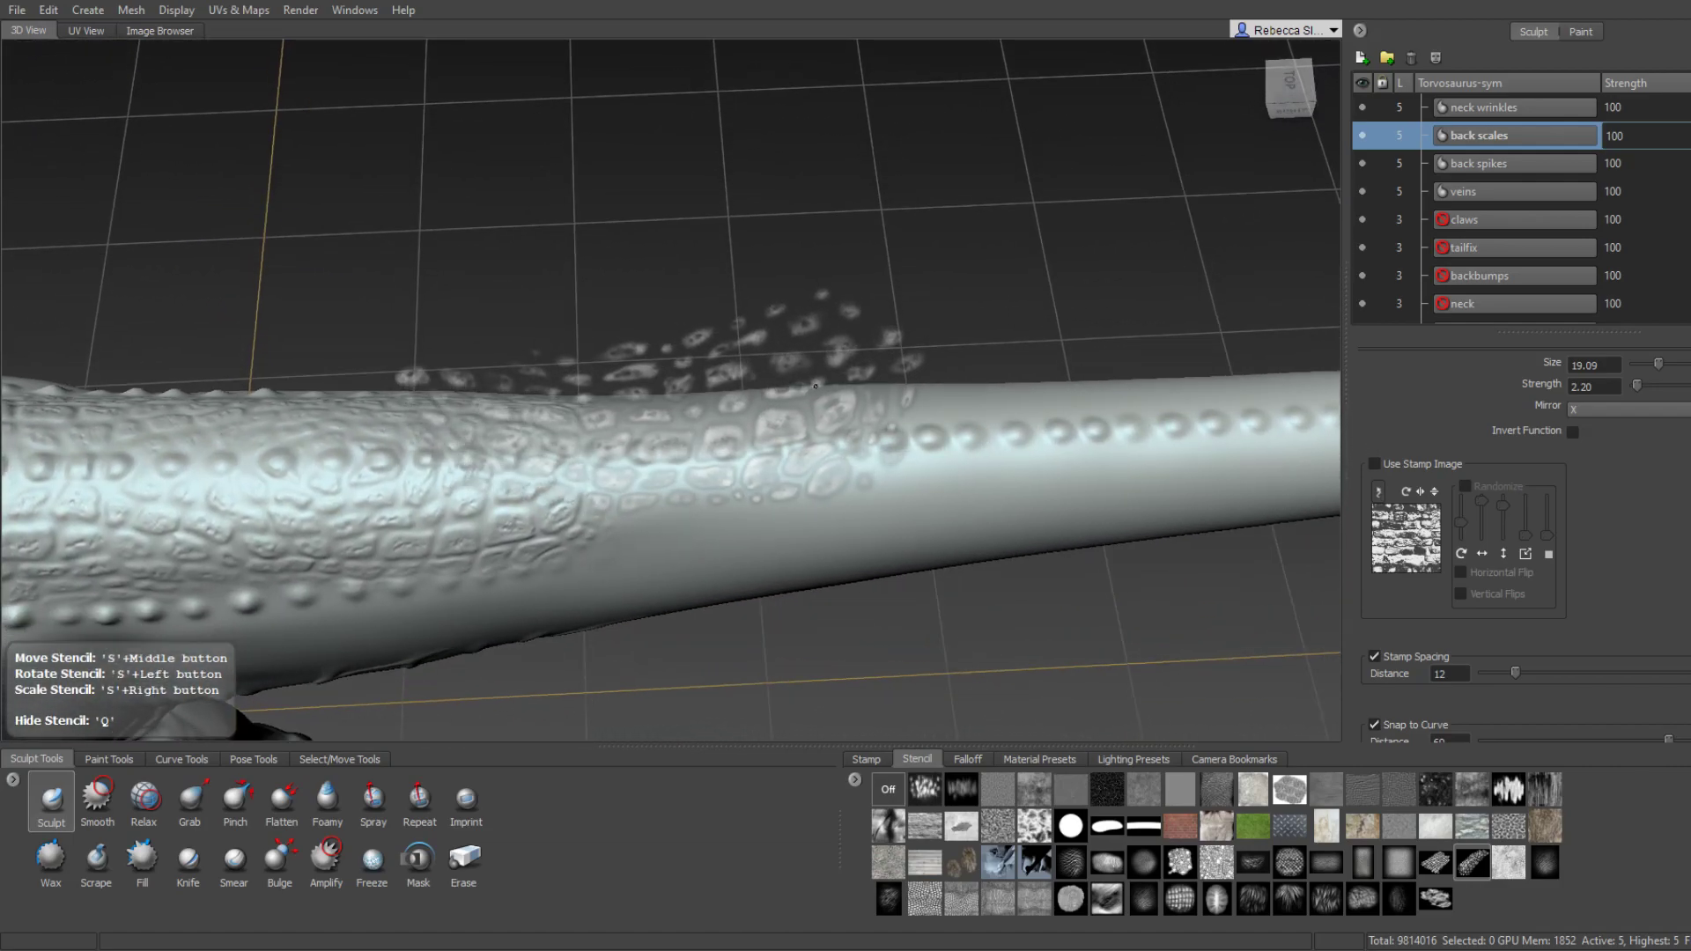
pyautogui.keyDown('alt'); pyautogui.moveTo(782, 436); pyautogui.dragTo(597, 484); pyautogui.keyUp('alt')
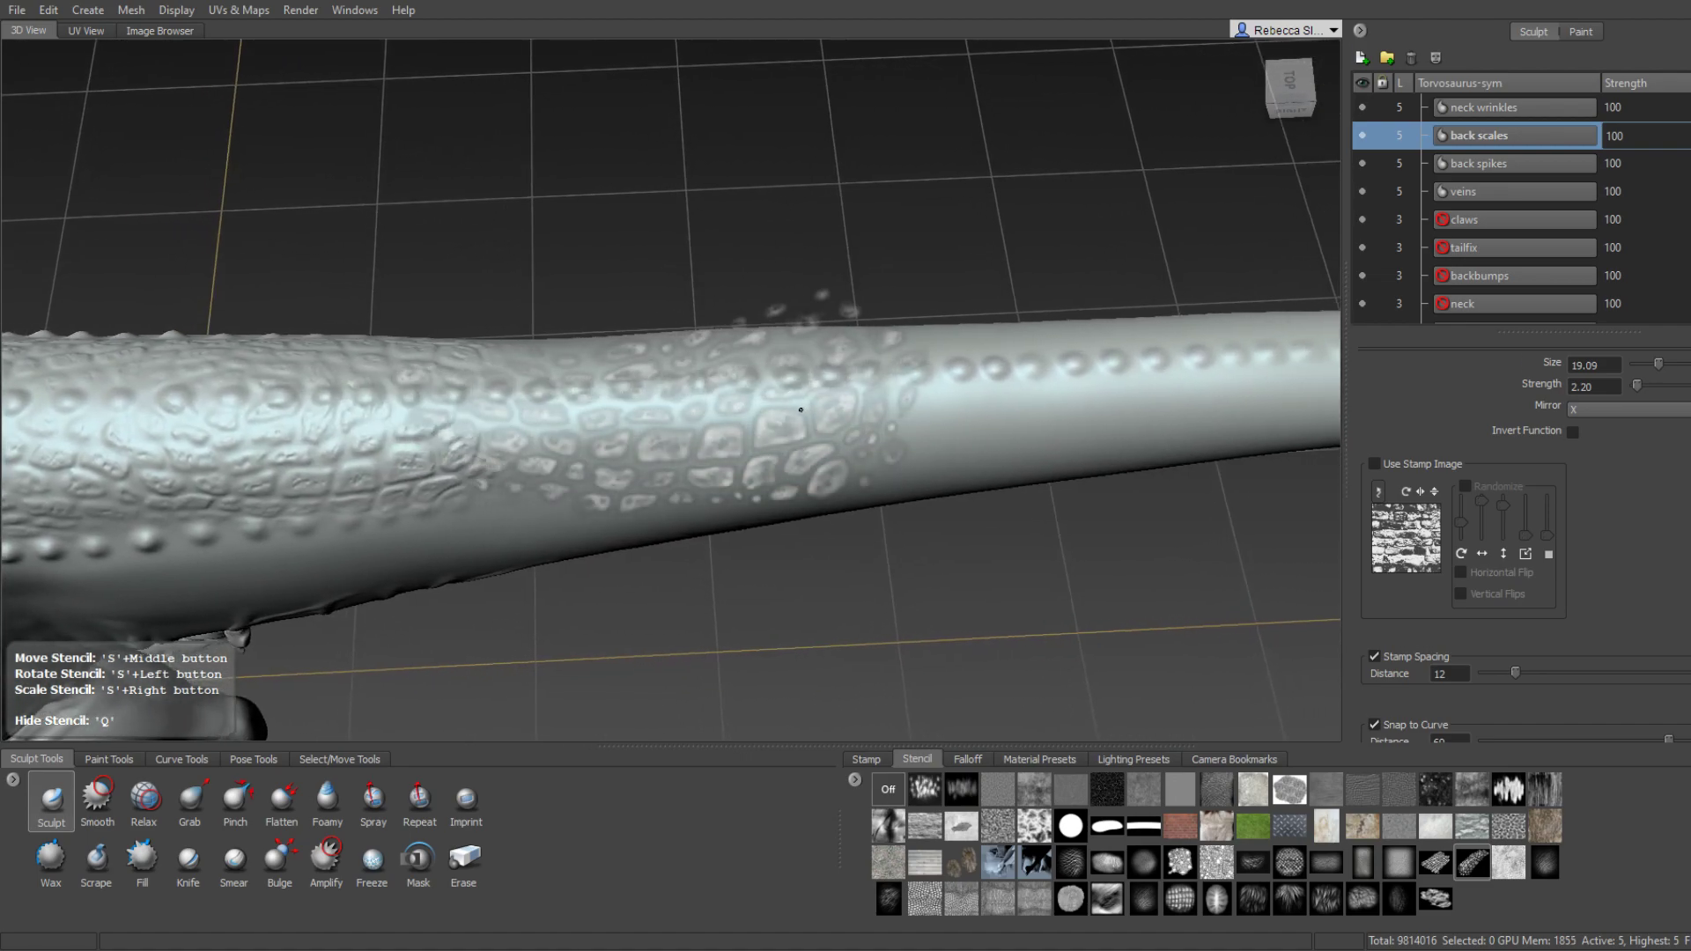
pyautogui.moveTo(671, 438)
pyautogui.mouseDown()
pyautogui.moveTo(698, 472)
pyautogui.moveTo(534, 456)
pyautogui.moveTo(639, 484)
pyautogui.moveTo(605, 446)
pyautogui.moveTo(528, 460)
pyautogui.mouseUp()
pyautogui.moveTo(733, 430); pyautogui.dragTo(844, 432)
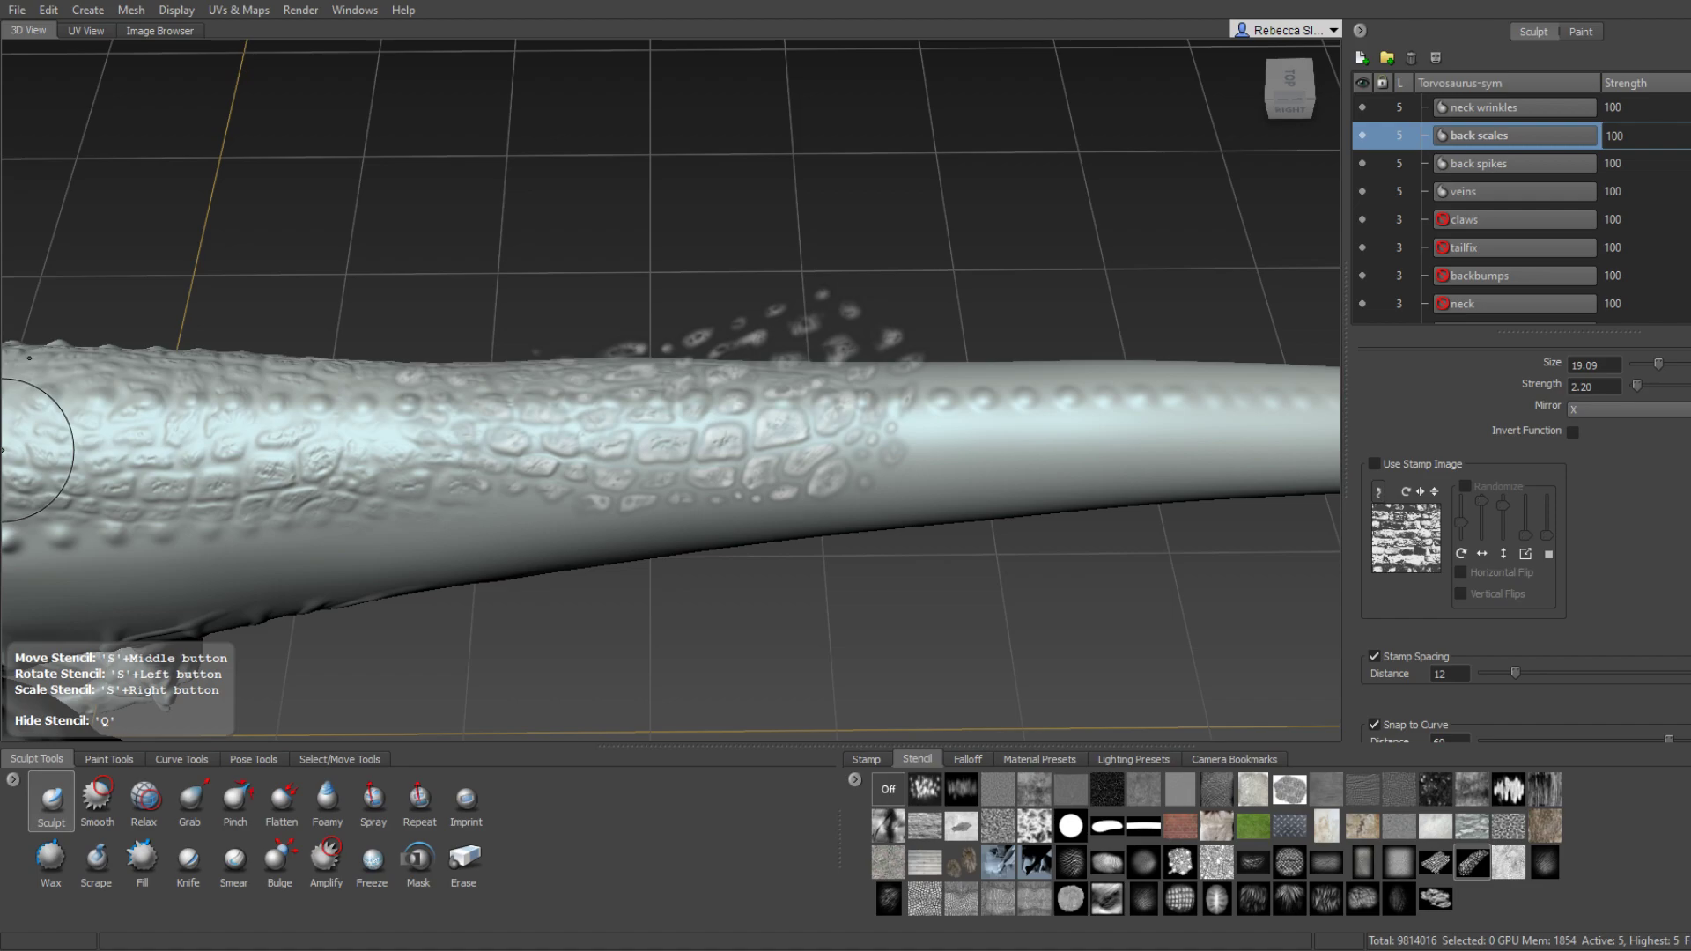
# Orbit around the tail to the tail tip, then round to the head and forelimbs.
pyautogui.moveTo(1013, 426); pyautogui.dragTo(878, 407, button='middle')
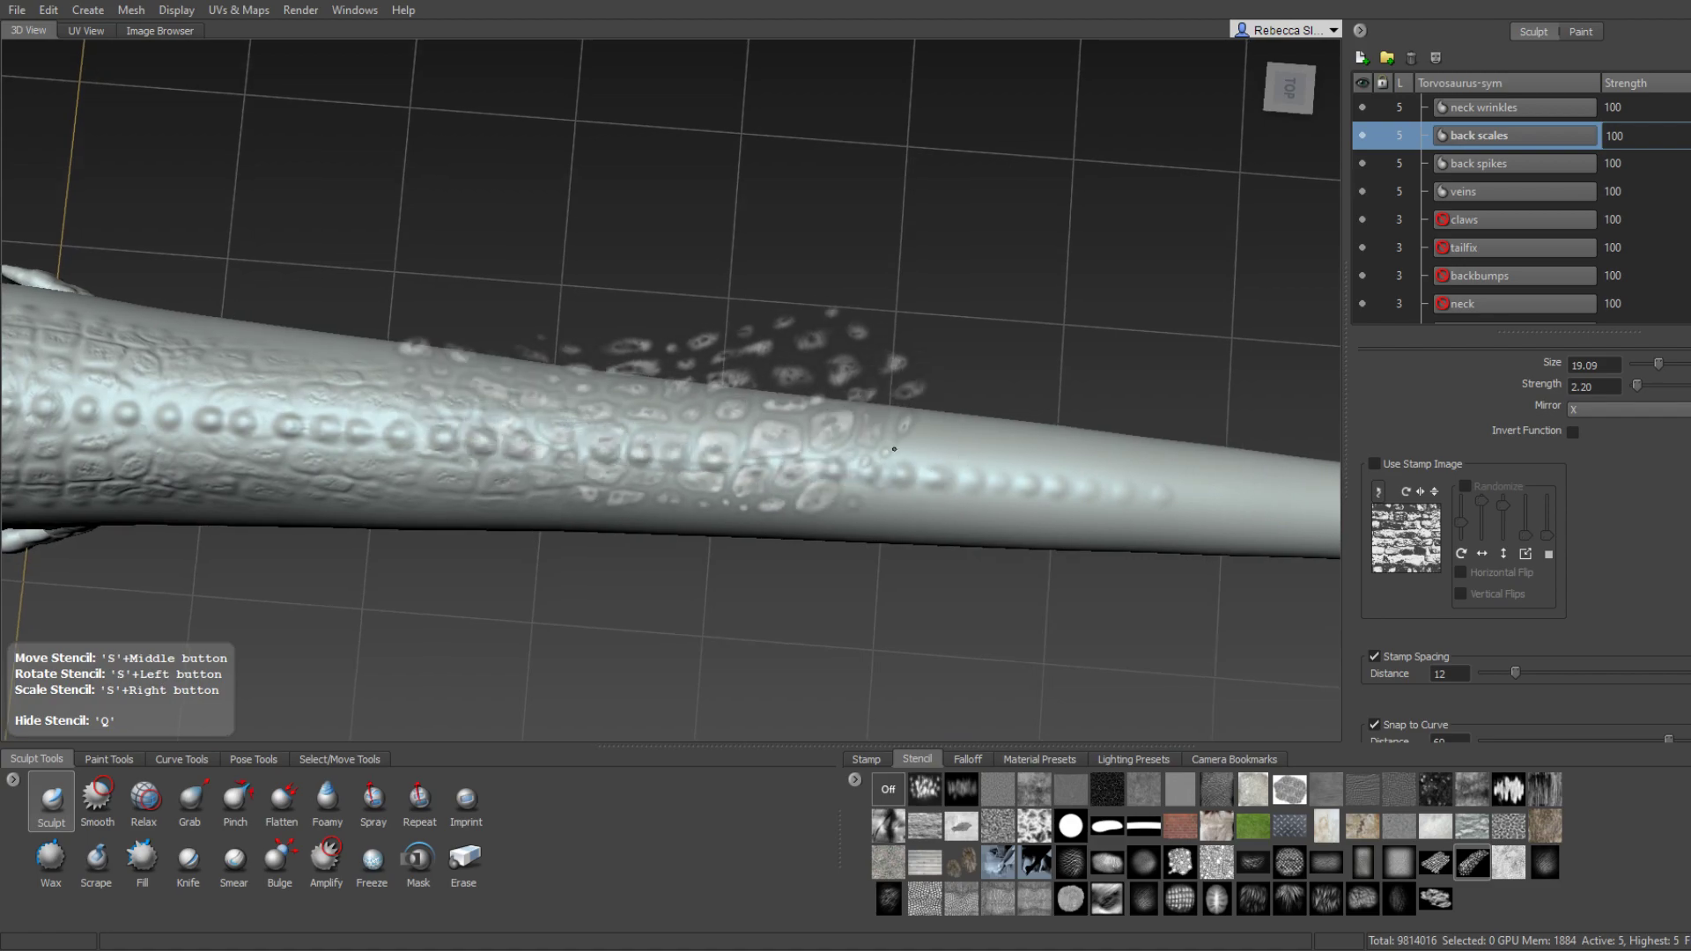
pyautogui.keyDown('alt'); pyautogui.moveTo(878, 407); pyautogui.dragTo(846, 446); pyautogui.keyUp('alt')
pyautogui.moveTo(406, 380)
pyautogui.keyDown('alt'); pyautogui.mouseDown()
pyautogui.moveTo(628, 322)
pyautogui.moveTo(555, 430)
pyautogui.mouseUp(); pyautogui.keyUp('alt')
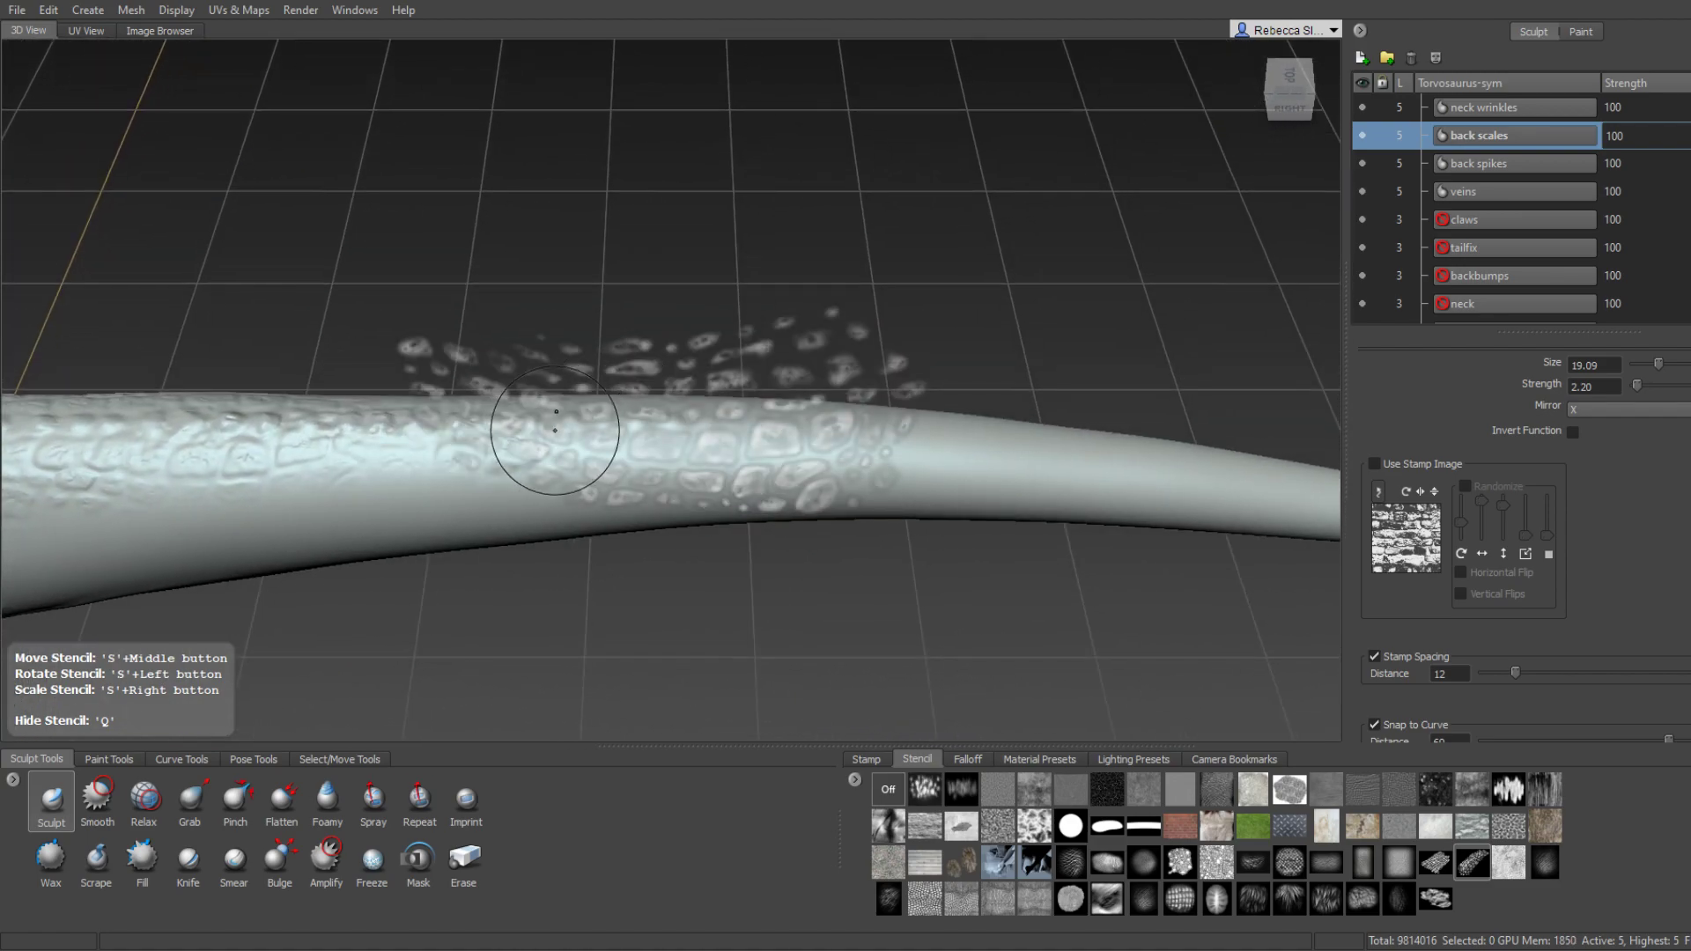
pyautogui.keyDown('alt'); pyautogui.moveTo(763, 437); pyautogui.dragTo(630, 460); pyautogui.keyUp('alt')
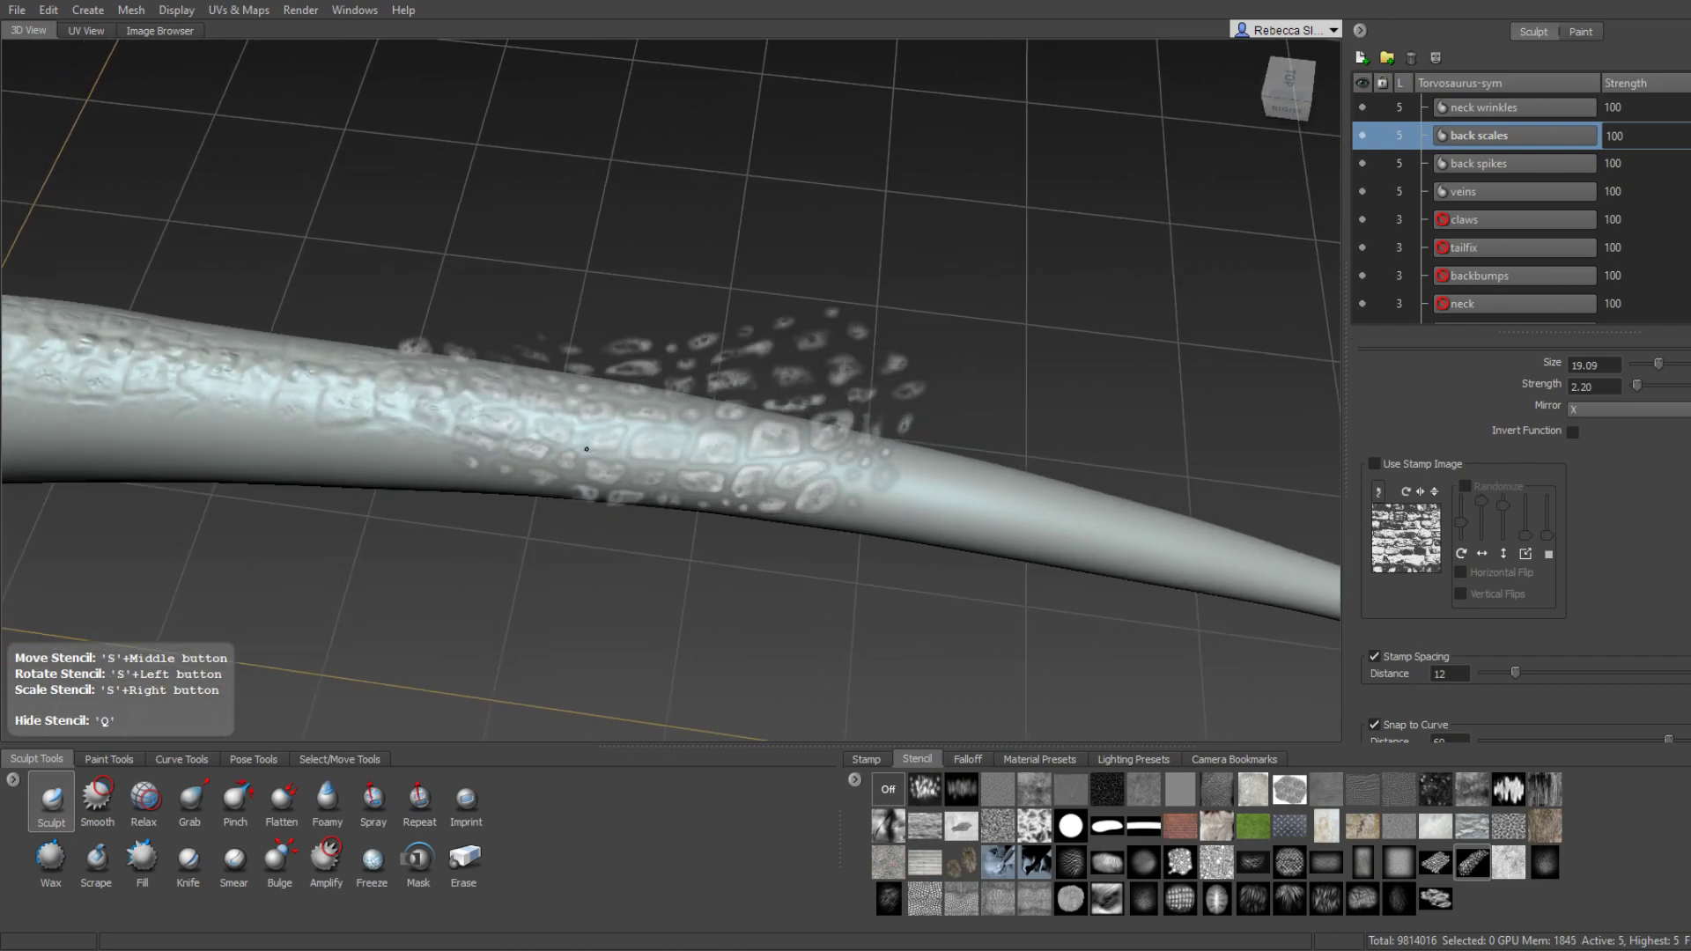
pyautogui.moveTo(760, 482)
pyautogui.keyDown('alt'); pyautogui.mouseDown()
pyautogui.moveTo(661, 453)
pyautogui.moveTo(604, 471)
pyautogui.moveTo(686, 442)
pyautogui.moveTo(586, 422)
pyautogui.mouseUp(); pyautogui.keyUp('alt')
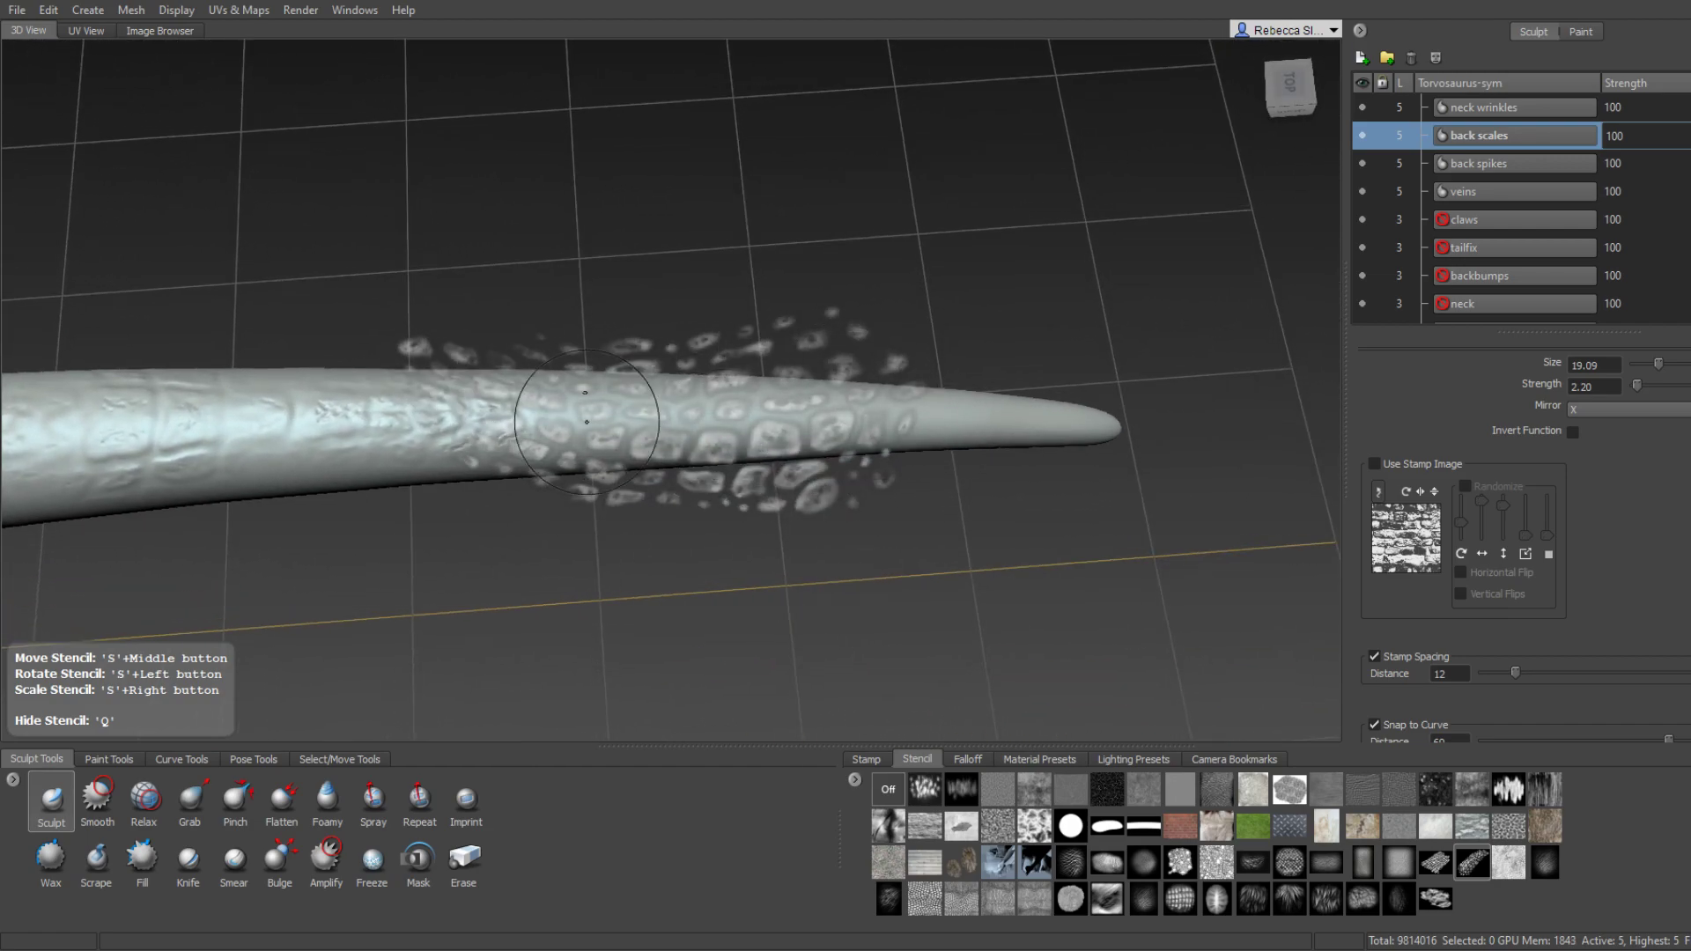
pyautogui.moveTo(776, 443)
pyautogui.keyDown('alt'); pyautogui.mouseDown()
pyautogui.moveTo(708, 436)
pyautogui.moveTo(749, 407)
pyautogui.moveTo(725, 412)
pyautogui.moveTo(555, 323)
pyautogui.mouseUp(); pyautogui.keyUp('alt')
pyautogui.moveTo(501, 403)
pyautogui.keyDown('alt'); pyautogui.mouseDown()
pyautogui.moveTo(1095, 327)
pyautogui.moveTo(827, 300)
pyautogui.mouseUp(); pyautogui.keyUp('alt')
pyautogui.moveTo(773, 377)
pyautogui.keyDown('alt'); pyautogui.mouseDown()
pyautogui.moveTo(849, 340)
pyautogui.moveTo(713, 283)
pyautogui.mouseUp(); pyautogui.keyUp('alt')
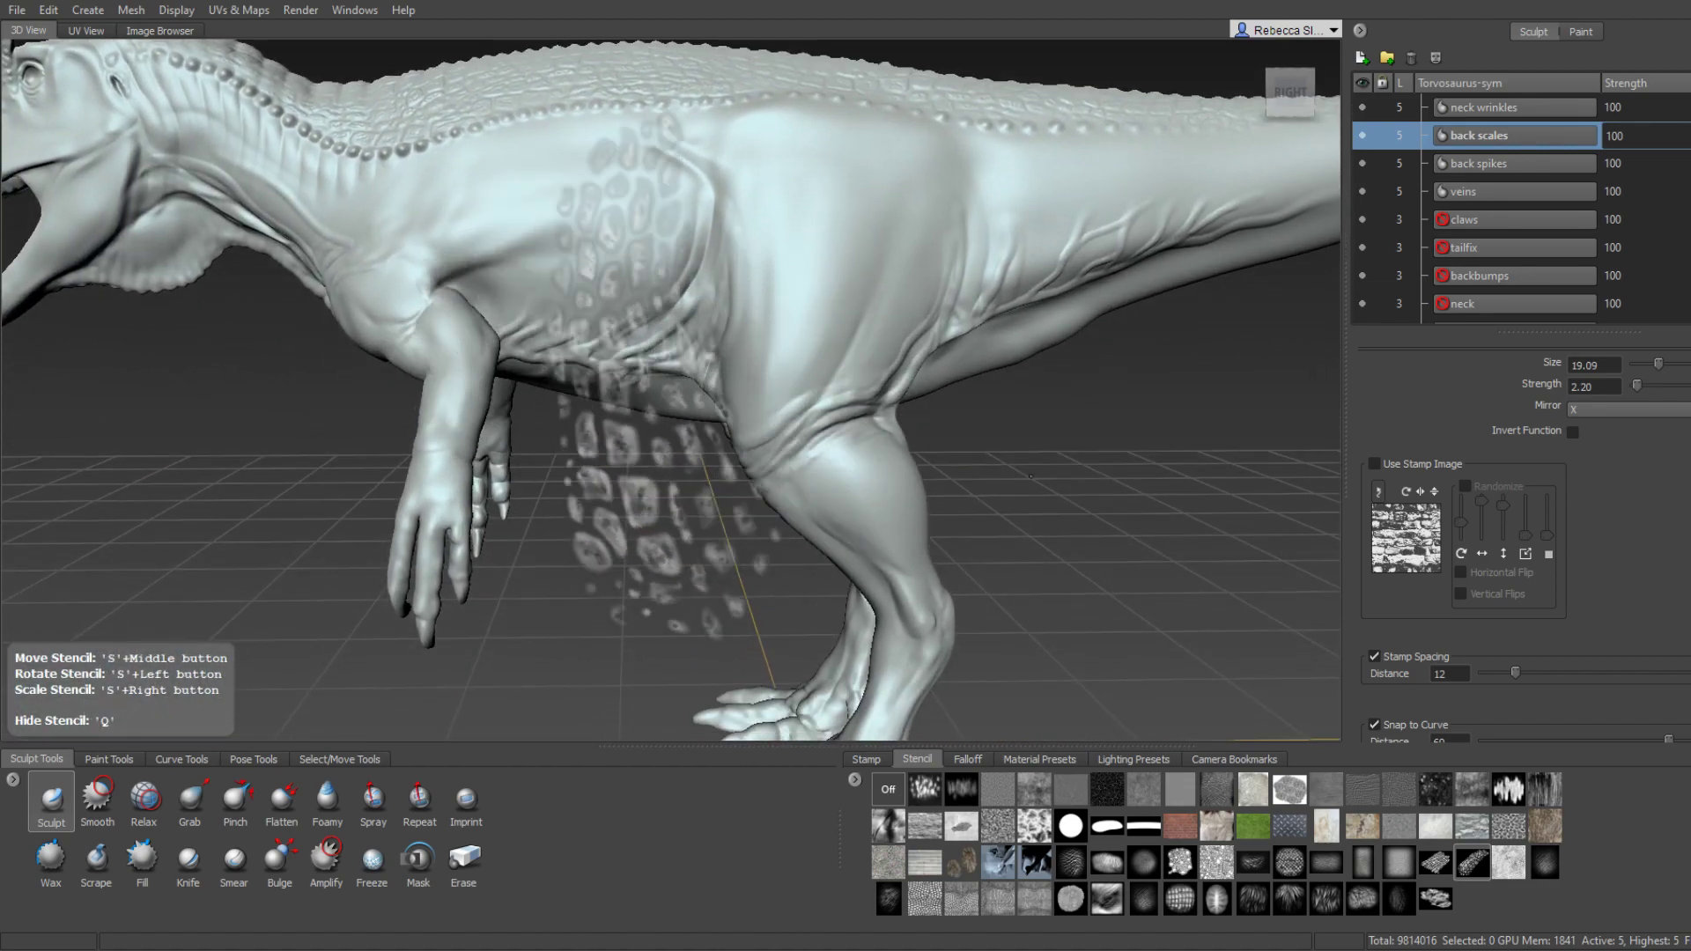
pyautogui.moveTo(845, 309)
pyautogui.keyDown('alt'); pyautogui.mouseDown()
pyautogui.moveTo(847, 408)
pyautogui.moveTo(904, 330)
pyautogui.moveTo(875, 322)
pyautogui.mouseUp(); pyautogui.keyUp('alt')
# Inspect the neck and back scales closely, then pull back to see head, neck and body.
pyautogui.keyDown('alt'); pyautogui.moveTo(875, 322); pyautogui.dragTo(789, 300, button='right'); pyautogui.keyUp('alt')
pyautogui.keyDown('alt'); pyautogui.moveTo(804, 317); pyautogui.dragTo(807, 305); pyautogui.keyUp('alt')
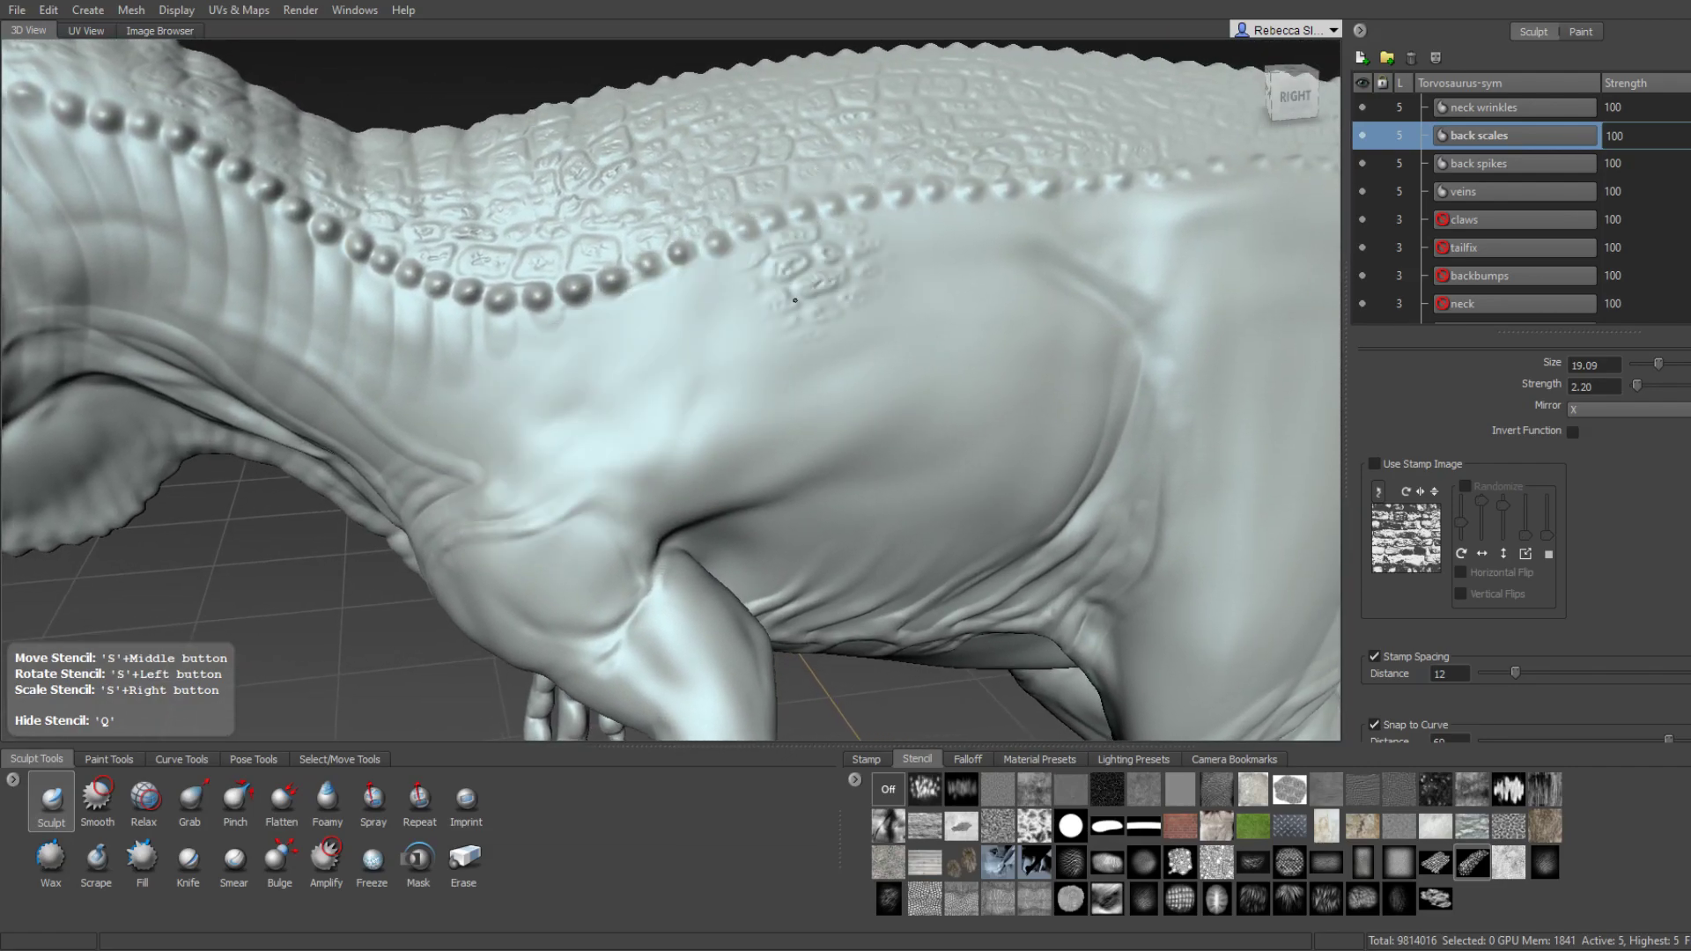
pyautogui.keyDown('alt'); pyautogui.moveTo(675, 409); pyautogui.dragTo(682, 412); pyautogui.keyUp('alt')
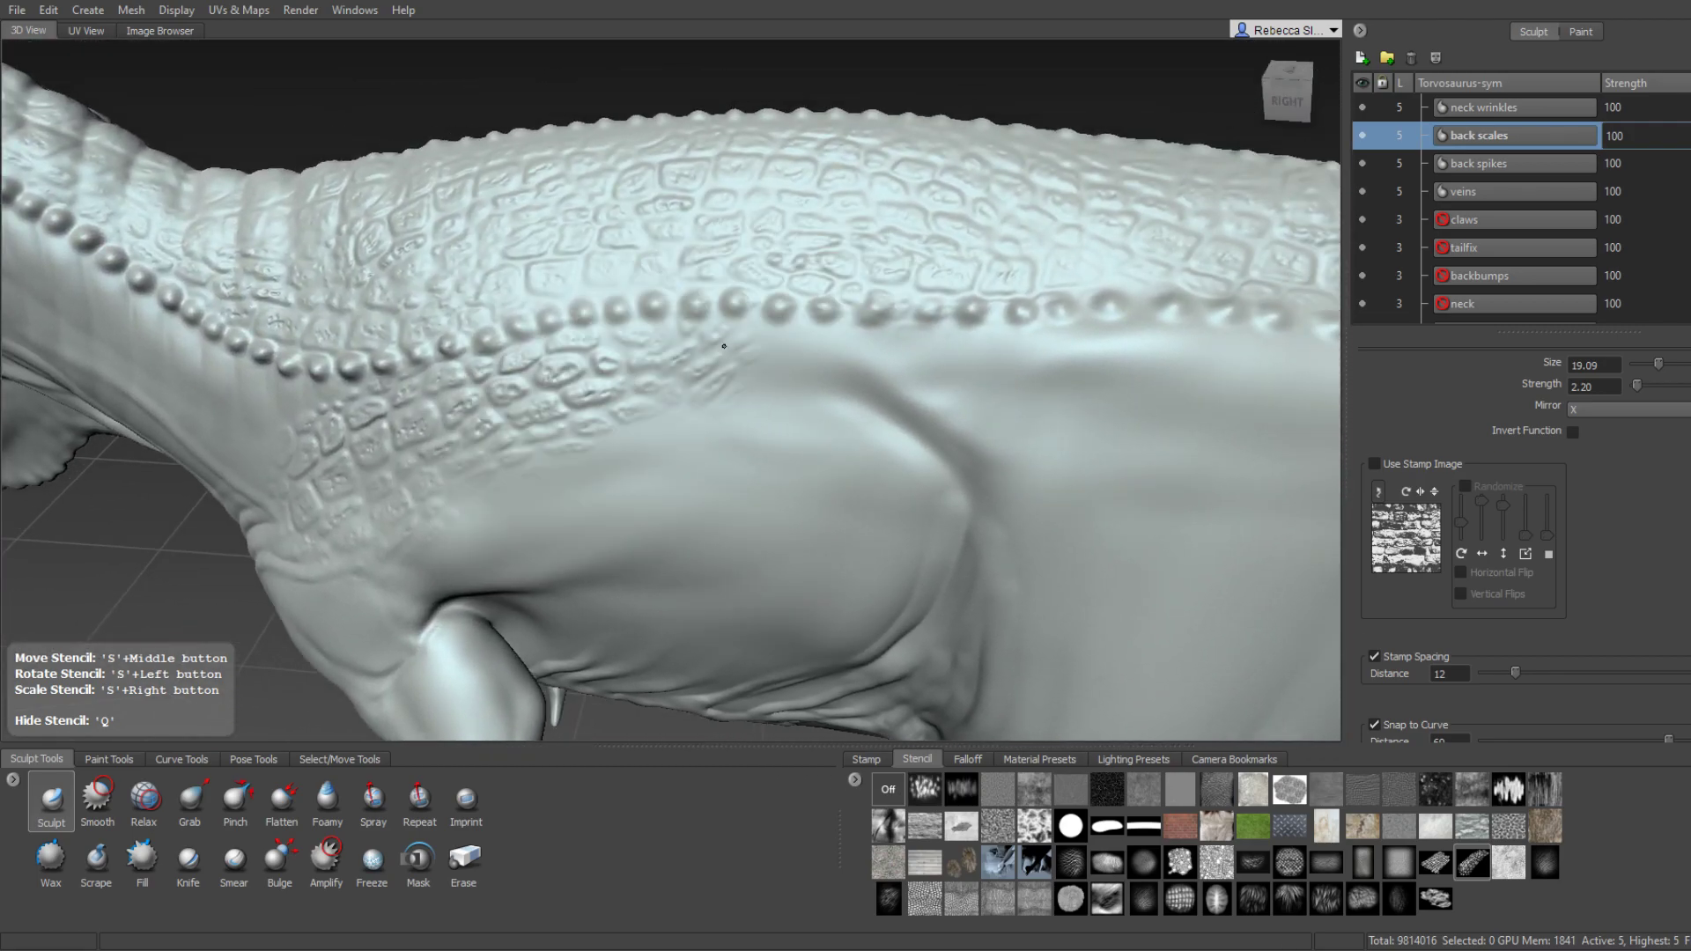
pyautogui.moveTo(781, 393)
pyautogui.keyDown('alt'); pyautogui.mouseDown()
pyautogui.moveTo(827, 349)
pyautogui.moveTo(591, 255)
pyautogui.moveTo(629, 369)
pyautogui.mouseUp(); pyautogui.keyUp('alt')
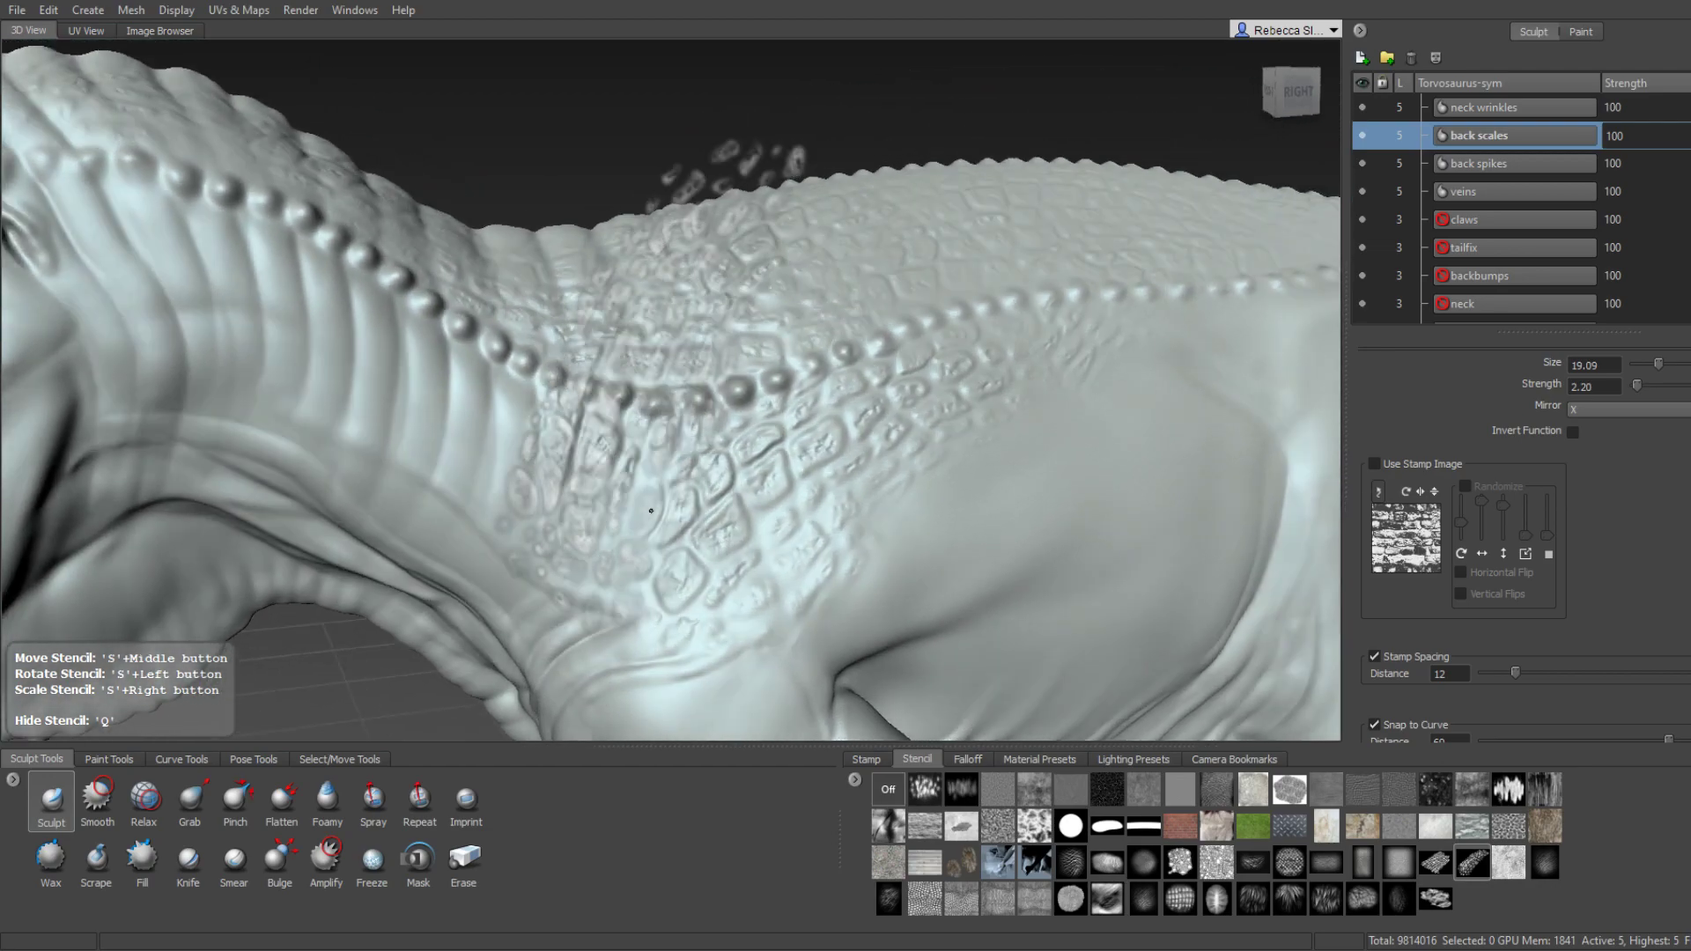
pyautogui.moveTo(694, 439)
pyautogui.keyDown('alt'); pyautogui.mouseDown()
pyautogui.moveTo(584, 472)
pyautogui.moveTo(652, 517)
pyautogui.moveTo(529, 433)
pyautogui.mouseUp(); pyautogui.keyUp('alt')
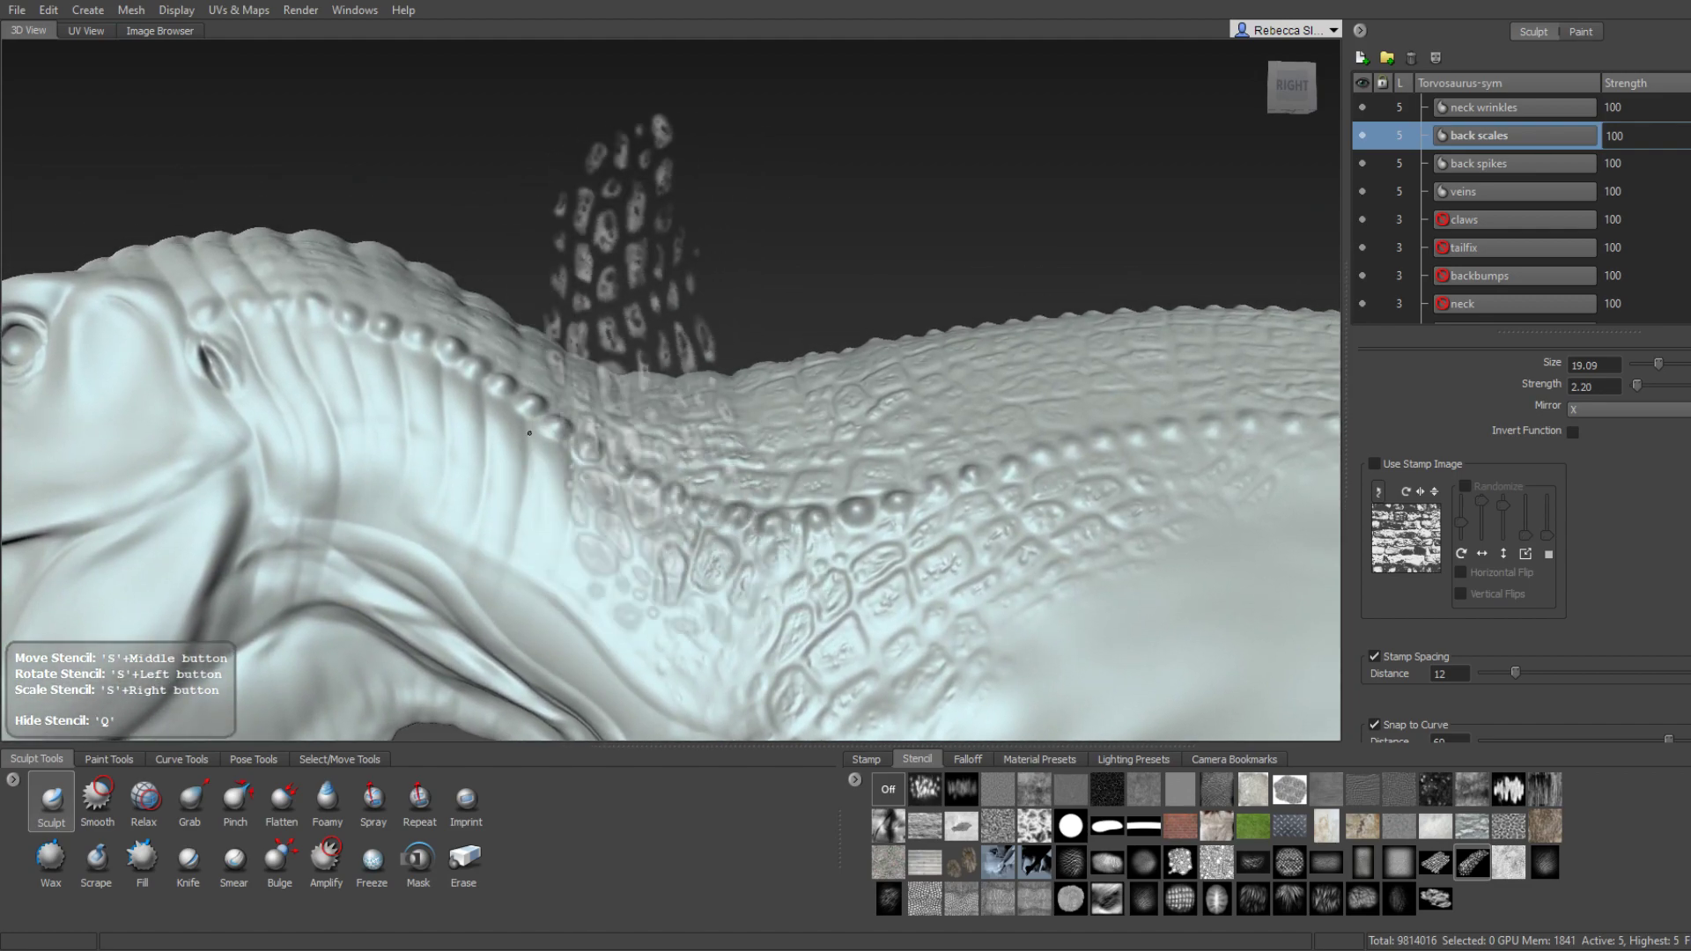
pyautogui.moveTo(941, 463)
pyautogui.keyDown('alt'); pyautogui.mouseDown()
pyautogui.moveTo(1001, 469)
pyautogui.moveTo(982, 450)
pyautogui.moveTo(882, 491)
pyautogui.mouseUp(); pyautogui.keyUp('alt')
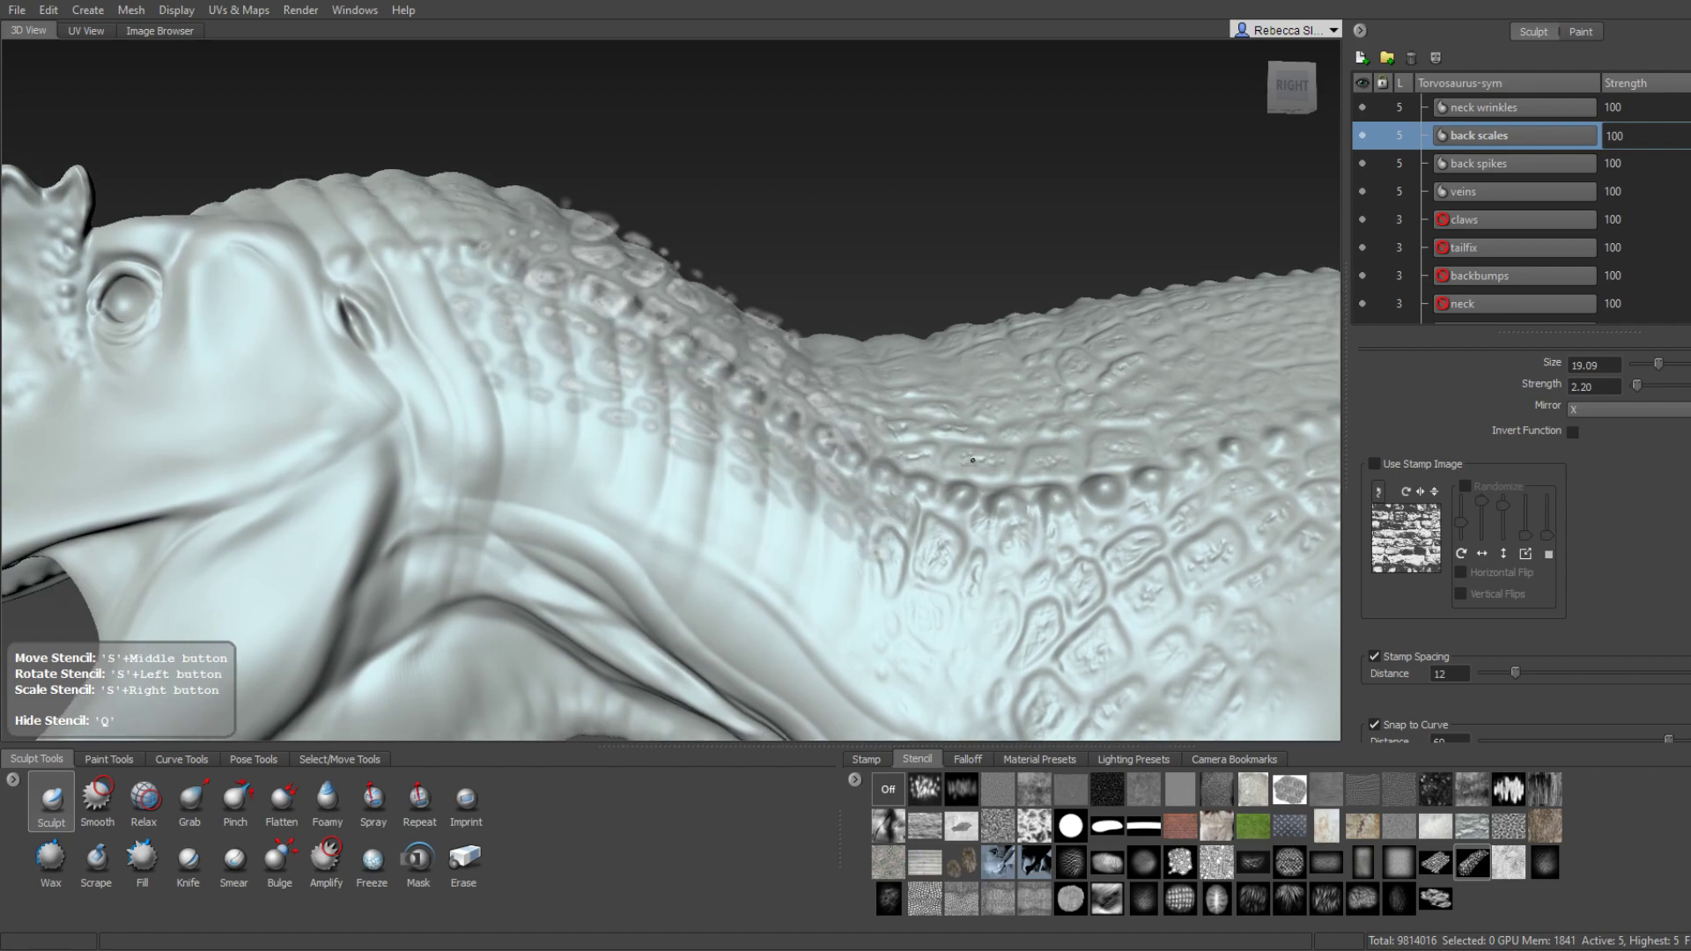
pyautogui.keyDown('alt'); pyautogui.moveTo(523, 312); pyautogui.dragTo(611, 339); pyautogui.keyUp('alt')
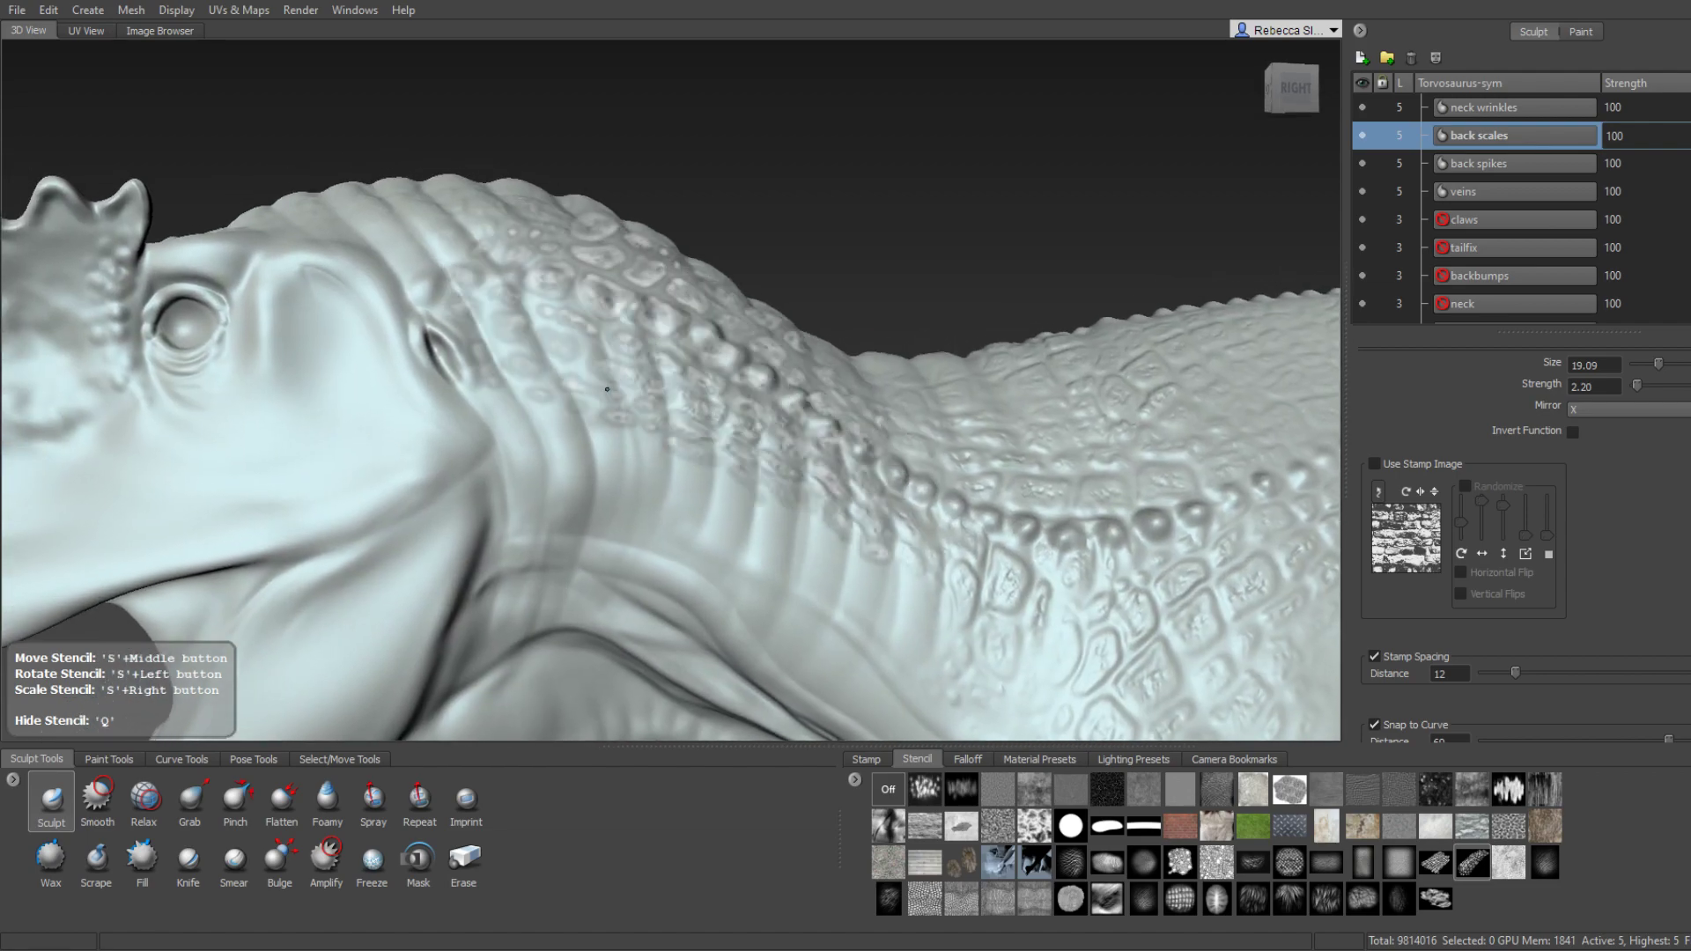
pyautogui.scroll(-3, 640, 384)
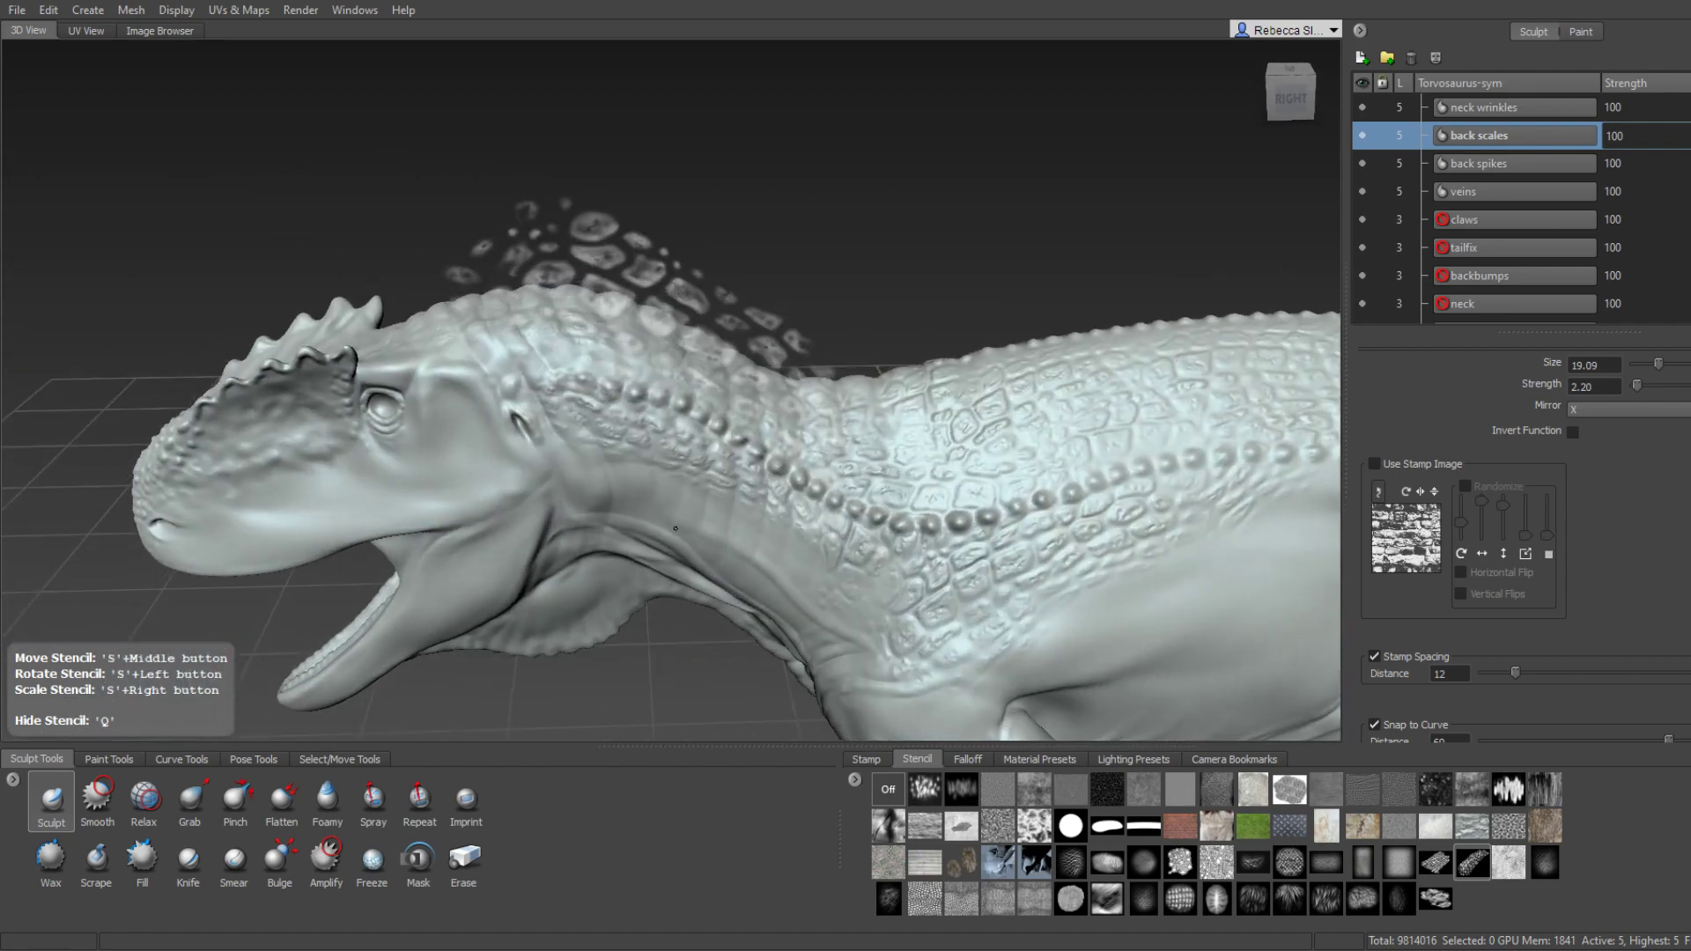
pyautogui.moveTo(698, 483)
pyautogui.keyDown('alt'); pyautogui.mouseDown()
pyautogui.moveTo(614, 474)
pyautogui.moveTo(792, 463)
pyautogui.moveTo(819, 432)
pyautogui.mouseUp(); pyautogui.keyUp('alt')
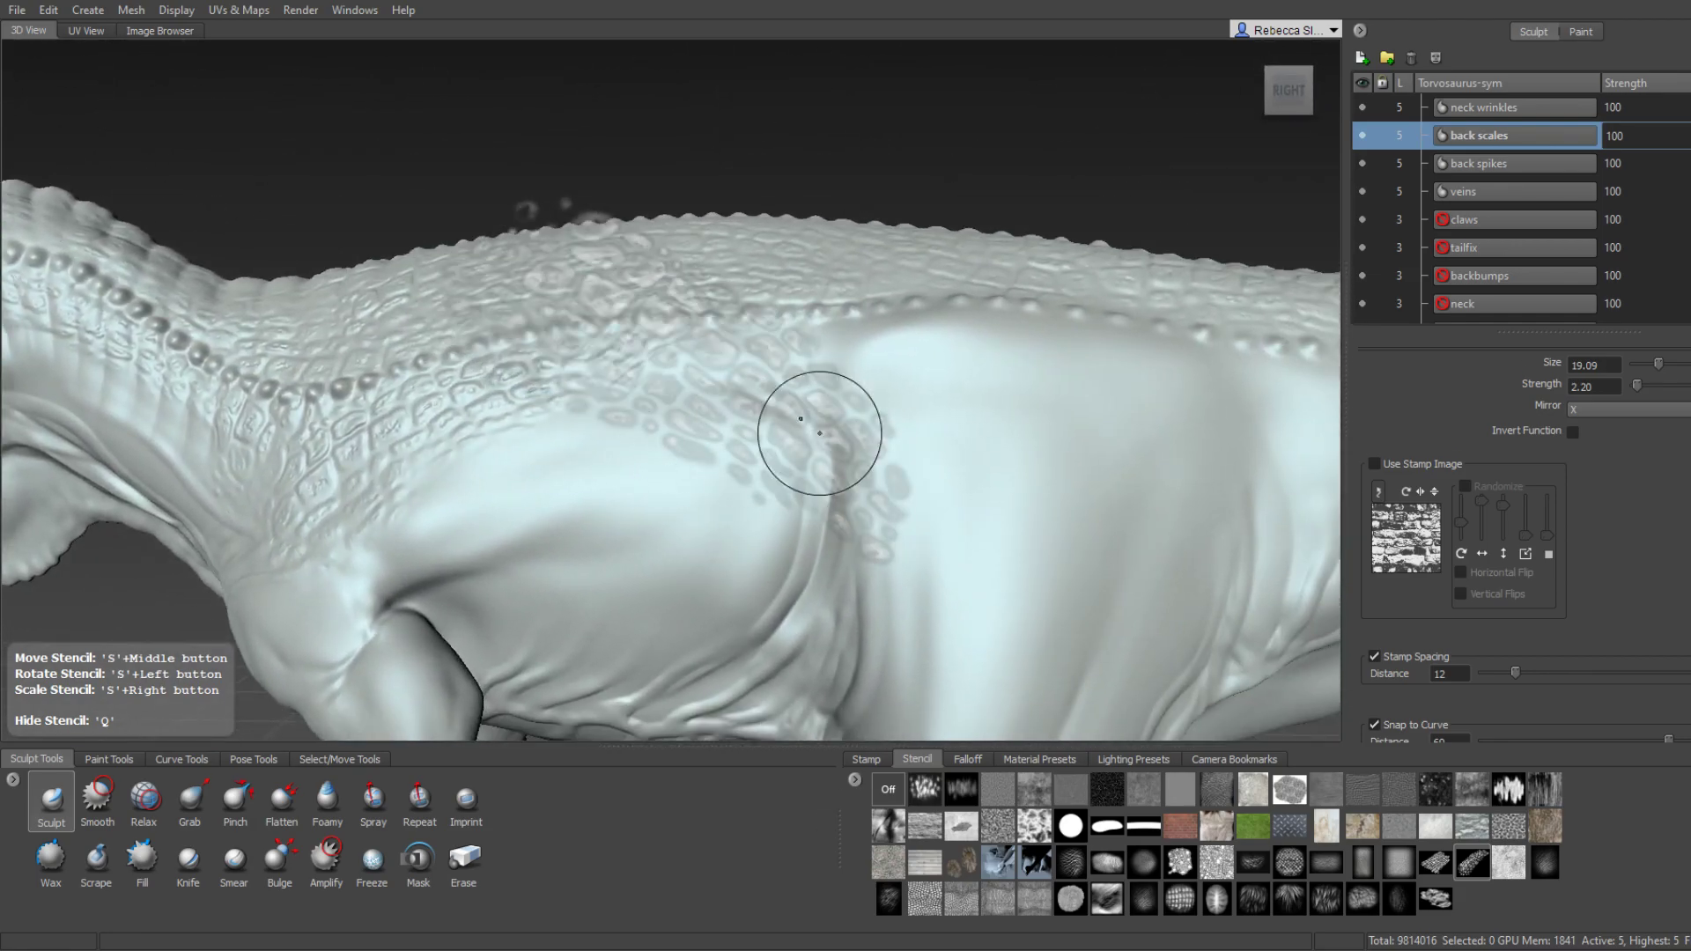
# Zoom in and orbit around the stamped back and flank scales.
pyautogui.moveTo(843, 354)
pyautogui.keyDown('alt'); pyautogui.mouseDown()
pyautogui.moveTo(724, 381)
pyautogui.moveTo(1005, 502)
pyautogui.moveTo(1038, 469)
pyautogui.moveTo(856, 428)
pyautogui.mouseUp(); pyautogui.keyUp('alt')
pyautogui.scroll(3, 728, 395)
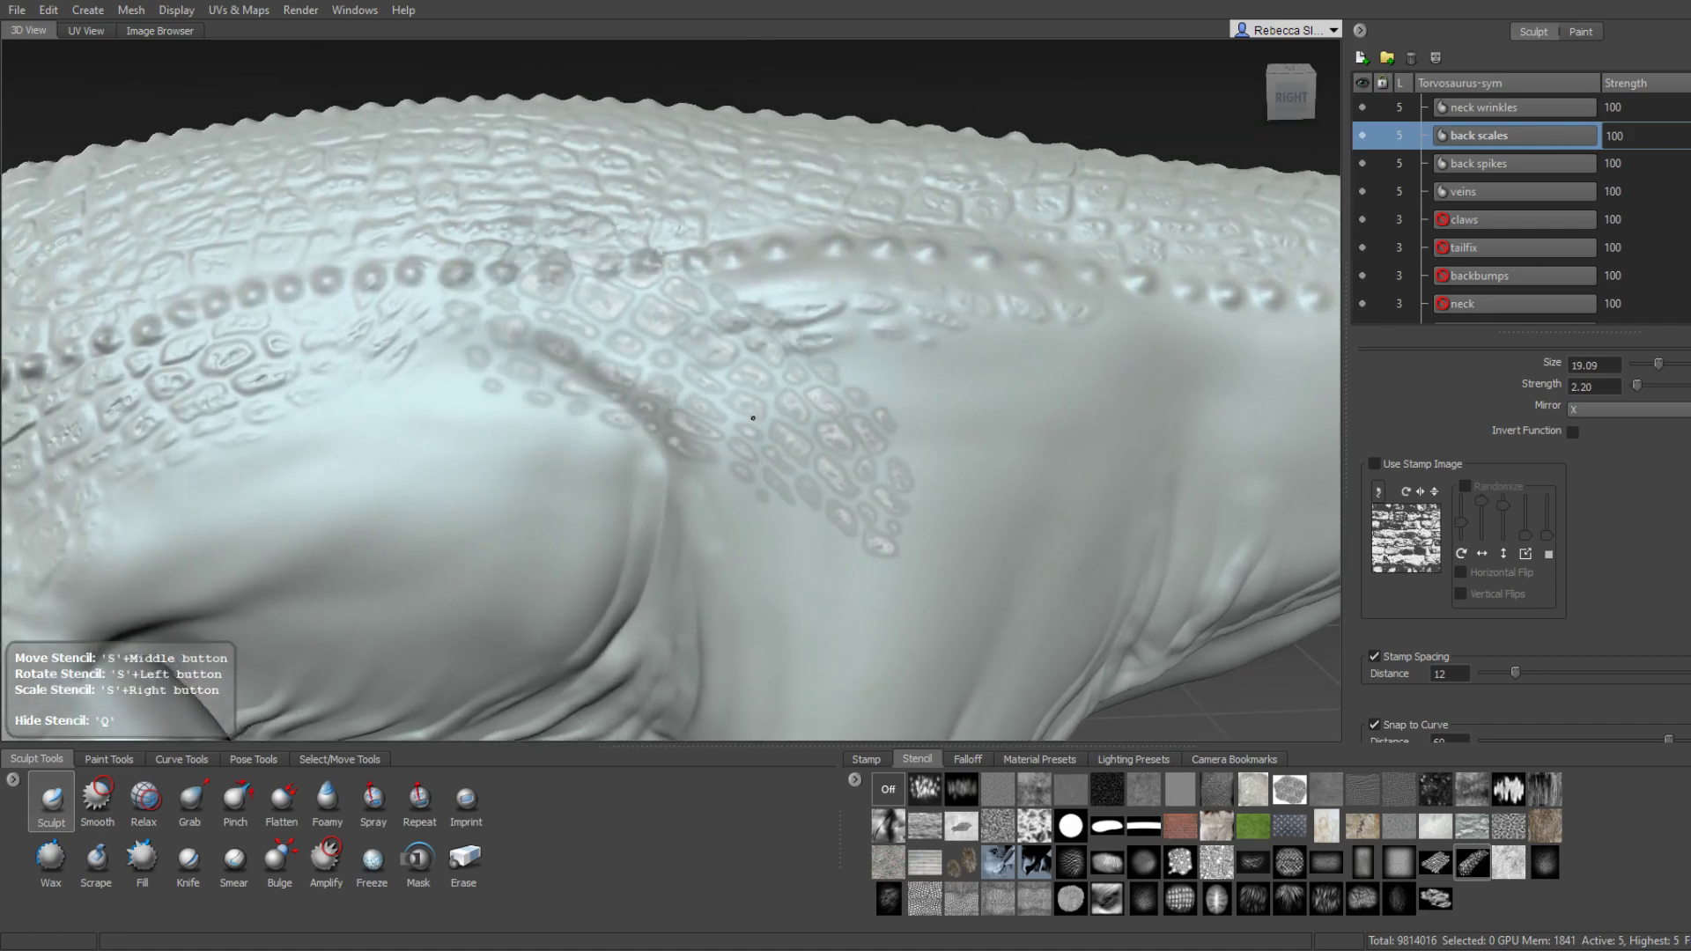
pyautogui.keyDown('alt'); pyautogui.moveTo(728, 396); pyautogui.dragTo(504, 370); pyautogui.keyUp('alt')
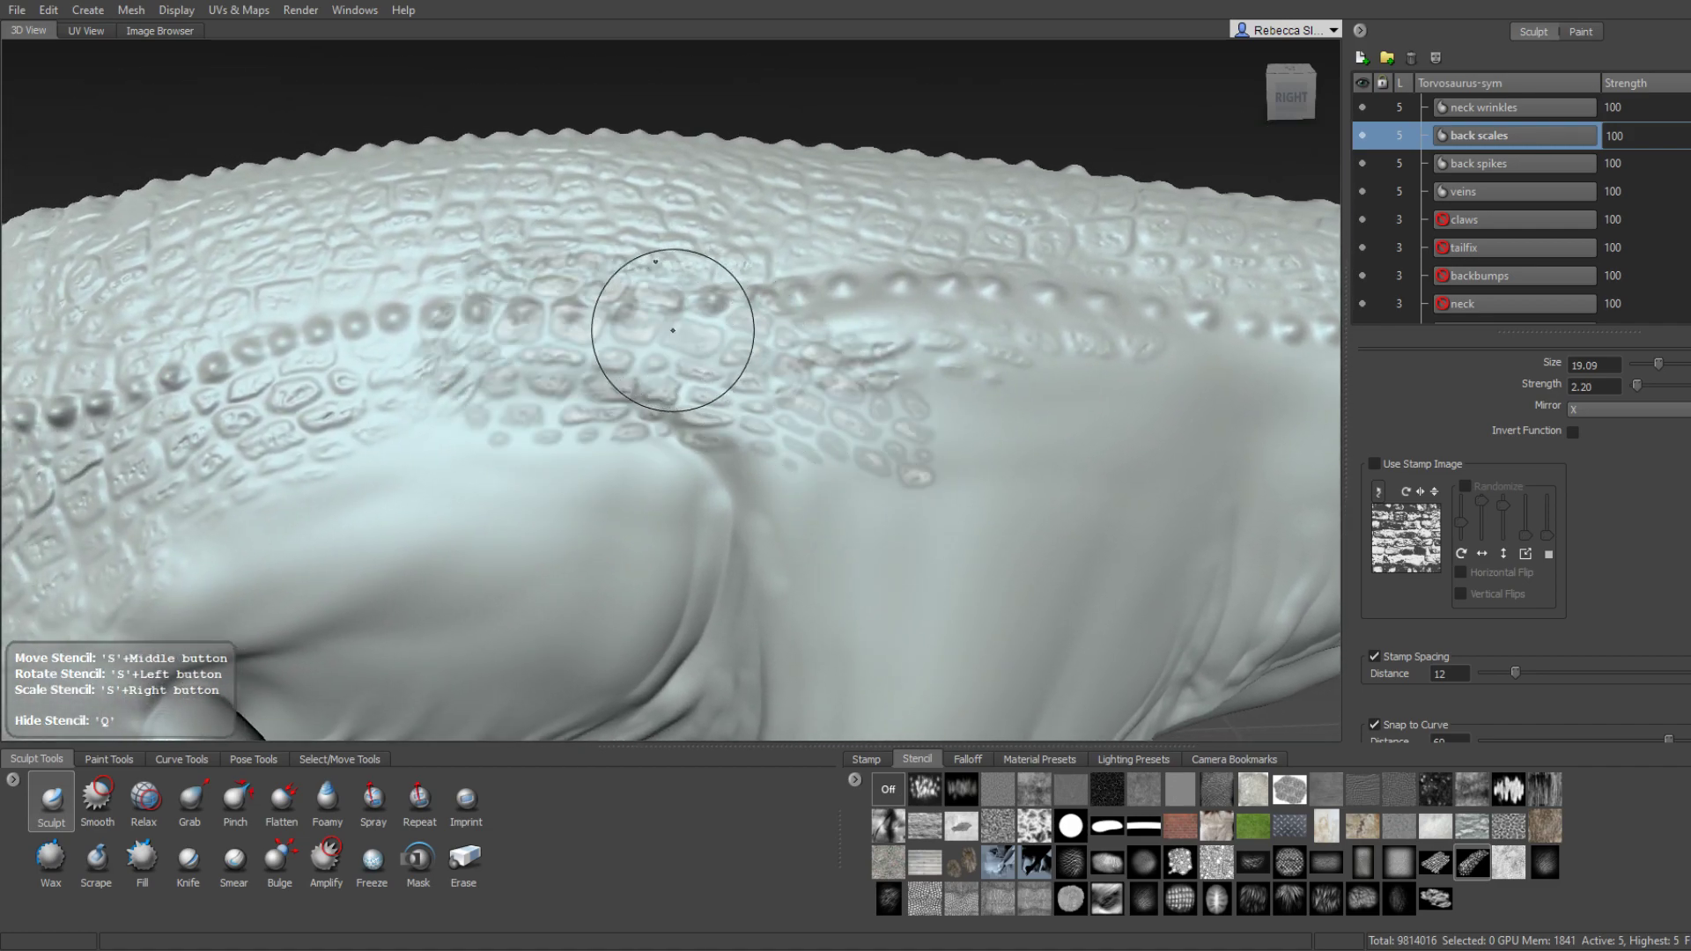
pyautogui.moveTo(805, 338)
pyautogui.keyDown('alt'); pyautogui.mouseDown()
pyautogui.moveTo(698, 396)
pyautogui.moveTo(772, 328)
pyautogui.moveTo(749, 359)
pyautogui.mouseUp(); pyautogui.keyUp('alt')
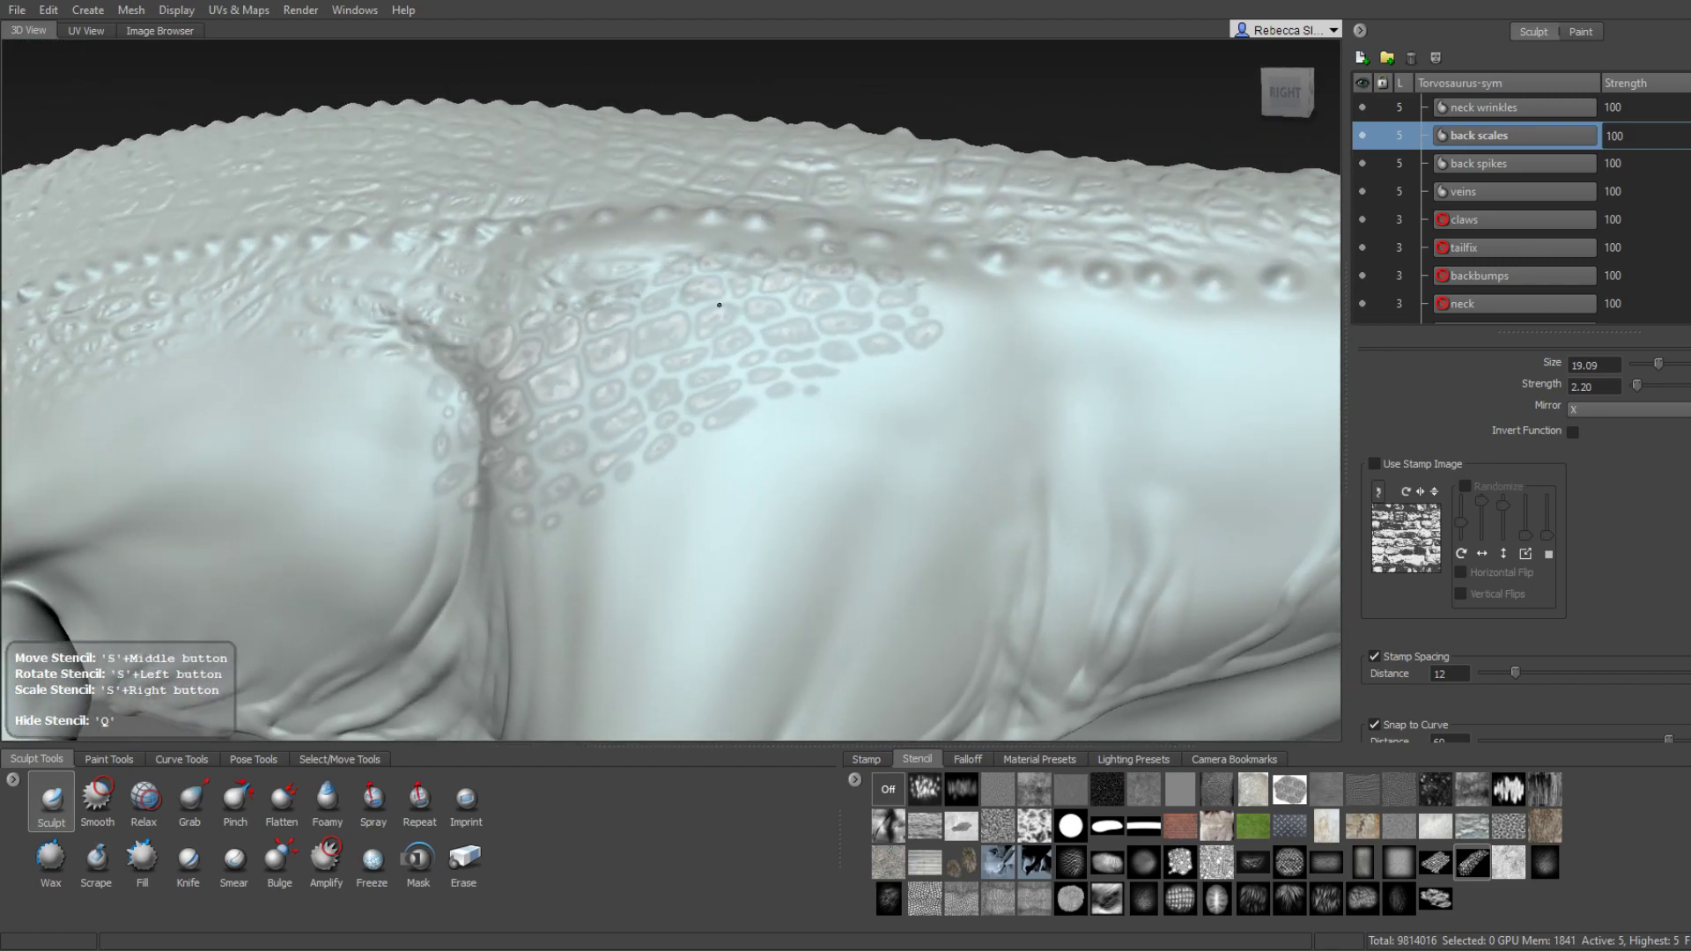
pyautogui.moveTo(599, 381)
pyautogui.keyDown('alt'); pyautogui.mouseDown()
pyautogui.moveTo(679, 377)
pyautogui.moveTo(555, 385)
pyautogui.moveTo(545, 415)
pyautogui.mouseUp(); pyautogui.keyUp('alt')
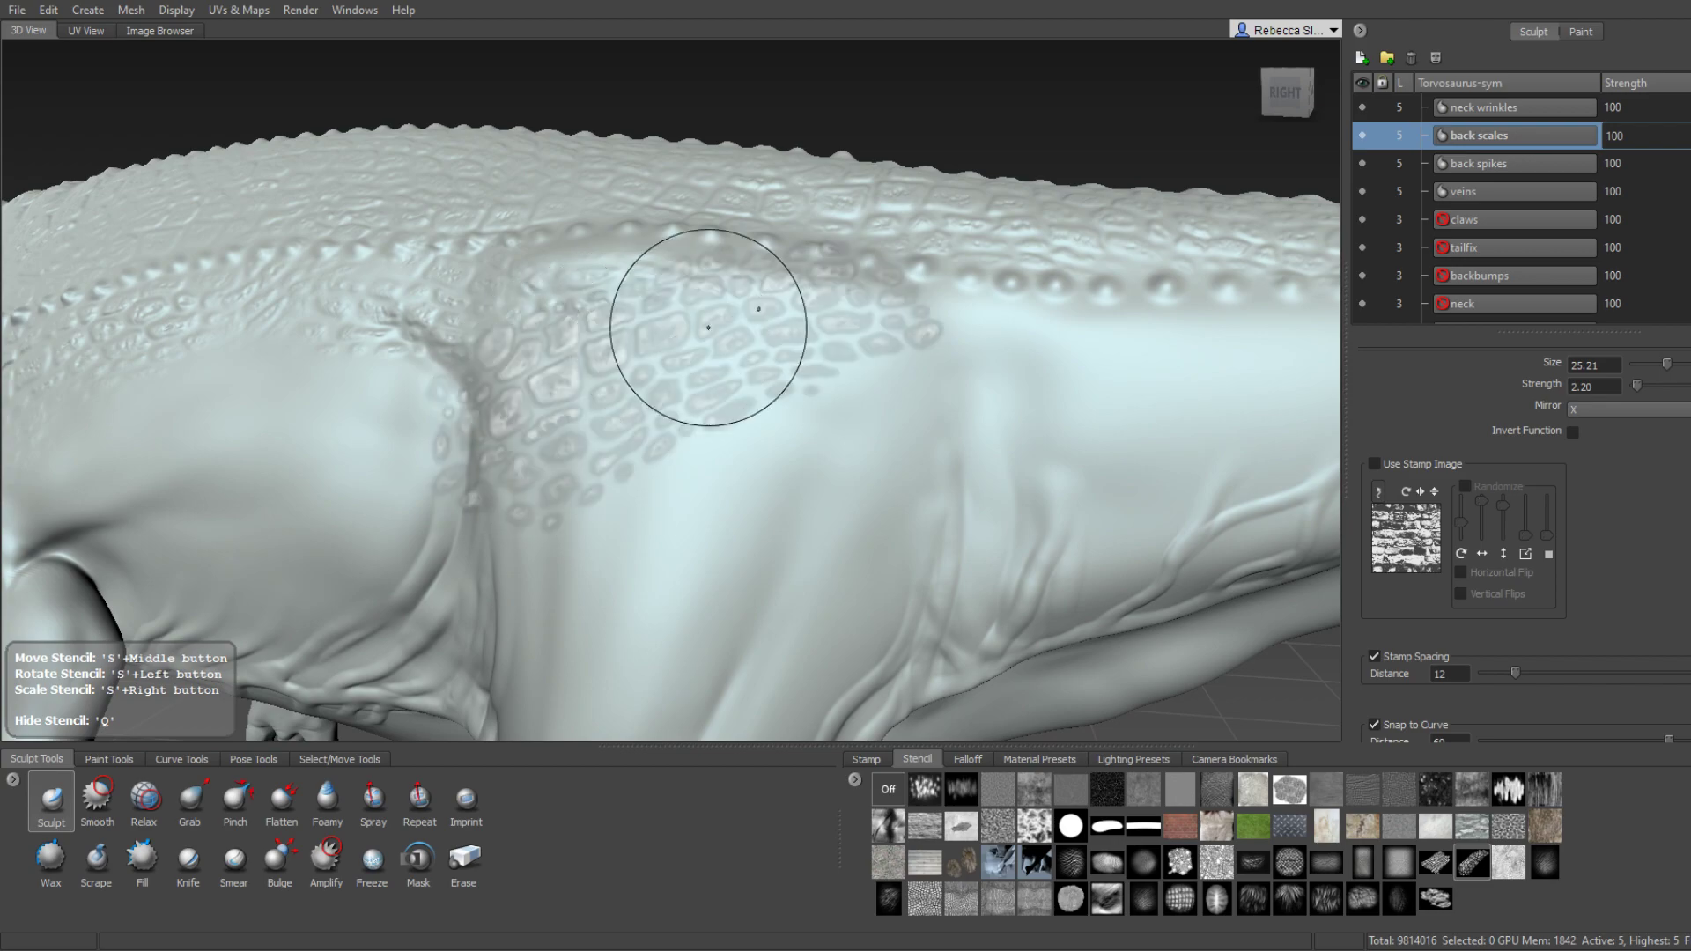
pyautogui.moveTo(478, 359)
pyautogui.keyDown('alt'); pyautogui.mouseDown()
pyautogui.moveTo(748, 391)
pyautogui.moveTo(500, 333)
pyautogui.mouseUp(); pyautogui.keyUp('alt')
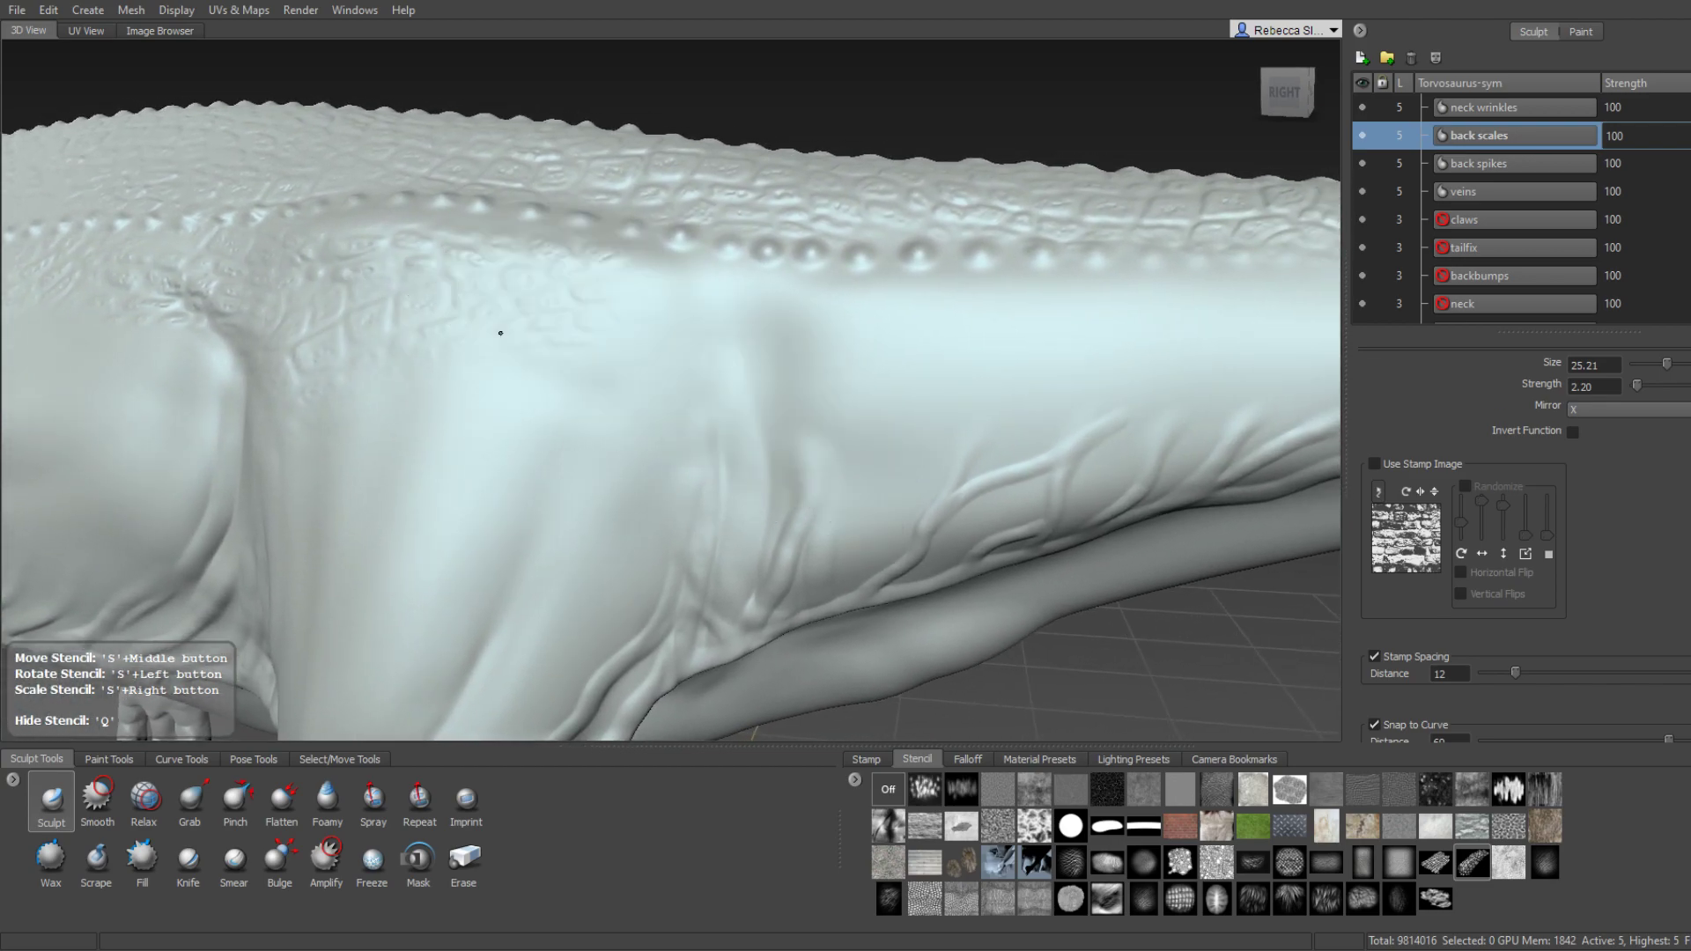
pyautogui.moveTo(736, 282)
pyautogui.keyDown('alt'); pyautogui.mouseDown()
pyautogui.moveTo(906, 317)
pyautogui.moveTo(765, 348)
pyautogui.mouseUp(); pyautogui.keyUp('alt')
# Slide the scale stencil further along the back, then zoom out over body, legs and tail.
pyautogui.moveTo(764, 347)
pyautogui.mouseDown(button='middle')
pyautogui.moveTo(856, 422)
pyautogui.moveTo(860, 454)
pyautogui.mouseUp(button='middle')
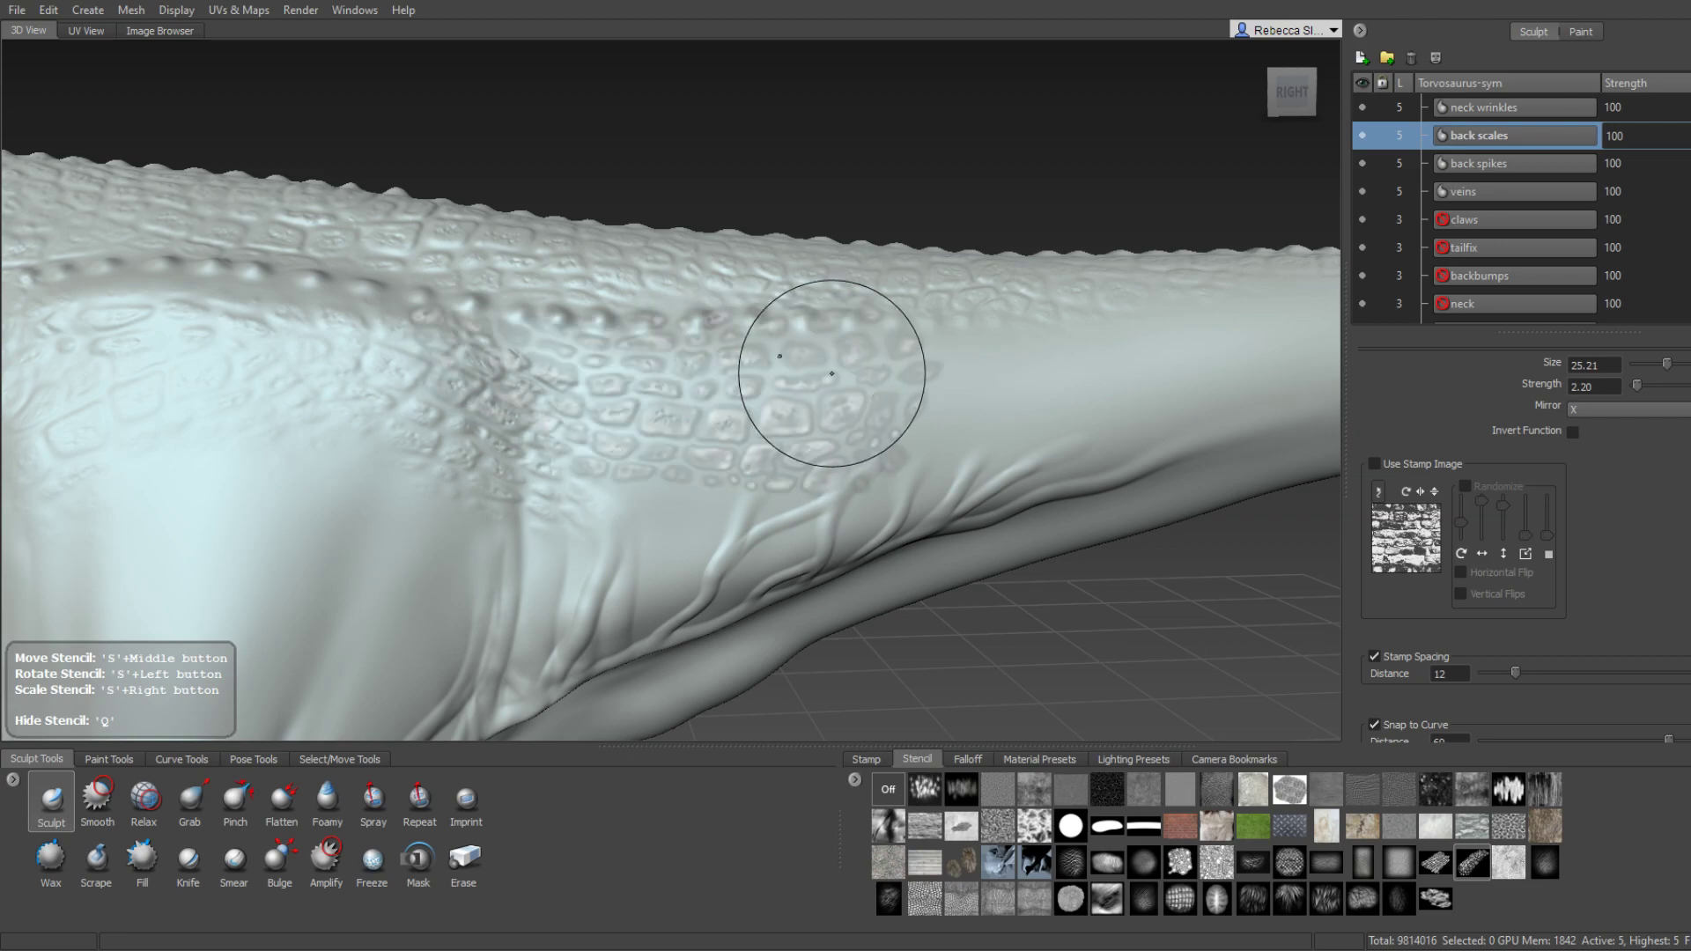
pyautogui.moveTo(498, 336)
pyautogui.keyDown('alt'); pyautogui.mouseDown()
pyautogui.moveTo(766, 351)
pyautogui.moveTo(773, 309)
pyautogui.moveTo(754, 333)
pyautogui.mouseUp(); pyautogui.keyUp('alt')
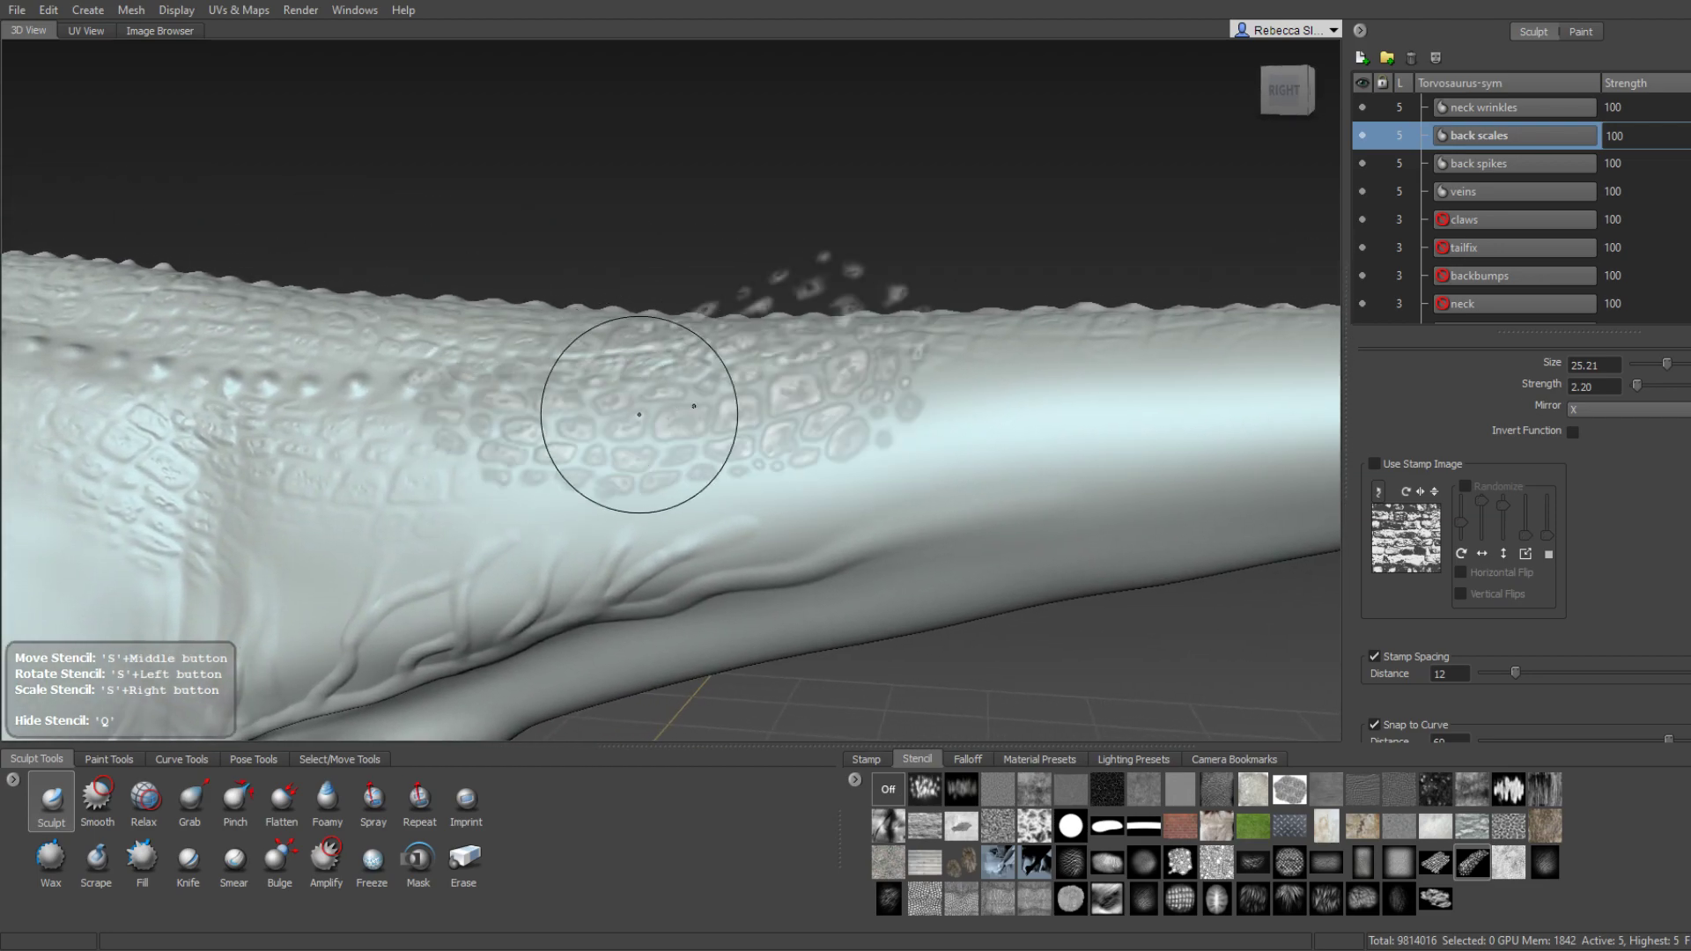
pyautogui.keyDown('alt'); pyautogui.moveTo(874, 373); pyautogui.dragTo(738, 397); pyautogui.keyUp('alt')
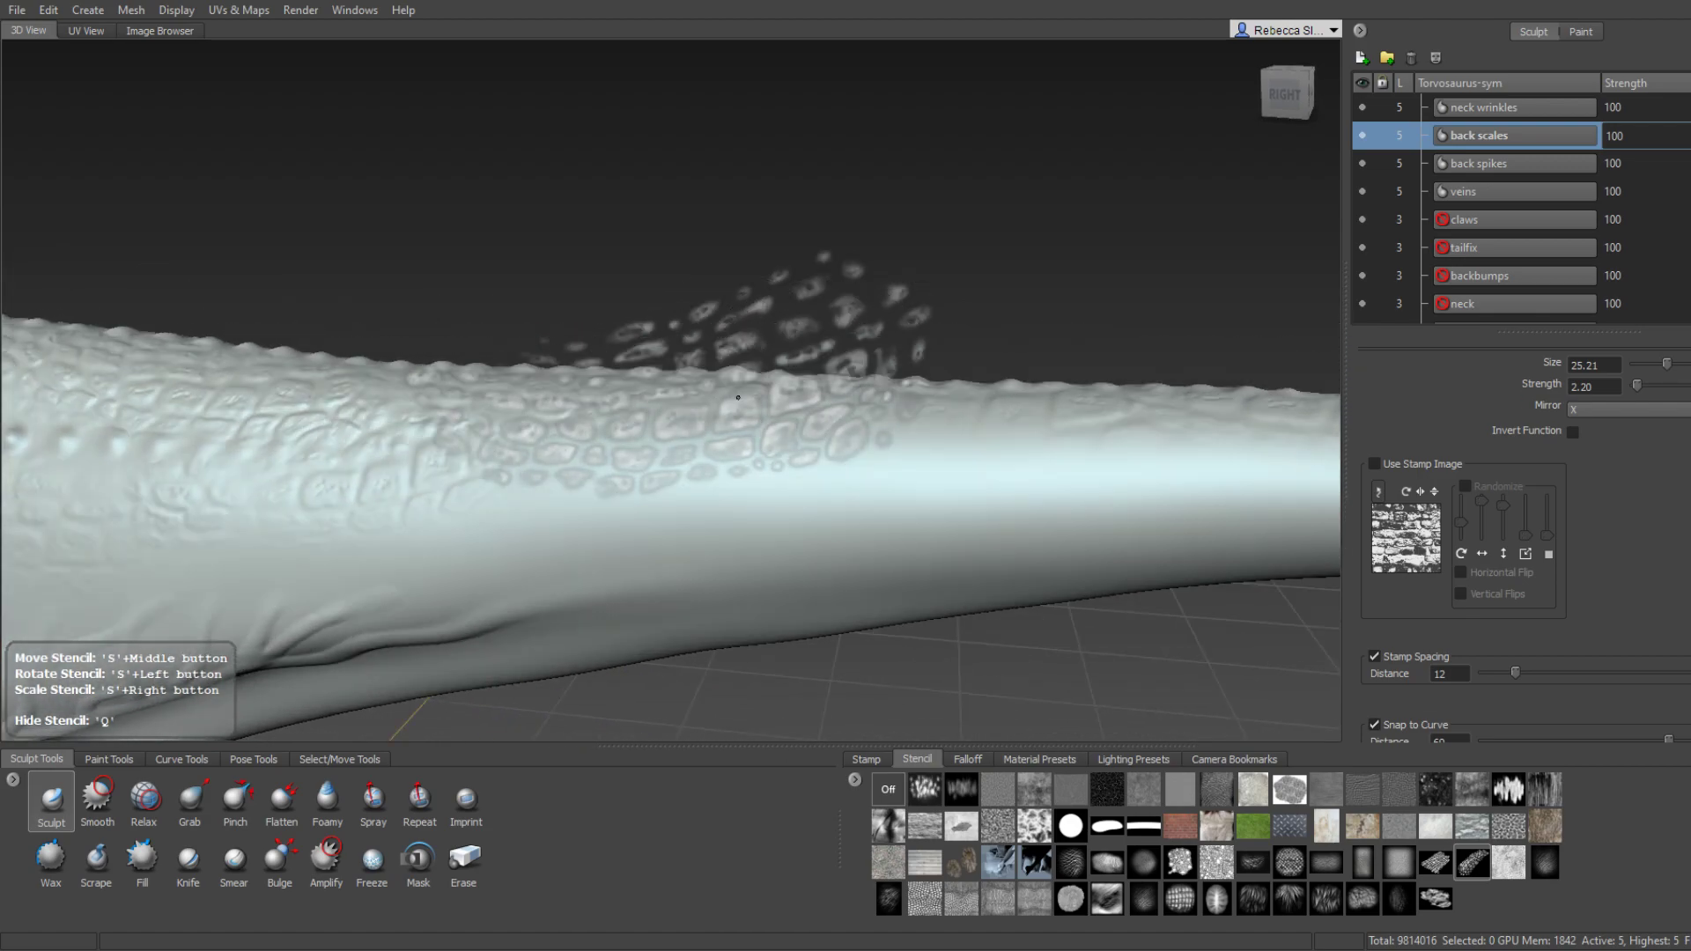
pyautogui.keyDown('alt'); pyautogui.moveTo(569, 464); pyautogui.dragTo(867, 412); pyautogui.keyUp('alt')
# Switch the stencil off, choose a different scale stencil, and position the flank under it.
pyautogui.click(896, 788)
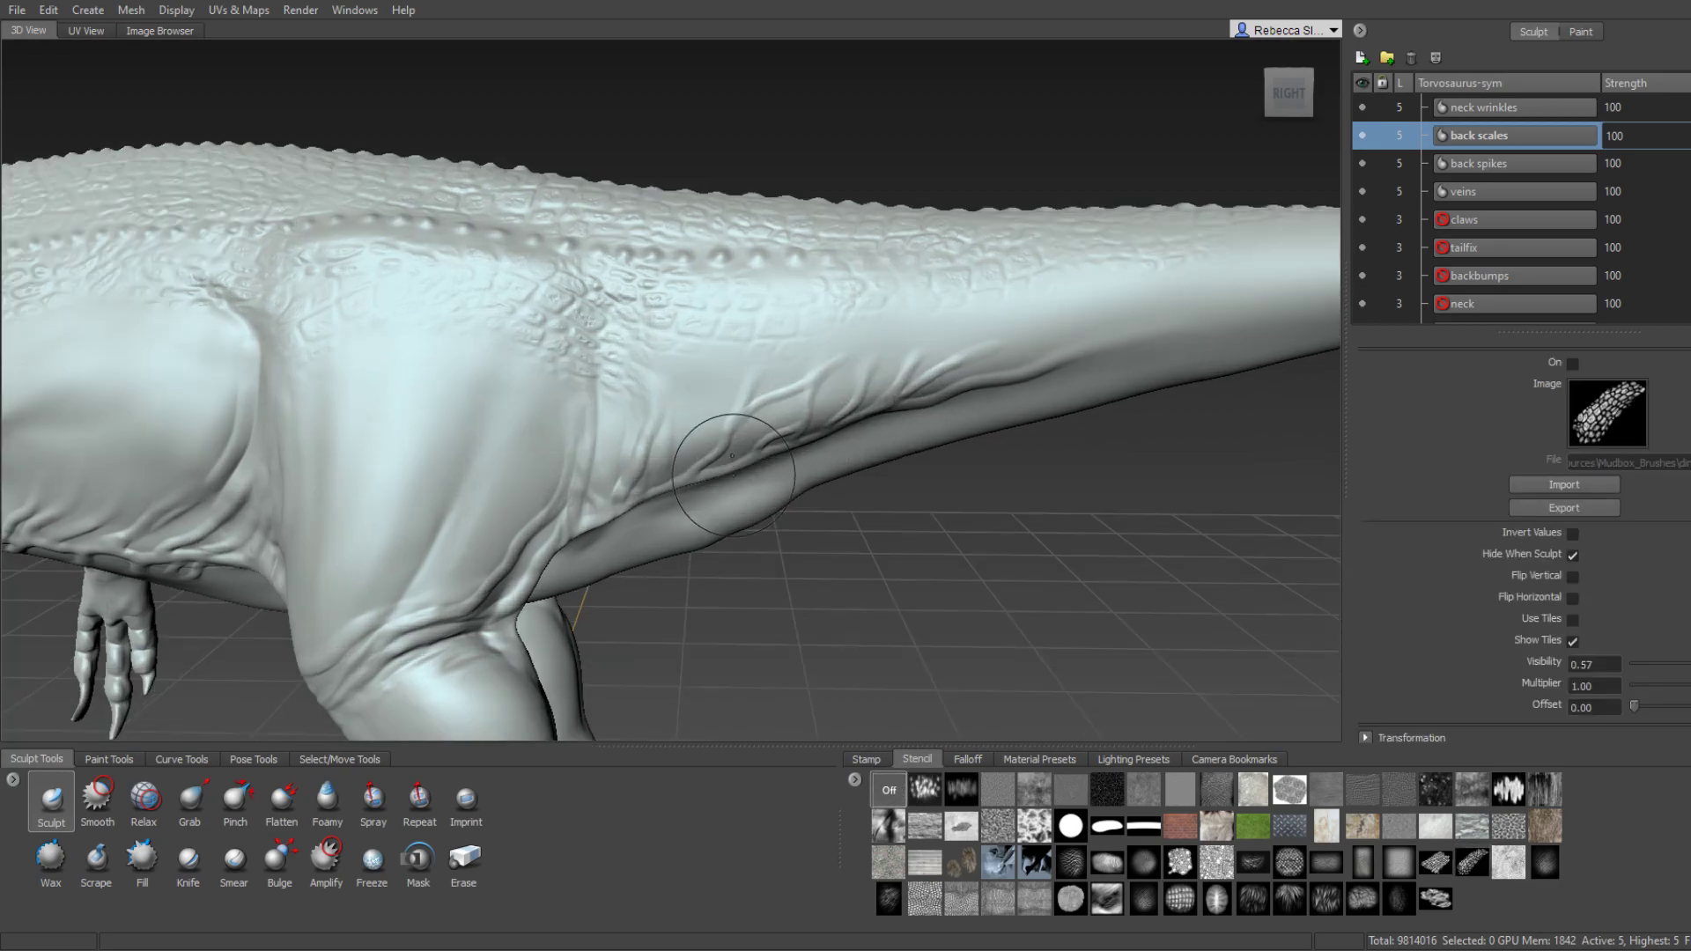
pyautogui.keyDown('alt'); pyautogui.moveTo(792, 441); pyautogui.dragTo(617, 352); pyautogui.keyUp('alt')
pyautogui.moveTo(490, 490)
pyautogui.keyDown('alt'); pyautogui.mouseDown()
pyautogui.moveTo(1063, 379)
pyautogui.moveTo(642, 487)
pyautogui.mouseUp(); pyautogui.keyUp('alt')
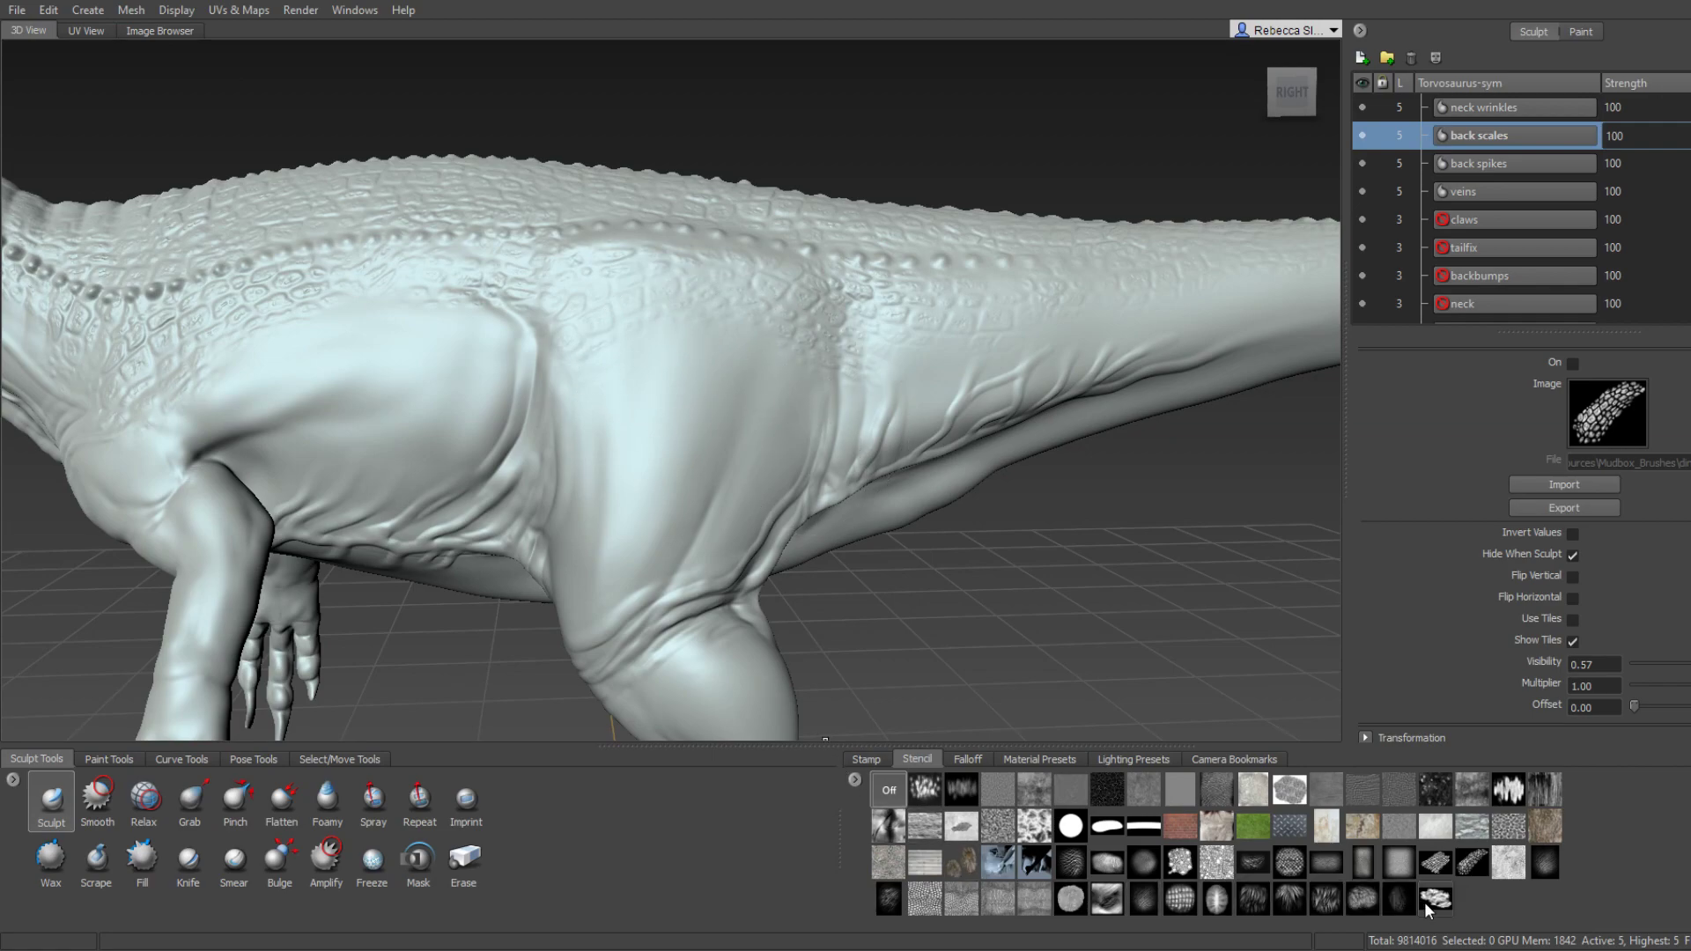
pyautogui.click(1435, 863)
pyautogui.scroll(3, 783, 333)
pyautogui.scroll(2, 783, 333)
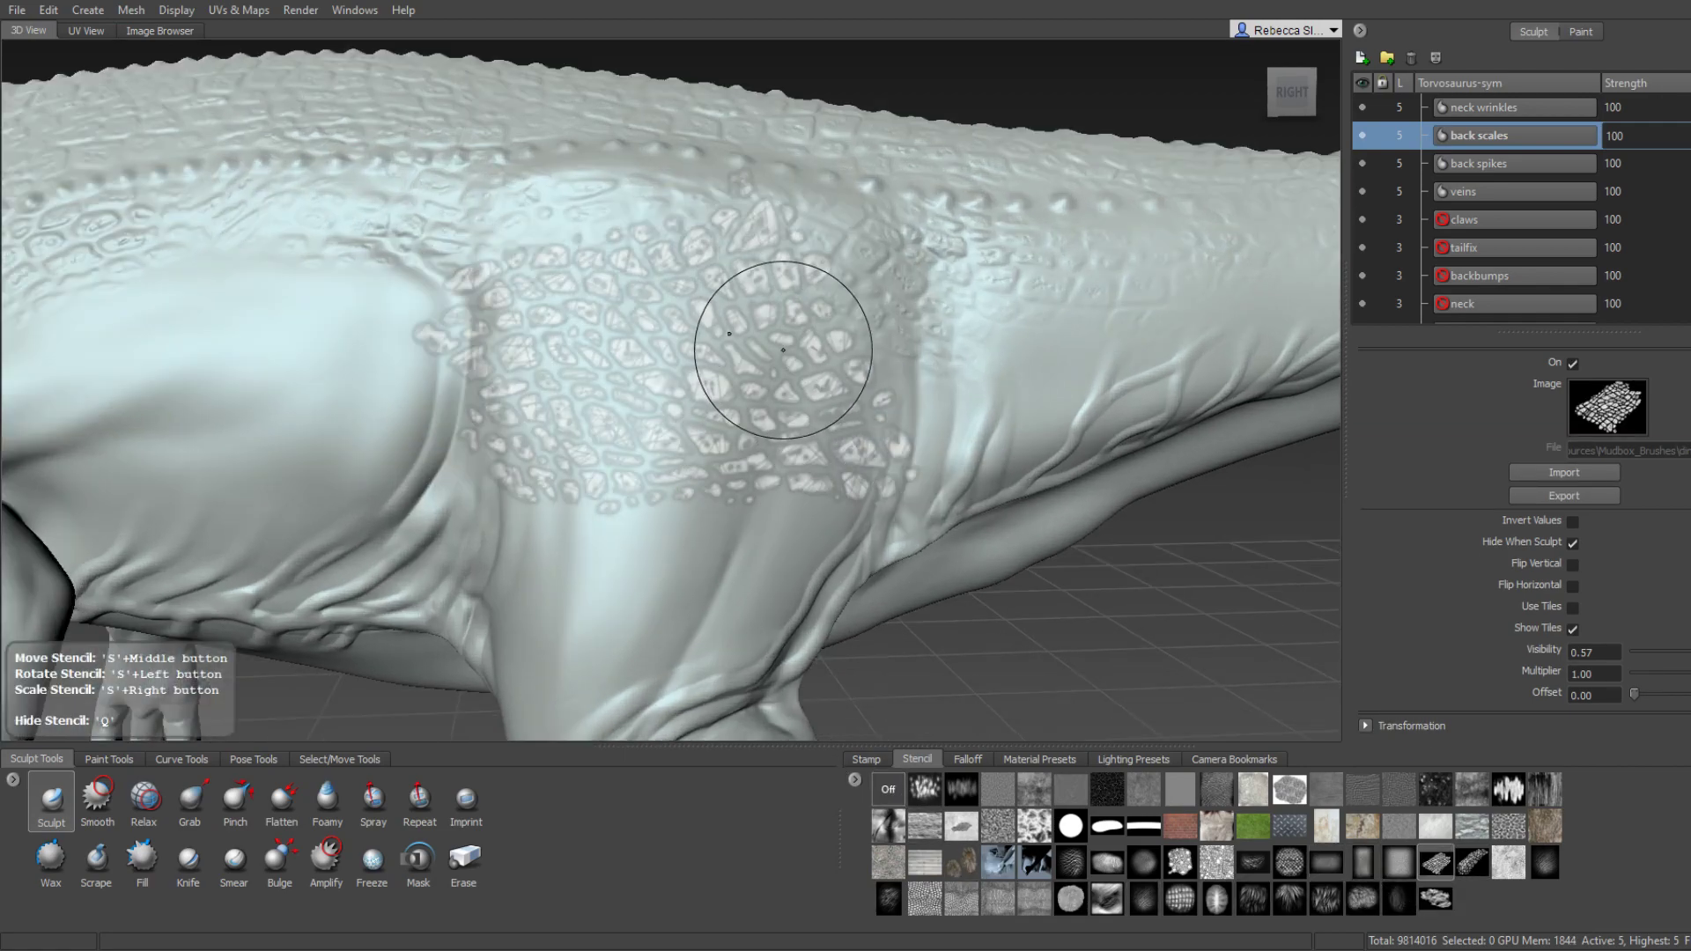
pyautogui.scroll(2, 782, 333)
pyautogui.keyDown('alt'); pyautogui.moveTo(782, 332); pyautogui.dragTo(784, 382); pyautogui.keyUp('alt')
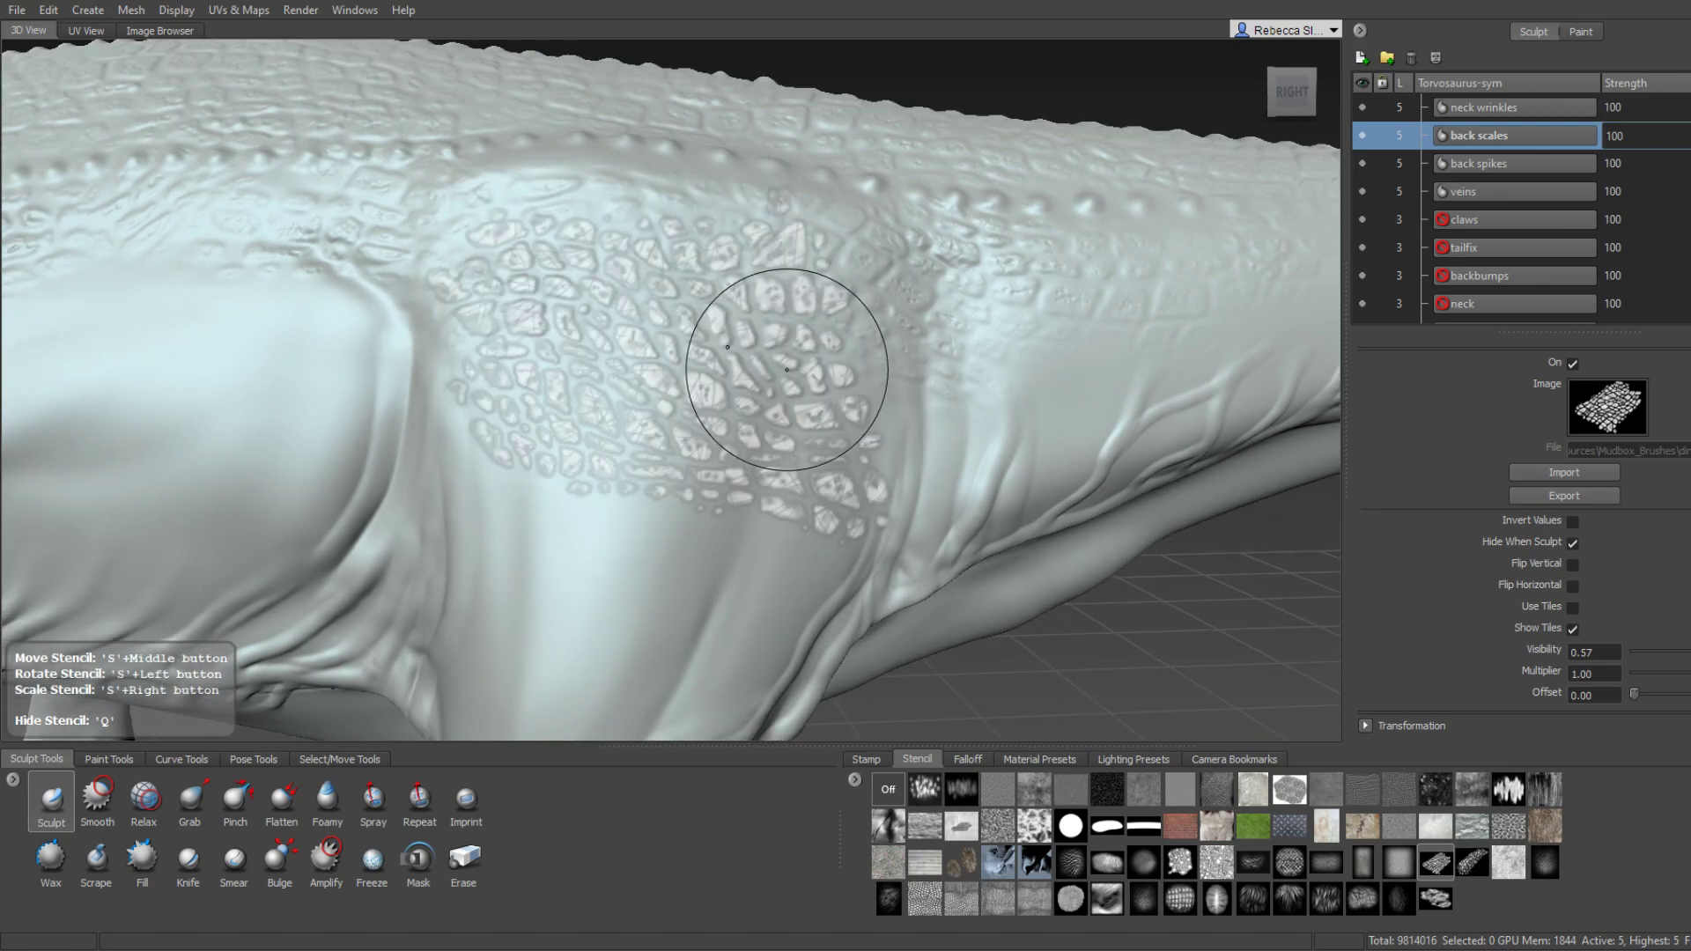
# Show the new stencil overlay with Q and work larger scales over the flank and leg.
pyautogui.keyDown('alt'); pyautogui.moveTo(786, 369); pyautogui.dragTo(592, 324); pyautogui.keyUp('alt')
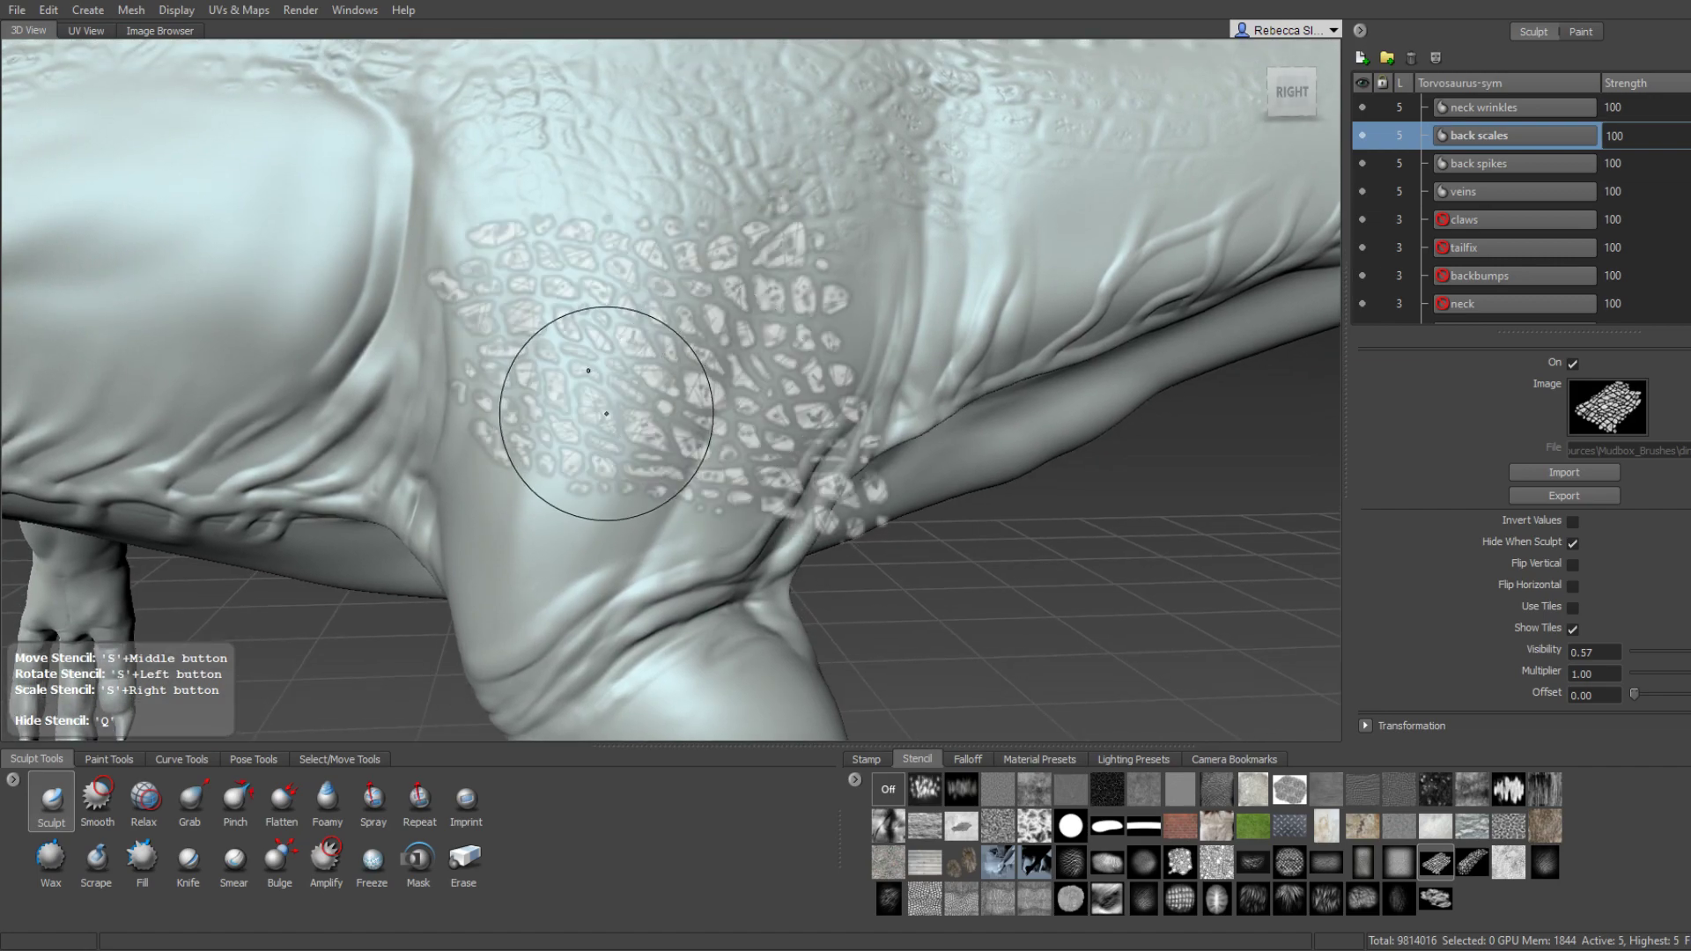
pyautogui.press('q')
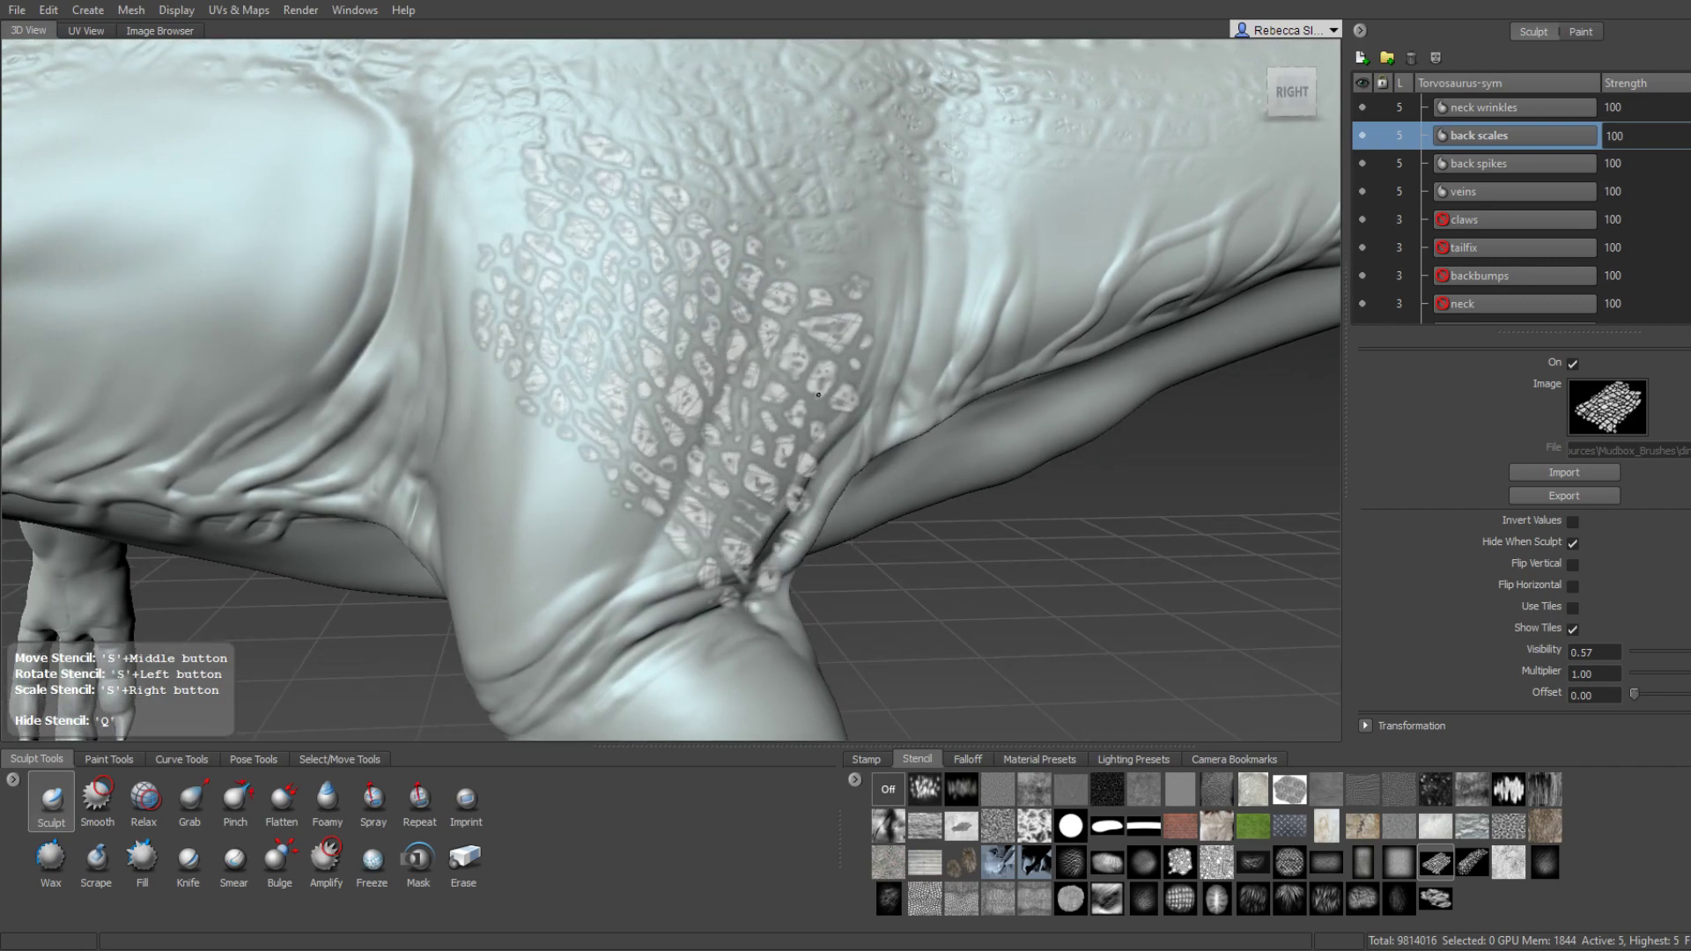
pyautogui.moveTo(772, 275)
pyautogui.keyDown('alt'); pyautogui.mouseDown()
pyautogui.moveTo(784, 382)
pyautogui.moveTo(749, 310)
pyautogui.mouseUp(); pyautogui.keyUp('alt')
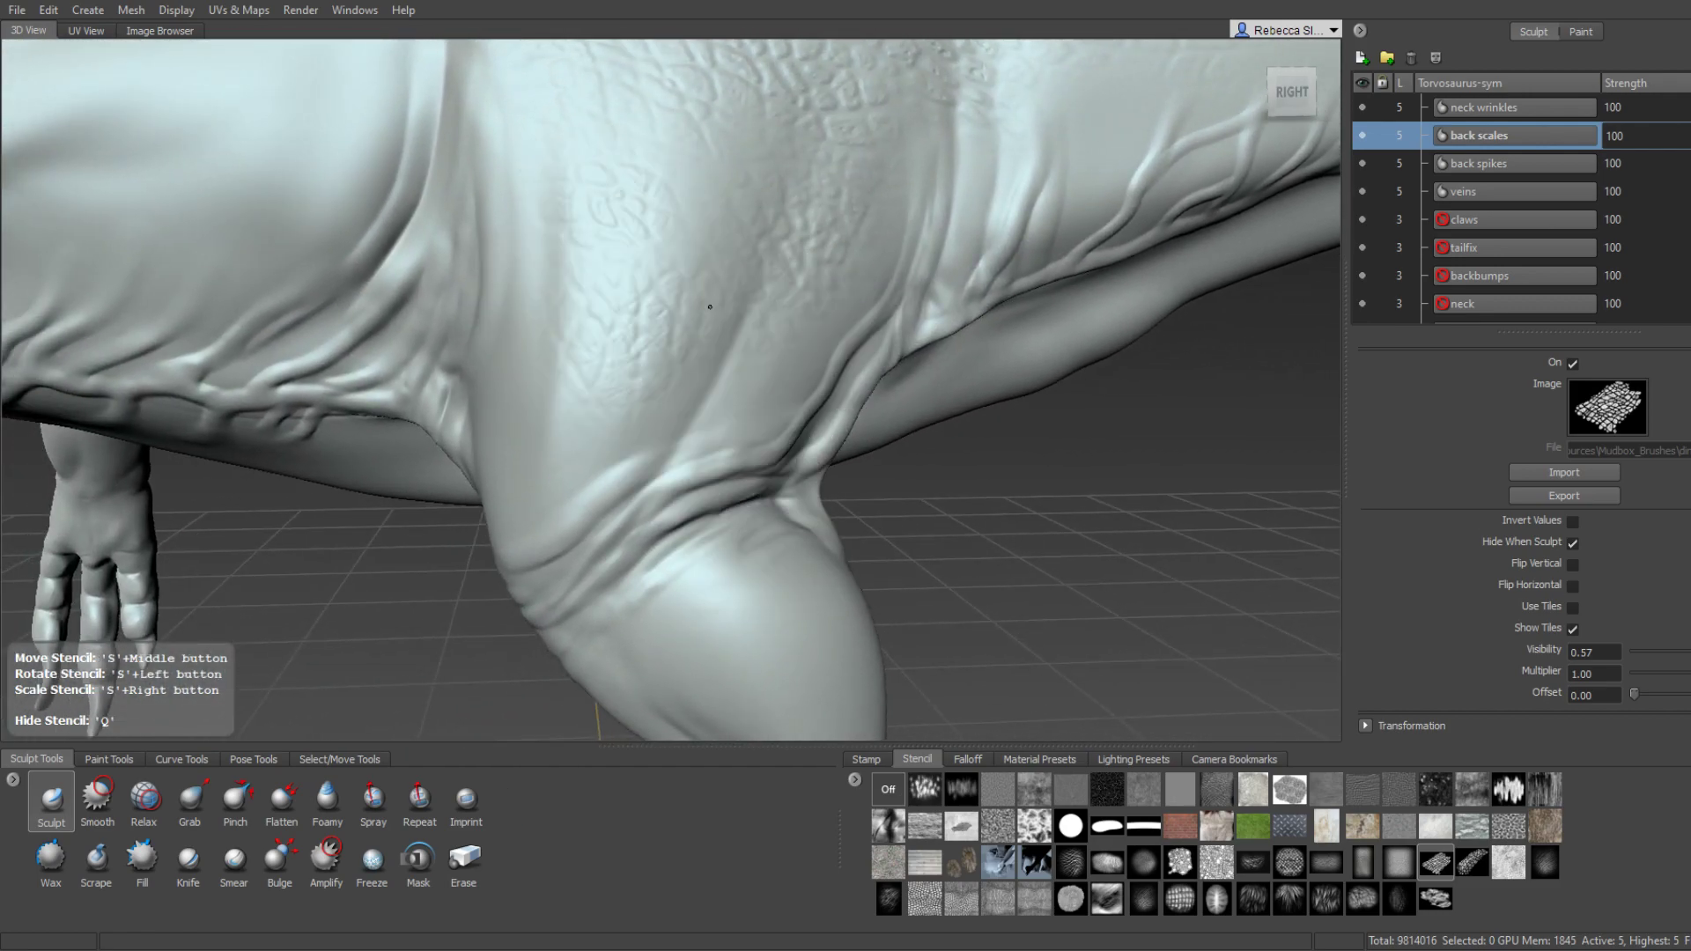
pyautogui.keyDown('alt'); pyautogui.moveTo(709, 306); pyautogui.dragTo(741, 376); pyautogui.keyUp('alt')
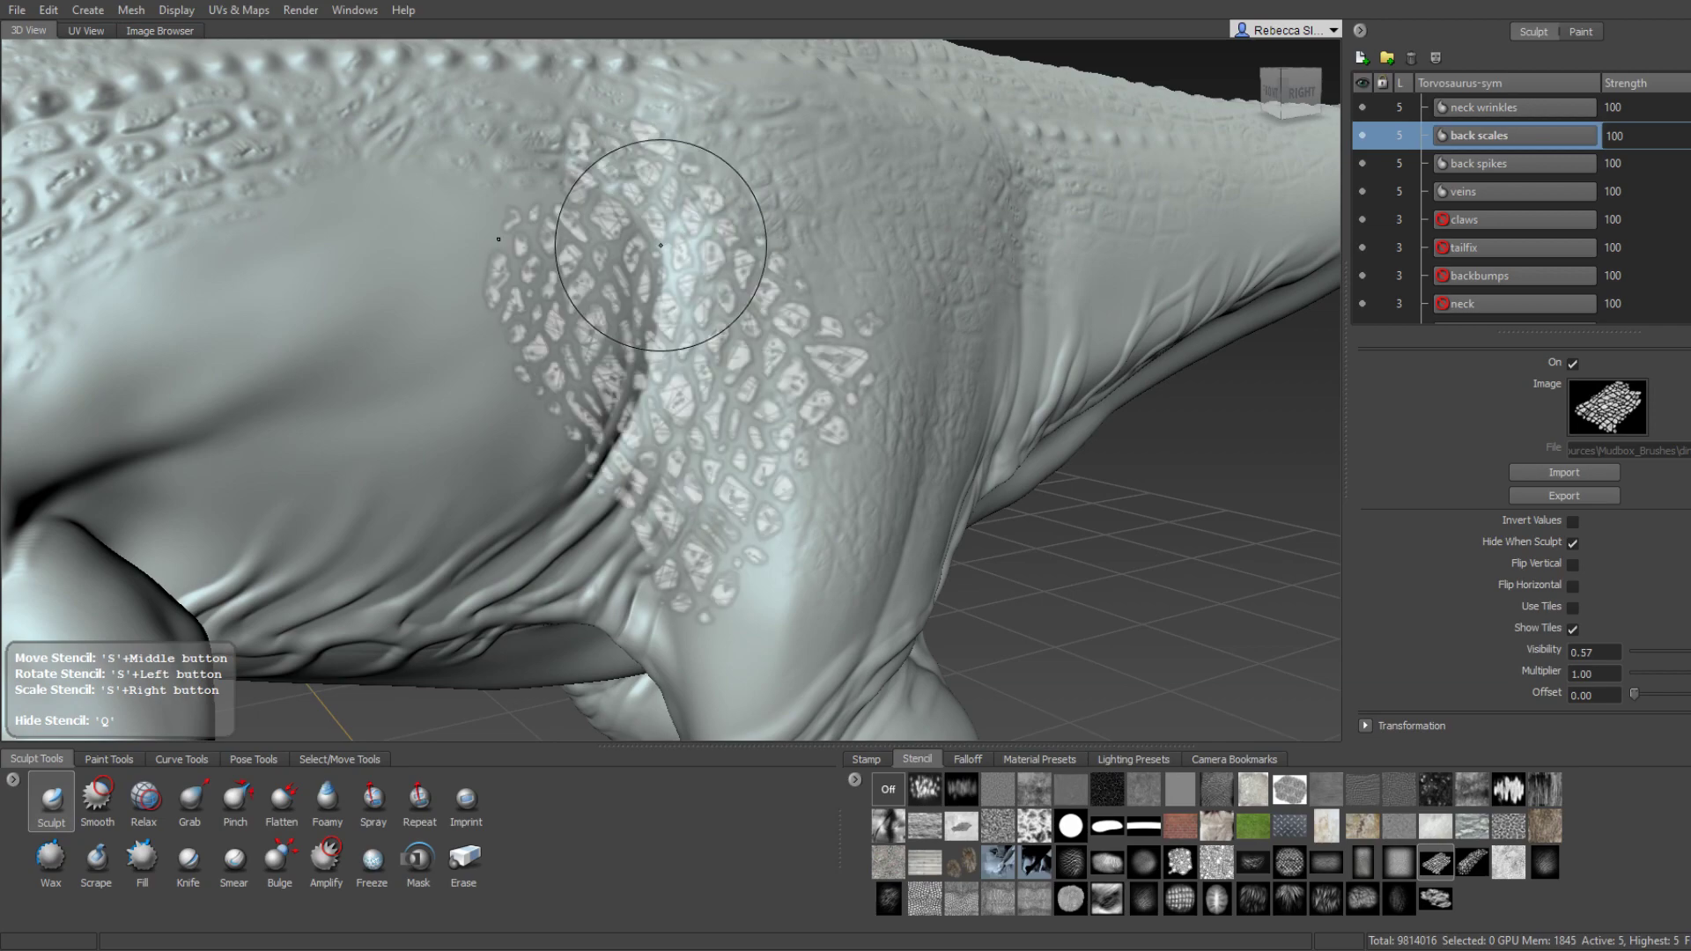
pyautogui.moveTo(660, 244)
pyautogui.keyDown('alt'); pyautogui.mouseDown()
pyautogui.moveTo(633, 294)
pyautogui.moveTo(803, 379)
pyautogui.mouseUp(); pyautogui.keyUp('alt')
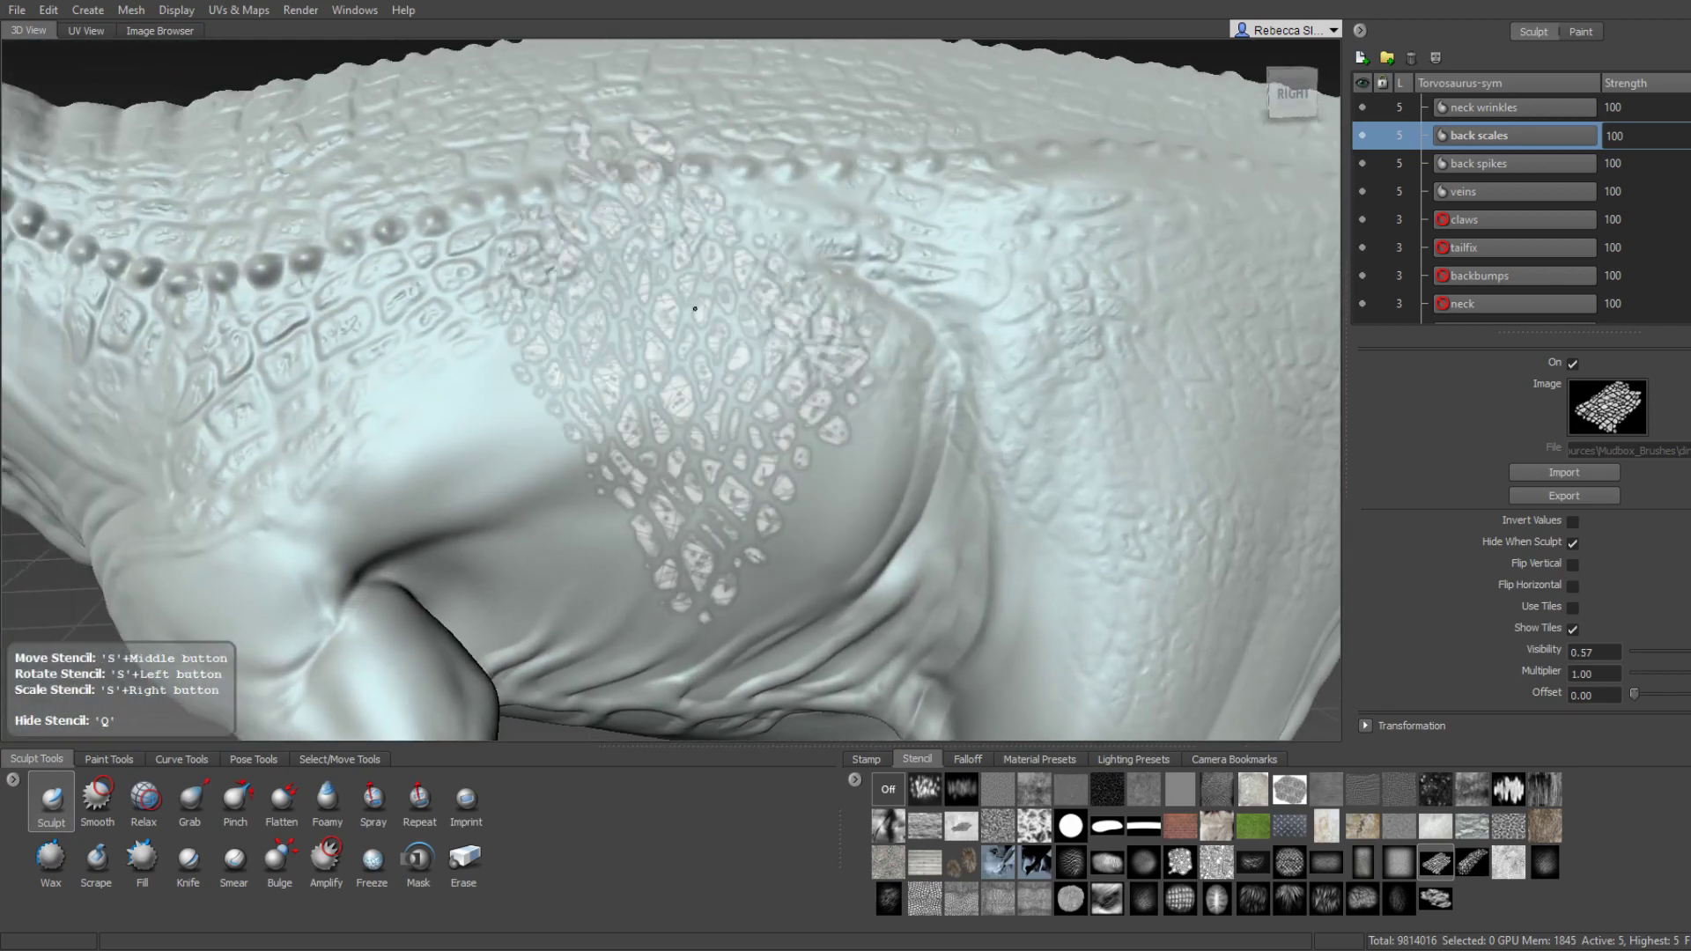
pyautogui.moveTo(694, 332)
pyautogui.keyDown('alt'); pyautogui.mouseDown()
pyautogui.moveTo(678, 383)
pyautogui.moveTo(651, 394)
pyautogui.mouseUp(); pyautogui.keyUp('alt')
pyautogui.keyDown('alt'); pyautogui.moveTo(697, 328); pyautogui.dragTo(753, 330); pyautogui.keyUp('alt')
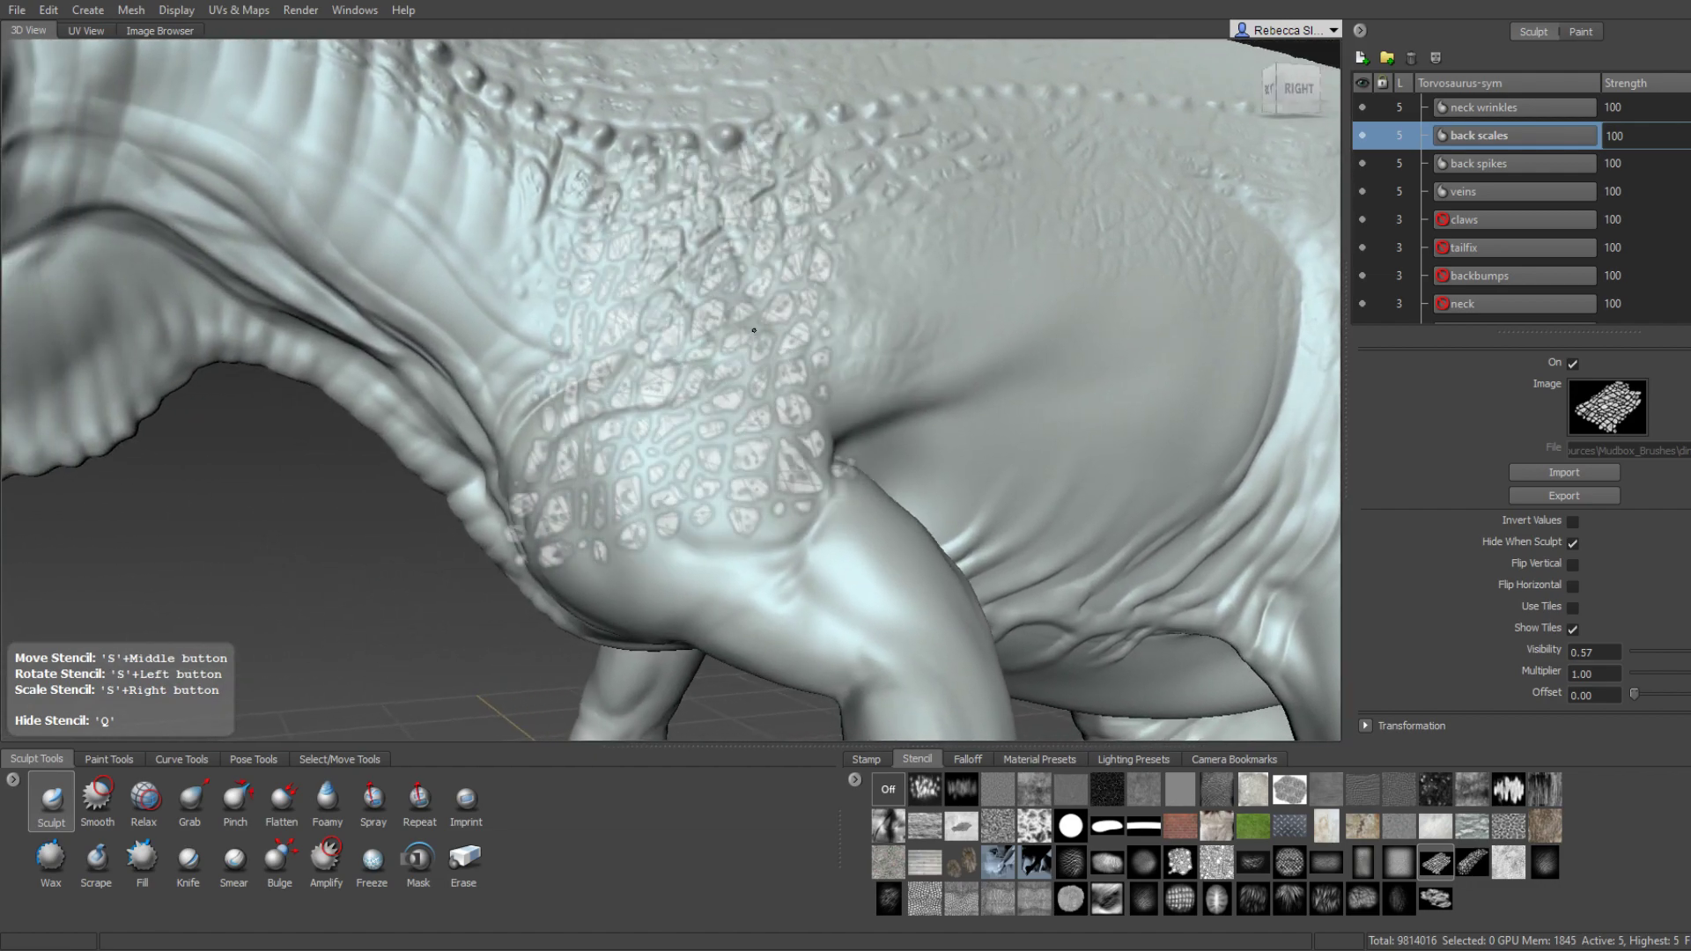
pyautogui.moveTo(697, 429)
pyautogui.keyDown('alt'); pyautogui.mouseDown()
pyautogui.moveTo(698, 378)
pyautogui.moveTo(653, 383)
pyautogui.mouseUp(); pyautogui.keyUp('alt')
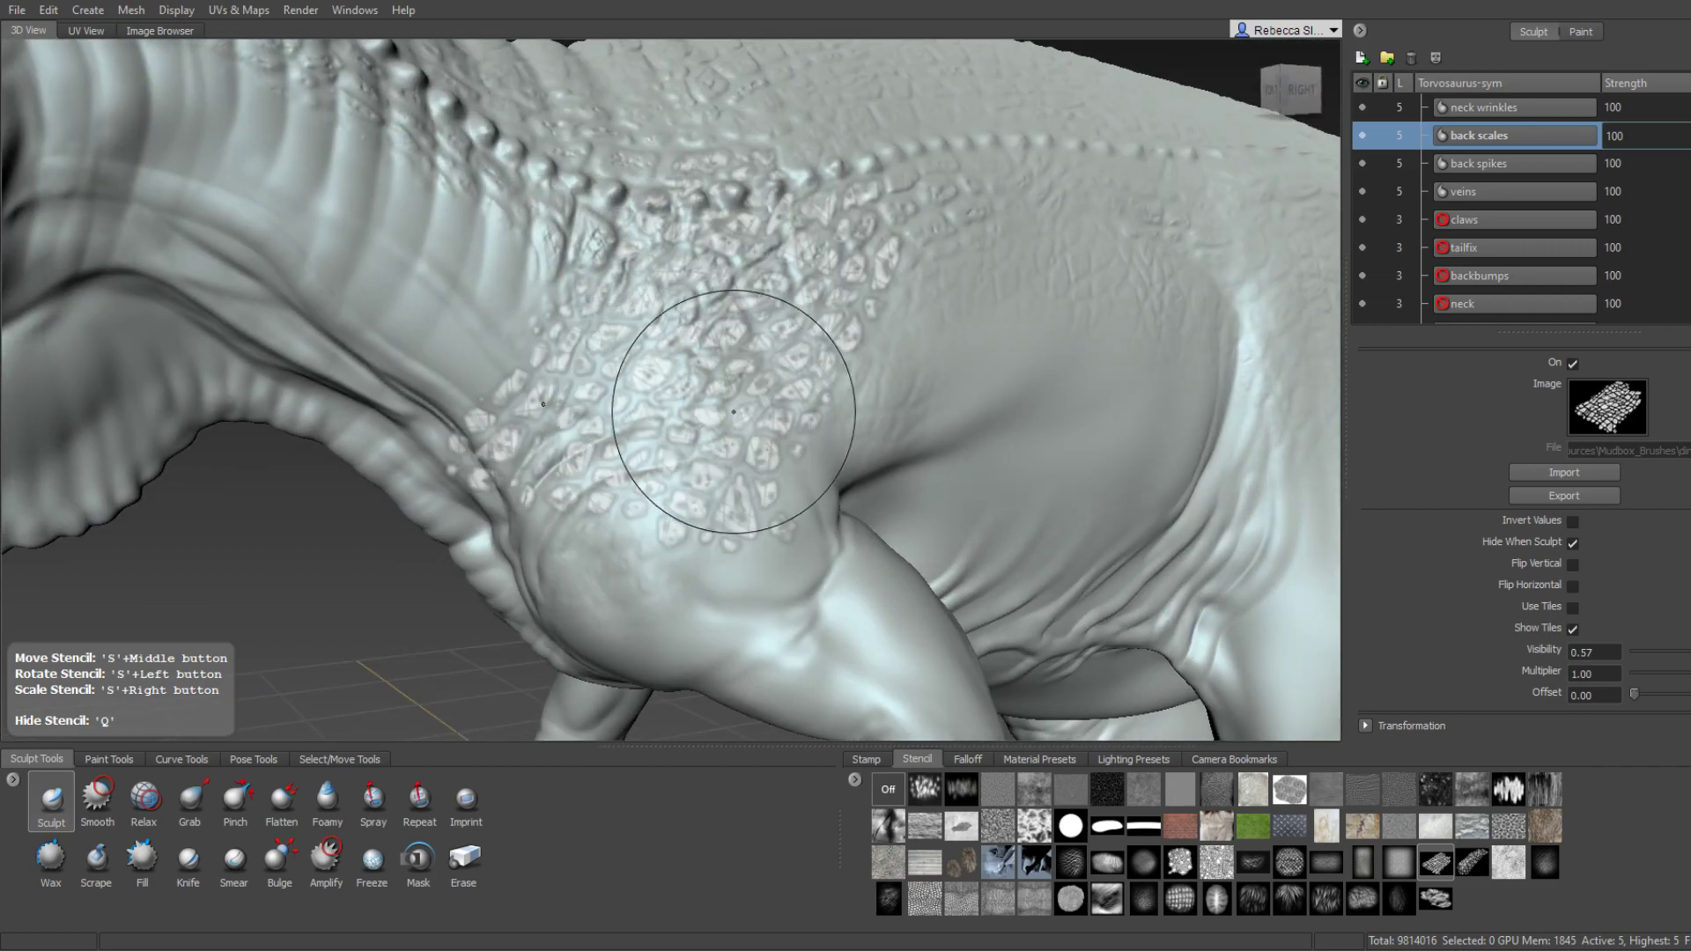
# Turn the stencil off and inspect the new flank scales from above and the side.
pyautogui.click(887, 789)
pyautogui.moveTo(828, 652)
pyautogui.keyDown('alt'); pyautogui.mouseDown()
pyautogui.moveTo(792, 546)
pyautogui.moveTo(830, 432)
pyautogui.moveTo(751, 497)
pyautogui.moveTo(754, 444)
pyautogui.moveTo(729, 430)
pyautogui.moveTo(816, 531)
pyautogui.moveTo(804, 522)
pyautogui.mouseUp(); pyautogui.keyUp('alt')
pyautogui.keyDown('alt'); pyautogui.moveTo(804, 522); pyautogui.dragTo(770, 494, button='right'); pyautogui.keyUp('alt')
pyautogui.keyDown('alt'); pyautogui.moveTo(770, 494); pyautogui.dragTo(832, 387); pyautogui.keyUp('alt')
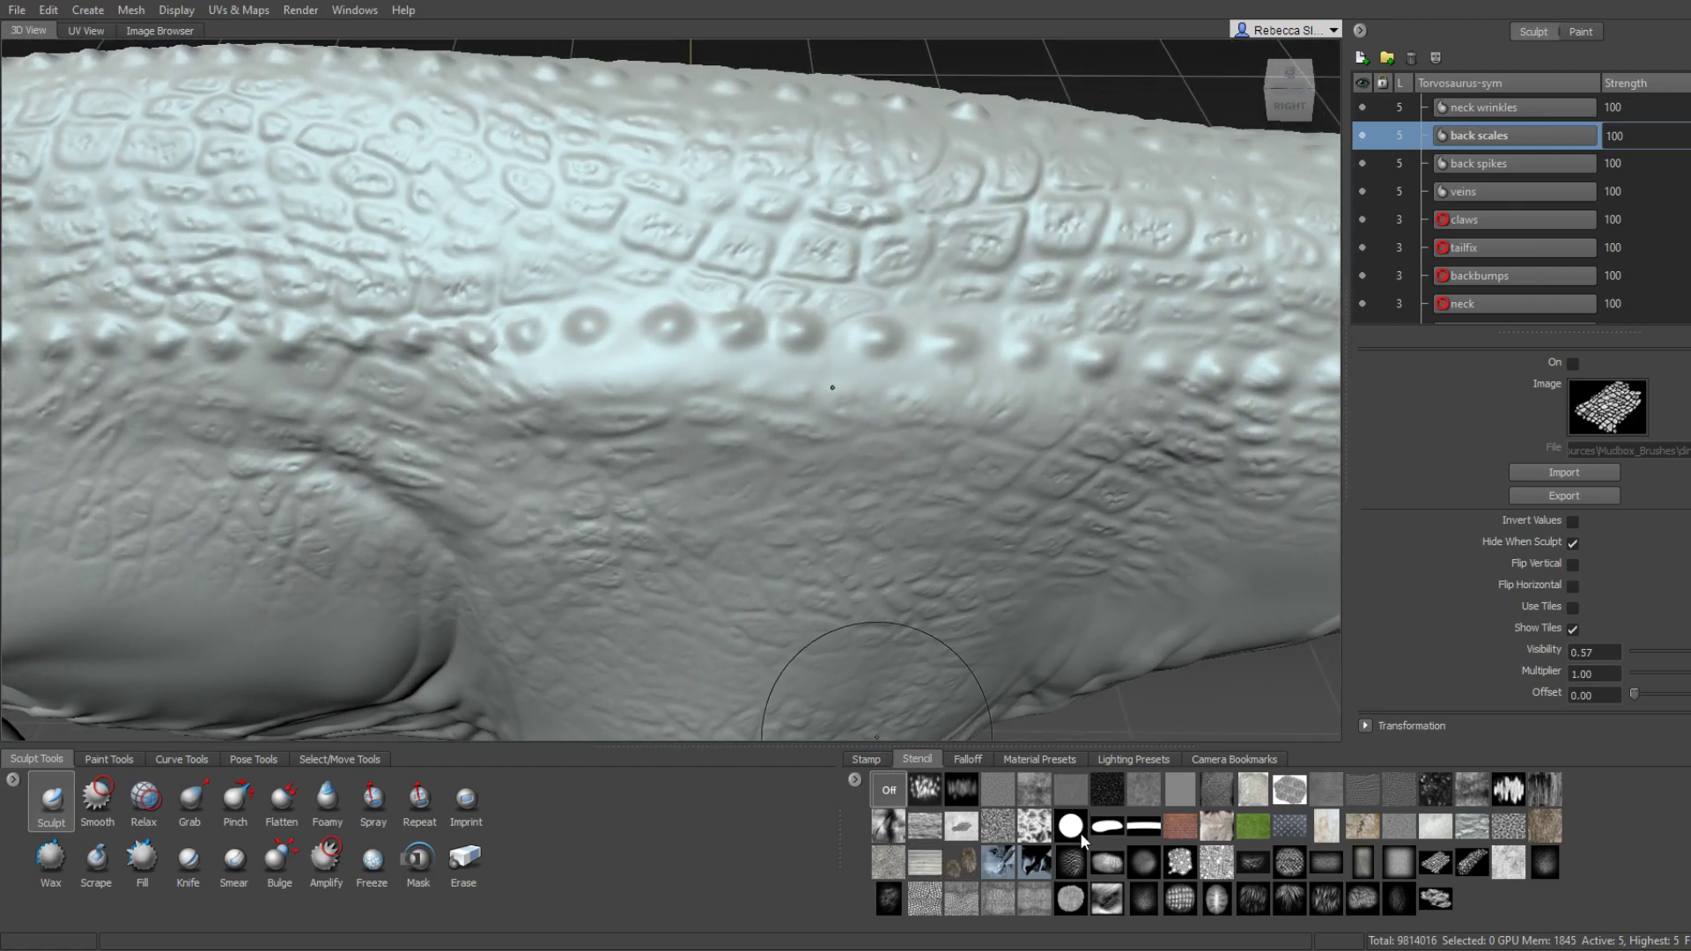
# Reselect the original scale stencil and swing the view over the back toward the tail.
pyautogui.click(1472, 862)
pyautogui.keyDown('alt'); pyautogui.moveTo(838, 502); pyautogui.dragTo(683, 273); pyautogui.keyUp('alt')
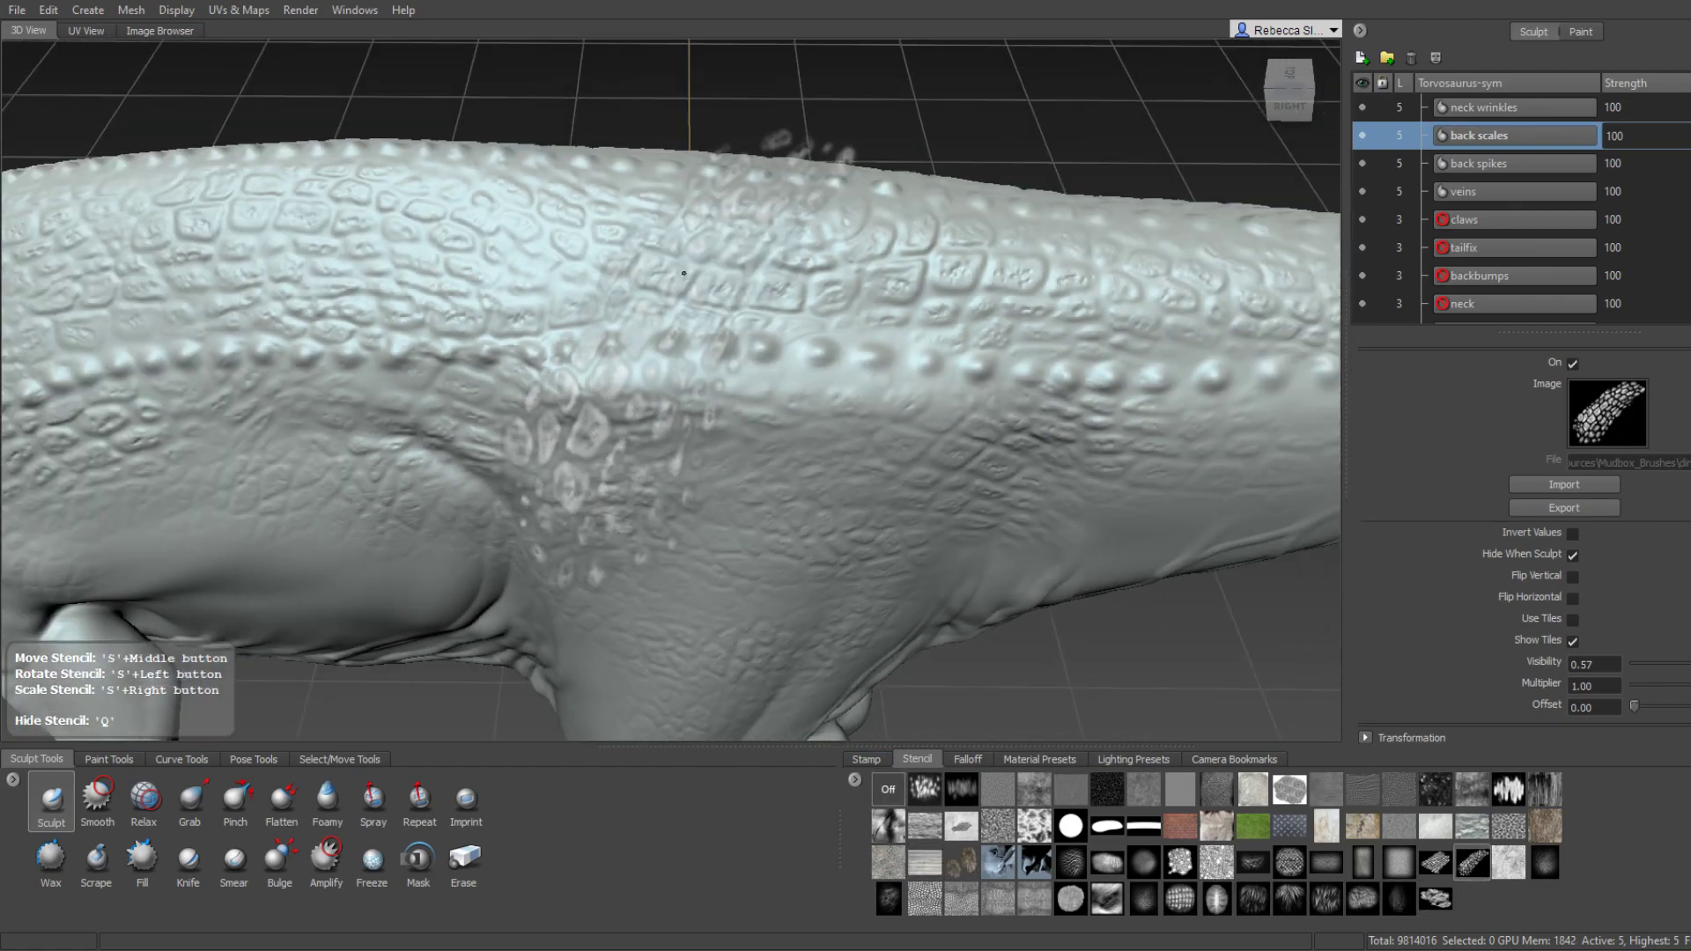
pyautogui.keyDown('alt'); pyautogui.moveTo(849, 402); pyautogui.dragTo(822, 348, button='middle'); pyautogui.keyUp('alt')
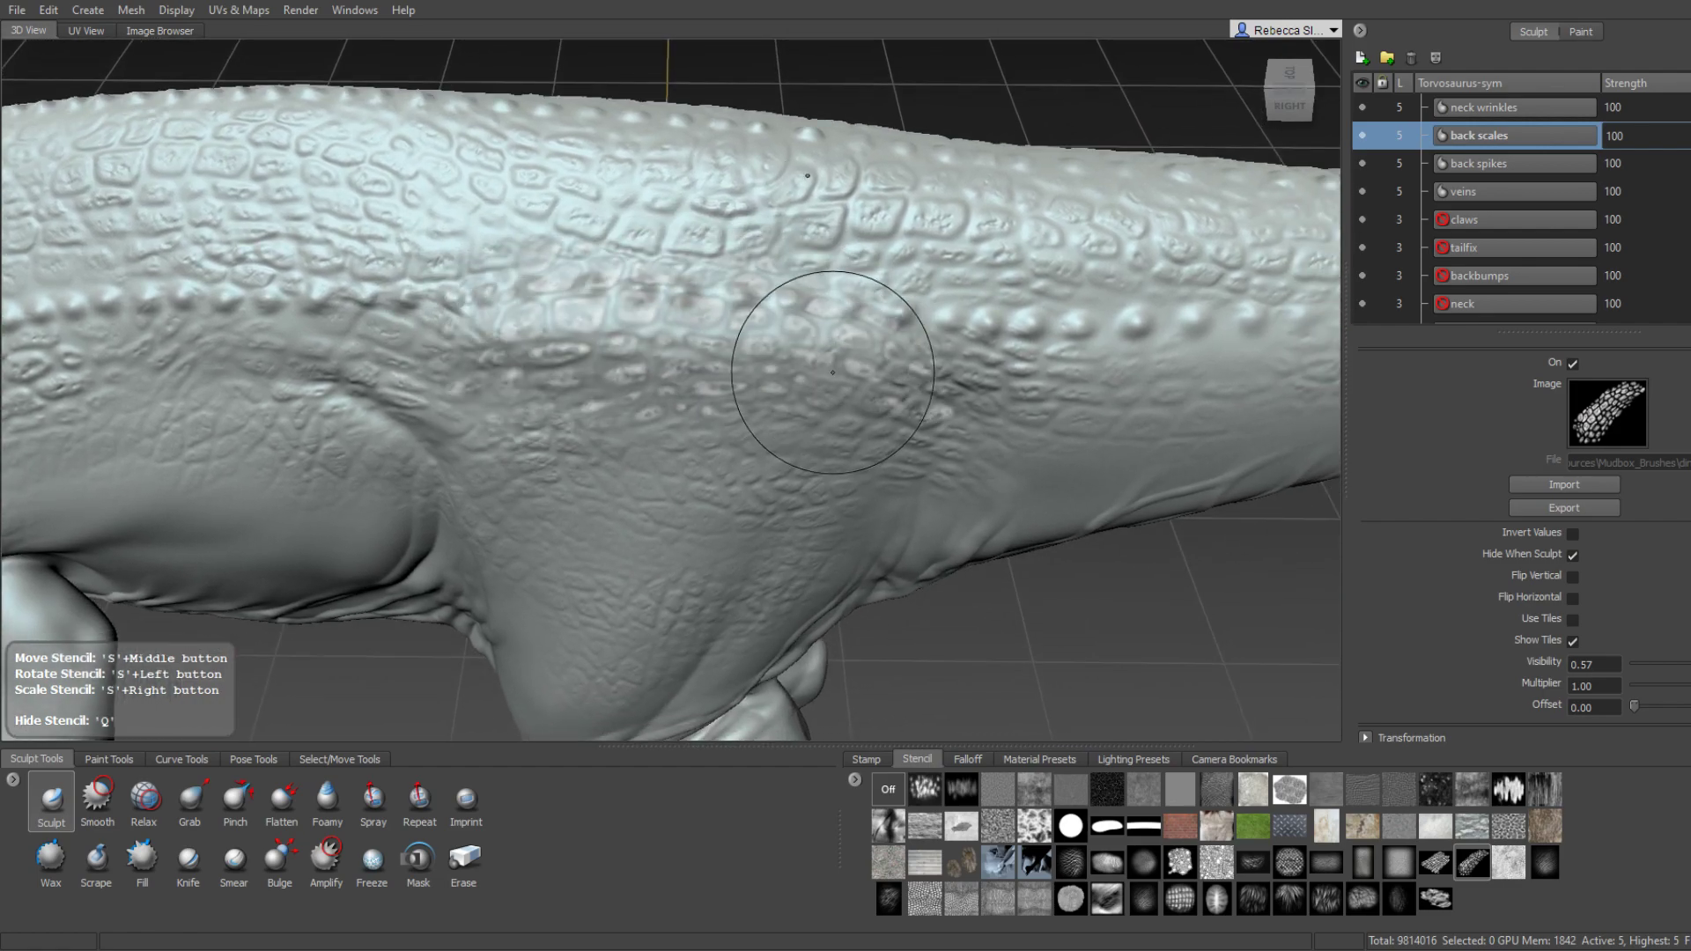
pyautogui.keyDown('alt'); pyautogui.moveTo(832, 372); pyautogui.dragTo(757, 361, button='right'); pyautogui.keyUp('alt')
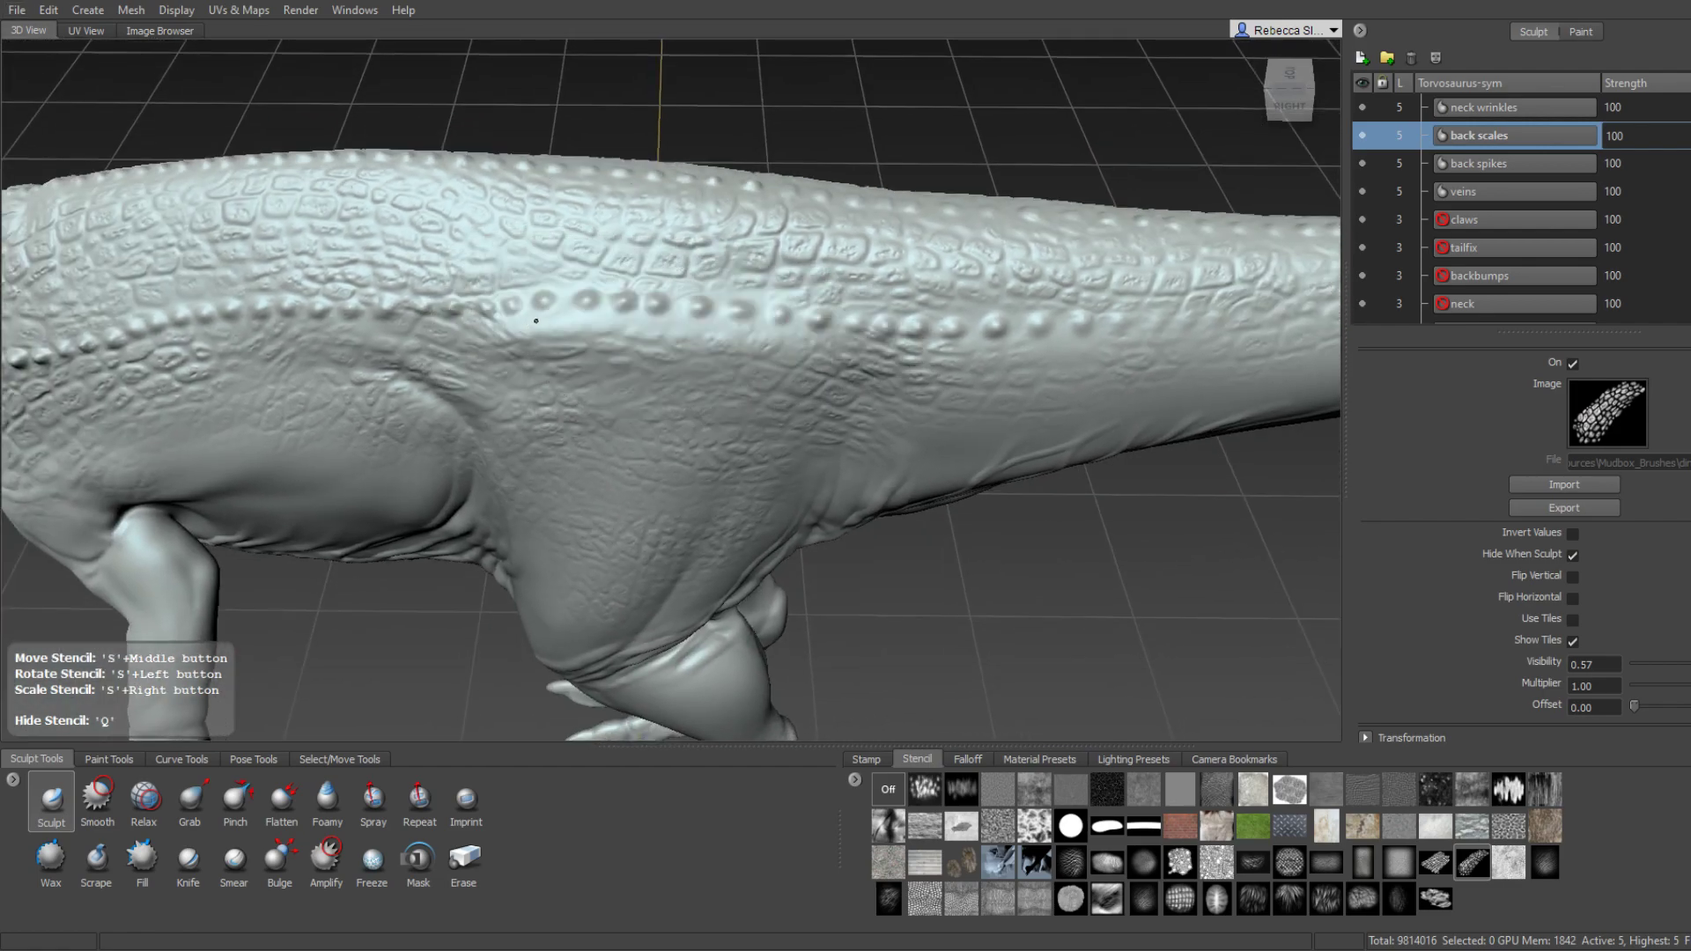
pyautogui.moveTo(792, 329)
pyautogui.keyDown('alt'); pyautogui.mouseDown()
pyautogui.moveTo(694, 343)
pyautogui.moveTo(532, 319)
pyautogui.mouseUp(); pyautogui.keyUp('alt')
# Jump to the saved side-view bookmark, close in on the scaled tail, then switch the stencil off.
pyautogui.click(1287, 93)
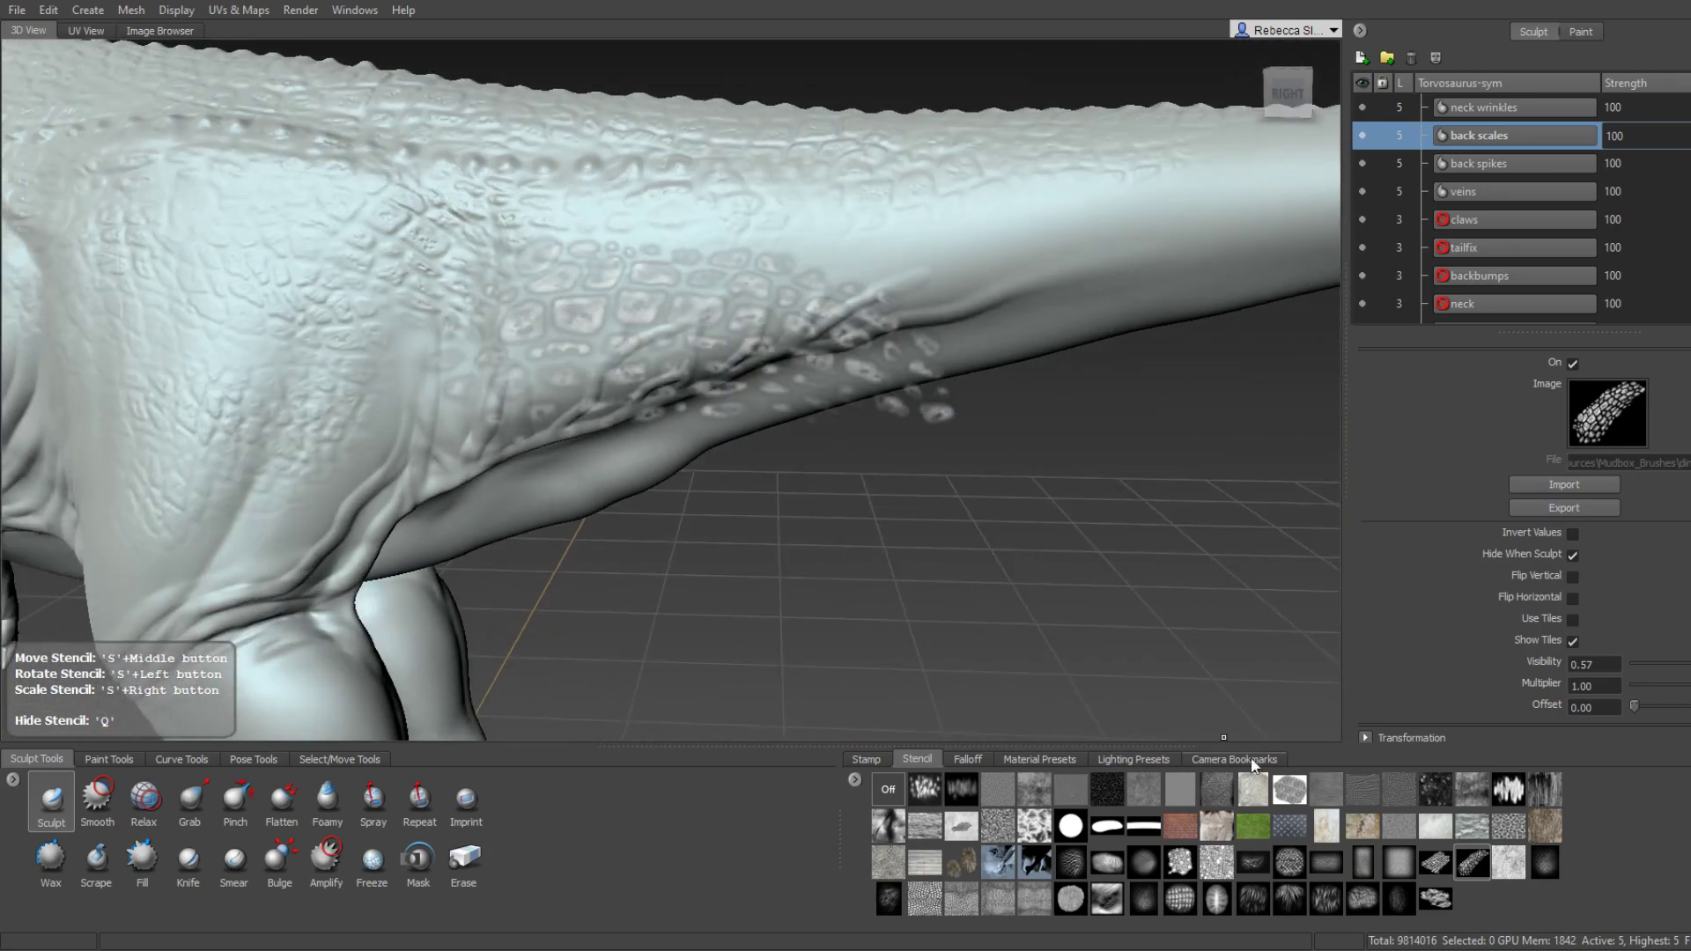
pyautogui.moveTo(860, 670)
pyautogui.keyDown('alt'); pyautogui.mouseDown()
pyautogui.moveTo(755, 377)
pyautogui.moveTo(742, 471)
pyautogui.moveTo(643, 384)
pyautogui.mouseUp(); pyautogui.keyUp('alt')
pyautogui.click(883, 787)
pyautogui.moveTo(670, 528)
pyautogui.keyDown('alt'); pyautogui.mouseDown()
pyautogui.moveTo(391, 596)
pyautogui.moveTo(871, 441)
pyautogui.moveTo(273, 614)
pyautogui.mouseUp(); pyautogui.keyUp('alt')
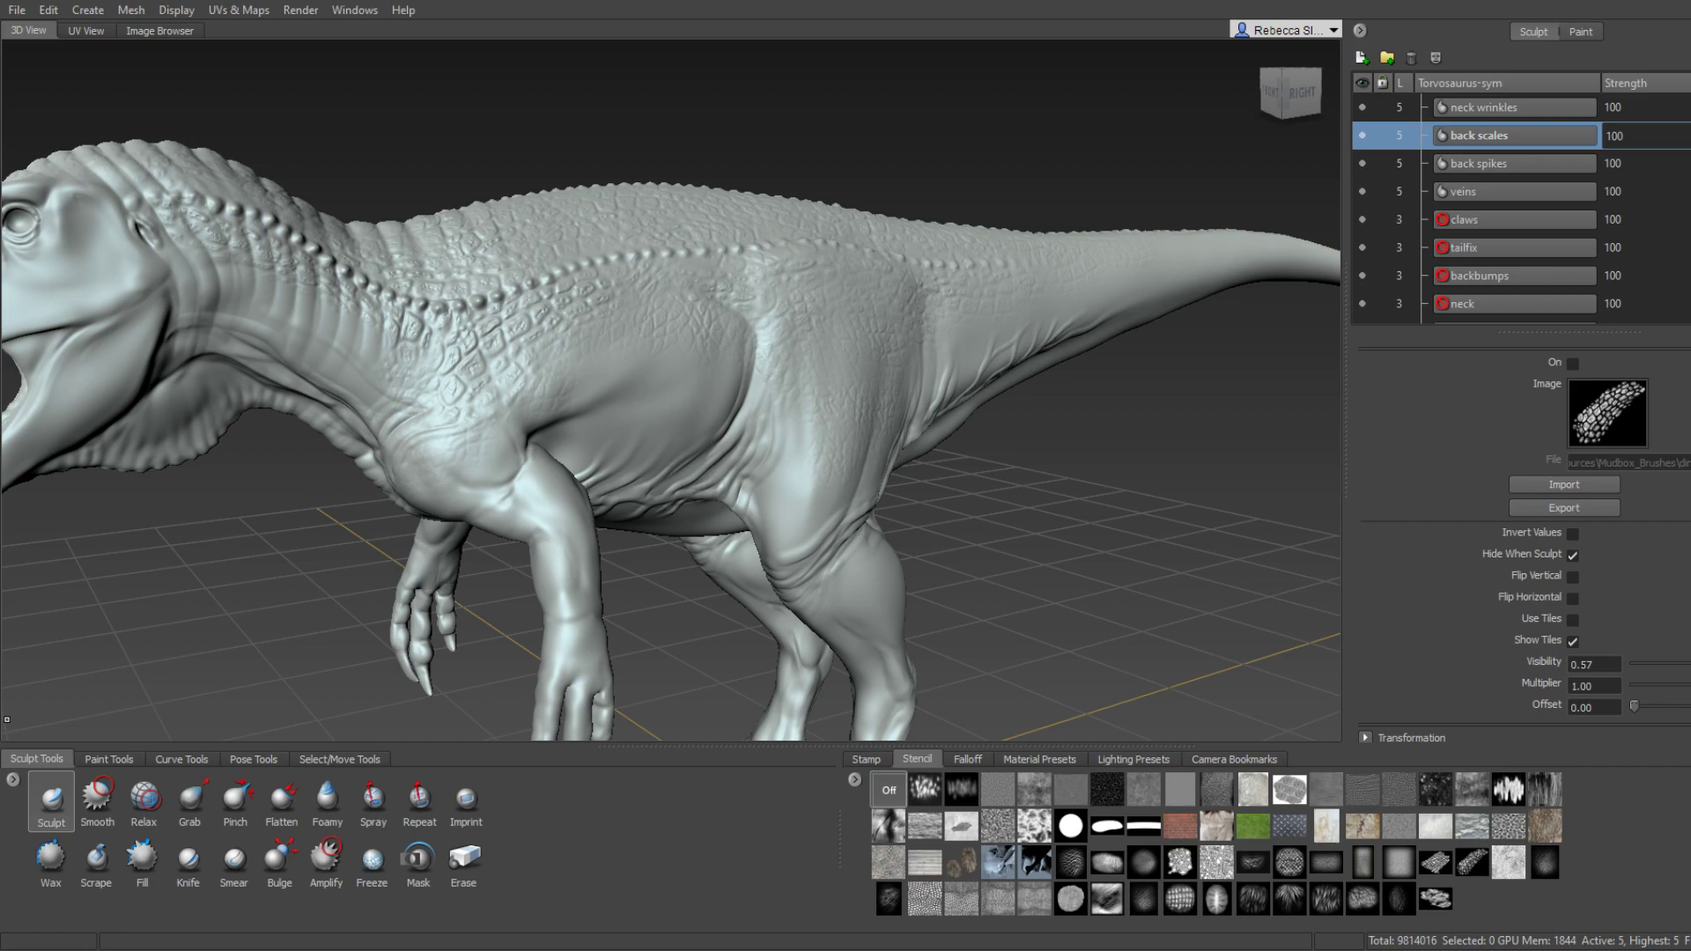
# Orbit around the whole dinosaur, then zoom in close on the neck.
pyautogui.moveTo(219, 631)
pyautogui.keyDown('alt'); pyautogui.mouseDown()
pyautogui.moveTo(515, 467)
pyautogui.moveTo(1053, 416)
pyautogui.moveTo(1059, 471)
pyautogui.mouseUp(); pyautogui.keyUp('alt')
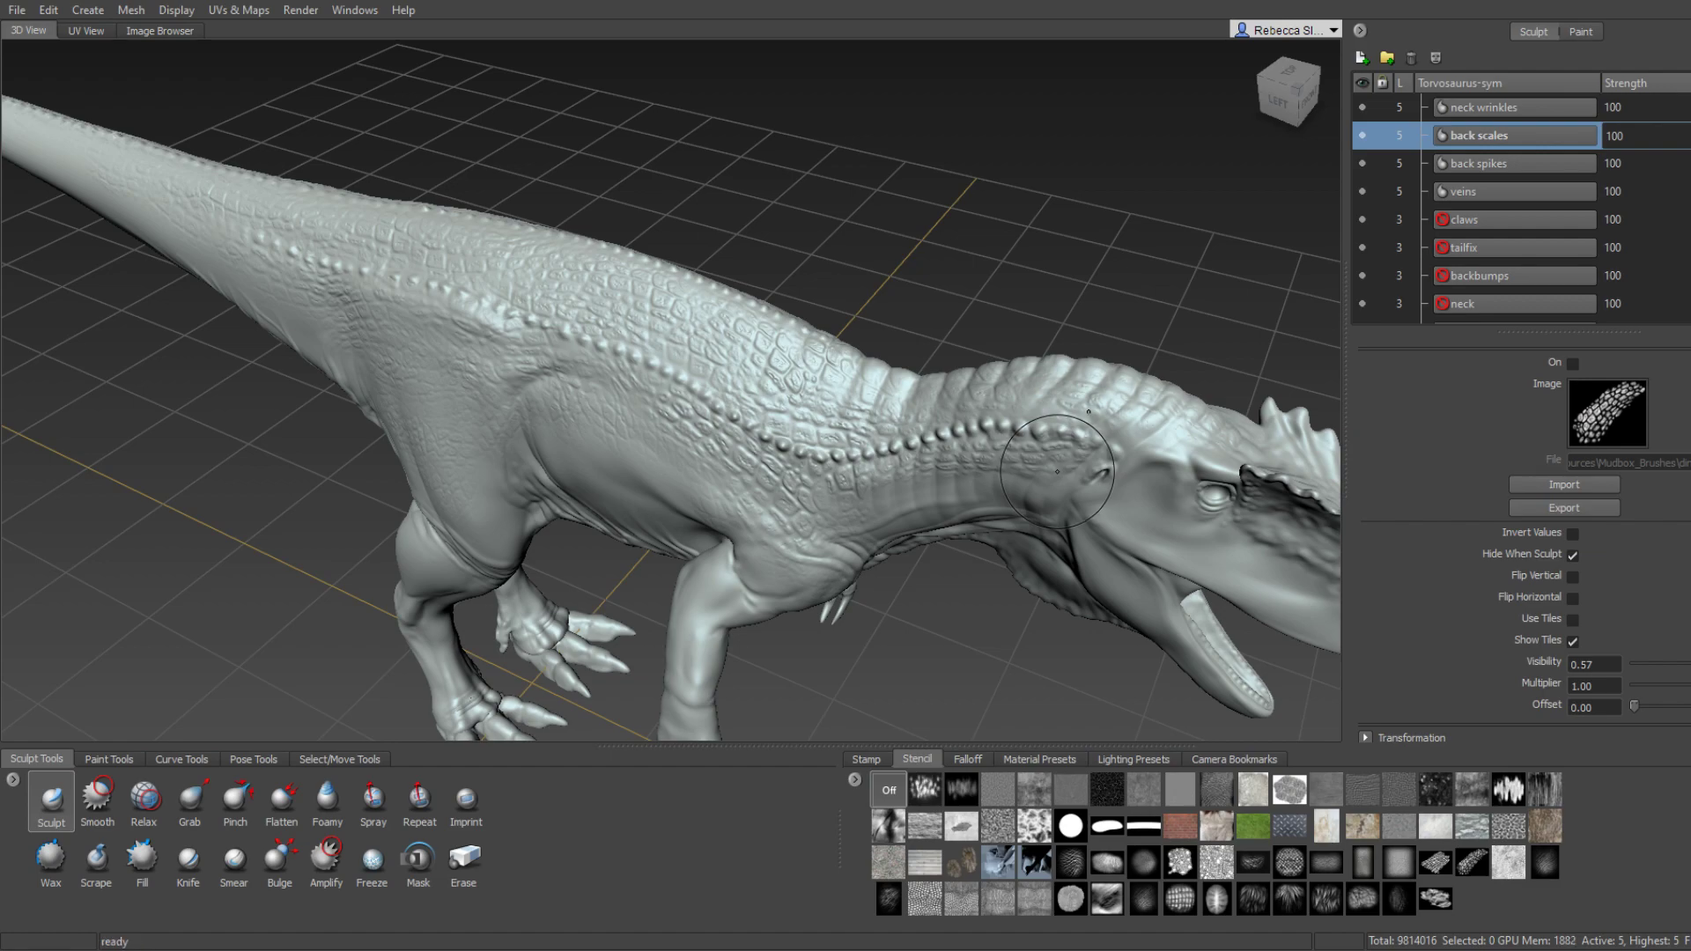
pyautogui.keyDown('alt'); pyautogui.moveTo(884, 485); pyautogui.dragTo(365, 605); pyautogui.keyUp('alt')
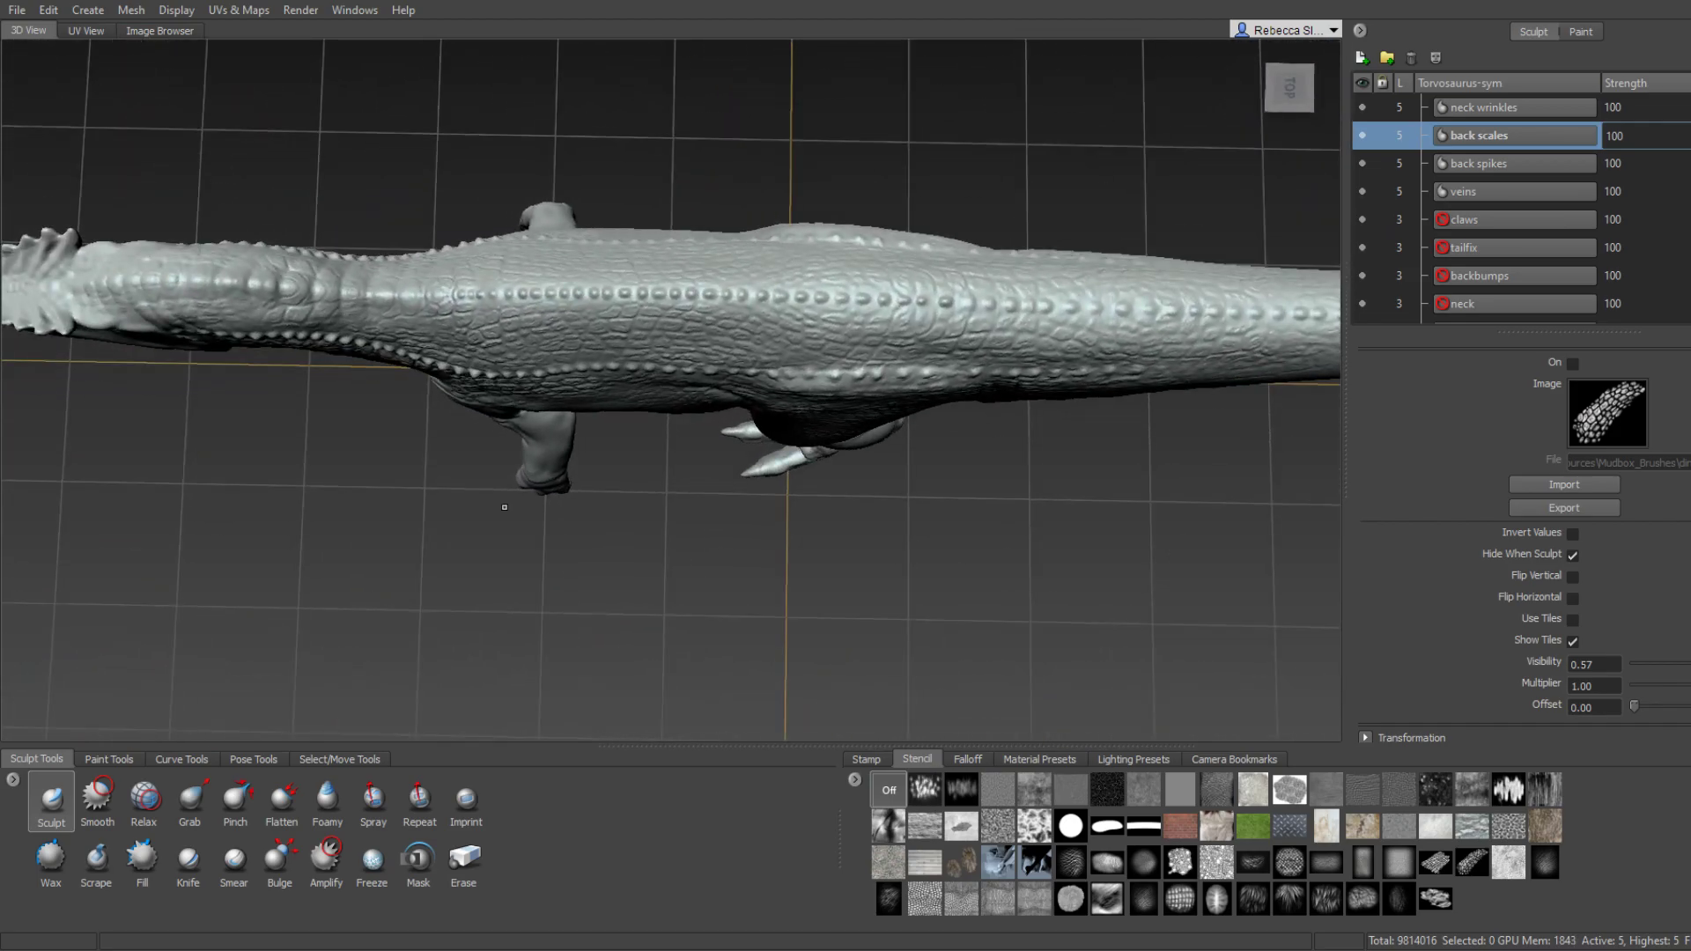
pyautogui.moveTo(366, 606)
pyautogui.keyDown('alt'); pyautogui.mouseDown()
pyautogui.moveTo(192, 449)
pyautogui.moveTo(601, 430)
pyautogui.moveTo(378, 440)
pyautogui.moveTo(510, 414)
pyautogui.mouseUp(); pyautogui.keyUp('alt')
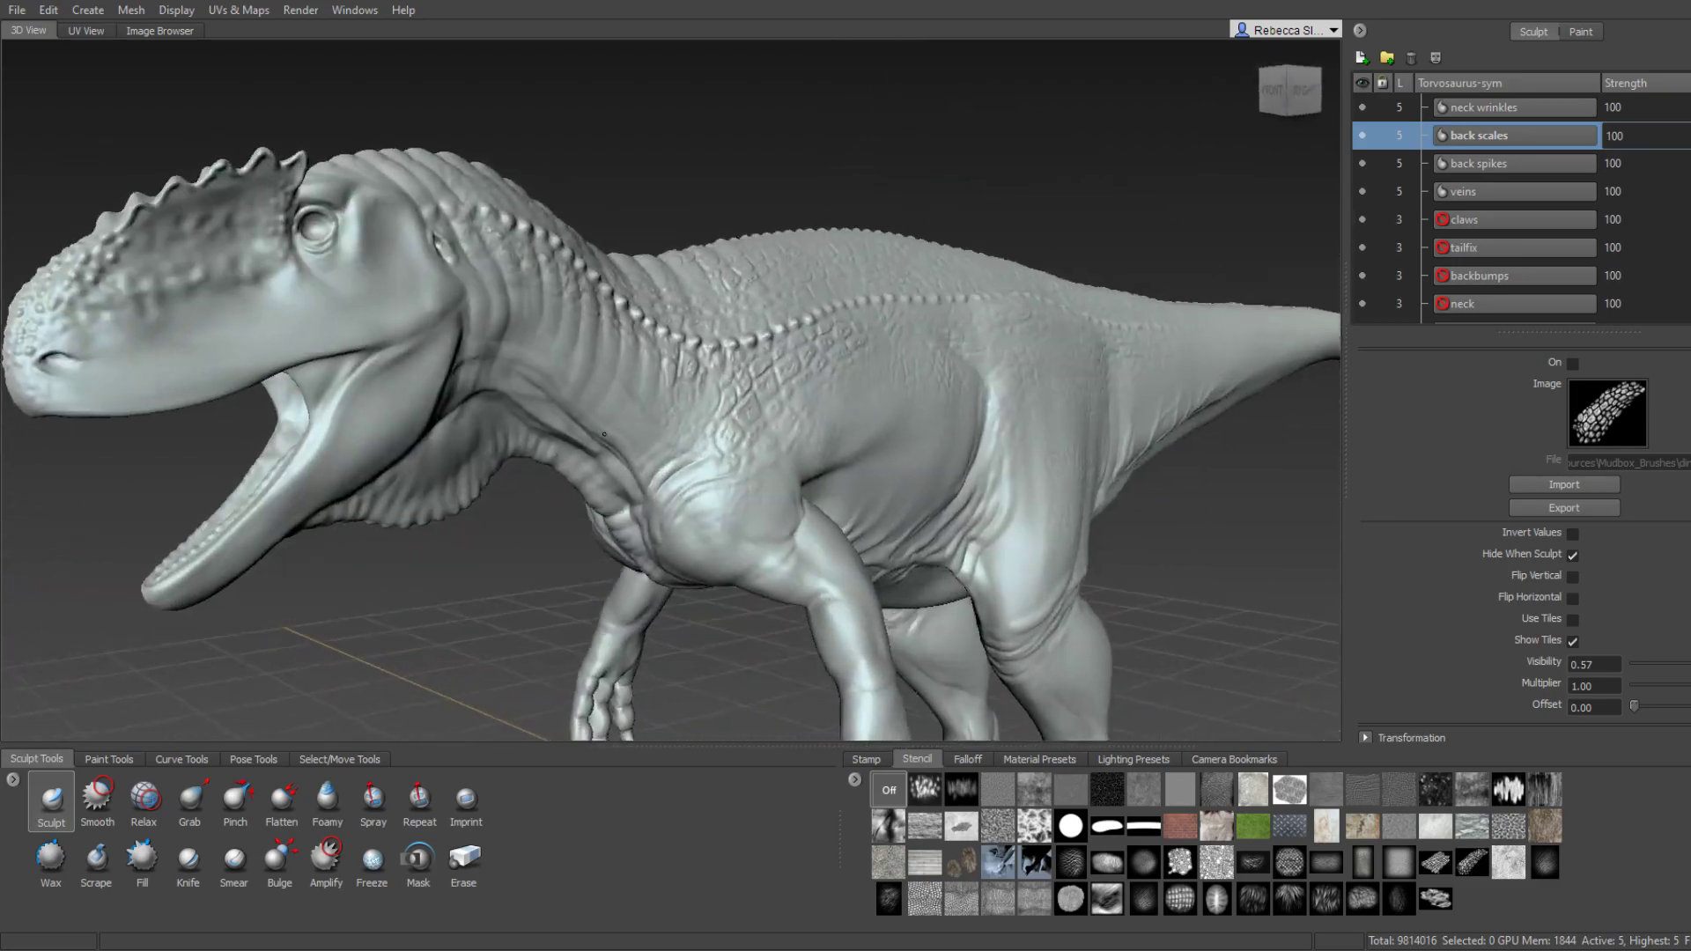
pyautogui.keyDown('alt'); pyautogui.moveTo(510, 415); pyautogui.dragTo(700, 431, button='right'); pyautogui.keyUp('alt')
pyautogui.moveTo(700, 430)
pyautogui.keyDown('alt'); pyautogui.mouseDown()
pyautogui.moveTo(321, 468)
pyautogui.moveTo(681, 394)
pyautogui.moveTo(950, 388)
pyautogui.moveTo(720, 415)
pyautogui.moveTo(637, 470)
pyautogui.moveTo(653, 421)
pyautogui.mouseUp(); pyautogui.keyUp('alt')
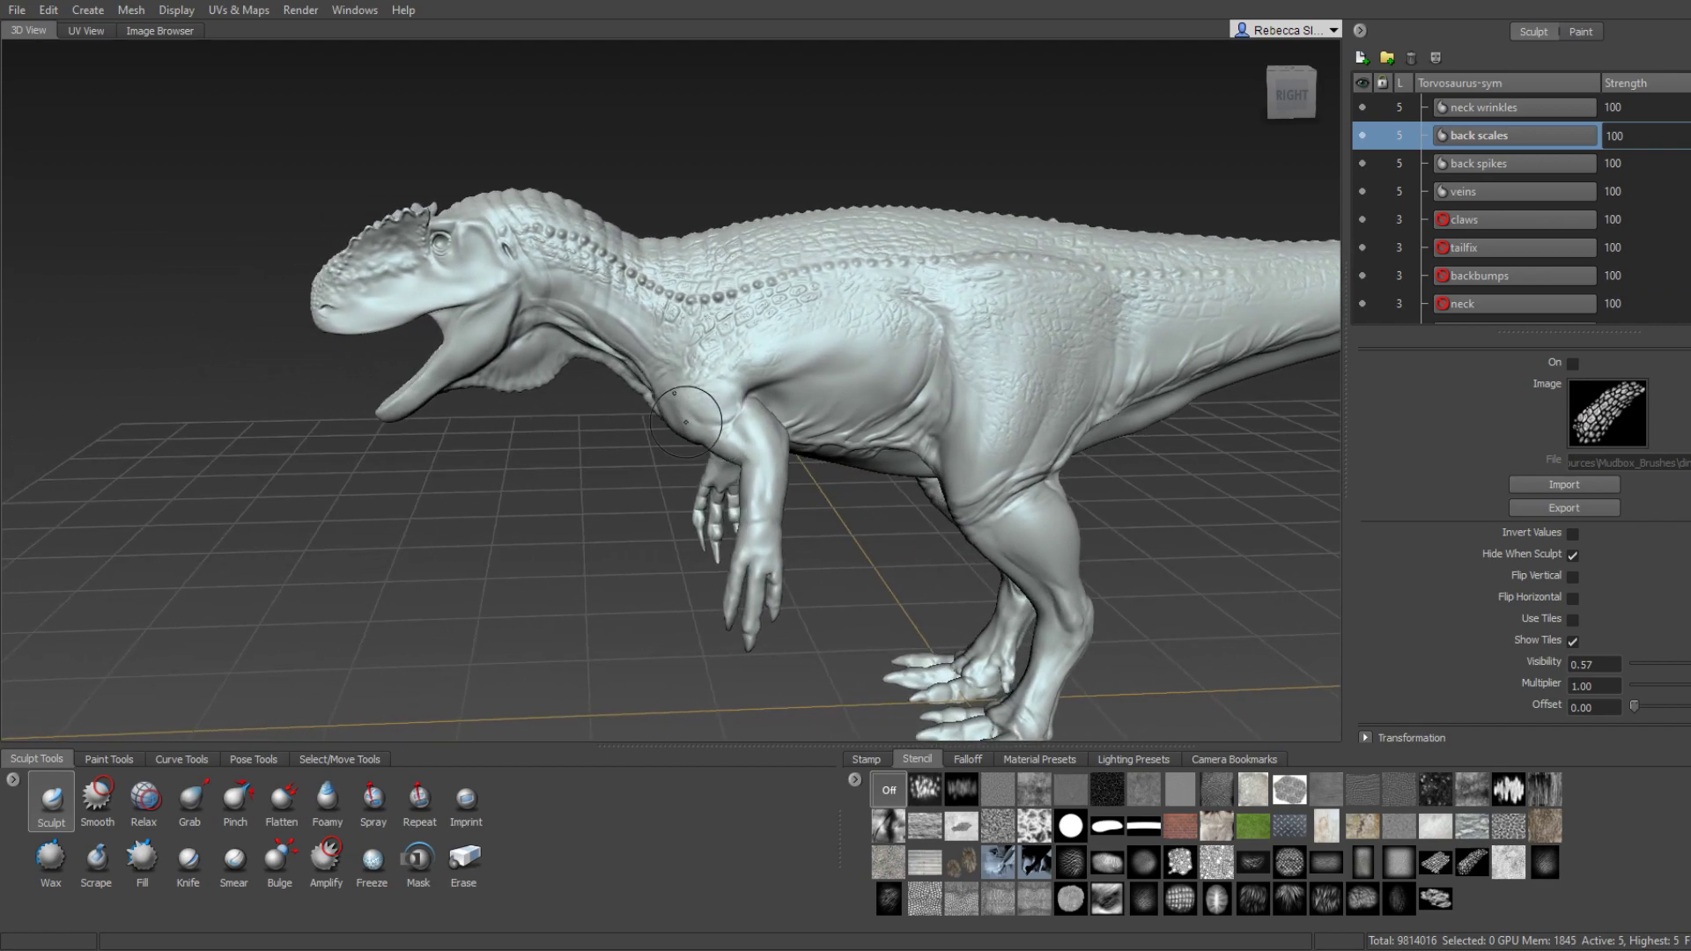
pyautogui.keyDown('alt'); pyautogui.moveTo(653, 421); pyautogui.dragTo(694, 414, button='right'); pyautogui.keyUp('alt')
pyautogui.keyDown('alt'); pyautogui.moveTo(696, 408); pyautogui.dragTo(708, 415); pyautogui.keyUp('alt')
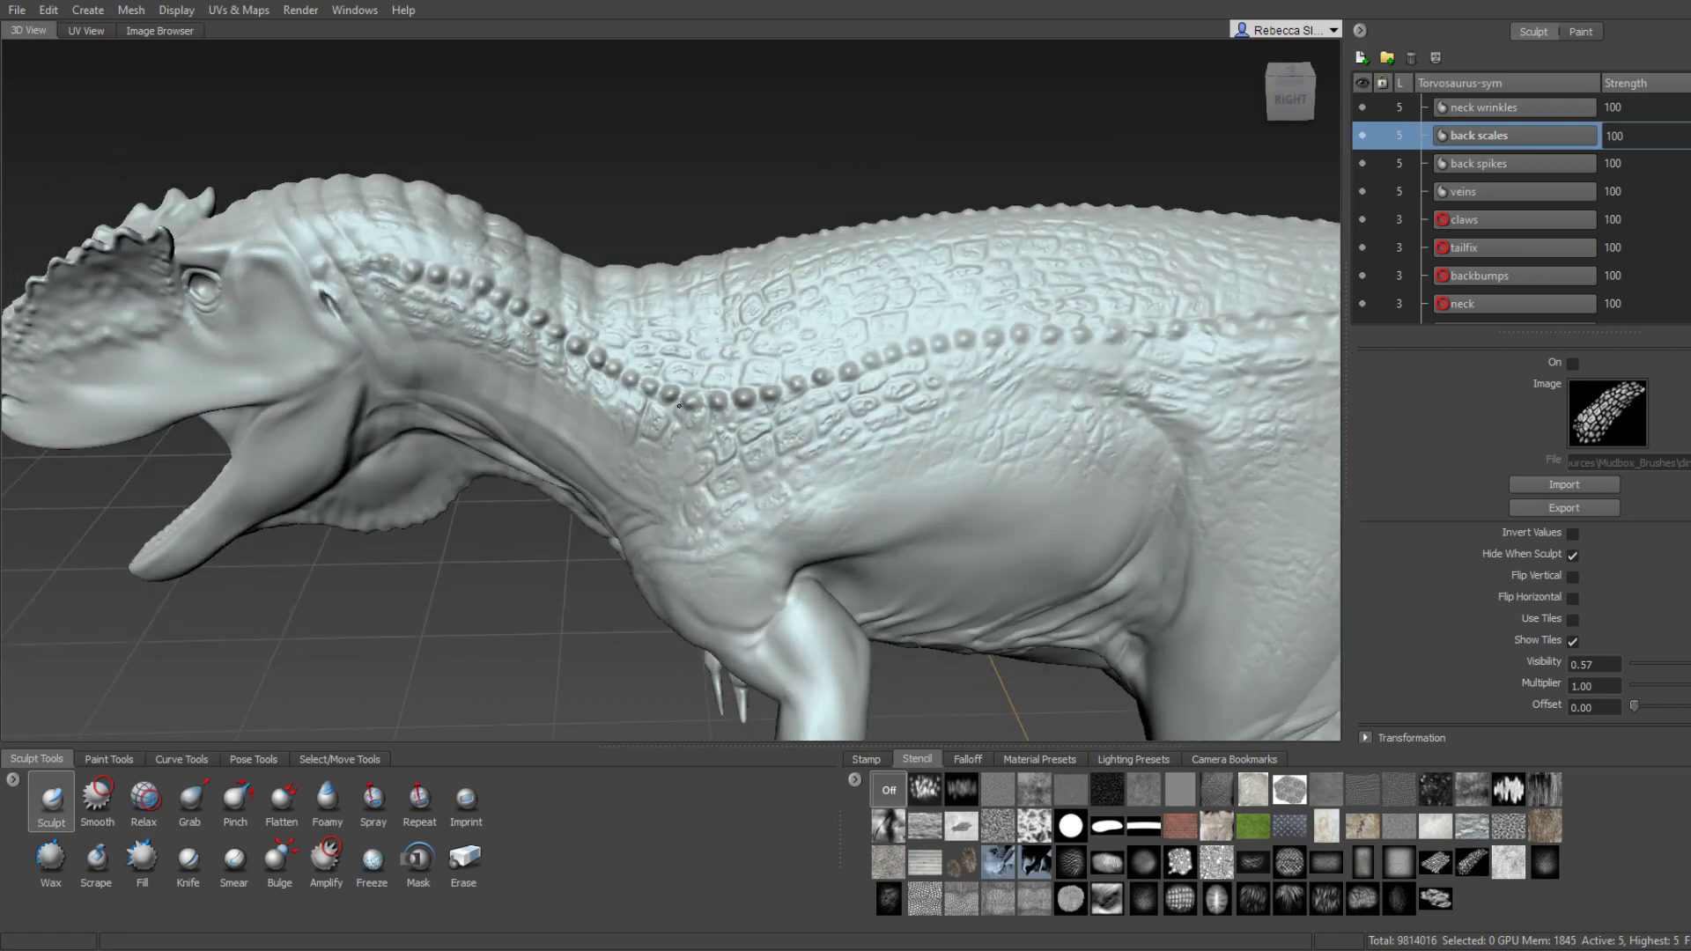
pyautogui.keyDown('alt'); pyautogui.moveTo(705, 414); pyautogui.dragTo(695, 563); pyautogui.keyUp('alt')
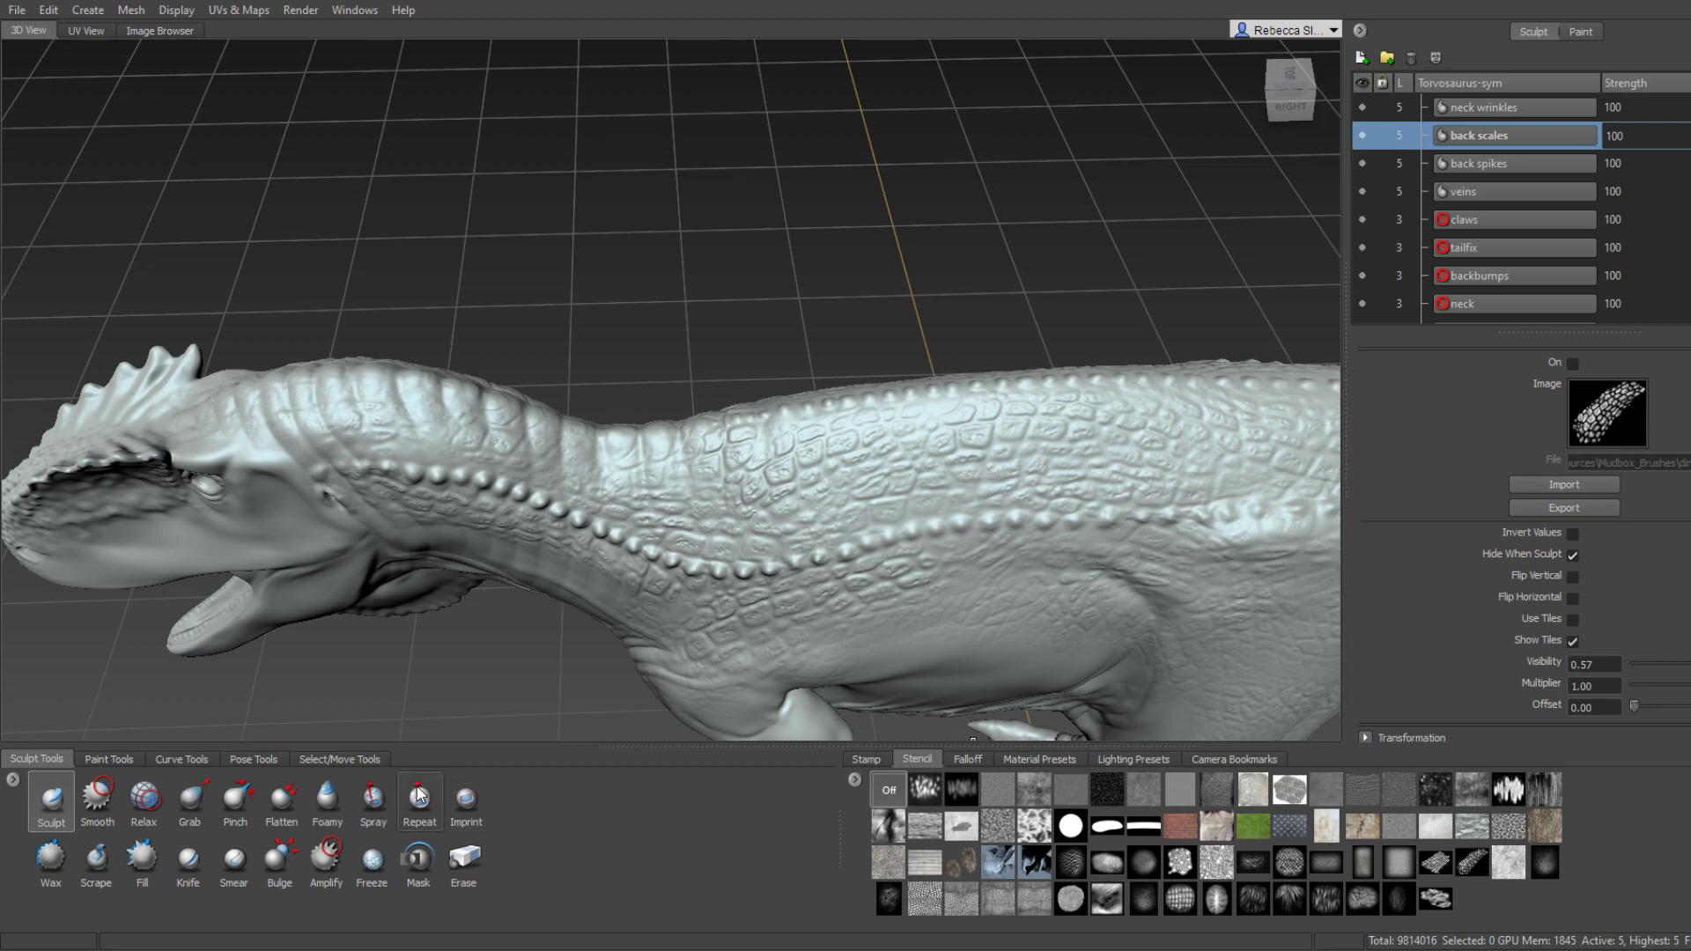
pyautogui.keyDown('alt'); pyautogui.moveTo(515, 548); pyautogui.dragTo(588, 456); pyautogui.keyUp('alt')
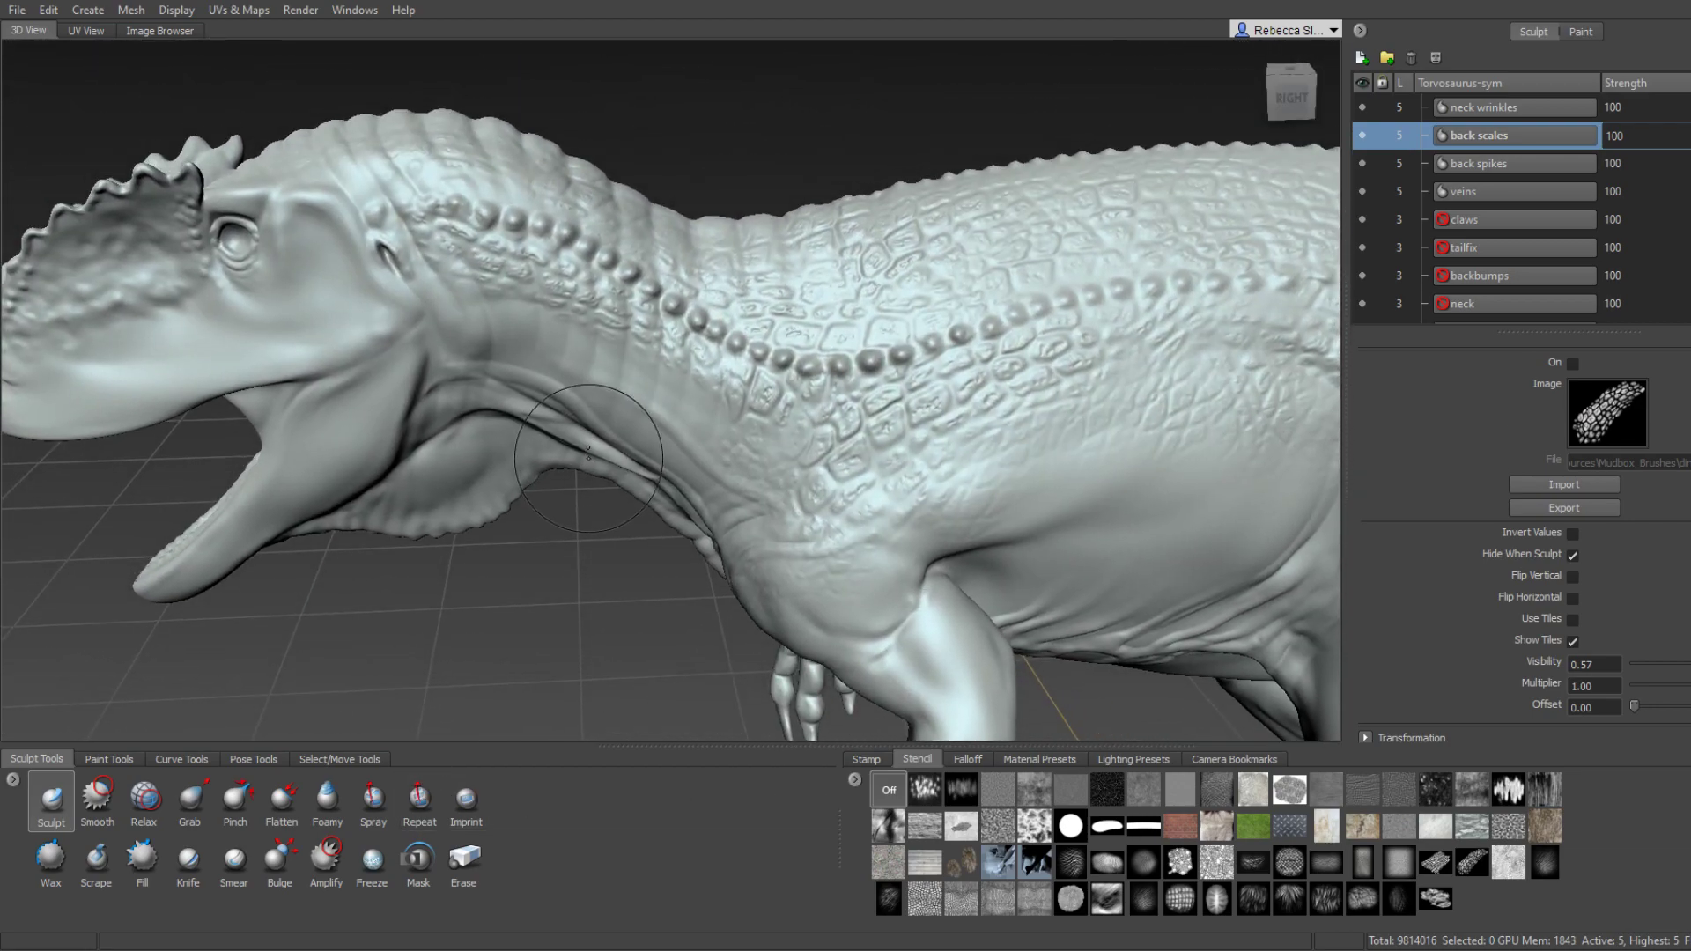
pyautogui.keyDown('alt'); pyautogui.moveTo(589, 458); pyautogui.dragTo(314, 825, button='right'); pyautogui.keyUp('alt')
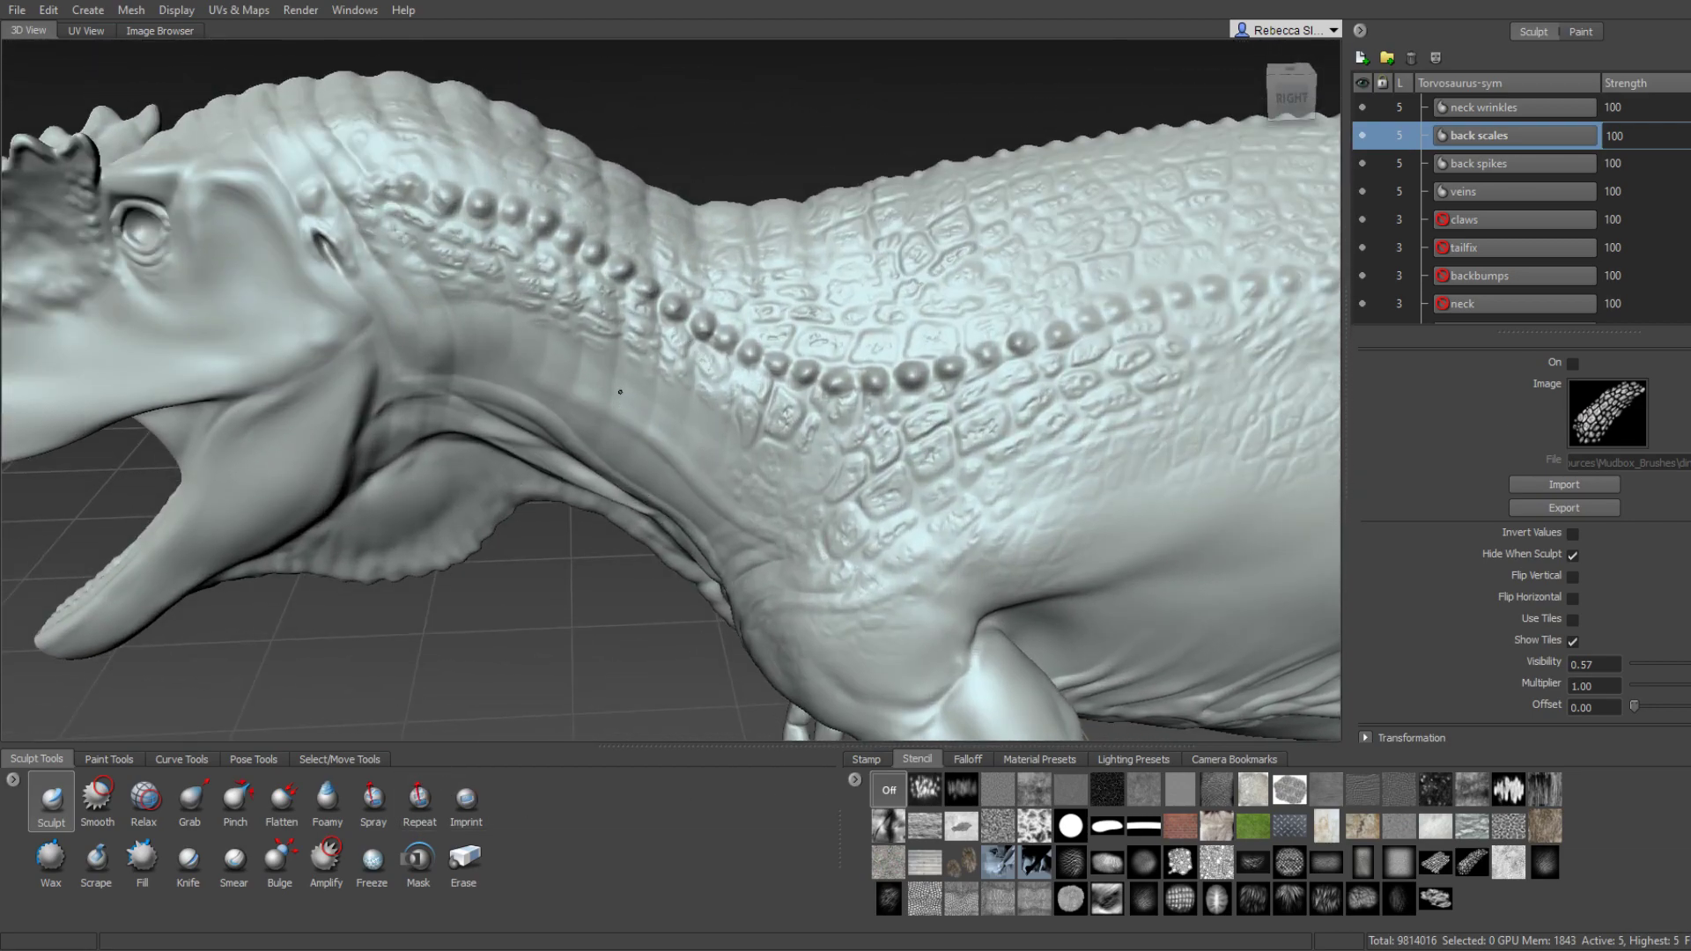
# Erase the neck scale detail with the Erase tool at strength about 57.
pyautogui.click(464, 858)
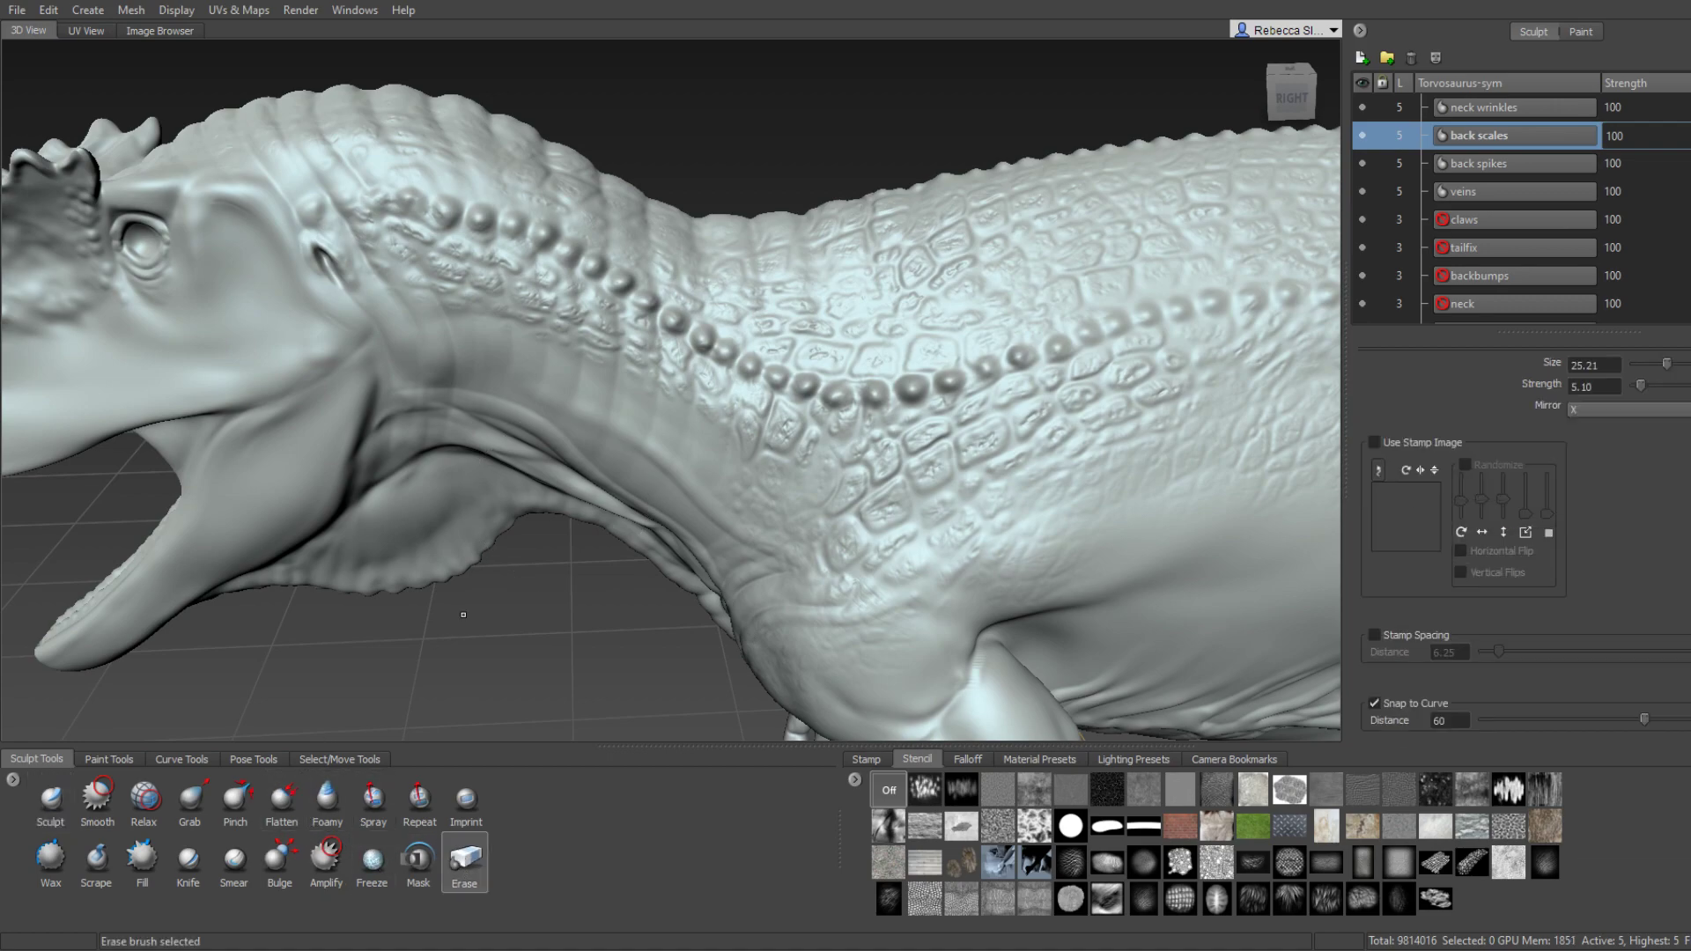
pyautogui.moveTo(388, 291); pyautogui.dragTo(439, 266)
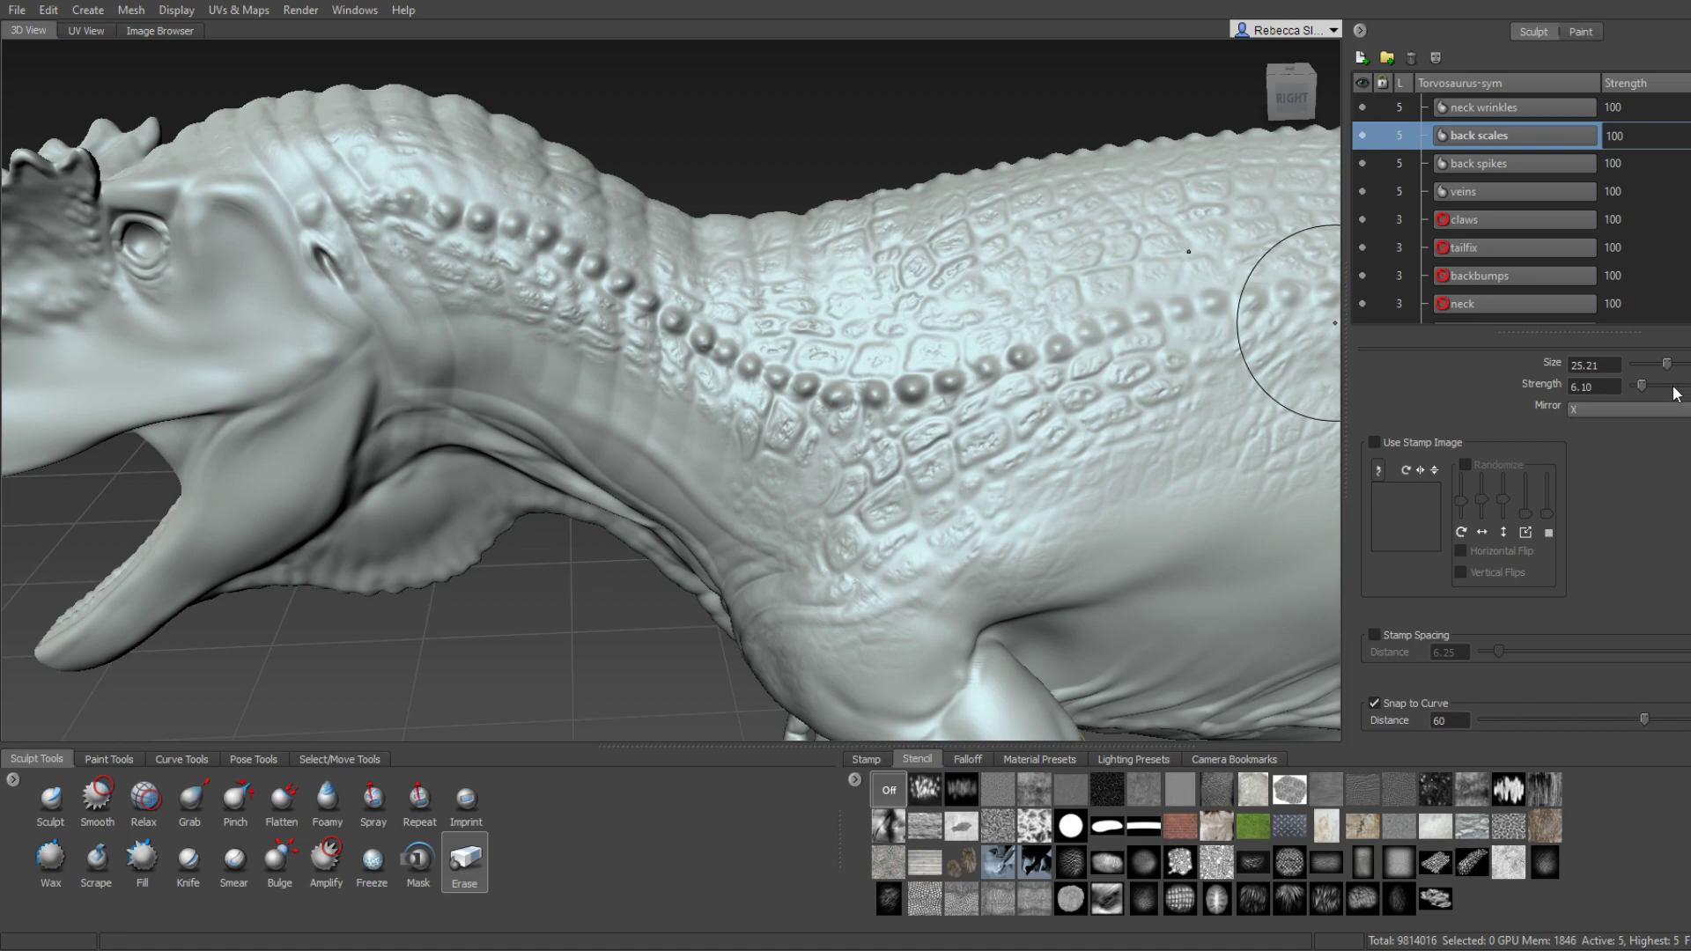
pyautogui.moveTo(423, 225); pyautogui.dragTo(550, 293)
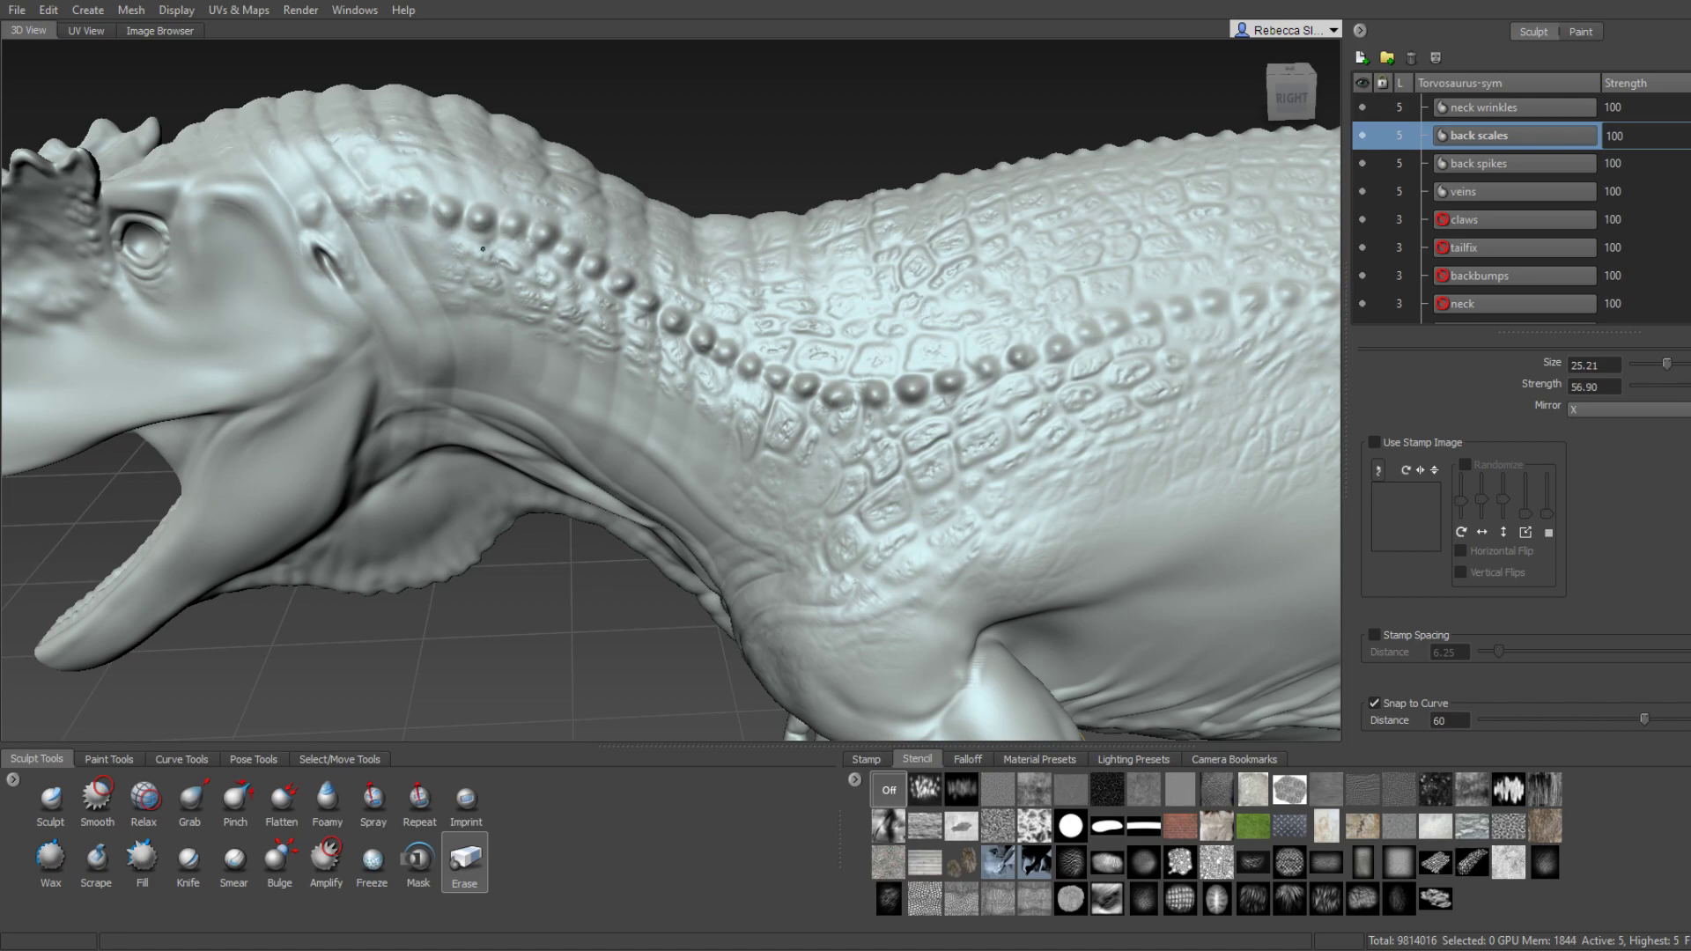
pyautogui.moveTo(696, 433); pyautogui.dragTo(331, 470, button='middle')
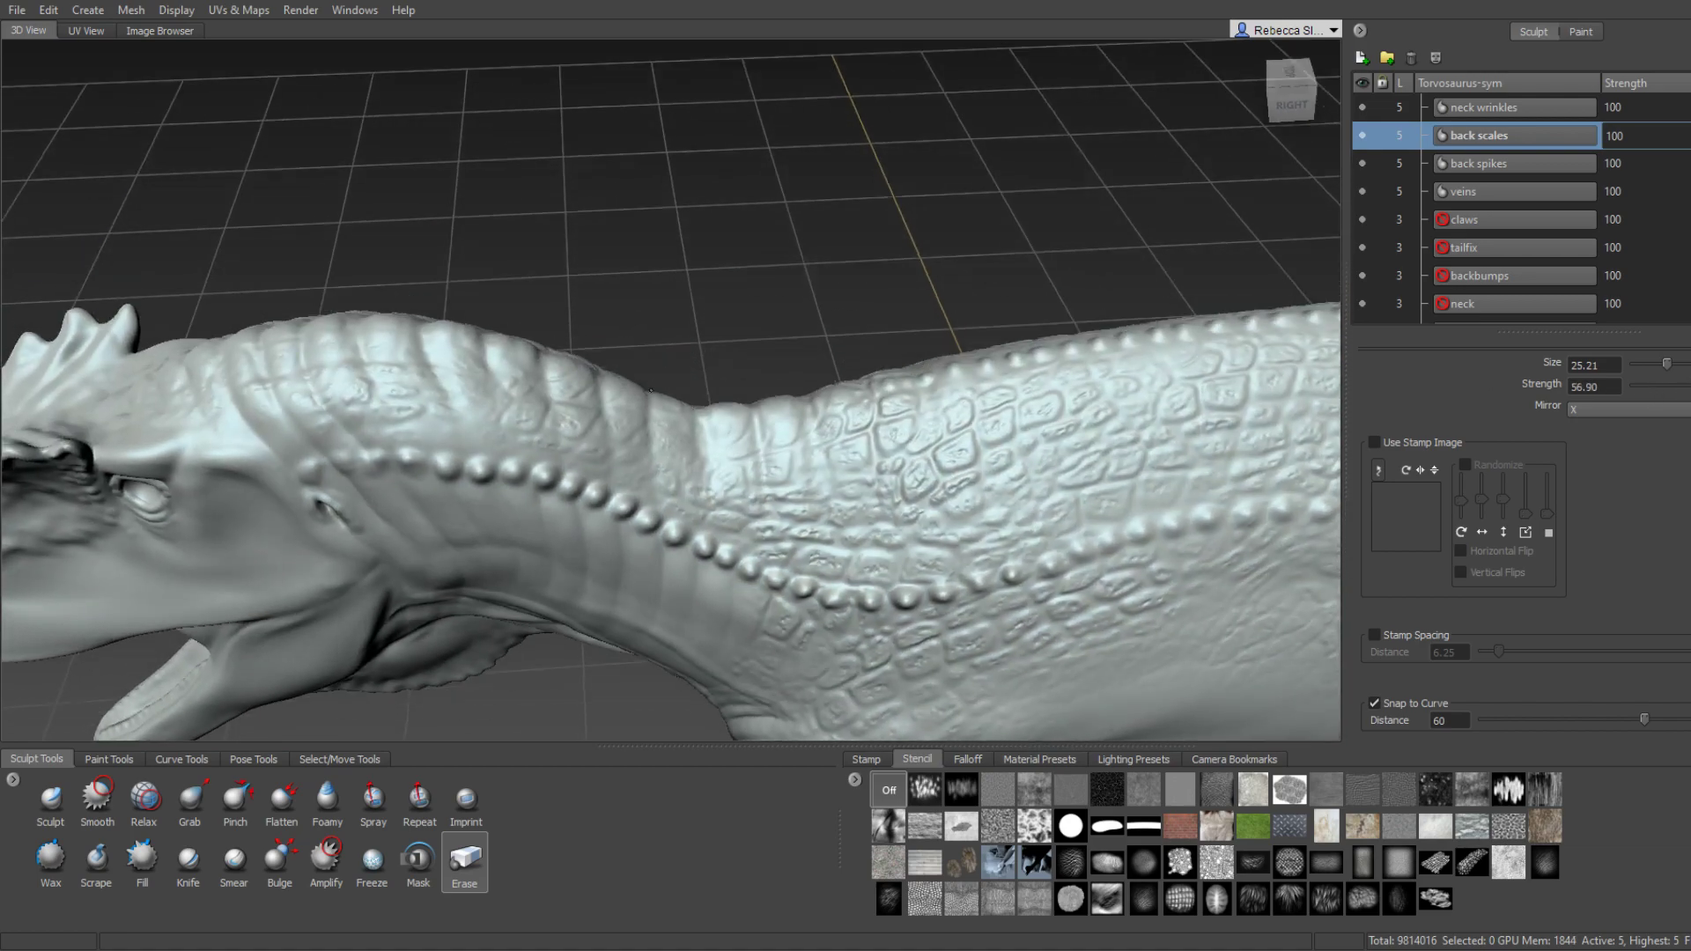
pyautogui.moveTo(491, 458); pyautogui.dragTo(641, 492)
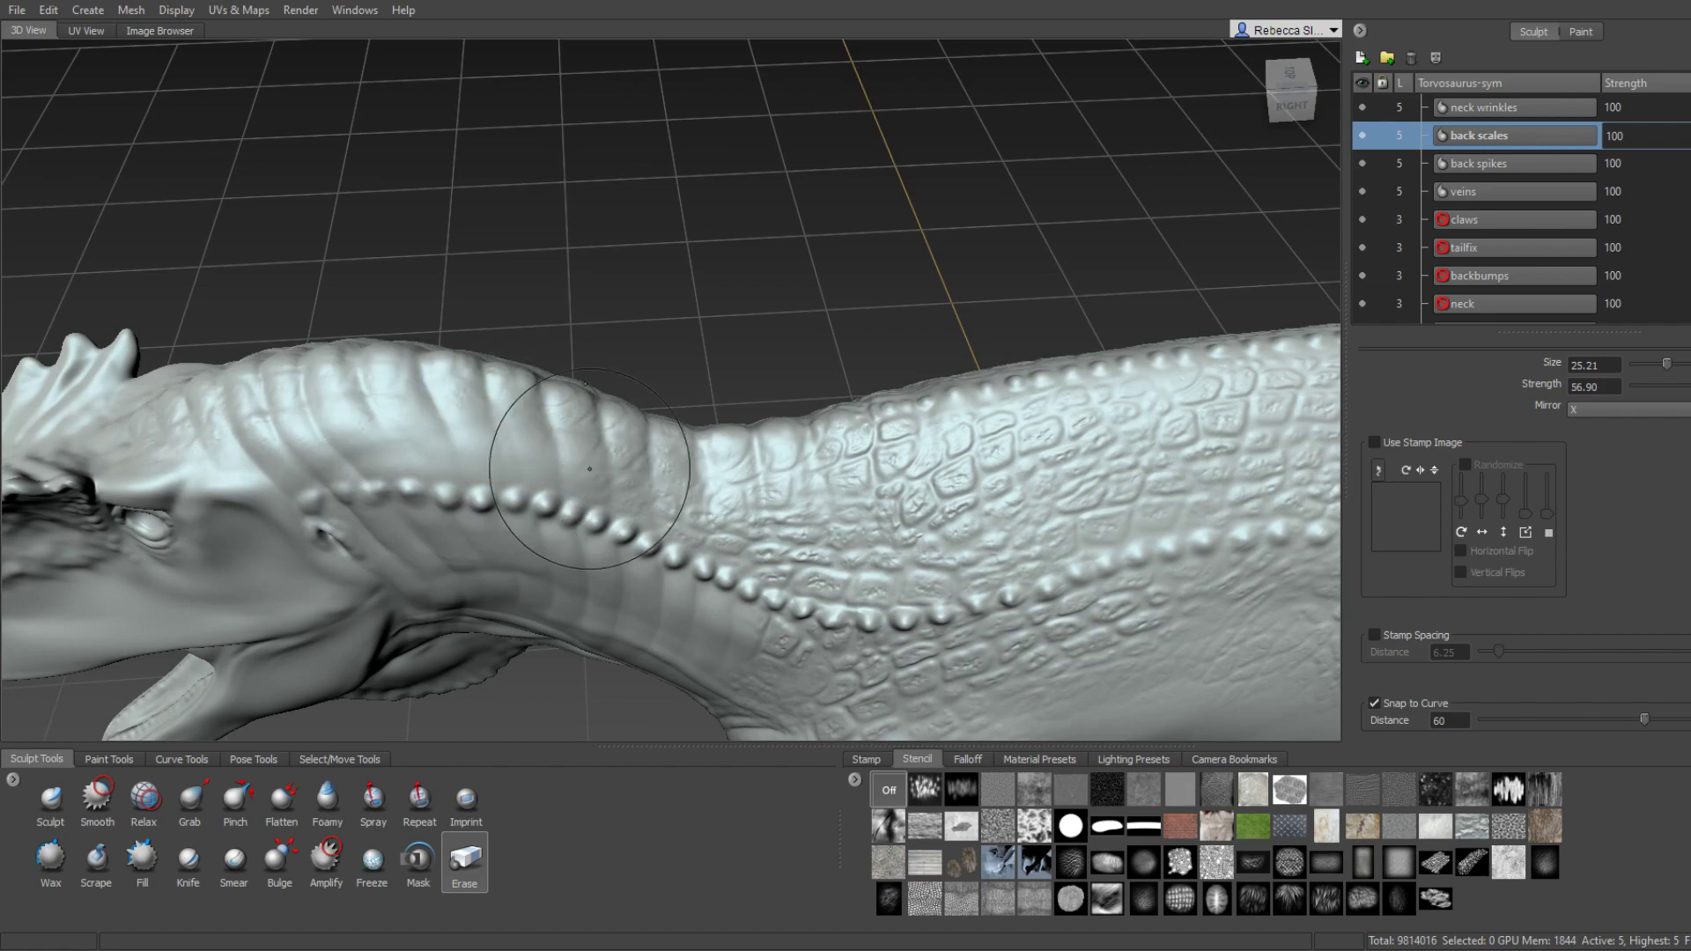
pyautogui.moveTo(776, 565); pyautogui.dragTo(746, 574, button='middle')
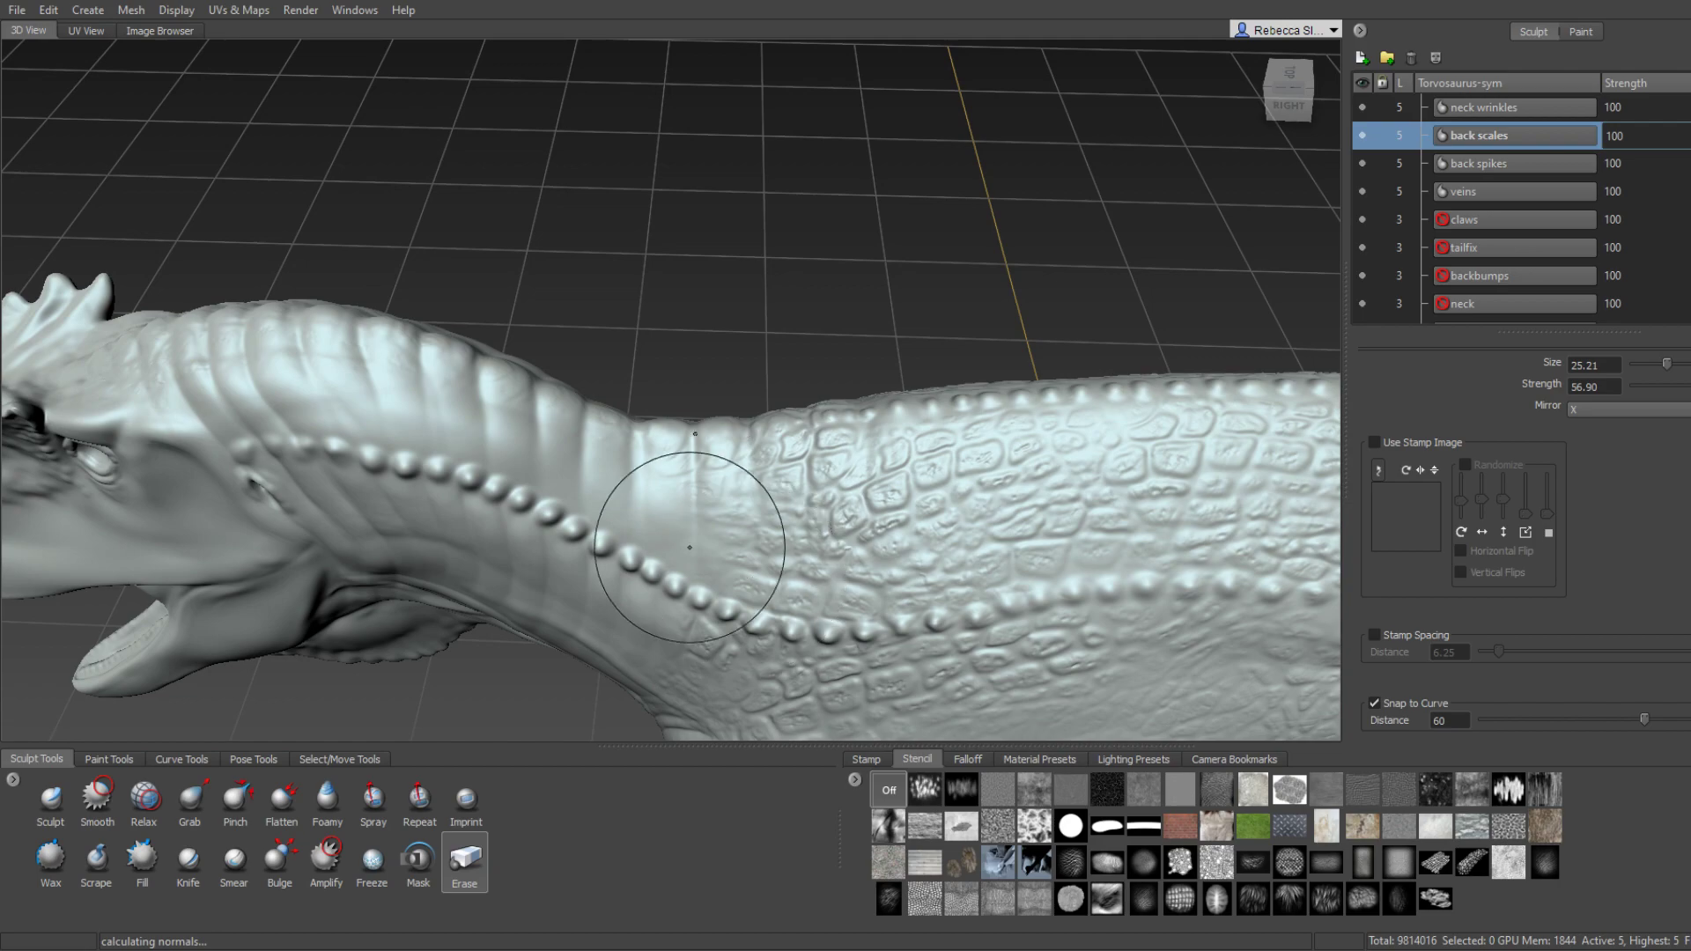
pyautogui.moveTo(696, 528)
pyautogui.mouseDown(button='middle')
pyautogui.moveTo(709, 548)
pyautogui.moveTo(652, 450)
pyautogui.moveTo(698, 419)
pyautogui.moveTo(683, 737)
pyautogui.mouseUp(button='middle')
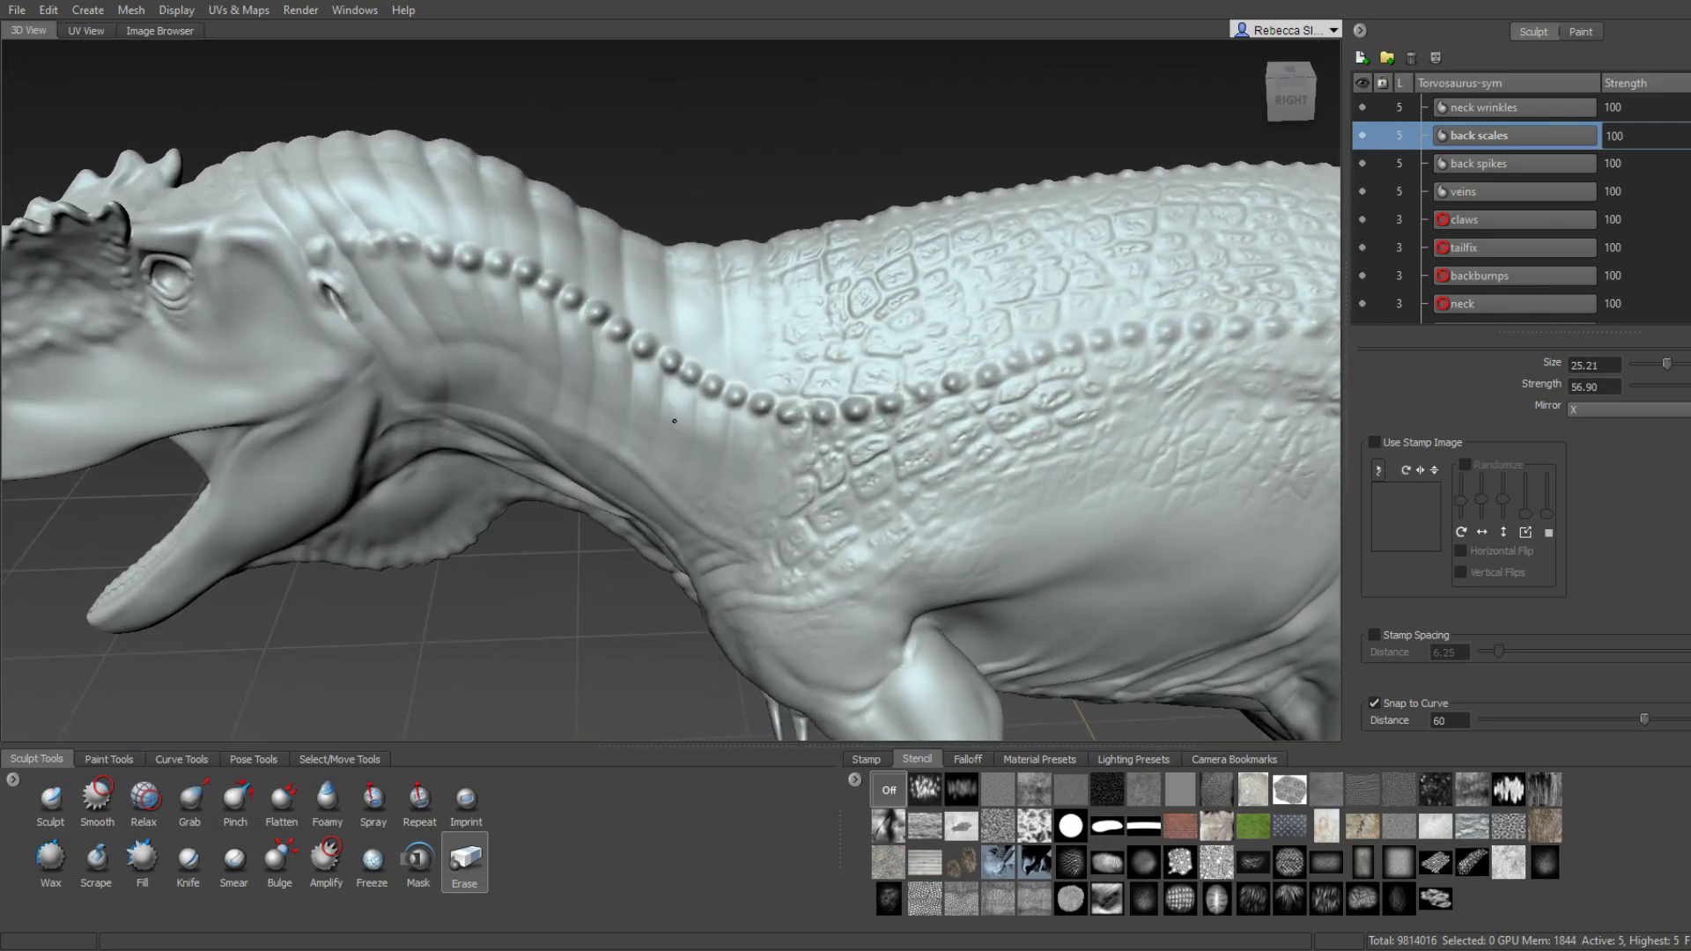
# Pick the scale pattern stencil and switch back to the Sculpt brush.
pyautogui.click(1473, 865)
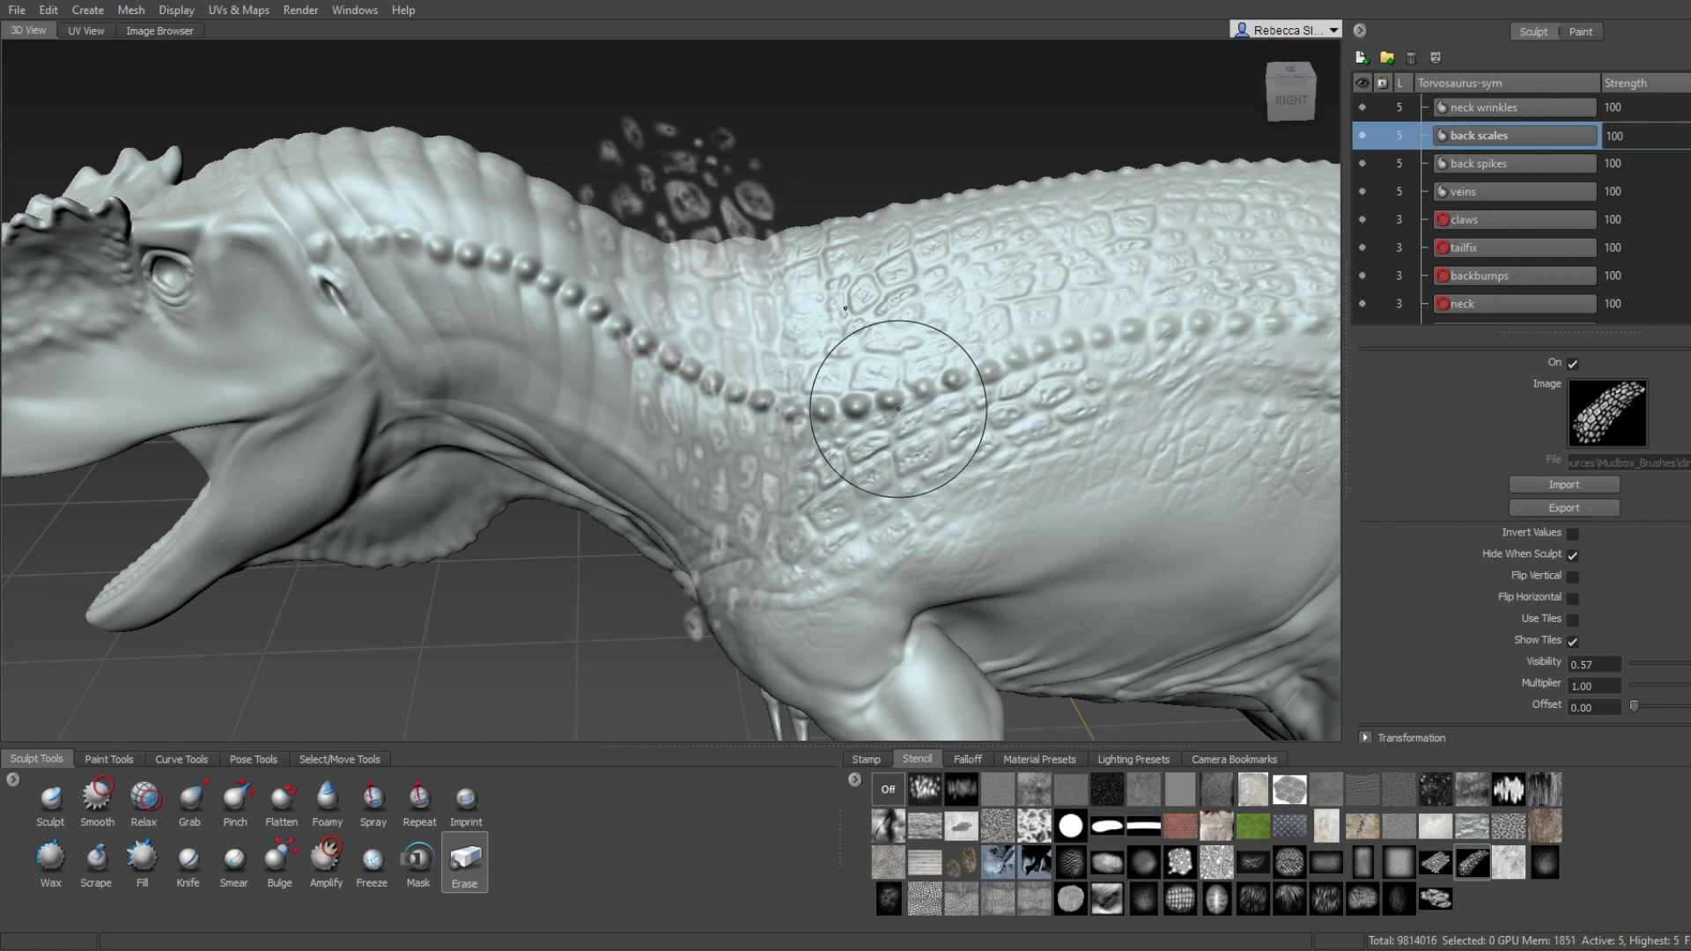
pyautogui.scroll(3, 861, 397)
pyautogui.scroll(-2, 847, 380)
pyautogui.scroll(-2, 812, 413)
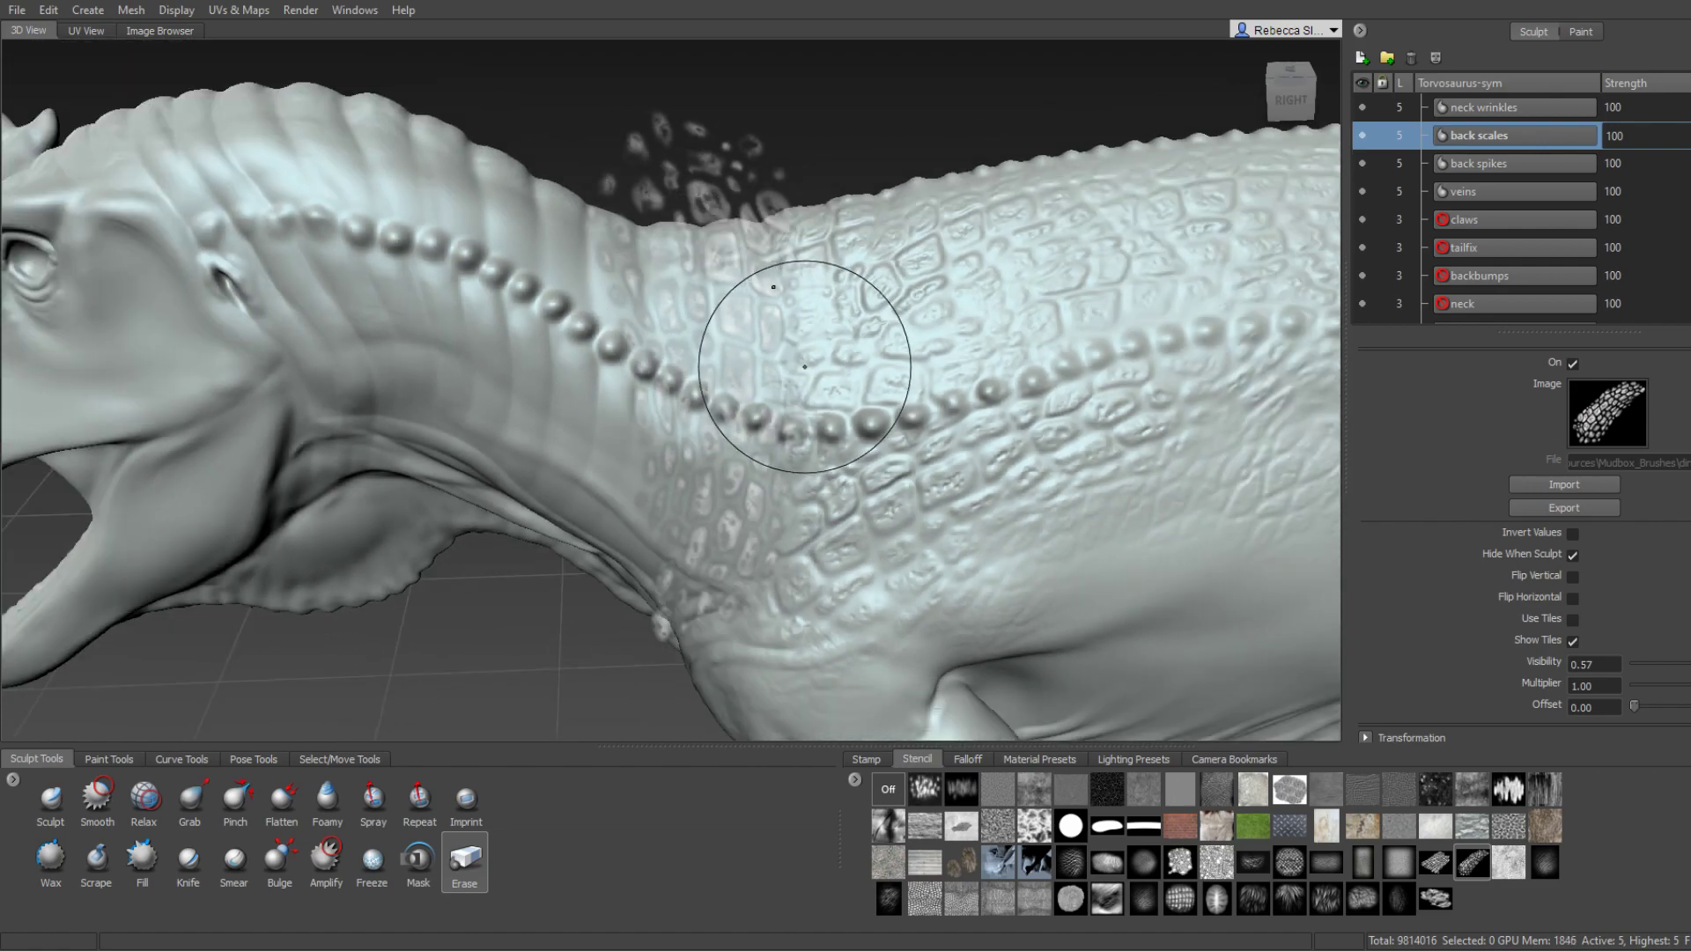
pyautogui.scroll(1, 810, 365)
pyautogui.click(60, 775)
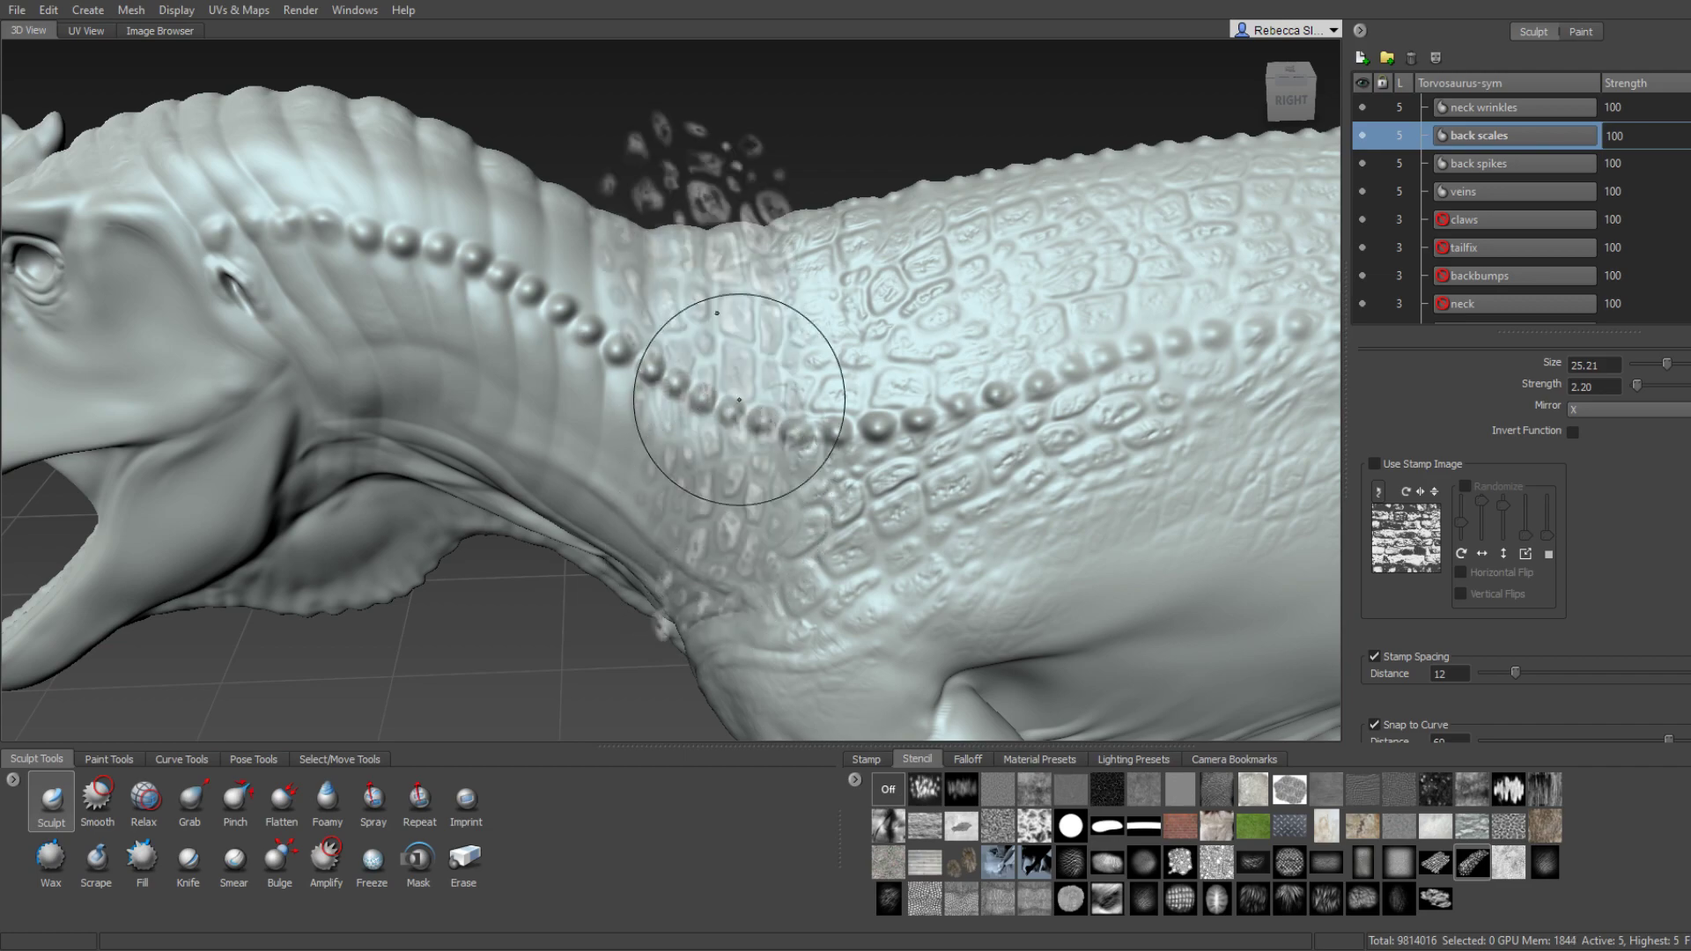
# Stamp scales along the upper neck behind the head, then check them with stencil settings shown.
pyautogui.moveTo(739, 400)
pyautogui.keyDown('alt'); pyautogui.mouseDown()
pyautogui.moveTo(766, 340)
pyautogui.moveTo(728, 325)
pyautogui.mouseUp(); pyautogui.keyUp('alt')
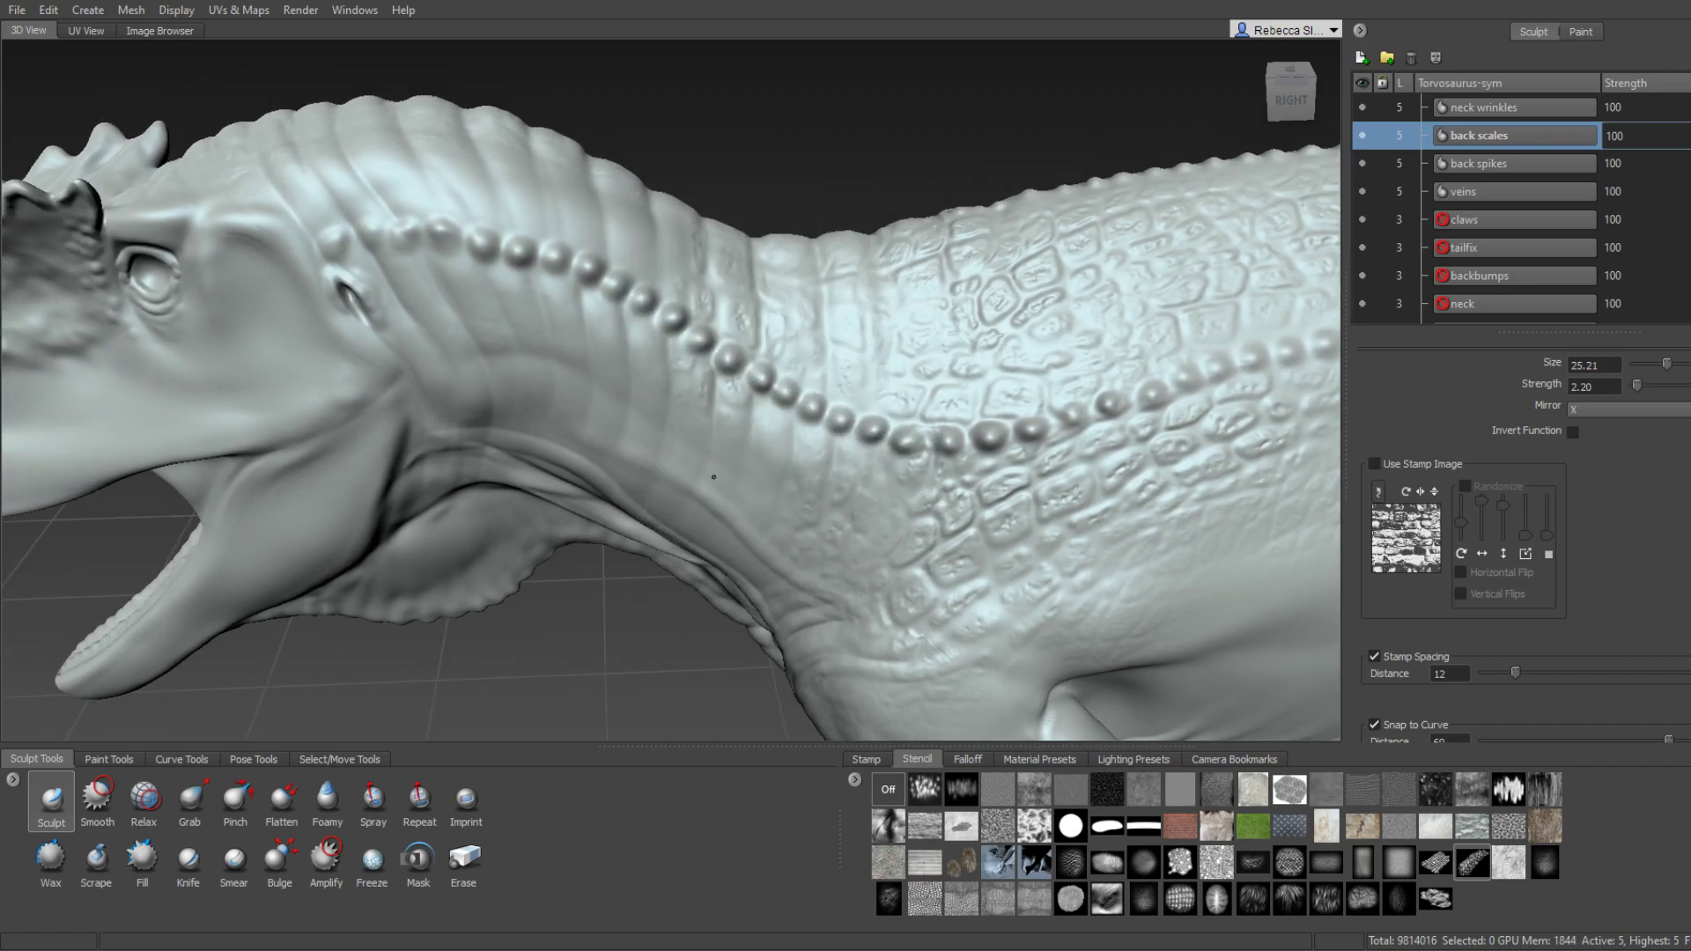
pyautogui.moveTo(811, 358)
pyautogui.keyDown('alt'); pyautogui.mouseDown()
pyautogui.moveTo(768, 322)
pyautogui.moveTo(780, 361)
pyautogui.moveTo(768, 292)
pyautogui.mouseUp(); pyautogui.keyUp('alt')
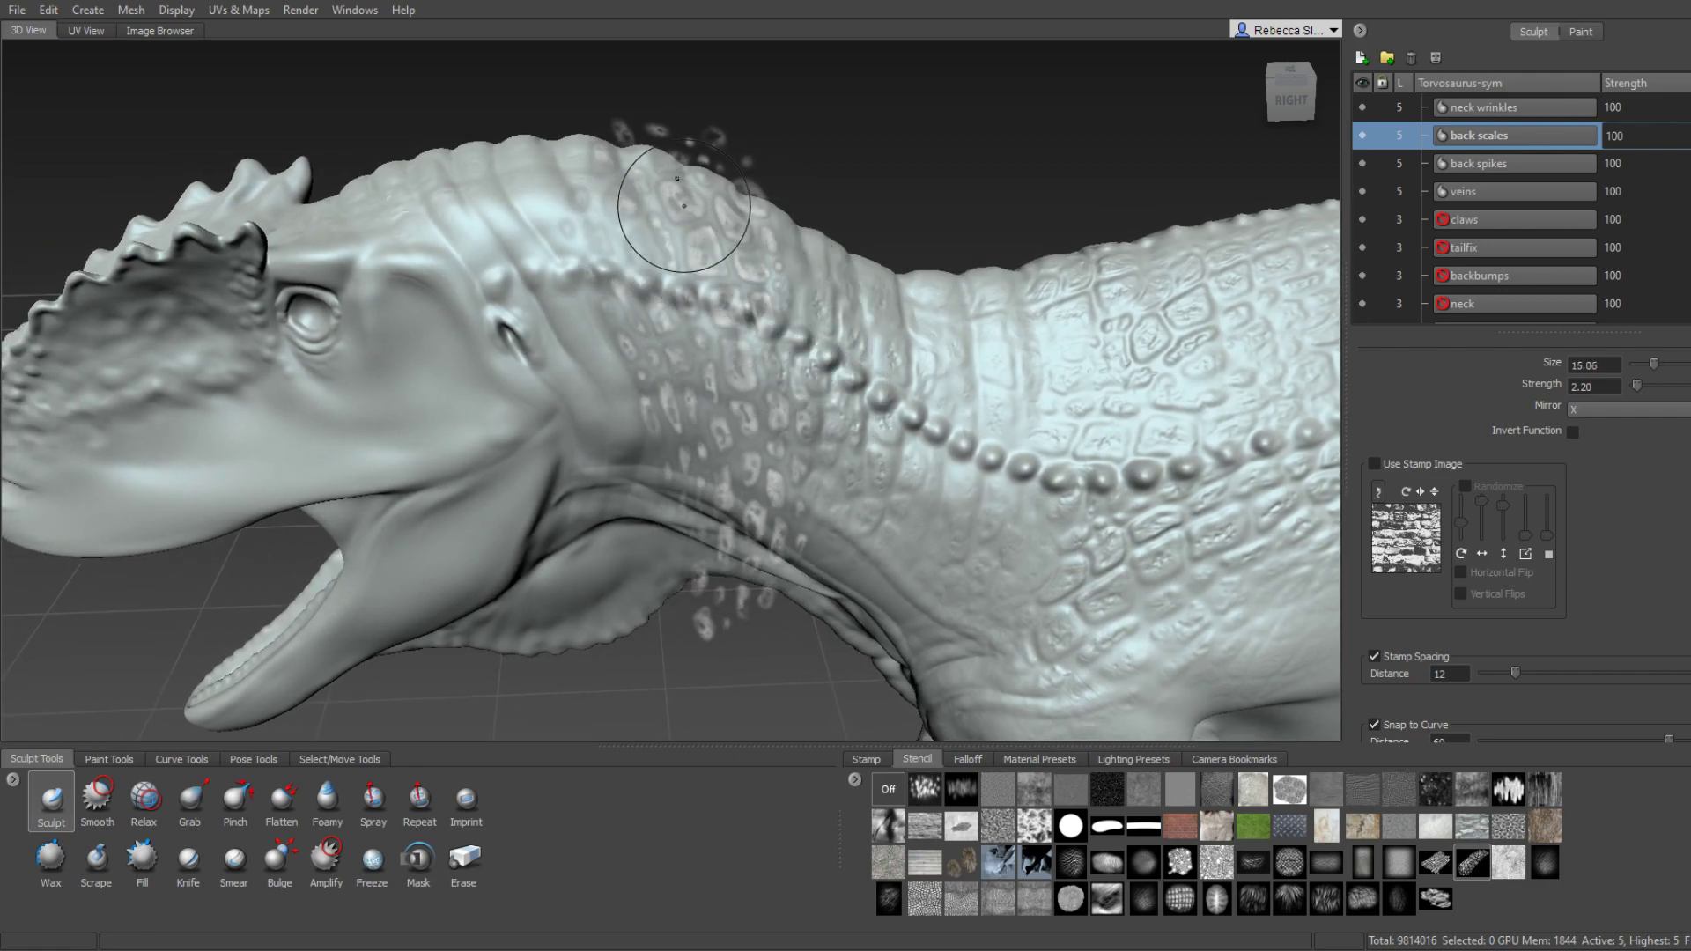
pyautogui.moveTo(684, 205)
pyautogui.keyDown('alt'); pyautogui.mouseDown()
pyautogui.moveTo(741, 292)
pyautogui.moveTo(676, 214)
pyautogui.mouseUp(); pyautogui.keyUp('alt')
pyautogui.moveTo(731, 476)
pyautogui.keyDown('alt'); pyautogui.mouseDown()
pyautogui.moveTo(714, 309)
pyautogui.moveTo(645, 256)
pyautogui.mouseUp(); pyautogui.keyUp('alt')
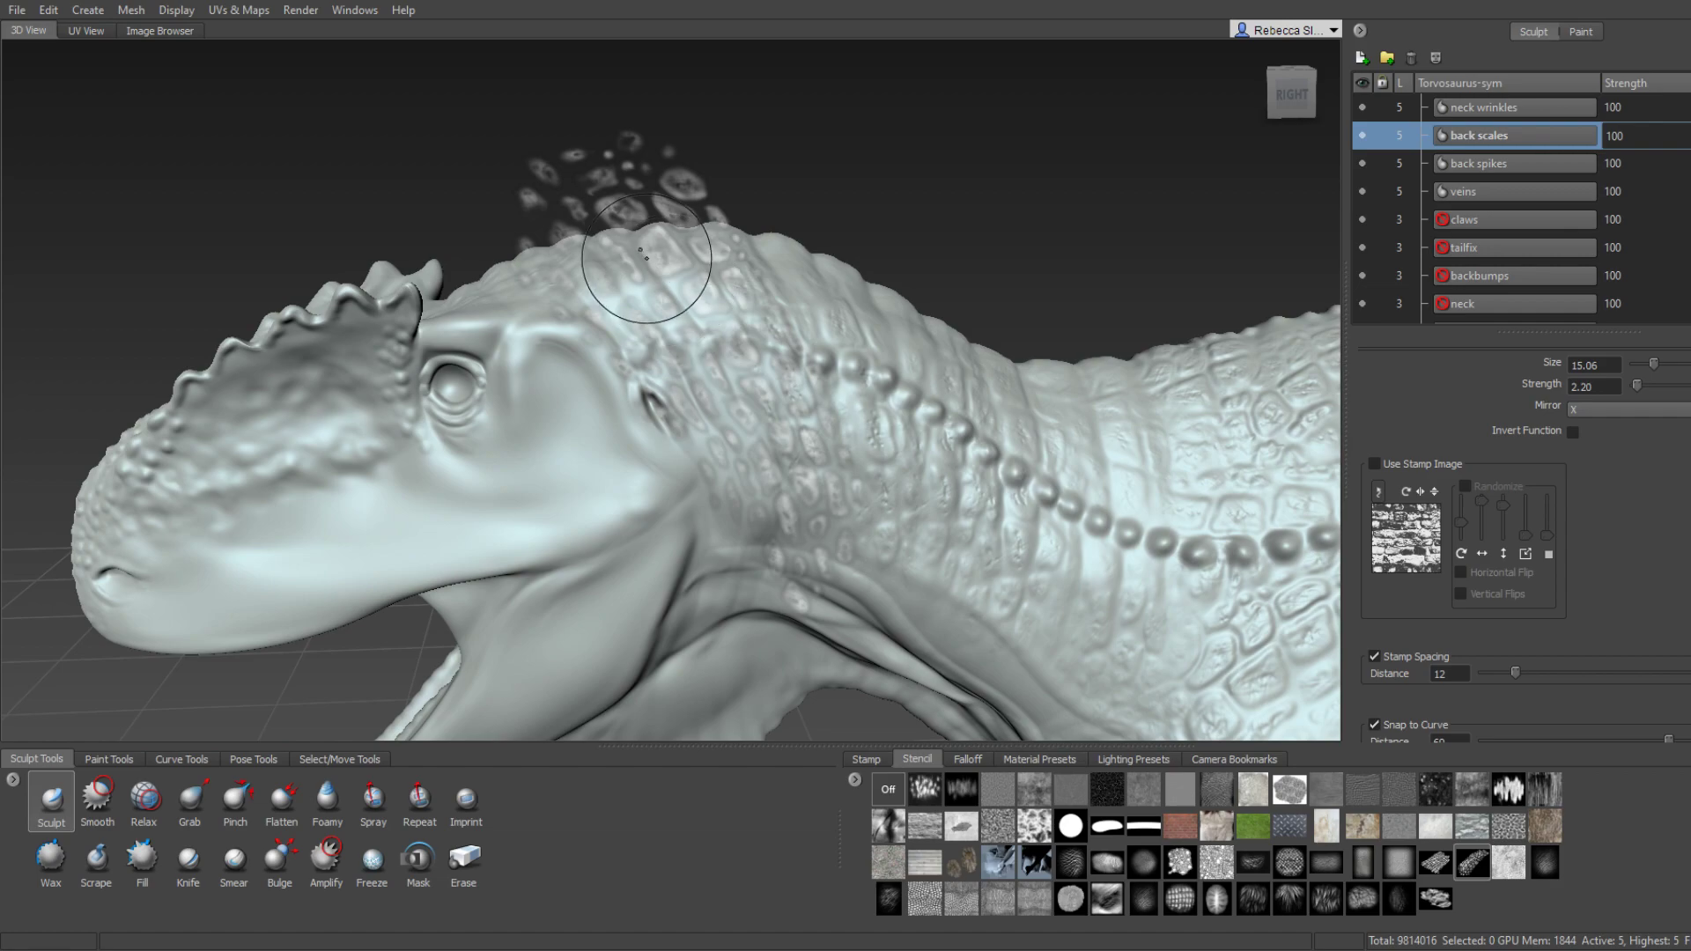
pyautogui.moveTo(781, 491)
pyautogui.keyDown('alt'); pyautogui.mouseDown()
pyautogui.moveTo(773, 377)
pyautogui.moveTo(740, 370)
pyautogui.moveTo(793, 388)
pyautogui.moveTo(781, 421)
pyautogui.moveTo(710, 414)
pyautogui.moveTo(755, 355)
pyautogui.moveTo(741, 330)
pyautogui.moveTo(719, 355)
pyautogui.moveTo(742, 387)
pyautogui.moveTo(775, 339)
pyautogui.mouseUp(); pyautogui.keyUp('alt')
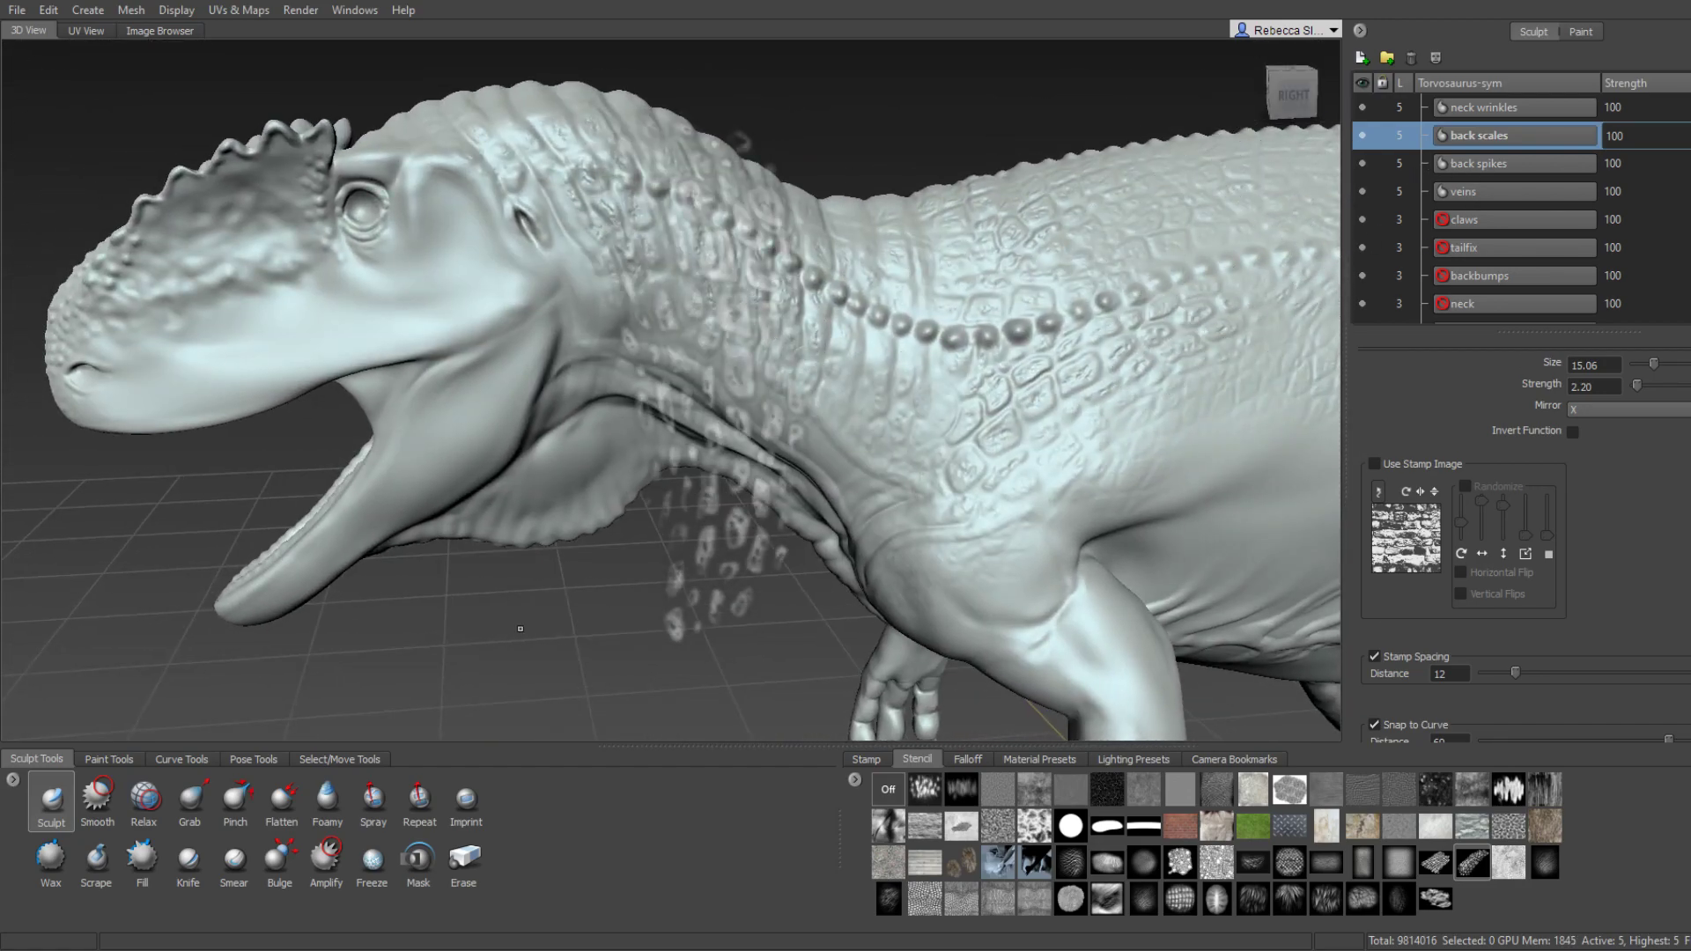
pyautogui.click(916, 759)
pyautogui.keyDown('alt'); pyautogui.moveTo(871, 423); pyautogui.dragTo(874, 297); pyautogui.keyUp('alt')
pyautogui.keyDown('alt'); pyautogui.moveTo(898, 279); pyautogui.dragTo(953, 298); pyautogui.keyUp('alt')
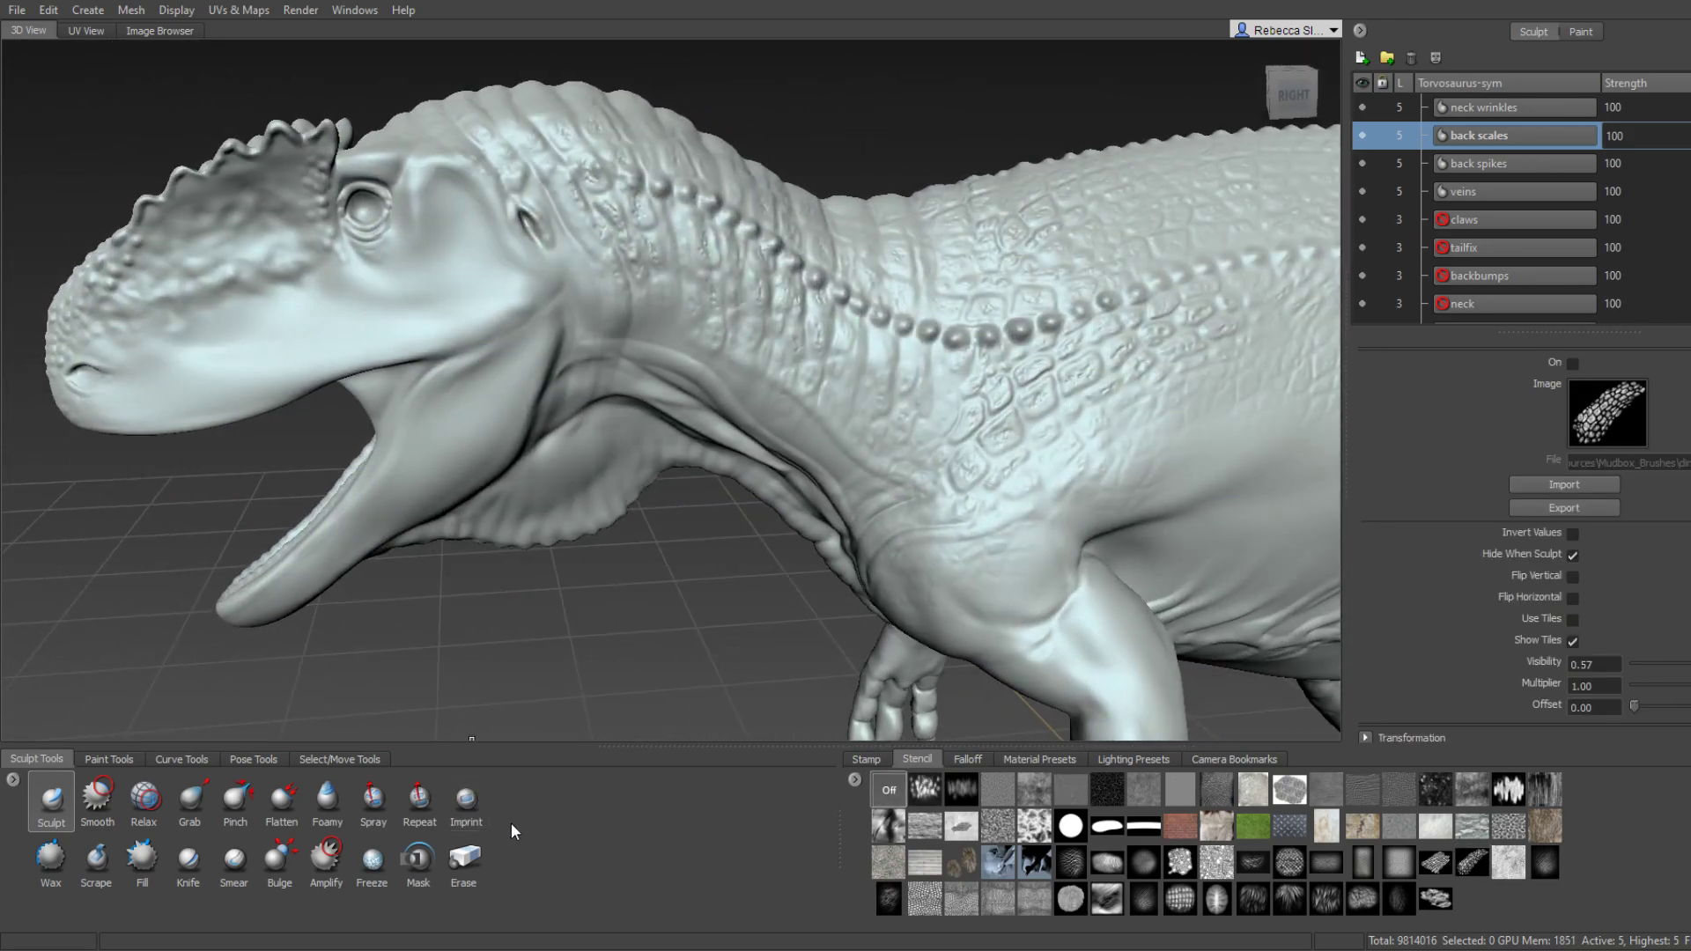
# Switch to the Erase brush and zoom to view the neck, head and body.
pyautogui.click(464, 859)
pyautogui.scroll(3, 634, 271)
pyautogui.scroll(2, 634, 271)
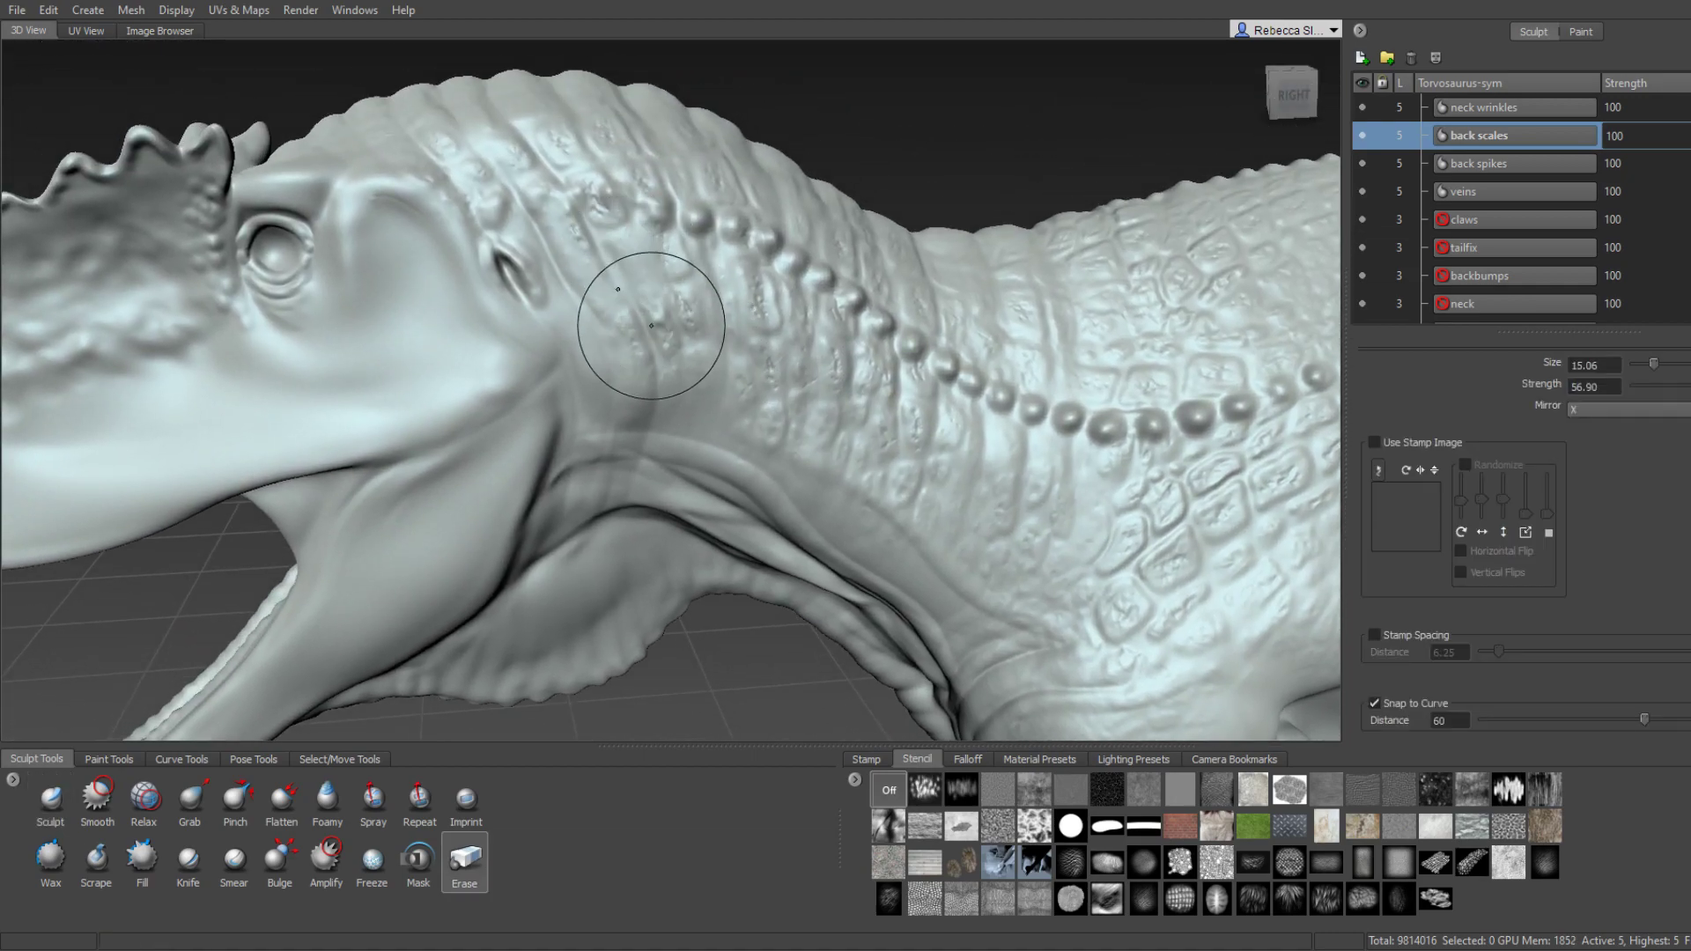
pyautogui.moveTo(667, 377)
pyautogui.keyDown('alt'); pyautogui.mouseDown()
pyautogui.moveTo(766, 378)
pyautogui.moveTo(775, 396)
pyautogui.mouseUp(); pyautogui.keyUp('alt')
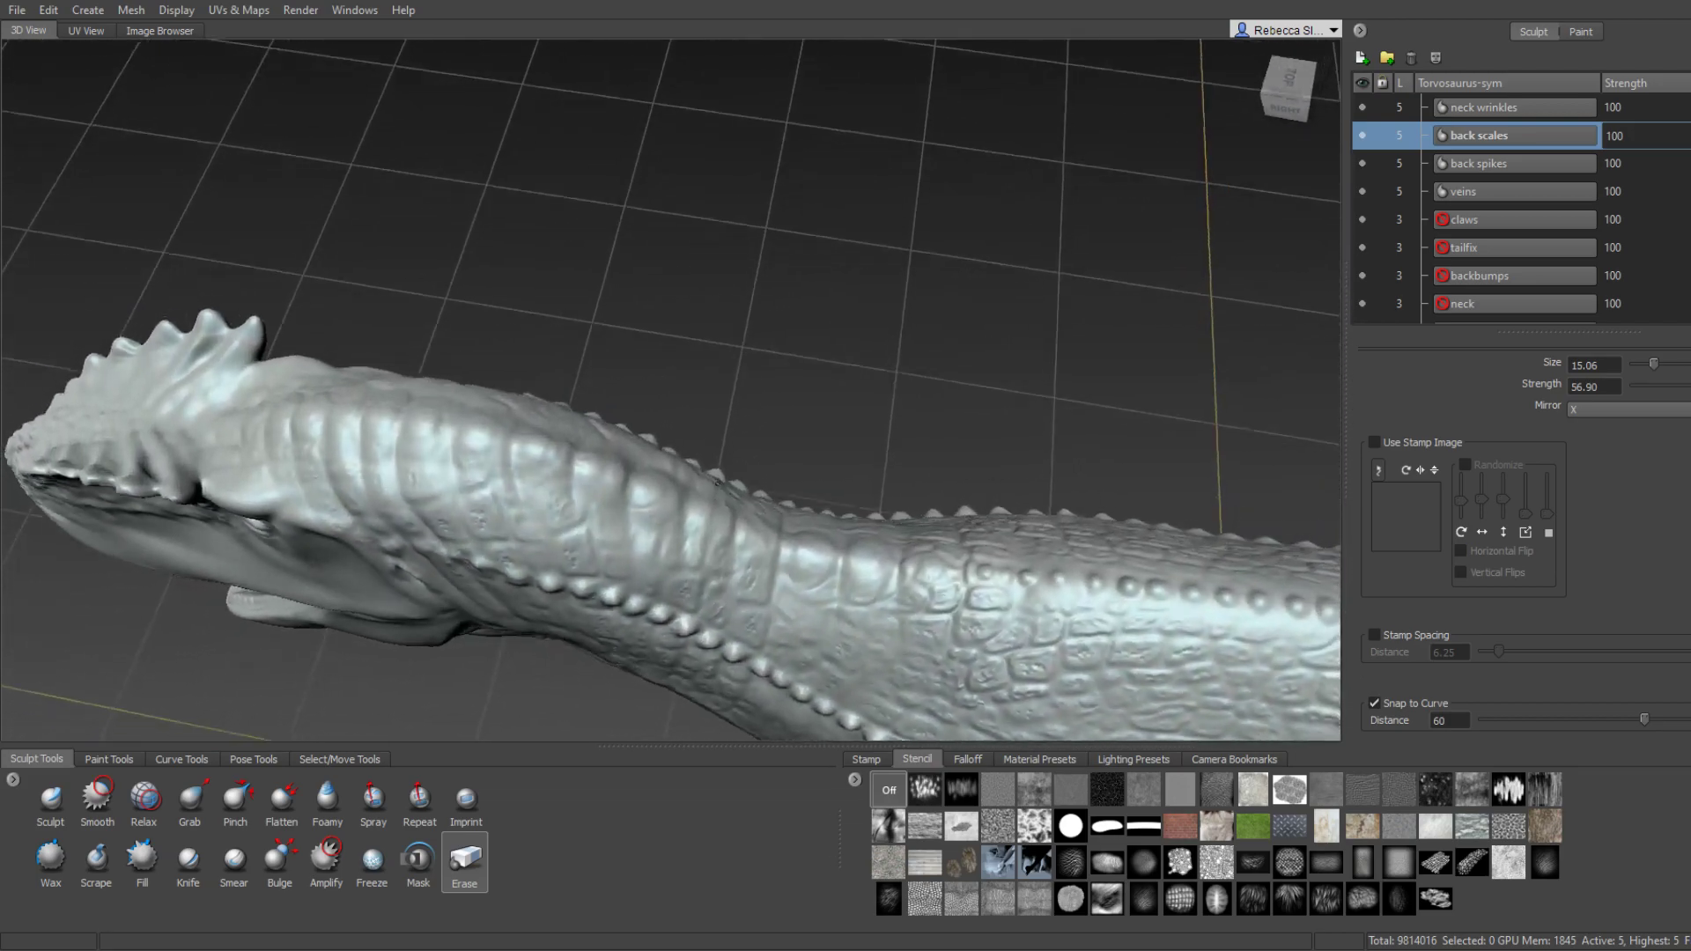
pyautogui.scroll(-3, 776, 396)
pyautogui.scroll(-2, 776, 396)
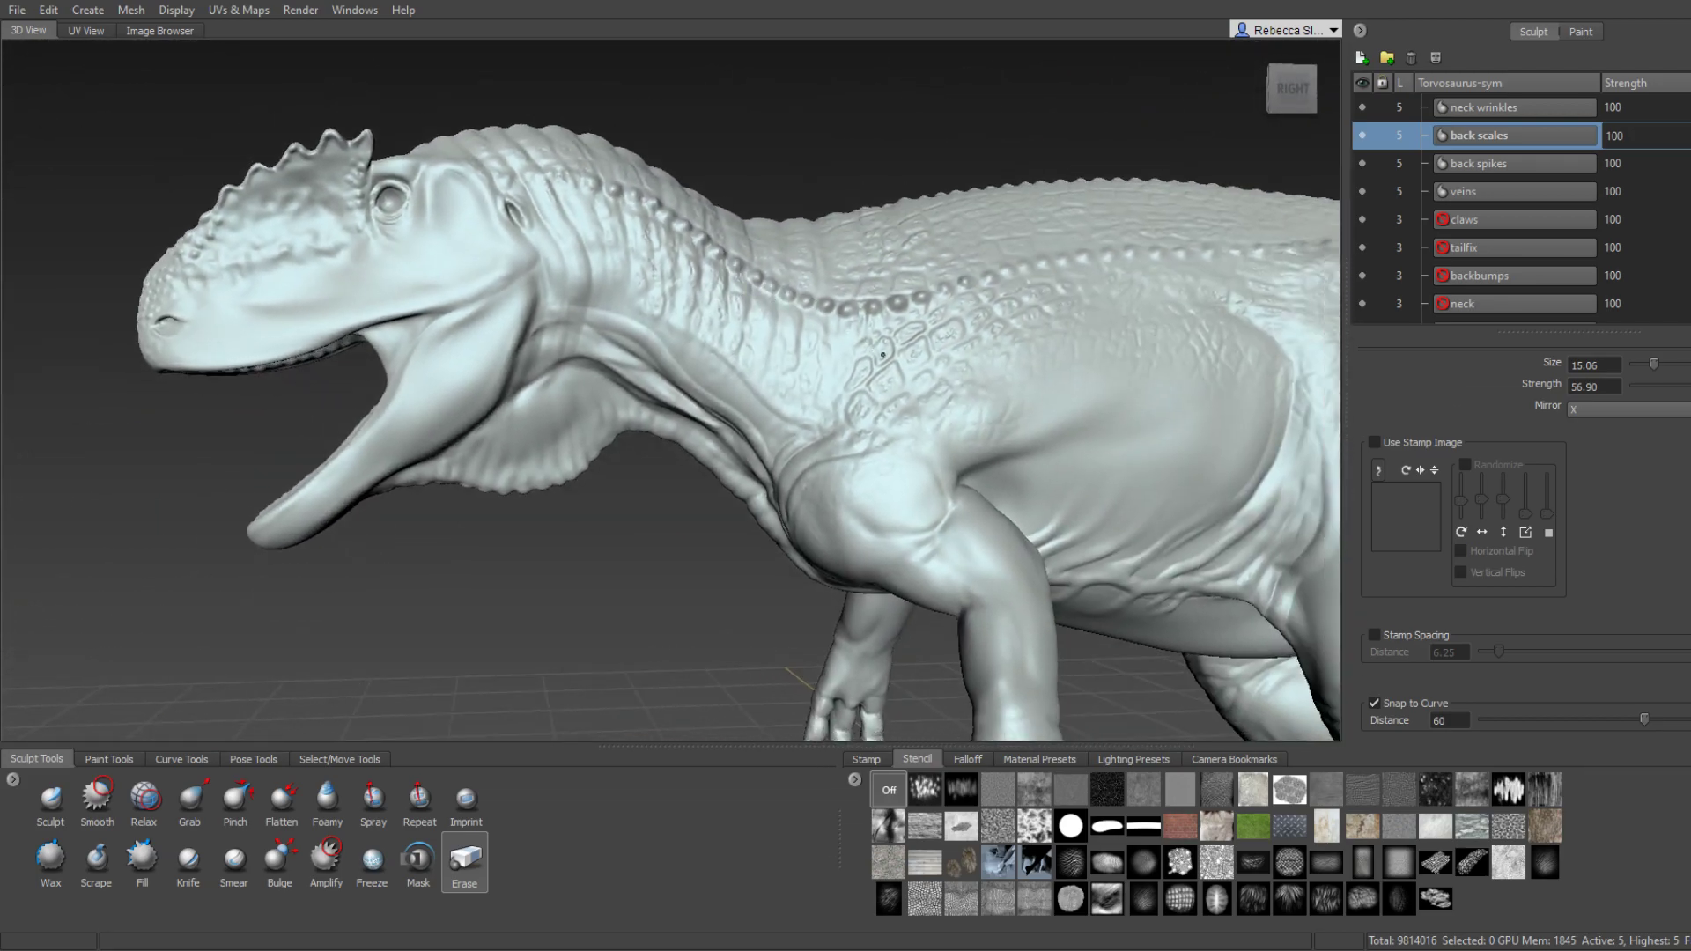
pyautogui.moveTo(776, 396)
pyautogui.keyDown('alt'); pyautogui.mouseDown()
pyautogui.moveTo(819, 406)
pyautogui.moveTo(858, 365)
pyautogui.mouseUp(); pyautogui.keyUp('alt')
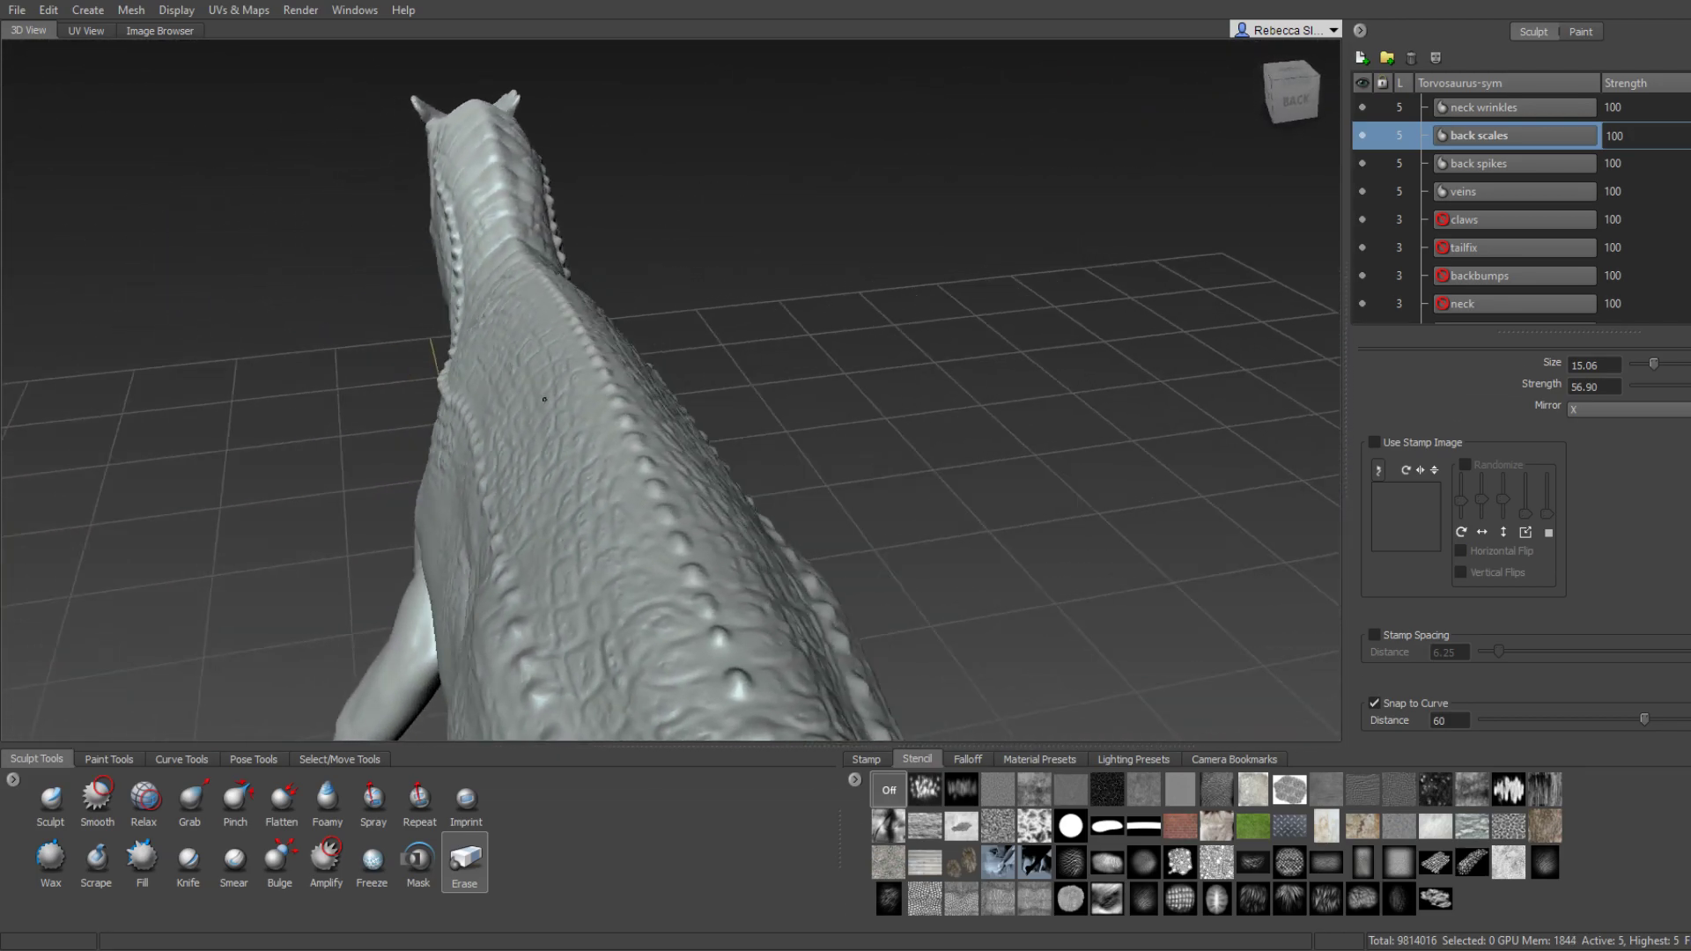
pyautogui.scroll(2, 858, 365)
pyautogui.scroll(2, 680, 352)
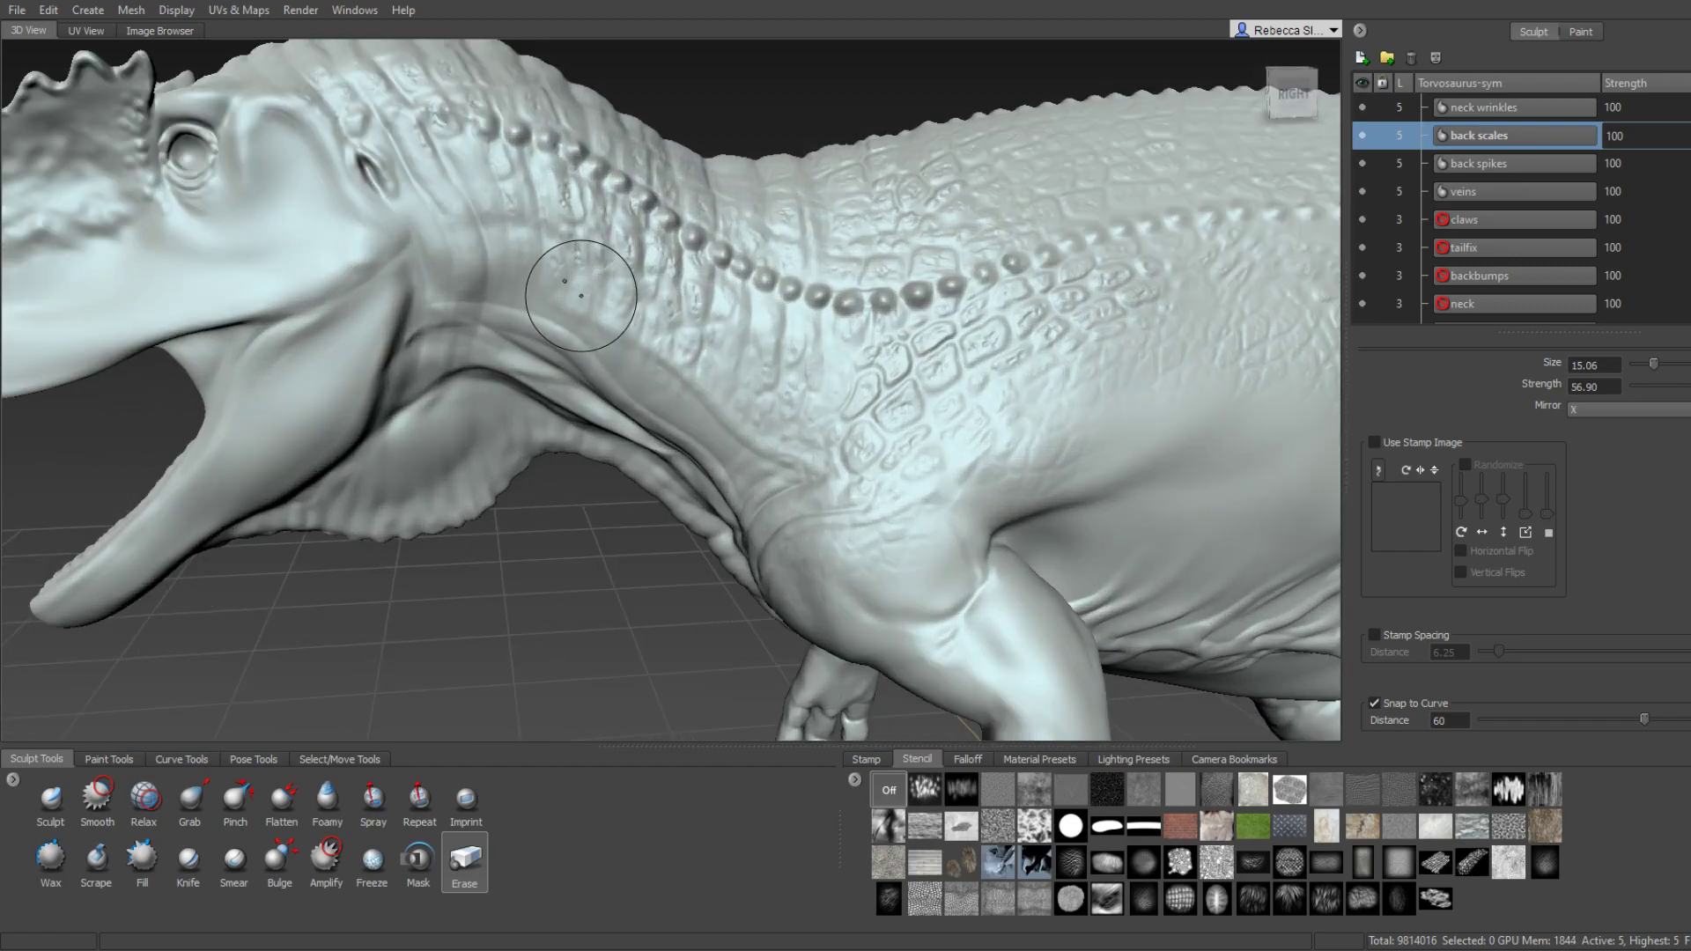
# Orbit to a three-quarter view of the whole dinosaur and save the sculpt with Ctrl+S.
pyautogui.keyDown('alt'); pyautogui.moveTo(604, 340); pyautogui.dragTo(53, 629); pyautogui.keyUp('alt')
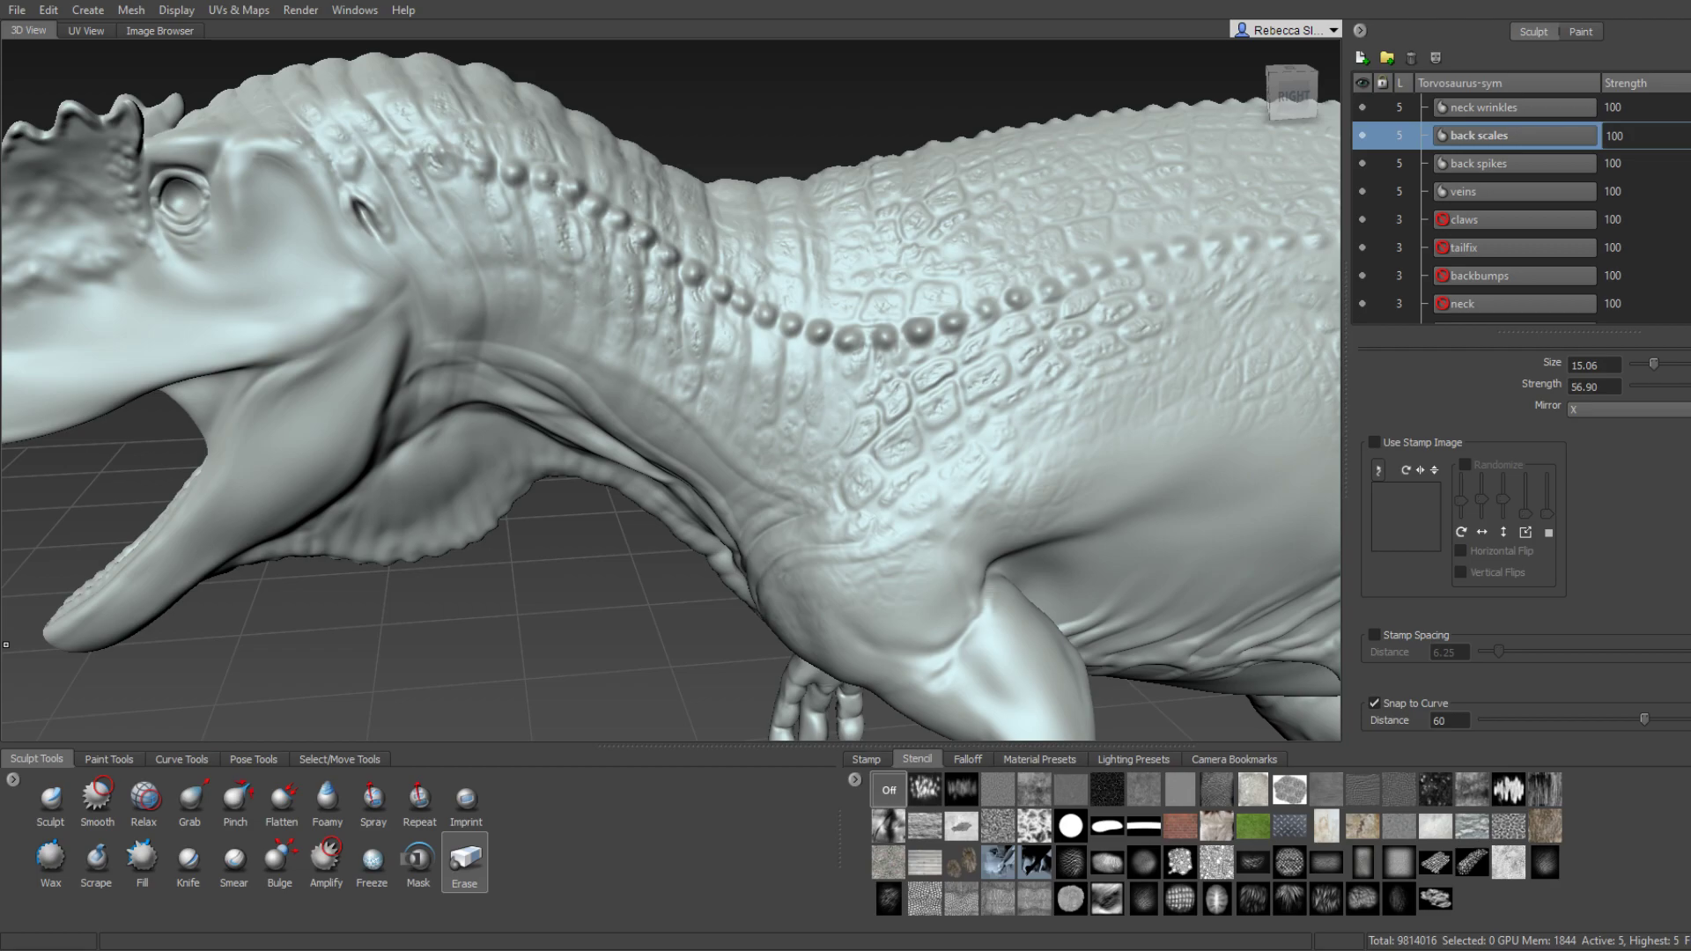
pyautogui.moveTo(580, 279); pyautogui.dragTo(568, 318, button='middle')
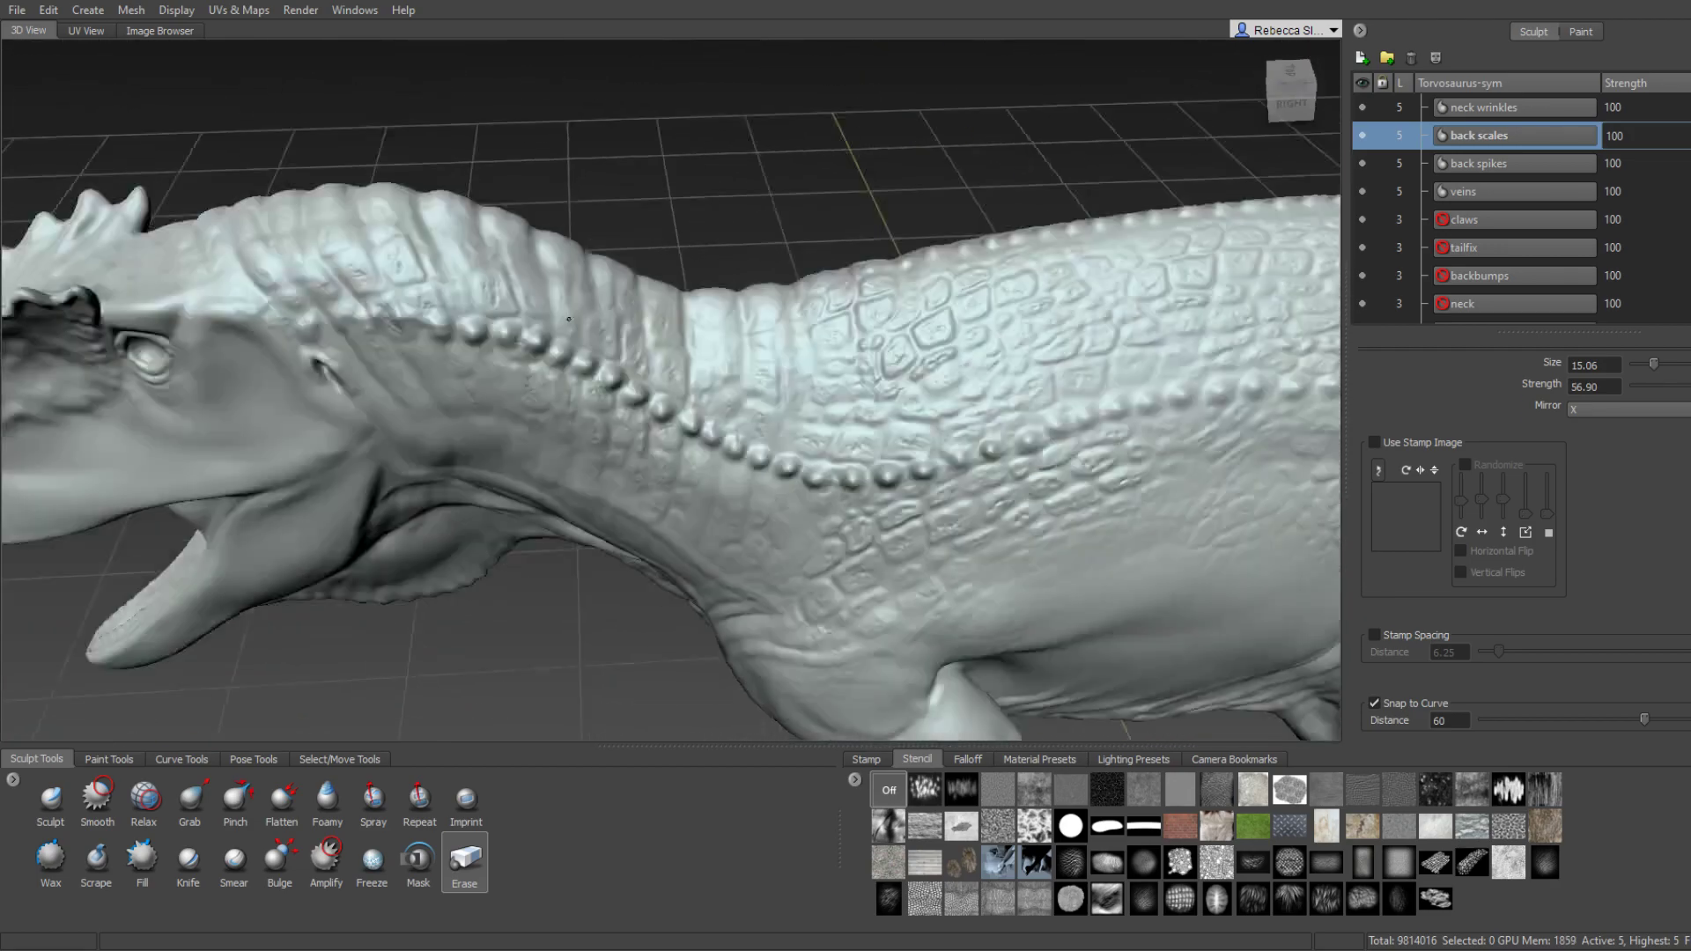
pyautogui.scroll(-5, 568, 319)
pyautogui.scroll(-3, 660, 264)
pyautogui.moveTo(704, 291); pyautogui.dragTo(817, 370, button='middle')
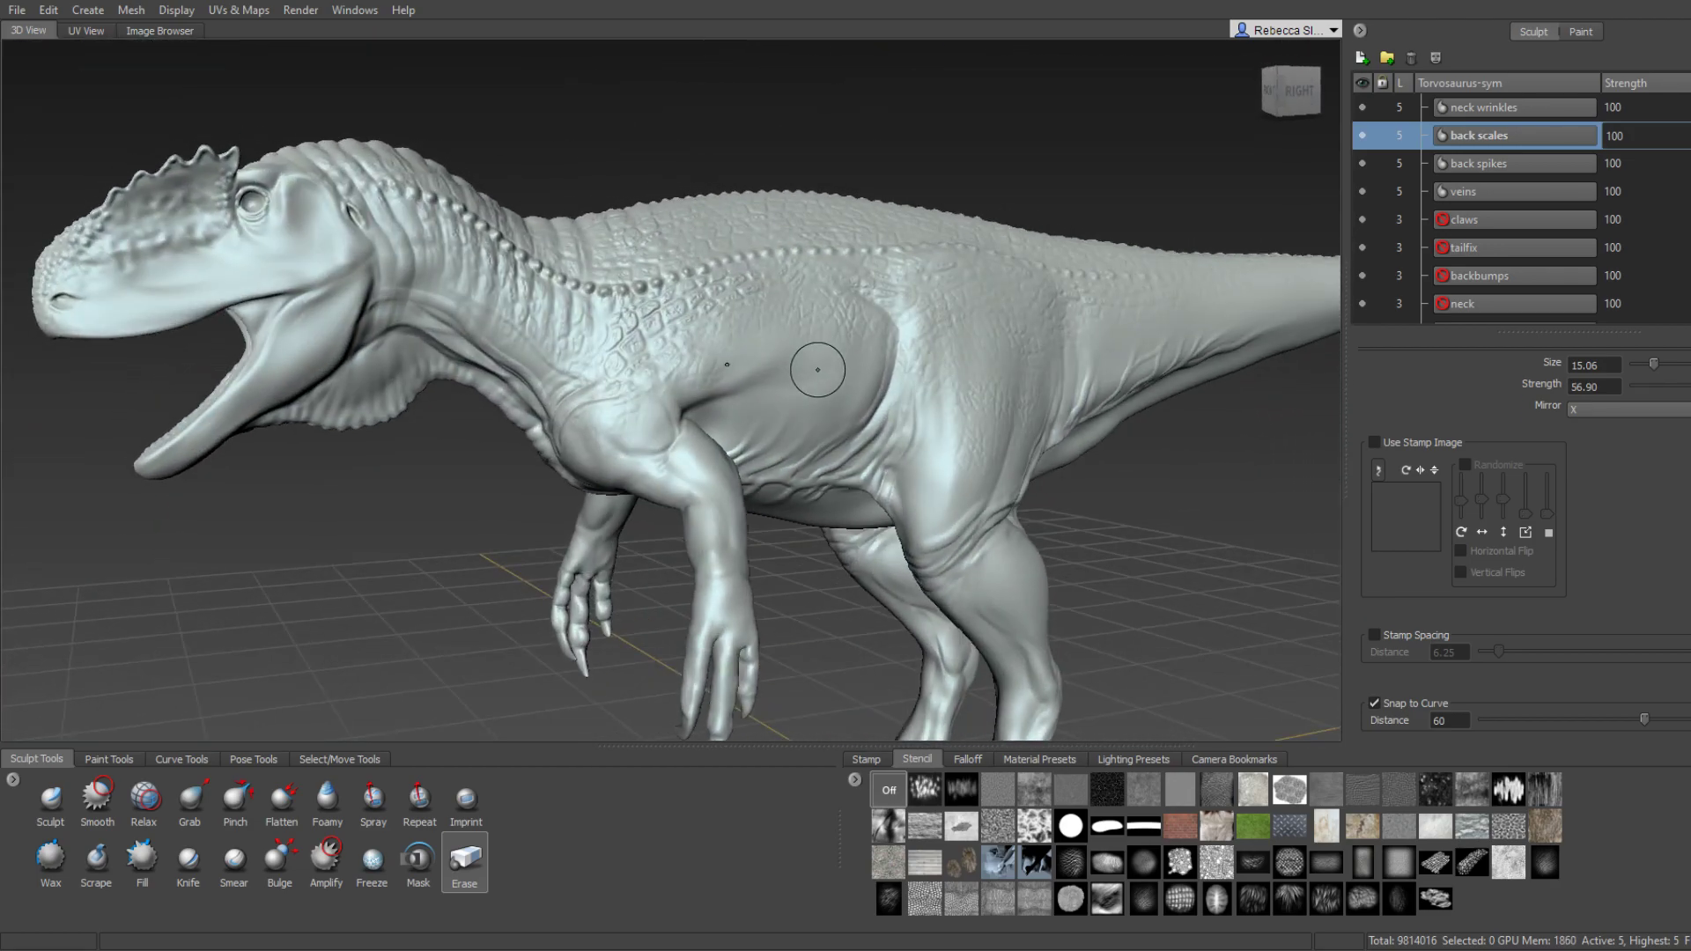
pyautogui.hotkey('ctrl', 's')
# Add a new sculpt layer and rename it 'body wrinkles'.
pyautogui.click(1362, 58)
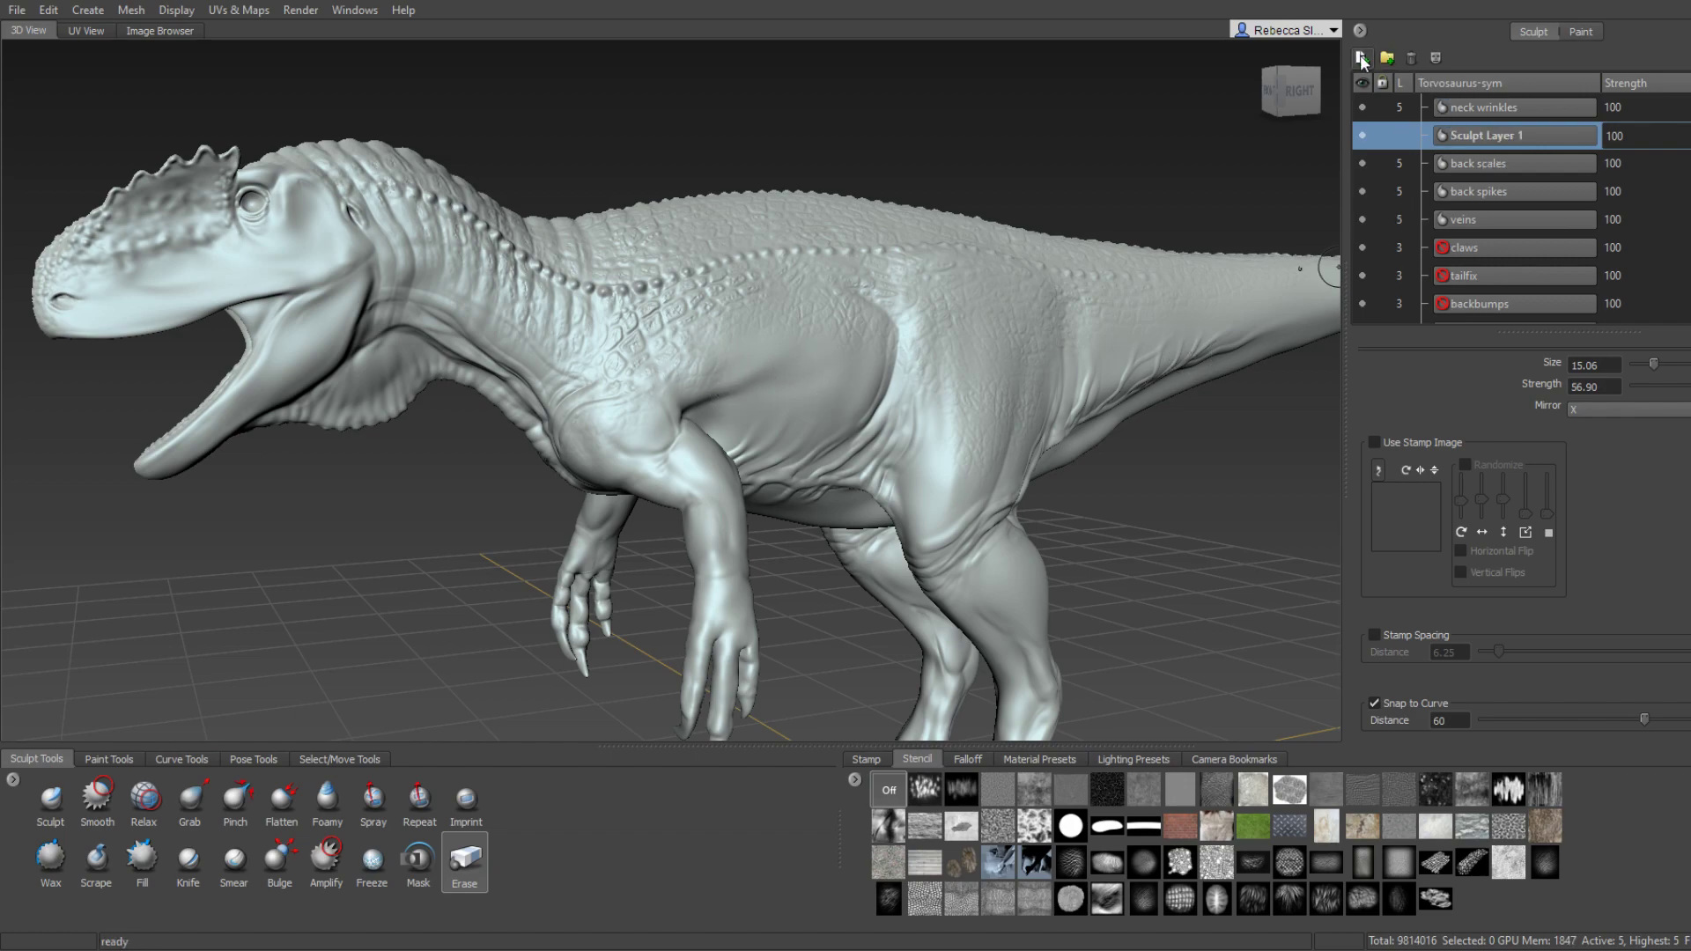
pyautogui.doubleClick(1524, 139)
pyautogui.write('body')
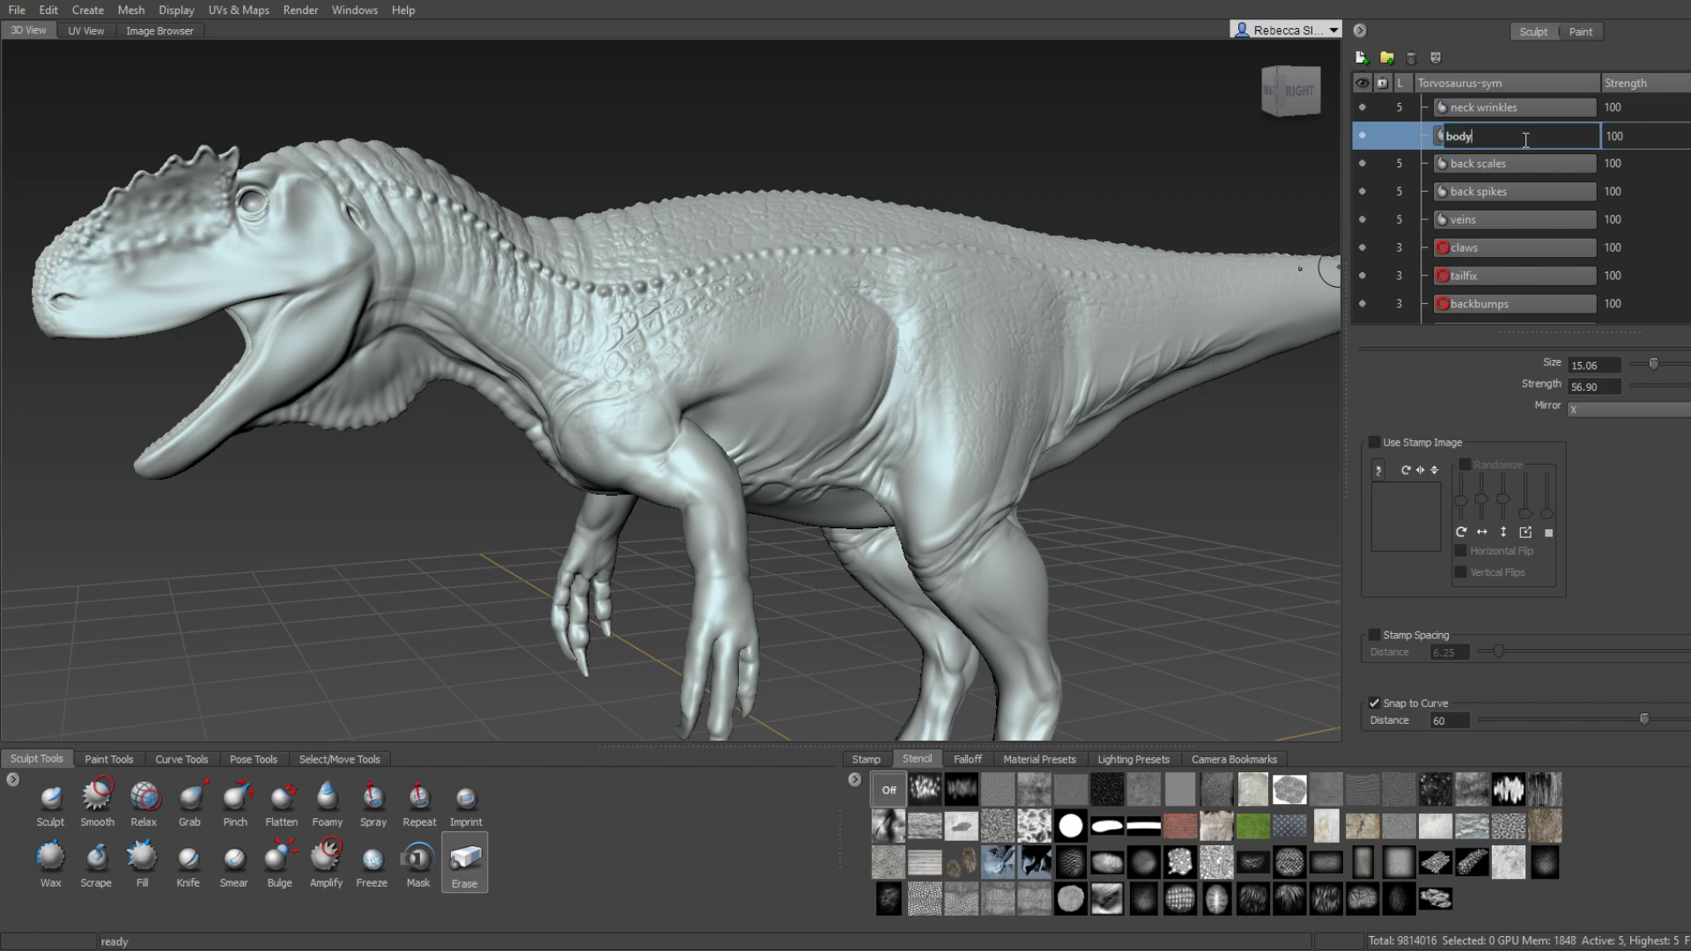
pyautogui.write(' wrinkels')
pyautogui.press('Return')
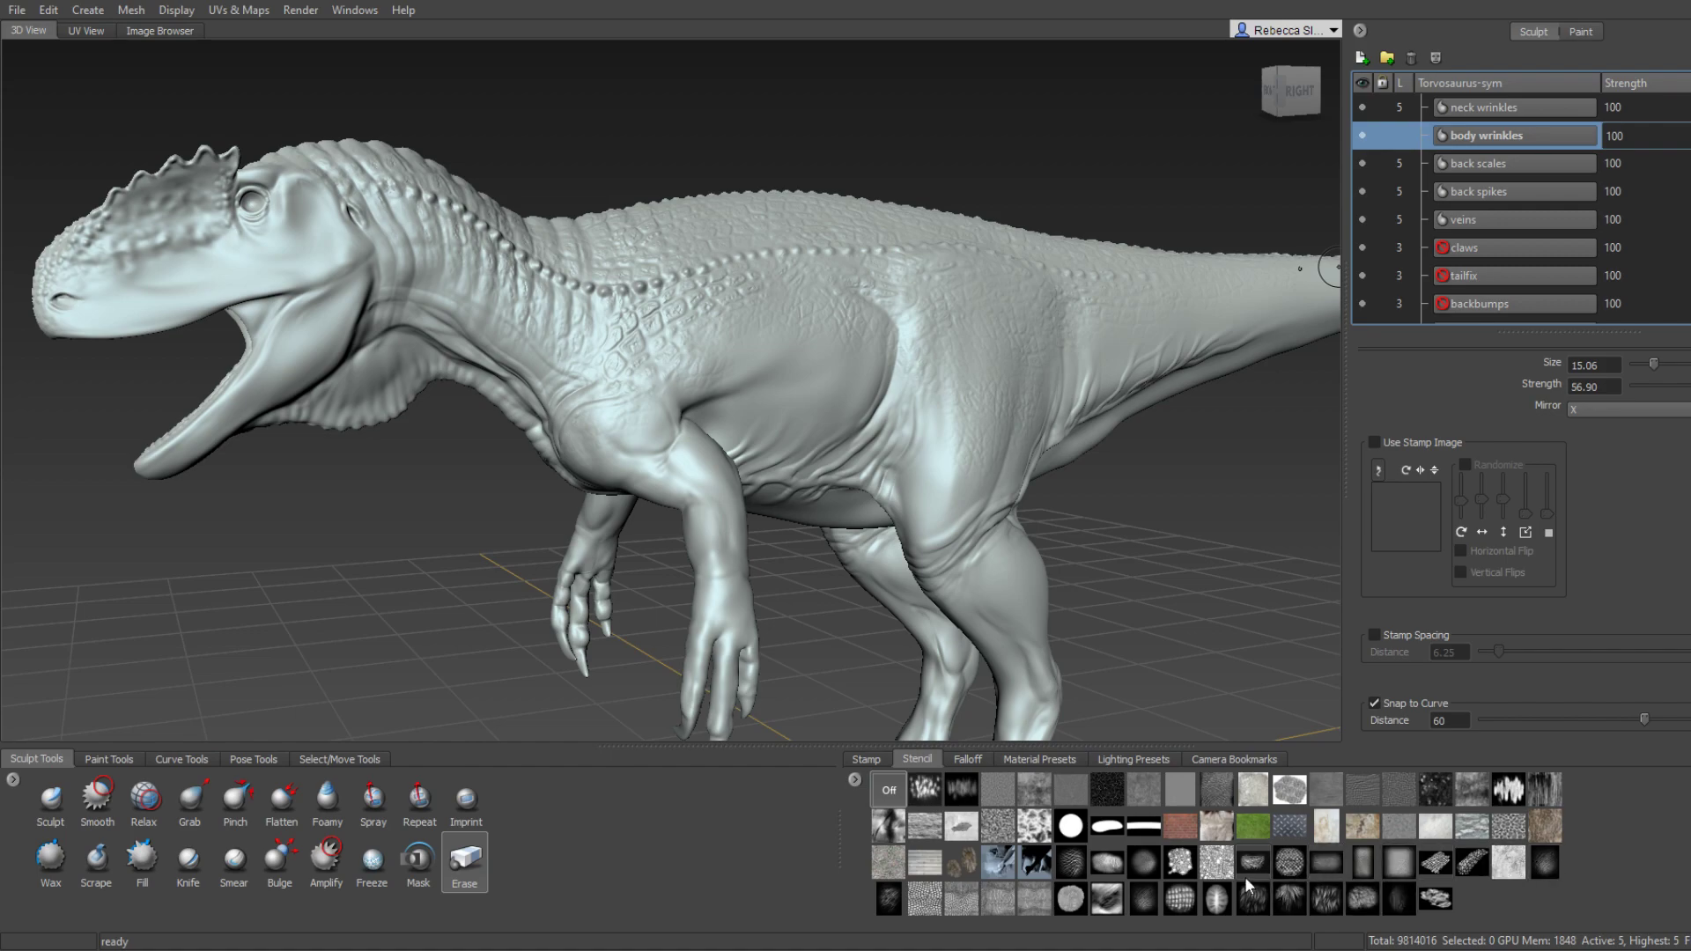
# Load the streaky wrinkle texture as a stencil and size it over the flank.
pyautogui.click(1148, 905)
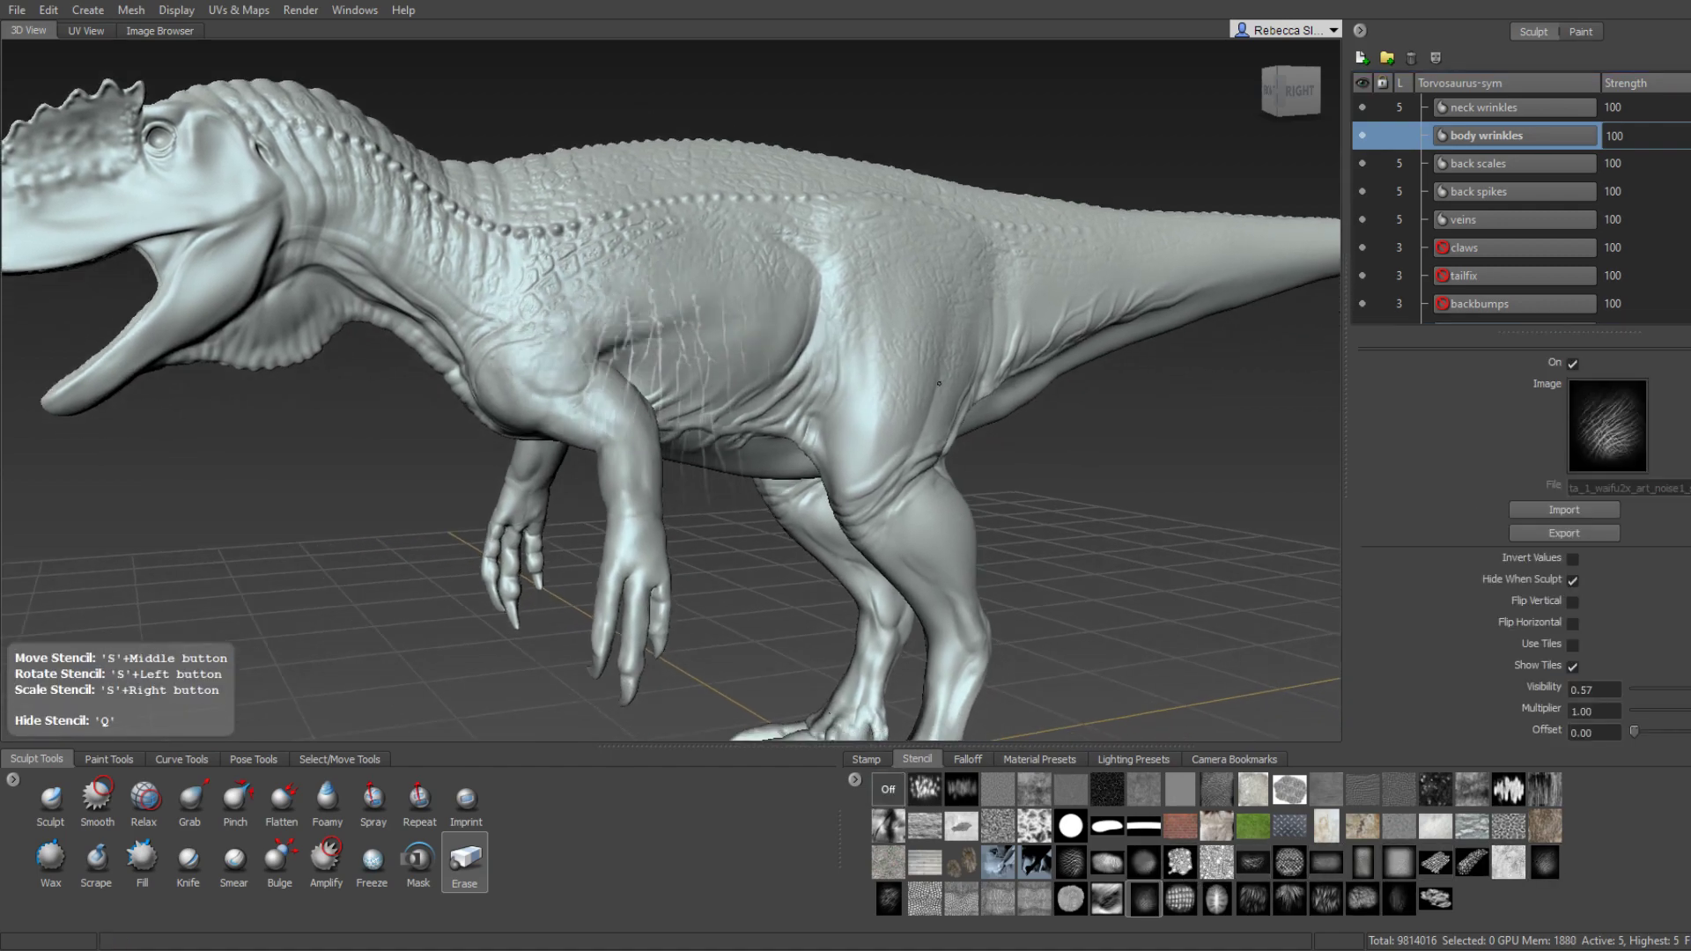
pyautogui.scroll(3, 837, 361)
pyautogui.scroll(3, 854, 264)
pyautogui.scroll(3, 880, 265)
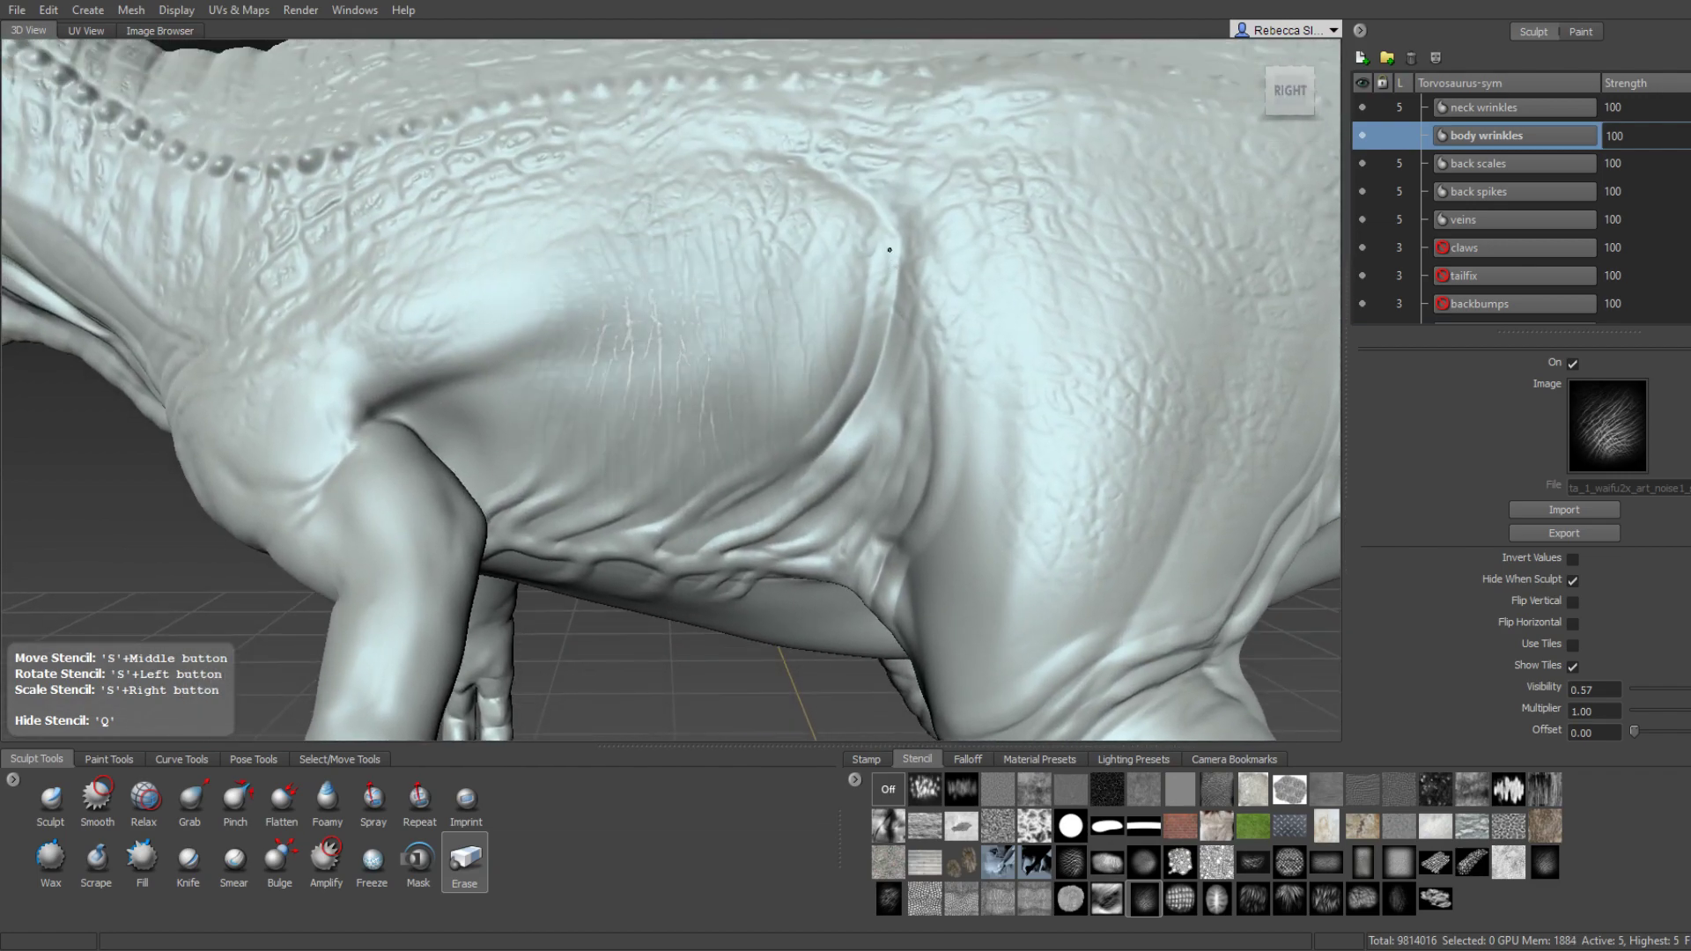
pyautogui.scroll(-3, 963, 384)
pyautogui.scroll(-2, 880, 361)
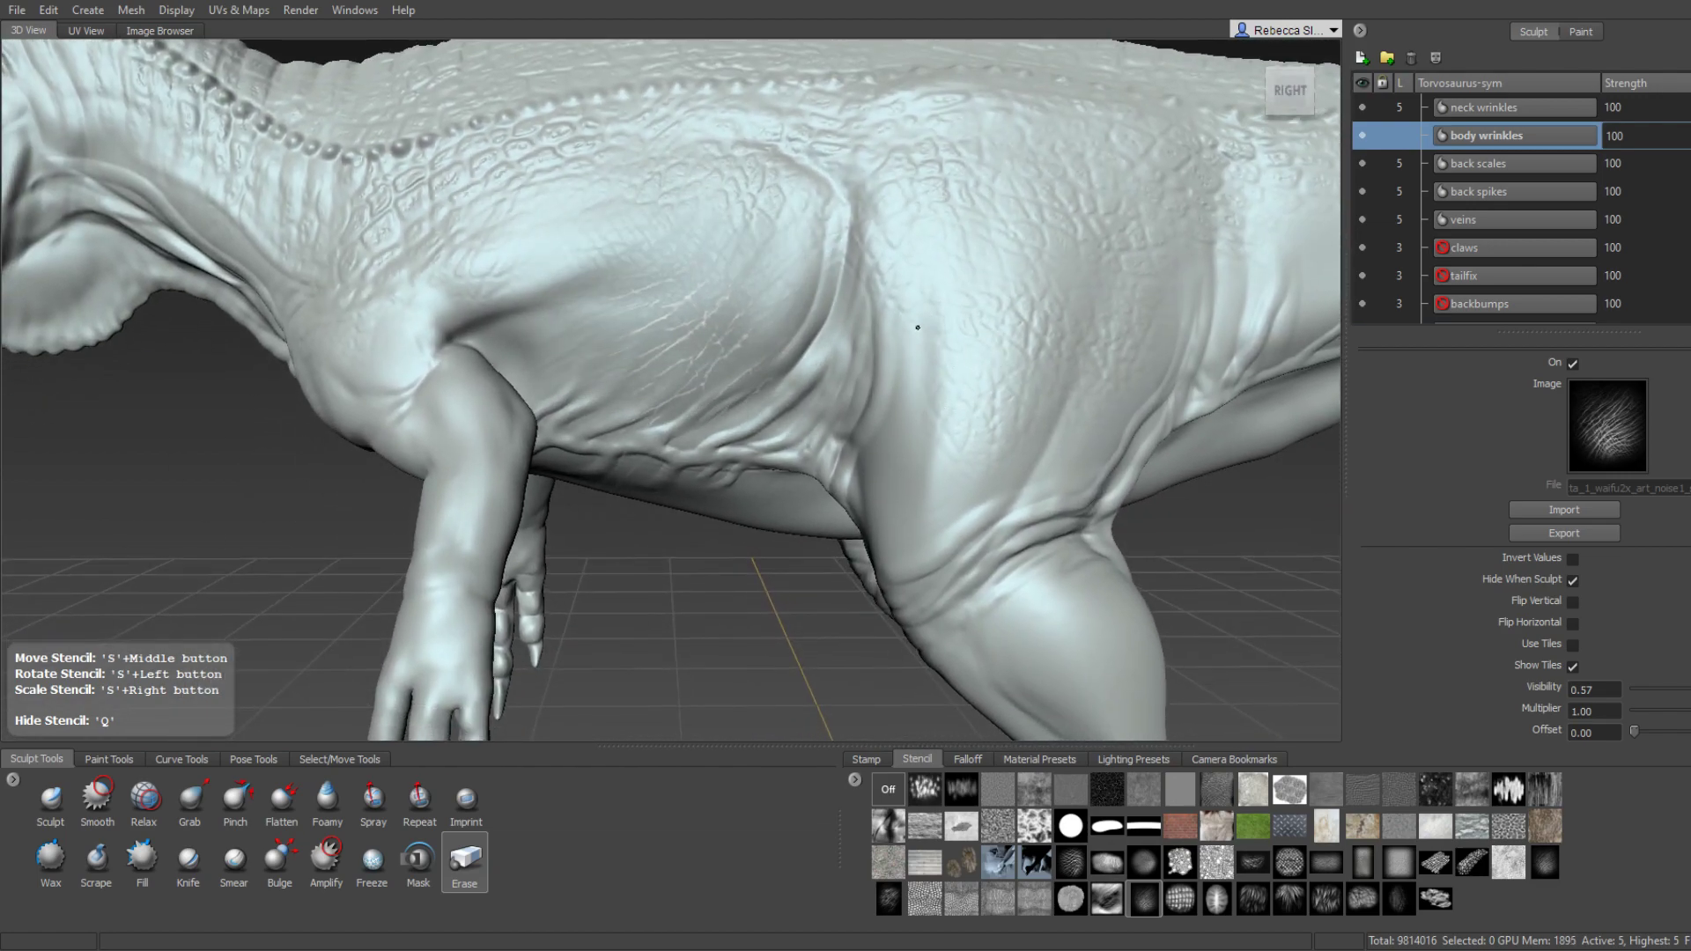
pyautogui.scroll(2, 868, 359)
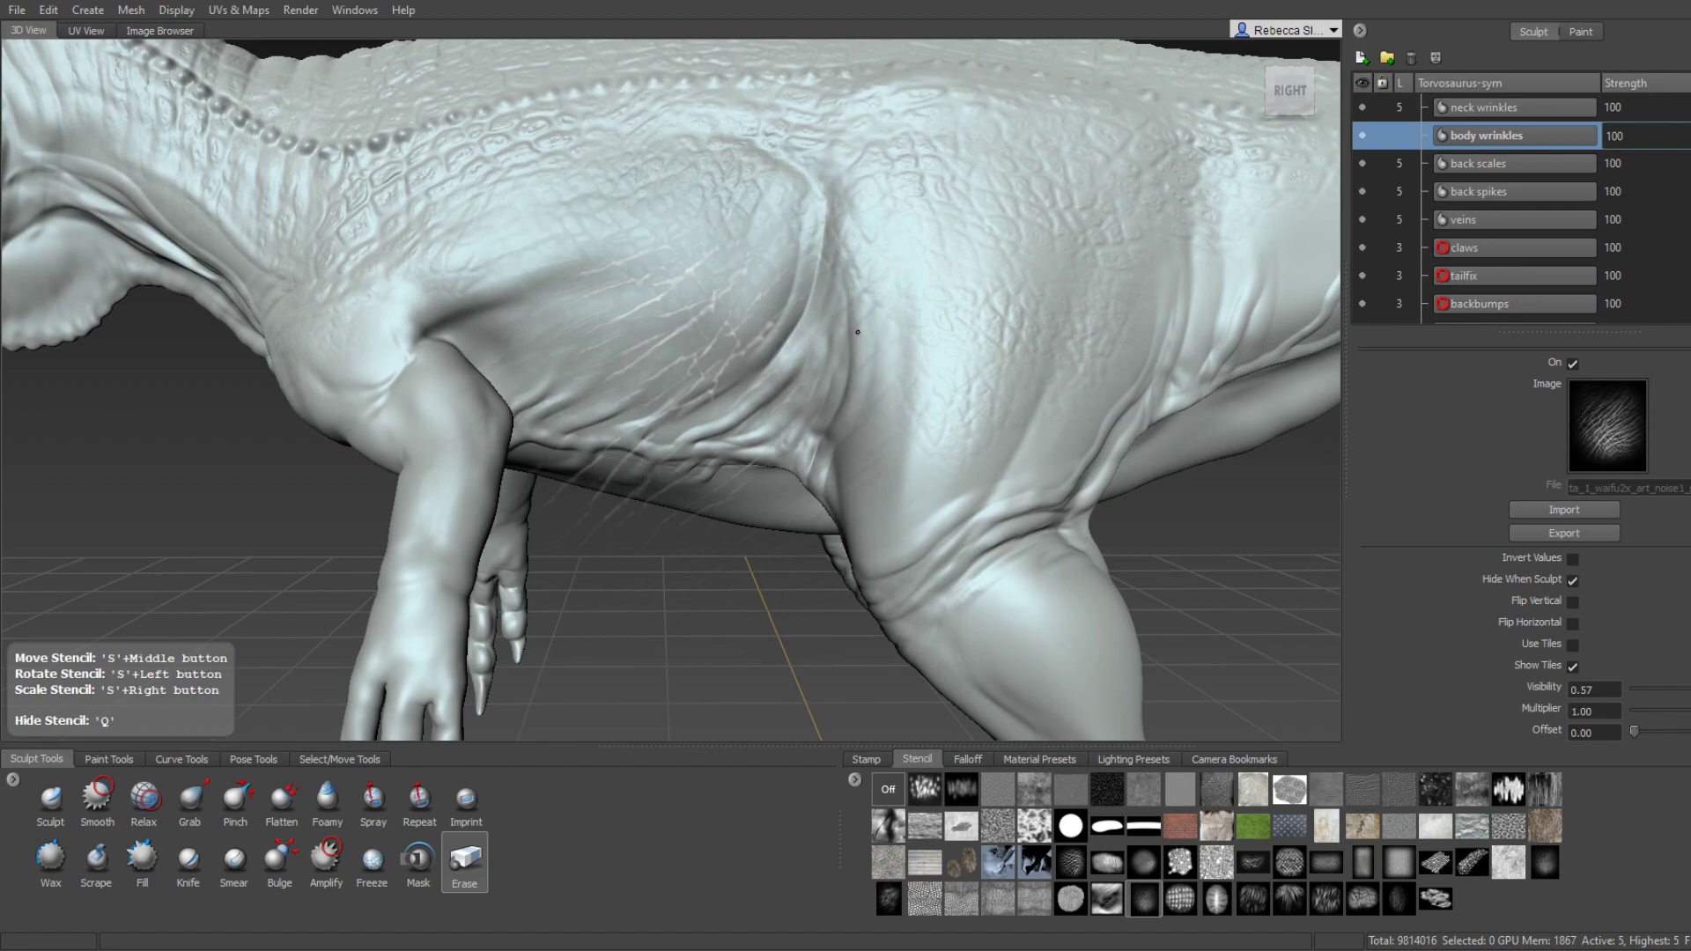
pyautogui.scroll(1, 799, 323)
pyautogui.moveTo(754, 273); pyautogui.dragTo(722, 264)
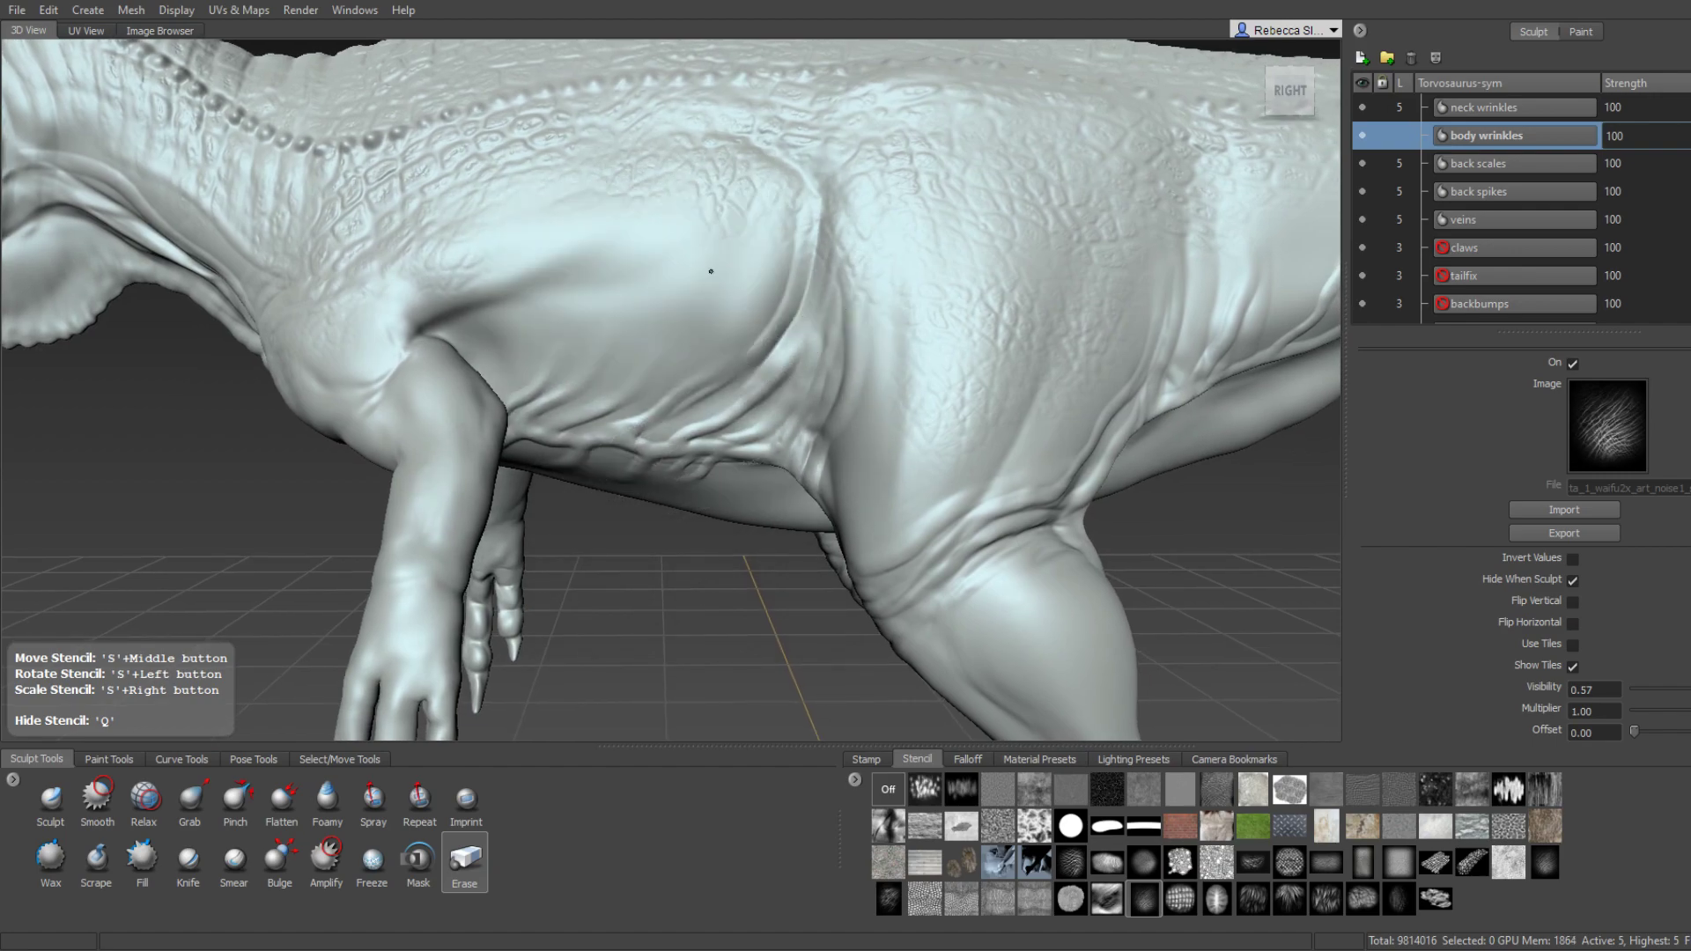
# Test a crack stroke on the flank with the Sculpt brush (size 22.89, strength 1.50), then undo it.
pyautogui.click(51, 798)
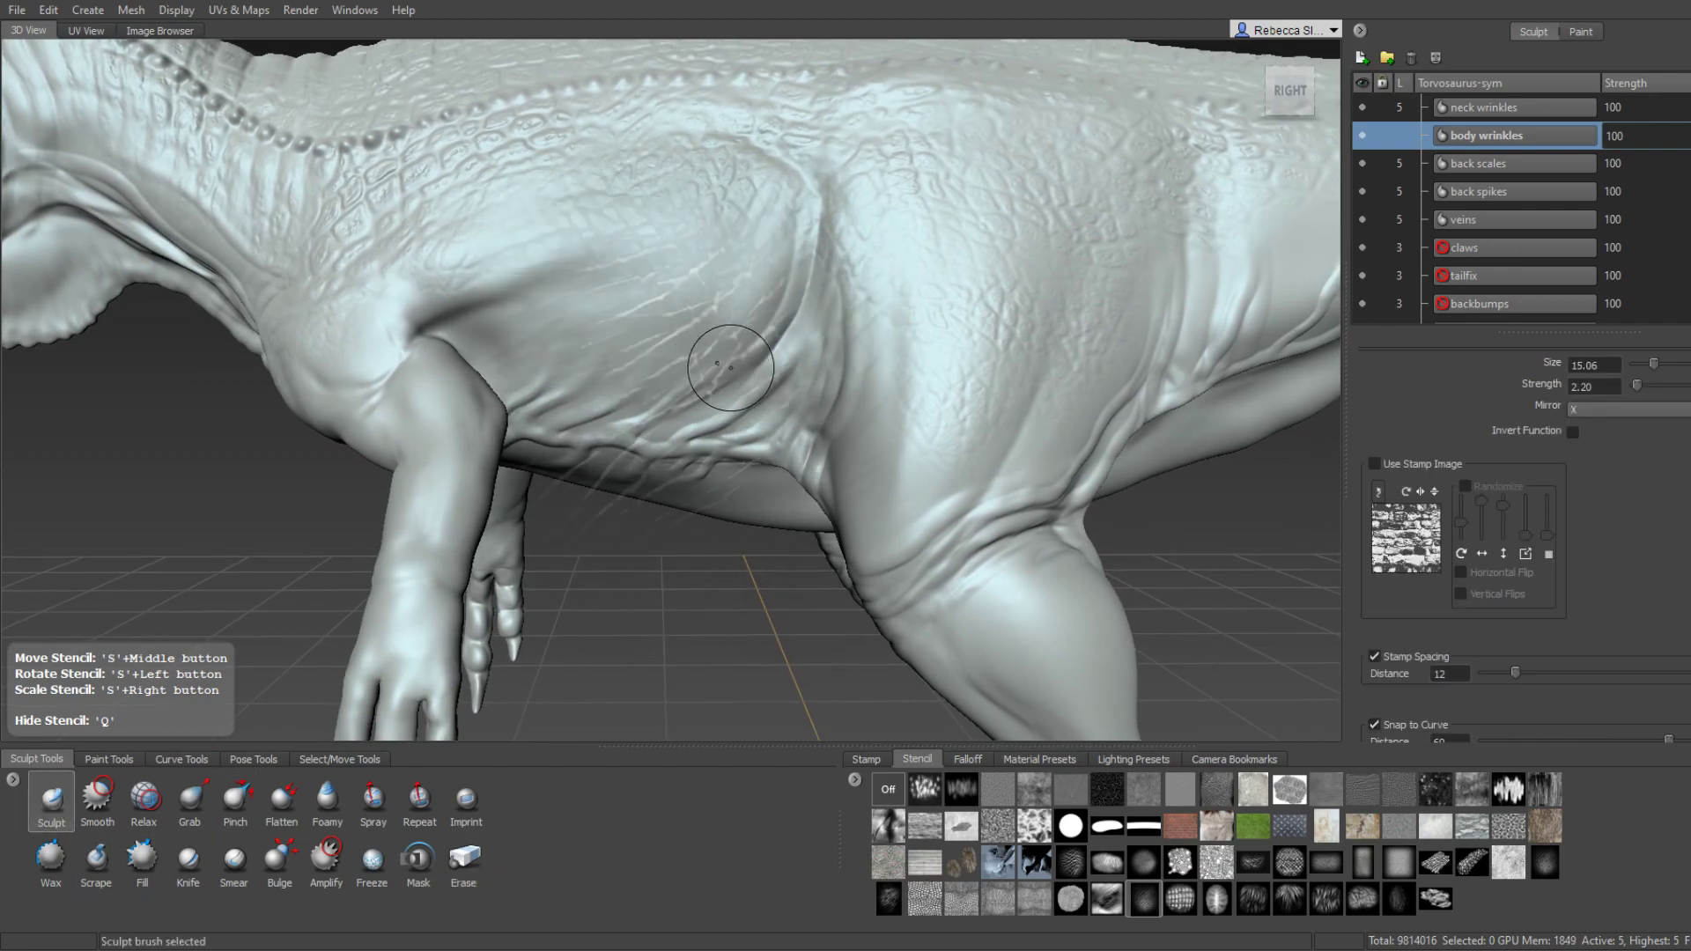
pyautogui.moveTo(755, 291); pyautogui.dragTo(696, 255)
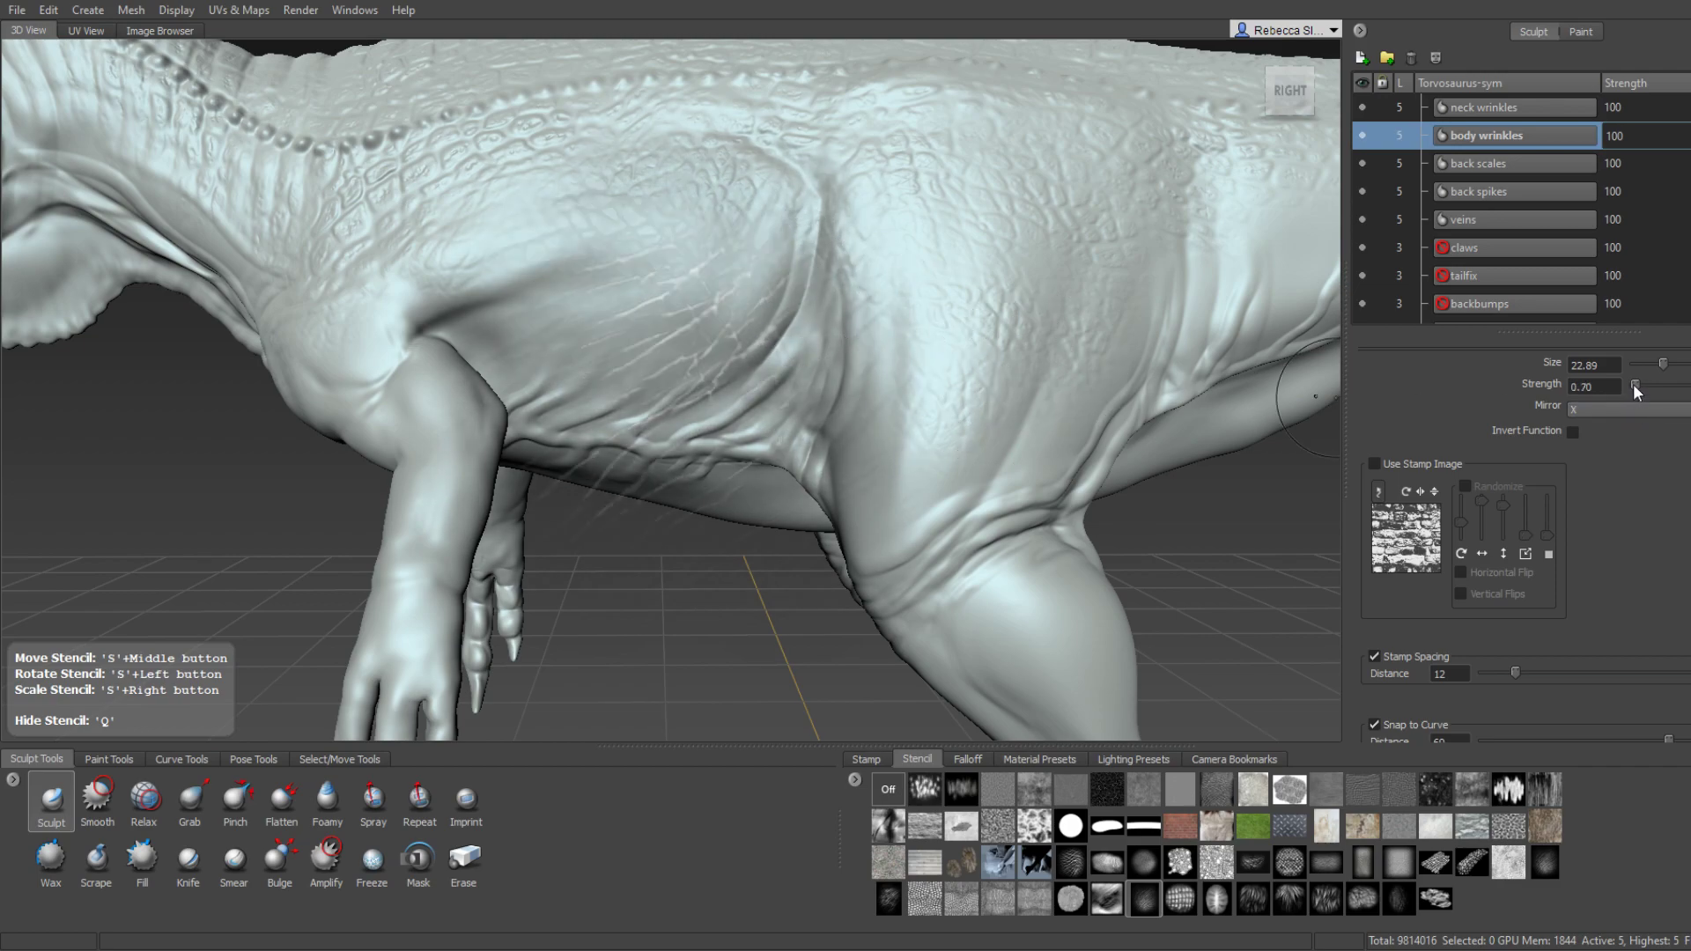
pyautogui.hotkey('ctrl', 'z')
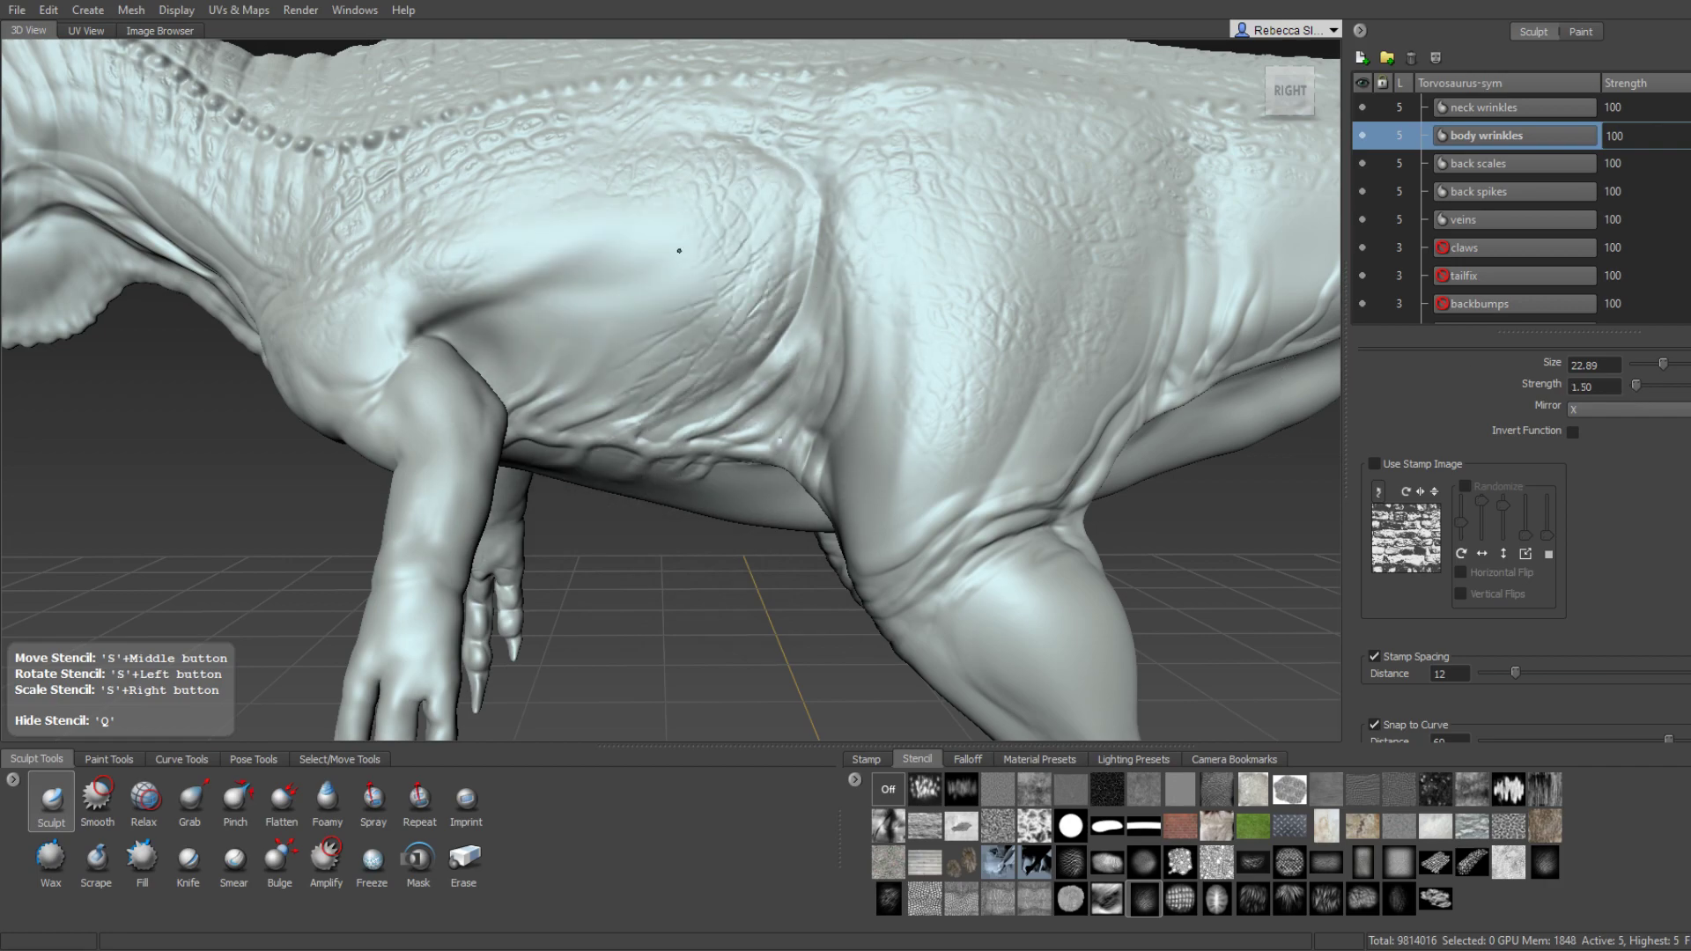
# Orbit around the flank, leg, tail and forelimb to find areas for wrinkle detail.
pyautogui.moveTo(566, 358)
pyautogui.keyDown('alt'); pyautogui.mouseDown()
pyautogui.moveTo(774, 310)
pyautogui.moveTo(733, 275)
pyautogui.mouseUp(); pyautogui.keyUp('alt')
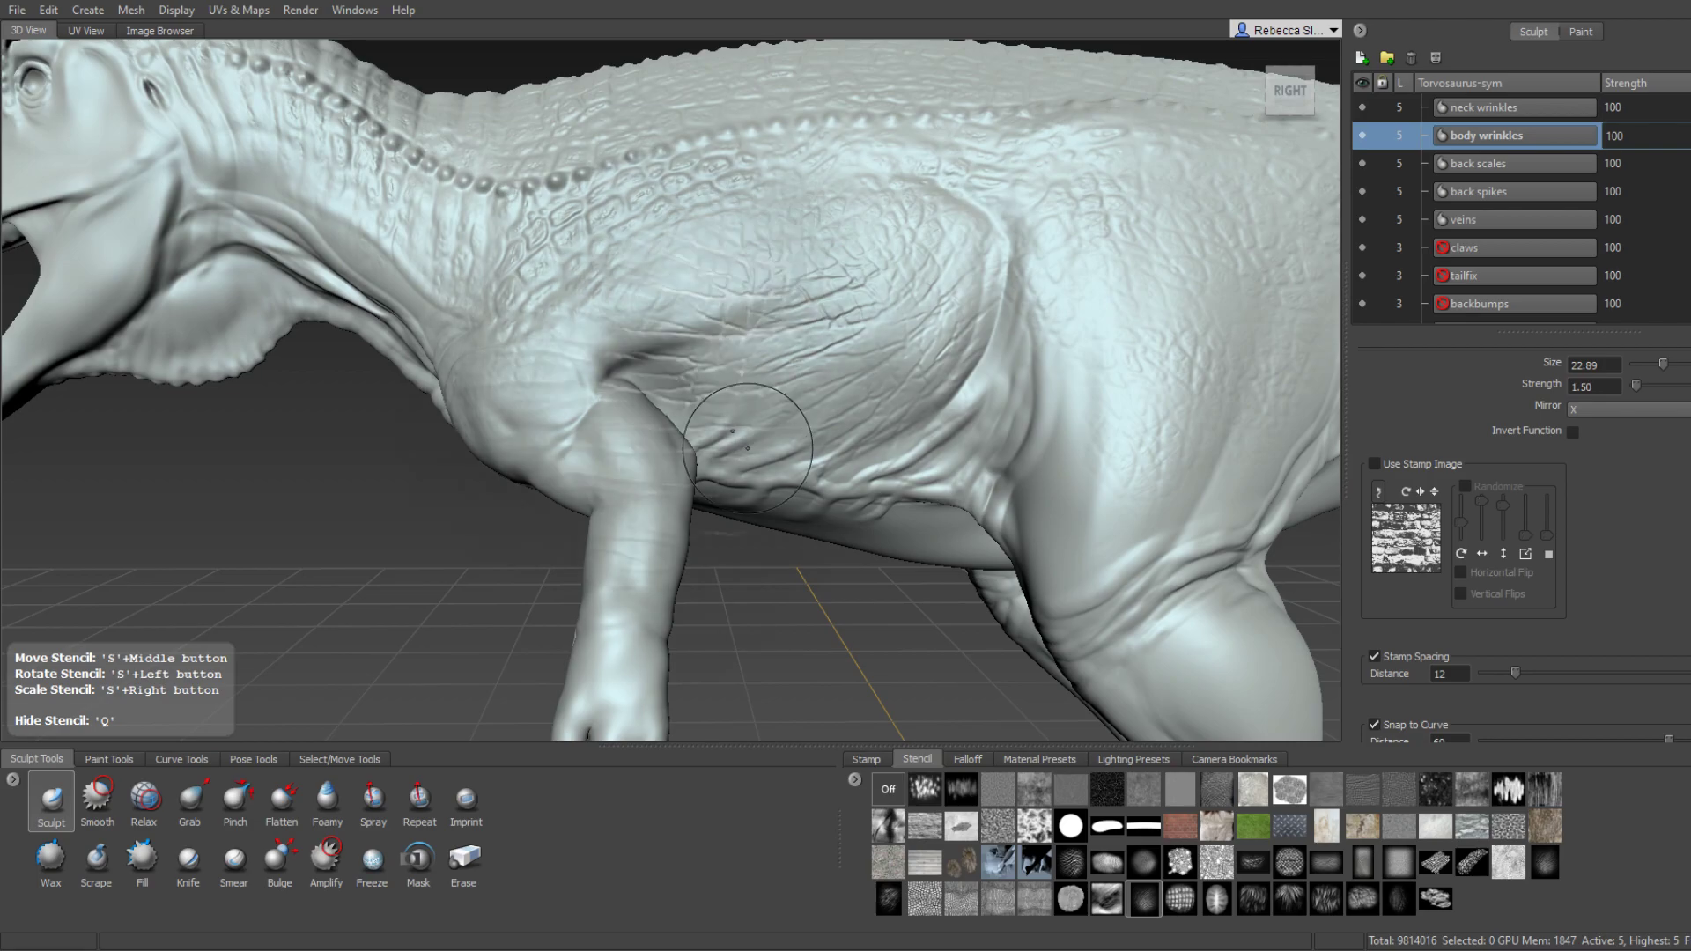
pyautogui.moveTo(681, 362)
pyautogui.keyDown('alt'); pyautogui.mouseDown()
pyautogui.moveTo(731, 418)
pyautogui.moveTo(720, 428)
pyautogui.mouseUp(); pyautogui.keyUp('alt')
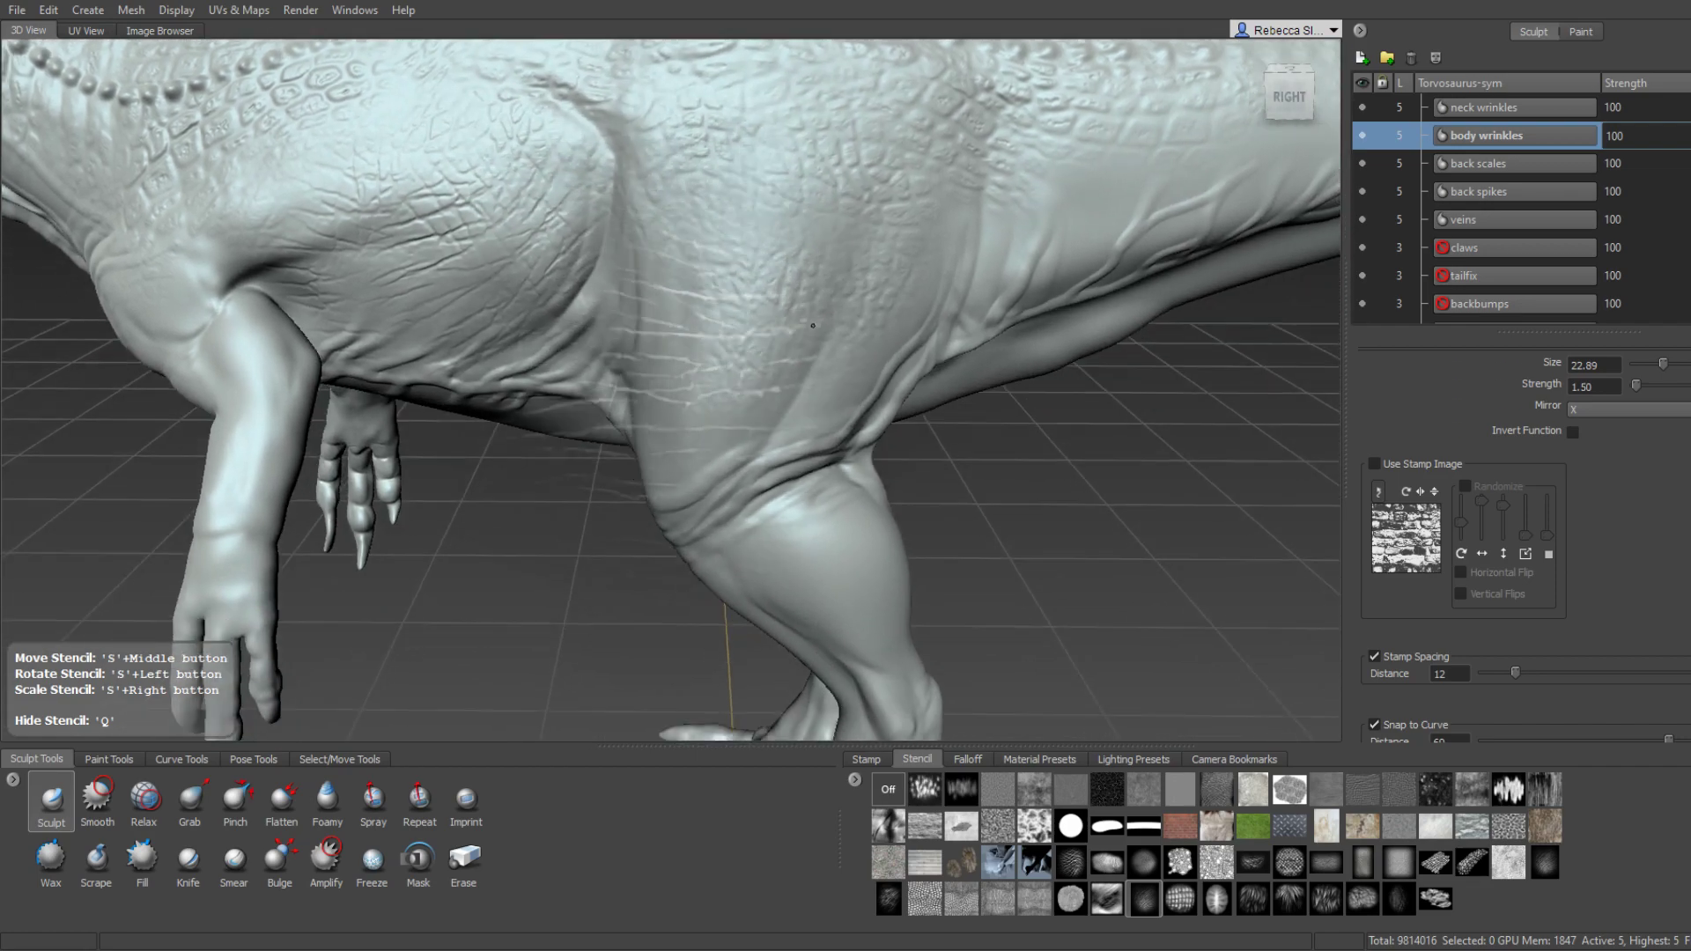
pyautogui.keyDown('alt'); pyautogui.moveTo(781, 384); pyautogui.dragTo(774, 189); pyautogui.keyUp('alt')
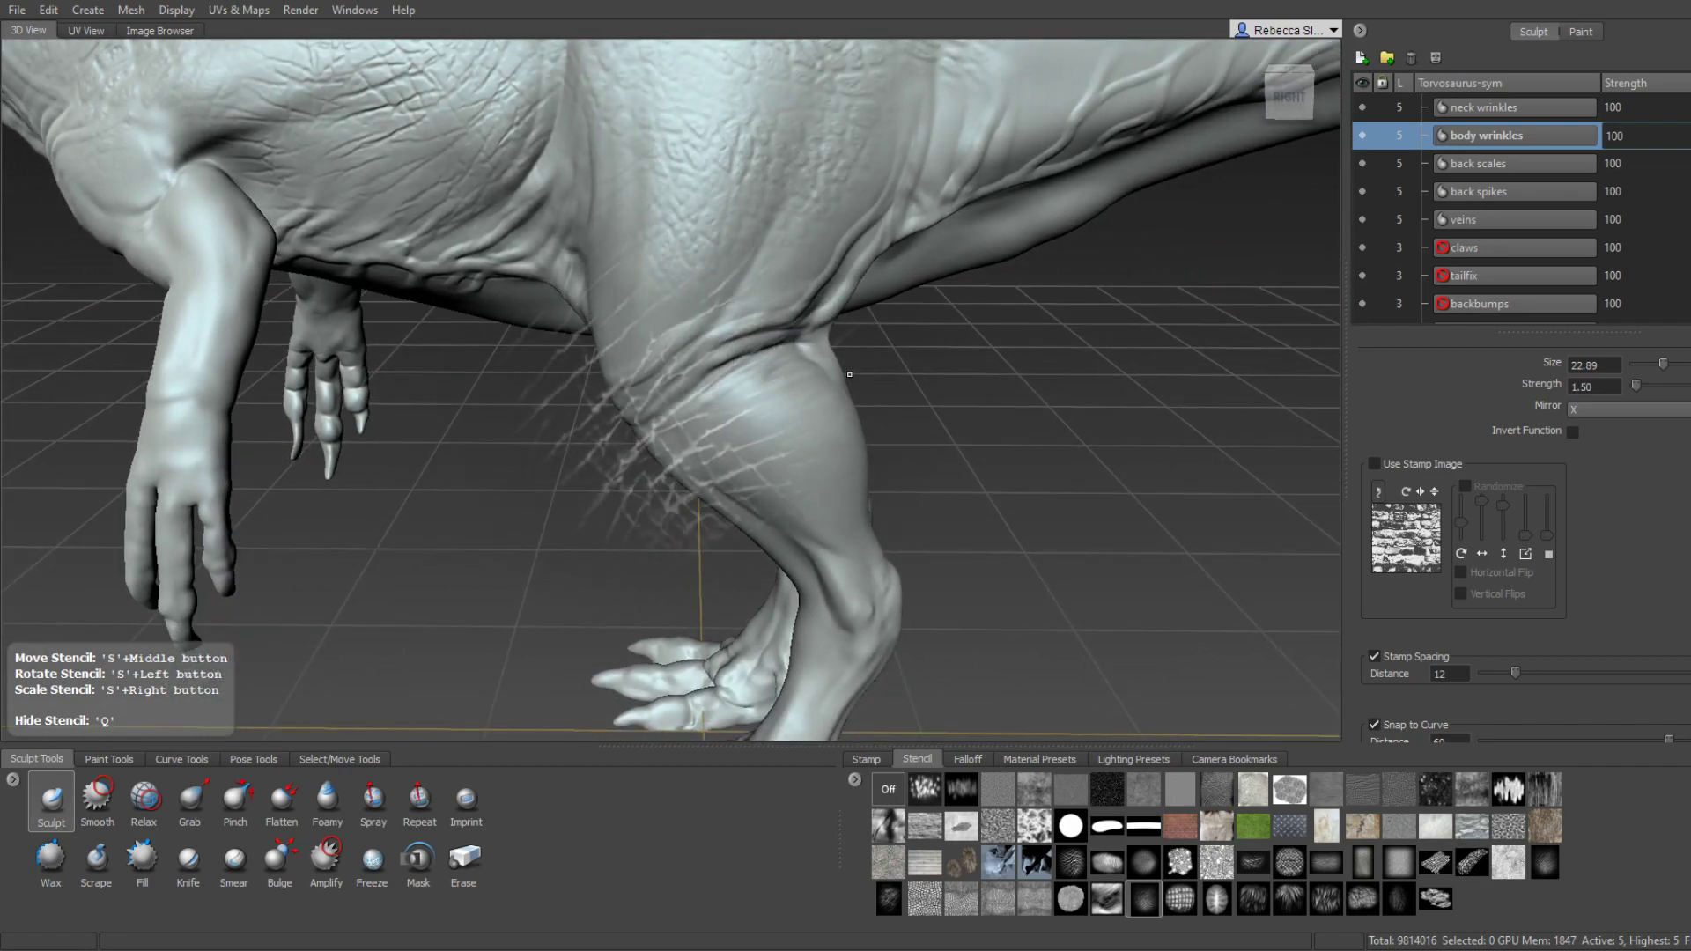
pyautogui.keyDown('alt'); pyautogui.moveTo(849, 374); pyautogui.dragTo(791, 337); pyautogui.keyUp('alt')
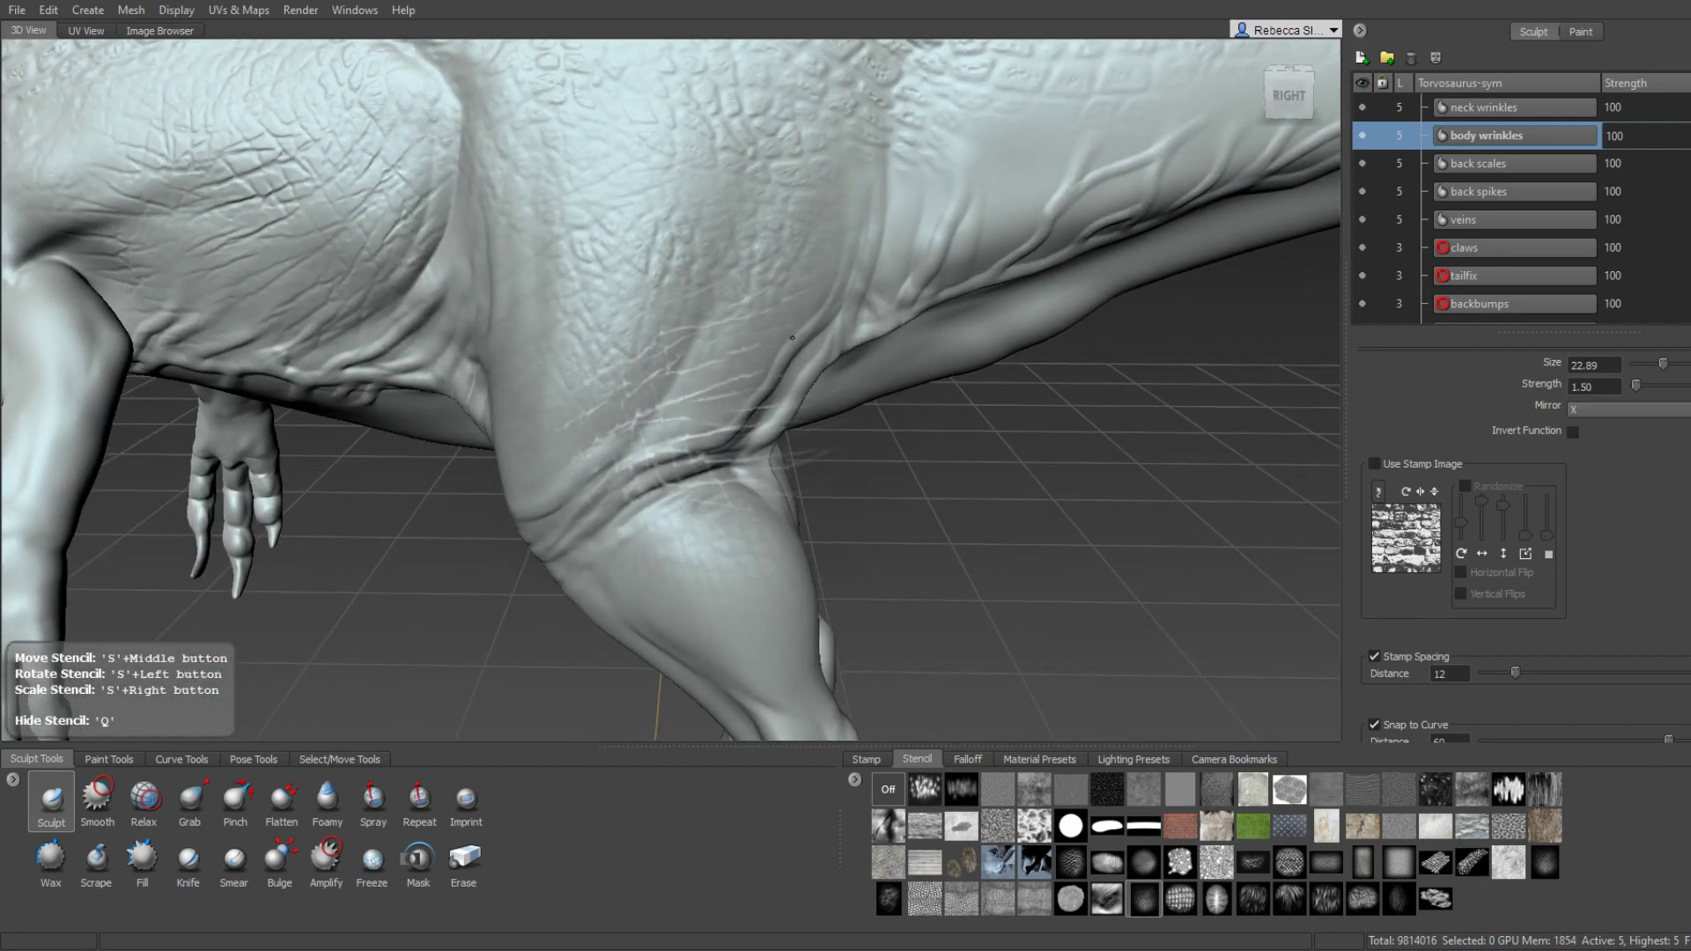
pyautogui.moveTo(792, 337)
pyautogui.keyDown('alt'); pyautogui.mouseDown()
pyautogui.moveTo(789, 382)
pyautogui.moveTo(698, 360)
pyautogui.moveTo(743, 336)
pyautogui.moveTo(745, 392)
pyautogui.mouseUp(); pyautogui.keyUp('alt')
pyautogui.moveTo(699, 282)
pyautogui.keyDown('alt'); pyautogui.mouseDown()
pyautogui.moveTo(745, 374)
pyautogui.moveTo(641, 360)
pyautogui.moveTo(762, 361)
pyautogui.mouseUp(); pyautogui.keyUp('alt')
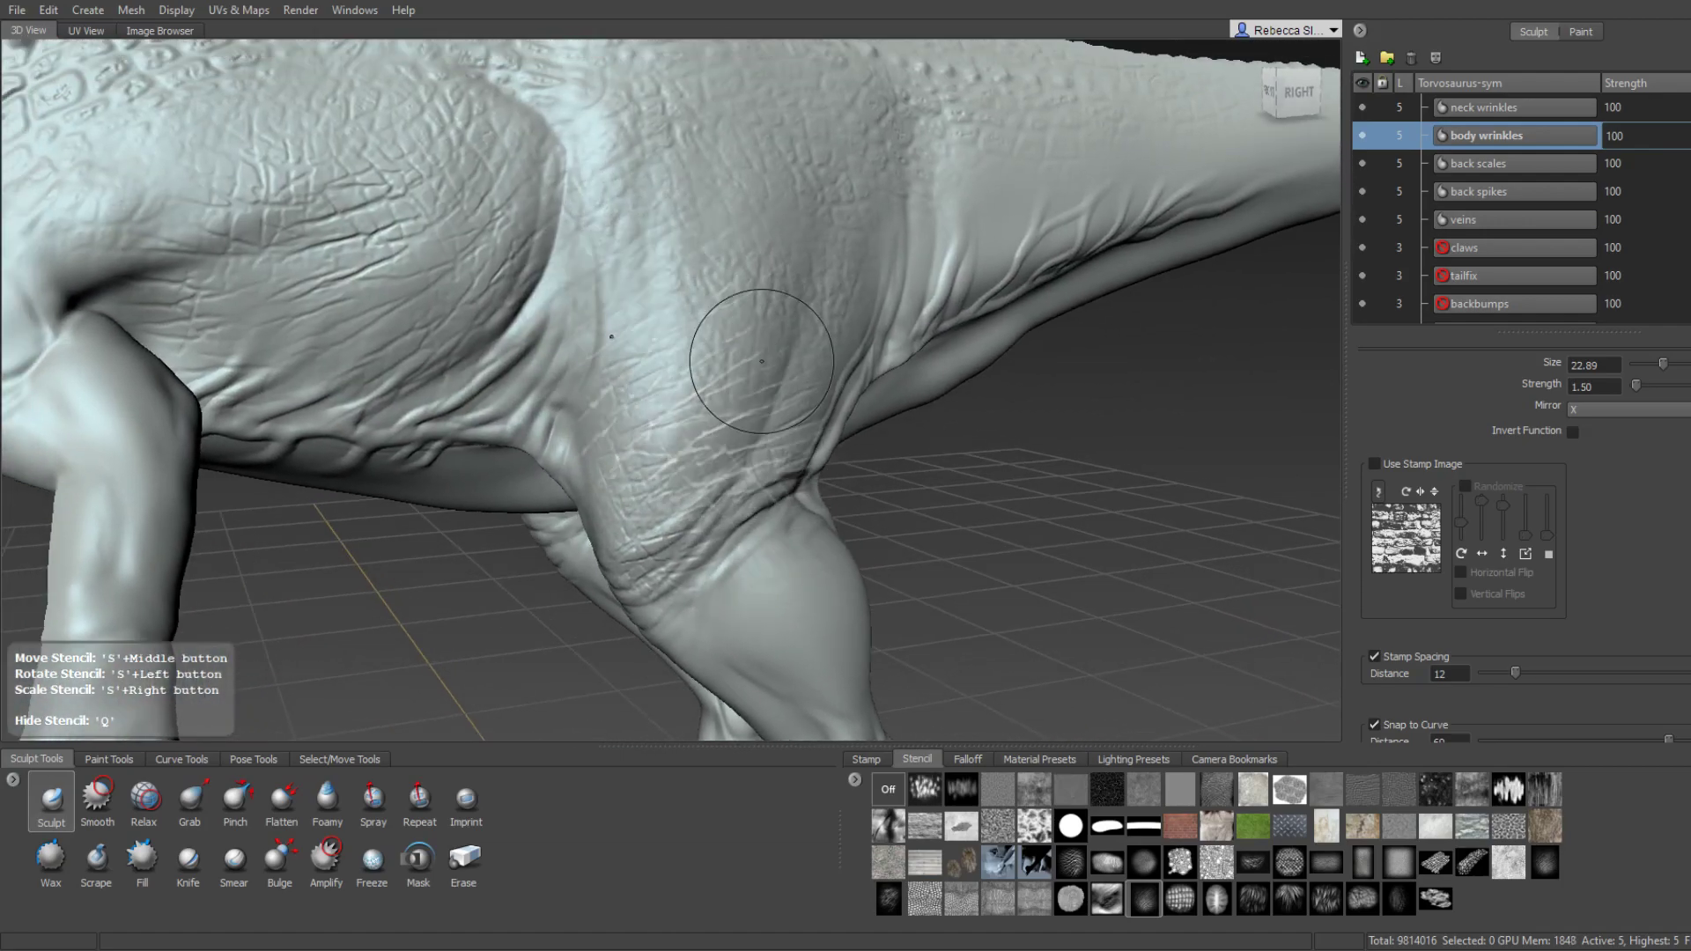
pyautogui.keyDown('alt'); pyautogui.moveTo(697, 316); pyautogui.dragTo(673, 340); pyautogui.keyUp('alt')
pyautogui.moveTo(643, 386)
pyautogui.keyDown('alt'); pyautogui.mouseDown(button='right')
pyautogui.moveTo(717, 332)
pyautogui.moveTo(687, 429)
pyautogui.mouseUp(button='right'); pyautogui.keyUp('alt')
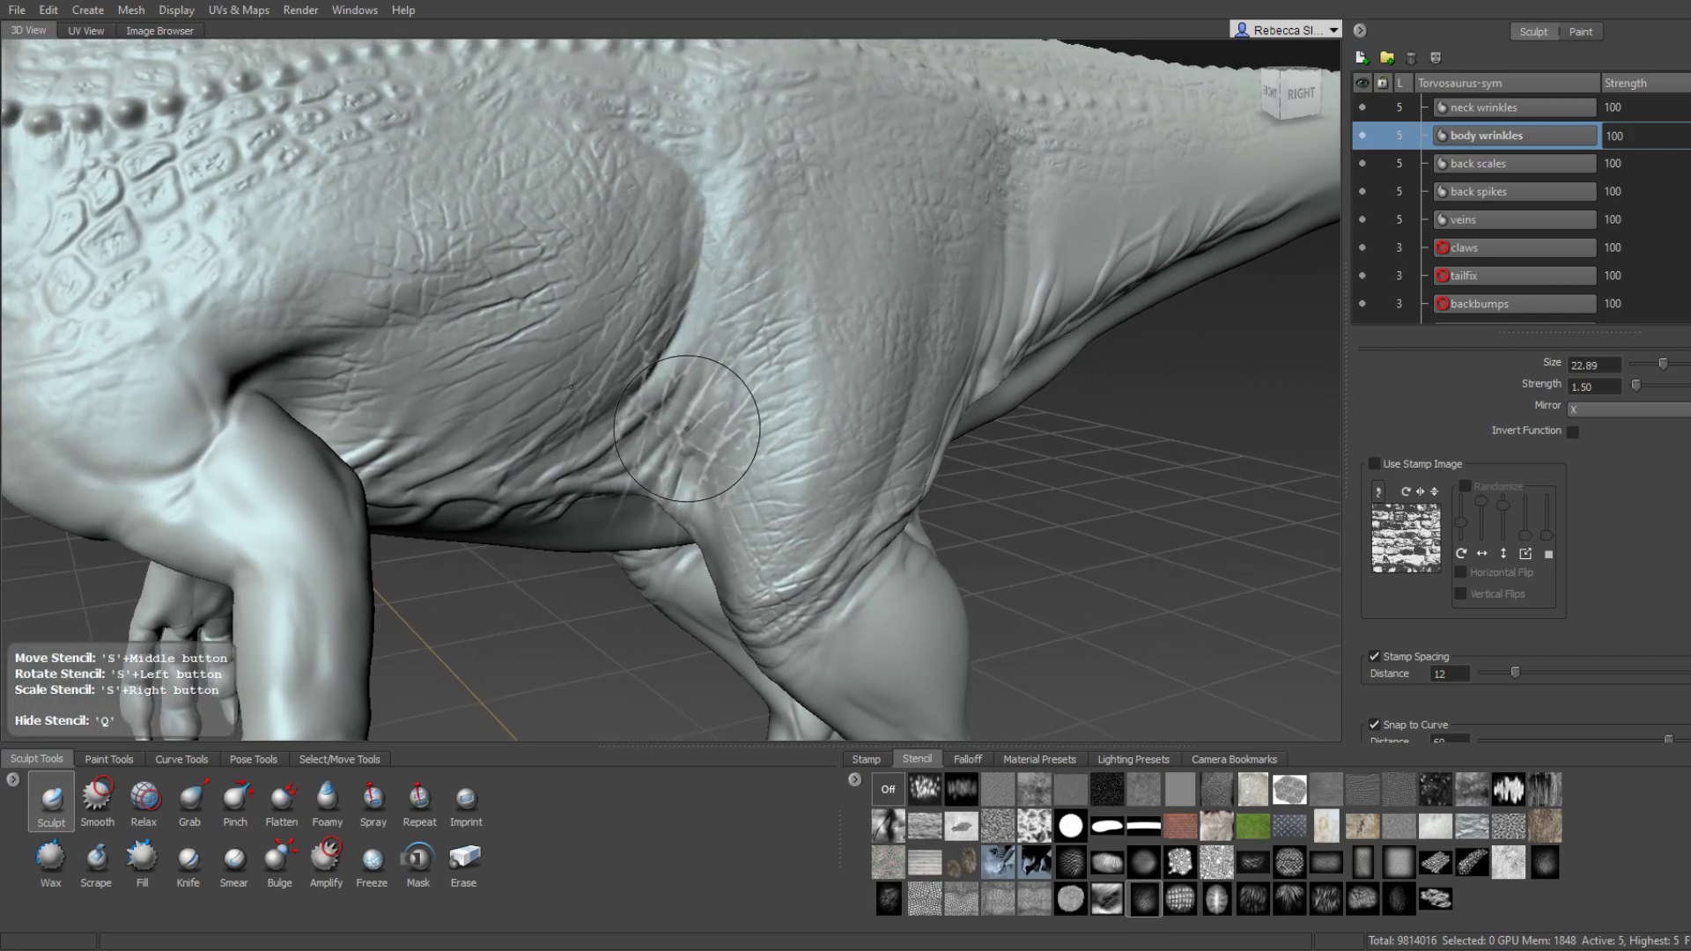
pyautogui.moveTo(755, 509)
pyautogui.keyDown('alt'); pyautogui.mouseDown(button='right')
pyautogui.moveTo(679, 472)
pyautogui.moveTo(804, 470)
pyautogui.mouseUp(button='right'); pyautogui.keyUp('alt')
pyautogui.moveTo(803, 470)
pyautogui.keyDown('alt'); pyautogui.mouseDown()
pyautogui.moveTo(769, 395)
pyautogui.moveTo(811, 377)
pyautogui.moveTo(869, 434)
pyautogui.moveTo(620, 473)
pyautogui.mouseUp(); pyautogui.keyUp('alt')
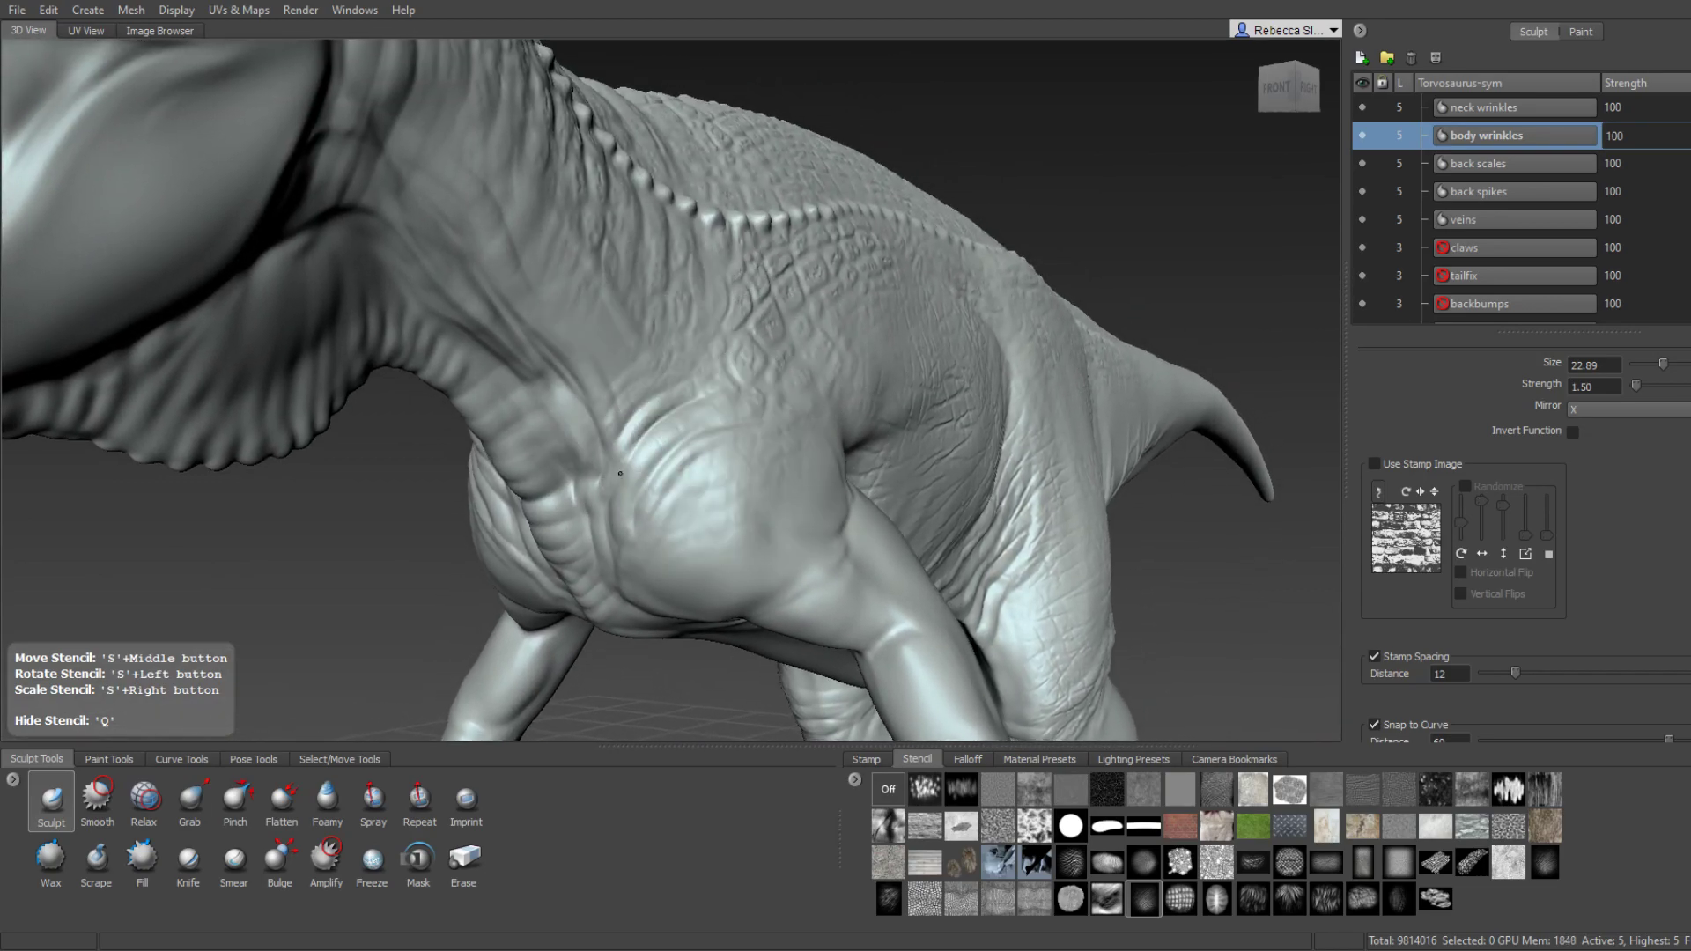
# Frame the neck and forelimb and stamp stencilled wrinkles down the neck.
pyautogui.keyDown('alt'); pyautogui.moveTo(723, 597); pyautogui.dragTo(752, 484); pyautogui.keyUp('alt')
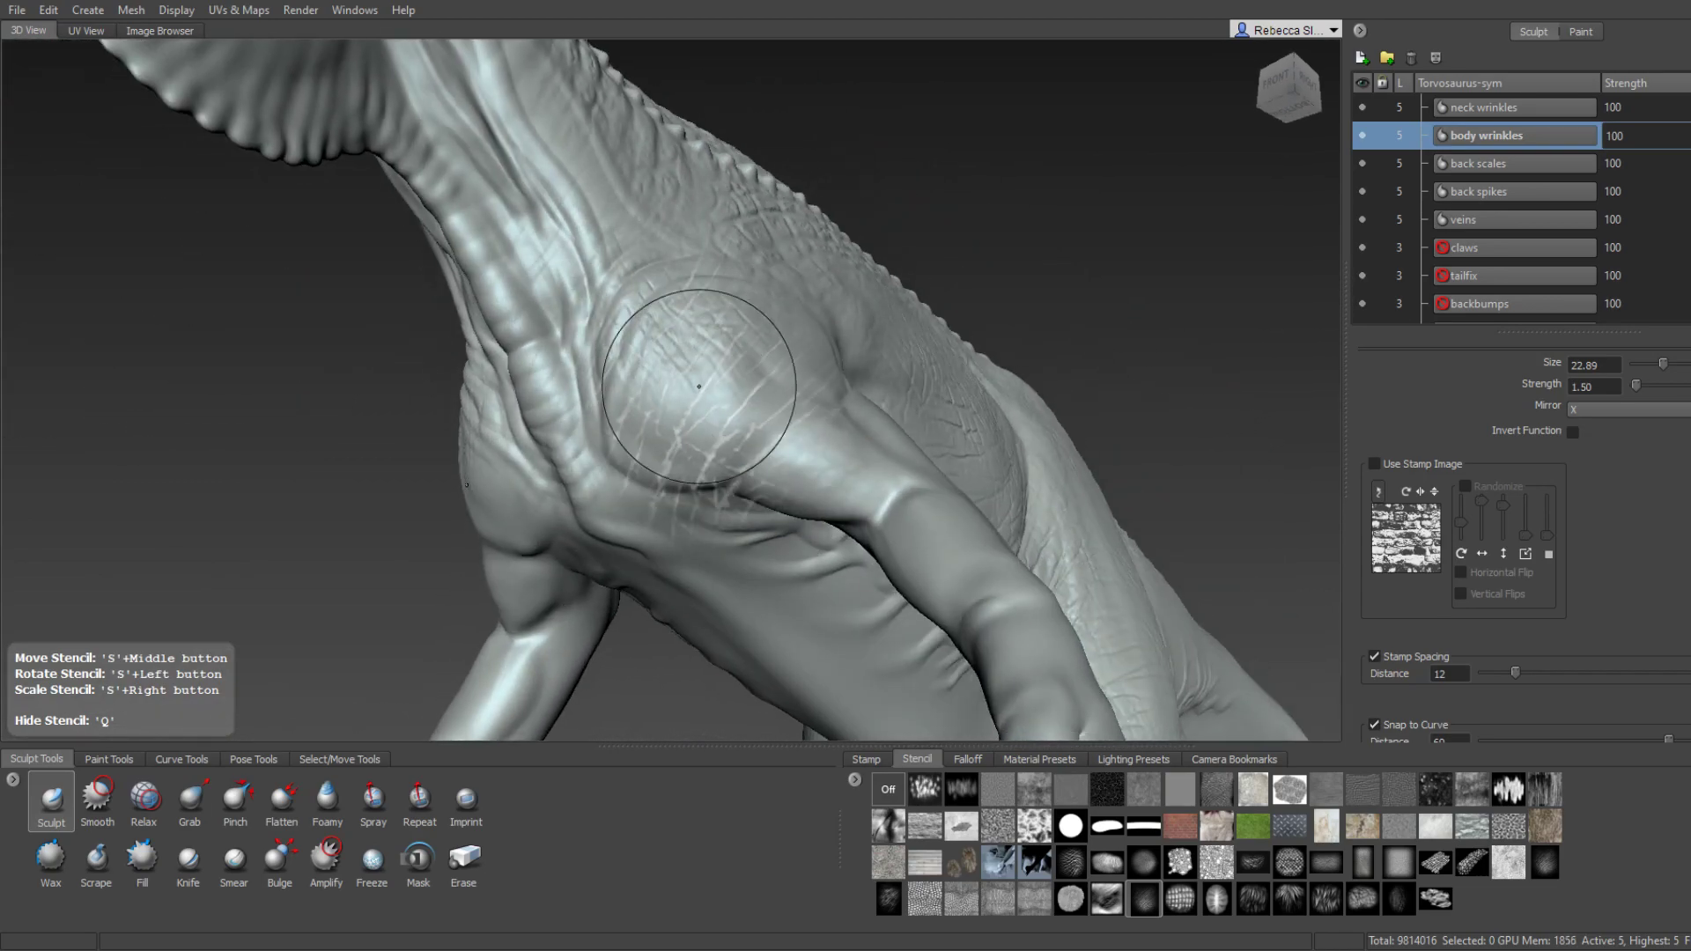
pyautogui.moveTo(725, 394)
pyautogui.keyDown('alt'); pyautogui.mouseDown()
pyautogui.moveTo(774, 528)
pyautogui.moveTo(688, 462)
pyautogui.mouseUp(); pyautogui.keyUp('alt')
pyautogui.scroll(2, 747, 524)
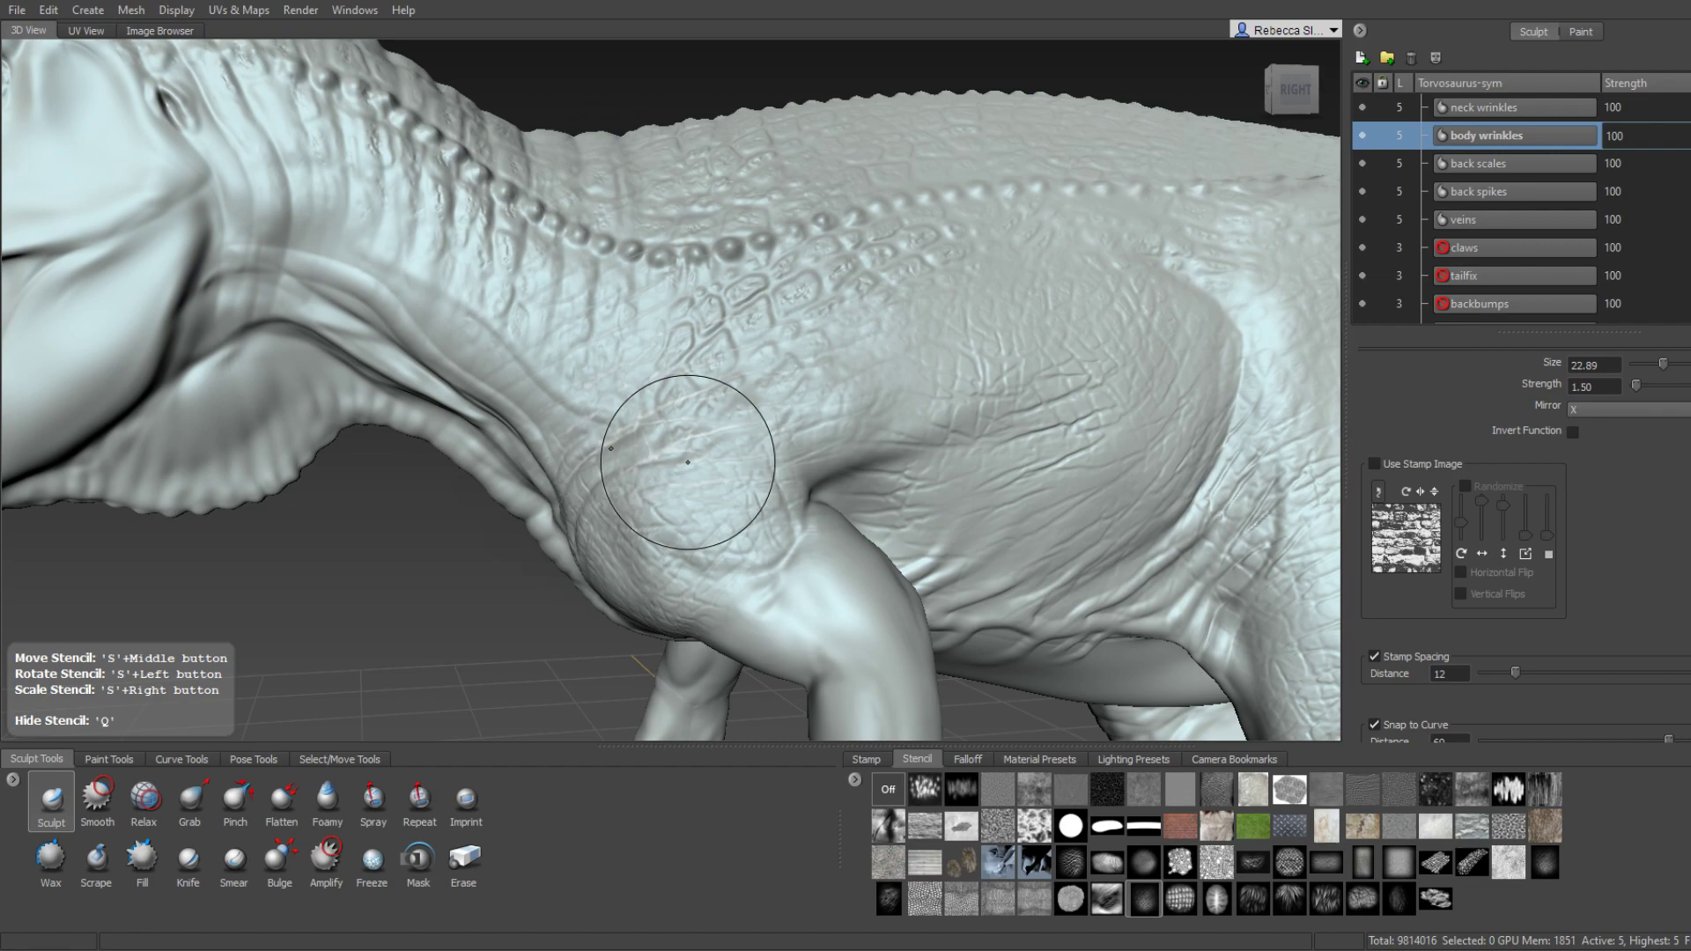
pyautogui.moveTo(688, 462)
pyautogui.keyDown('alt'); pyautogui.mouseDown()
pyautogui.moveTo(604, 321)
pyautogui.moveTo(698, 397)
pyautogui.moveTo(848, 353)
pyautogui.moveTo(671, 427)
pyautogui.moveTo(716, 377)
pyautogui.moveTo(698, 378)
pyautogui.moveTo(740, 428)
pyautogui.moveTo(686, 436)
pyautogui.mouseUp(); pyautogui.keyUp('alt')
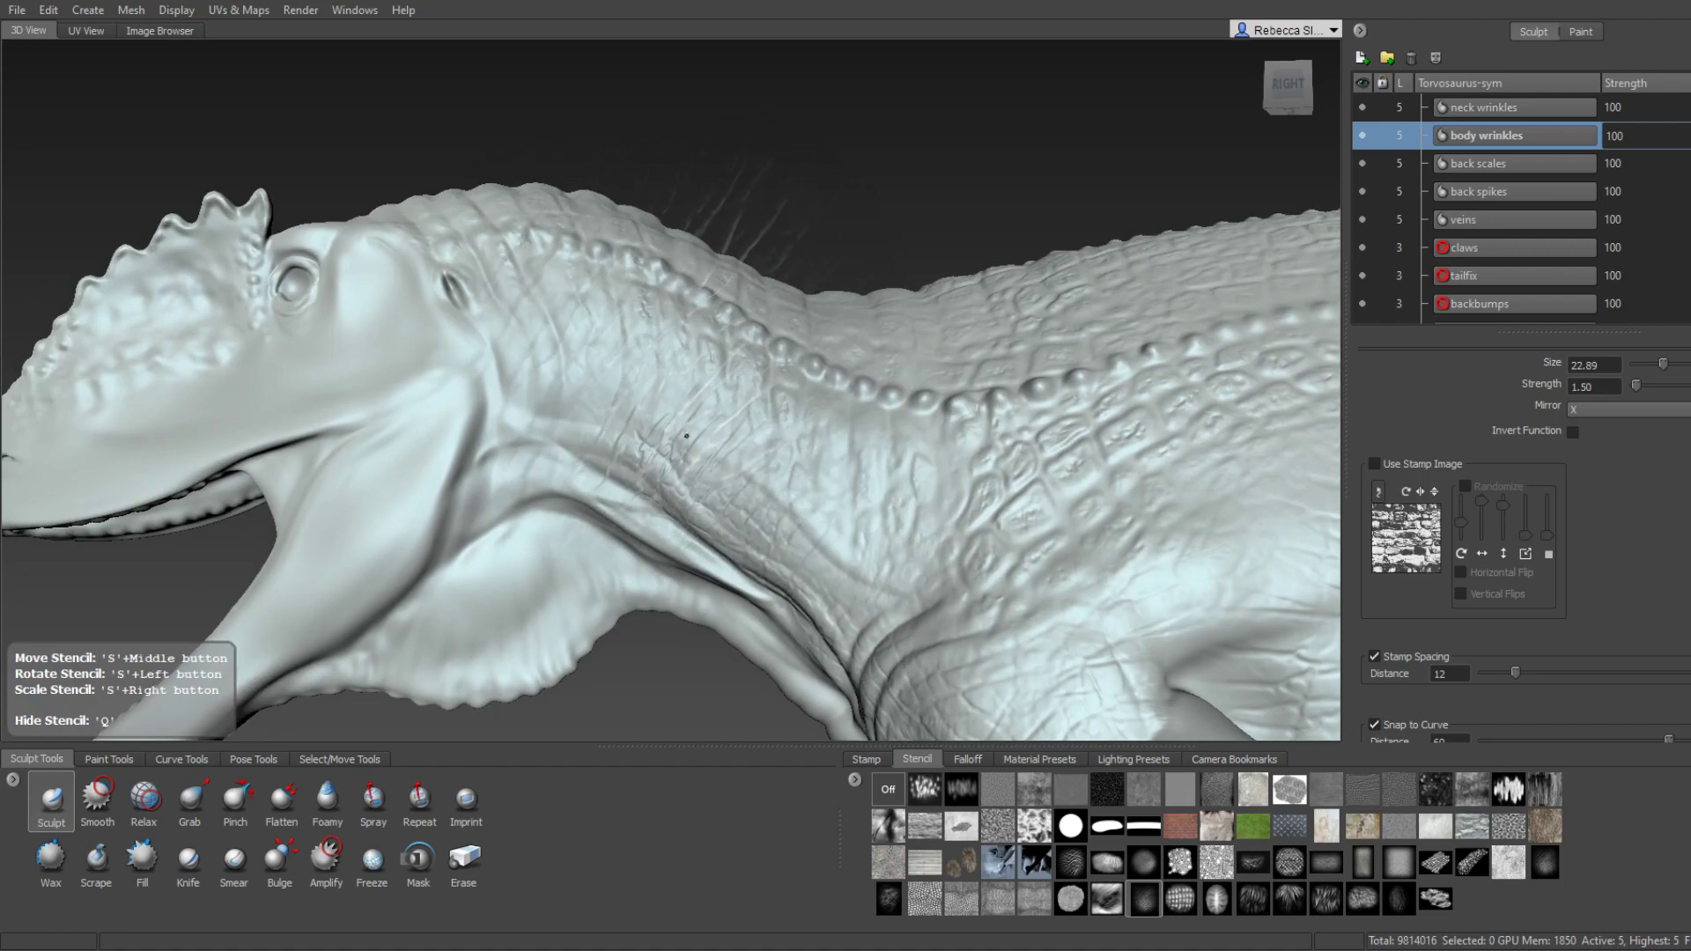
pyautogui.keyDown('alt'); pyautogui.moveTo(686, 436); pyautogui.dragTo(711, 346, button='right'); pyautogui.keyUp('alt')
pyautogui.keyDown('alt'); pyautogui.moveTo(711, 346); pyautogui.dragTo(735, 256); pyautogui.keyUp('alt')
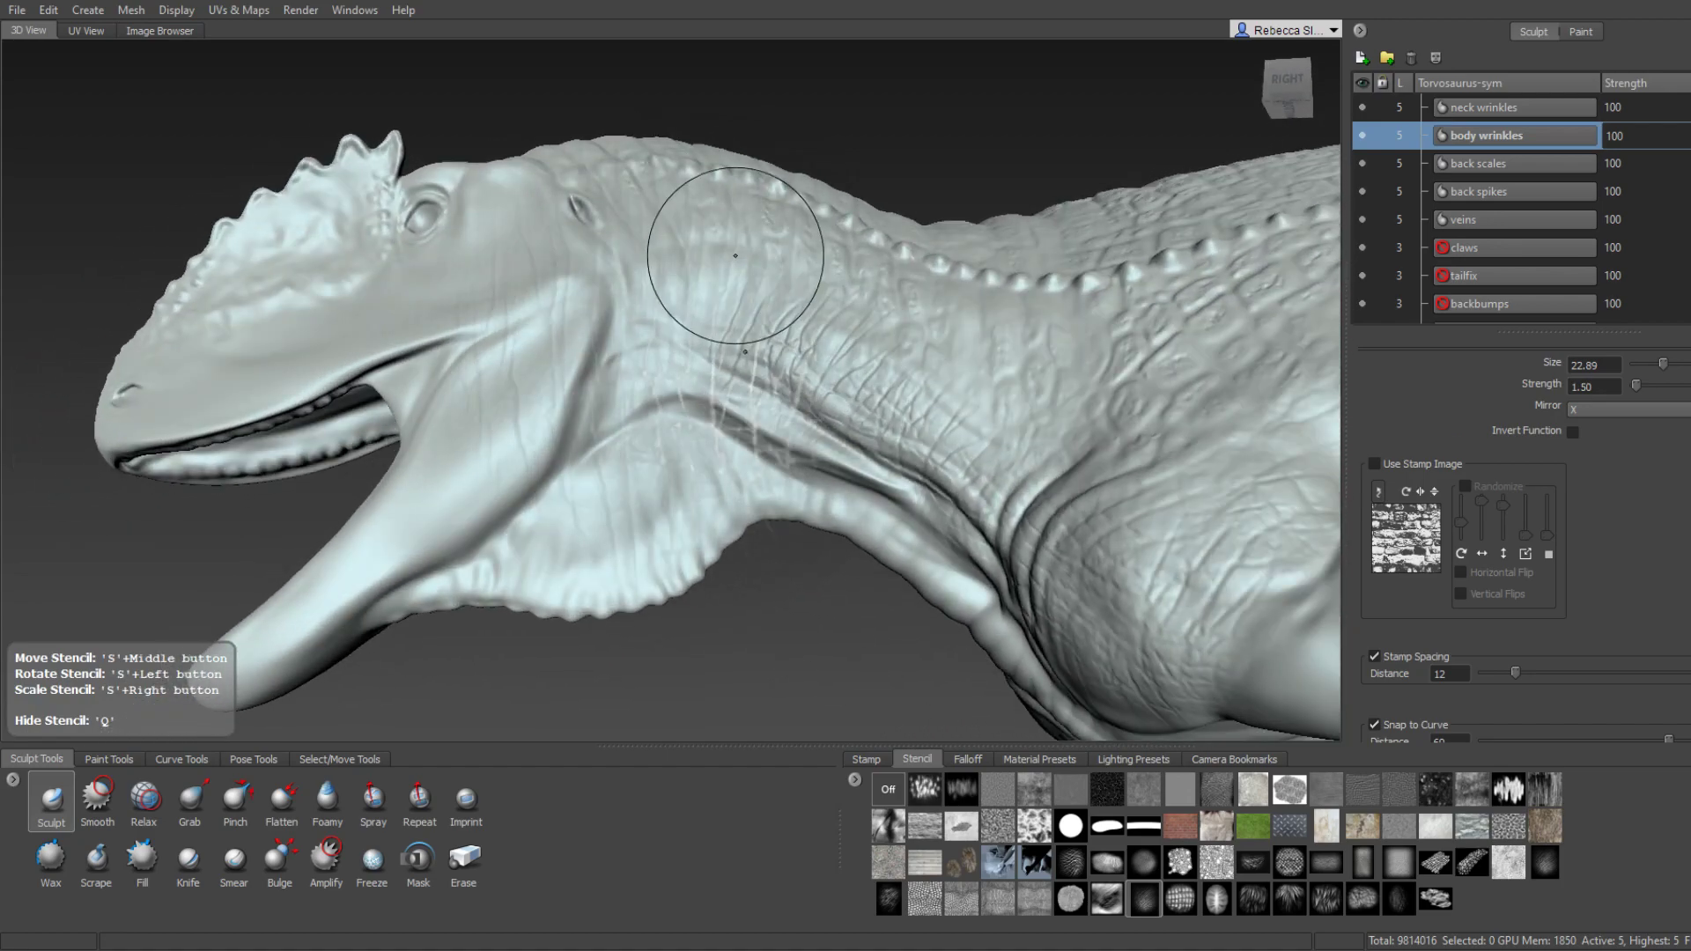
pyautogui.moveTo(735, 255)
pyautogui.keyDown('alt'); pyautogui.mouseDown(button='middle')
pyautogui.moveTo(775, 315)
pyautogui.moveTo(746, 302)
pyautogui.mouseUp(button='middle'); pyautogui.keyUp('alt')
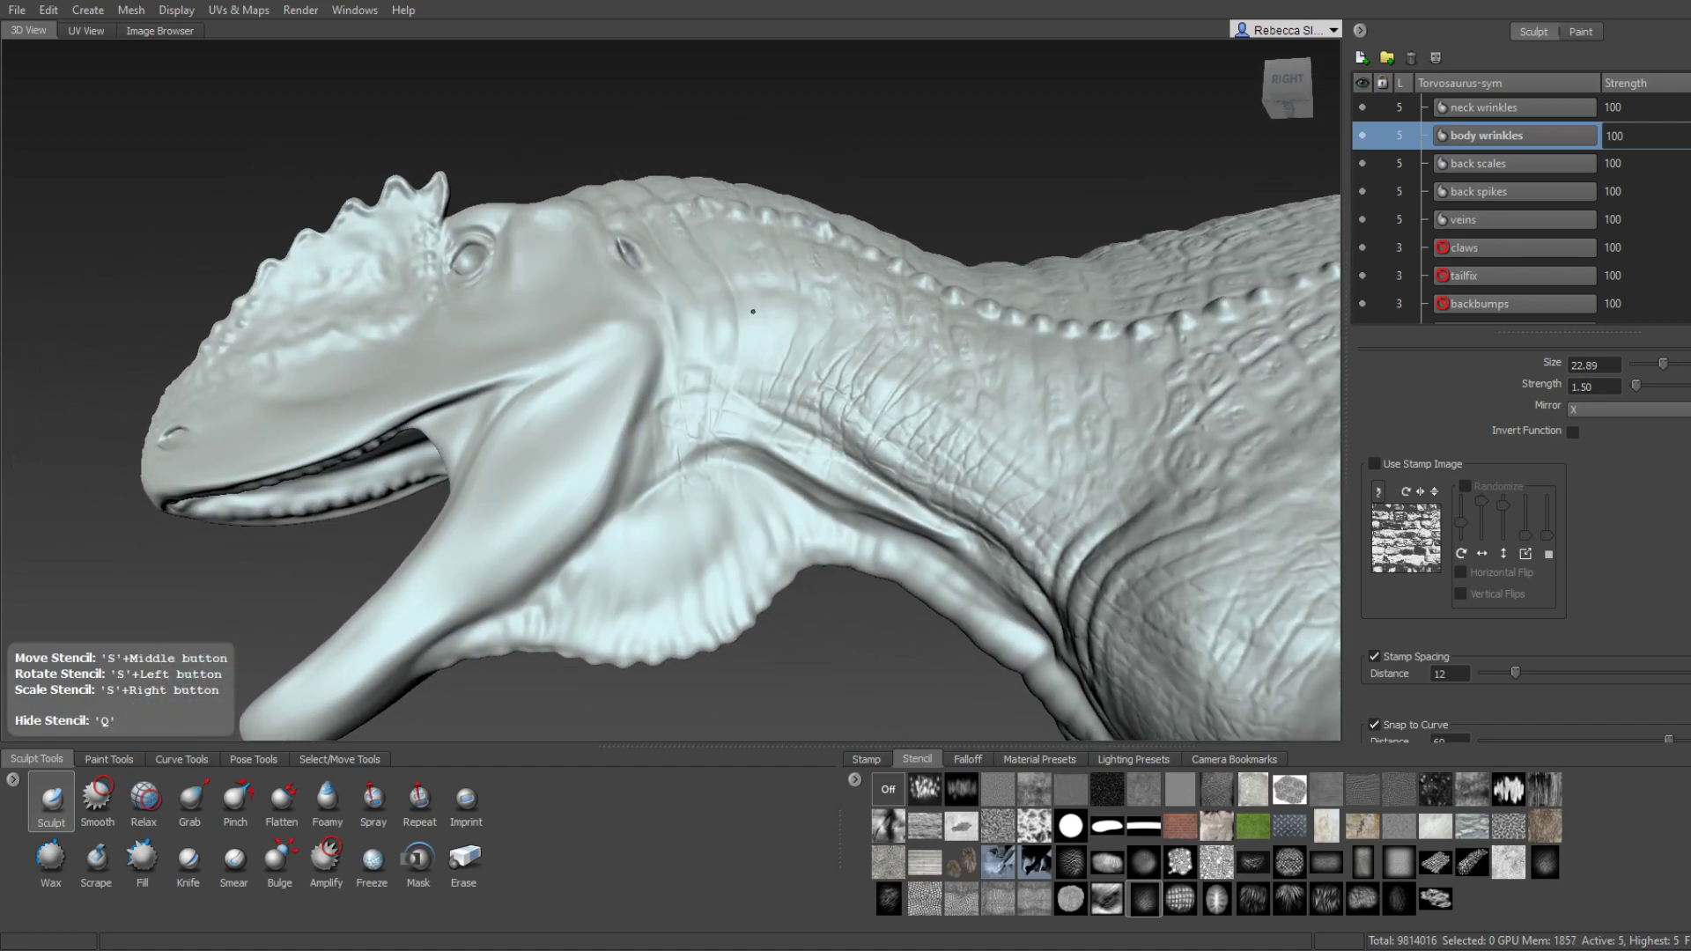
pyautogui.moveTo(753, 311); pyautogui.dragTo(726, 400)
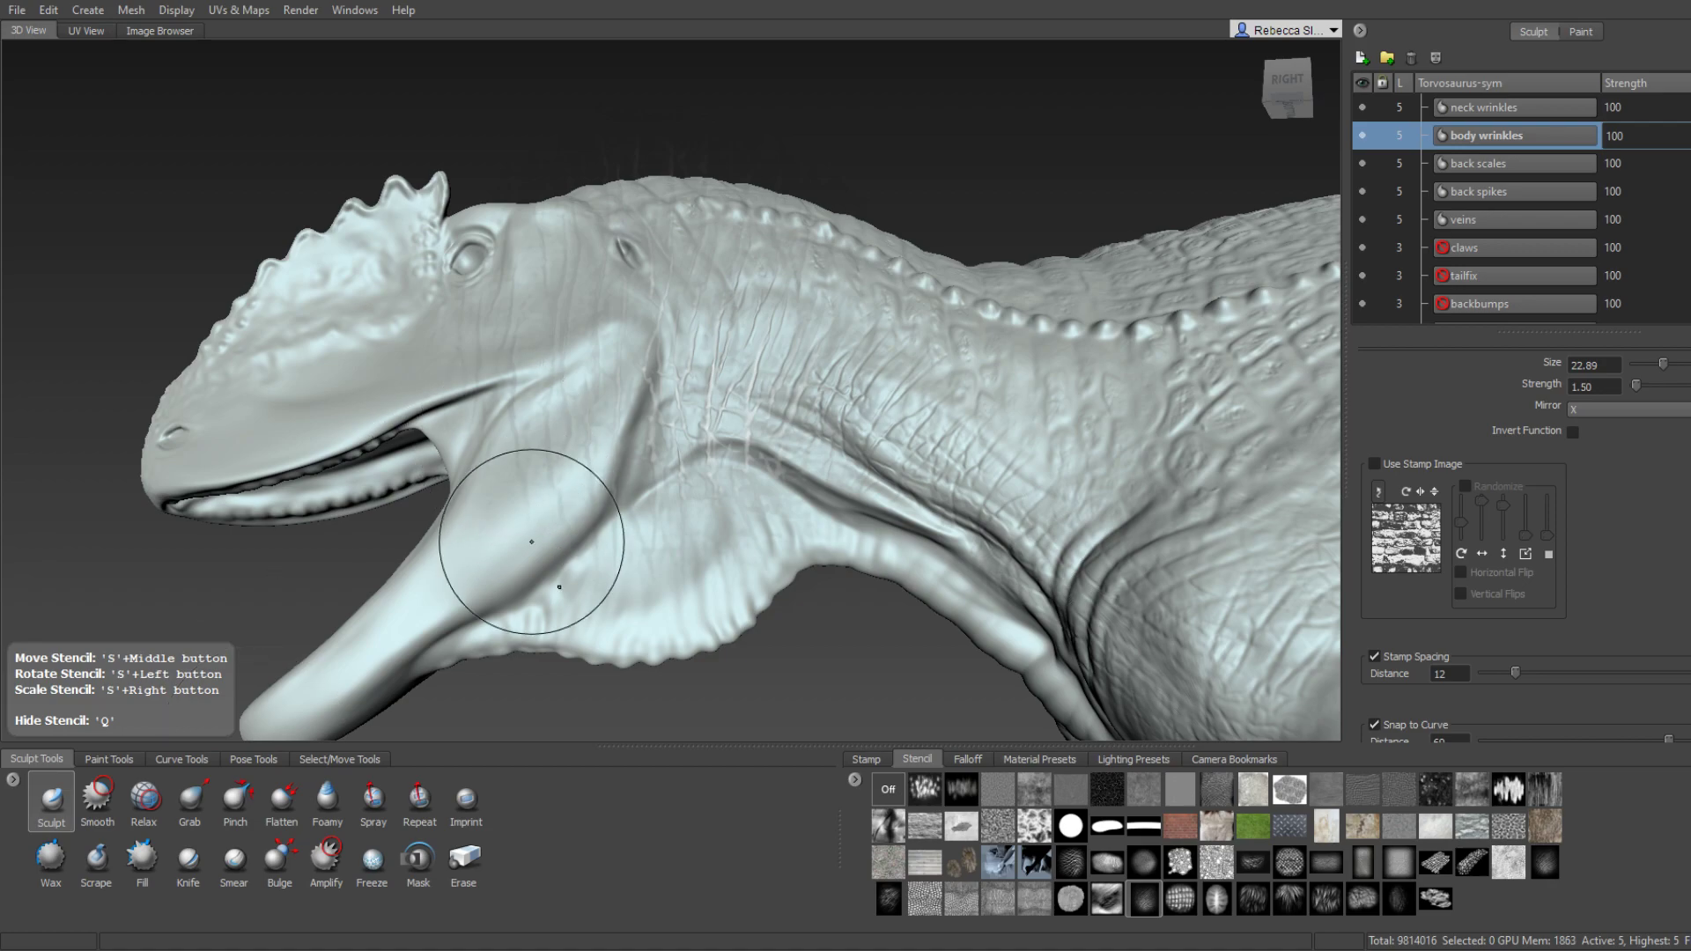
# Turn the head toward the camera and settle on a side view of it.
pyautogui.moveTo(528, 528); pyautogui.dragTo(479, 553, button='middle')
pyautogui.scroll(3, 698, 529)
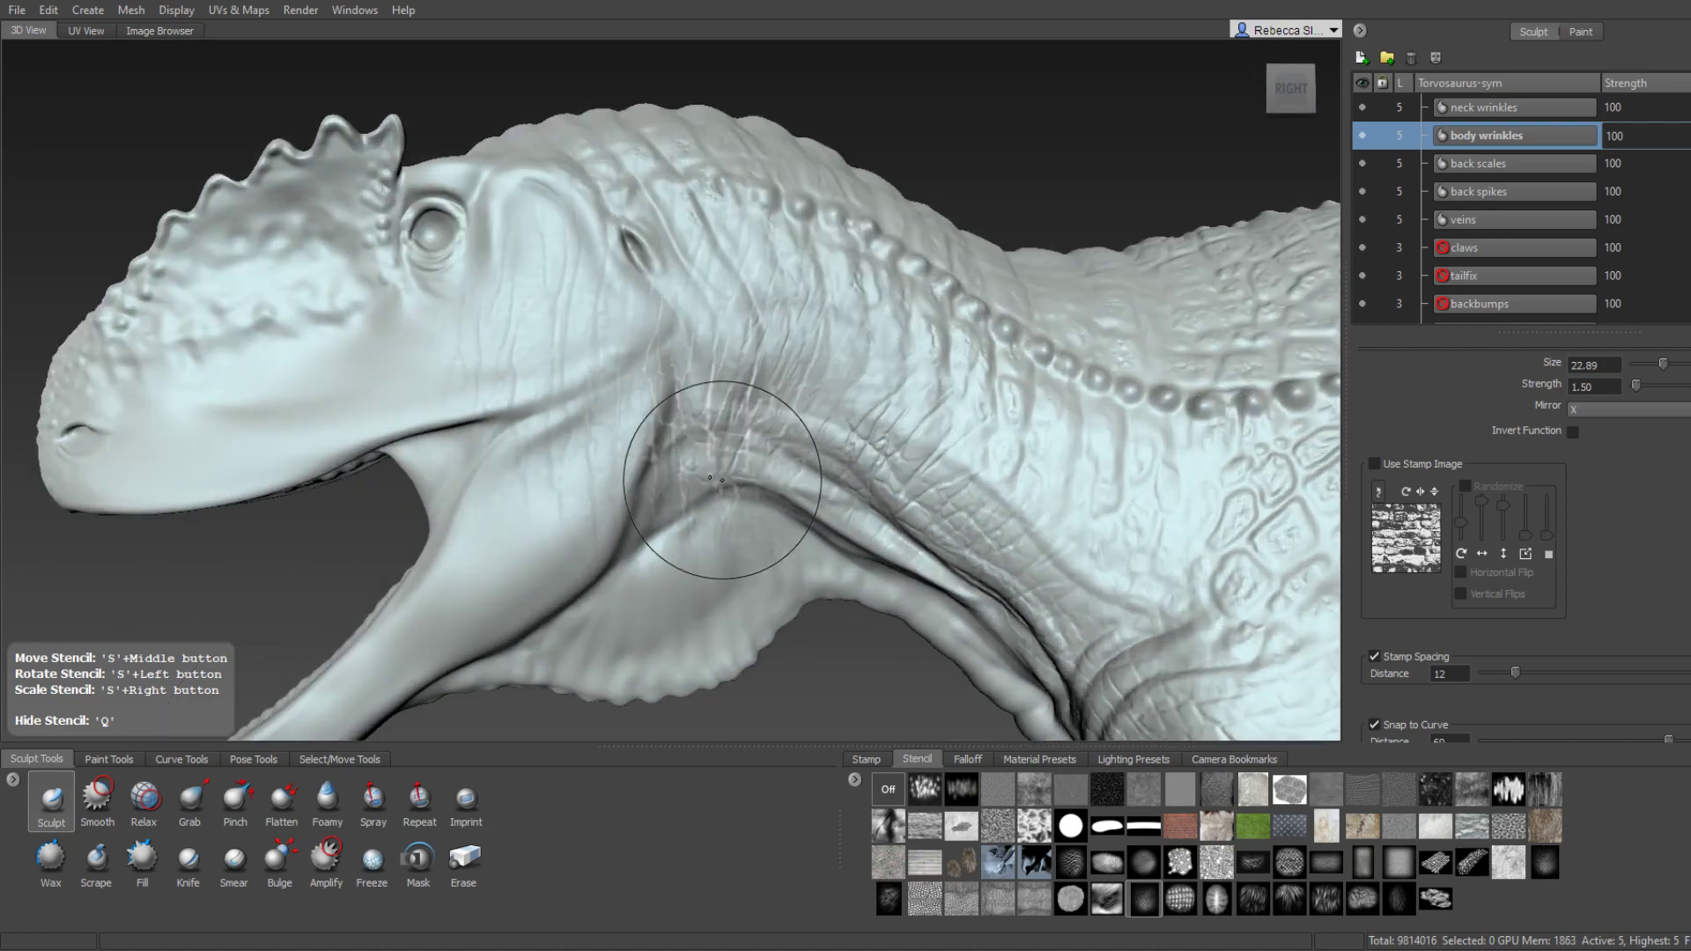
pyautogui.scroll(3, 687, 396)
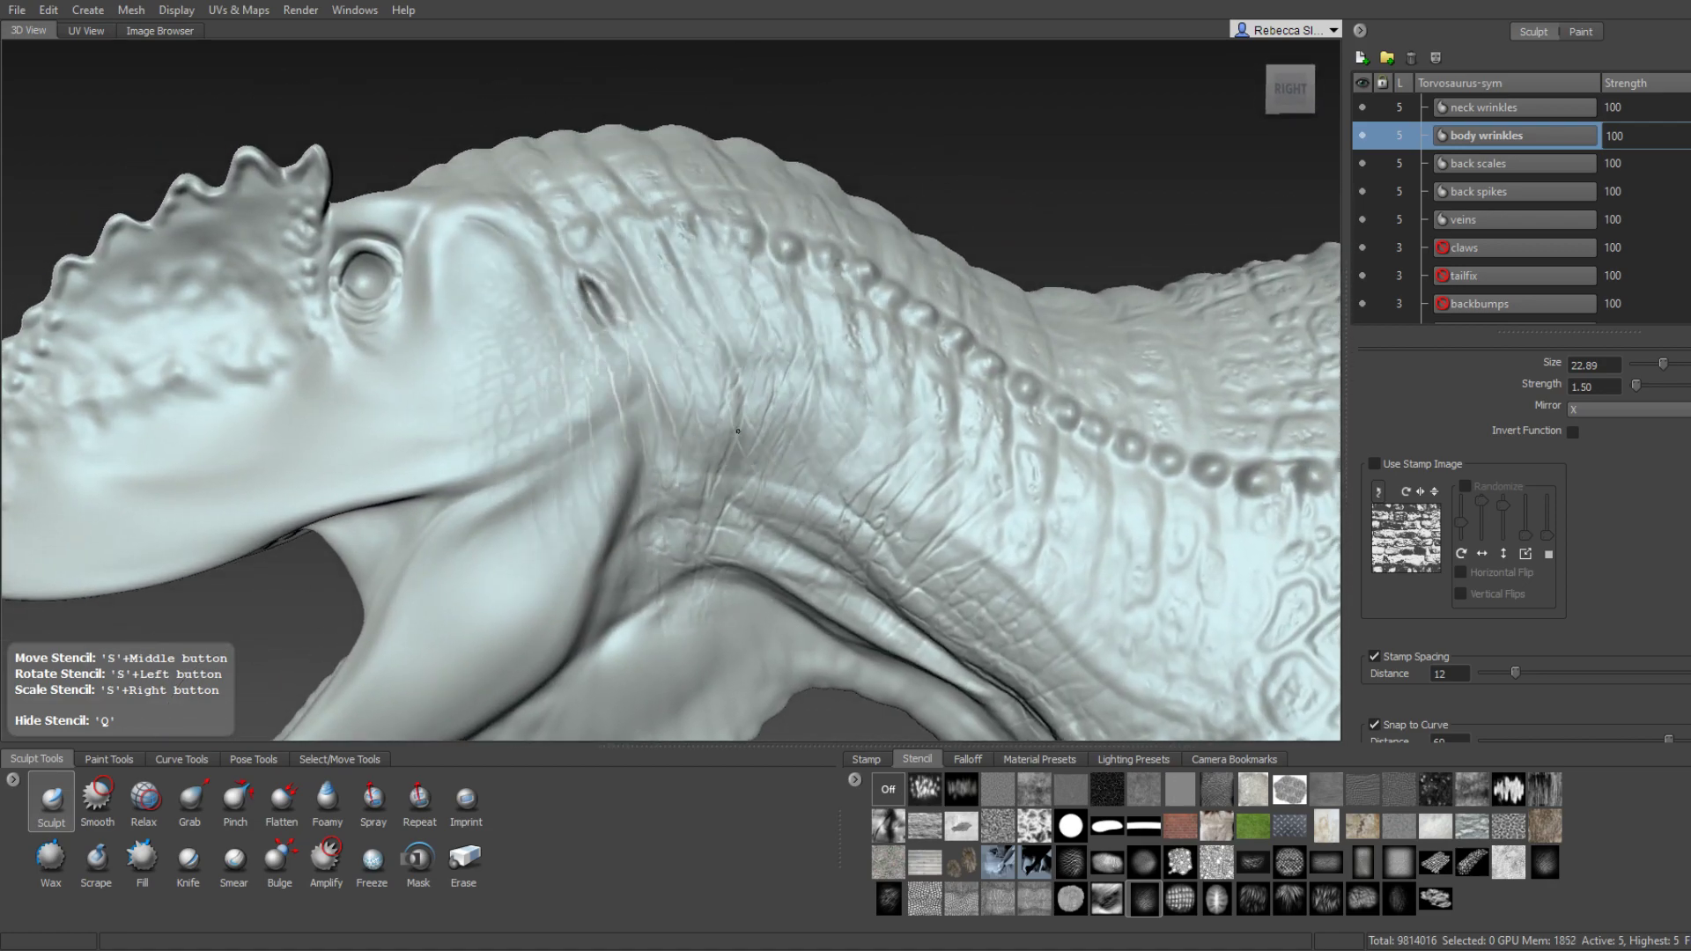
pyautogui.moveTo(732, 427)
pyautogui.mouseDown(button='middle')
pyautogui.moveTo(681, 448)
pyautogui.moveTo(748, 405)
pyautogui.mouseUp(button='middle')
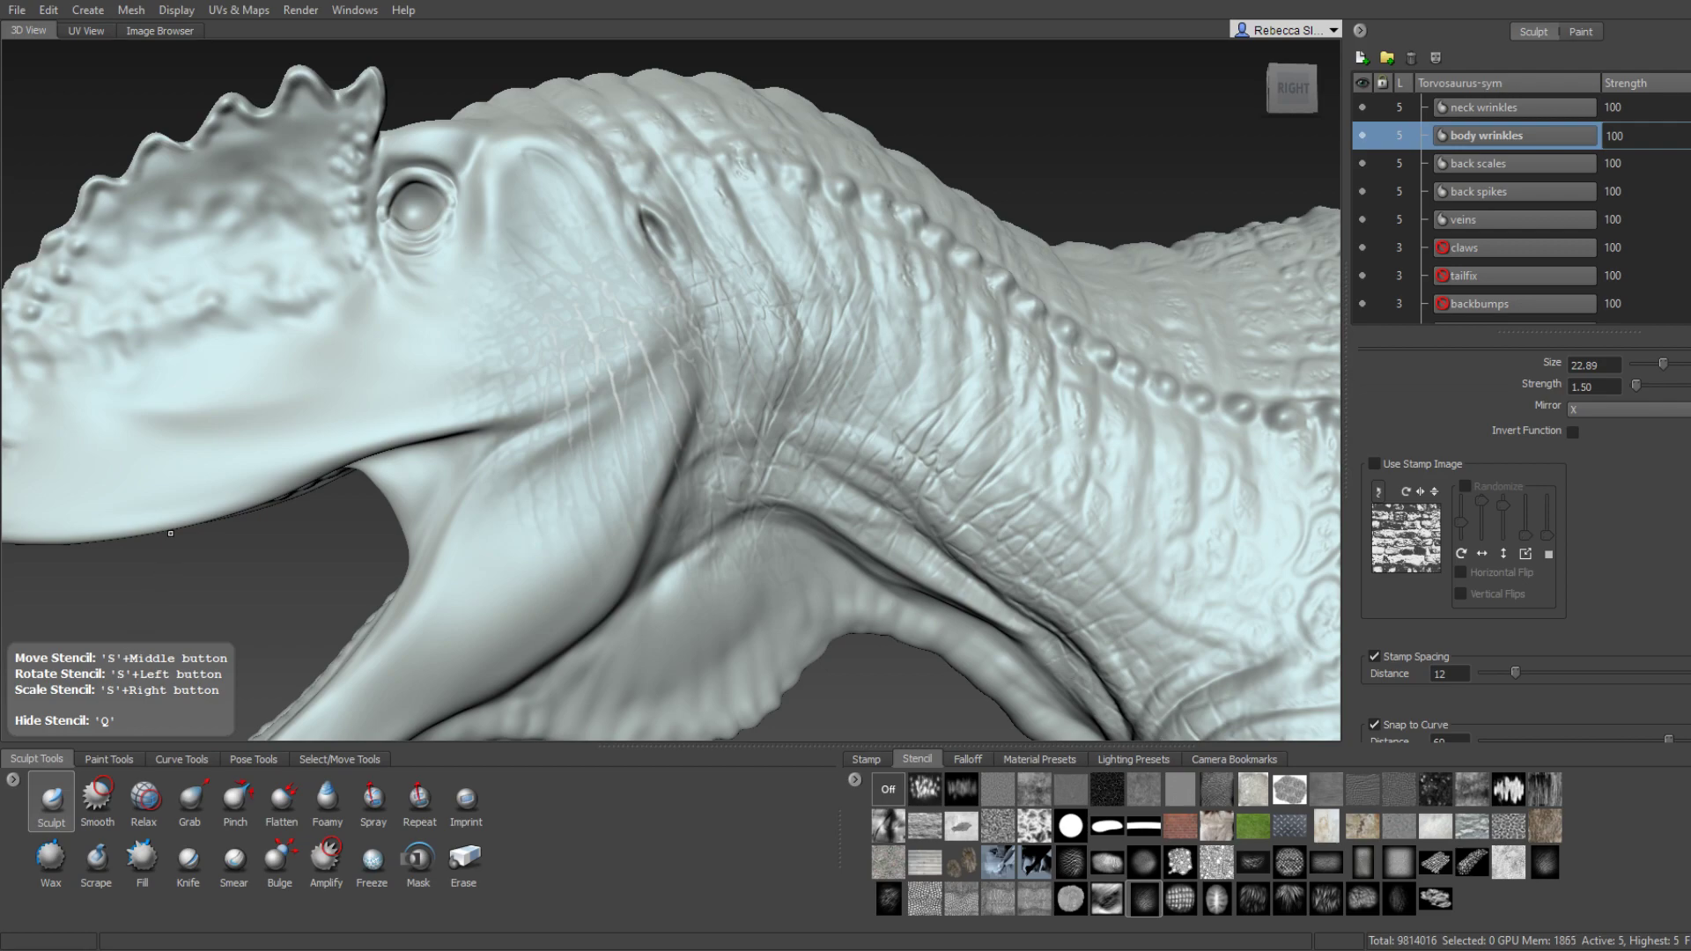
# Work wrinkle texture onto the cheek and the skin behind the eye.
pyautogui.keyDown('alt'); pyautogui.moveTo(585, 396); pyautogui.dragTo(623, 398); pyautogui.keyUp('alt')
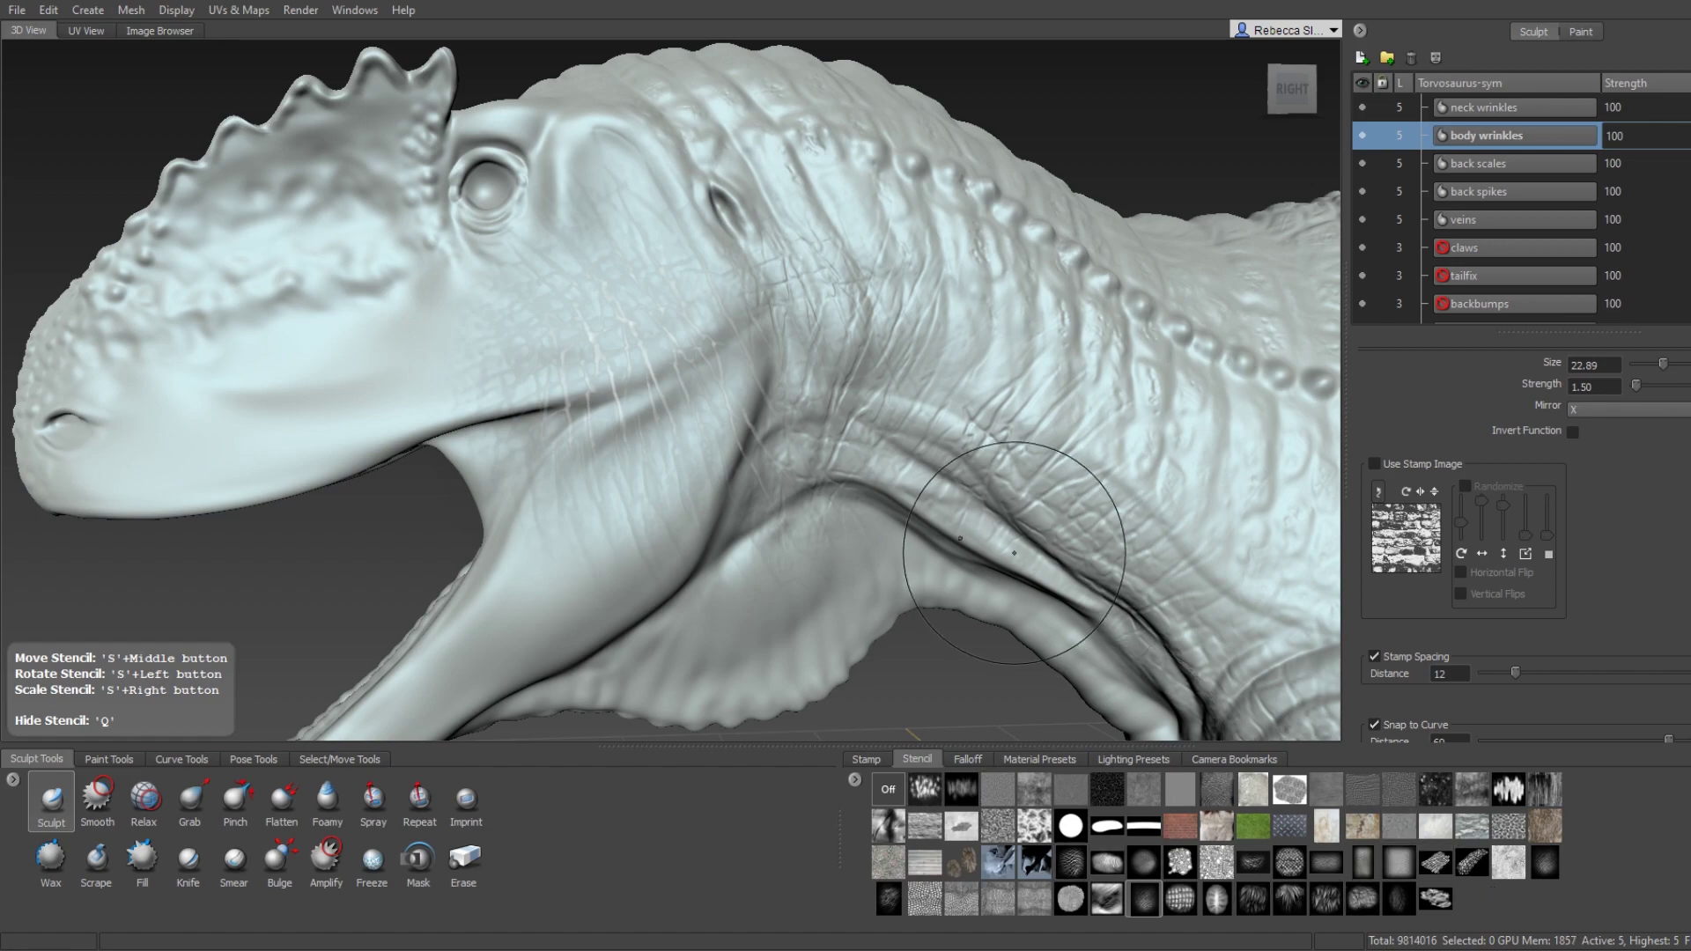
pyautogui.moveTo(969, 515)
pyautogui.keyDown('alt'); pyautogui.mouseDown()
pyautogui.moveTo(1005, 498)
pyautogui.moveTo(888, 422)
pyautogui.mouseUp(); pyautogui.keyUp('alt')
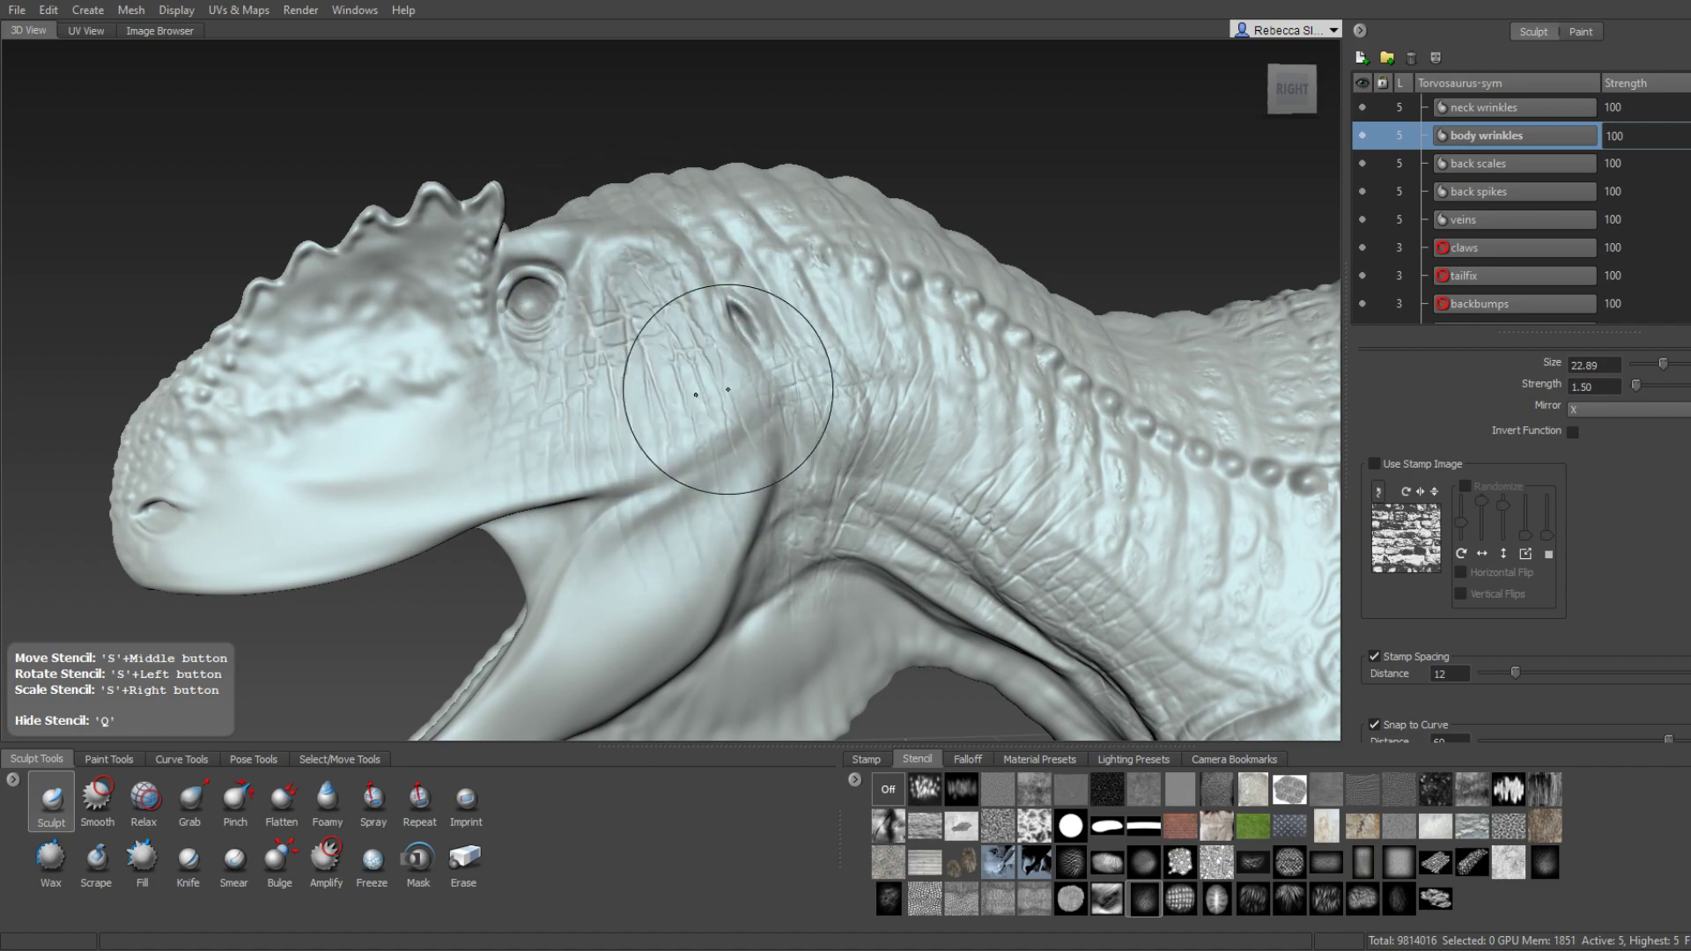
pyautogui.moveTo(704, 391)
pyautogui.keyDown('alt'); pyautogui.mouseDown()
pyautogui.moveTo(810, 409)
pyautogui.moveTo(661, 397)
pyautogui.moveTo(788, 362)
pyautogui.moveTo(748, 381)
pyautogui.mouseUp(); pyautogui.keyUp('alt')
pyautogui.moveTo(754, 367)
pyautogui.keyDown('alt'); pyautogui.mouseDown()
pyautogui.moveTo(757, 307)
pyautogui.moveTo(922, 457)
pyautogui.mouseUp(); pyautogui.keyUp('alt')
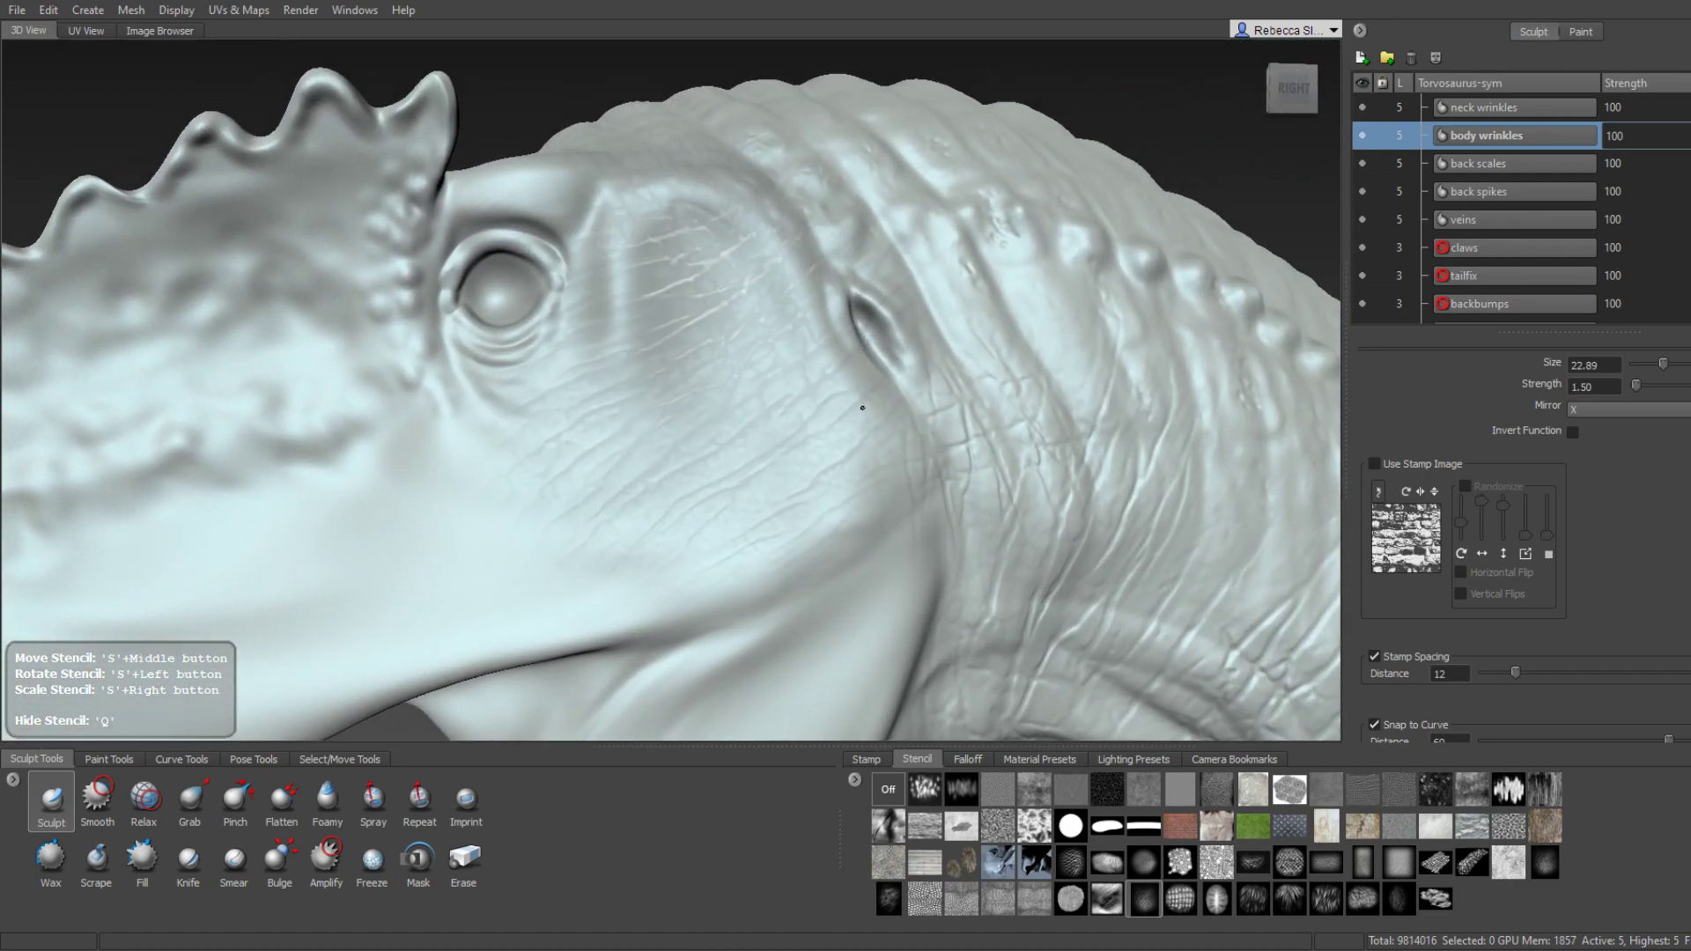
pyautogui.moveTo(729, 397)
pyautogui.keyDown('alt'); pyautogui.mouseDown()
pyautogui.moveTo(756, 378)
pyautogui.moveTo(622, 399)
pyautogui.mouseUp(); pyautogui.keyUp('alt')
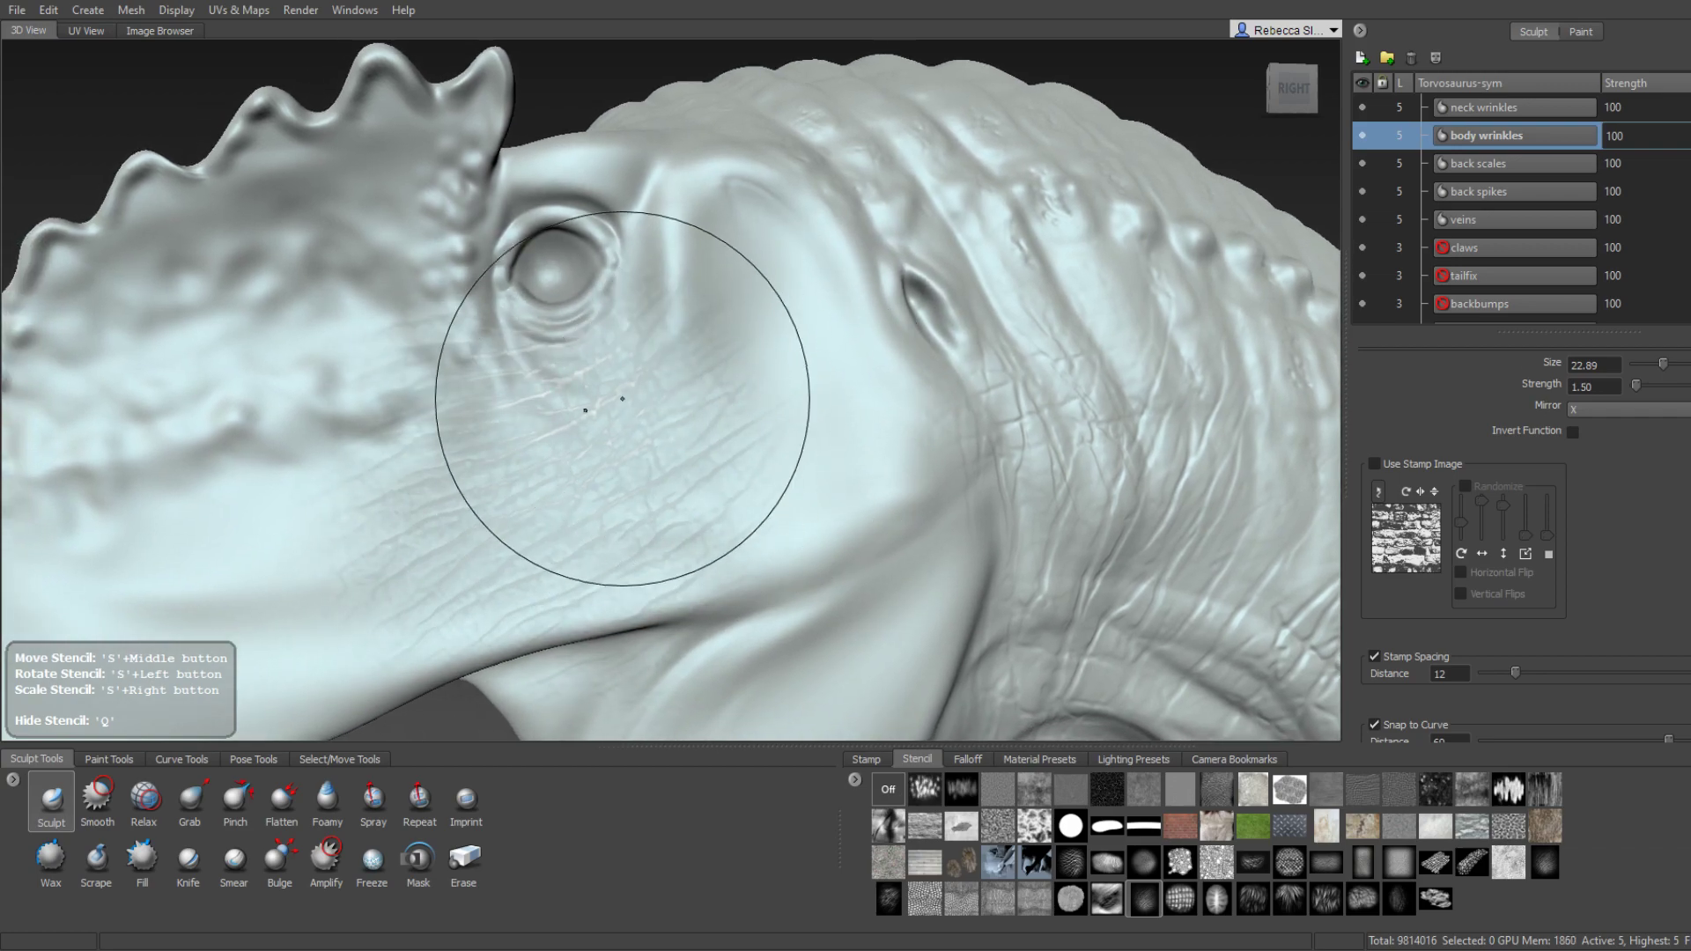
pyautogui.keyDown('alt'); pyautogui.moveTo(702, 256); pyautogui.dragTo(667, 369); pyautogui.keyUp('alt')
pyautogui.keyDown('alt'); pyautogui.moveTo(625, 295); pyautogui.dragTo(640, 333); pyautogui.keyUp('alt')
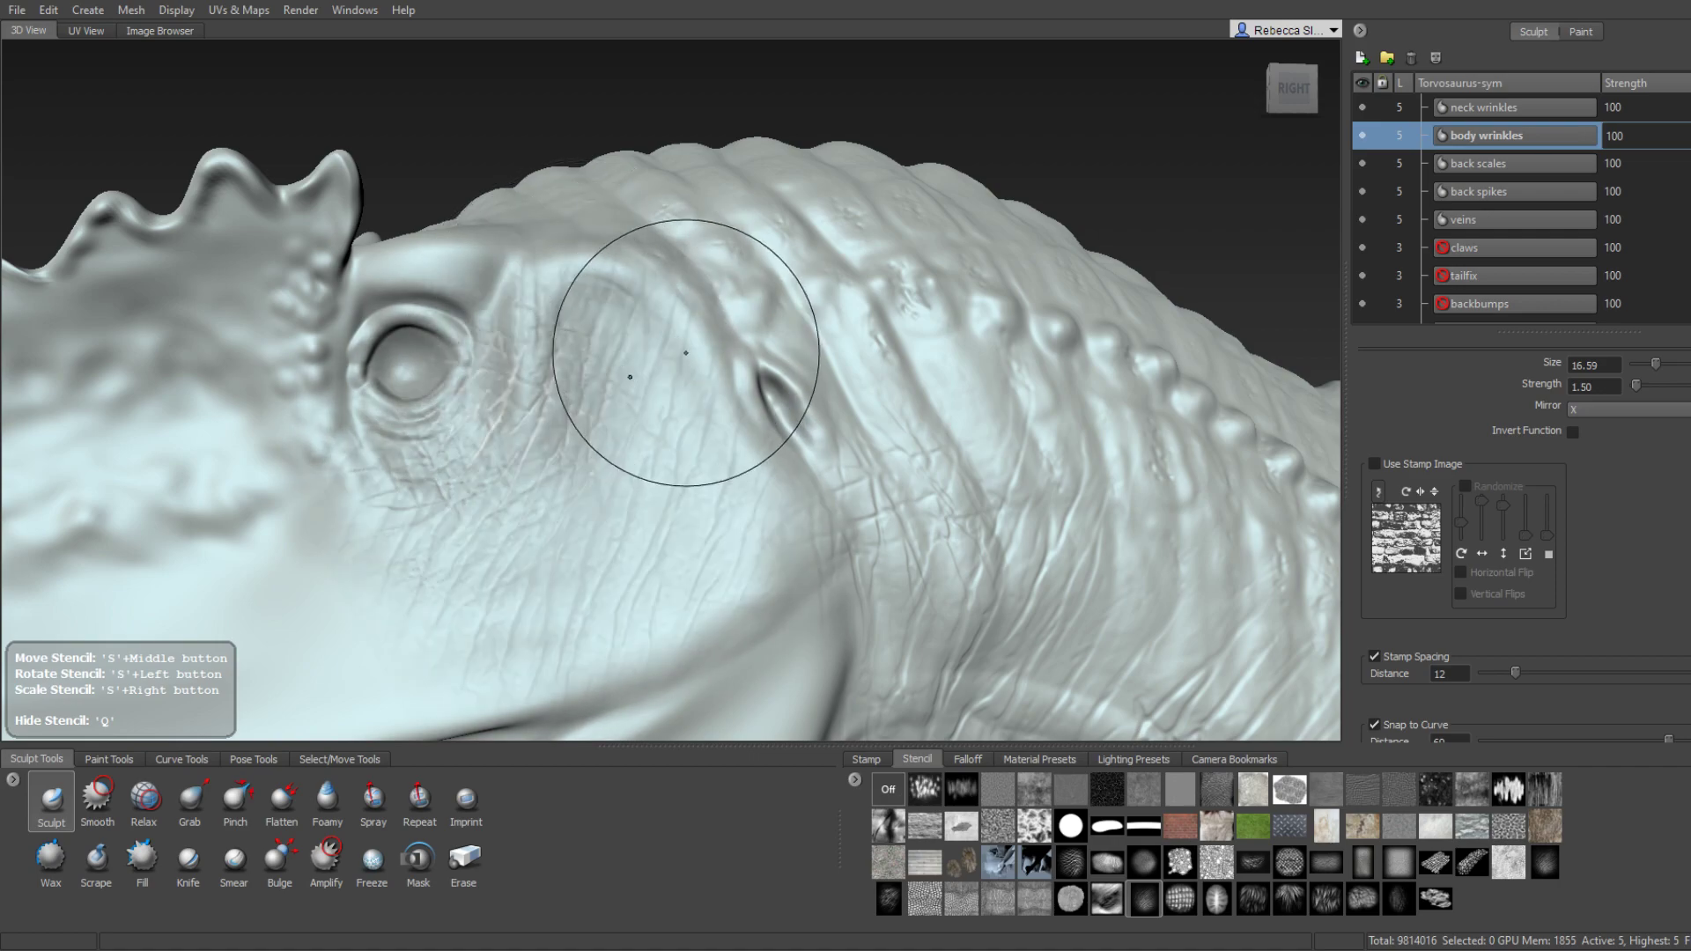
pyautogui.moveTo(672, 347)
pyautogui.keyDown('alt'); pyautogui.mouseDown()
pyautogui.moveTo(706, 487)
pyautogui.moveTo(975, 375)
pyautogui.moveTo(1110, 353)
pyautogui.moveTo(787, 388)
pyautogui.moveTo(786, 372)
pyautogui.mouseUp(); pyautogui.keyUp('alt')
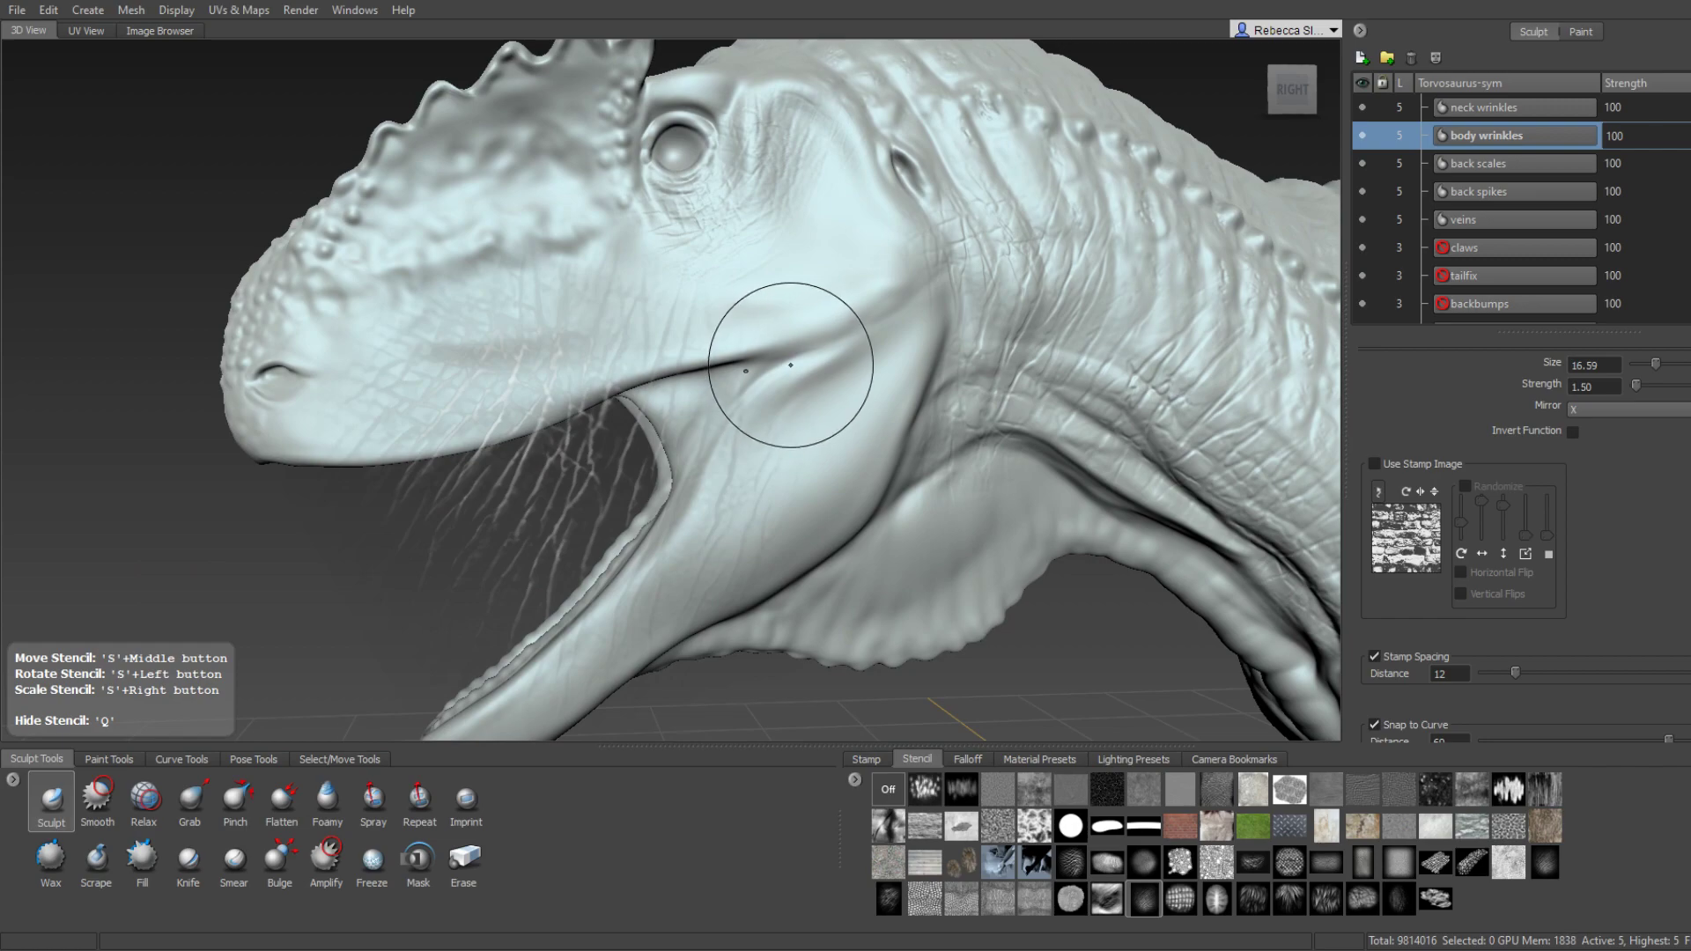
# Carry the wrinkles down to the jaw corner and snout at size 16.59, checking both sides.
pyautogui.keyDown('alt'); pyautogui.moveTo(790, 364); pyautogui.dragTo(804, 390); pyautogui.keyUp('alt')
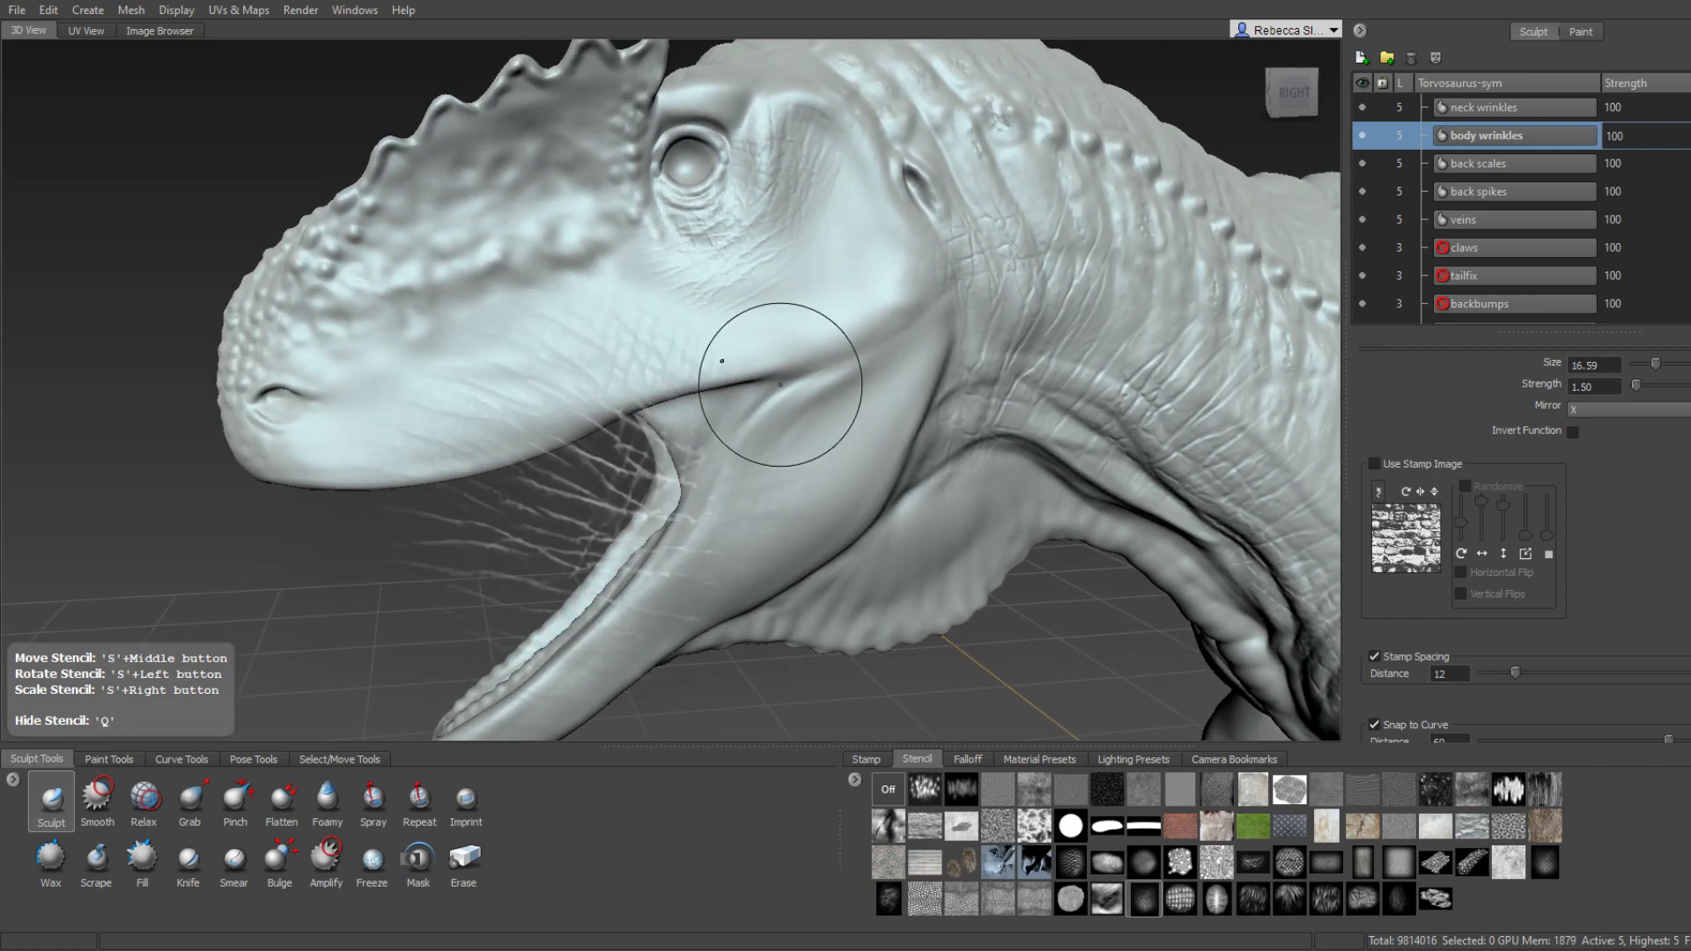
pyautogui.moveTo(751, 194)
pyautogui.keyDown('alt'); pyautogui.mouseDown()
pyautogui.moveTo(815, 289)
pyautogui.moveTo(663, 293)
pyautogui.mouseUp(); pyautogui.keyUp('alt')
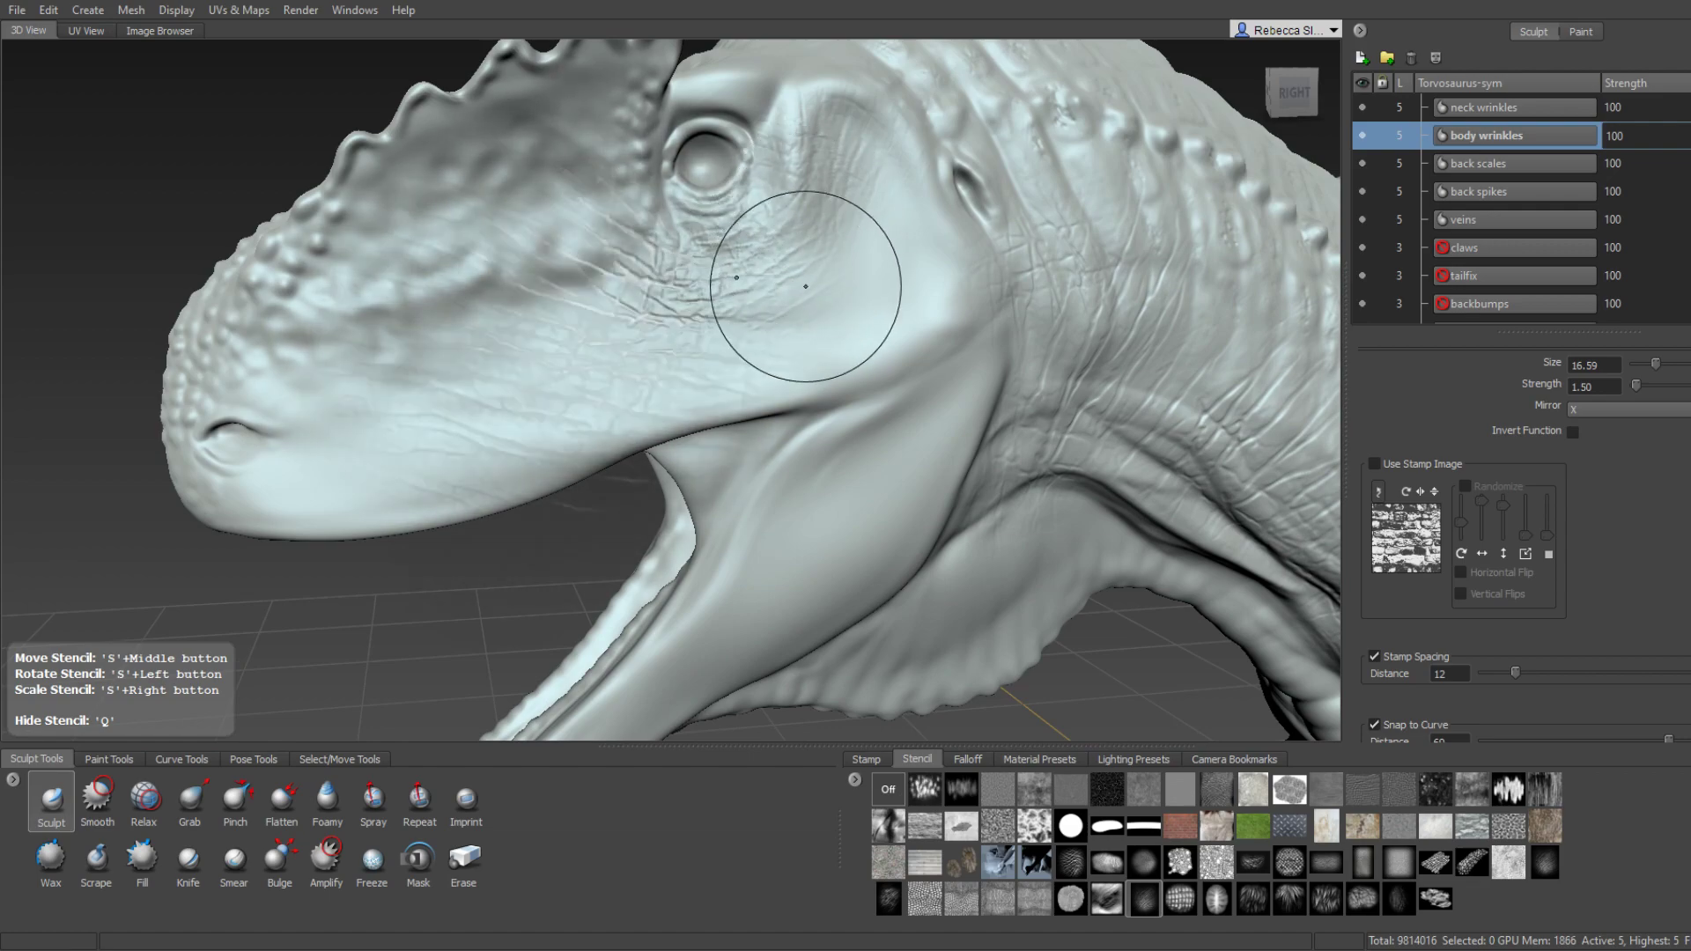
pyautogui.moveTo(806, 286)
pyautogui.keyDown('alt'); pyautogui.mouseDown()
pyautogui.moveTo(717, 302)
pyautogui.moveTo(601, 381)
pyautogui.mouseUp(); pyautogui.keyUp('alt')
pyautogui.keyDown('alt'); pyautogui.moveTo(614, 379); pyautogui.dragTo(700, 374, button='right'); pyautogui.keyUp('alt')
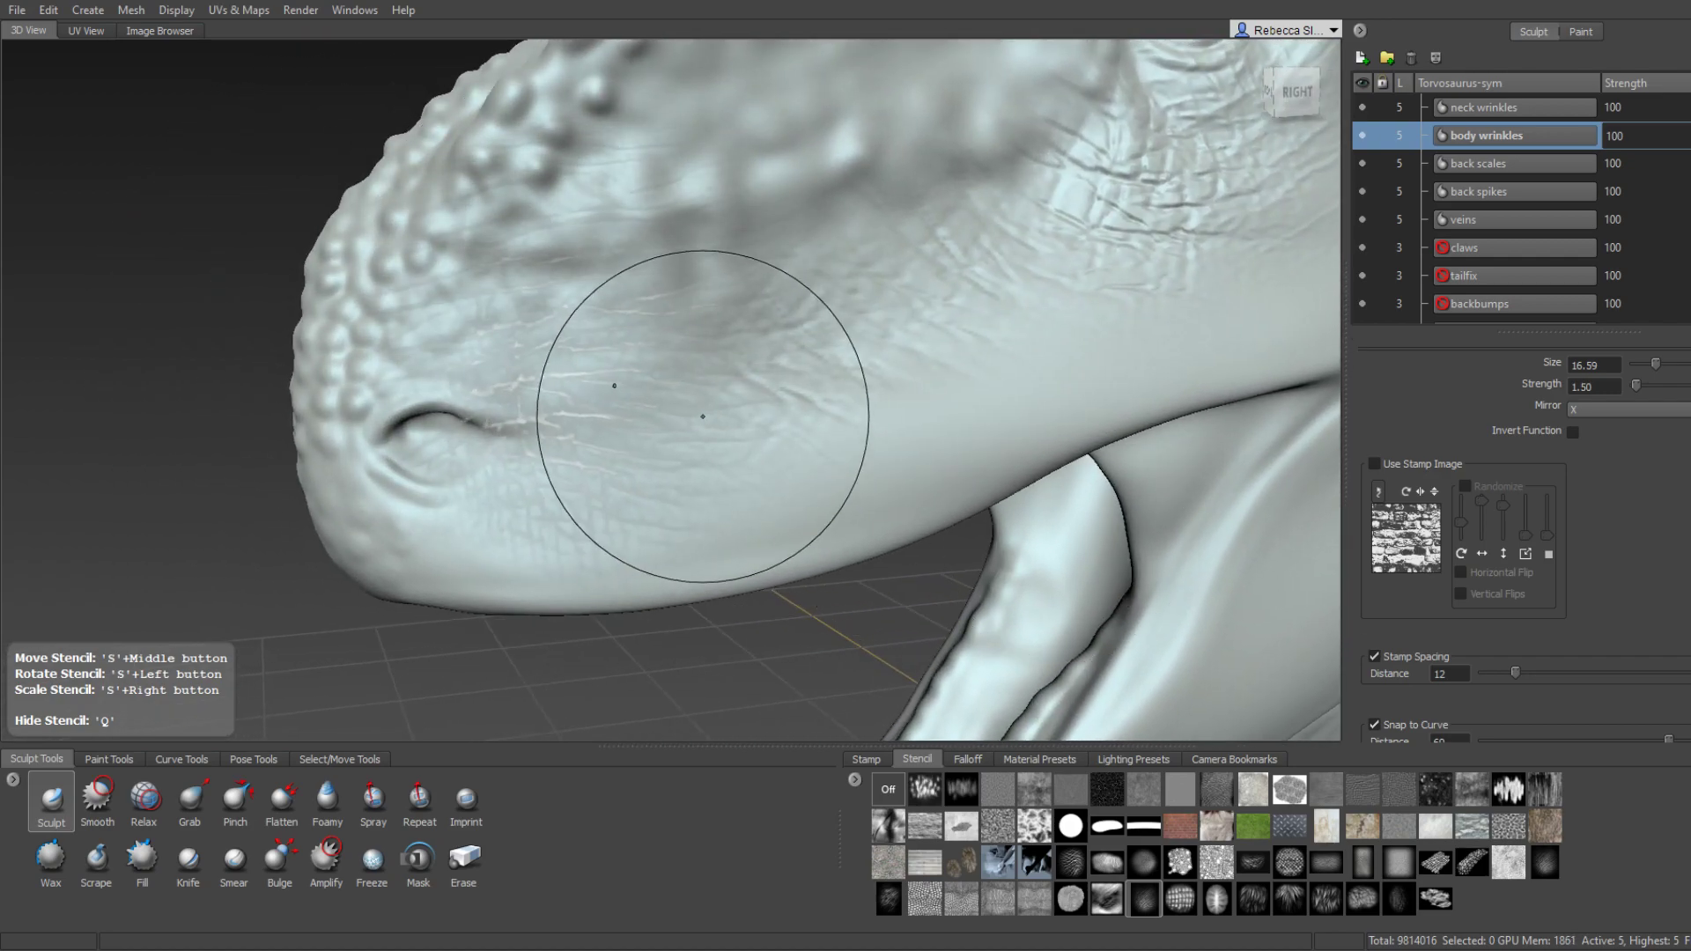
pyautogui.keyDown('alt'); pyautogui.moveTo(718, 439); pyautogui.dragTo(574, 445); pyautogui.keyUp('alt')
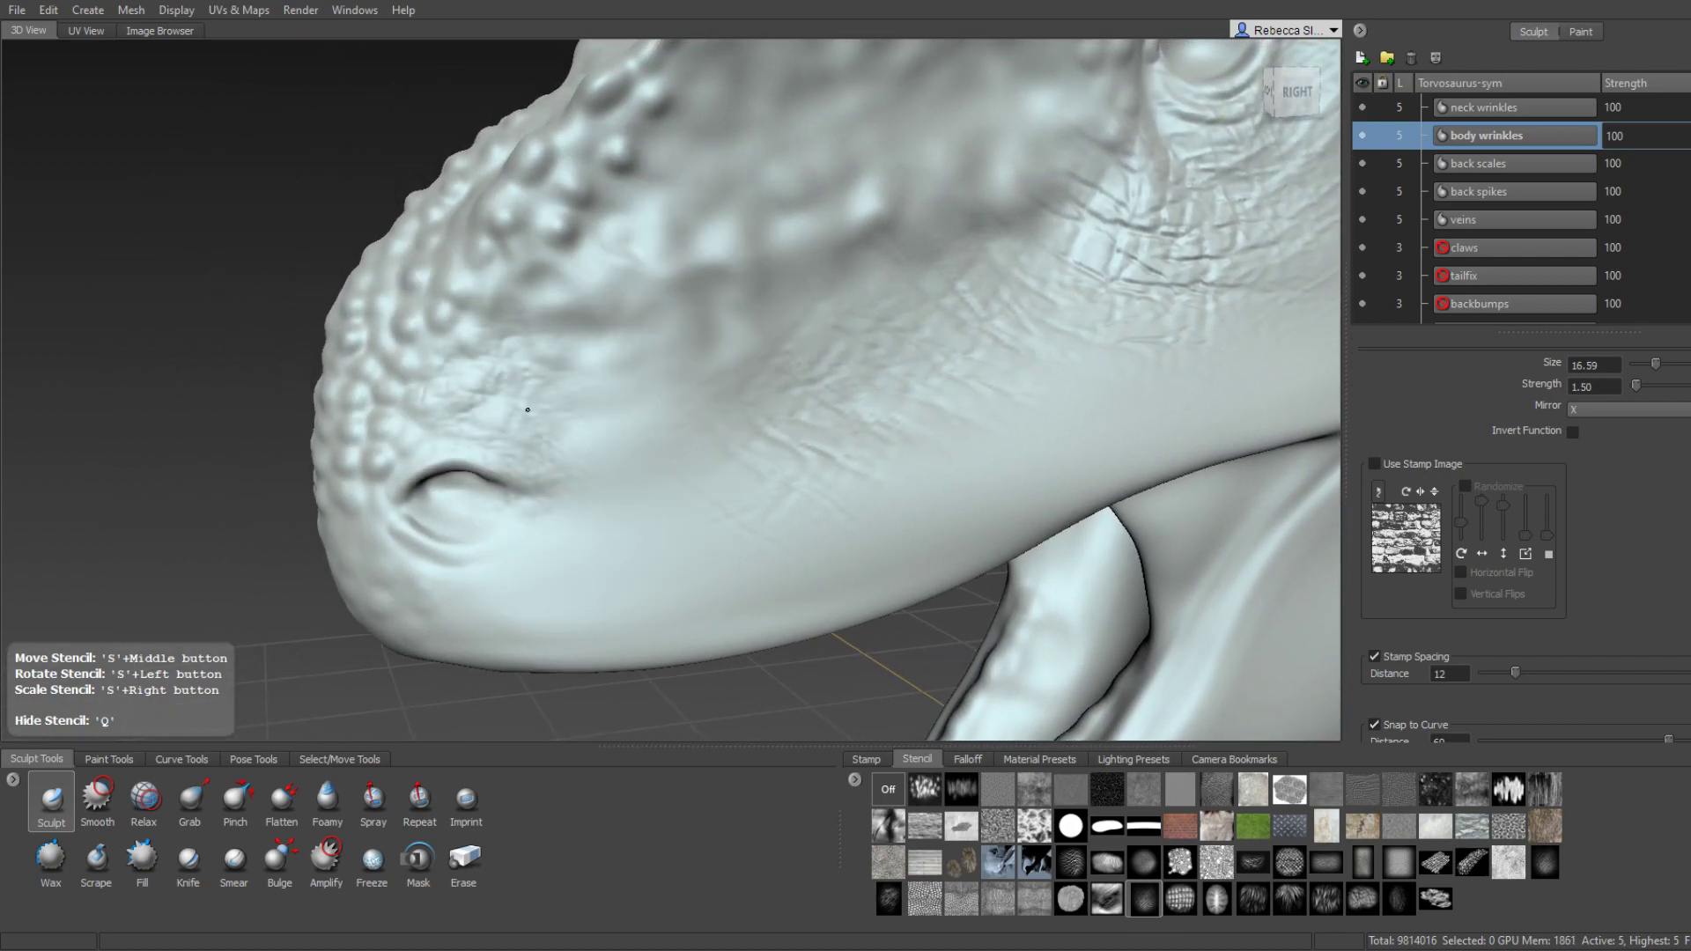
pyautogui.keyDown('alt'); pyautogui.moveTo(761, 420); pyautogui.dragTo(563, 431); pyautogui.keyUp('alt')
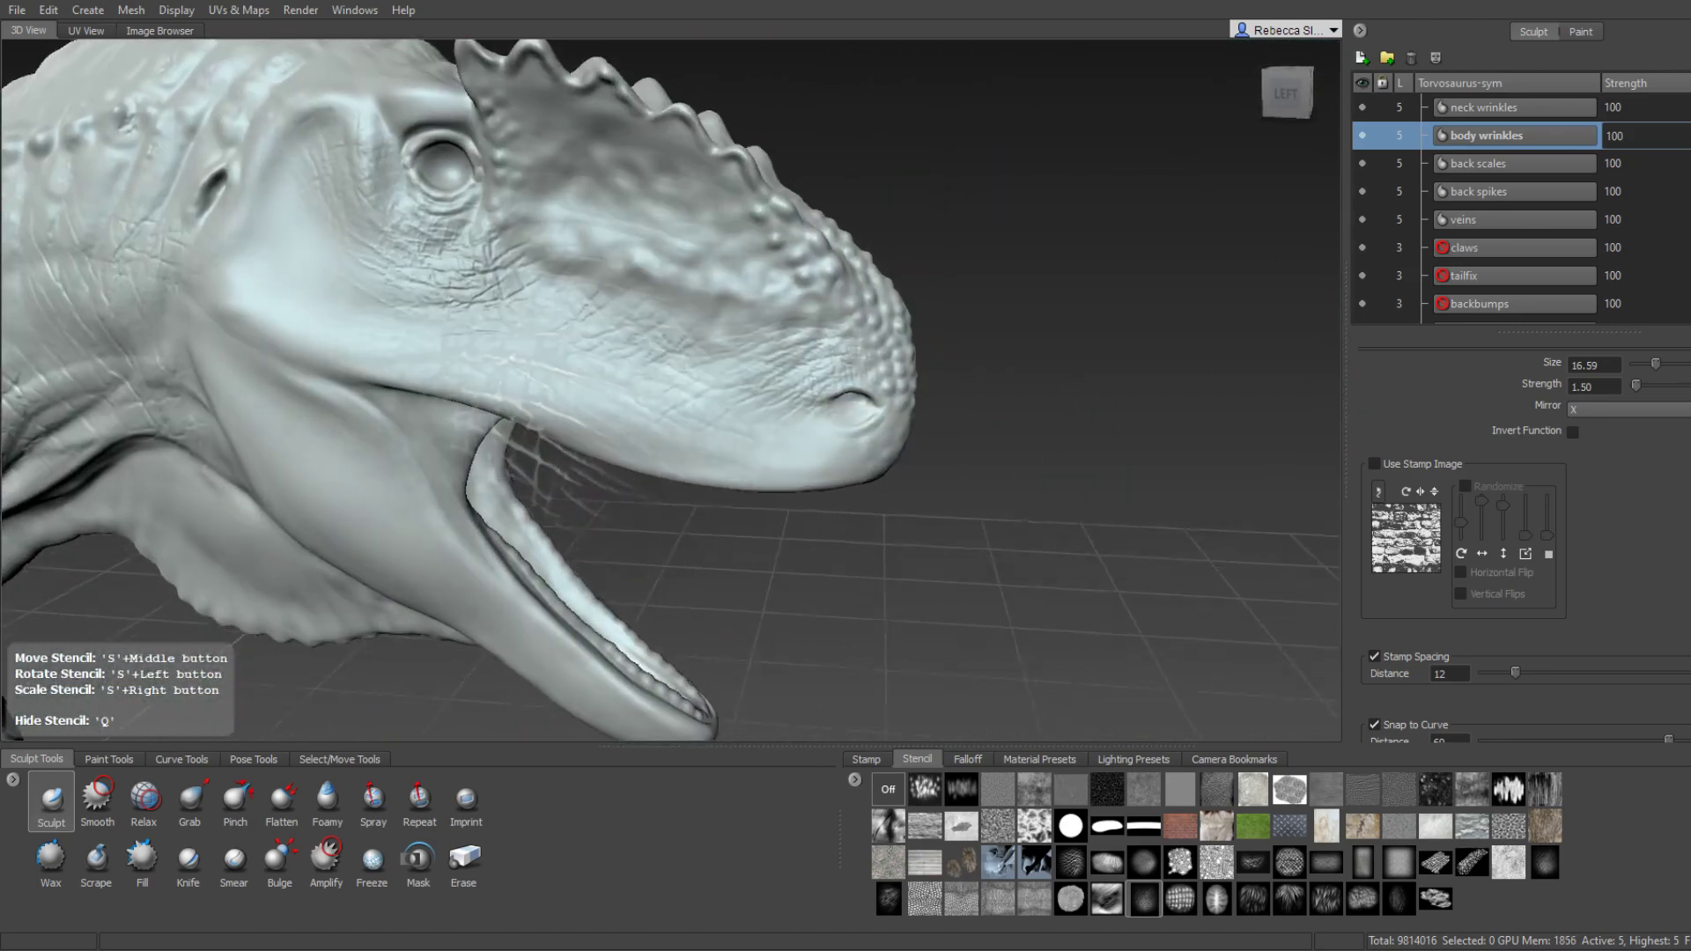
pyautogui.keyDown('alt'); pyautogui.moveTo(669, 392); pyautogui.dragTo(856, 392); pyautogui.keyUp('alt')
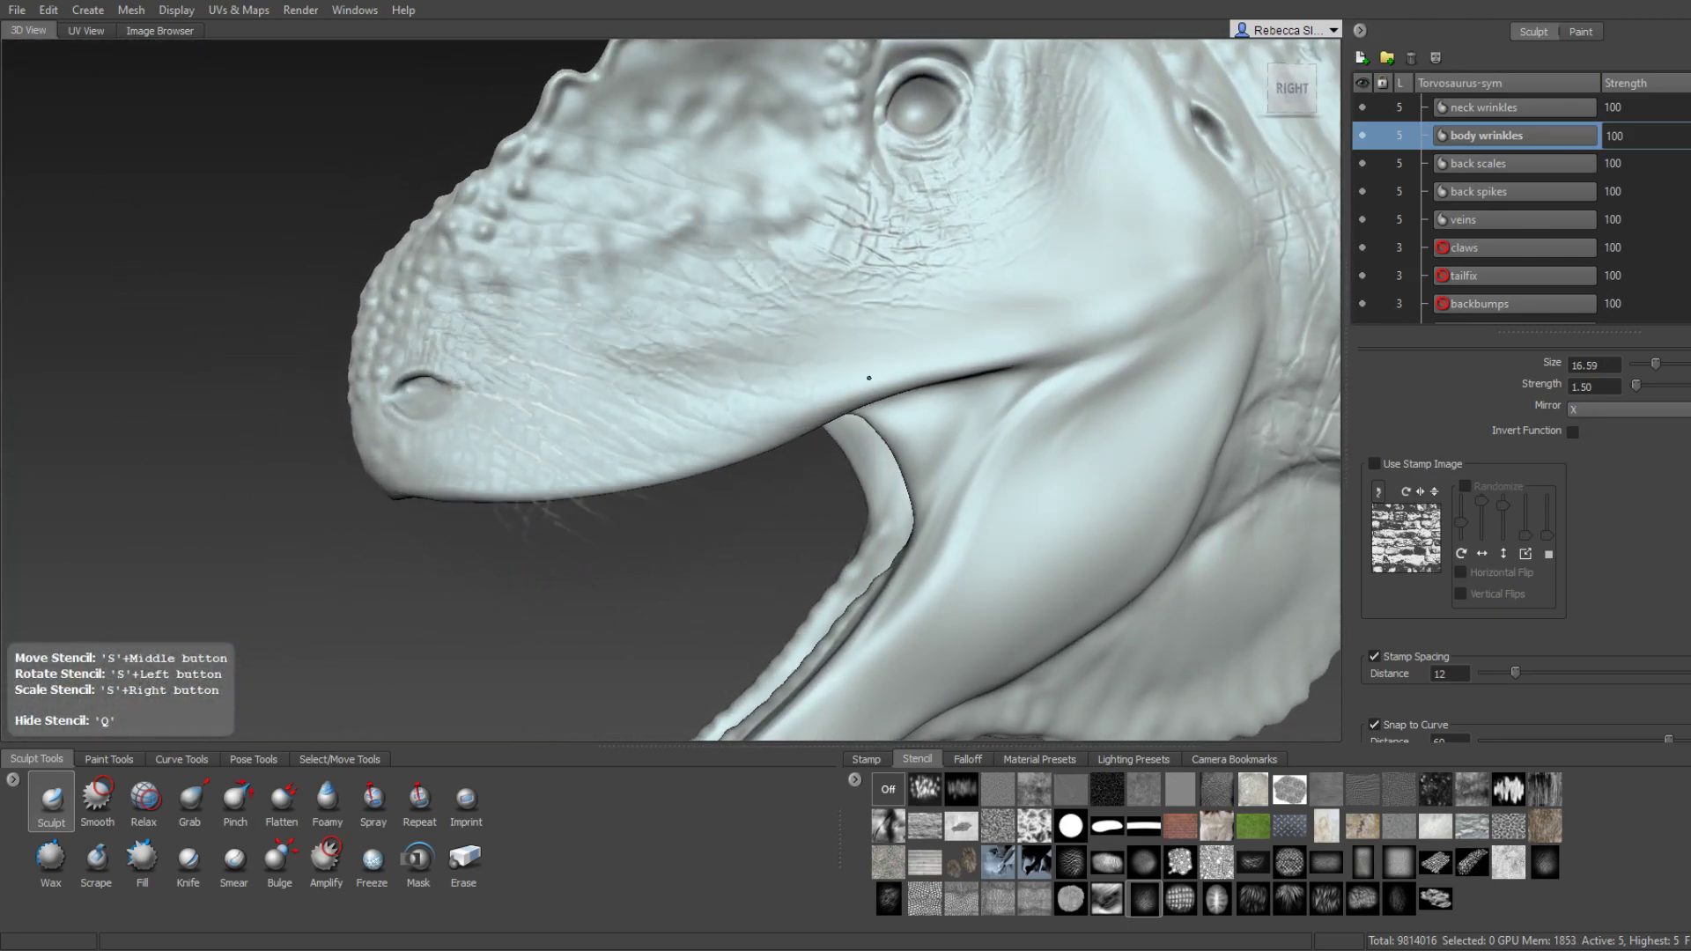
pyautogui.keyDown('alt'); pyautogui.moveTo(822, 367); pyautogui.dragTo(805, 517, button='right'); pyautogui.keyUp('alt')
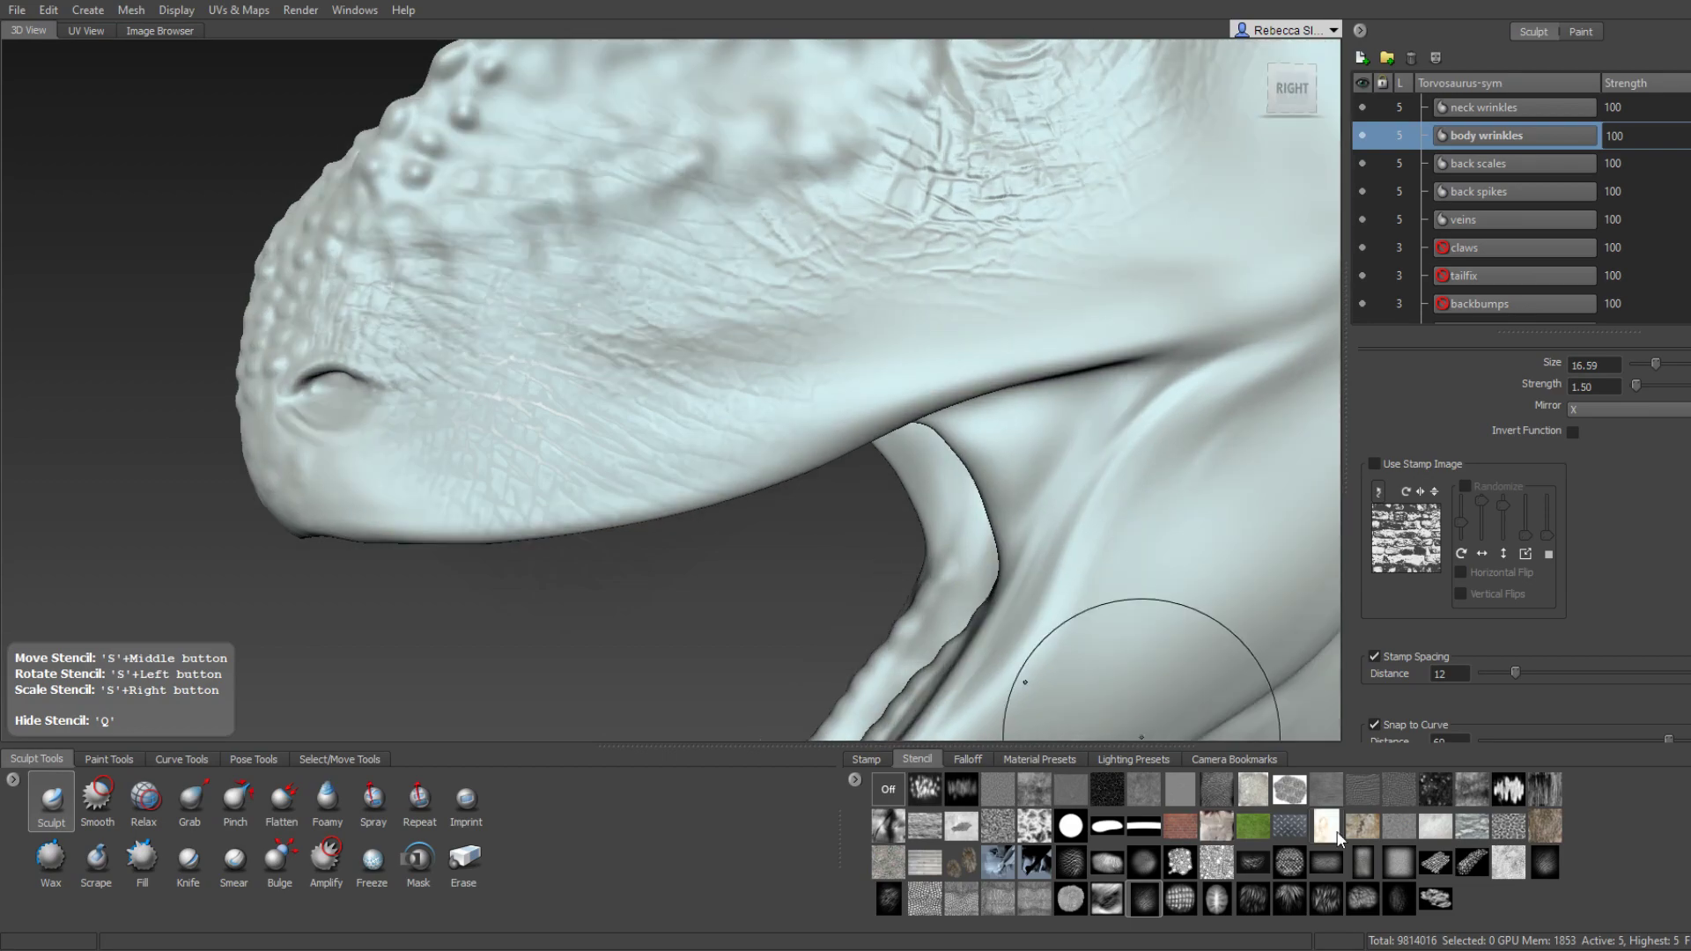
# Switch to the scale stencil, slide it over the jaw and stamp scales along its side.
pyautogui.click(1467, 862)
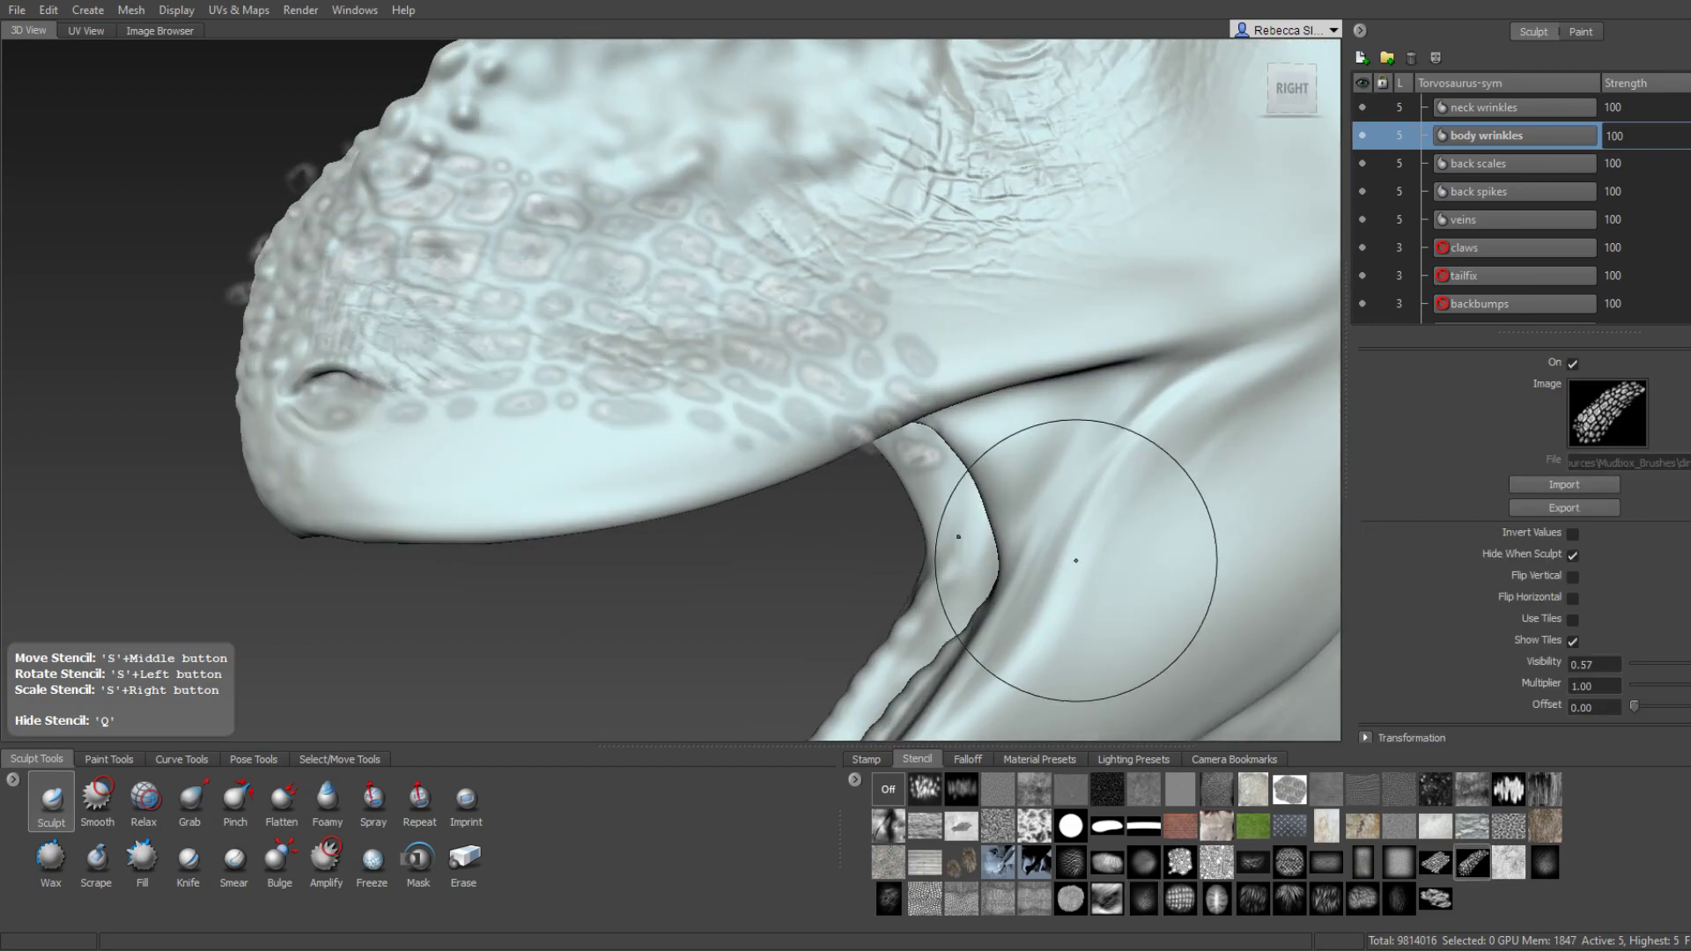
pyautogui.moveTo(730, 265); pyautogui.dragTo(1112, 612, button='middle')
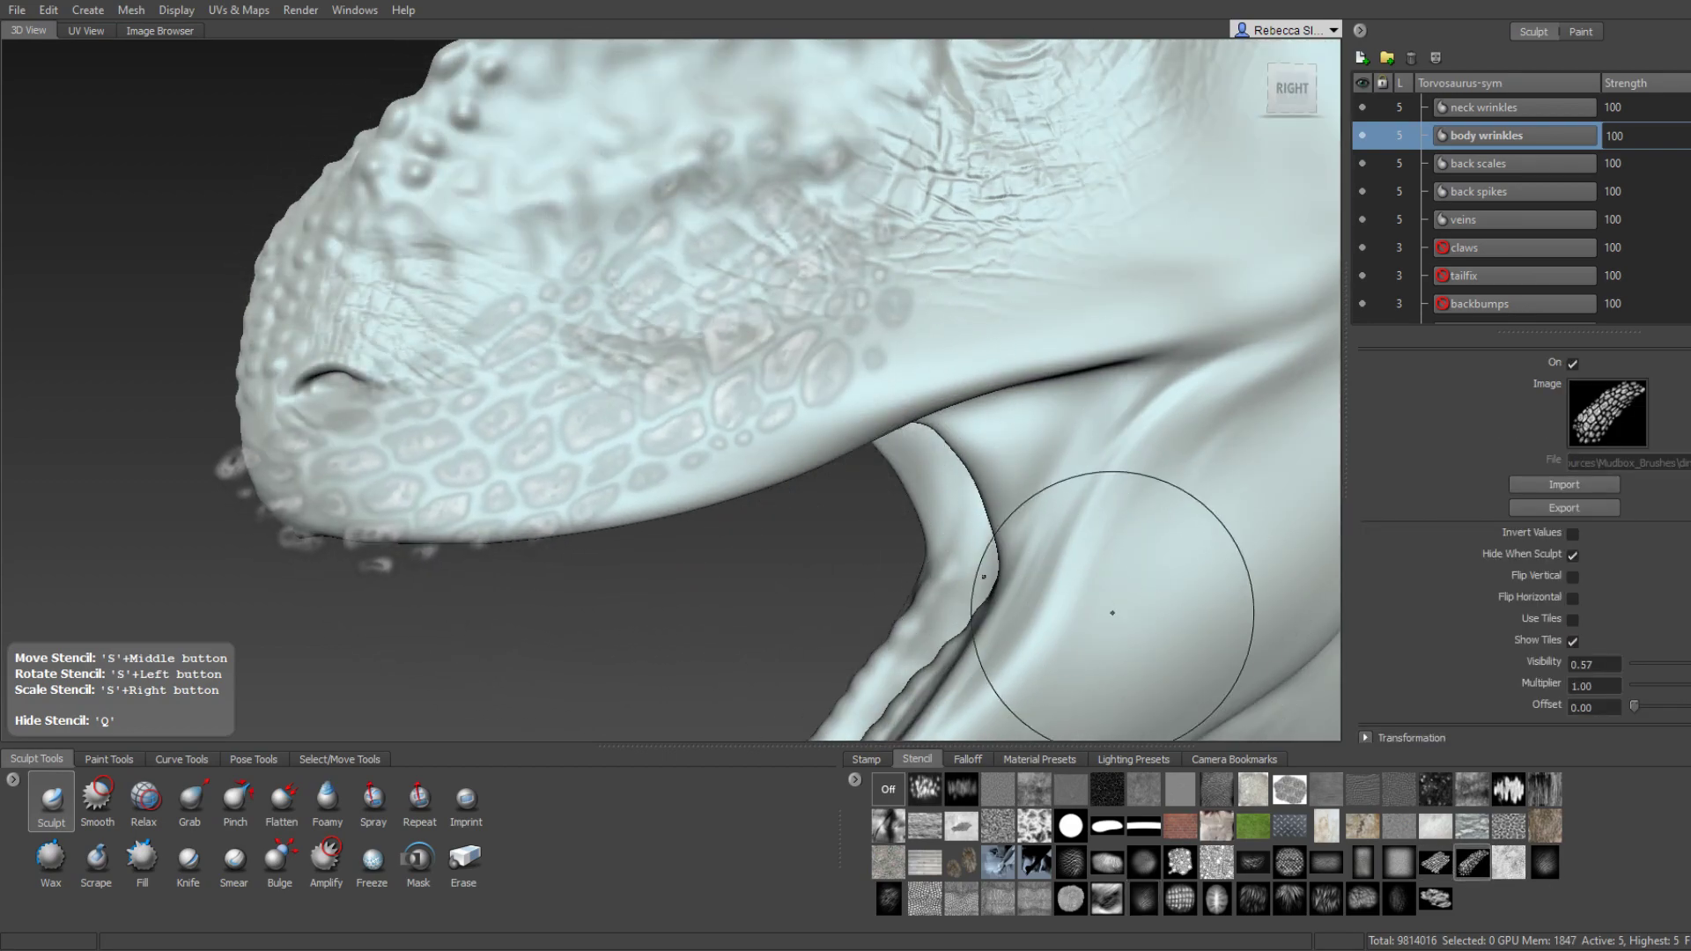
pyautogui.keyDown('alt'); pyautogui.moveTo(907, 431); pyautogui.dragTo(875, 337); pyautogui.keyUp('alt')
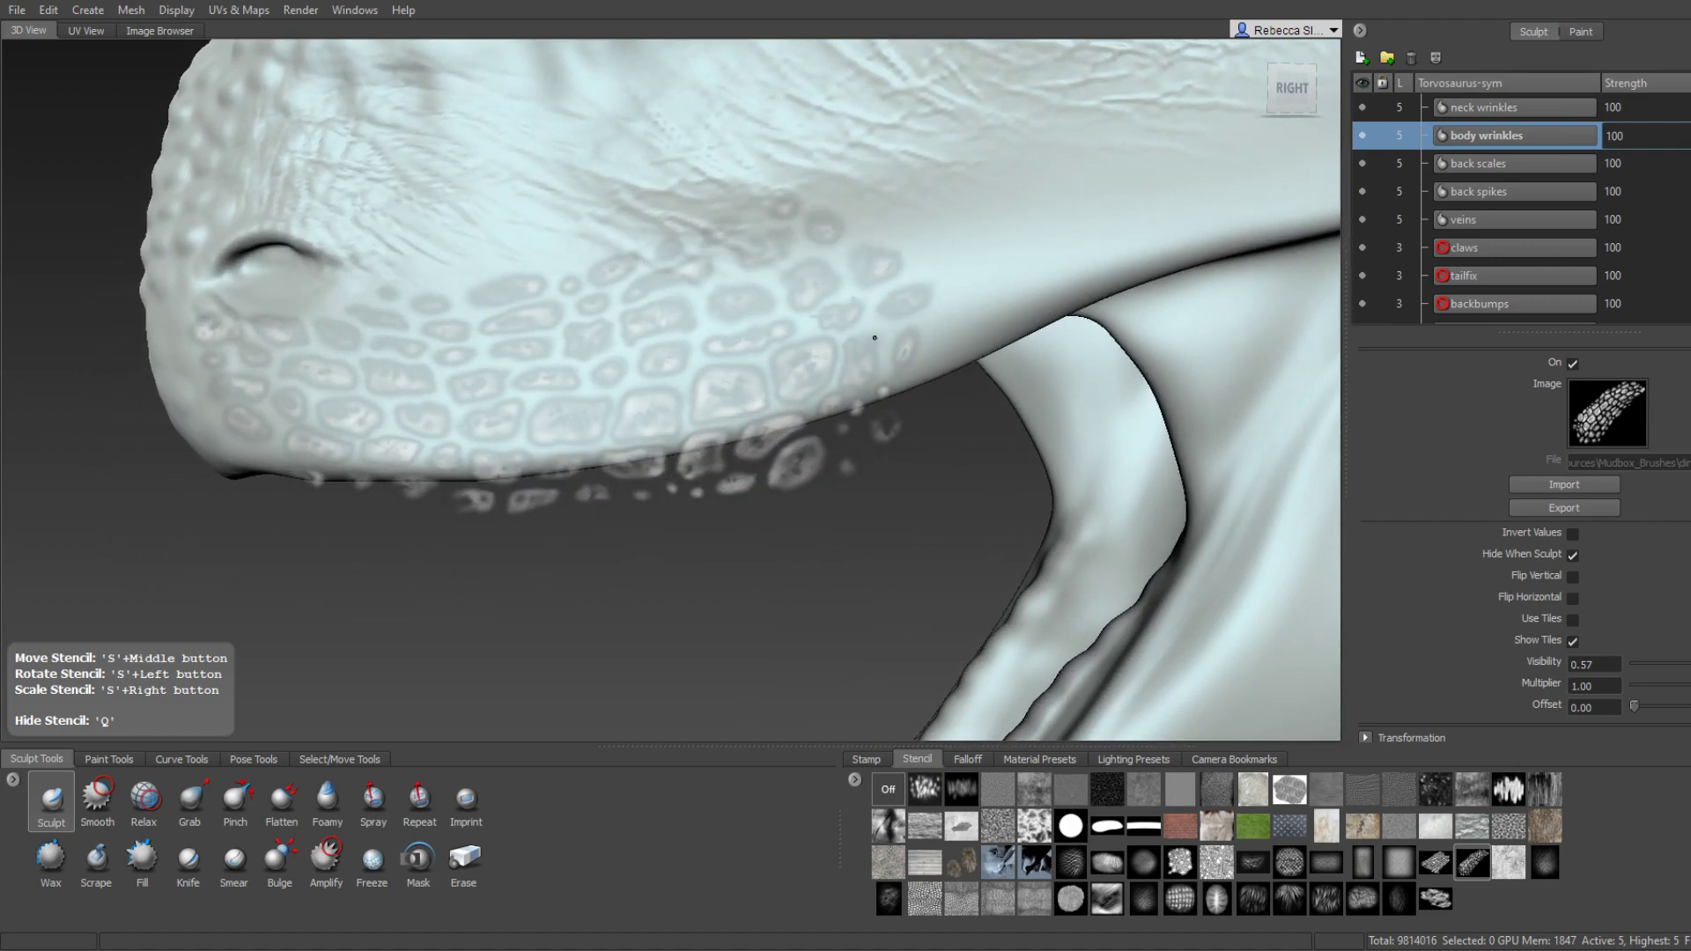
pyautogui.keyDown('alt'); pyautogui.moveTo(736, 359); pyautogui.dragTo(756, 331); pyautogui.keyUp('alt')
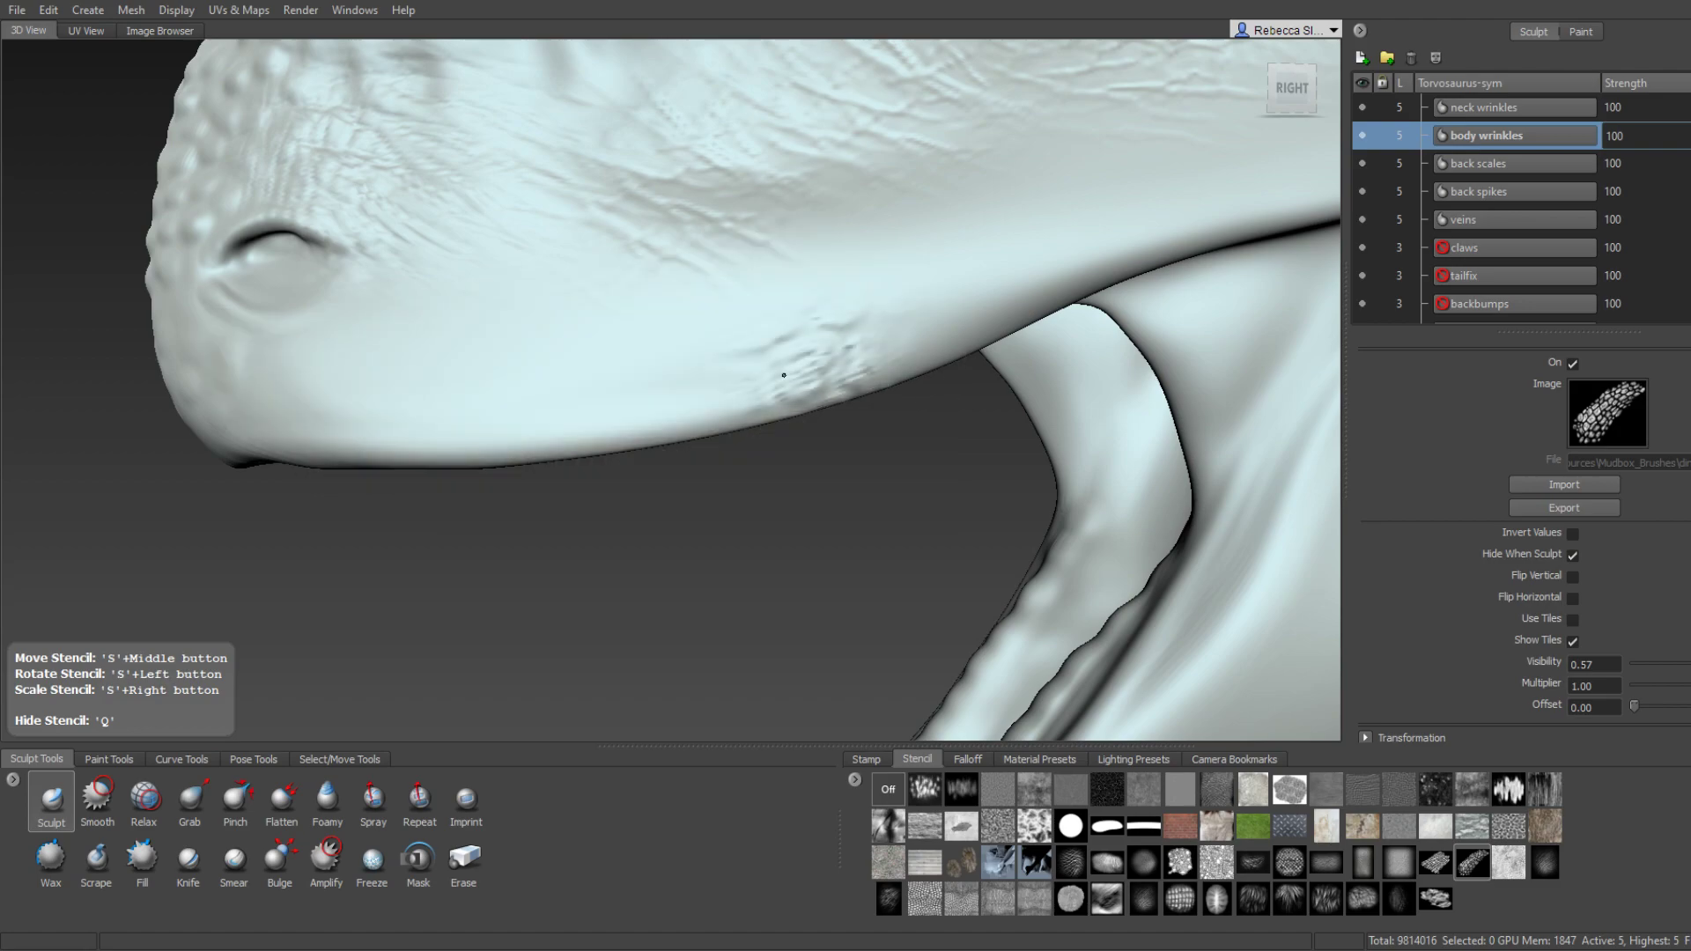
pyautogui.keyDown('alt'); pyautogui.moveTo(209, 403); pyautogui.dragTo(556, 399); pyautogui.keyUp('alt')
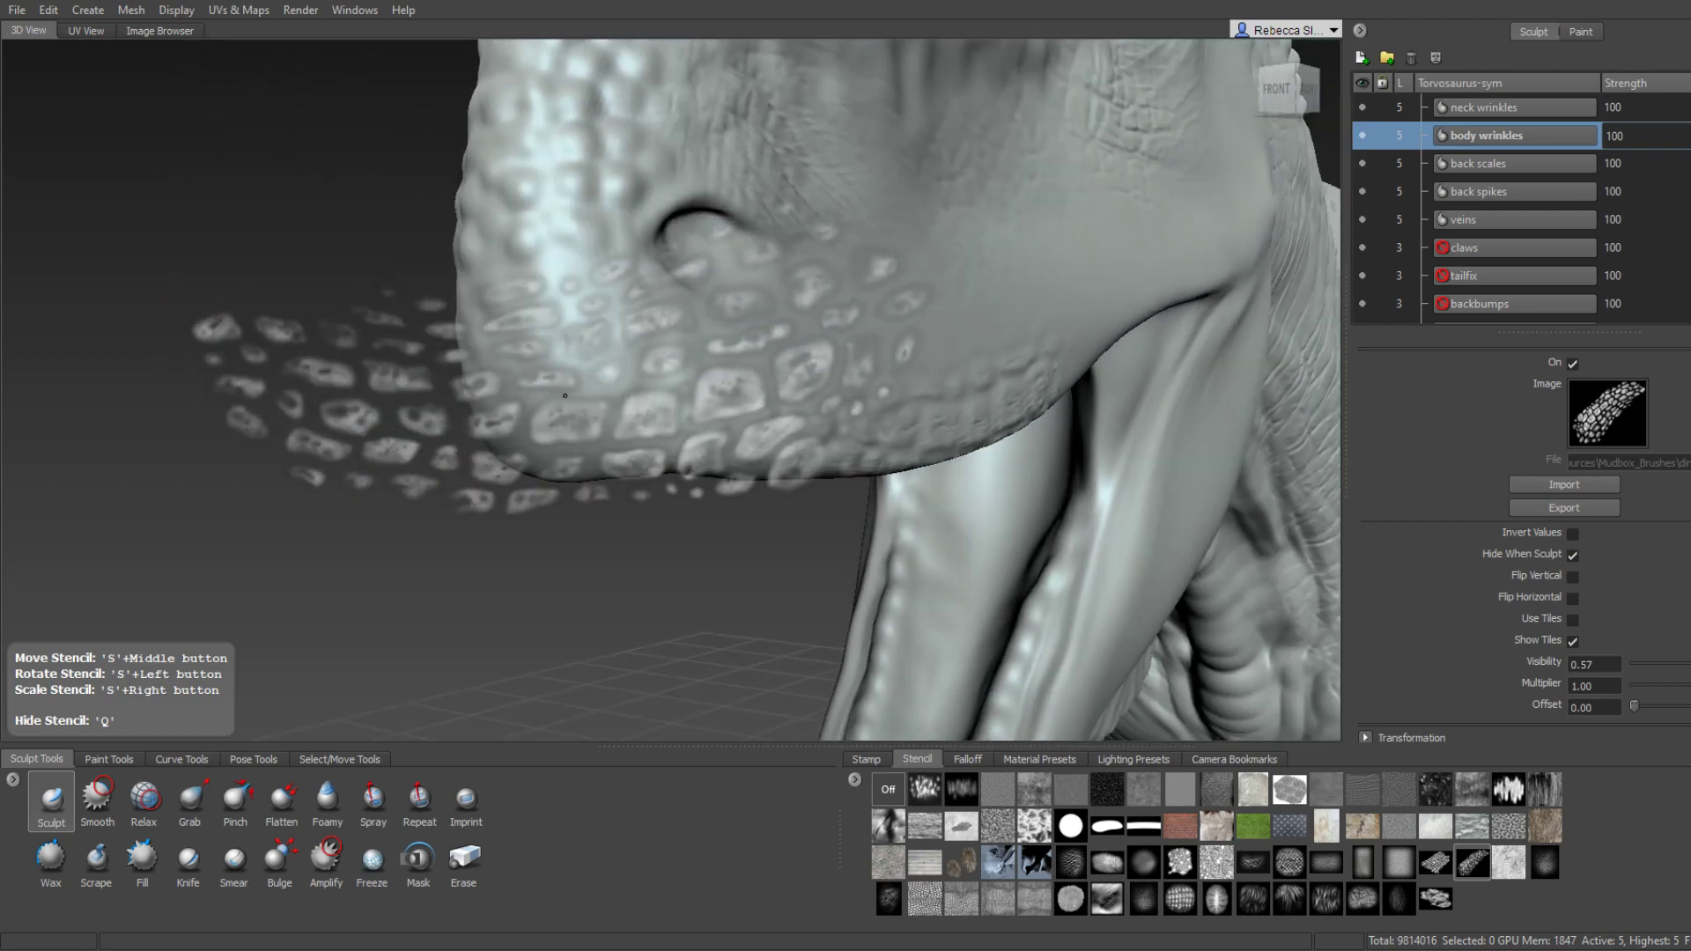
pyautogui.moveTo(556, 398); pyautogui.dragTo(617, 388, button='right')
pyautogui.moveTo(616, 388)
pyautogui.keyDown('alt'); pyautogui.mouseDown()
pyautogui.moveTo(725, 407)
pyautogui.moveTo(815, 341)
pyautogui.moveTo(560, 430)
pyautogui.mouseUp(); pyautogui.keyUp('alt')
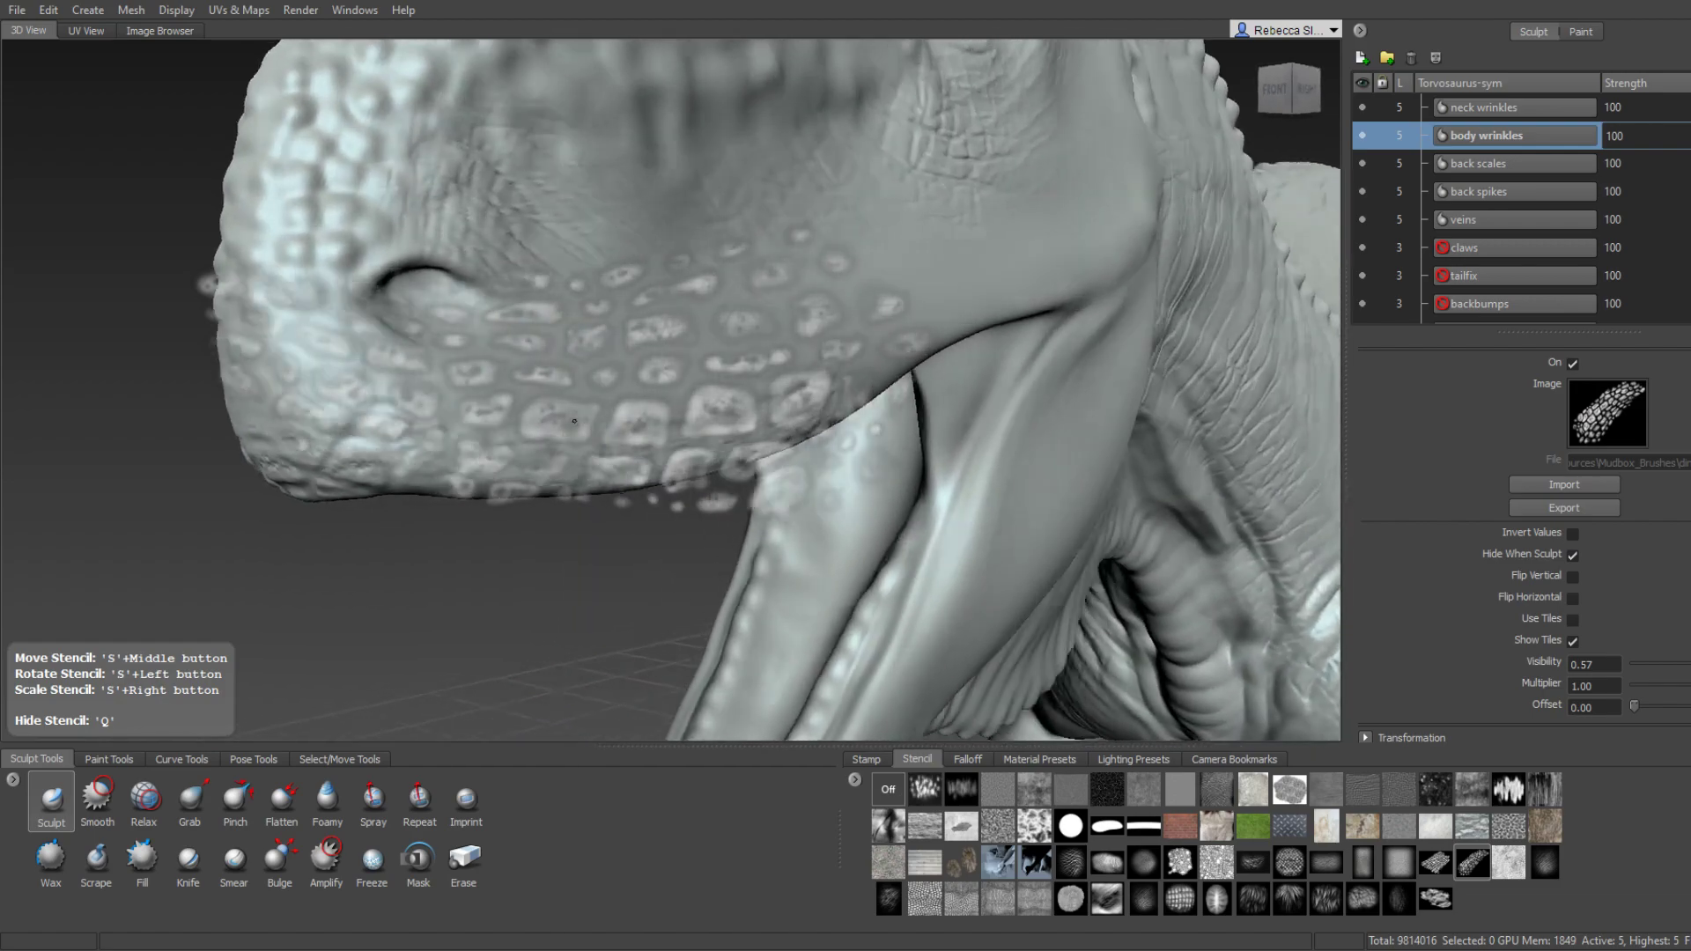
# Return to a side view and zoom in to inspect the jaw's lower edge from below.
pyautogui.moveTo(696, 415)
pyautogui.keyDown('alt'); pyautogui.mouseDown()
pyautogui.moveTo(502, 377)
pyautogui.moveTo(698, 377)
pyautogui.mouseUp(); pyautogui.keyUp('alt')
pyautogui.keyDown('alt'); pyautogui.moveTo(736, 304); pyautogui.dragTo(682, 300); pyautogui.keyUp('alt')
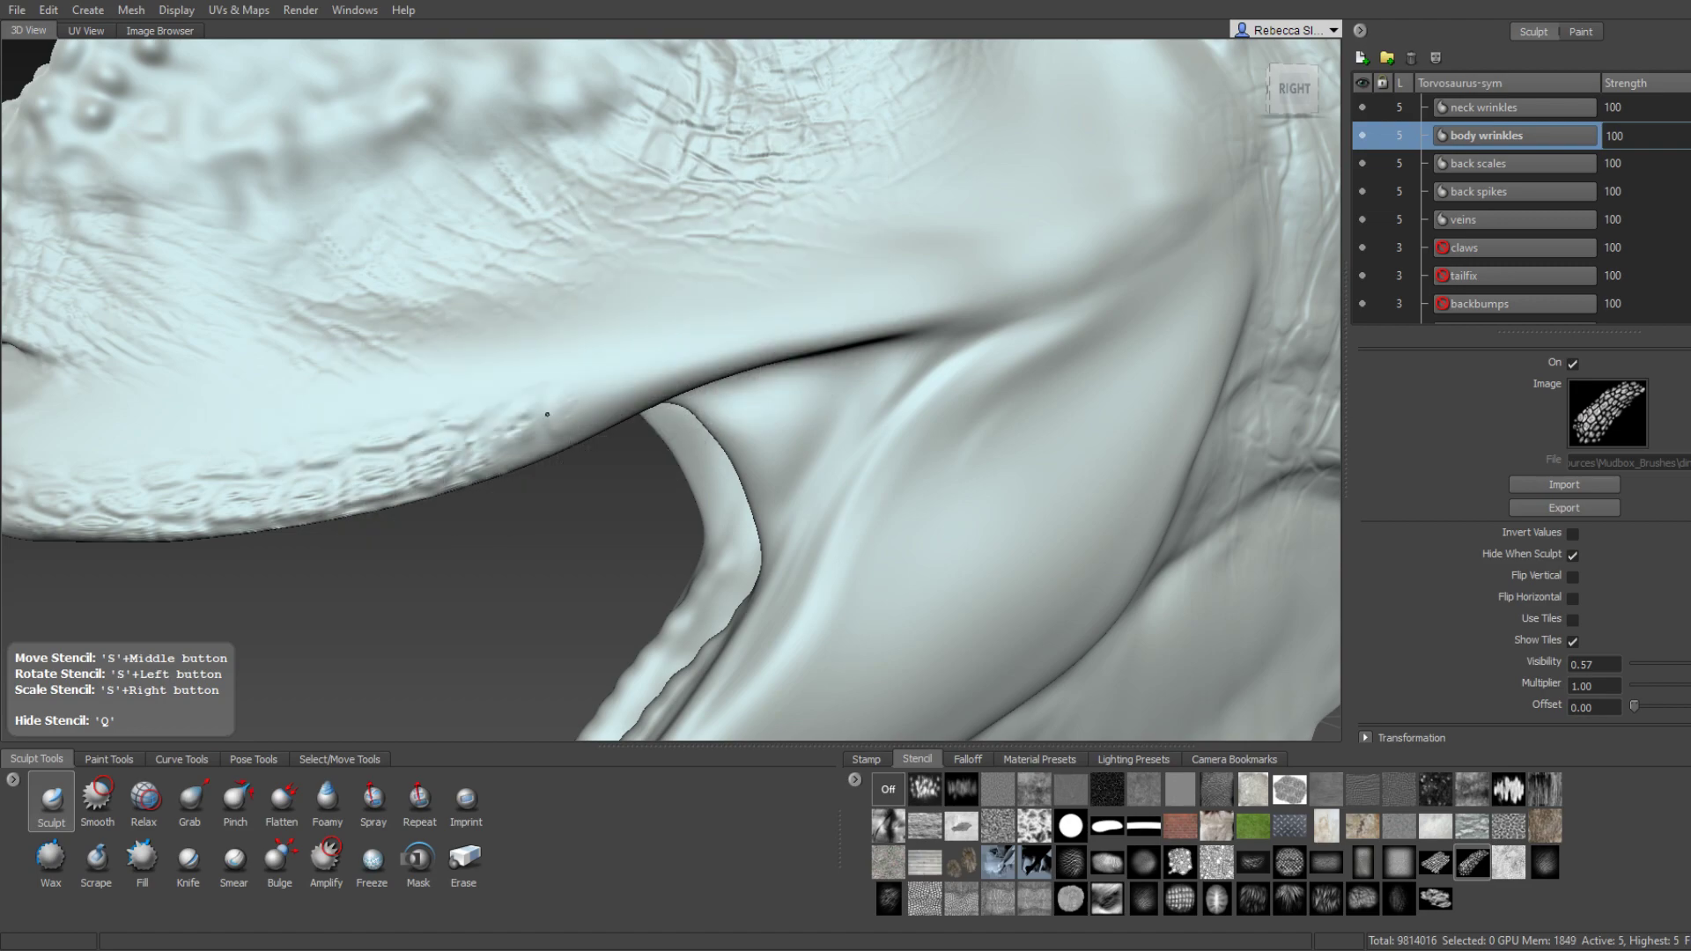
pyautogui.moveTo(746, 337)
pyautogui.keyDown('alt'); pyautogui.mouseDown()
pyautogui.moveTo(824, 361)
pyautogui.moveTo(849, 347)
pyautogui.mouseUp(); pyautogui.keyUp('alt')
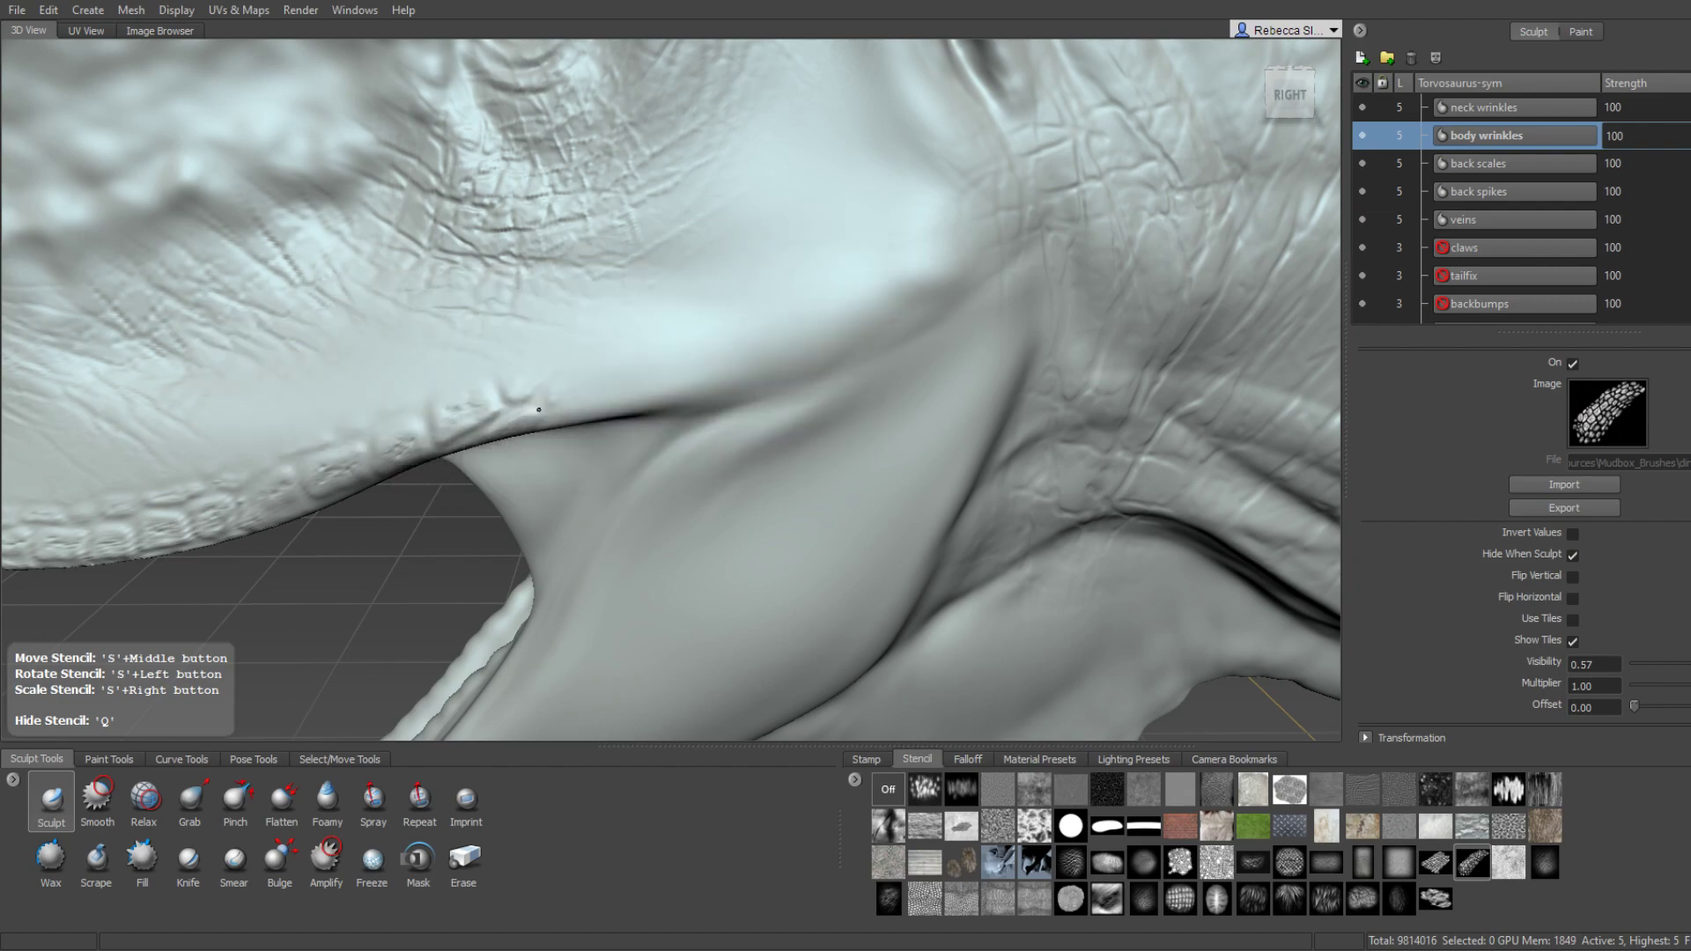
pyautogui.scroll(-5, 810, 338)
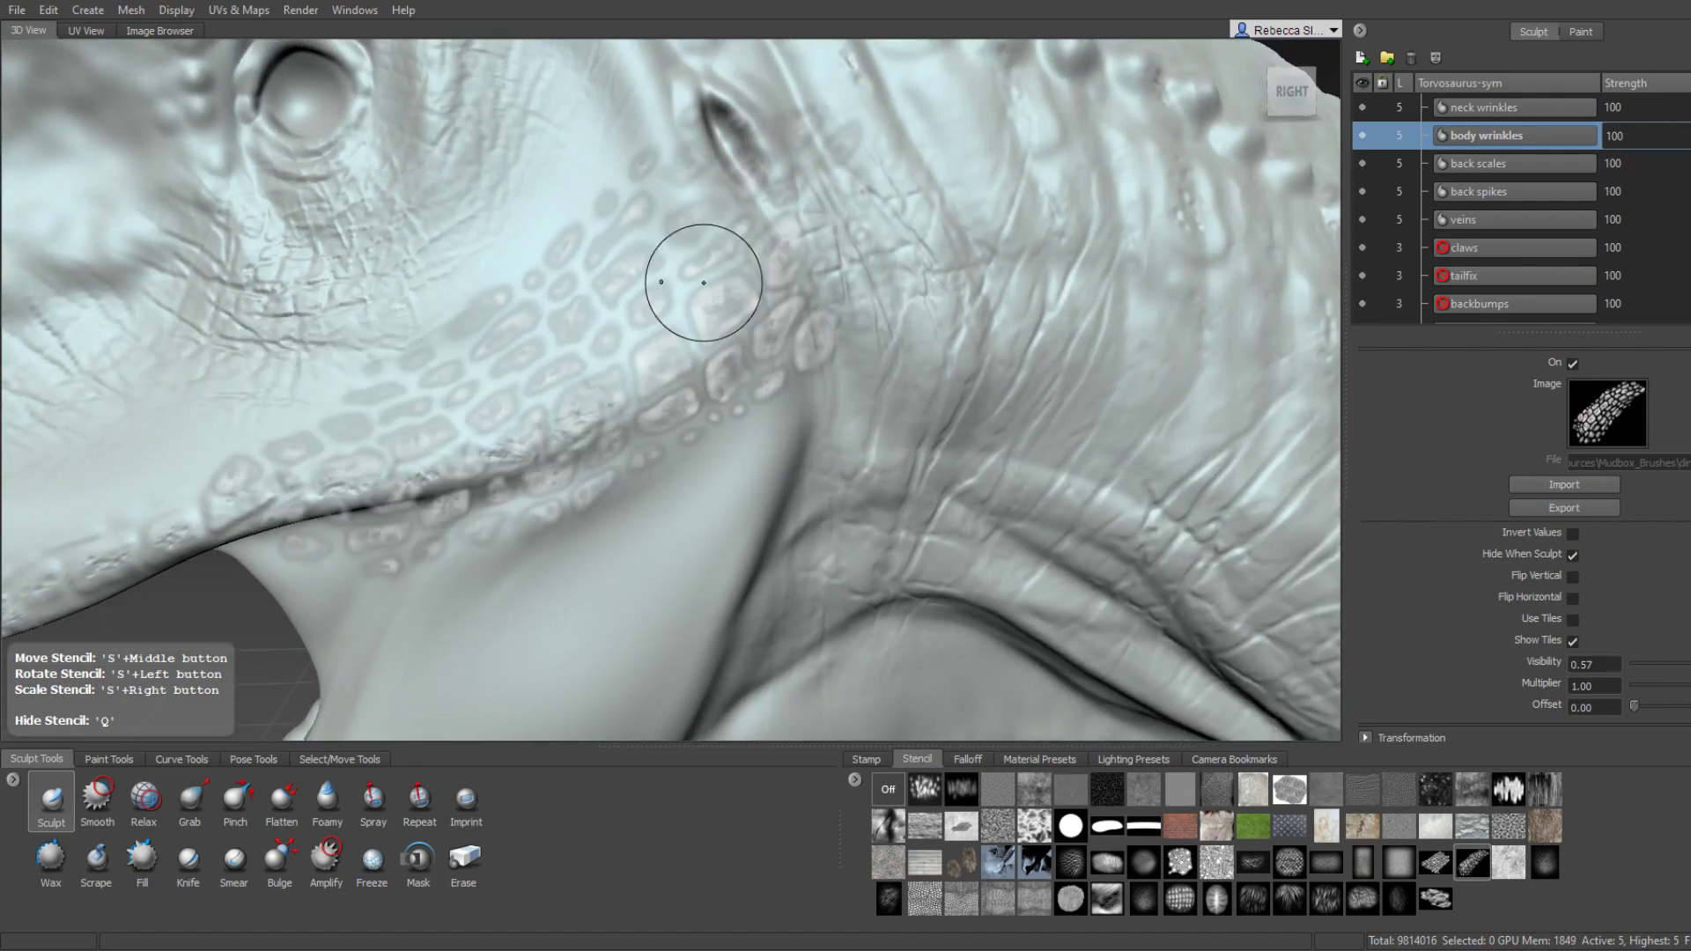
pyautogui.scroll(3, 709, 348)
pyautogui.scroll(2, 695, 358)
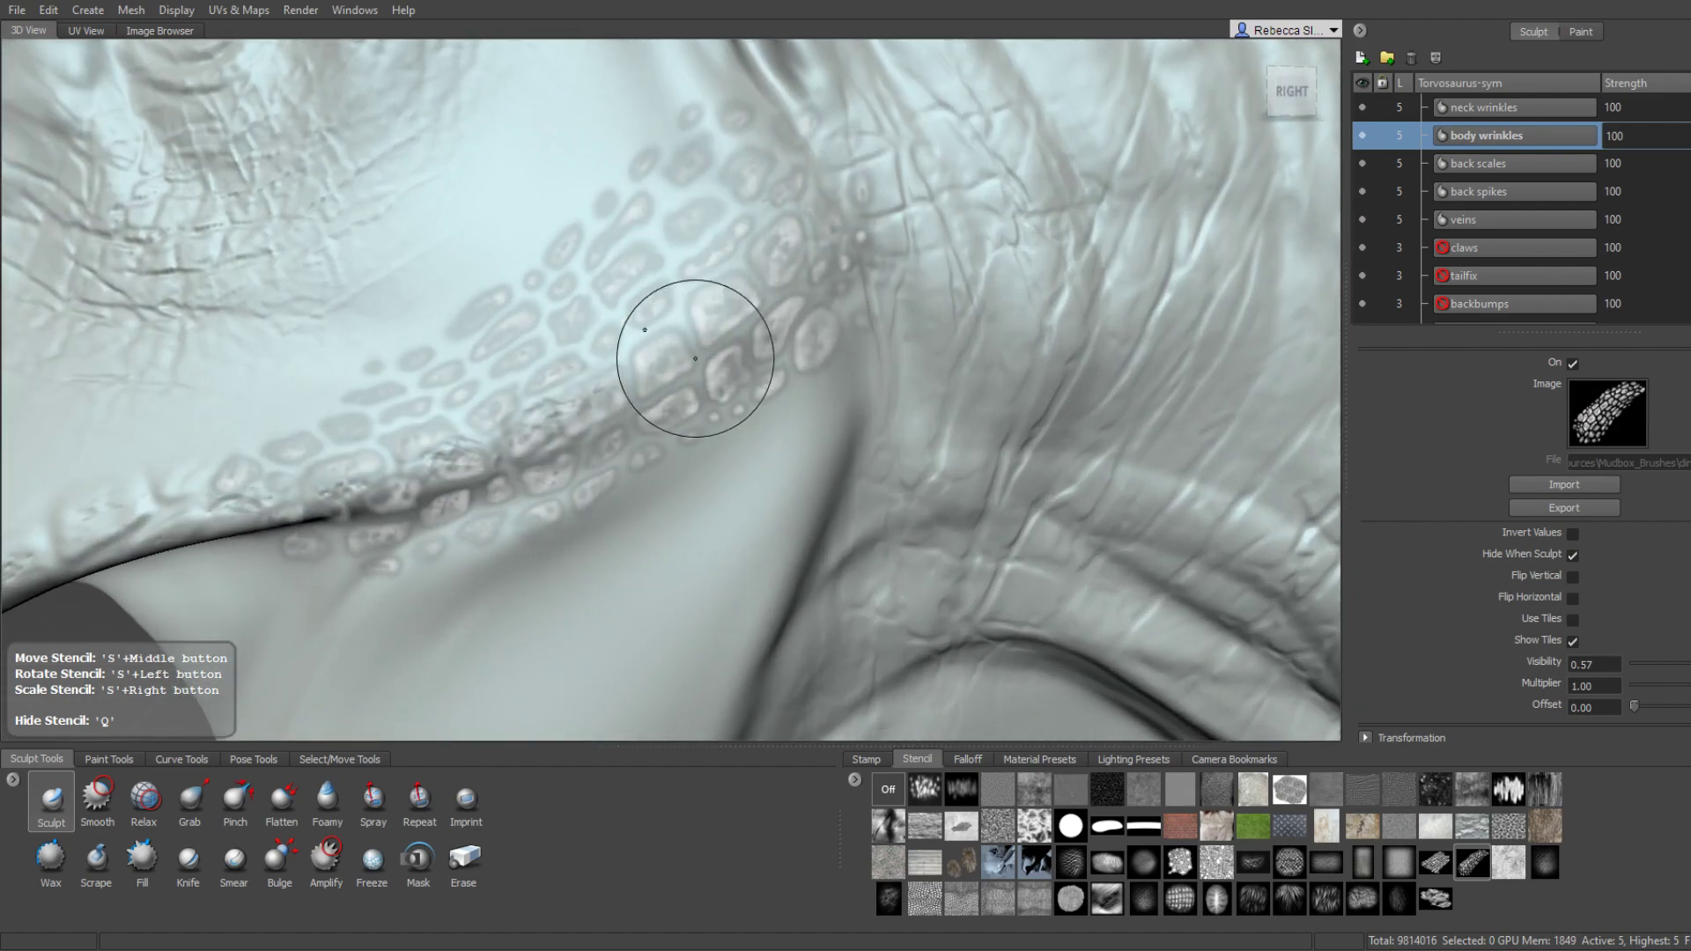
pyautogui.scroll(-4, 804, 283)
pyautogui.moveTo(773, 452)
pyautogui.keyDown('alt'); pyautogui.mouseDown()
pyautogui.moveTo(932, 389)
pyautogui.moveTo(943, 302)
pyautogui.moveTo(823, 401)
pyautogui.moveTo(839, 443)
pyautogui.moveTo(696, 370)
pyautogui.moveTo(808, 385)
pyautogui.moveTo(813, 307)
pyautogui.moveTo(860, 287)
pyautogui.moveTo(838, 291)
pyautogui.moveTo(860, 305)
pyautogui.moveTo(868, 283)
pyautogui.moveTo(806, 312)
pyautogui.mouseUp(); pyautogui.keyUp('alt')
pyautogui.scroll(2, 838, 443)
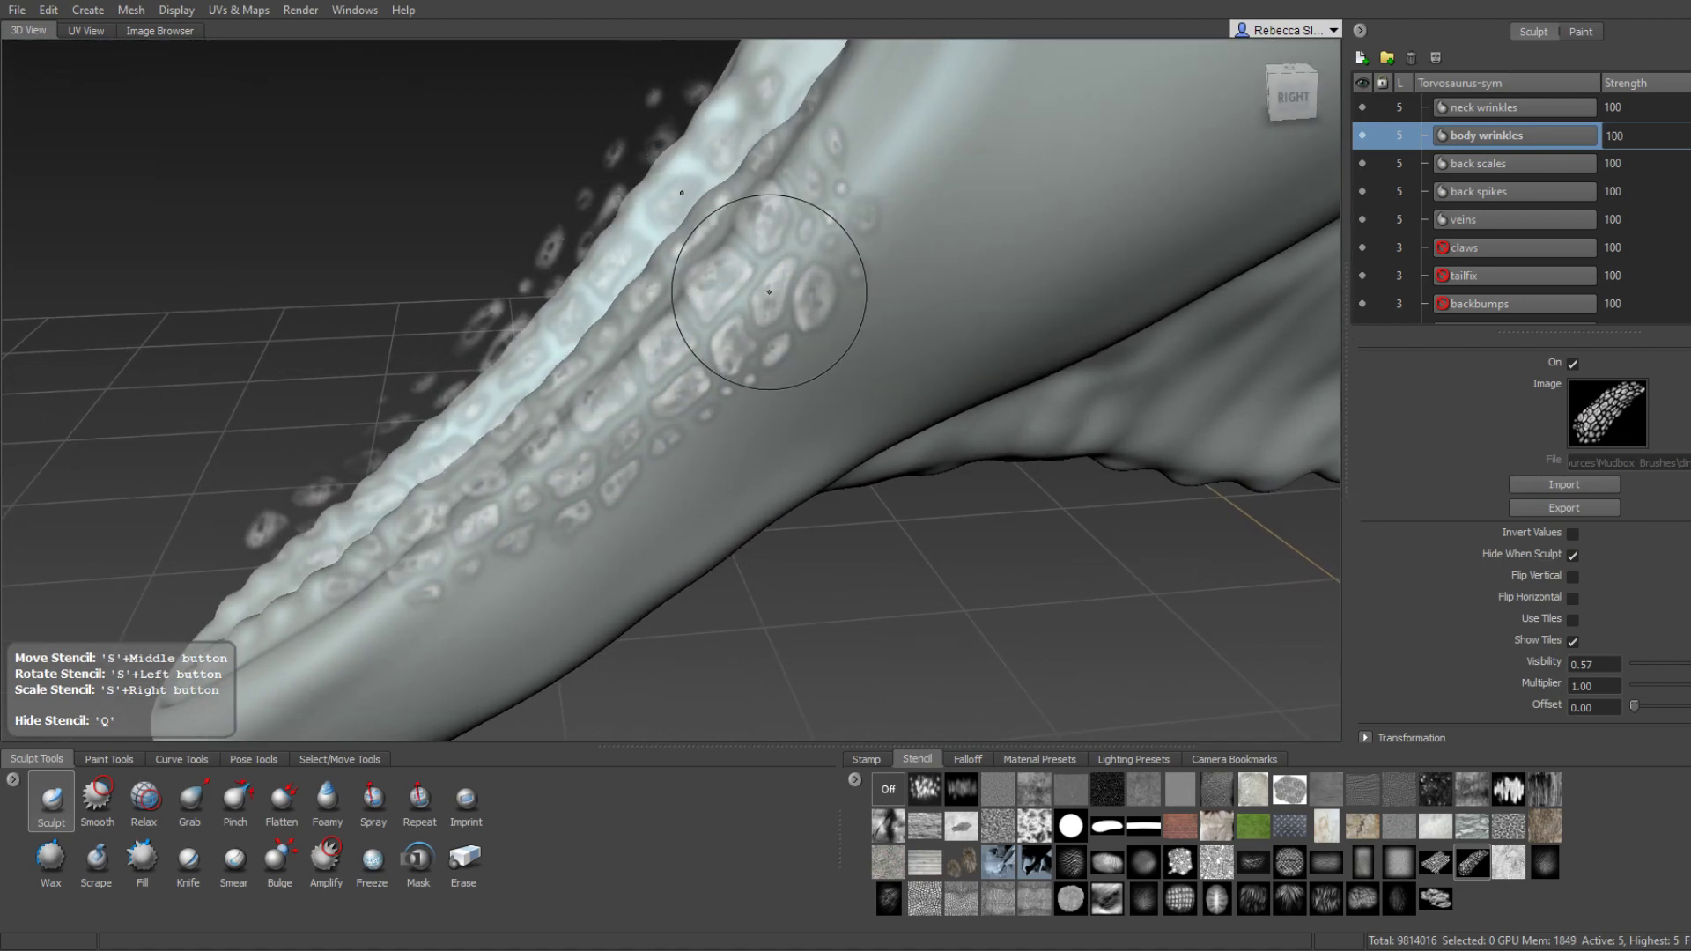
# Stamp a row of scales along the lower jaw edge and orbit the jaw to check them.
pyautogui.keyDown('alt'); pyautogui.moveTo(769, 220); pyautogui.dragTo(773, 214); pyautogui.keyUp('alt')
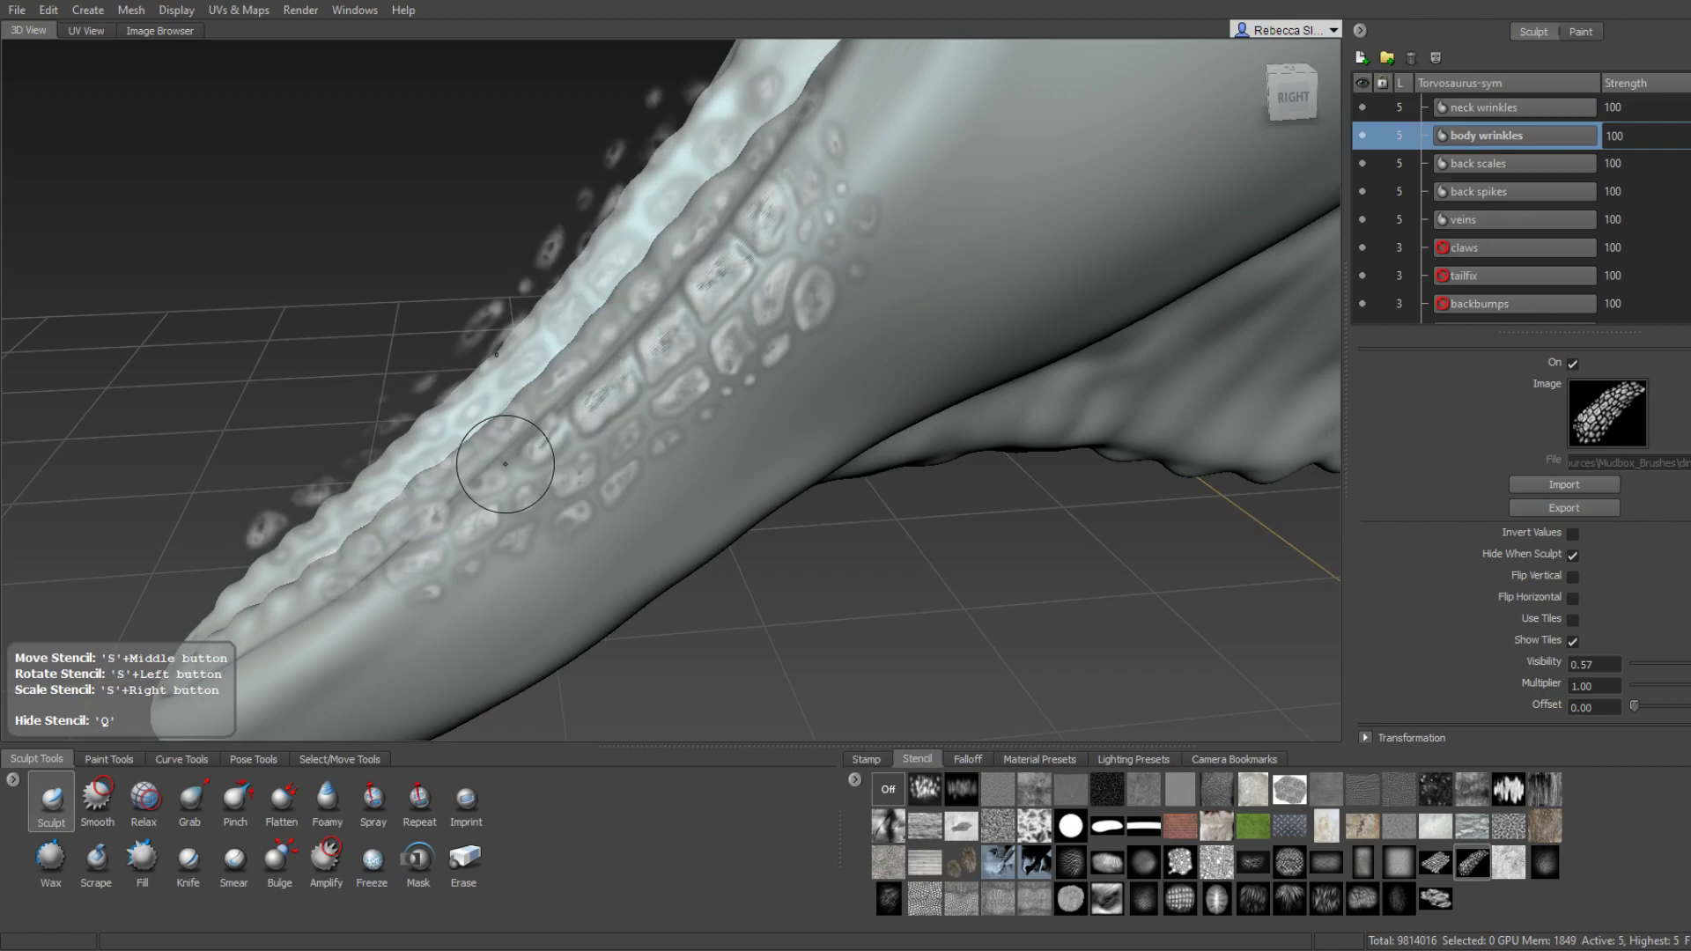
pyautogui.keyDown('alt'); pyautogui.moveTo(505, 464); pyautogui.dragTo(578, 402); pyautogui.keyUp('alt')
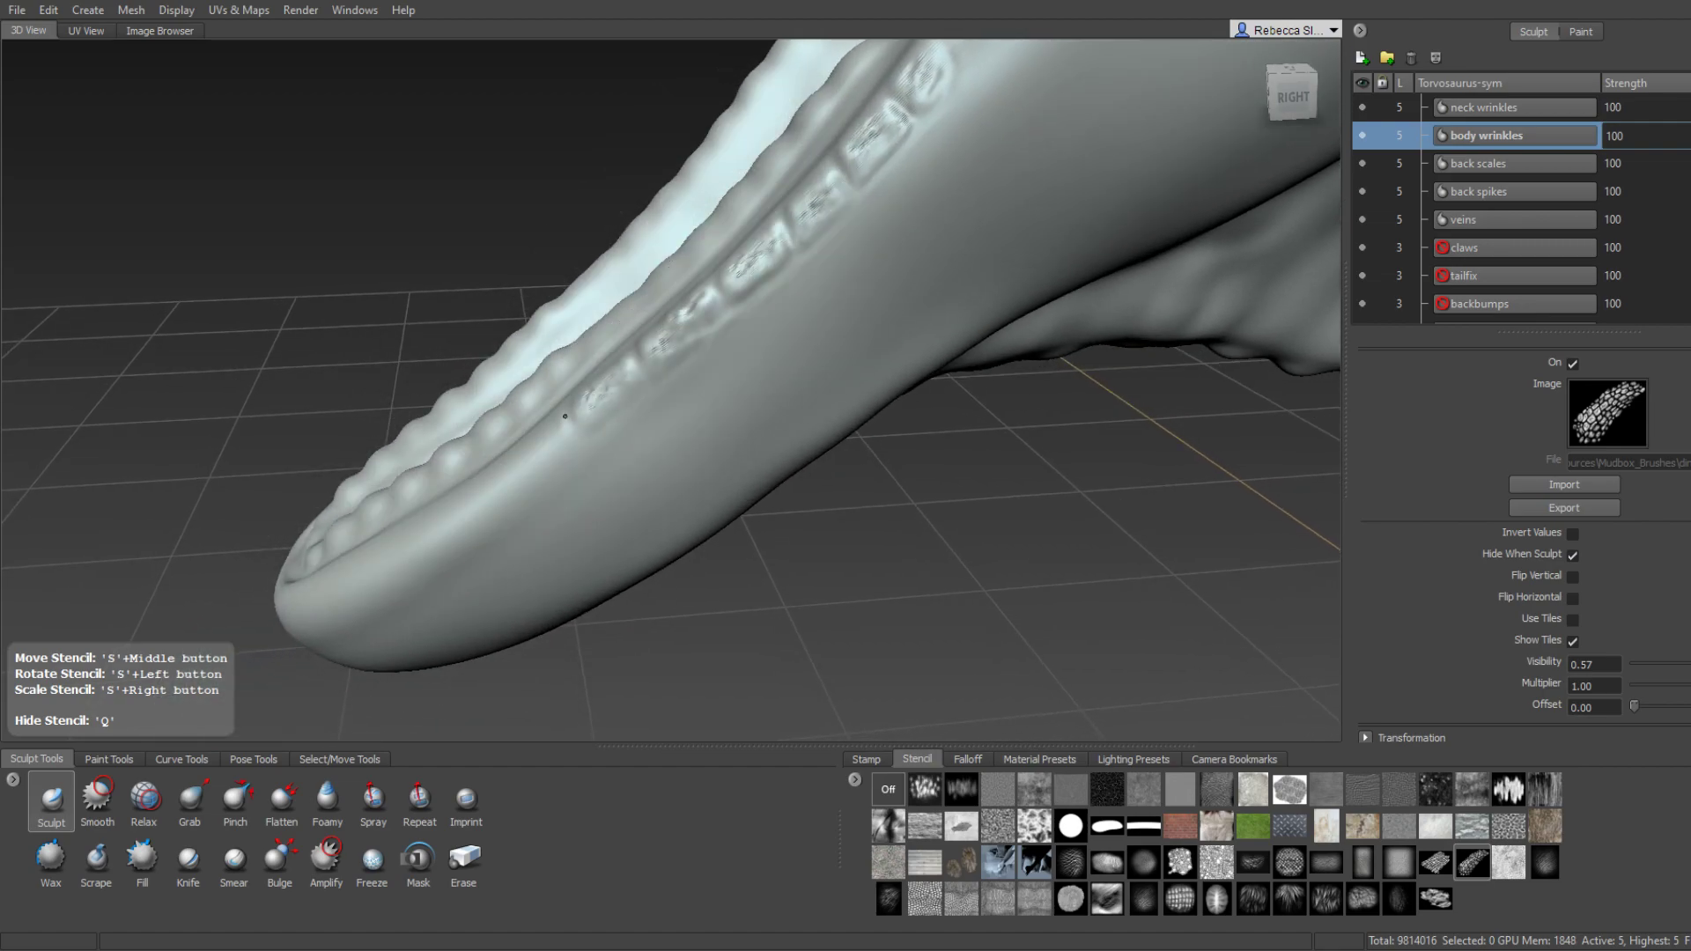
pyautogui.keyDown('alt'); pyautogui.moveTo(501, 471); pyautogui.dragTo(669, 351); pyautogui.keyUp('alt')
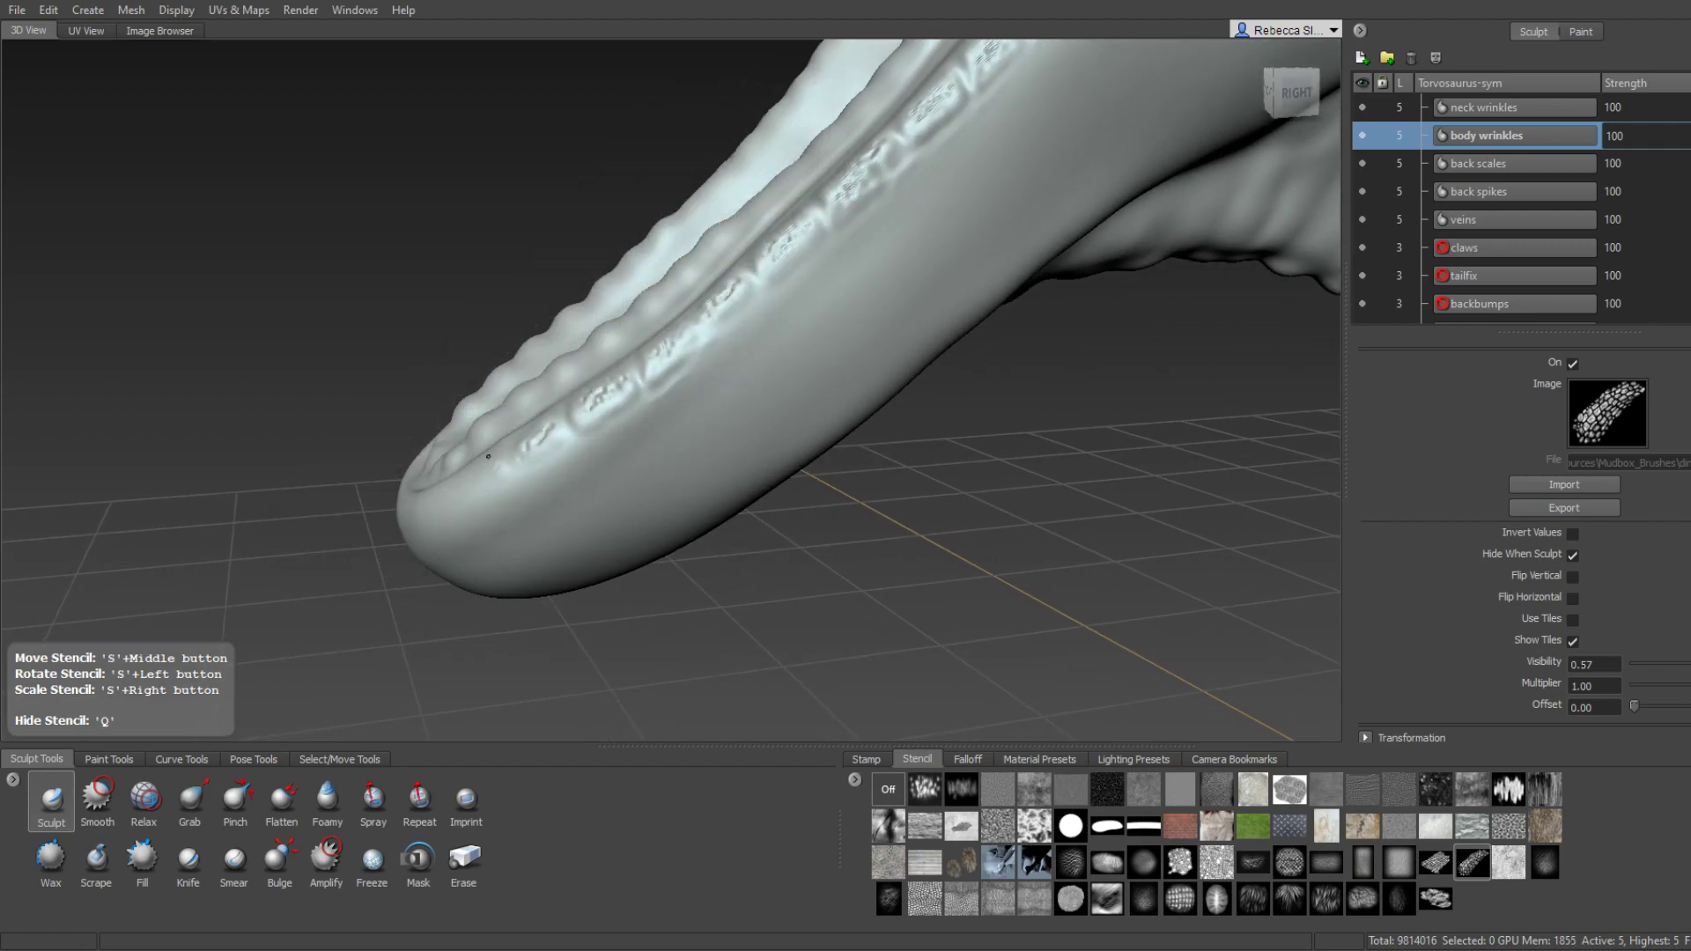
pyautogui.moveTo(488, 456)
pyautogui.keyDown('alt'); pyautogui.mouseDown()
pyautogui.moveTo(749, 360)
pyautogui.moveTo(770, 327)
pyautogui.mouseUp(); pyautogui.keyUp('alt')
pyautogui.keyDown('alt'); pyautogui.moveTo(579, 399); pyautogui.dragTo(777, 403); pyautogui.keyUp('alt')
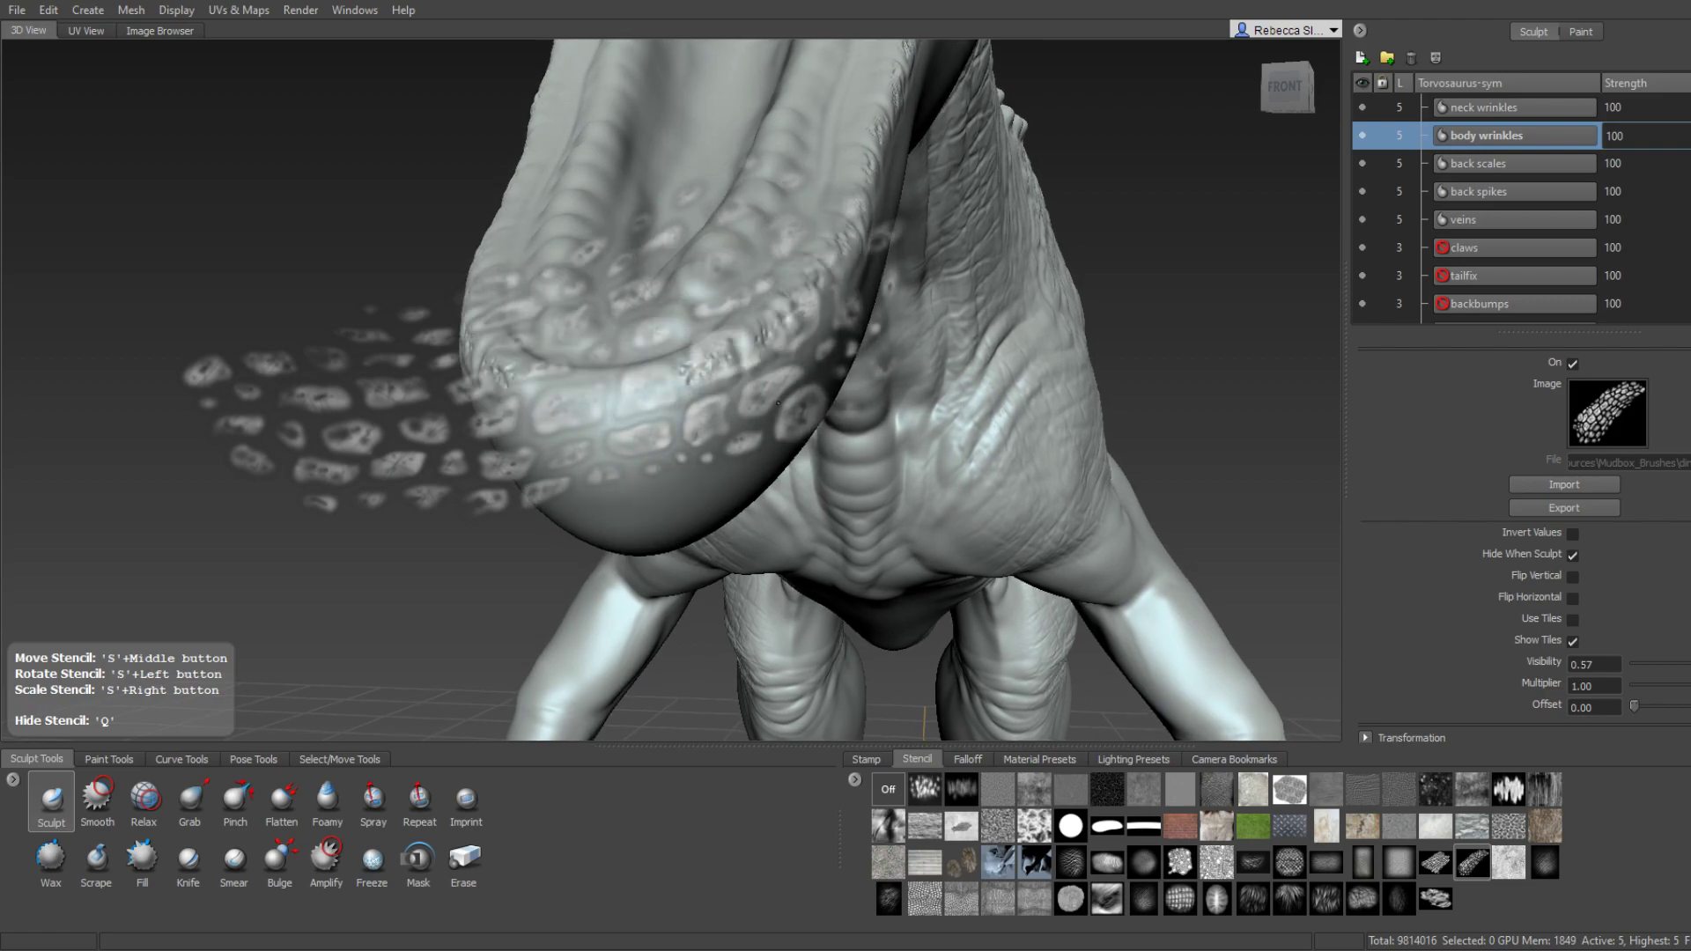
pyautogui.moveTo(669, 398)
pyautogui.keyDown('alt'); pyautogui.mouseDown()
pyautogui.moveTo(783, 343)
pyautogui.moveTo(875, 257)
pyautogui.moveTo(758, 344)
pyautogui.moveTo(749, 390)
pyautogui.mouseUp(); pyautogui.keyUp('alt')
pyautogui.moveTo(765, 296)
pyautogui.keyDown('alt'); pyautogui.mouseDown()
pyautogui.moveTo(755, 237)
pyautogui.moveTo(784, 278)
pyautogui.moveTo(795, 265)
pyautogui.mouseUp(); pyautogui.keyUp('alt')
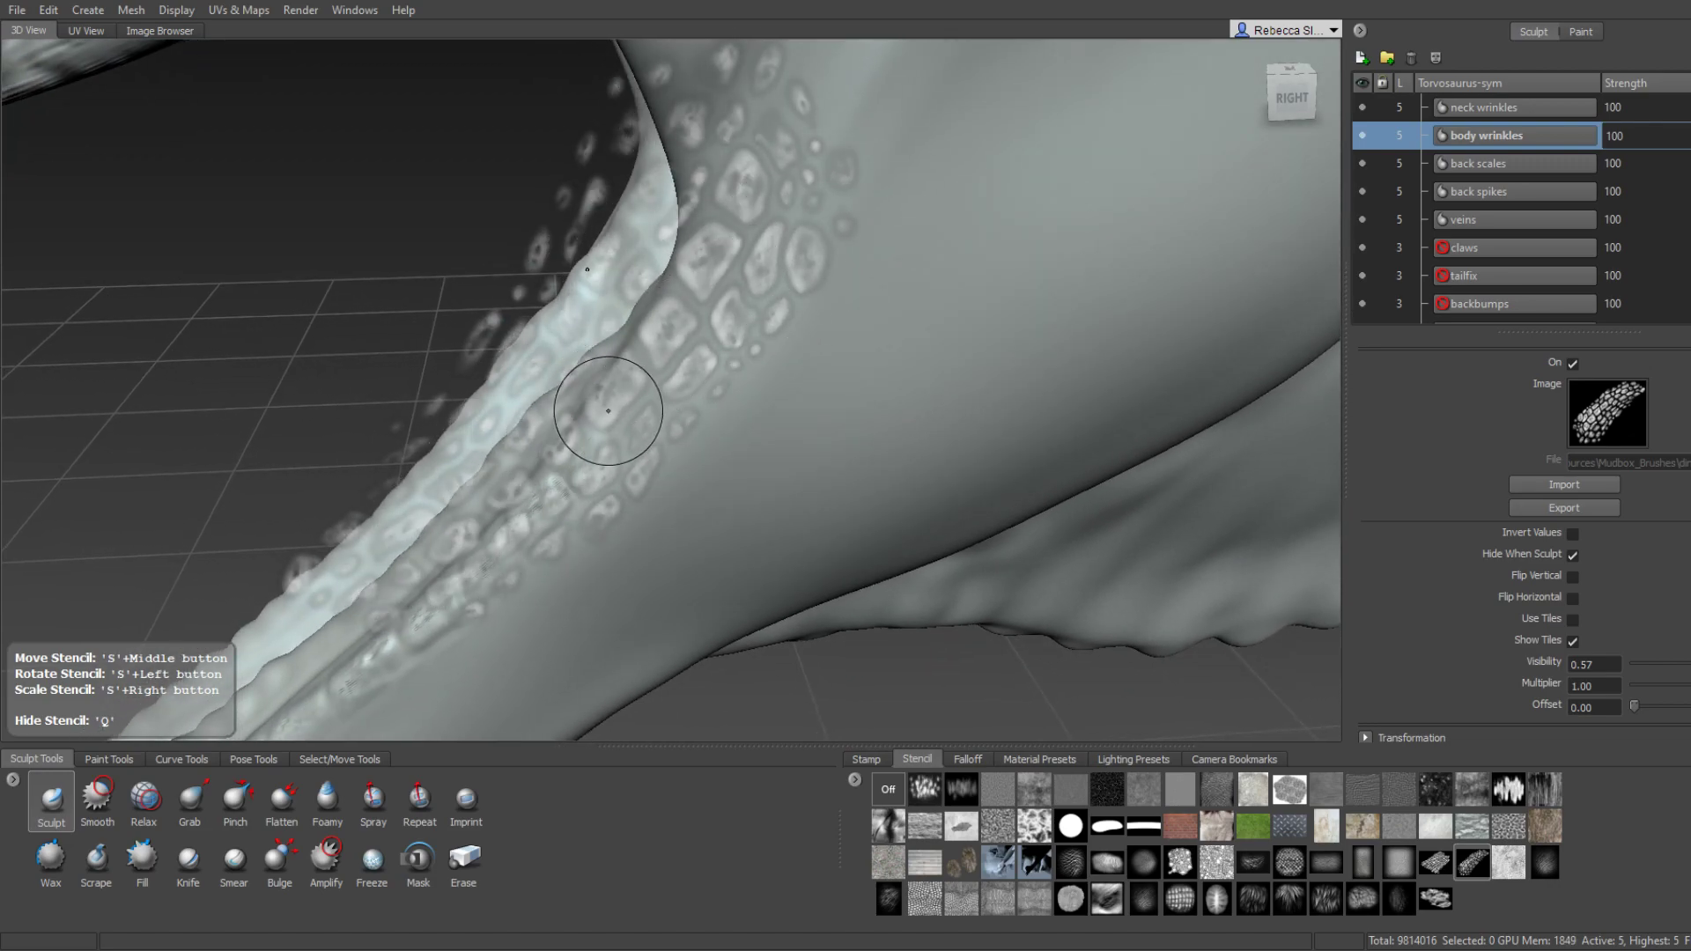
pyautogui.keyDown('alt'); pyautogui.moveTo(608, 410); pyautogui.dragTo(621, 387); pyautogui.keyUp('alt')
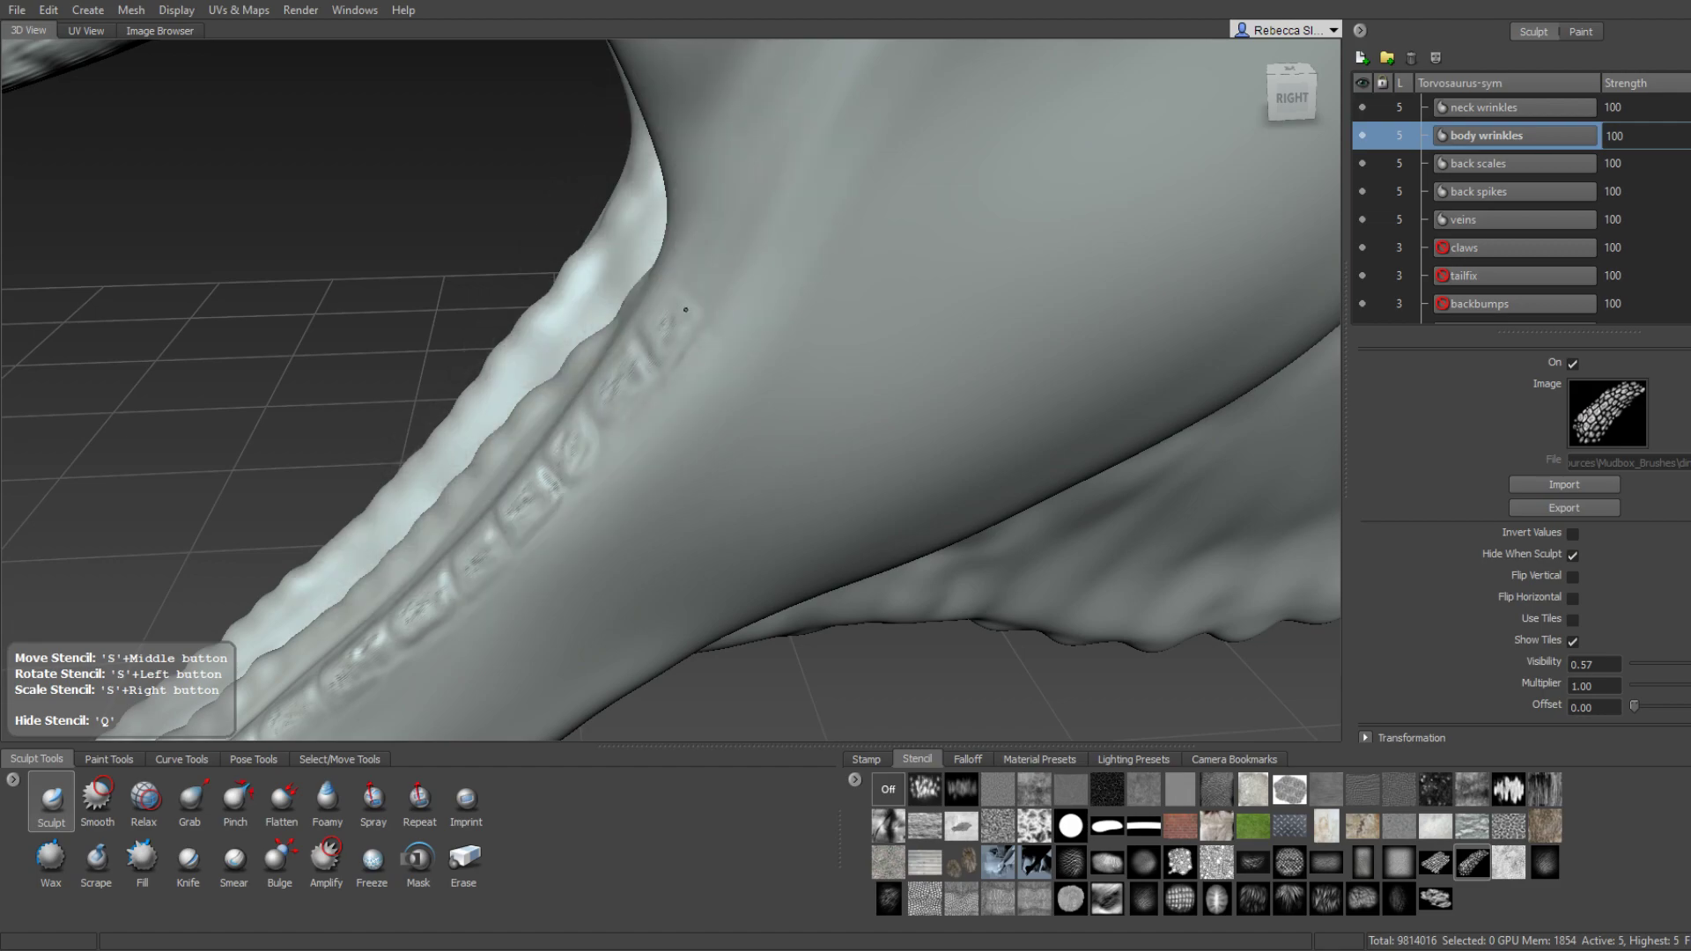
pyautogui.moveTo(799, 97)
pyautogui.keyDown('alt'); pyautogui.mouseDown()
pyautogui.moveTo(797, 313)
pyautogui.moveTo(1113, 490)
pyautogui.moveTo(743, 359)
pyautogui.mouseUp(); pyautogui.keyUp('alt')
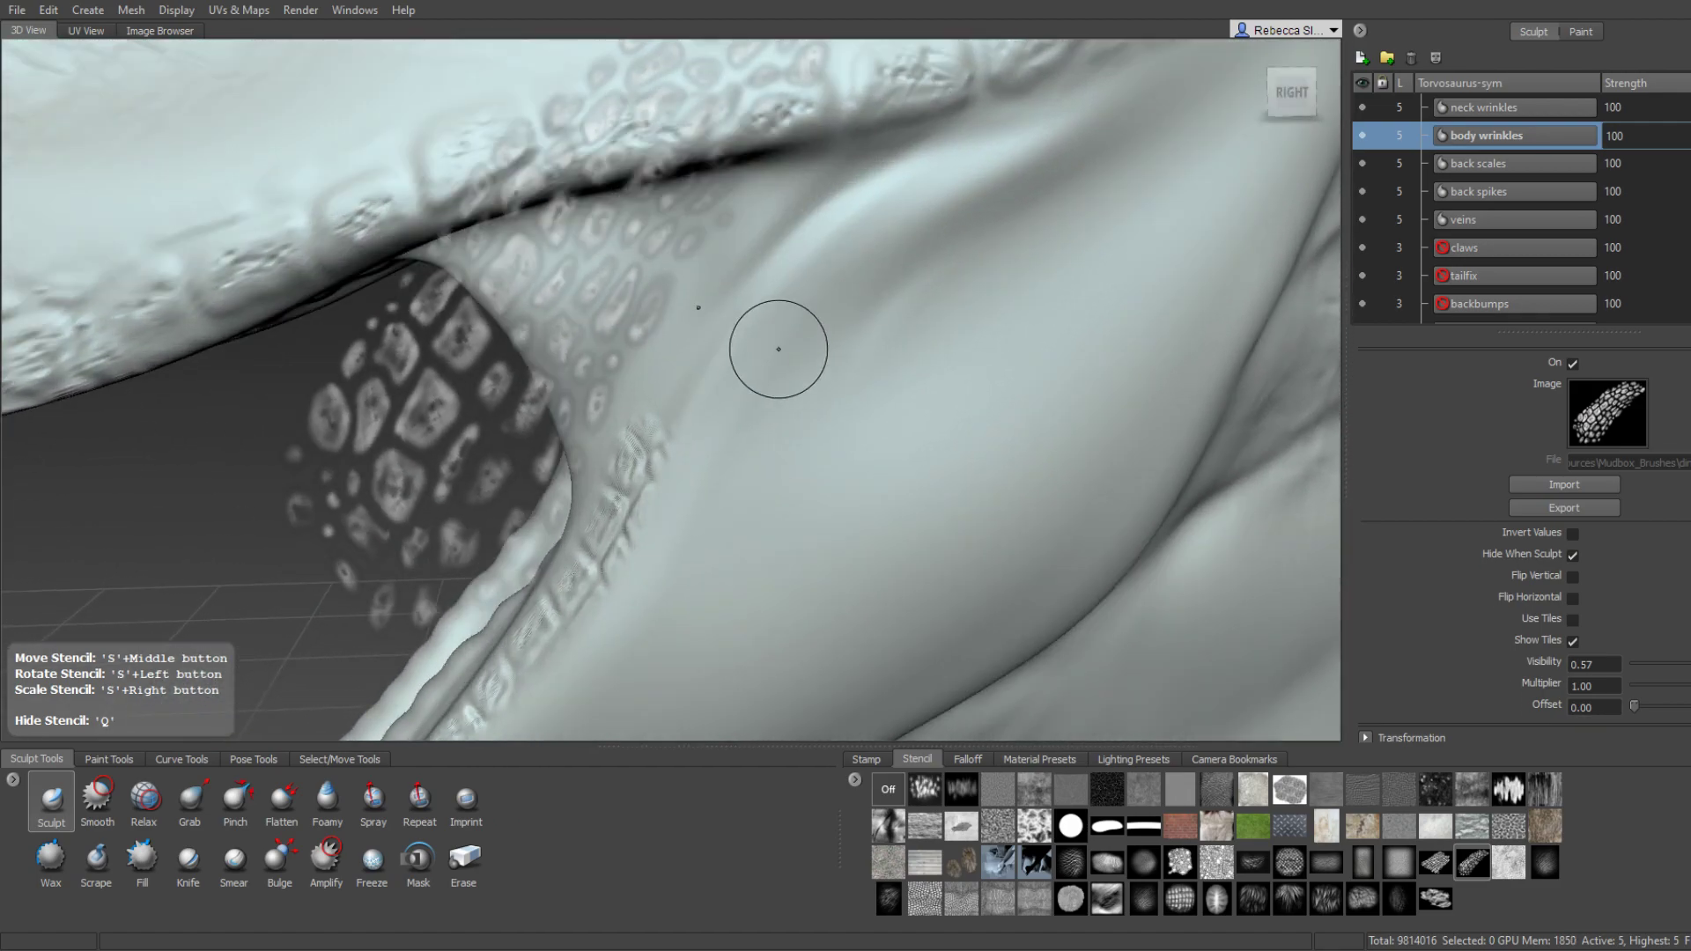
pyautogui.keyDown('alt'); pyautogui.moveTo(773, 347); pyautogui.dragTo(690, 327, button='right'); pyautogui.keyUp('alt')
pyautogui.moveTo(702, 256)
pyautogui.keyDown('alt'); pyautogui.mouseDown()
pyautogui.moveTo(753, 297)
pyautogui.moveTo(698, 302)
pyautogui.moveTo(691, 272)
pyautogui.moveTo(719, 300)
pyautogui.moveTo(484, 416)
pyautogui.mouseUp(); pyautogui.keyUp('alt')
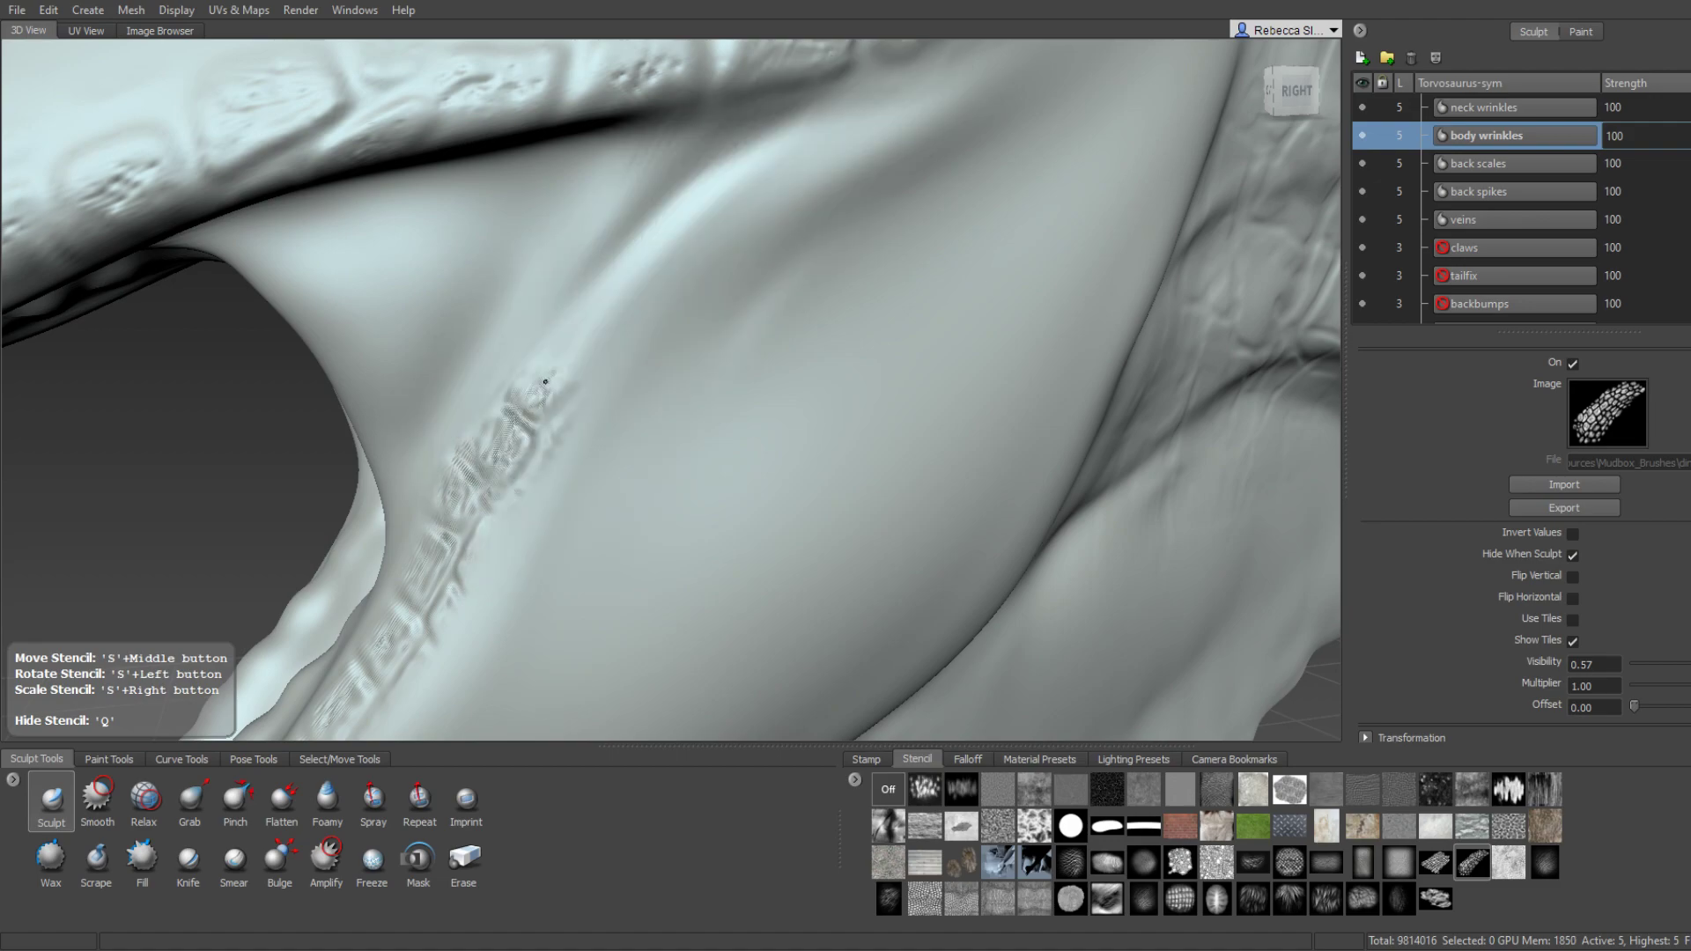
pyautogui.moveTo(1004, 108)
pyautogui.keyDown('alt'); pyautogui.mouseDown()
pyautogui.moveTo(789, 234)
pyautogui.moveTo(797, 261)
pyautogui.moveTo(822, 264)
pyautogui.moveTo(844, 340)
pyautogui.moveTo(564, 396)
pyautogui.moveTo(833, 383)
pyautogui.moveTo(738, 377)
pyautogui.mouseUp(); pyautogui.keyUp('alt')
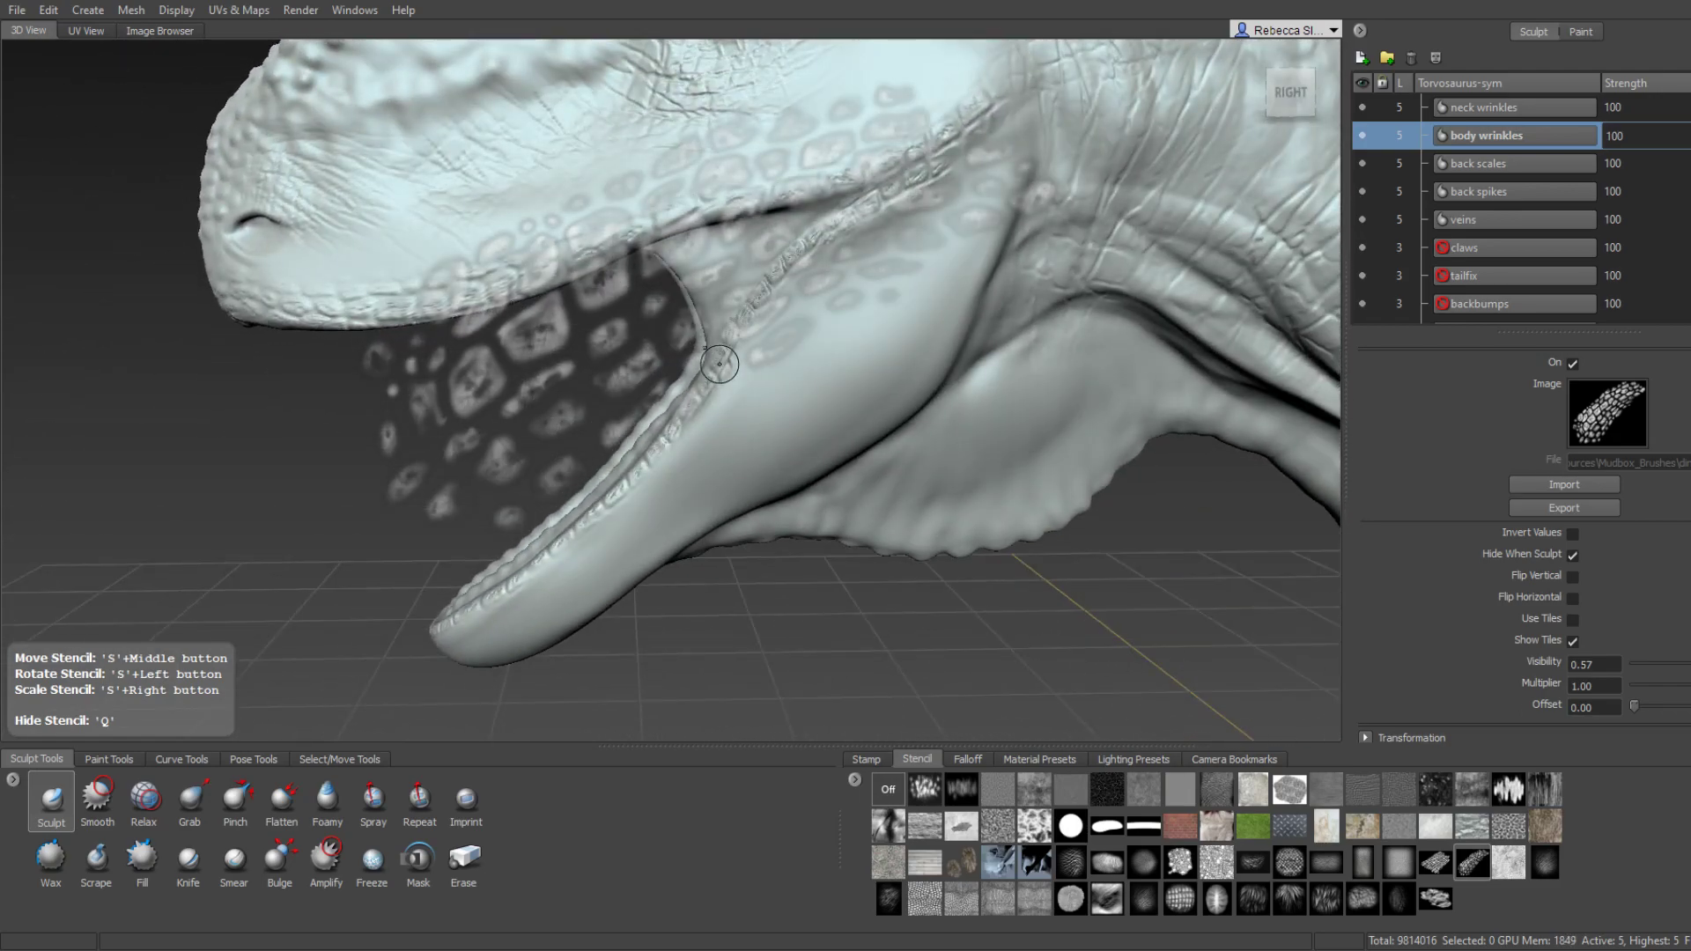
# Load the small round-scale stencil and orbit the head to line up the lower jaw.
pyautogui.click(1069, 900)
pyautogui.keyDown('alt'); pyautogui.moveTo(704, 300); pyautogui.dragTo(728, 309); pyautogui.keyUp('alt')
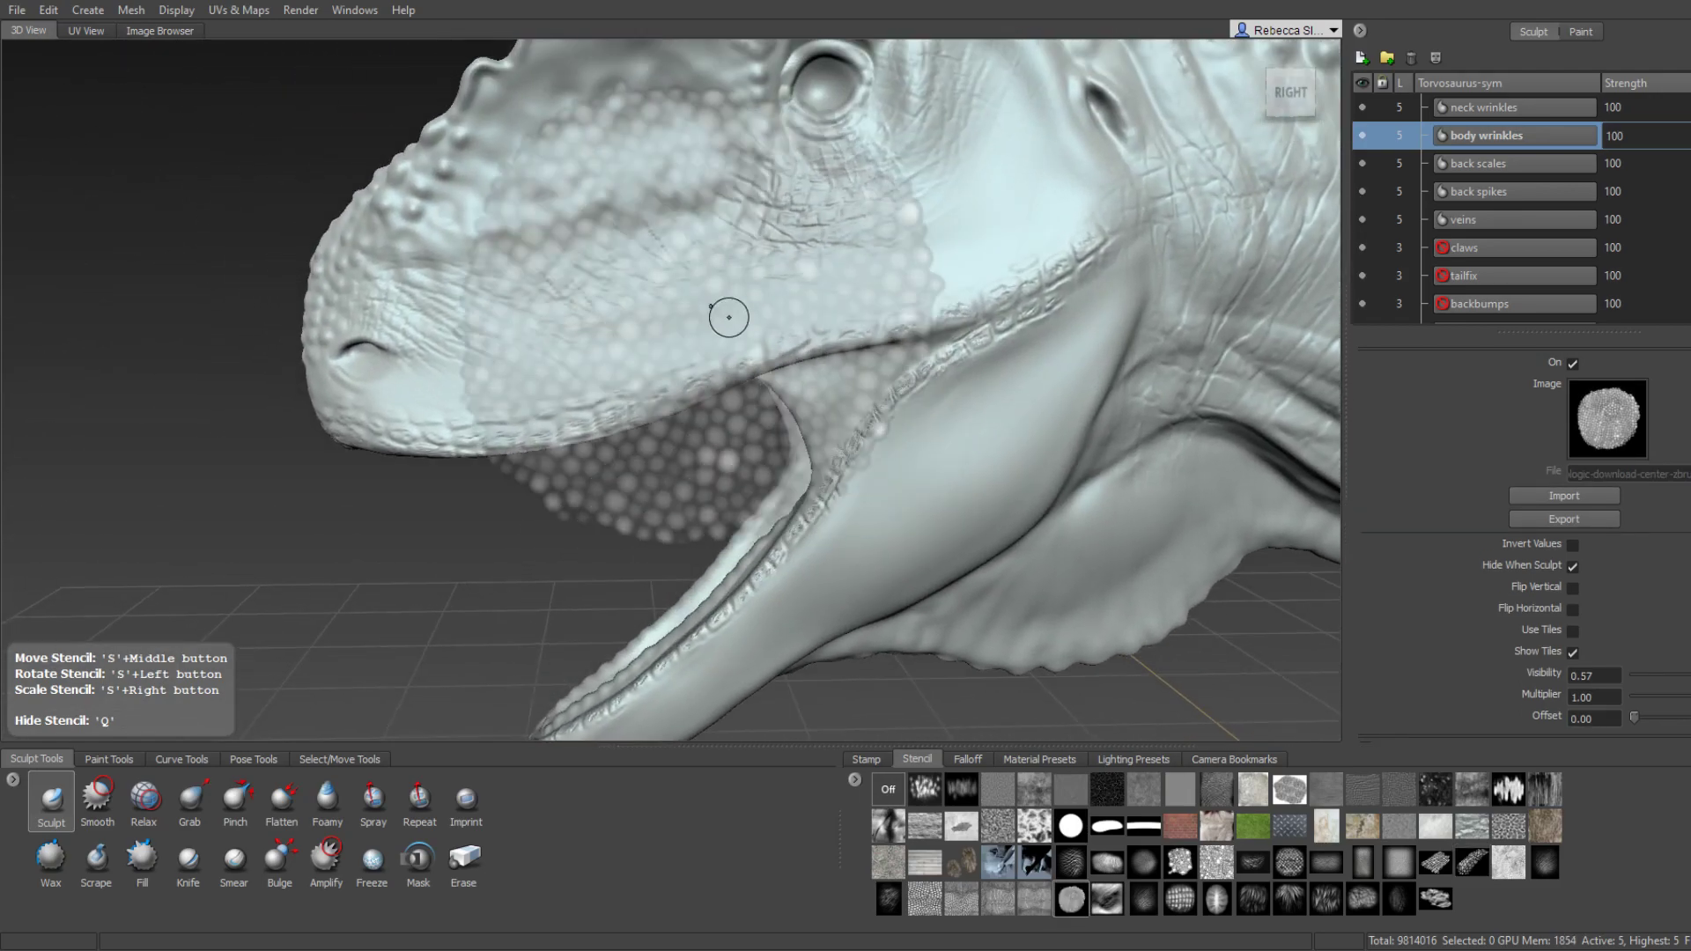
pyautogui.moveTo(728, 309)
pyautogui.keyDown('alt'); pyautogui.mouseDown(button='right')
pyautogui.moveTo(732, 358)
pyautogui.moveTo(772, 365)
pyautogui.mouseUp(button='right'); pyautogui.keyUp('alt')
pyautogui.keyDown('alt'); pyautogui.moveTo(772, 364); pyautogui.dragTo(779, 380); pyautogui.keyUp('alt')
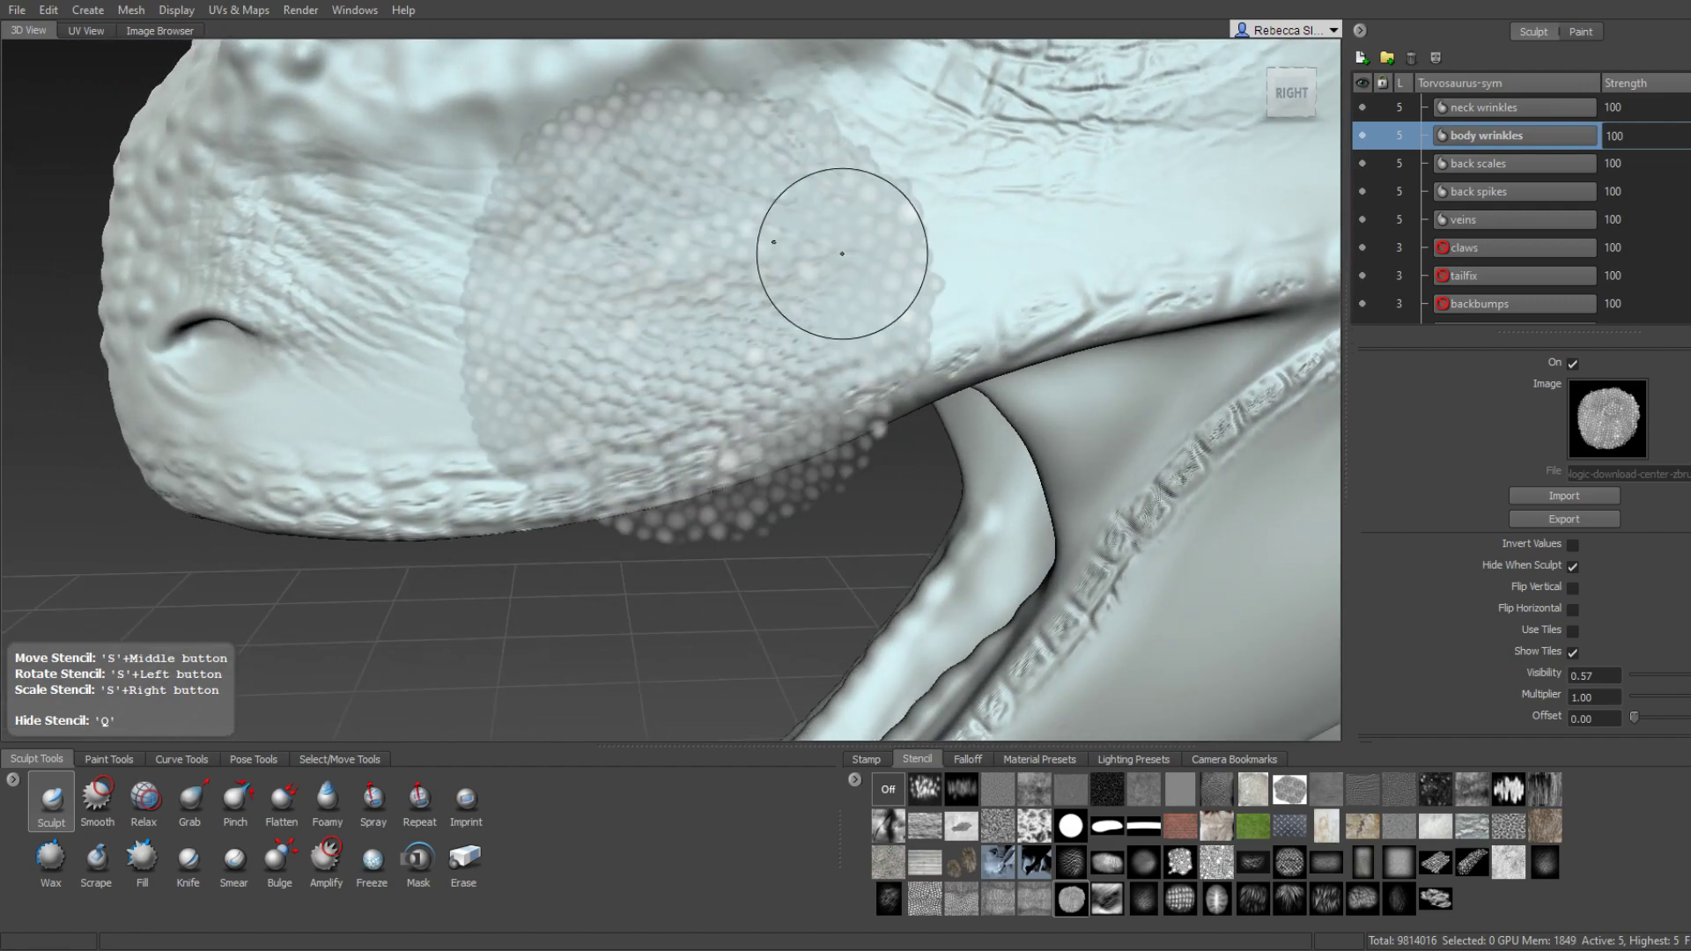
pyautogui.keyDown('alt'); pyautogui.moveTo(842, 253); pyautogui.dragTo(933, 308); pyautogui.keyUp('alt')
pyautogui.keyDown('alt'); pyautogui.moveTo(795, 343); pyautogui.dragTo(635, 344); pyautogui.keyUp('alt')
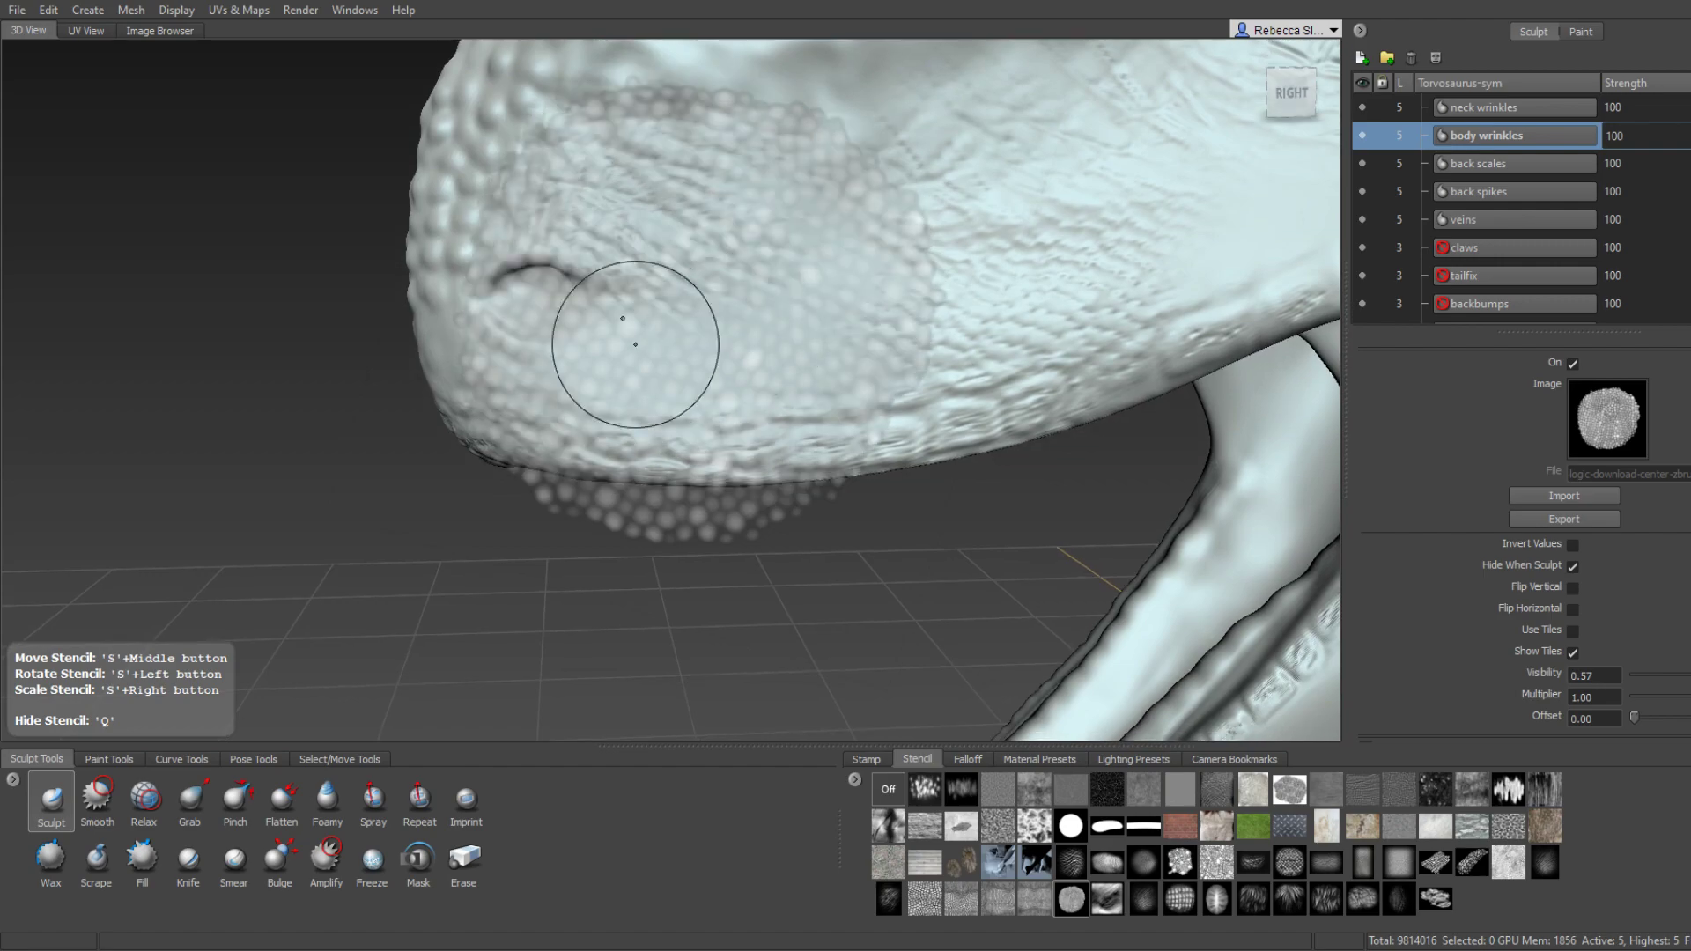
pyautogui.moveTo(975, 314)
pyautogui.keyDown('alt'); pyautogui.mouseDown()
pyautogui.moveTo(698, 328)
pyautogui.moveTo(638, 375)
pyautogui.mouseUp(); pyautogui.keyUp('alt')
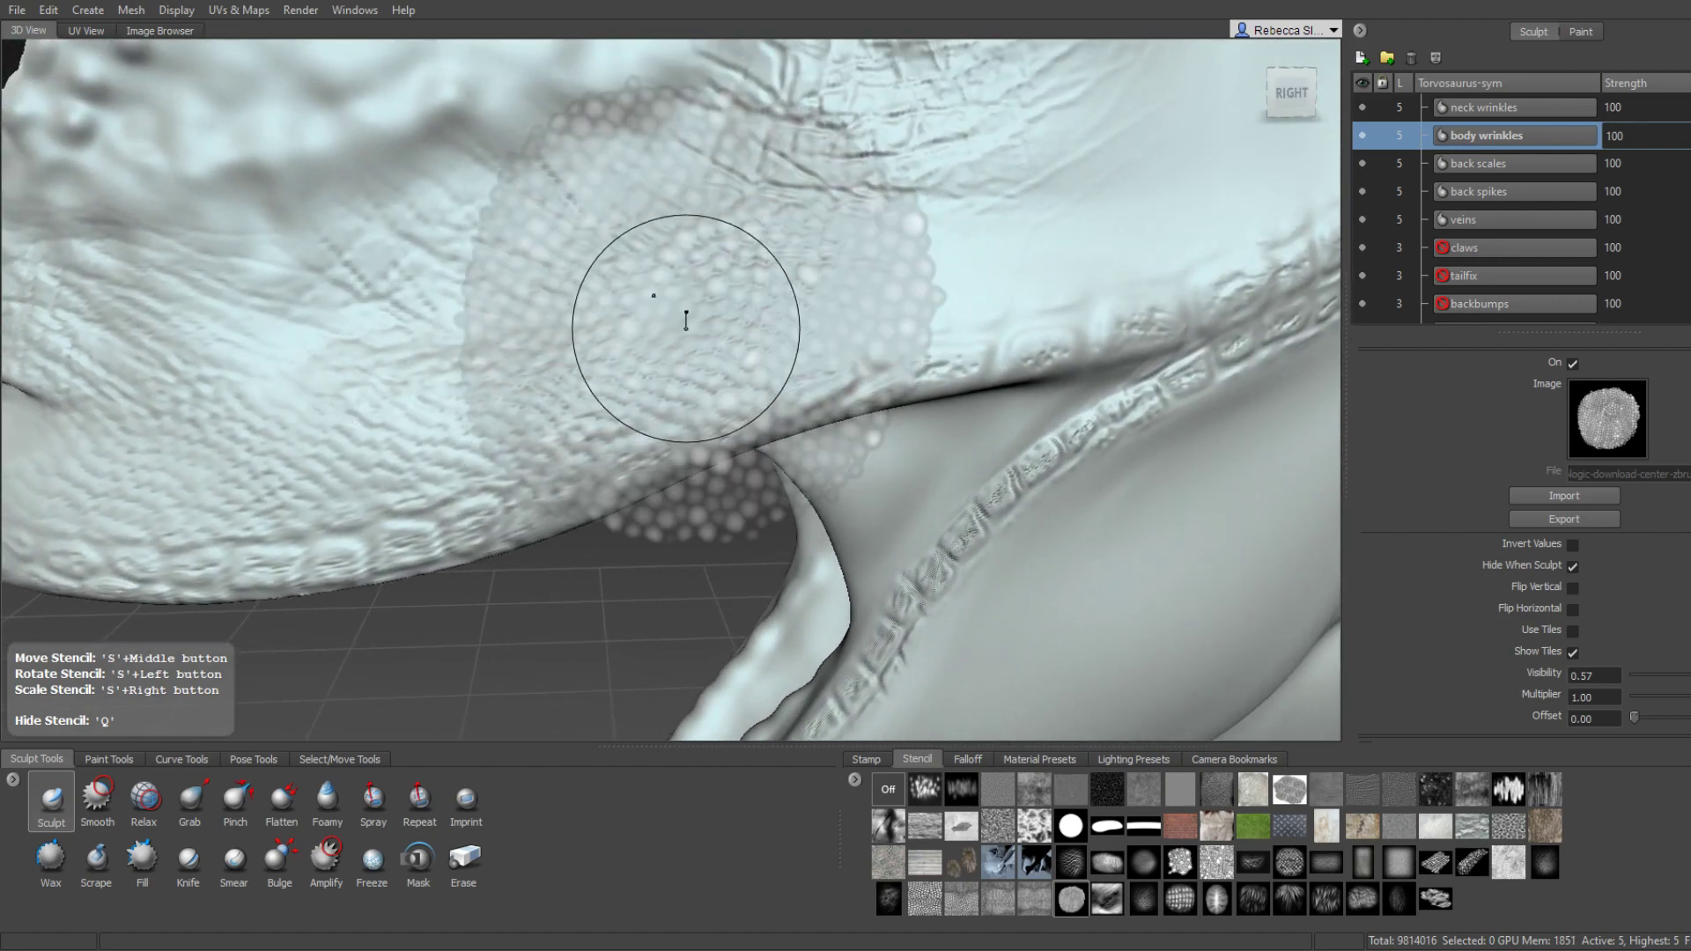
pyautogui.moveTo(764, 314)
pyautogui.keyDown('alt'); pyautogui.mouseDown()
pyautogui.moveTo(634, 329)
pyautogui.moveTo(686, 339)
pyautogui.moveTo(736, 314)
pyautogui.mouseUp(); pyautogui.keyUp('alt')
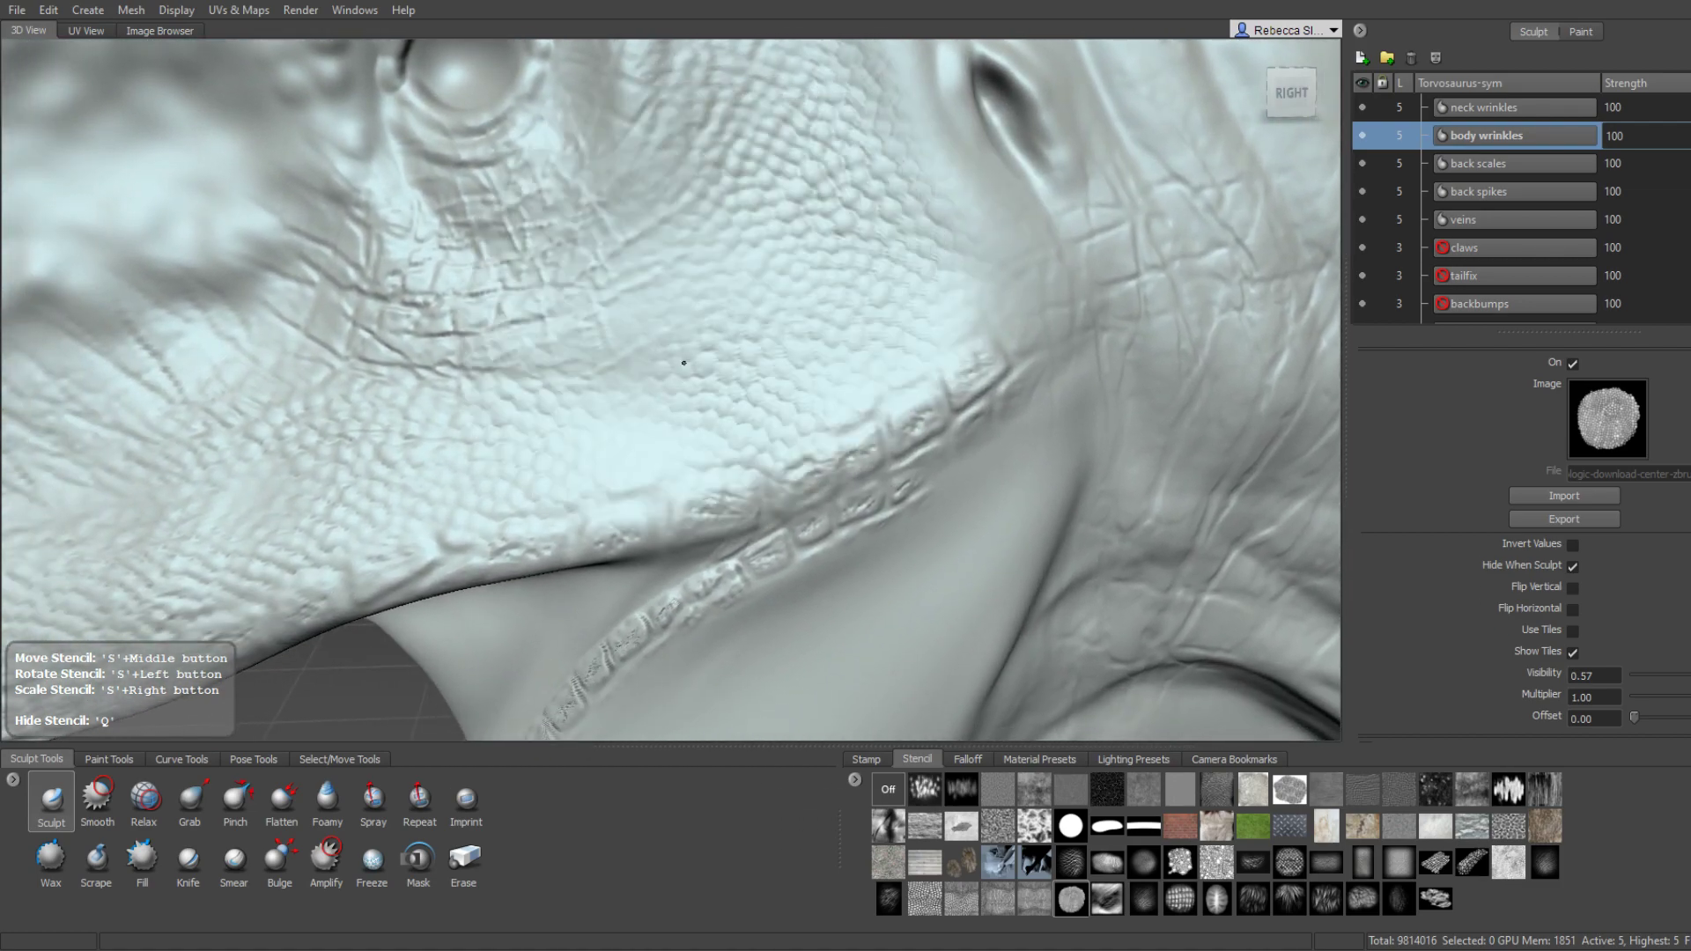
# Stamp pebbled scales over the throat and inspect the jaw underside and neck.
pyautogui.moveTo(604, 319)
pyautogui.keyDown('alt'); pyautogui.mouseDown()
pyautogui.moveTo(755, 350)
pyautogui.moveTo(786, 389)
pyautogui.moveTo(726, 379)
pyautogui.moveTo(725, 360)
pyautogui.mouseUp(); pyautogui.keyUp('alt')
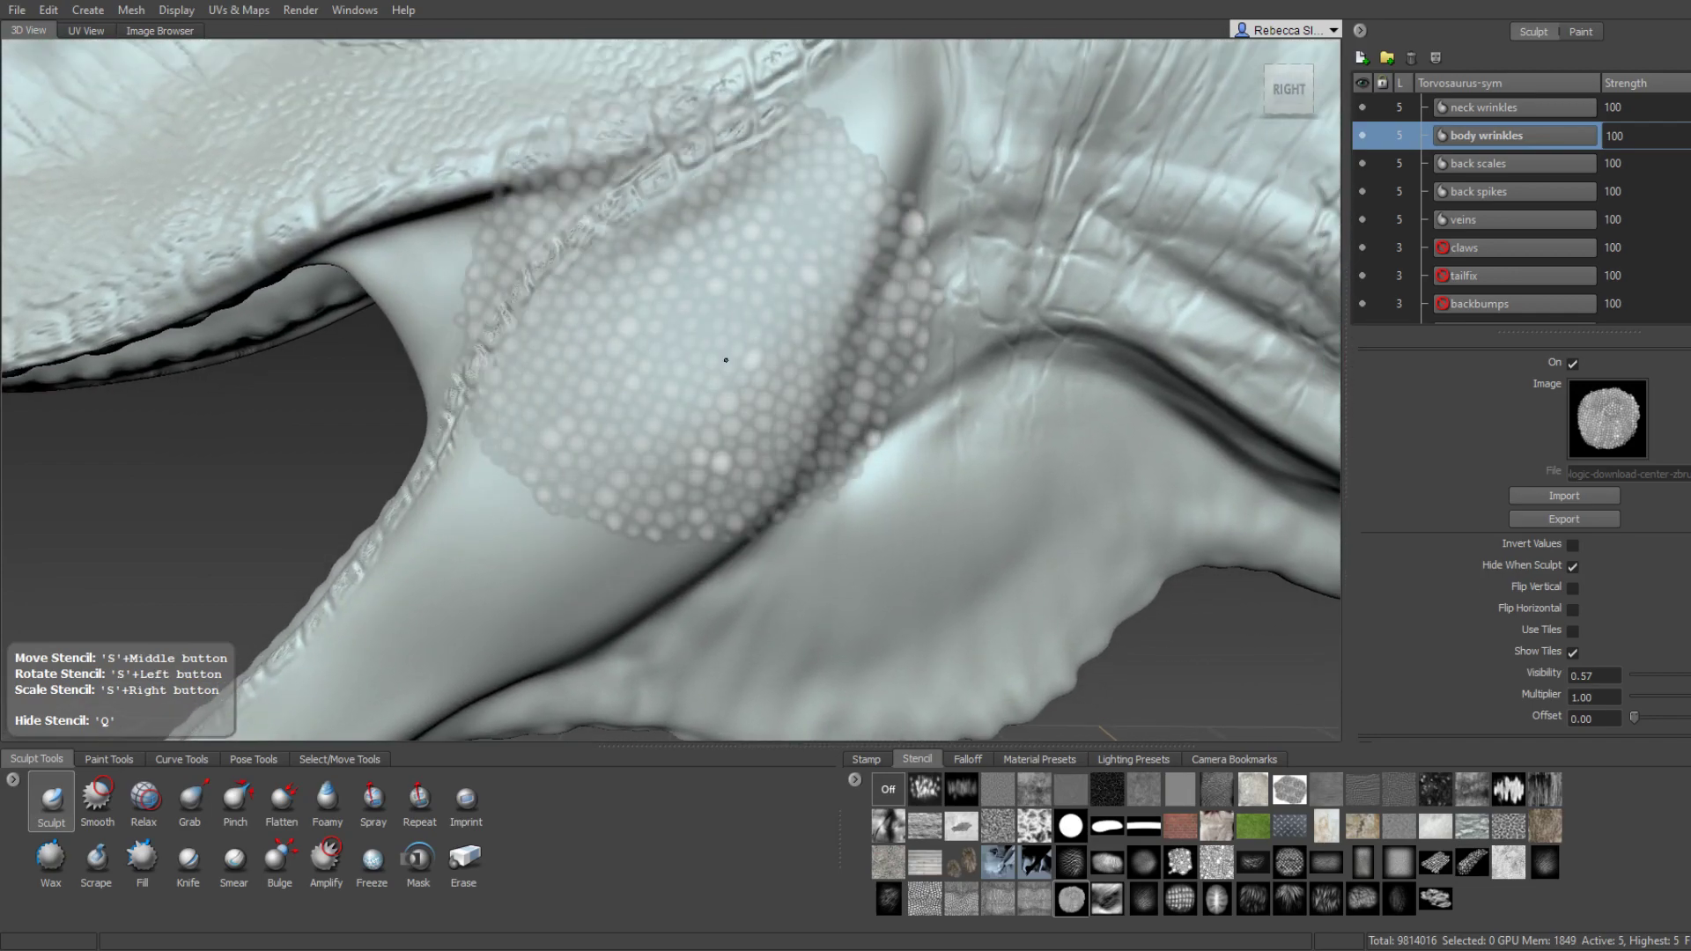
pyautogui.moveTo(797, 300)
pyautogui.keyDown('alt'); pyautogui.mouseDown()
pyautogui.moveTo(751, 272)
pyautogui.moveTo(605, 285)
pyautogui.mouseUp(); pyautogui.keyUp('alt')
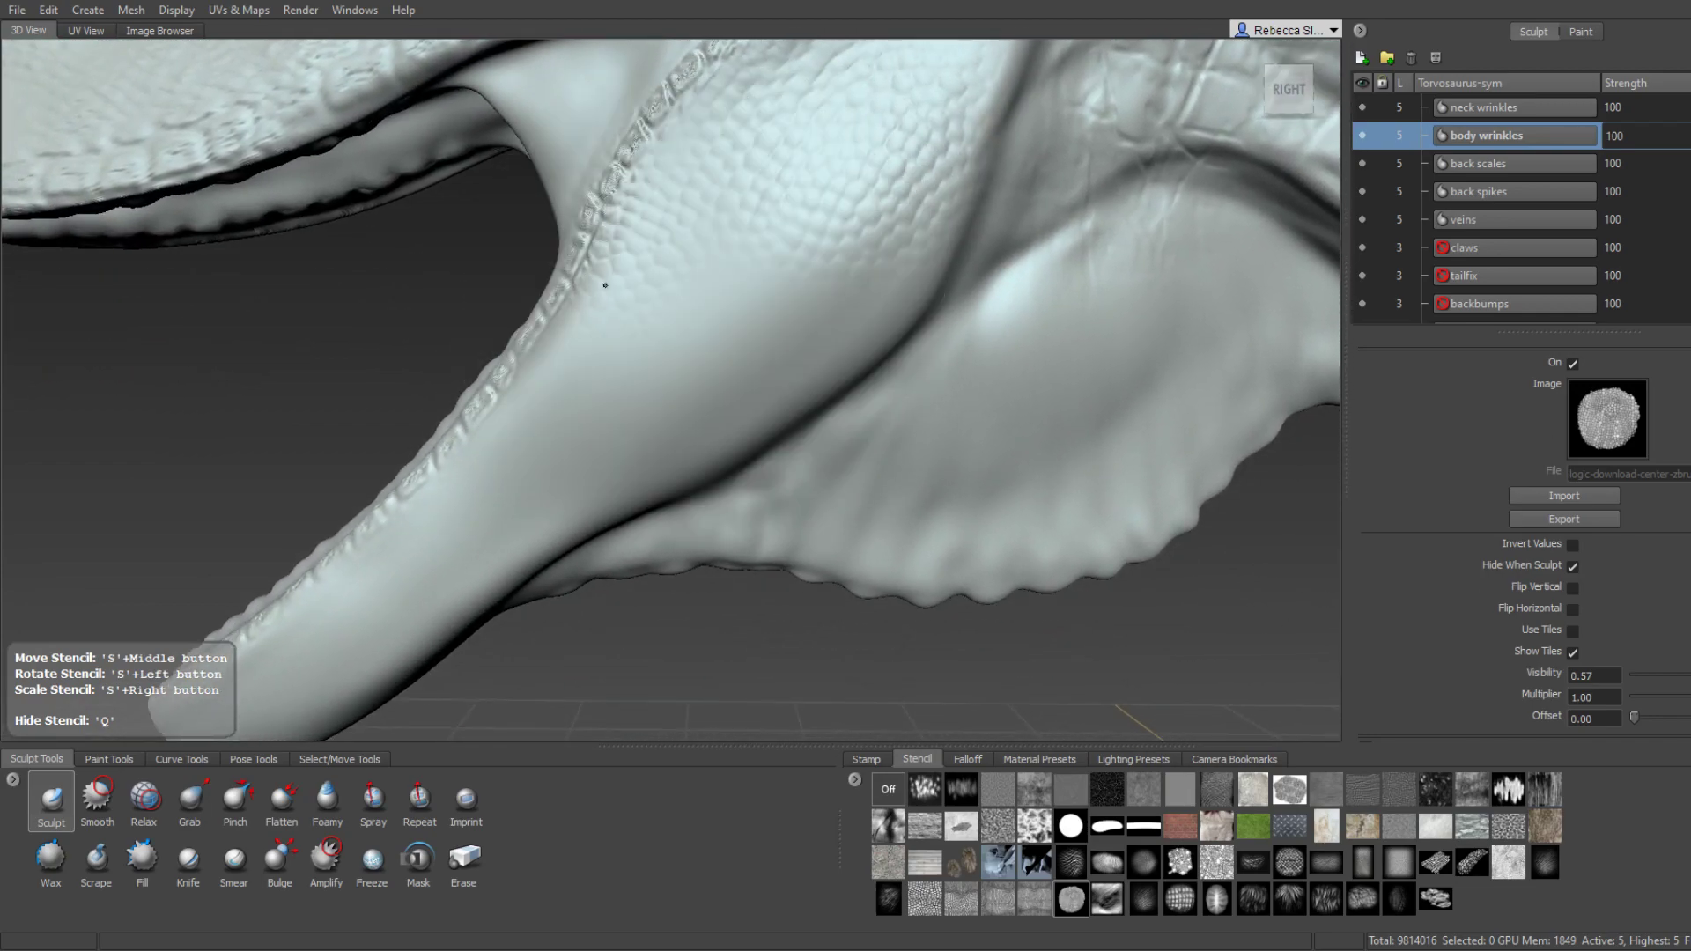
pyautogui.moveTo(747, 320)
pyautogui.keyDown('alt'); pyautogui.mouseDown()
pyautogui.moveTo(755, 309)
pyautogui.moveTo(762, 363)
pyautogui.moveTo(778, 328)
pyautogui.moveTo(799, 336)
pyautogui.mouseUp(); pyautogui.keyUp('alt')
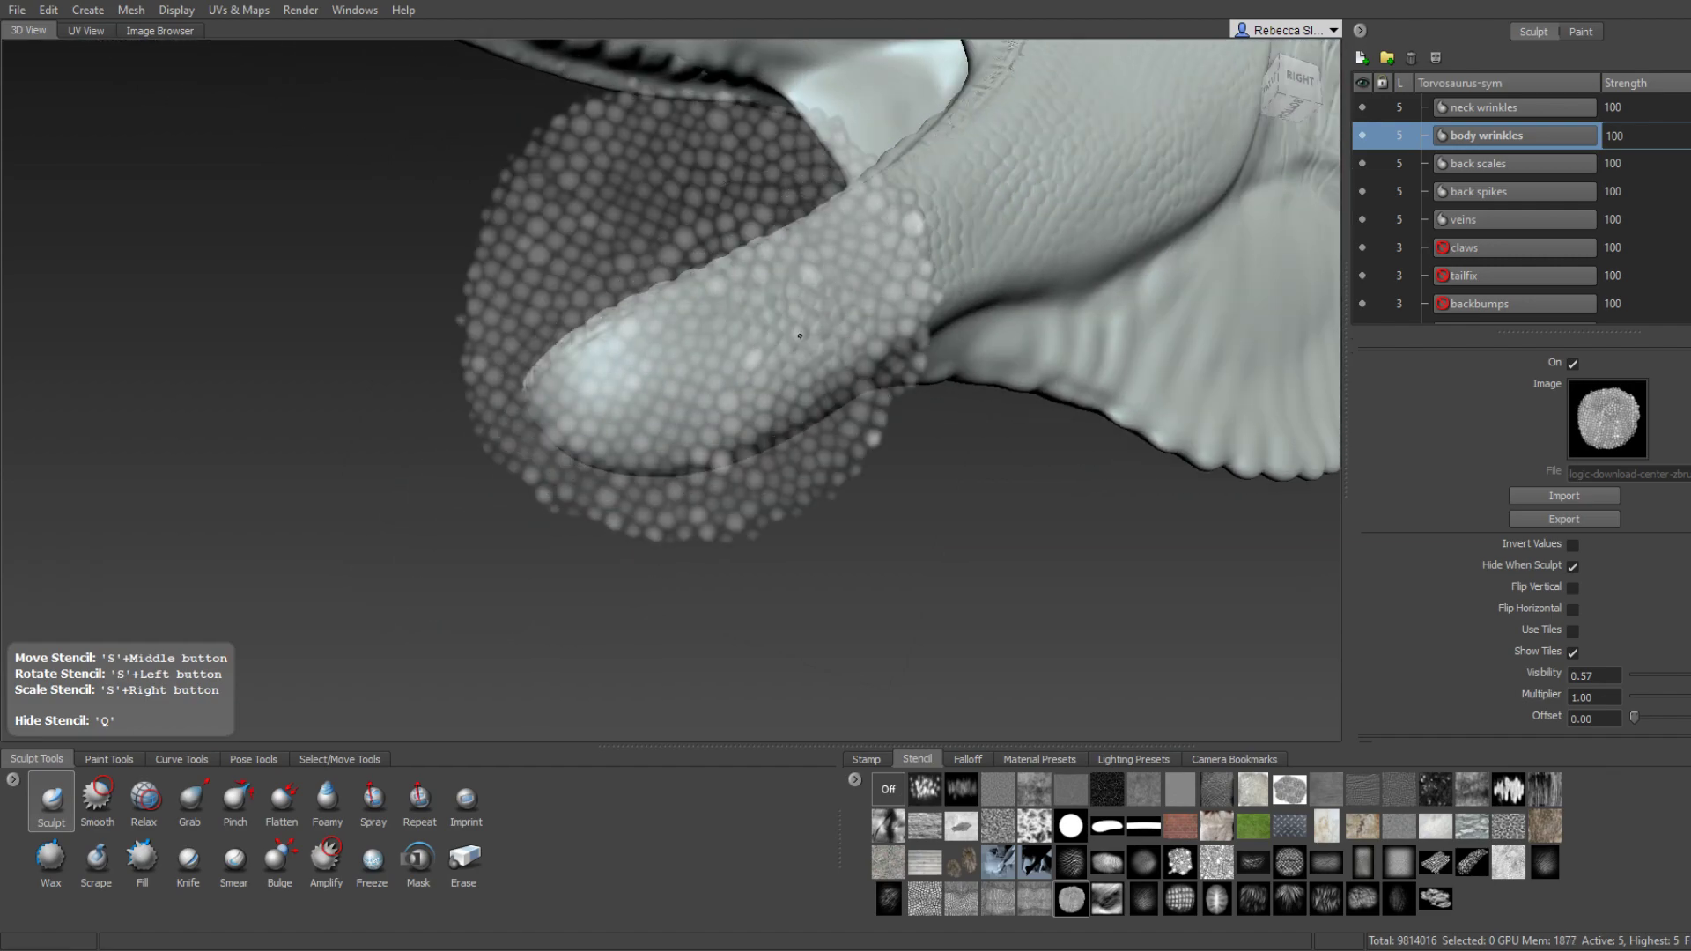
pyautogui.keyDown('alt'); pyautogui.moveTo(683, 367); pyautogui.dragTo(833, 376); pyautogui.keyUp('alt')
pyautogui.keyDown('alt'); pyautogui.moveTo(754, 338); pyautogui.dragTo(616, 256); pyautogui.keyUp('alt')
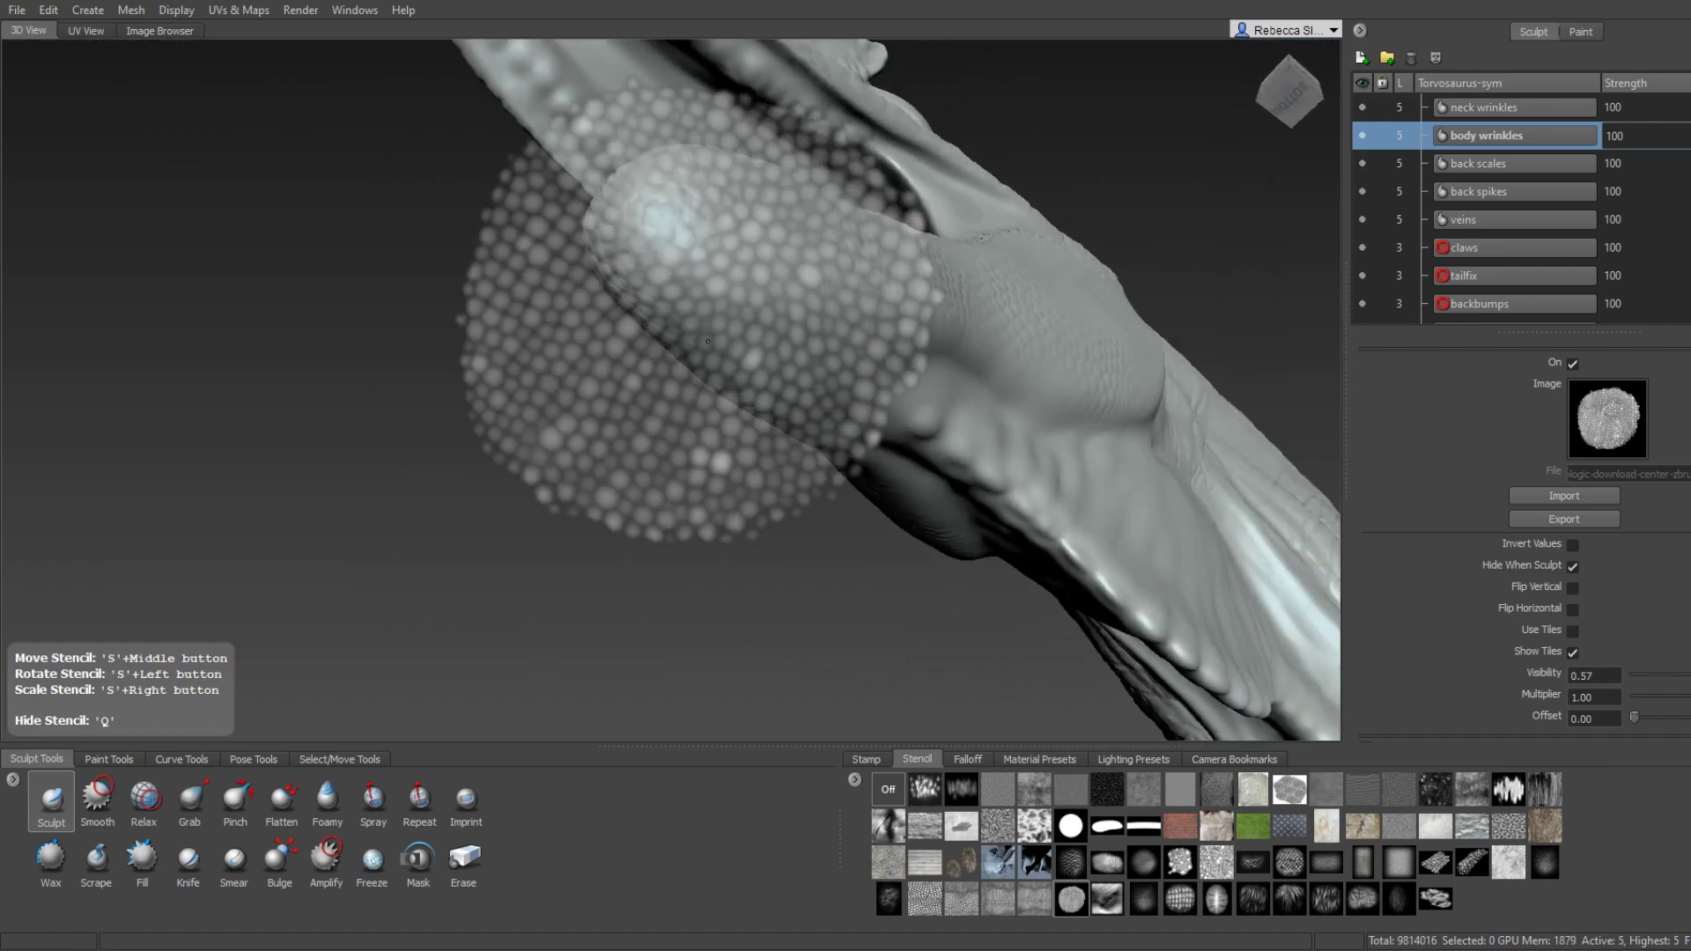
pyautogui.keyDown('alt'); pyautogui.moveTo(765, 238); pyautogui.dragTo(753, 379); pyautogui.keyUp('alt')
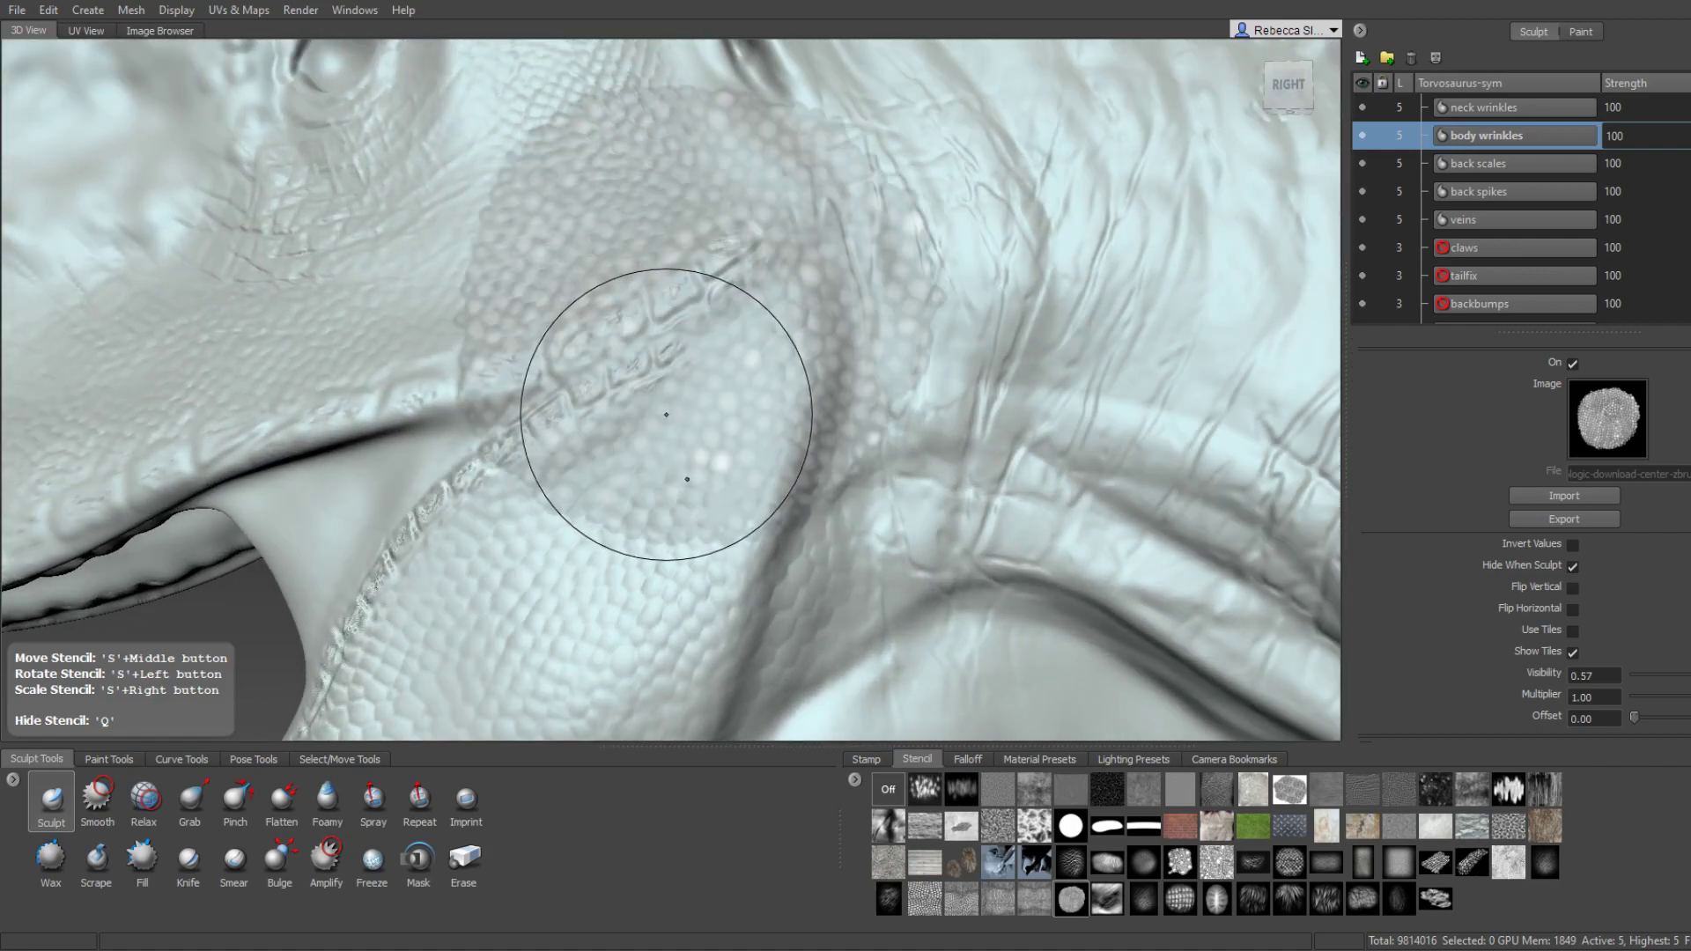
pyautogui.keyDown('alt'); pyautogui.moveTo(666, 415); pyautogui.dragTo(1229, 771); pyautogui.keyUp('alt')
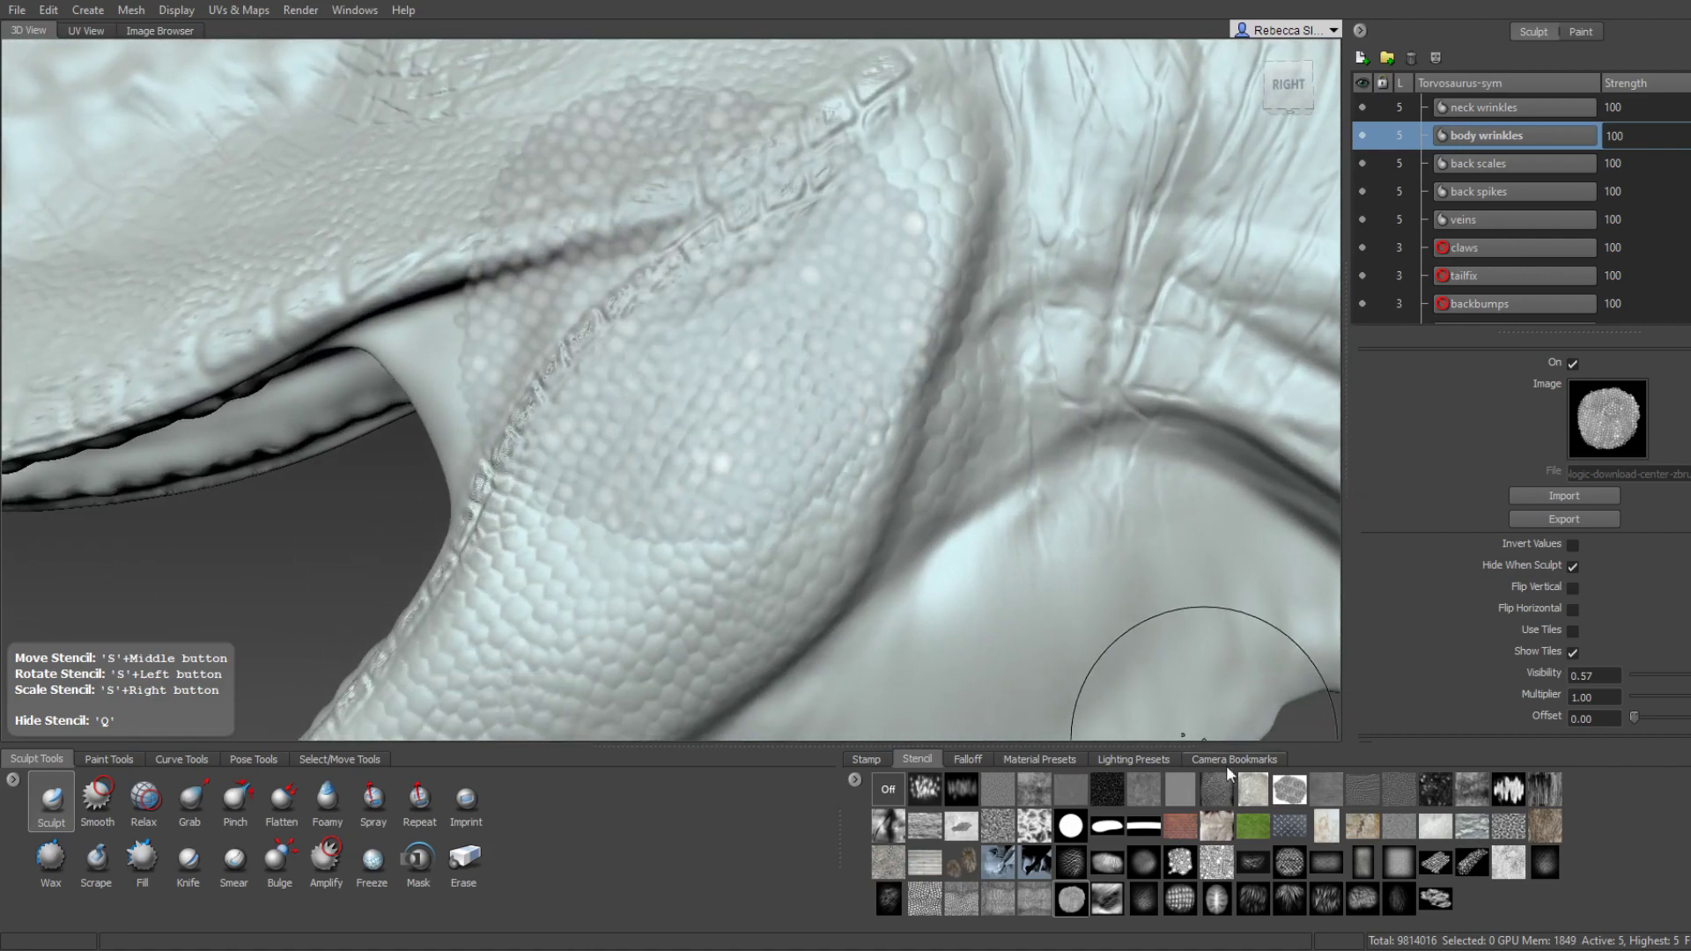
# Load the larger irregular-scale stencil, shrink it over the cheek and stamp scales below the eye.
pyautogui.click(1433, 865)
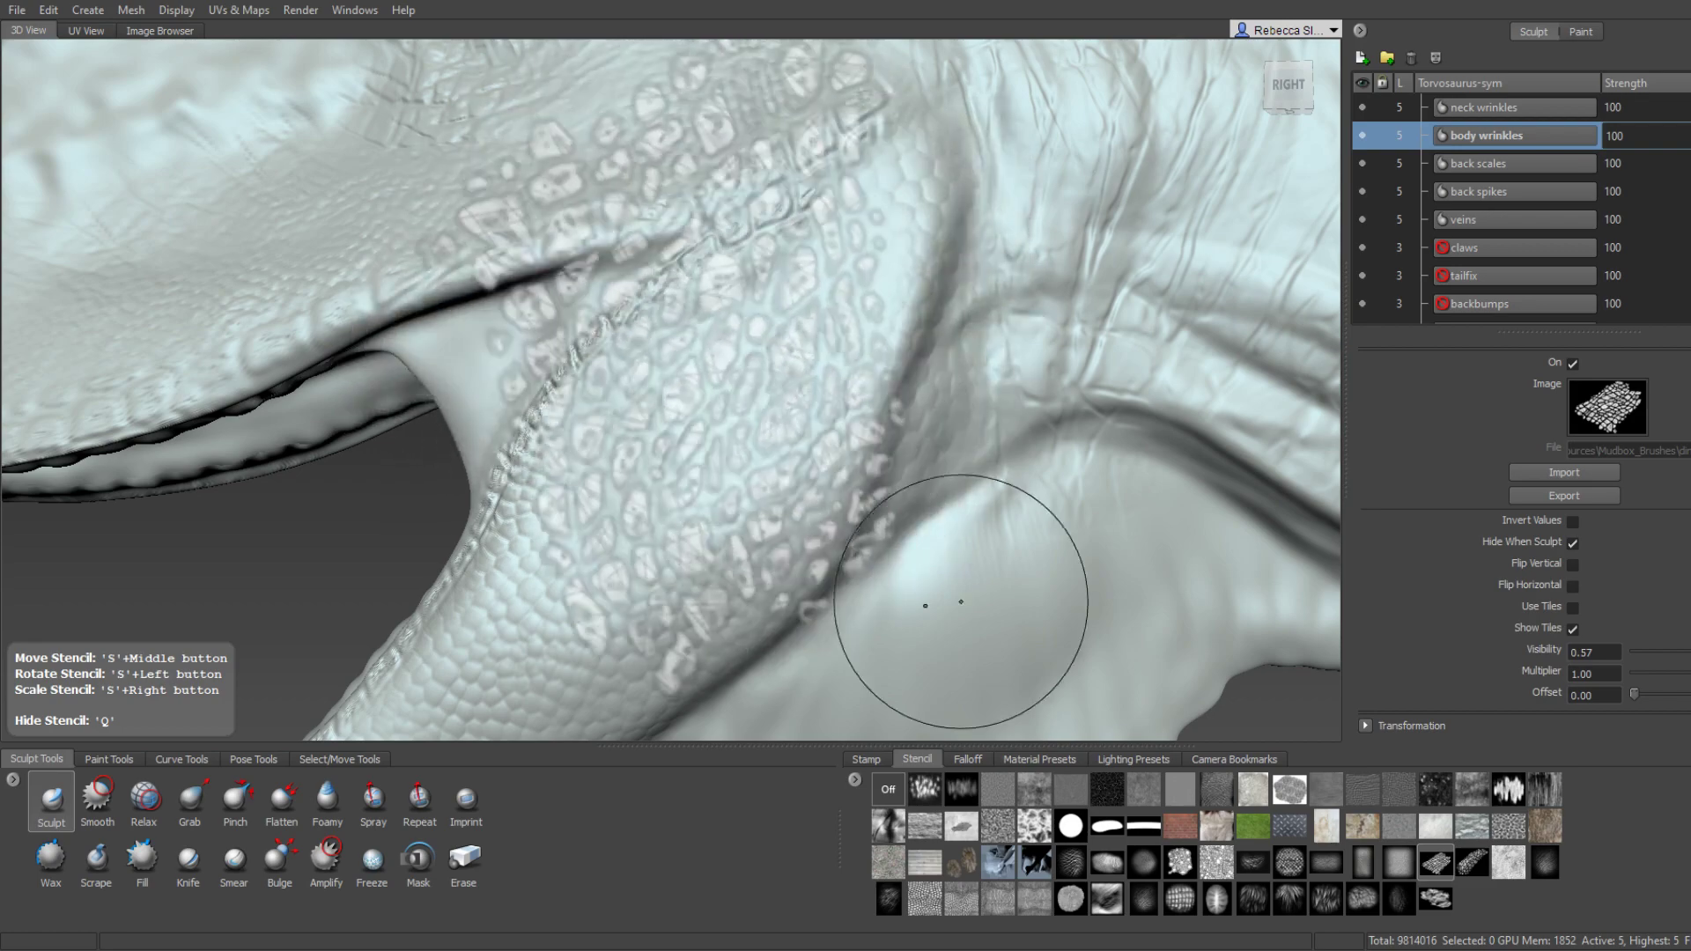
pyautogui.moveTo(961, 601)
pyautogui.keyDown('alt'); pyautogui.mouseDown()
pyautogui.moveTo(773, 377)
pyautogui.moveTo(736, 359)
pyautogui.moveTo(570, 441)
pyautogui.mouseUp(); pyautogui.keyUp('alt')
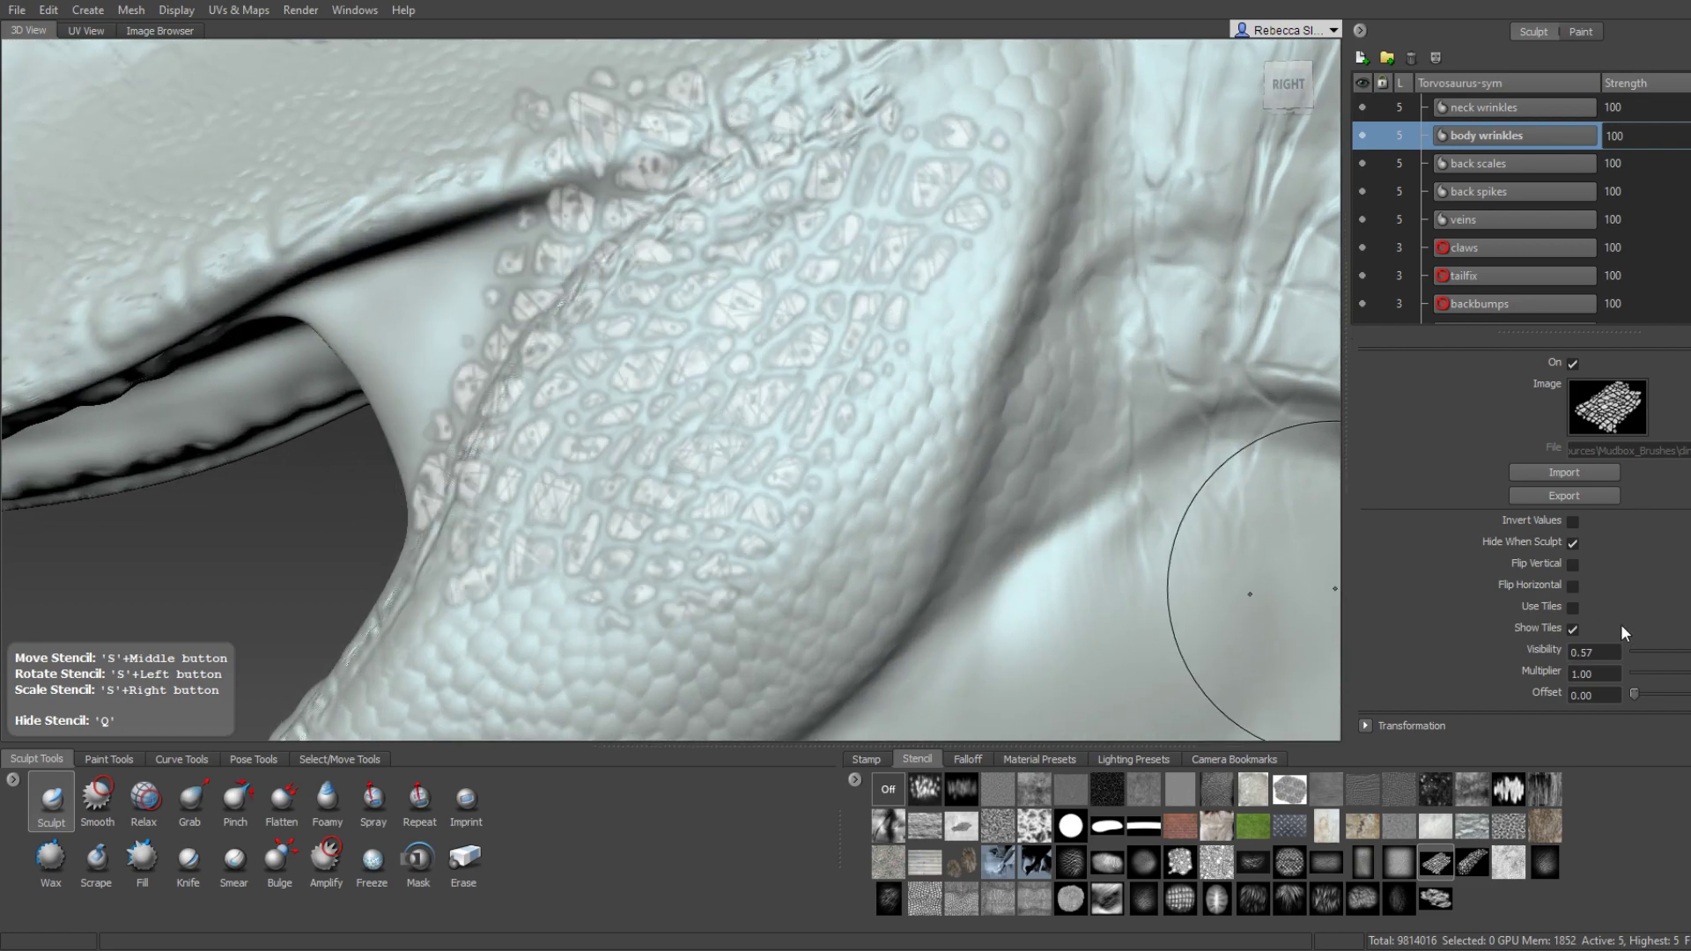
pyautogui.click(39, 806)
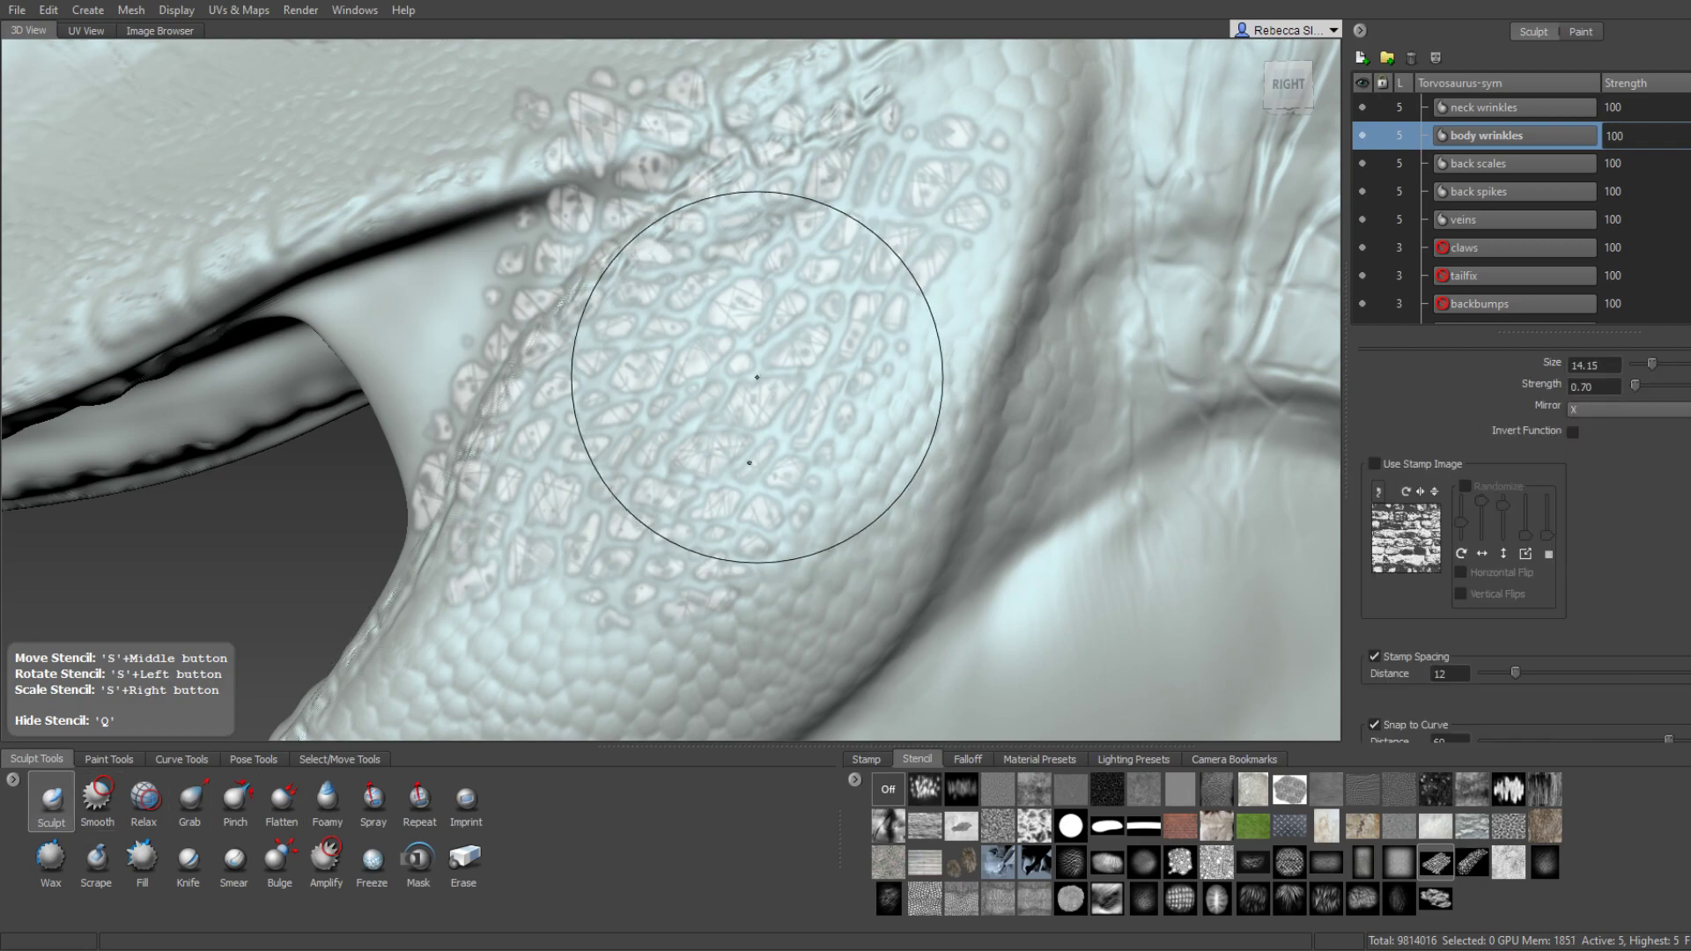
pyautogui.moveTo(767, 282)
pyautogui.keyDown('alt'); pyautogui.mouseDown()
pyautogui.moveTo(868, 207)
pyautogui.moveTo(782, 380)
pyautogui.moveTo(903, 248)
pyautogui.mouseUp(); pyautogui.keyUp('alt')
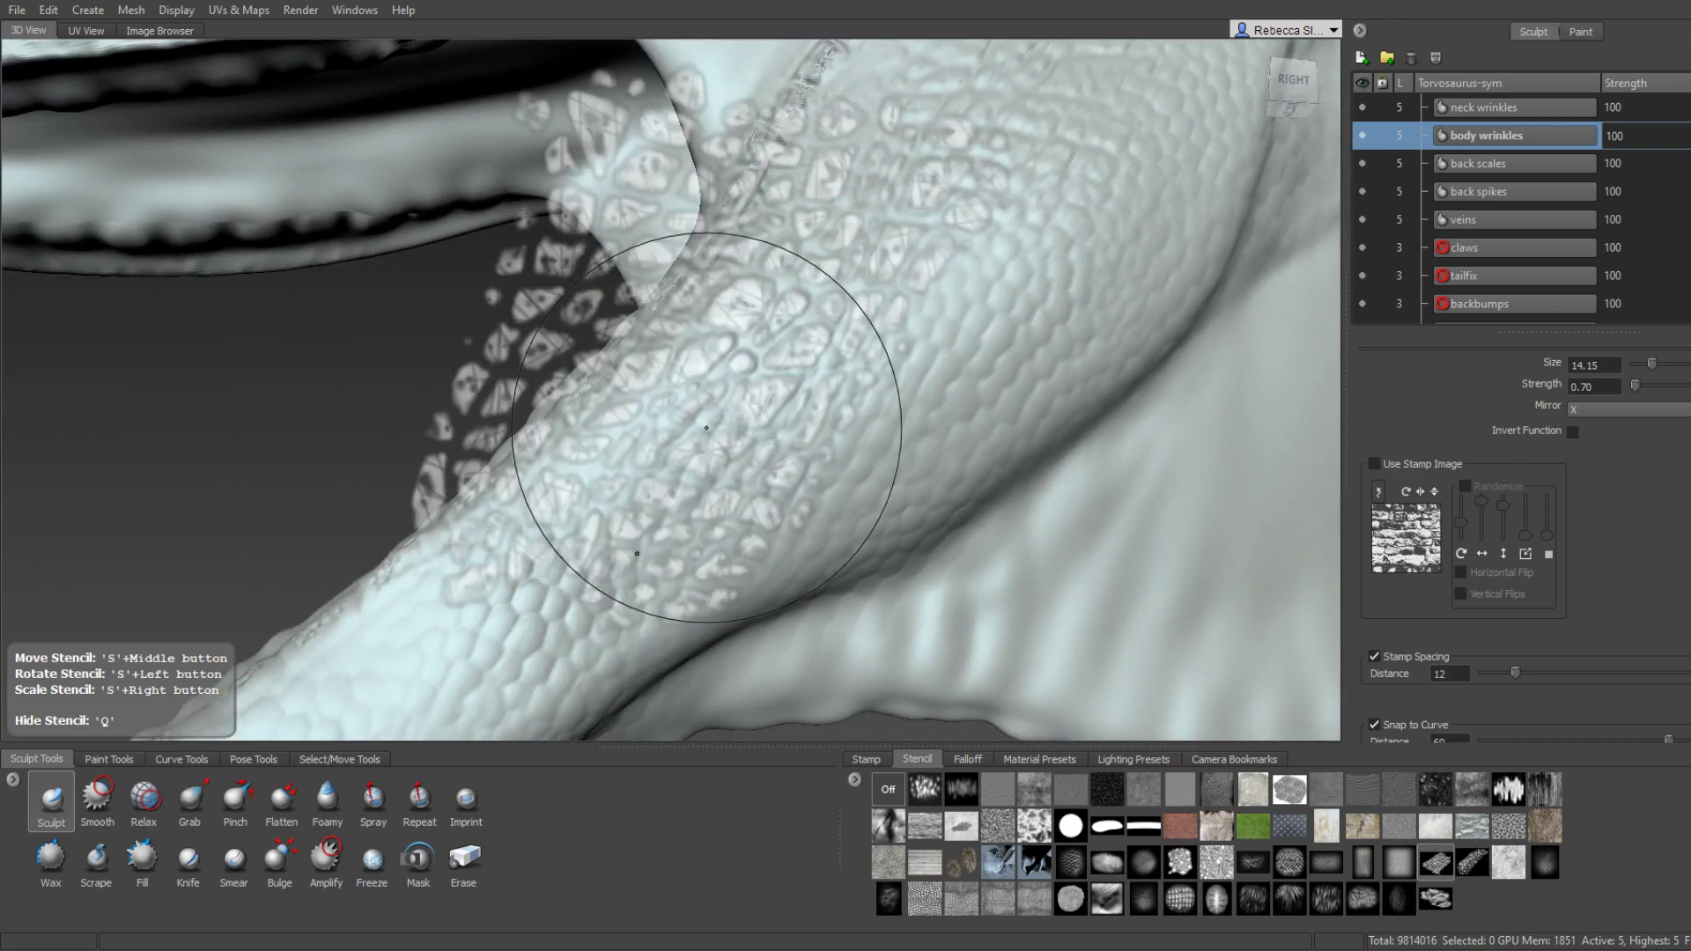
pyautogui.moveTo(799, 301)
pyautogui.keyDown('alt'); pyautogui.mouseDown()
pyautogui.moveTo(581, 476)
pyautogui.moveTo(736, 340)
pyautogui.moveTo(793, 426)
pyautogui.moveTo(781, 290)
pyautogui.mouseUp(); pyautogui.keyUp('alt')
pyautogui.keyDown('alt'); pyautogui.moveTo(782, 290); pyautogui.dragTo(787, 378, button='right'); pyautogui.keyUp('alt')
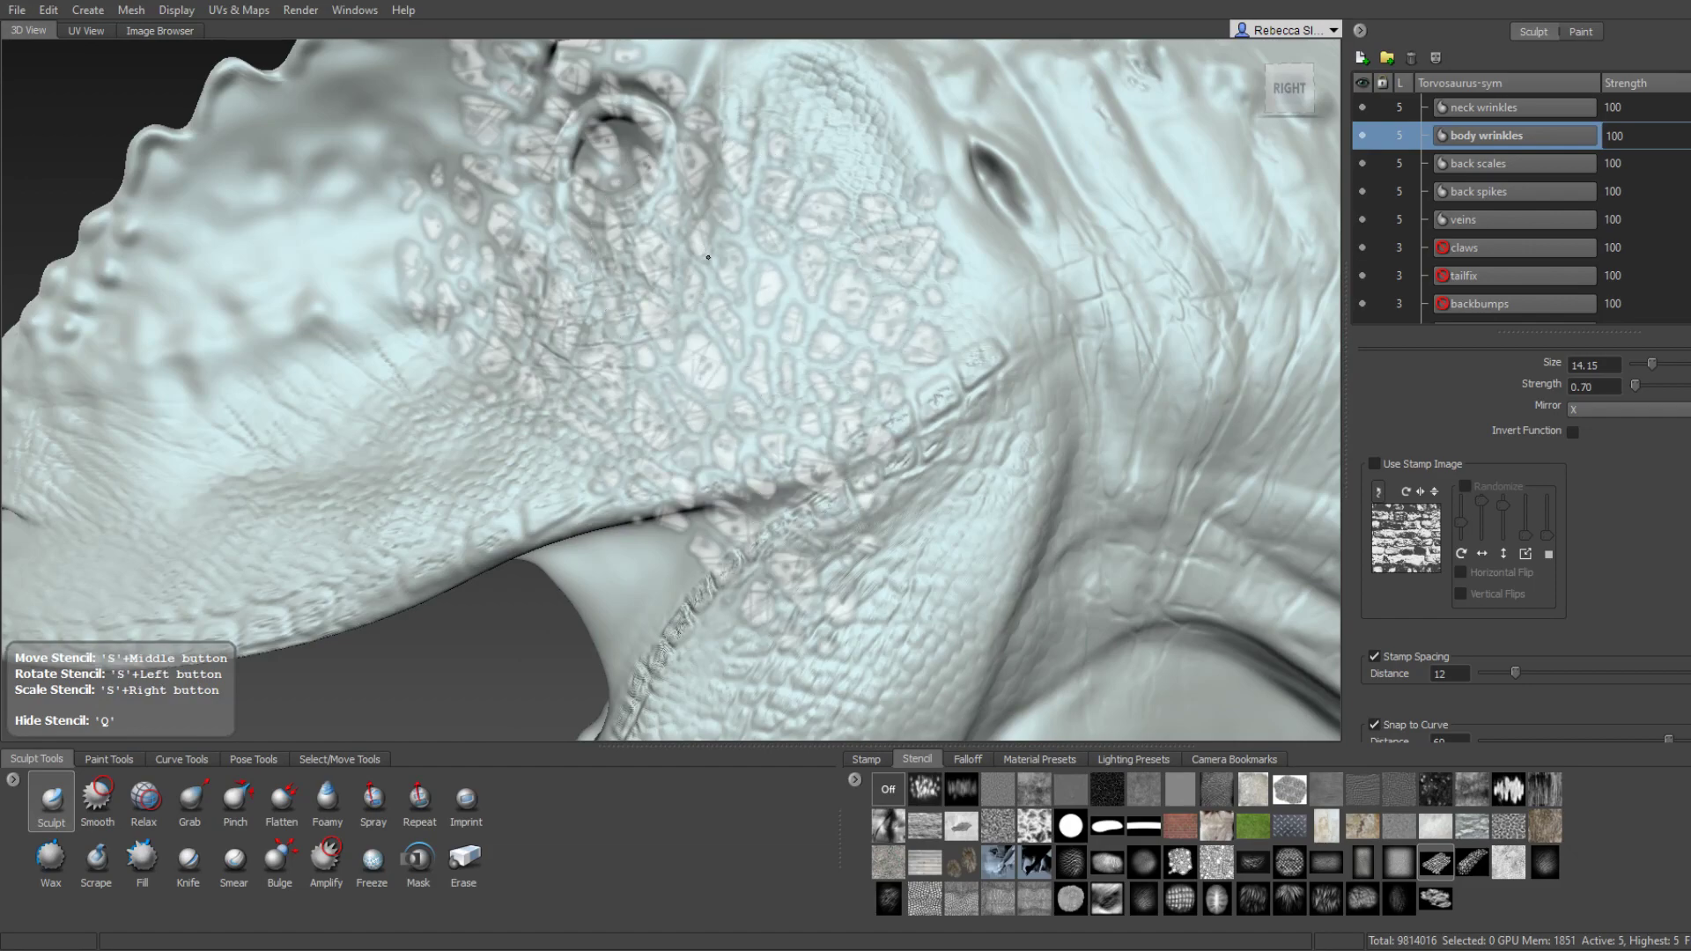
pyautogui.moveTo(708, 257); pyautogui.dragTo(753, 258, button='right')
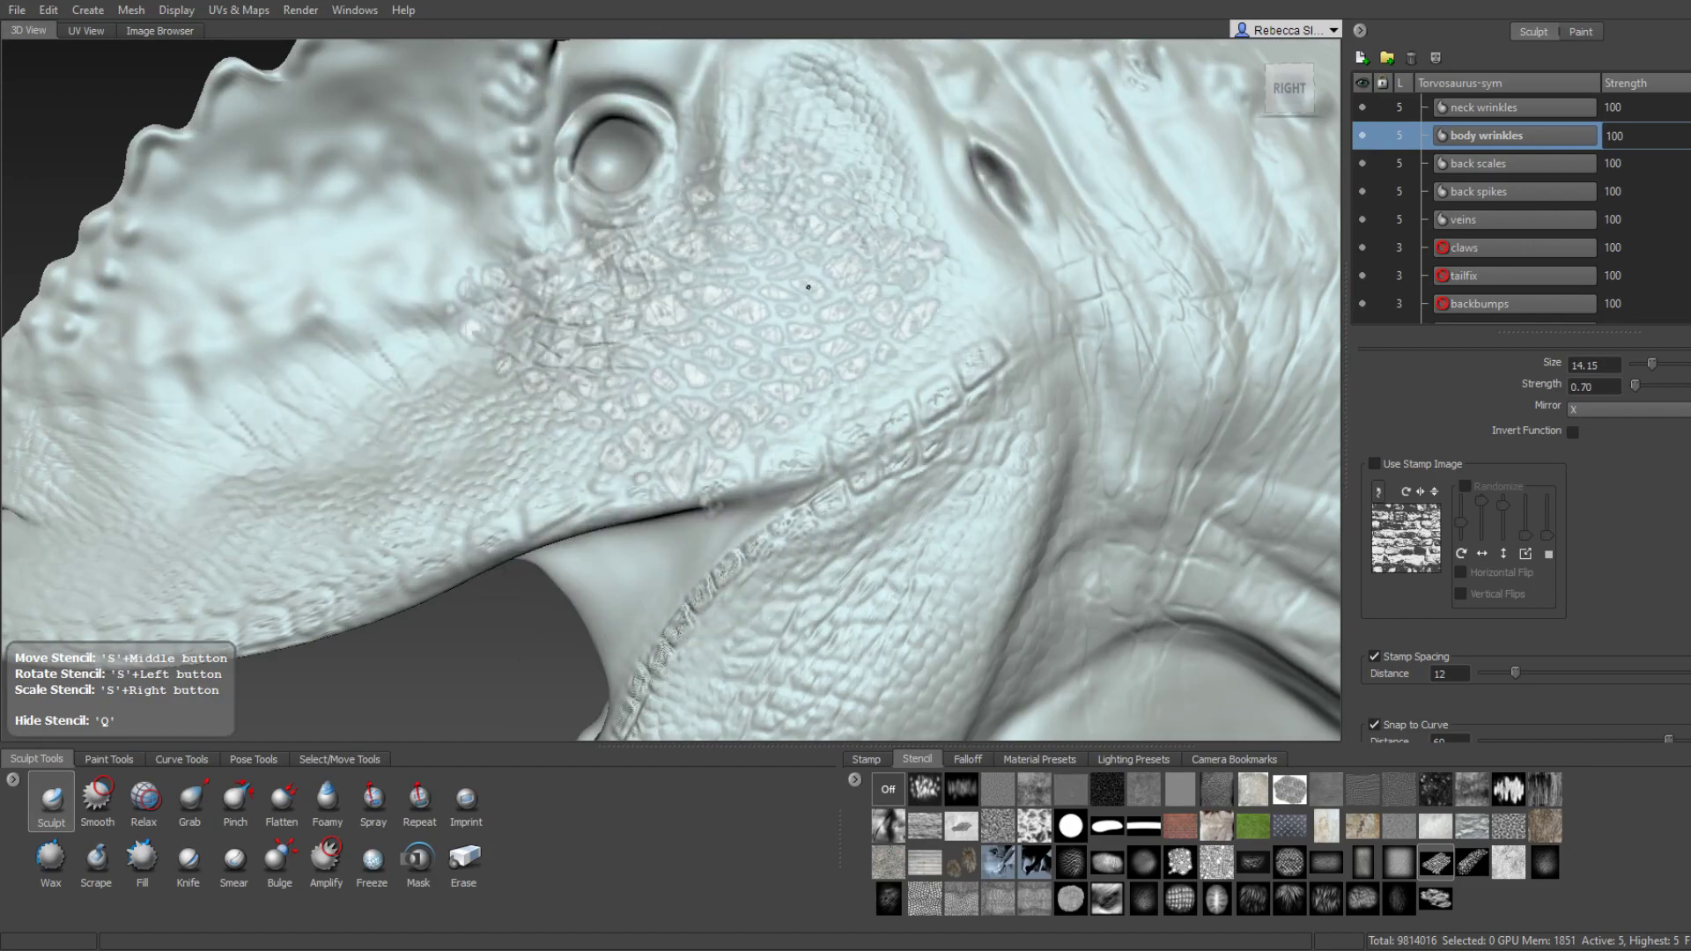
pyautogui.moveTo(863, 368)
pyautogui.keyDown('alt'); pyautogui.mouseDown()
pyautogui.moveTo(710, 335)
pyautogui.moveTo(761, 279)
pyautogui.moveTo(750, 357)
pyautogui.mouseUp(); pyautogui.keyUp('alt')
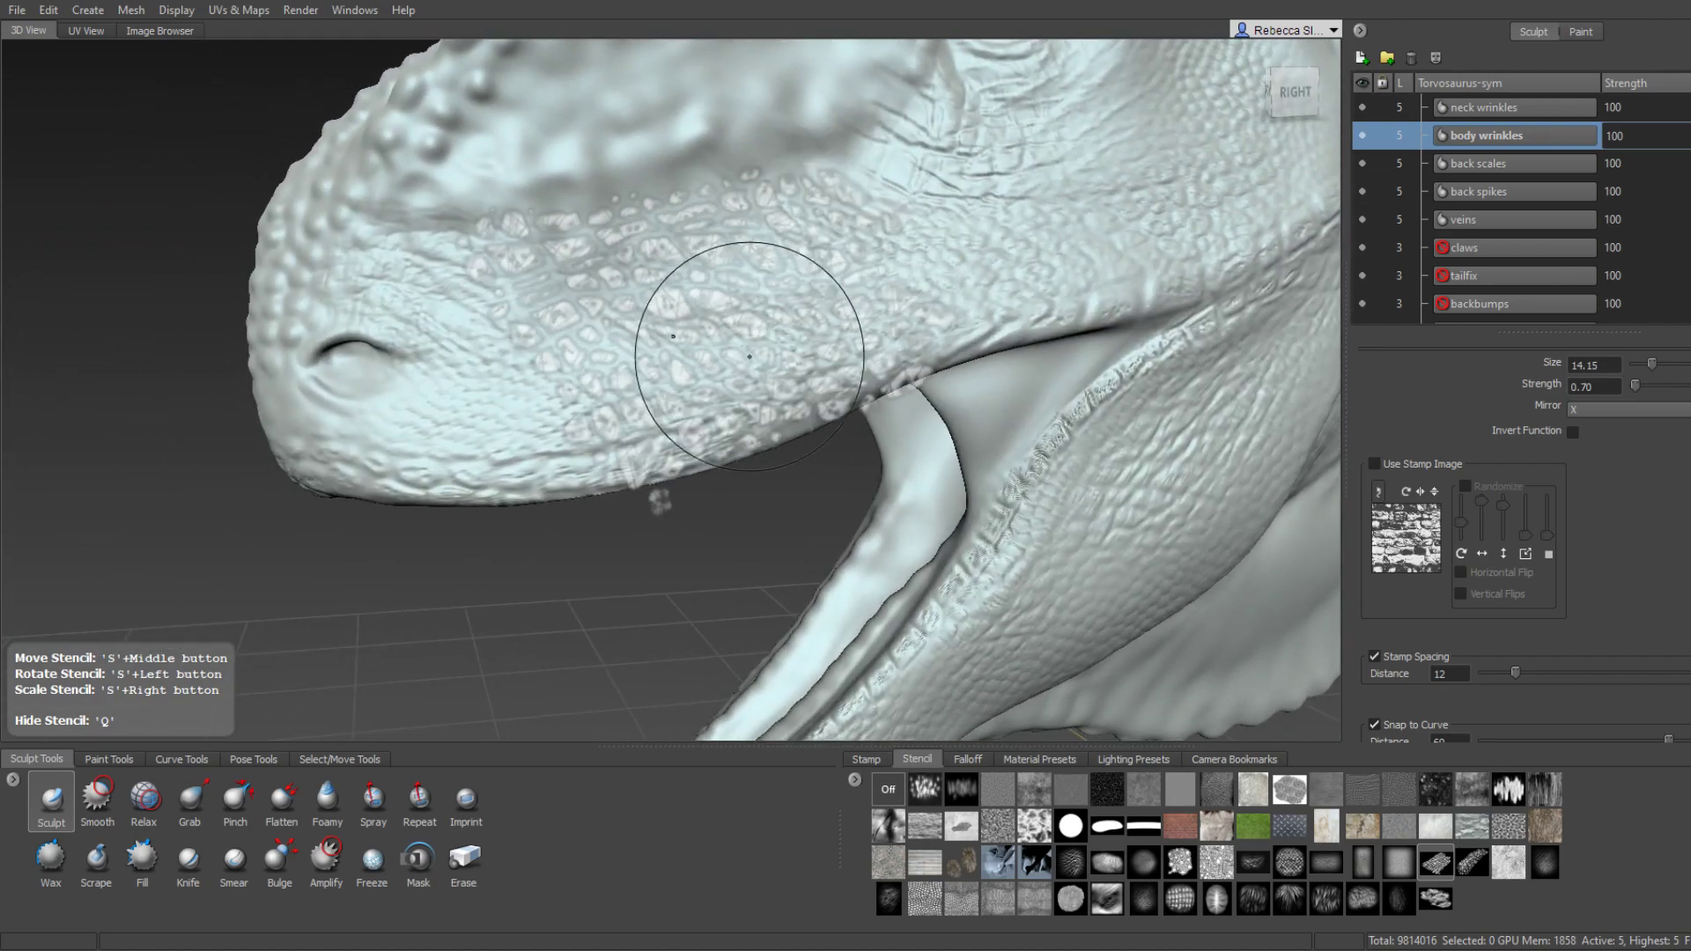
pyautogui.moveTo(627, 410)
pyautogui.keyDown('alt'); pyautogui.mouseDown()
pyautogui.moveTo(759, 395)
pyautogui.moveTo(781, 411)
pyautogui.moveTo(823, 380)
pyautogui.mouseUp(); pyautogui.keyUp('alt')
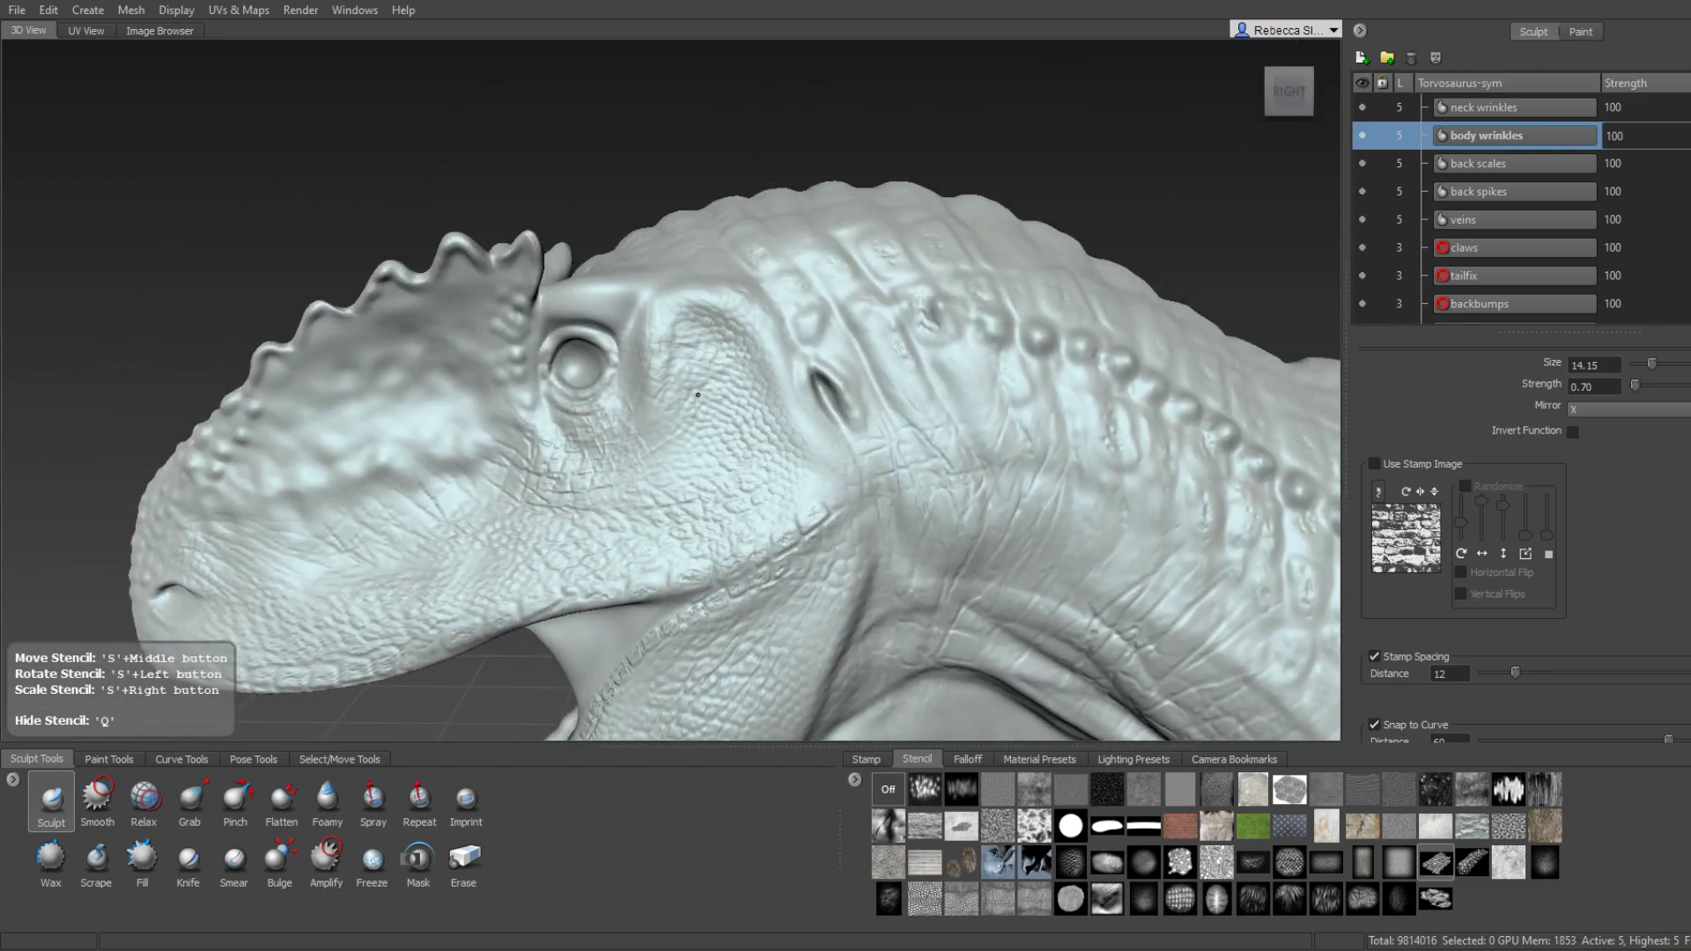
# Orbit over the neck, back ridge, crest and snout to review the scale coverage.
pyautogui.moveTo(697, 394)
pyautogui.keyDown('alt'); pyautogui.mouseDown()
pyautogui.moveTo(717, 503)
pyautogui.moveTo(881, 493)
pyautogui.moveTo(774, 431)
pyautogui.mouseUp(); pyautogui.keyUp('alt')
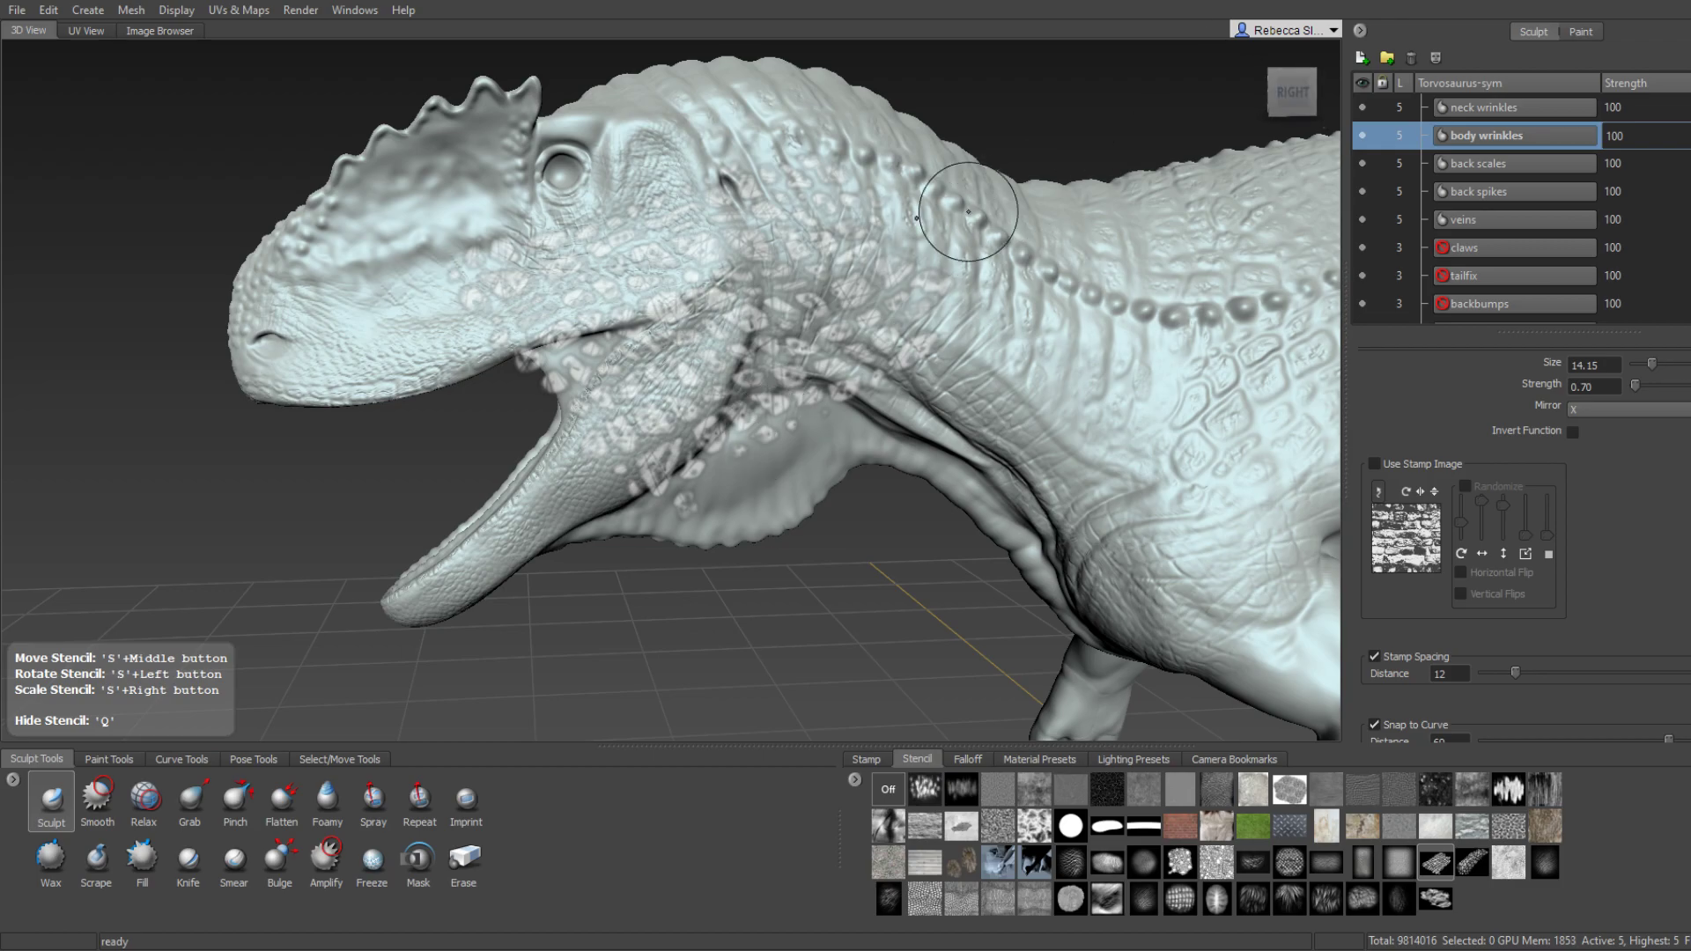
pyautogui.moveTo(804, 215)
pyautogui.mouseDown(button='middle')
pyautogui.moveTo(798, 335)
pyautogui.moveTo(680, 359)
pyautogui.mouseUp(button='middle')
pyautogui.moveTo(812, 322)
pyautogui.mouseDown(button='middle')
pyautogui.moveTo(732, 363)
pyautogui.moveTo(907, 251)
pyautogui.mouseUp(button='middle')
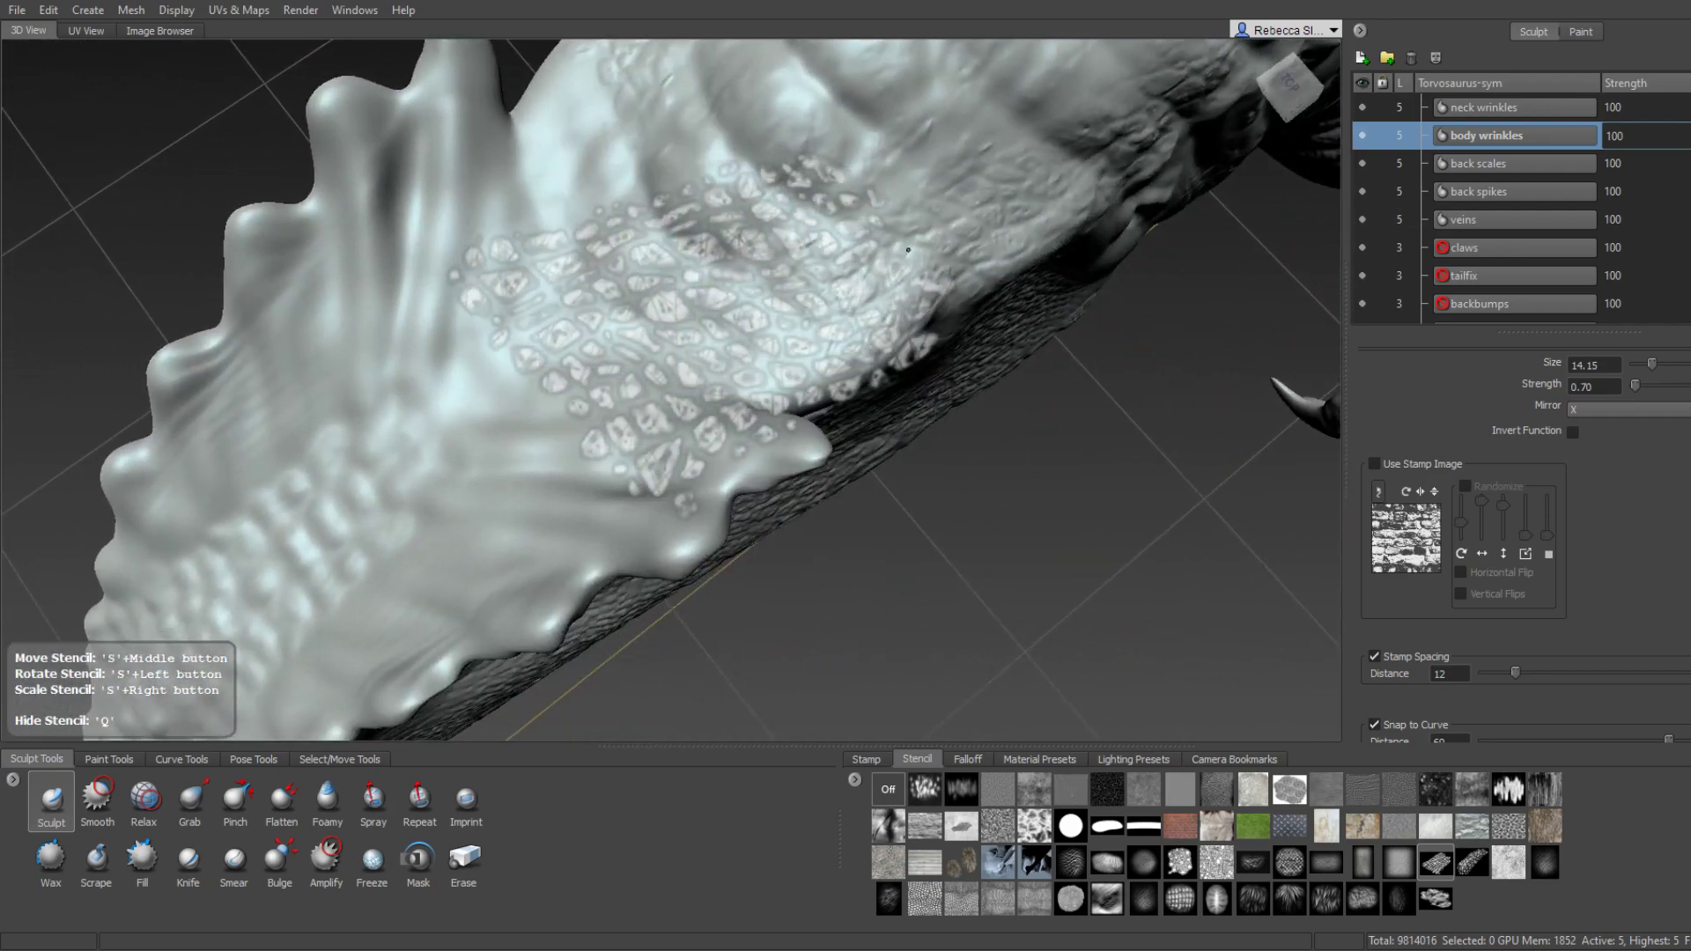
pyautogui.moveTo(811, 332); pyautogui.dragTo(720, 398, button='middle')
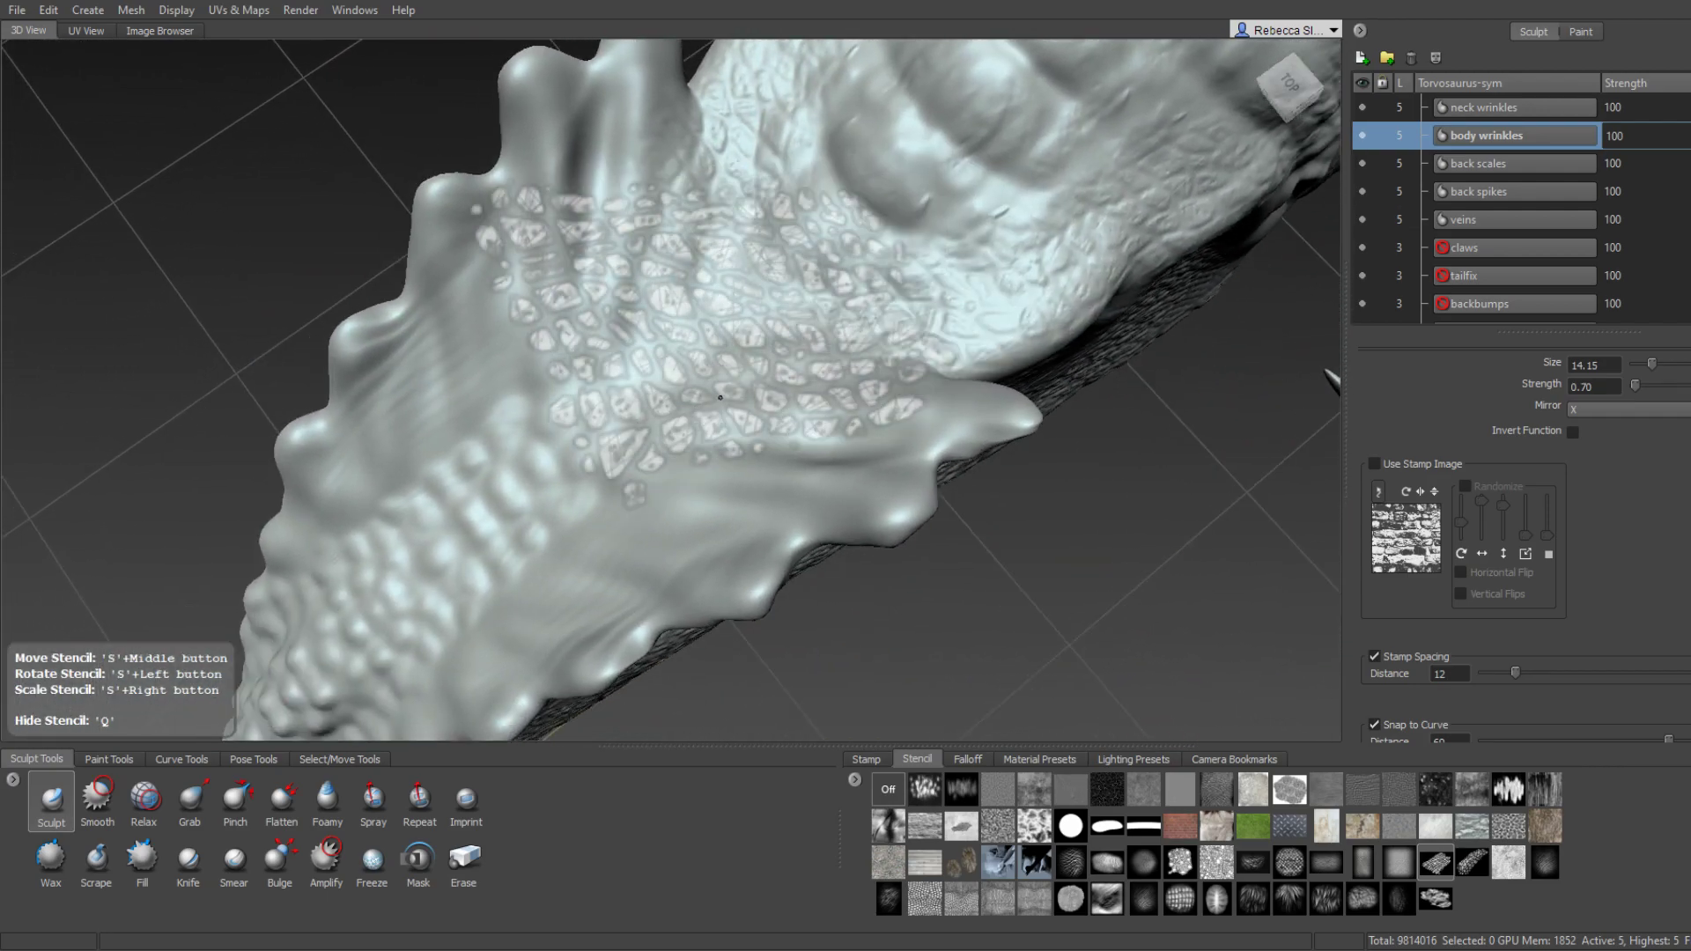
pyautogui.moveTo(785, 318)
pyautogui.keyDown('alt'); pyautogui.mouseDown()
pyautogui.moveTo(649, 340)
pyautogui.moveTo(764, 291)
pyautogui.moveTo(792, 327)
pyautogui.mouseUp(); pyautogui.keyUp('alt')
pyautogui.keyDown('alt'); pyautogui.moveTo(659, 377); pyautogui.dragTo(742, 350); pyautogui.keyUp('alt')
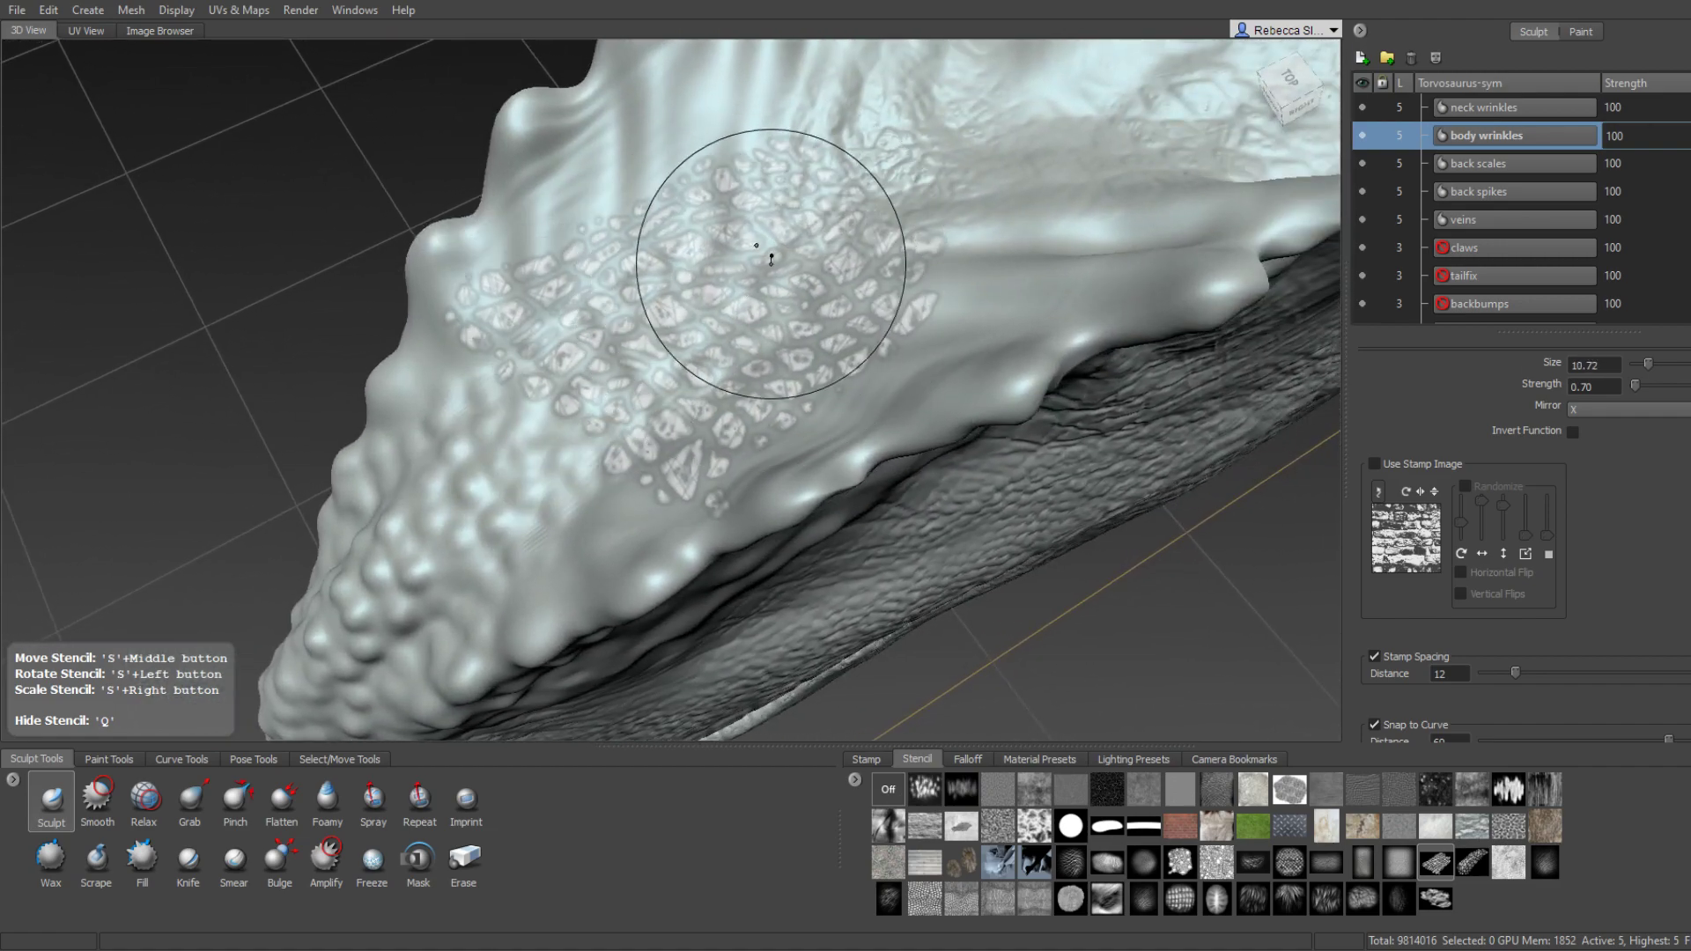
pyautogui.keyDown('alt'); pyautogui.moveTo(660, 377); pyautogui.dragTo(779, 288); pyautogui.keyUp('alt')
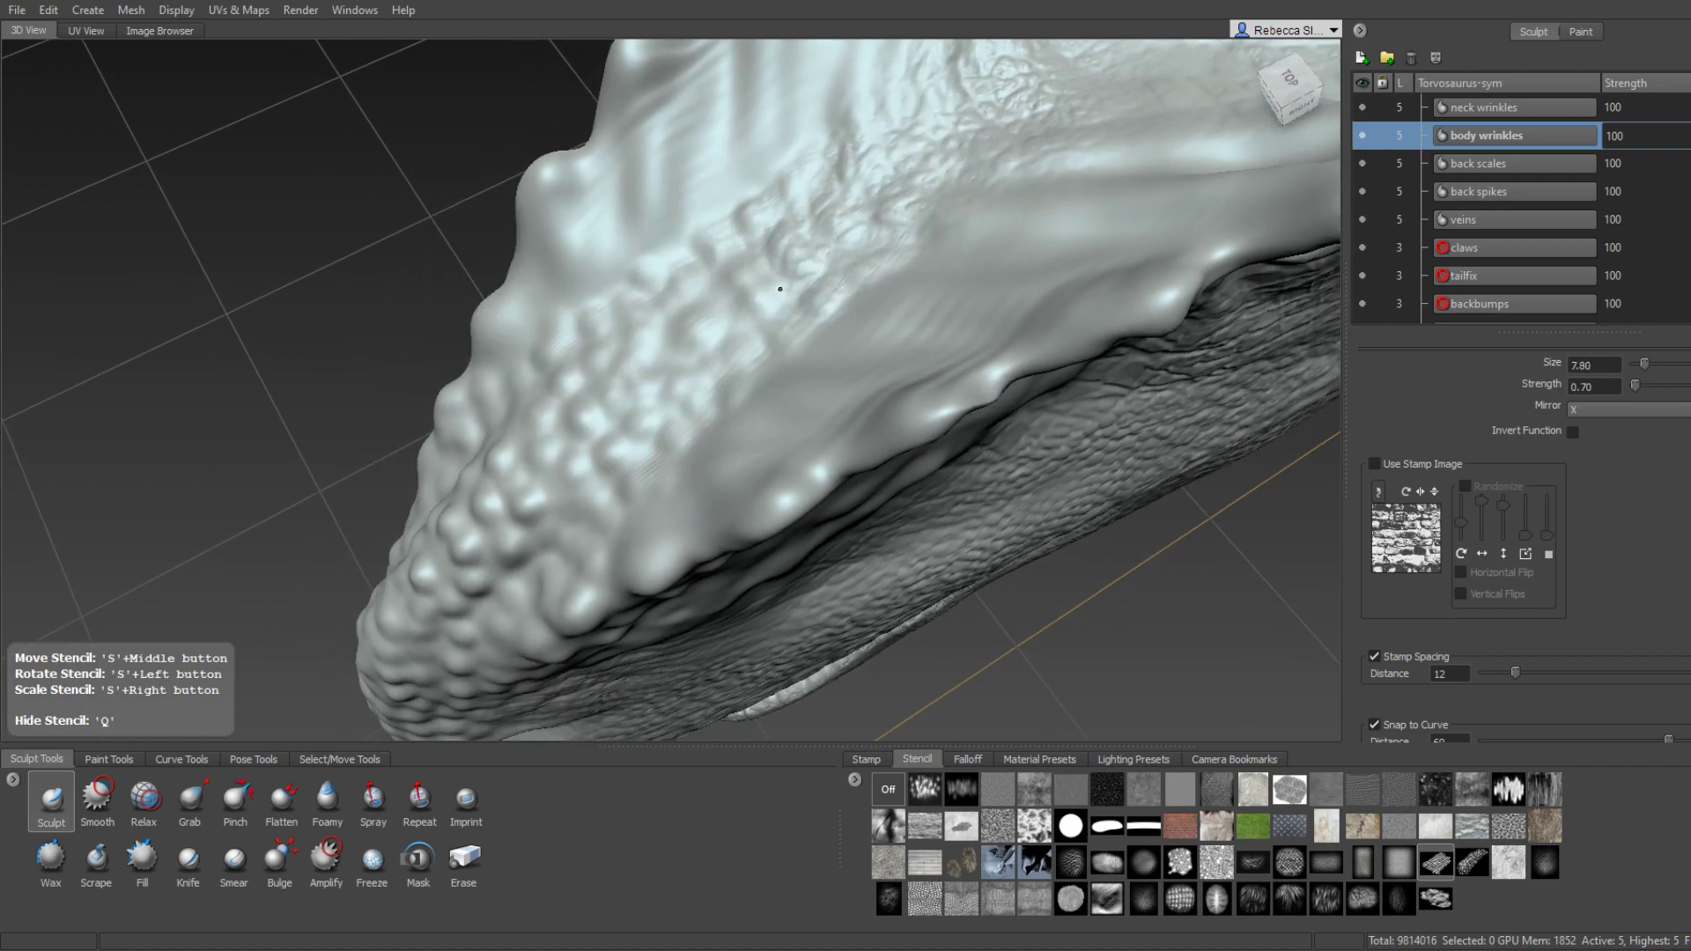
pyautogui.keyDown('alt'); pyautogui.moveTo(660, 414); pyautogui.dragTo(737, 316); pyautogui.keyUp('alt')
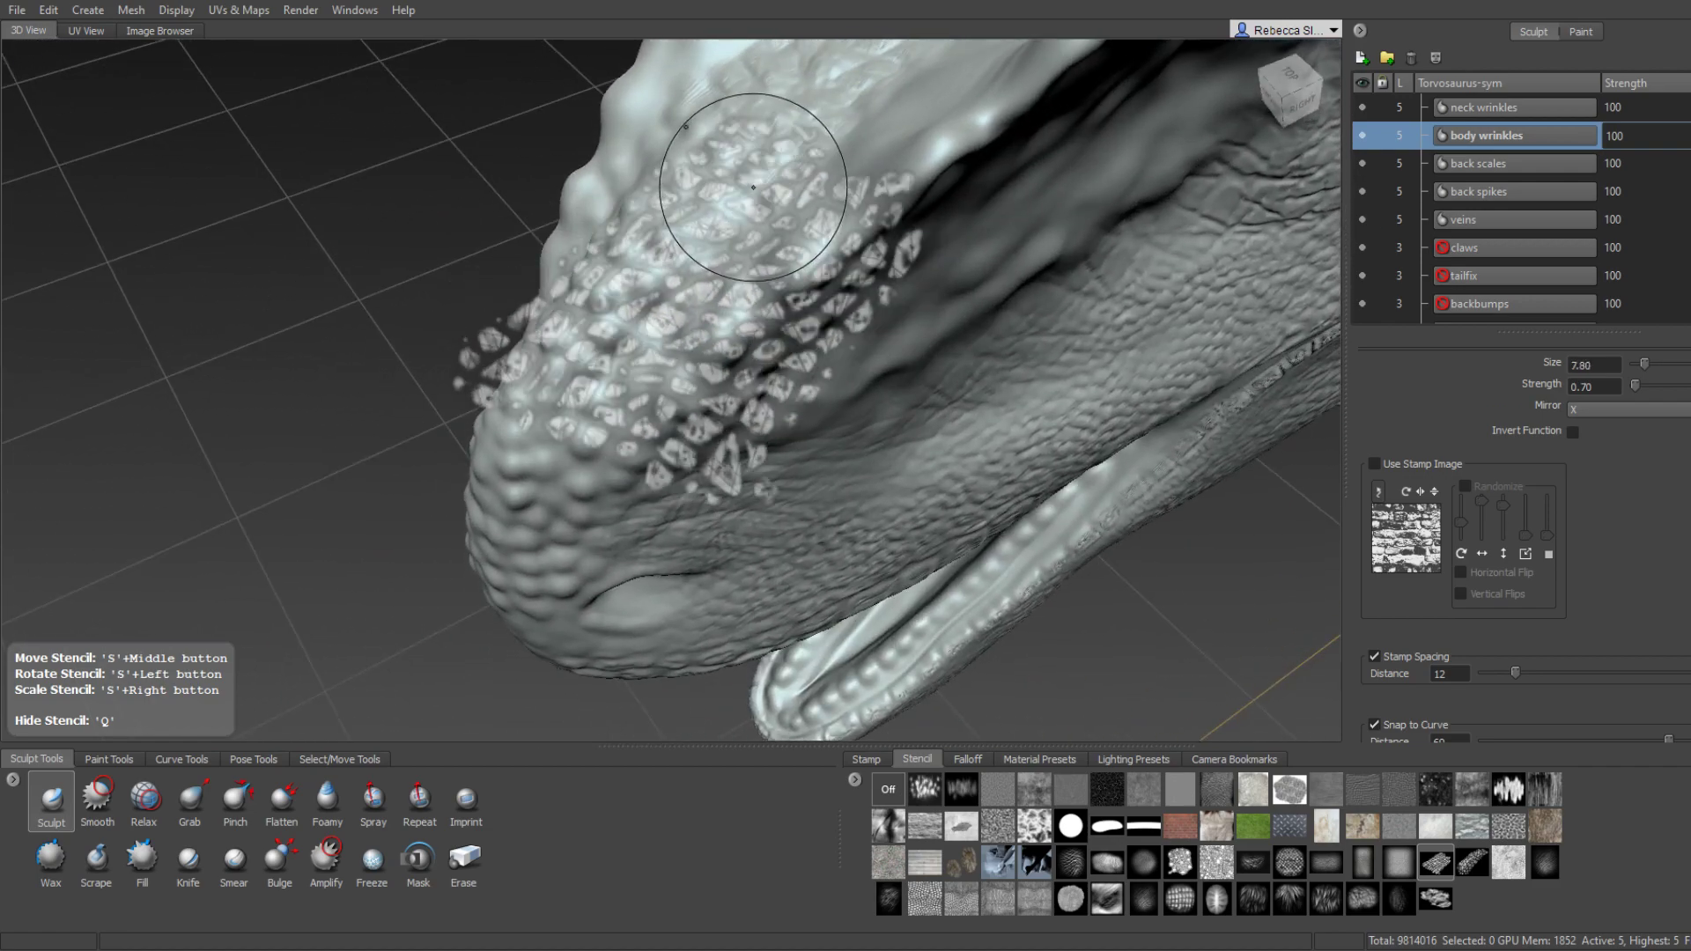
pyautogui.keyDown('alt'); pyautogui.moveTo(753, 187); pyautogui.dragTo(760, 215); pyautogui.keyUp('alt')
pyautogui.keyDown('alt'); pyautogui.moveTo(648, 481); pyautogui.dragTo(701, 388); pyautogui.keyUp('alt')
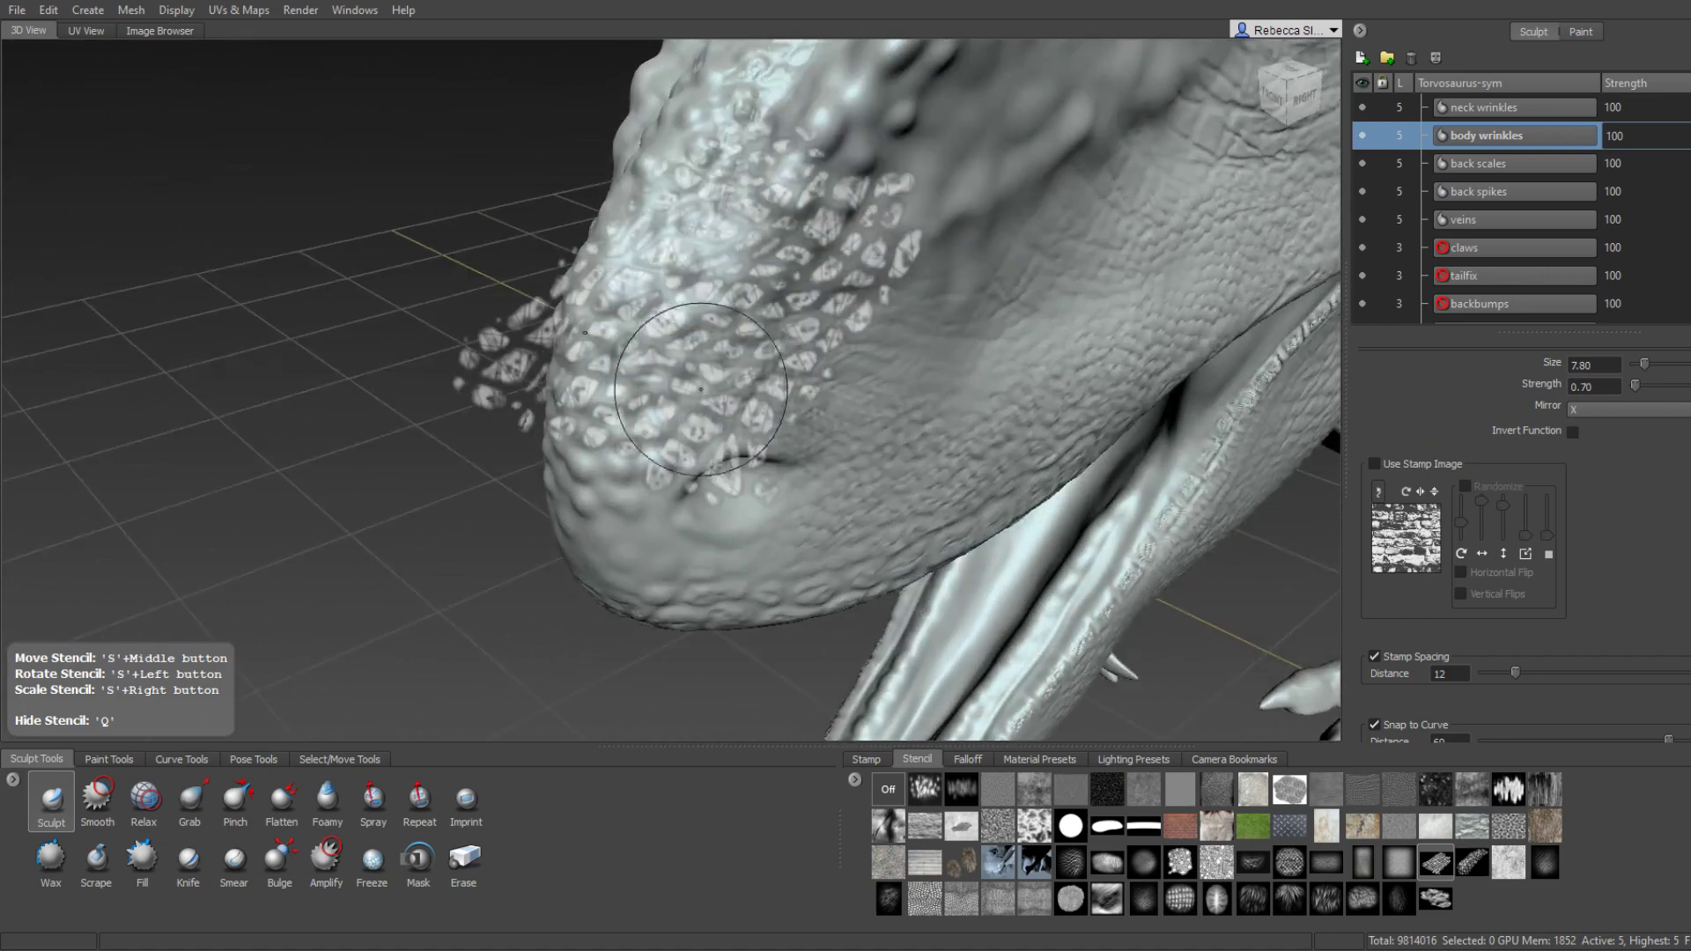
pyautogui.keyDown('alt'); pyautogui.moveTo(739, 226); pyautogui.dragTo(729, 250); pyautogui.keyUp('alt')
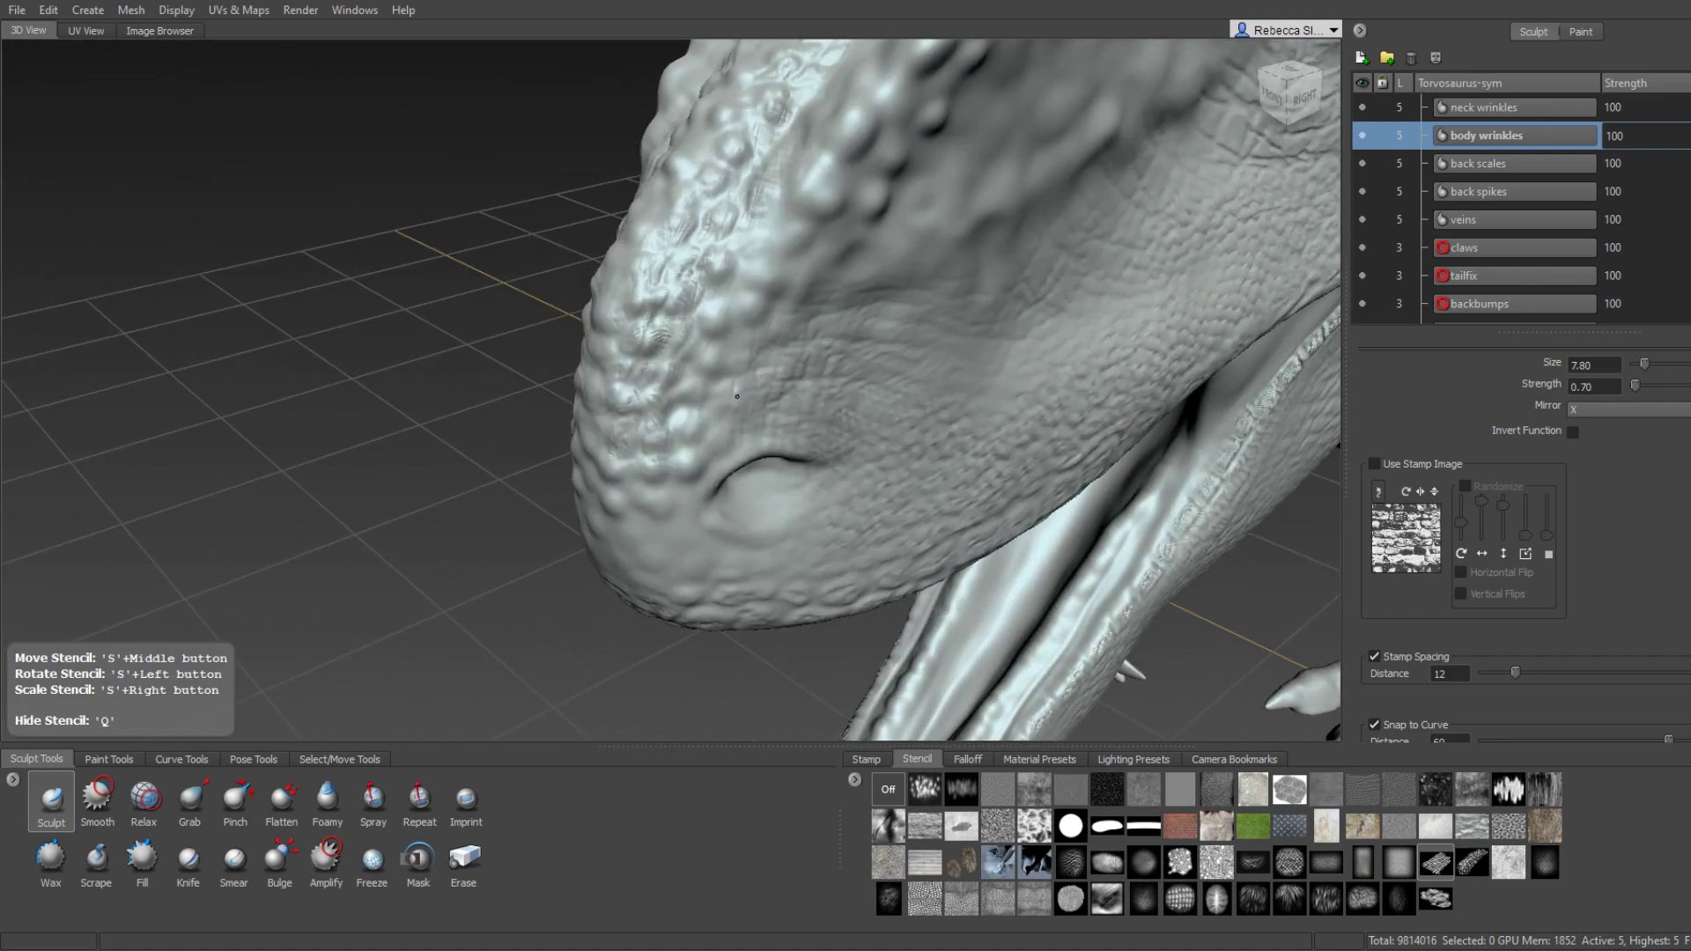
# Enlarge the scale stencil over the snout and stamp scales across its top toward the crest.
pyautogui.keyDown('alt'); pyautogui.moveTo(737, 396); pyautogui.dragTo(779, 185); pyautogui.keyUp('alt')
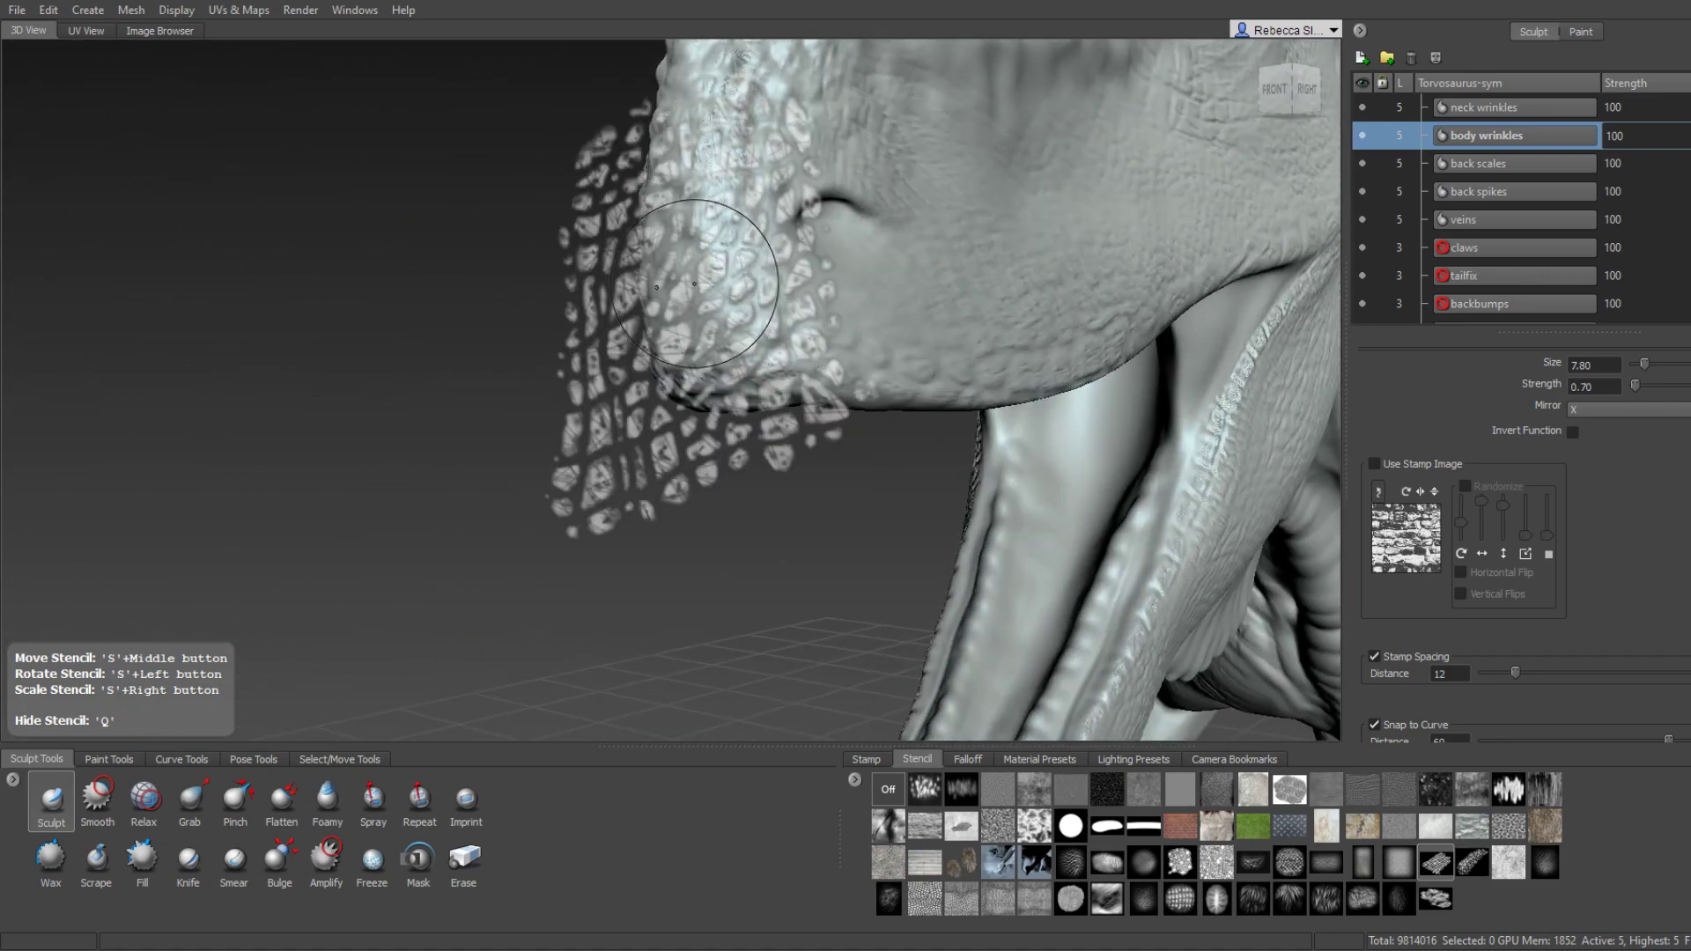
pyautogui.keyDown('alt'); pyautogui.moveTo(694, 284); pyautogui.dragTo(797, 306); pyautogui.keyUp('alt')
pyautogui.moveTo(827, 183)
pyautogui.keyDown('alt'); pyautogui.mouseDown()
pyautogui.moveTo(780, 384)
pyautogui.moveTo(799, 355)
pyautogui.mouseUp(); pyautogui.keyUp('alt')
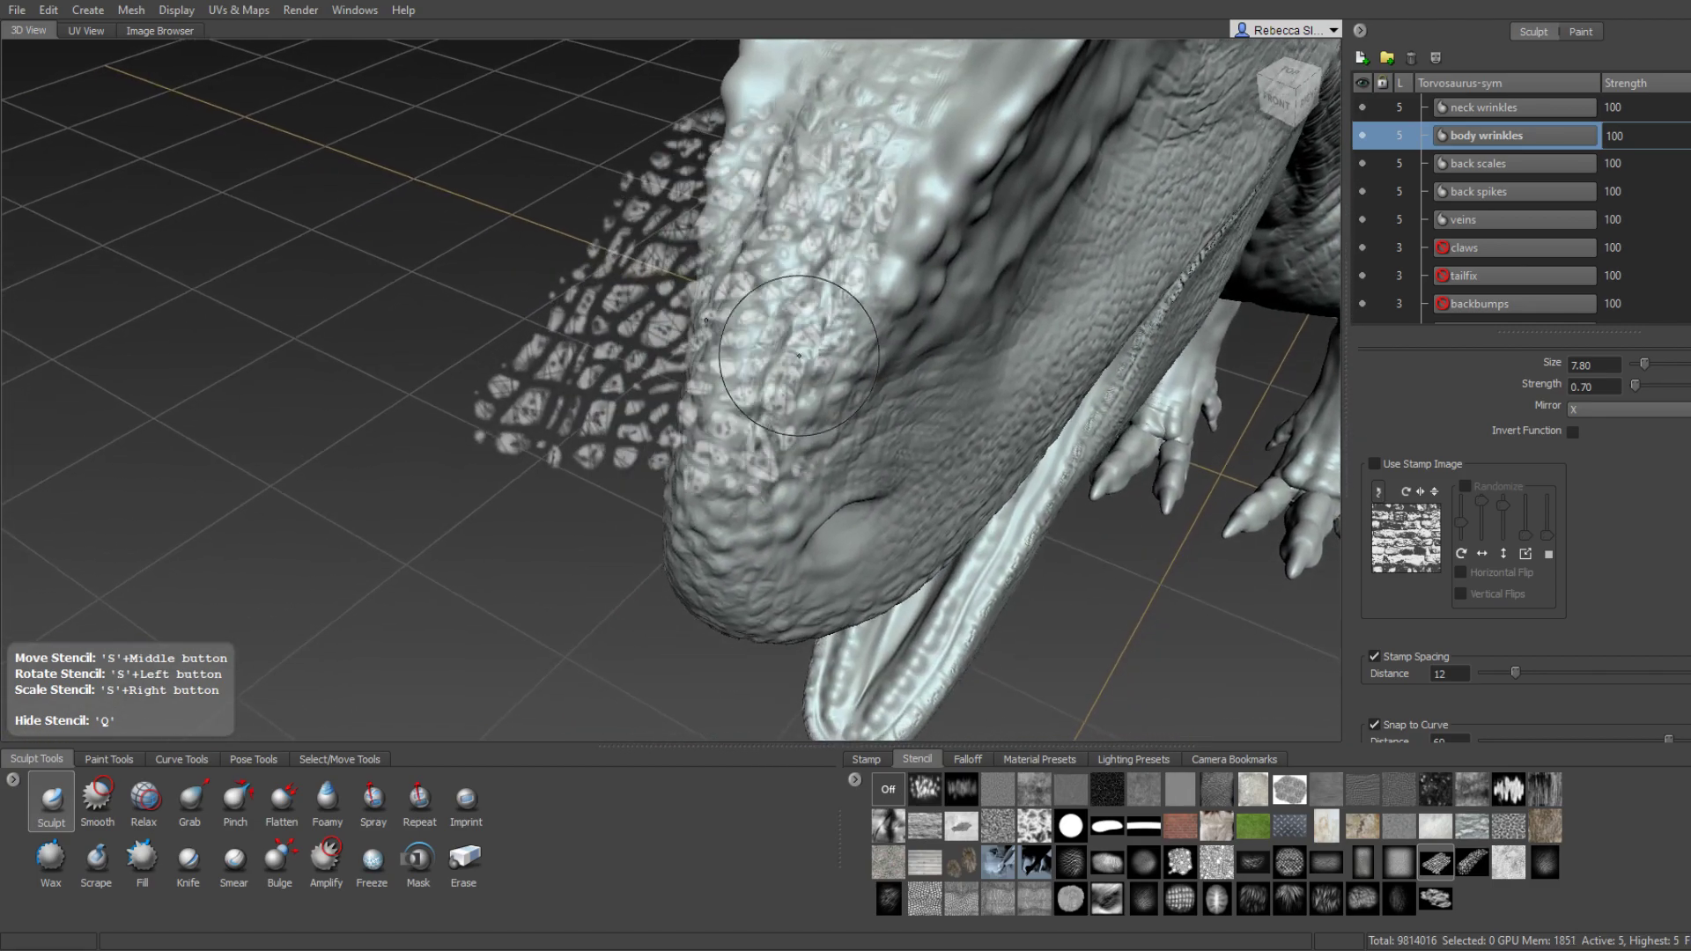
pyautogui.keyDown('alt'); pyautogui.moveTo(748, 475); pyautogui.dragTo(874, 413); pyautogui.keyUp('alt')
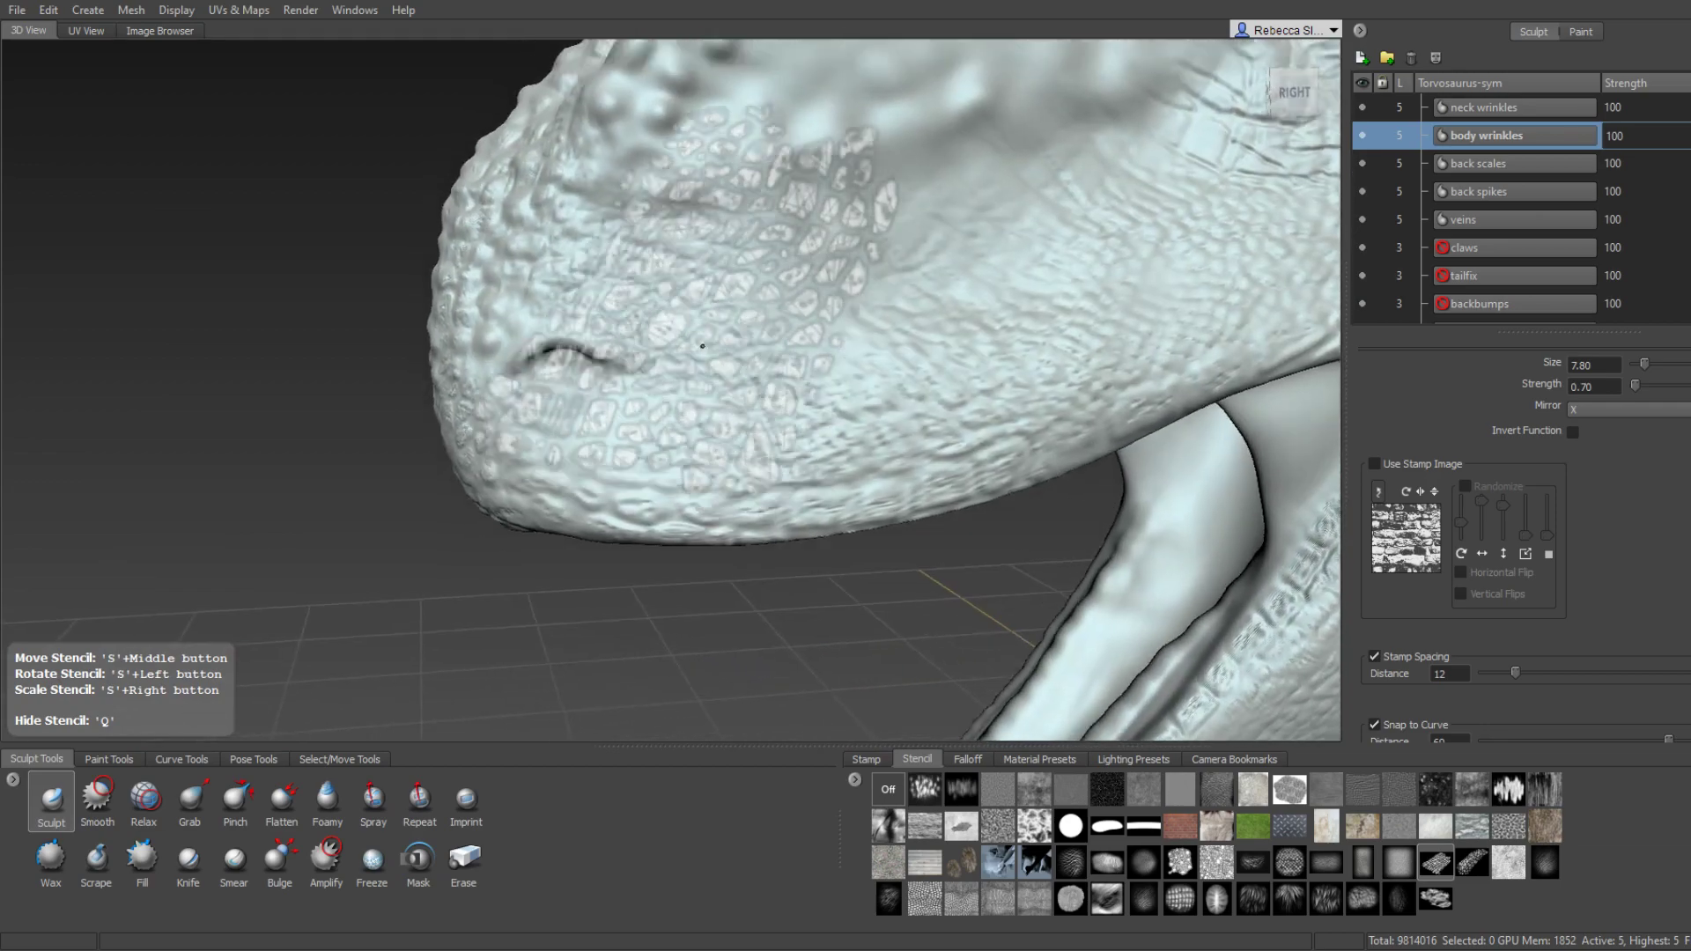
pyautogui.moveTo(811, 349); pyautogui.dragTo(812, 346, button='middle')
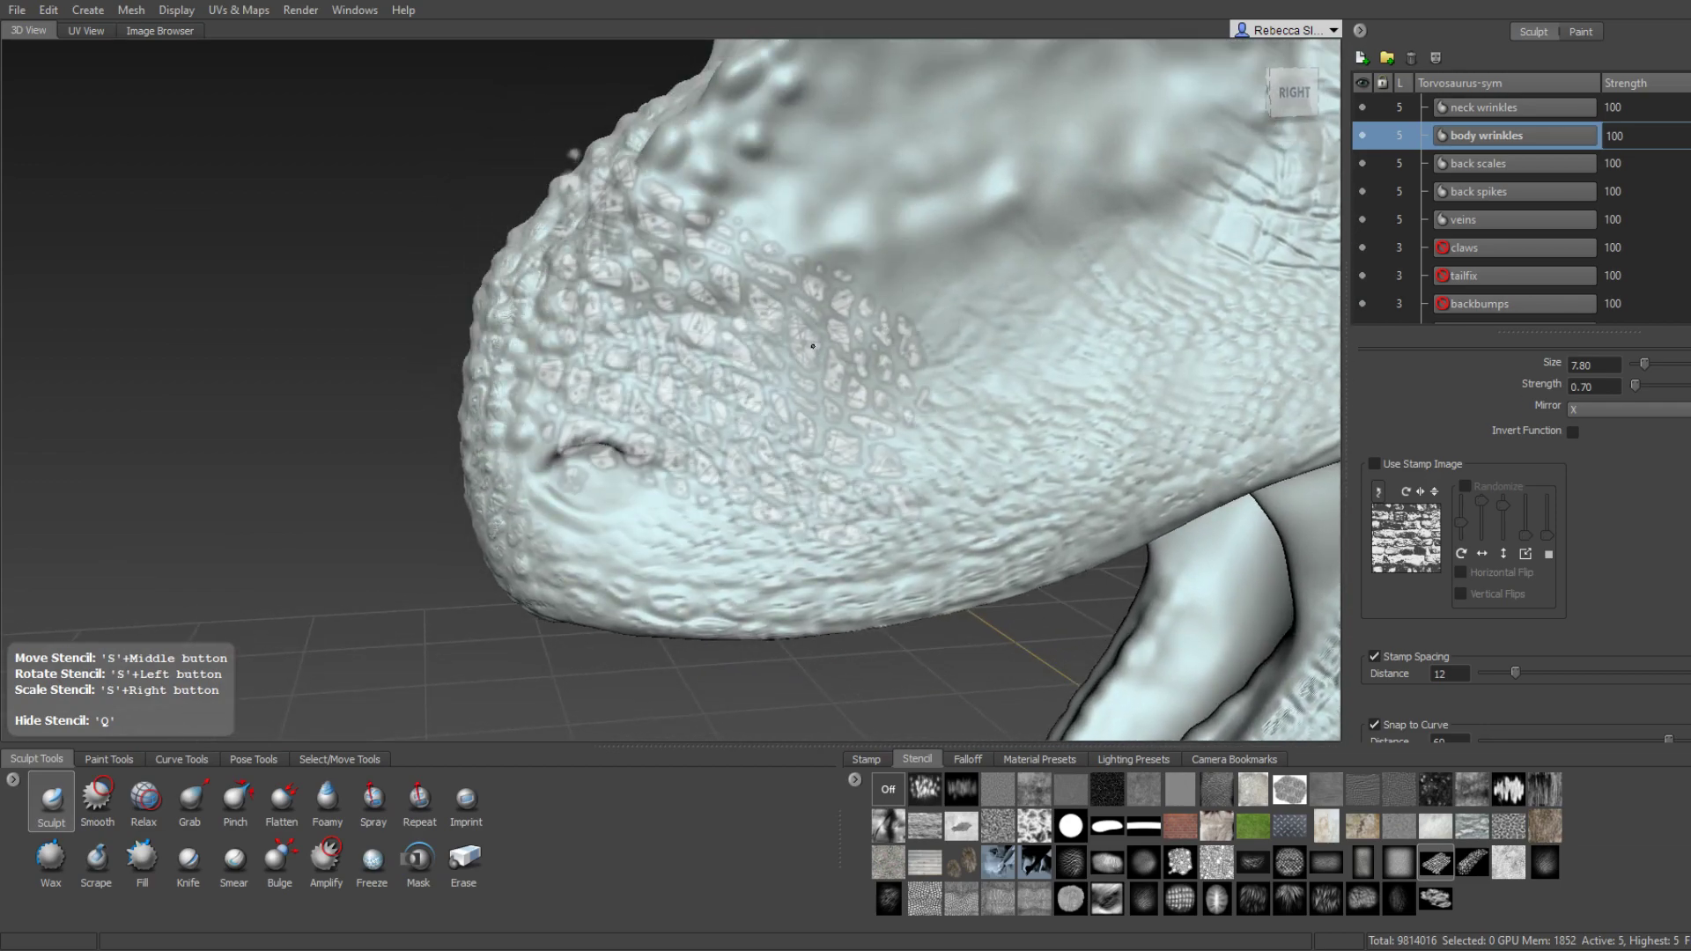
pyautogui.keyDown('alt'); pyautogui.moveTo(812, 324); pyautogui.dragTo(702, 352, button='right'); pyautogui.keyUp('alt')
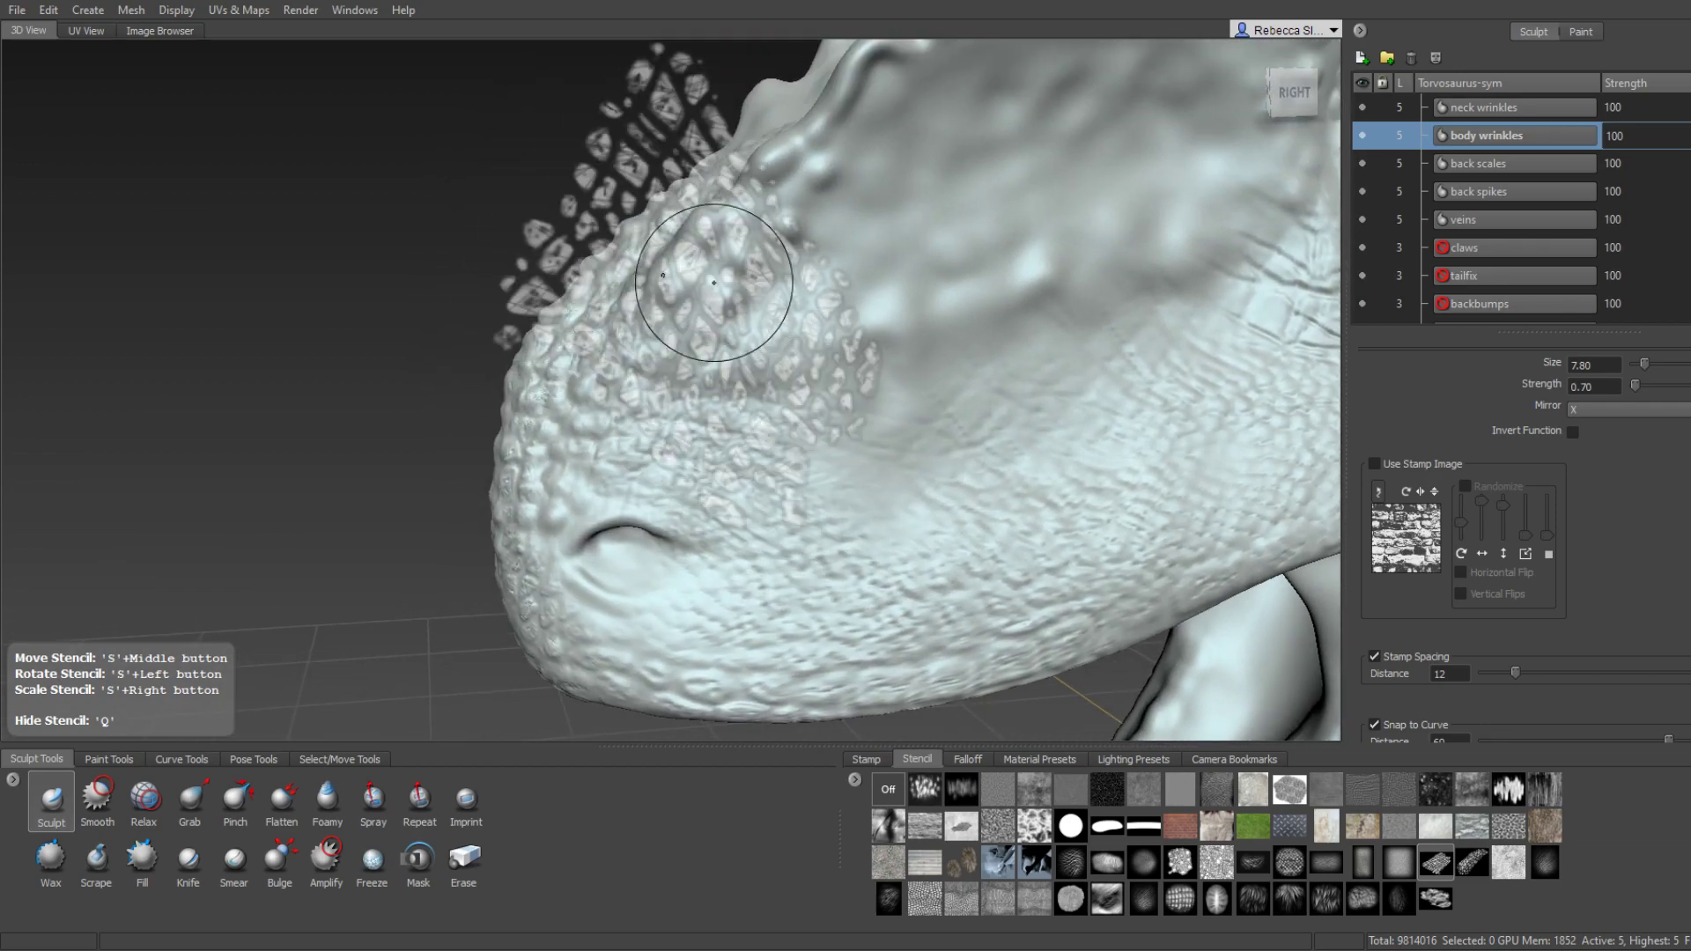
pyautogui.keyDown('alt'); pyautogui.moveTo(769, 193); pyautogui.dragTo(700, 259); pyautogui.keyUp('alt')
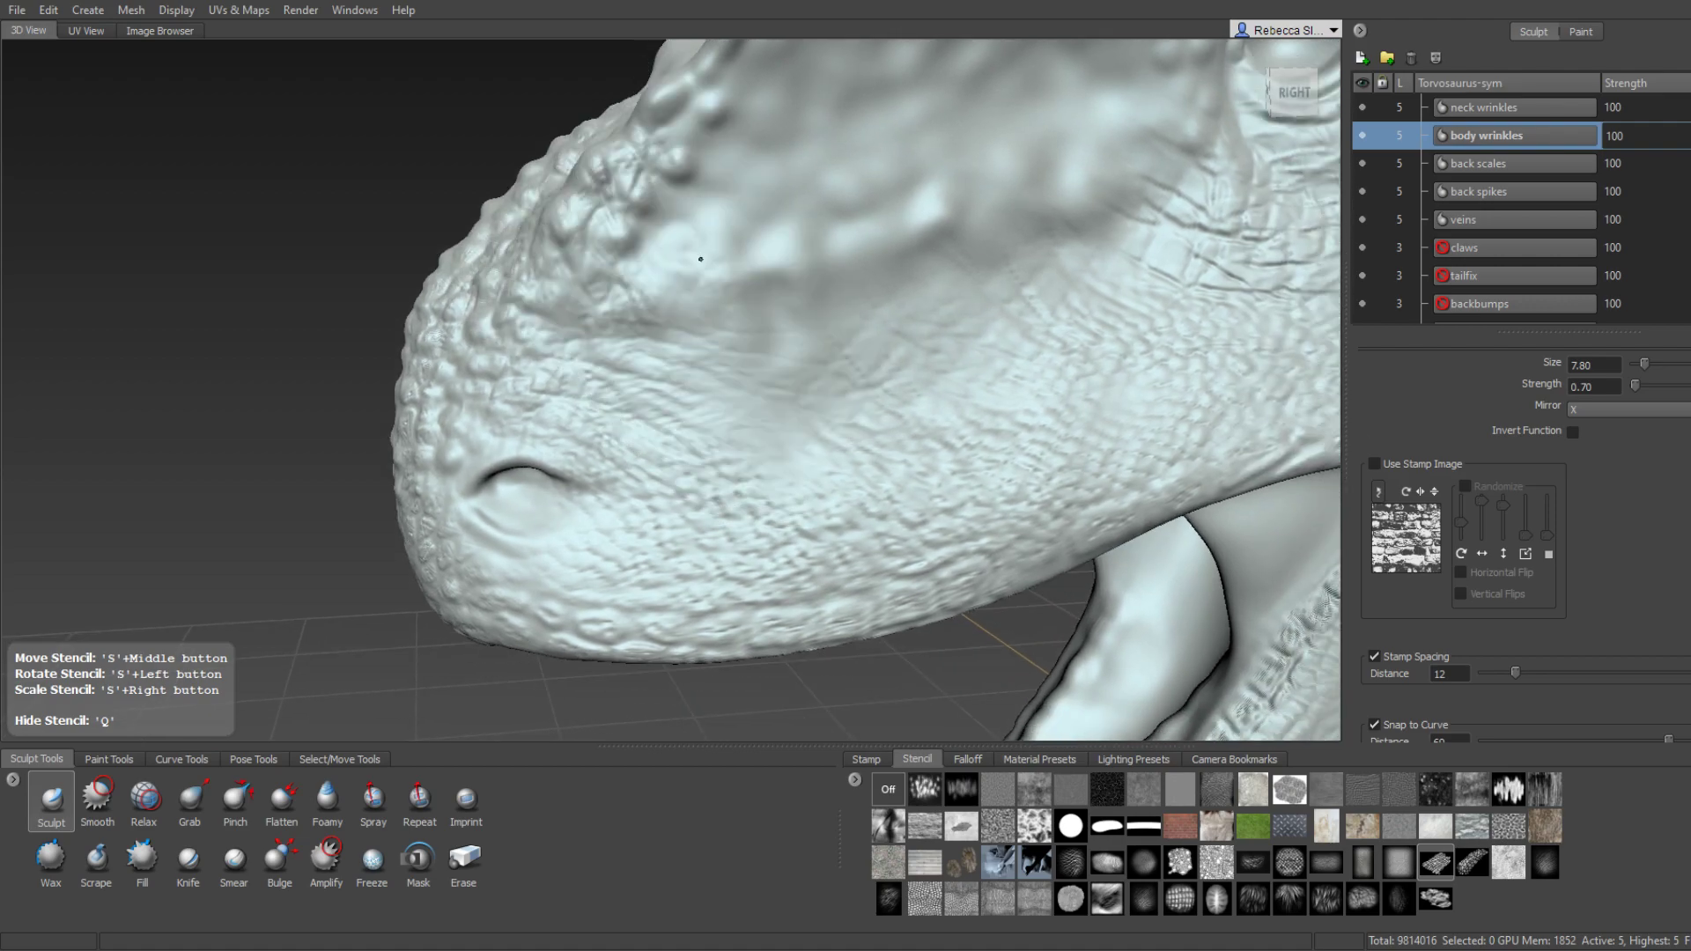
pyautogui.keyDown('alt'); pyautogui.moveTo(822, 315); pyautogui.dragTo(781, 349); pyautogui.keyUp('alt')
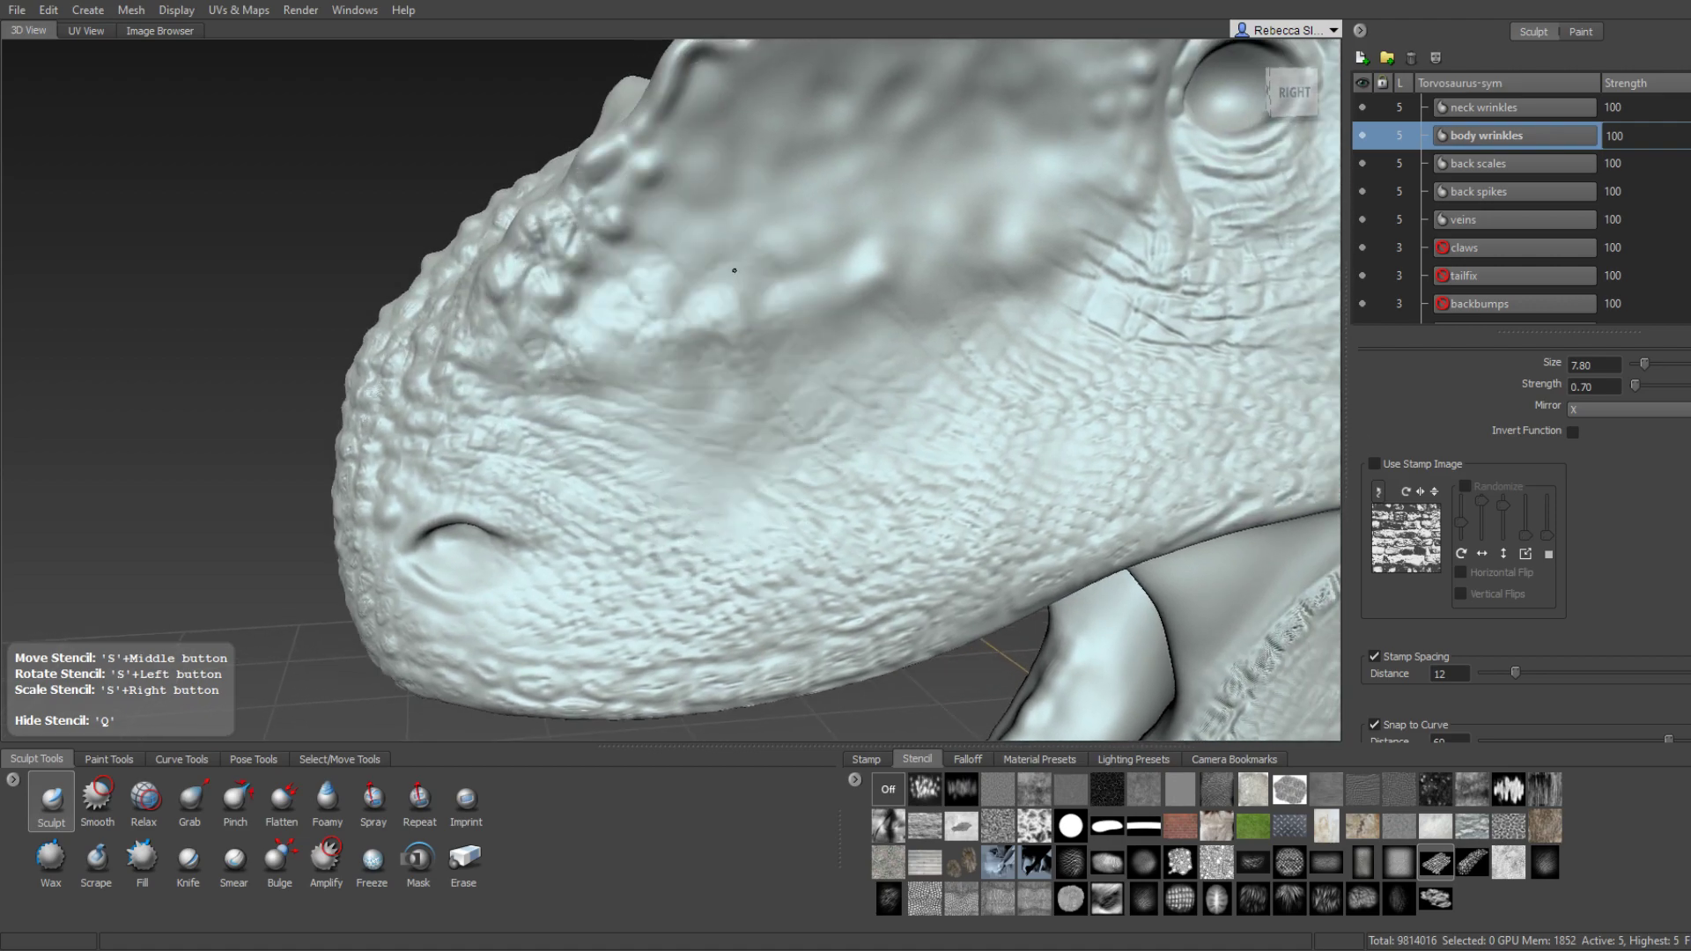
pyautogui.moveTo(691, 188)
pyautogui.keyDown('alt'); pyautogui.mouseDown()
pyautogui.moveTo(623, 377)
pyautogui.moveTo(696, 361)
pyautogui.mouseUp(); pyautogui.keyUp('alt')
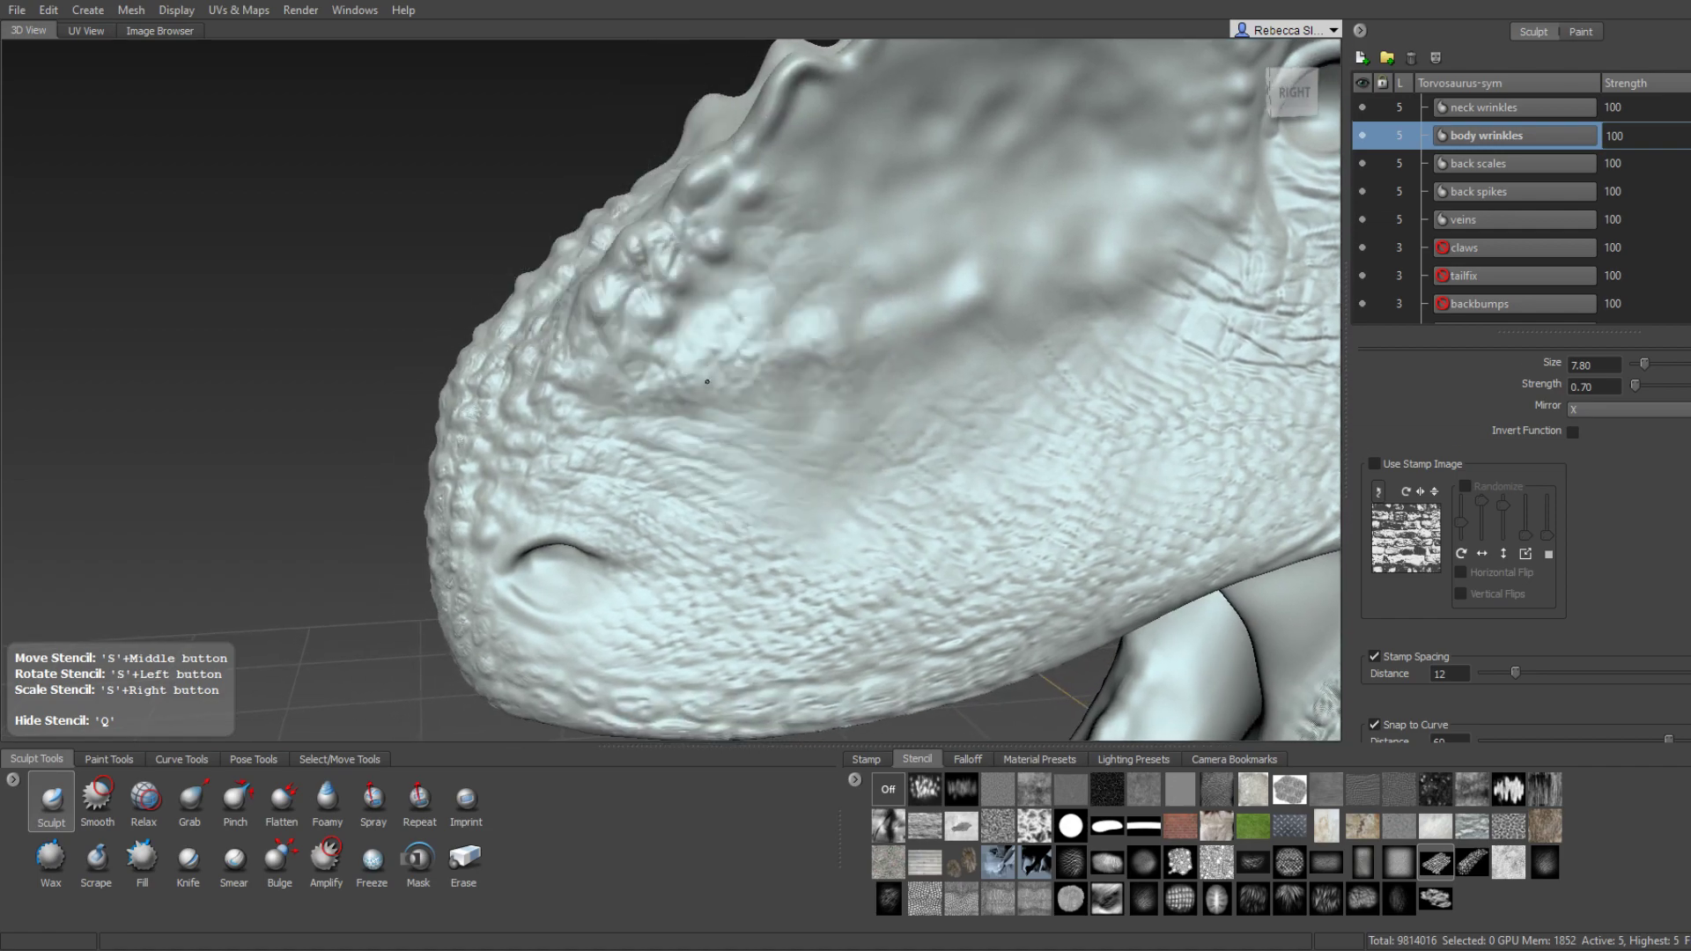
pyautogui.keyDown('alt'); pyautogui.moveTo(696, 361); pyautogui.dragTo(727, 346, button='right'); pyautogui.keyUp('alt')
pyautogui.keyDown('alt'); pyautogui.moveTo(850, 378); pyautogui.dragTo(699, 245); pyautogui.keyUp('alt')
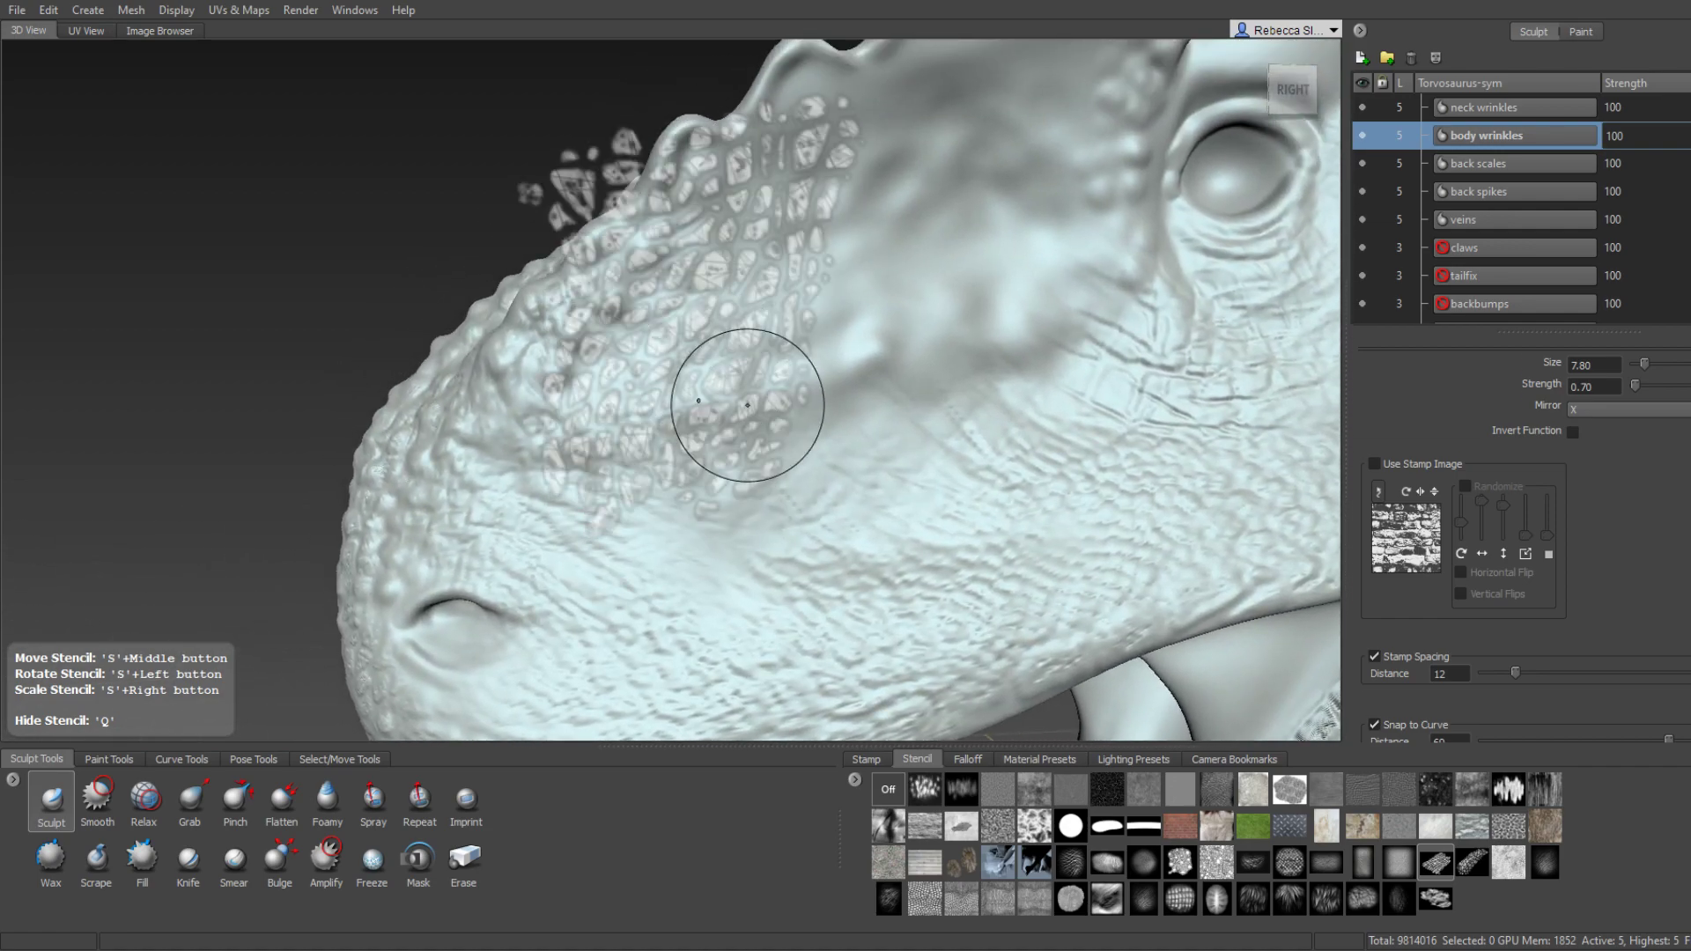
pyautogui.moveTo(744, 389)
pyautogui.keyDown('alt'); pyautogui.mouseDown()
pyautogui.moveTo(722, 362)
pyautogui.moveTo(743, 351)
pyautogui.moveTo(704, 370)
pyautogui.moveTo(755, 366)
pyautogui.moveTo(657, 379)
pyautogui.moveTo(860, 388)
pyautogui.moveTo(821, 376)
pyautogui.moveTo(823, 357)
pyautogui.mouseUp(); pyautogui.keyUp('alt')
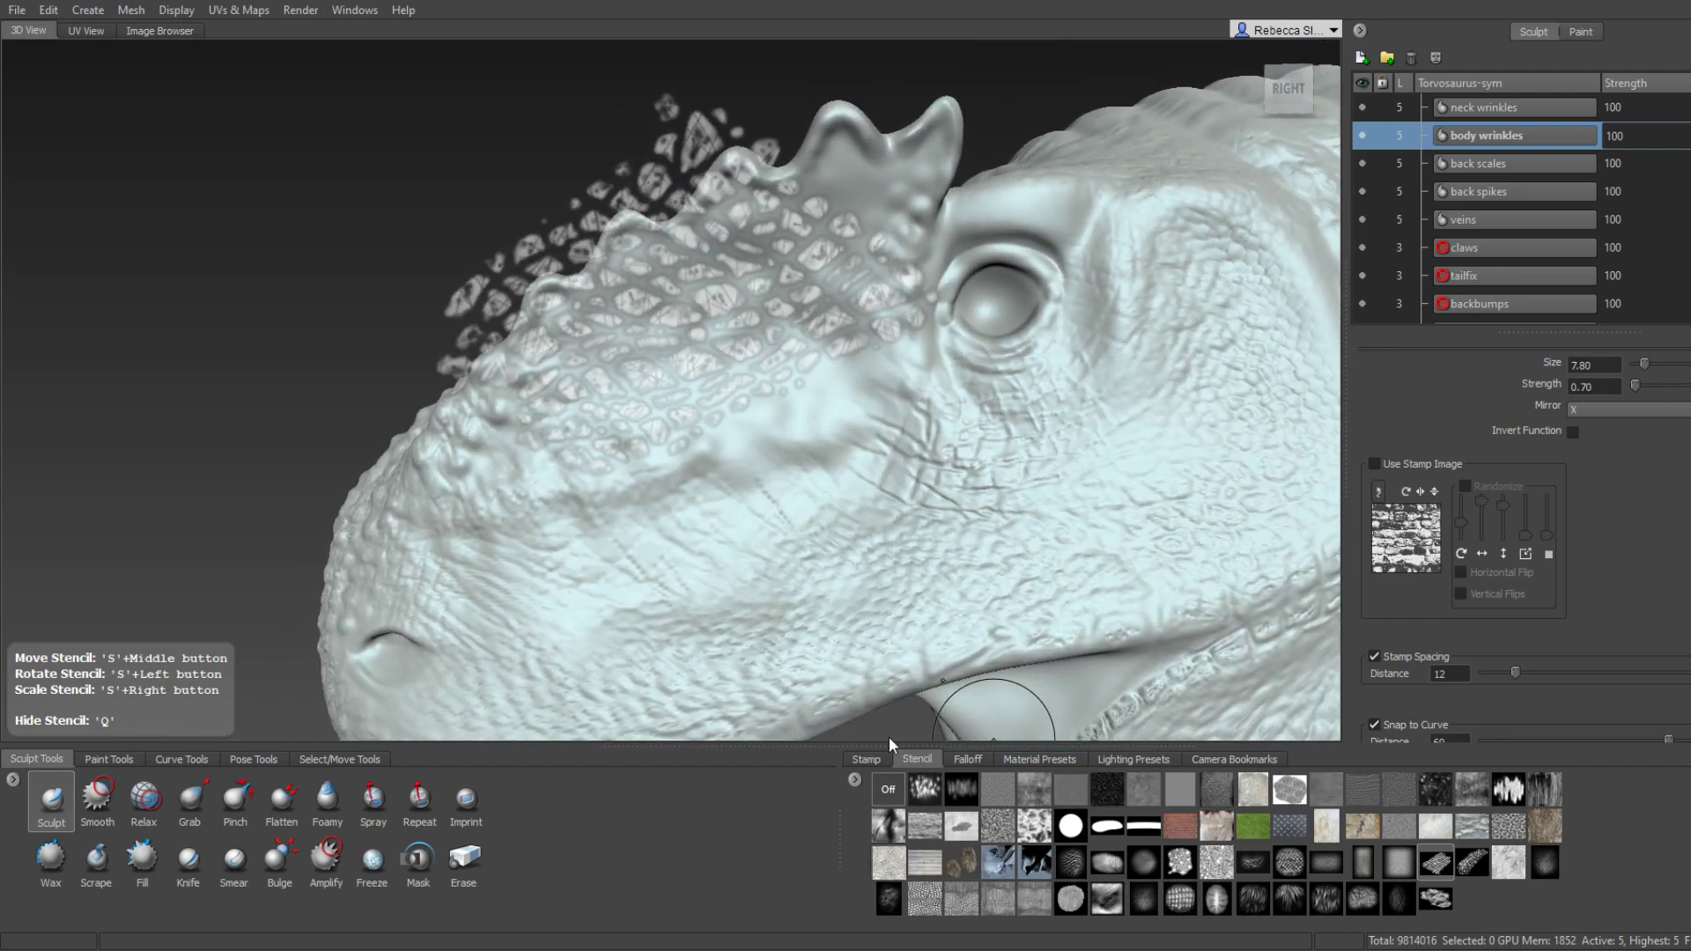
# Sculpt cracked-skin texture over the crest with the cracked stencil, then hide the stencil with Q.
pyautogui.click(888, 862)
pyautogui.scroll(2, 819, 384)
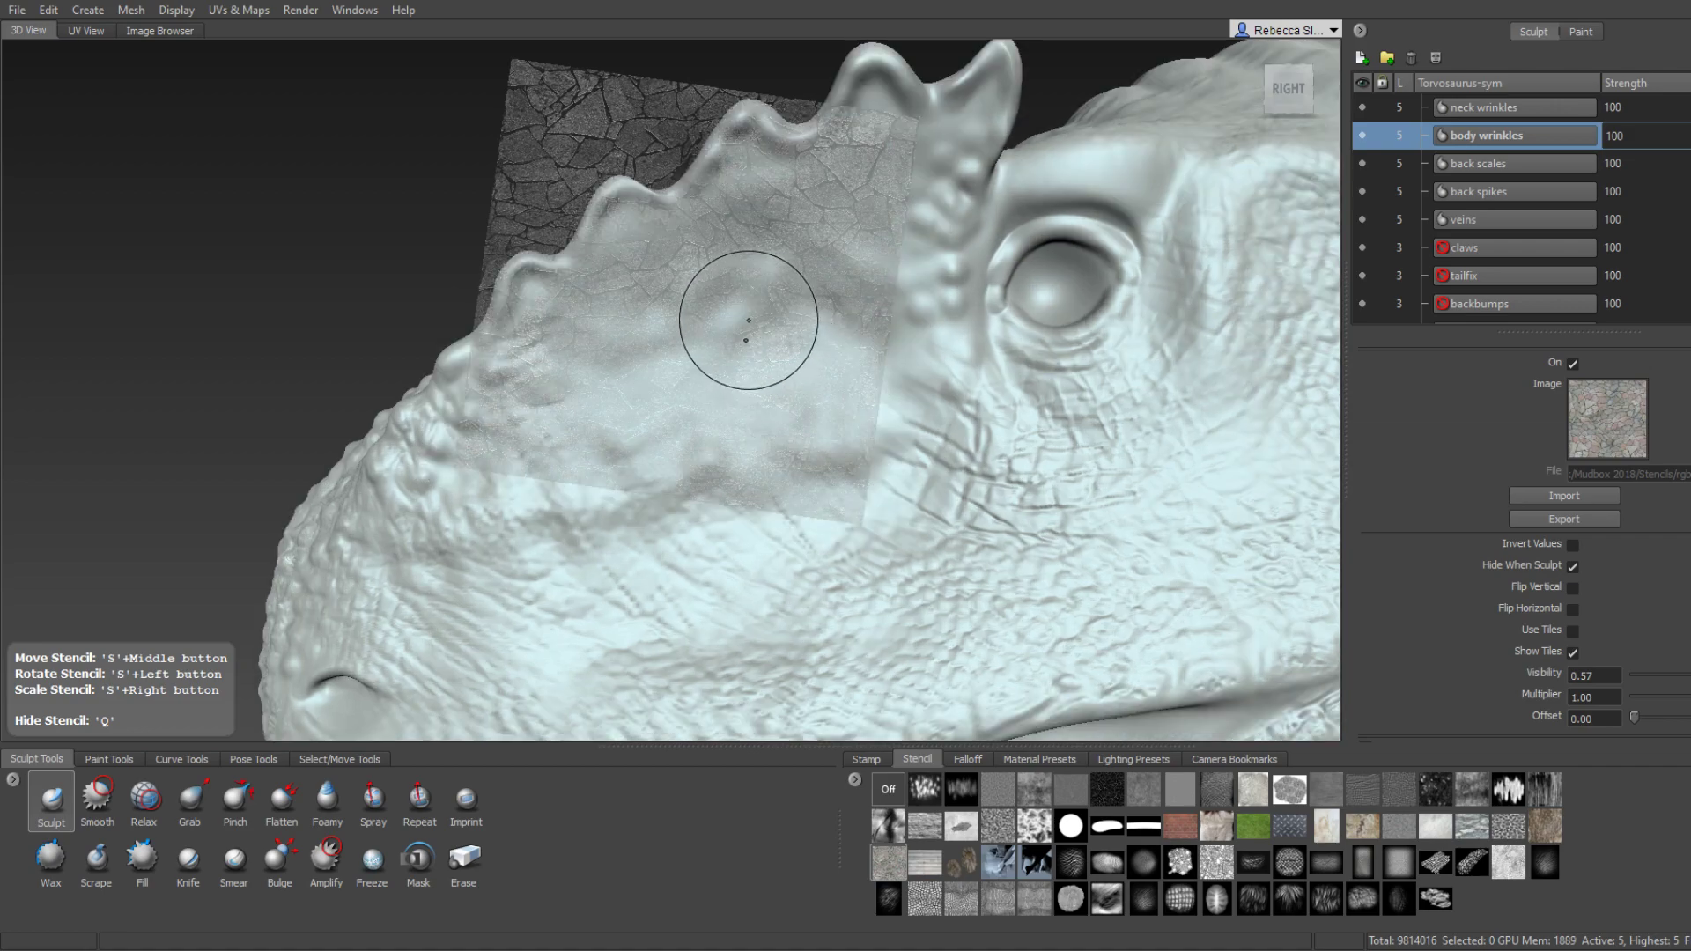
pyautogui.moveTo(748, 320)
pyautogui.keyDown('alt'); pyautogui.mouseDown()
pyautogui.moveTo(726, 317)
pyautogui.moveTo(670, 368)
pyautogui.mouseUp(); pyautogui.keyUp('alt')
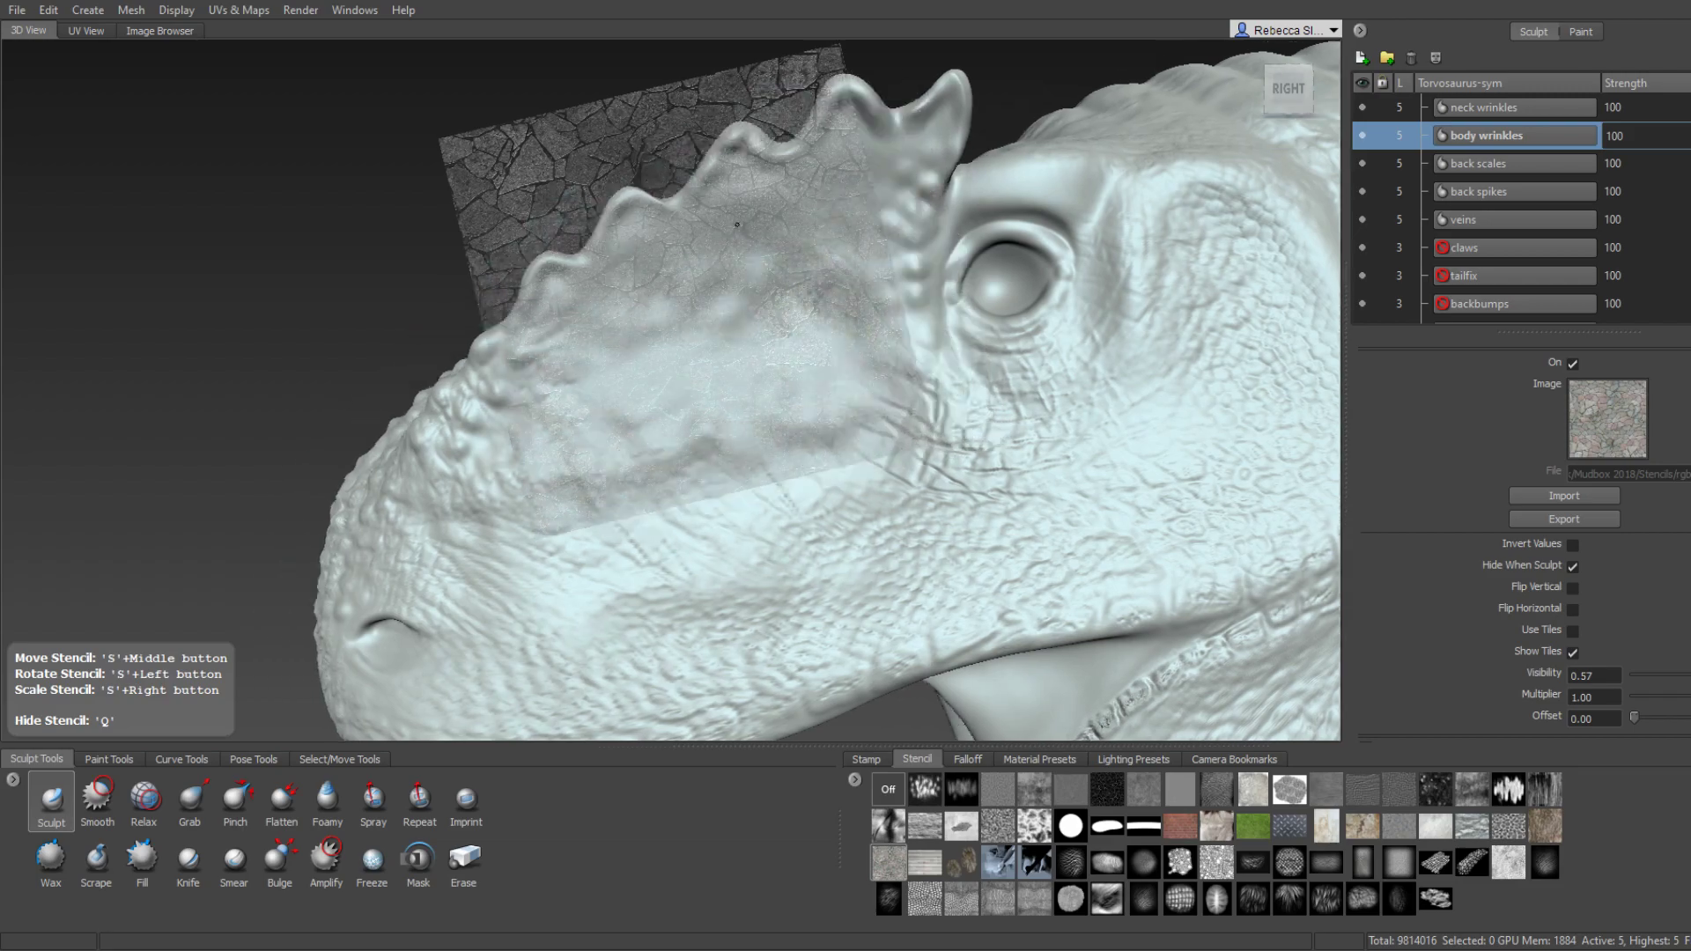
pyautogui.moveTo(774, 221)
pyautogui.keyDown('alt'); pyautogui.mouseDown()
pyautogui.moveTo(752, 322)
pyautogui.moveTo(695, 370)
pyautogui.moveTo(610, 314)
pyautogui.mouseUp(); pyautogui.keyUp('alt')
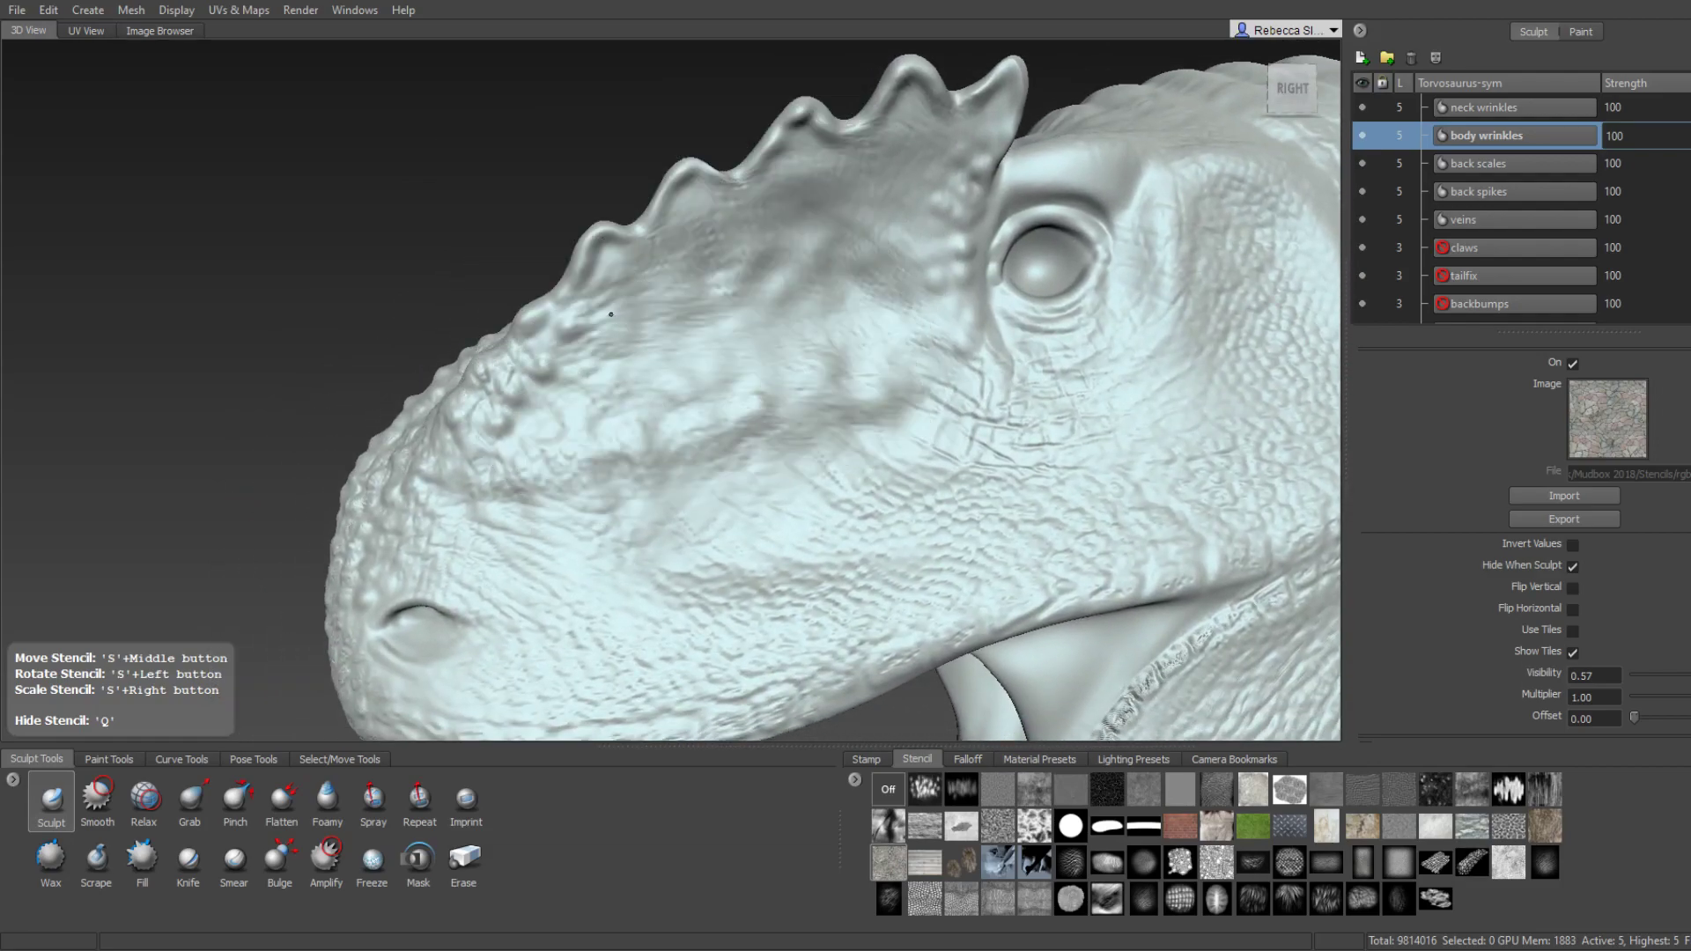
pyautogui.moveTo(860, 332)
pyautogui.keyDown('alt'); pyautogui.mouseDown()
pyautogui.moveTo(717, 340)
pyautogui.moveTo(744, 215)
pyautogui.mouseUp(); pyautogui.keyUp('alt')
pyautogui.press('q')
pyautogui.moveTo(664, 334)
pyautogui.keyDown('alt'); pyautogui.mouseDown()
pyautogui.moveTo(775, 456)
pyautogui.moveTo(745, 367)
pyautogui.moveTo(1176, 691)
pyautogui.mouseUp(); pyautogui.keyUp('alt')
# Switch to the fine diamond-scale stencil and press it into the crest, eye and brow skin.
pyautogui.click(1227, 800)
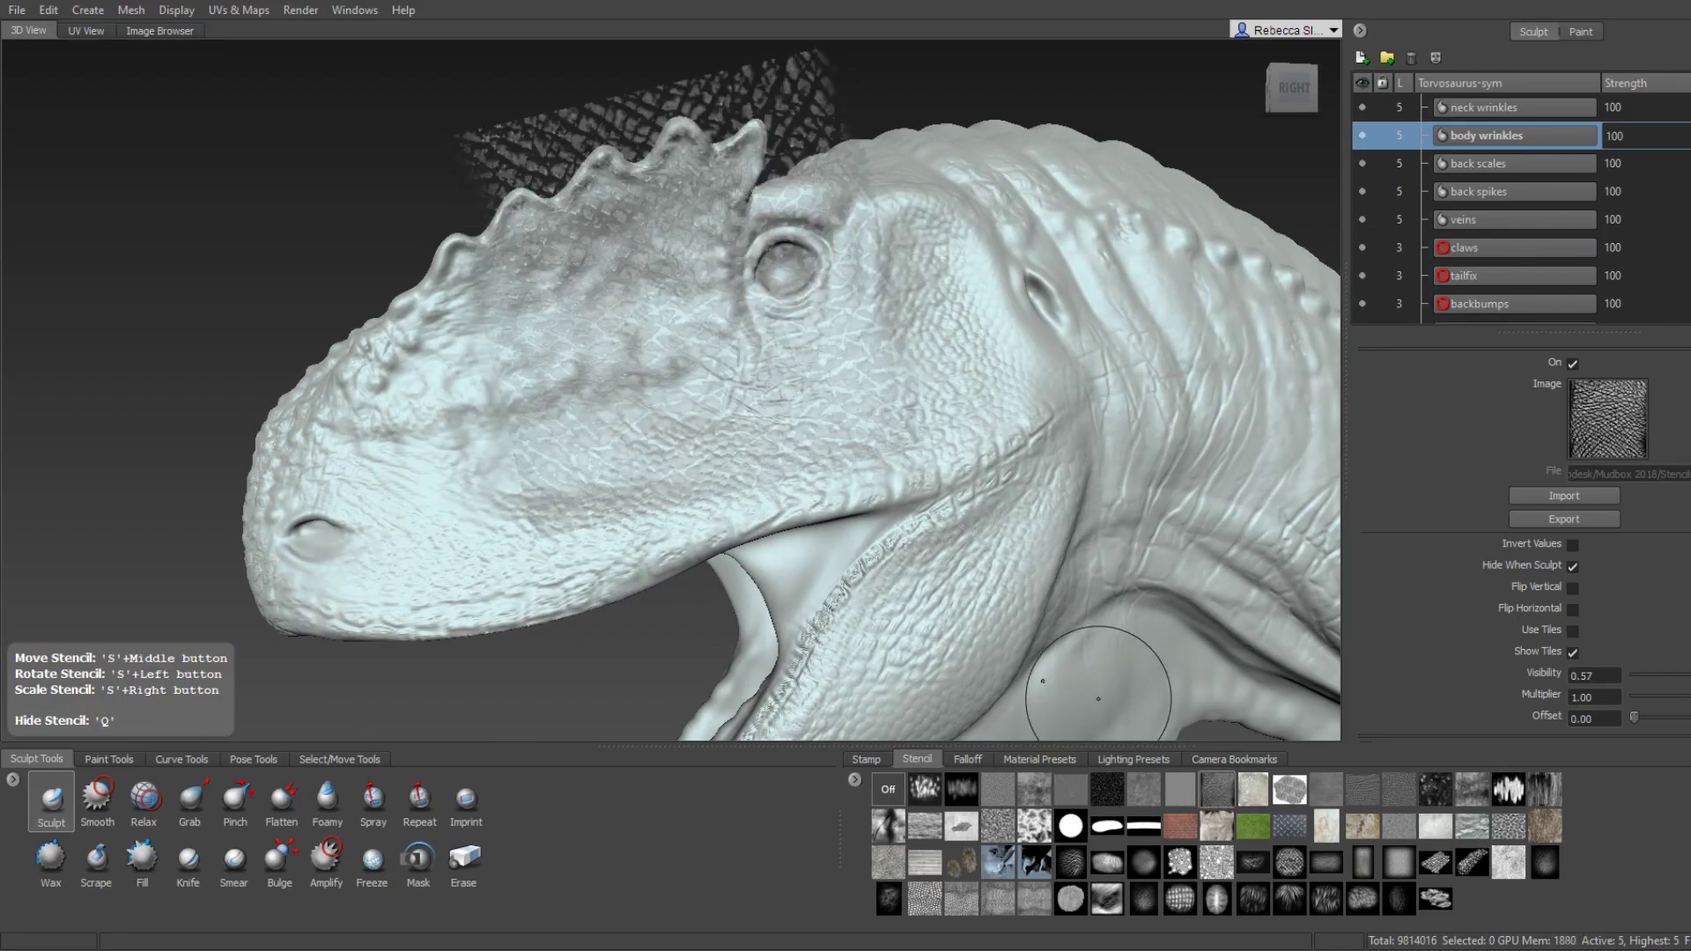
pyautogui.moveTo(969, 572)
pyautogui.keyDown('alt'); pyautogui.mouseDown()
pyautogui.moveTo(810, 459)
pyautogui.moveTo(536, 388)
pyautogui.moveTo(867, 411)
pyautogui.moveTo(799, 412)
pyautogui.mouseUp(); pyautogui.keyUp('alt')
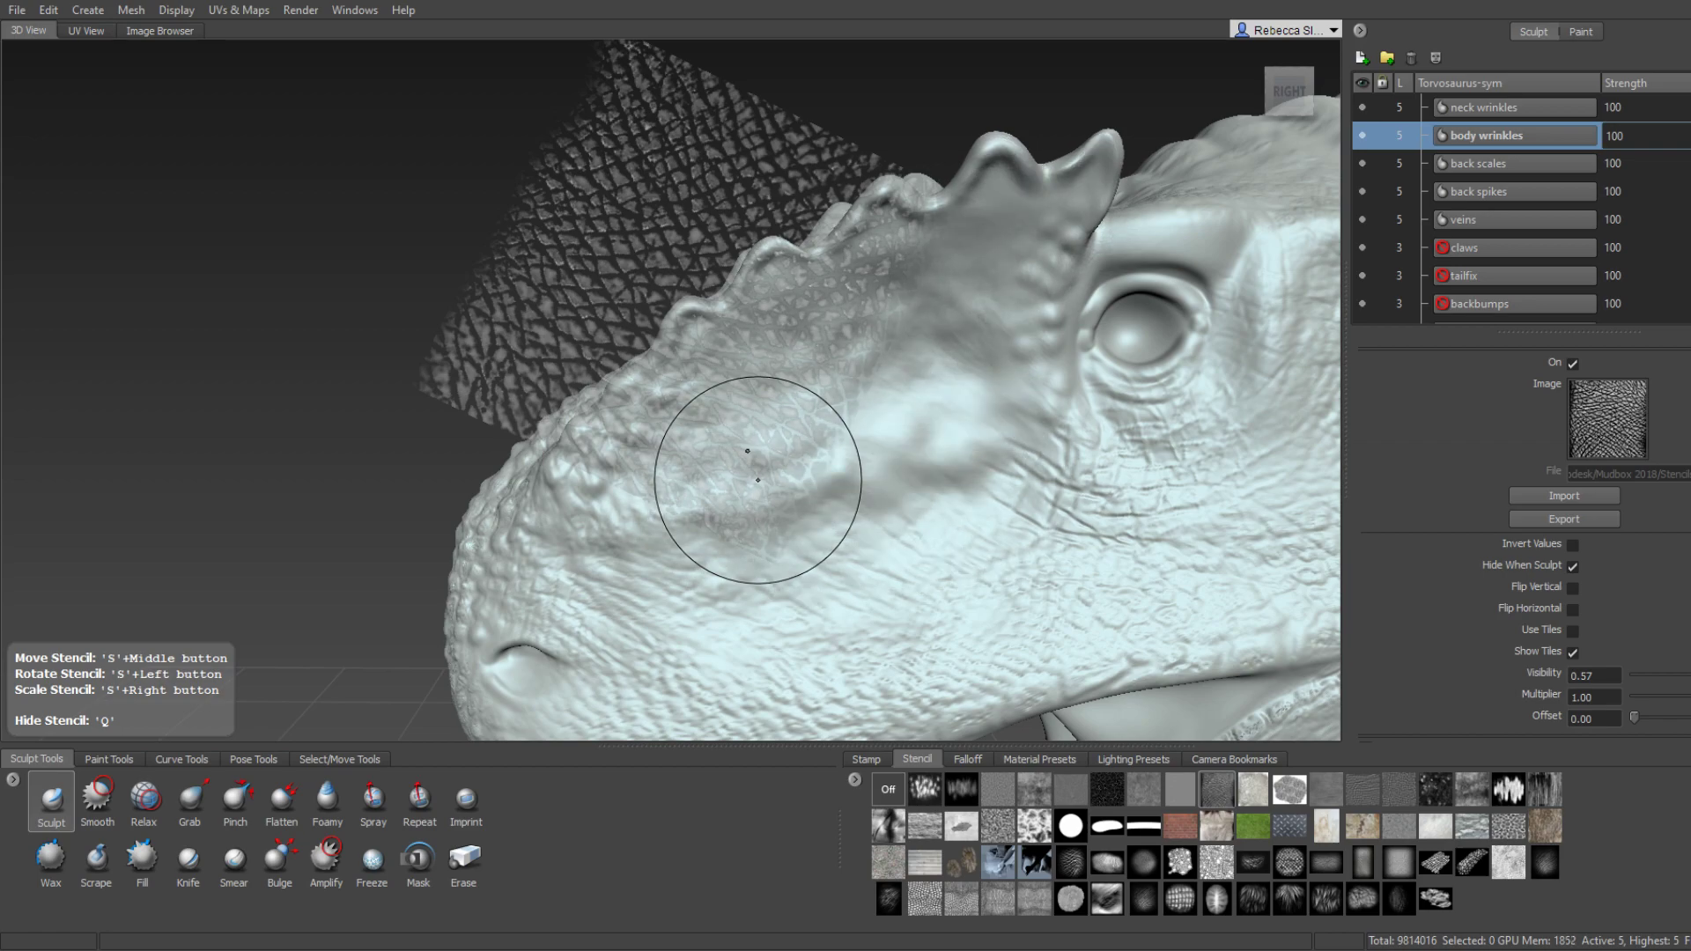
pyautogui.keyDown('alt'); pyautogui.moveTo(757, 479); pyautogui.dragTo(755, 491); pyautogui.keyUp('alt')
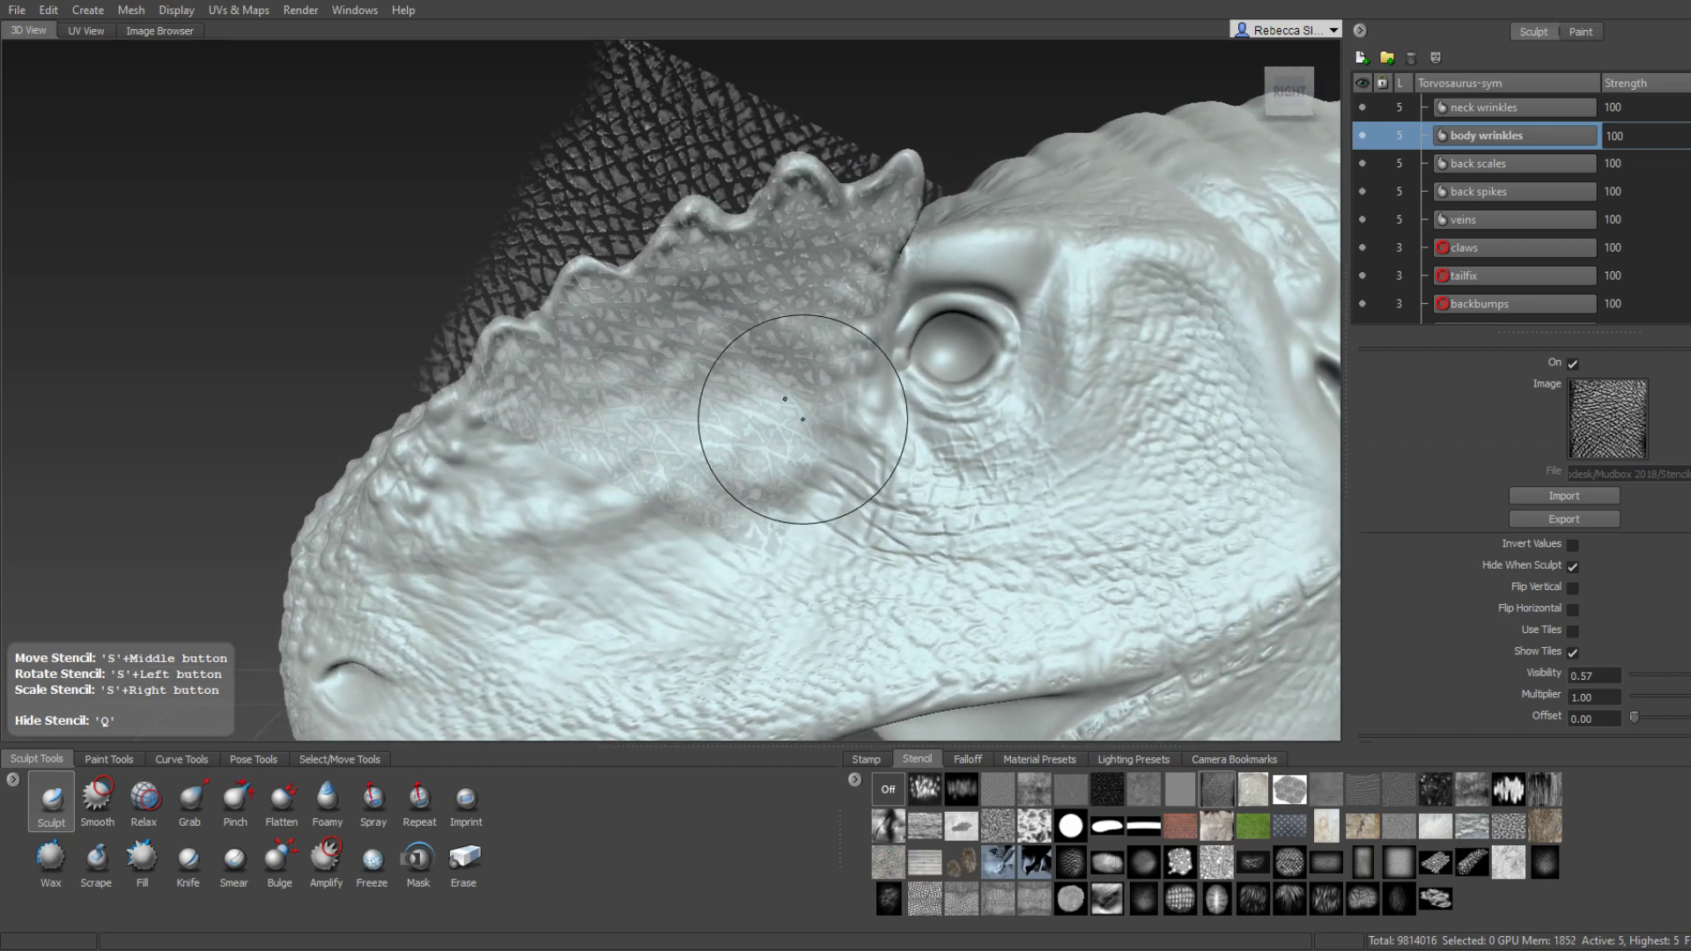
pyautogui.scroll(3, 755, 491)
pyautogui.moveTo(762, 340)
pyautogui.keyDown('alt'); pyautogui.mouseDown()
pyautogui.moveTo(775, 183)
pyautogui.moveTo(745, 281)
pyautogui.moveTo(780, 245)
pyautogui.moveTo(777, 381)
pyautogui.moveTo(763, 362)
pyautogui.mouseUp(); pyautogui.keyUp('alt')
pyautogui.keyDown('alt'); pyautogui.moveTo(748, 420); pyautogui.dragTo(679, 396, button='right'); pyautogui.keyUp('alt')
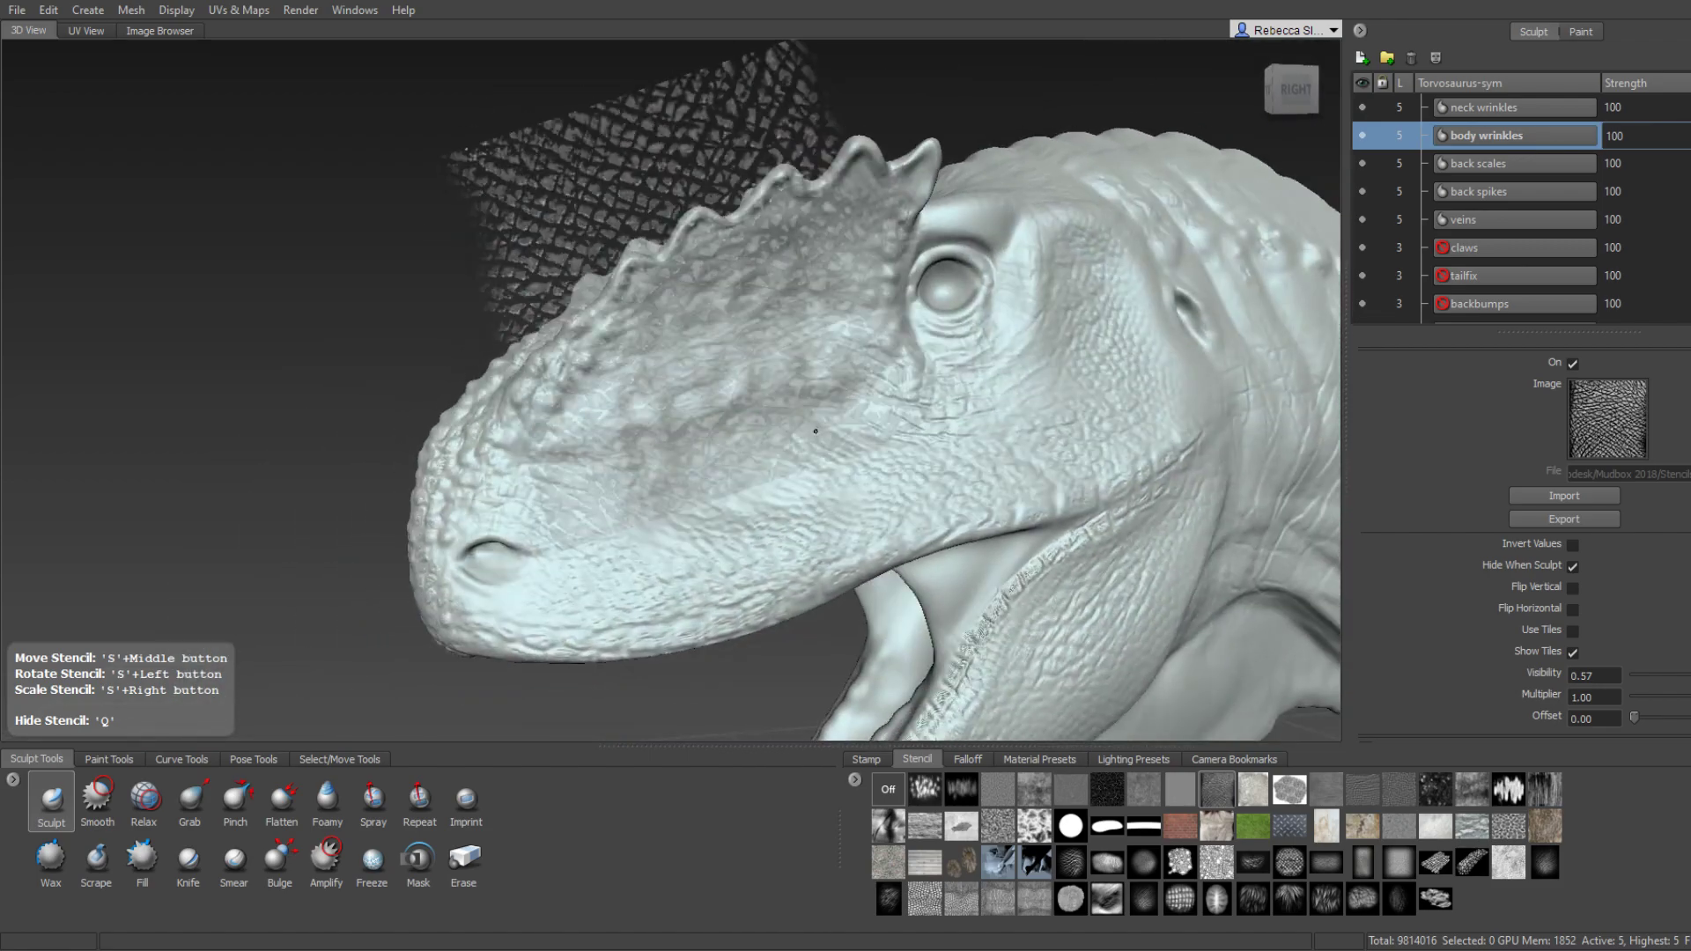
pyautogui.moveTo(679, 396)
pyautogui.keyDown('alt'); pyautogui.mouseDown()
pyautogui.moveTo(1304, 424)
pyautogui.moveTo(773, 444)
pyautogui.moveTo(759, 414)
pyautogui.mouseUp(); pyautogui.keyUp('alt')
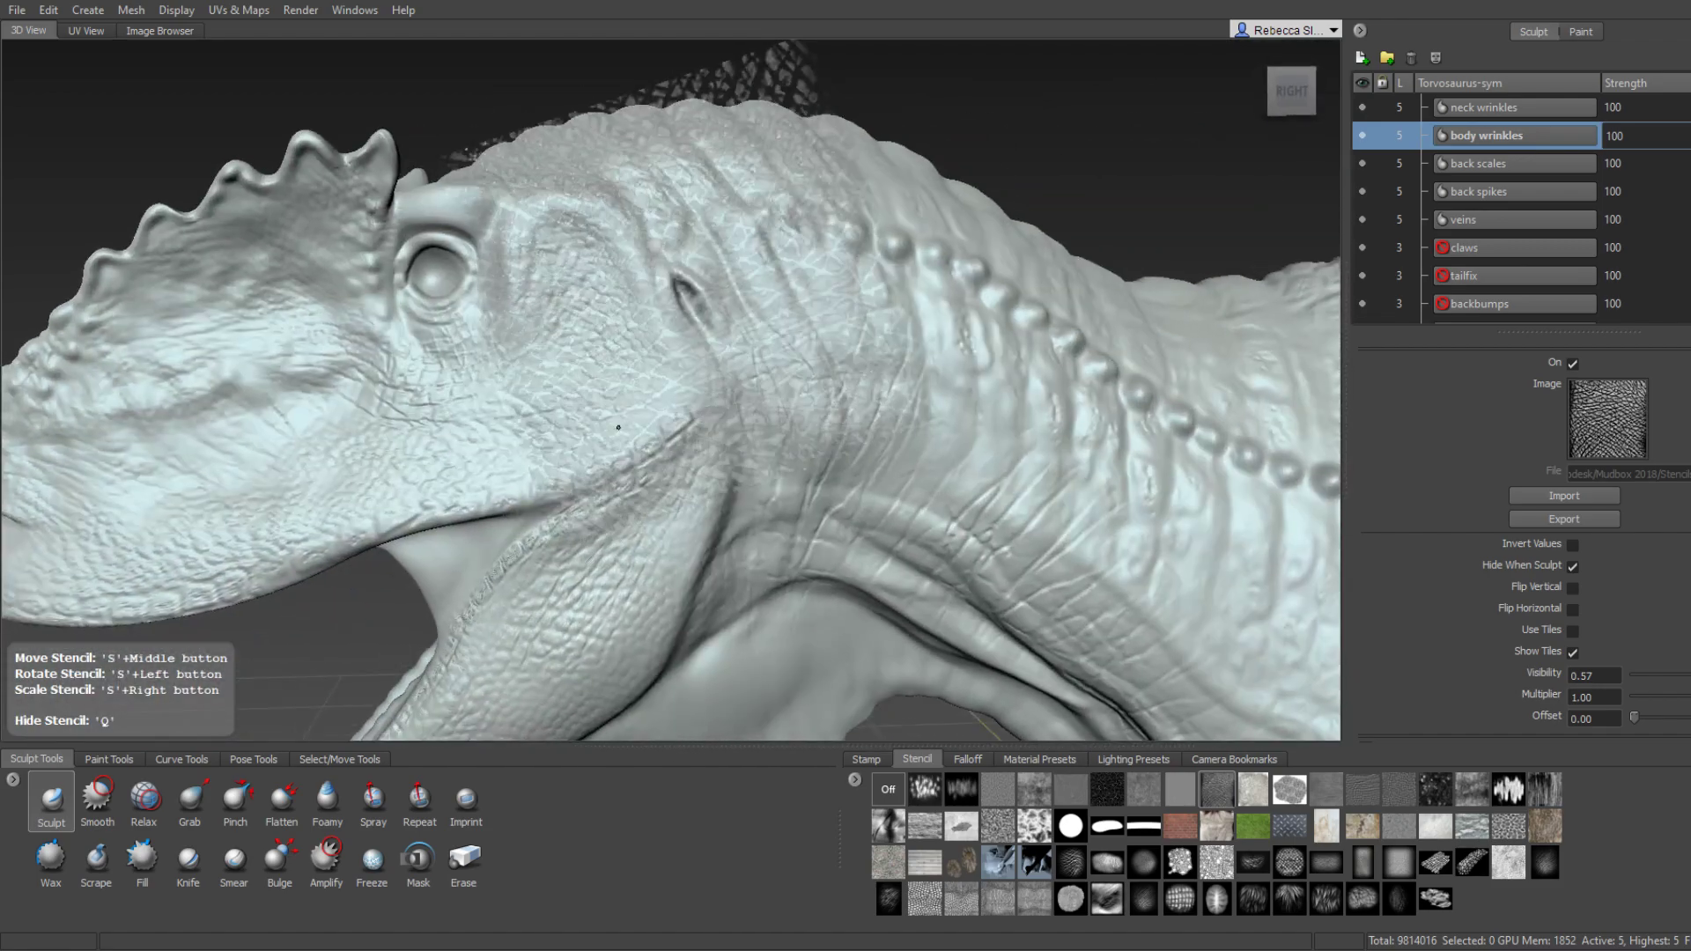
pyautogui.keyDown('alt'); pyautogui.moveTo(759, 414); pyautogui.dragTo(759, 407, button='right'); pyautogui.keyUp('alt')
pyautogui.moveTo(759, 407)
pyautogui.keyDown('alt'); pyautogui.mouseDown()
pyautogui.moveTo(1176, 451)
pyautogui.moveTo(687, 464)
pyautogui.moveTo(722, 423)
pyautogui.mouseUp(); pyautogui.keyUp('alt')
pyautogui.keyDown('alt'); pyautogui.moveTo(722, 423); pyautogui.dragTo(764, 328, button='right'); pyautogui.keyUp('alt')
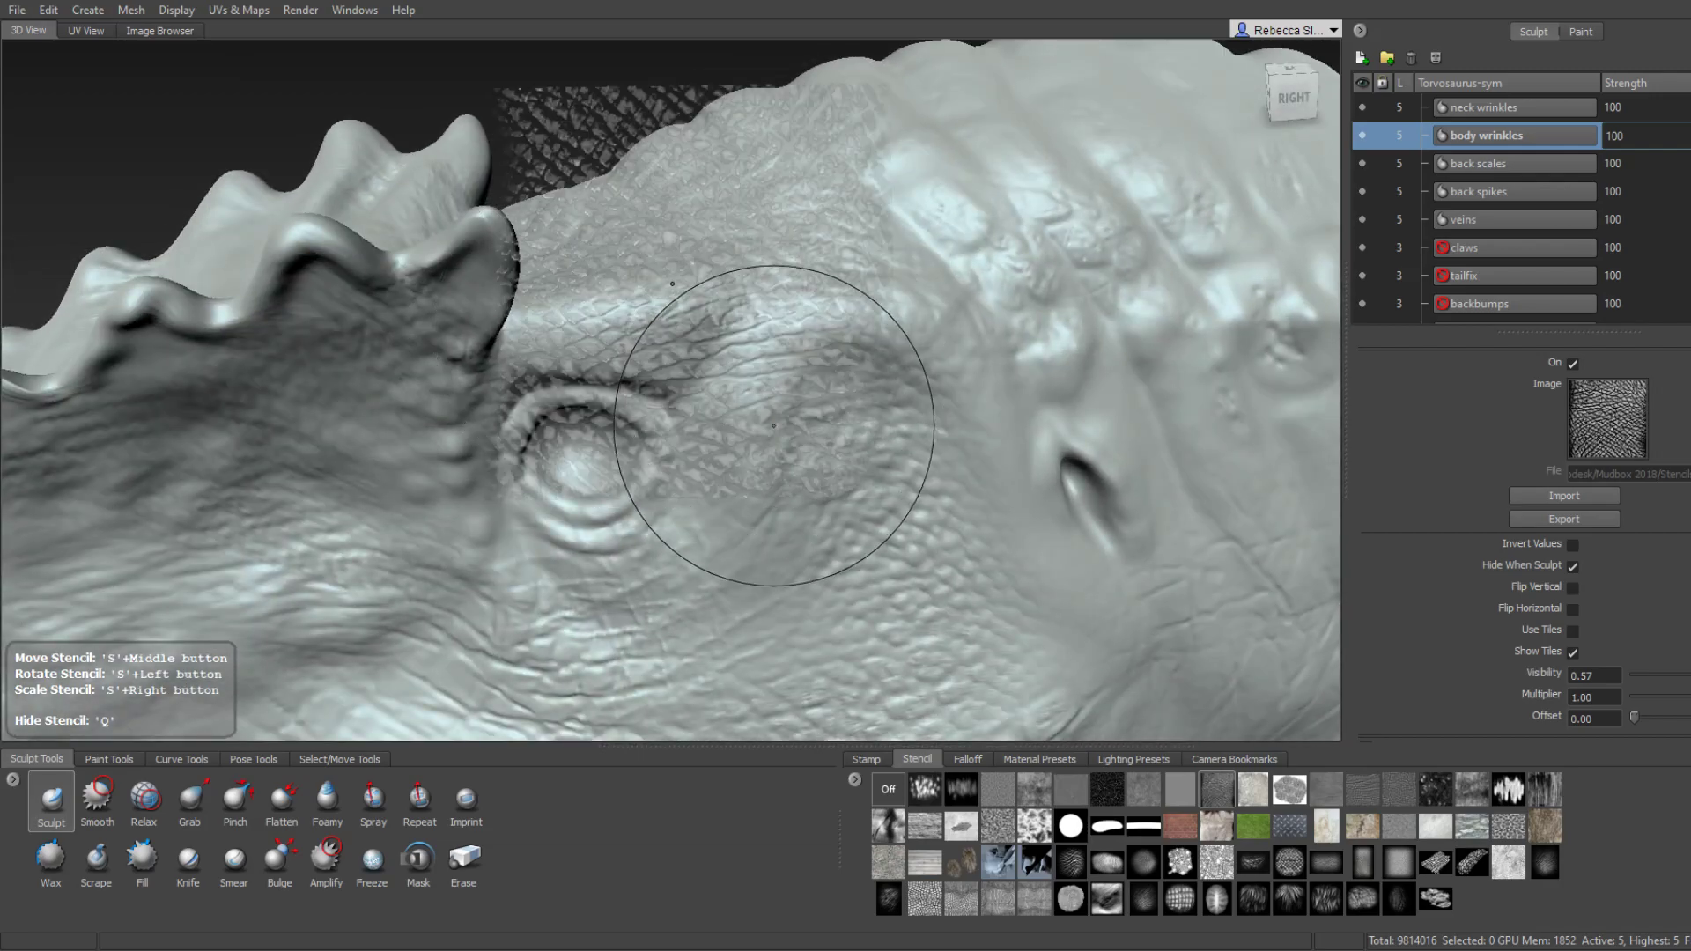
pyautogui.moveTo(773, 426)
pyautogui.keyDown('alt'); pyautogui.mouseDown()
pyautogui.moveTo(777, 397)
pyautogui.moveTo(819, 398)
pyautogui.mouseUp(); pyautogui.keyUp('alt')
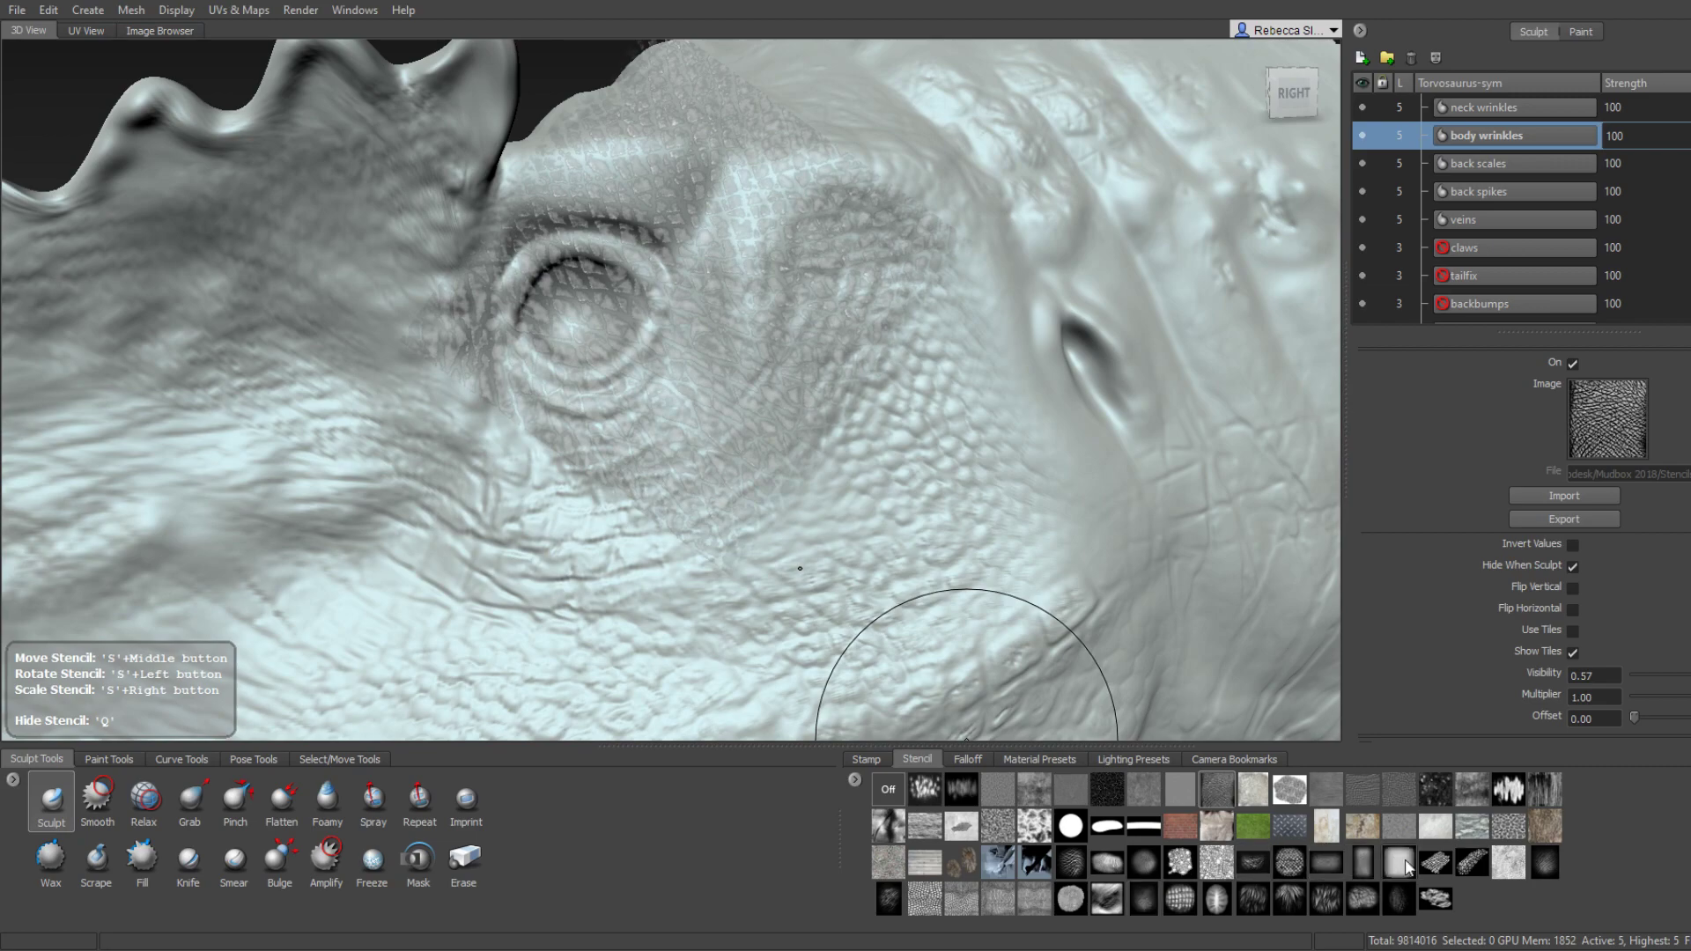
# Load the larger-scale stencil and frame the brow and the area behind the eye.
pyautogui.click(1472, 862)
pyautogui.keyDown('alt'); pyautogui.moveTo(793, 453); pyautogui.dragTo(696, 358); pyautogui.keyUp('alt')
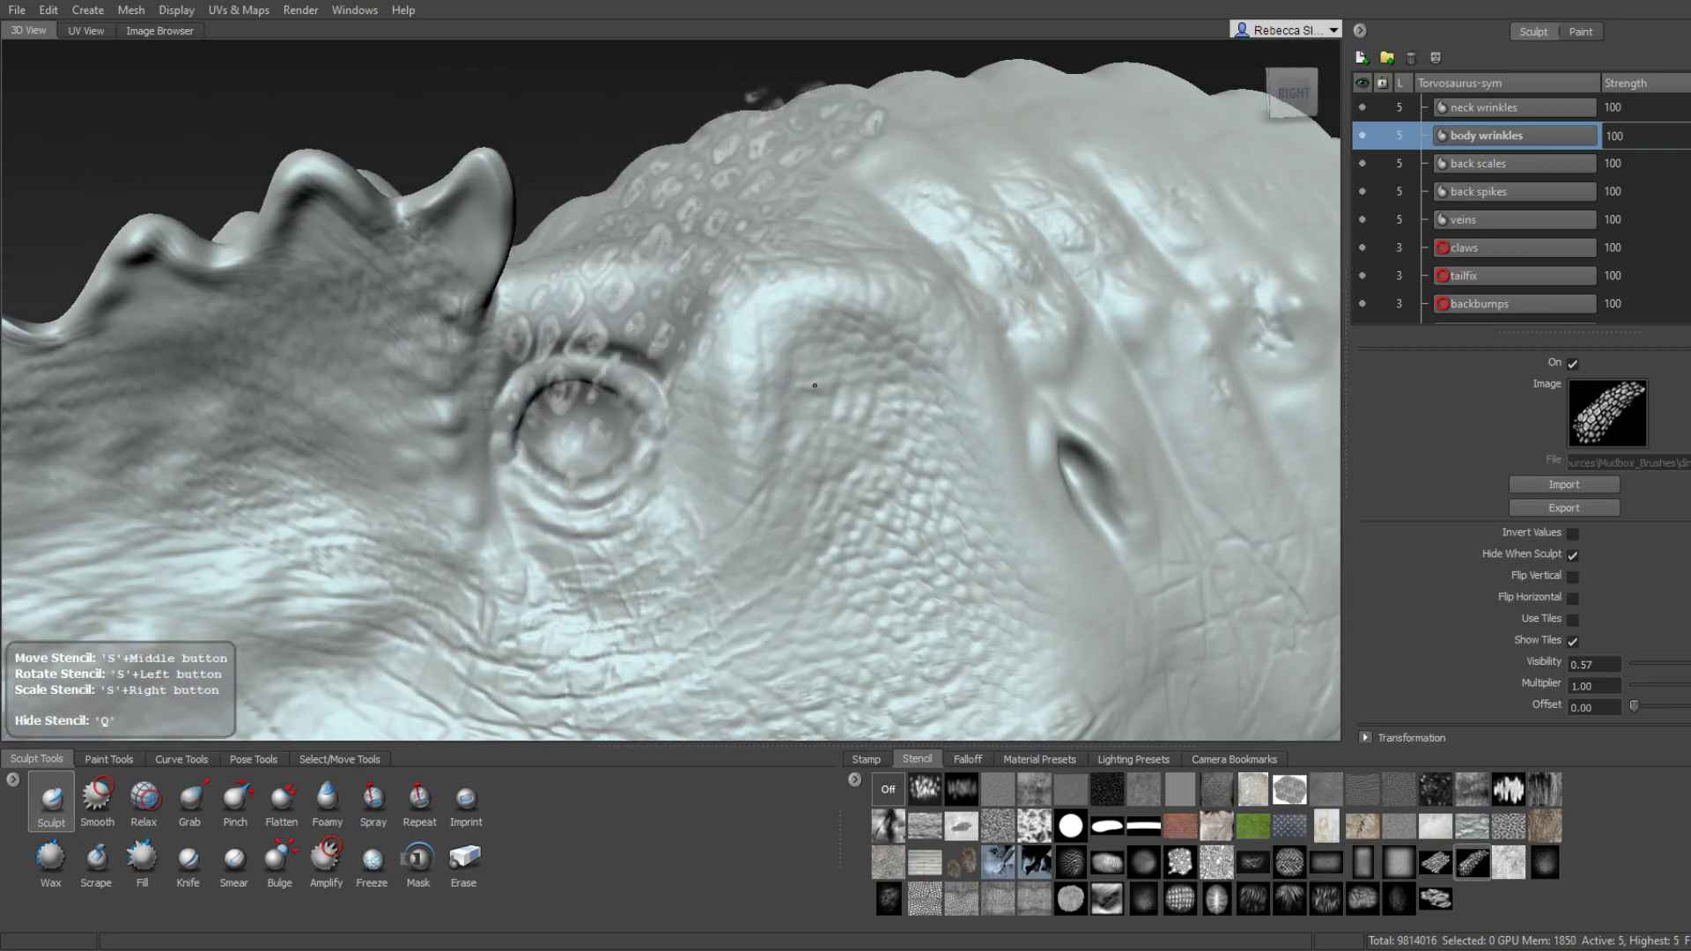
pyautogui.moveTo(980, 456)
pyautogui.keyDown('alt'); pyautogui.mouseDown()
pyautogui.moveTo(868, 415)
pyautogui.moveTo(867, 361)
pyautogui.mouseUp(); pyautogui.keyUp('alt')
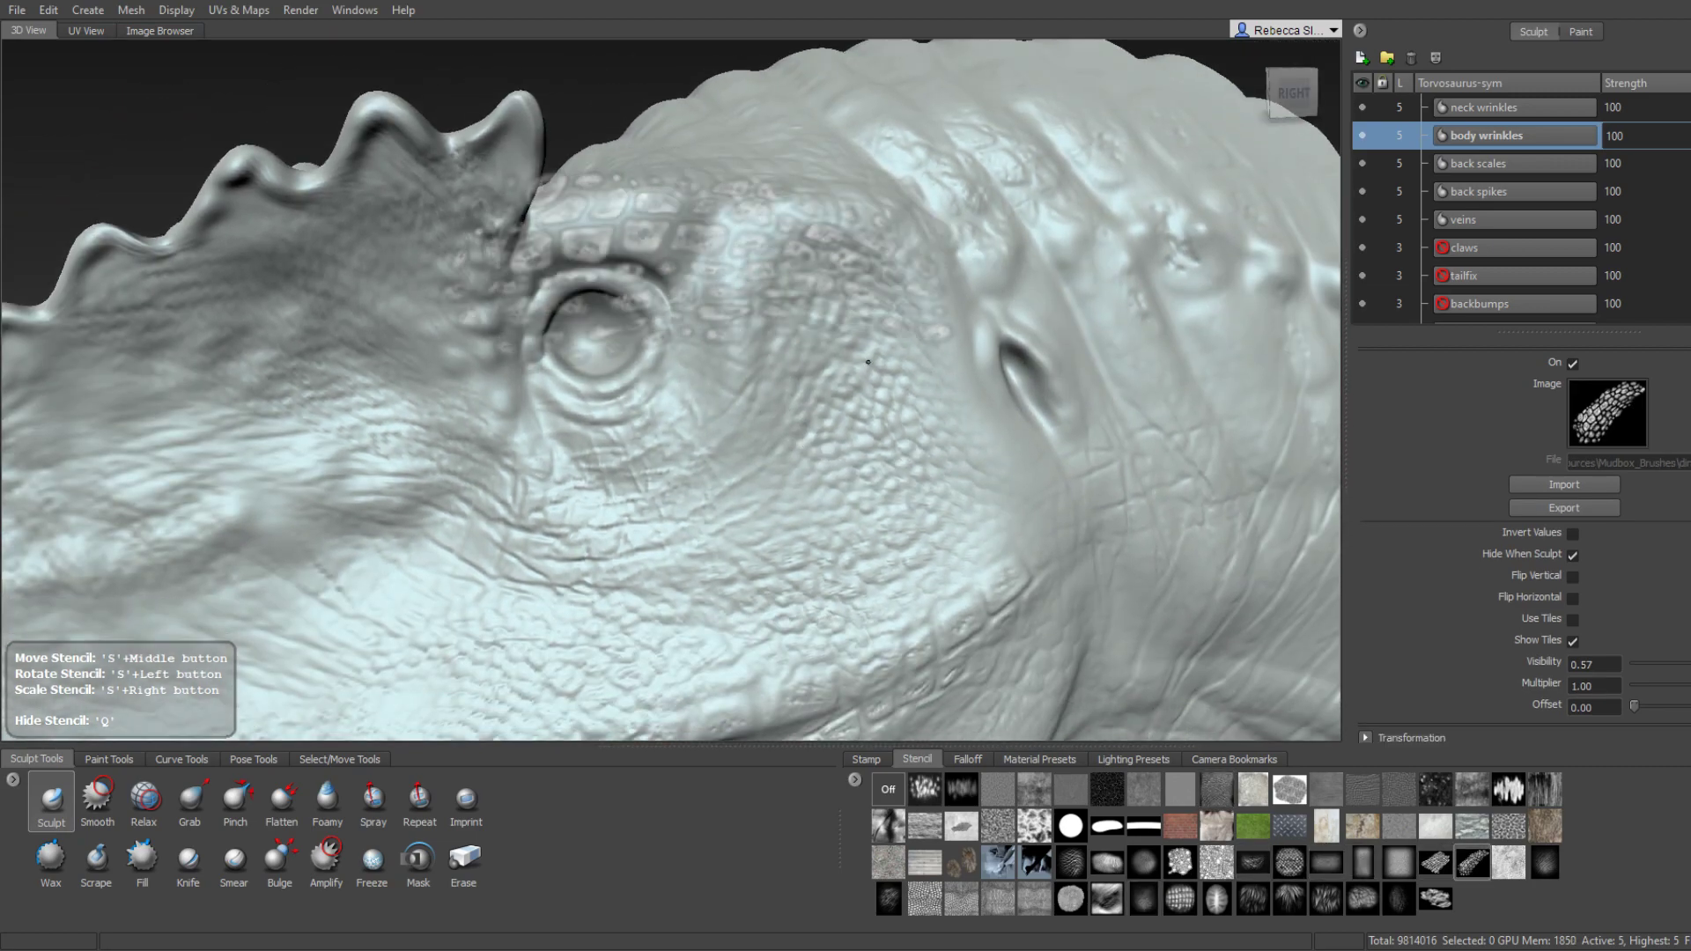
pyautogui.keyDown('alt'); pyautogui.moveTo(766, 283); pyautogui.dragTo(718, 274); pyautogui.keyUp('alt')
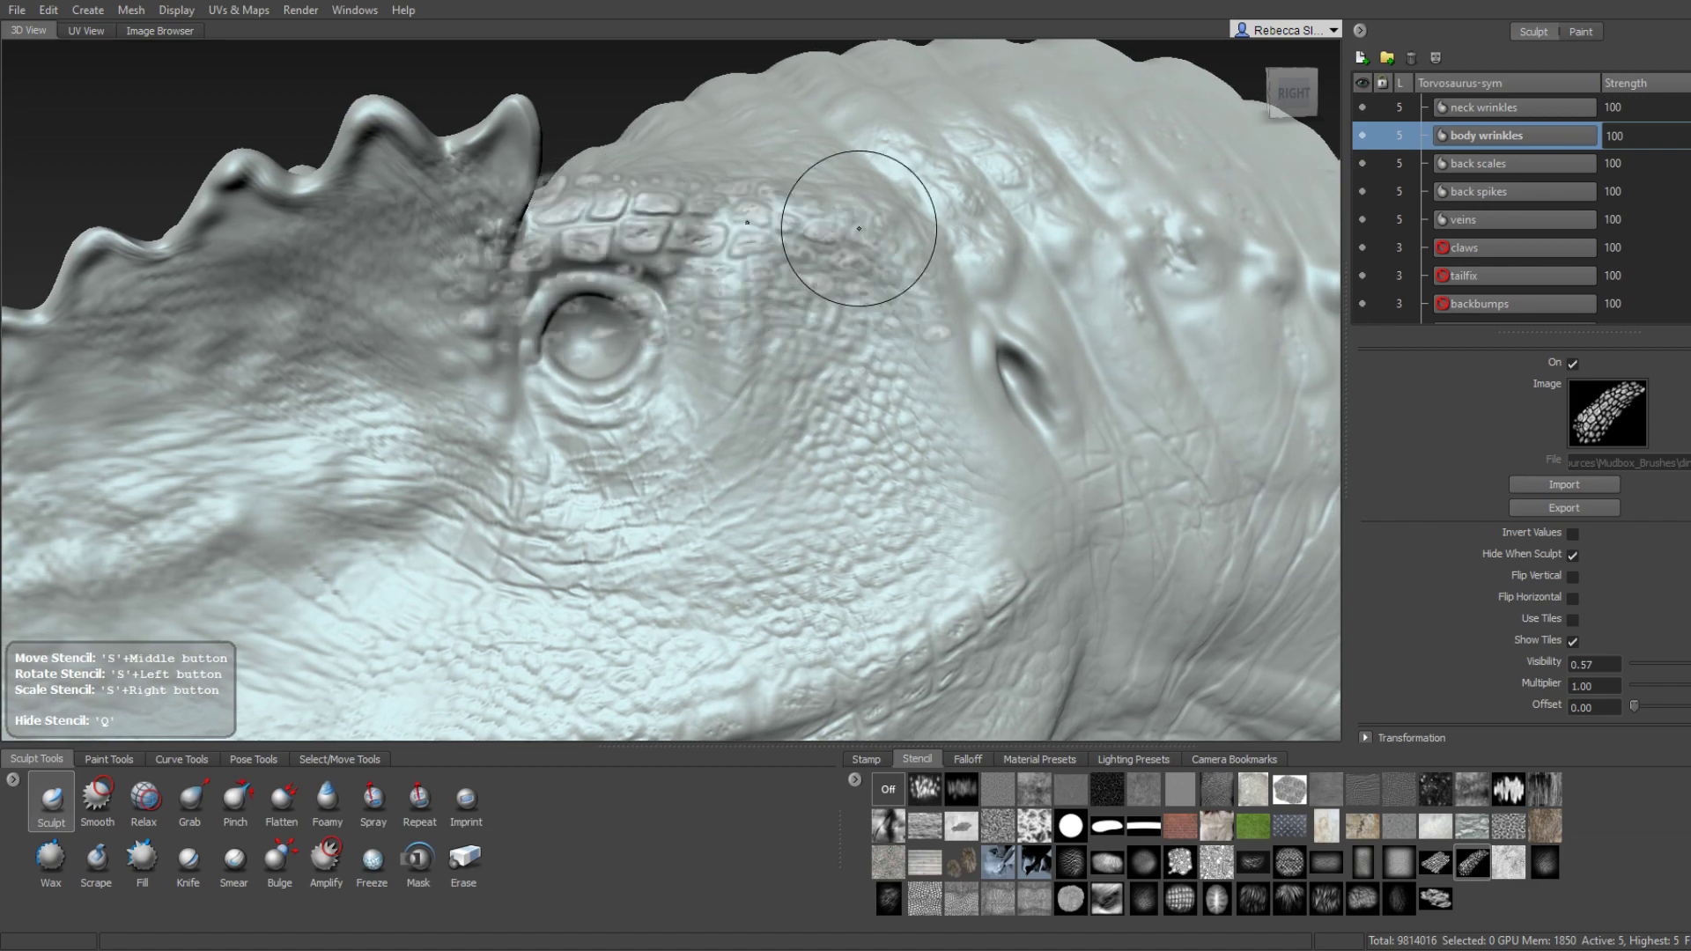
pyautogui.keyDown('alt'); pyautogui.moveTo(859, 228); pyautogui.dragTo(785, 250); pyautogui.keyUp('alt')
pyautogui.keyDown('alt'); pyautogui.moveTo(779, 240); pyautogui.dragTo(831, 226, button='right'); pyautogui.keyUp('alt')
pyautogui.moveTo(830, 226)
pyautogui.keyDown('alt'); pyautogui.mouseDown()
pyautogui.moveTo(995, 366)
pyautogui.moveTo(948, 331)
pyautogui.mouseUp(); pyautogui.keyUp('alt')
pyautogui.scroll(-2, 995, 366)
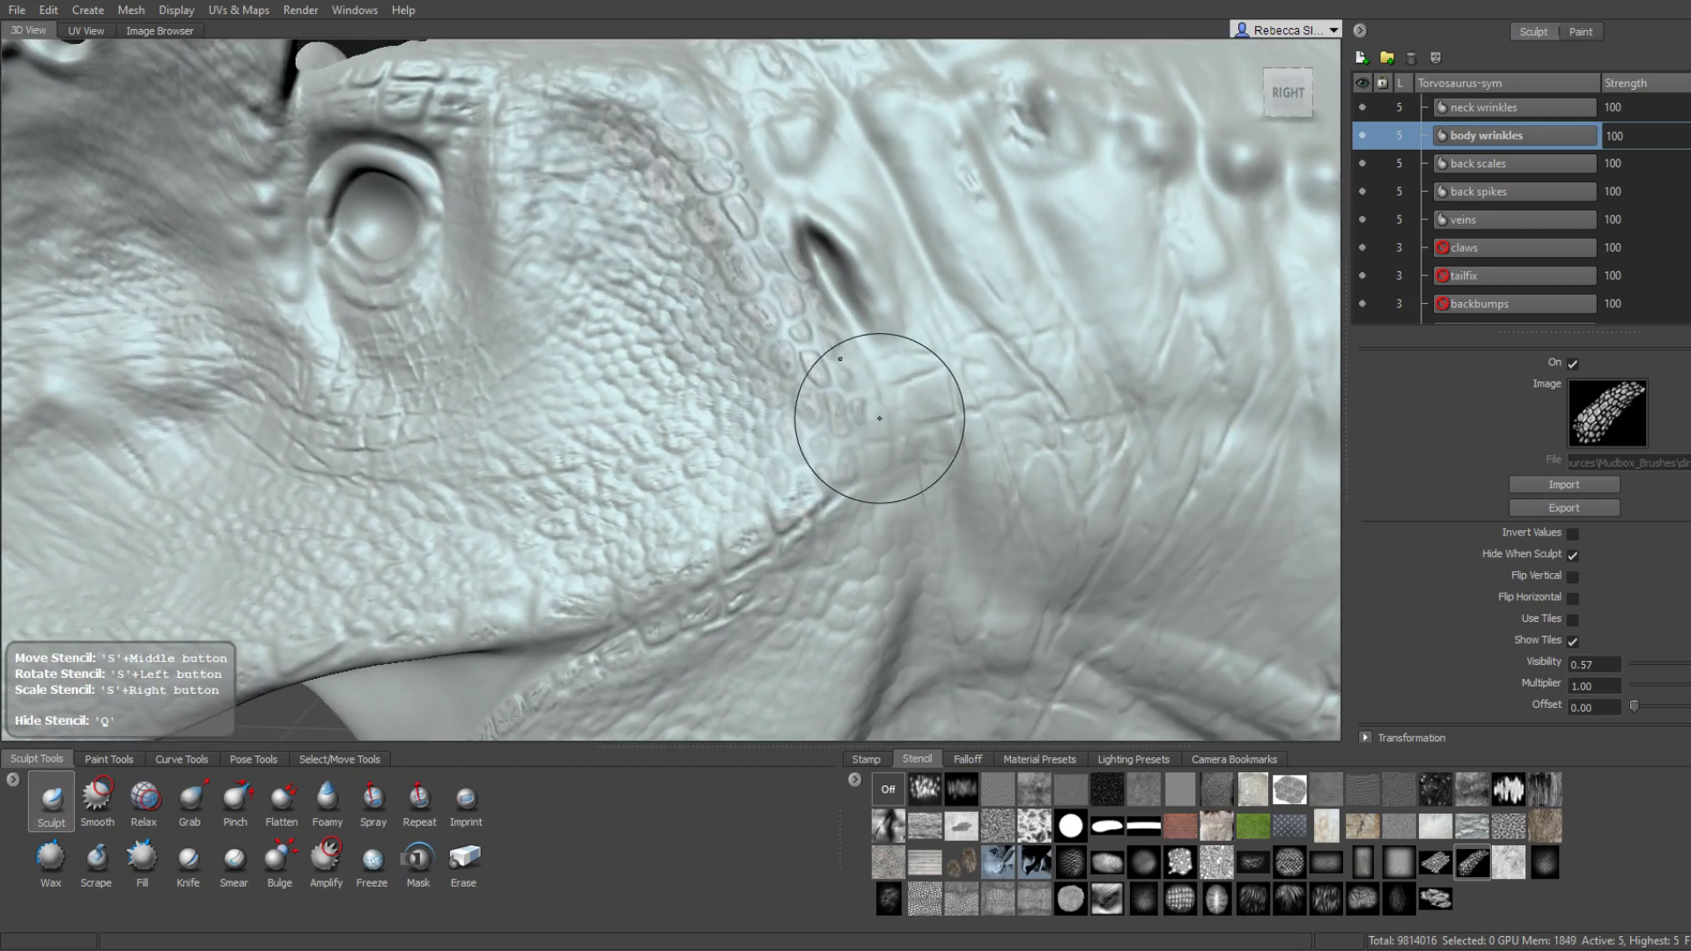
pyautogui.scroll(-3, 879, 418)
pyautogui.moveTo(879, 418)
pyautogui.keyDown('alt'); pyautogui.mouseDown()
pyautogui.moveTo(936, 576)
pyautogui.moveTo(867, 423)
pyautogui.moveTo(819, 406)
pyautogui.moveTo(729, 421)
pyautogui.moveTo(1119, 427)
pyautogui.moveTo(672, 332)
pyautogui.moveTo(767, 328)
pyautogui.moveTo(667, 473)
pyautogui.mouseUp(); pyautogui.keyUp('alt')
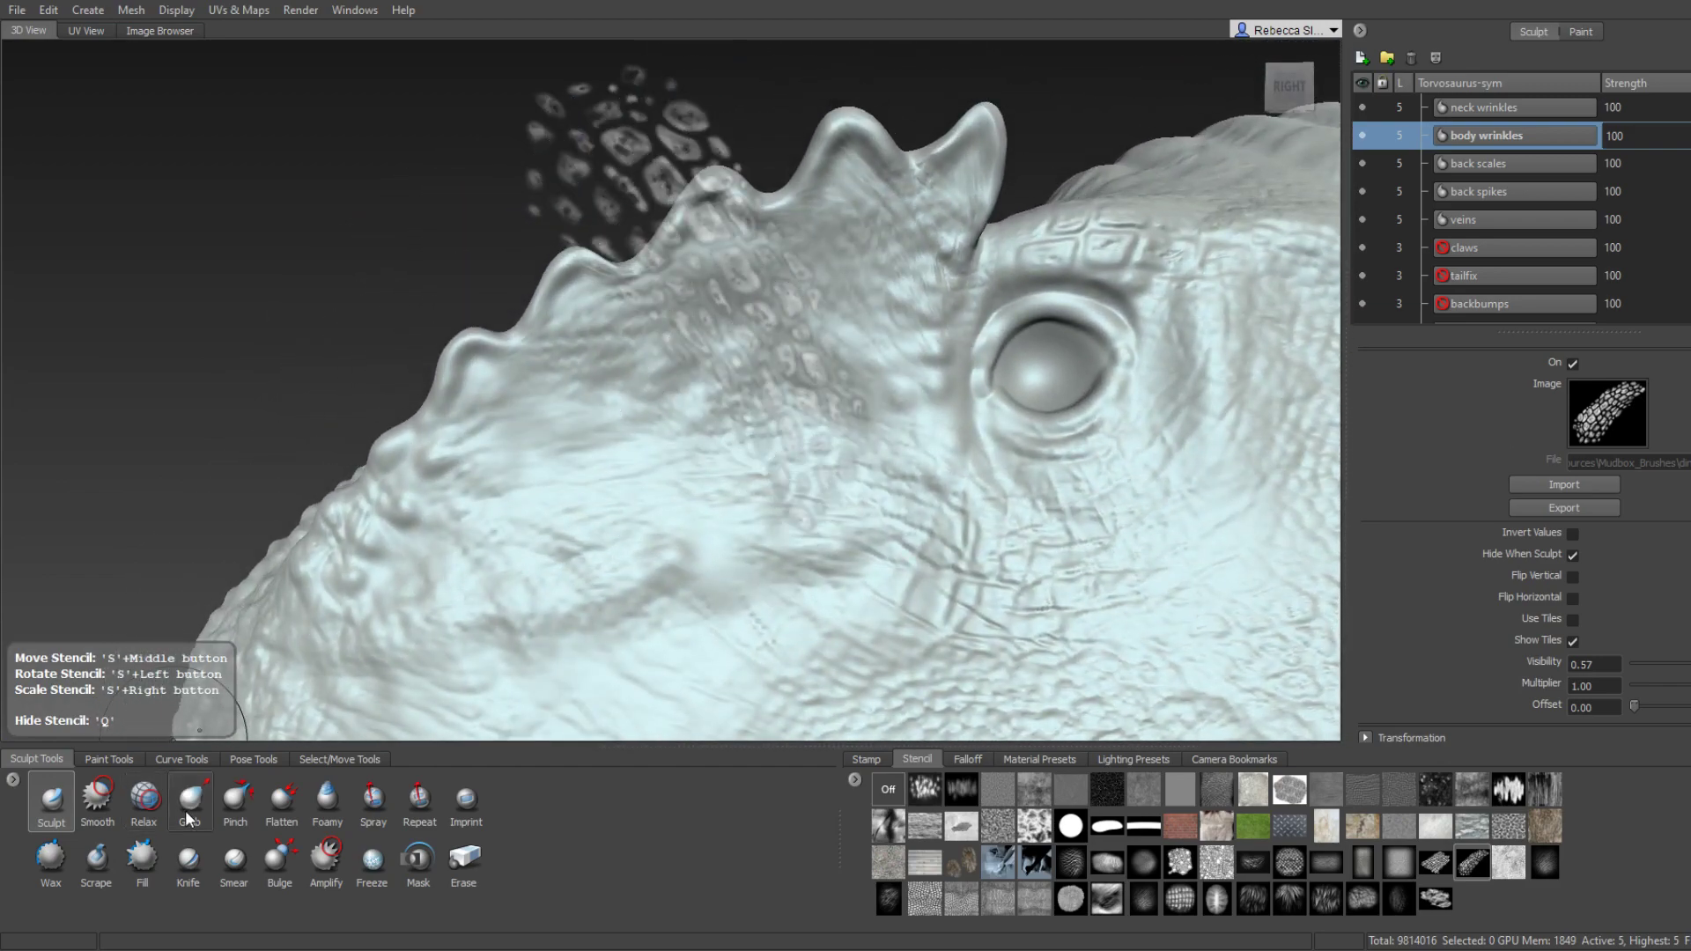
# Turn off the stencil on the Sculpt brush and bring the crest into view.
pyautogui.click(71, 802)
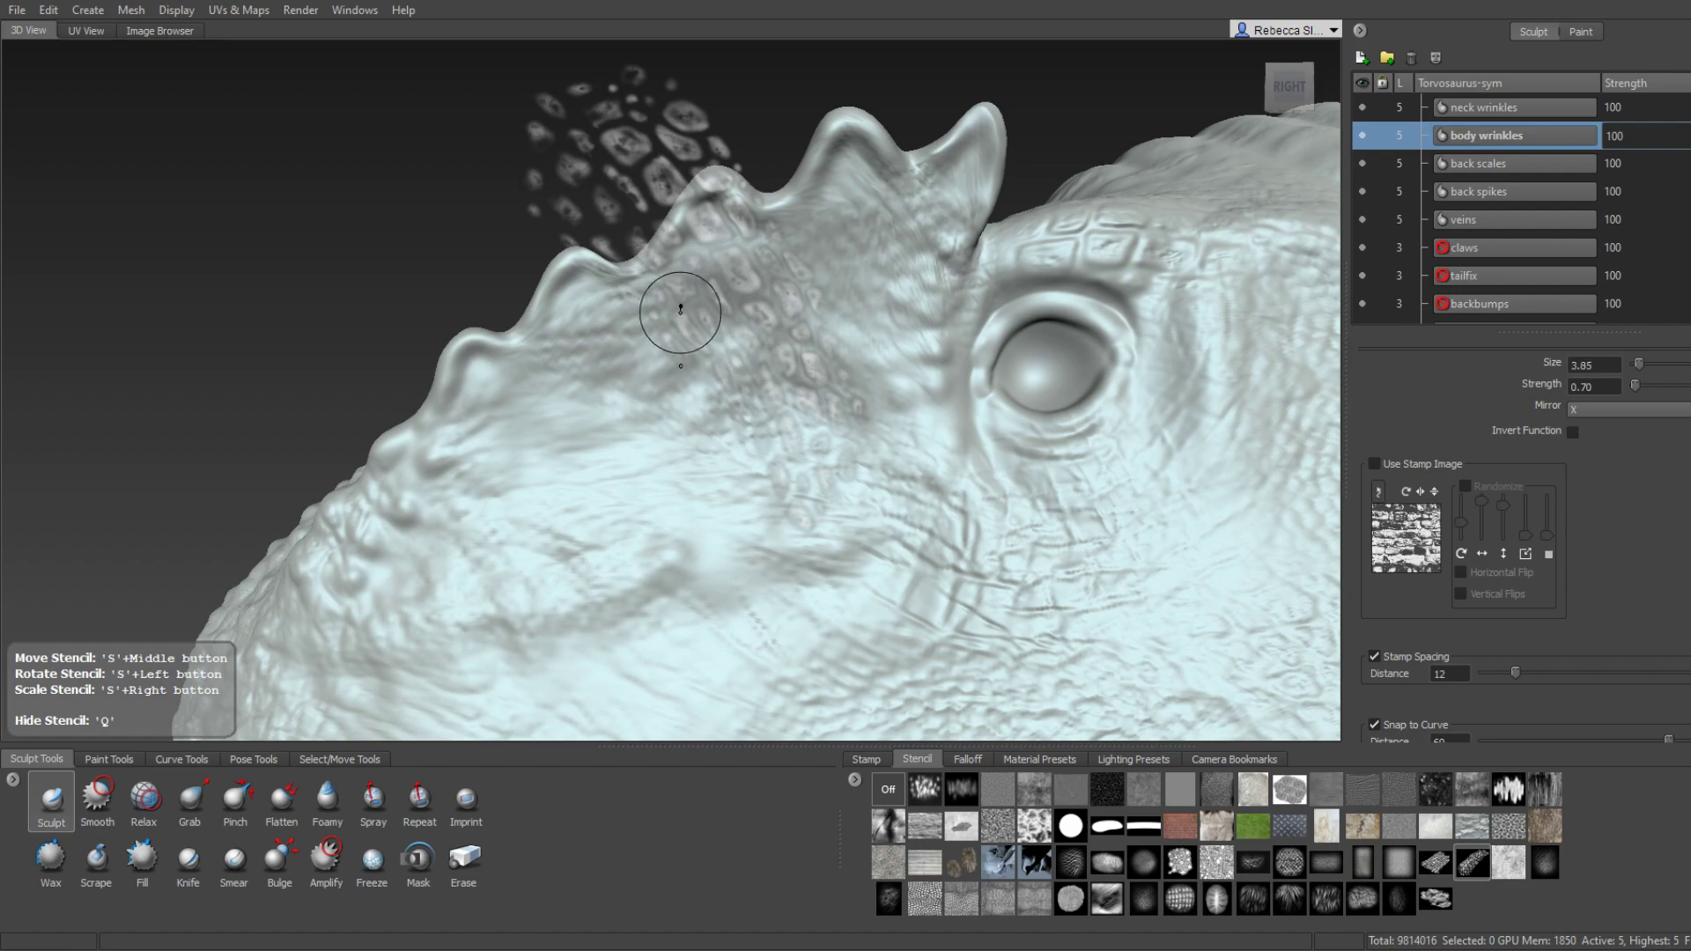
pyautogui.click(887, 789)
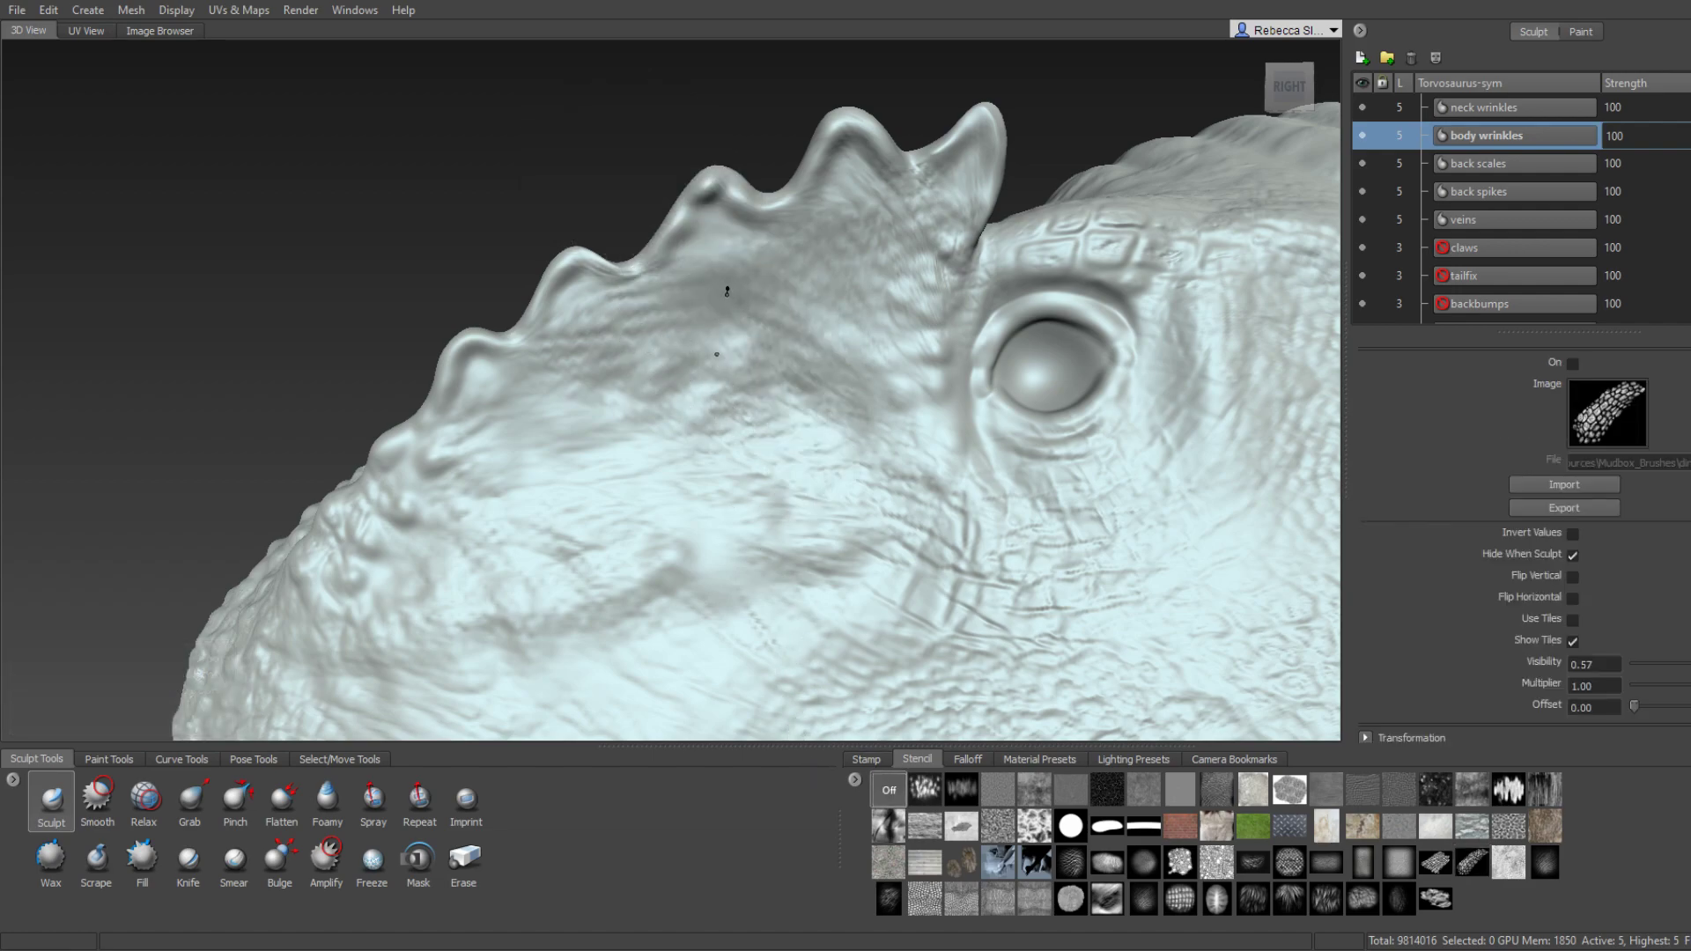
pyautogui.scroll(2, 726, 294)
pyautogui.scroll(2, 766, 264)
pyautogui.scroll(1, 739, 264)
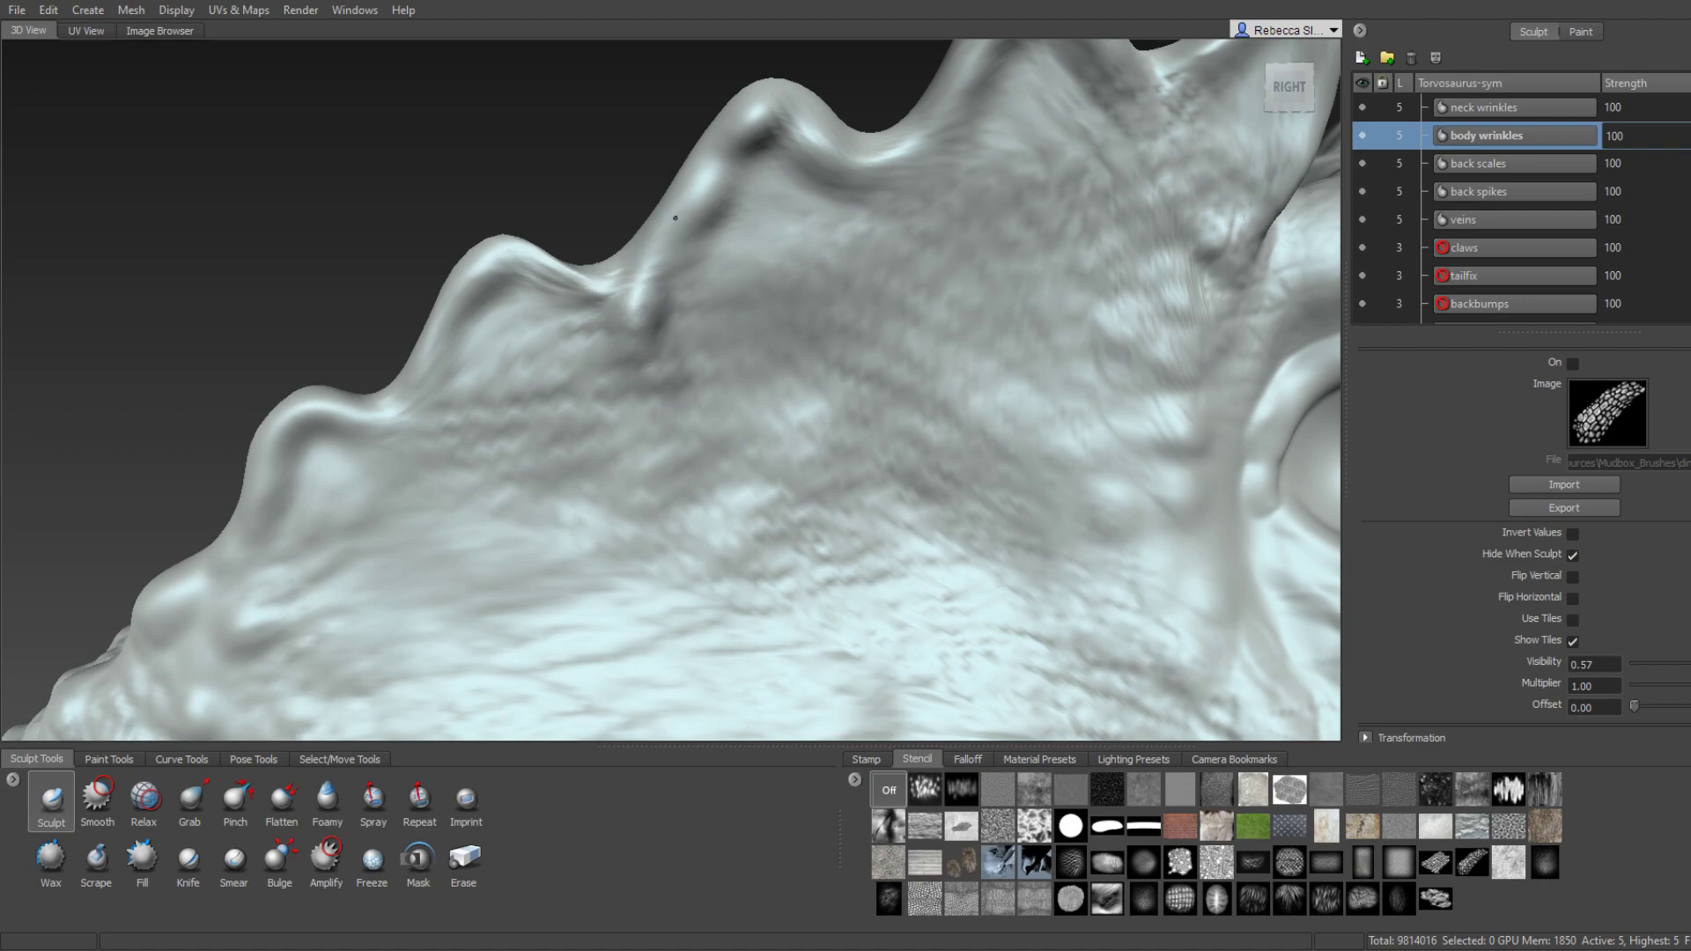
pyautogui.keyDown('alt'); pyautogui.moveTo(664, 260); pyautogui.dragTo(672, 135, button='middle'); pyautogui.keyUp('alt')
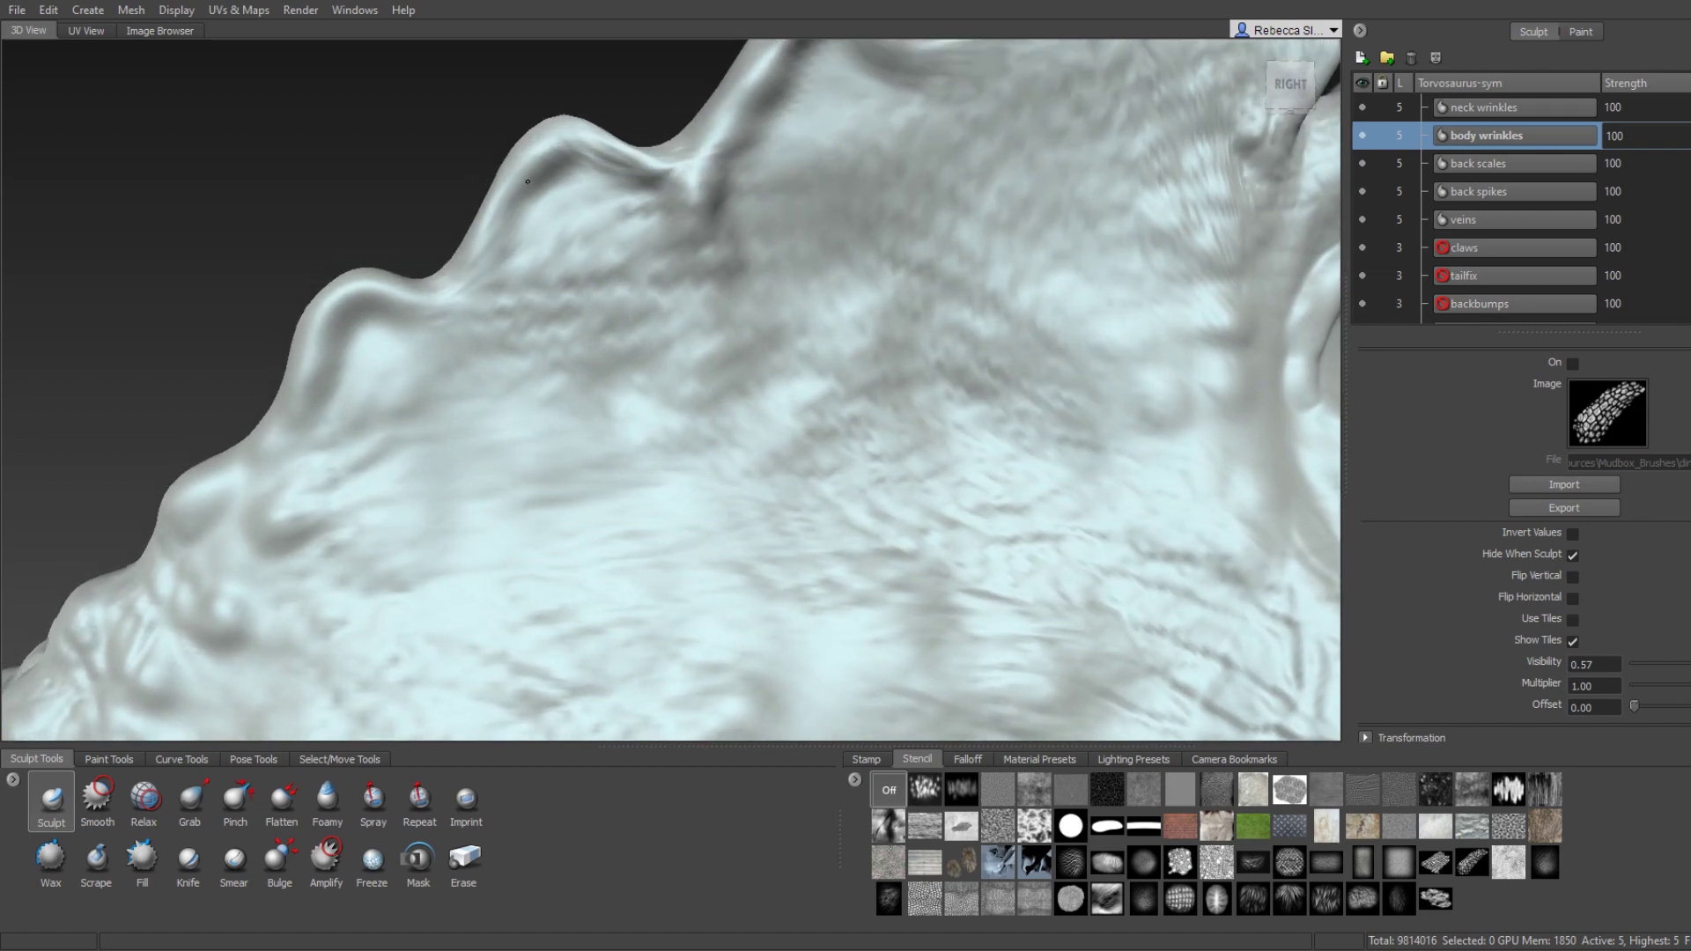
# Carve wrinkle grooves down from the ridge and diagonally up the crest's face.
pyautogui.moveTo(527, 182); pyautogui.dragTo(500, 337)
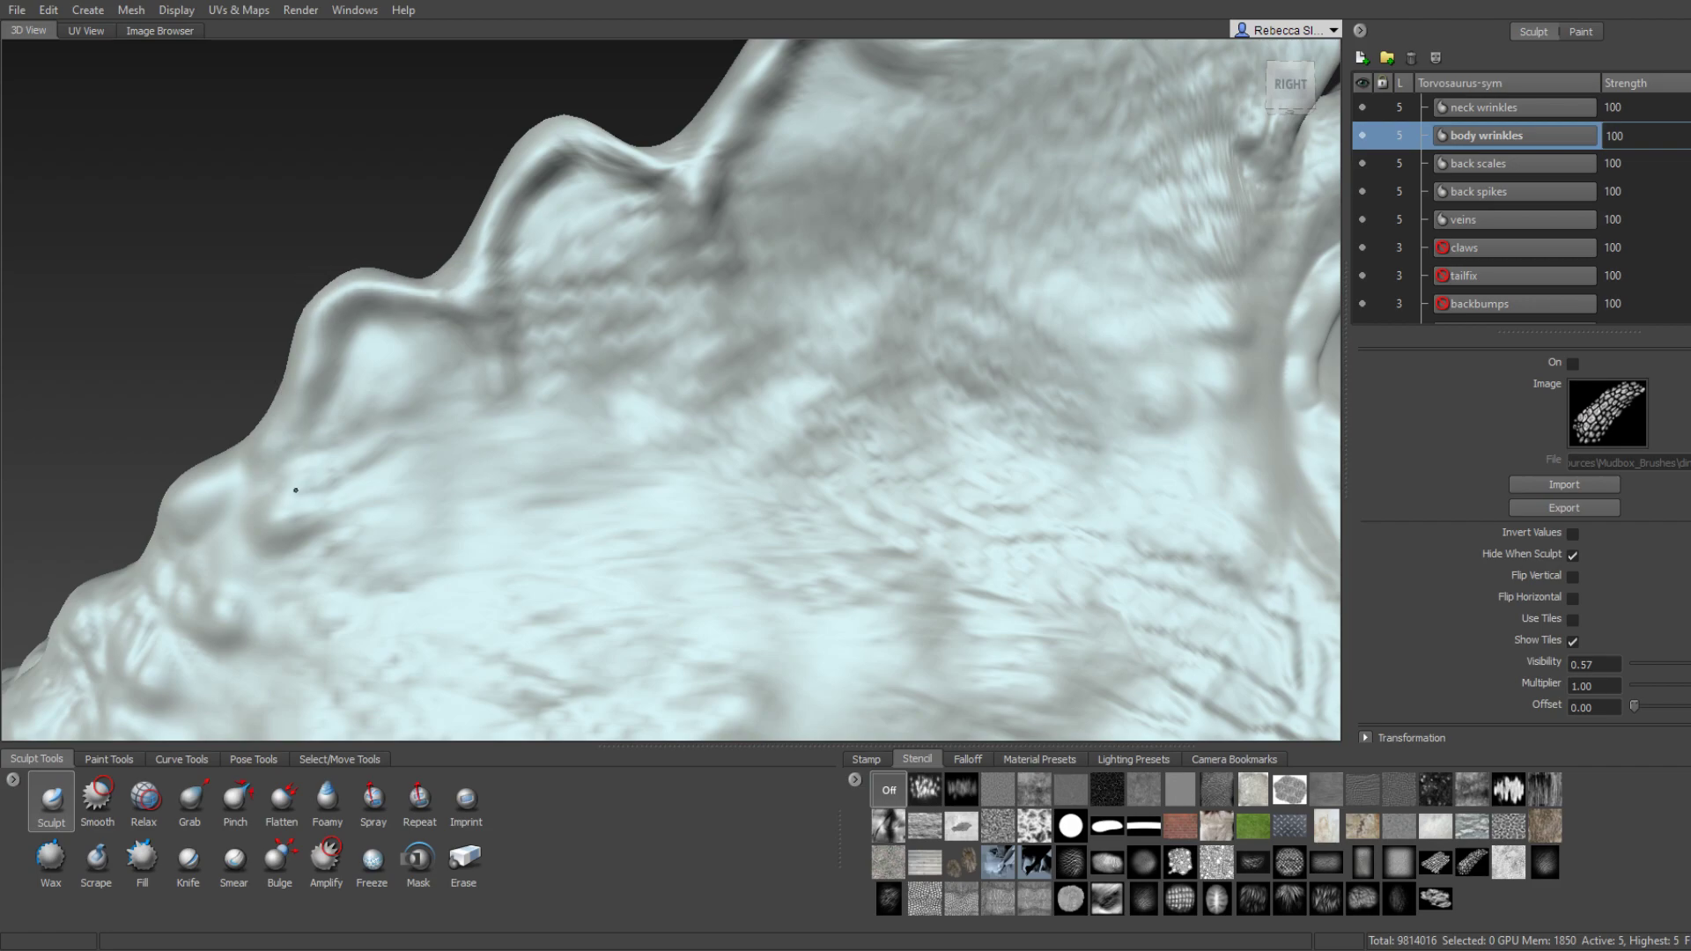
pyautogui.keyDown('alt'); pyautogui.moveTo(295, 489); pyautogui.dragTo(523, 423, button='right'); pyautogui.keyUp('alt')
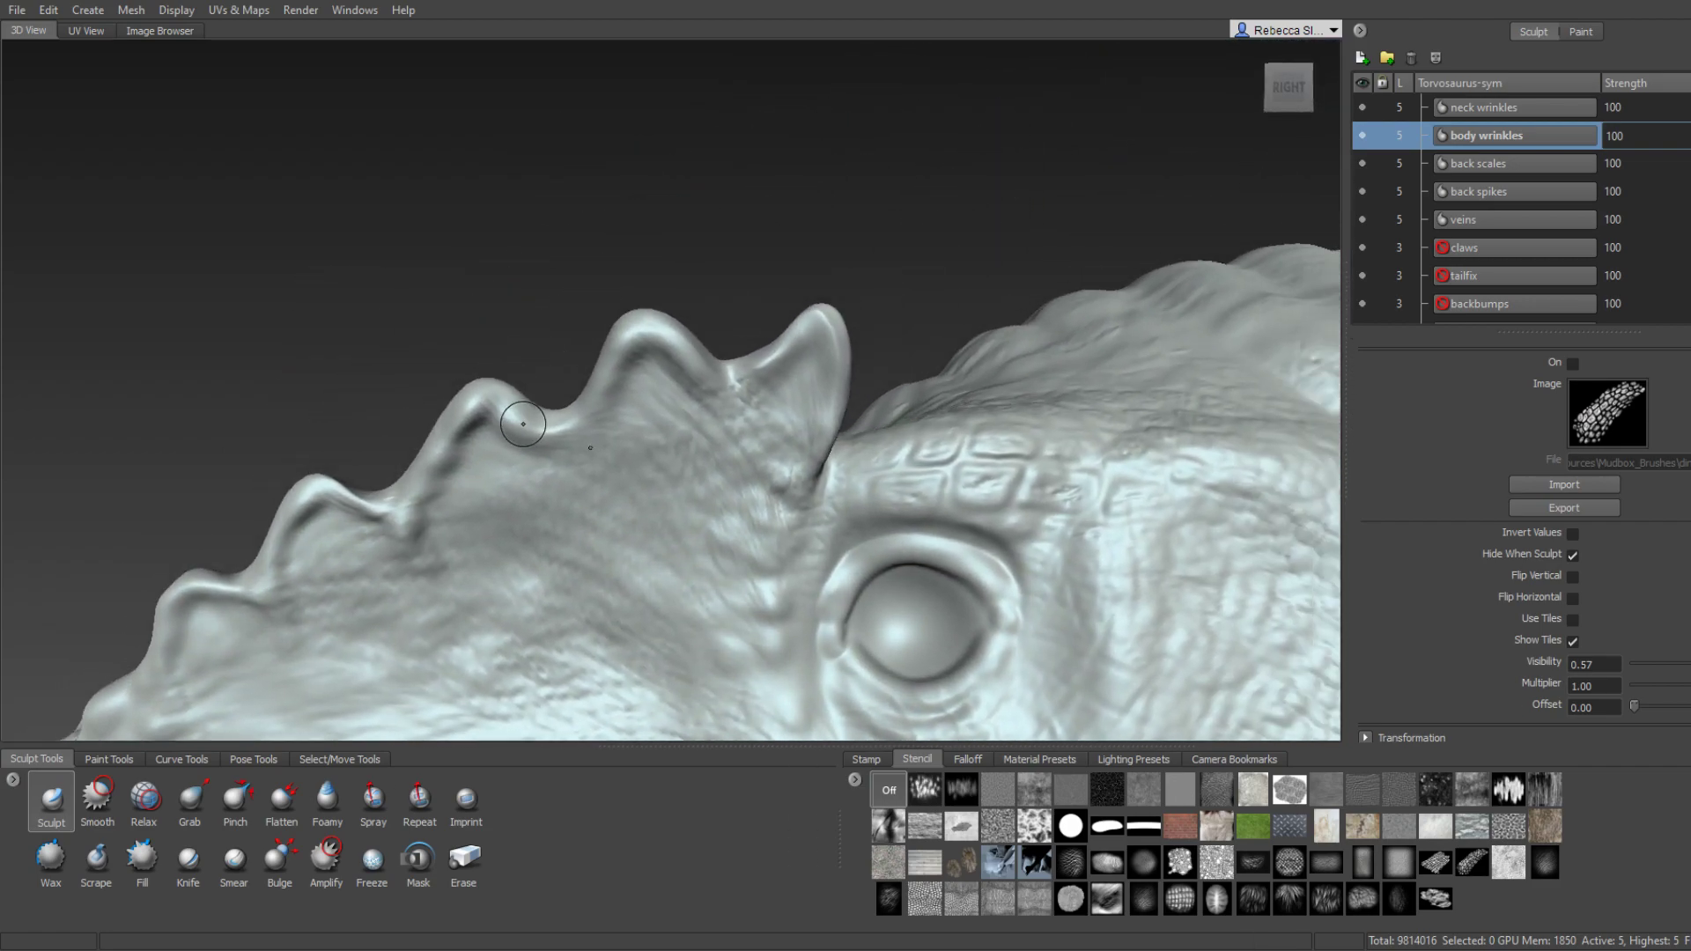
pyautogui.scroll(5, 523, 424)
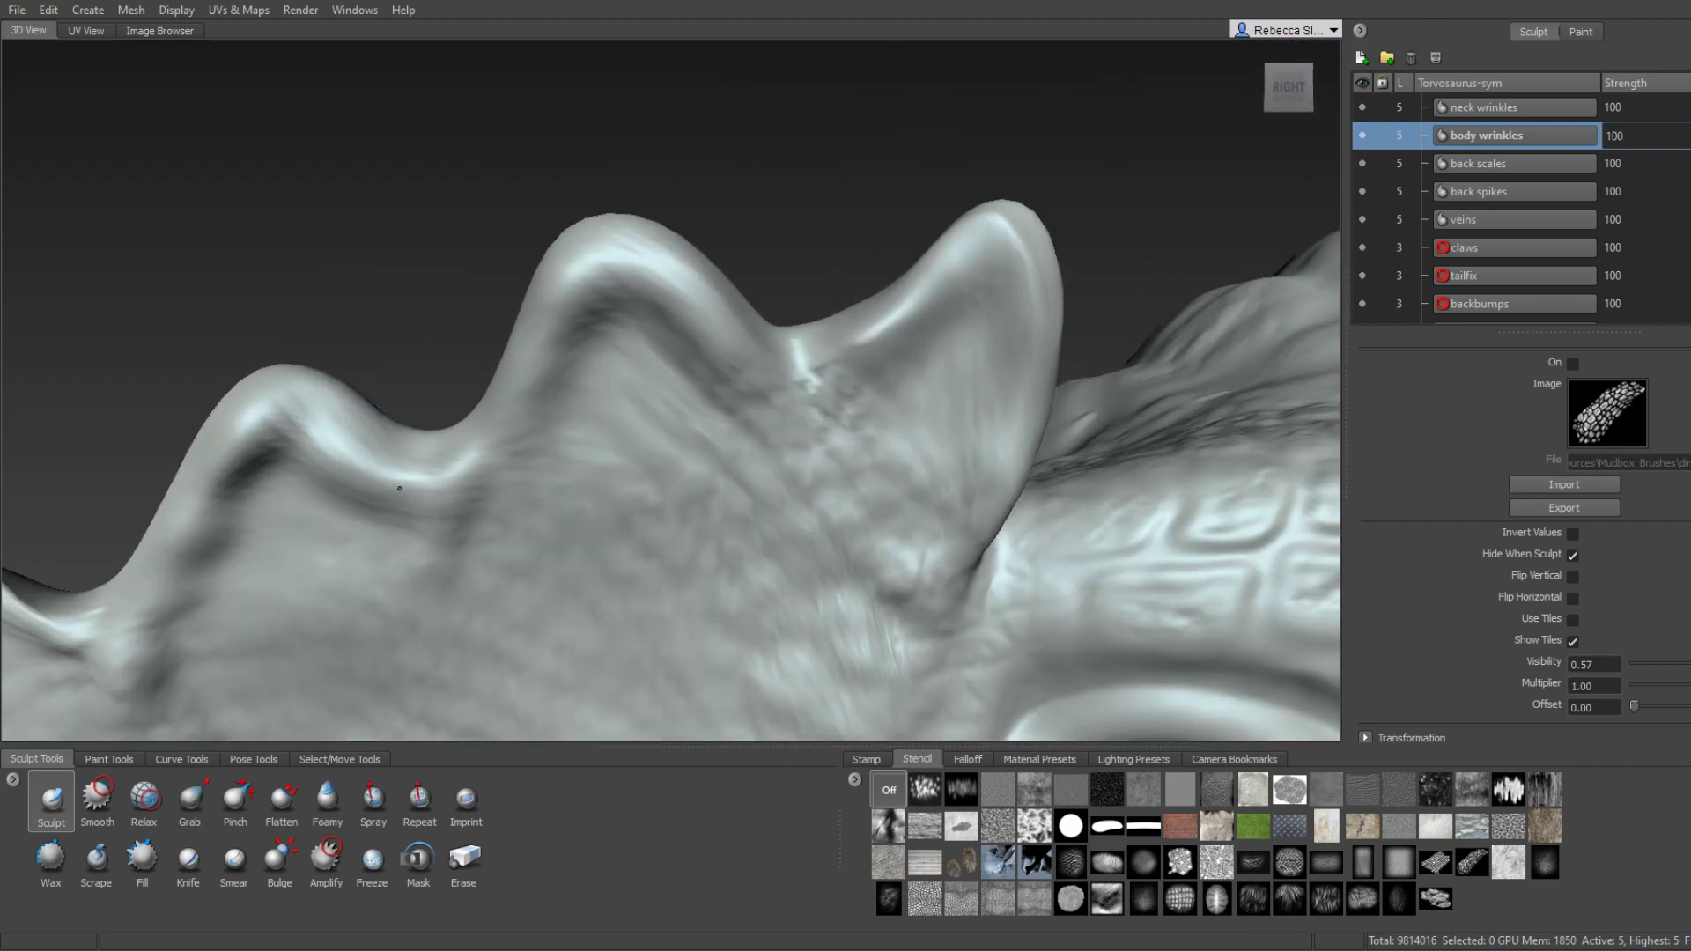
pyautogui.moveTo(423, 577); pyautogui.dragTo(616, 291)
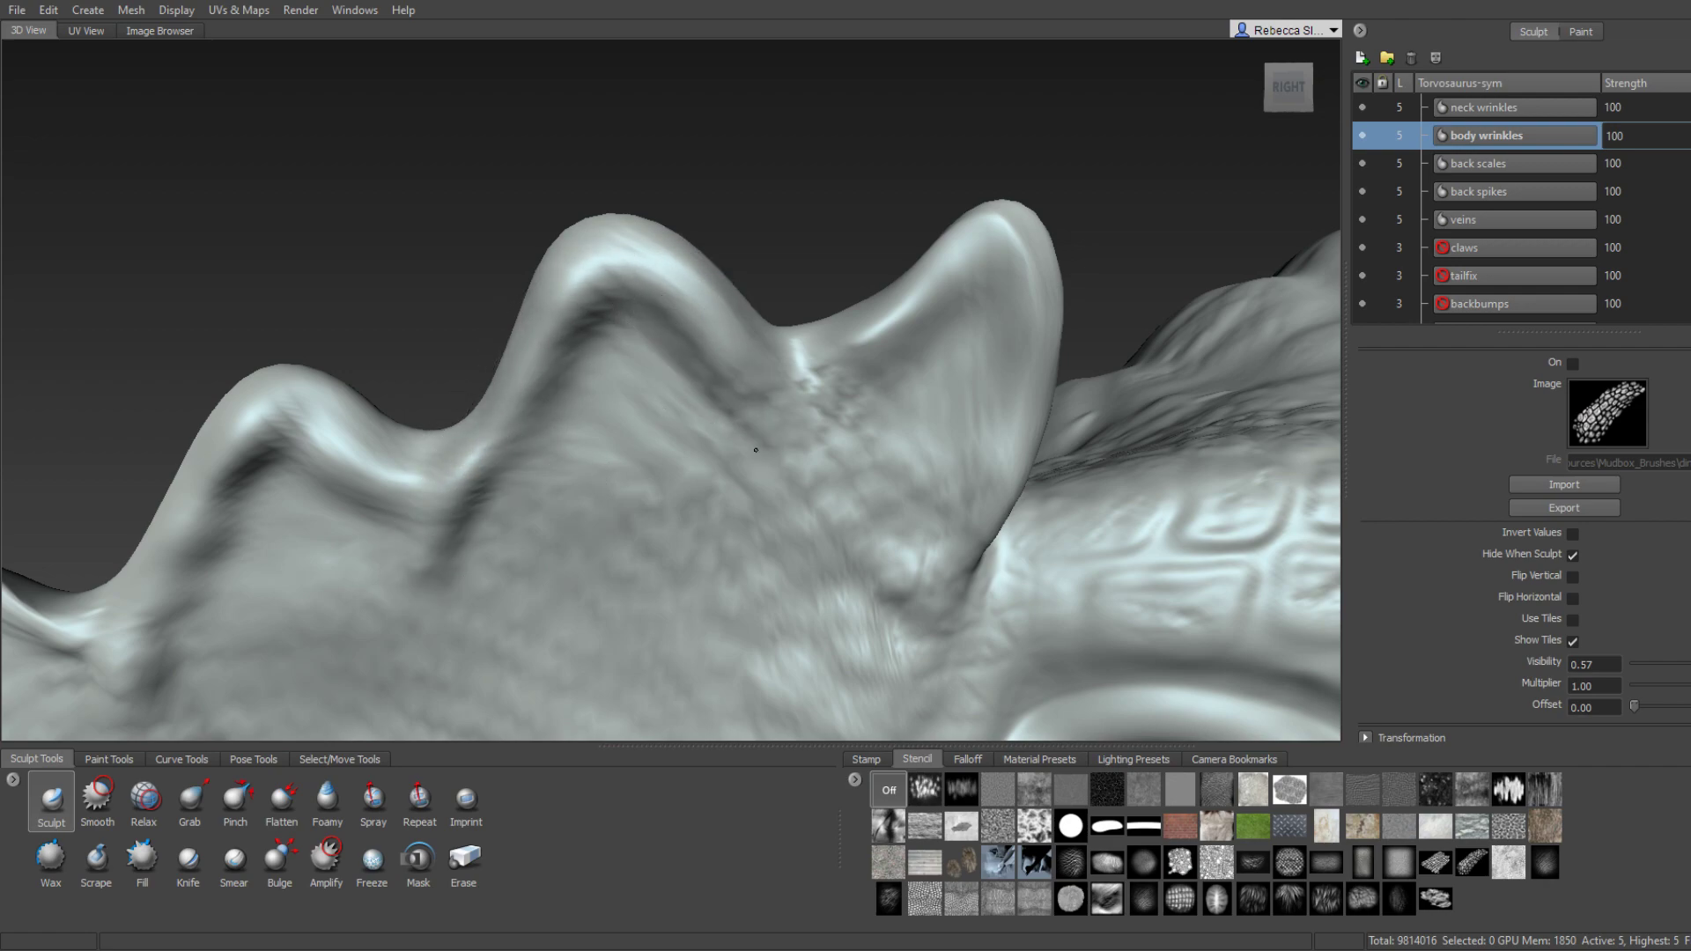
pyautogui.moveTo(768, 524)
pyautogui.mouseDown()
pyautogui.moveTo(836, 350)
pyautogui.moveTo(808, 334)
pyautogui.moveTo(781, 237)
pyautogui.moveTo(558, 282)
pyautogui.mouseUp()
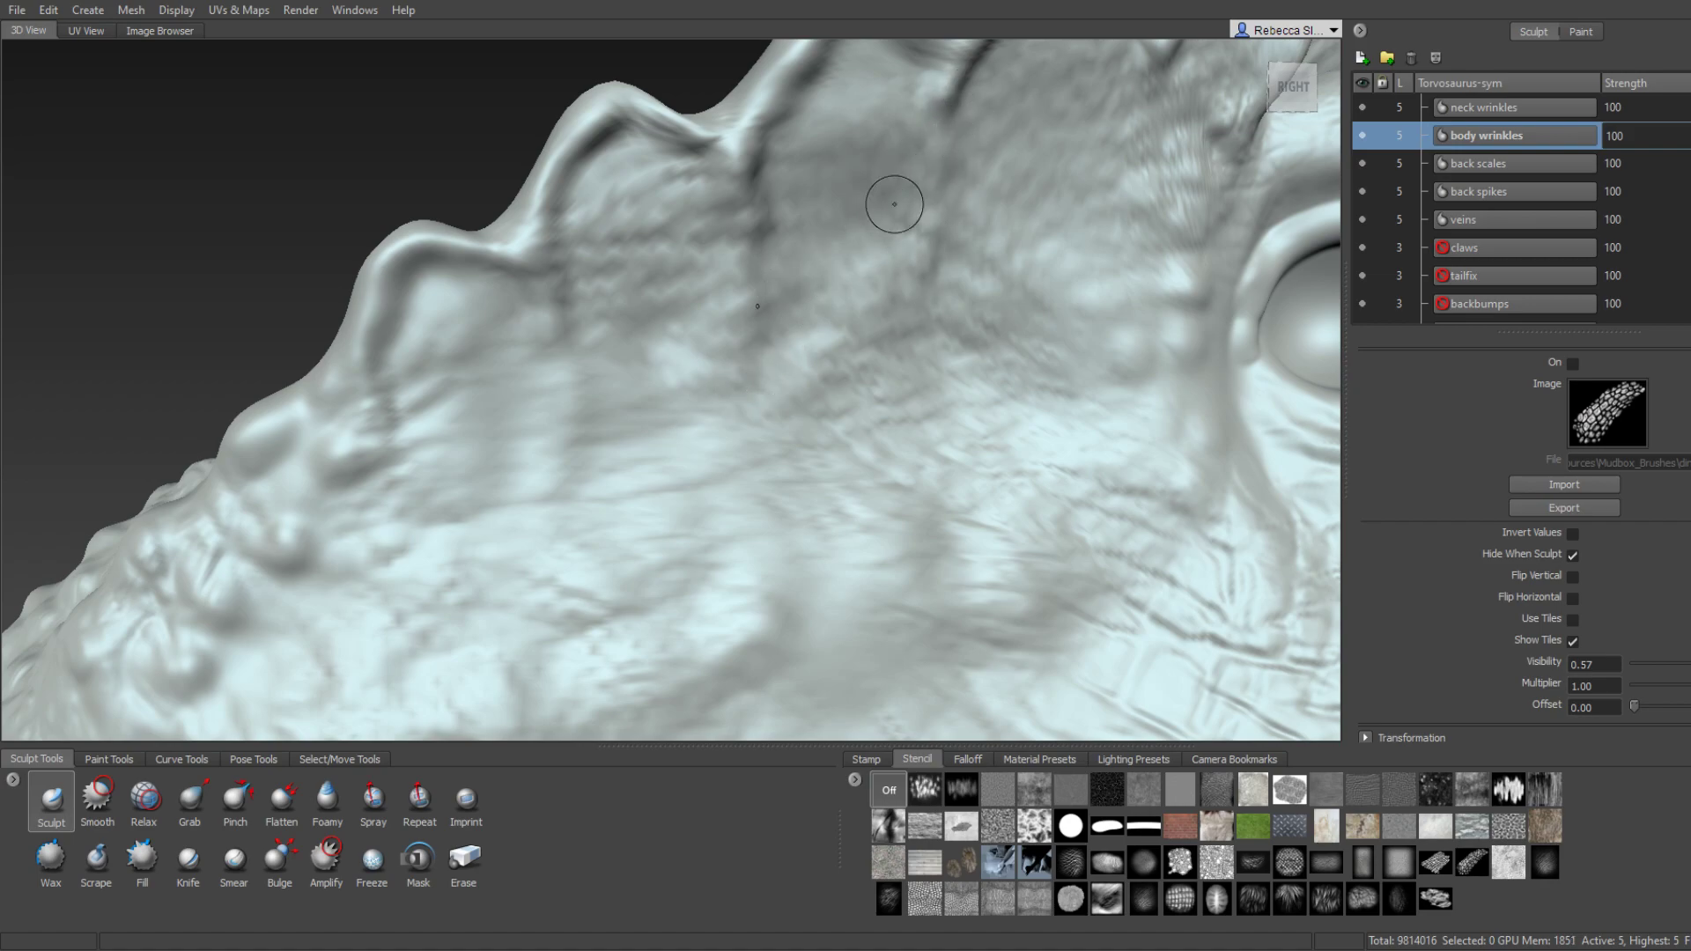
pyautogui.keyDown('alt'); pyautogui.moveTo(565, 327); pyautogui.dragTo(561, 476, button='right'); pyautogui.keyUp('alt')
pyautogui.moveTo(562, 476)
pyautogui.keyDown('alt'); pyautogui.mouseDown()
pyautogui.moveTo(1136, 396)
pyautogui.moveTo(925, 379)
pyautogui.mouseUp(); pyautogui.keyUp('alt')
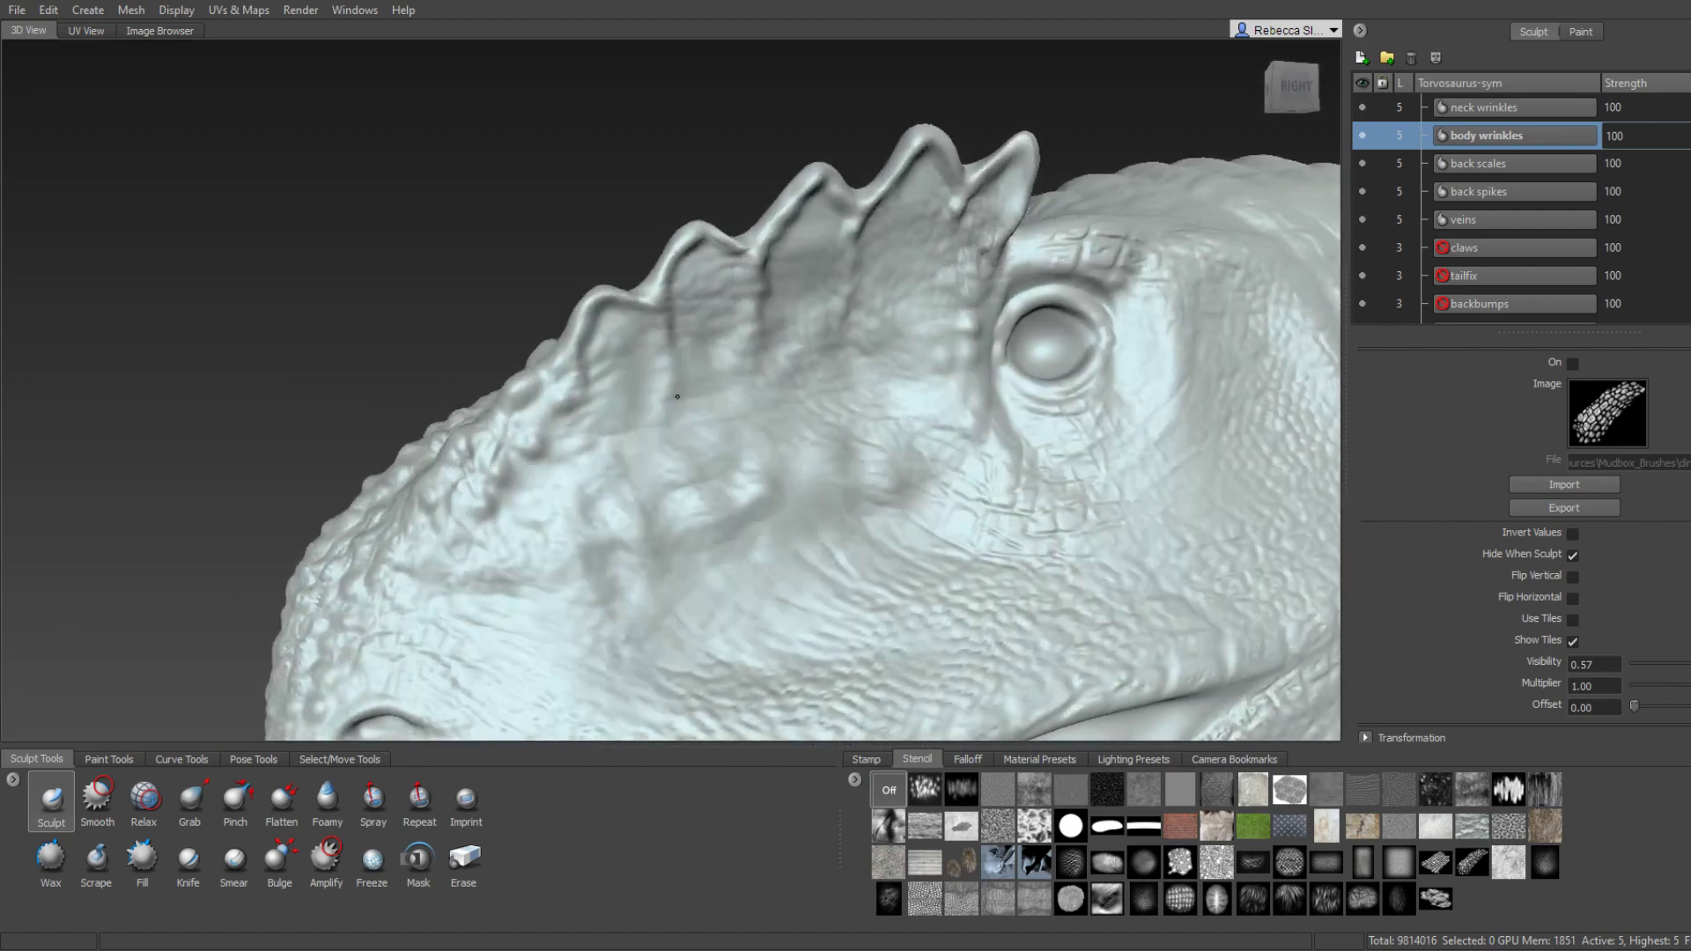
pyautogui.keyDown('alt'); pyautogui.moveTo(925, 379); pyautogui.dragTo(574, 344, button='right'); pyautogui.keyUp('alt')
pyautogui.keyDown('alt'); pyautogui.moveTo(573, 344); pyautogui.dragTo(592, 358); pyautogui.keyUp('alt')
pyautogui.keyDown('alt'); pyautogui.moveTo(591, 357); pyautogui.dragTo(567, 314, button='right'); pyautogui.keyUp('alt')
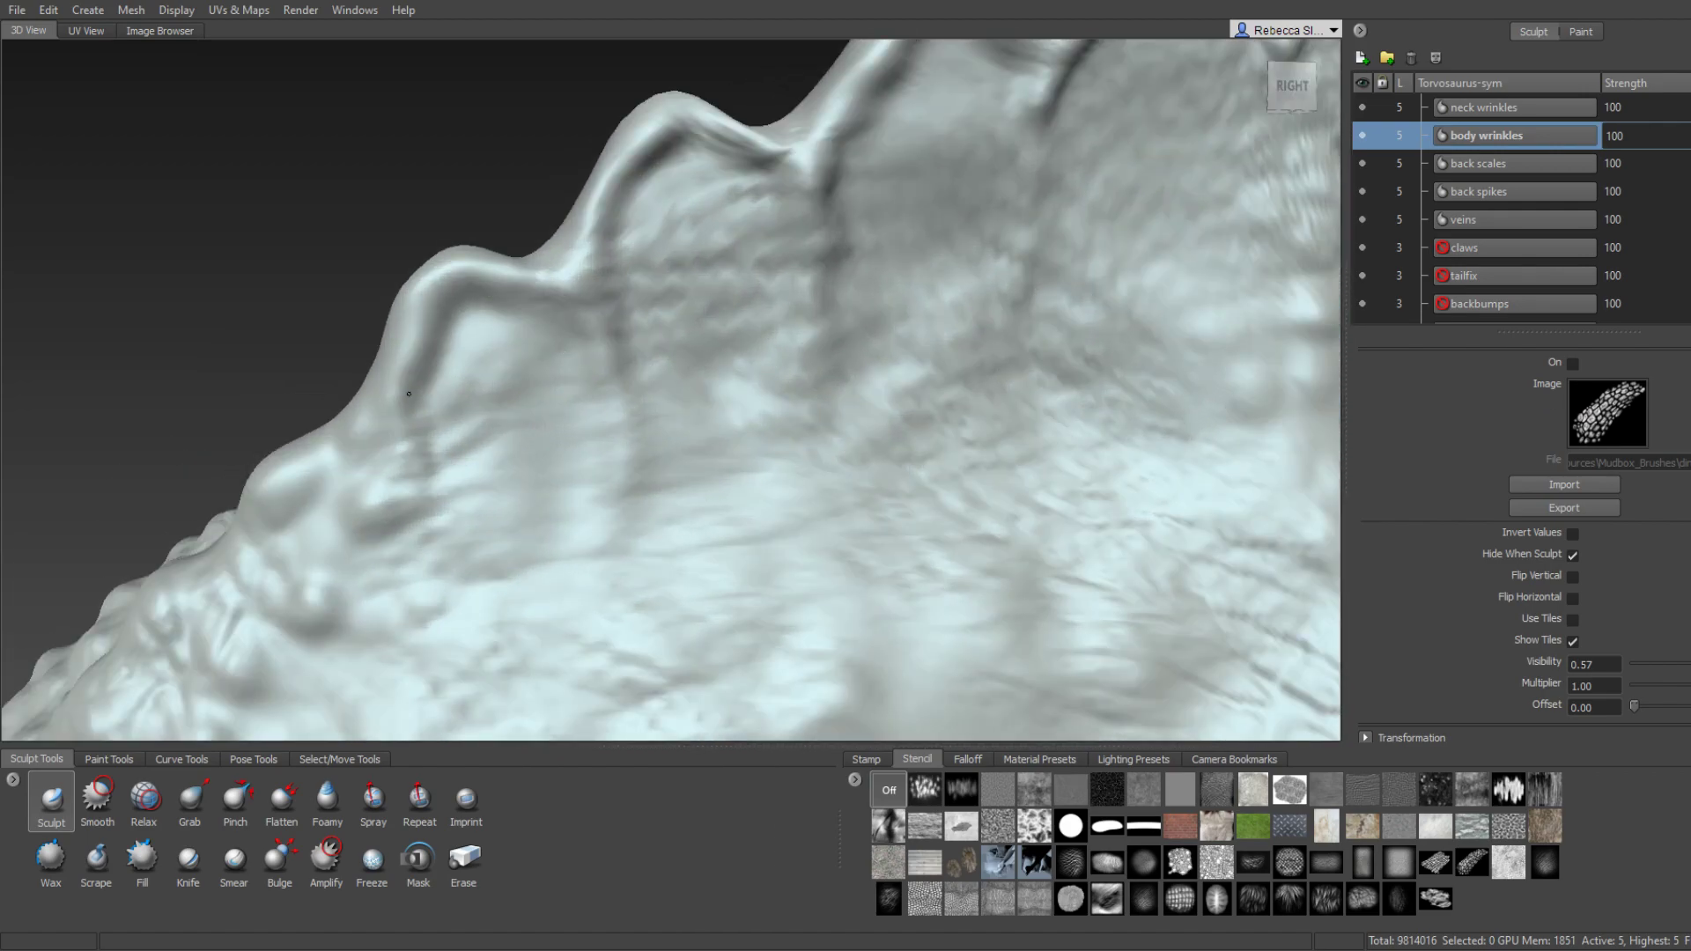
# Deepen the crest wrinkles and add wrinkle detail toward the upper crest tip.
pyautogui.moveTo(439, 362)
pyautogui.mouseDown()
pyautogui.moveTo(589, 300)
pyautogui.moveTo(642, 226)
pyautogui.moveTo(766, 132)
pyautogui.mouseUp()
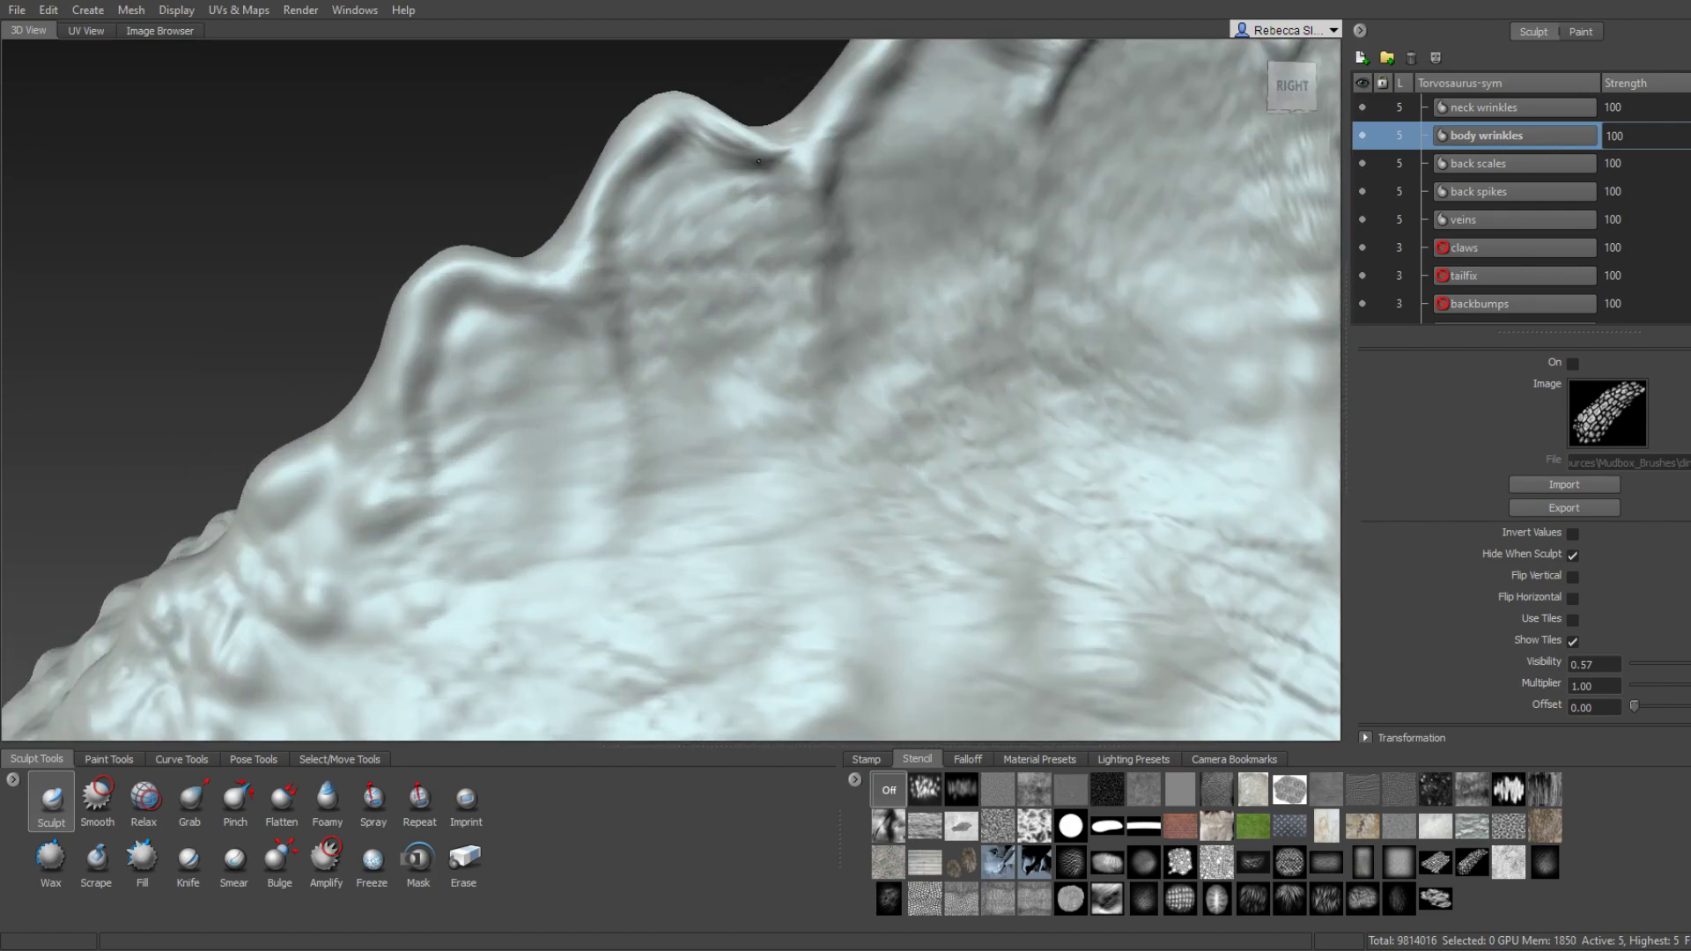
pyautogui.moveTo(608, 237); pyautogui.dragTo(803, 220)
pyautogui.keyDown('alt'); pyautogui.moveTo(803, 220); pyautogui.dragTo(705, 275, button='right'); pyautogui.keyUp('alt')
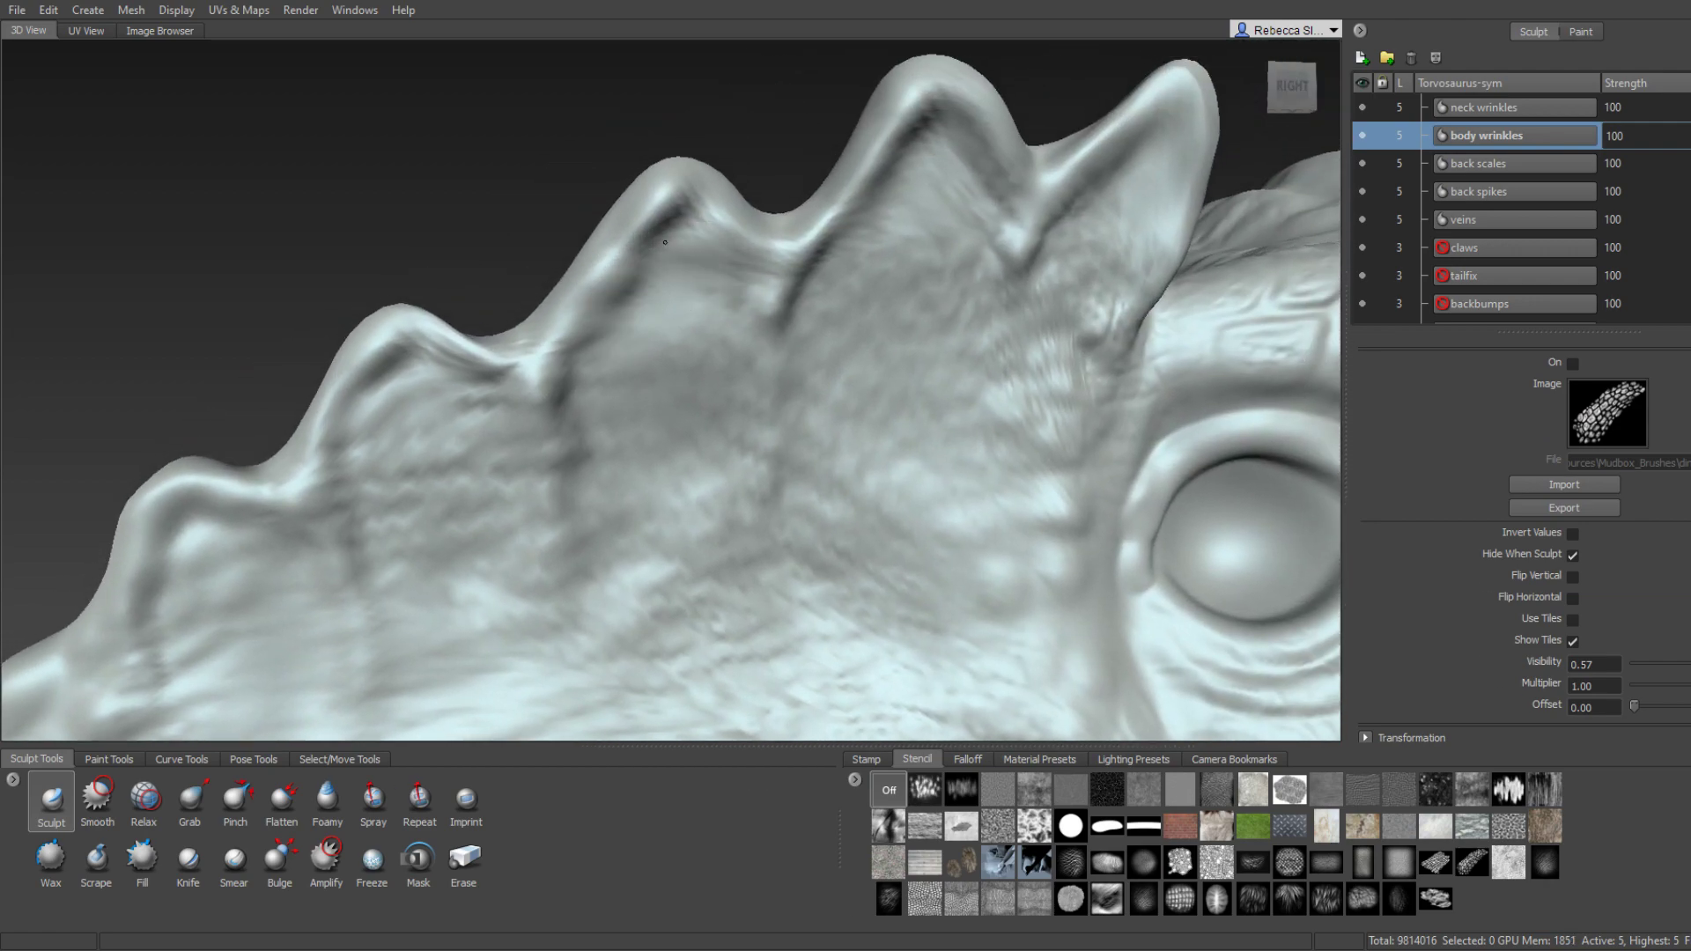
pyautogui.moveTo(920, 223); pyautogui.dragTo(969, 150)
pyautogui.moveTo(863, 228); pyautogui.dragTo(960, 167)
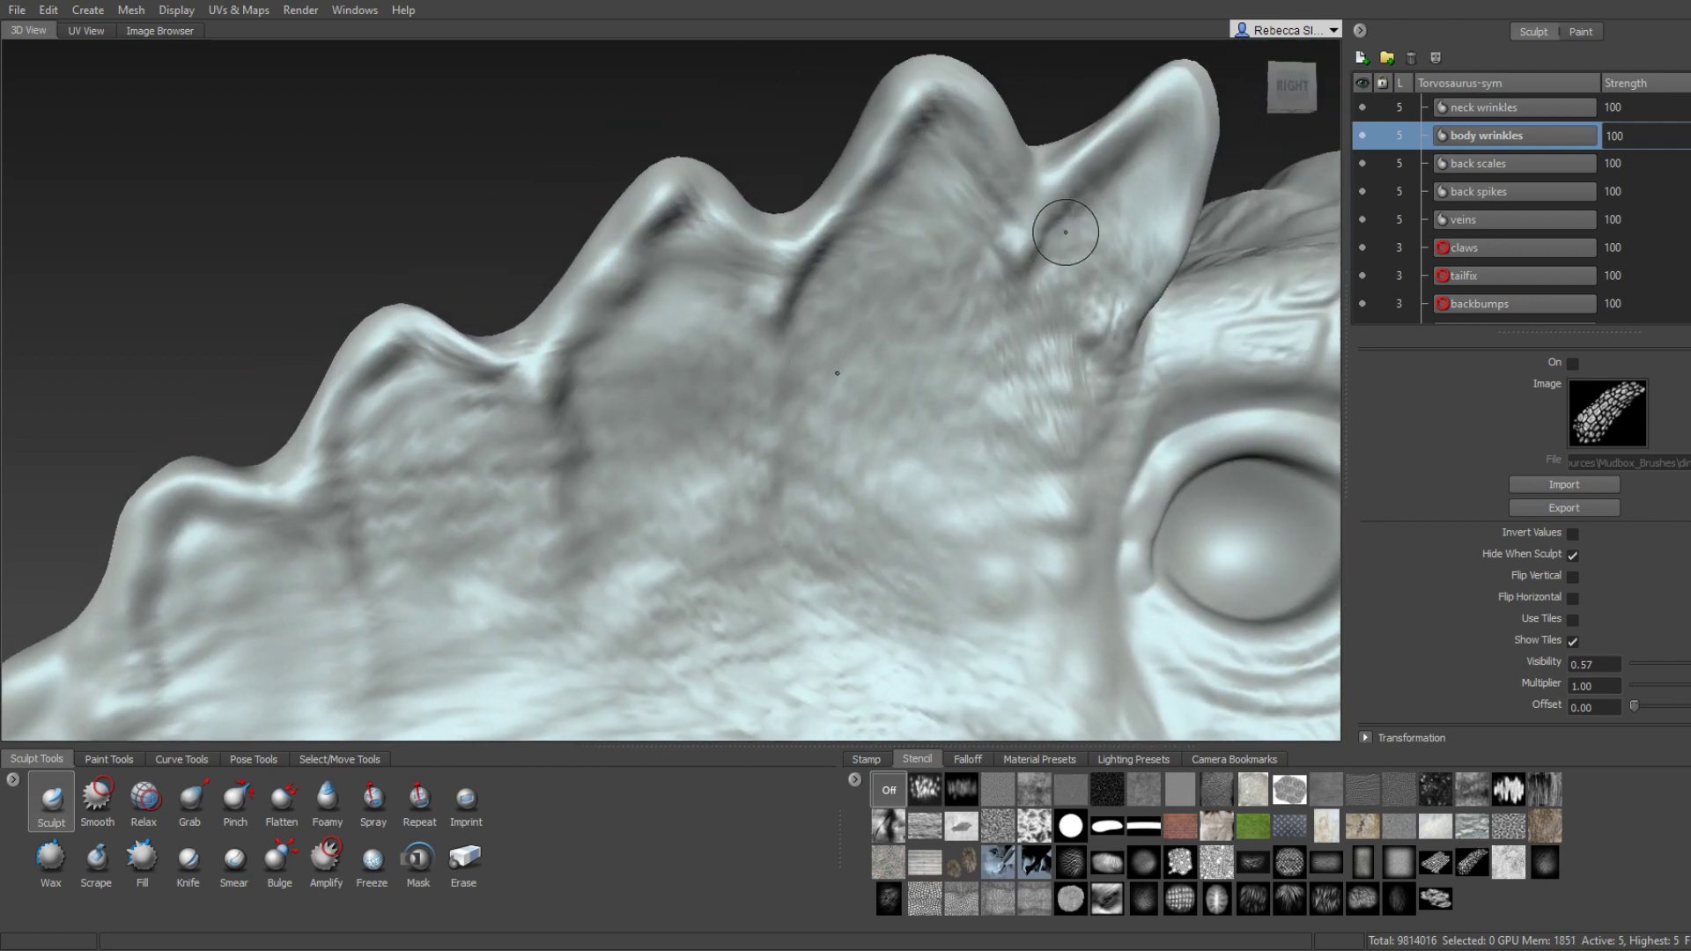
# Rework the crest fold surface and smooth out patches of rough detail.
pyautogui.moveTo(1128, 176); pyautogui.dragTo(1030, 303)
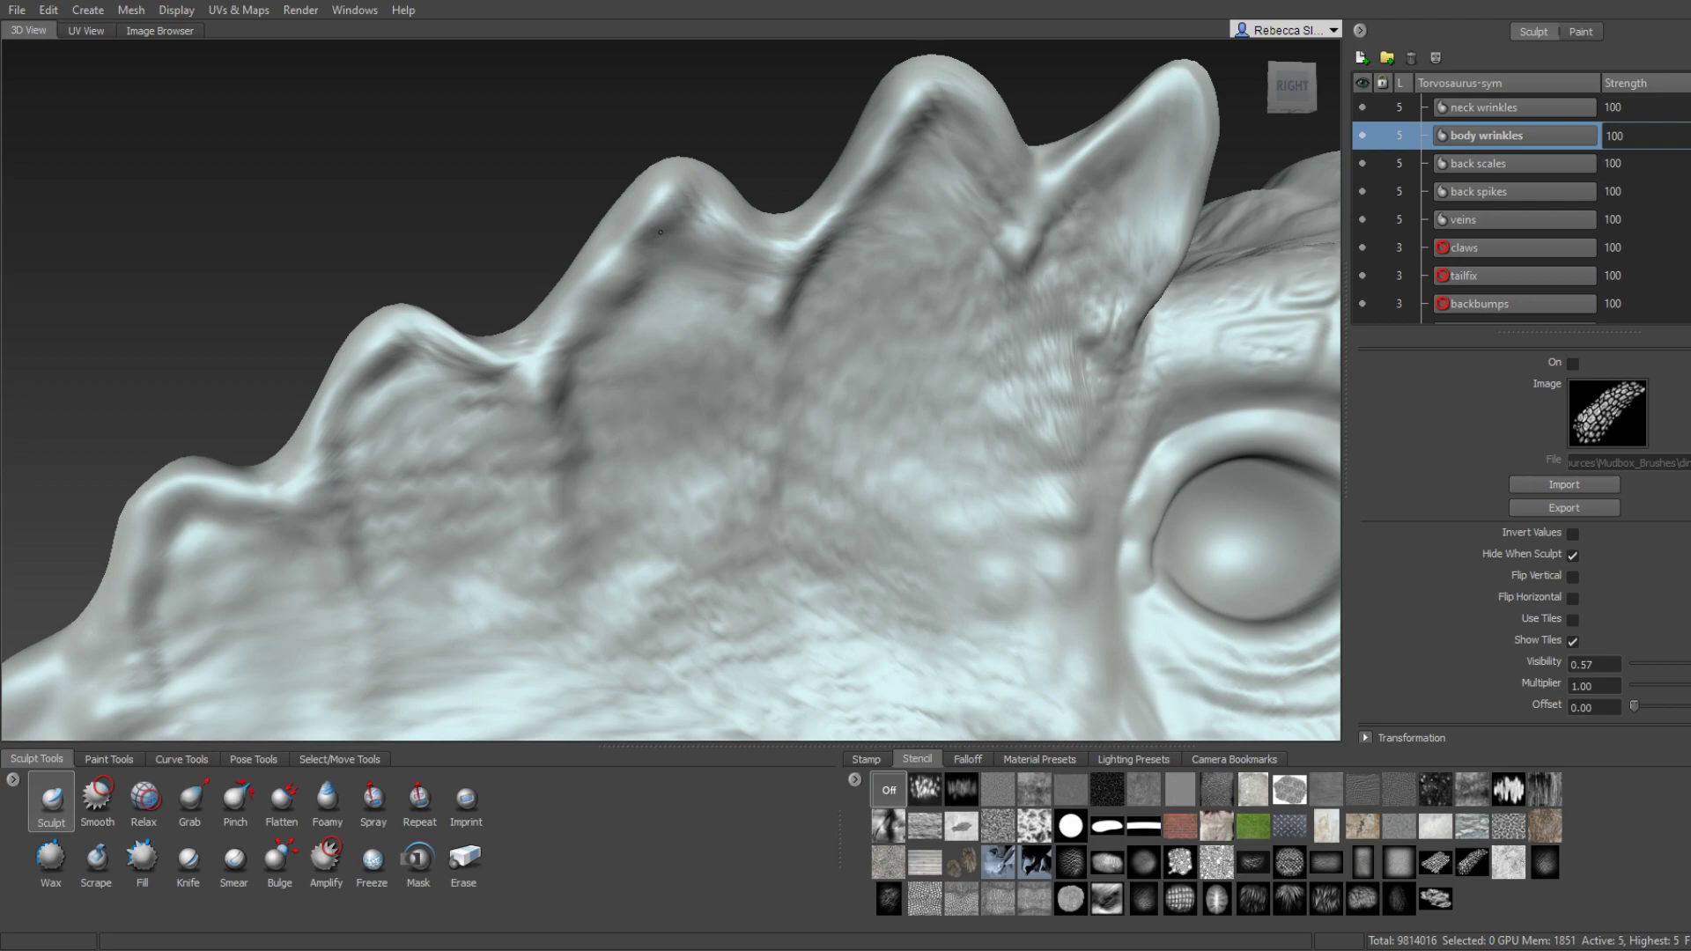
pyautogui.keyDown('shift'); pyautogui.moveTo(647, 225); pyautogui.dragTo(696, 227); pyautogui.keyUp('shift')
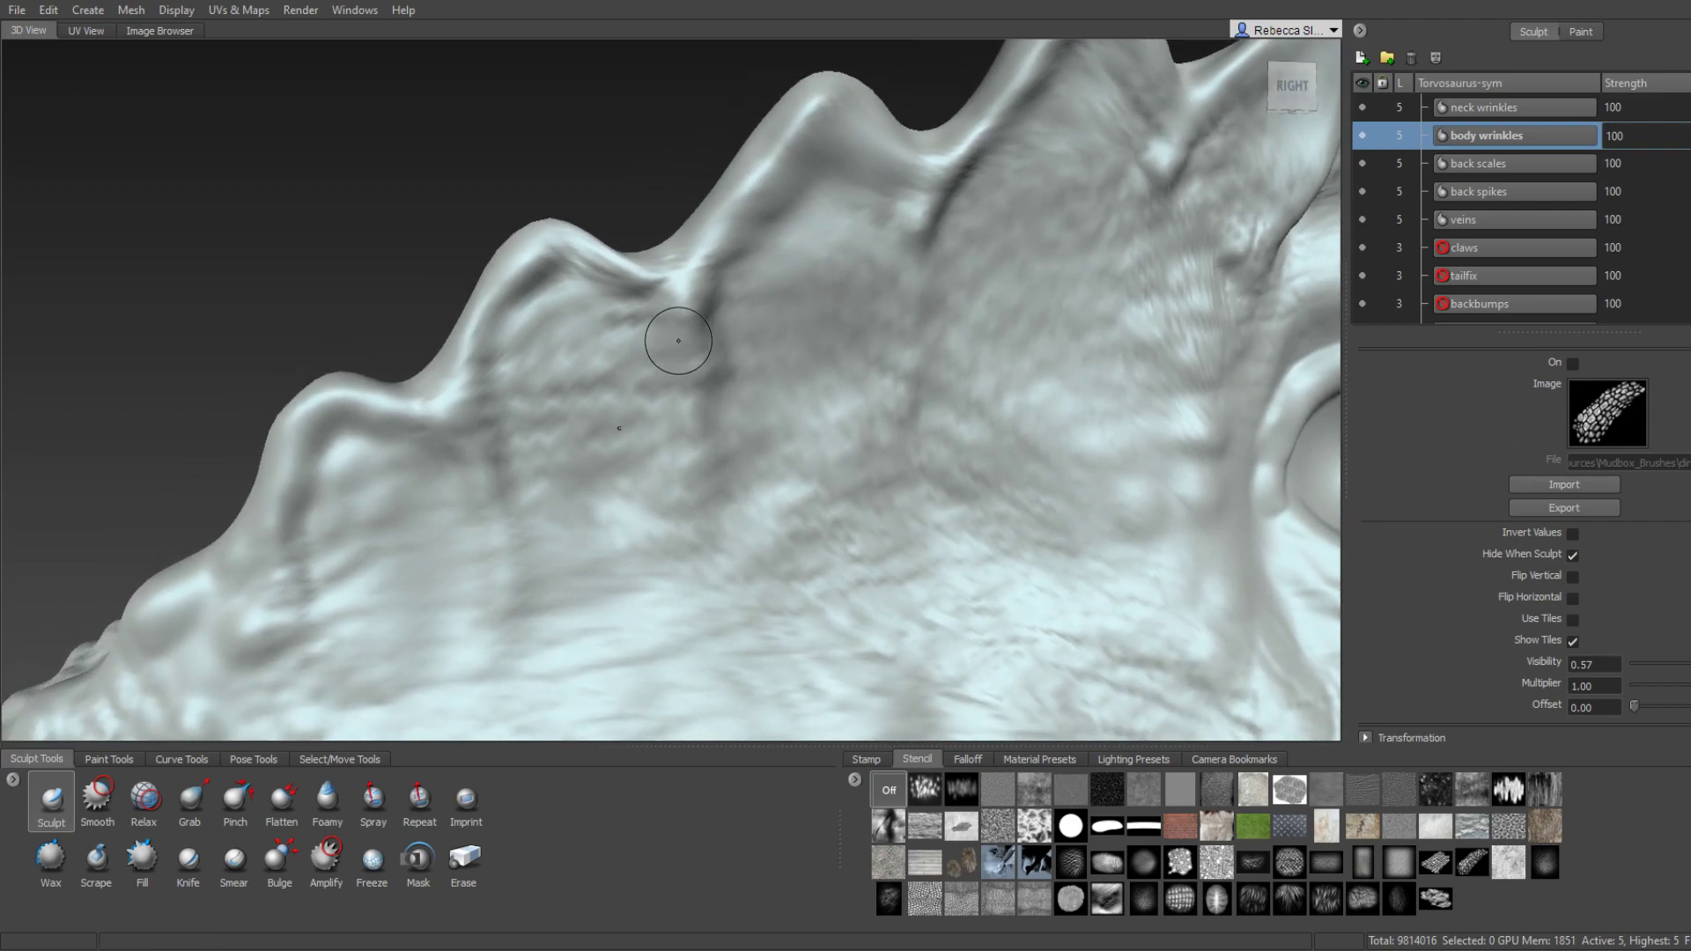
pyautogui.keyDown('shift'); pyautogui.moveTo(608, 273); pyautogui.dragTo(528, 295); pyautogui.keyUp('shift')
pyautogui.keyDown('alt'); pyautogui.moveTo(663, 366); pyautogui.dragTo(669, 427, button='right'); pyautogui.keyUp('alt')
pyautogui.keyDown('alt'); pyautogui.moveTo(668, 427); pyautogui.dragTo(804, 446); pyautogui.keyUp('alt')
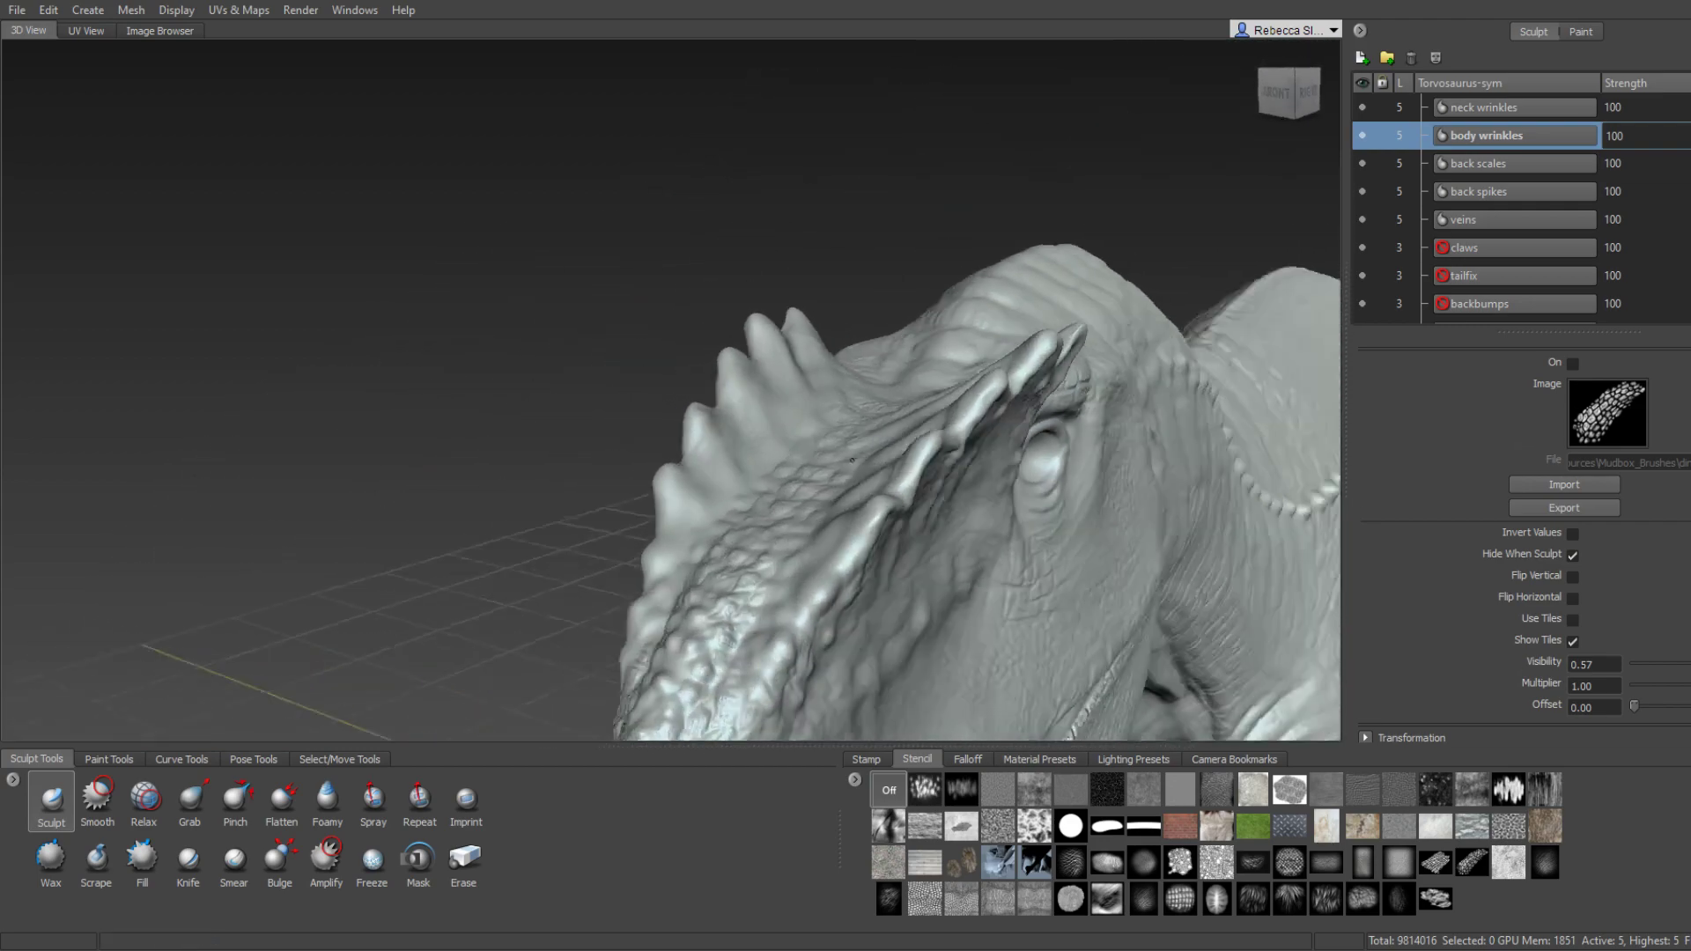
pyautogui.moveTo(805, 446)
pyautogui.keyDown('alt'); pyautogui.mouseDown(button='right')
pyautogui.moveTo(1040, 409)
pyautogui.moveTo(853, 434)
pyautogui.mouseUp(button='right'); pyautogui.keyUp('alt')
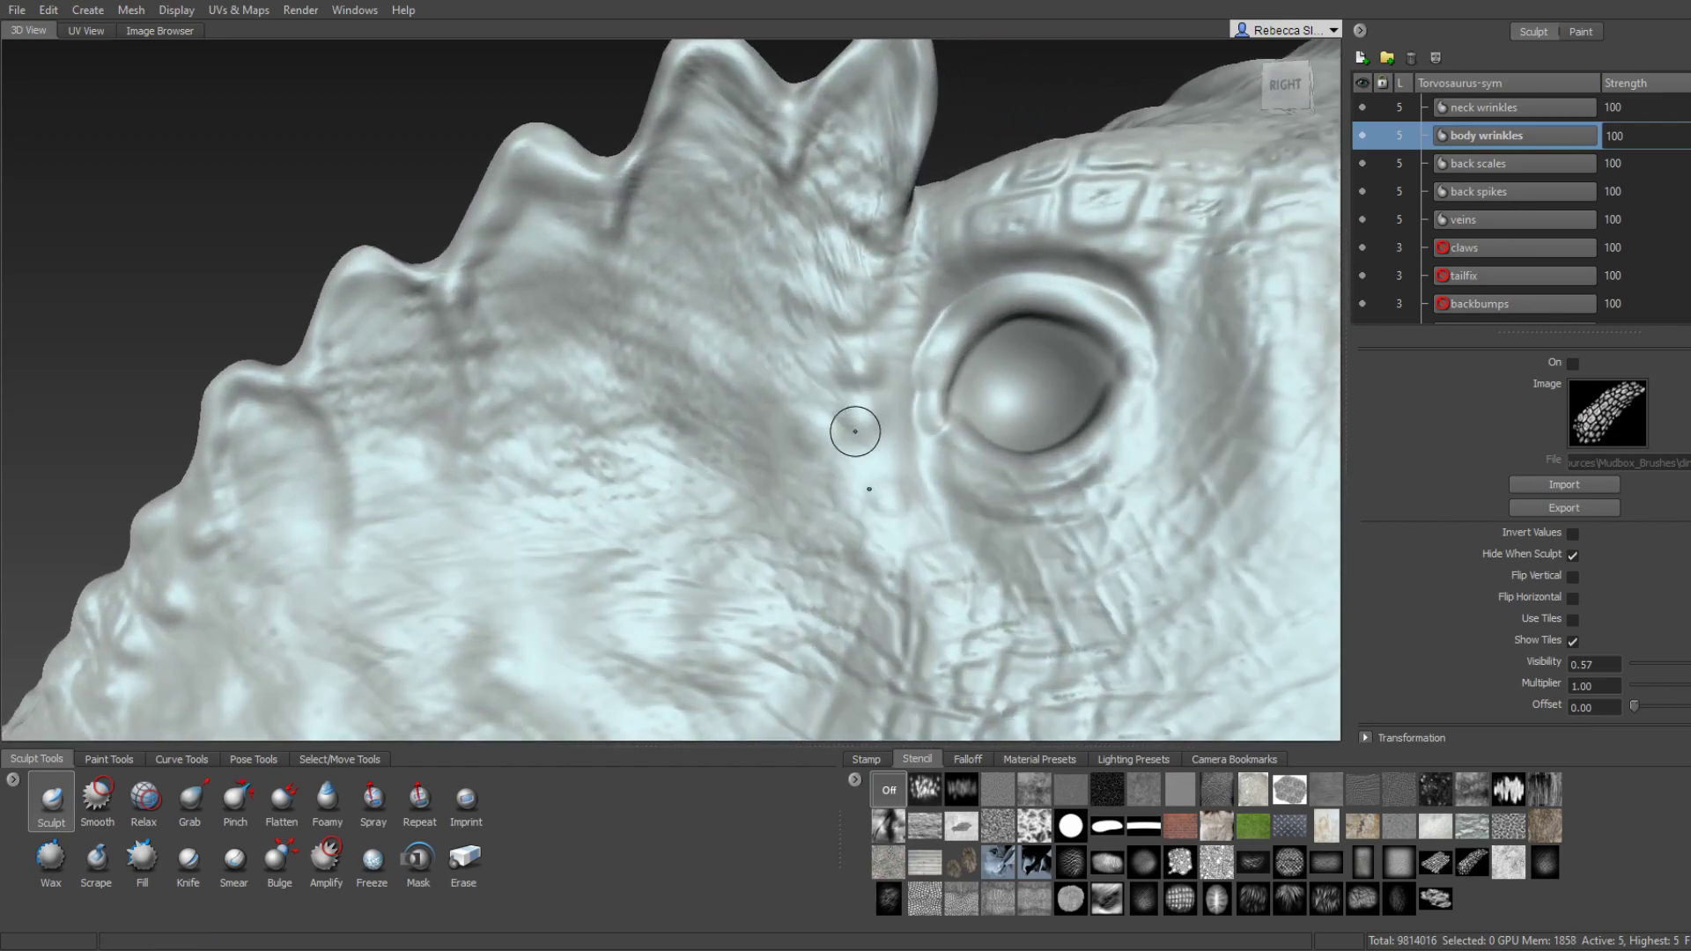
pyautogui.keyDown('alt'); pyautogui.moveTo(853, 434); pyautogui.dragTo(792, 469); pyautogui.keyUp('alt')
pyautogui.moveTo(793, 468)
pyautogui.keyDown('alt'); pyautogui.mouseDown(button='right')
pyautogui.moveTo(843, 410)
pyautogui.moveTo(898, 388)
pyautogui.moveTo(846, 210)
pyautogui.mouseUp(button='right'); pyautogui.keyUp('alt')
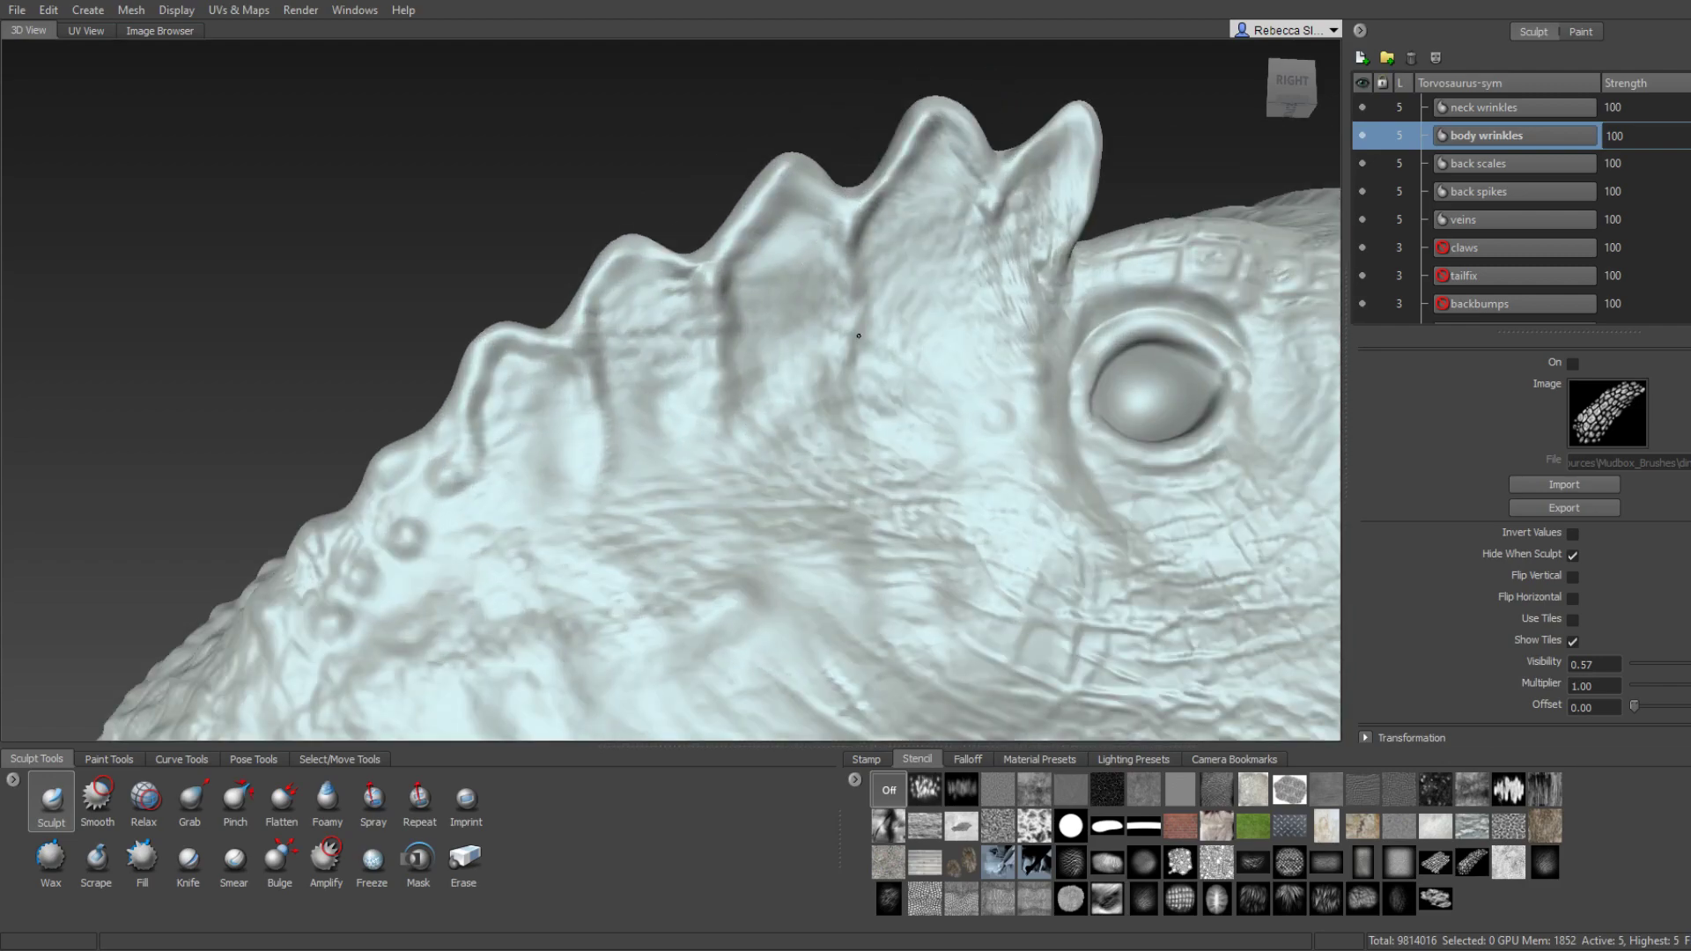
pyautogui.keyDown('alt'); pyautogui.moveTo(828, 441); pyautogui.dragTo(802, 466); pyautogui.keyUp('alt')
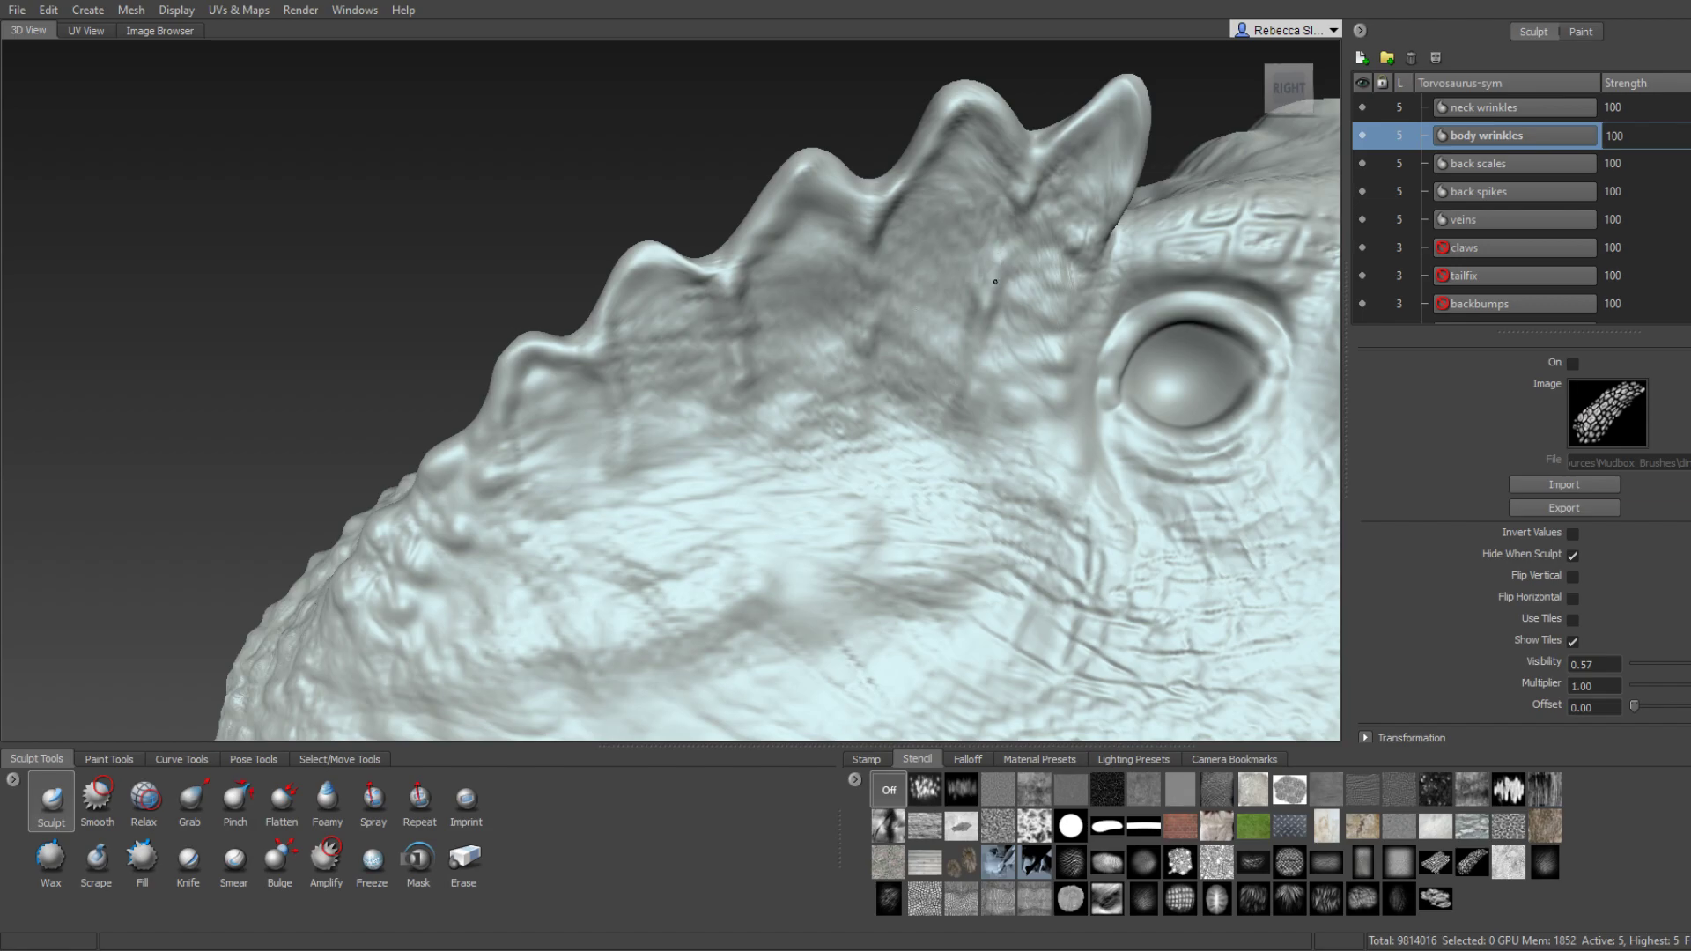
pyautogui.scroll(-5, 963, 358)
pyautogui.moveTo(963, 358)
pyautogui.keyDown('alt'); pyautogui.mouseDown()
pyautogui.moveTo(957, 392)
pyautogui.moveTo(700, 422)
pyautogui.mouseUp(); pyautogui.keyUp('alt')
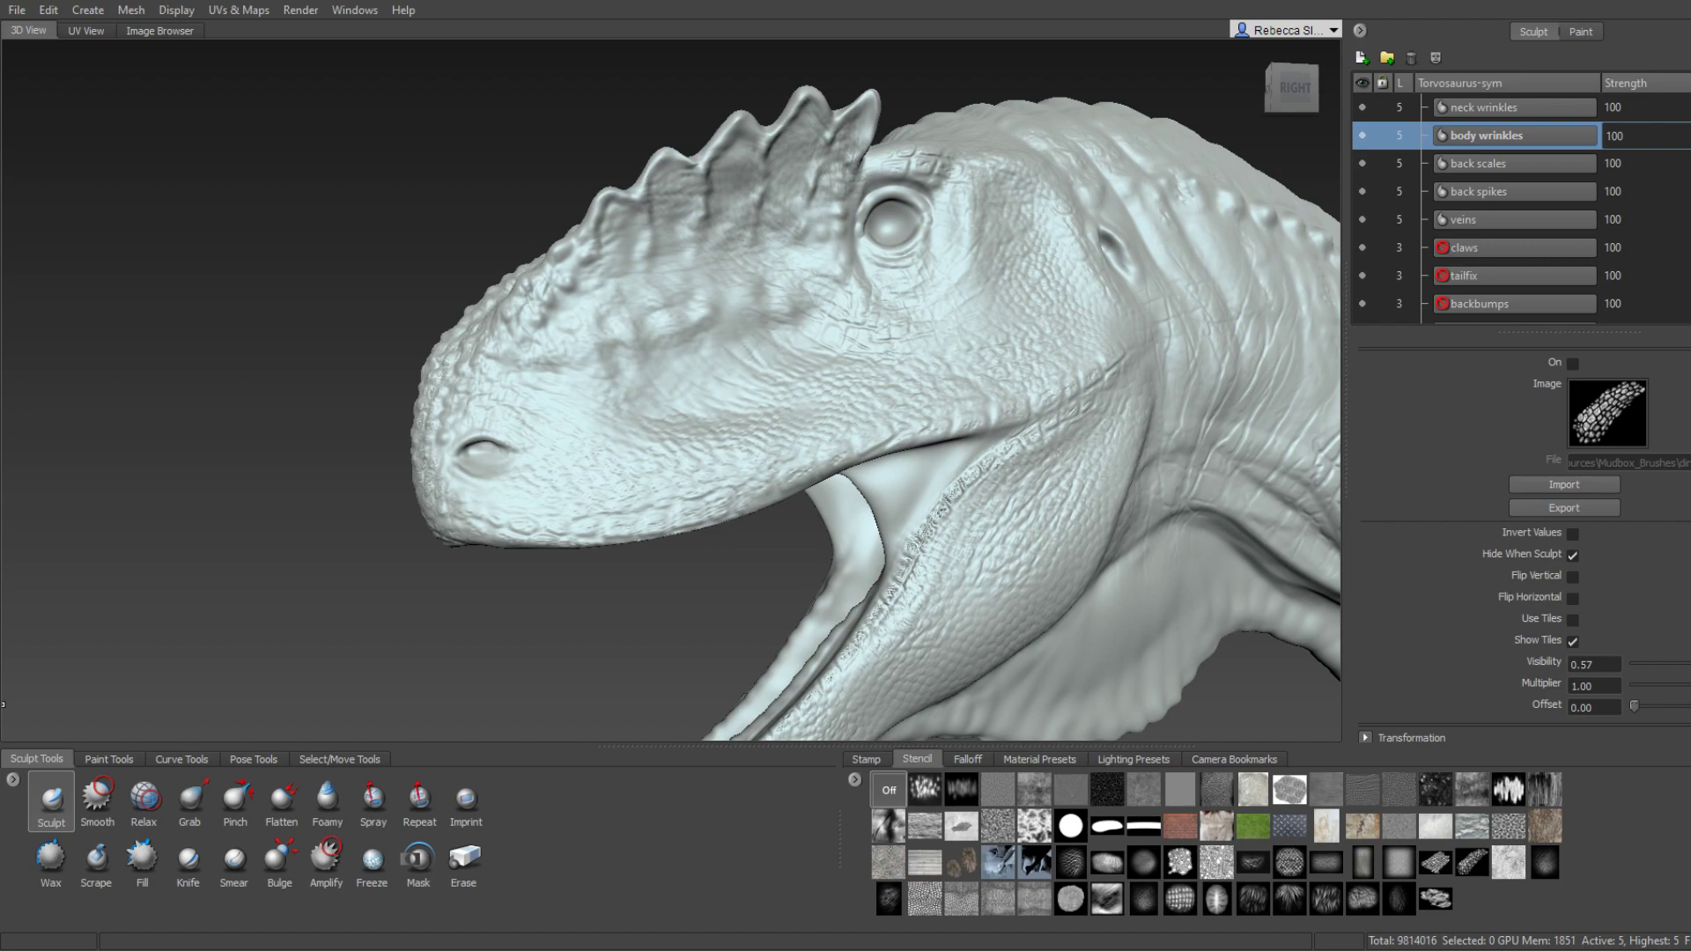
pyautogui.moveTo(716, 411)
pyautogui.keyDown('alt'); pyautogui.mouseDown()
pyautogui.moveTo(825, 449)
pyautogui.moveTo(808, 329)
pyautogui.moveTo(756, 369)
pyautogui.moveTo(1237, 346)
pyautogui.moveTo(819, 361)
pyautogui.moveTo(986, 365)
pyautogui.moveTo(851, 361)
pyautogui.mouseUp(); pyautogui.keyUp('alt')
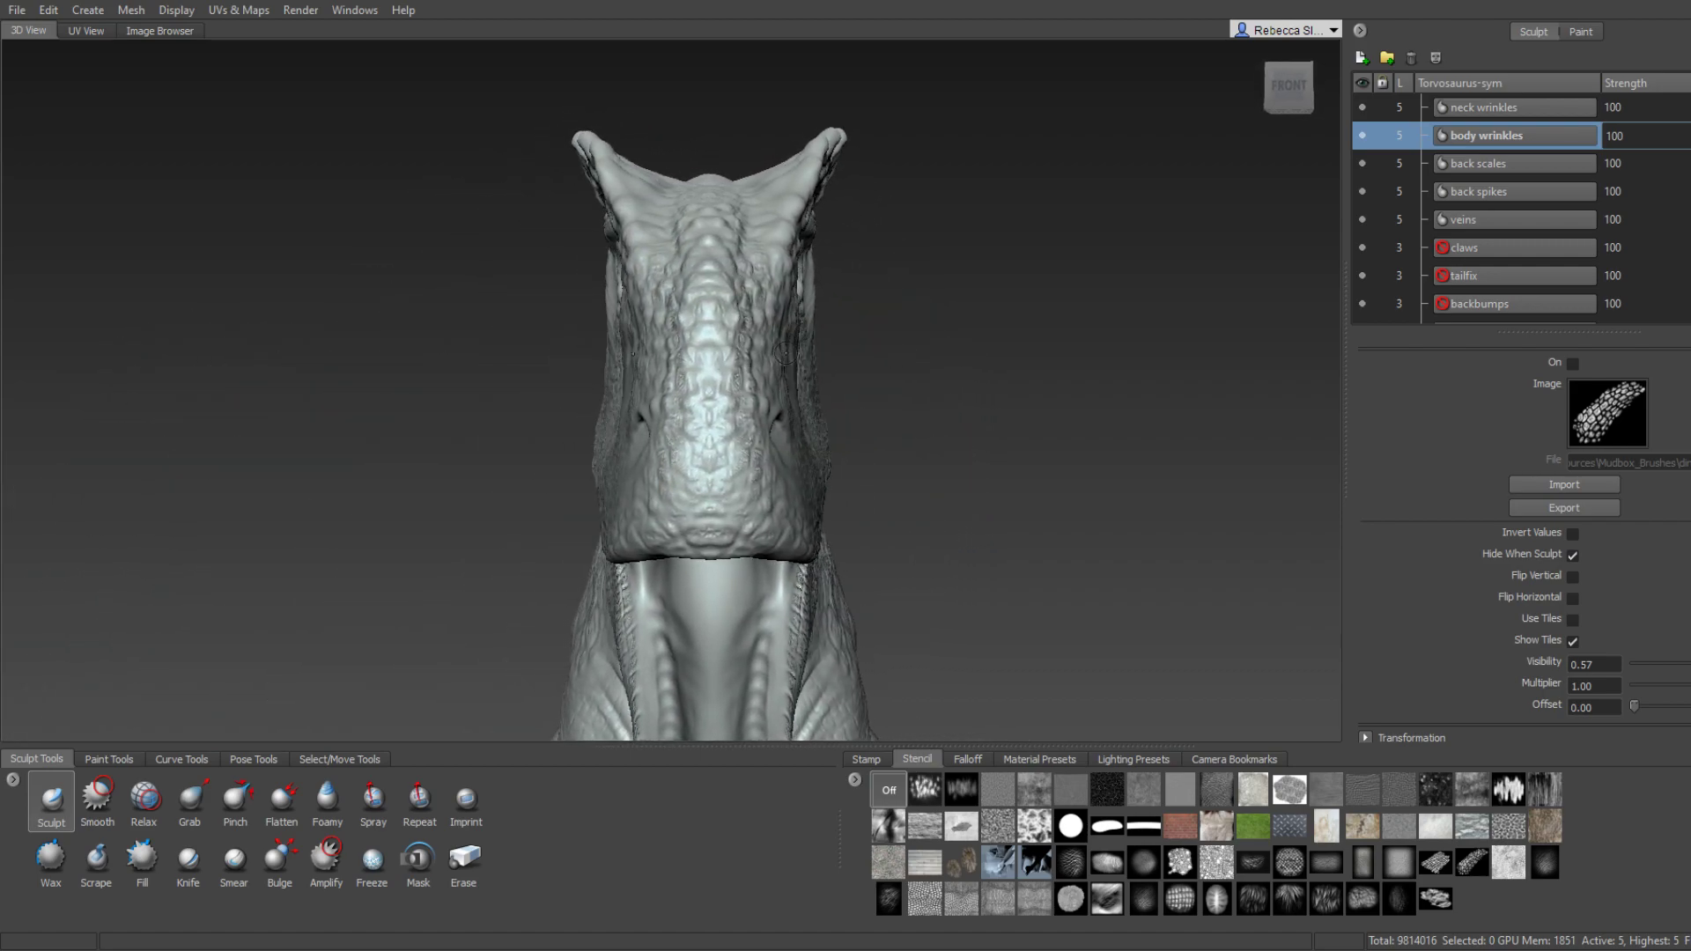
# Set the Grab brush to size 14.46, then compare the head from front and three-quarter views.
pyautogui.click(174, 821)
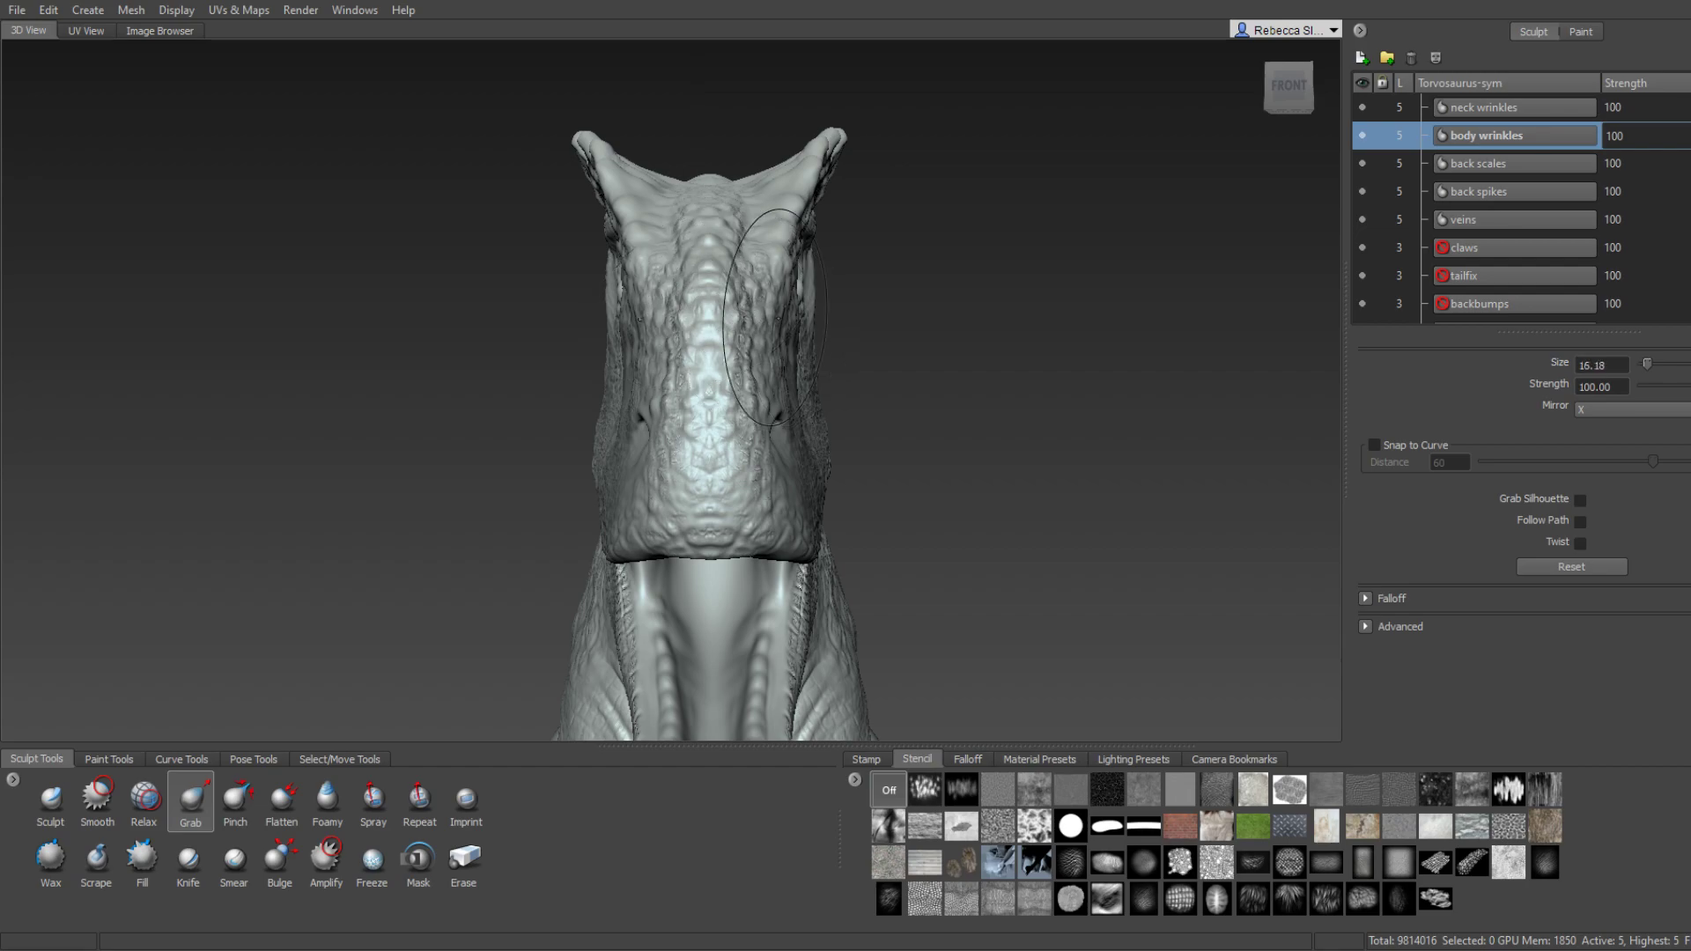
pyautogui.keyDown('alt'); pyautogui.moveTo(776, 310); pyautogui.dragTo(565, 330); pyautogui.keyUp('alt')
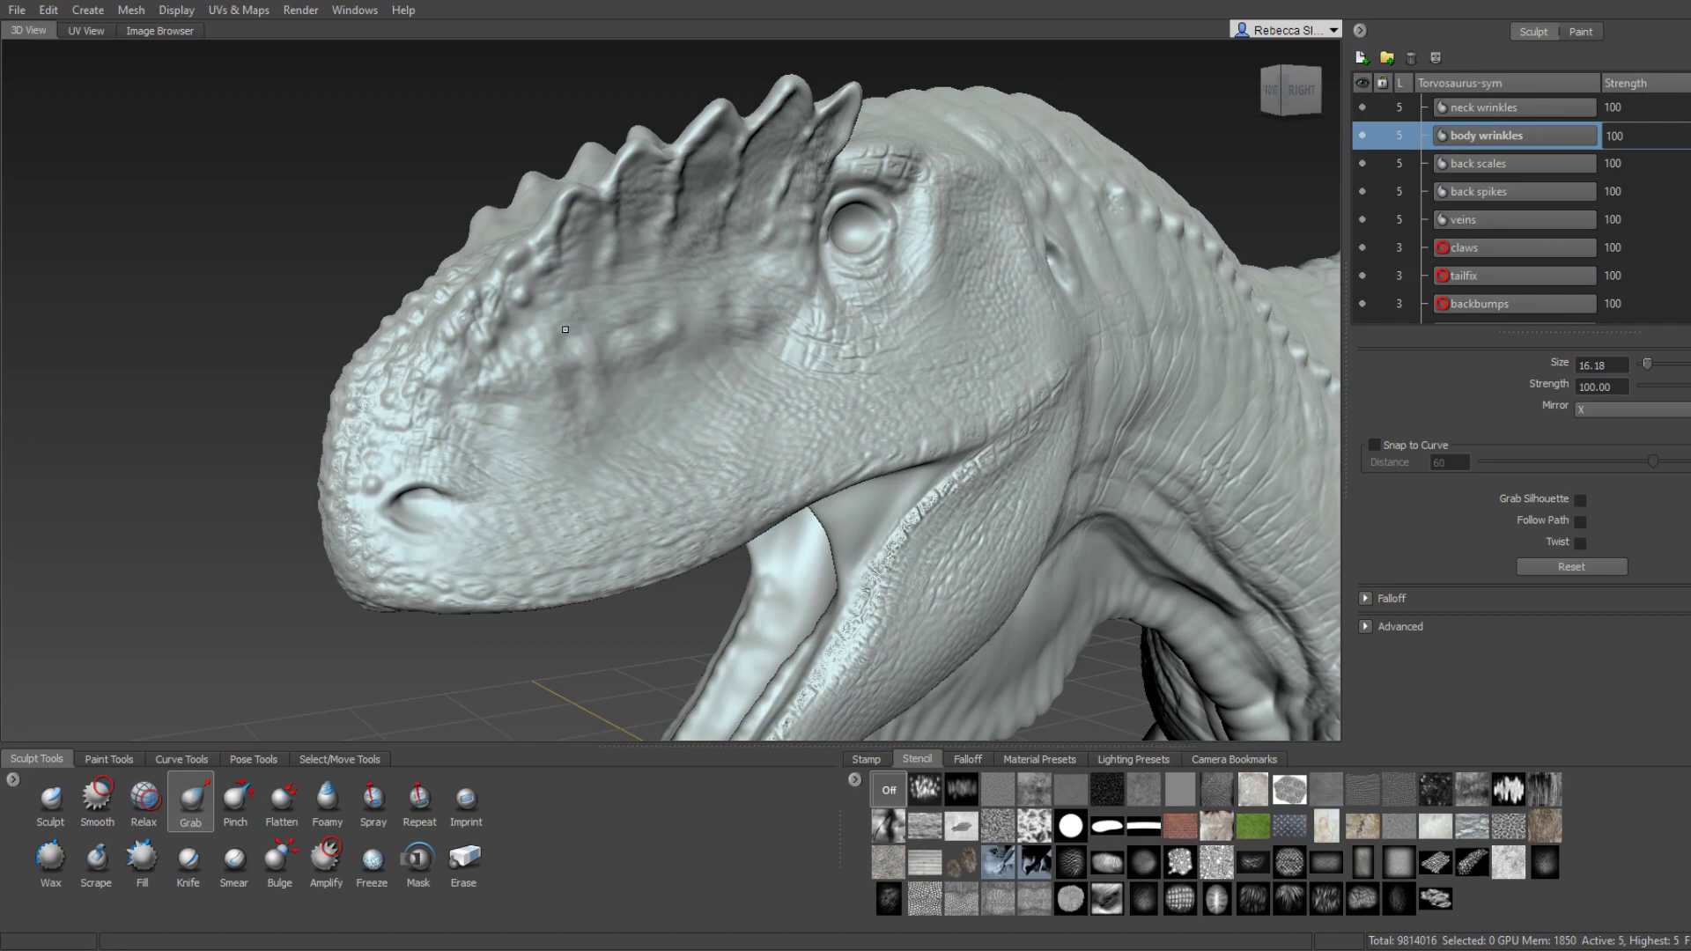
pyautogui.keyDown('alt'); pyautogui.moveTo(559, 334); pyautogui.dragTo(748, 324); pyautogui.keyUp('alt')
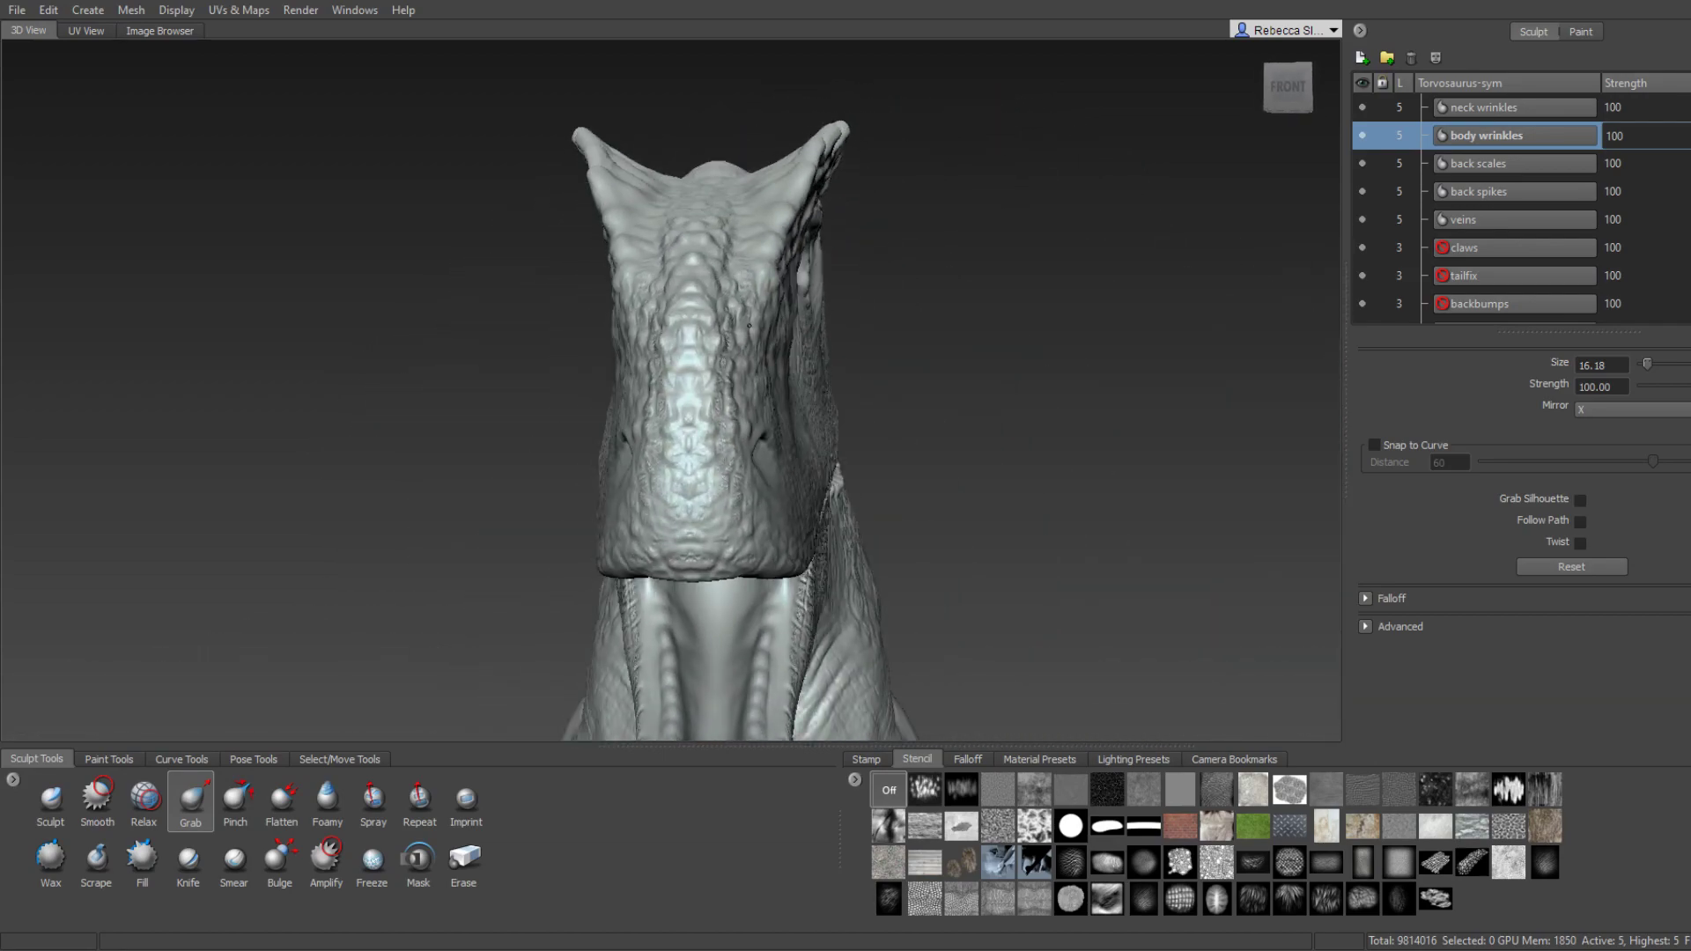
pyautogui.moveTo(690, 346)
pyautogui.keyDown('alt'); pyautogui.mouseDown()
pyautogui.moveTo(799, 327)
pyautogui.moveTo(777, 332)
pyautogui.mouseUp(); pyautogui.keyUp('alt')
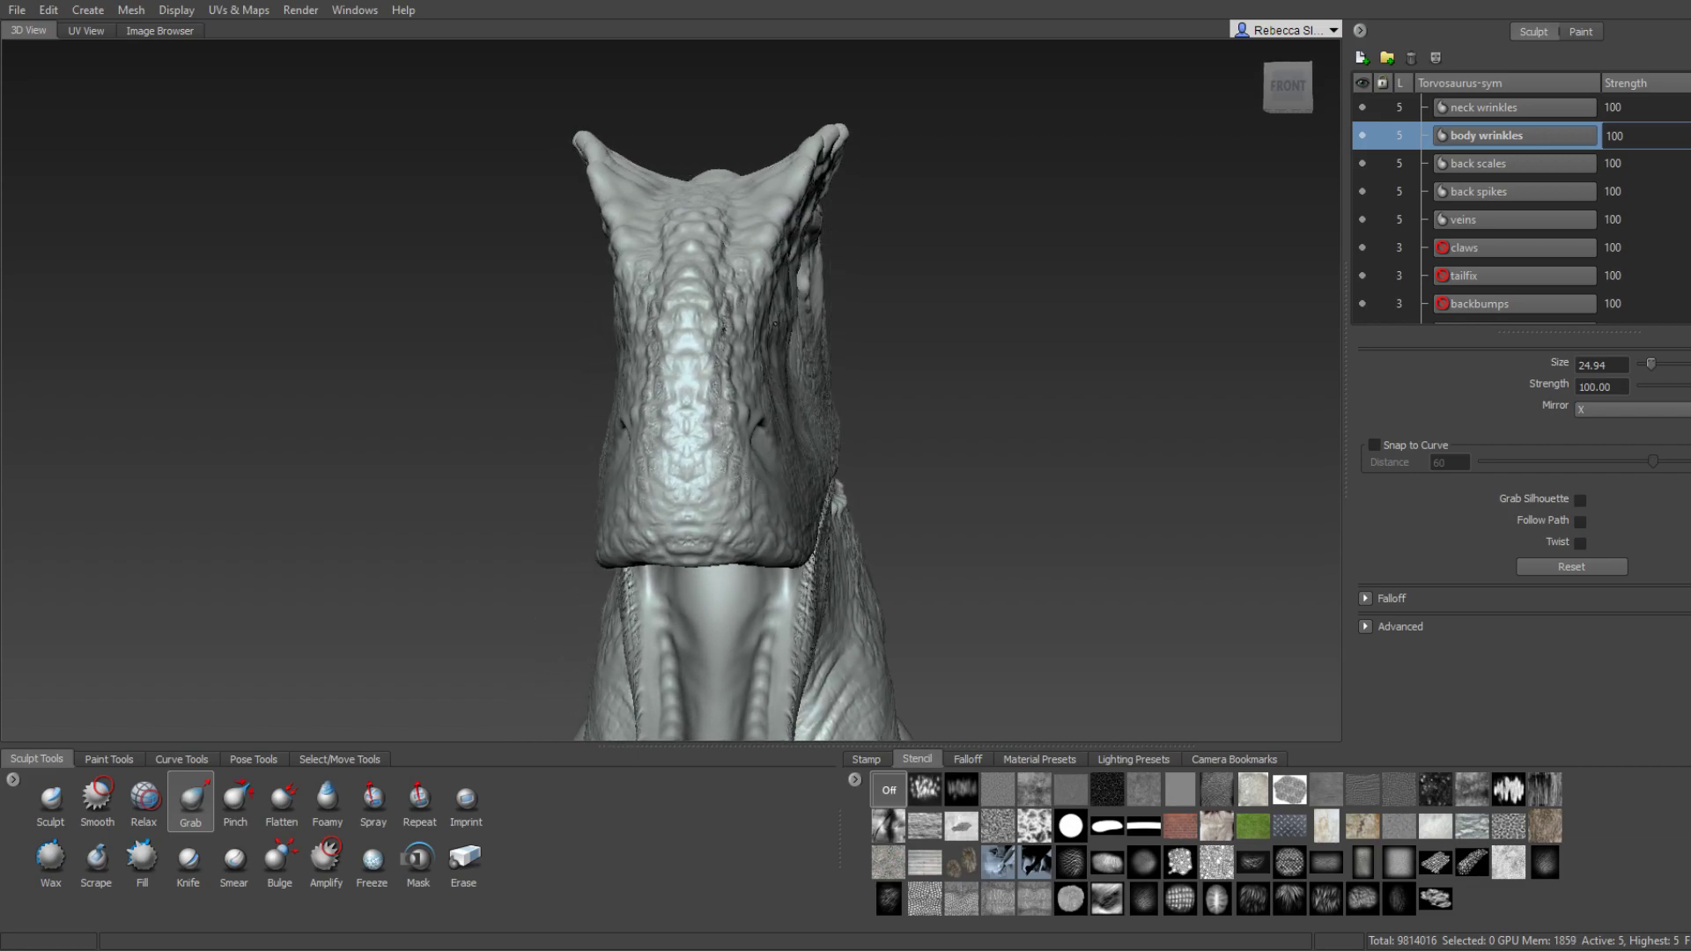
pyautogui.moveTo(777, 327)
pyautogui.keyDown('alt'); pyautogui.mouseDown()
pyautogui.moveTo(713, 362)
pyautogui.moveTo(756, 338)
pyautogui.mouseUp(); pyautogui.keyUp('alt')
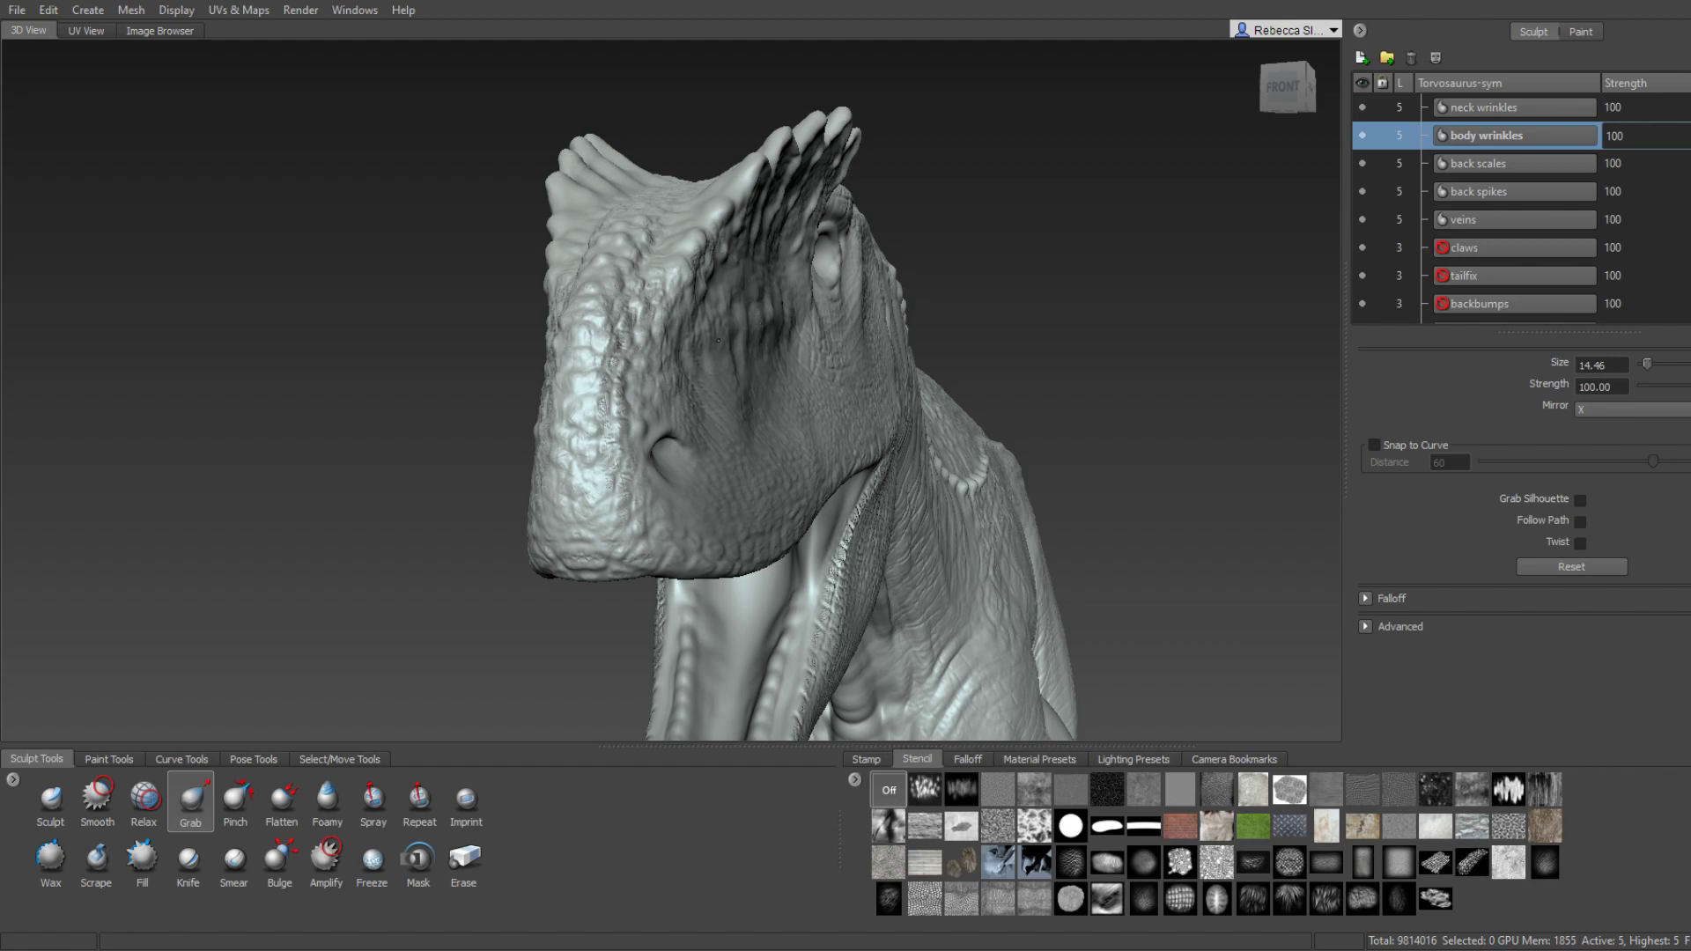
pyautogui.keyDown('alt'); pyautogui.moveTo(770, 341); pyautogui.dragTo(814, 337); pyautogui.keyUp('alt')
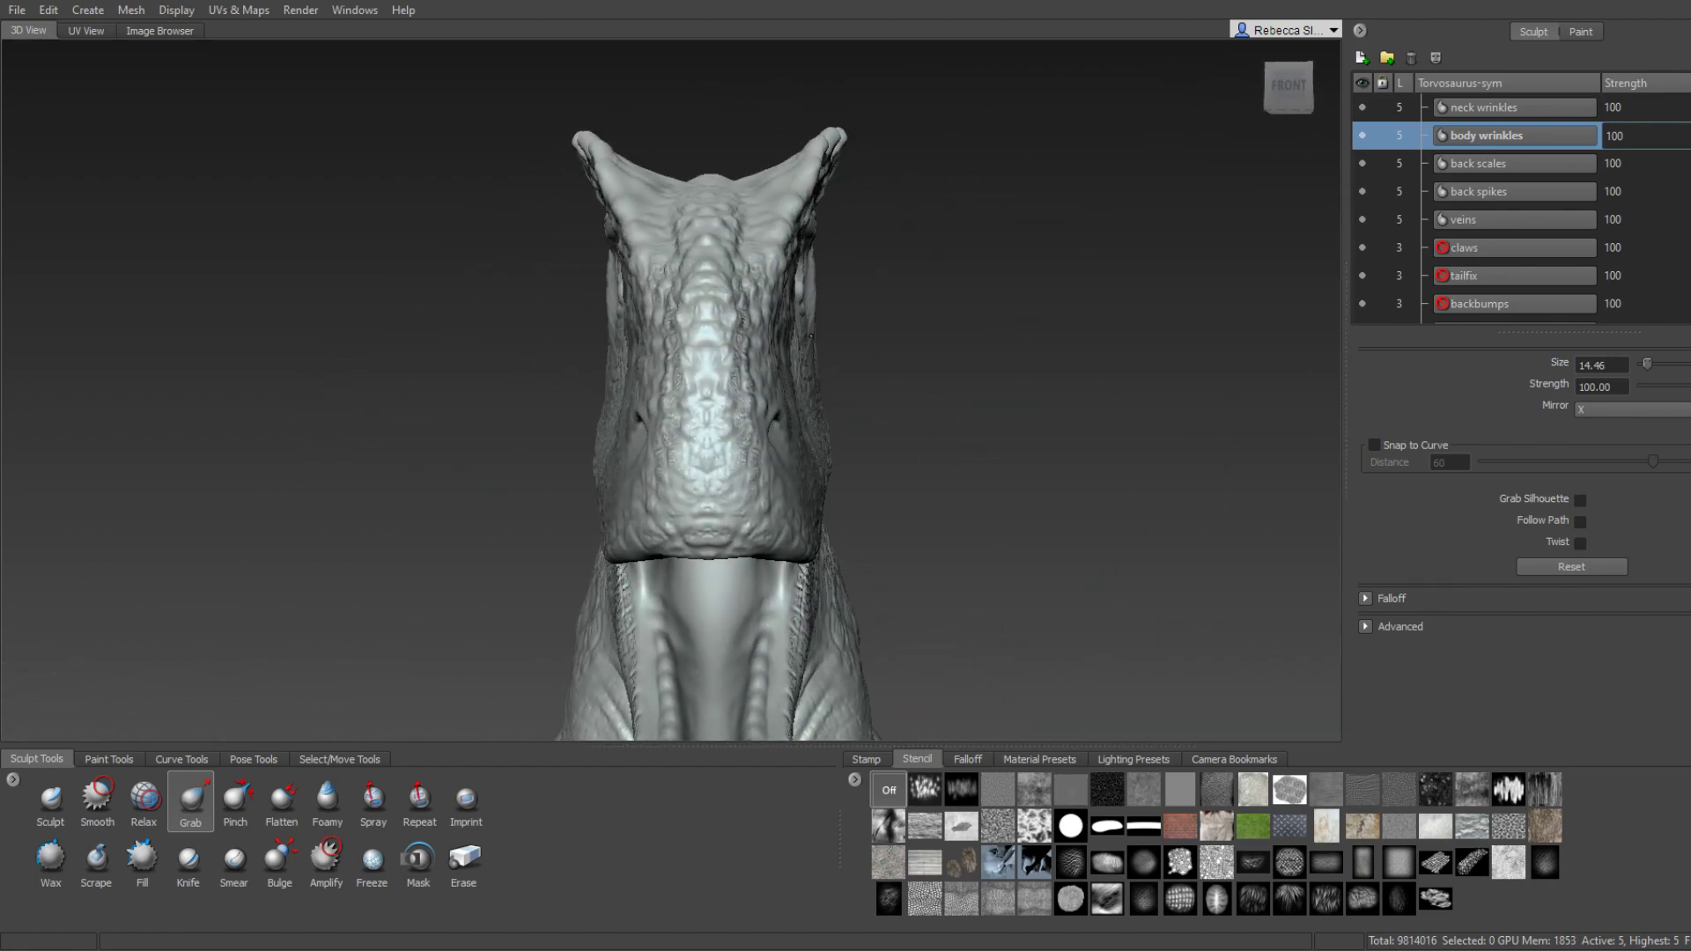
pyautogui.keyDown('alt'); pyautogui.moveTo(814, 337); pyautogui.dragTo(759, 312); pyautogui.keyUp('alt')
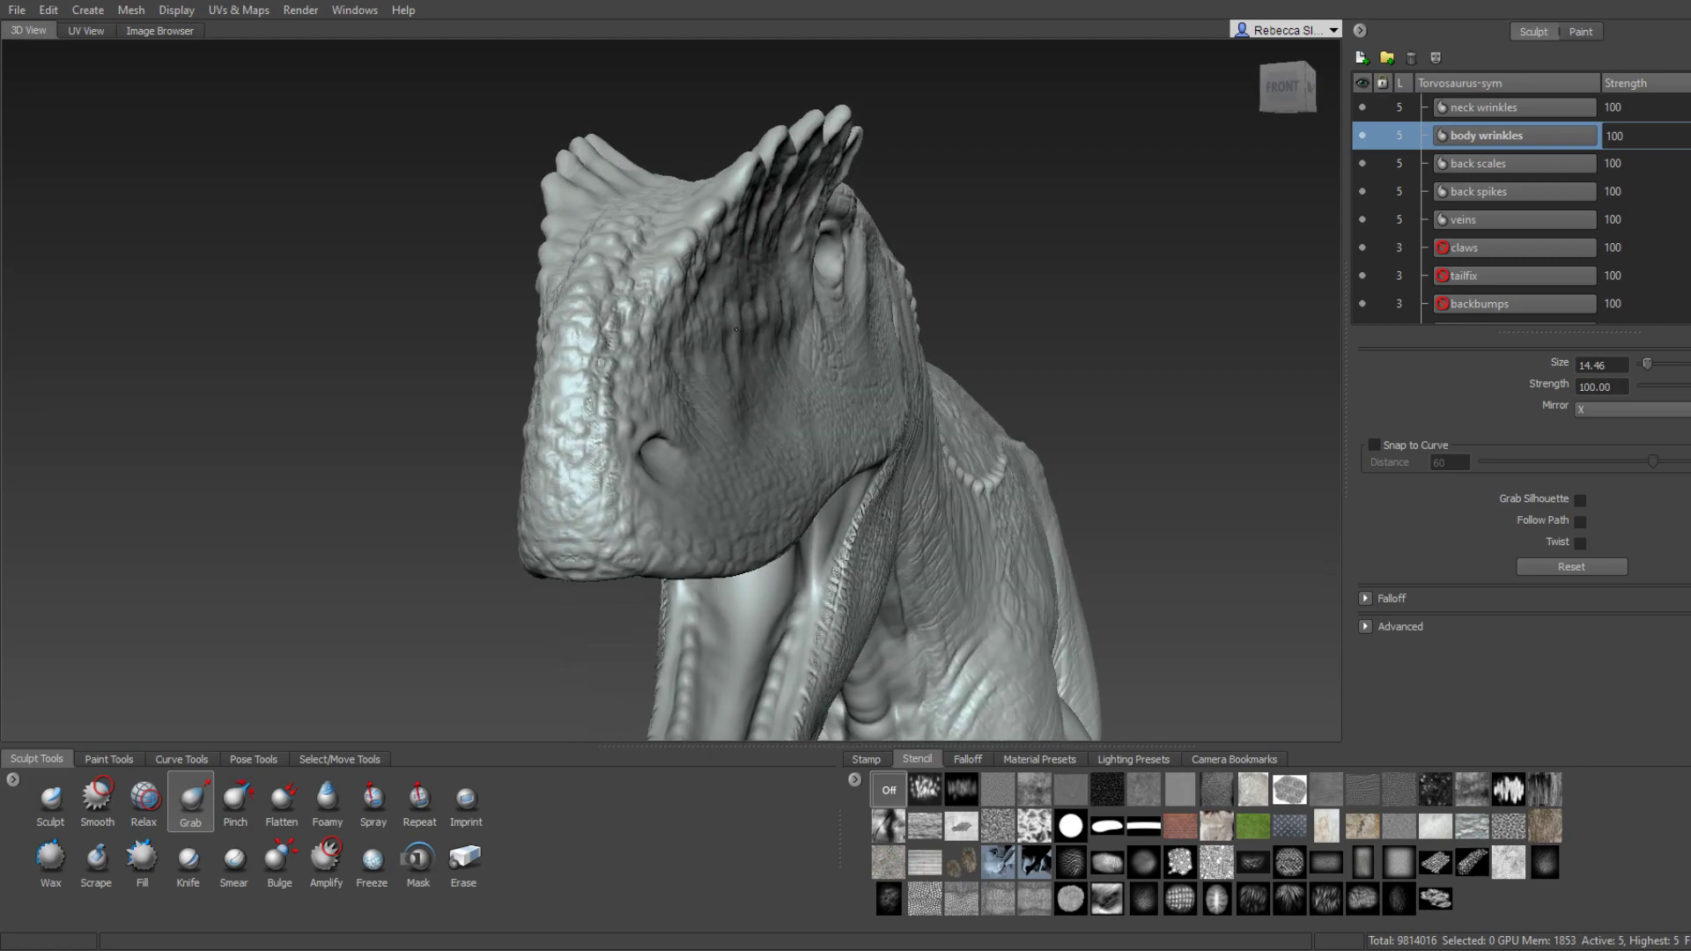
pyautogui.moveTo(715, 333)
pyautogui.keyDown('alt'); pyautogui.mouseDown()
pyautogui.moveTo(767, 339)
pyautogui.moveTo(731, 361)
pyautogui.mouseUp(); pyautogui.keyUp('alt')
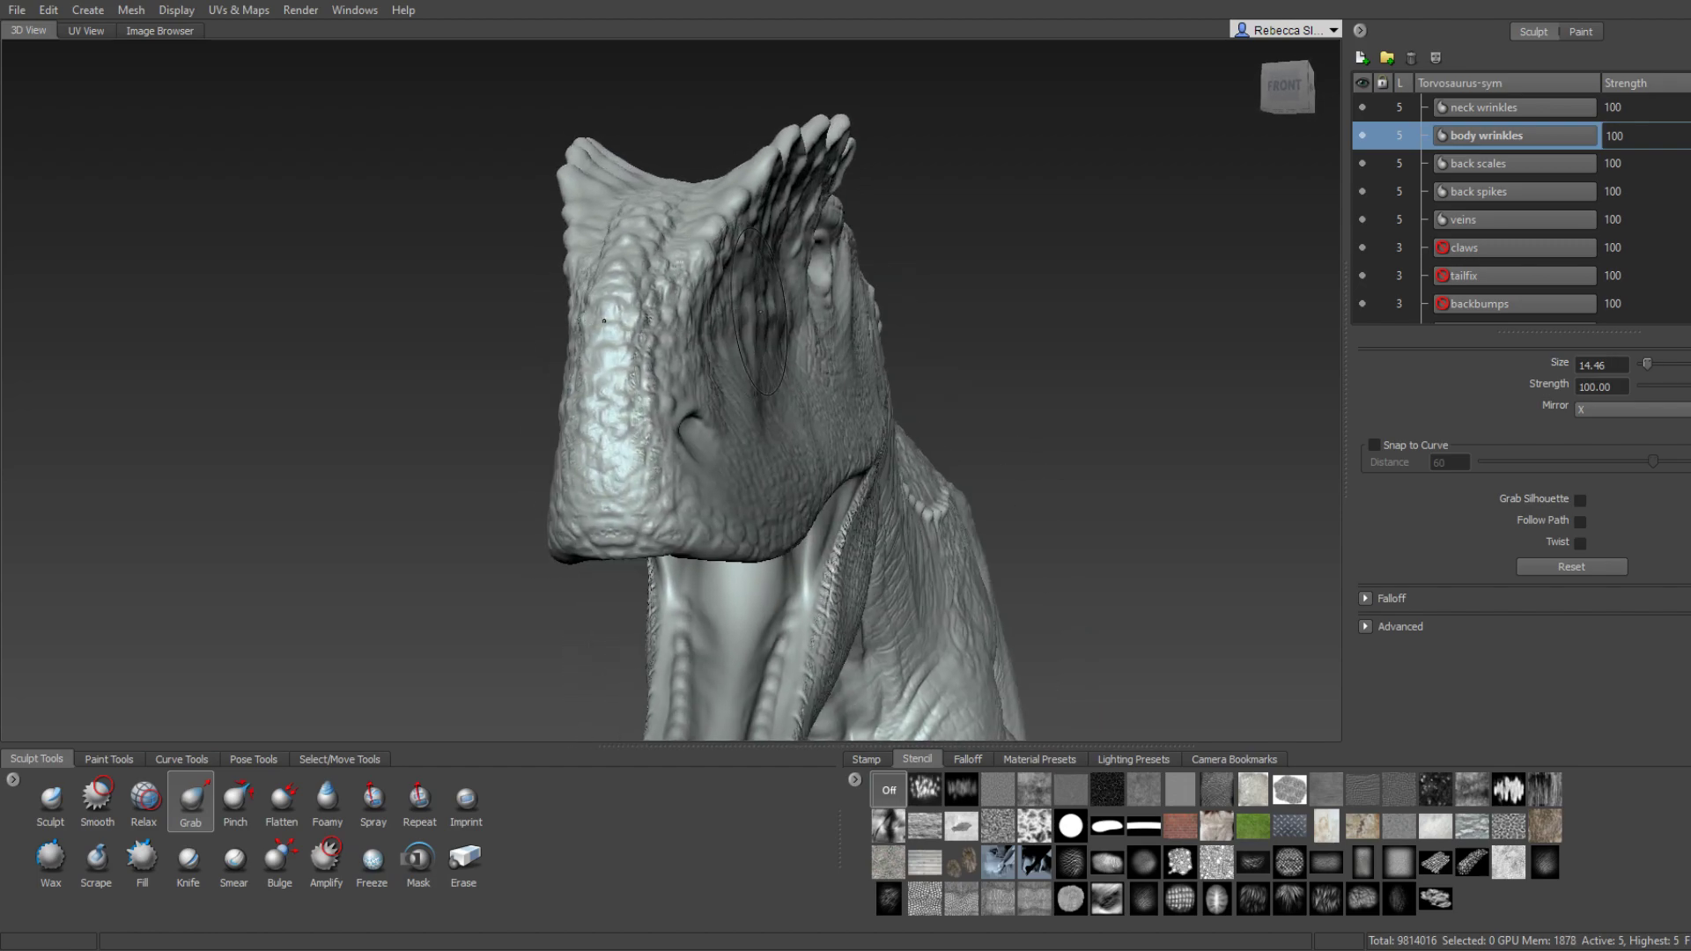
pyautogui.moveTo(716, 355)
pyautogui.keyDown('alt'); pyautogui.mouseDown()
pyautogui.moveTo(762, 350)
pyautogui.moveTo(1117, 480)
pyautogui.moveTo(836, 458)
pyautogui.moveTo(912, 497)
pyautogui.moveTo(638, 496)
pyautogui.moveTo(835, 472)
pyautogui.mouseUp(); pyautogui.keyUp('alt')
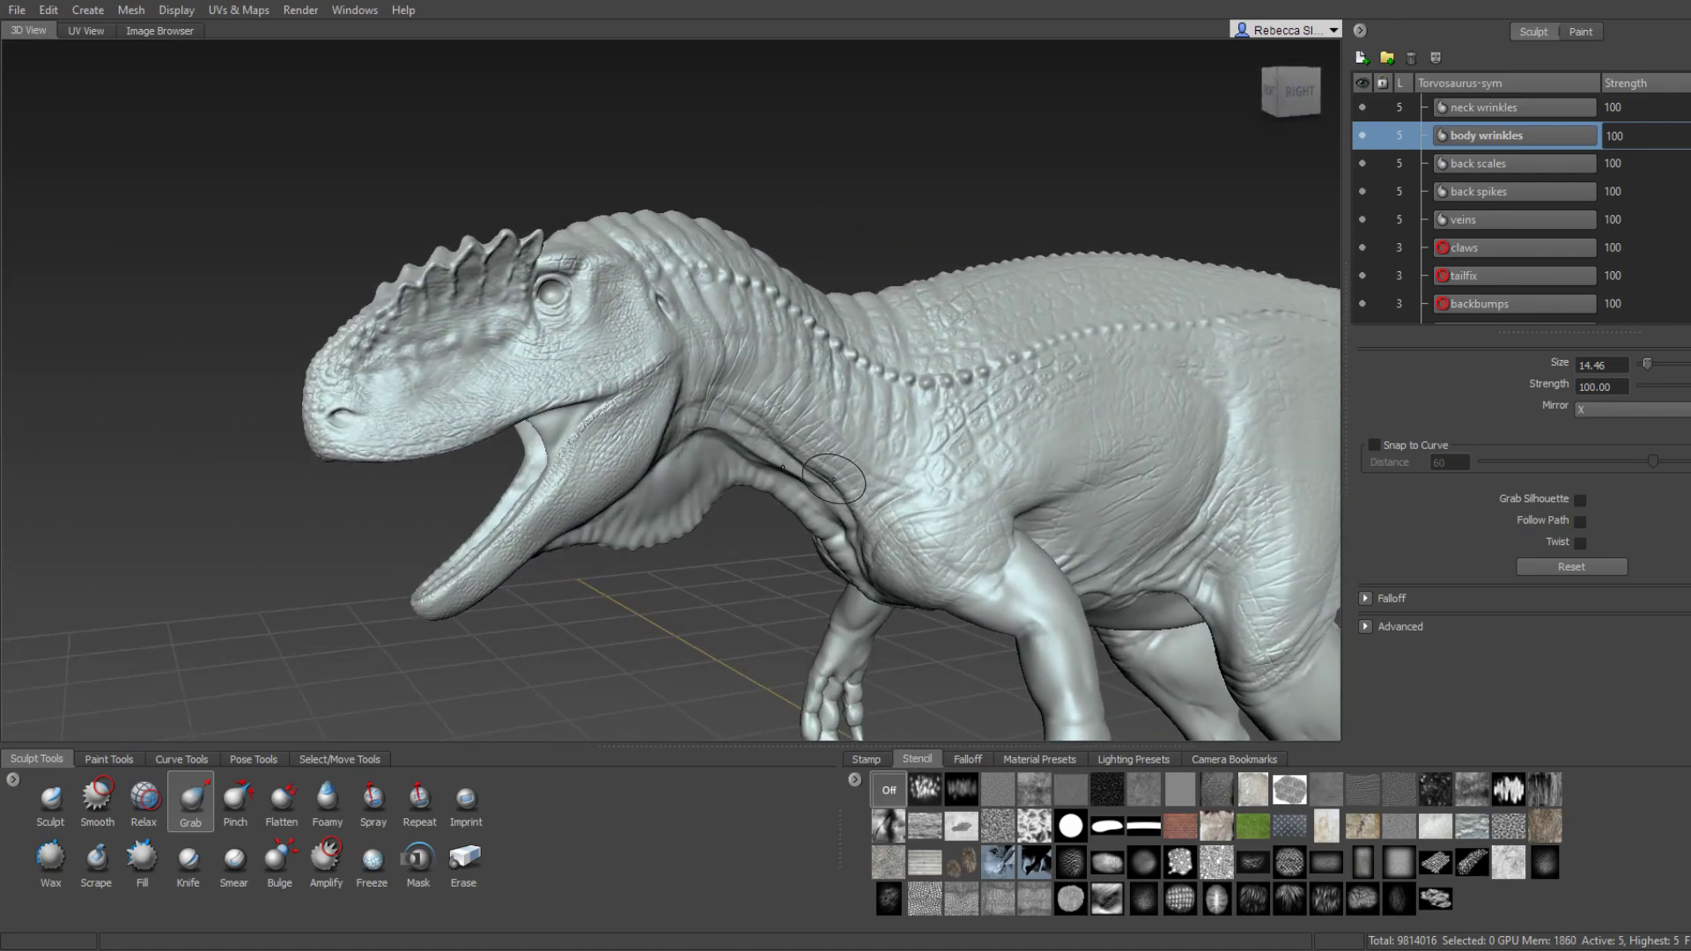
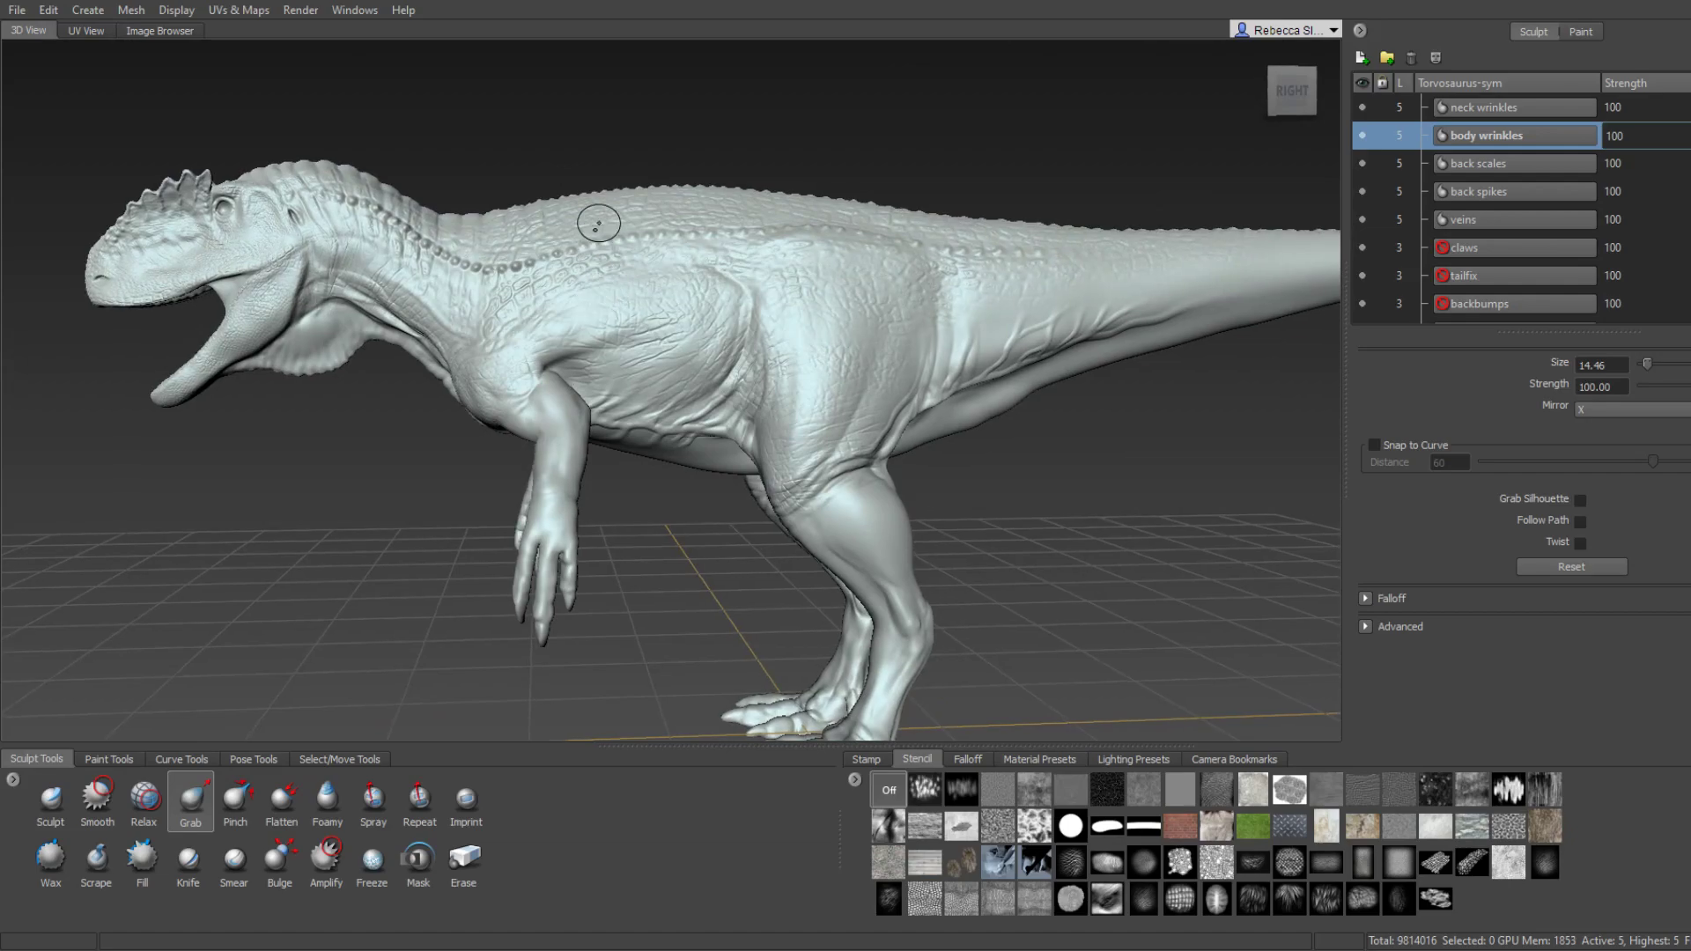
# Load a wrinkle stencil at 0.57 visibility on the Sculpt brush and frame the forelimb.
pyautogui.scroll(5, 644, 328)
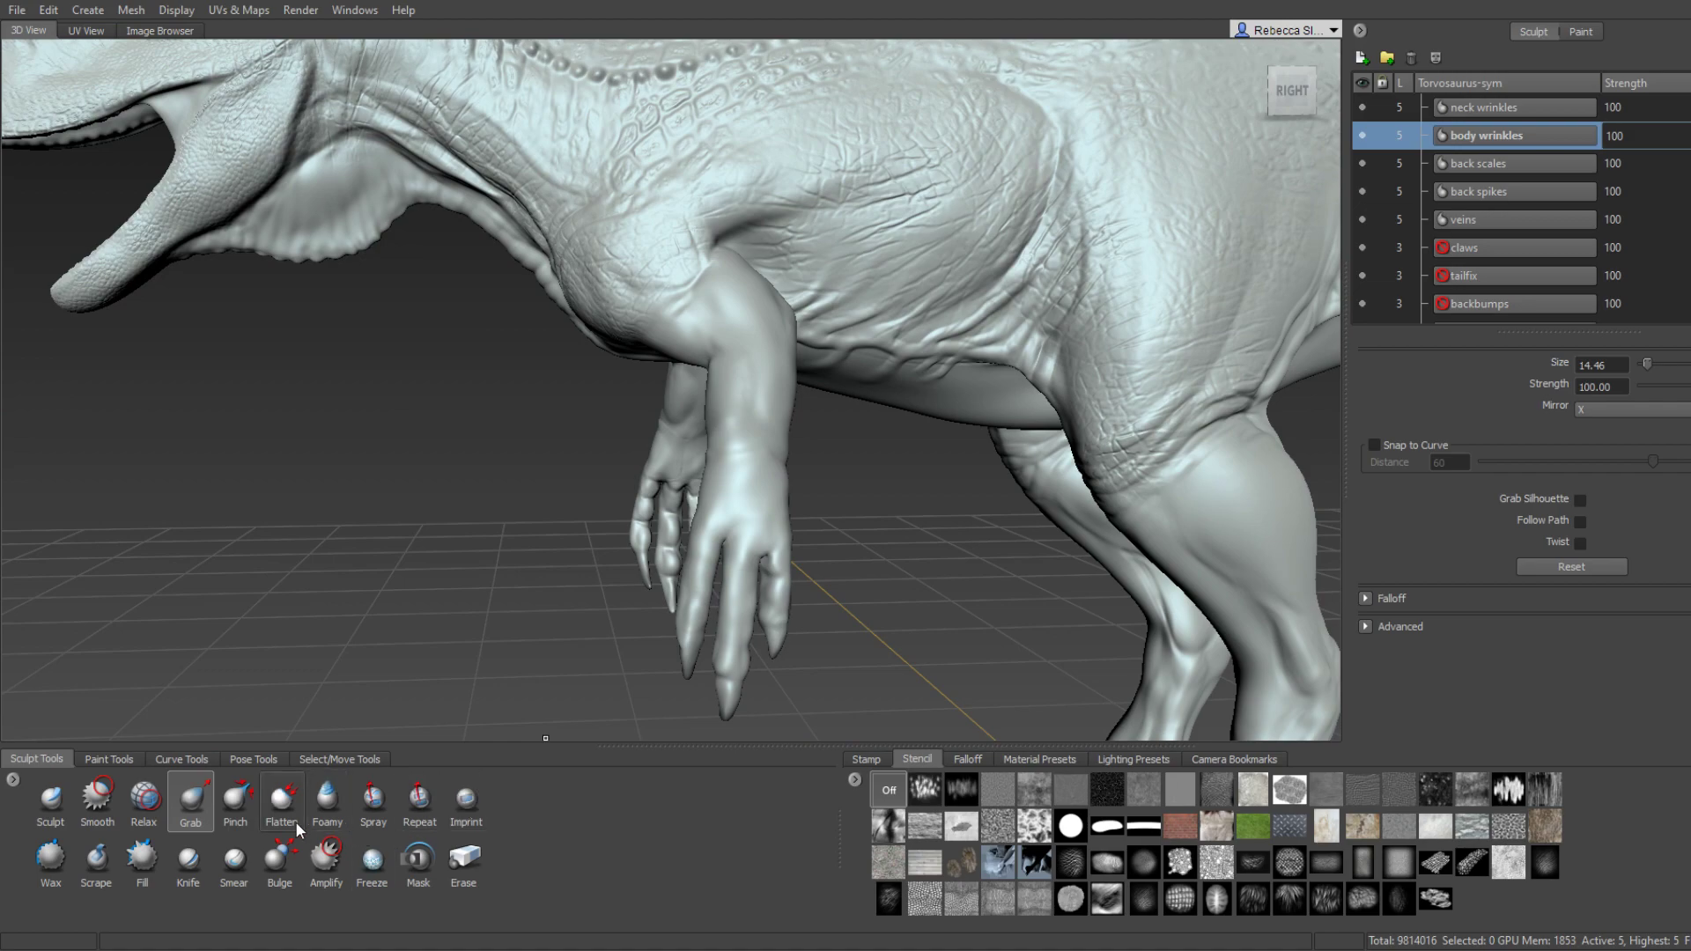
pyautogui.click(54, 819)
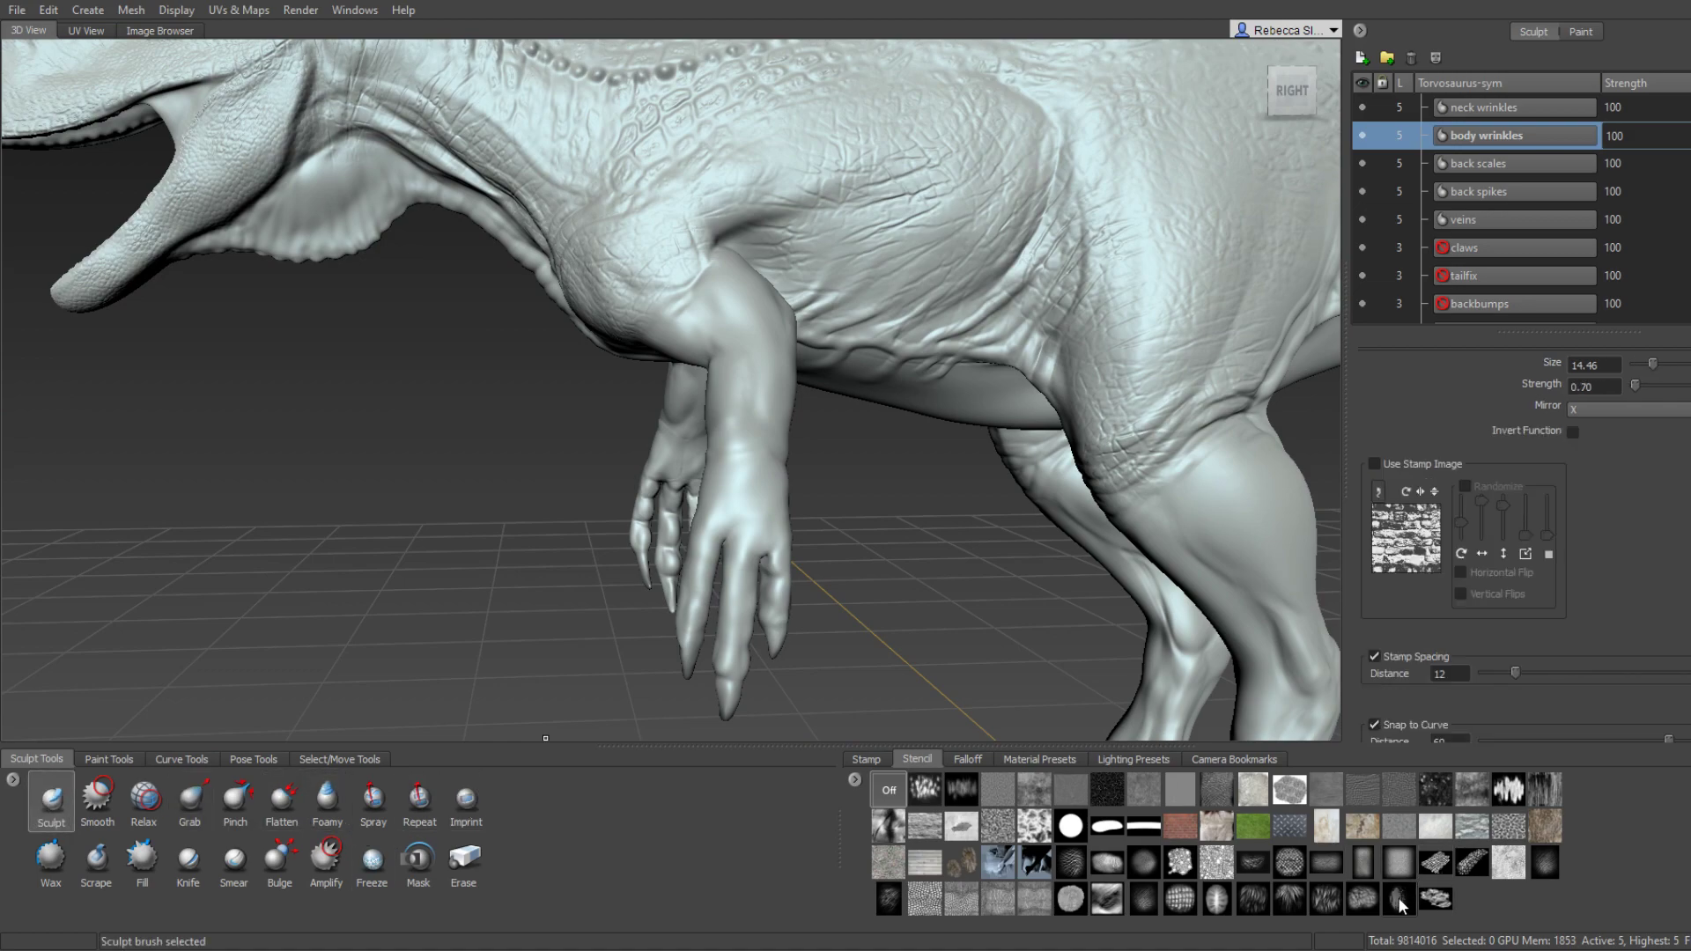
pyautogui.click(1149, 899)
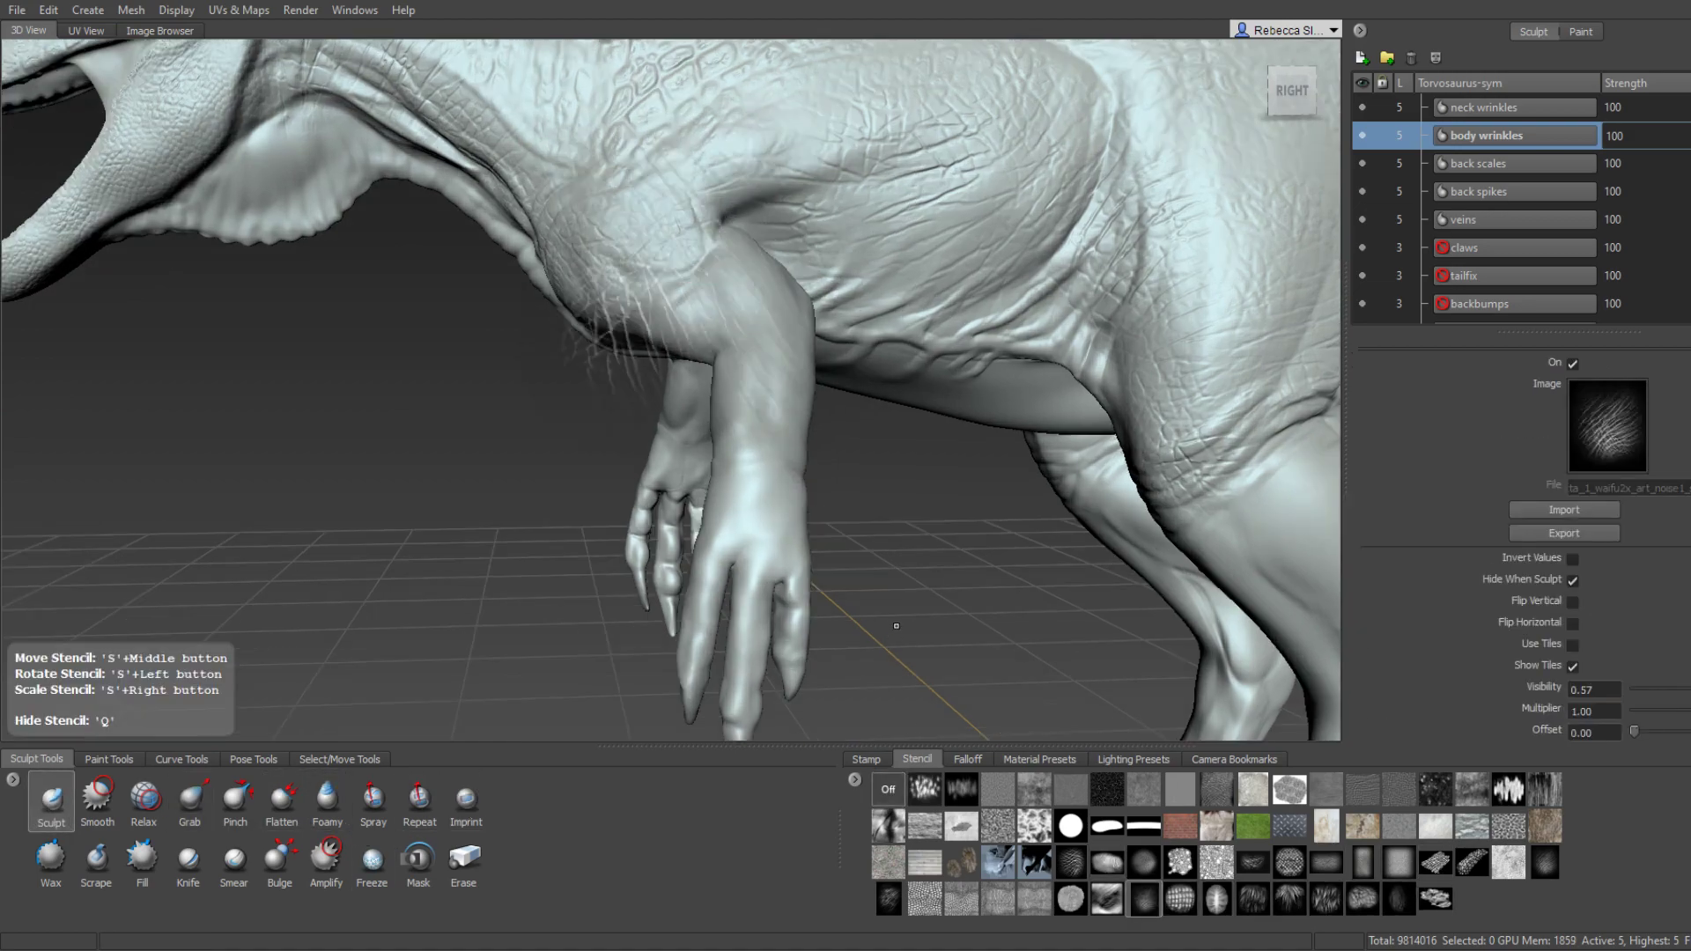
pyautogui.scroll(2, 896, 625)
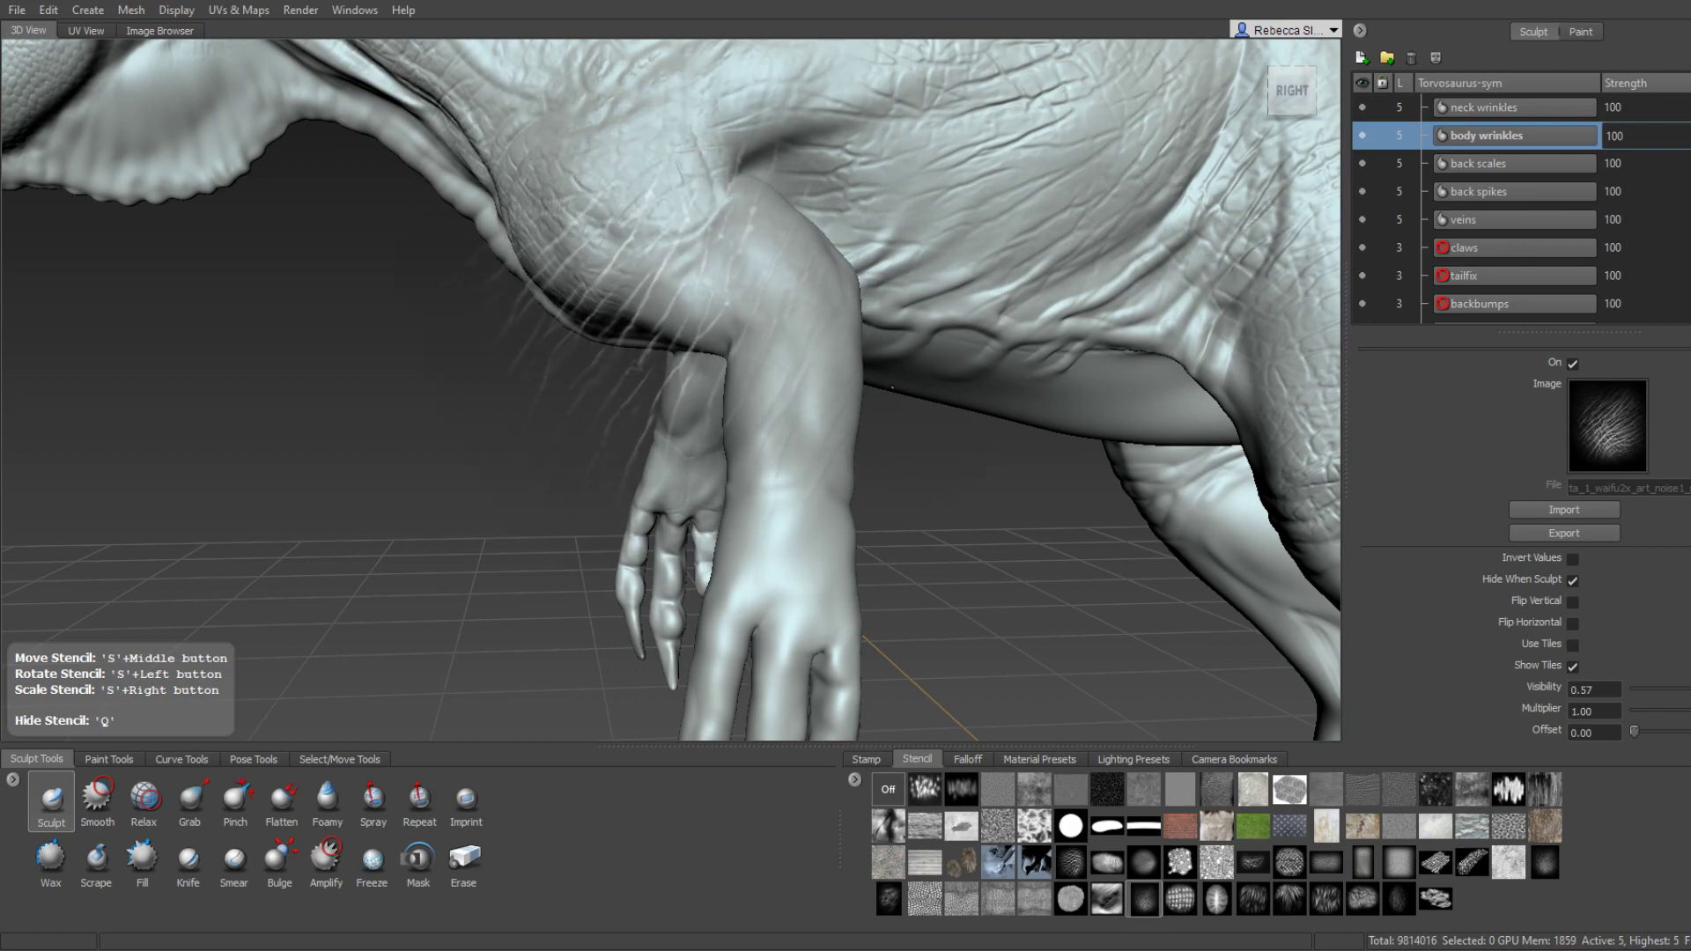
pyautogui.scroll(2, 811, 332)
pyautogui.scroll(2, 787, 319)
pyautogui.keyDown('alt'); pyautogui.moveTo(786, 319); pyautogui.dragTo(711, 220); pyautogui.keyUp('alt')
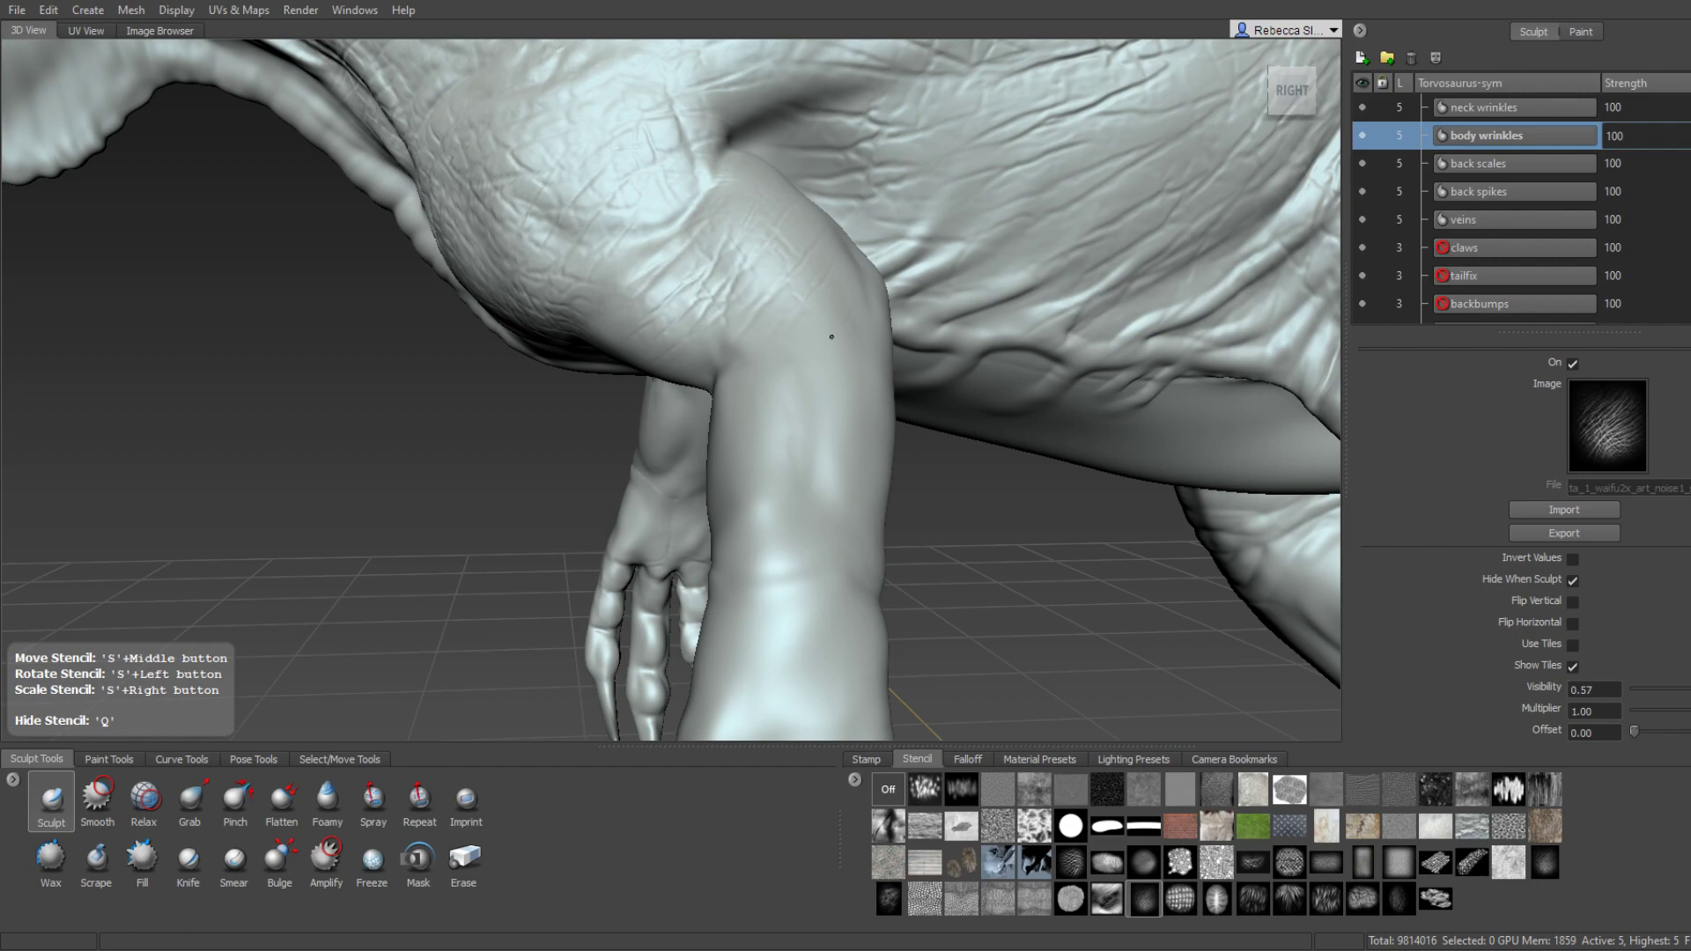
pyautogui.keyDown('alt'); pyautogui.moveTo(831, 336); pyautogui.dragTo(695, 369); pyautogui.keyUp('alt')
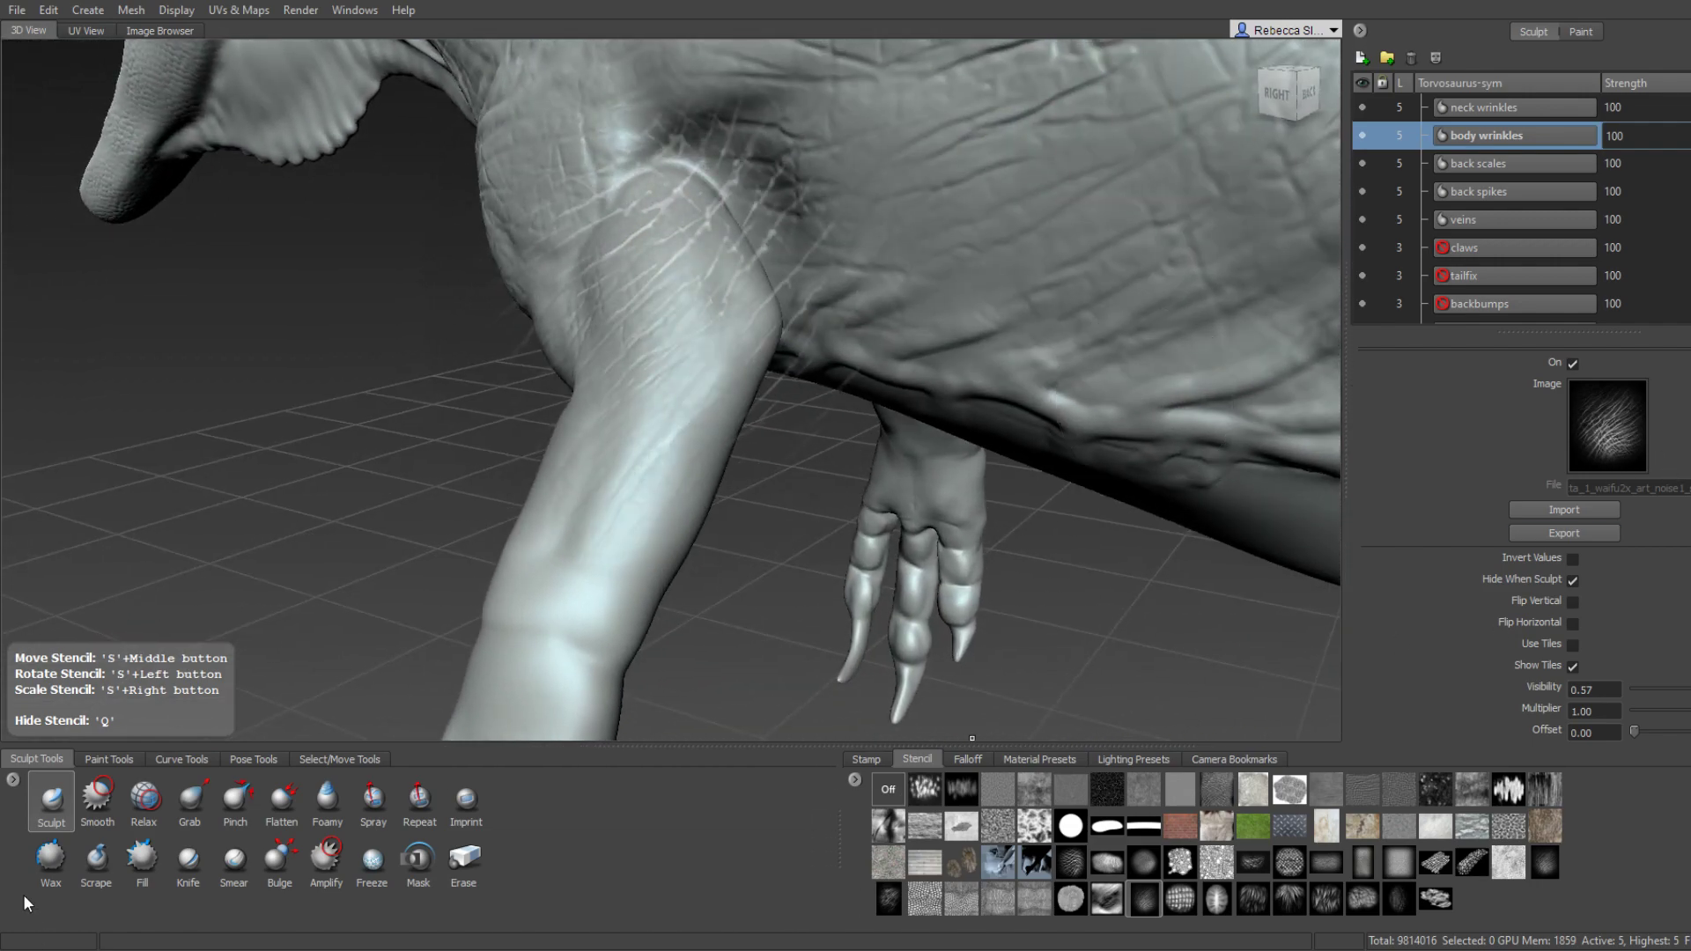
# Stroke stencilled wrinkle creases onto the front arm from an oblique close view.
pyautogui.click(44, 830)
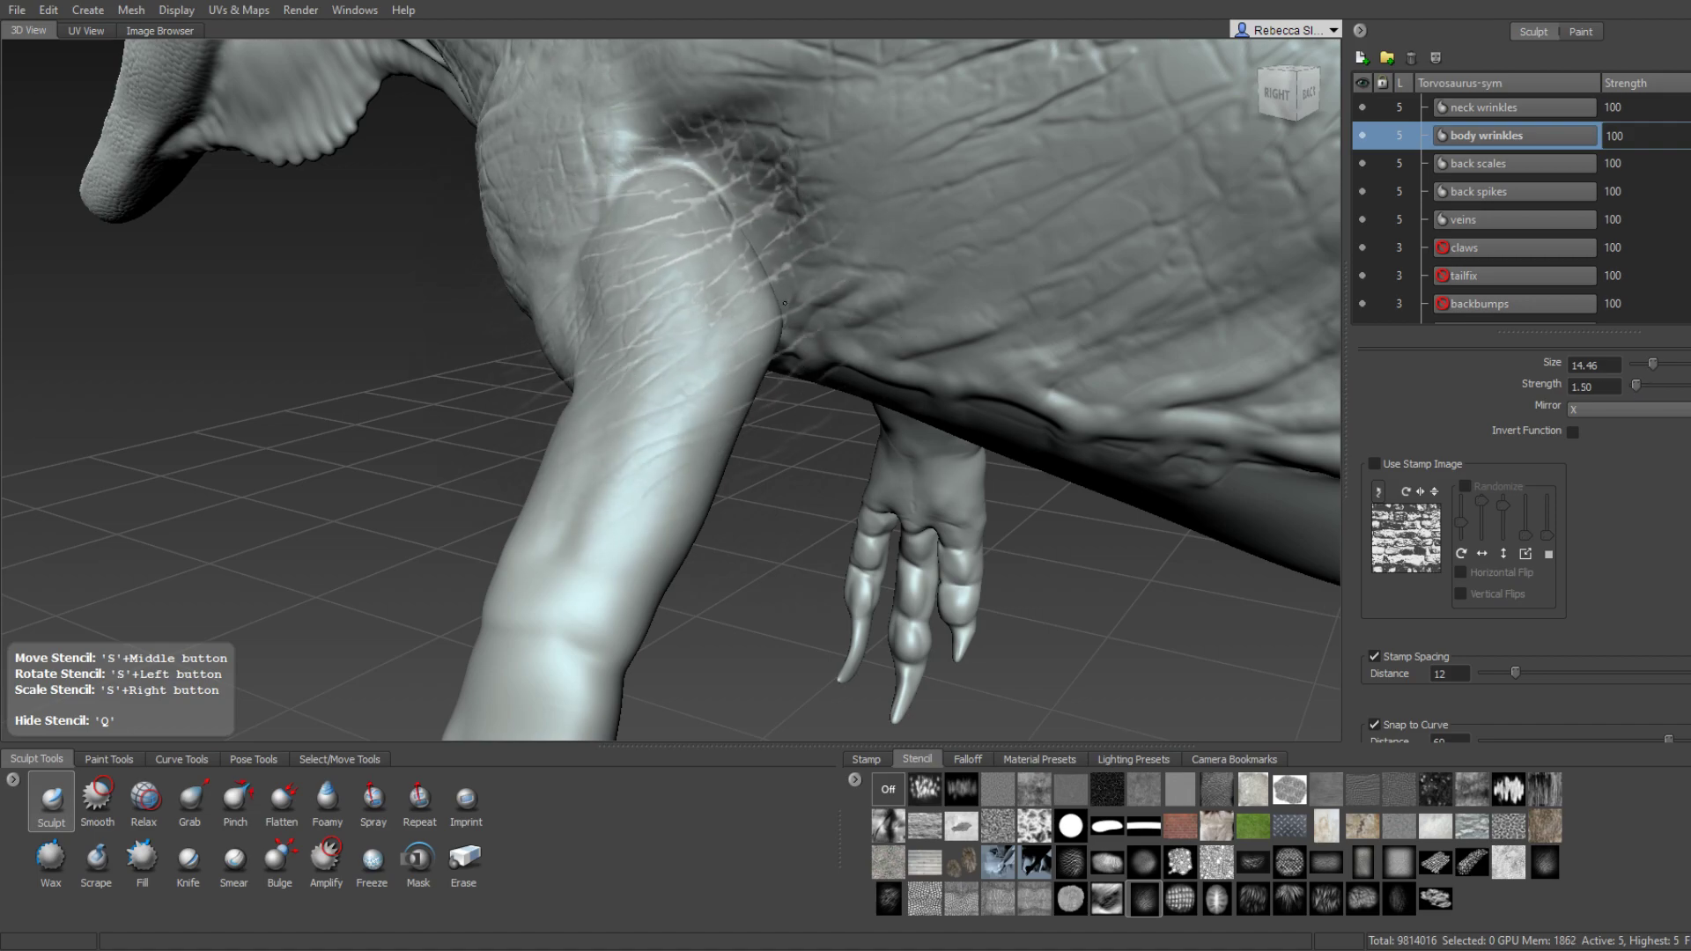
pyautogui.moveTo(1030, 403)
pyautogui.keyDown('alt'); pyautogui.mouseDown()
pyautogui.moveTo(748, 338)
pyautogui.moveTo(792, 335)
pyautogui.moveTo(799, 228)
pyautogui.moveTo(774, 170)
pyautogui.moveTo(788, 307)
pyautogui.mouseUp(); pyautogui.keyUp('alt')
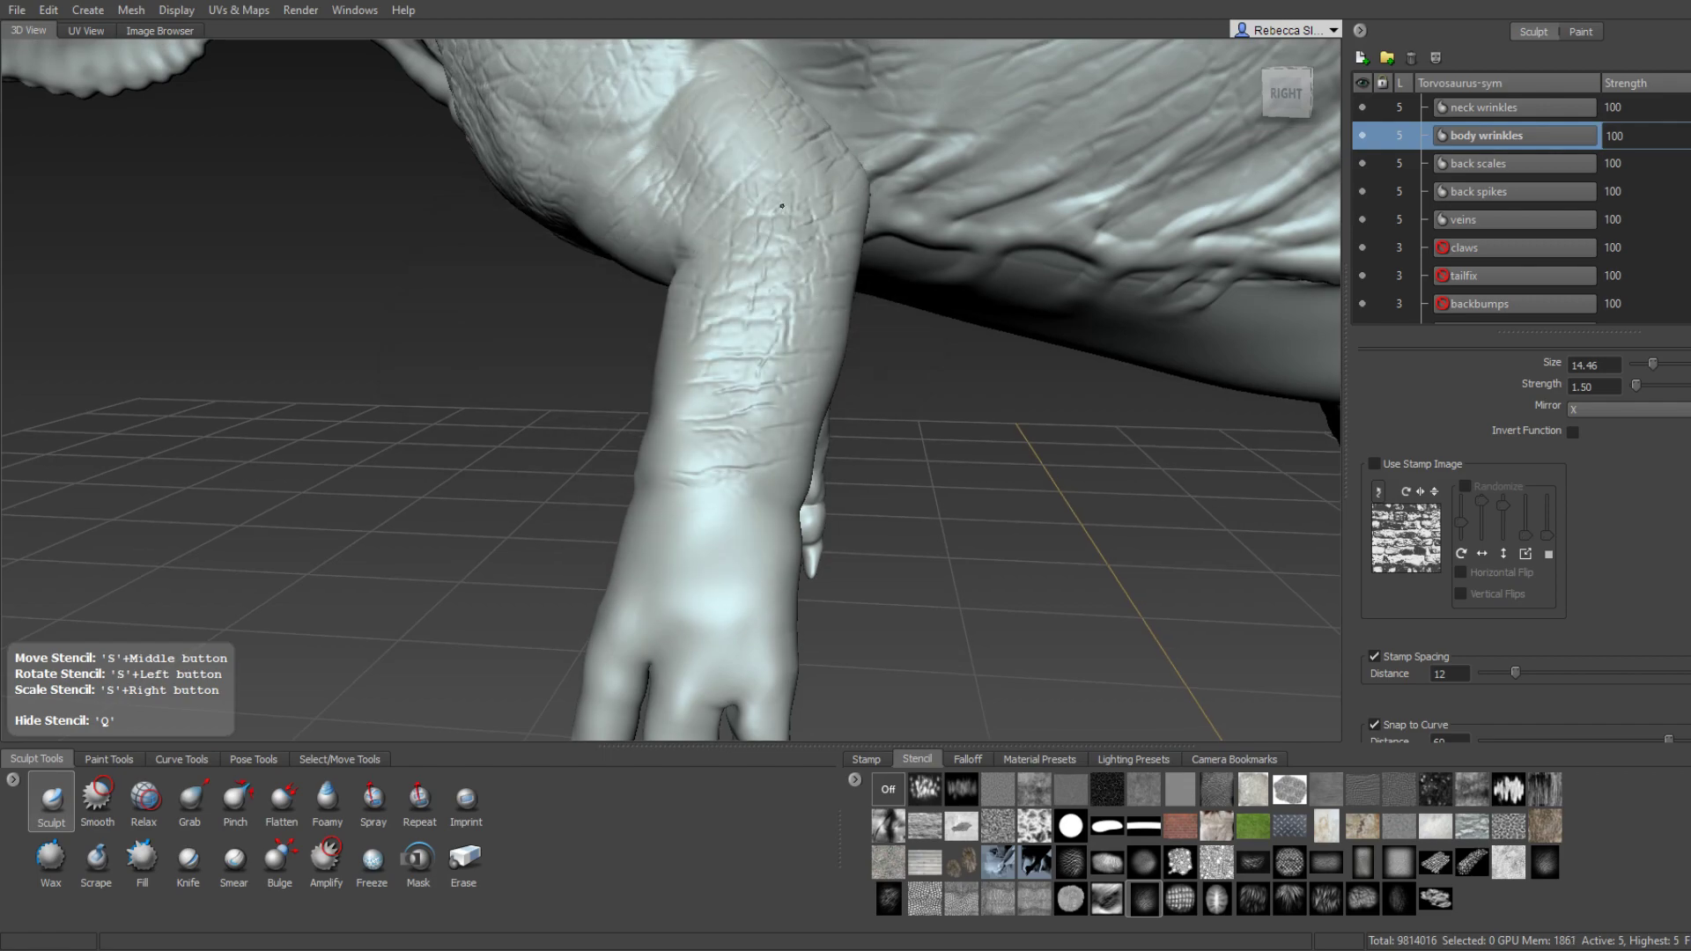
pyautogui.keyDown('alt'); pyautogui.moveTo(781, 206); pyautogui.dragTo(889, 334); pyautogui.keyUp('alt')
pyautogui.keyDown('alt'); pyautogui.moveTo(889, 335); pyautogui.dragTo(922, 365, button='right'); pyautogui.keyUp('alt')
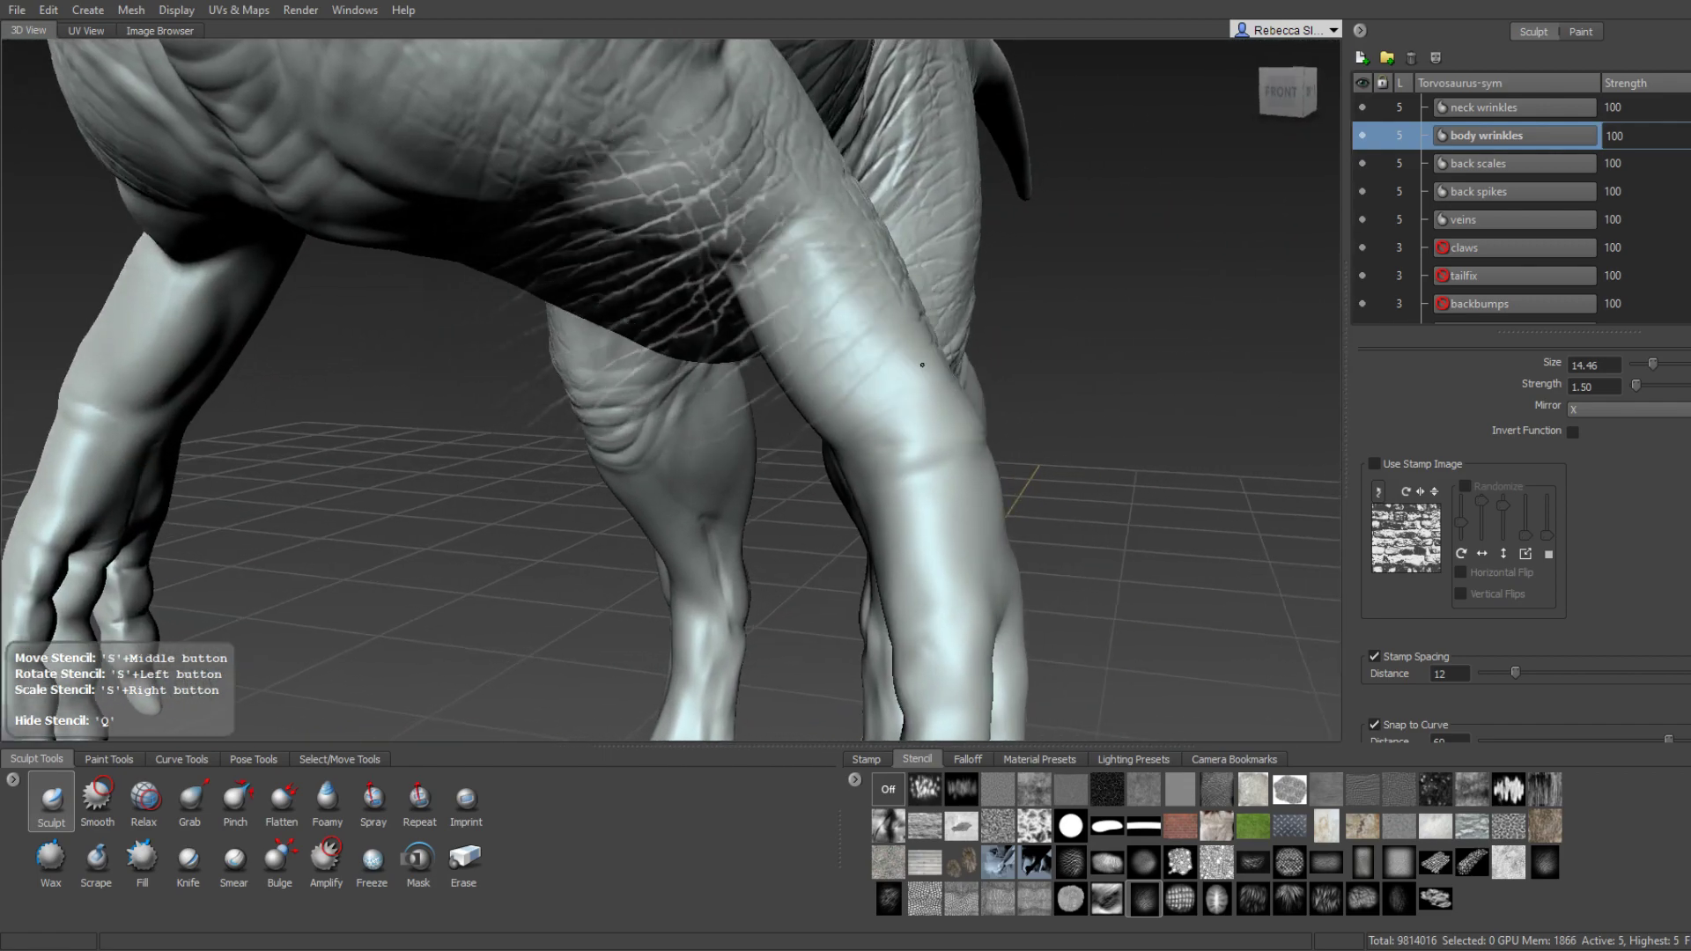
pyautogui.keyDown('alt'); pyautogui.moveTo(922, 364); pyautogui.dragTo(767, 336, button='middle'); pyautogui.keyUp('alt')
pyautogui.keyDown('alt'); pyautogui.moveTo(734, 201); pyautogui.dragTo(747, 189); pyautogui.keyUp('alt')
pyautogui.moveTo(685, 260); pyautogui.dragTo(625, 324)
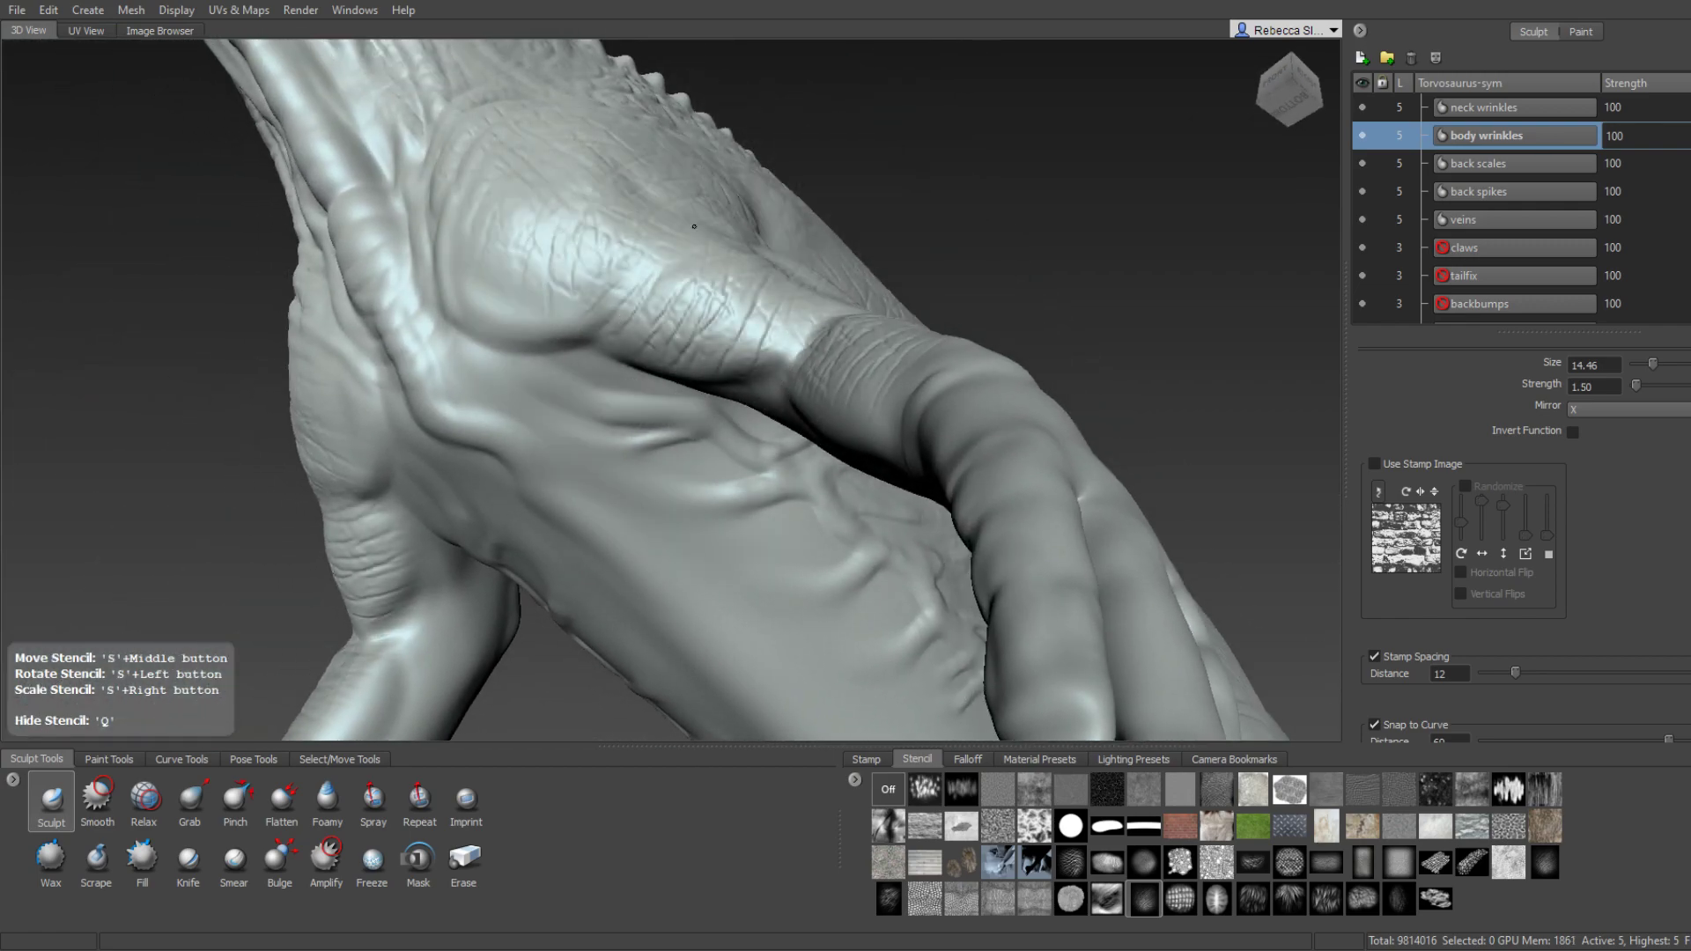
# Continue imprinting wrinkles around the upper arm, torso side and arm underside.
pyautogui.keyDown('alt'); pyautogui.moveTo(694, 226); pyautogui.dragTo(696, 264); pyautogui.keyUp('alt')
pyautogui.keyDown('alt'); pyautogui.moveTo(695, 264); pyautogui.dragTo(695, 313, button='right'); pyautogui.keyUp('alt')
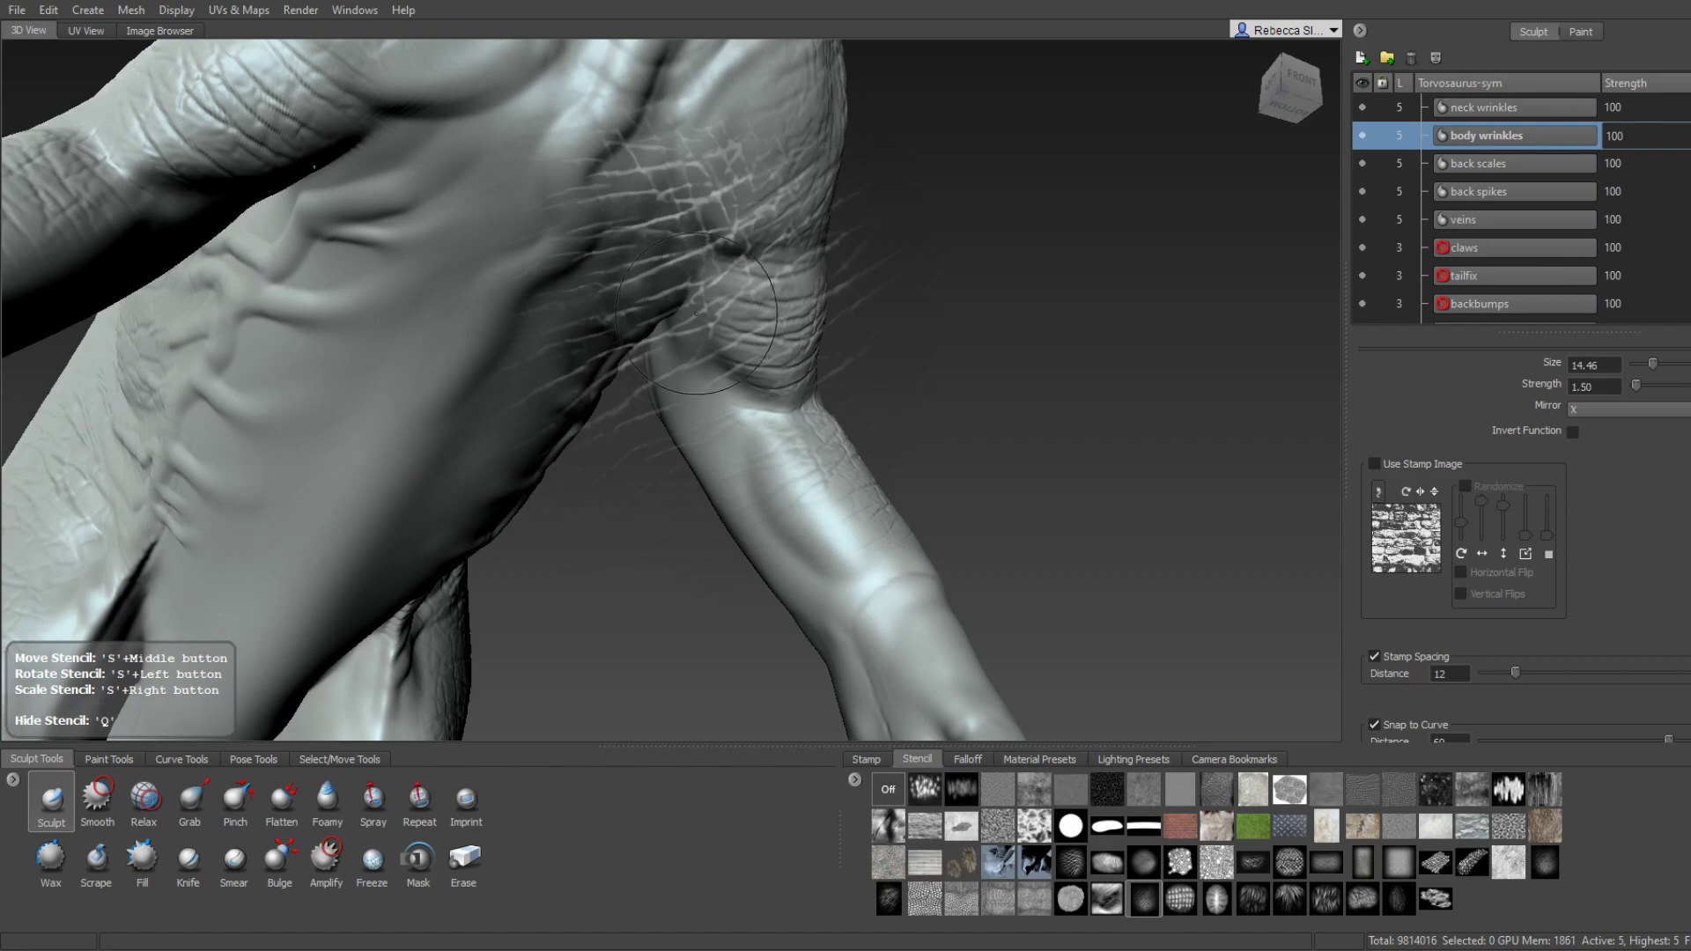
pyautogui.moveTo(812, 395)
pyautogui.keyDown('alt'); pyautogui.mouseDown()
pyautogui.moveTo(756, 288)
pyautogui.moveTo(871, 375)
pyautogui.mouseUp(); pyautogui.keyUp('alt')
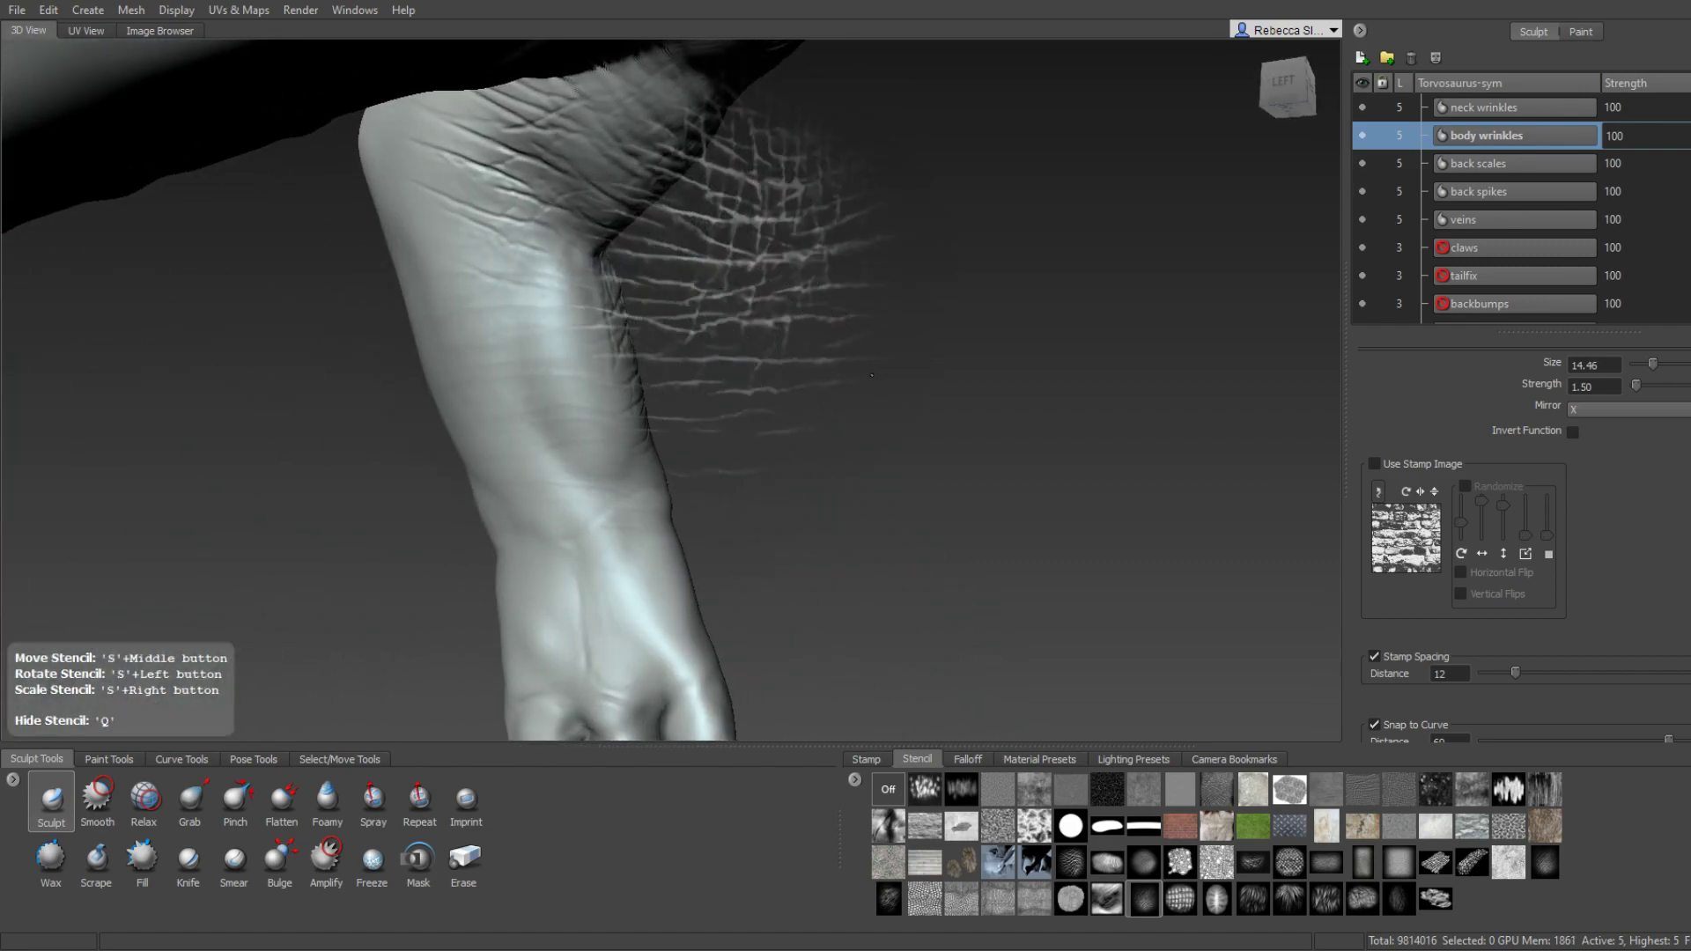
pyautogui.keyDown('alt'); pyautogui.moveTo(870, 375); pyautogui.dragTo(1003, 375, button='middle'); pyautogui.keyUp('alt')
pyautogui.keyDown('alt'); pyautogui.moveTo(644, 332); pyautogui.dragTo(736, 332, button='middle'); pyautogui.keyUp('alt')
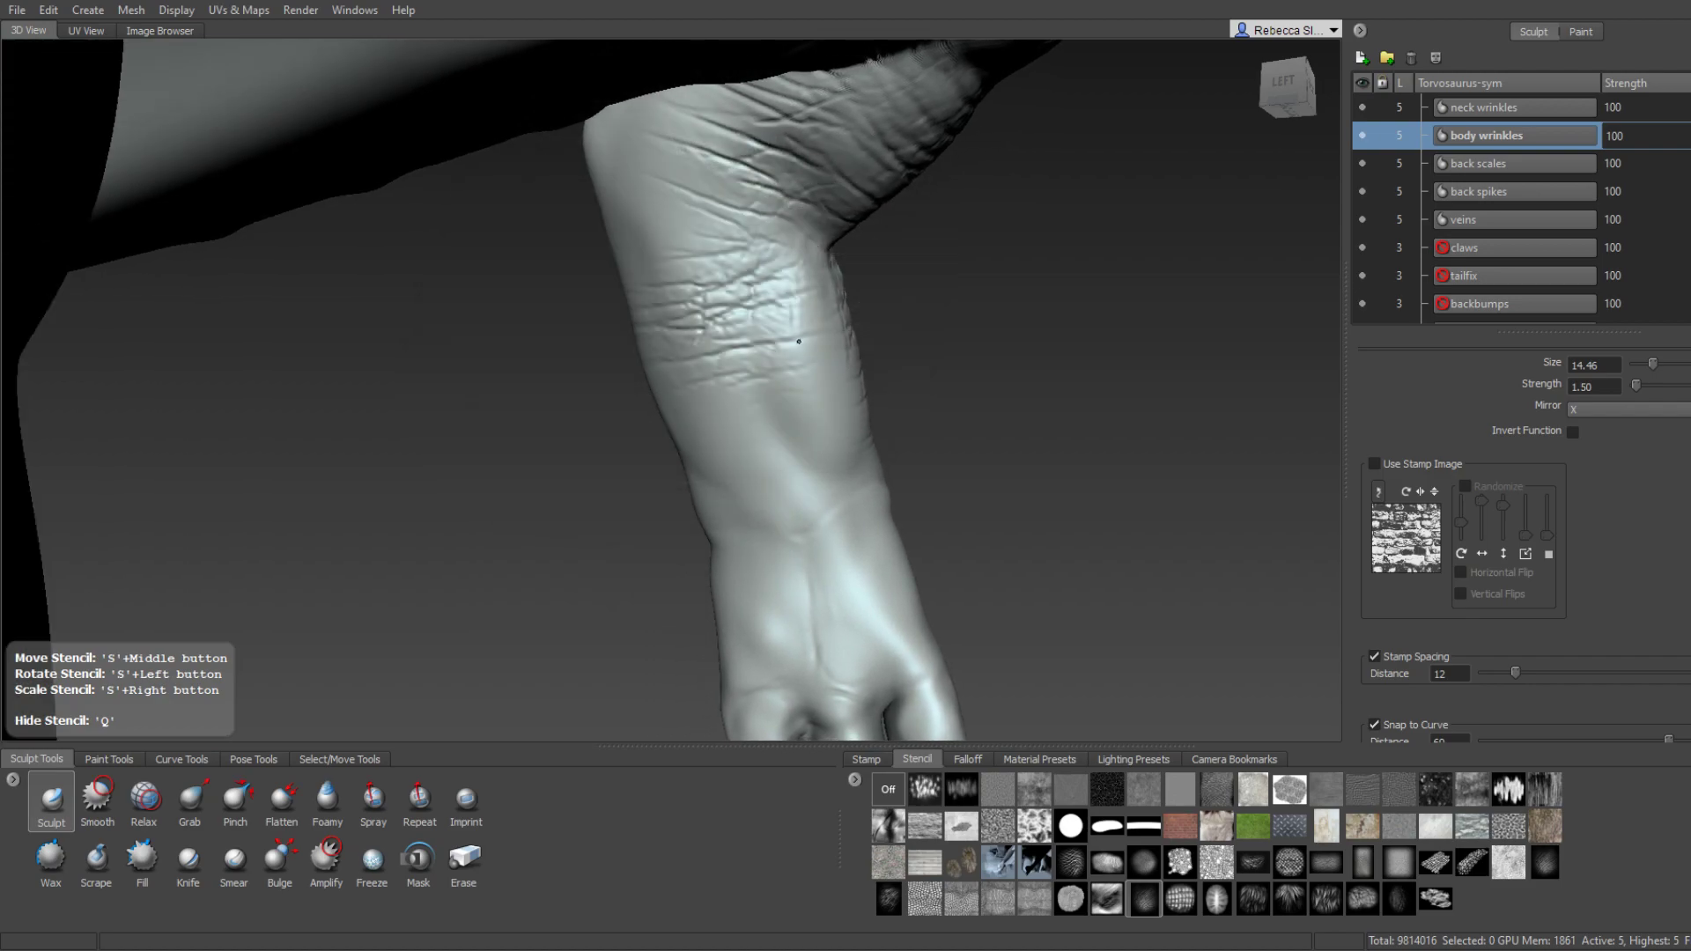
pyautogui.moveTo(857, 405)
pyautogui.keyDown('alt'); pyautogui.mouseDown()
pyautogui.moveTo(555, 276)
pyautogui.moveTo(778, 331)
pyautogui.moveTo(717, 215)
pyautogui.moveTo(785, 241)
pyautogui.mouseUp(); pyautogui.keyUp('alt')
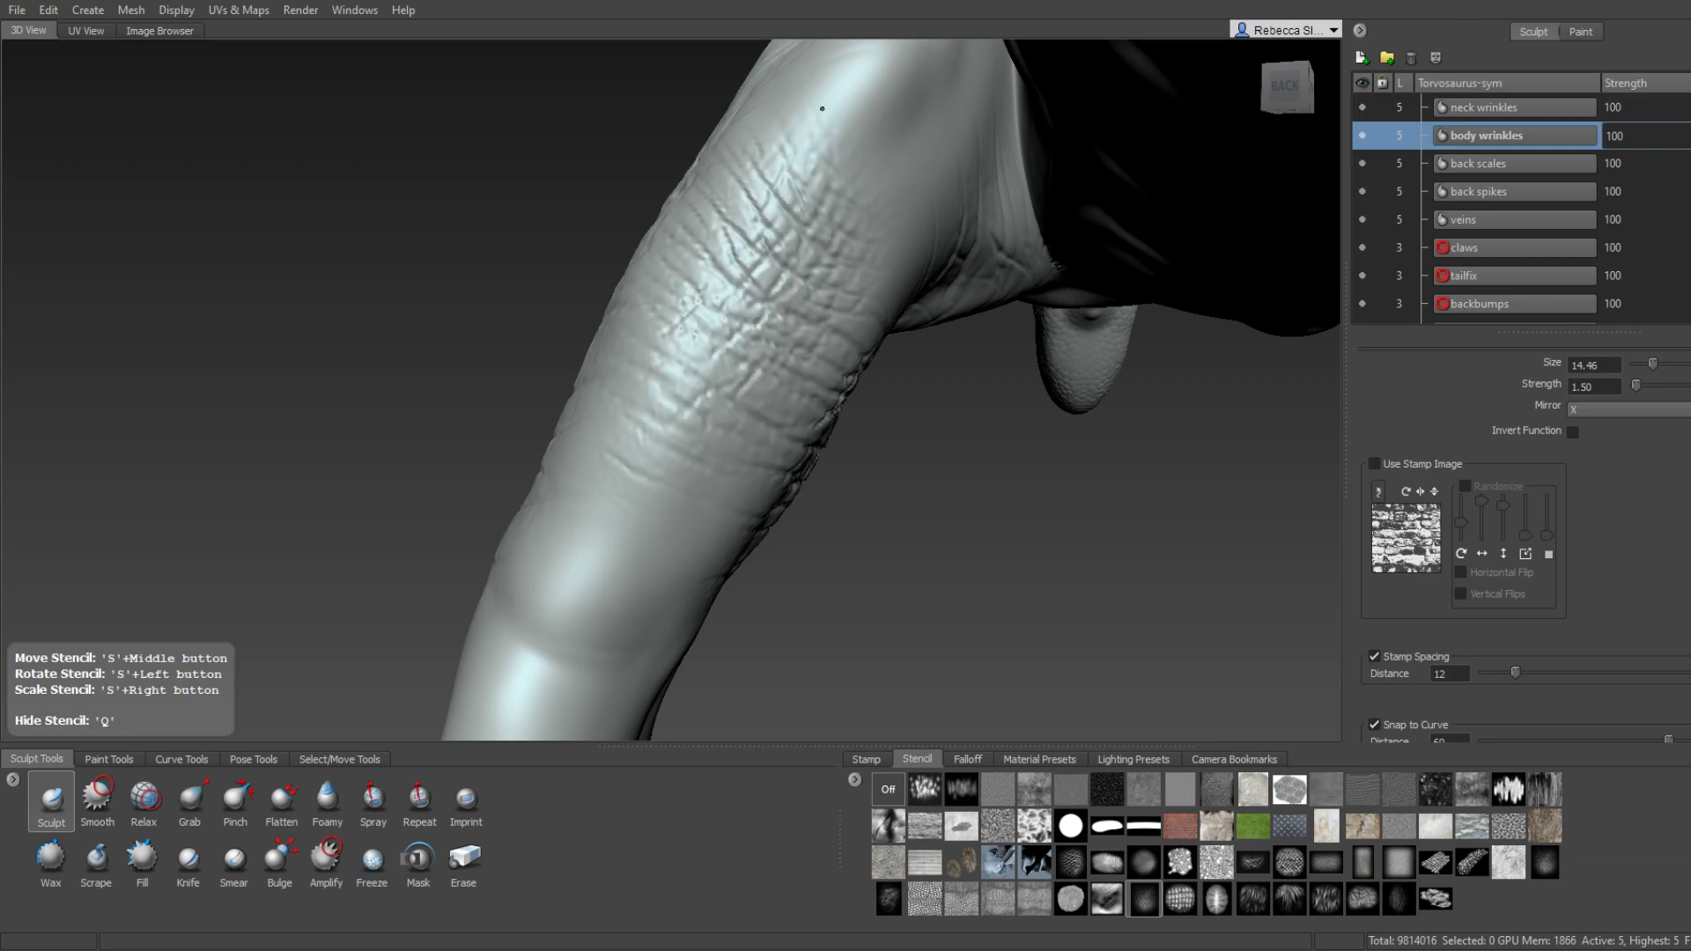
pyautogui.keyDown('alt'); pyautogui.moveTo(822, 108); pyautogui.dragTo(854, 221); pyautogui.keyUp('alt')
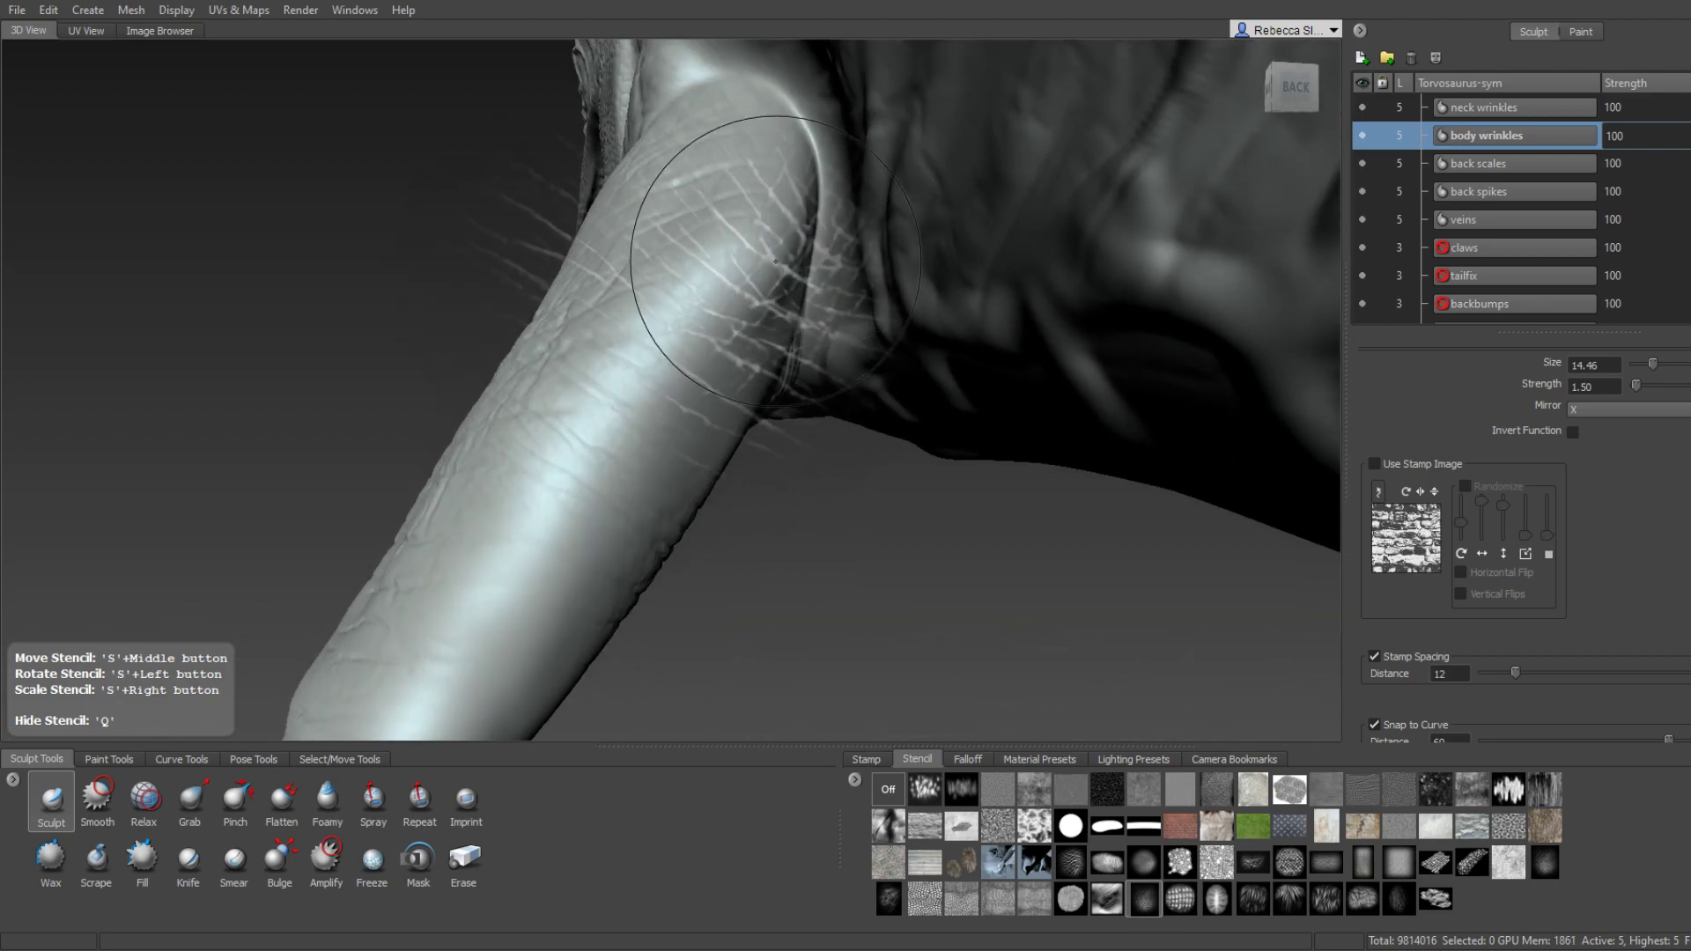
pyautogui.keyDown('alt'); pyautogui.moveTo(717, 227); pyautogui.dragTo(649, 271); pyautogui.keyUp('alt')
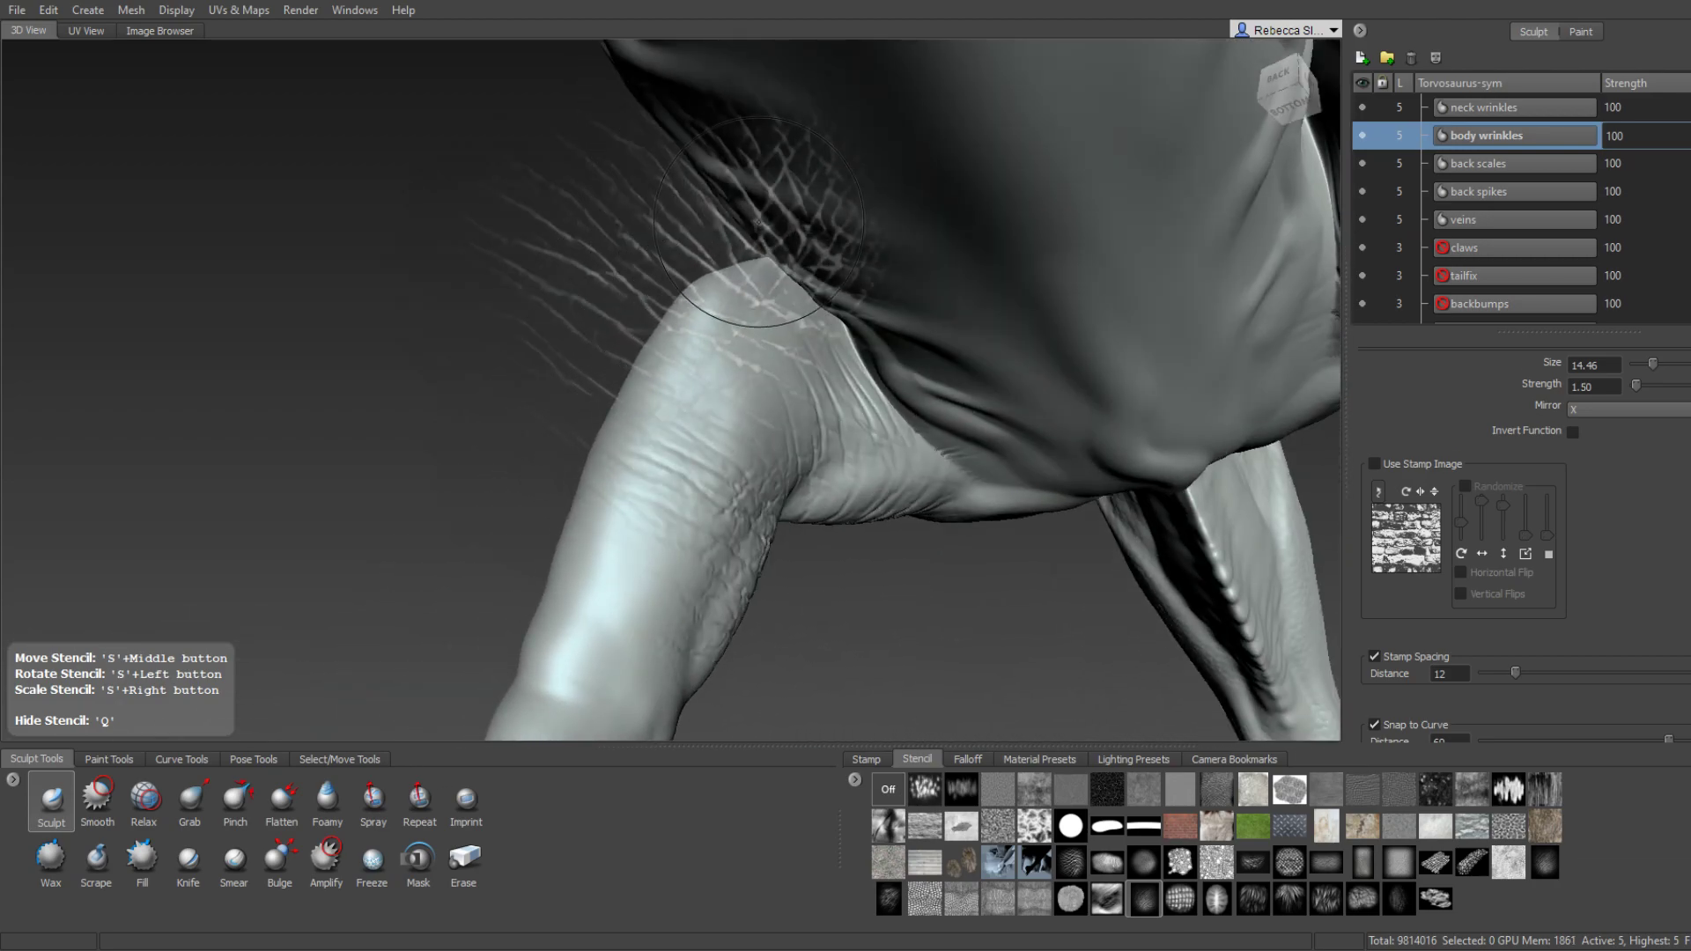
pyautogui.moveTo(758, 222)
pyautogui.keyDown('alt'); pyautogui.mouseDown()
pyautogui.moveTo(717, 211)
pyautogui.moveTo(741, 201)
pyautogui.mouseUp(); pyautogui.keyUp('alt')
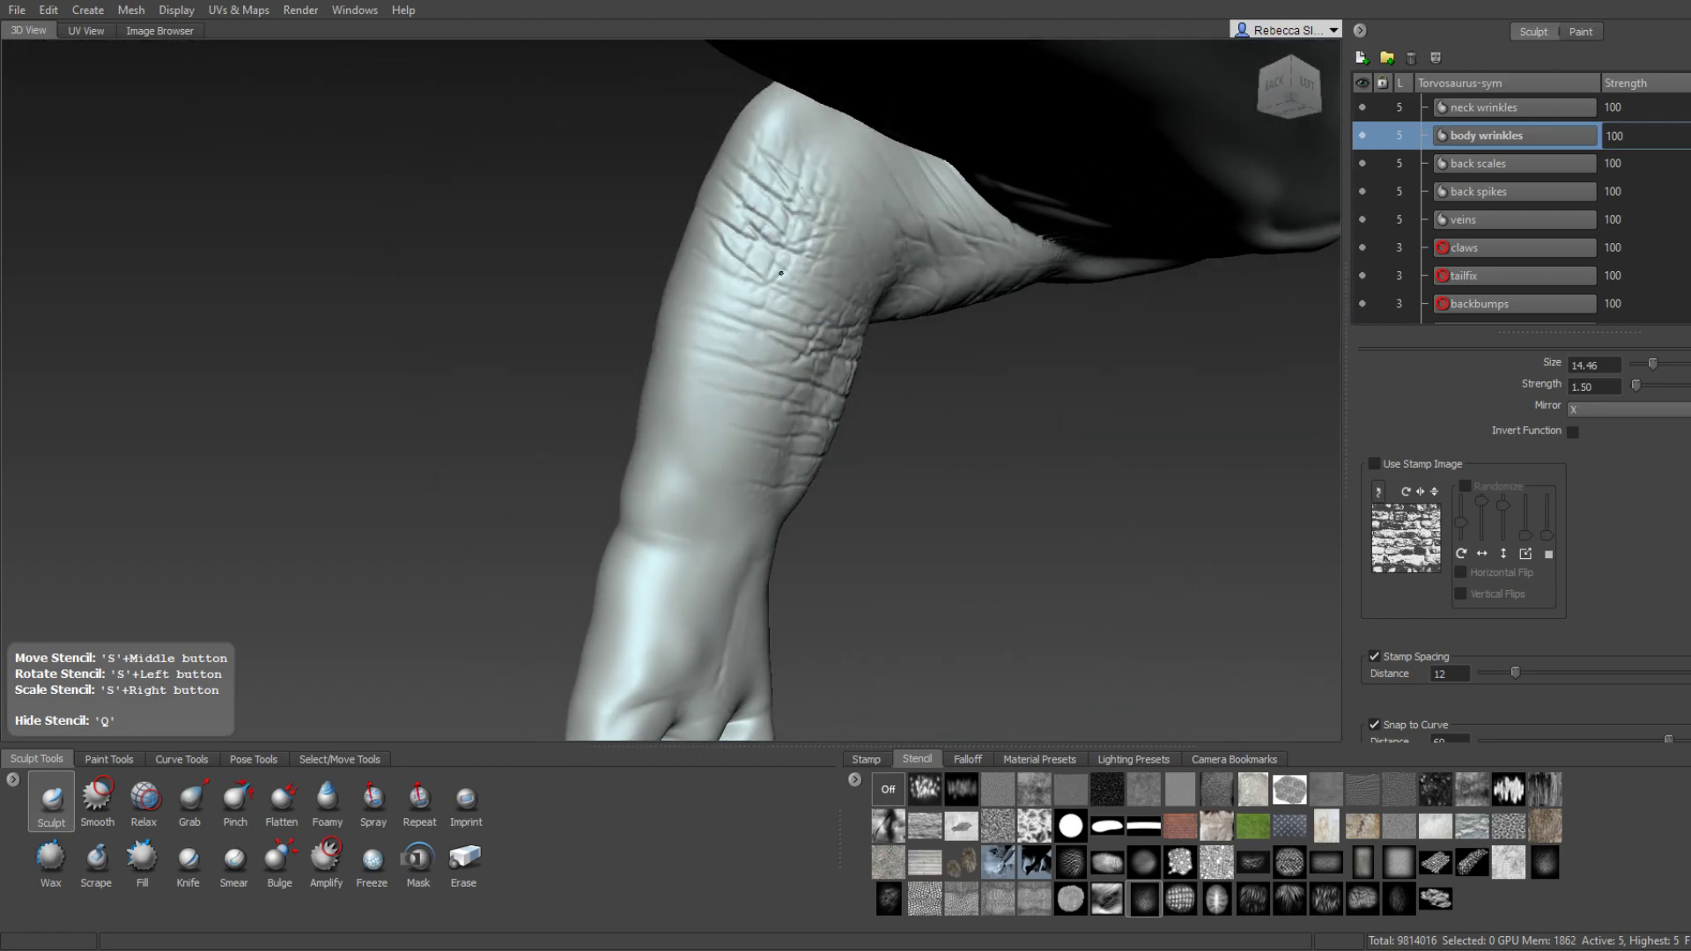
pyautogui.moveTo(763, 464)
pyautogui.keyDown('alt'); pyautogui.mouseDown()
pyautogui.moveTo(792, 309)
pyautogui.moveTo(972, 390)
pyautogui.moveTo(844, 337)
pyautogui.mouseUp(); pyautogui.keyUp('alt')
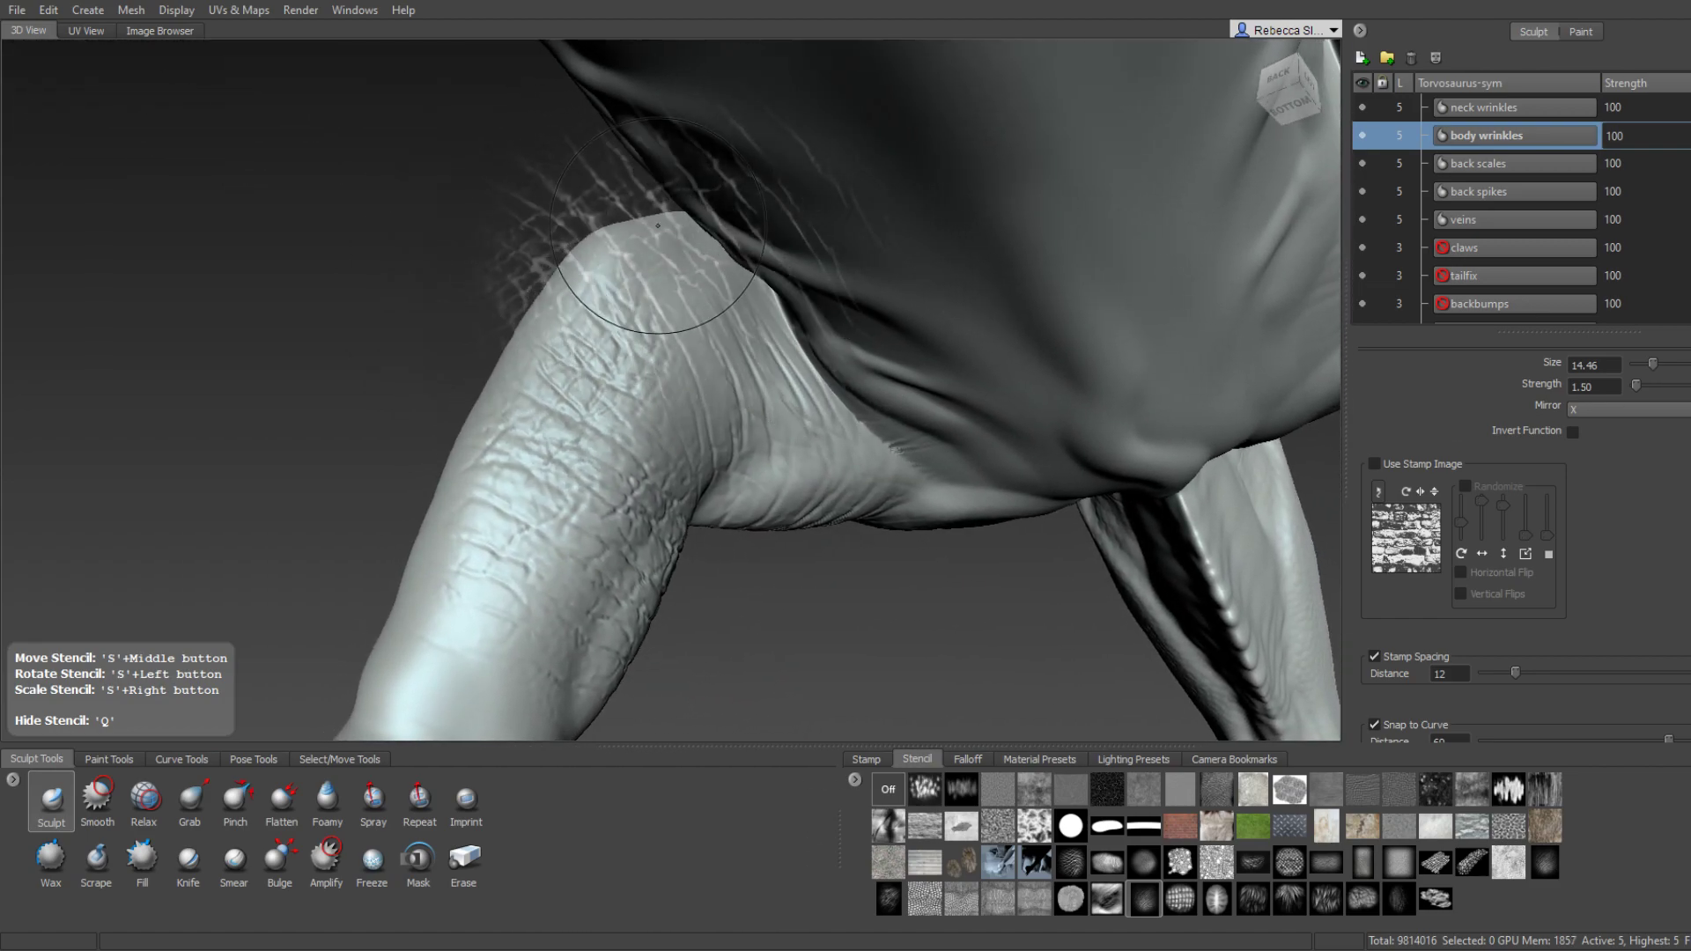
# Hide the stencil with Q and review the wrinkled forelimb from behind and the side.
pyautogui.press('q')
pyautogui.moveTo(659, 362)
pyautogui.keyDown('alt'); pyautogui.mouseDown()
pyautogui.moveTo(726, 302)
pyautogui.moveTo(638, 351)
pyautogui.moveTo(744, 291)
pyautogui.mouseUp(); pyautogui.keyUp('alt')
pyautogui.press('q')
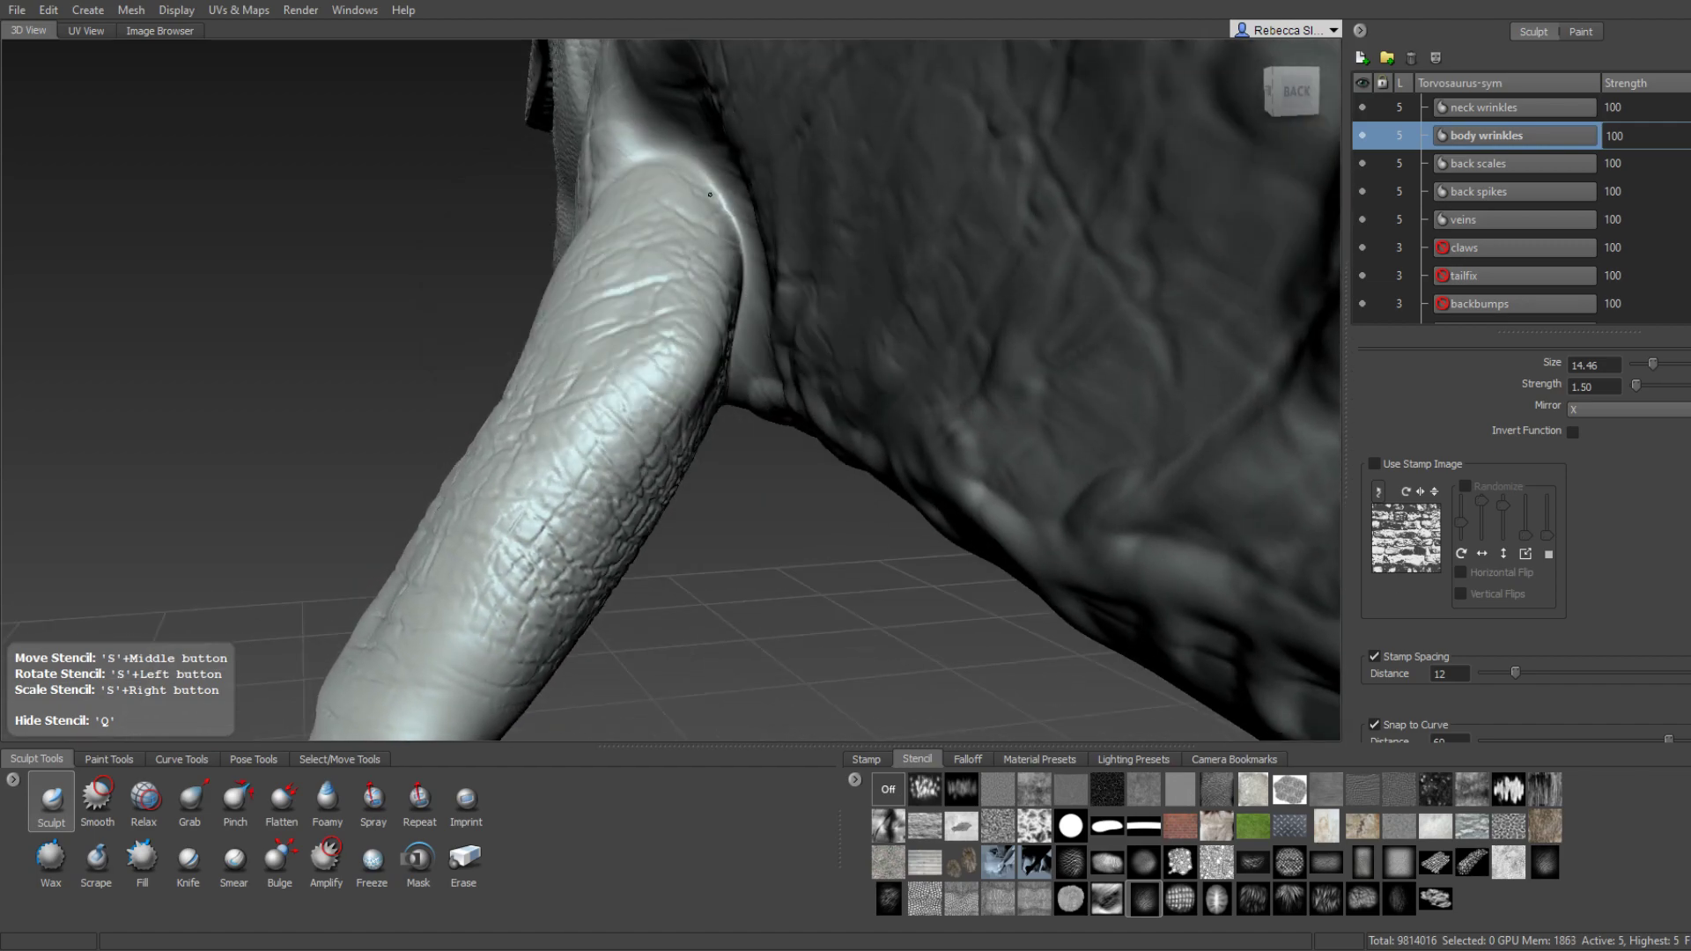
pyautogui.moveTo(709, 193)
pyautogui.keyDown('alt'); pyautogui.mouseDown()
pyautogui.moveTo(774, 321)
pyautogui.moveTo(547, 302)
pyautogui.moveTo(766, 335)
pyautogui.mouseUp(); pyautogui.keyUp('alt')
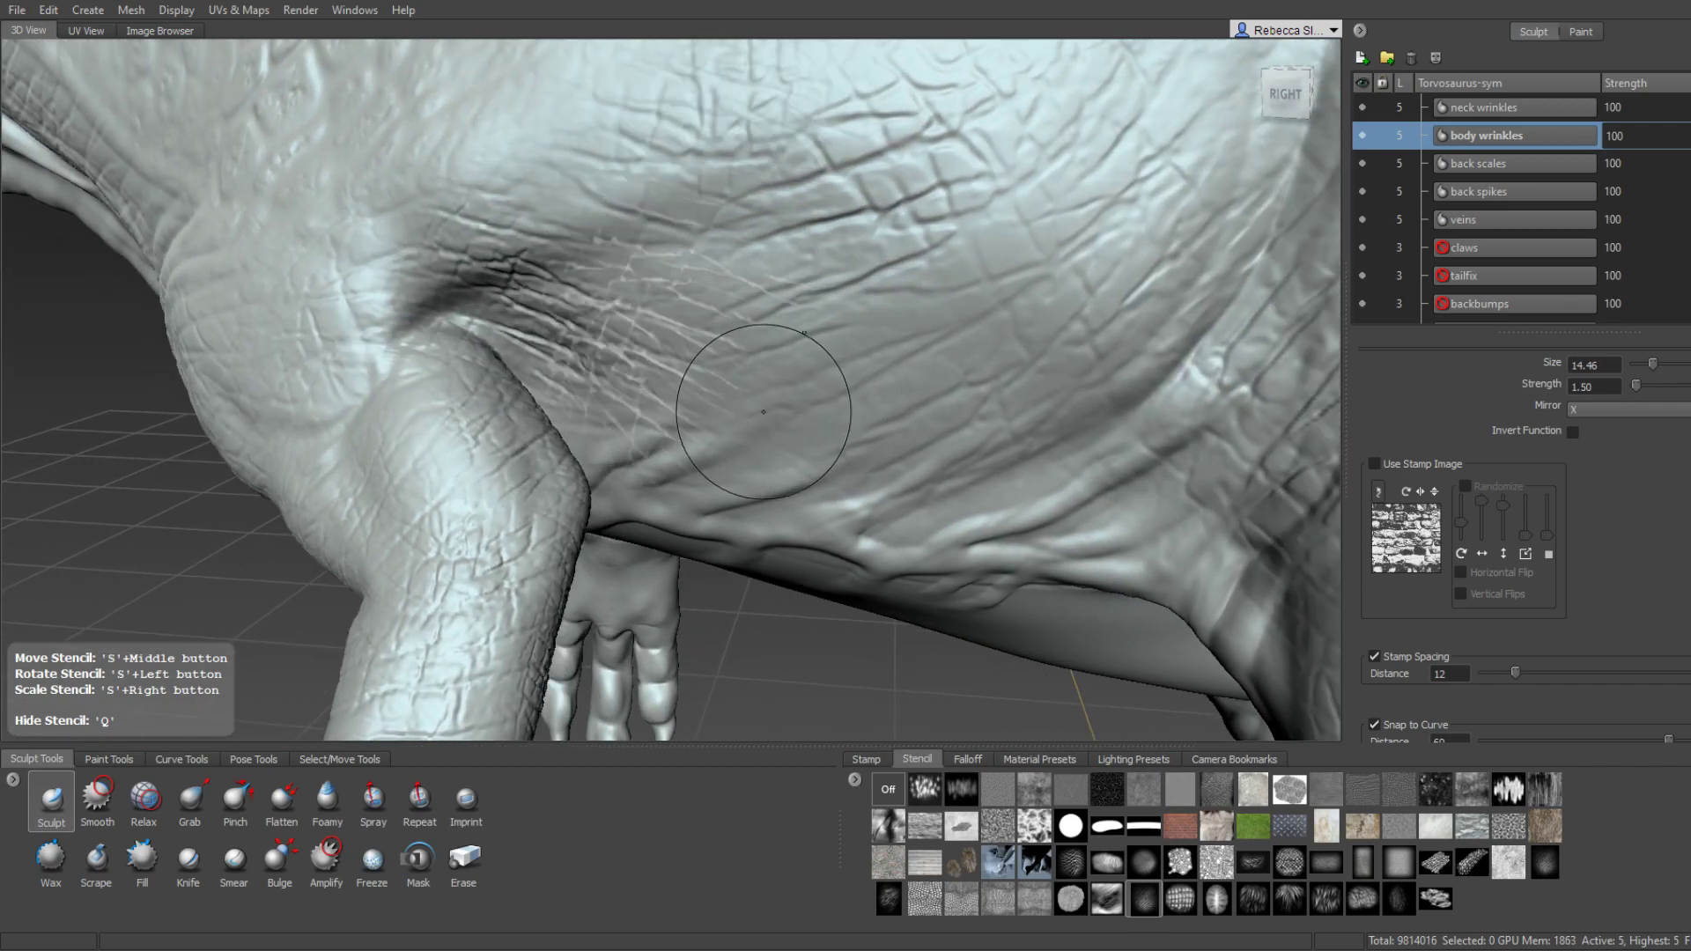
pyautogui.keyDown('alt'); pyautogui.moveTo(767, 335); pyautogui.dragTo(671, 283, button='right'); pyautogui.keyUp('alt')
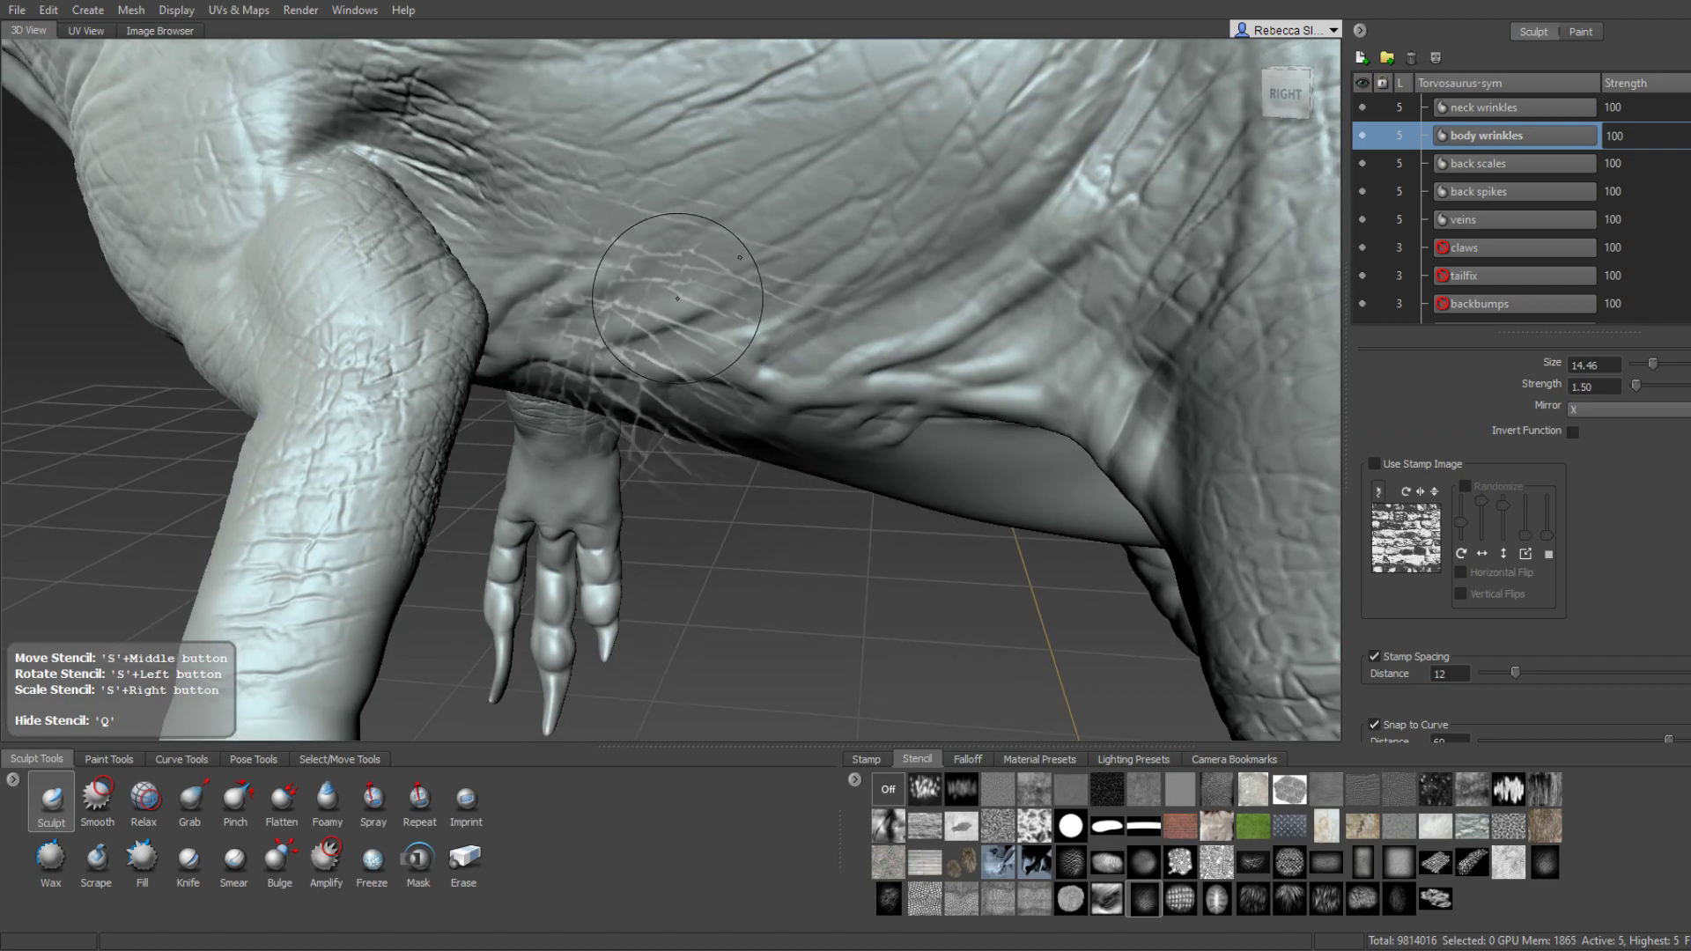
pyautogui.keyDown('alt'); pyautogui.moveTo(829, 229); pyautogui.dragTo(772, 384); pyautogui.keyUp('alt')
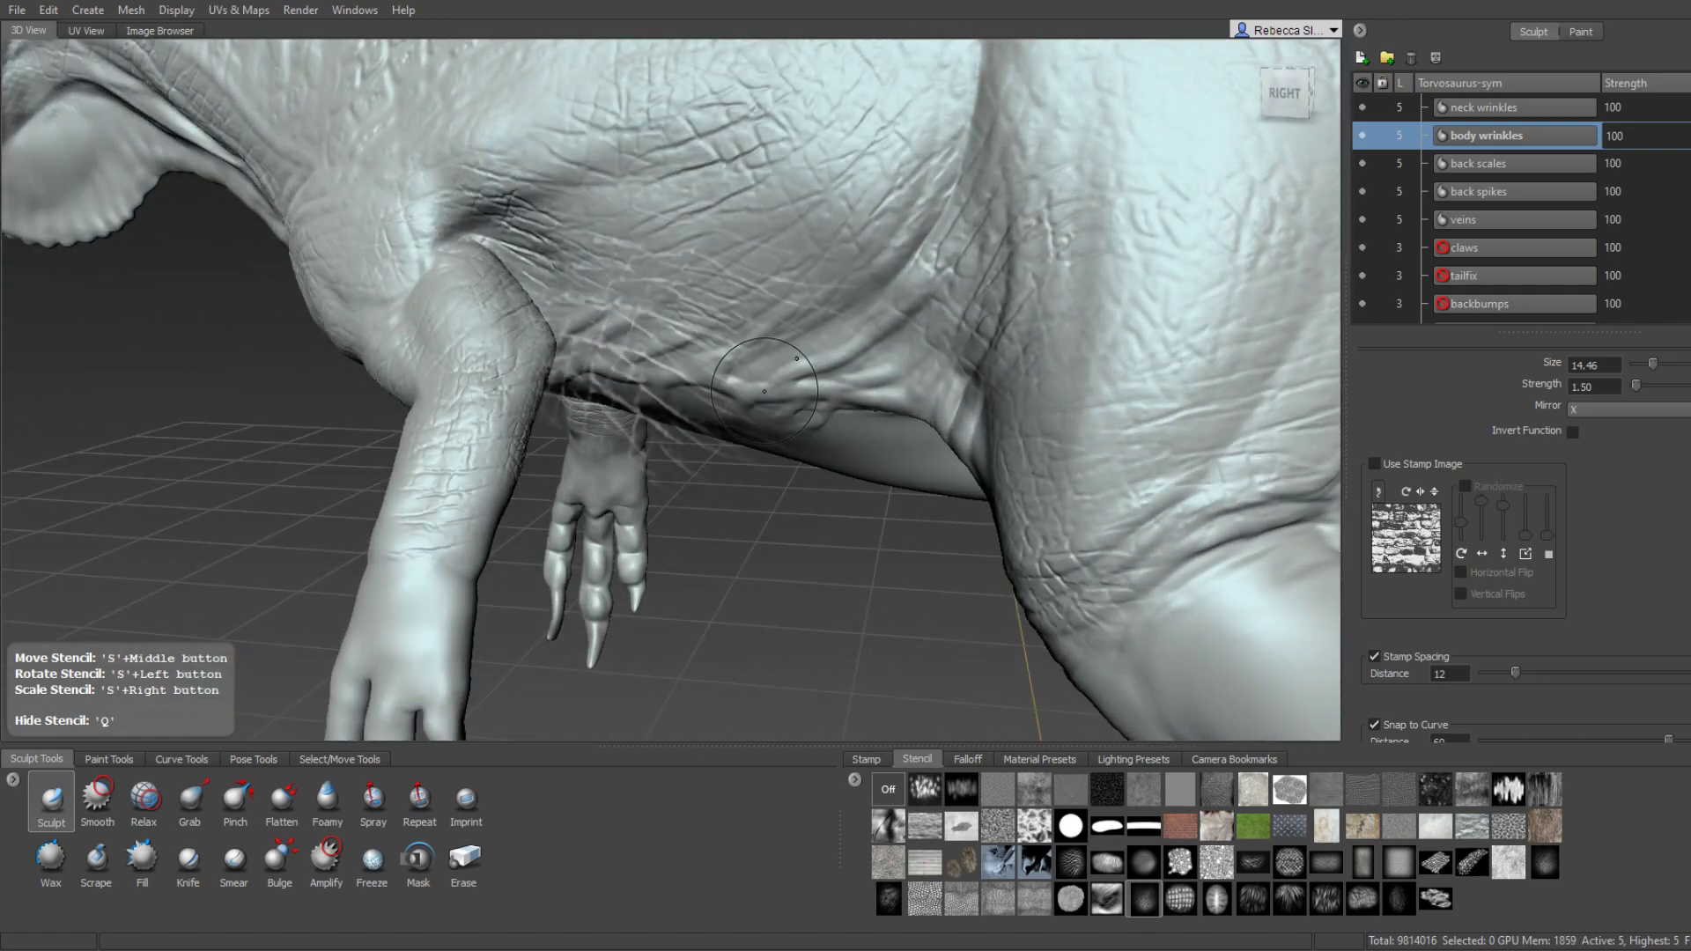
pyautogui.keyDown('alt'); pyautogui.moveTo(795, 392); pyautogui.dragTo(811, 354); pyautogui.keyUp('alt')
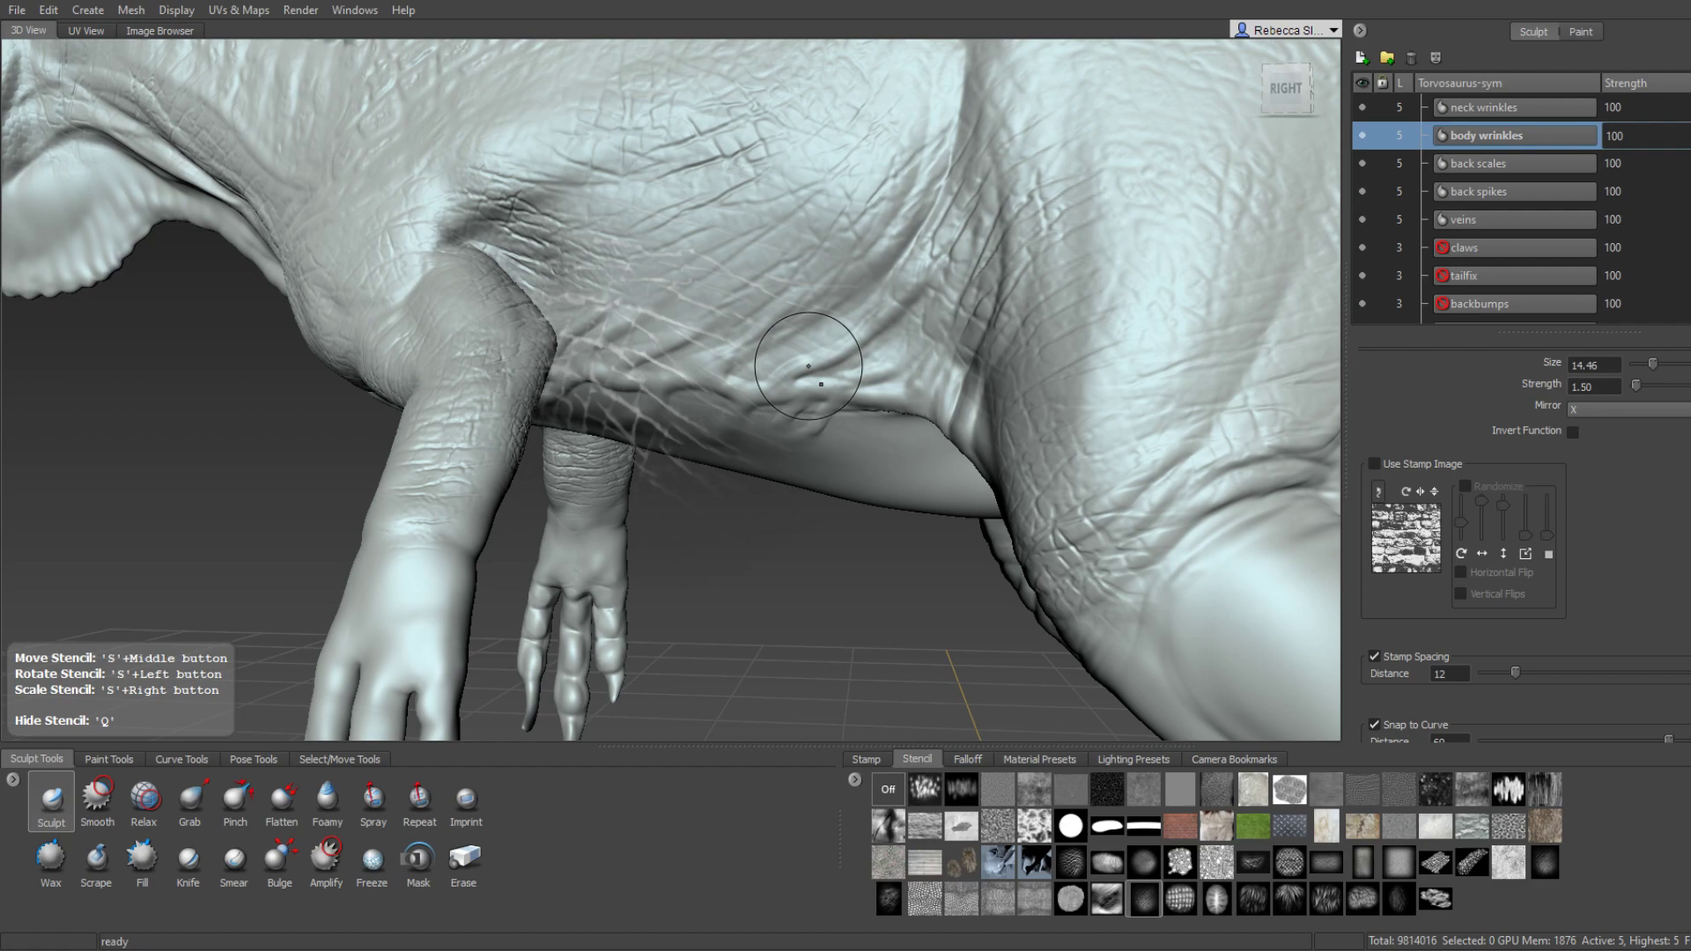
pyautogui.keyDown('alt'); pyautogui.moveTo(484, 387); pyautogui.dragTo(672, 295); pyautogui.keyUp('alt')
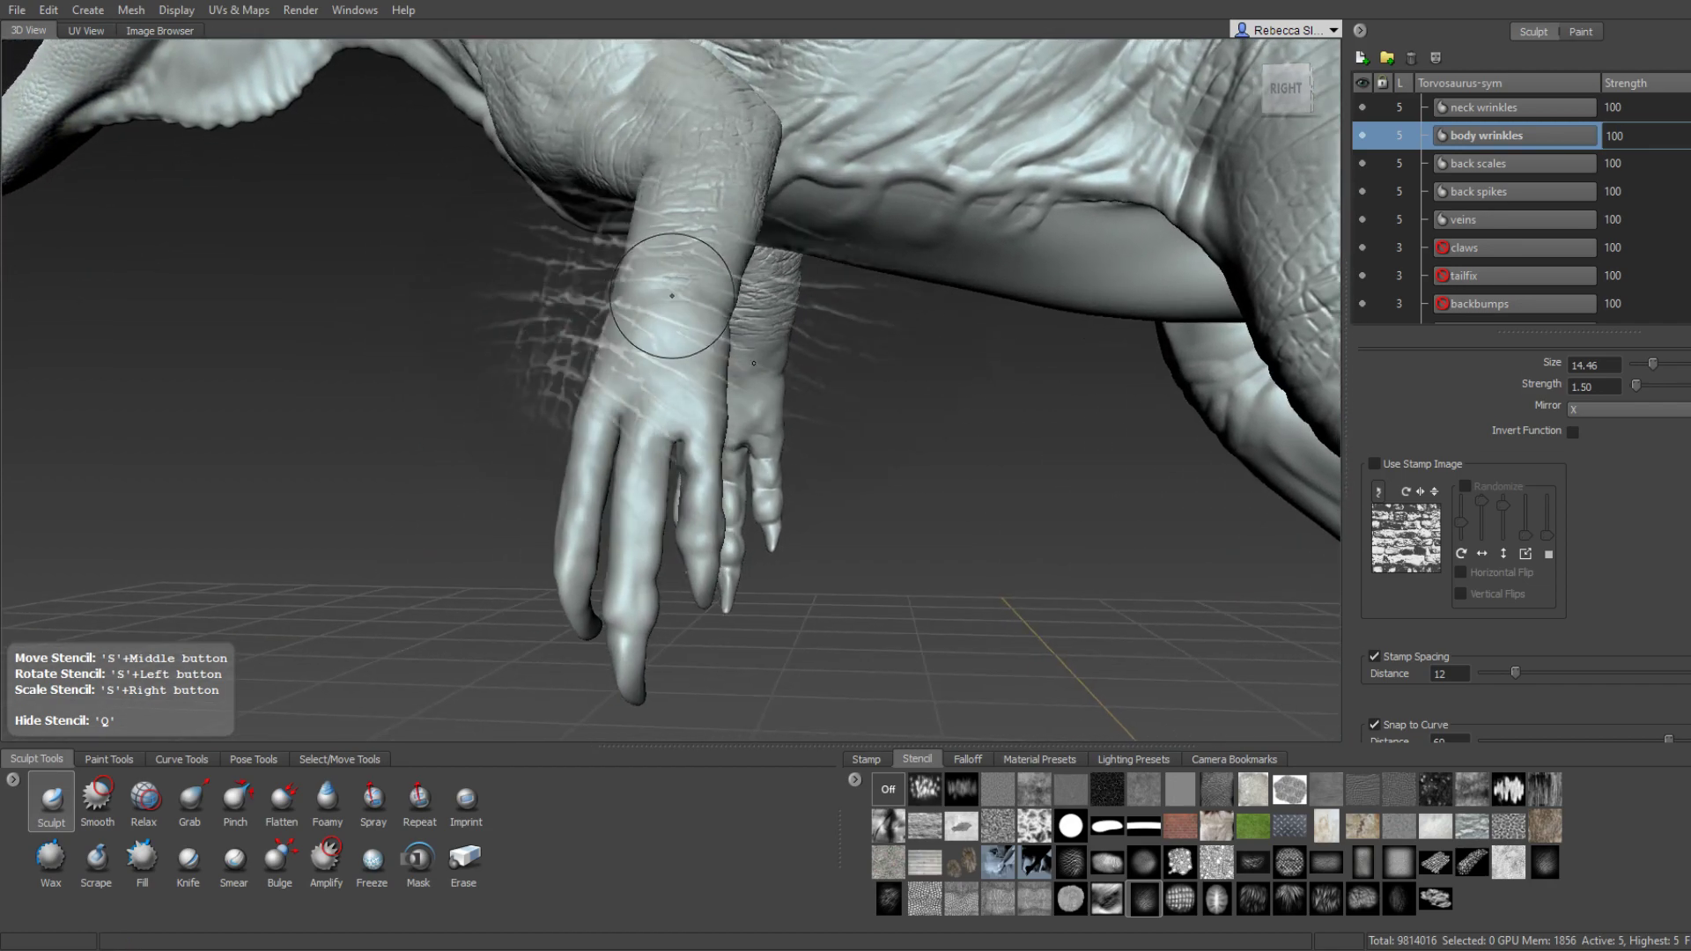
pyautogui.moveTo(679, 226)
pyautogui.keyDown('alt'); pyautogui.mouseDown()
pyautogui.moveTo(781, 292)
pyautogui.moveTo(773, 226)
pyautogui.moveTo(810, 282)
pyautogui.moveTo(717, 245)
pyautogui.mouseUp(); pyautogui.keyUp('alt')
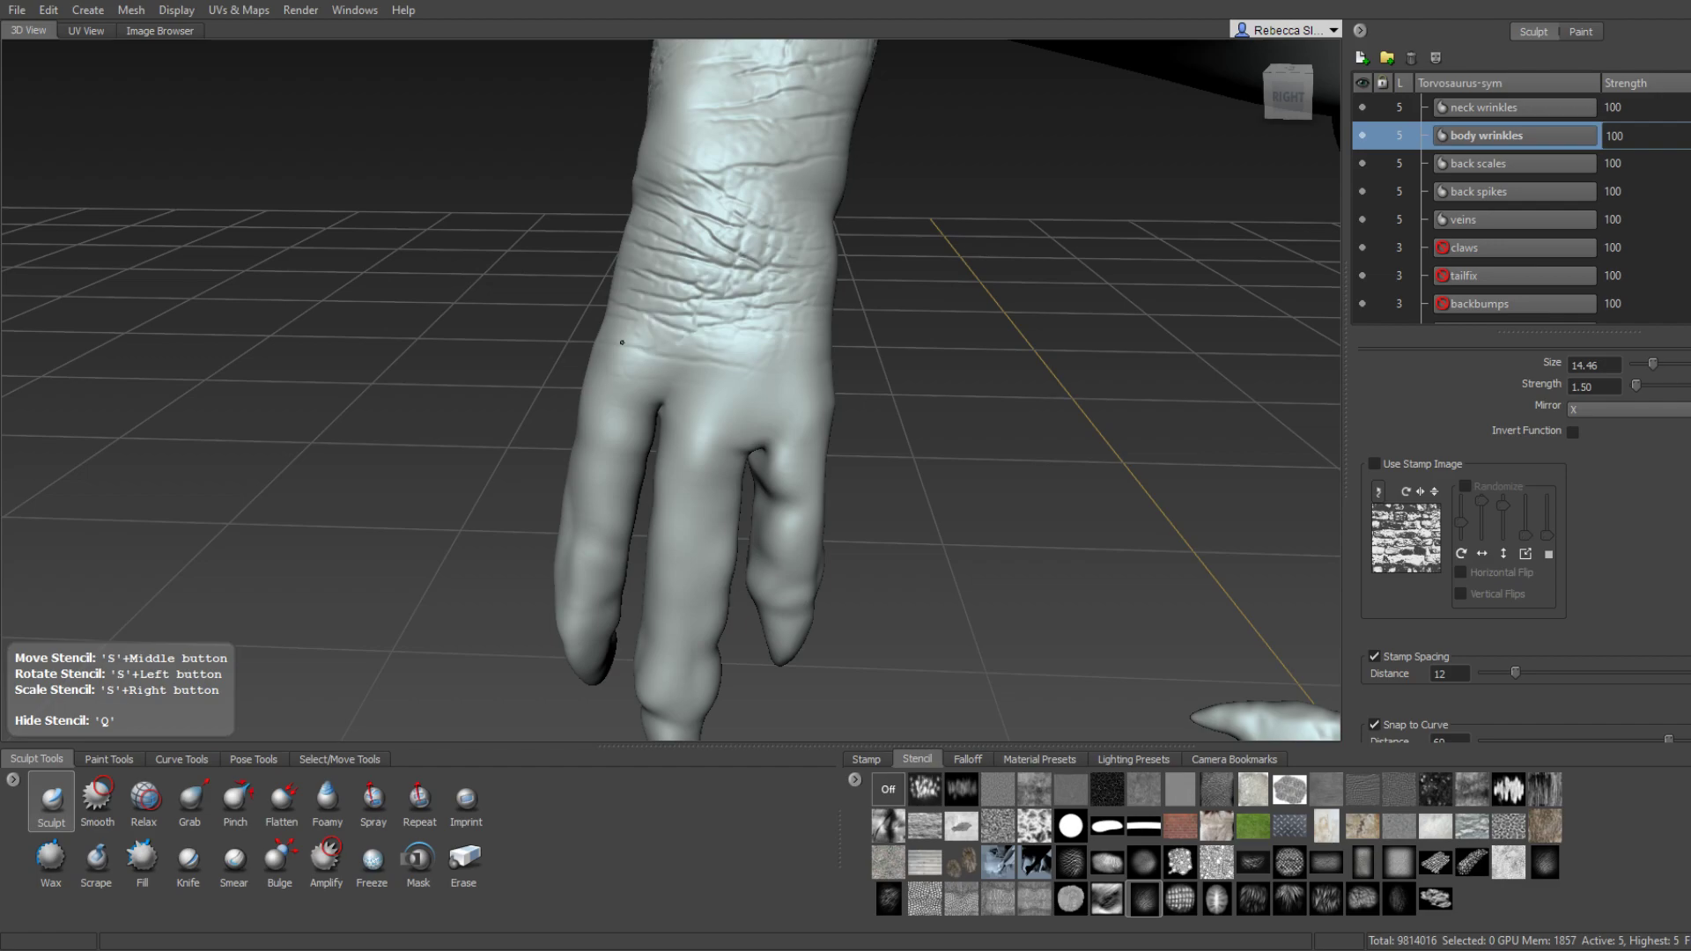
pyautogui.moveTo(703, 503)
pyautogui.keyDown('alt'); pyautogui.mouseDown()
pyautogui.moveTo(719, 394)
pyautogui.moveTo(751, 401)
pyautogui.moveTo(722, 290)
pyautogui.moveTo(786, 125)
pyautogui.moveTo(785, 161)
pyautogui.mouseUp(); pyautogui.keyUp('alt')
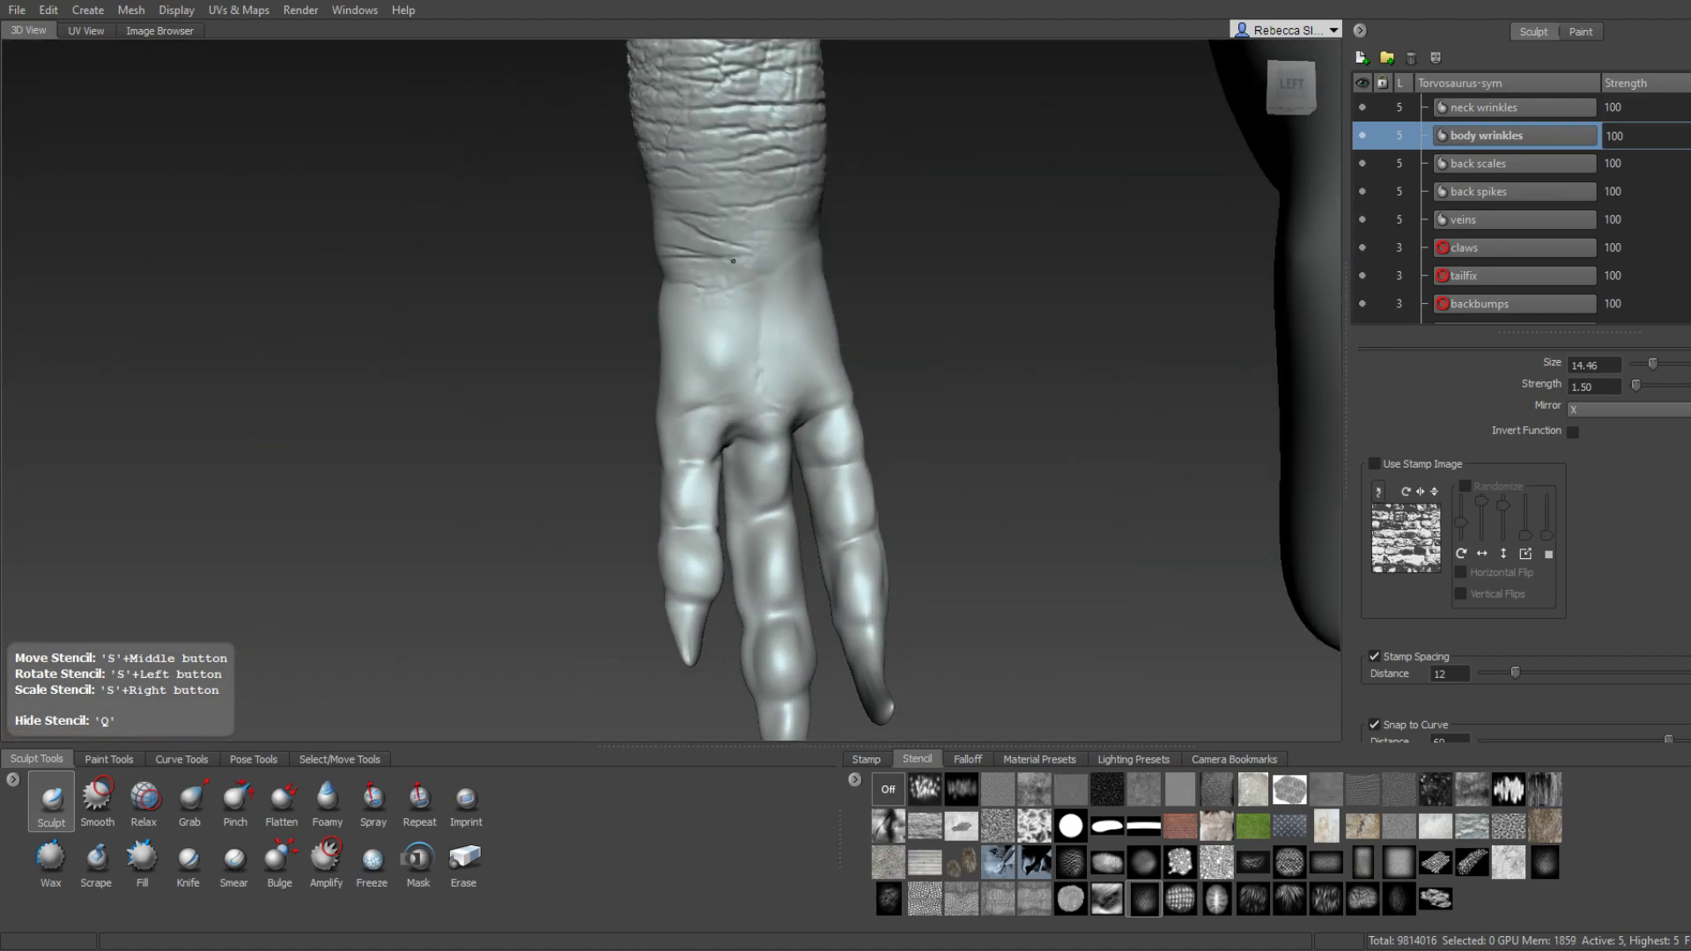
pyautogui.moveTo(788, 356)
pyautogui.keyDown('alt'); pyautogui.mouseDown()
pyautogui.moveTo(874, 252)
pyautogui.moveTo(735, 362)
pyautogui.mouseUp(); pyautogui.keyUp('alt')
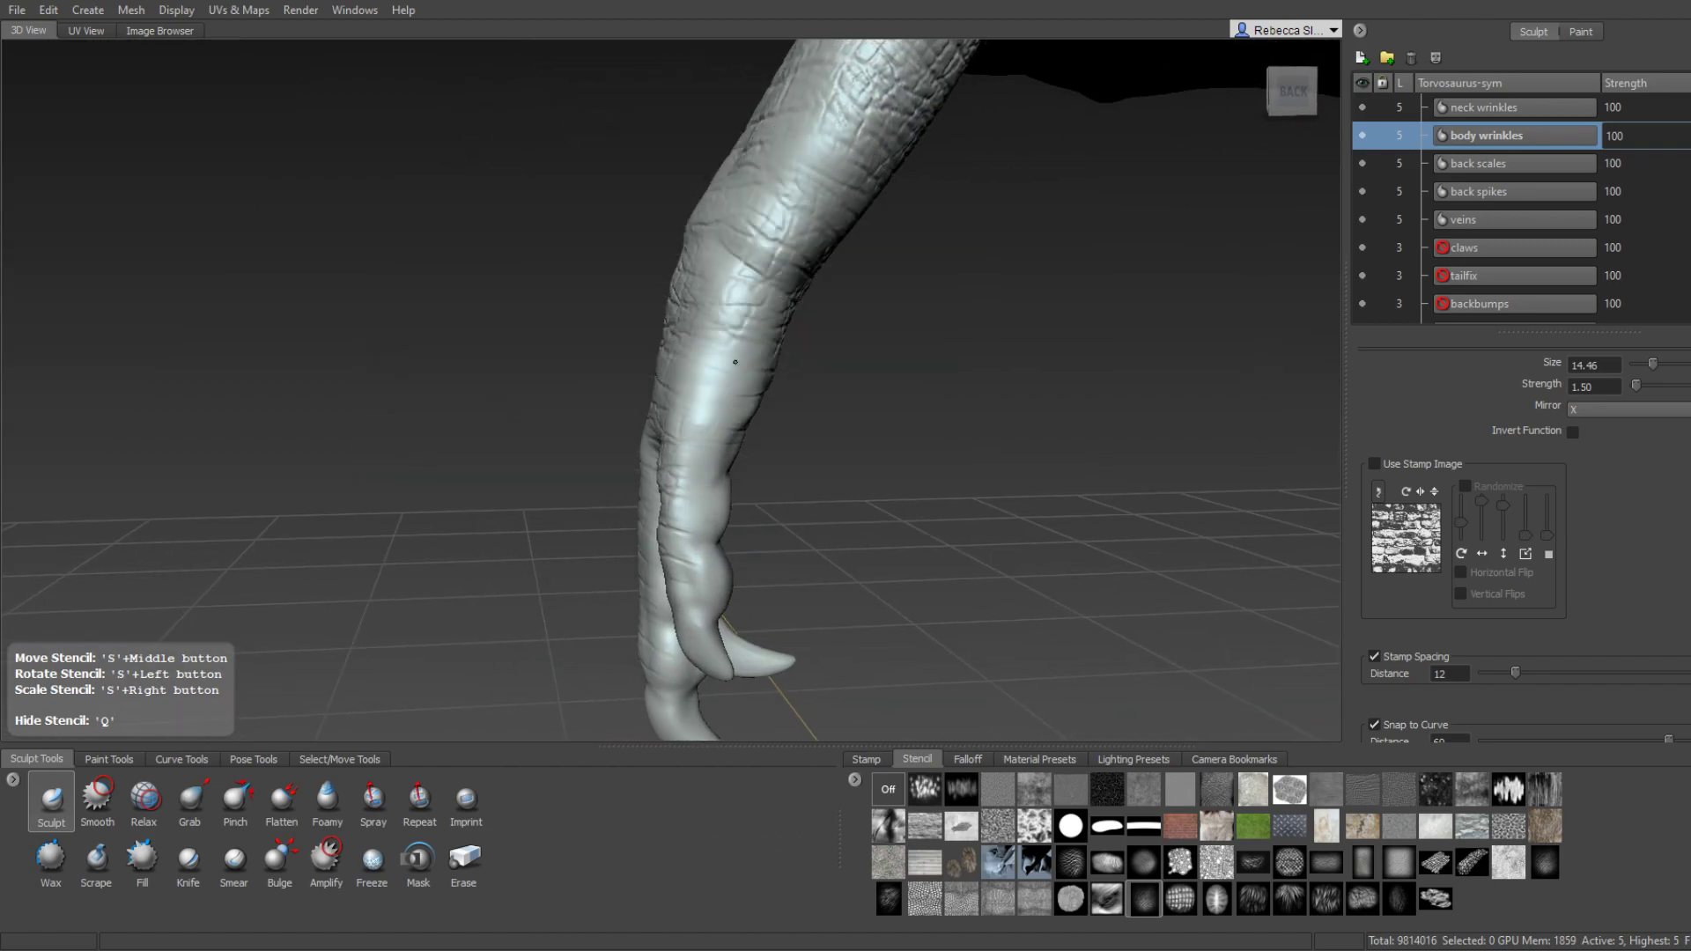
pyautogui.moveTo(837, 97)
pyautogui.keyDown('alt'); pyautogui.mouseDown()
pyautogui.moveTo(735, 163)
pyautogui.moveTo(778, 219)
pyautogui.moveTo(763, 232)
pyautogui.moveTo(843, 327)
pyautogui.mouseUp(); pyautogui.keyUp('alt')
pyautogui.moveTo(769, 194)
pyautogui.keyDown('alt'); pyautogui.mouseDown()
pyautogui.moveTo(728, 379)
pyautogui.moveTo(496, 269)
pyautogui.mouseUp(); pyautogui.keyUp('alt')
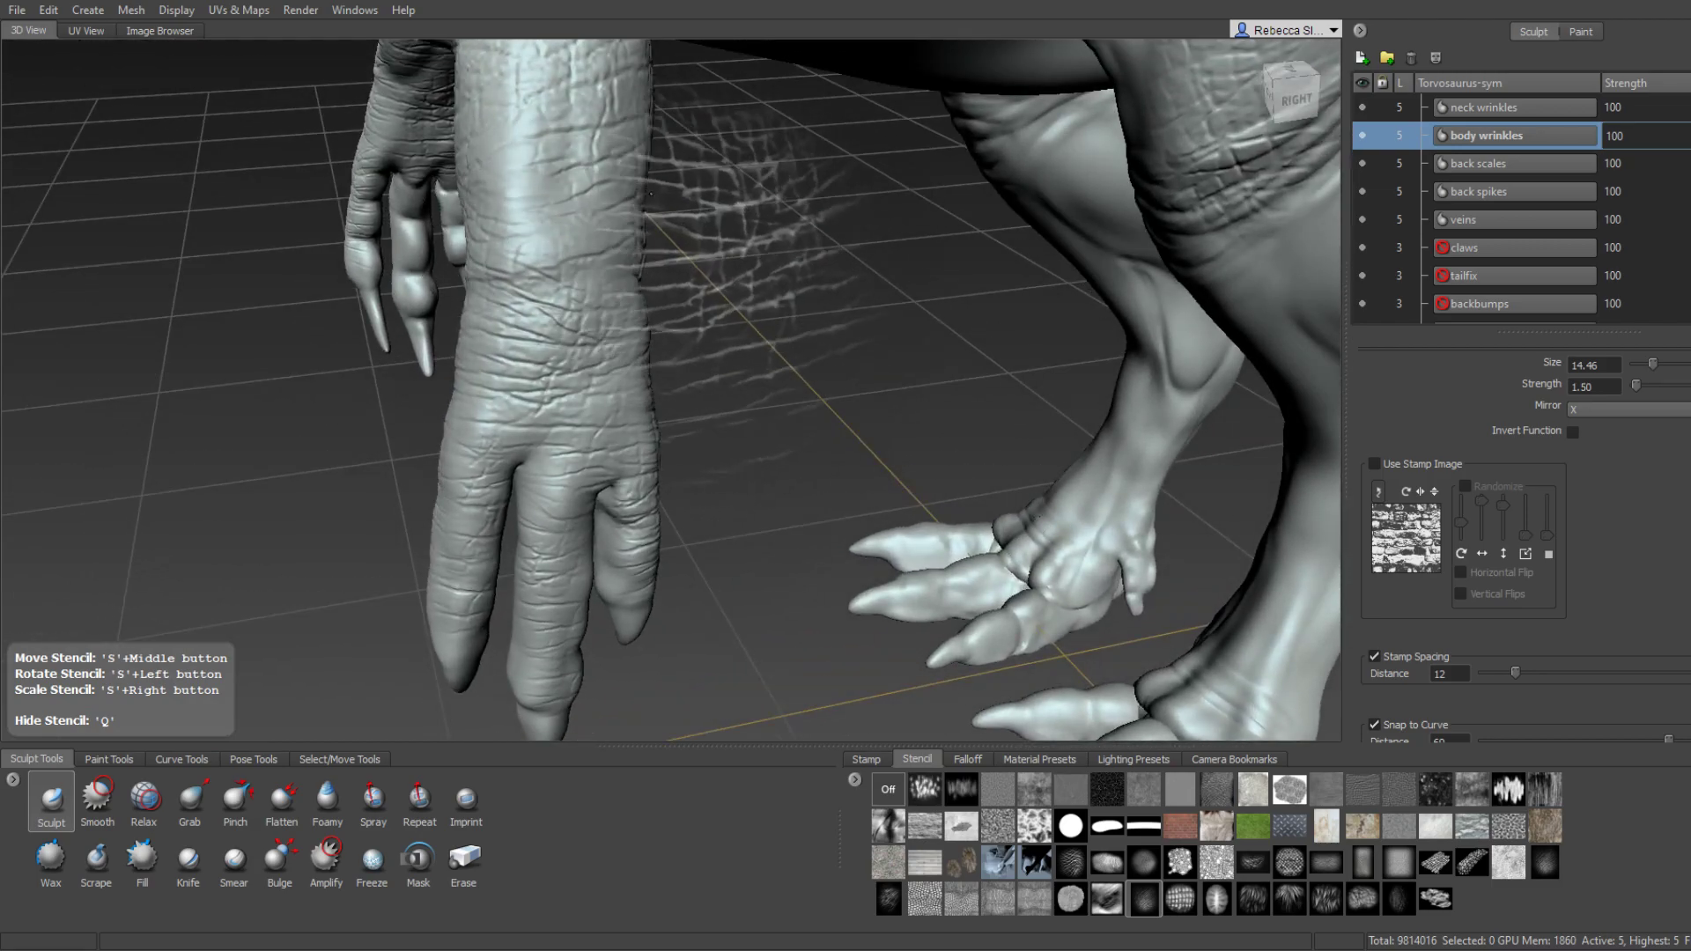
pyautogui.keyDown('alt'); pyautogui.moveTo(651, 193); pyautogui.dragTo(672, 248); pyautogui.keyUp('alt')
pyautogui.moveTo(754, 334)
pyautogui.keyDown('alt'); pyautogui.mouseDown()
pyautogui.moveTo(1030, 344)
pyautogui.moveTo(836, 438)
pyautogui.moveTo(998, 410)
pyautogui.moveTo(725, 404)
pyautogui.moveTo(701, 213)
pyautogui.moveTo(682, 280)
pyautogui.moveTo(586, 365)
pyautogui.moveTo(774, 392)
pyautogui.mouseUp(); pyautogui.keyUp('alt')
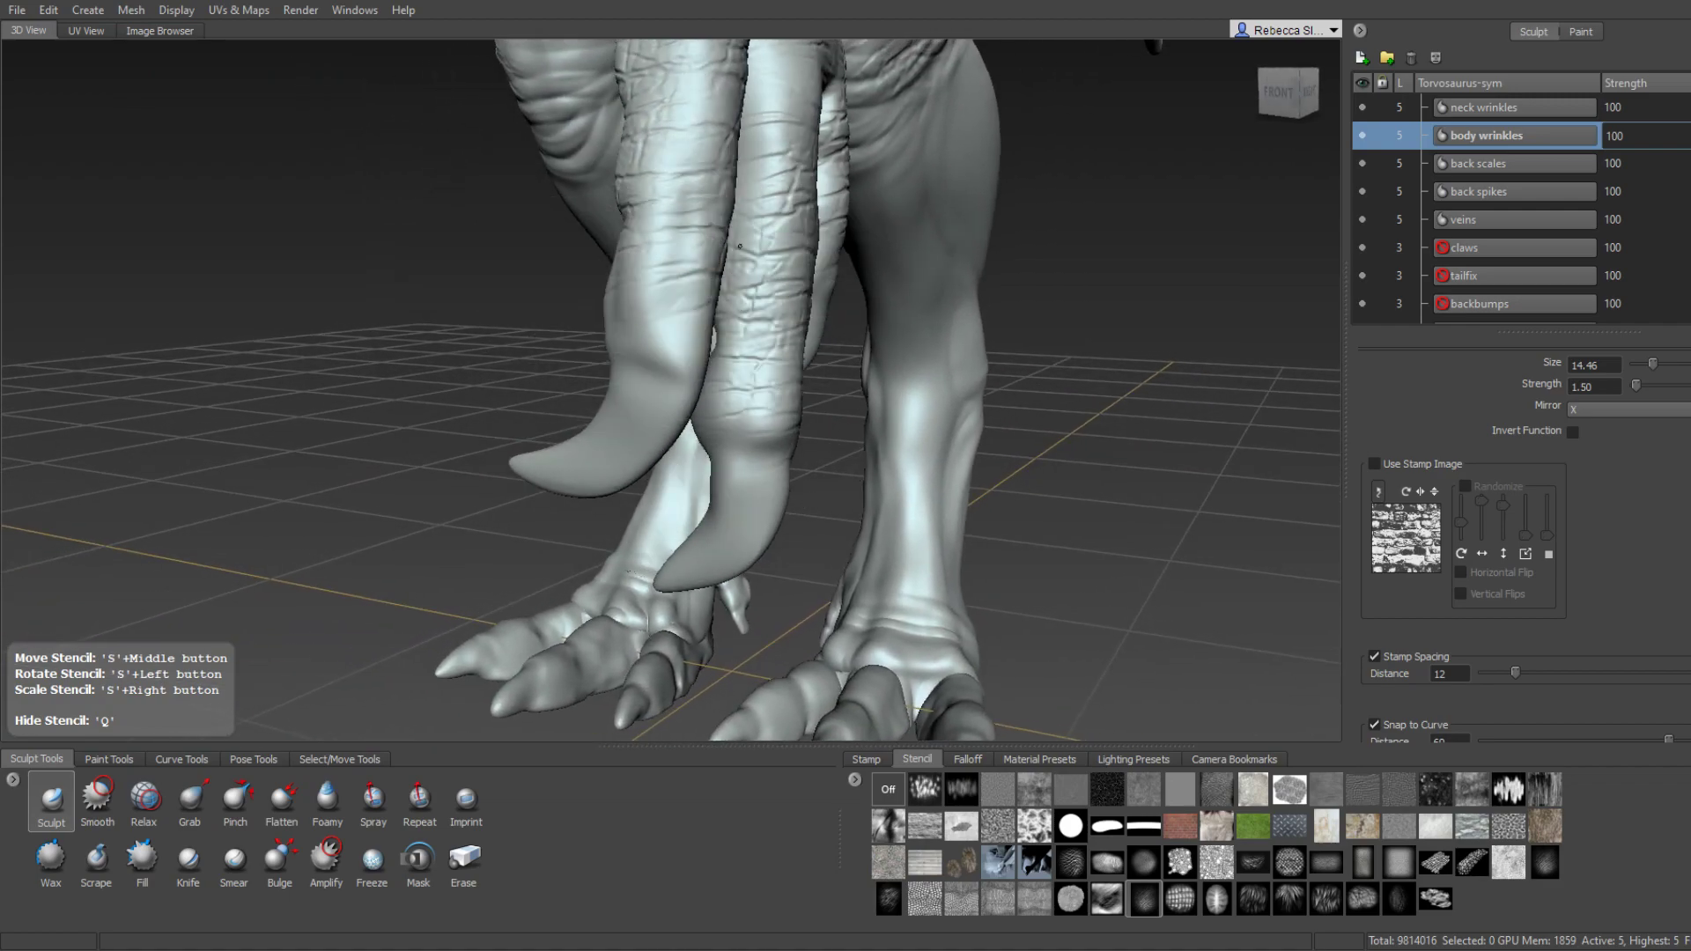
pyautogui.moveTo(738, 246)
pyautogui.keyDown('alt'); pyautogui.mouseDown()
pyautogui.moveTo(661, 322)
pyautogui.moveTo(723, 346)
pyautogui.moveTo(645, 409)
pyautogui.moveTo(763, 392)
pyautogui.moveTo(637, 362)
pyautogui.mouseUp(); pyautogui.keyUp('alt')
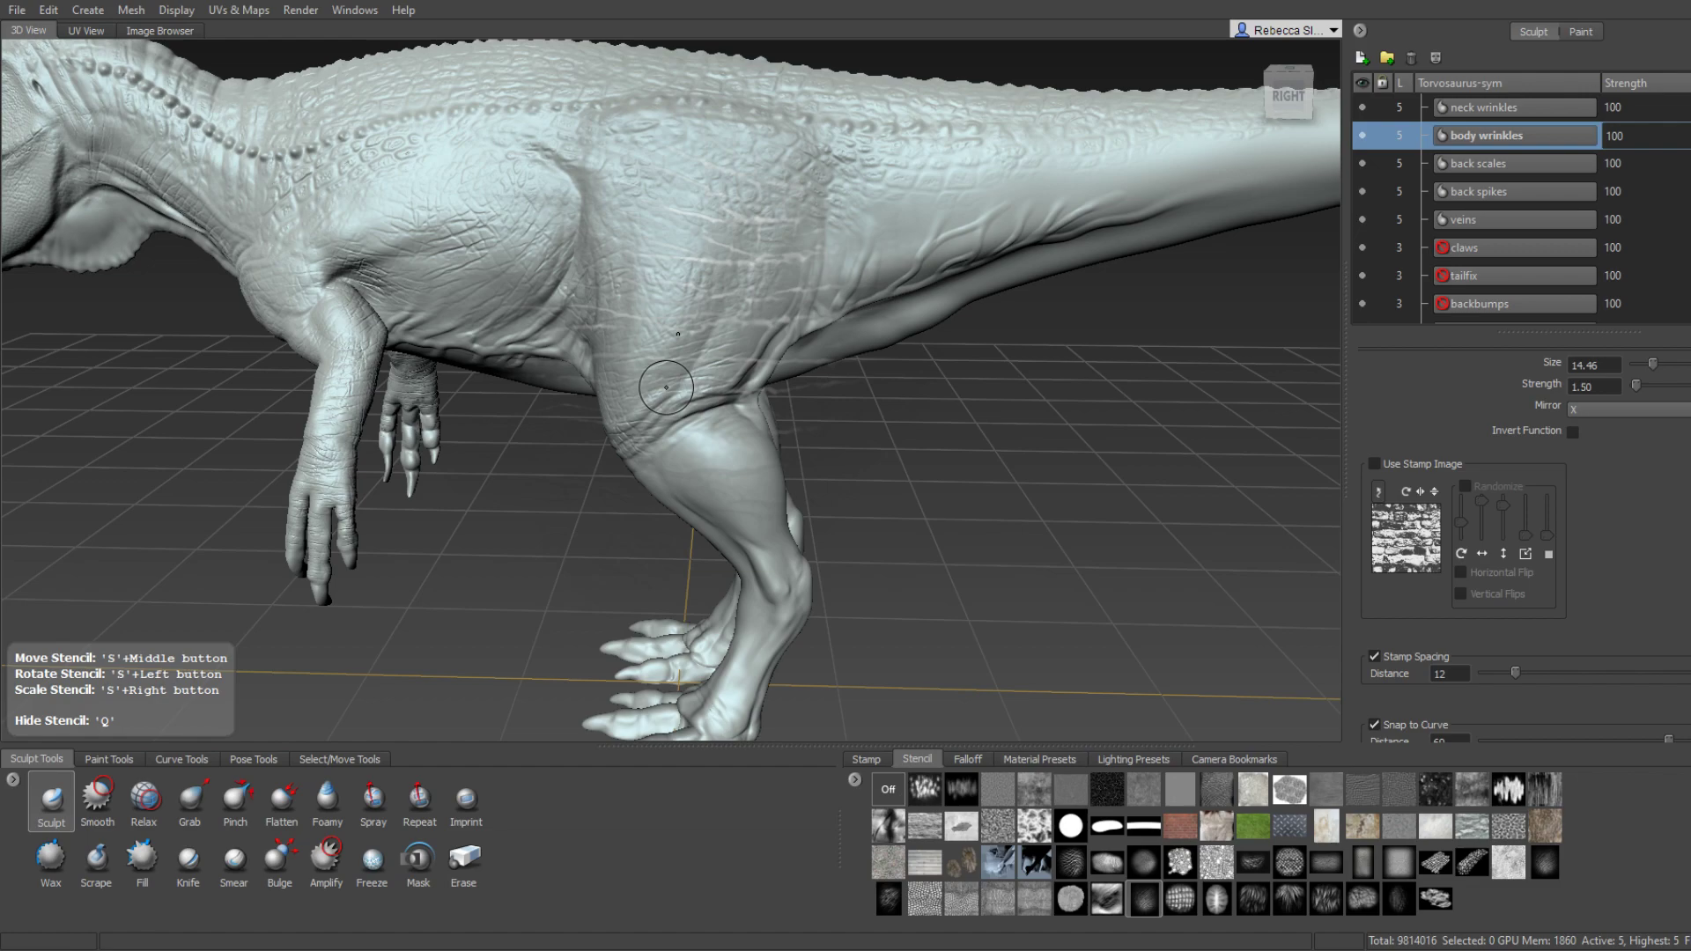
# Zoom in on the thigh and carve crack wrinkles into it.
pyautogui.scroll(2, 867, 305)
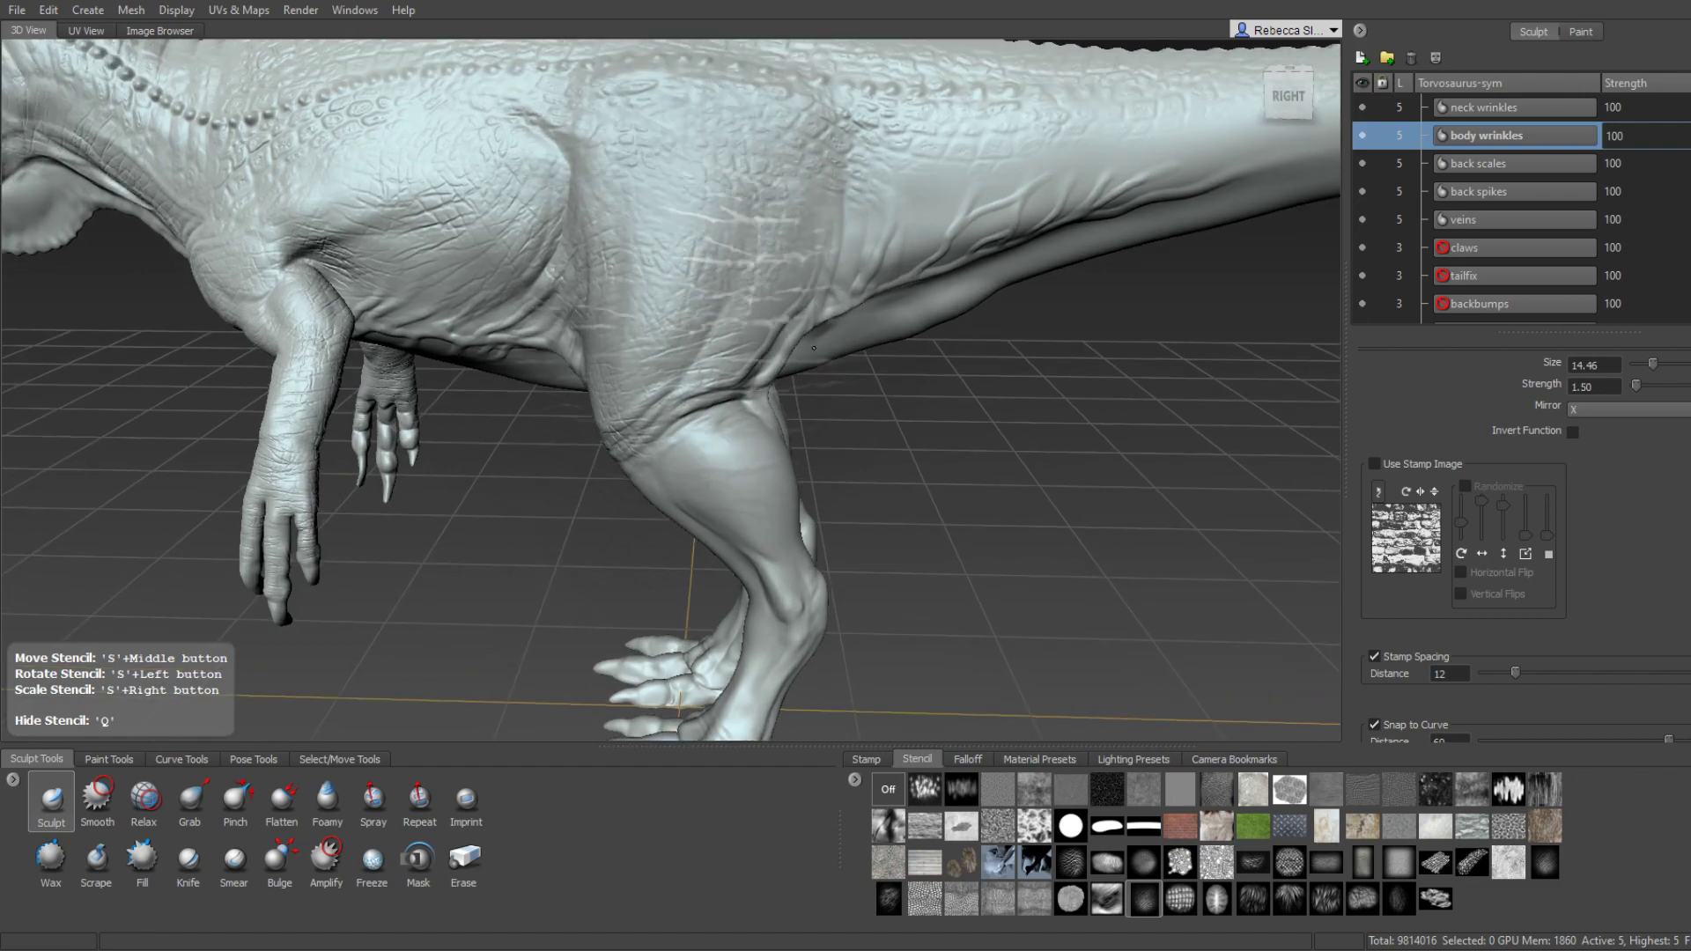
pyautogui.scroll(2, 854, 299)
pyautogui.scroll(2, 837, 292)
pyautogui.scroll(2, 819, 285)
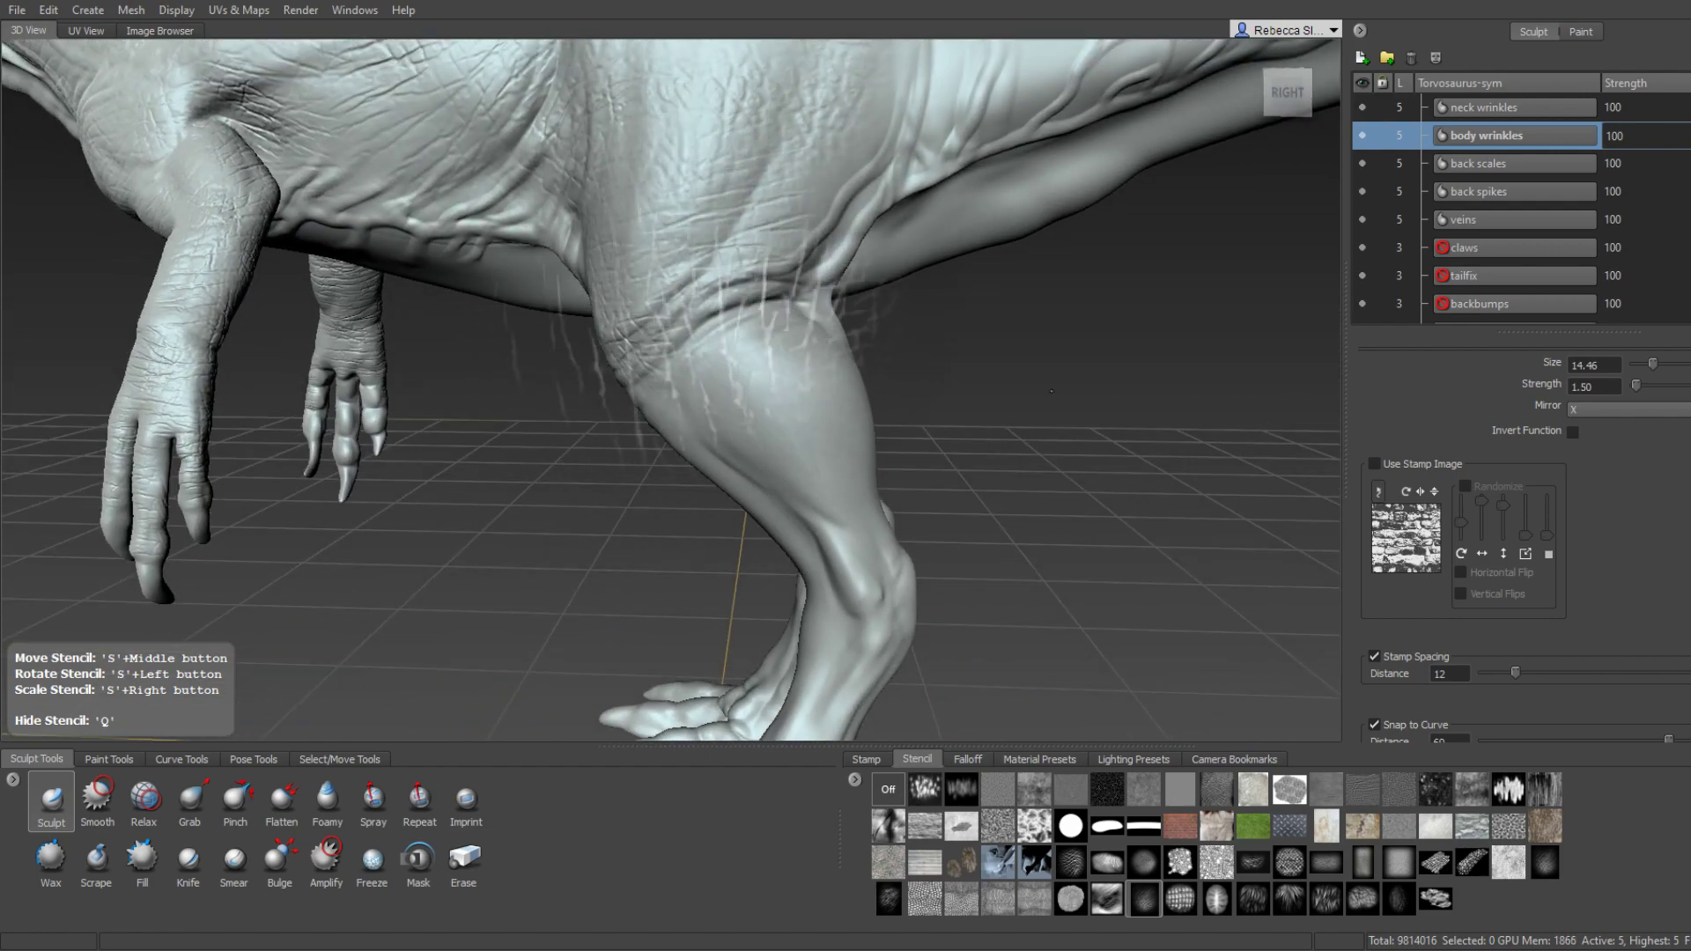
pyautogui.scroll(2, 922, 380)
pyautogui.scroll(1, 922, 381)
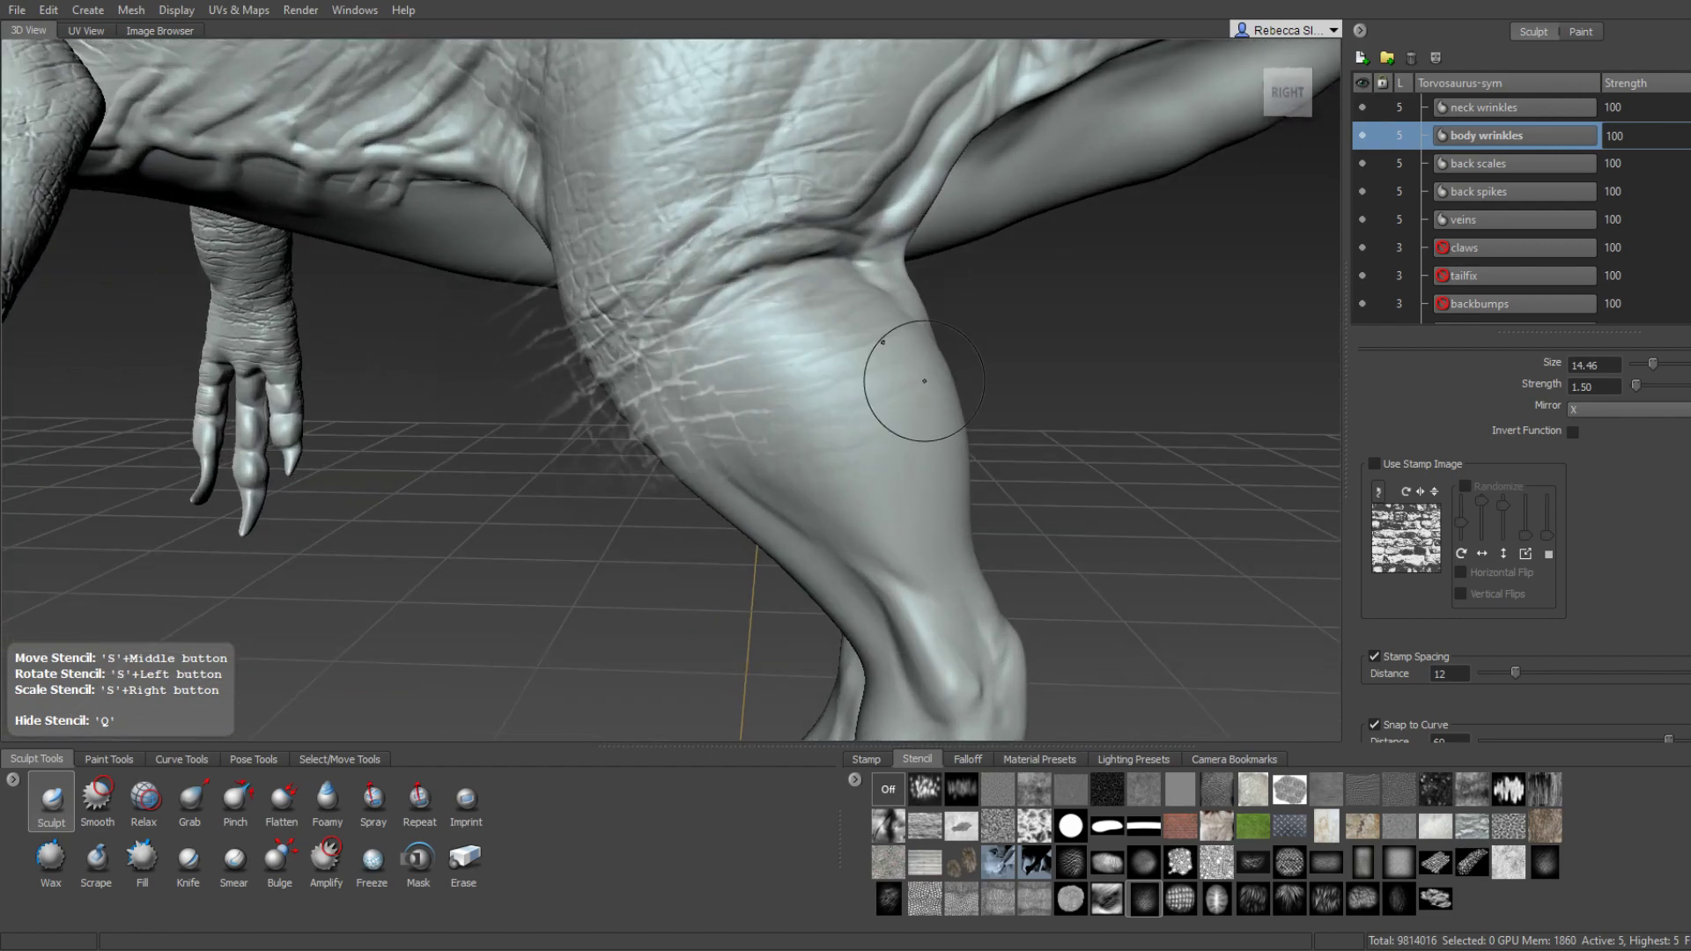
pyautogui.scroll(2, 889, 361)
pyautogui.scroll(1, 854, 335)
pyautogui.scroll(1, 828, 321)
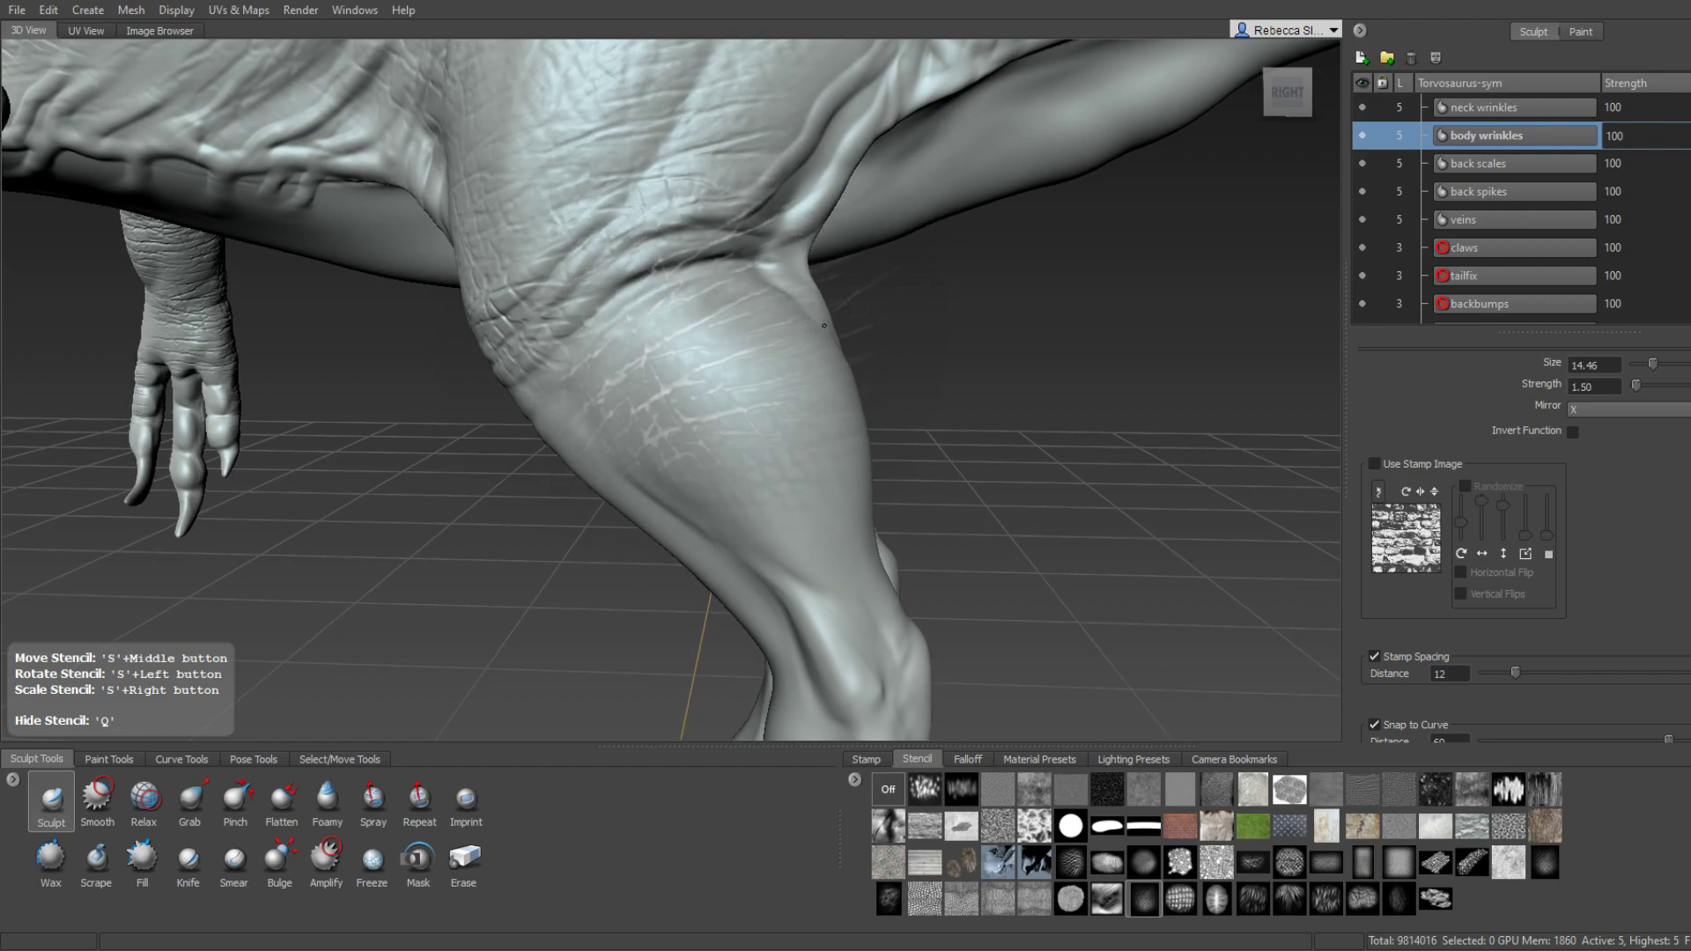
pyautogui.scroll(-1, 749, 321)
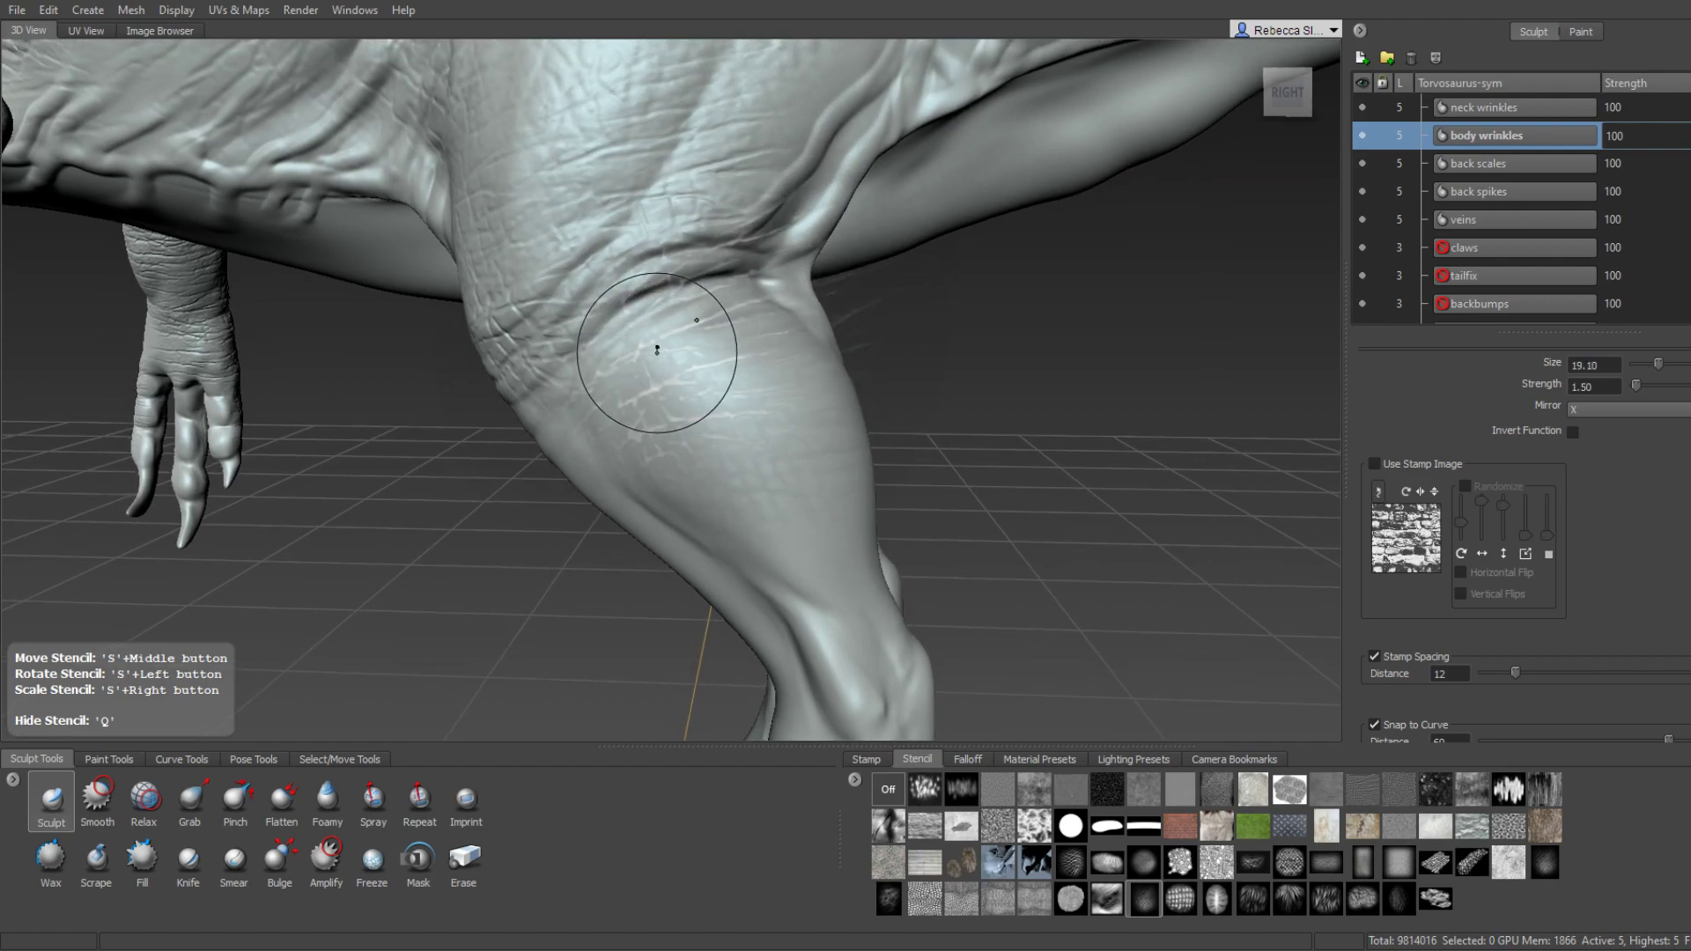
pyautogui.moveTo(720, 330)
pyautogui.mouseDown()
pyautogui.moveTo(726, 430)
pyautogui.moveTo(819, 294)
pyautogui.mouseUp()
# Sculpt mirrored scaly wrinkles onto the back of both thighs.
pyautogui.keyDown('alt'); pyautogui.moveTo(802, 219); pyautogui.dragTo(695, 433); pyautogui.keyUp('alt')
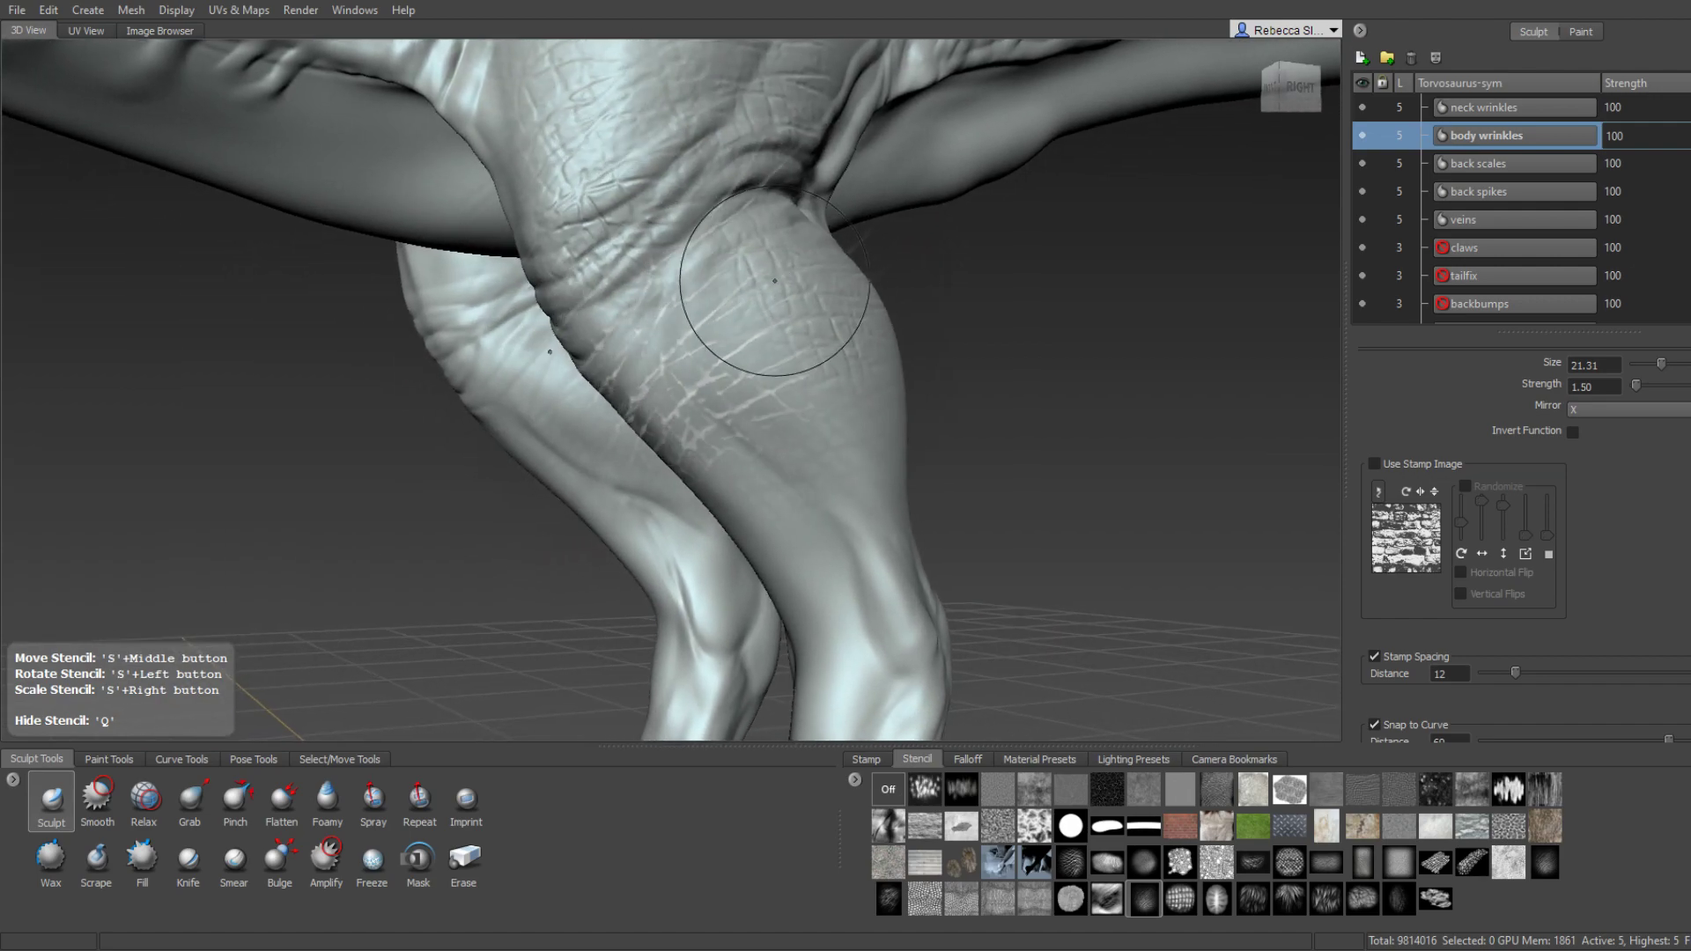
pyautogui.moveTo(909, 408)
pyautogui.keyDown('alt'); pyautogui.mouseDown()
pyautogui.moveTo(811, 416)
pyautogui.moveTo(605, 265)
pyautogui.mouseUp(); pyautogui.keyUp('alt')
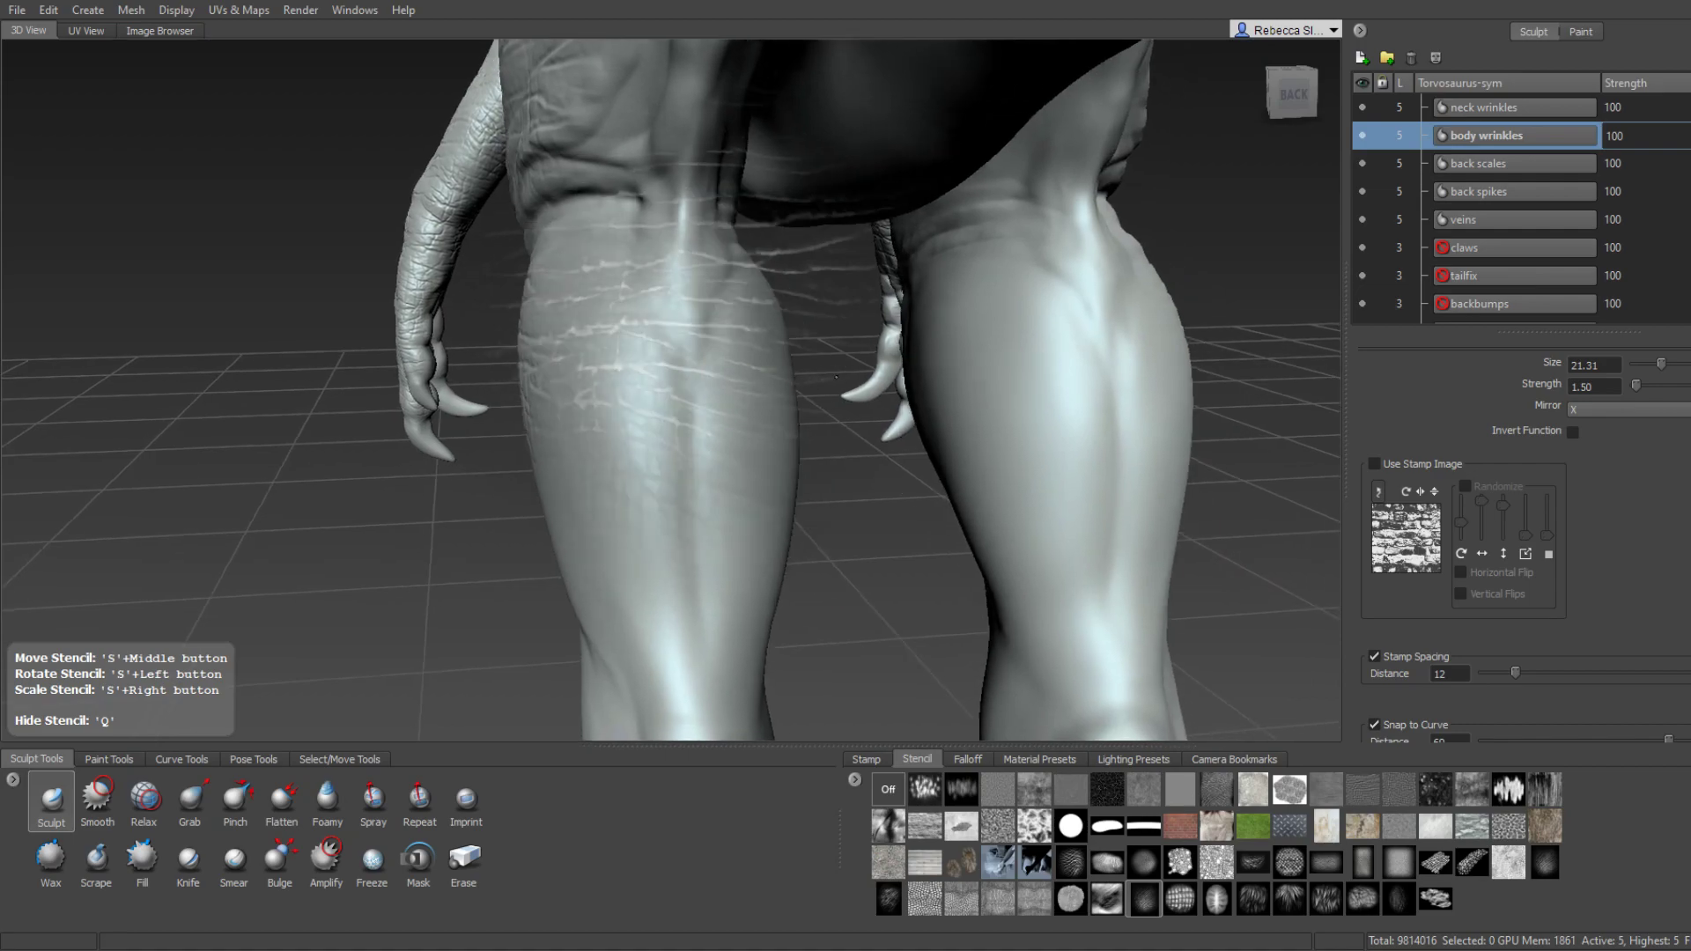
pyautogui.moveTo(694, 347)
pyautogui.mouseDown()
pyautogui.moveTo(784, 414)
pyautogui.moveTo(798, 311)
pyautogui.mouseUp()
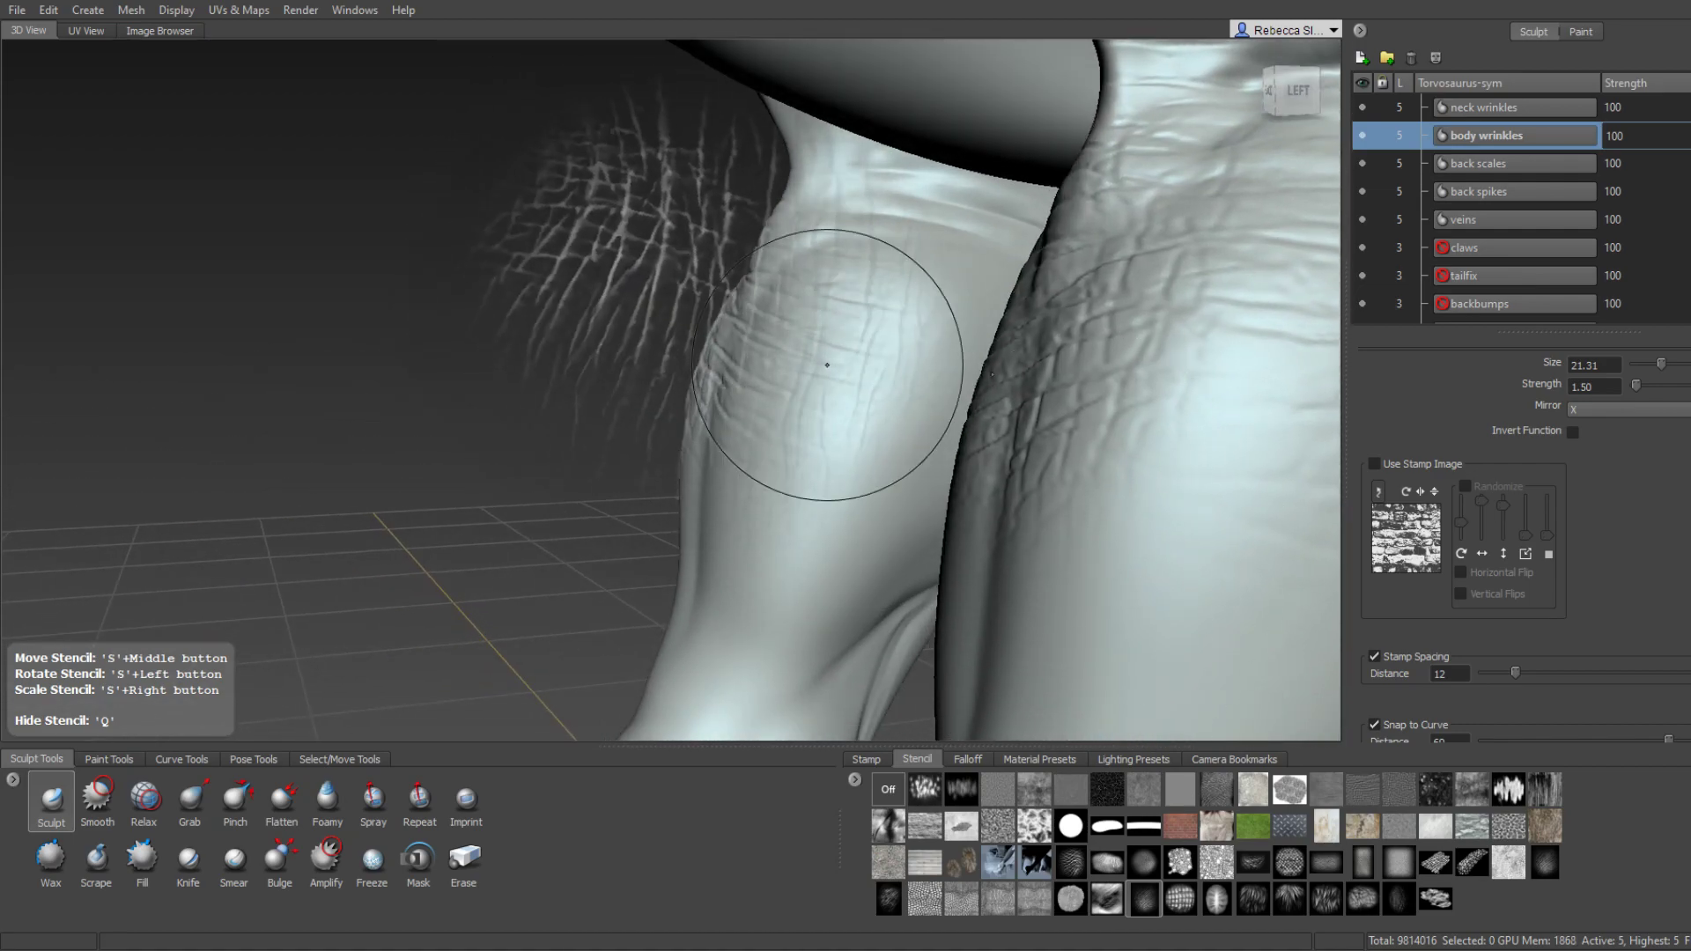
pyautogui.moveTo(916, 366)
pyautogui.keyDown('alt'); pyautogui.mouseDown()
pyautogui.moveTo(699, 320)
pyautogui.moveTo(819, 295)
pyautogui.mouseUp(); pyautogui.keyUp('alt')
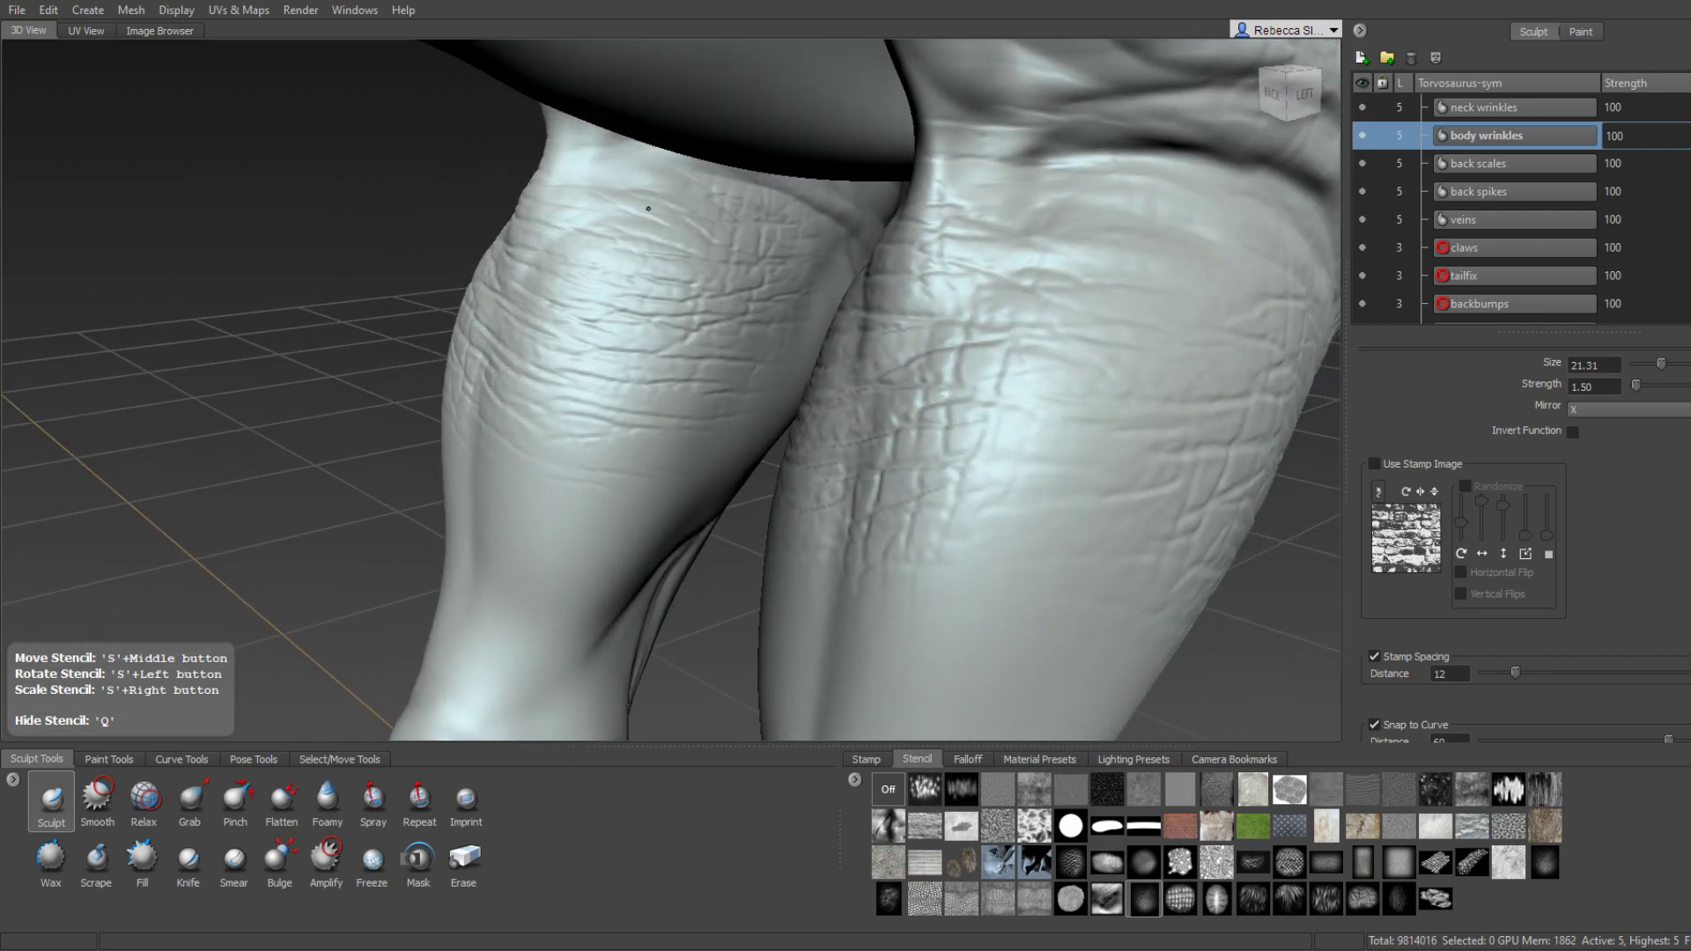
pyautogui.moveTo(648, 209)
pyautogui.keyDown('alt'); pyautogui.mouseDown()
pyautogui.moveTo(754, 219)
pyautogui.moveTo(784, 287)
pyautogui.moveTo(925, 334)
pyautogui.moveTo(804, 292)
pyautogui.moveTo(754, 347)
pyautogui.mouseUp(); pyautogui.keyUp('alt')
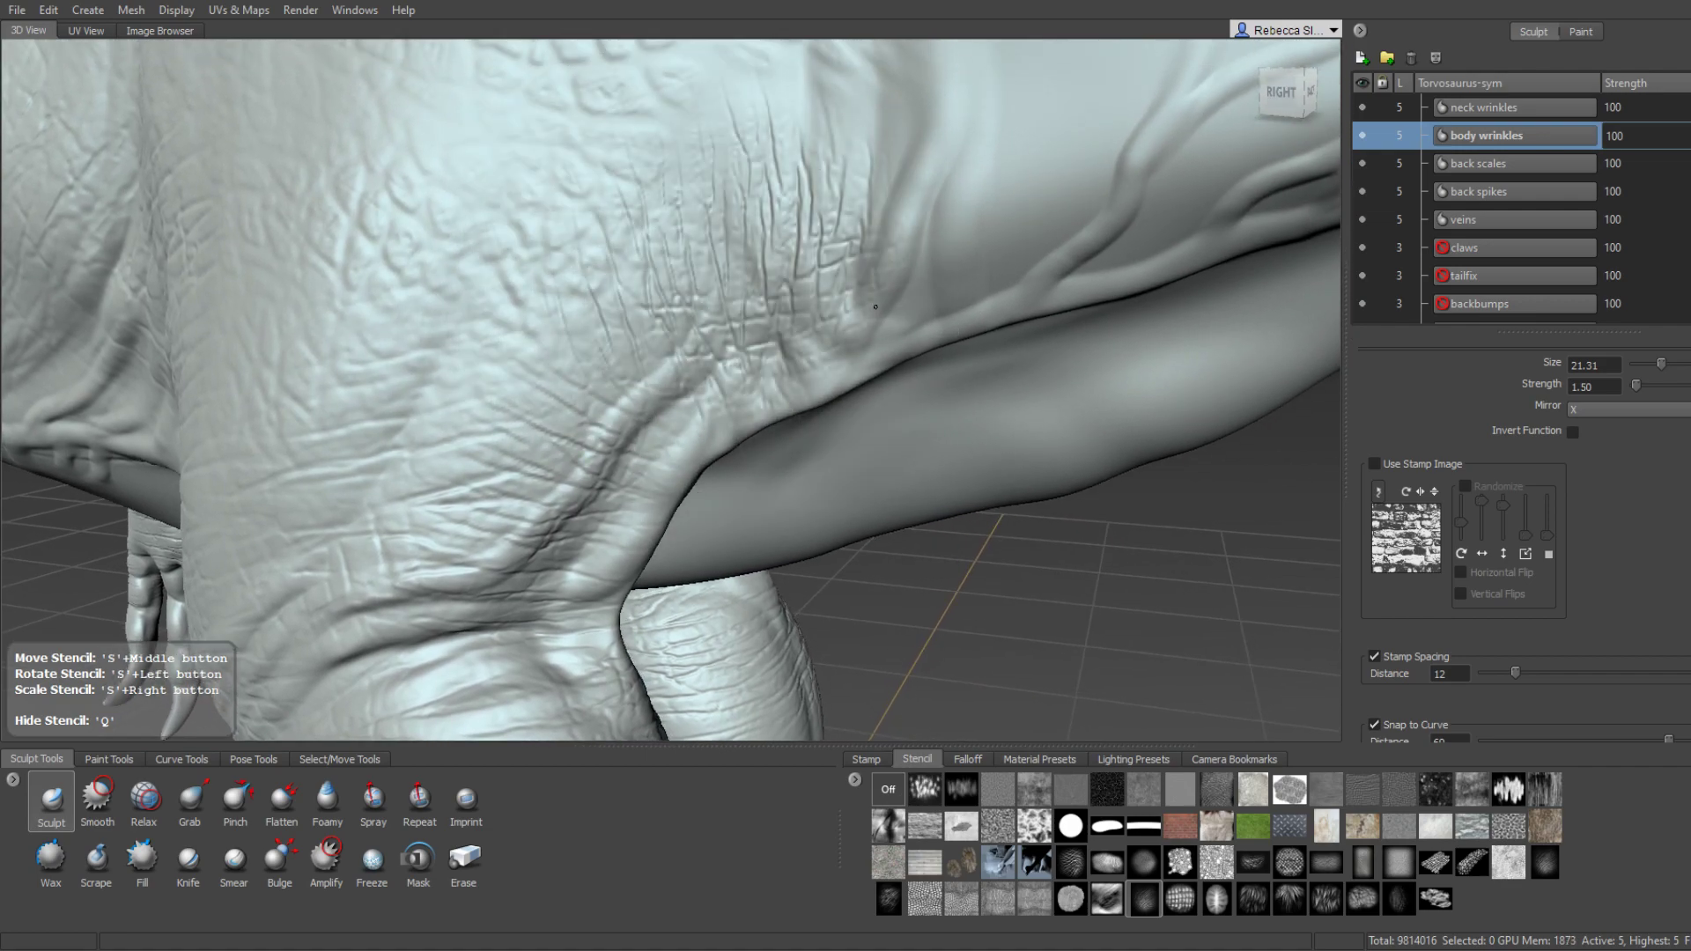
# Orbit along the flank, back and belly to review the wrinkle detail on the legs.
pyautogui.keyDown('alt'); pyautogui.moveTo(875, 307); pyautogui.dragTo(836, 304); pyautogui.keyUp('alt')
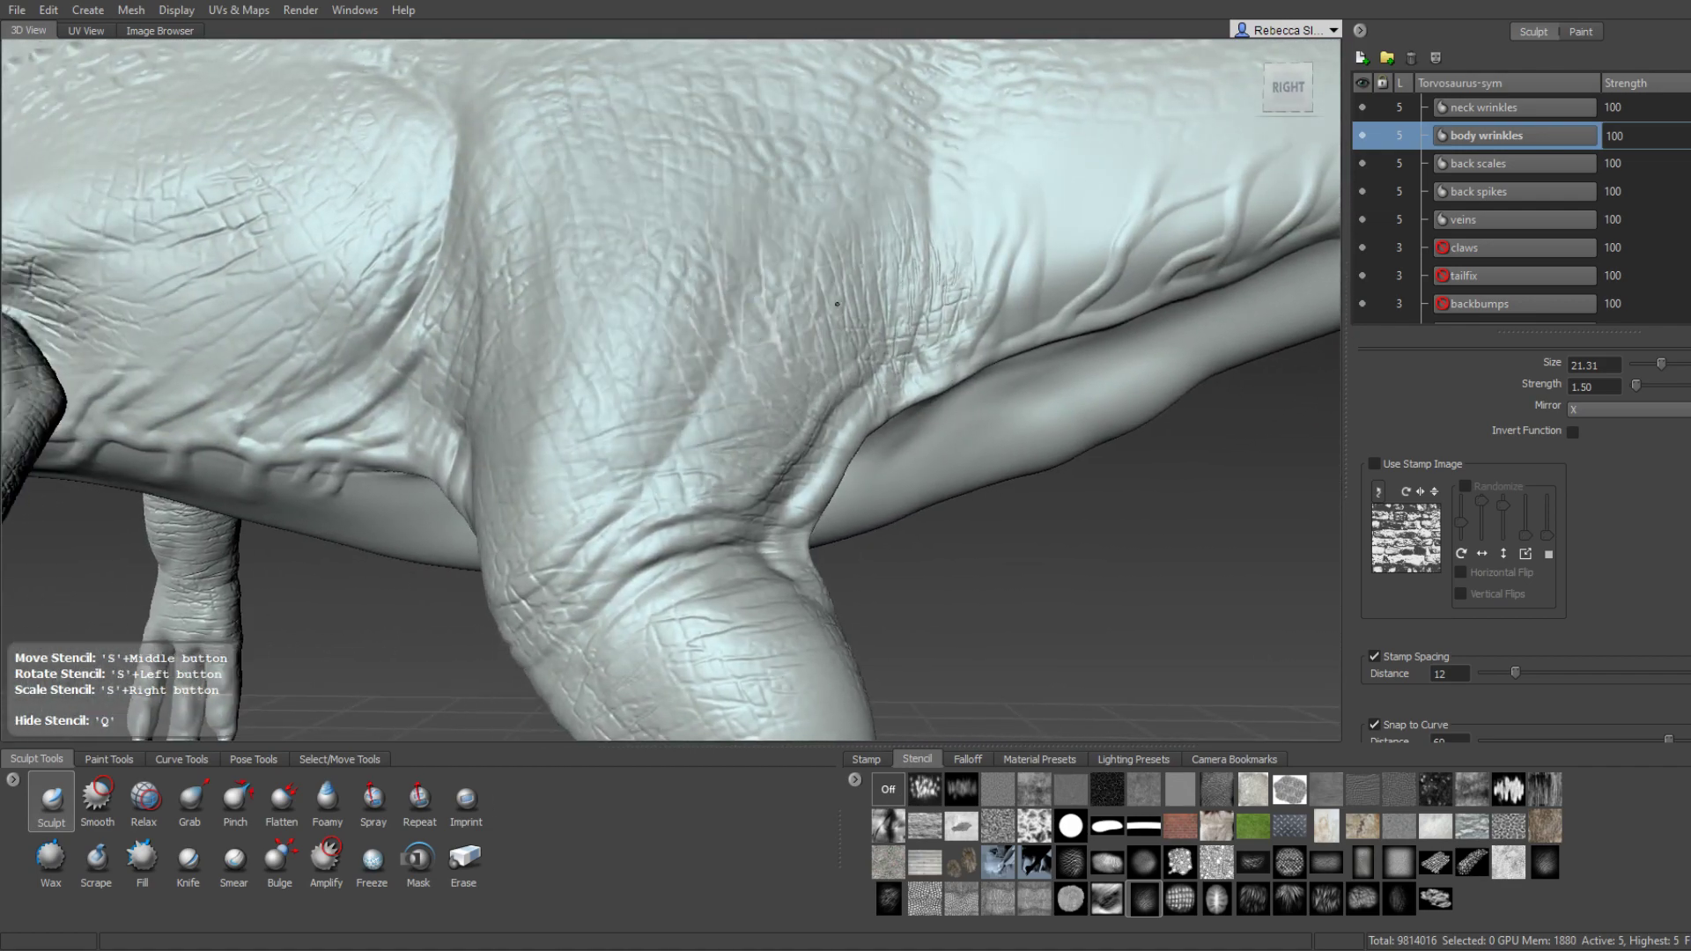
pyautogui.keyDown('alt'); pyautogui.moveTo(842, 372); pyautogui.dragTo(641, 381); pyautogui.keyUp('alt')
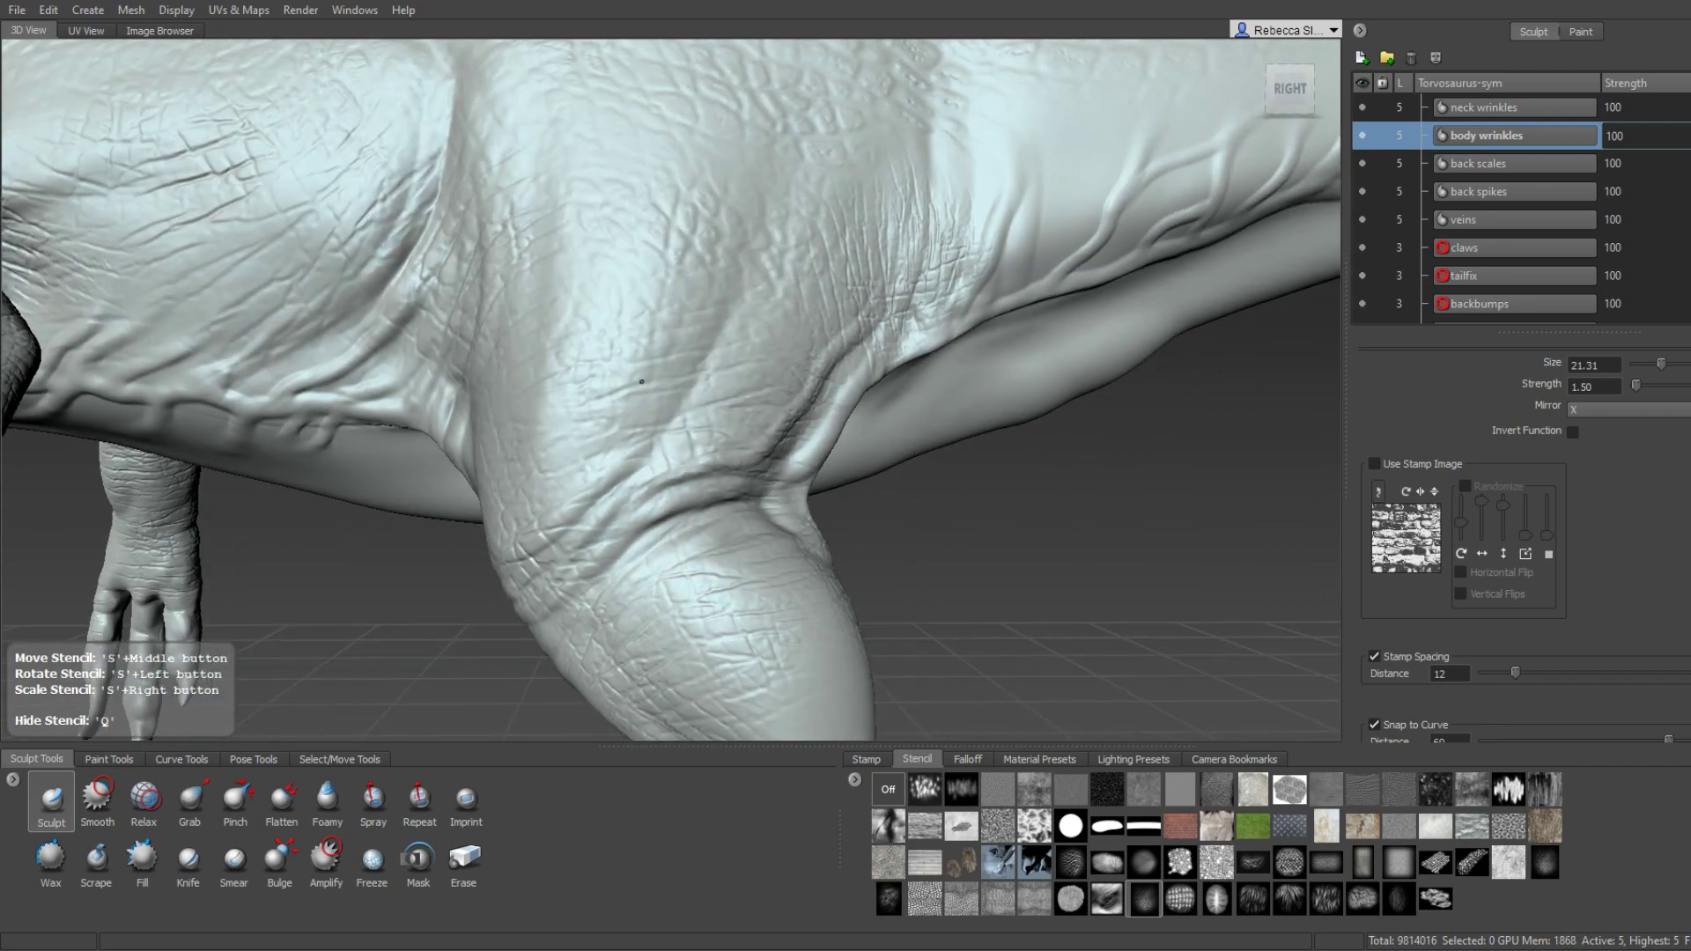
pyautogui.keyDown('alt'); pyautogui.moveTo(635, 170); pyautogui.dragTo(746, 235); pyautogui.keyUp('alt')
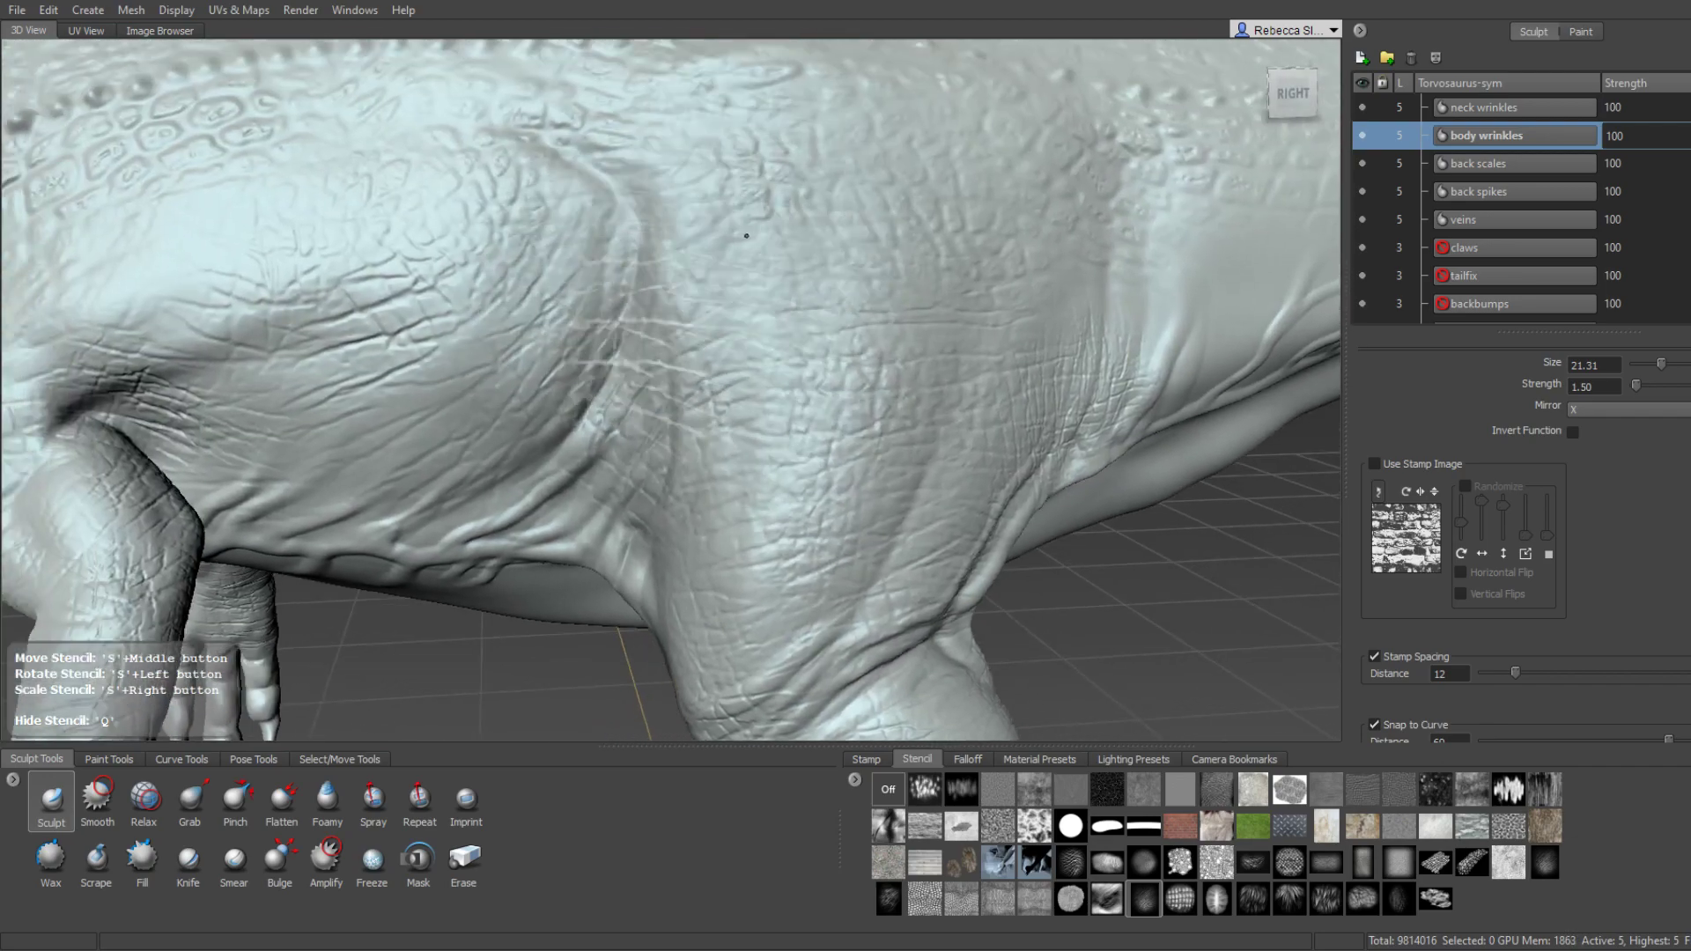
pyautogui.moveTo(816, 292)
pyautogui.keyDown('alt'); pyautogui.mouseDown()
pyautogui.moveTo(764, 242)
pyautogui.moveTo(713, 231)
pyautogui.moveTo(710, 256)
pyautogui.moveTo(758, 285)
pyautogui.mouseUp(); pyautogui.keyUp('alt')
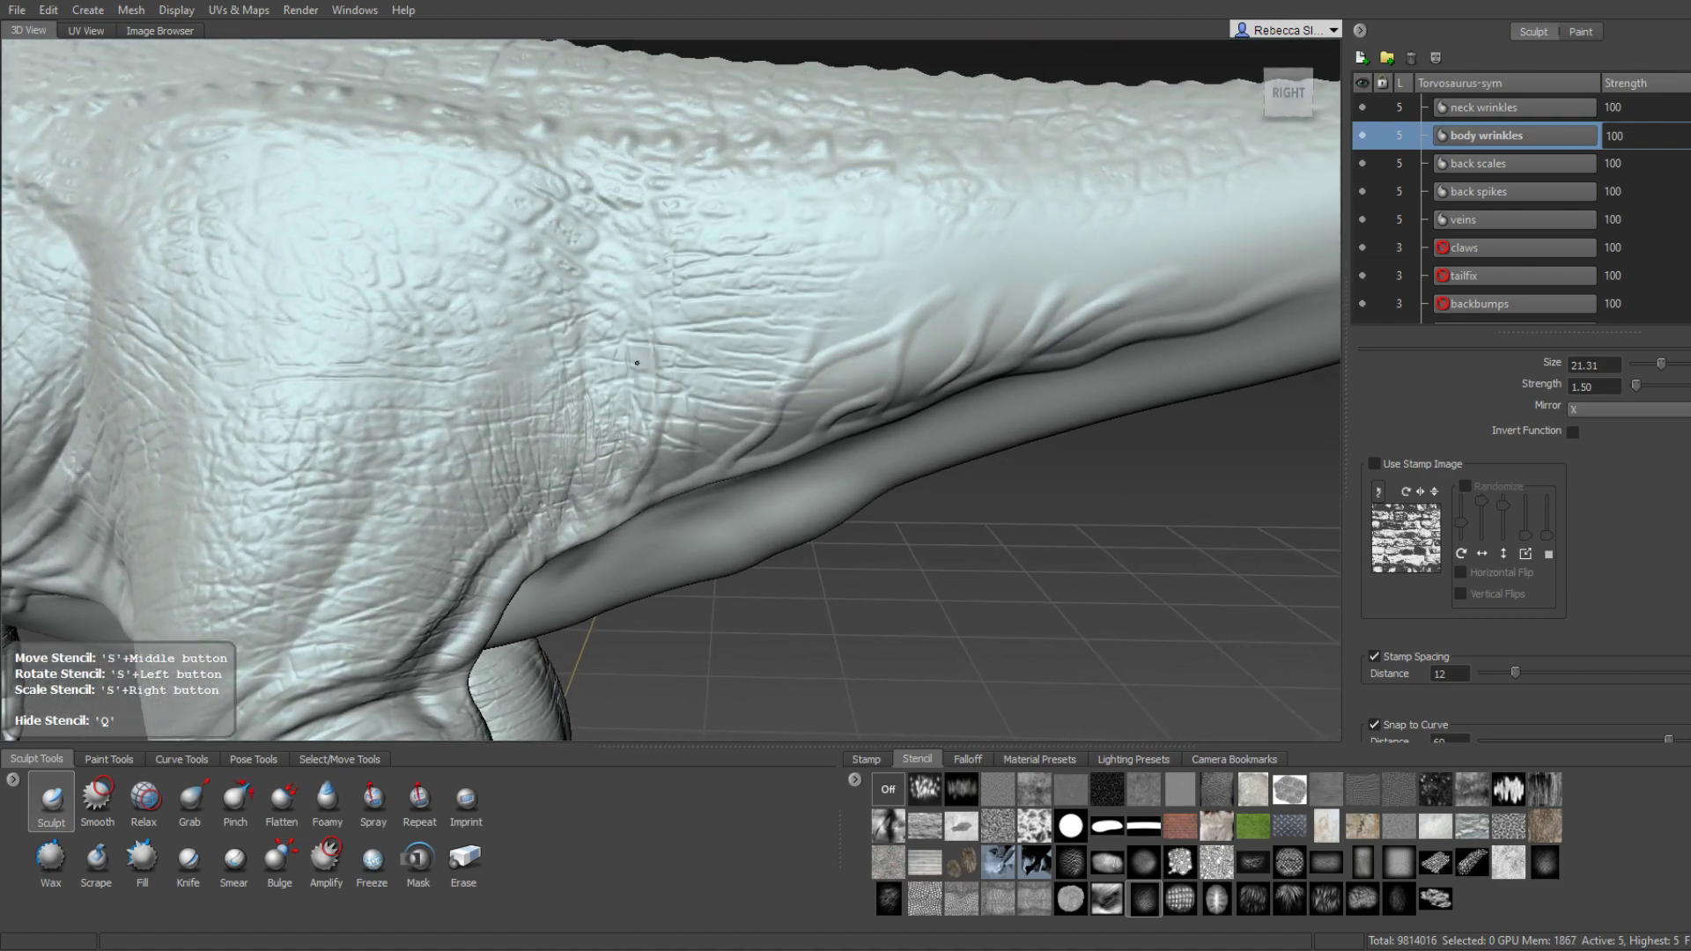
pyautogui.moveTo(636, 362)
pyautogui.mouseDown(button='middle')
pyautogui.moveTo(592, 334)
pyautogui.moveTo(602, 301)
pyautogui.mouseUp(button='middle')
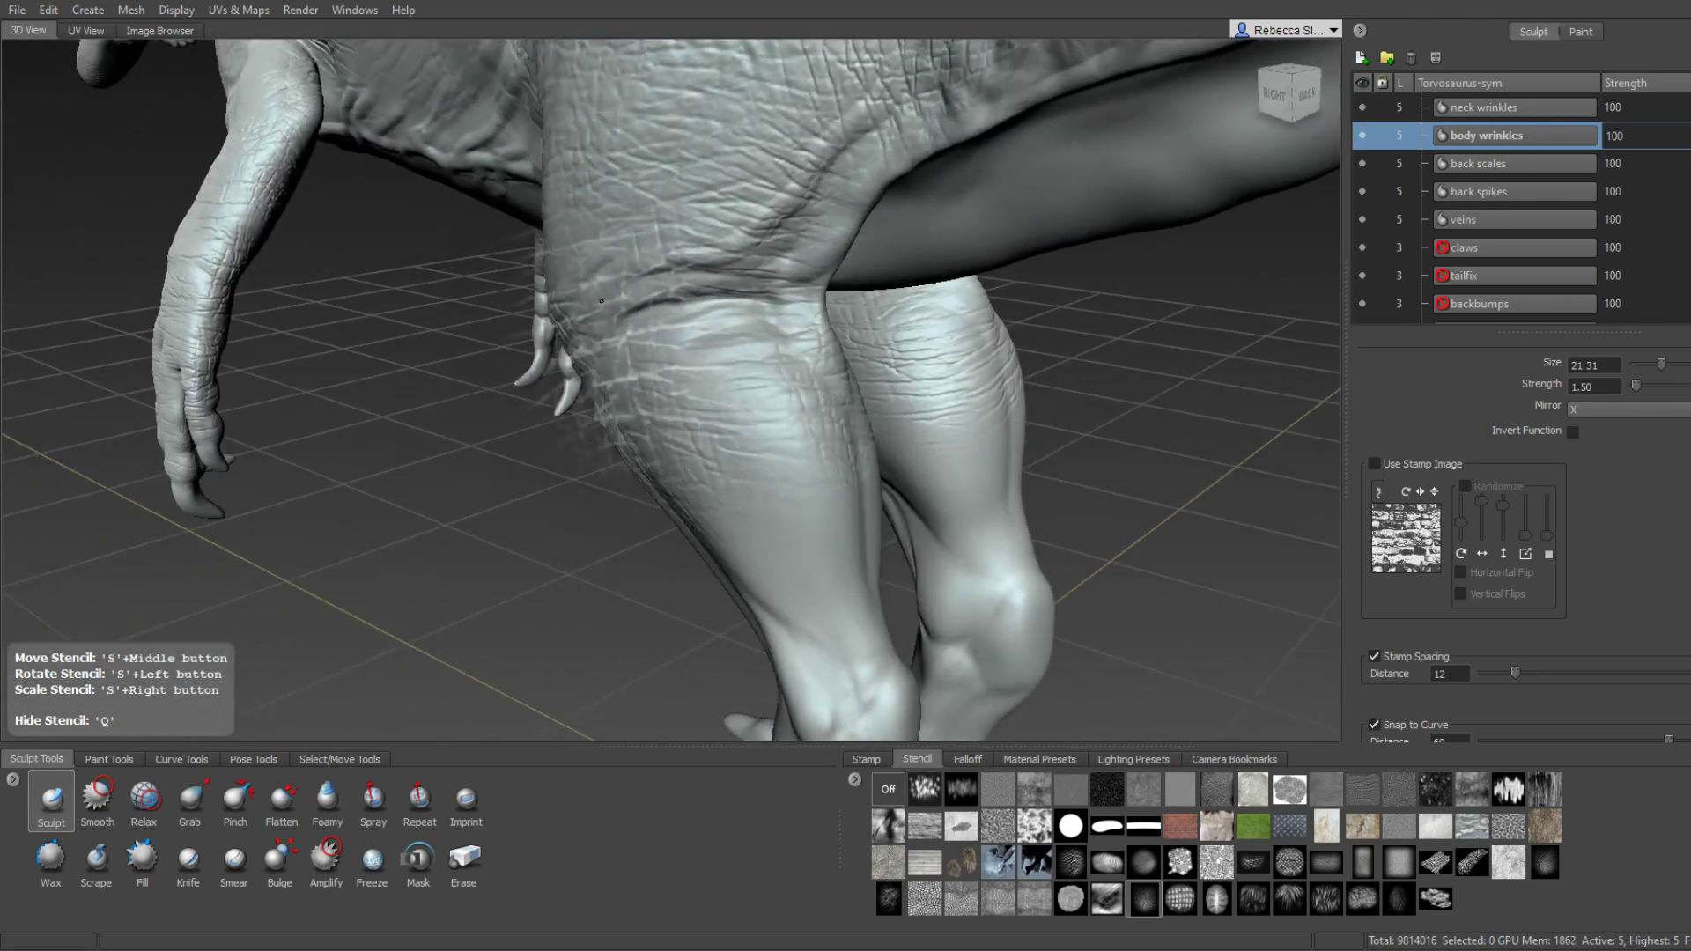
pyautogui.moveTo(667, 317); pyautogui.dragTo(706, 273, button='middle')
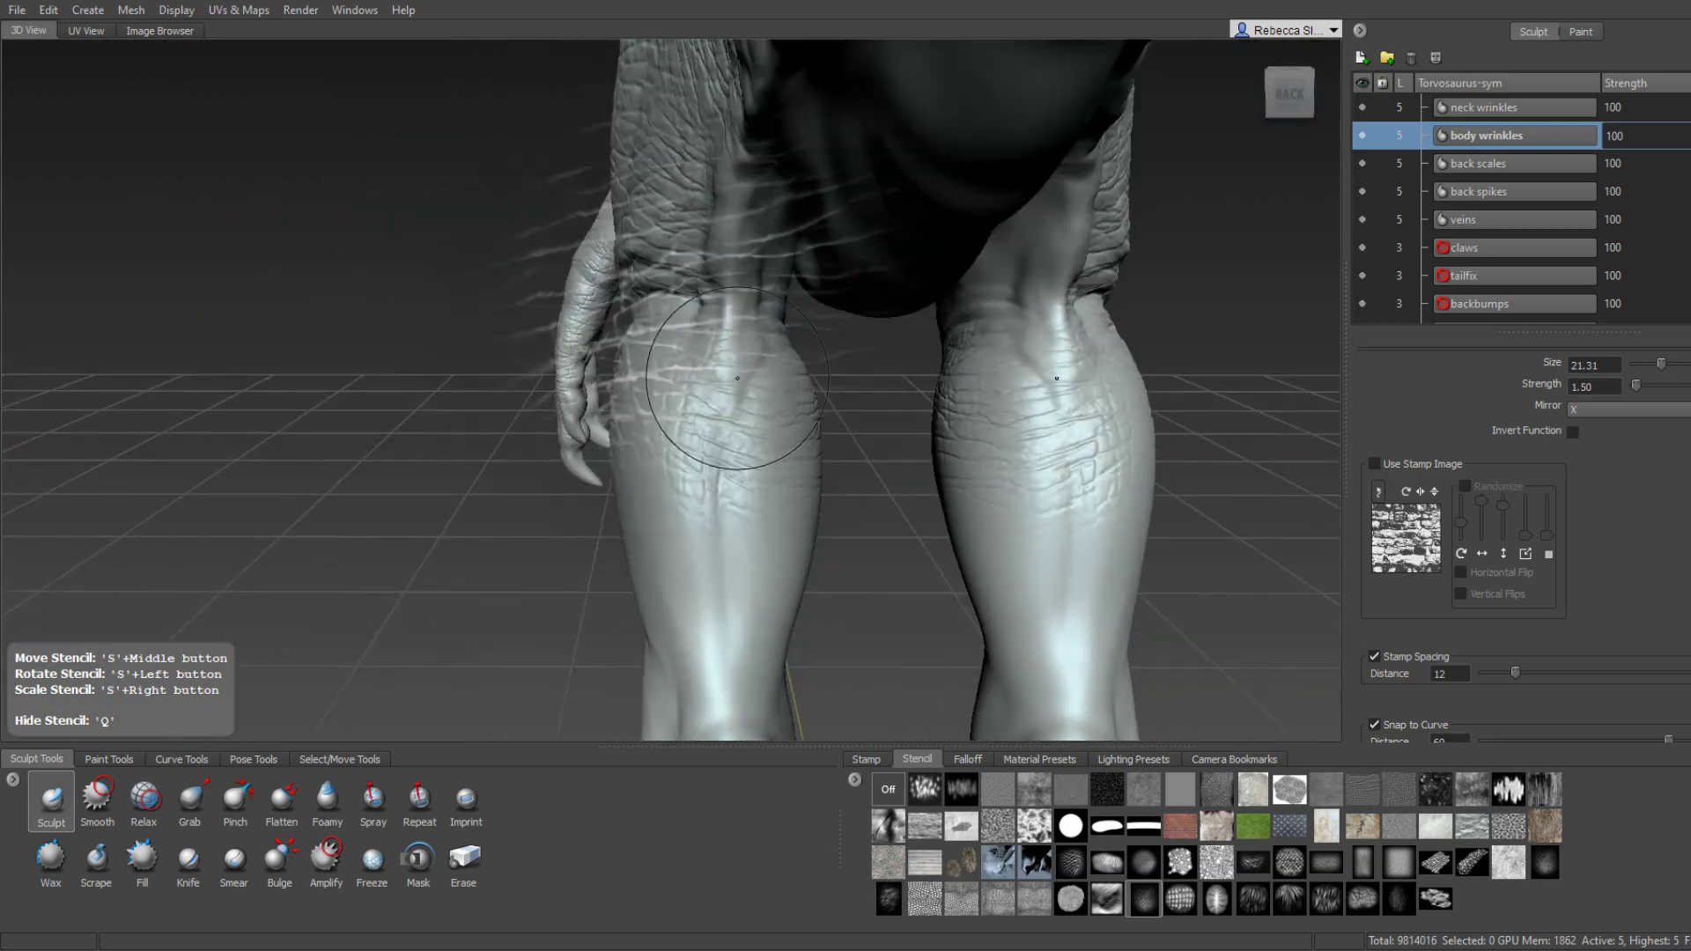
pyautogui.scroll(3, 706, 272)
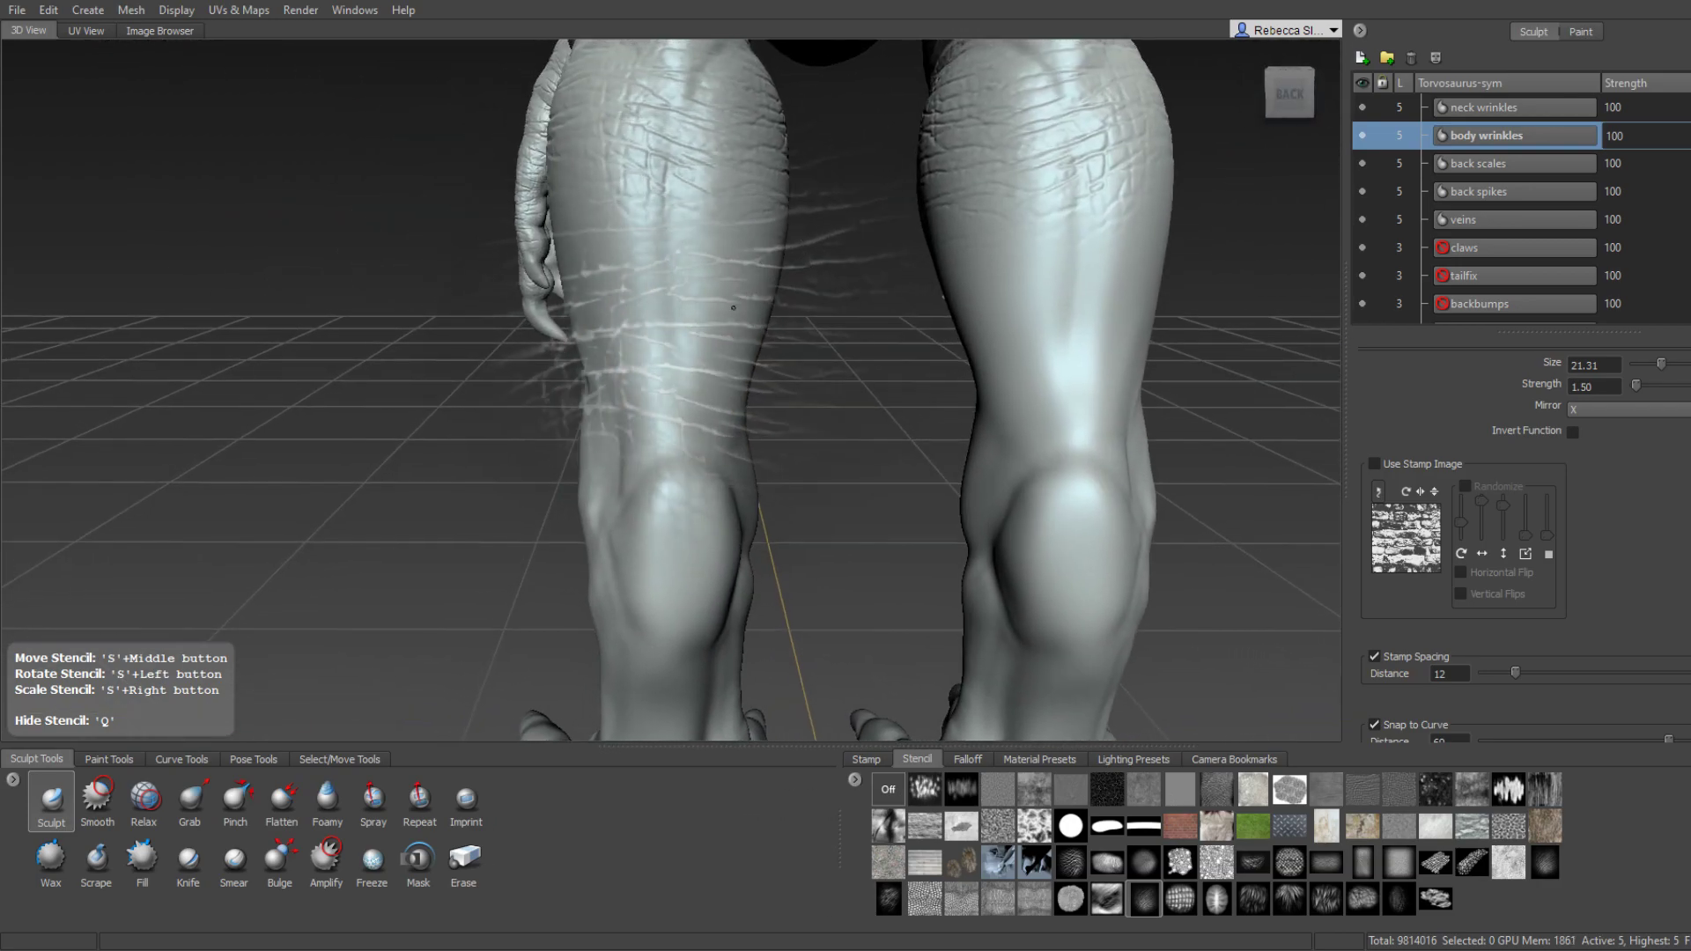
pyautogui.moveTo(665, 408); pyautogui.dragTo(779, 315, button='middle')
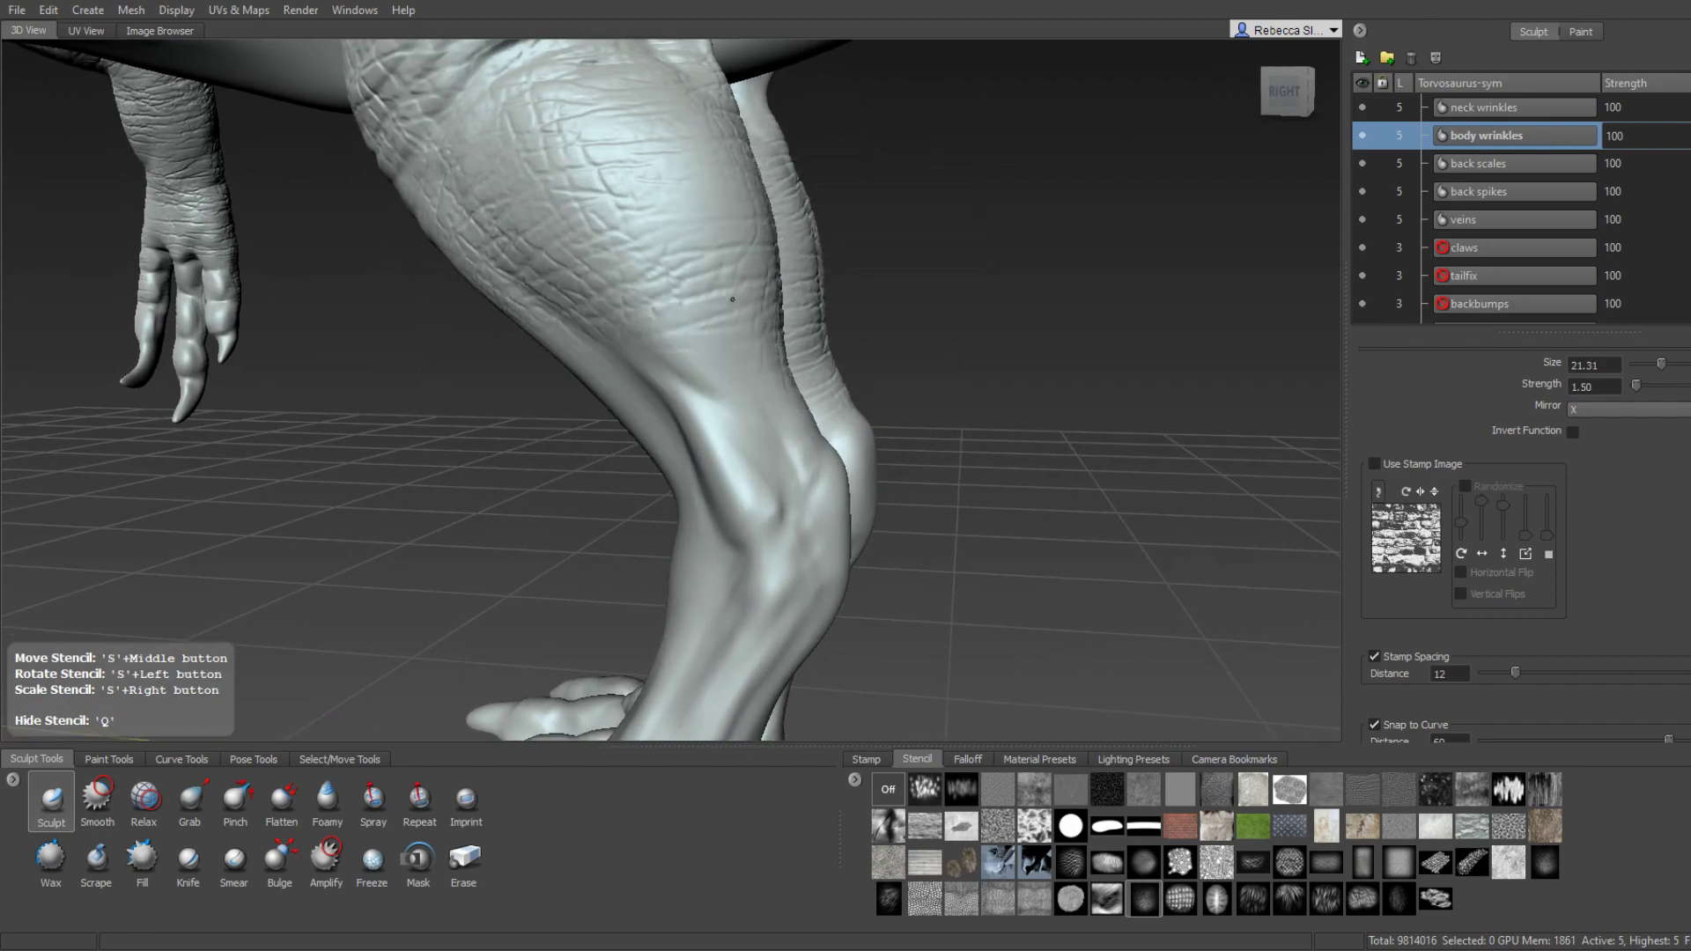
pyautogui.moveTo(734, 439)
pyautogui.mouseDown(button='middle')
pyautogui.moveTo(689, 297)
pyautogui.moveTo(793, 262)
pyautogui.mouseUp(button='middle')
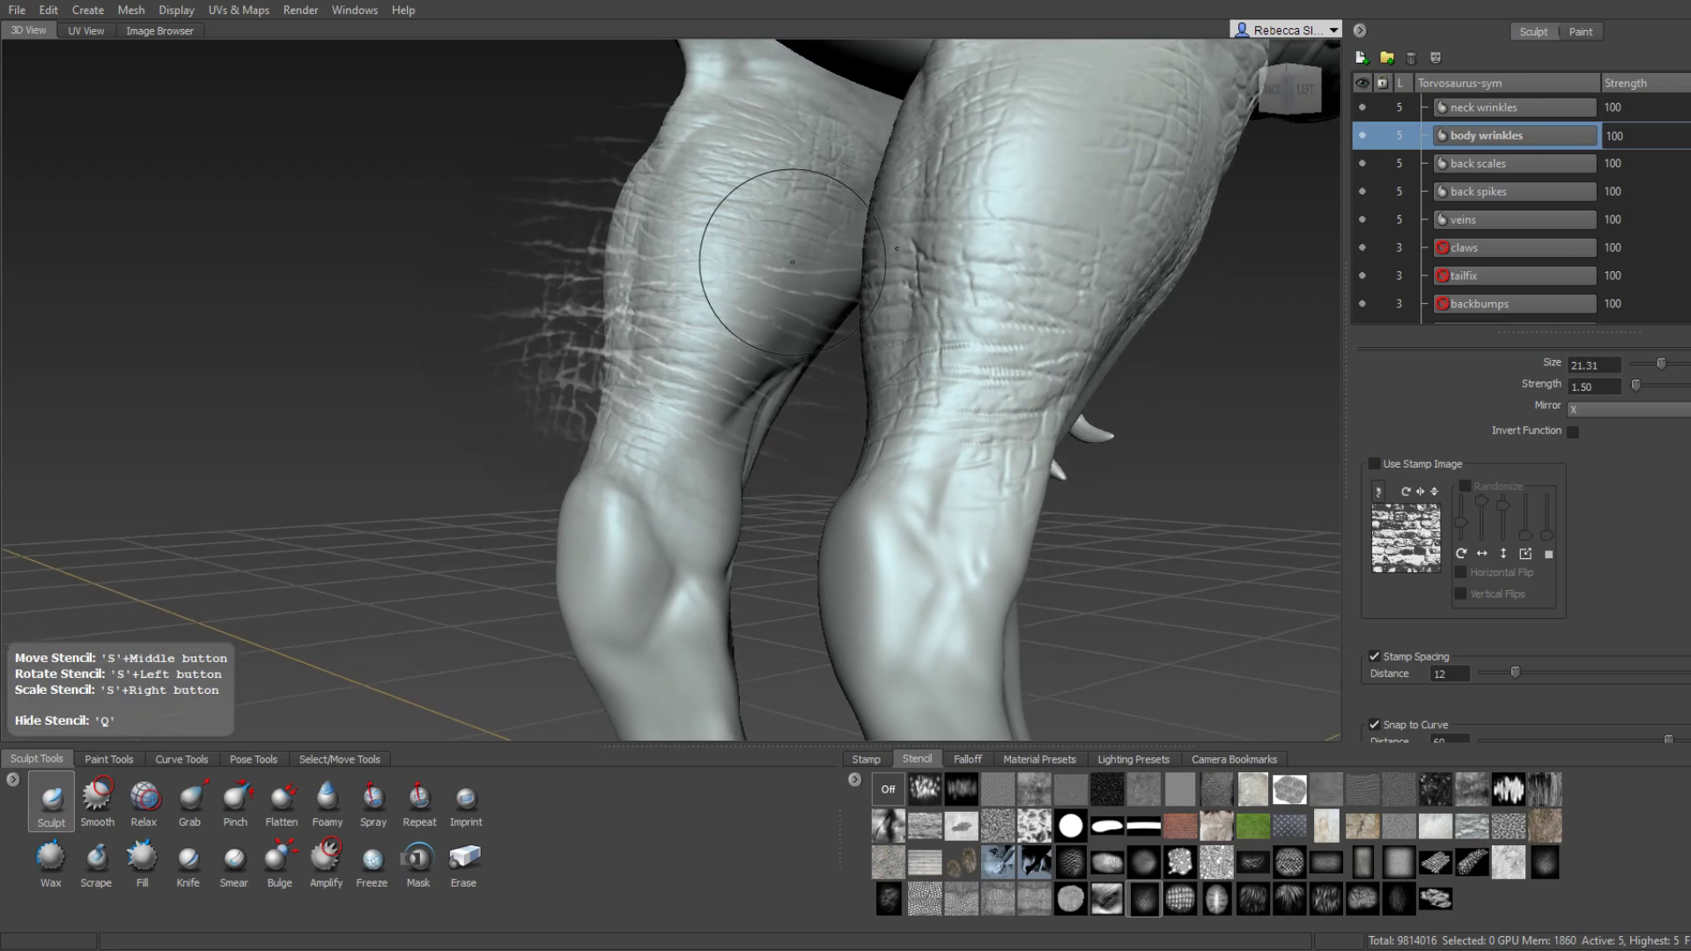
pyautogui.moveTo(697, 470); pyautogui.dragTo(827, 349, button='middle')
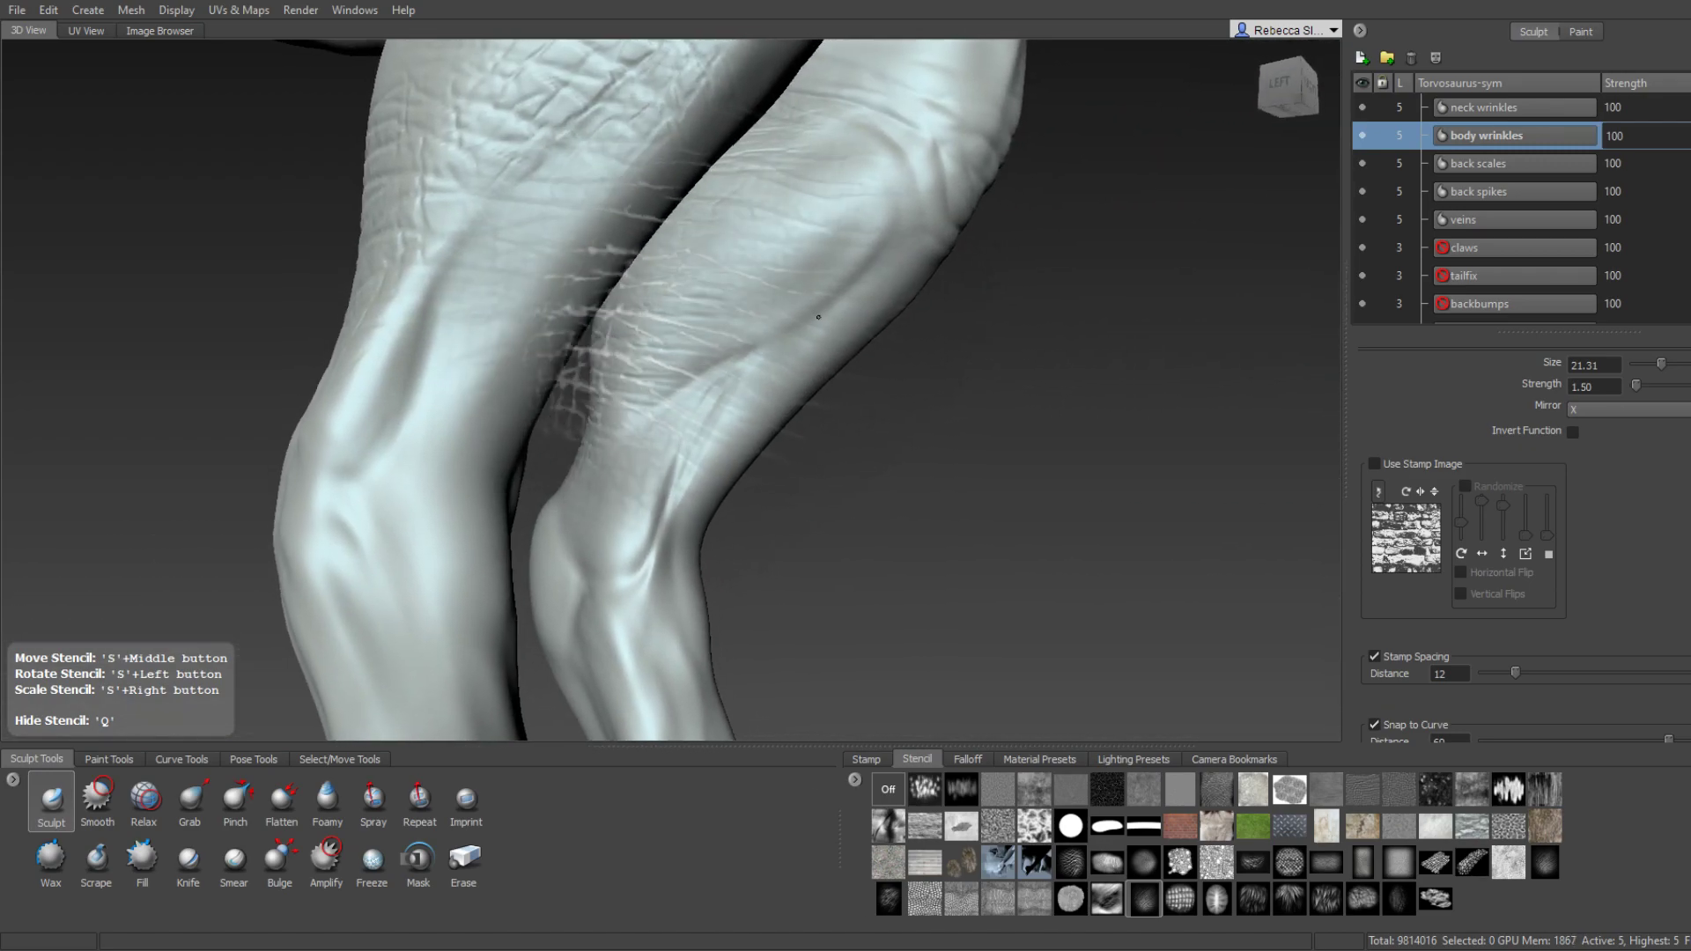
pyautogui.press('q')
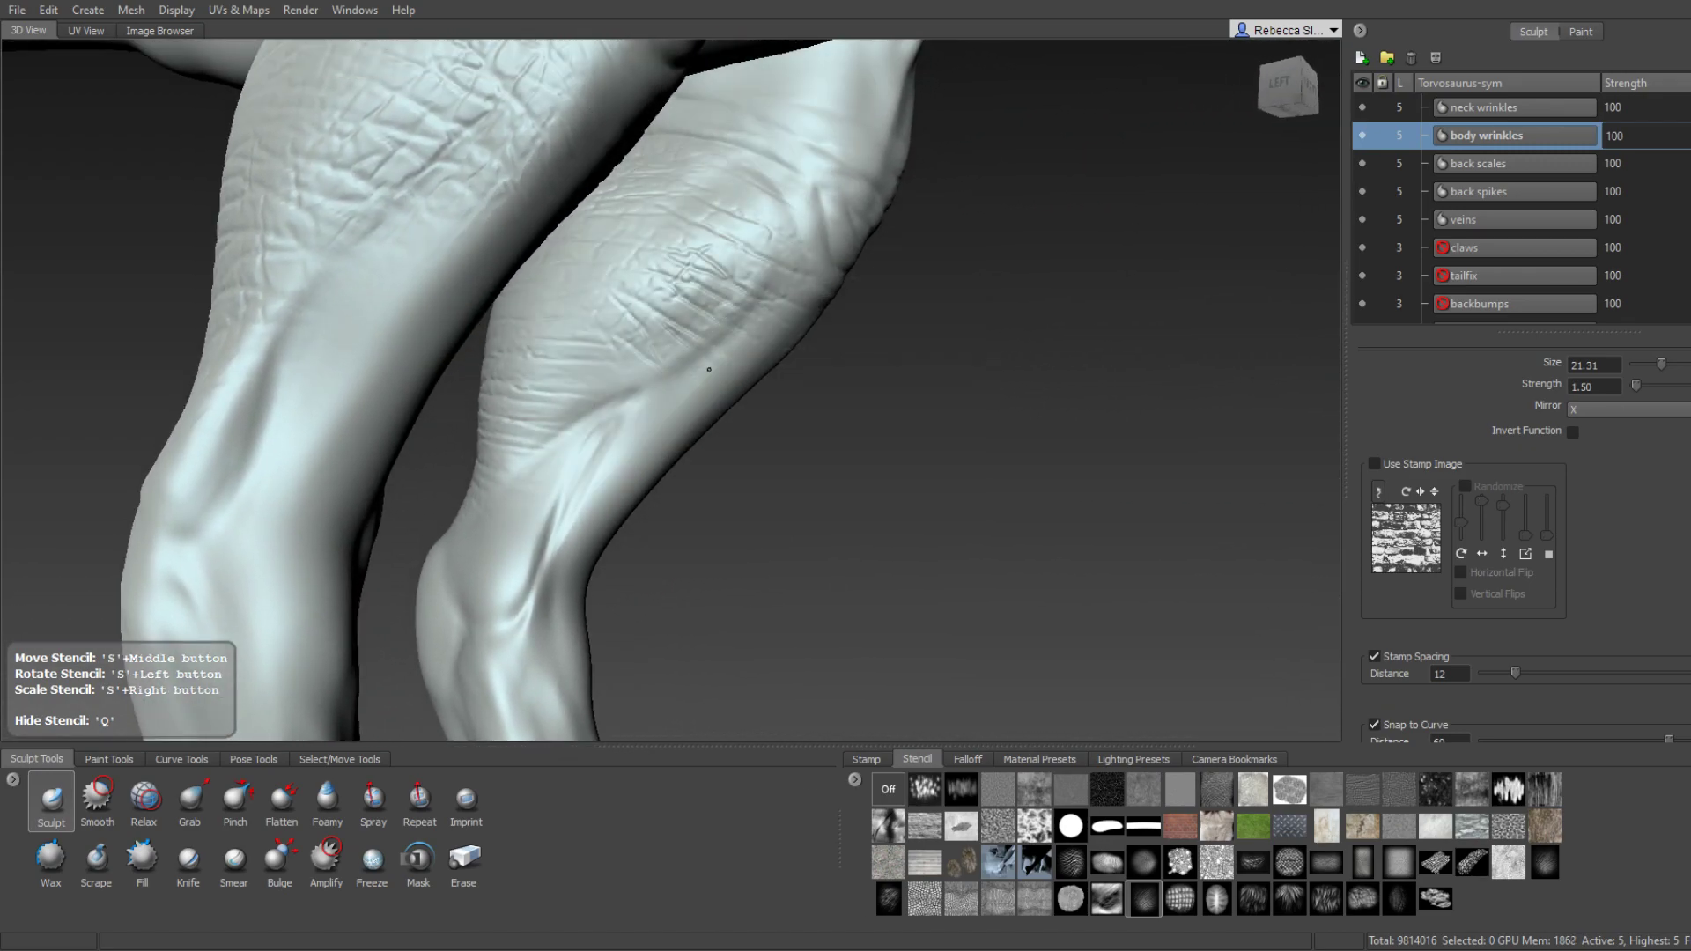
pyautogui.press('q')
pyautogui.moveTo(509, 512); pyautogui.dragTo(739, 377, button='middle')
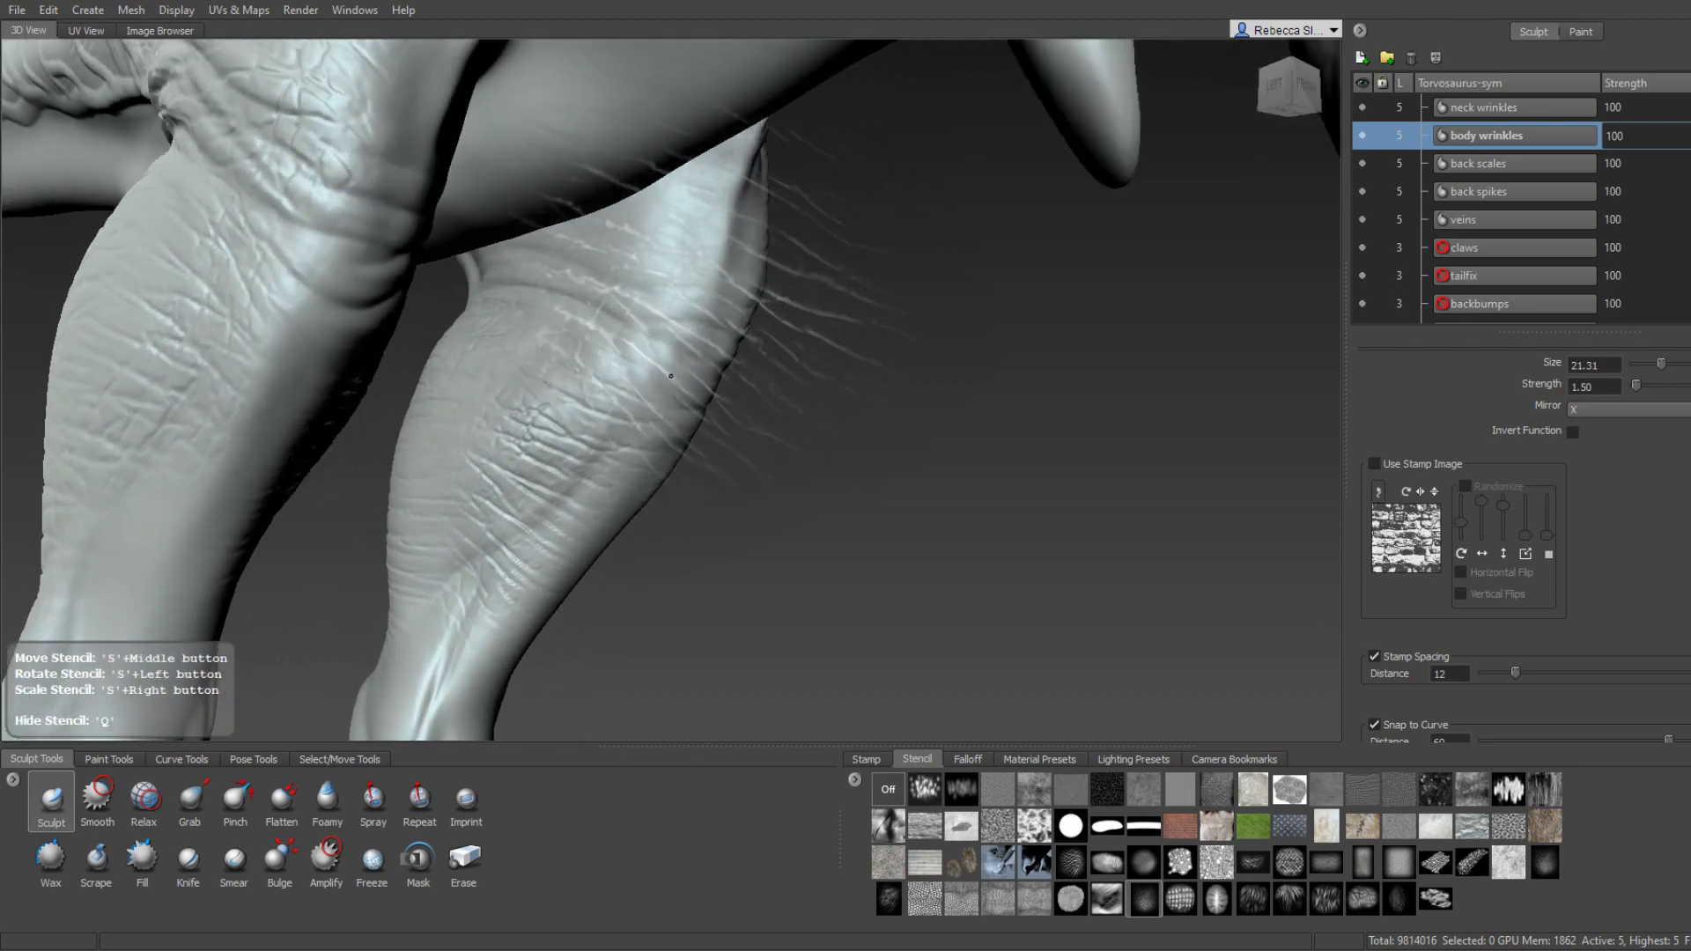
pyautogui.scroll(2, 829, 446)
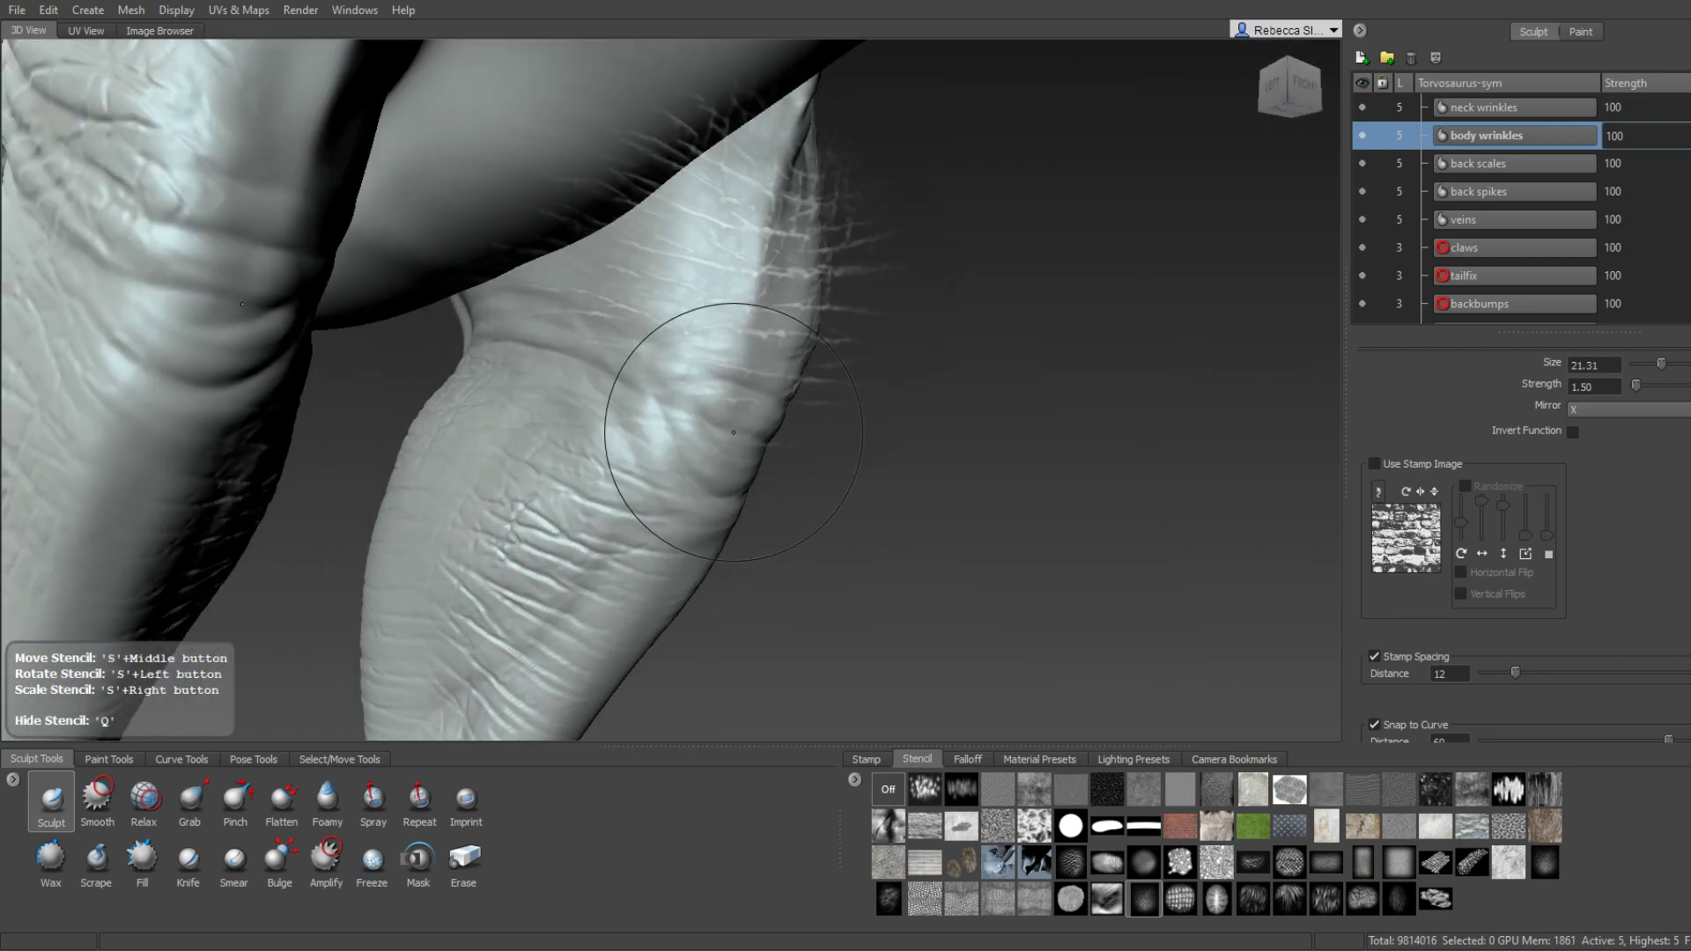
pyautogui.scroll(2, 679, 396)
pyautogui.moveTo(796, 343); pyautogui.dragTo(822, 266, button='middle')
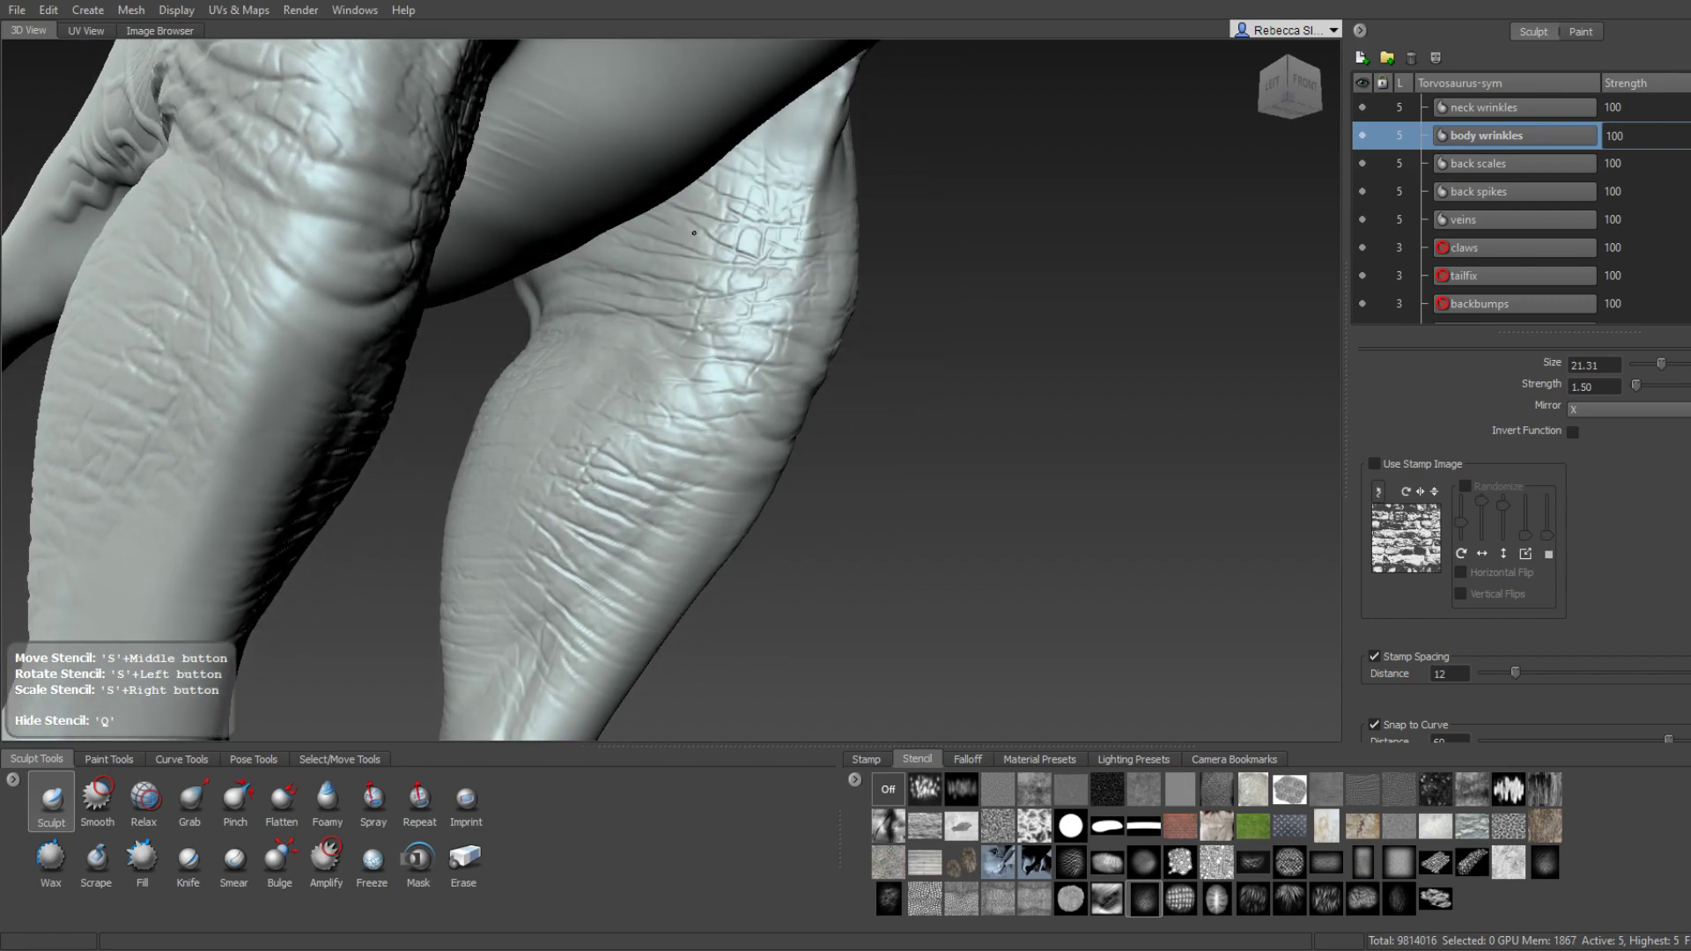
pyautogui.moveTo(694, 232); pyautogui.dragTo(722, 192, button='middle')
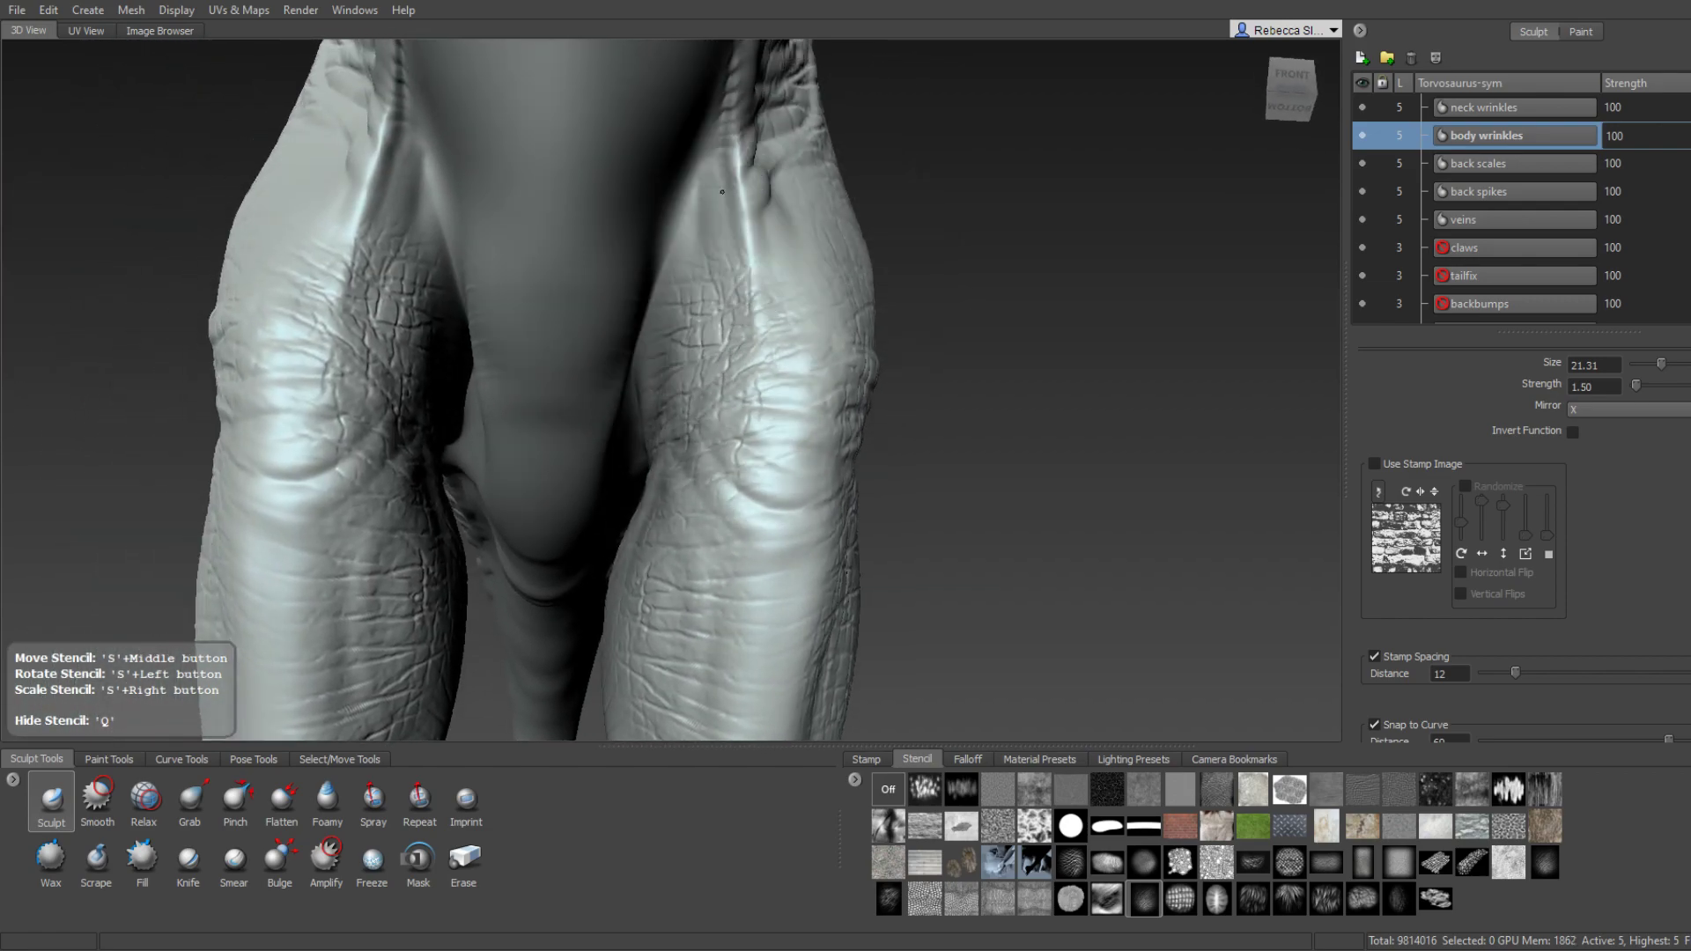
pyautogui.moveTo(778, 545); pyautogui.dragTo(786, 413, button='middle')
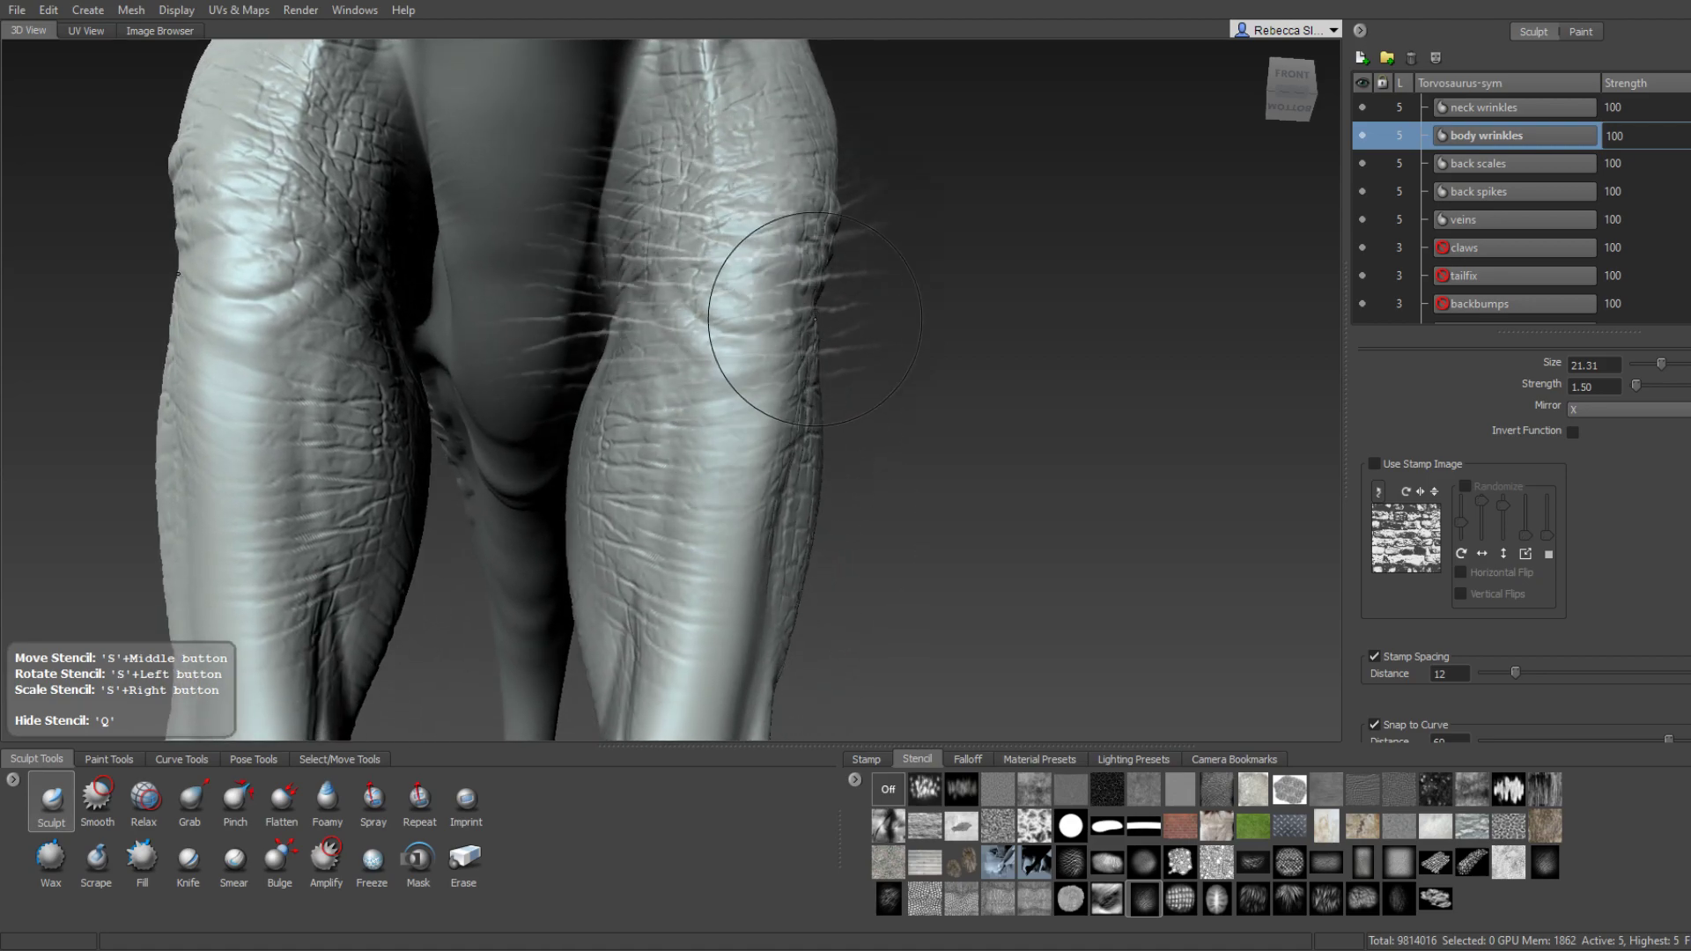
pyautogui.moveTo(814, 318)
pyautogui.mouseDown(button='middle')
pyautogui.moveTo(769, 403)
pyautogui.moveTo(706, 432)
pyautogui.moveTo(796, 511)
pyautogui.mouseUp(button='middle')
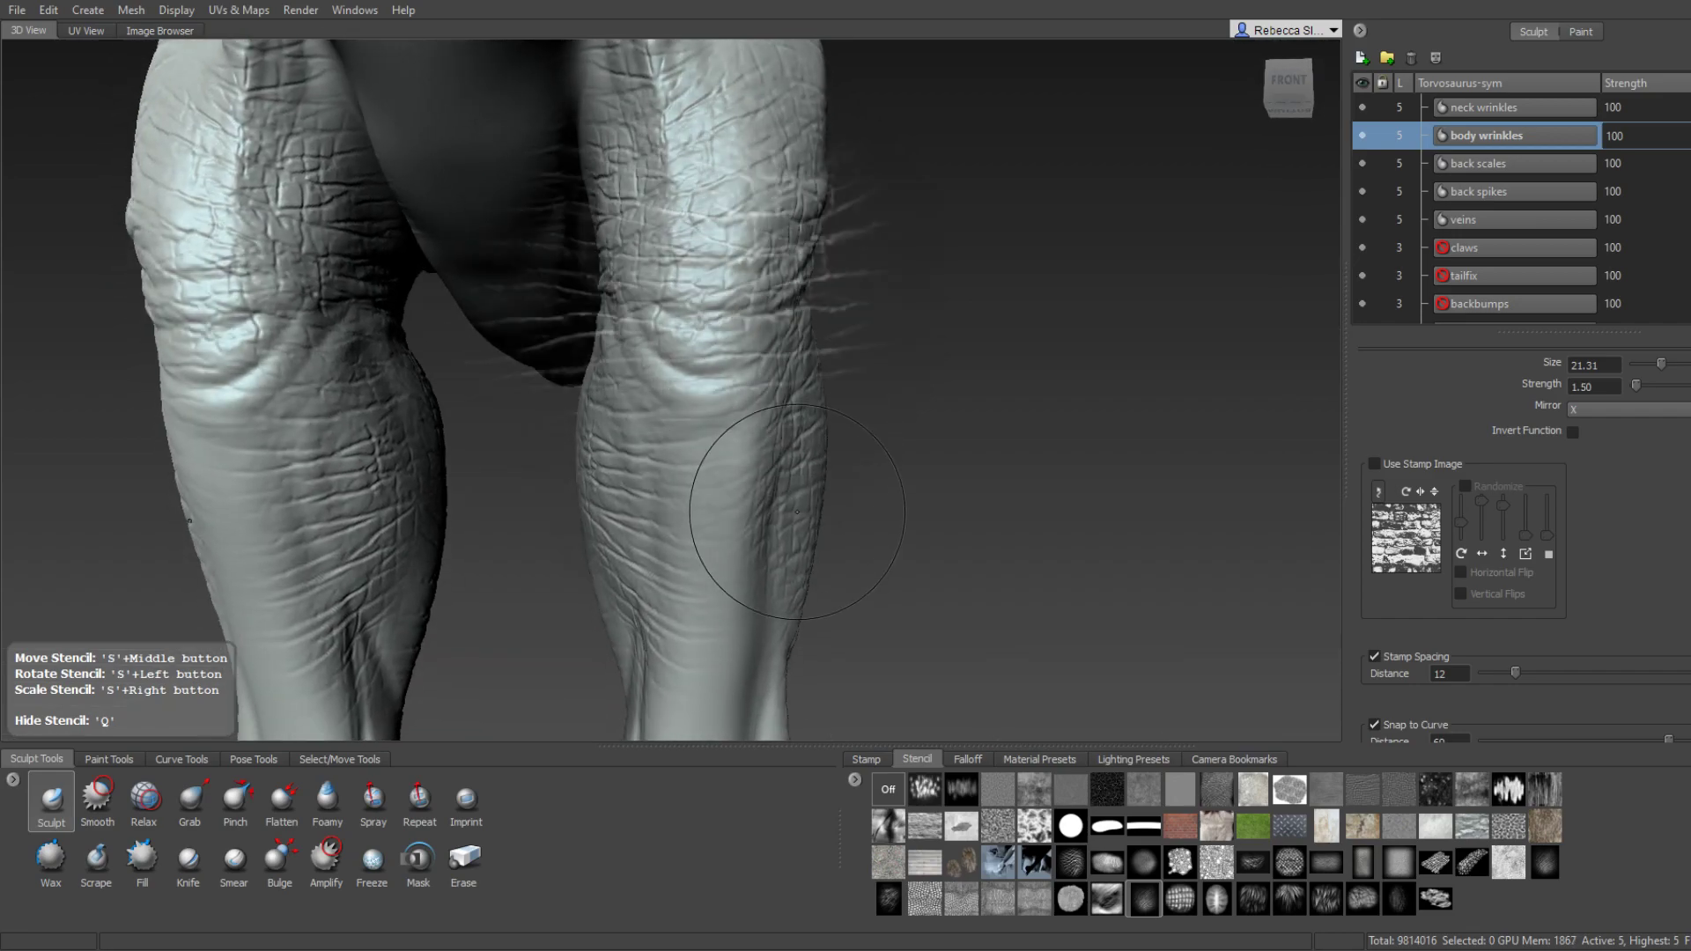
pyautogui.moveTo(797, 512); pyautogui.dragTo(708, 263, button='middle')
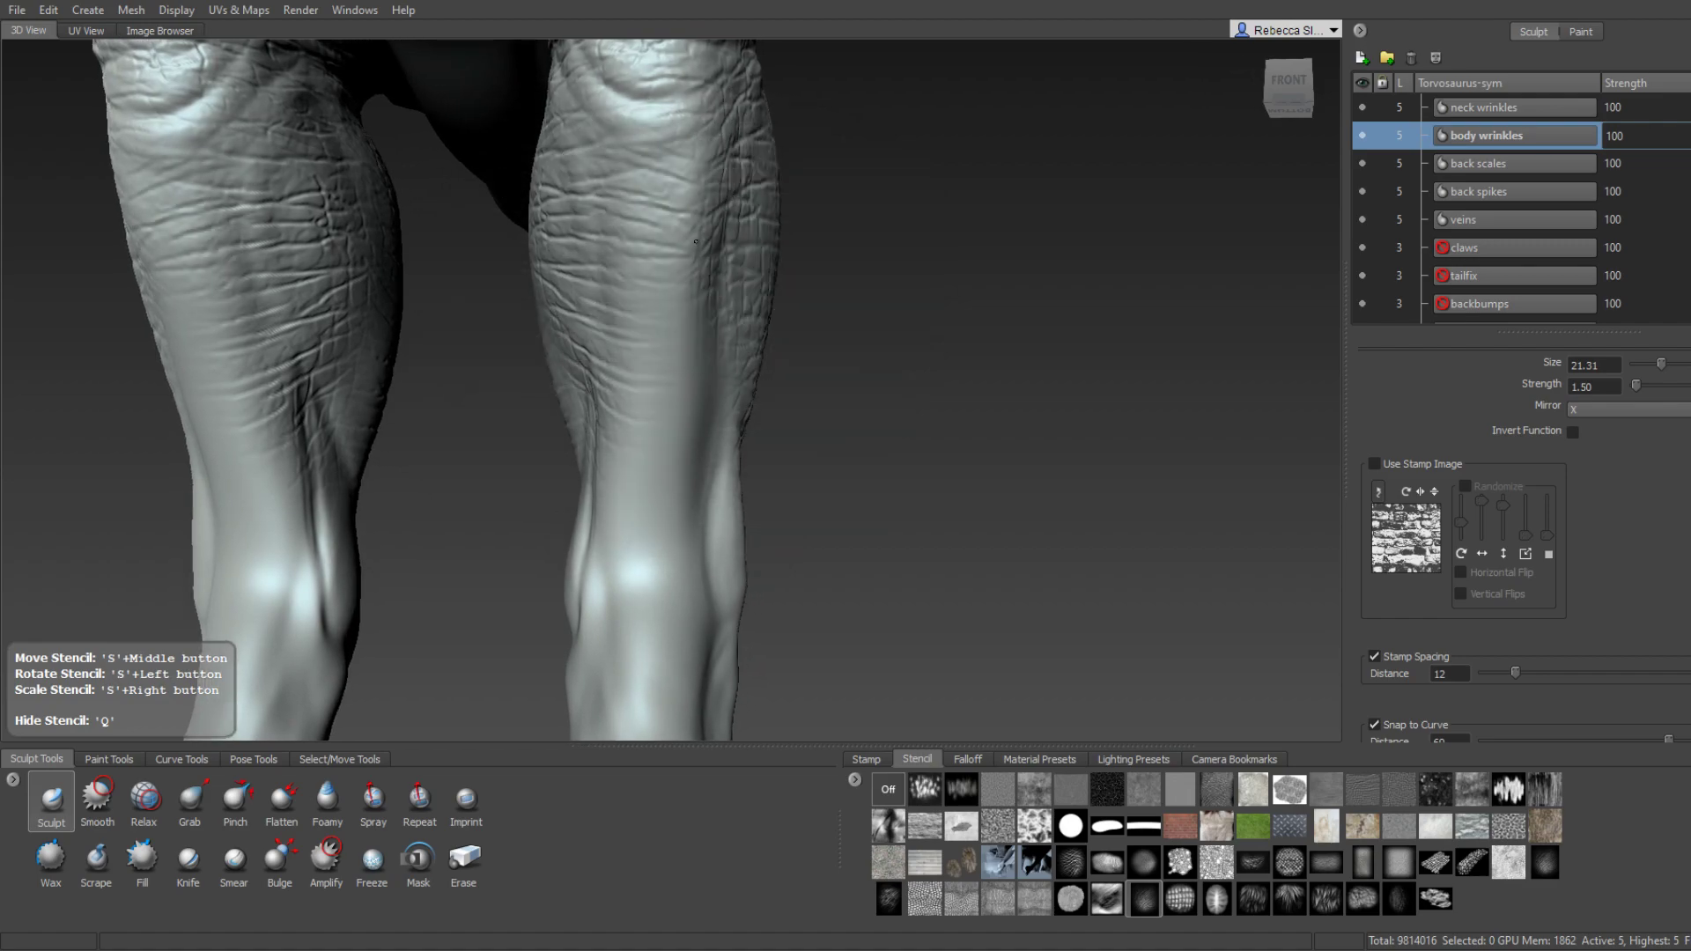
pyautogui.moveTo(708, 263)
pyautogui.keyDown('alt'); pyautogui.mouseDown()
pyautogui.moveTo(535, 452)
pyautogui.moveTo(738, 450)
pyautogui.mouseUp(); pyautogui.keyUp('alt')
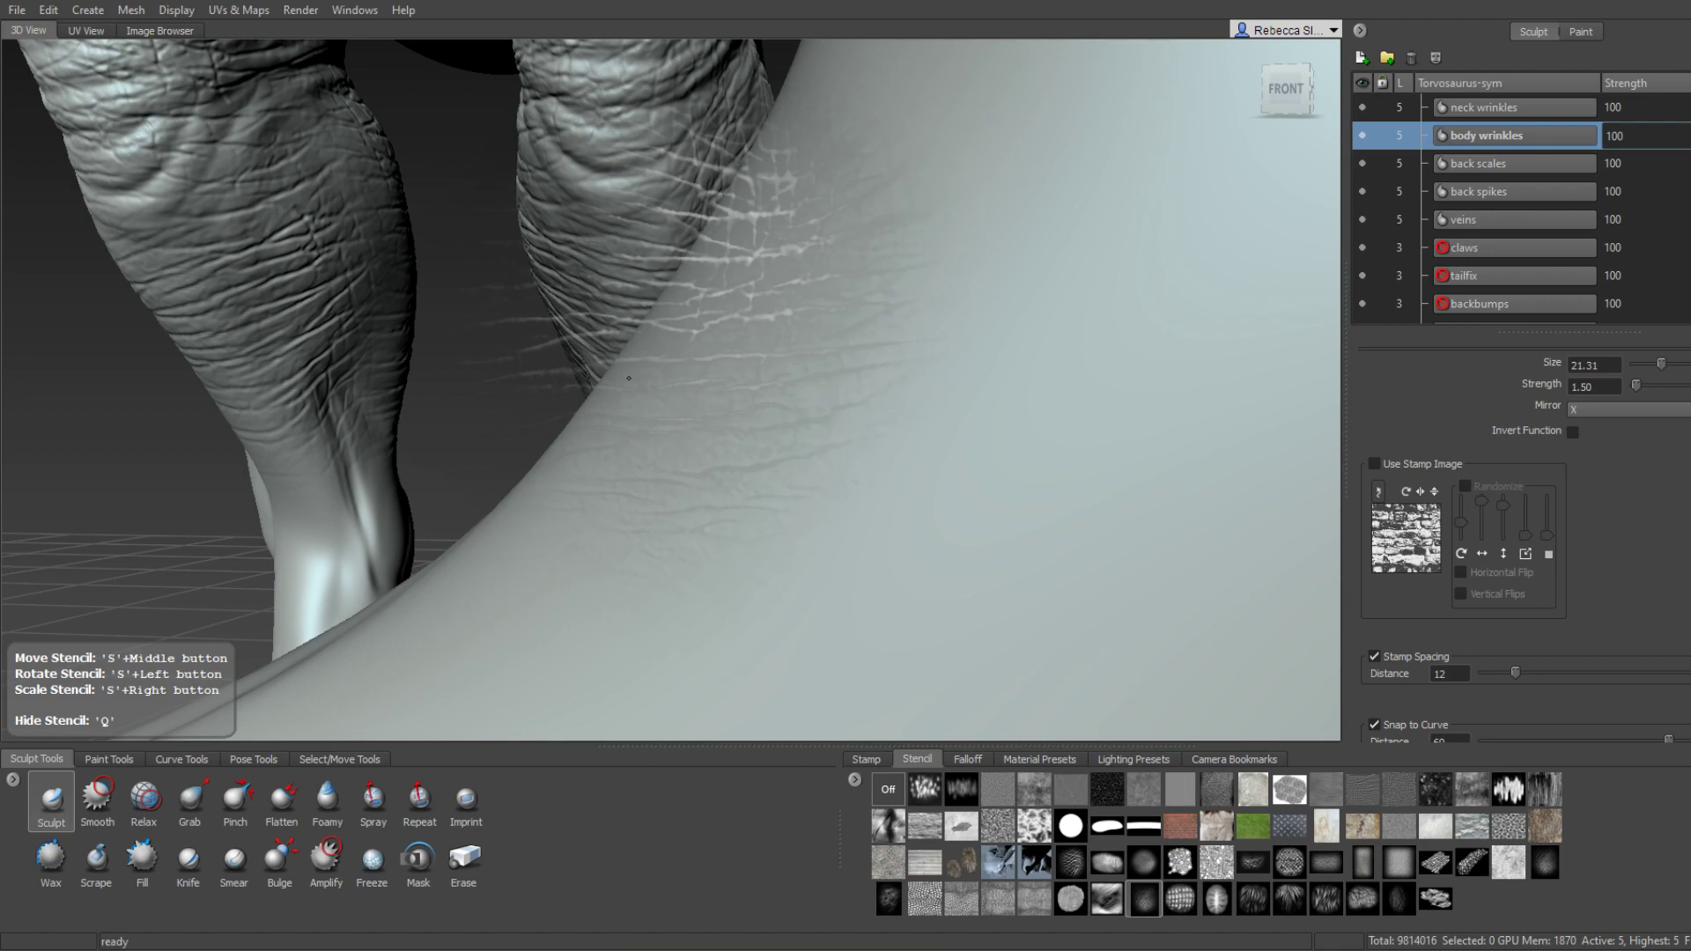
pyautogui.moveTo(635, 197)
pyautogui.keyDown('alt'); pyautogui.mouseDown()
pyautogui.moveTo(742, 343)
pyautogui.moveTo(745, 203)
pyautogui.moveTo(713, 267)
pyautogui.mouseUp(); pyautogui.keyUp('alt')
pyautogui.moveTo(682, 446)
pyautogui.keyDown('alt'); pyautogui.mouseDown()
pyautogui.moveTo(905, 472)
pyautogui.moveTo(704, 365)
pyautogui.mouseUp(); pyautogui.keyUp('alt')
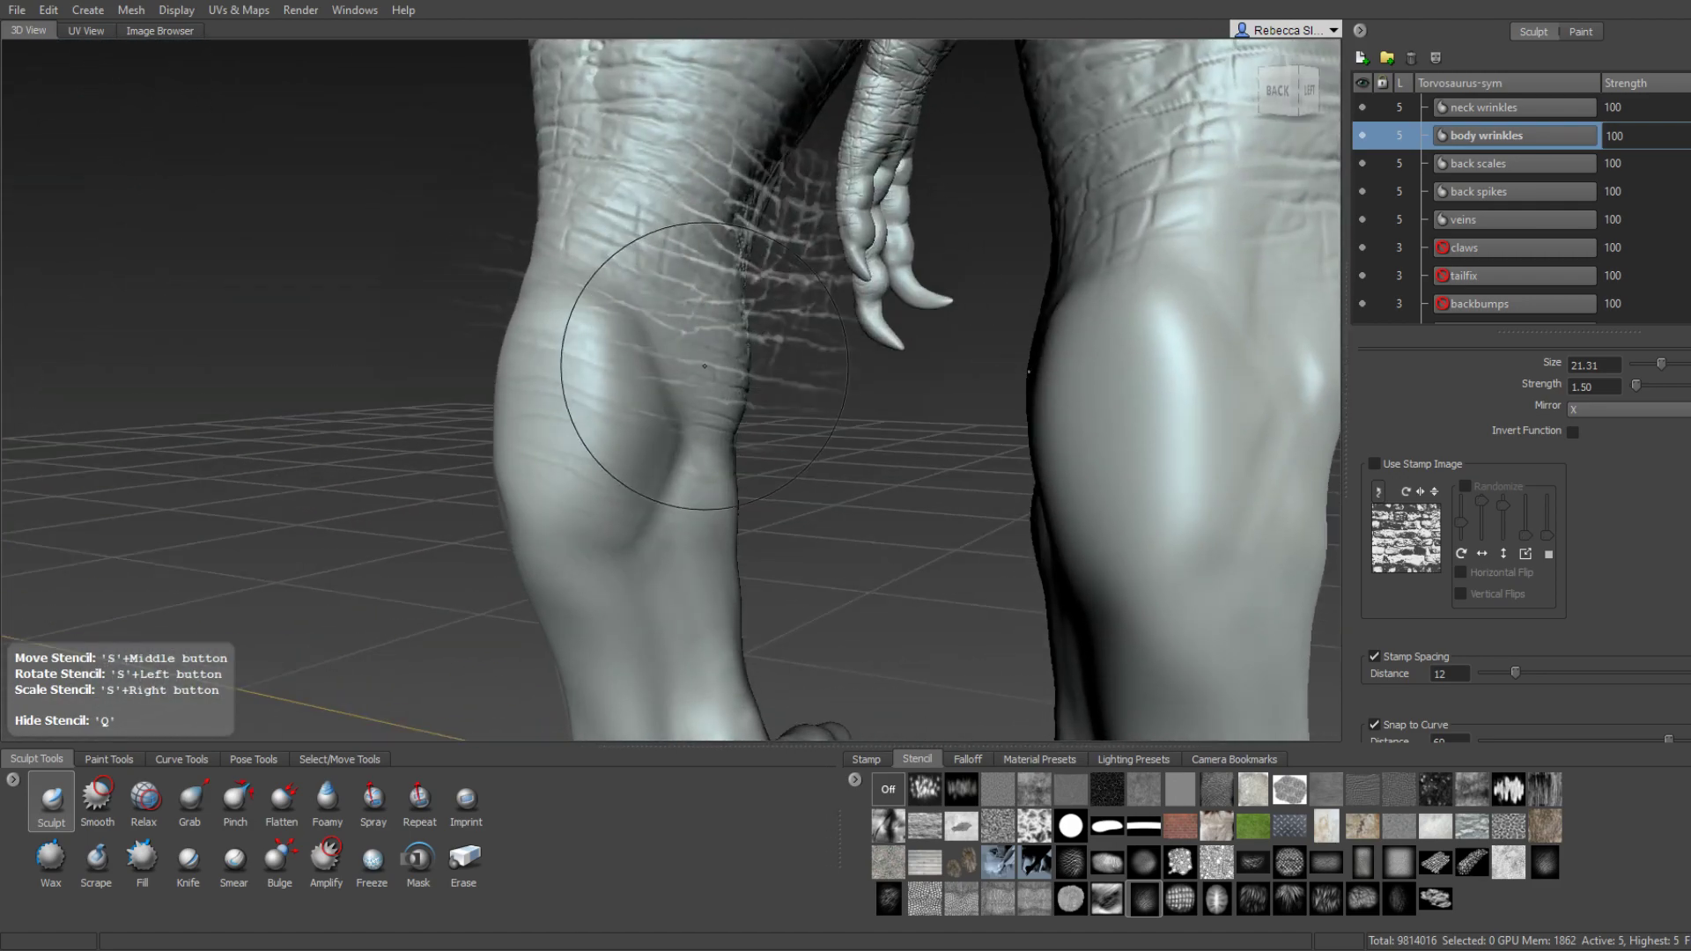
pyautogui.moveTo(663, 311)
pyautogui.keyDown('alt'); pyautogui.mouseDown()
pyautogui.moveTo(806, 357)
pyautogui.moveTo(771, 289)
pyautogui.moveTo(786, 253)
pyautogui.mouseUp(); pyautogui.keyUp('alt')
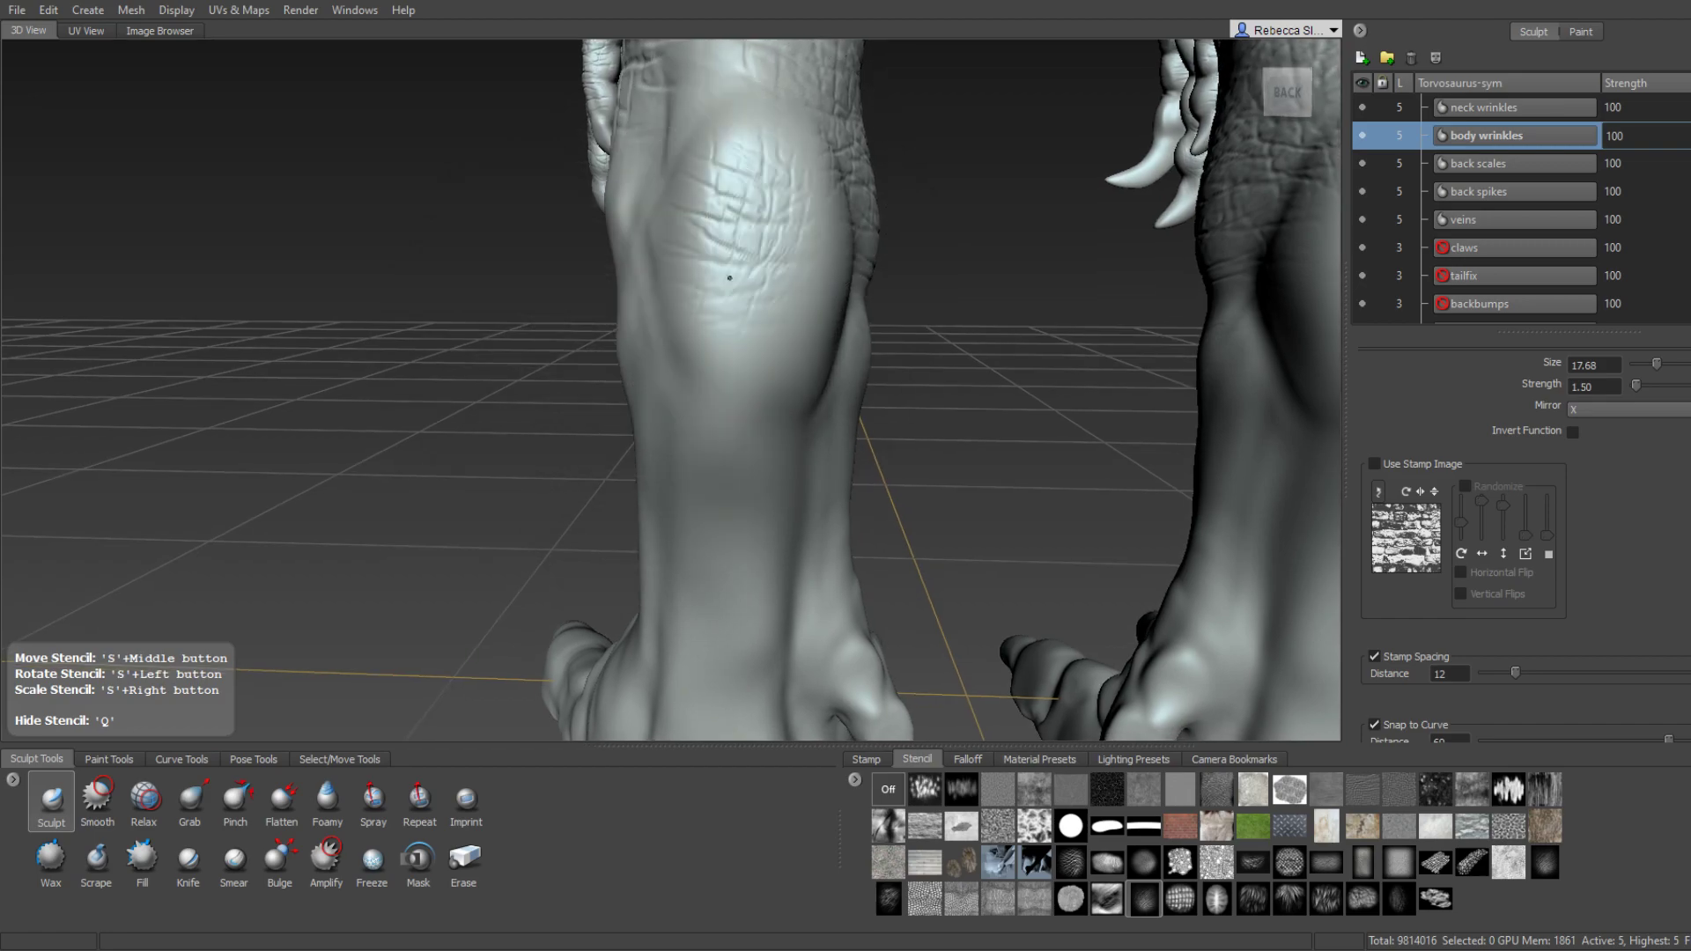
pyautogui.keyDown('alt'); pyautogui.moveTo(761, 191); pyautogui.dragTo(782, 251); pyautogui.keyUp('alt')
pyautogui.moveTo(783, 387)
pyautogui.keyDown('alt'); pyautogui.mouseDown()
pyautogui.moveTo(755, 307)
pyautogui.moveTo(714, 263)
pyautogui.mouseUp(); pyautogui.keyUp('alt')
pyautogui.keyDown('alt'); pyautogui.moveTo(598, 390); pyautogui.dragTo(679, 298); pyautogui.keyUp('alt')
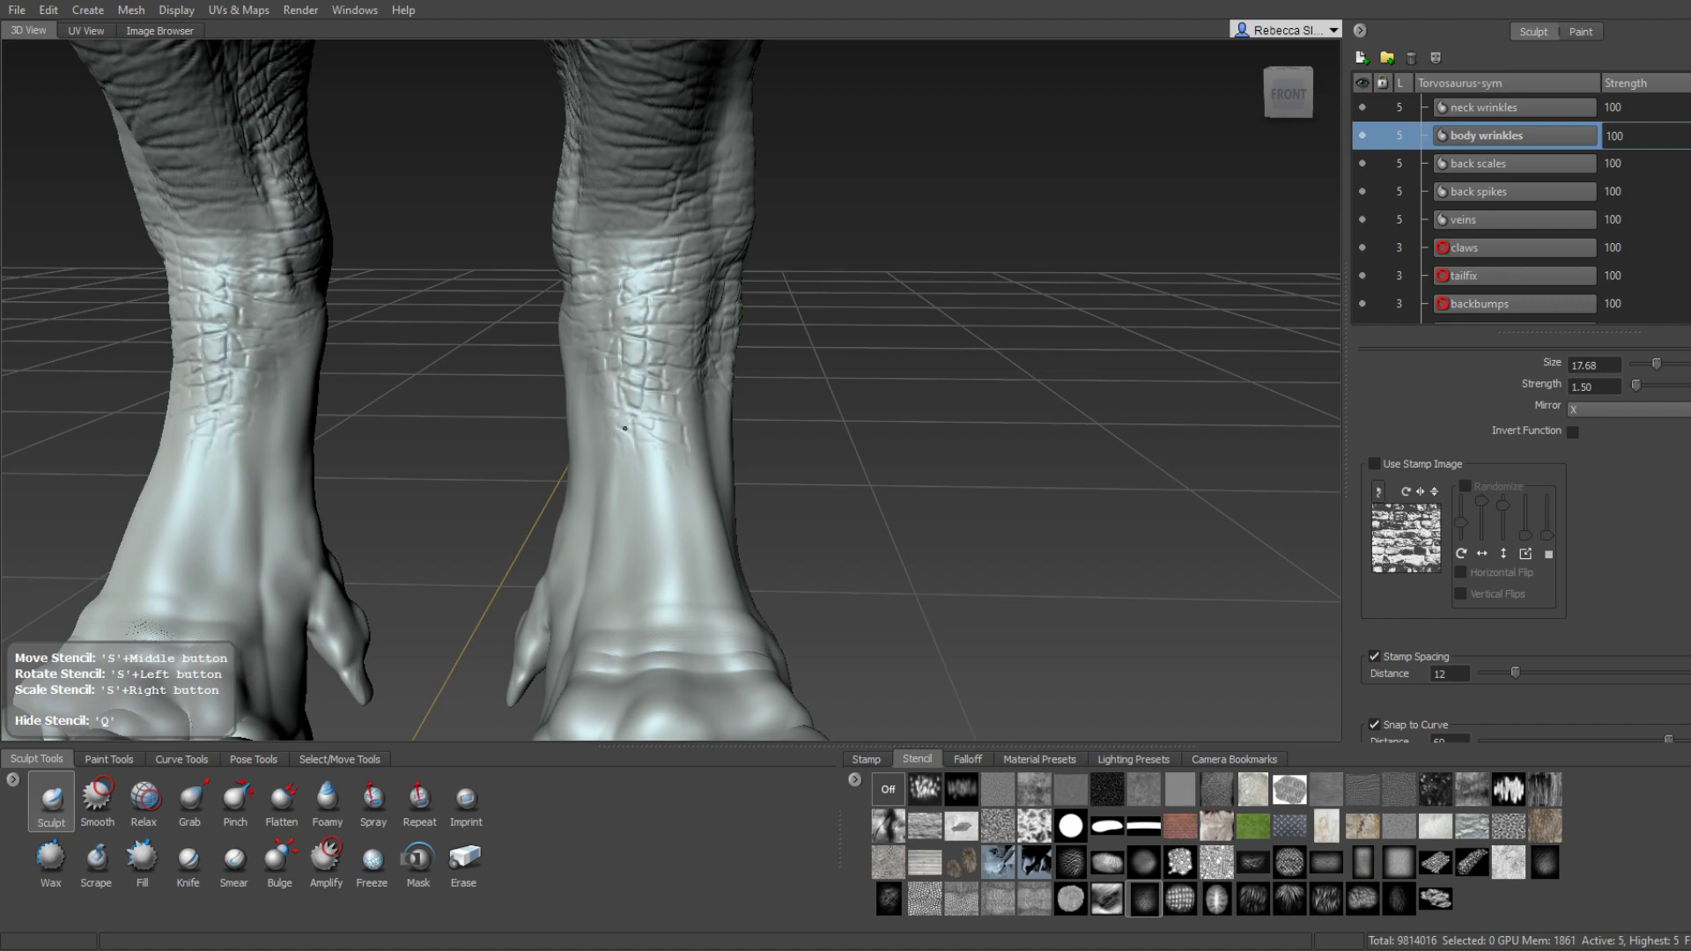
pyautogui.keyDown('alt'); pyautogui.moveTo(624, 428); pyautogui.dragTo(750, 268); pyautogui.keyUp('alt')
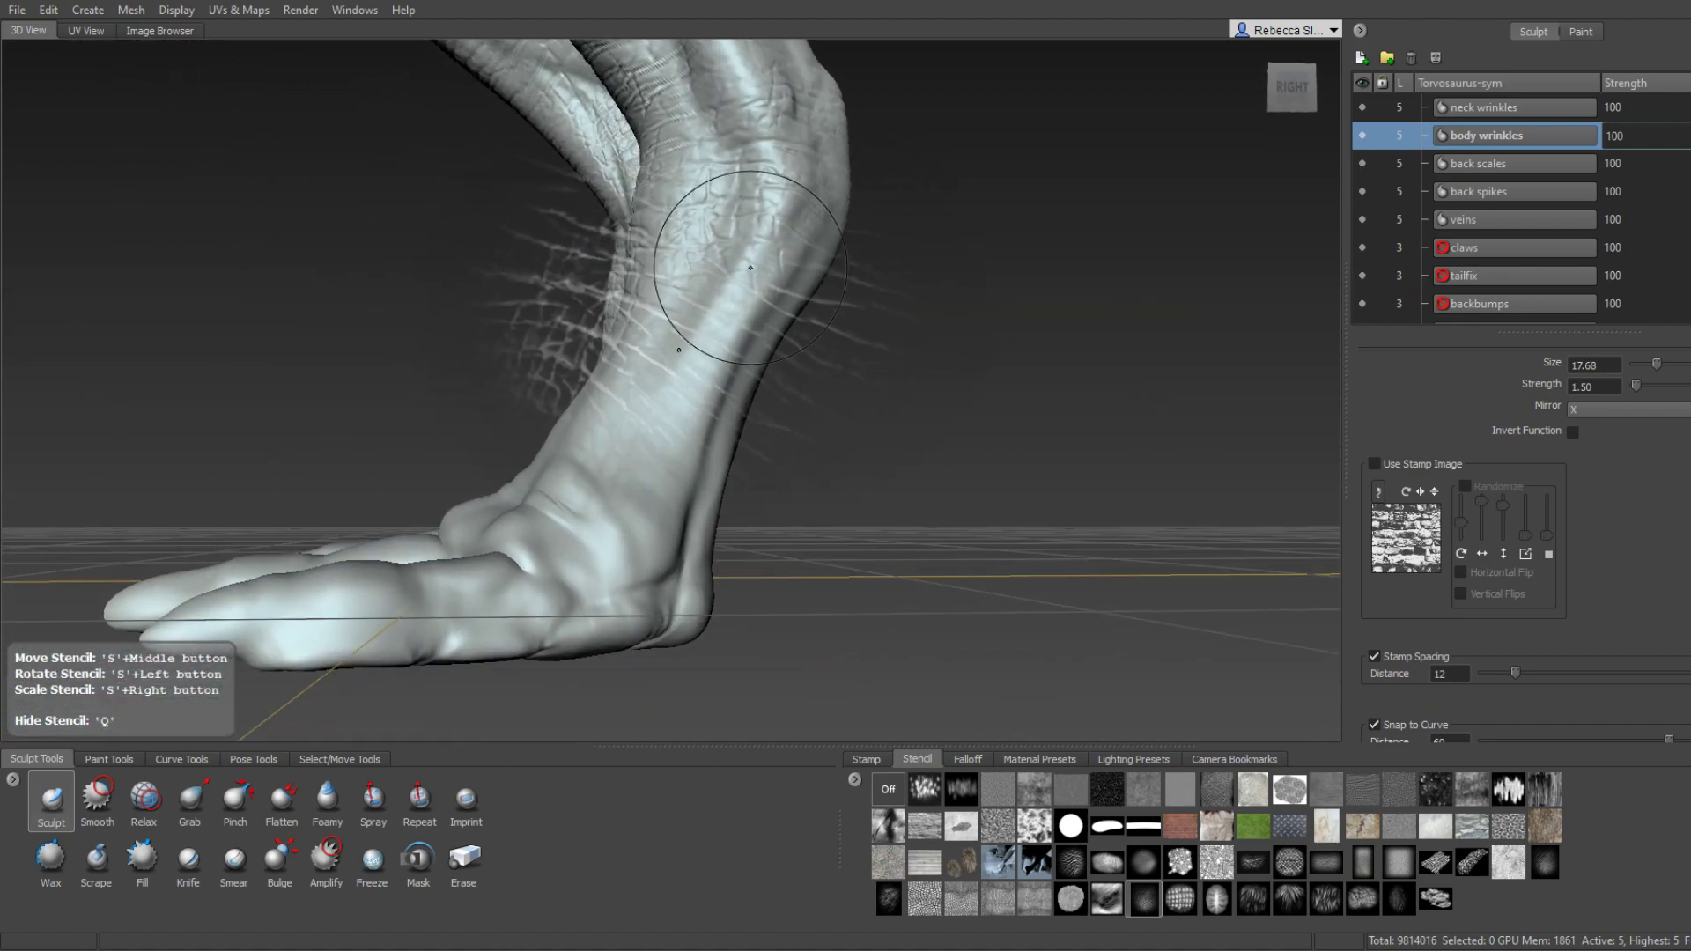
pyautogui.keyDown('alt'); pyautogui.moveTo(677, 472); pyautogui.dragTo(648, 317); pyautogui.keyUp('alt')
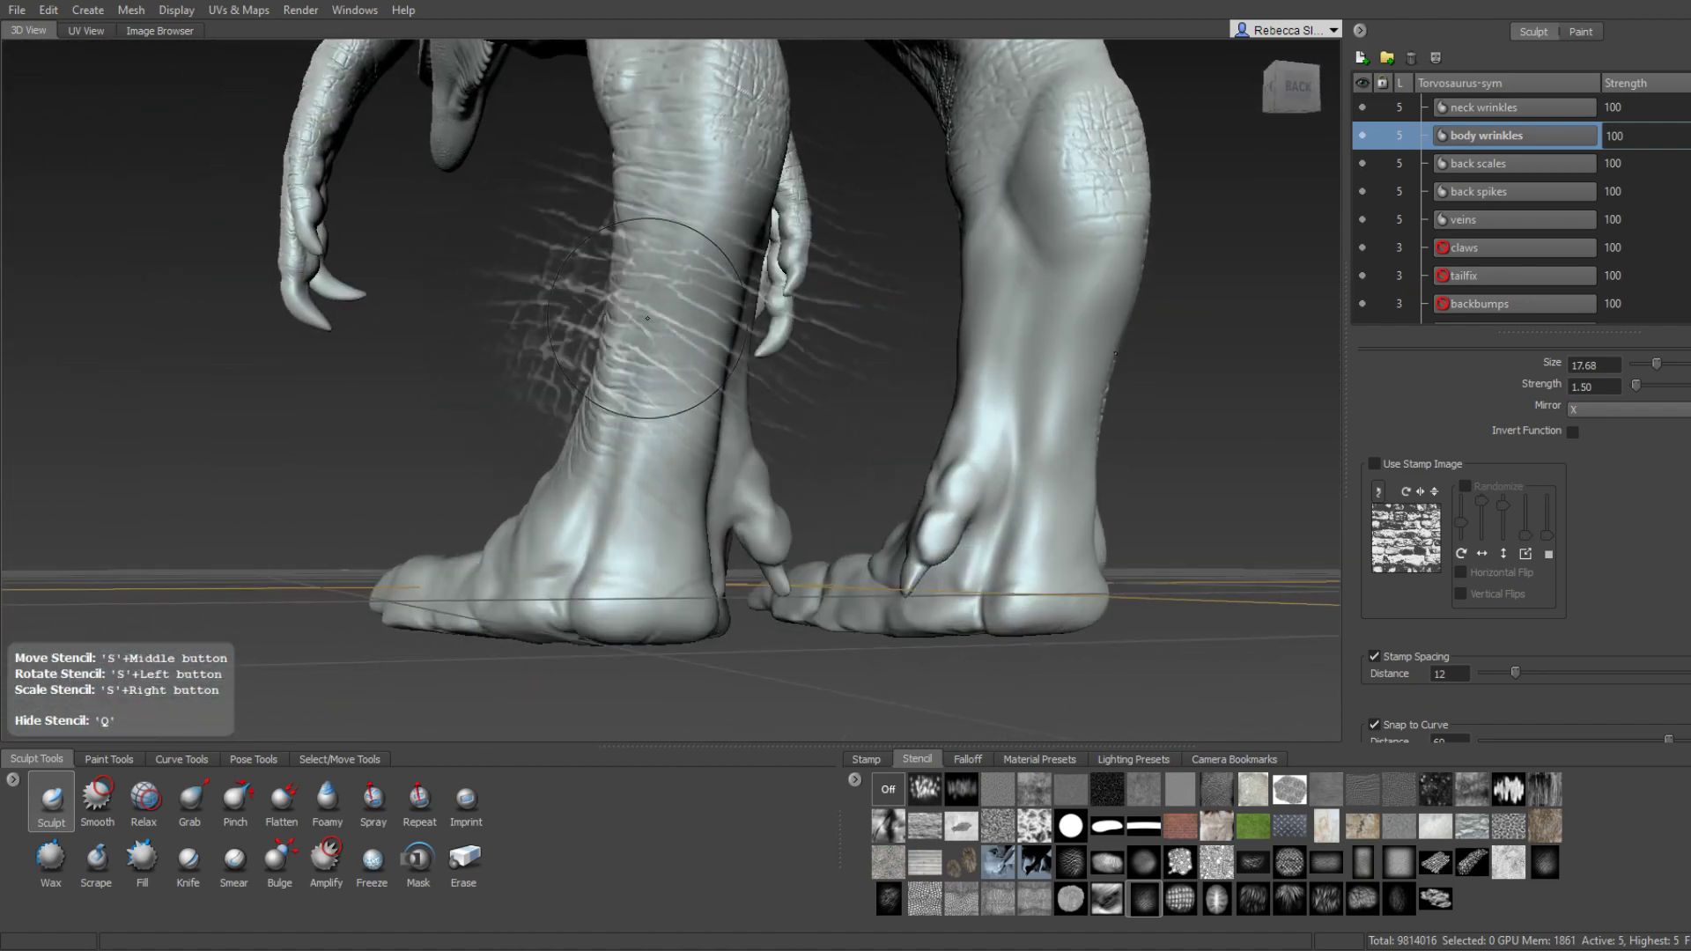
pyautogui.keyDown('alt'); pyautogui.moveTo(664, 398); pyautogui.dragTo(702, 297); pyautogui.keyUp('alt')
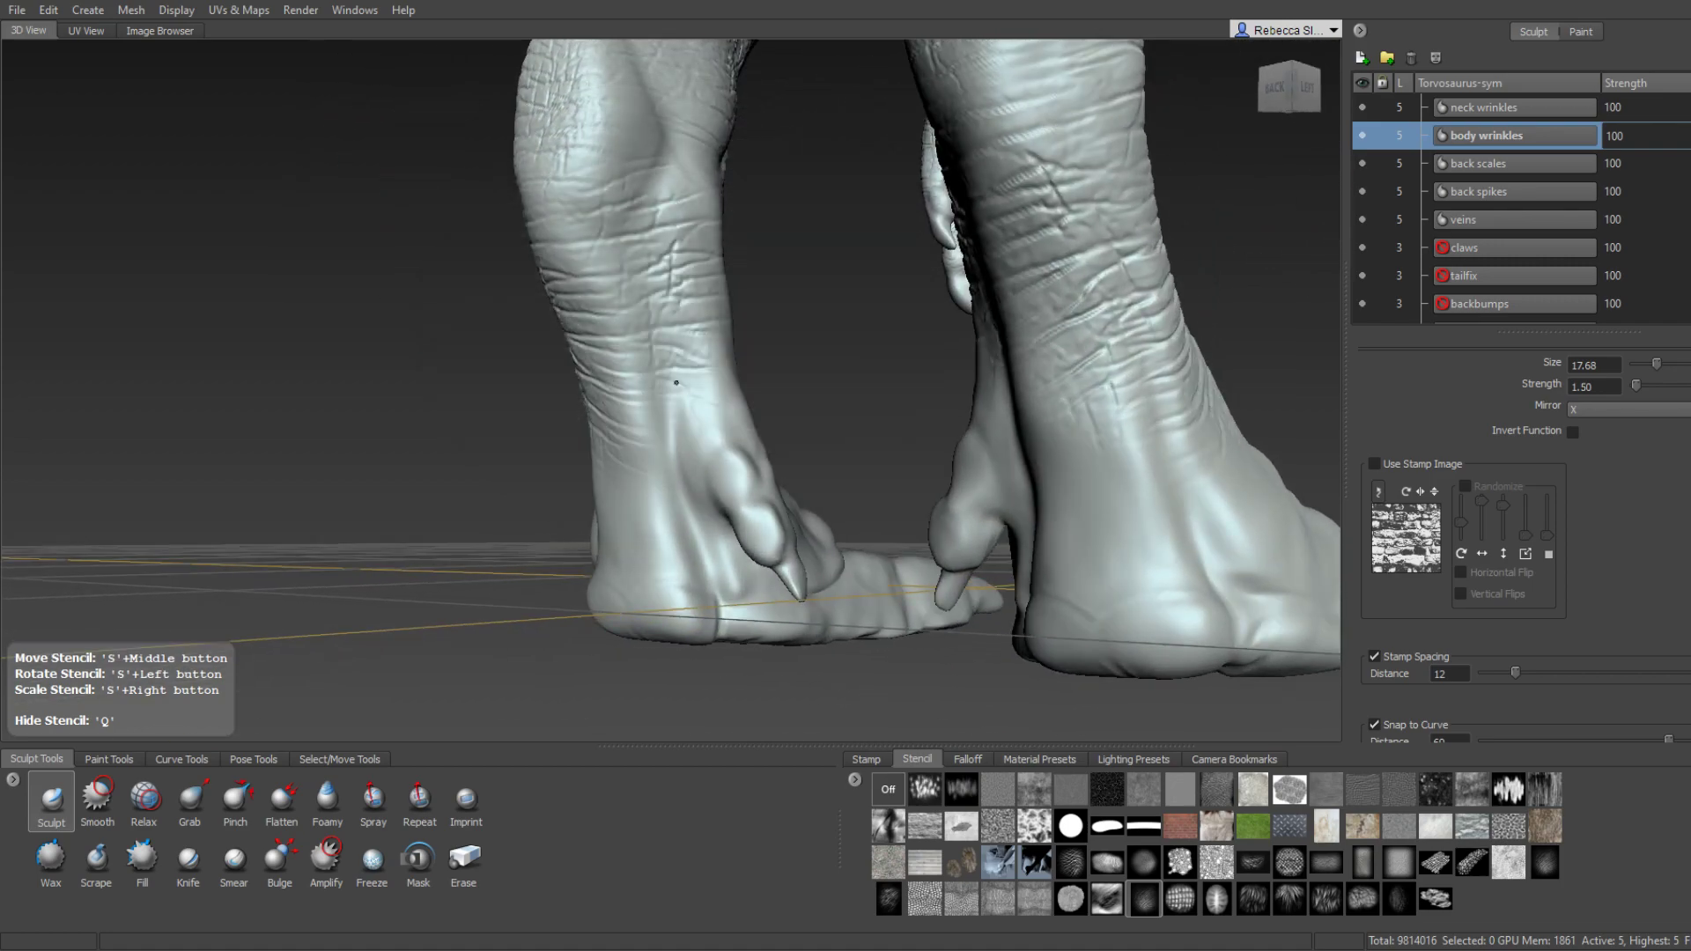
pyautogui.moveTo(668, 228)
pyautogui.keyDown('alt'); pyautogui.mouseDown()
pyautogui.moveTo(787, 362)
pyautogui.moveTo(713, 309)
pyautogui.moveTo(568, 282)
pyautogui.mouseUp(); pyautogui.keyUp('alt')
pyautogui.keyDown('alt'); pyautogui.moveTo(568, 281); pyautogui.dragTo(596, 278, button='right'); pyautogui.keyUp('alt')
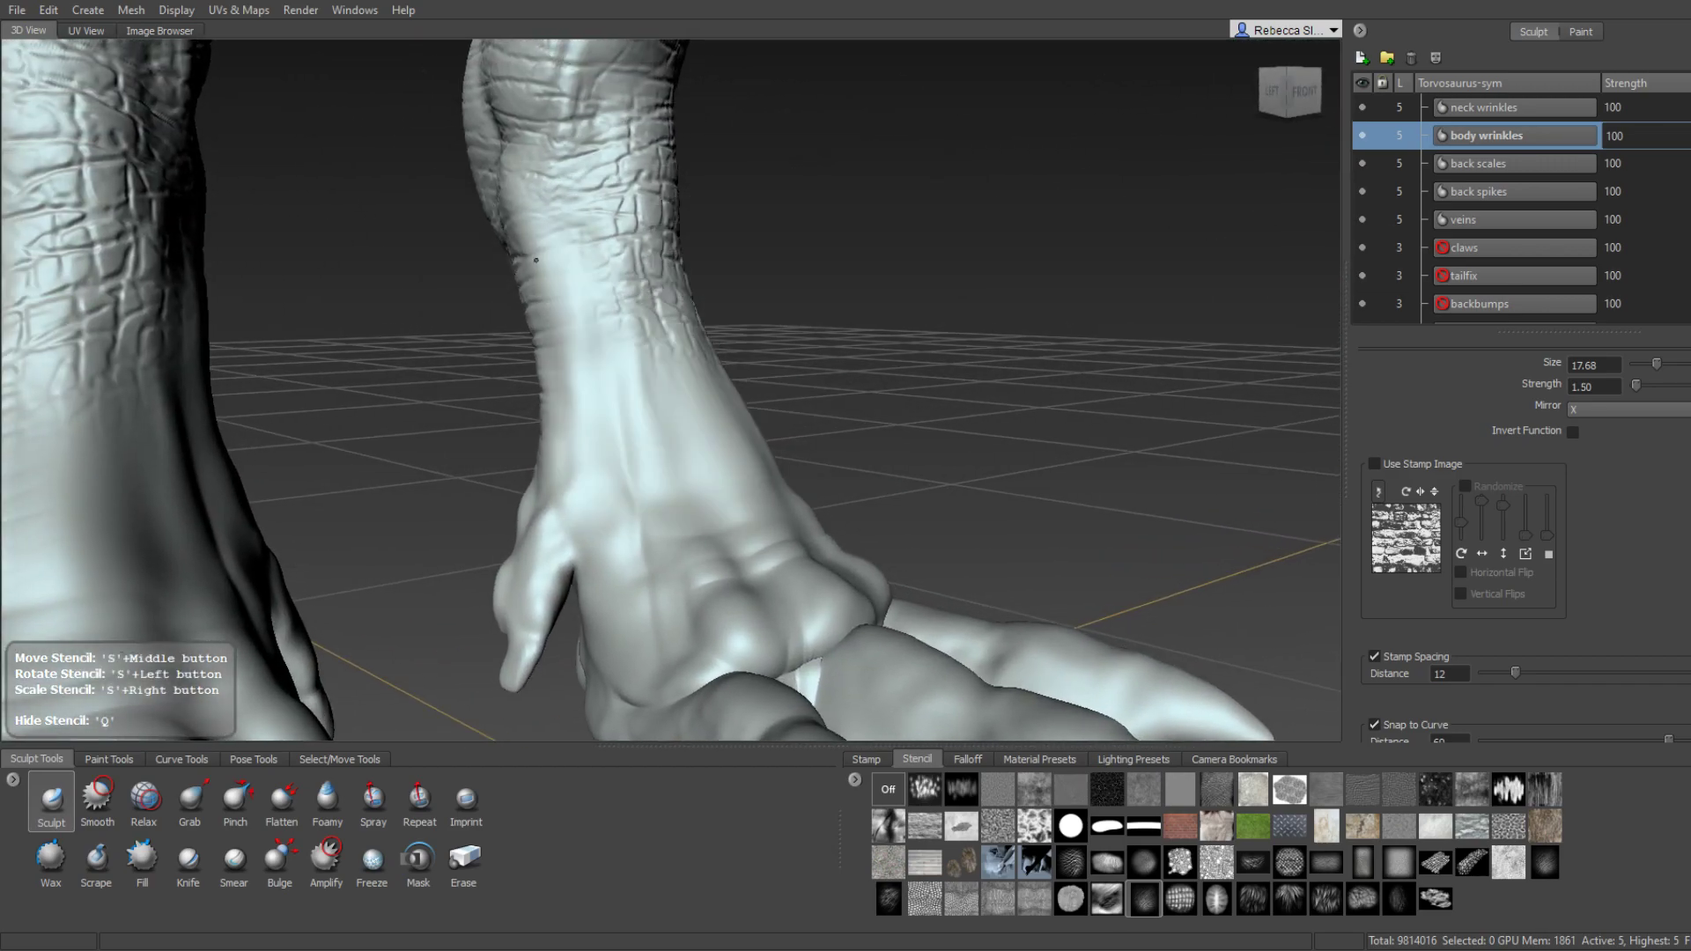
pyautogui.moveTo(535, 260)
pyautogui.keyDown('alt'); pyautogui.mouseDown()
pyautogui.moveTo(589, 348)
pyautogui.moveTo(591, 252)
pyautogui.moveTo(732, 255)
pyautogui.moveTo(440, 402)
pyautogui.moveTo(602, 382)
pyautogui.mouseUp(); pyautogui.keyUp('alt')
# Frame the tail base from the side and hide the crack stencil overlay.
pyautogui.scroll(-3, 440, 402)
pyautogui.scroll(-3, 440, 401)
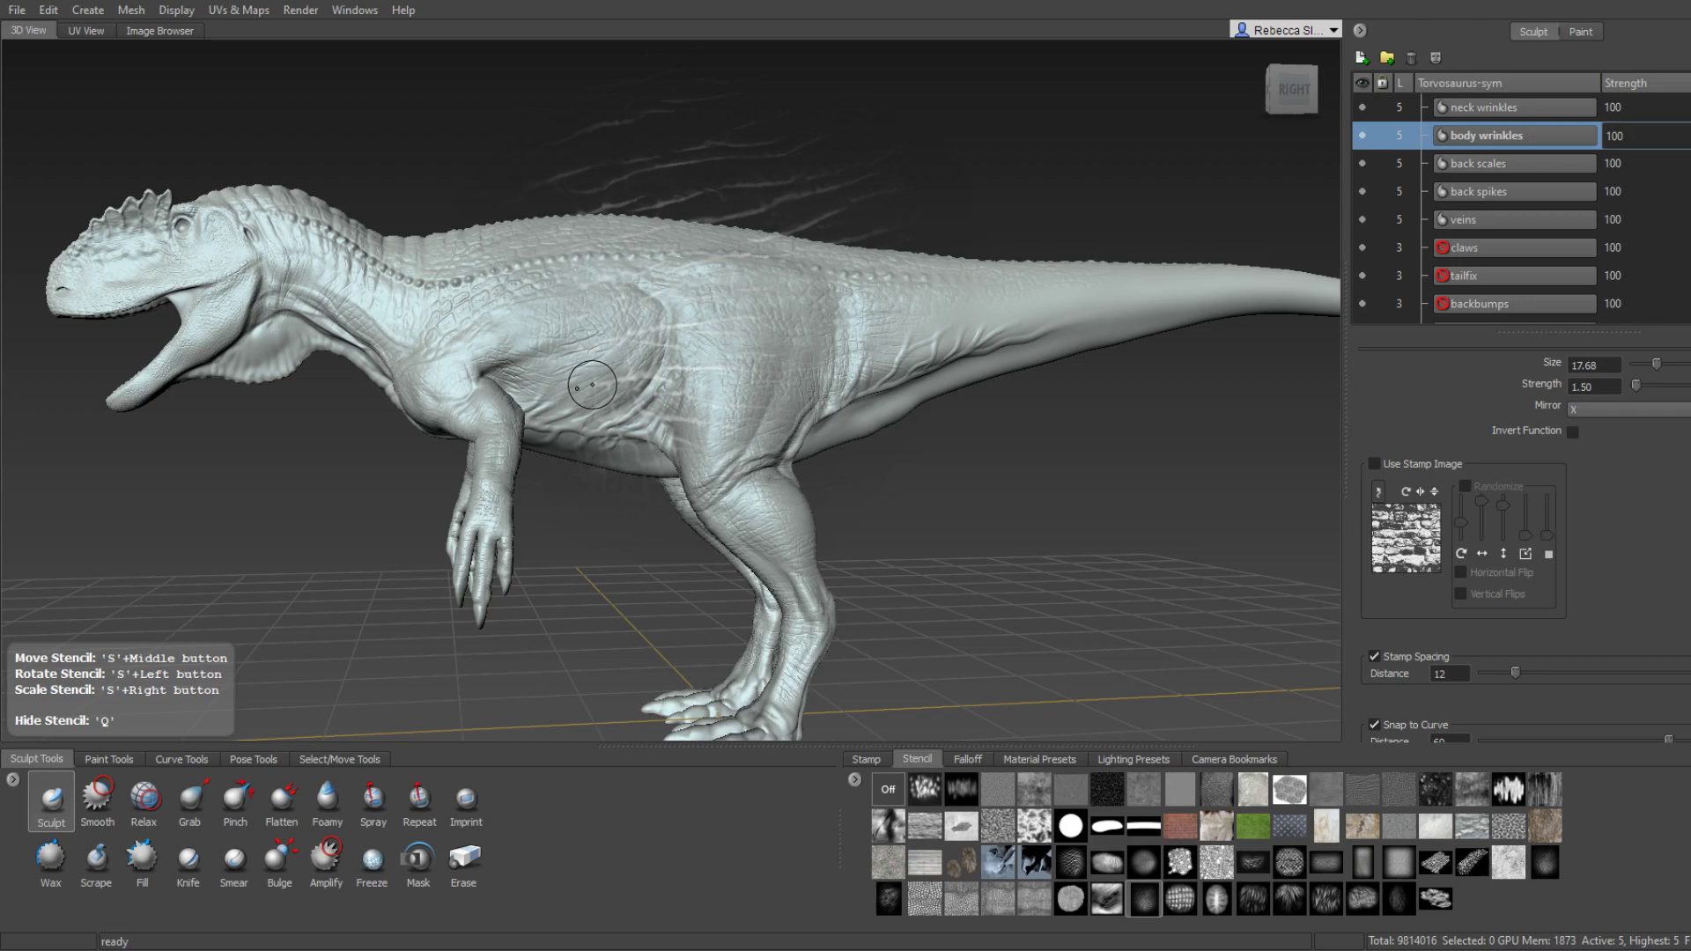
pyautogui.moveTo(660, 398)
pyautogui.keyDown('alt'); pyautogui.mouseDown()
pyautogui.moveTo(597, 588)
pyautogui.moveTo(742, 605)
pyautogui.moveTo(735, 467)
pyautogui.mouseUp(); pyautogui.keyUp('alt')
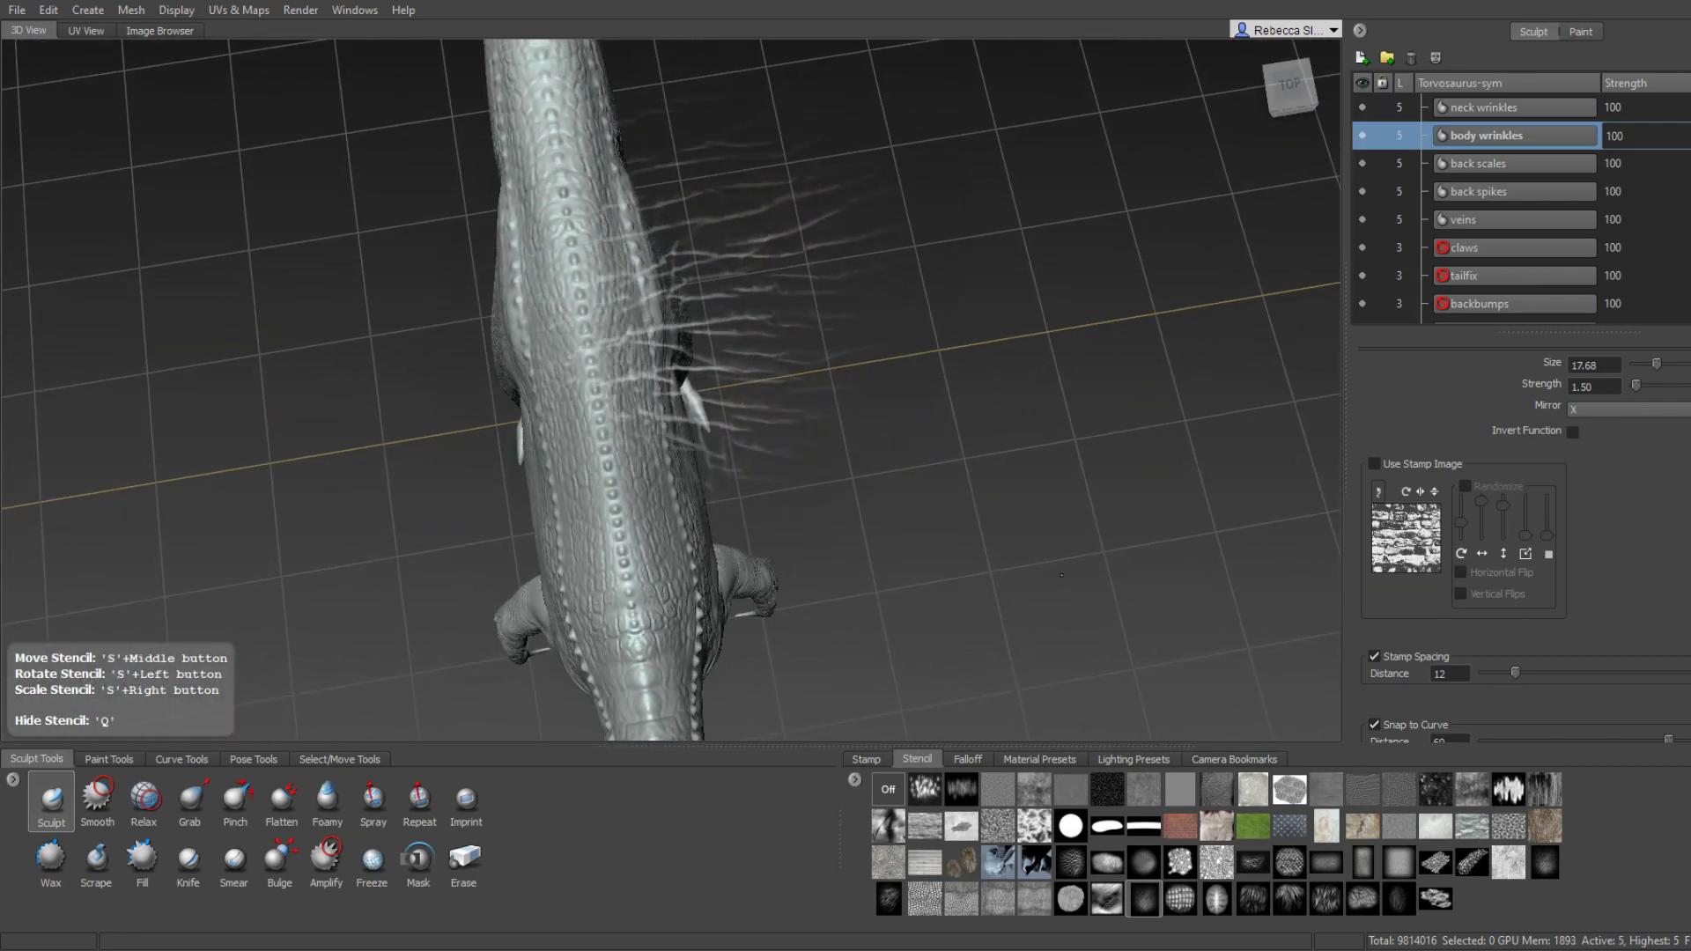
pyautogui.moveTo(735, 466)
pyautogui.keyDown('alt'); pyautogui.mouseDown(button='right')
pyautogui.moveTo(612, 447)
pyautogui.moveTo(604, 272)
pyautogui.mouseUp(button='right'); pyautogui.keyUp('alt')
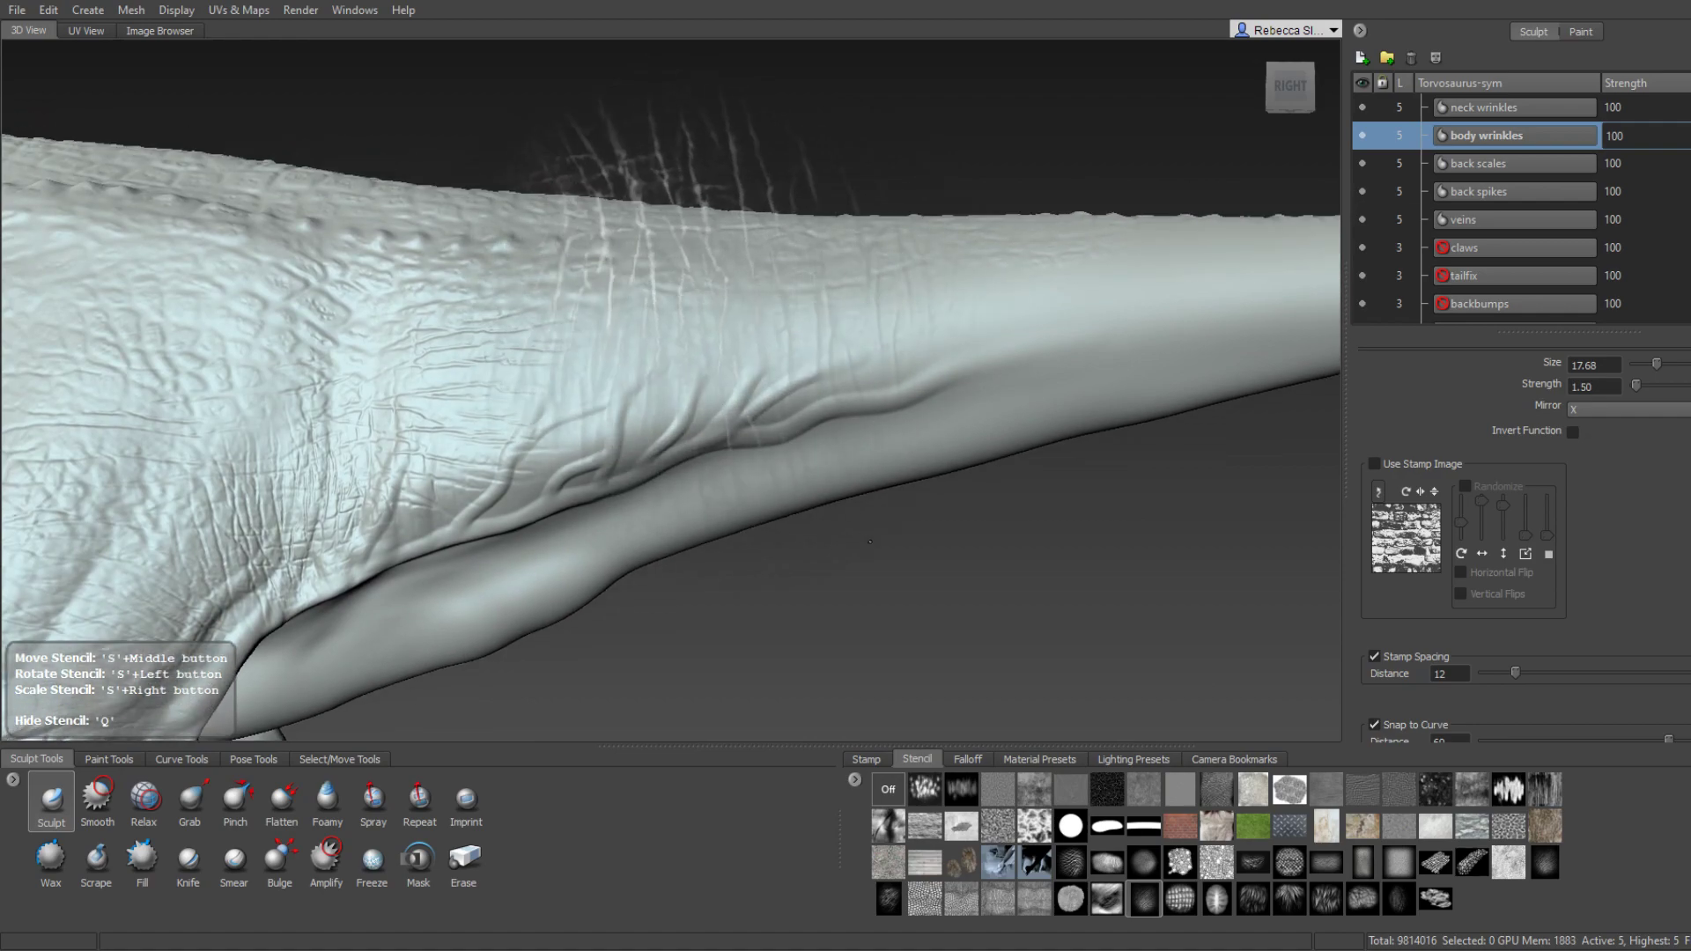
pyautogui.keyDown('alt'); pyautogui.moveTo(830, 458); pyautogui.dragTo(726, 285, button='right'); pyautogui.keyUp('alt')
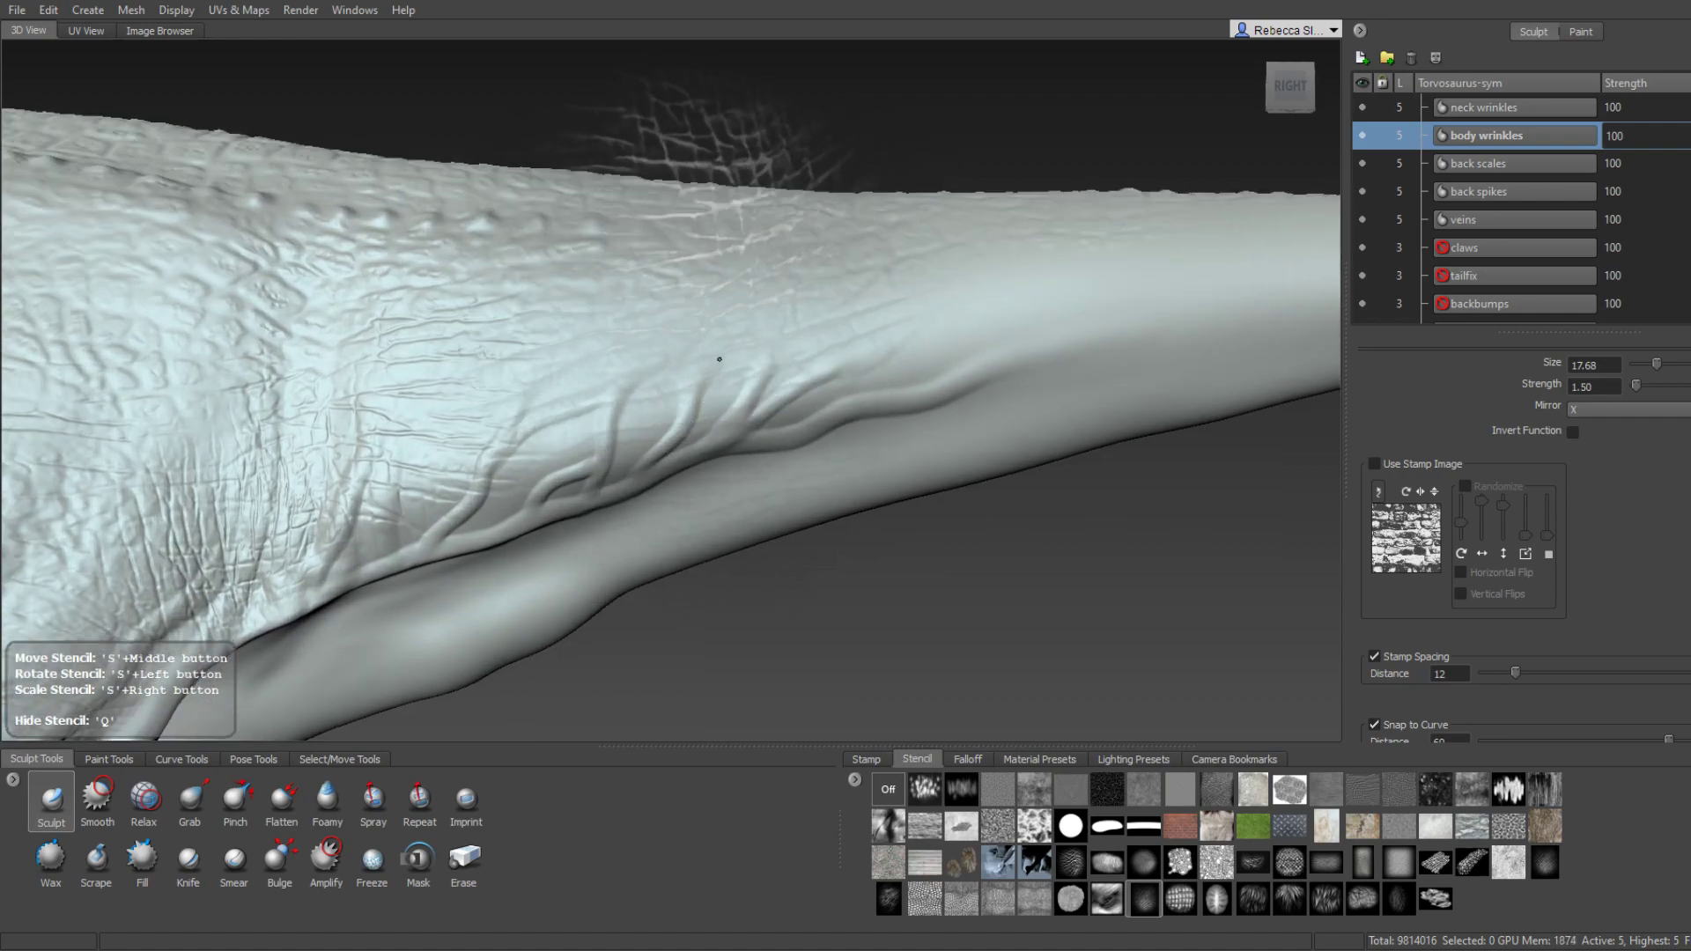
pyautogui.keyDown('alt'); pyautogui.moveTo(736, 272); pyautogui.dragTo(702, 280); pyautogui.keyUp('alt')
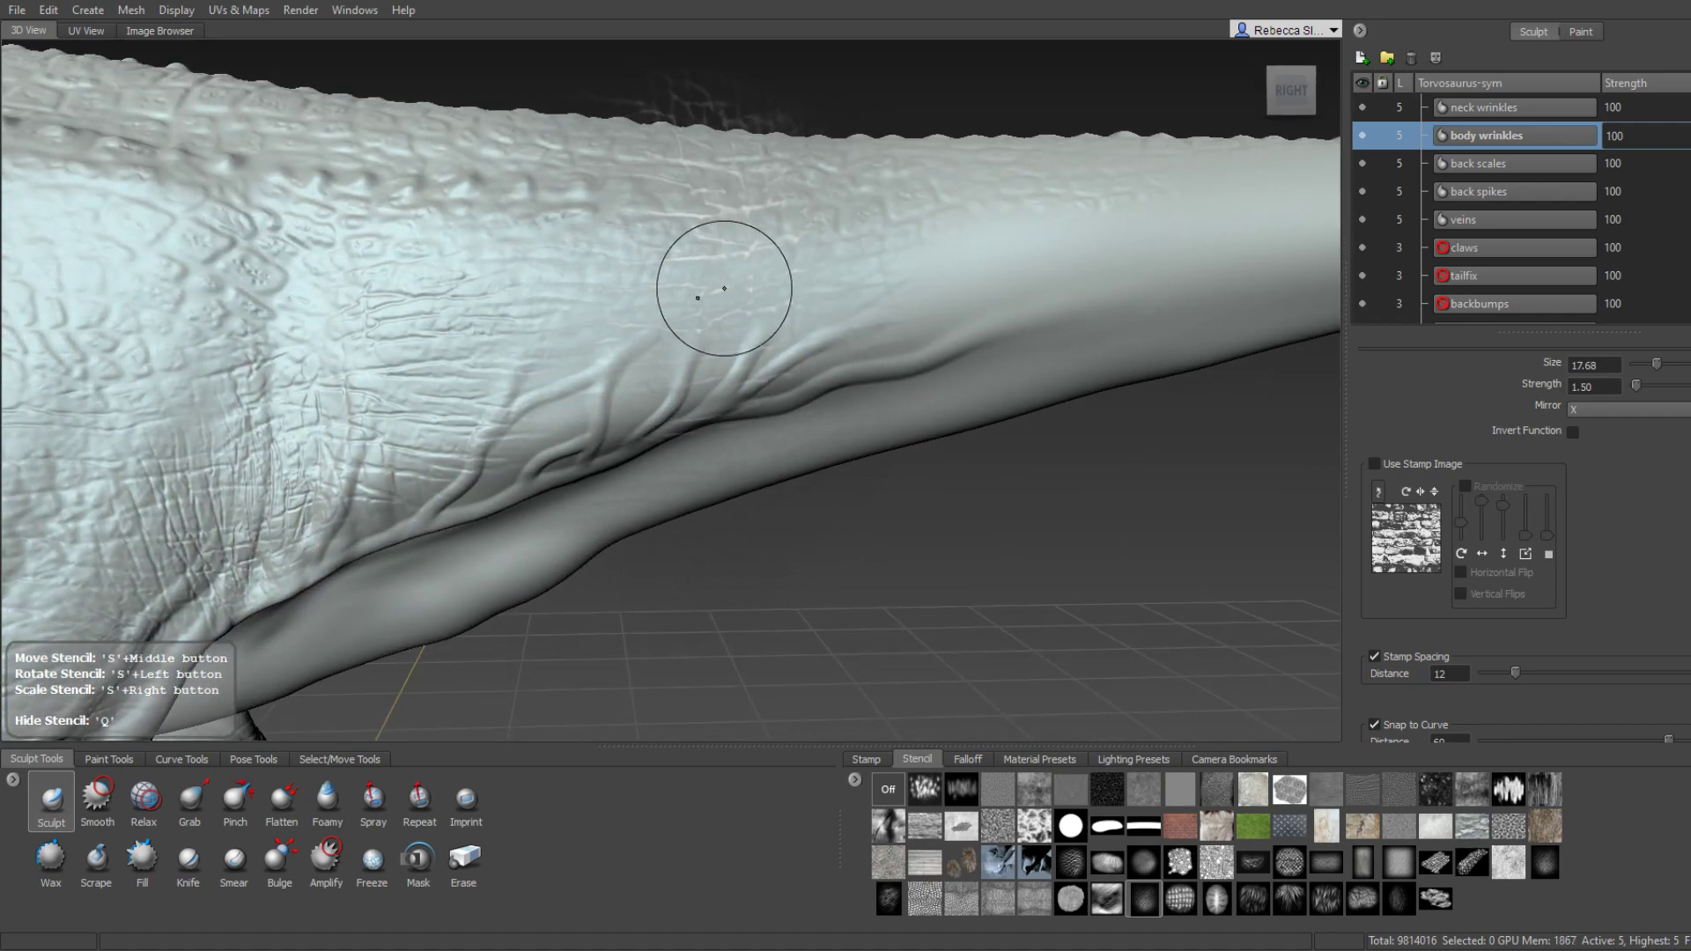
pyautogui.press('q')
pyautogui.moveTo(482, 453)
pyautogui.keyDown('alt'); pyautogui.mouseDown()
pyautogui.moveTo(634, 264)
pyautogui.moveTo(605, 219)
pyautogui.mouseUp(); pyautogui.keyUp('alt')
pyautogui.press('q')
# Tumble down along the tail, toggling the wrinkle stencil on and off with Q.
pyautogui.press('q')
pyautogui.keyDown('alt'); pyautogui.moveTo(629, 330); pyautogui.dragTo(661, 257); pyautogui.keyUp('alt')
pyautogui.press('q')
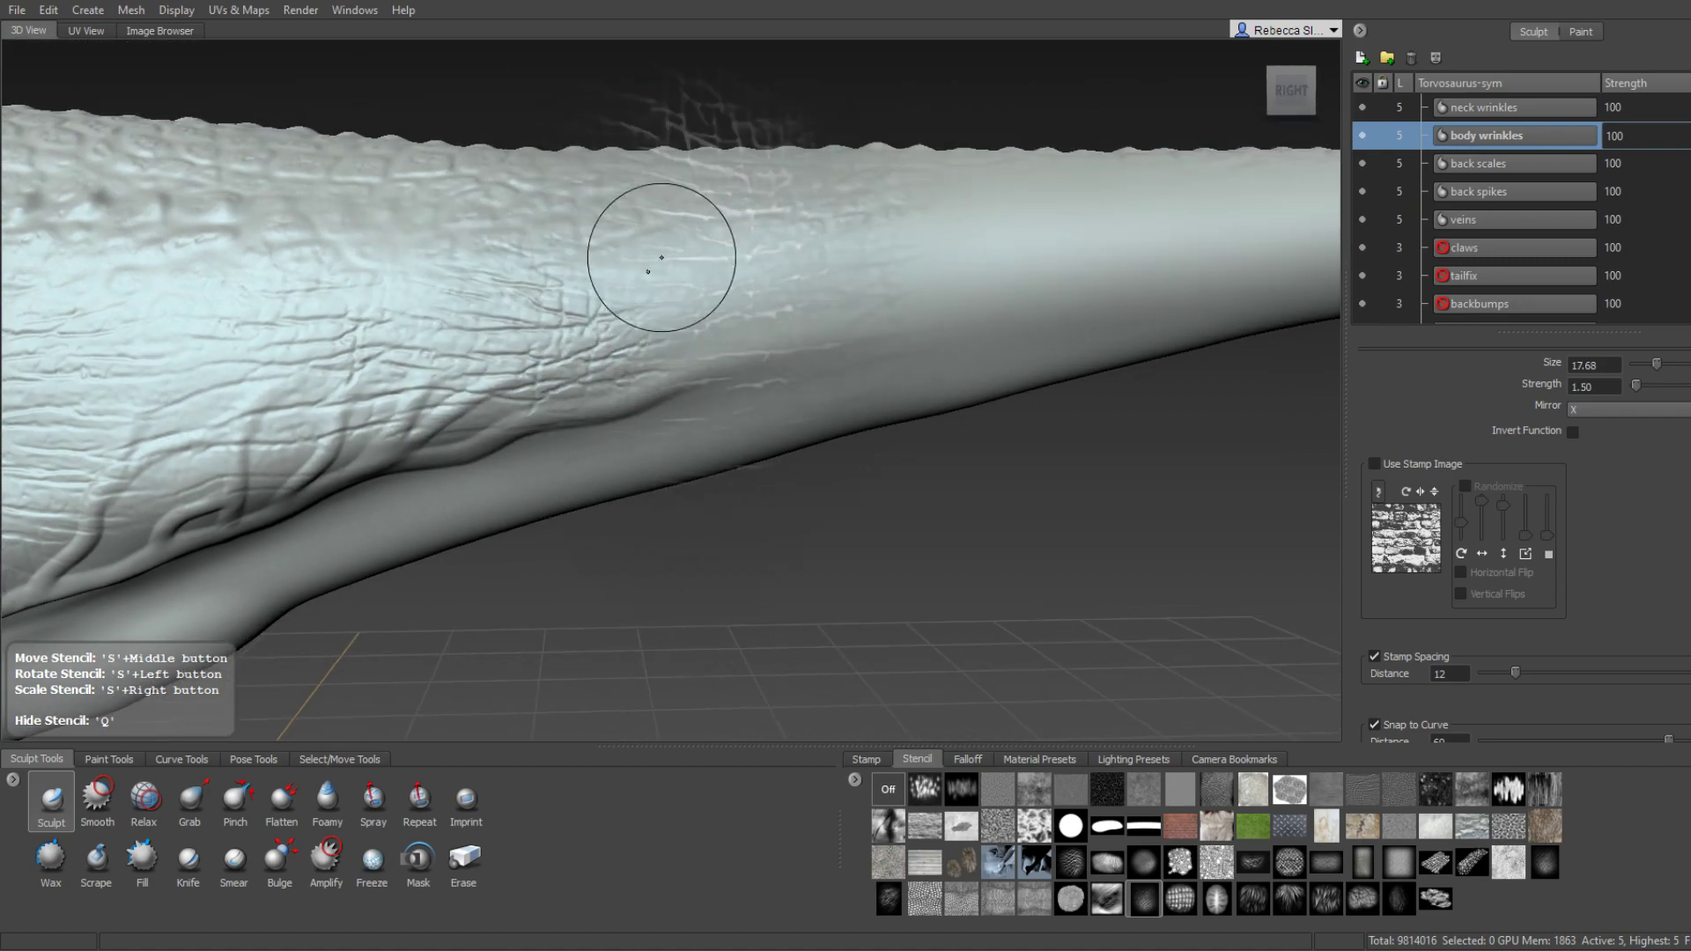
pyautogui.press('q')
pyautogui.keyDown('alt'); pyautogui.moveTo(780, 351); pyautogui.dragTo(715, 331); pyautogui.keyUp('alt')
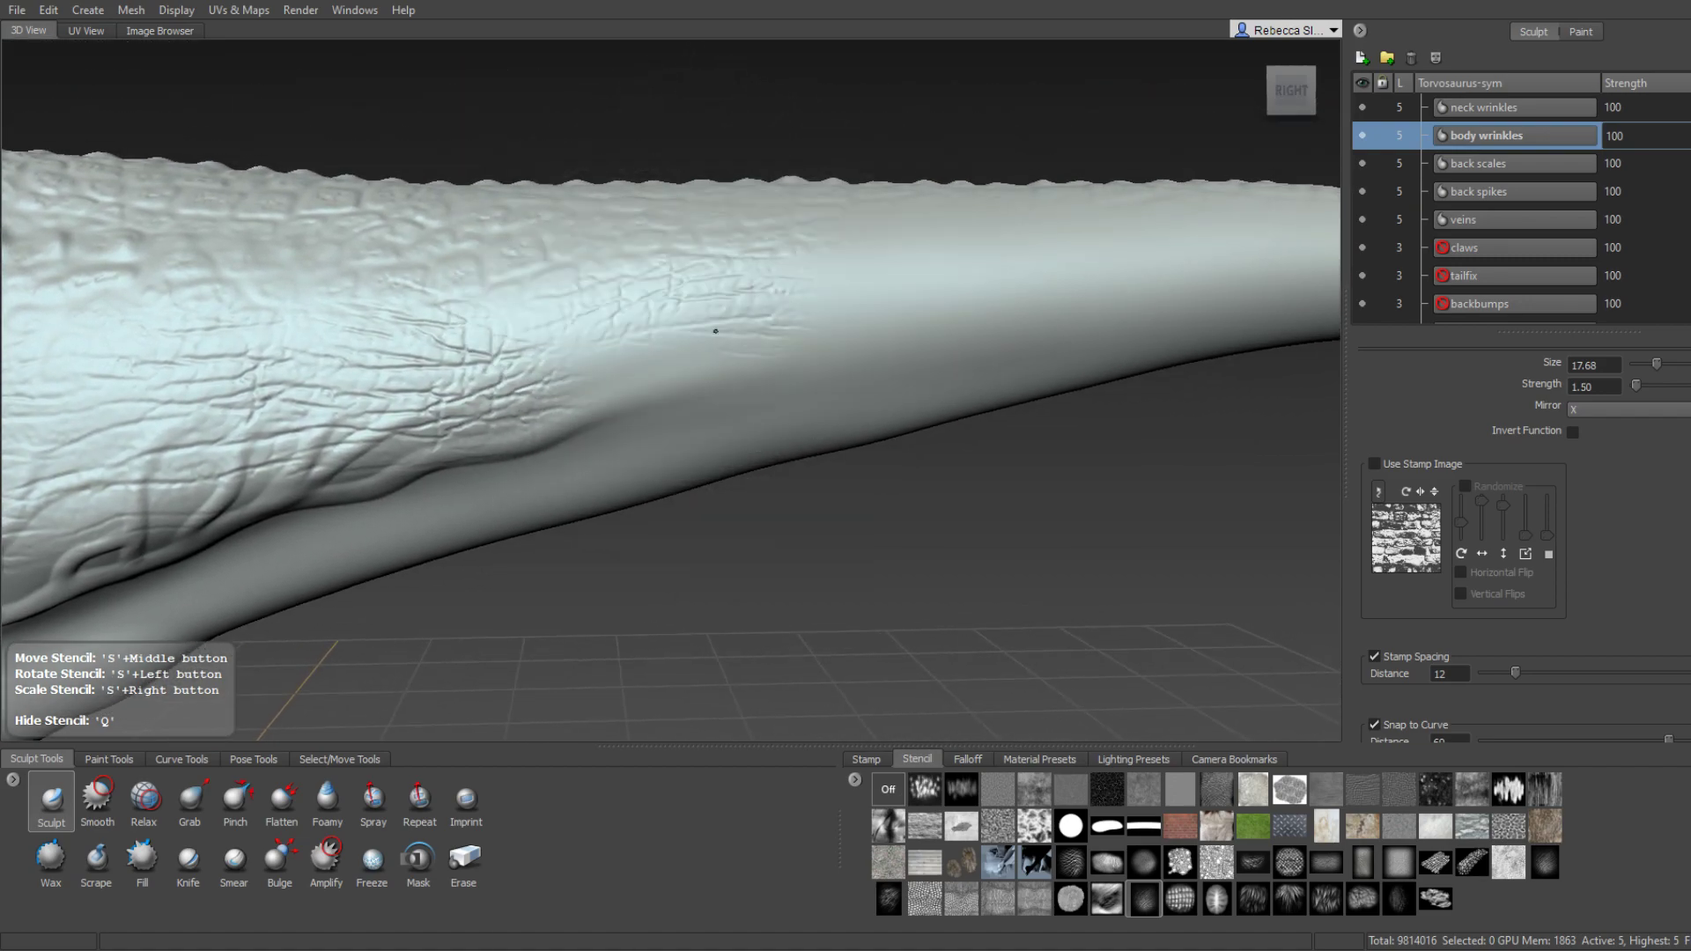
pyautogui.press('q')
pyautogui.press('q')
pyautogui.keyDown('alt'); pyautogui.moveTo(819, 295); pyautogui.dragTo(656, 428); pyautogui.keyUp('alt')
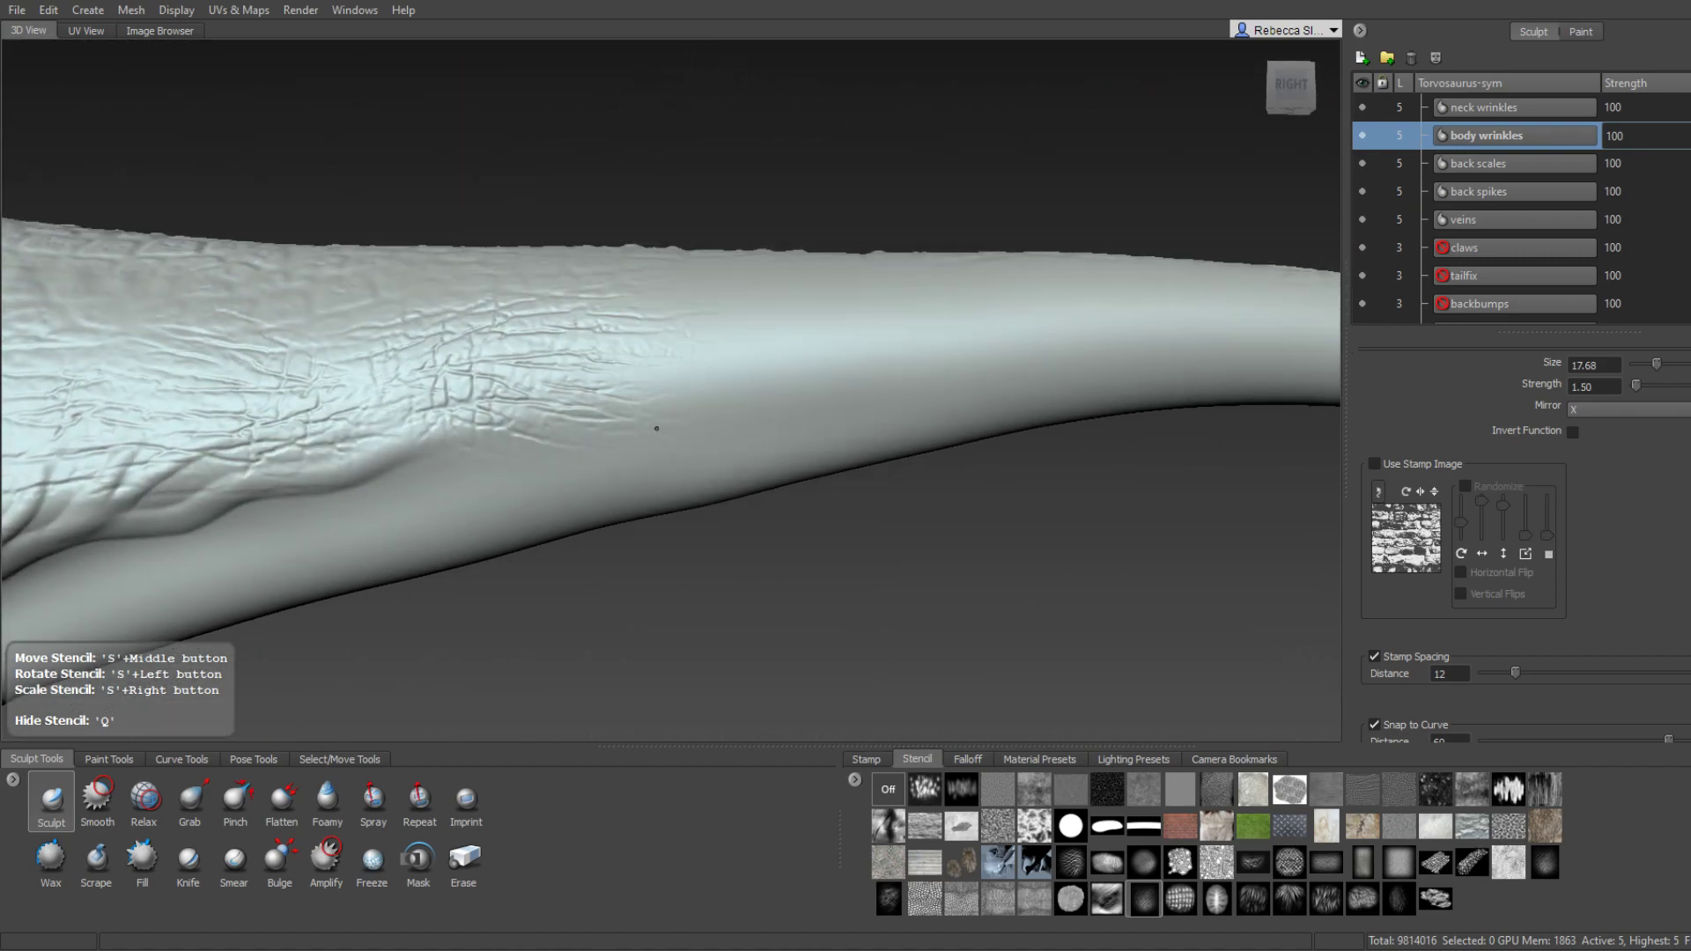
pyautogui.press('q')
pyautogui.moveTo(758, 296)
pyautogui.keyDown('alt'); pyautogui.mouseDown()
pyautogui.moveTo(660, 234)
pyautogui.moveTo(656, 278)
pyautogui.moveTo(651, 255)
pyautogui.moveTo(729, 302)
pyautogui.moveTo(614, 244)
pyautogui.mouseUp(); pyautogui.keyUp('alt')
pyautogui.press('q')
pyautogui.press('q')
pyautogui.press('q')
pyautogui.press('q')
pyautogui.press('q')
pyautogui.press('q')
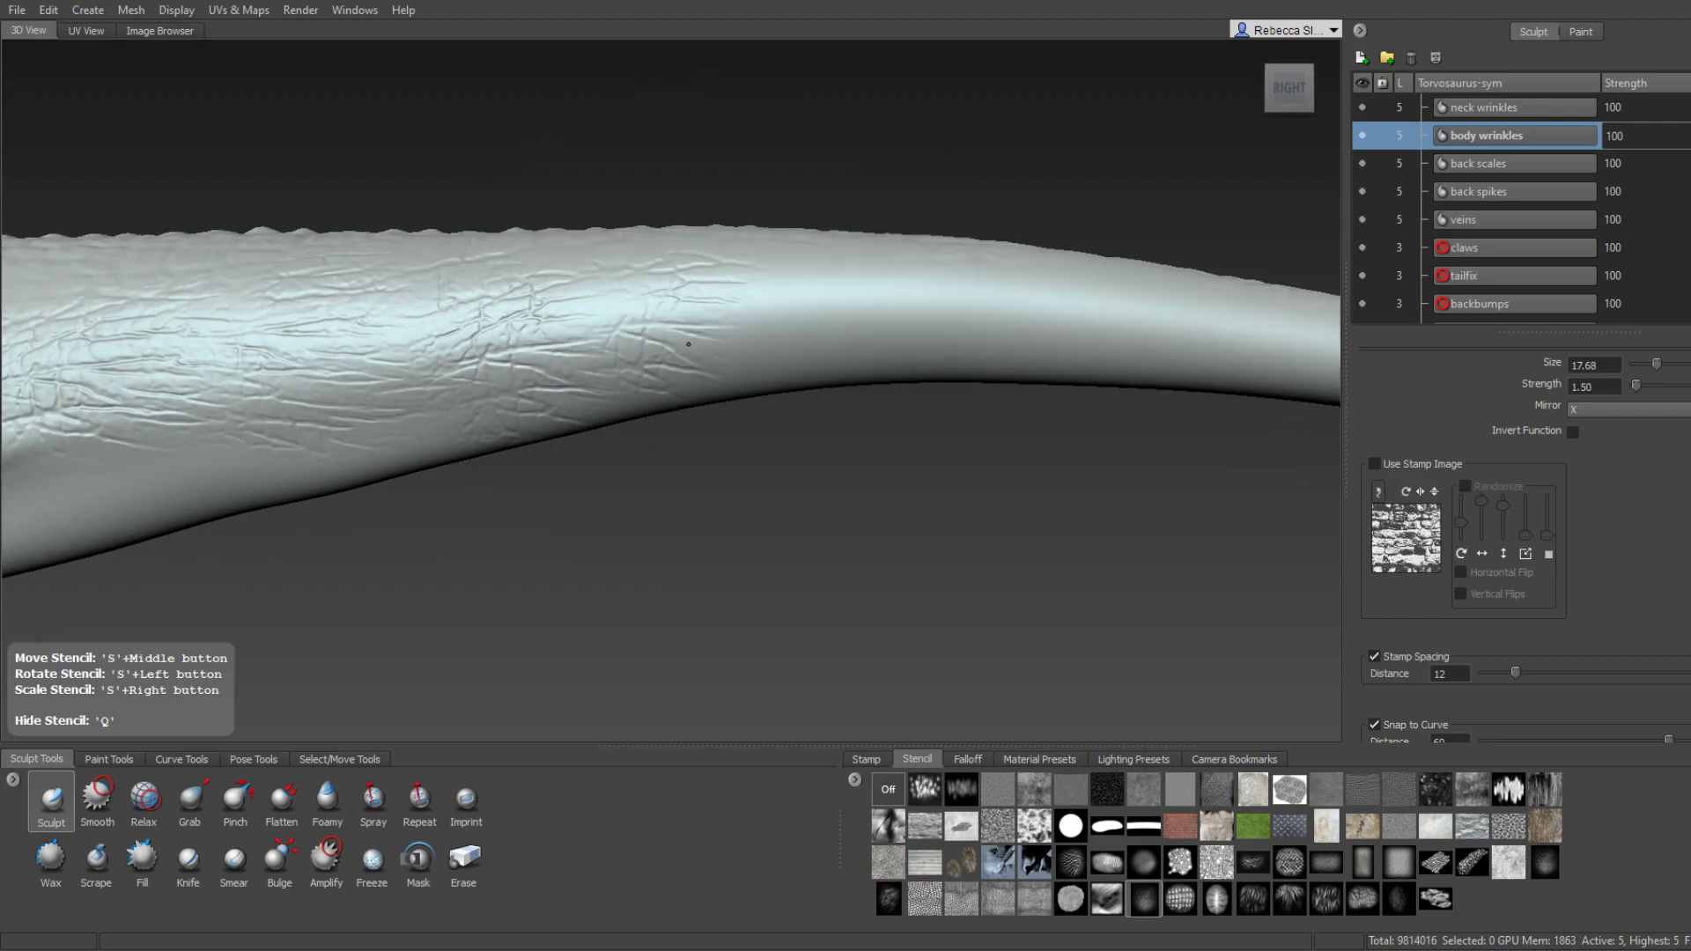
pyautogui.press('q')
pyautogui.keyDown('alt'); pyautogui.moveTo(805, 293); pyautogui.dragTo(890, 378); pyautogui.keyUp('alt')
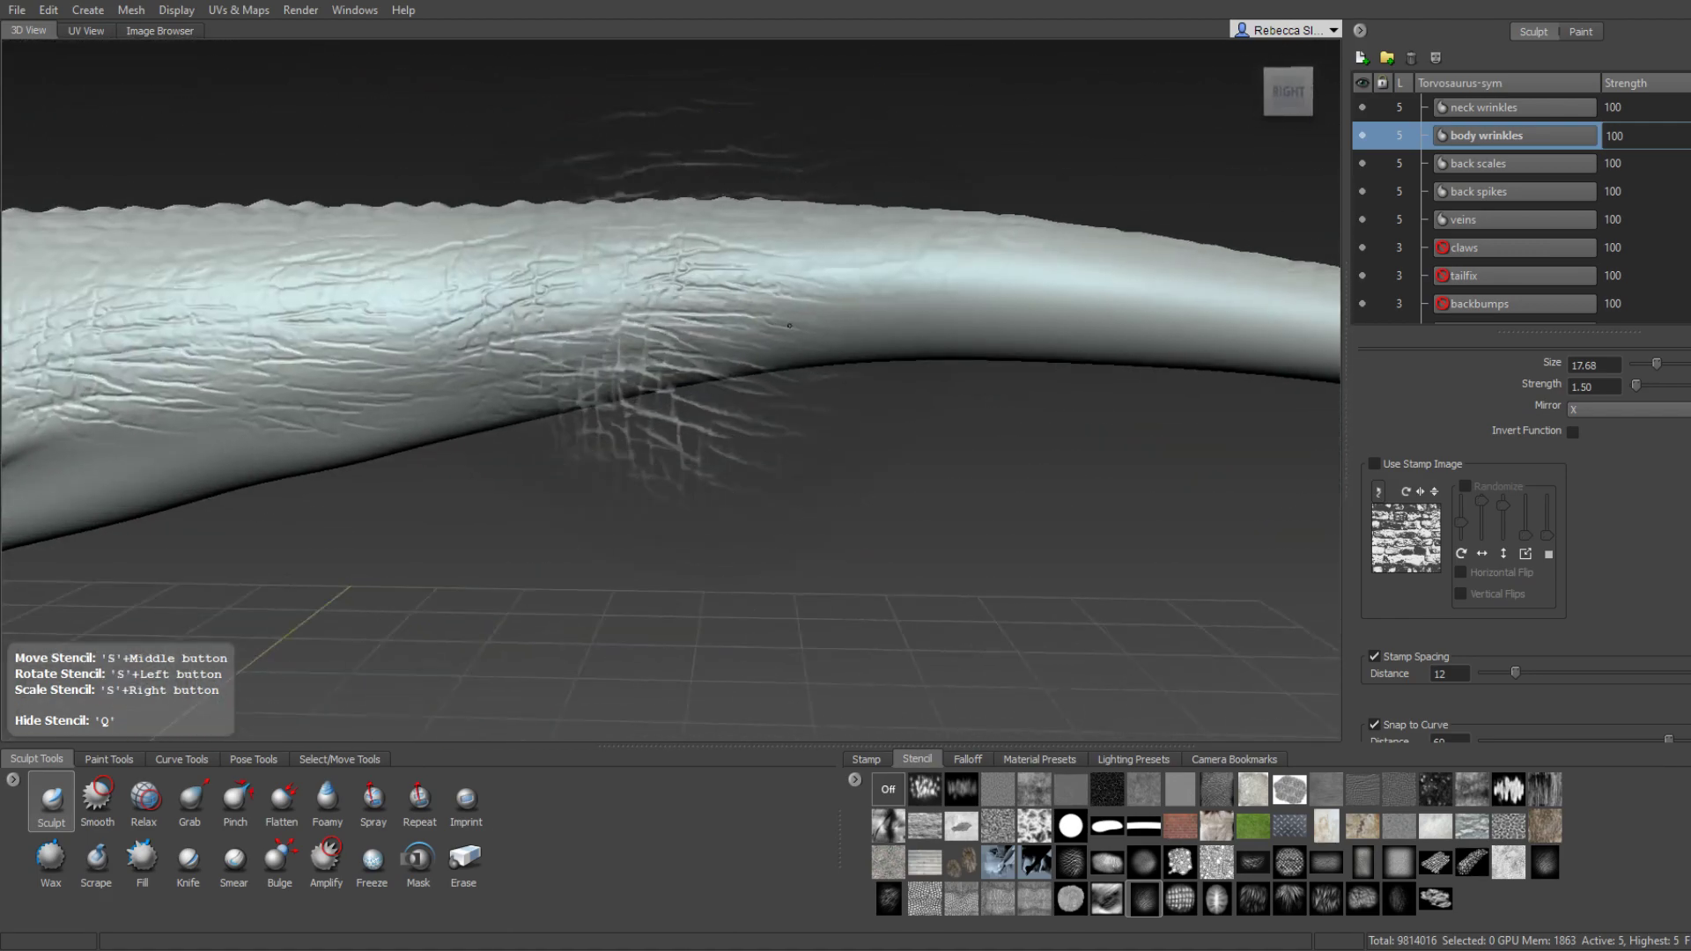
pyautogui.press('q')
pyautogui.press('q')
pyautogui.keyDown('alt'); pyautogui.moveTo(598, 280); pyautogui.dragTo(698, 271); pyautogui.keyUp('alt')
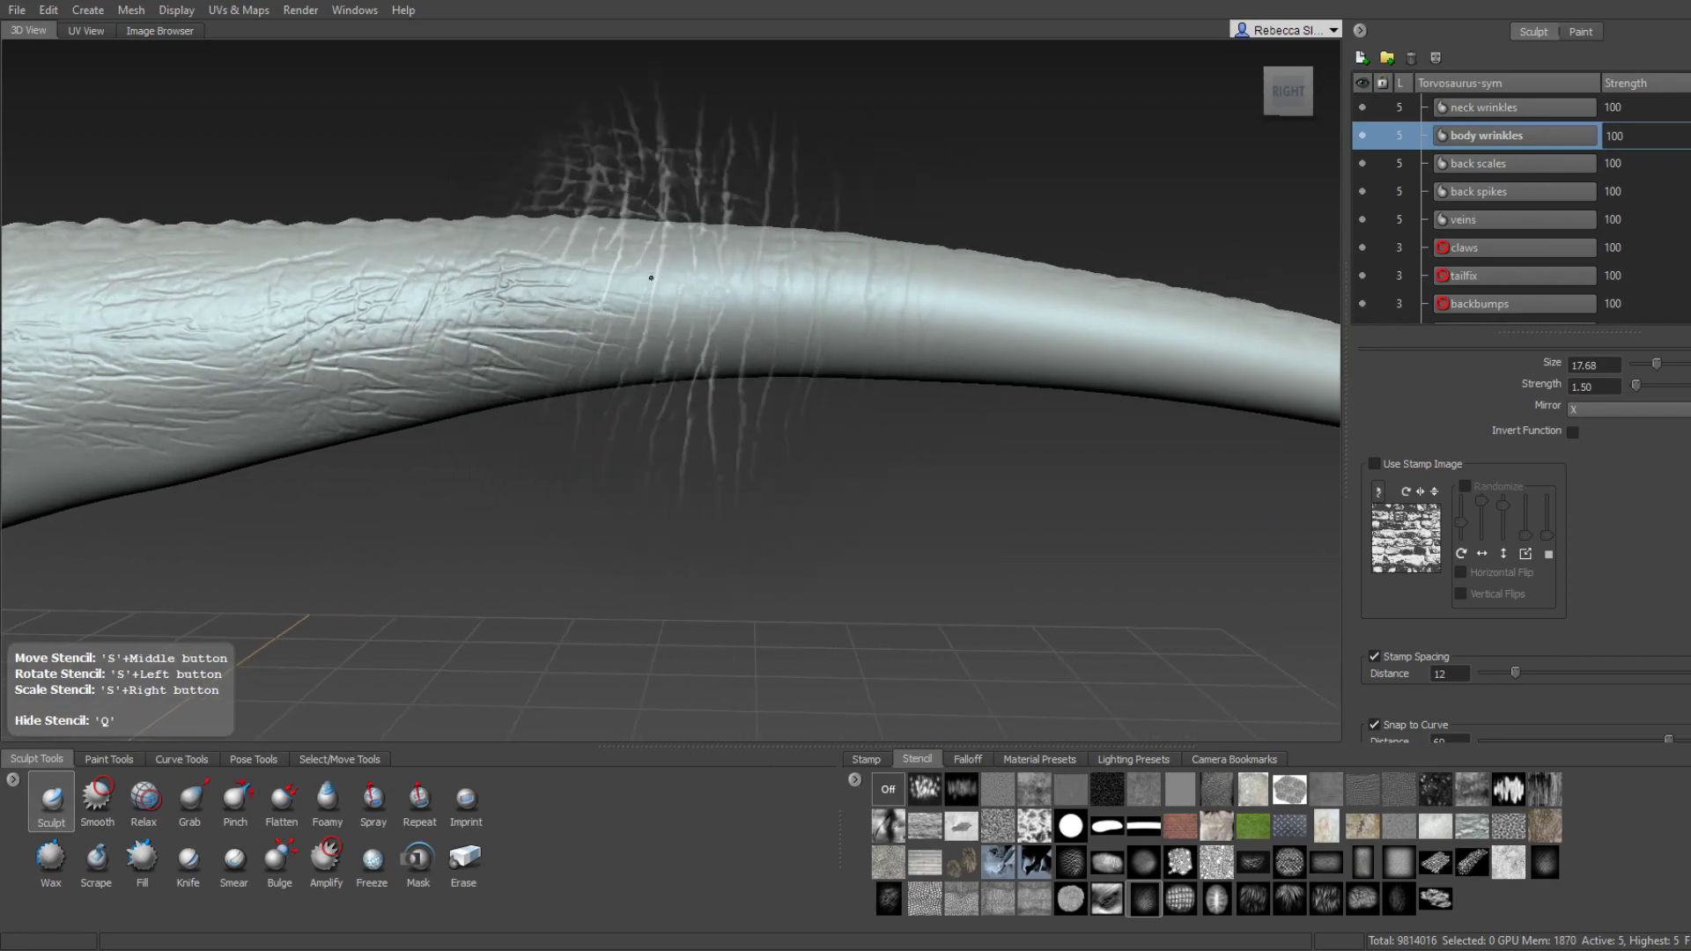
pyautogui.press('q')
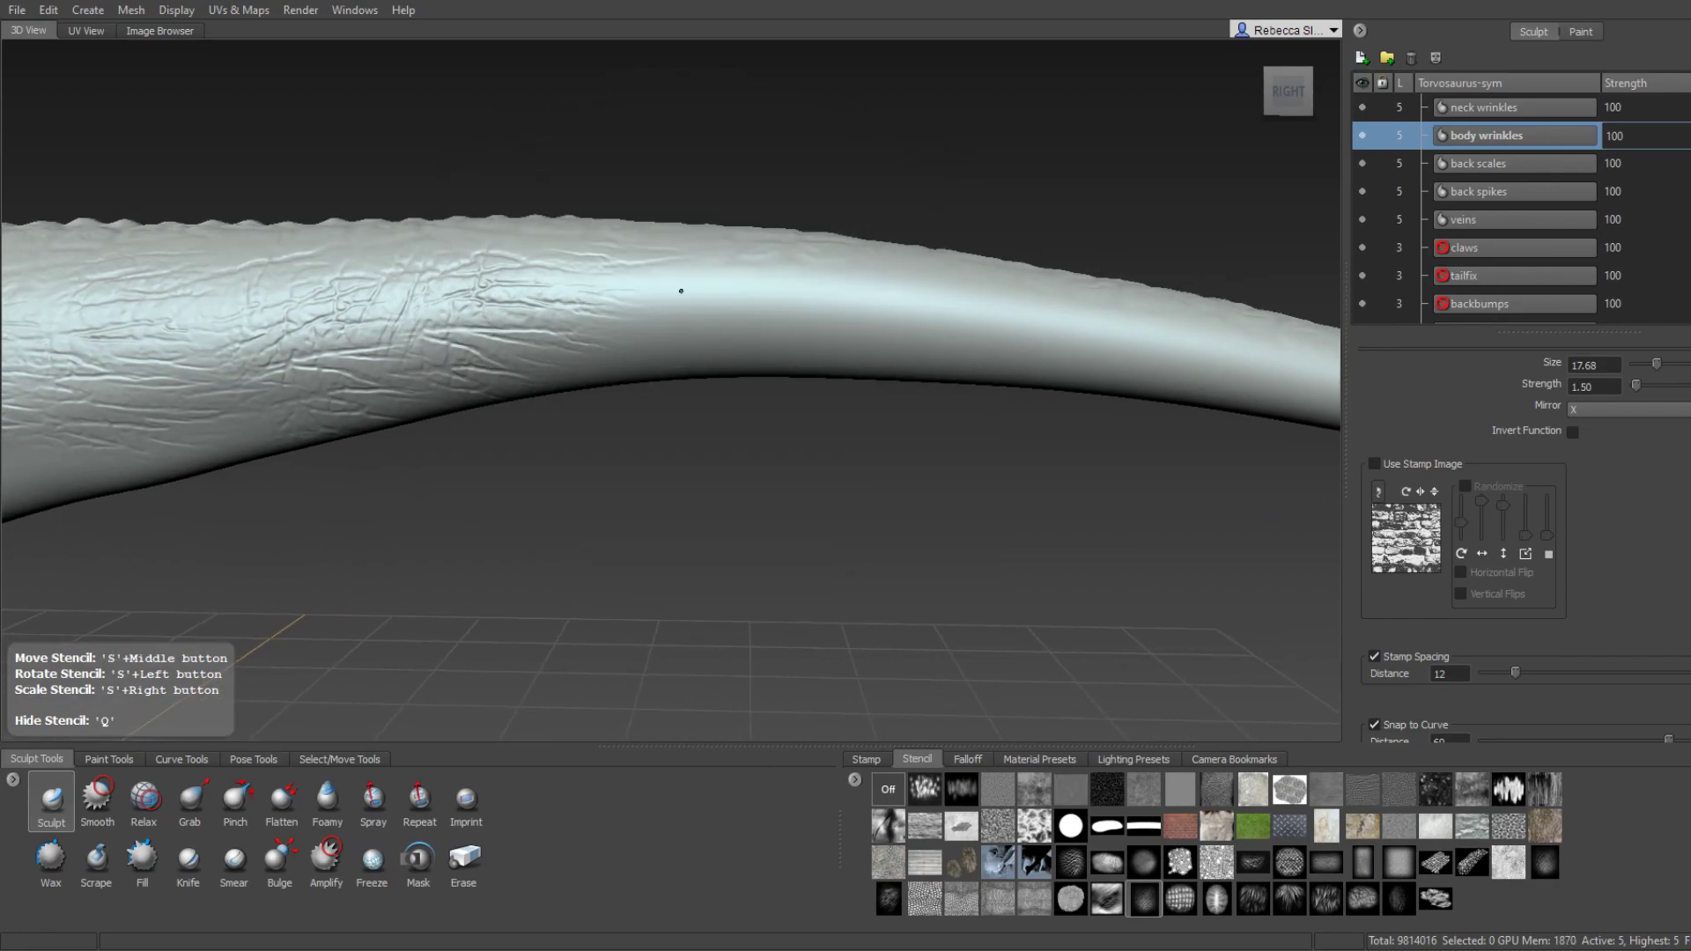
pyautogui.keyDown('alt'); pyautogui.moveTo(832, 267); pyautogui.dragTo(814, 282); pyautogui.keyUp('alt')
pyautogui.press('q')
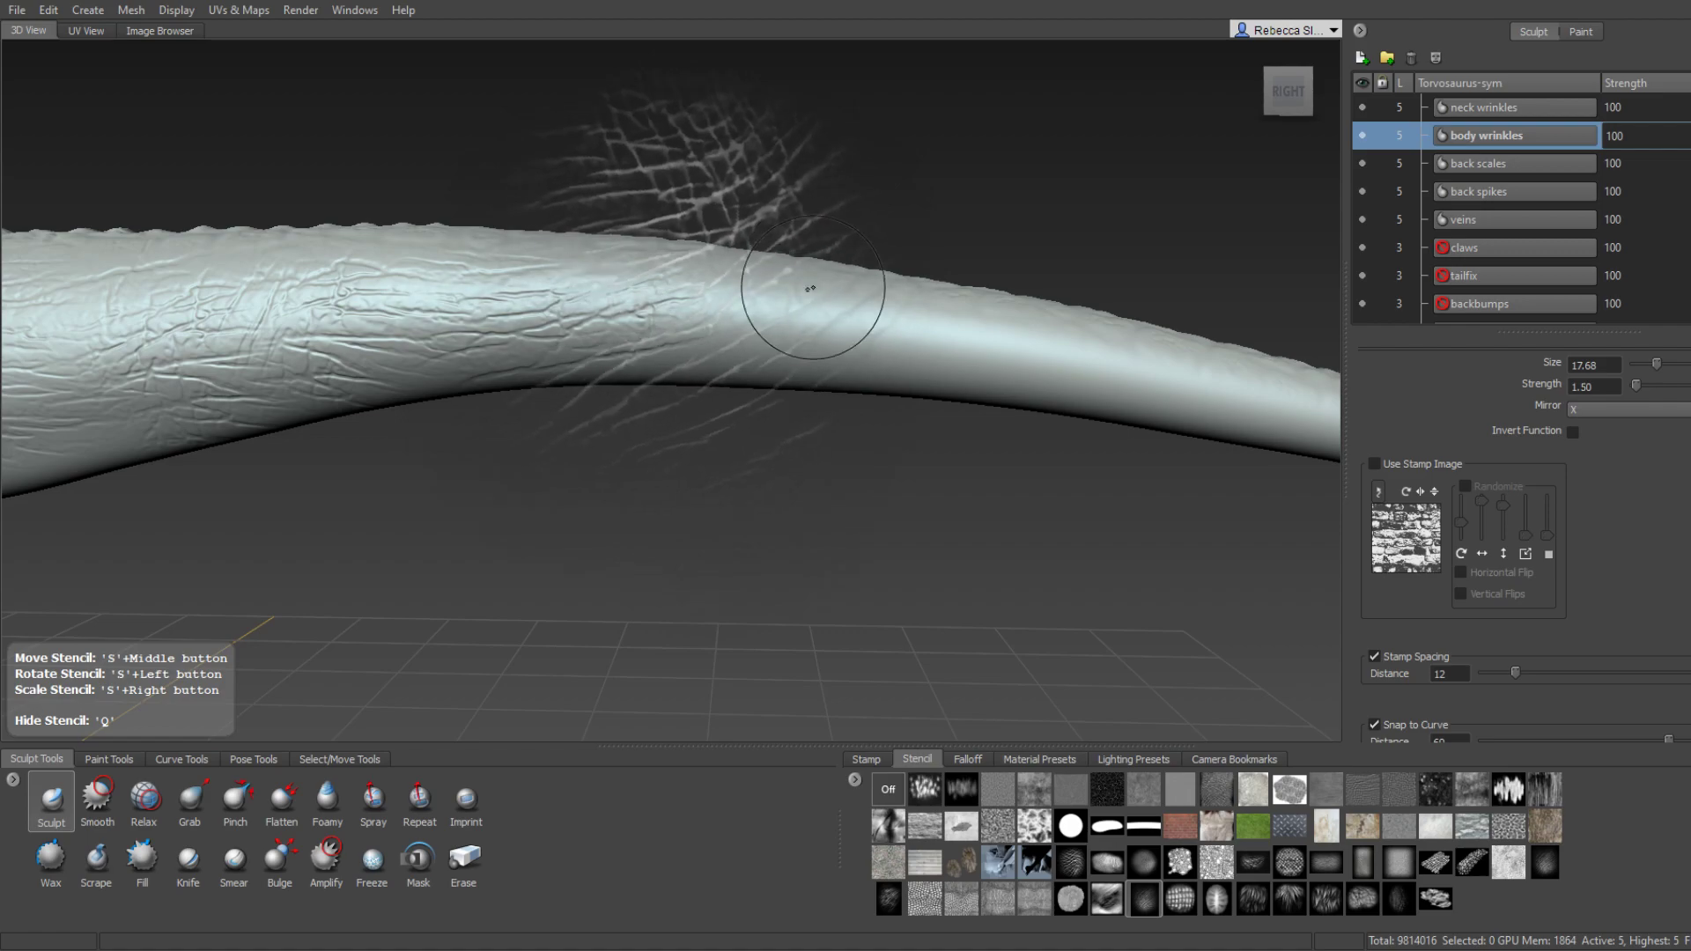
pyautogui.press('q')
pyautogui.keyDown('alt'); pyautogui.moveTo(724, 353); pyautogui.dragTo(735, 348); pyautogui.keyUp('alt')
pyautogui.press('q')
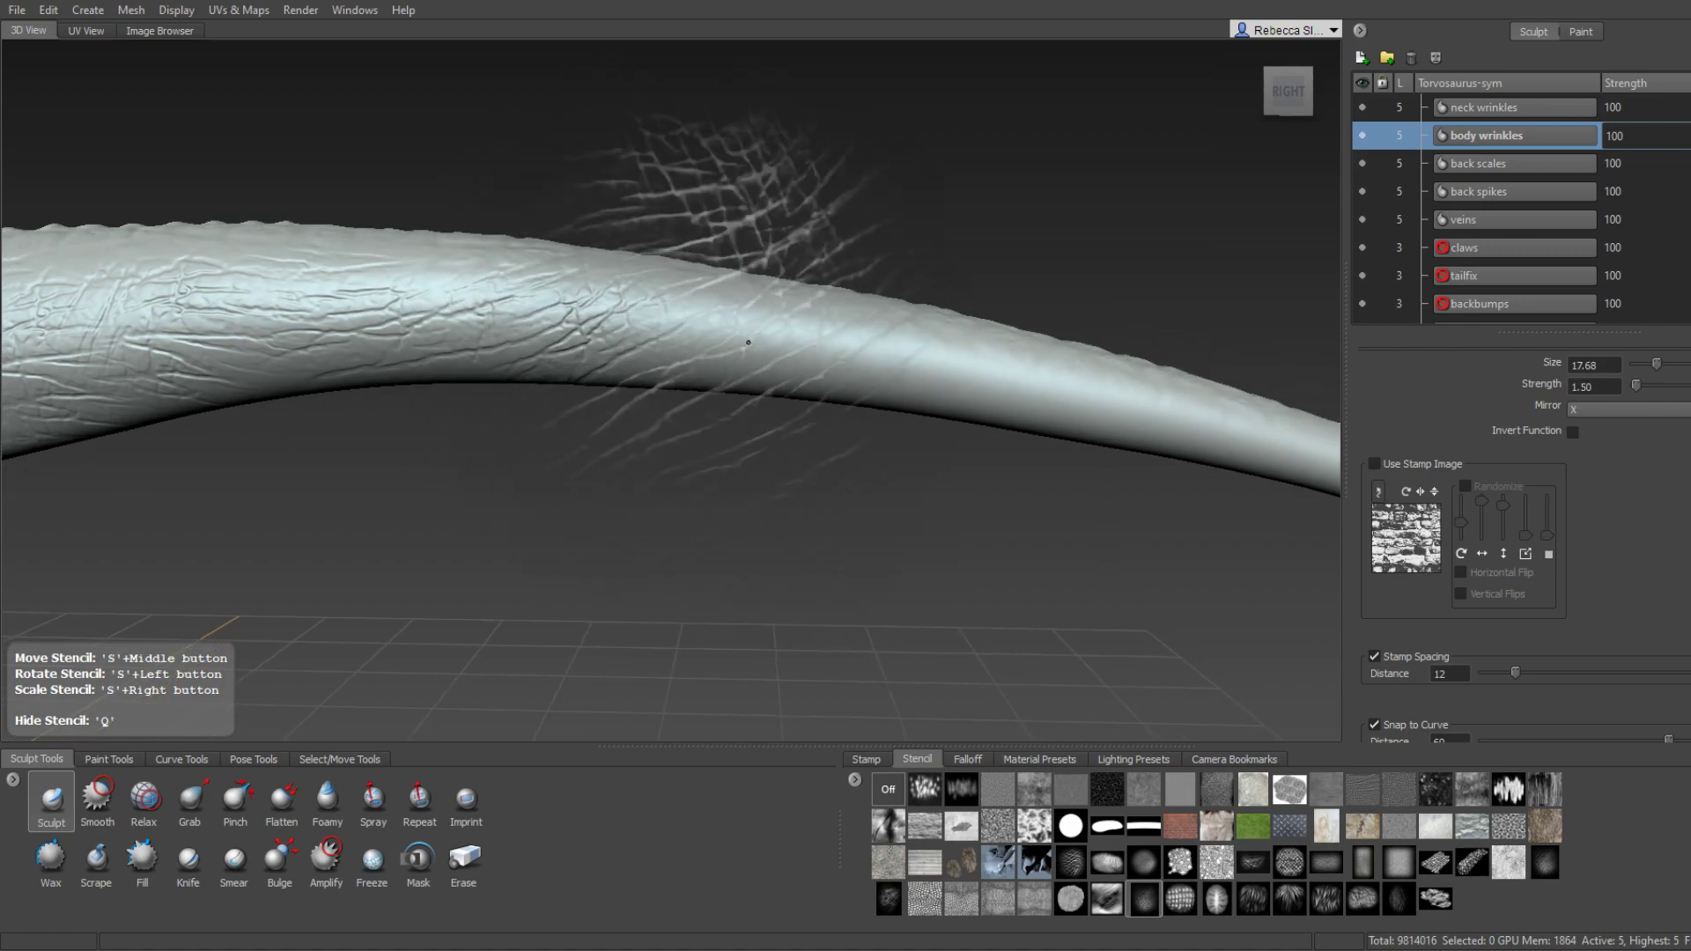
pyautogui.press('q')
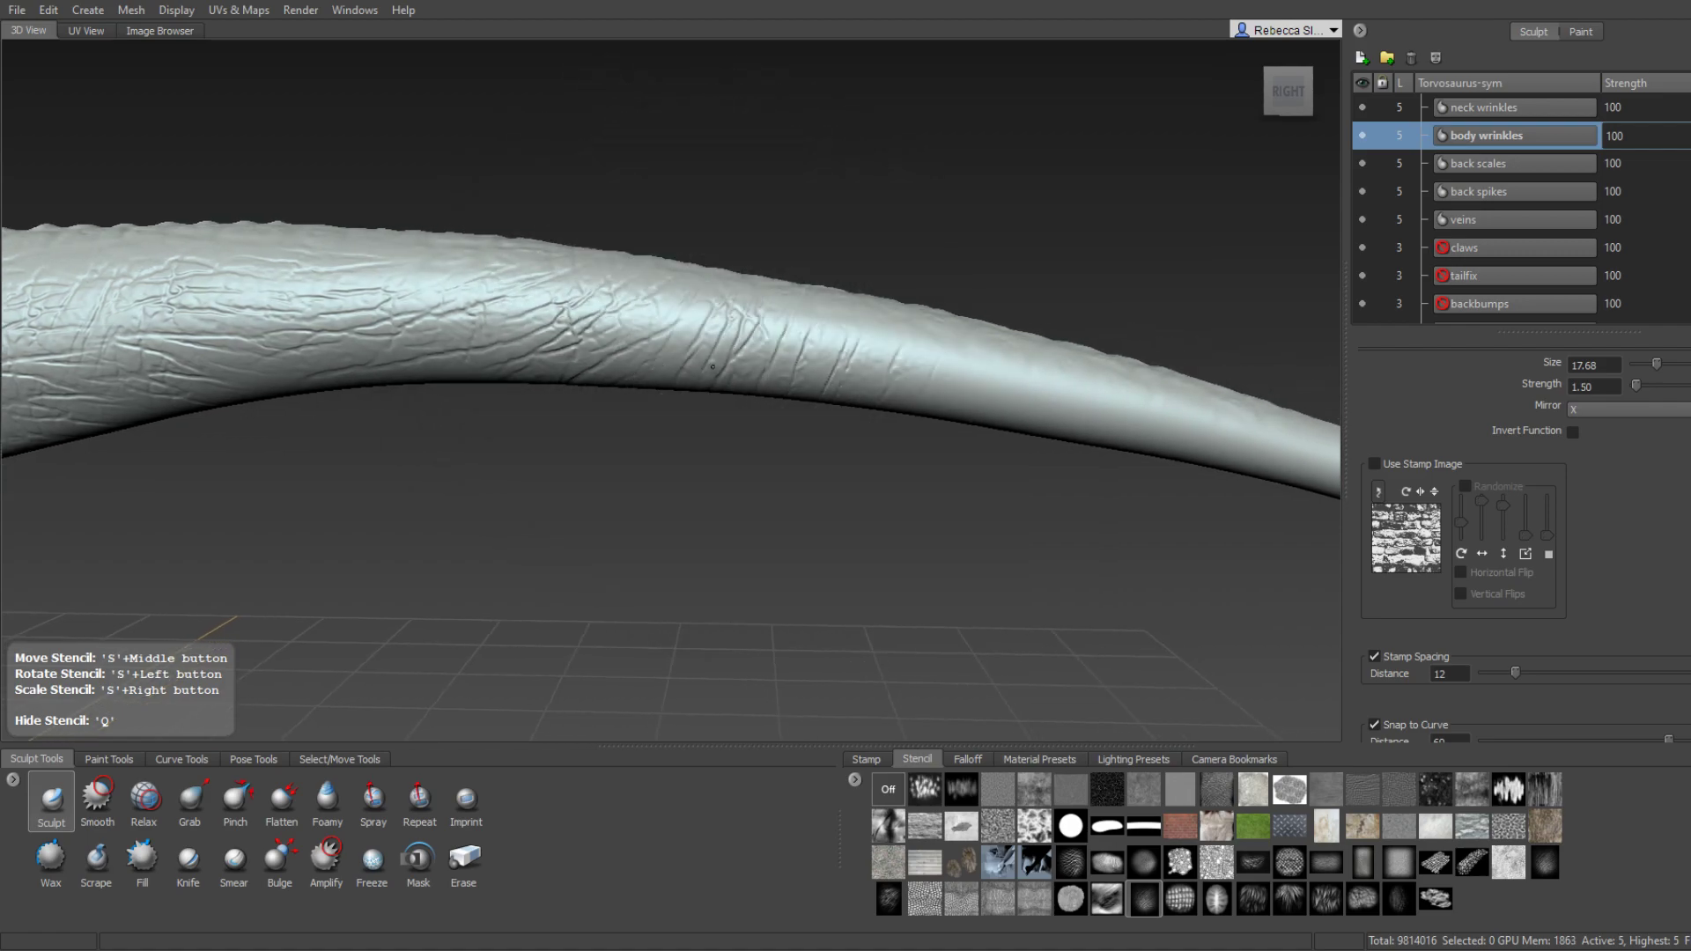
pyautogui.press('q')
pyautogui.moveTo(876, 358)
pyautogui.keyDown('alt'); pyautogui.mouseDown()
pyautogui.moveTo(889, 365)
pyautogui.moveTo(836, 344)
pyautogui.mouseUp(); pyautogui.keyUp('alt')
pyautogui.press('q')
pyautogui.press('q')
pyautogui.press('q')
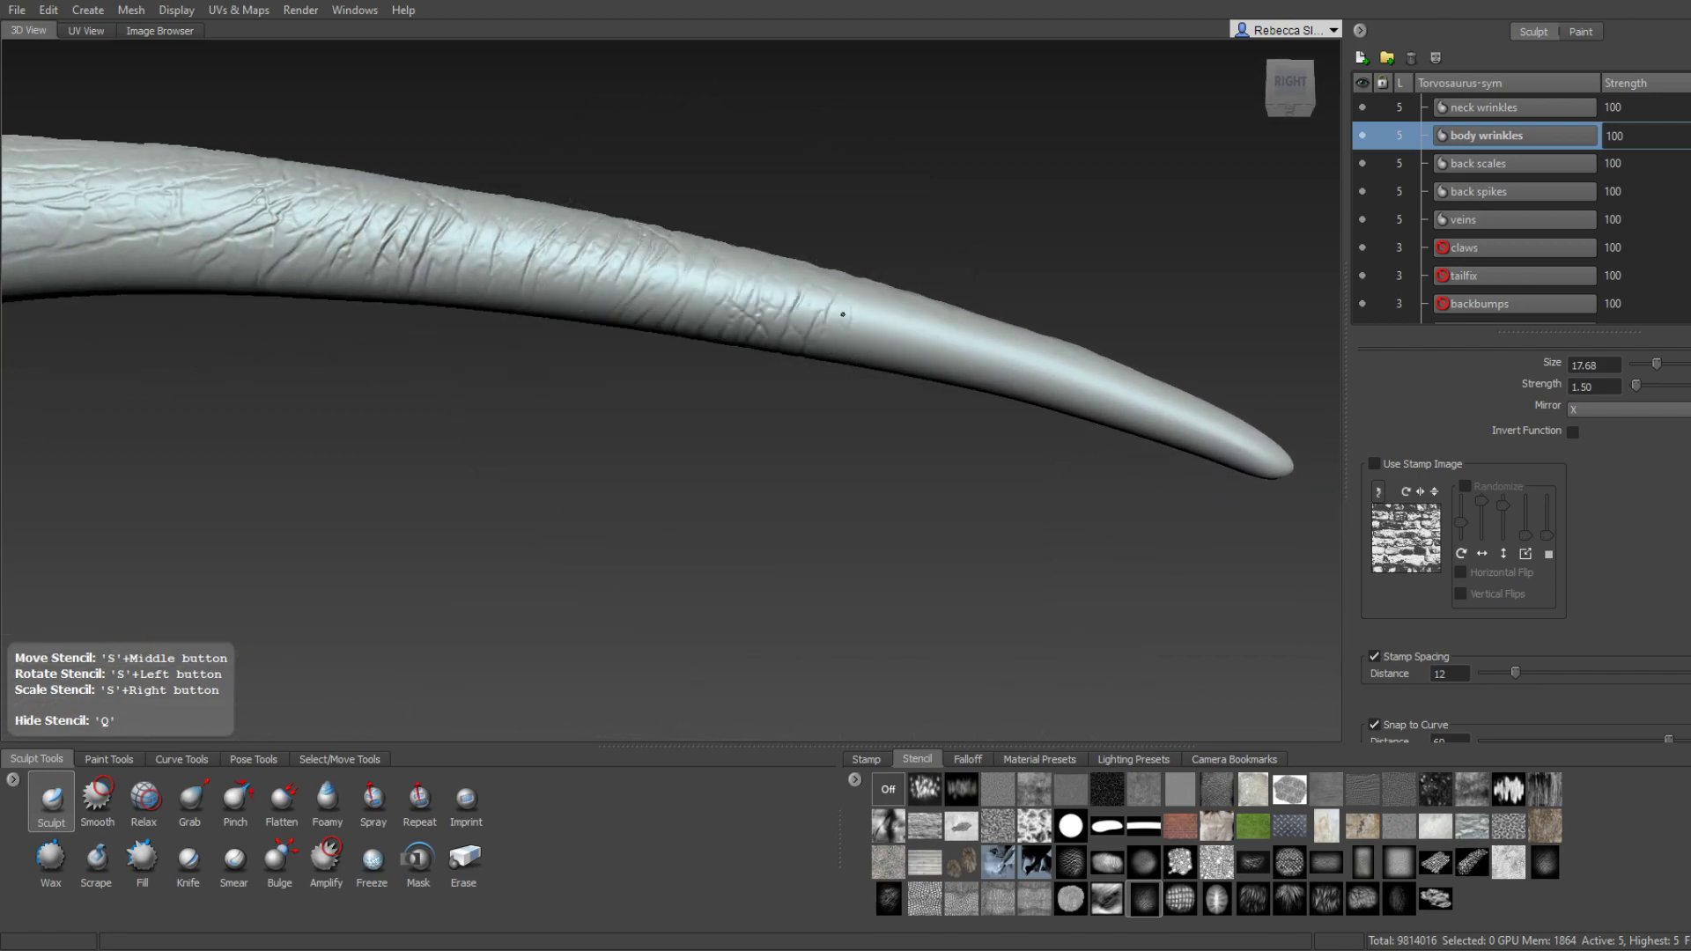
# Bring the tail tip into view and stamp wrinkle creases along the tail's underside.
pyautogui.press('q')
pyautogui.keyDown('alt'); pyautogui.moveTo(935, 317); pyautogui.dragTo(779, 243); pyautogui.keyUp('alt')
pyautogui.press('q')
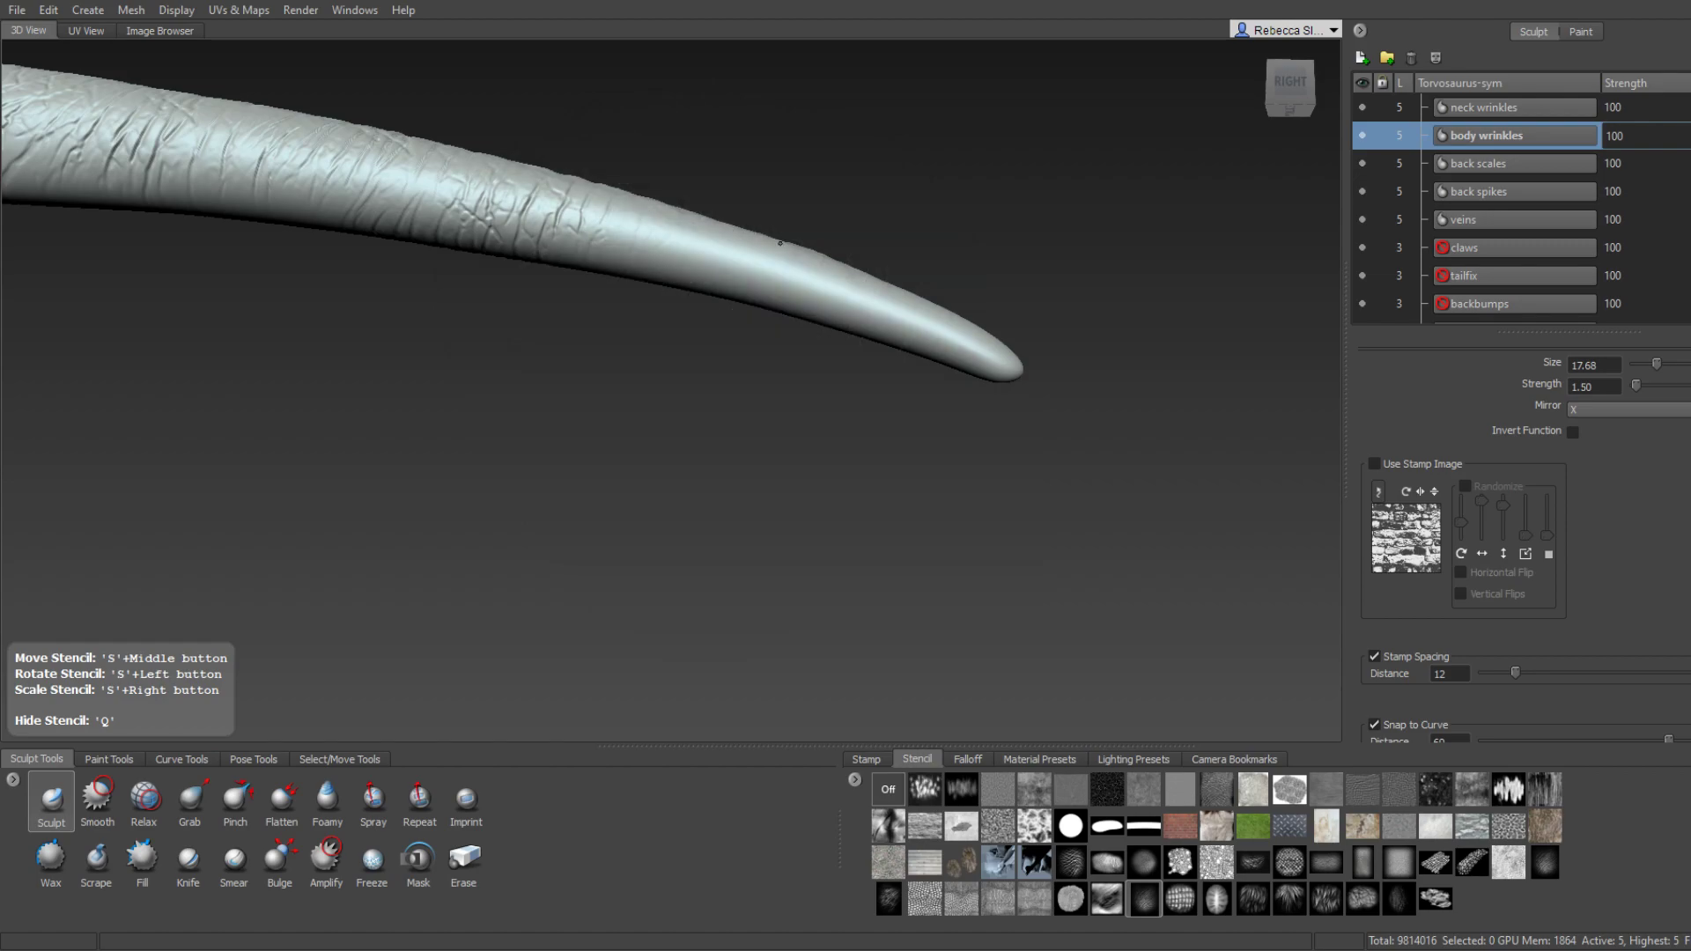
pyautogui.press('q')
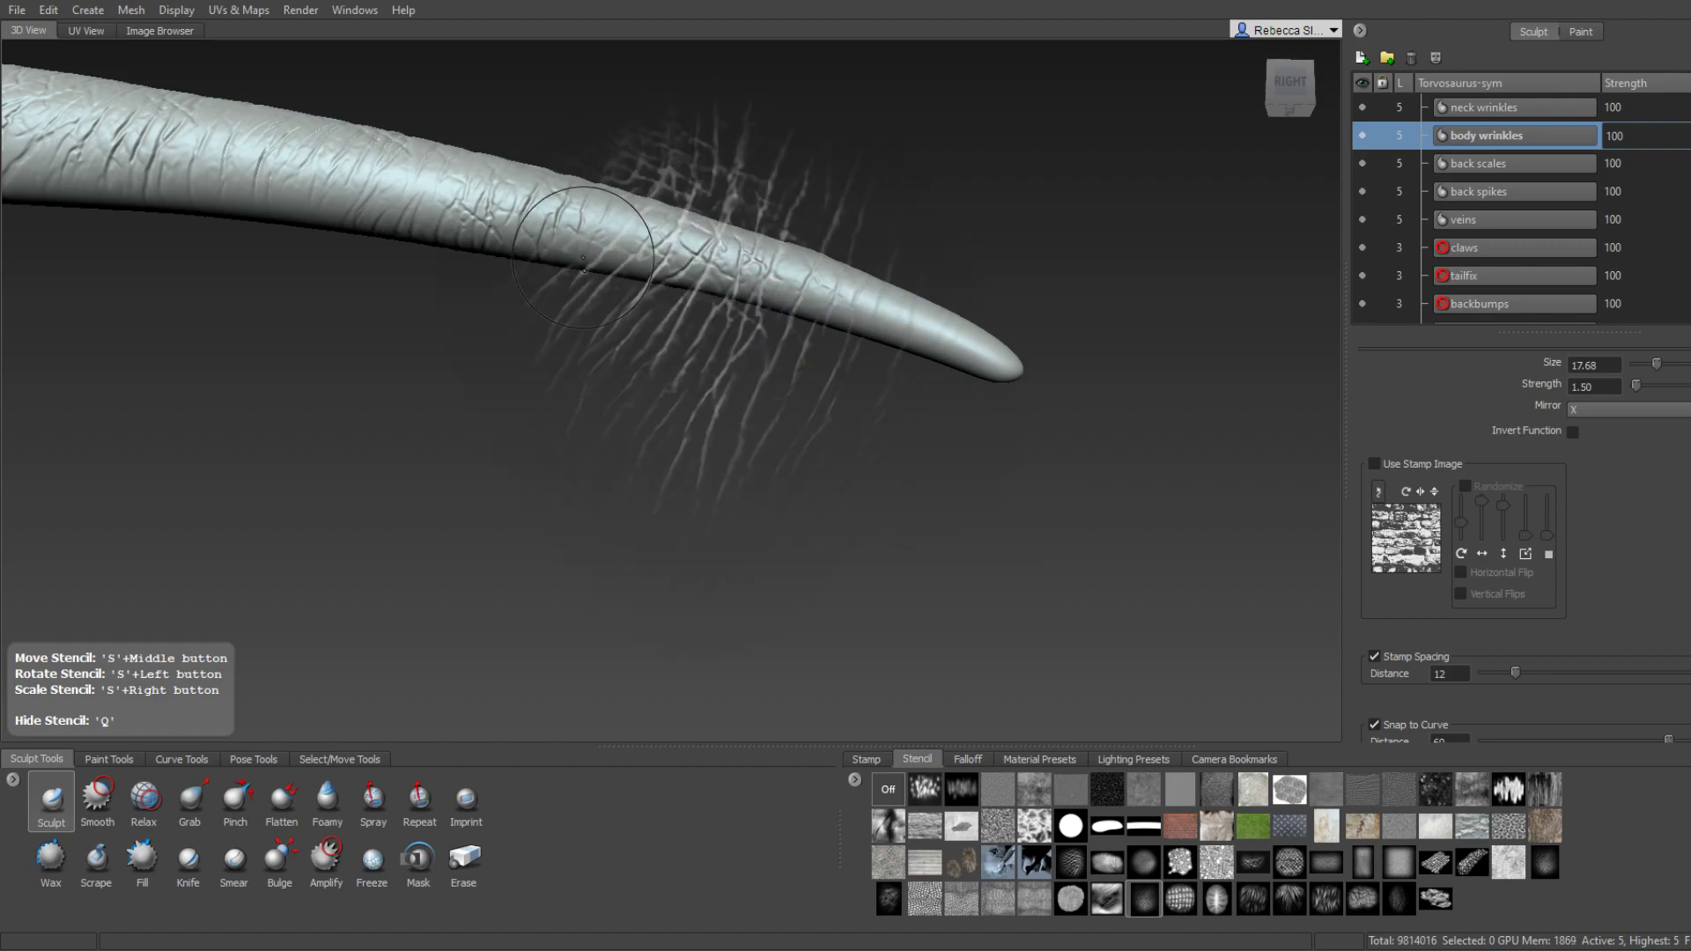
pyautogui.press('q')
pyautogui.press('q')
pyautogui.keyDown('alt'); pyautogui.moveTo(959, 337); pyautogui.dragTo(687, 239); pyautogui.keyUp('alt')
pyautogui.press('q')
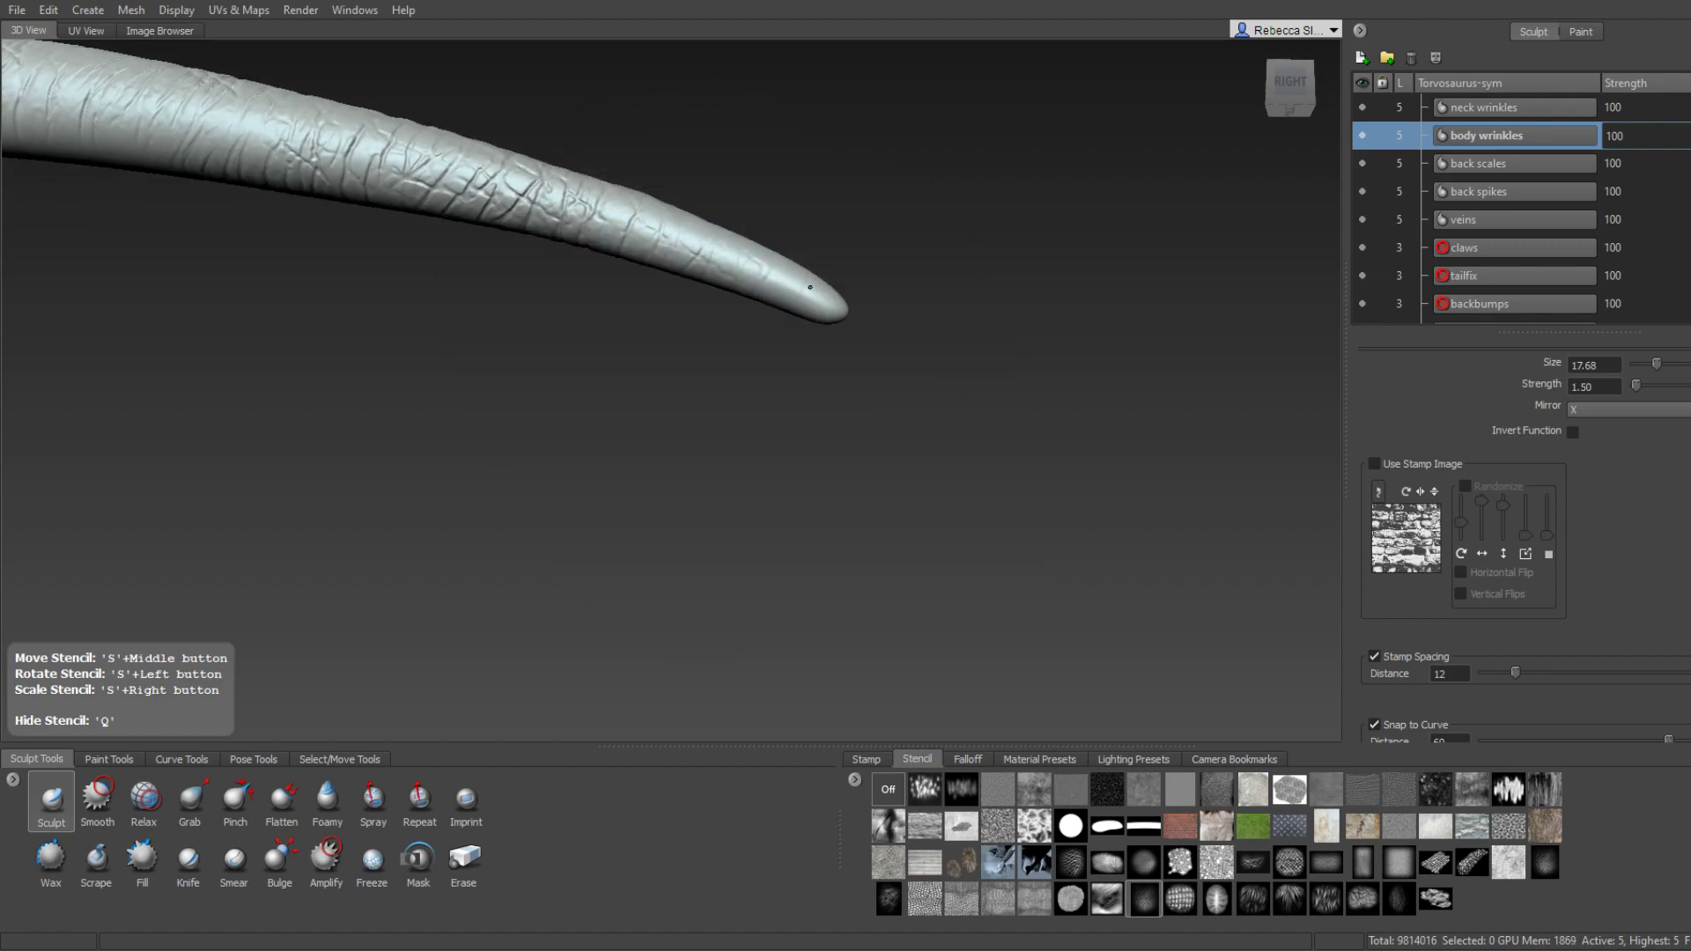
pyautogui.press('q')
pyautogui.moveTo(612, 223)
pyautogui.keyDown('alt'); pyautogui.mouseDown()
pyautogui.moveTo(738, 187)
pyautogui.moveTo(637, 346)
pyautogui.mouseUp(); pyautogui.keyUp('alt')
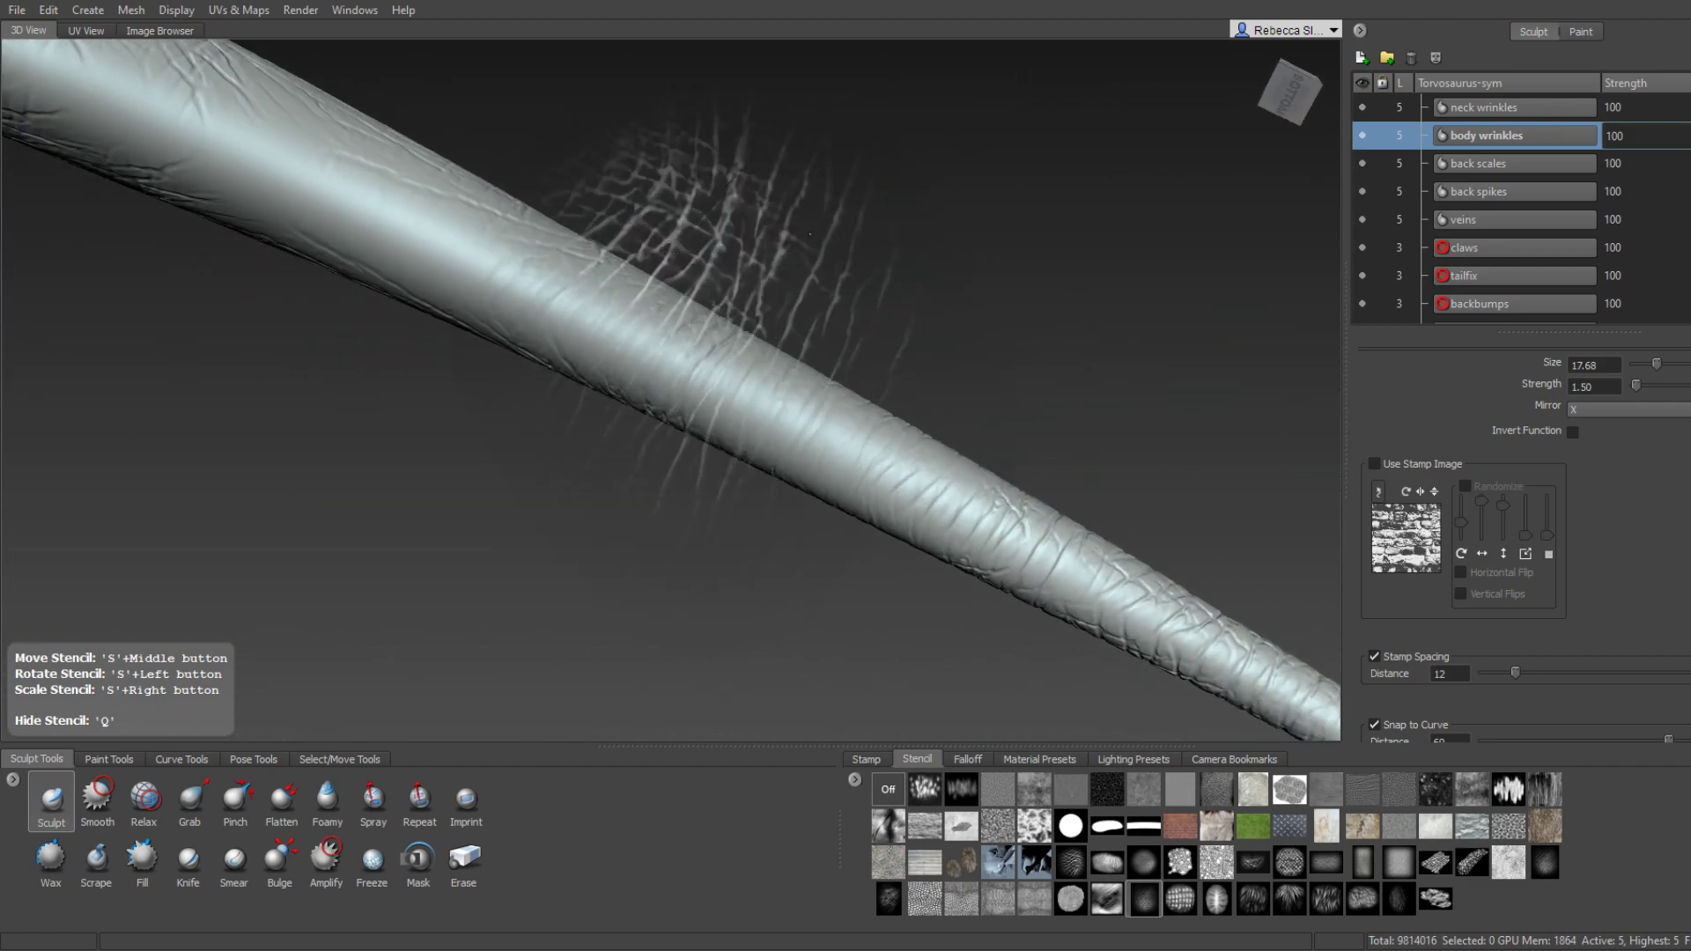
pyautogui.press('q')
pyautogui.press('q')
pyautogui.press('q')
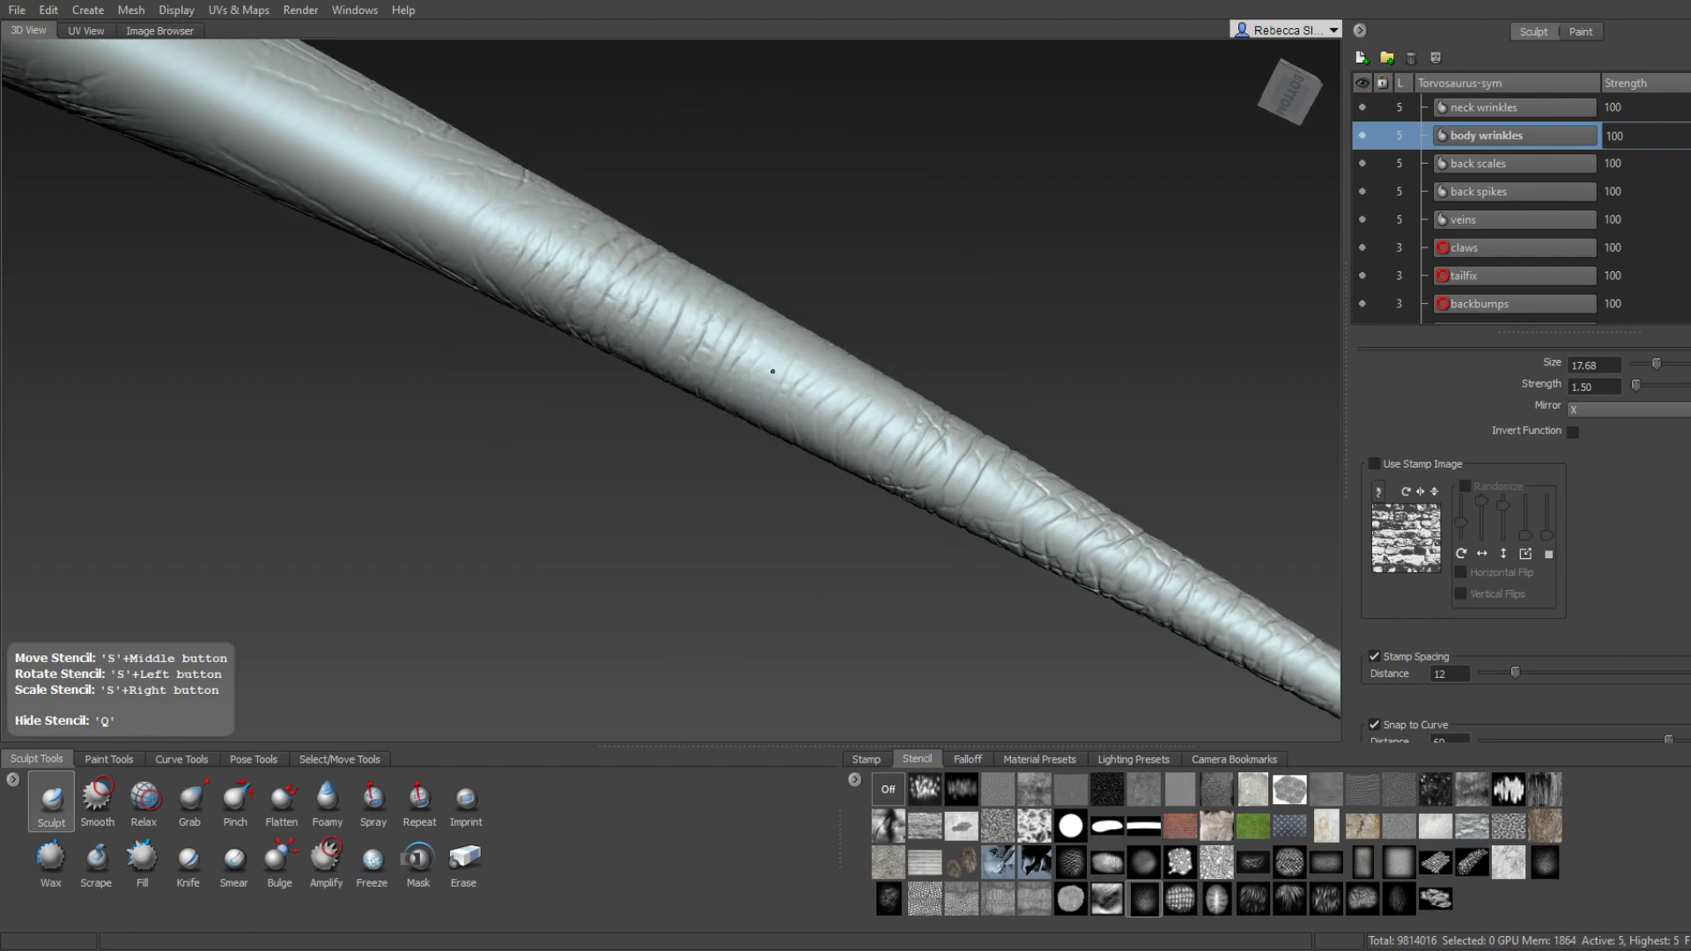
pyautogui.press('q')
pyautogui.moveTo(883, 460)
pyautogui.keyDown('alt'); pyautogui.mouseDown()
pyautogui.moveTo(839, 407)
pyautogui.moveTo(662, 297)
pyautogui.moveTo(675, 225)
pyautogui.moveTo(869, 365)
pyautogui.moveTo(744, 332)
pyautogui.moveTo(684, 348)
pyautogui.mouseUp(); pyautogui.keyUp('alt')
pyautogui.moveTo(649, 377); pyautogui.dragTo(710, 328, button='right')
pyautogui.keyDown('alt'); pyautogui.moveTo(640, 367); pyautogui.dragTo(757, 270); pyautogui.keyUp('alt')
pyautogui.moveTo(757, 270)
pyautogui.keyDown('alt'); pyautogui.mouseDown(button='middle')
pyautogui.moveTo(877, 398)
pyautogui.moveTo(604, 244)
pyautogui.moveTo(614, 362)
pyautogui.moveTo(717, 376)
pyautogui.moveTo(748, 403)
pyautogui.mouseUp(button='middle'); pyautogui.keyUp('alt')
pyautogui.moveTo(747, 403); pyautogui.dragTo(684, 420)
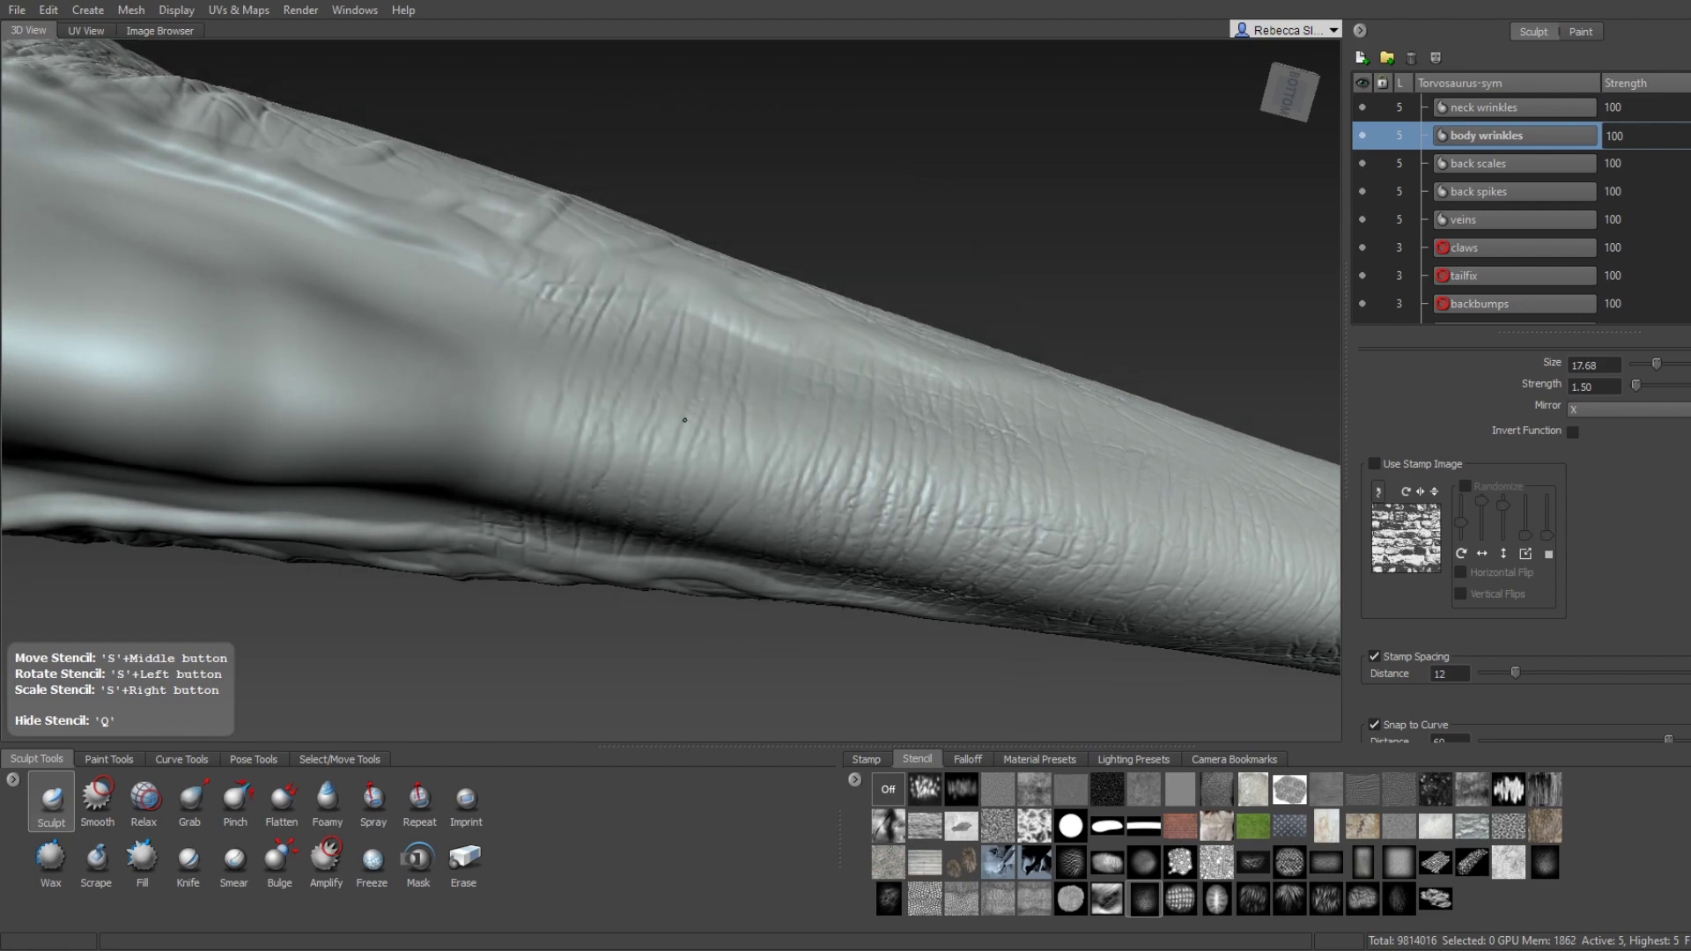
pyautogui.keyDown('alt'); pyautogui.moveTo(622, 396); pyautogui.dragTo(690, 445, button='middle'); pyautogui.keyUp('alt')
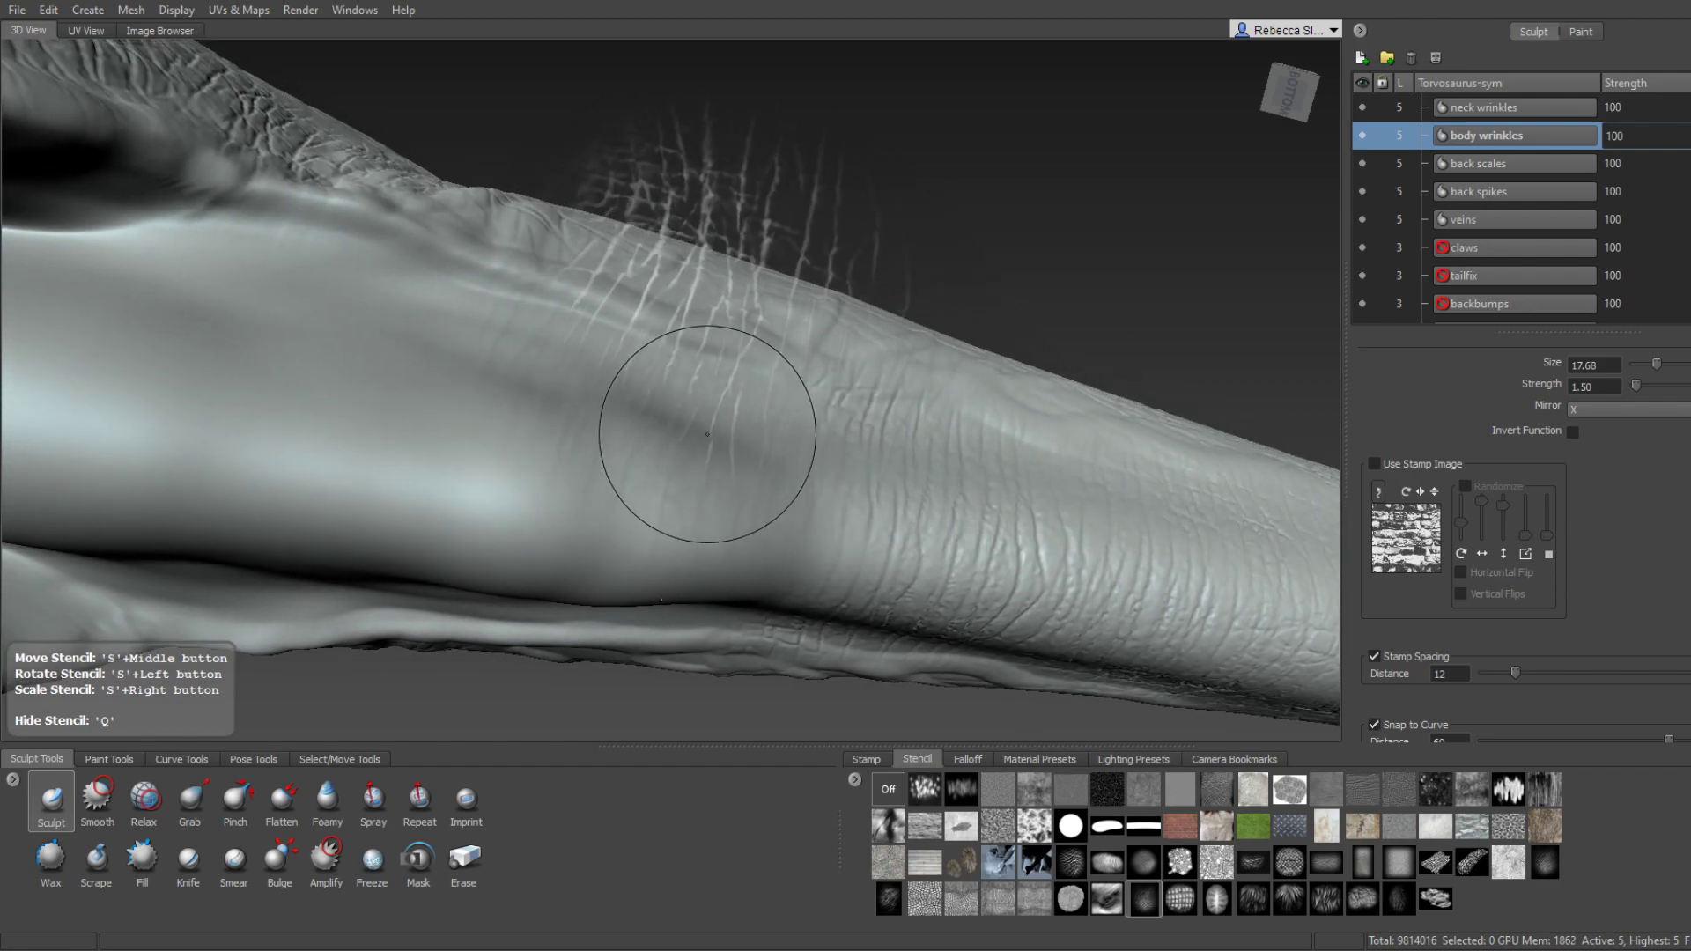
pyautogui.press('q')
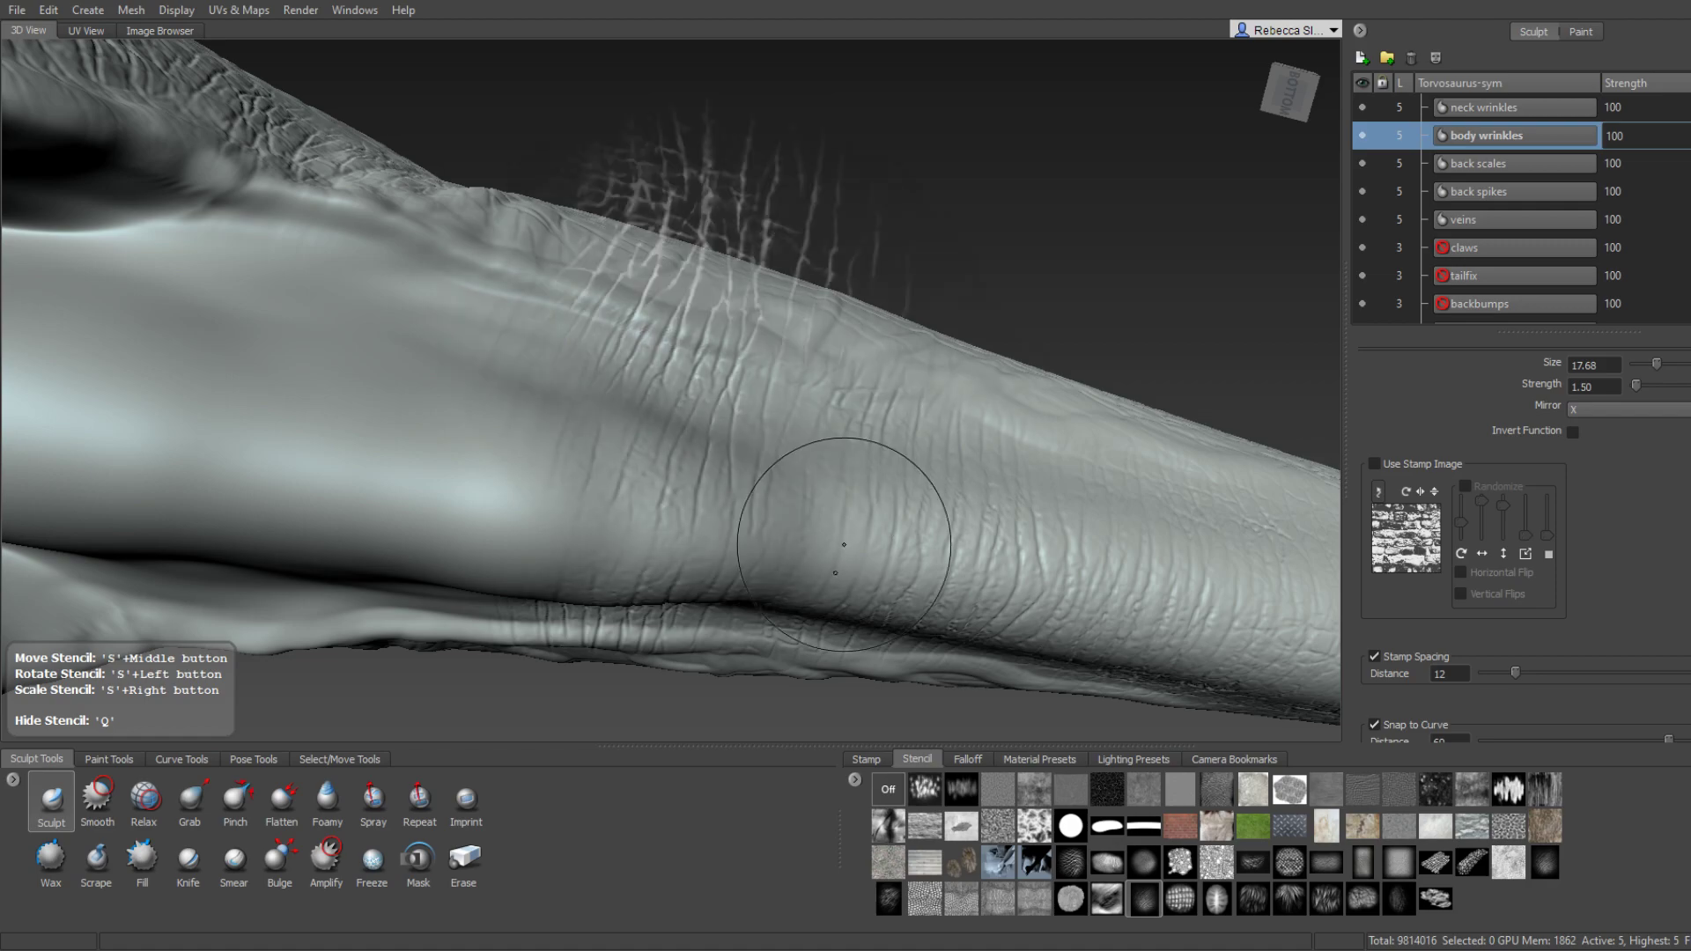
pyautogui.moveTo(698, 491)
pyautogui.keyDown('alt'); pyautogui.mouseDown(button='middle')
pyautogui.moveTo(575, 476)
pyautogui.moveTo(698, 414)
pyautogui.mouseUp(button='middle'); pyautogui.keyUp('alt')
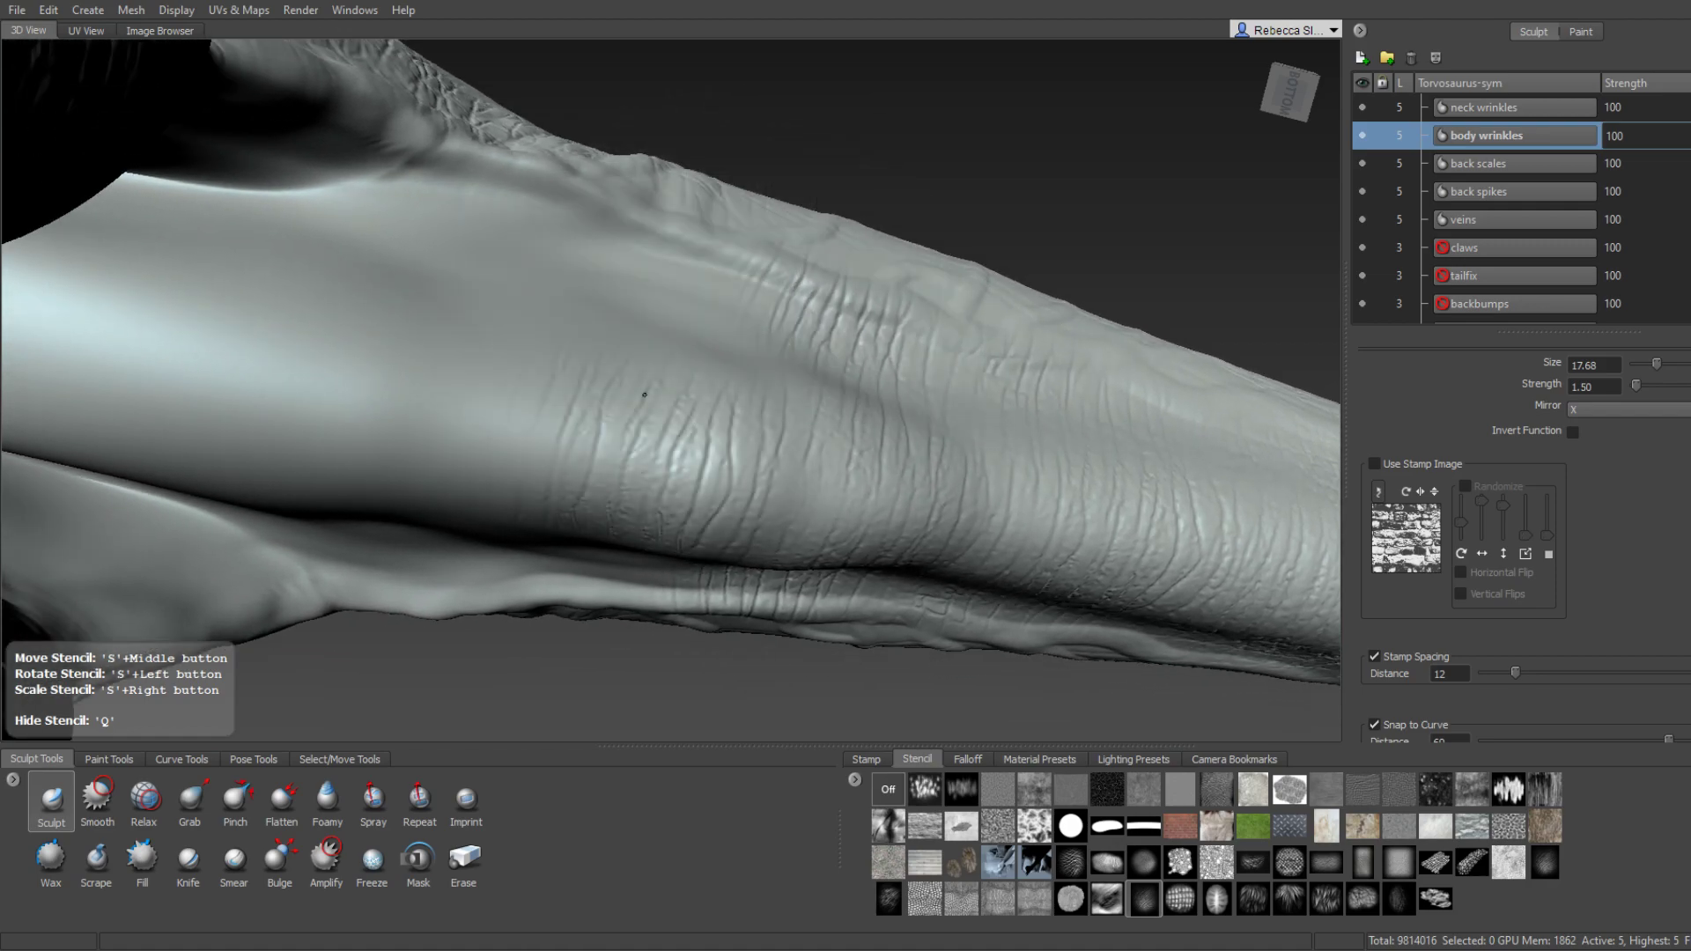
pyautogui.moveTo(507, 335)
pyautogui.keyDown('alt'); pyautogui.mouseDown()
pyautogui.moveTo(692, 419)
pyautogui.moveTo(682, 236)
pyautogui.mouseUp(); pyautogui.keyUp('alt')
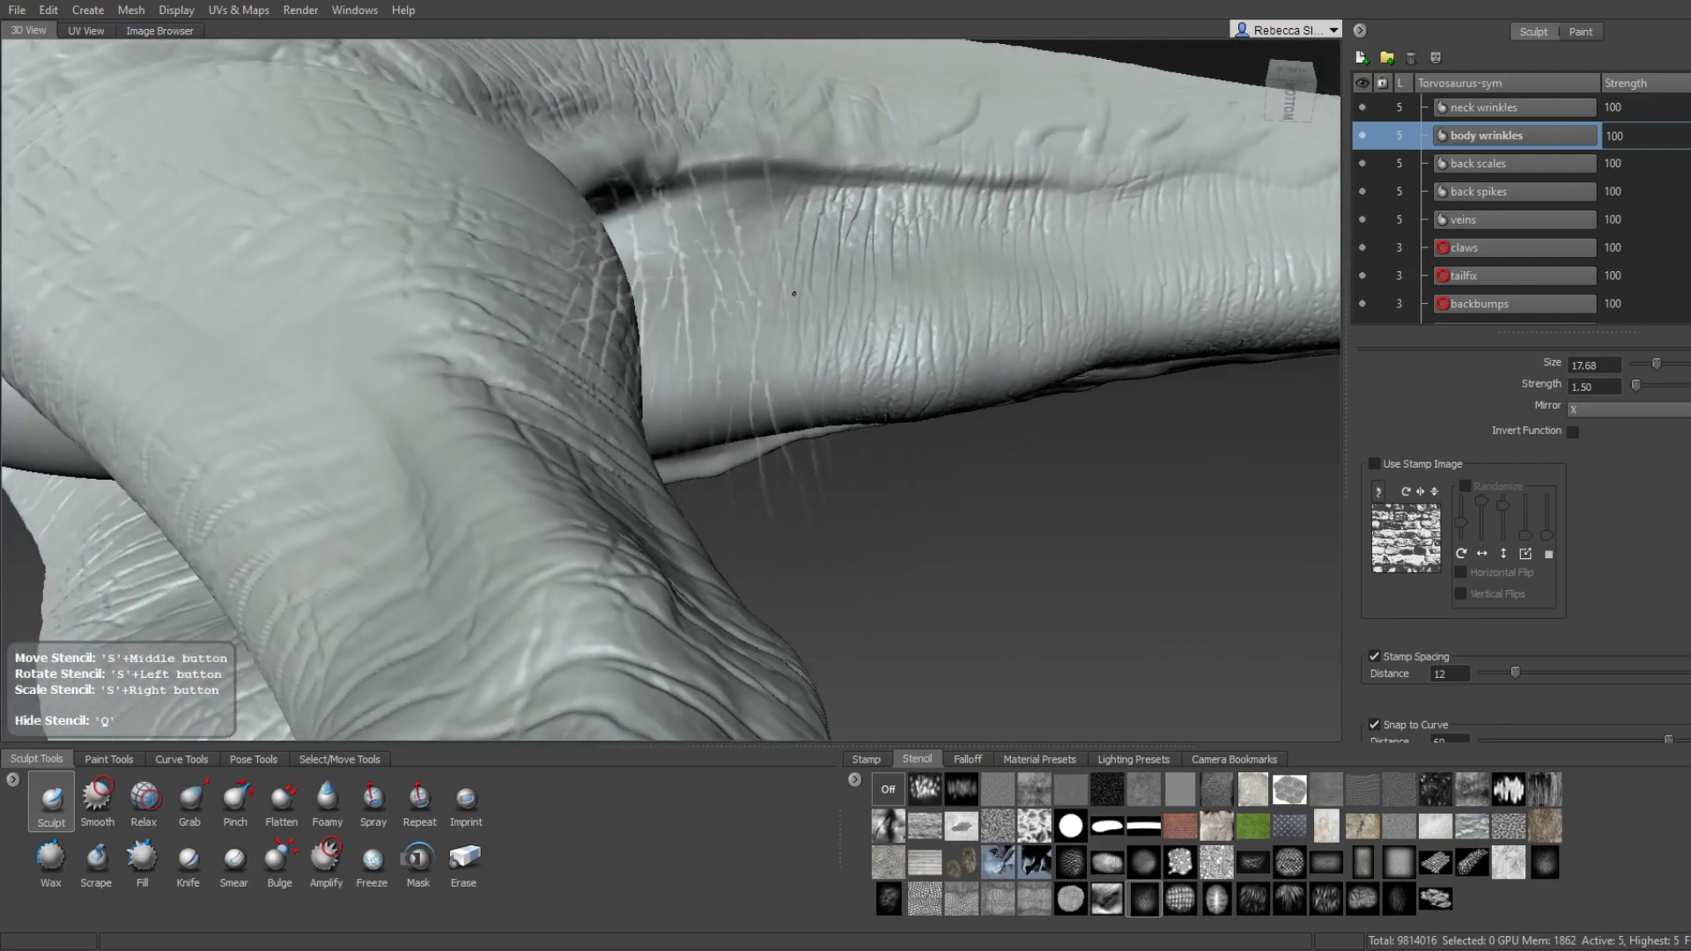
pyautogui.press('q')
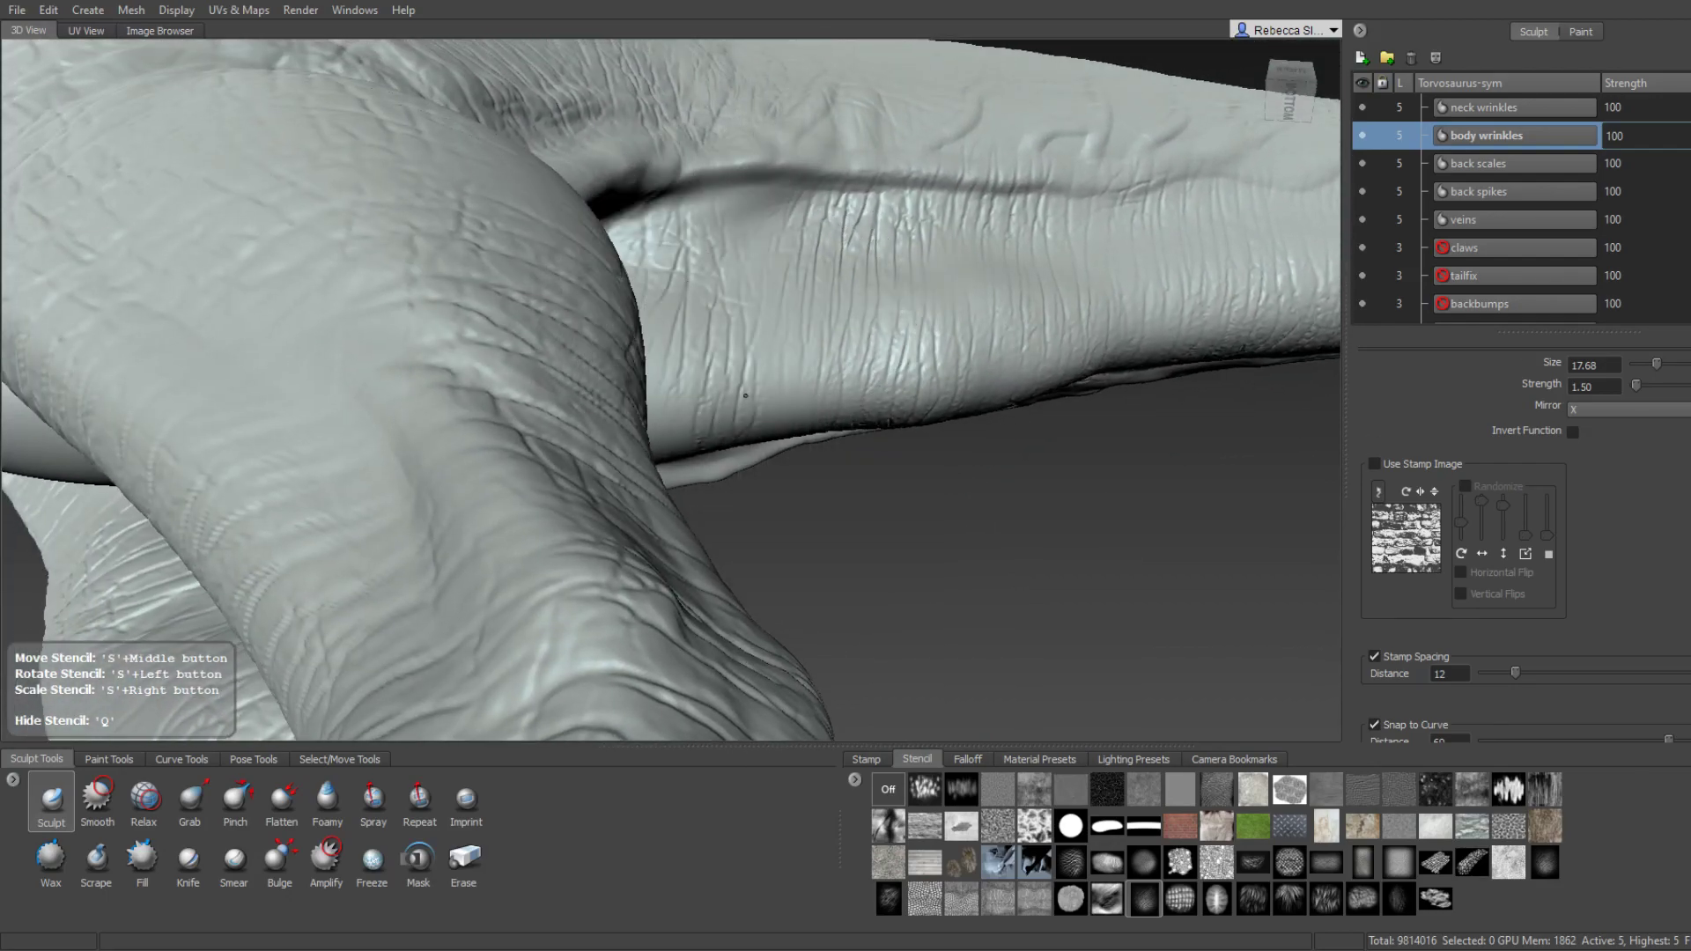
pyautogui.keyDown('alt'); pyautogui.moveTo(758, 271); pyautogui.dragTo(782, 361); pyautogui.keyUp('alt')
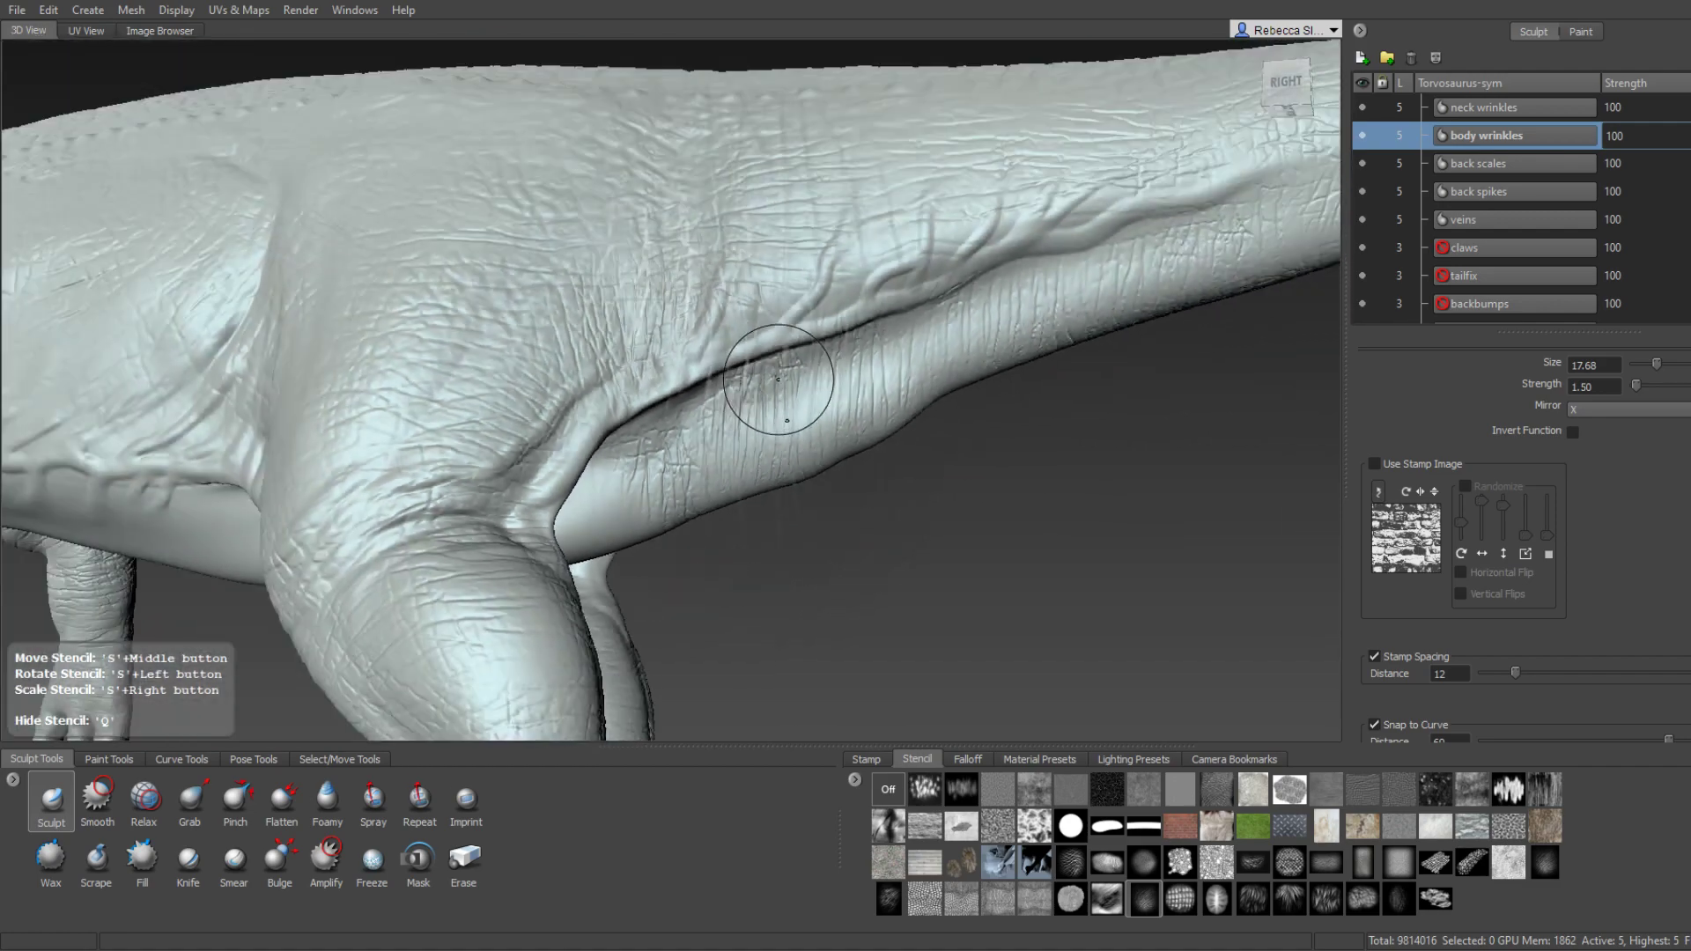
pyautogui.scroll(2, 782, 361)
pyautogui.scroll(3, 875, 379)
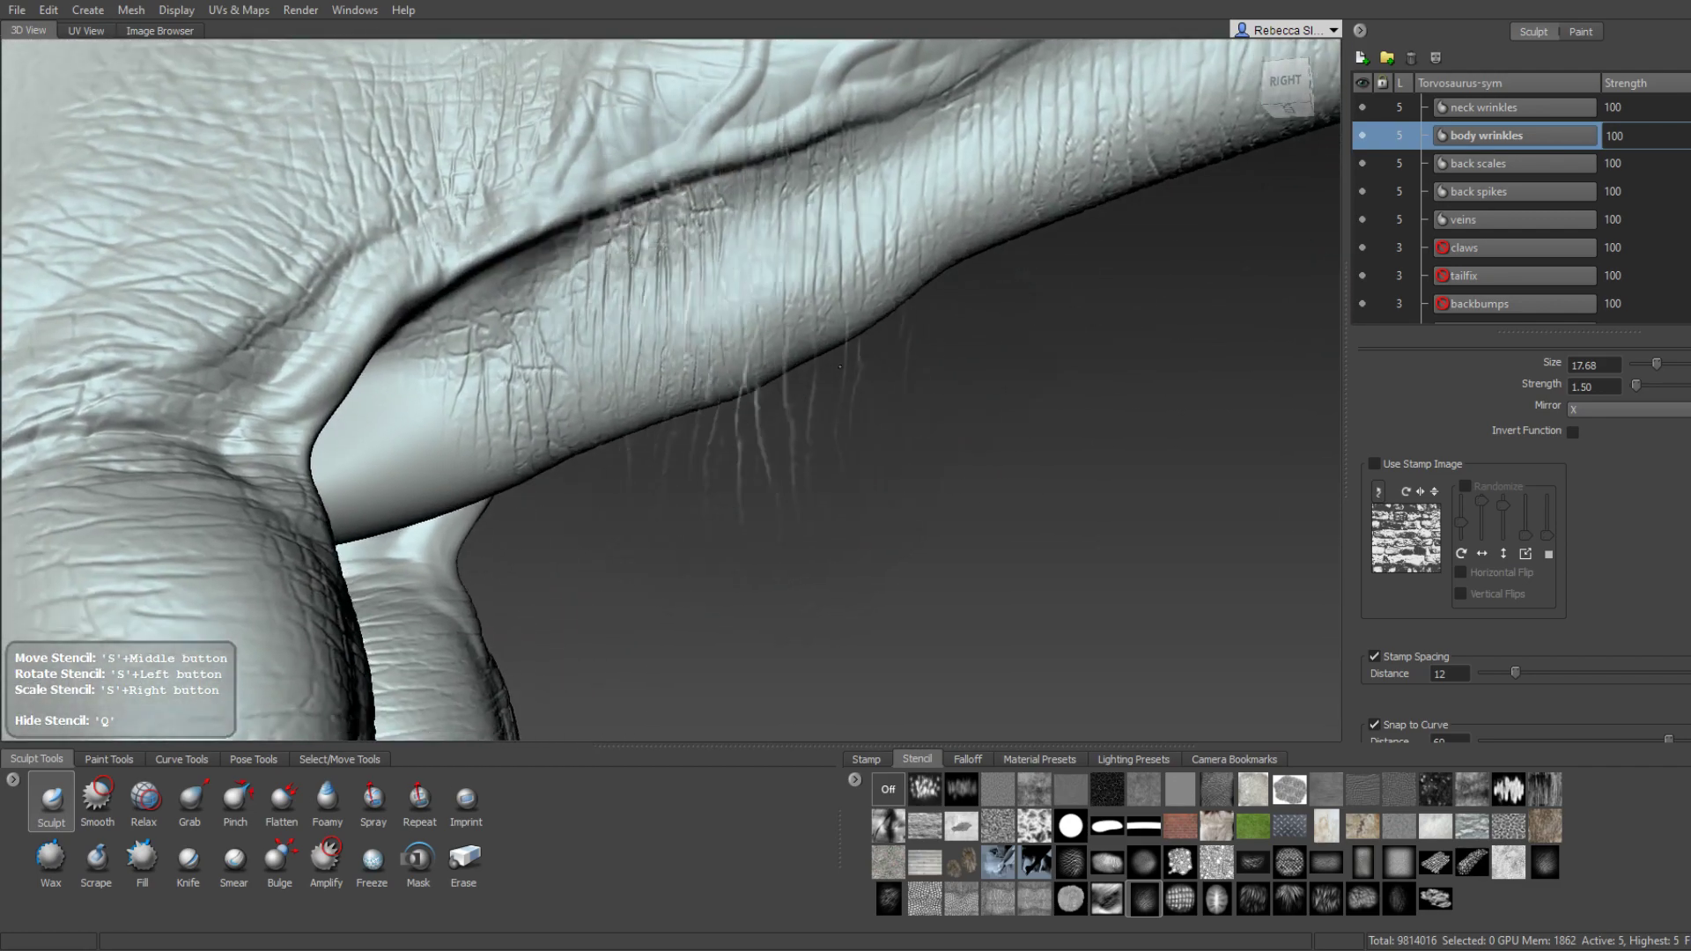
pyautogui.scroll(2, 836, 357)
pyautogui.scroll(1, 627, 259)
pyautogui.scroll(2, 779, 228)
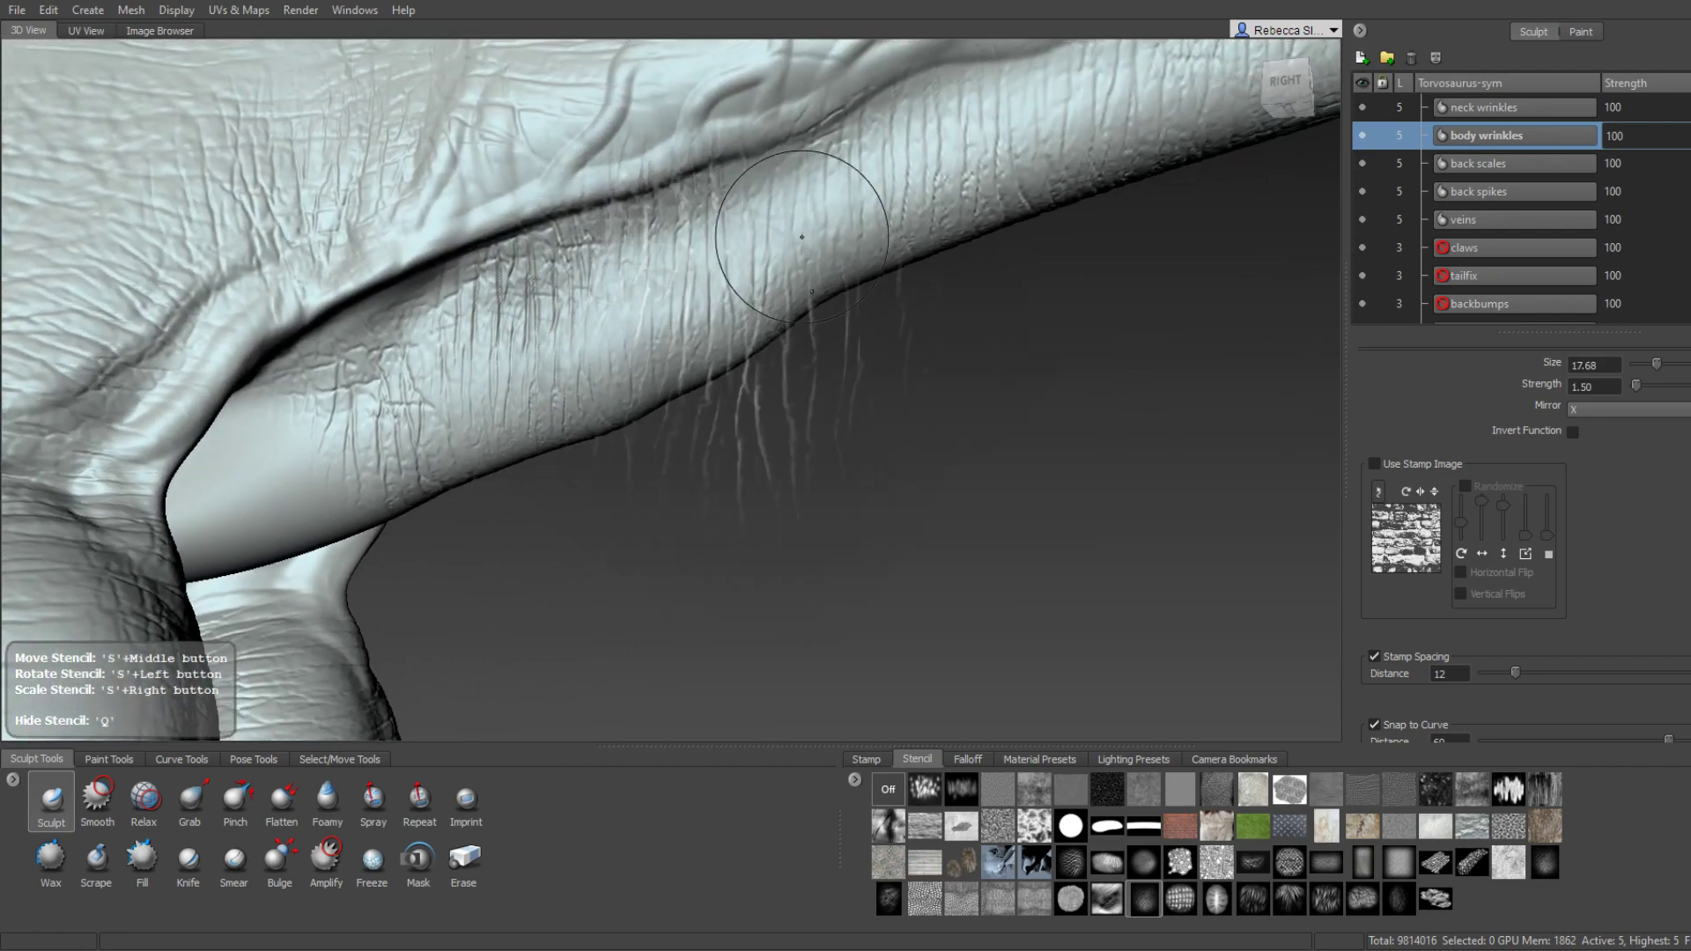
pyautogui.scroll(-2, 688, 278)
pyautogui.scroll(1, 682, 334)
pyautogui.scroll(-2, 678, 378)
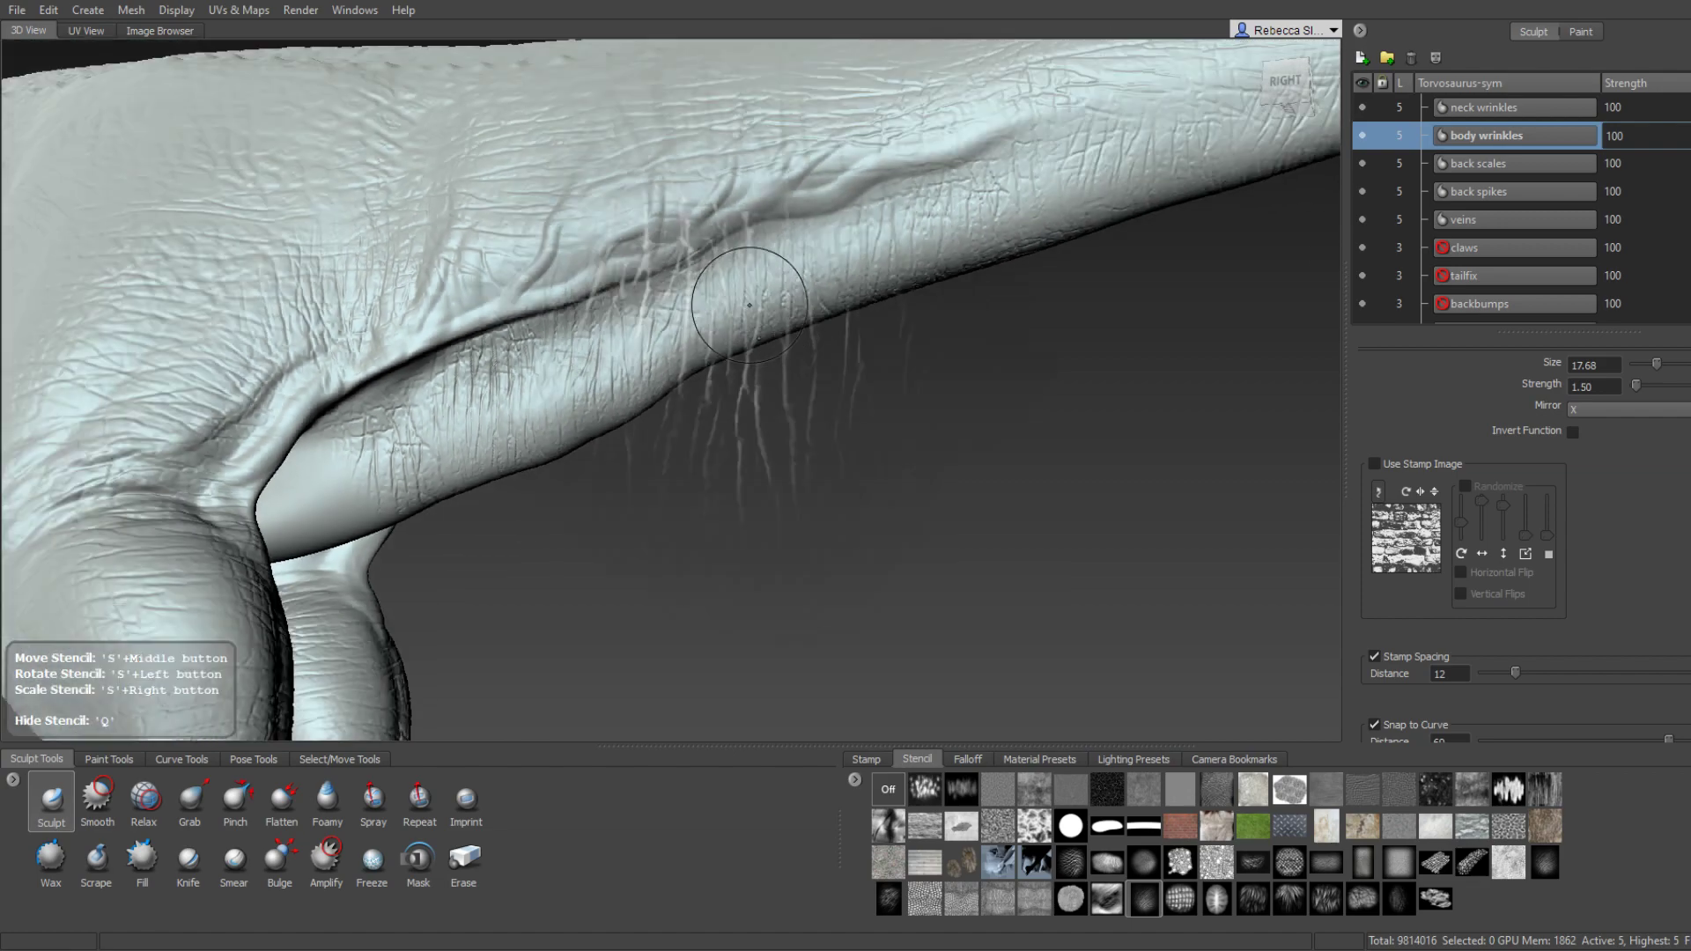
pyautogui.scroll(-2, 675, 397)
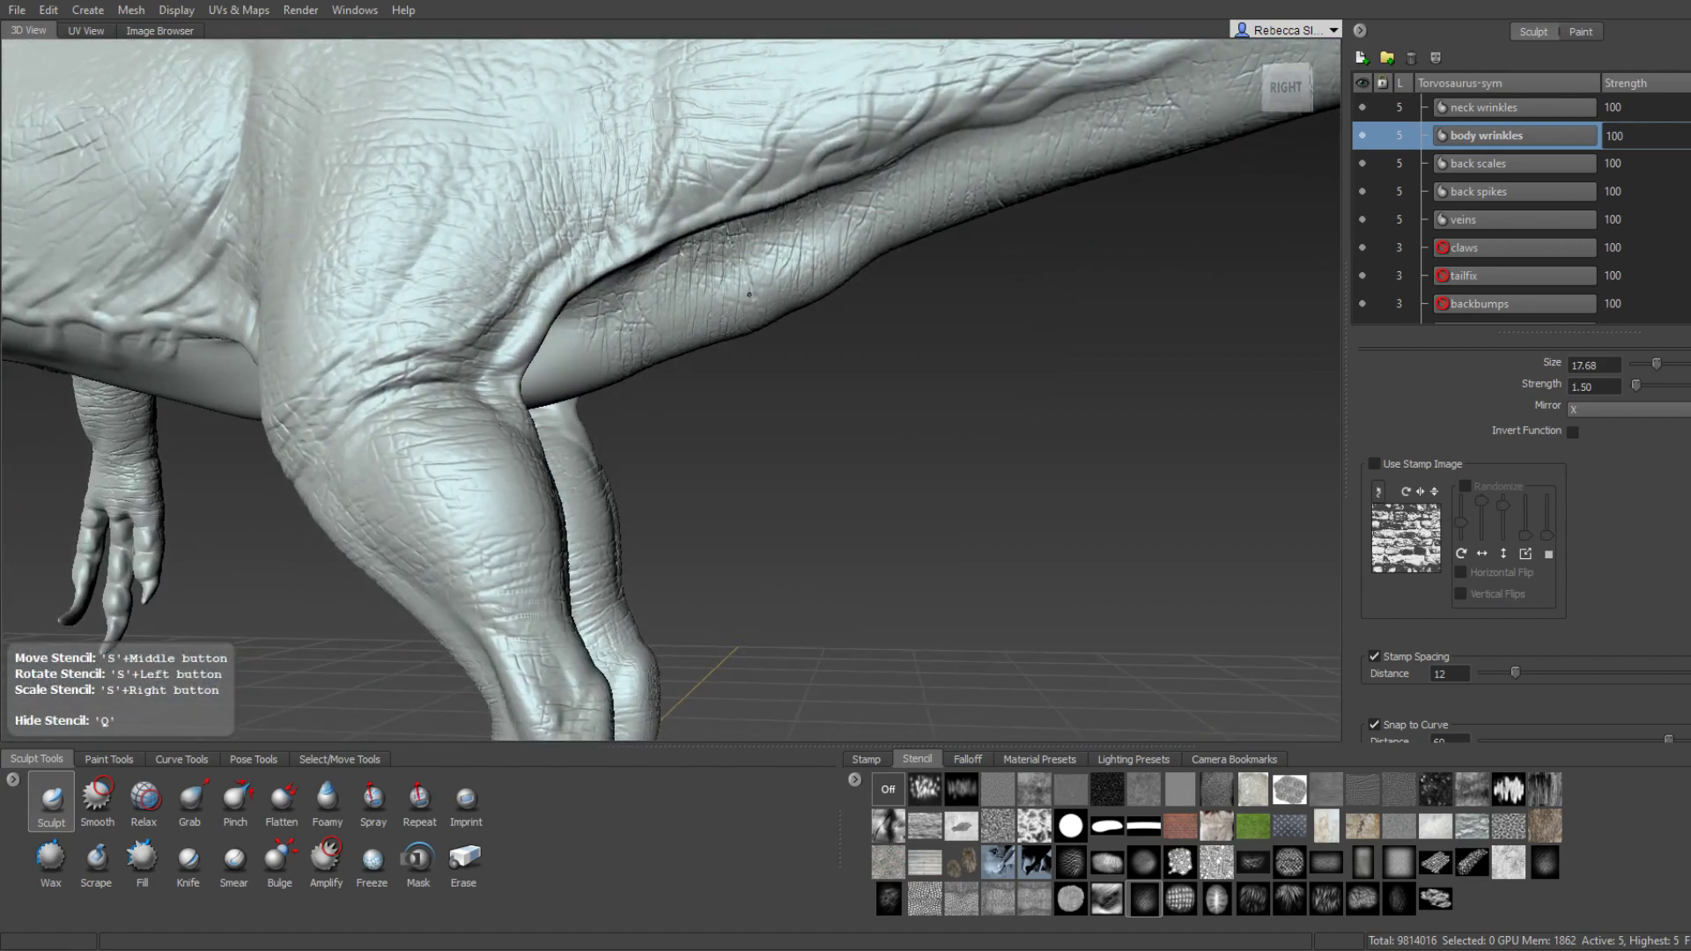
pyautogui.moveTo(749, 294)
pyautogui.keyDown('alt'); pyautogui.mouseDown()
pyautogui.moveTo(339, 301)
pyautogui.moveTo(715, 205)
pyautogui.moveTo(650, 305)
pyautogui.mouseUp(); pyautogui.keyUp('alt')
pyautogui.scroll(5, 649, 305)
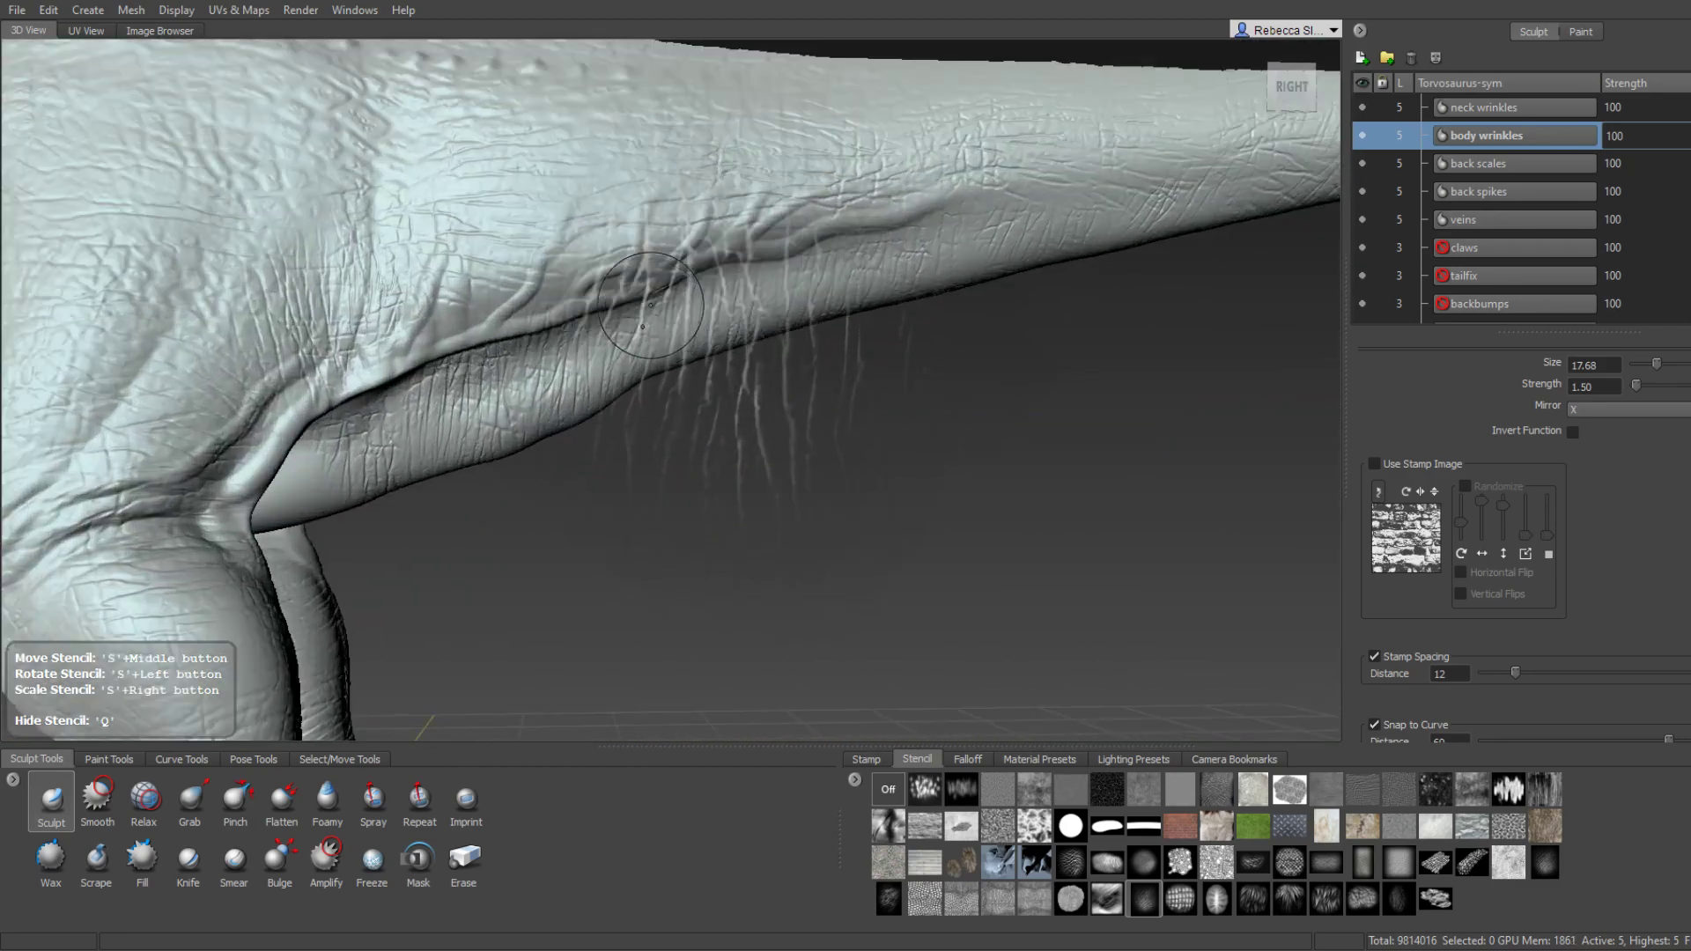
pyautogui.scroll(3, 650, 304)
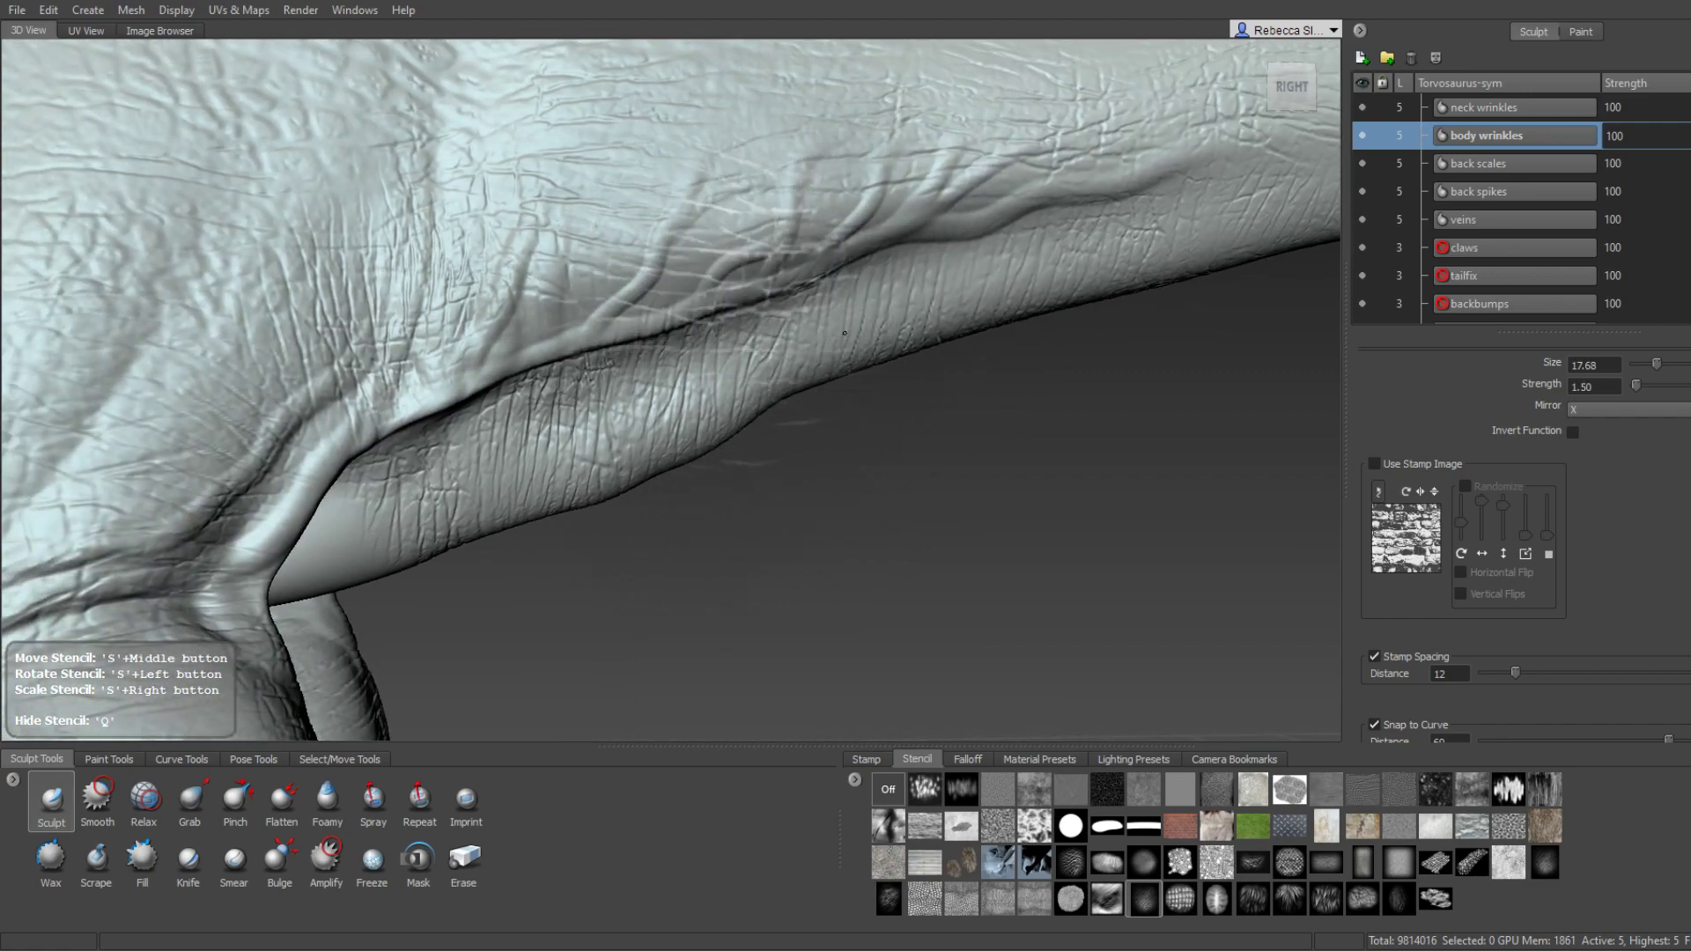
pyautogui.keyDown('alt'); pyautogui.moveTo(701, 255); pyautogui.dragTo(627, 289); pyautogui.keyUp('alt')
pyautogui.scroll(-10, 720, 319)
pyautogui.moveTo(721, 320)
pyautogui.keyDown('alt'); pyautogui.mouseDown()
pyautogui.moveTo(684, 356)
pyautogui.moveTo(711, 503)
pyautogui.moveTo(701, 352)
pyautogui.mouseUp(); pyautogui.keyUp('alt')
pyautogui.scroll(2, 702, 355)
pyautogui.scroll(3, 566, 320)
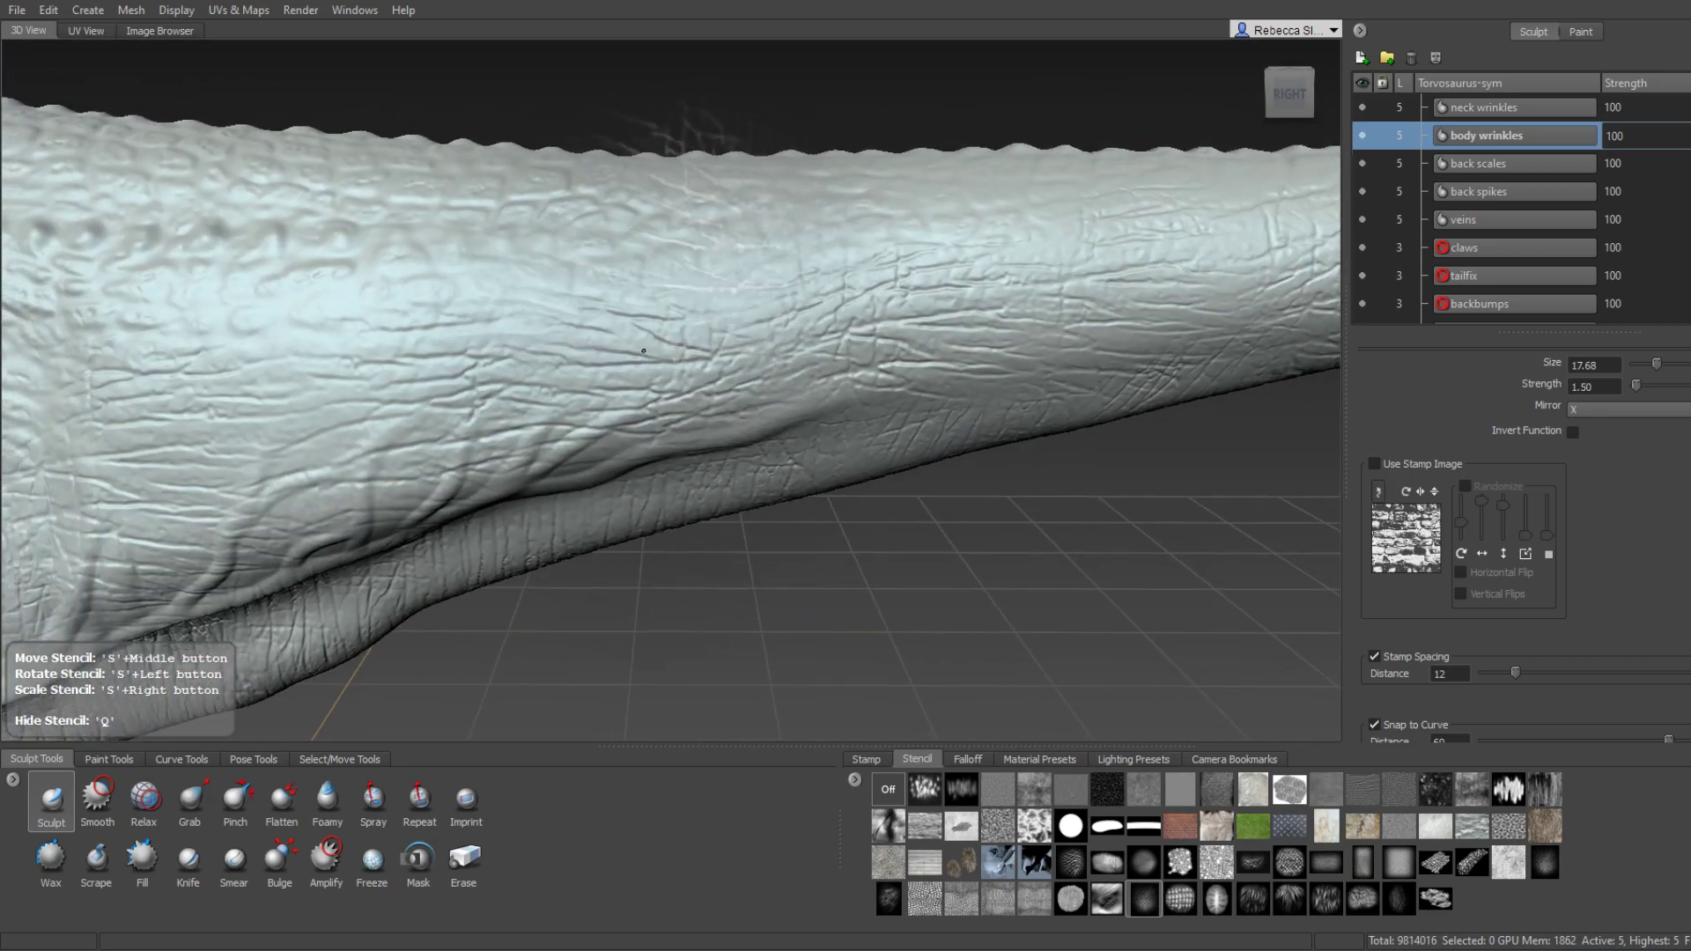
pyautogui.scroll(2, 704, 343)
pyautogui.moveTo(826, 359)
pyautogui.keyDown('alt'); pyautogui.mouseDown()
pyautogui.moveTo(727, 425)
pyautogui.moveTo(792, 426)
pyautogui.moveTo(727, 425)
pyautogui.moveTo(727, 370)
pyautogui.moveTo(702, 440)
pyautogui.mouseUp(); pyautogui.keyUp('alt')
pyautogui.scroll(-5, 727, 425)
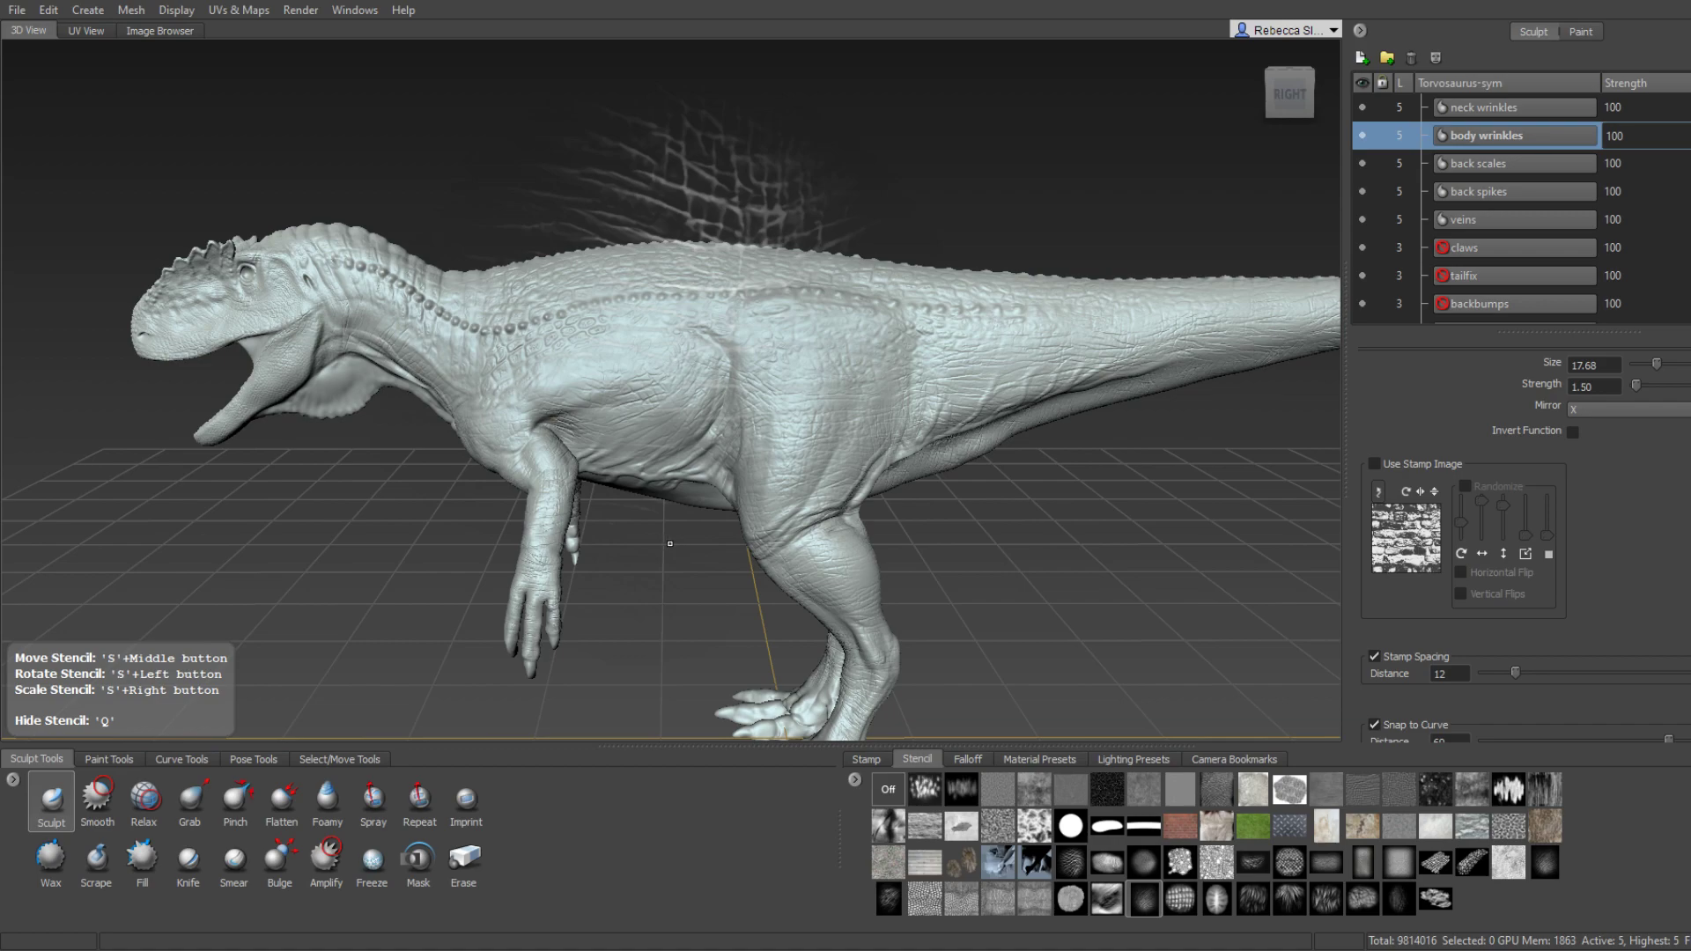
# Save the sculpt with Ctrl+S, then zoom up toward the belly and hind legs.
pyautogui.hotkey('ctrl', 's')
pyautogui.scroll(3, 734, 358)
pyautogui.moveTo(734, 358)
pyautogui.mouseDown(button='right')
pyautogui.moveTo(777, 203)
pyautogui.moveTo(394, 273)
pyautogui.moveTo(723, 281)
pyautogui.moveTo(717, 246)
pyautogui.moveTo(770, 290)
pyautogui.moveTo(760, 257)
pyautogui.moveTo(716, 282)
pyautogui.mouseUp(button='right')
# Work wrinkles over the hind foot and toes at brush size 9.66, hiding the stencil with Q.
pyautogui.keyDown('alt'); pyautogui.moveTo(732, 335); pyautogui.dragTo(829, 282); pyautogui.keyUp('alt')
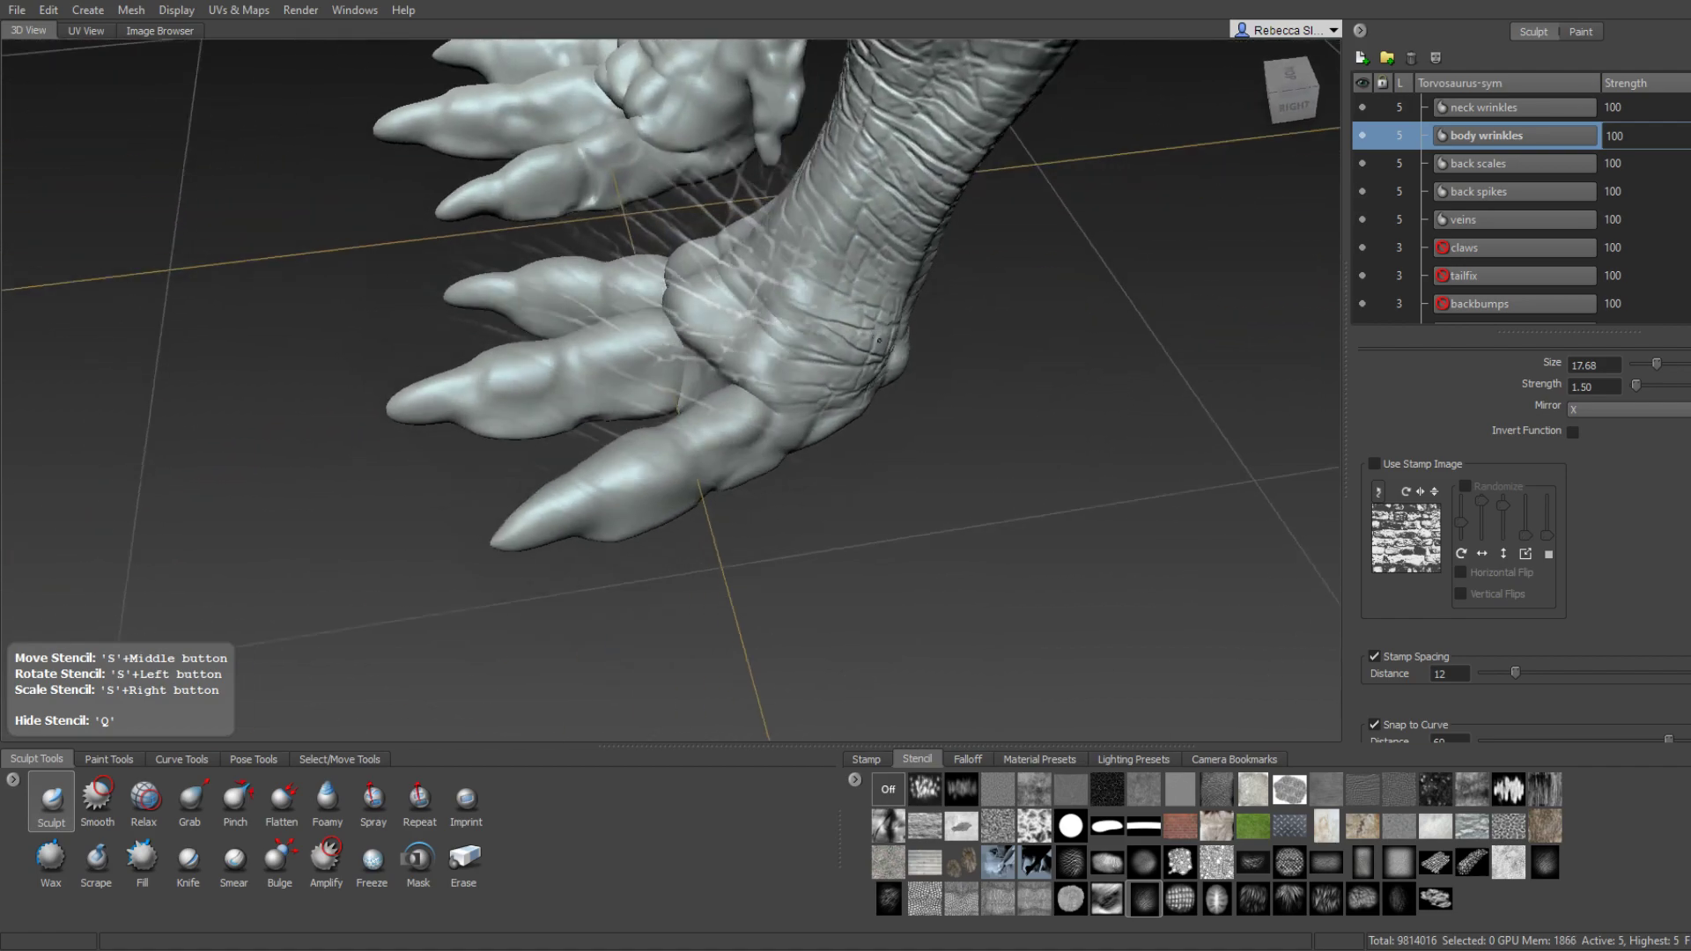
pyautogui.press('q')
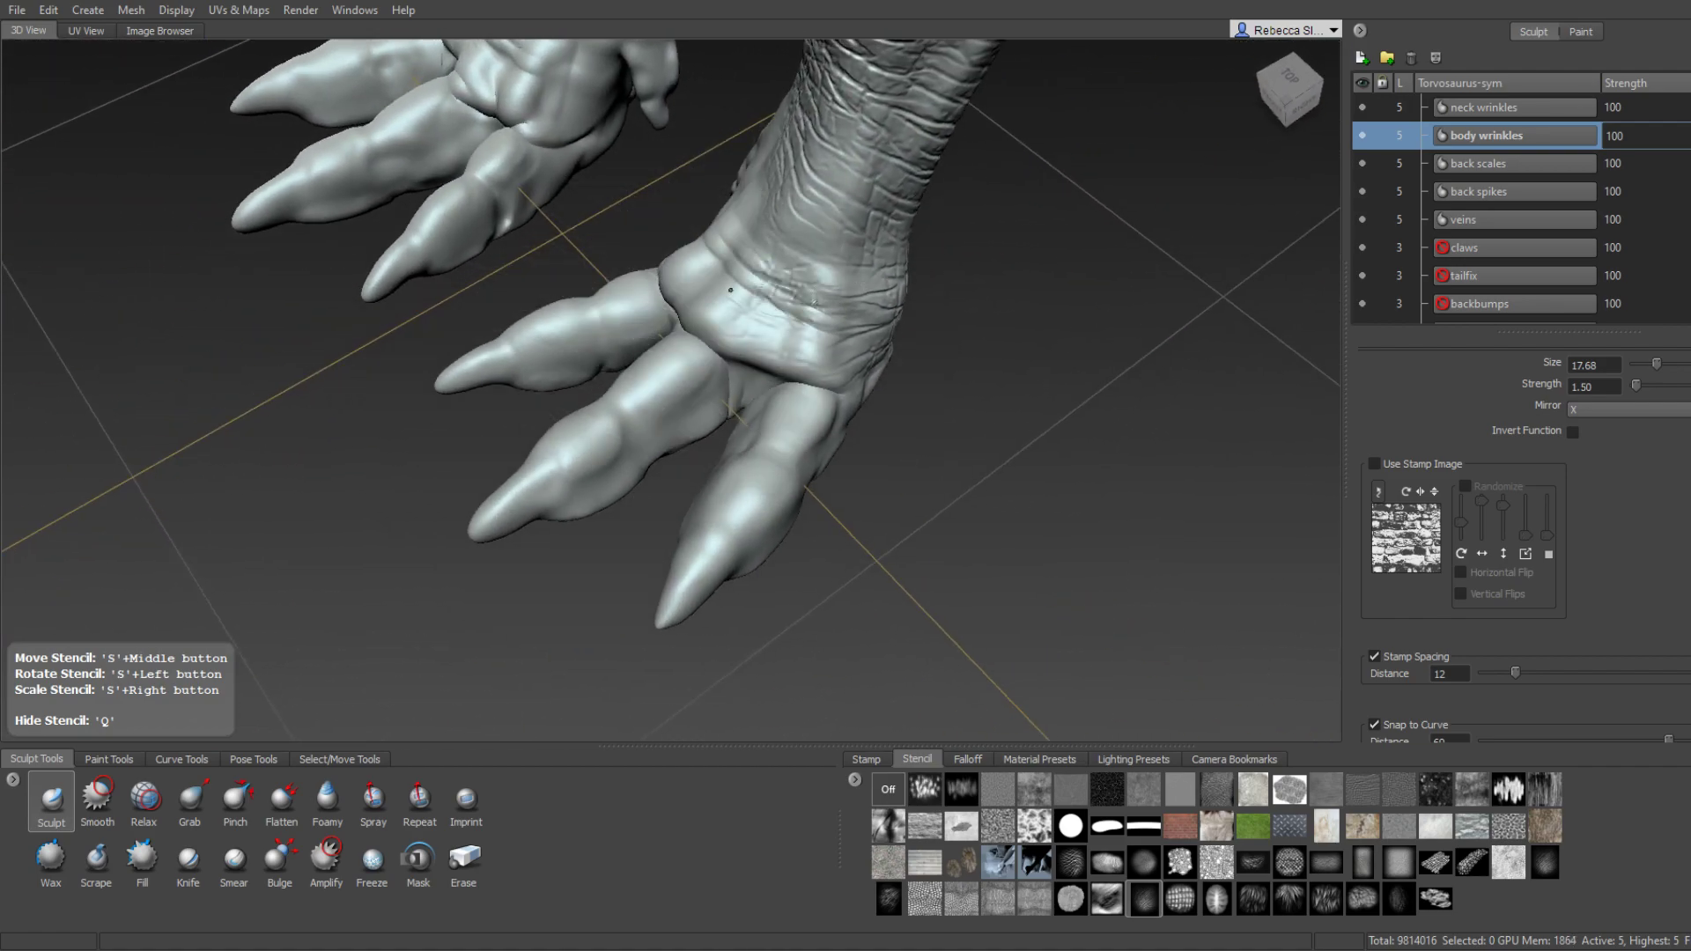
pyautogui.keyDown('alt'); pyautogui.moveTo(795, 287); pyautogui.dragTo(939, 382); pyautogui.keyUp('alt')
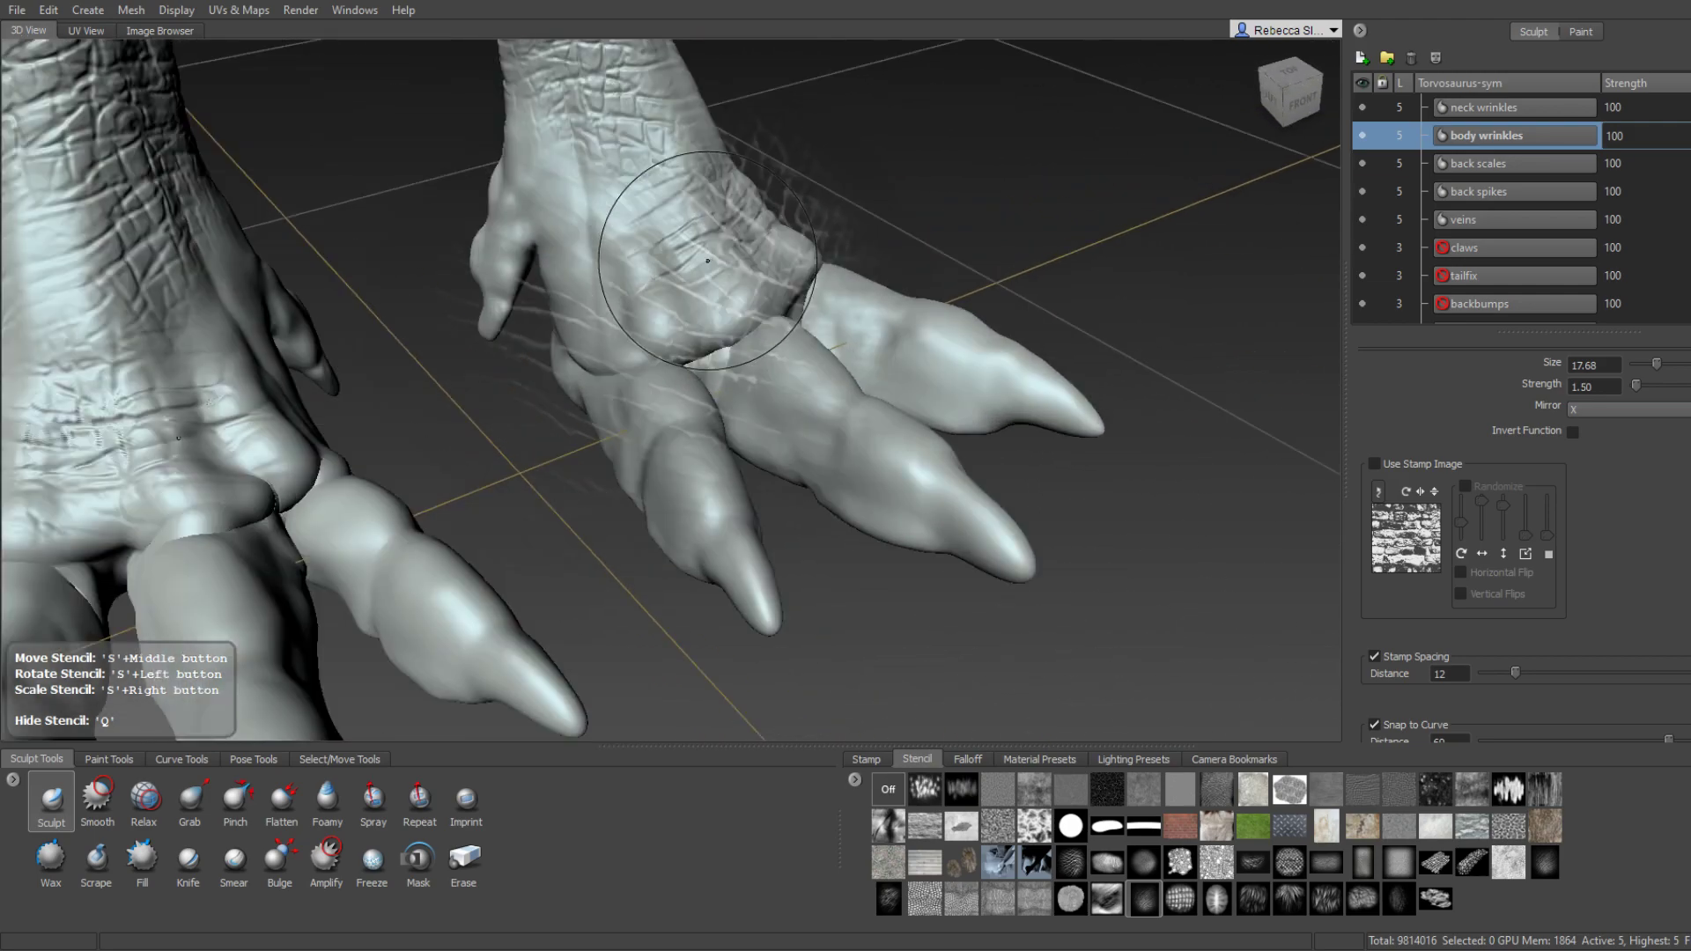
pyautogui.moveTo(822, 375)
pyautogui.keyDown('alt'); pyautogui.mouseDown()
pyautogui.moveTo(614, 430)
pyautogui.moveTo(749, 338)
pyautogui.moveTo(764, 419)
pyautogui.moveTo(695, 361)
pyautogui.moveTo(649, 371)
pyautogui.moveTo(701, 368)
pyautogui.mouseUp(); pyautogui.keyUp('alt')
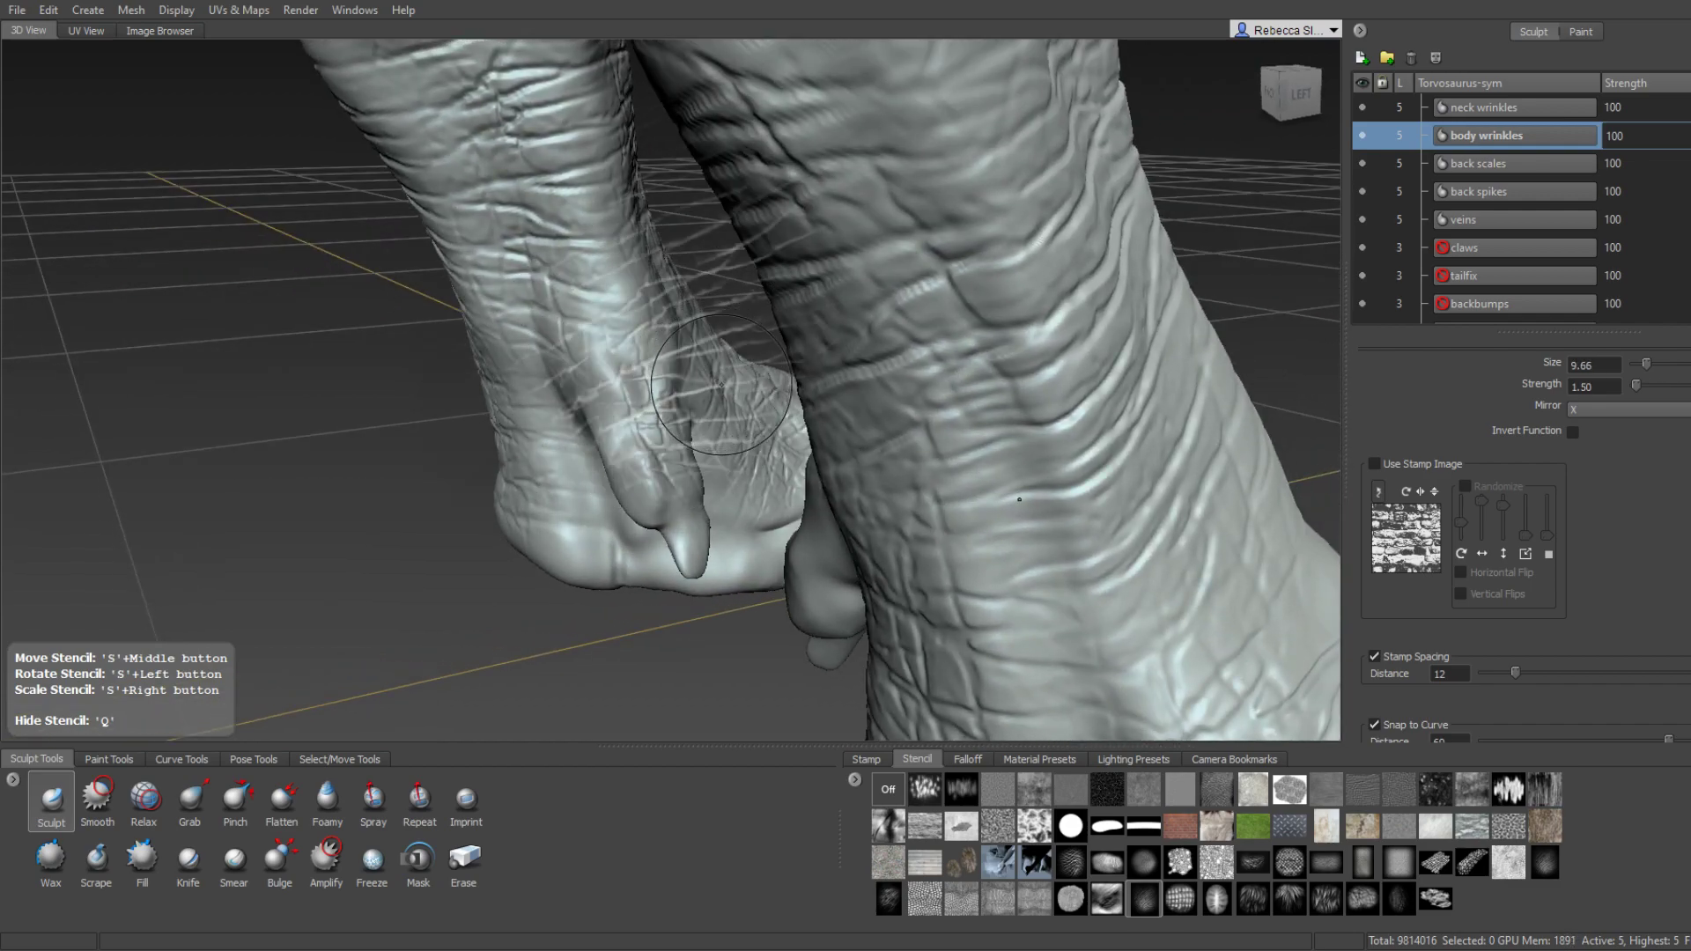
pyautogui.moveTo(720, 385)
pyautogui.keyDown('alt'); pyautogui.mouseDown()
pyautogui.moveTo(820, 374)
pyautogui.moveTo(704, 352)
pyautogui.moveTo(614, 309)
pyautogui.moveTo(740, 264)
pyautogui.moveTo(658, 385)
pyautogui.moveTo(590, 432)
pyautogui.mouseUp(); pyautogui.keyUp('alt')
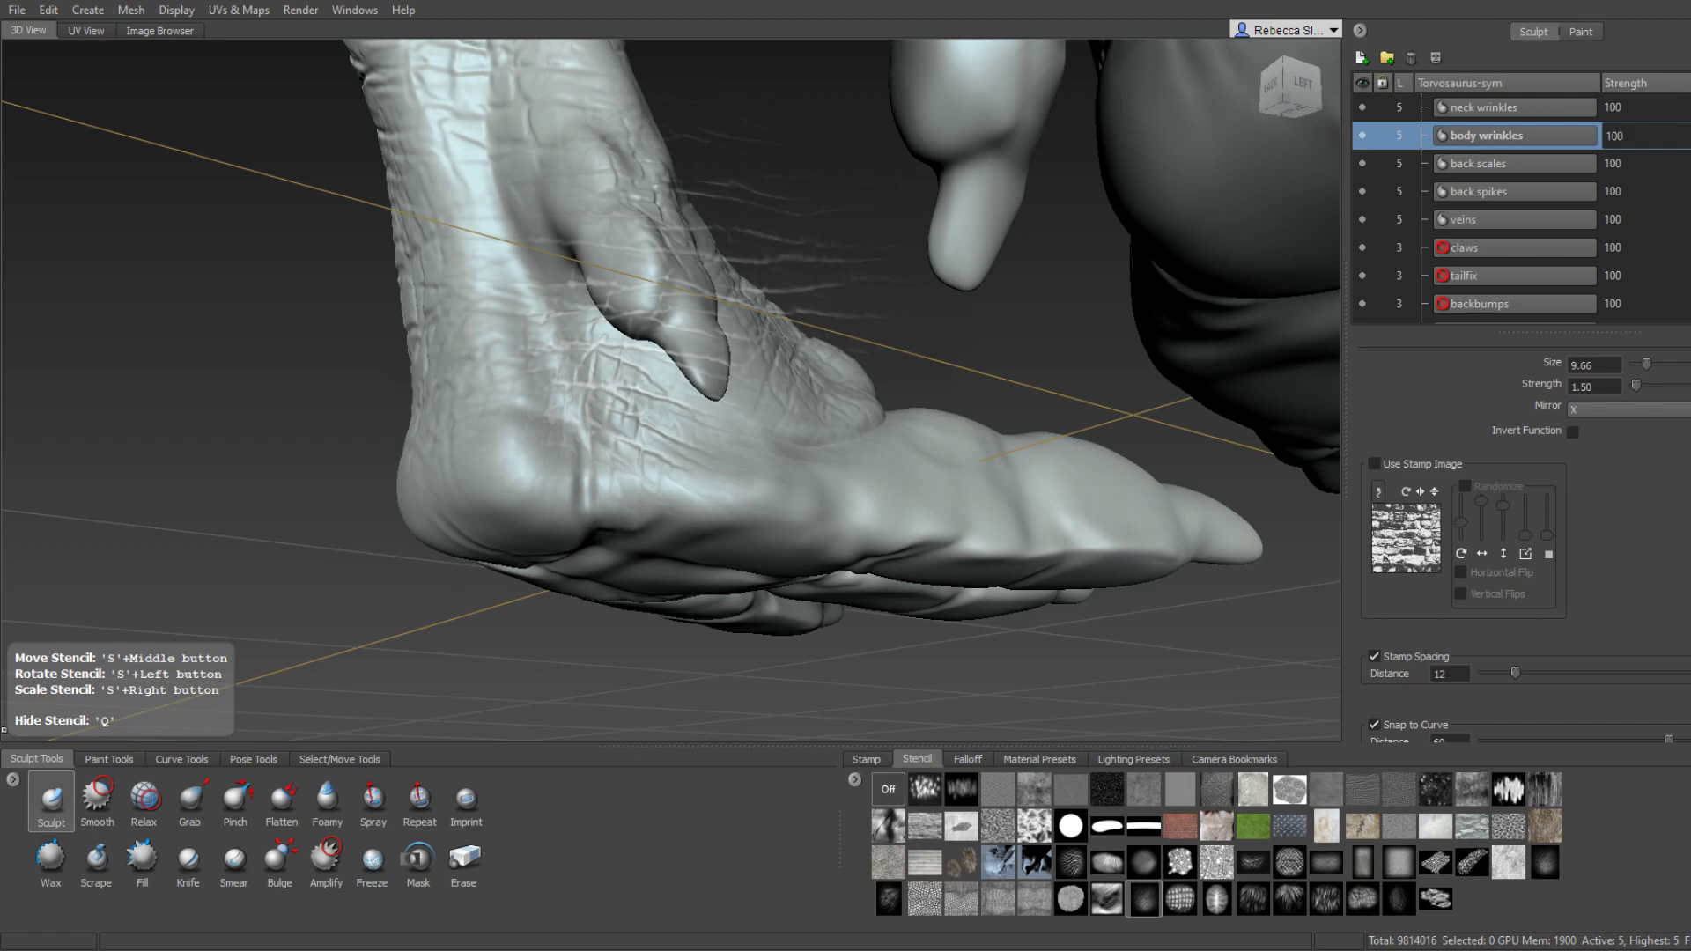
pyautogui.moveTo(704, 435)
pyautogui.keyDown('alt'); pyautogui.mouseDown()
pyautogui.moveTo(565, 359)
pyautogui.moveTo(663, 313)
pyautogui.moveTo(760, 355)
pyautogui.moveTo(528, 380)
pyautogui.moveTo(758, 506)
pyautogui.moveTo(535, 467)
pyautogui.moveTo(617, 367)
pyautogui.mouseUp(); pyautogui.keyUp('alt')
pyautogui.press('q')
pyautogui.press('q')
pyautogui.press('q')
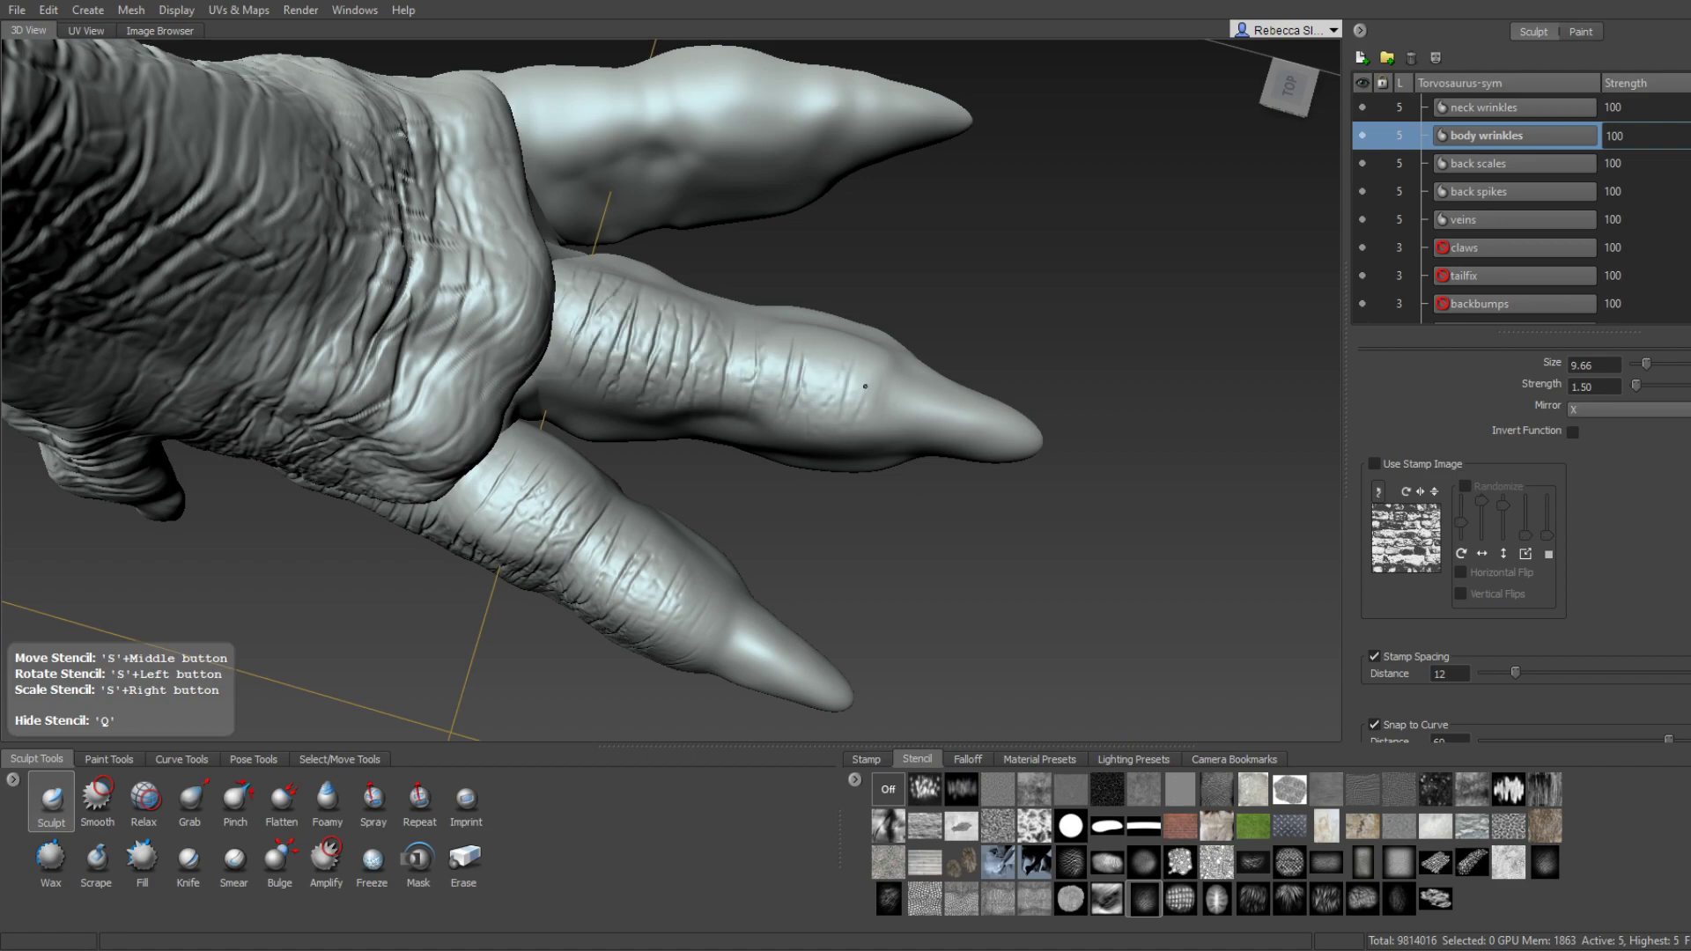
pyautogui.keyDown('alt'); pyautogui.moveTo(571, 319); pyautogui.dragTo(675, 346, button='middle'); pyautogui.keyUp('alt')
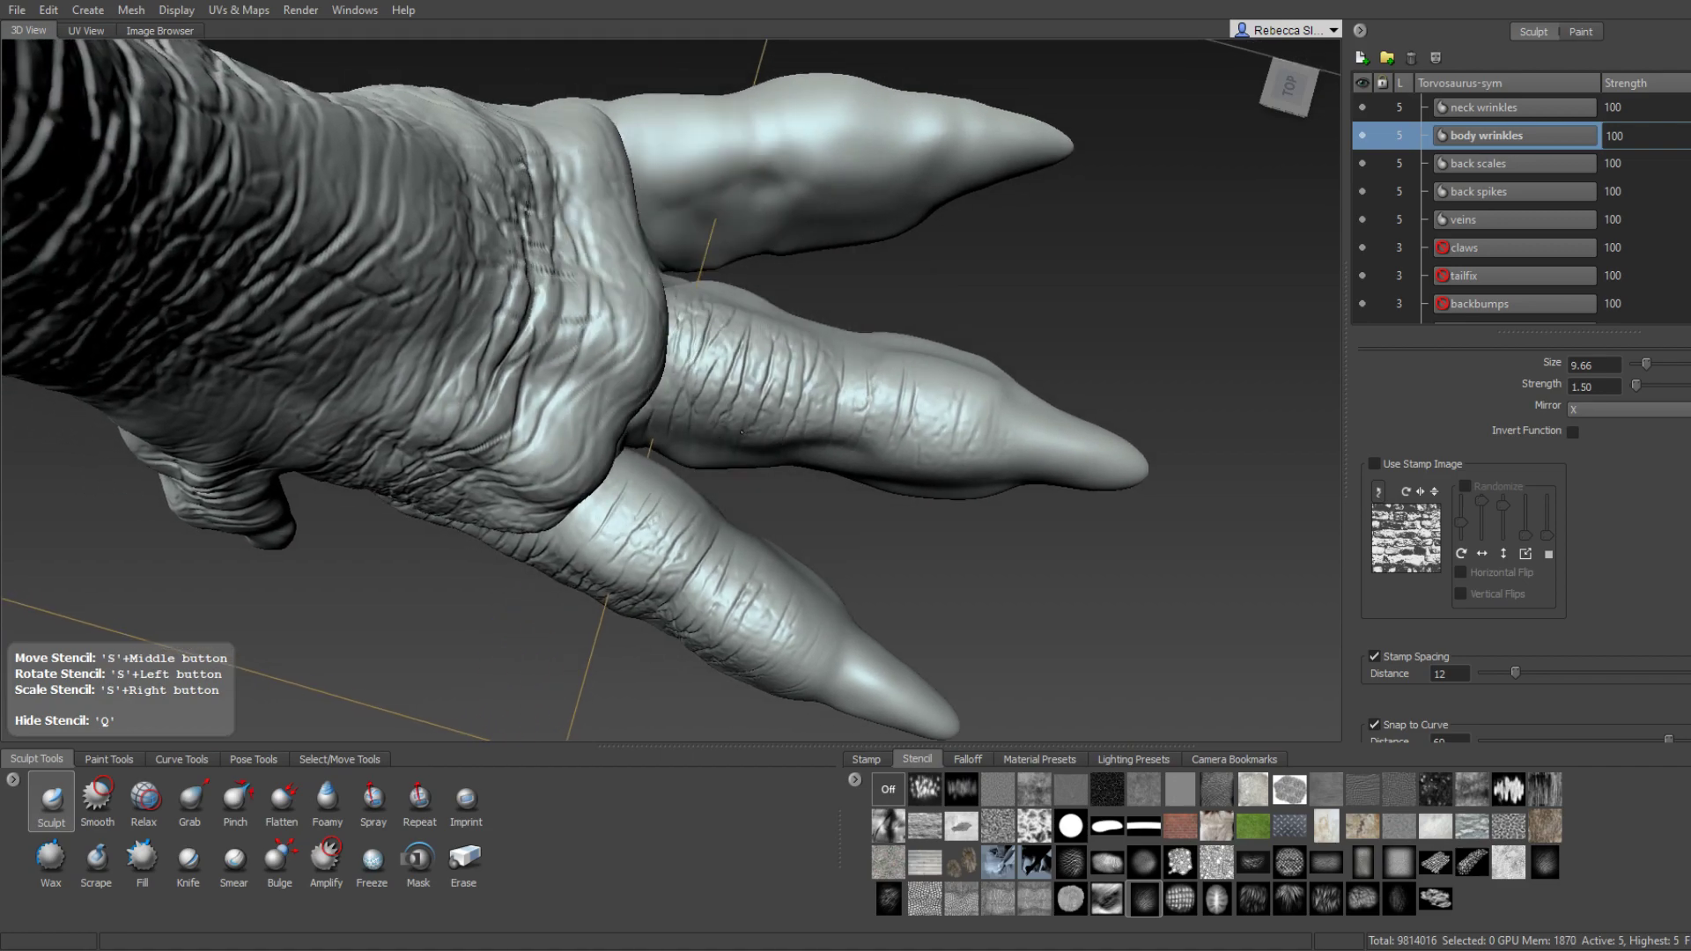
pyautogui.keyDown('alt'); pyautogui.moveTo(741, 431); pyautogui.dragTo(534, 217); pyautogui.keyUp('alt')
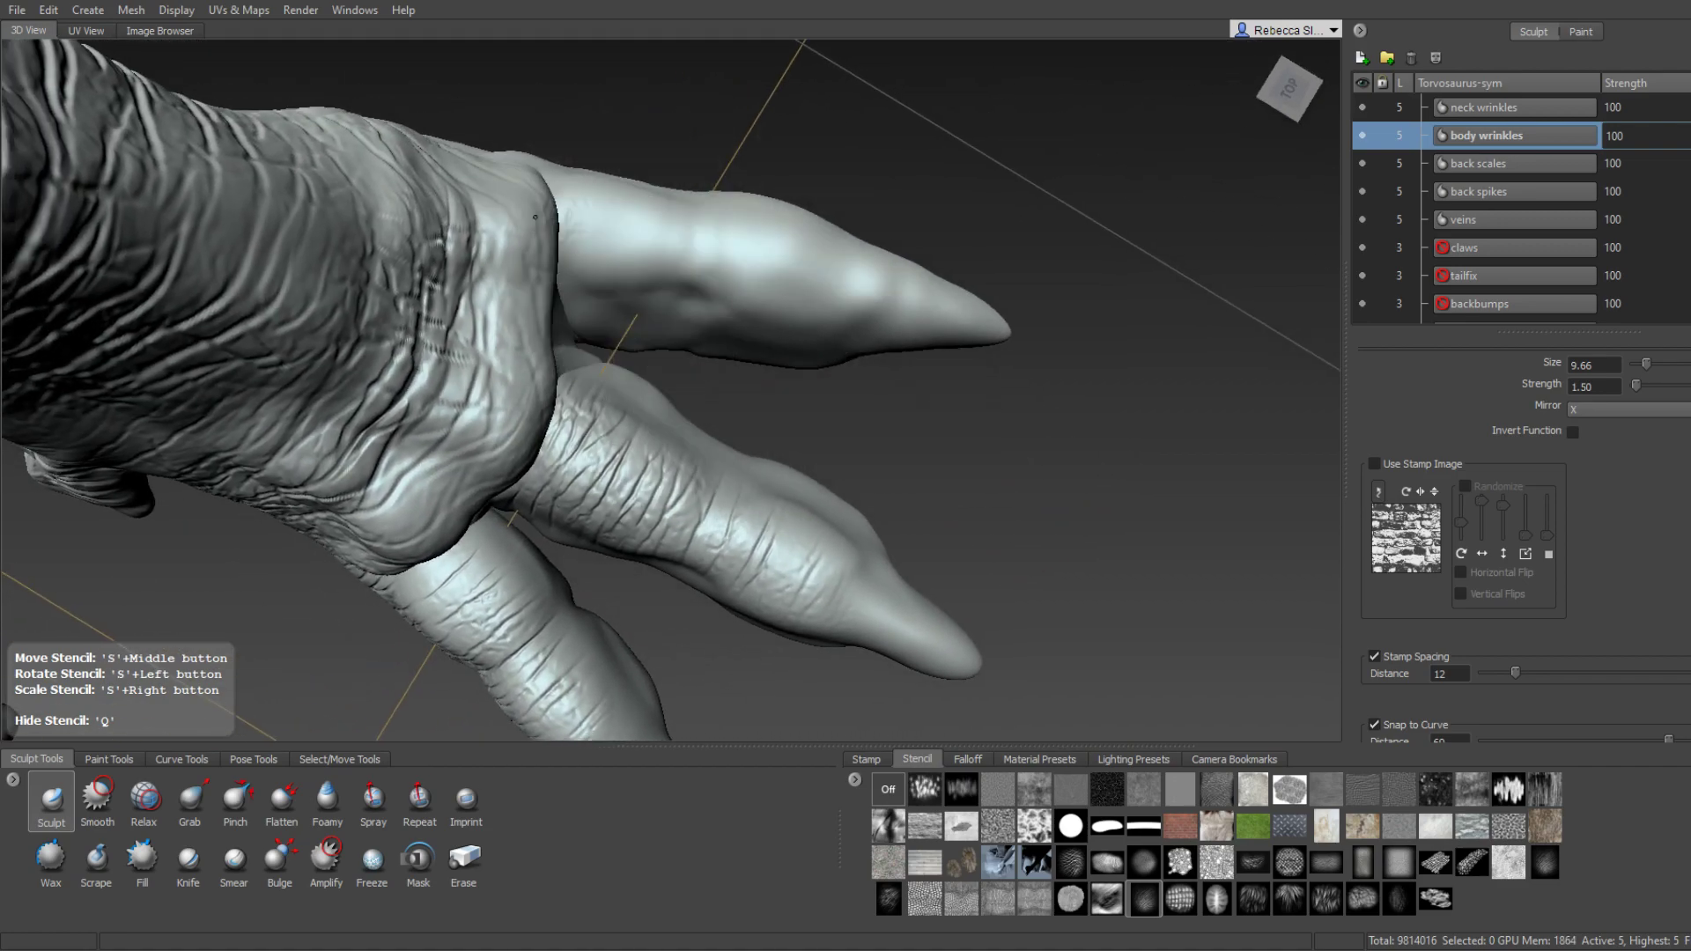
pyautogui.moveTo(823, 246)
pyautogui.keyDown('alt'); pyautogui.mouseDown()
pyautogui.moveTo(399, 278)
pyautogui.moveTo(610, 336)
pyautogui.mouseUp(); pyautogui.keyUp('alt')
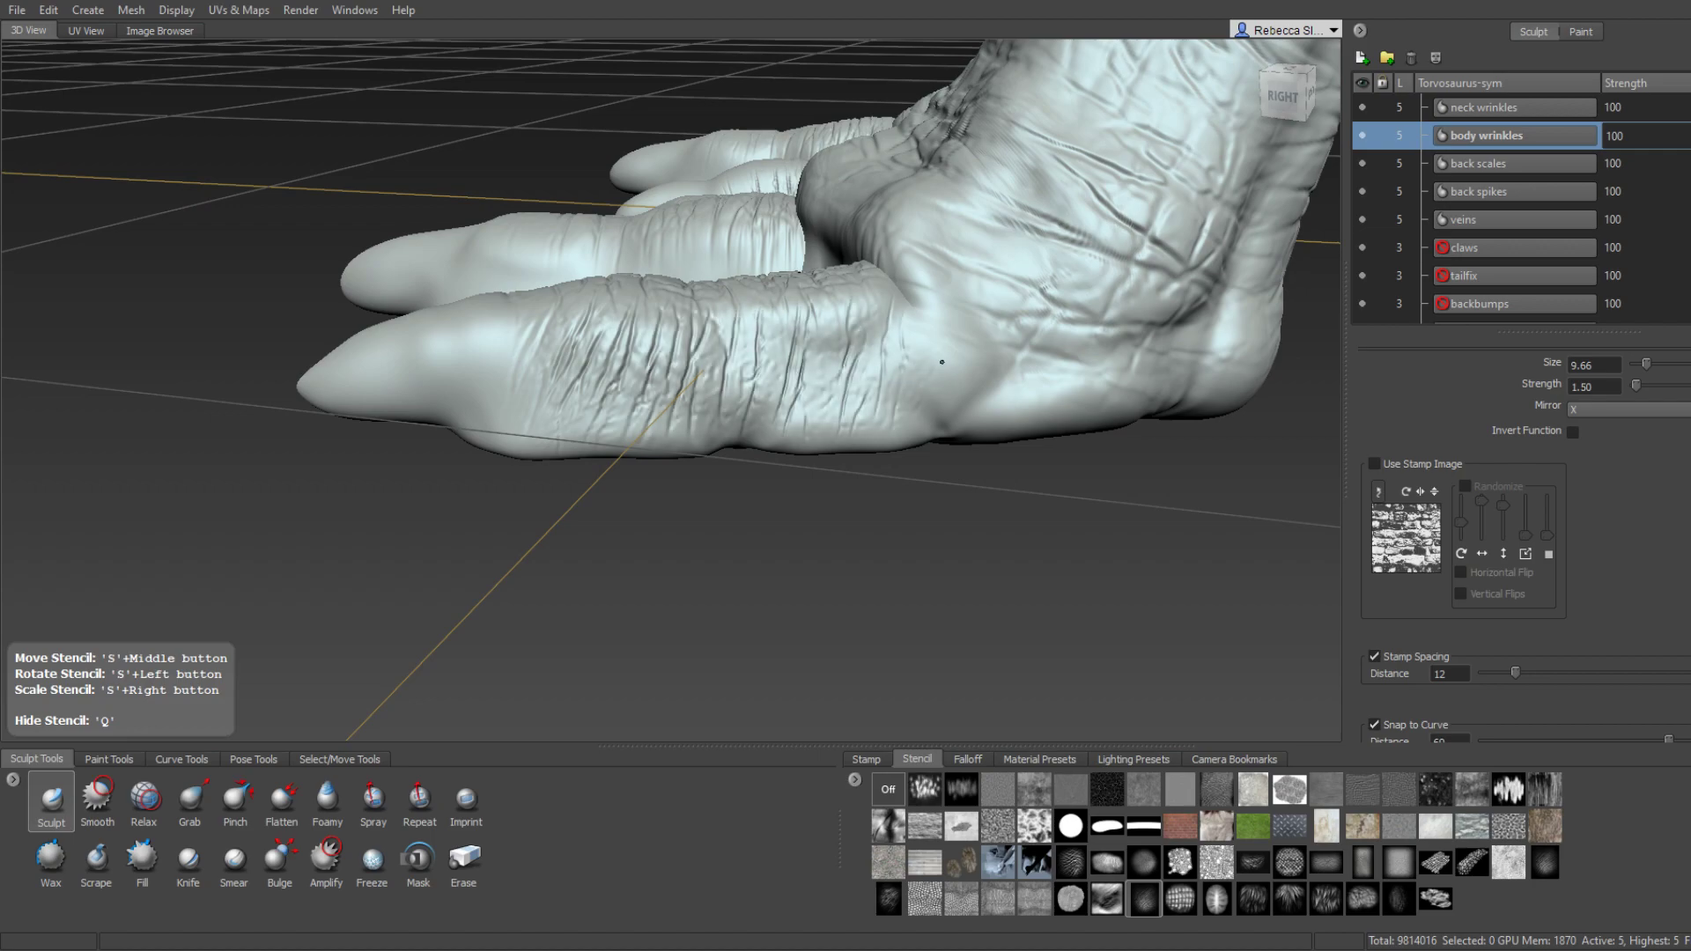
pyautogui.moveTo(841, 378)
pyautogui.keyDown('alt'); pyautogui.mouseDown()
pyautogui.moveTo(793, 370)
pyautogui.moveTo(769, 281)
pyautogui.moveTo(395, 442)
pyautogui.mouseUp(); pyautogui.keyUp('alt')
pyautogui.scroll(3, 792, 370)
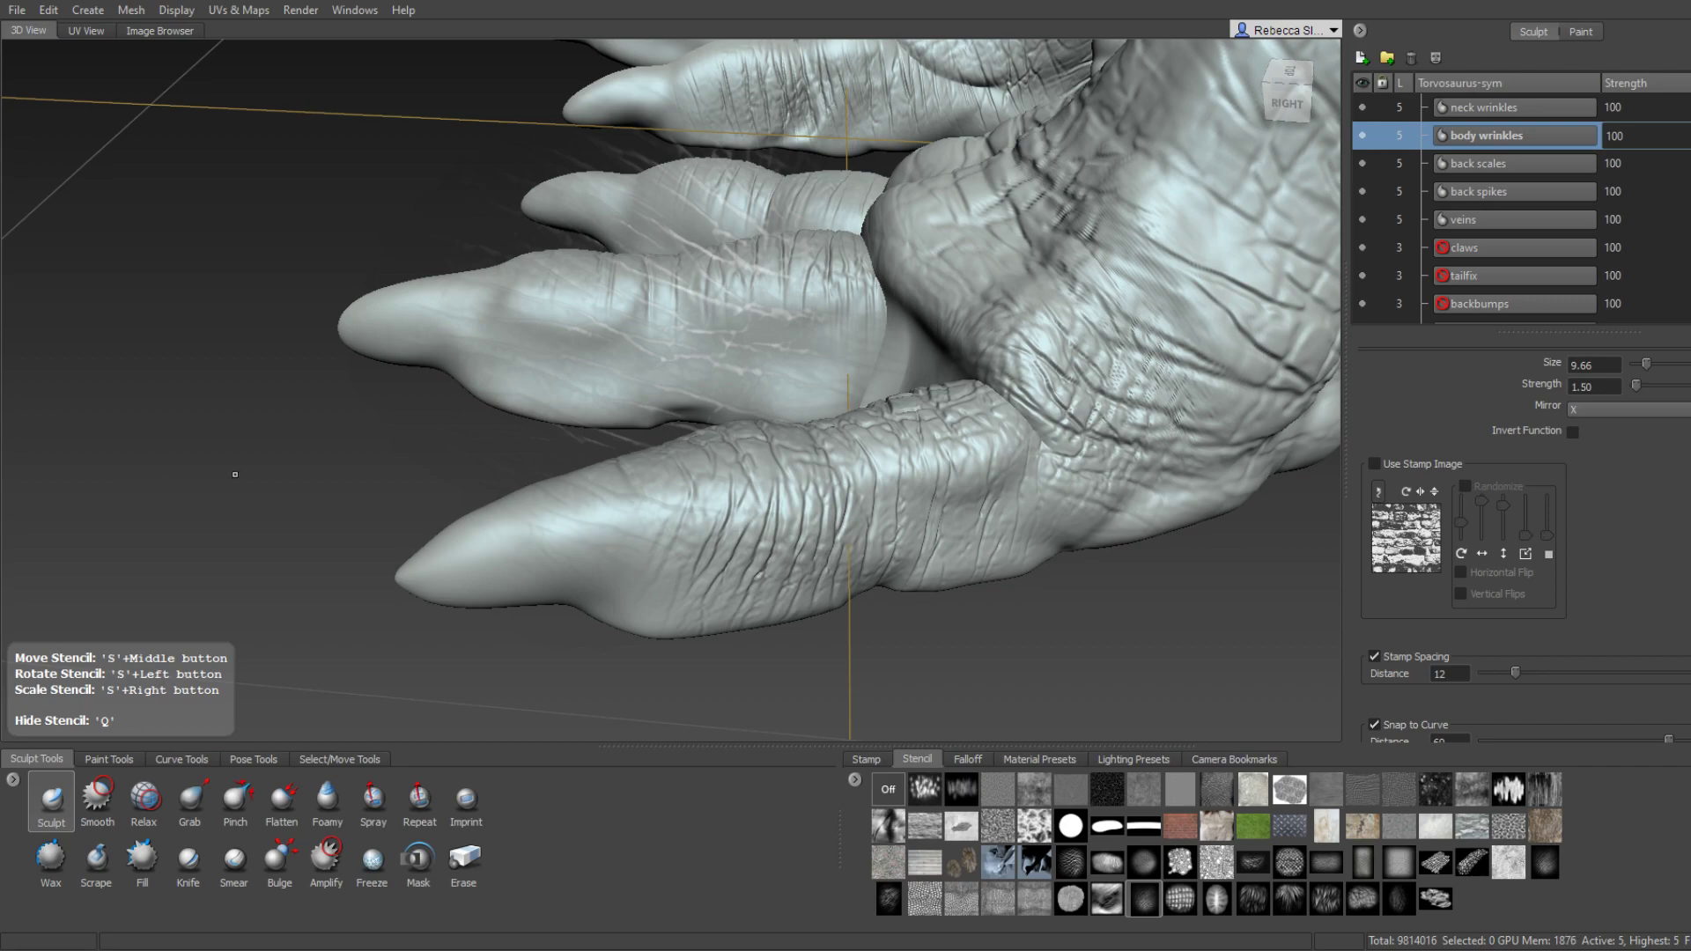
pyautogui.keyDown('alt'); pyautogui.moveTo(695, 411); pyautogui.dragTo(831, 300); pyautogui.keyUp('alt')
pyautogui.keyDown('alt'); pyautogui.moveTo(955, 476); pyautogui.dragTo(751, 410); pyautogui.keyUp('alt')
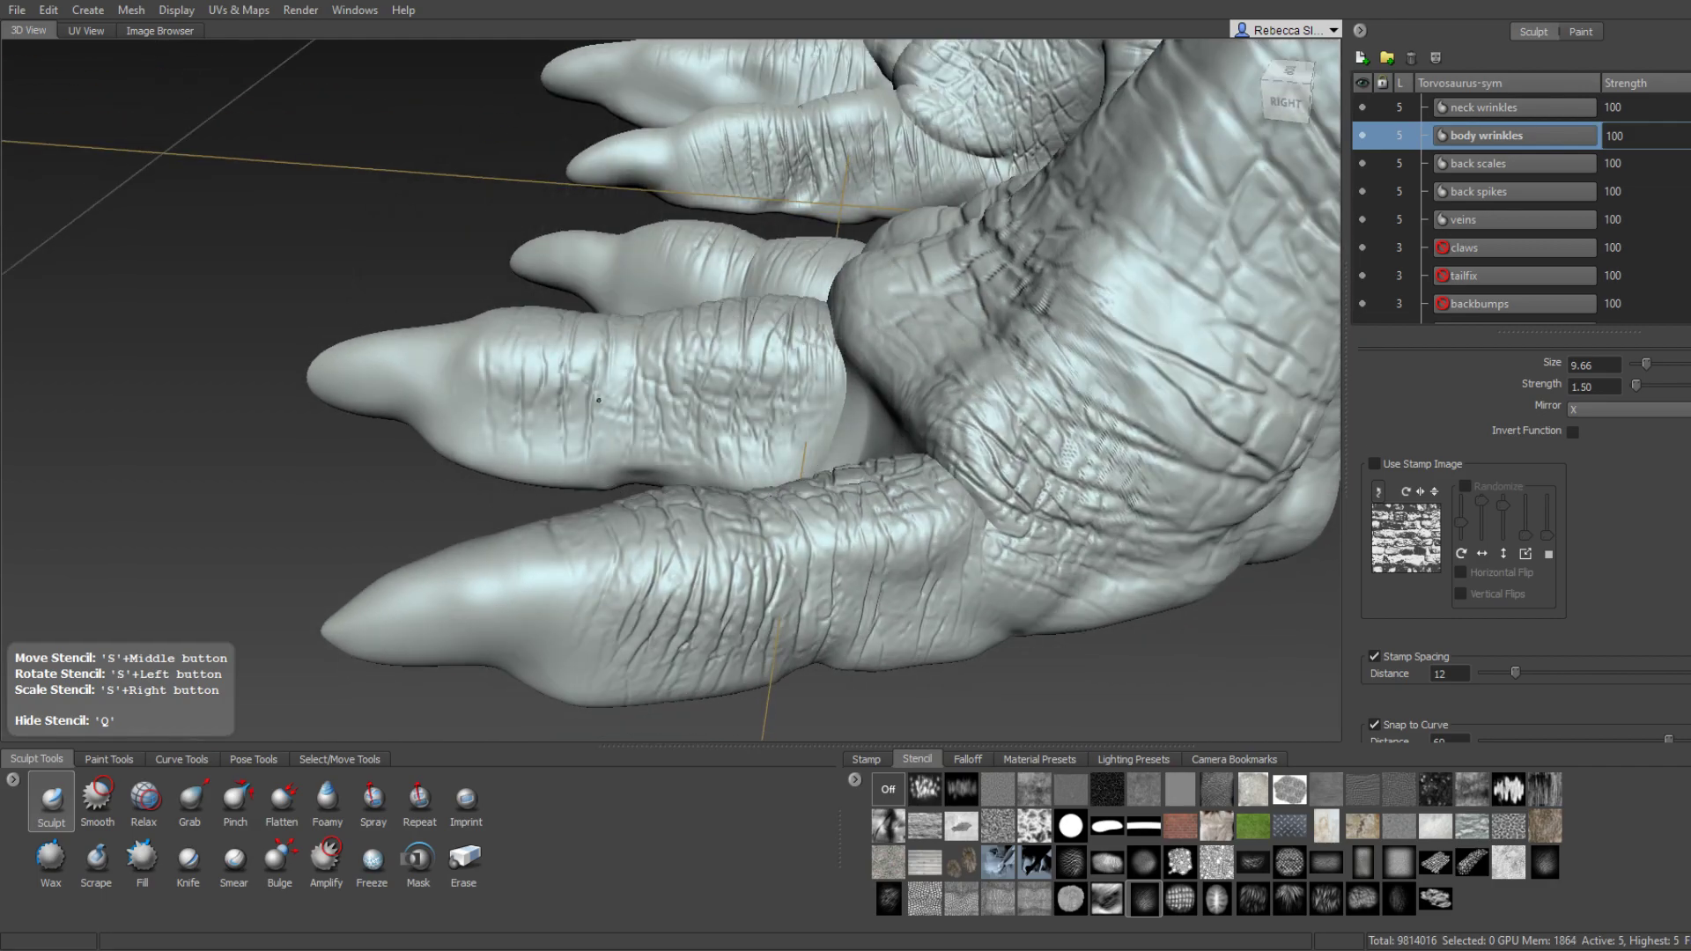
pyautogui.moveTo(598, 400)
pyautogui.keyDown('alt'); pyautogui.mouseDown()
pyautogui.moveTo(618, 421)
pyautogui.moveTo(727, 424)
pyautogui.moveTo(762, 388)
pyautogui.mouseUp(); pyautogui.keyUp('alt')
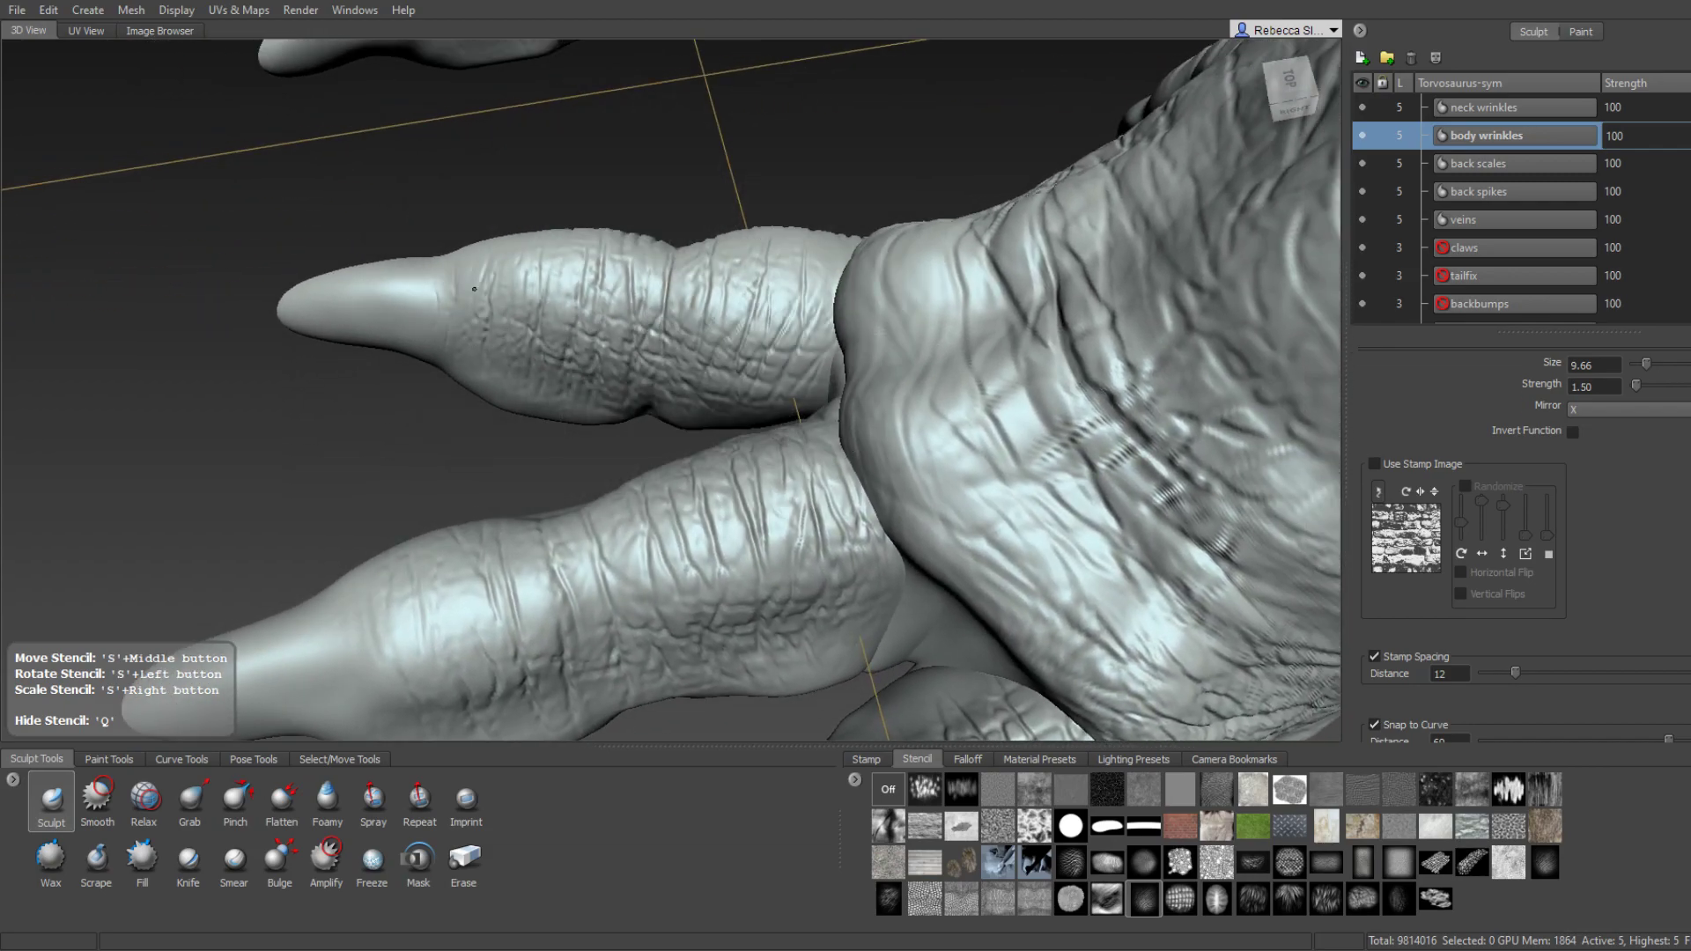
pyautogui.moveTo(474, 289)
pyautogui.keyDown('alt'); pyautogui.mouseDown()
pyautogui.moveTo(623, 414)
pyautogui.moveTo(469, 371)
pyautogui.moveTo(344, 224)
pyautogui.moveTo(692, 346)
pyautogui.moveTo(687, 437)
pyautogui.mouseUp(); pyautogui.keyUp('alt')
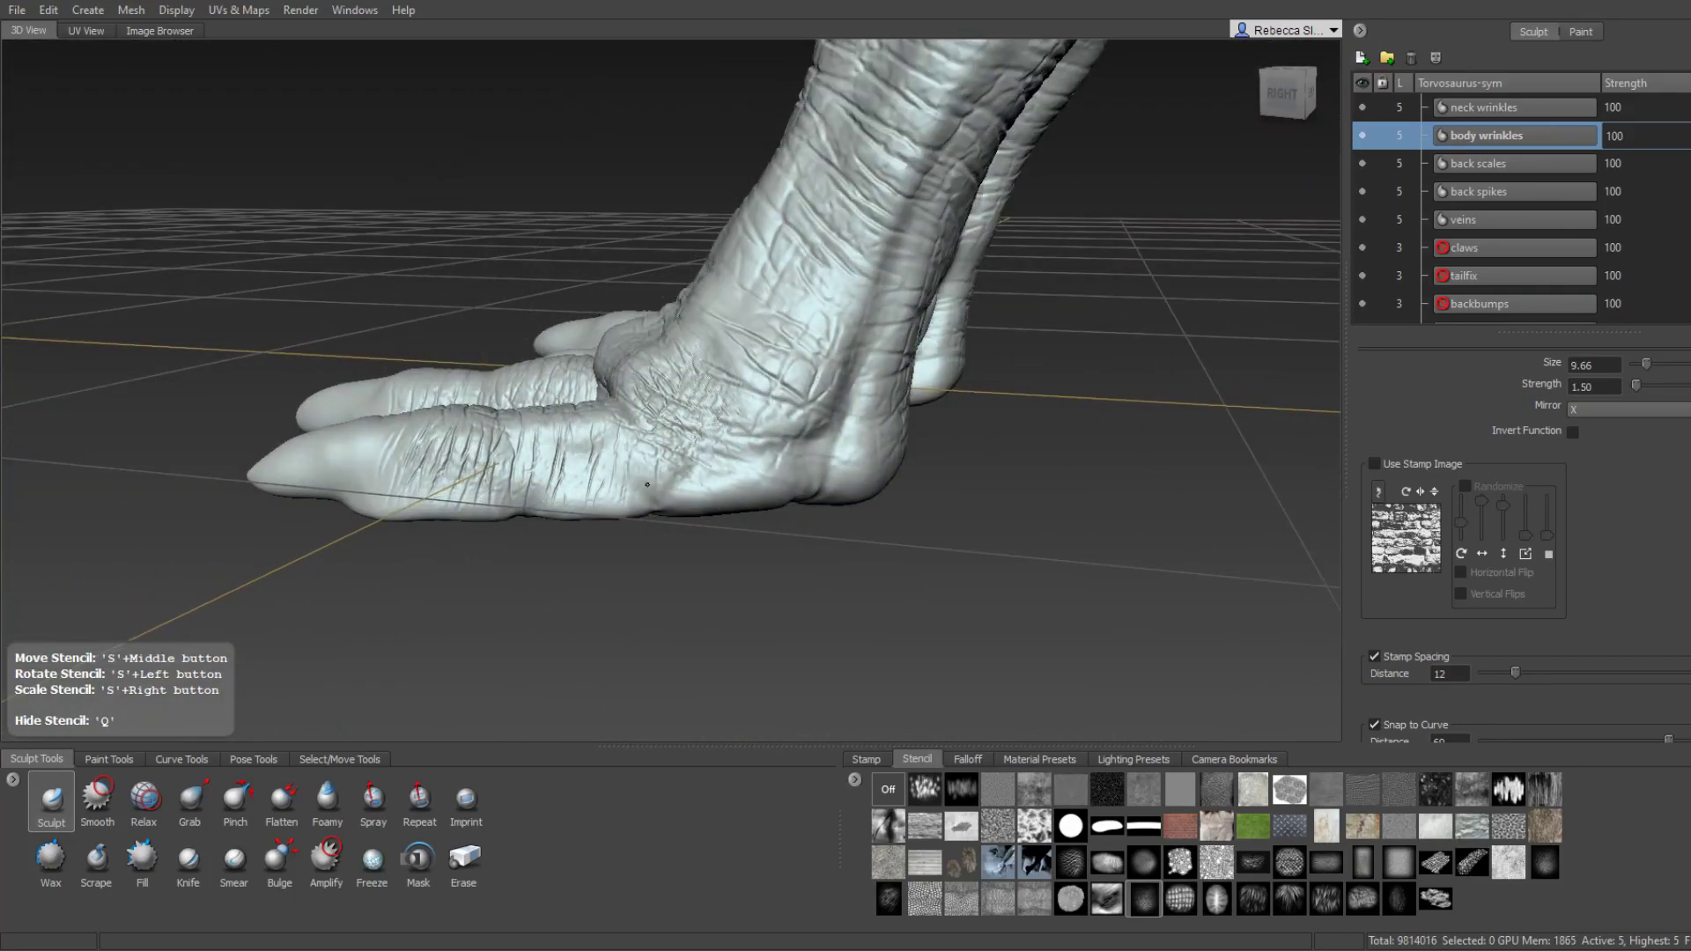
pyautogui.keyDown('alt'); pyautogui.moveTo(648, 484); pyautogui.dragTo(795, 304, button='right'); pyautogui.keyUp('alt')
pyautogui.moveTo(943, 139)
pyautogui.keyDown('alt'); pyautogui.mouseDown()
pyautogui.moveTo(441, 173)
pyautogui.moveTo(1105, 178)
pyautogui.moveTo(738, 327)
pyautogui.moveTo(13, 718)
pyautogui.mouseUp(); pyautogui.keyUp('alt')
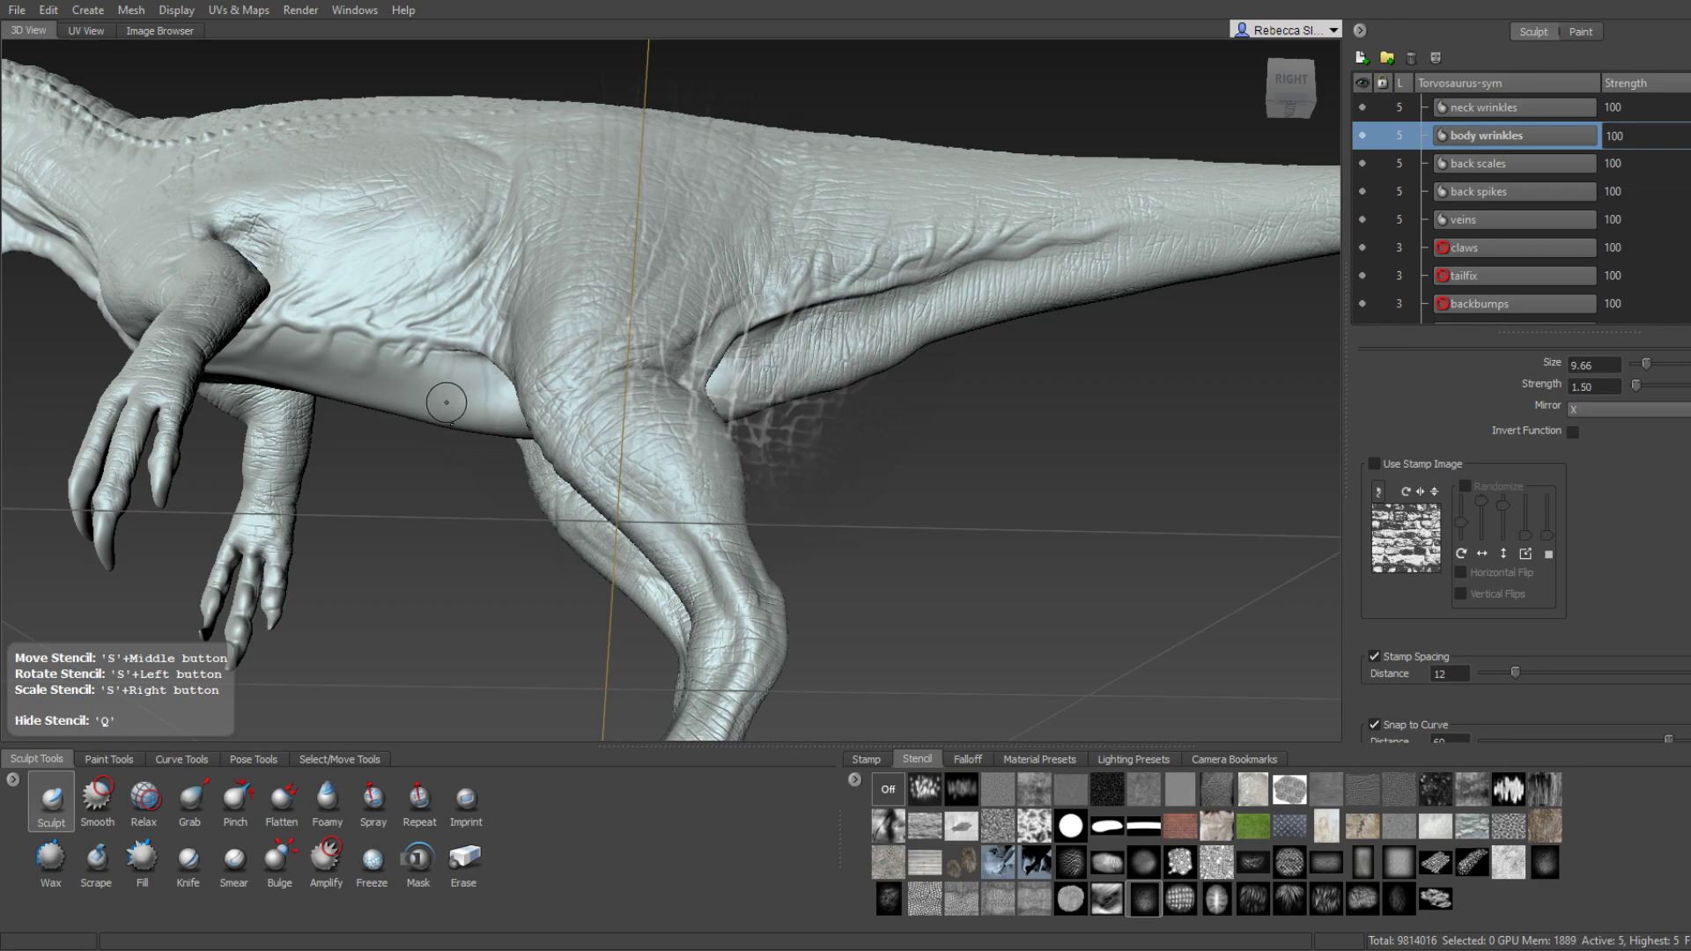
# Centre the belly in view and enlarge the brush size to 22.48.
pyautogui.keyDown('alt'); pyautogui.moveTo(447, 409); pyautogui.dragTo(505, 451); pyautogui.keyUp('alt')
pyautogui.scroll(1, 505, 451)
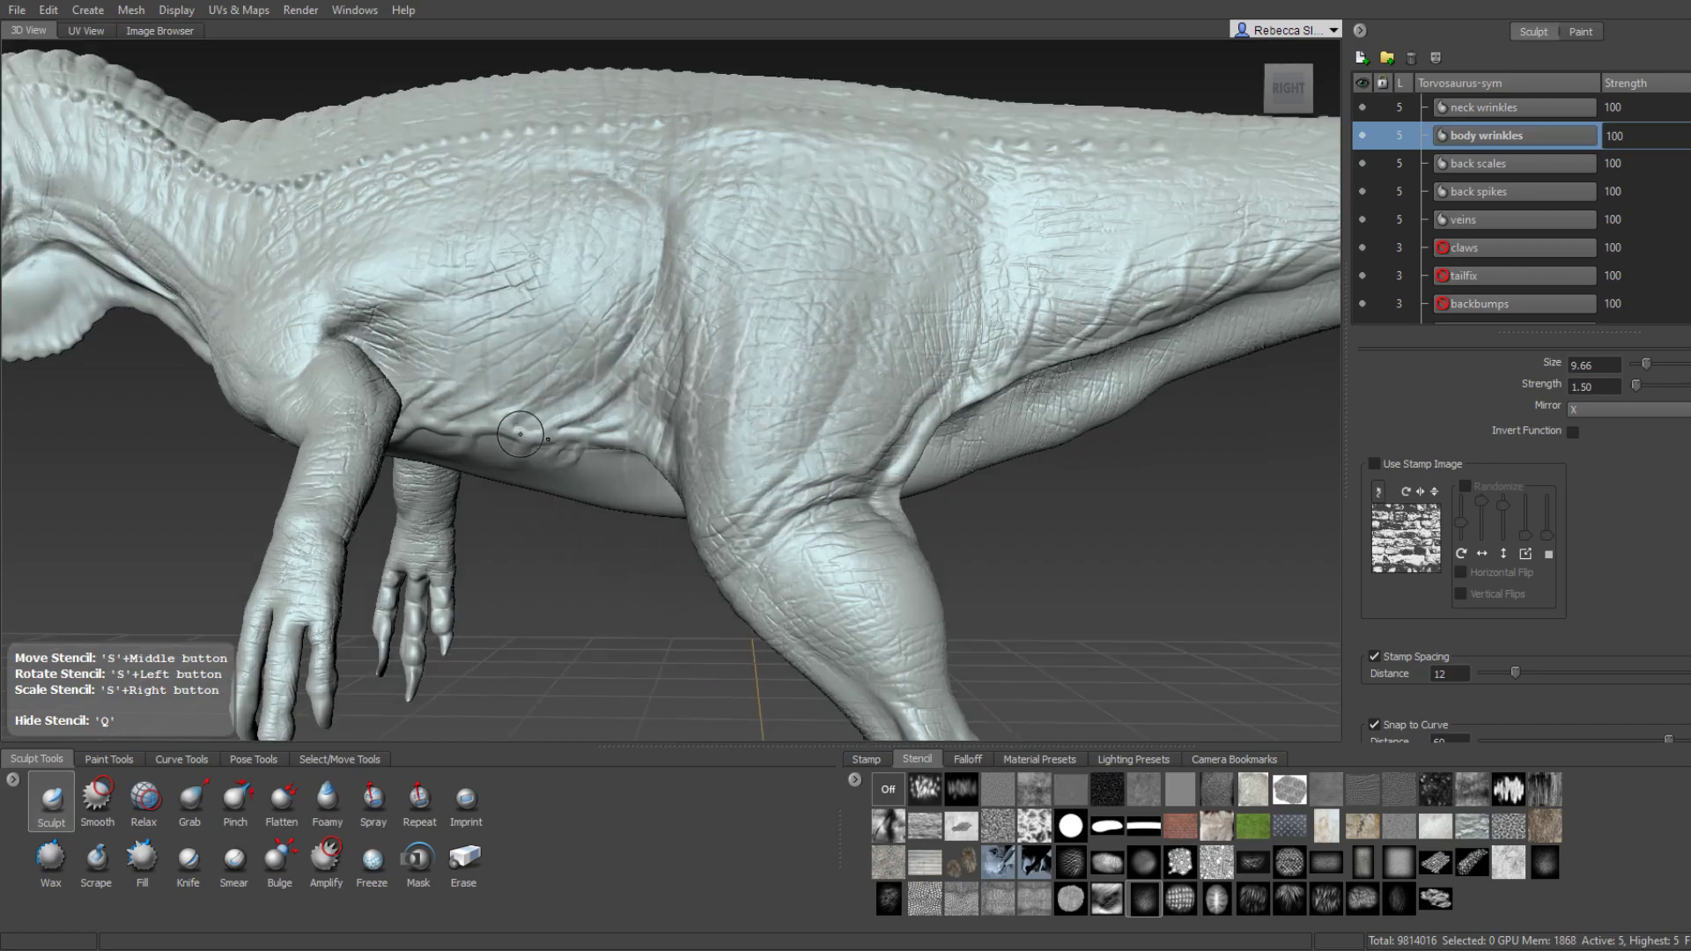
pyautogui.scroll(2, 505, 450)
pyautogui.scroll(2, 506, 451)
pyautogui.keyDown('alt'); pyautogui.moveTo(736, 456); pyautogui.dragTo(671, 389); pyautogui.keyUp('alt')
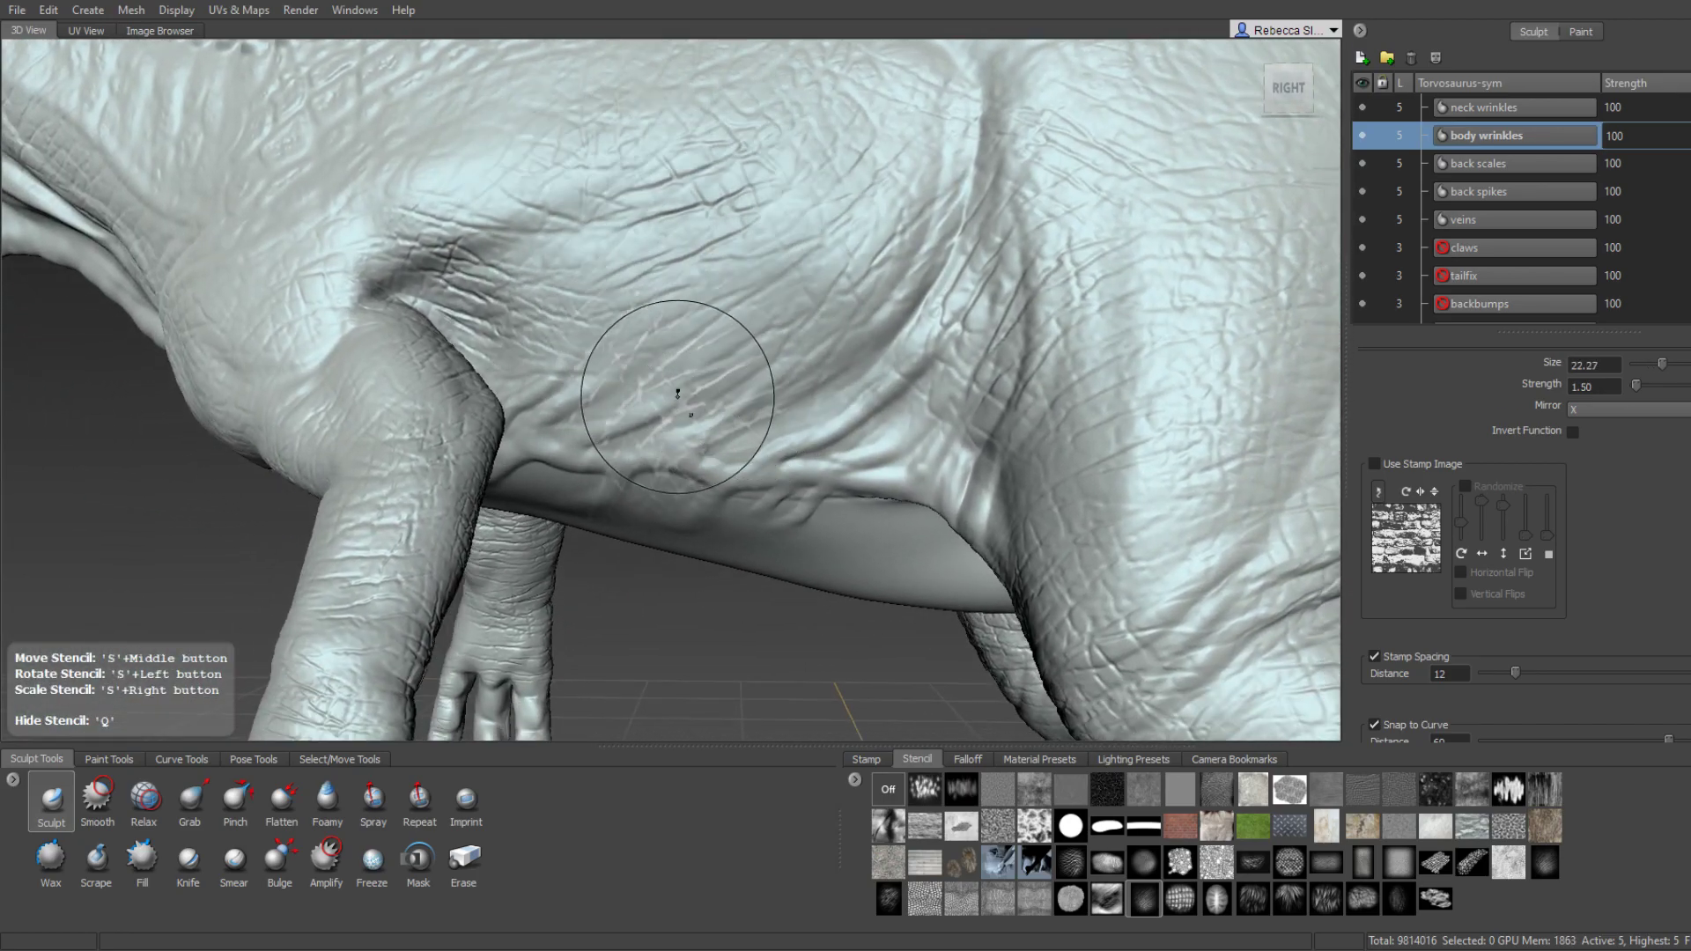
pyautogui.moveTo(849, 340)
pyautogui.keyDown('alt'); pyautogui.mouseDown()
pyautogui.moveTo(781, 463)
pyautogui.moveTo(687, 368)
pyautogui.moveTo(735, 444)
pyautogui.mouseUp(); pyautogui.keyUp('alt')
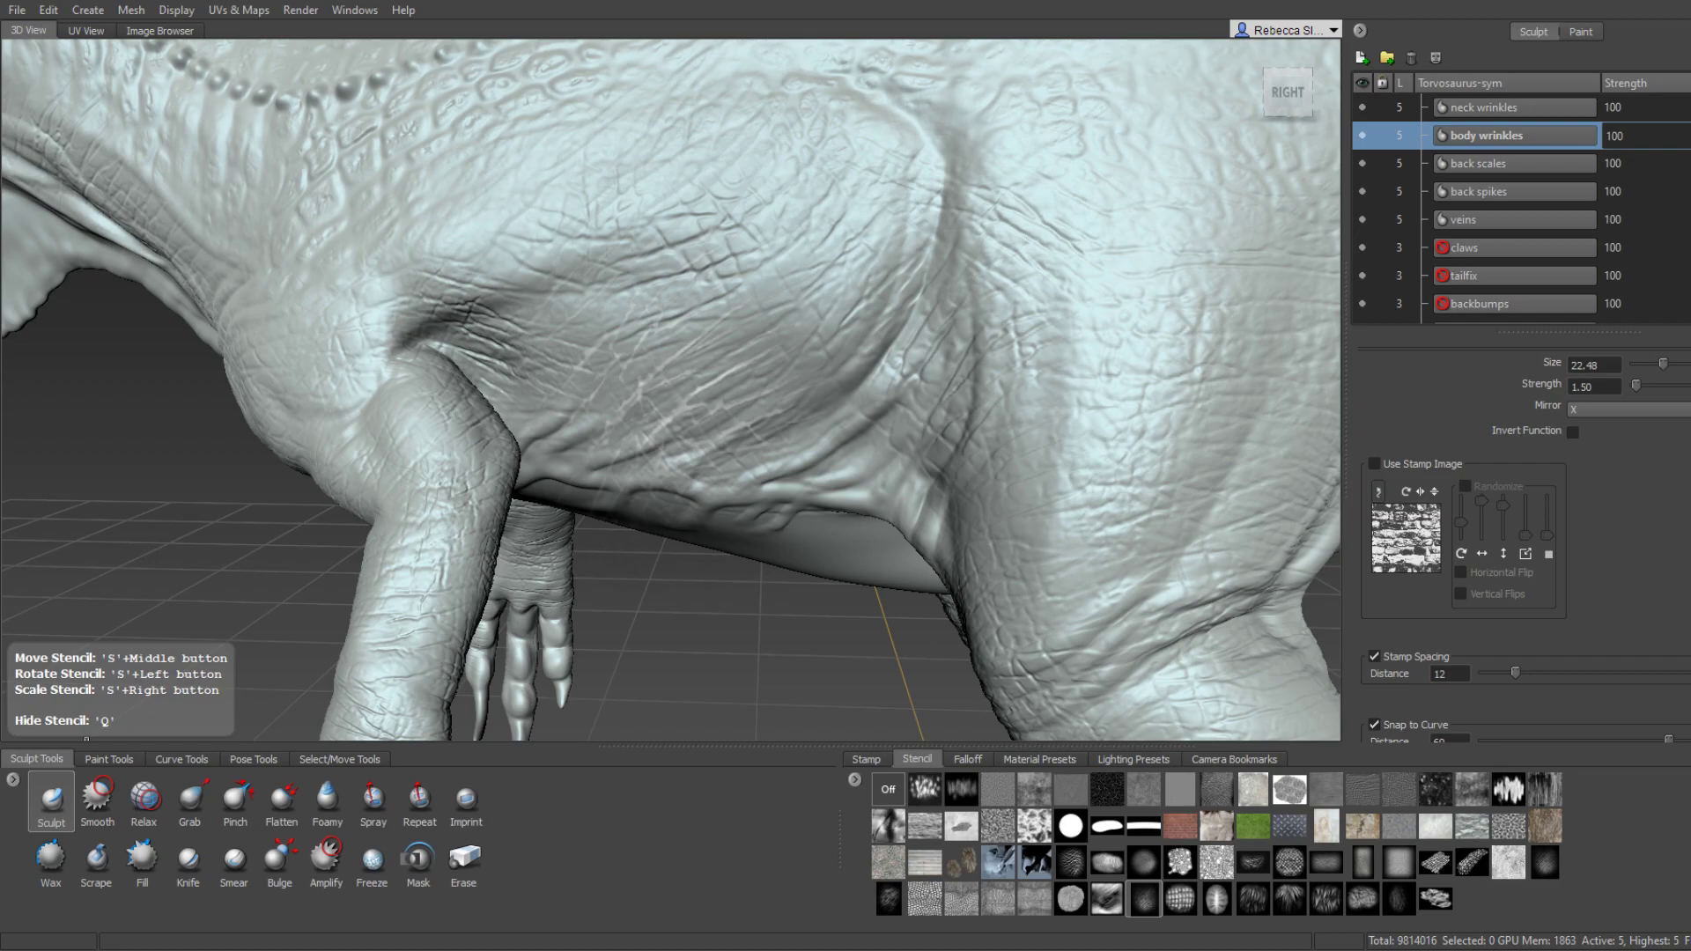
# Orbit beneath the leg and underbelly, hide the stencil, and swing to a front view.
pyautogui.keyDown('alt'); pyautogui.moveTo(377, 328); pyautogui.dragTo(454, 373, button='middle'); pyautogui.keyUp('alt')
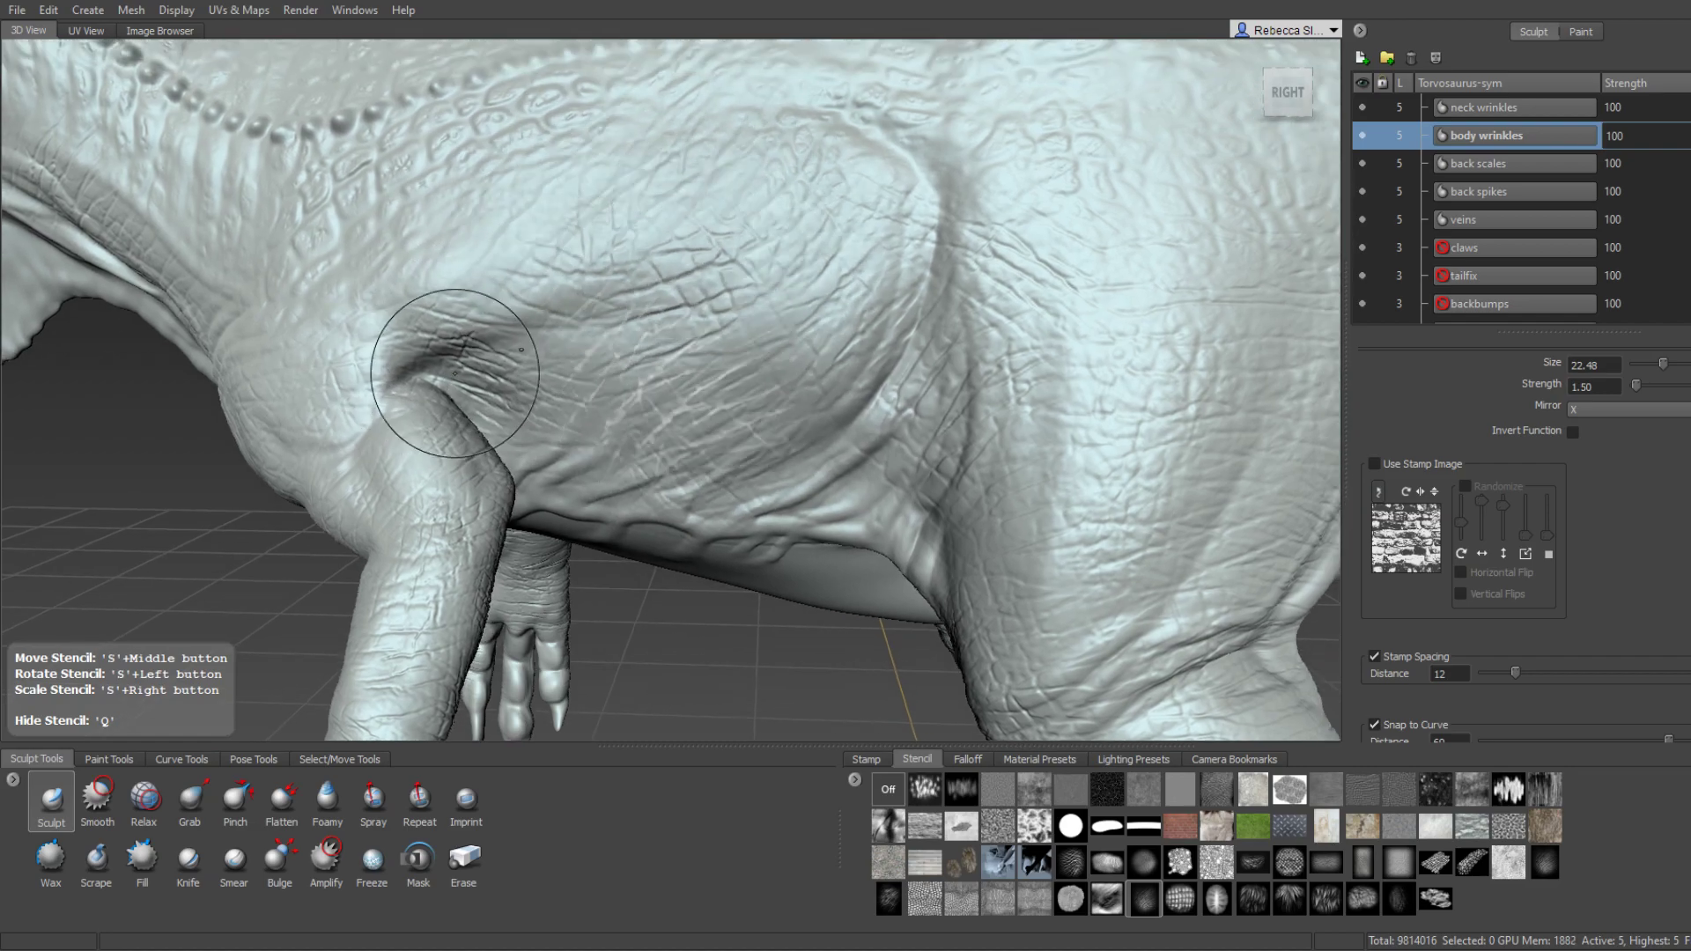
pyautogui.moveTo(454, 373)
pyautogui.keyDown('alt'); pyautogui.mouseDown()
pyautogui.moveTo(651, 212)
pyautogui.moveTo(935, 606)
pyautogui.mouseUp(); pyautogui.keyUp('alt')
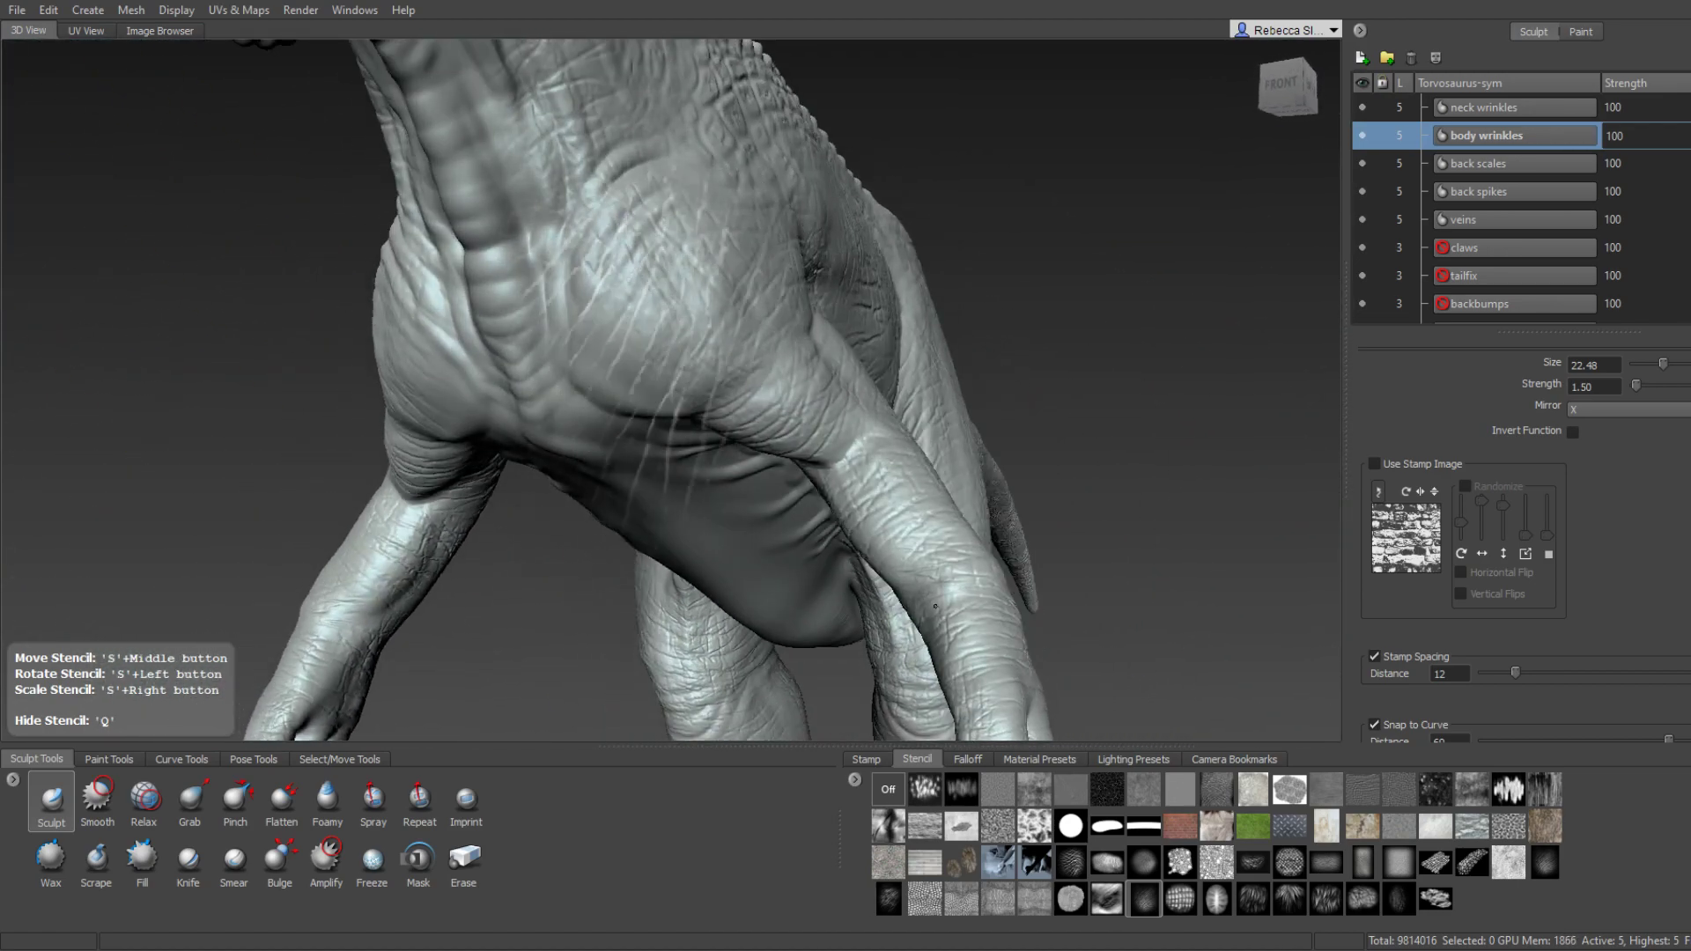
pyautogui.moveTo(585, 482)
pyautogui.keyDown('alt'); pyautogui.mouseDown()
pyautogui.moveTo(845, 312)
pyautogui.moveTo(647, 291)
pyautogui.mouseUp(); pyautogui.keyUp('alt')
pyautogui.press('q')
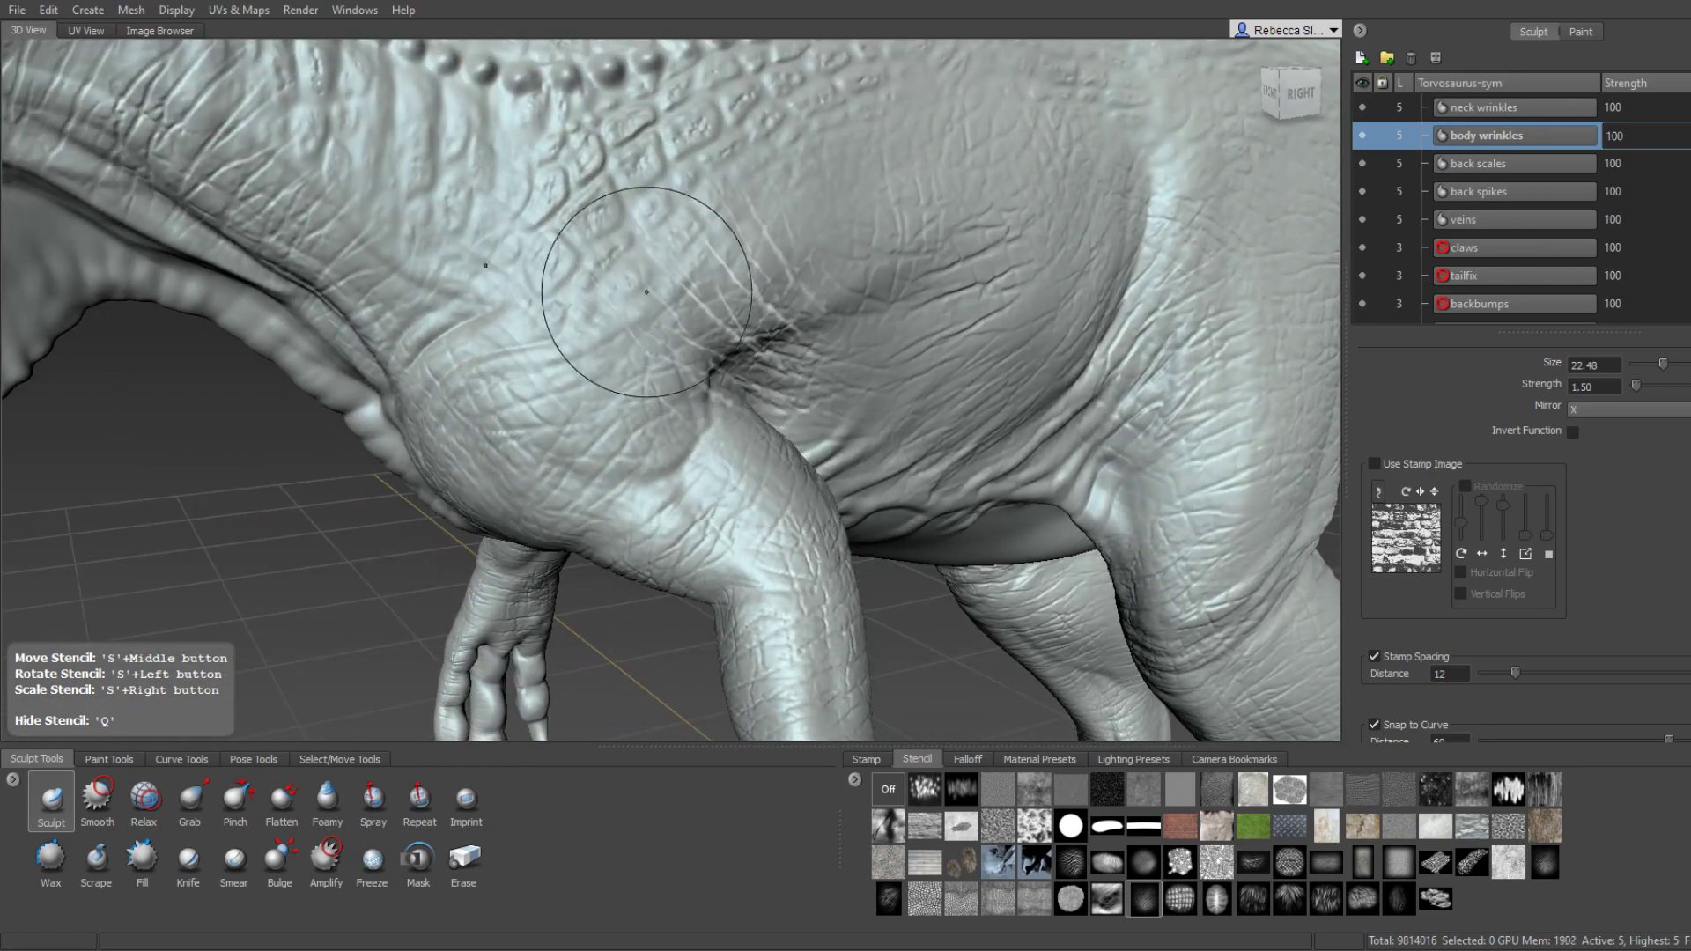
pyautogui.keyDown('alt'); pyautogui.moveTo(647, 291); pyautogui.dragTo(616, 264, button='right'); pyautogui.keyUp('alt')
pyautogui.keyDown('alt'); pyautogui.moveTo(617, 265); pyautogui.dragTo(722, 282); pyautogui.keyUp('alt')
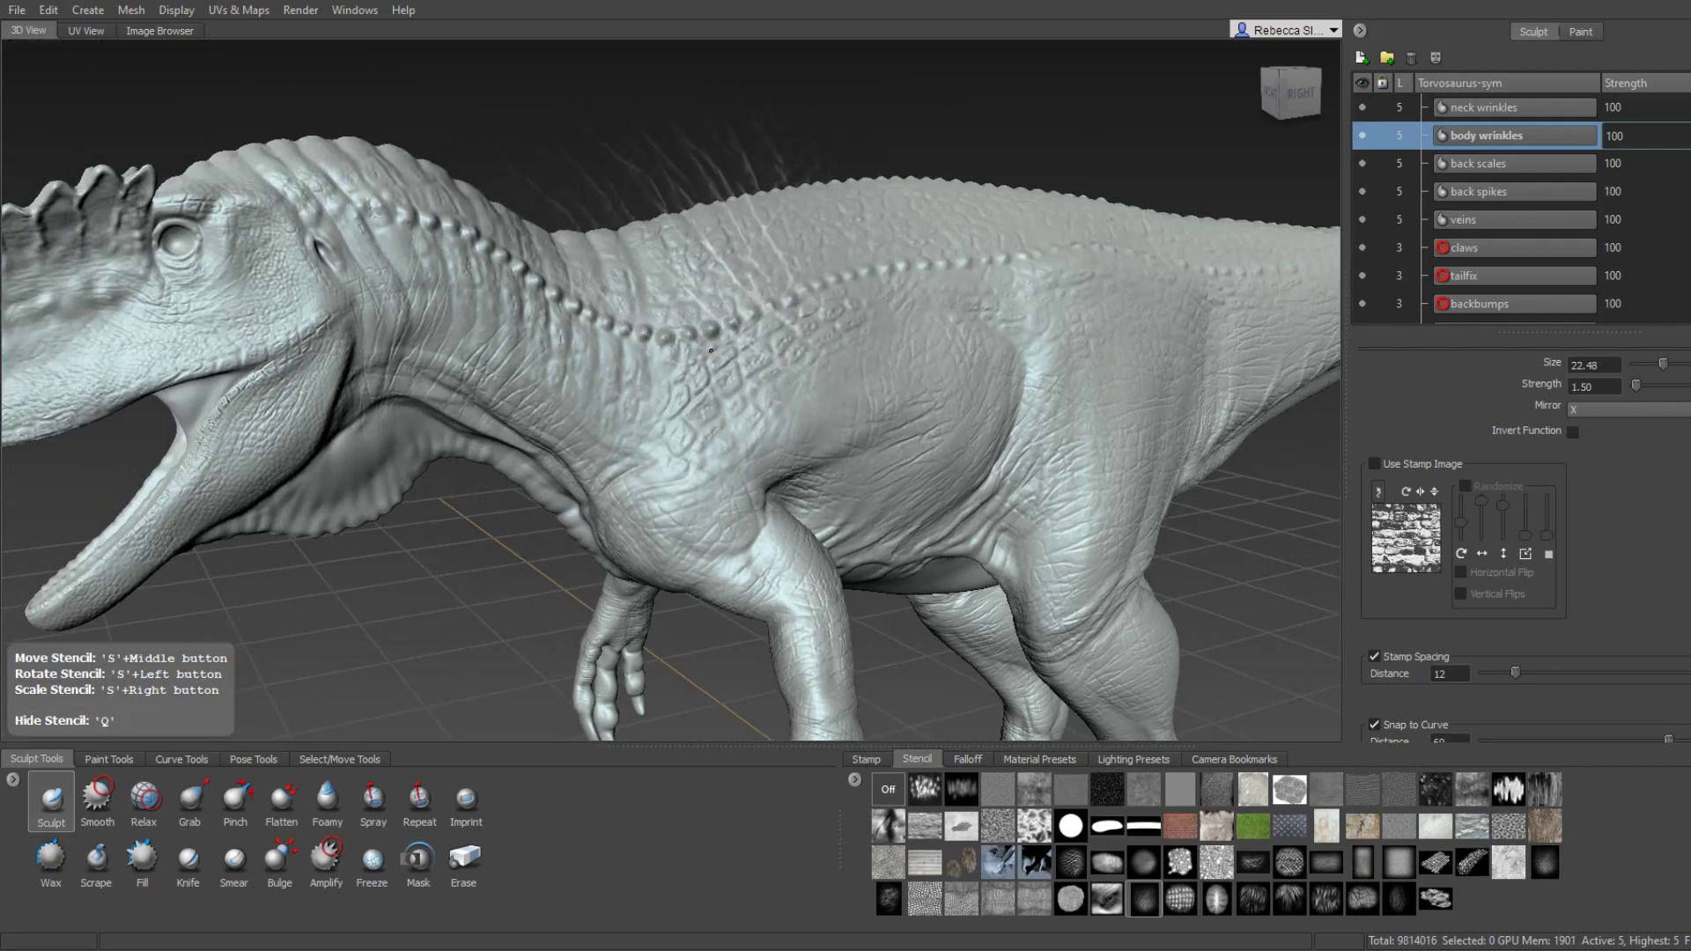
pyautogui.keyDown('alt'); pyautogui.moveTo(722, 281); pyautogui.dragTo(700, 301, button='right'); pyautogui.keyUp('alt')
pyautogui.keyDown('alt'); pyautogui.moveTo(700, 300); pyautogui.dragTo(755, 383); pyautogui.keyUp('alt')
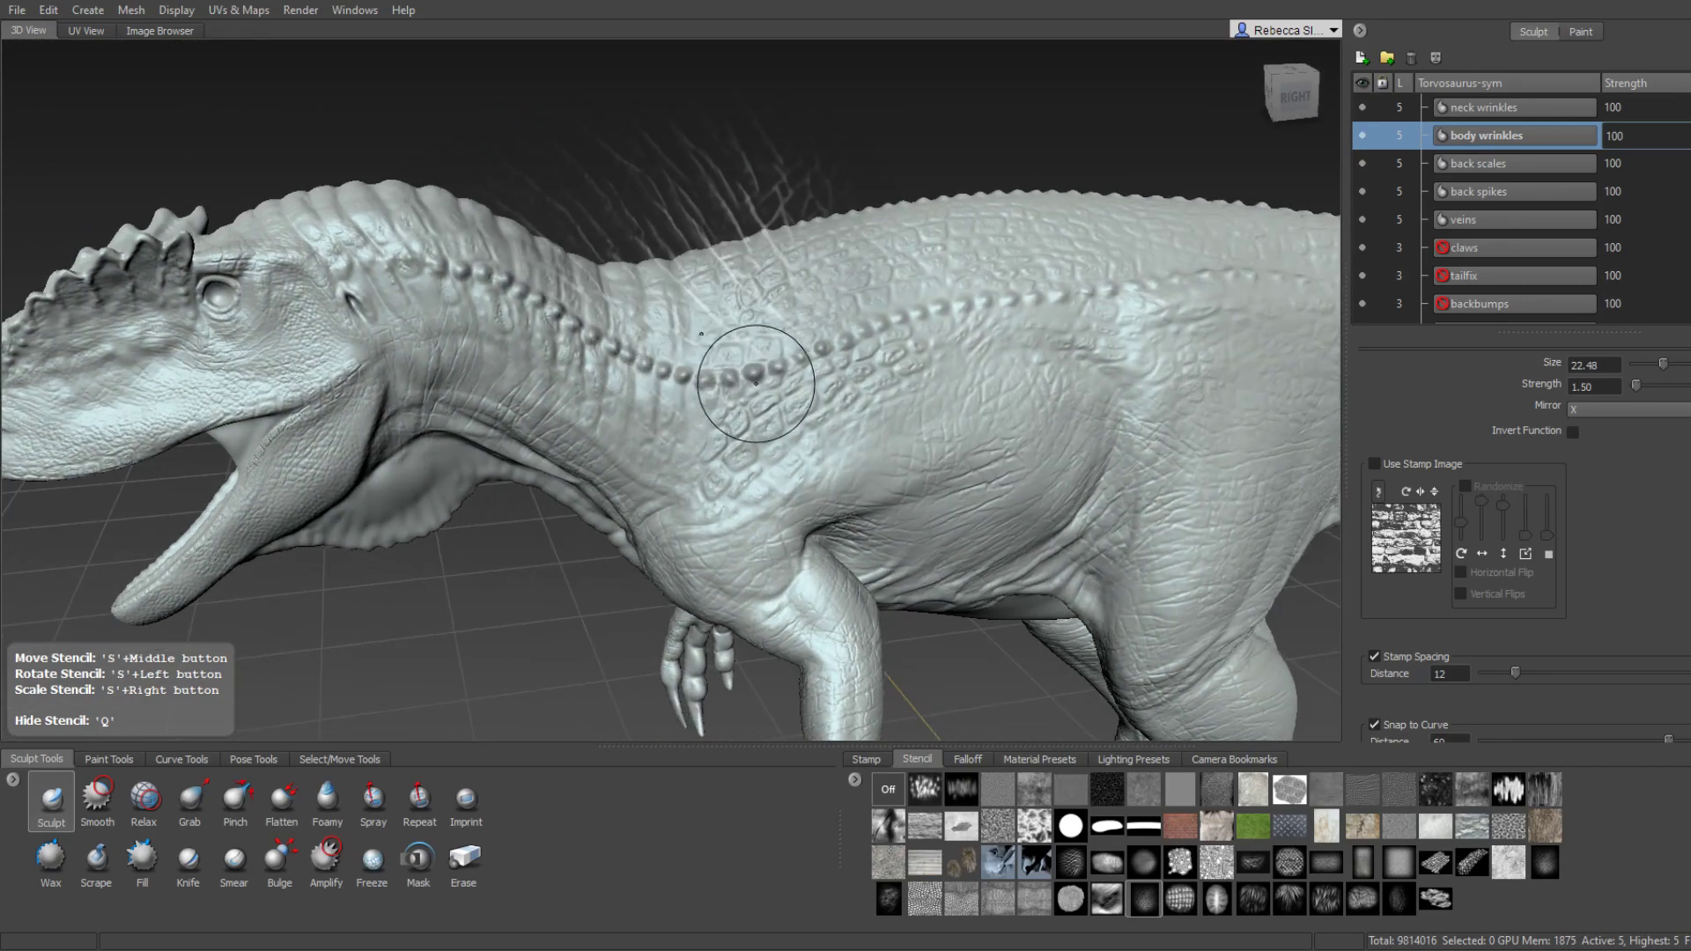
pyautogui.moveTo(756, 383); pyautogui.dragTo(669, 379, button='middle')
pyautogui.keyDown('alt'); pyautogui.moveTo(669, 378); pyautogui.dragTo(627, 281, button='right'); pyautogui.keyUp('alt')
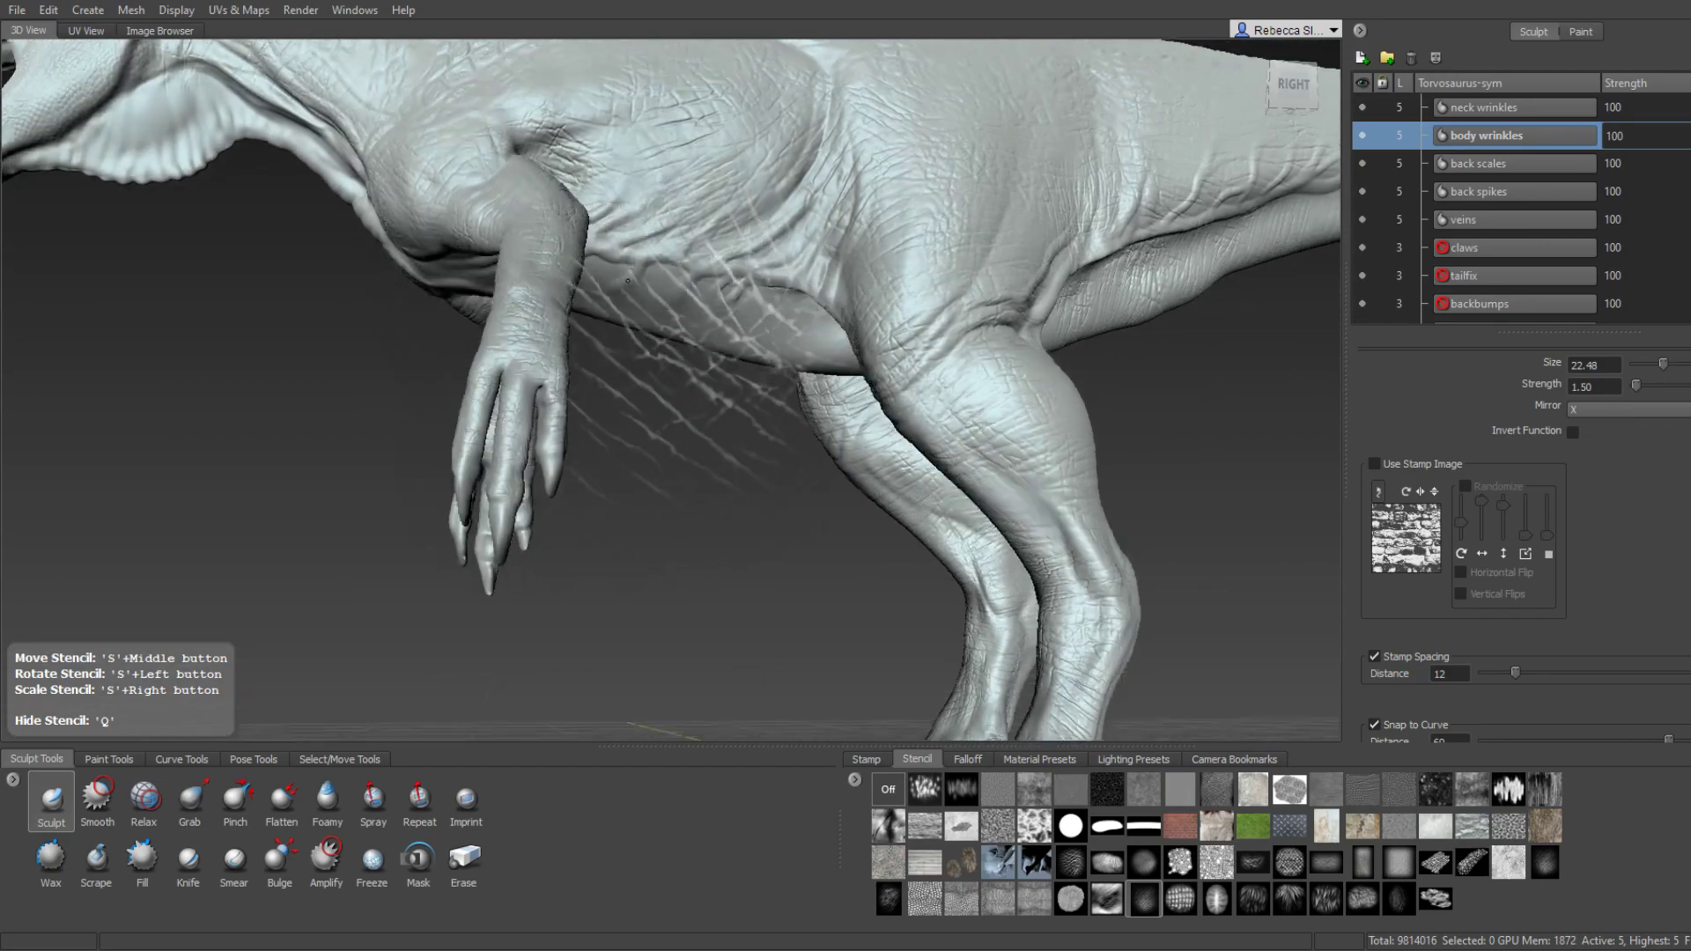
pyautogui.moveTo(627, 280)
pyautogui.keyDown('alt'); pyautogui.mouseDown()
pyautogui.moveTo(874, 262)
pyautogui.moveTo(2, 130)
pyautogui.moveTo(591, 205)
pyautogui.moveTo(274, 240)
pyautogui.moveTo(548, 209)
pyautogui.mouseUp(); pyautogui.keyUp('alt')
# Stroke fine wrinkle lines over the legs and belly underside between forelimb and hind leg.
pyautogui.keyDown('alt'); pyautogui.moveTo(682, 198); pyautogui.dragTo(757, 238, button='right'); pyautogui.keyUp('alt')
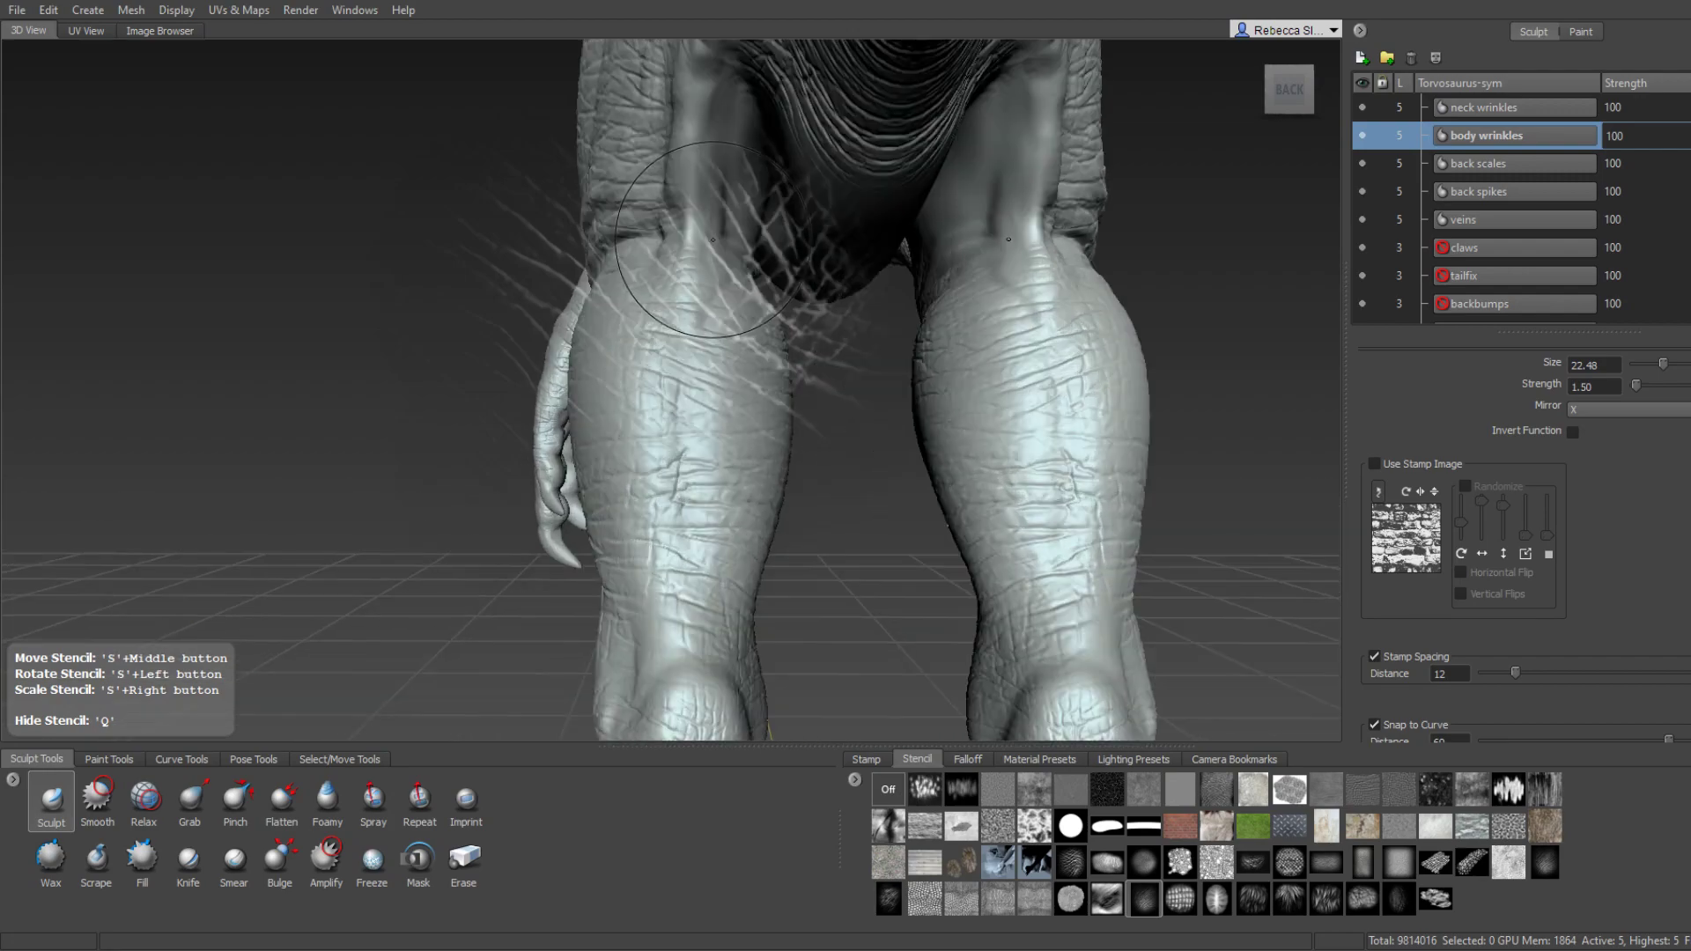
pyautogui.moveTo(757, 238)
pyautogui.keyDown('alt'); pyautogui.mouseDown()
pyautogui.moveTo(830, 283)
pyautogui.moveTo(744, 370)
pyautogui.moveTo(789, 293)
pyautogui.mouseUp(); pyautogui.keyUp('alt')
pyautogui.moveTo(671, 381)
pyautogui.keyDown('alt'); pyautogui.mouseDown()
pyautogui.moveTo(736, 283)
pyautogui.moveTo(766, 308)
pyautogui.moveTo(755, 332)
pyautogui.moveTo(699, 246)
pyautogui.mouseUp(); pyautogui.keyUp('alt')
pyautogui.moveTo(797, 368)
pyautogui.keyDown('alt'); pyautogui.mouseDown()
pyautogui.moveTo(781, 301)
pyautogui.moveTo(832, 333)
pyautogui.mouseUp(); pyautogui.keyUp('alt')
pyautogui.scroll(-5, 781, 301)
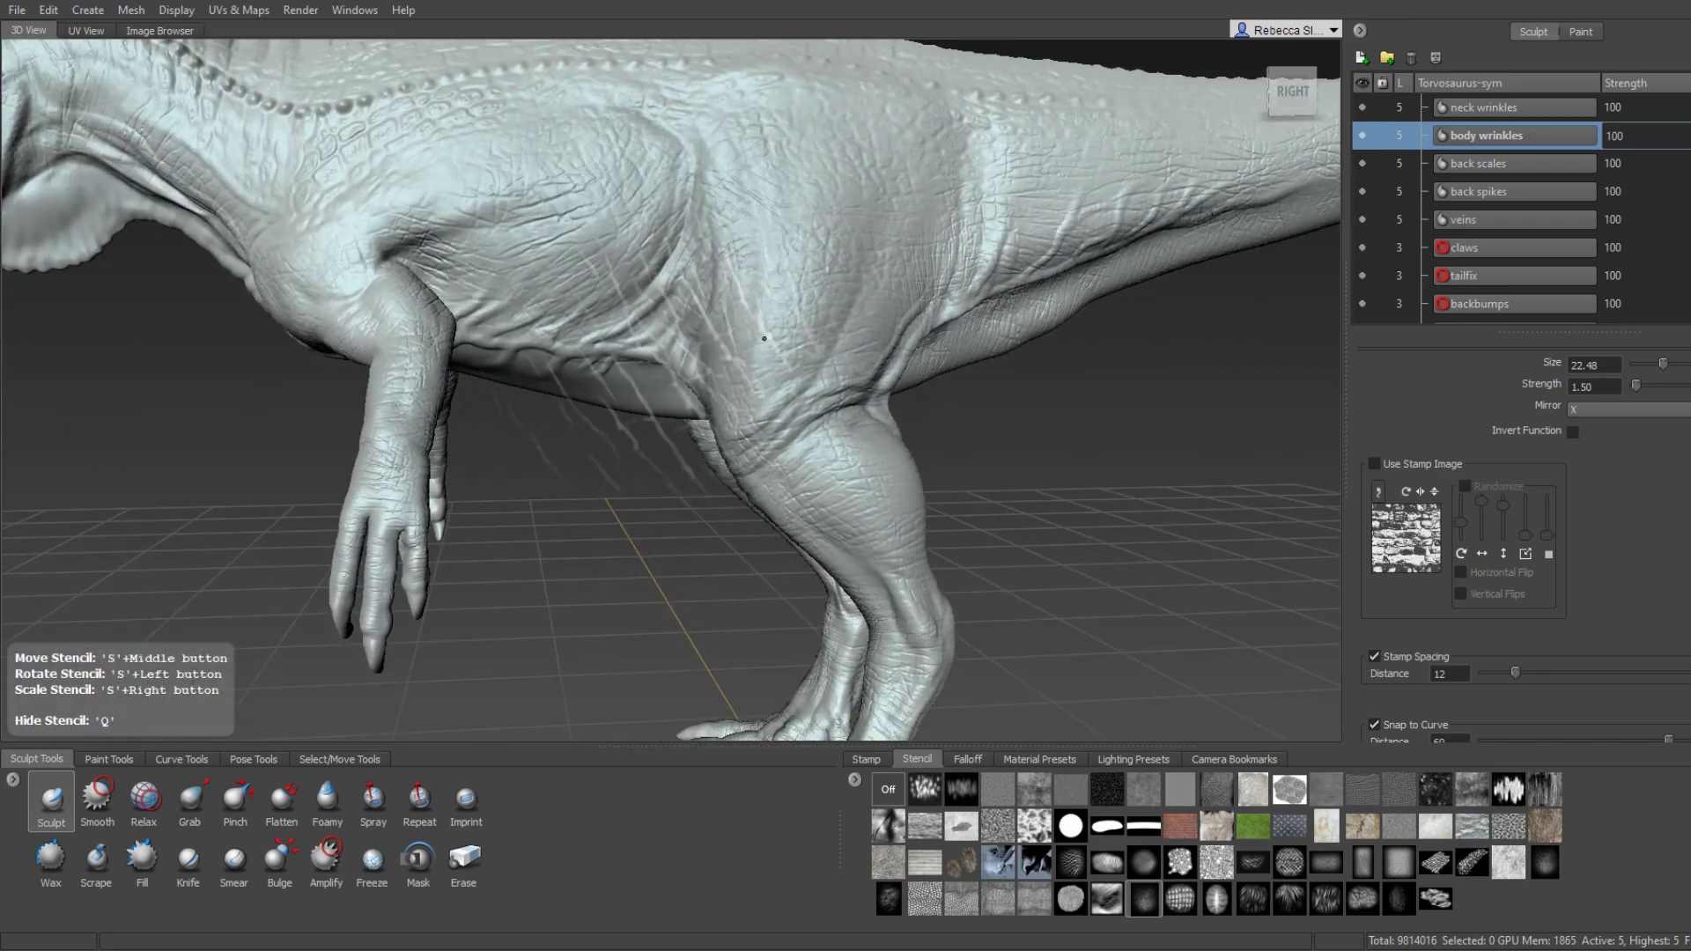
pyautogui.scroll(3, 832, 332)
pyautogui.scroll(3, 699, 245)
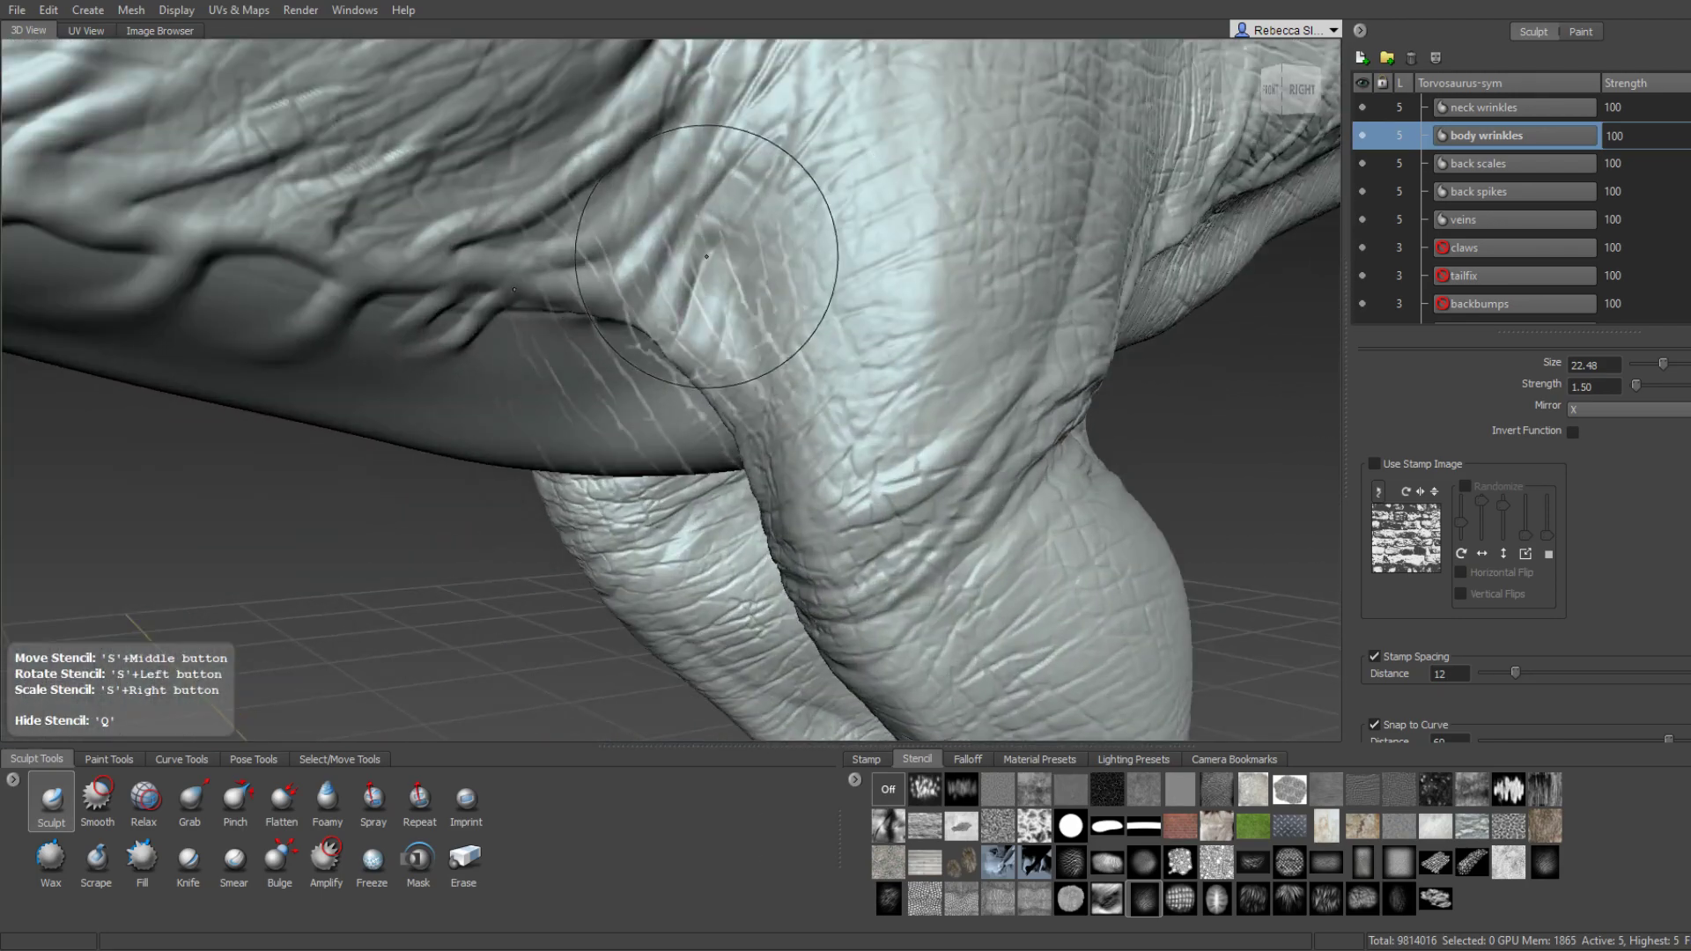
pyautogui.moveTo(698, 244)
pyautogui.keyDown('alt'); pyautogui.mouseDown()
pyautogui.moveTo(849, 403)
pyautogui.moveTo(736, 376)
pyautogui.mouseUp(); pyautogui.keyUp('alt')
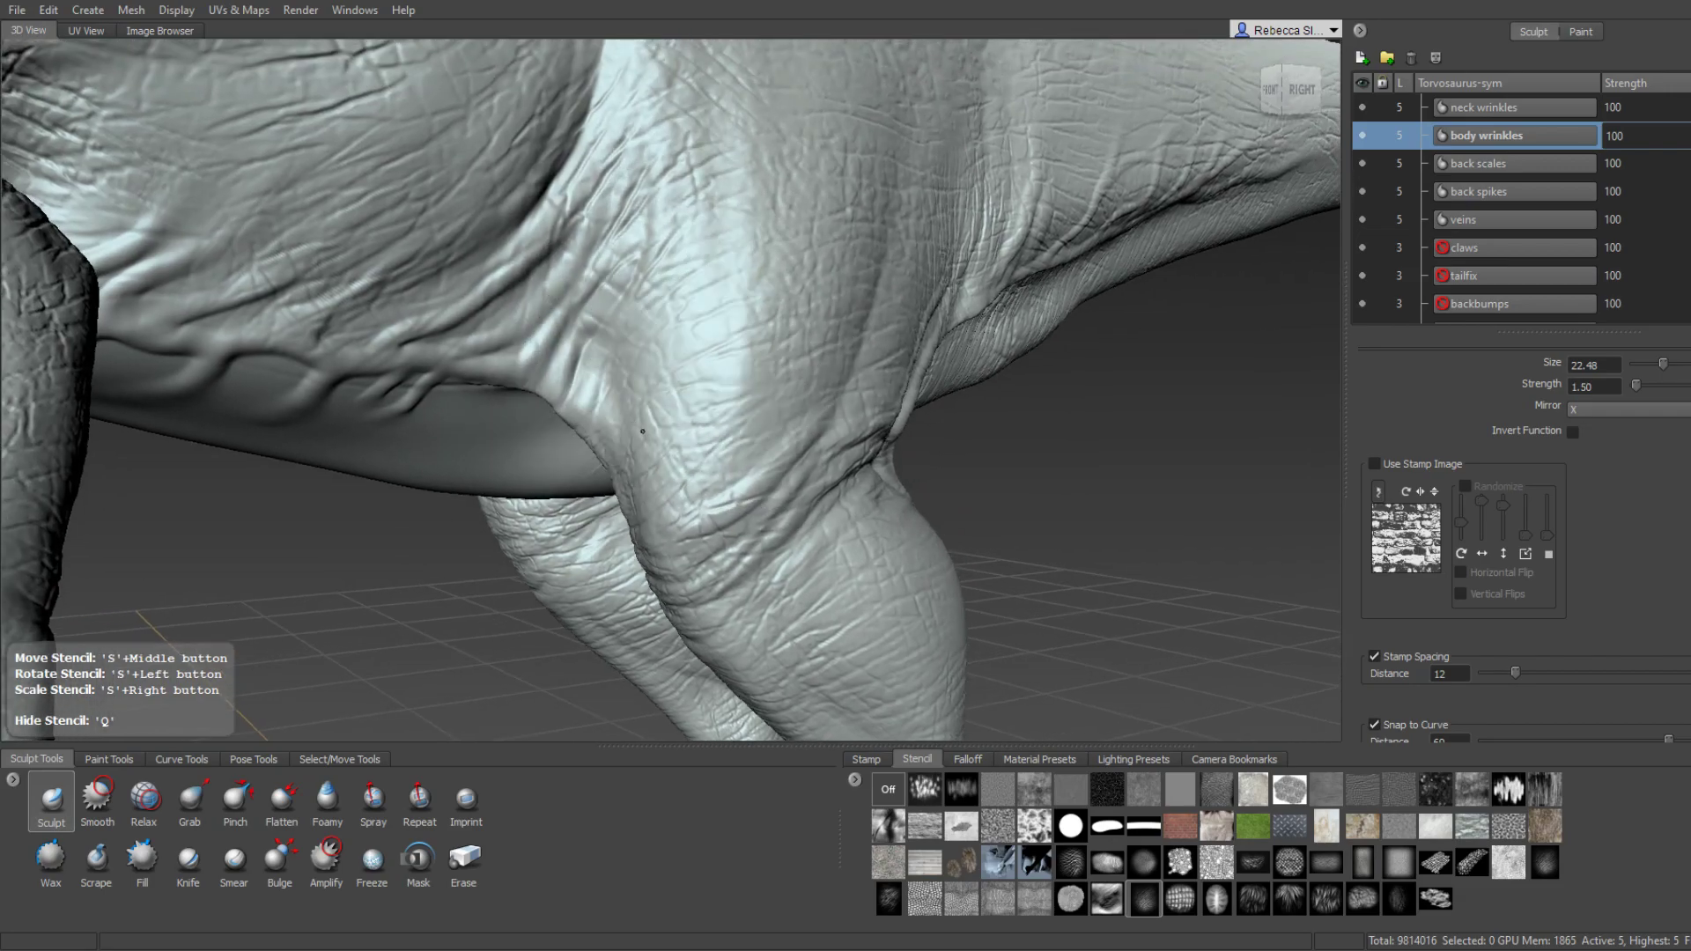
pyautogui.moveTo(559, 359)
pyautogui.keyDown('alt'); pyautogui.mouseDown()
pyautogui.moveTo(588, 264)
pyautogui.moveTo(585, 321)
pyautogui.moveTo(516, 336)
pyautogui.mouseUp(); pyautogui.keyUp('alt')
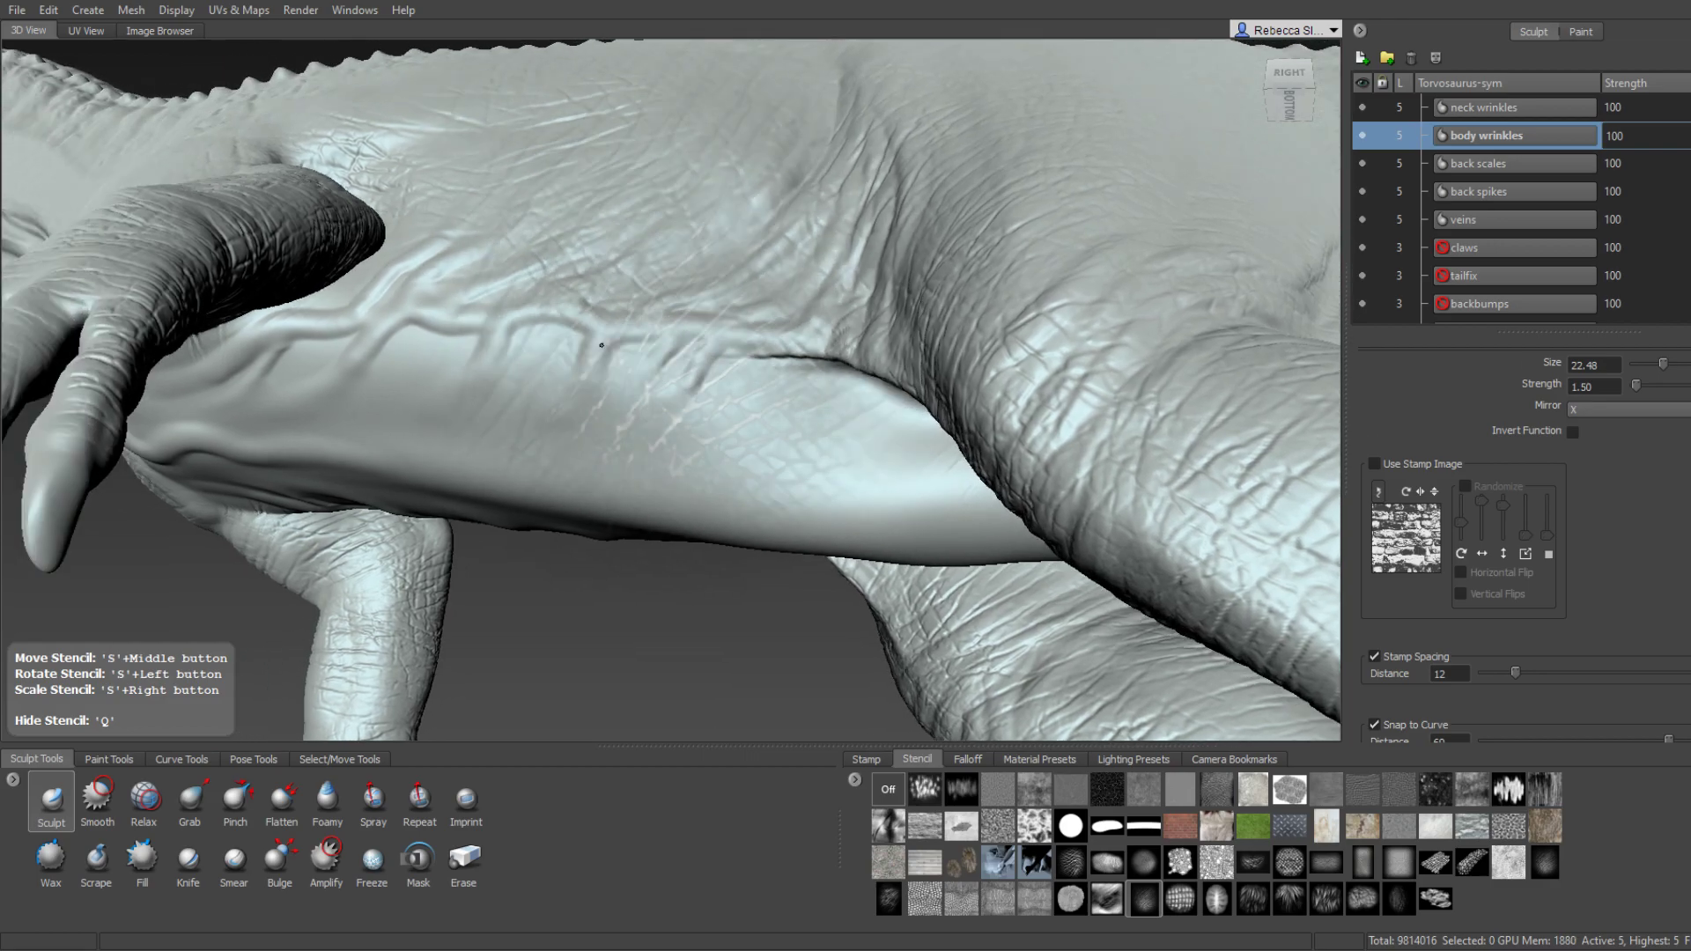
pyautogui.keyDown('alt'); pyautogui.moveTo(489, 263); pyautogui.dragTo(819, 498); pyautogui.keyUp('alt')
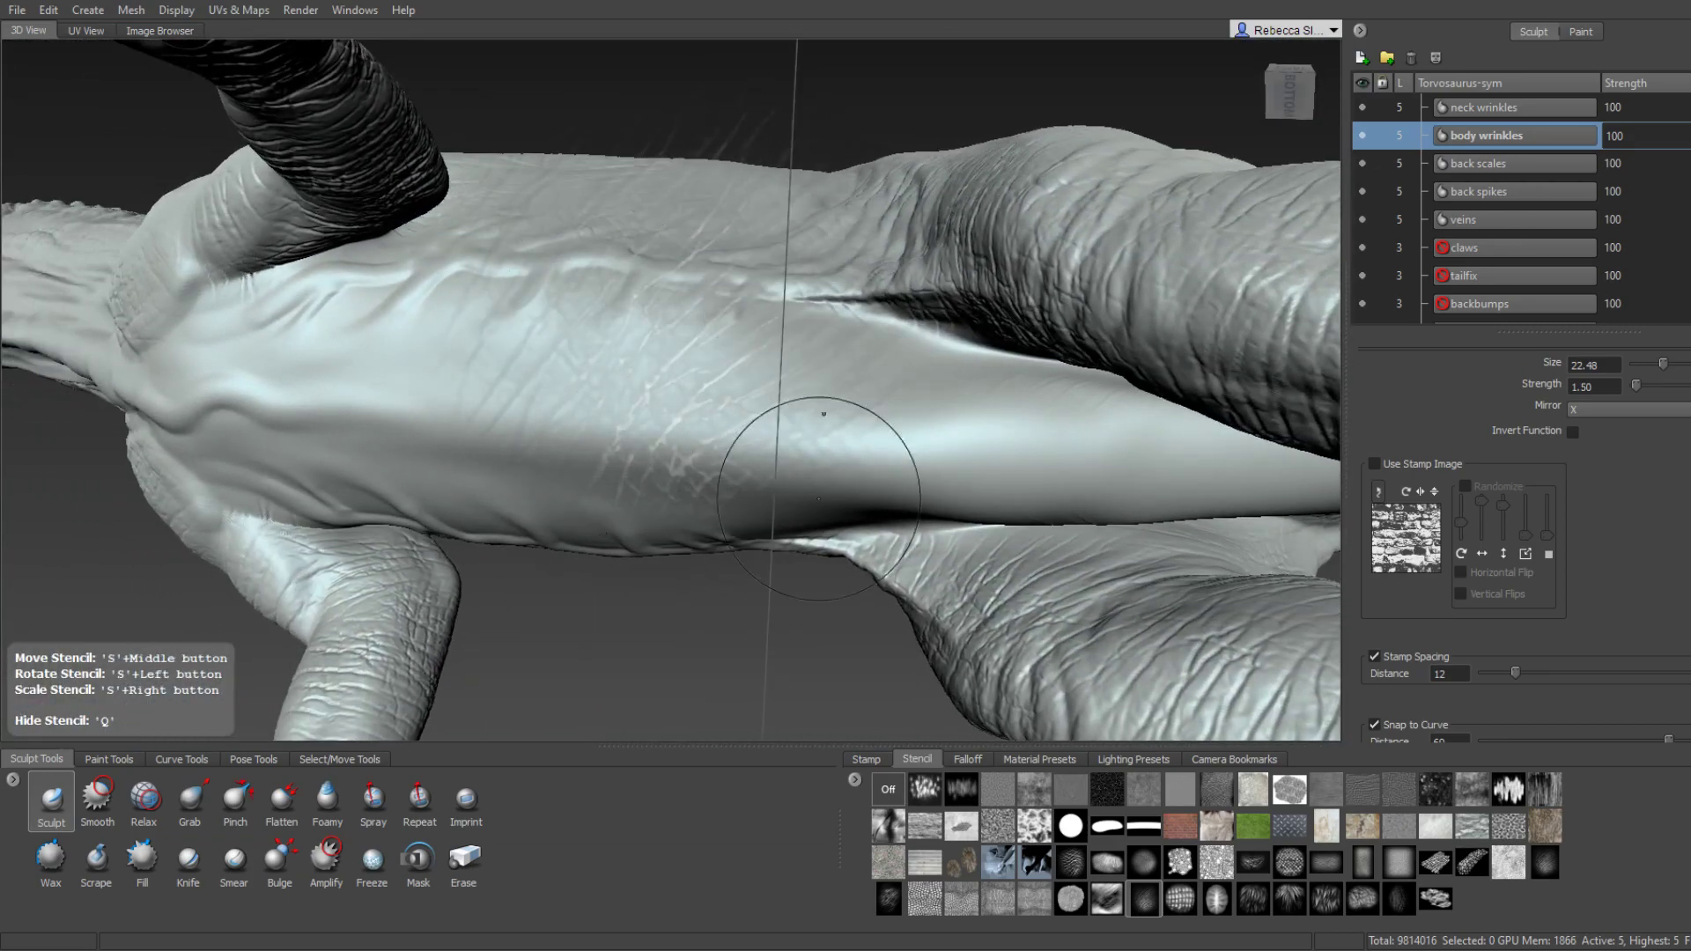
# Choose a fine reptile-scale stencil from the Stencil tray.
pyautogui.click(1081, 900)
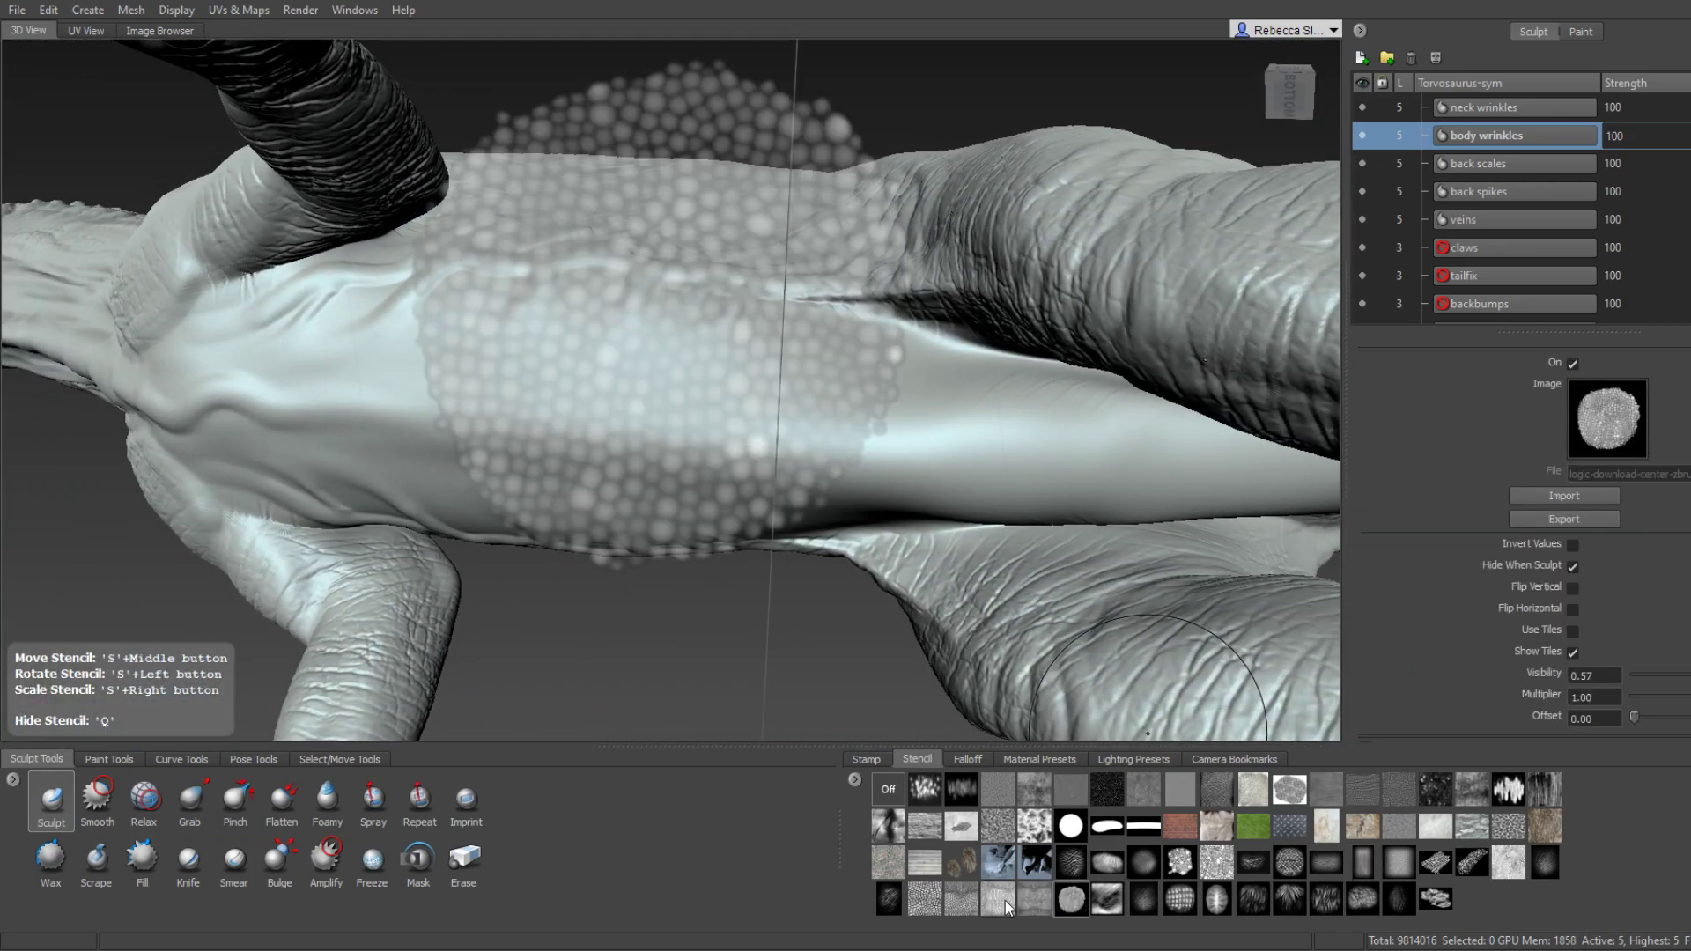
pyautogui.click(926, 901)
pyautogui.click(1017, 914)
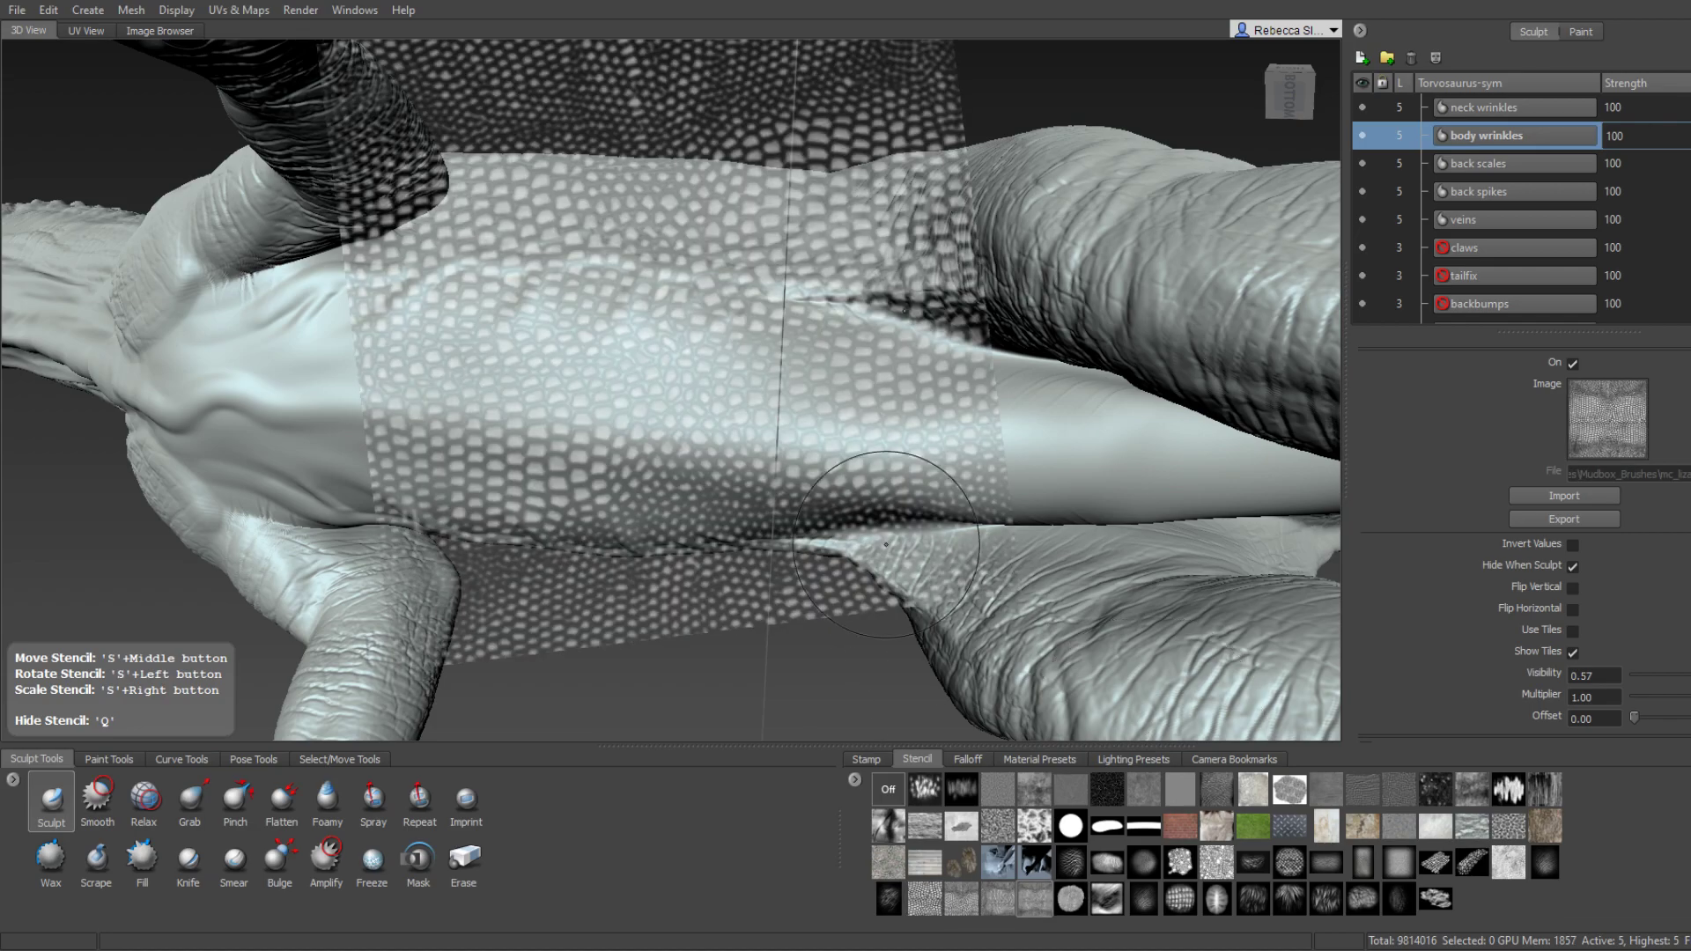
# Sculpt the scale pattern into the belly with several strokes through the stencil.
pyautogui.moveTo(792, 528)
pyautogui.keyDown('alt'); pyautogui.mouseDown()
pyautogui.moveTo(875, 283)
pyautogui.moveTo(847, 326)
pyautogui.moveTo(848, 305)
pyautogui.mouseUp(); pyautogui.keyUp('alt')
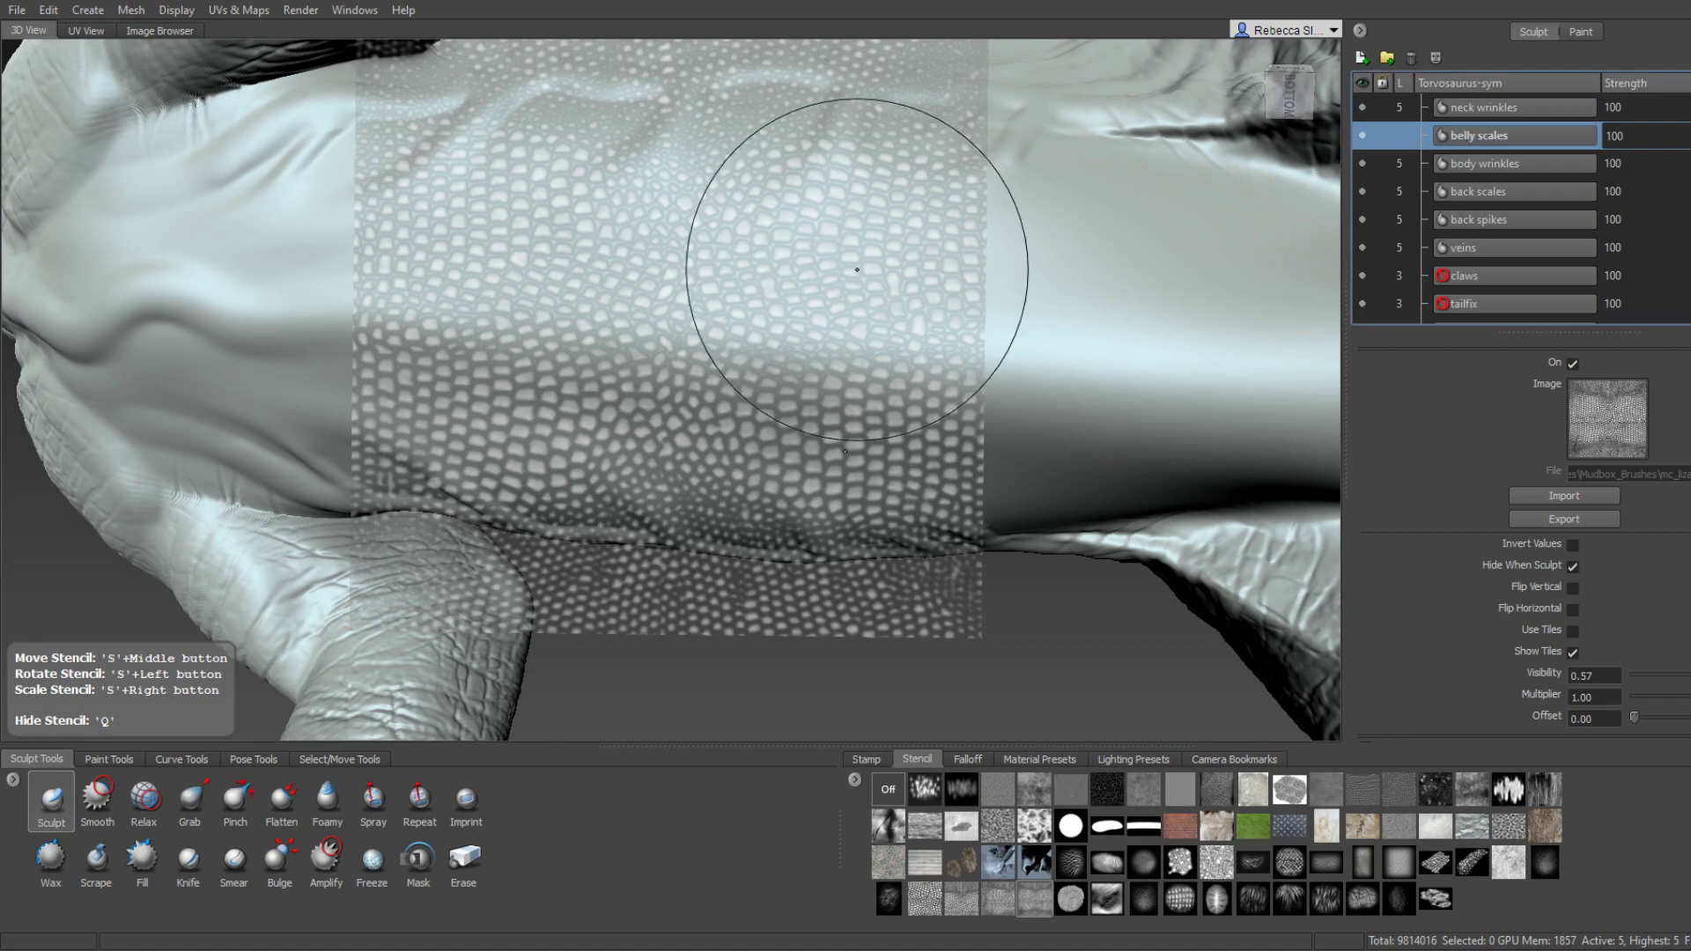
pyautogui.moveTo(862, 200); pyautogui.dragTo(780, 199)
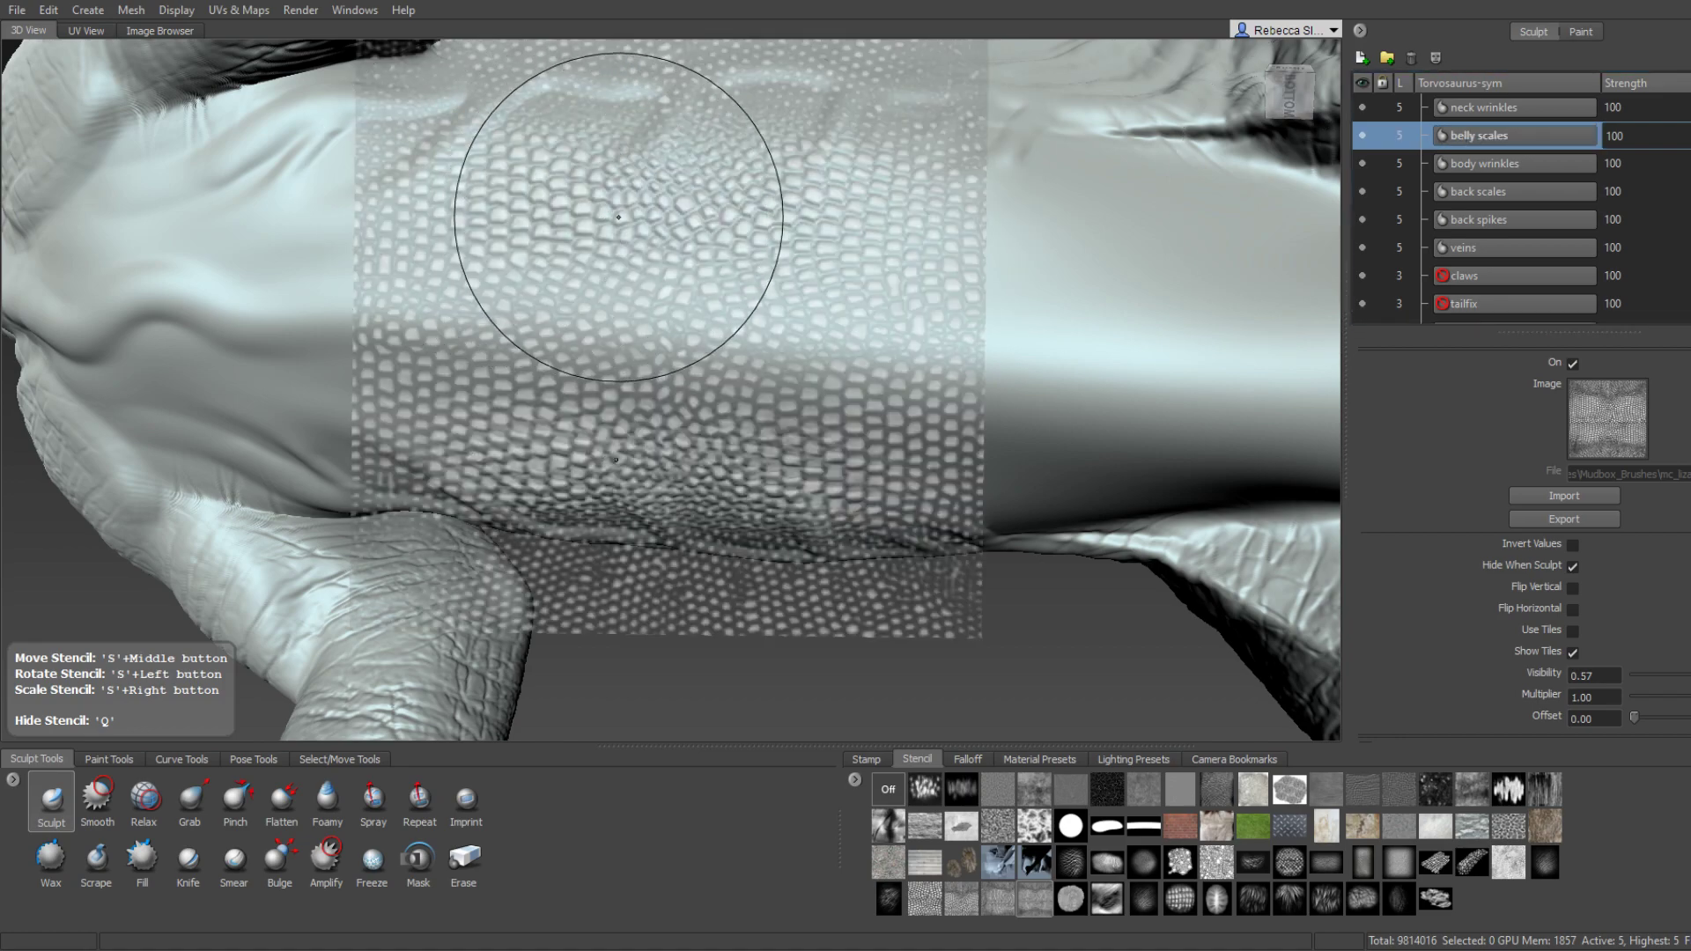
pyautogui.moveTo(623, 215)
pyautogui.keyDown('alt'); pyautogui.mouseDown()
pyautogui.moveTo(742, 335)
pyautogui.moveTo(723, 322)
pyautogui.moveTo(716, 188)
pyautogui.moveTo(811, 302)
pyautogui.mouseUp(); pyautogui.keyUp('alt')
pyautogui.moveTo(806, 237)
pyautogui.mouseDown()
pyautogui.moveTo(559, 262)
pyautogui.moveTo(668, 294)
pyautogui.moveTo(849, 483)
pyautogui.moveTo(849, 359)
pyautogui.moveTo(805, 222)
pyautogui.mouseUp()
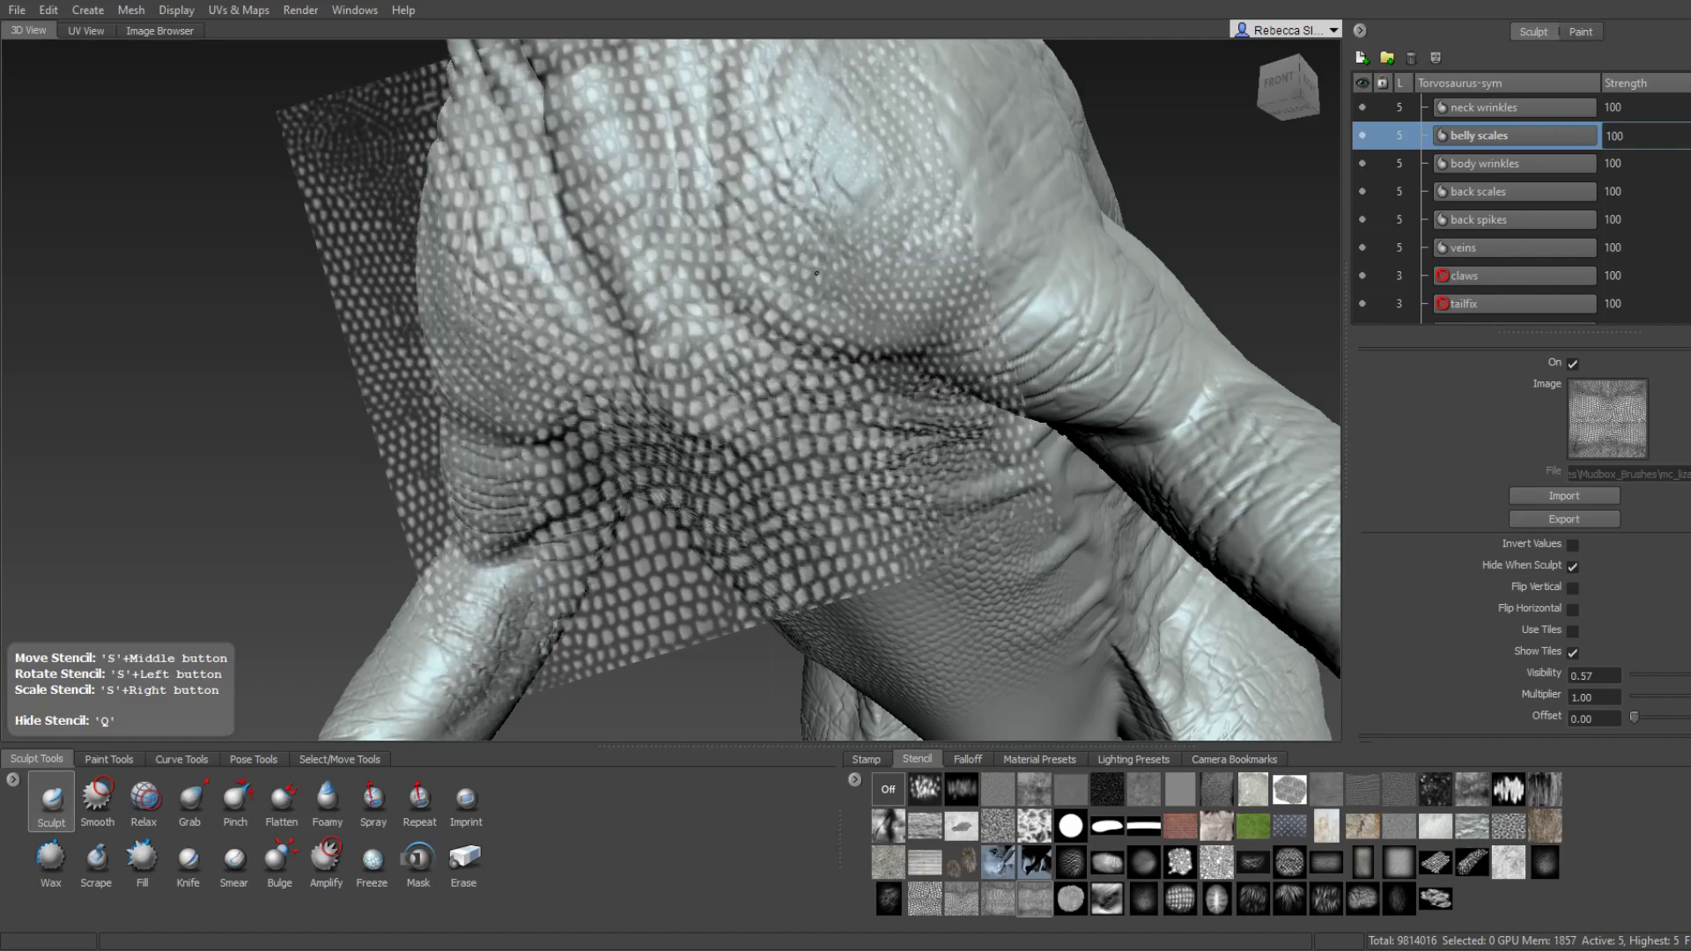
# Hide the stencil and orbit to inspect the sculpted chest and belly scales.
pyautogui.keyDown('alt'); pyautogui.moveTo(887, 265); pyautogui.dragTo(815, 347); pyautogui.keyUp('alt')
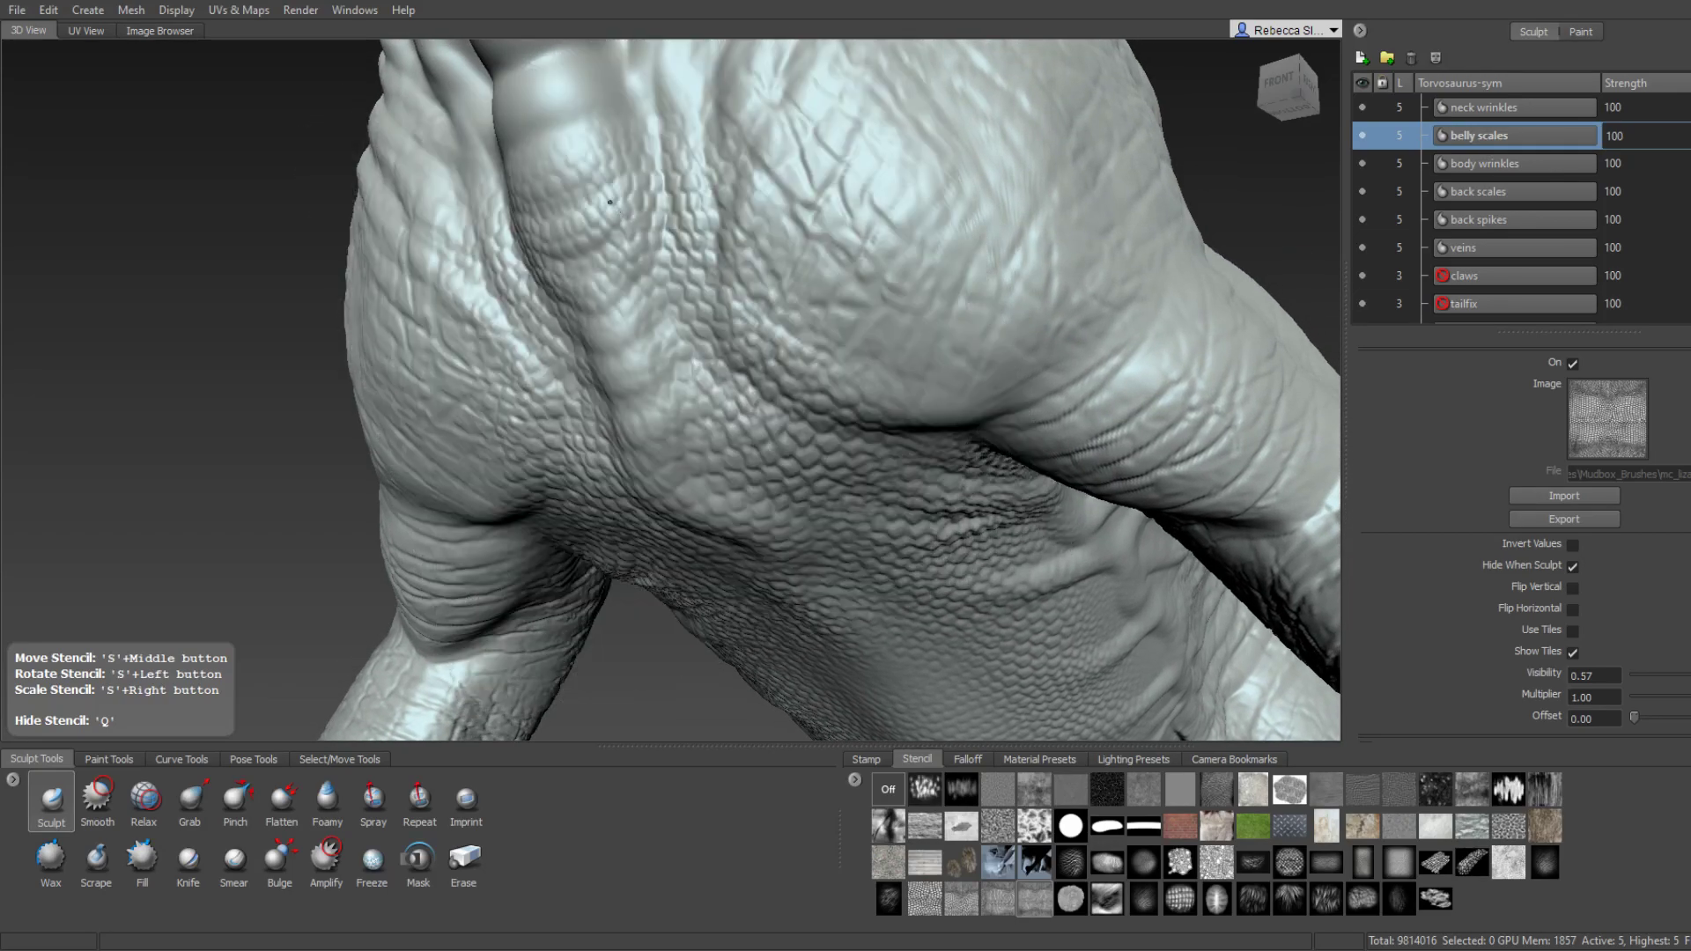
pyautogui.press('q')
pyautogui.keyDown('alt'); pyautogui.moveTo(934, 380); pyautogui.dragTo(838, 326); pyautogui.keyUp('alt')
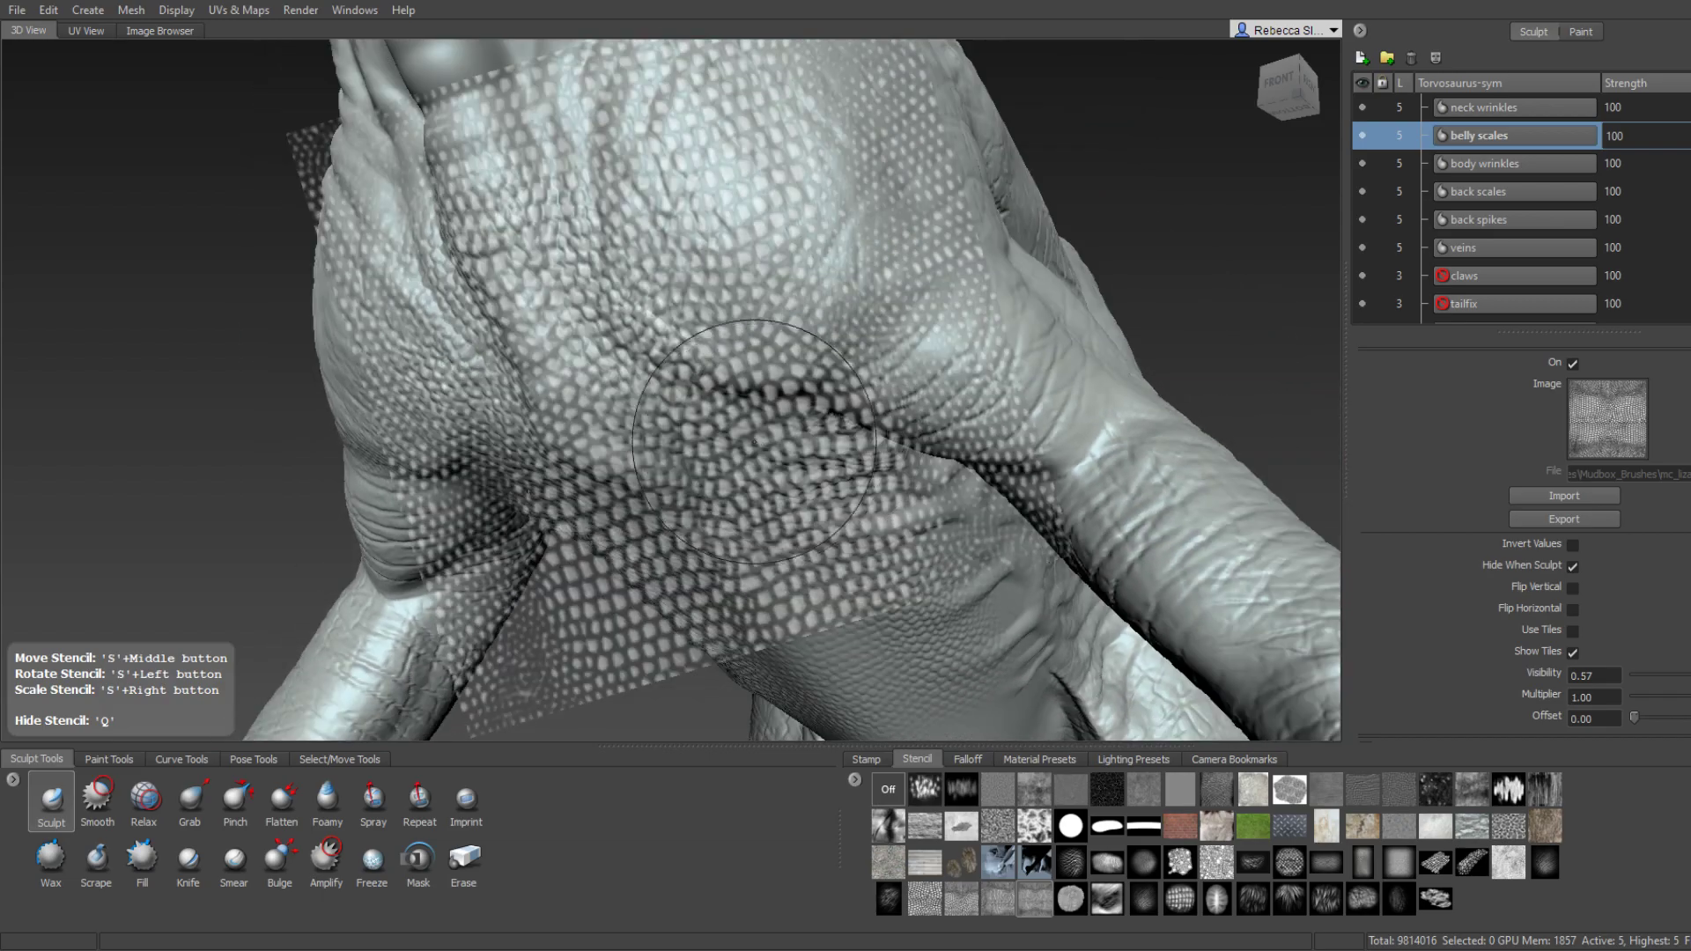
pyautogui.moveTo(918, 362)
pyautogui.keyDown('alt'); pyautogui.mouseDown()
pyautogui.moveTo(755, 414)
pyautogui.moveTo(638, 273)
pyautogui.moveTo(924, 421)
pyautogui.moveTo(826, 375)
pyautogui.moveTo(680, 467)
pyautogui.mouseUp(); pyautogui.keyUp('alt')
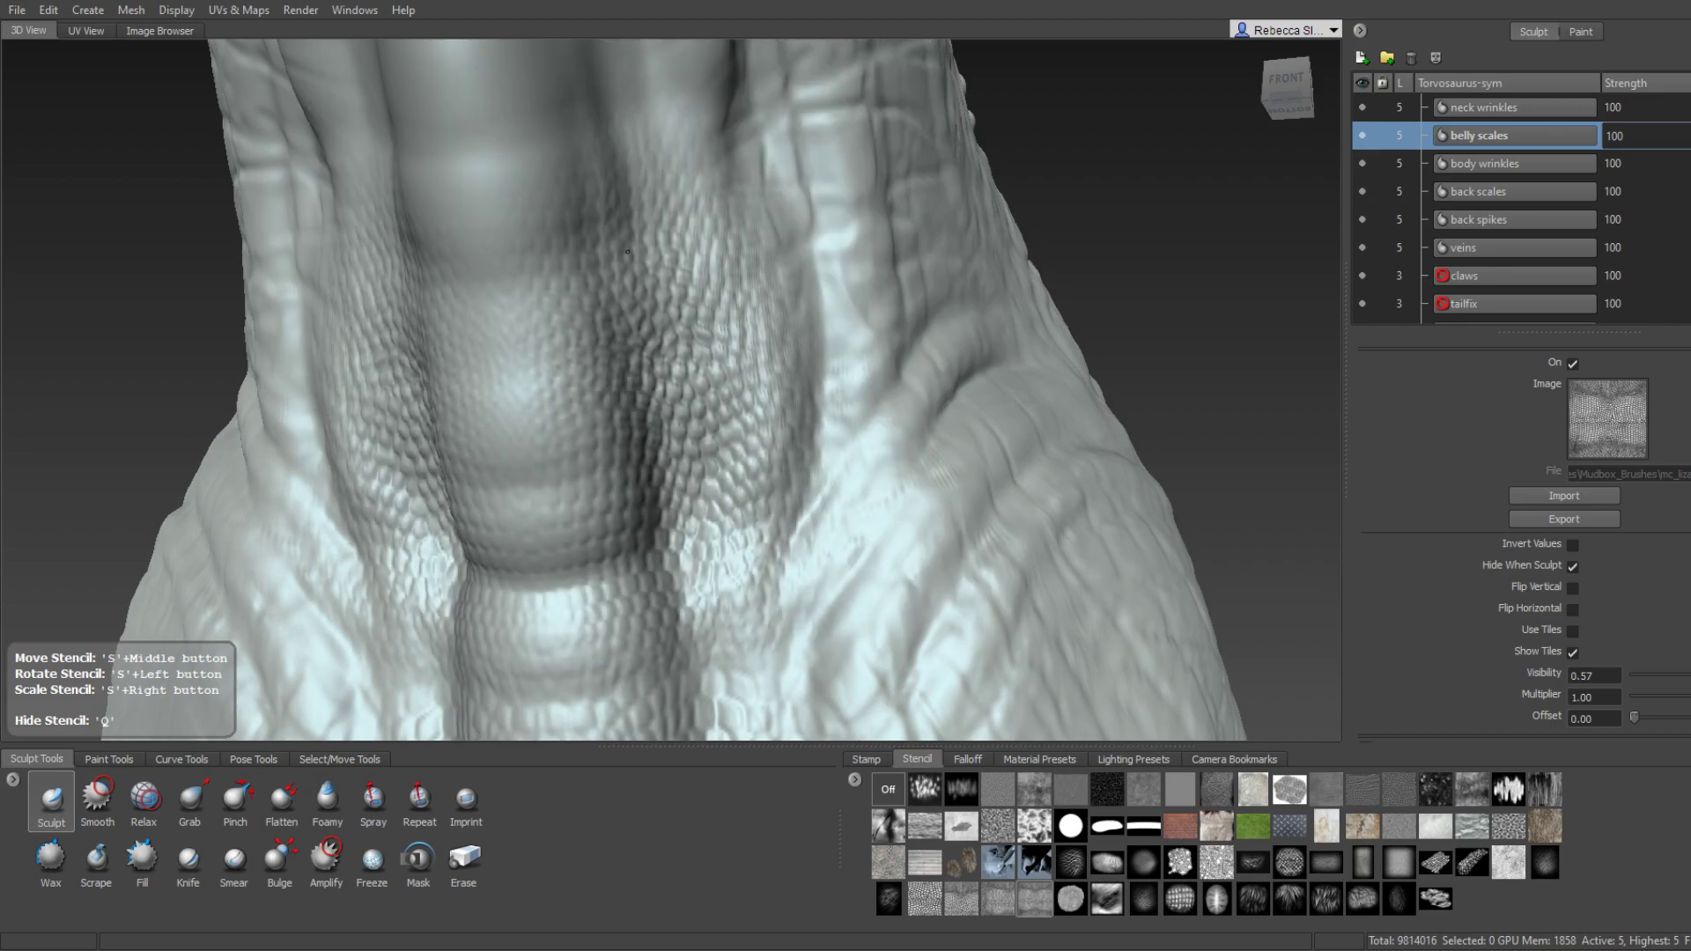
pyautogui.moveTo(624, 201)
pyautogui.keyDown('alt'); pyautogui.mouseDown()
pyautogui.moveTo(569, 295)
pyautogui.moveTo(646, 297)
pyautogui.moveTo(487, 208)
pyautogui.moveTo(523, 319)
pyautogui.moveTo(778, 363)
pyautogui.moveTo(724, 401)
pyautogui.moveTo(808, 458)
pyautogui.mouseUp(); pyautogui.keyUp('alt')
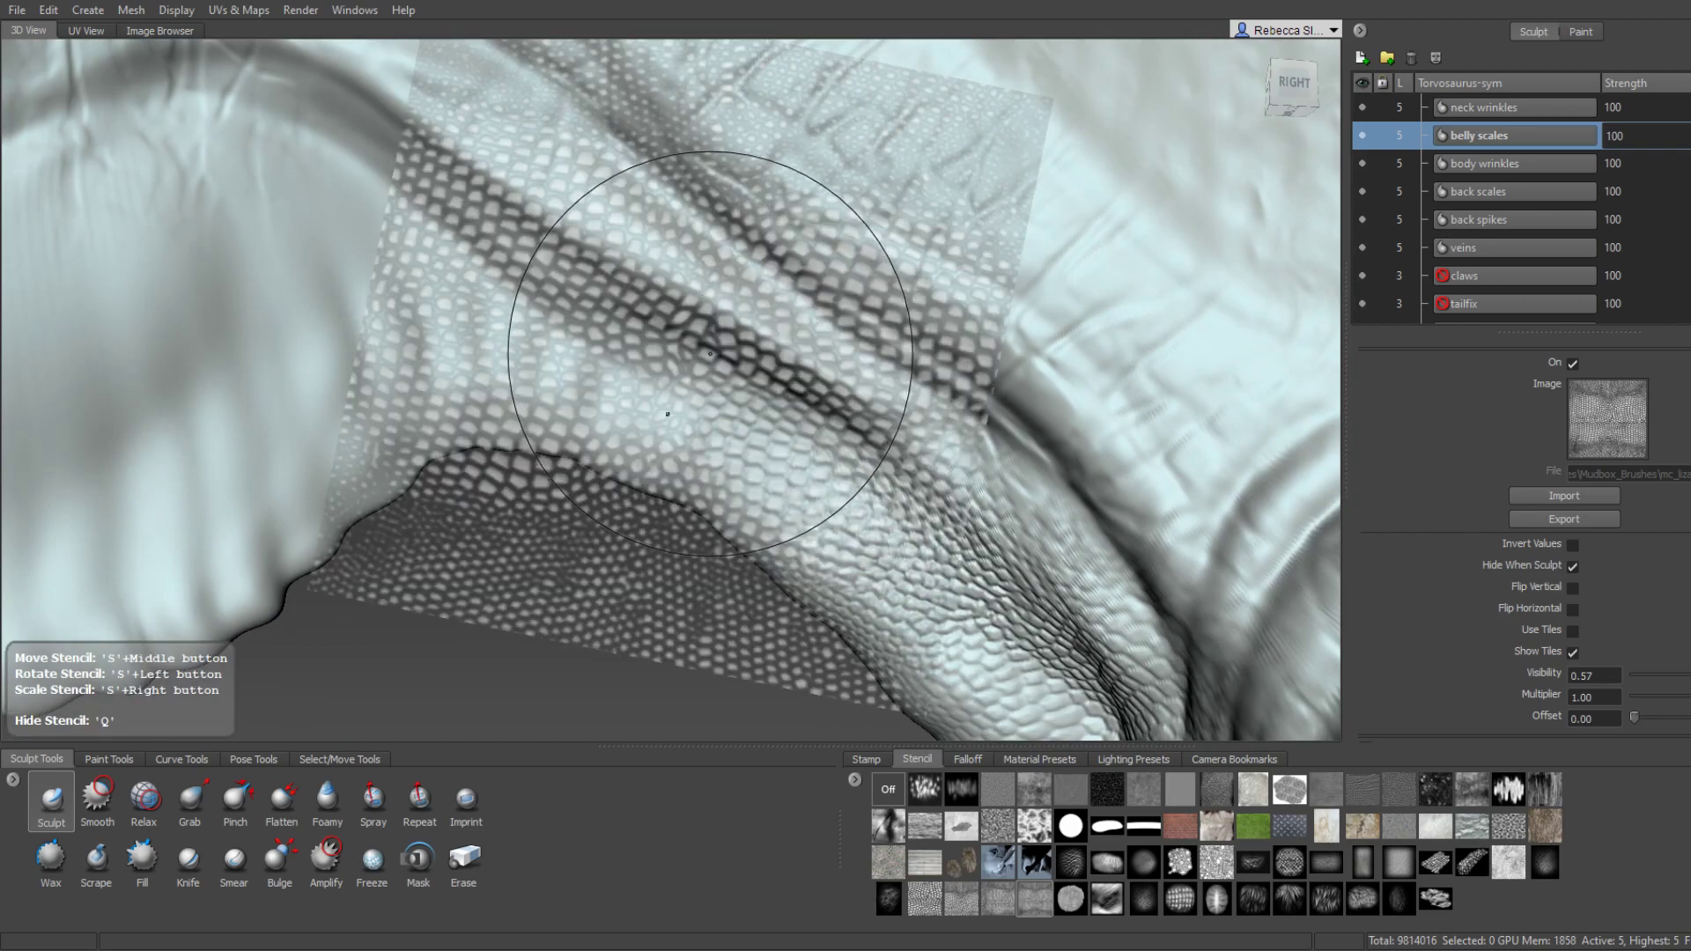
# Work the reptile-scale stencil along the neck underside and throat, re-framing the view between strokes.
pyautogui.moveTo(710, 353)
pyautogui.keyDown('alt'); pyautogui.mouseDown()
pyautogui.moveTo(730, 367)
pyautogui.moveTo(745, 318)
pyautogui.mouseUp(); pyautogui.keyUp('alt')
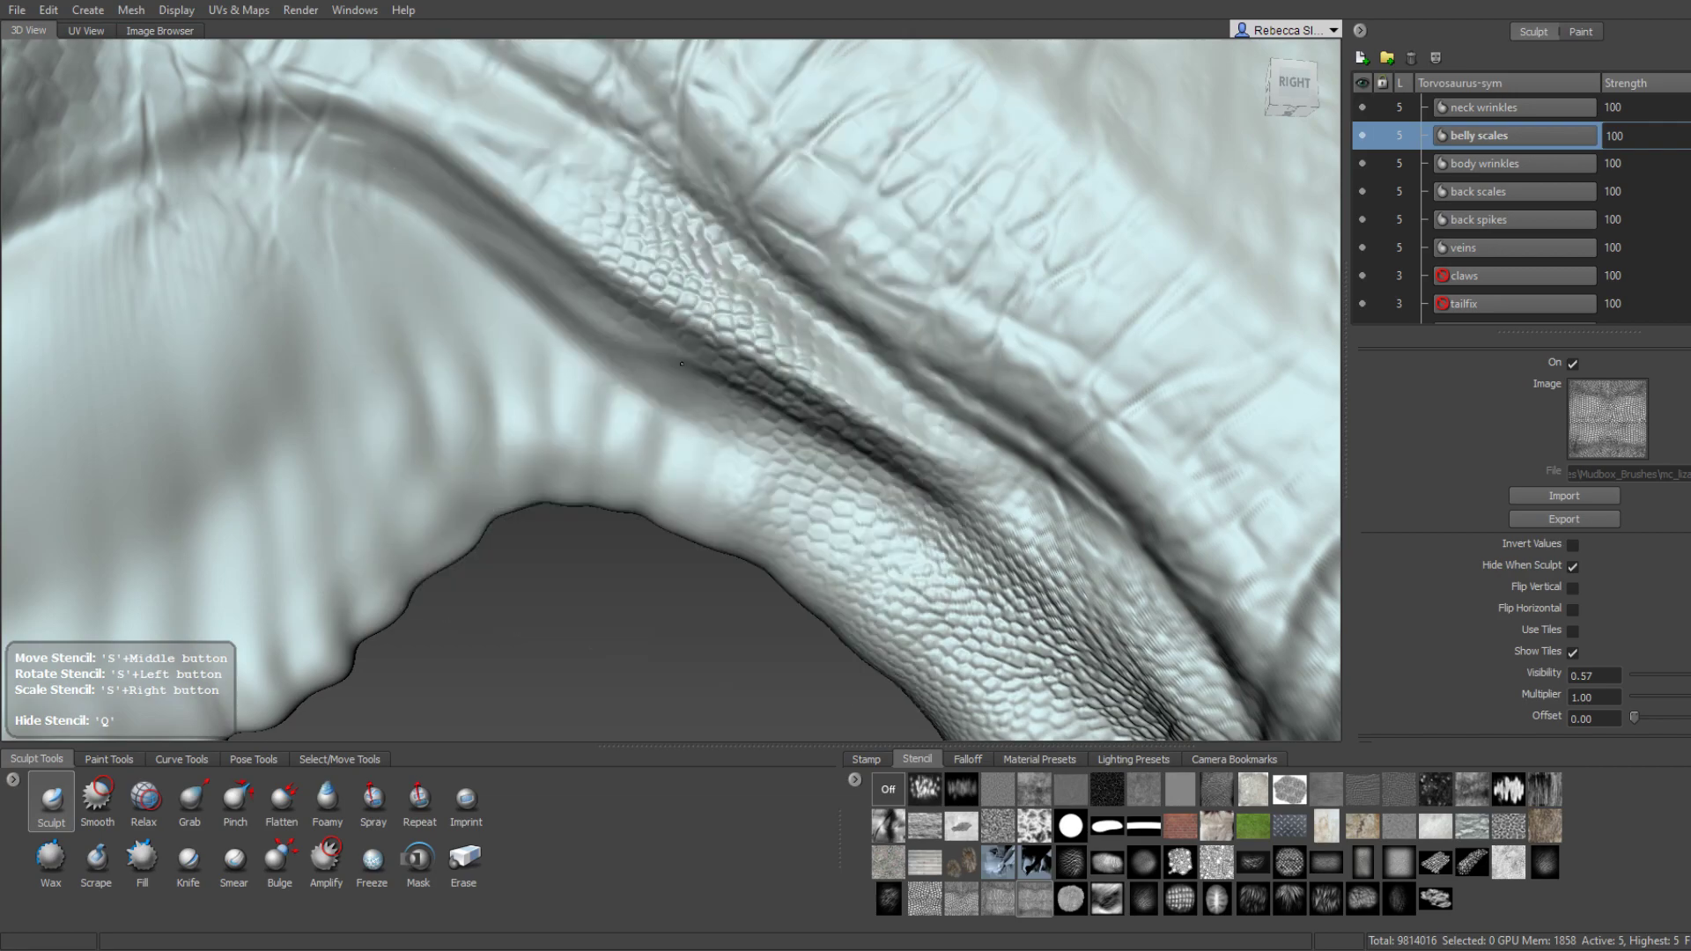
pyautogui.keyDown('alt'); pyautogui.moveTo(550, 142); pyautogui.dragTo(669, 266); pyautogui.keyUp('alt')
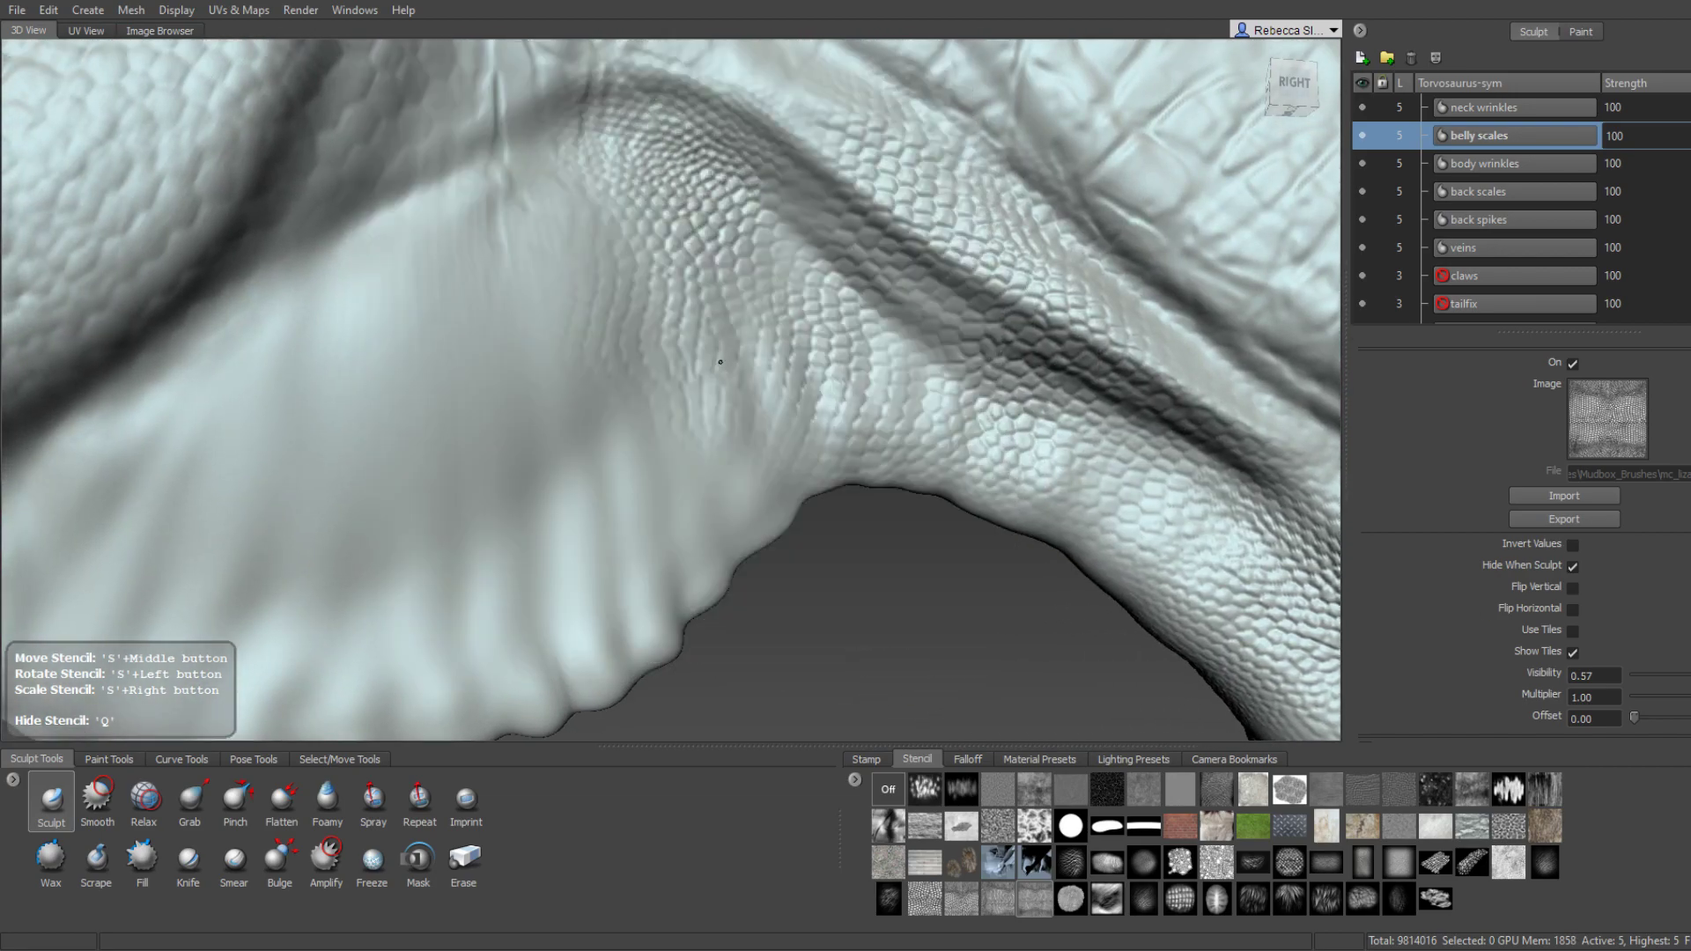
pyautogui.keyDown('alt'); pyautogui.moveTo(547, 321); pyautogui.dragTo(563, 212); pyautogui.keyUp('alt')
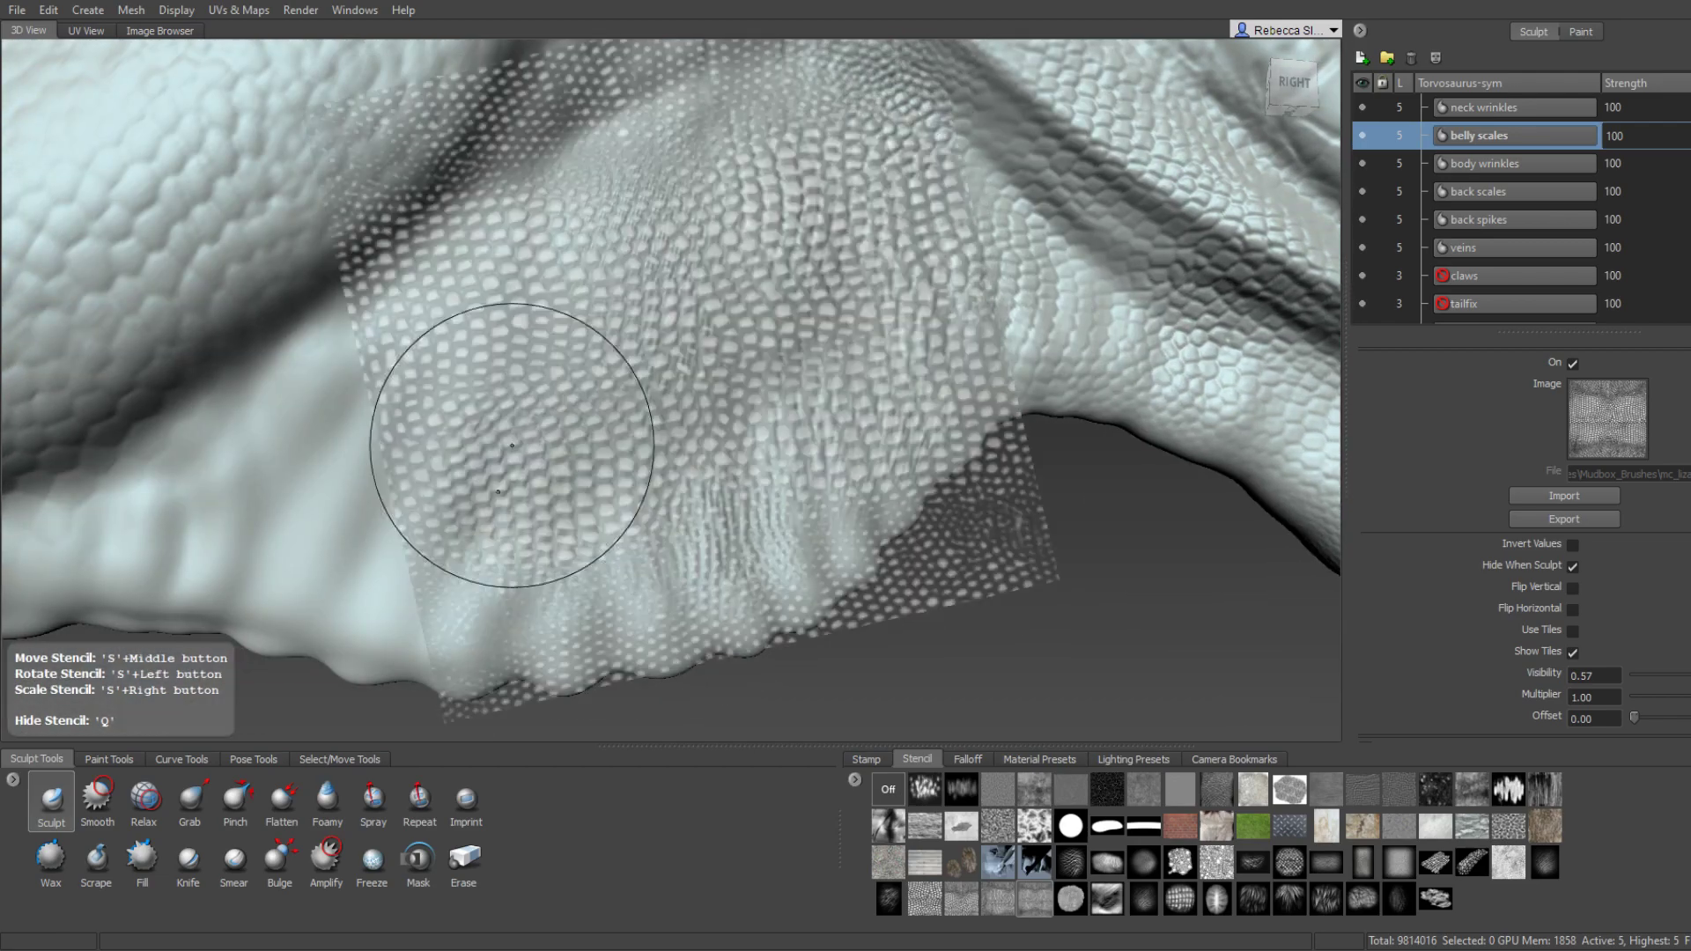
pyautogui.keyDown('alt'); pyautogui.moveTo(641, 256); pyautogui.dragTo(710, 294); pyautogui.keyUp('alt')
pyautogui.keyDown('alt'); pyautogui.moveTo(645, 214); pyautogui.dragTo(704, 687); pyautogui.keyUp('alt')
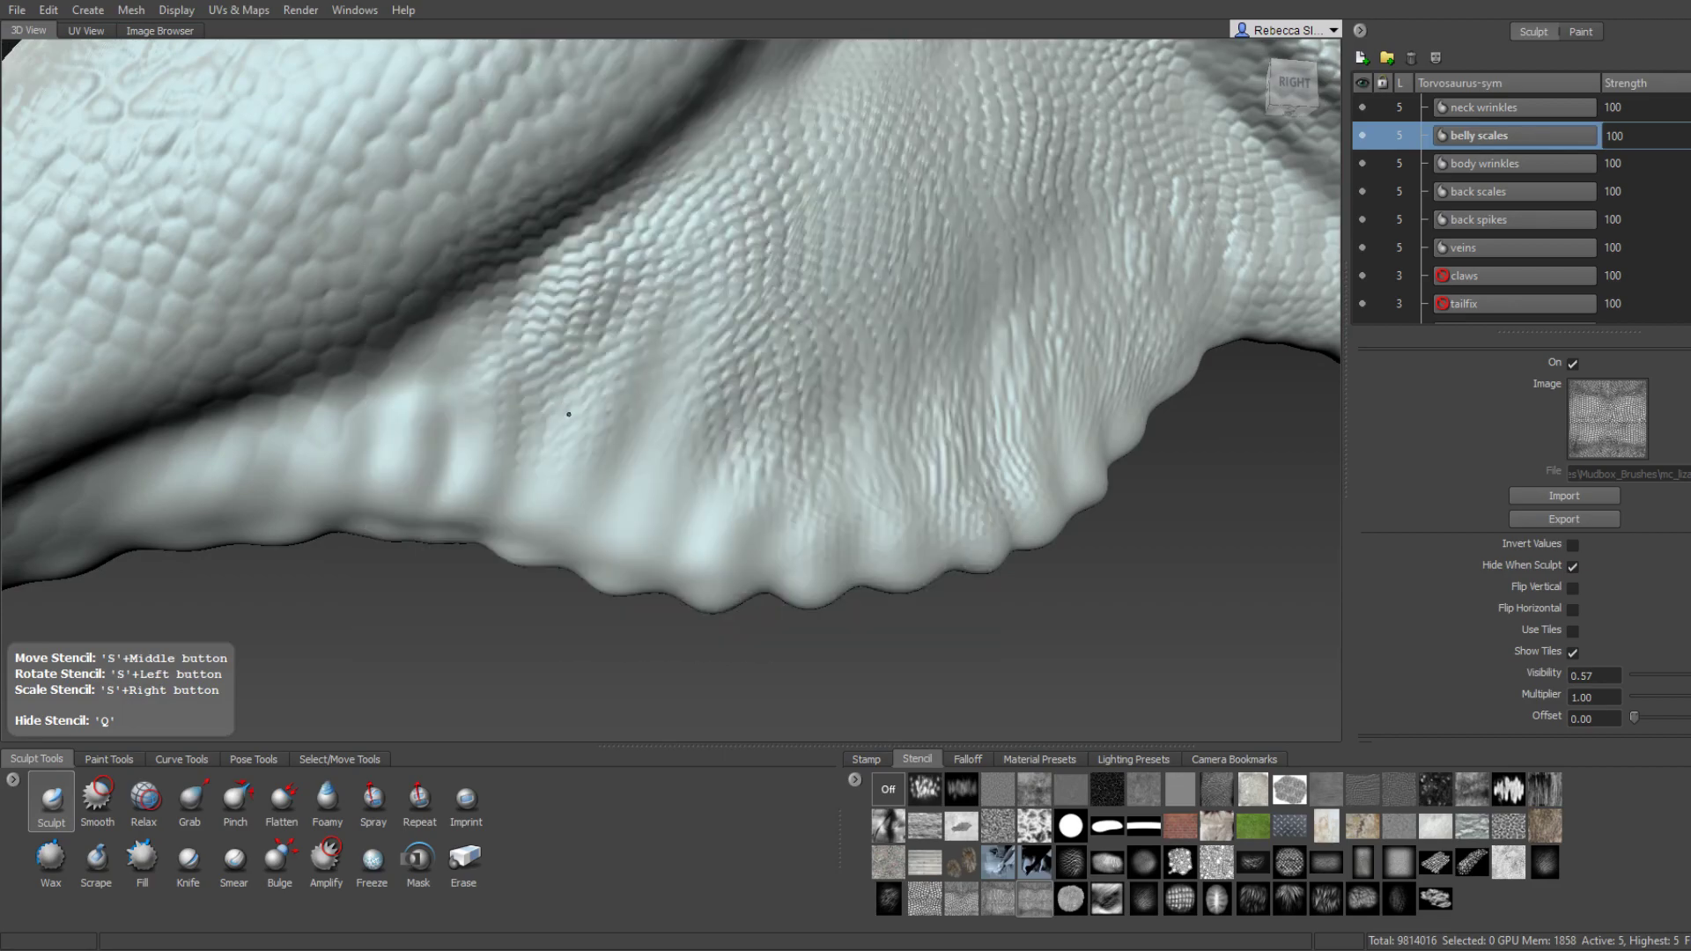
pyautogui.moveTo(907, 564)
pyautogui.keyDown('alt'); pyautogui.mouseDown()
pyautogui.moveTo(632, 467)
pyautogui.moveTo(728, 310)
pyautogui.moveTo(720, 274)
pyautogui.mouseUp(); pyautogui.keyUp('alt')
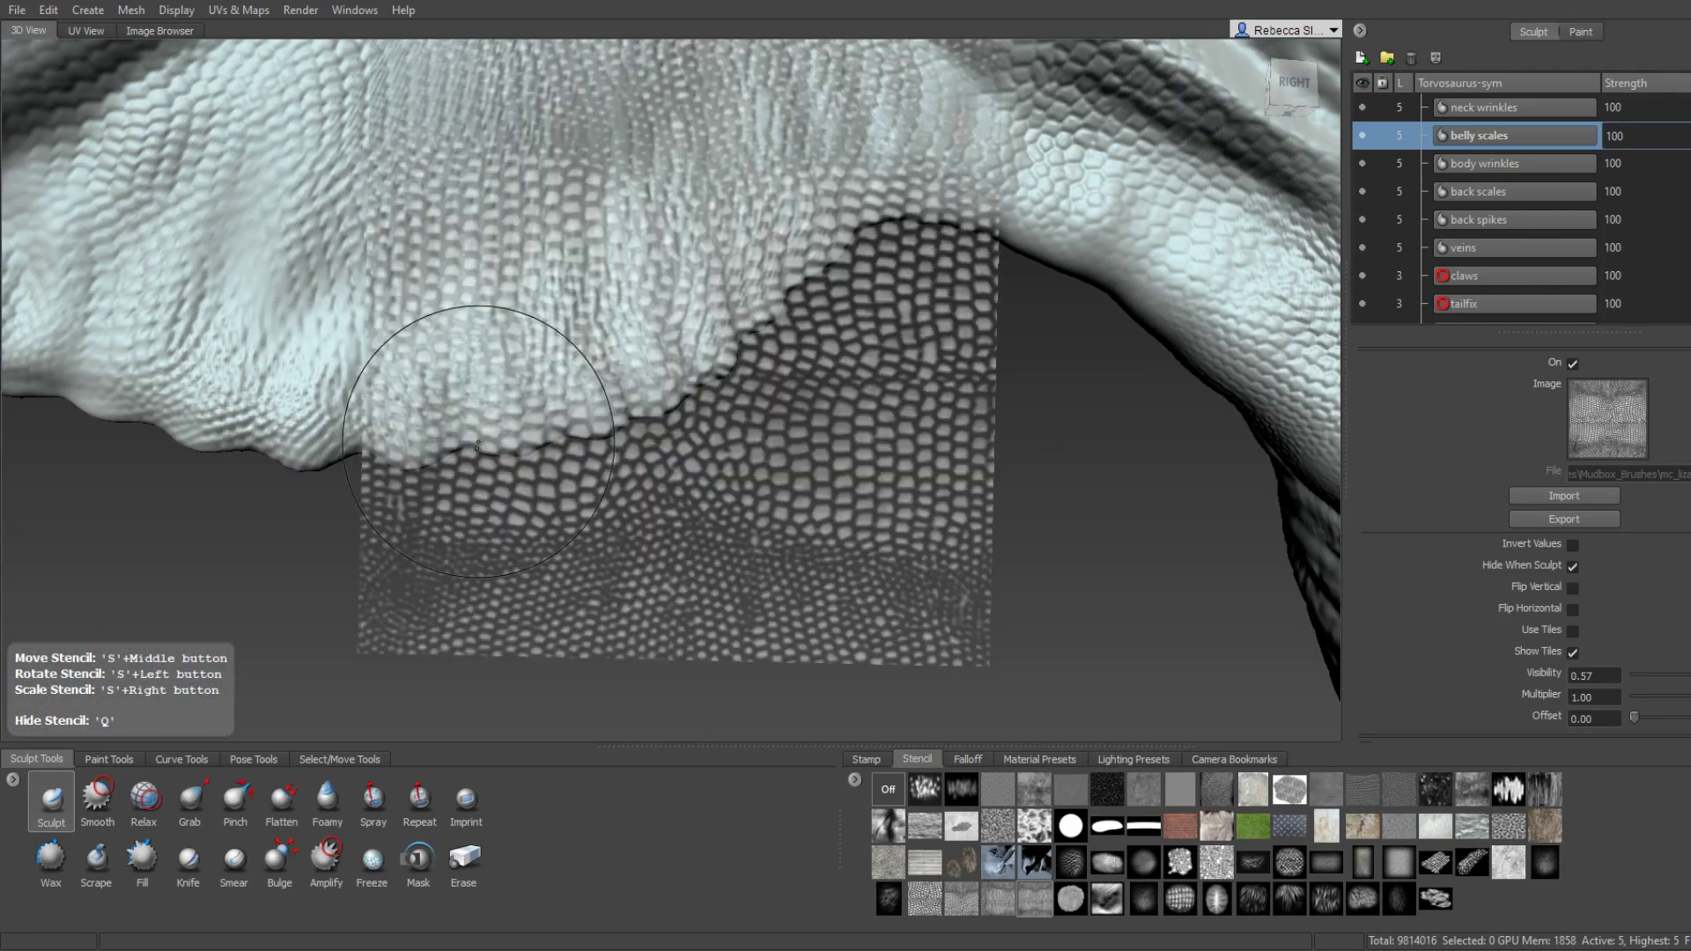
pyautogui.moveTo(490, 388)
pyautogui.keyDown('alt'); pyautogui.mouseDown()
pyautogui.moveTo(671, 360)
pyautogui.moveTo(617, 465)
pyautogui.moveTo(643, 390)
pyautogui.moveTo(544, 329)
pyautogui.mouseUp(); pyautogui.keyUp('alt')
pyautogui.moveTo(516, 385)
pyautogui.keyDown('alt'); pyautogui.mouseDown()
pyautogui.moveTo(695, 356)
pyautogui.moveTo(641, 423)
pyautogui.mouseUp(); pyautogui.keyUp('alt')
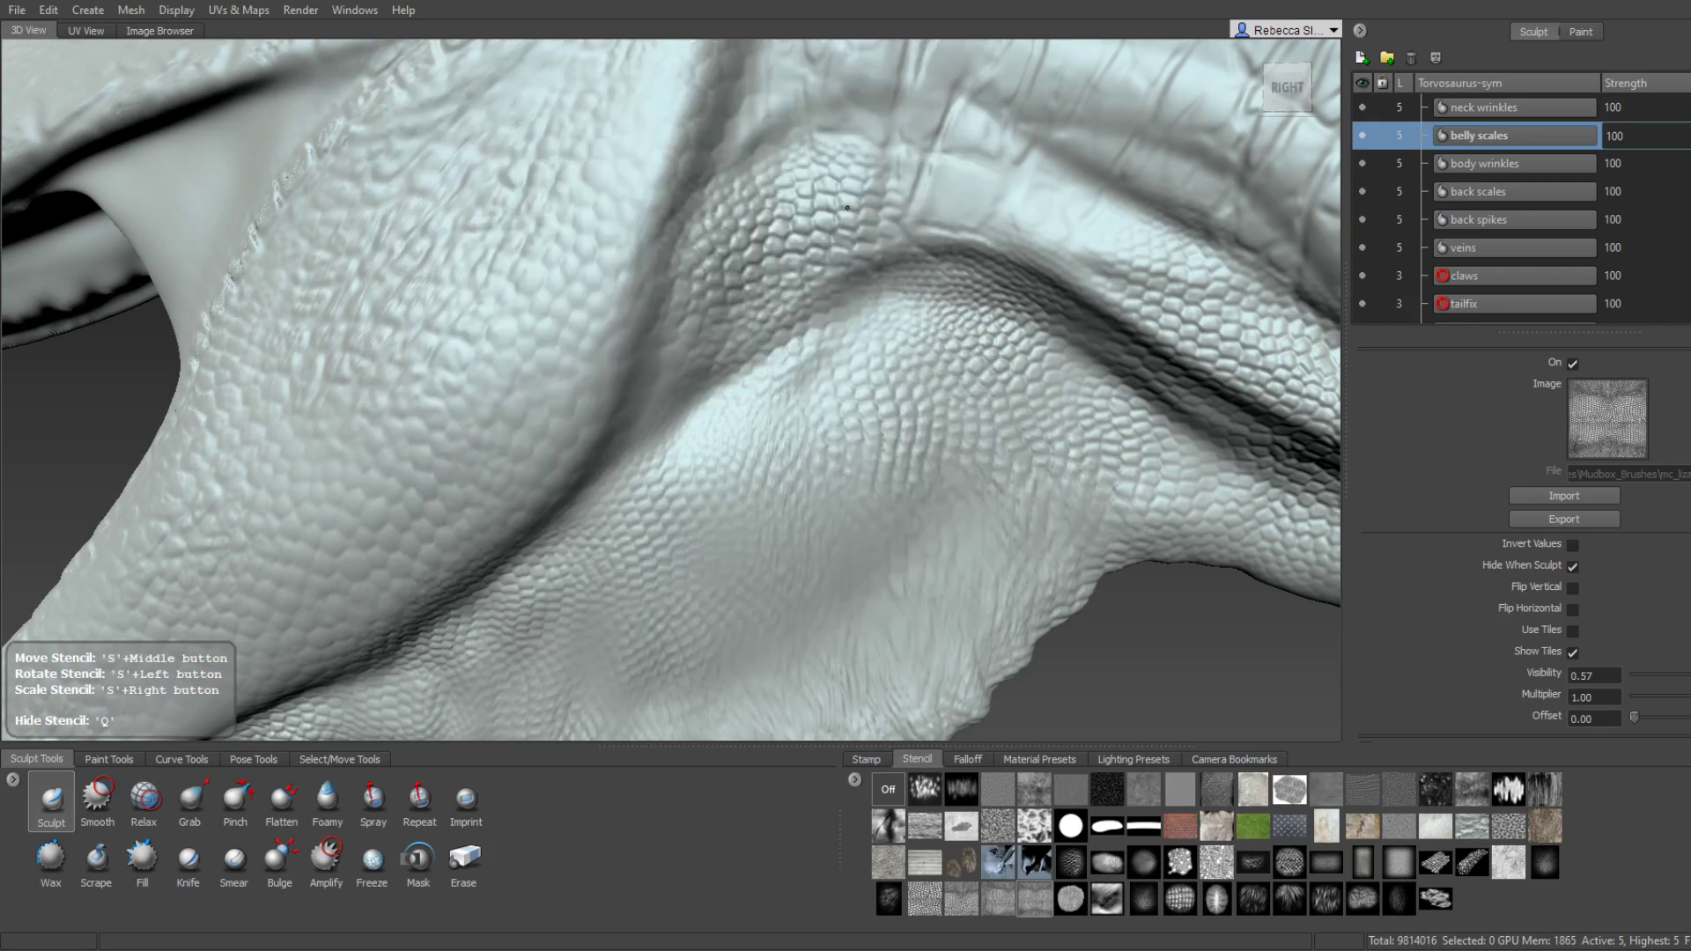
pyautogui.moveTo(727, 256)
pyautogui.keyDown('alt'); pyautogui.mouseDown()
pyautogui.moveTo(907, 362)
pyautogui.moveTo(811, 415)
pyautogui.moveTo(818, 427)
pyautogui.moveTo(713, 305)
pyautogui.mouseUp(); pyautogui.keyUp('alt')
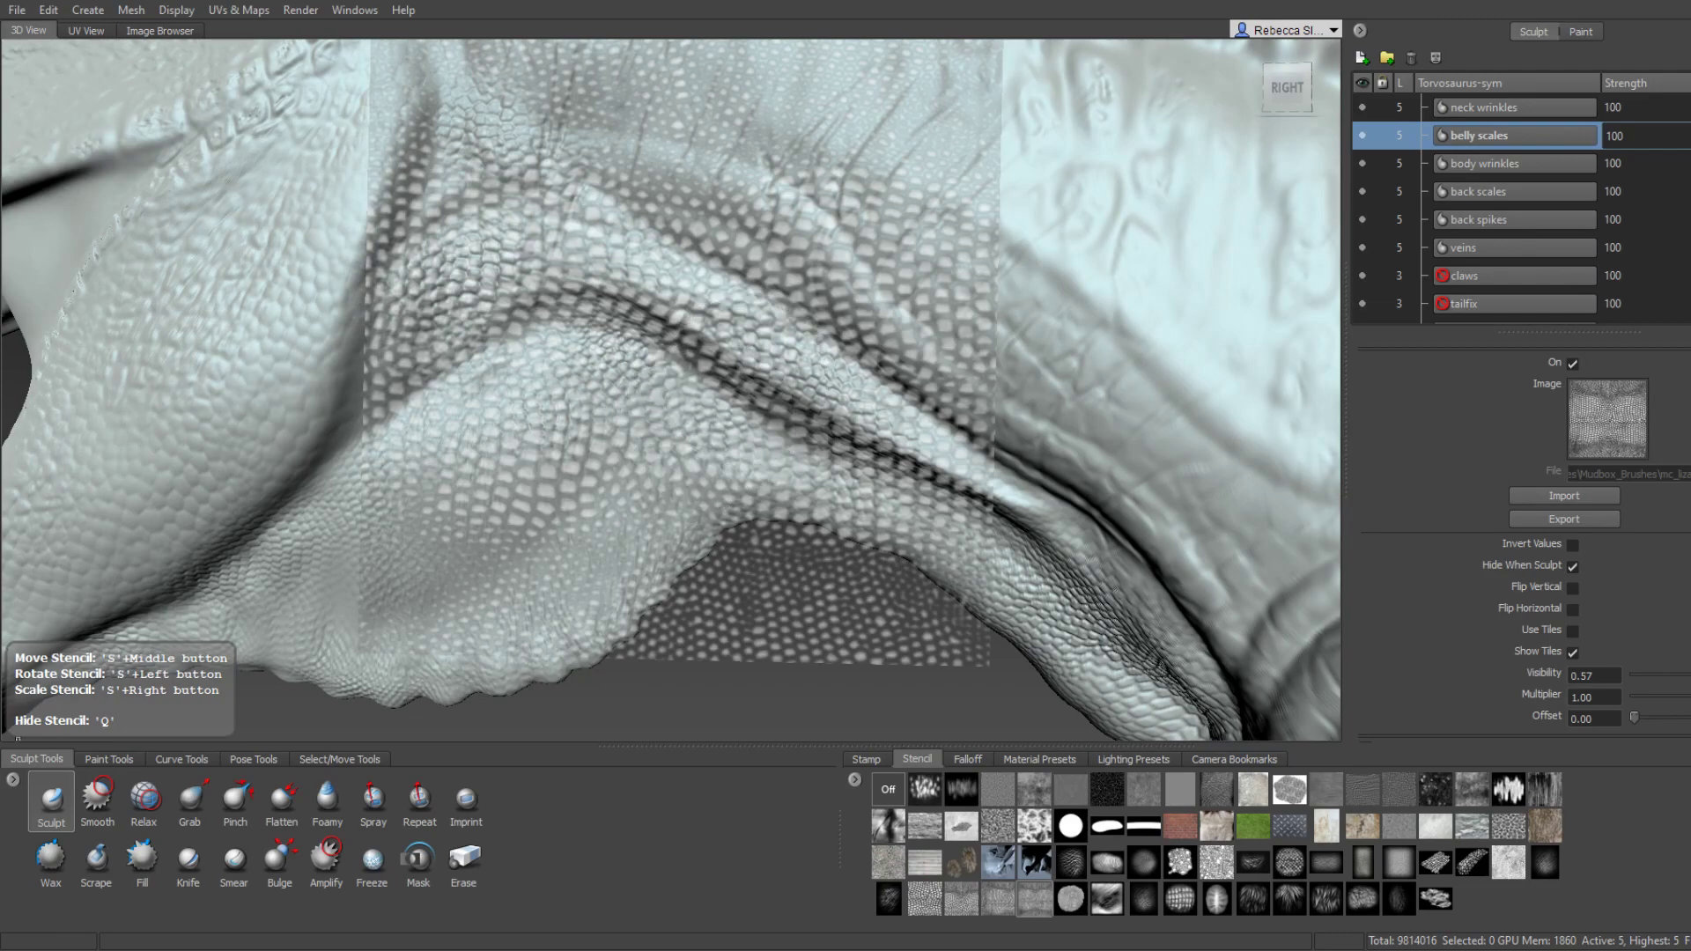
pyautogui.moveTo(479, 559)
pyautogui.keyDown('alt'); pyautogui.mouseDown()
pyautogui.moveTo(710, 410)
pyautogui.moveTo(670, 314)
pyautogui.moveTo(686, 403)
pyautogui.moveTo(678, 378)
pyautogui.moveTo(566, 453)
pyautogui.moveTo(457, 359)
pyautogui.moveTo(699, 377)
pyautogui.moveTo(720, 471)
pyautogui.moveTo(669, 440)
pyautogui.moveTo(634, 379)
pyautogui.moveTo(795, 460)
pyautogui.moveTo(843, 407)
pyautogui.mouseUp(); pyautogui.keyUp('alt')
# Stroke scales onto the chin underside and neck sides, then zoom out to view the dinosaur.
pyautogui.moveTo(581, 428)
pyautogui.keyDown('alt'); pyautogui.mouseDown()
pyautogui.moveTo(711, 557)
pyautogui.moveTo(515, 463)
pyautogui.mouseUp(); pyautogui.keyUp('alt')
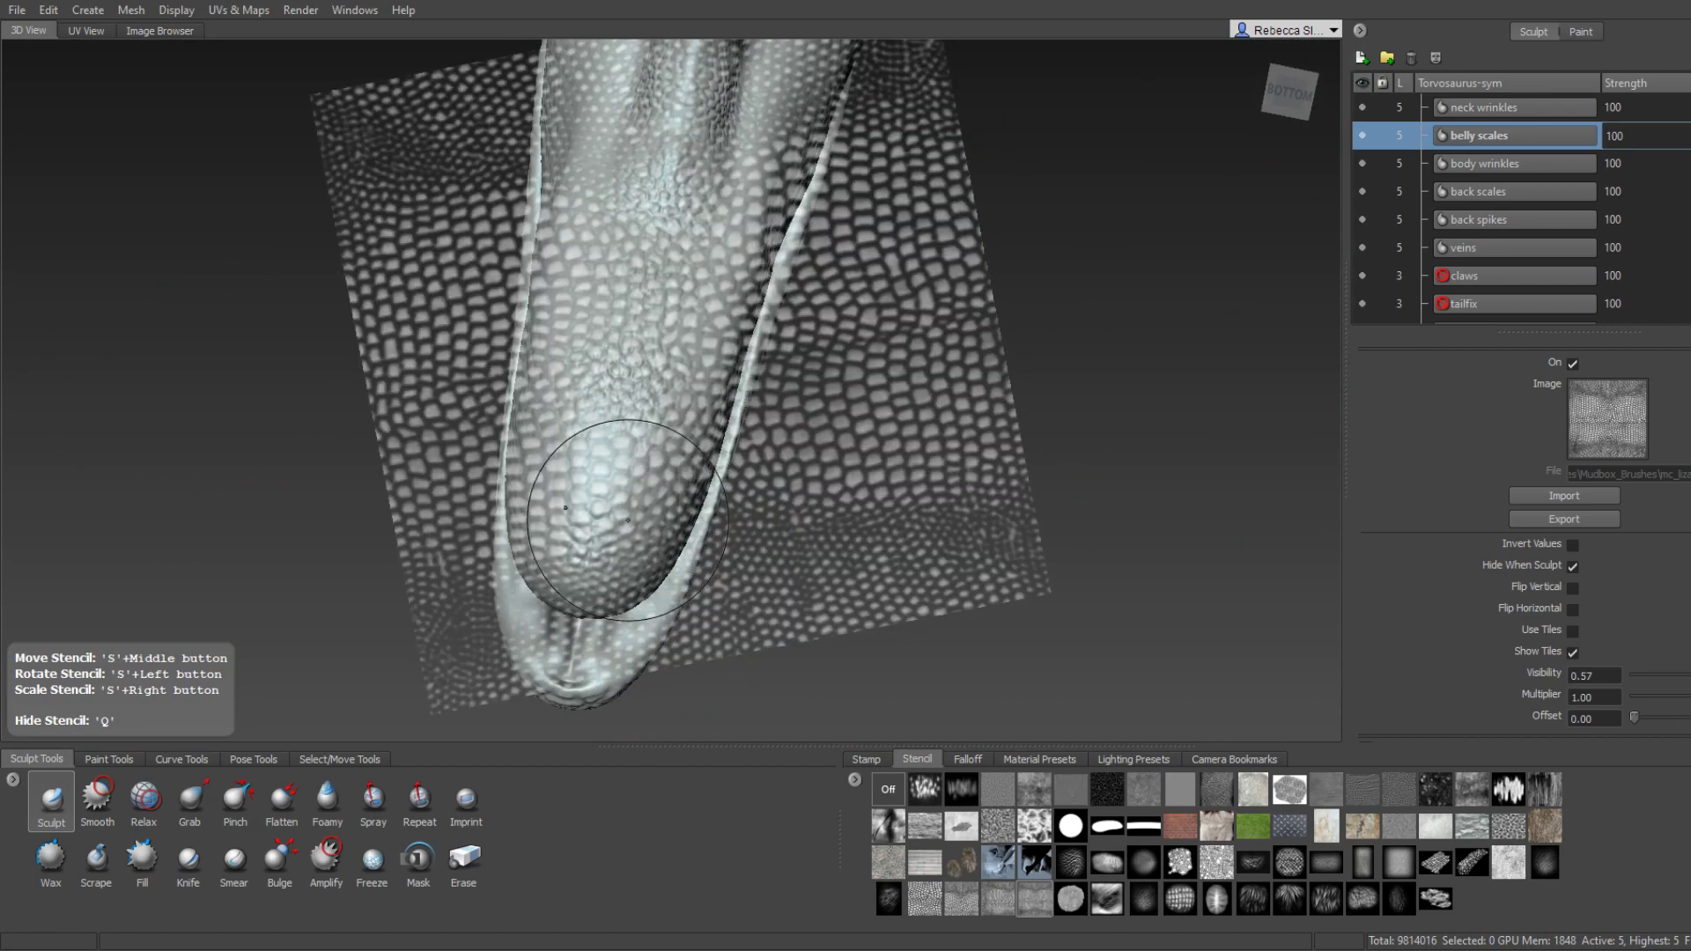
pyautogui.moveTo(553, 540)
pyautogui.keyDown('alt'); pyautogui.mouseDown()
pyautogui.moveTo(817, 515)
pyautogui.moveTo(660, 472)
pyautogui.moveTo(728, 327)
pyautogui.moveTo(616, 301)
pyautogui.mouseUp(); pyautogui.keyUp('alt')
pyautogui.keyDown('alt'); pyautogui.moveTo(649, 366); pyautogui.dragTo(645, 434); pyautogui.keyUp('alt')
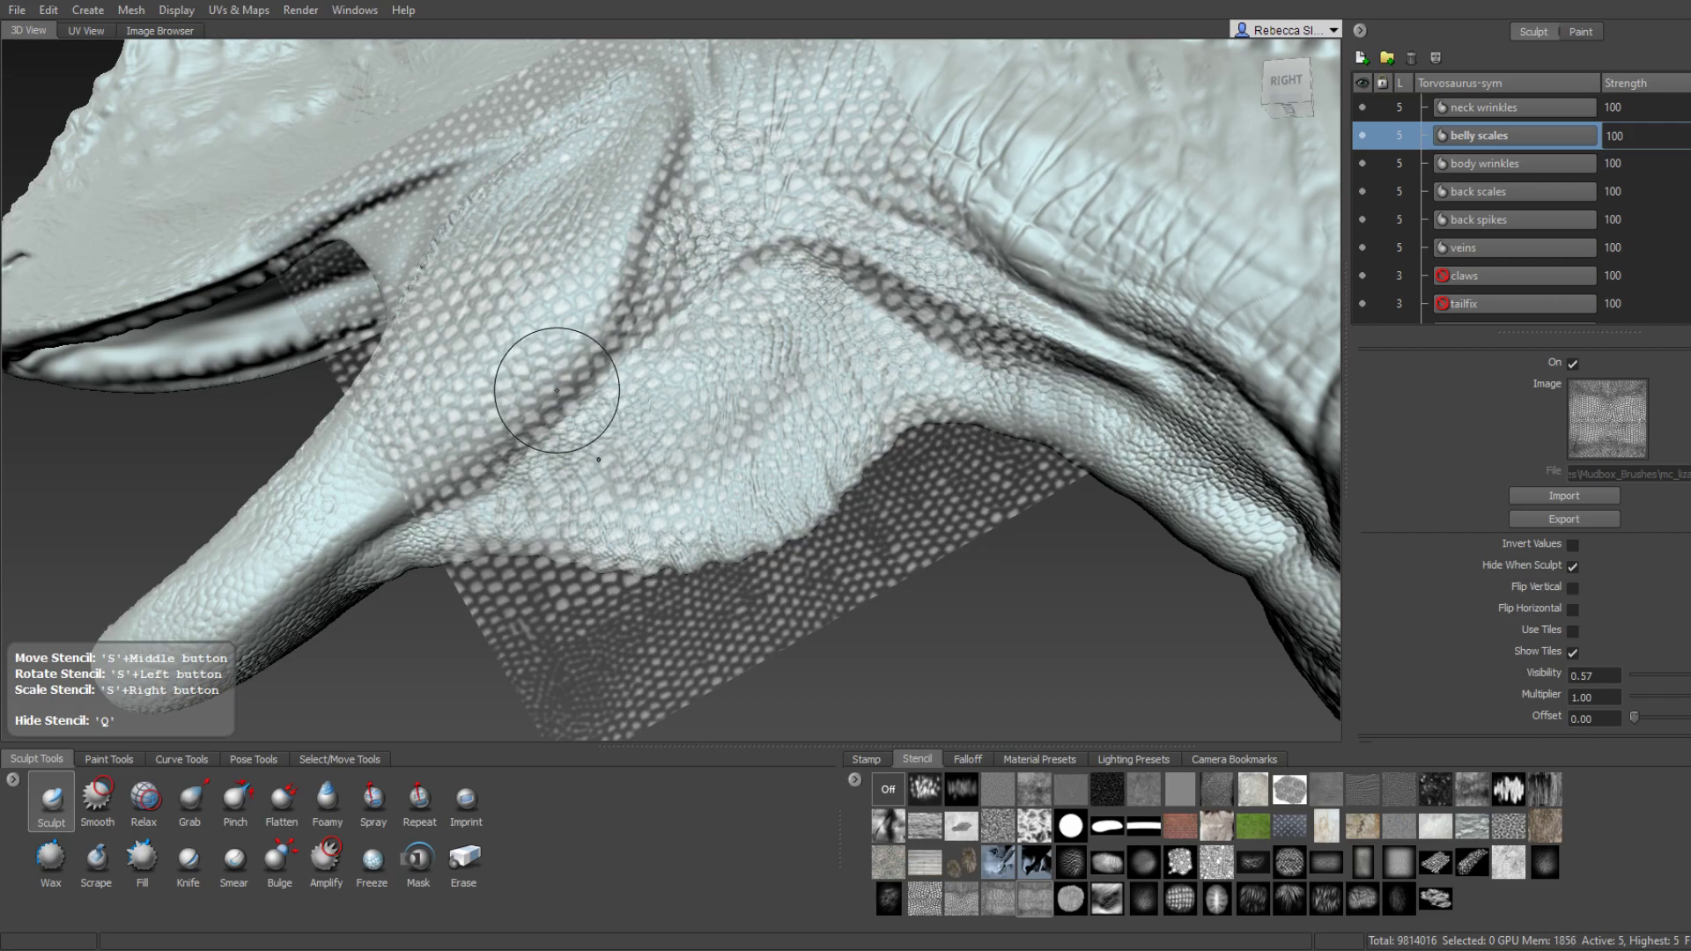
pyautogui.keyDown('alt'); pyautogui.moveTo(557, 390); pyautogui.dragTo(480, 415); pyautogui.keyUp('alt')
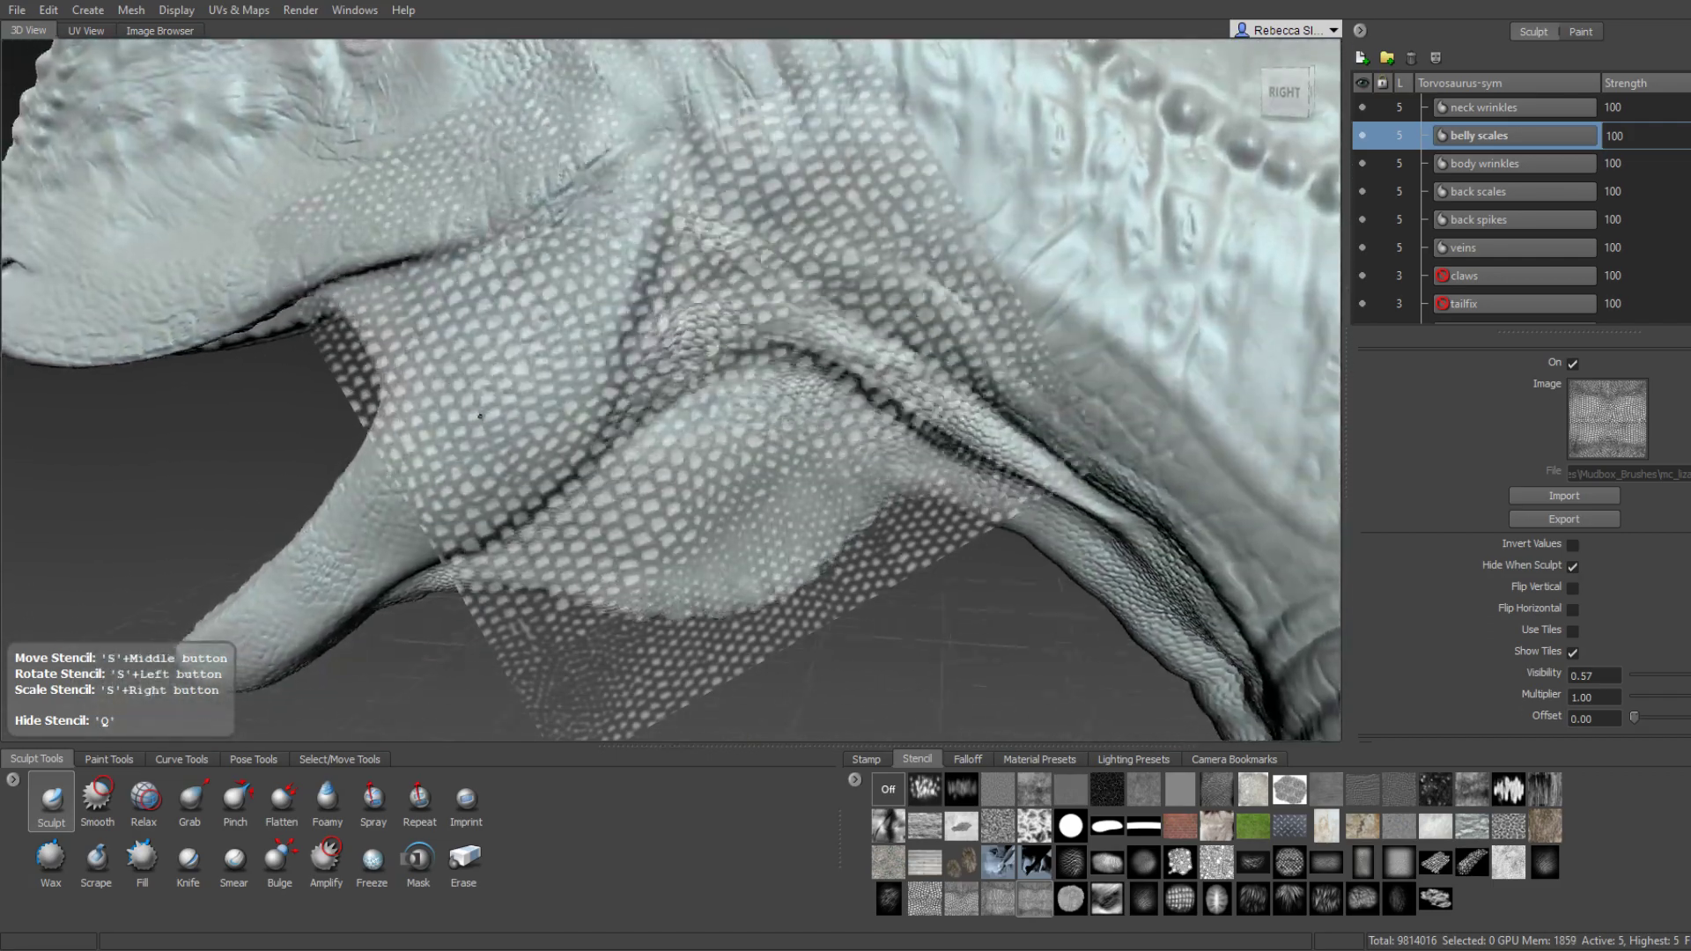
pyautogui.moveTo(480, 416)
pyautogui.keyDown('alt'); pyautogui.mouseDown()
pyautogui.moveTo(852, 279)
pyautogui.moveTo(679, 283)
pyautogui.moveTo(681, 311)
pyautogui.moveTo(566, 264)
pyautogui.moveTo(704, 229)
pyautogui.moveTo(829, 463)
pyautogui.moveTo(819, 444)
pyautogui.mouseUp(); pyautogui.keyUp('alt')
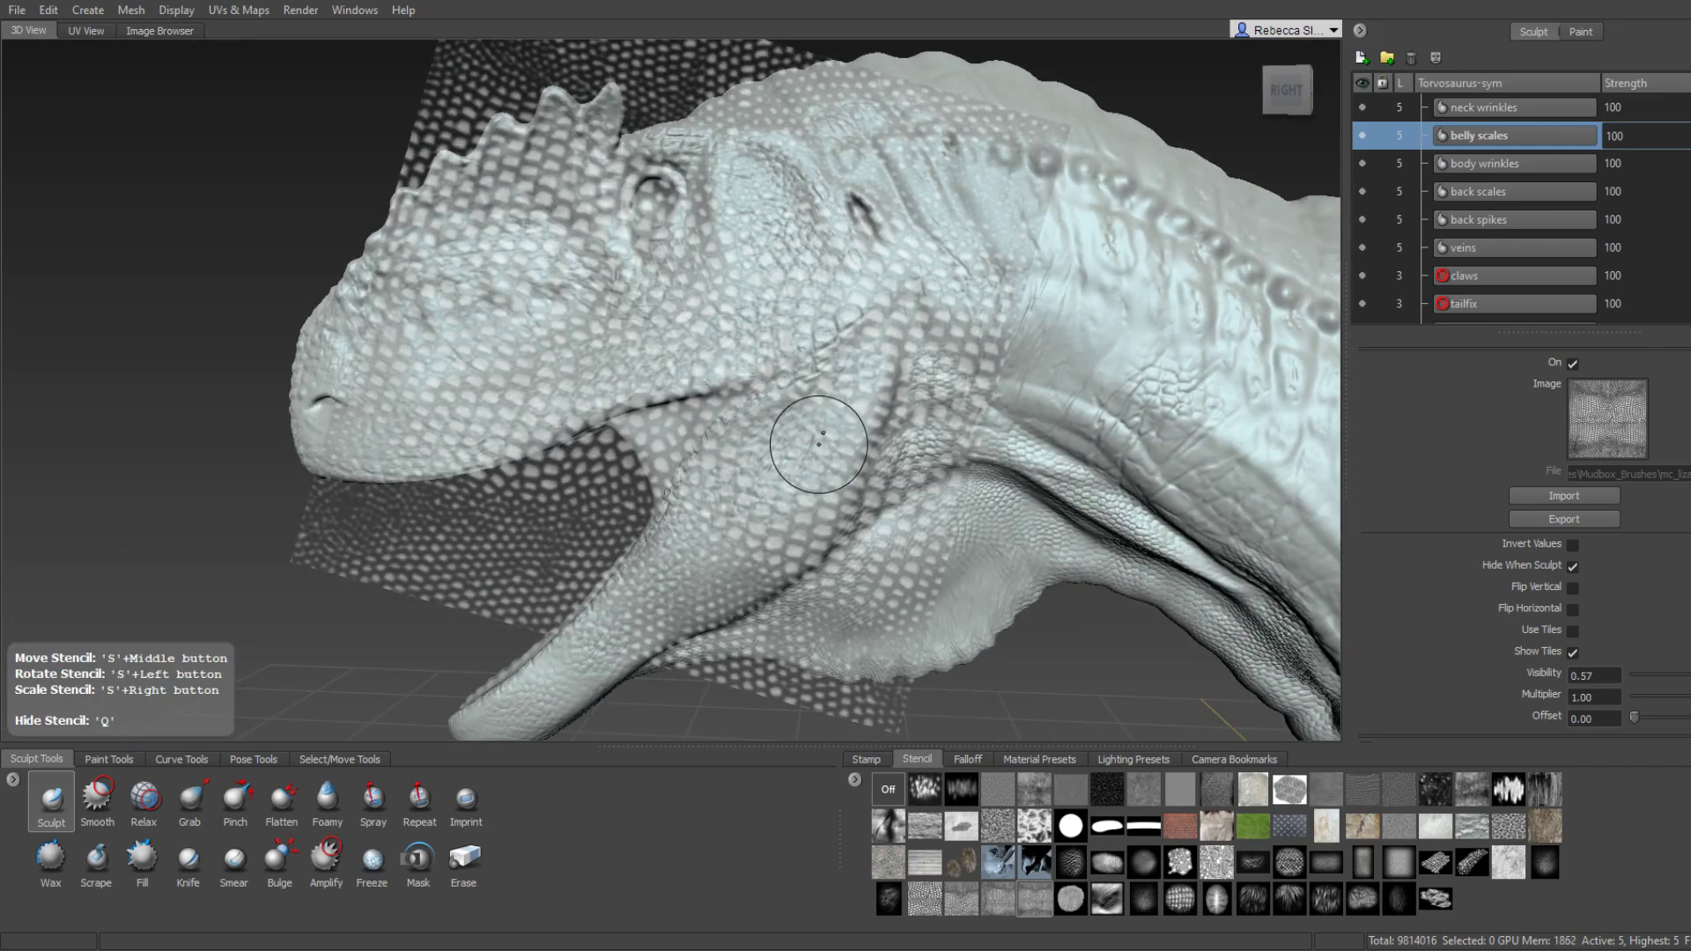
pyautogui.moveTo(818, 444)
pyautogui.keyDown('alt'); pyautogui.mouseDown()
pyautogui.moveTo(850, 413)
pyautogui.moveTo(765, 352)
pyautogui.moveTo(534, 429)
pyautogui.moveTo(766, 350)
pyautogui.moveTo(604, 357)
pyautogui.mouseUp(); pyautogui.keyUp('alt')
pyautogui.scroll(3, 765, 353)
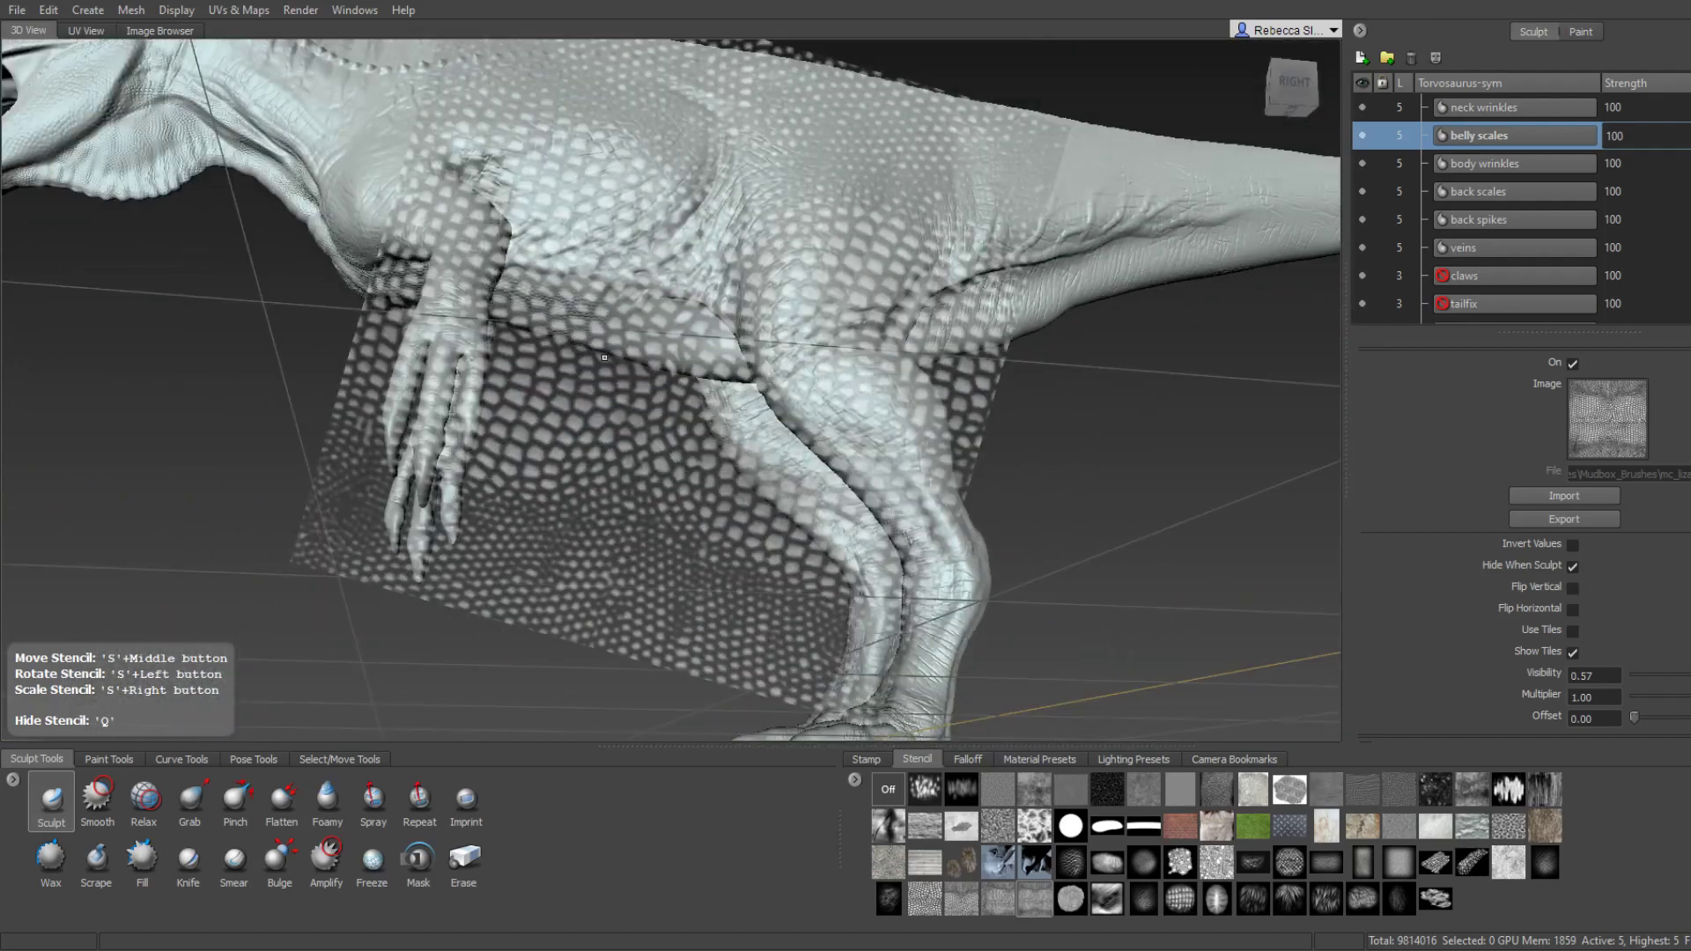
# Press and deepen scale relief across the upper and lower belly through the stencil.
pyautogui.keyDown('alt'); pyautogui.moveTo(604, 358); pyautogui.dragTo(634, 396, button='right'); pyautogui.keyUp('alt')
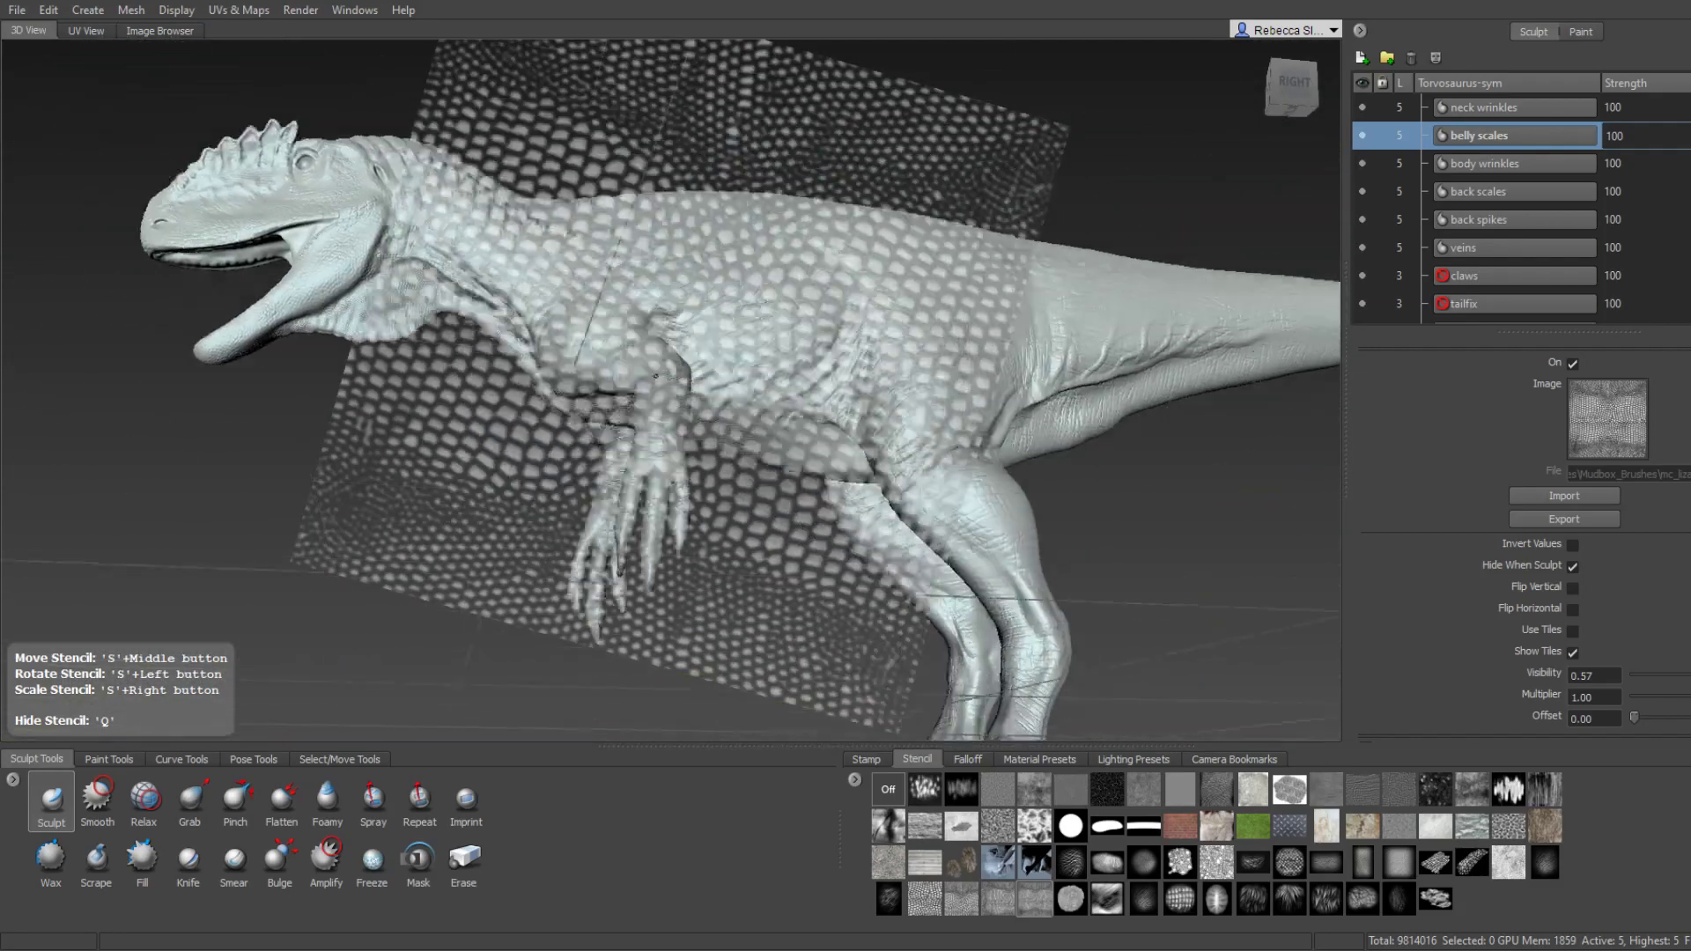
pyautogui.moveTo(634, 396)
pyautogui.keyDown('alt'); pyautogui.mouseDown()
pyautogui.moveTo(674, 443)
pyautogui.moveTo(748, 446)
pyautogui.mouseUp(); pyautogui.keyUp('alt')
pyautogui.keyDown('alt'); pyautogui.moveTo(669, 441); pyautogui.dragTo(692, 445, button='right'); pyautogui.keyUp('alt')
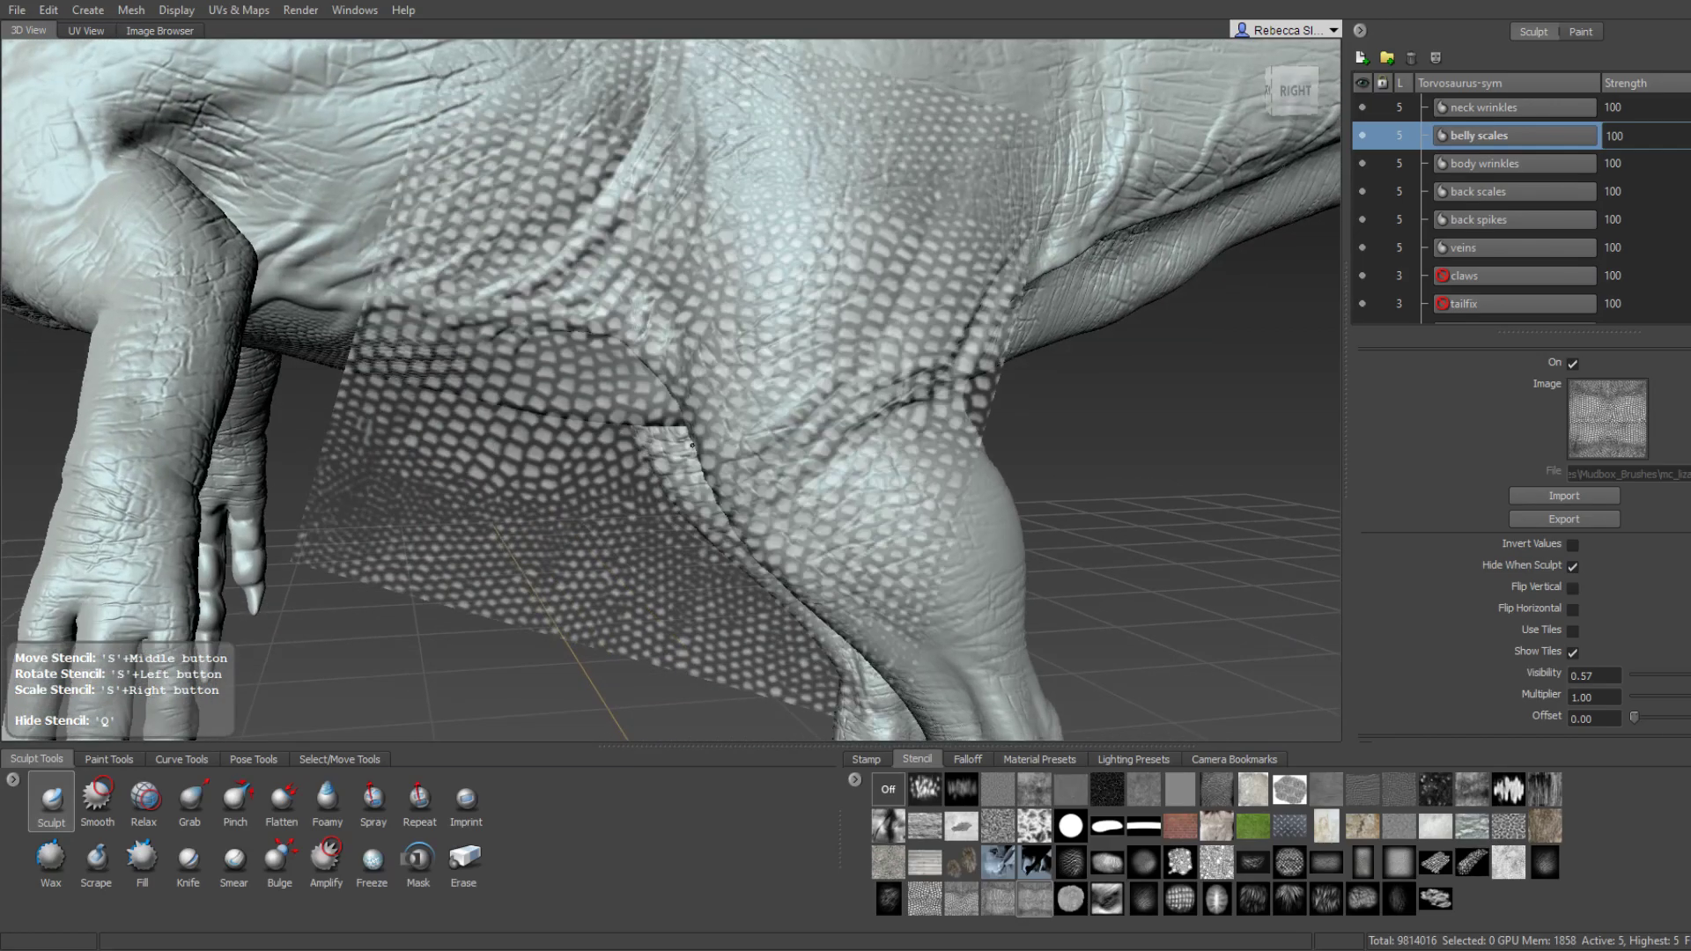
pyautogui.keyDown('alt'); pyautogui.moveTo(691, 445); pyautogui.dragTo(748, 314); pyautogui.keyUp('alt')
pyautogui.moveTo(220, 202)
pyautogui.mouseDown()
pyautogui.moveTo(671, 351)
pyautogui.moveTo(724, 349)
pyautogui.mouseUp()
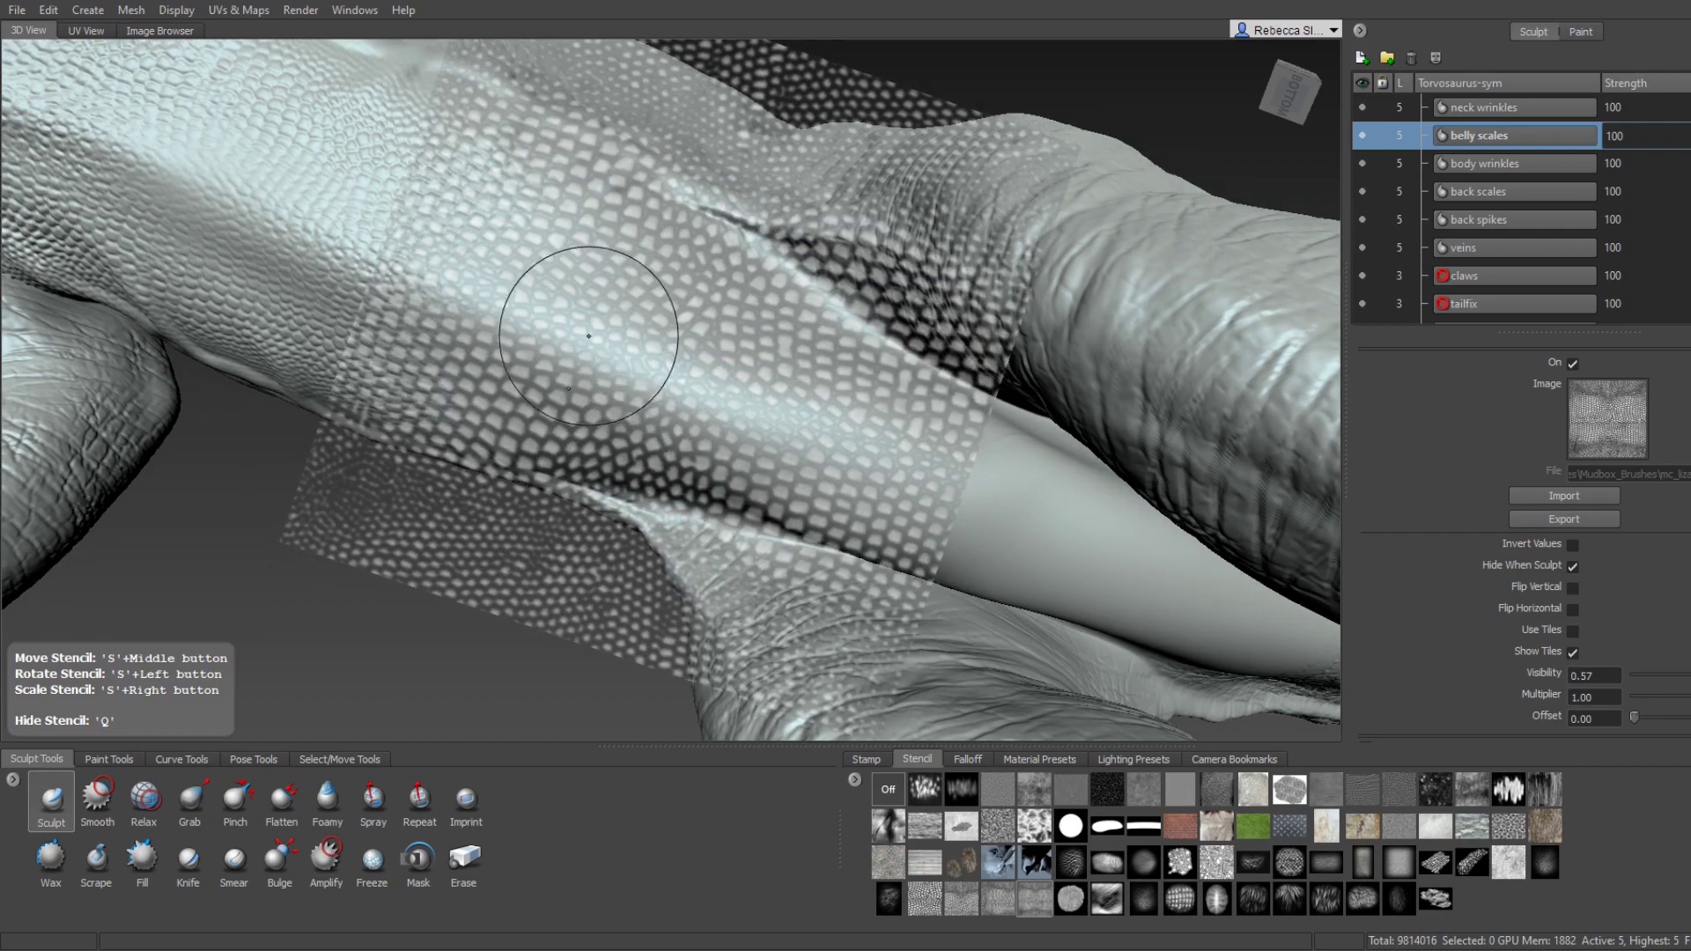
pyautogui.moveTo(588, 335); pyautogui.dragTo(553, 203)
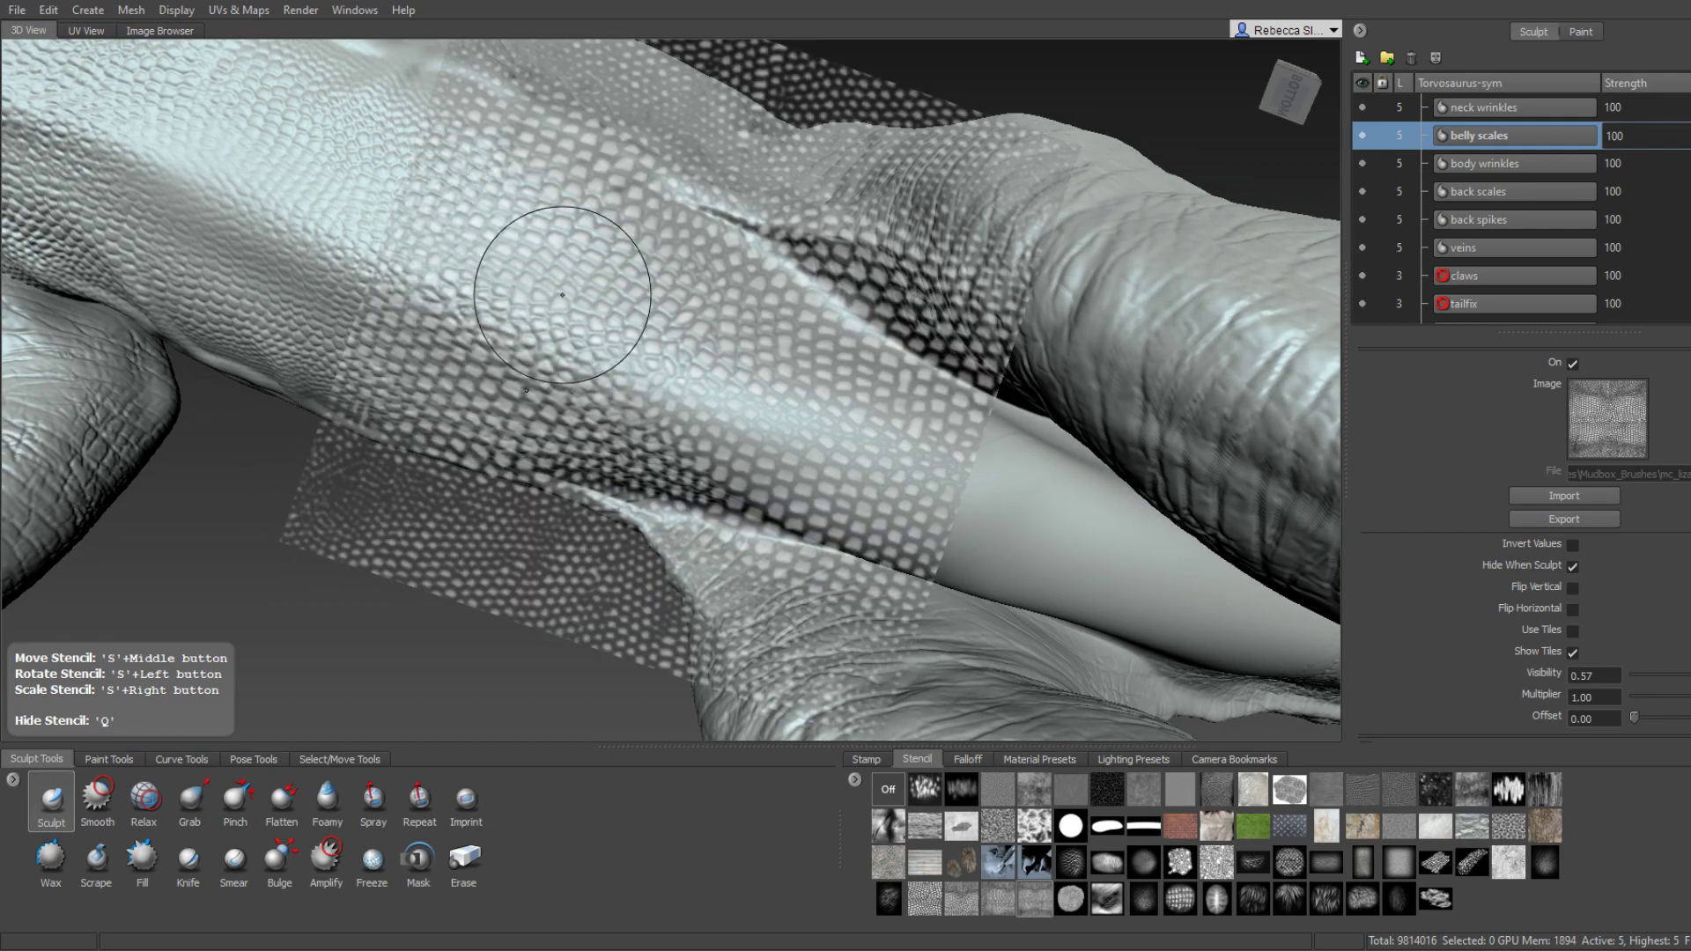
pyautogui.moveTo(522, 319)
pyautogui.keyDown('alt'); pyautogui.mouseDown()
pyautogui.moveTo(437, 223)
pyautogui.moveTo(490, 283)
pyautogui.moveTo(514, 186)
pyautogui.mouseUp(); pyautogui.keyUp('alt')
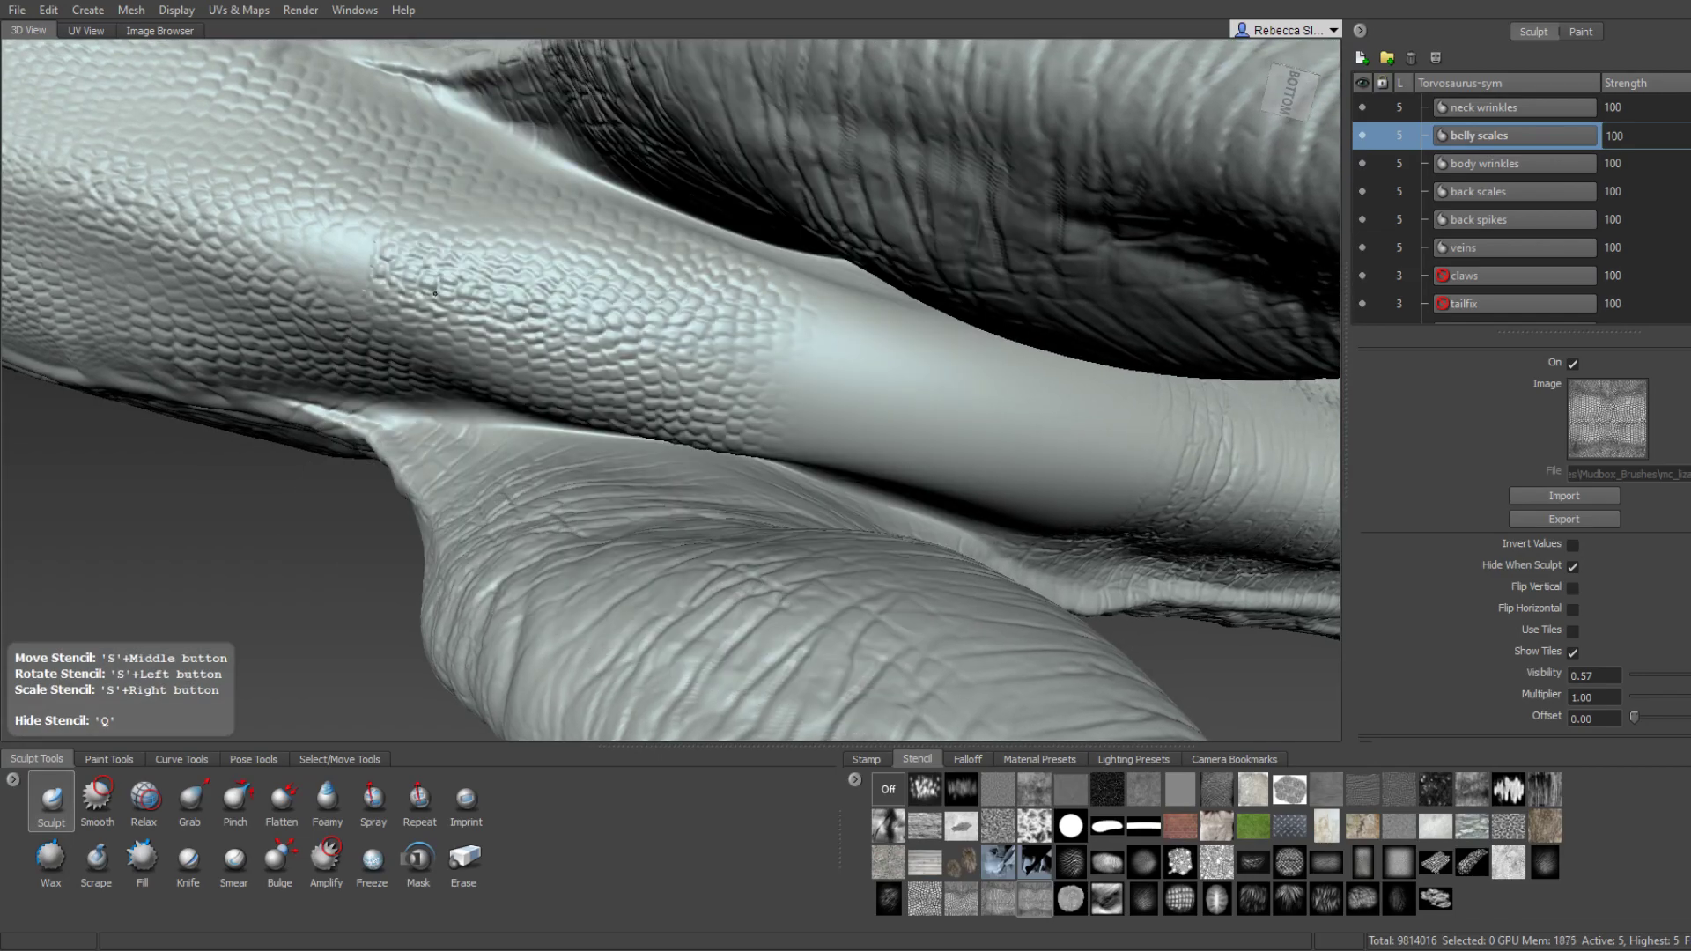
pyautogui.moveTo(434, 293)
pyautogui.mouseDown()
pyautogui.moveTo(651, 308)
pyautogui.moveTo(528, 282)
pyautogui.moveTo(742, 291)
pyautogui.moveTo(775, 259)
pyautogui.moveTo(617, 251)
pyautogui.mouseUp()
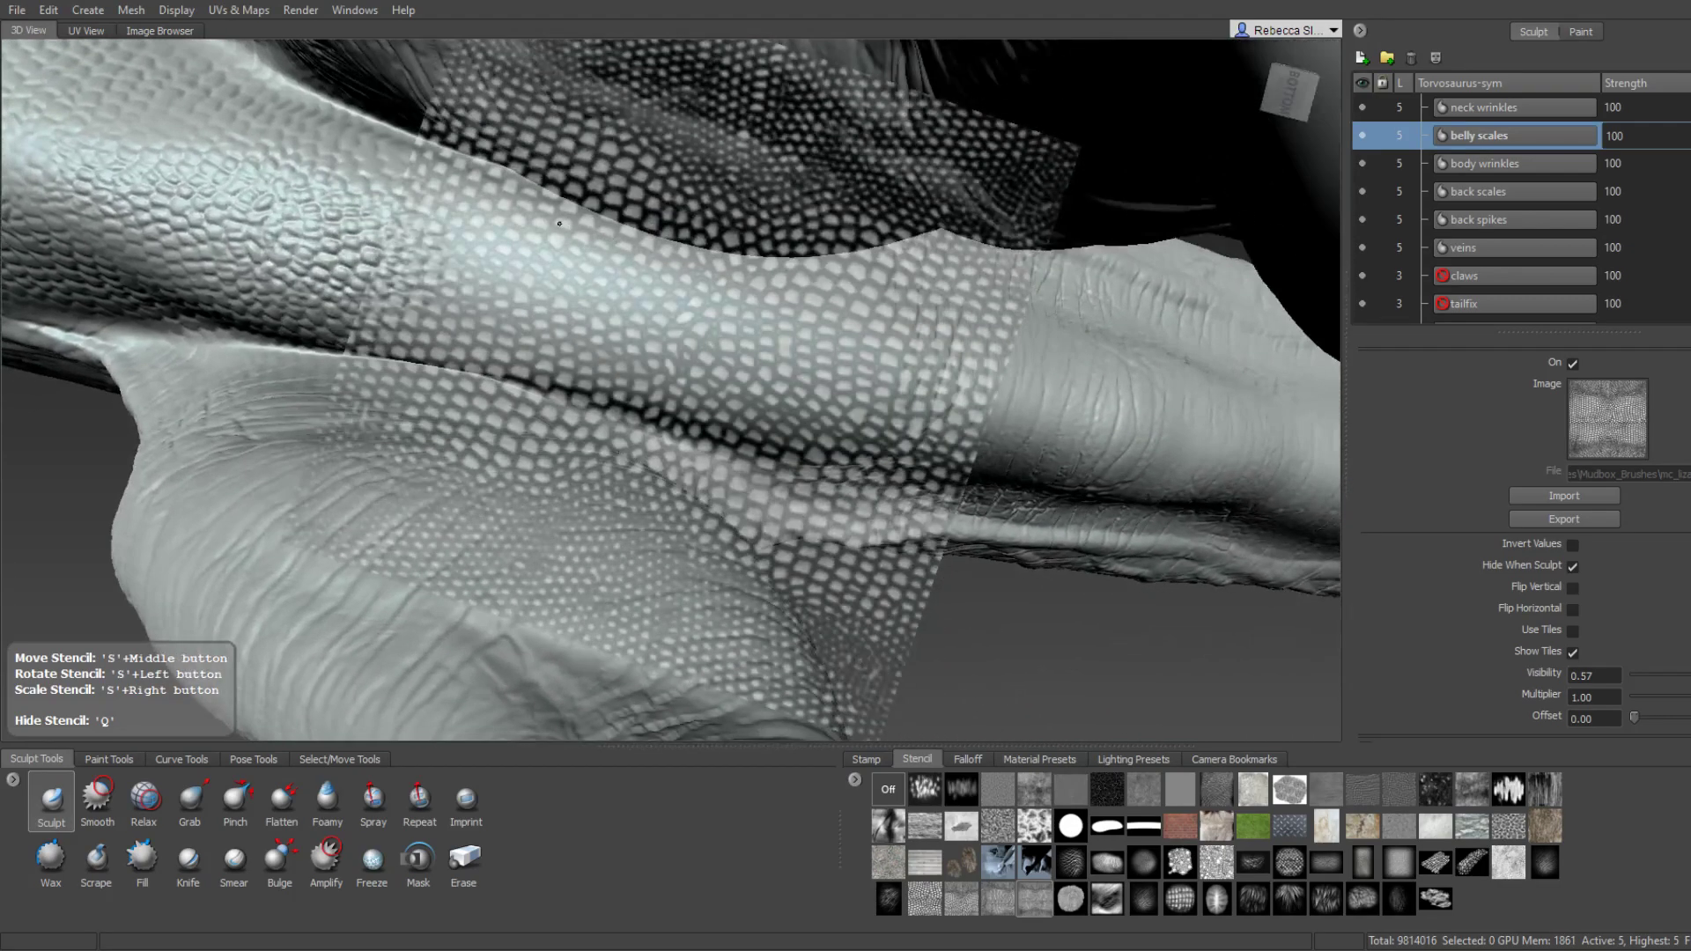
pyautogui.moveTo(520, 220)
pyautogui.mouseDown()
pyautogui.moveTo(522, 290)
pyautogui.moveTo(664, 211)
pyautogui.moveTo(648, 233)
pyautogui.mouseUp()
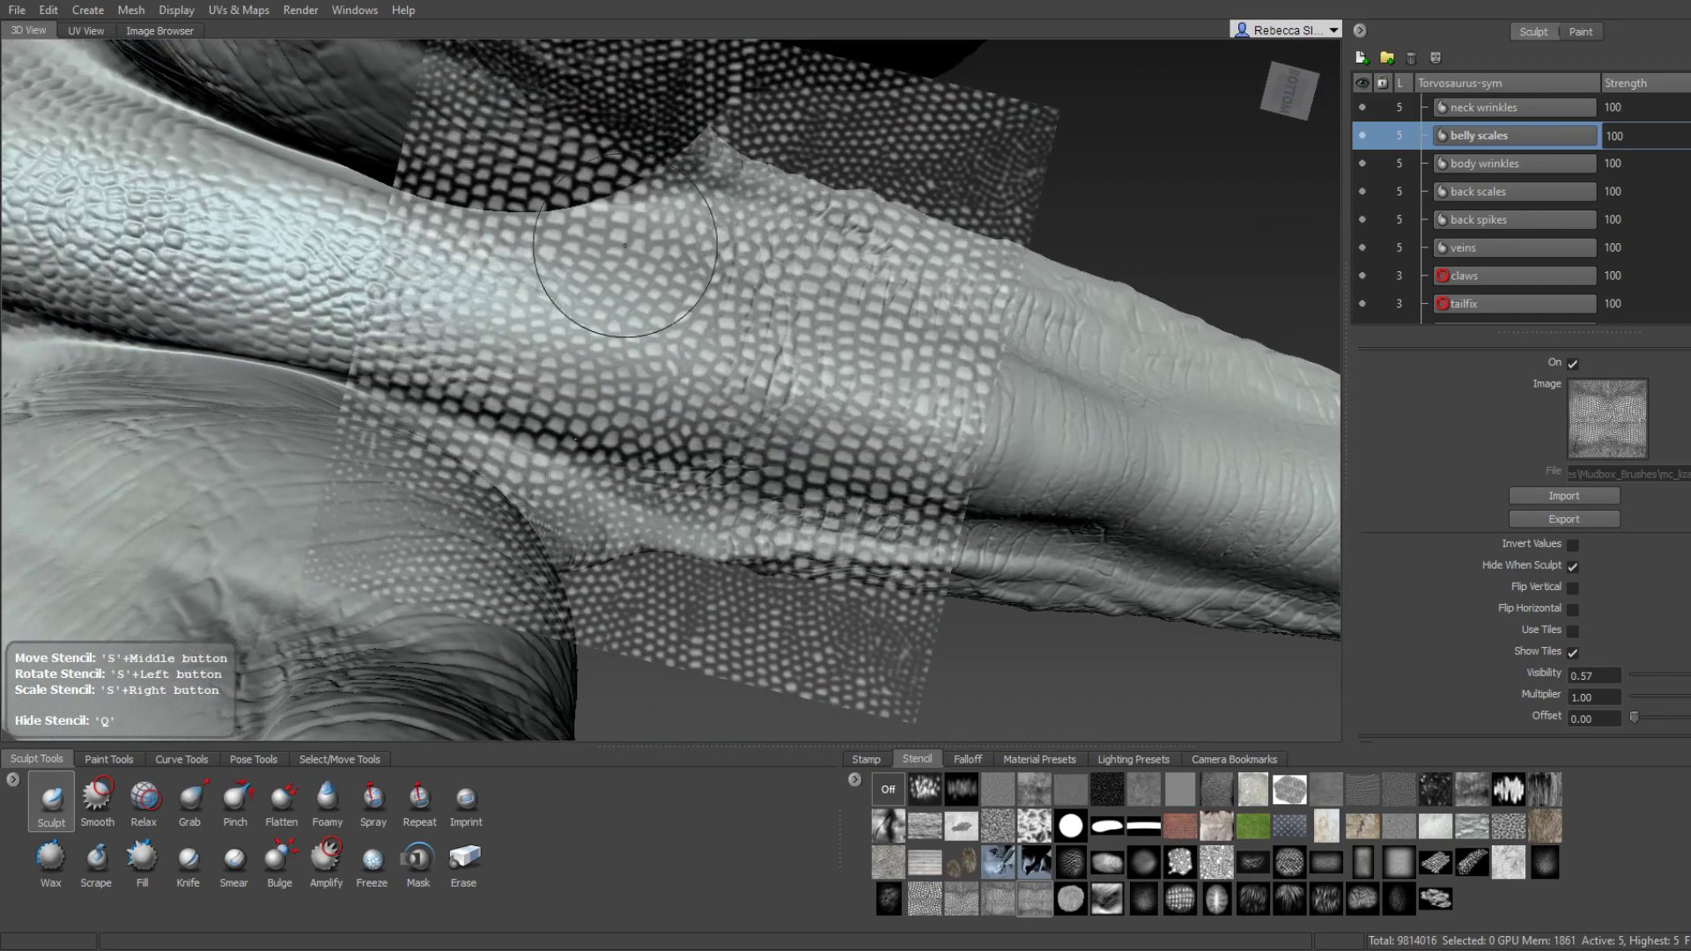
# Hide the stencil and tumble around the belly and hind leg to inspect the raised scales.
pyautogui.press('q')
pyautogui.moveTo(706, 310)
pyautogui.keyDown('alt'); pyautogui.mouseDown()
pyautogui.moveTo(771, 334)
pyautogui.moveTo(796, 315)
pyautogui.moveTo(845, 360)
pyautogui.mouseUp(); pyautogui.keyUp('alt')
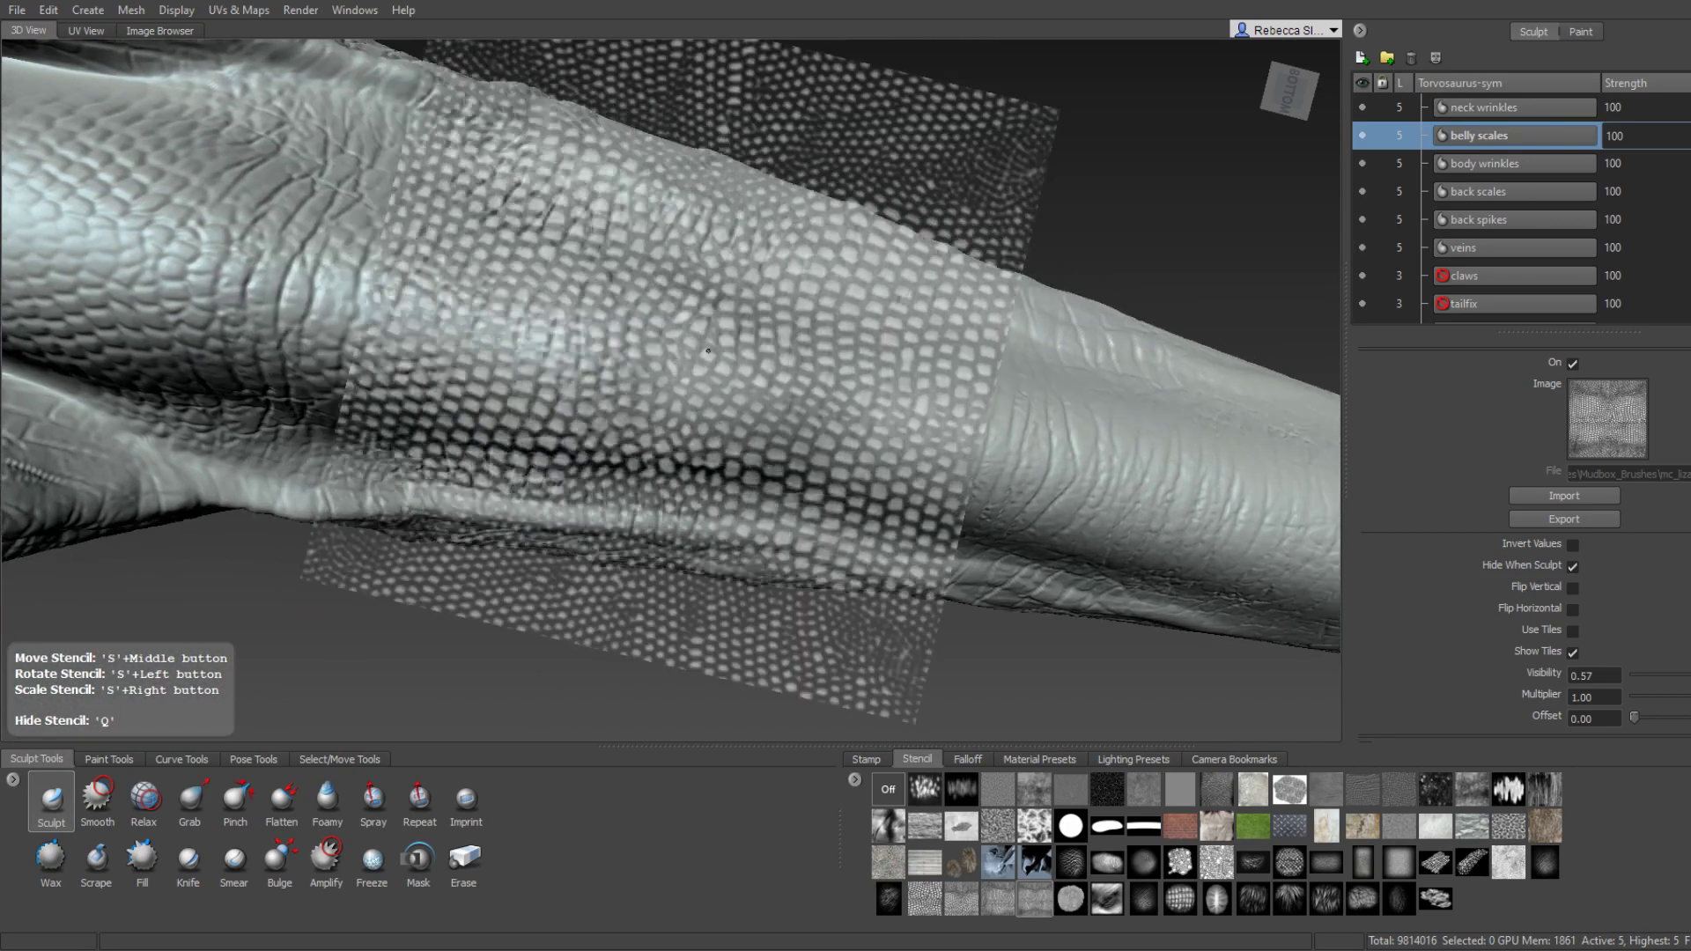
pyautogui.moveTo(696, 371)
pyautogui.keyDown('alt'); pyautogui.mouseDown()
pyautogui.moveTo(661, 329)
pyautogui.moveTo(801, 380)
pyautogui.mouseUp(); pyautogui.keyUp('alt')
pyautogui.keyDown('alt'); pyautogui.moveTo(697, 356); pyautogui.dragTo(688, 364); pyautogui.keyUp('alt')
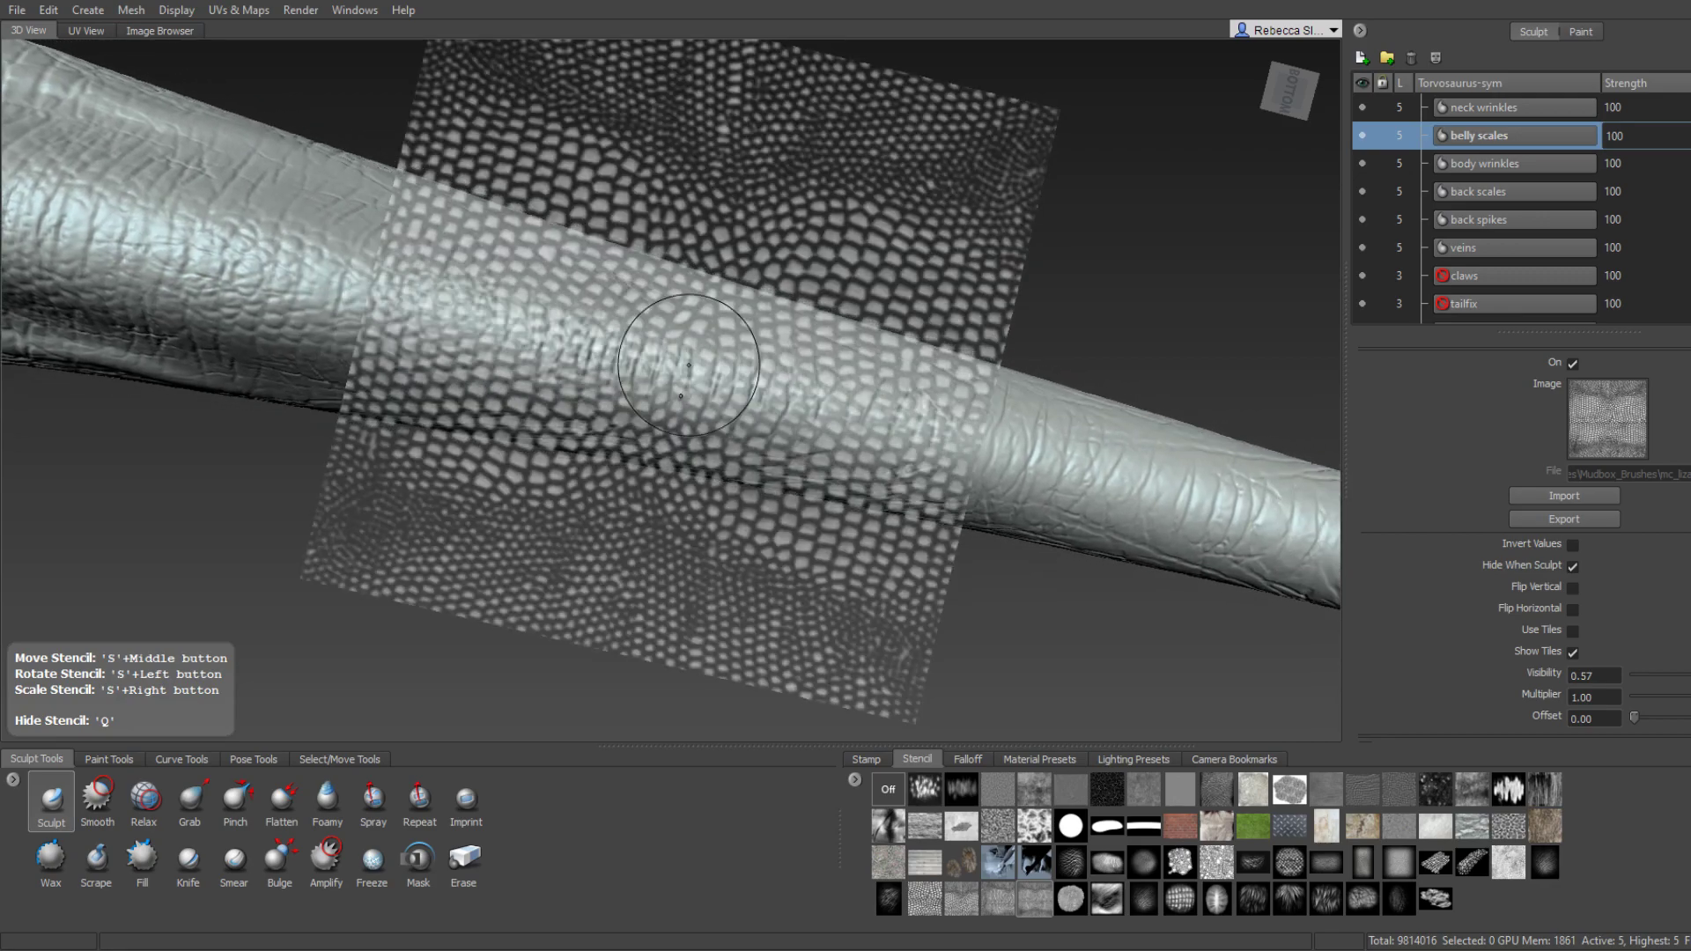
pyautogui.moveTo(860, 400)
pyautogui.keyDown('alt'); pyautogui.mouseDown()
pyautogui.moveTo(901, 261)
pyautogui.moveTo(731, 344)
pyautogui.moveTo(676, 293)
pyautogui.mouseUp(); pyautogui.keyUp('alt')
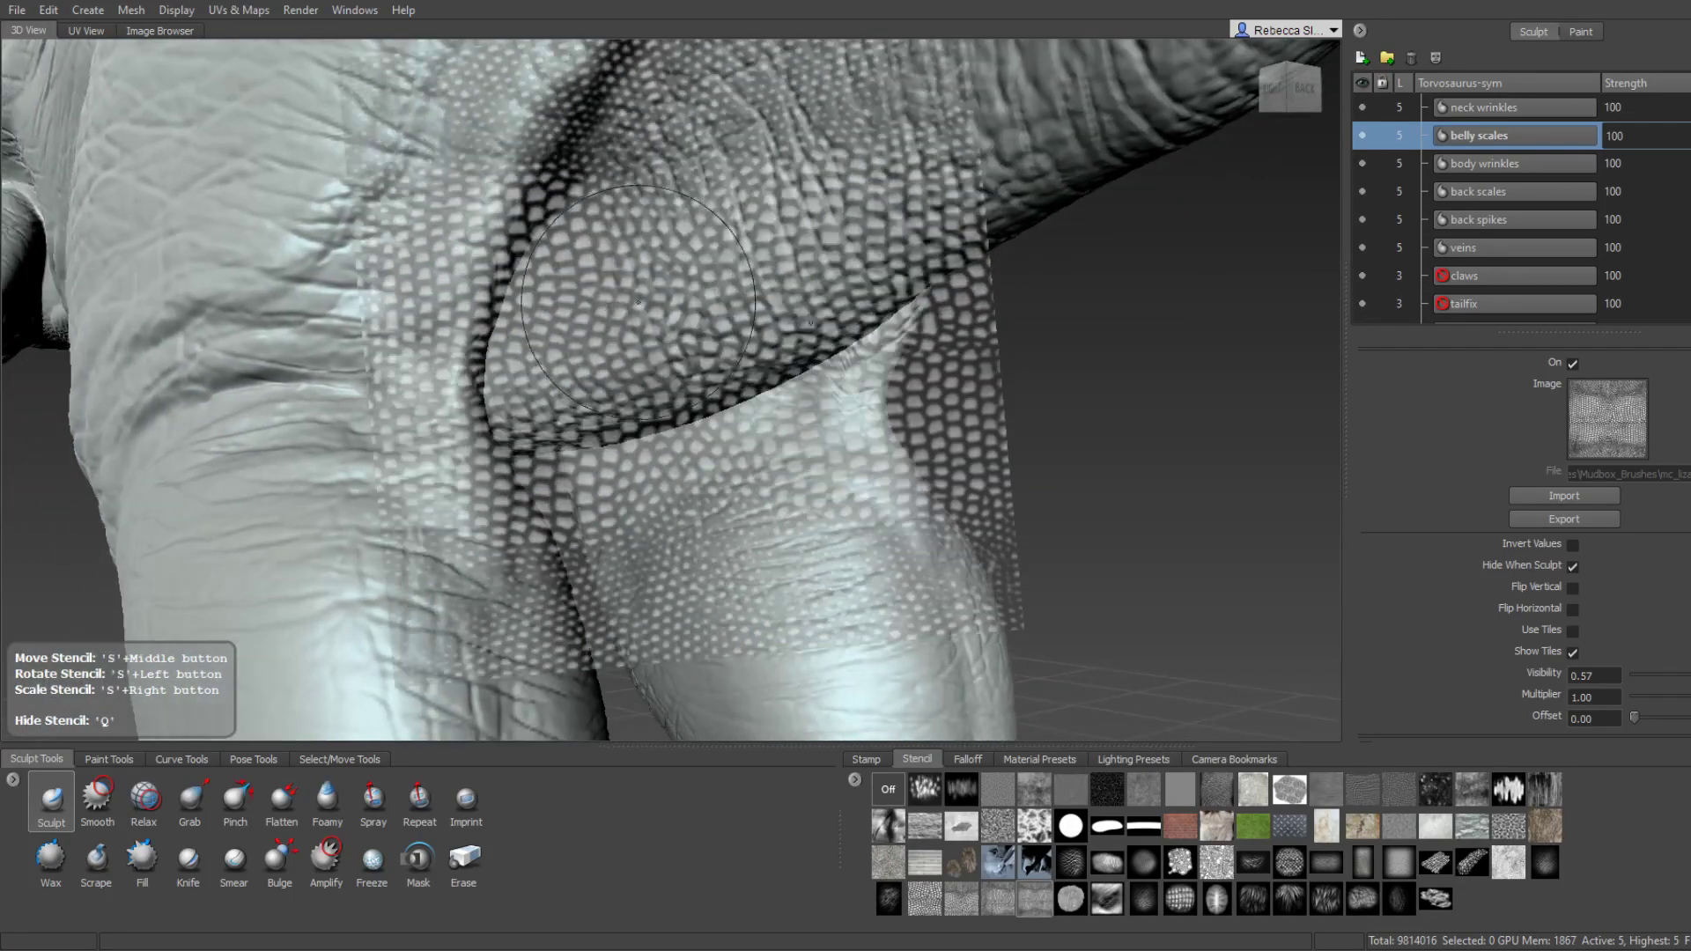
pyautogui.moveTo(676, 293)
pyautogui.keyDown('alt'); pyautogui.mouseDown()
pyautogui.moveTo(573, 267)
pyautogui.moveTo(748, 238)
pyautogui.mouseUp(); pyautogui.keyUp('alt')
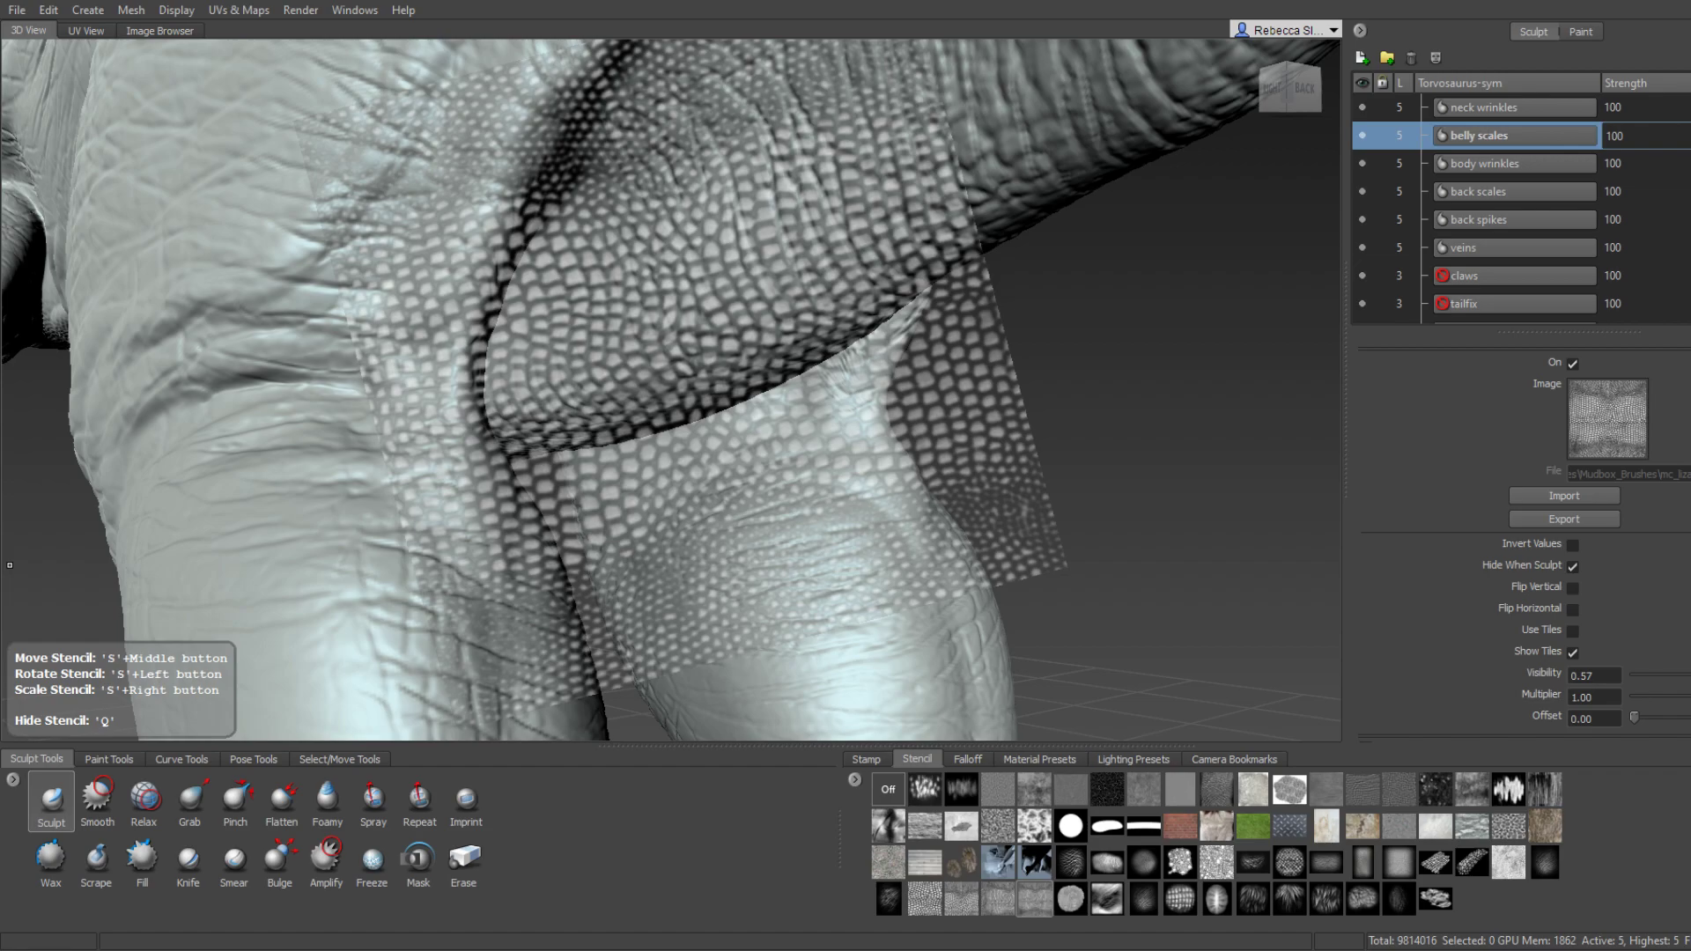
pyautogui.keyDown('alt'); pyautogui.moveTo(631, 333); pyautogui.dragTo(669, 220); pyautogui.keyUp('alt')
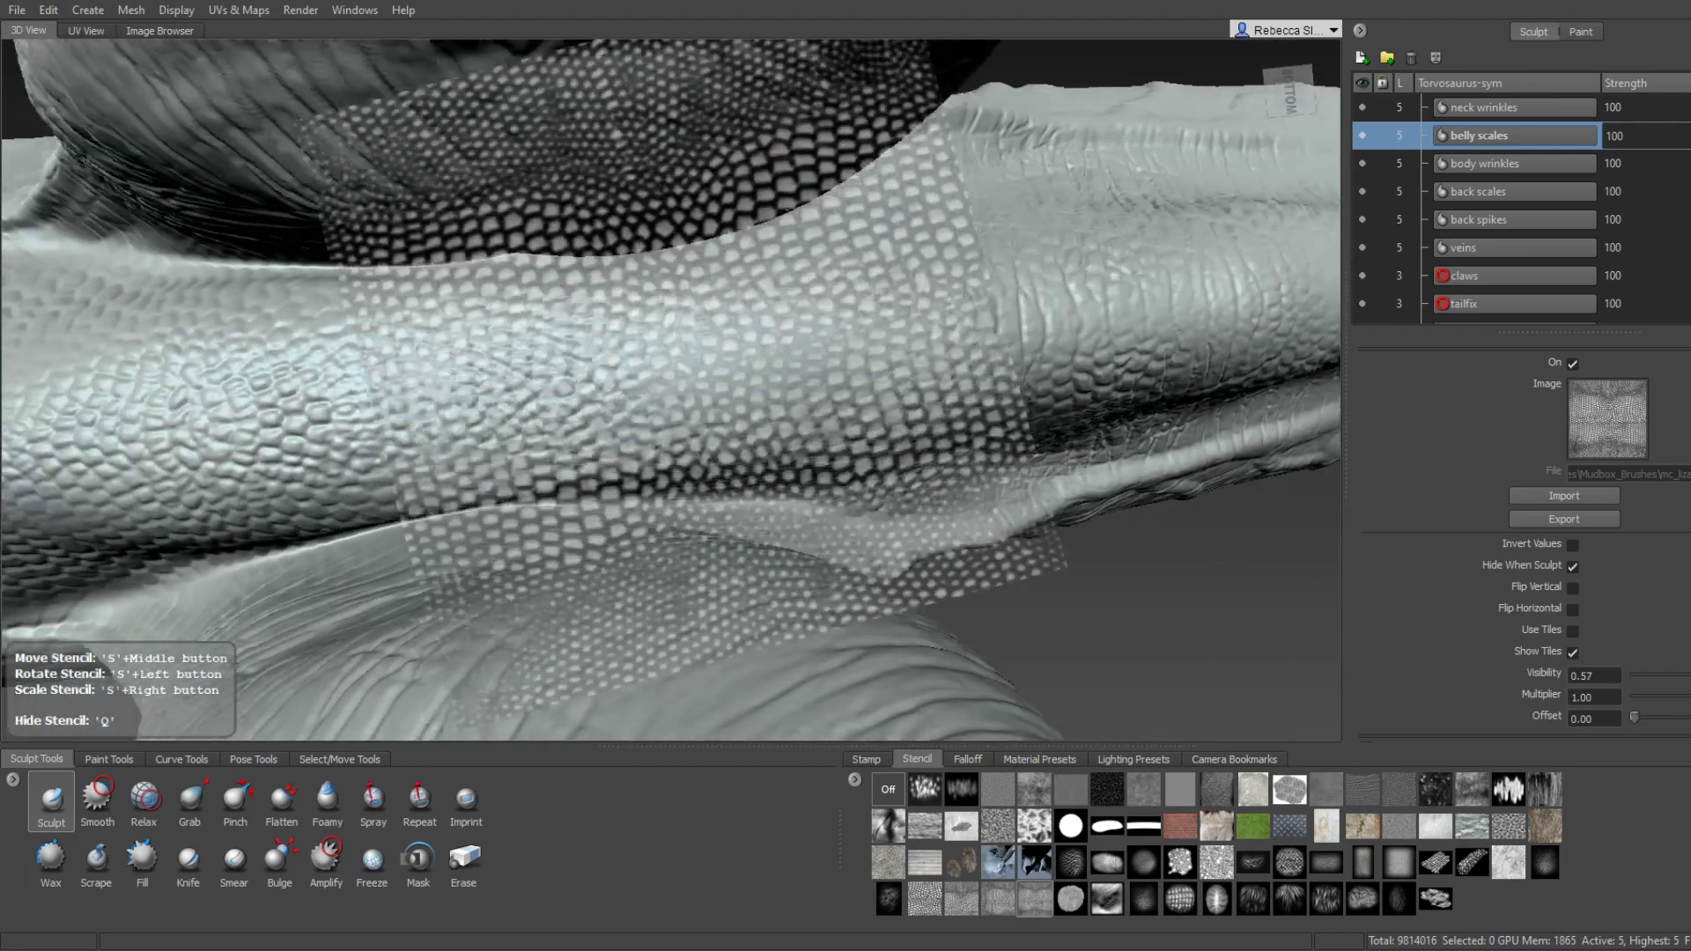
pyautogui.moveTo(528, 302)
pyautogui.keyDown('alt'); pyautogui.mouseDown()
pyautogui.moveTo(566, 302)
pyautogui.moveTo(445, 217)
pyautogui.moveTo(648, 222)
pyautogui.mouseUp(); pyautogui.keyUp('alt')
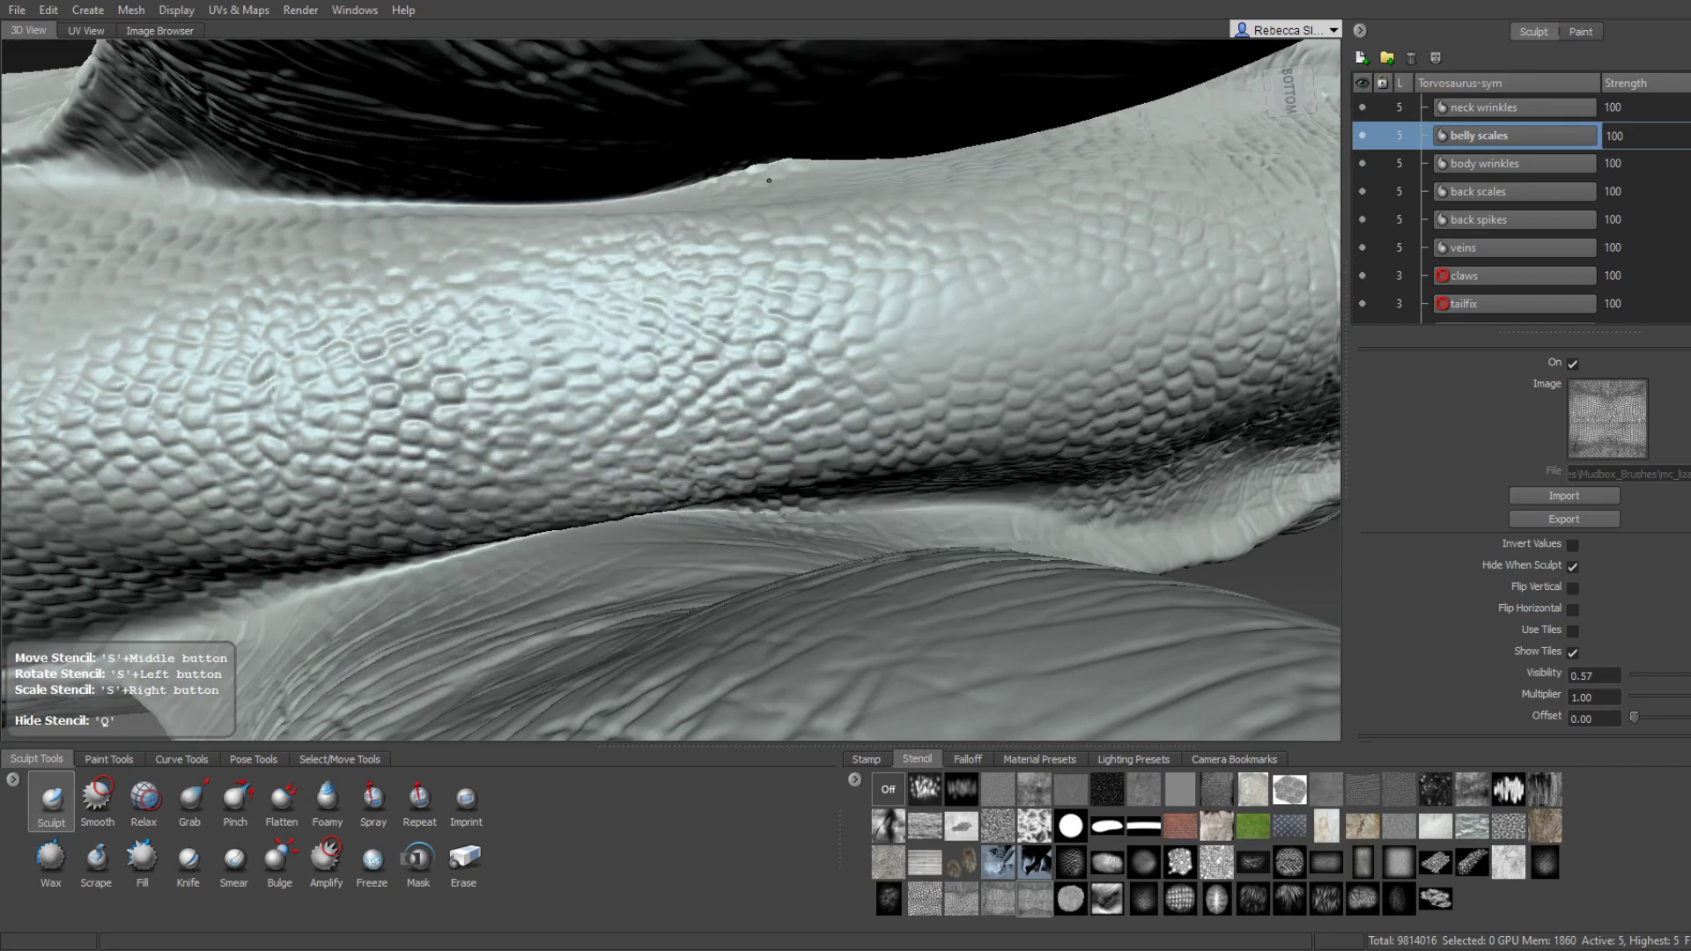
pyautogui.moveTo(769, 181)
pyautogui.keyDown('alt'); pyautogui.mouseDown()
pyautogui.moveTo(669, 211)
pyautogui.moveTo(617, 264)
pyautogui.moveTo(688, 243)
pyautogui.mouseUp(); pyautogui.keyUp('alt')
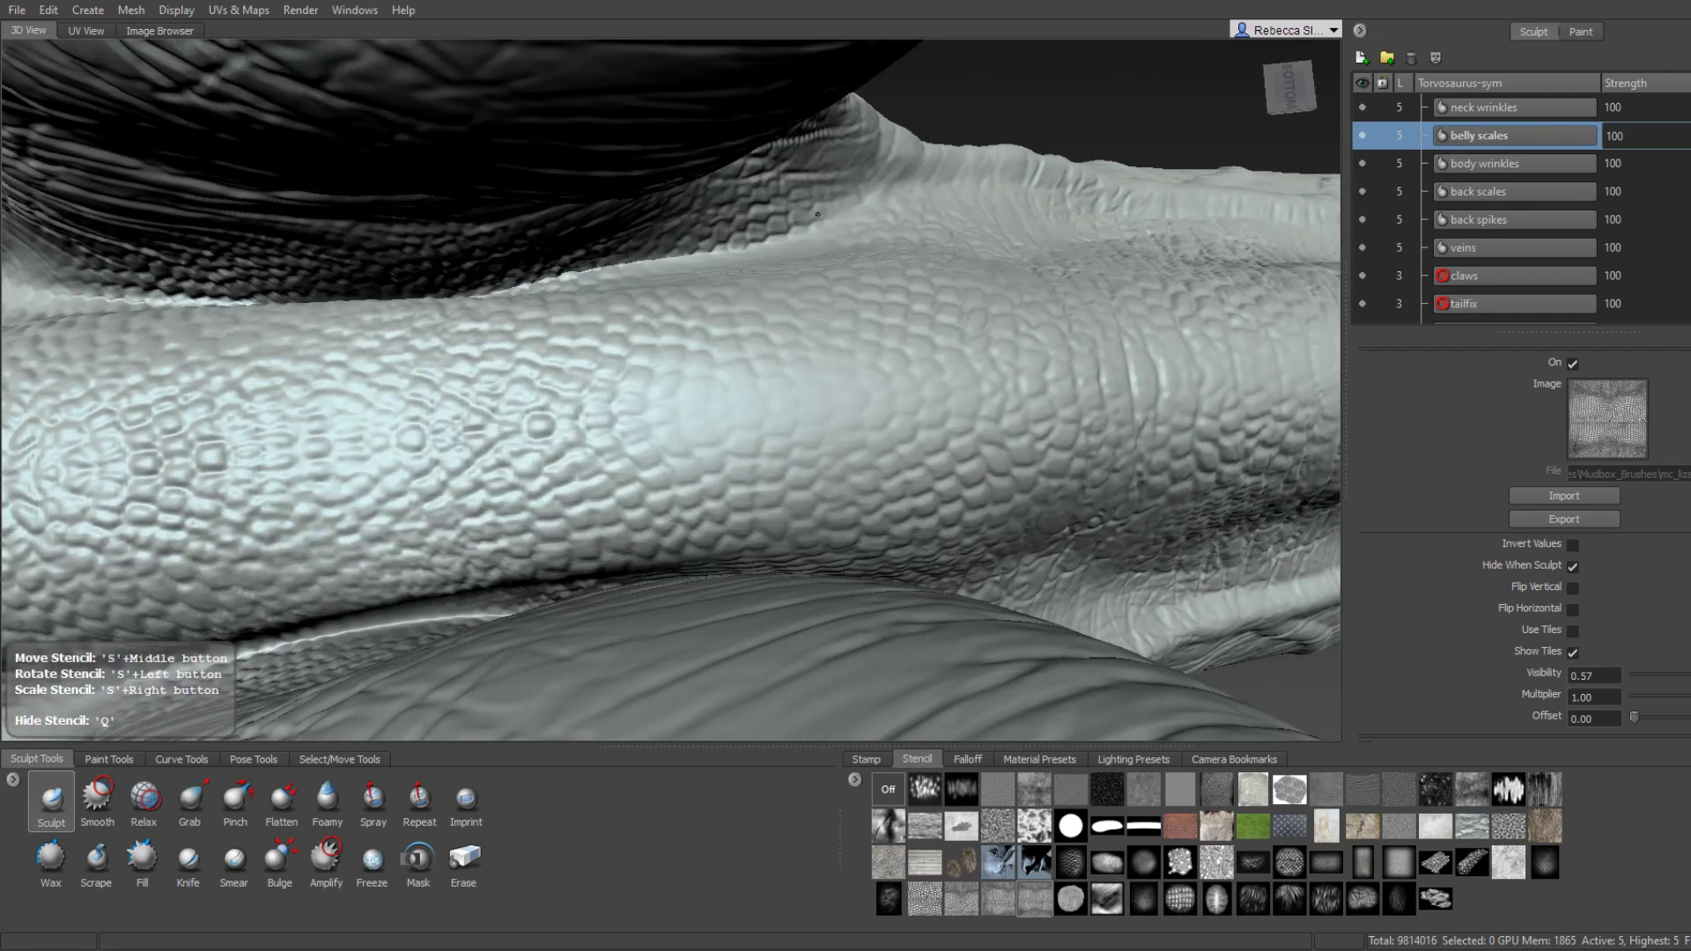
pyautogui.keyDown('alt'); pyautogui.moveTo(817, 214); pyautogui.dragTo(698, 234); pyautogui.keyUp('alt')
pyautogui.moveTo(536, 275)
pyautogui.keyDown('alt'); pyautogui.mouseDown()
pyautogui.moveTo(530, 375)
pyautogui.moveTo(380, 414)
pyautogui.moveTo(641, 320)
pyautogui.moveTo(583, 324)
pyautogui.moveTo(507, 169)
pyautogui.moveTo(744, 459)
pyautogui.mouseUp(); pyautogui.keyUp('alt')
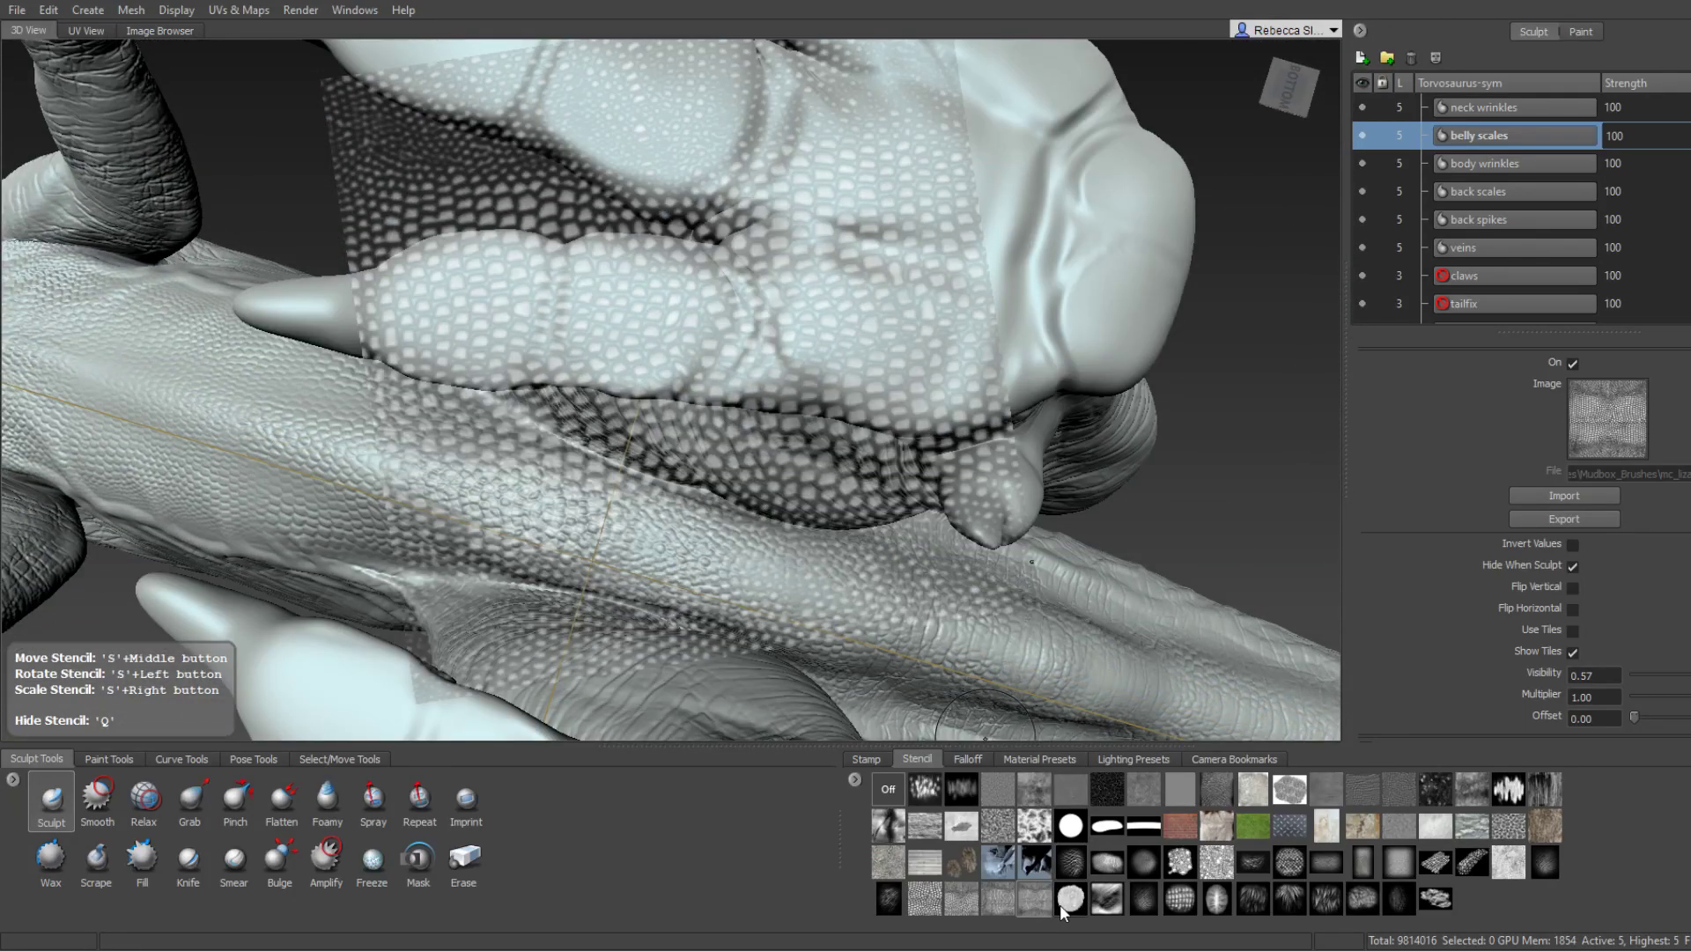
# Switch to a round scale stencil and press pebbly scales onto the foot's toe.
pyautogui.click(1068, 900)
pyautogui.keyDown('alt'); pyautogui.moveTo(642, 320); pyautogui.dragTo(732, 355); pyautogui.keyUp('alt')
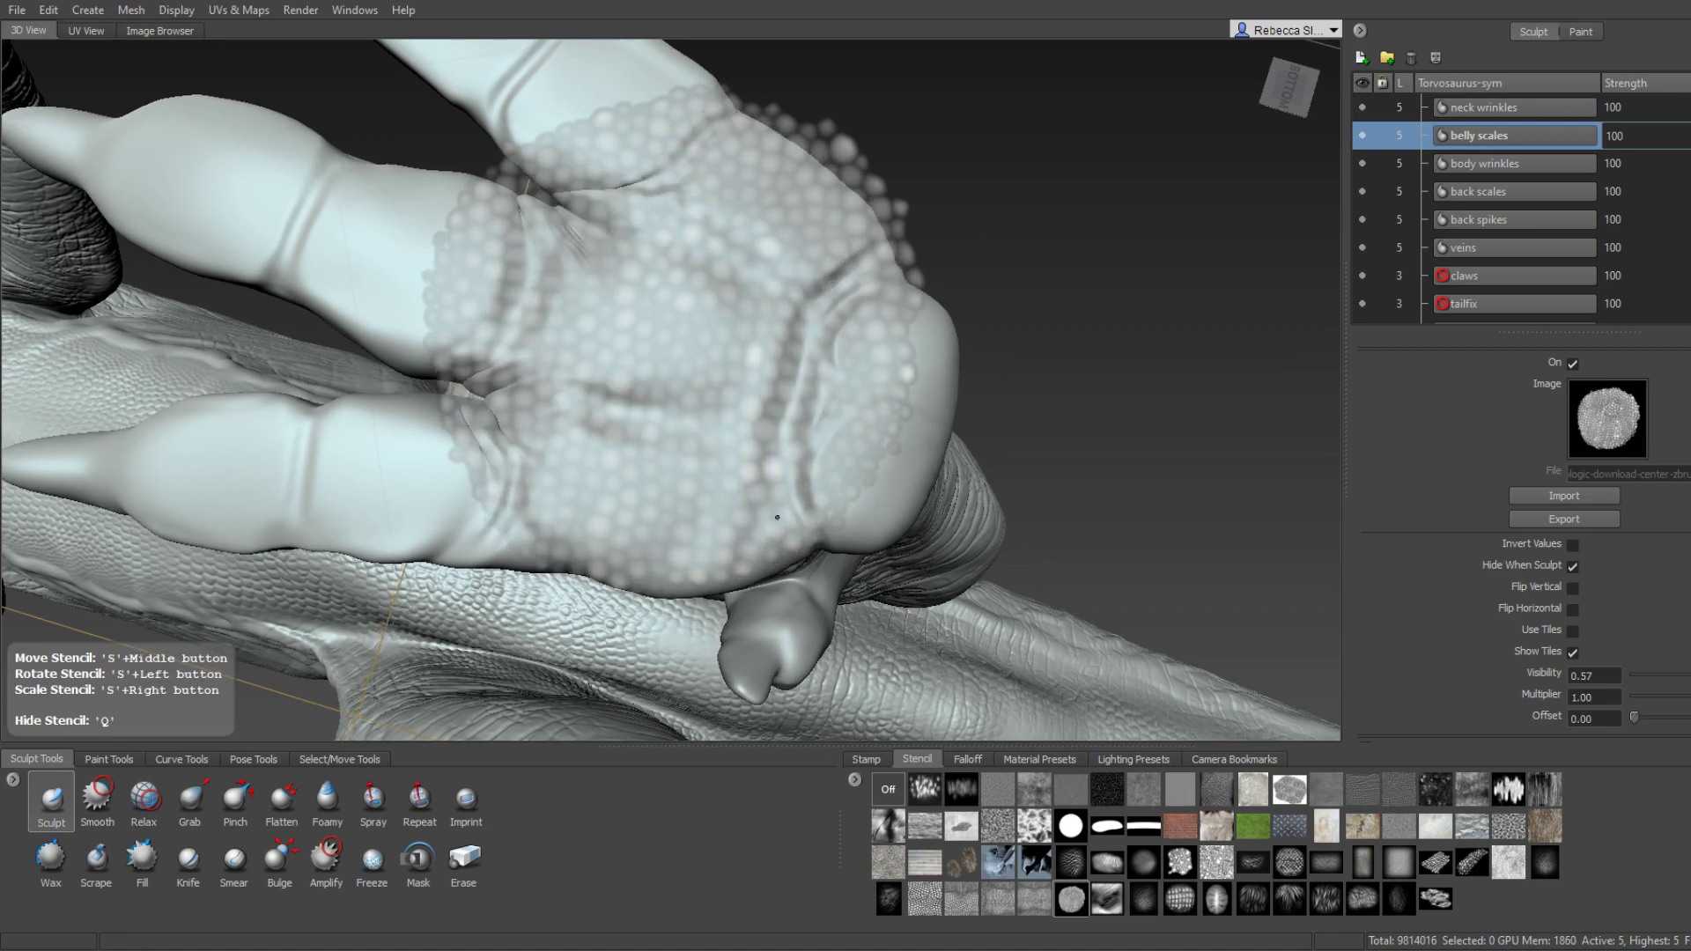
pyautogui.keyDown('alt'); pyautogui.moveTo(682, 529); pyautogui.dragTo(737, 470); pyautogui.keyUp('alt')
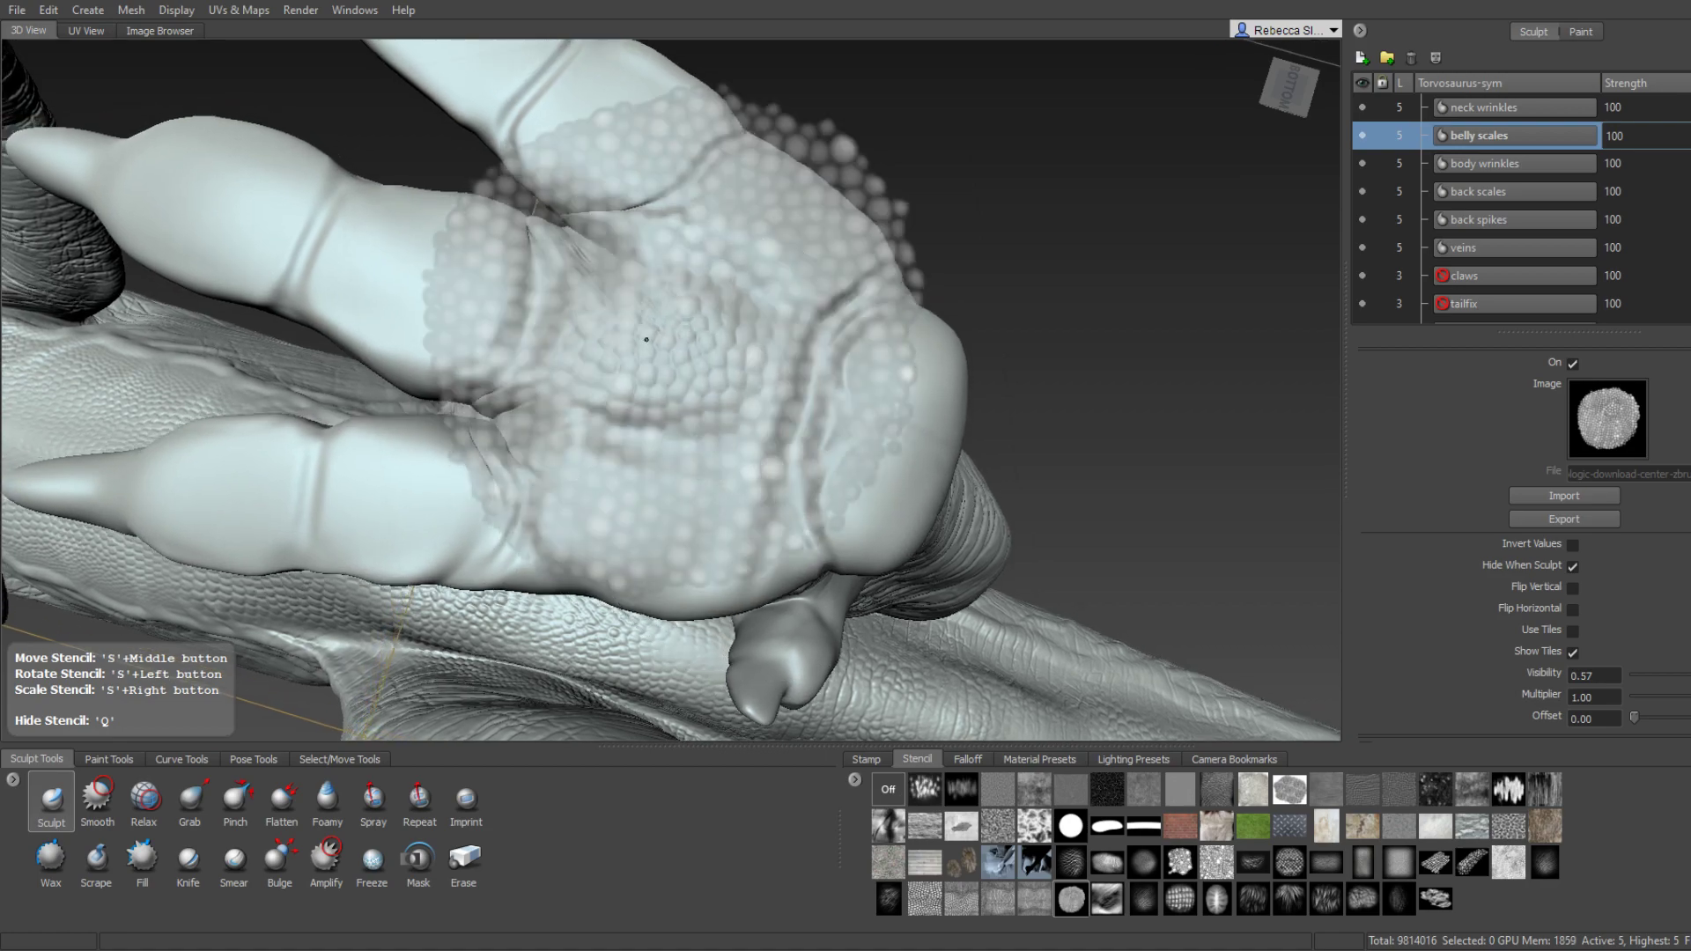
pyautogui.moveTo(654, 332)
pyautogui.keyDown('alt'); pyautogui.mouseDown()
pyautogui.moveTo(556, 240)
pyautogui.moveTo(588, 280)
pyautogui.moveTo(637, 291)
pyautogui.moveTo(603, 291)
pyautogui.moveTo(610, 264)
pyautogui.moveTo(609, 326)
pyautogui.mouseUp(); pyautogui.keyUp('alt')
pyautogui.moveTo(696, 269)
pyautogui.keyDown('alt'); pyautogui.mouseDown()
pyautogui.moveTo(726, 341)
pyautogui.moveTo(604, 321)
pyautogui.moveTo(698, 336)
pyautogui.mouseUp(); pyautogui.keyUp('alt')
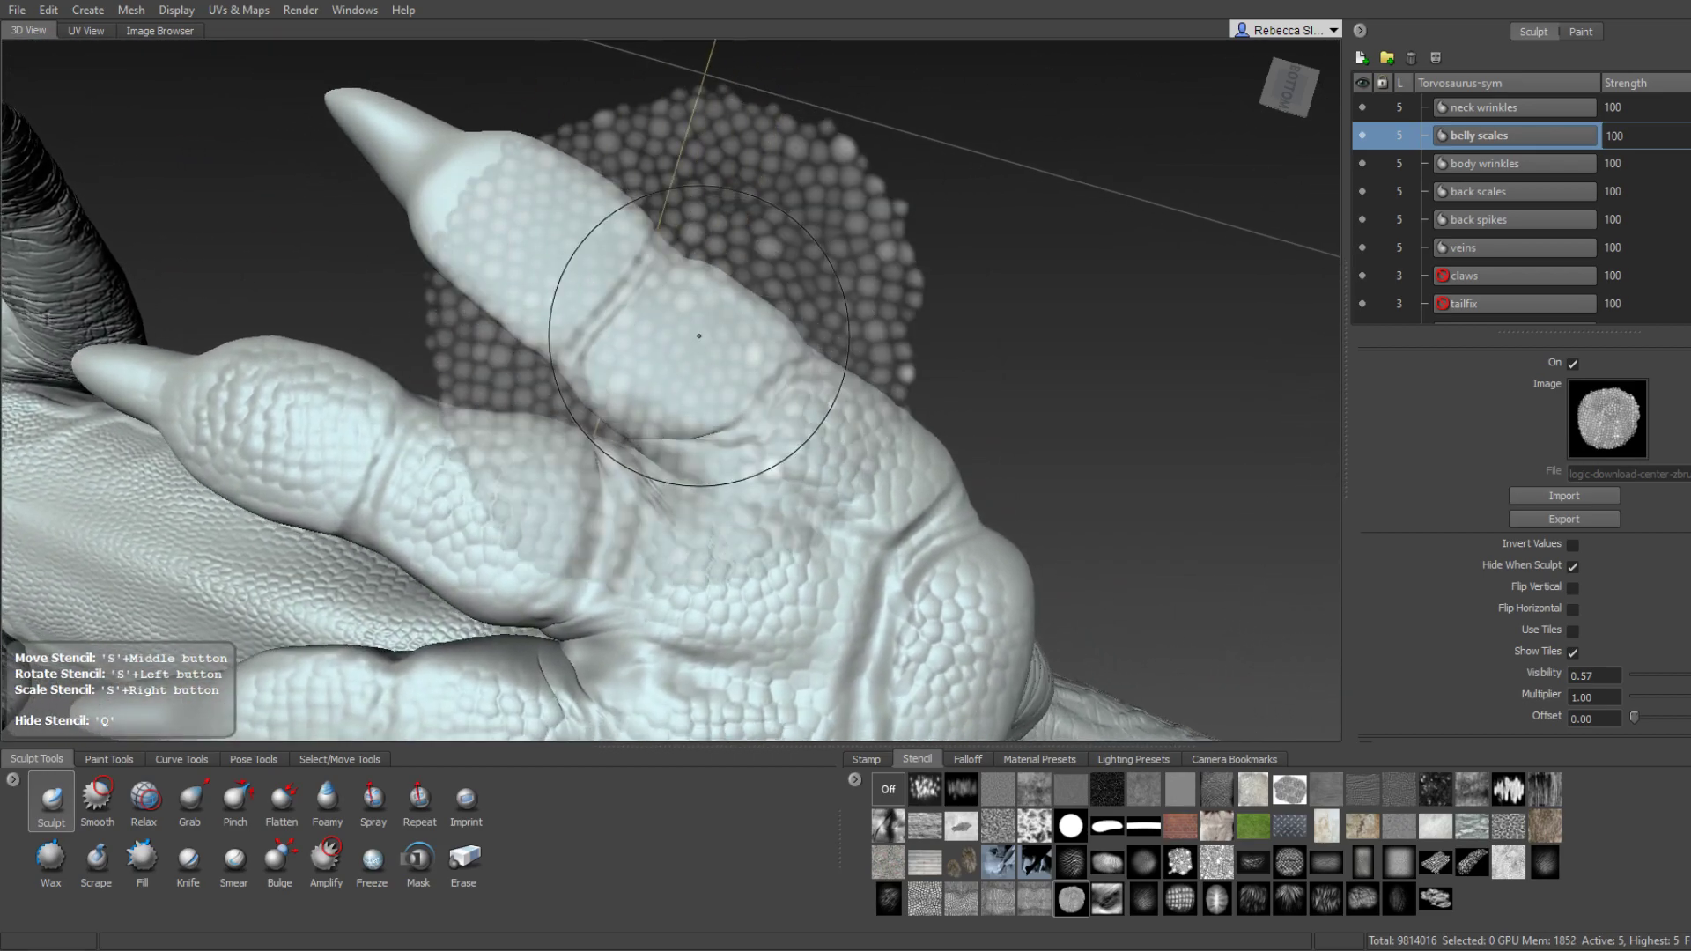
pyautogui.keyDown('alt'); pyautogui.moveTo(545, 233); pyautogui.dragTo(604, 283); pyautogui.keyUp('alt')
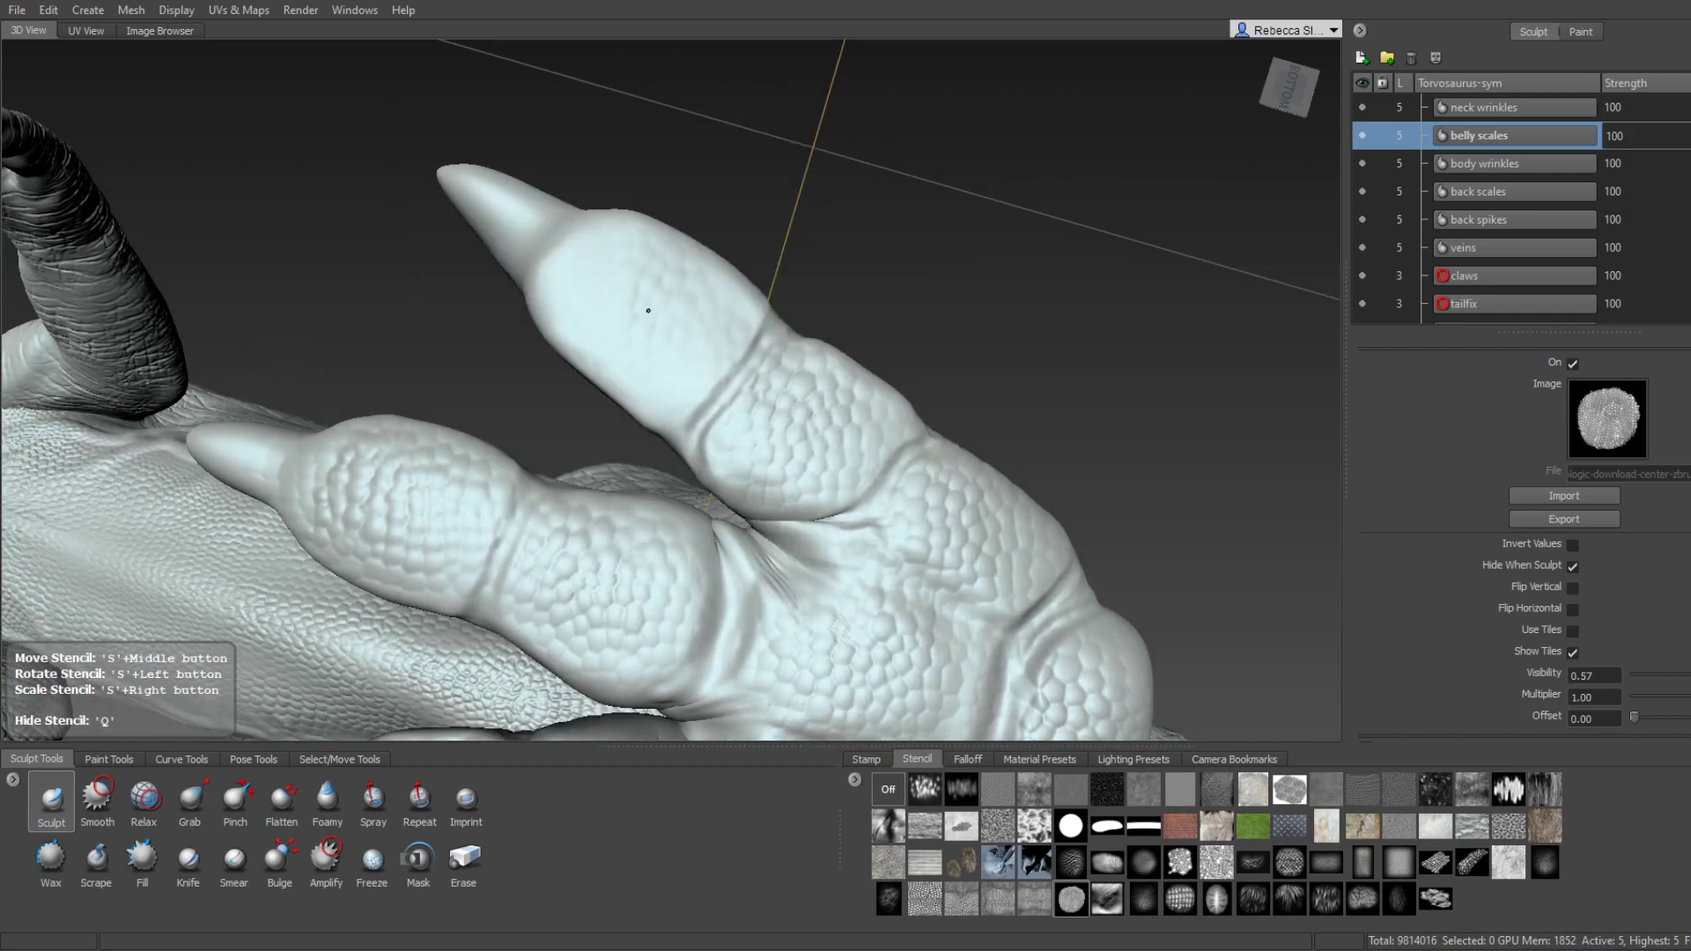
pyautogui.moveTo(692, 377)
pyautogui.keyDown('alt'); pyautogui.mouseDown()
pyautogui.moveTo(822, 276)
pyautogui.moveTo(538, 321)
pyautogui.moveTo(708, 492)
pyautogui.moveTo(828, 535)
pyautogui.mouseUp(); pyautogui.keyUp('alt')
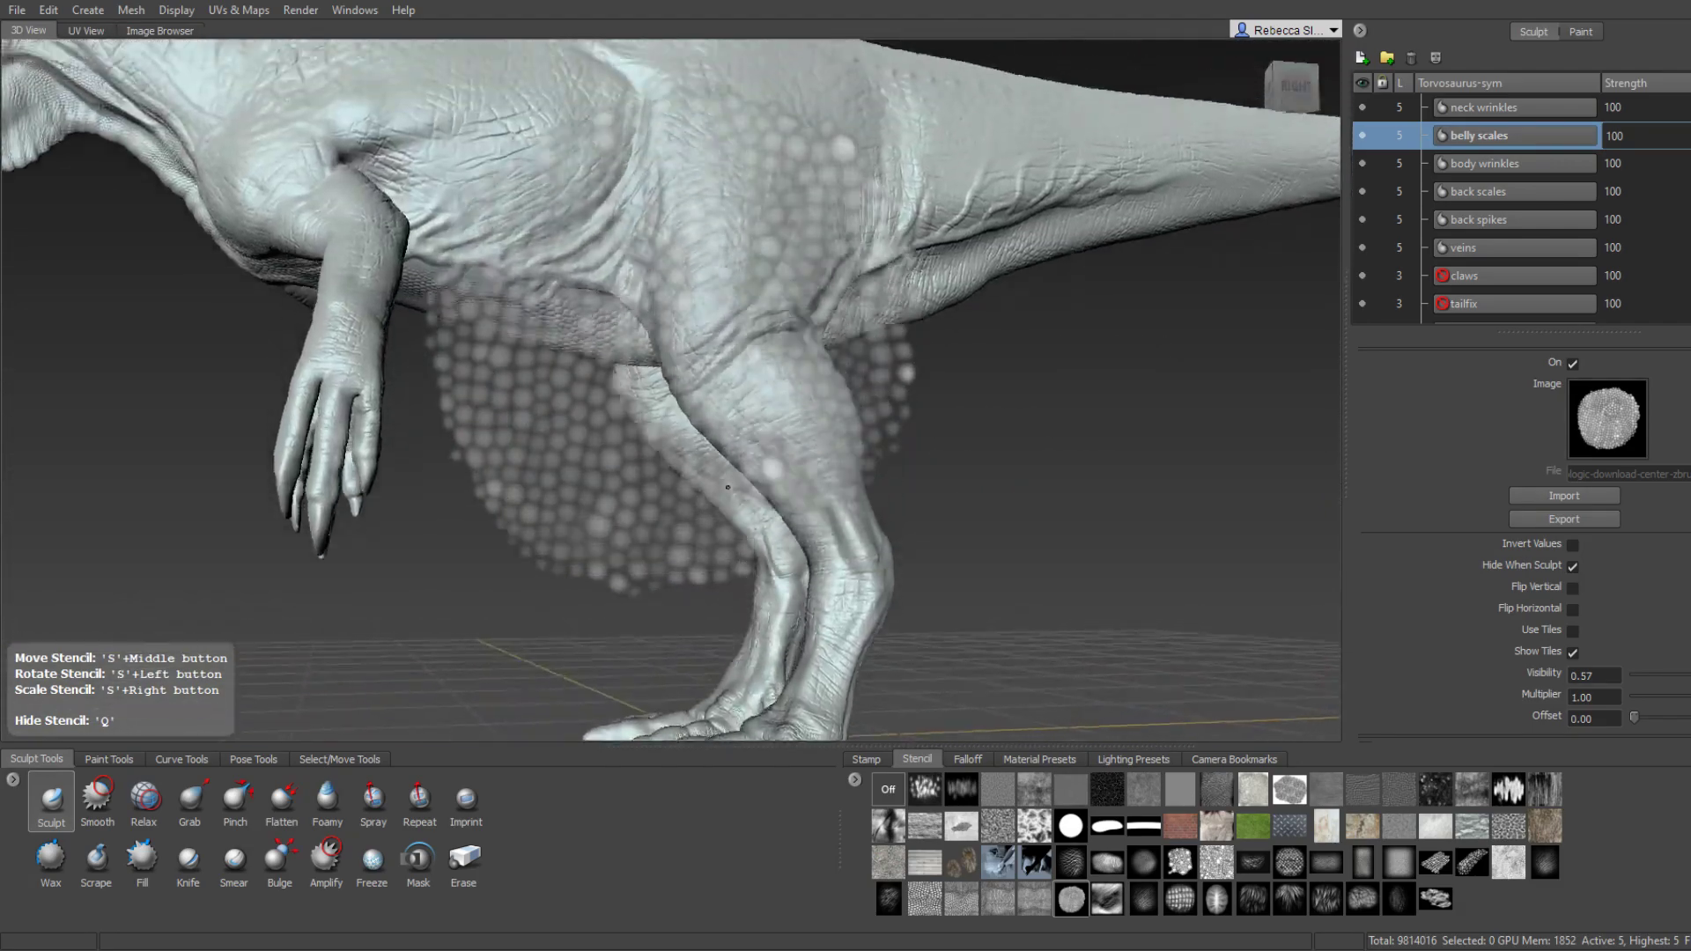
# Tumble out to a side view of the torso and look down on the back.
pyautogui.keyDown('alt'); pyautogui.moveTo(827, 534); pyautogui.dragTo(164, 850); pyautogui.keyUp('alt')
pyautogui.moveTo(563, 396)
pyautogui.keyDown('alt'); pyautogui.mouseDown()
pyautogui.moveTo(540, 606)
pyautogui.moveTo(573, 329)
pyautogui.moveTo(598, 399)
pyautogui.mouseUp(); pyautogui.keyUp('alt')
pyautogui.scroll(5, 604, 397)
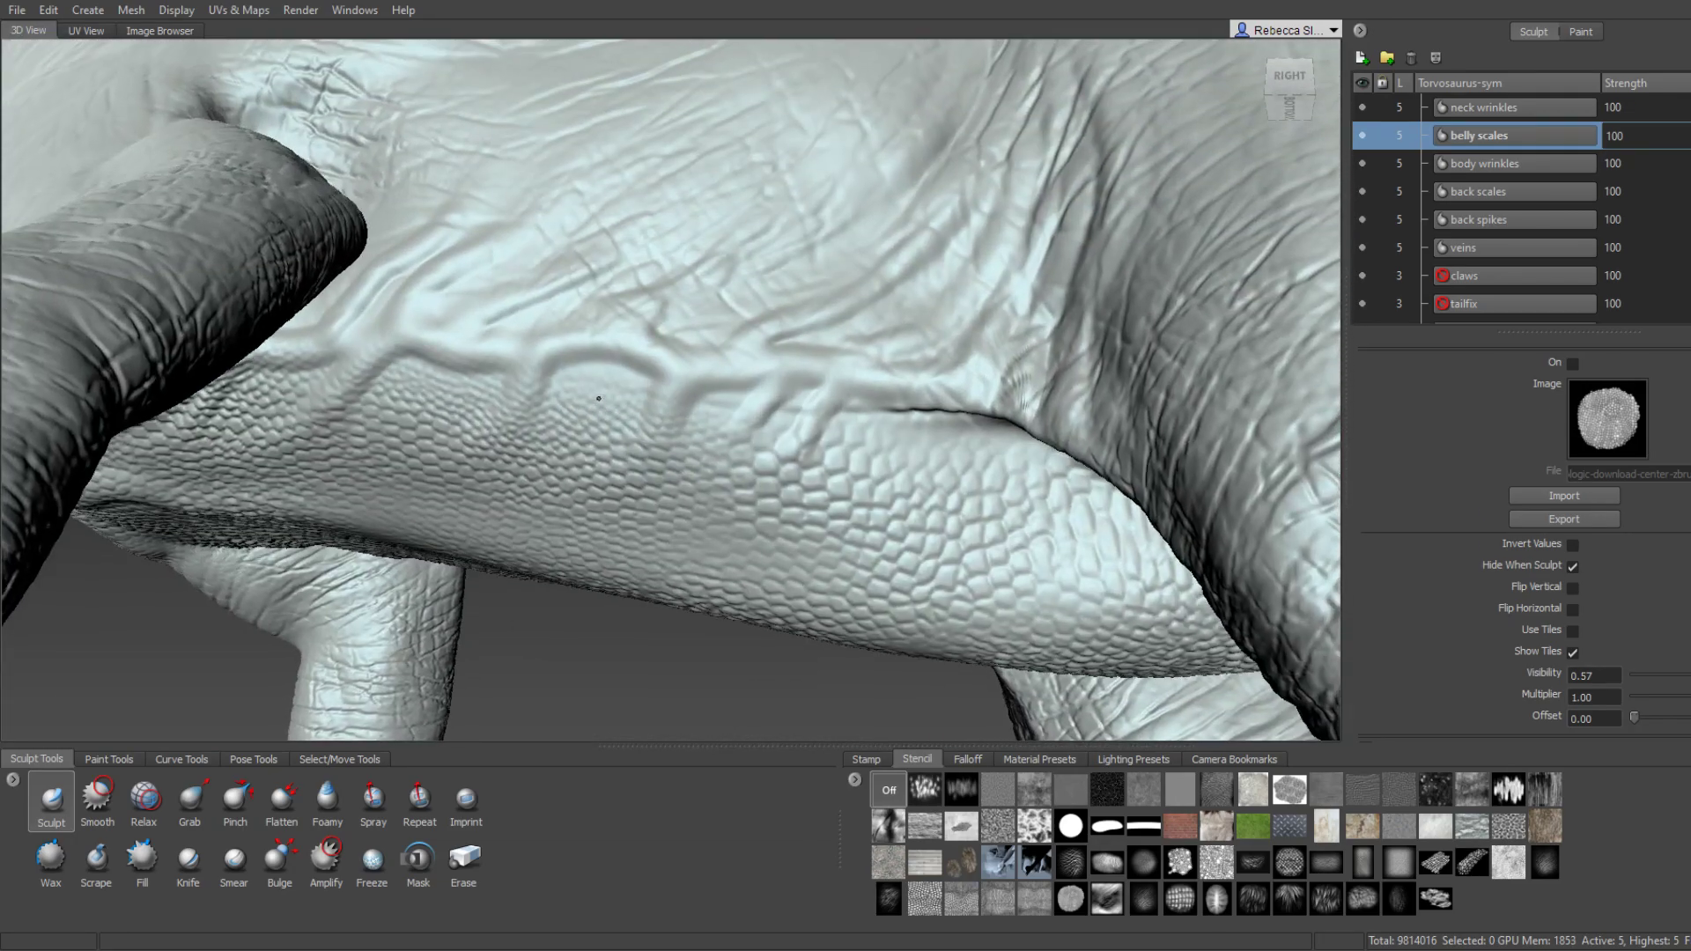
# Turn the stencil back on and zoom in toward the belly with the arm centred.
pyautogui.click(1253, 862)
pyautogui.keyDown('alt'); pyautogui.moveTo(688, 359); pyautogui.dragTo(777, 414); pyautogui.keyUp('alt')
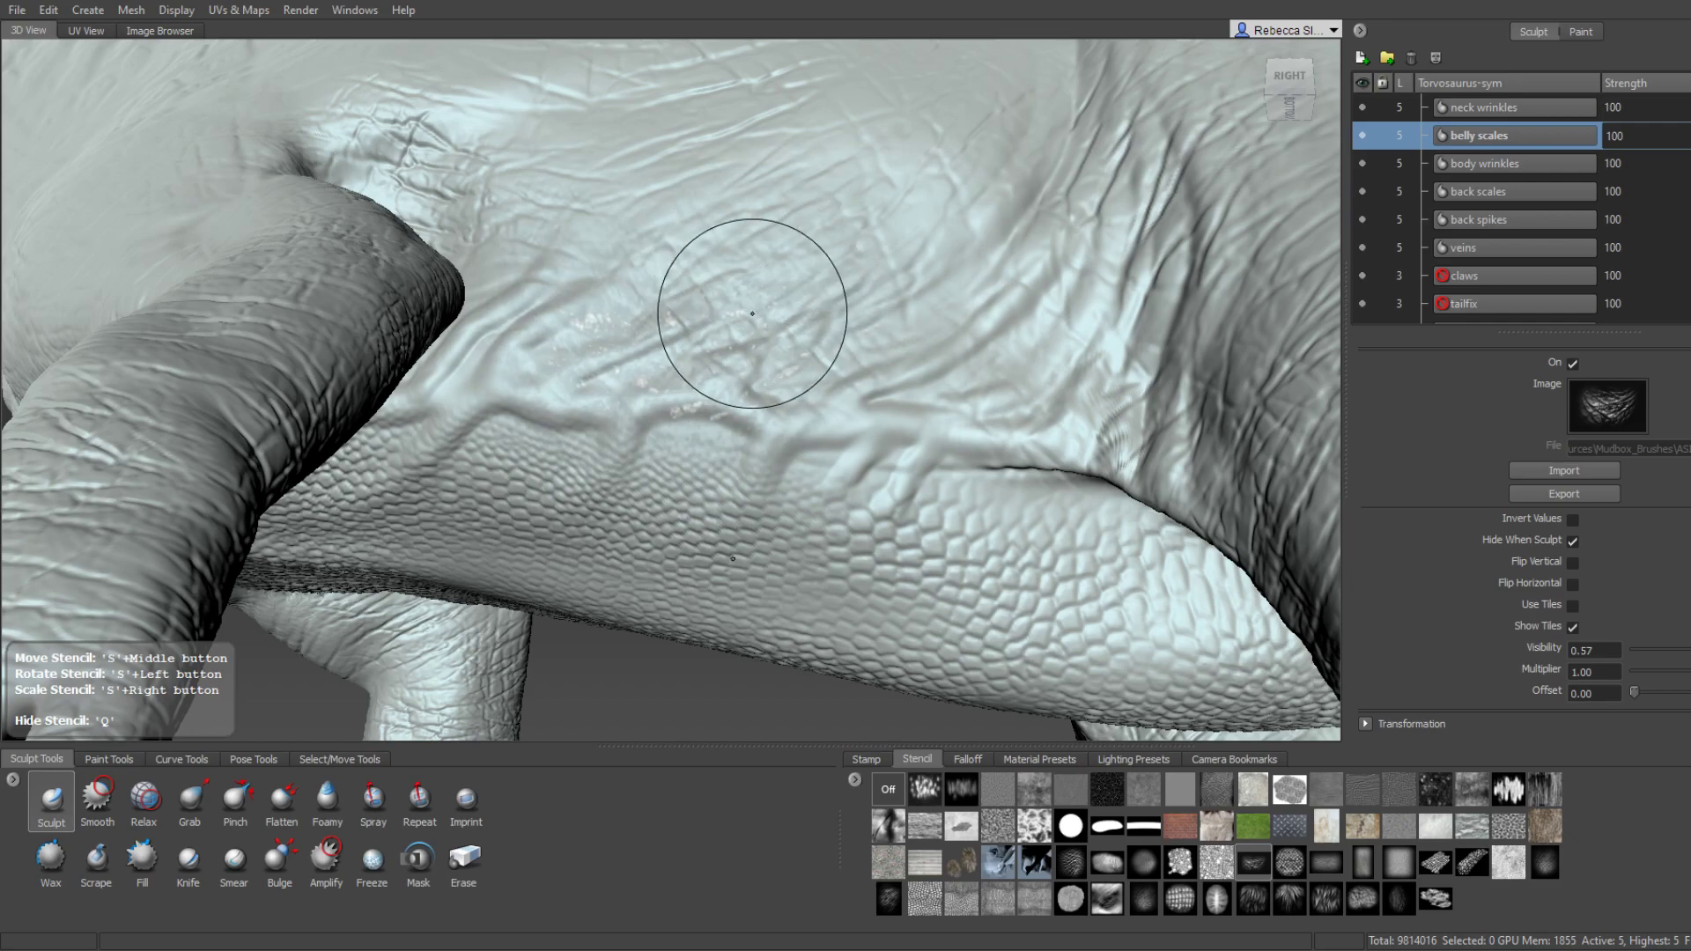
pyautogui.keyDown('alt'); pyautogui.moveTo(752, 313); pyautogui.dragTo(765, 326); pyautogui.keyUp('alt')
pyautogui.keyDown('alt'); pyautogui.moveTo(582, 348); pyautogui.dragTo(709, 343); pyautogui.keyUp('alt')
pyautogui.moveTo(859, 409)
pyautogui.keyDown('alt'); pyautogui.mouseDown()
pyautogui.moveTo(755, 359)
pyautogui.moveTo(638, 374)
pyautogui.moveTo(698, 339)
pyautogui.moveTo(836, 388)
pyautogui.mouseUp(); pyautogui.keyUp('alt')
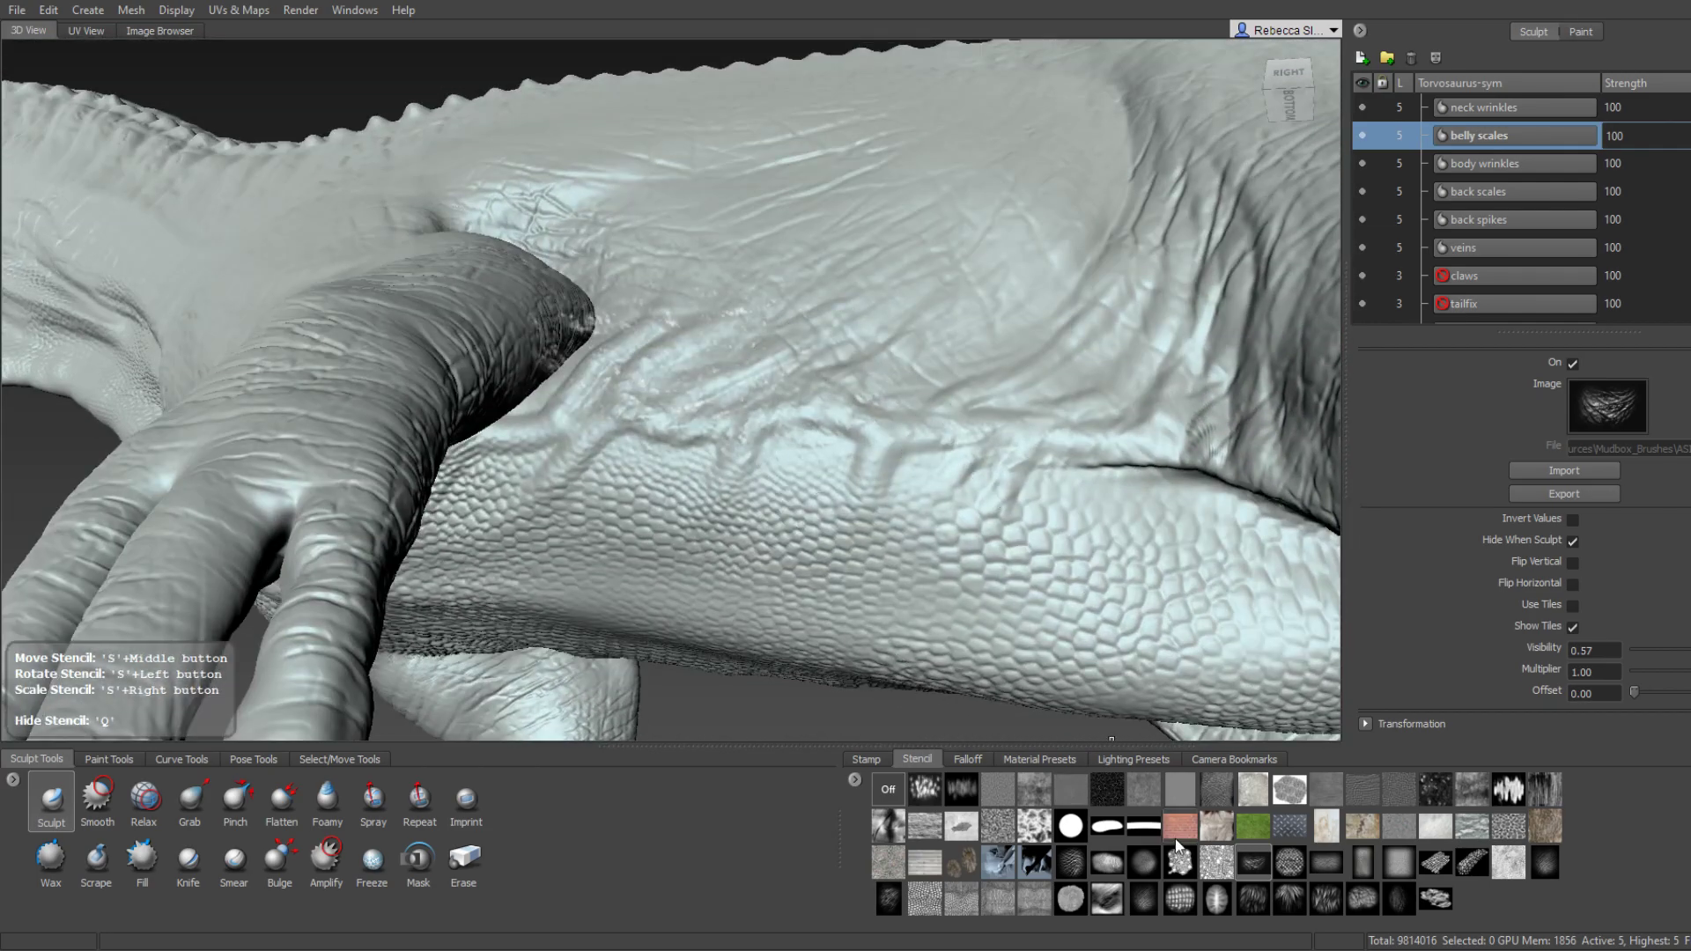
# Try stencils until the fibrous wrinkle one, then sculpt creases near the armpit.
pyautogui.click(1066, 861)
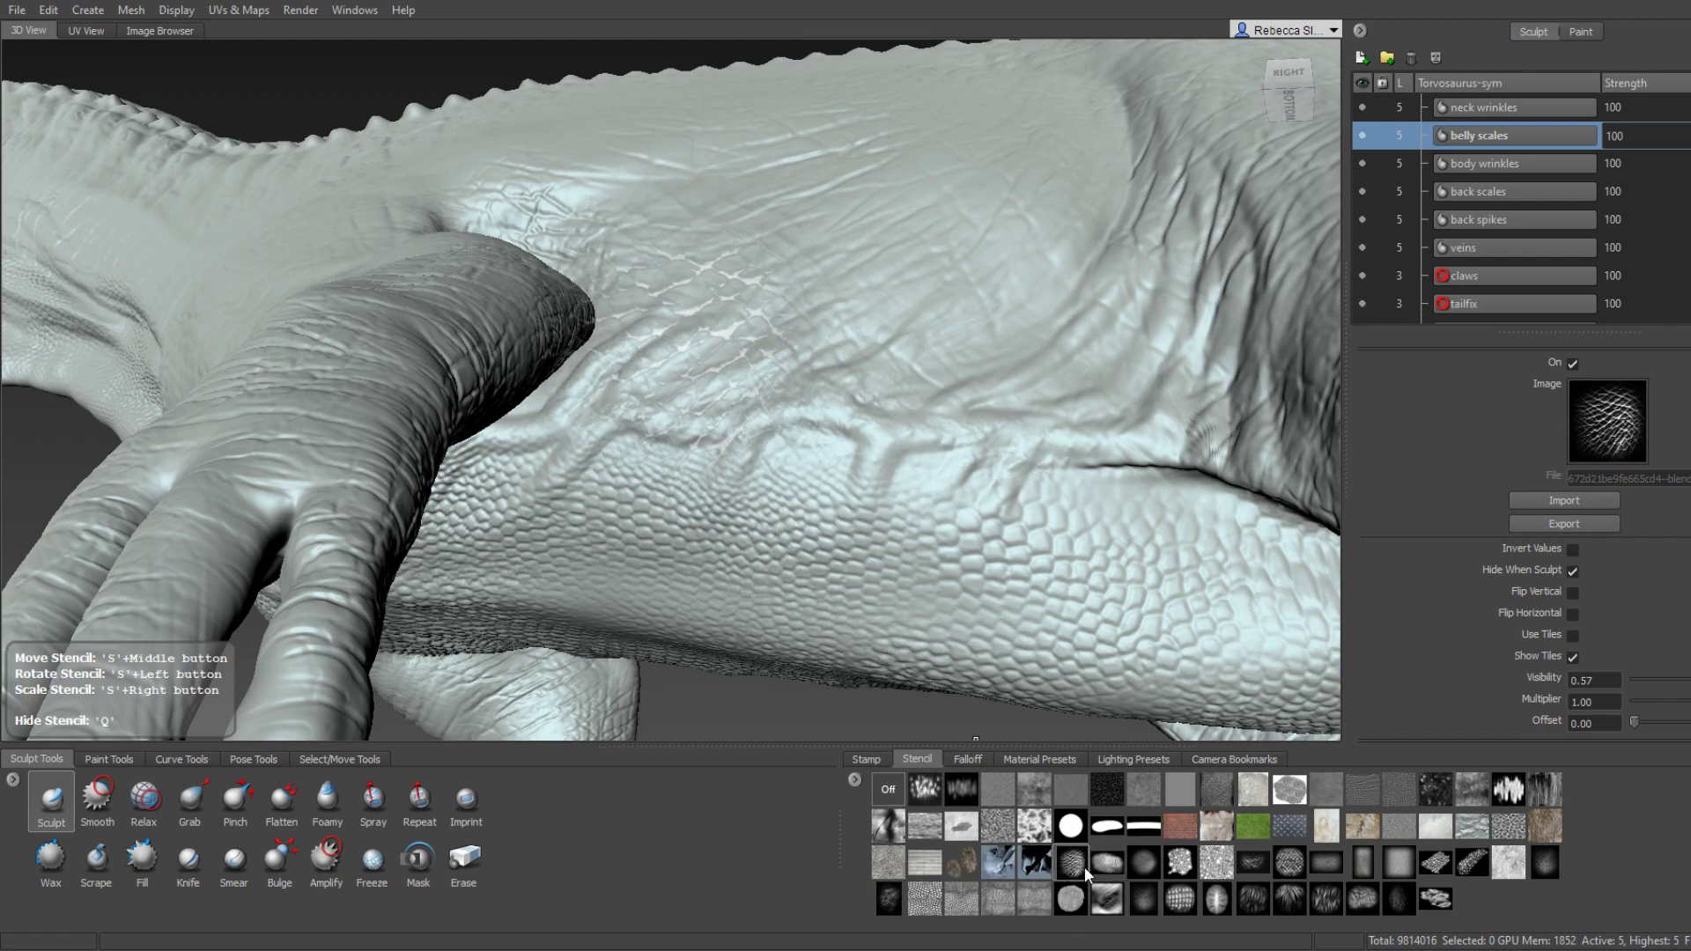
pyautogui.click(1136, 868)
pyautogui.click(1144, 895)
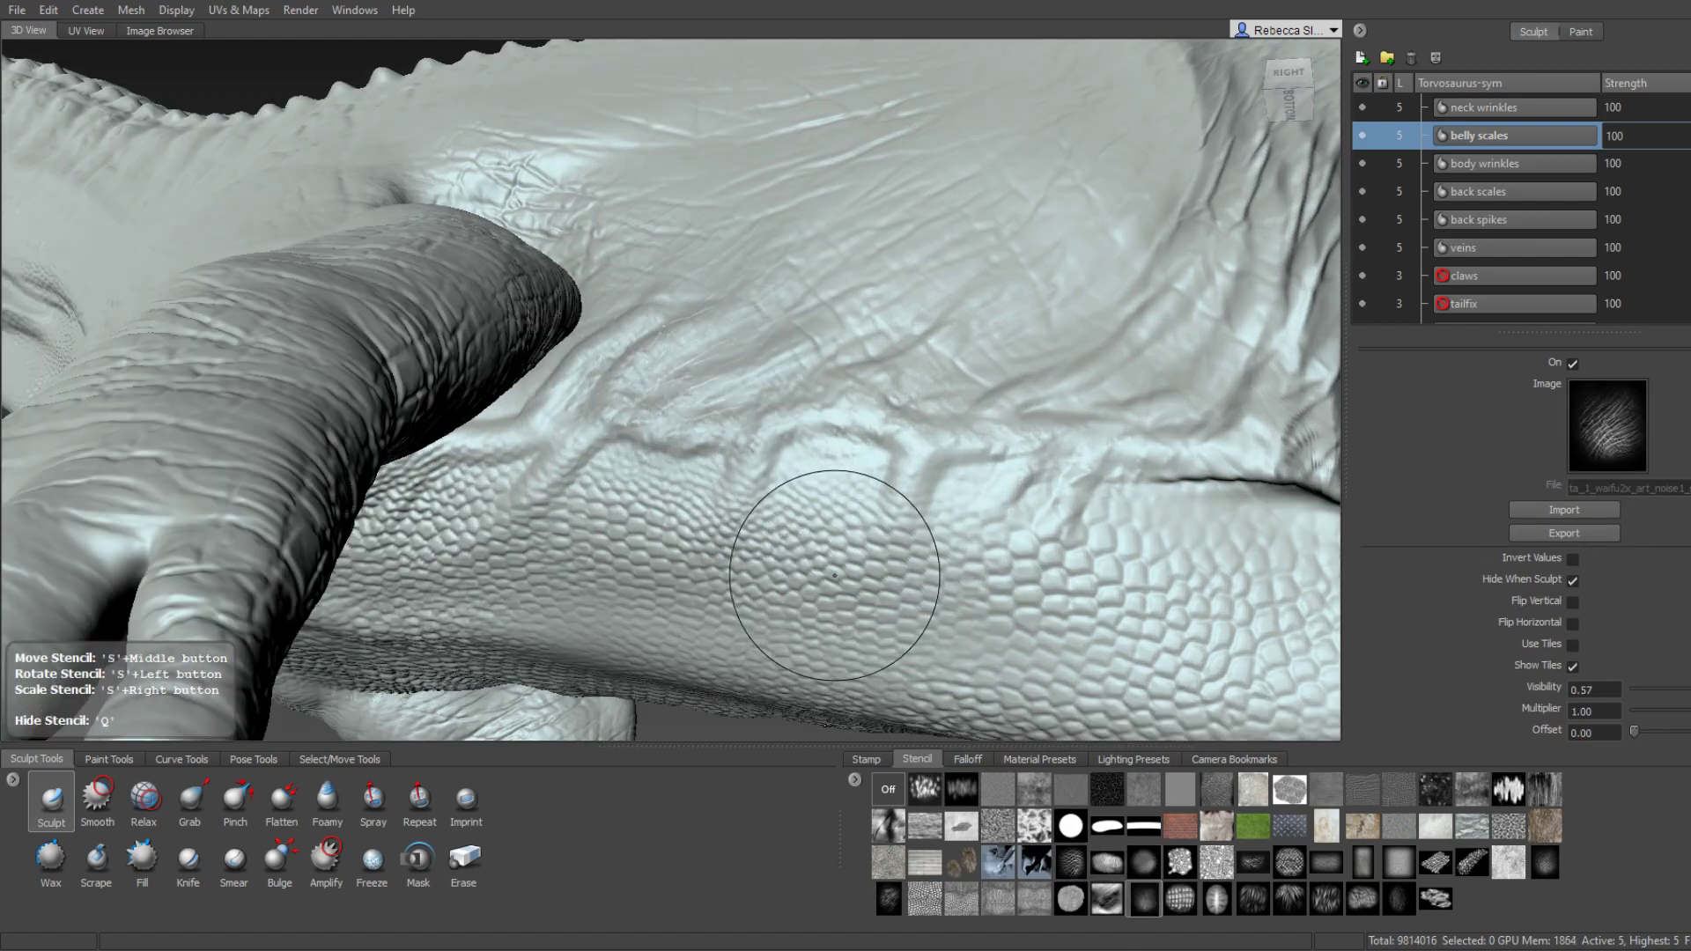
pyautogui.scroll(5, 793, 493)
pyautogui.moveTo(844, 484)
pyautogui.keyDown('alt'); pyautogui.mouseDown()
pyautogui.moveTo(795, 463)
pyautogui.moveTo(699, 510)
pyautogui.moveTo(678, 399)
pyautogui.mouseUp(); pyautogui.keyUp('alt')
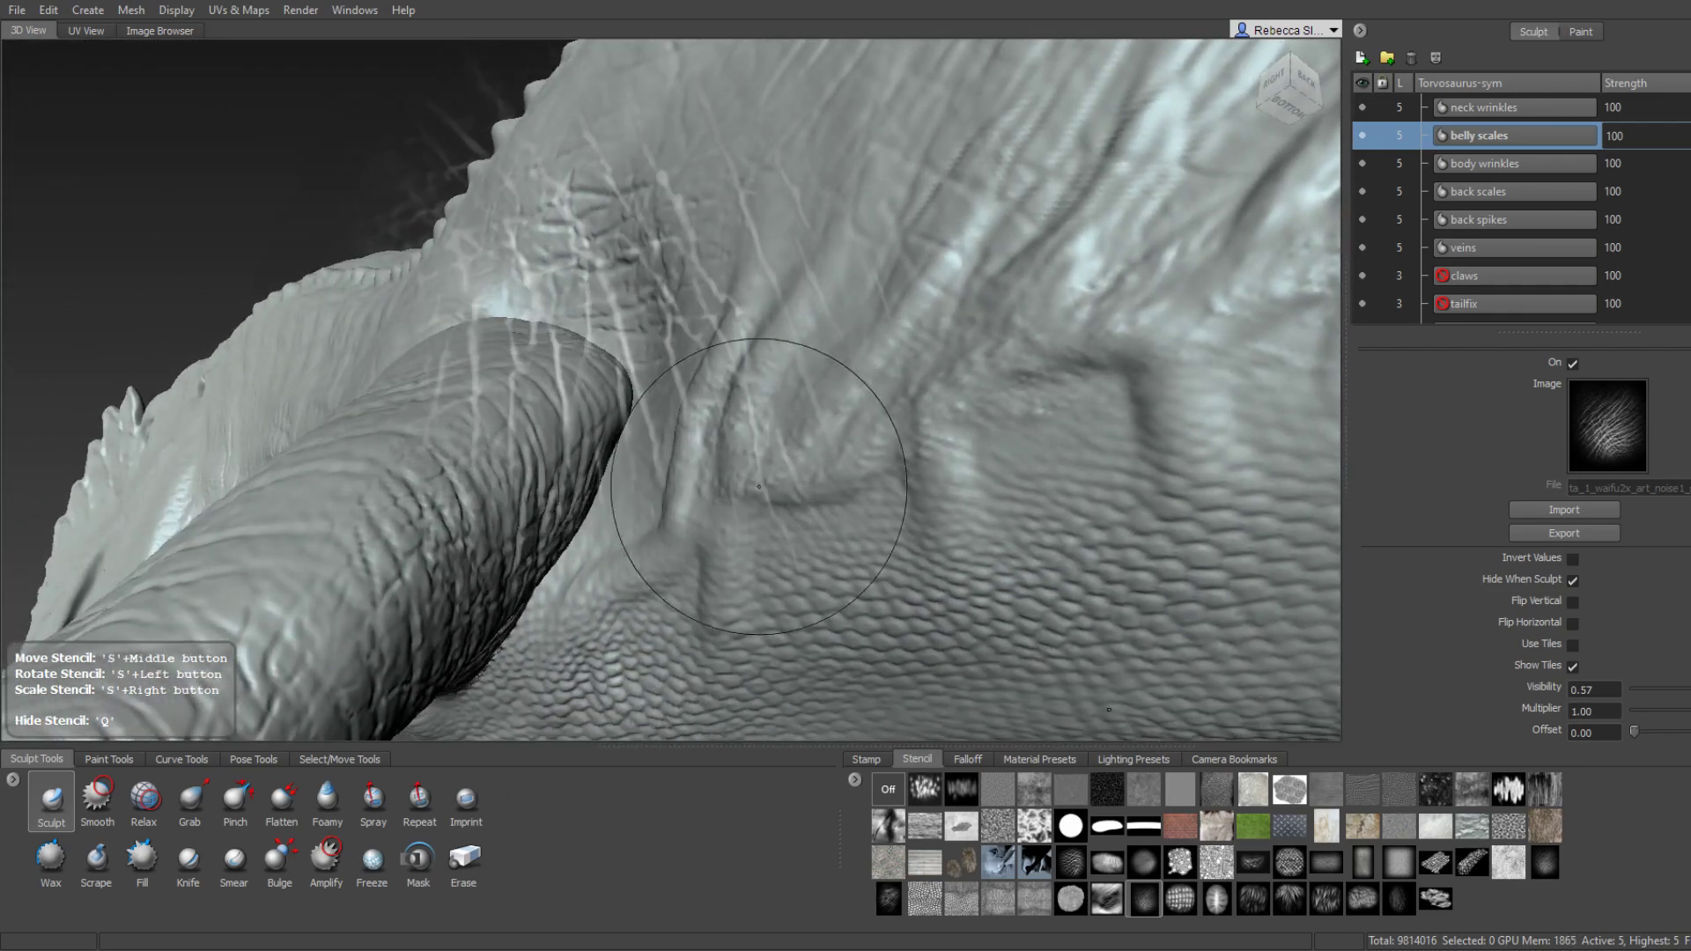
pyautogui.moveTo(758, 486)
pyautogui.keyDown('alt'); pyautogui.mouseDown()
pyautogui.moveTo(727, 421)
pyautogui.moveTo(747, 366)
pyautogui.mouseUp(); pyautogui.keyUp('alt')
pyautogui.keyDown('alt'); pyautogui.moveTo(679, 336); pyautogui.dragTo(646, 193, button='right'); pyautogui.keyUp('alt')
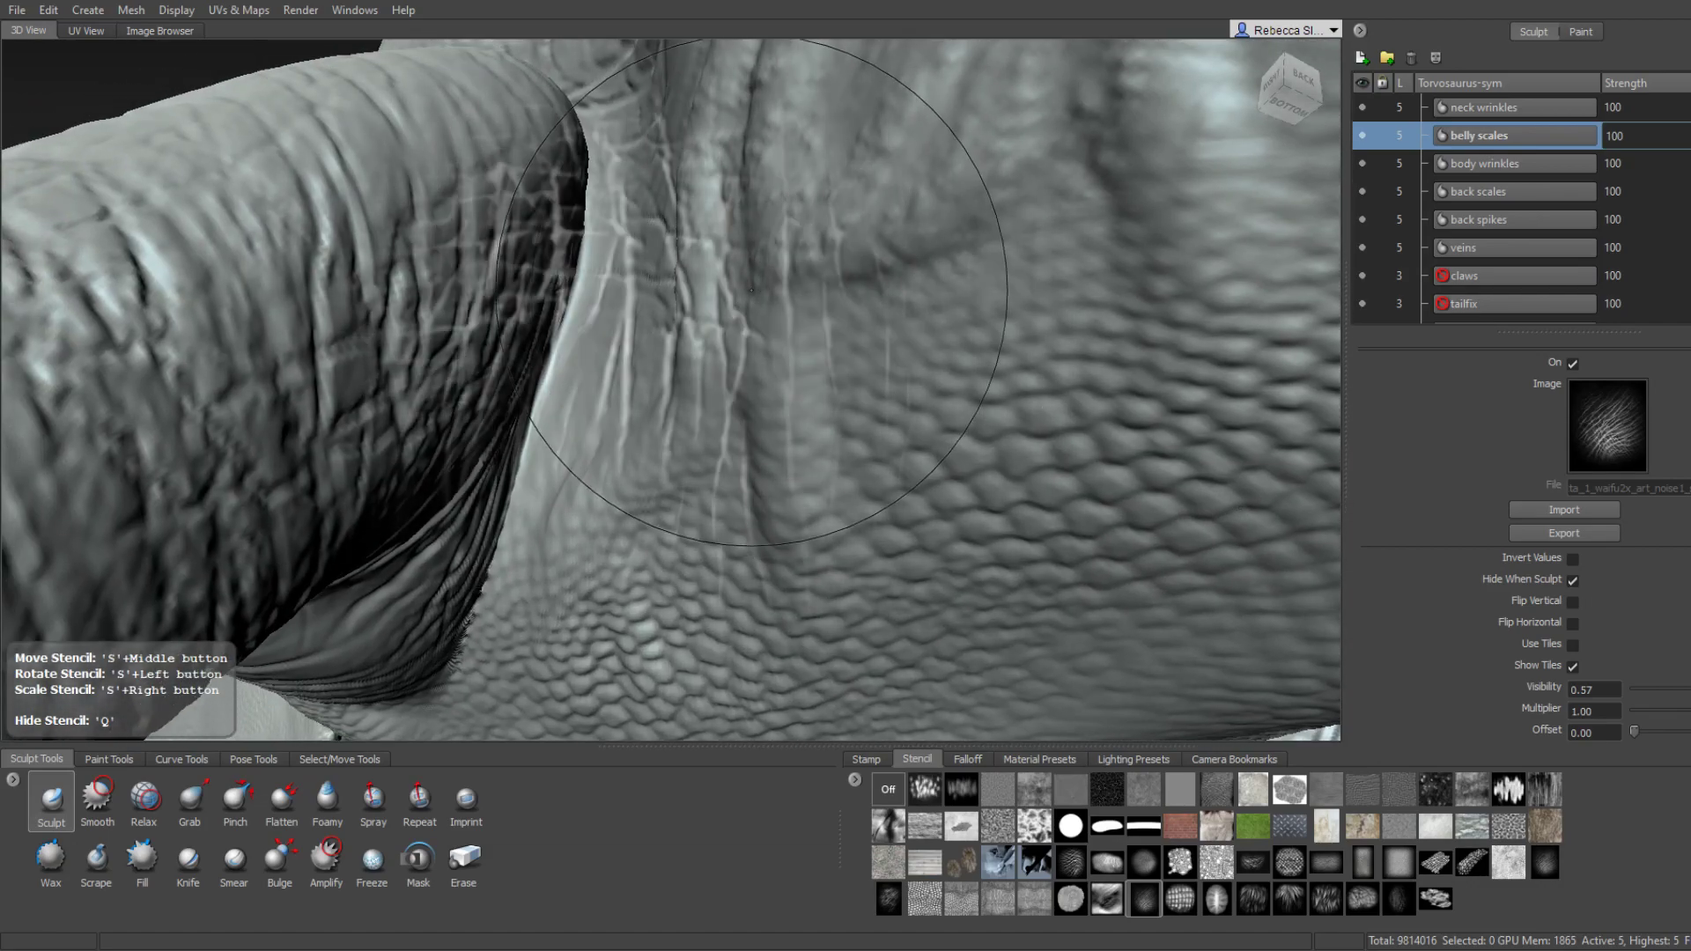
pyautogui.keyDown('alt'); pyautogui.moveTo(751, 291); pyautogui.dragTo(886, 439); pyautogui.keyUp('alt')
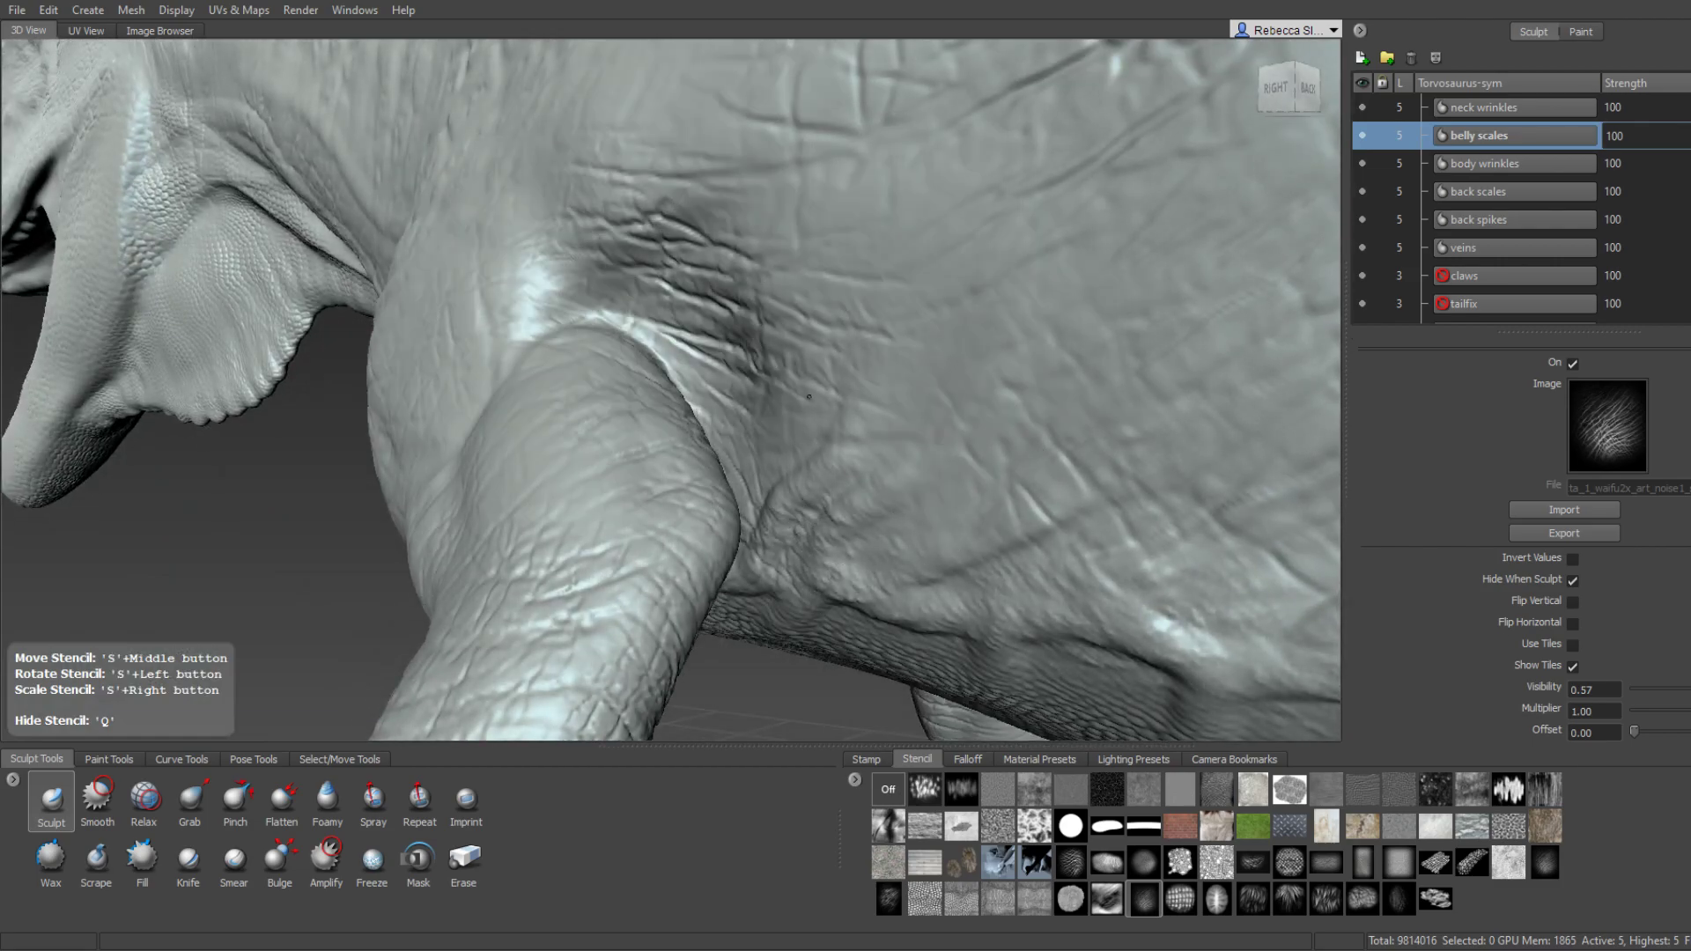
pyautogui.moveTo(808, 397)
pyautogui.keyDown('alt'); pyautogui.mouseDown()
pyautogui.moveTo(886, 547)
pyautogui.moveTo(773, 527)
pyautogui.moveTo(636, 702)
pyautogui.mouseUp(); pyautogui.keyUp('alt')
# Select the Grab tool, turn the stencil off, and orbit through bottom, top and right views.
pyautogui.click(197, 805)
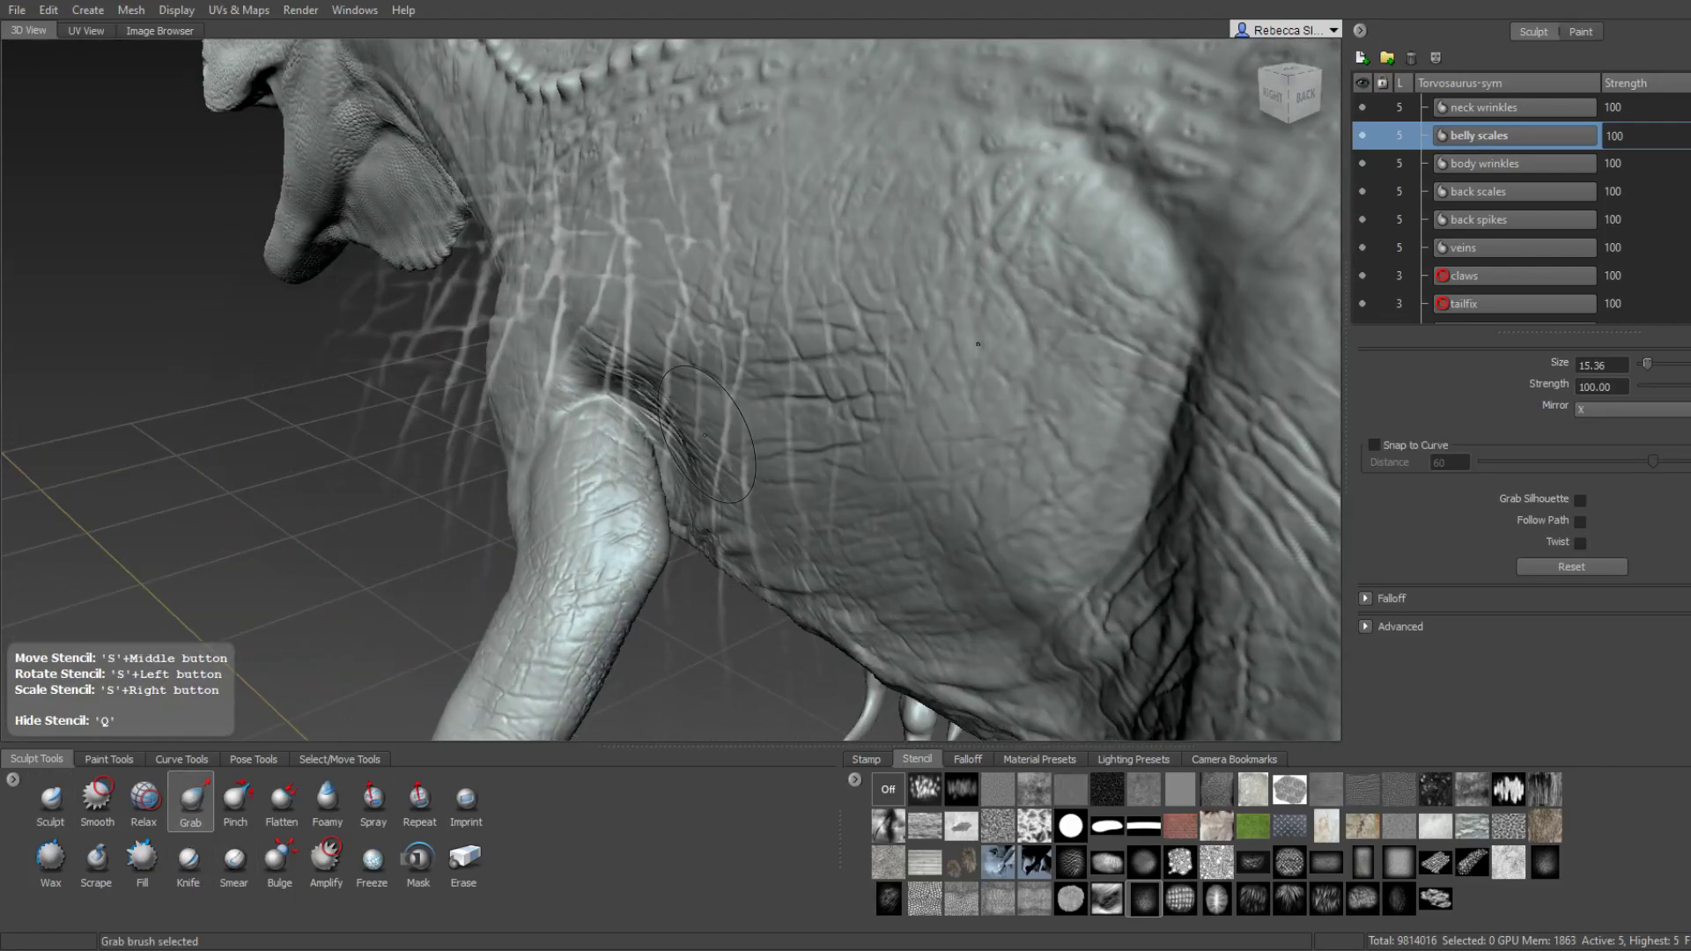
pyautogui.click(898, 789)
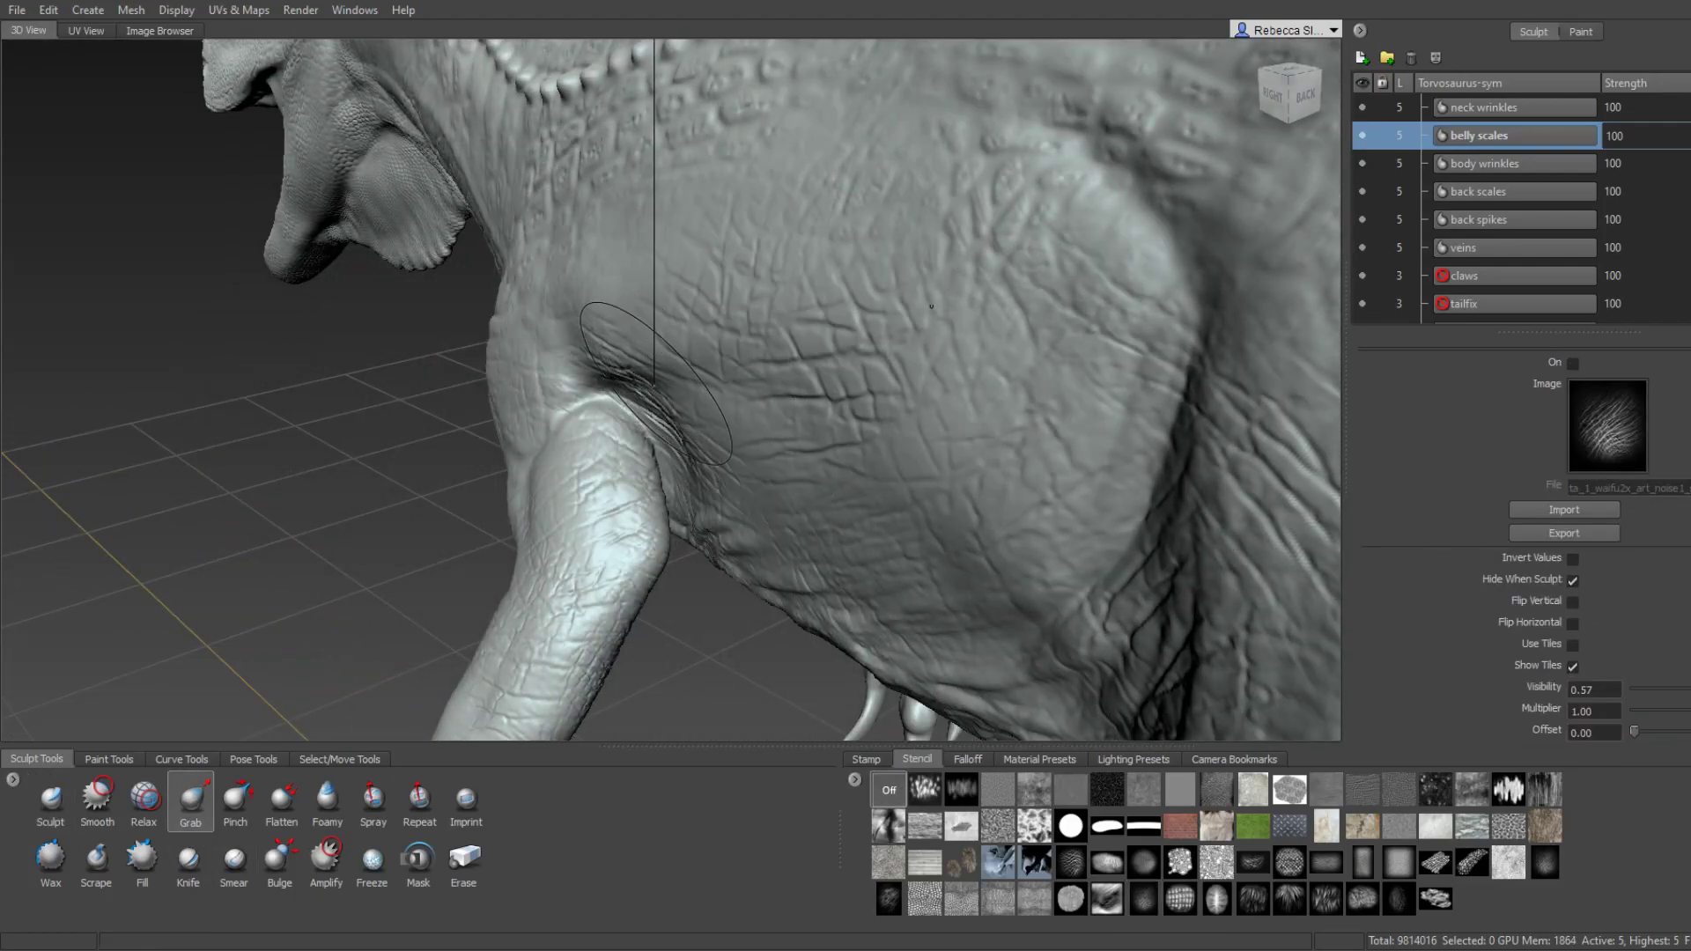
pyautogui.moveTo(737, 433)
pyautogui.keyDown('alt'); pyautogui.mouseDown()
pyautogui.moveTo(718, 429)
pyautogui.moveTo(719, 395)
pyautogui.mouseUp(); pyautogui.keyUp('alt')
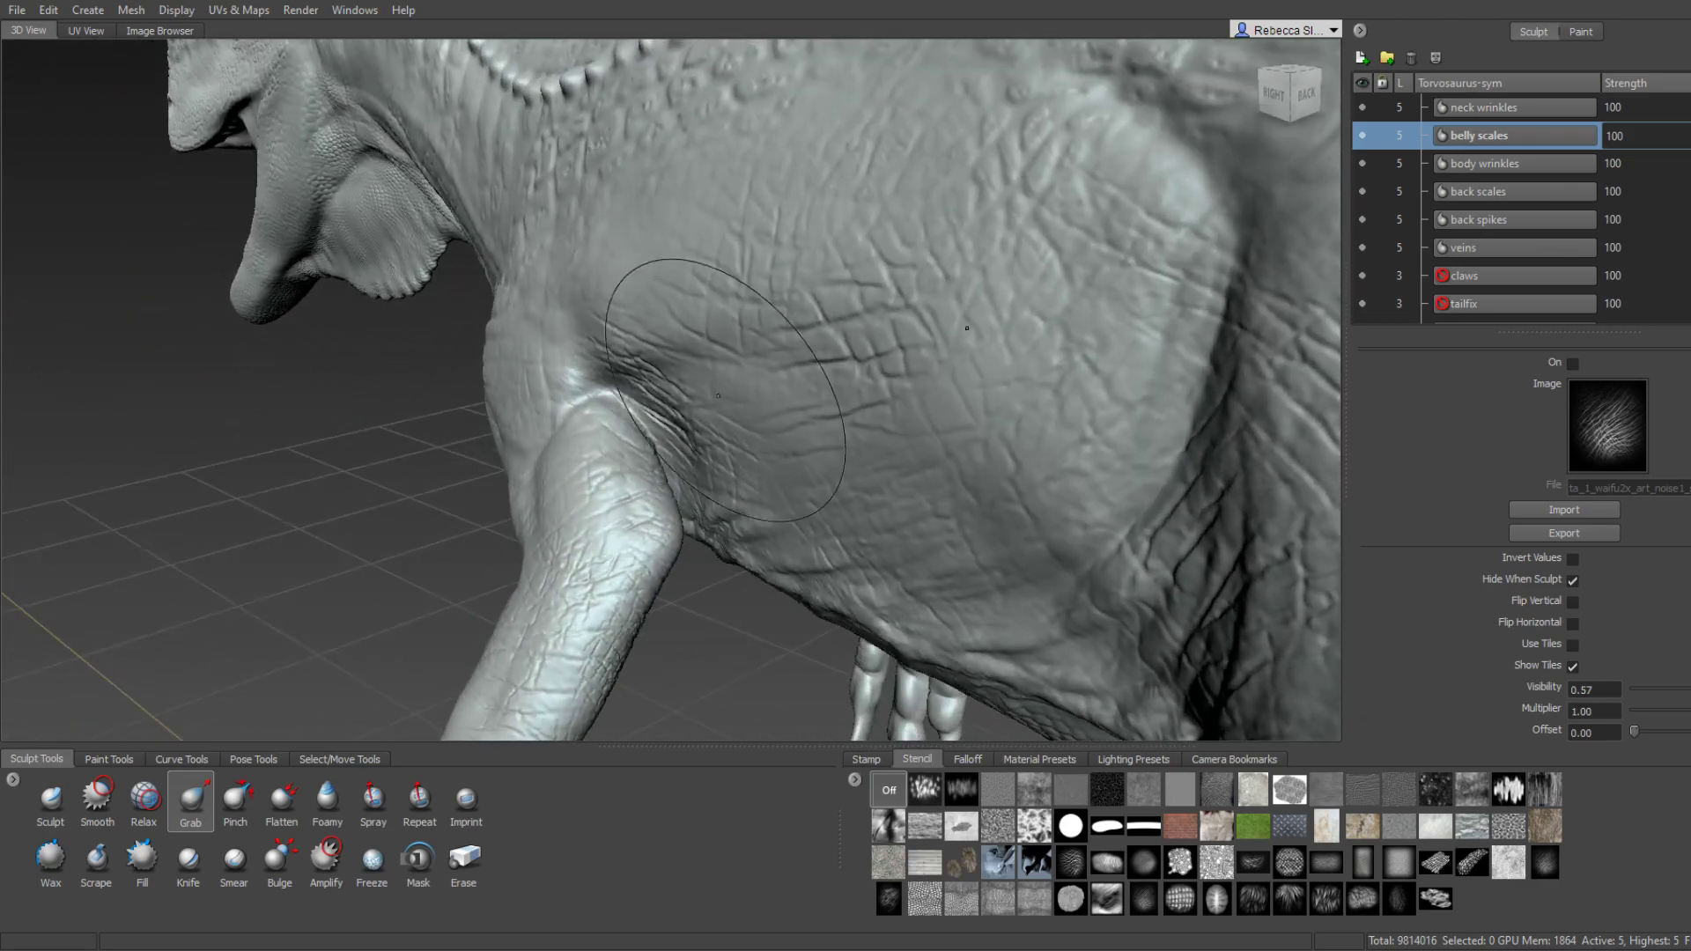
pyautogui.moveTo(890, 365)
pyautogui.keyDown('alt'); pyautogui.mouseDown()
pyautogui.moveTo(686, 385)
pyautogui.moveTo(731, 262)
pyautogui.mouseUp(); pyautogui.keyUp('alt')
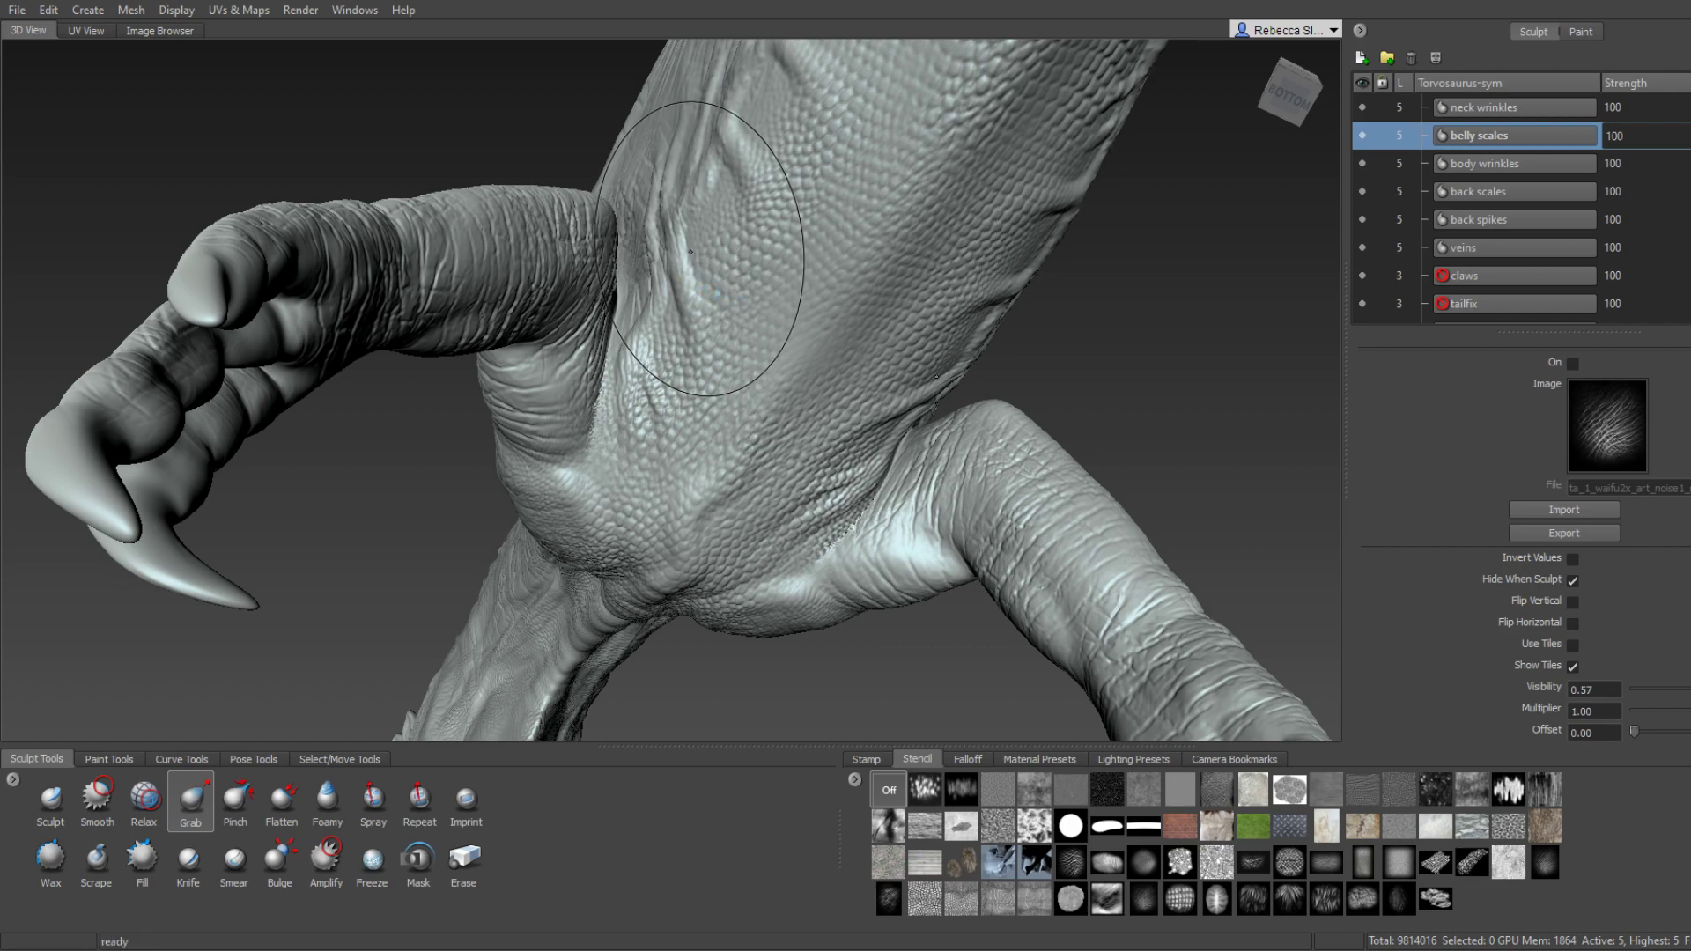
pyautogui.moveTo(690, 251)
pyautogui.keyDown('alt'); pyautogui.mouseDown()
pyautogui.moveTo(845, 281)
pyautogui.moveTo(760, 253)
pyautogui.moveTo(1326, 397)
pyautogui.moveTo(750, 382)
pyautogui.moveTo(959, 367)
pyautogui.moveTo(671, 370)
pyautogui.mouseUp(); pyautogui.keyUp('alt')
pyautogui.moveTo(618, 453)
pyautogui.keyDown('alt'); pyautogui.mouseDown()
pyautogui.moveTo(610, 527)
pyautogui.moveTo(452, 245)
pyautogui.moveTo(458, 378)
pyautogui.moveTo(511, 388)
pyautogui.mouseUp(); pyautogui.keyUp('alt')
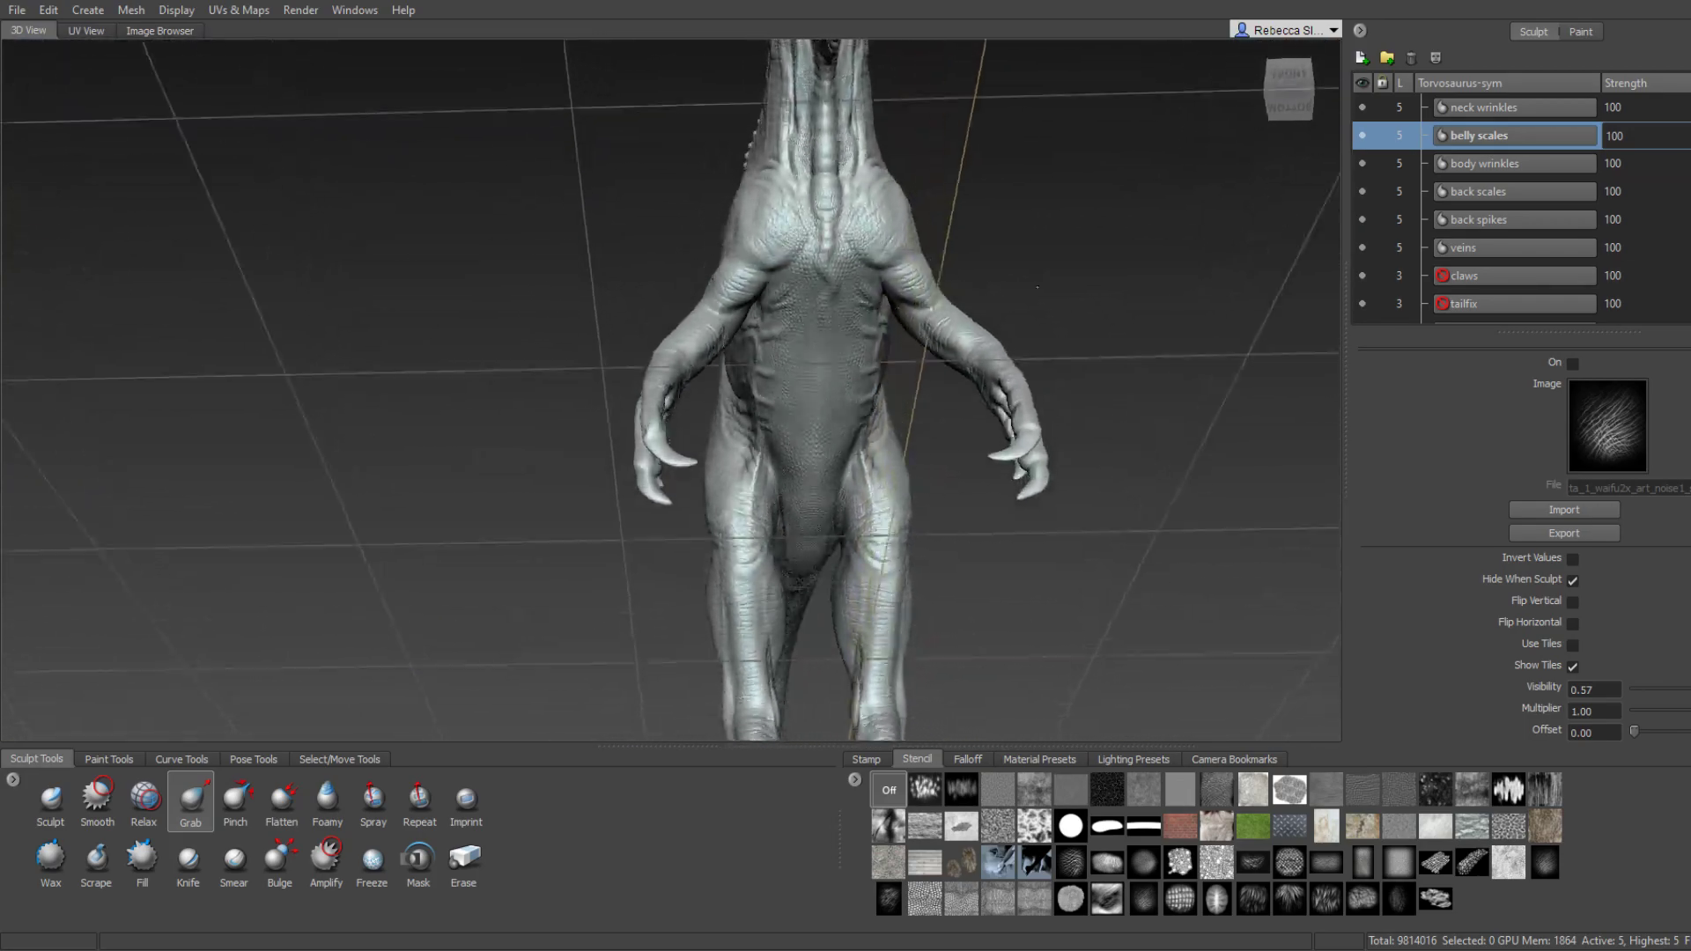
pyautogui.moveTo(1037, 287)
pyautogui.keyDown('alt'); pyautogui.mouseDown()
pyautogui.moveTo(811, 361)
pyautogui.moveTo(686, 373)
pyautogui.moveTo(905, 377)
pyautogui.moveTo(634, 362)
pyautogui.moveTo(608, 341)
pyautogui.moveTo(576, 358)
pyautogui.moveTo(568, 394)
pyautogui.moveTo(458, 347)
pyautogui.moveTo(565, 340)
pyautogui.moveTo(543, 355)
pyautogui.moveTo(566, 321)
pyautogui.moveTo(254, 490)
pyautogui.mouseUp(); pyautogui.keyUp('alt')
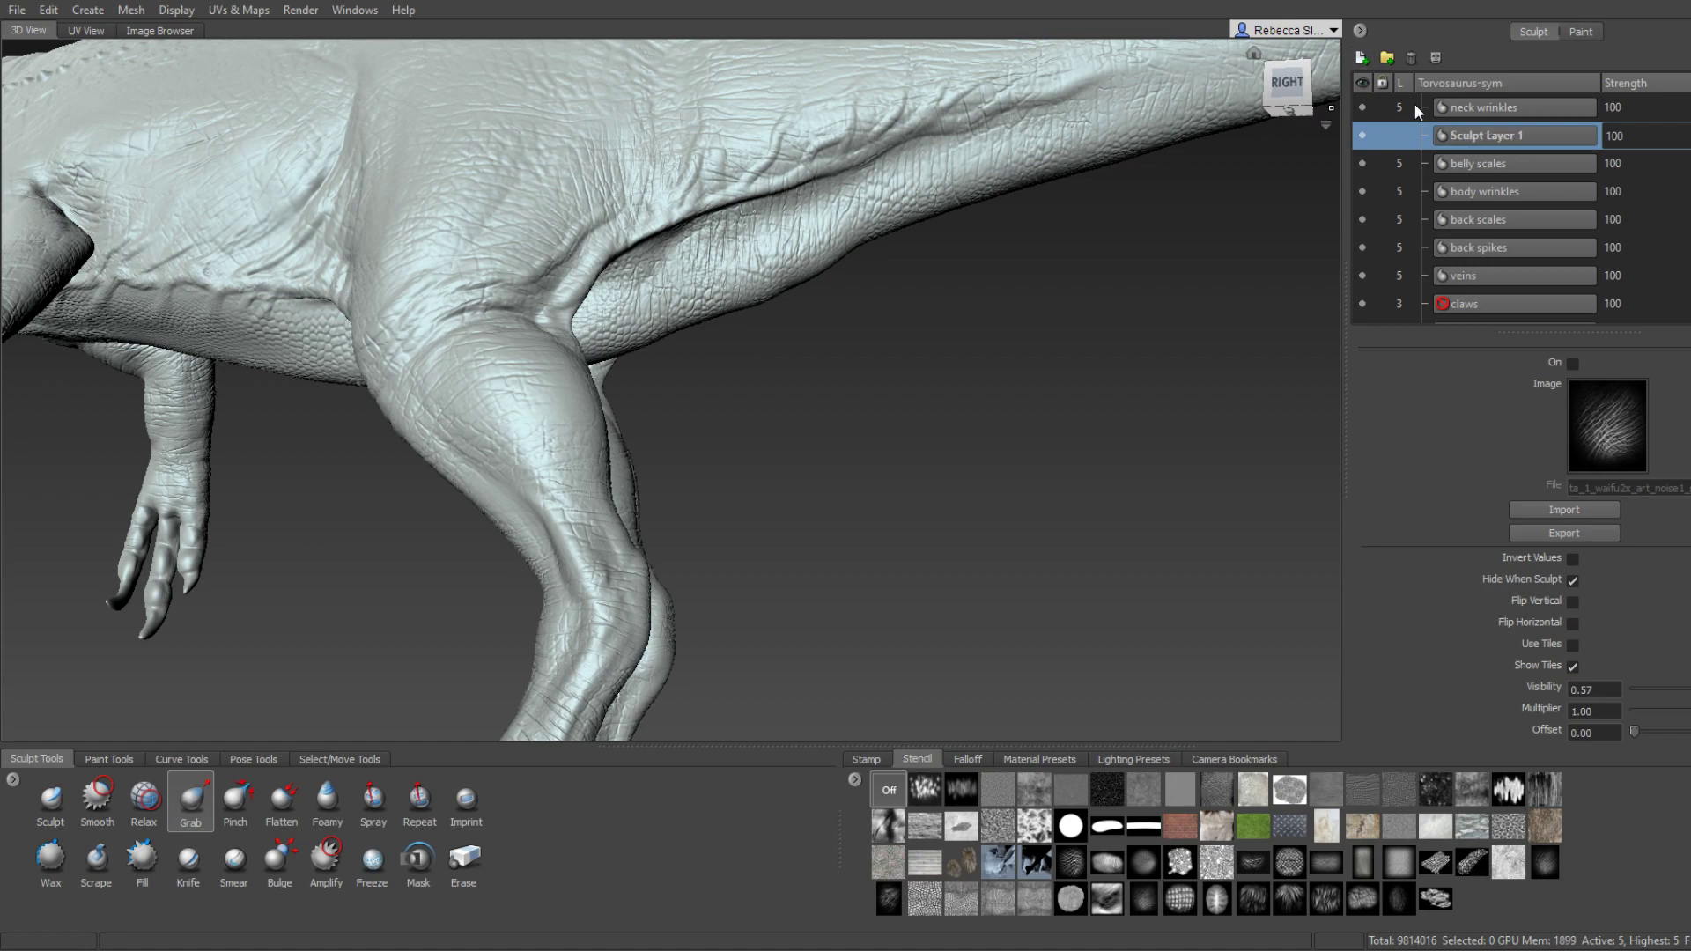
# Rename Sculpt Layer 1 to 'butt' and select the Foamy brush.
pyautogui.doubleClick(1479, 134)
pyautogui.write('butt')
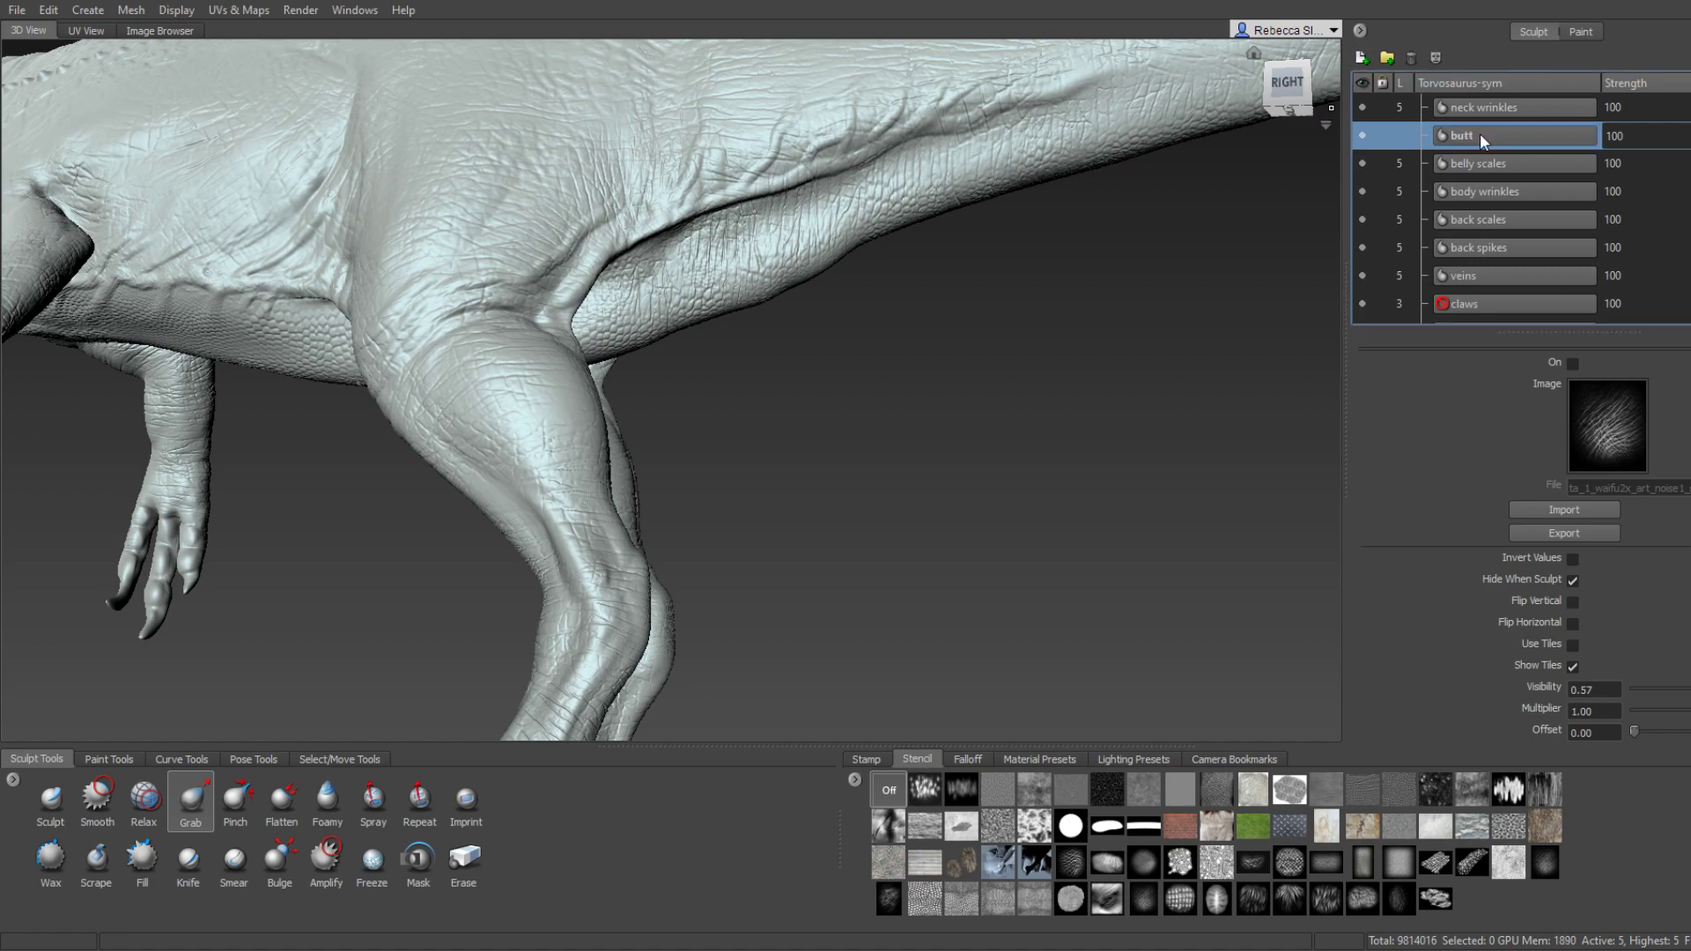
pyautogui.click(329, 814)
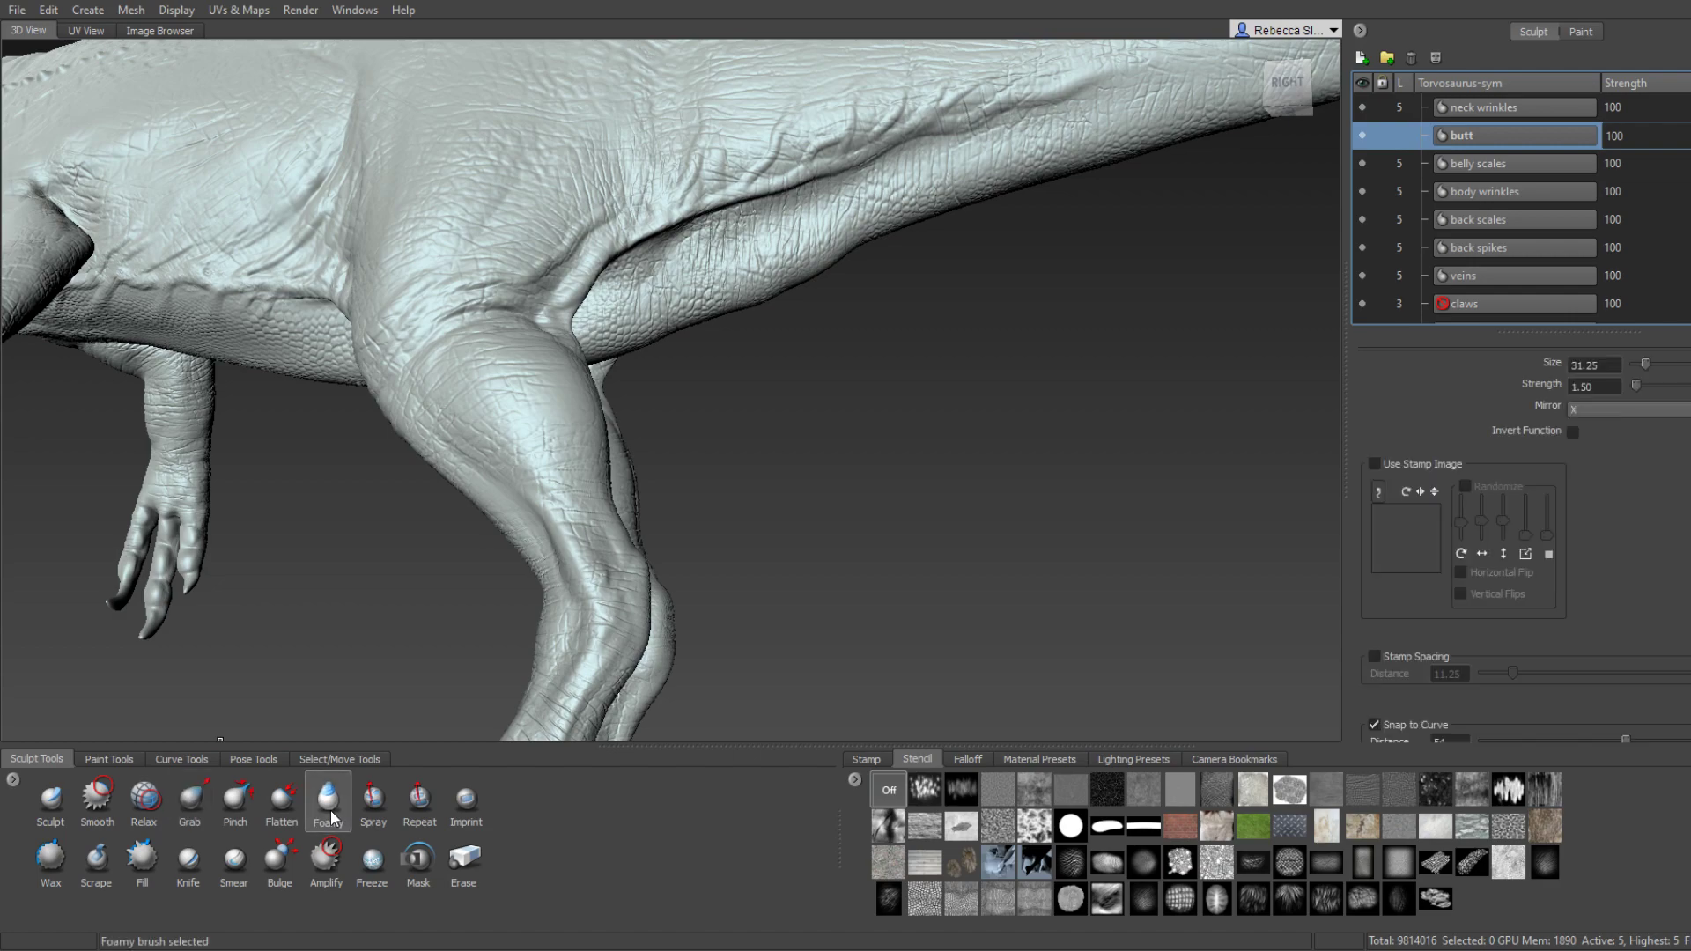
pyautogui.press('Down')
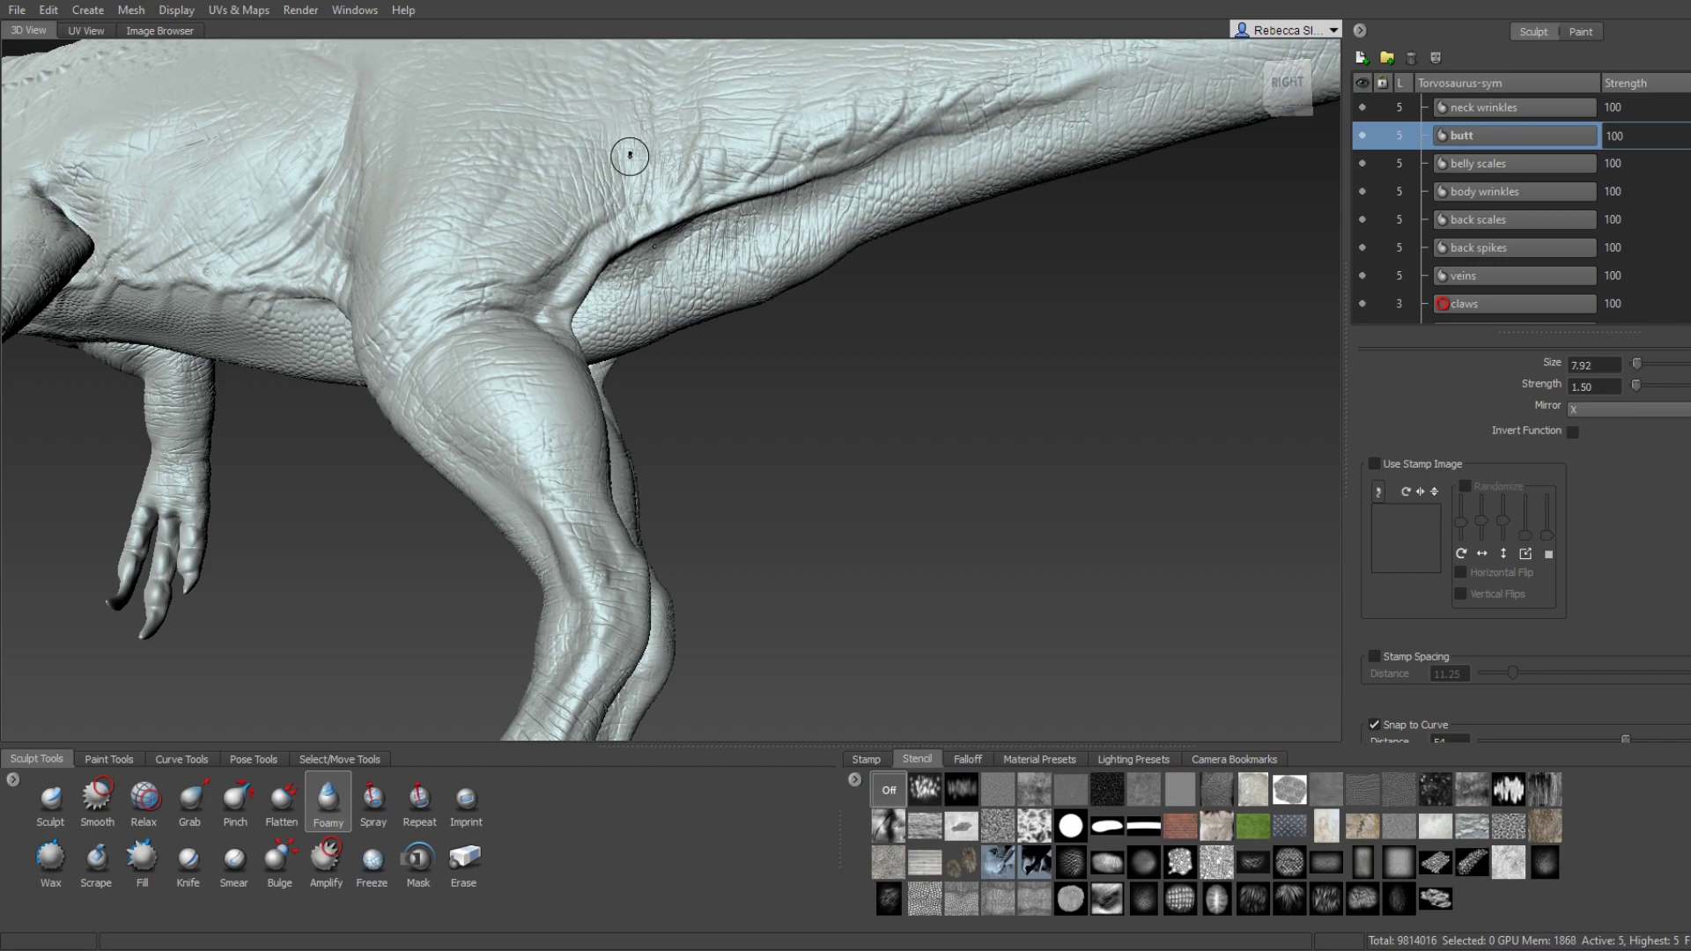
# Orbit around the rear body and legs, then zoom in on the jaw and throat.
pyautogui.moveTo(737, 265)
pyautogui.keyDown('alt'); pyautogui.mouseDown()
pyautogui.moveTo(715, 336)
pyautogui.moveTo(546, 205)
pyautogui.mouseUp(); pyautogui.keyUp('alt')
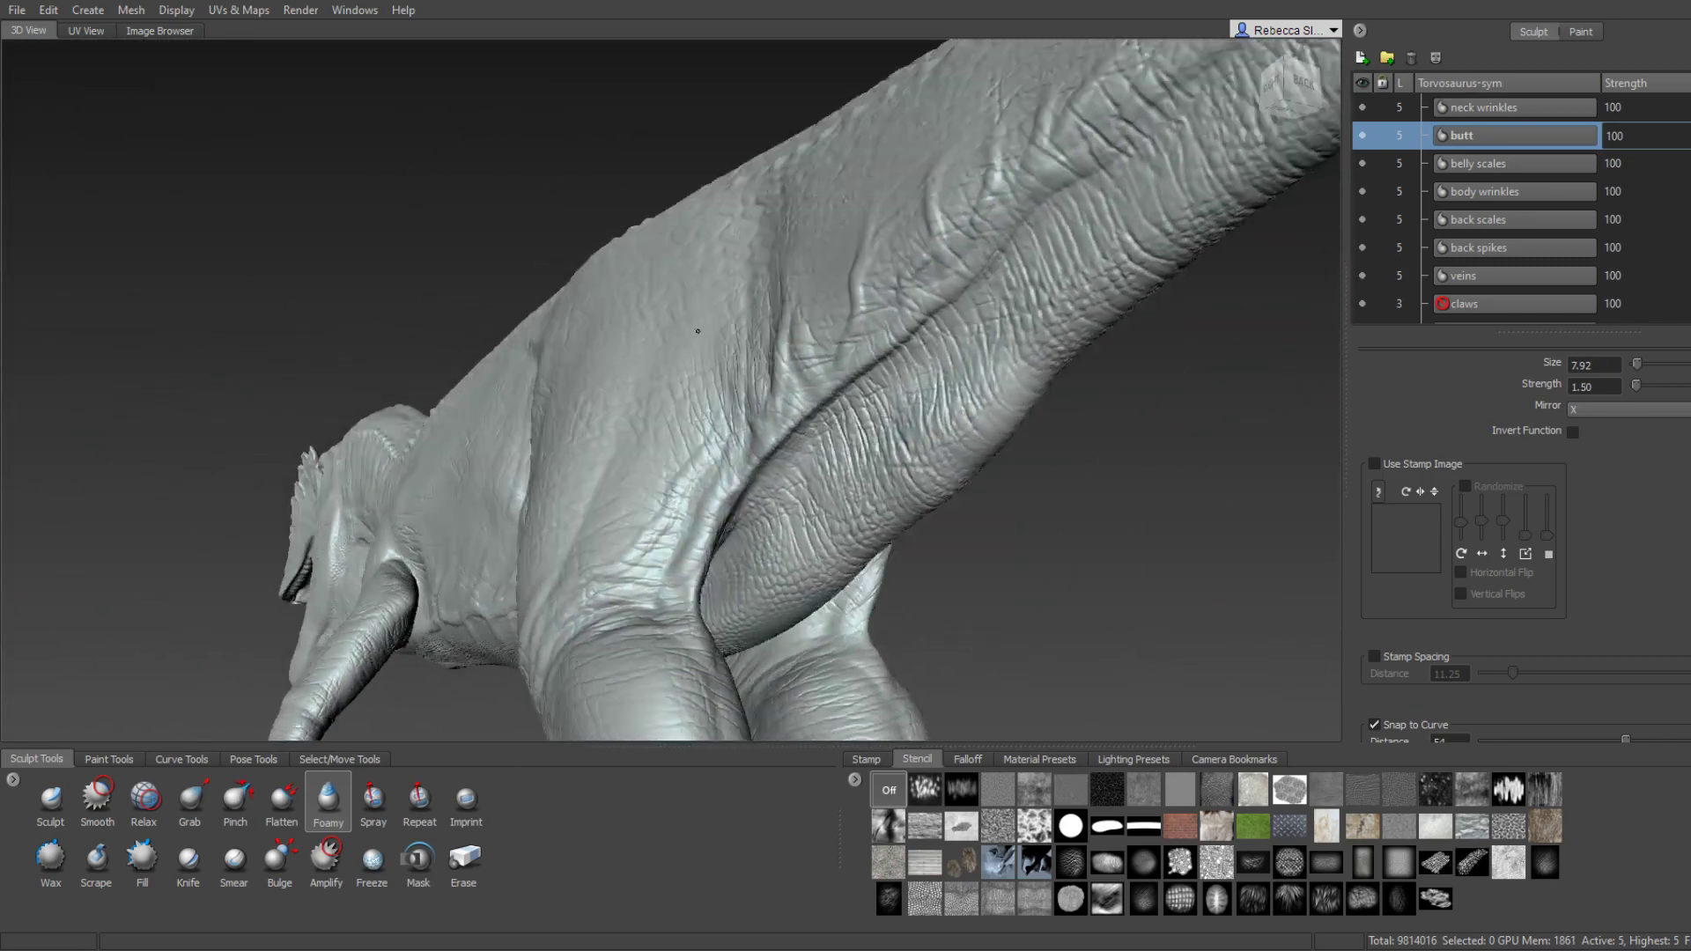
pyautogui.keyDown('alt'); pyautogui.moveTo(545, 204); pyautogui.dragTo(651, 364, button='right'); pyautogui.keyUp('alt')
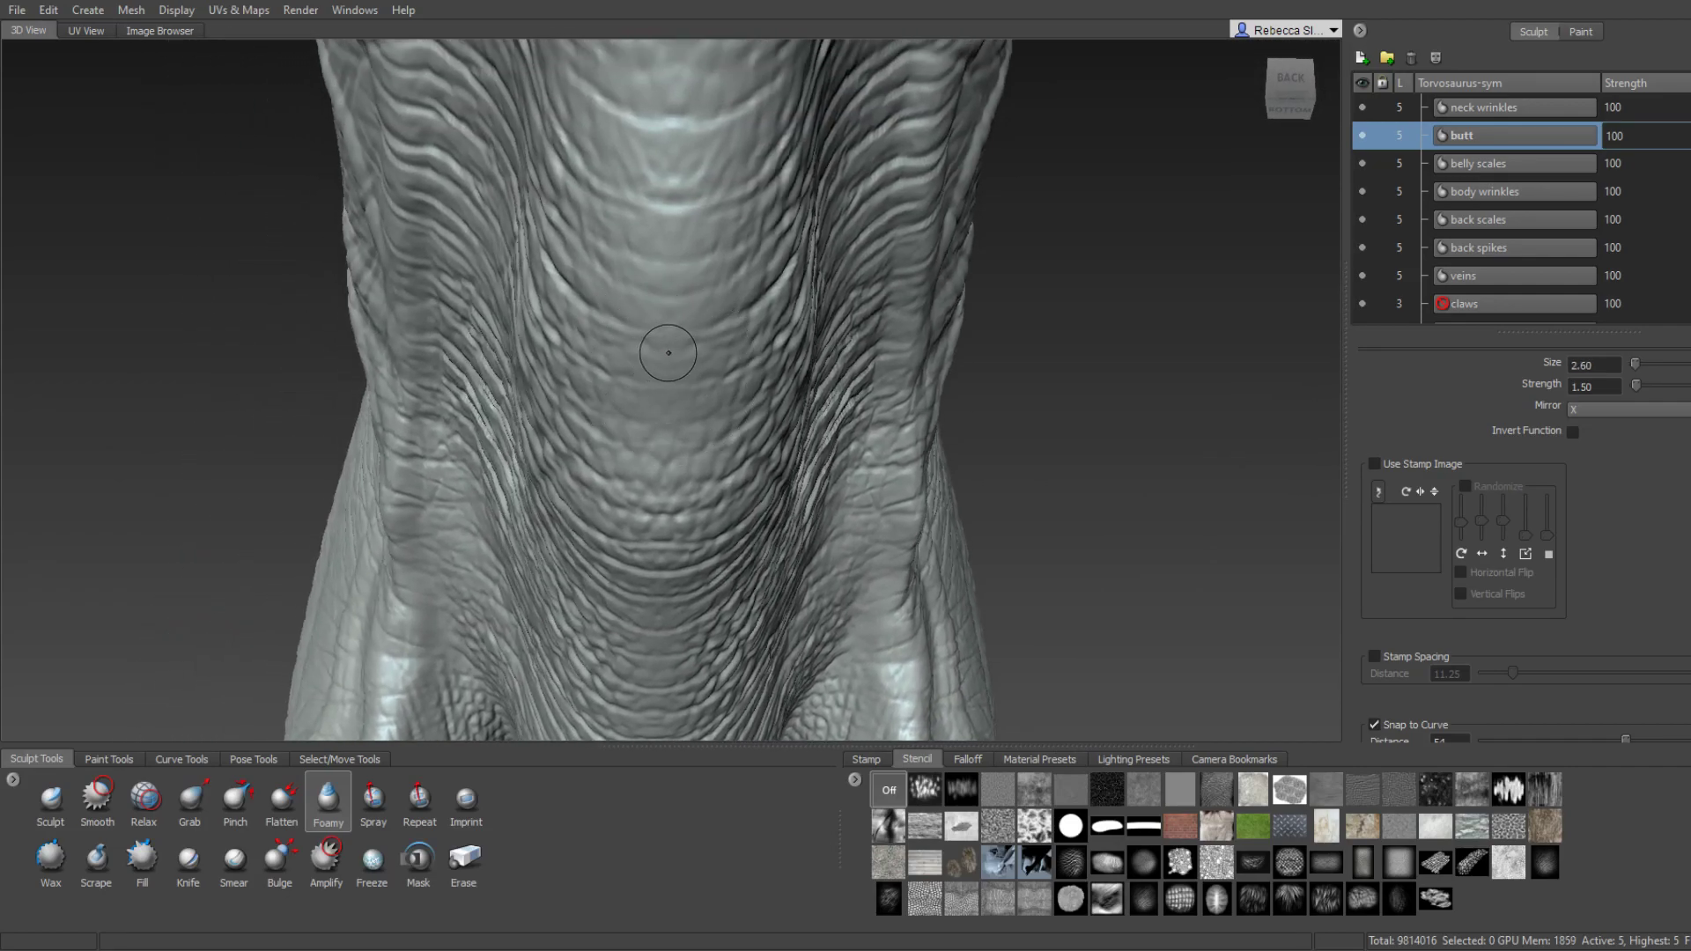
pyautogui.keyDown('alt'); pyautogui.moveTo(557, 386); pyautogui.dragTo(656, 266); pyautogui.keyUp('alt')
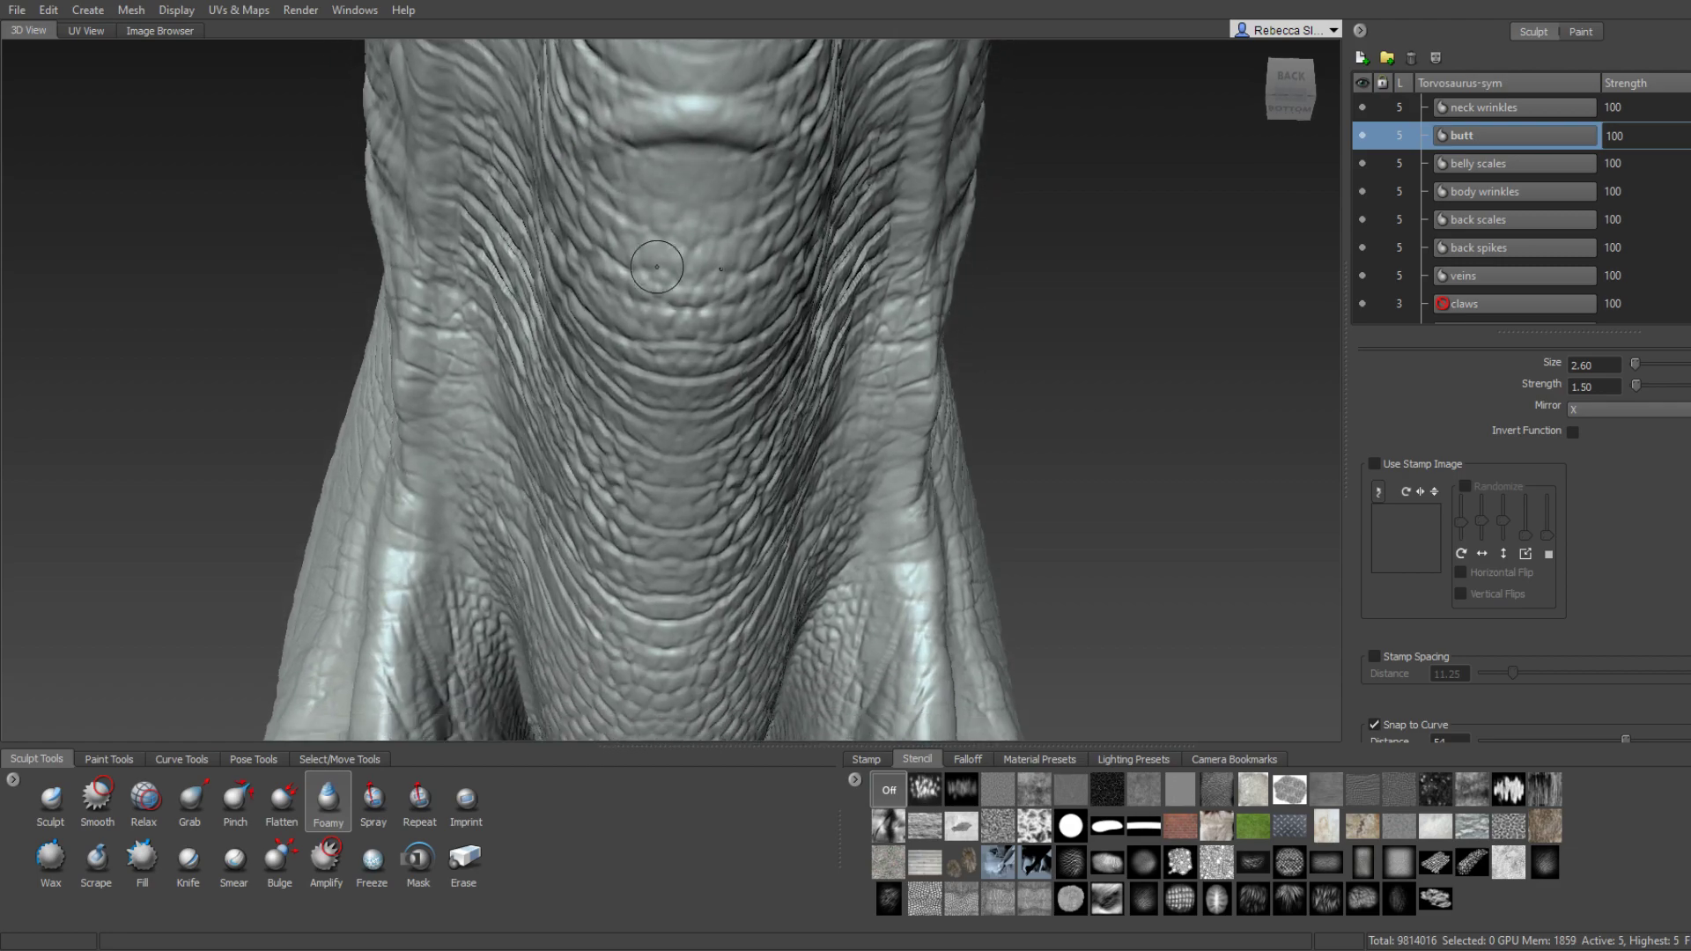
pyautogui.keyDown('alt'); pyautogui.moveTo(615, 186); pyautogui.dragTo(648, 195); pyautogui.keyUp('alt')
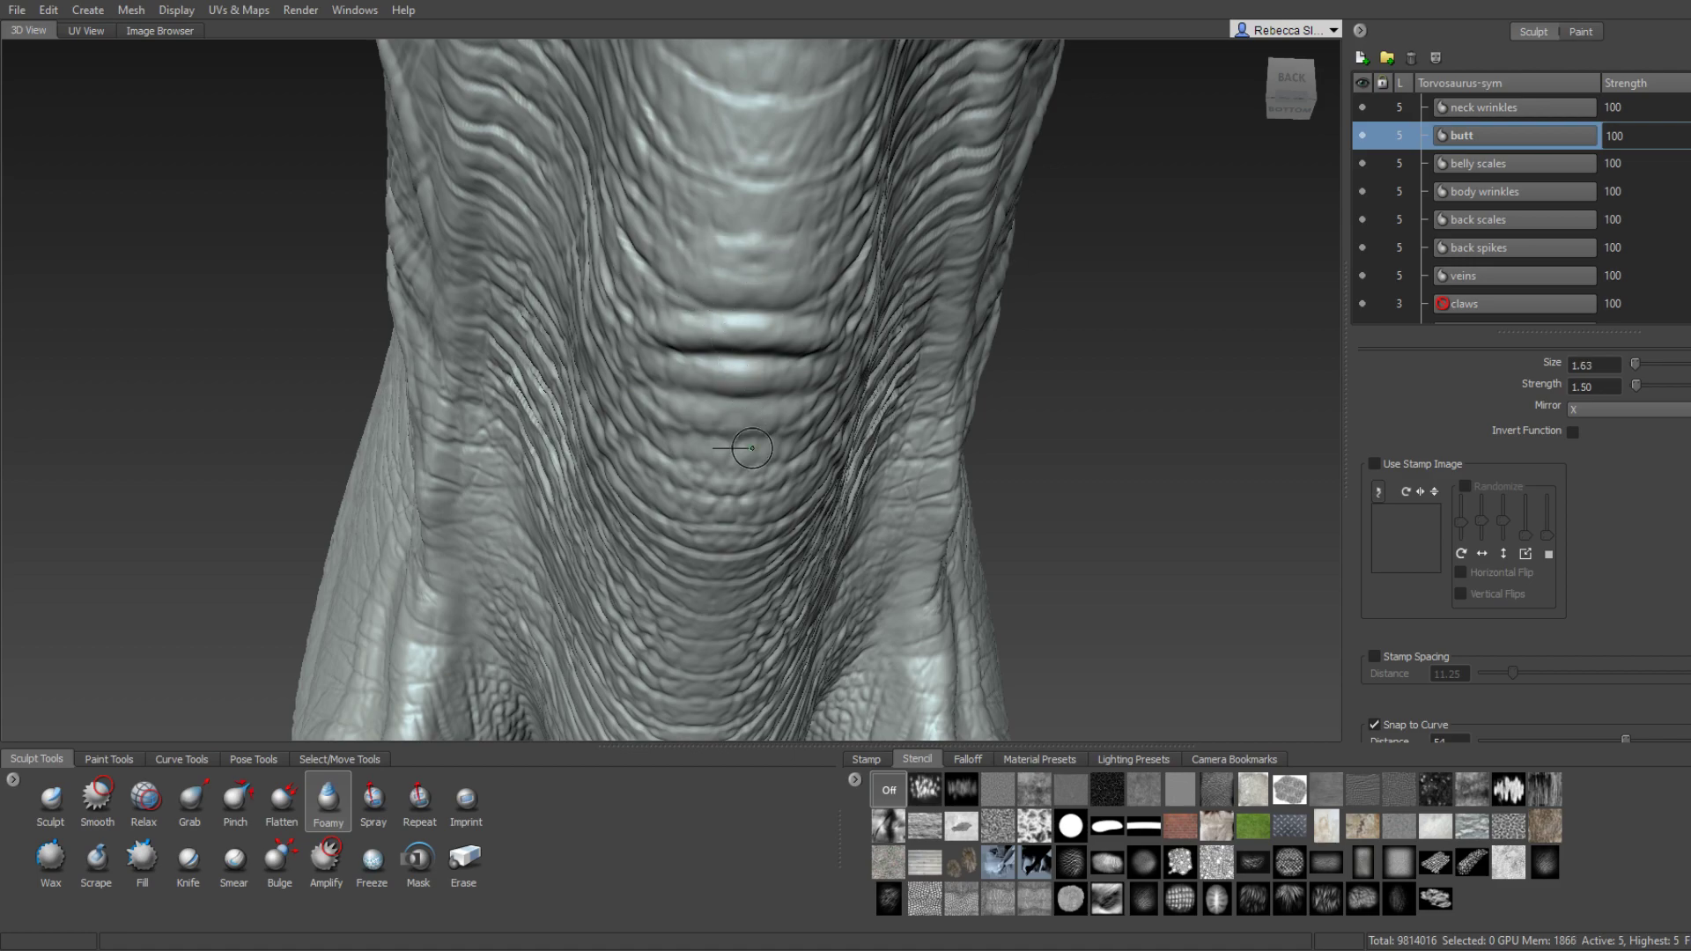
pyautogui.moveTo(656, 452)
pyautogui.keyDown('alt'); pyautogui.mouseDown()
pyautogui.moveTo(783, 419)
pyautogui.moveTo(669, 486)
pyautogui.moveTo(465, 498)
pyautogui.mouseUp(); pyautogui.keyUp('alt')
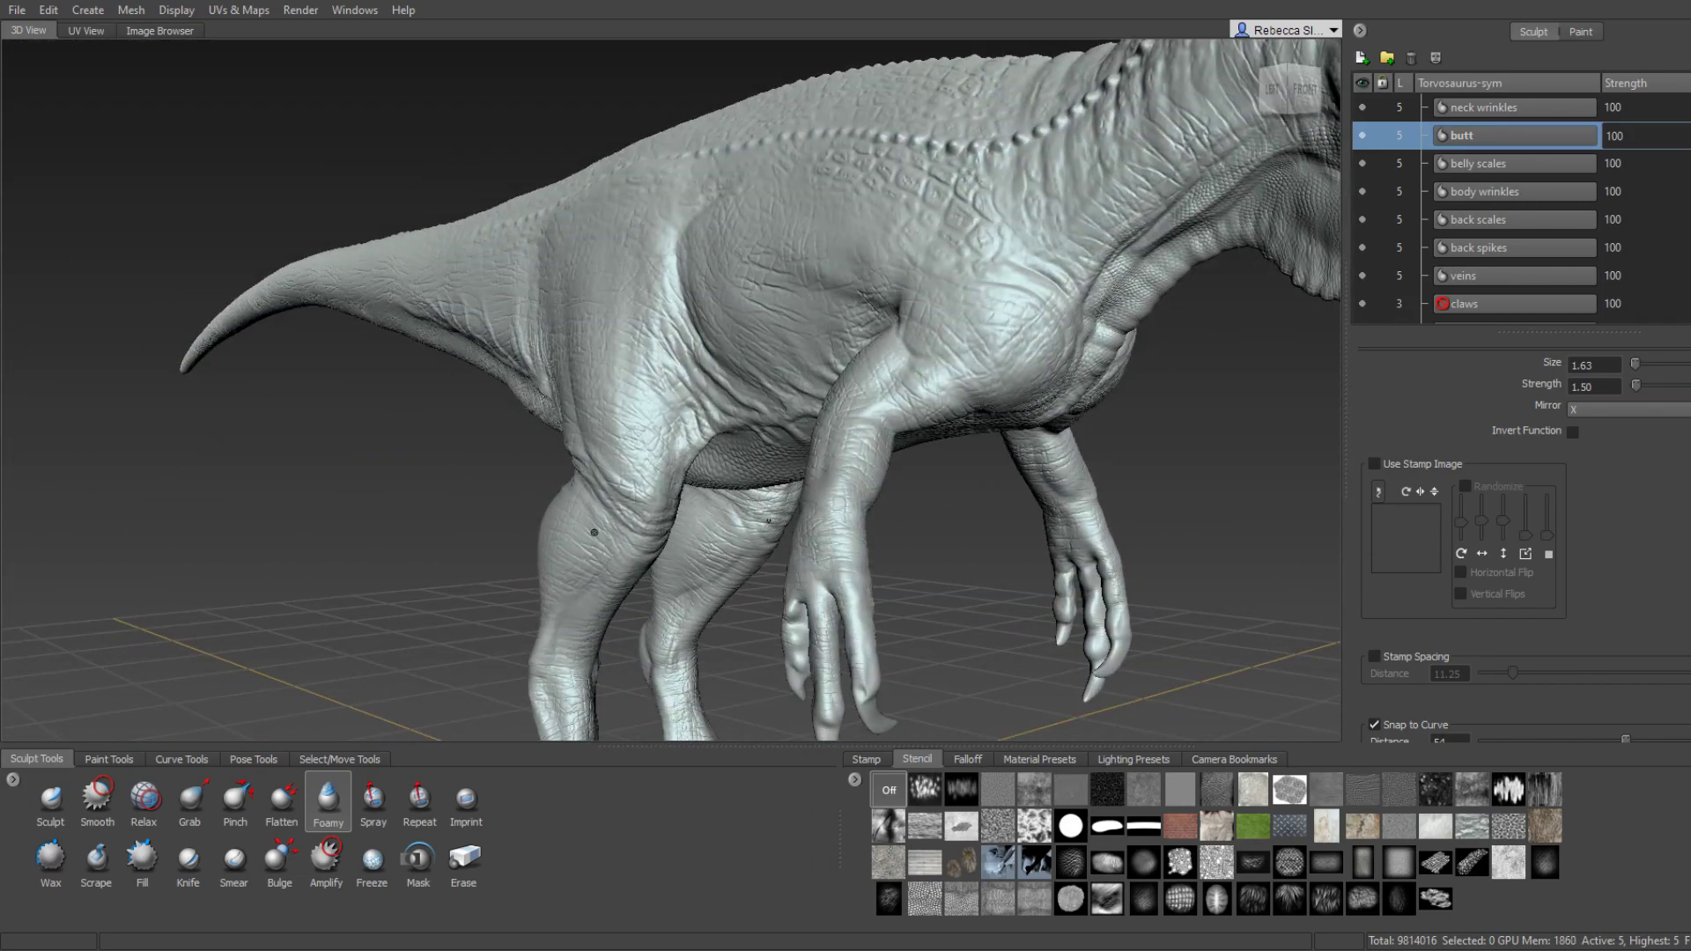
pyautogui.moveTo(594, 532)
pyautogui.keyDown('alt'); pyautogui.mouseDown()
pyautogui.moveTo(899, 469)
pyautogui.moveTo(1206, 463)
pyautogui.mouseUp(); pyautogui.keyUp('alt')
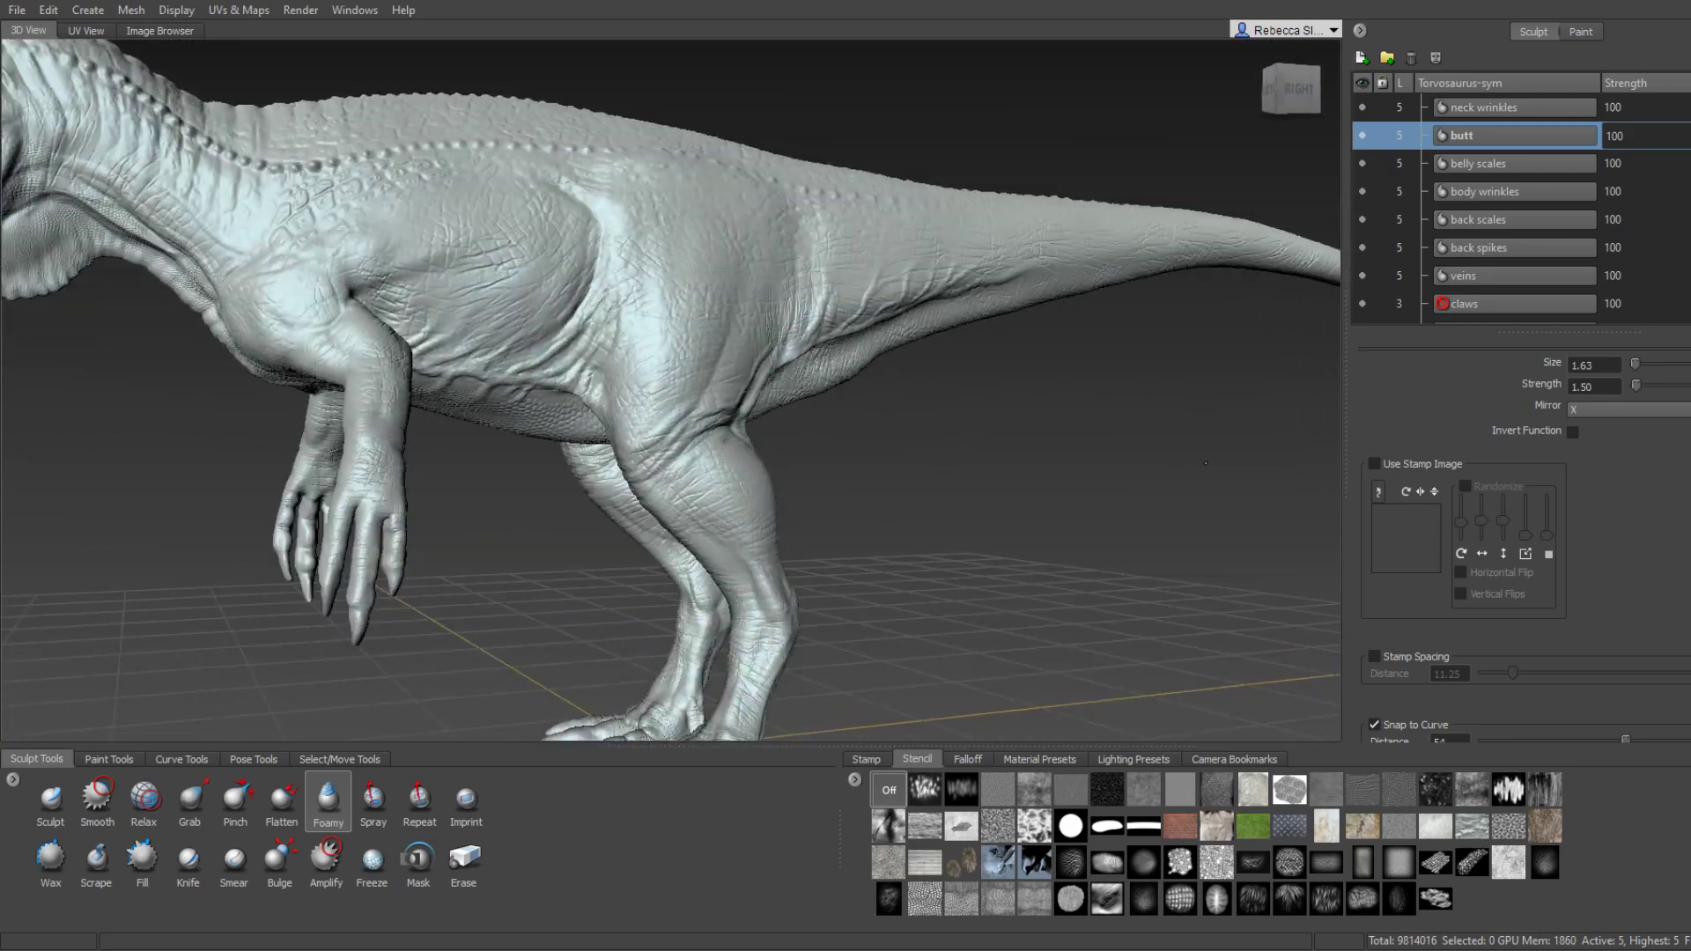
pyautogui.moveTo(1206, 463)
pyautogui.keyDown('alt'); pyautogui.mouseDown()
pyautogui.moveTo(949, 424)
pyautogui.moveTo(154, 461)
pyautogui.moveTo(704, 458)
pyautogui.mouseUp(); pyautogui.keyUp('alt')
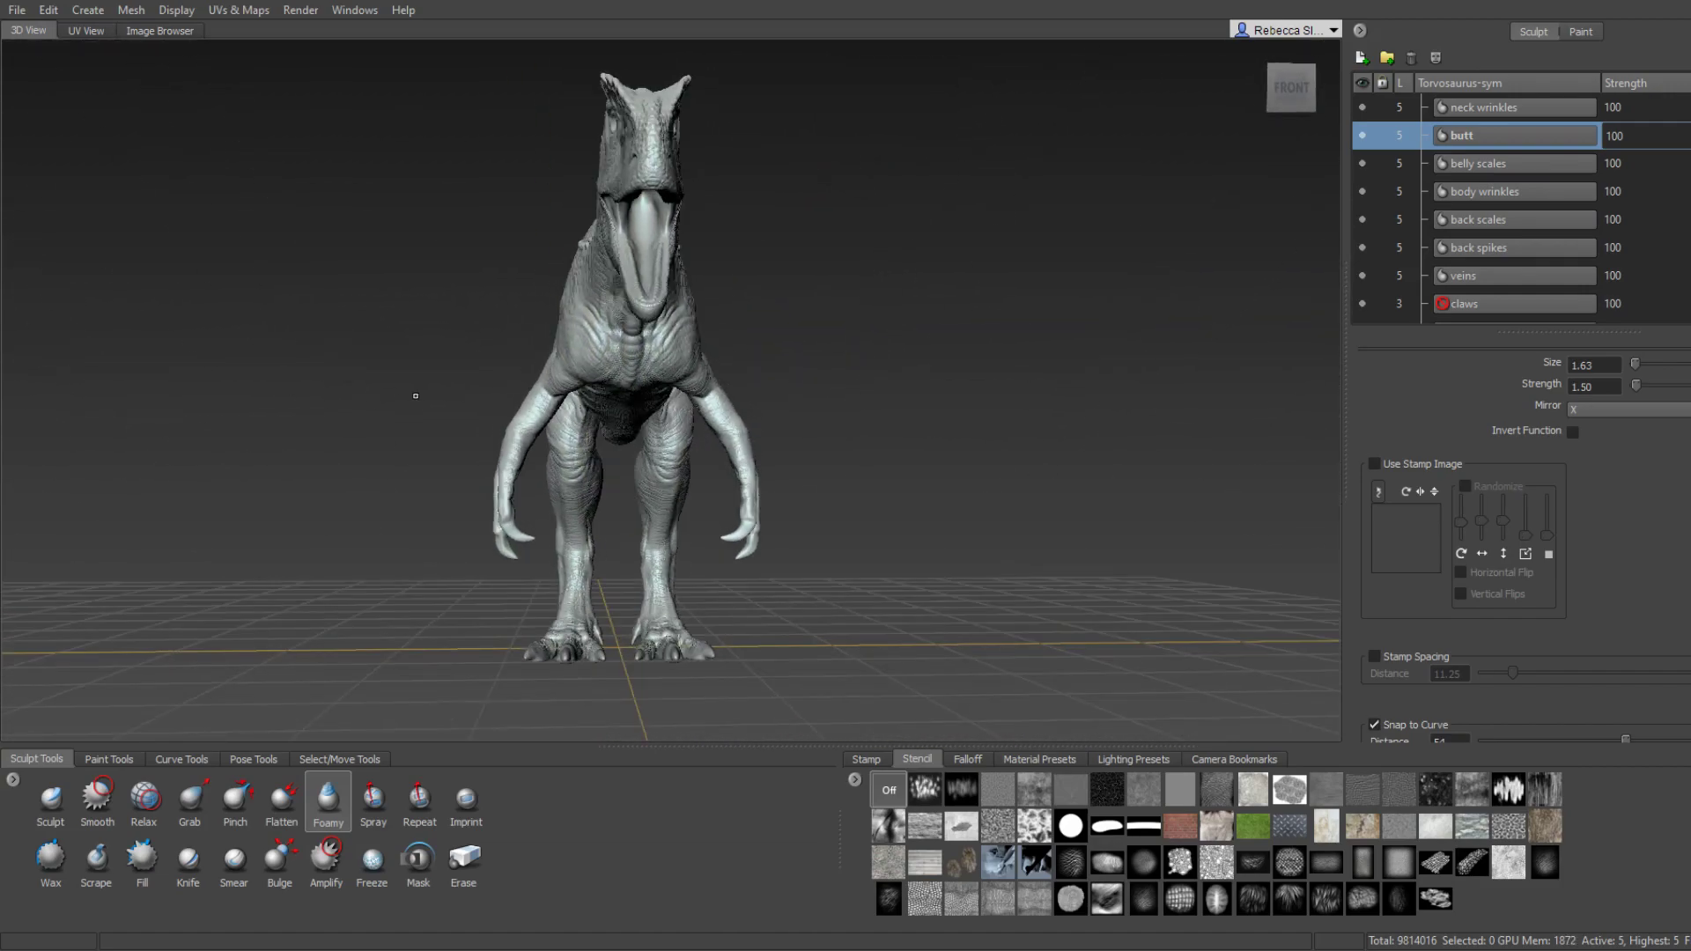
pyautogui.keyDown('alt'); pyautogui.moveTo(414, 396); pyautogui.dragTo(666, 387); pyautogui.keyUp('alt')
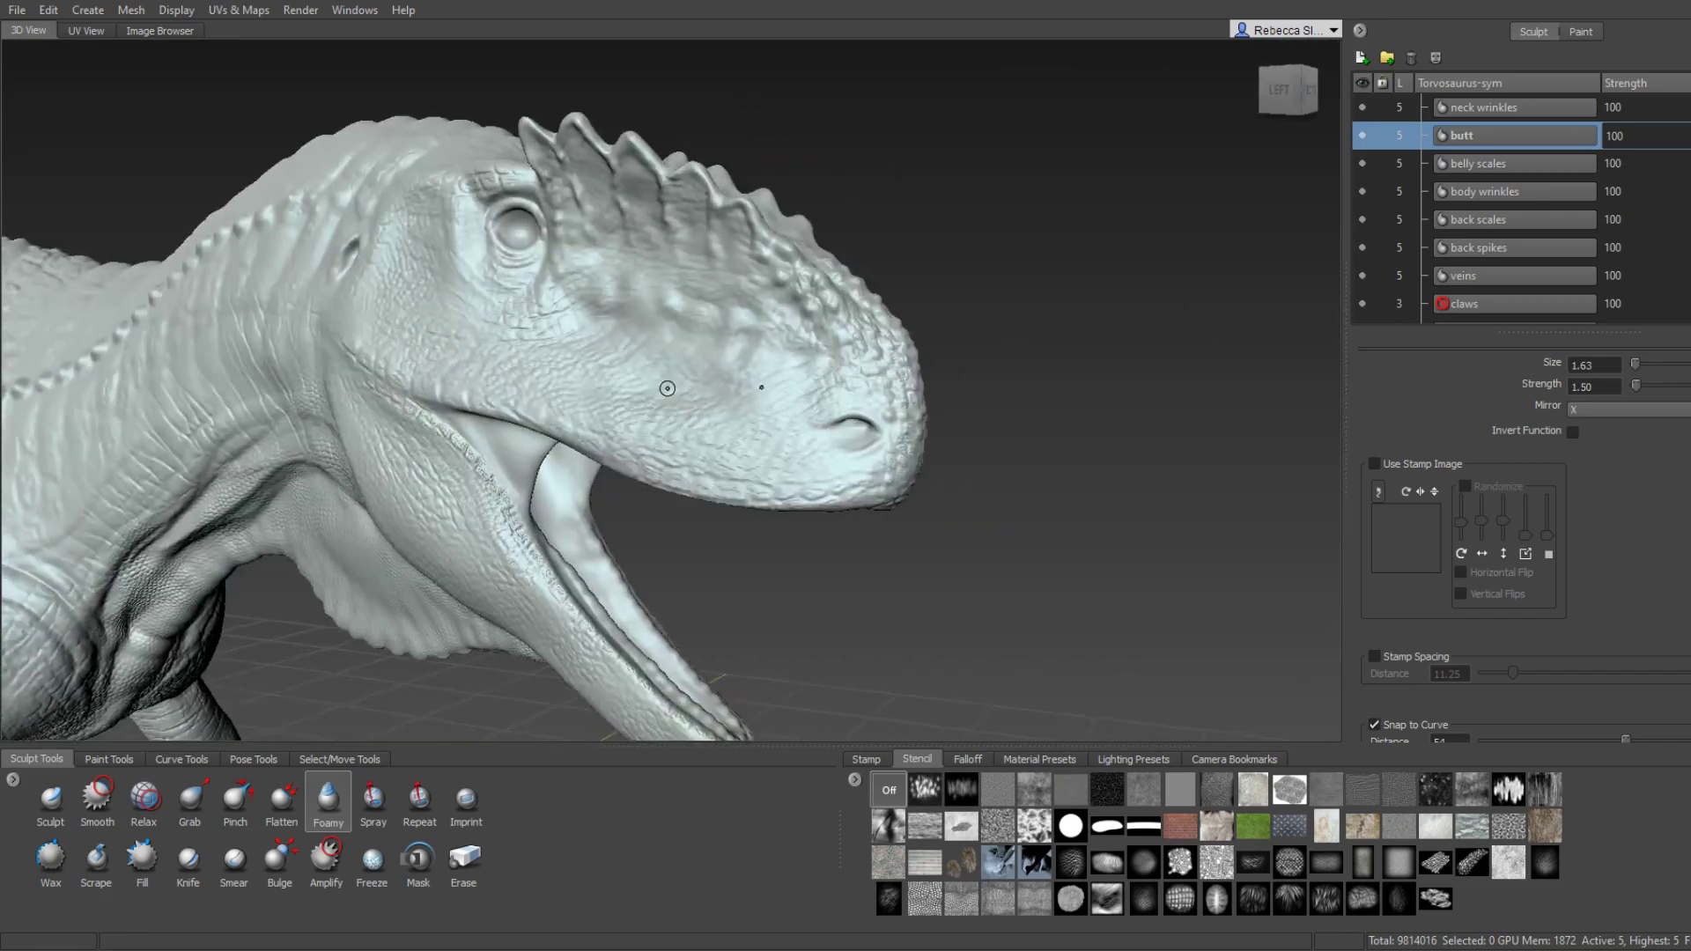
pyautogui.keyDown('alt'); pyautogui.moveTo(667, 388); pyautogui.dragTo(614, 420, button='right'); pyautogui.keyUp('alt')
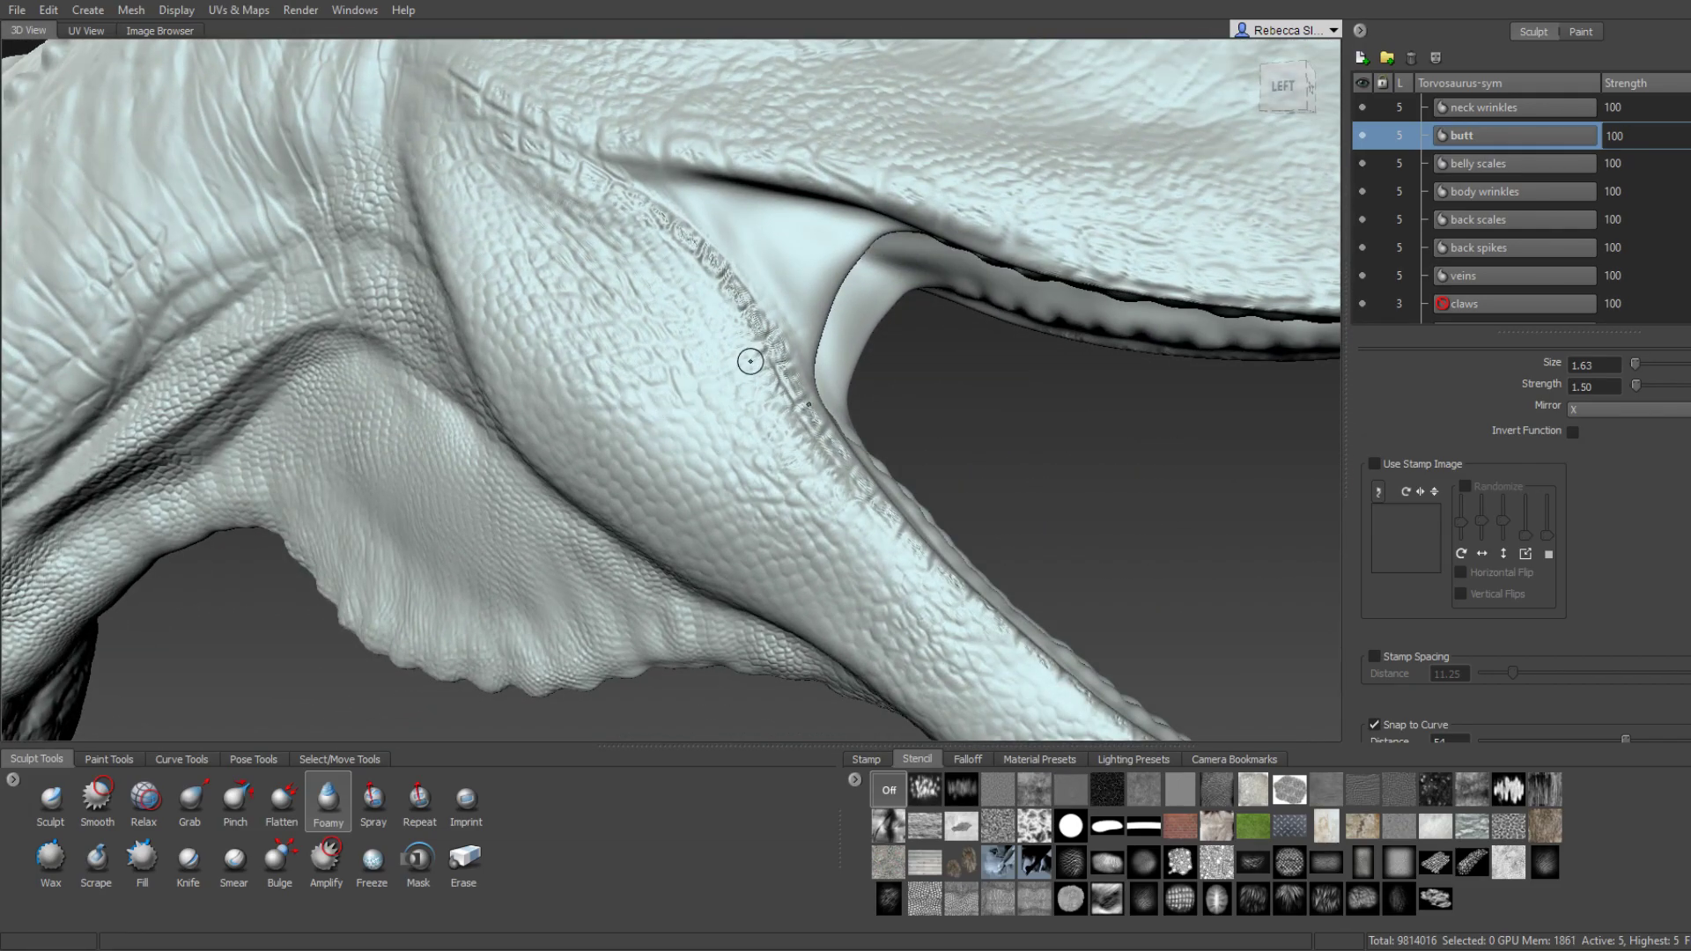
pyautogui.keyDown('alt'); pyautogui.moveTo(833, 286); pyautogui.dragTo(826, 300, button='right'); pyautogui.keyUp('alt')
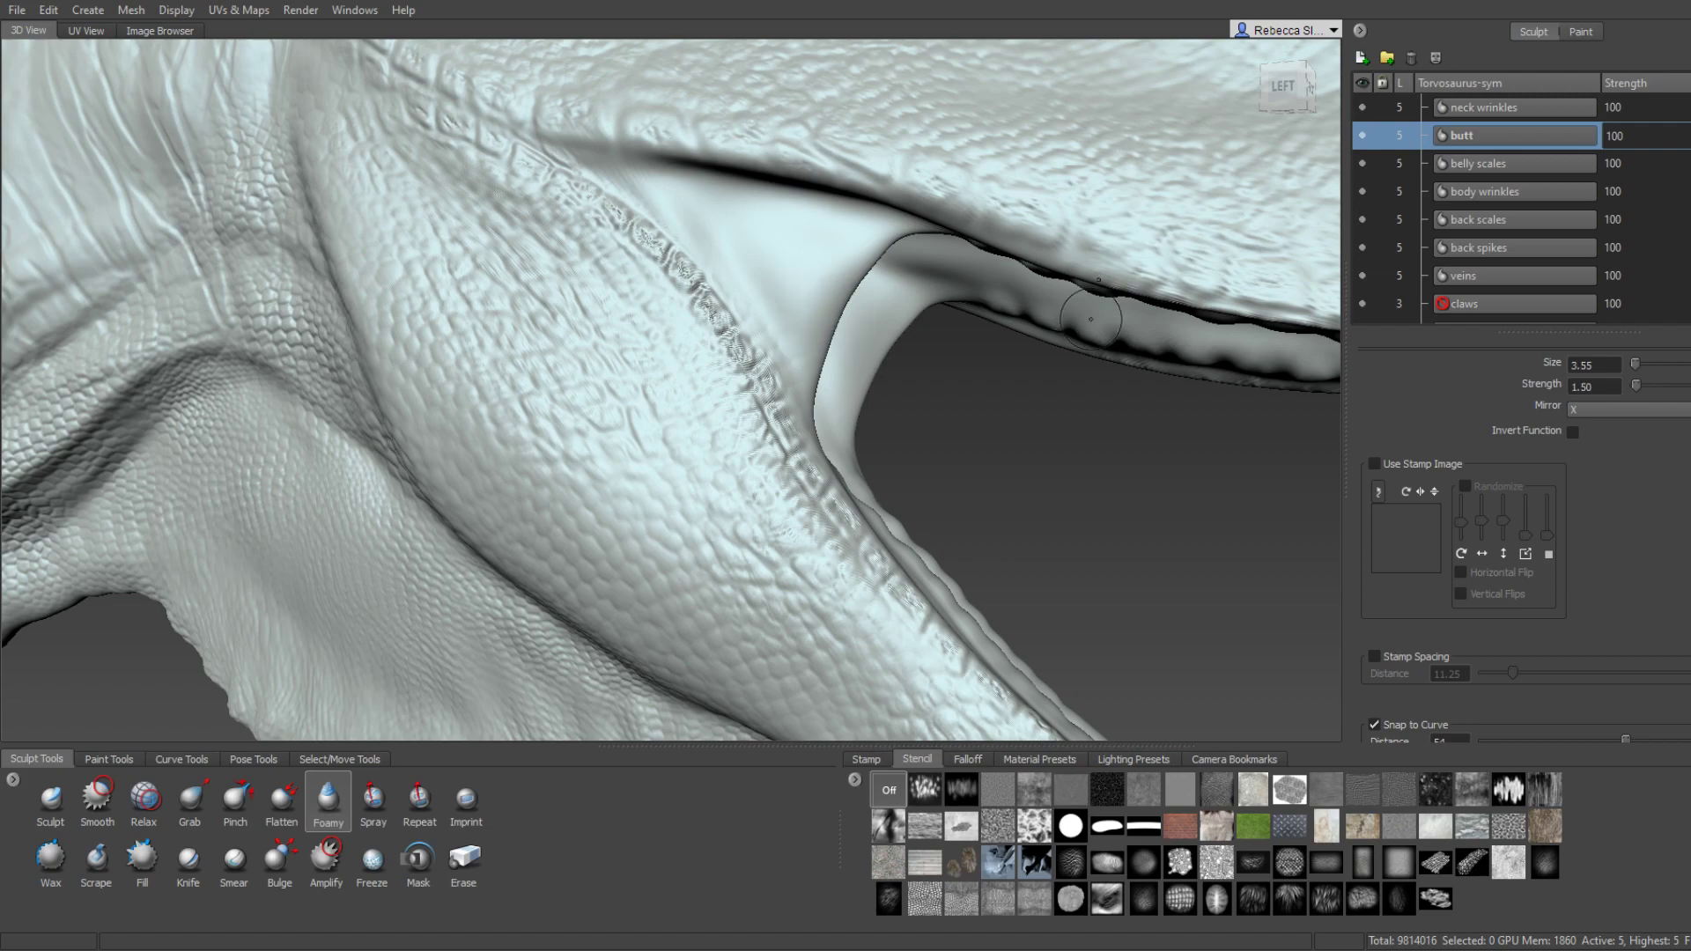
# Rename the newest sculpt layer to 'cheek'.
pyautogui.doubleClick(1466, 139)
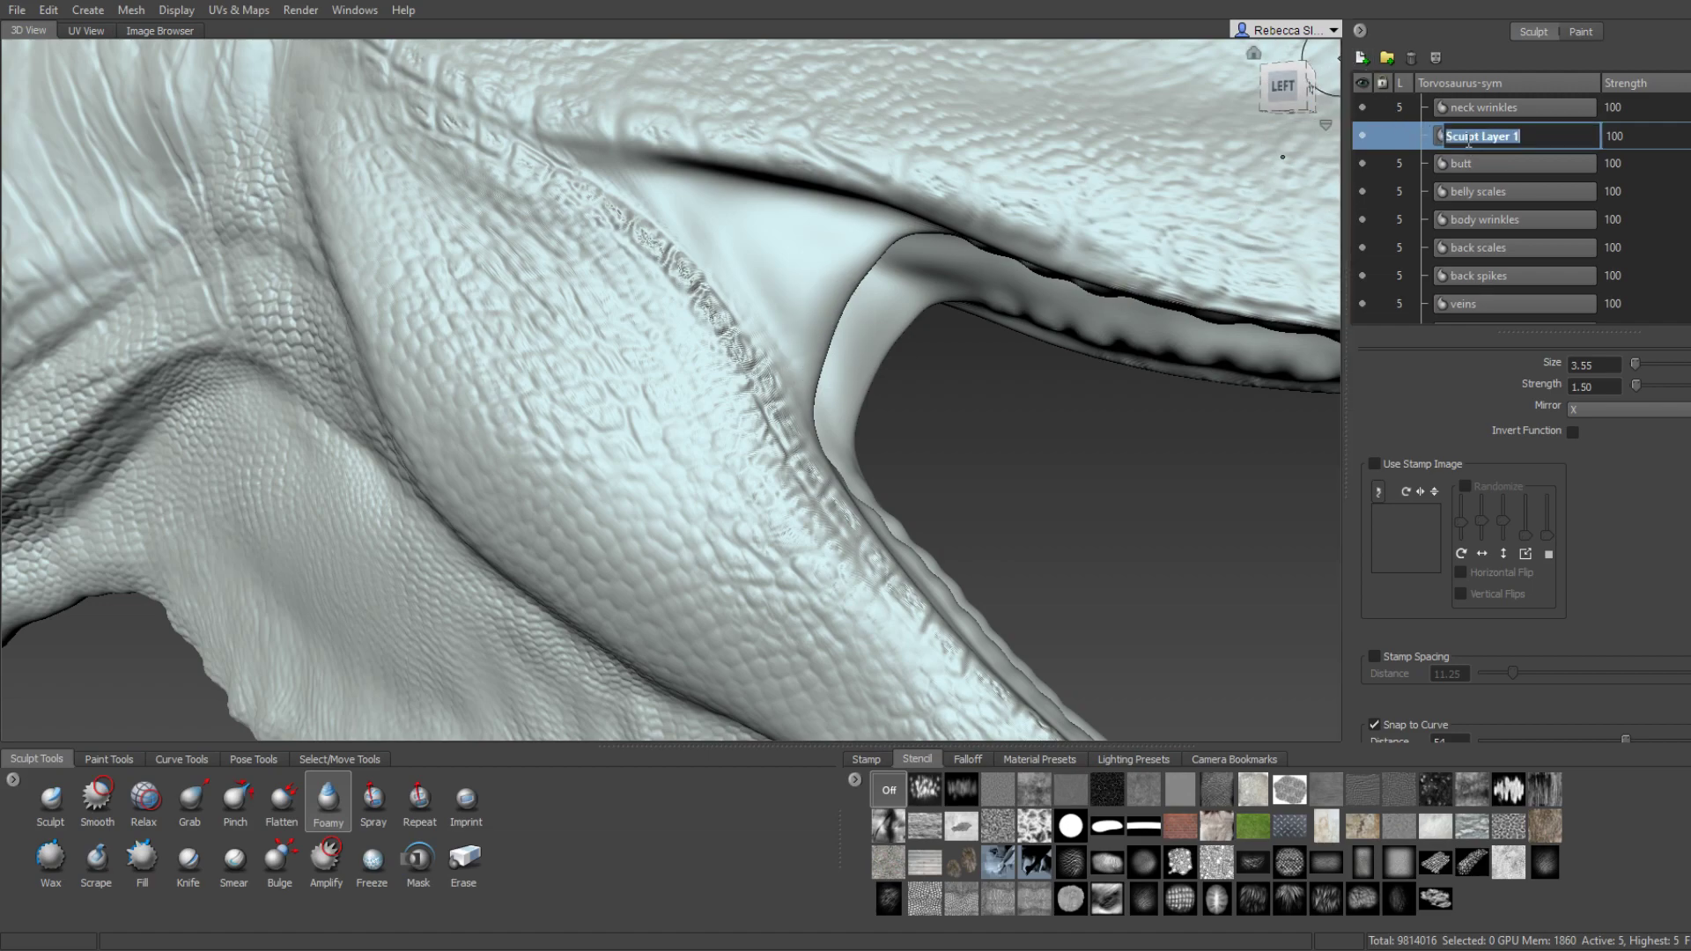
pyautogui.write('cheek')
pyautogui.press('Return')
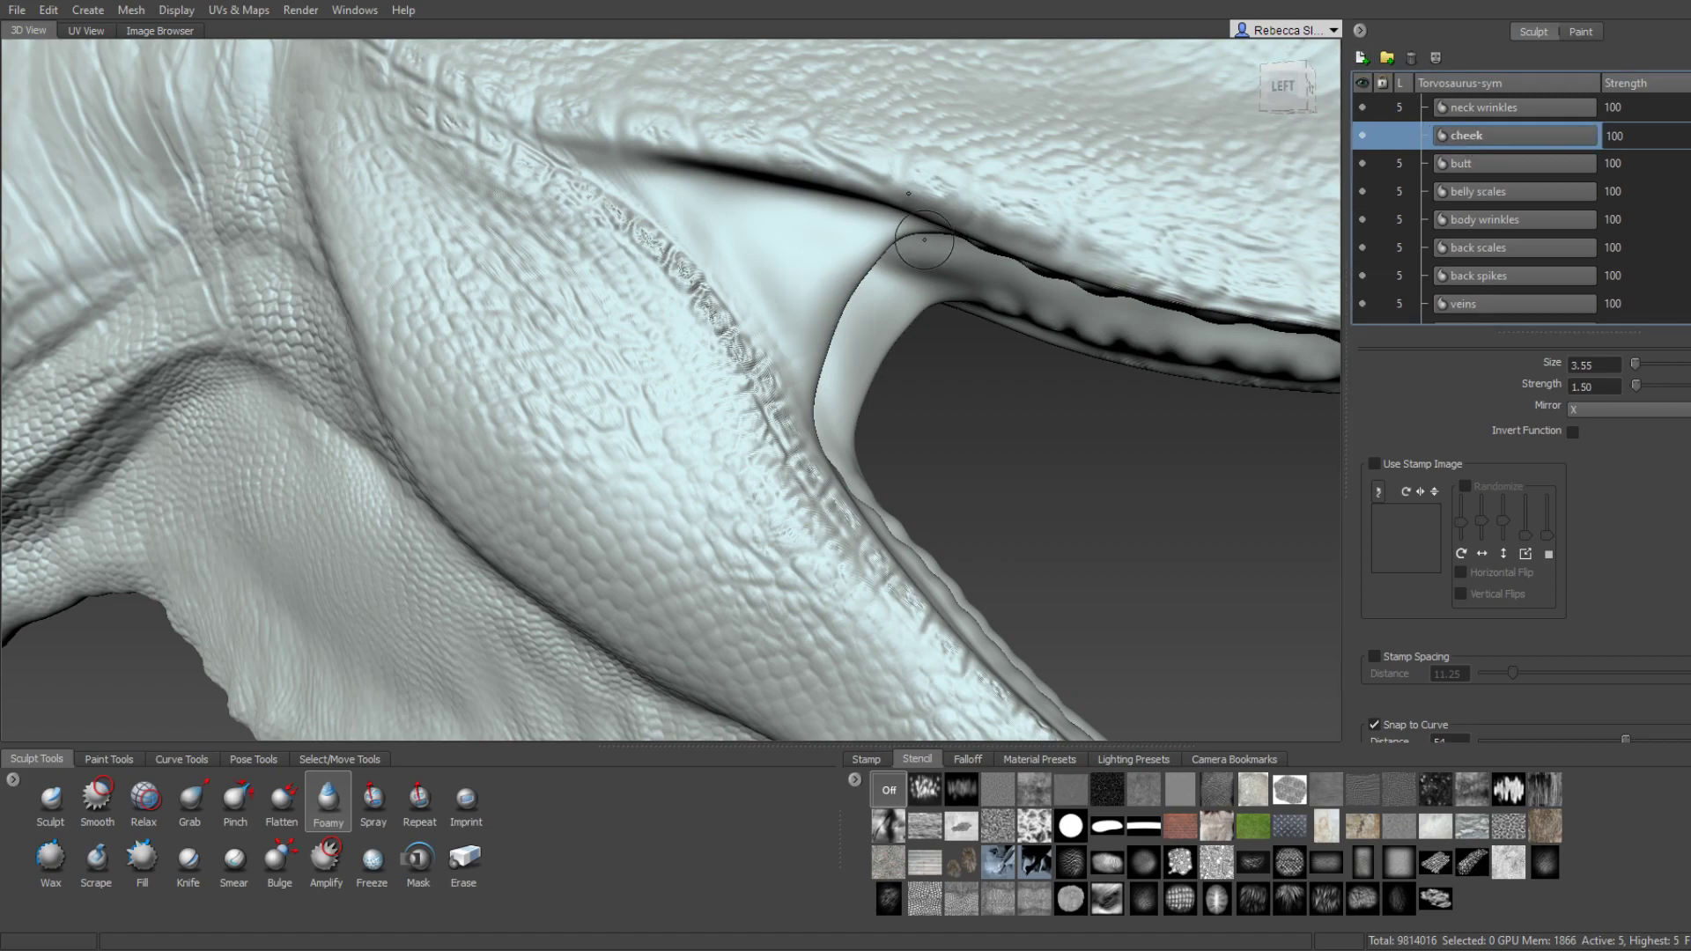
pyautogui.keyDown('alt'); pyautogui.moveTo(849, 309); pyautogui.dragTo(751, 396, button='right'); pyautogui.keyUp('alt')
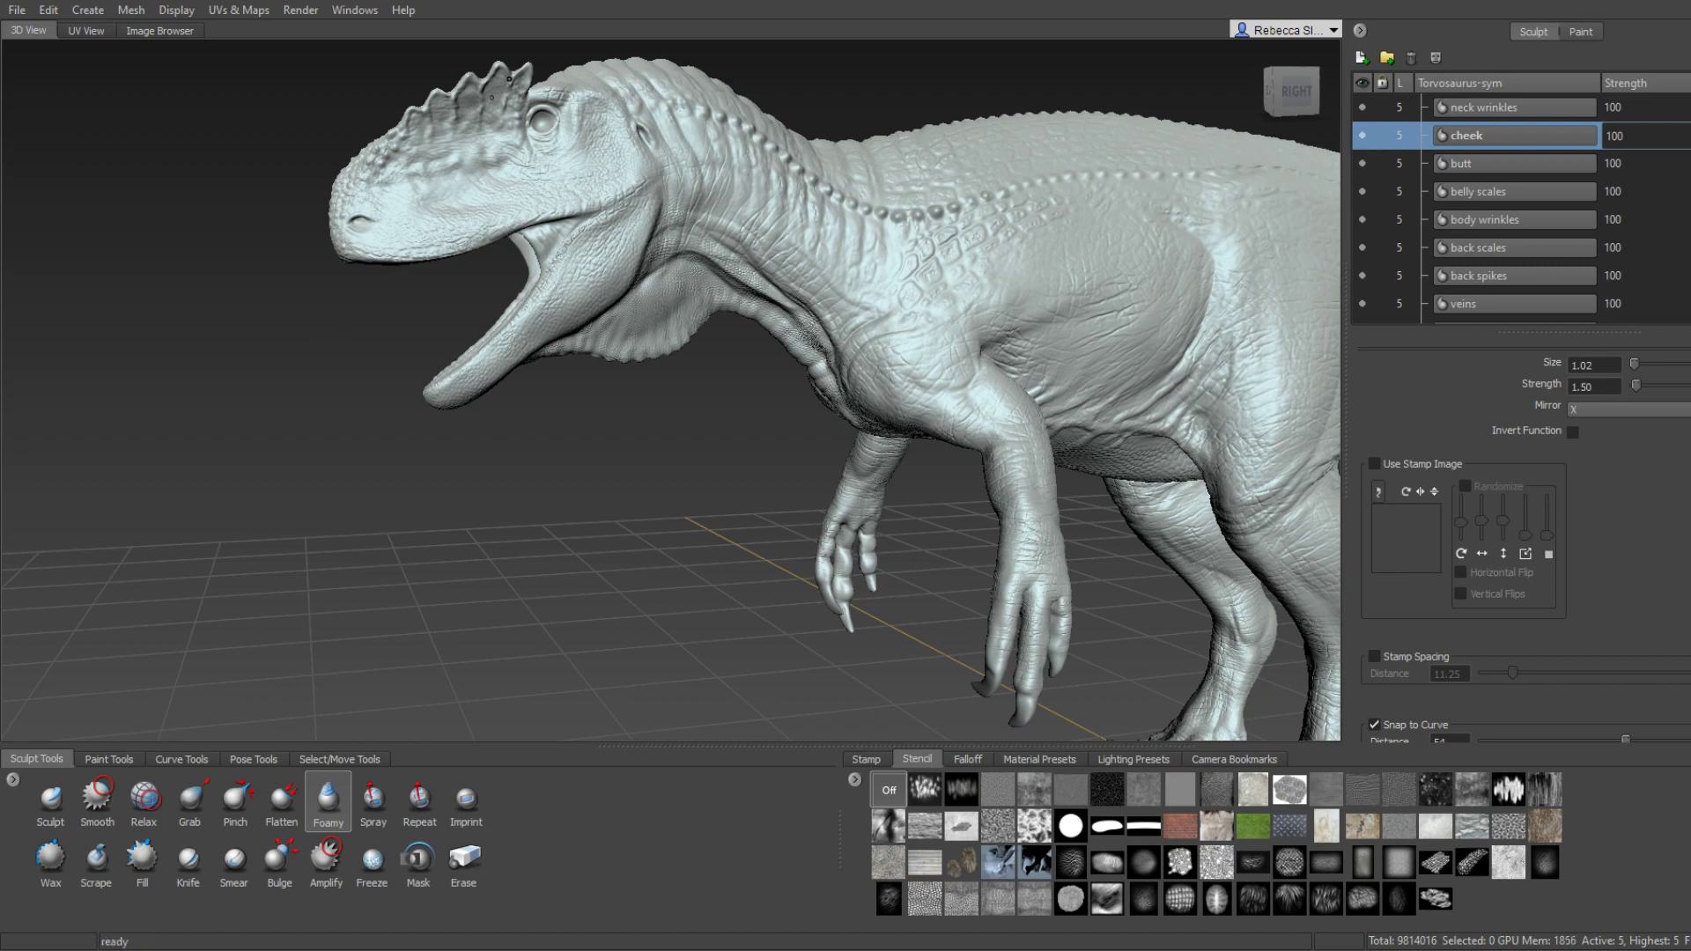
# Orbit through front, rear and right-side views of the dinosaur.
pyautogui.moveTo(712, 389); pyautogui.dragTo(1096, 370)
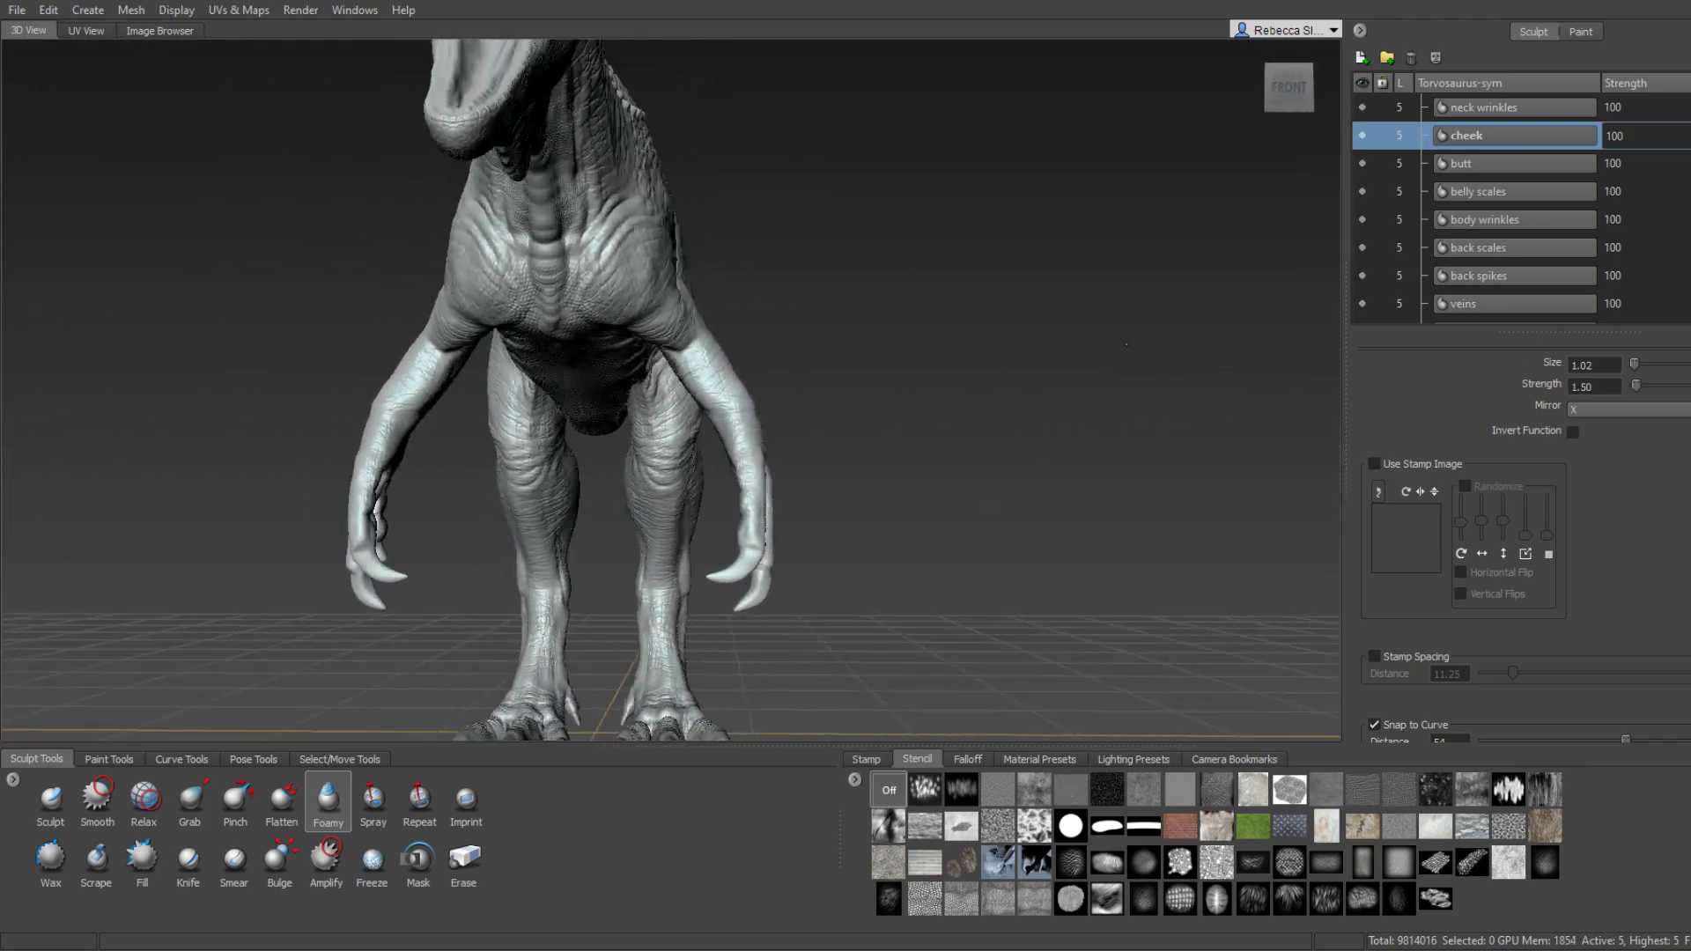
pyautogui.moveTo(1096, 370)
pyautogui.mouseDown()
pyautogui.moveTo(455, 325)
pyautogui.moveTo(1095, 384)
pyautogui.moveTo(783, 397)
pyautogui.moveTo(1053, 205)
pyautogui.moveTo(676, 496)
pyautogui.moveTo(765, 395)
pyautogui.moveTo(799, 404)
pyautogui.moveTo(709, 399)
pyautogui.moveTo(876, 380)
pyautogui.moveTo(754, 380)
pyautogui.moveTo(439, 674)
pyautogui.mouseUp()
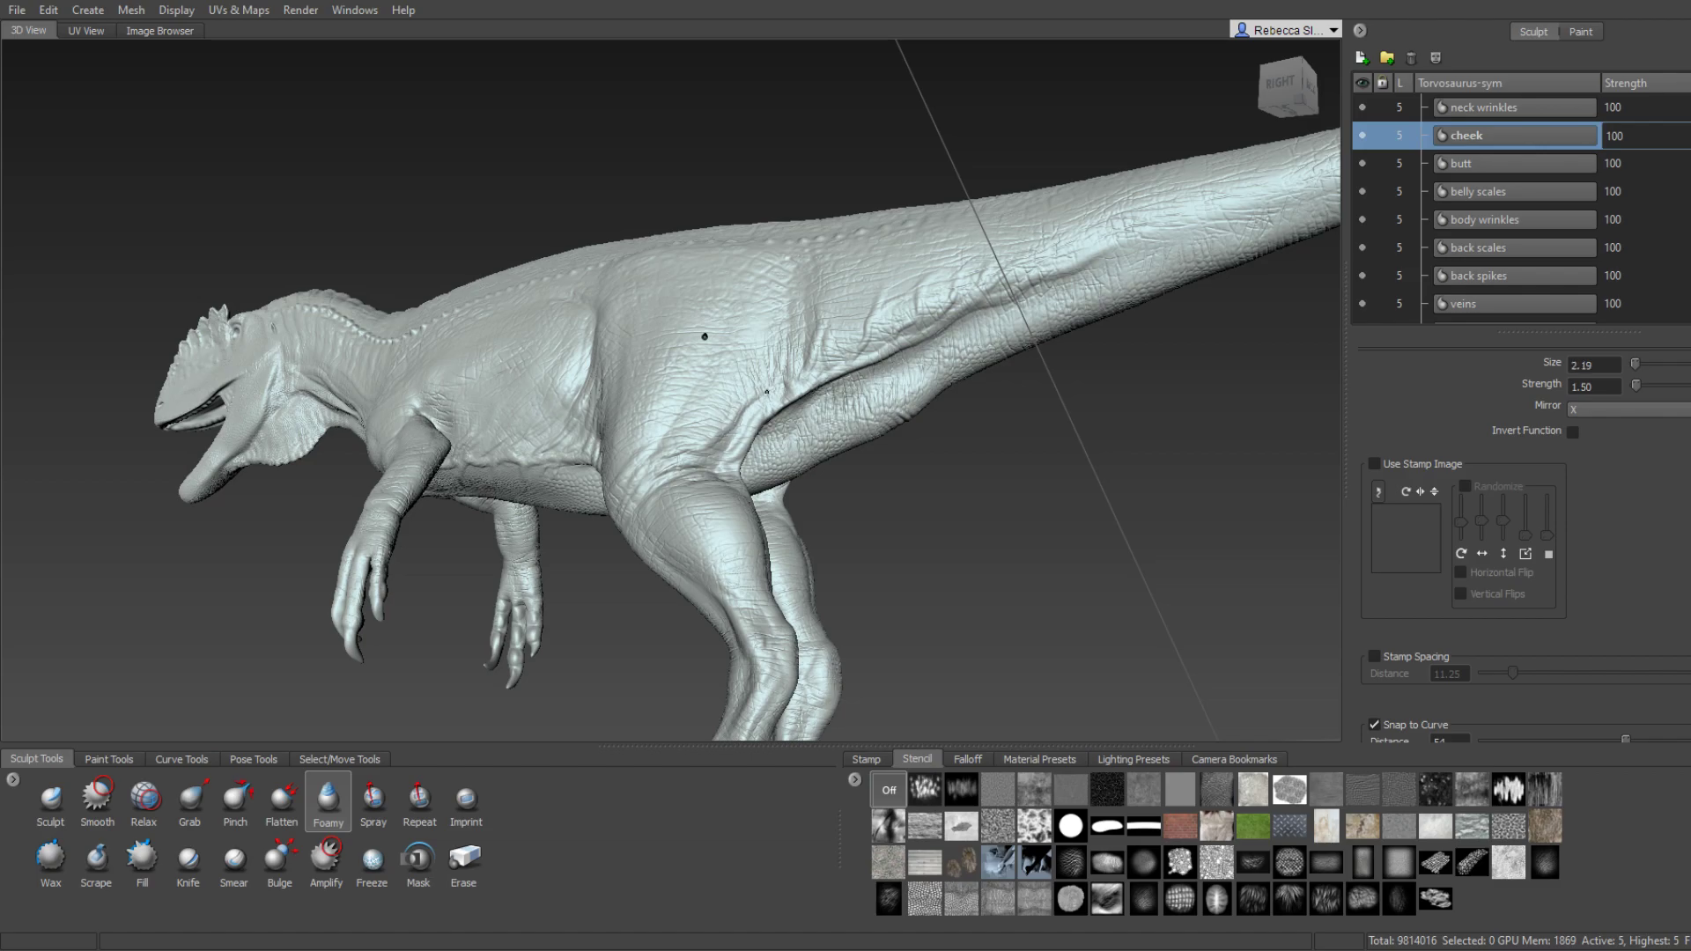
pyautogui.moveTo(827, 314)
pyautogui.keyDown('alt'); pyautogui.mouseDown()
pyautogui.moveTo(907, 271)
pyautogui.moveTo(649, 264)
pyautogui.mouseUp(); pyautogui.keyUp('alt')
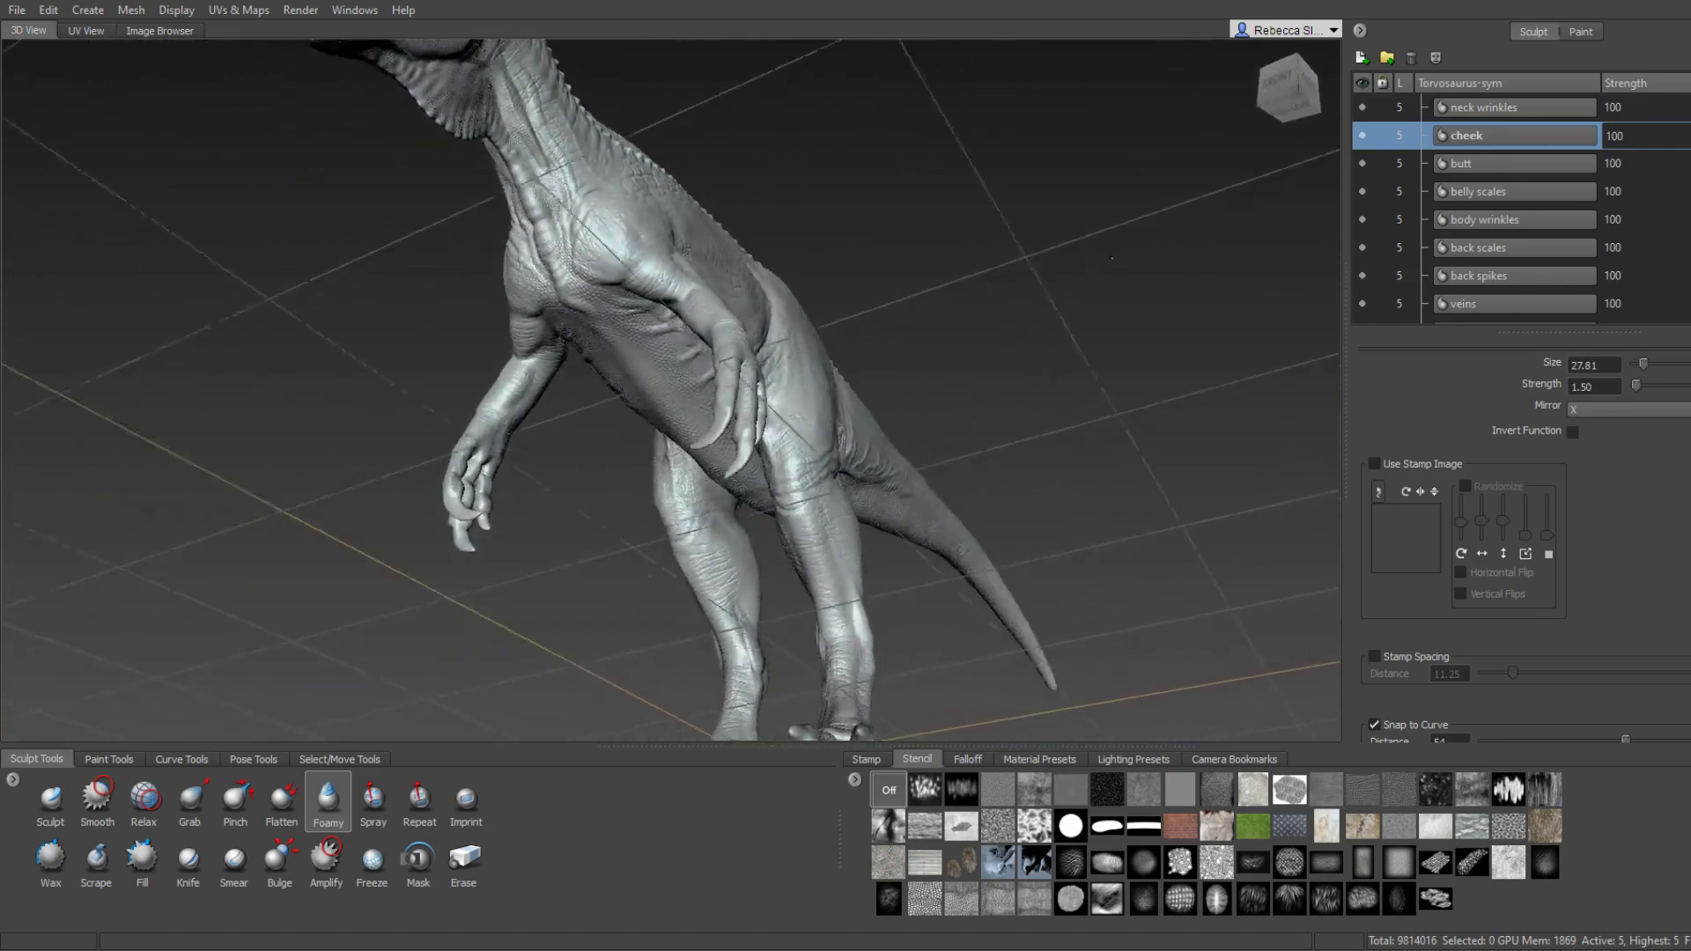
pyautogui.keyDown('alt'); pyautogui.moveTo(647, 356); pyautogui.dragTo(522, 343); pyautogui.keyUp('alt')
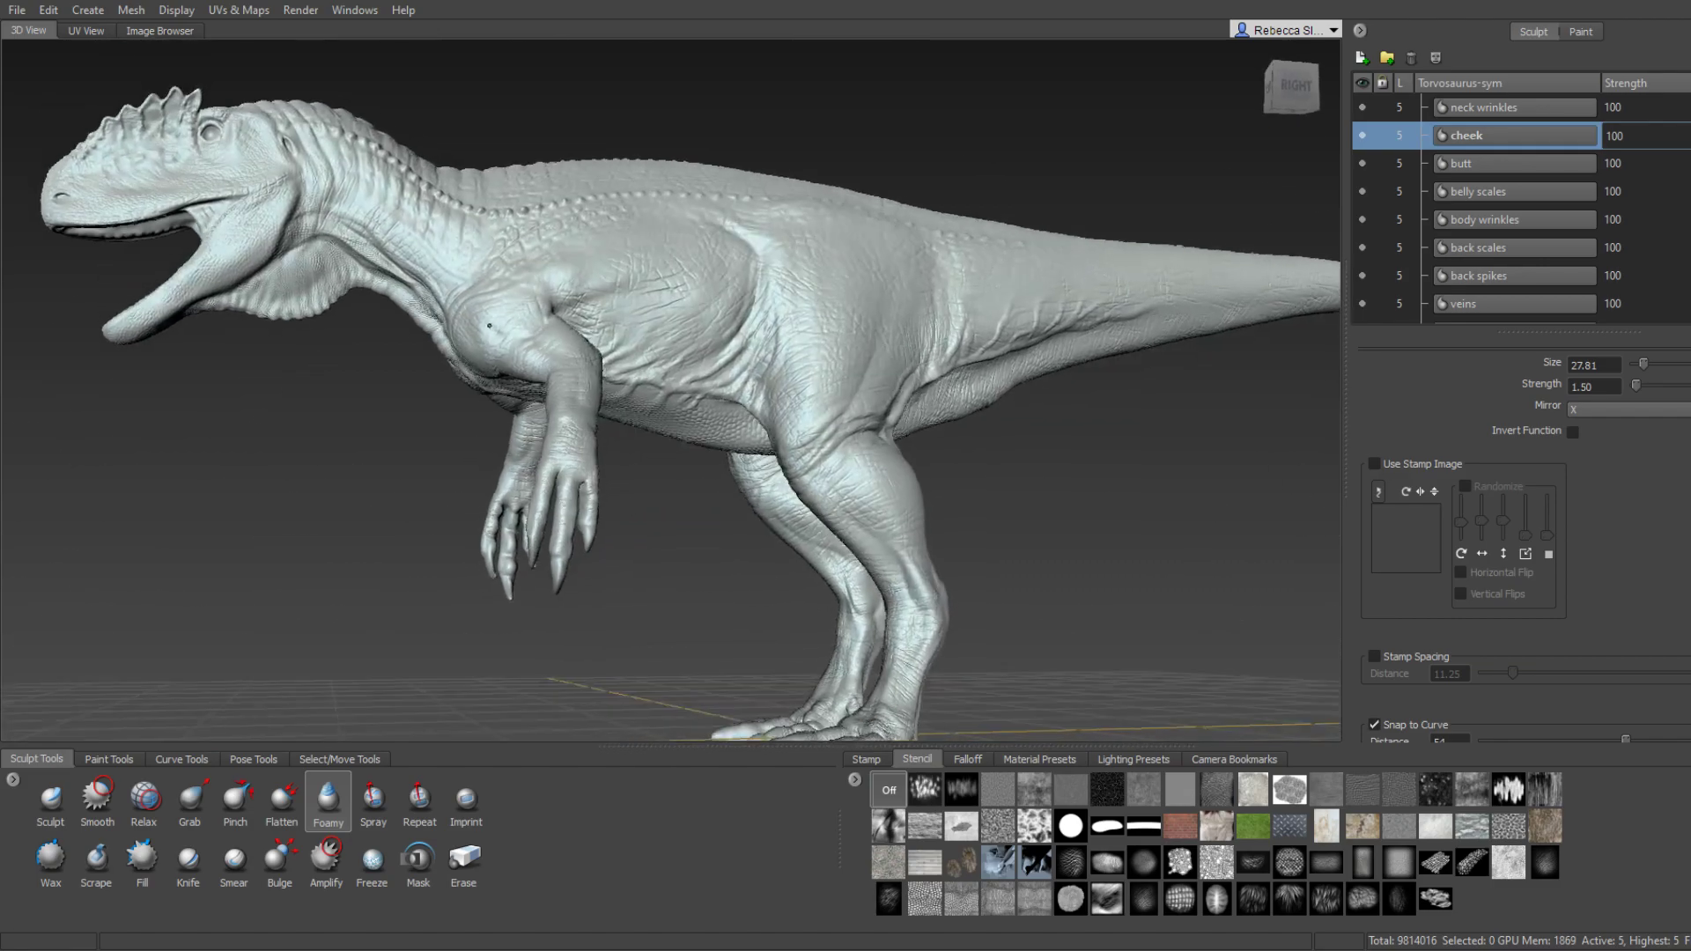
pyautogui.keyDown('alt'); pyautogui.moveTo(600, 310); pyautogui.dragTo(717, 295); pyautogui.keyUp('alt')
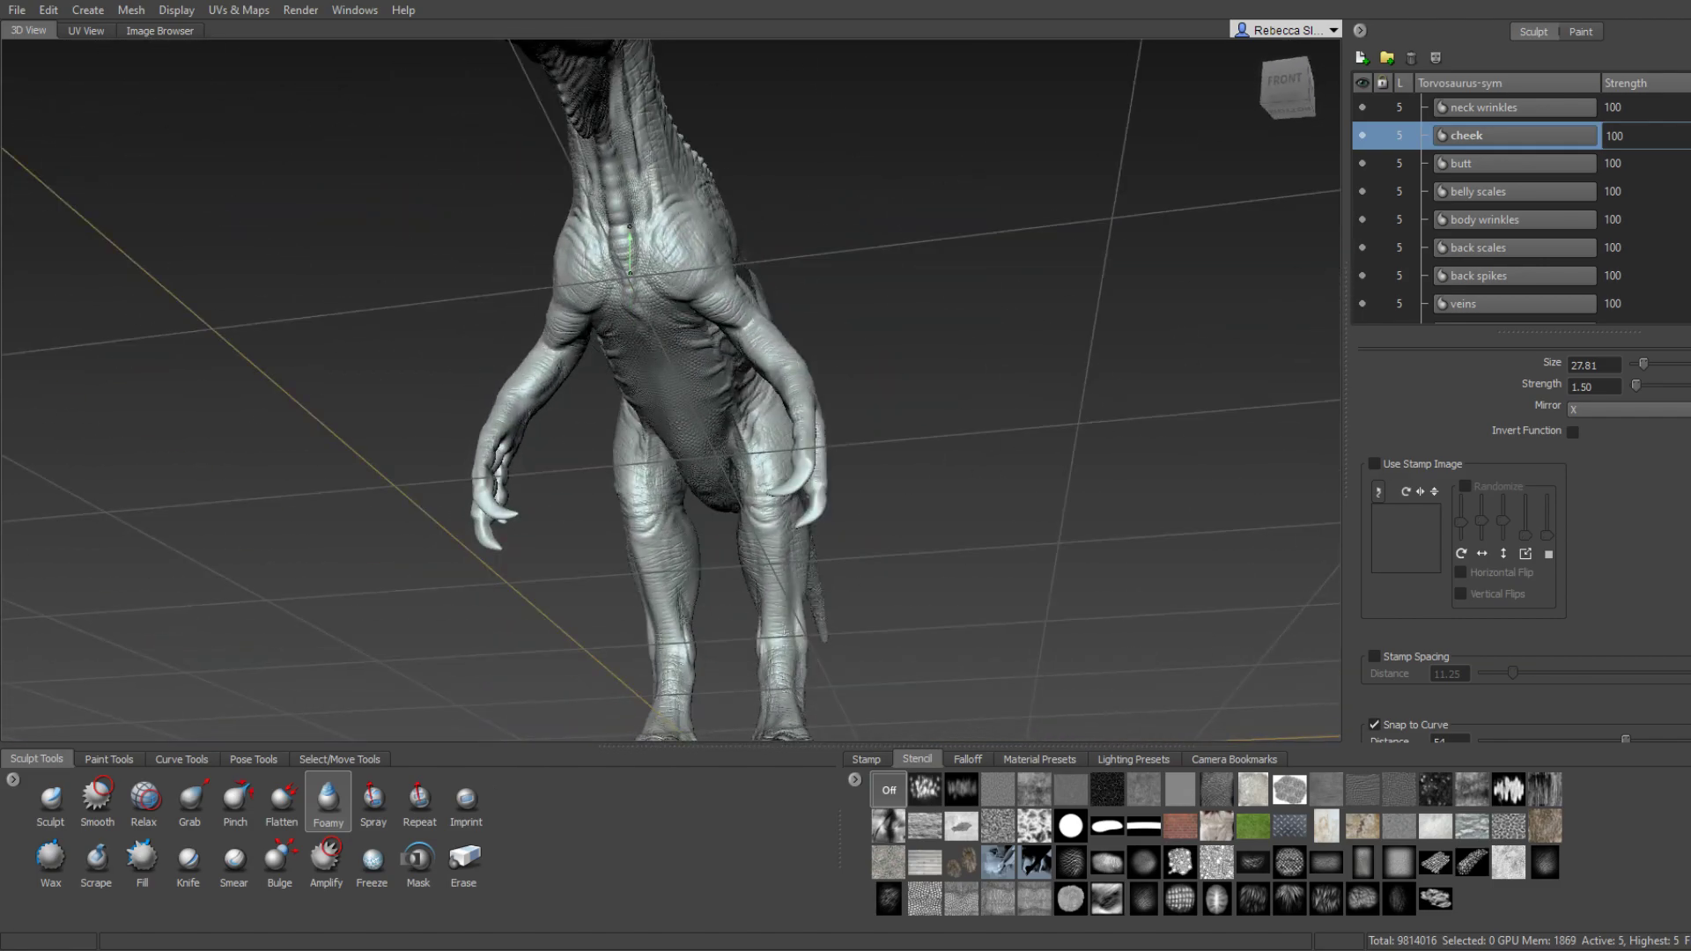
pyautogui.moveTo(630, 251)
pyautogui.keyDown('alt'); pyautogui.mouseDown()
pyautogui.moveTo(699, 356)
pyautogui.moveTo(484, 448)
pyautogui.moveTo(787, 315)
pyautogui.mouseUp(); pyautogui.keyUp('alt')
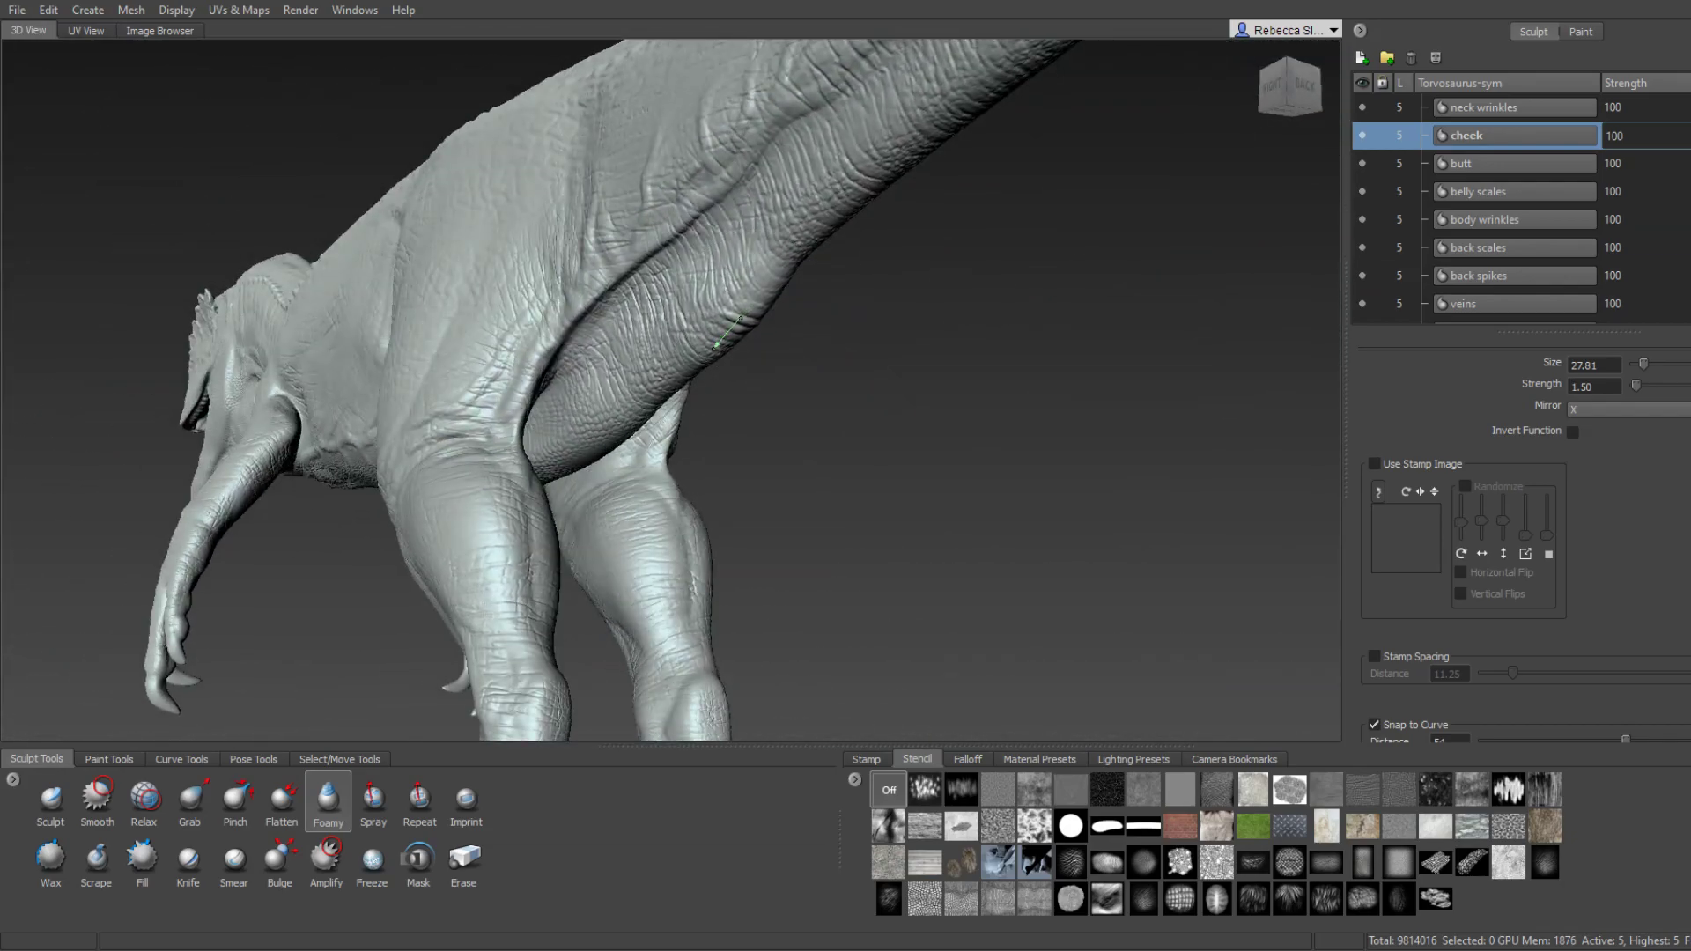
pyautogui.moveTo(703, 378)
pyautogui.keyDown('alt'); pyautogui.mouseDown()
pyautogui.moveTo(679, 295)
pyautogui.moveTo(652, 466)
pyautogui.moveTo(733, 427)
pyautogui.moveTo(677, 322)
pyautogui.mouseUp(); pyautogui.keyUp('alt')
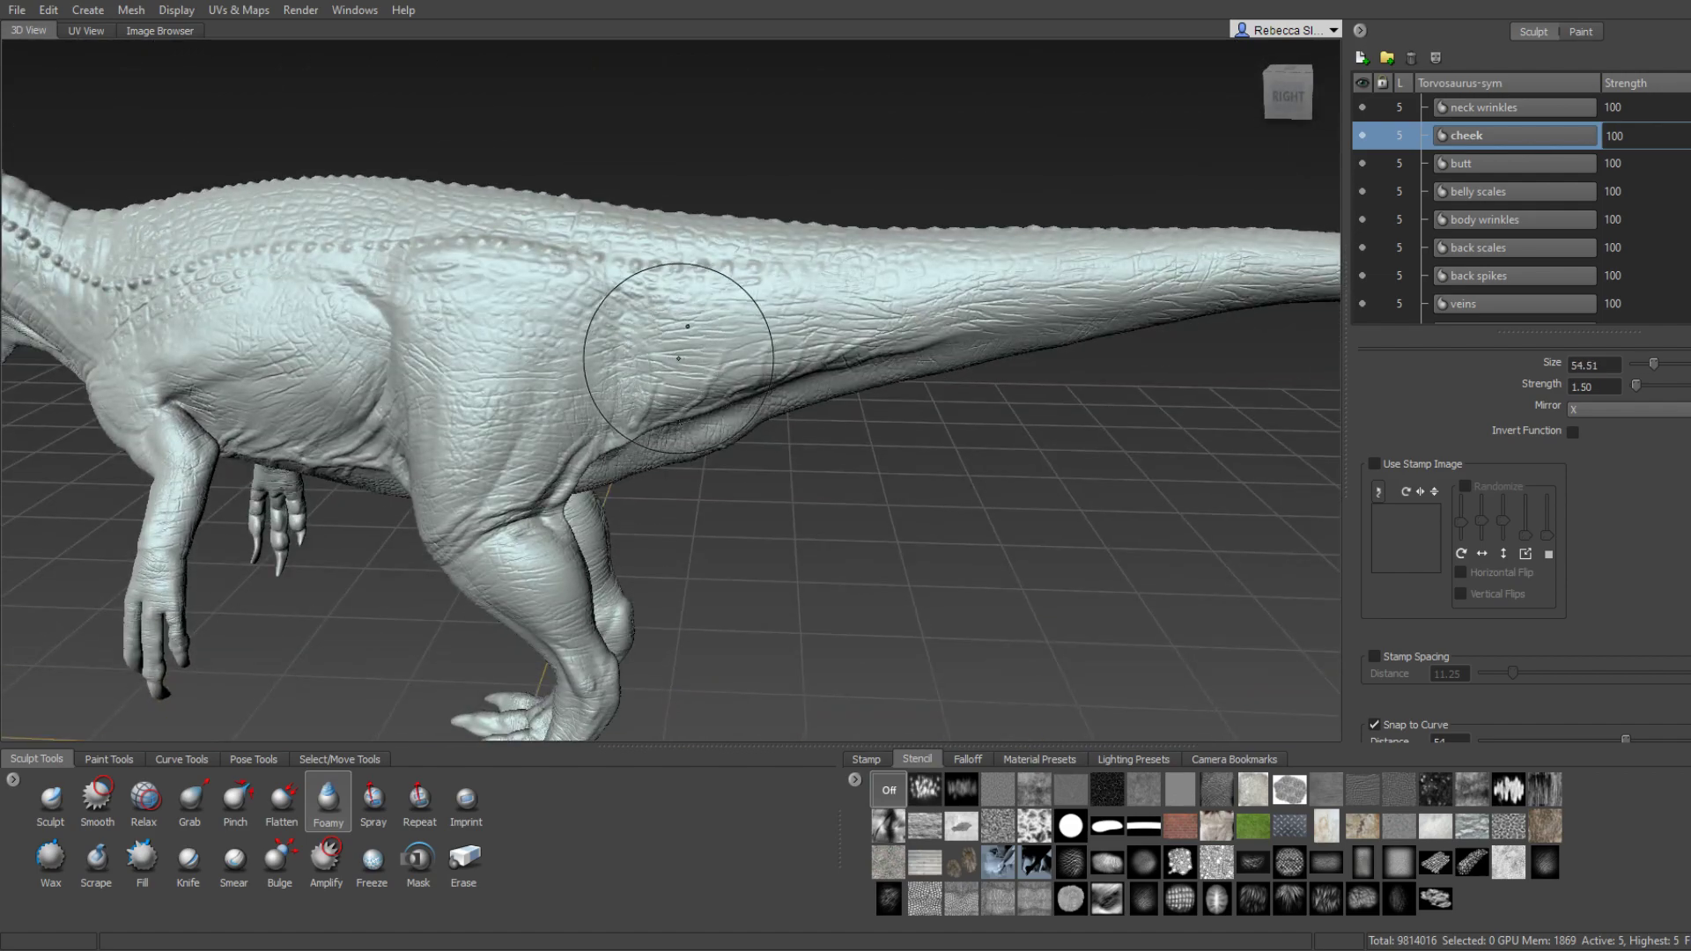
# Look down on the dinosaur from above, then dab a sculpt mark on the shoulder.
pyautogui.keyDown('alt'); pyautogui.moveTo(846, 346); pyautogui.dragTo(680, 335); pyautogui.keyUp('alt')
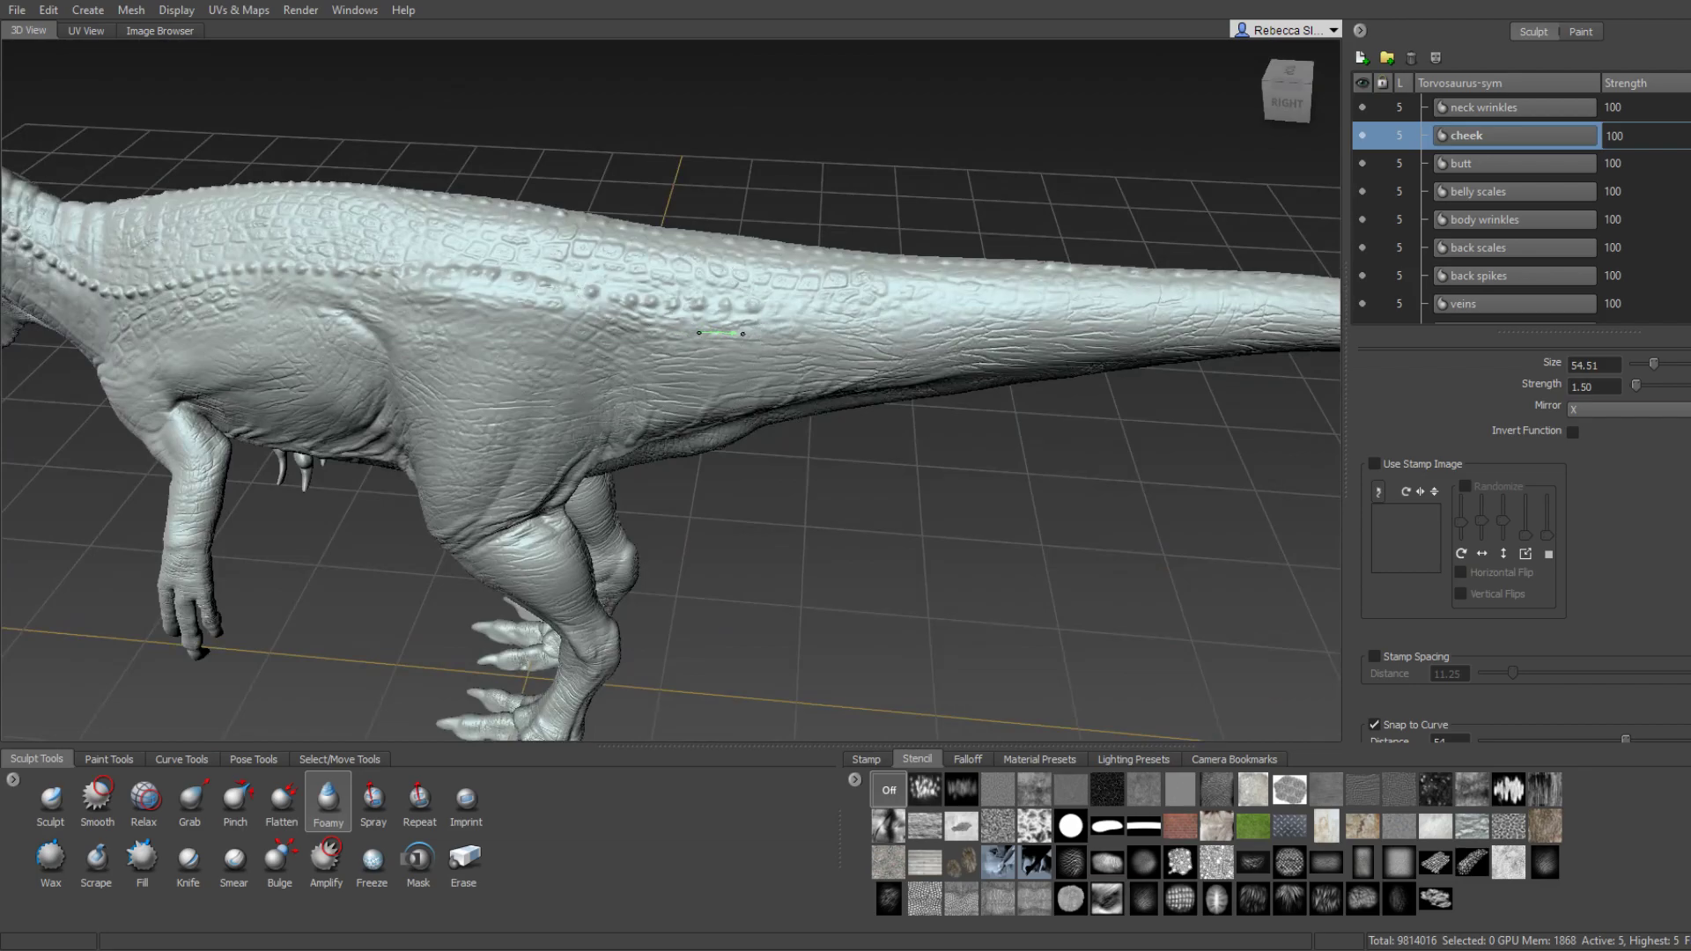
pyautogui.moveTo(797, 336)
pyautogui.keyDown('alt'); pyautogui.mouseDown()
pyautogui.moveTo(788, 385)
pyautogui.moveTo(746, 283)
pyautogui.moveTo(1083, 349)
pyautogui.moveTo(902, 382)
pyautogui.moveTo(535, 401)
pyautogui.mouseUp(); pyautogui.keyUp('alt')
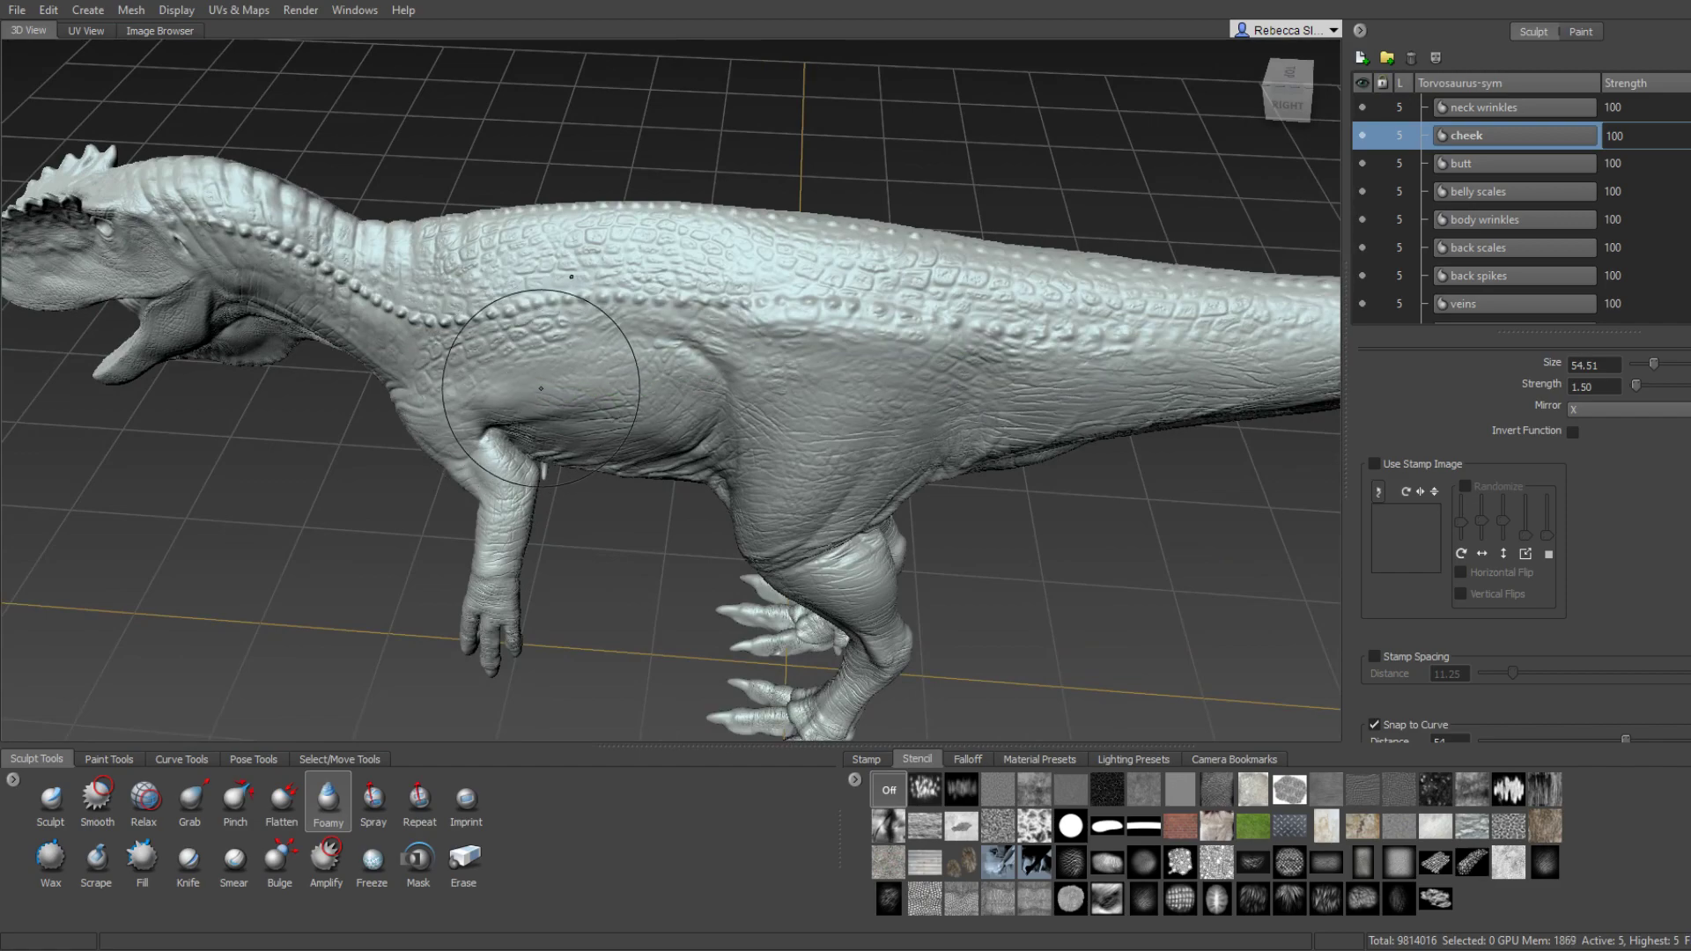
pyautogui.keyDown('alt'); pyautogui.moveTo(676, 298); pyautogui.dragTo(612, 342); pyautogui.keyUp('alt')
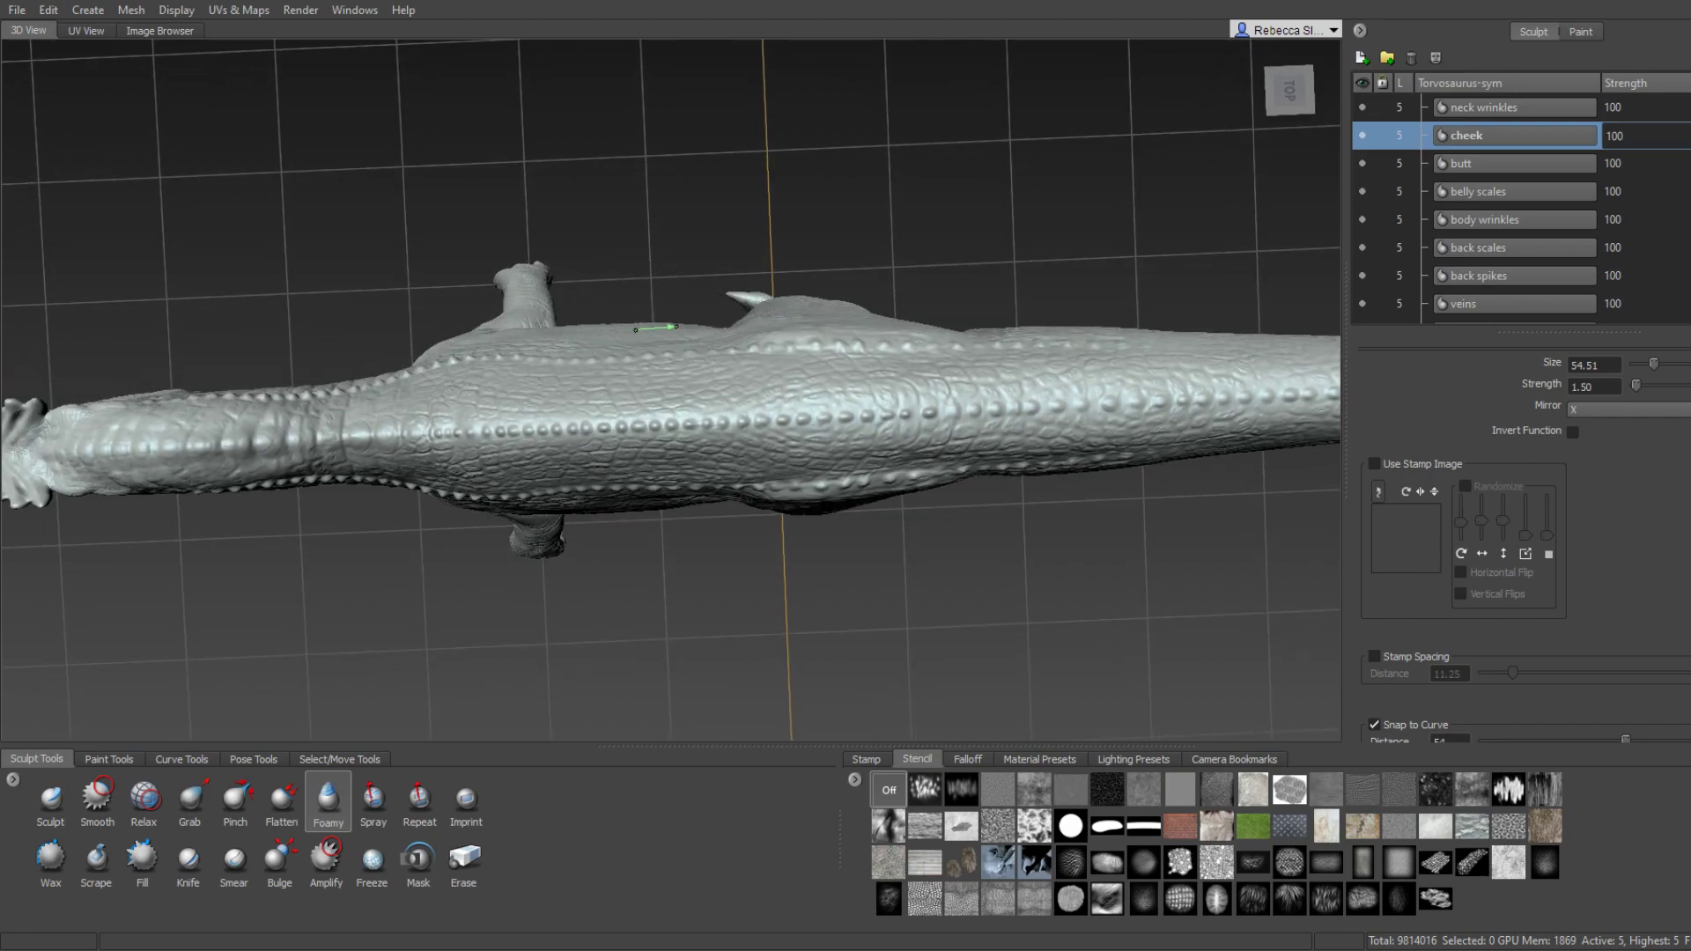
pyautogui.moveTo(661, 333)
pyautogui.keyDown('alt'); pyautogui.mouseDown()
pyautogui.moveTo(745, 308)
pyautogui.moveTo(670, 290)
pyautogui.moveTo(914, 228)
pyautogui.moveTo(676, 274)
pyautogui.mouseUp(); pyautogui.keyUp('alt')
pyautogui.scroll(5, 614, 282)
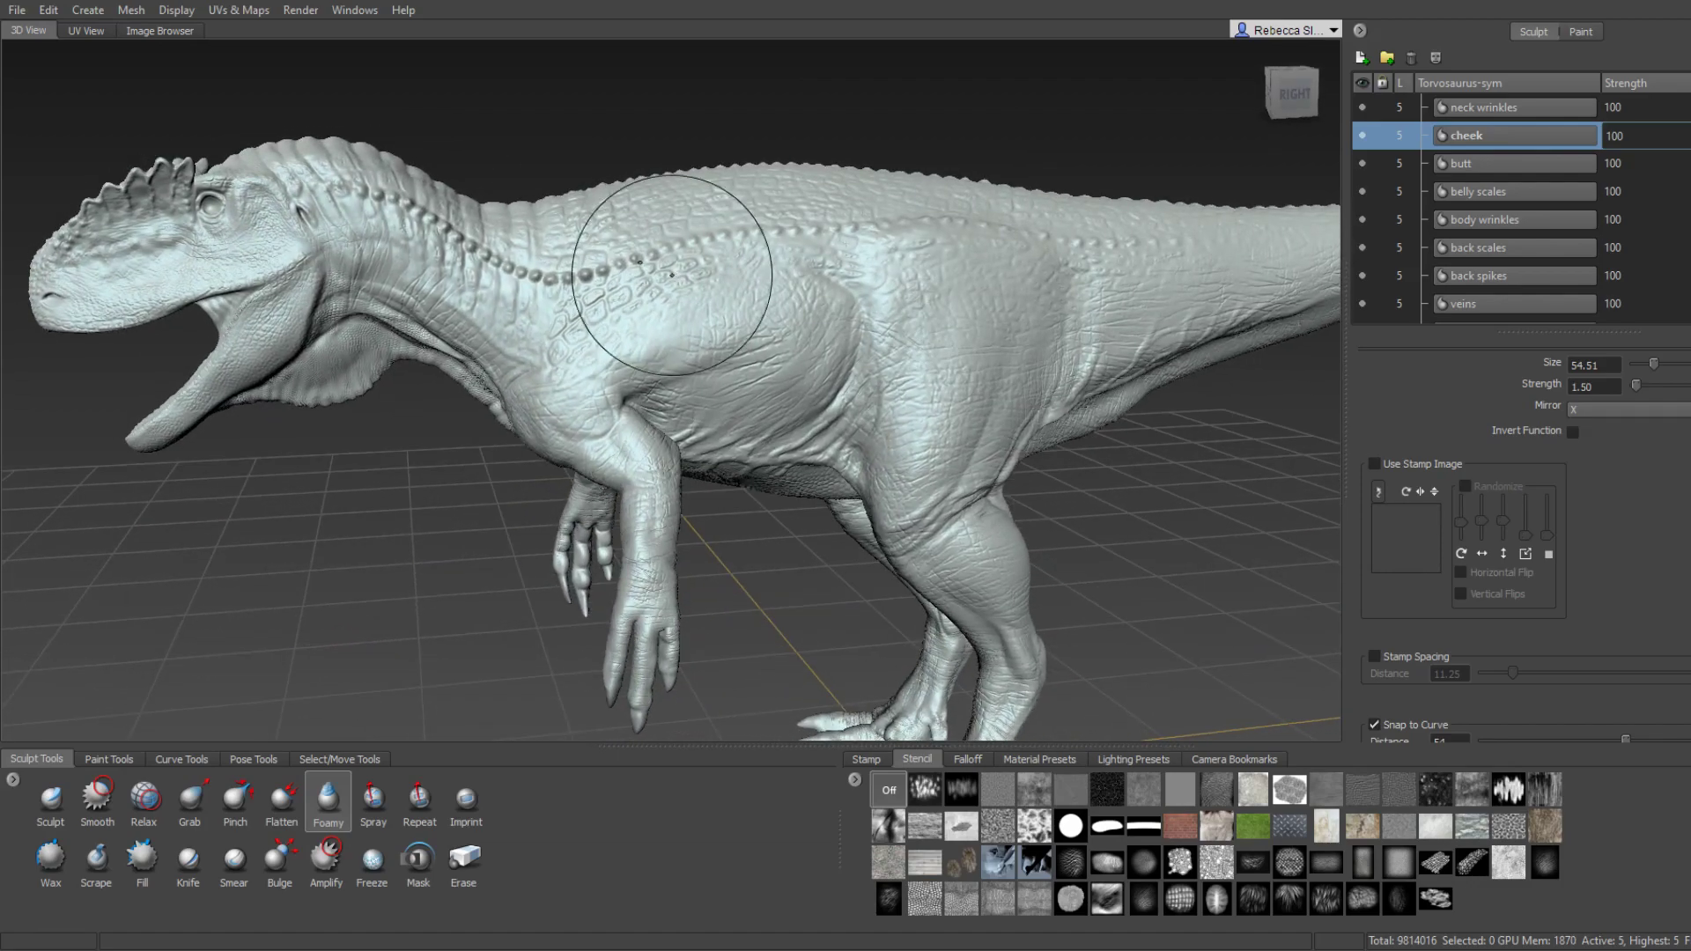
pyautogui.click(682, 273)
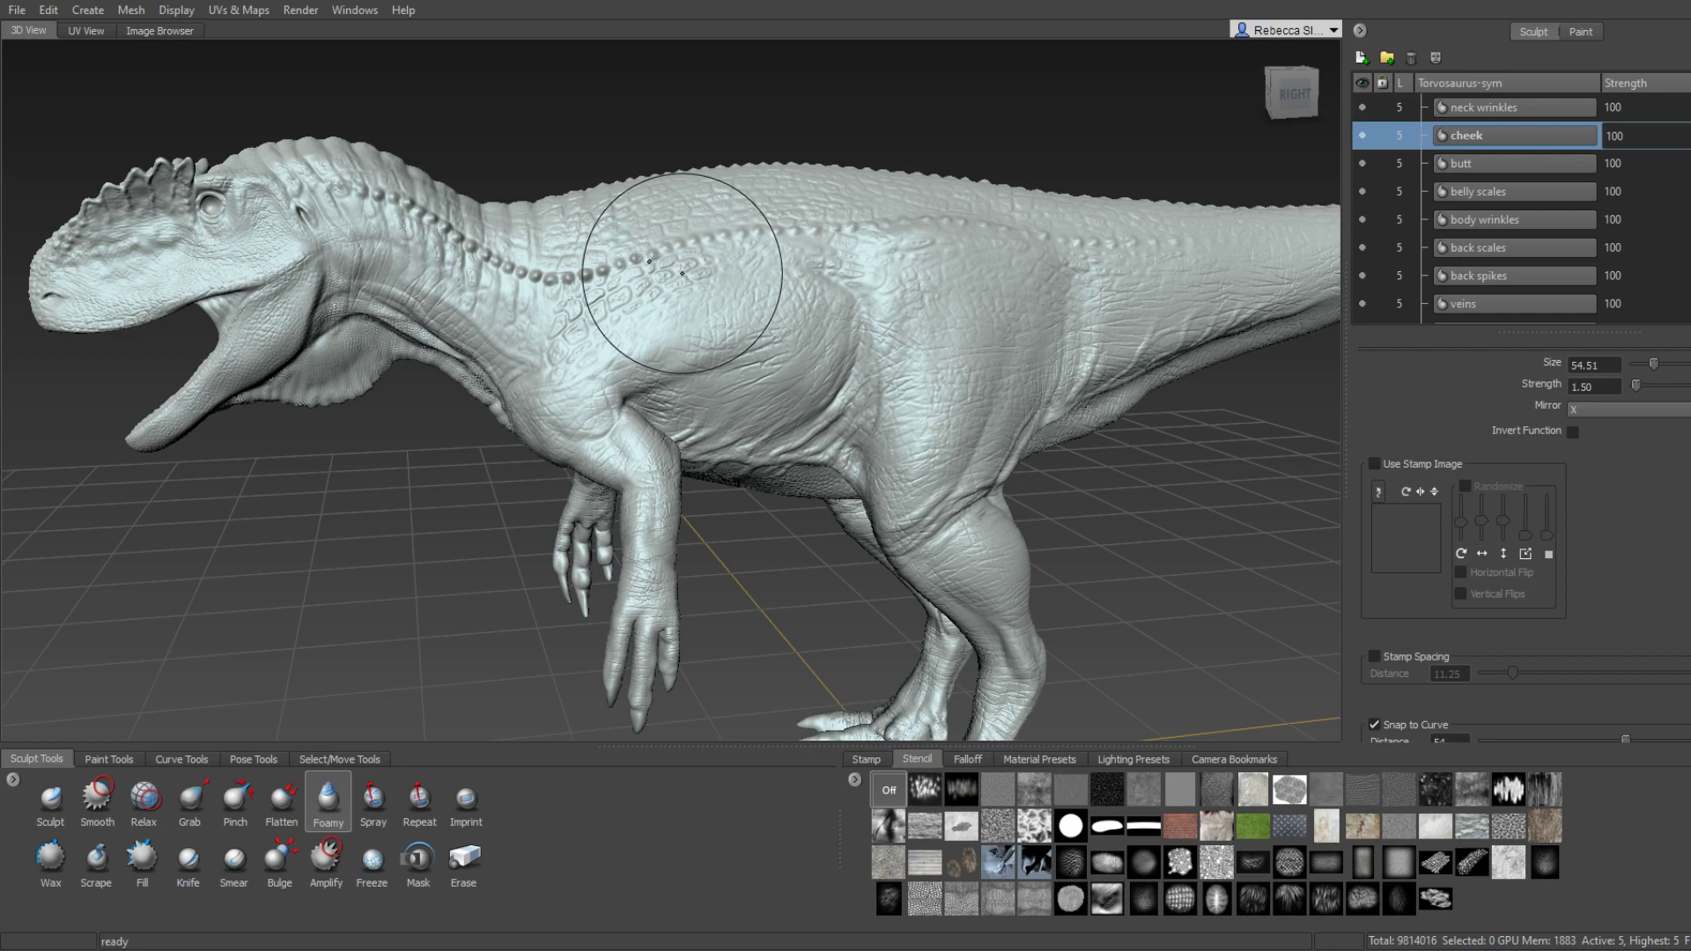
# Frame the full Torvosaurus on the grid and save the sculpt with Ctrl+S.
pyautogui.moveTo(683, 273); pyautogui.dragTo(645, 319, button='middle')
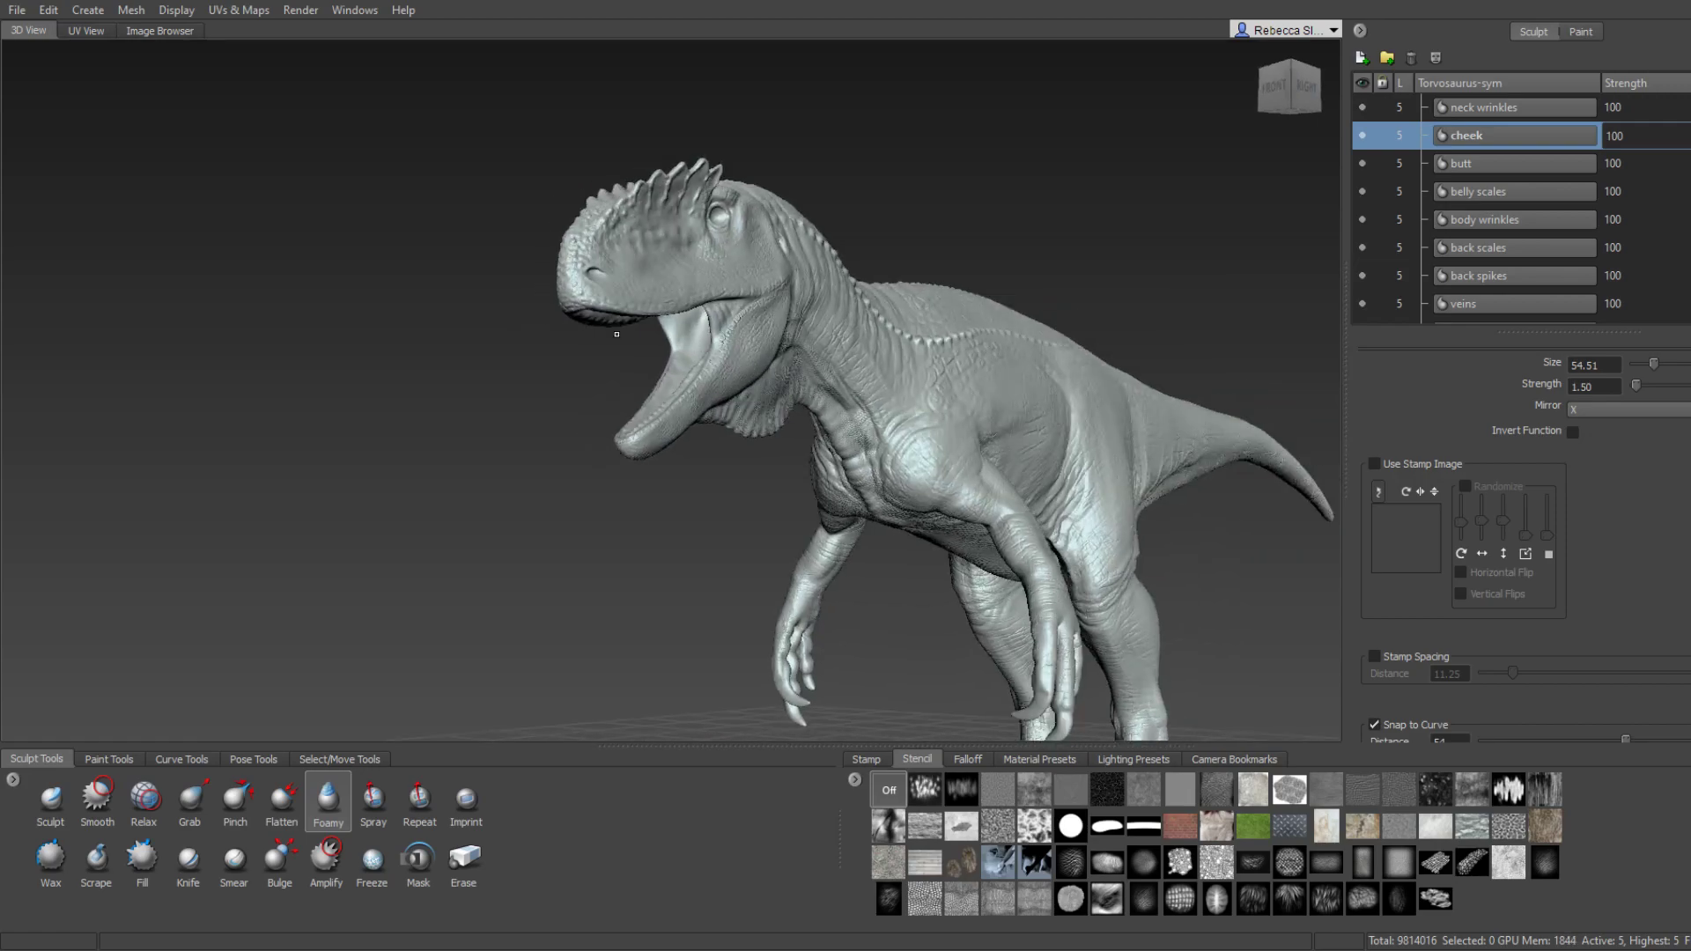
pyautogui.scroll(5, 644, 320)
pyautogui.keyDown('alt'); pyautogui.moveTo(645, 320); pyautogui.dragTo(759, 321); pyautogui.keyUp('alt')
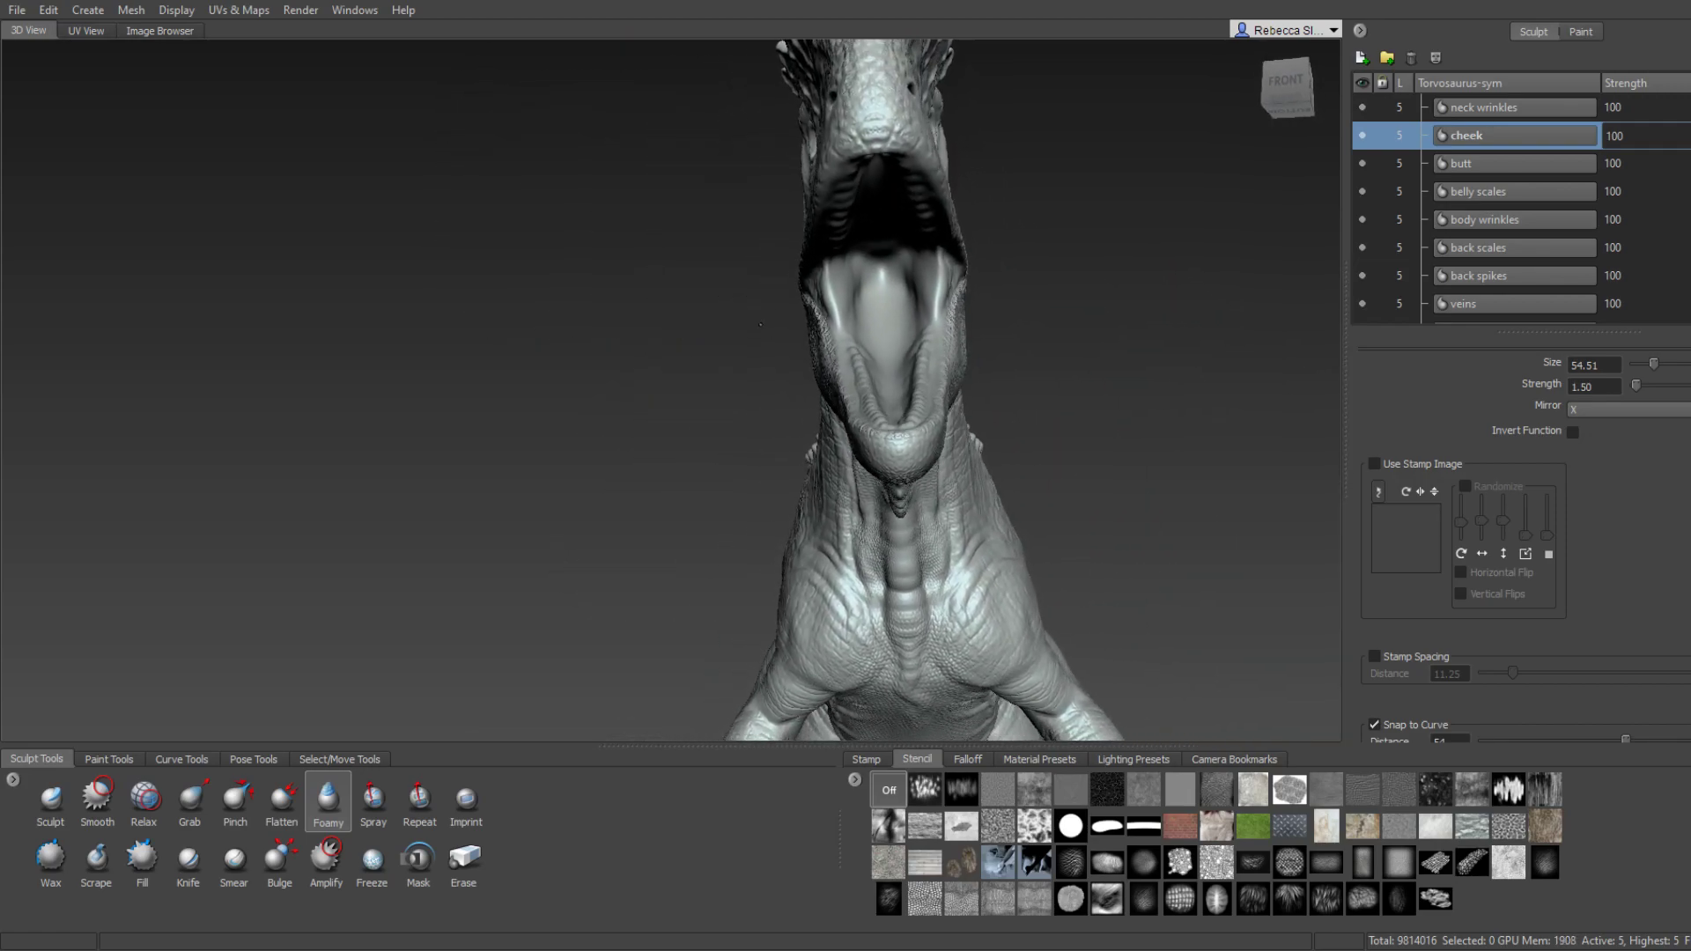
pyautogui.keyDown('alt'); pyautogui.moveTo(760, 323); pyautogui.dragTo(881, 317); pyautogui.keyUp('alt')
pyautogui.scroll(3, 881, 317)
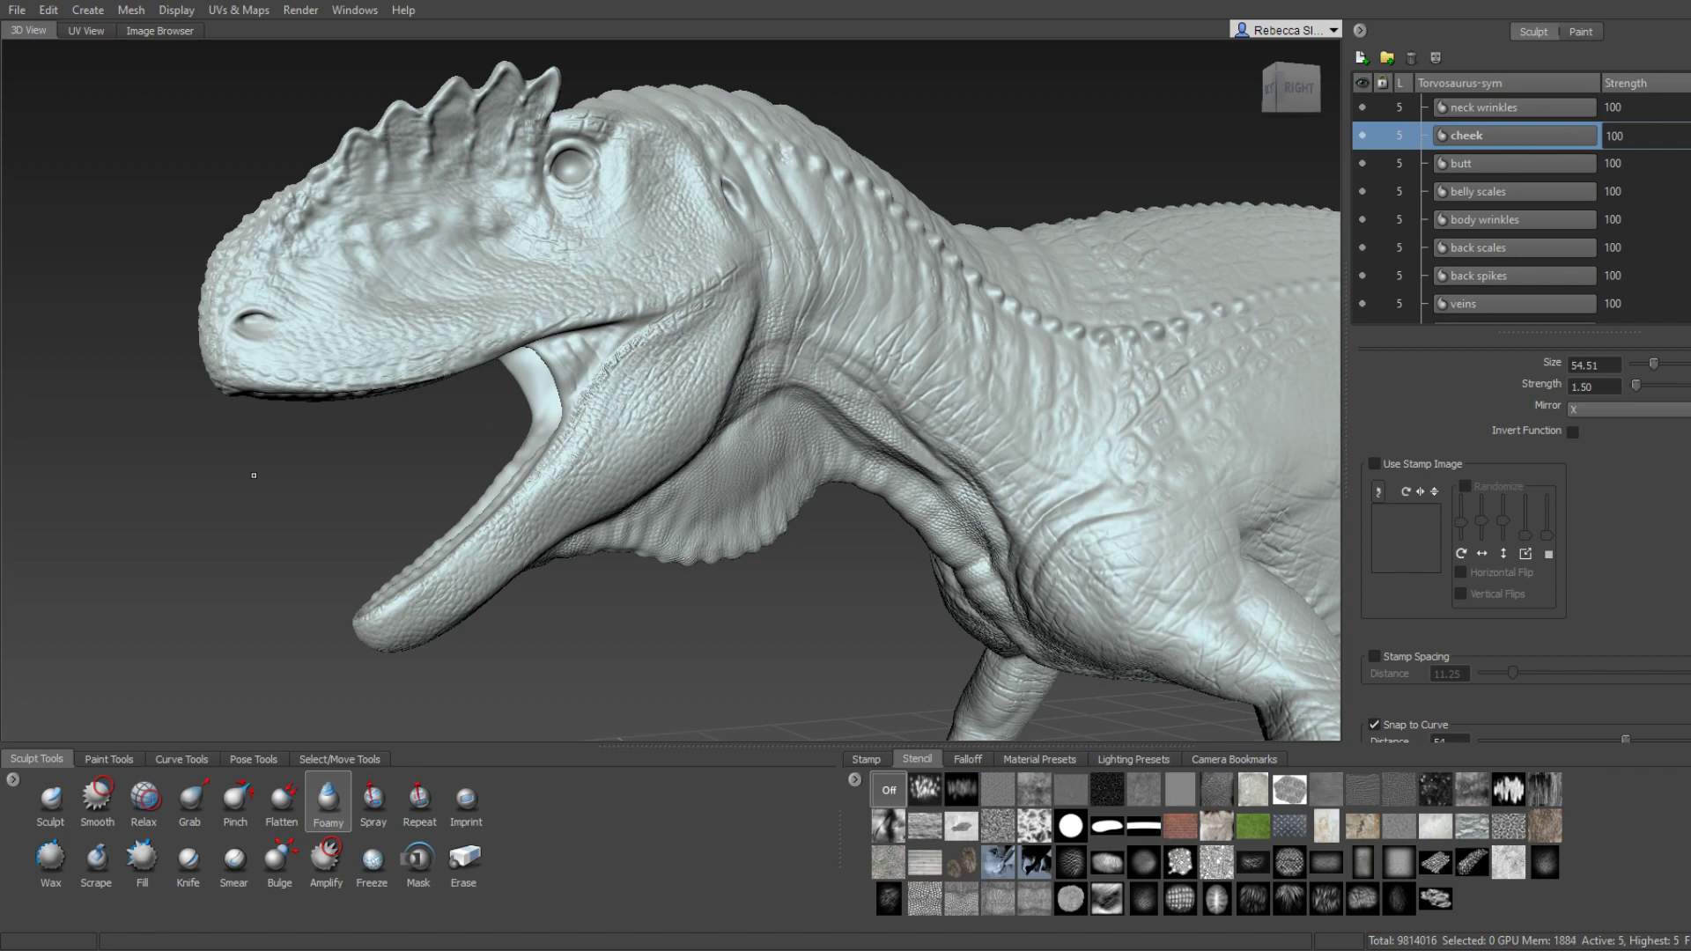
pyautogui.press('a')
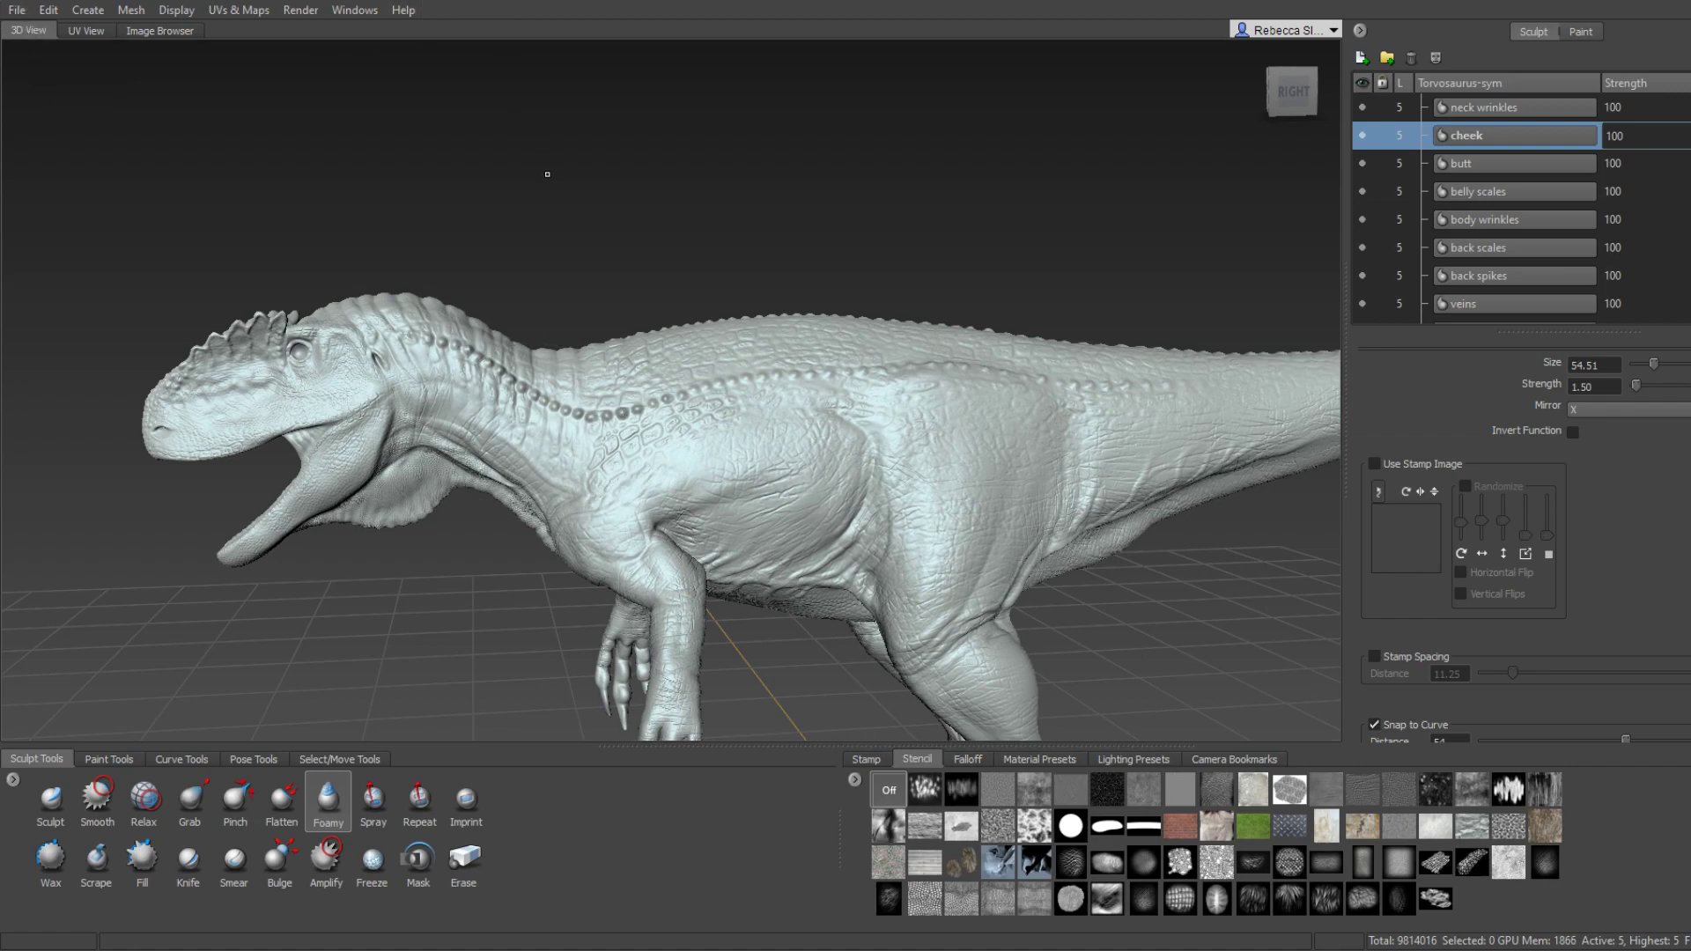
pyautogui.hotkey('ctrl', 's')
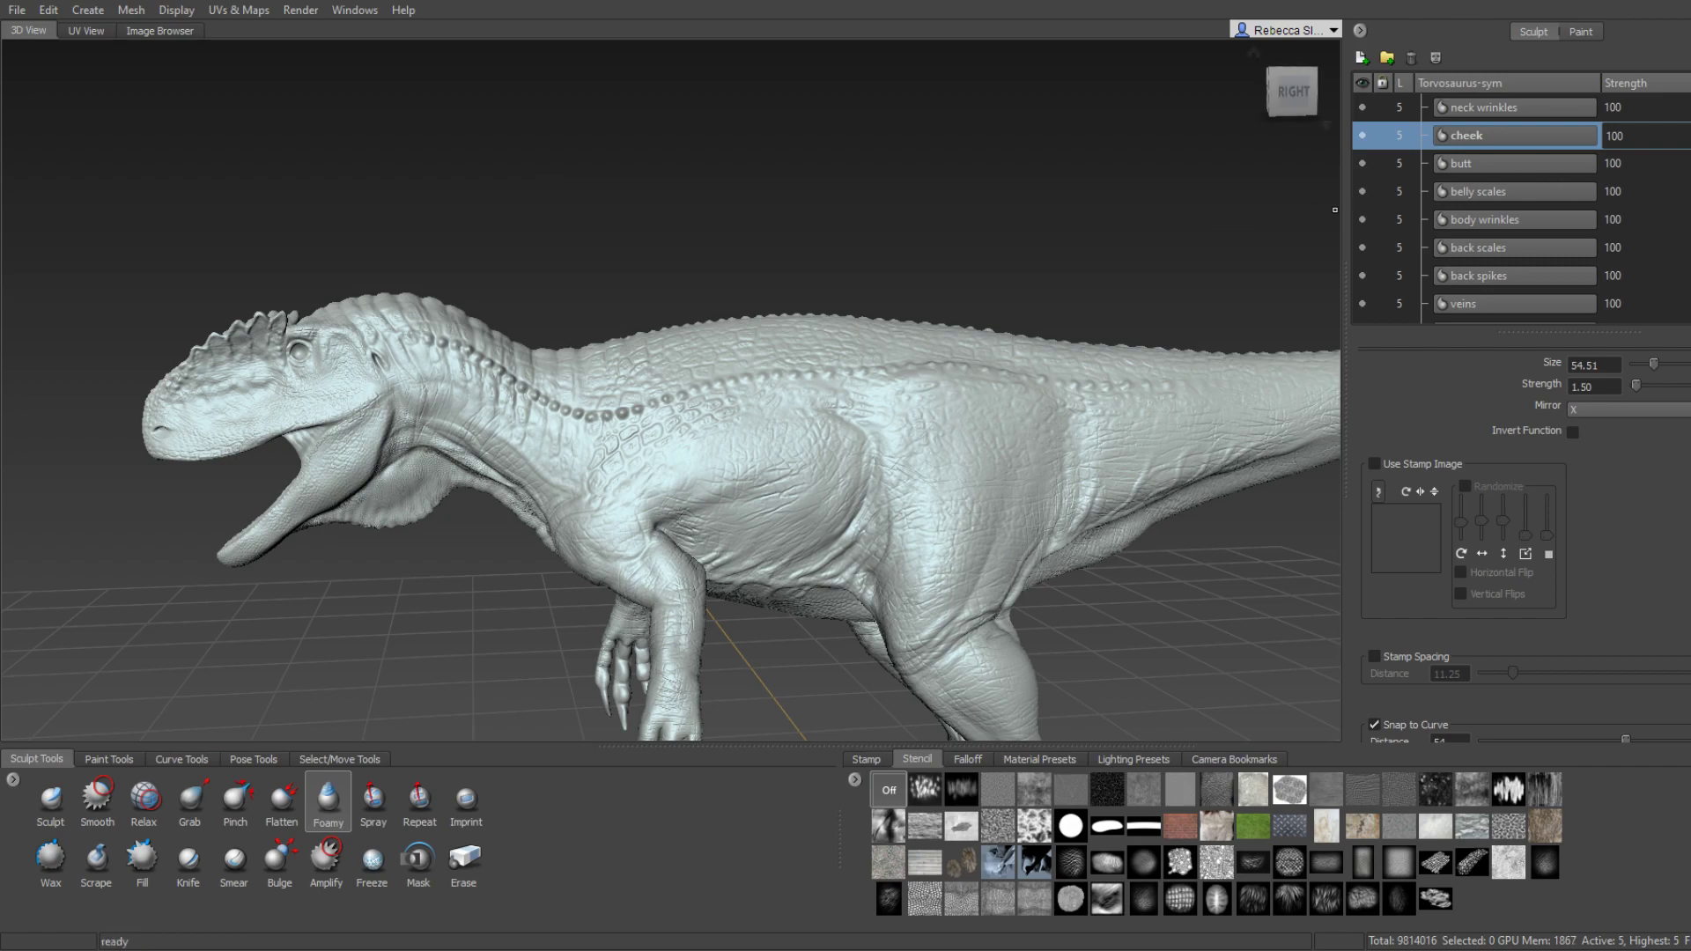
# Select Torvosaurus-sym and translate it up the Y axis until its feet meet the grid.
pyautogui.scroll(-2, 1509, 240)
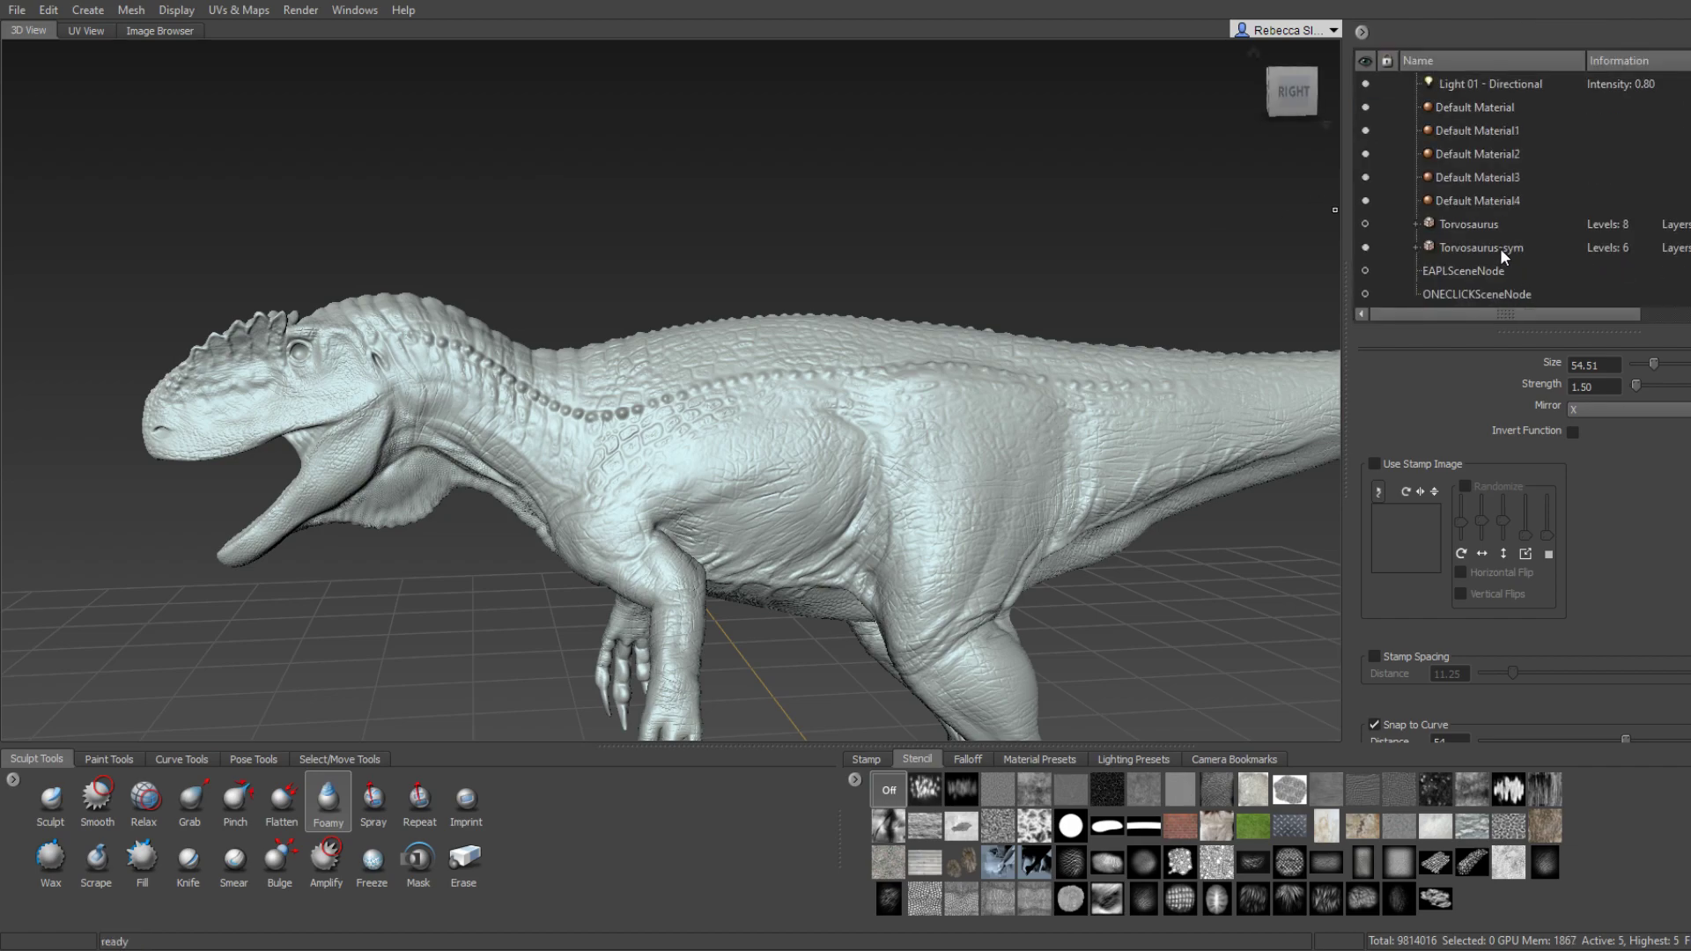
pyautogui.click(1493, 246)
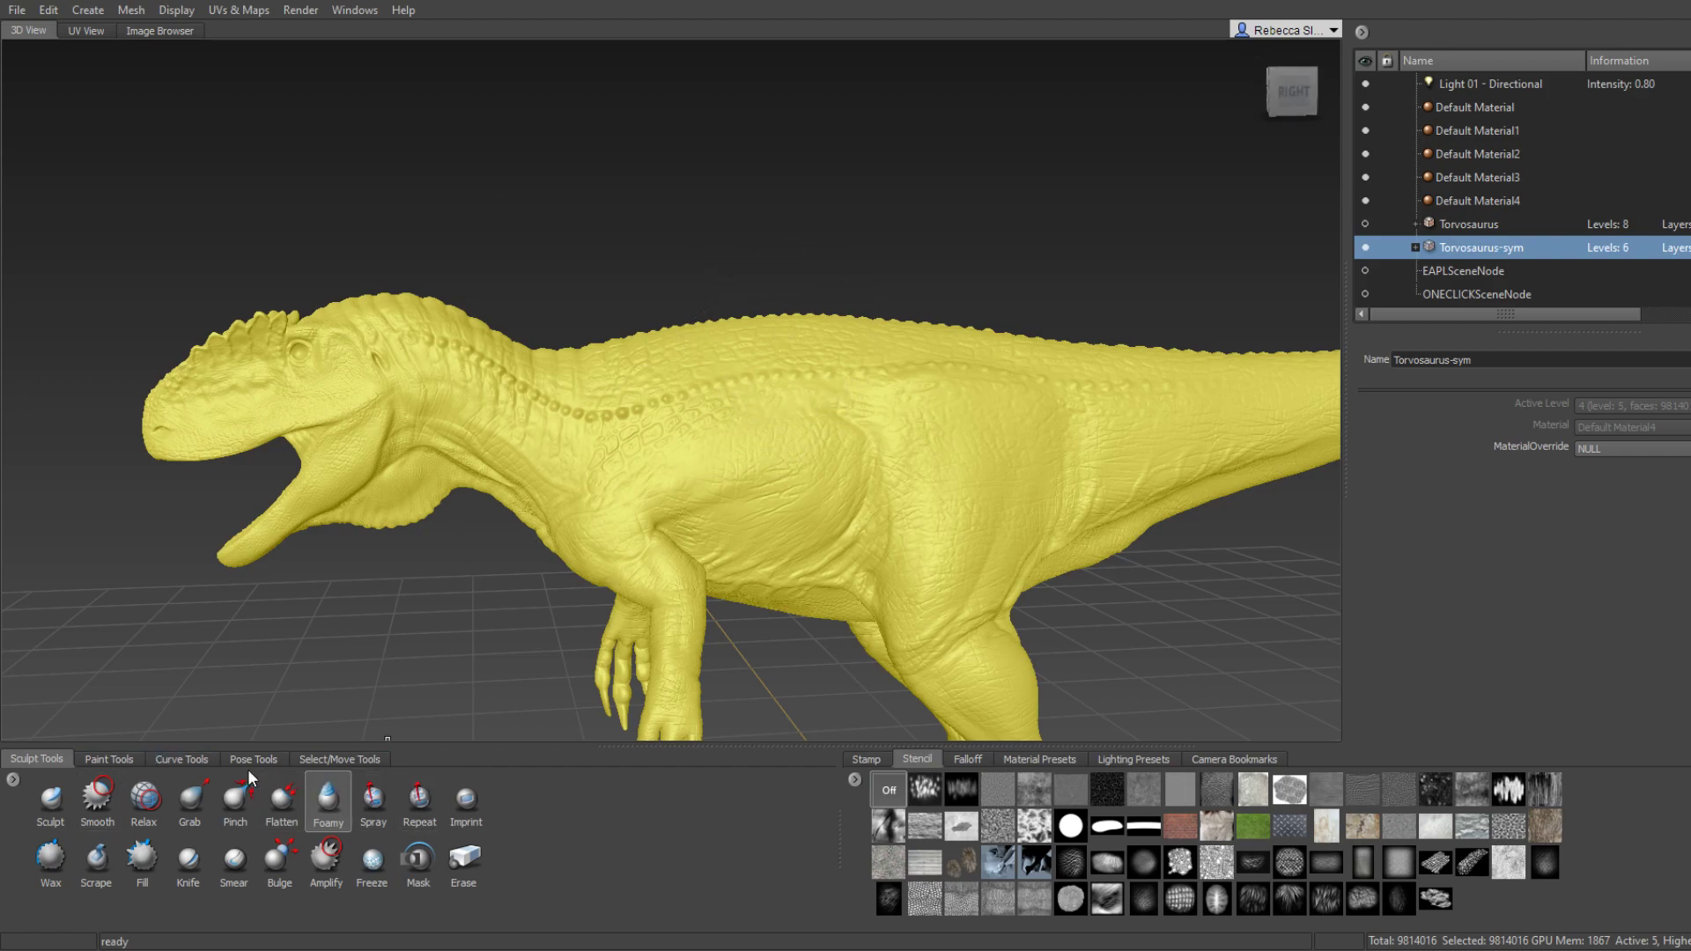
pyautogui.click(303, 757)
pyautogui.click(59, 847)
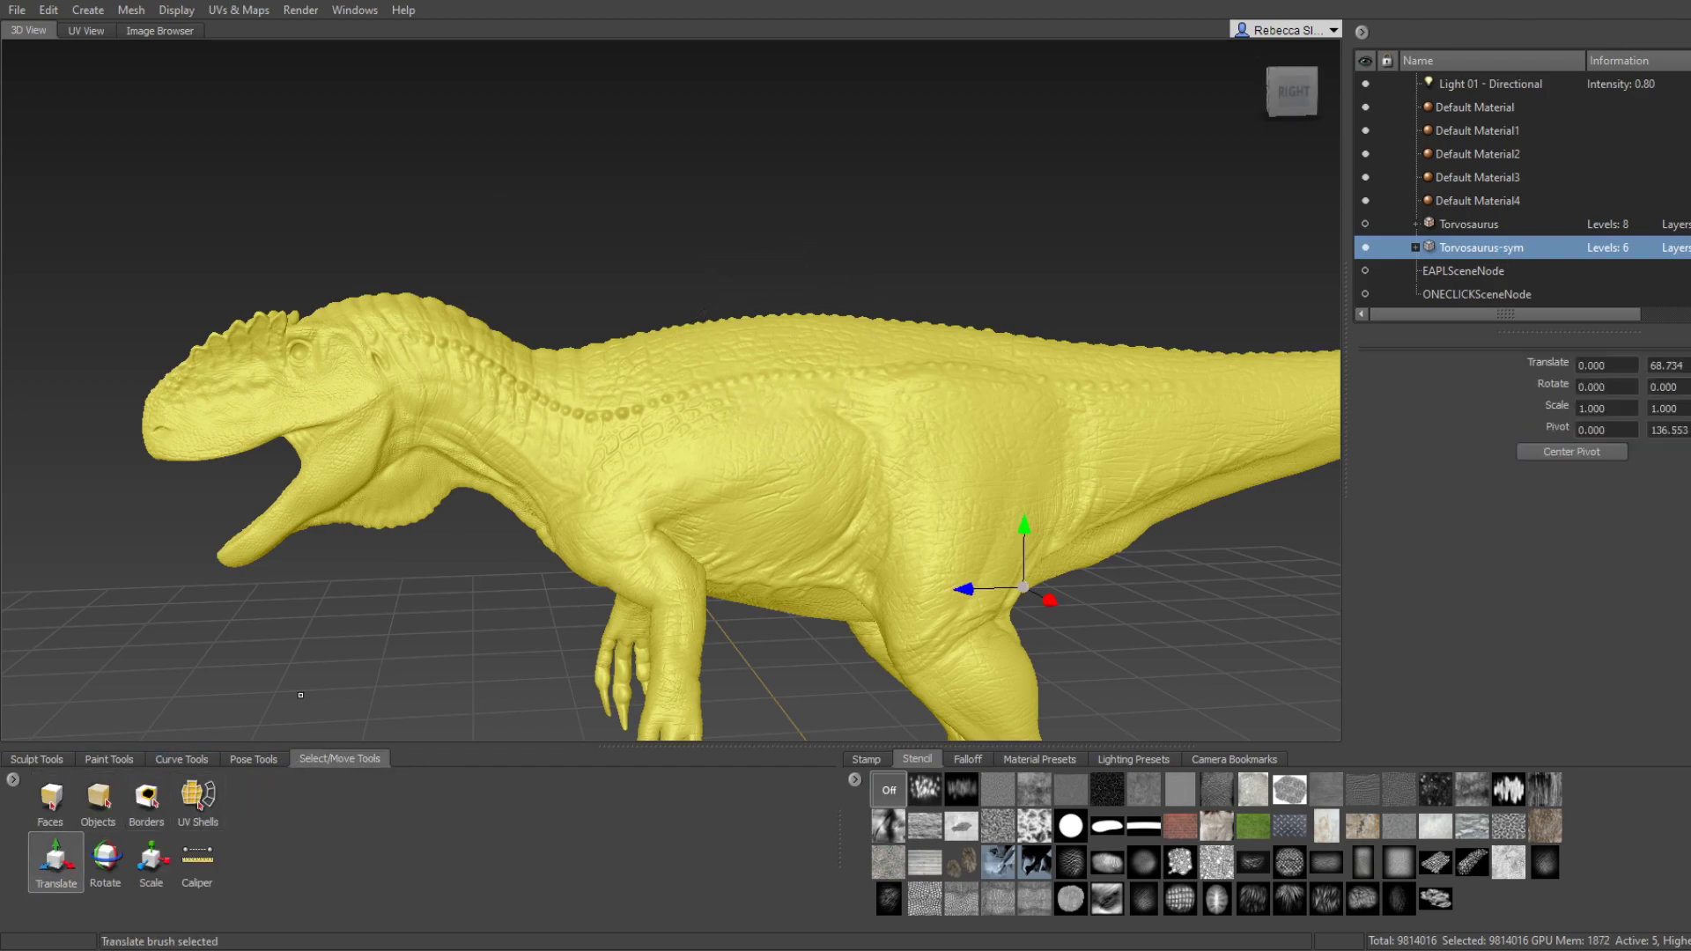
pyautogui.moveTo(810, 491)
pyautogui.keyDown('alt'); pyautogui.mouseDown()
pyautogui.moveTo(754, 423)
pyautogui.moveTo(792, 387)
pyautogui.mouseUp(); pyautogui.keyUp('alt')
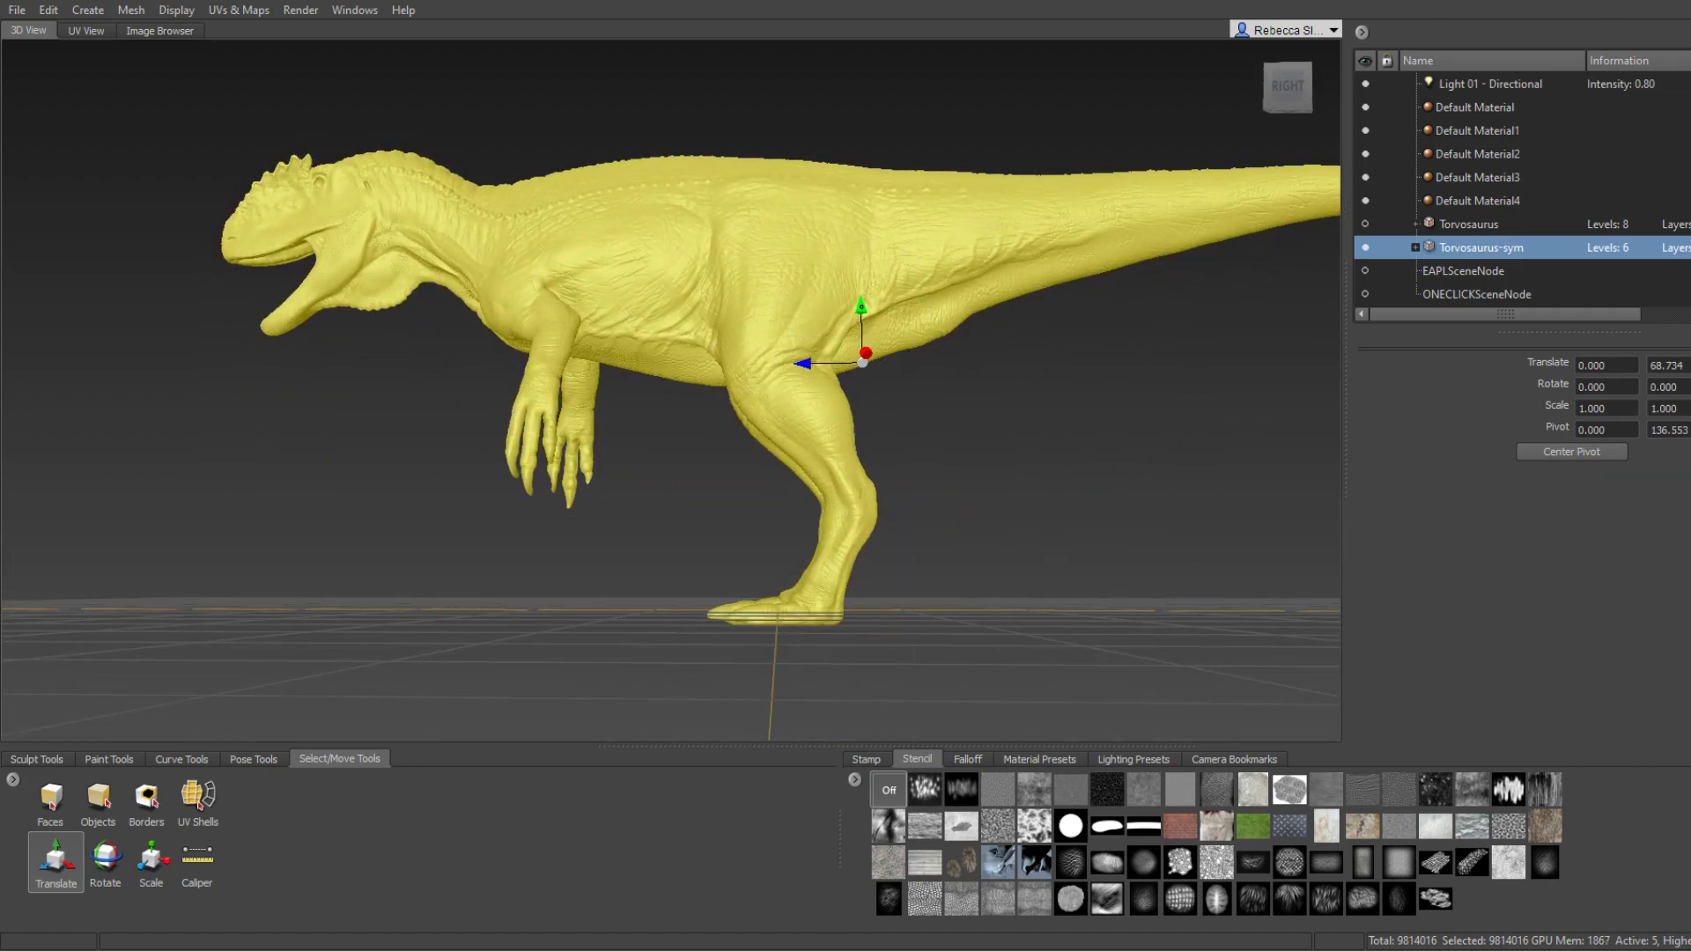
pyautogui.moveTo(861, 307); pyautogui.dragTo(860, 296)
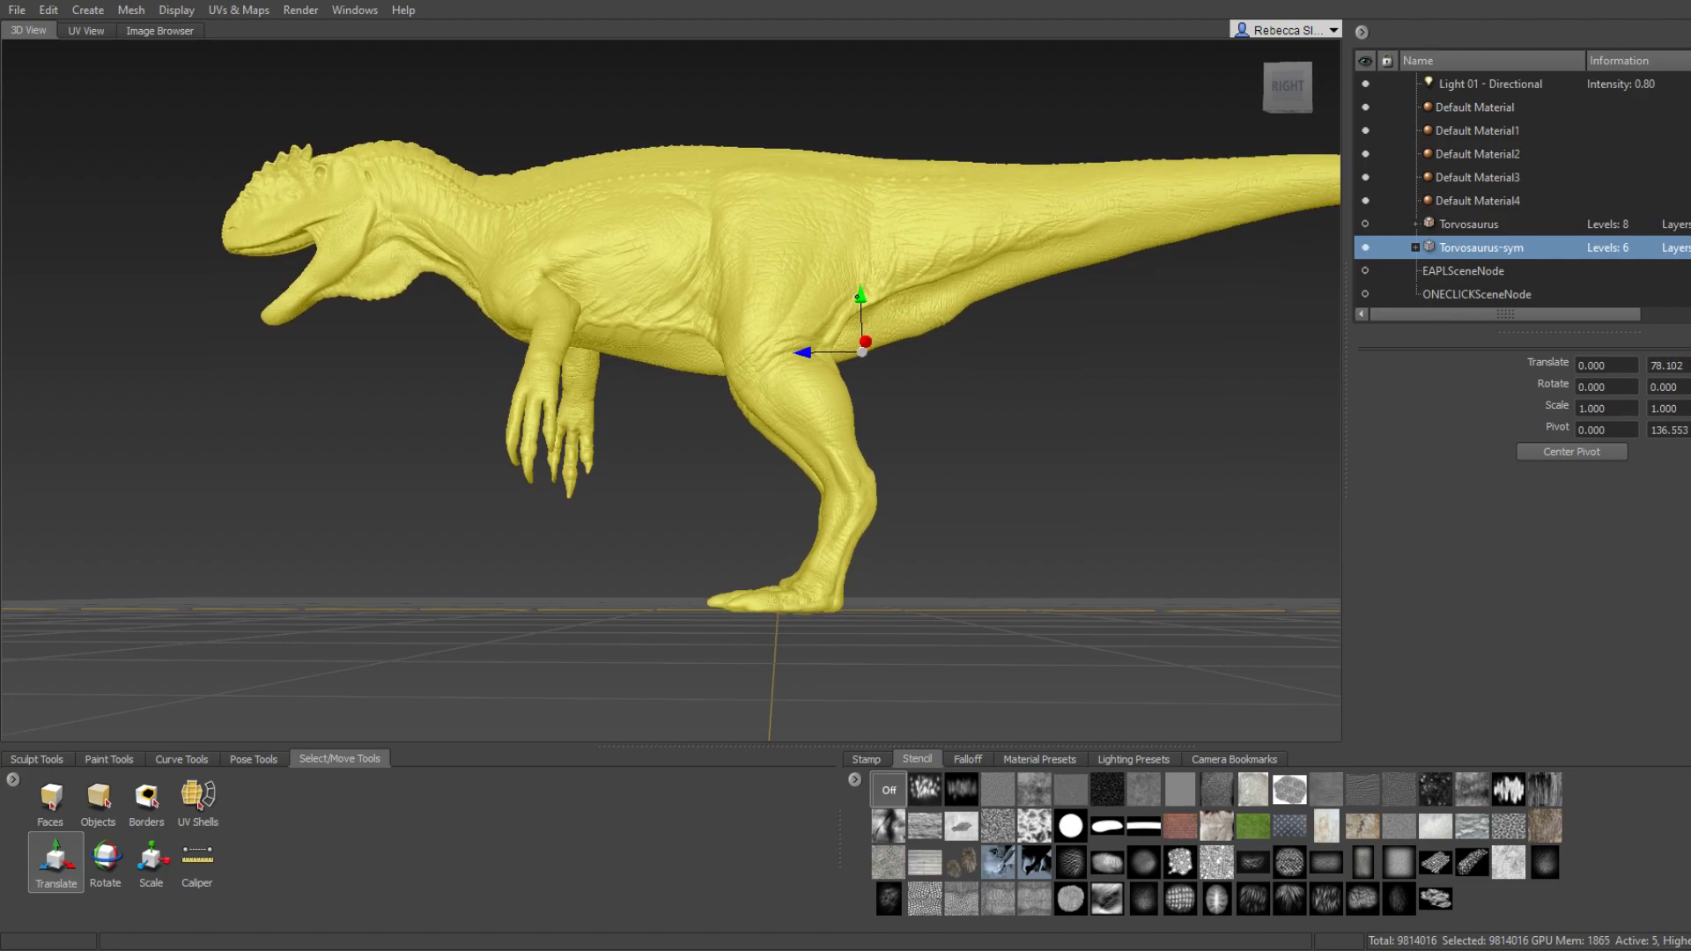
# Orbit around the dinosaur to check its foot placement from several angles.
pyautogui.moveTo(681, 426)
pyautogui.keyDown('alt'); pyautogui.mouseDown()
pyautogui.moveTo(1030, 430)
pyautogui.moveTo(699, 452)
pyautogui.mouseUp(); pyautogui.keyUp('alt')
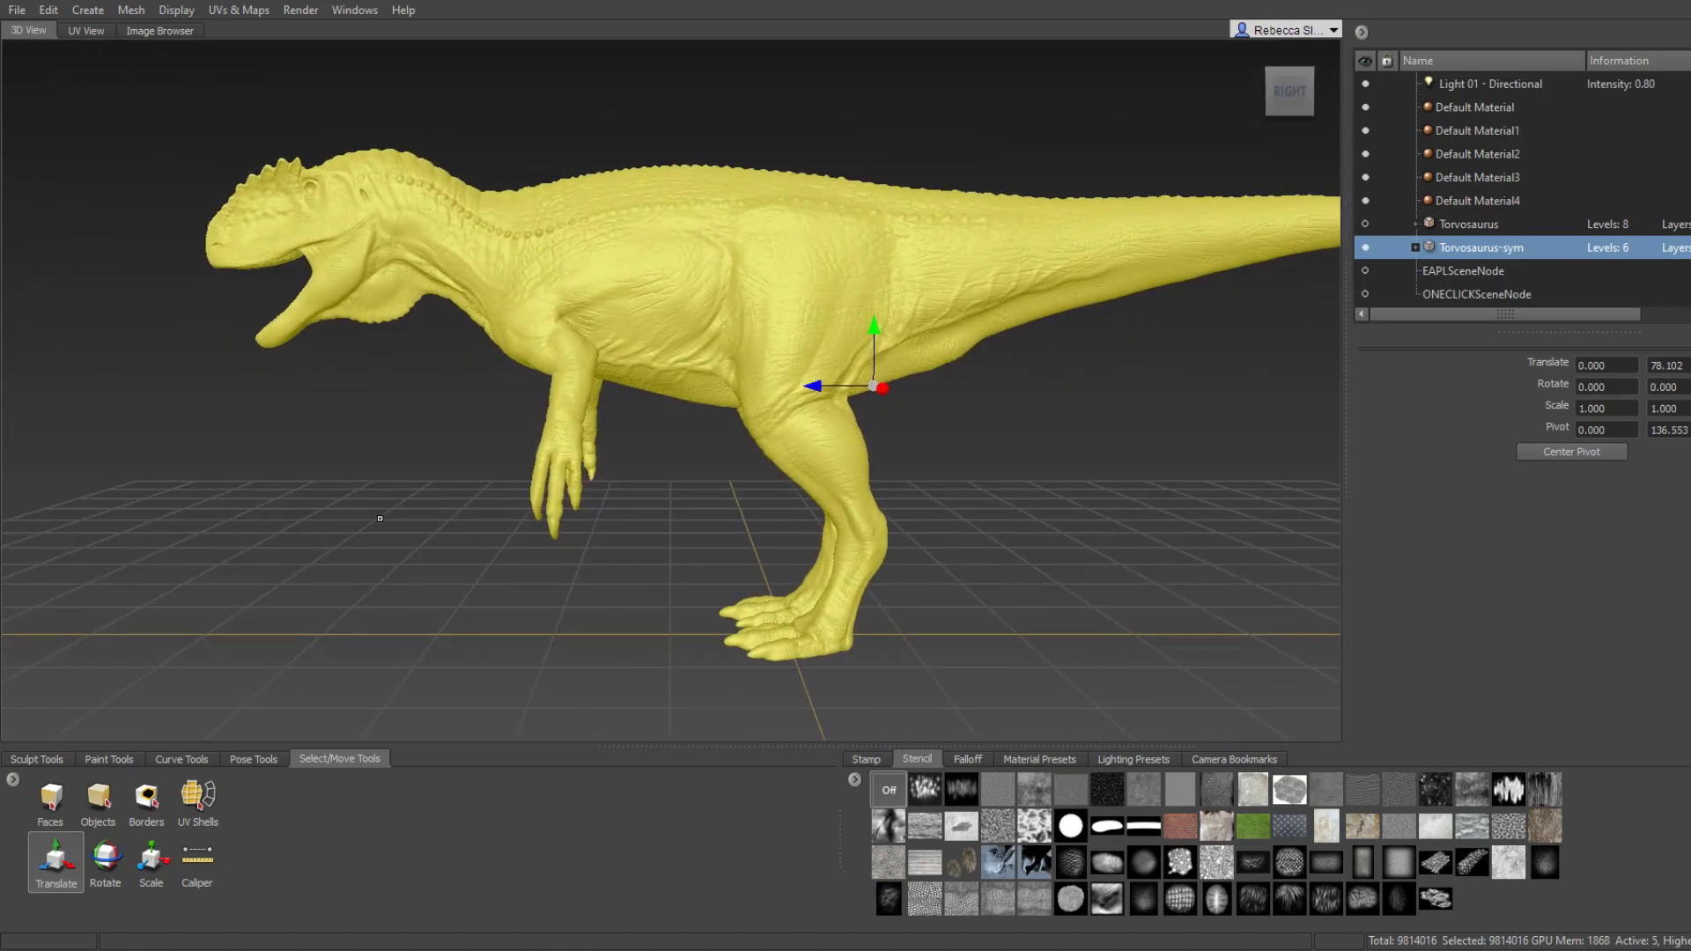
pyautogui.keyDown('alt'); pyautogui.moveTo(379, 517); pyautogui.dragTo(501, 520); pyautogui.keyUp('alt')
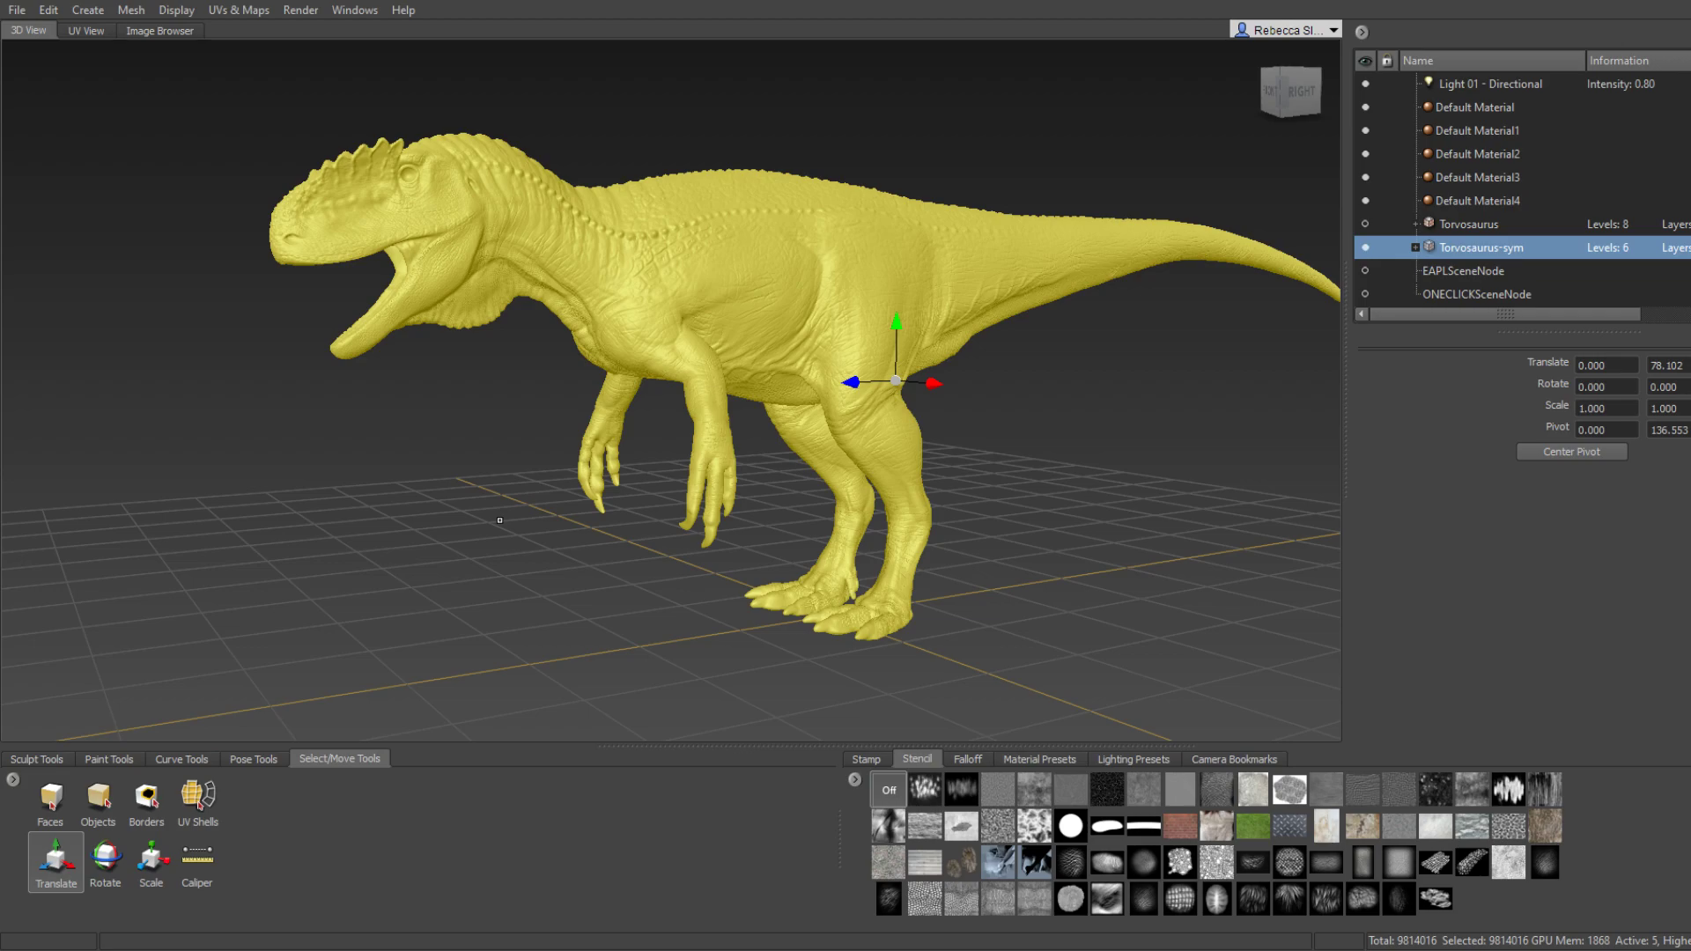
pyautogui.moveTo(512, 403)
pyautogui.keyDown('alt'); pyautogui.mouseDown()
pyautogui.moveTo(876, 376)
pyautogui.moveTo(741, 376)
pyautogui.mouseUp(); pyautogui.keyUp('alt')
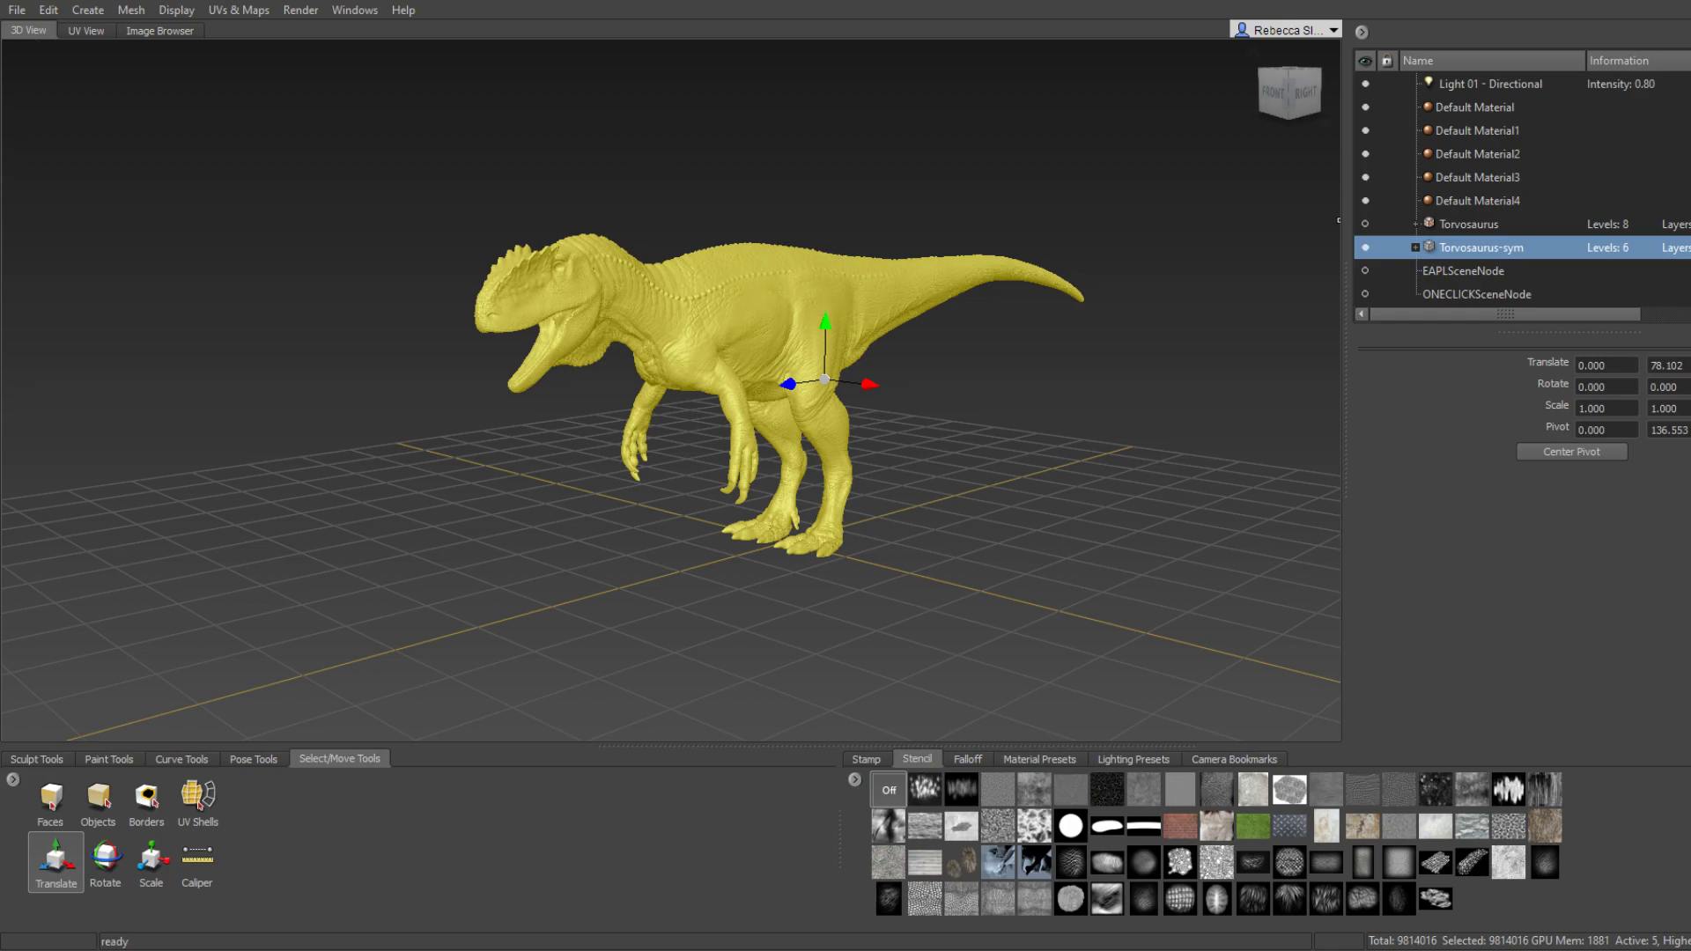
# Return to Sculpt Tools with Torvosaurus-sym selected and the Sculpt brush active, briefly trying Smooth.
pyautogui.click(1478, 226)
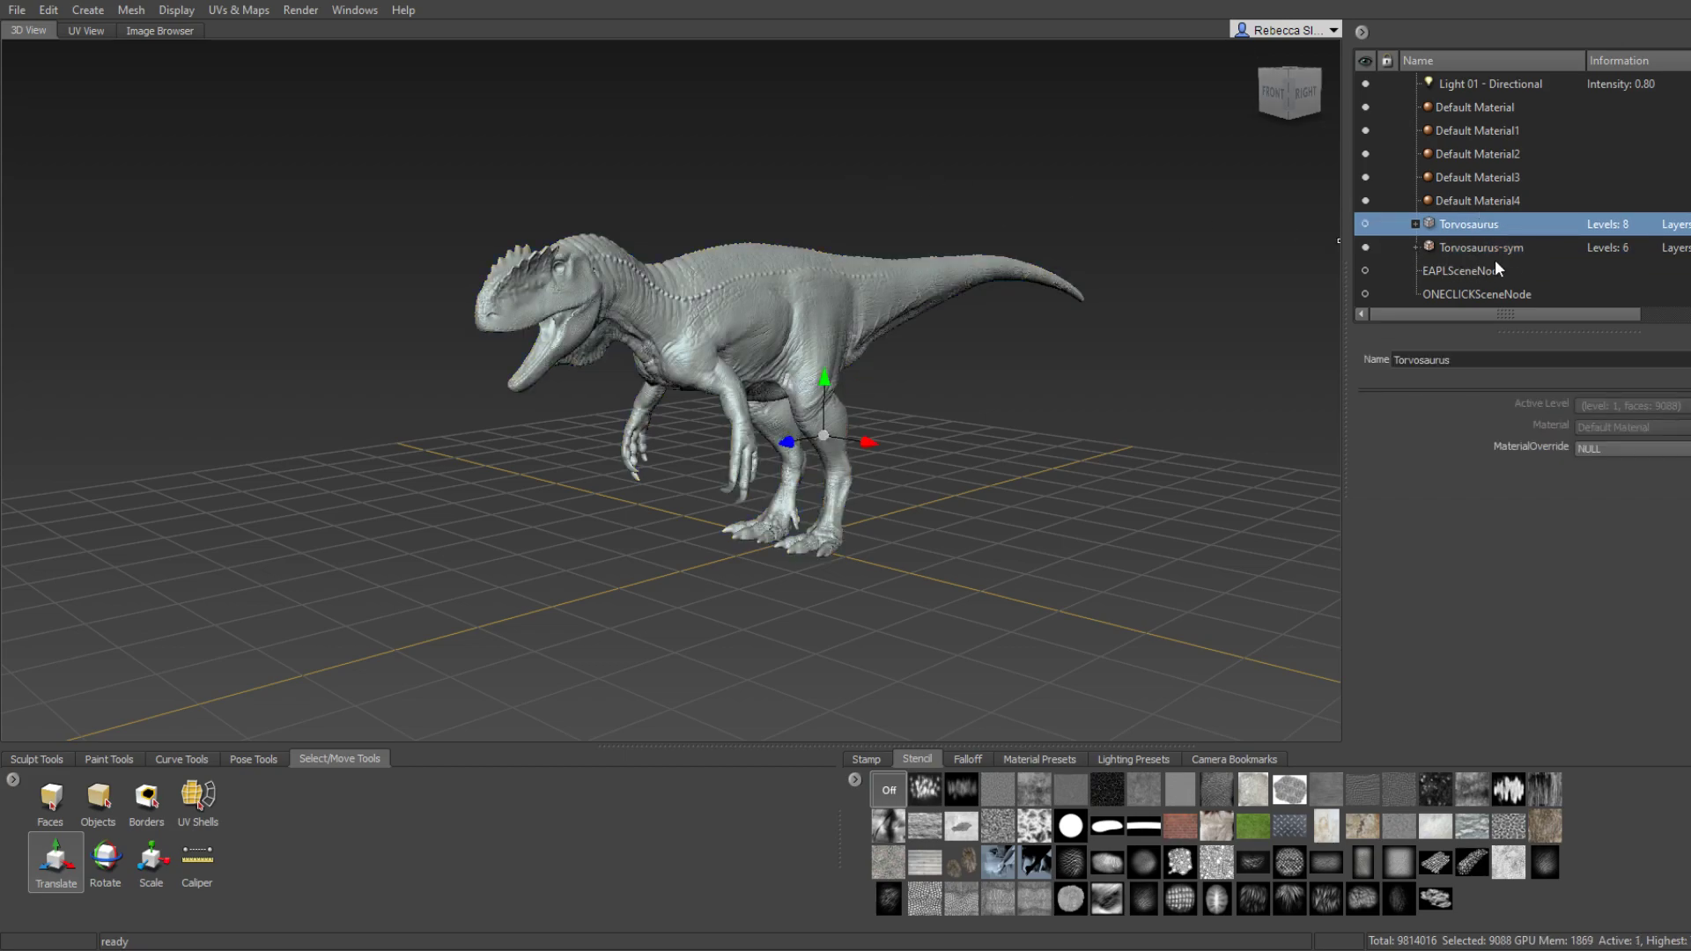
pyautogui.keyDown('alt'); pyautogui.moveTo(969, 187); pyautogui.dragTo(862, 187); pyautogui.keyUp('alt')
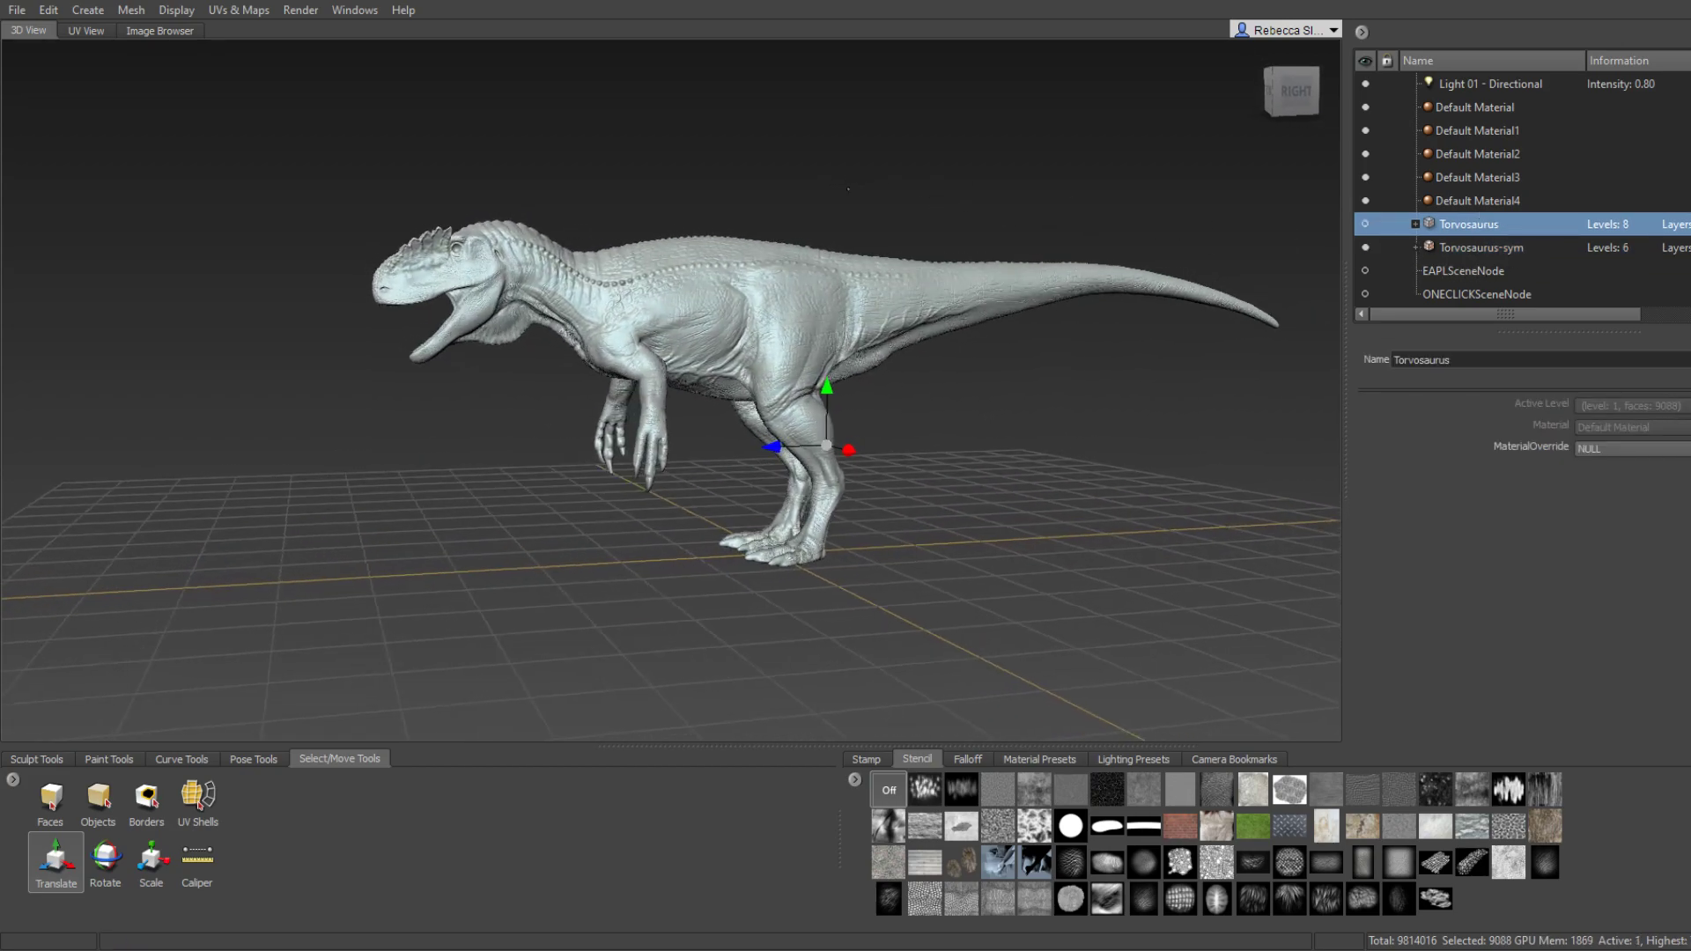
pyautogui.click(39, 758)
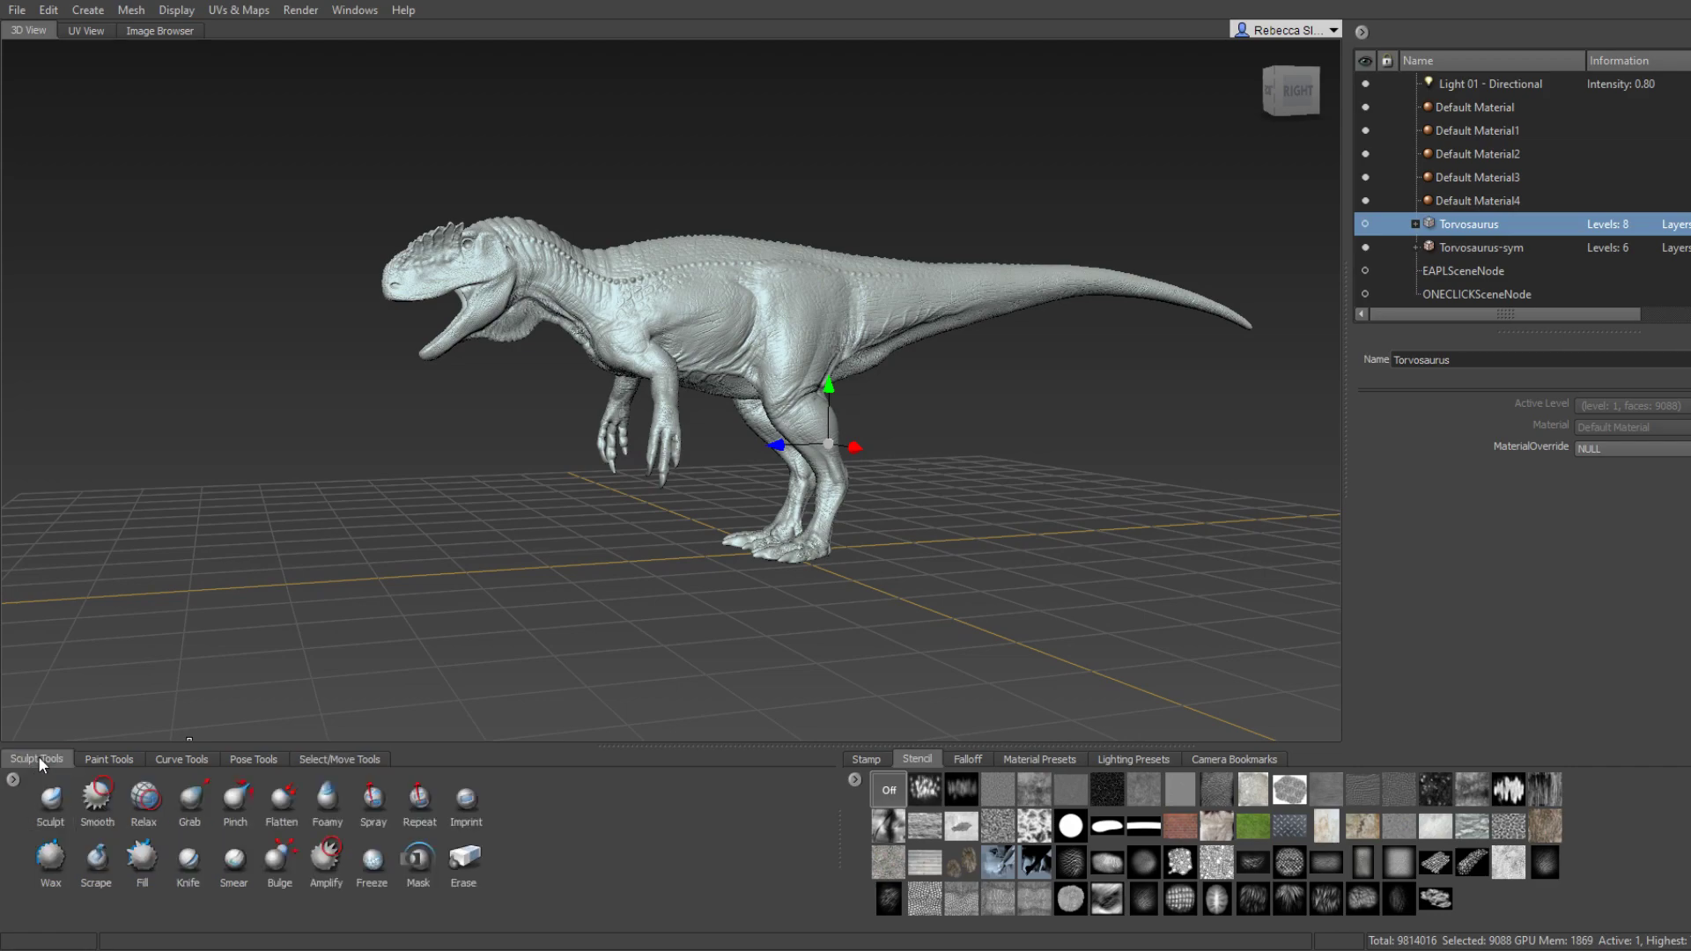
pyautogui.click(1500, 256)
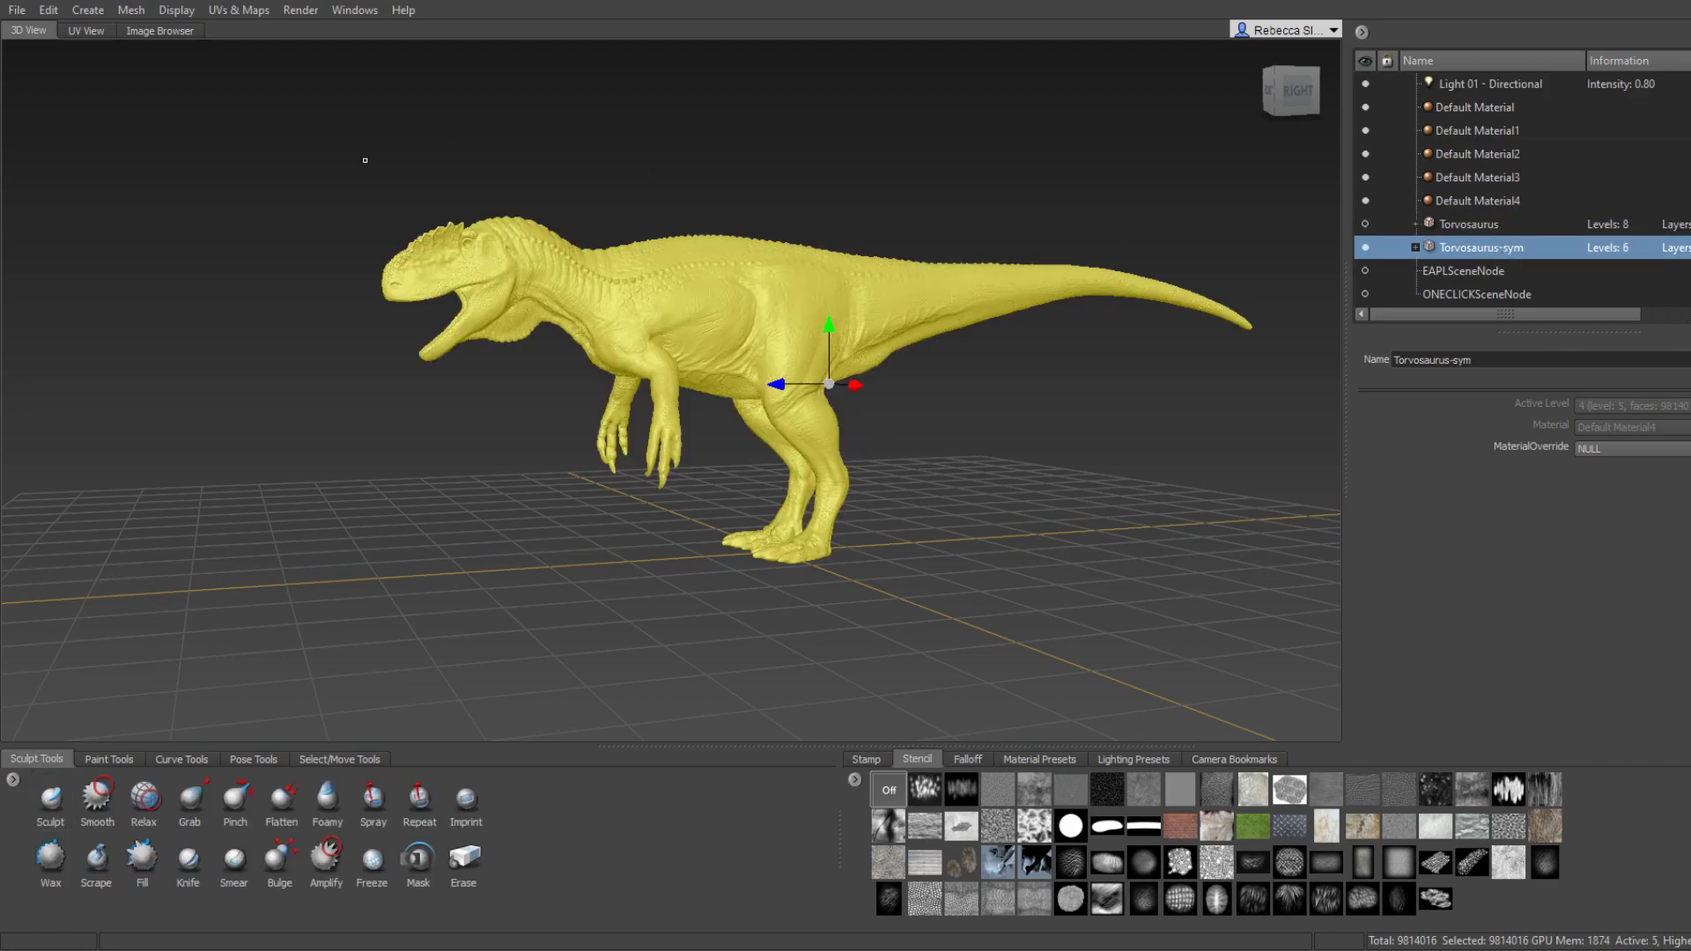
pyautogui.click(51, 798)
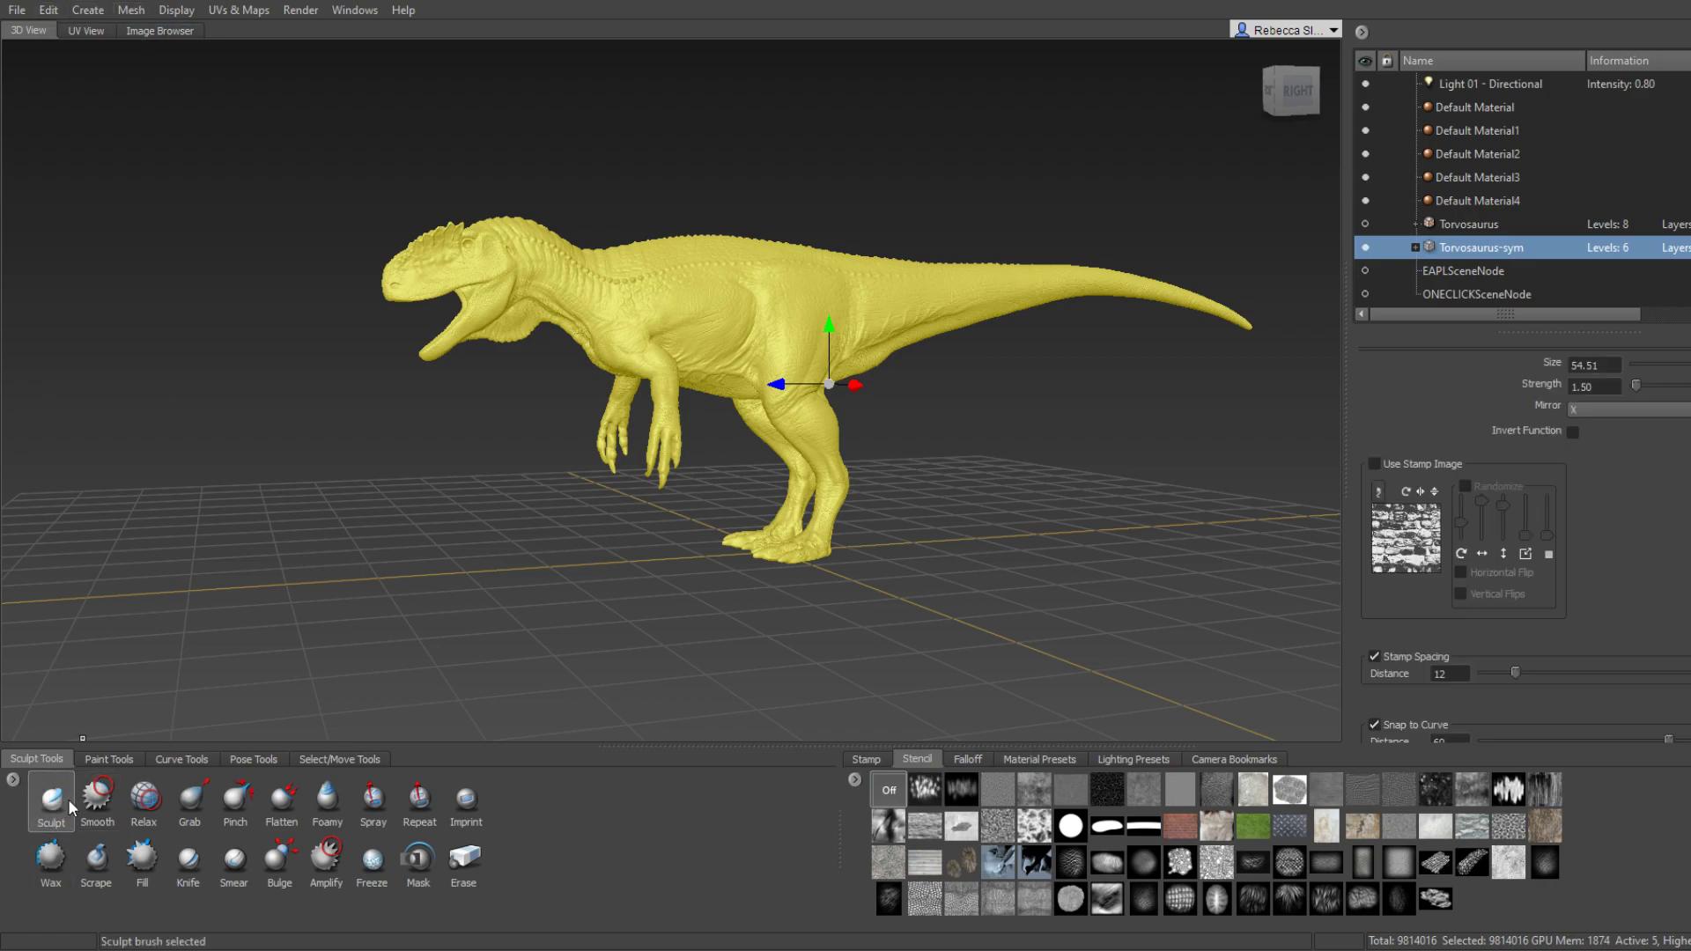
pyautogui.click(112, 807)
pyautogui.click(51, 798)
pyautogui.keyDown('alt'); pyautogui.moveTo(176, 396); pyautogui.dragTo(243, 240); pyautogui.keyUp('alt')
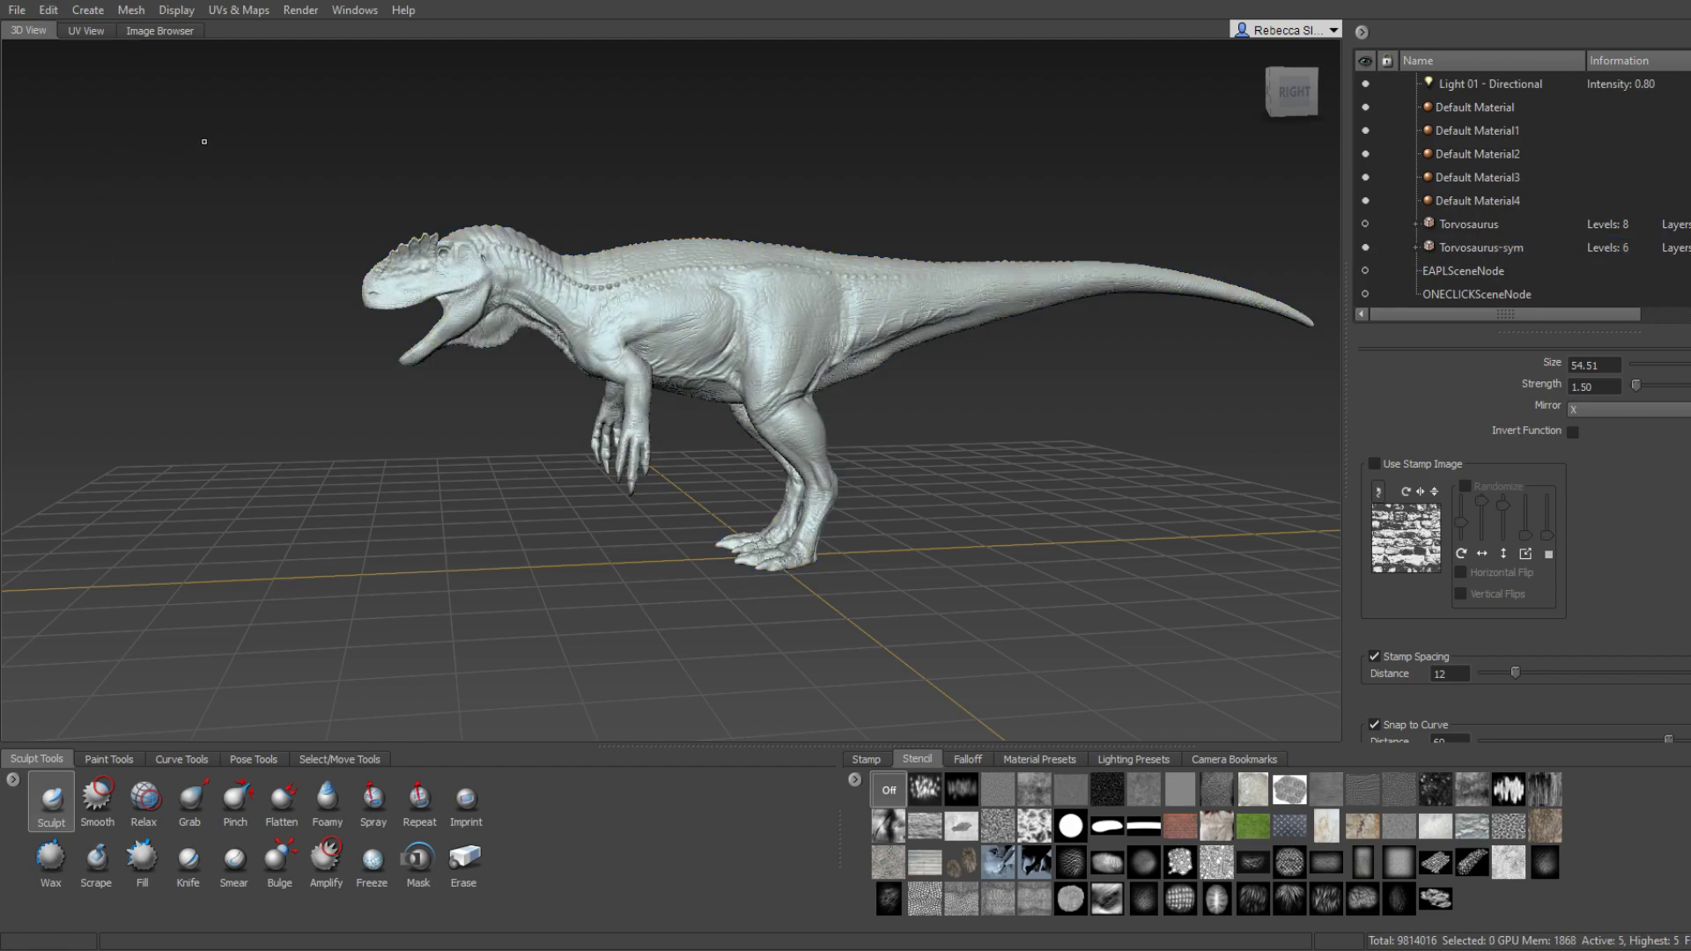
pyautogui.keyDown('alt'); pyautogui.moveTo(662, 155); pyautogui.dragTo(881, 167); pyautogui.keyUp('alt')
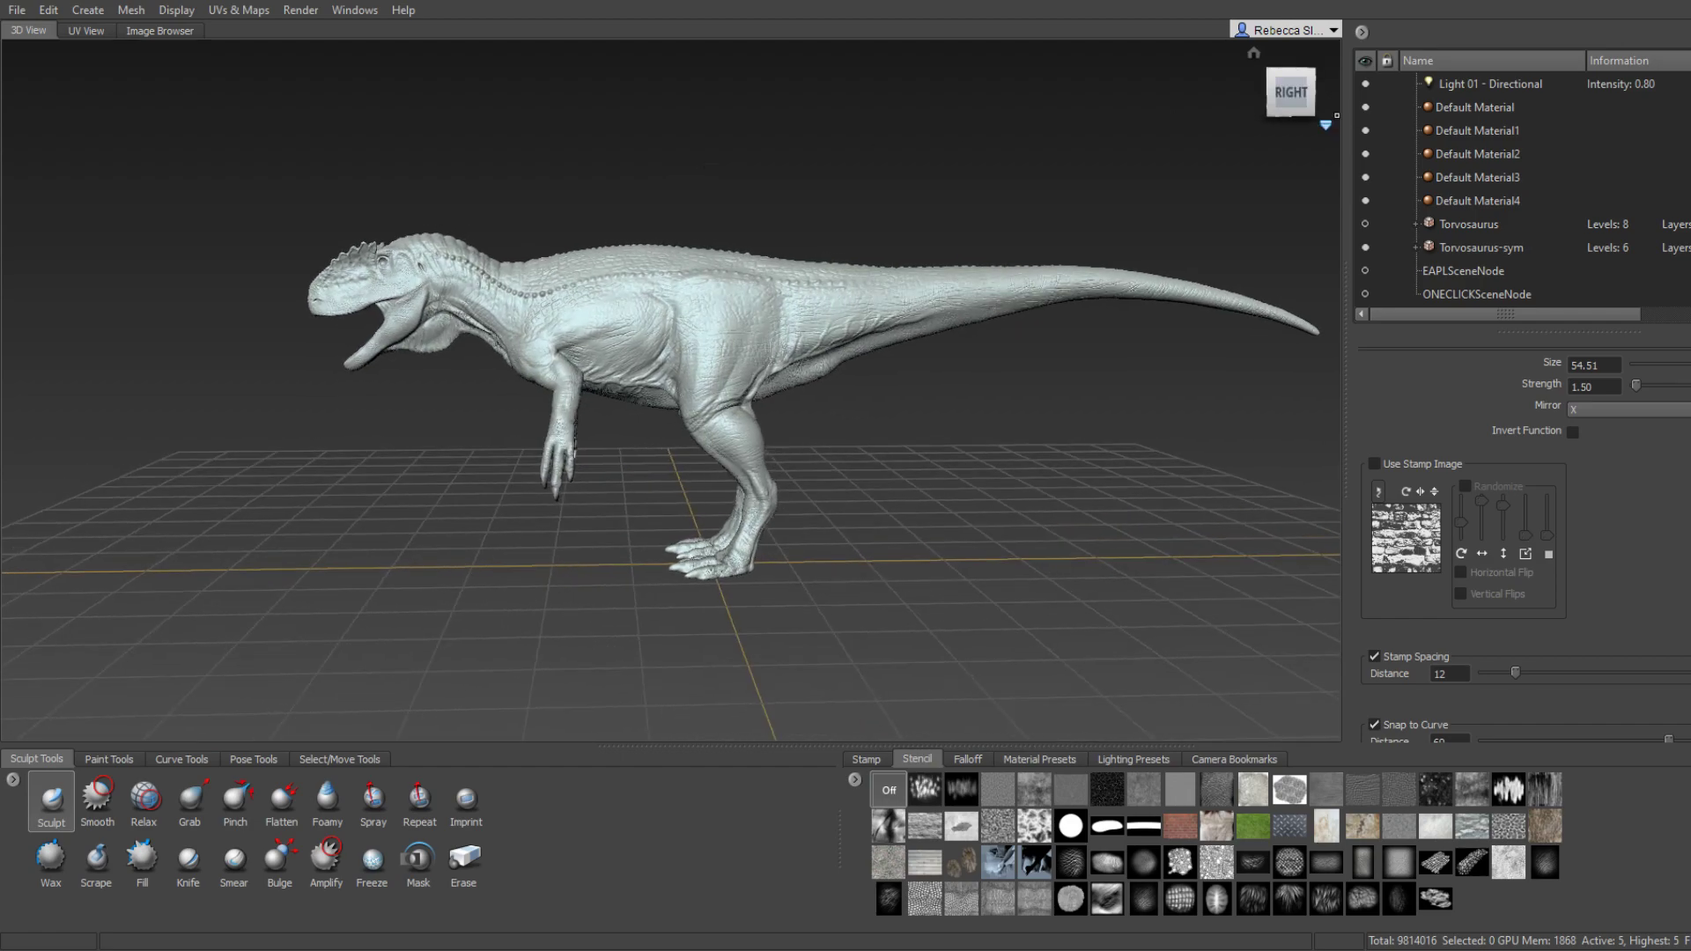
# Look through the Side camera and pan to recentre the dinosaur.
pyautogui.scroll(3, 1576, 222)
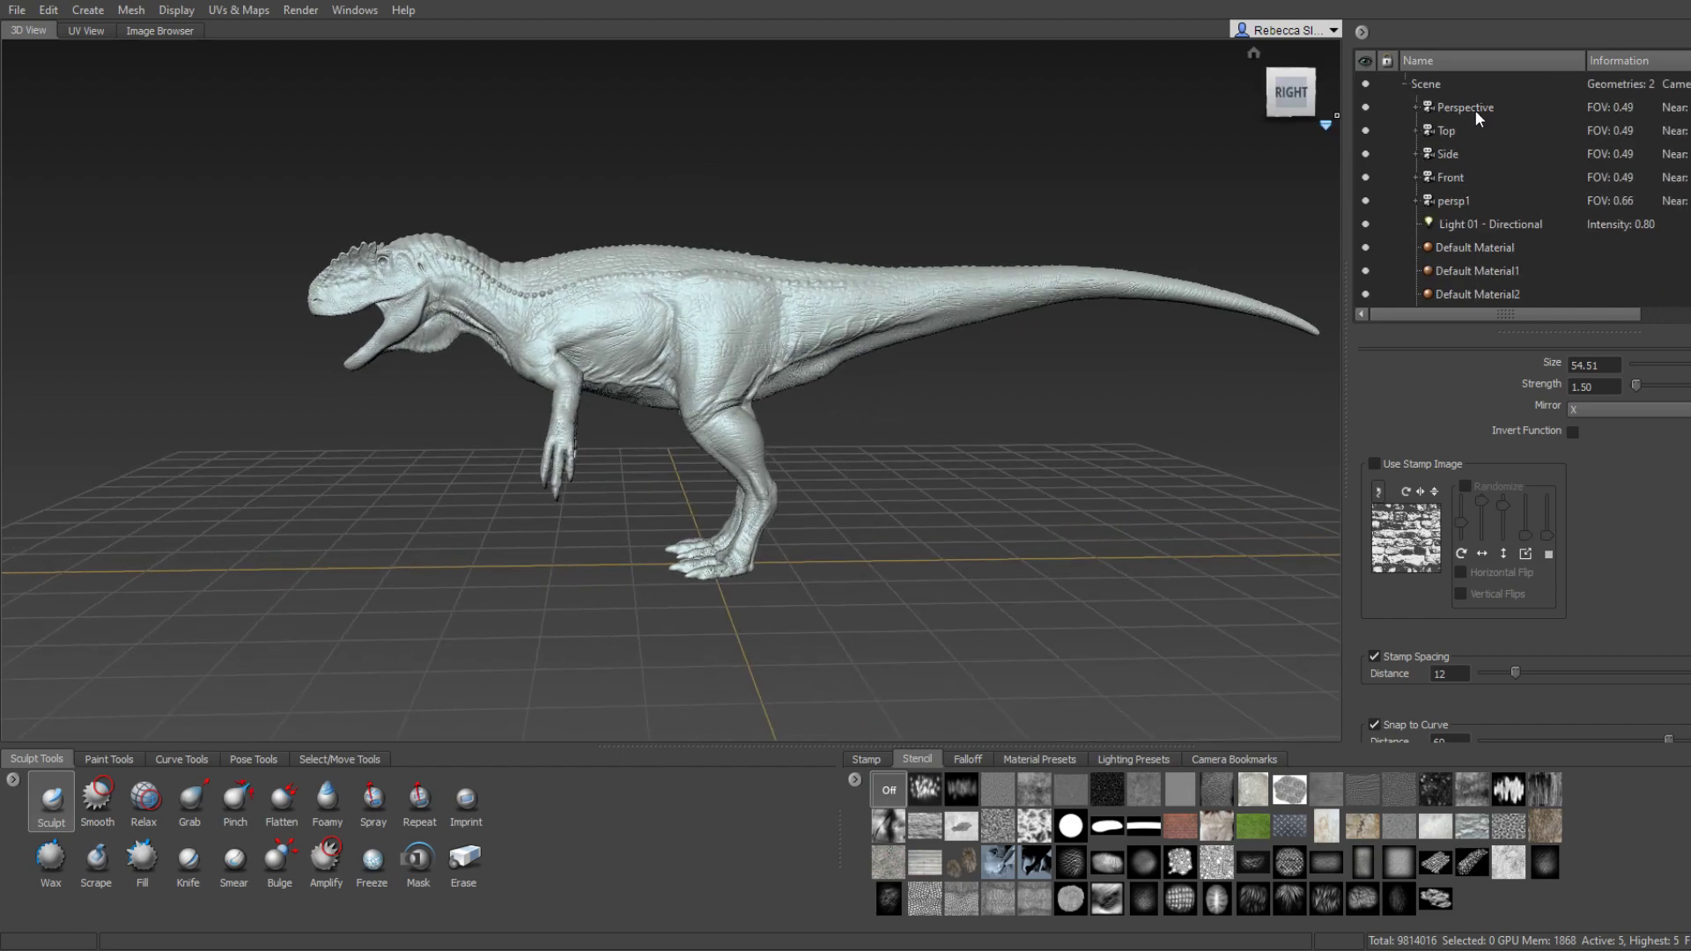
pyautogui.click(1458, 155)
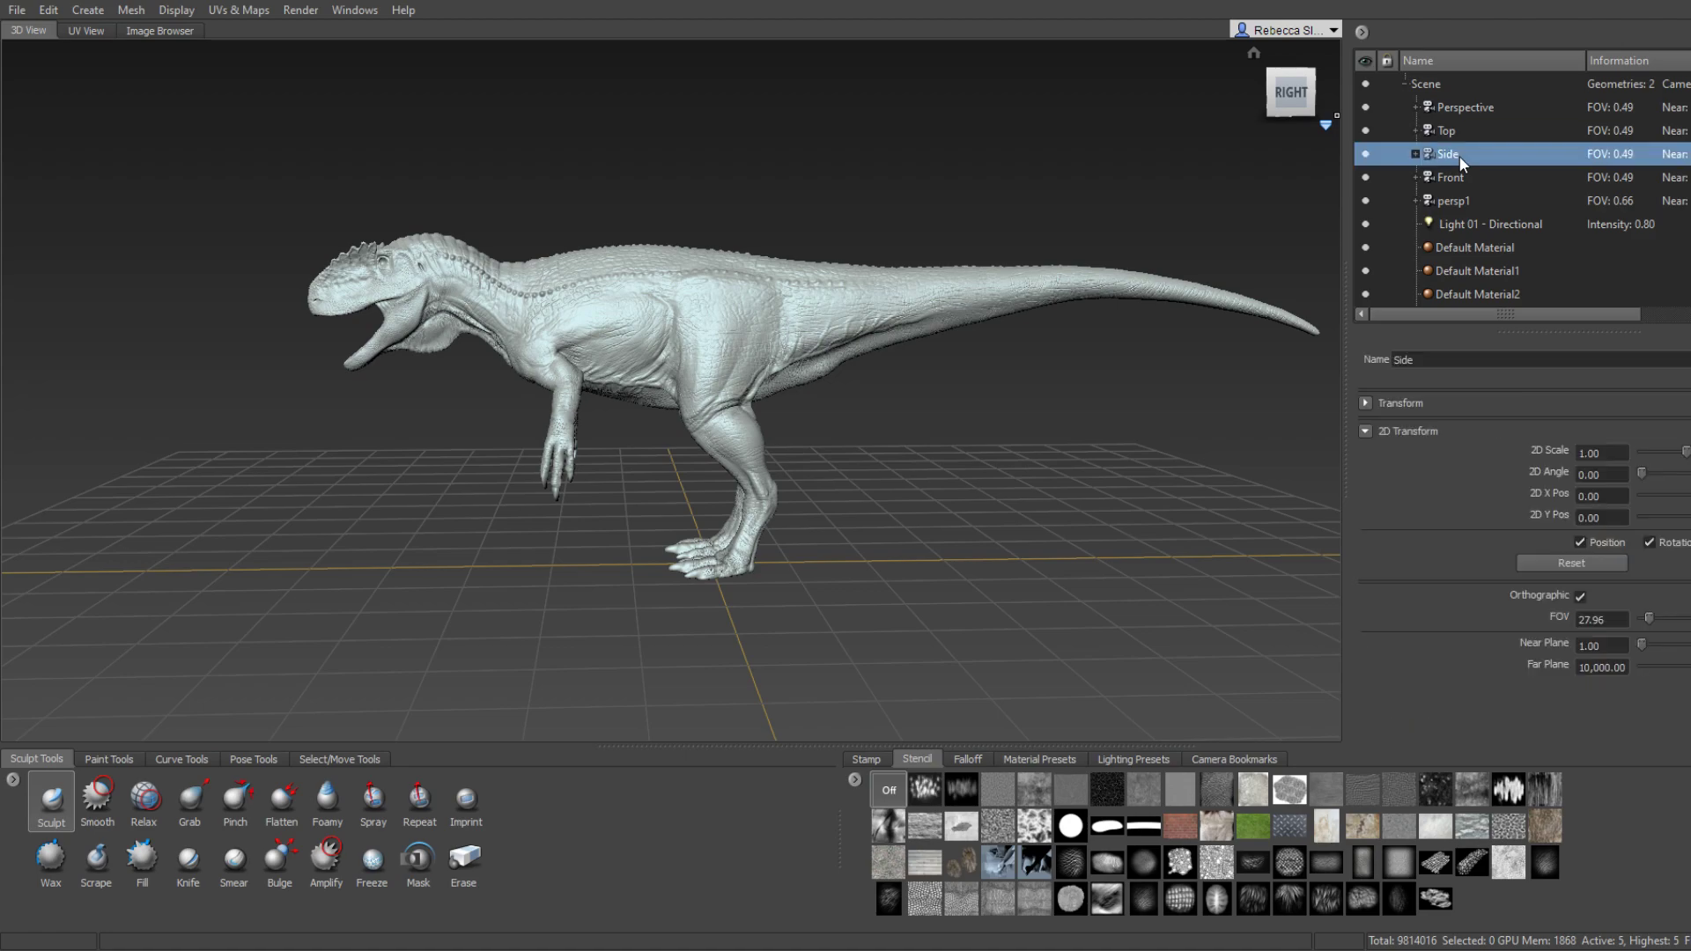
pyautogui.doubleClick(1487, 165)
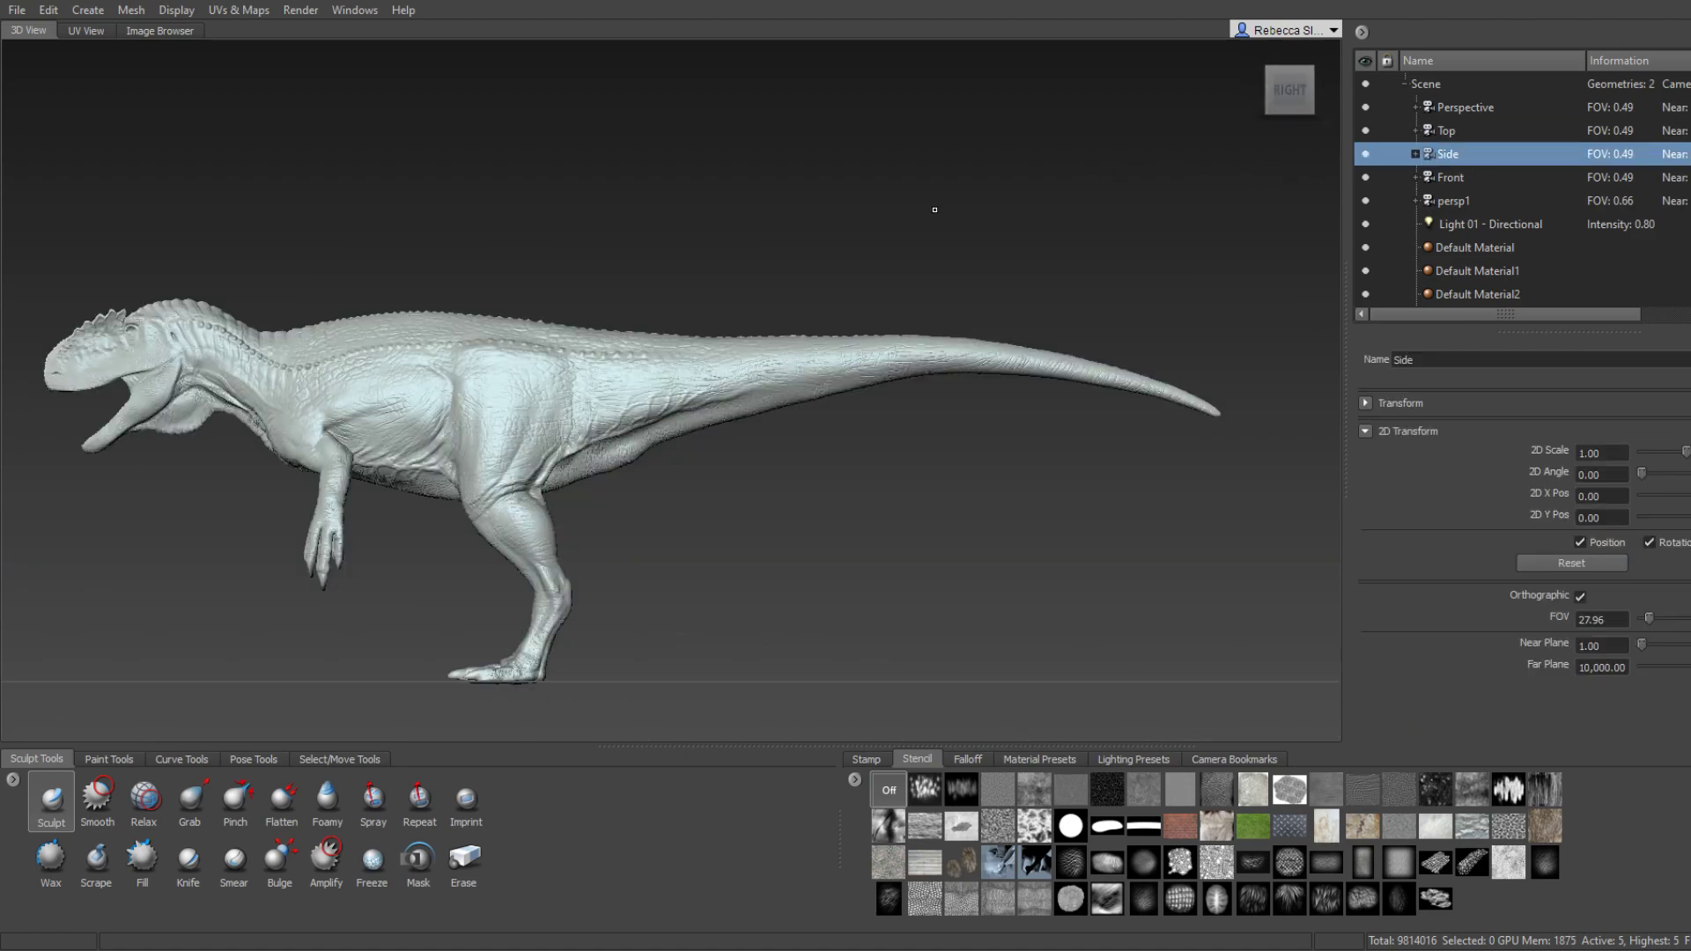
pyautogui.keyDown('alt'); pyautogui.moveTo(931, 210); pyautogui.dragTo(940, 180, button='middle'); pyautogui.keyUp('alt')
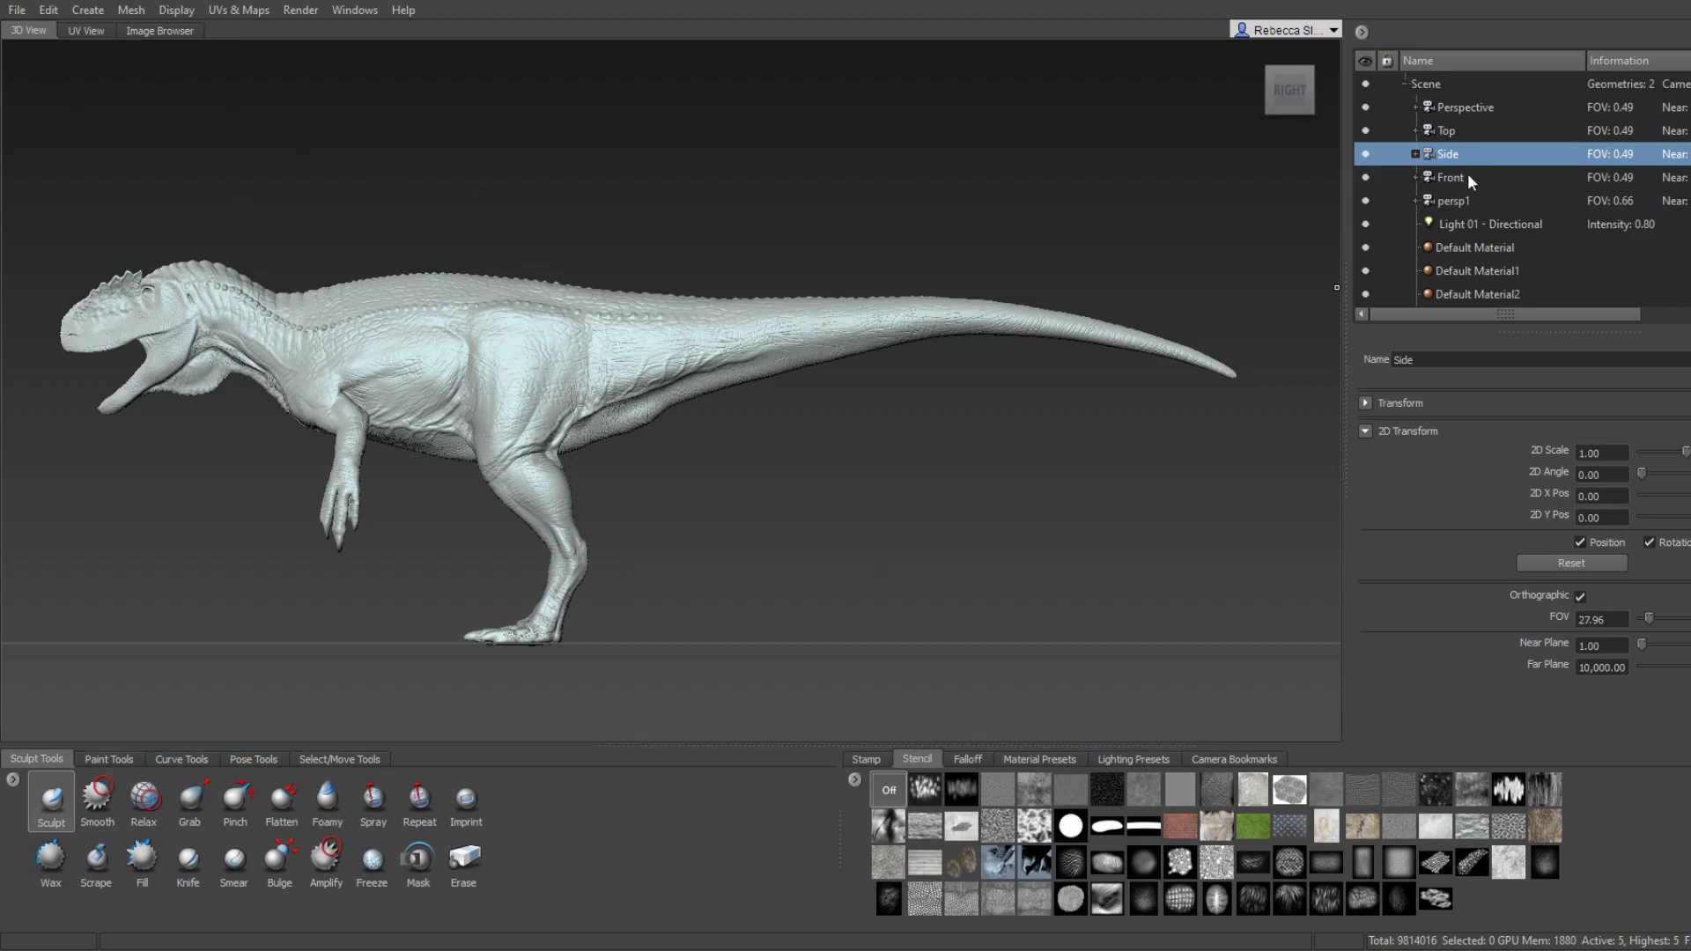
# Return to the Perspective camera, orbit to a closer side view, and select Torvosaurus-sym.
pyautogui.doubleClick(1476, 103)
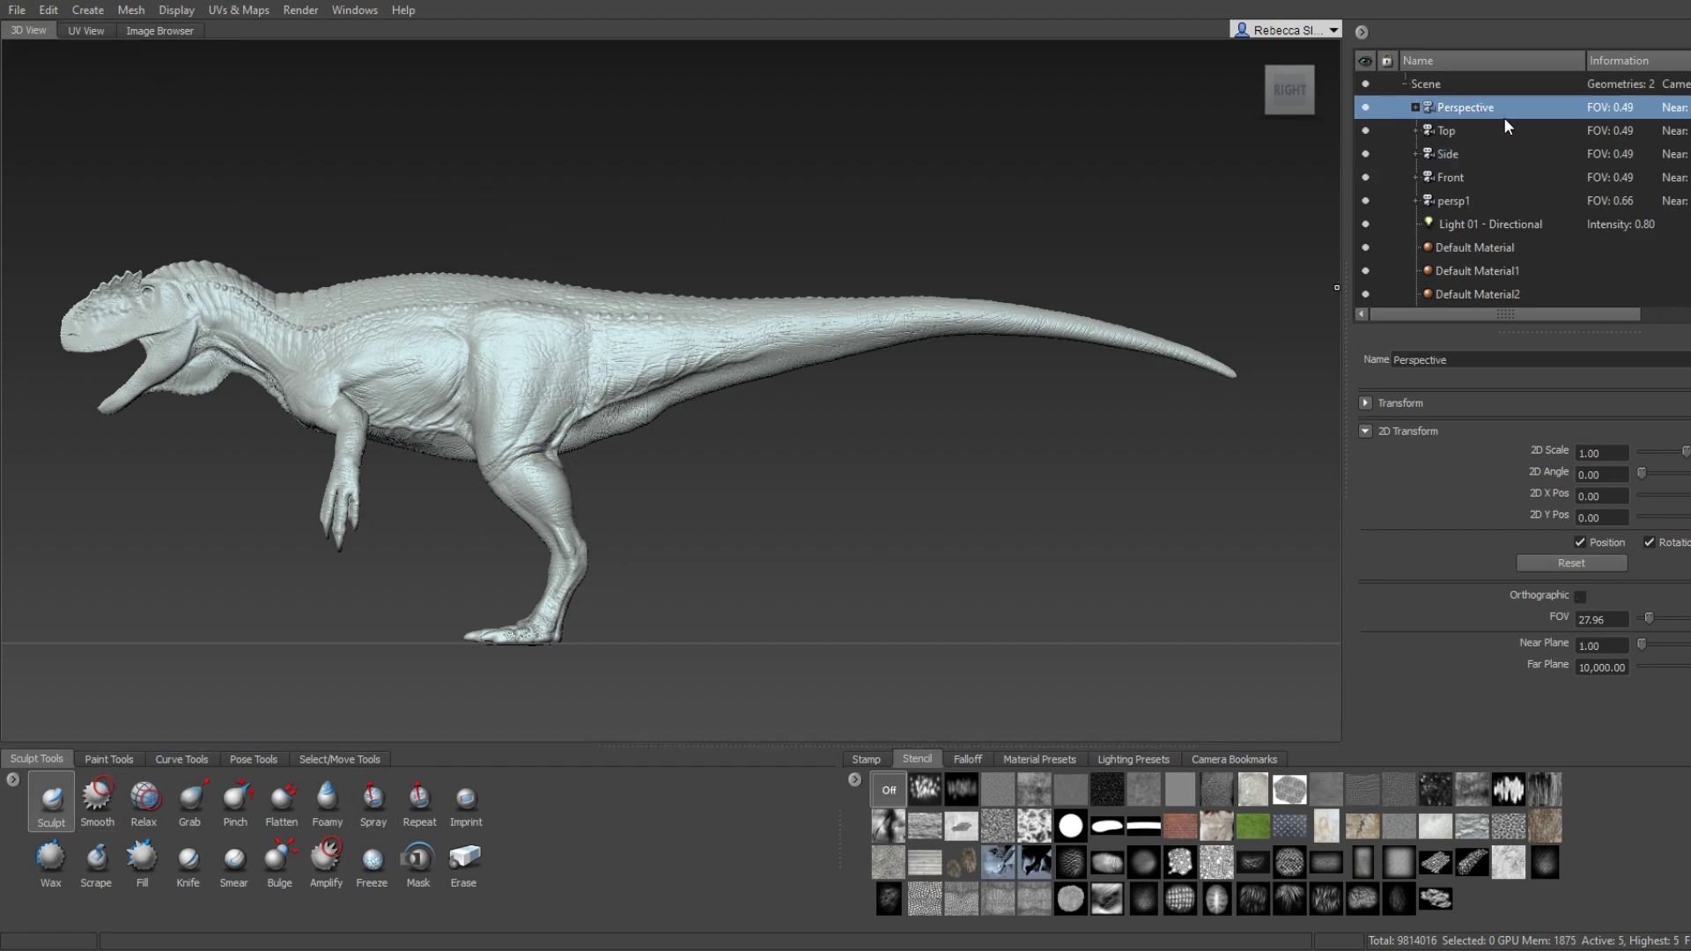
pyautogui.moveTo(975, 212)
pyautogui.keyDown('alt'); pyautogui.mouseDown()
pyautogui.moveTo(947, 216)
pyautogui.moveTo(1008, 305)
pyautogui.moveTo(746, 312)
pyautogui.moveTo(249, 286)
pyautogui.mouseUp(); pyautogui.keyUp('alt')
pyautogui.scroll(3, 875, 254)
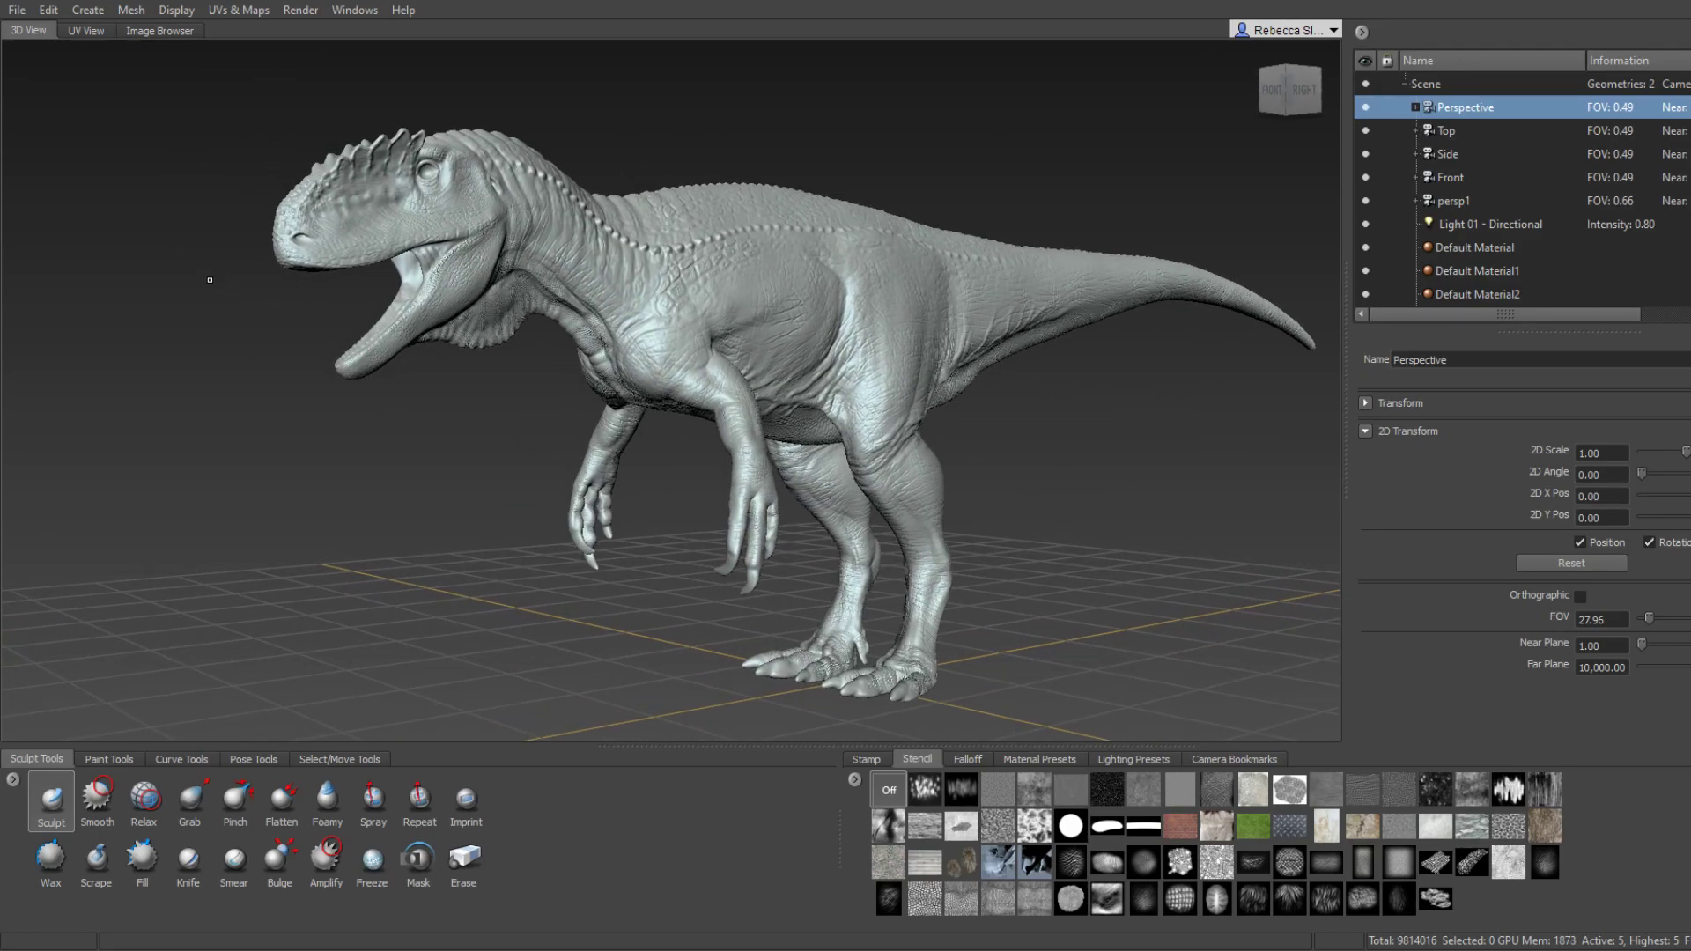
pyautogui.moveTo(210, 280)
pyautogui.keyDown('alt'); pyautogui.mouseDown()
pyautogui.moveTo(370, 291)
pyautogui.moveTo(264, 295)
pyautogui.moveTo(155, 591)
pyautogui.mouseUp(); pyautogui.keyUp('alt')
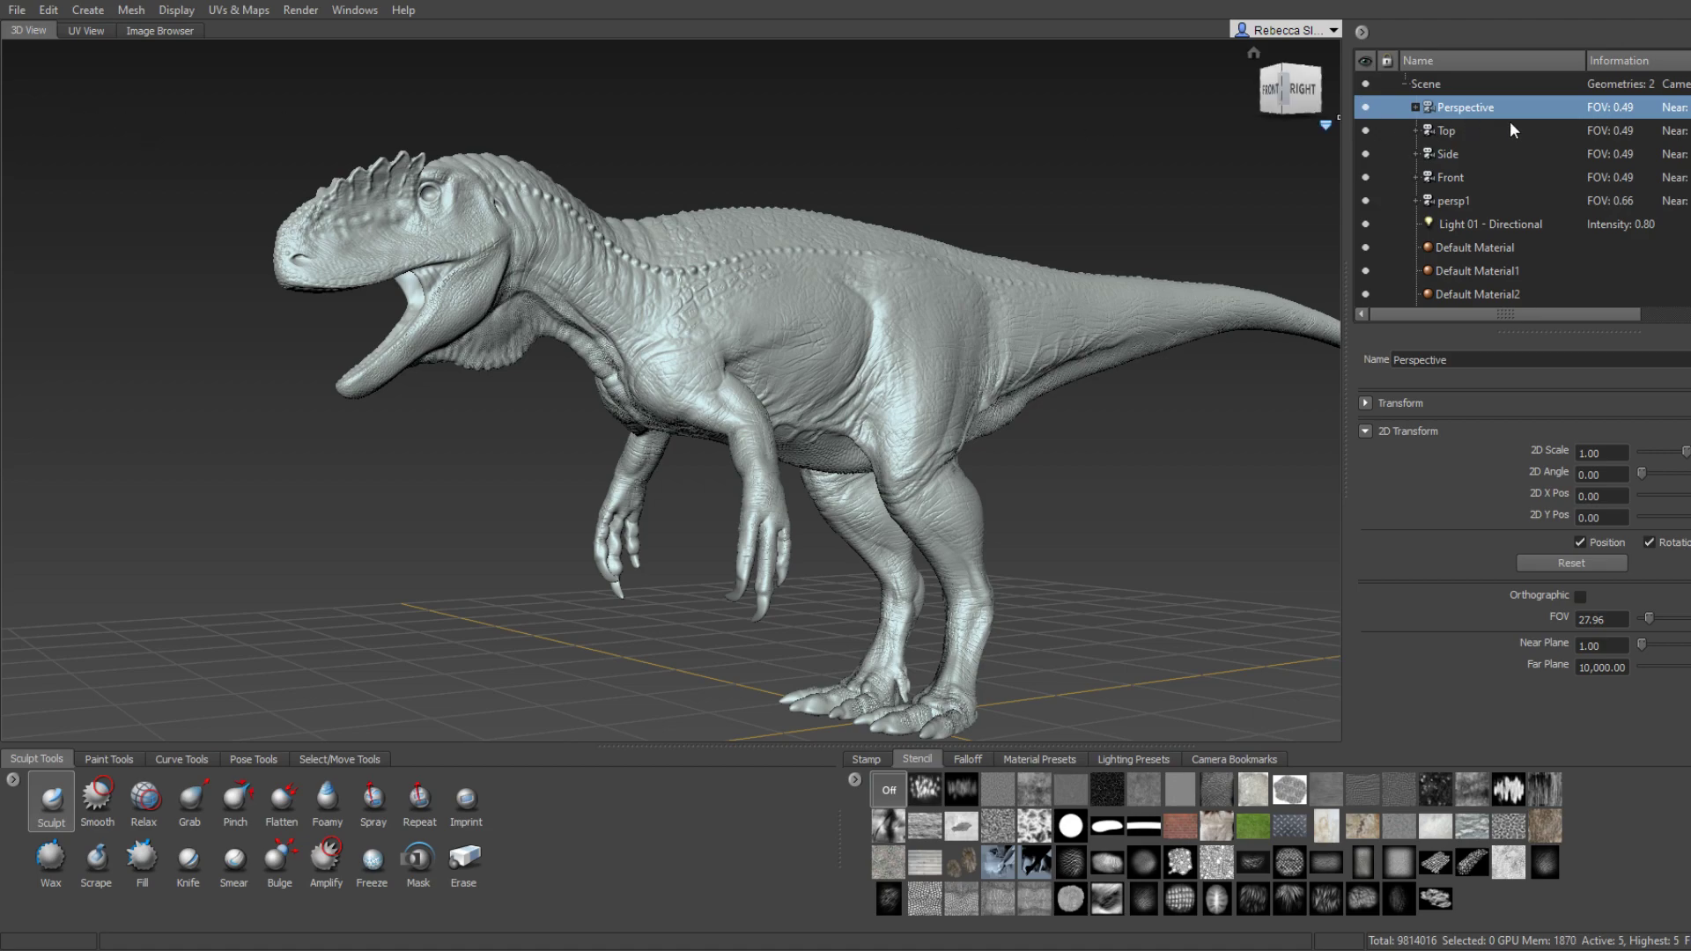
pyautogui.scroll(-2, 1513, 220)
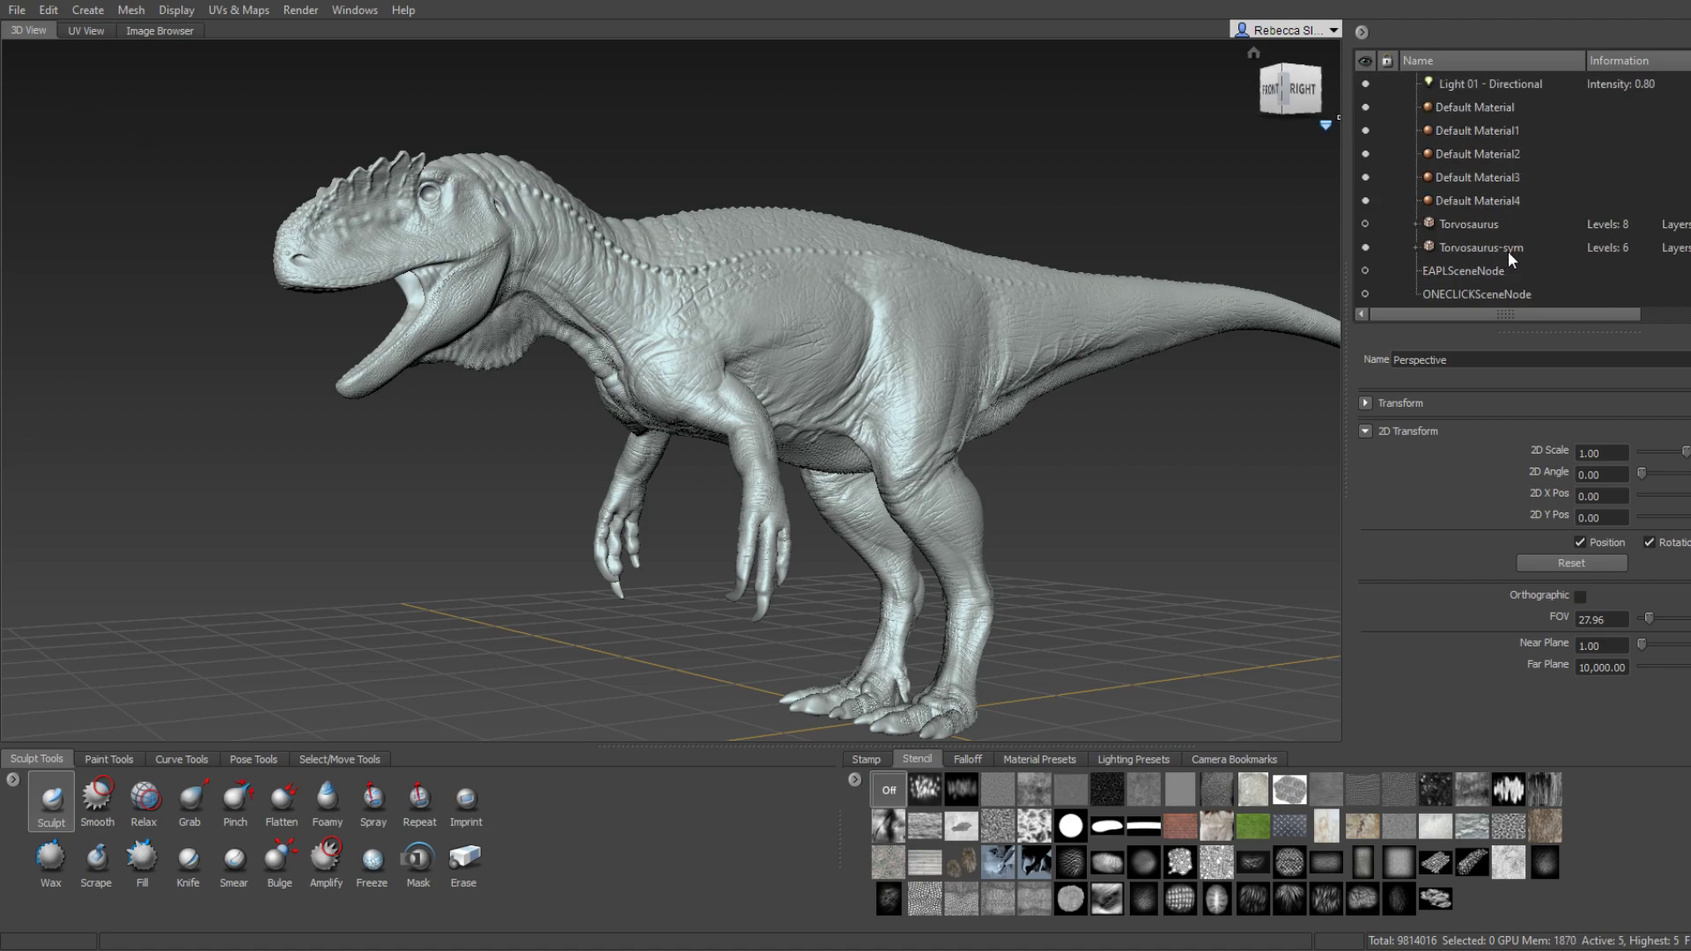
pyautogui.click(1473, 239)
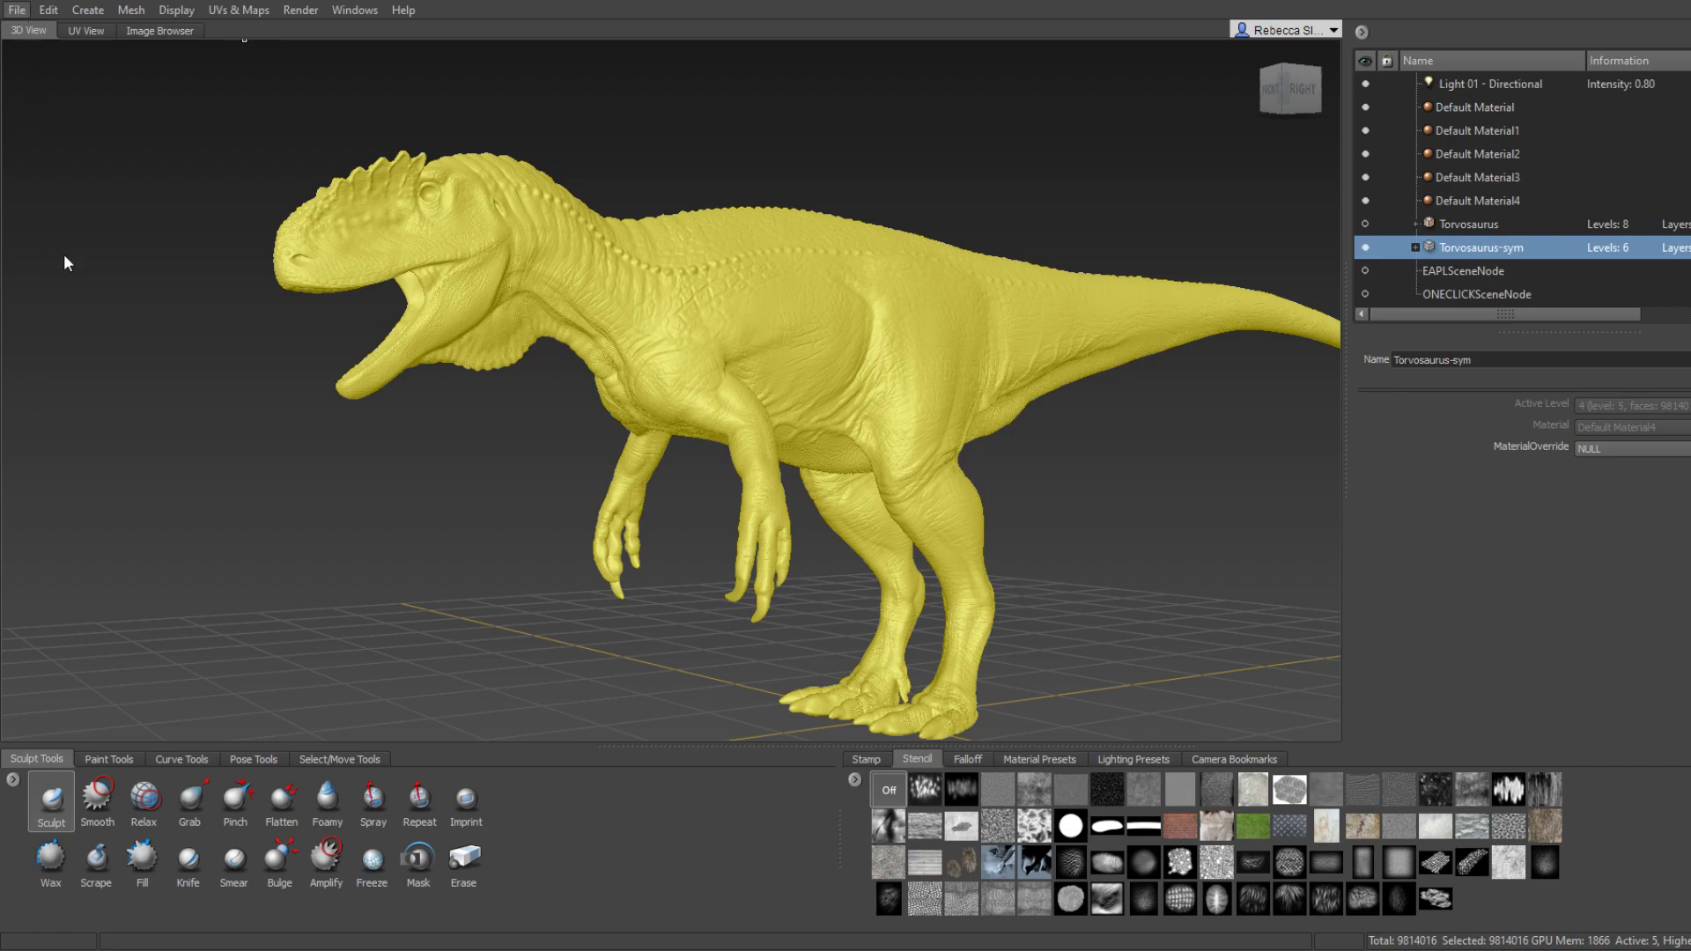